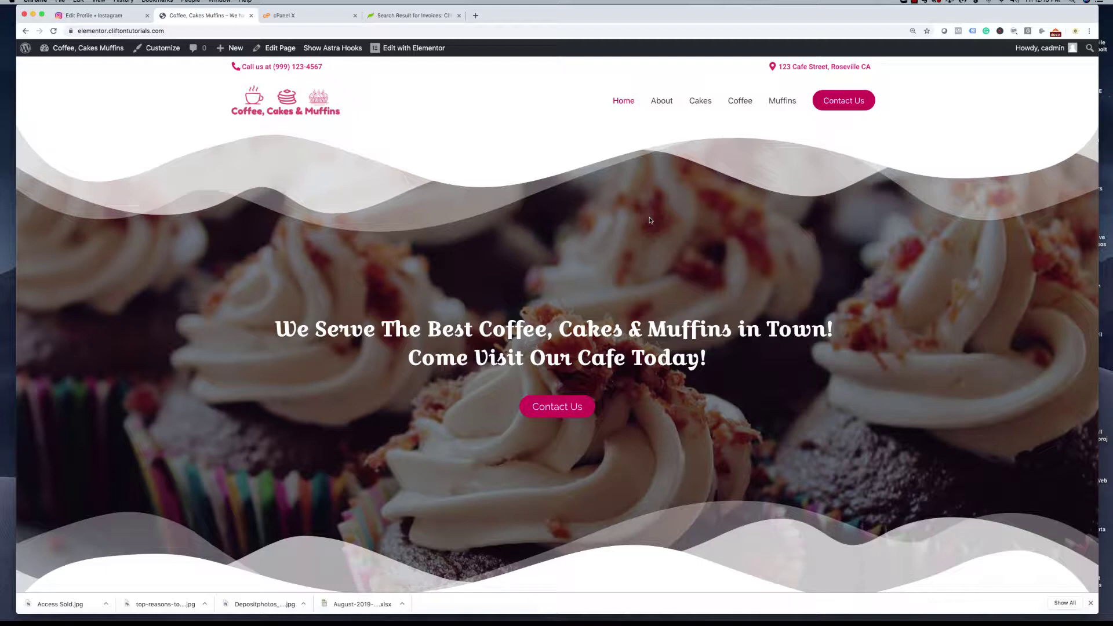
- Scroll down the Coffee, Cakes & Muffins homepage and back up
scroll(651, 220, "down", 5)
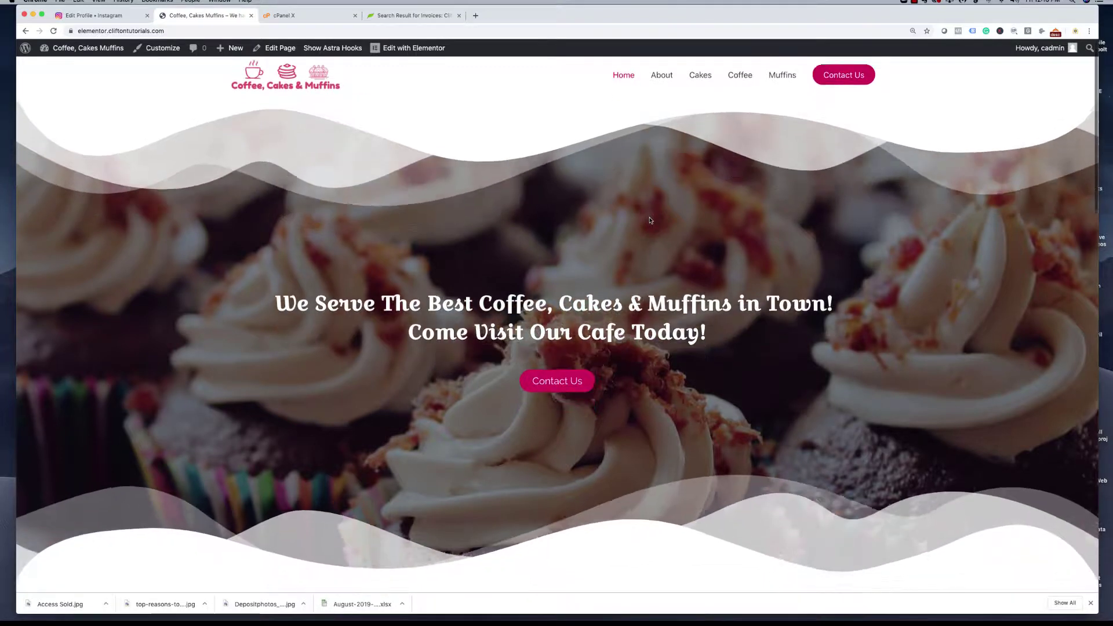
scroll(650, 221, "down", 7)
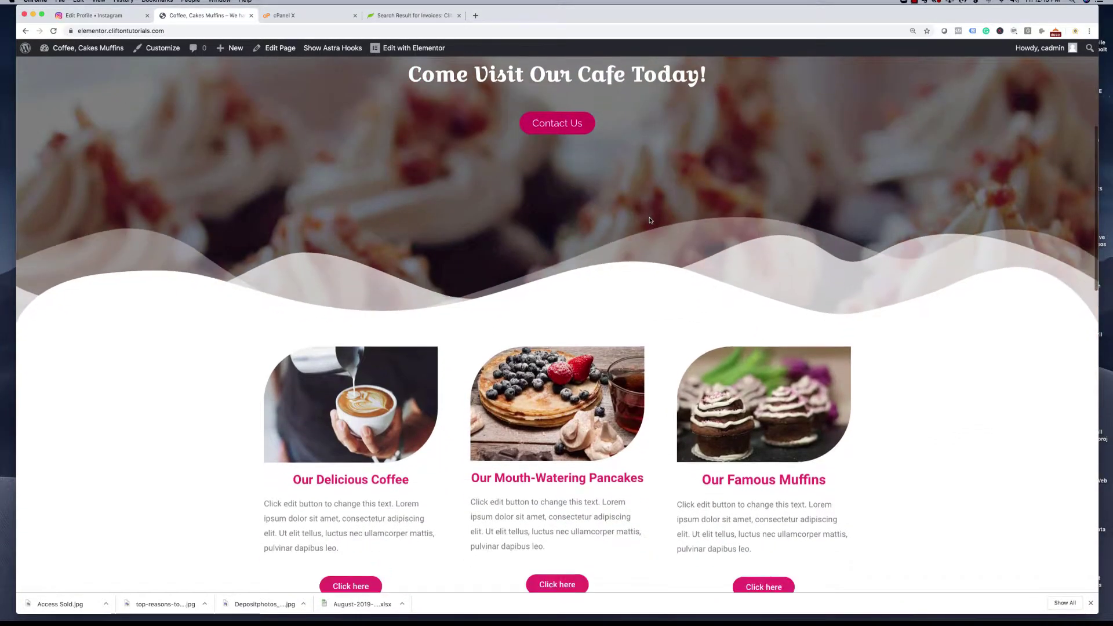
scroll(650, 221, "down", 10)
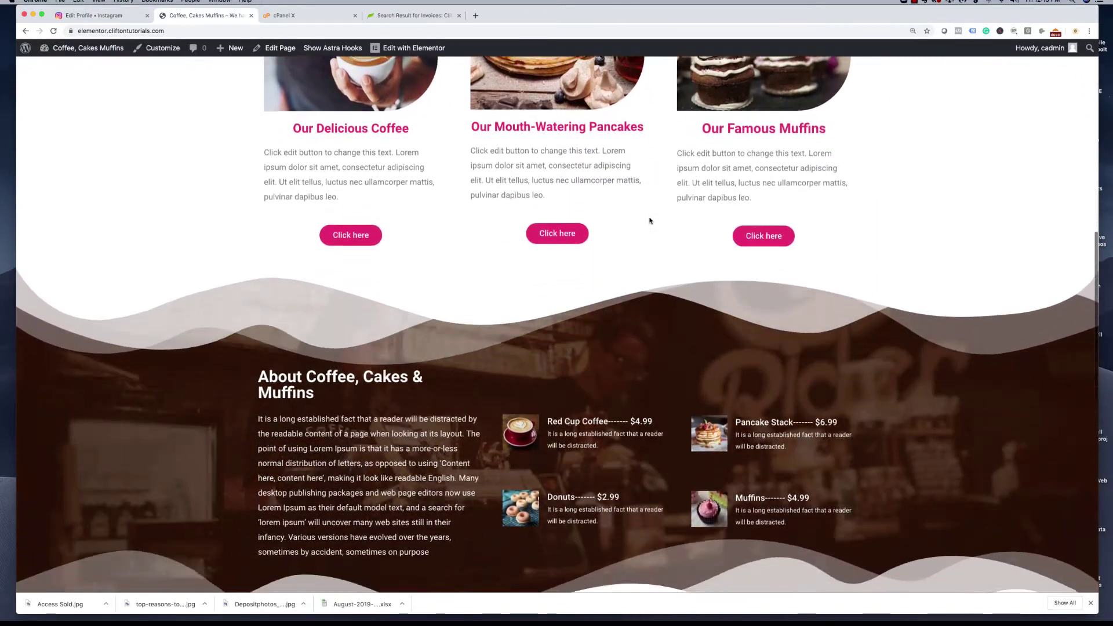
scroll(650, 220, "down", 7)
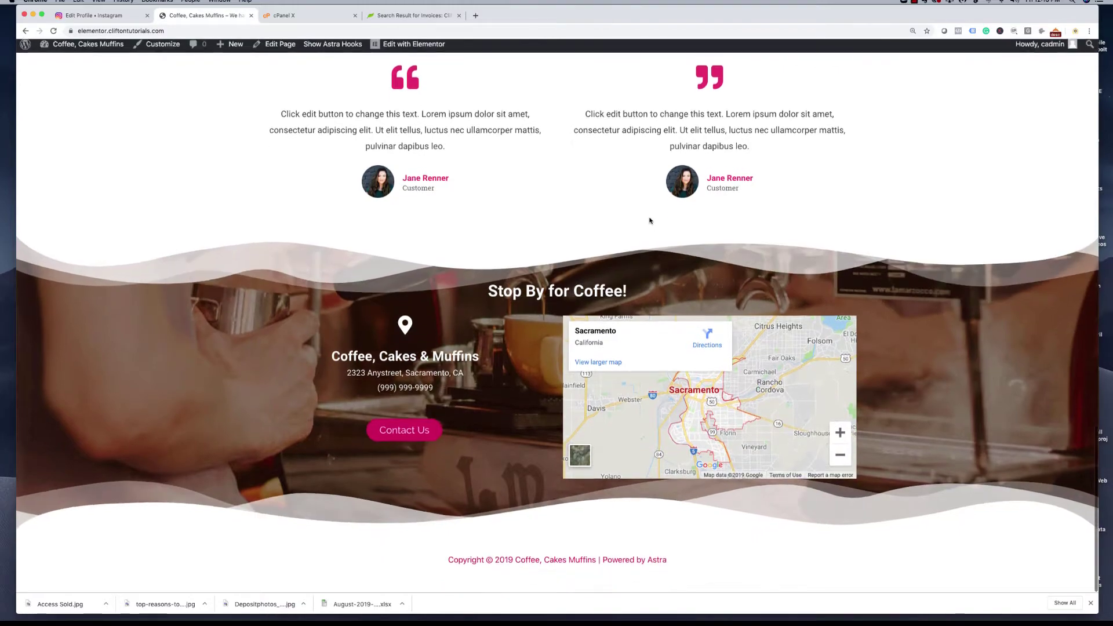
scroll(650, 221, "up", 18)
scroll(650, 220, "up", 6)
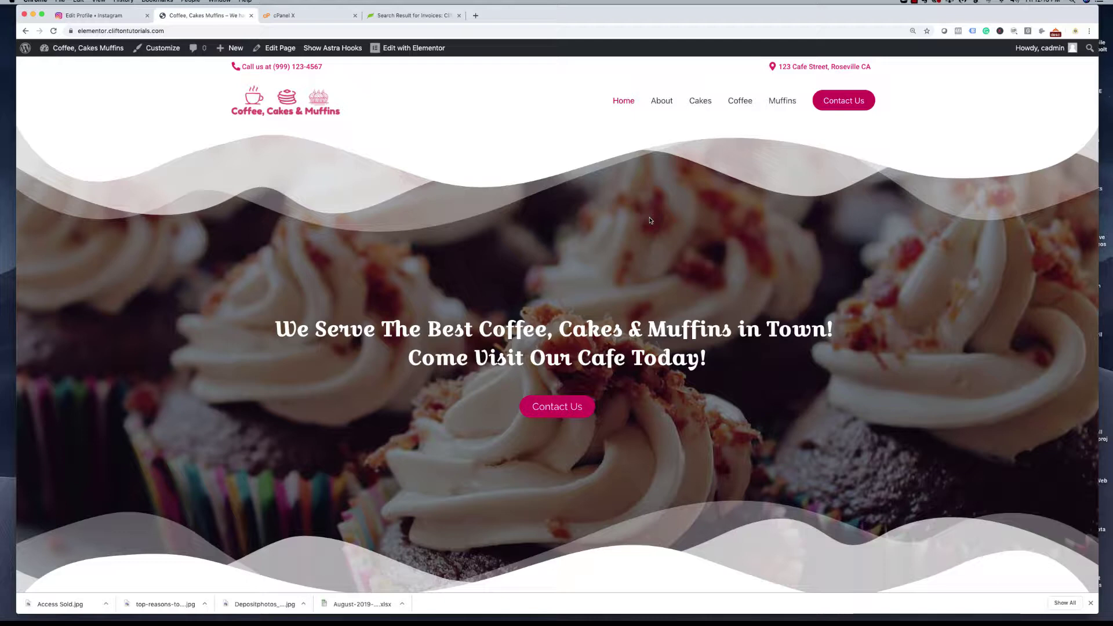
scroll(650, 221, "down", 3)
scroll(650, 220, "up", 3)
- Reload the homepage and review it from the headline down to the footer and back
left_click(54, 31)
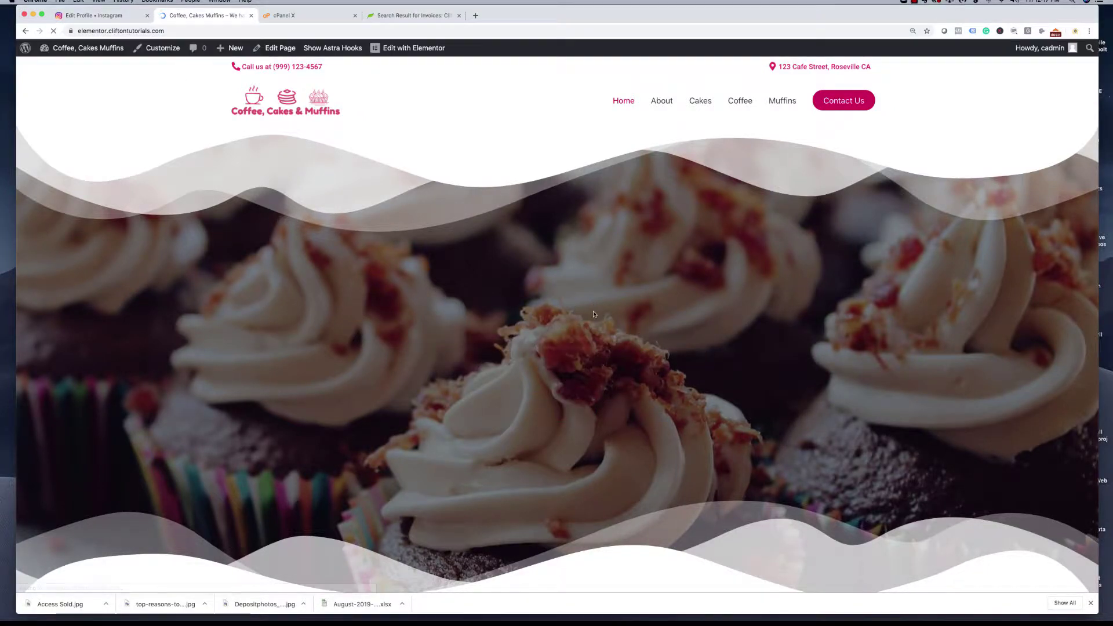
scroll(593, 311, "down", 1)
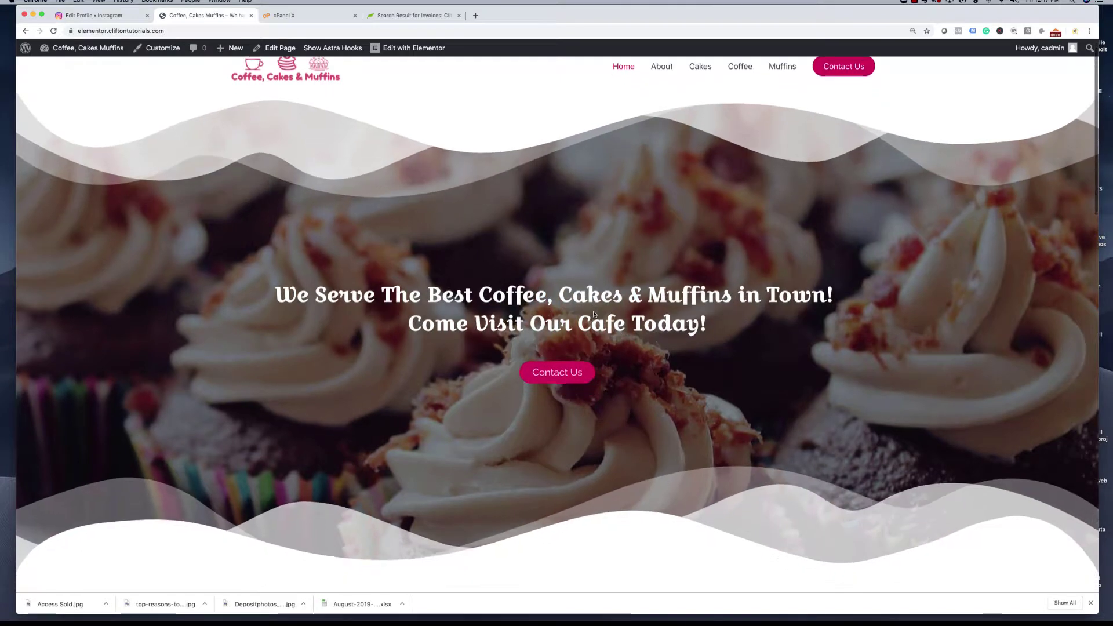
scroll(594, 313, "up", 2)
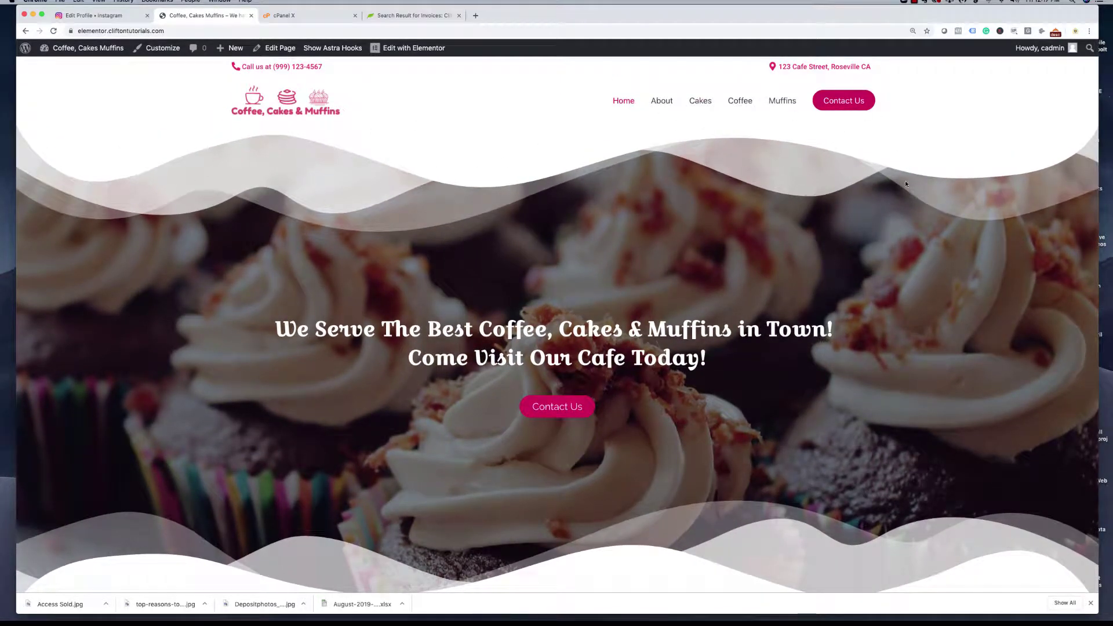
scroll(415, 340, "down", 2)
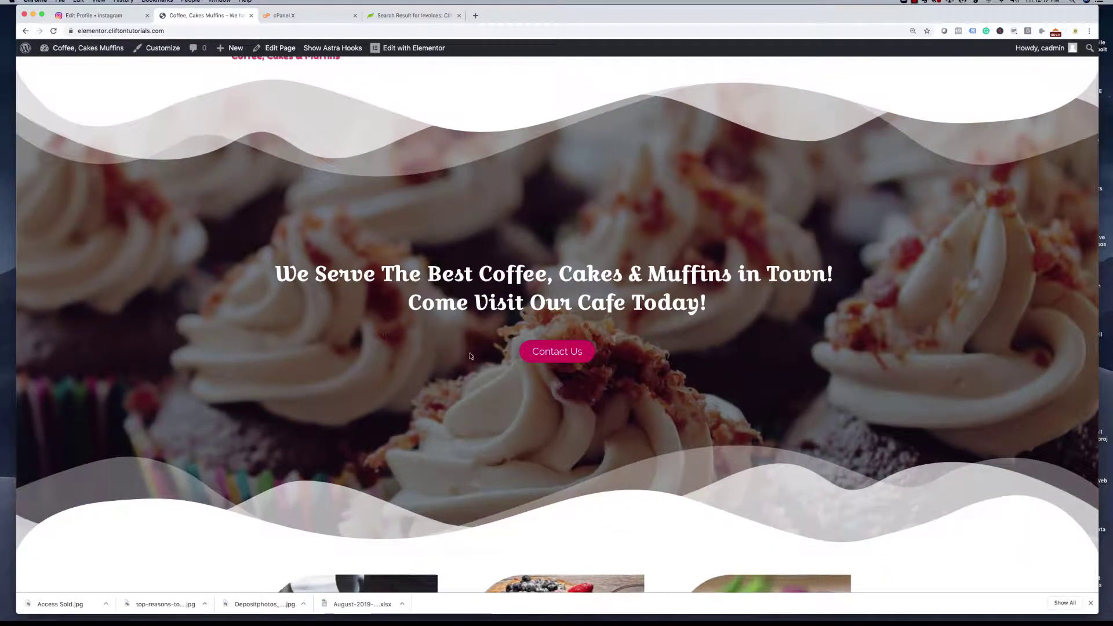
scroll(441, 348, "down", 2)
scroll(616, 350, "down", 10)
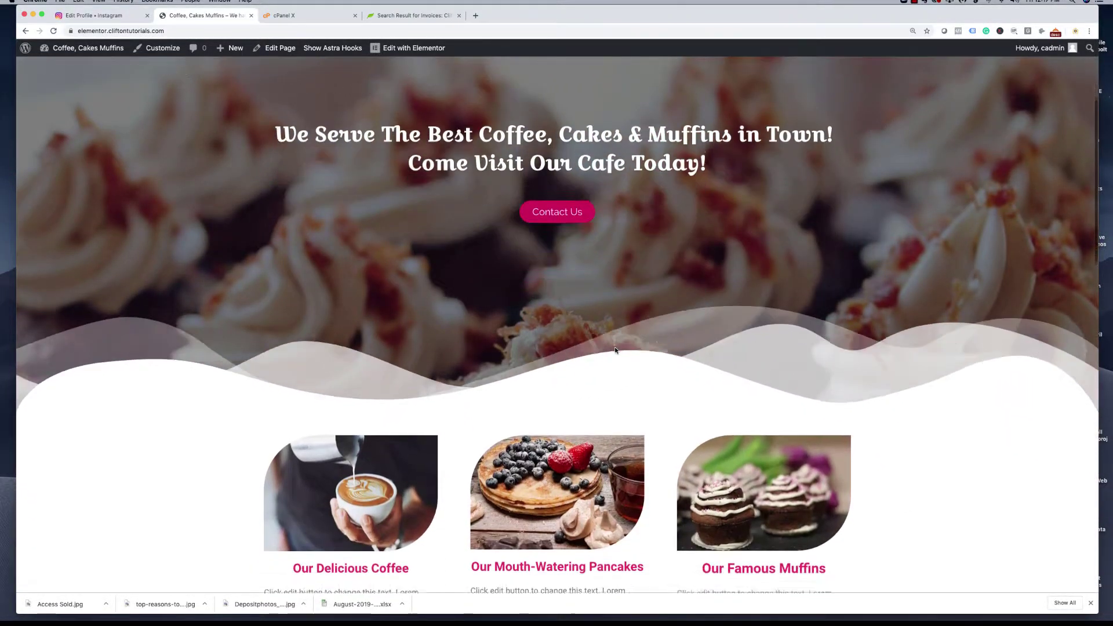
scroll(616, 350, "down", 10)
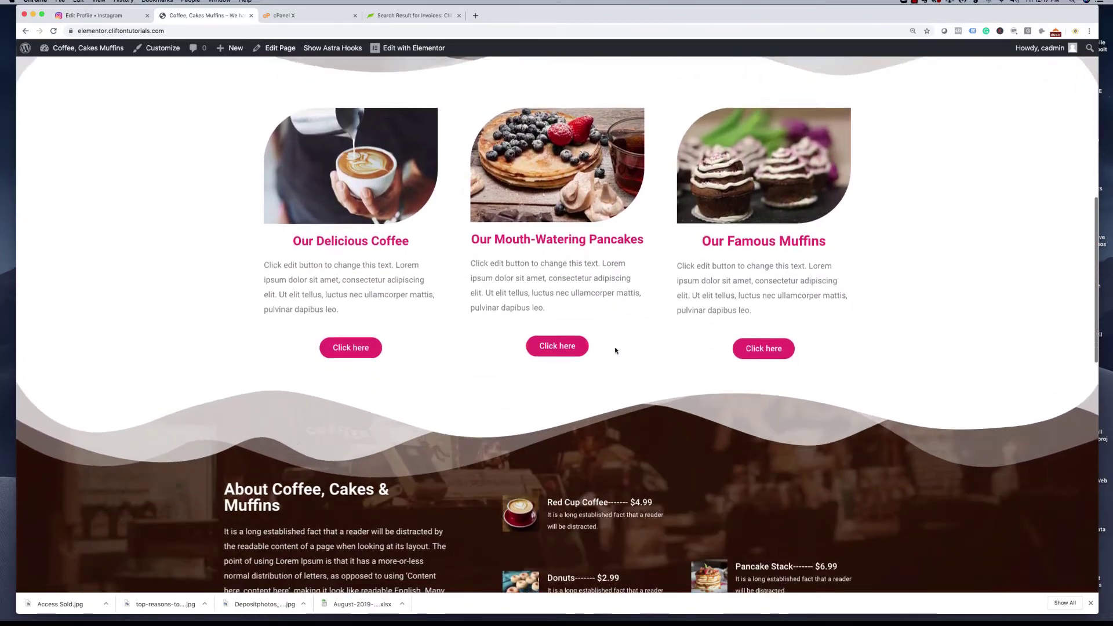
scroll(616, 350, "down", 8)
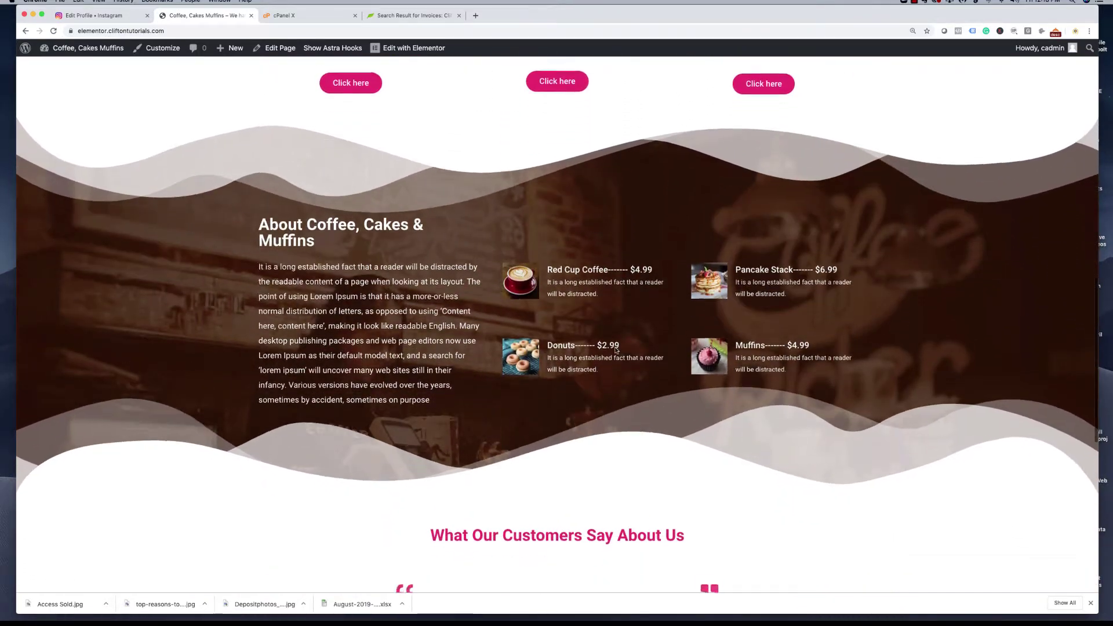
scroll(615, 348, "down", 7)
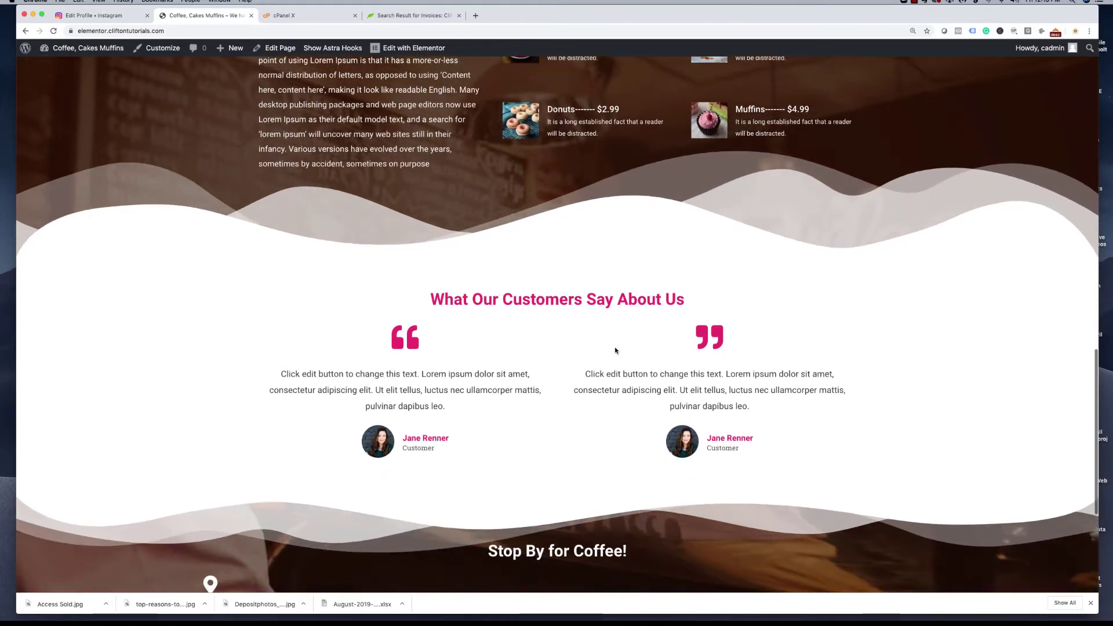
scroll(615, 350, "down", 6)
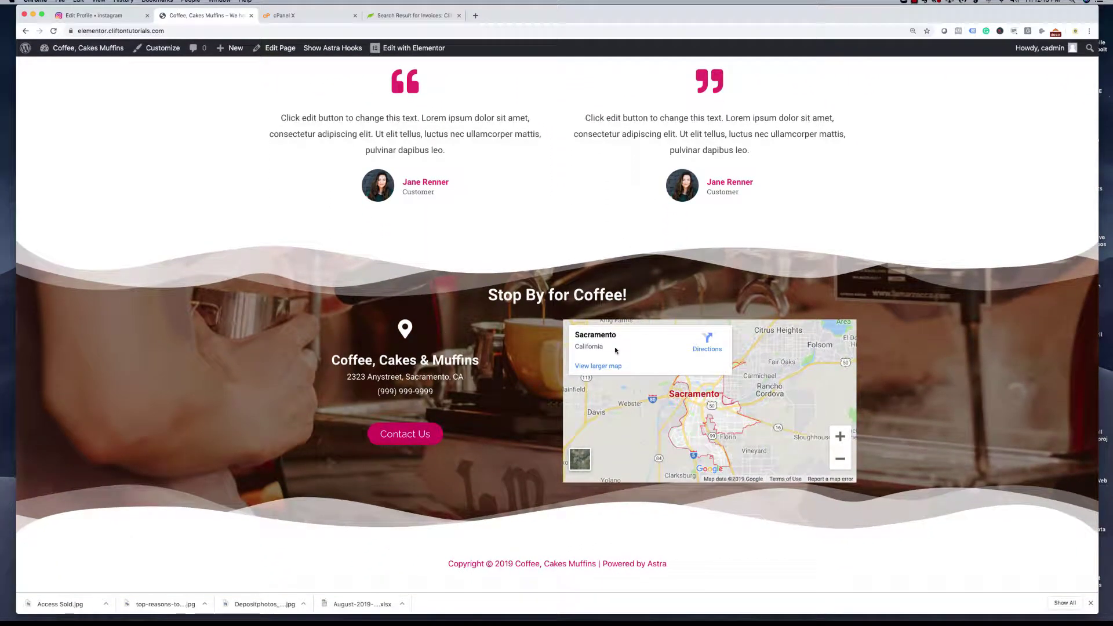
scroll(615, 350, "up", 15)
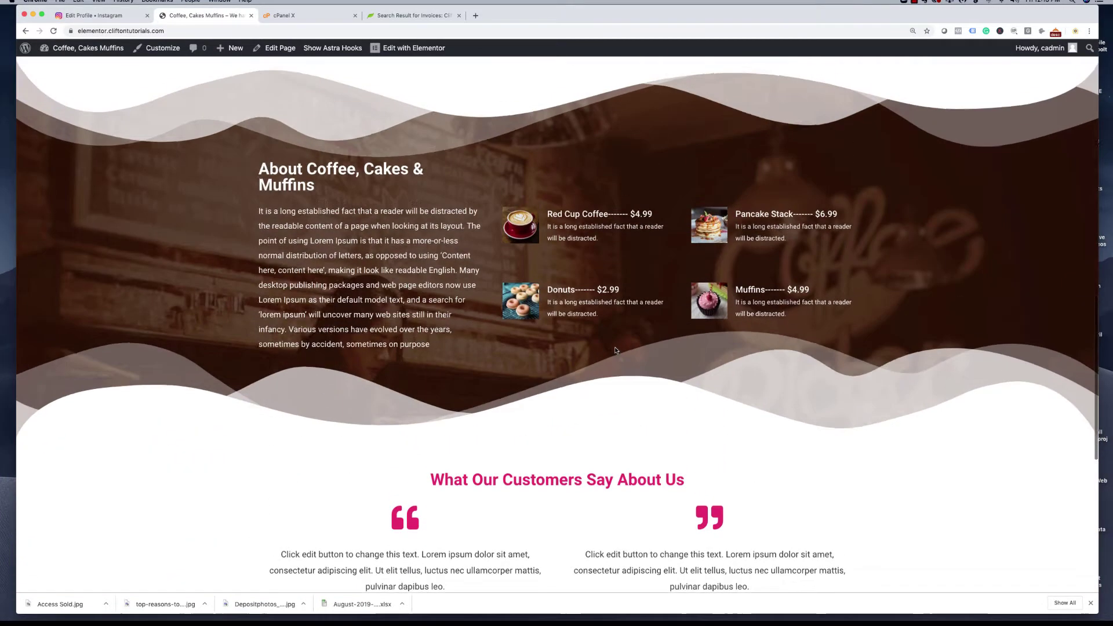
scroll(615, 350, "up", 16)
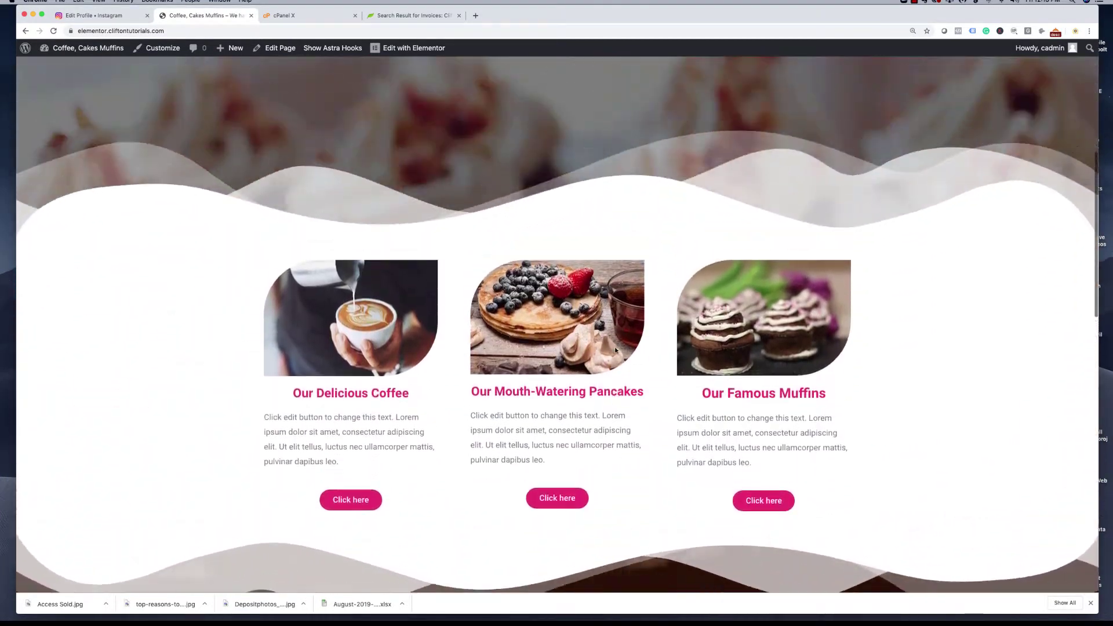
scroll(615, 347, "up", 20)
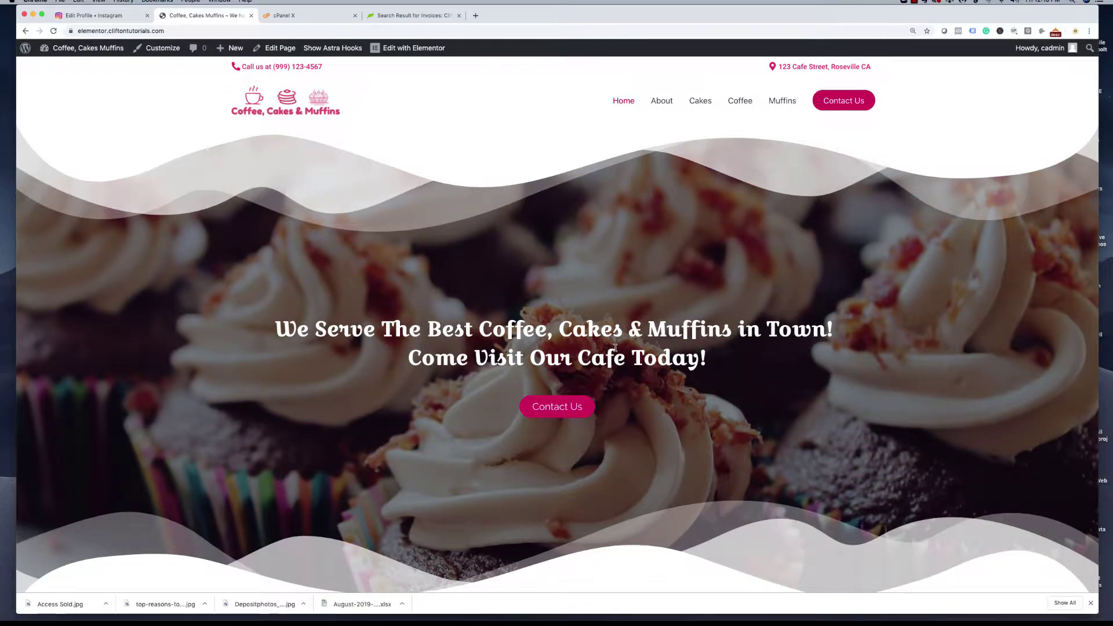
scroll(615, 348, "down", 1)
- Dismiss the shopping promotion banner and check the unobstructed cupcake hero section
scroll(615, 348, "up", 1)
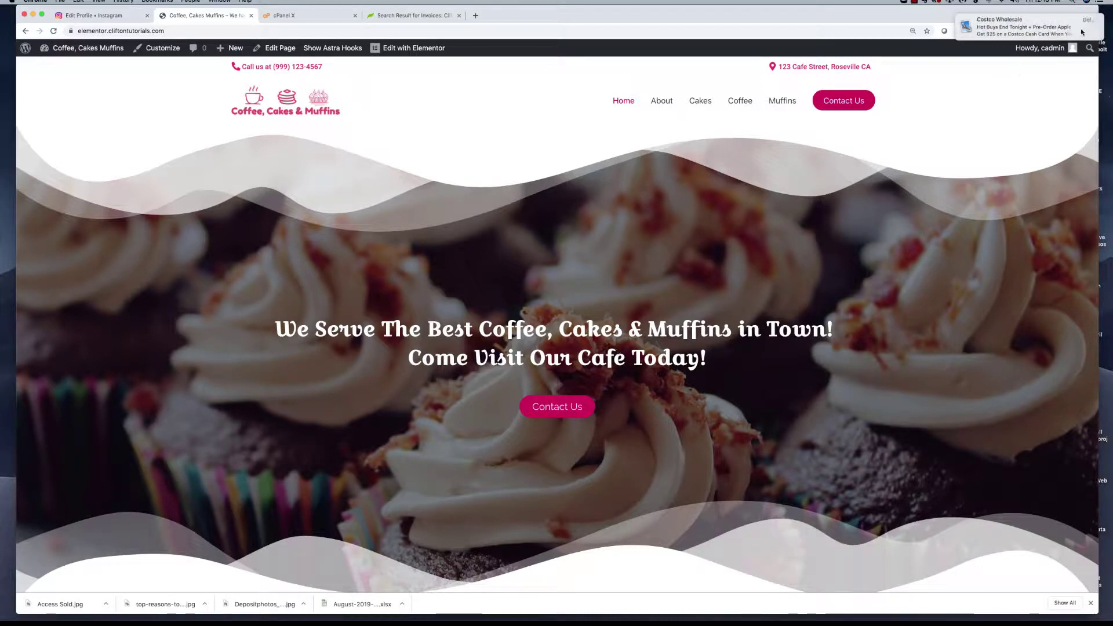
left_click(1082, 31)
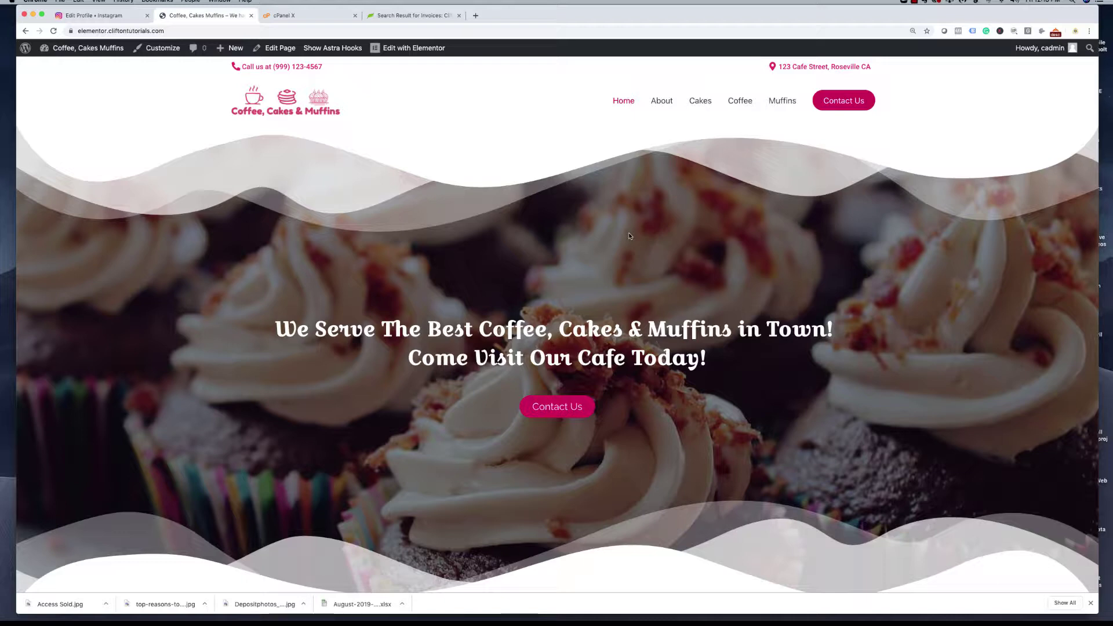
scroll(529, 326, "down", 3)
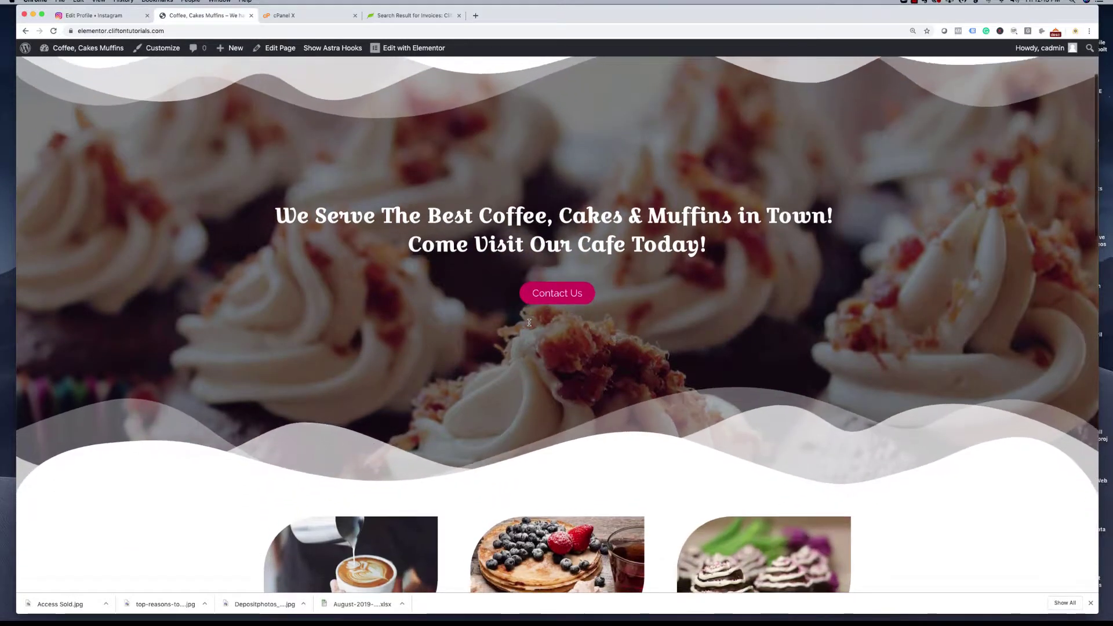
scroll(529, 326, "up", 3)
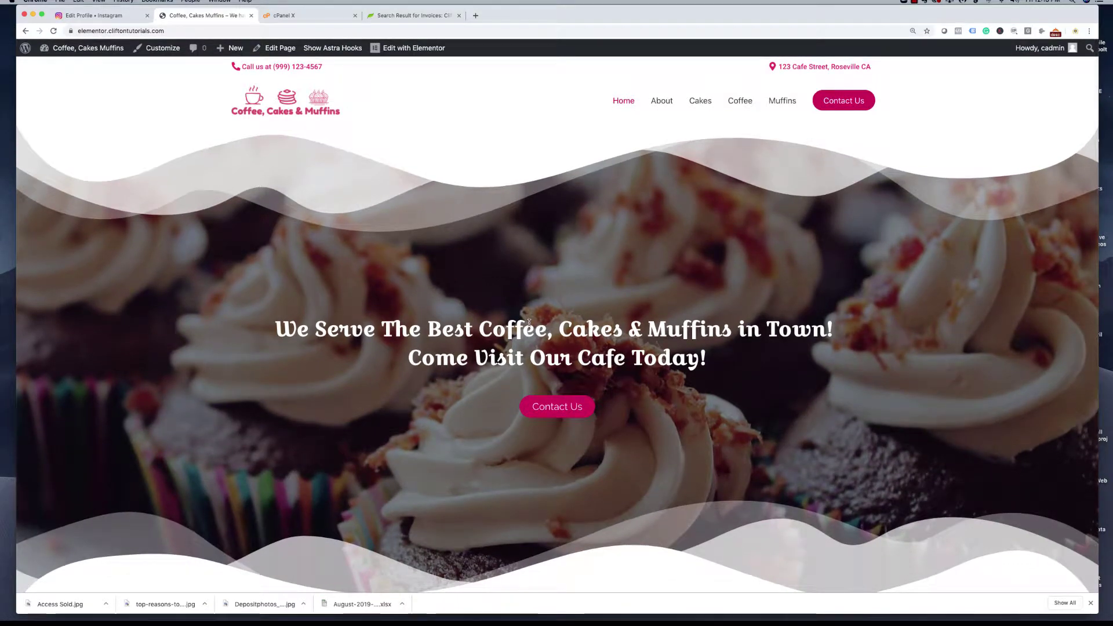
scroll(558, 342, "down", 5)
scroll(558, 342, "up", 5)
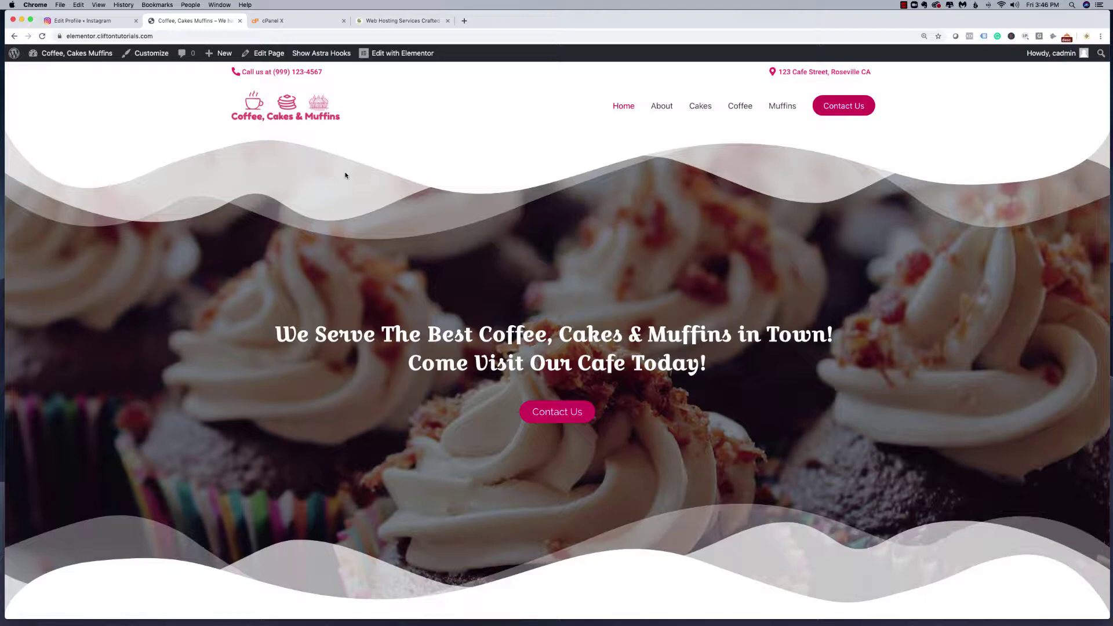
left_click(408, 21)
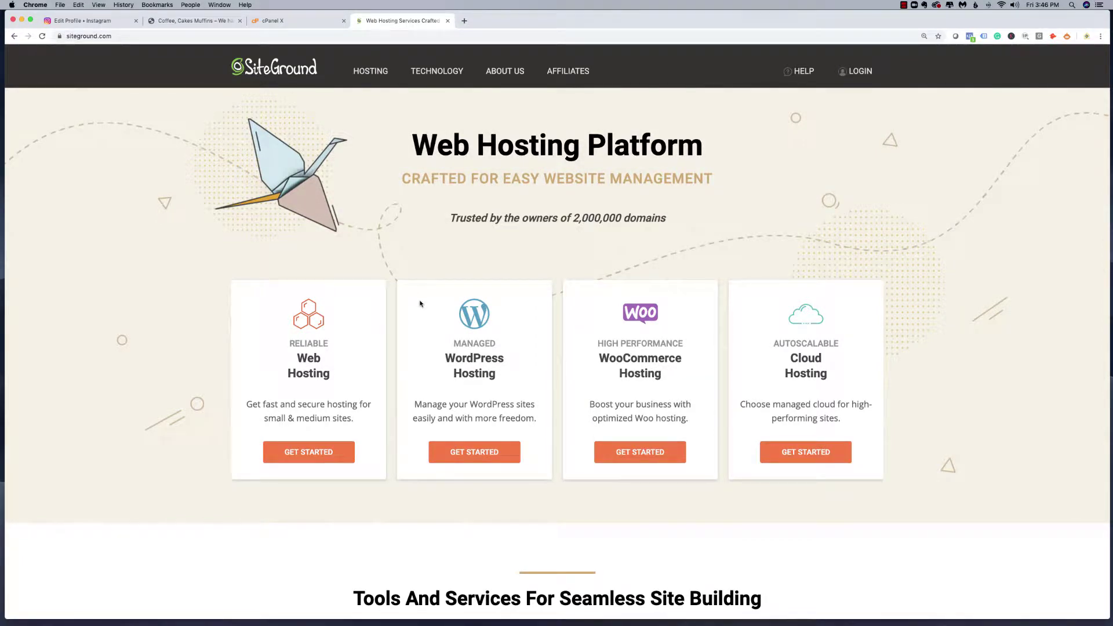
scroll(421, 303, "down", 2)
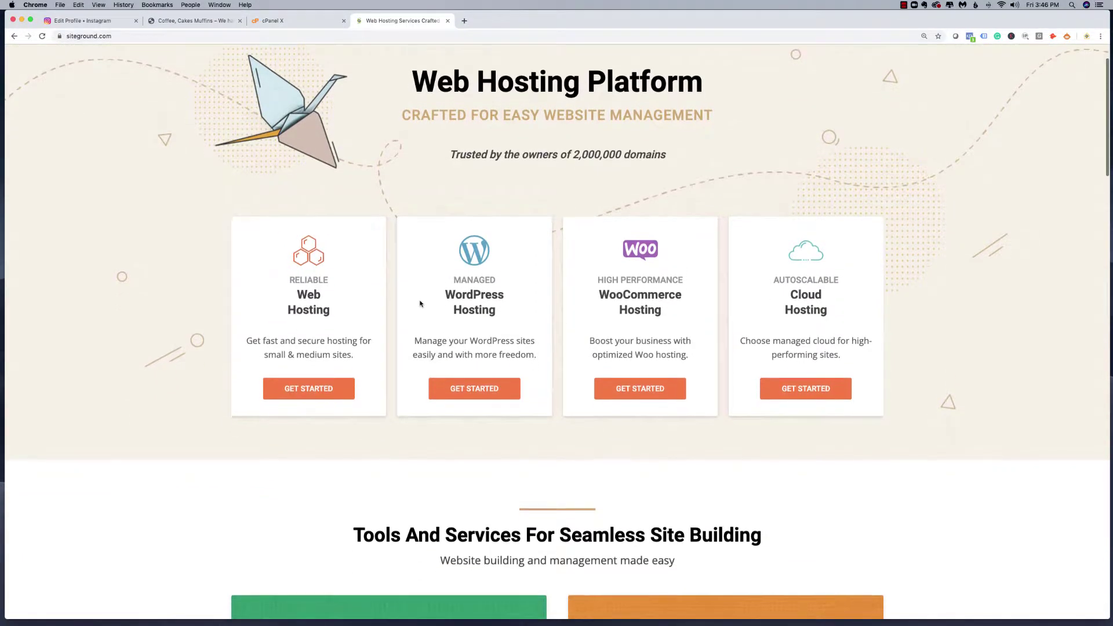
scroll(420, 303, "down", 3)
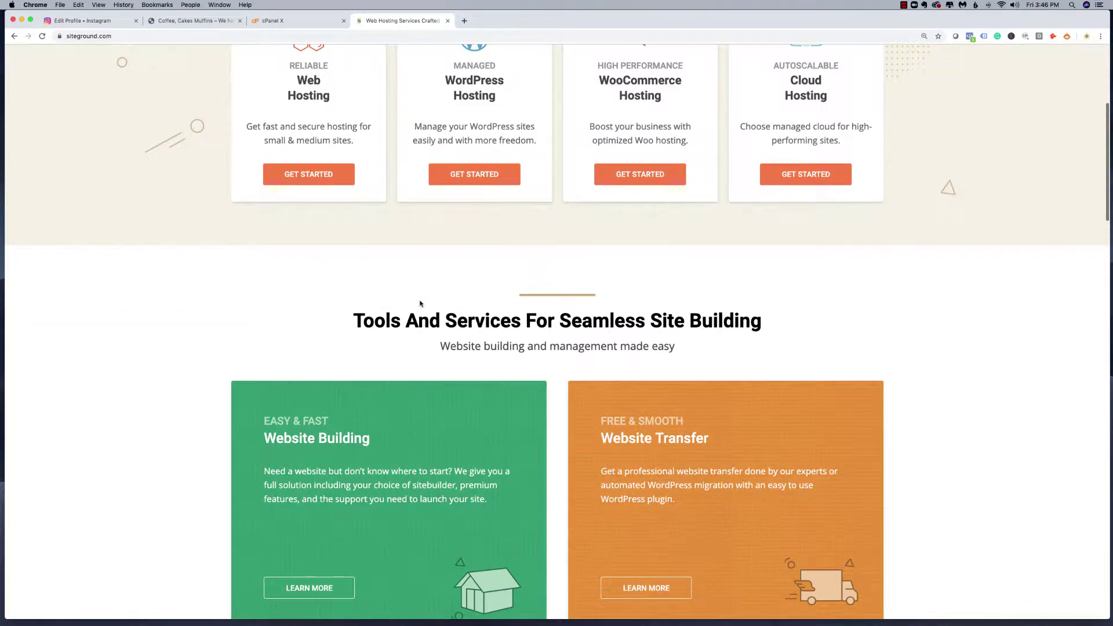
scroll(421, 304, "down", 3)
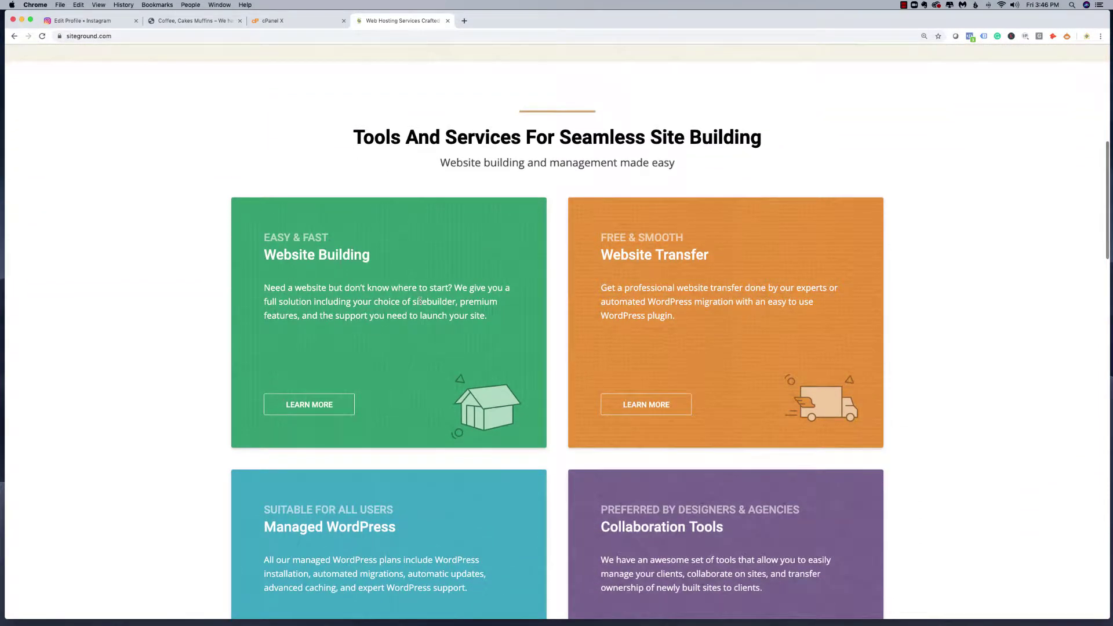
scroll(421, 301, "down", 3)
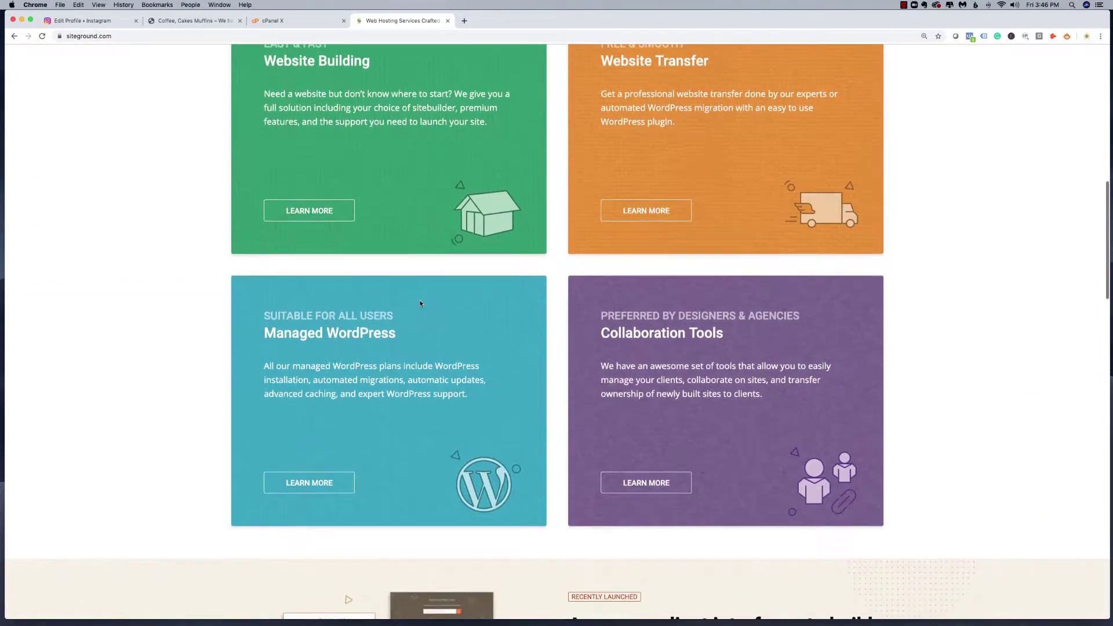
scroll(421, 303, "up", 3)
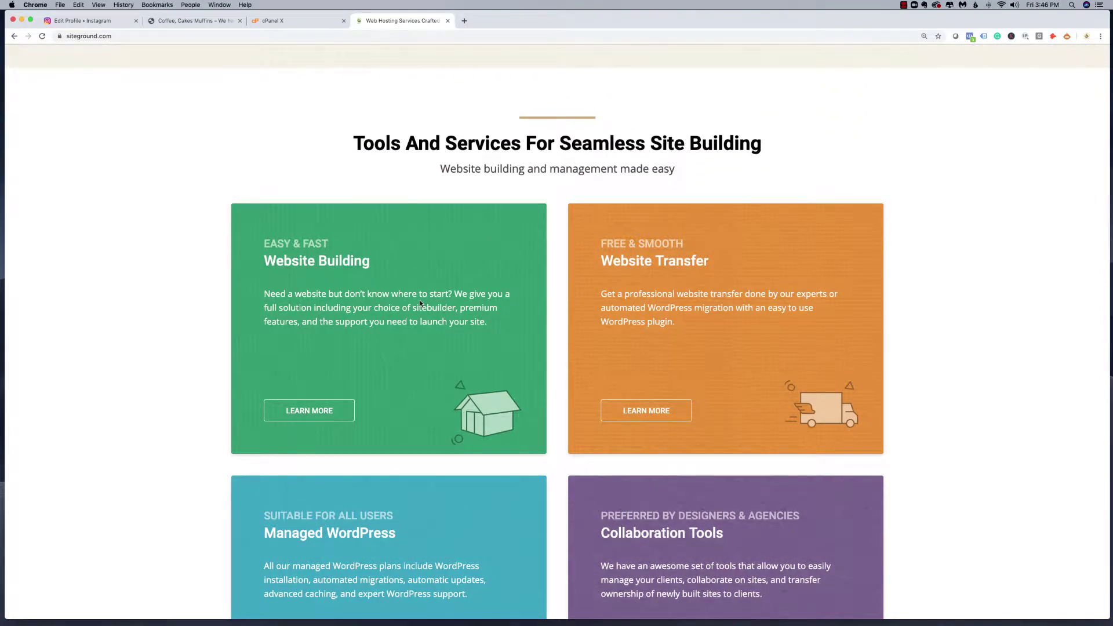
scroll(421, 303, "up", 2)
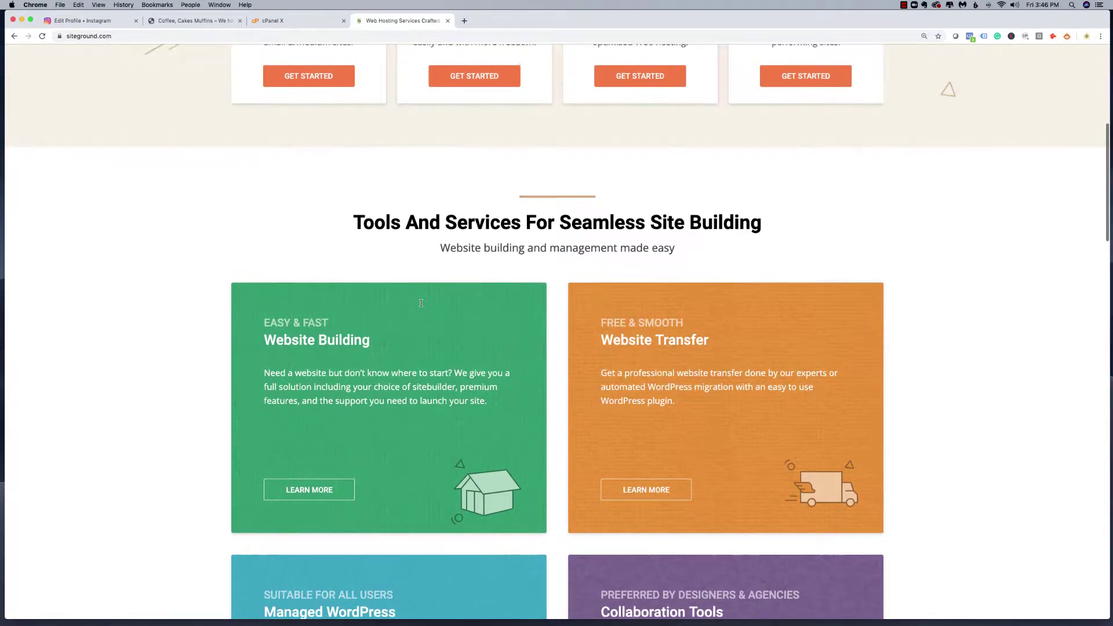
scroll(421, 304, "up", 3)
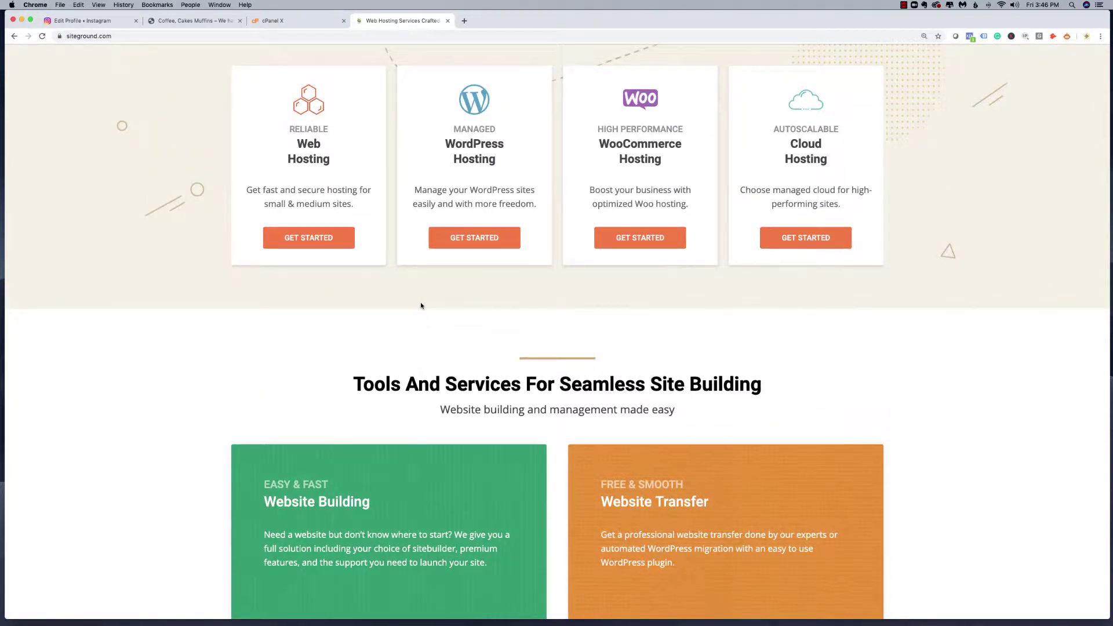
scroll(421, 303, "up", 1)
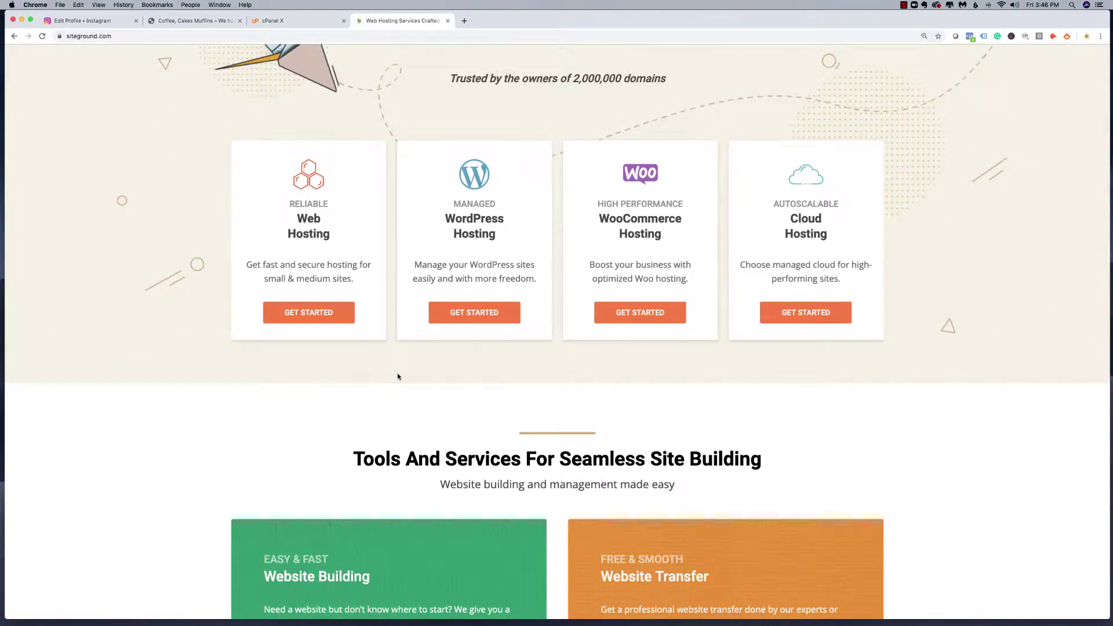
scroll(398, 377, "down", 3)
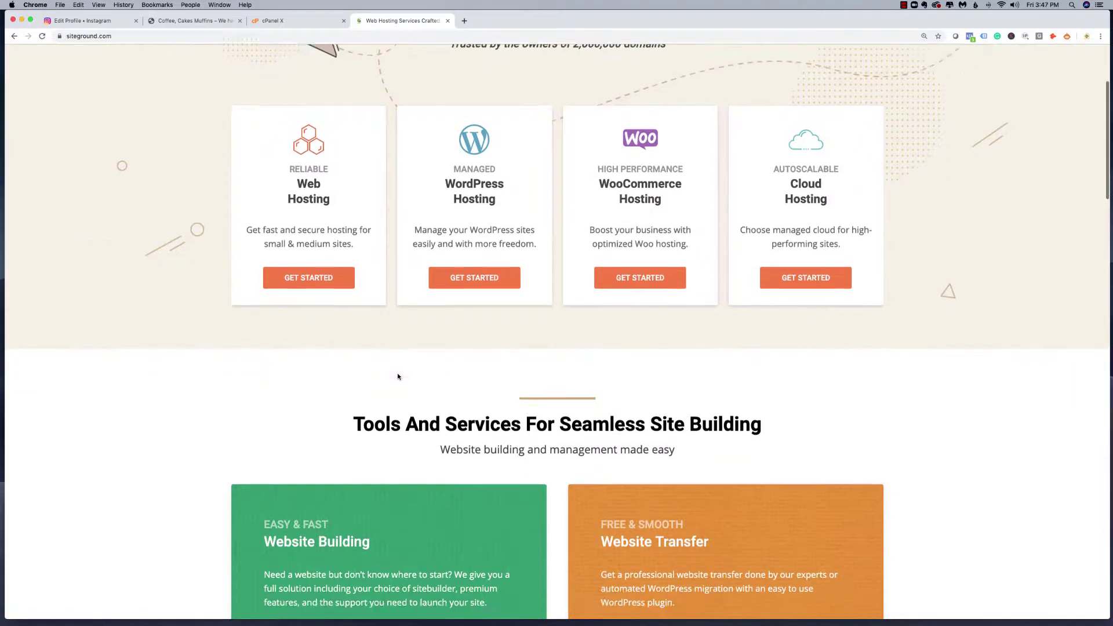
scroll(398, 376, "down", 3)
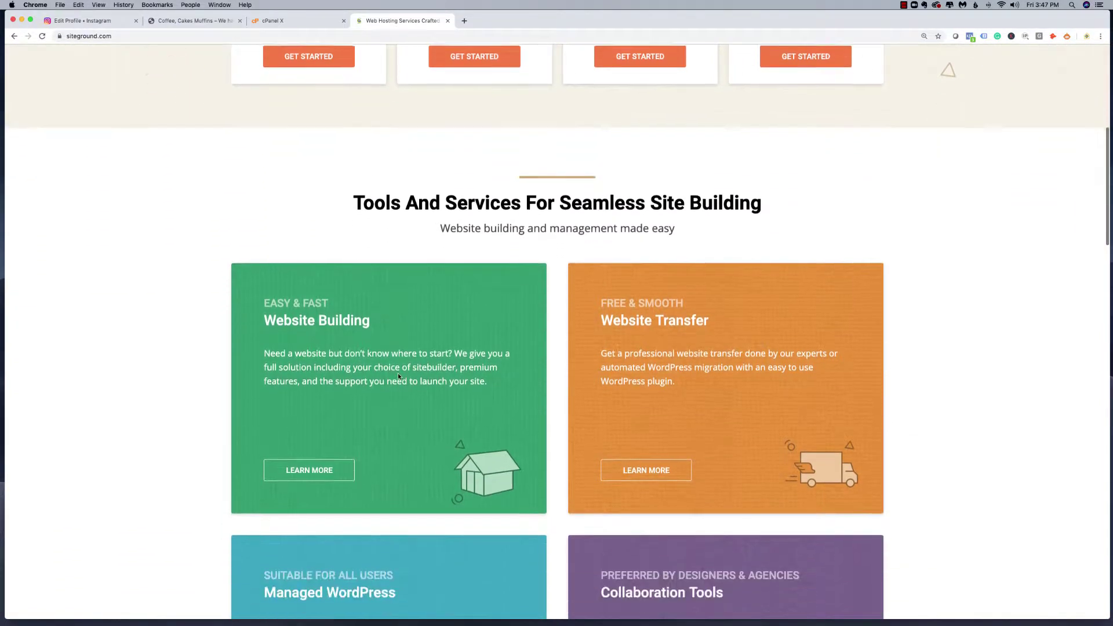
scroll(397, 376, "down", 4)
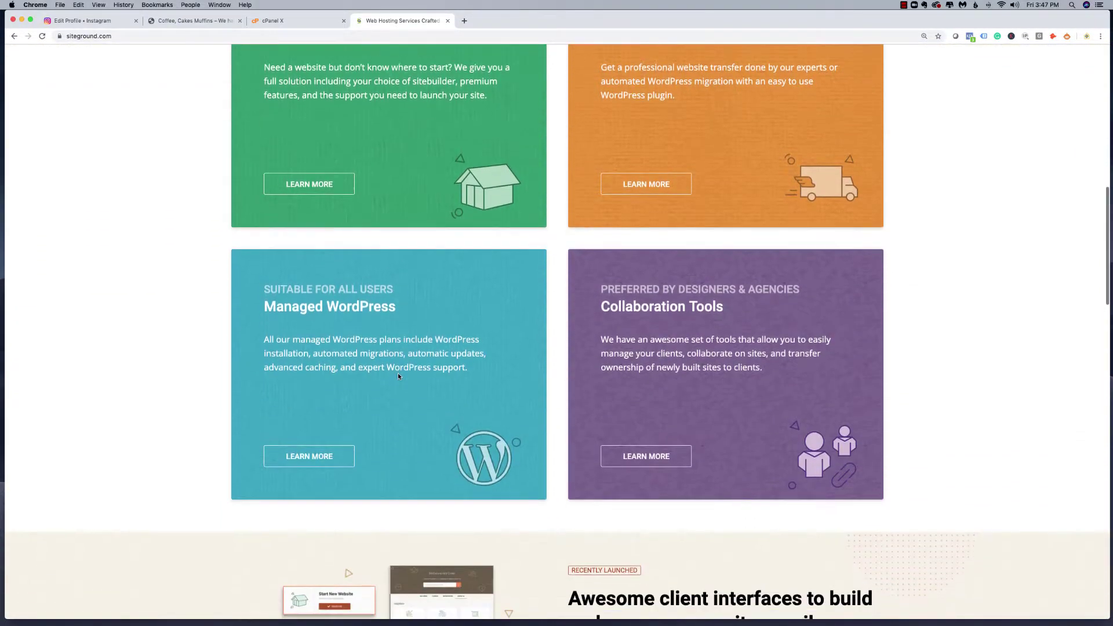
scroll(398, 377, "down", 8)
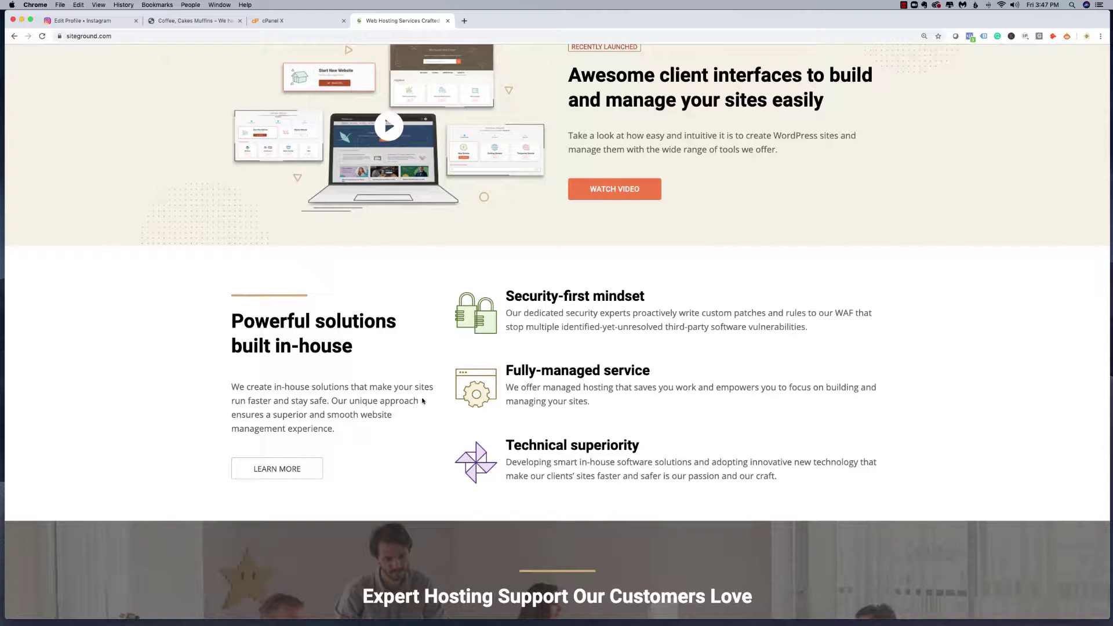
scroll(429, 382, "down", 4)
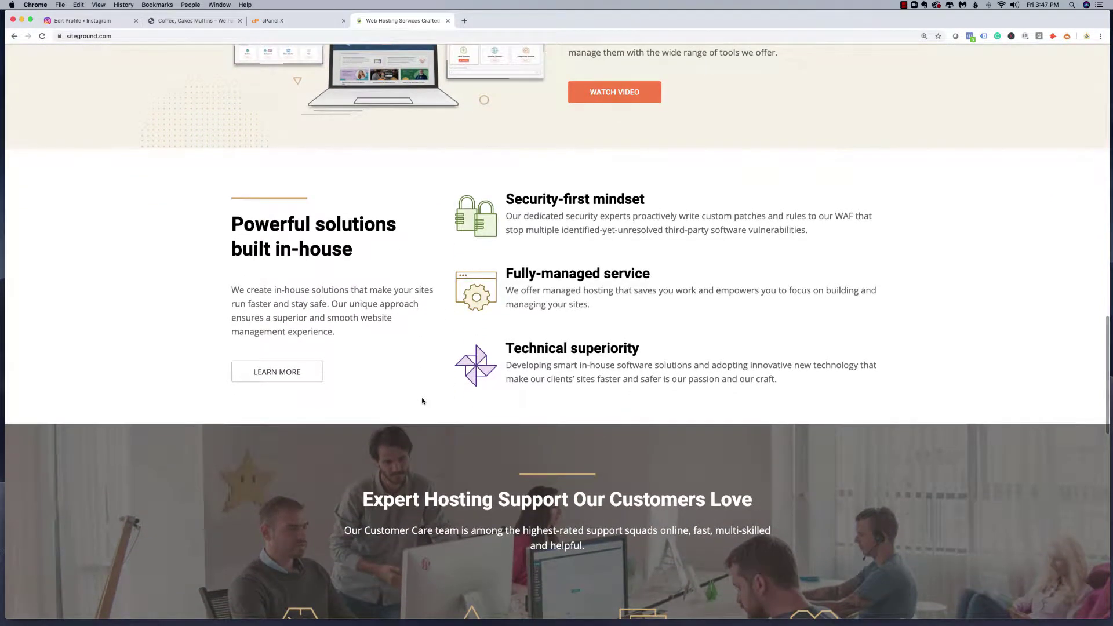
scroll(422, 401, "down", 8)
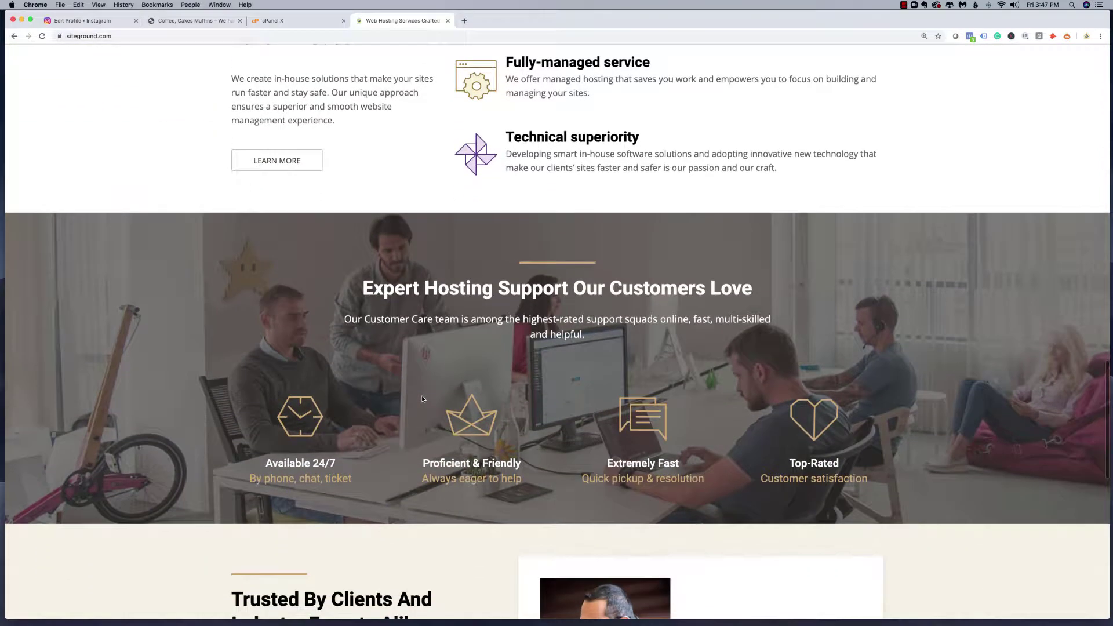
scroll(422, 399, "down", 15)
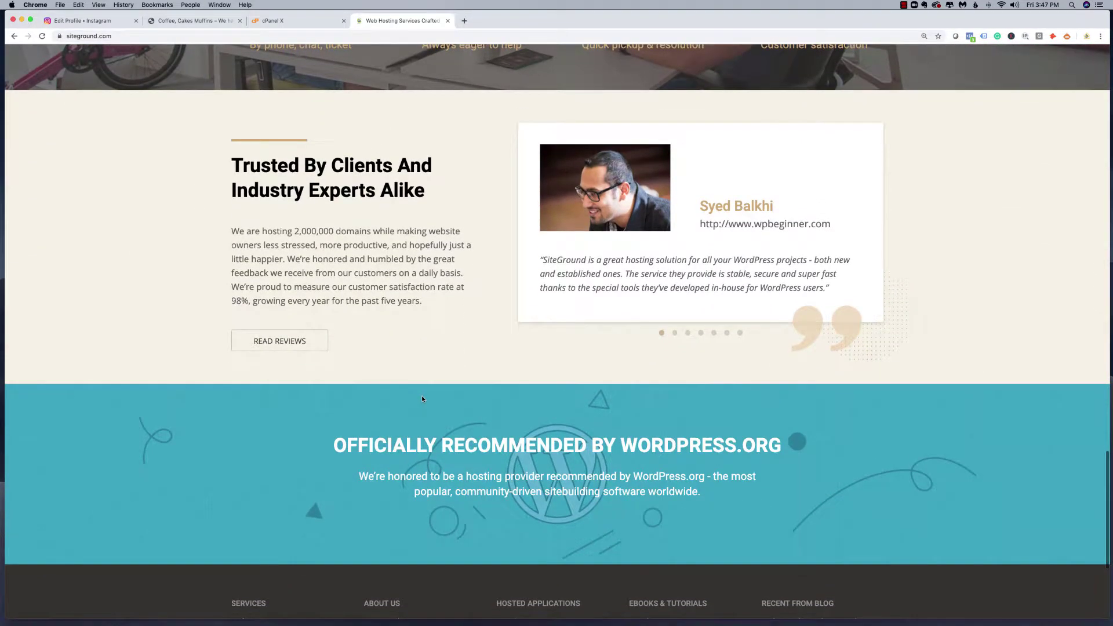
scroll(422, 398, "up", 15)
scroll(422, 398, "up", 20)
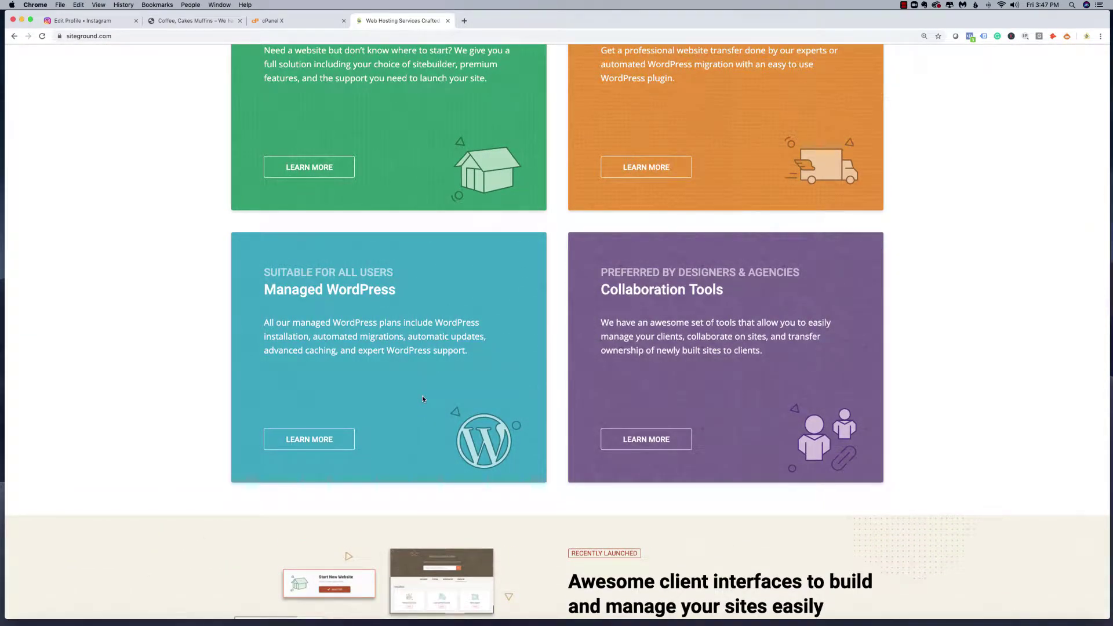
scroll(422, 398, "up", 8)
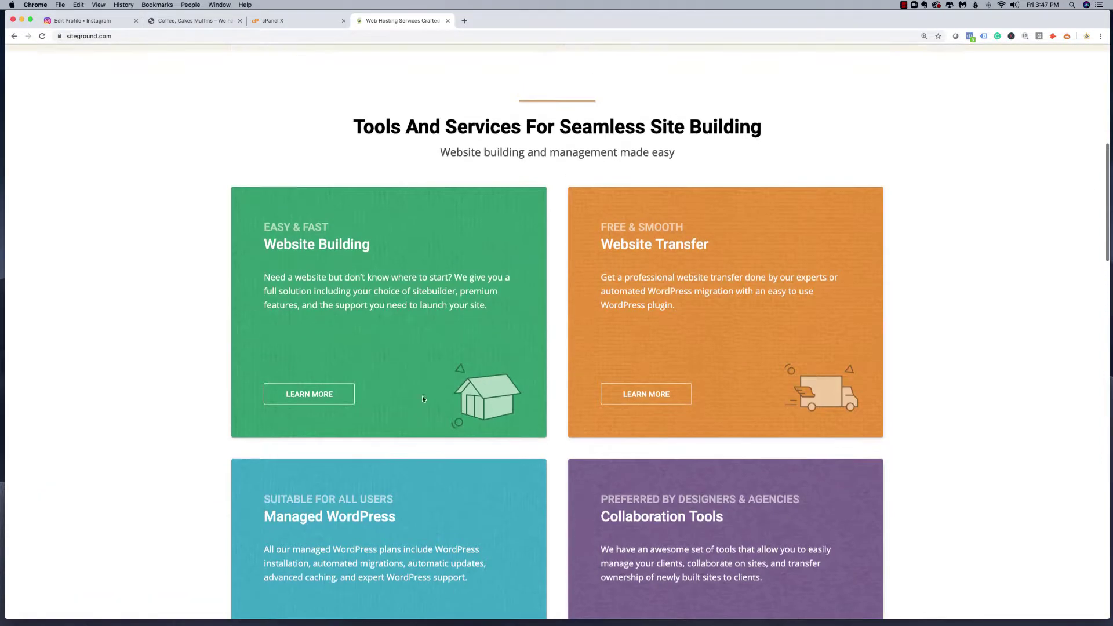
scroll(422, 398, "up", 3)
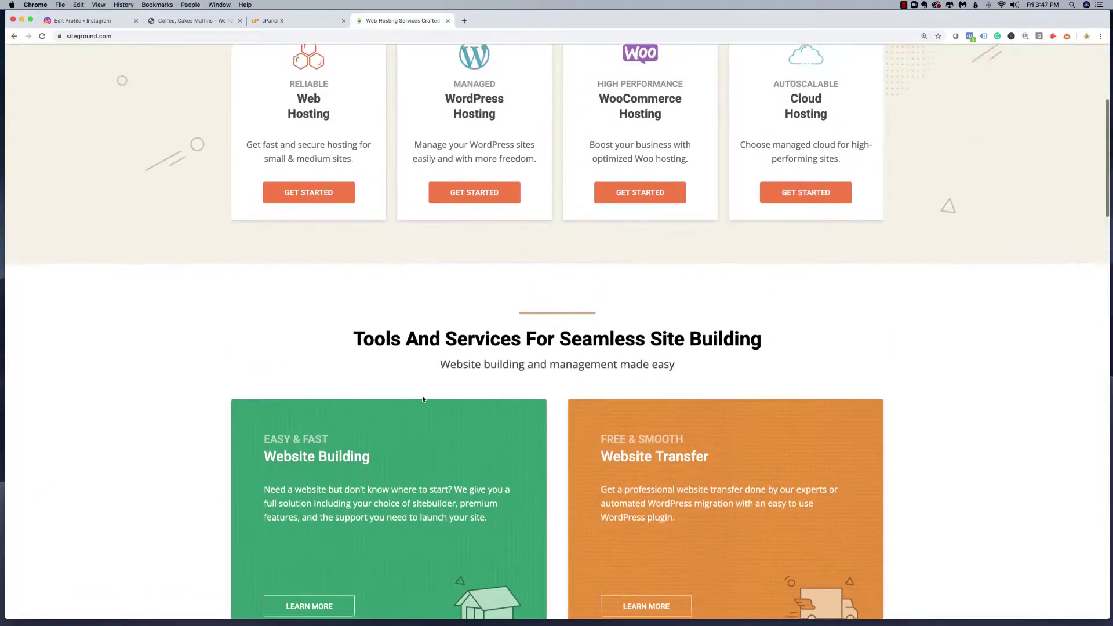
scroll(510, 330, "up", 5)
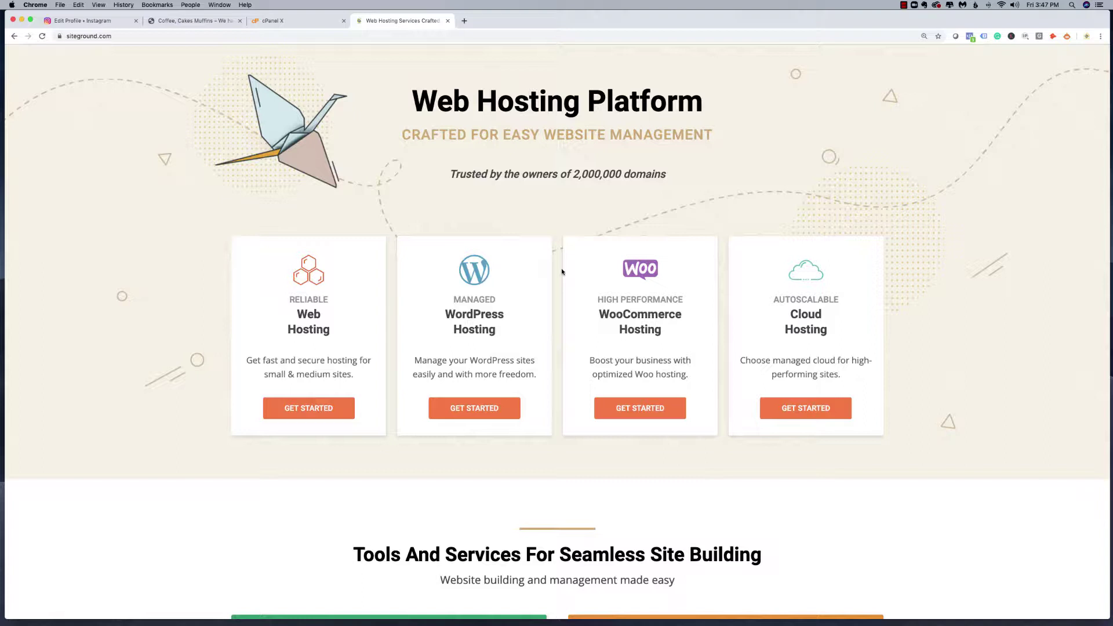
scroll(561, 268, "up", 1)
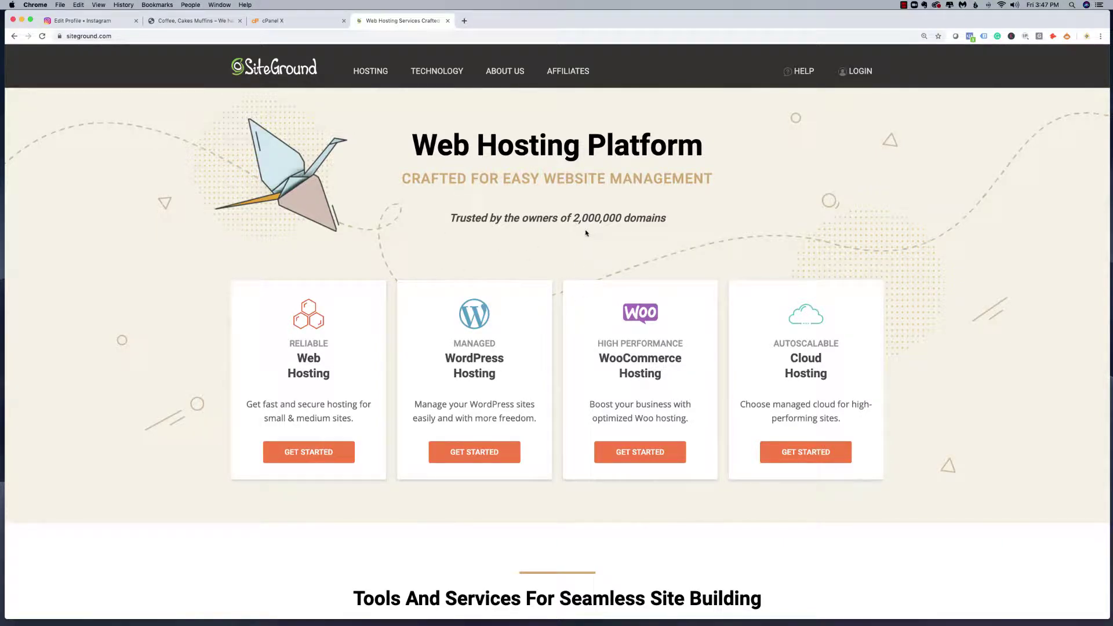
- Open Managed WordPress Hosting and compare StartUp $3.95, GrowBig $5.95 and GoGeek $11.95 plans
left_click(465, 461)
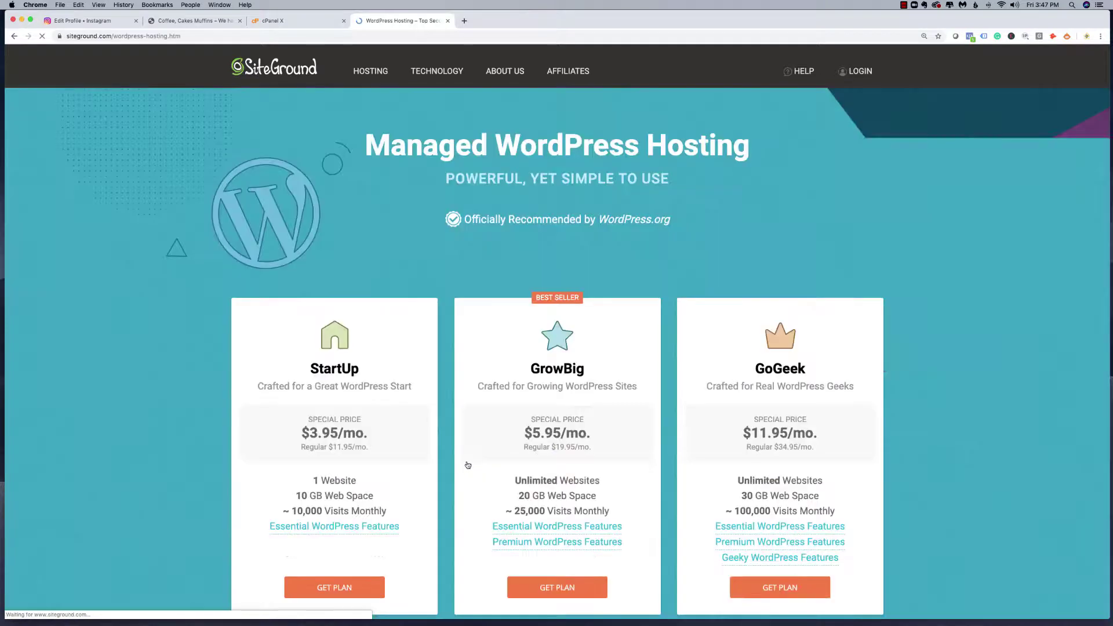
scroll(467, 465, "down", 2)
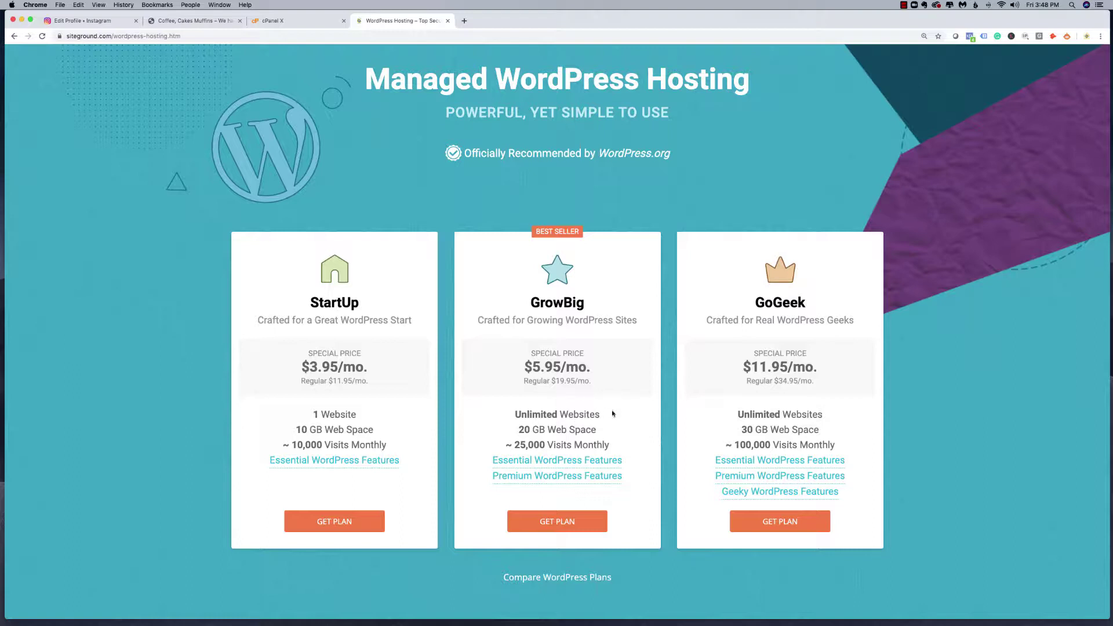
scroll(612, 413, "down", 1)
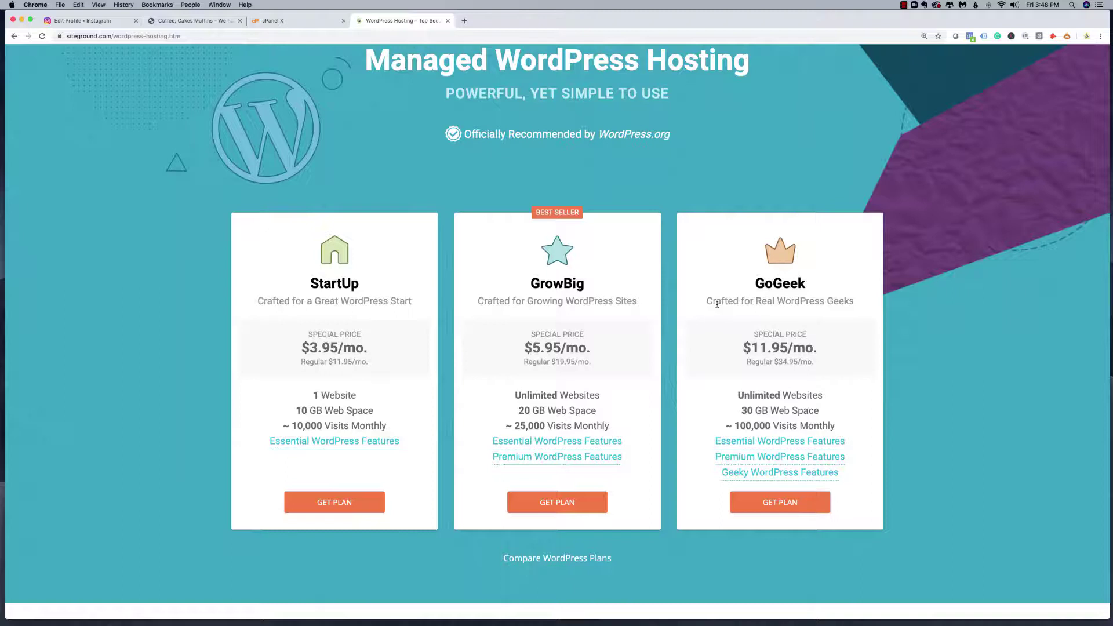
scroll(707, 296, "up", 3)
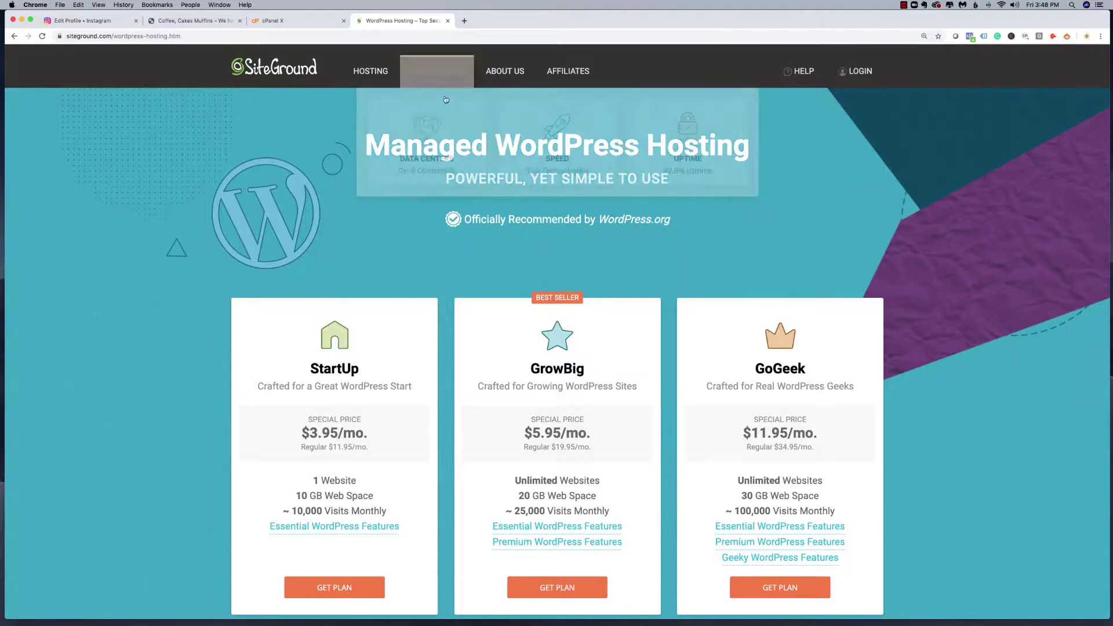
- Switch to the cPanel tab and return to the Autoinstallers and WordPress Tools sections
left_click(292, 26)
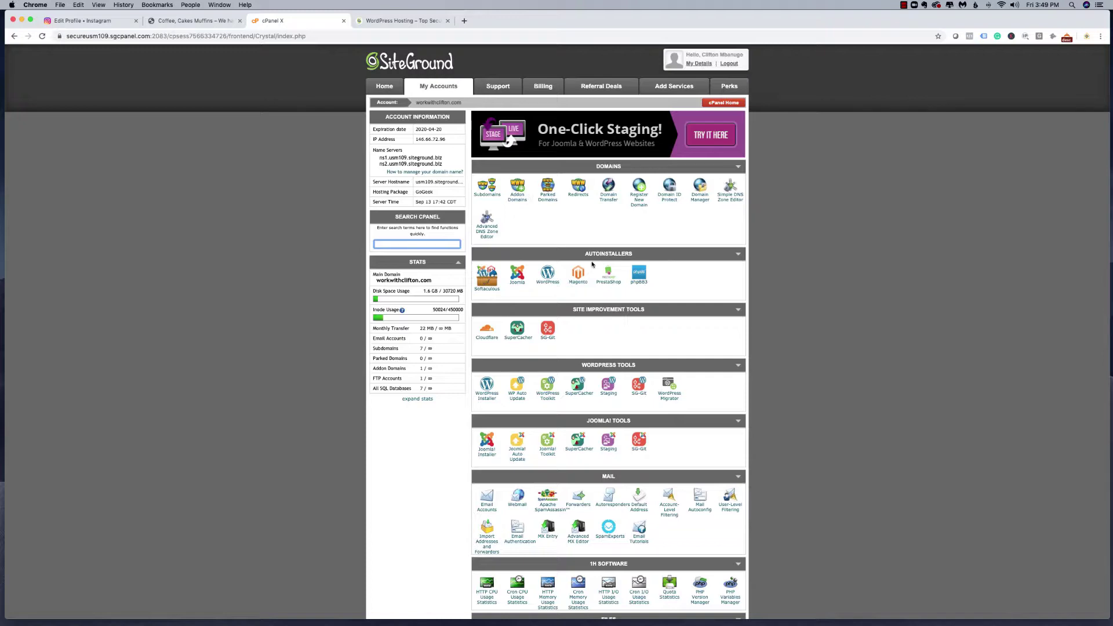
scroll(592, 265, "down", 2)
scroll(592, 264, "down", 1)
scroll(592, 263, "down", 5)
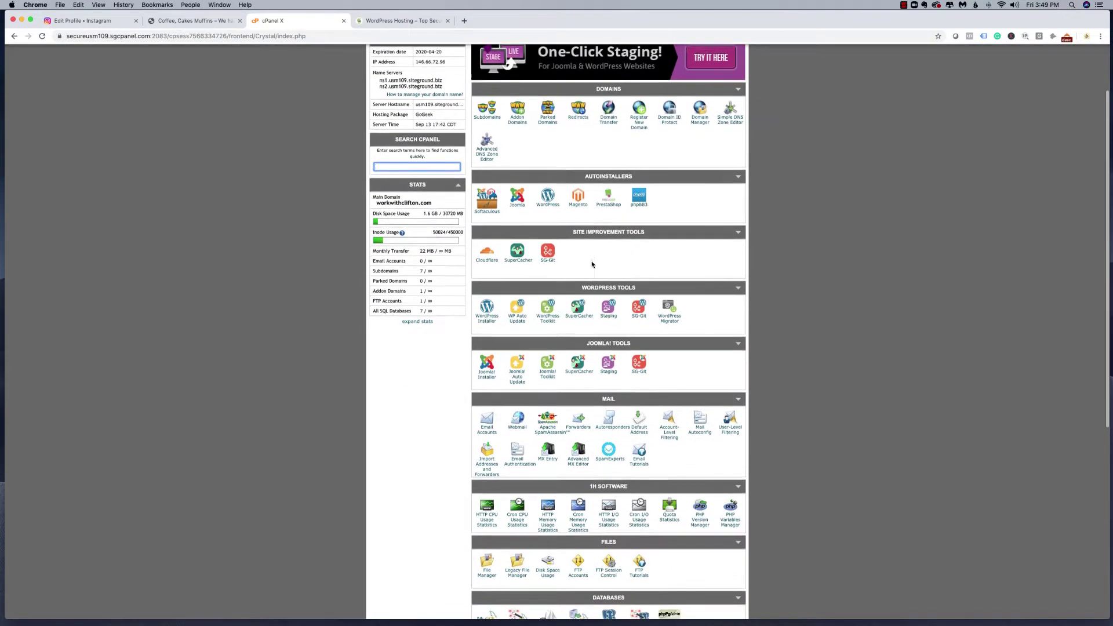
scroll(592, 265, "down", 8)
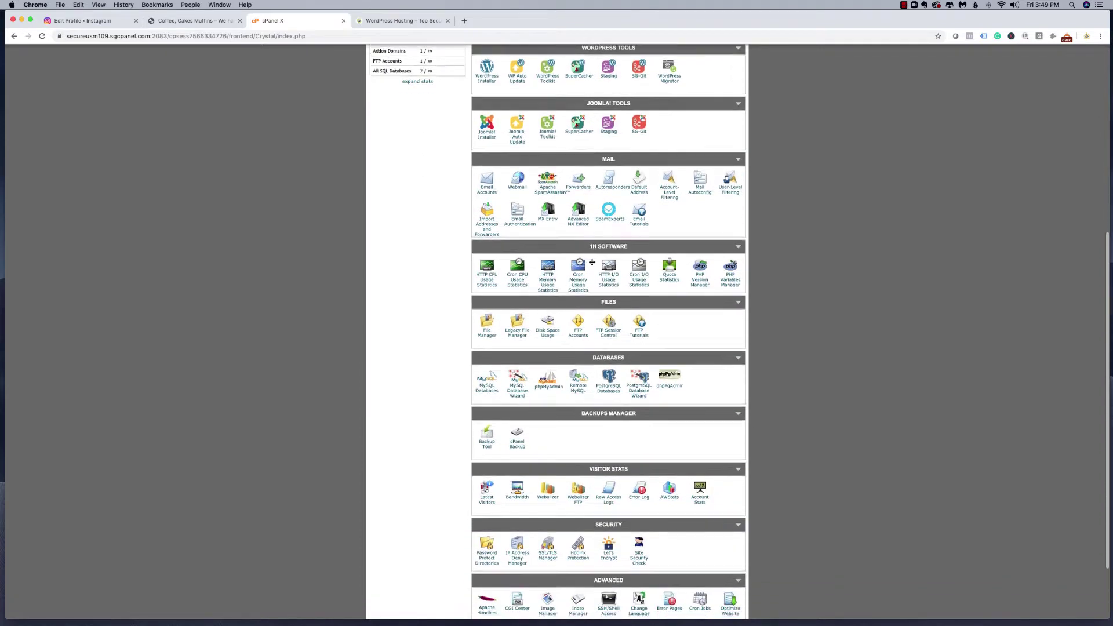
scroll(592, 265, "up", 11)
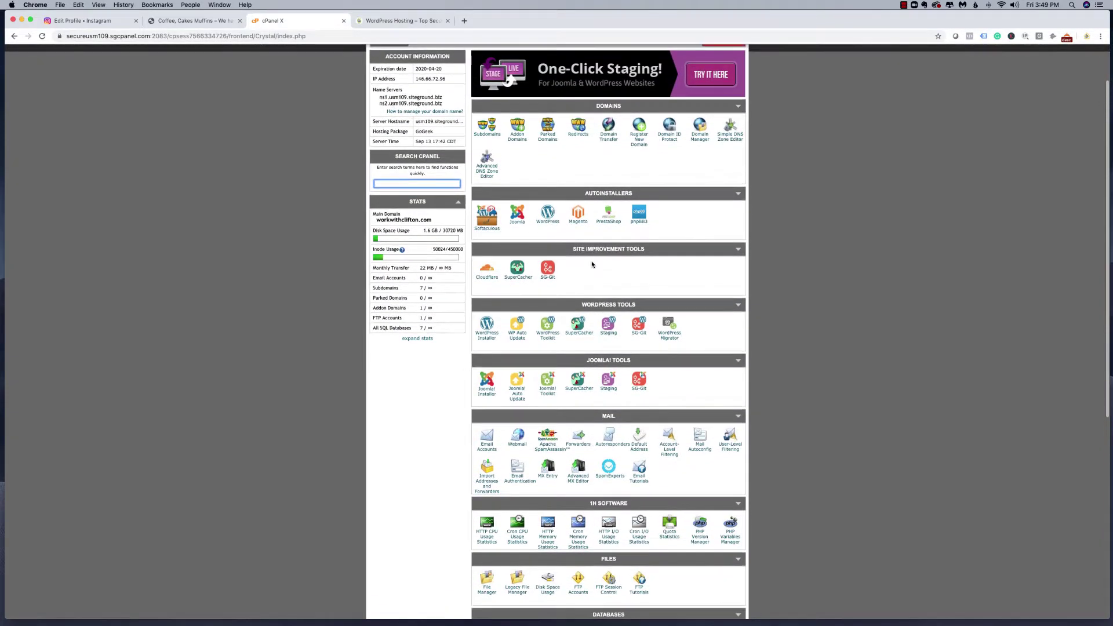
scroll(592, 264, "up", 3)
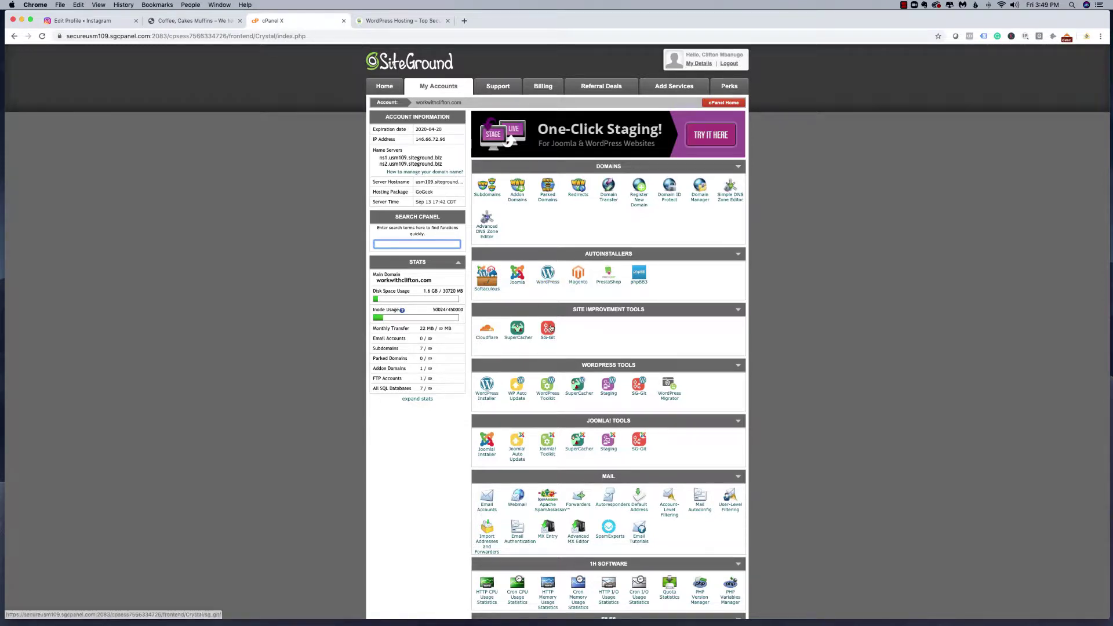
scroll(551, 329, "down", 5)
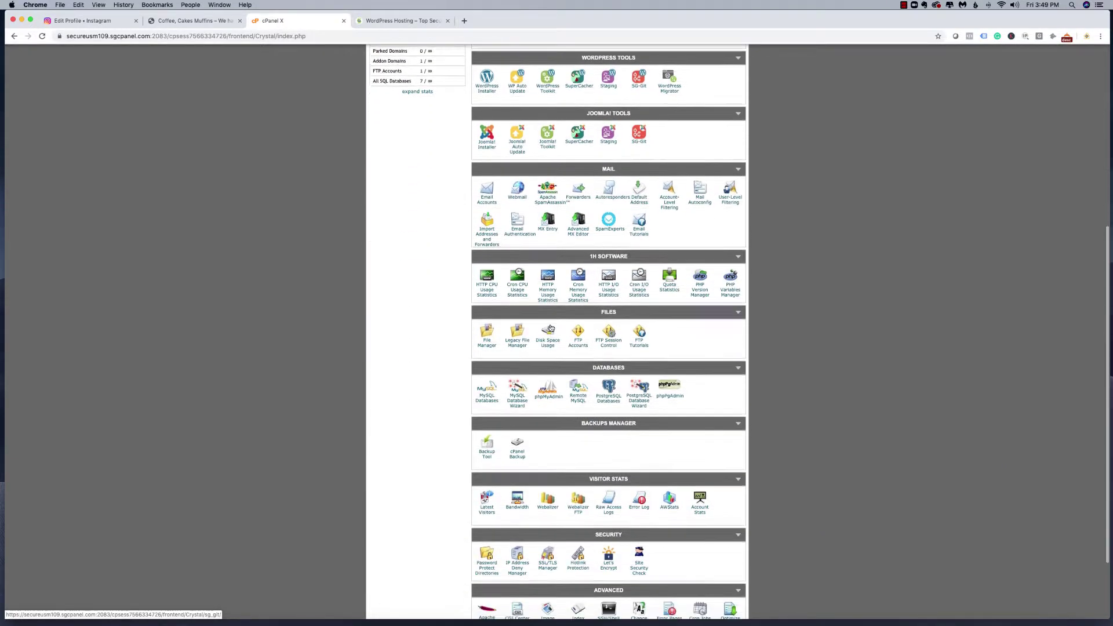
scroll(551, 329, "down", 2)
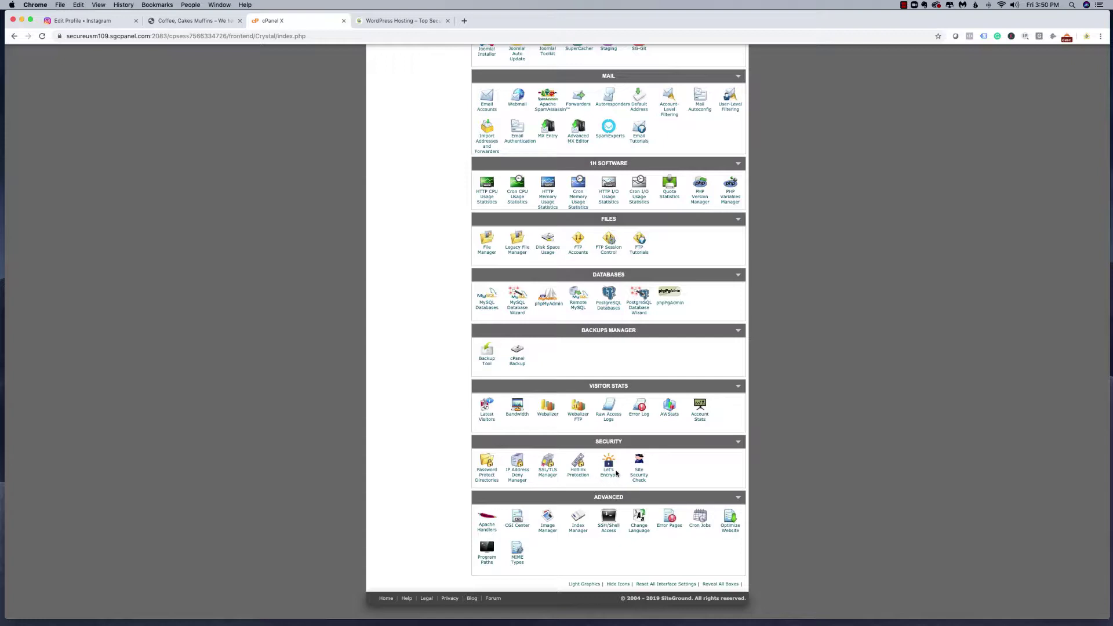
scroll(616, 473, "up", 7)
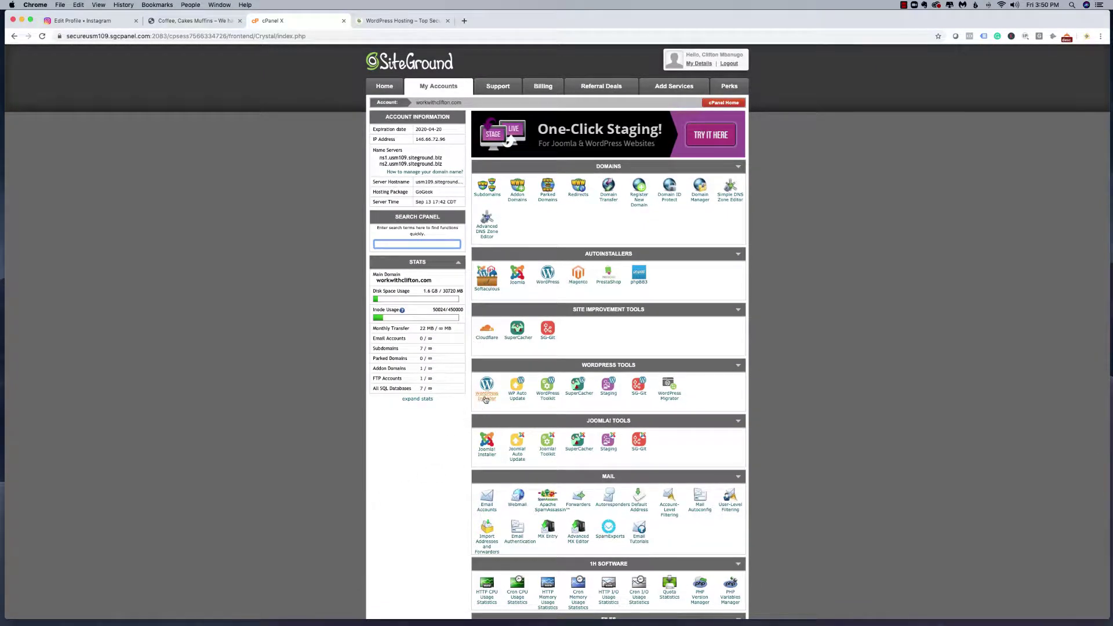
- Open the WordPress installer's Install form with version 5.2.2 selected
left_click(488, 397)
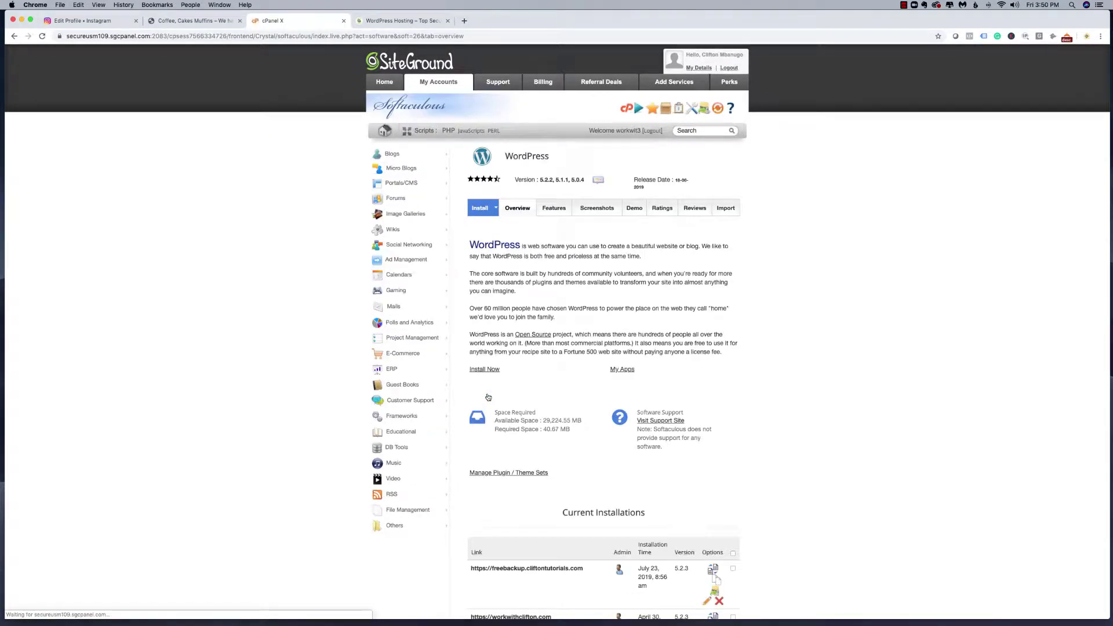
left_click(493, 211)
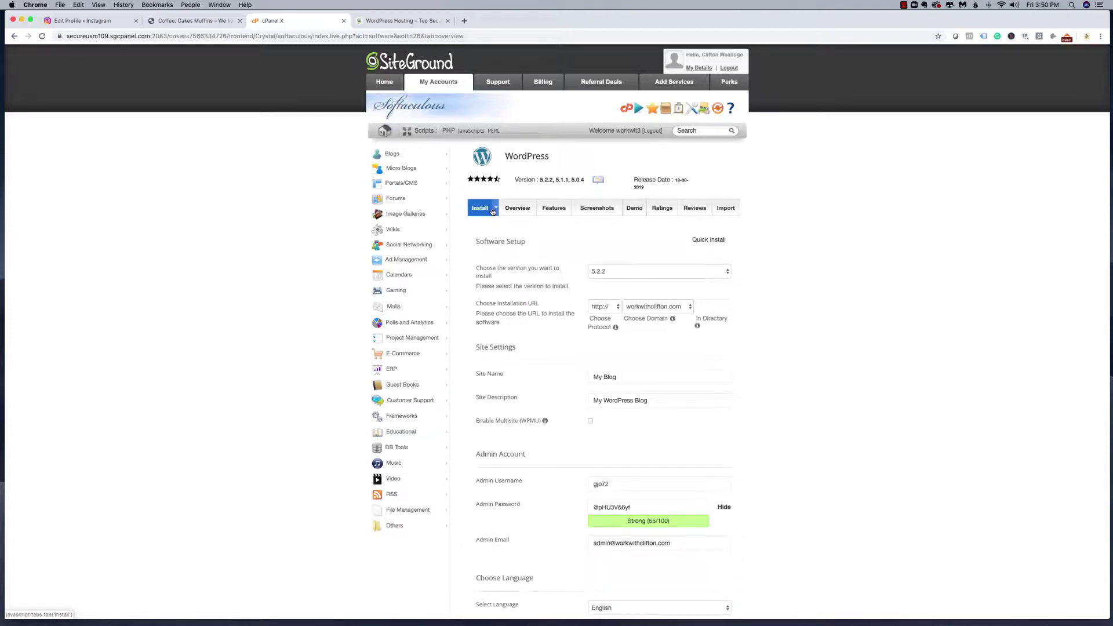
left_click(624, 276)
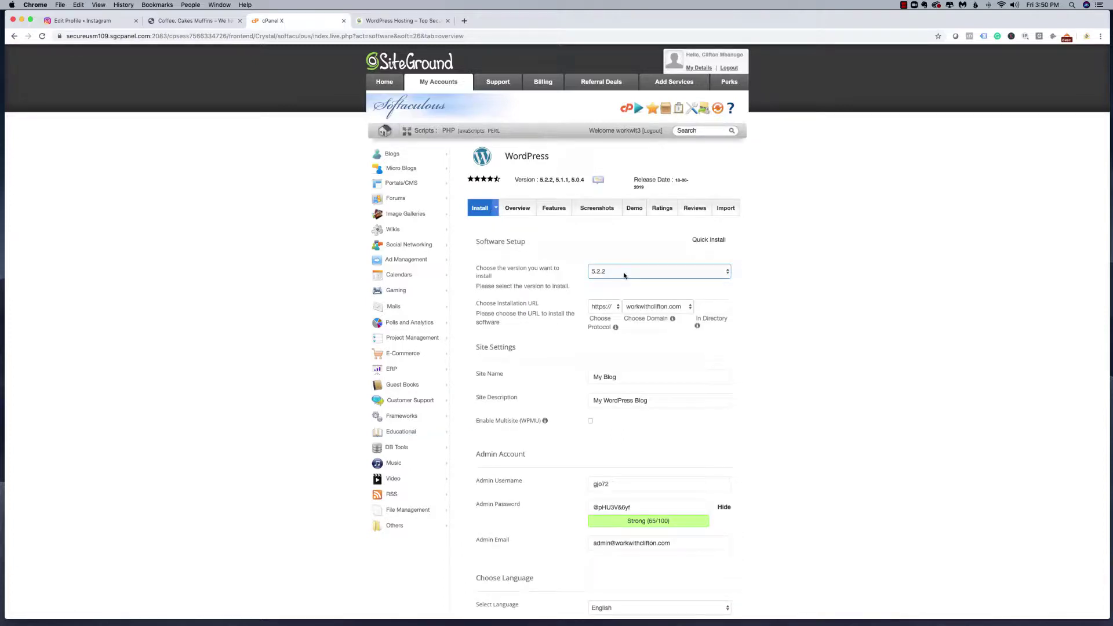
left_click(623, 276)
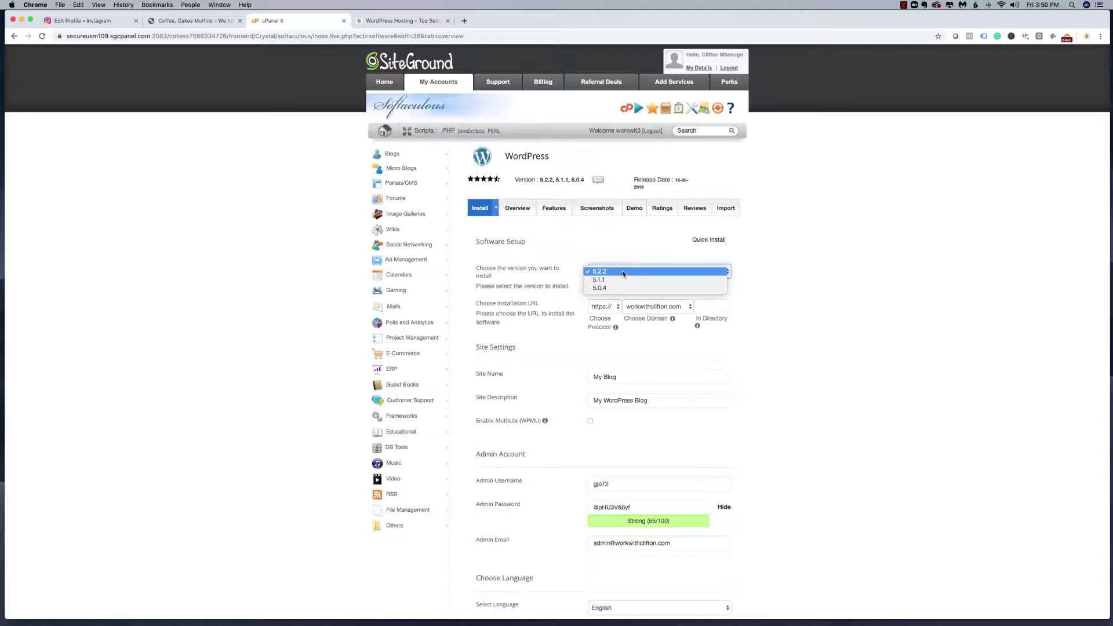
left_click(623, 273)
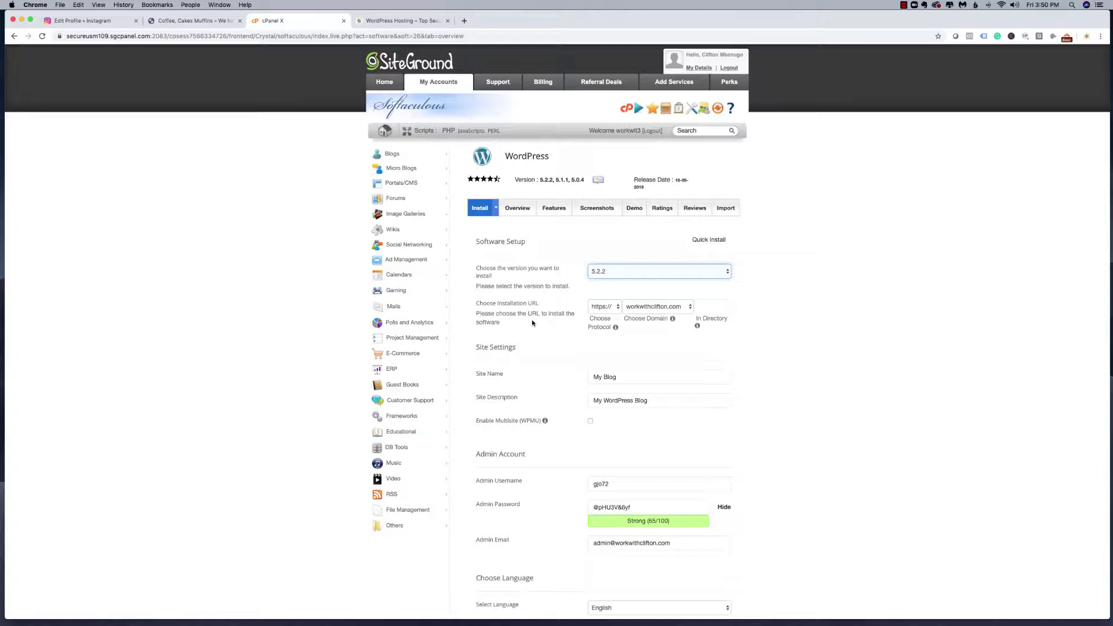
- Install on the site.cliftontutorials.com domain with the directory left blank
left_click(689, 309)
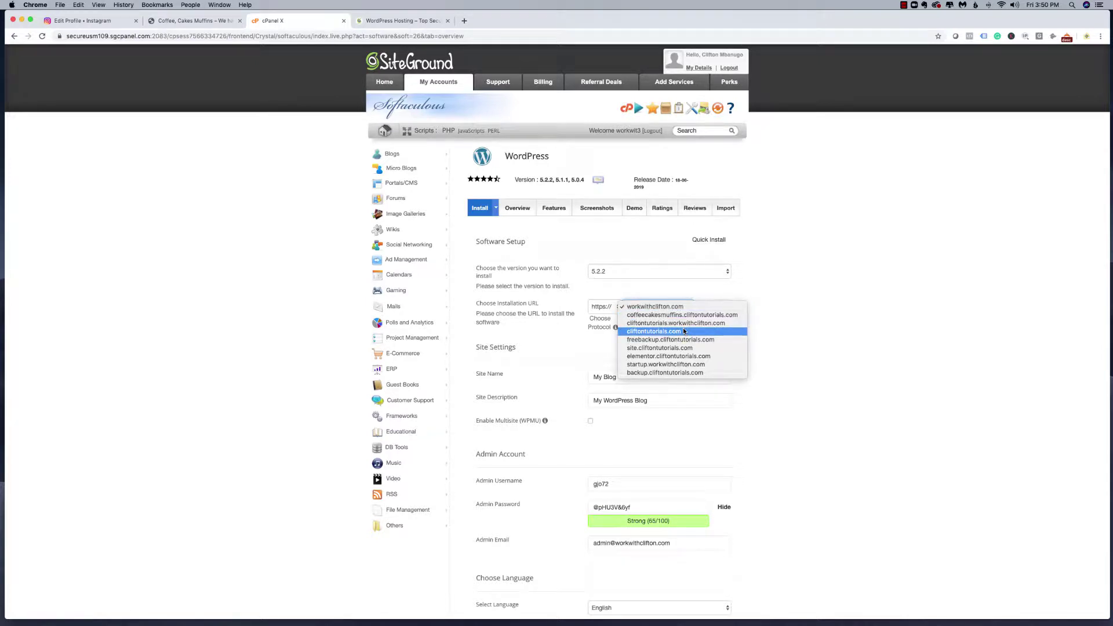
left_click(682, 348)
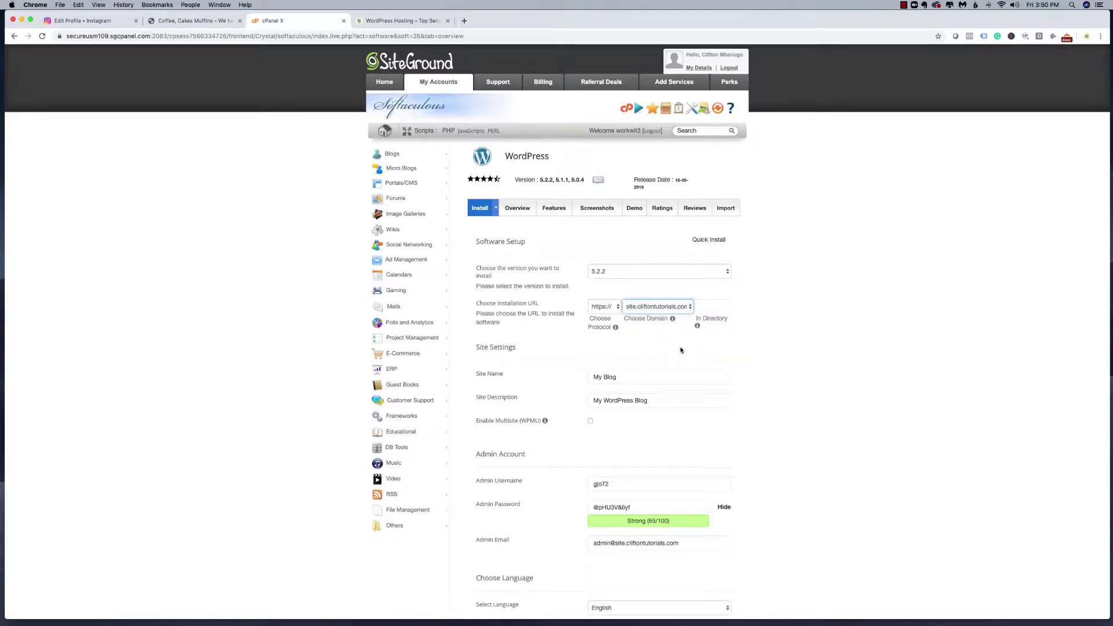
left_click(713, 308)
left_click(738, 315)
scroll(660, 336, "down", 3)
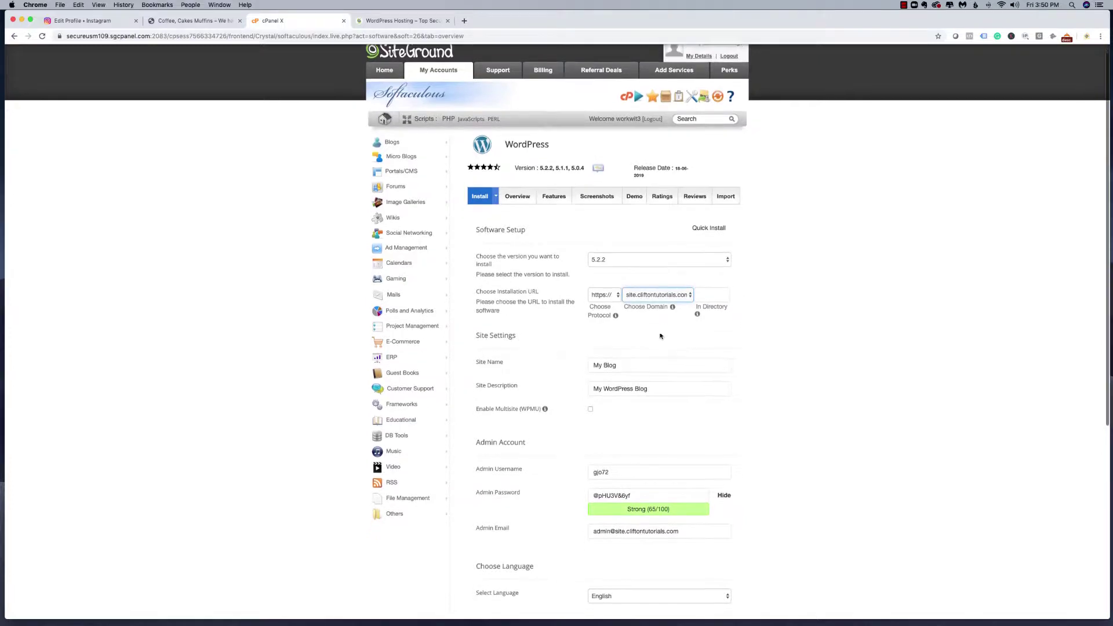
- Replace the default site name with 'Coffee, Cakes and Muffins'
left_click(659, 326)
triple_click(618, 329)
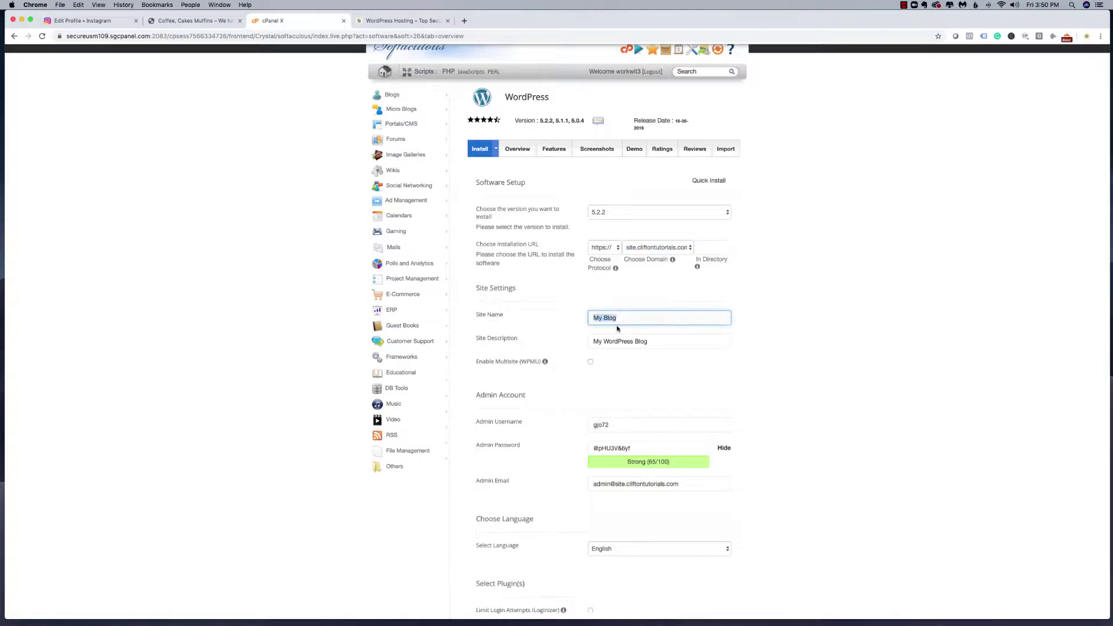
type("Elementro or Tutor")
triple_click(637, 313)
type("Coffe")
type("e Ca")
type(", CAkes and M")
type("uffins")
left_click(622, 320)
key("BackSpace")
type("a")
- Set the description to 'Best Tasting Coffee, Cakes and Muffins', fixing typos in both fields
key("Tab")
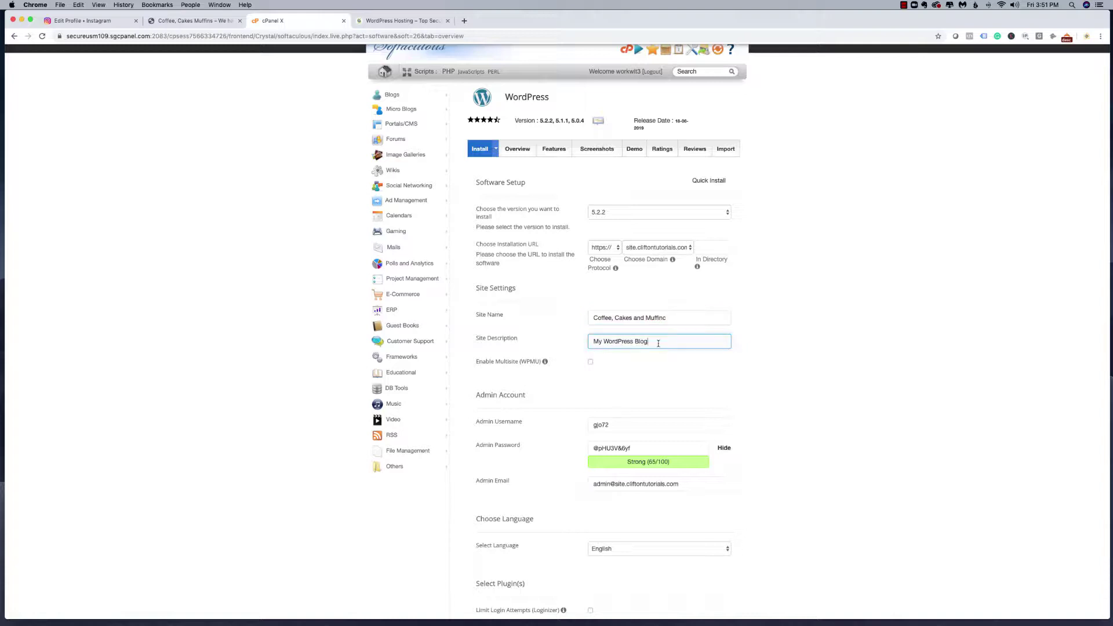
type("Best Tasting Coffee, Cakes and Muffincs")
left_click(555, 335)
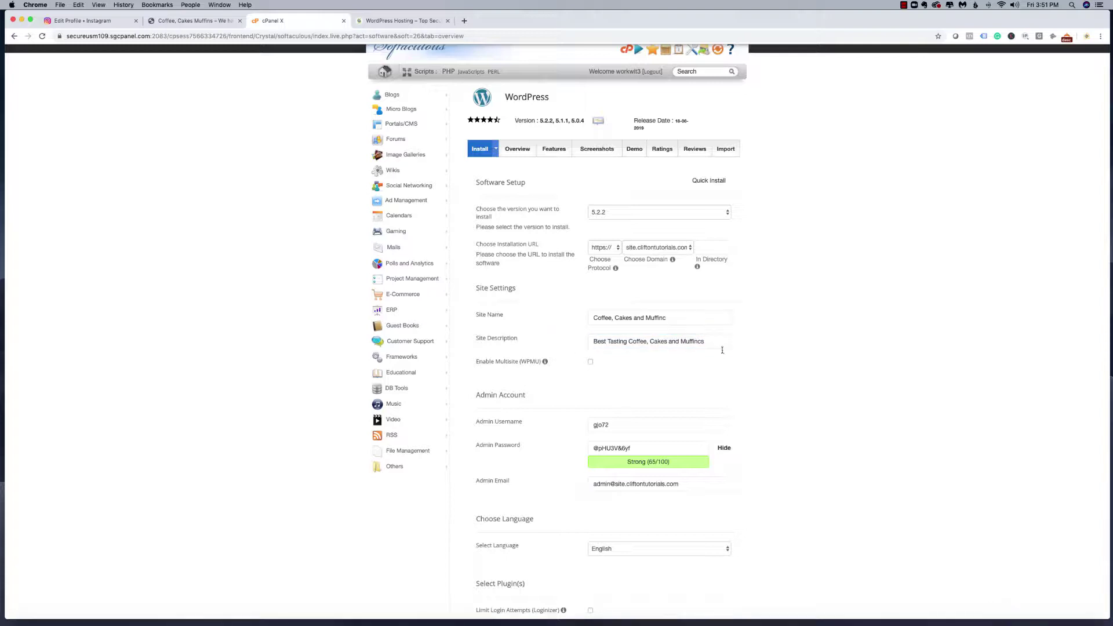
left_click(718, 342)
key("Left")
key("BackSpace")
left_click(688, 321)
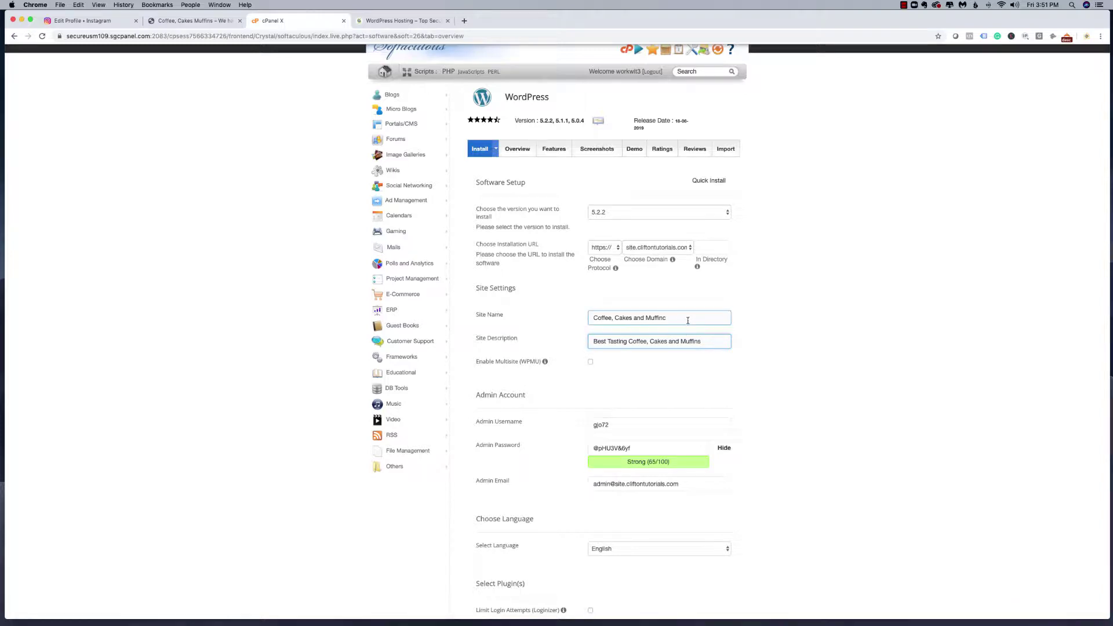
key("BackSpace")
type("s")
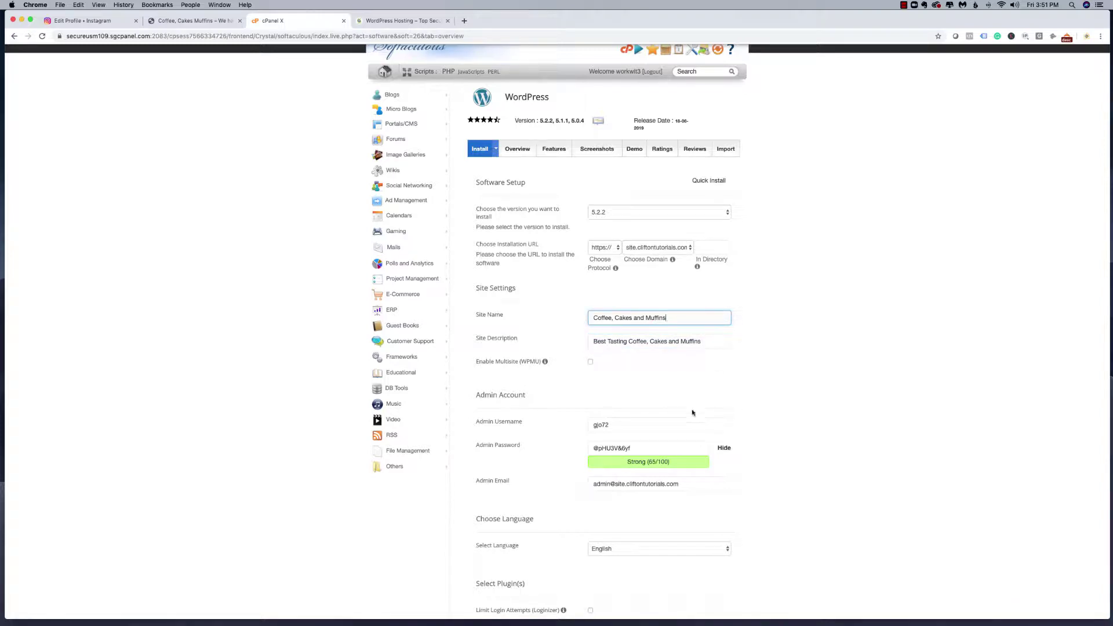
- Set the admin username to 'cakeadmin' and enter a new admin password
scroll(667, 368, "down", 3)
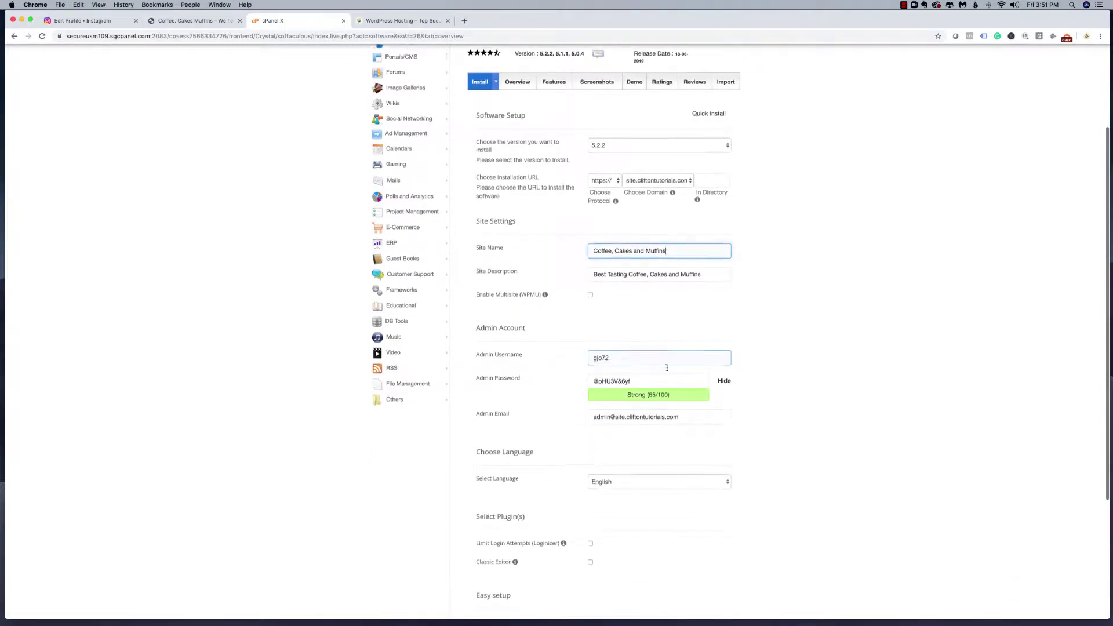
scroll(666, 368, "down", 1)
left_click(618, 352)
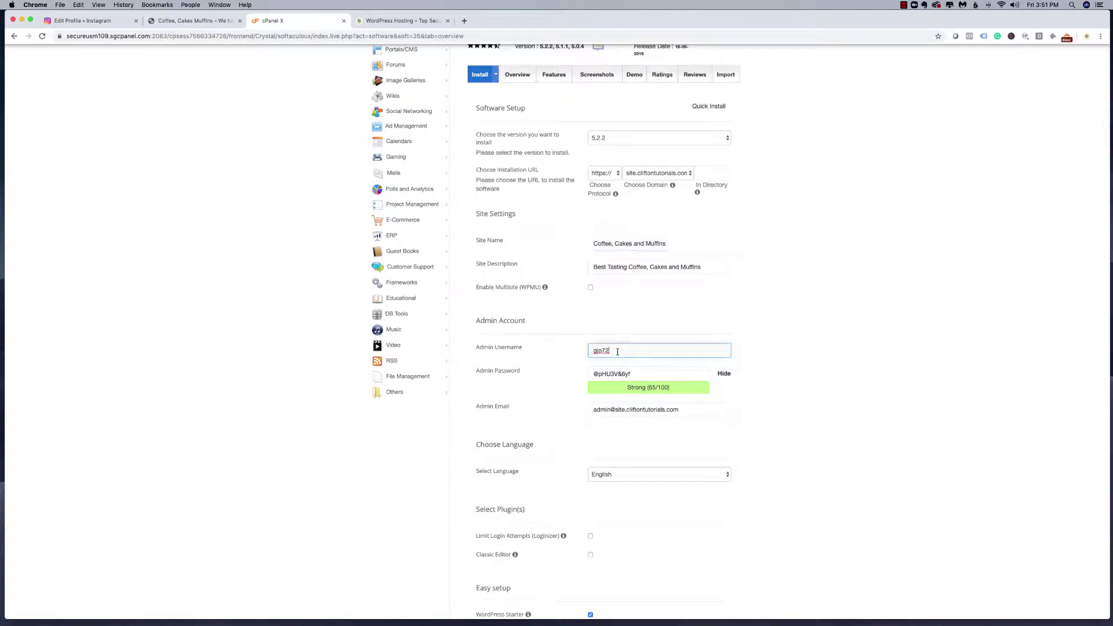
double_click(618, 352)
type("cakeadmin")
left_click_drag(640, 375, 588, 376)
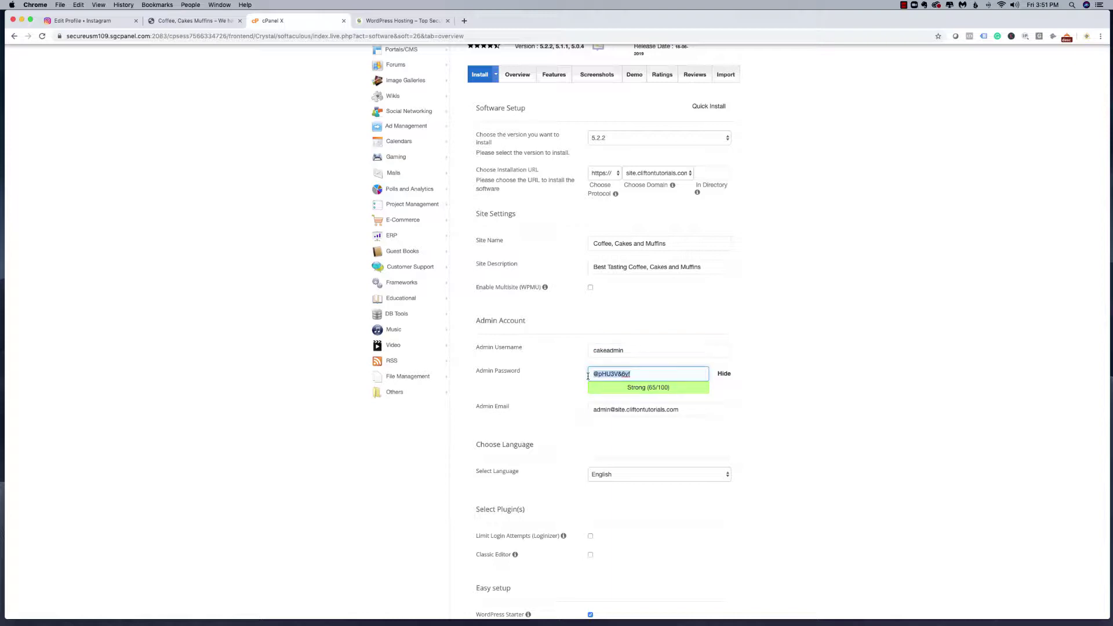
key("BackSpace")
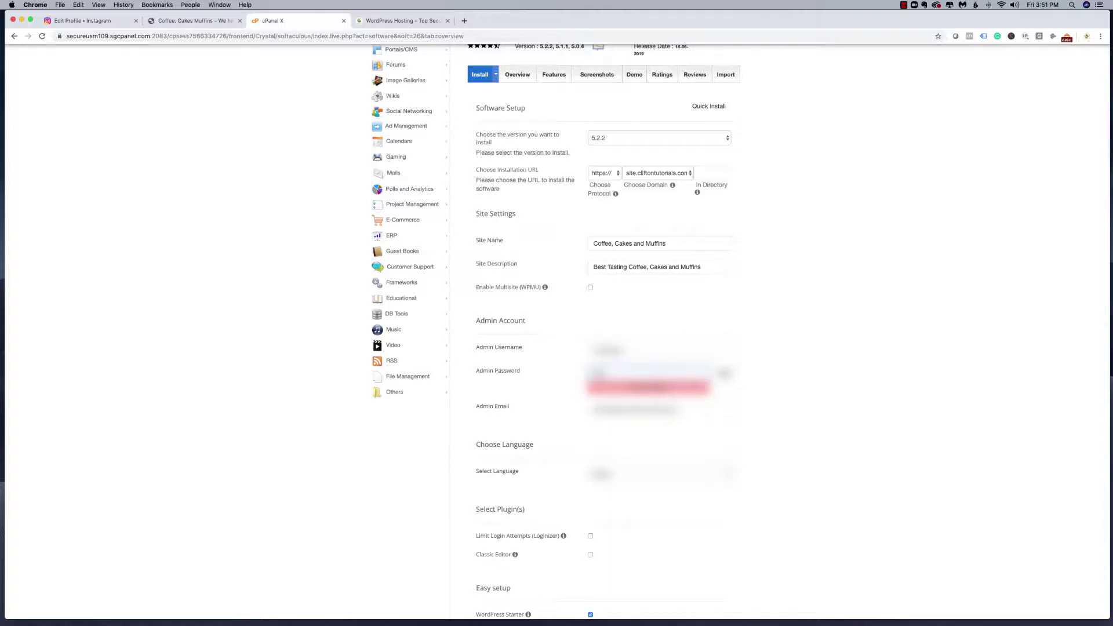
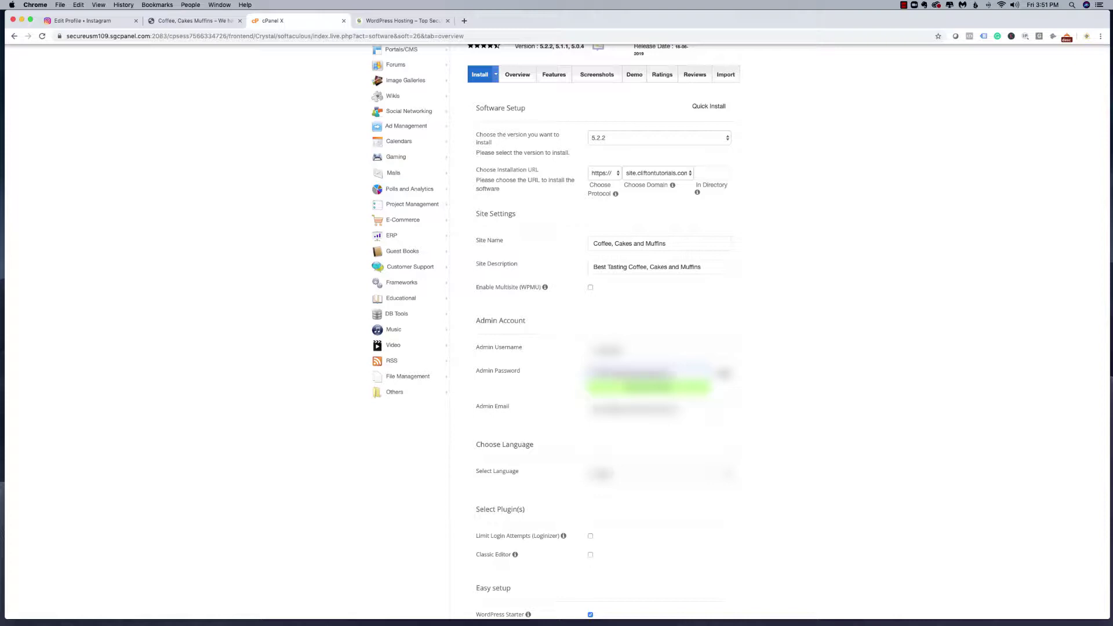
- Keep English as the site language and start the WordPress installation
scroll(740, 329, "down", 1)
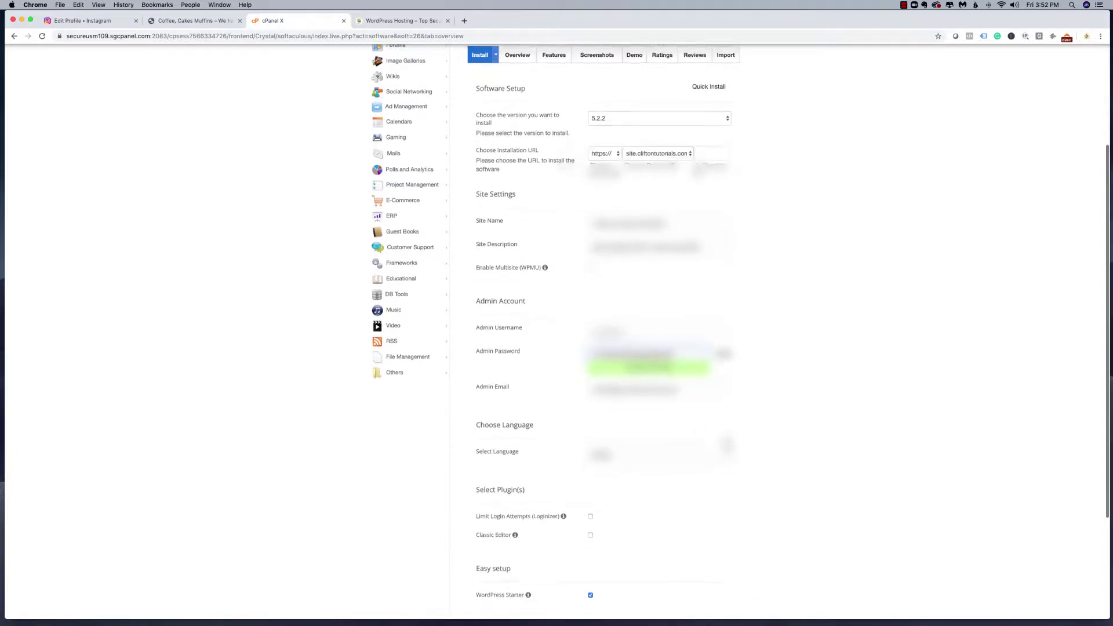
scroll(740, 330, "down", 3)
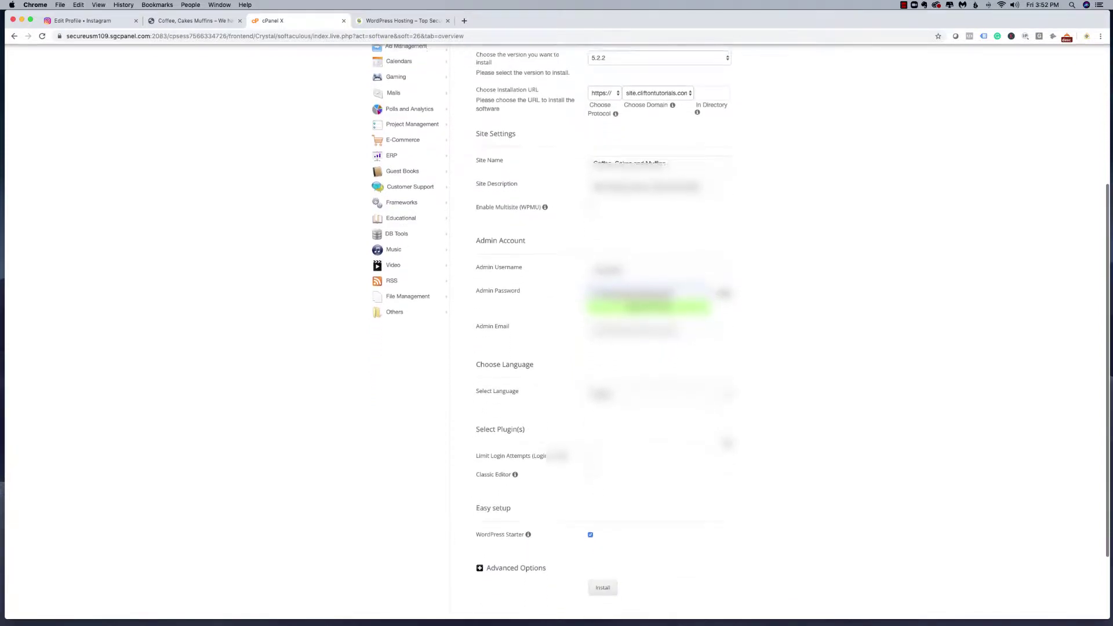
scroll(739, 329, "down", 2)
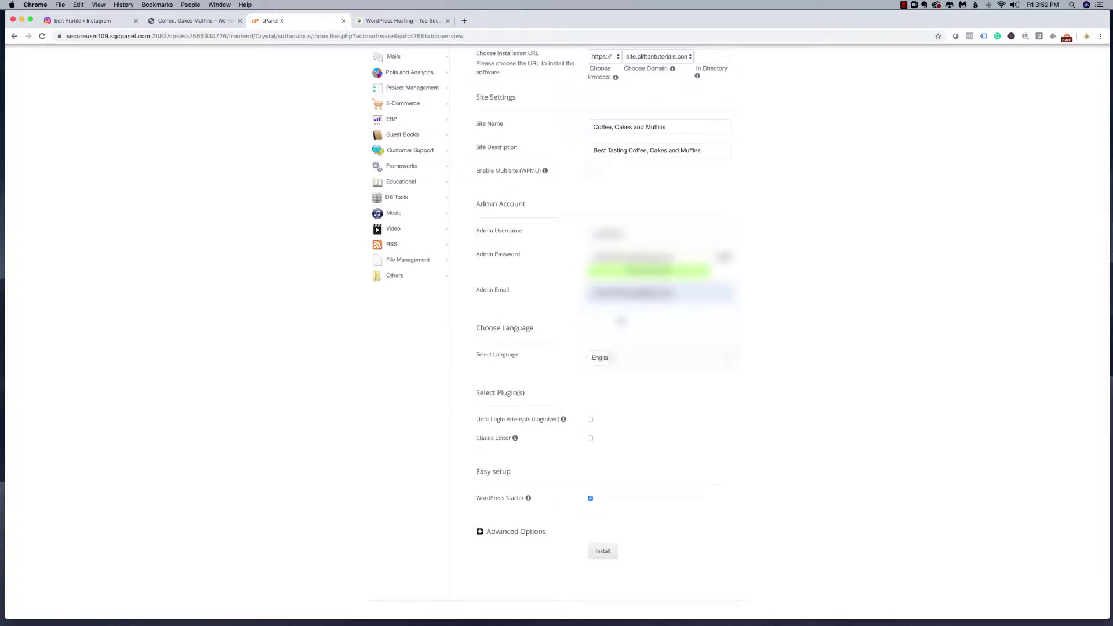
scroll(637, 309, "down", 3)
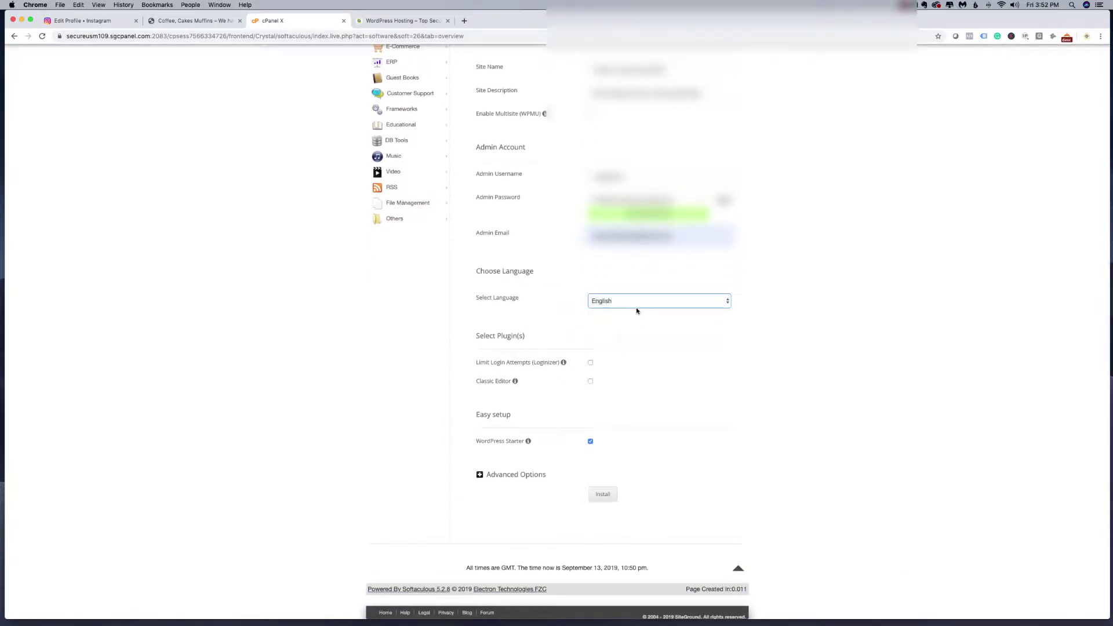
left_click(557, 343)
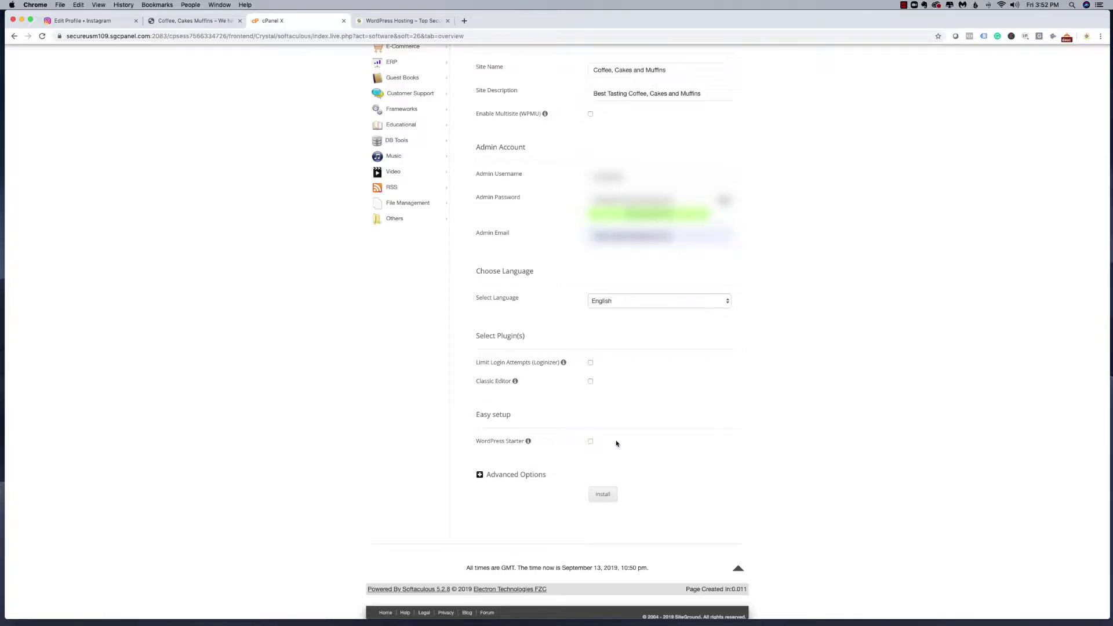
left_click(603, 495)
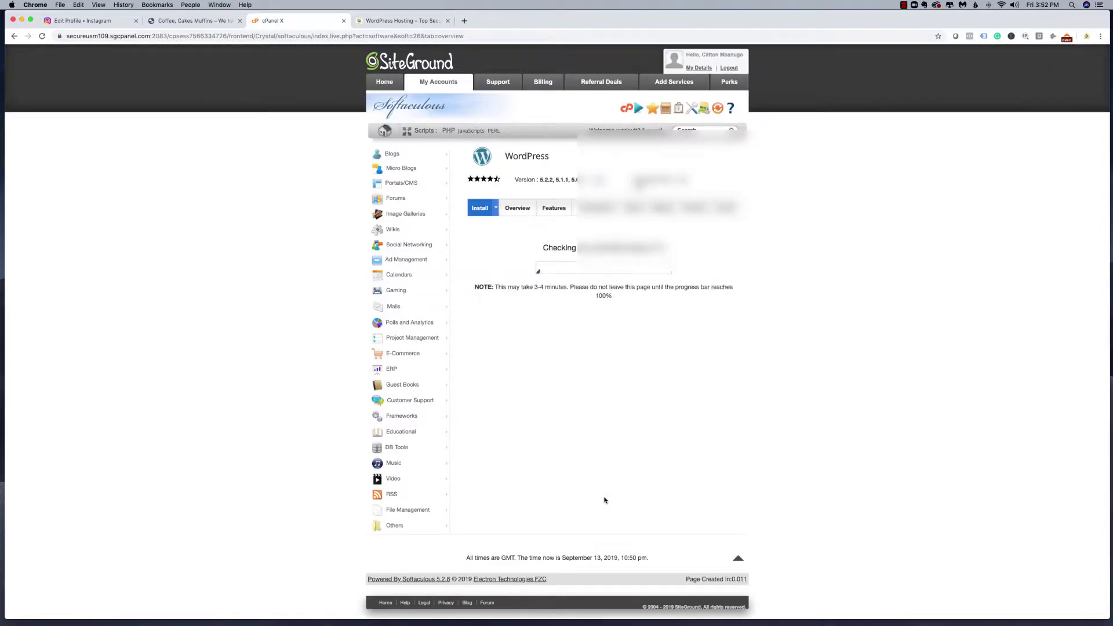
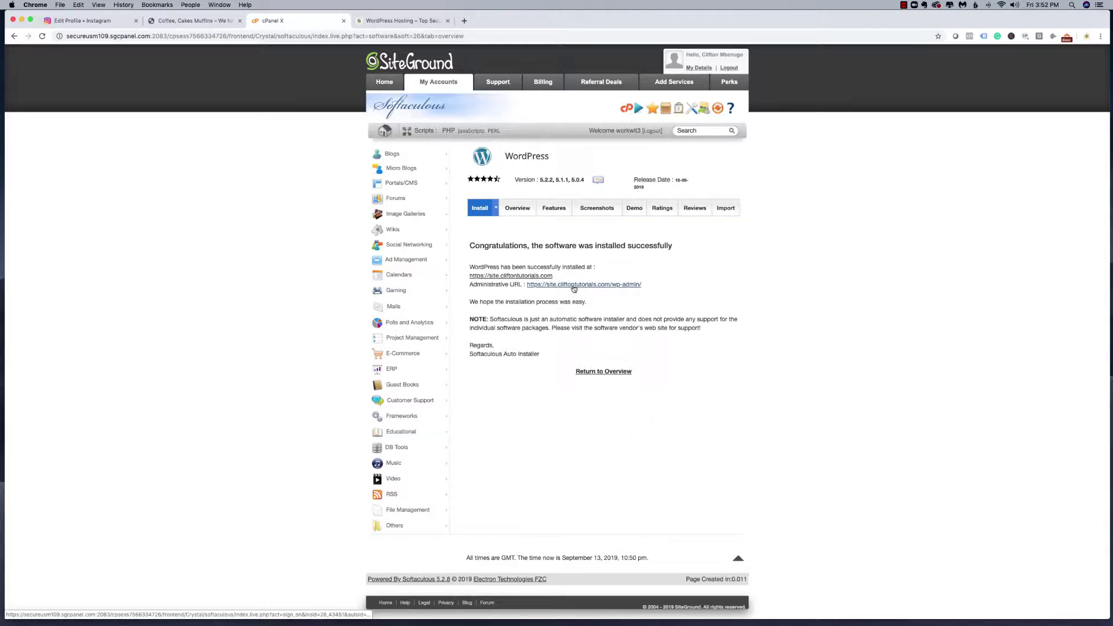
- Update WordPress core to version 5.2.3, then bring up the Installed Plugins list
left_click(574, 285)
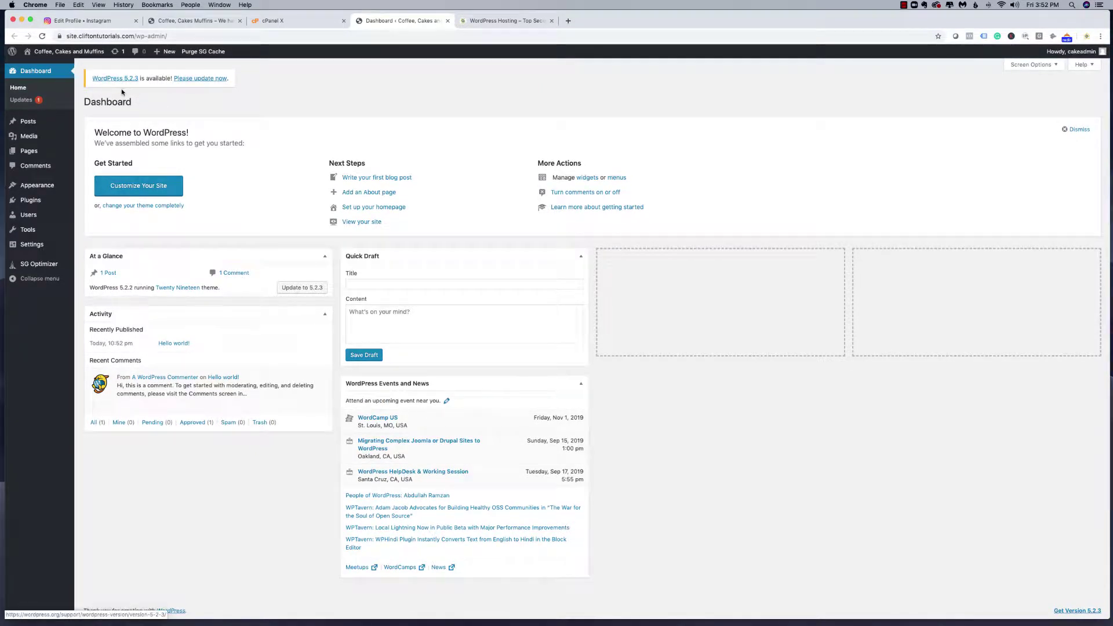
left_click(204, 79)
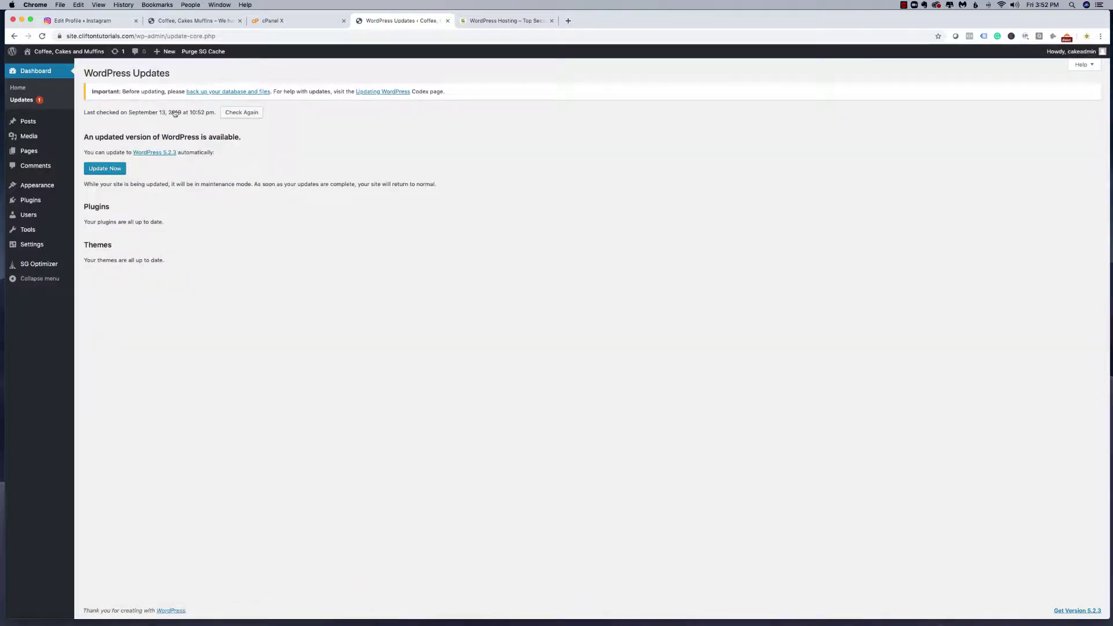
left_click(105, 172)
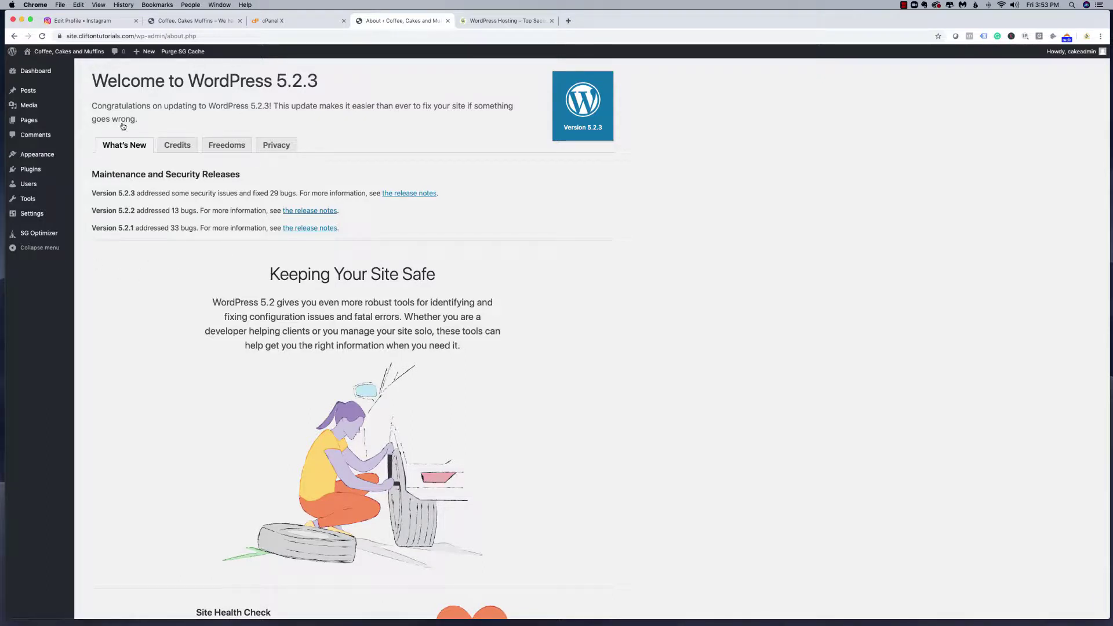
mouse_move(35, 169)
left_click(84, 171)
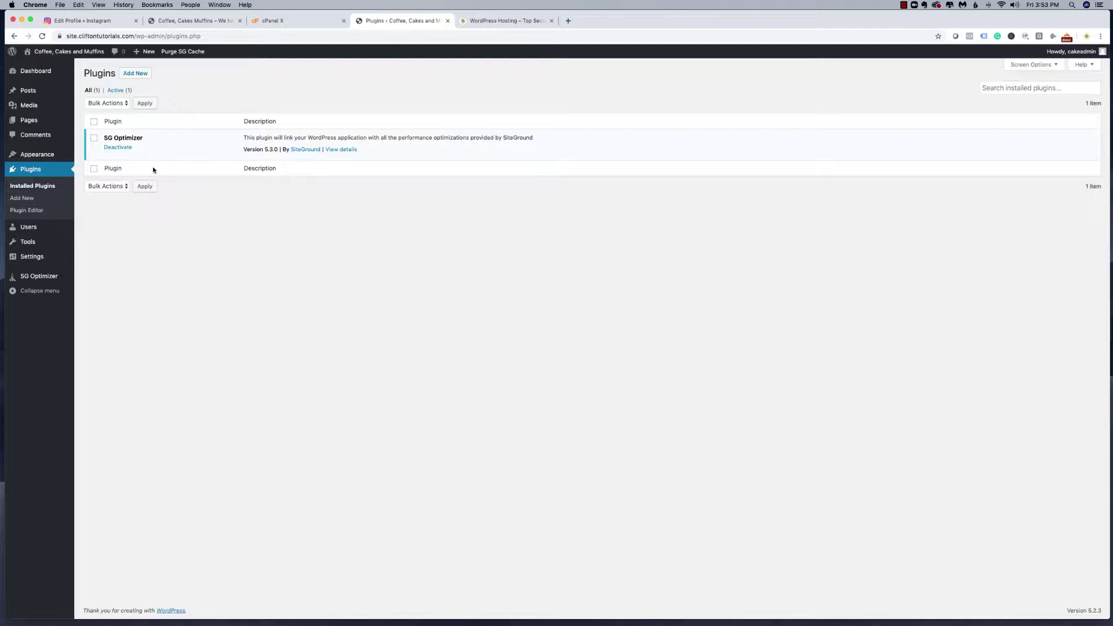
- Deactivate SG Optimizer, delete it with confirmation, and reload the now-empty plugins list
left_click(117, 147)
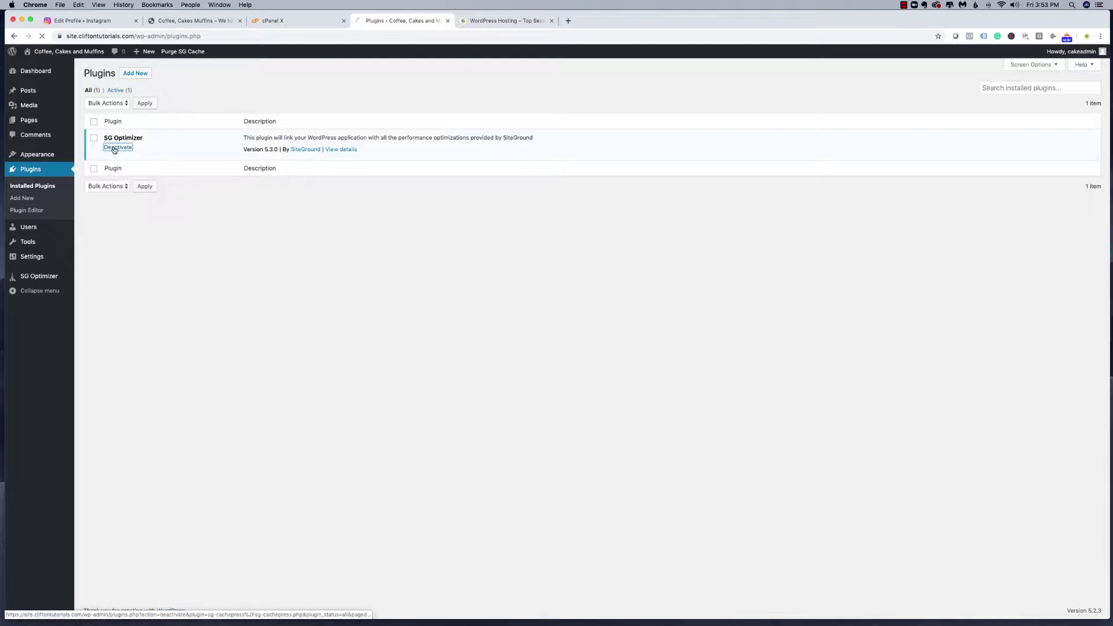
left_click(143, 173)
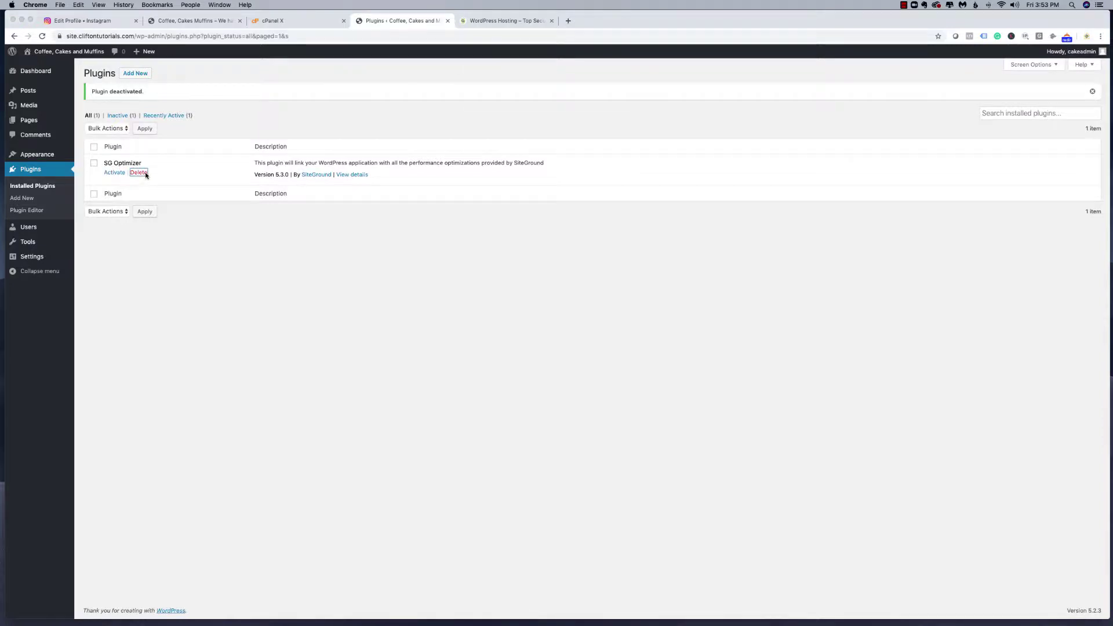
left_click(627, 85)
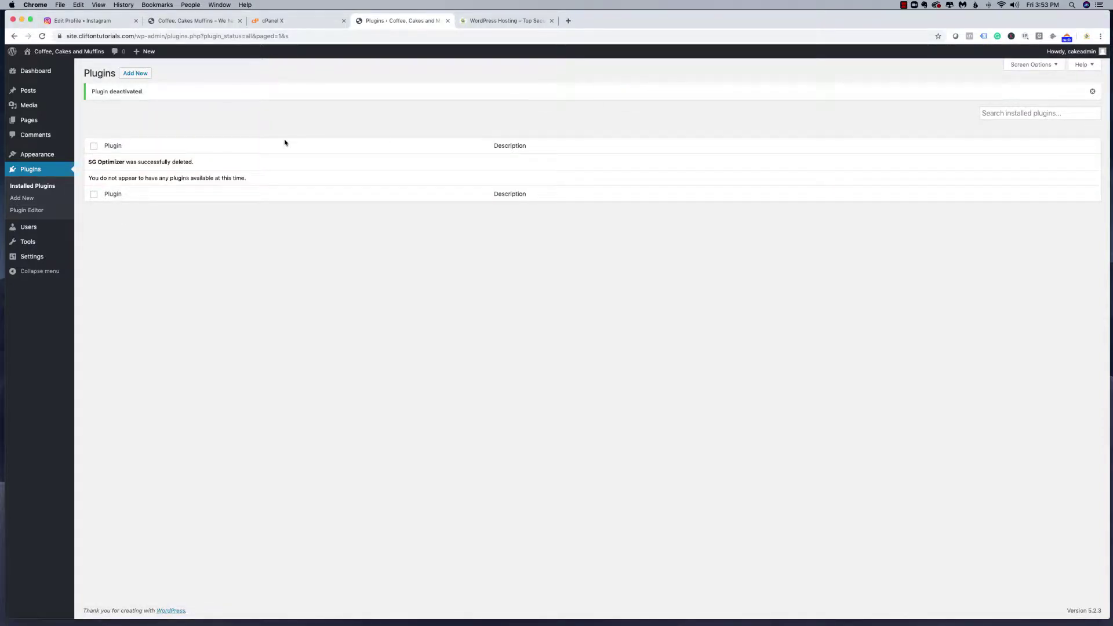
left_click(29, 186)
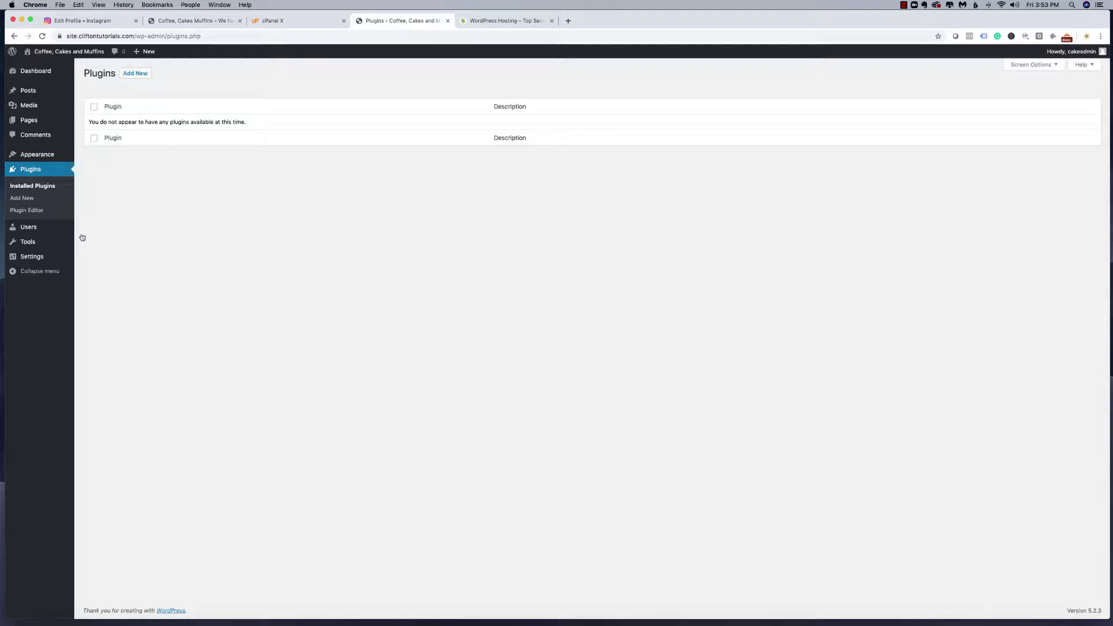
mouse_move(35, 257)
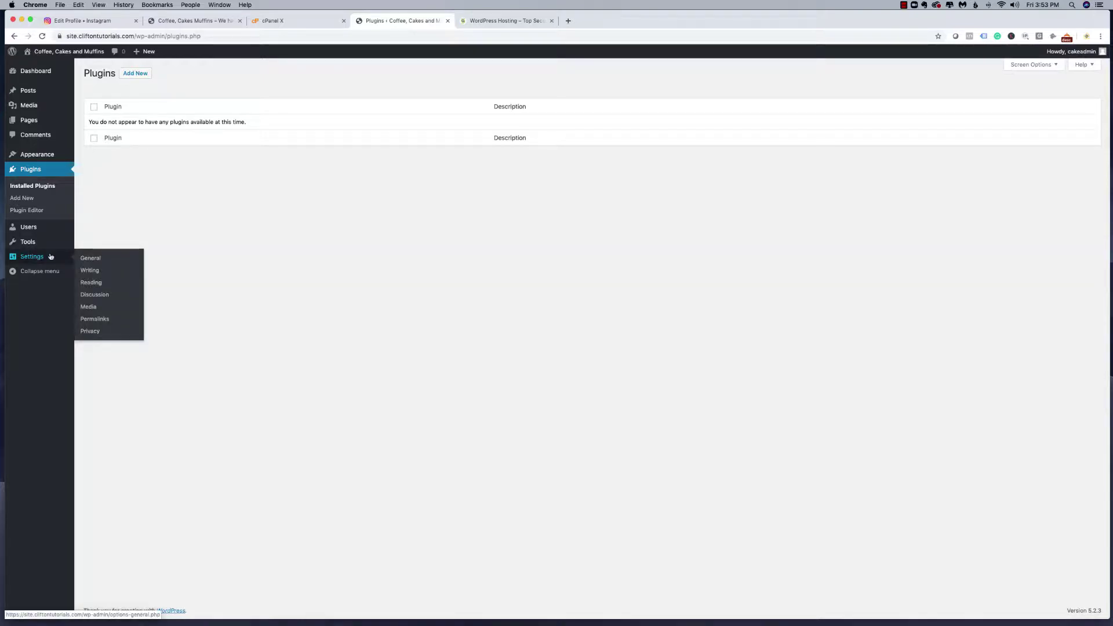
left_click_drag(67, 37, 136, 35)
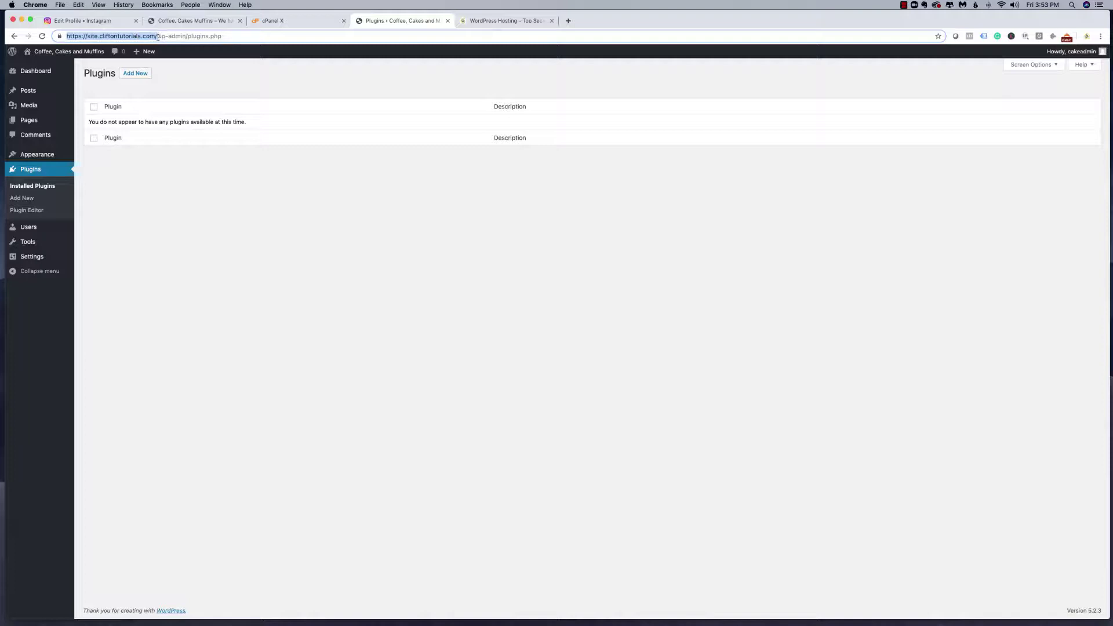
- Switch the permalink setting to the Post name structure and save the change
left_click(157, 37)
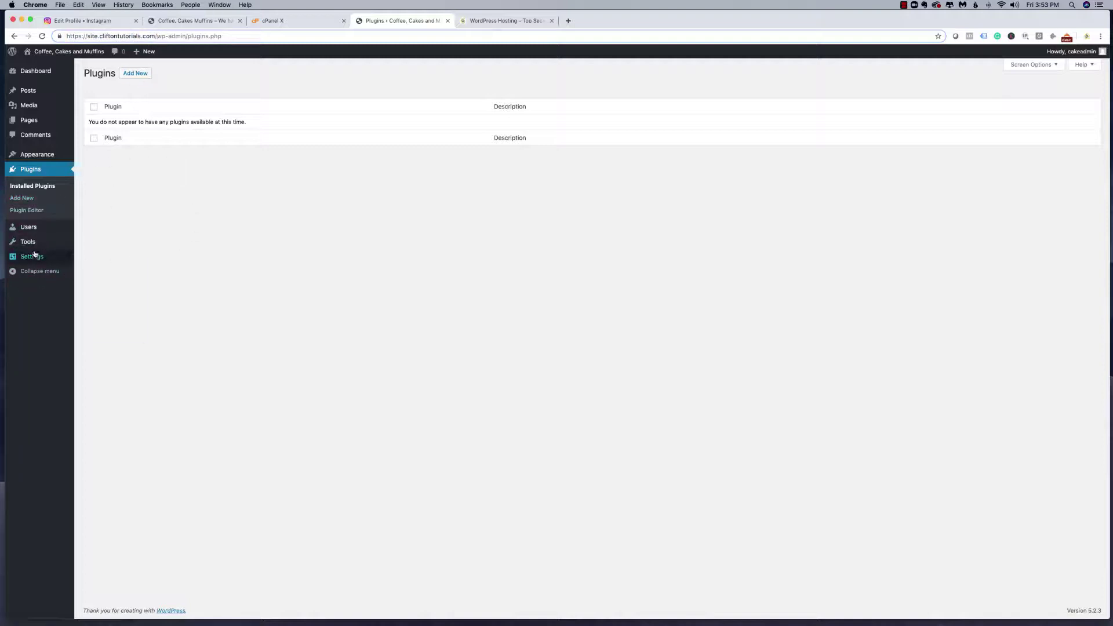
mouse_move(30, 256)
left_click(87, 319)
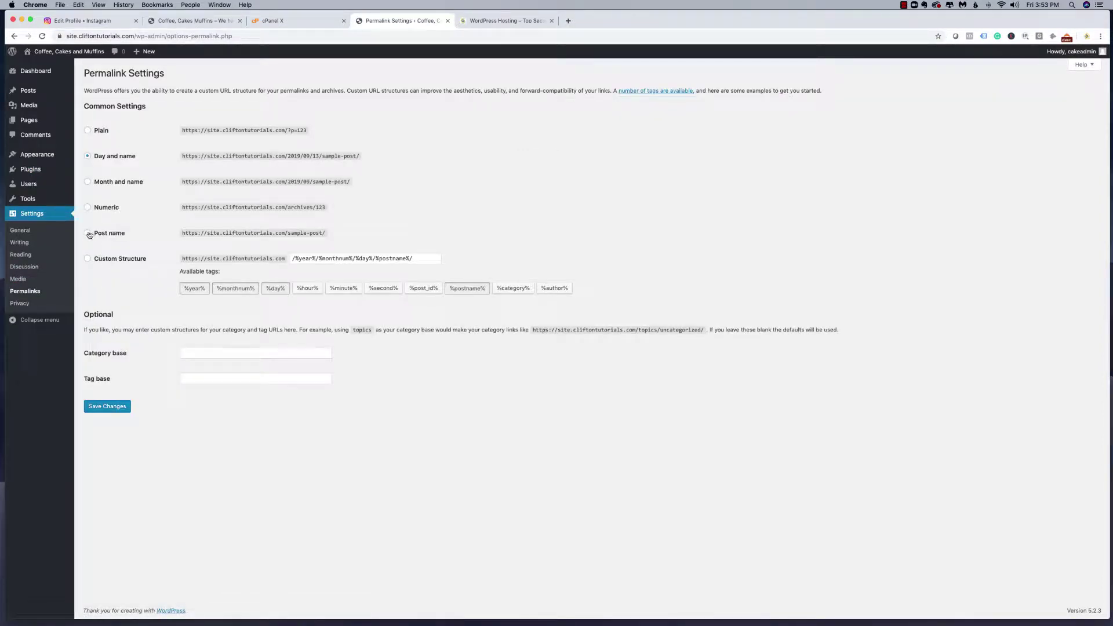
left_click(88, 234)
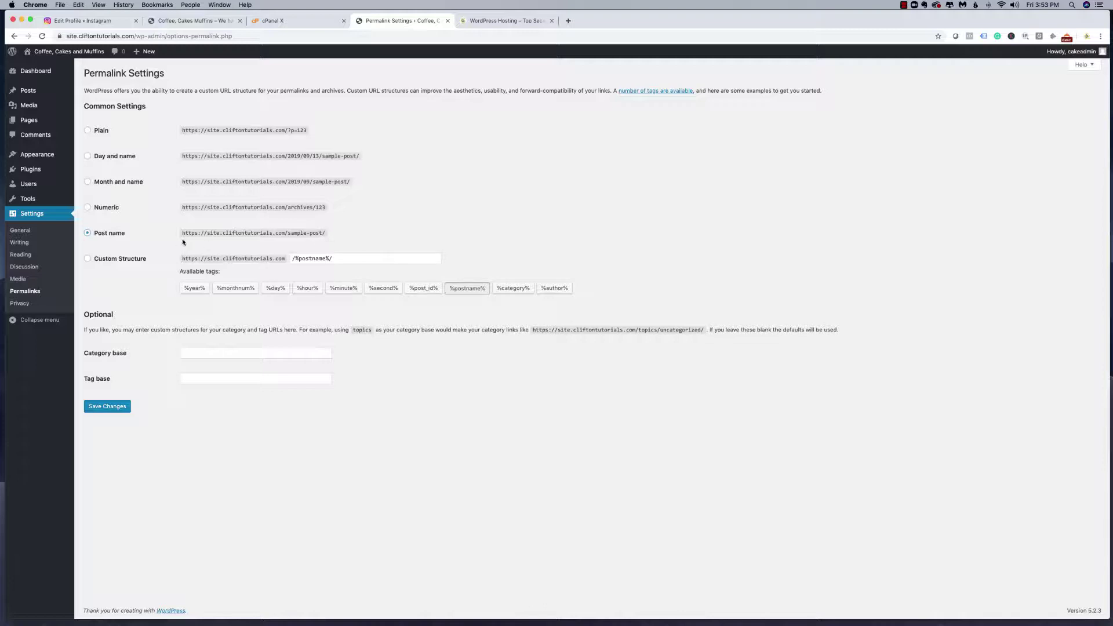
left_click(109, 408)
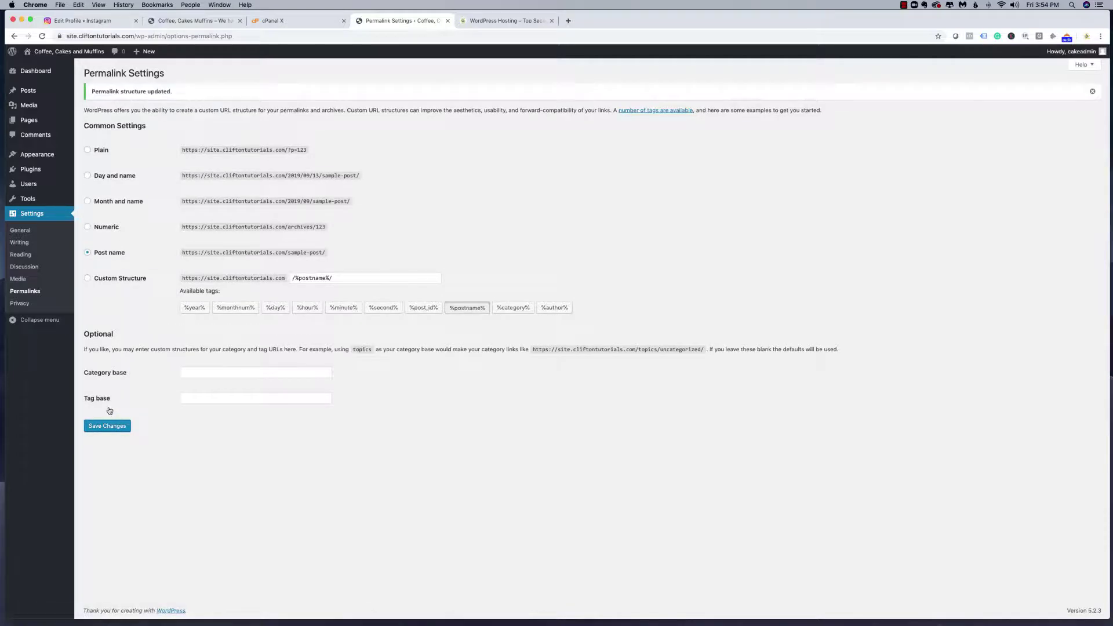
left_click(21, 232)
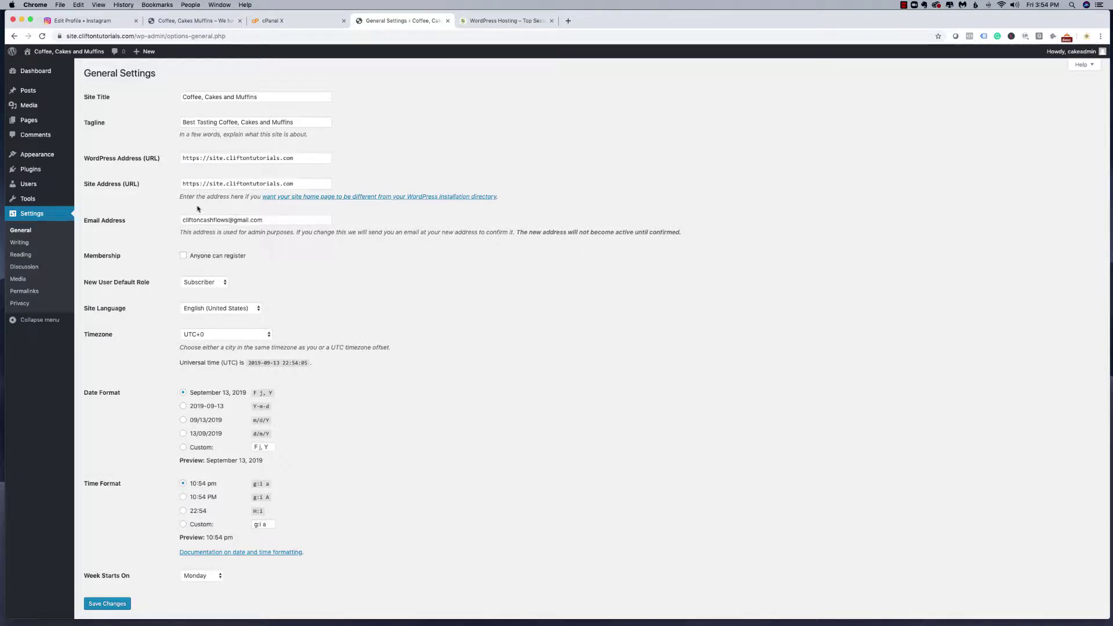
- Choose Los Angeles as the site timezone in General Settings and save
scroll(194, 250, "down", 1)
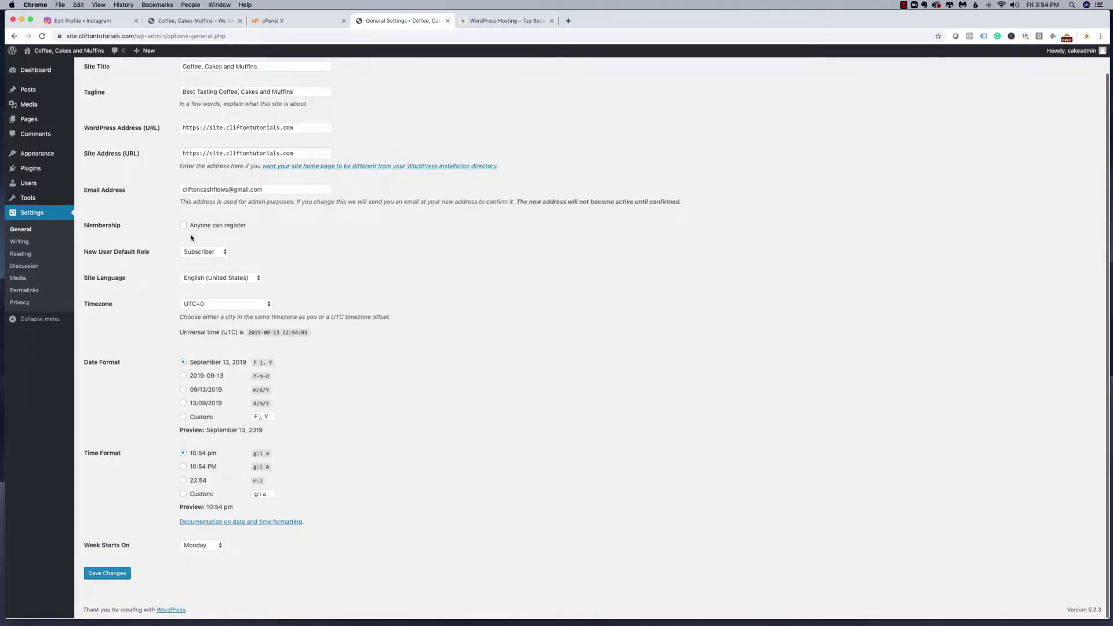
left_click(187, 307)
type("los")
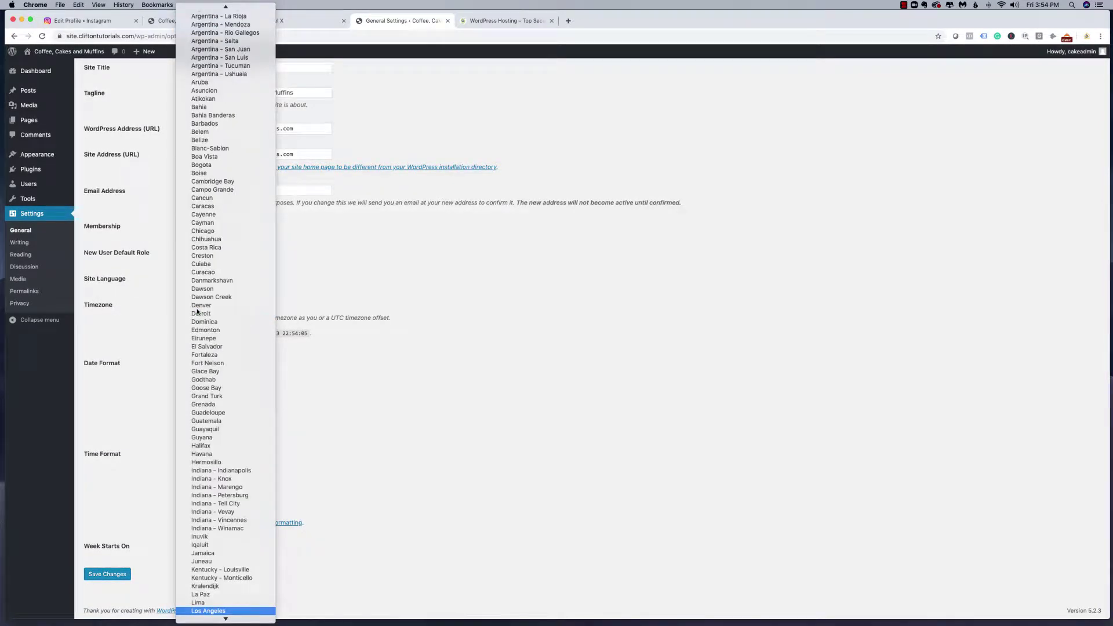
left_click(215, 612)
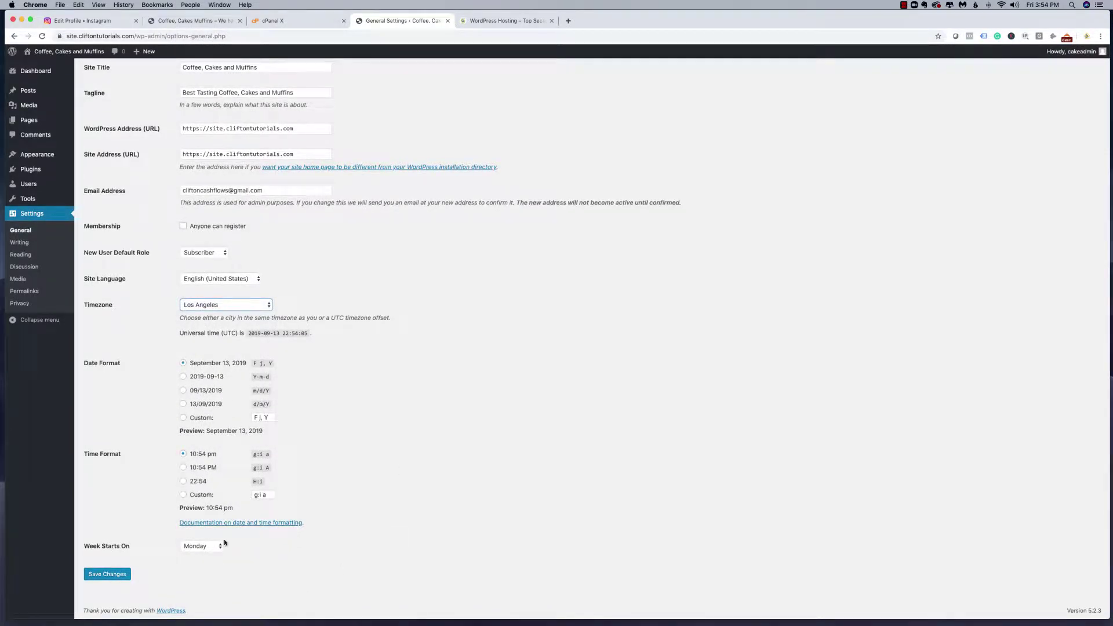
left_click(116, 576)
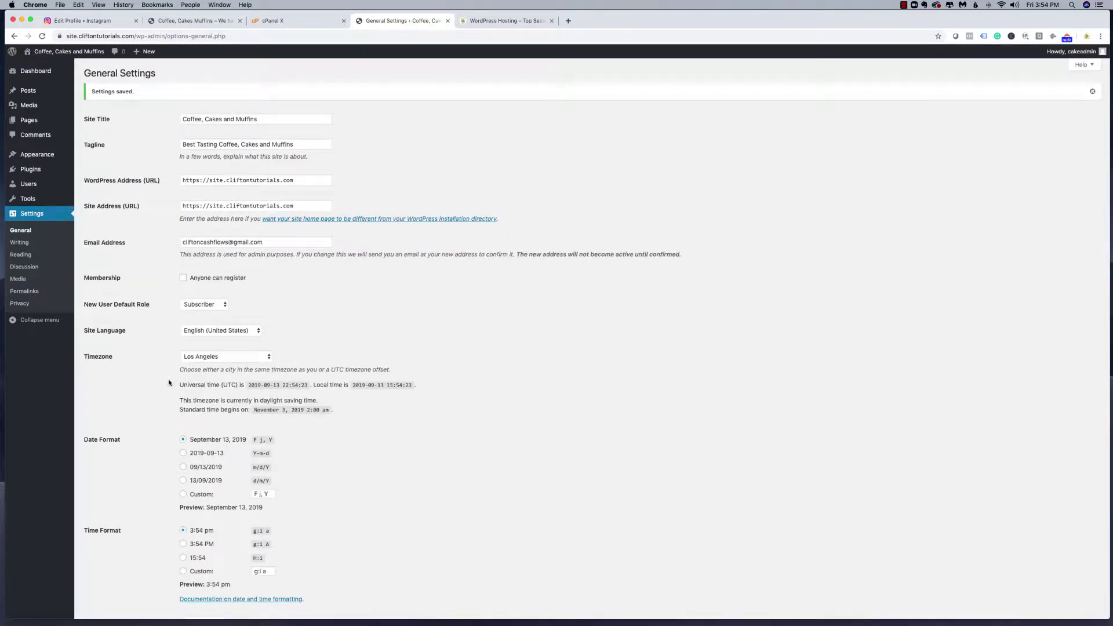
left_click(64, 54)
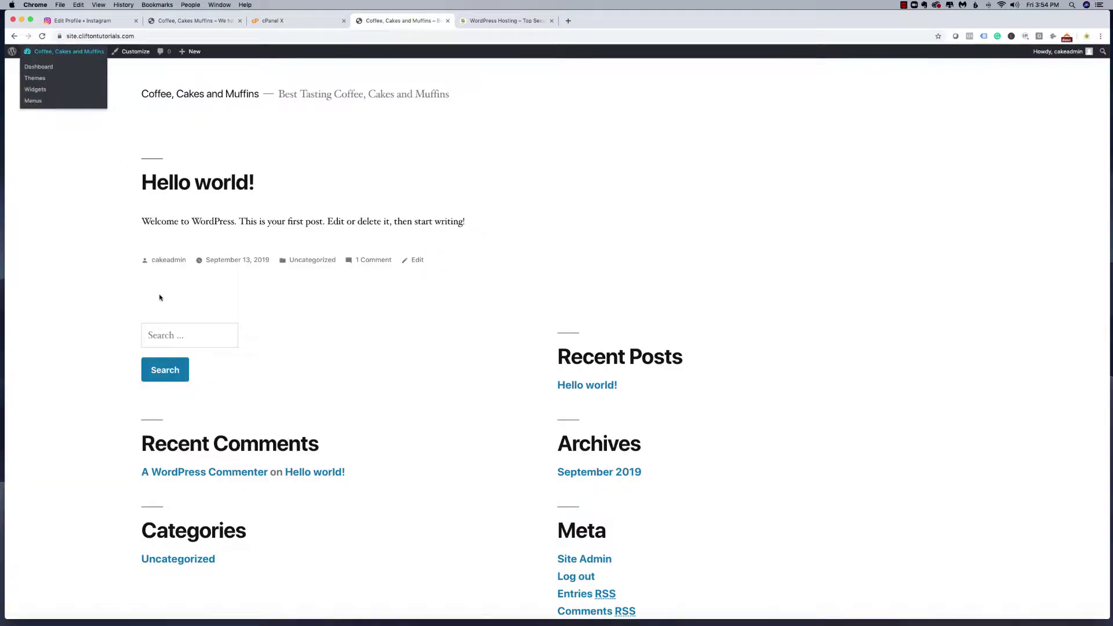
- Scroll through the public homepage, then go back to the admin Dashboard
scroll(160, 298, "down", 2)
scroll(161, 297, "down", 1)
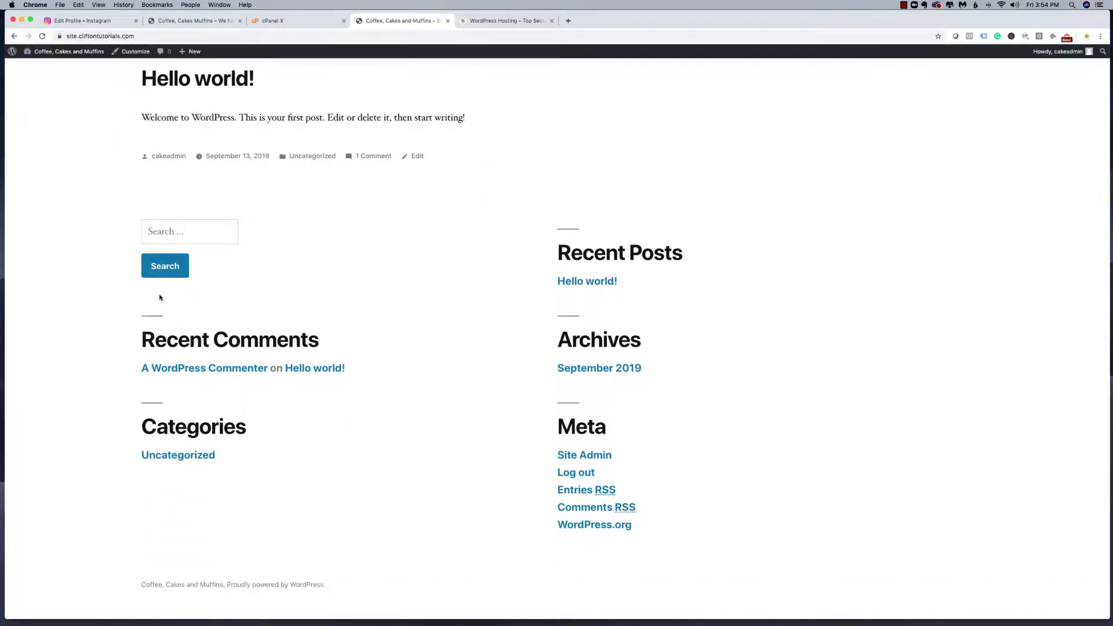
scroll(160, 298, "up", 3)
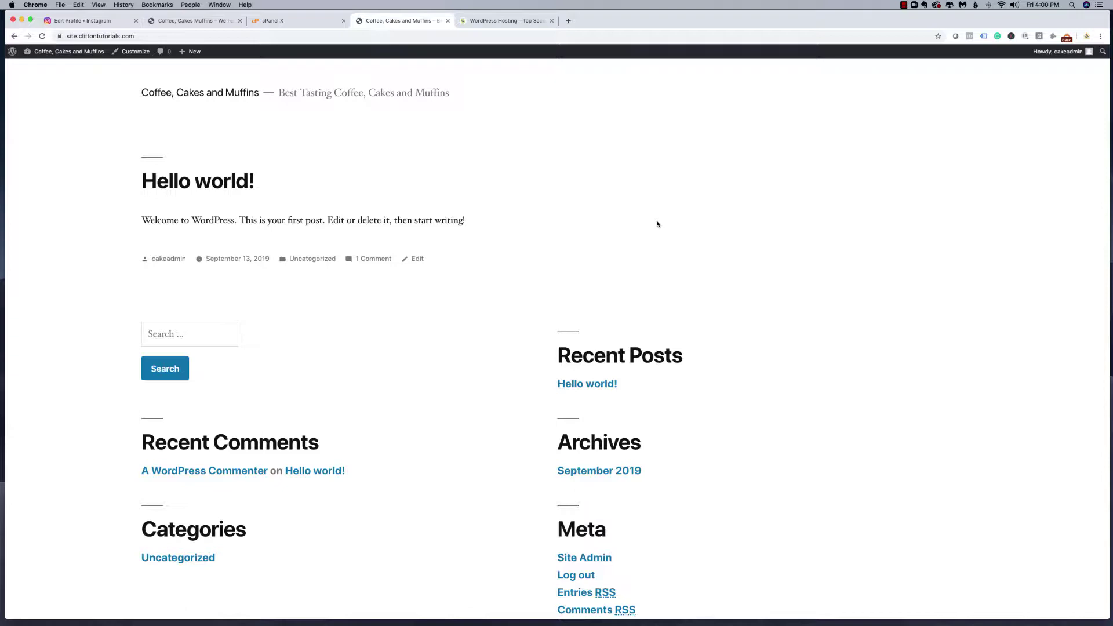
mouse_move(58, 58)
scroll(371, 168, "down", 3)
scroll(371, 170, "up", 3)
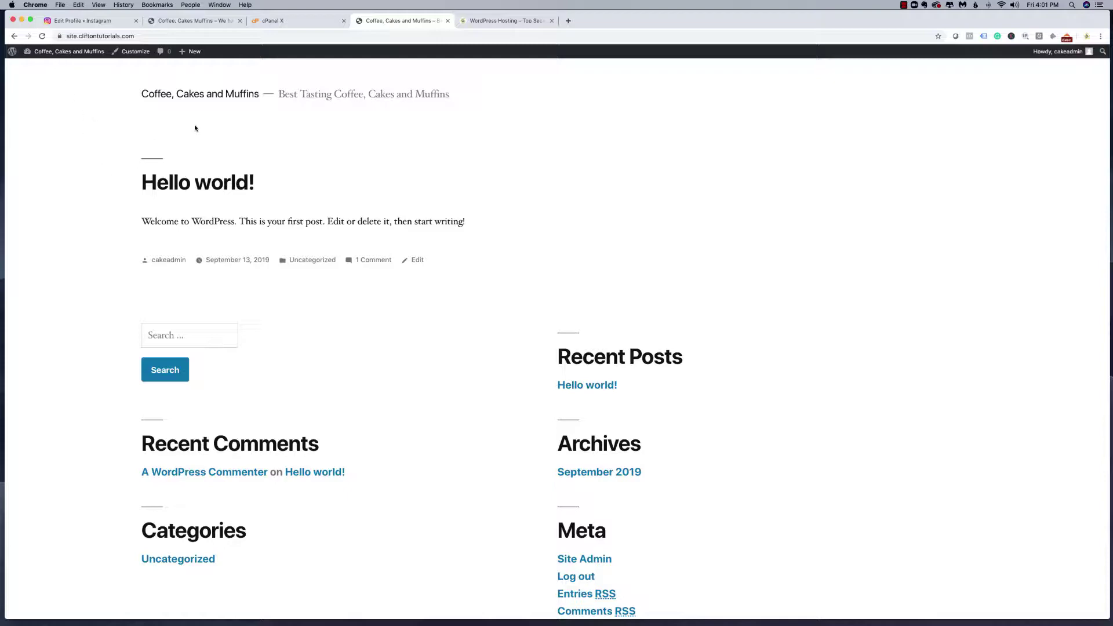
scroll(301, 330, "down", 4)
scroll(301, 330, "up", 4)
left_click(43, 71)
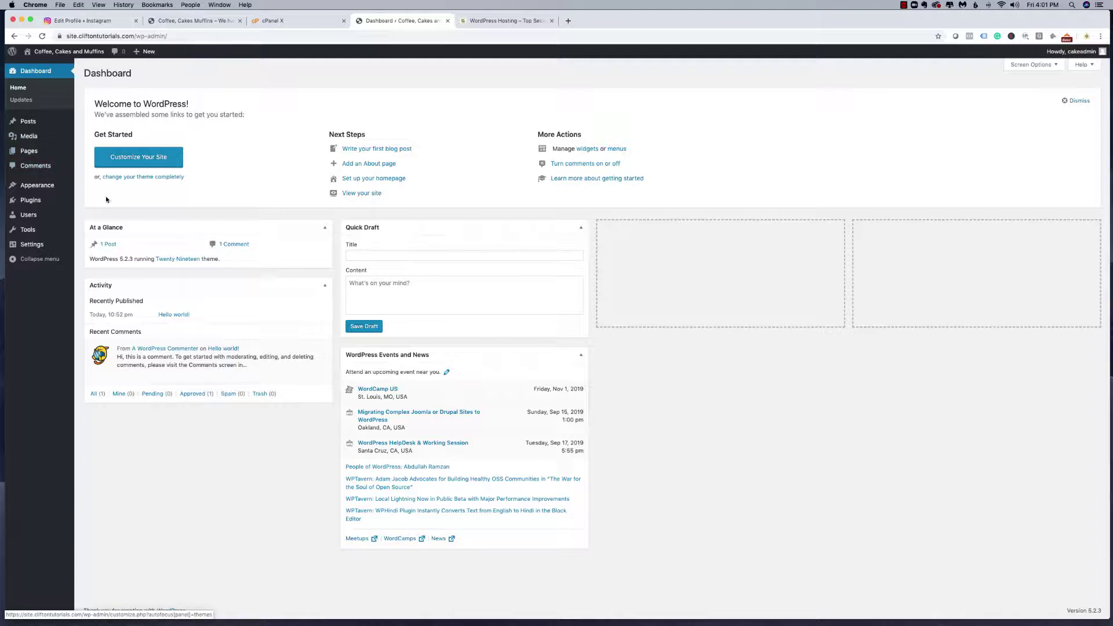
mouse_move(37, 186)
left_click(84, 190)
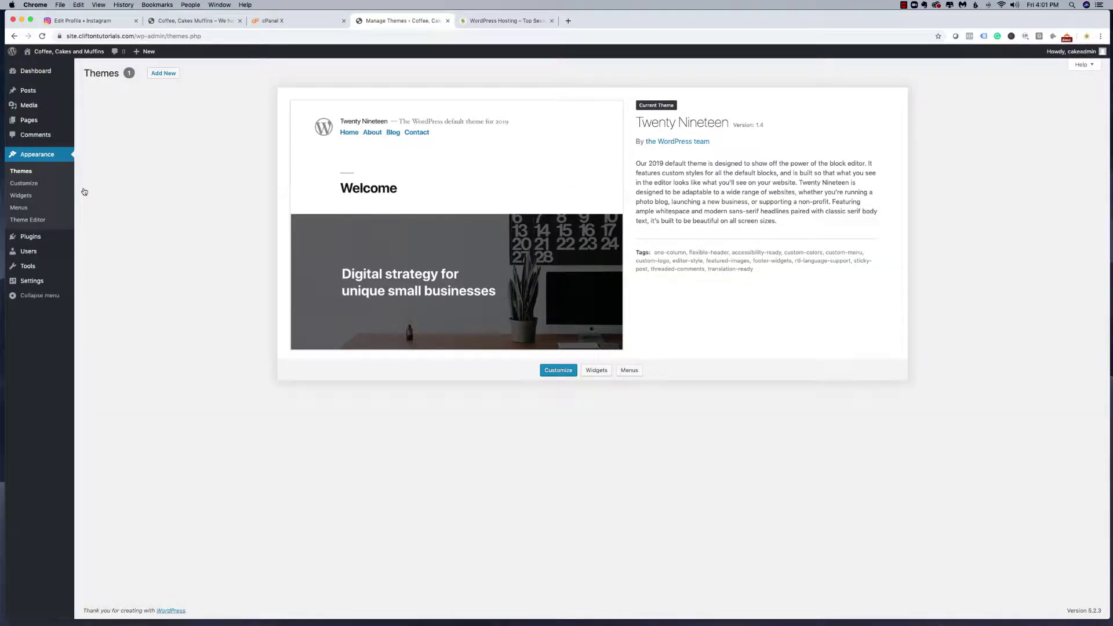
left_click(163, 74)
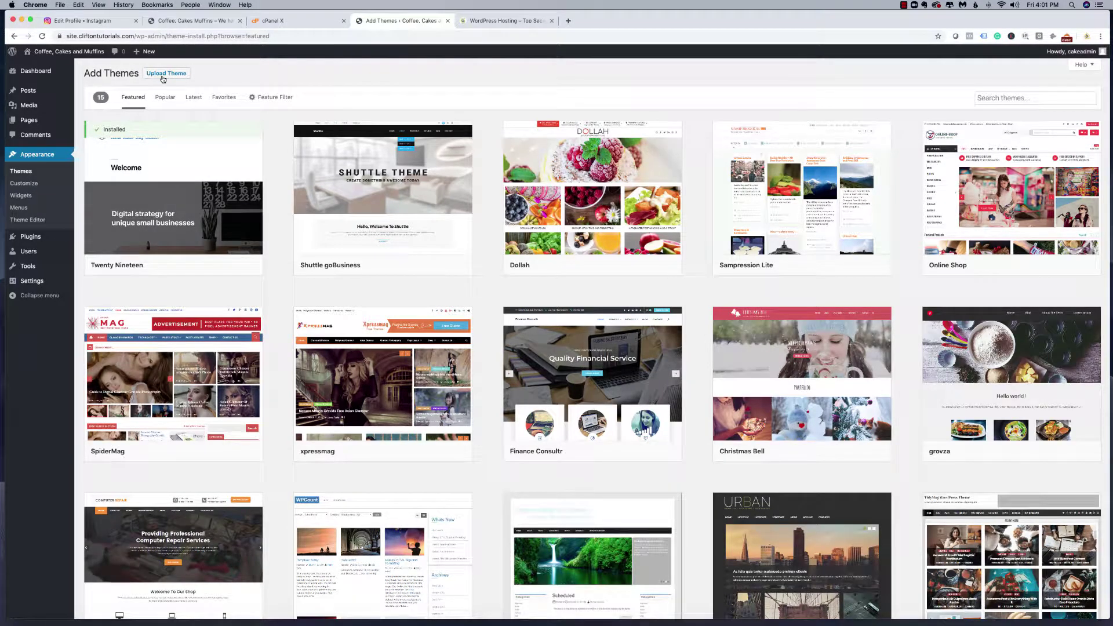
scroll(436, 330, "down", 3)
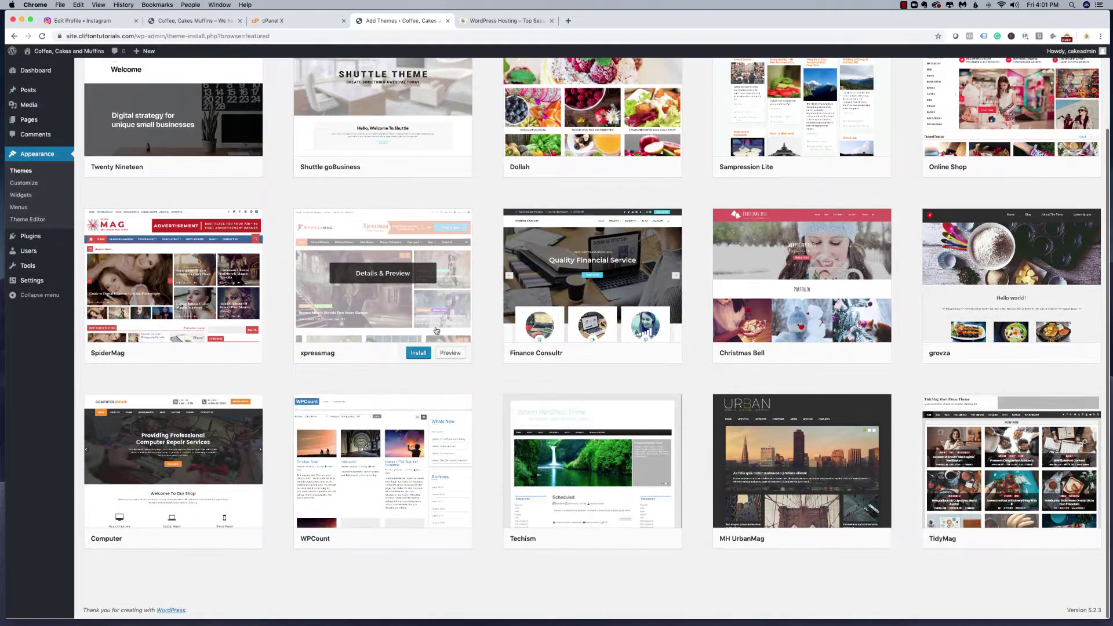
scroll(437, 331, "up", 3)
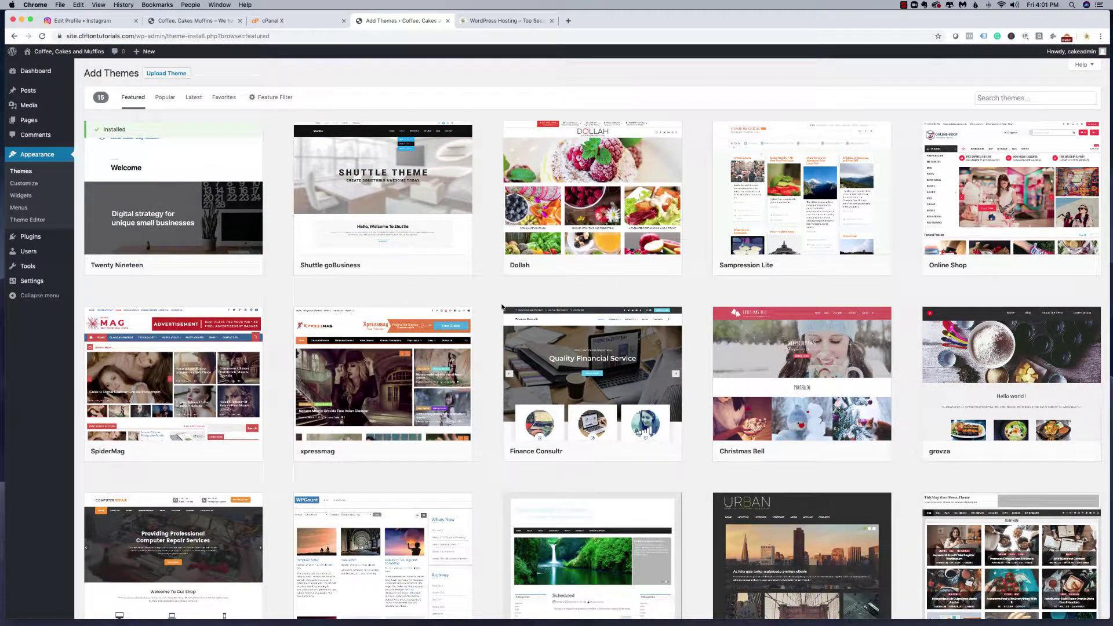
scroll(484, 308, "down", 2)
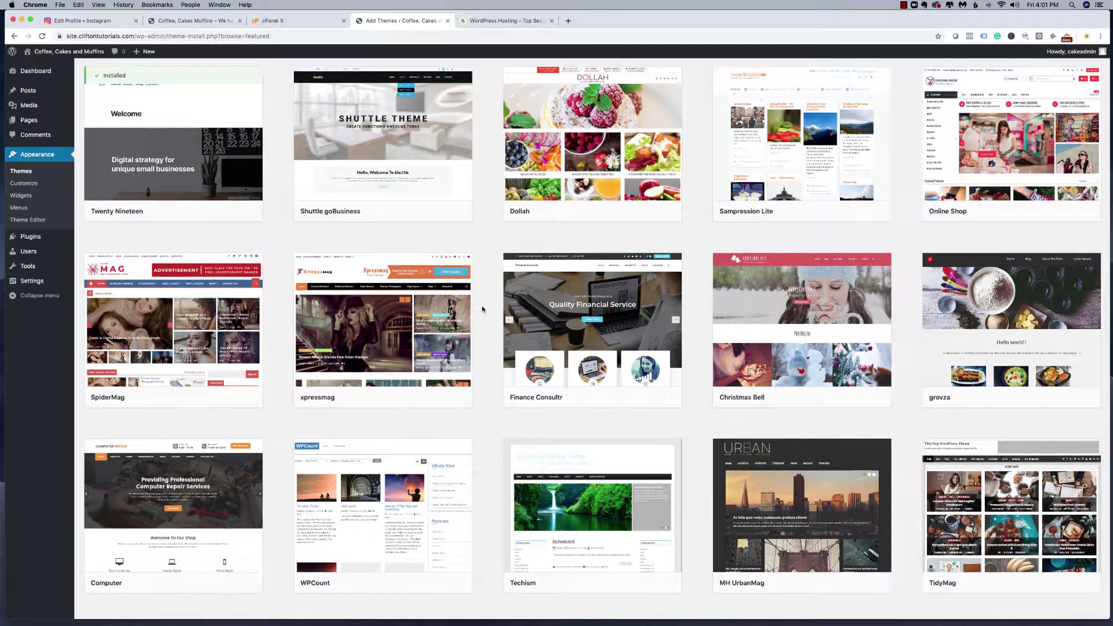
scroll(482, 309, "up", 2)
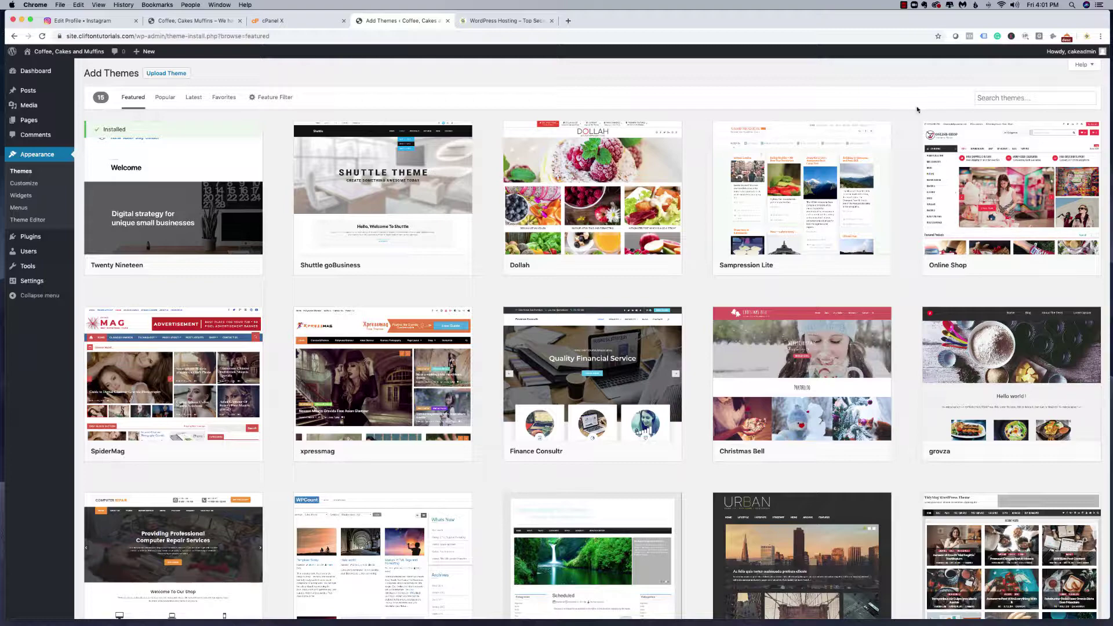
scroll(908, 158, "down", 5)
scroll(907, 158, "up", 5)
scroll(907, 158, "up", 1)
- Search the theme directory for 'Asa', then install and activate the Astra theme
left_click(986, 98)
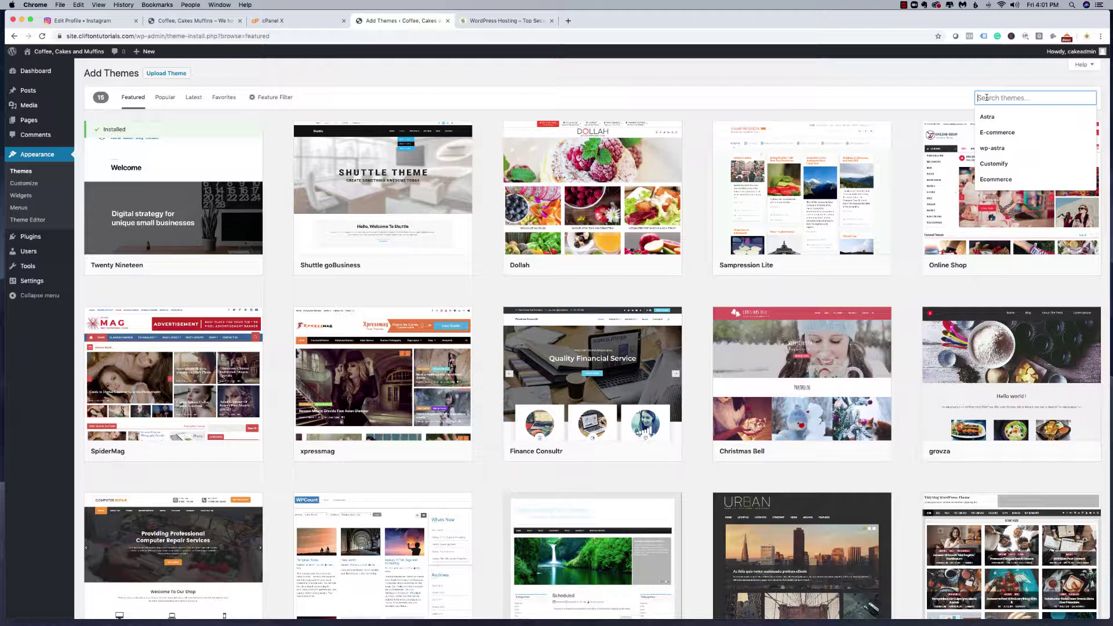
type("Astr")
type("a")
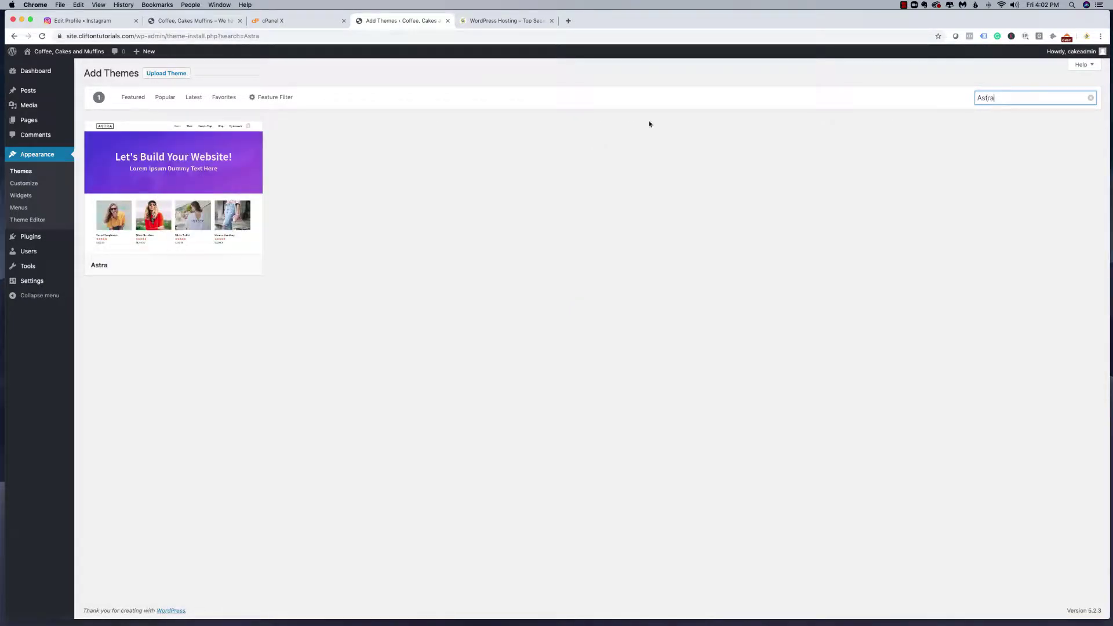
mouse_move(239, 257)
left_click(209, 266)
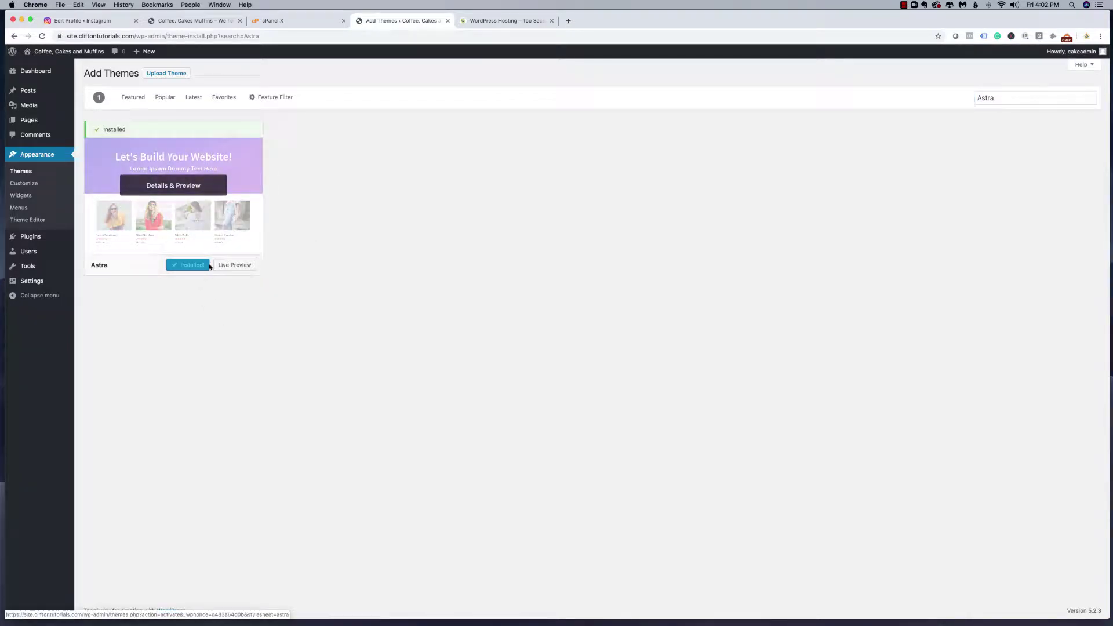
left_click(192, 265)
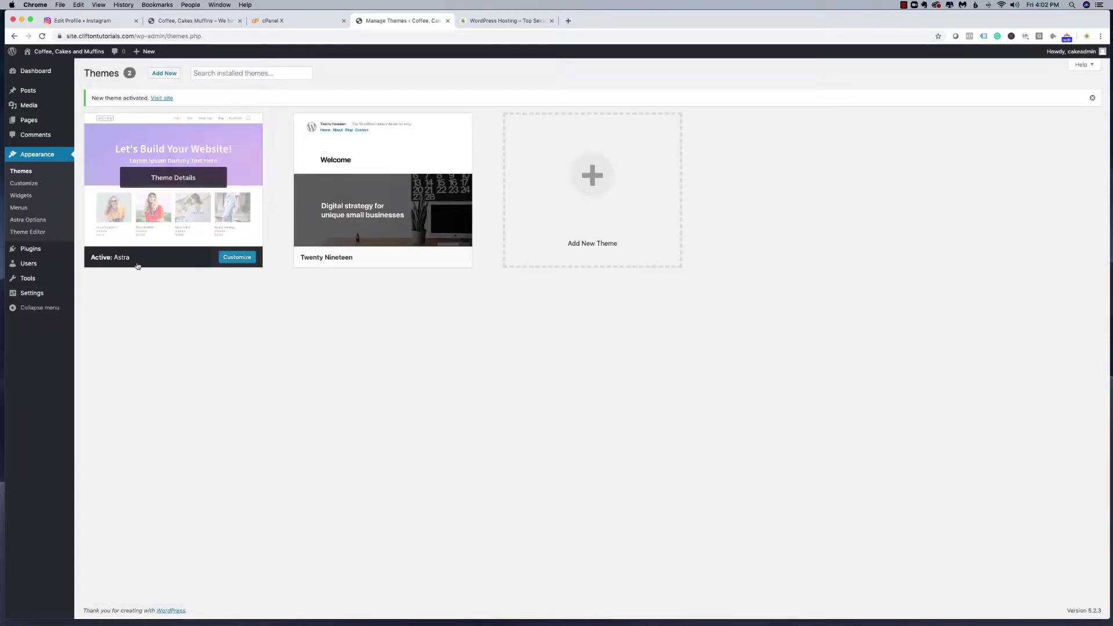
- Preview the Astra-styled front page and return to the admin Dashboard
mouse_move(191, 253)
left_click(73, 53)
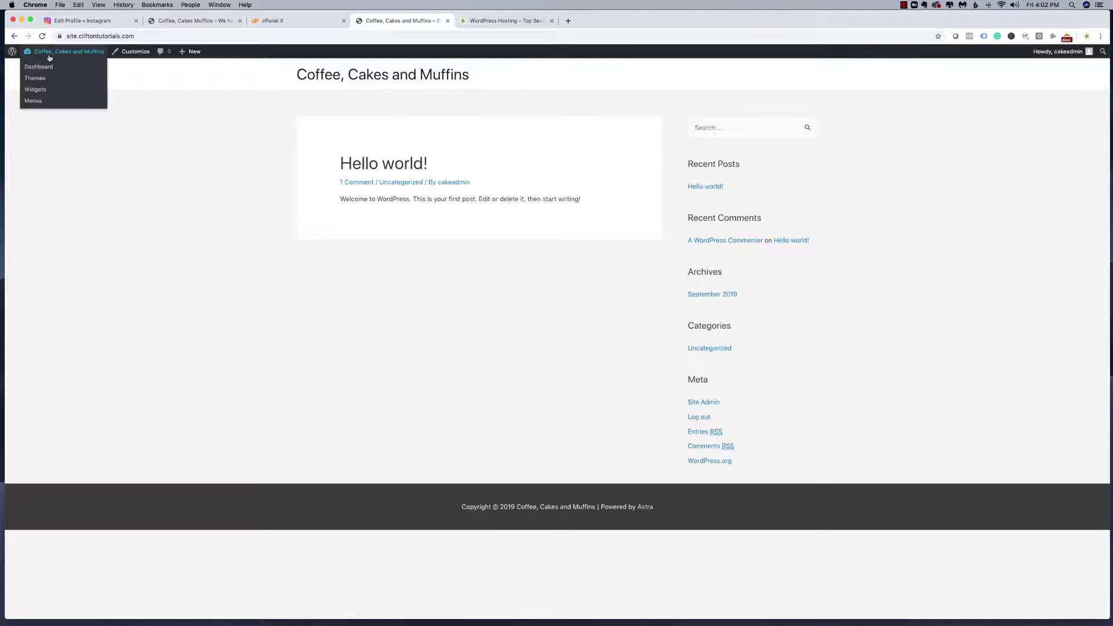
left_click(42, 68)
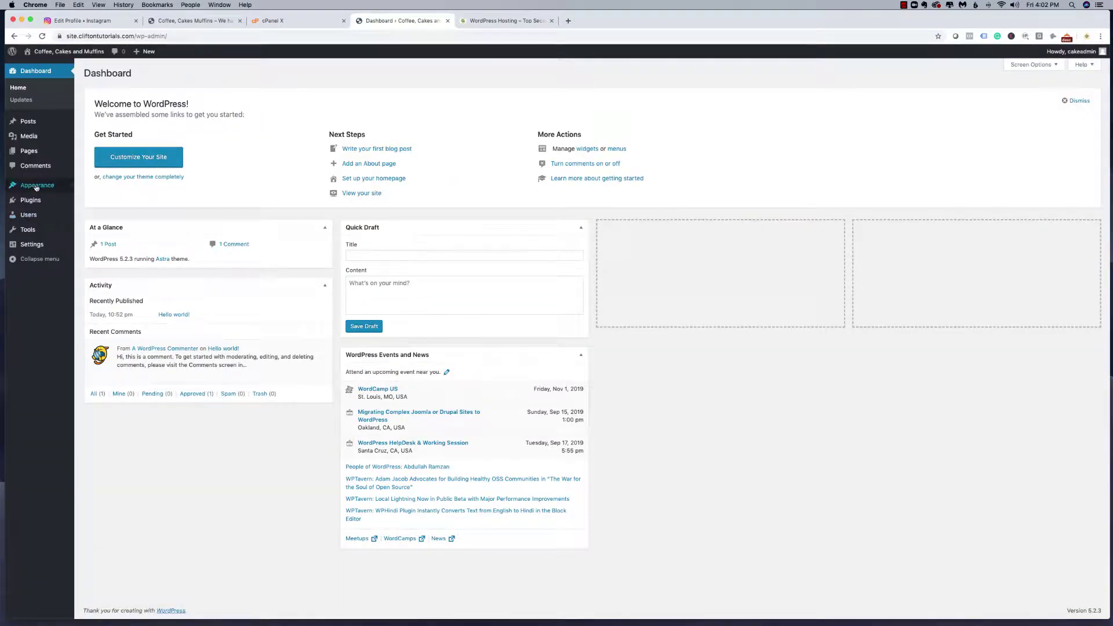
- Scroll through the Appearance > Astra Options page, then view the public front page
mouse_move(69, 186)
left_click(101, 236)
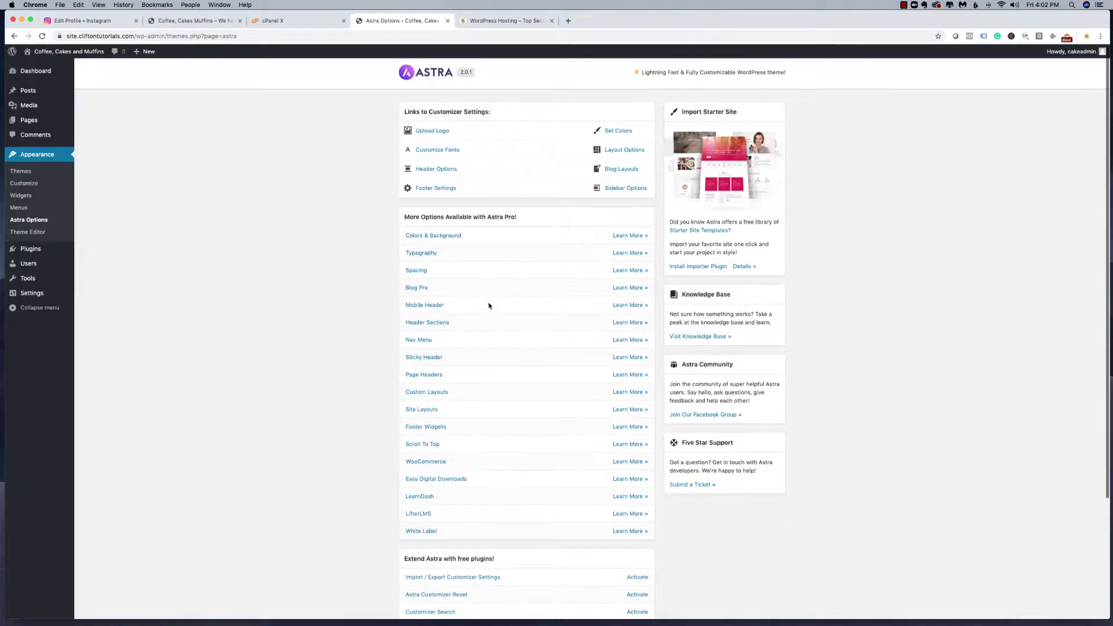
scroll(488, 305, "down", 3)
scroll(489, 306, "down", 3)
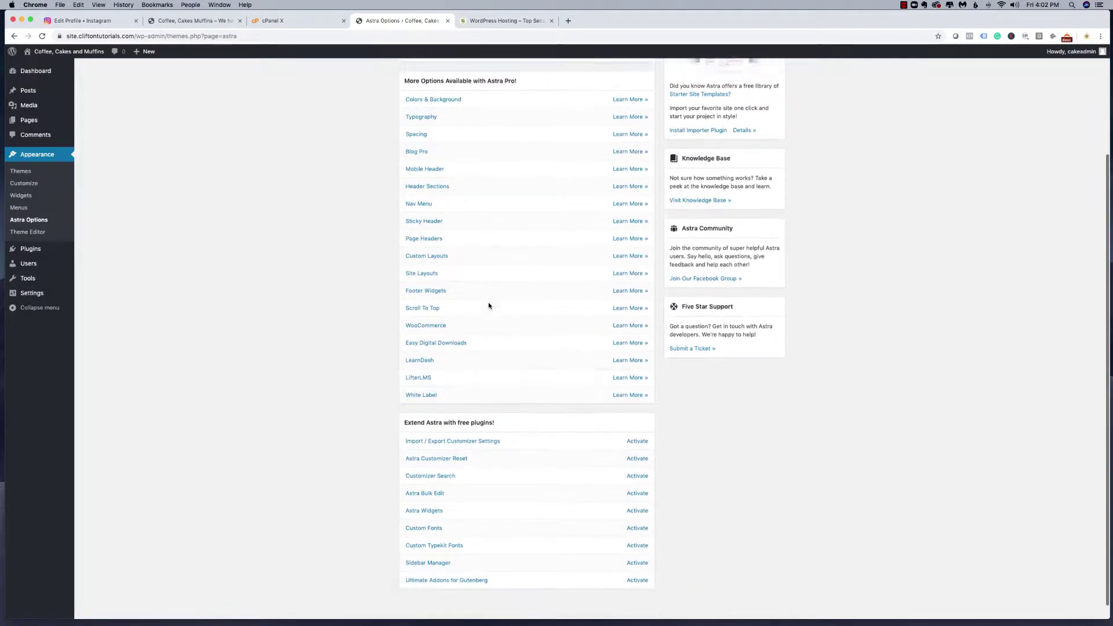
scroll(489, 305, "up", 6)
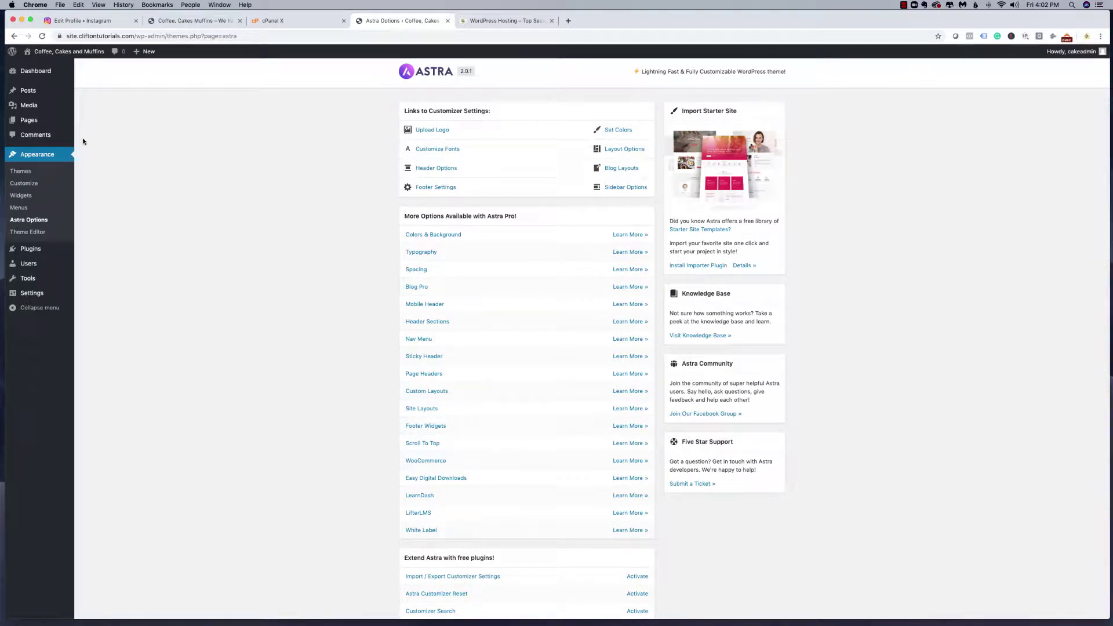
left_click(58, 52)
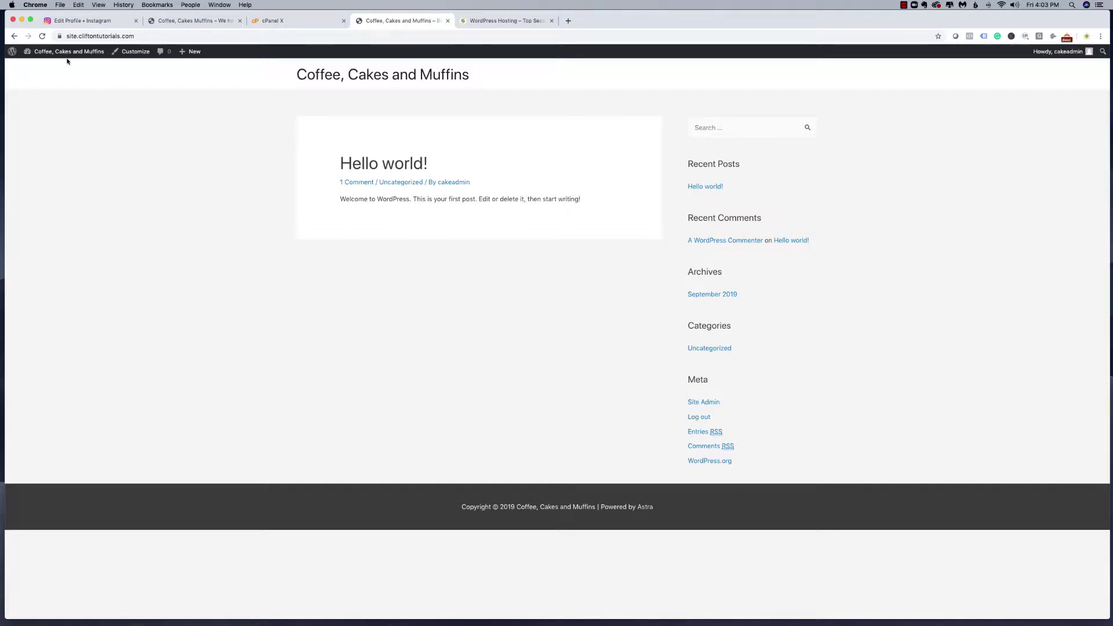
- Return to the Dashboard and go to Plugins > Add New
mouse_move(73, 54)
left_click(47, 66)
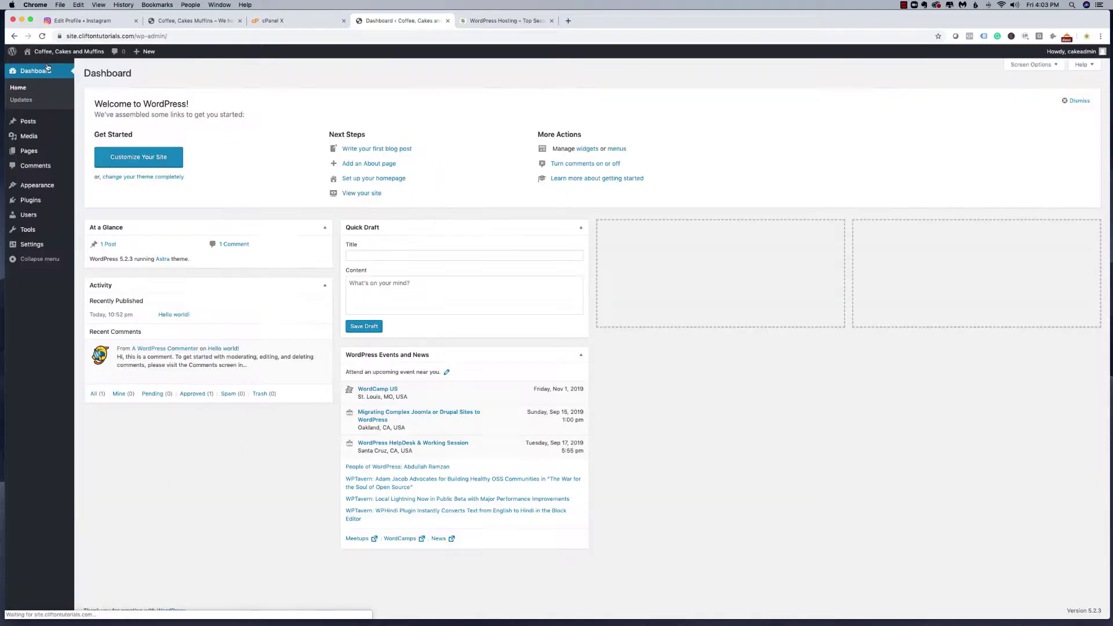
mouse_move(35, 200)
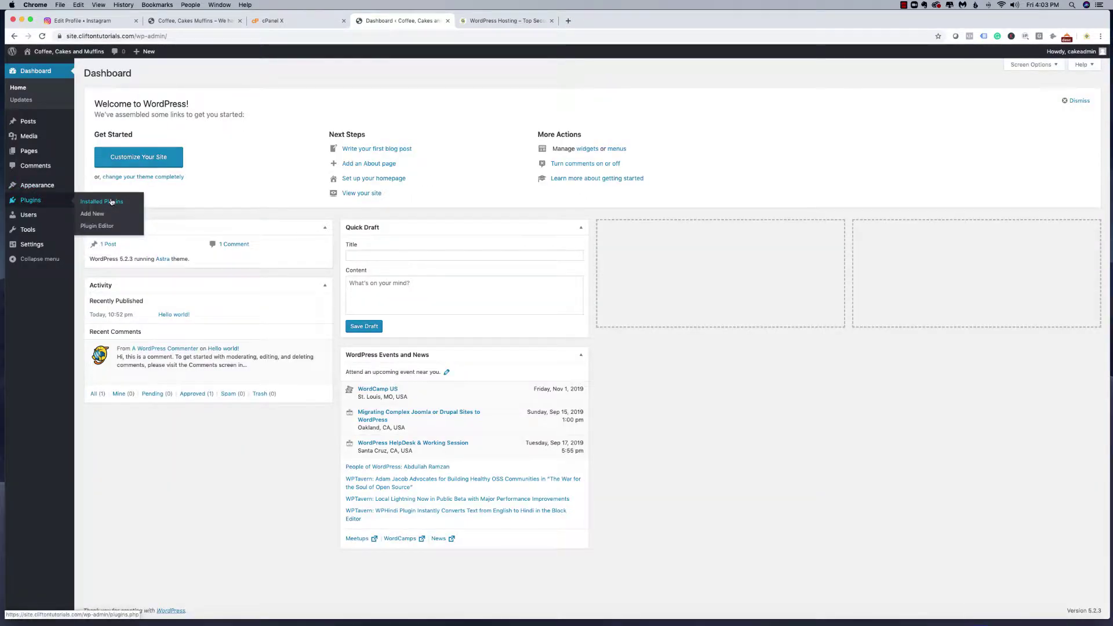
left_click(94, 215)
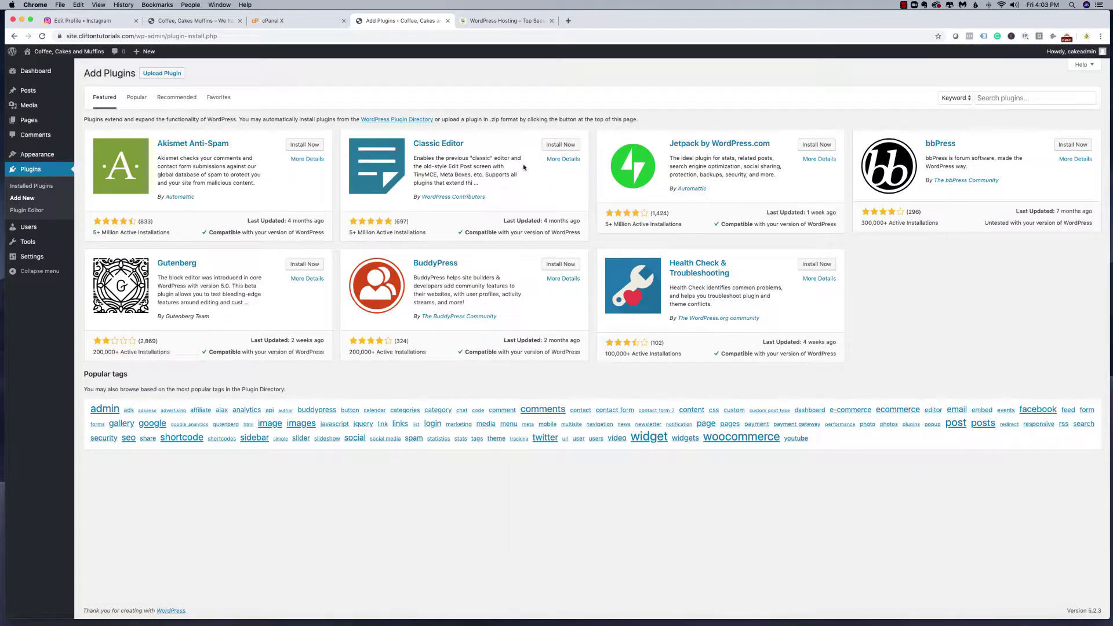
- Search for 'Elementor', then install and activate the Elementor Page Builder plugin
left_click(997, 98)
type("Elementor")
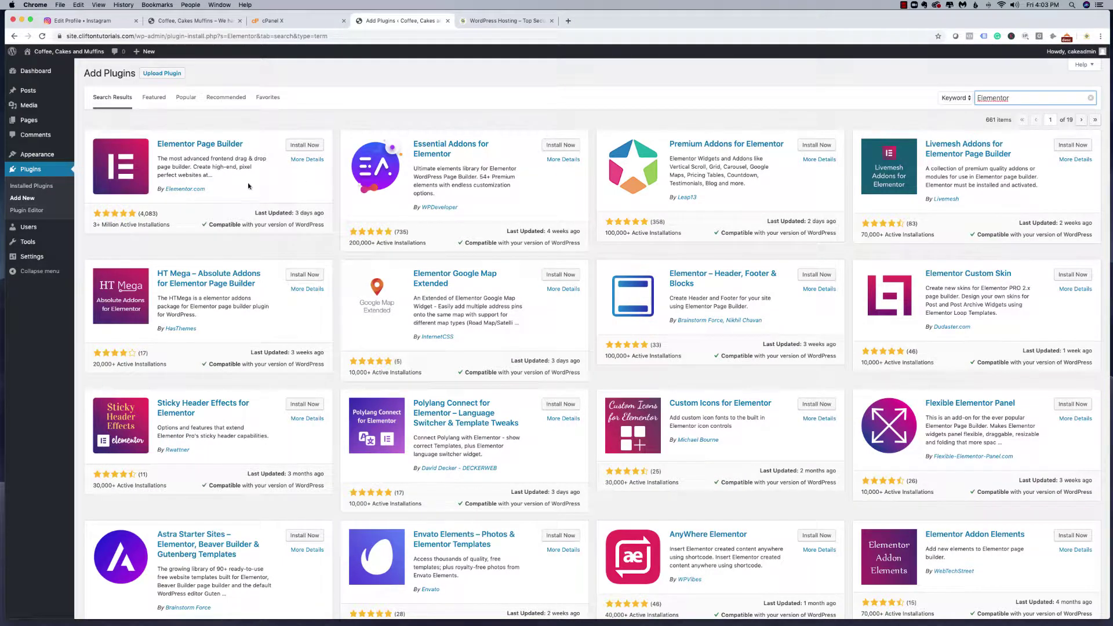
left_click(301, 152)
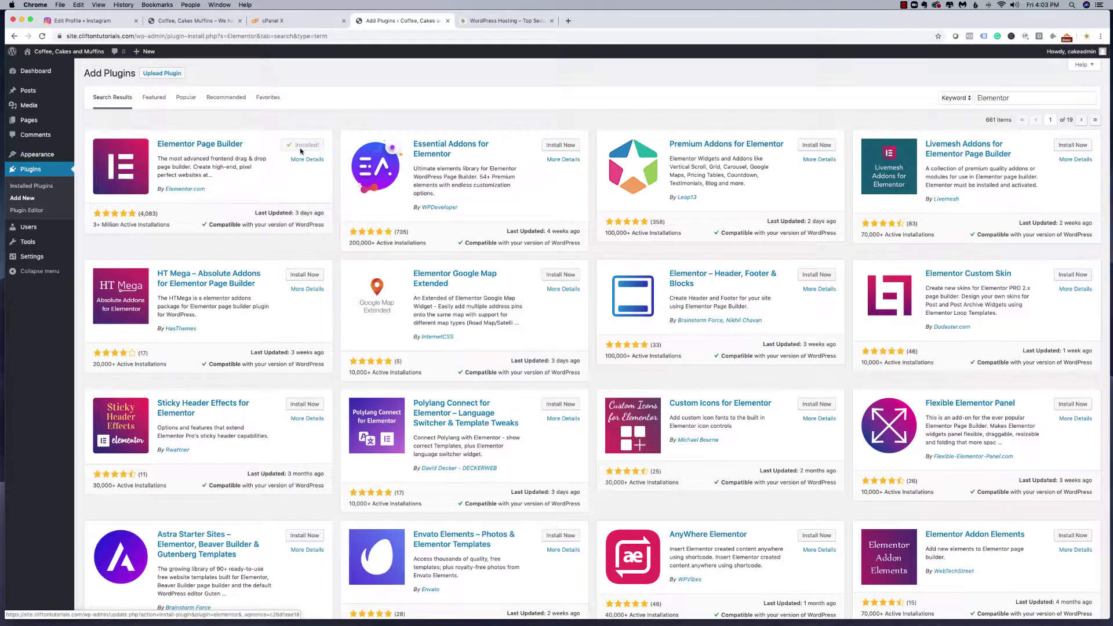
left_click(301, 147)
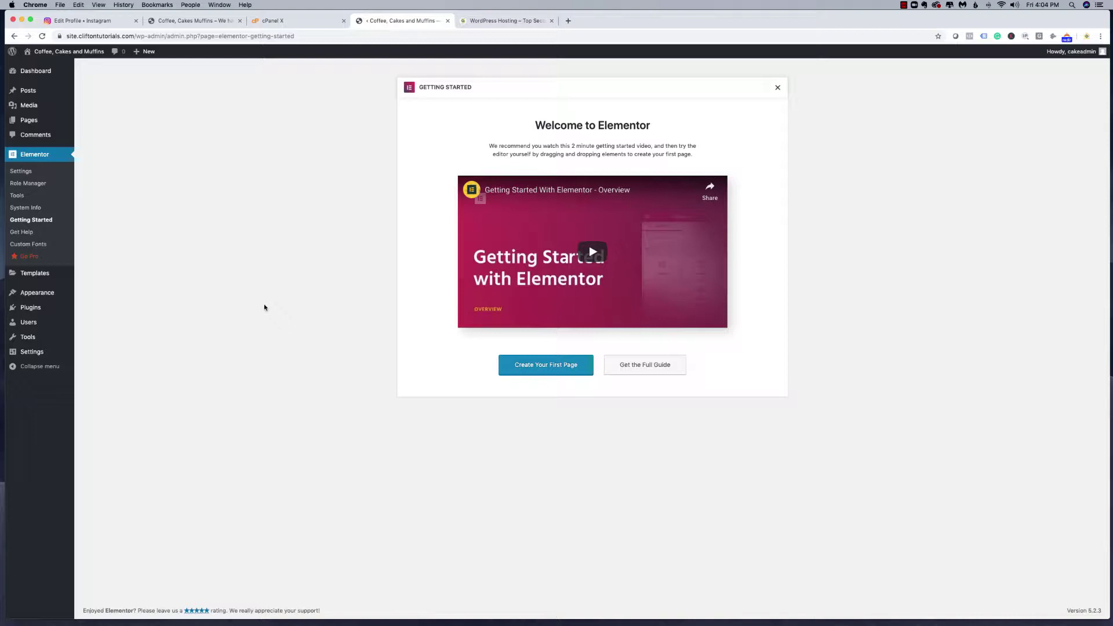
- Visit the front page, then return to the Dashboard showing the Elementor Overview panel
left_click(80, 56)
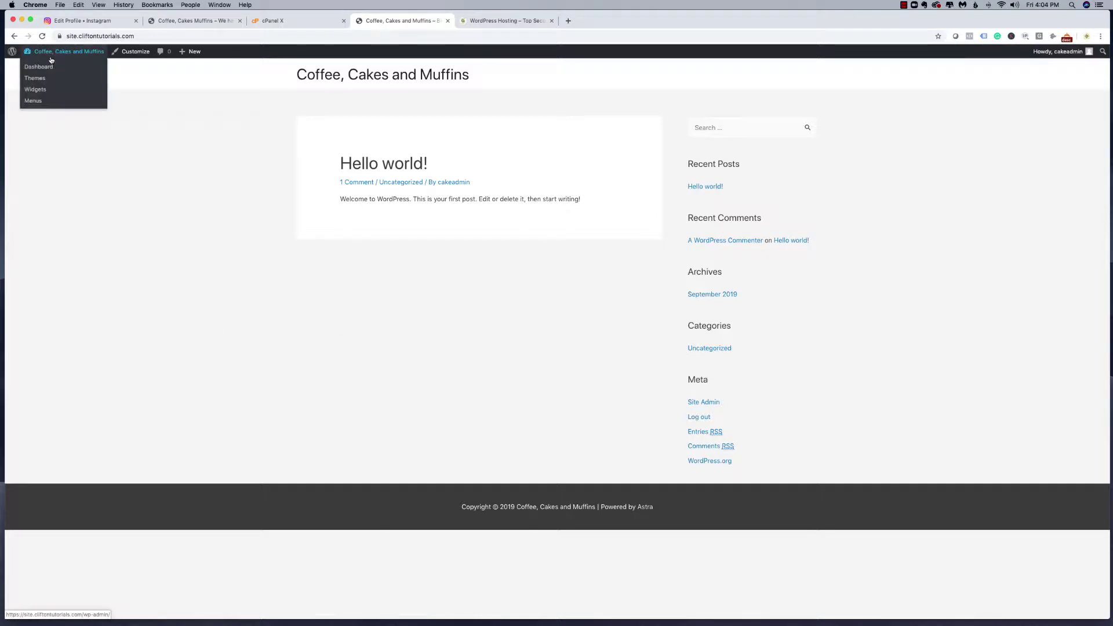
left_click(49, 67)
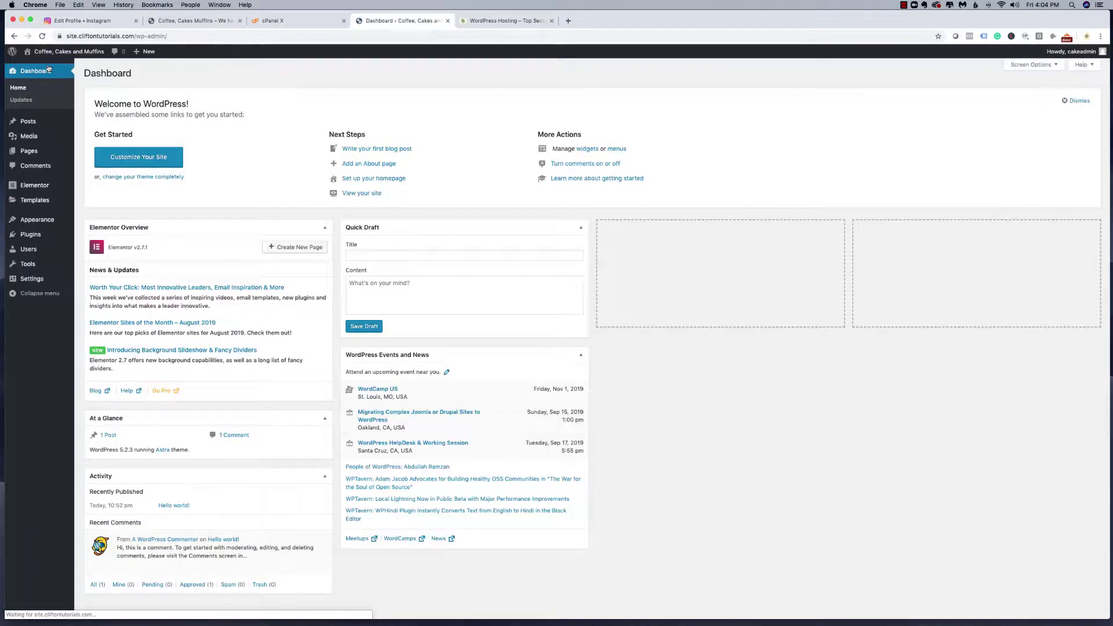
- Draft a new page titled 'Home Page' and tick Disable Title under Astra Settings
mouse_move(45, 154)
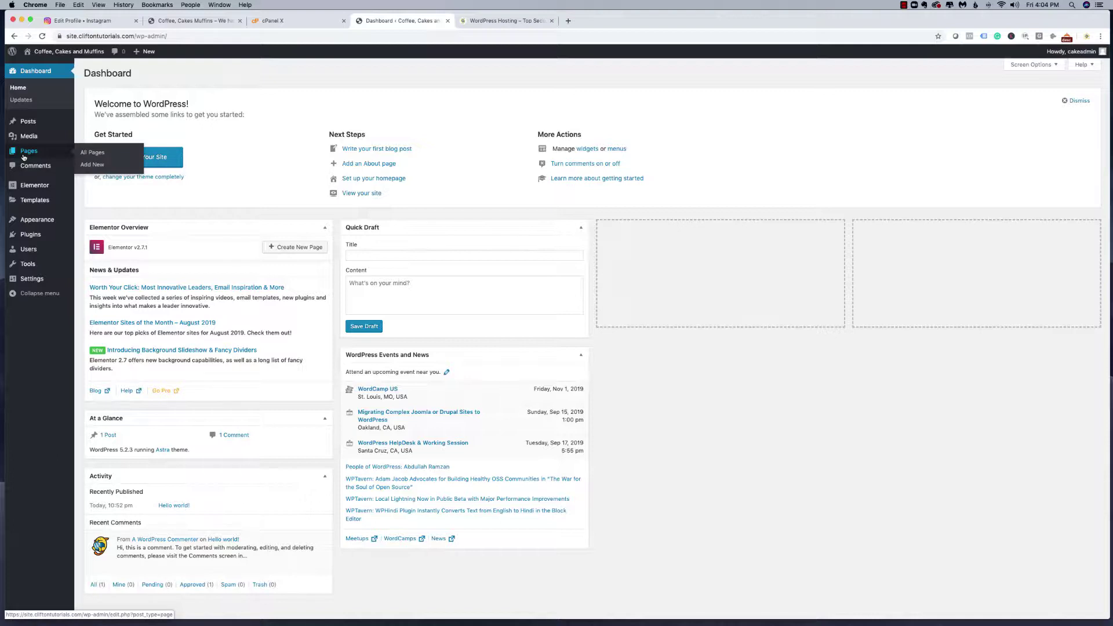
left_click(100, 166)
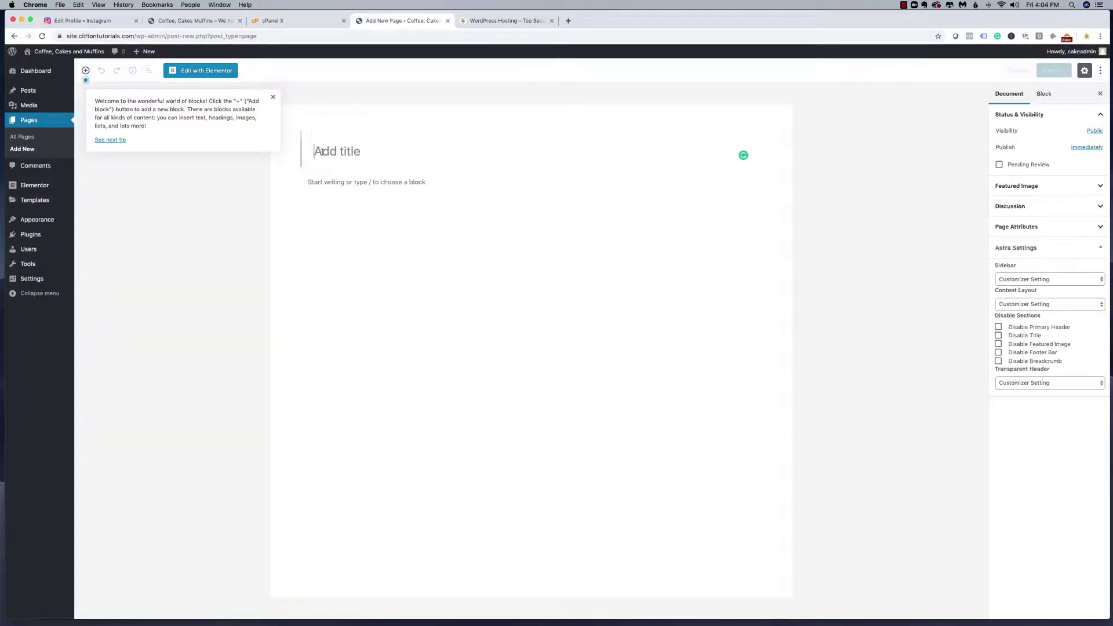
left_click(323, 152)
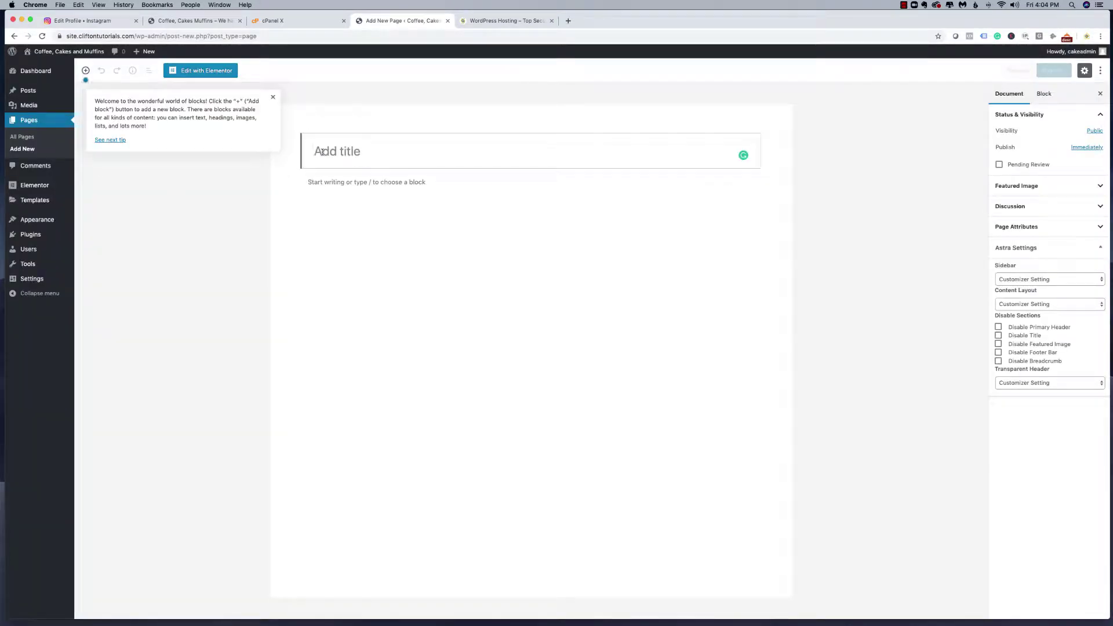
type("Home Page")
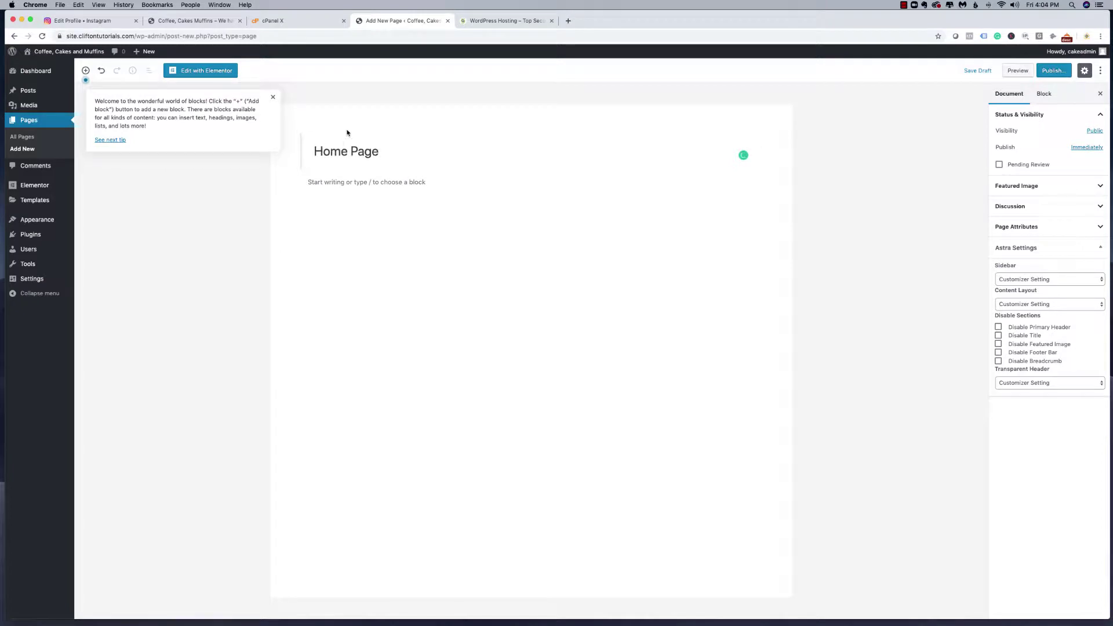
left_click(273, 97)
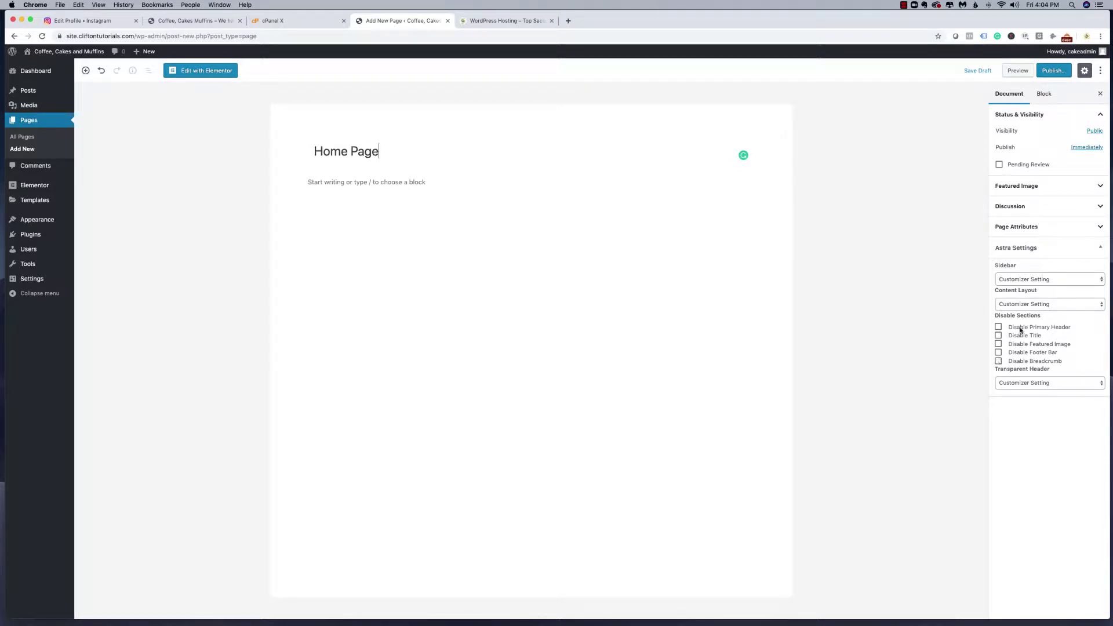
left_click(998, 336)
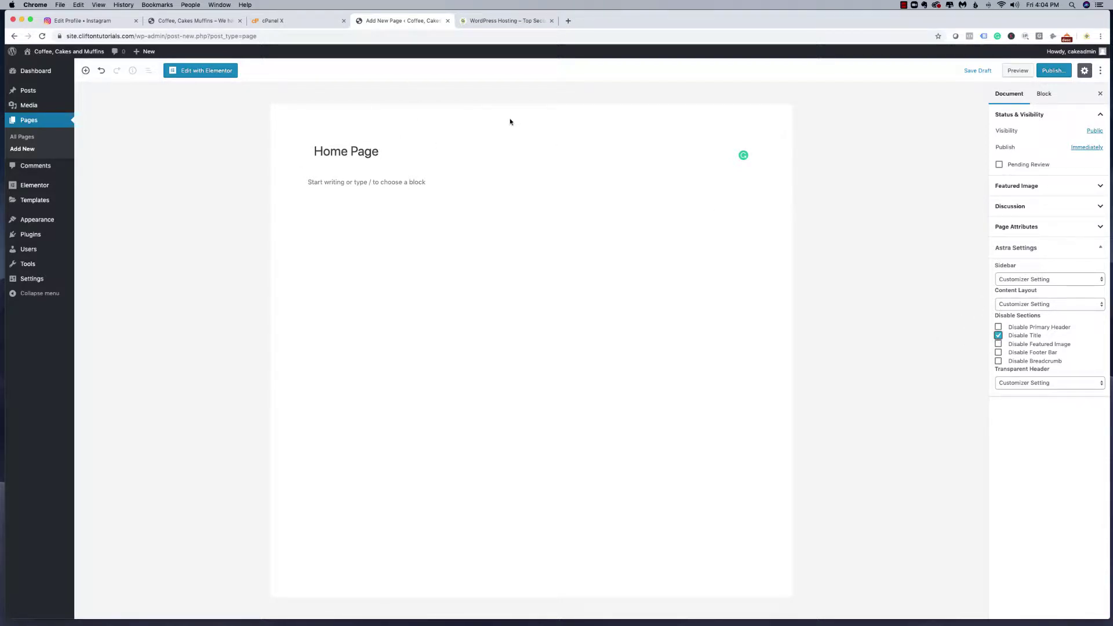
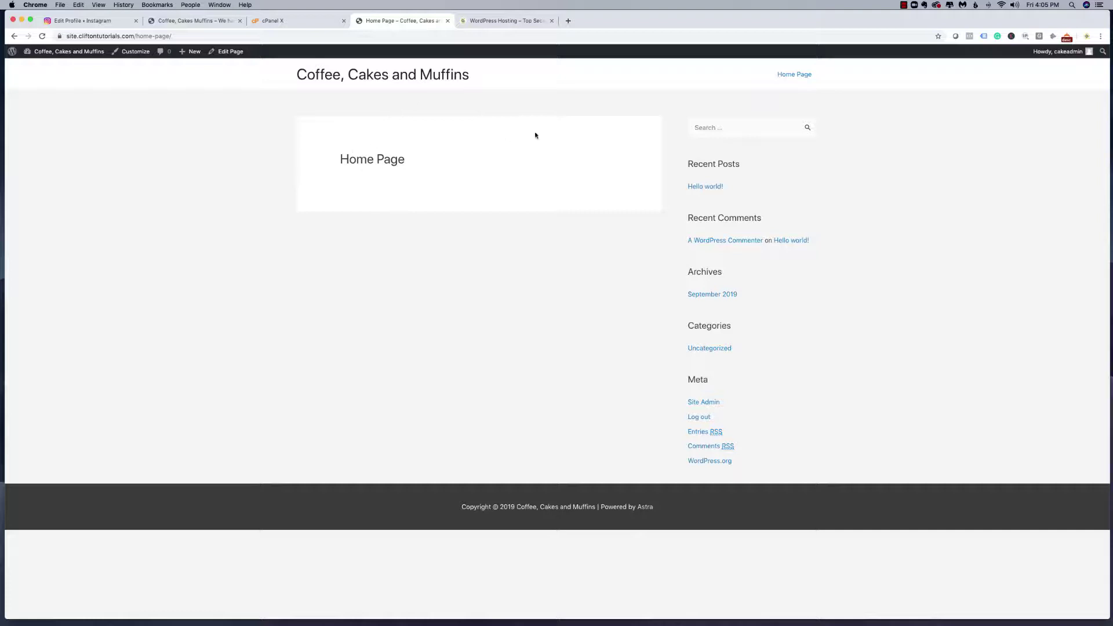
- Disable the Home Page title and set Astra to No Sidebar with Full Width / Stretched layout
left_click(230, 52)
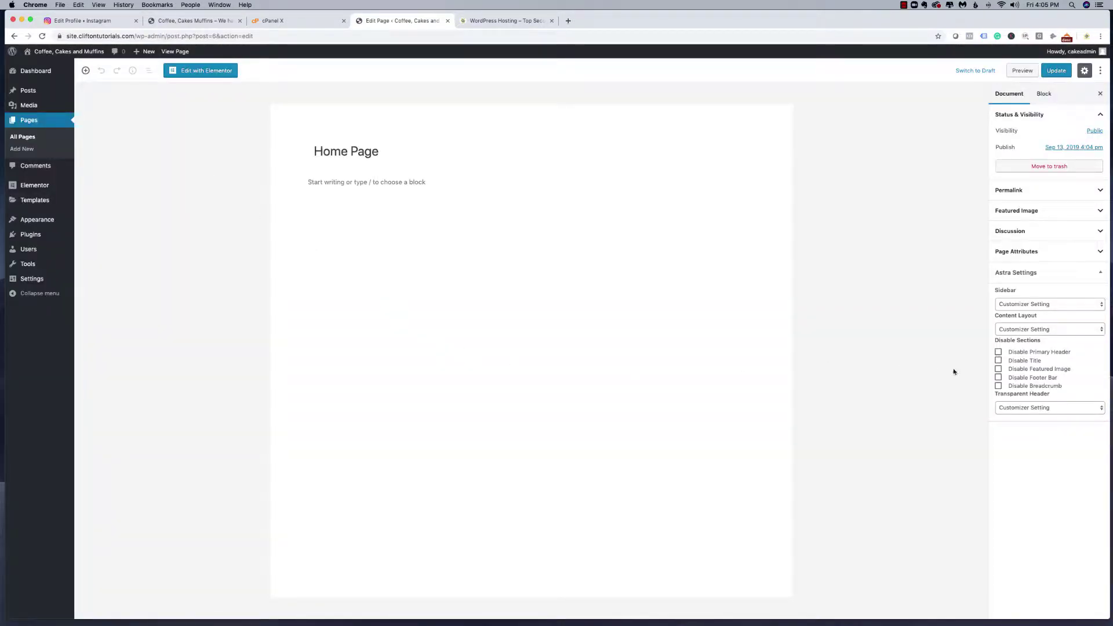
left_click(999, 361)
left_click(1029, 306)
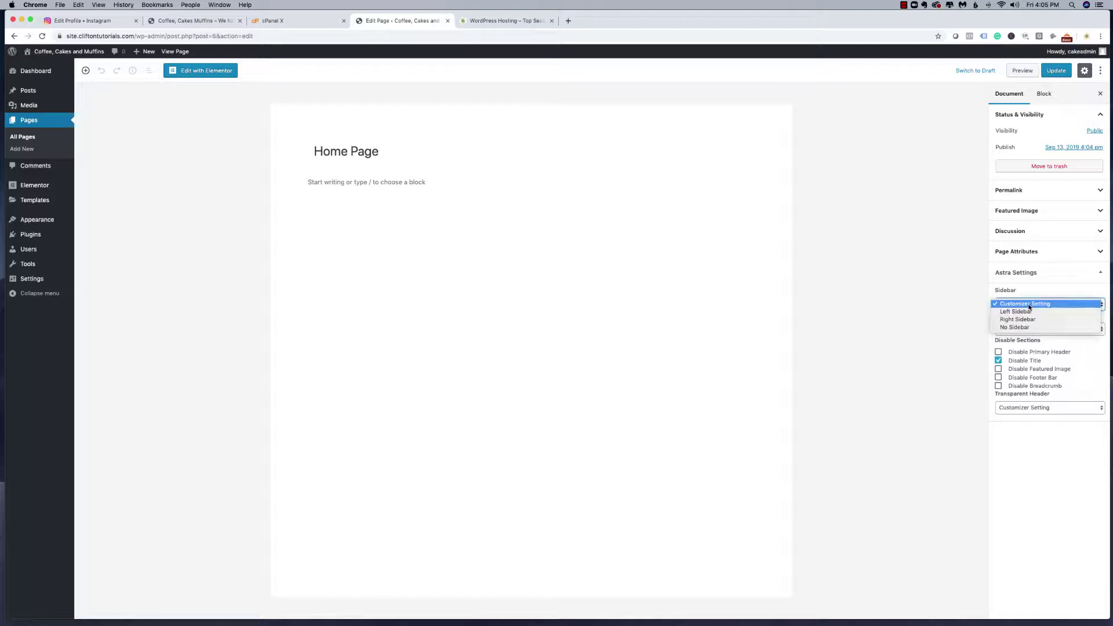
left_click(1026, 328)
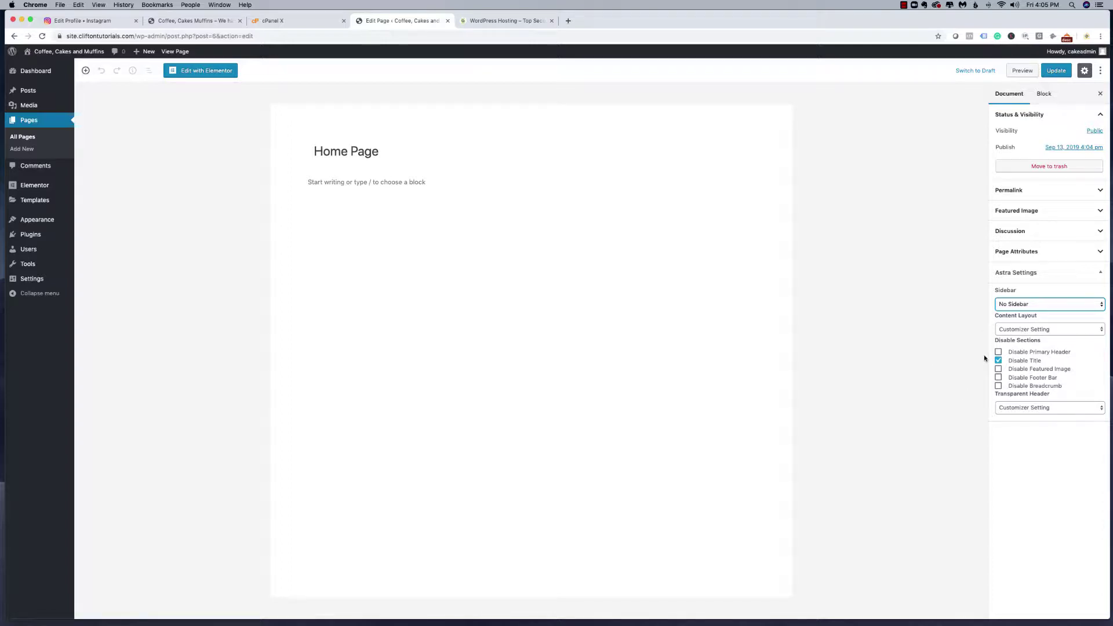
left_click(1031, 329)
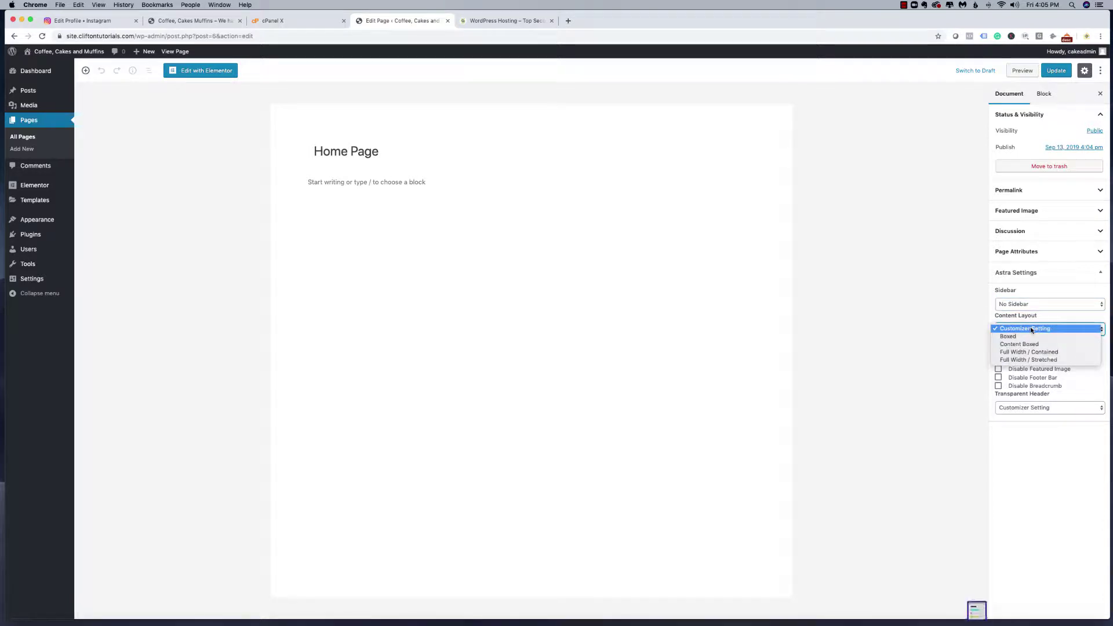
left_click(1032, 361)
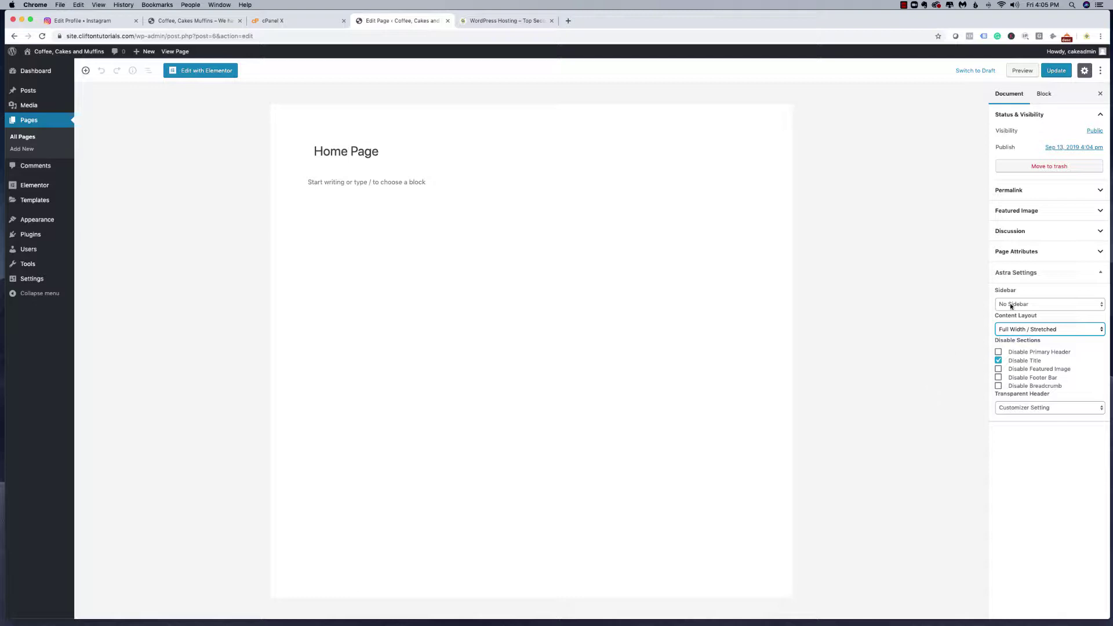
left_click(1102, 273)
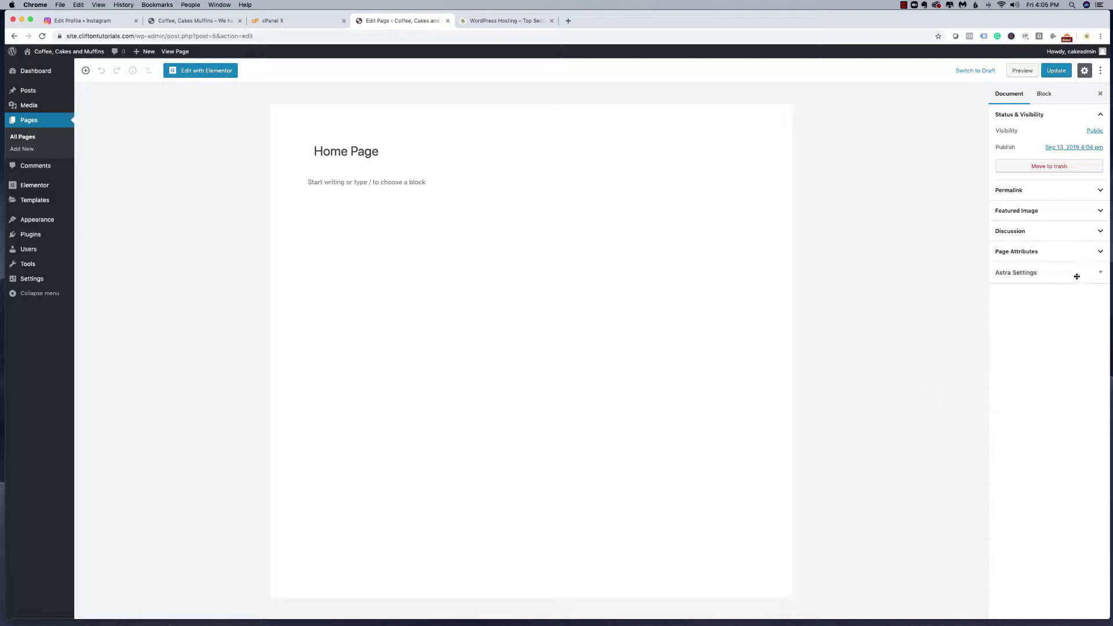
- Apply the Elementor Full Width template to the Home Page, update it, and view the live page
left_click(1101, 251)
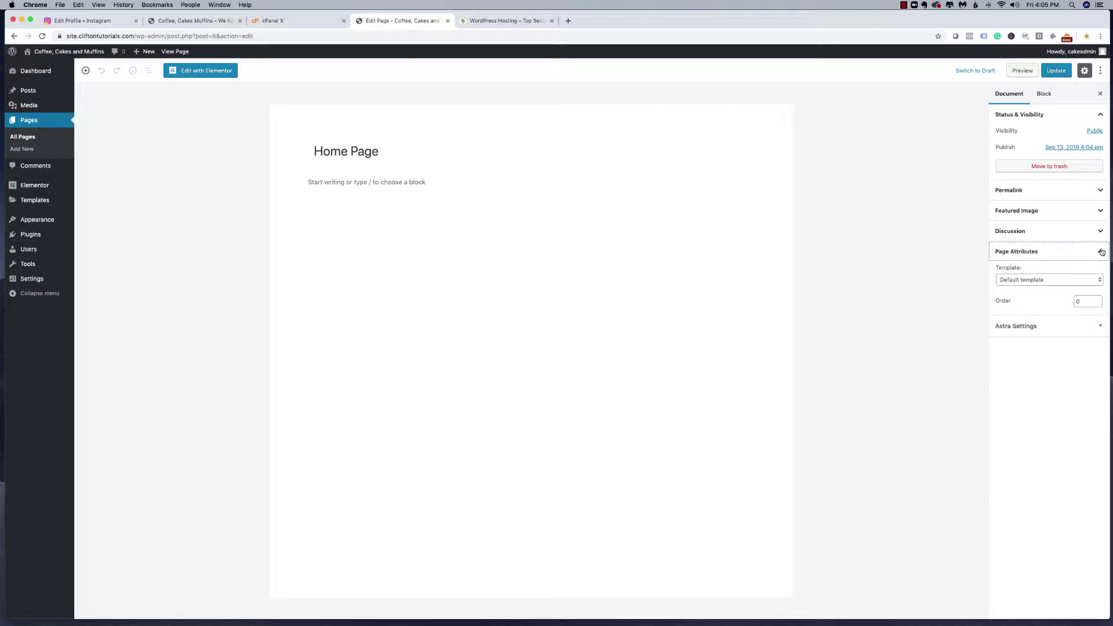
left_click(1069, 280)
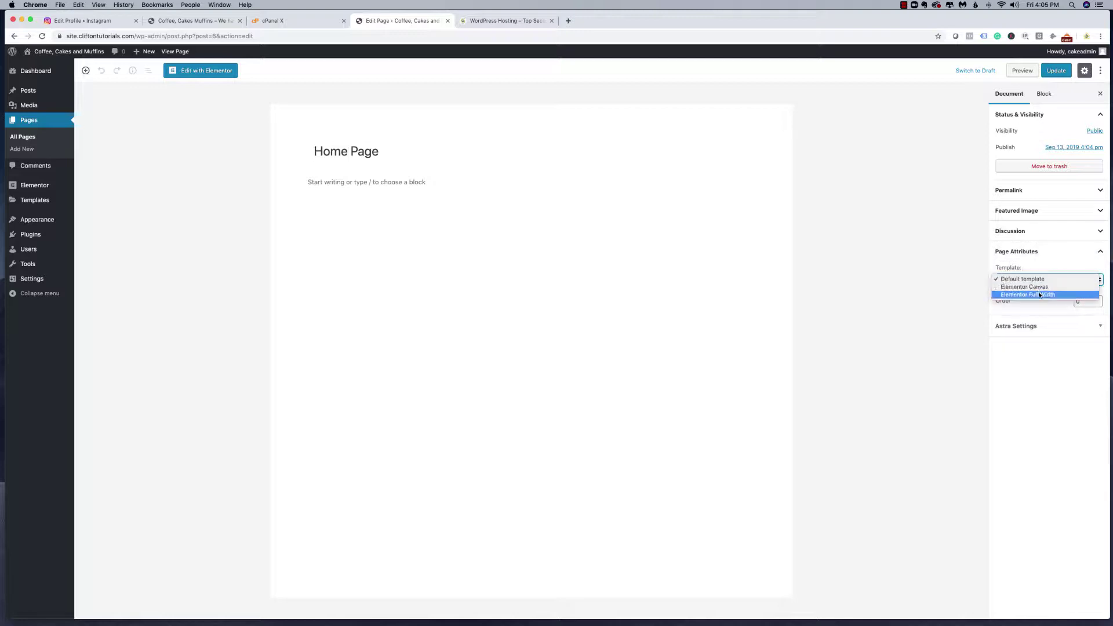
left_click(1040, 287)
left_click(1037, 288)
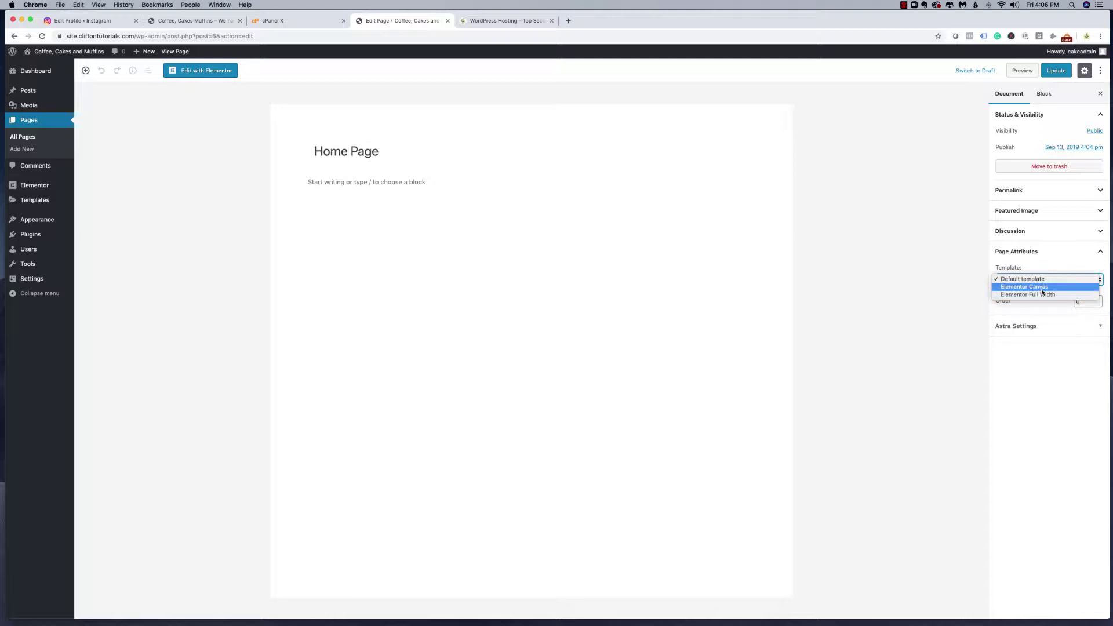
left_click(1041, 293)
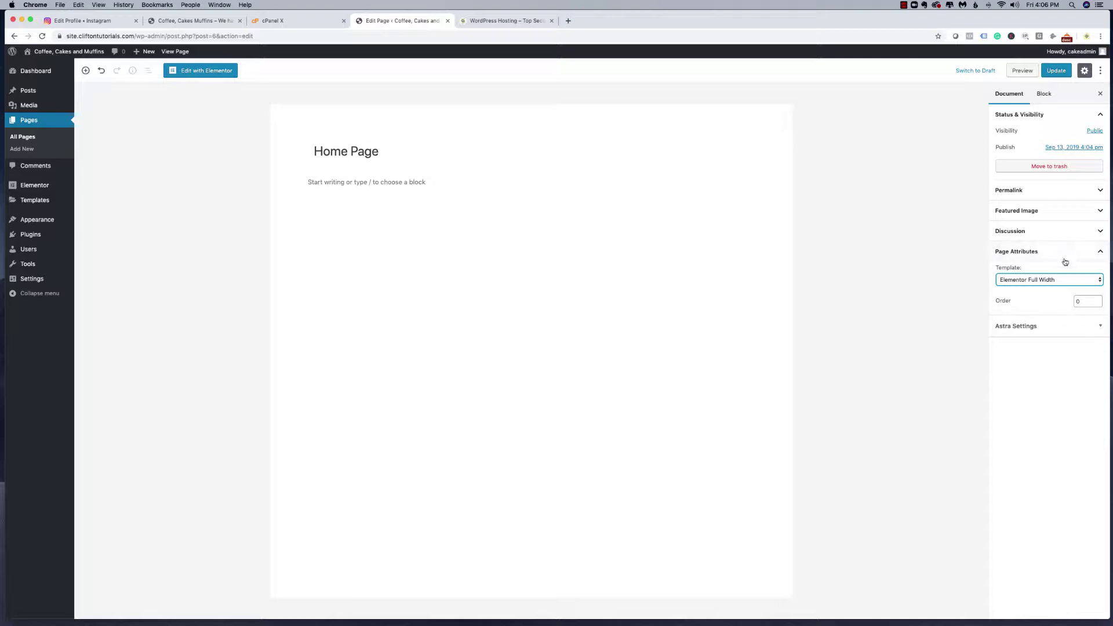
left_click(1055, 75)
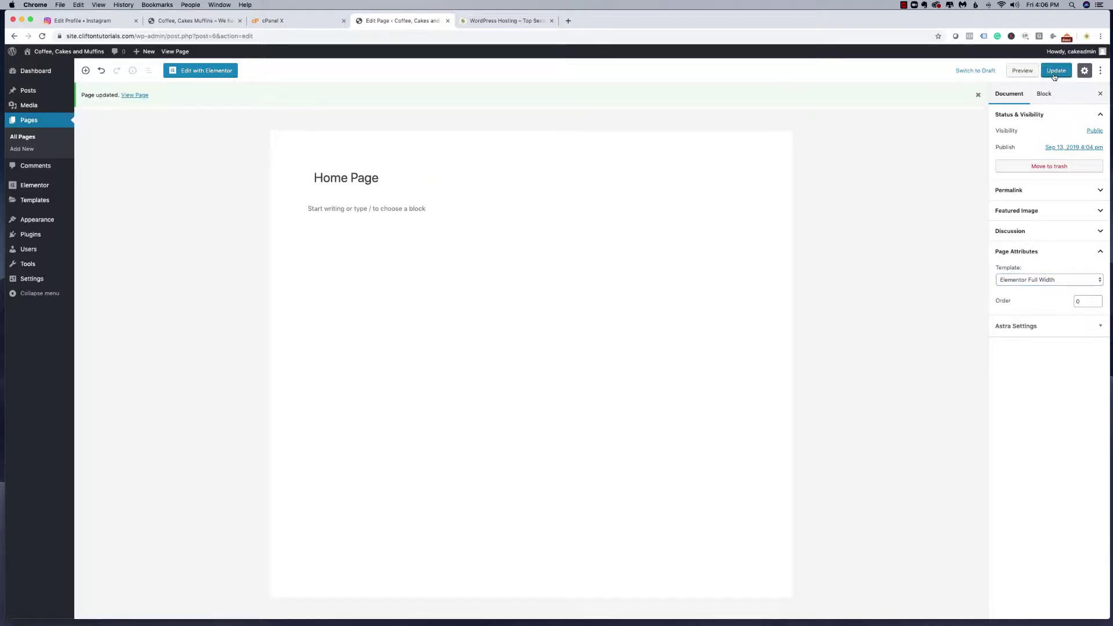
left_click(135, 96)
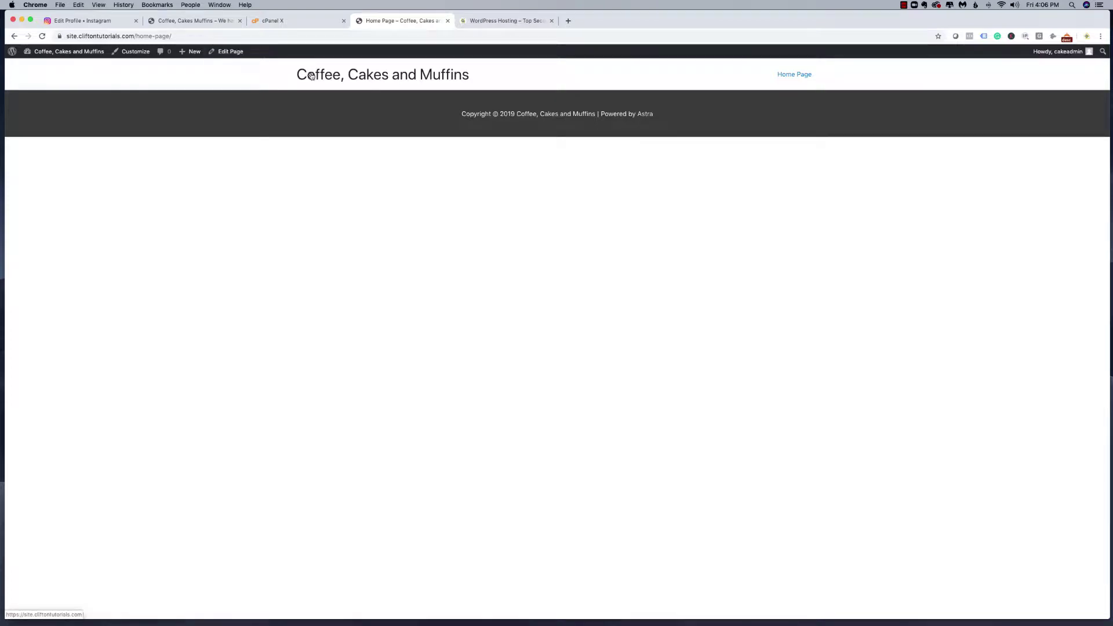
- Revisit the Home Page from the editor and the site's front page, then return to the Dashboard
left_click(232, 53)
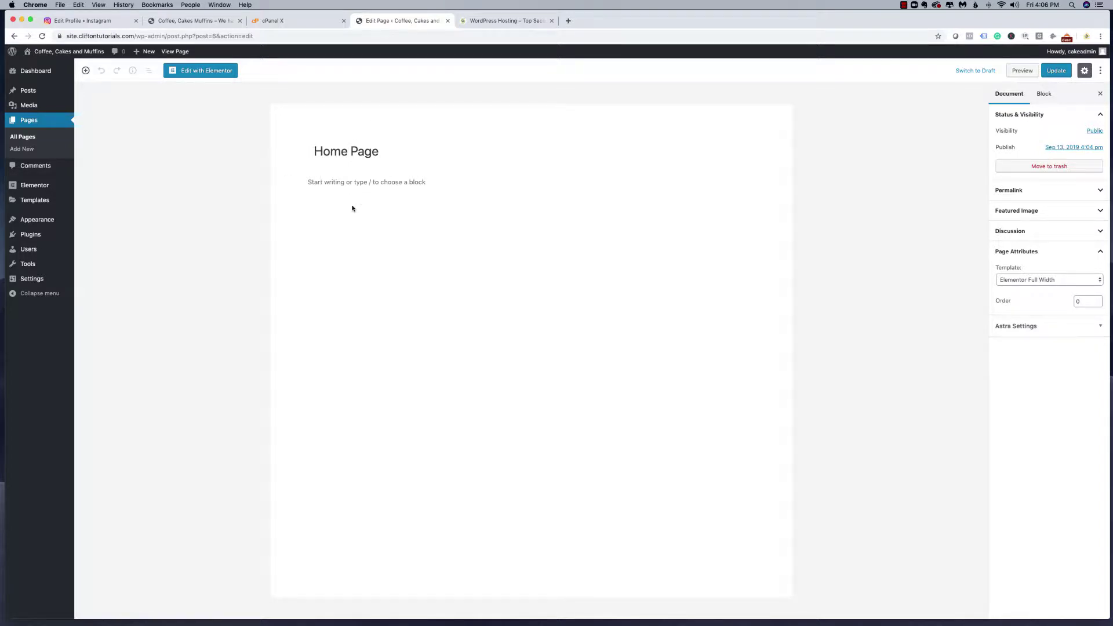
left_click(66, 54)
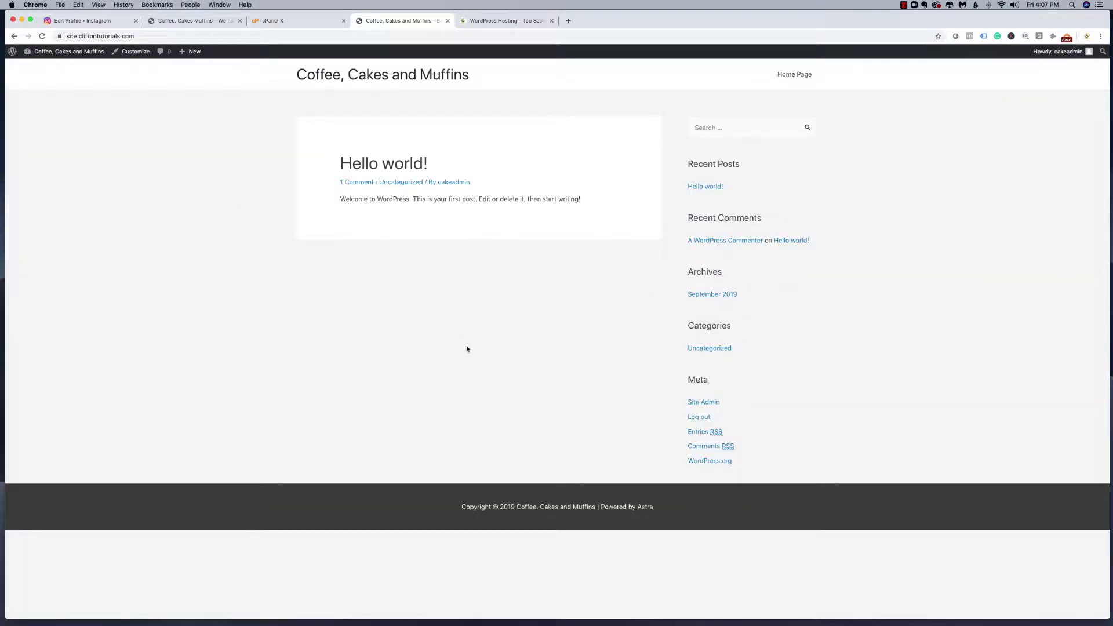
left_click(796, 83)
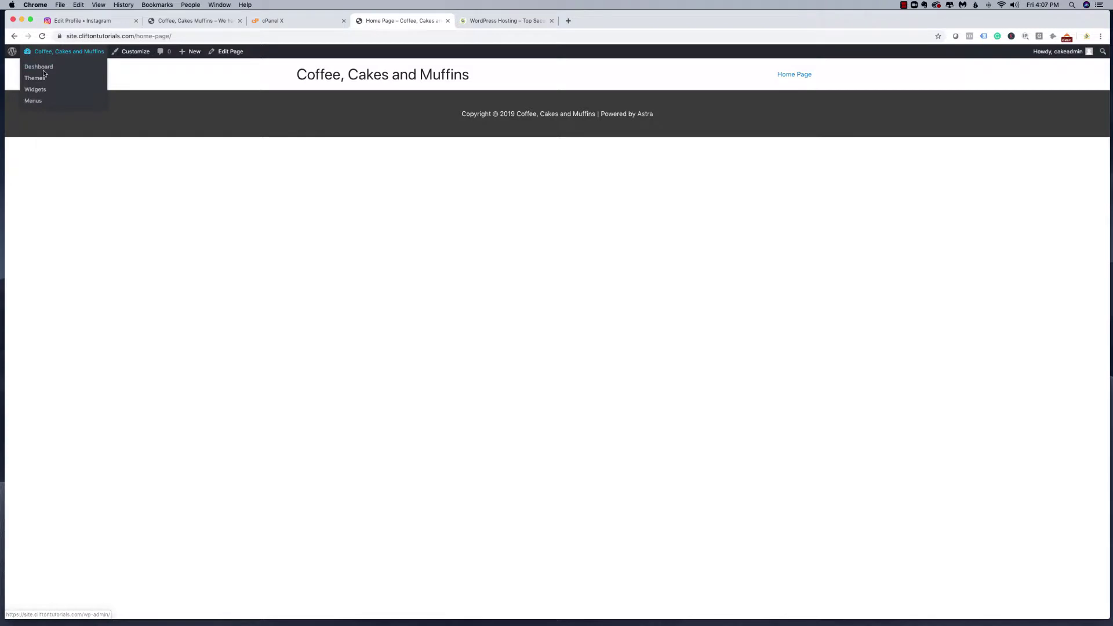
left_click(38, 67)
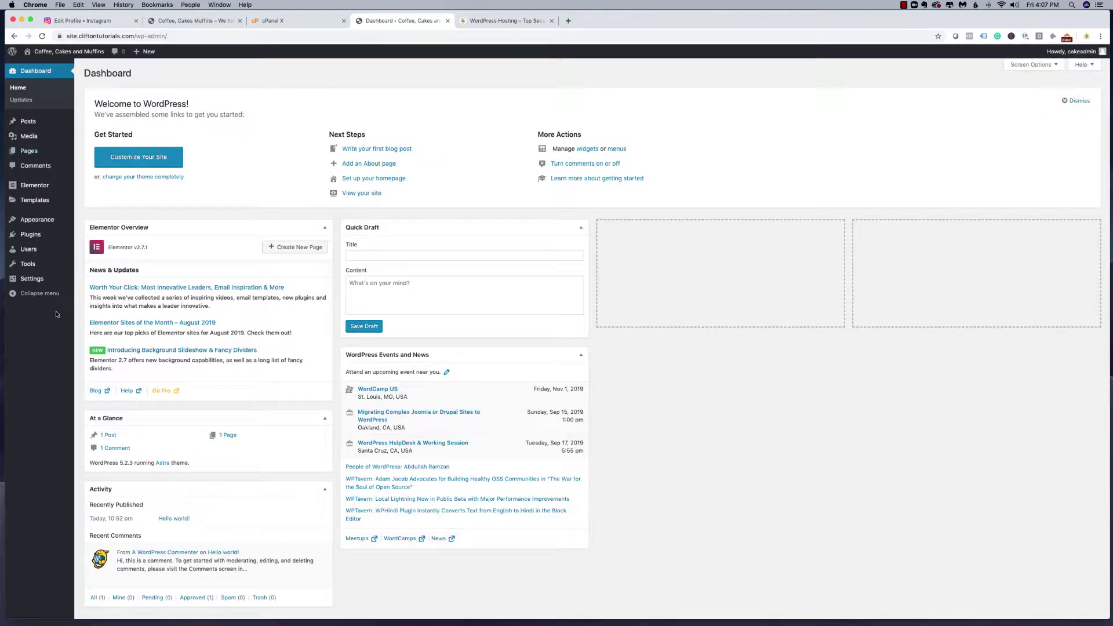
mouse_move(23, 283)
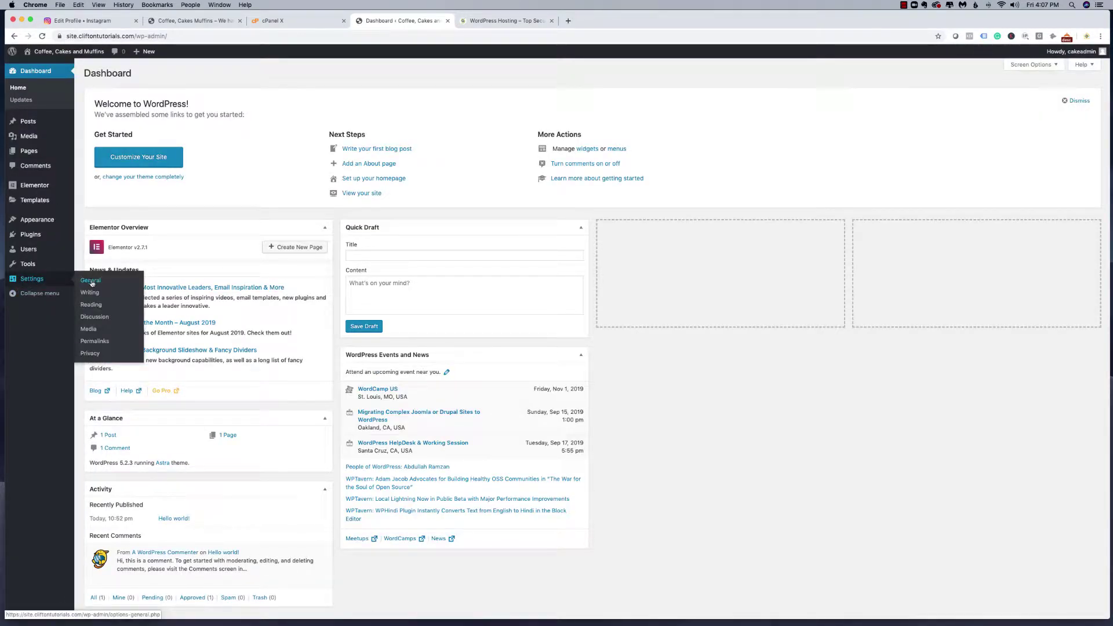
- In Reading Settings, set a static homepage of 'Home Page', save, and view the site
left_click(92, 305)
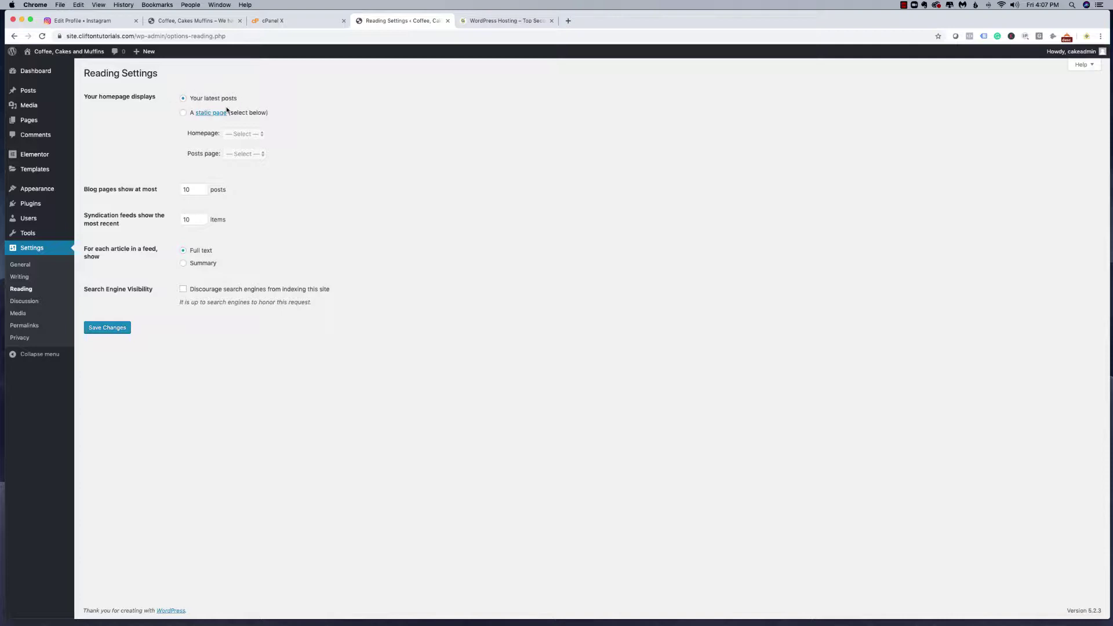
left_click(183, 114)
left_click(250, 135)
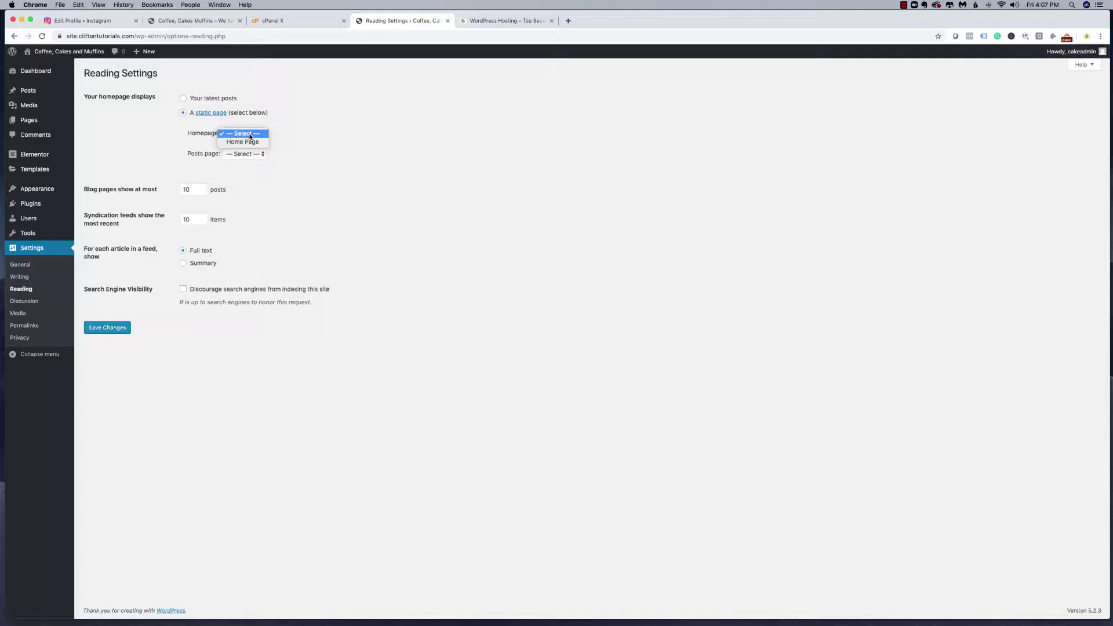
left_click(251, 142)
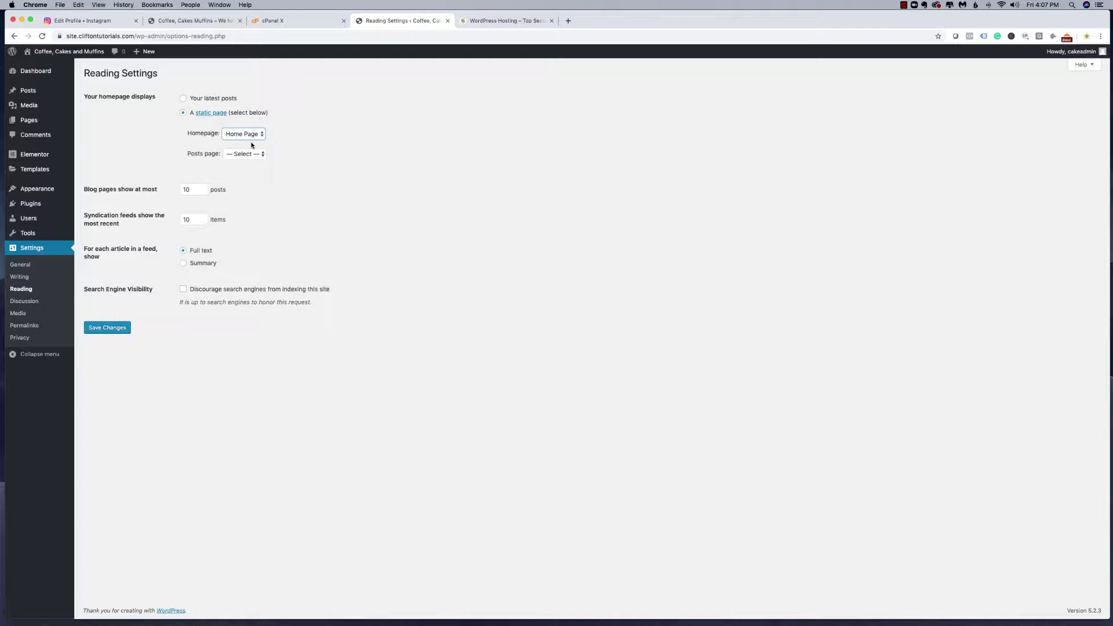
left_click(108, 328)
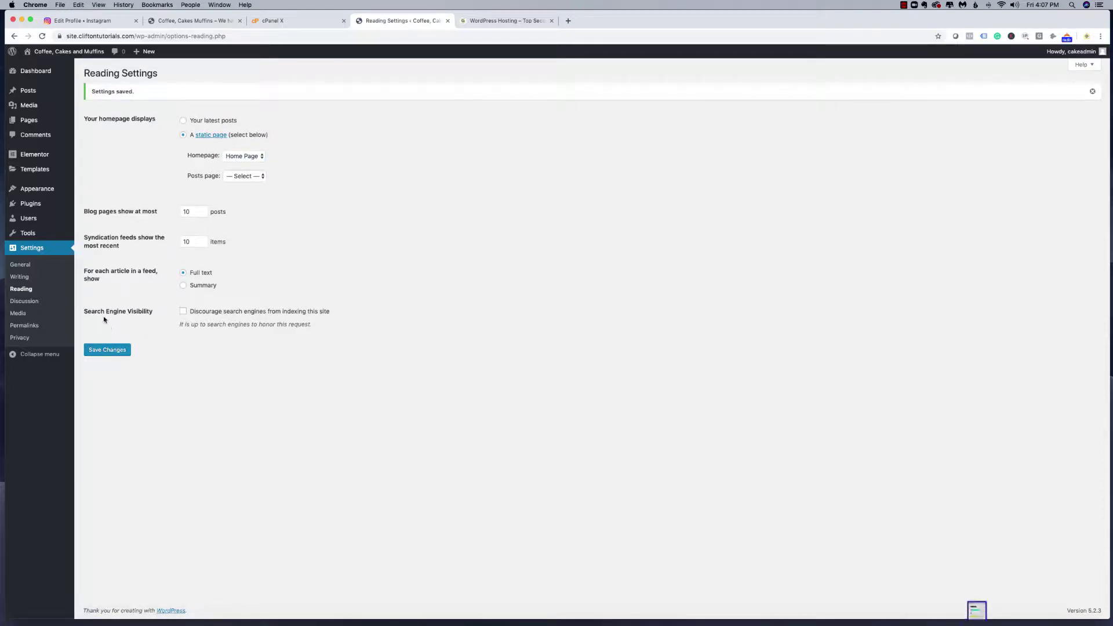
left_click(91, 53)
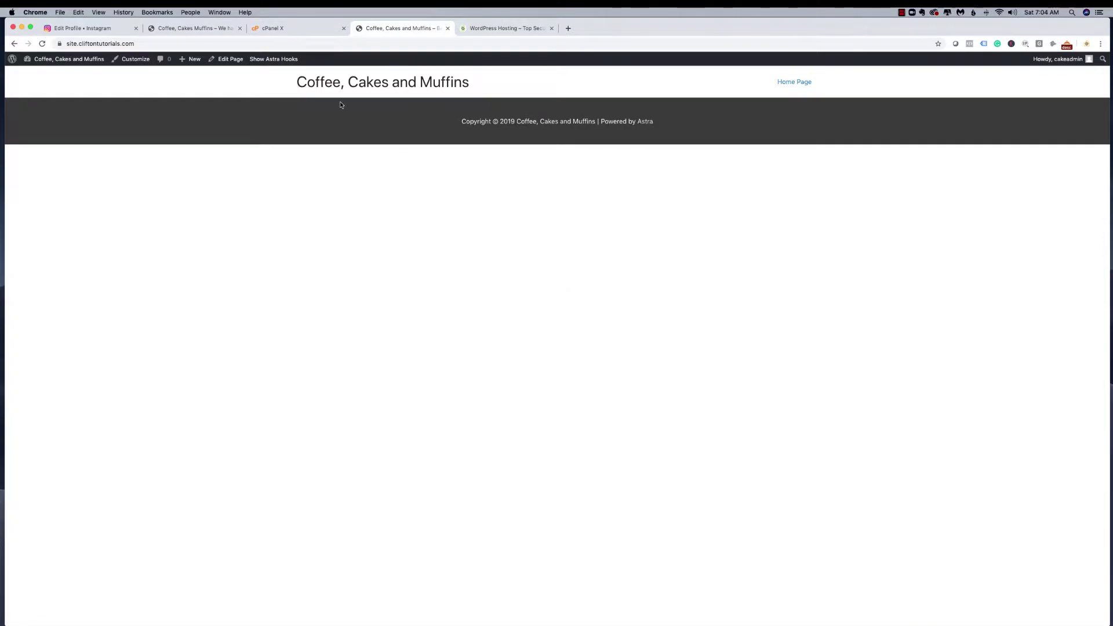
- Scroll through the finished Coffee, Cakes & Muffins example homepage in the second tab, then back to the top
left_click(181, 26)
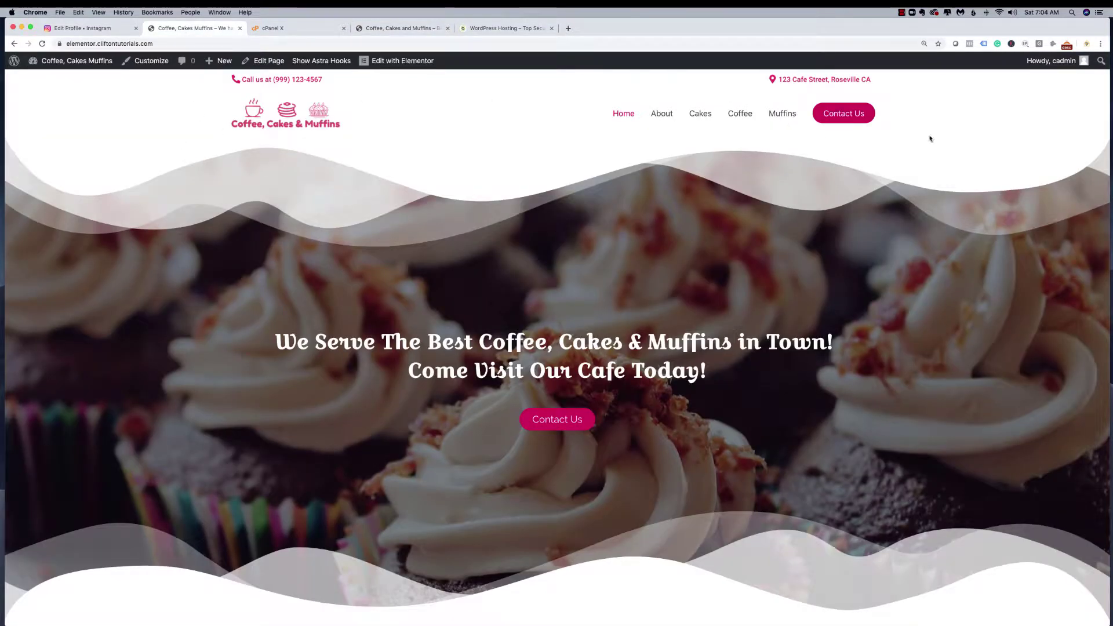
scroll(668, 169, "down", 10)
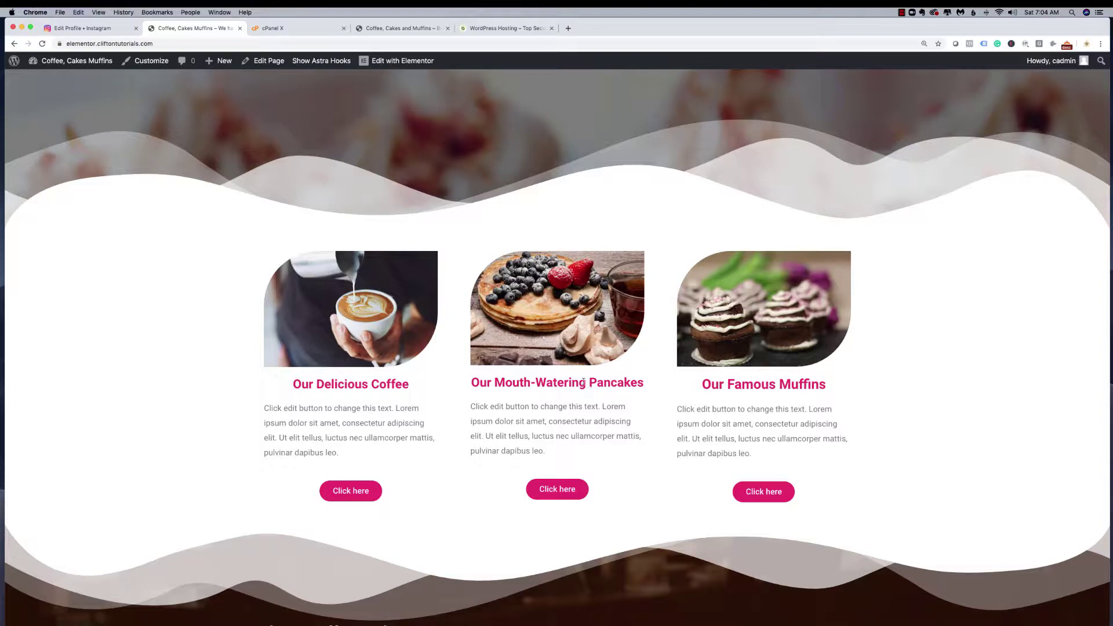
scroll(583, 397, "down", 8)
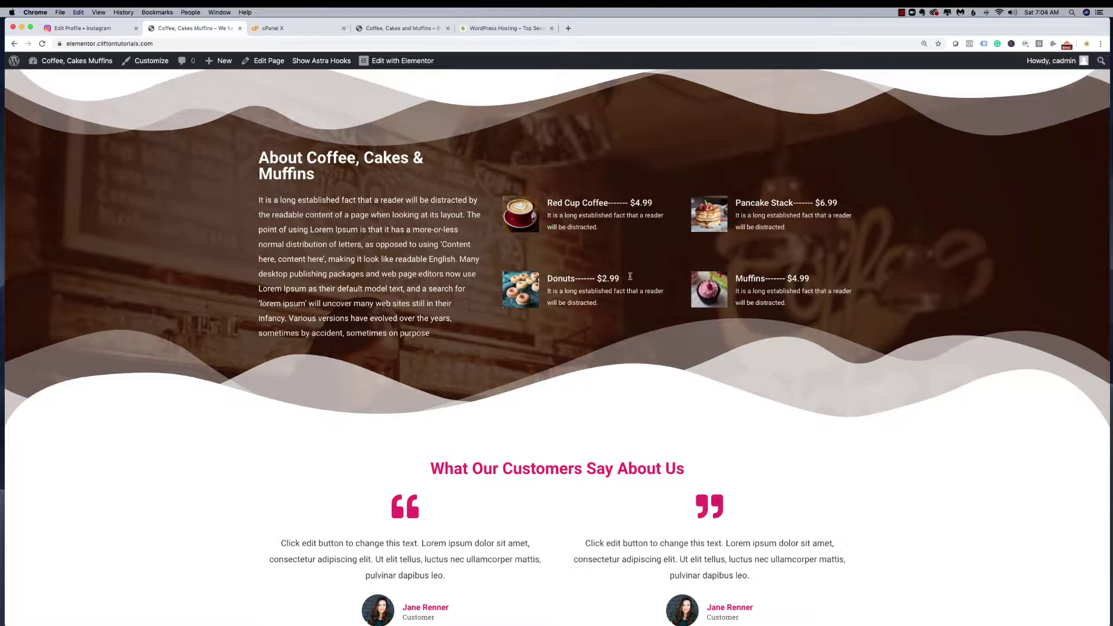
scroll(649, 311, "down", 5)
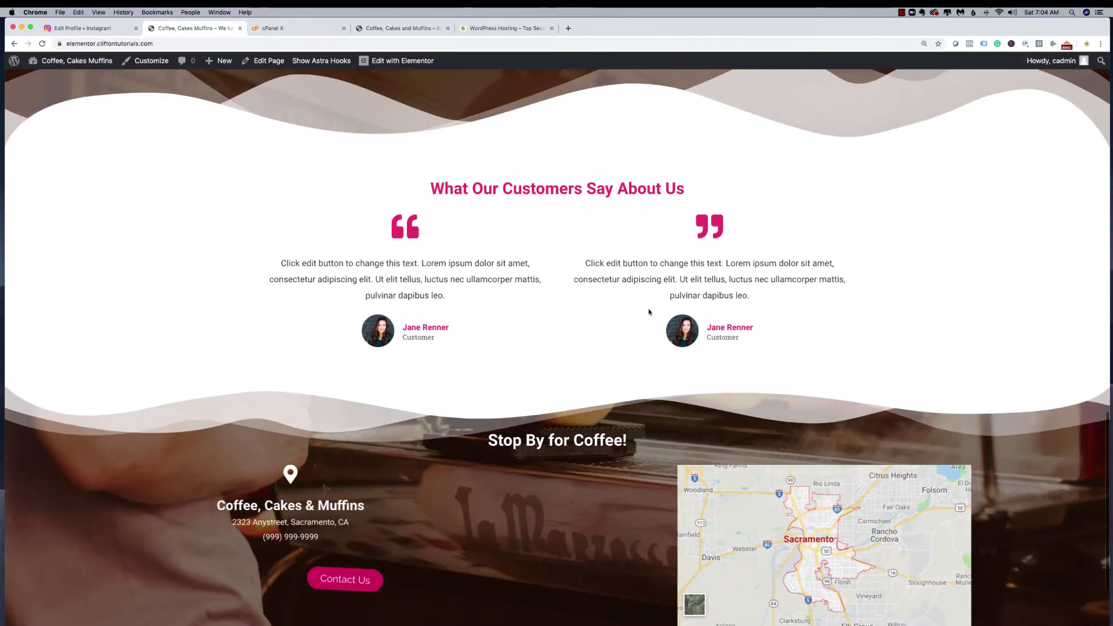
scroll(511, 339, "down", 2)
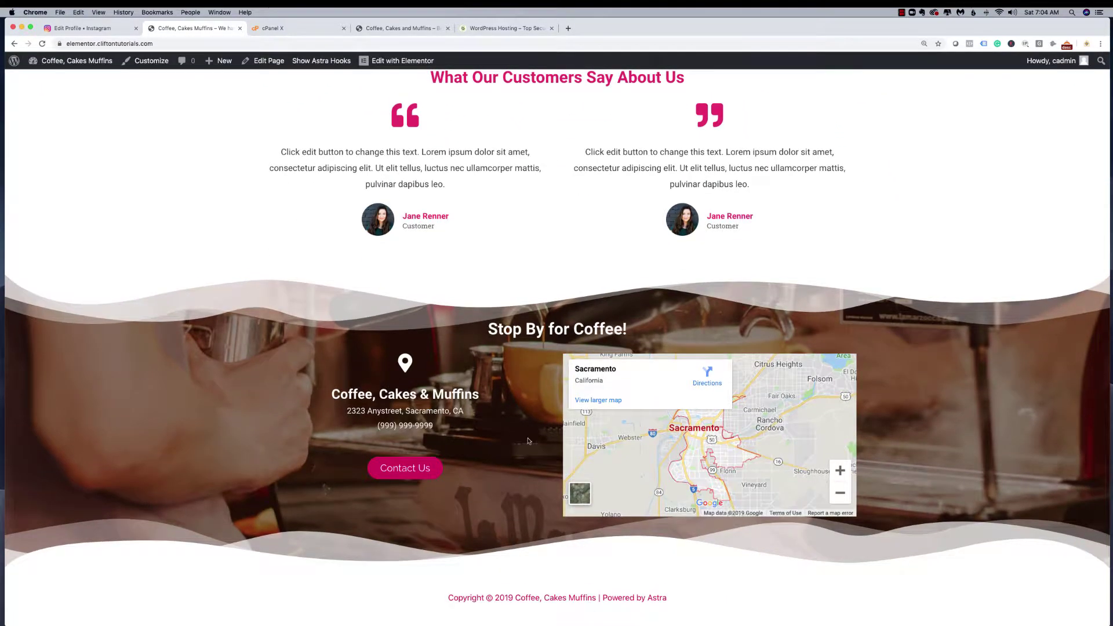
scroll(558, 384, "up", 20)
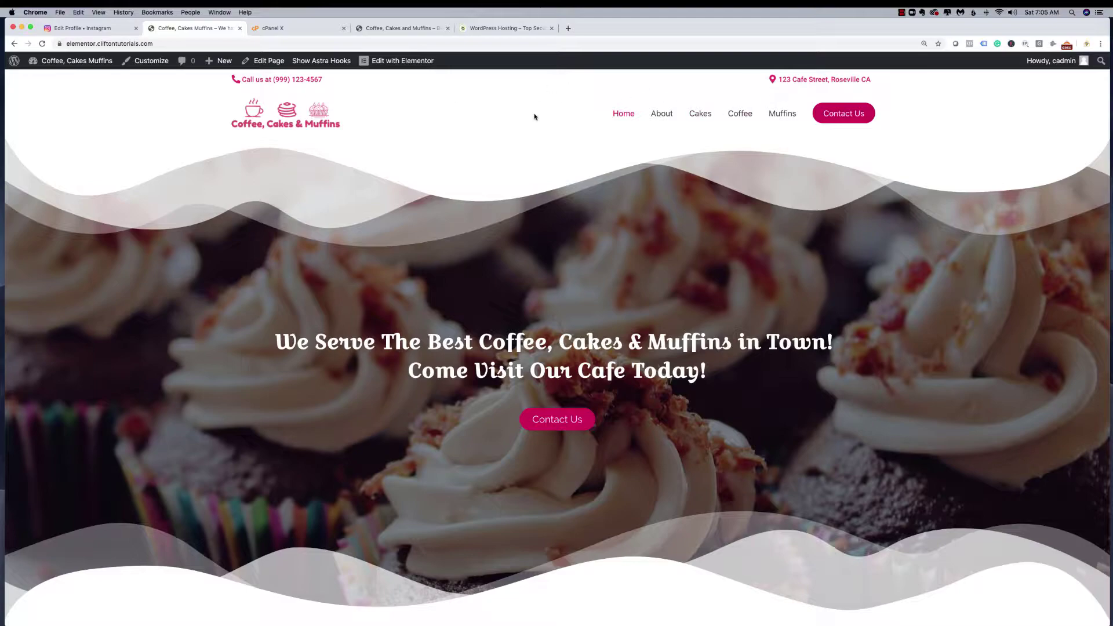
scroll(528, 232, "down", 20)
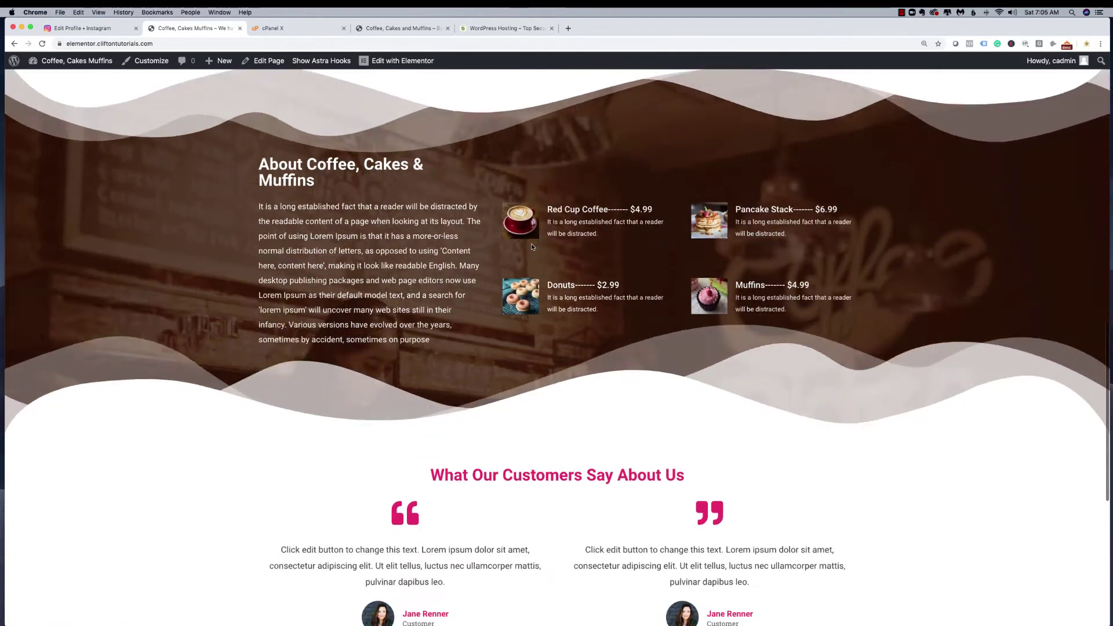
scroll(531, 247, "up", 20)
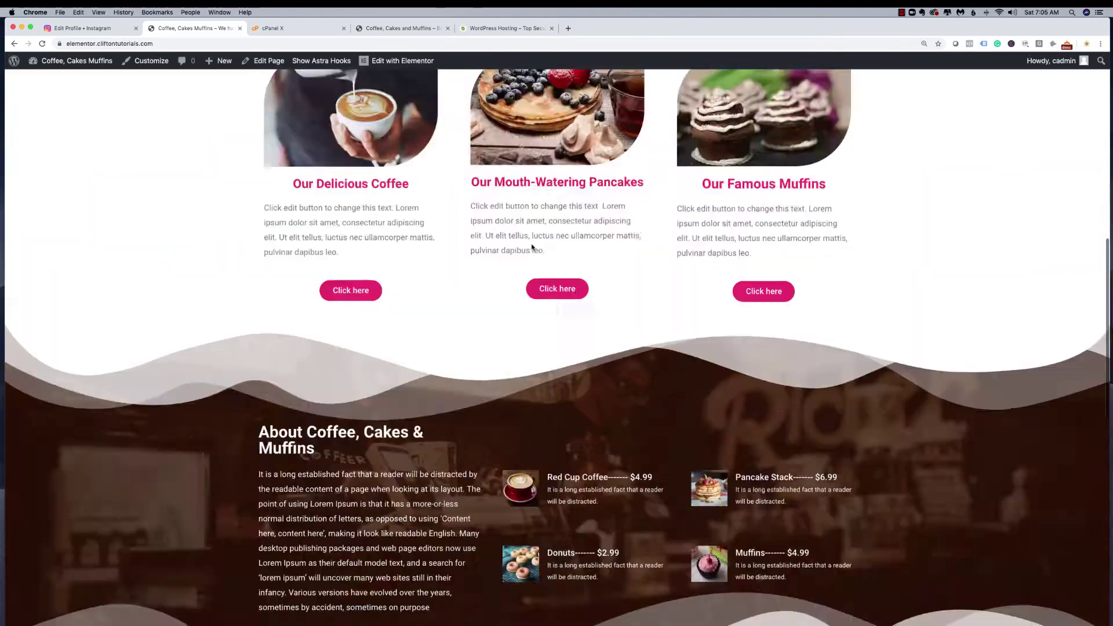
scroll(532, 247, "up", 2)
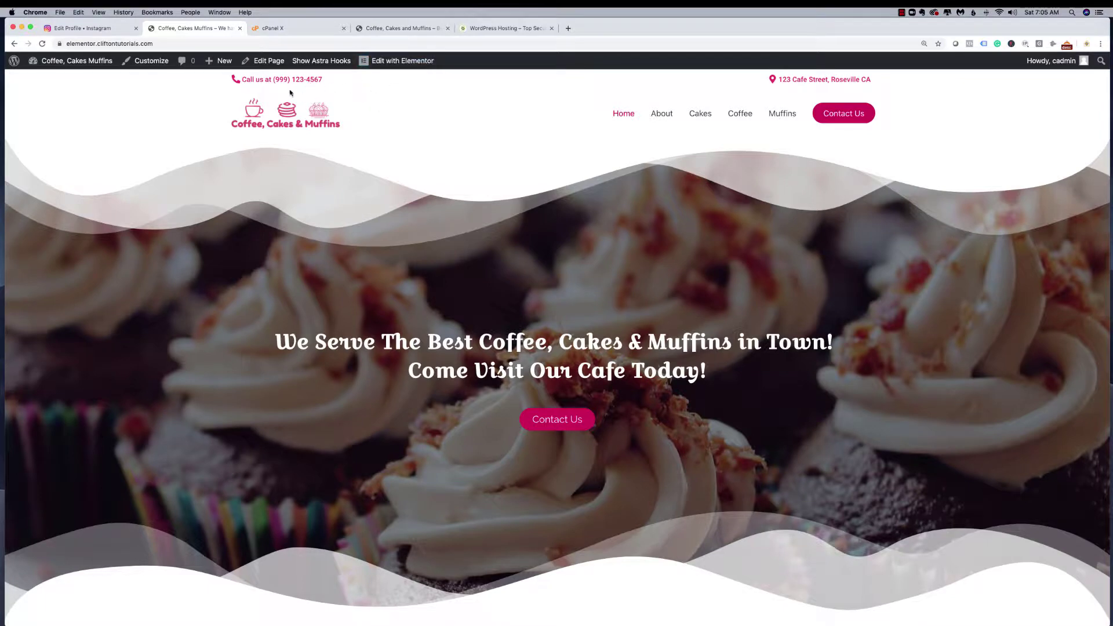
- Create a new AE template titled 'Top Area' and publish it
left_click(392, 26)
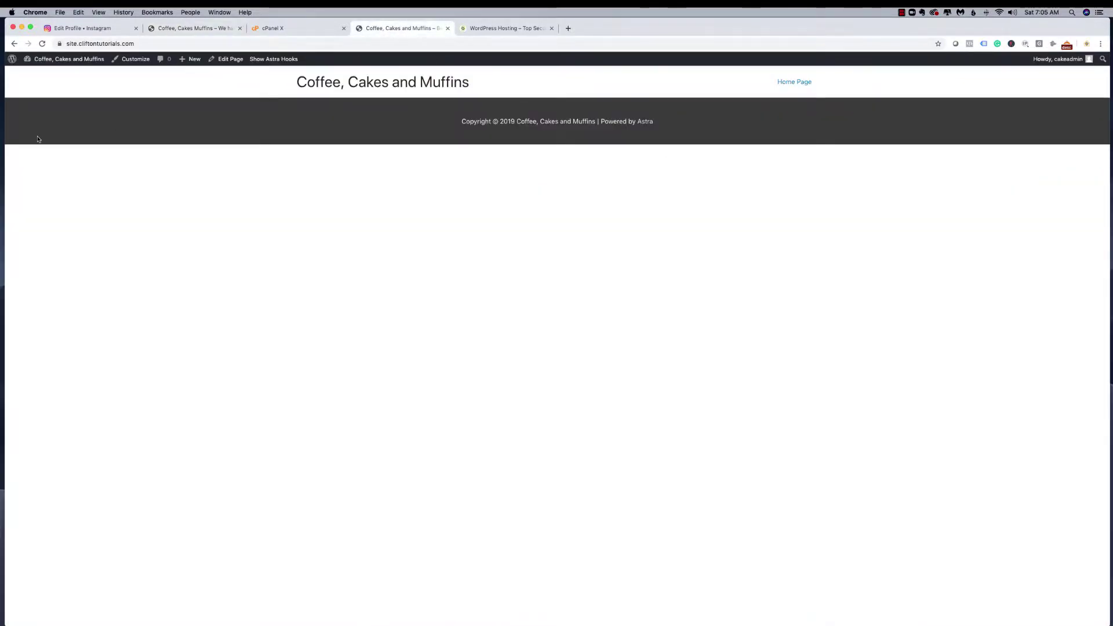
mouse_move(47, 59)
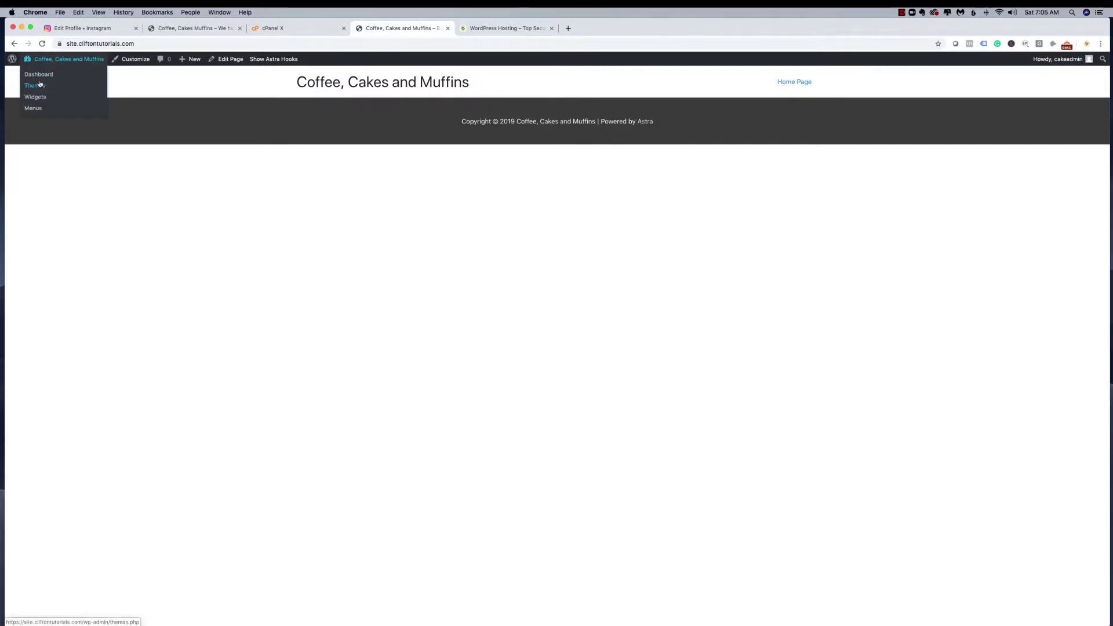
left_click(39, 75)
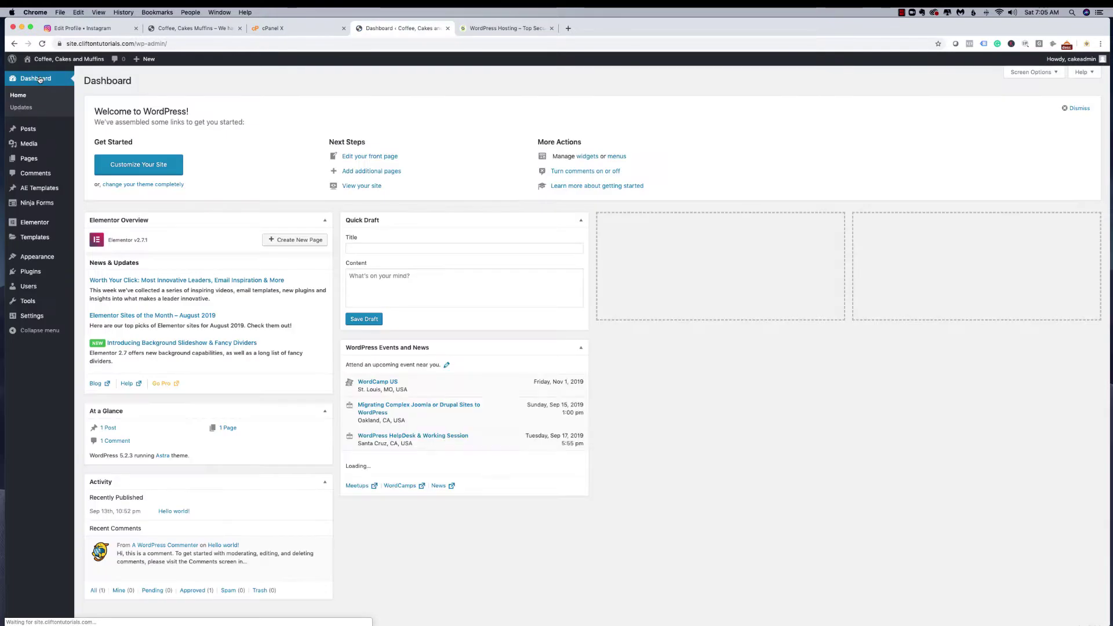
mouse_move(42, 201)
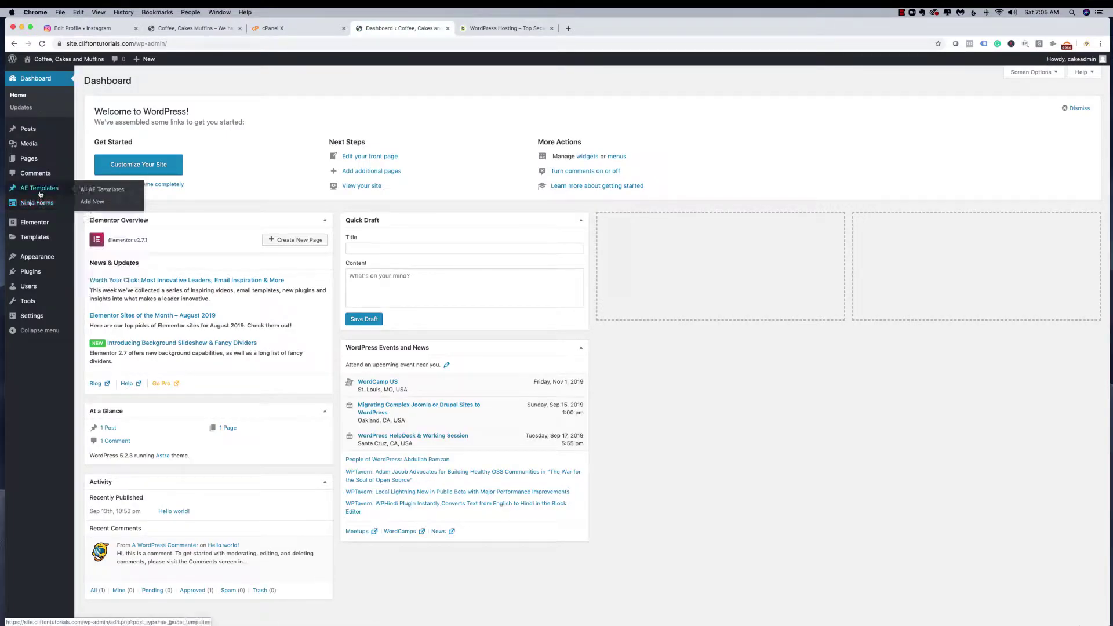
left_click(86, 192)
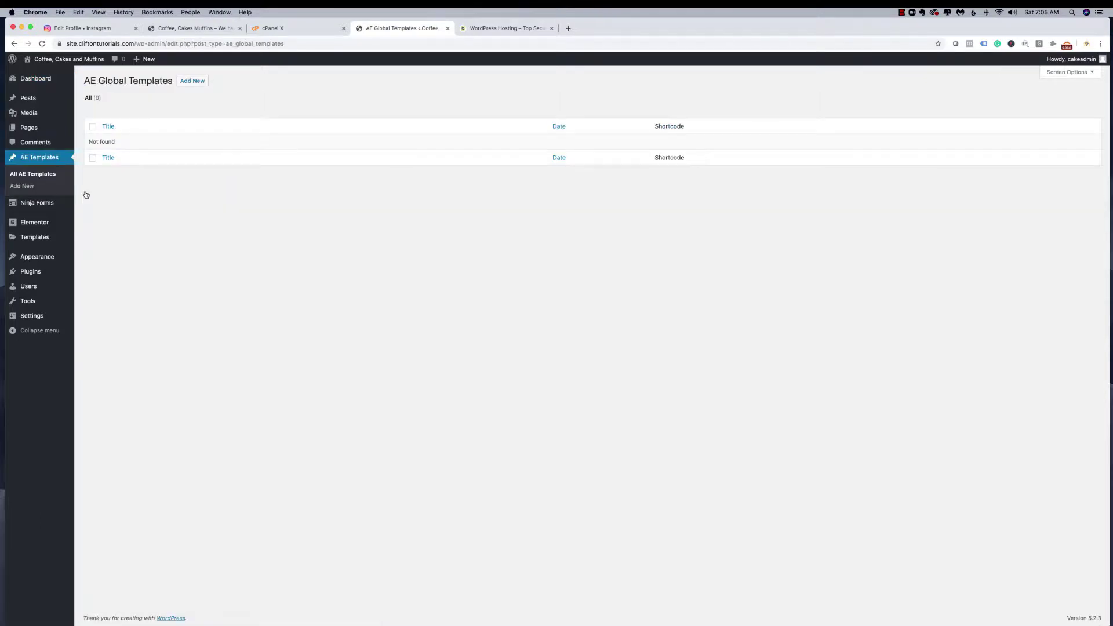
left_click(189, 83)
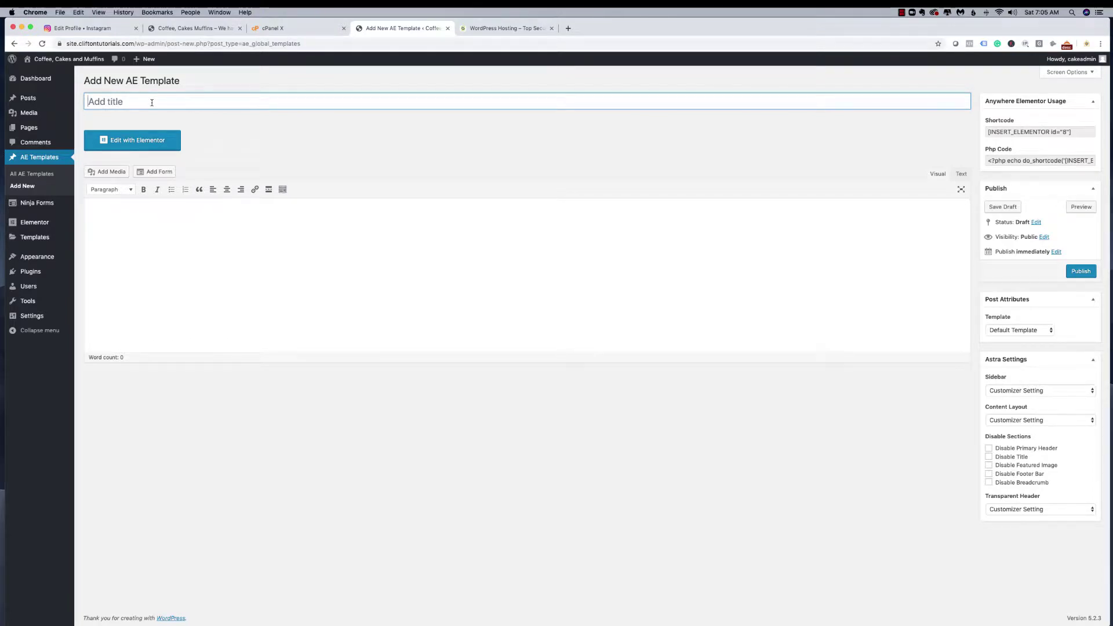
type("Utility A")
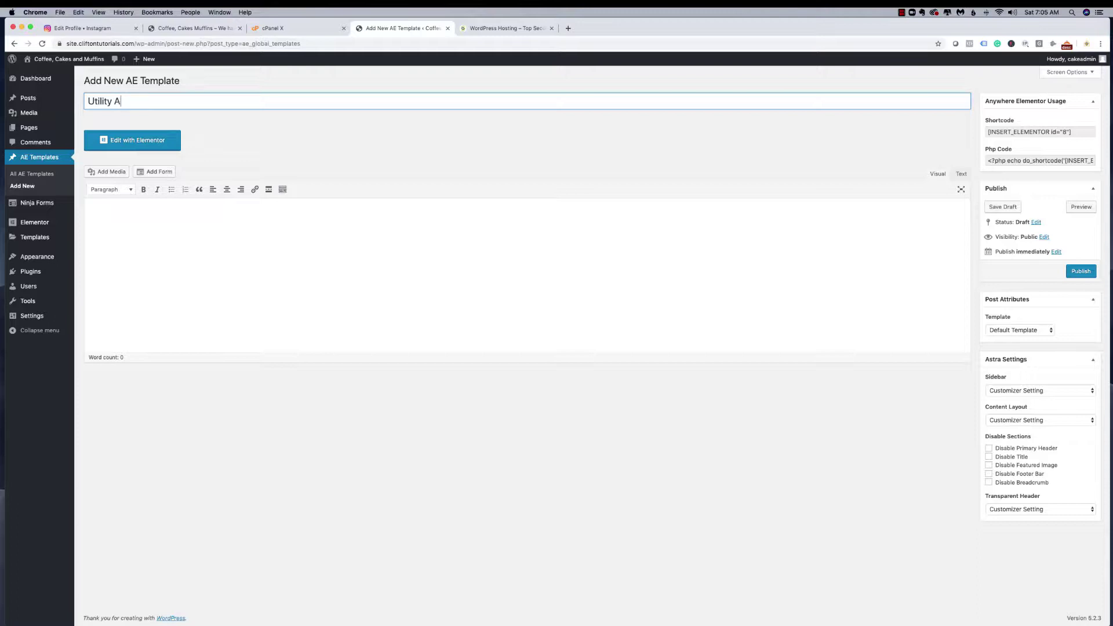
key("BackSpace")
key("BackSpace")
key("BackSpace")
type("Top Area")
left_click(1080, 272)
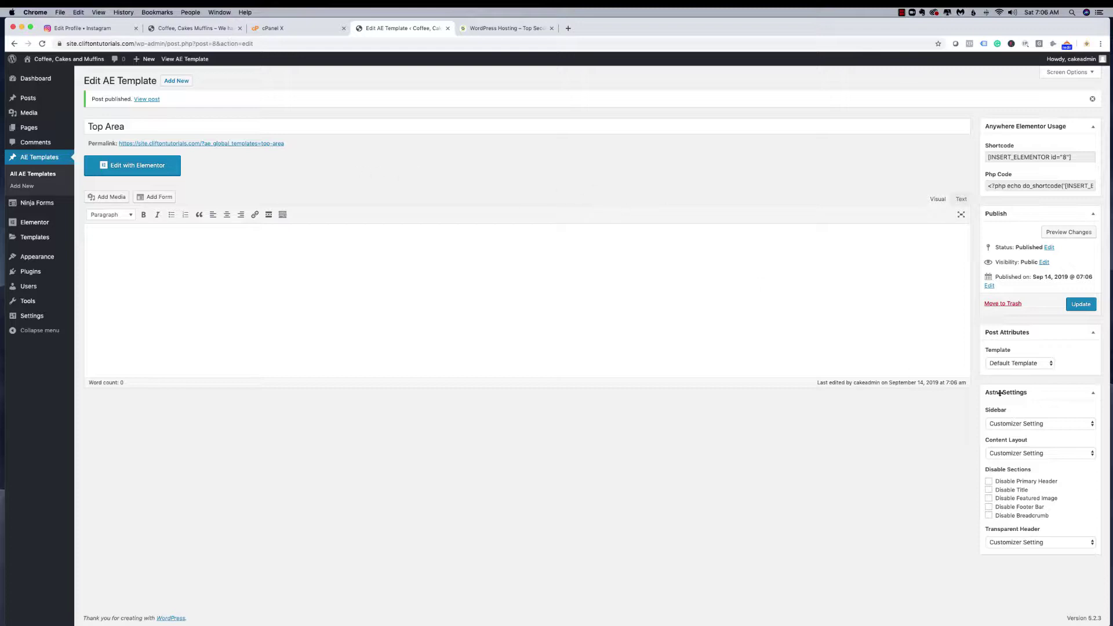
- Set the Top Area template to Elementor Full Width, update it, and open it in Elementor
left_click(1011, 365)
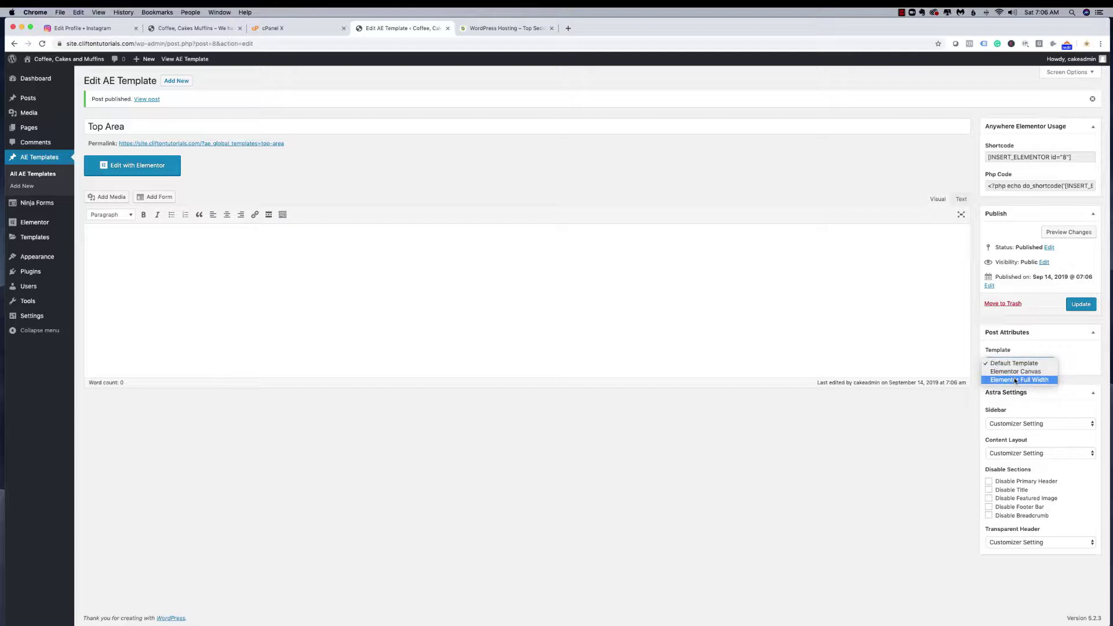
left_click(1014, 379)
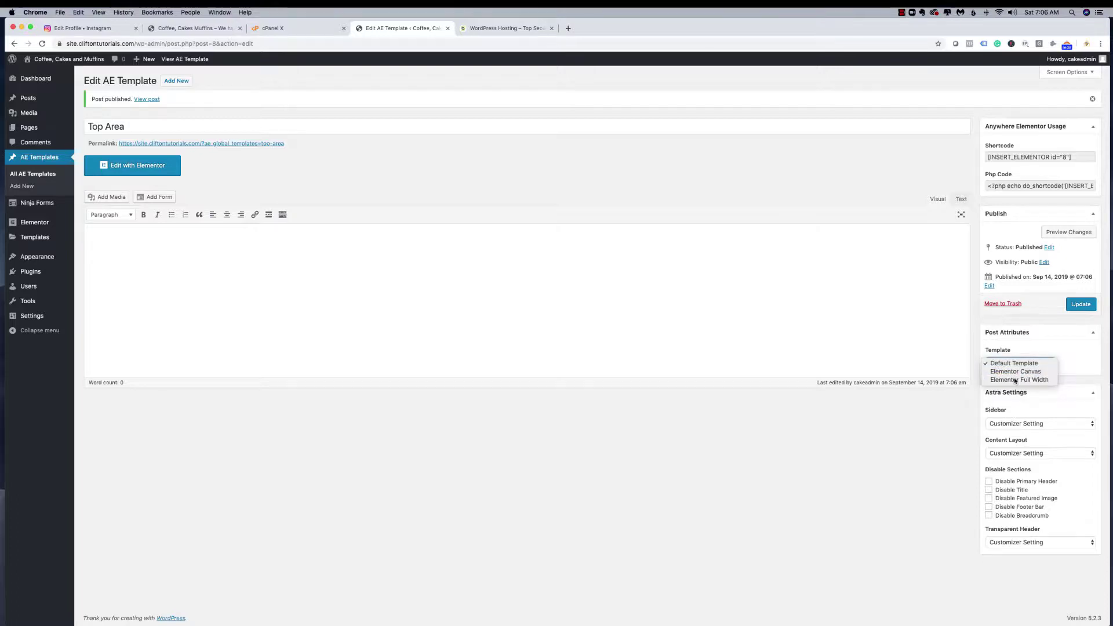
left_click(1080, 305)
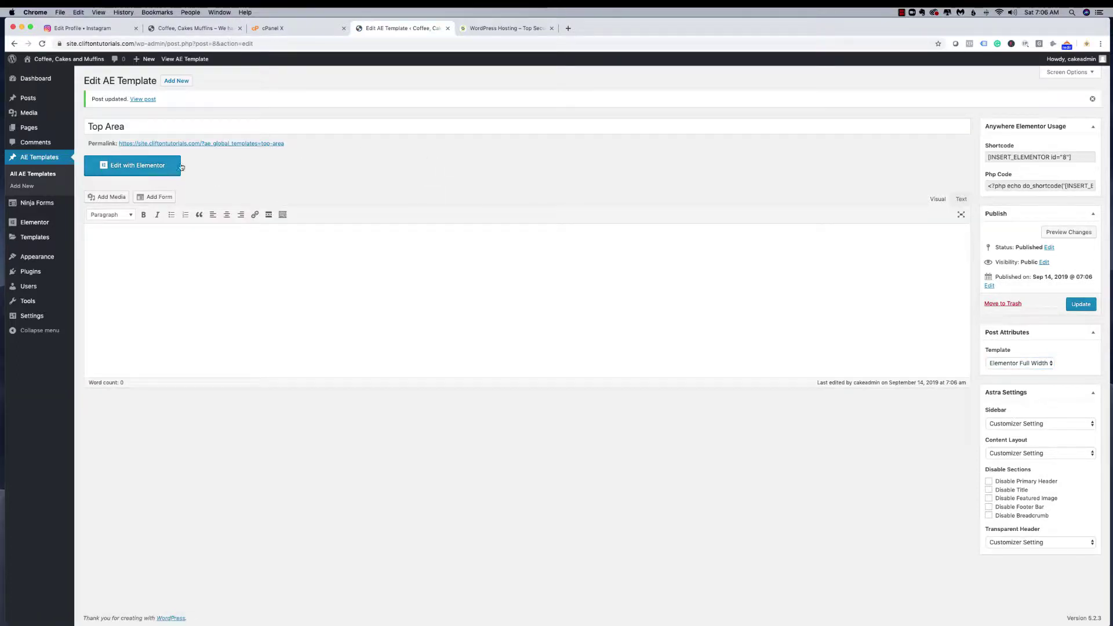
left_click(151, 175)
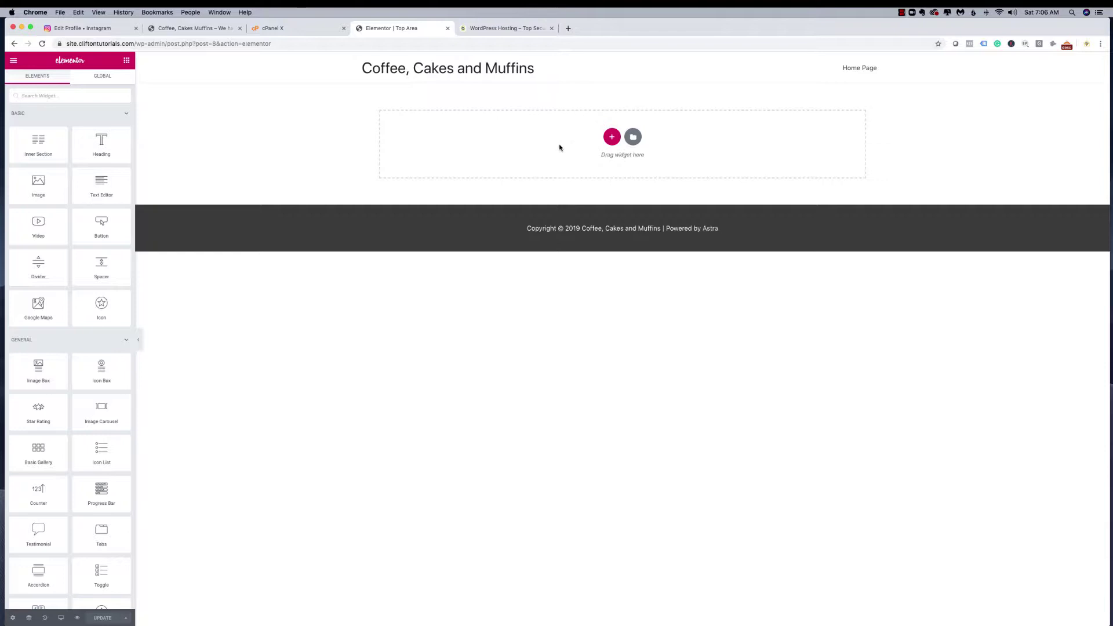
- Add a single-column section holding a two-column Inner Section below the header
left_click(612, 138)
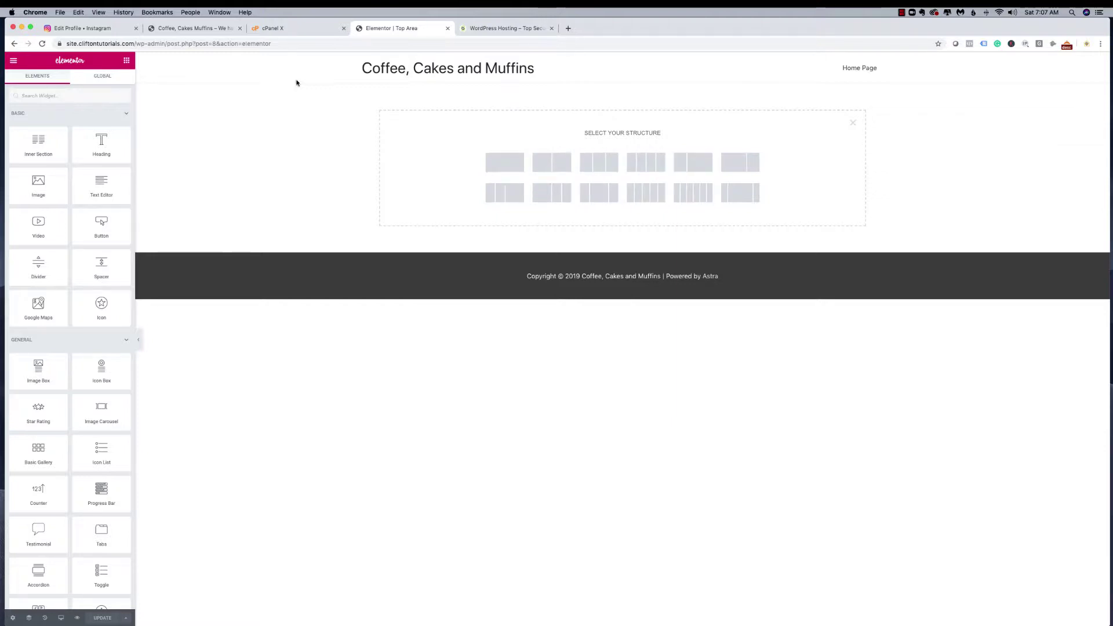
left_click(223, 29)
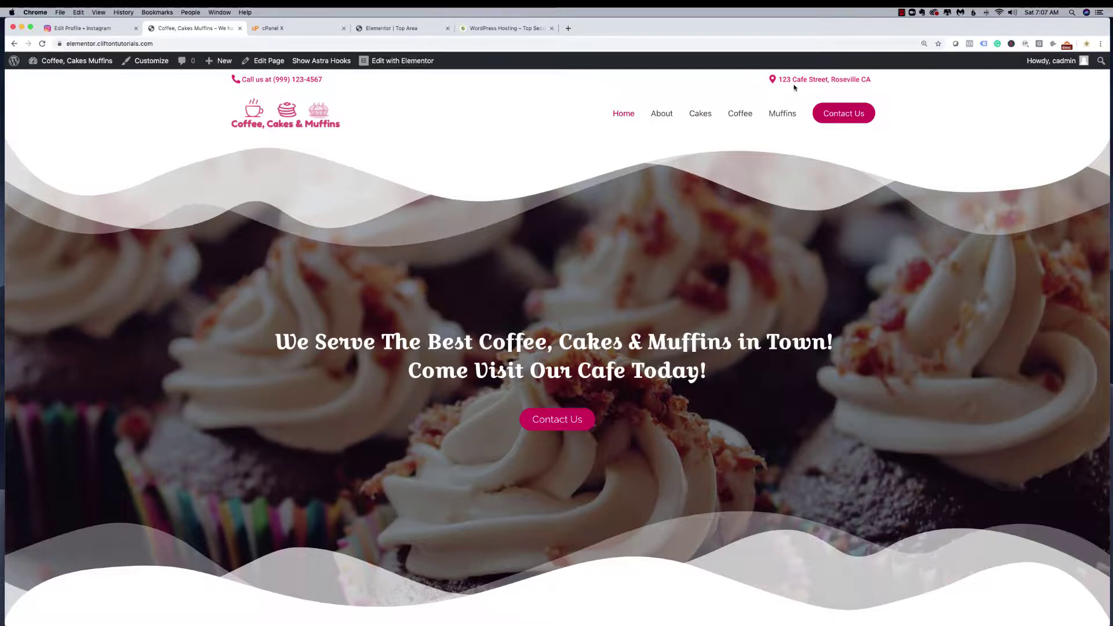
left_click(376, 30)
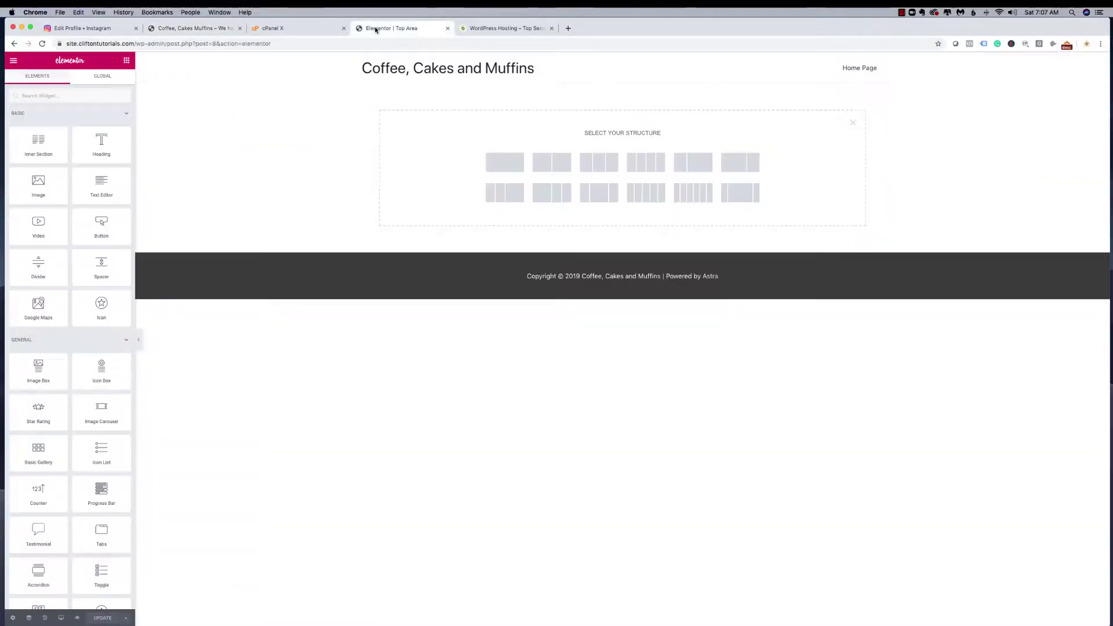
left_click(505, 171)
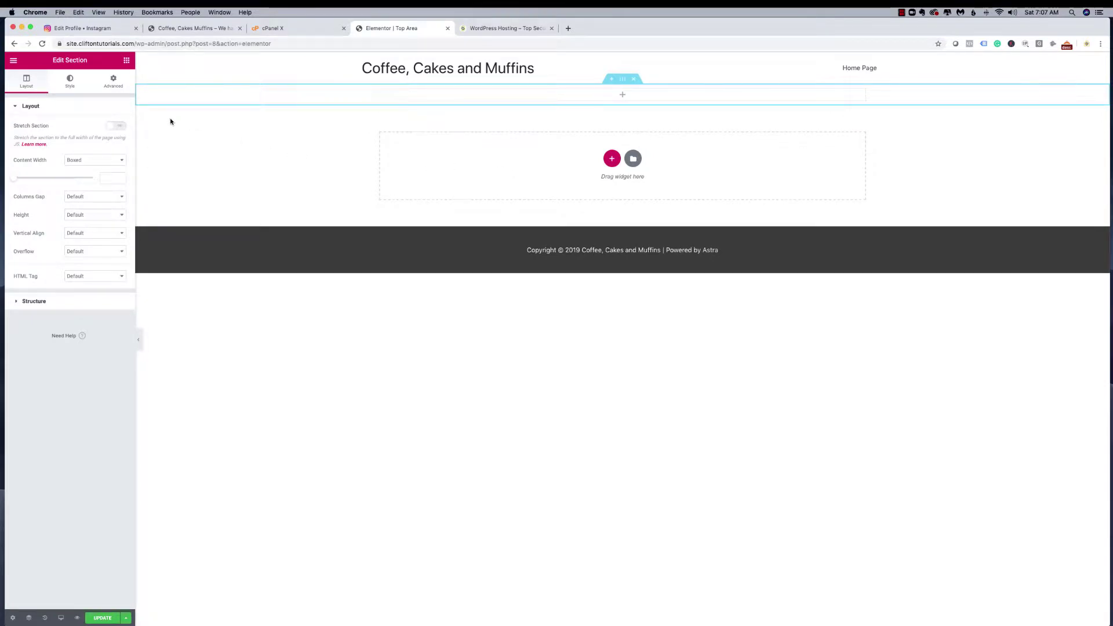
left_click(127, 61)
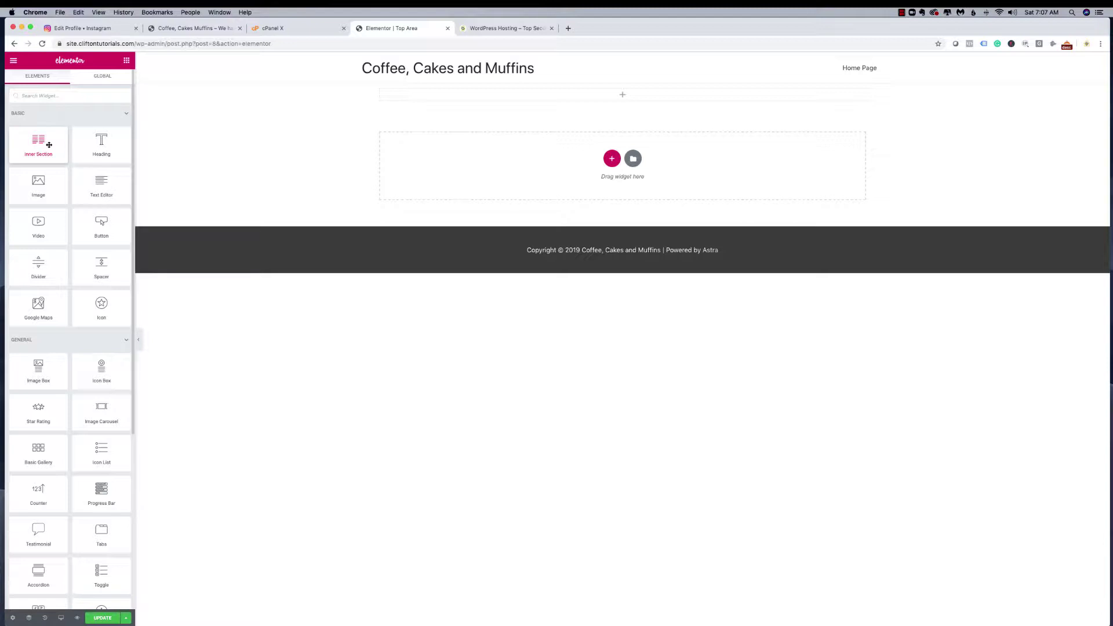
left_click_drag(49, 145, 487, 100)
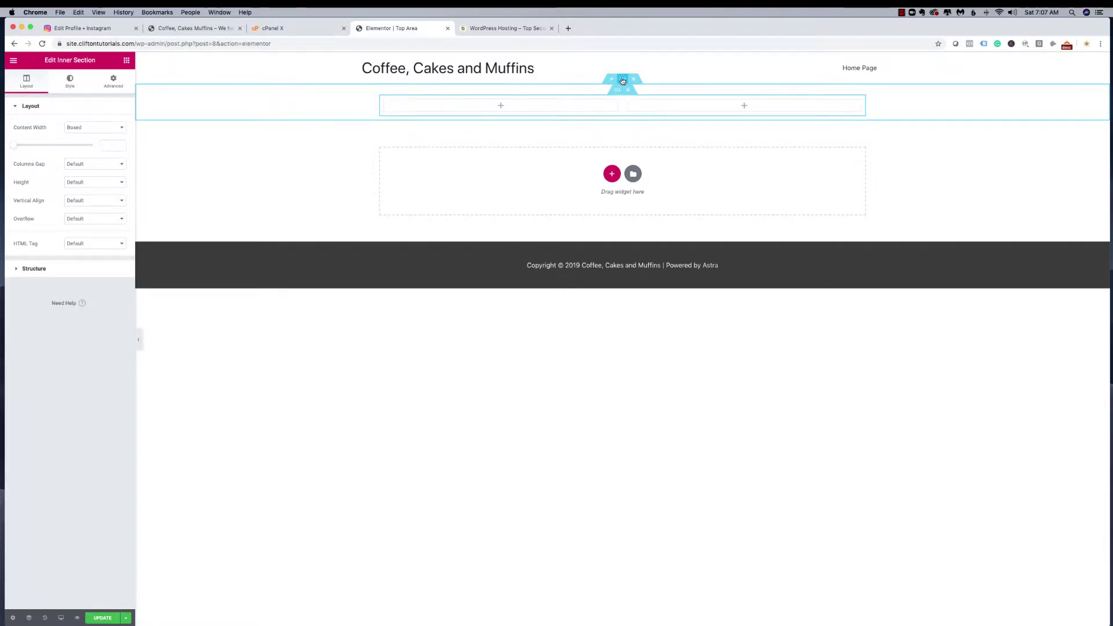
- Set the outer section's Content Width to Full Width
left_click(623, 81)
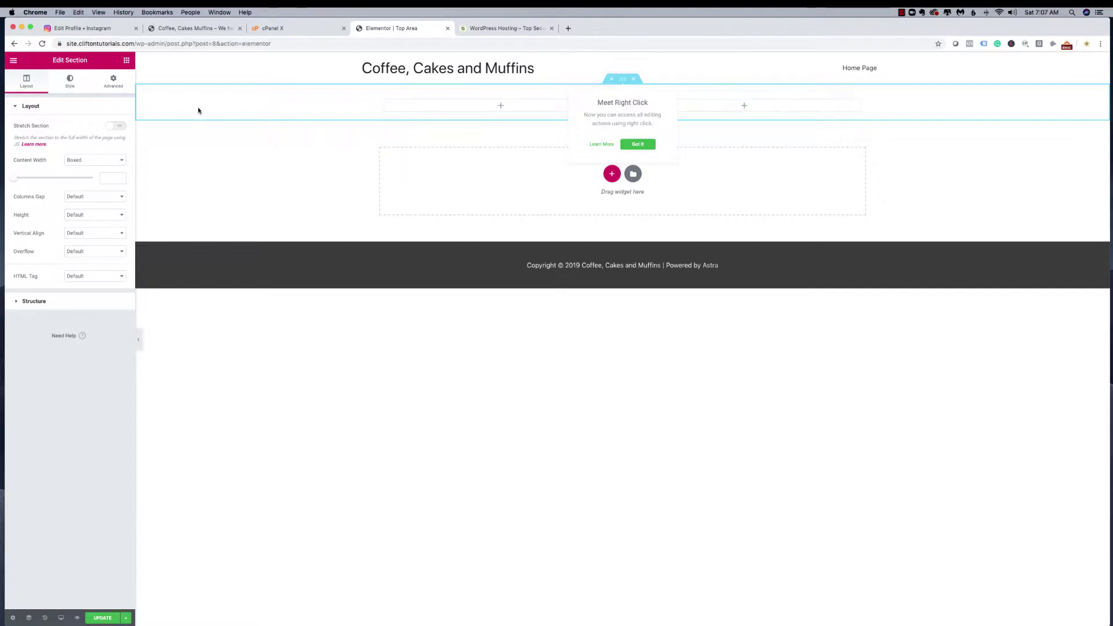
left_click(638, 144)
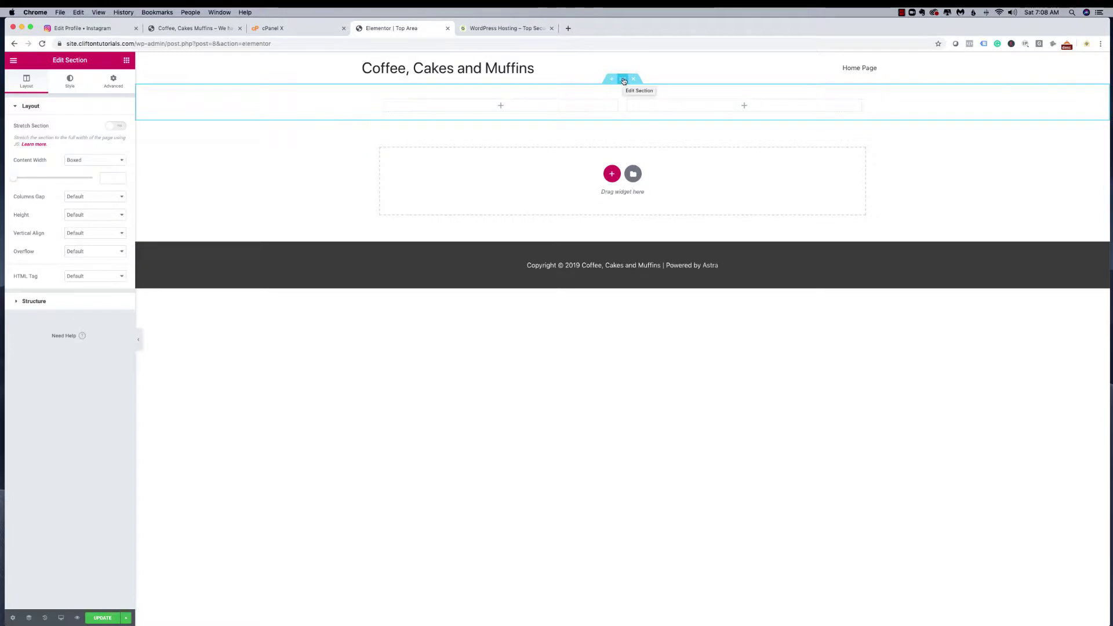
left_click(121, 161)
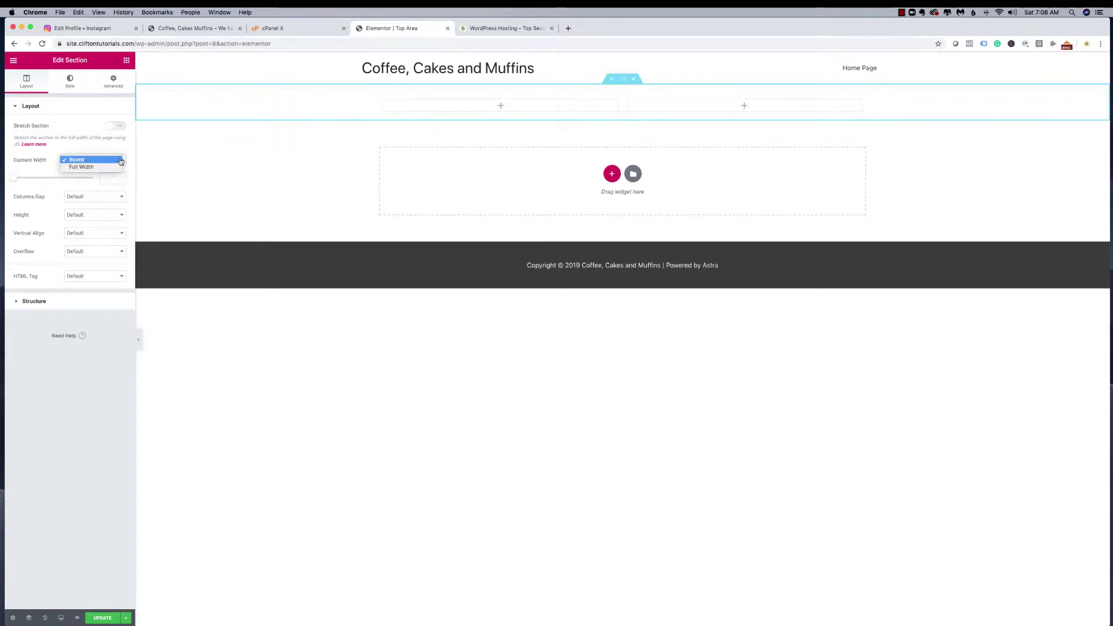
left_click(119, 161)
left_click(118, 166)
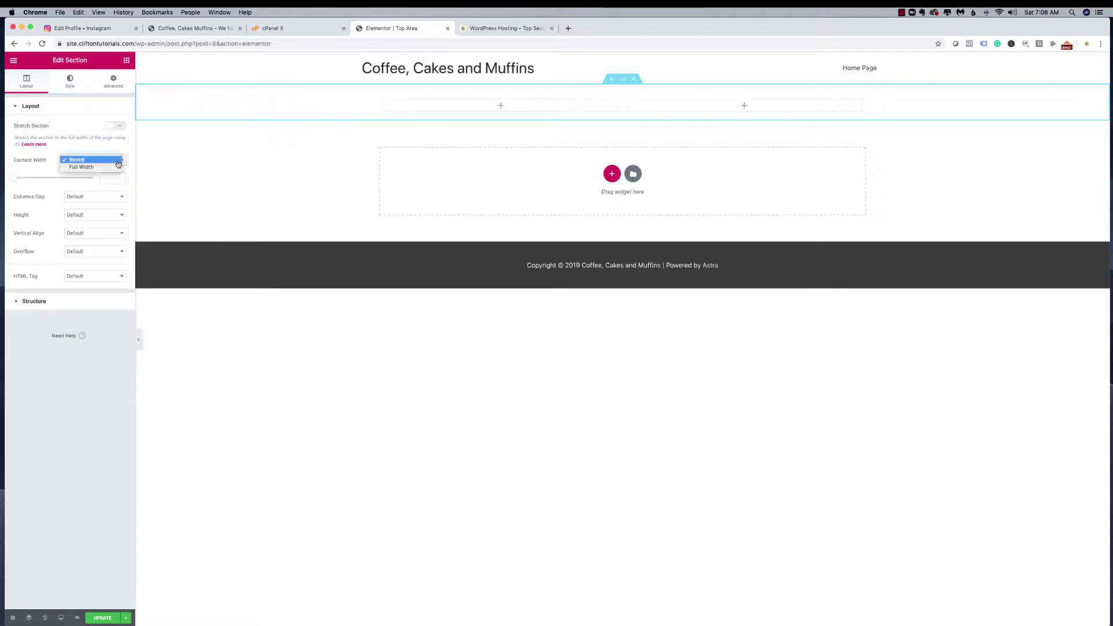
left_click(117, 169)
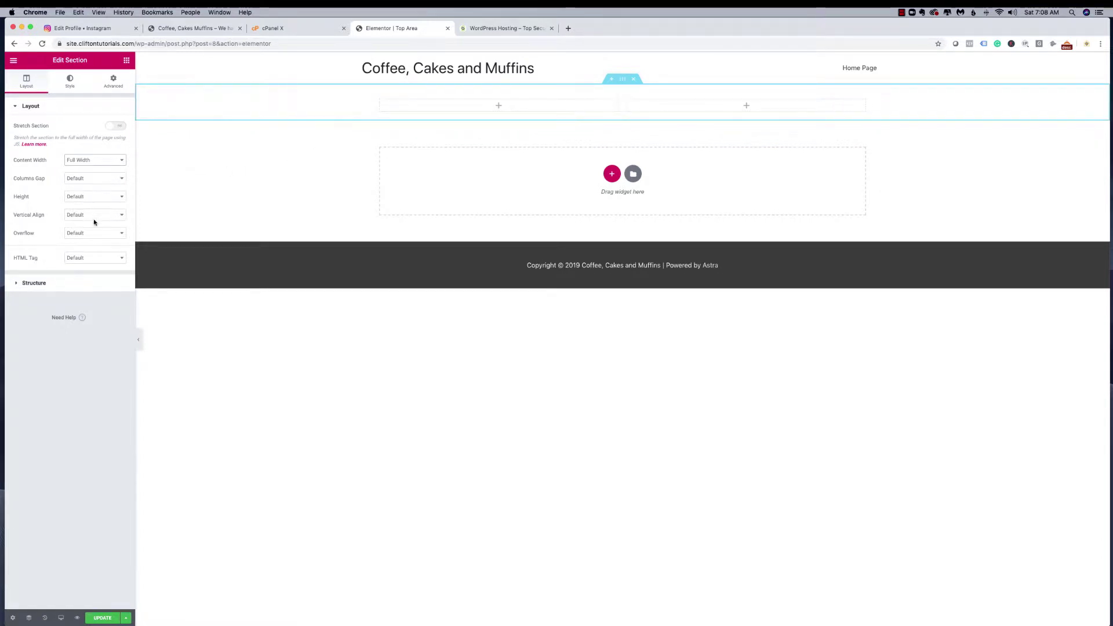
- Review the section's structure and 0 padding settings, then save the Top Area template
left_click(77, 282)
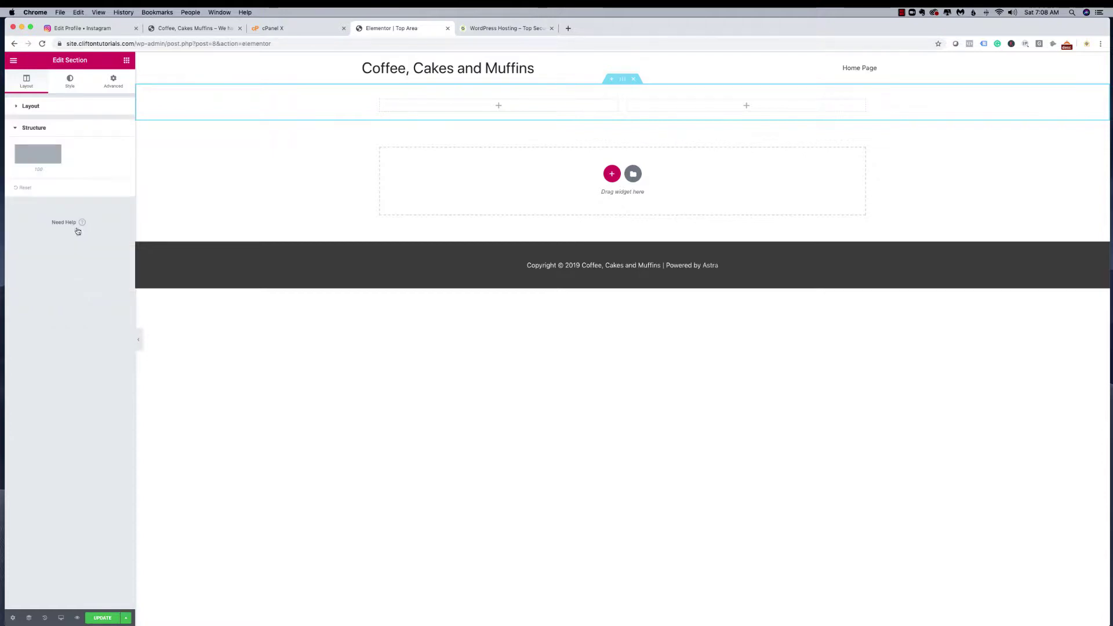
left_click(79, 129)
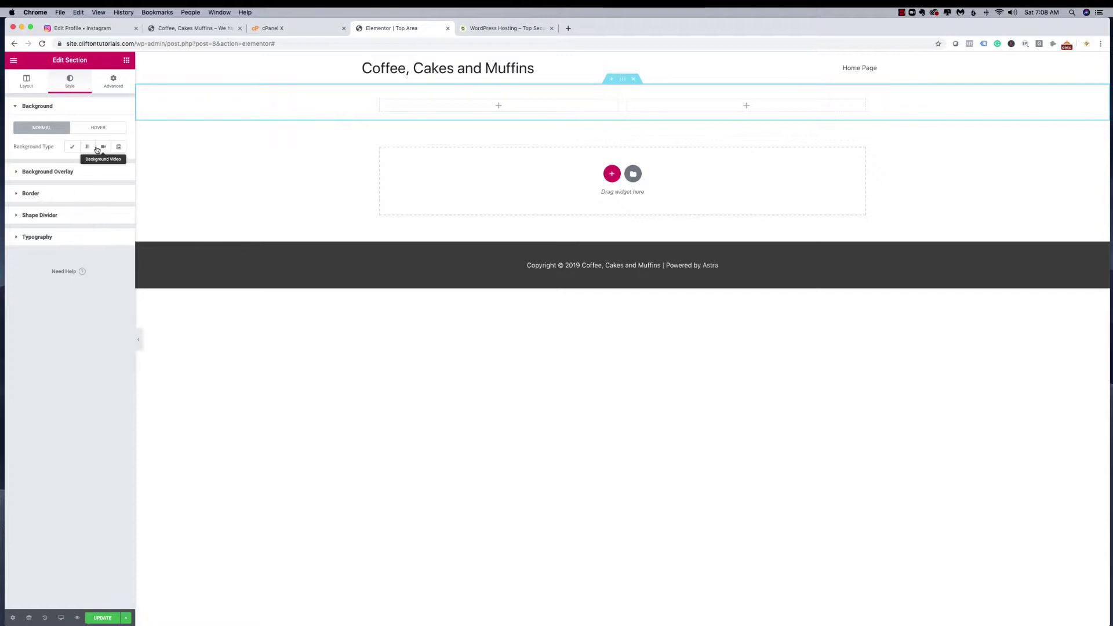
left_click(118, 86)
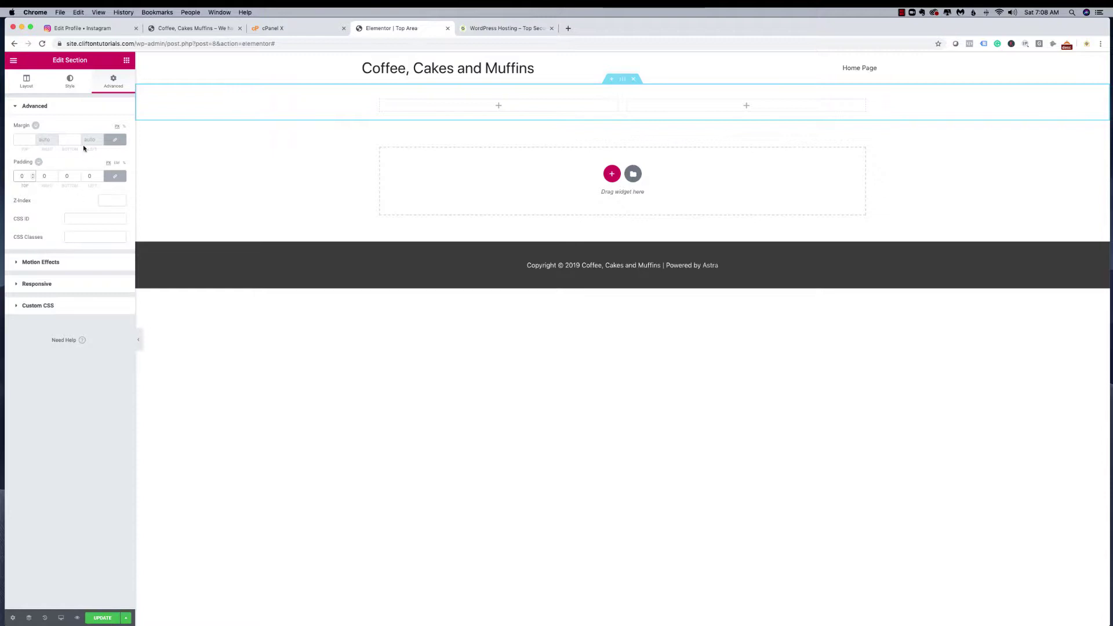
left_click(94, 618)
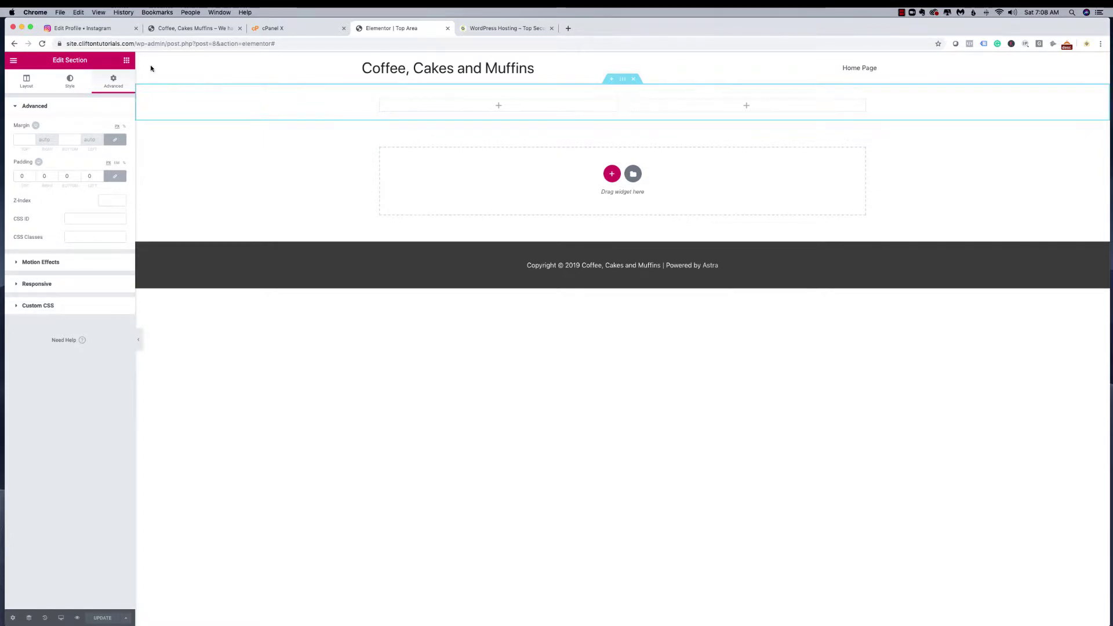
left_click(127, 60)
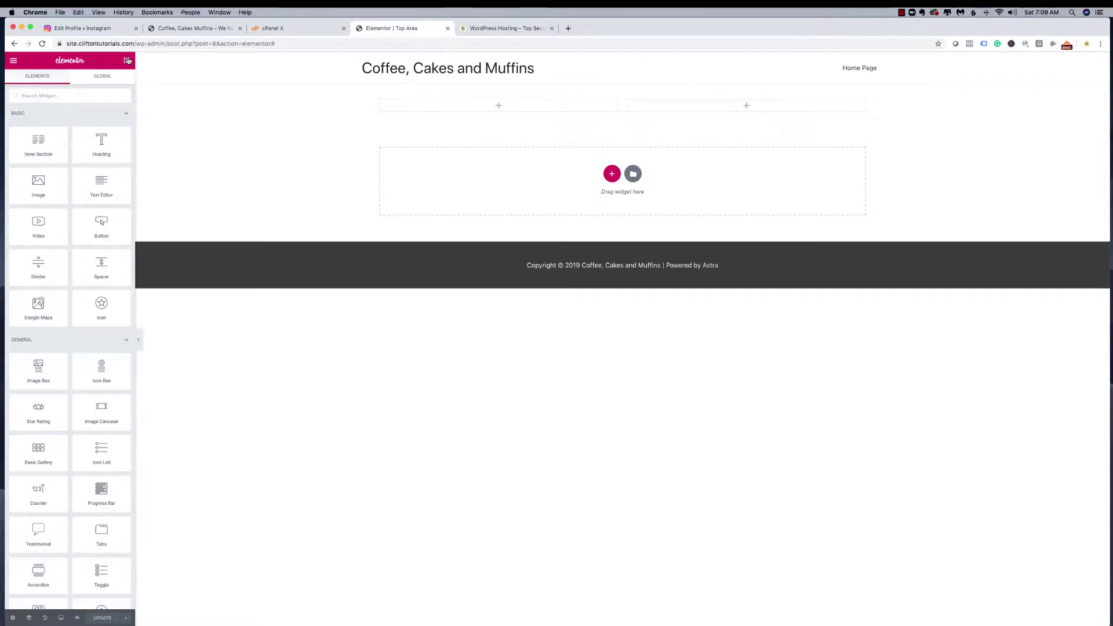
- Search widgets for 'icon' and add an Icon widget to the left column
left_click(105, 95)
type("icon")
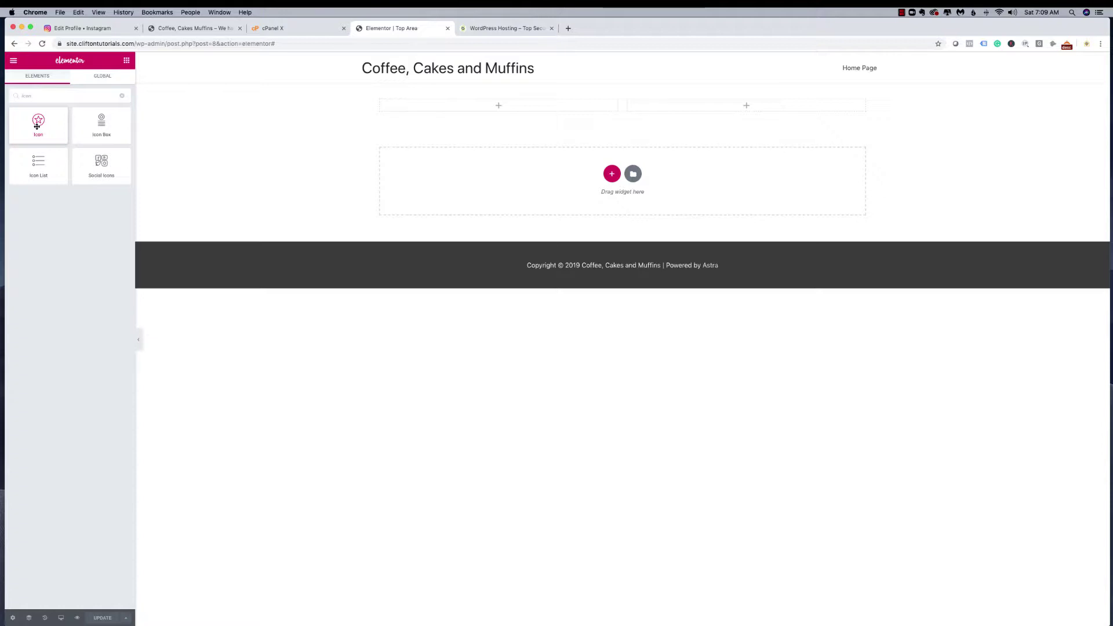
left_click_drag(90, 126, 415, 107)
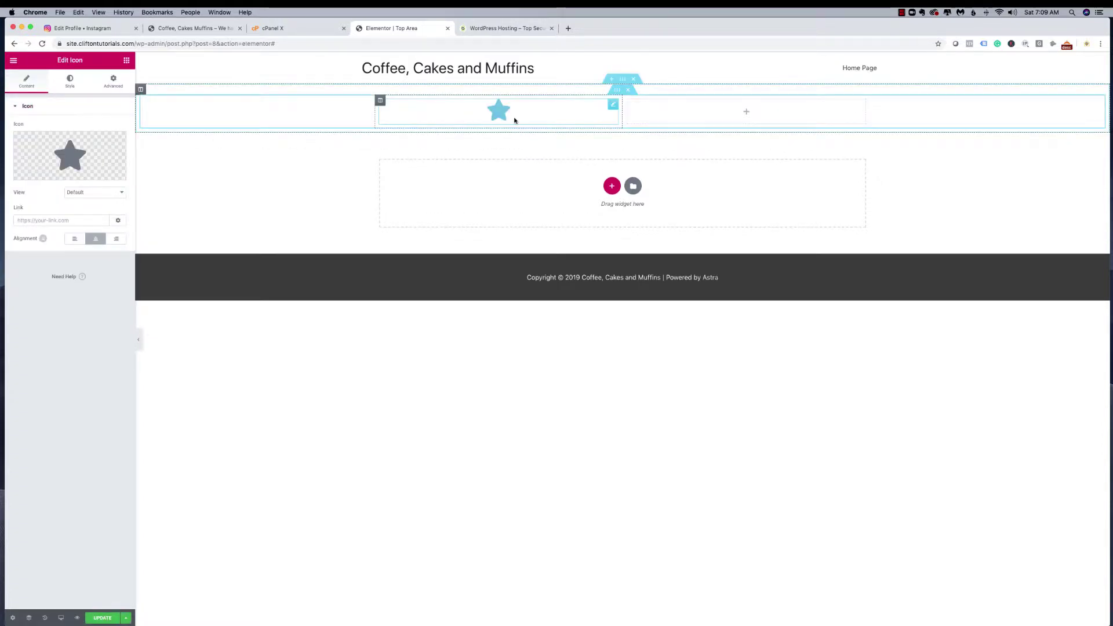
left_click(66, 83)
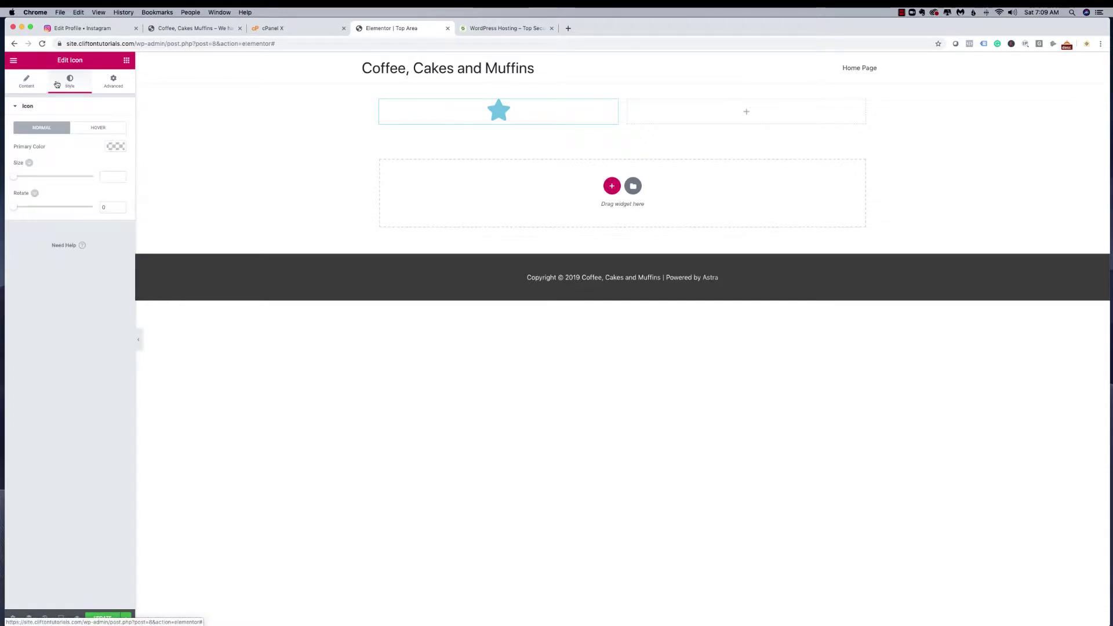
left_click(33, 84)
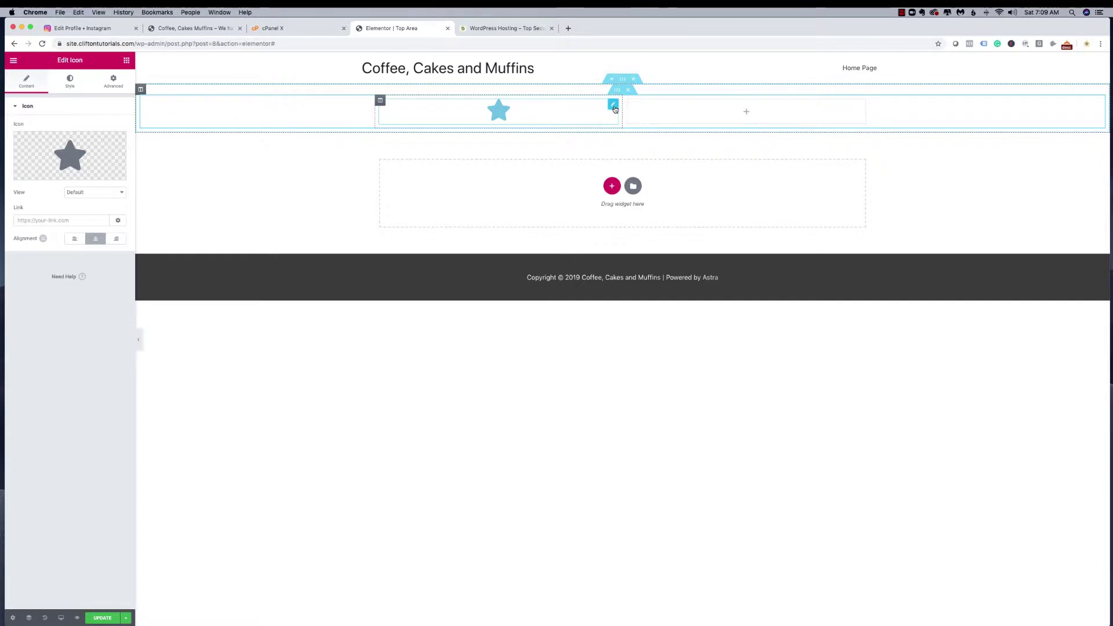
- Delete the star Icon widget and place an Icon Box in the left column instead
right_click(615, 109)
left_click(634, 232)
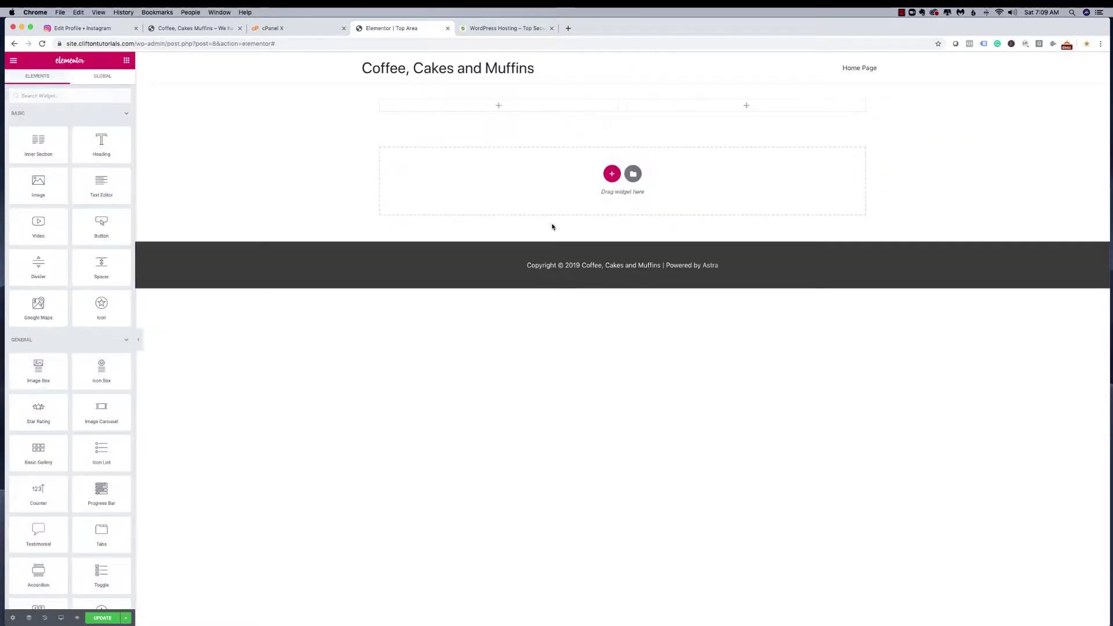
type("icon")
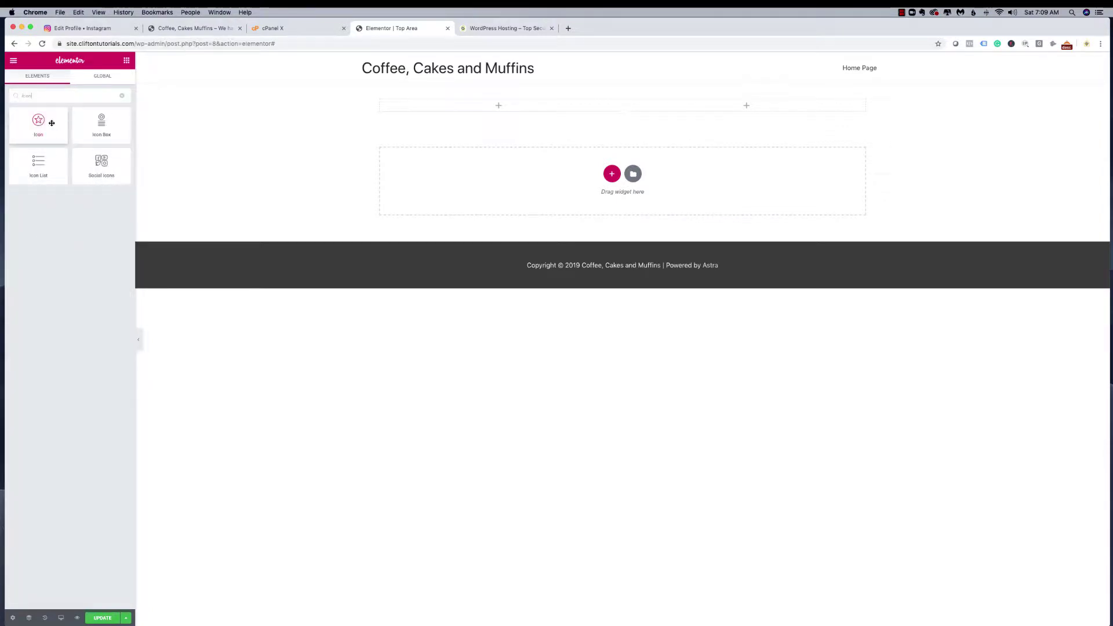
left_click_drag(94, 126, 461, 106)
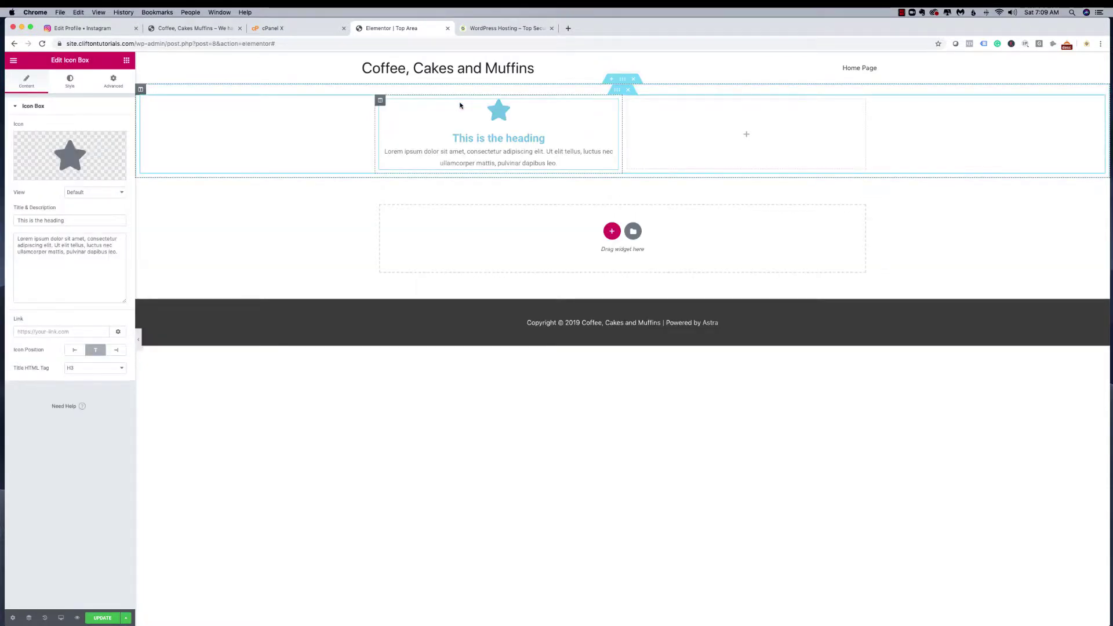
left_click(177, 29)
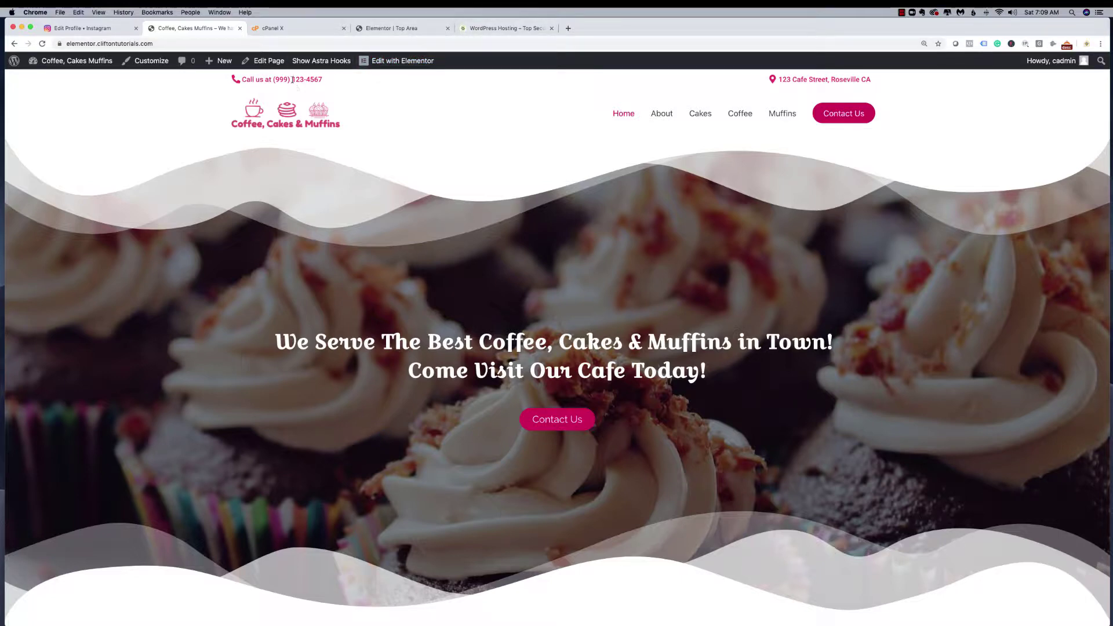
left_click(410, 29)
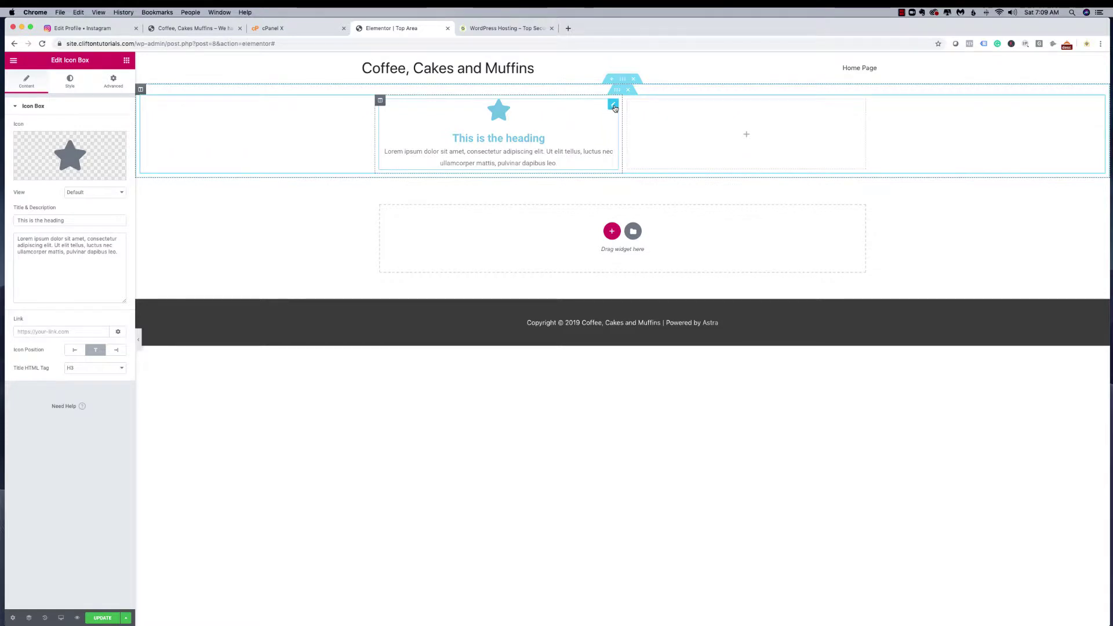
- Replace the Icon Box's star with the Phone alt icon from the Icon Library
left_click(74, 158)
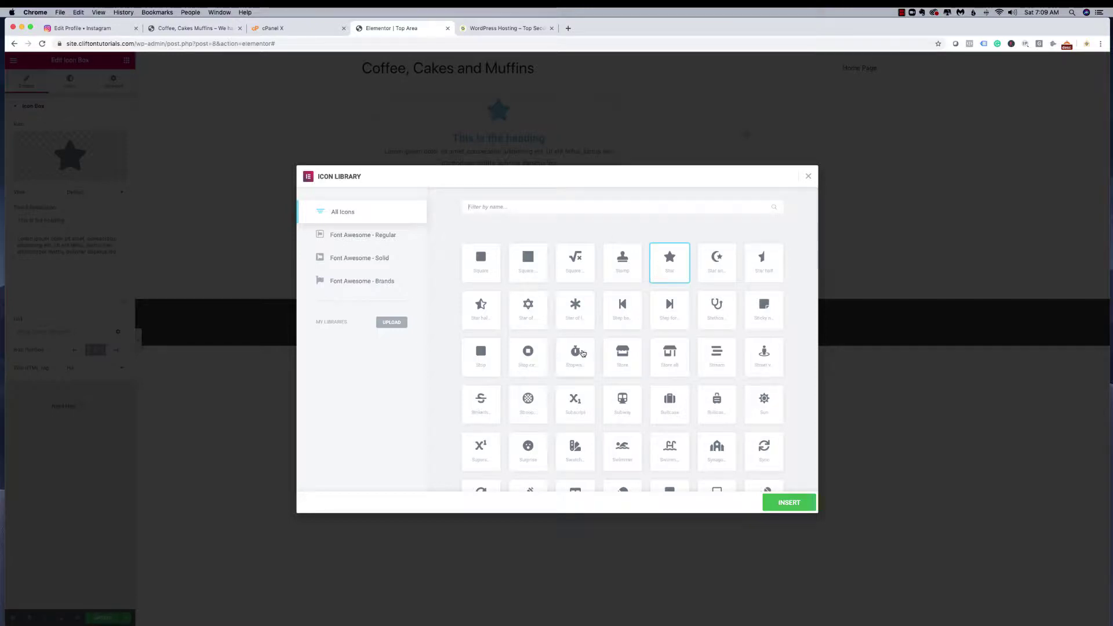
scroll(583, 353, "up", 5)
scroll(583, 353, "up", 1)
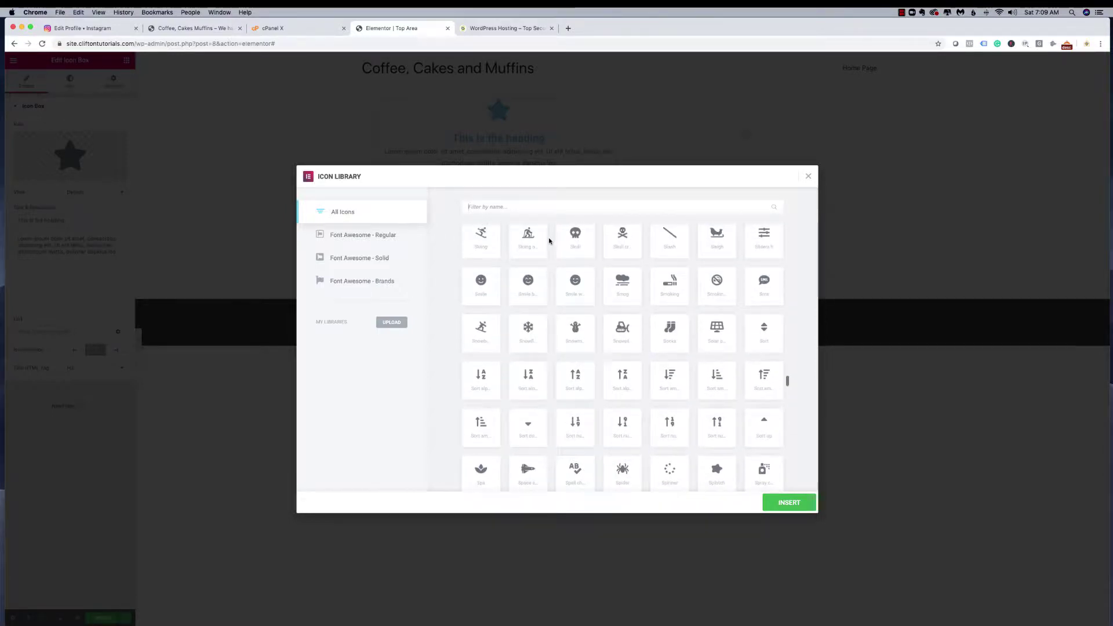
left_click(577, 206)
type("phone")
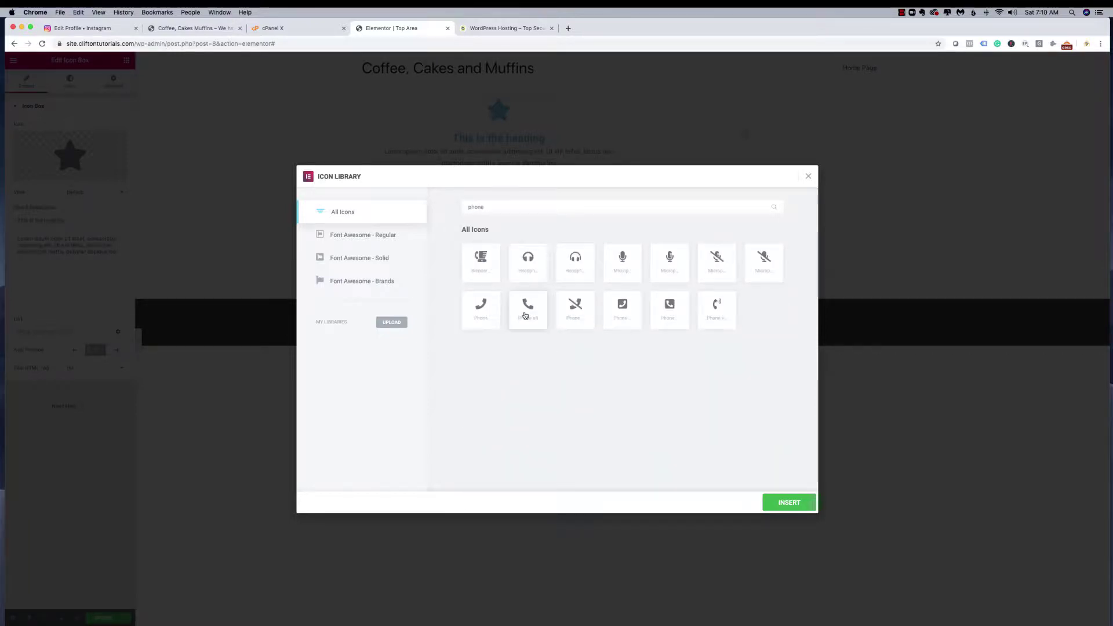
left_click(524, 315)
left_click(788, 503)
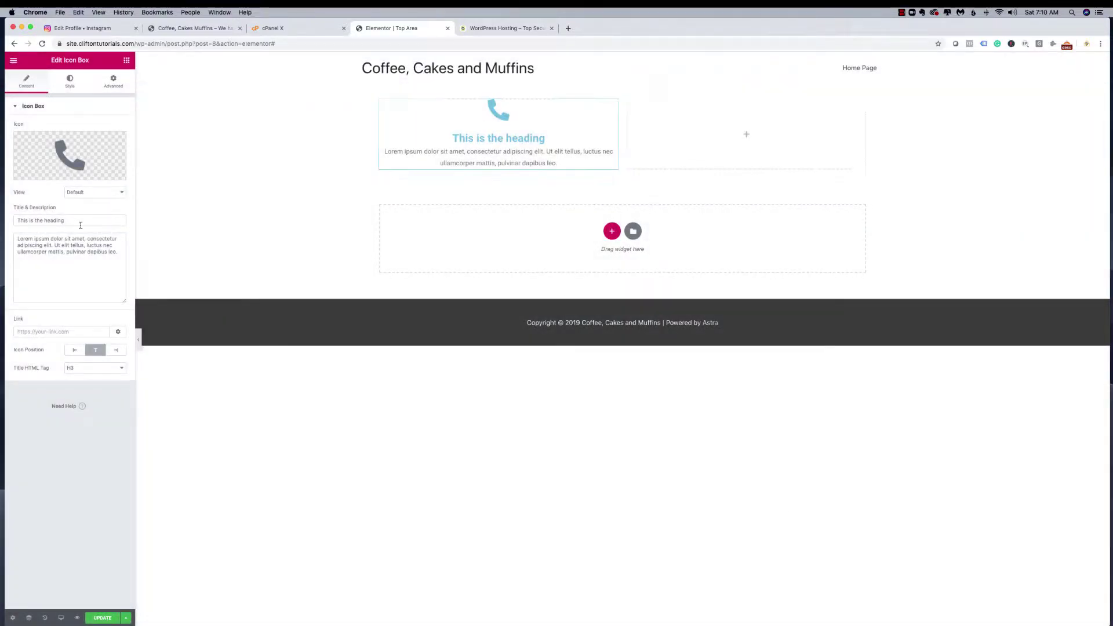
- Try the Stacked and Framed icon views, then leave the icon on Default
left_click(96, 193)
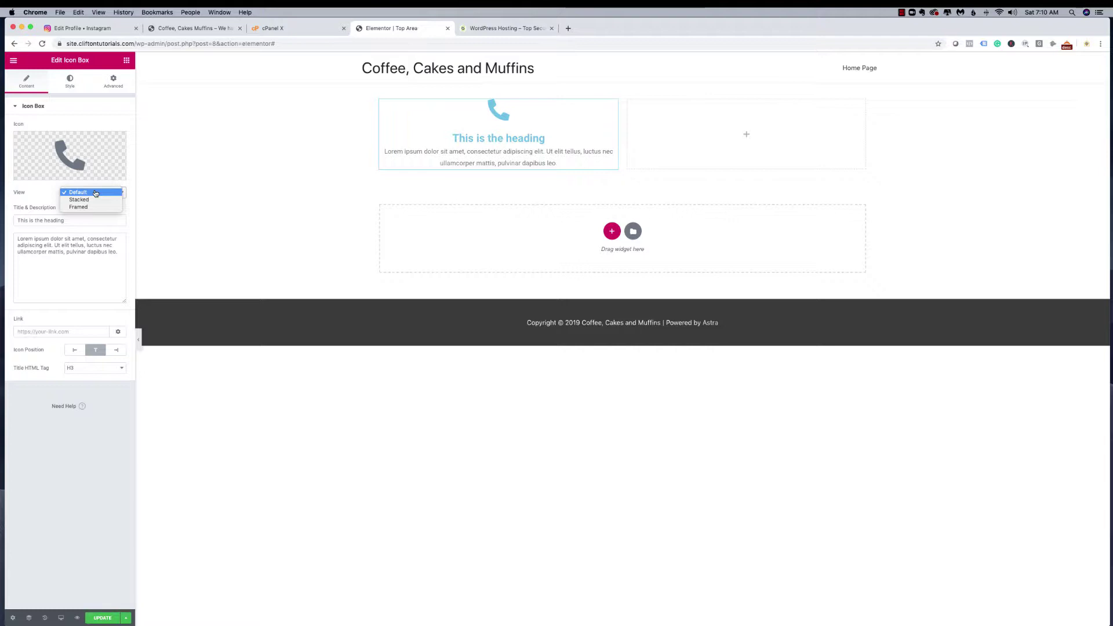
left_click(94, 199)
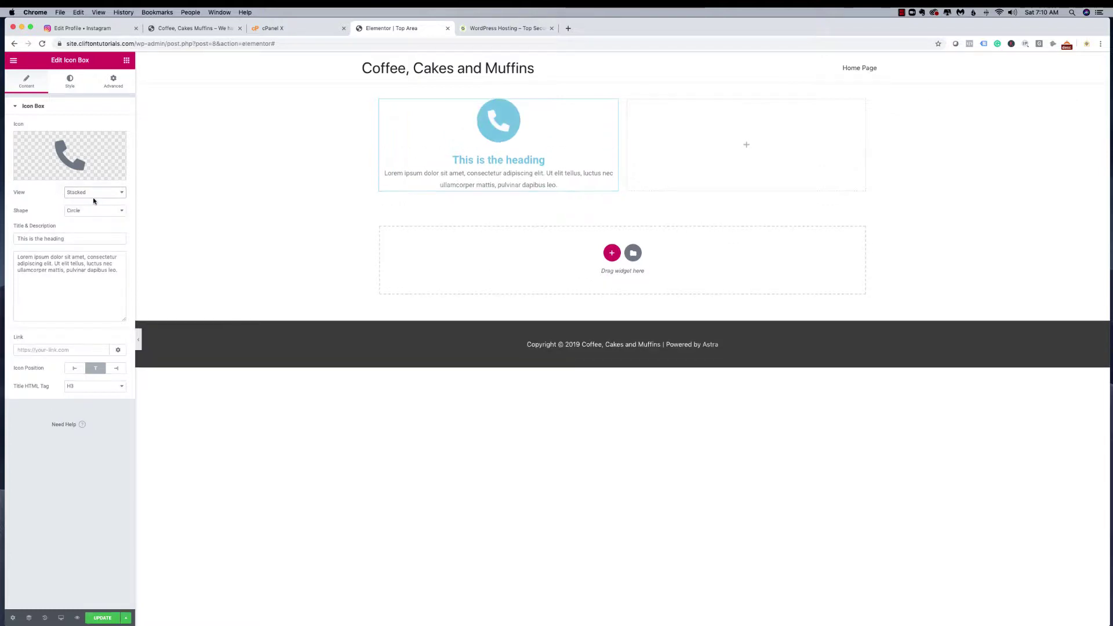
left_click(95, 196)
left_click(95, 202)
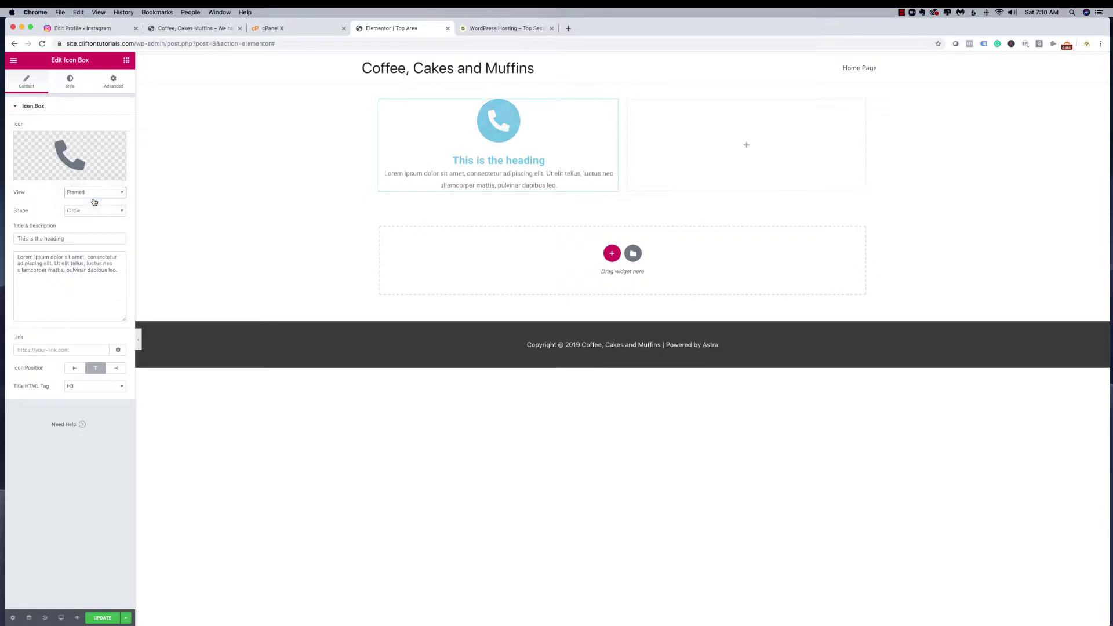
left_click(95, 193)
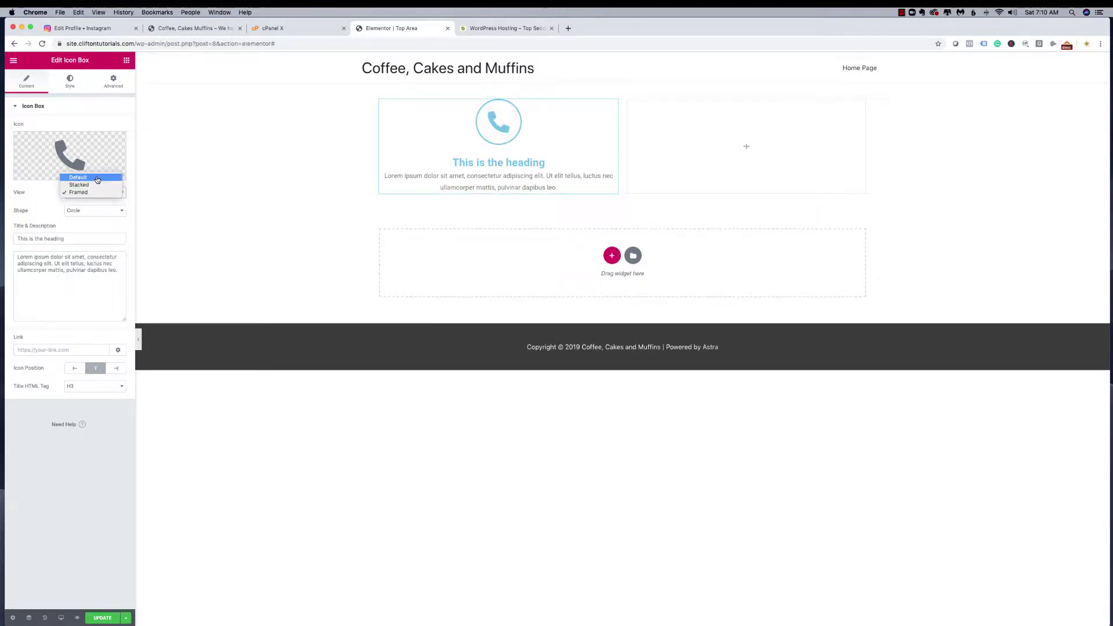
left_click(97, 180)
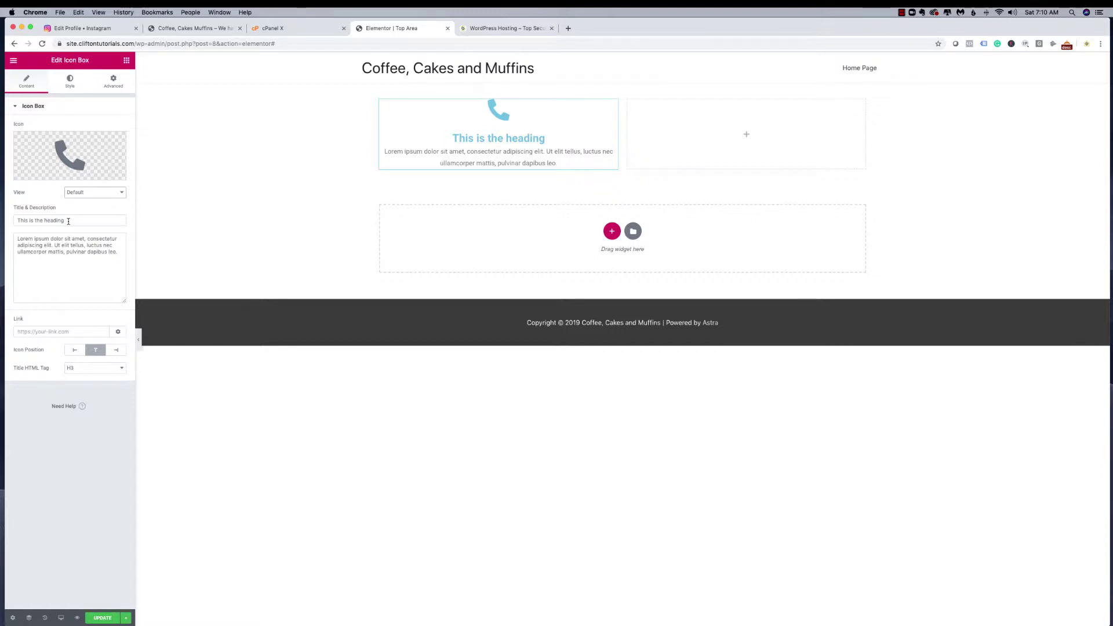
left_click_drag(66, 221, 16, 221)
left_click(183, 28)
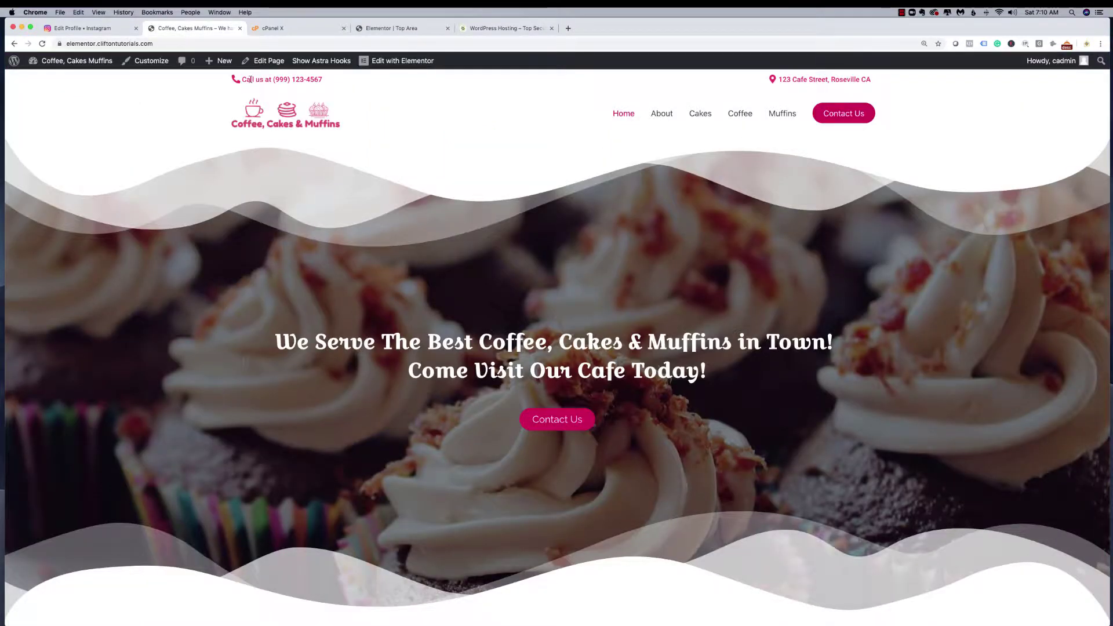
left_click_drag(242, 79, 328, 82)
key("super+c")
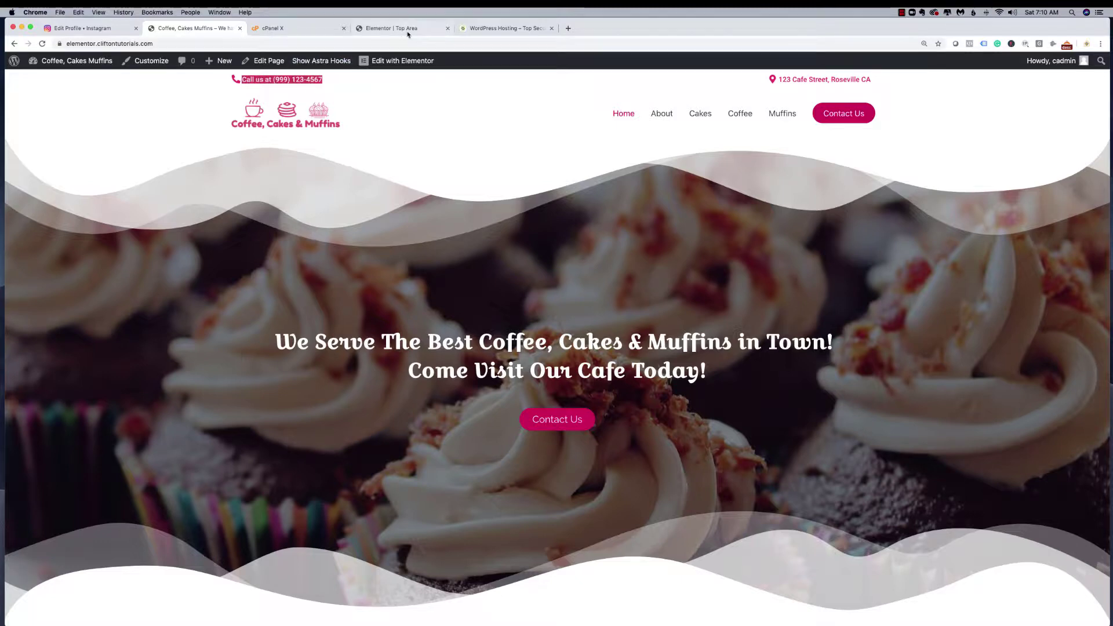
left_click(409, 29)
key("super+v")
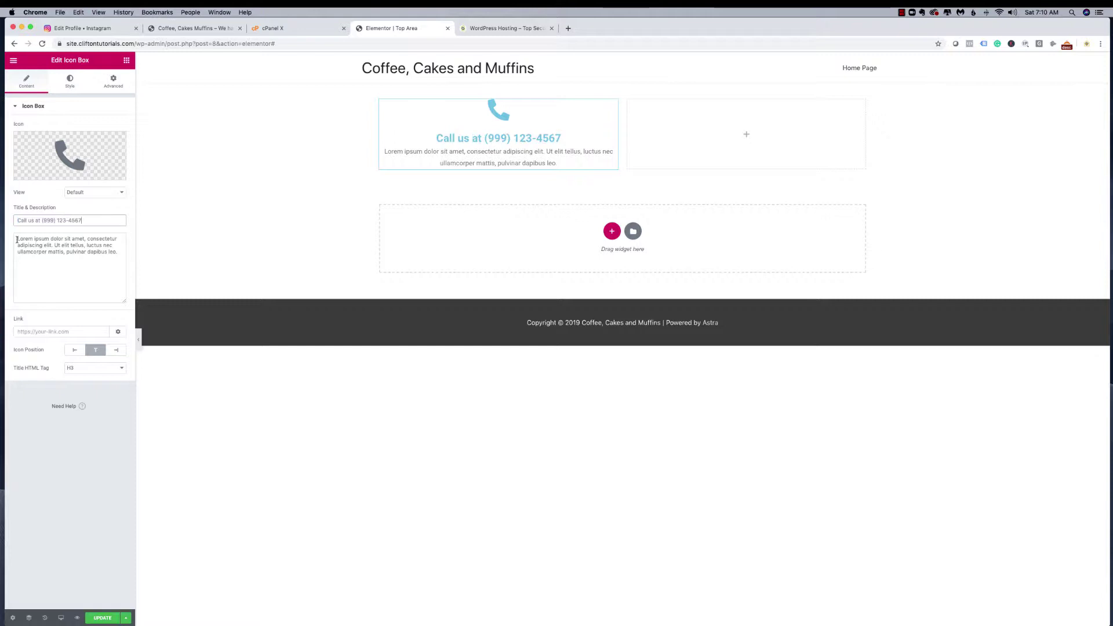
- Delete the placeholder description and set the icon position to Left
left_click_drag(17, 239, 131, 267)
key("BackSpace")
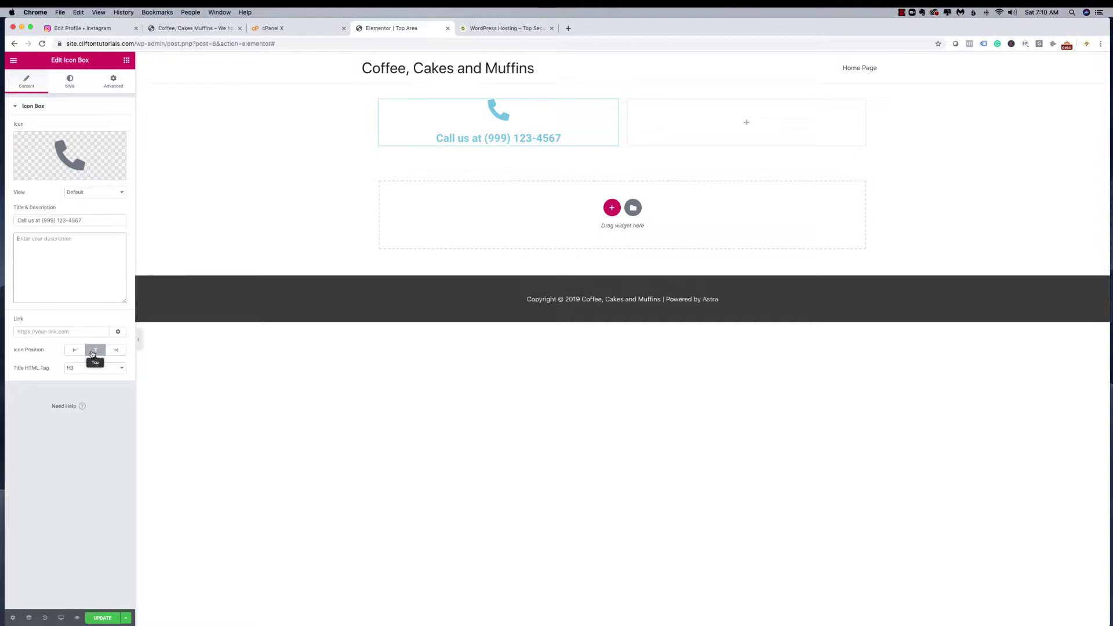
left_click(79, 354)
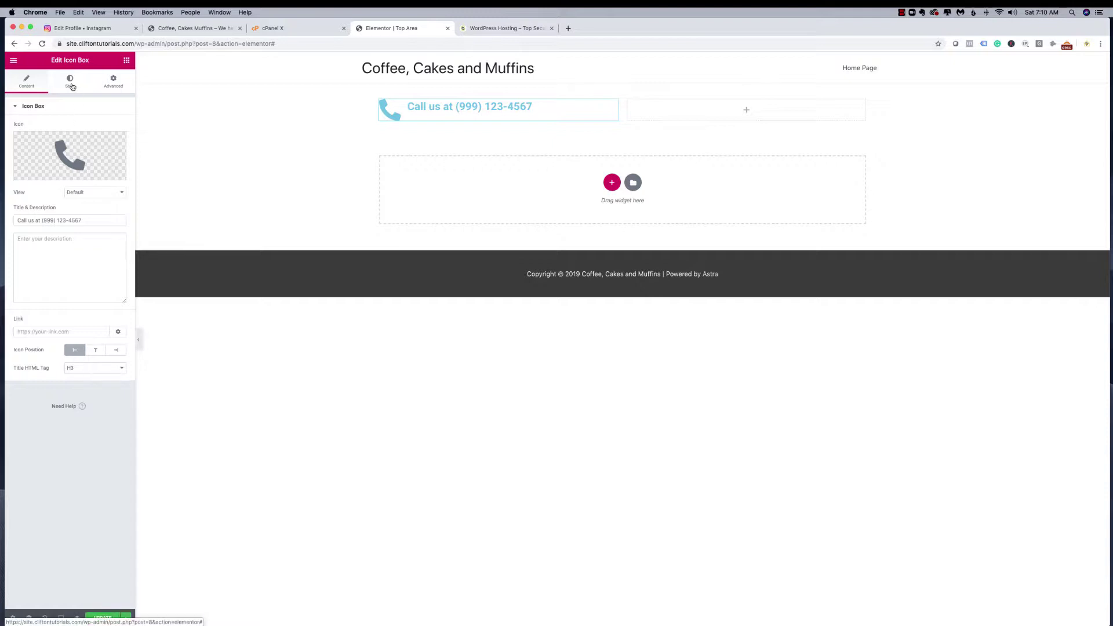
left_click(70, 83)
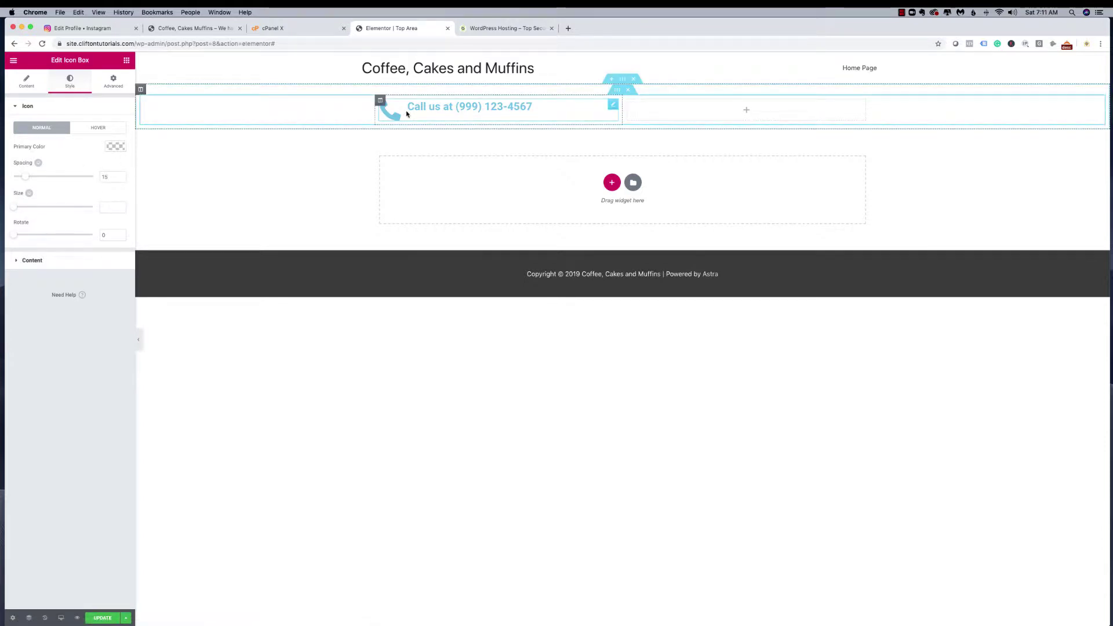
left_click(178, 29)
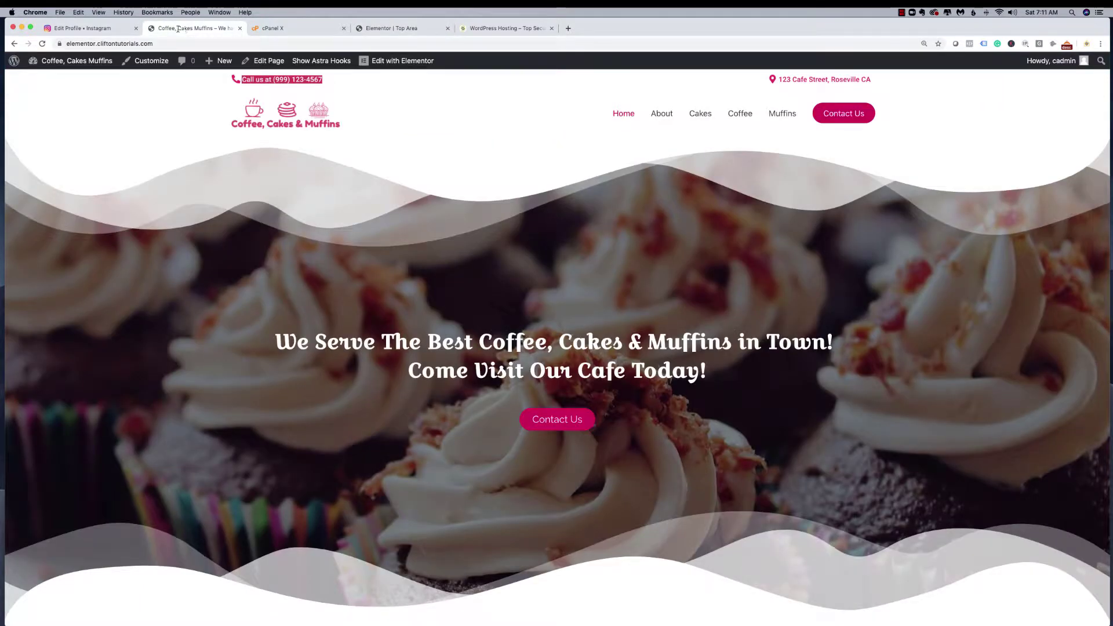
right_click(432, 132)
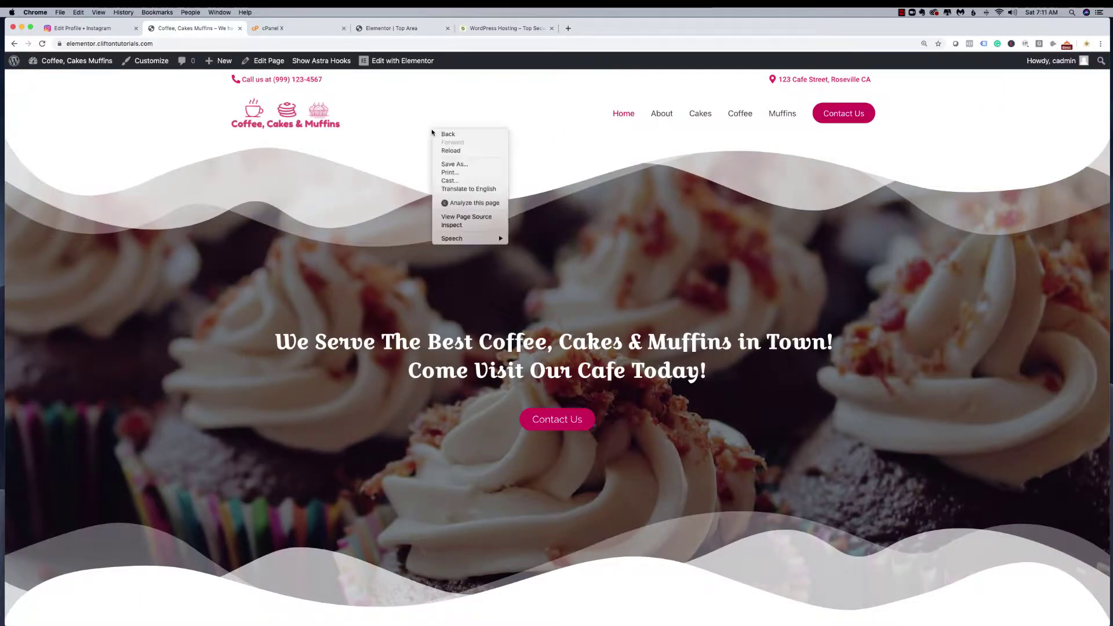
left_click(451, 225)
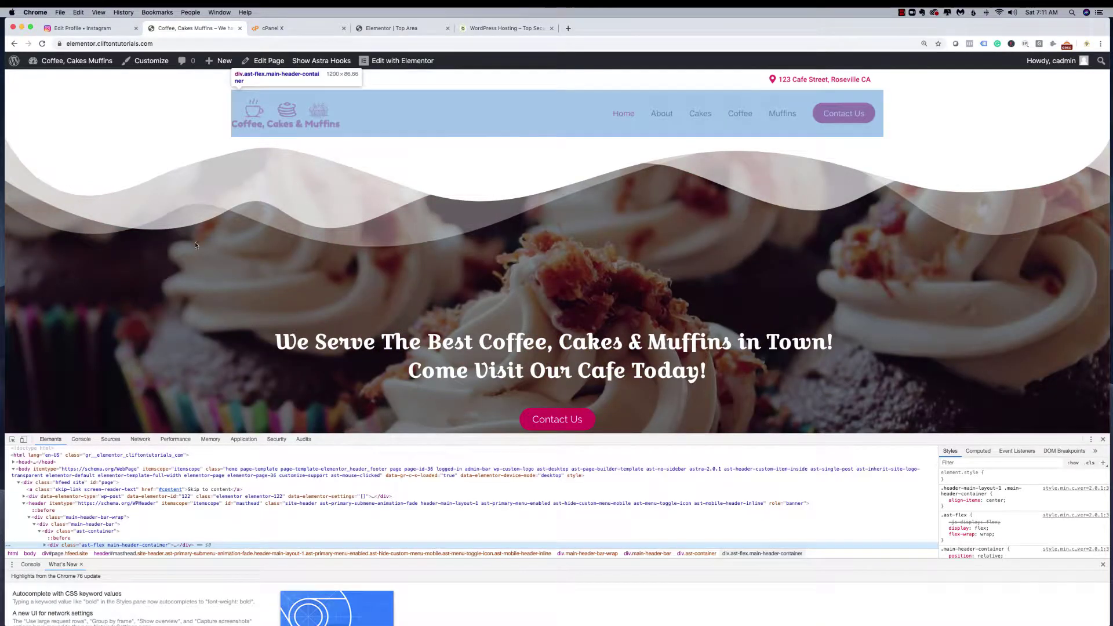
left_click(11, 440)
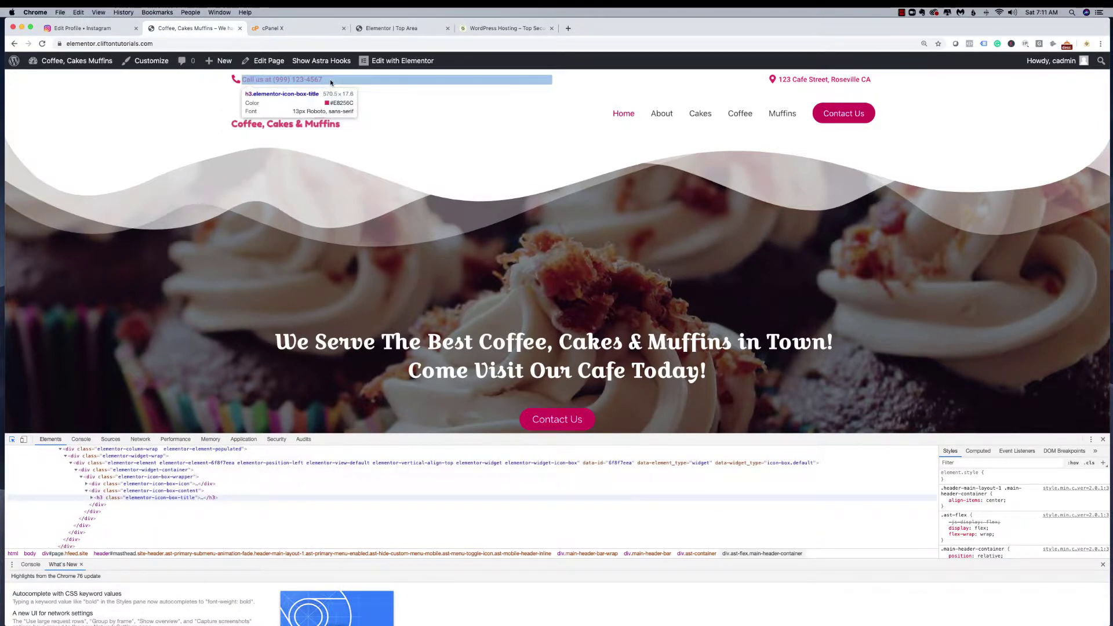
left_click(332, 82)
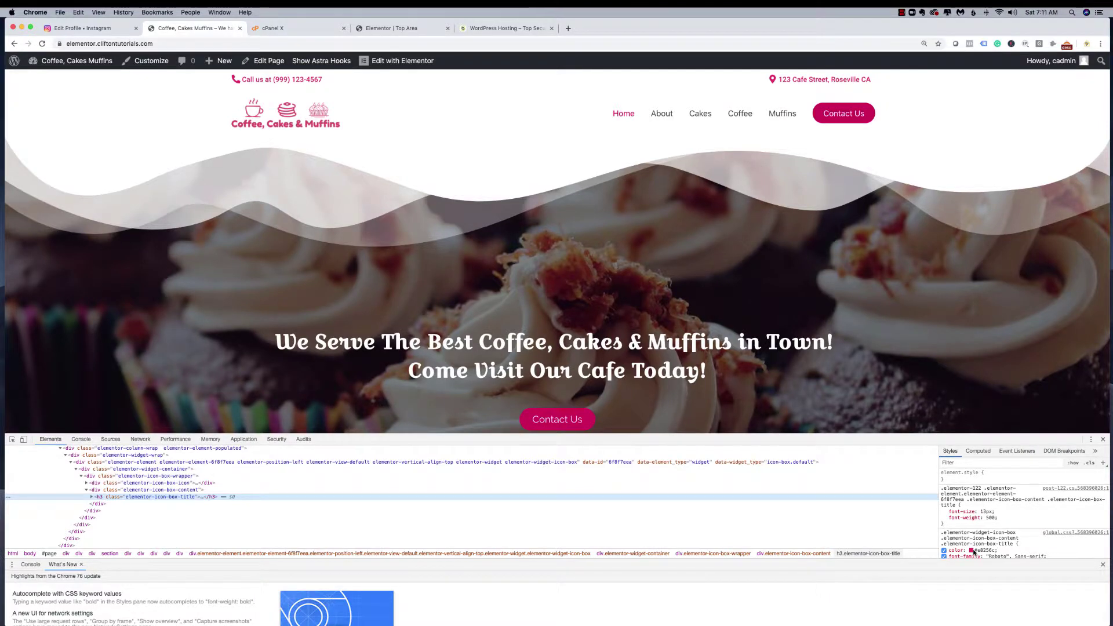
left_click_drag(992, 551, 993, 492)
scroll(994, 493, "up", 2)
left_click(992, 508)
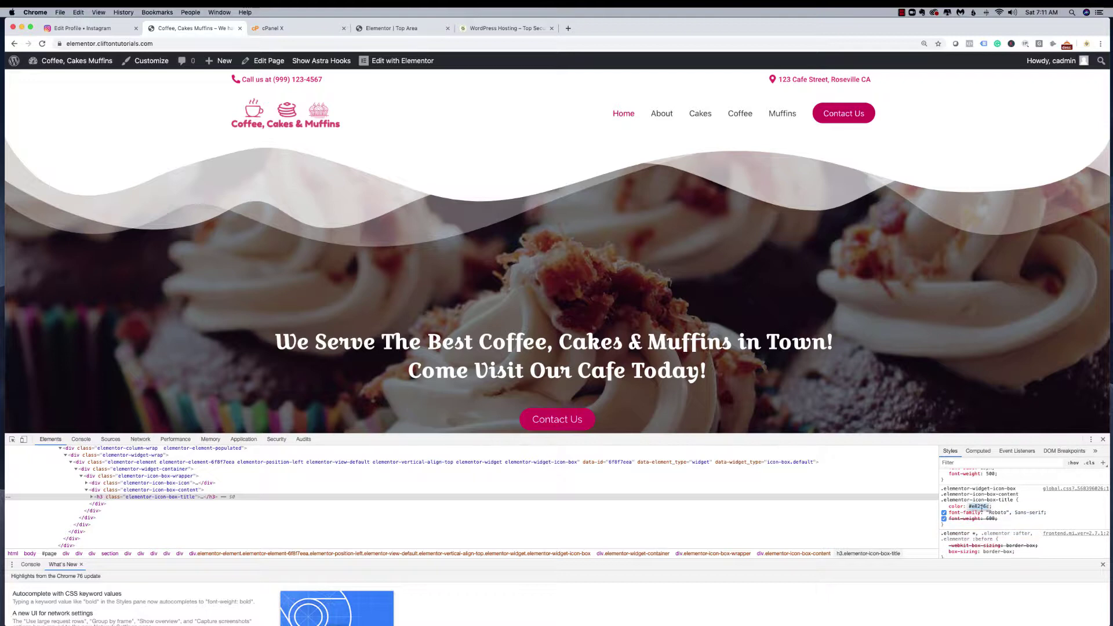
left_click(1103, 439)
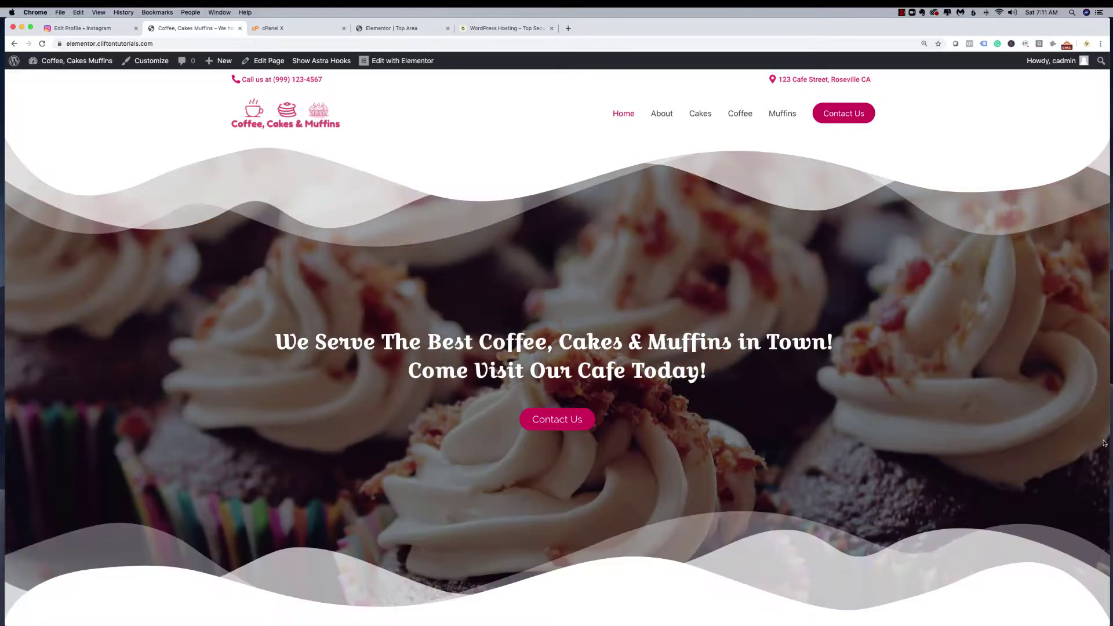
- Make the phone icon pink (#e8256c)
left_click(391, 28)
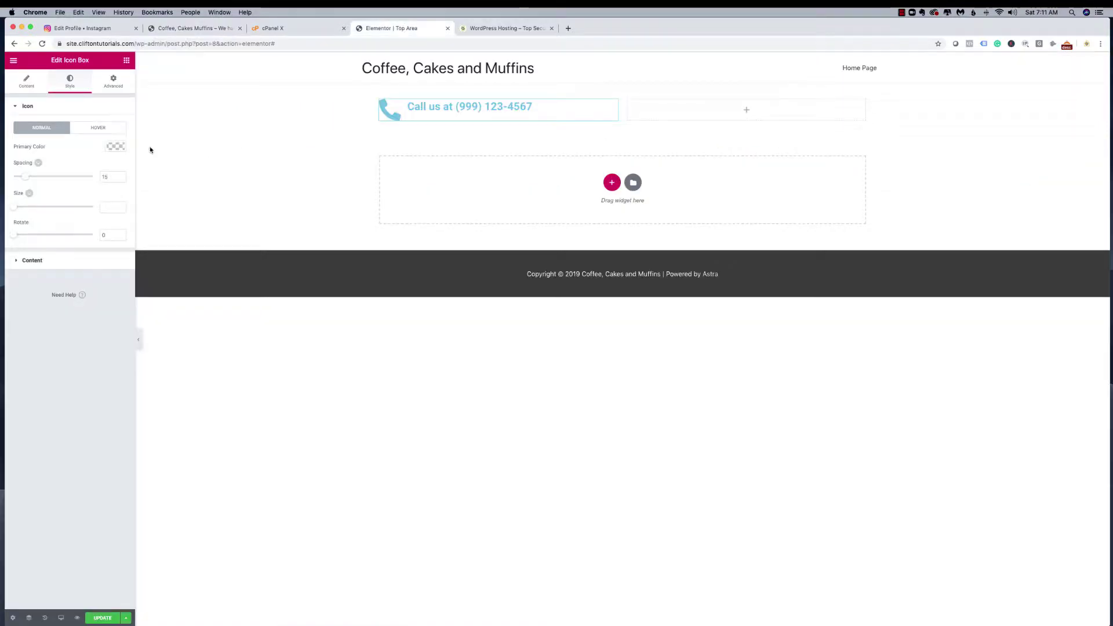
left_click(115, 146)
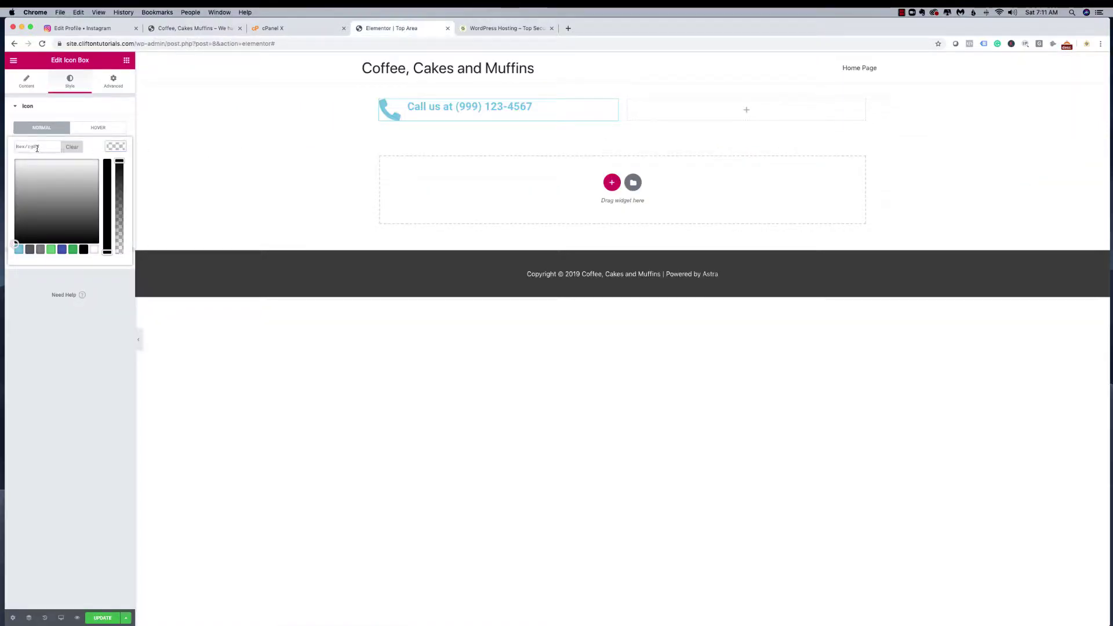
key("super+v")
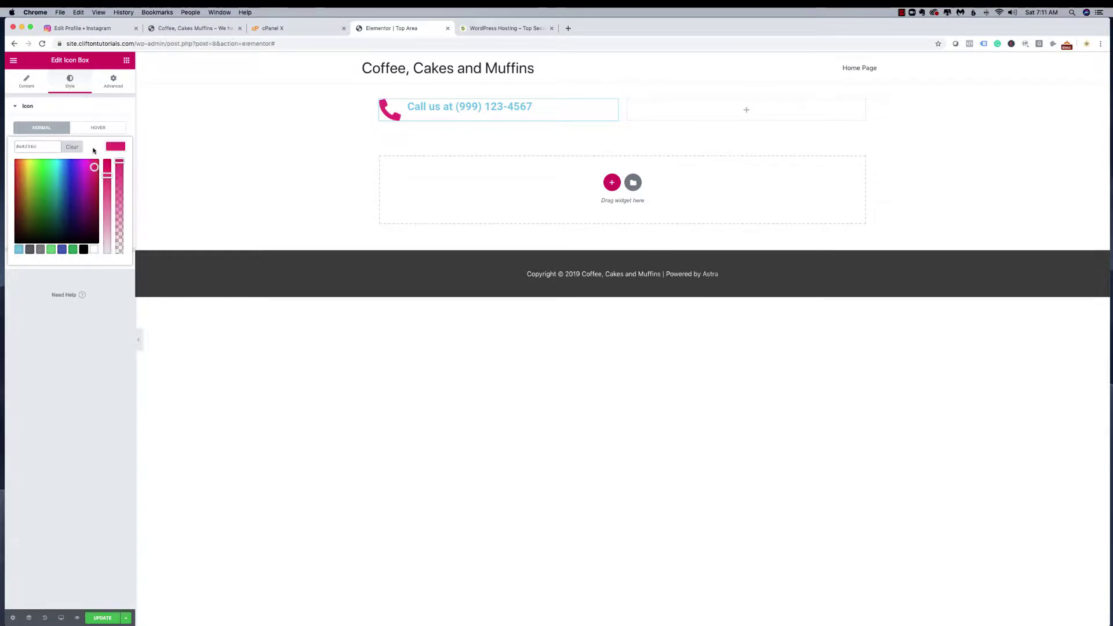
left_click(88, 298)
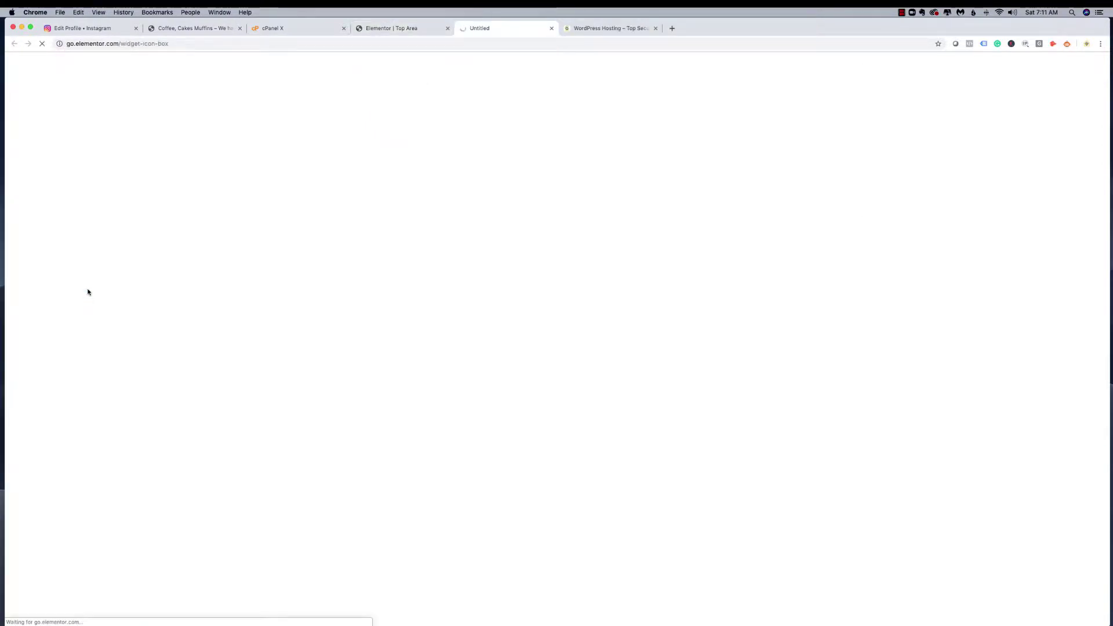
left_click(551, 29)
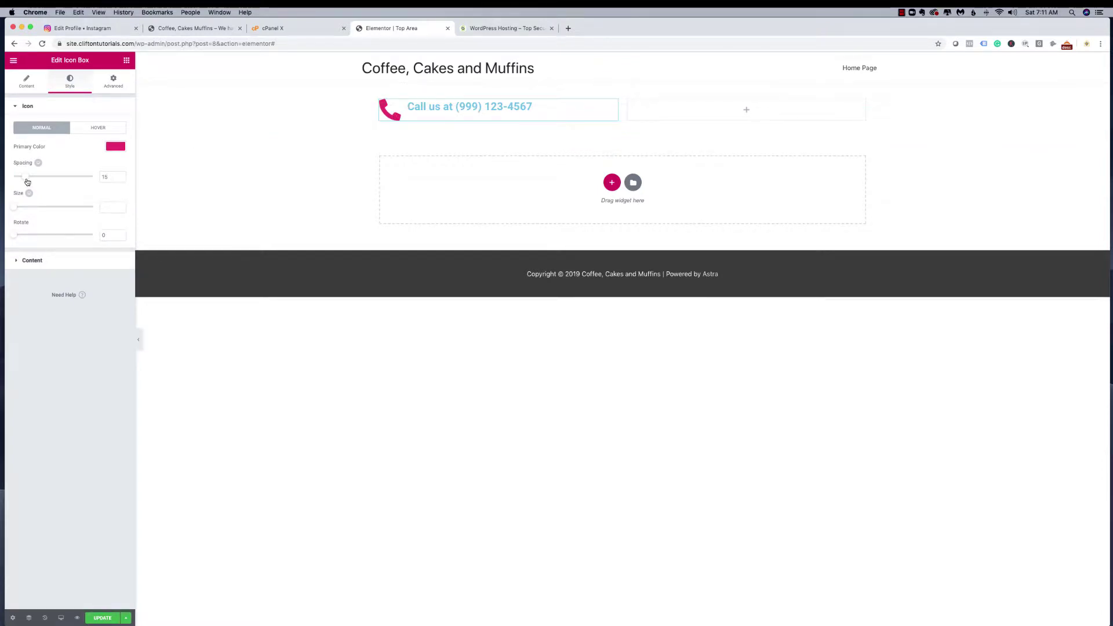
- Set the phone icon's spacing to 15 and size to 23, leaving rotation at 0
left_click_drag(25, 181, 21, 208)
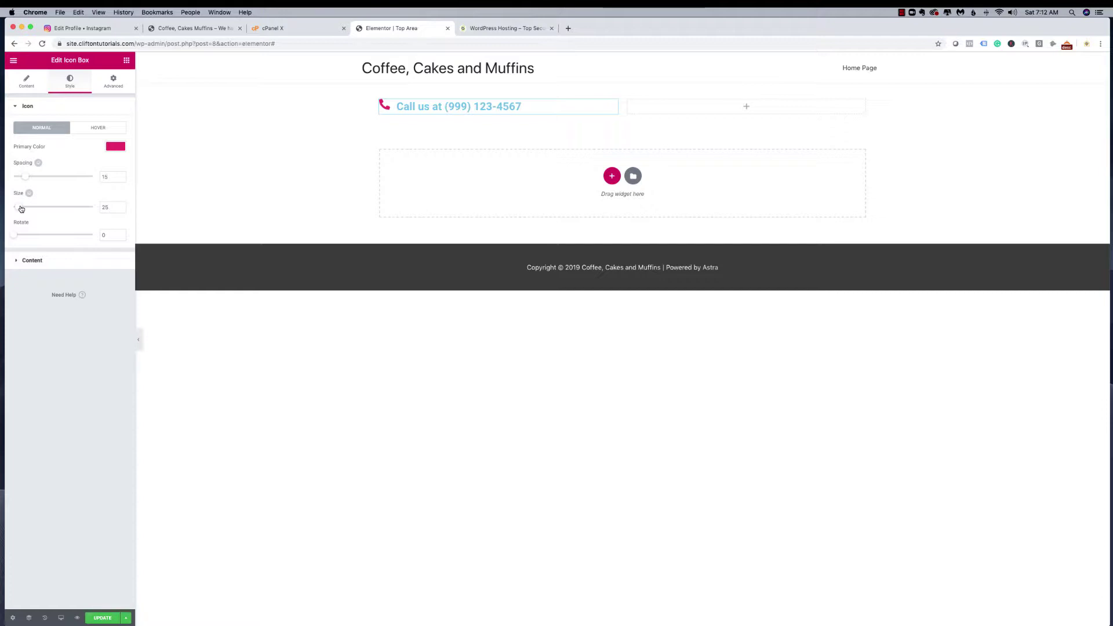
left_click_drag(21, 208, 21, 208)
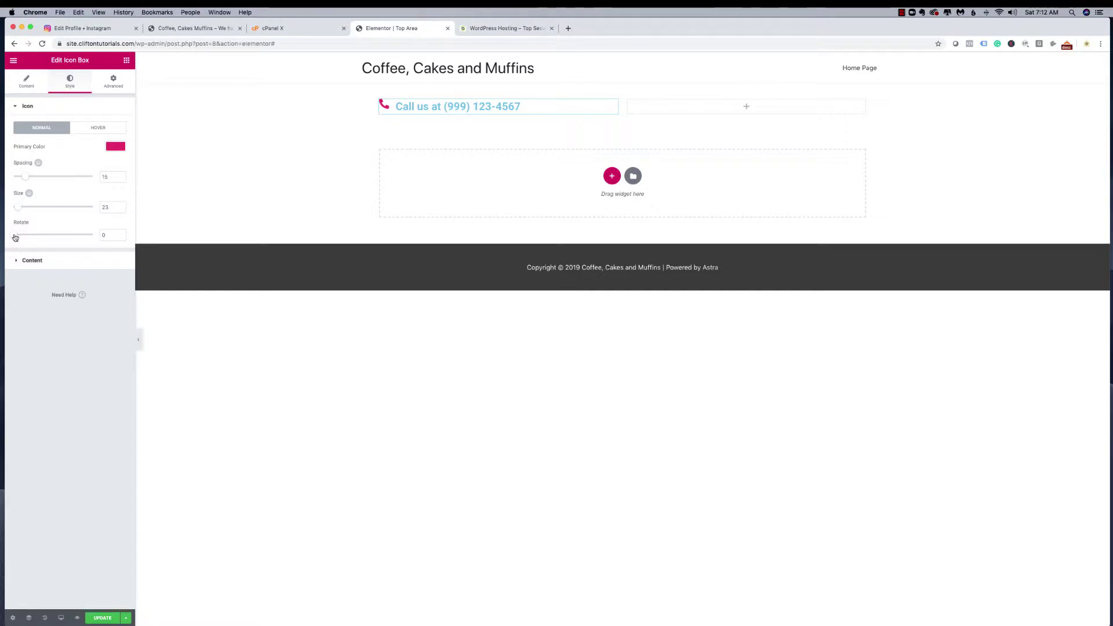
mouse_move(15, 238)
left_mouse_down()
mouse_move(74, 236)
mouse_move(11, 234)
left_mouse_up()
left_click(23, 107)
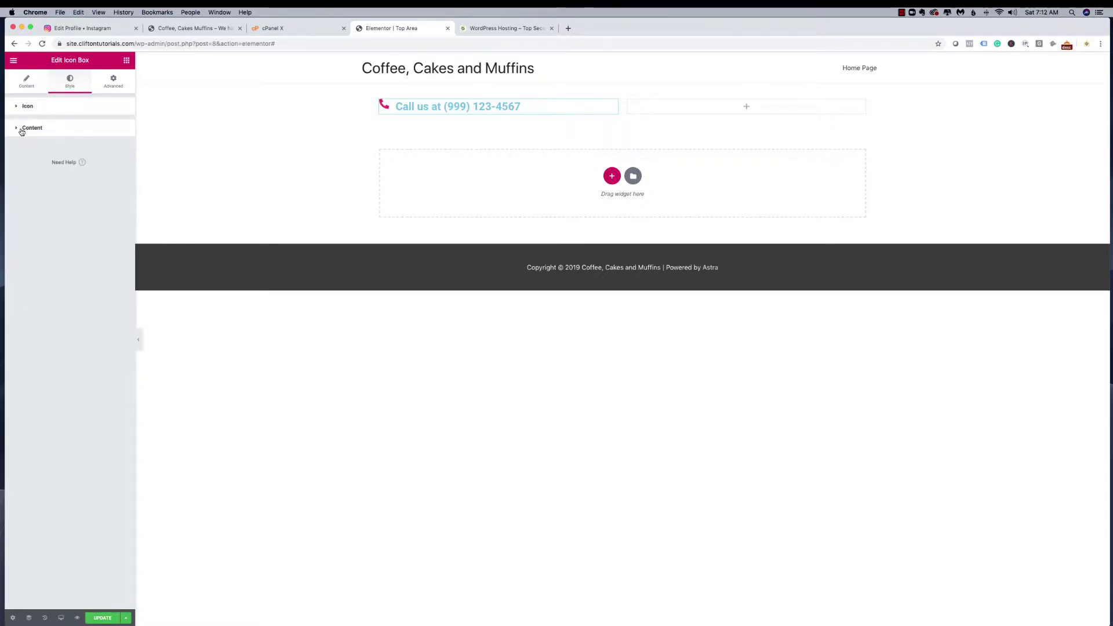
- Make the Icon Box title pink (#e8256c)
left_click(22, 129)
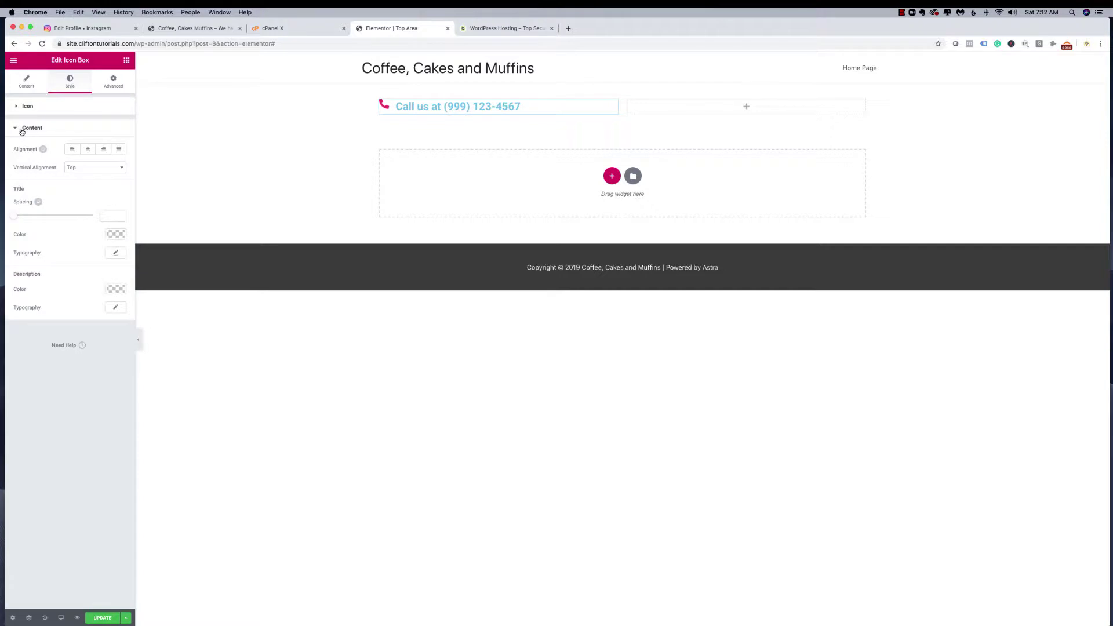
left_click(112, 236)
left_click(47, 237)
key("super+v")
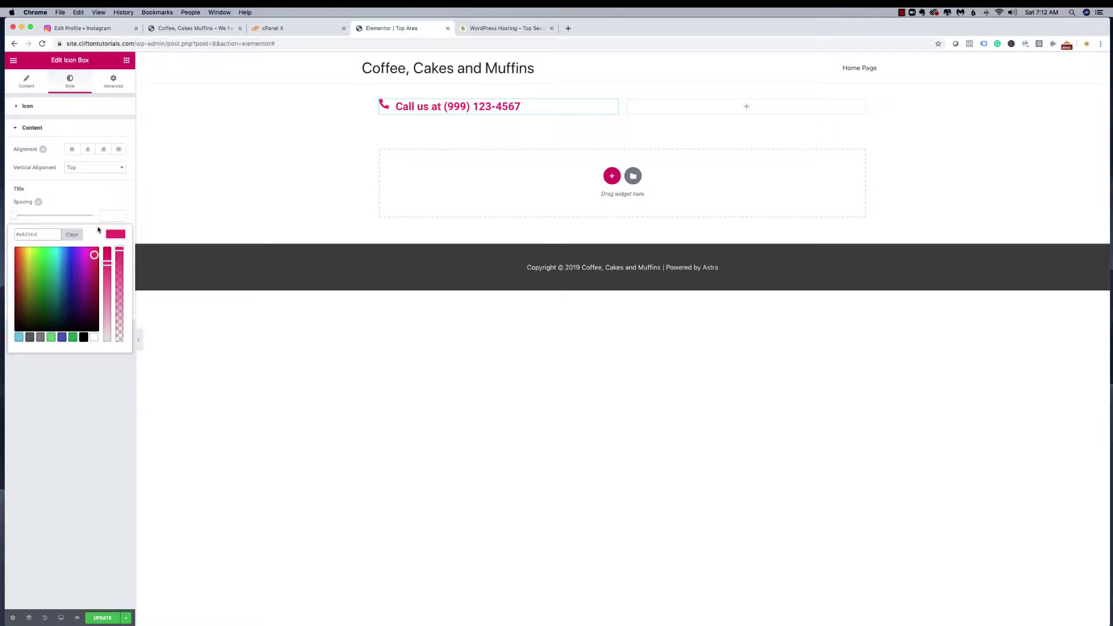
left_click(100, 196)
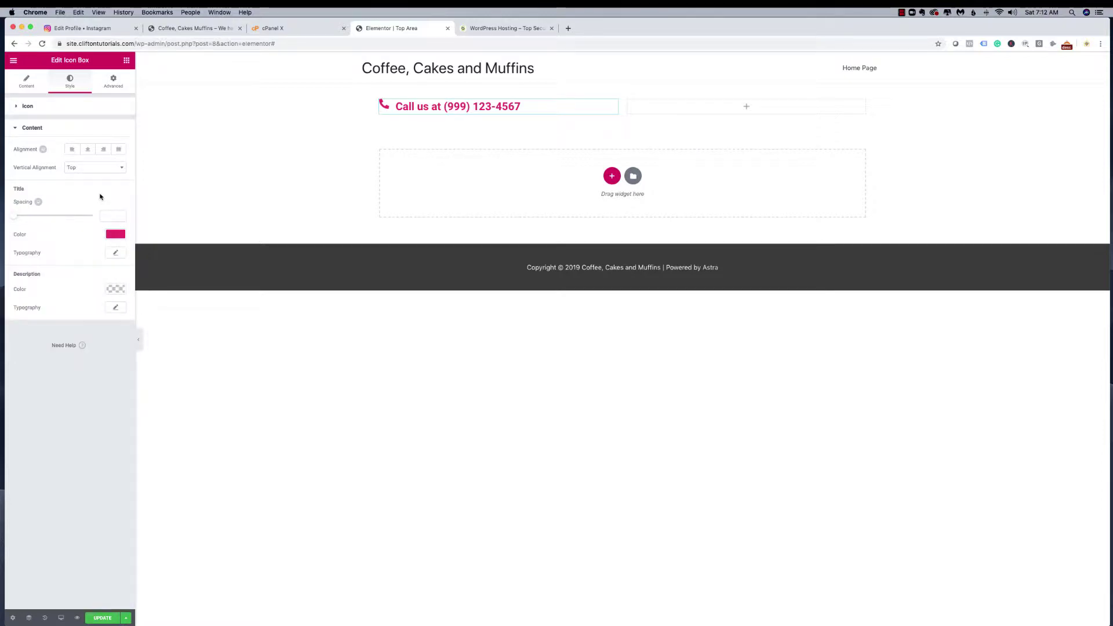
- Set the title font size to 18 and vertically centre the box content (Middle)
left_click(116, 253)
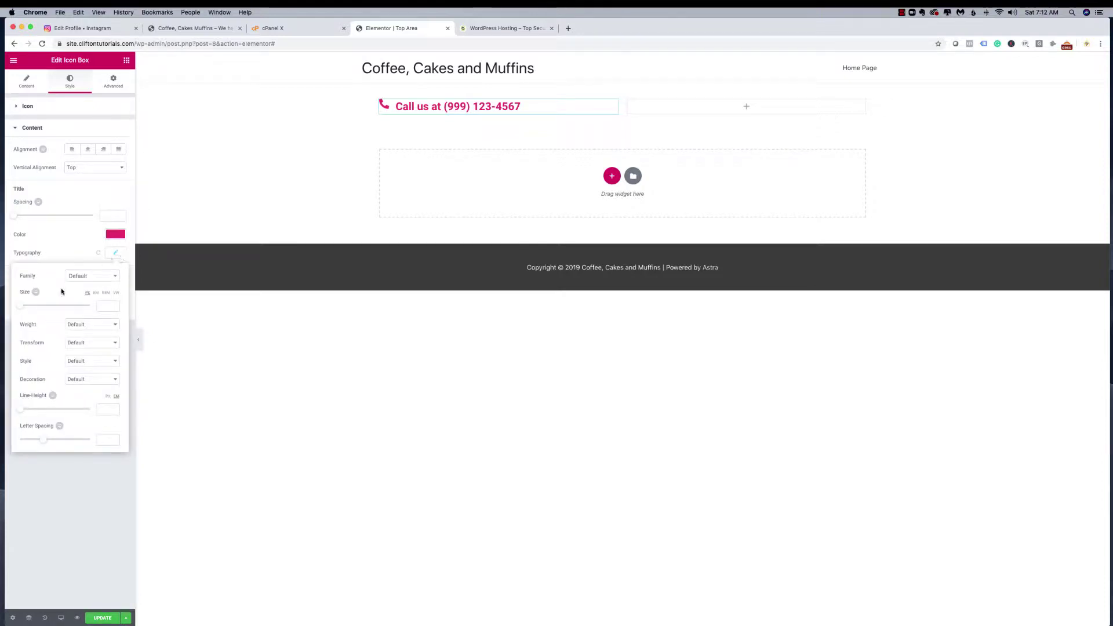
left_click(103, 305)
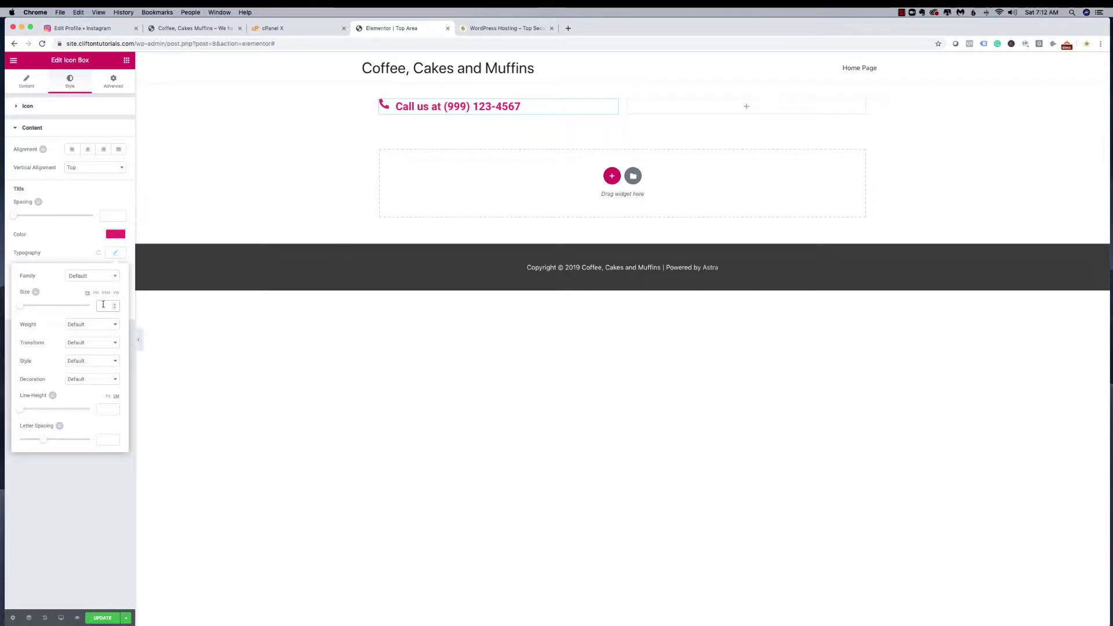
type("15")
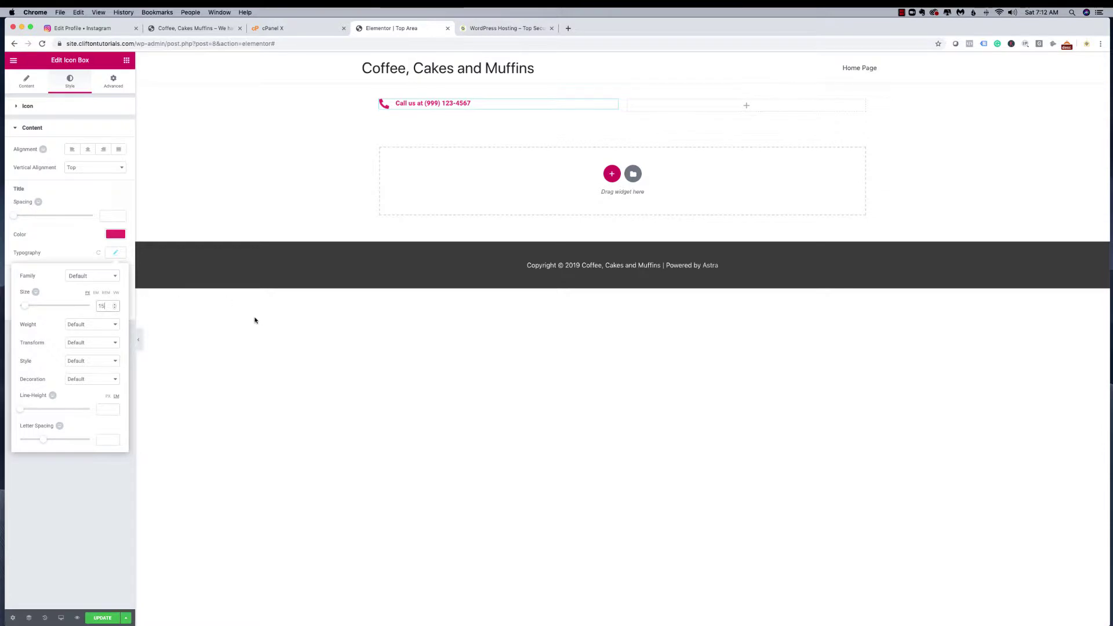
left_click(115, 305)
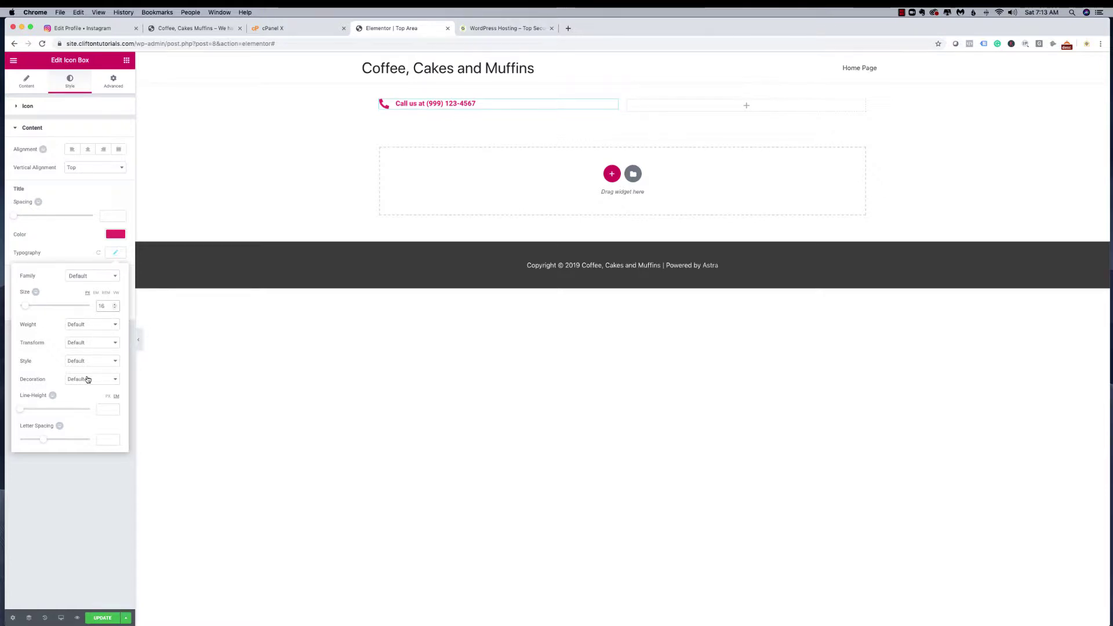
left_click(115, 306)
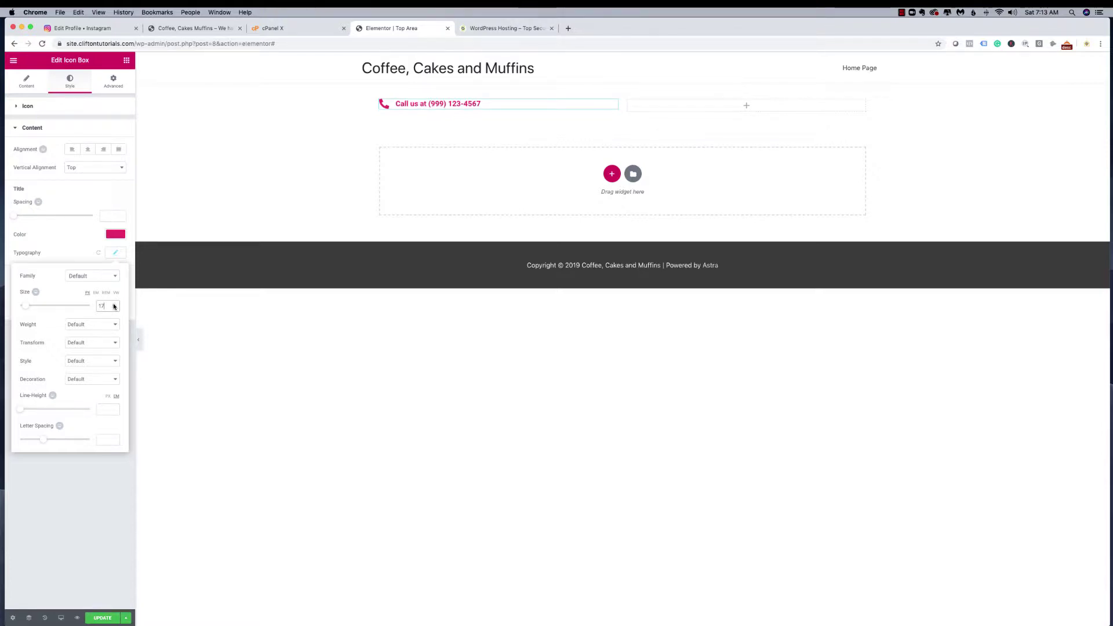
left_click(115, 306)
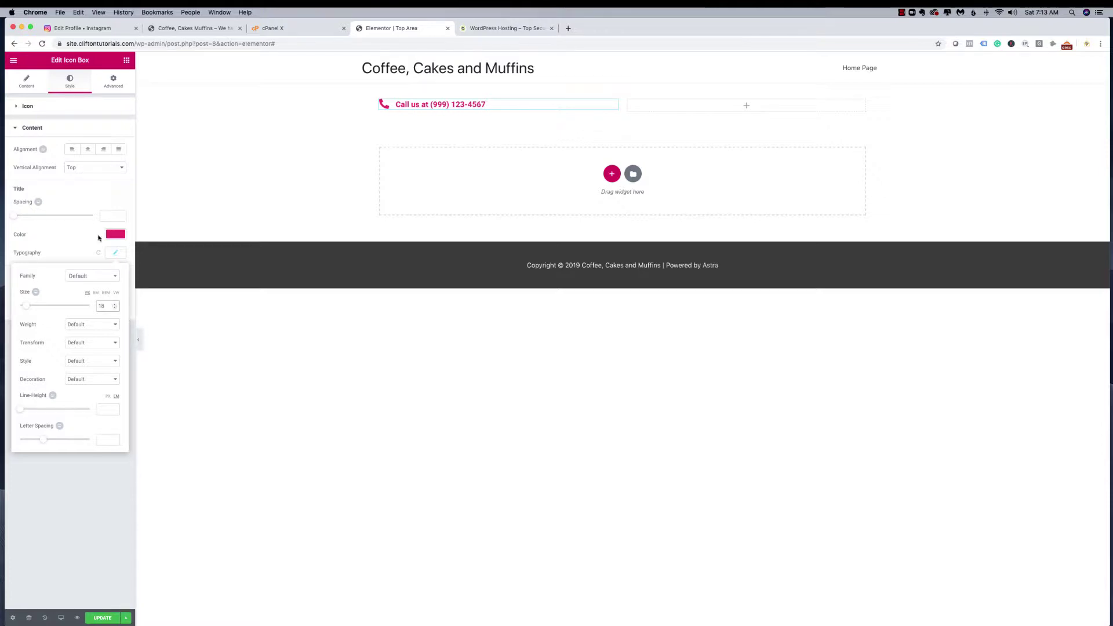
left_click(105, 172)
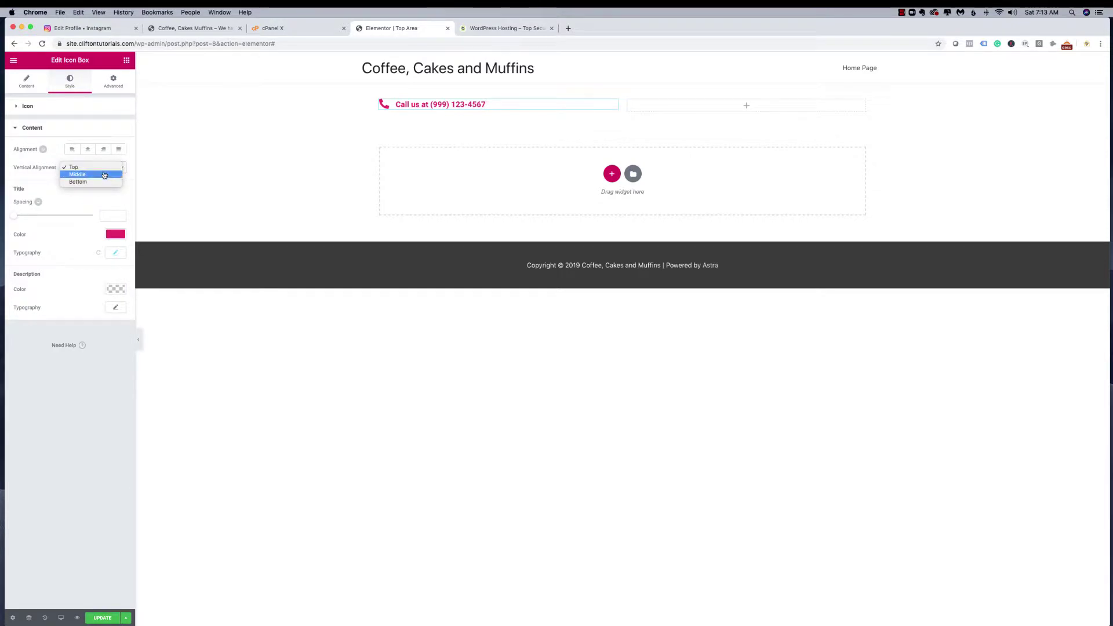
left_click(104, 174)
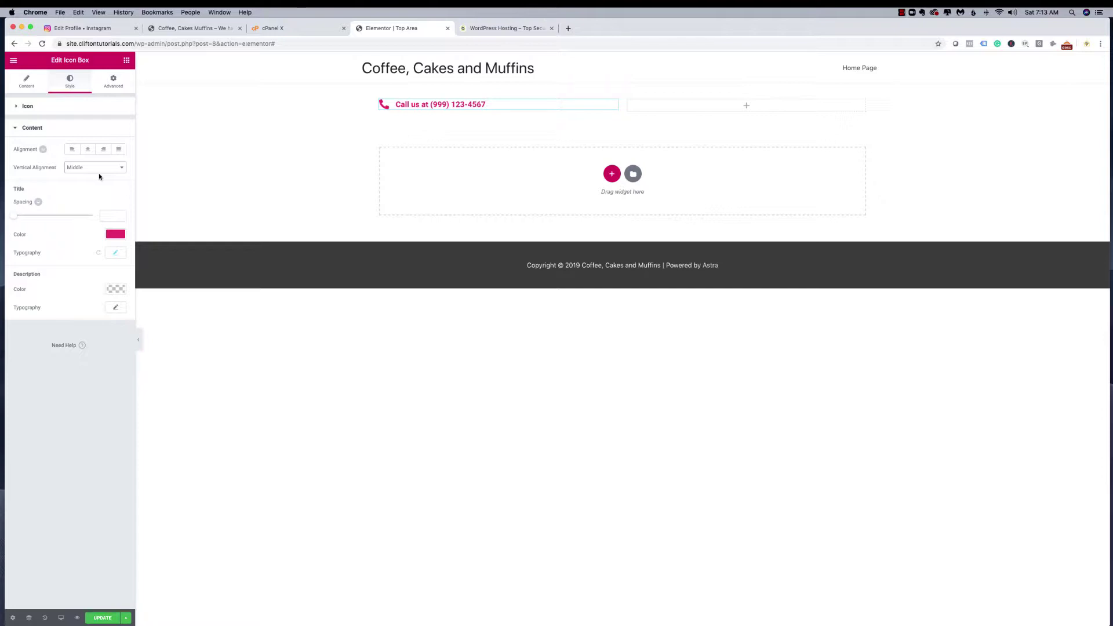
left_click(192, 28)
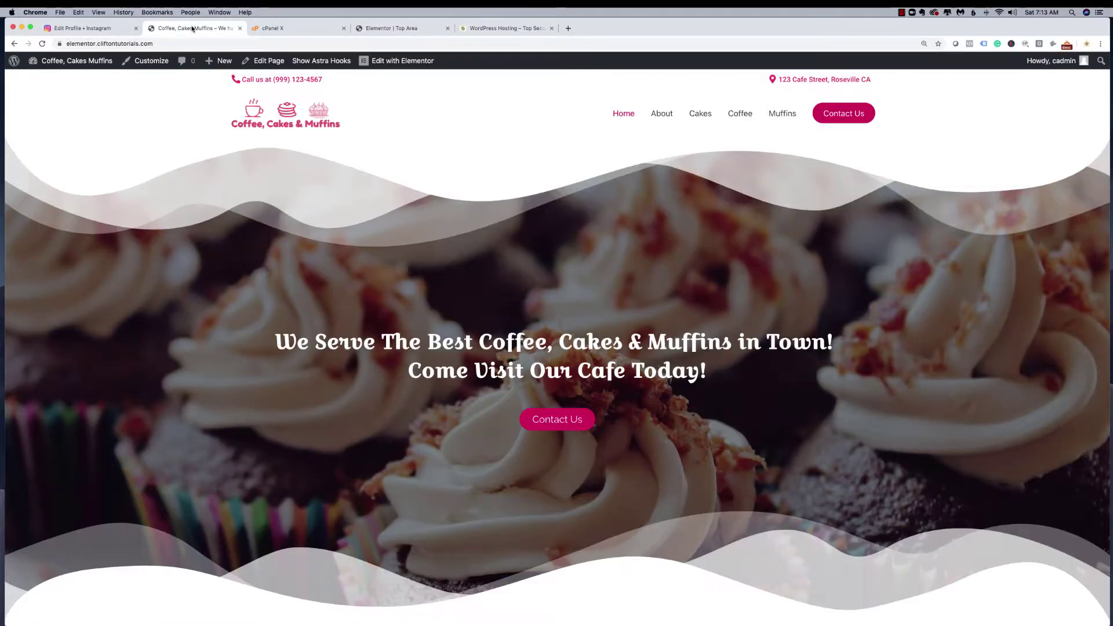
- Compare the live site header once more and return to the Top Area template editor
left_click(377, 28)
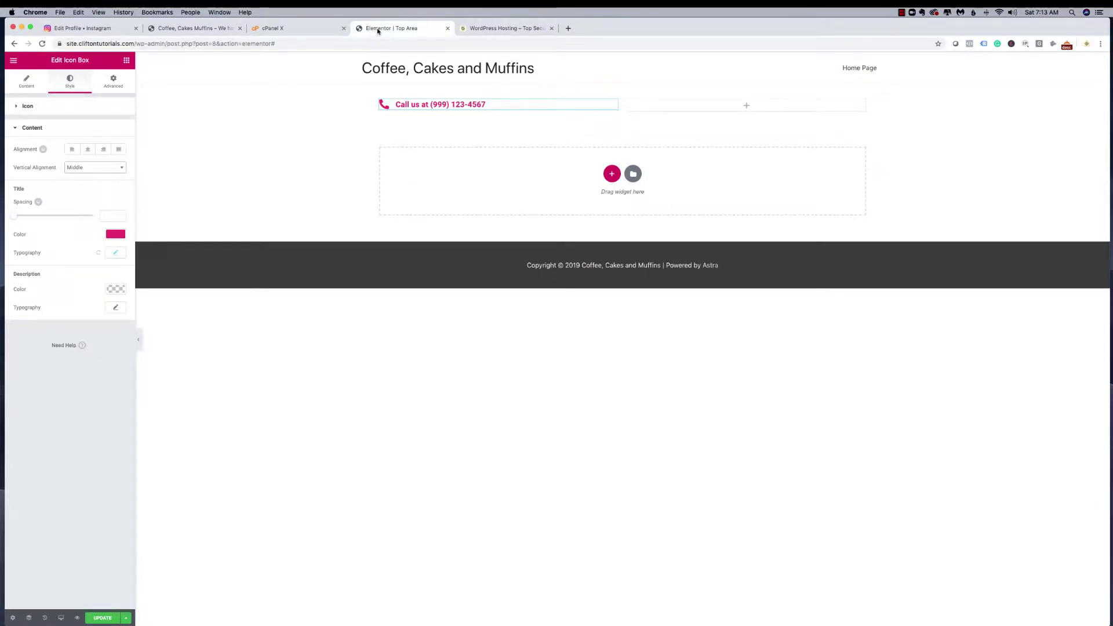
left_click(211, 27)
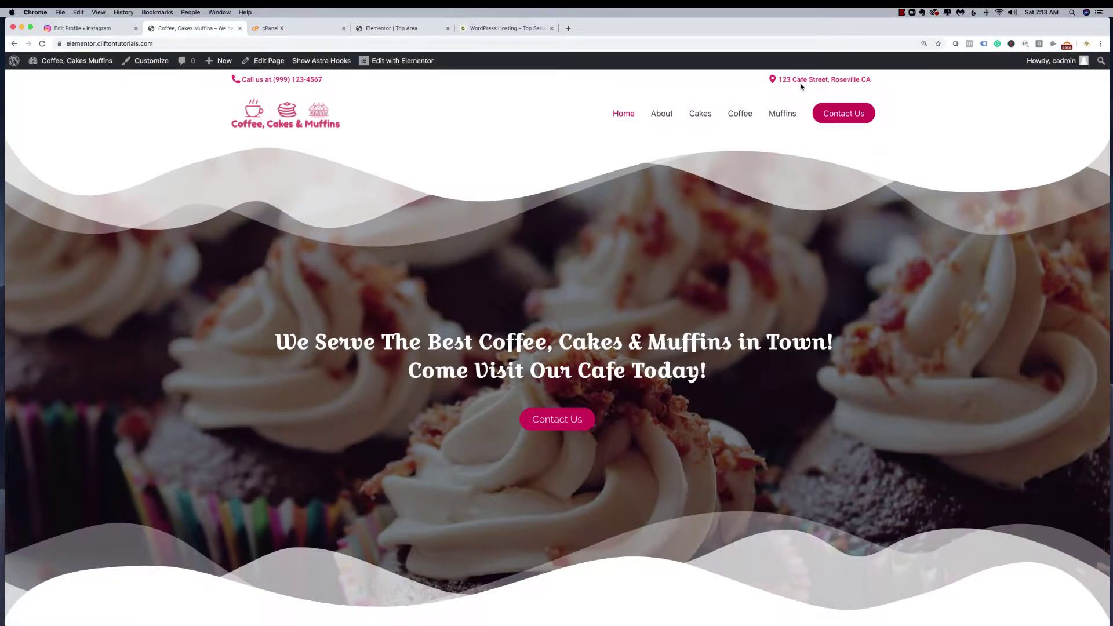
left_click(387, 29)
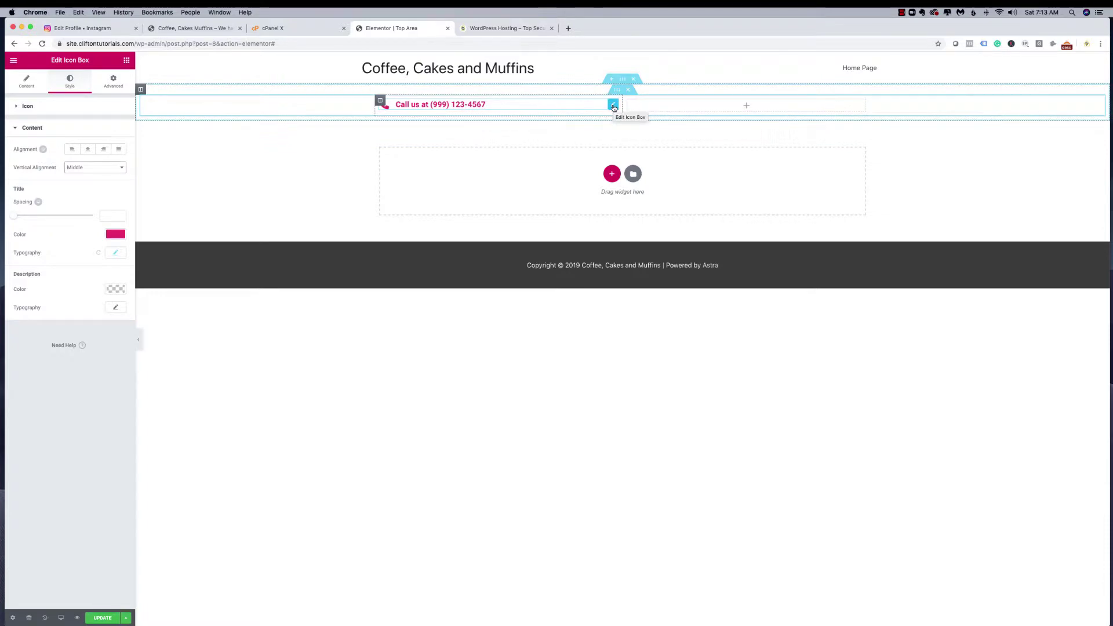
- Duplicate the call-us Icon Box and move the copy into the right-hand column
right_click(614, 108)
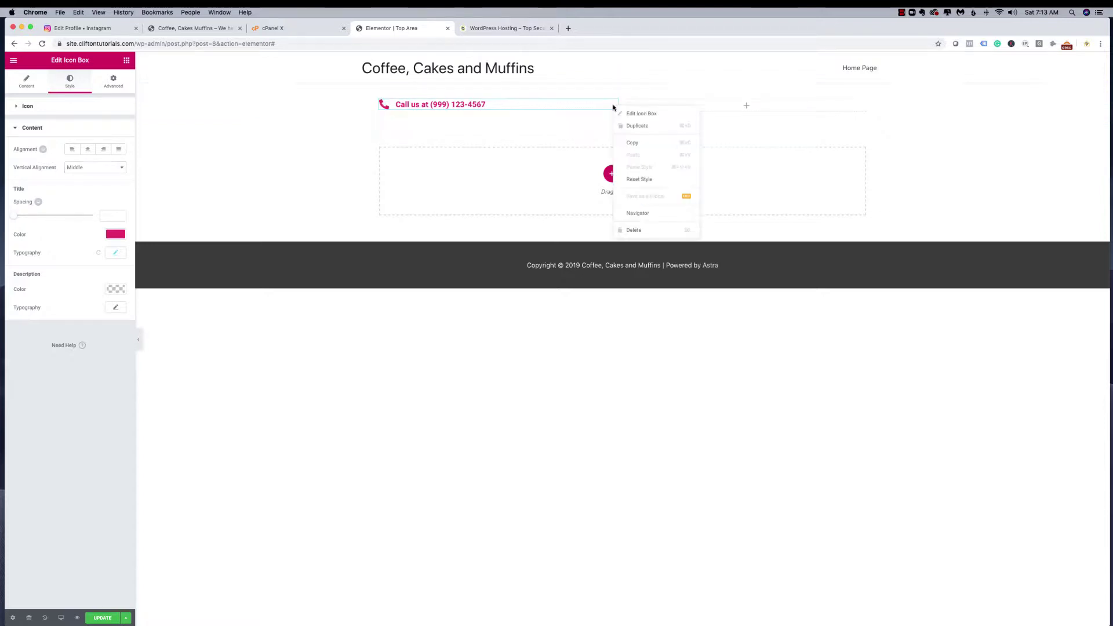
left_click(635, 126)
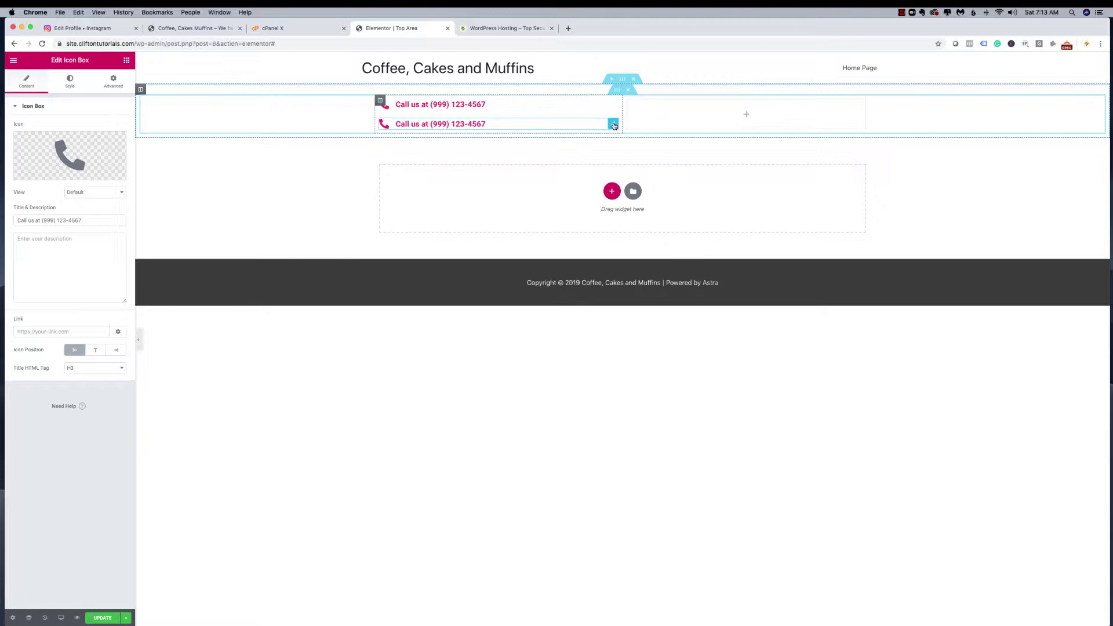
left_click_drag(612, 123, 714, 107)
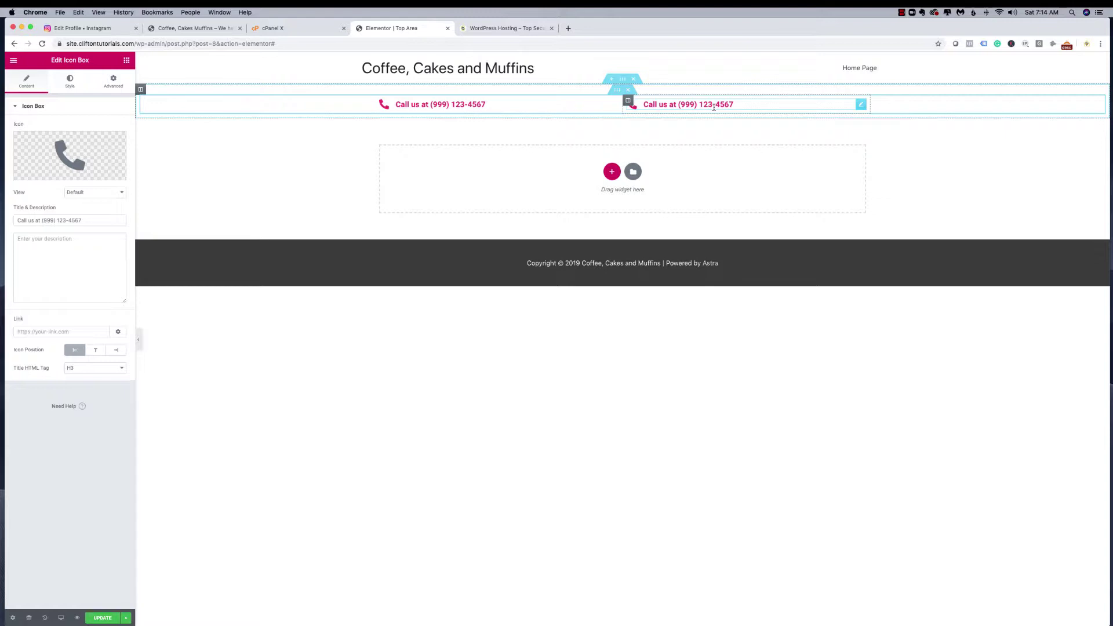
left_click(861, 105)
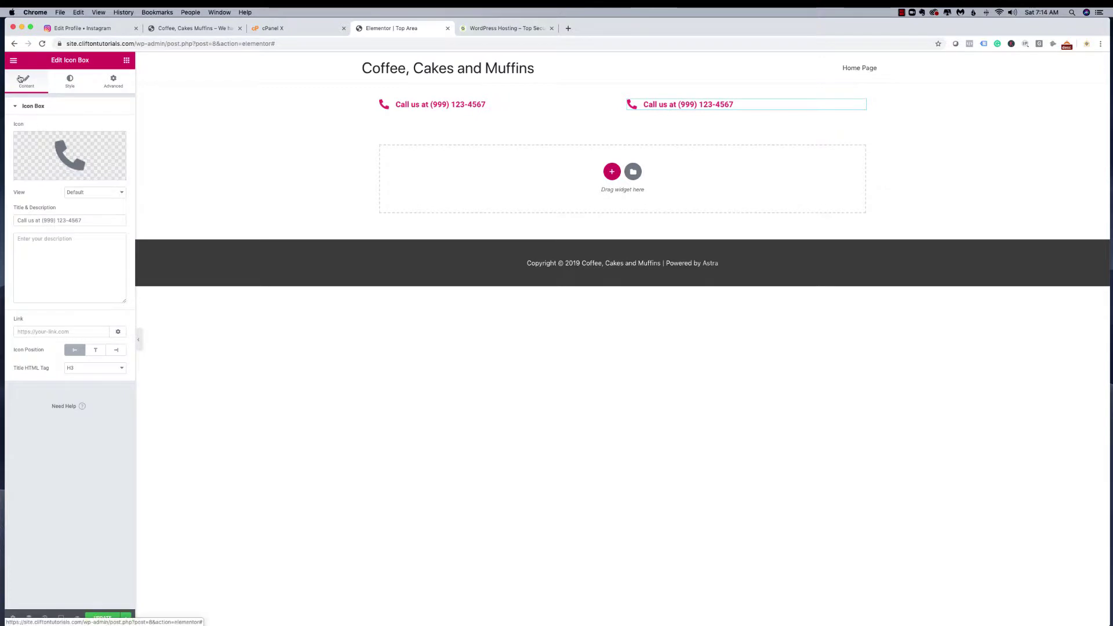
- Replace the copied box's phone icon with the Map marker icon
left_click(59, 160)
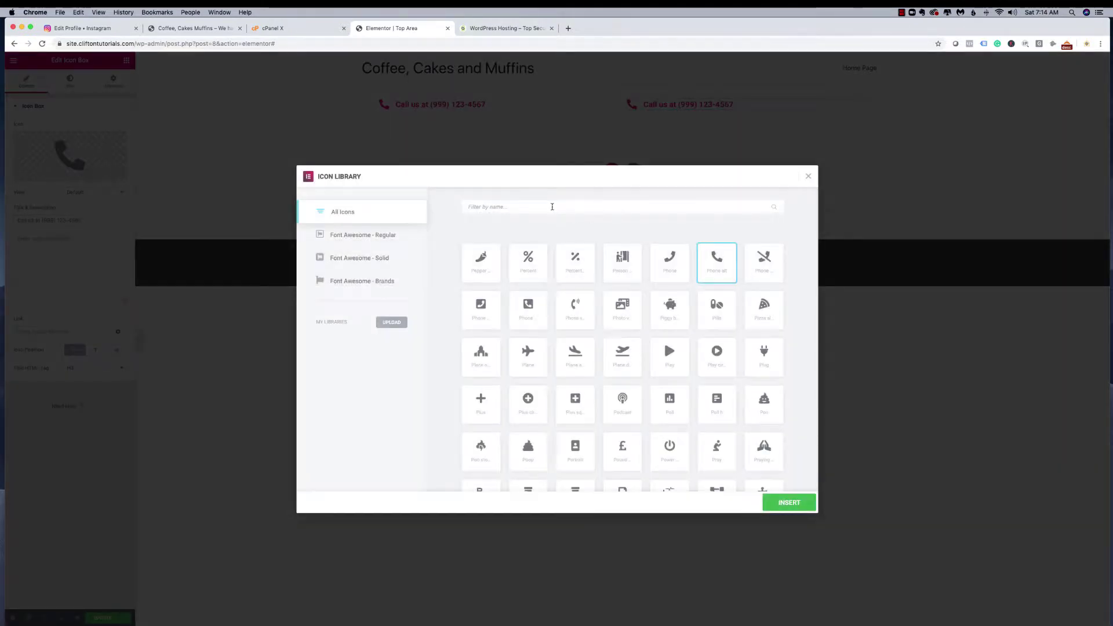
left_click(552, 207)
type("map")
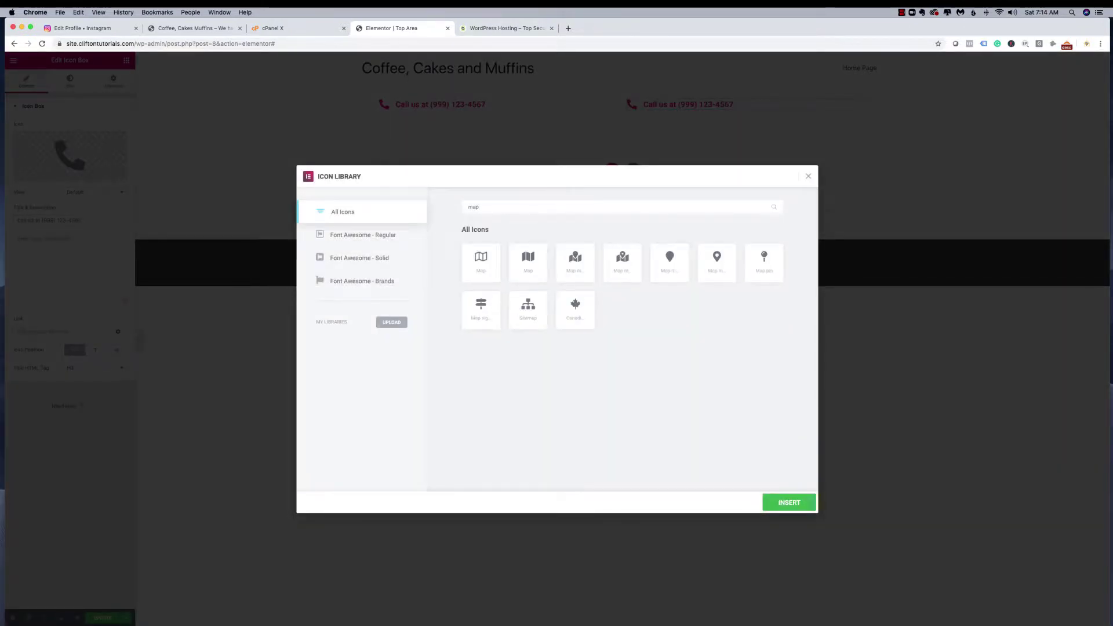
left_click(714, 274)
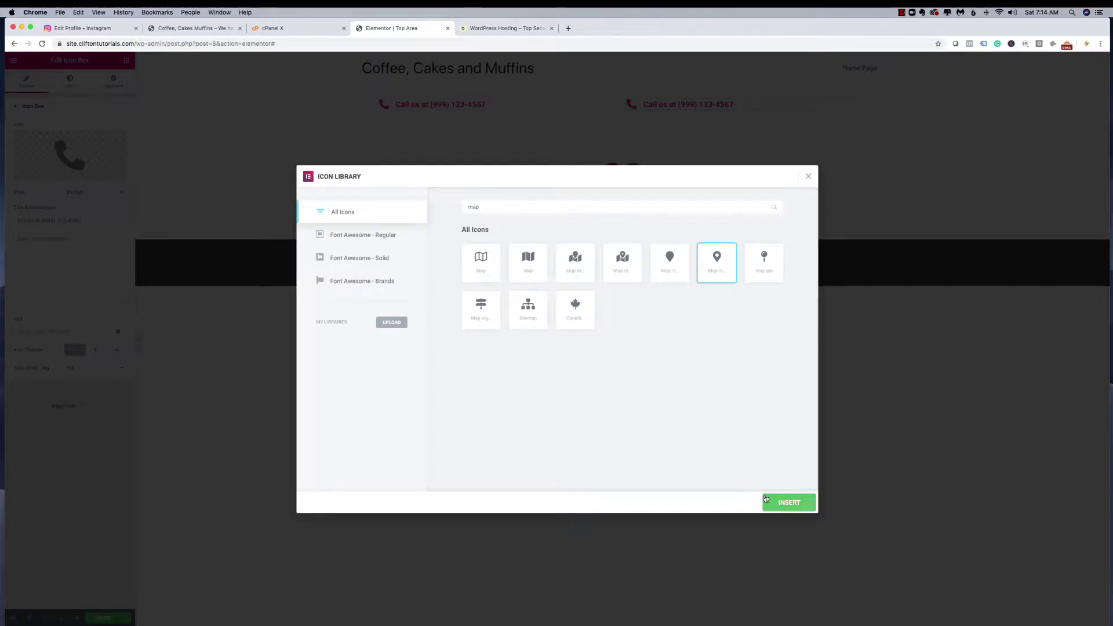
left_click(776, 504)
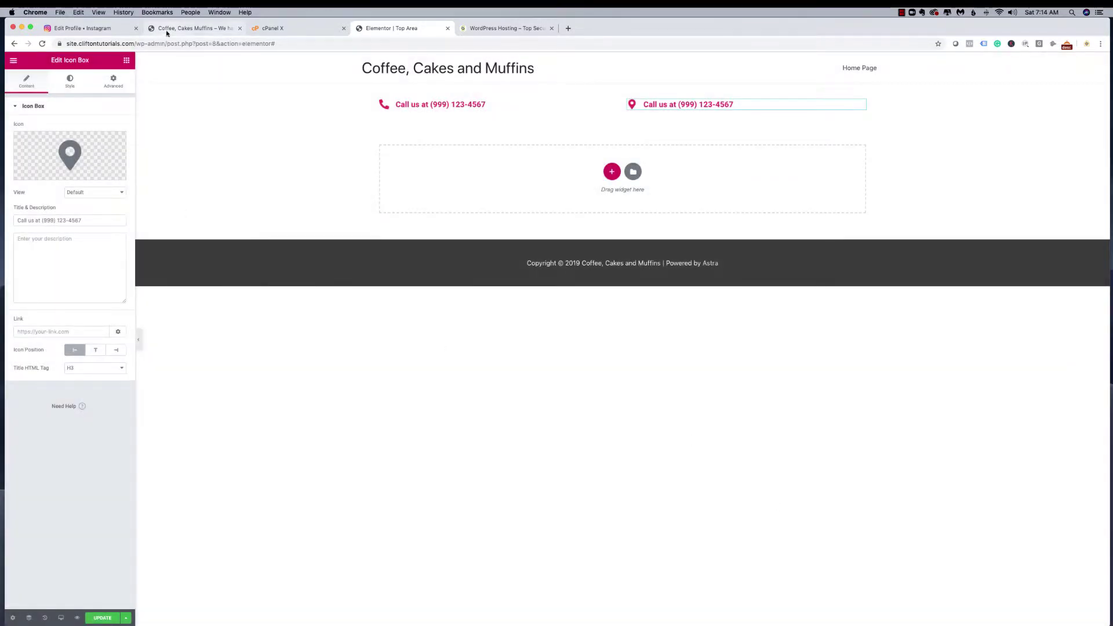
- Copy the cafe's street address from the live header into the box title
left_click(170, 29)
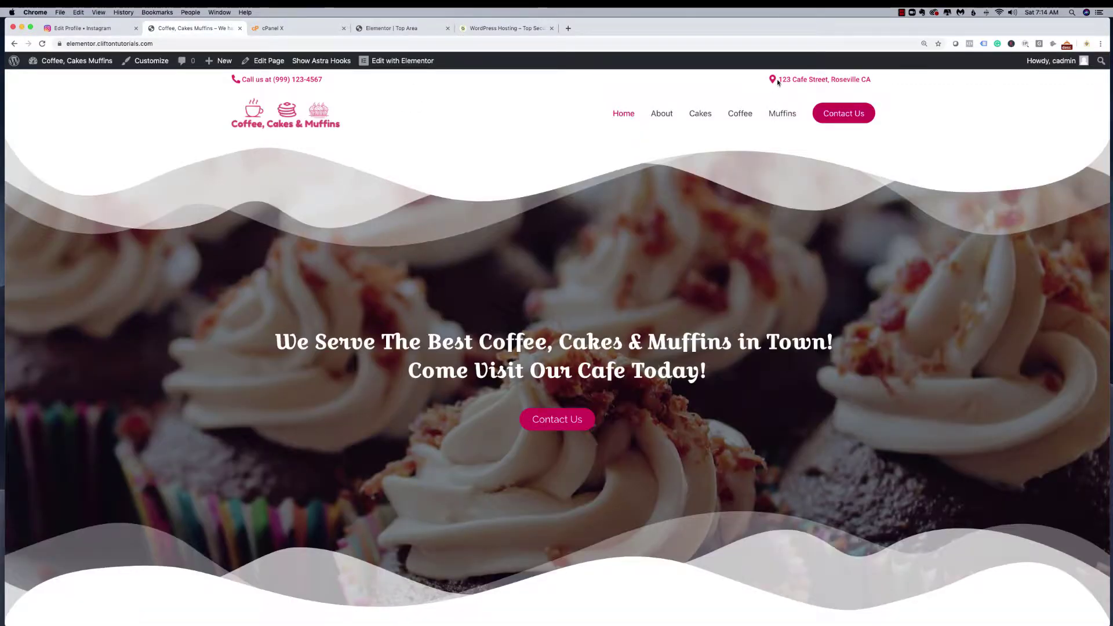
left_click_drag(780, 80, 872, 84)
key("super+c")
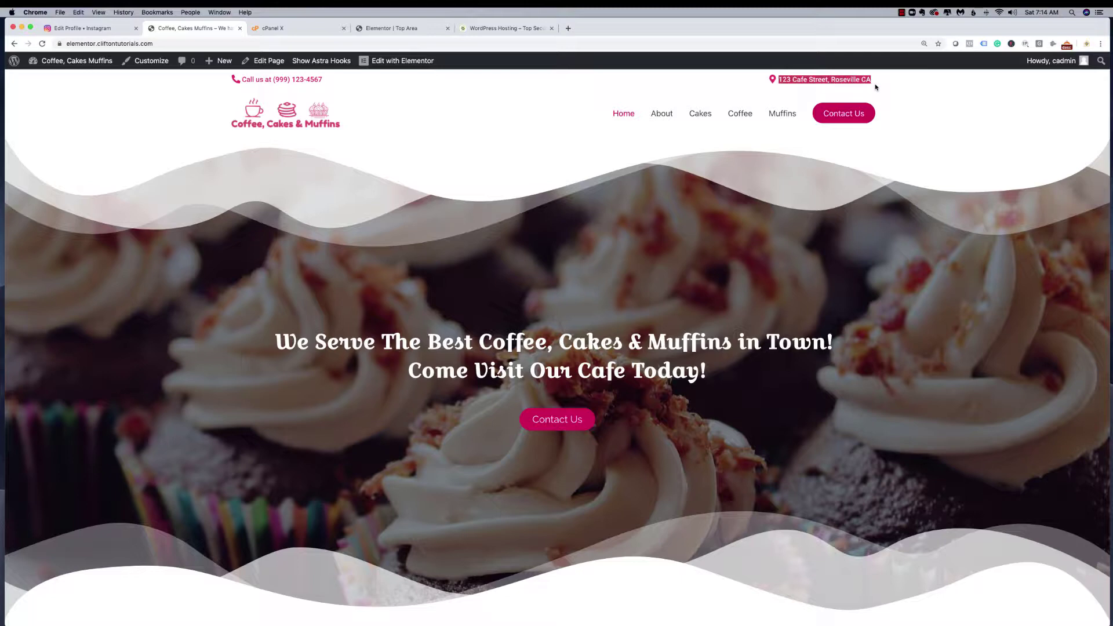
left_click(388, 28)
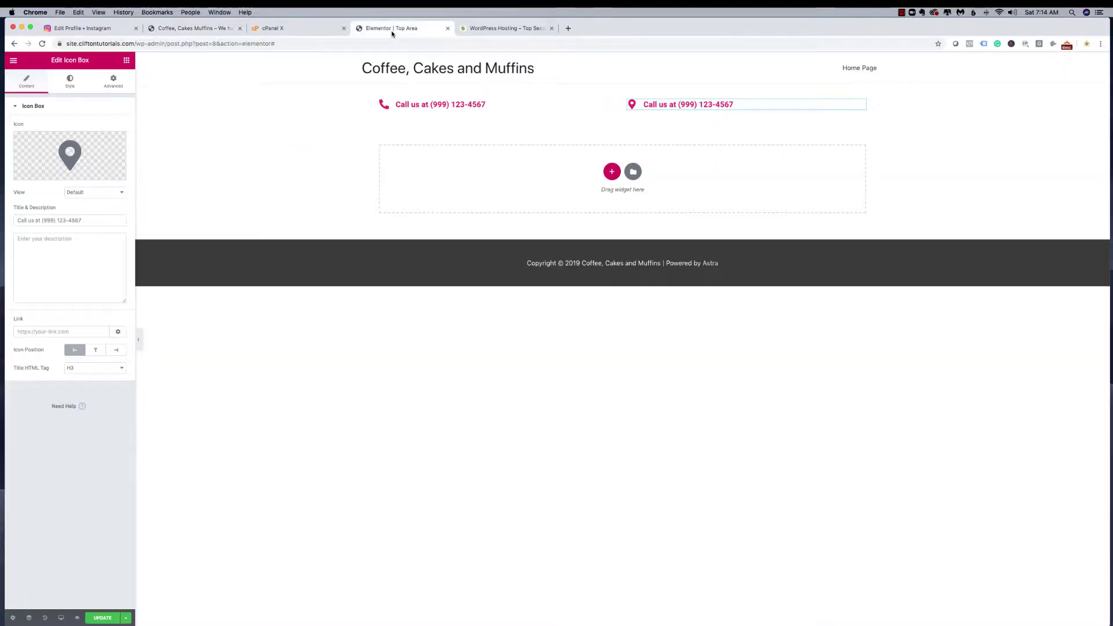
triple_click(85, 220)
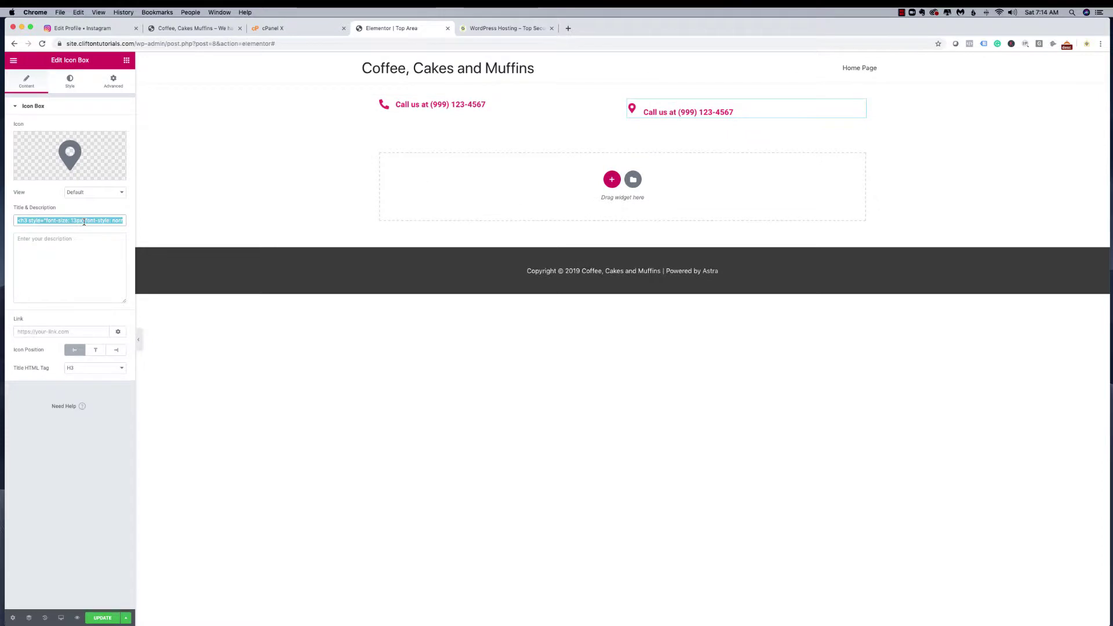
key("super+v")
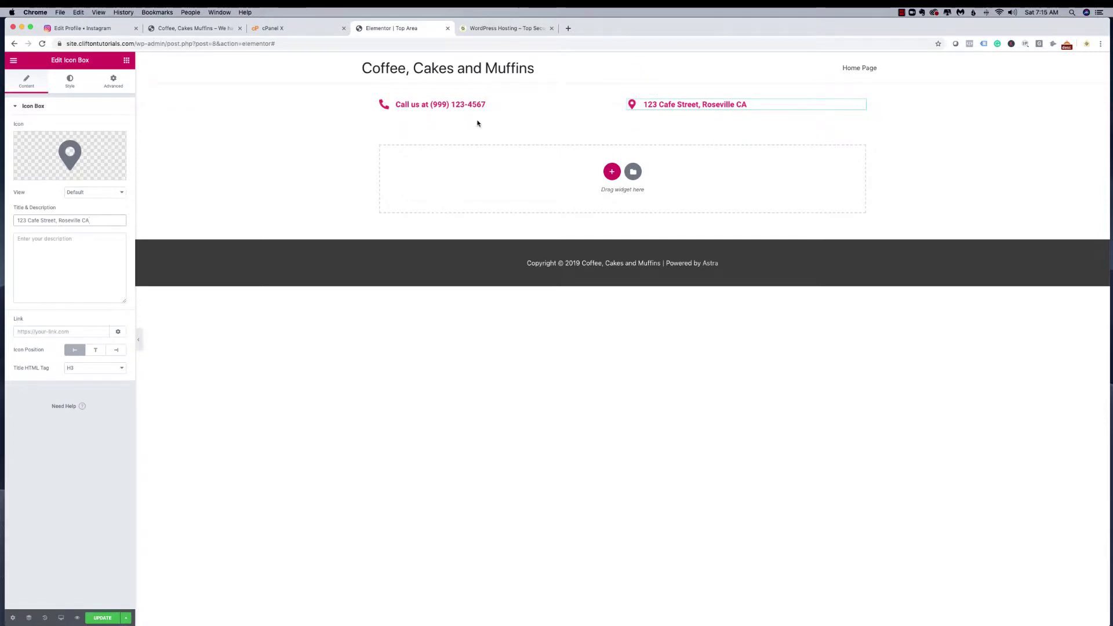
- Check the live site header, then switch back to the Top Area template editor
left_click(218, 29)
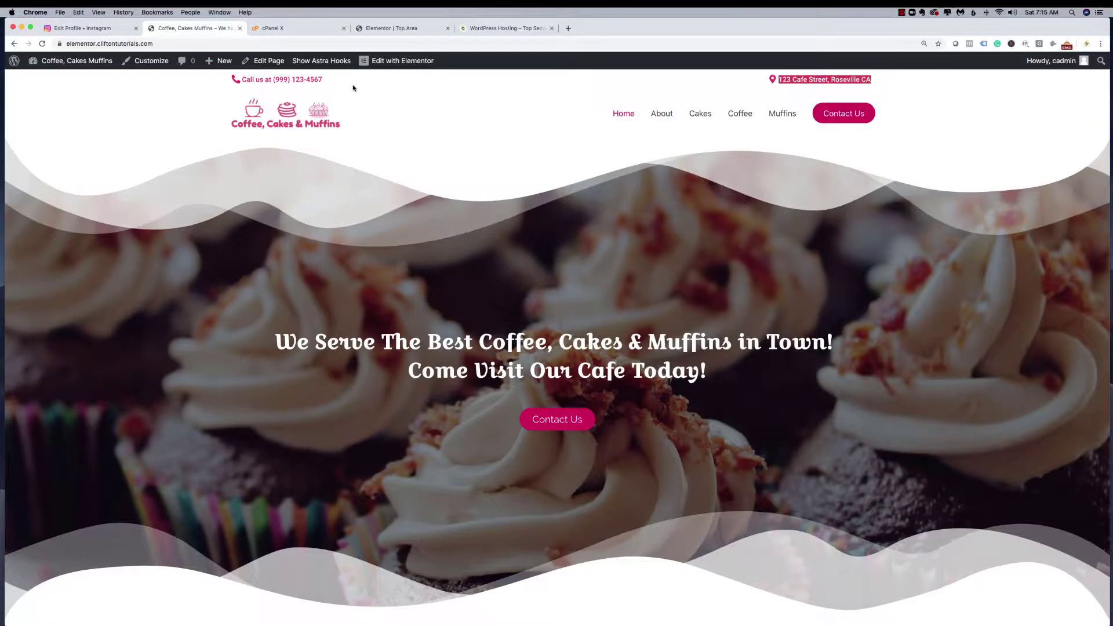
left_click(741, 101)
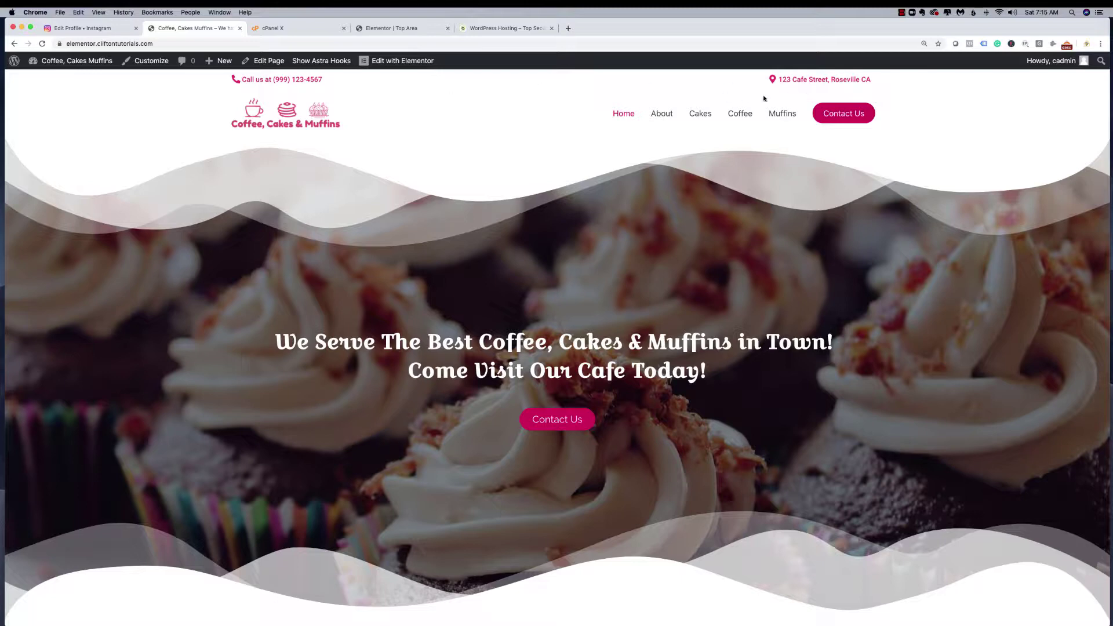
left_click(397, 30)
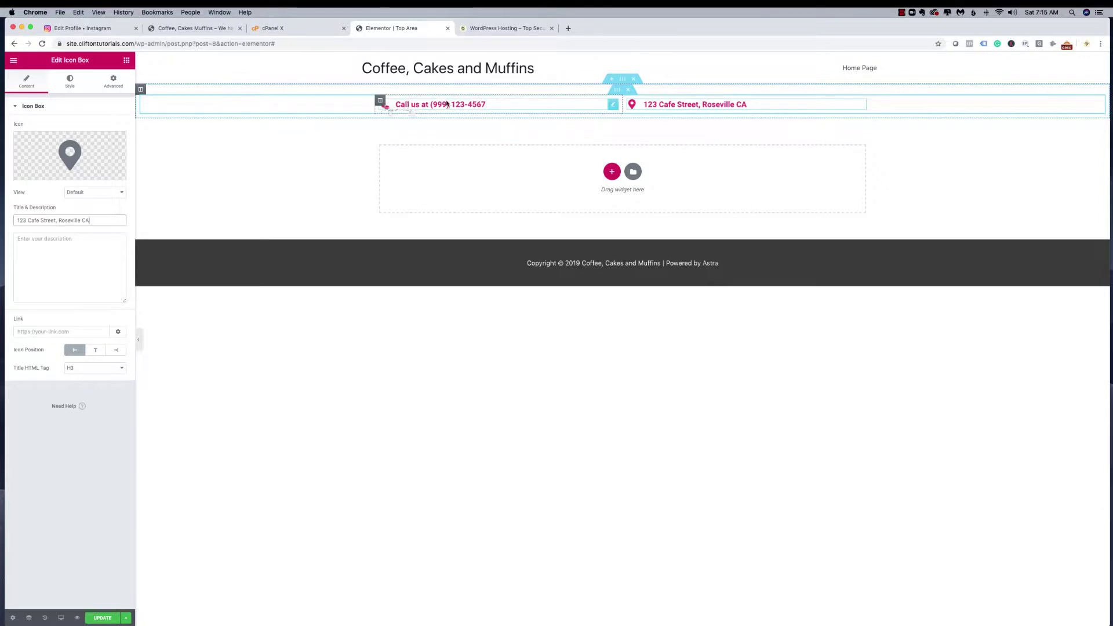
- Keep the phone-and-address inner section Boxed with a content width of 1200
left_click(617, 91)
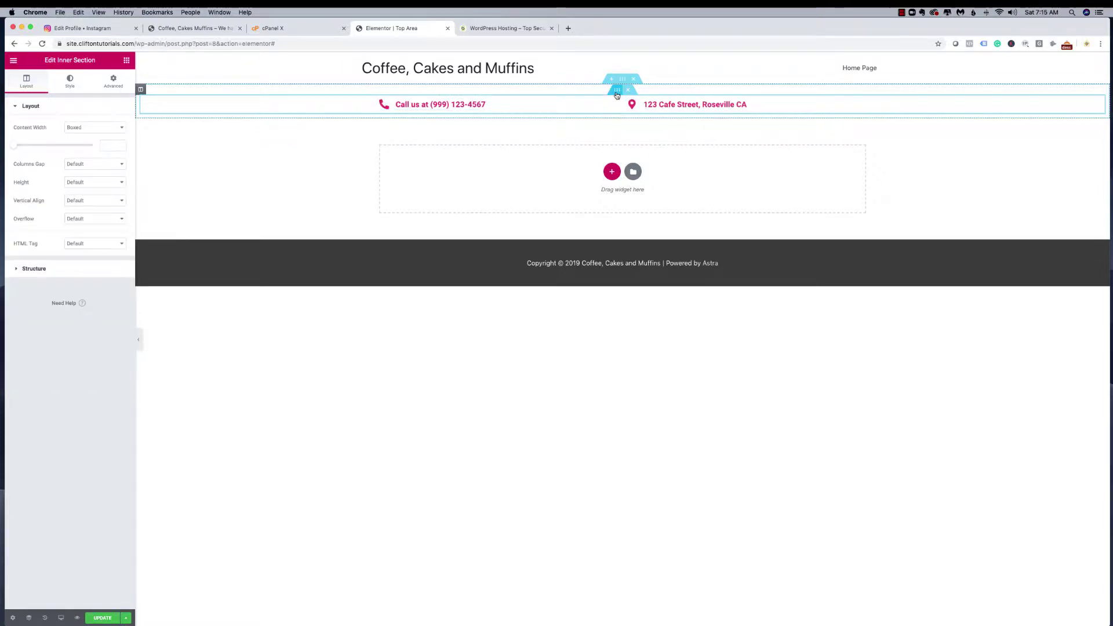
left_click(97, 128)
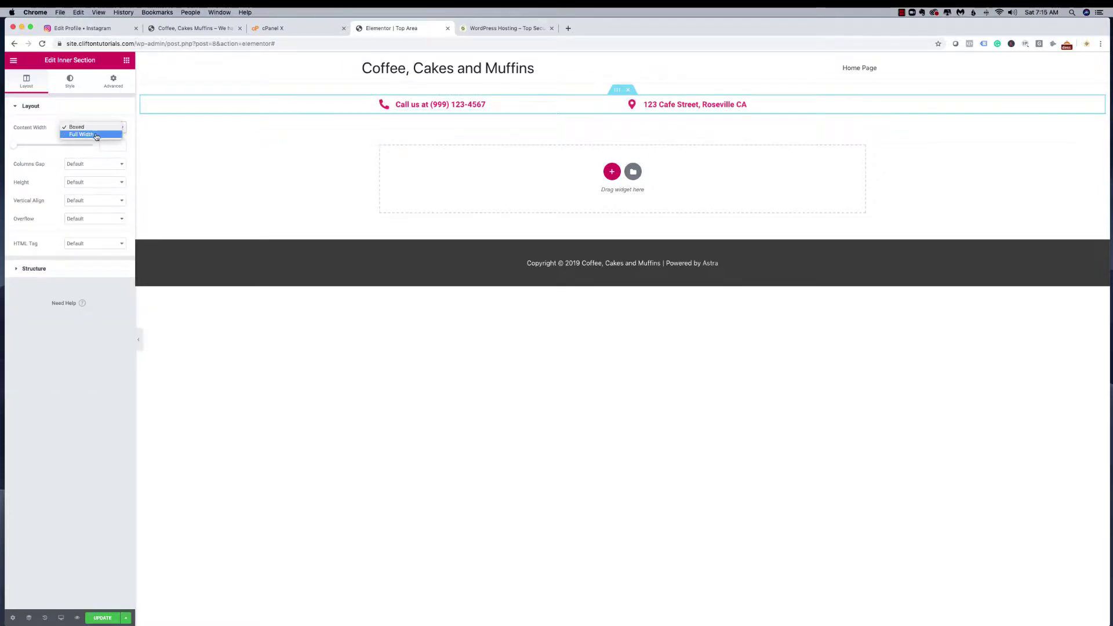
left_click(96, 136)
left_click(96, 129)
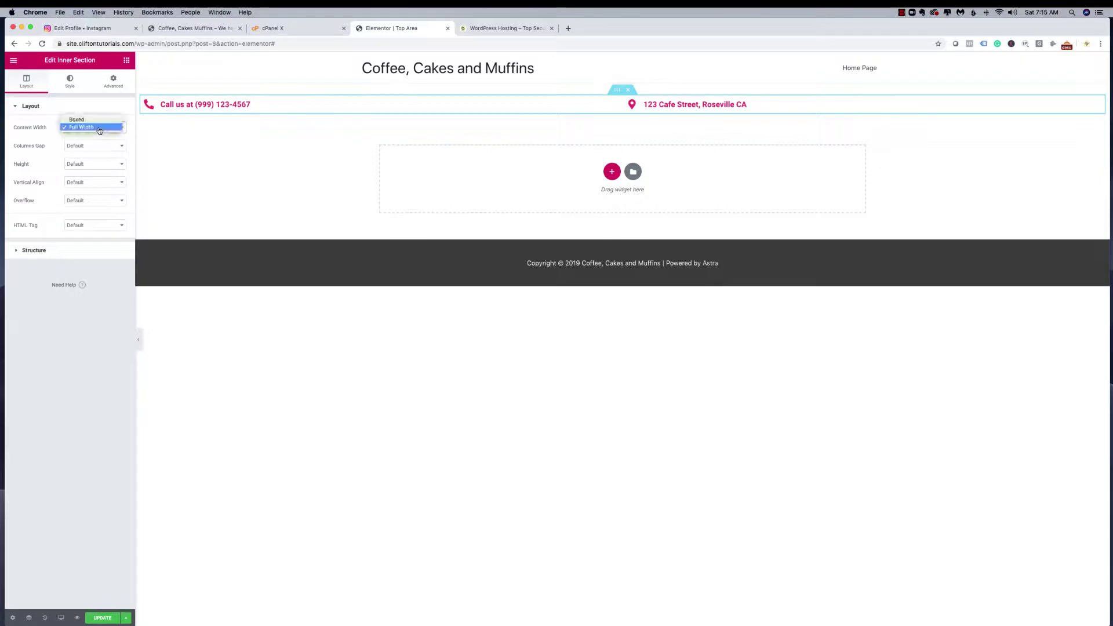
left_click(75, 117)
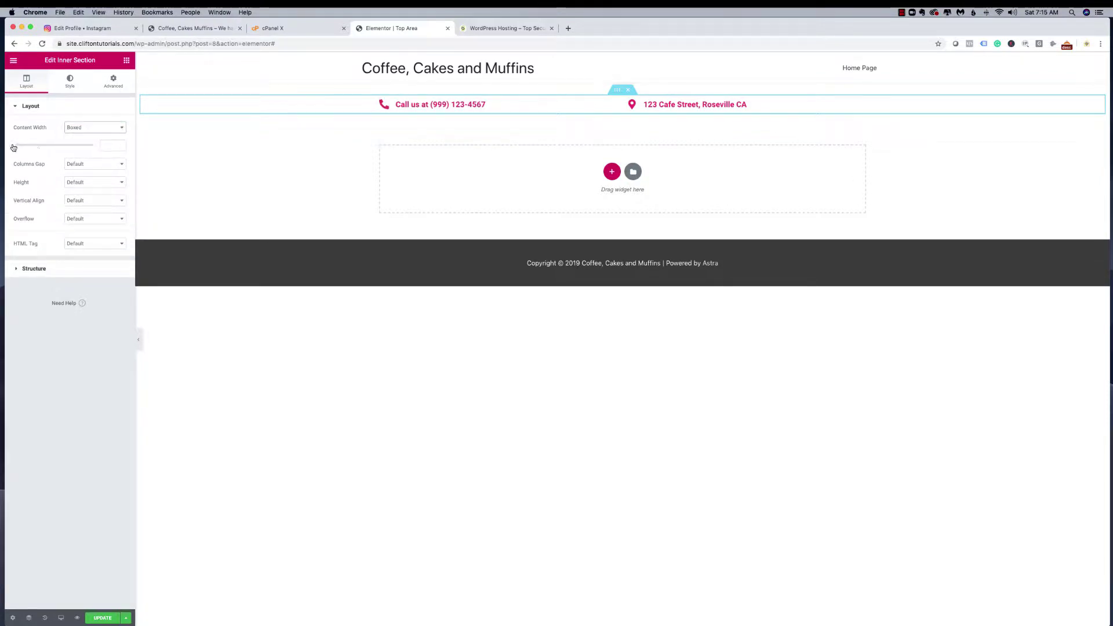
left_click_drag(13, 147, 66, 147)
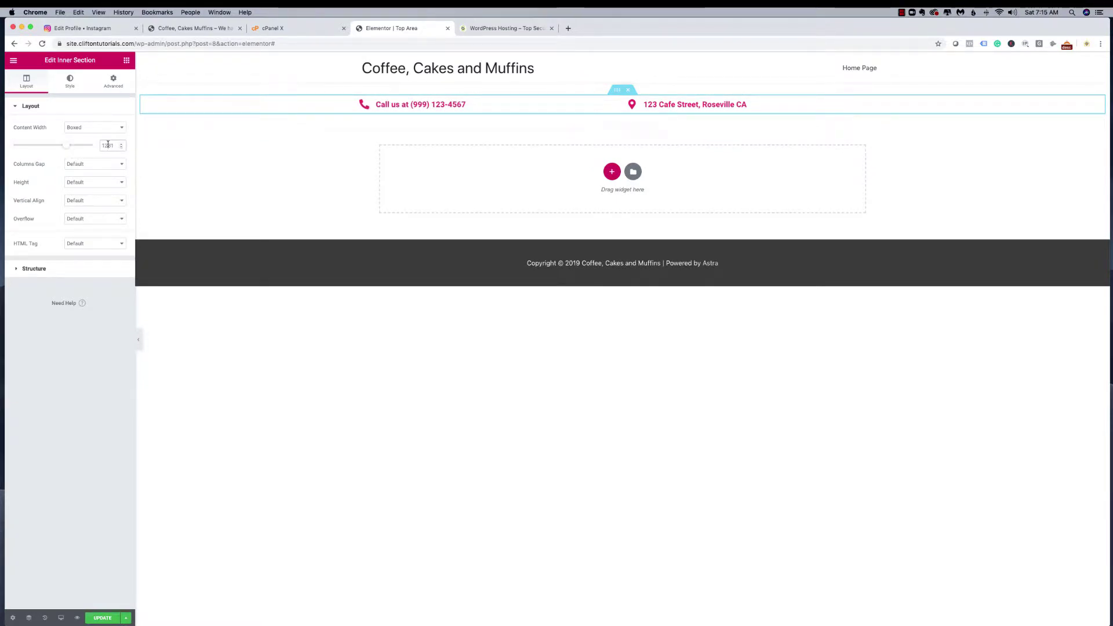
left_click_drag(108, 145, 115, 145)
type("00")
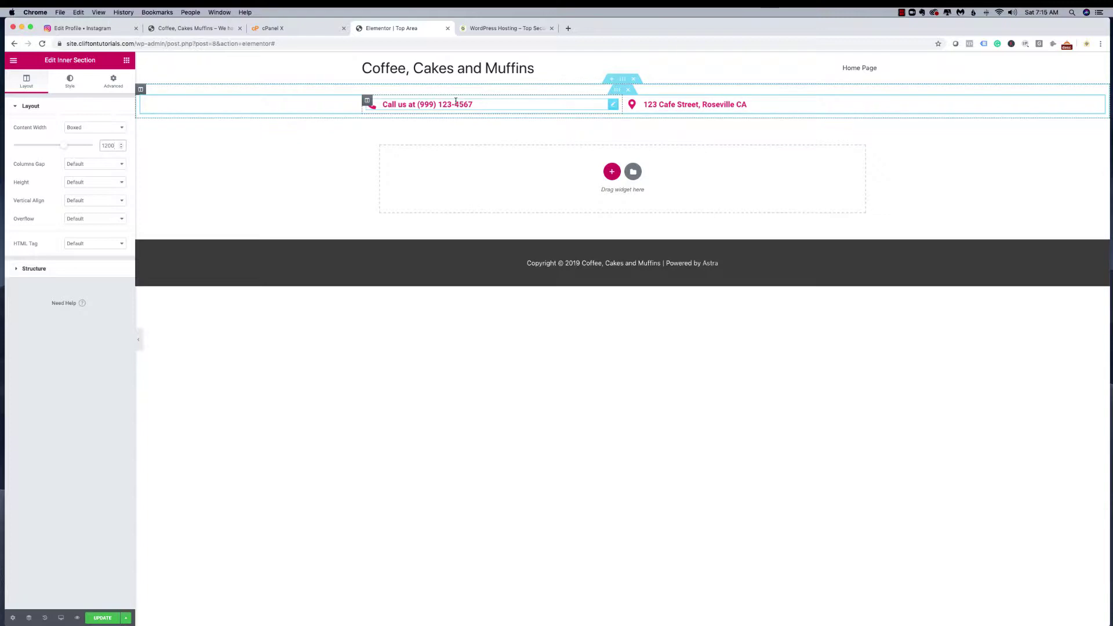
- Add an empty middle column and resize the columns, phone column to 53.25%
right_click(368, 103)
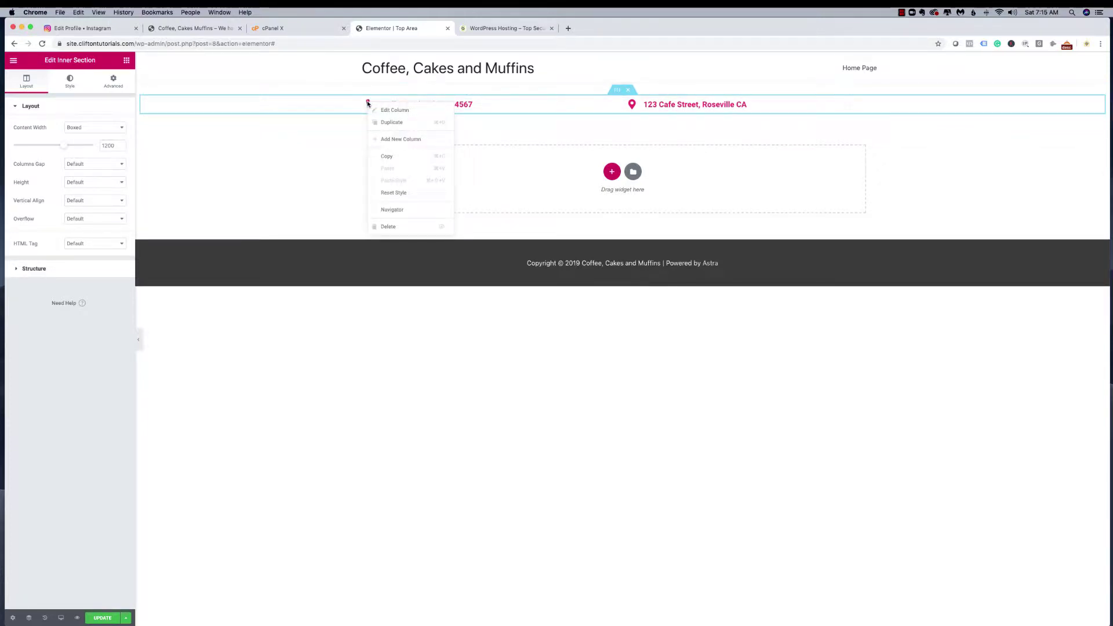
left_click(389, 141)
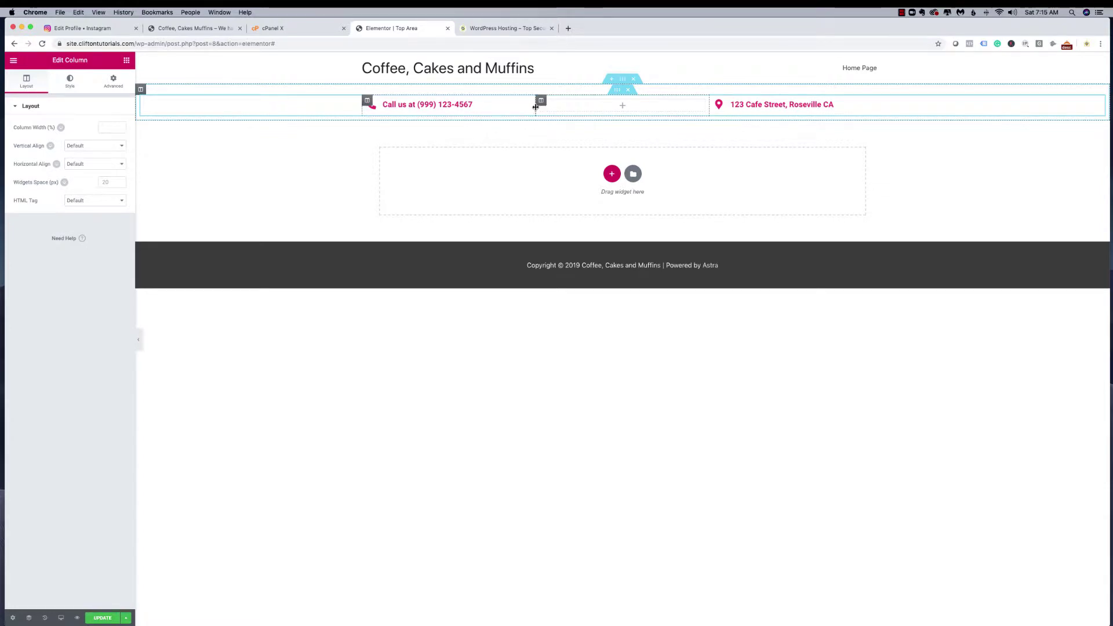
left_click_drag(536, 106, 480, 108)
left_click_drag(709, 107, 755, 110)
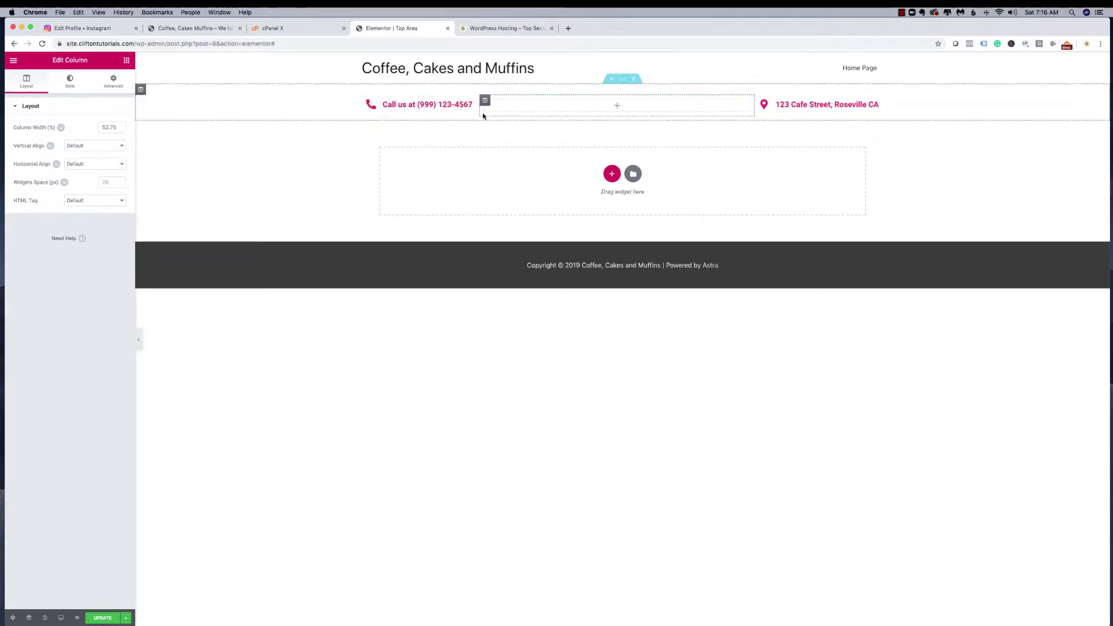
mouse_move(481, 108)
left_mouse_down()
mouse_move(513, 107)
mouse_move(480, 108)
left_mouse_up()
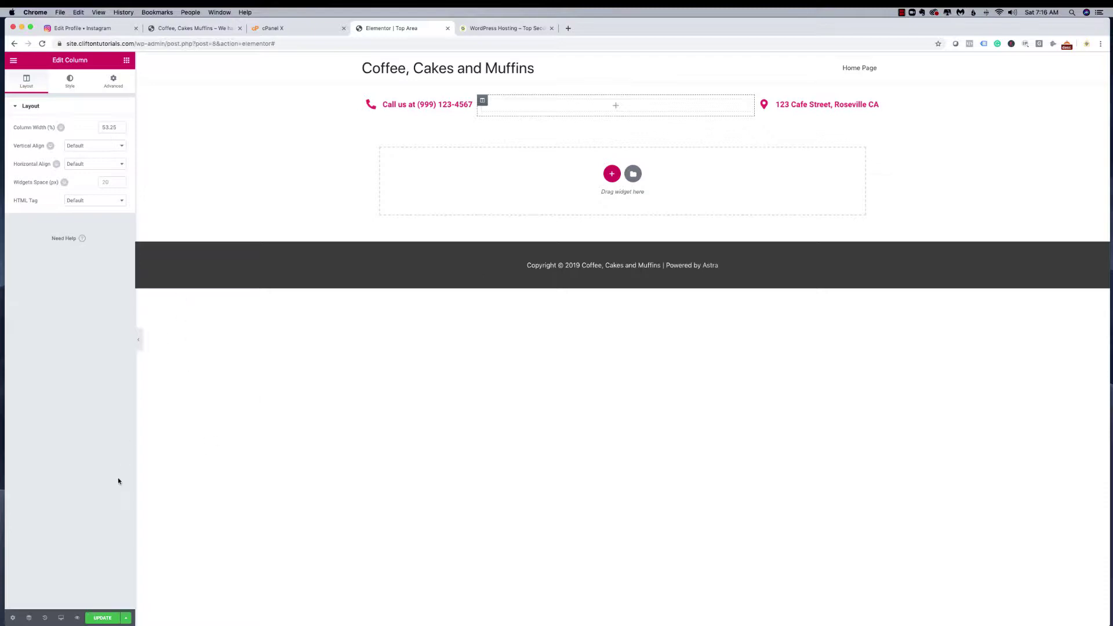
- Save the Top Area template, exit to the dashboard, and view the live front page
left_click(102, 620)
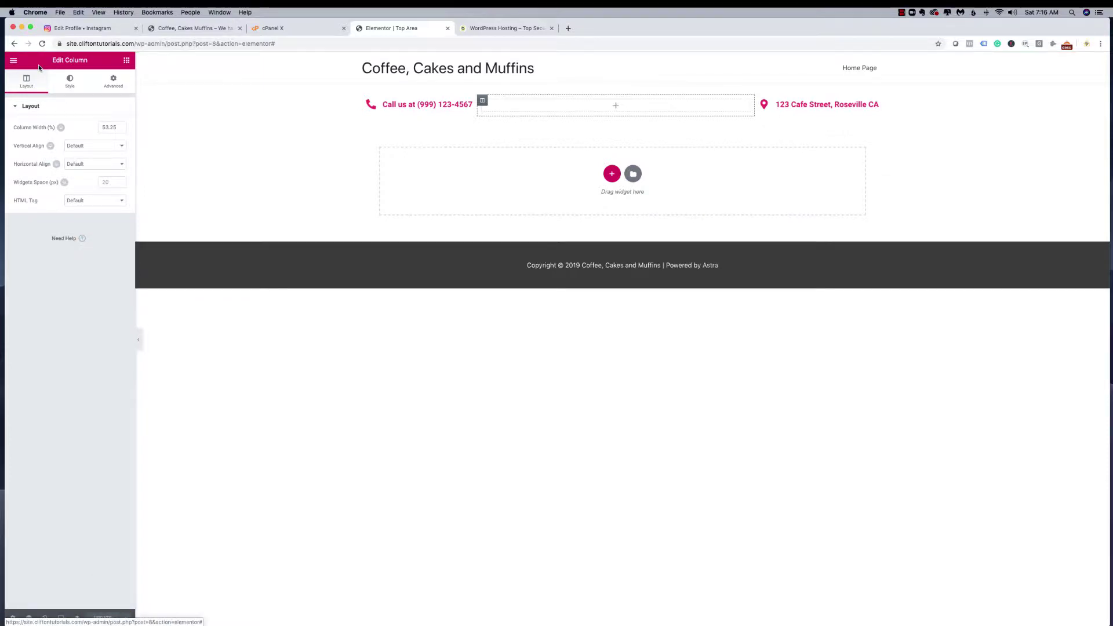
left_click(14, 62)
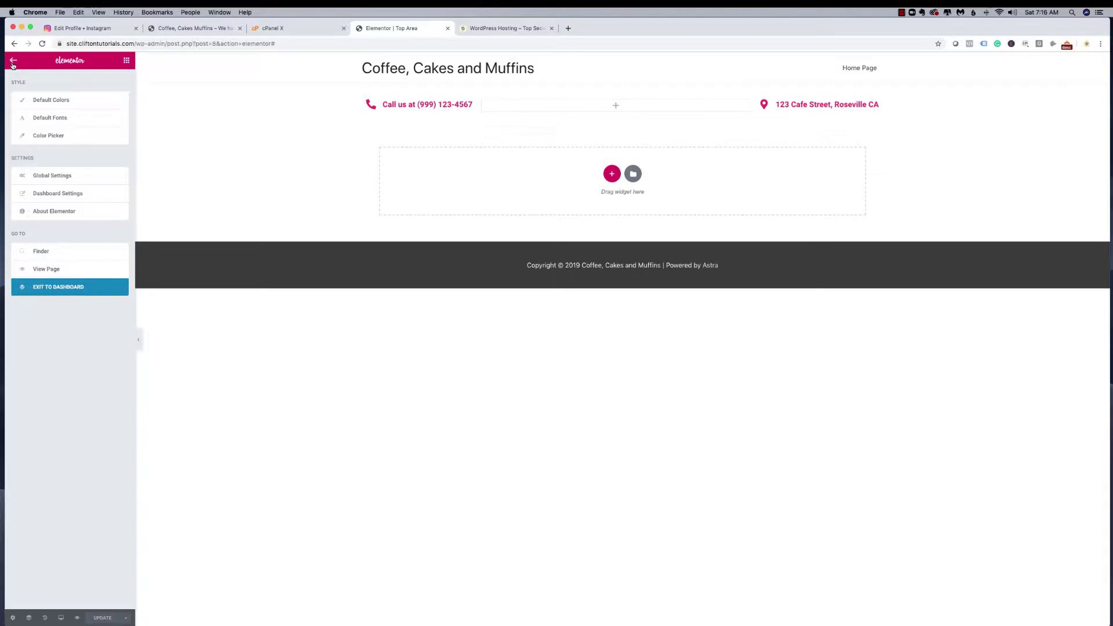
left_click(51, 293)
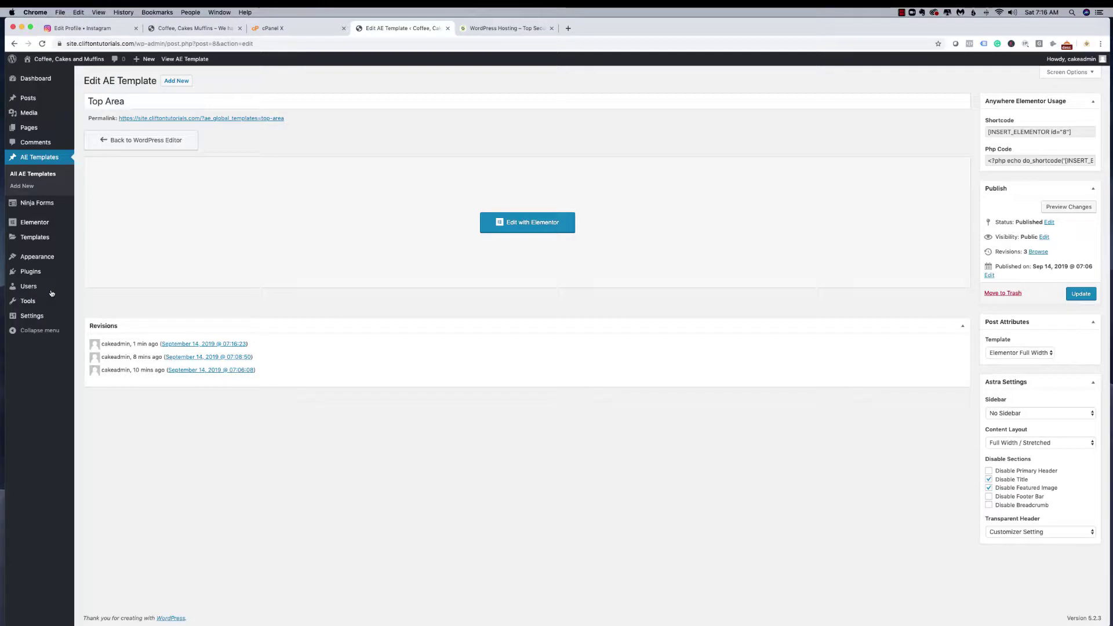
mouse_move(76, 64)
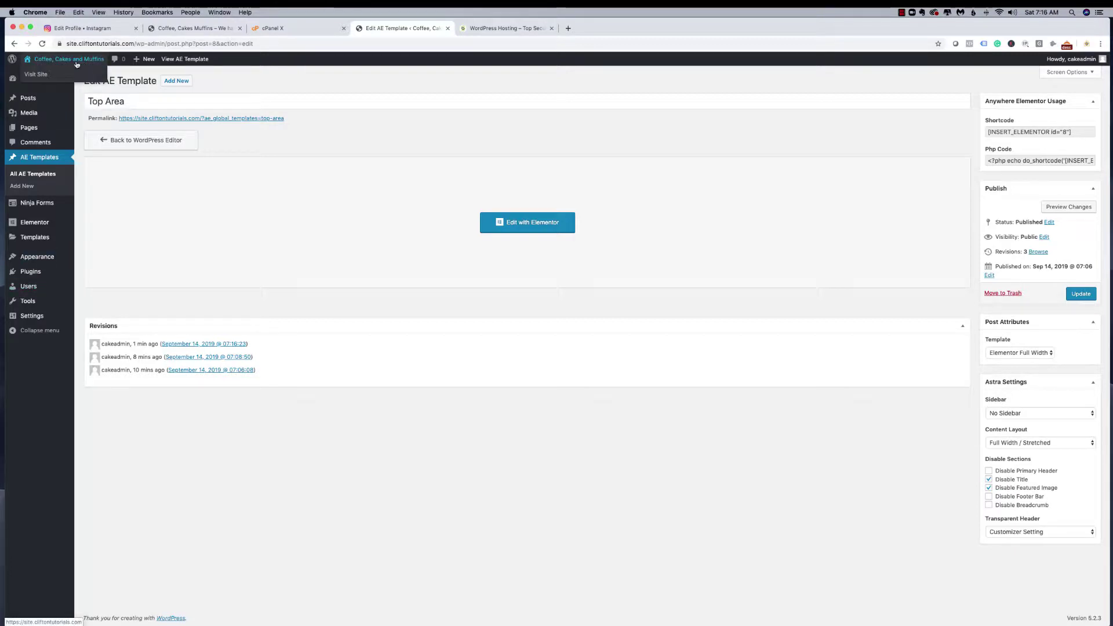
left_click(76, 60)
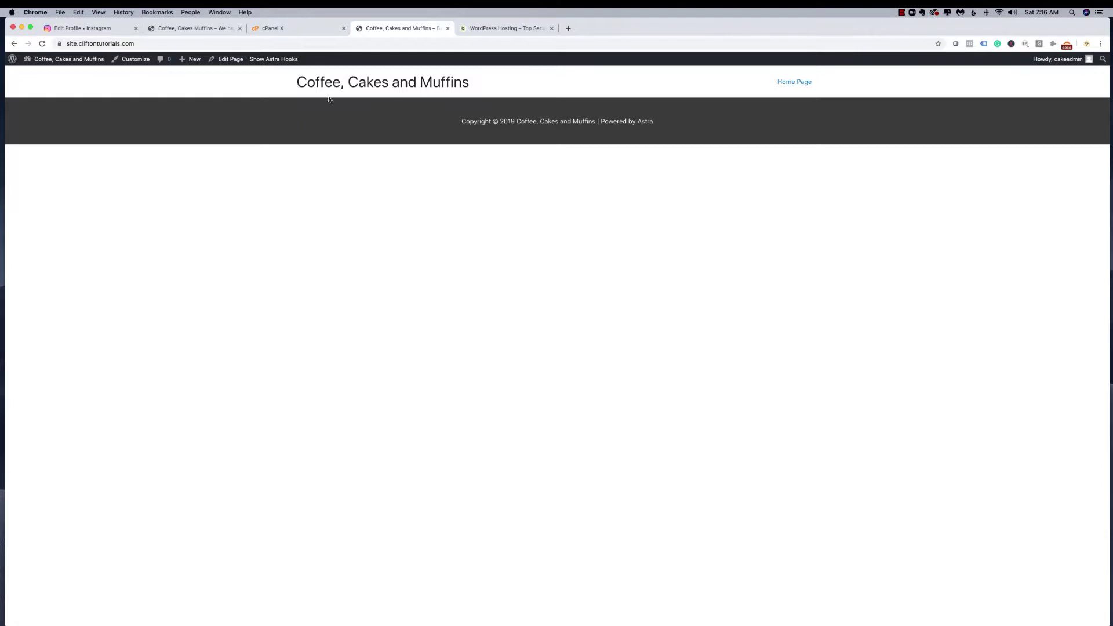
- Copy the Top Area shortcode from All AE Templates and go back to the live site
left_click(43, 76)
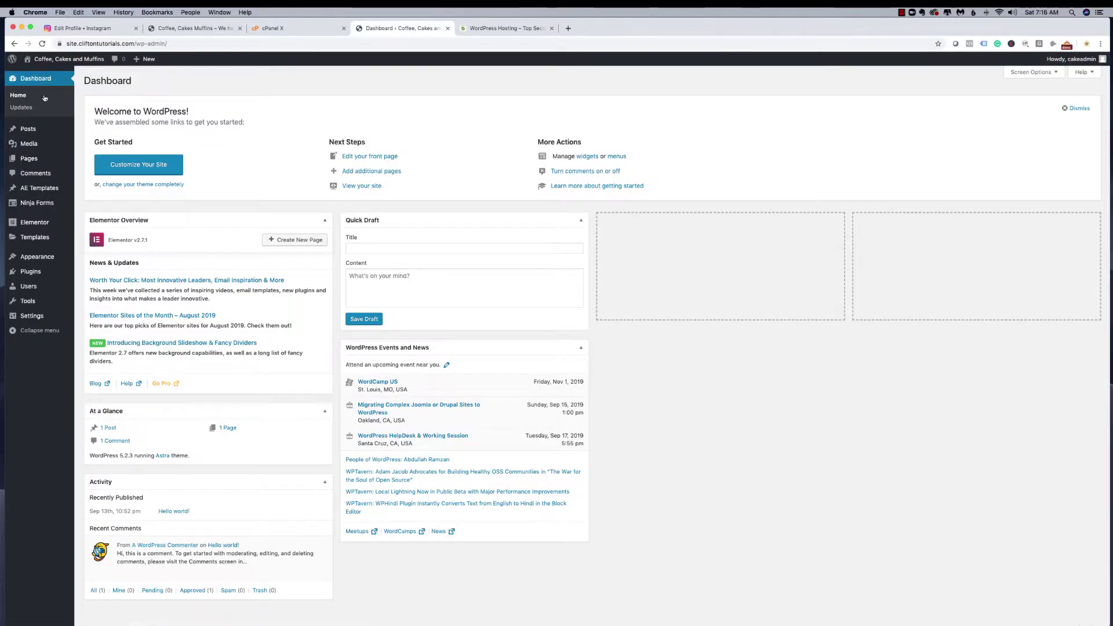
mouse_move(40, 190)
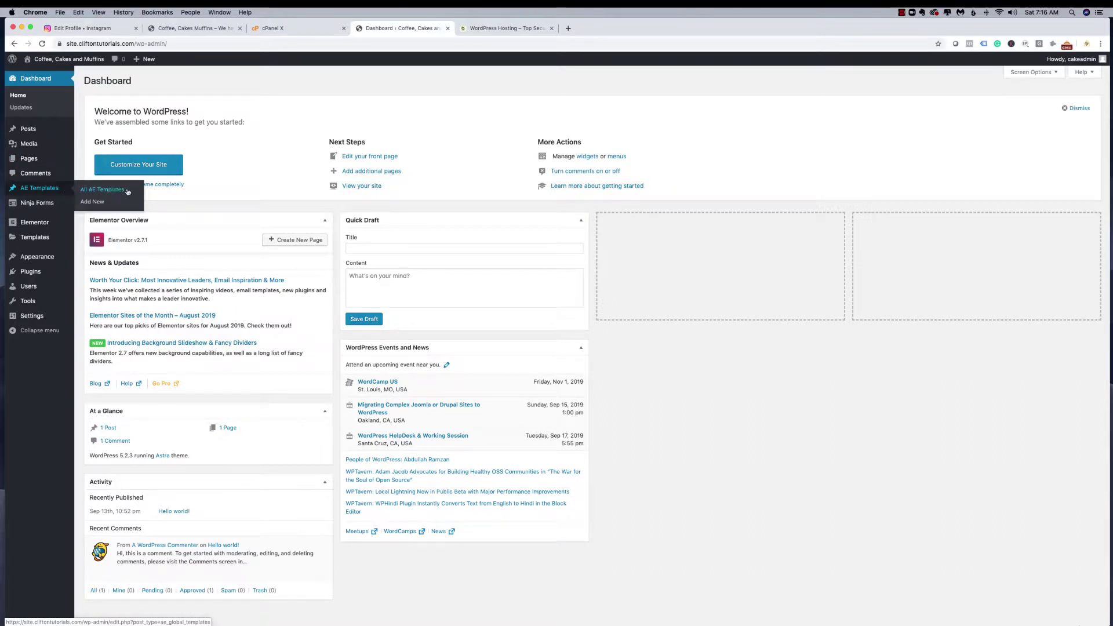
left_click(88, 195)
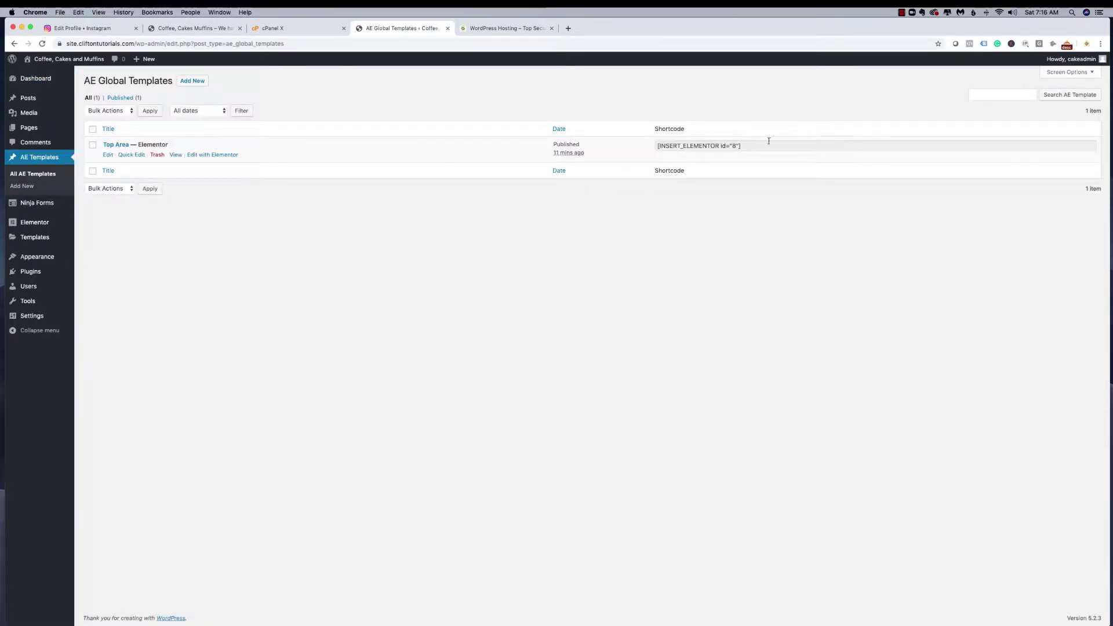
left_click_drag(747, 147, 658, 142)
key("super+c")
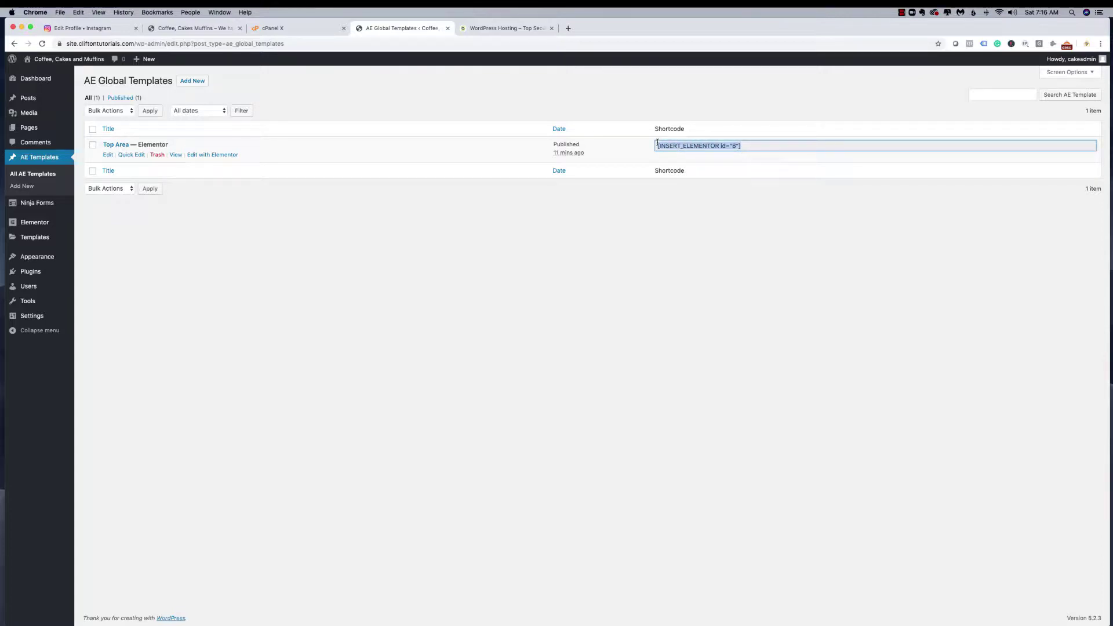
left_click(60, 64)
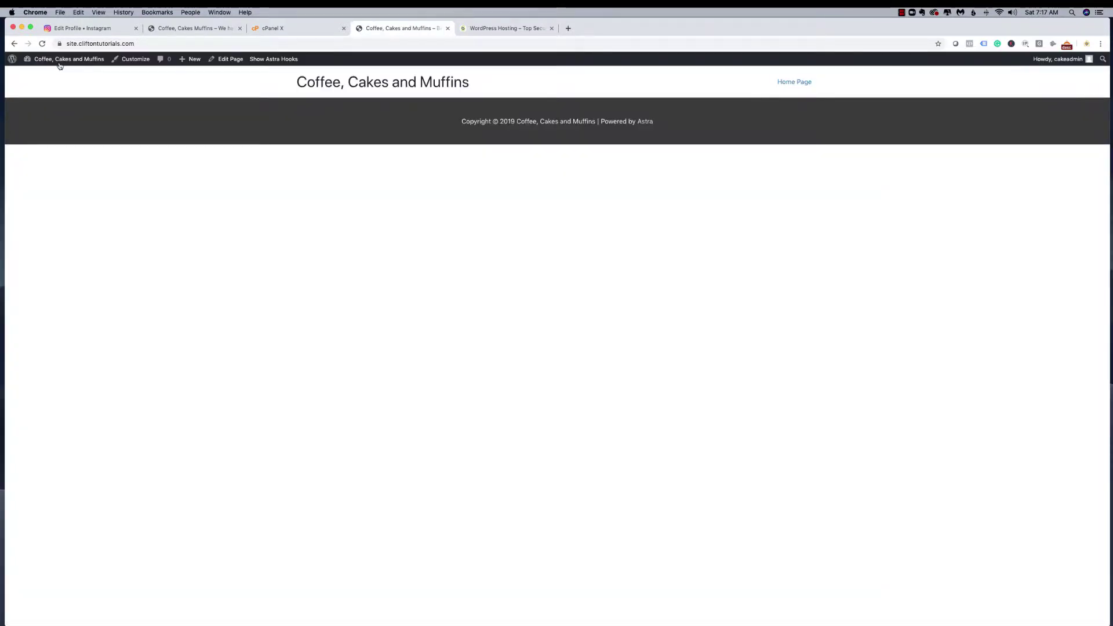
- Paste the Top Area shortcode into Astra's Before Header hook in the Customizer and publish
left_click(137, 60)
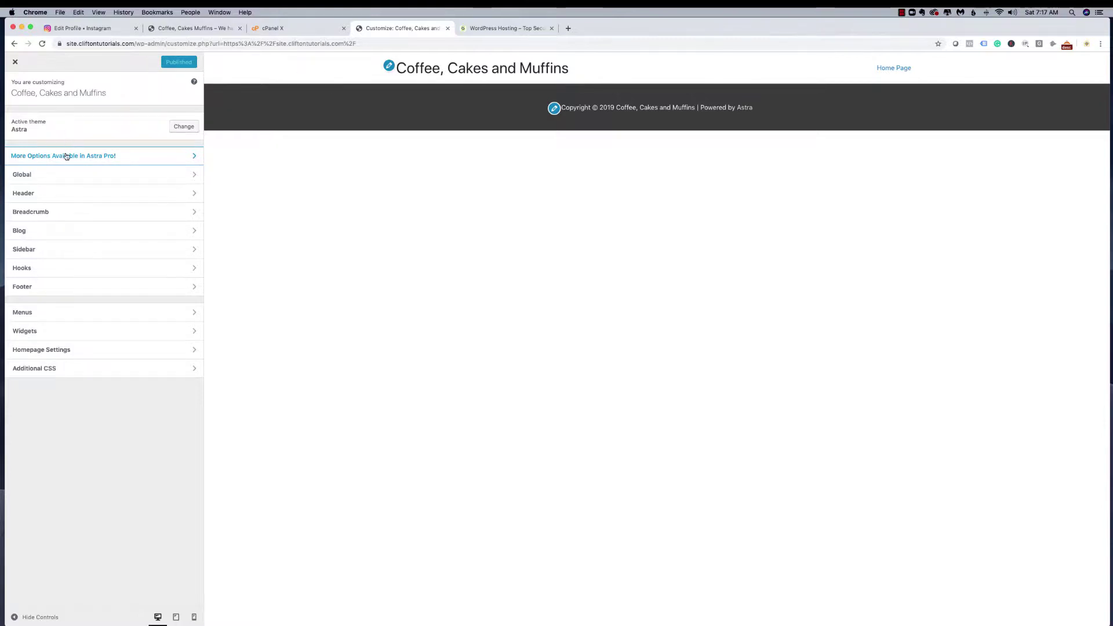
left_click(49, 270)
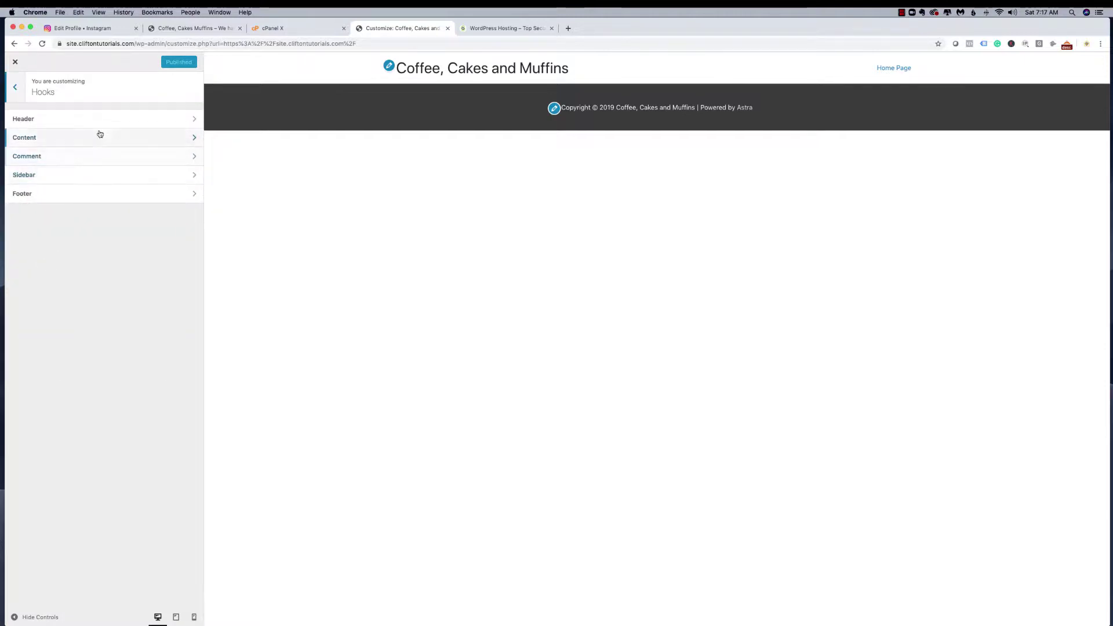
left_click(102, 121)
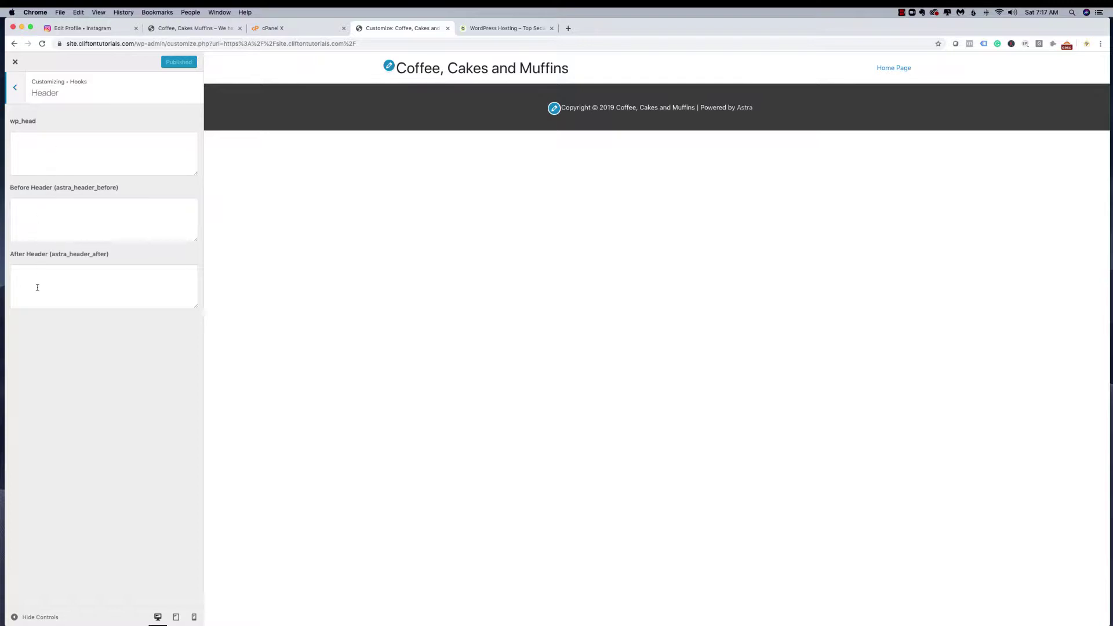
left_click(44, 218)
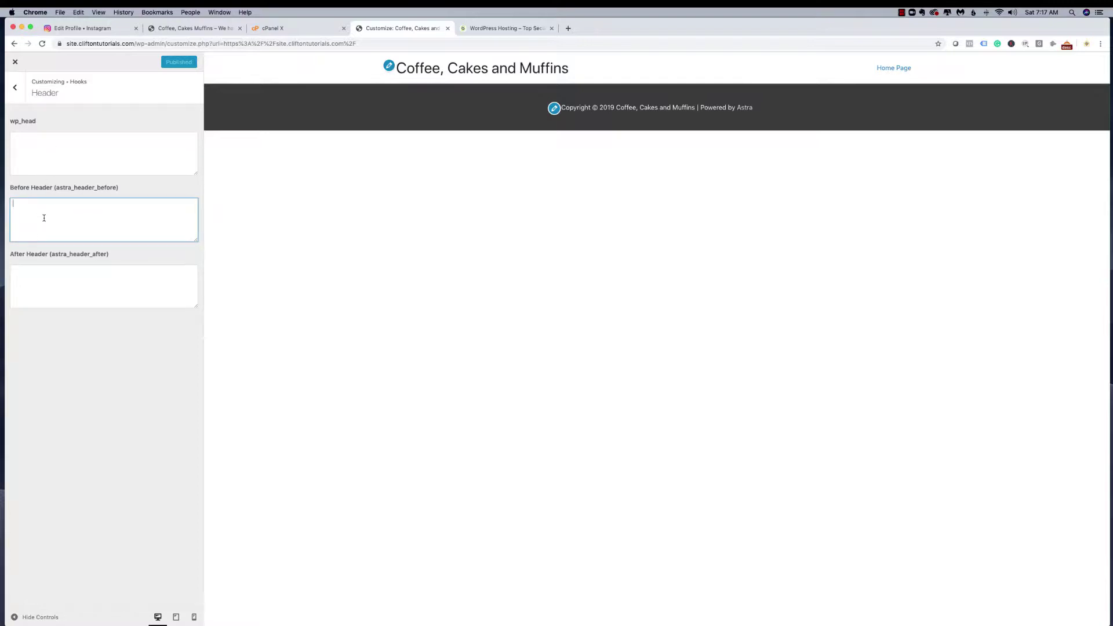
key("super+v")
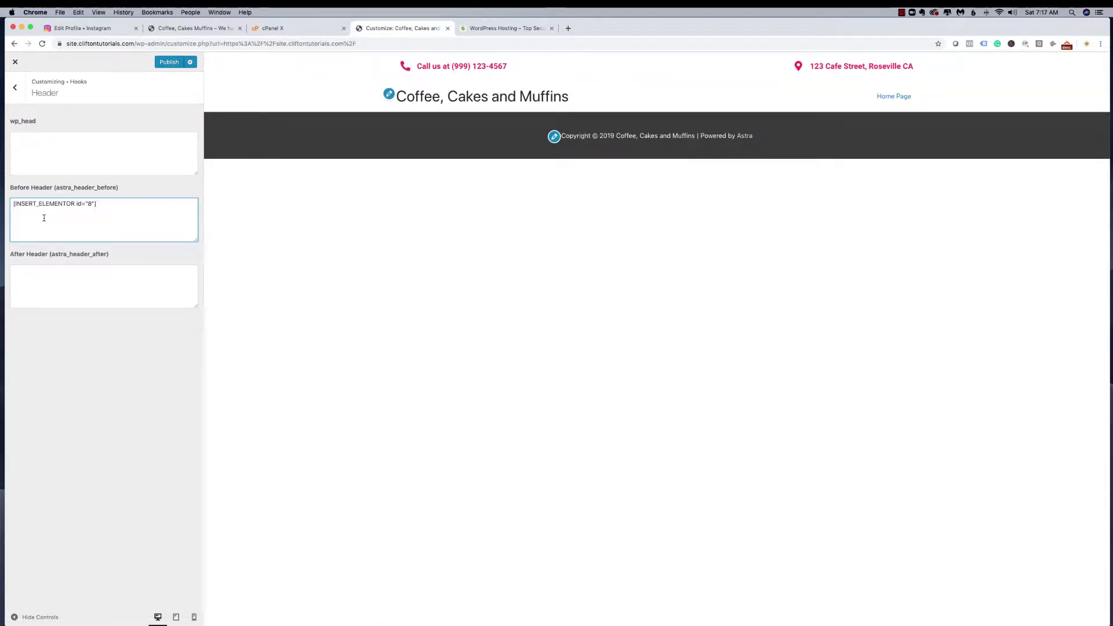
left_click(175, 64)
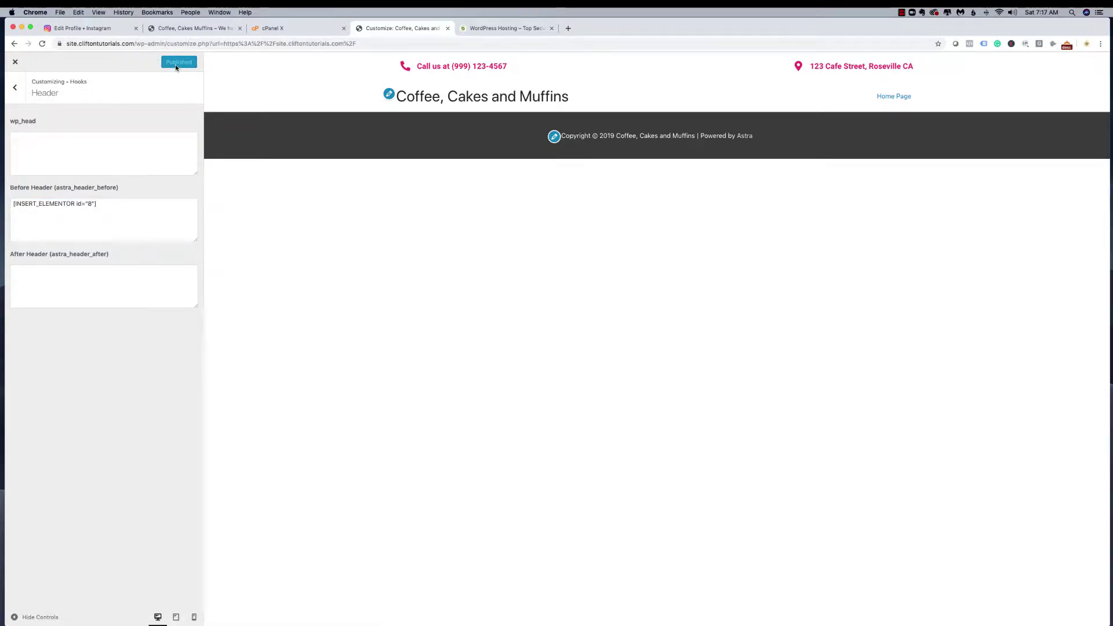
left_click(17, 63)
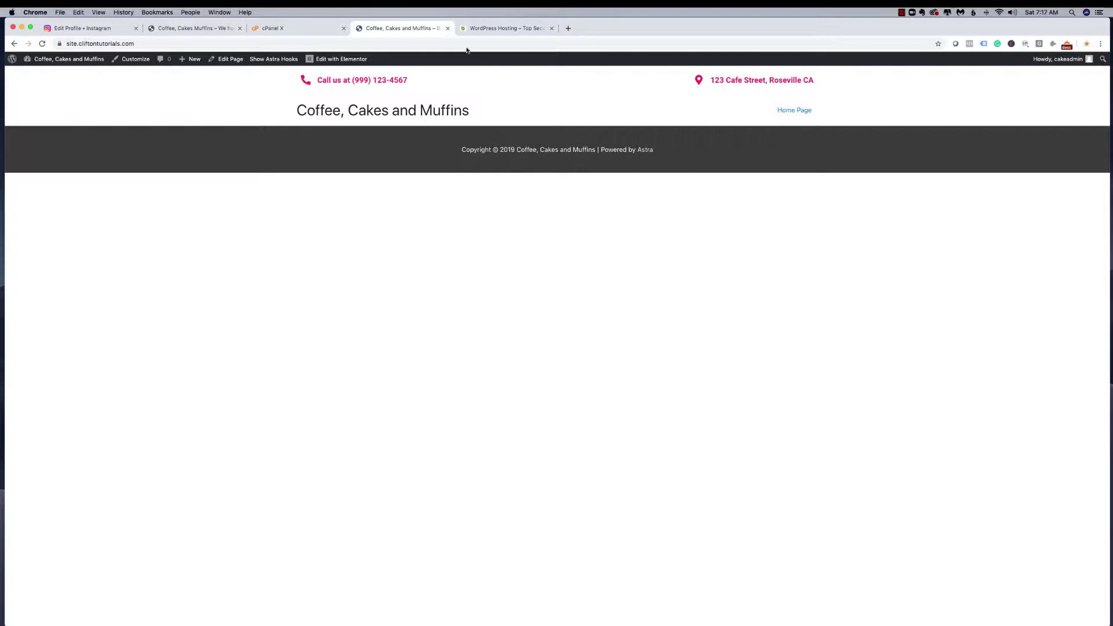
- Compare the finished cupcake demo site with the site being built
left_click(189, 27)
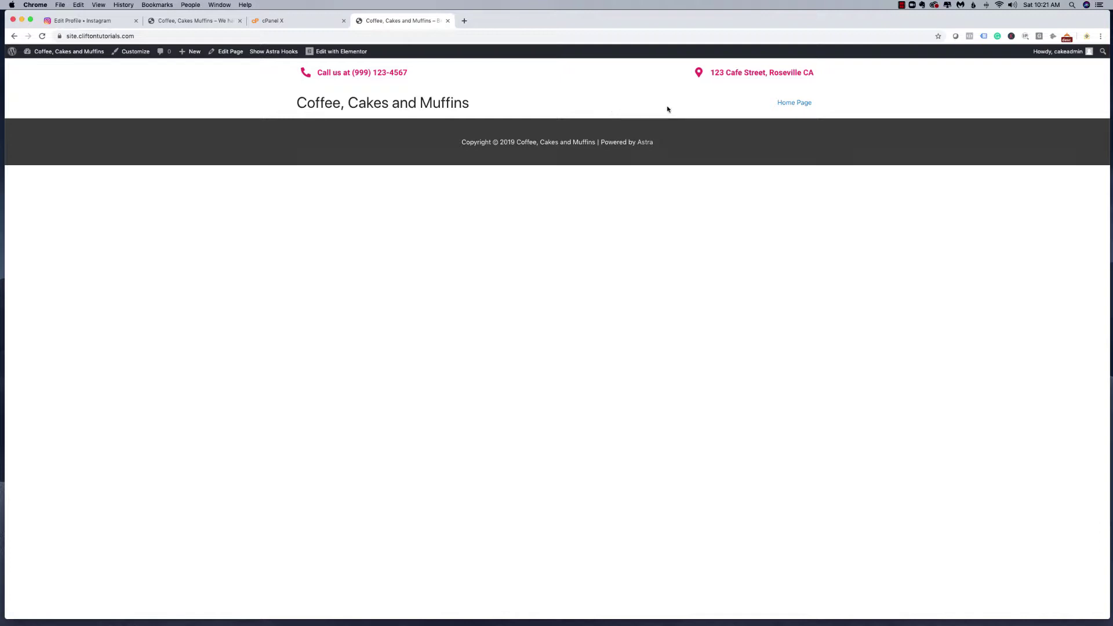
left_click(200, 22)
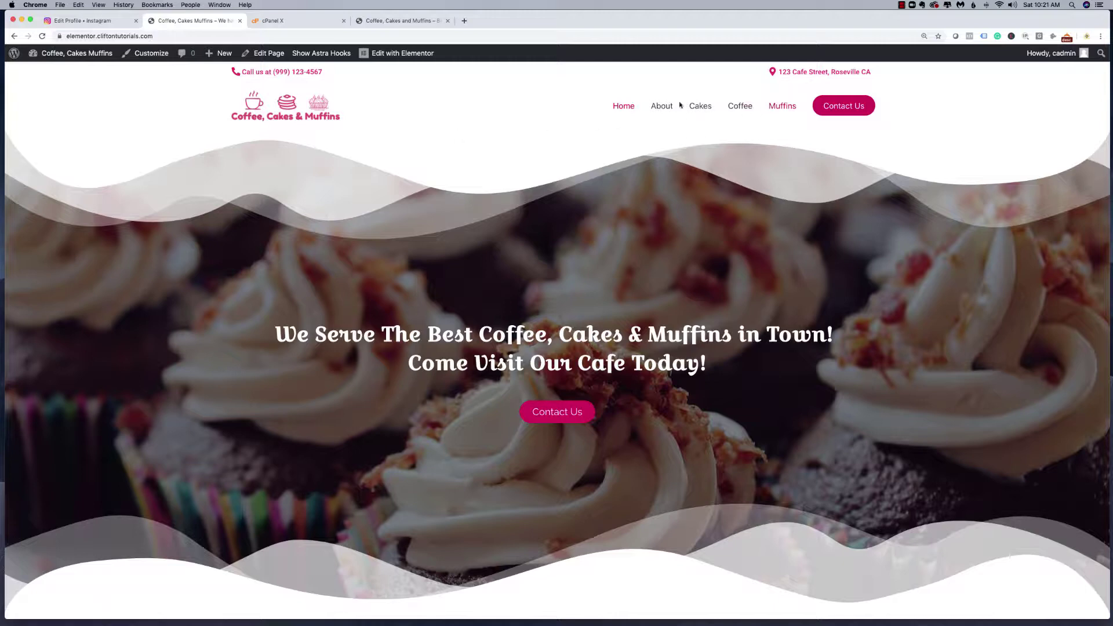
left_click(394, 22)
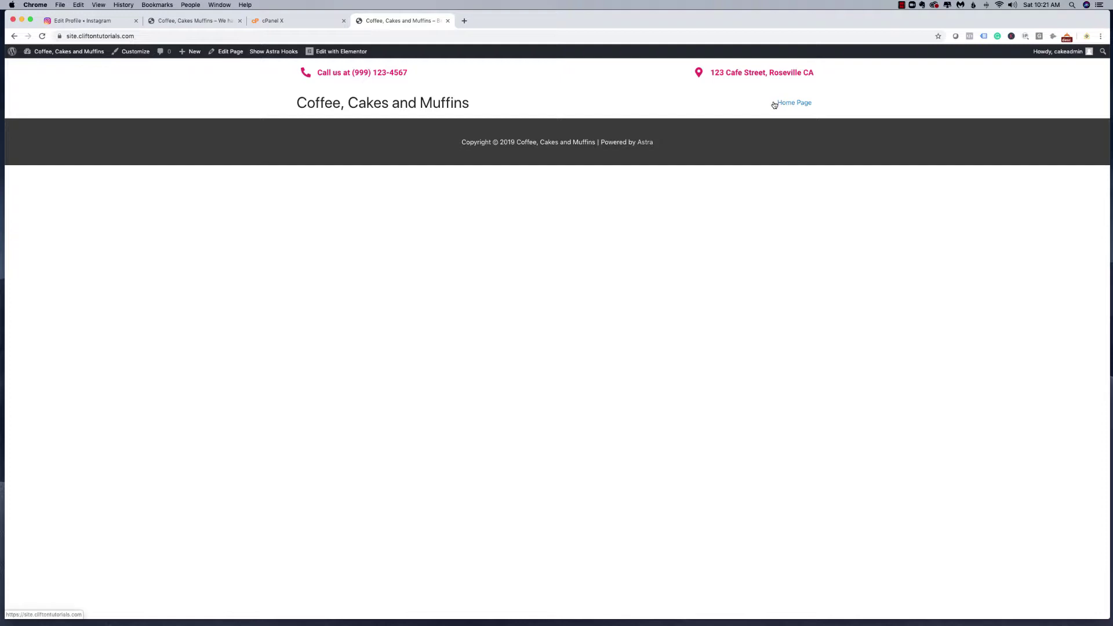
left_click(184, 22)
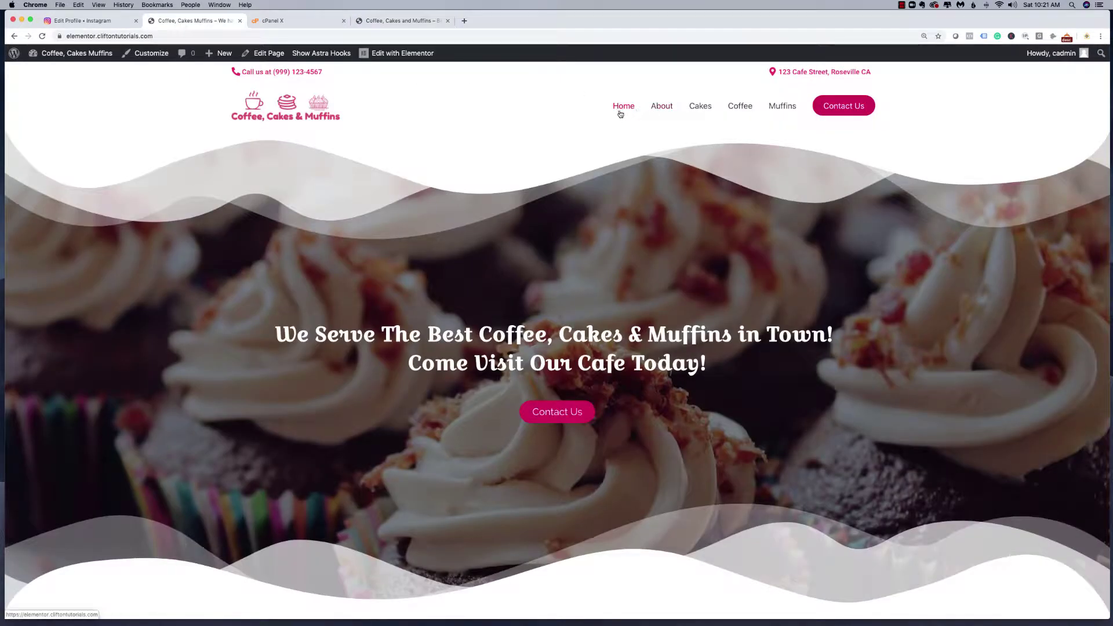
- Look over the demo site's About page, then return to the new site's tab
left_click(664, 110)
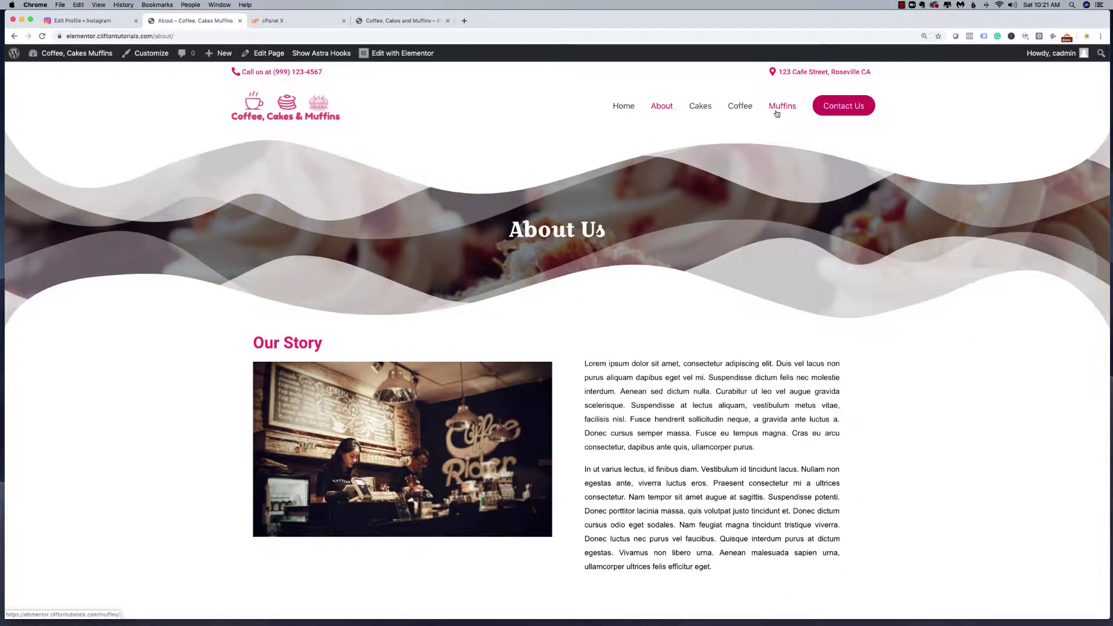
scroll(610, 276, "down", 8)
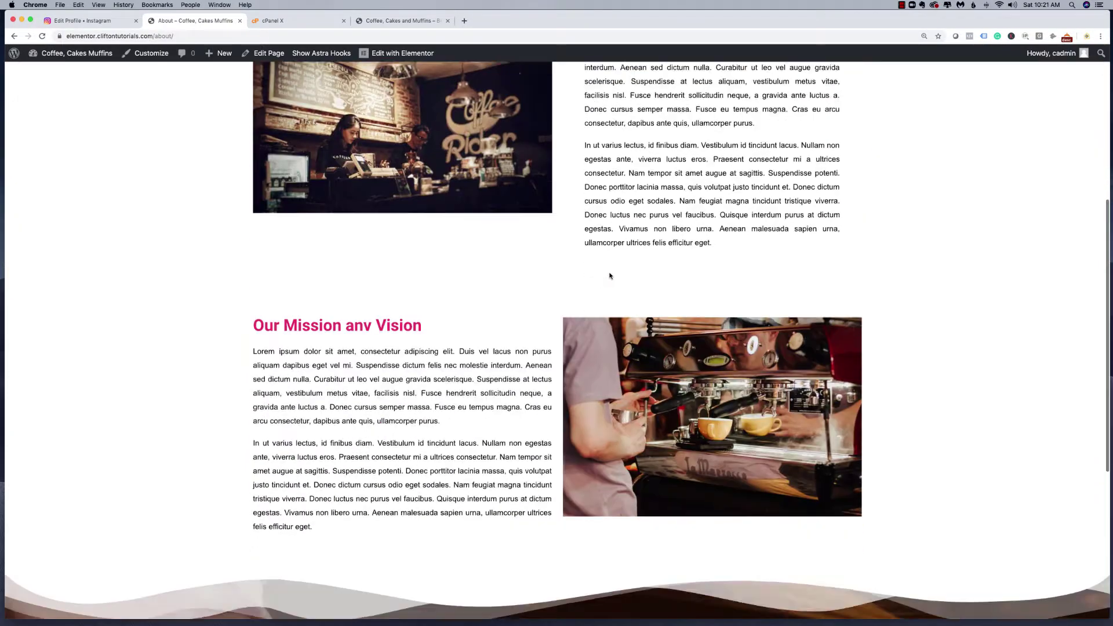
scroll(609, 273, "up", 8)
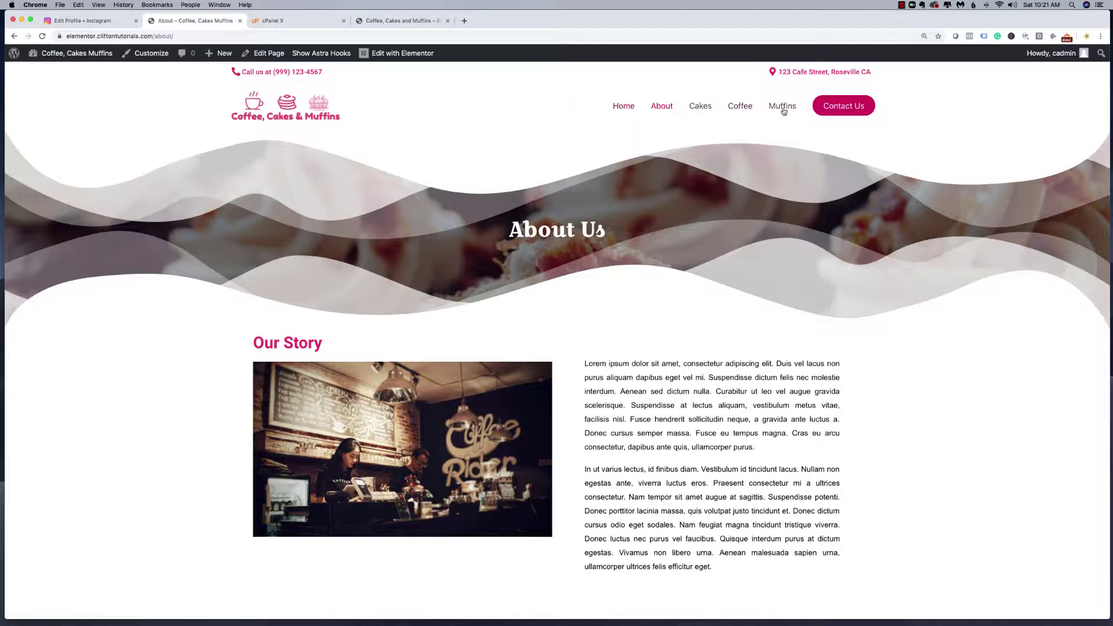
left_click(405, 21)
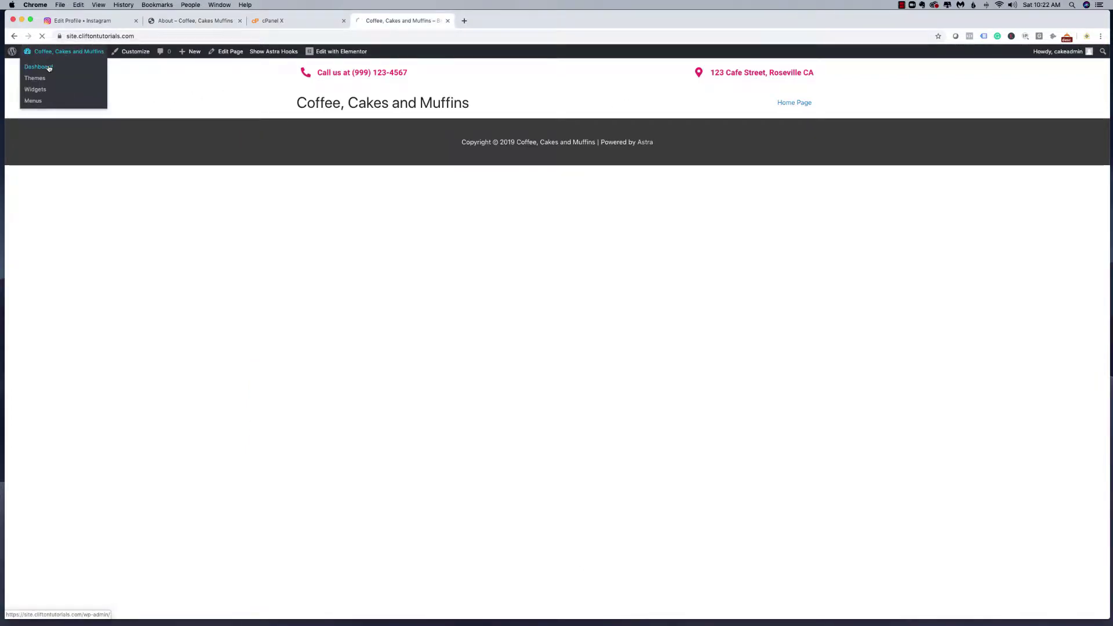
- Create and publish a new page titled About
left_click(50, 67)
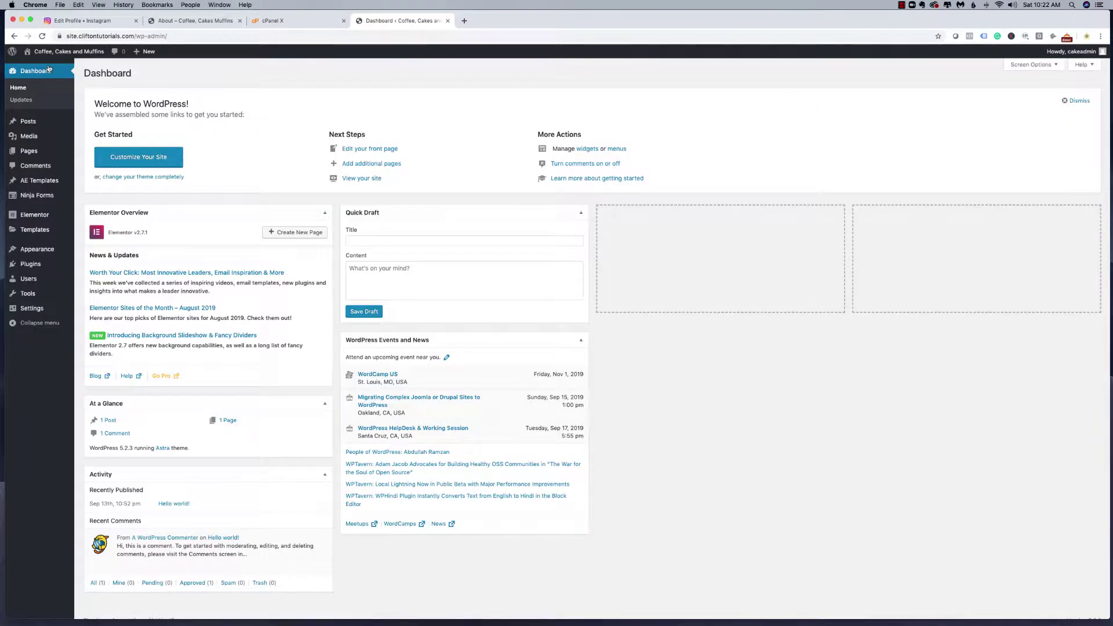
mouse_move(35, 152)
left_click(100, 165)
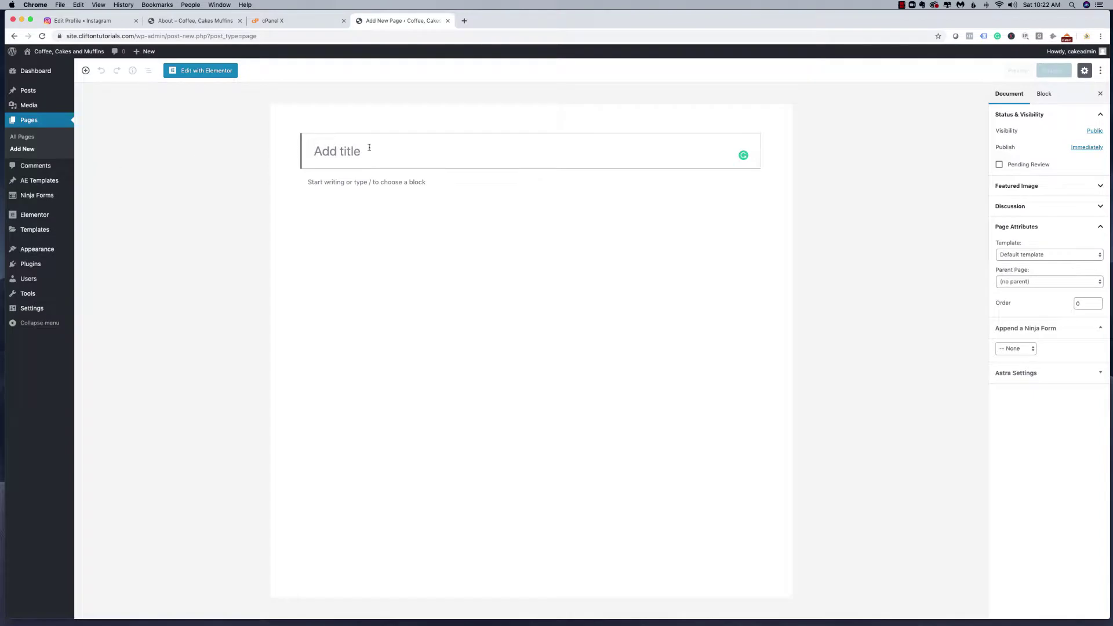
type("abou")
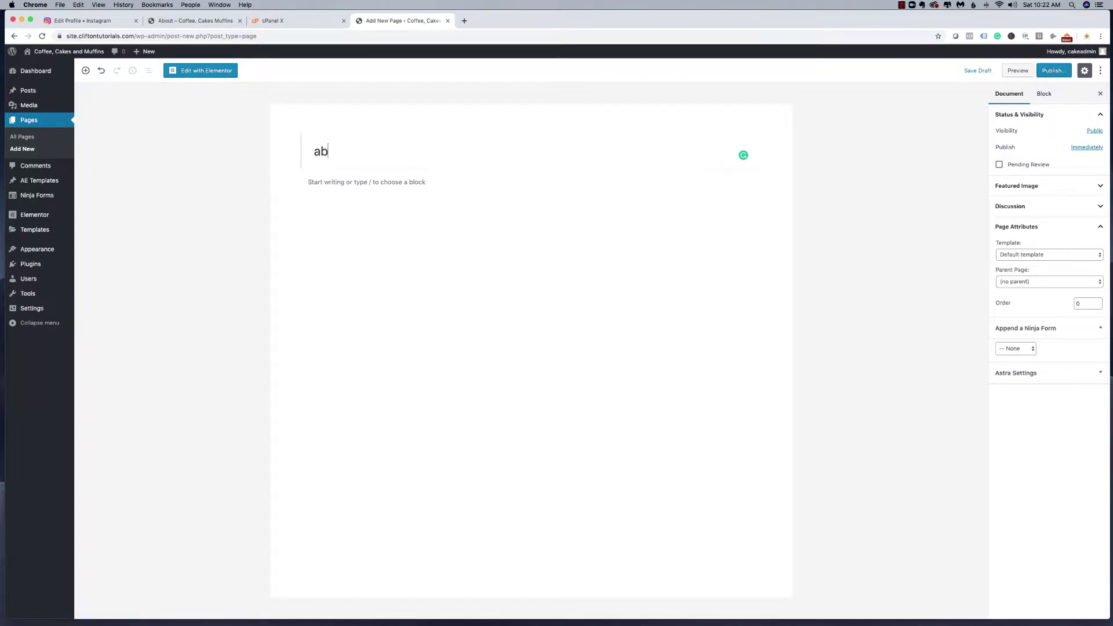
key("BackSpace")
key("BackSpace")
key("BackSpace")
key("BackSpace")
type("A")
type("B")
type("bout")
left_click(1056, 73)
left_click(1057, 71)
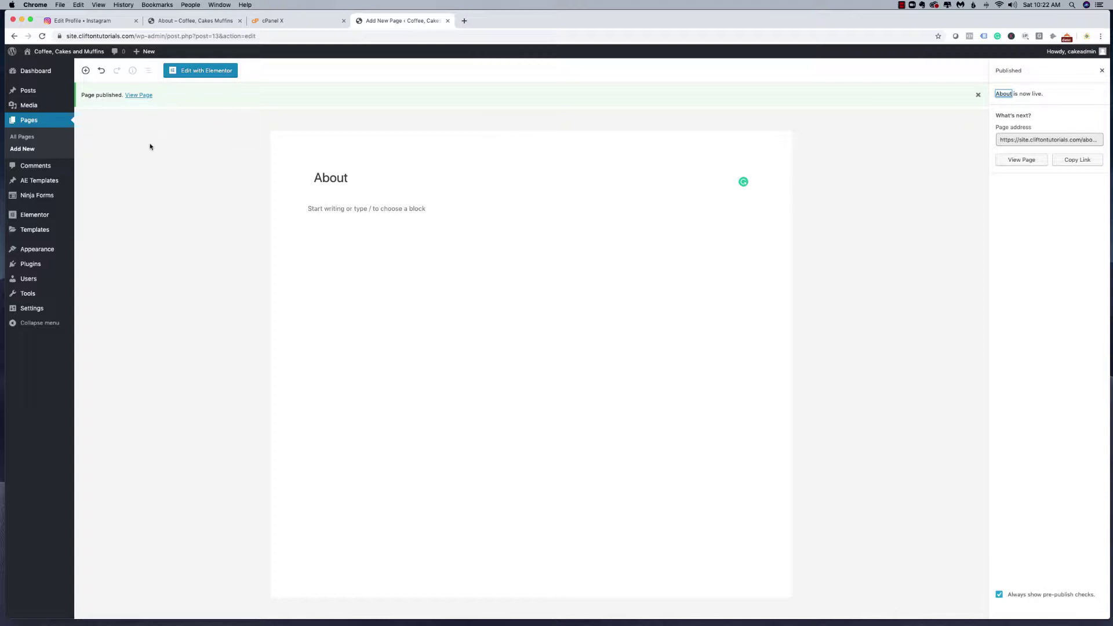
- Create and publish two more pages titled Coffee and Cakes
mouse_move(143, 51)
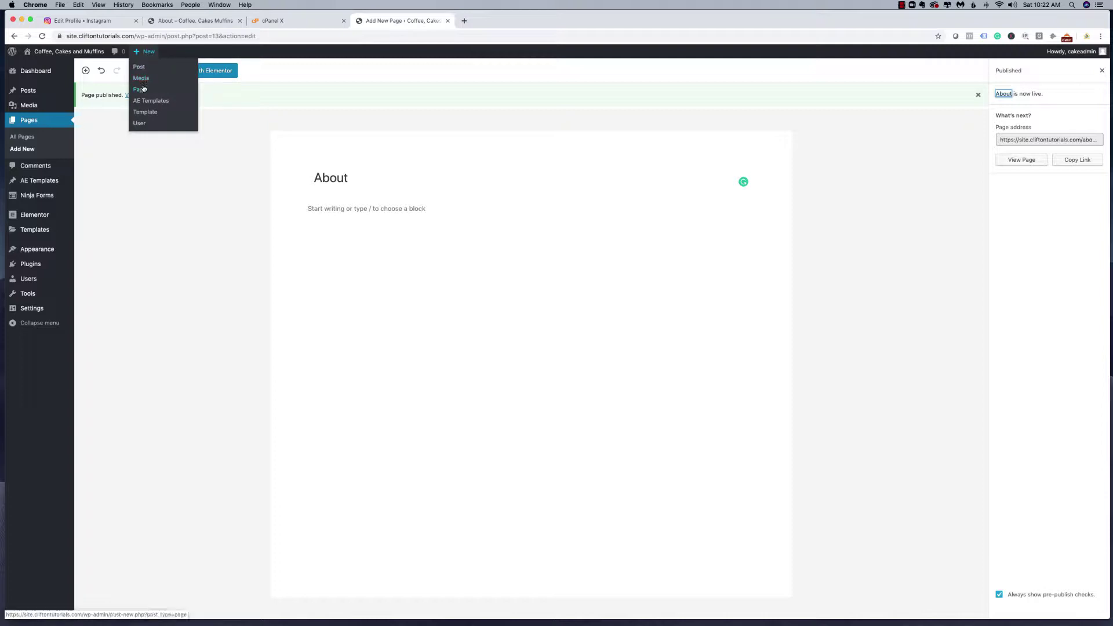
left_click(144, 91)
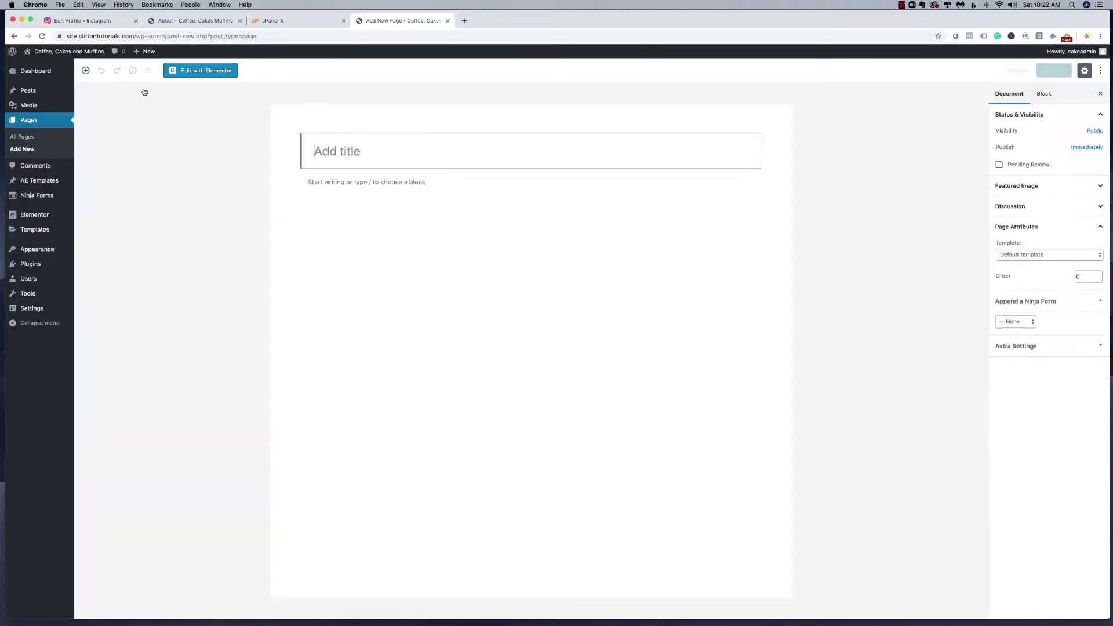
type("C")
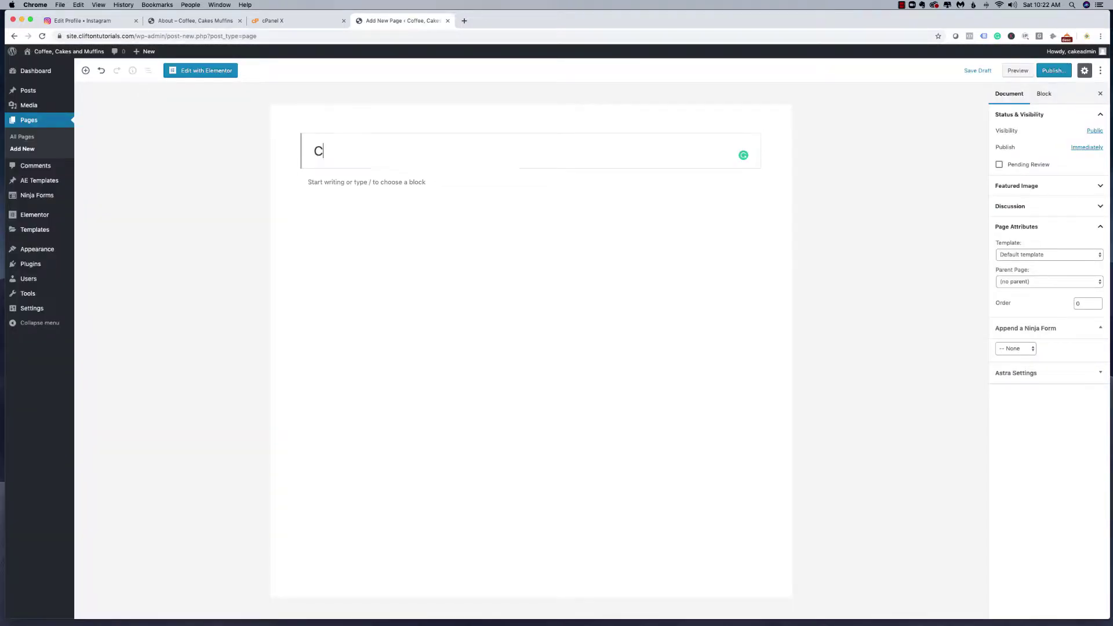
type("offee")
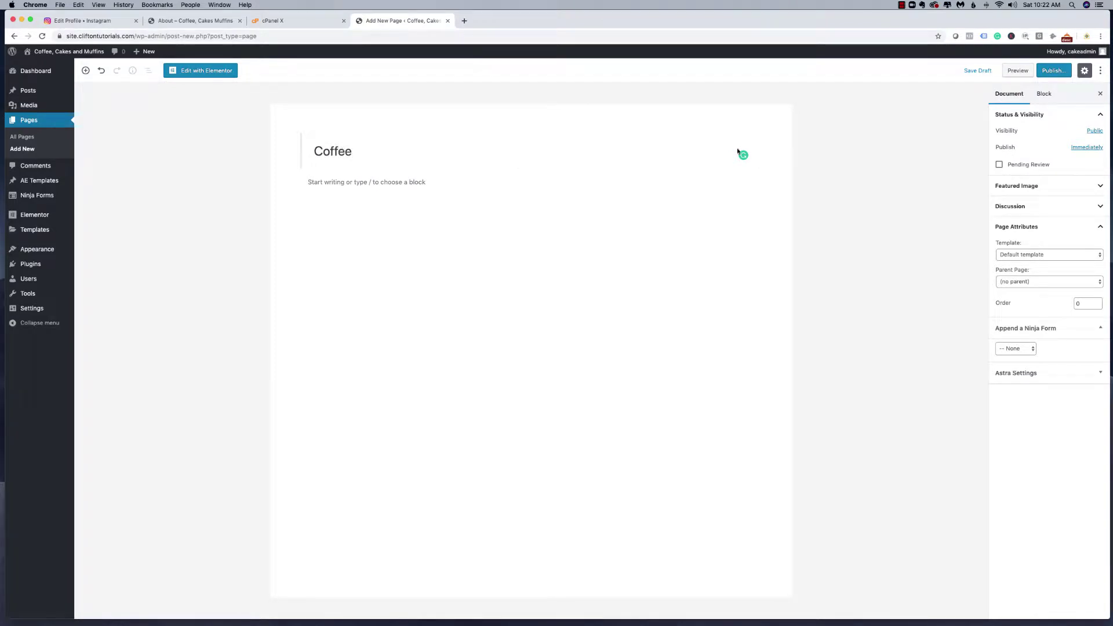
left_click(1057, 72)
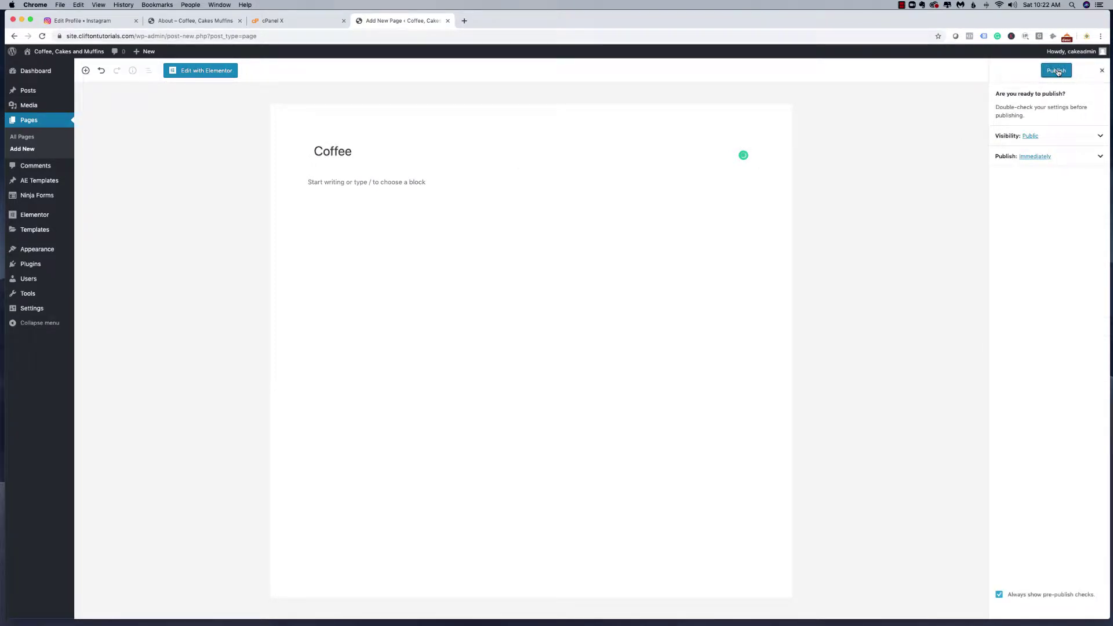
left_click(1058, 71)
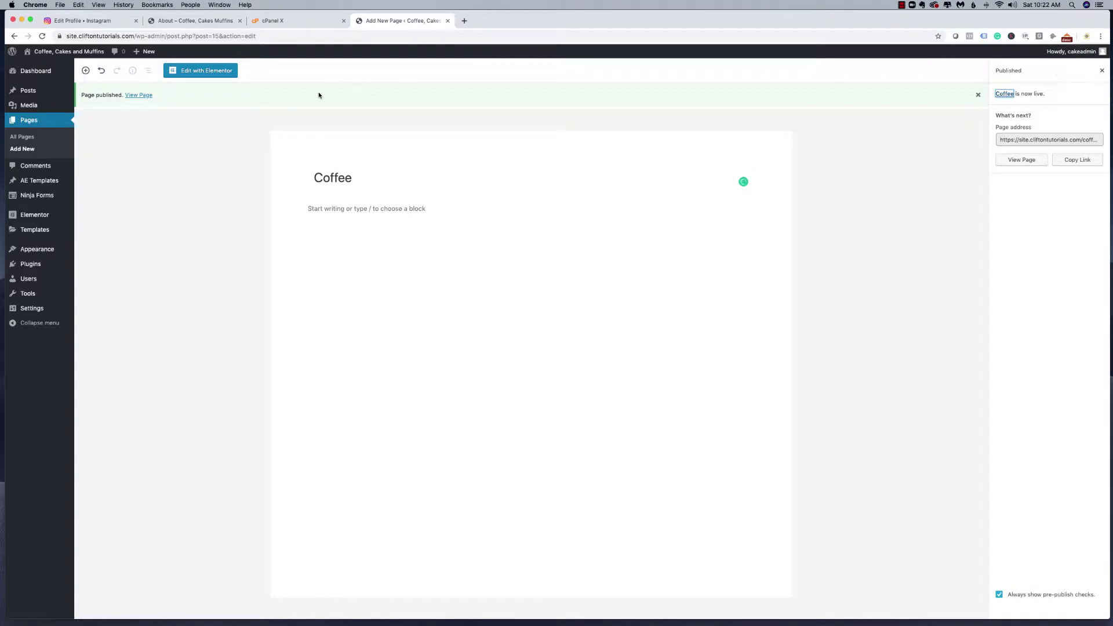
mouse_move(145, 51)
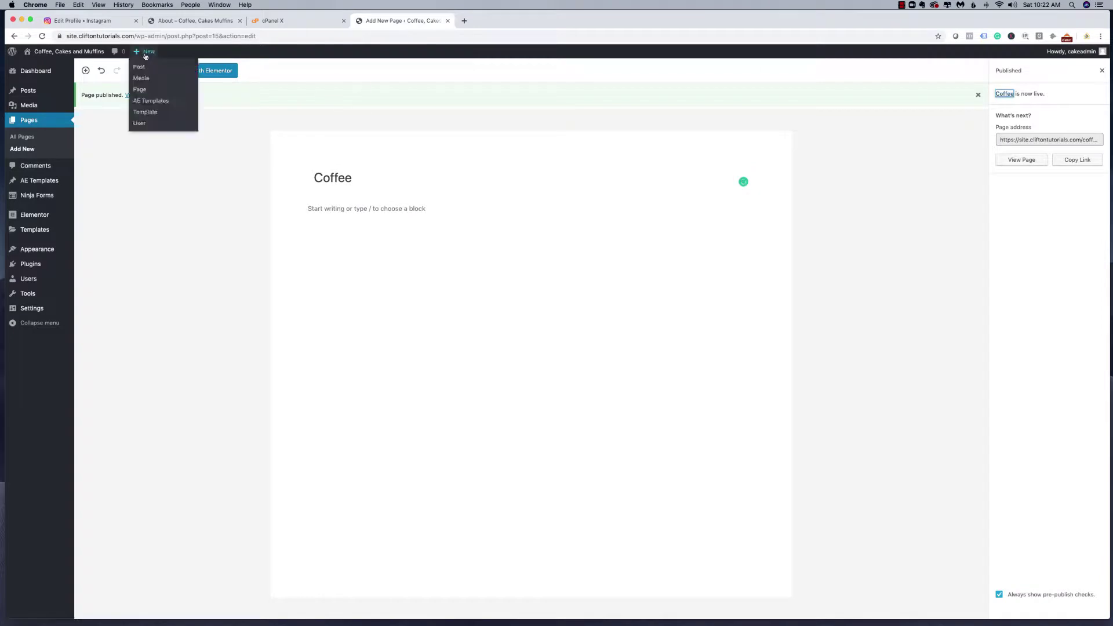
left_click(146, 92)
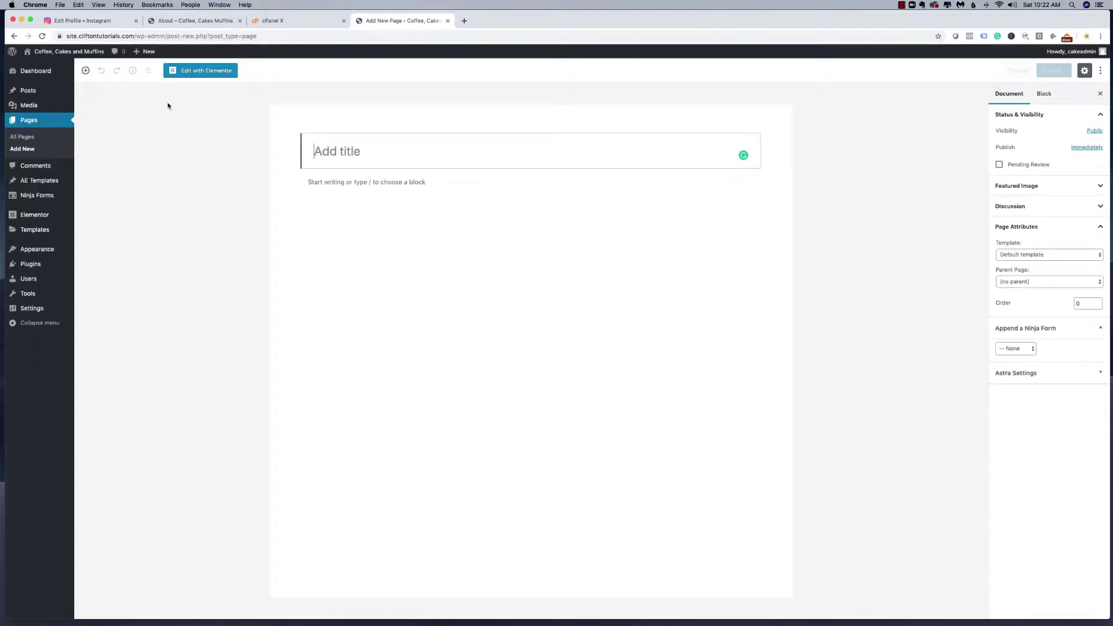
type("Cakes")
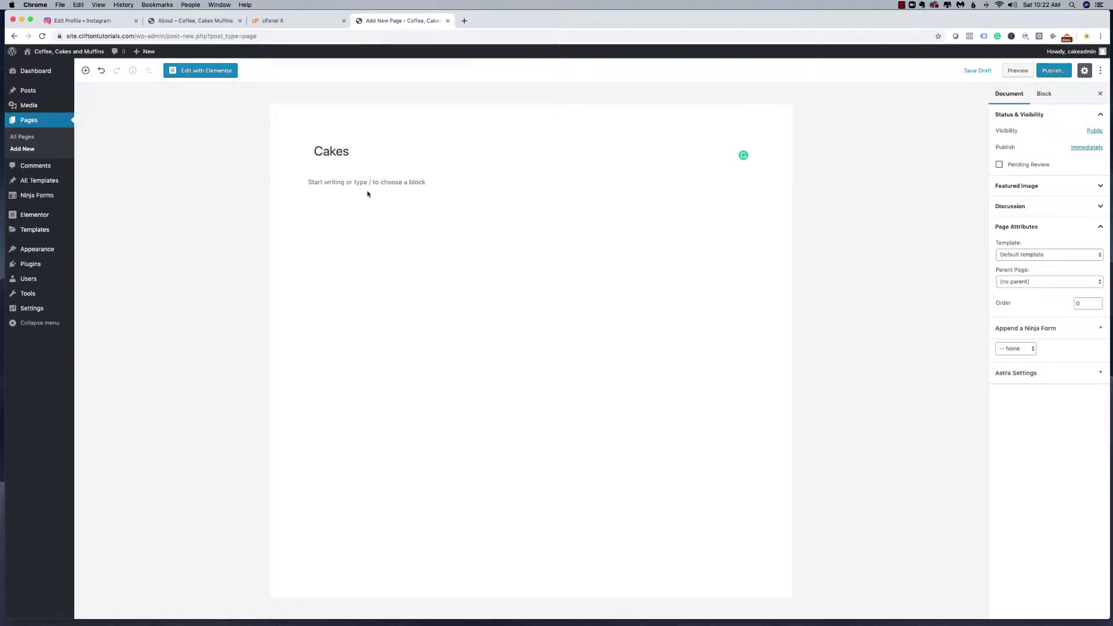
left_click(1054, 71)
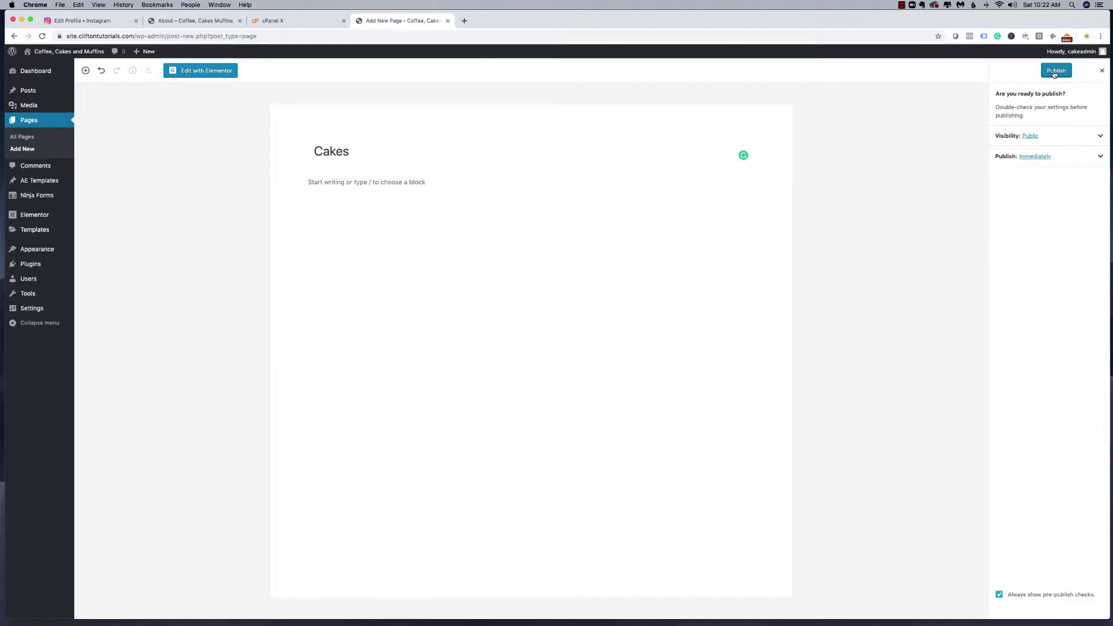
left_click(1055, 71)
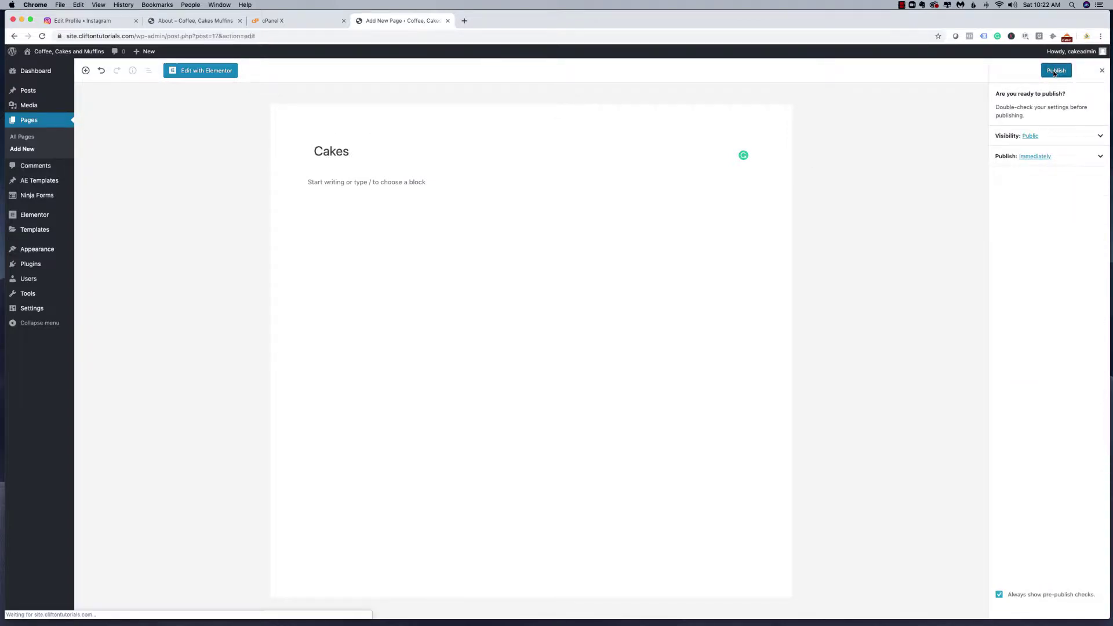
- Create and publish a Muffins page, then a second page also titled Muffins
mouse_move(145, 51)
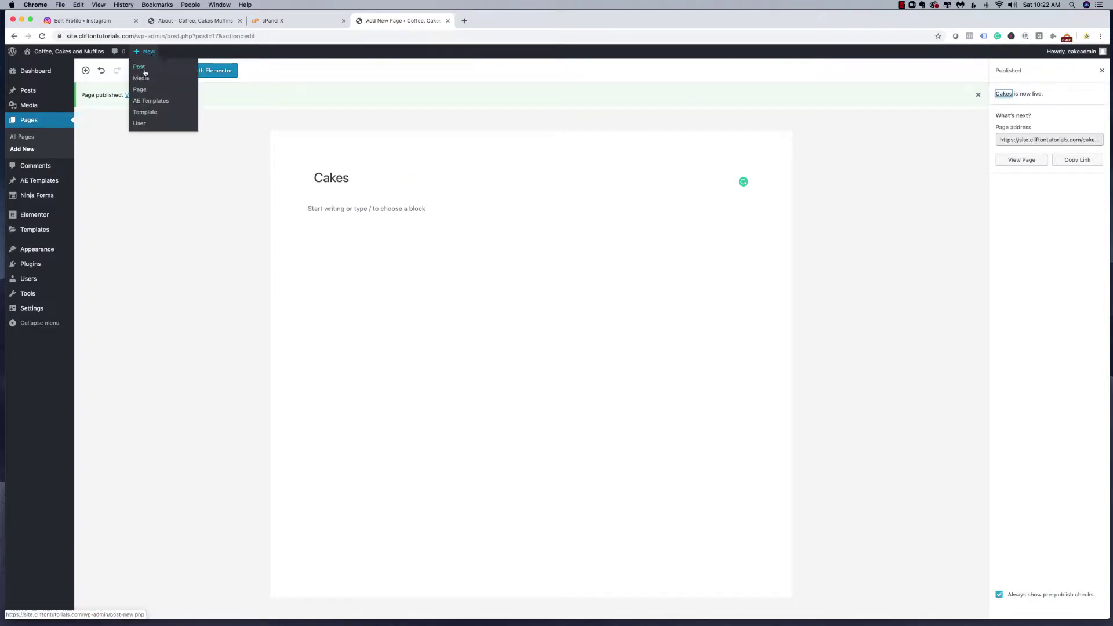
left_click(140, 89)
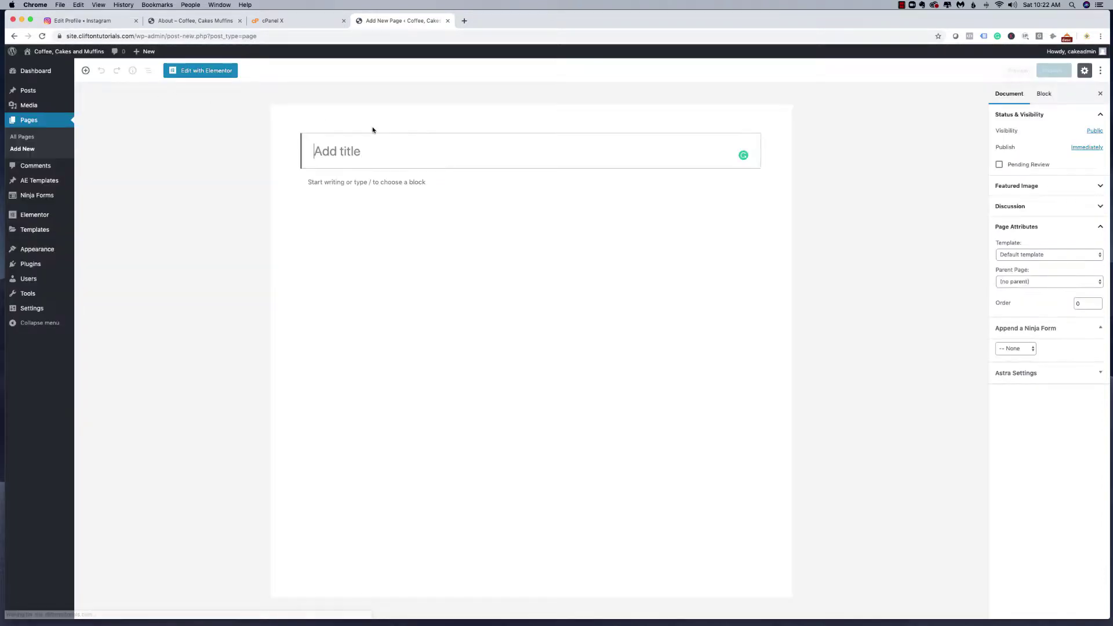
type("Muffins")
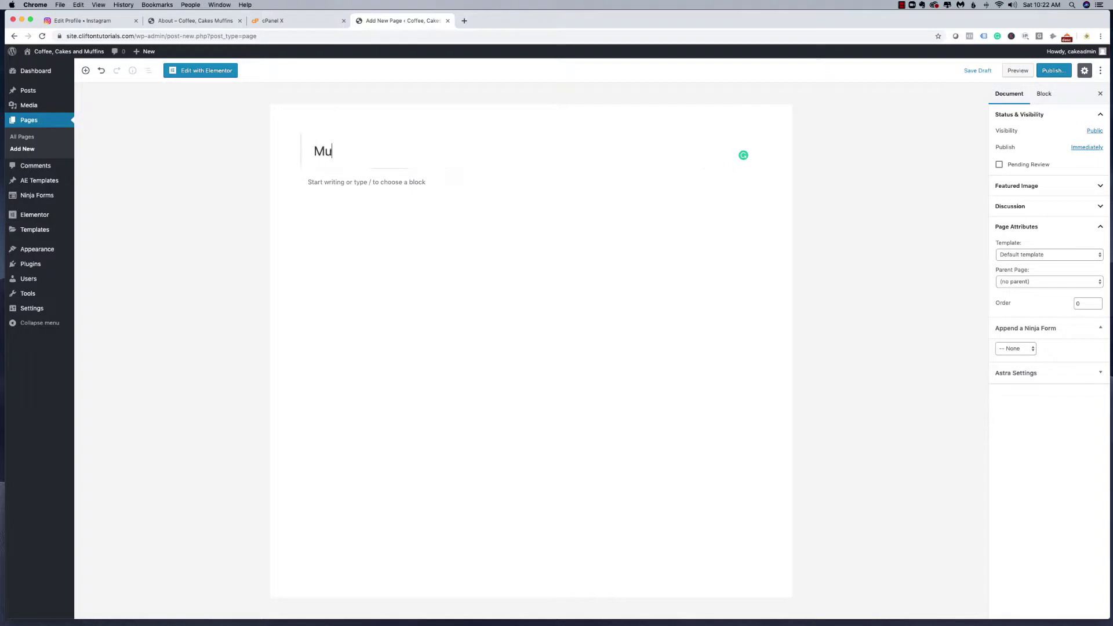
left_click(1054, 76)
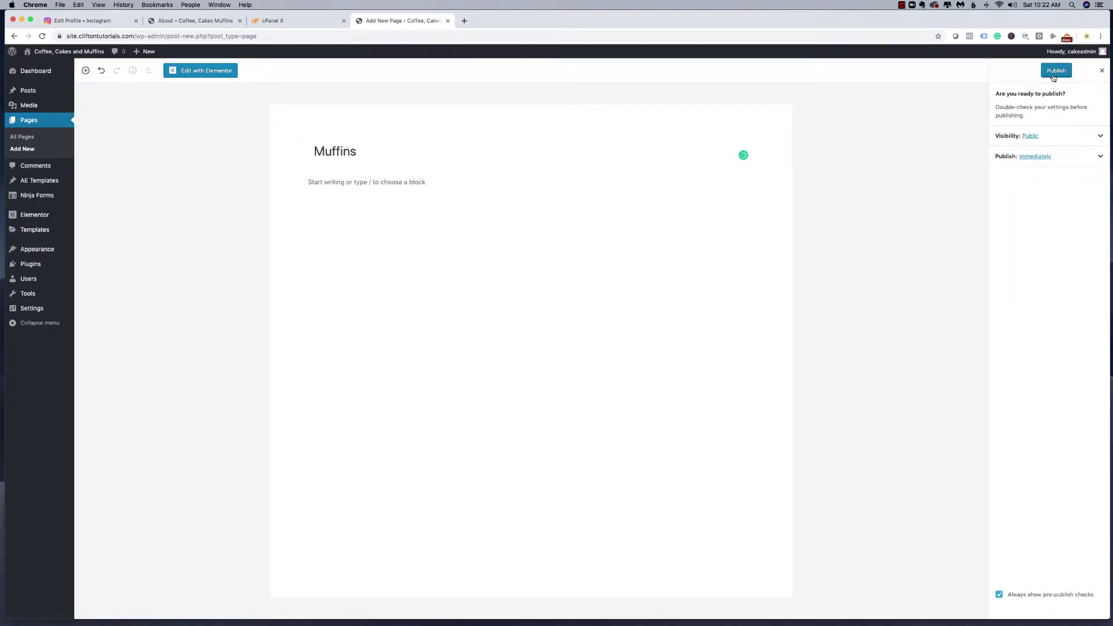
left_click(1054, 74)
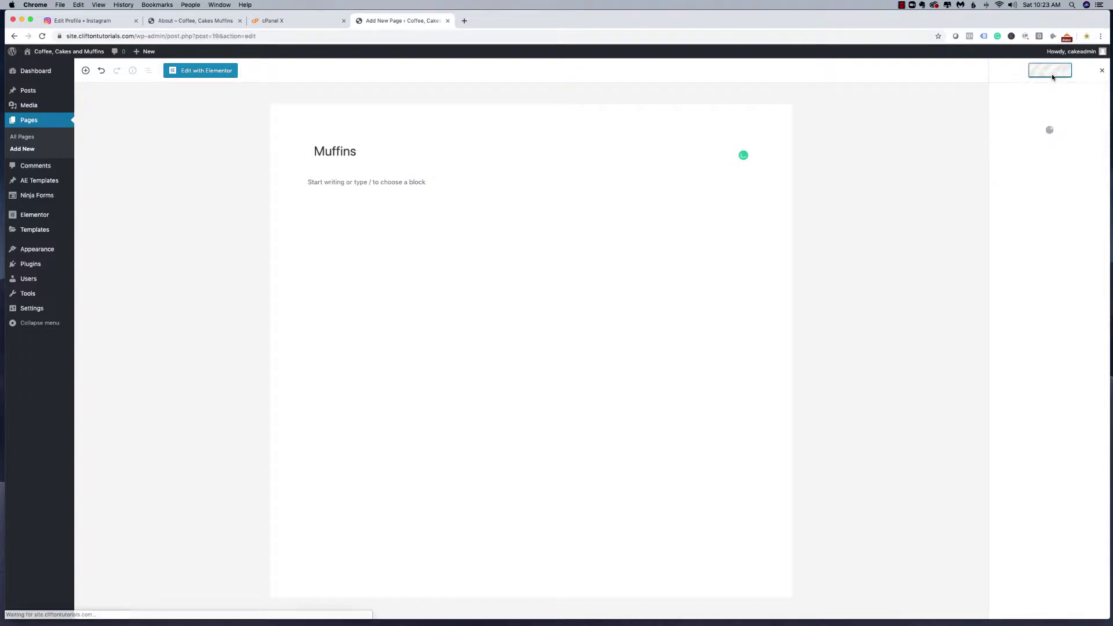
mouse_move(154, 58)
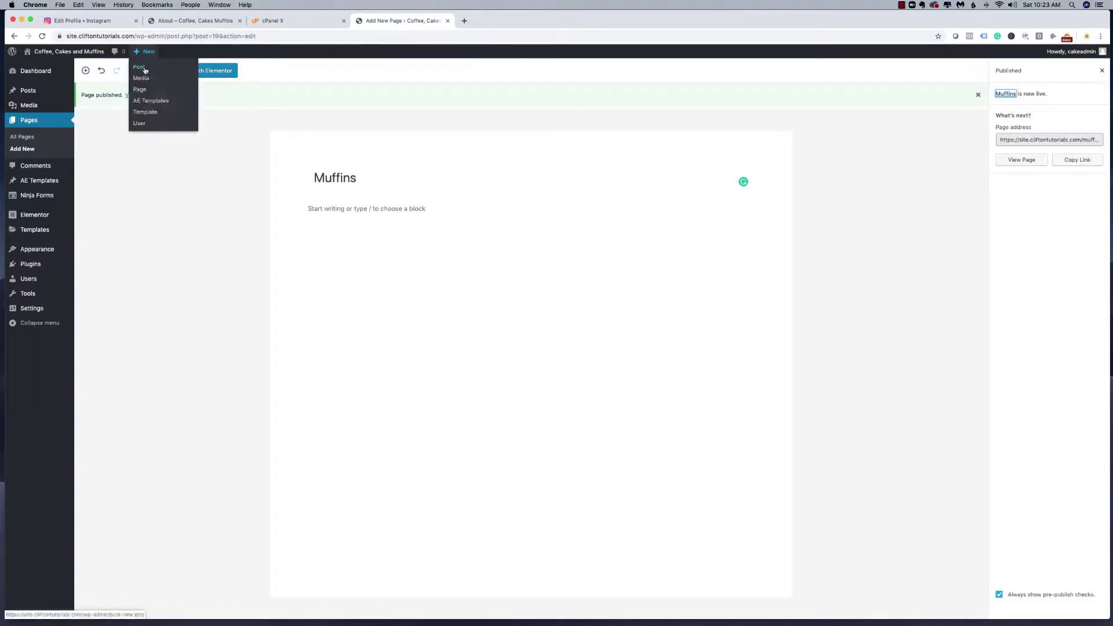
left_click(143, 91)
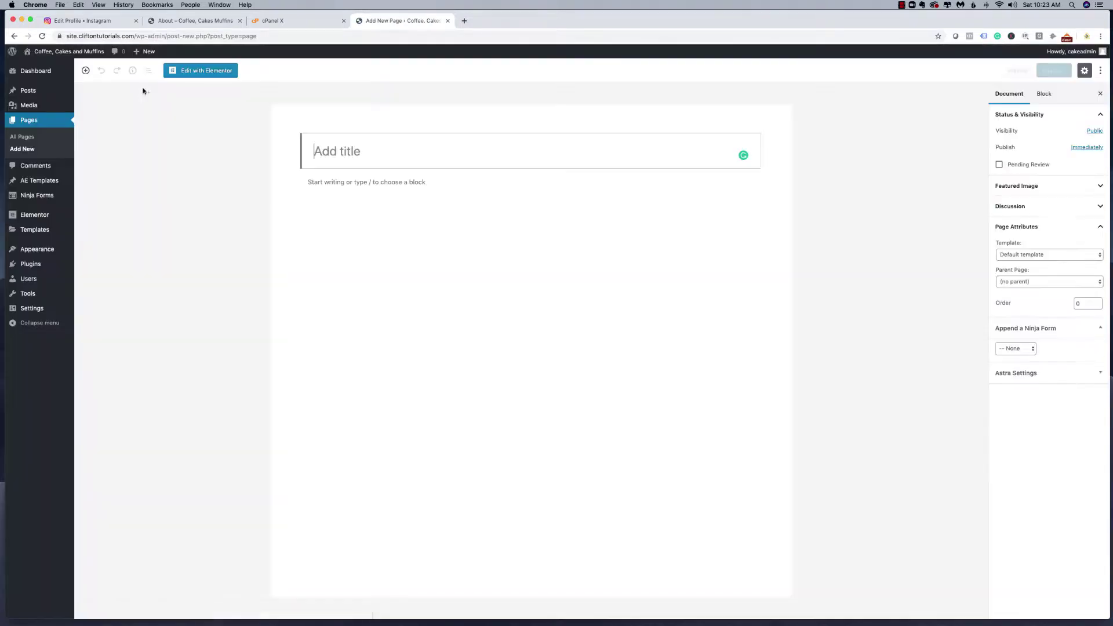
type("Muffins")
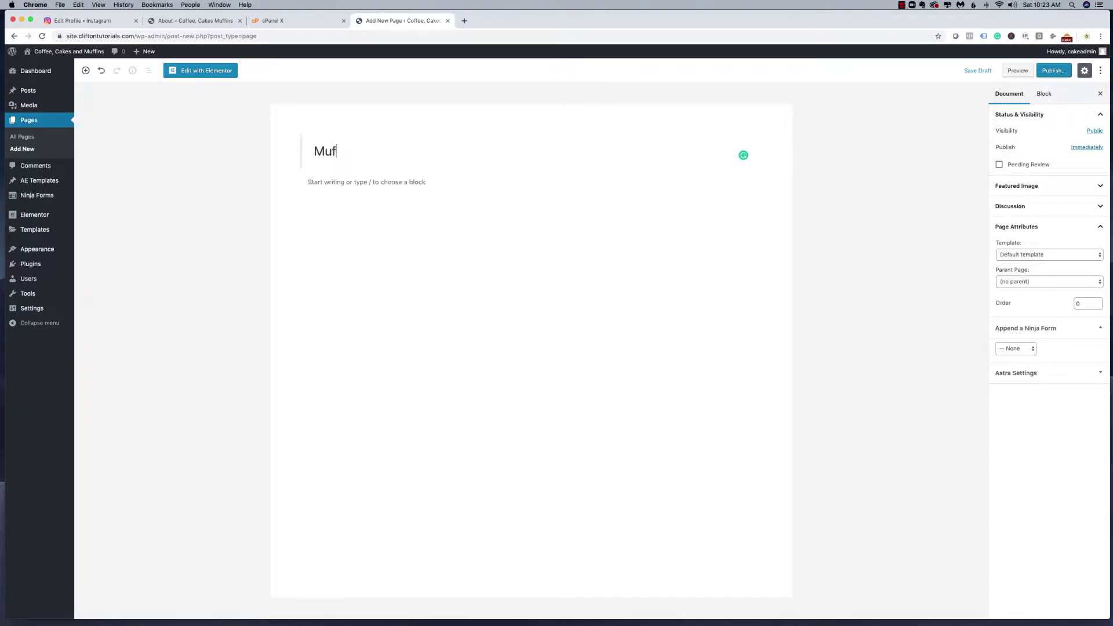
left_click(1050, 72)
left_click(1054, 71)
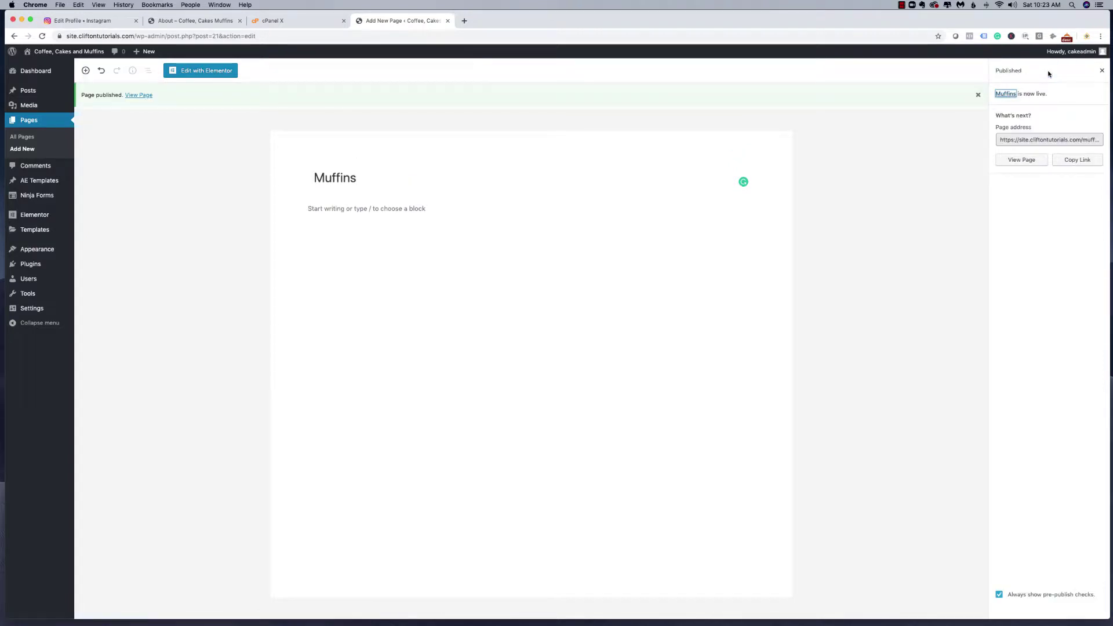
- Retitle the duplicate Muffins page to Contact, change its muffins-2 slug to contact, and update it
left_click(375, 179)
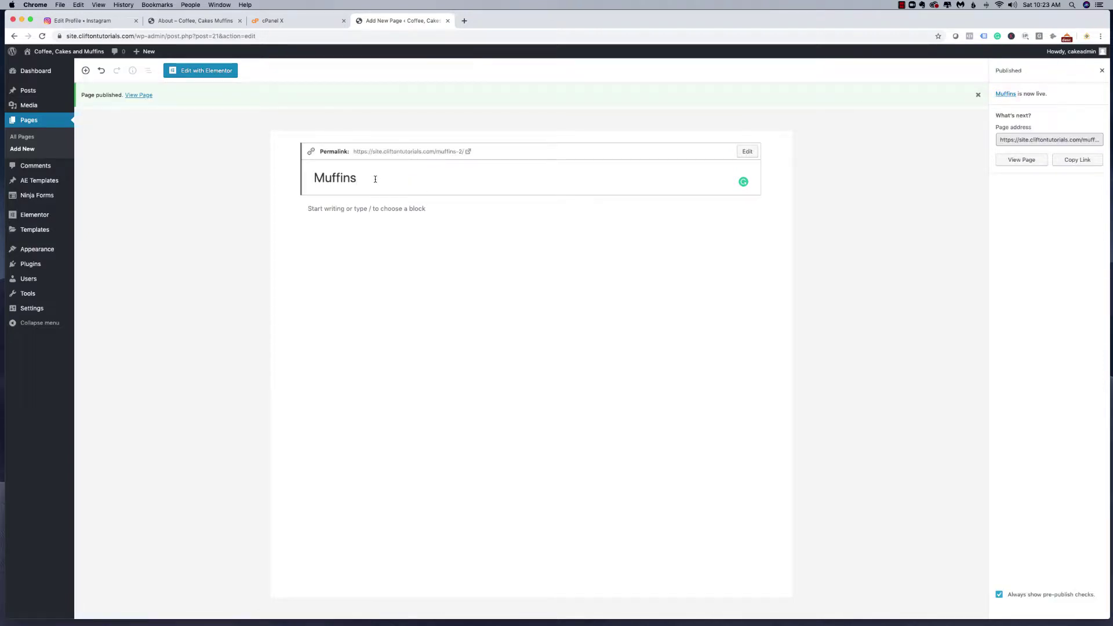
left_click_drag(368, 178, 293, 181)
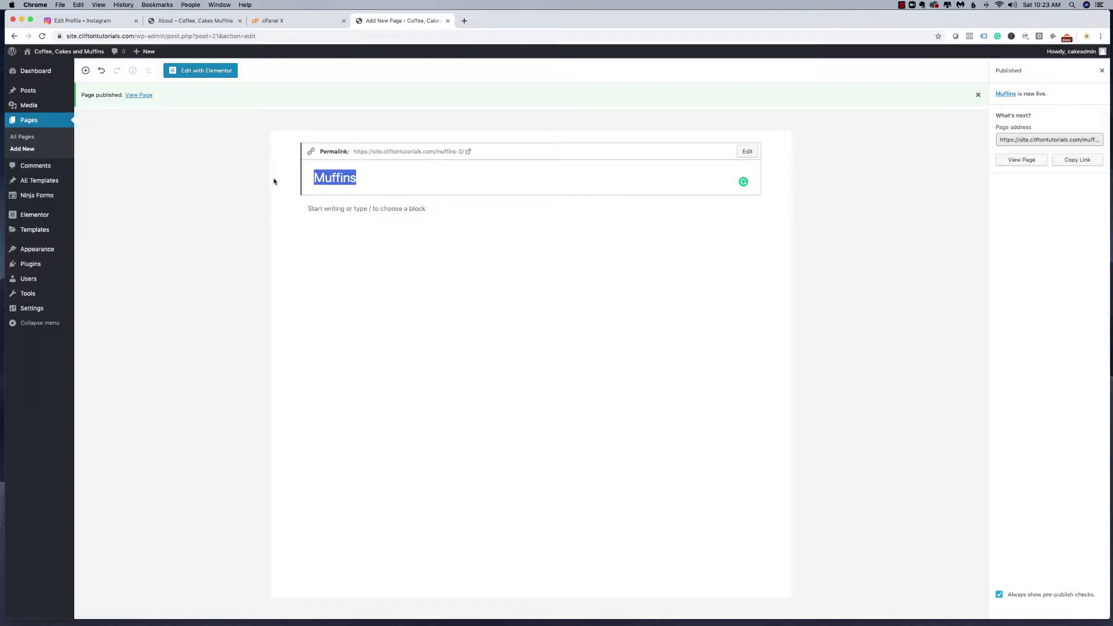
type("Contact")
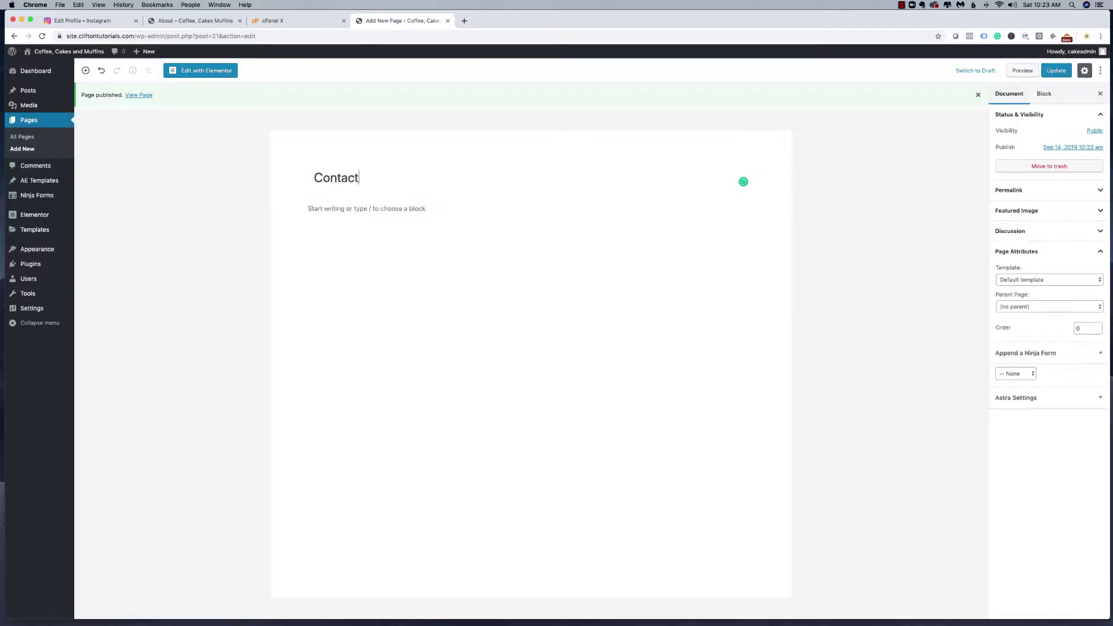
left_click(389, 181)
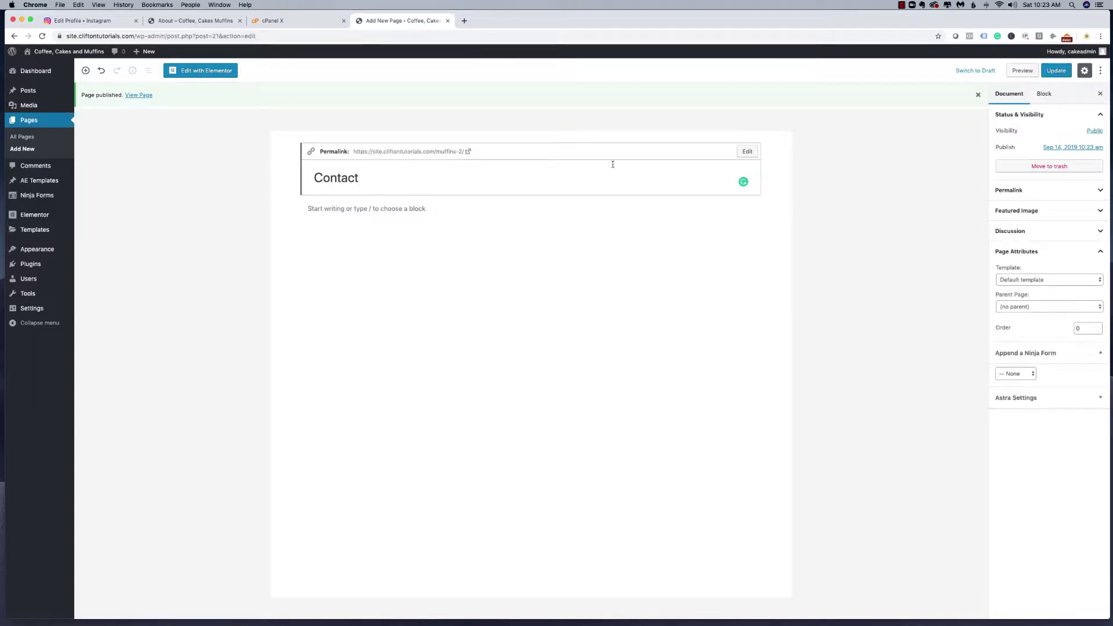
left_click(747, 151)
triple_click(680, 152)
key("BackSpace")
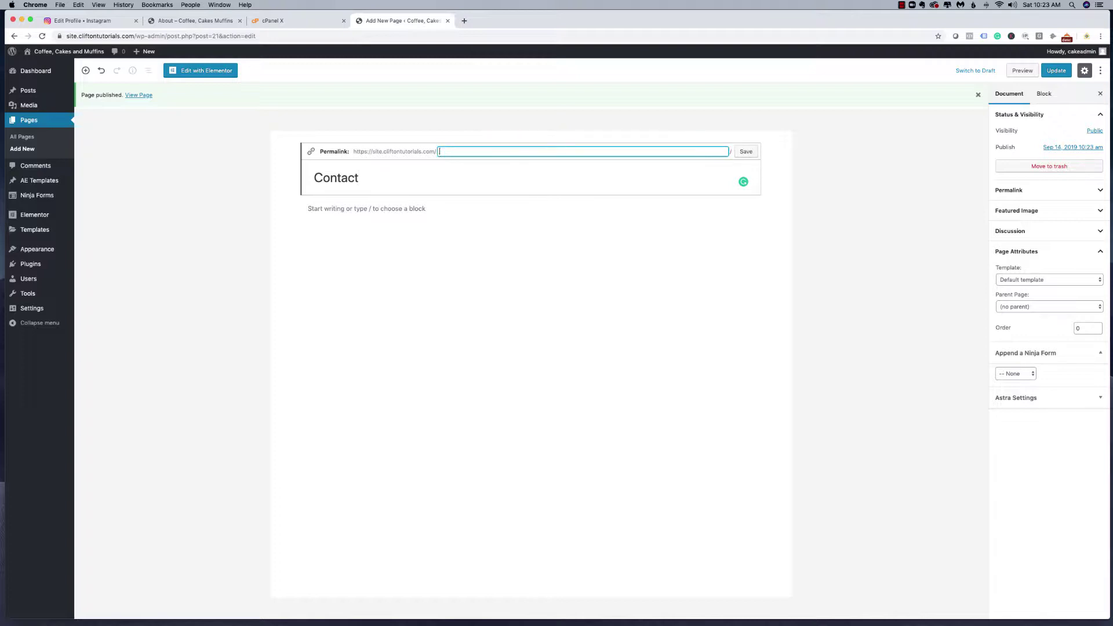
left_click(747, 153)
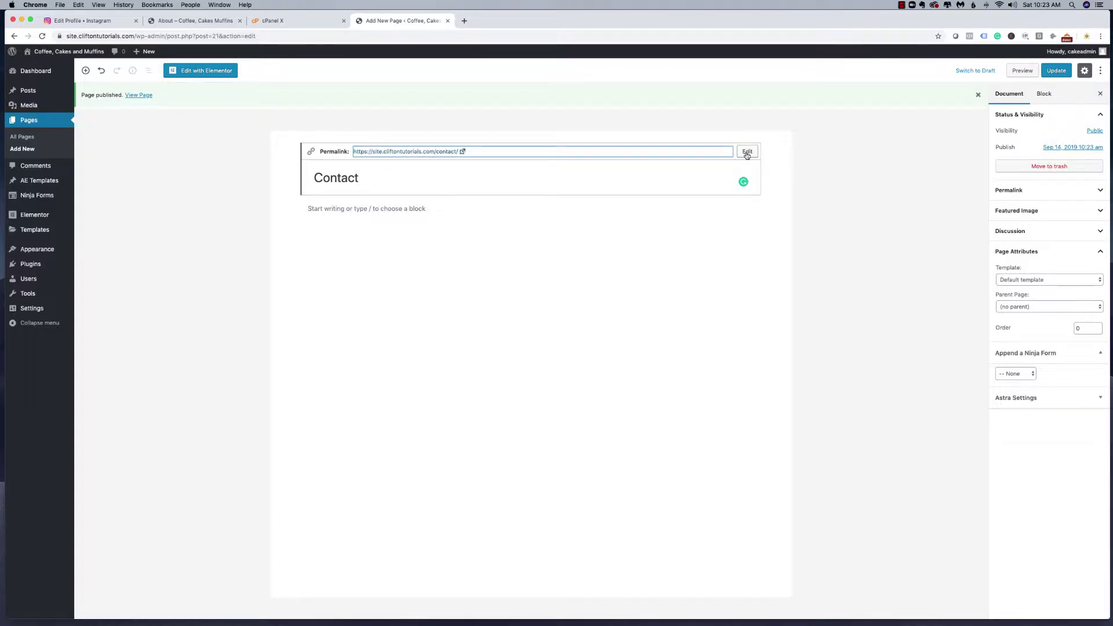
left_click(1062, 71)
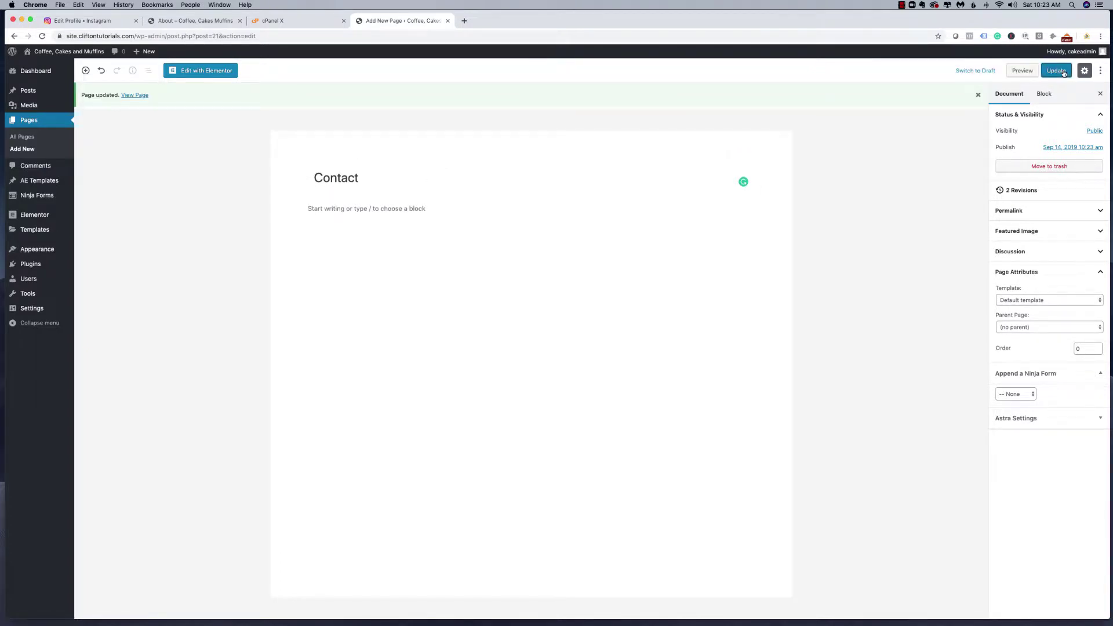
- Check the live site's header menu against the reference About page tab
left_click(93, 57)
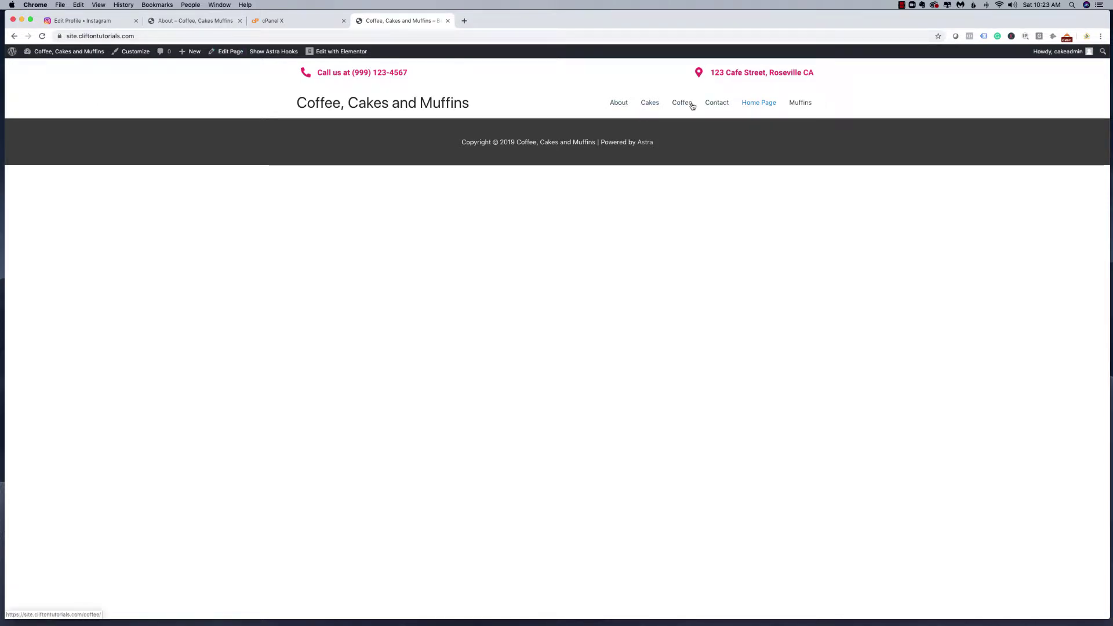
left_click(189, 21)
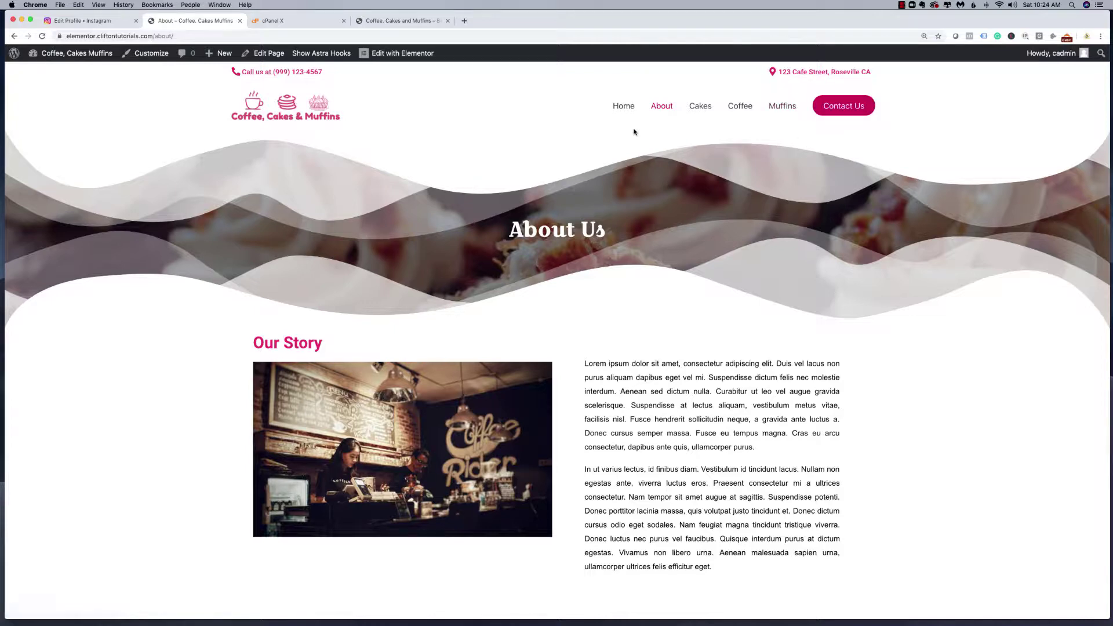
left_click(374, 24)
mouse_move(57, 55)
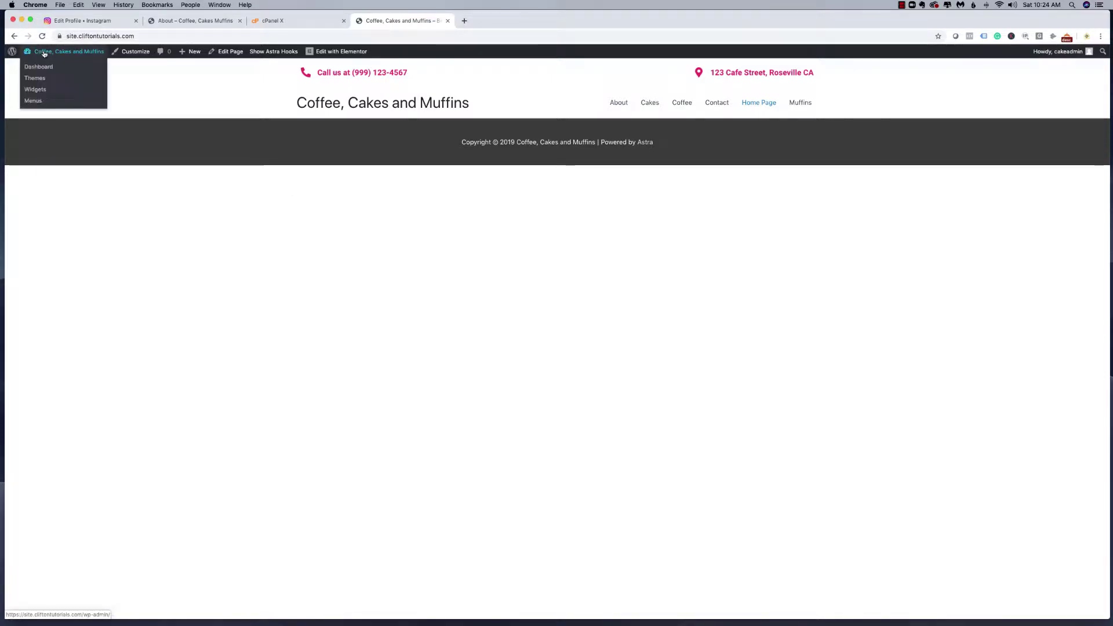
- Create a new menu named Main Menu under Appearance > Menus
left_click(40, 71)
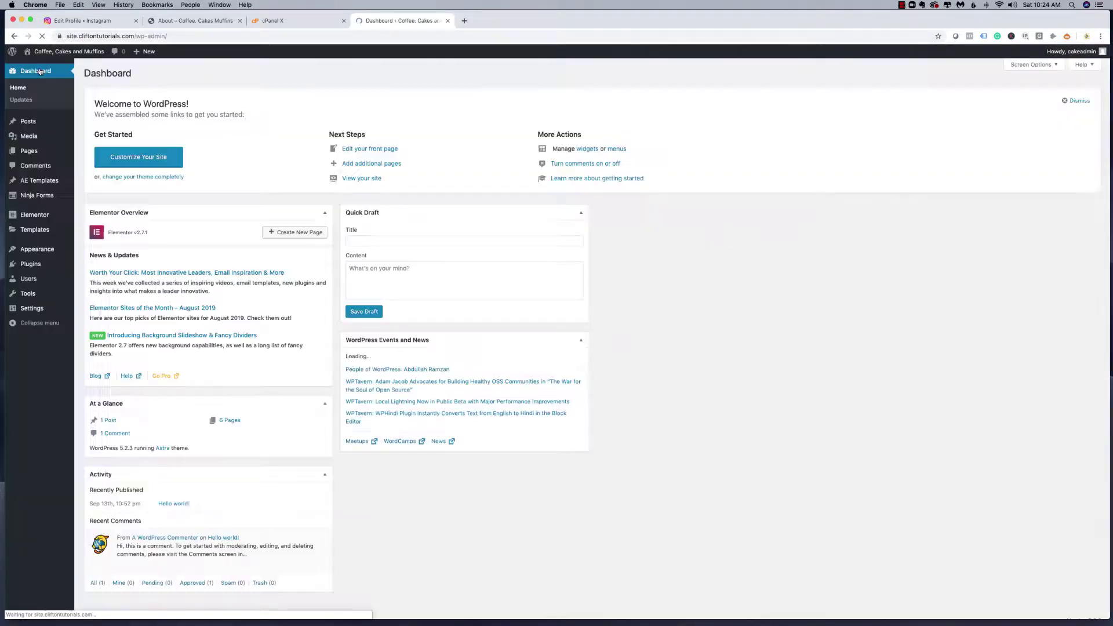
mouse_move(51, 229)
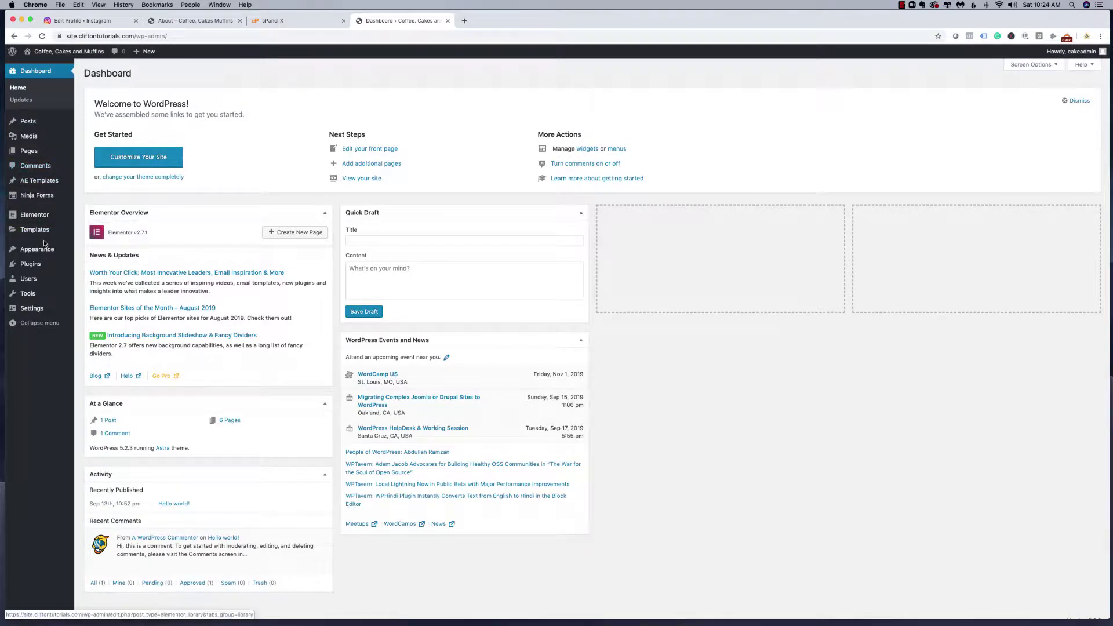
mouse_move(45, 253)
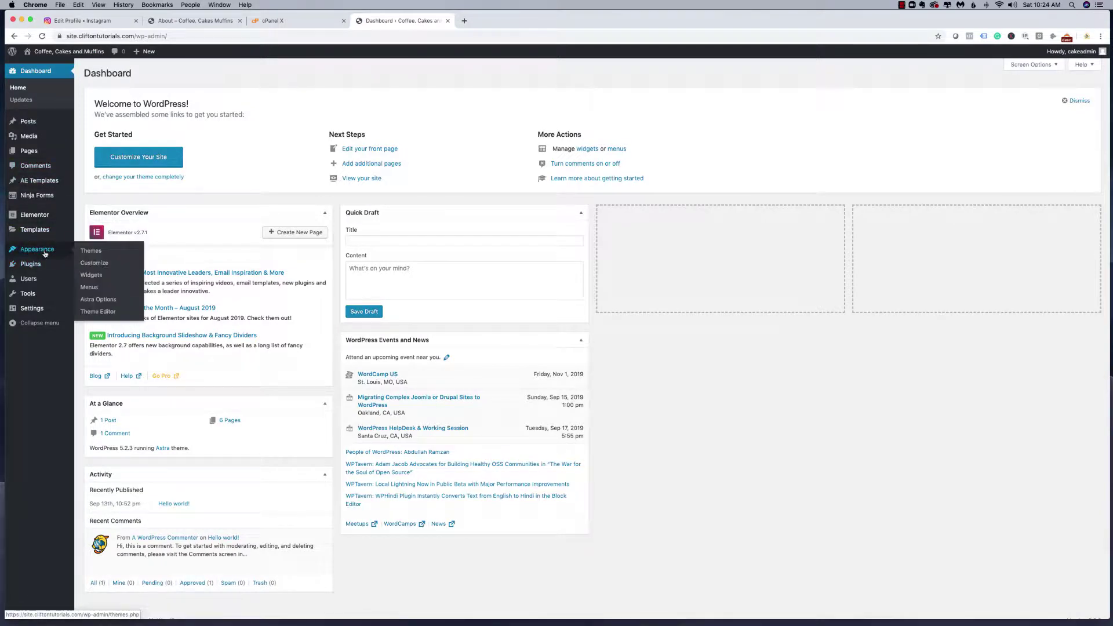
left_click(92, 289)
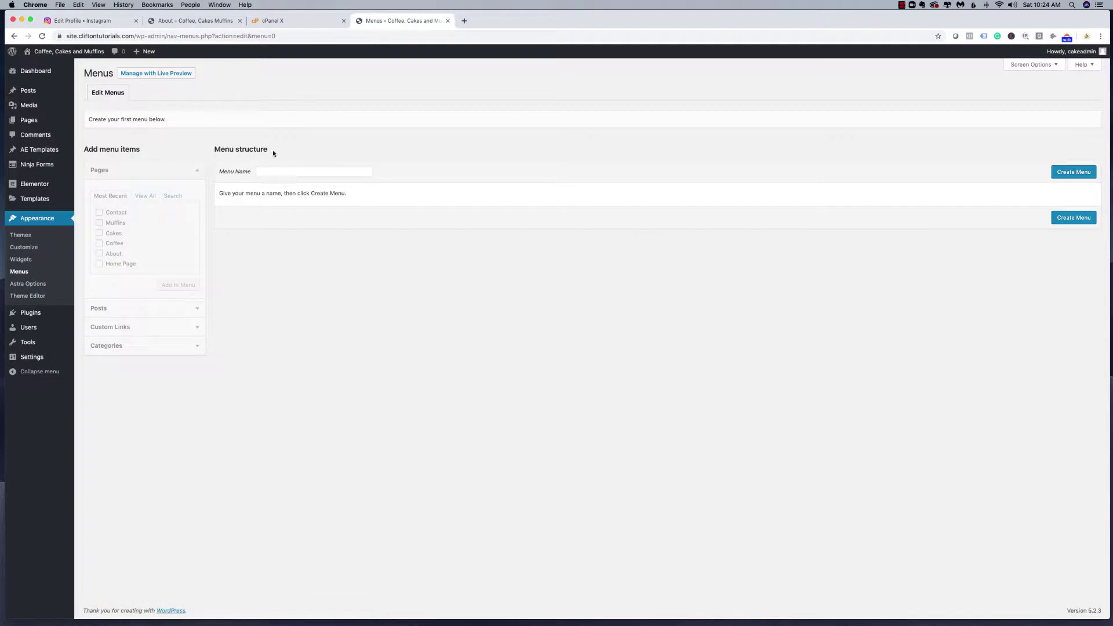
left_click(258, 172)
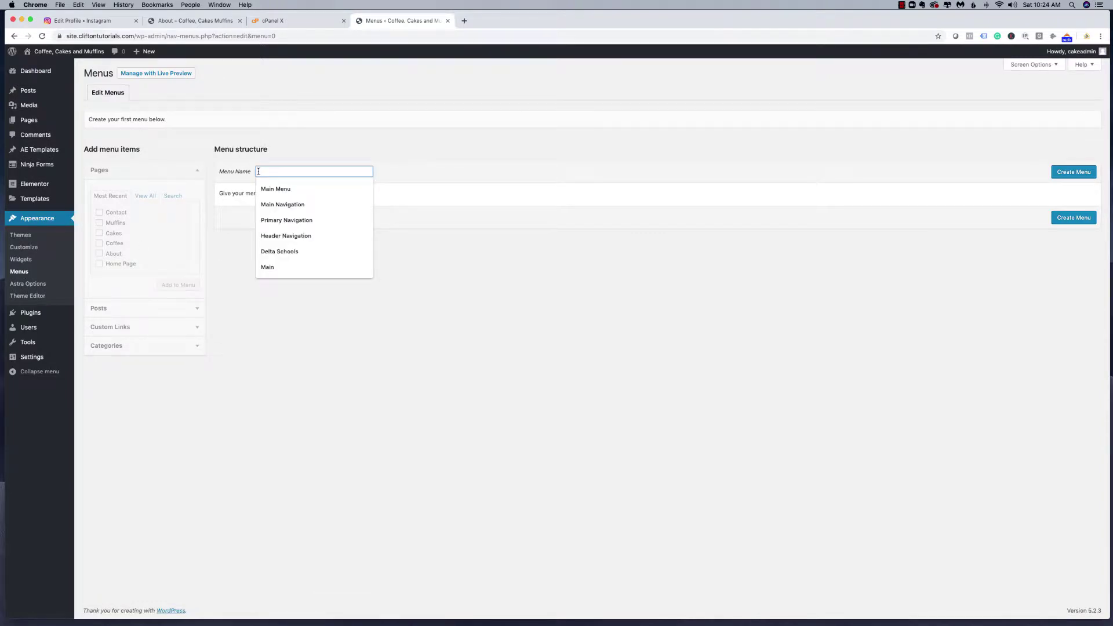
type("Main Menu")
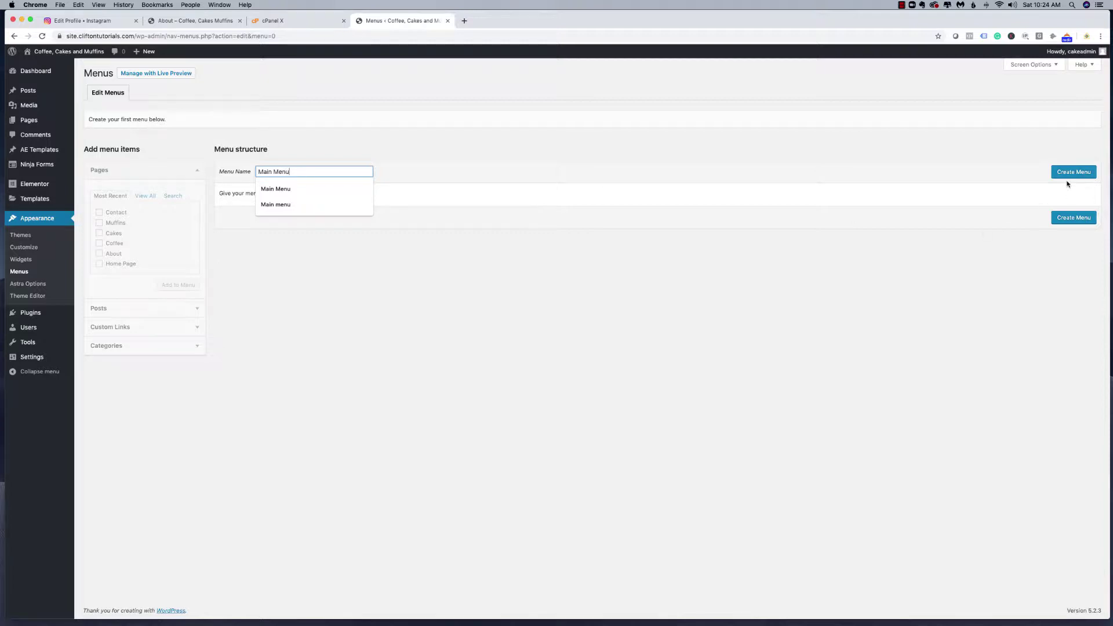
left_click(1070, 173)
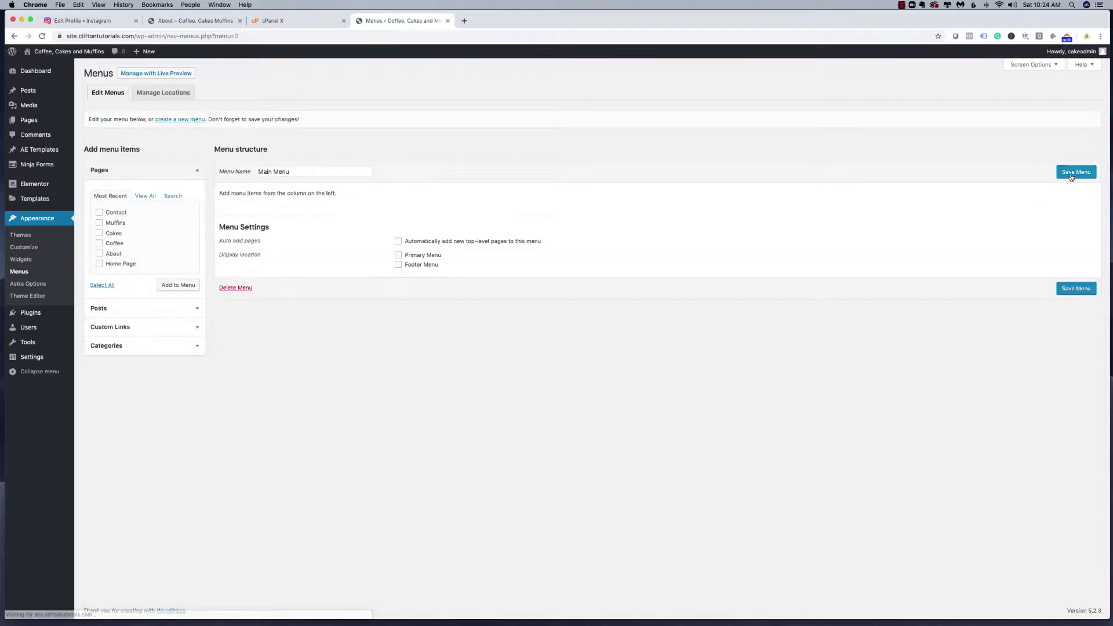
- Add the Home, About, Cakes, Contact and Muffins pages to Main Menu
left_click(151, 197)
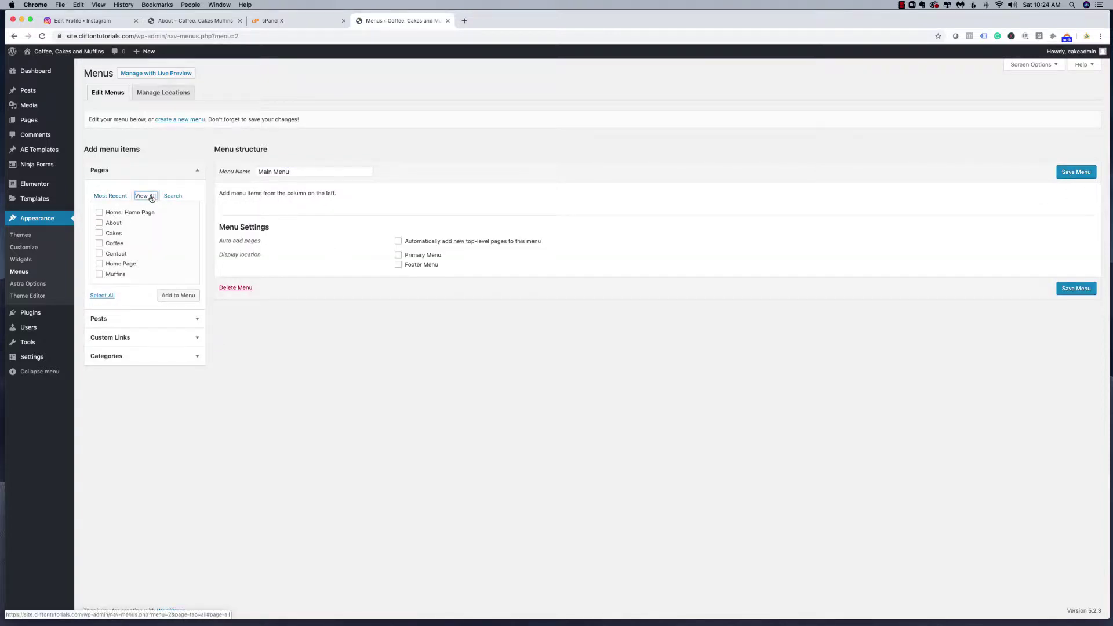
left_click(99, 212)
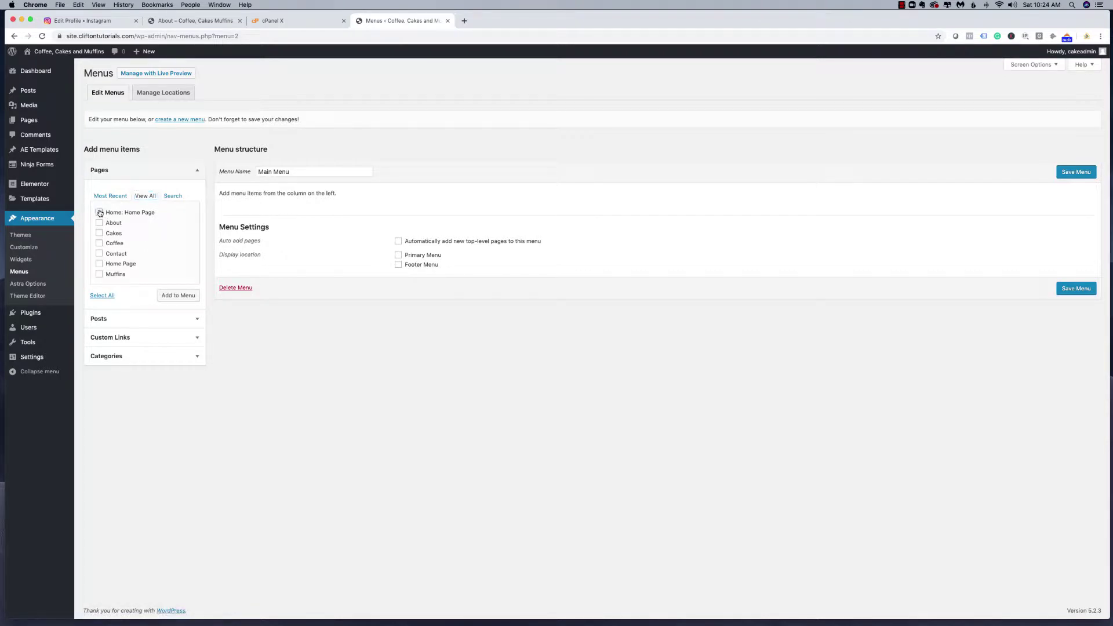
left_click(100, 223)
left_click(99, 233)
left_click(99, 254)
left_click(99, 275)
left_click(187, 297)
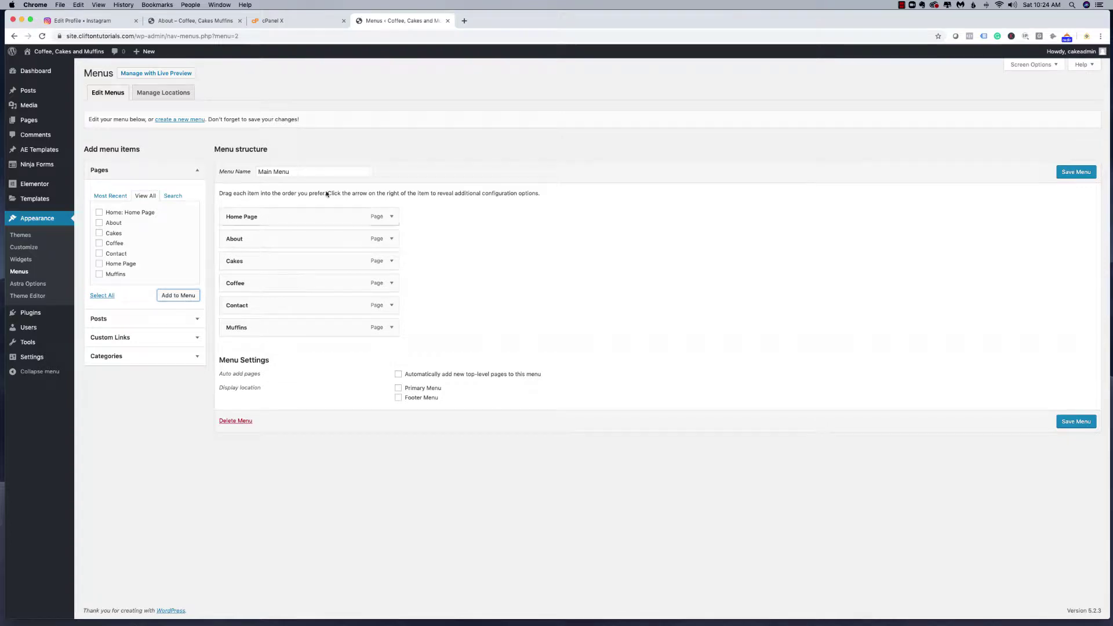
- Rename Home Page to Home, remove Contact, and save Main Menu as the Primary Menu
left_click(396, 217)
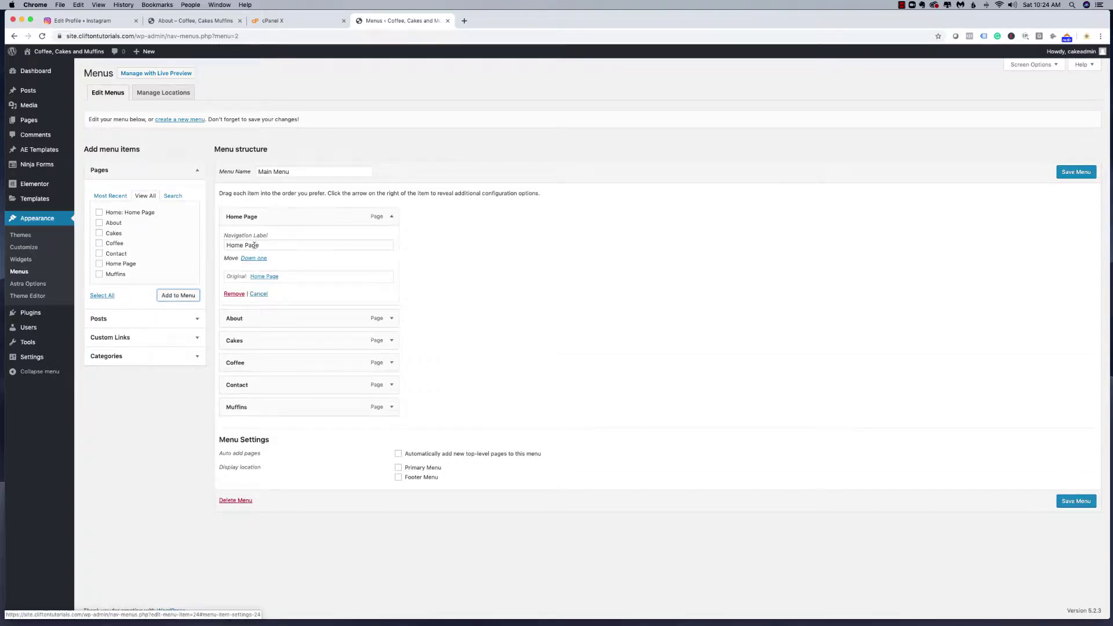
left_click(325, 245)
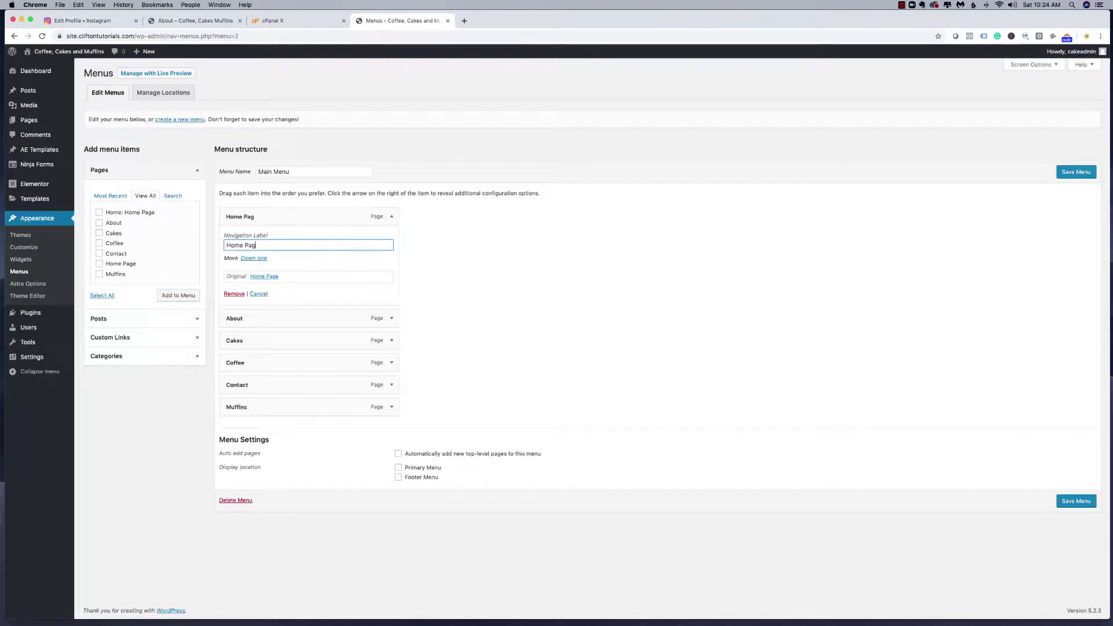
left_click(391, 217)
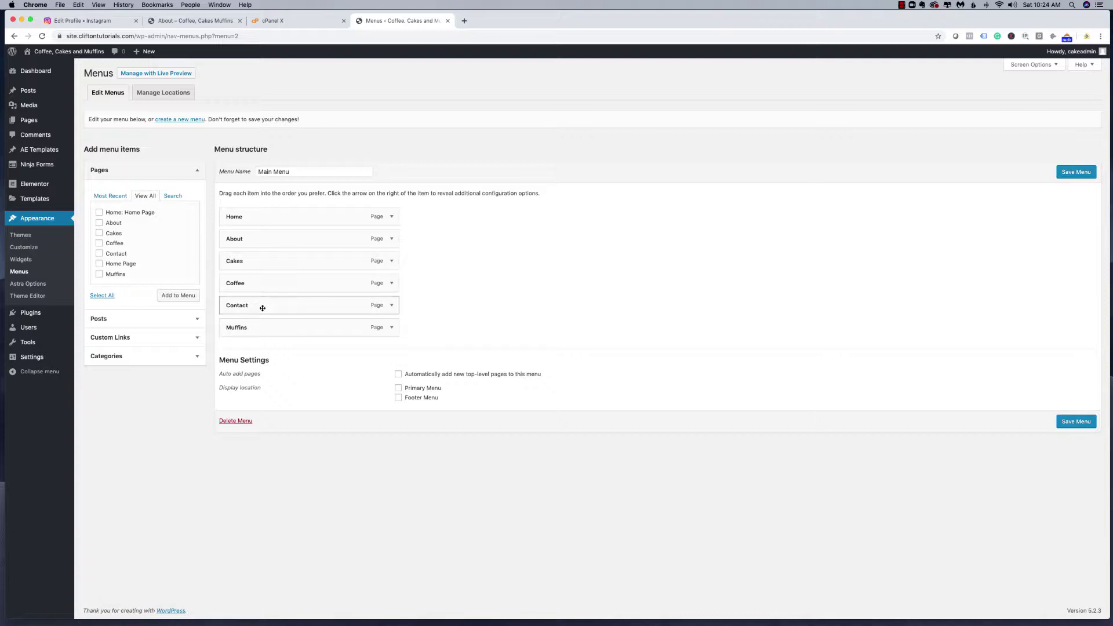
left_click_drag(264, 306, 267, 327)
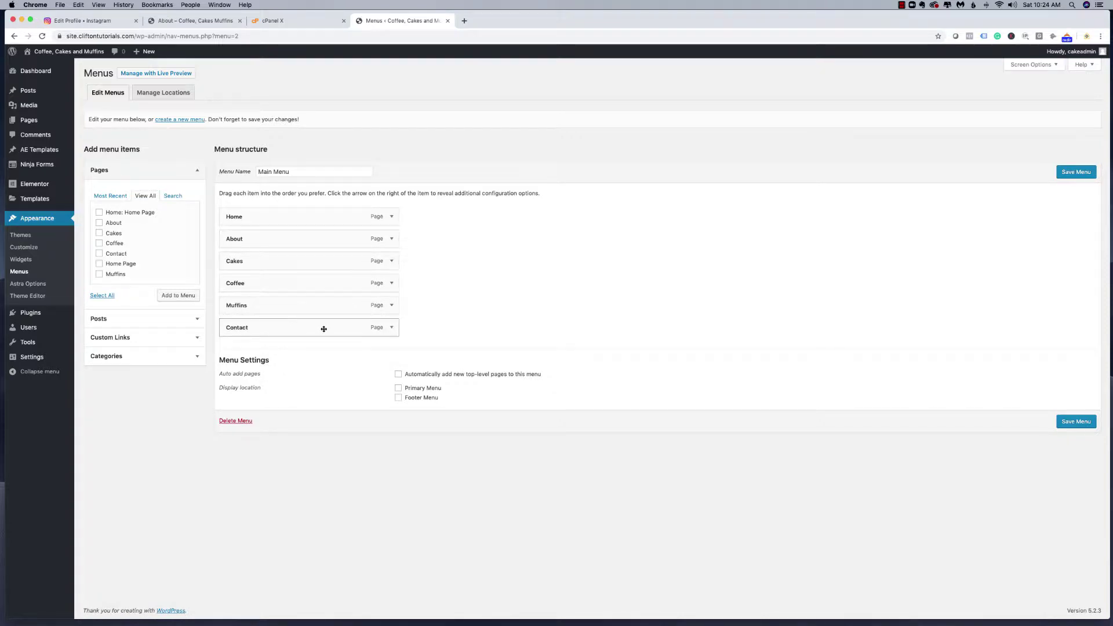
left_click(393, 329)
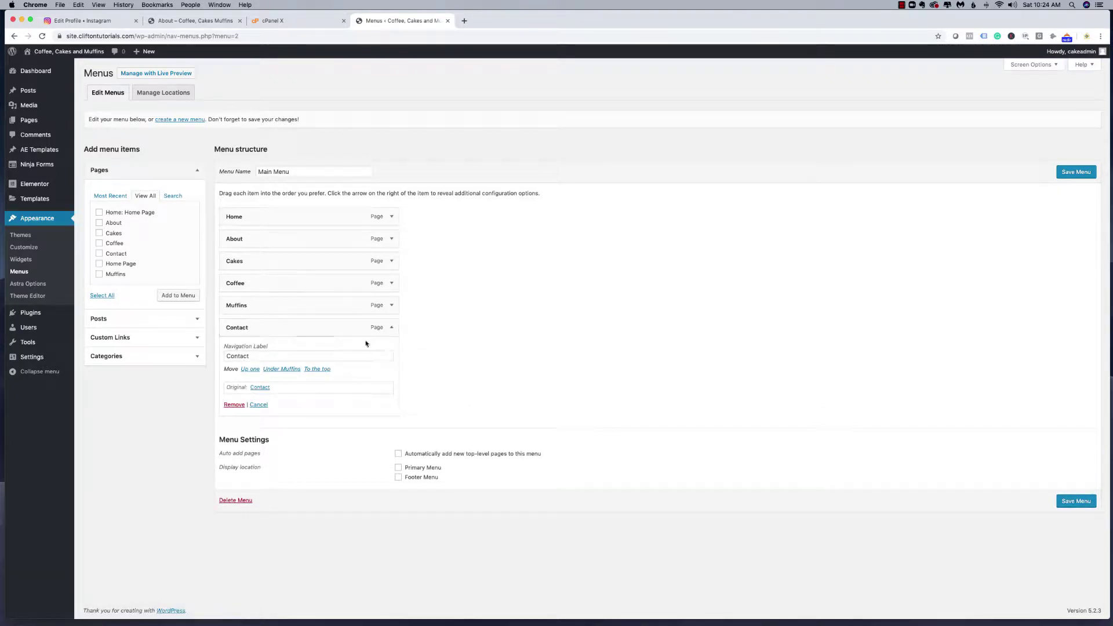
left_click(237, 405)
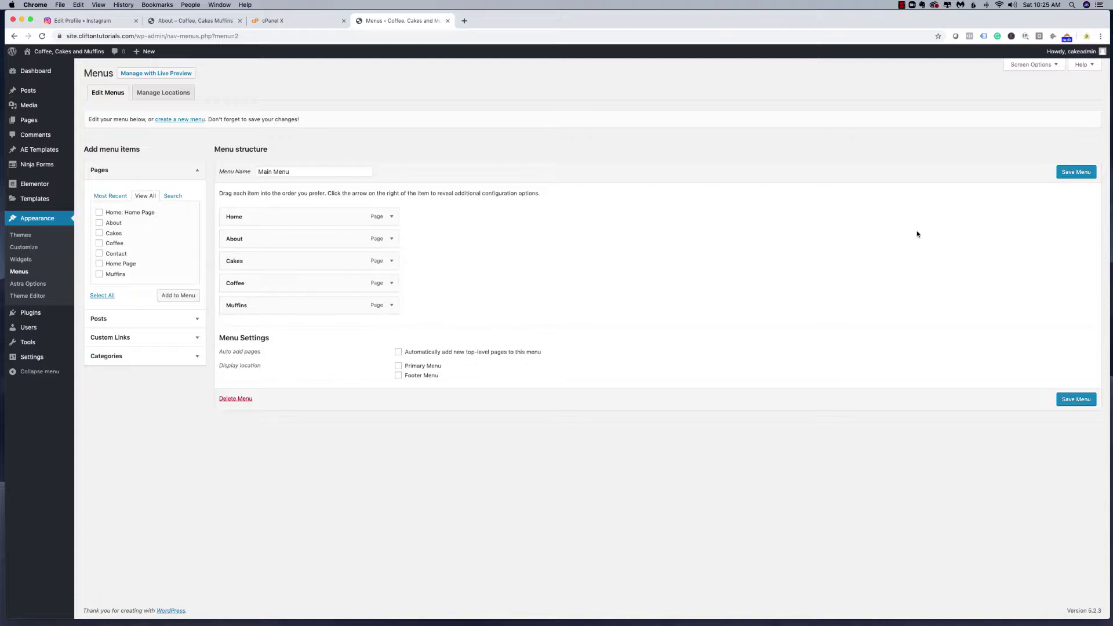
left_click(1073, 174)
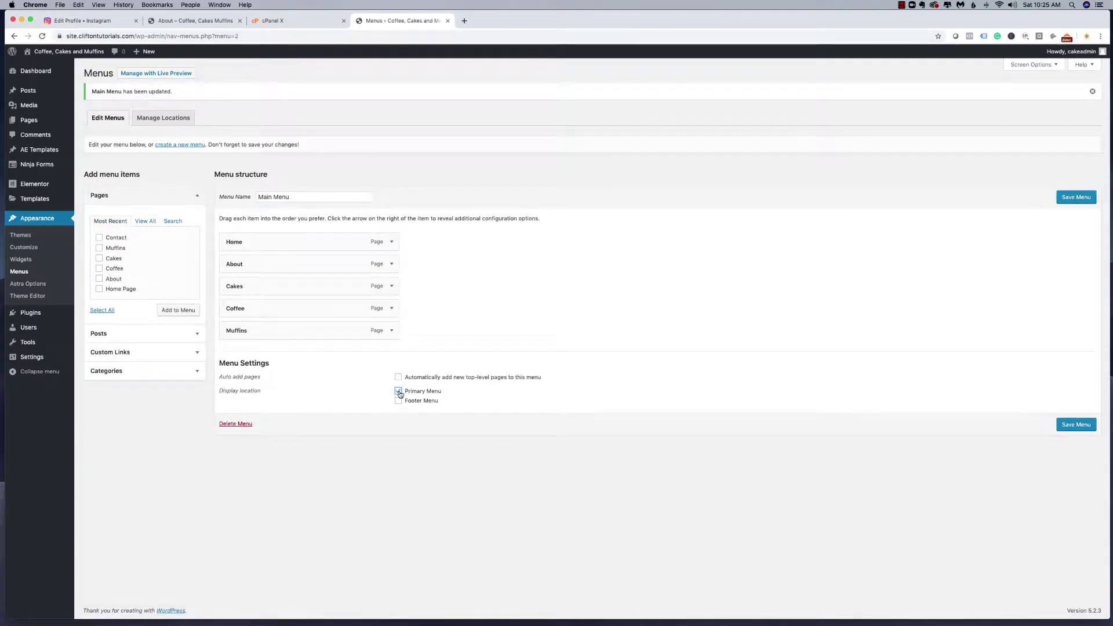
left_click(1076, 198)
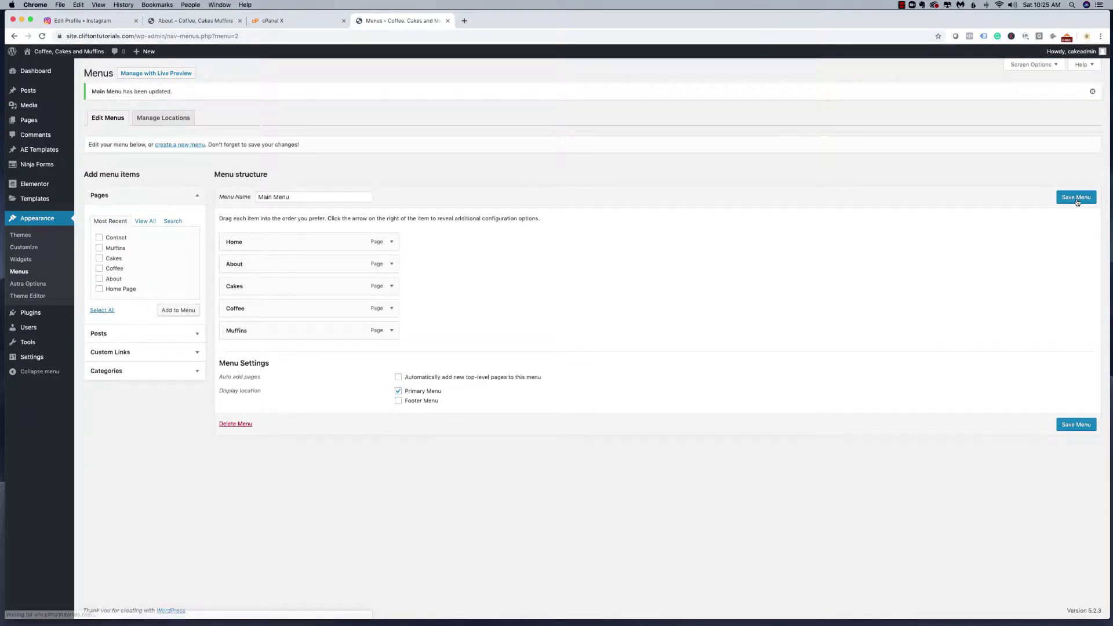
- View the live site's Home-to-Muffins header menu, then open the Customizer
left_click(87, 52)
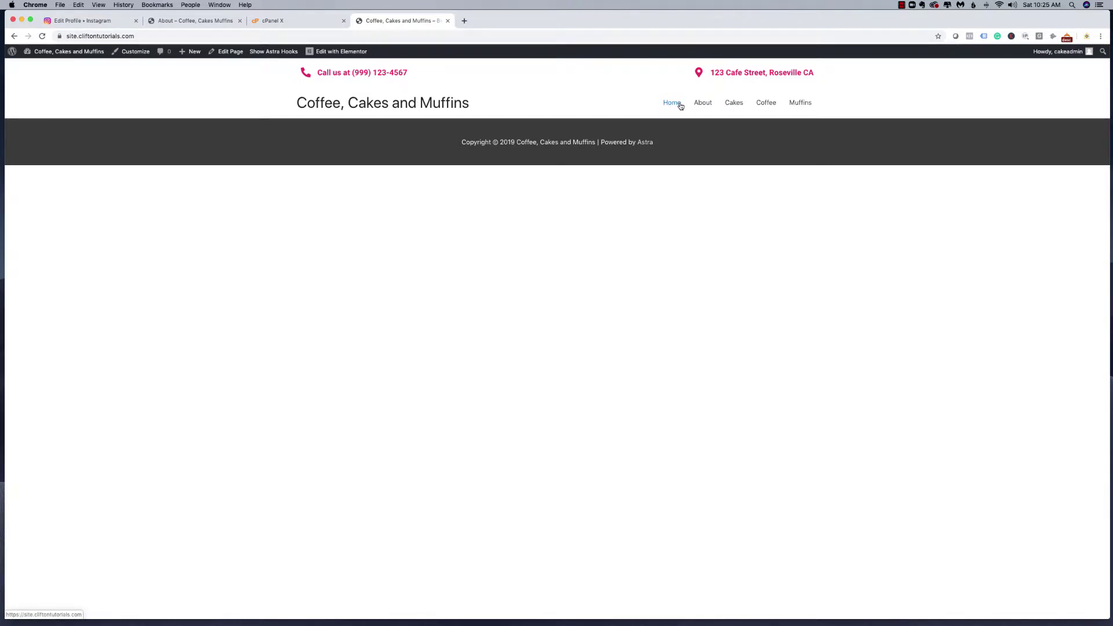
left_click(136, 53)
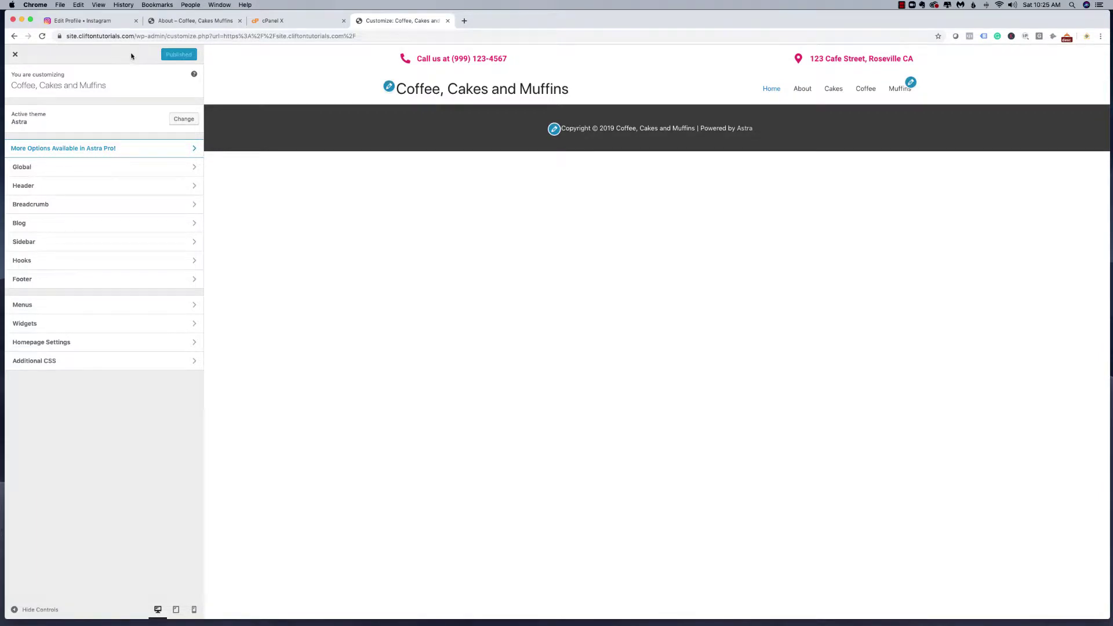
- Upload coffee-cake-muf-logo.png from the Elementor Home Page Tutorial folder as the site logo
left_click(65, 186)
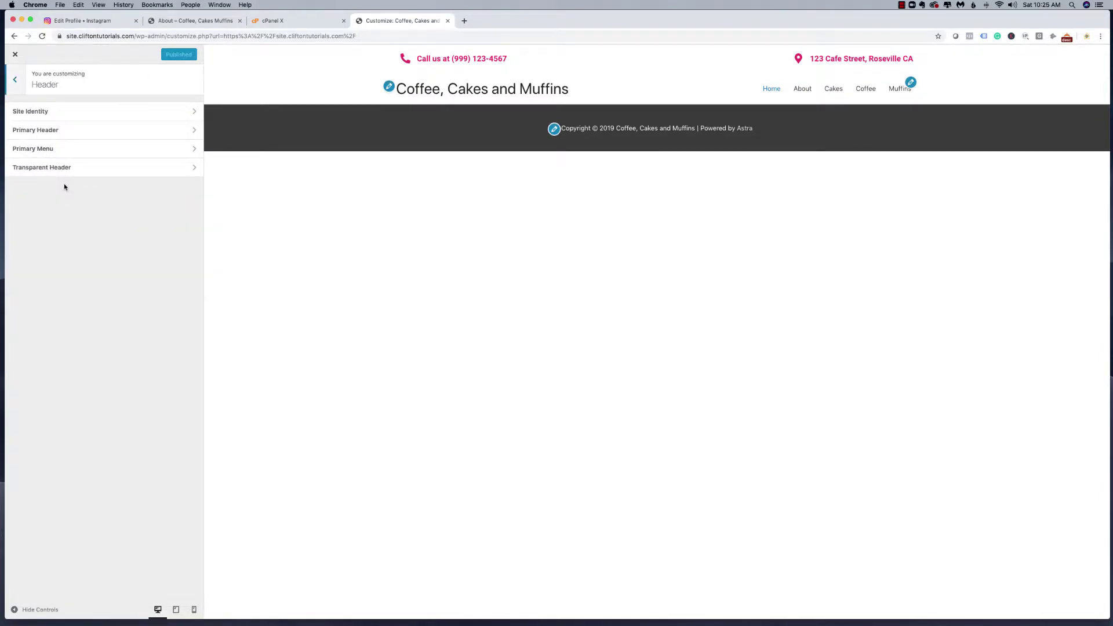
left_click(70, 115)
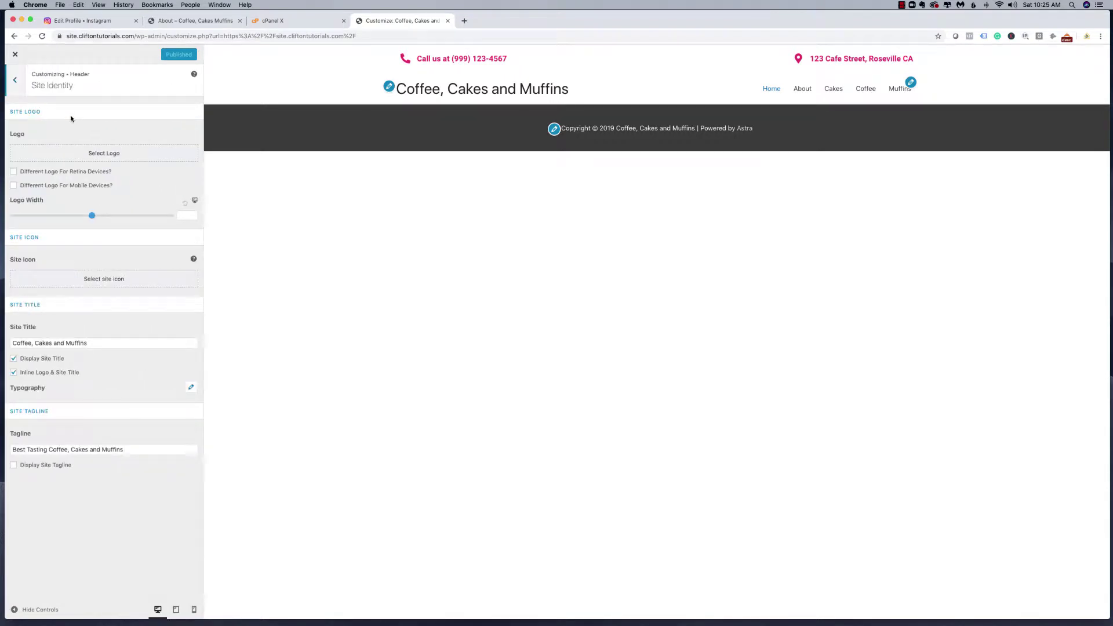
left_click(96, 155)
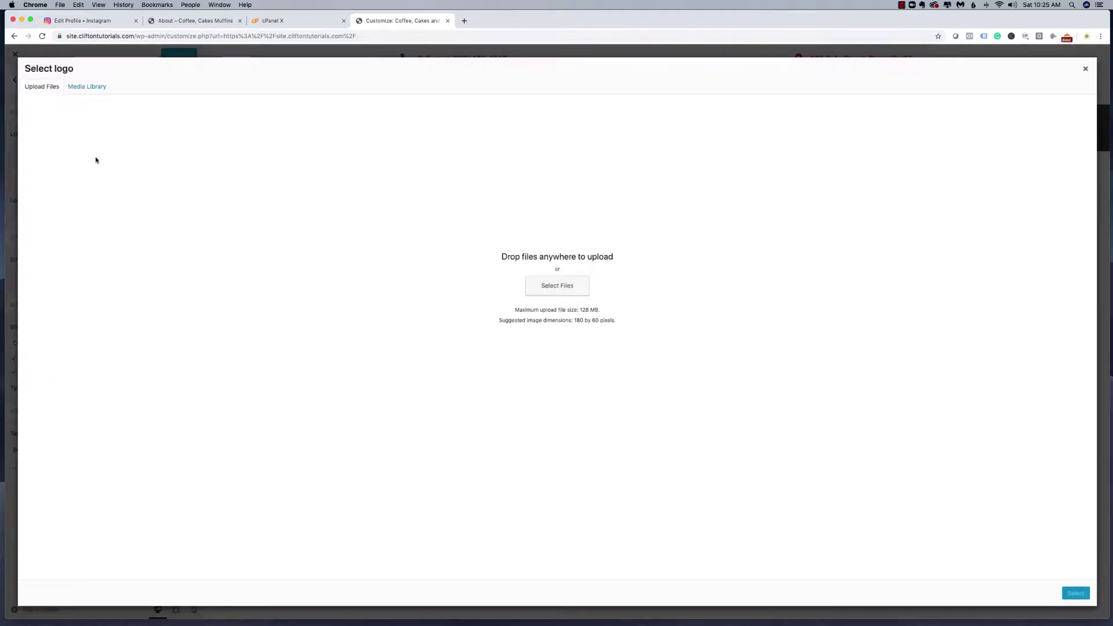
left_click(572, 287)
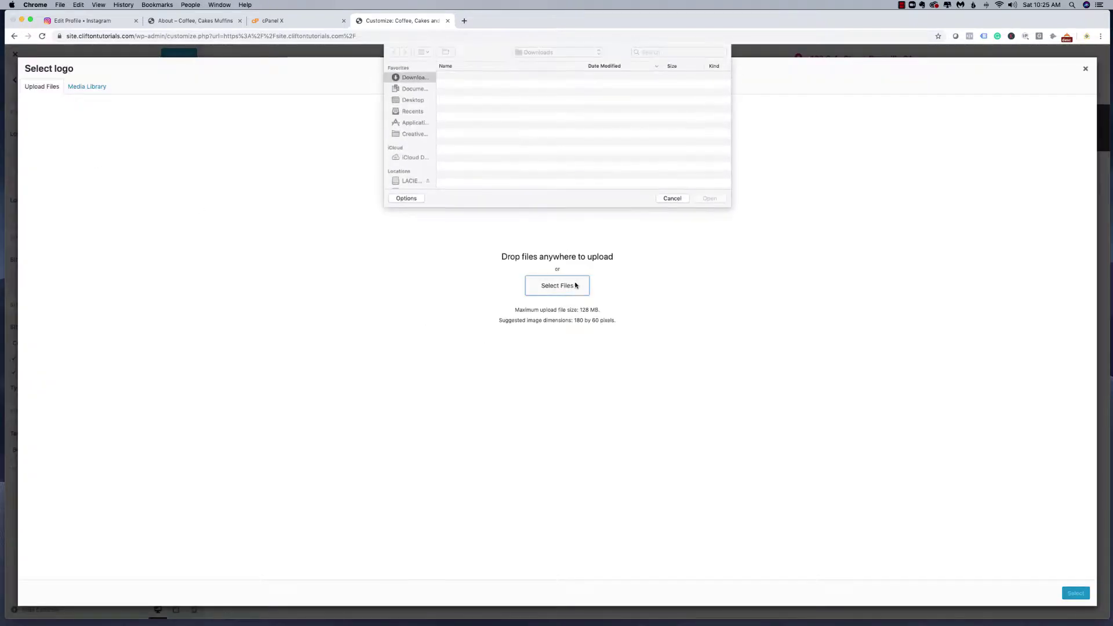
left_click(431, 98)
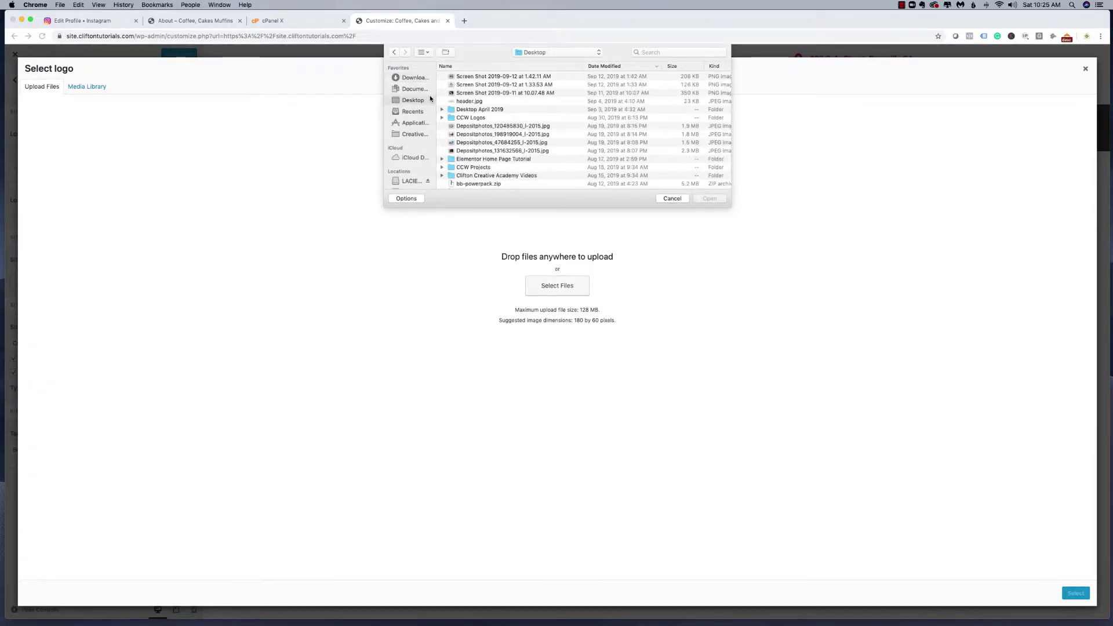
scroll(476, 130, "down", 5)
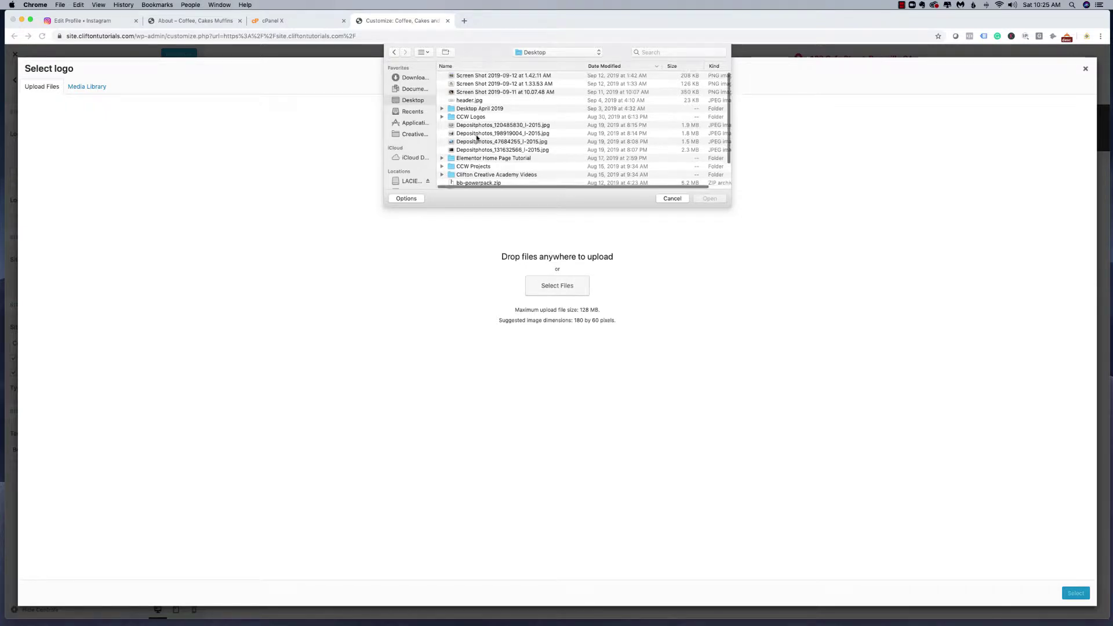
scroll(476, 138, "up", 5)
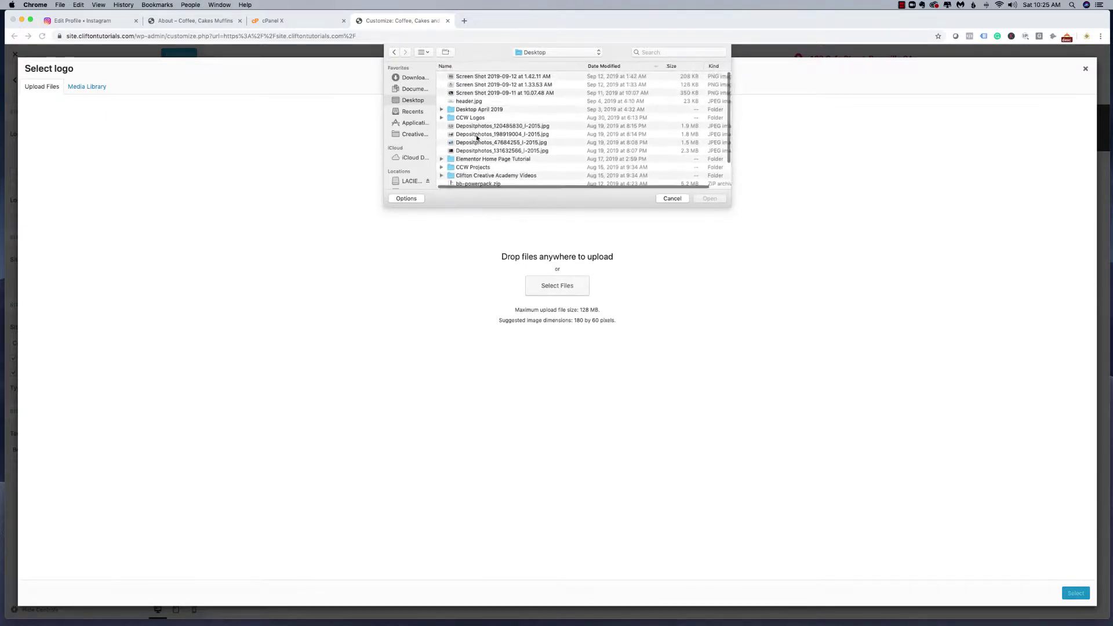
double_click(484, 159)
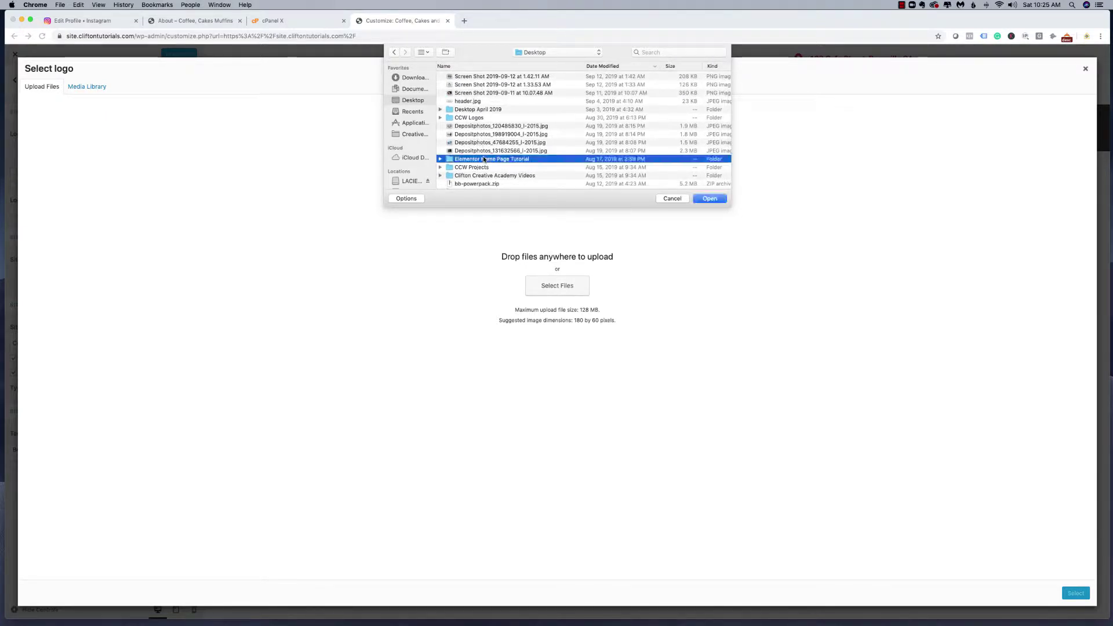
scroll(483, 149, "down", 3)
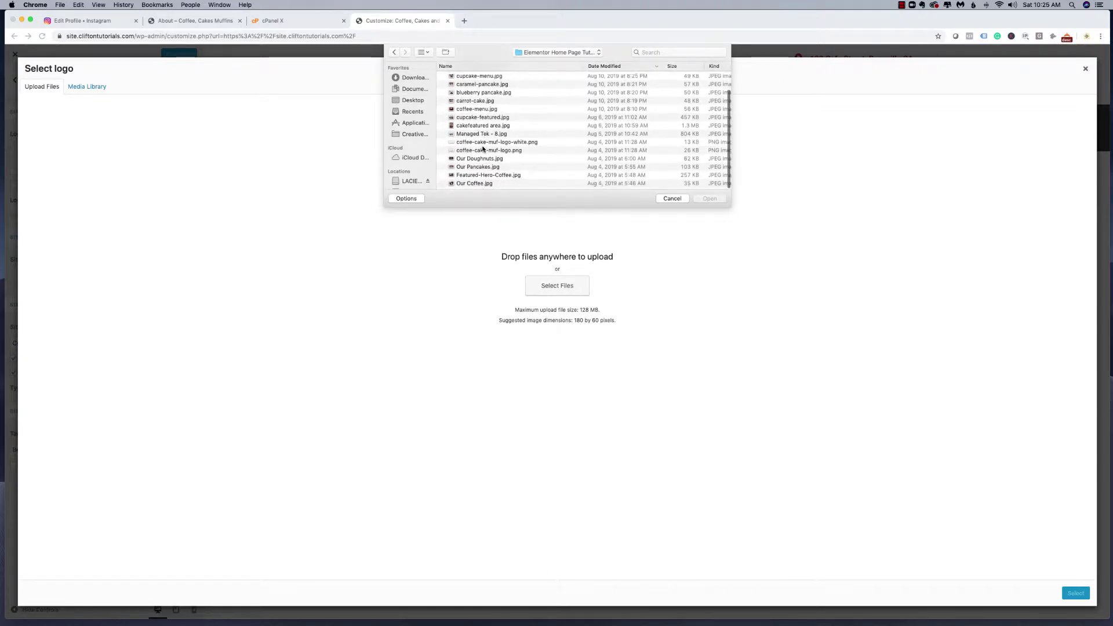
left_click(486, 152)
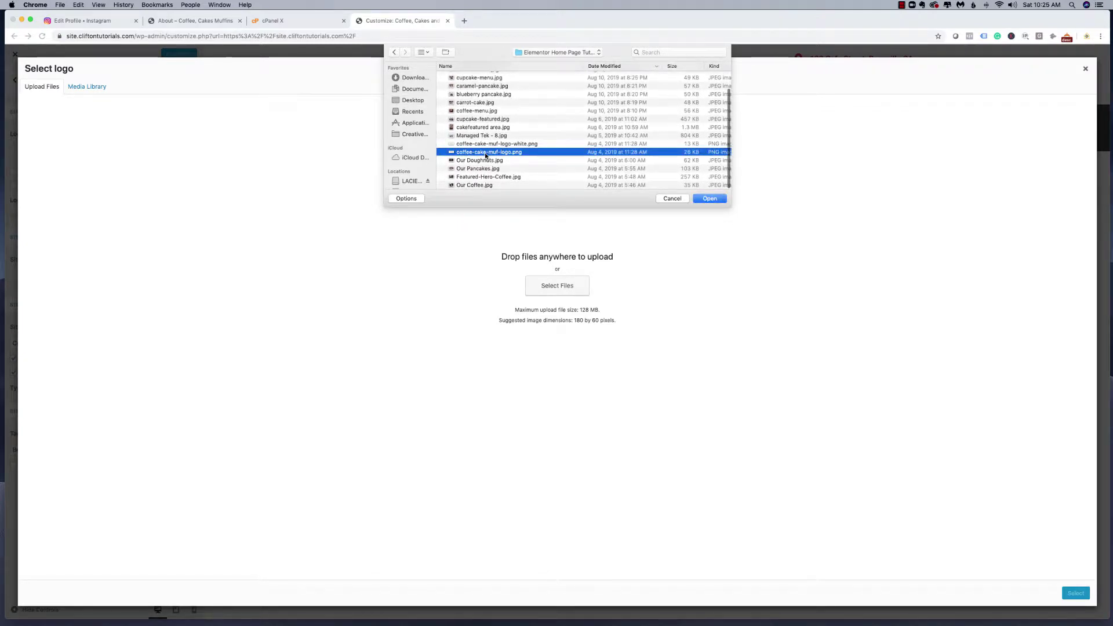
left_click(710, 199)
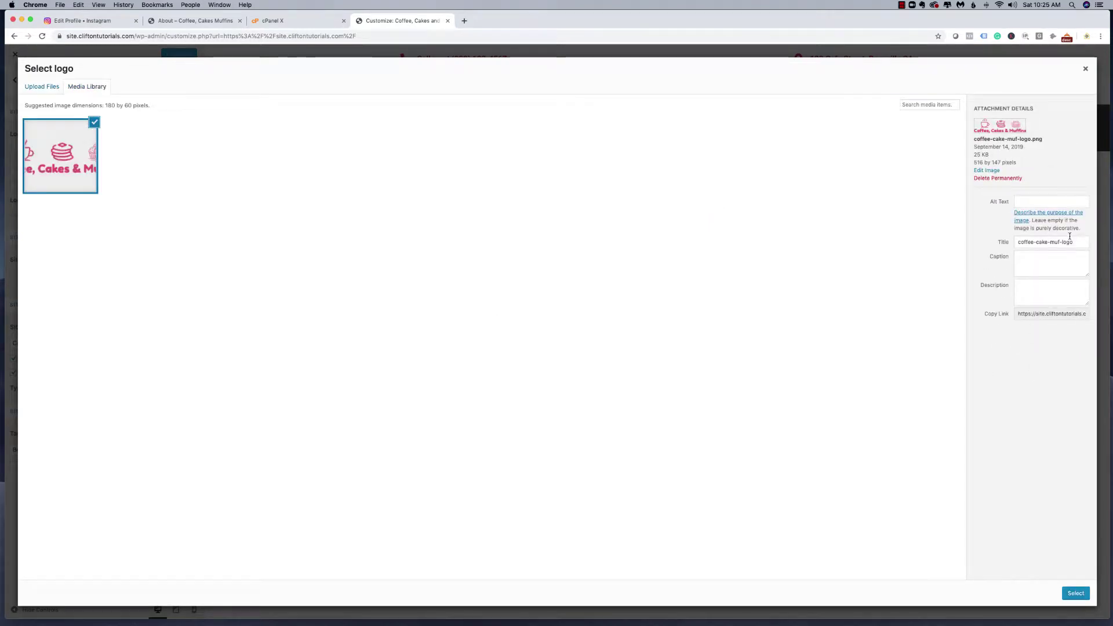
- Set the logo's alt text to its title and crop it at full width
left_click_drag(1073, 243, 998, 244)
key("super+c")
left_click(1053, 202)
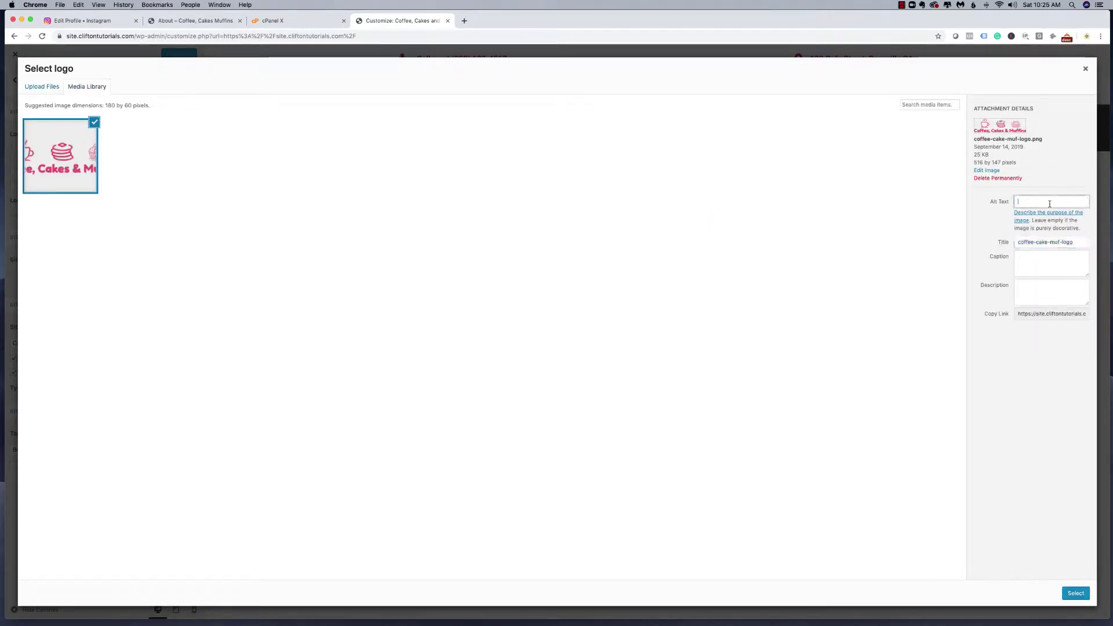
key("super+v")
left_click(1077, 593)
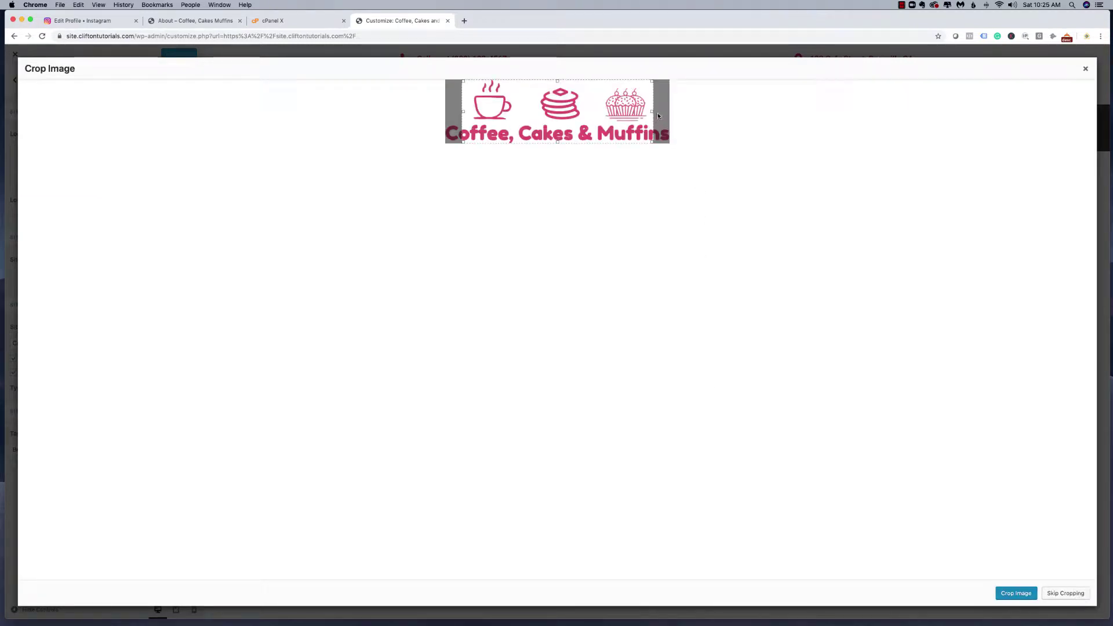
left_click_drag(654, 112, 682, 116)
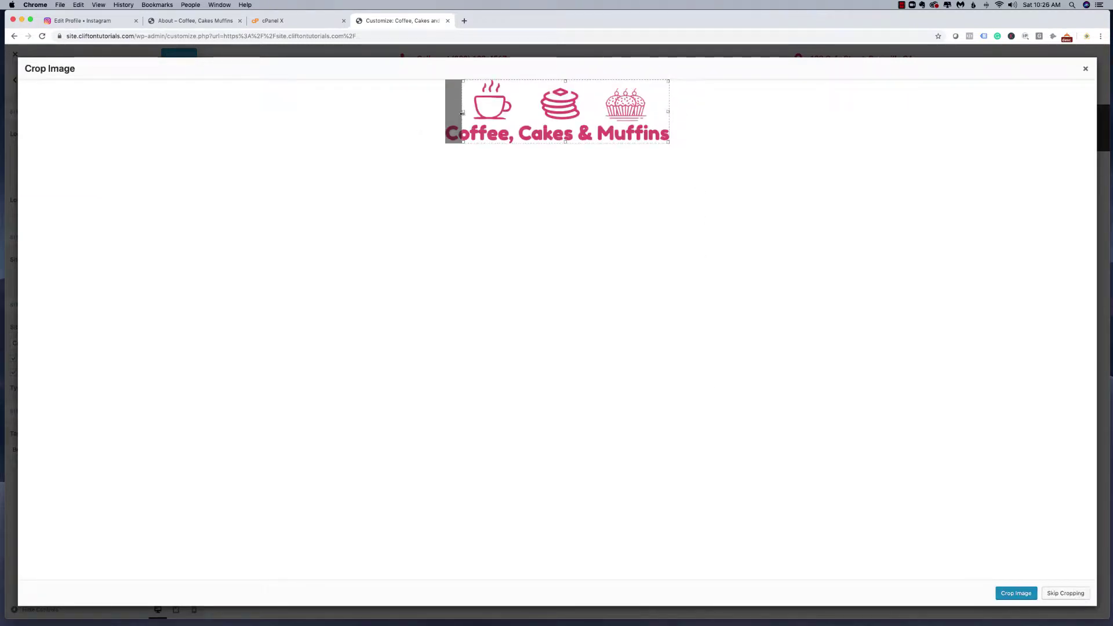
left_click_drag(462, 113, 426, 117)
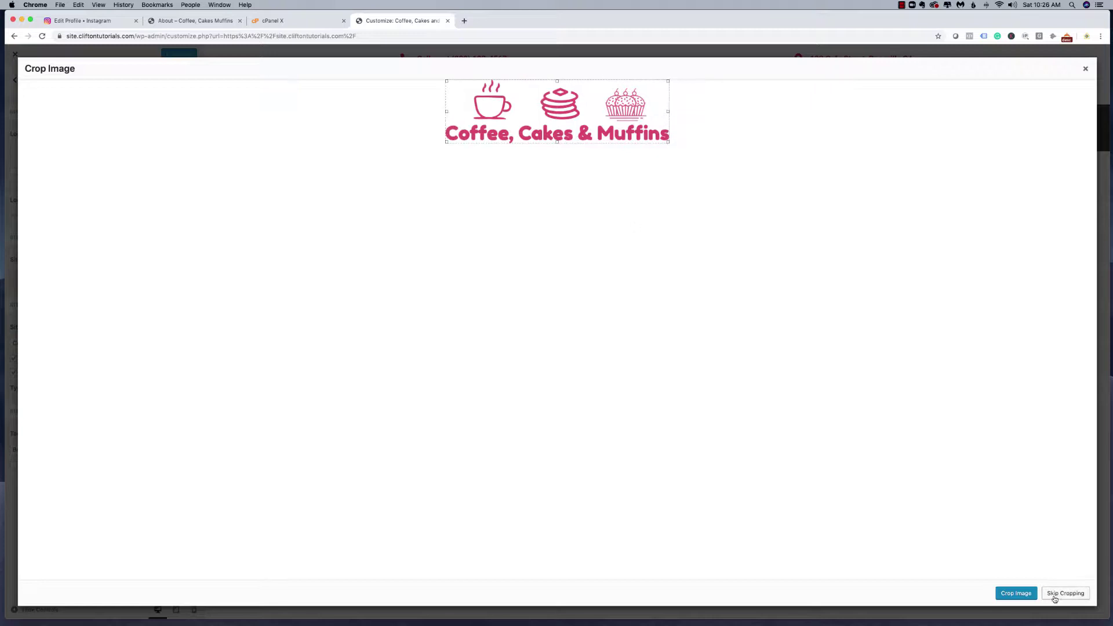
left_click(1023, 595)
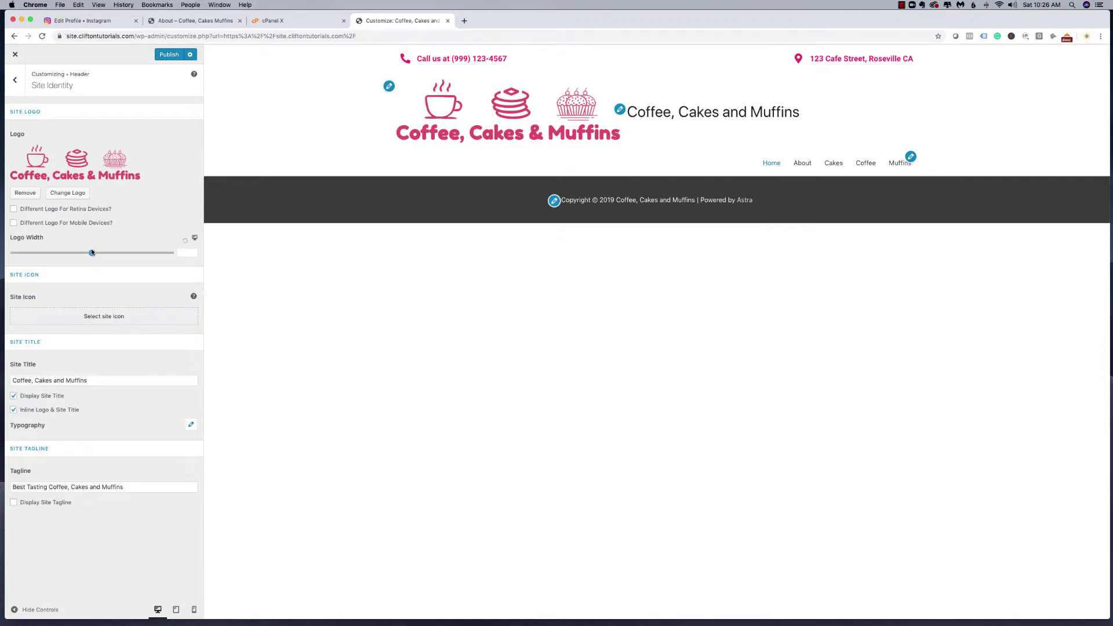
- Reduce the Logo Width slider to 258 so logo, title and menu fit one row
mouse_move(91, 252)
left_mouse_down()
mouse_move(50, 253)
mouse_move(81, 253)
left_mouse_up()
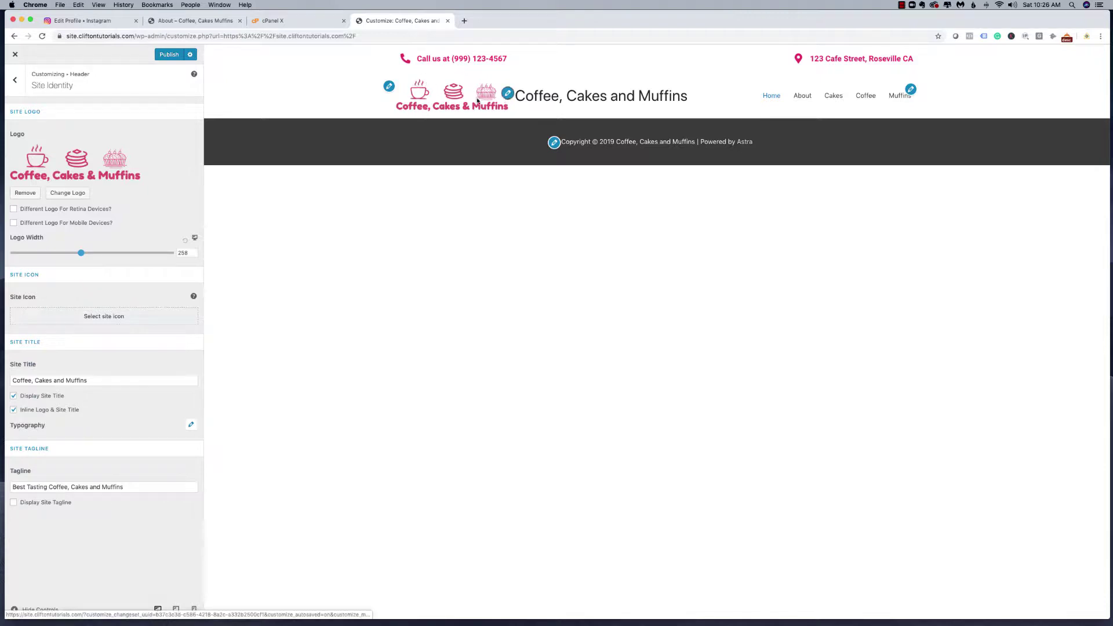
- Upload brewed coffee.jpg as a site icon, then abandon cropping that photo
left_click(97, 323)
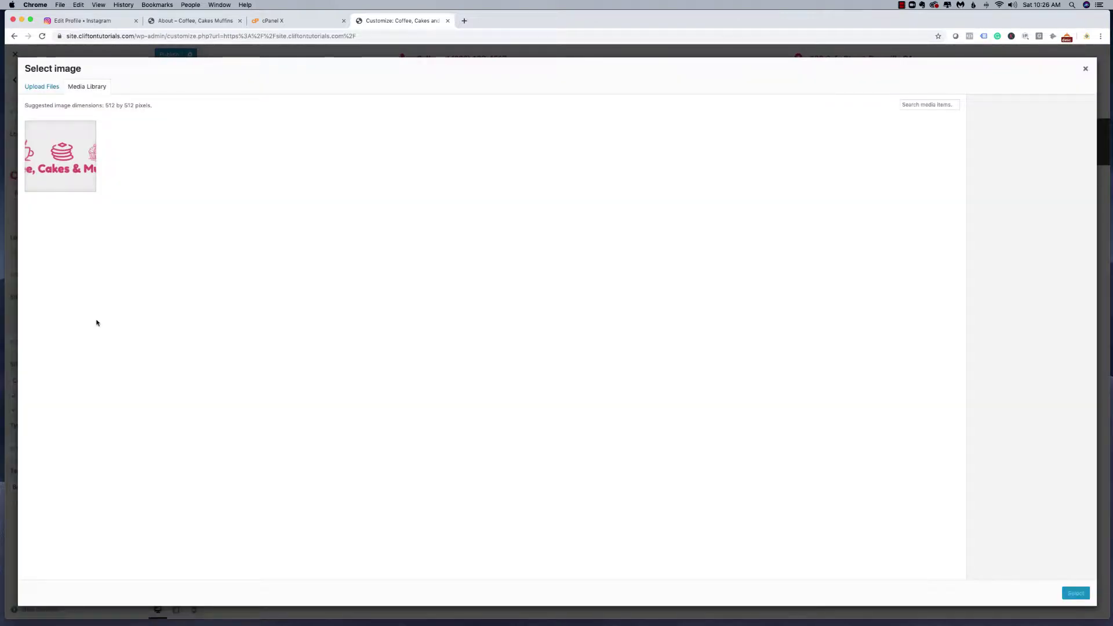
left_click(55, 87)
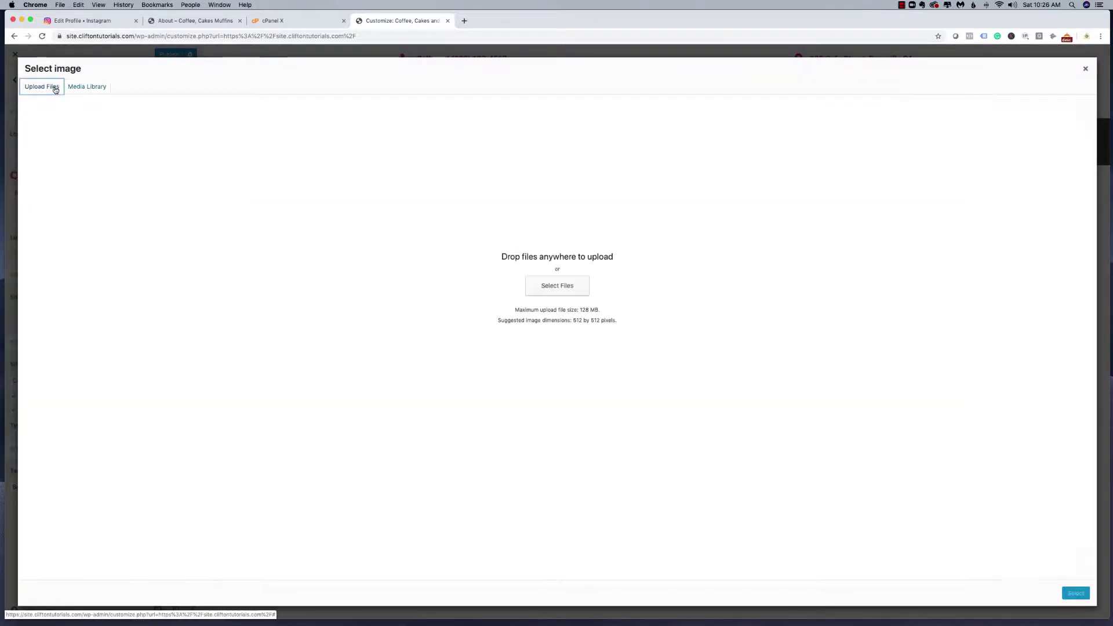
left_click(571, 293)
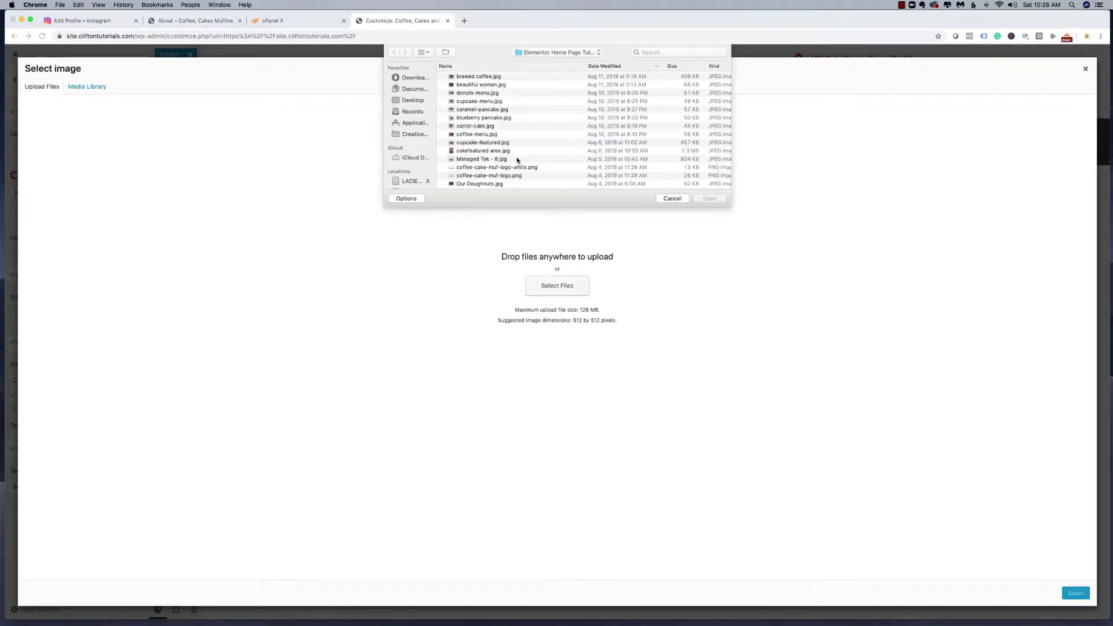
scroll(490, 152, "down", 3)
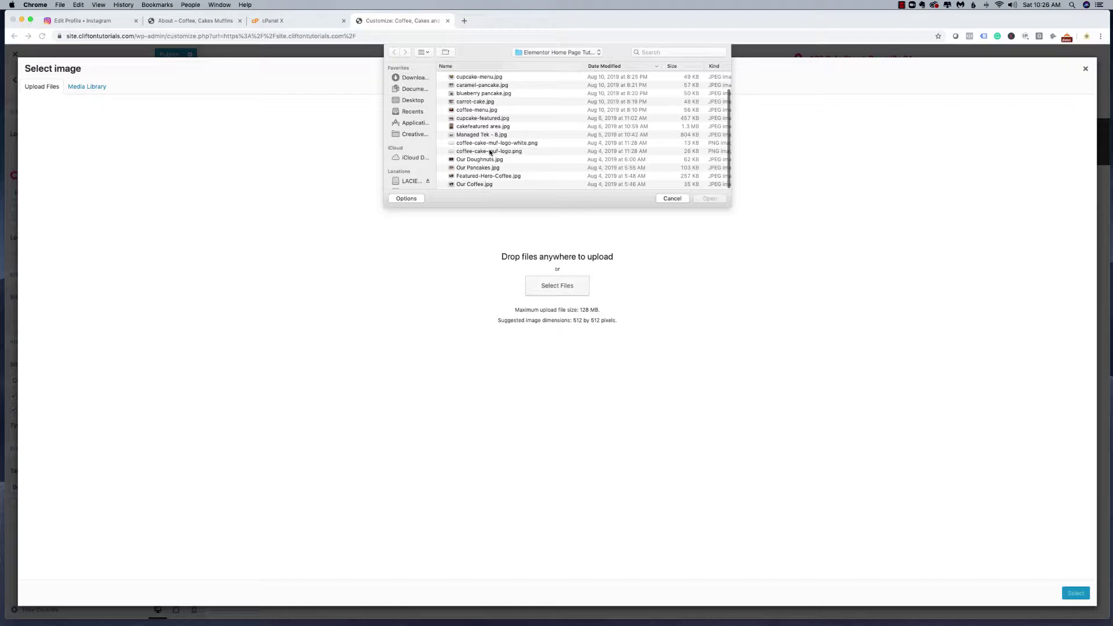
scroll(490, 152, "up", 3)
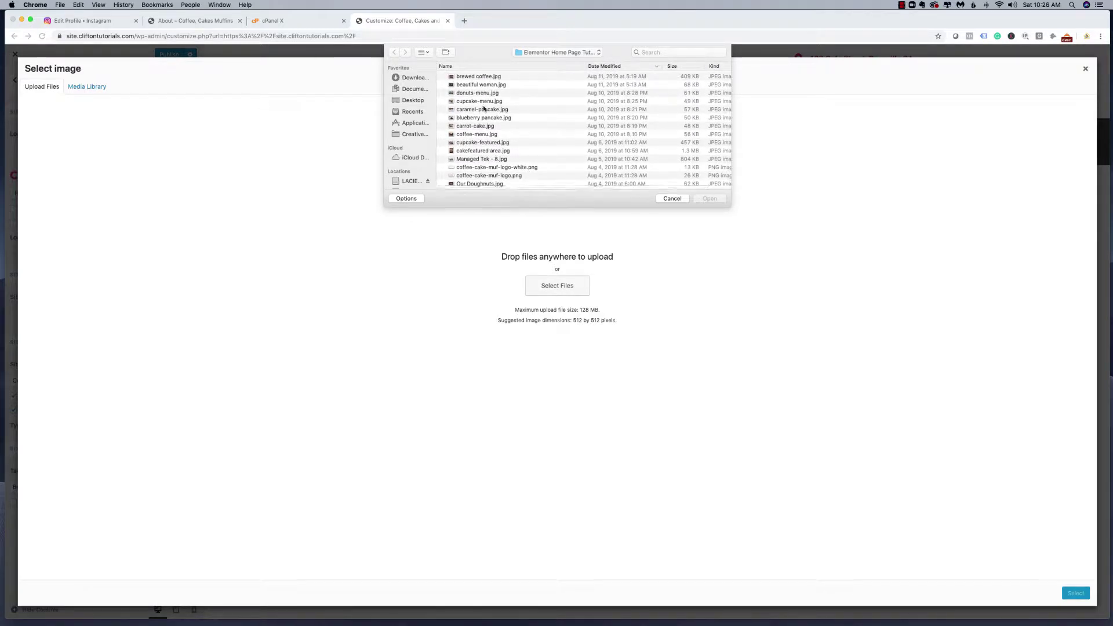
left_click(488, 77)
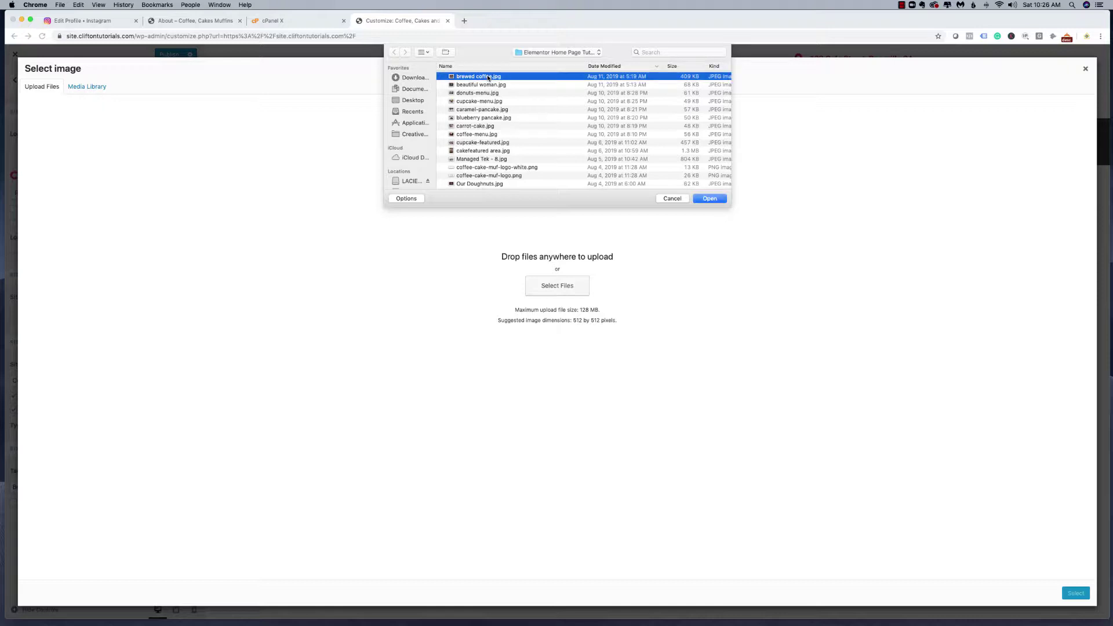
key("Return")
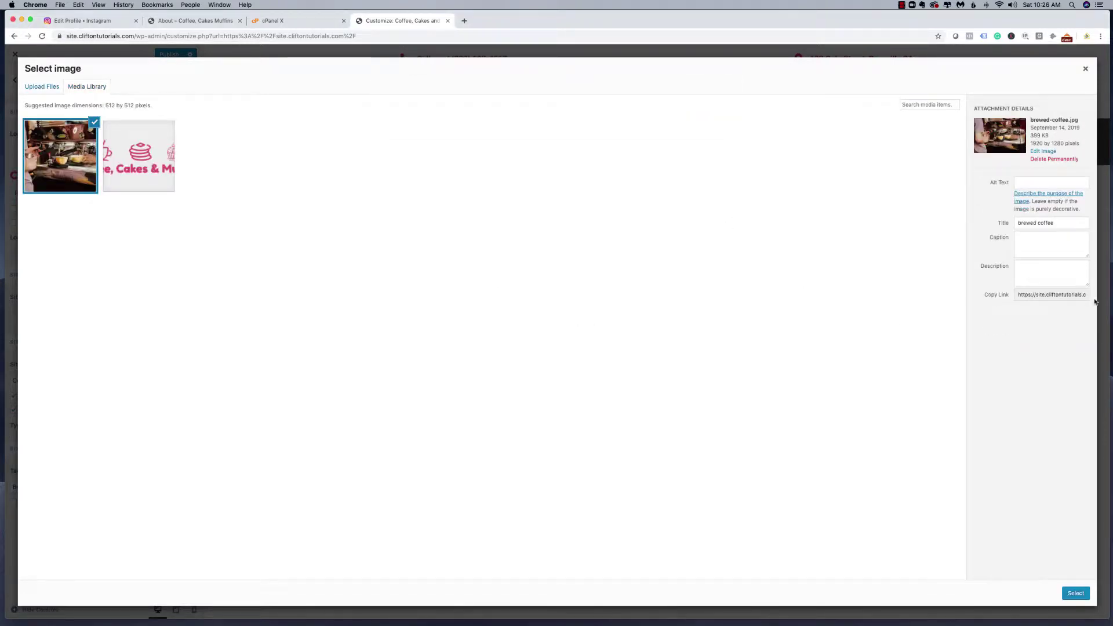
left_click(1069, 597)
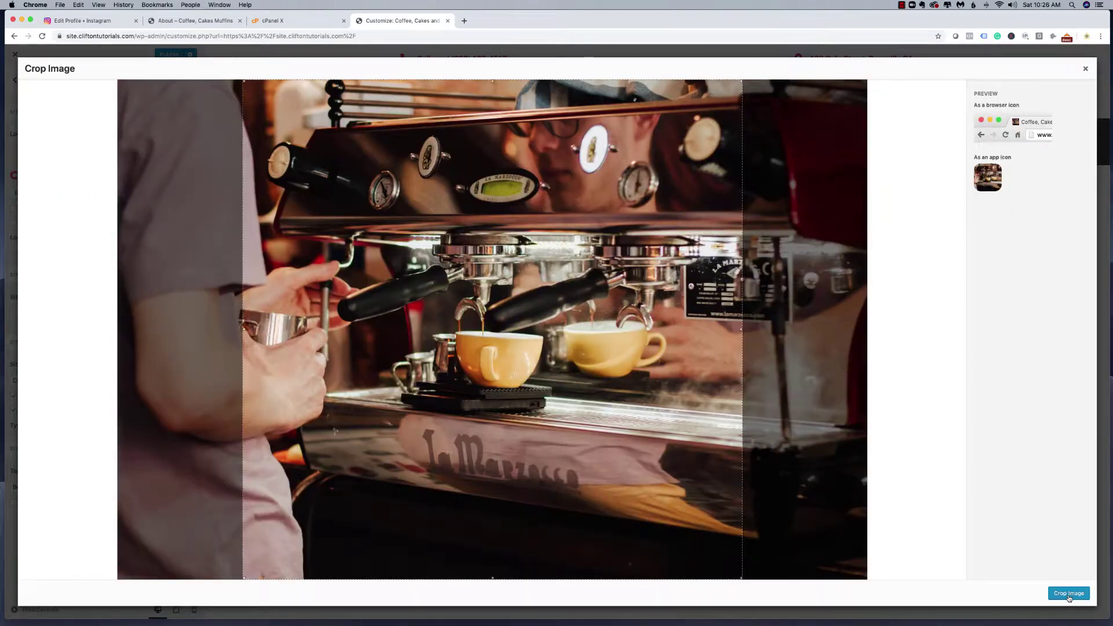
left_click(1085, 69)
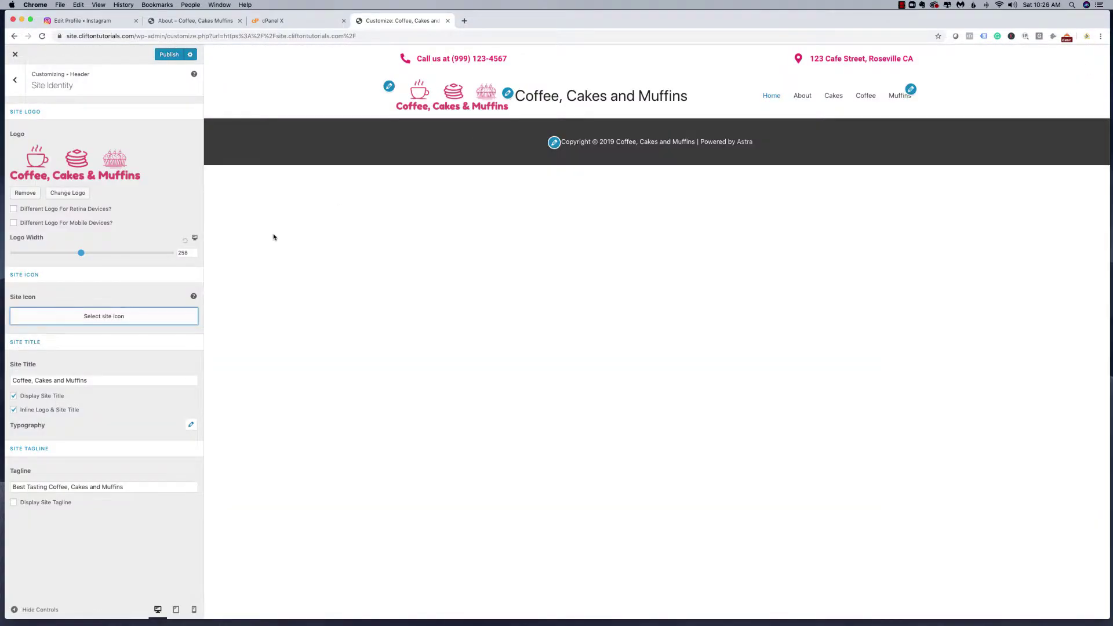
- Pick the uploaded logo instead and crop the icon square onto the coffee cup
left_click(103, 316)
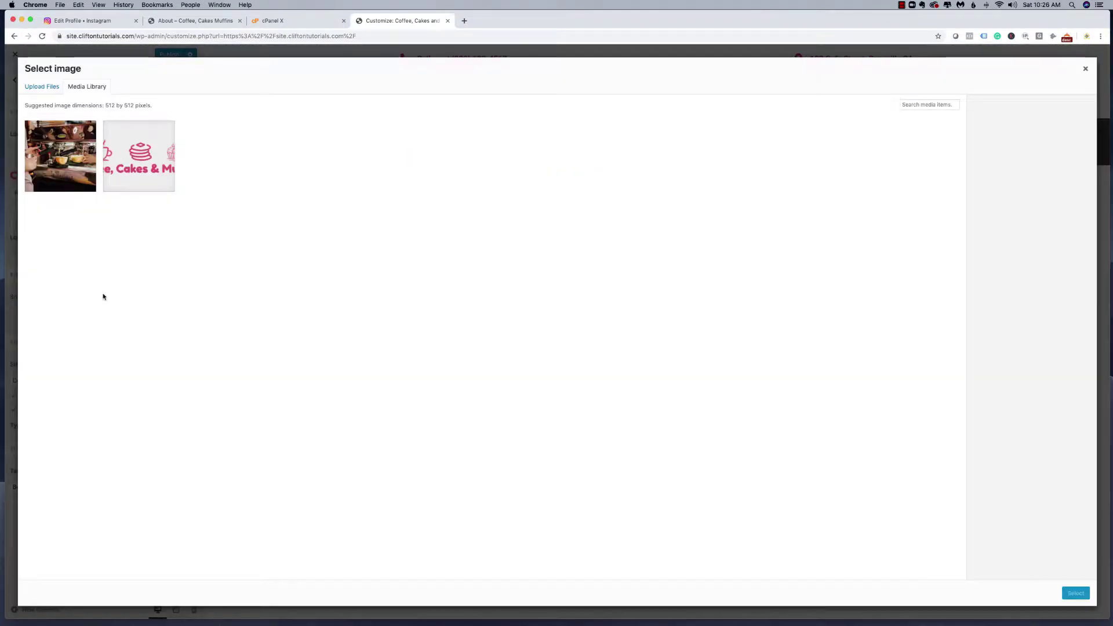
left_click(134, 173)
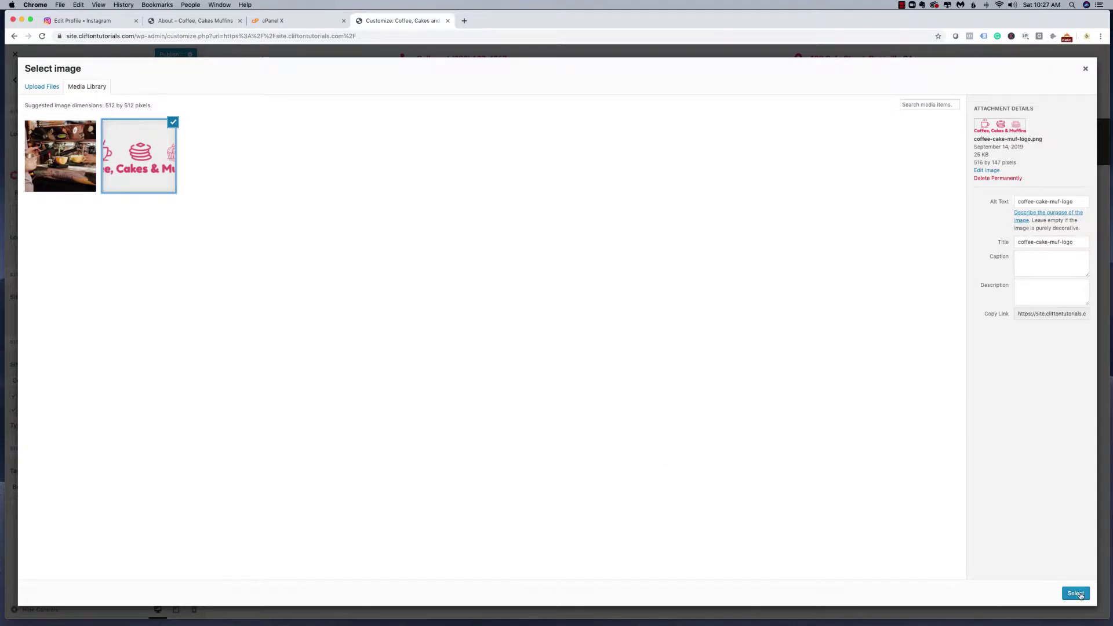
left_click(1079, 596)
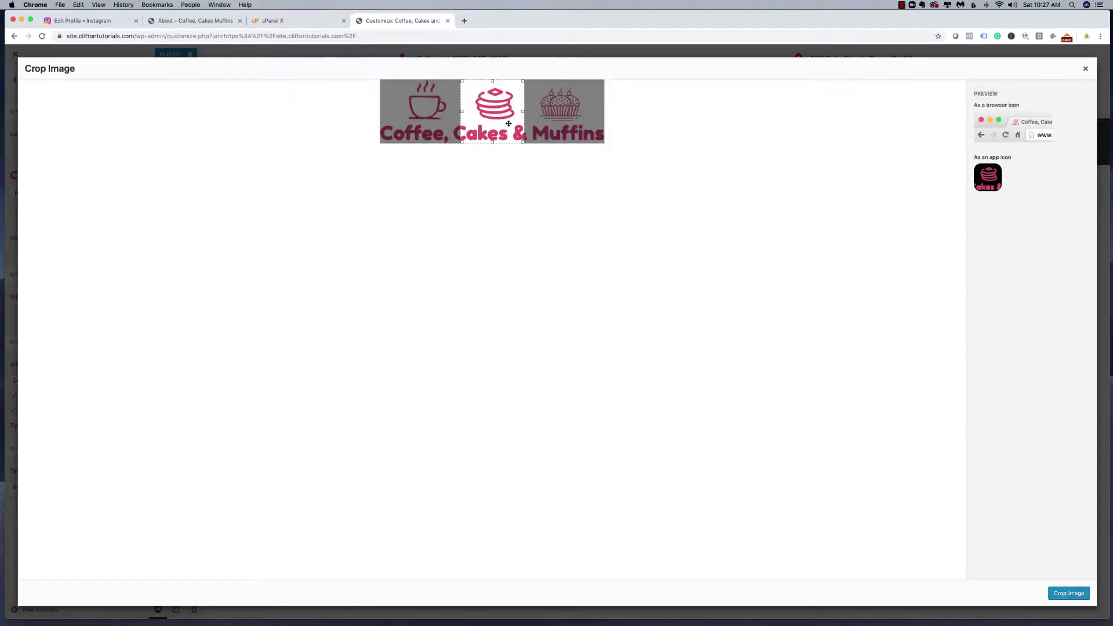
left_click_drag(492, 118, 413, 118)
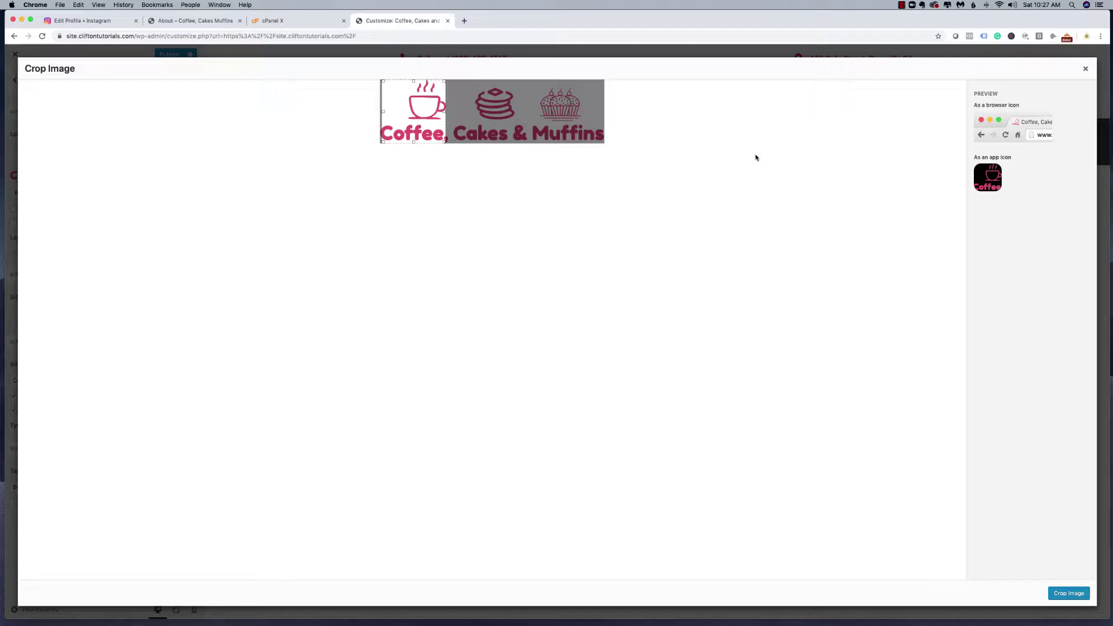
left_click(1053, 598)
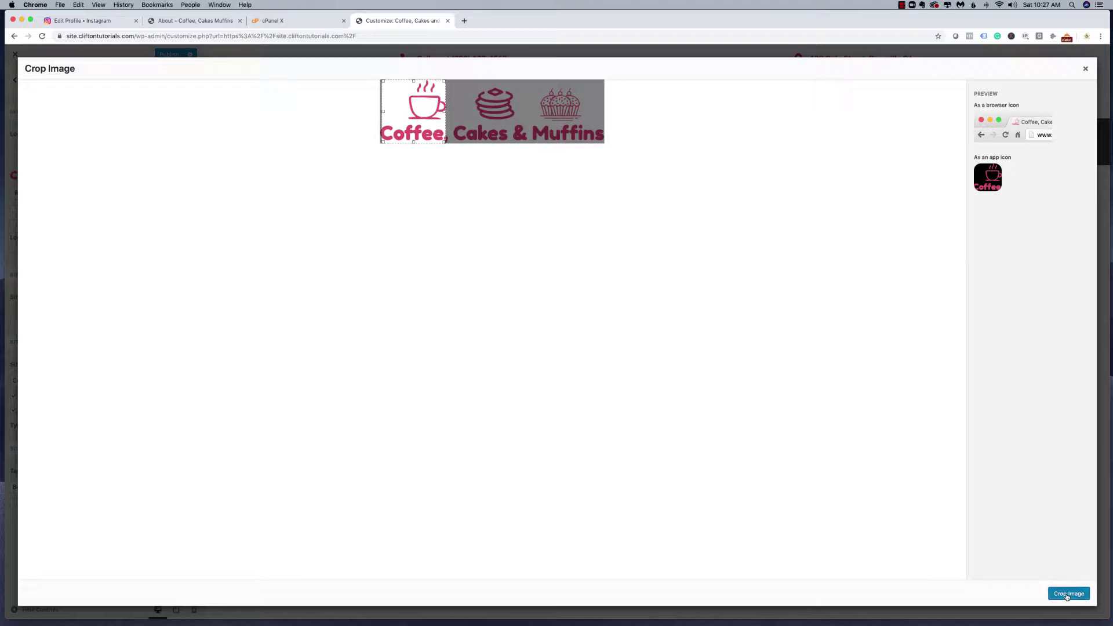
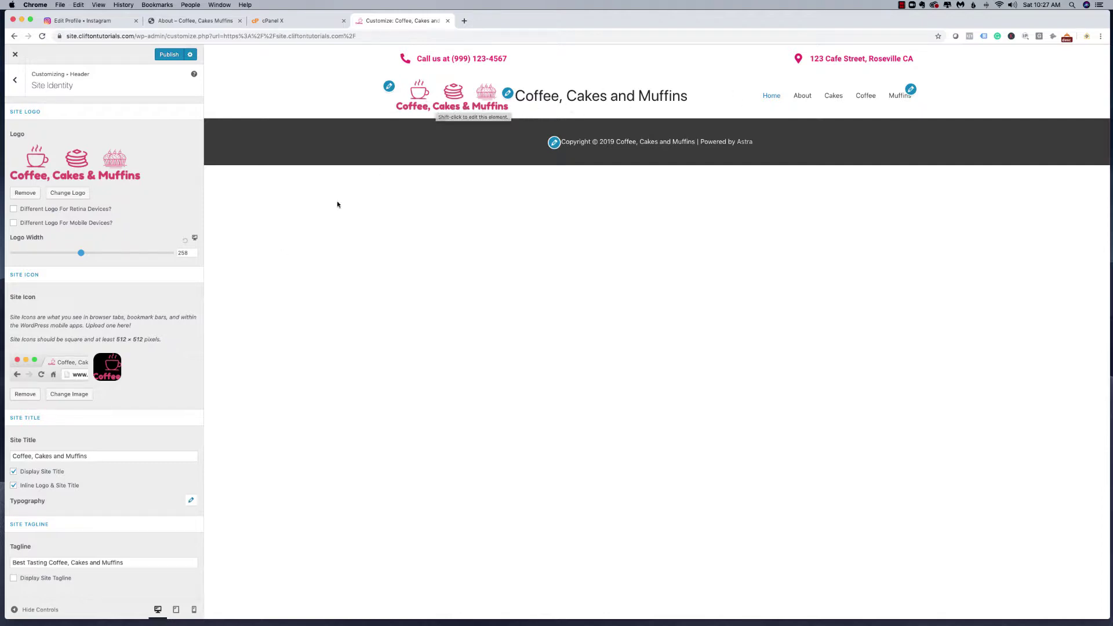
- Hide the site title beside the logo, publish, then view the reference About page
left_click(13, 471)
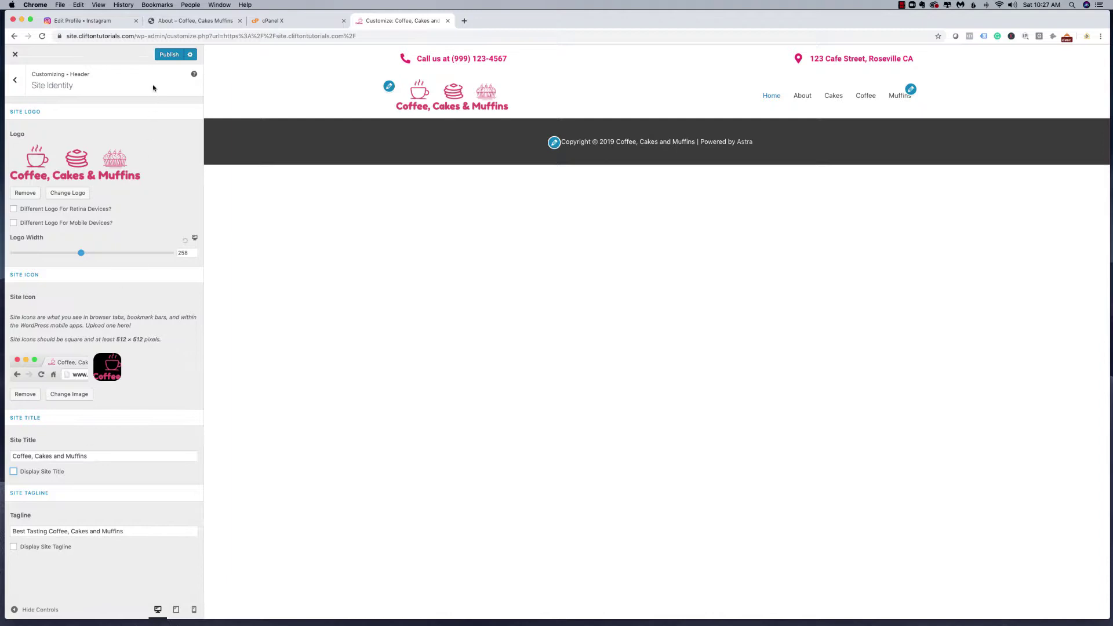
left_click(167, 56)
left_click(16, 87)
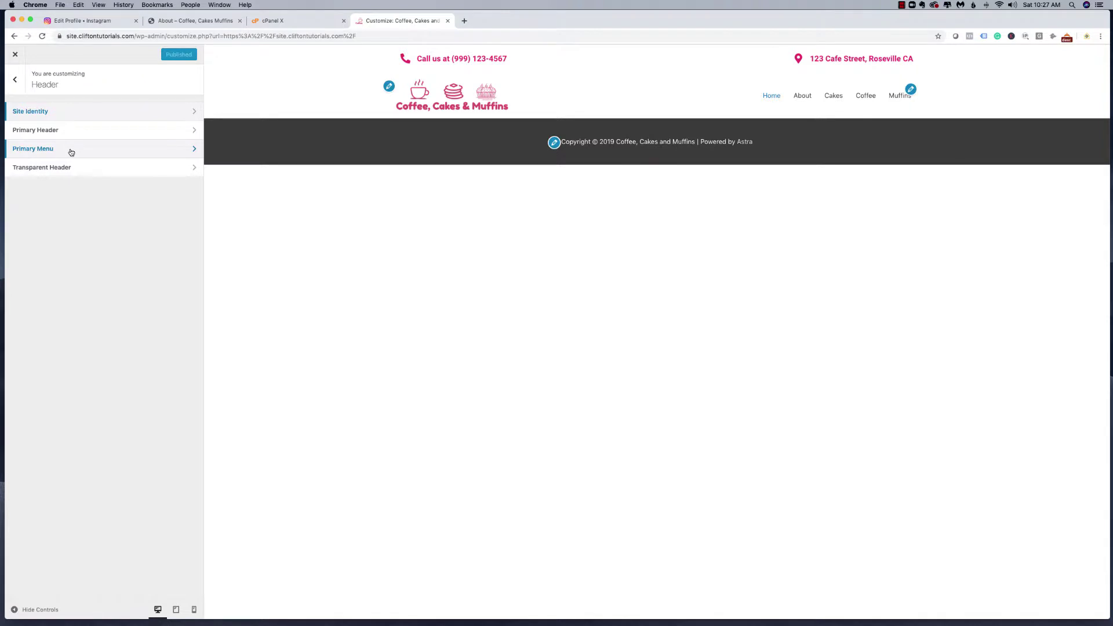
left_click(71, 152)
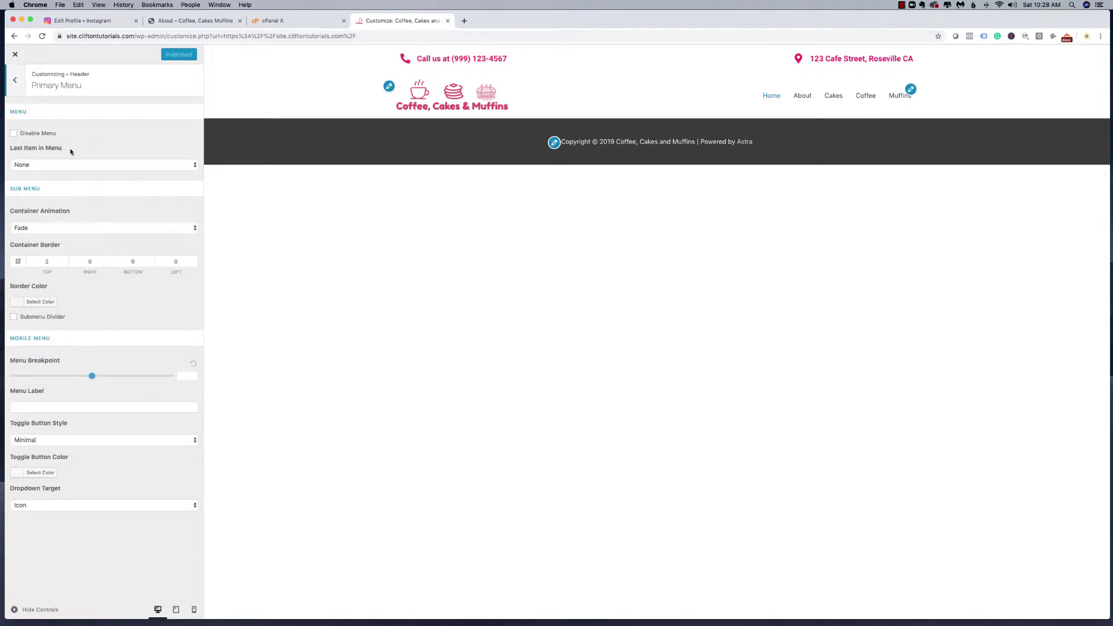
left_click(197, 21)
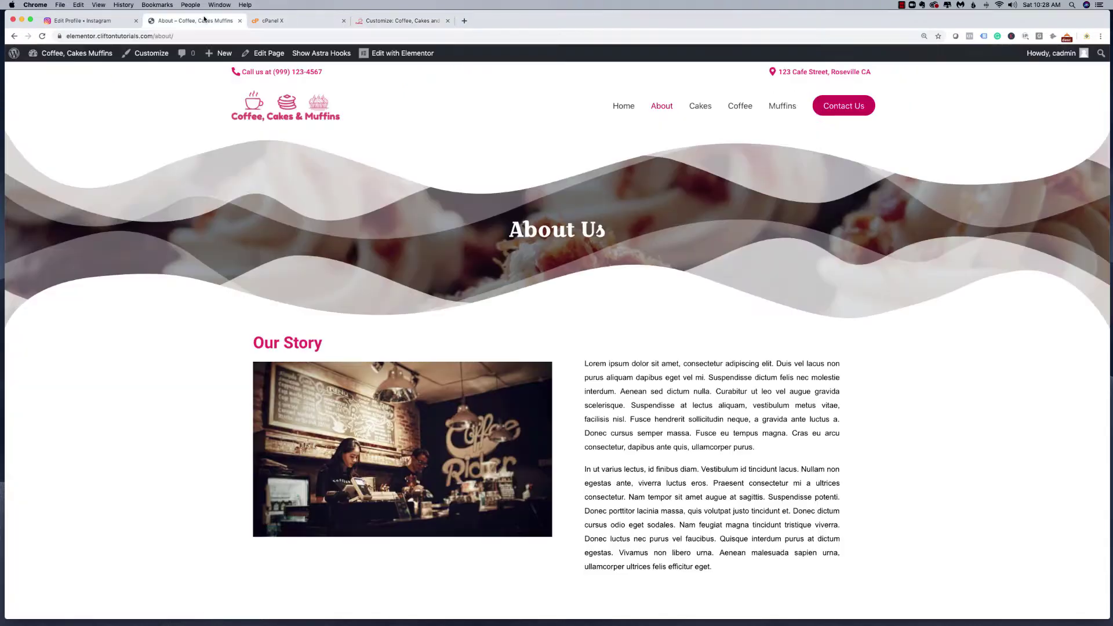
- Inspect the reference site's Contact Us button in Chrome DevTools
right_click(890, 135)
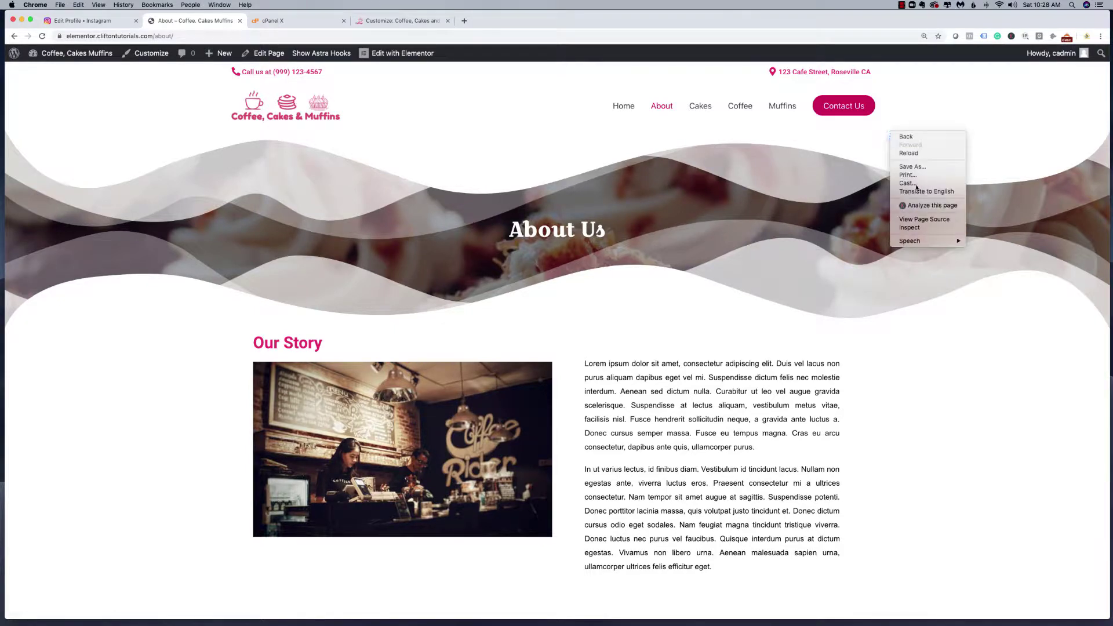
left_click(910, 232)
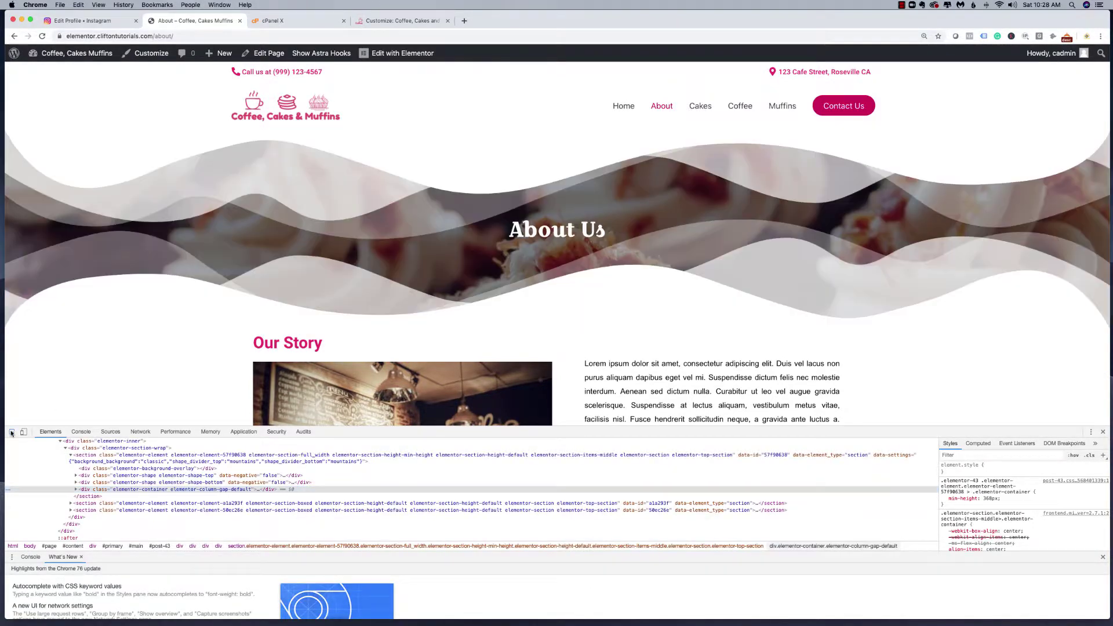
left_click(11, 433)
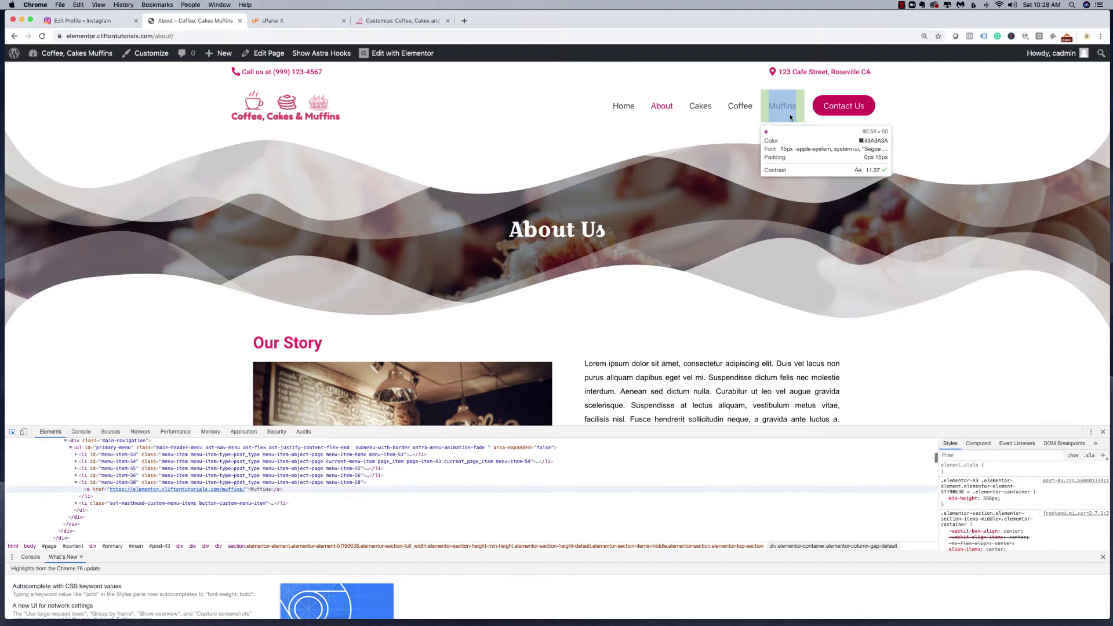
left_click(872, 107)
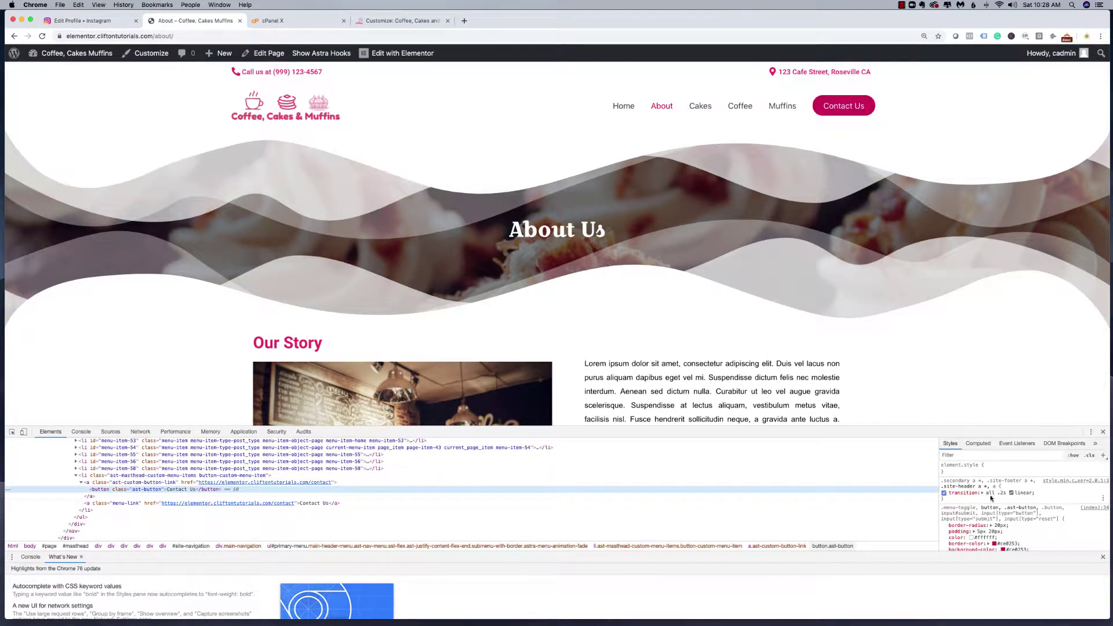
- Copy the button's magenta colour #ce0253 and close DevTools
scroll(986, 505, "down", 5)
left_click(1020, 513)
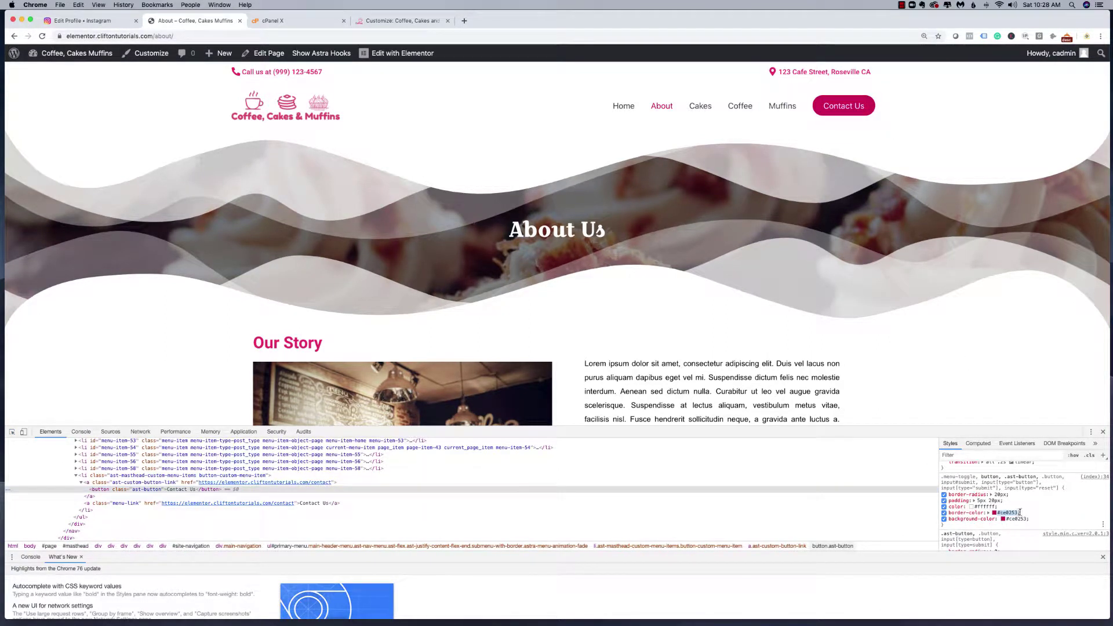
key("super+c")
left_click(1103, 432)
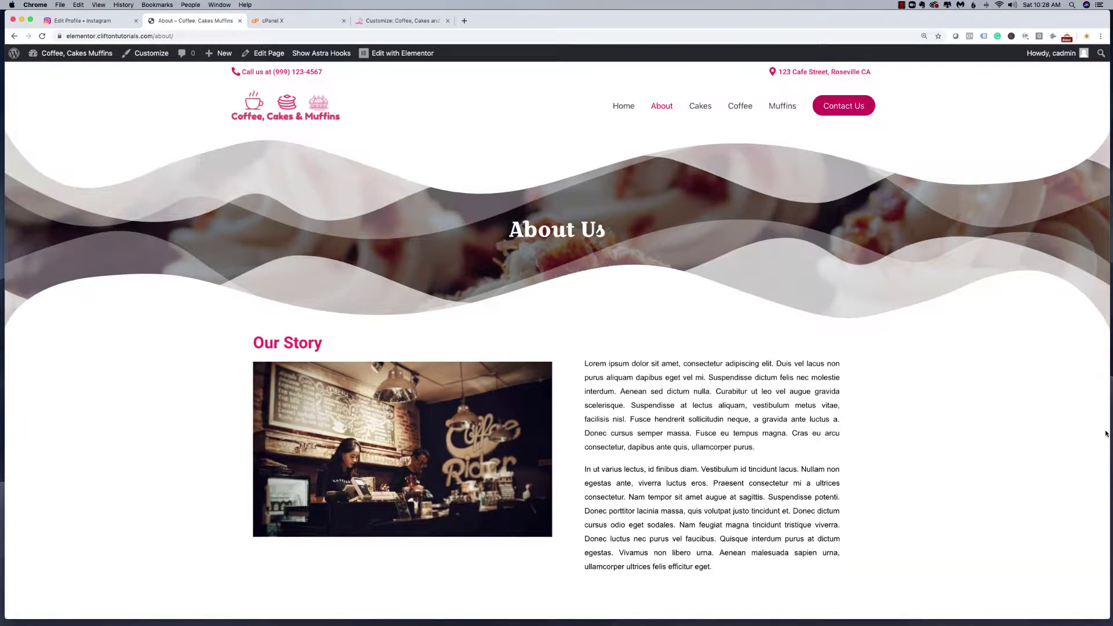
left_click(387, 21)
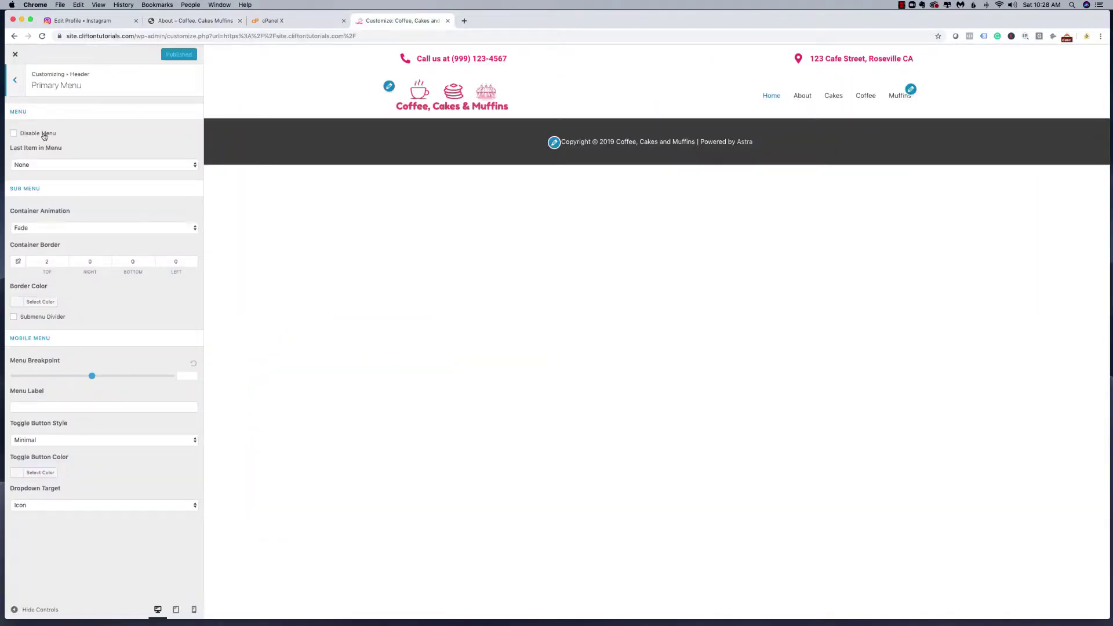
- Make the menu's last item a button labelled 'Contact Us'
left_click(52, 167)
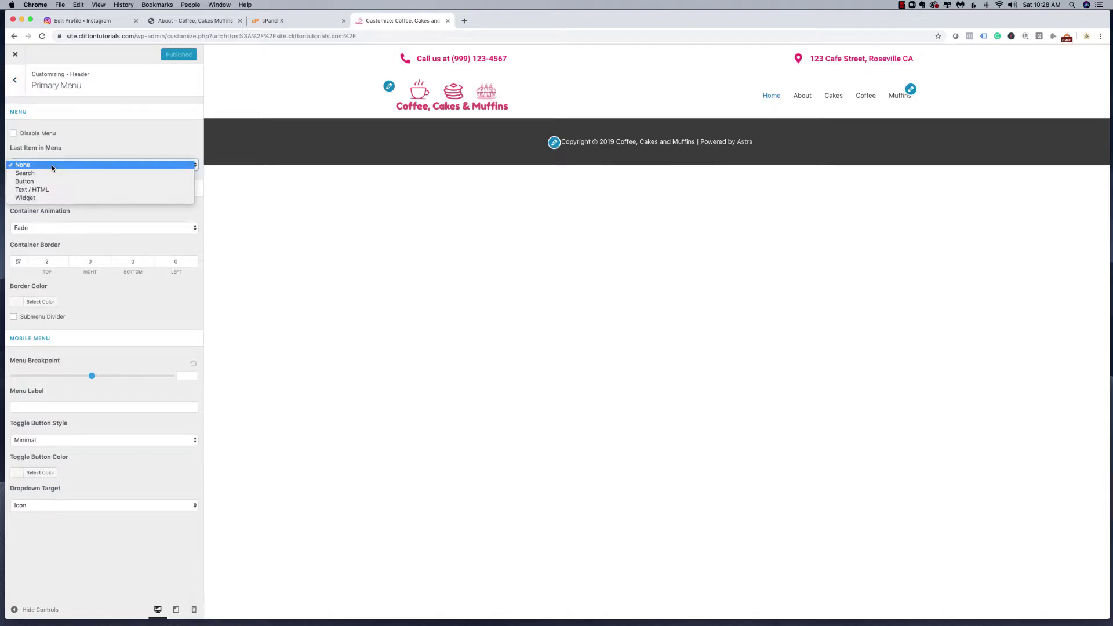
left_click(49, 182)
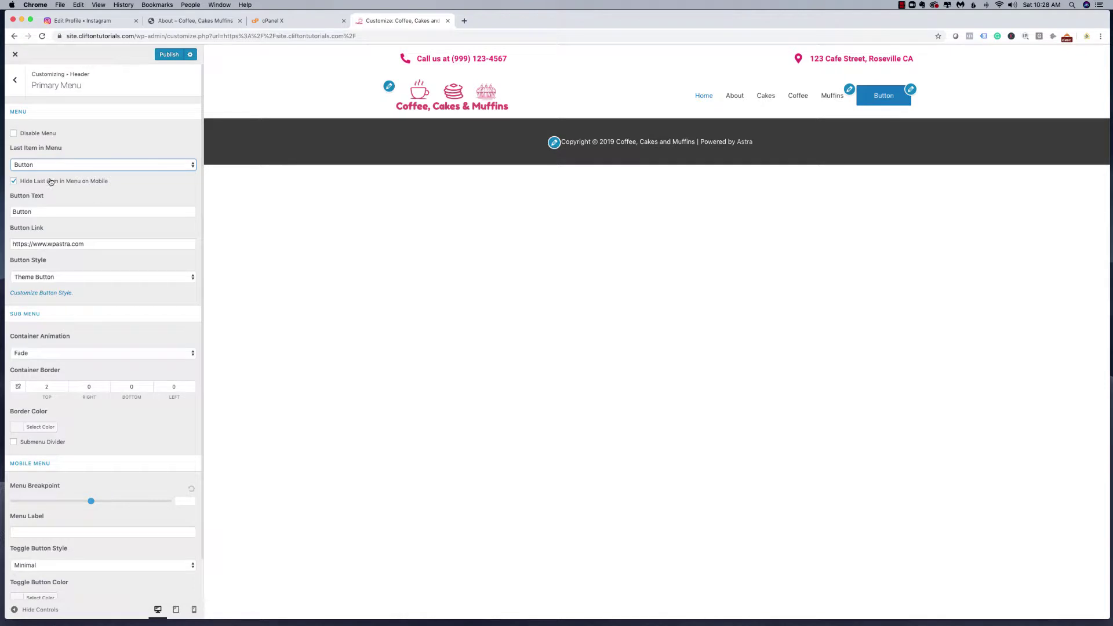
left_click_drag(37, 211, 16, 210)
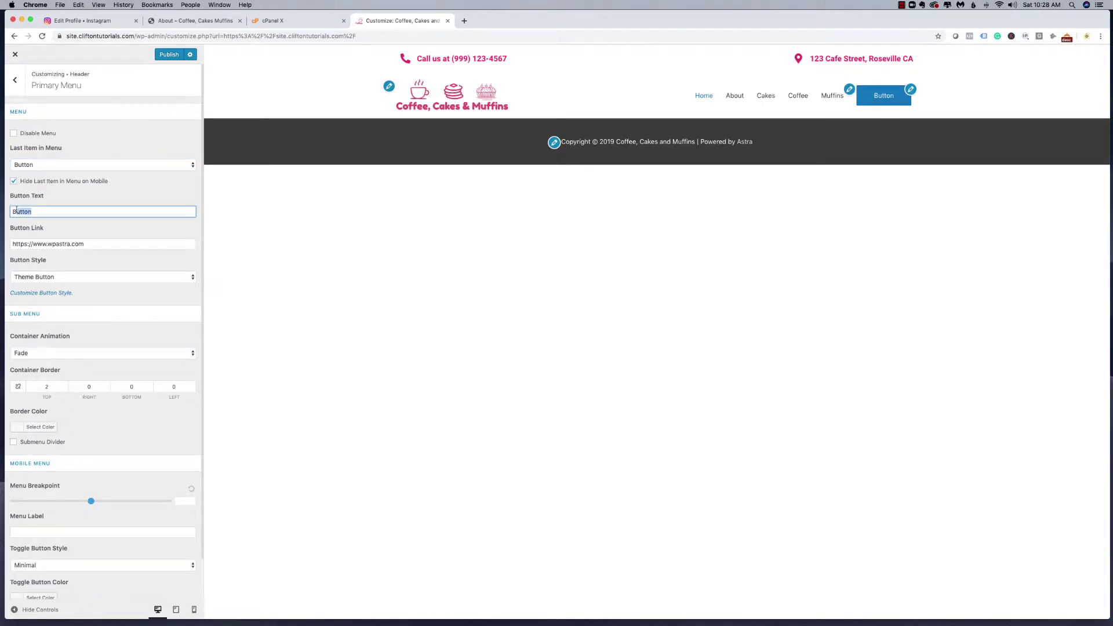
type("COn")
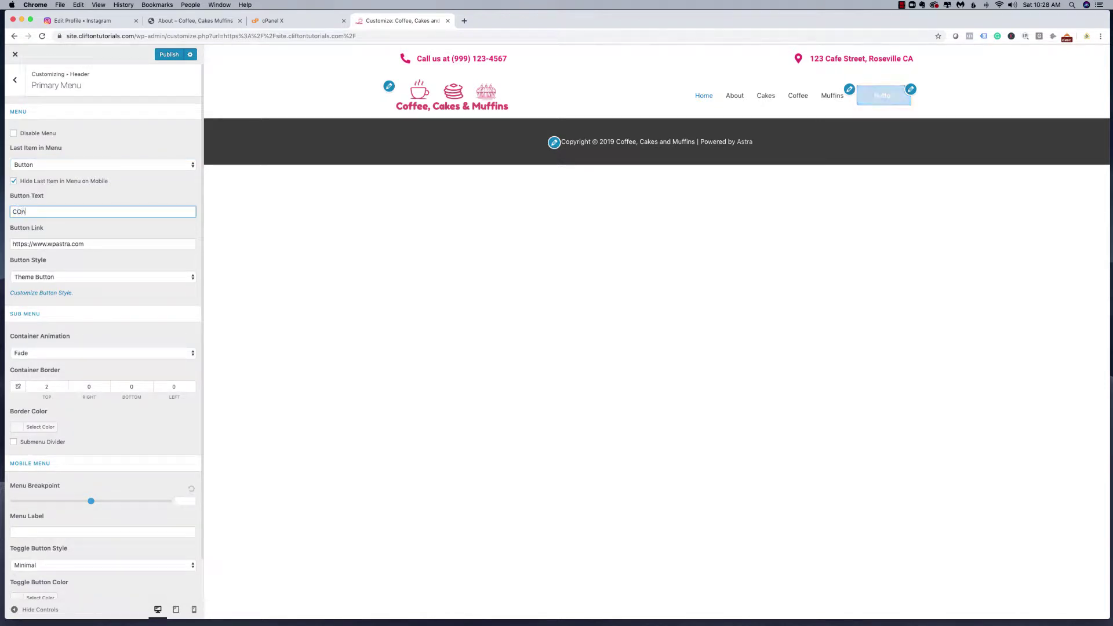
type("tact Us")
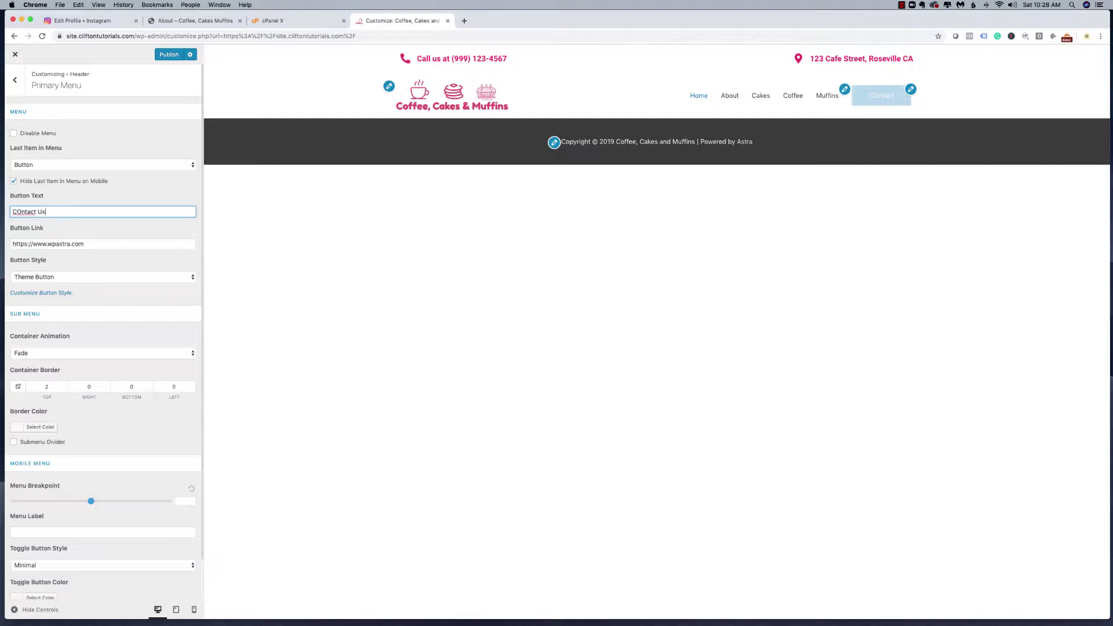
left_click(21, 212)
type("o")
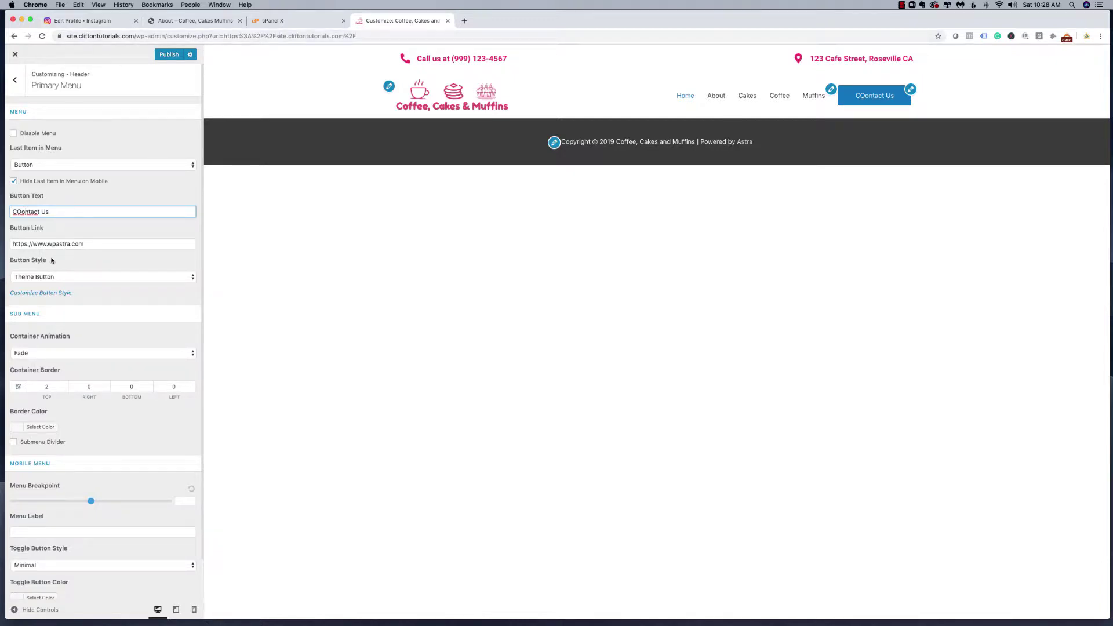
- Set the button link to site.cliftontutorials.com/contact
left_click_drag(33, 245, 81, 244)
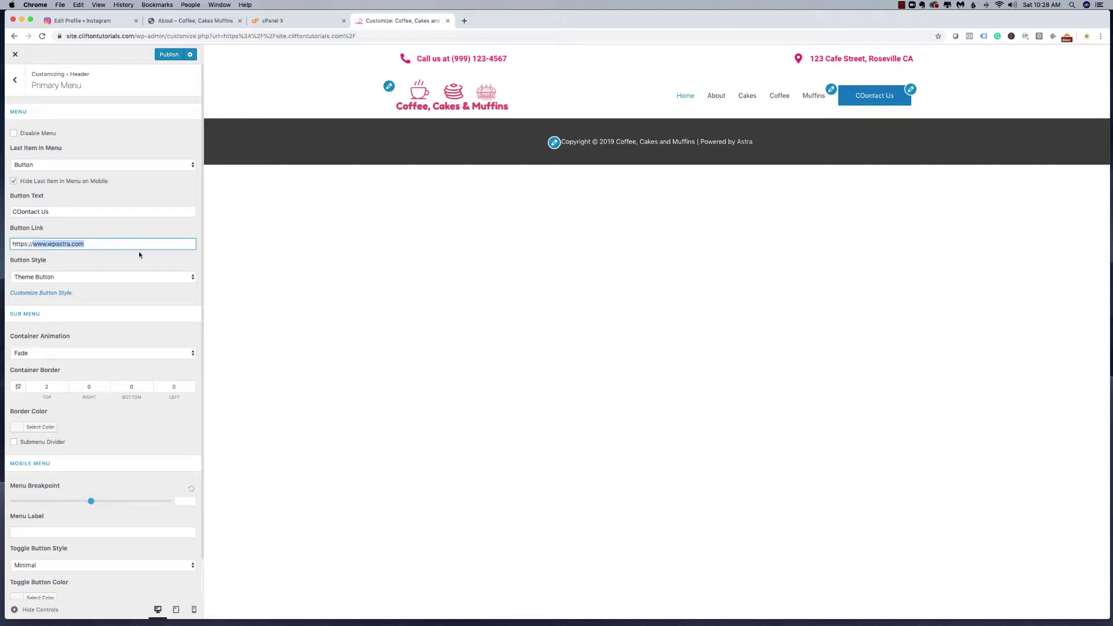
type("site")
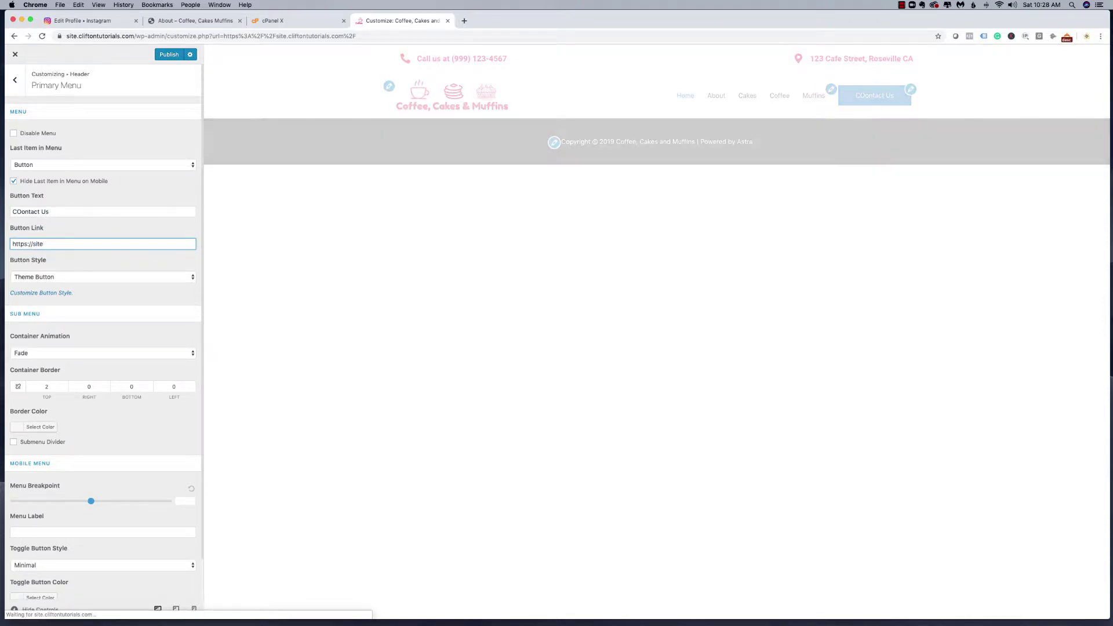
type(".cliftontiu")
key("BackSpace")
key("BackSpace")
type("ut")
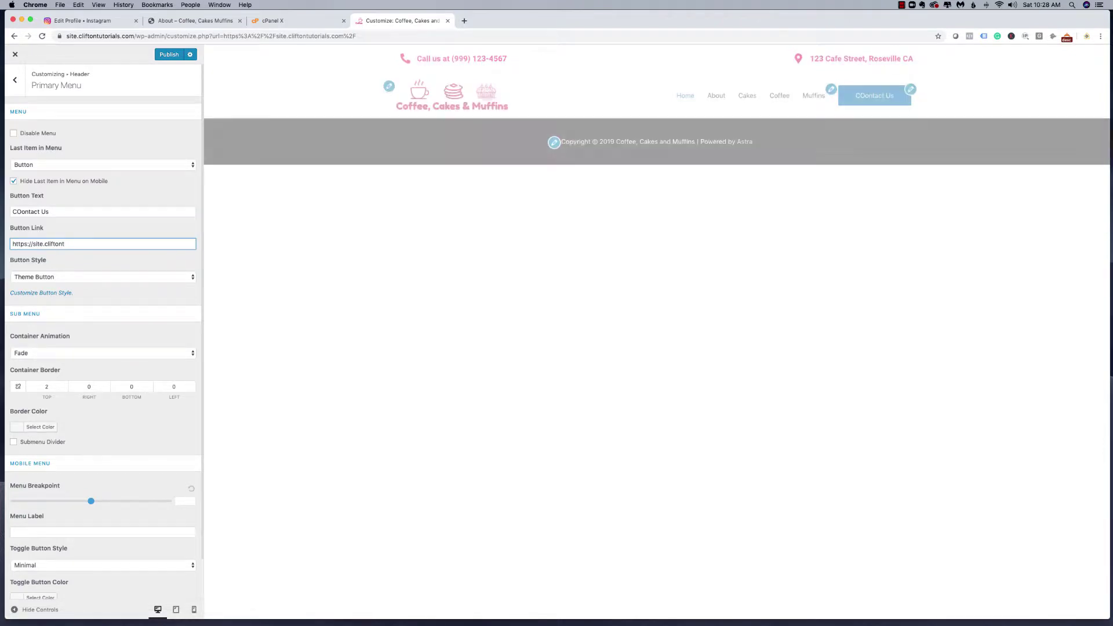
type("orials")
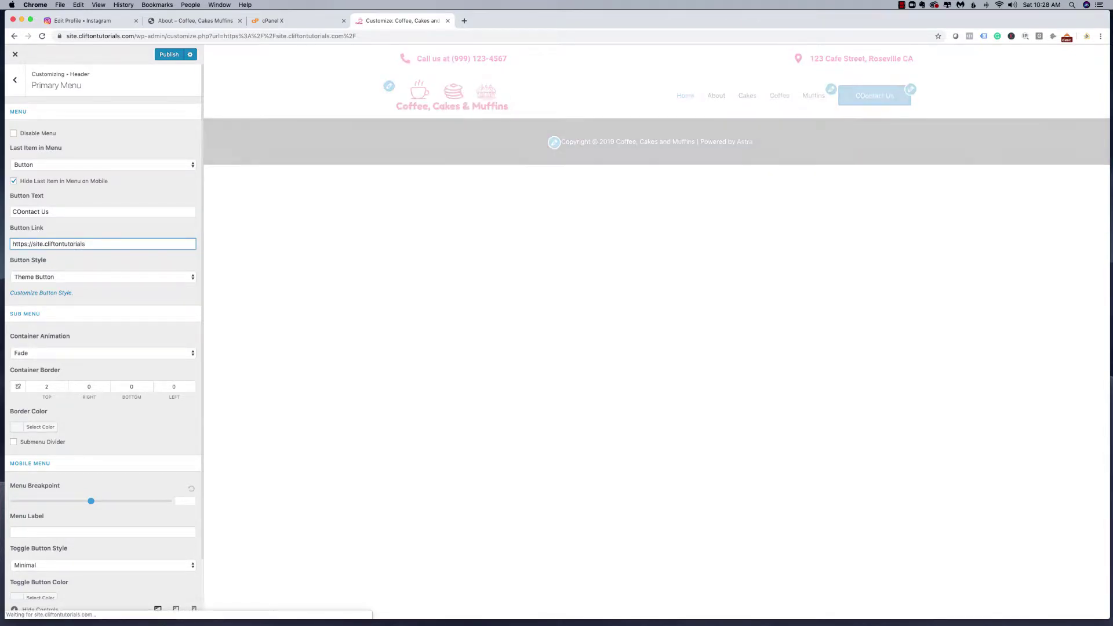
type(".com/contact")
- Keep Theme Button as the style and remove the extra 'o' from the label
left_click(83, 281)
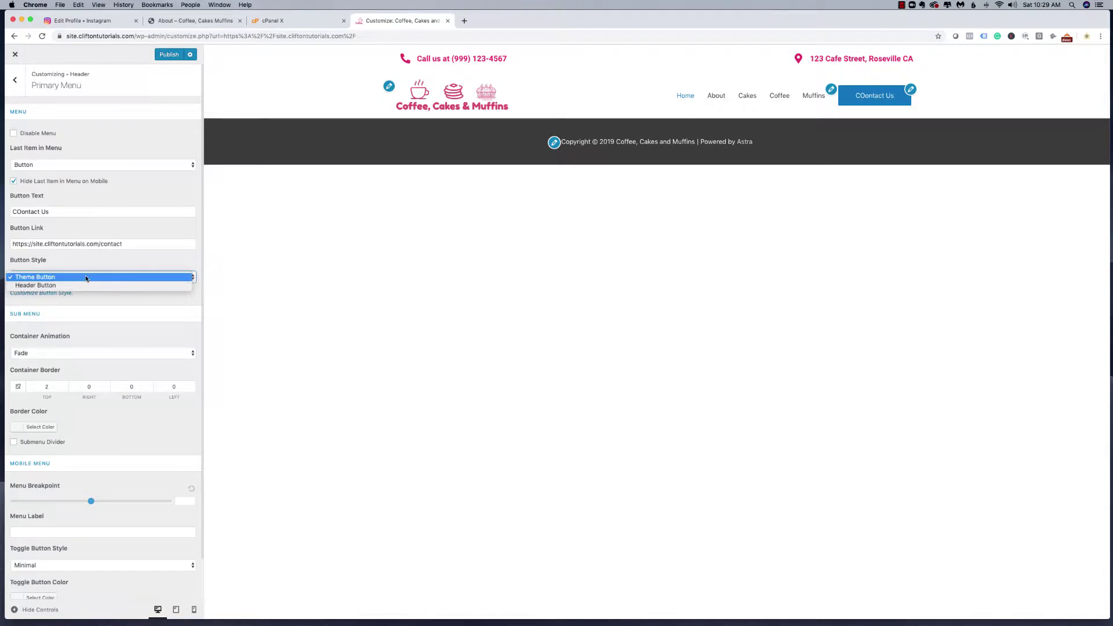
left_click(85, 278)
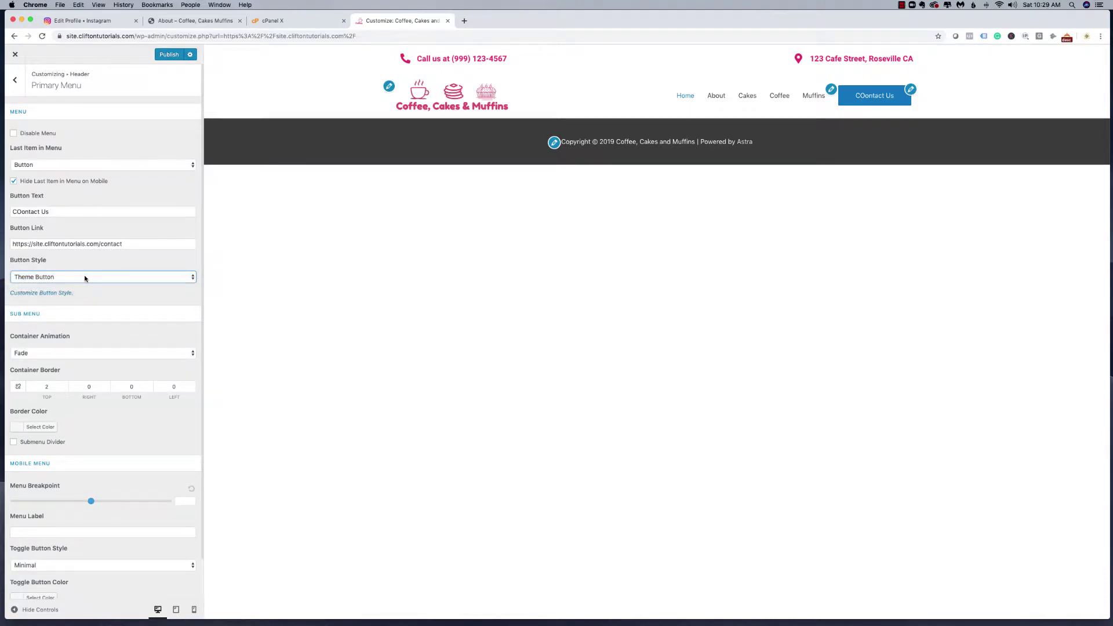
scroll(88, 297, "down", 1)
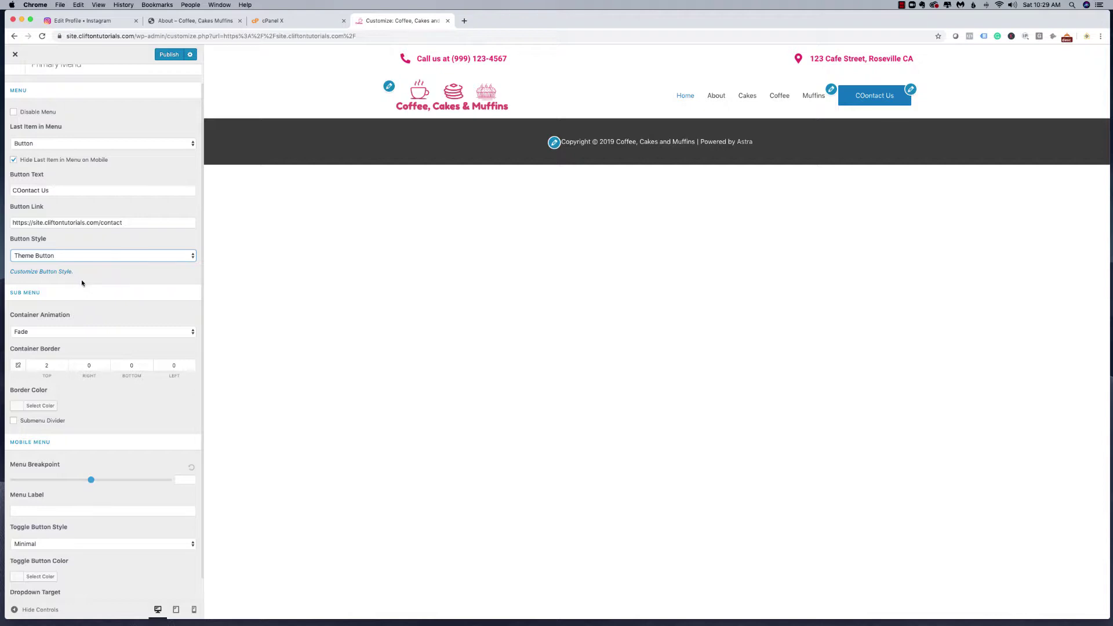
scroll(80, 319, "up", 1)
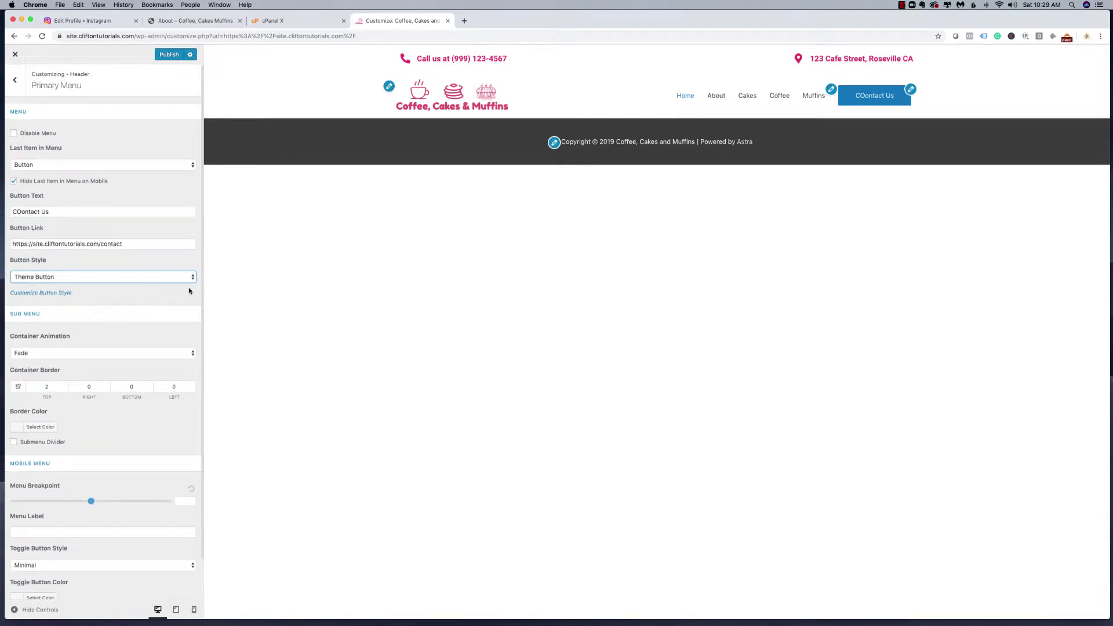
left_click(20, 212)
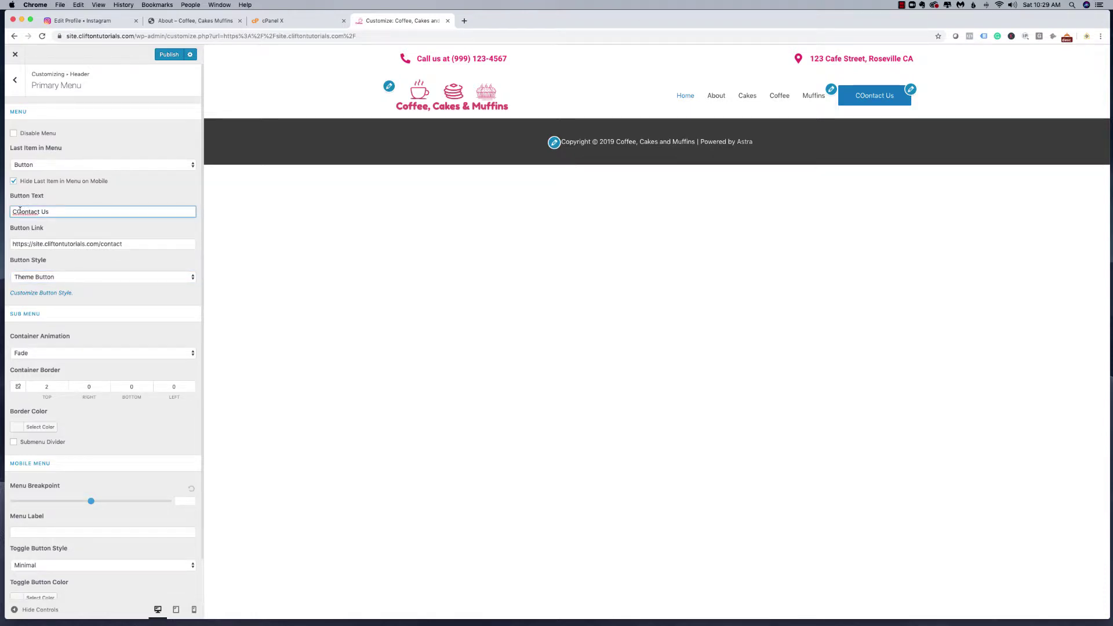
key("BackSpace")
- Set the global button background colour to #ce0253
left_click(51, 293)
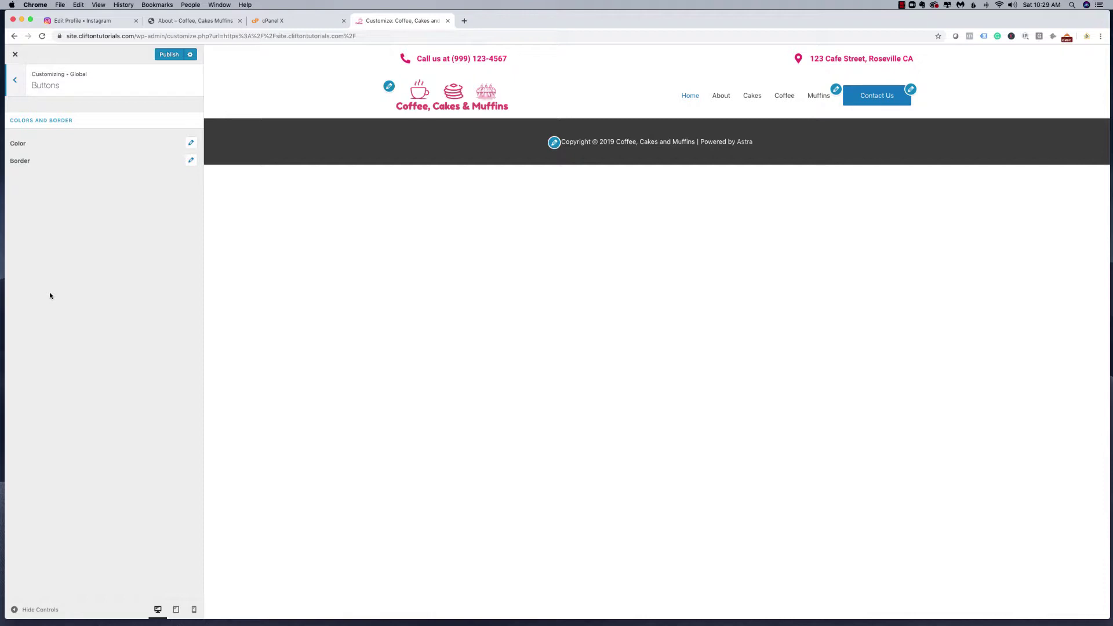
left_click(191, 144)
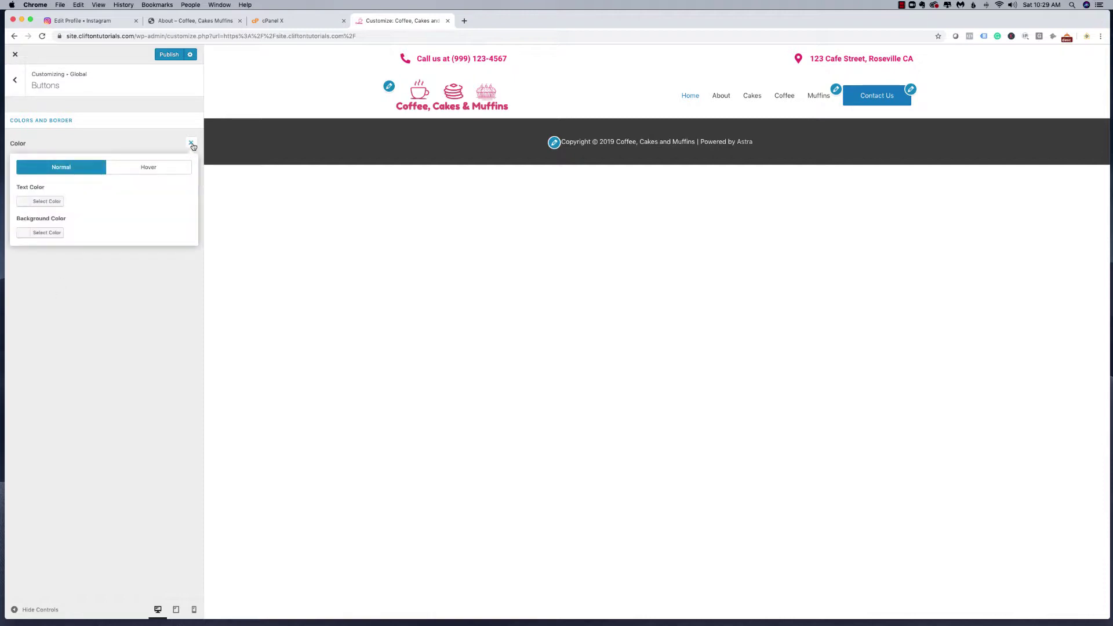
left_click(23, 233)
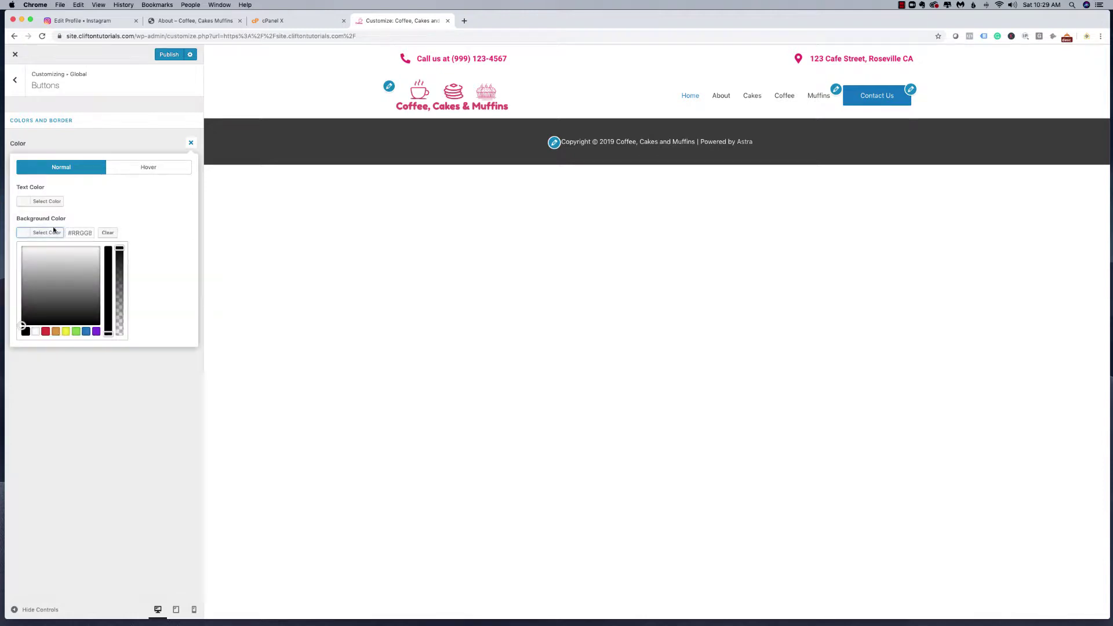
left_click(71, 232)
key("super+v")
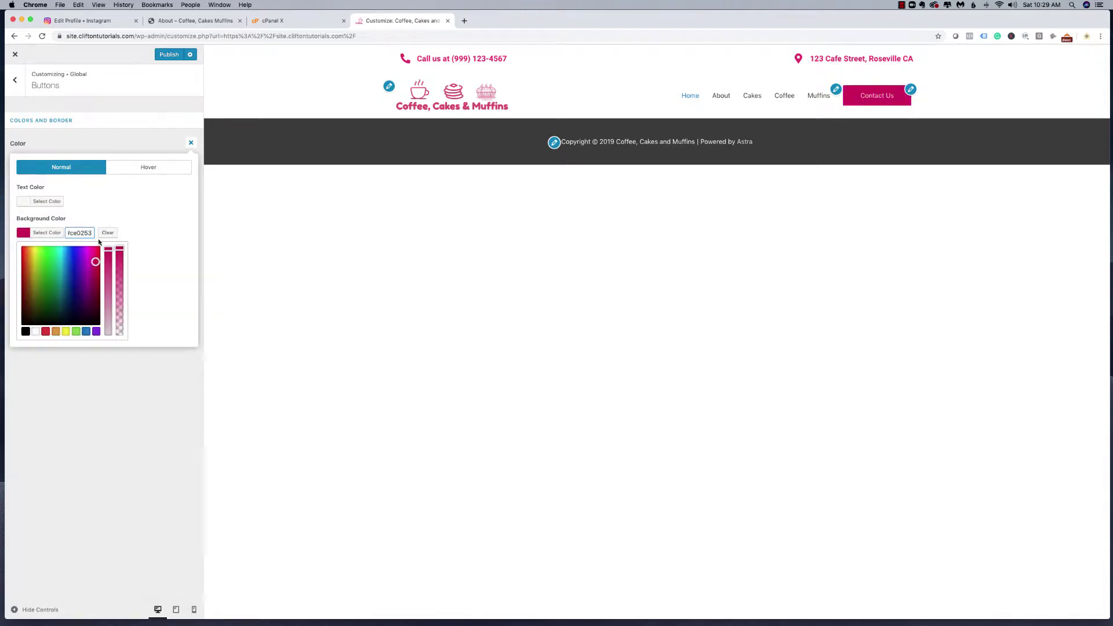
left_click(111, 217)
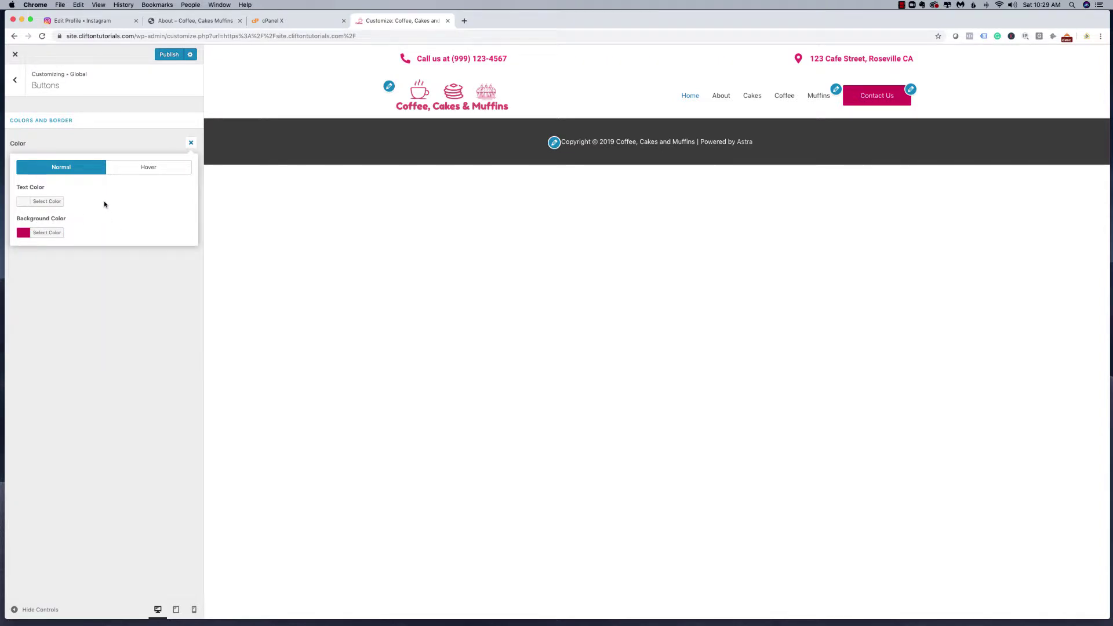
- Set the button hover background to a brighter #e2025c and publish
left_click(148, 168)
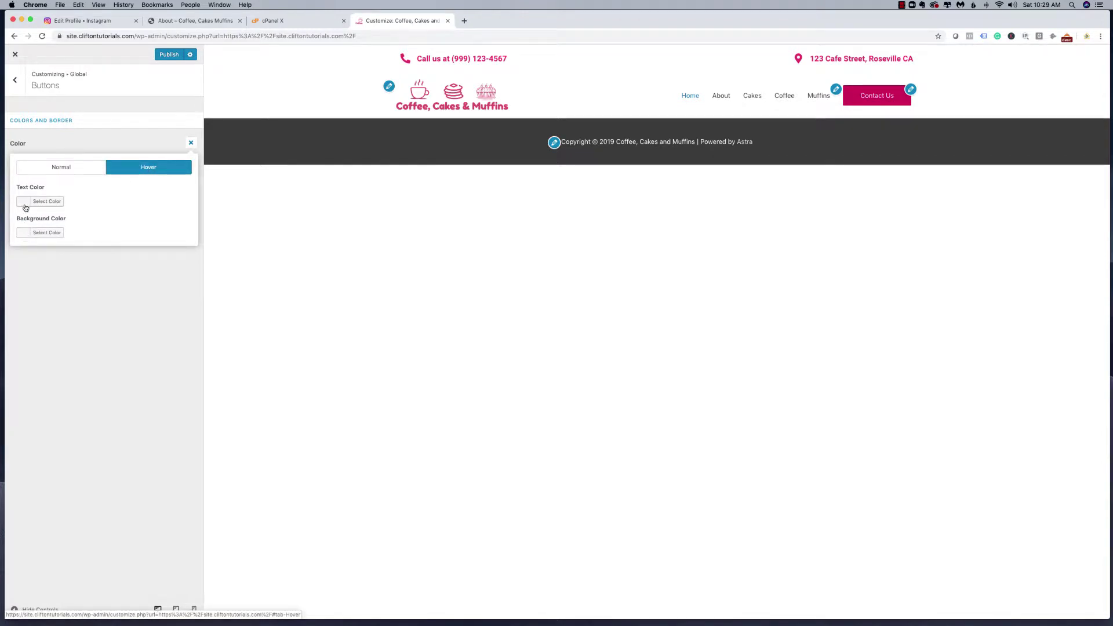
left_click(25, 232)
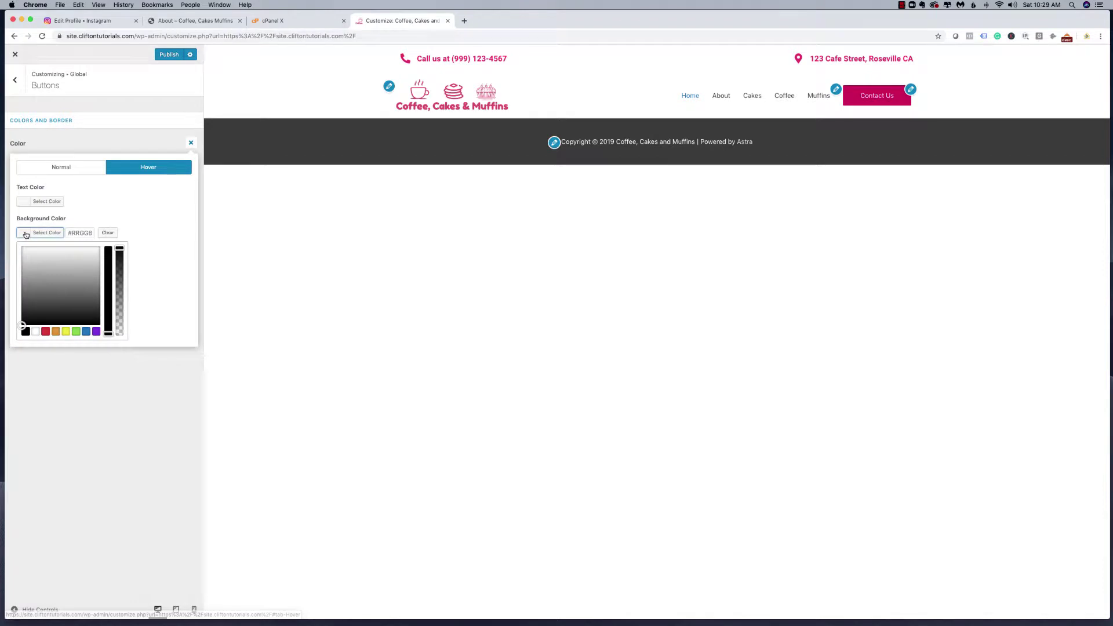
left_click(84, 233)
type("#ce0253")
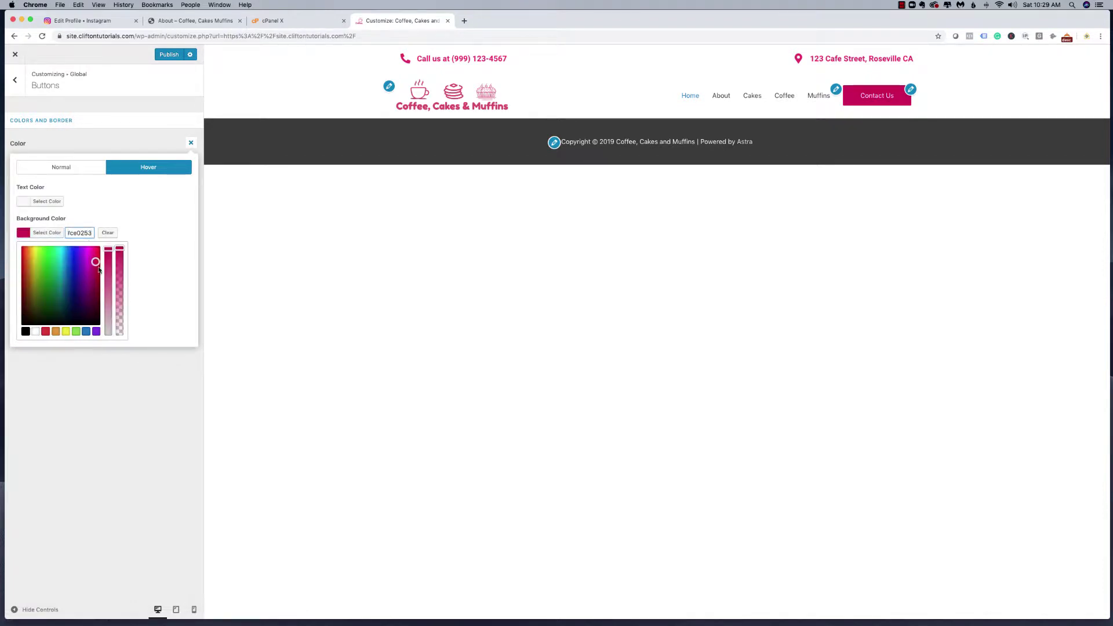
left_click_drag(96, 262, 96, 256)
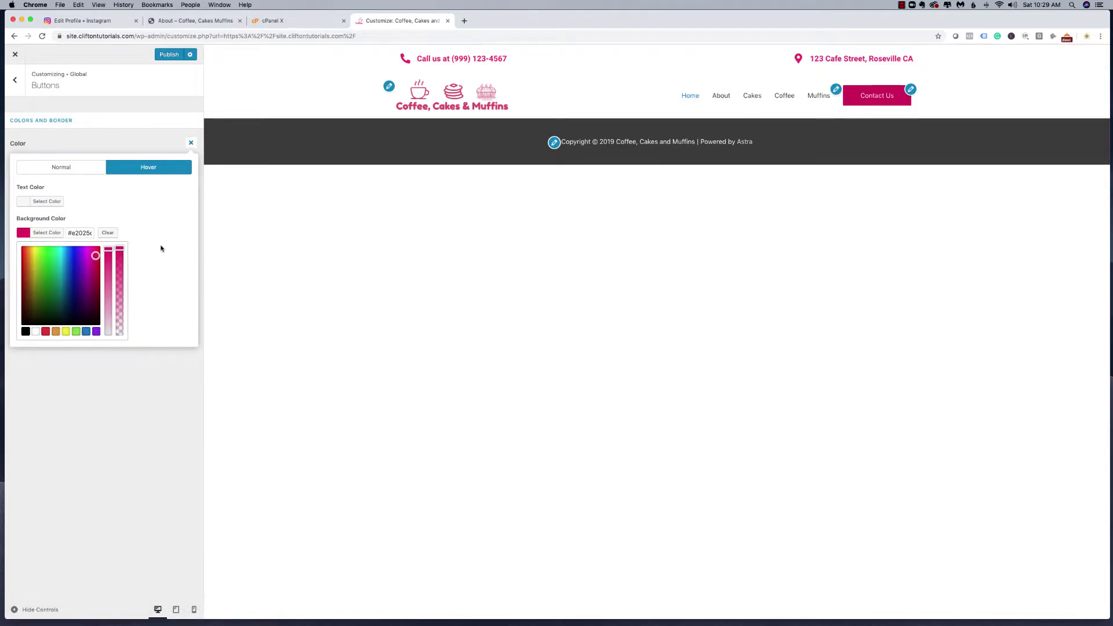
left_click(127, 147)
left_click(19, 85)
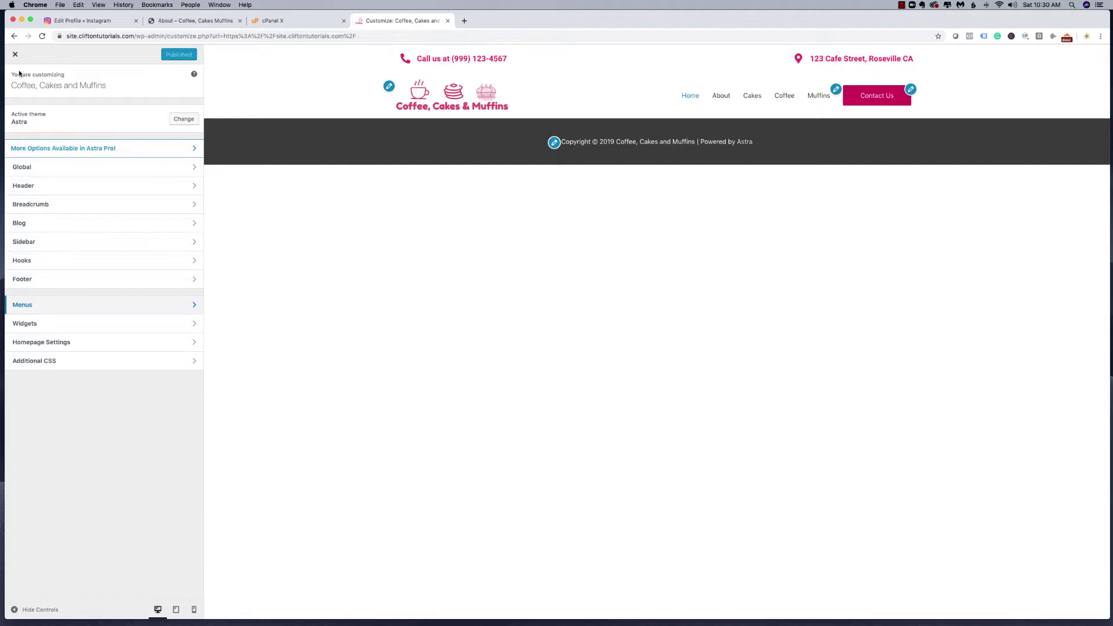
left_click(174, 22)
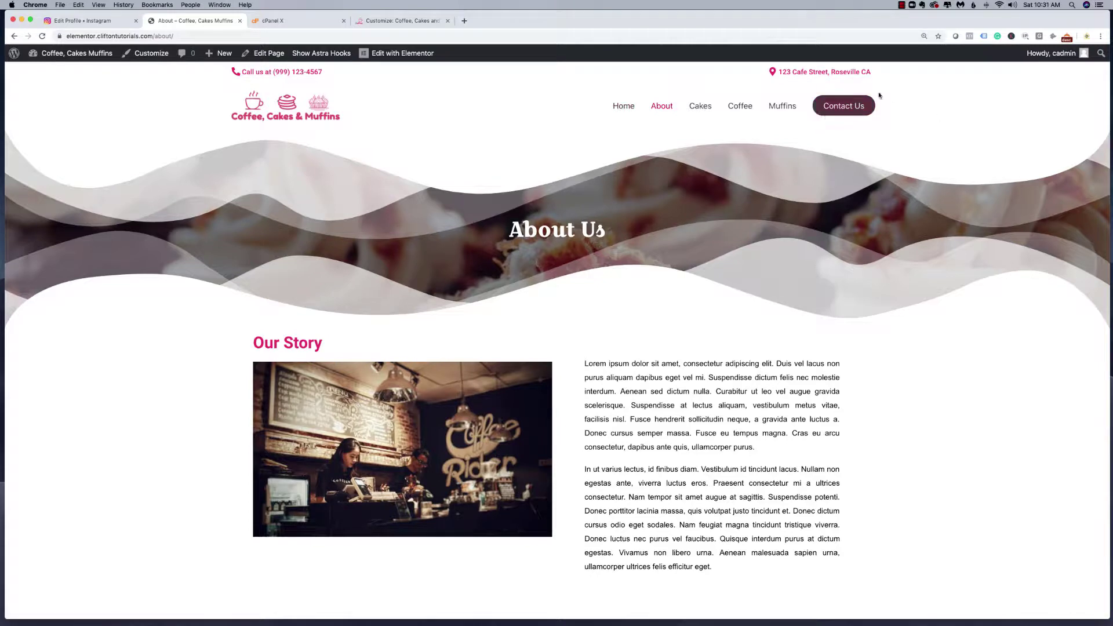
key("super+4")
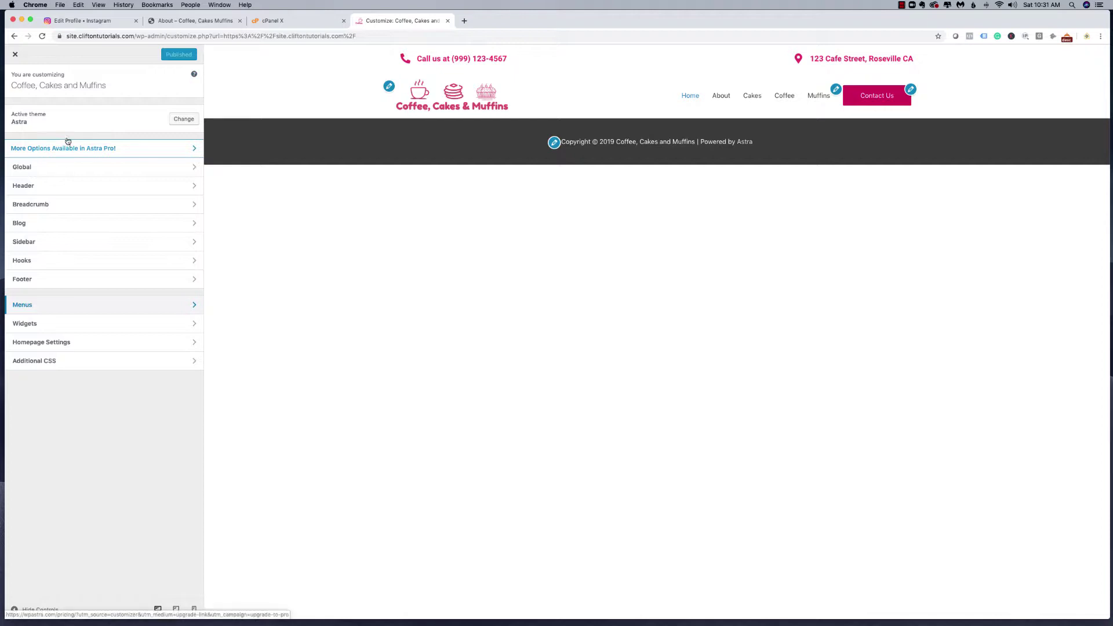
- Set the global button border radius to 42 and publish
left_click(47, 169)
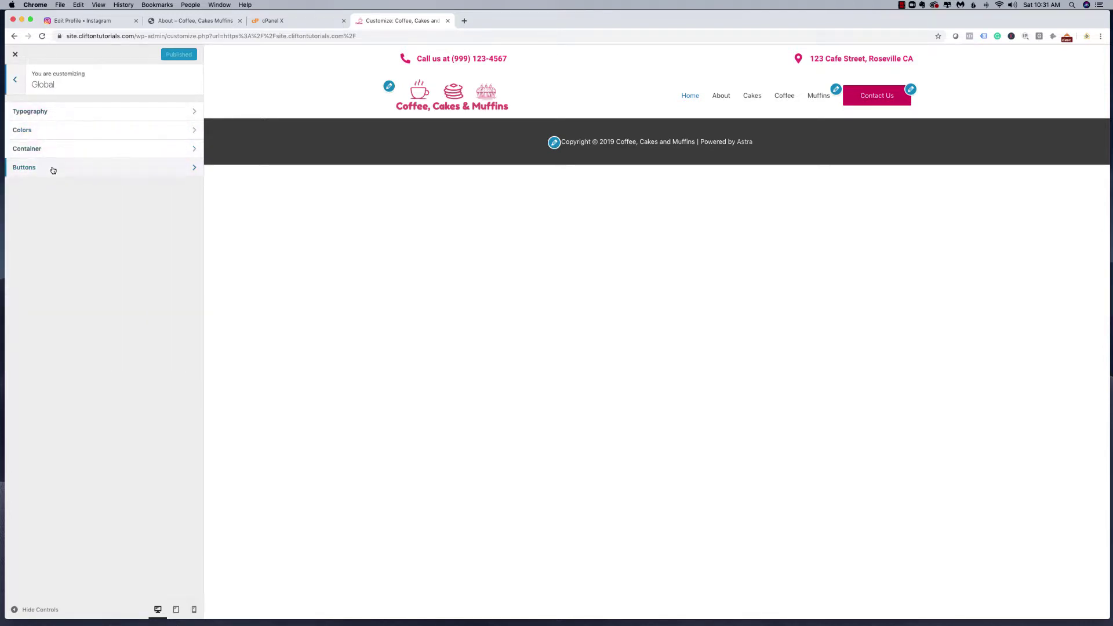
left_click(51, 167)
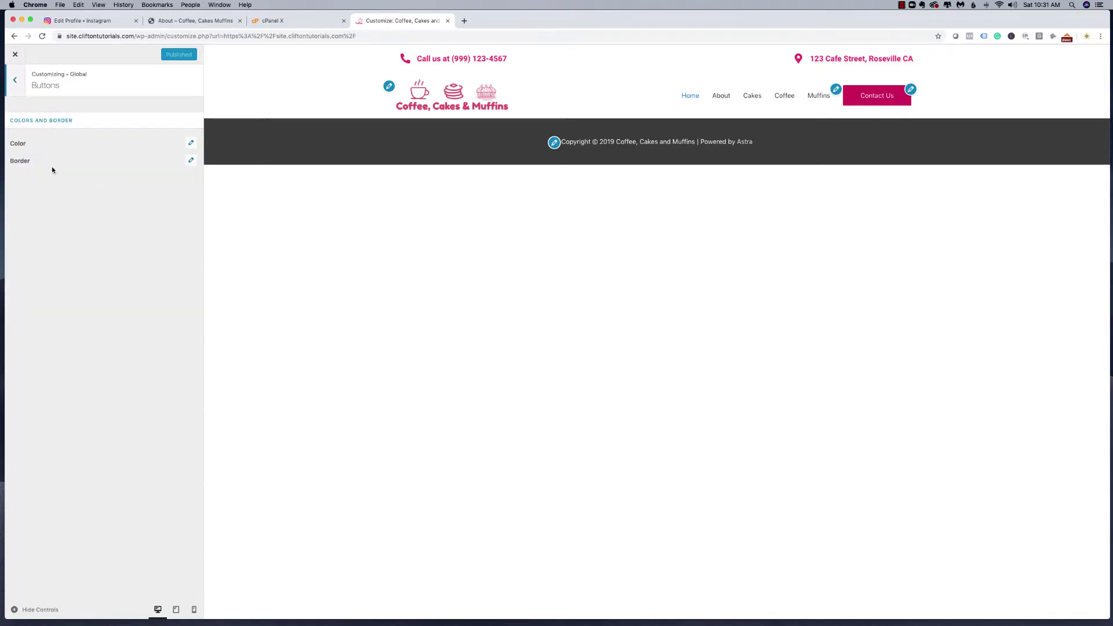
left_click(190, 161)
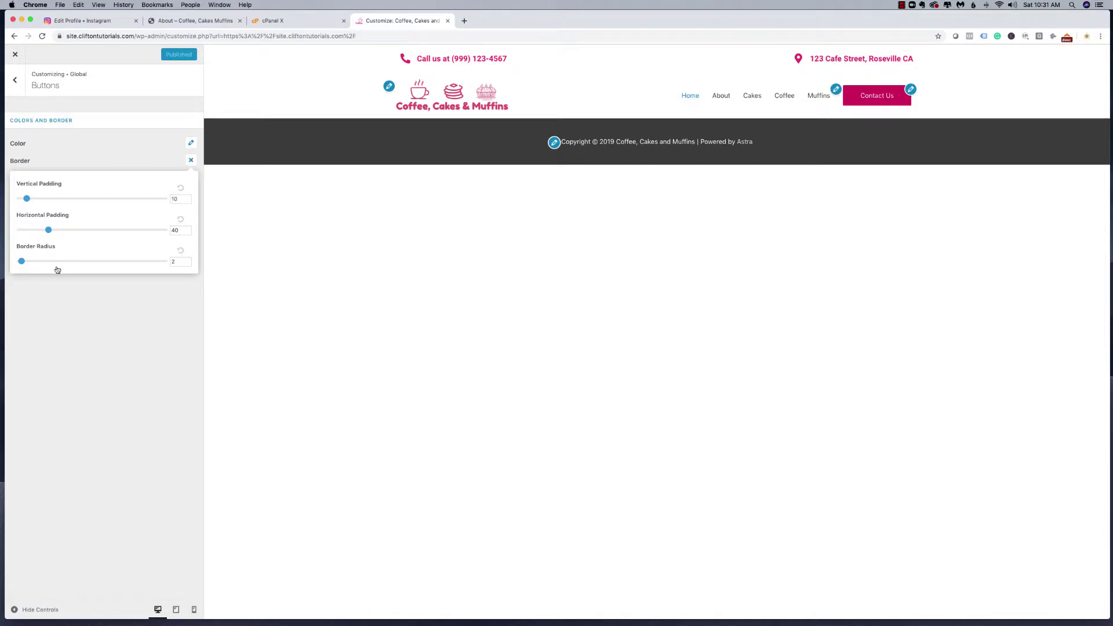
left_click(171, 261)
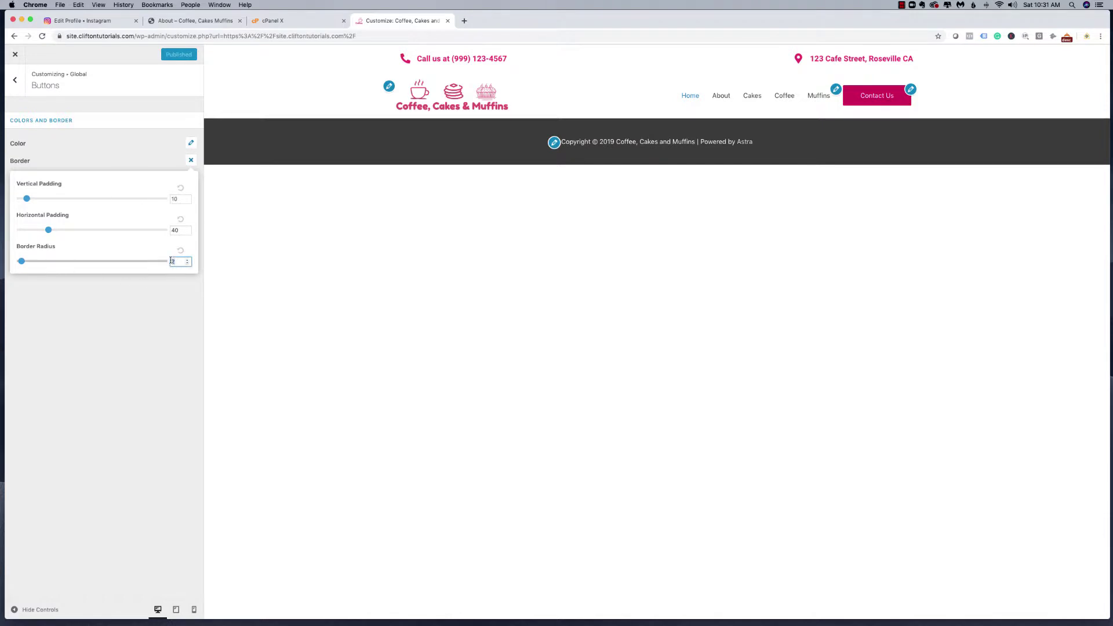
type("0")
left_click(186, 260)
left_click(187, 260)
double_click(173, 261)
type("42")
left_click(167, 53)
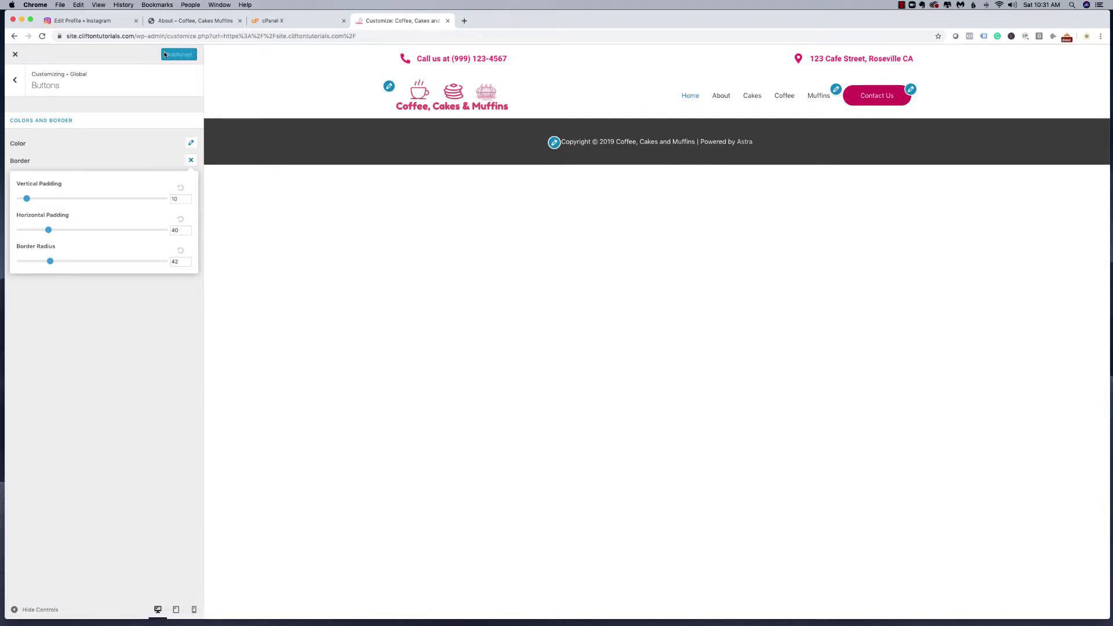
- Check the rounded magenta Contact Us button on the live home page, then return to the Customizer
left_click(14, 79)
left_click(191, 21)
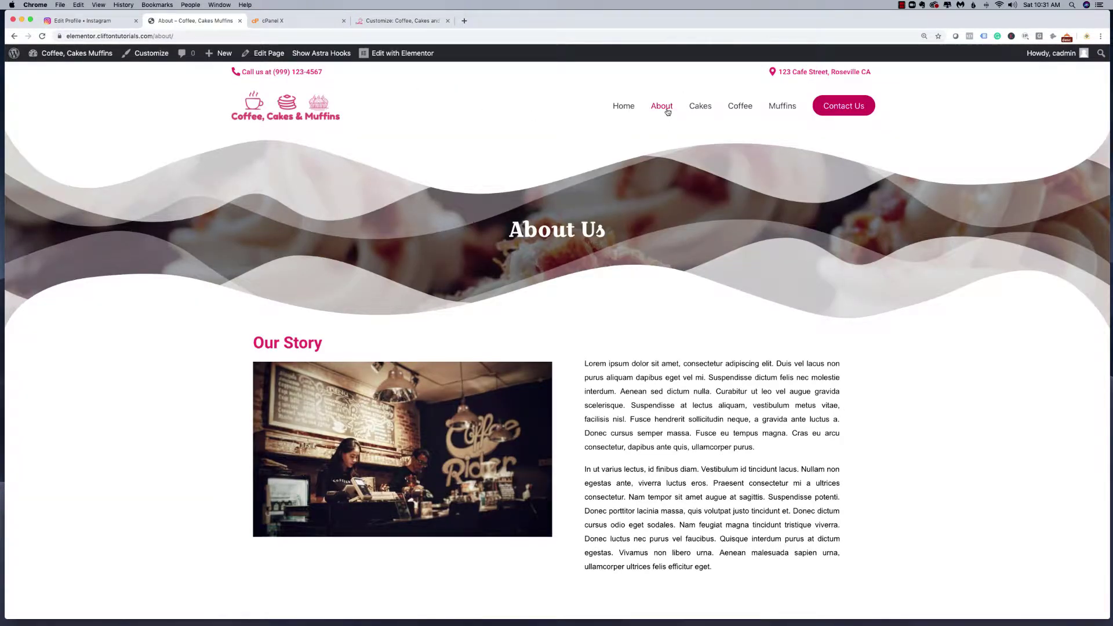
left_click(624, 108)
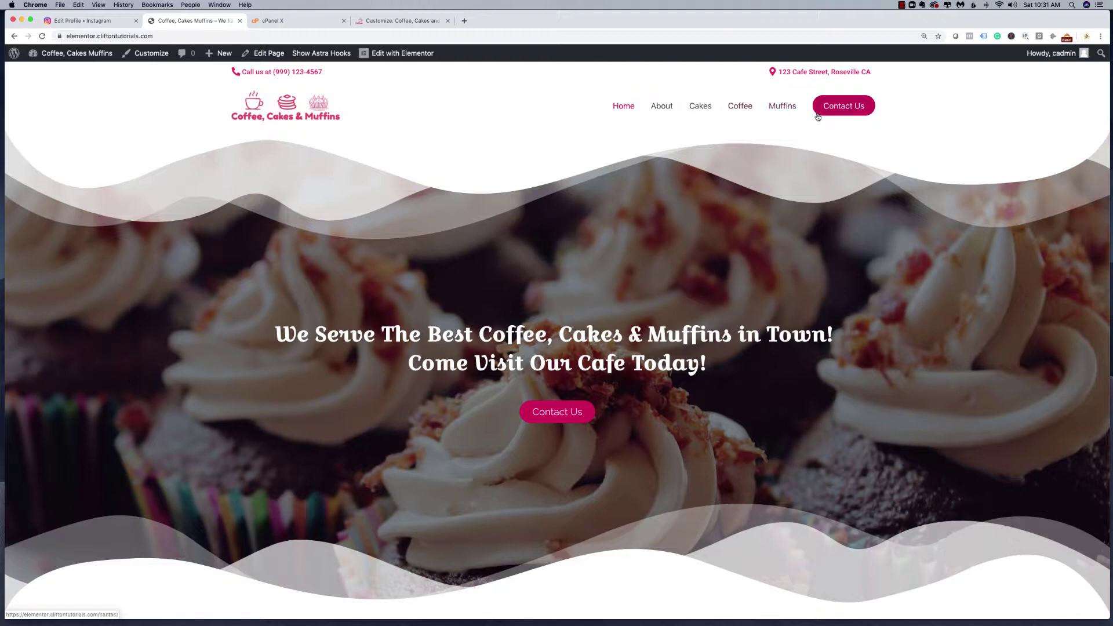
left_click(392, 24)
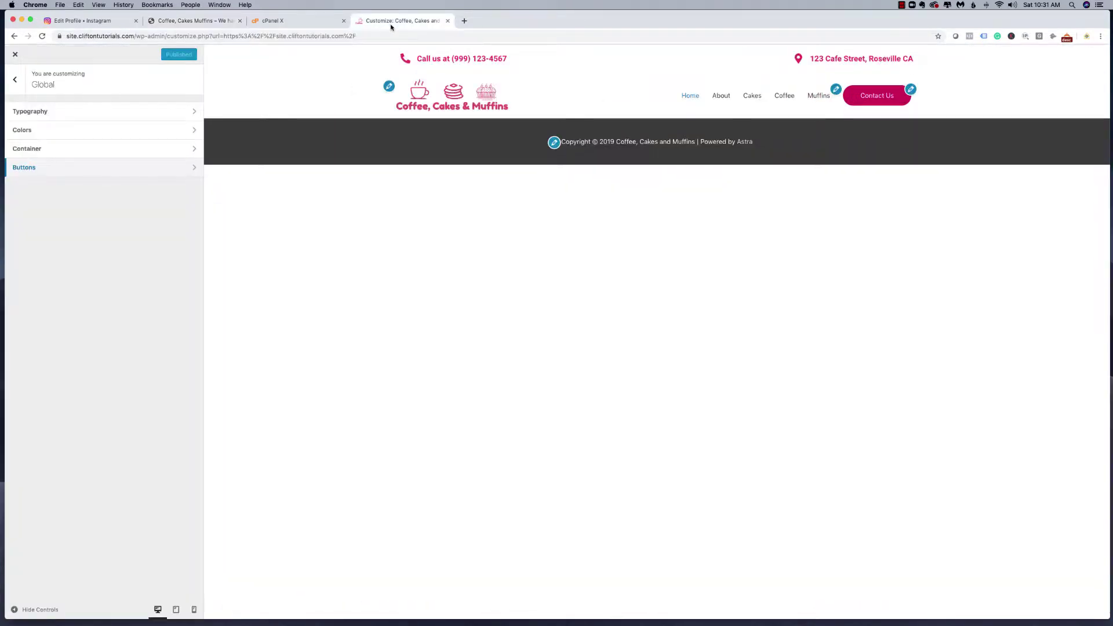
- Set both Theme Color and Link Color in Base Colors to #ce0253
left_click(28, 133)
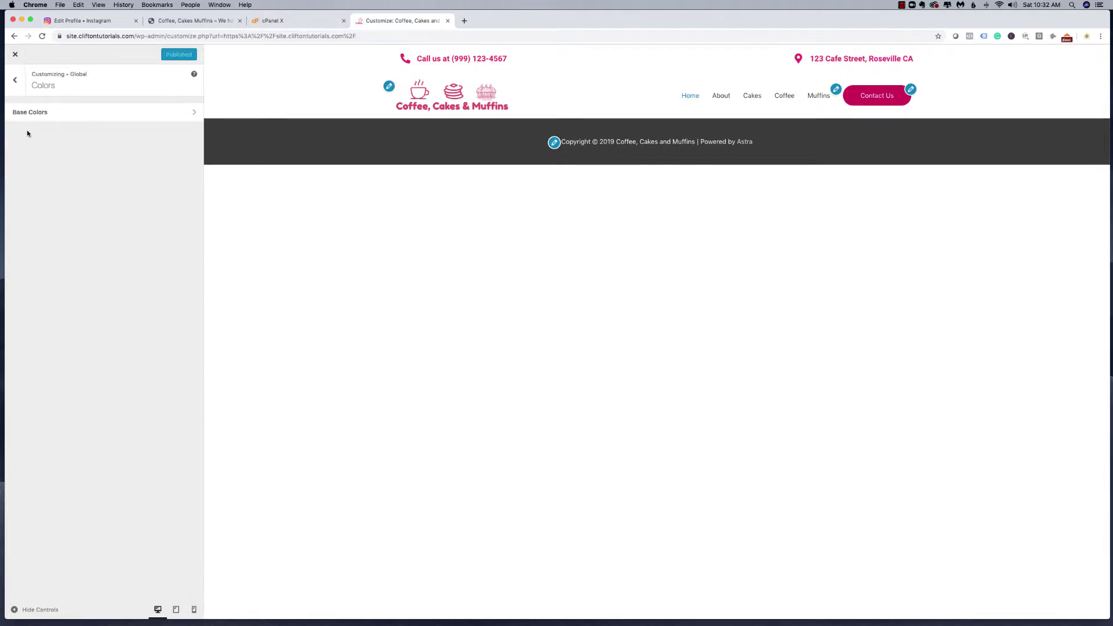
left_click(37, 116)
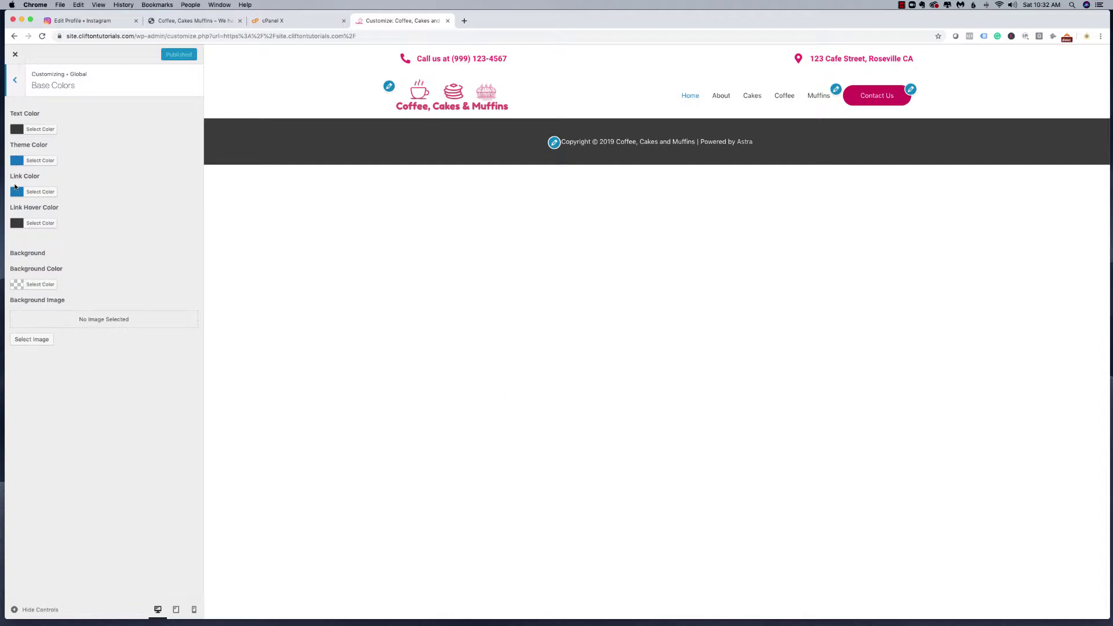
left_click(17, 161)
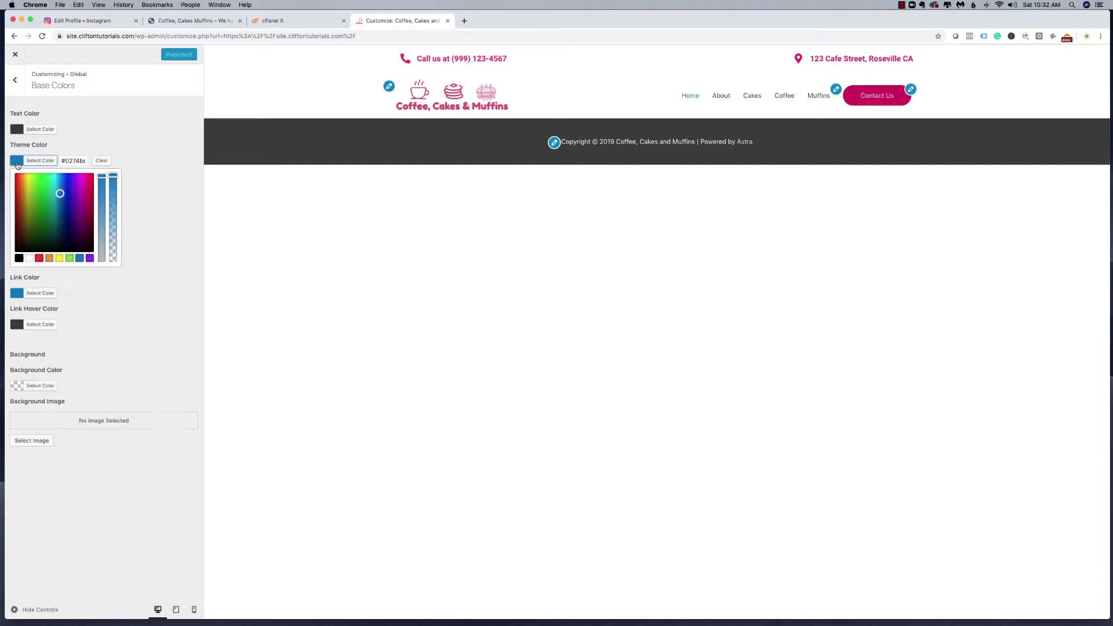
triple_click(76, 159)
key("cmd+v")
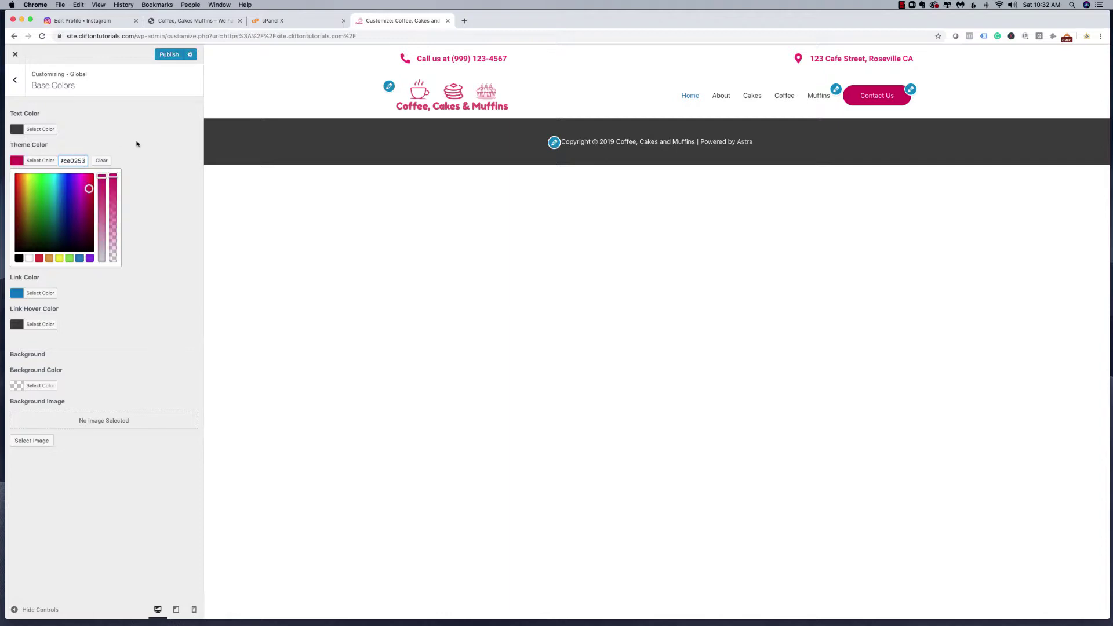
left_click(135, 144)
left_click(17, 192)
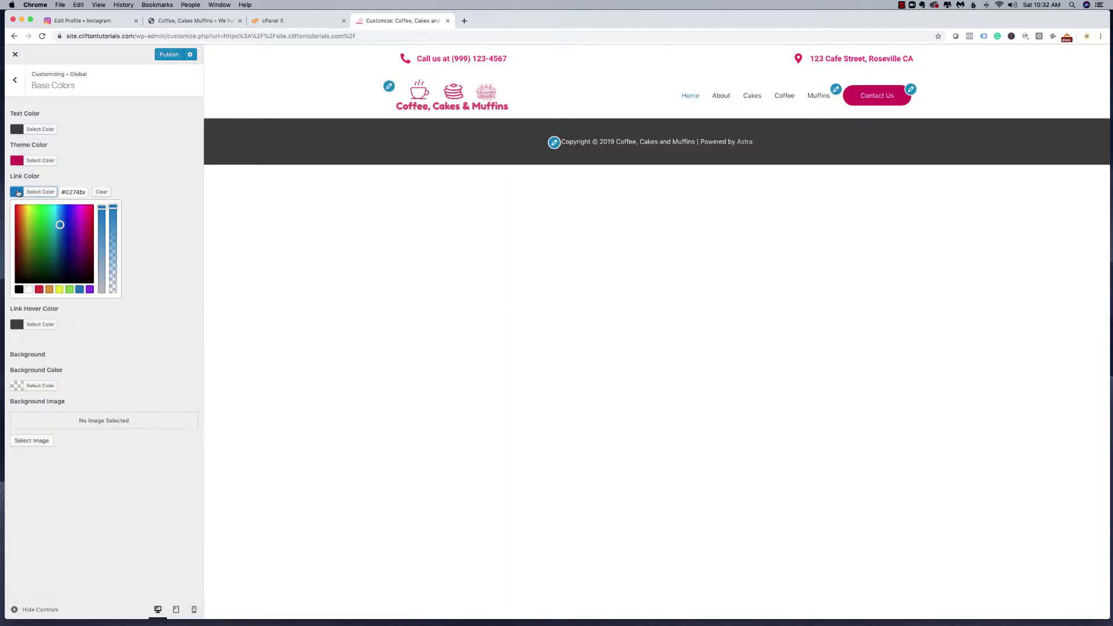
triple_click(73, 193)
type("#ce0253")
left_click(146, 180)
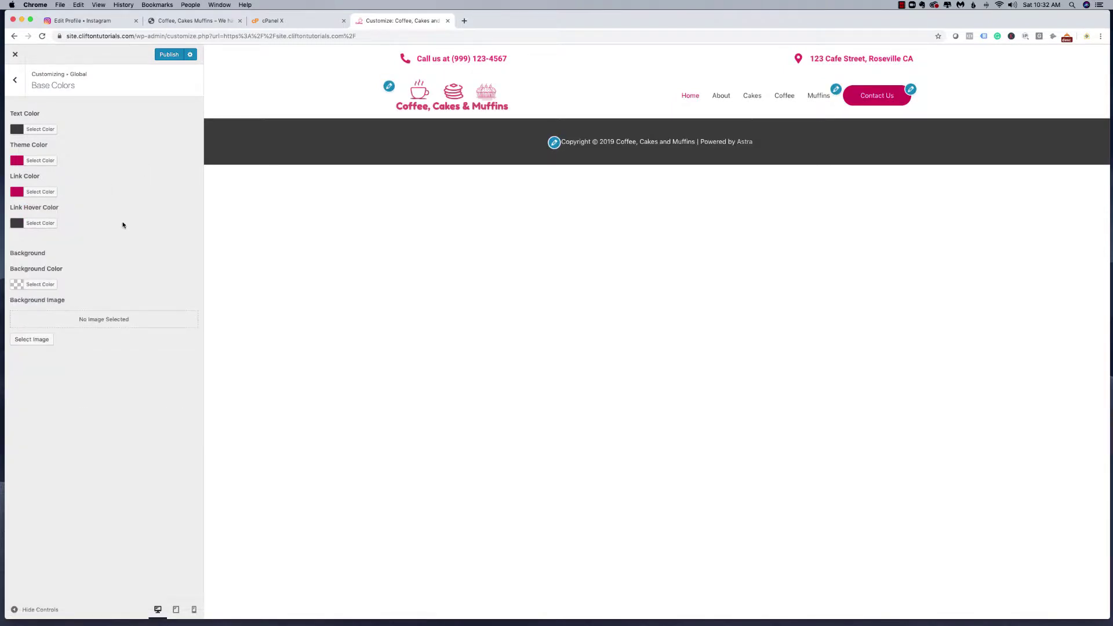
- Publish the magenta theme and link colours and check the live home page
left_click(172, 57)
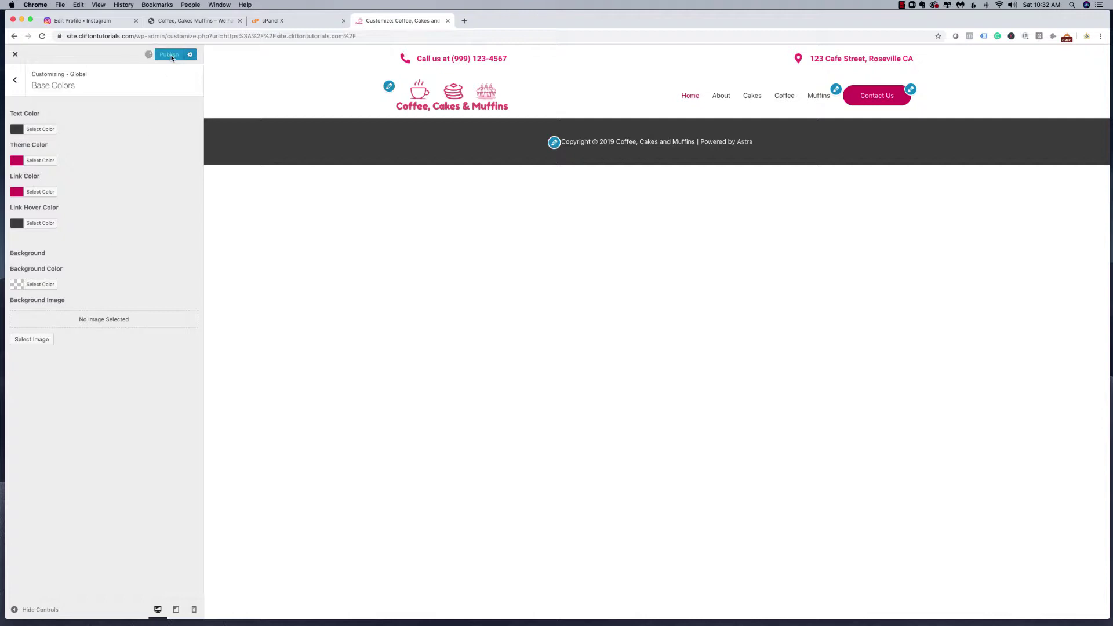
left_click(188, 23)
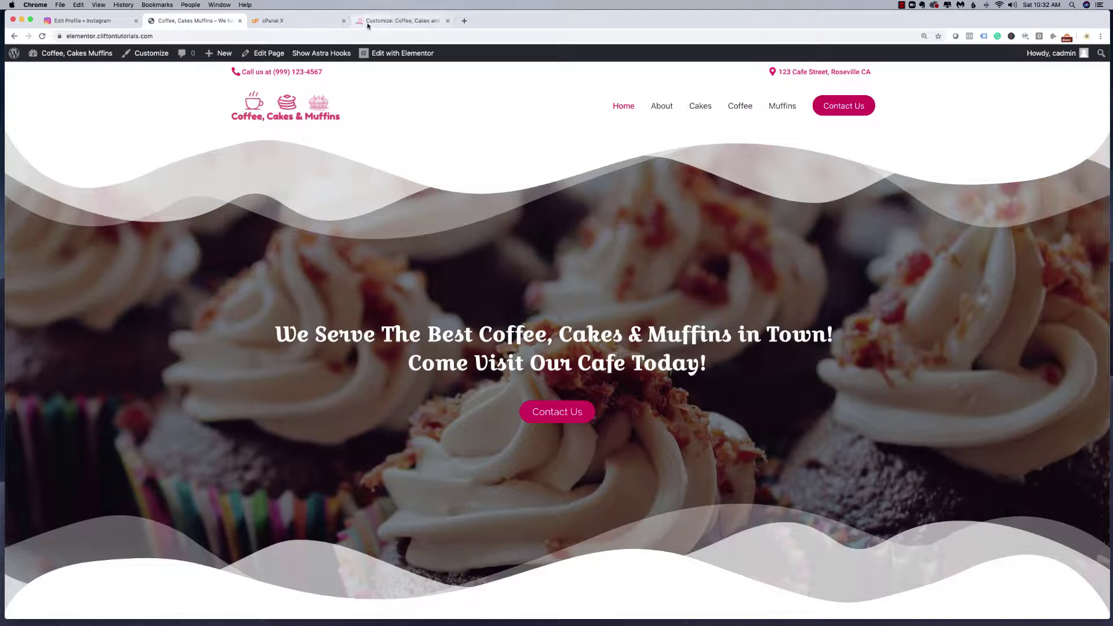
left_click(371, 20)
- Exit the Customizer, confirming the leave-page prompt
left_click(902, 4)
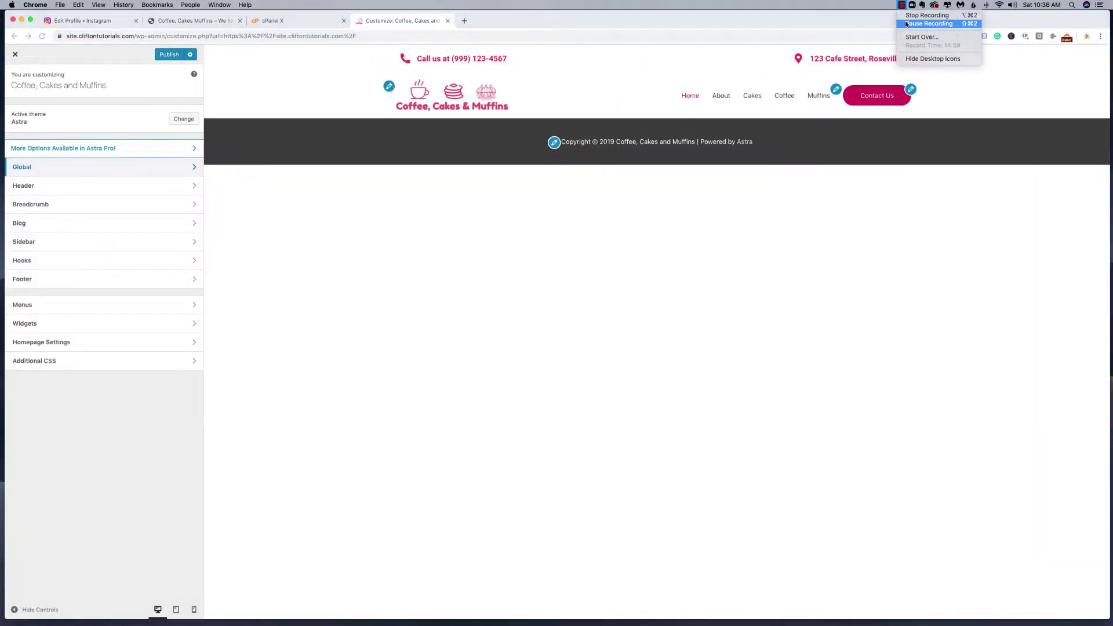
left_click(906, 24)
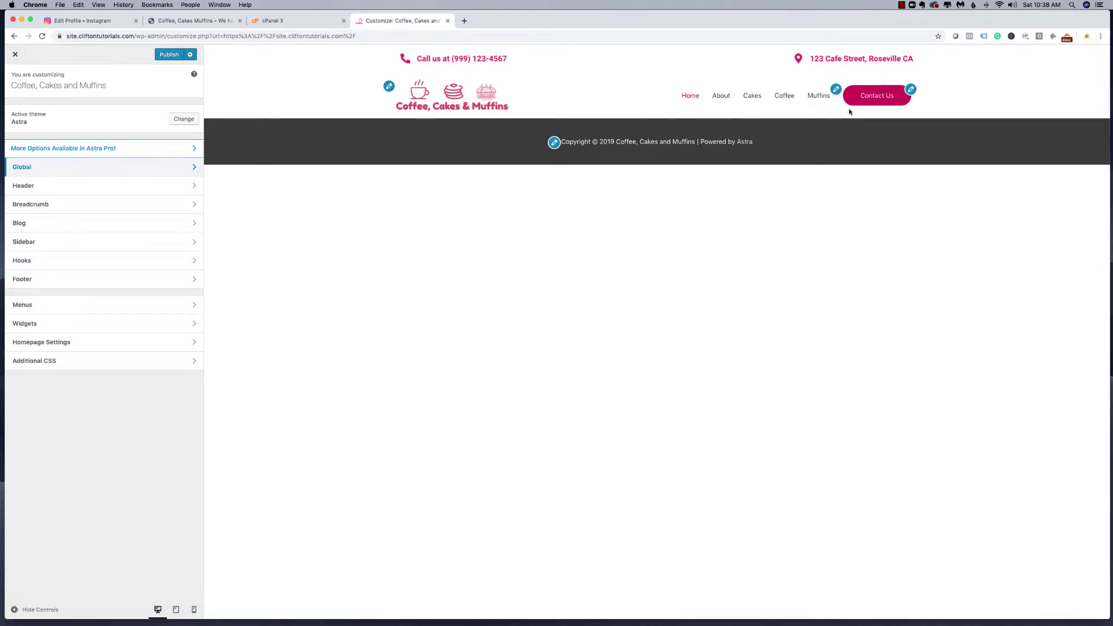
left_click(16, 56)
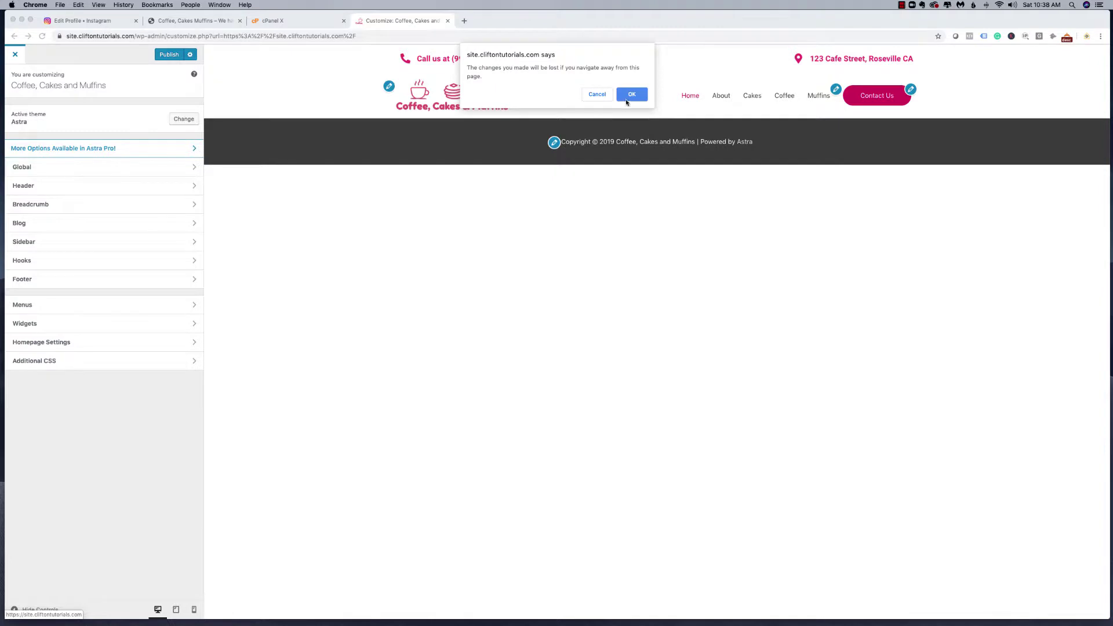
left_click(629, 96)
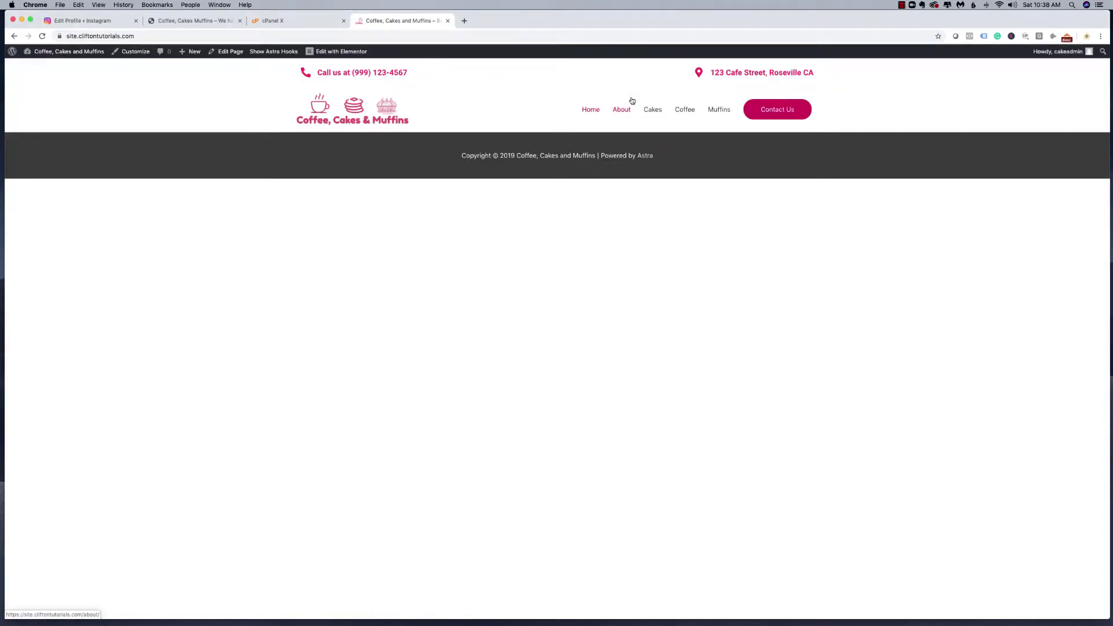
- Compare the reference site's cupcake hero and headline with the new site's empty homepage
left_click(192, 21)
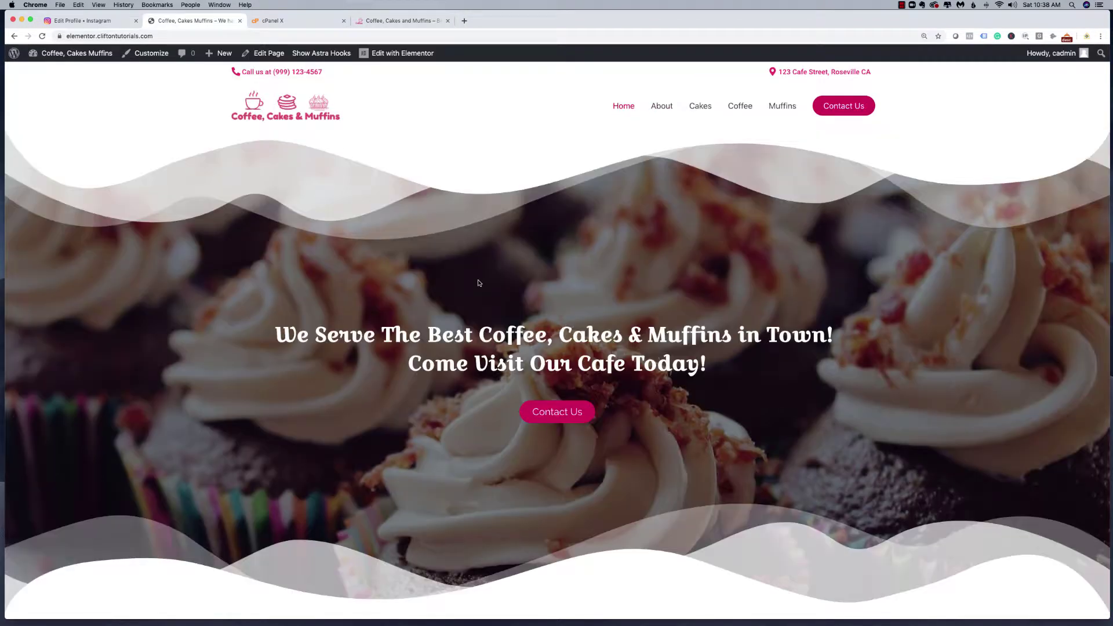
scroll(485, 399, "down", 3)
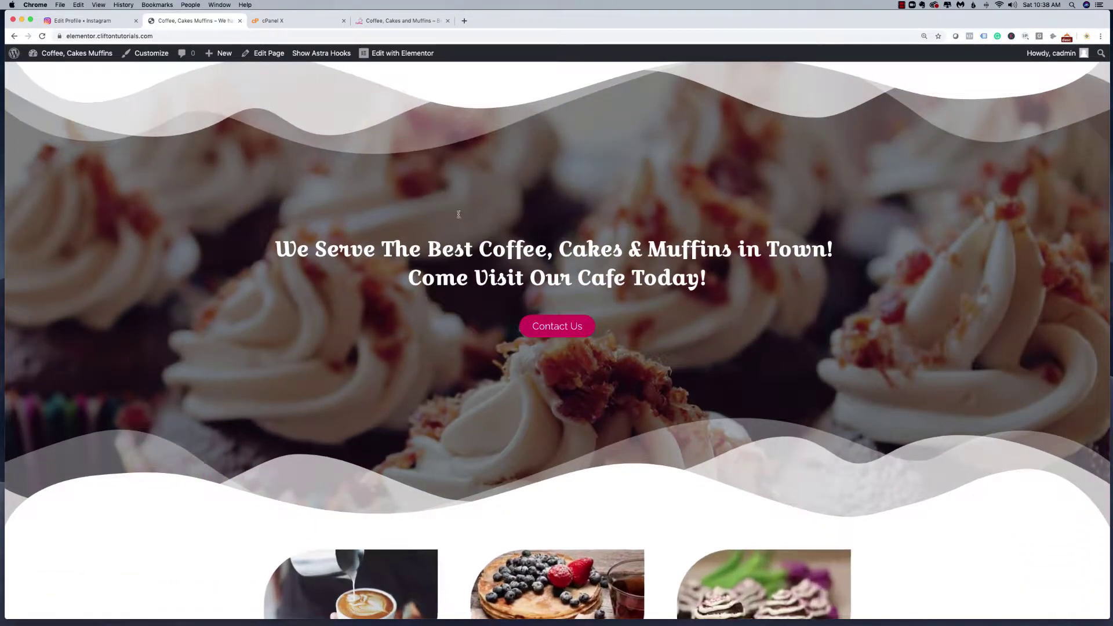
left_click(406, 20)
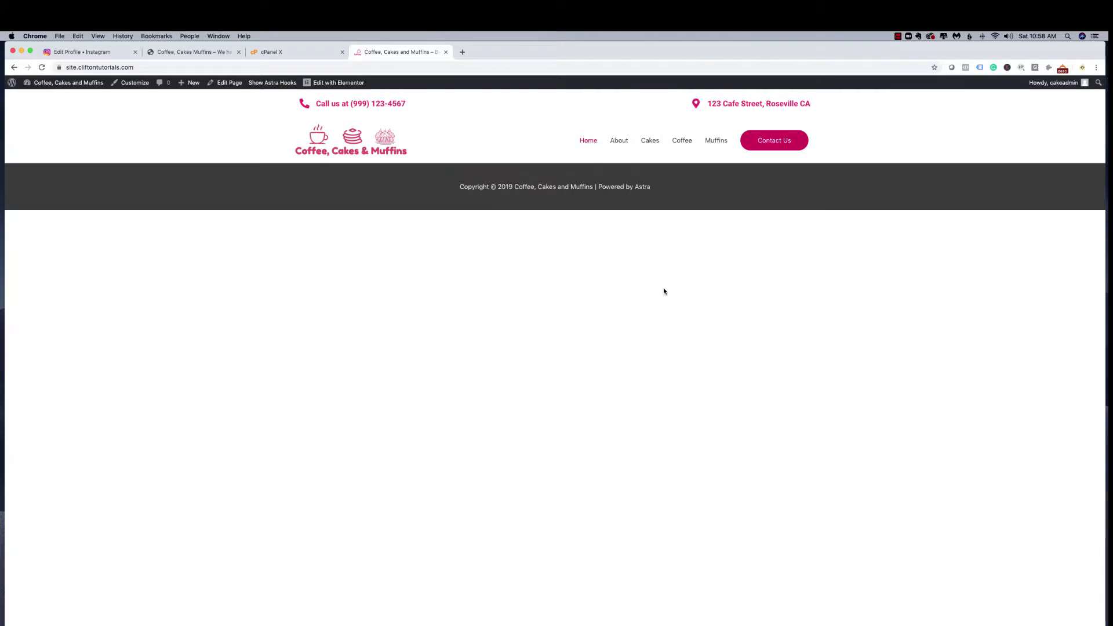
left_click(175, 53)
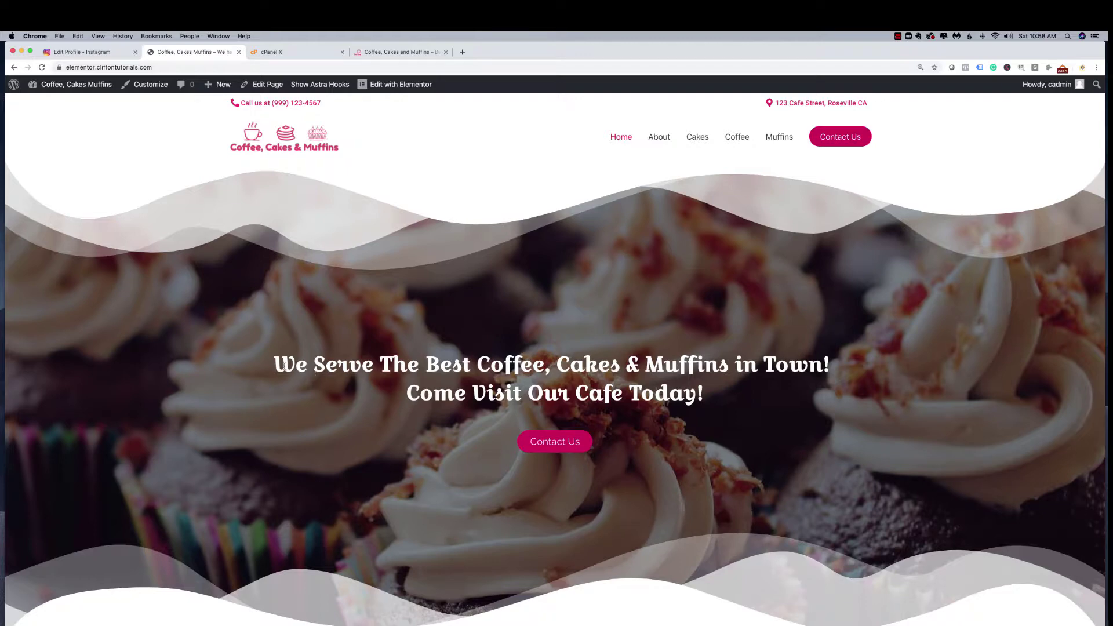
triple_click(734, 432)
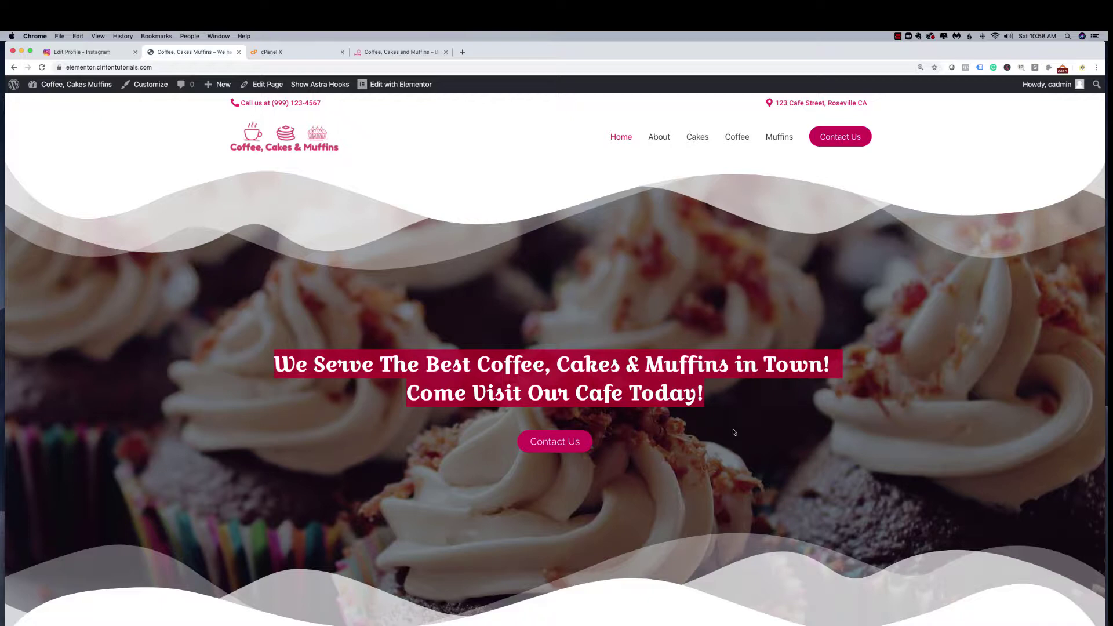
left_click(613, 464)
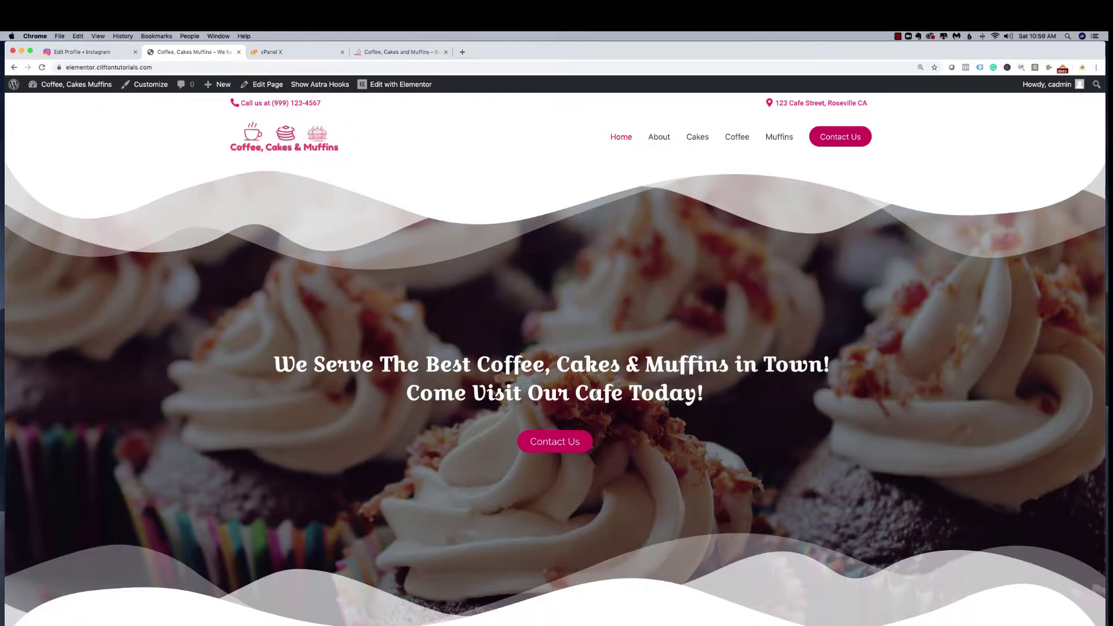
left_click(386, 51)
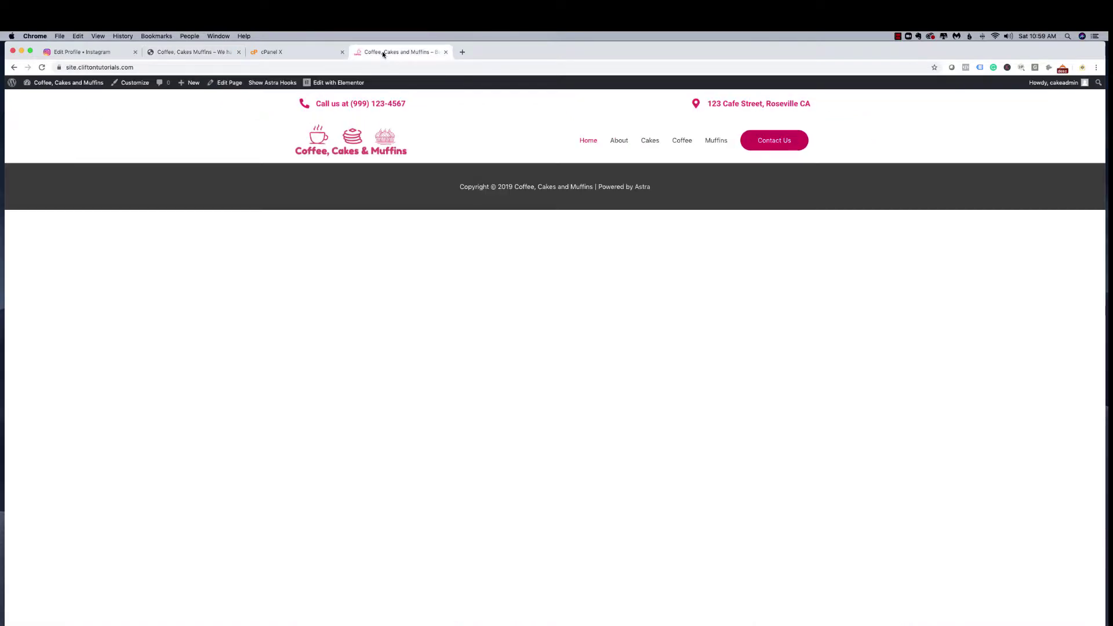
- Edit the homepage with Elementor and insert a one-column section with Full Width content
left_click(342, 84)
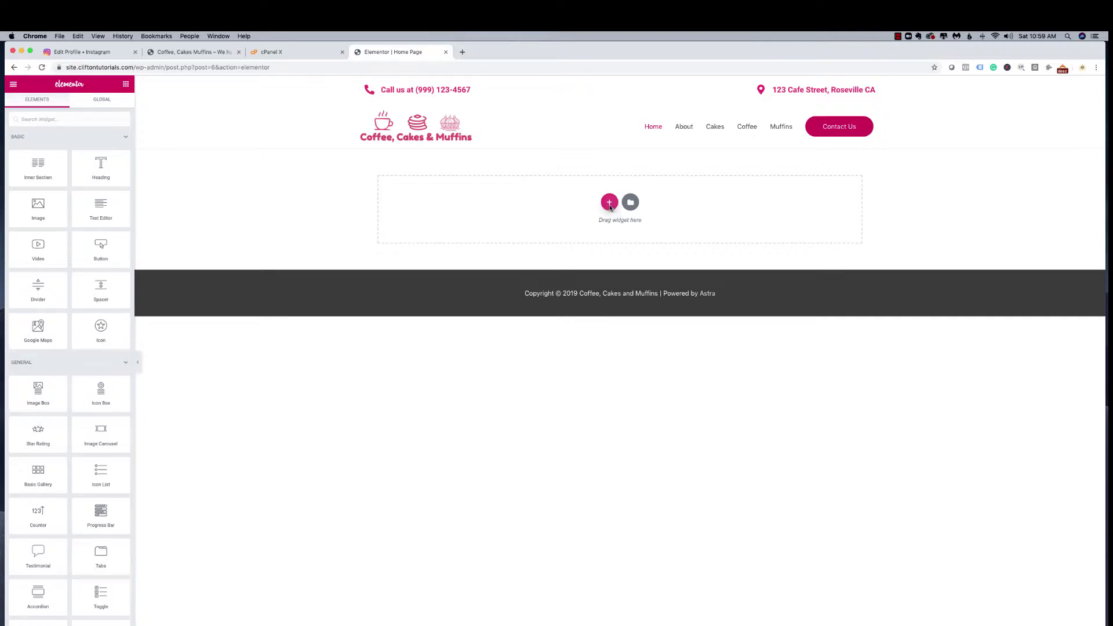
left_click(609, 202)
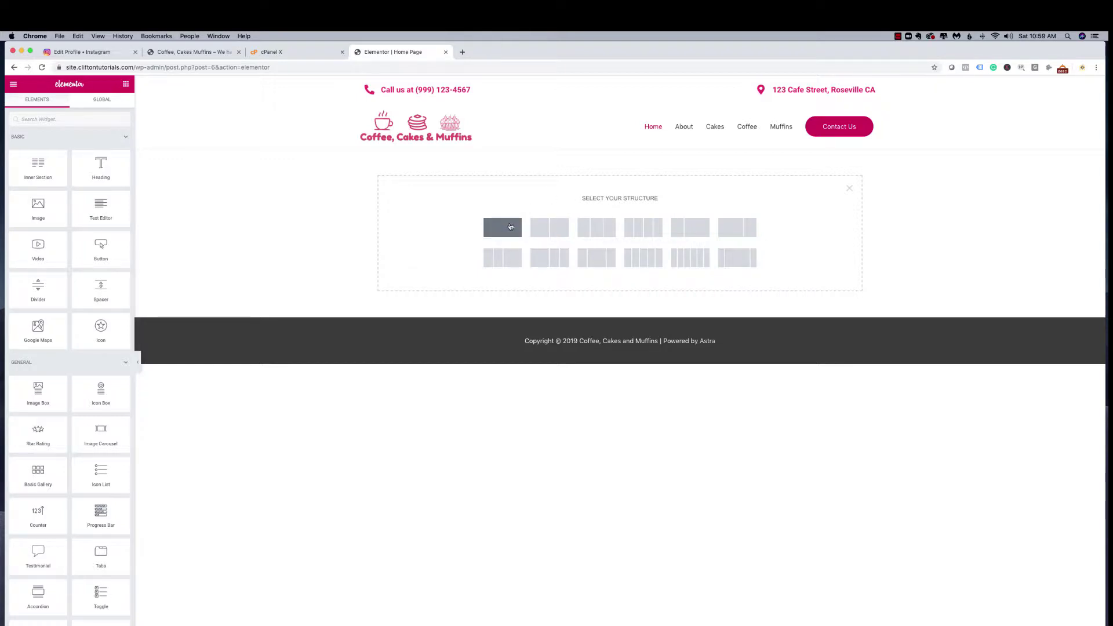
left_click(510, 227)
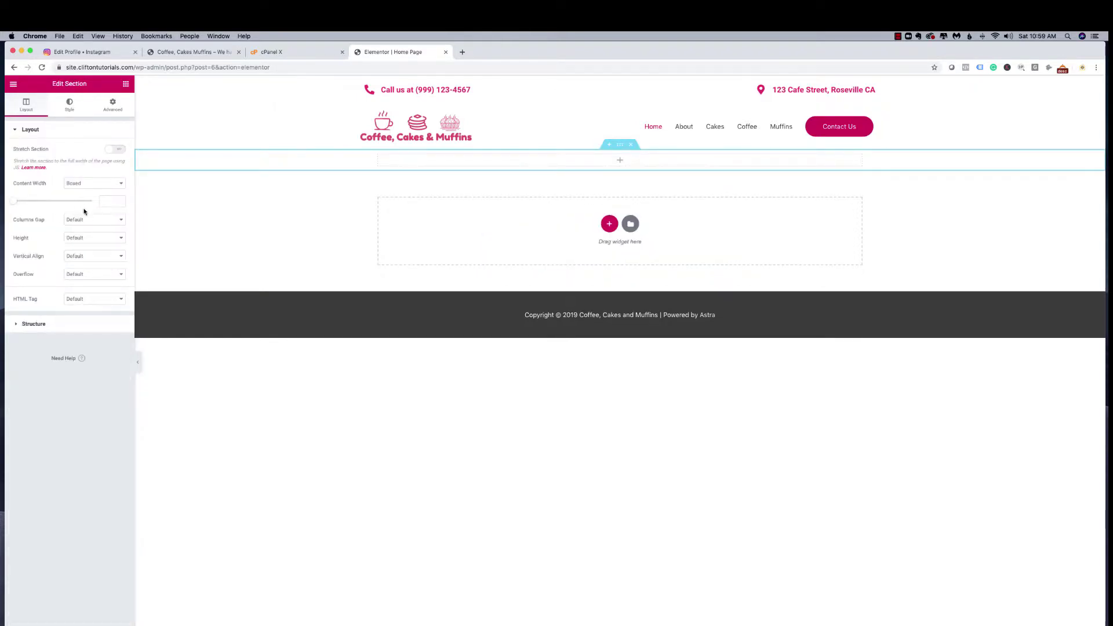
left_click(88, 186)
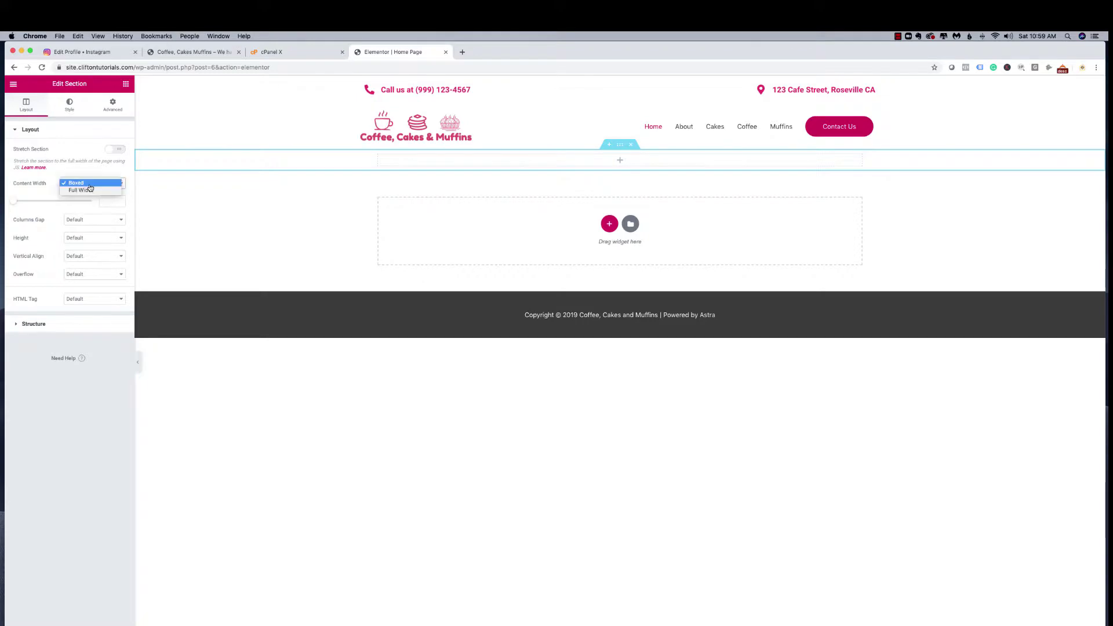
left_click(91, 191)
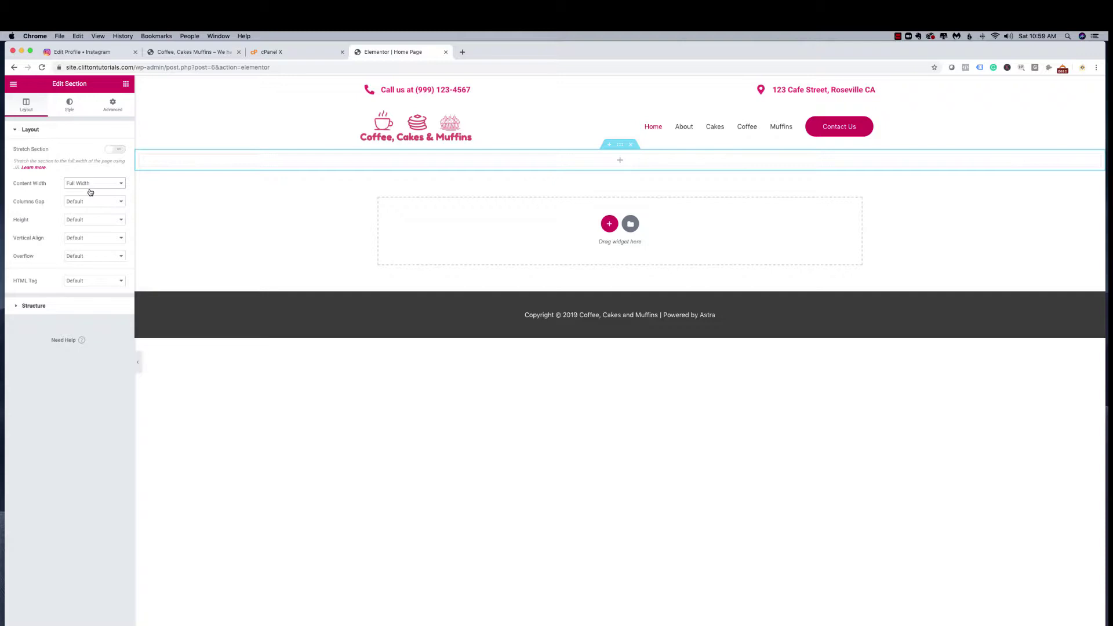
left_click(70, 107)
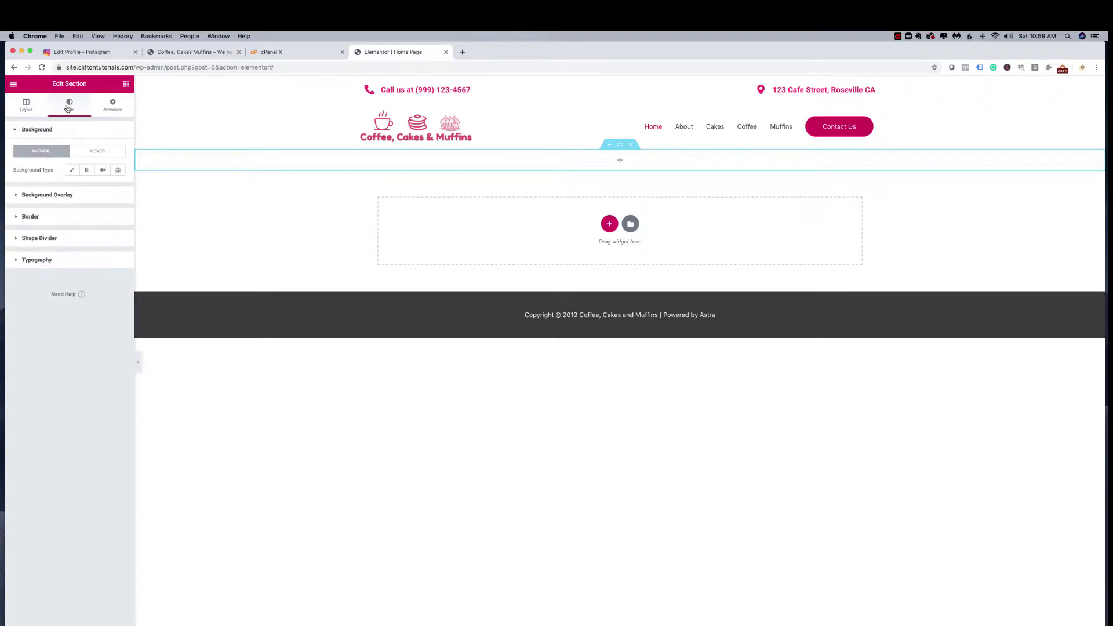
- Give the section a classic background image of cupcake-featured.jpg from the Media Library
left_click(36, 111)
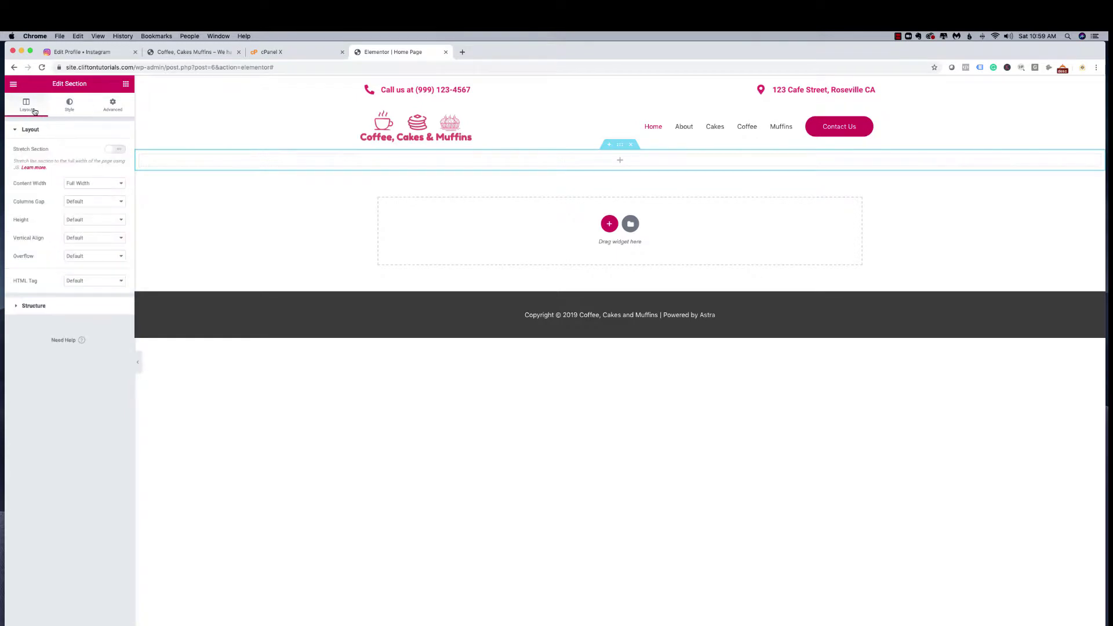
left_click(72, 108)
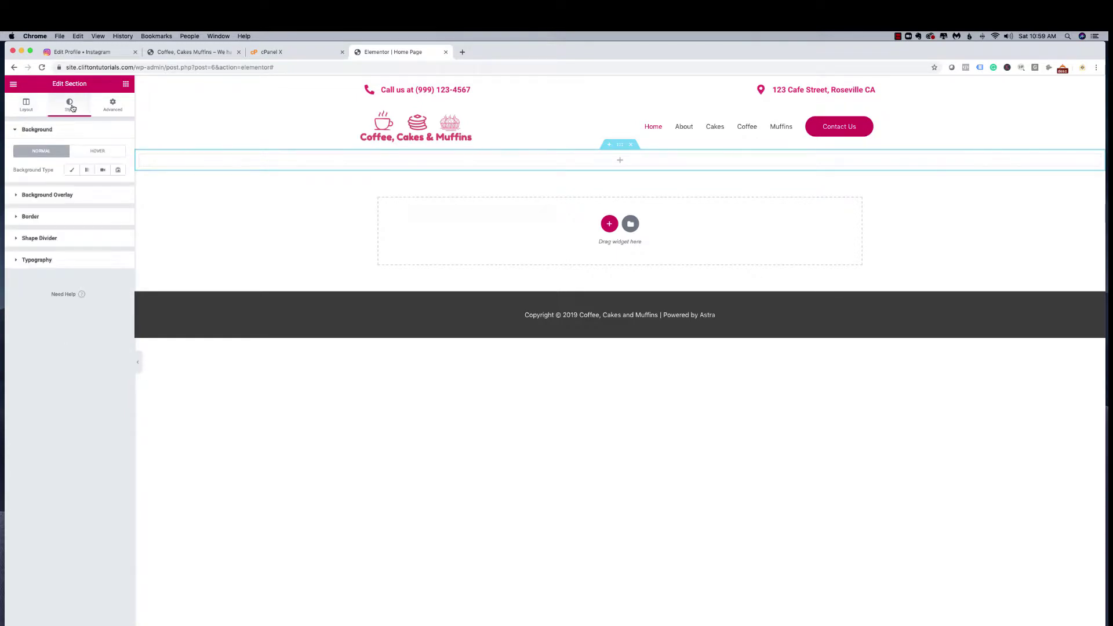
left_click(72, 170)
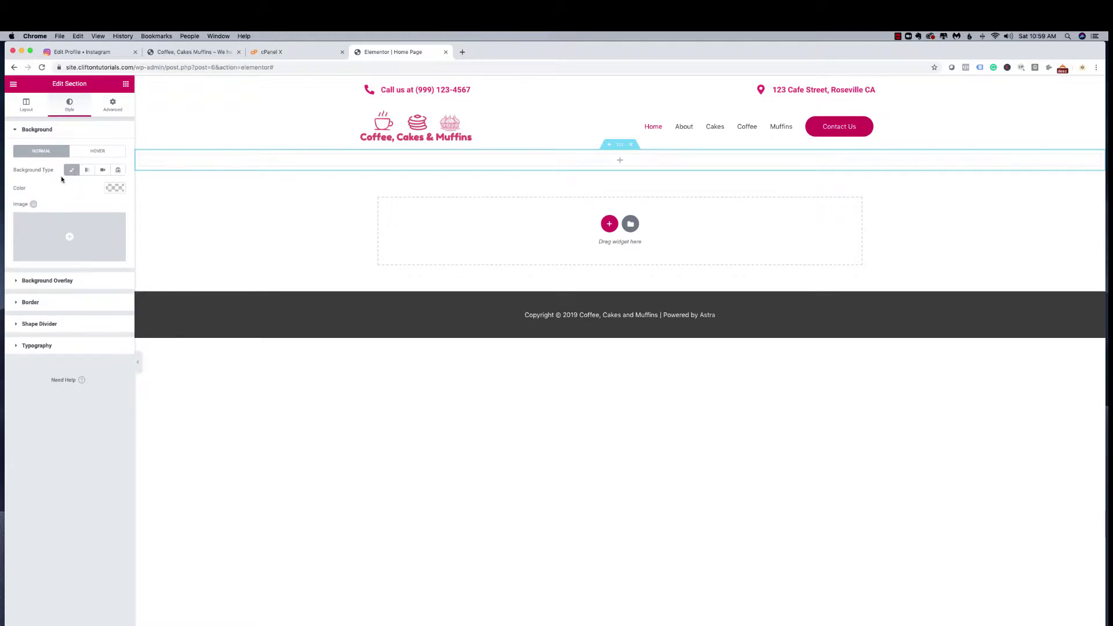
left_click(70, 238)
left_click(72, 219)
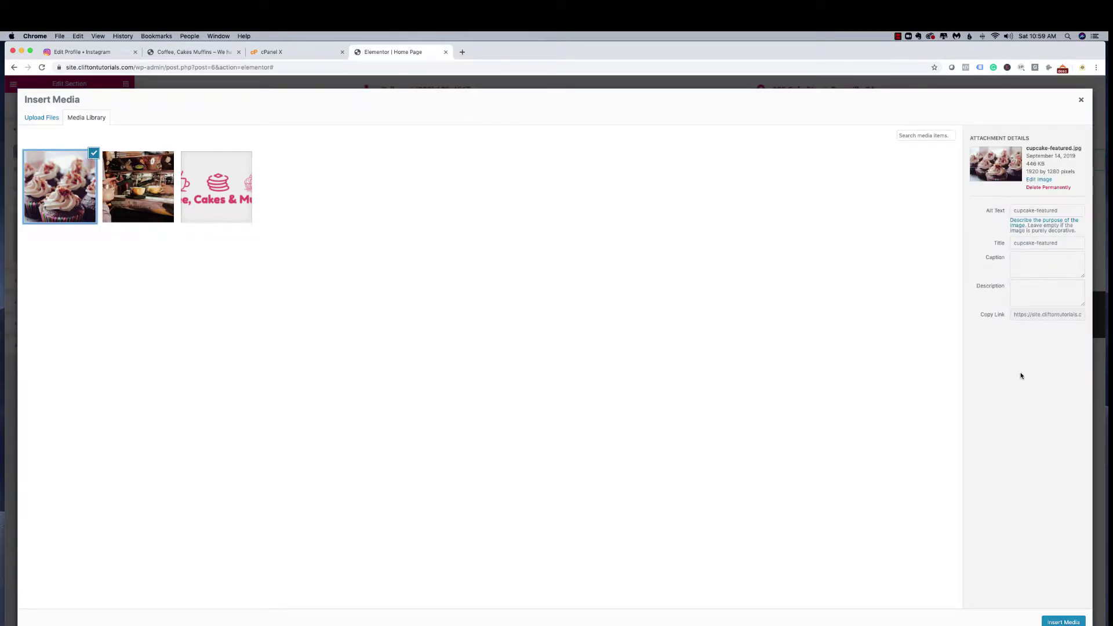
left_click(1063, 622)
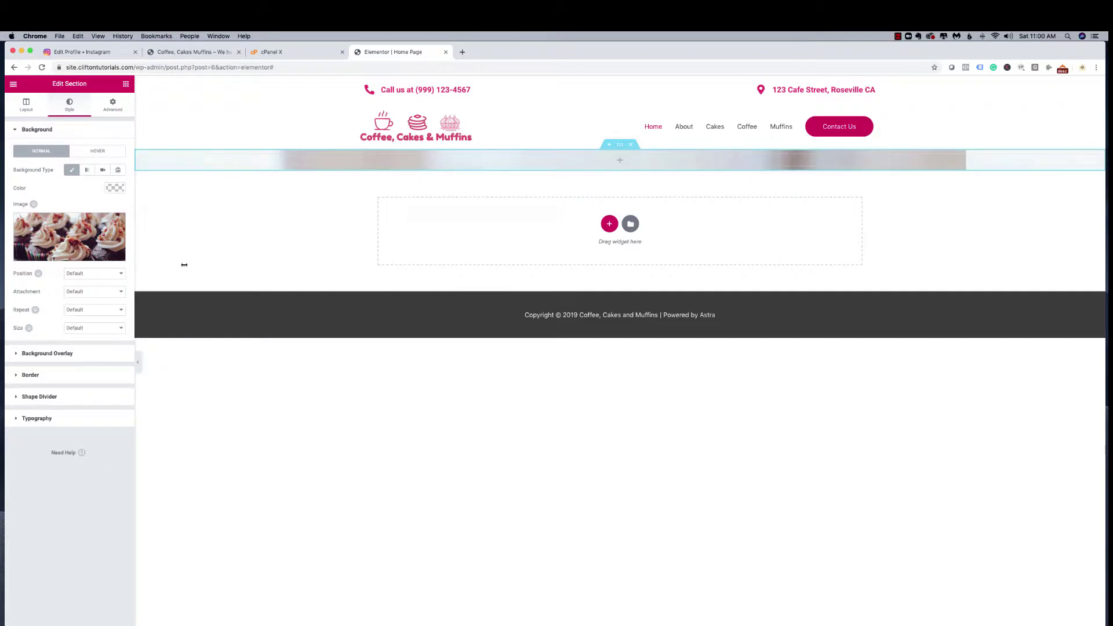
- Set the background to Center Center position, Fixed attachment, No-repeat and Cover size
left_click(103, 275)
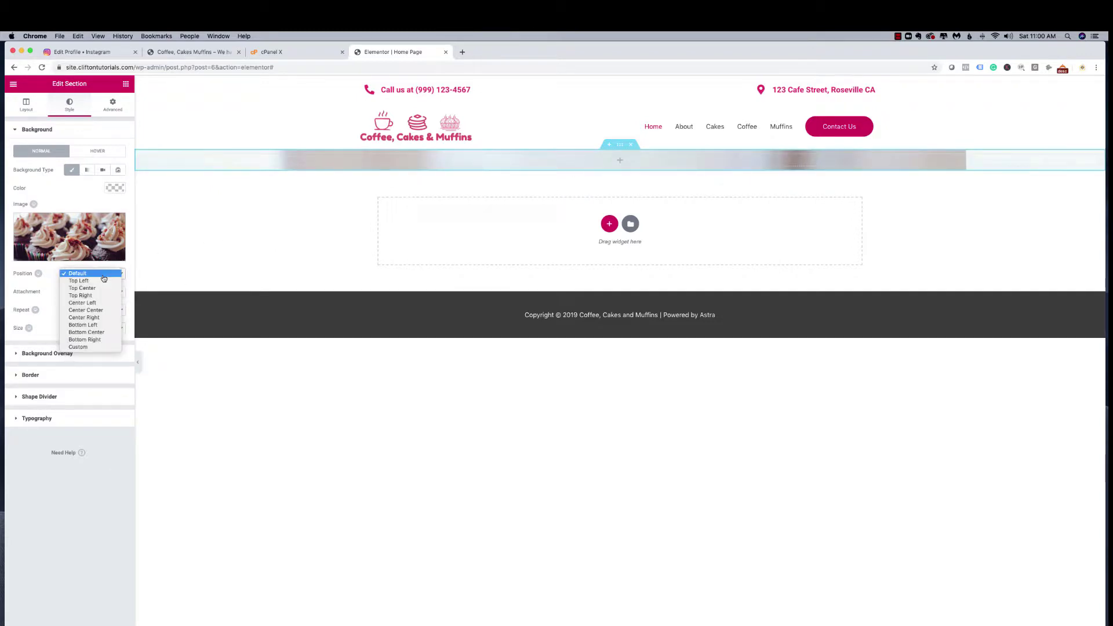
left_click(100, 311)
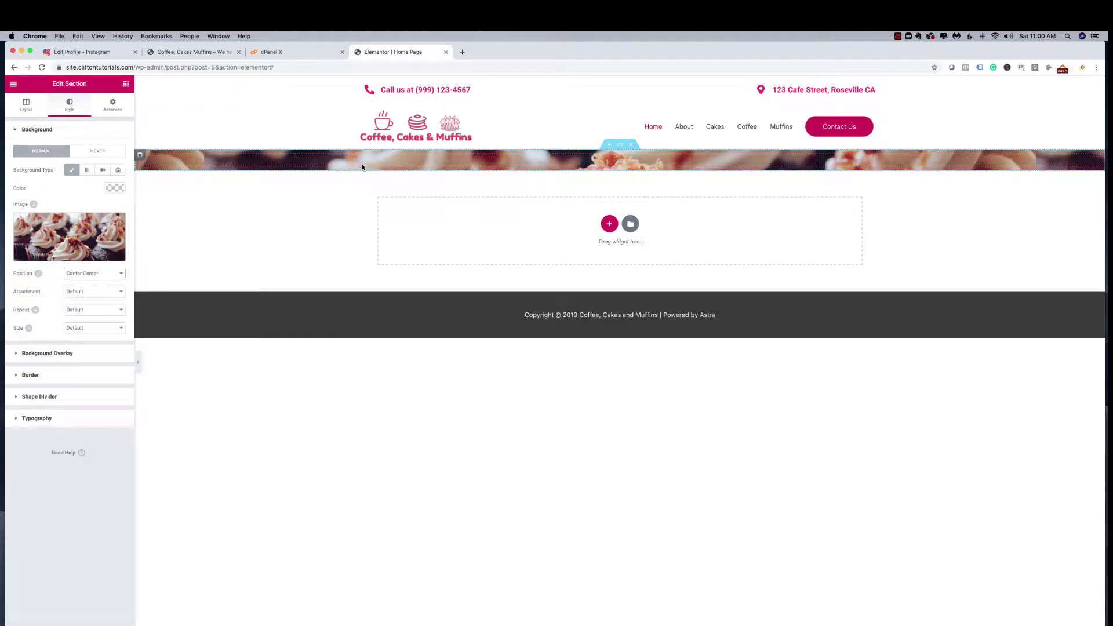
left_click(84, 293)
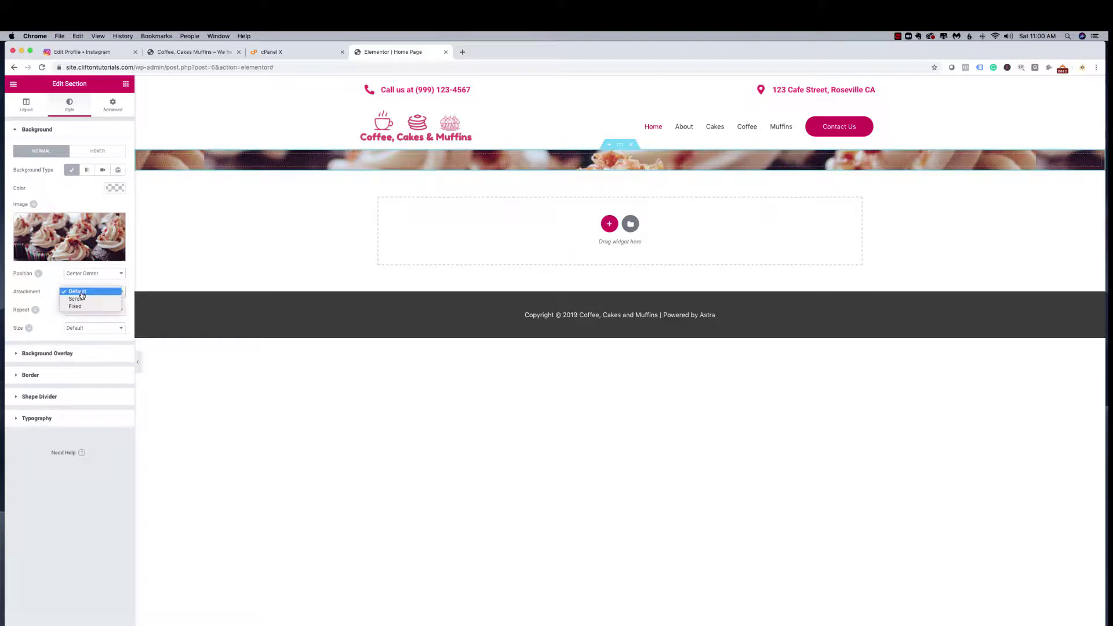
left_click(80, 306)
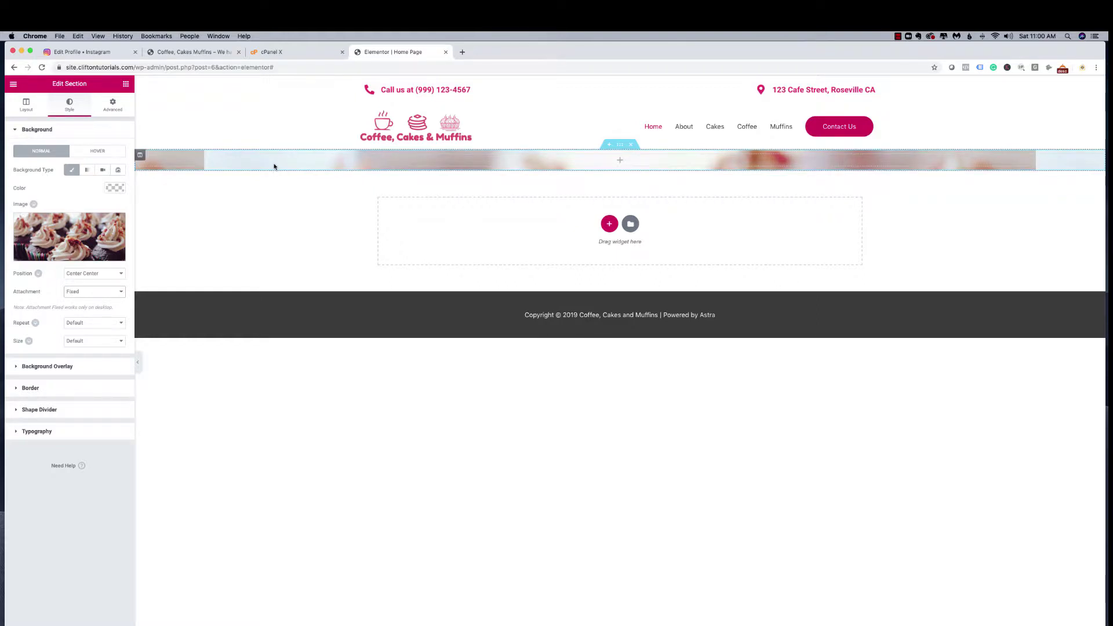
left_click(79, 294)
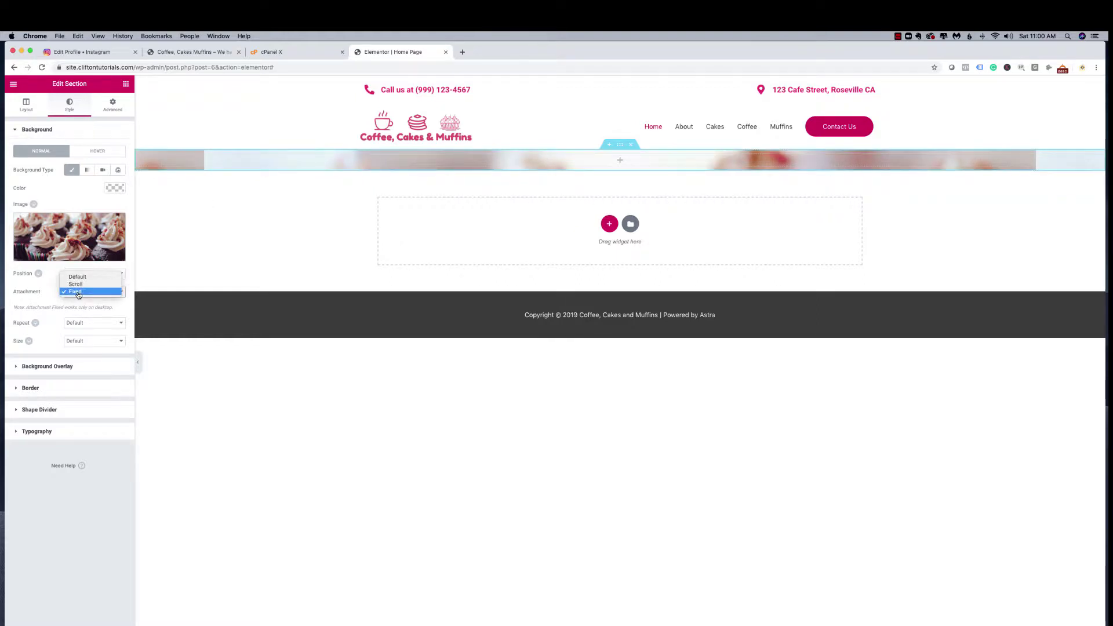
left_click(78, 294)
left_click(81, 325)
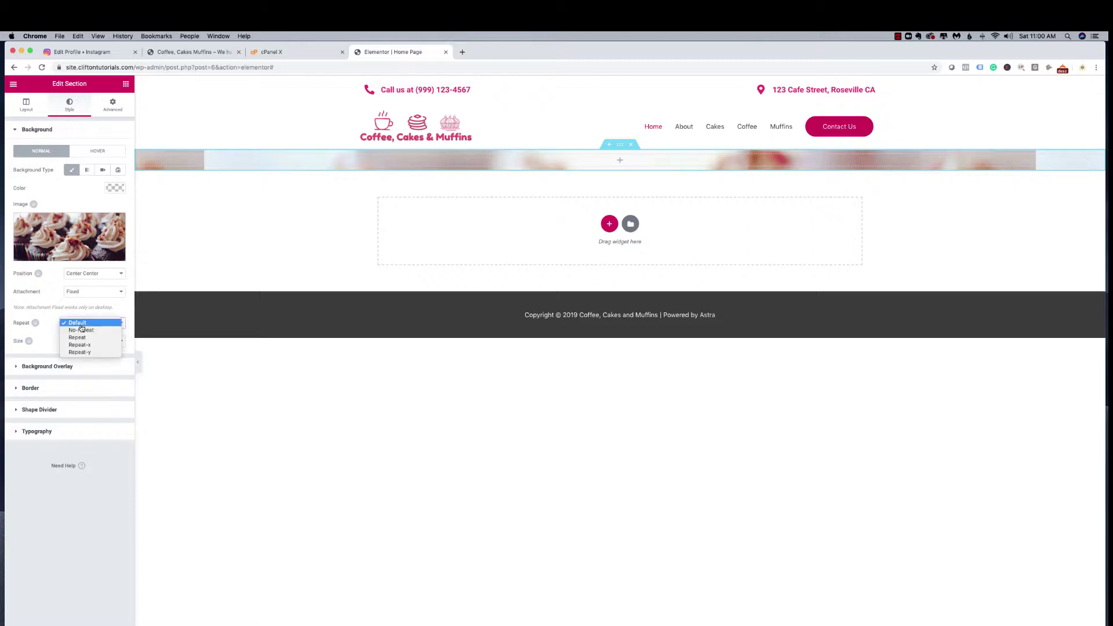
left_click(82, 330)
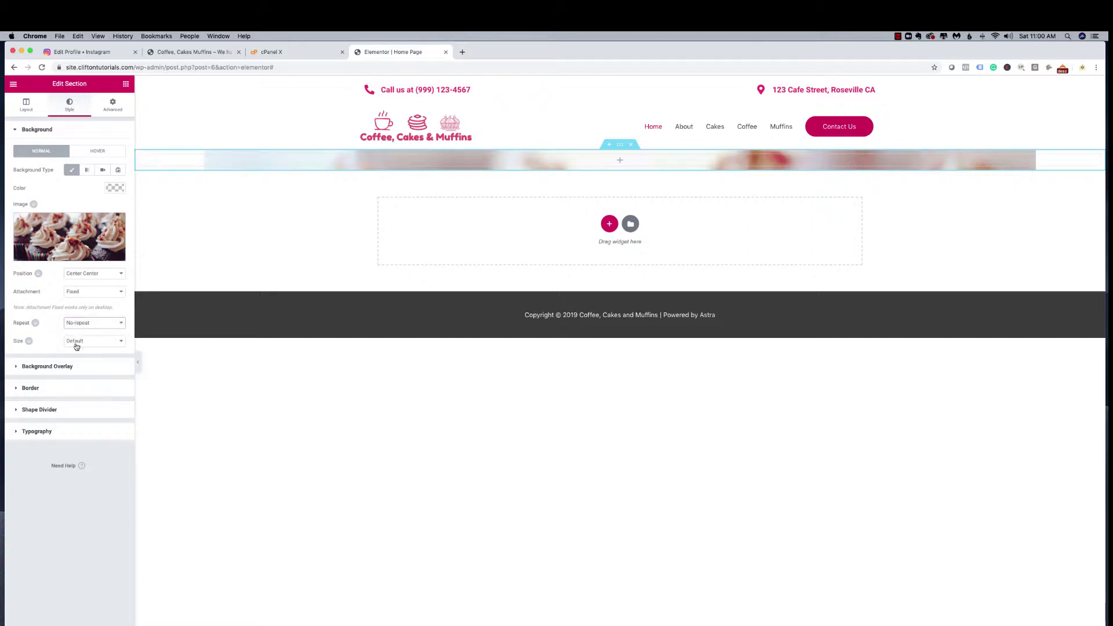
left_click(76, 344)
left_click(79, 356)
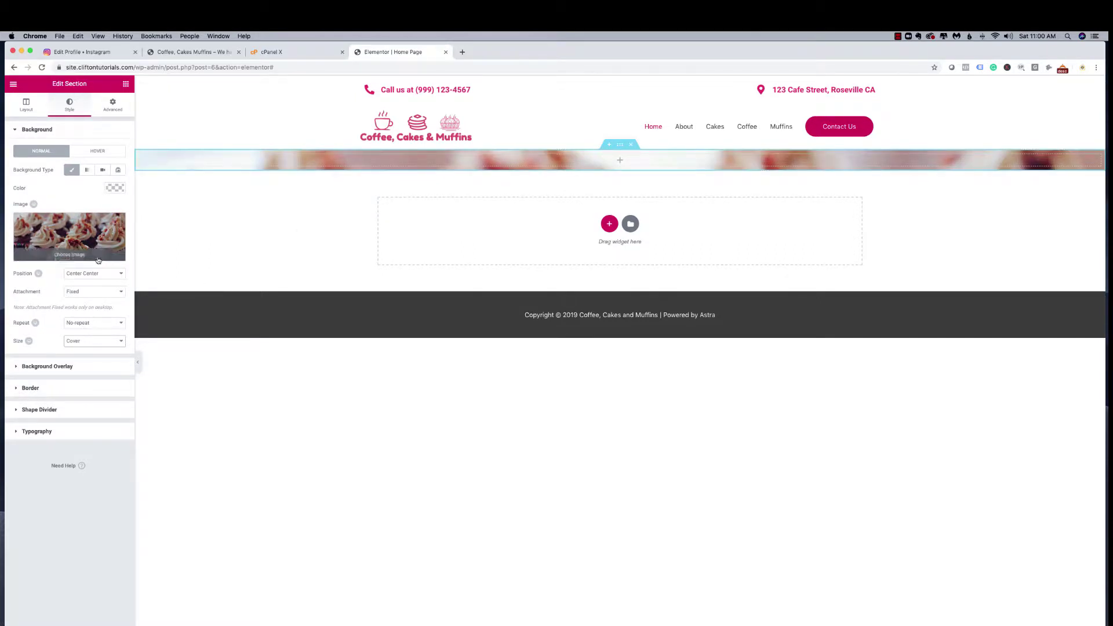
left_click(26, 114)
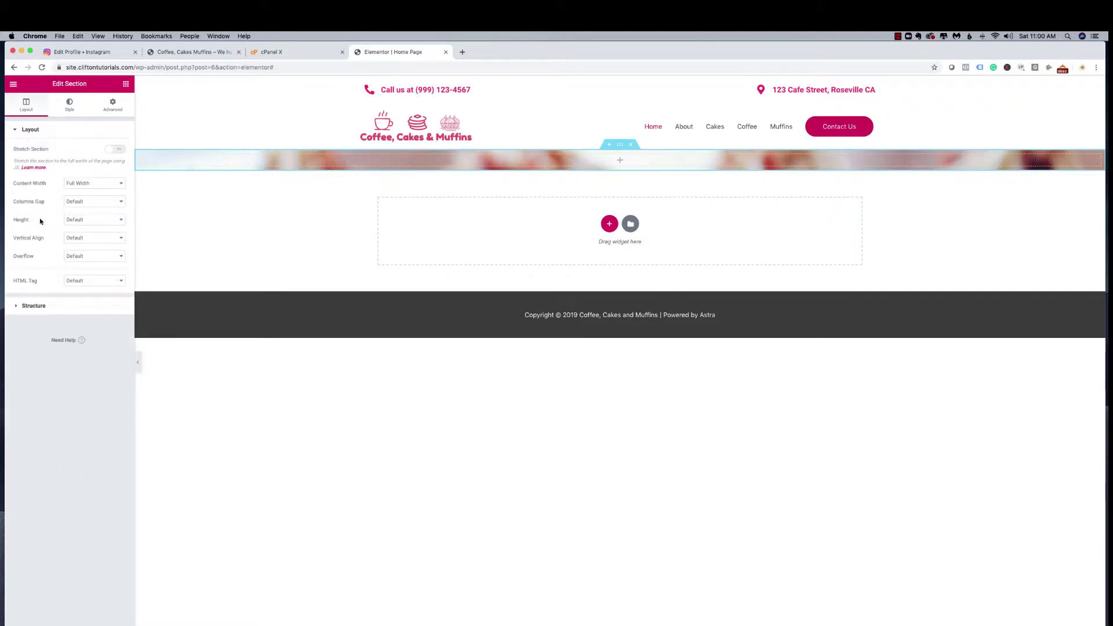
left_click(99, 223)
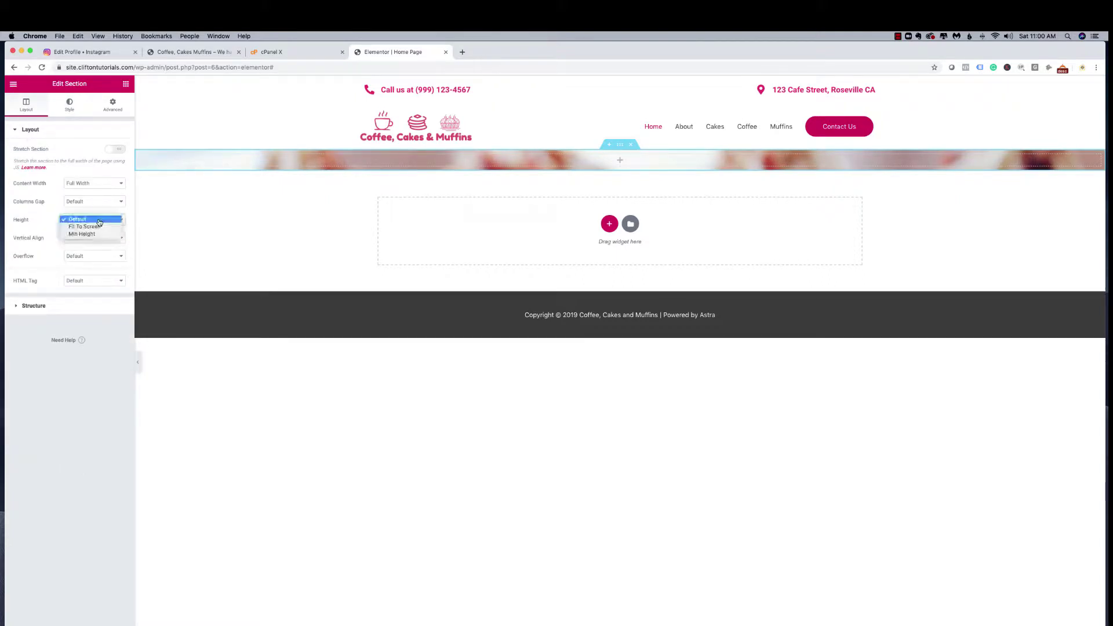
left_click(94, 234)
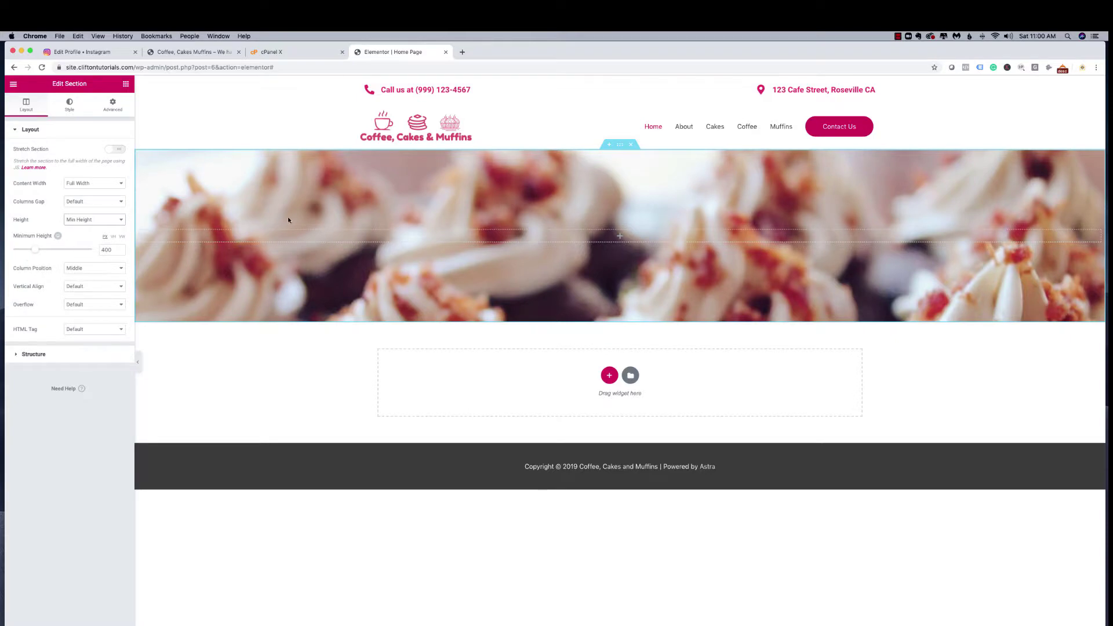
left_click_drag(35, 249, 64, 252)
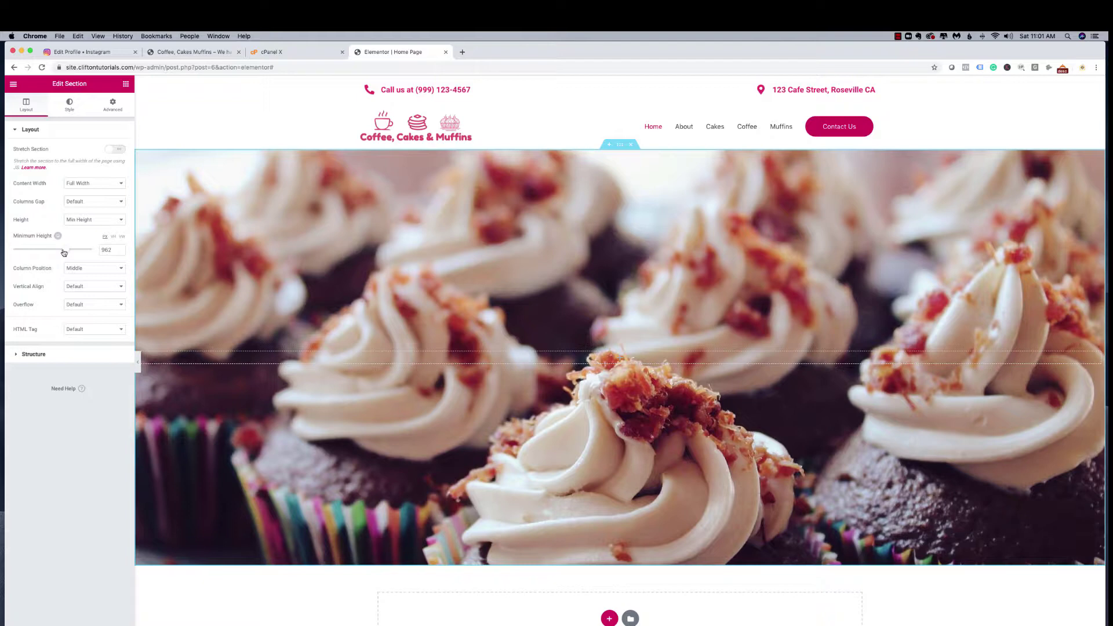
left_click_drag(64, 252, 56, 252)
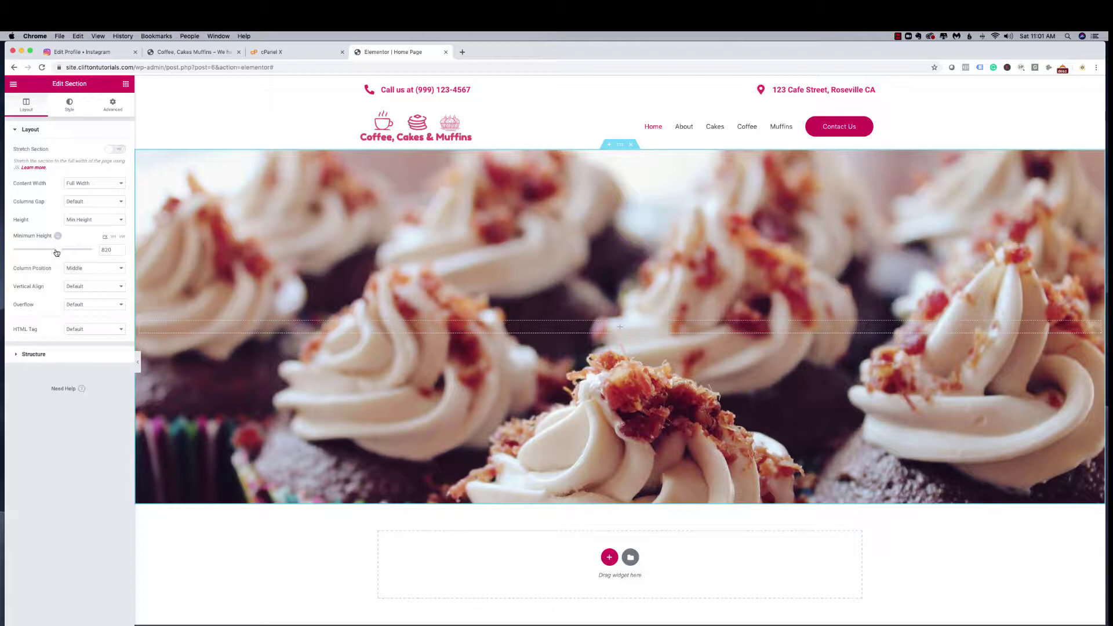
left_click(172, 56)
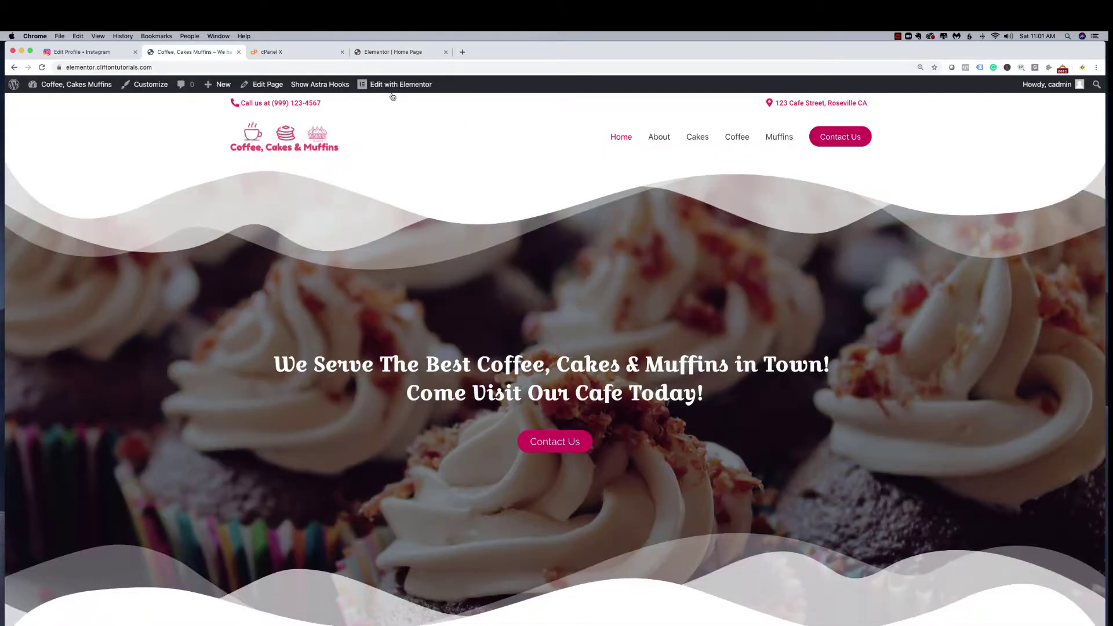
left_click(401, 54)
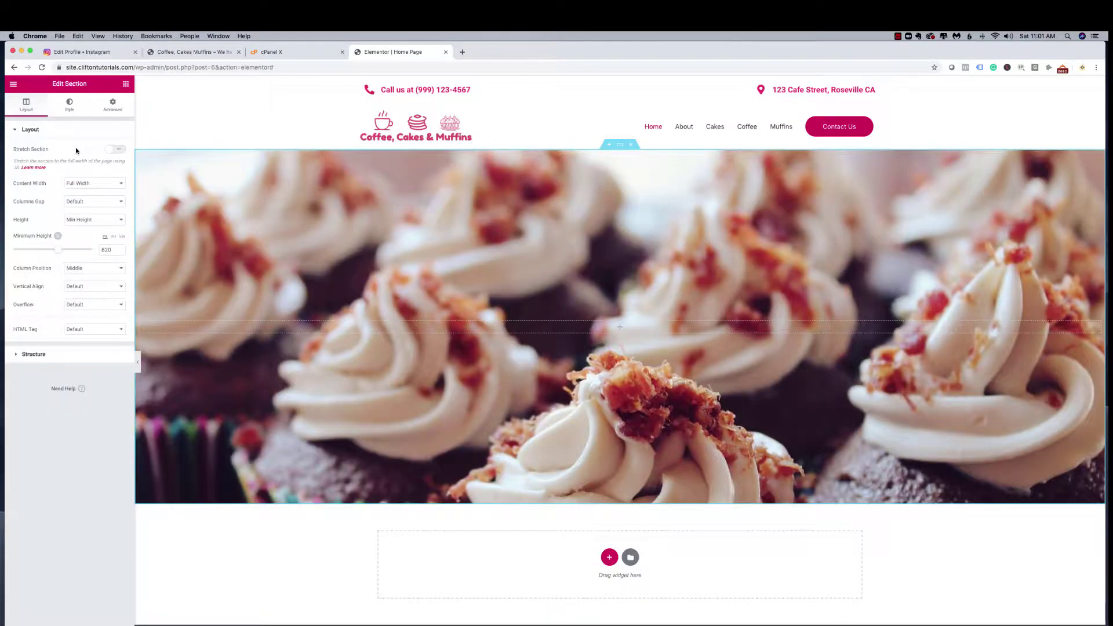
- Add a Mountains top shape divider at width 100 and height 192
left_click(70, 113)
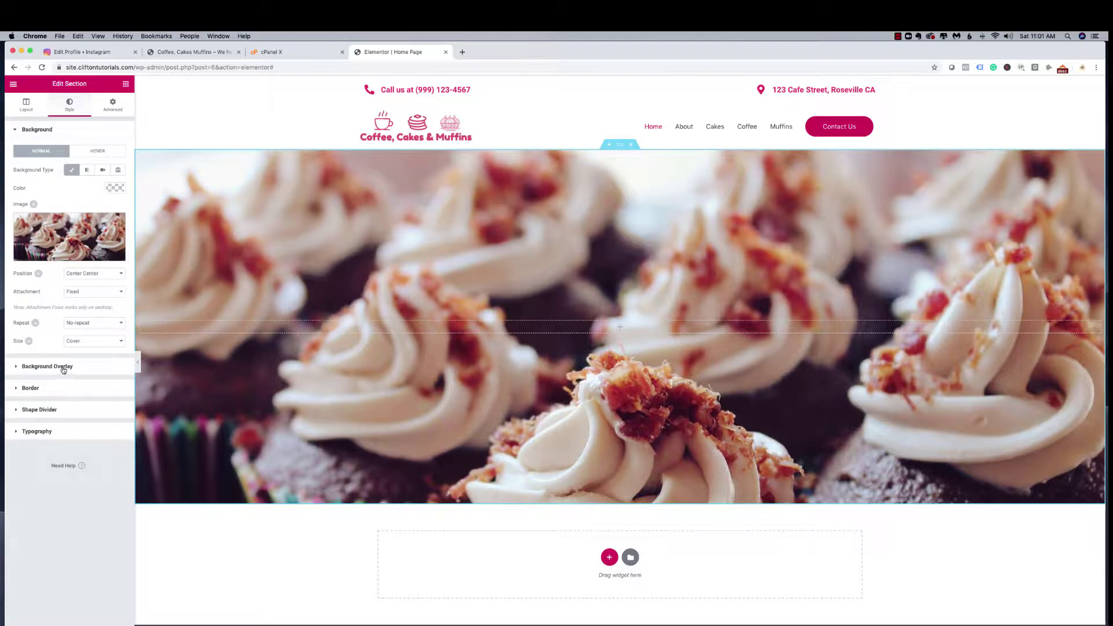
left_click(61, 416)
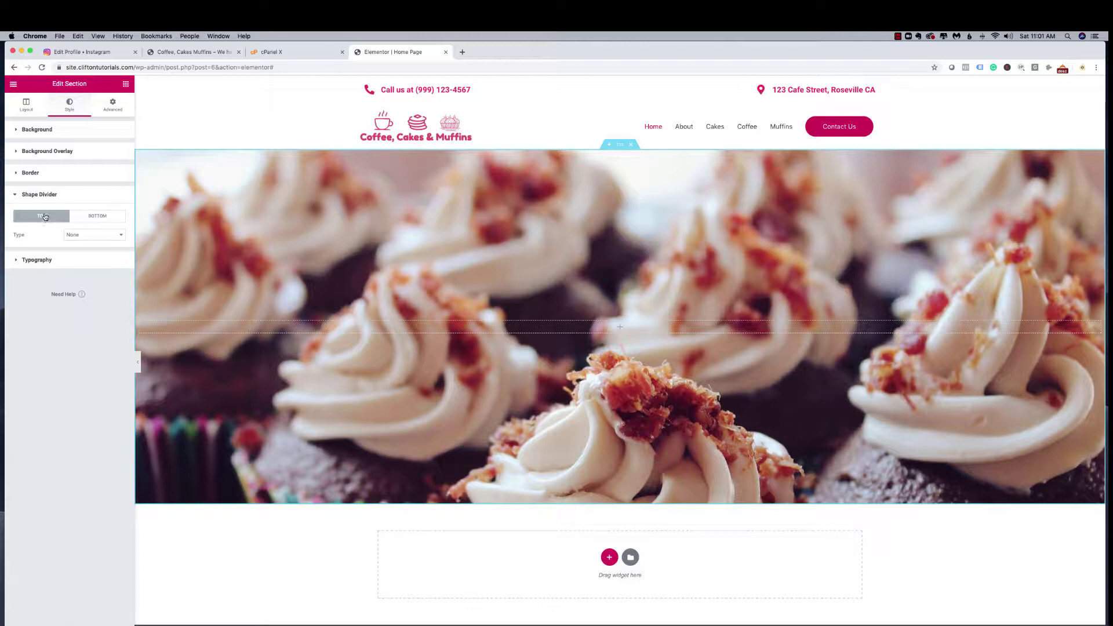
left_click(81, 235)
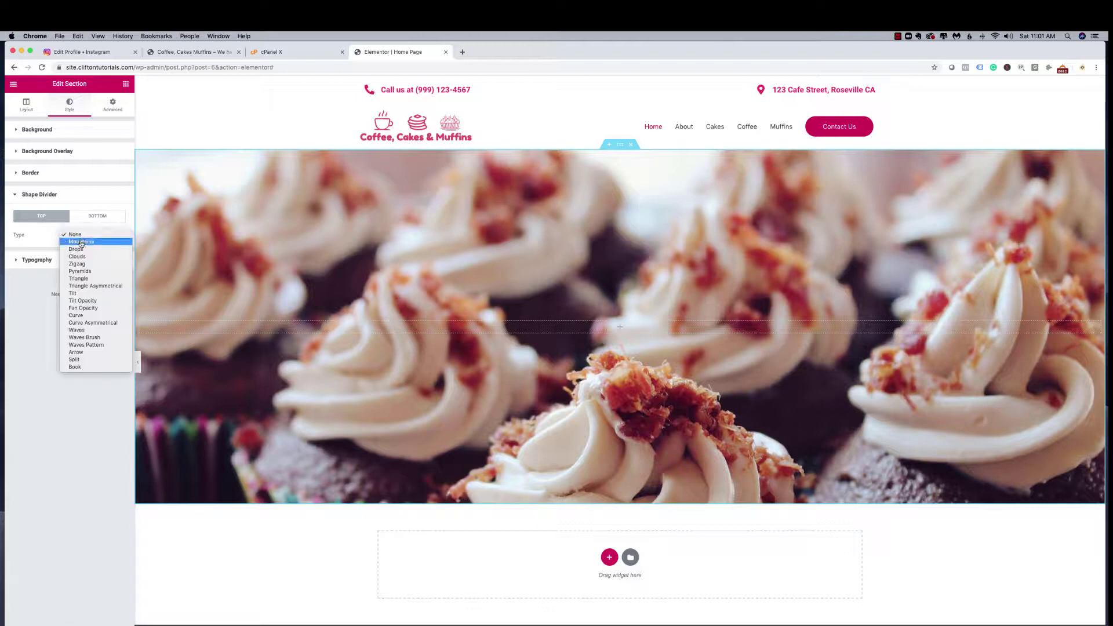
left_click(81, 242)
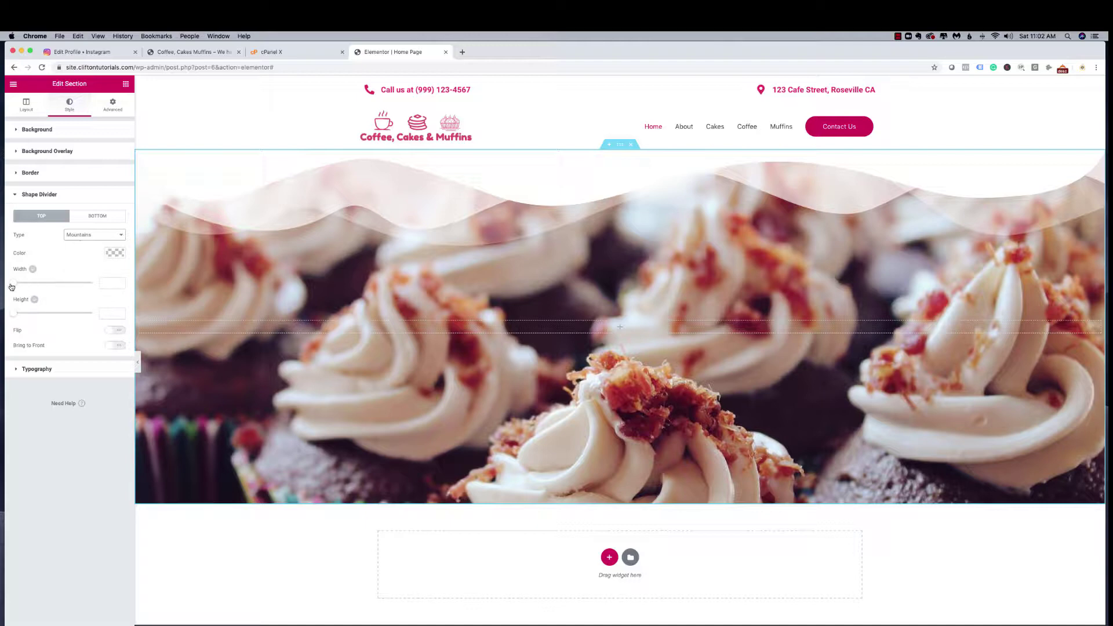
left_click_drag(13, 284, 45, 314)
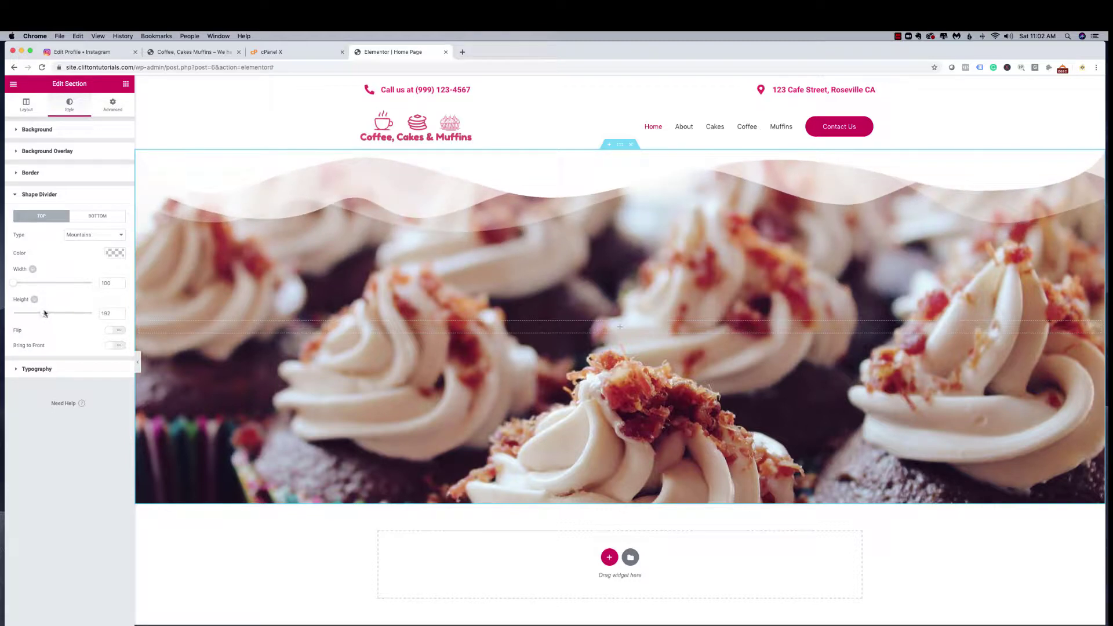
left_click_drag(14, 283, 7, 281)
- Add a Mountains bottom shape divider at width 100 and height about 190
left_click(98, 216)
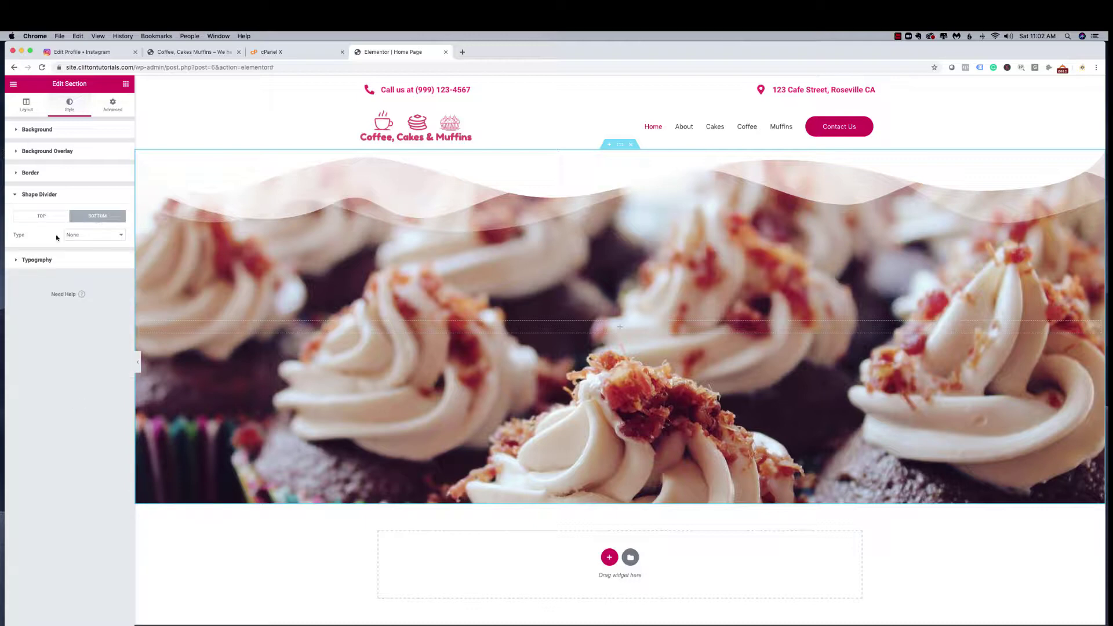
left_click(93, 235)
left_click(87, 245)
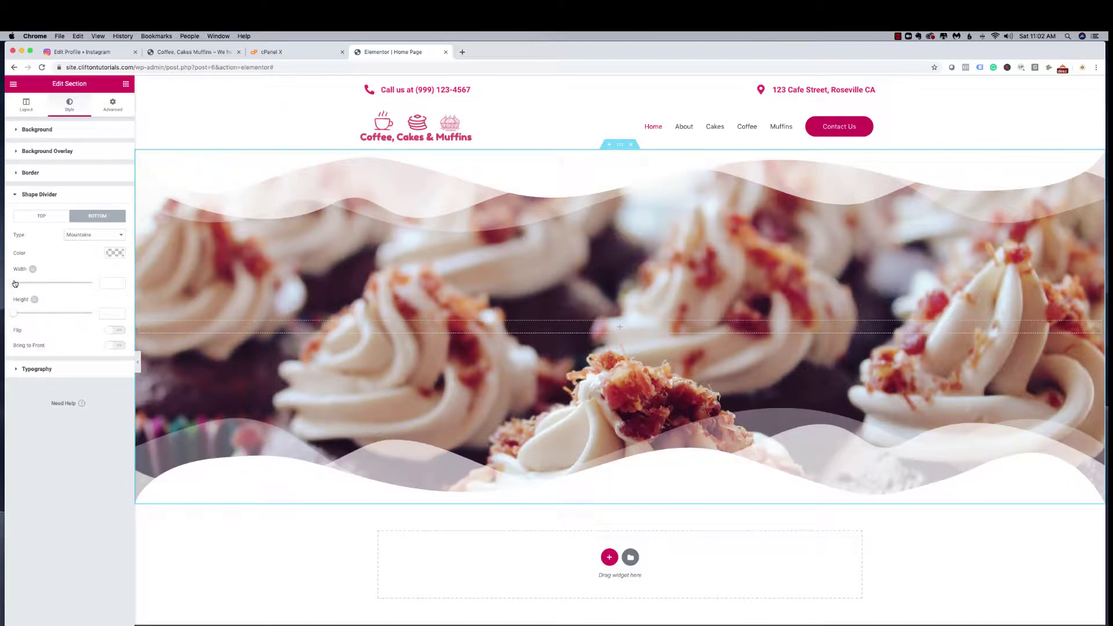
left_click_drag(14, 283, 16, 283)
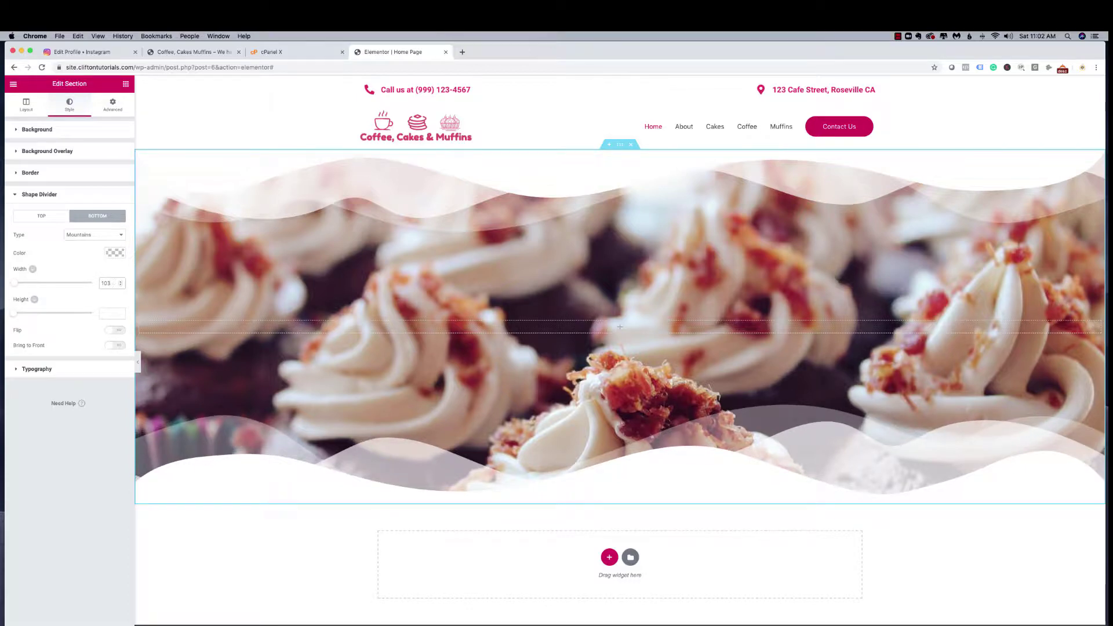
key("BackSpace")
type("0")
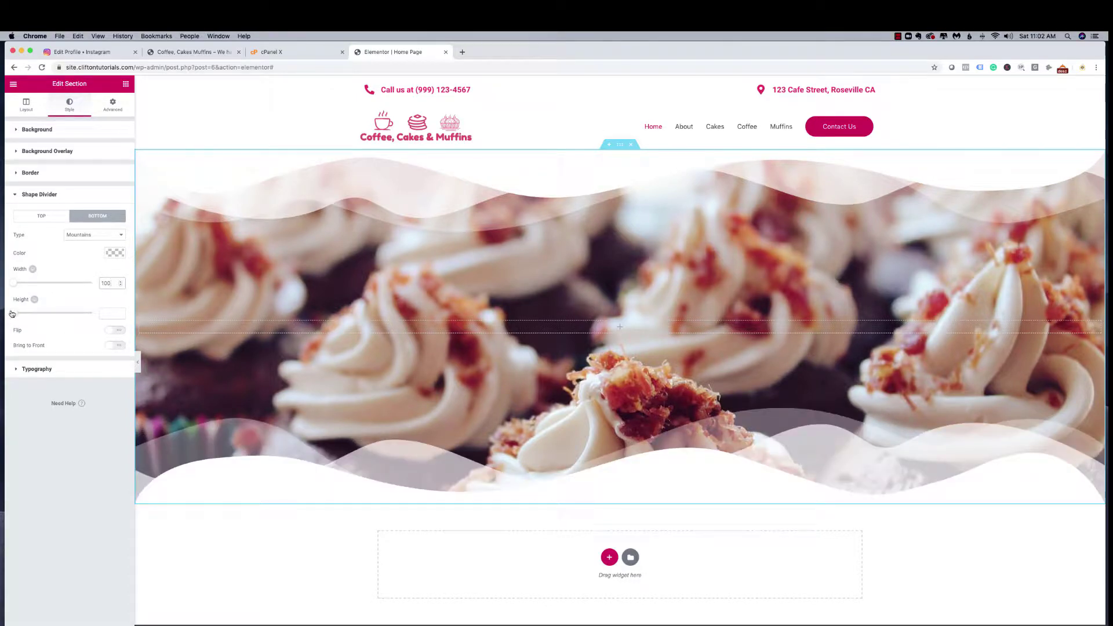
left_click(13, 314)
left_click_drag(12, 314, 43, 314)
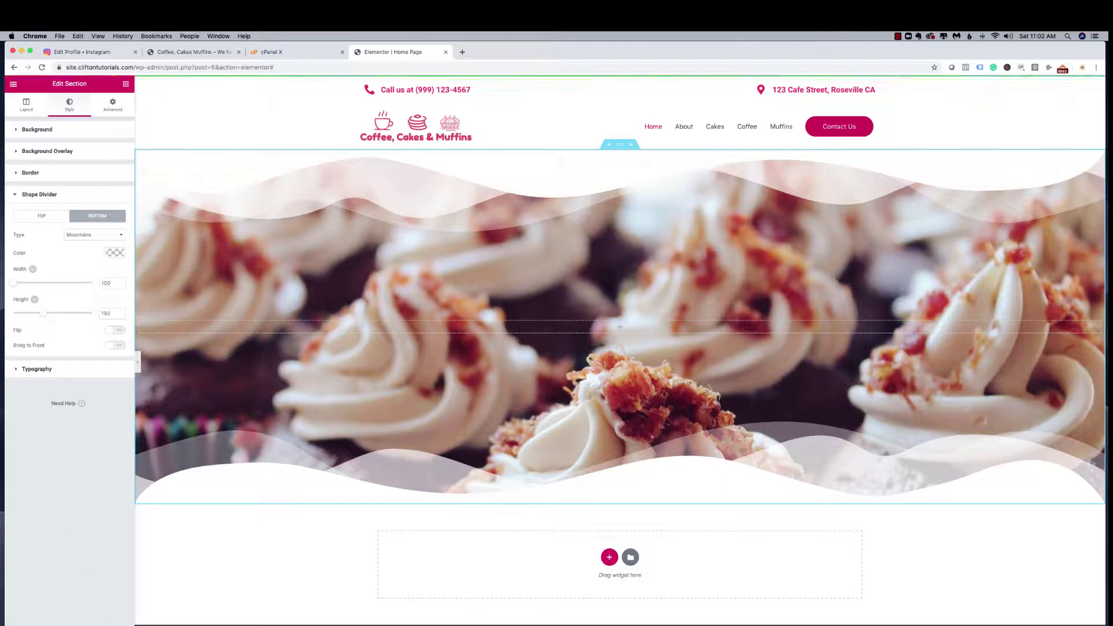
- Preview the hero without the editing panel, then show the Elements widget list again
left_click(138, 367)
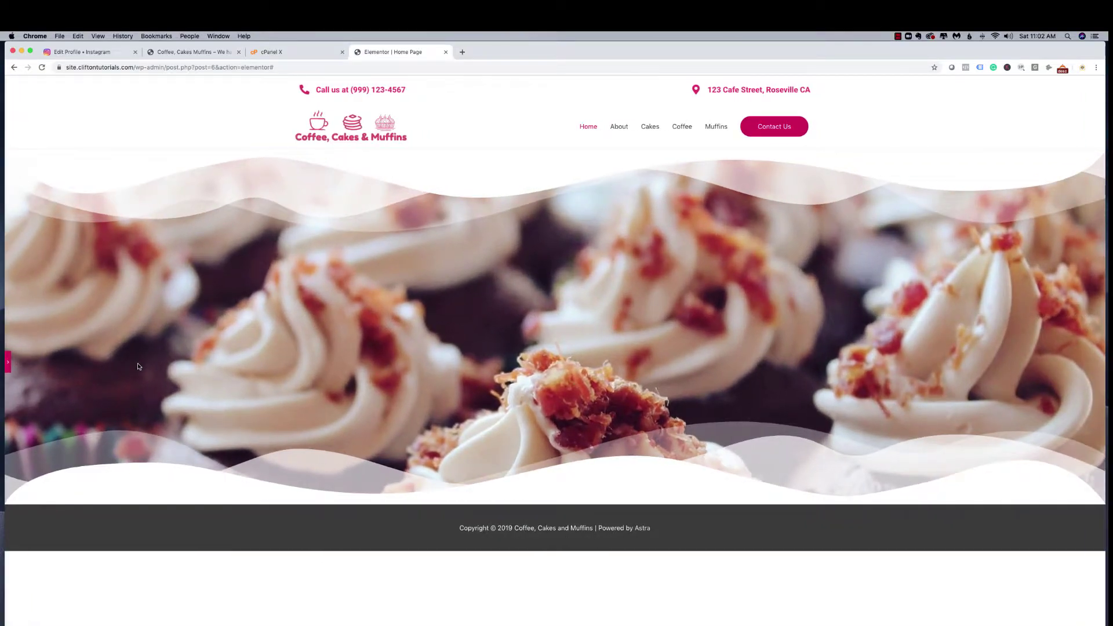
left_click(6, 362)
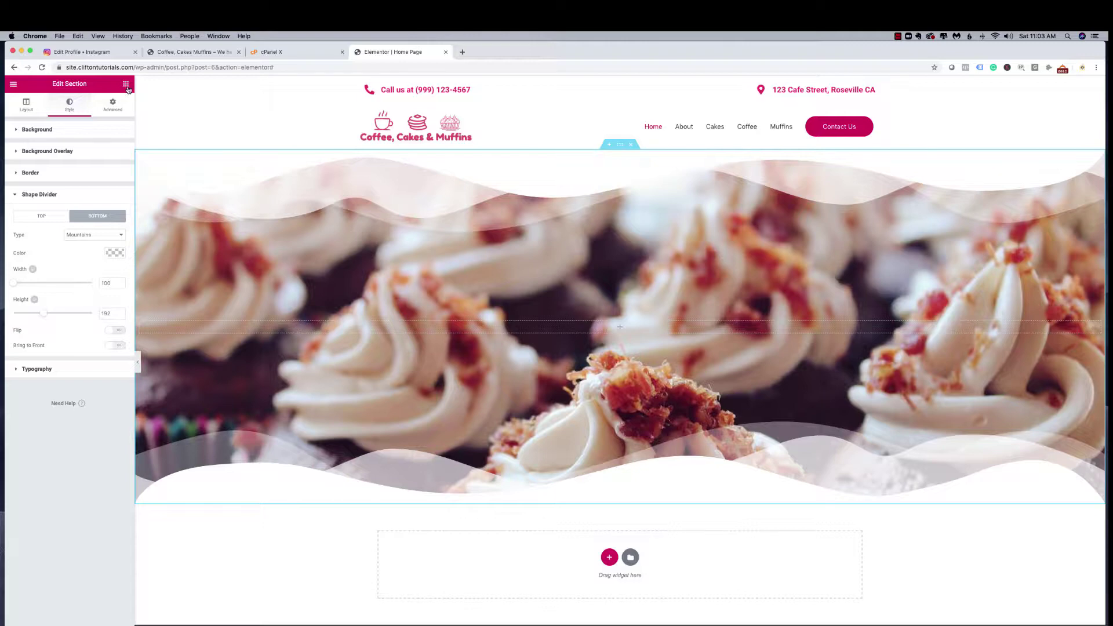
left_click(126, 86)
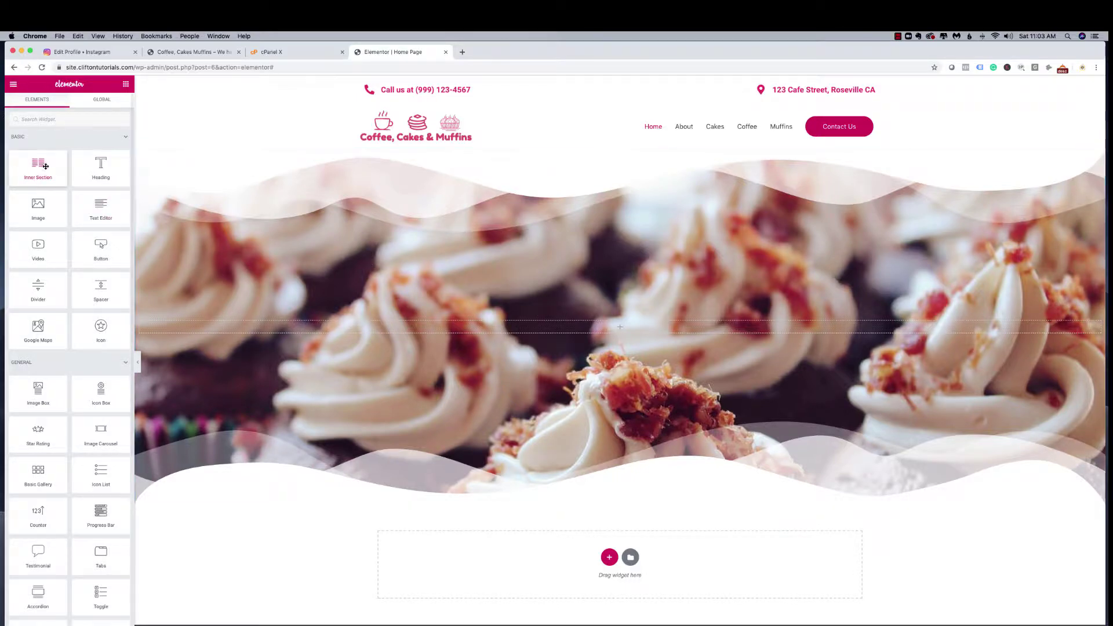
- Drop an Inner Section widget into the middle of the cupcake hero and reselect its style settings
left_click_drag(40, 171, 605, 333)
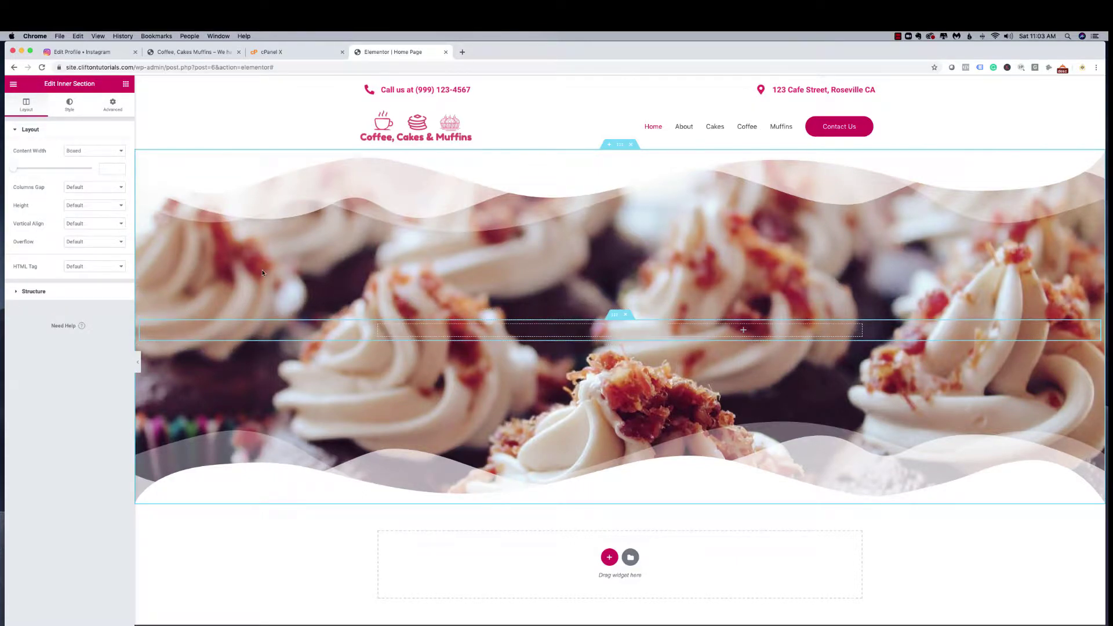
left_click(622, 147)
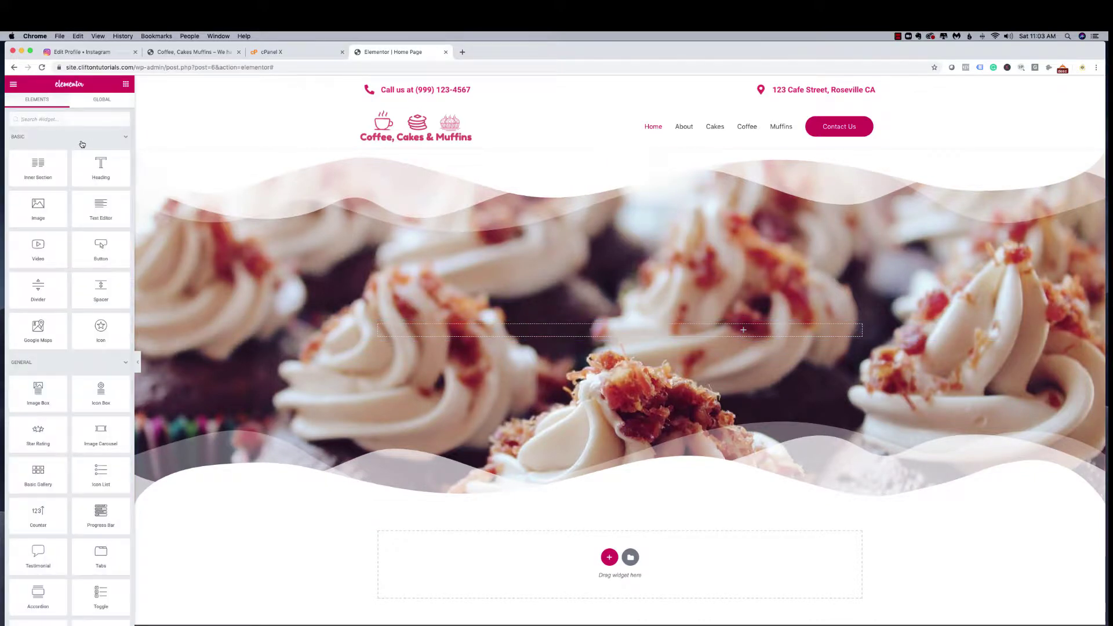
left_click(619, 144)
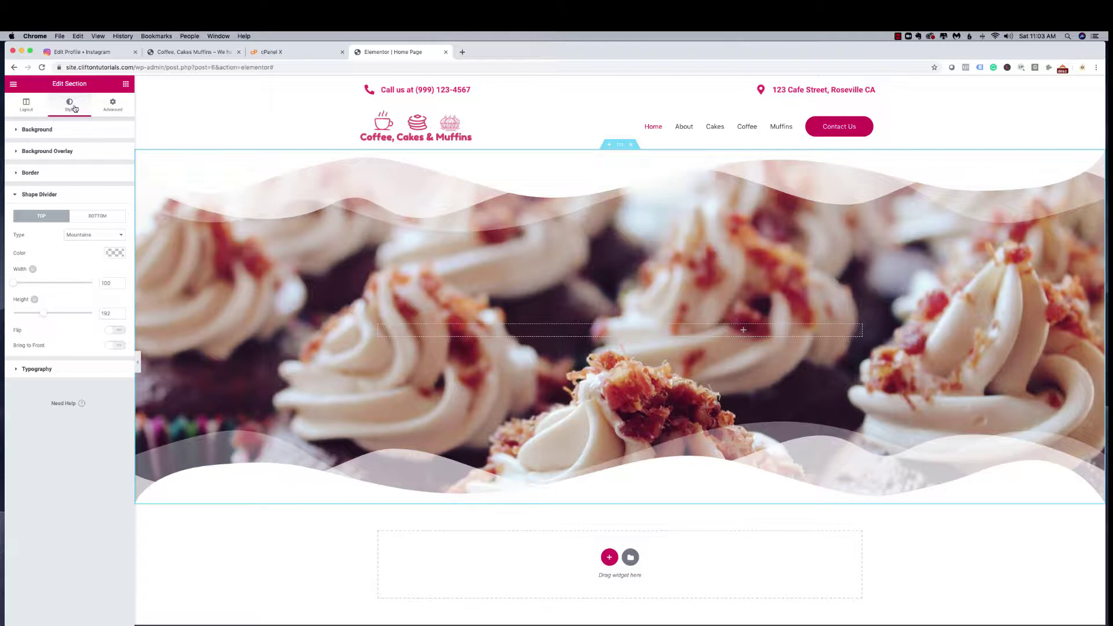
- Add a classic dark reddish-brown background overlay at about 0.54 opacity over the cupcake photo
left_click(28, 130)
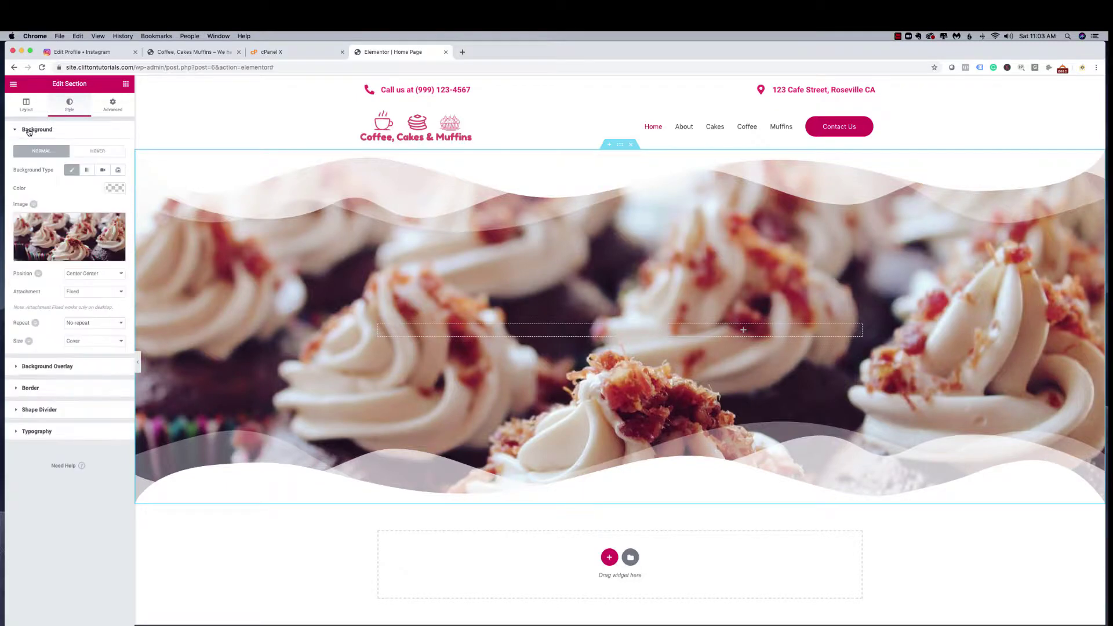
left_click(29, 131)
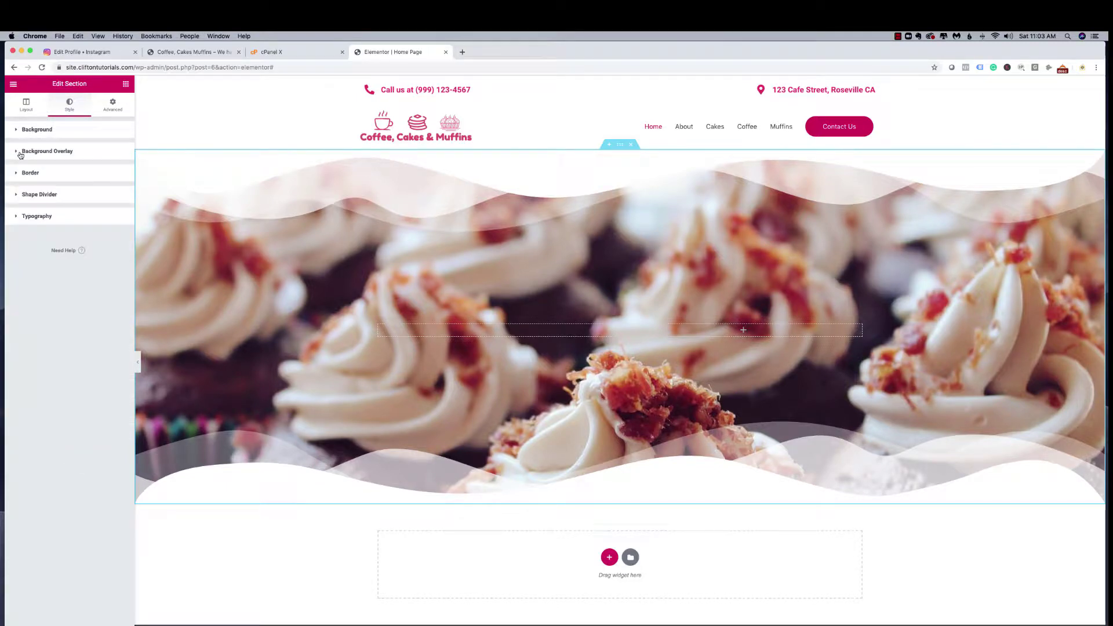
left_click(20, 152)
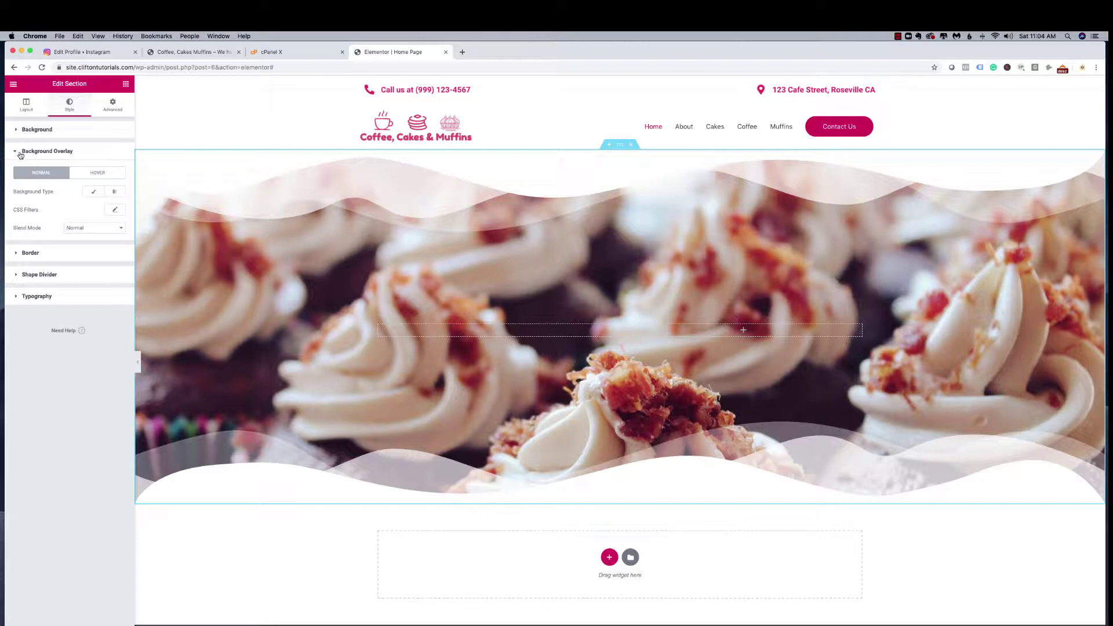
left_click(94, 195)
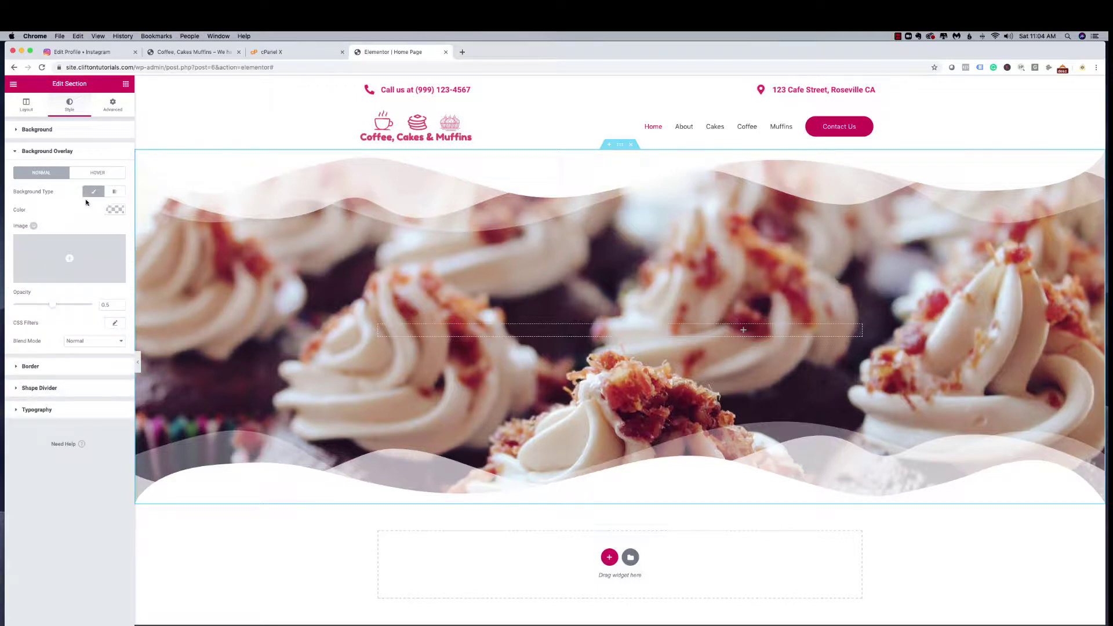
left_click(113, 212)
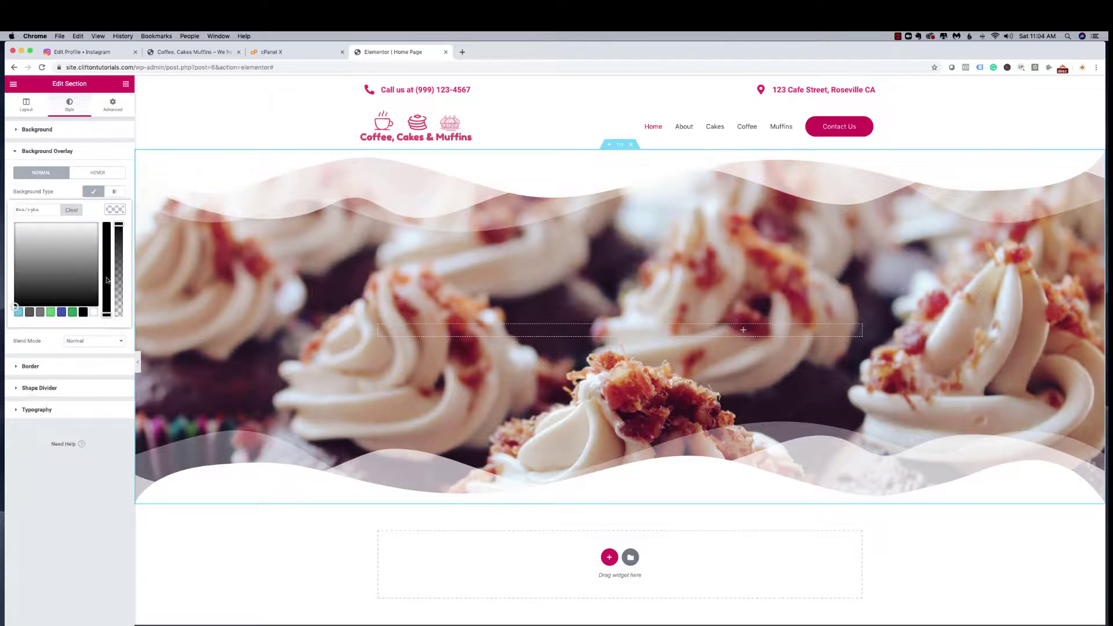
left_click_drag(107, 250, 108, 228)
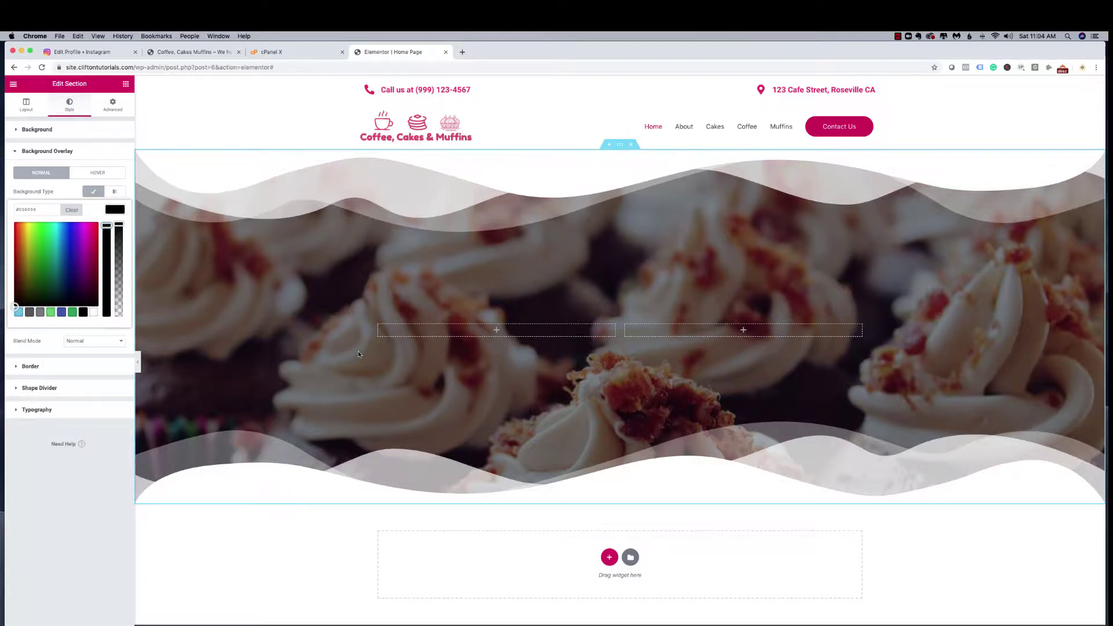
left_click(18, 286)
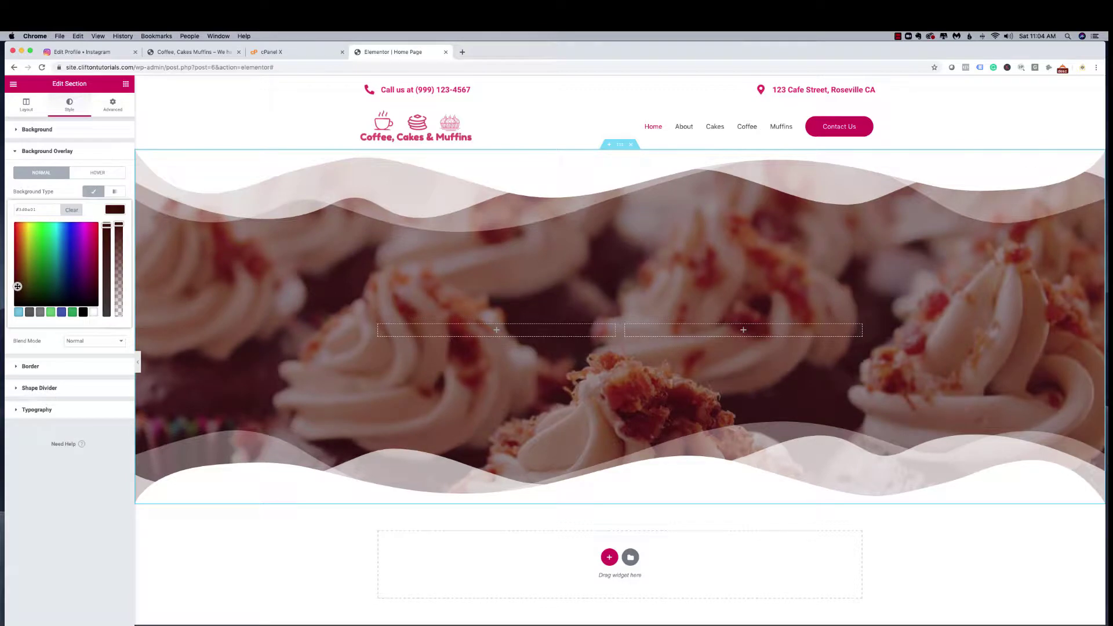
left_click_drag(17, 286, 18, 285)
left_click_drag(19, 284, 19, 293)
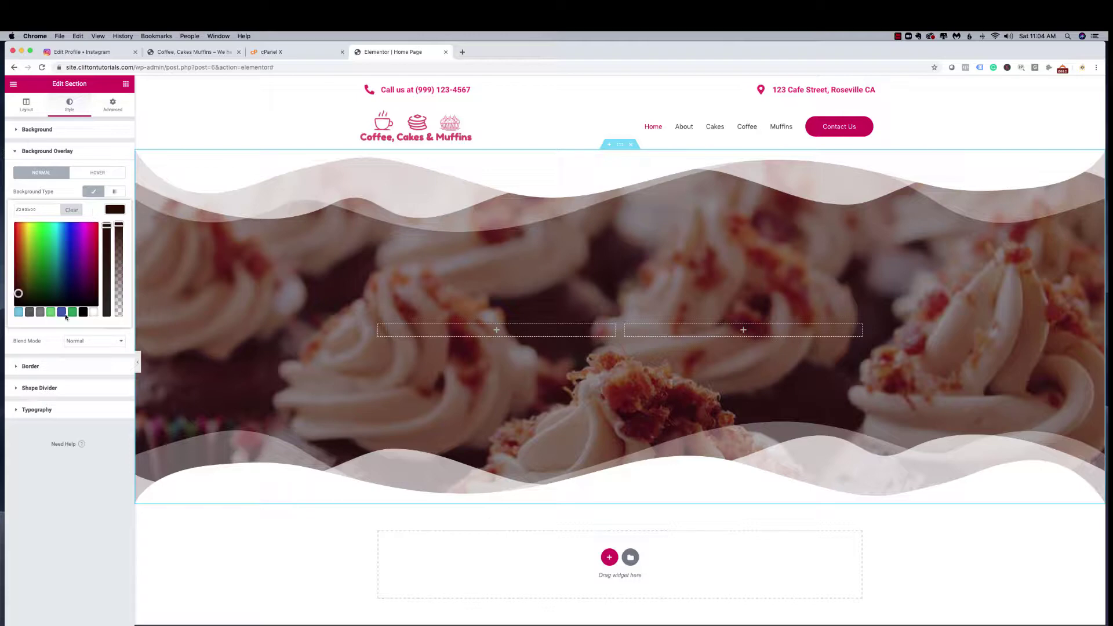
left_click(44, 348)
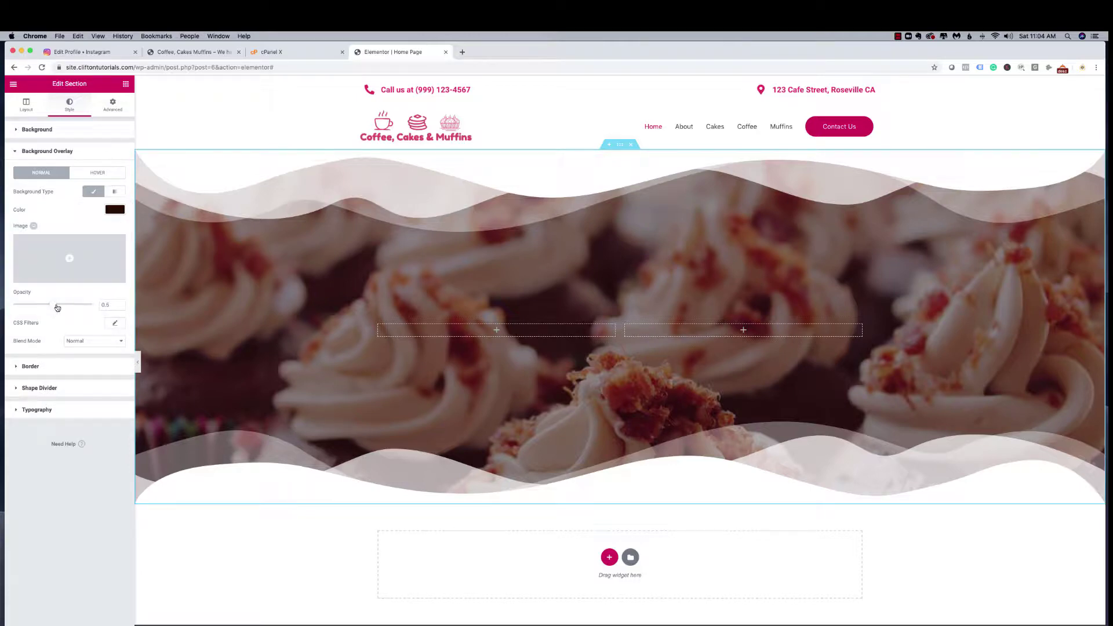
left_click_drag(52, 306, 64, 306)
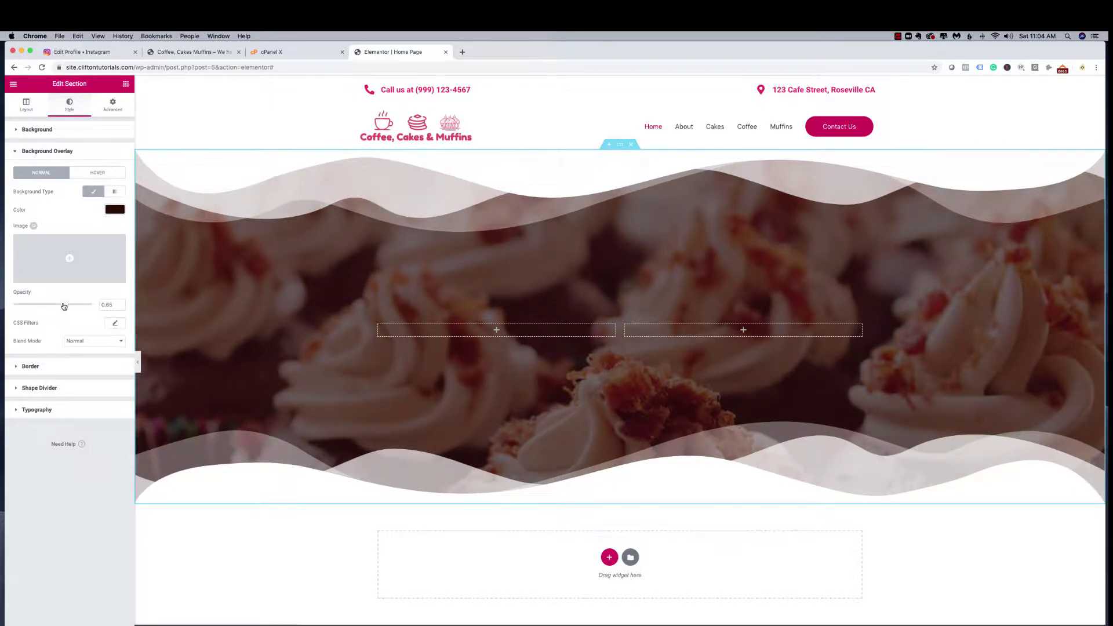
left_click_drag(63, 307, 55, 307)
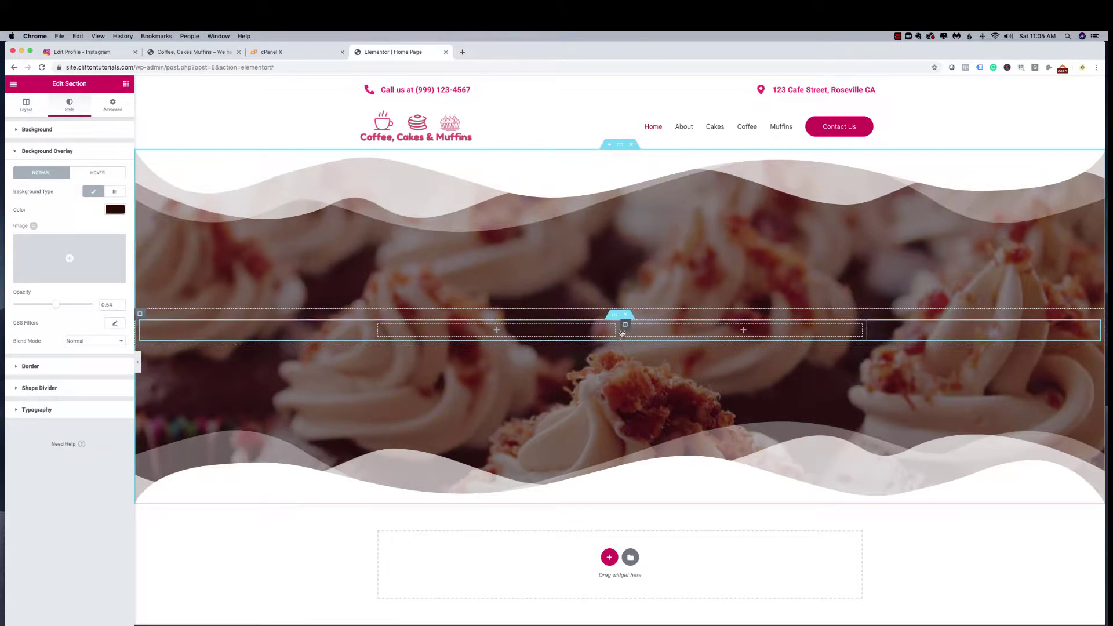
- Delete the inner section's right column and drop a Heading widget into the remaining column
right_click(627, 329)
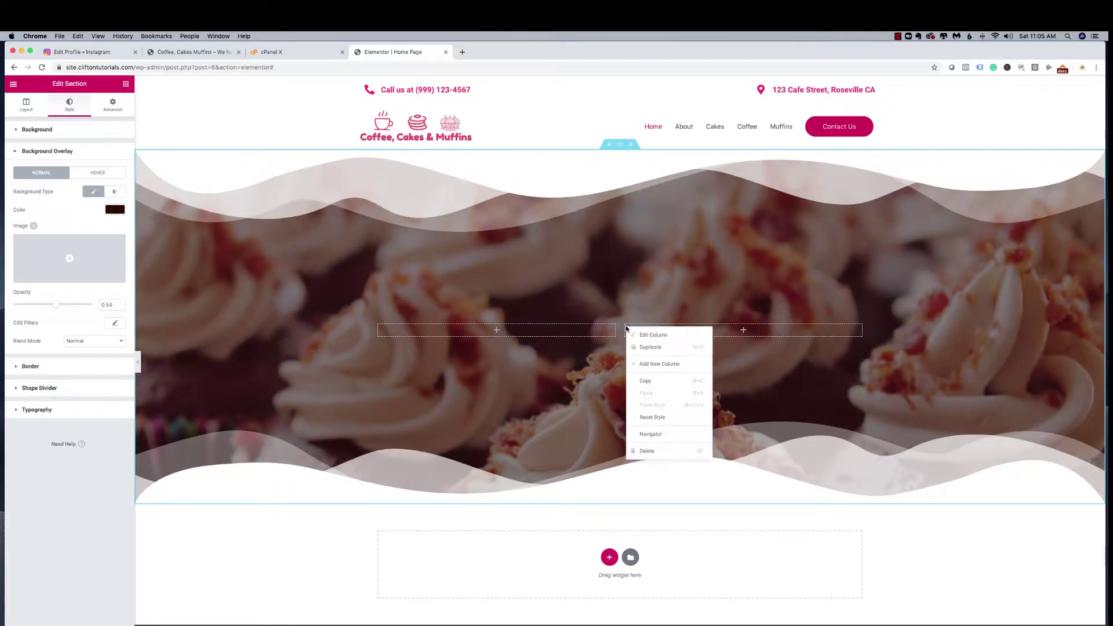
left_click(648, 451)
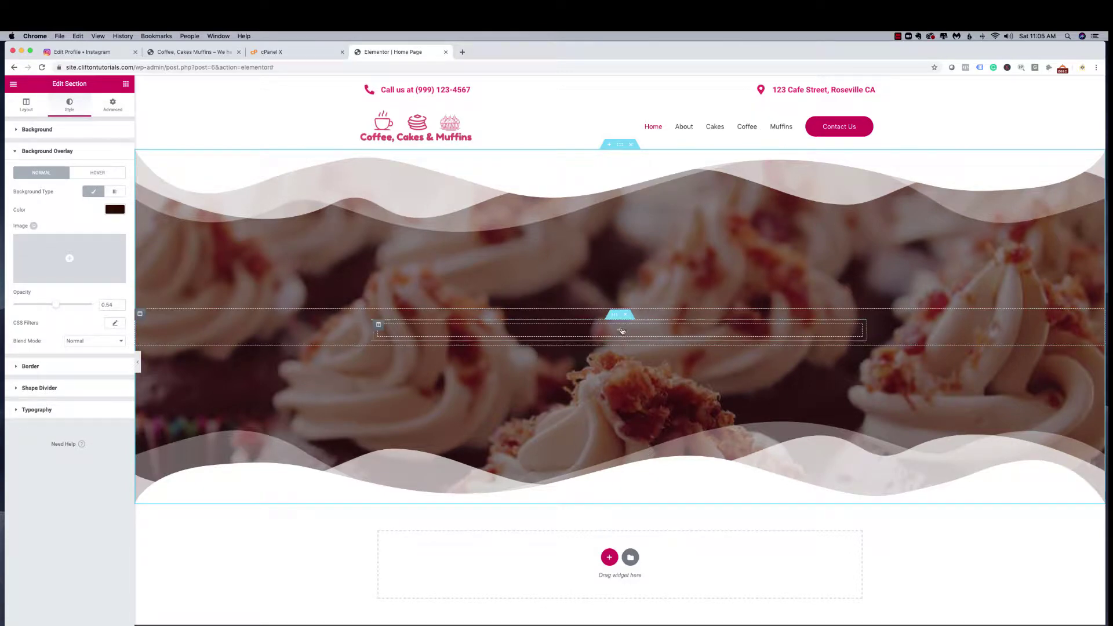
left_click(620, 330)
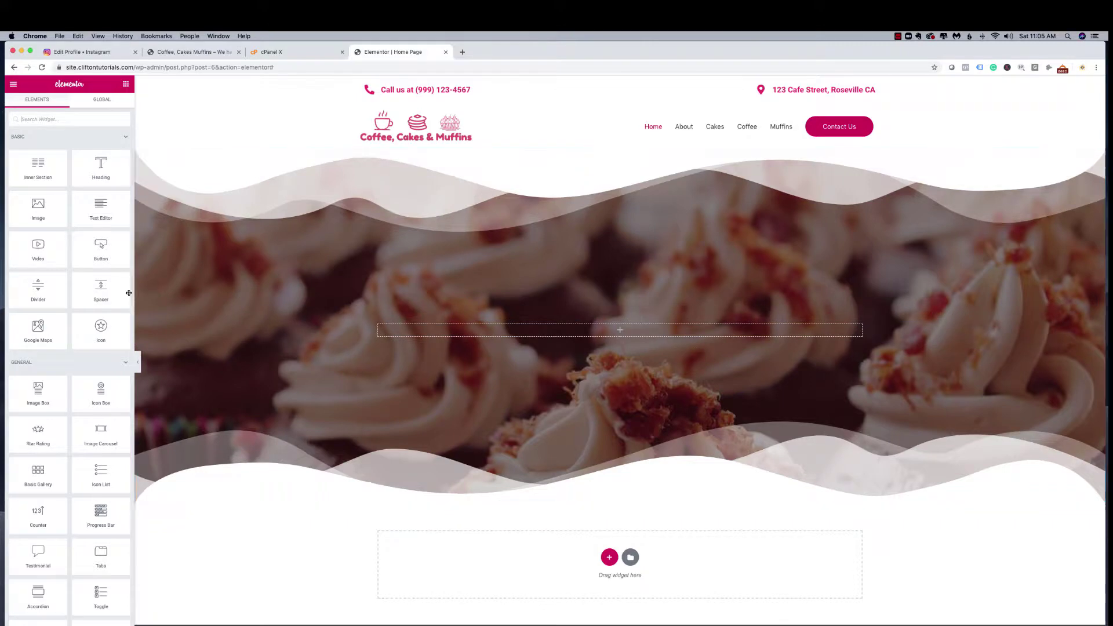
left_click_drag(122, 178, 615, 329)
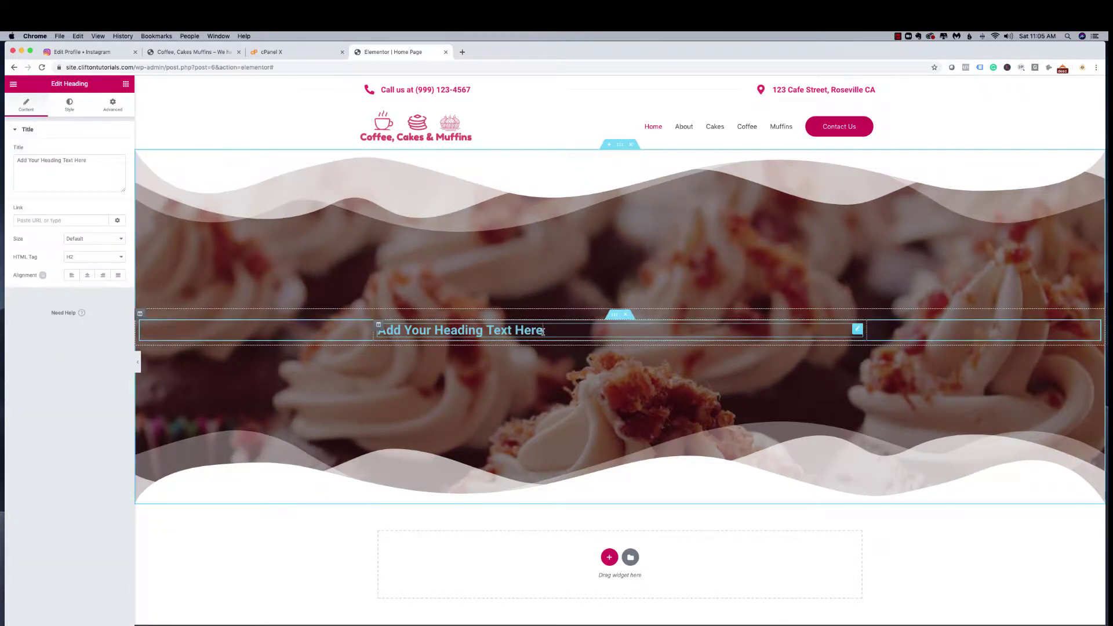
left_click_drag(543, 331, 378, 331)
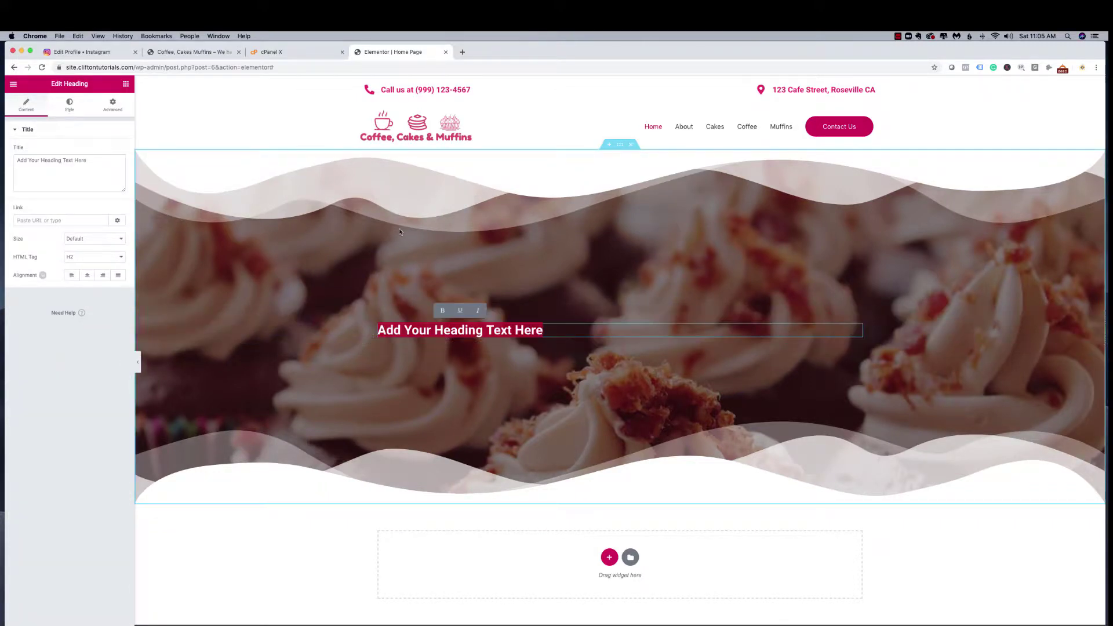
left_click(197, 53)
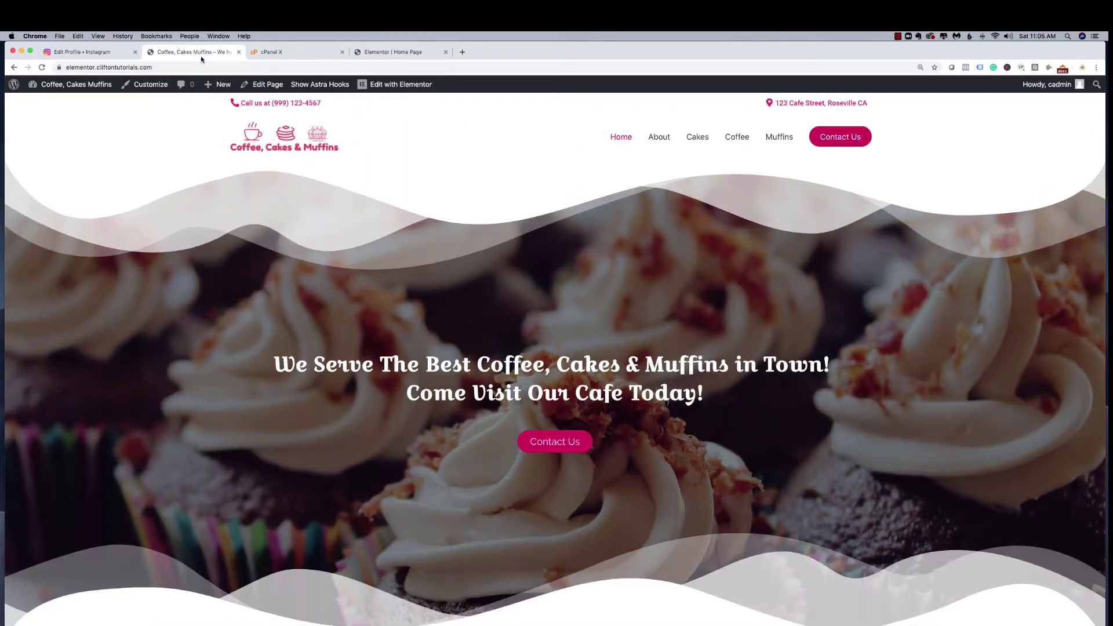
left_click(386, 52)
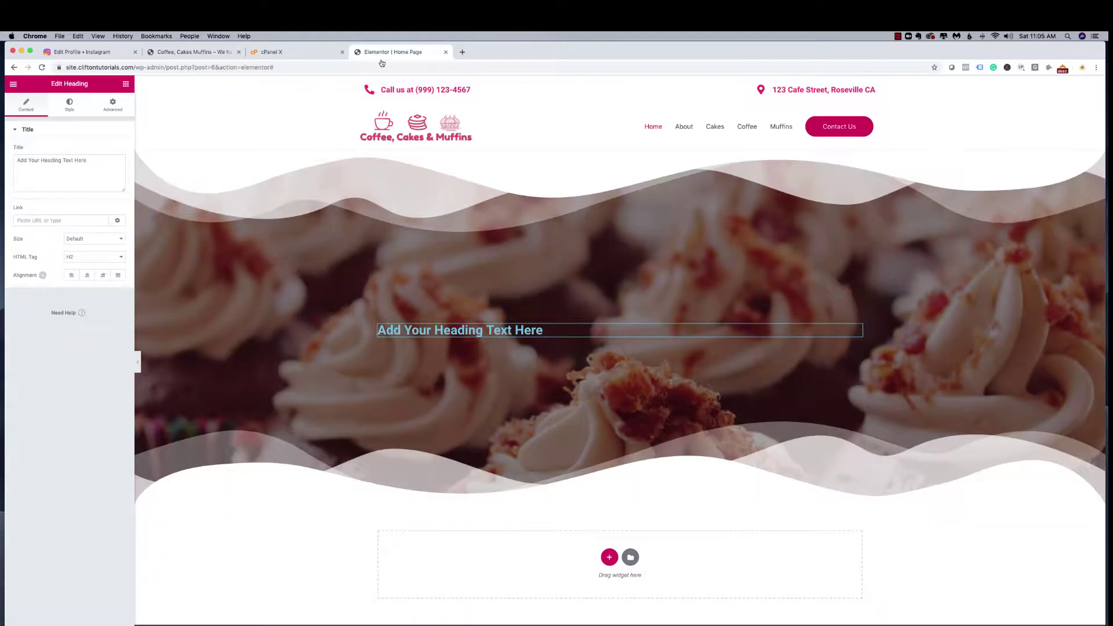
- Paste the cafe headline 'We Serve The Best Coffee, Cakes & Muffins in Town!…' as one line, centred
triple_click(552, 330)
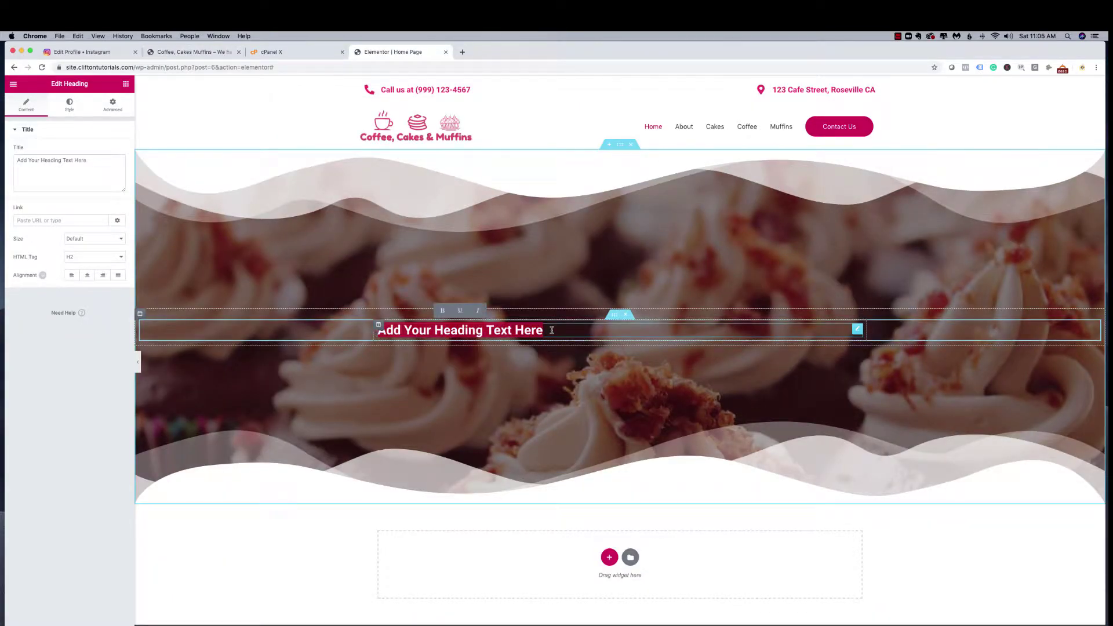
type("We Serve The Best Coffee, Cakes & Muffins in Town! Come Visit Our Cafe Today!")
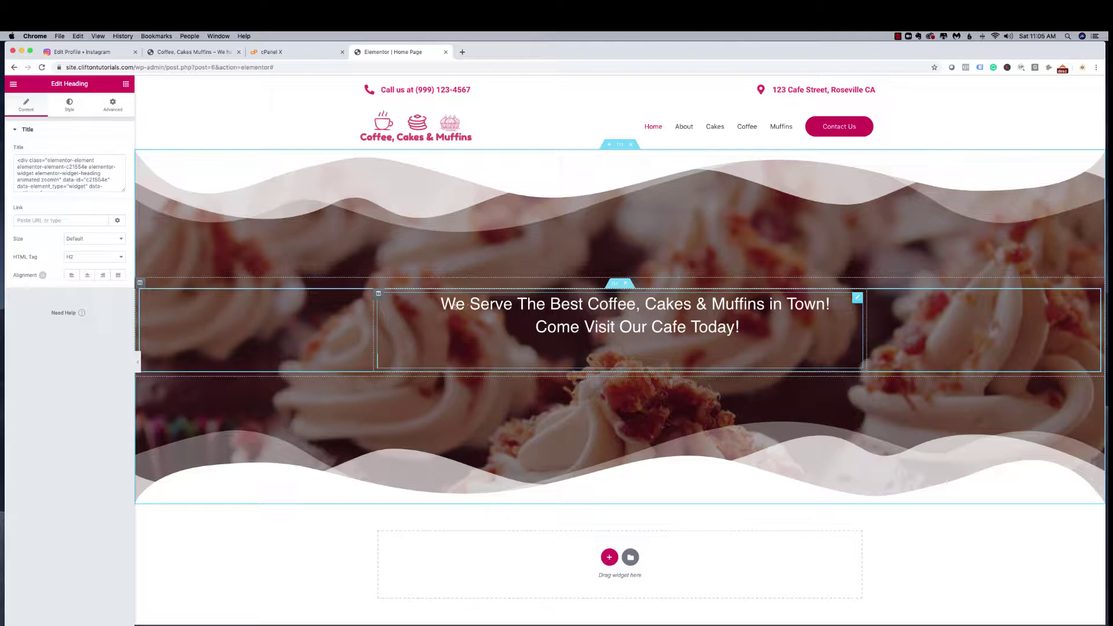
left_click_drag(442, 302, 796, 328)
key("super+c")
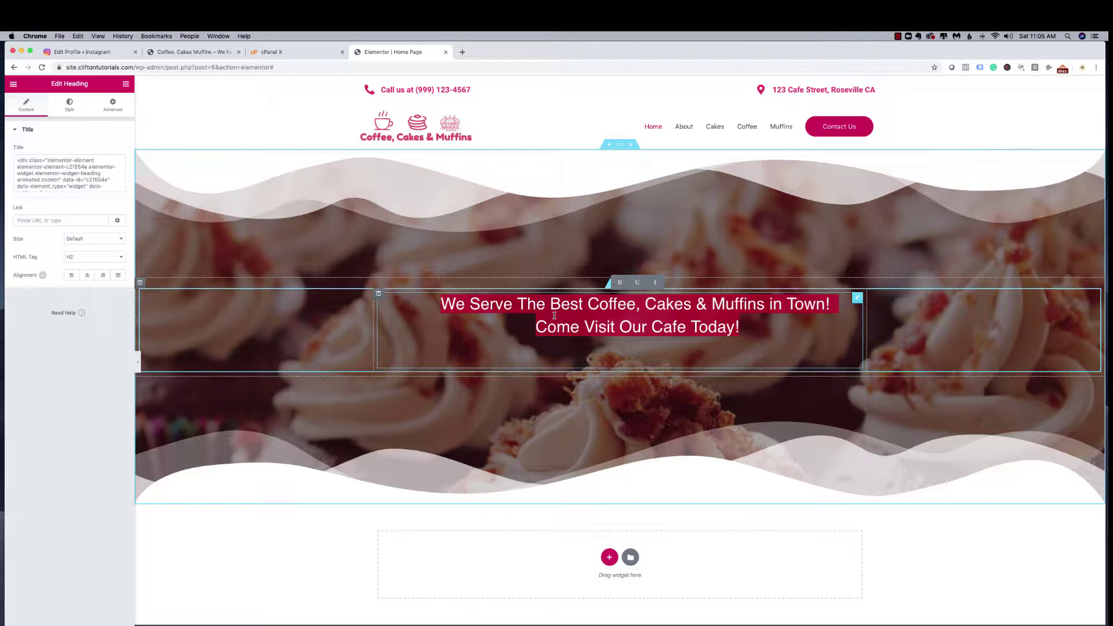
key("BackSpace")
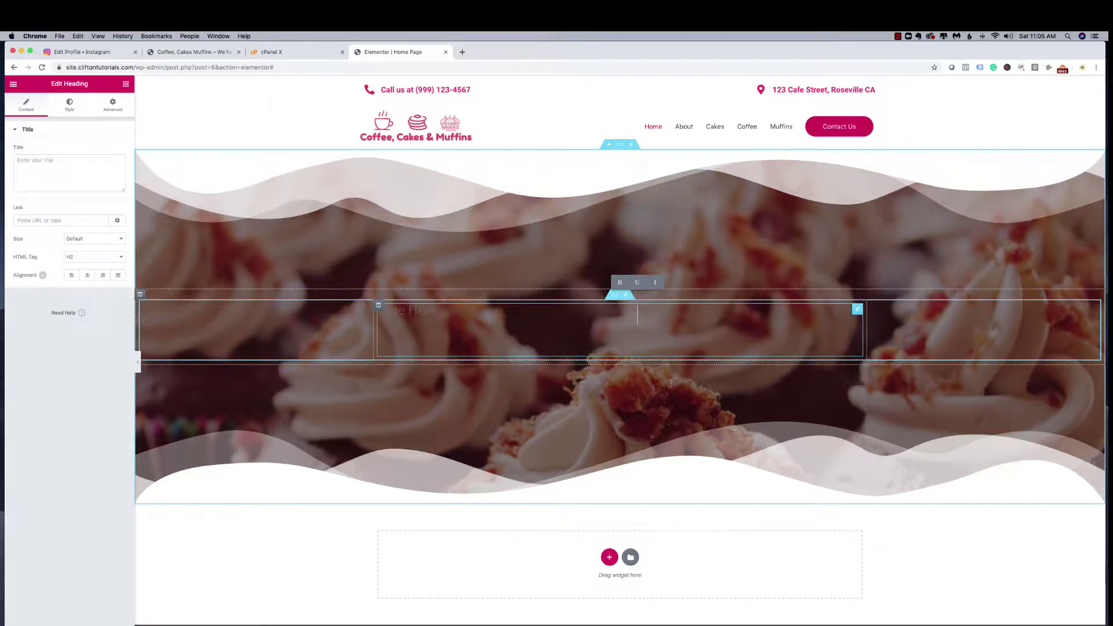
left_click(65, 176)
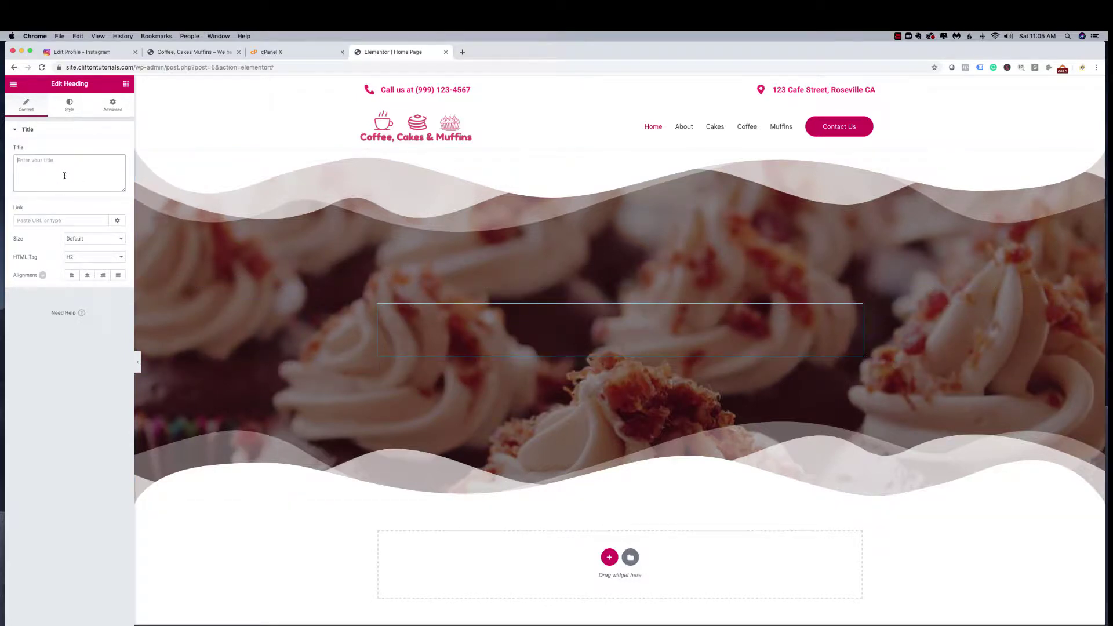
key("super+v")
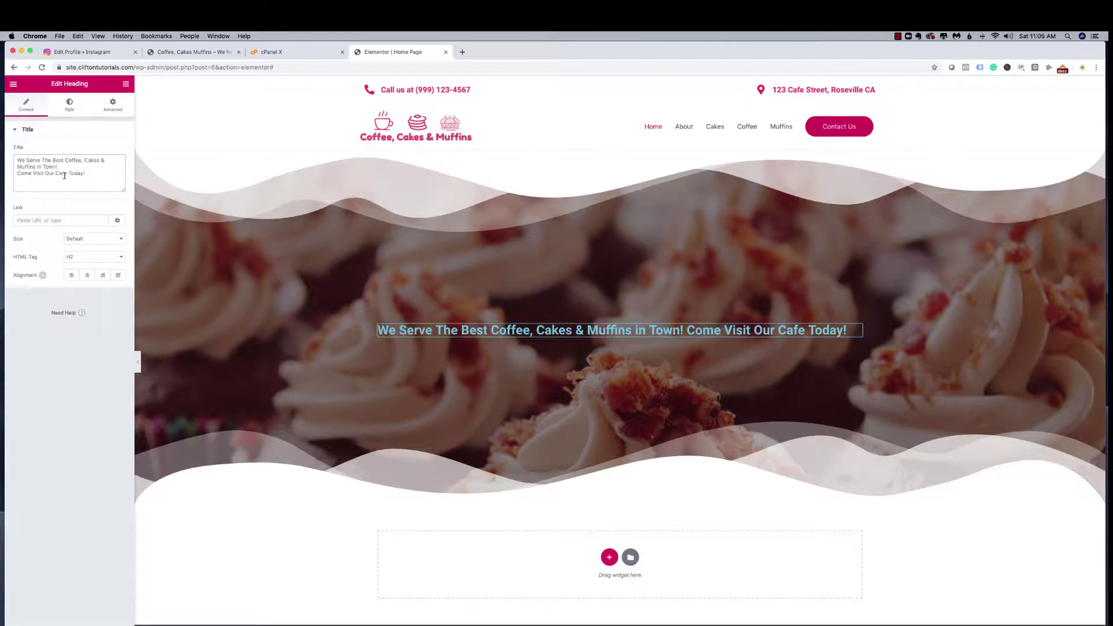
left_click(17, 173)
key("BackSpace")
key("BackSpace")
left_click(86, 276)
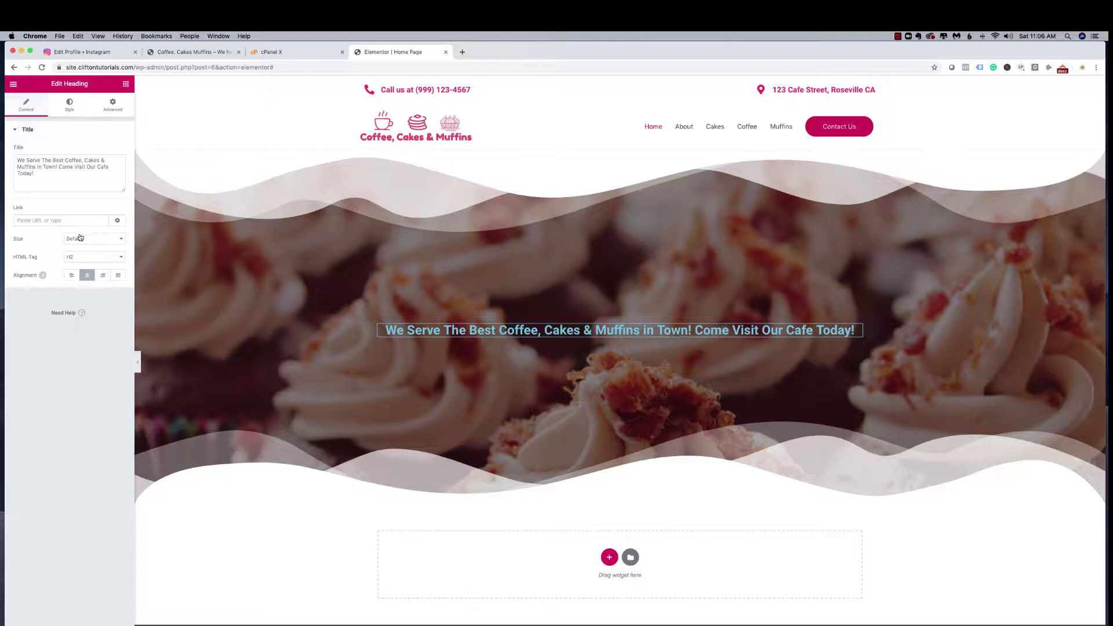
- Set the heading text colour to near-white #EEEEEE
left_click(69, 108)
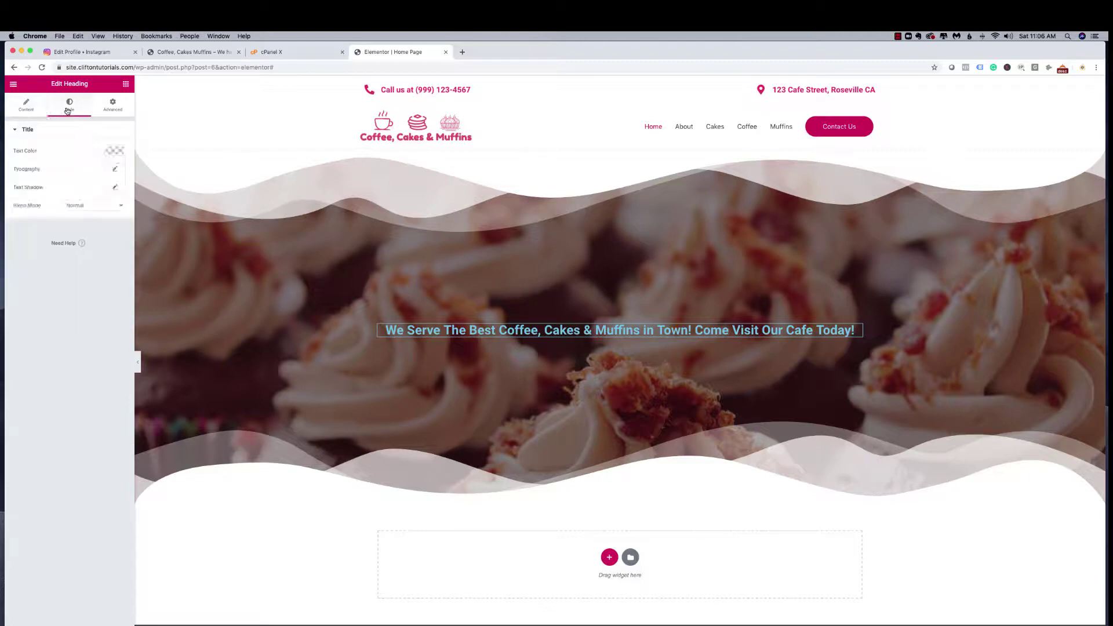
left_click(114, 151)
left_click(42, 178)
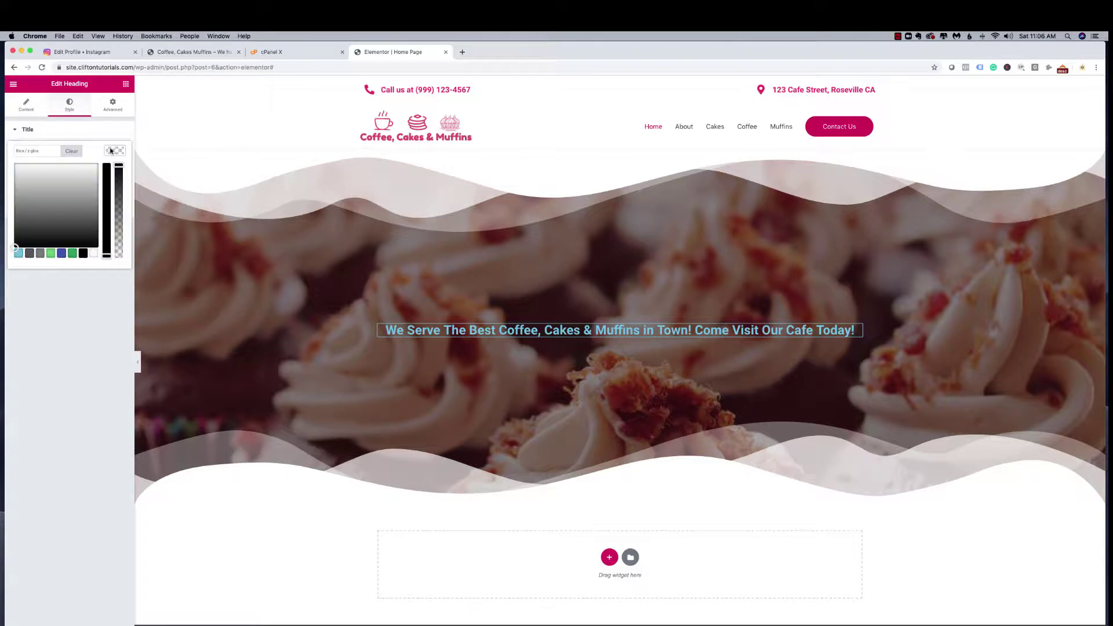
left_click_drag(42, 177, 4, 154)
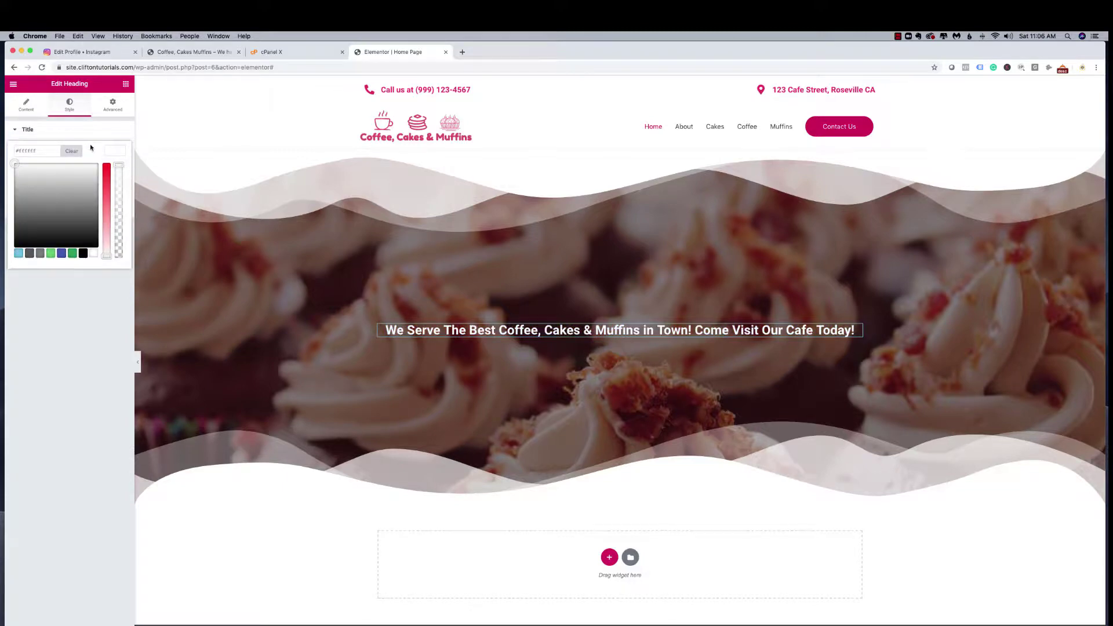
left_click(71, 331)
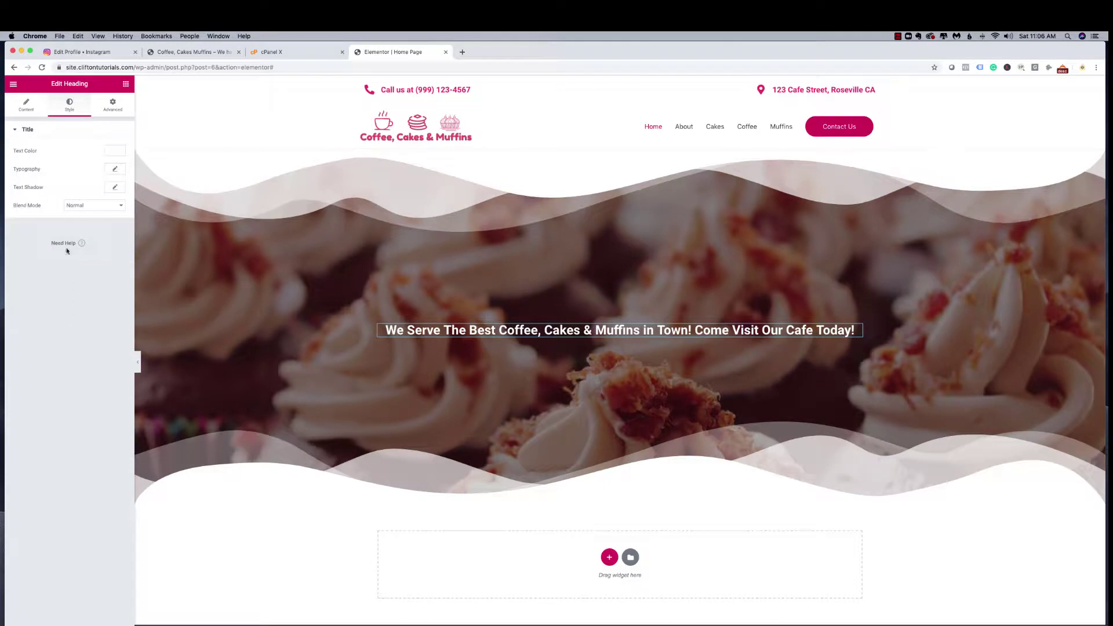
- Switch the heading font to Croissant One and enlarge its size, checking the live site's headline
left_click(114, 172)
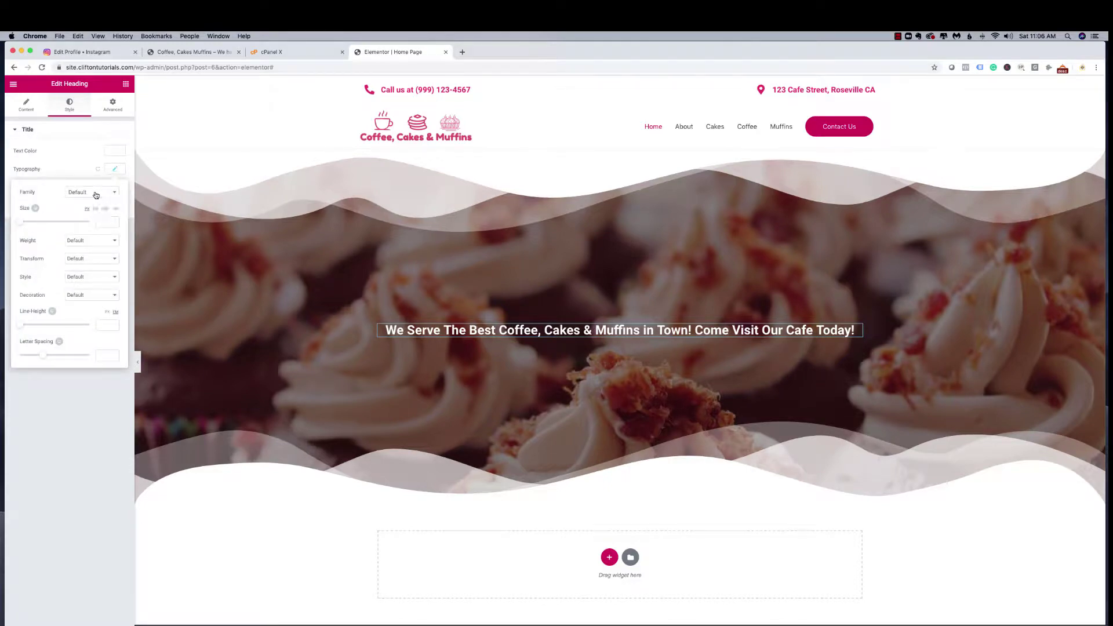
left_click(96, 195)
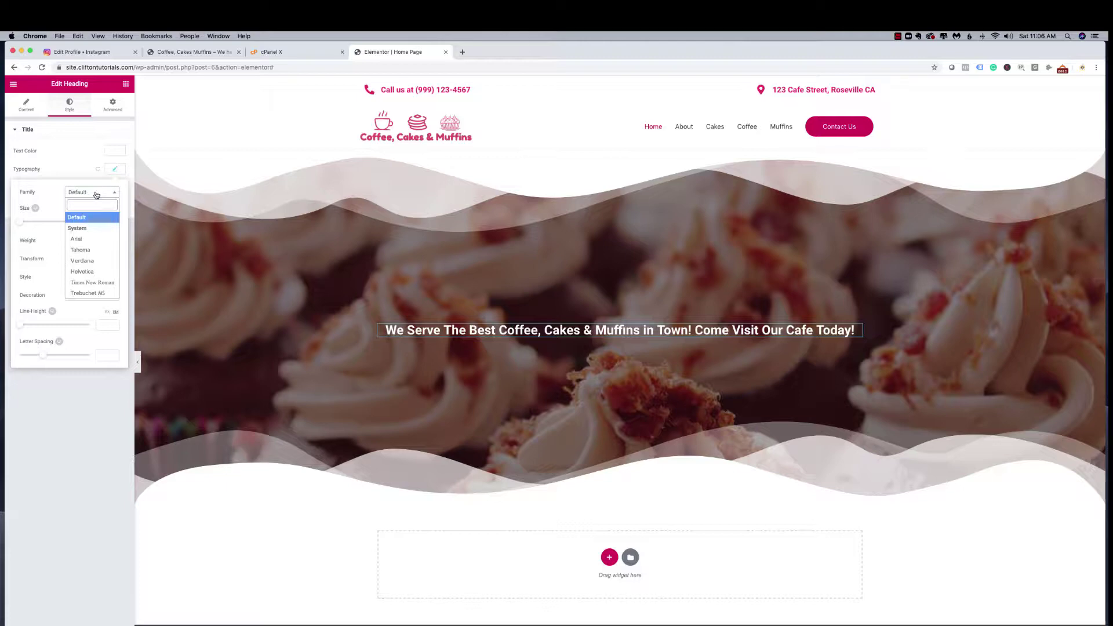
type("Croi")
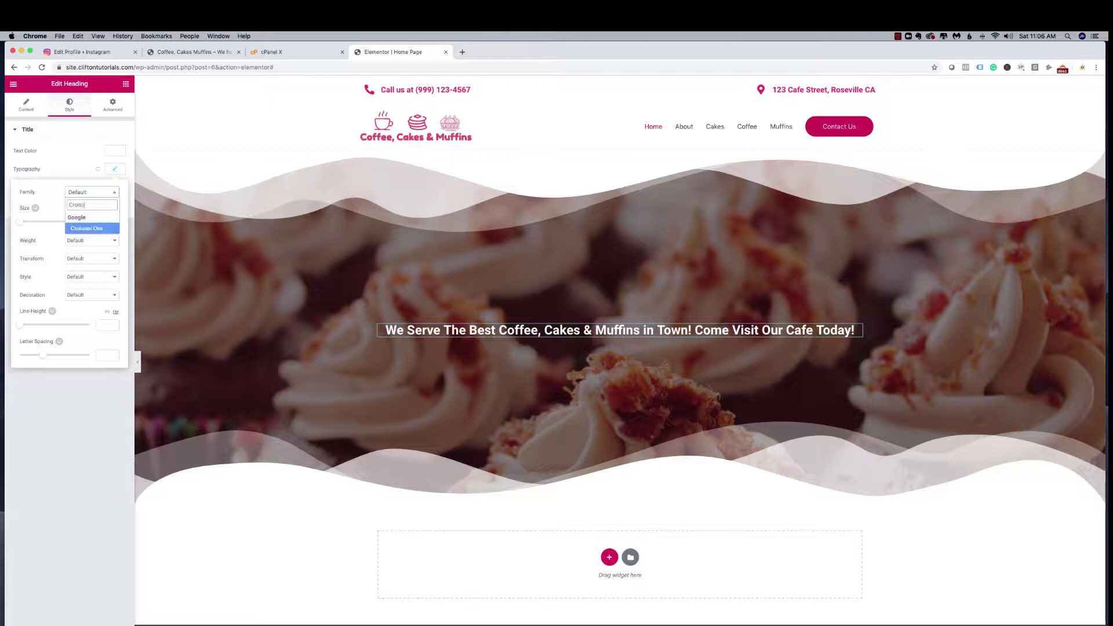
type("ss")
left_click(95, 228)
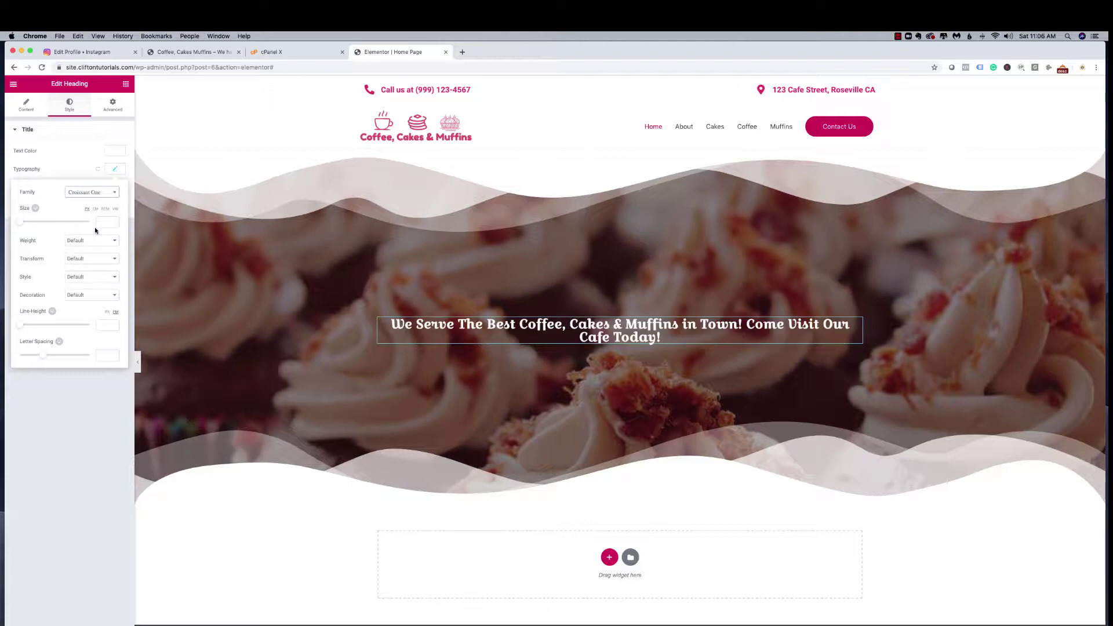
left_click(25, 223)
left_click_drag(25, 224, 37, 227)
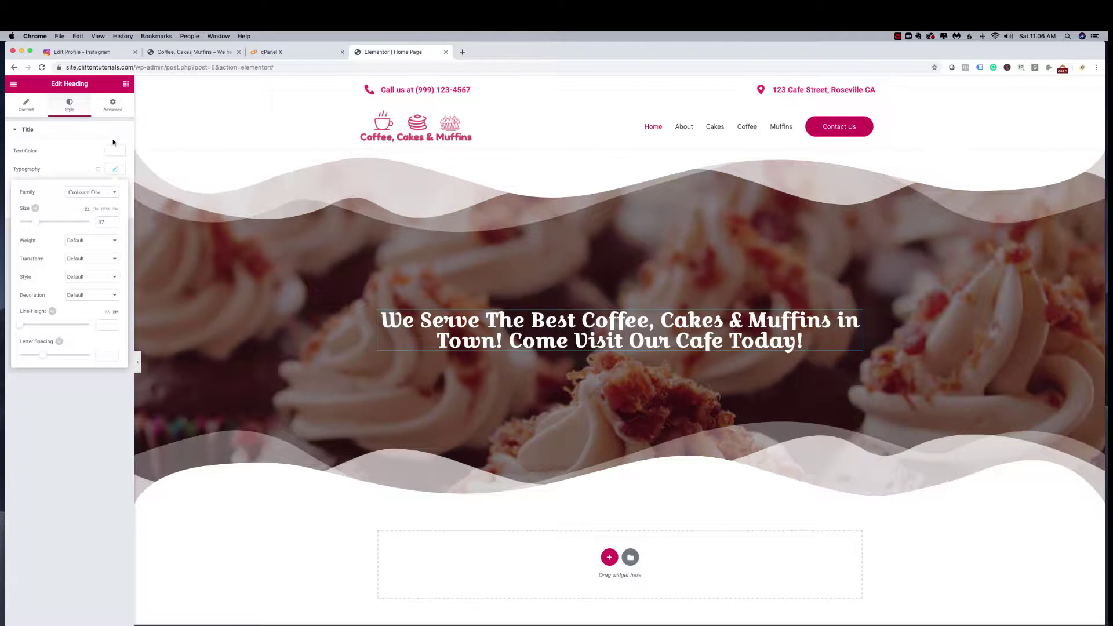
left_click(197, 53)
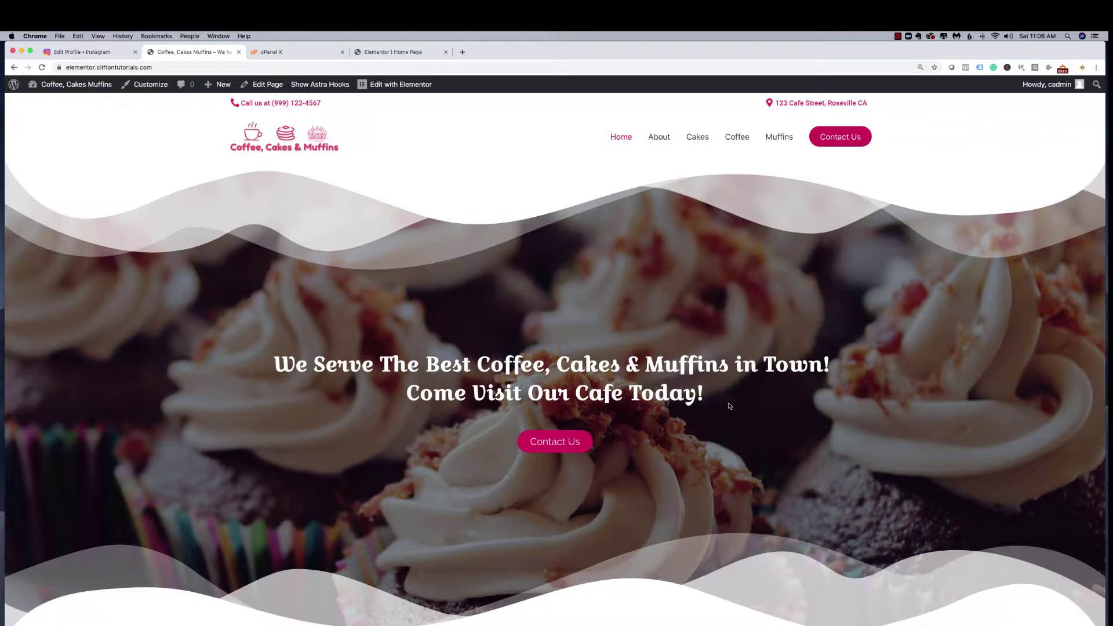
left_click_drag(609, 381, 609, 373)
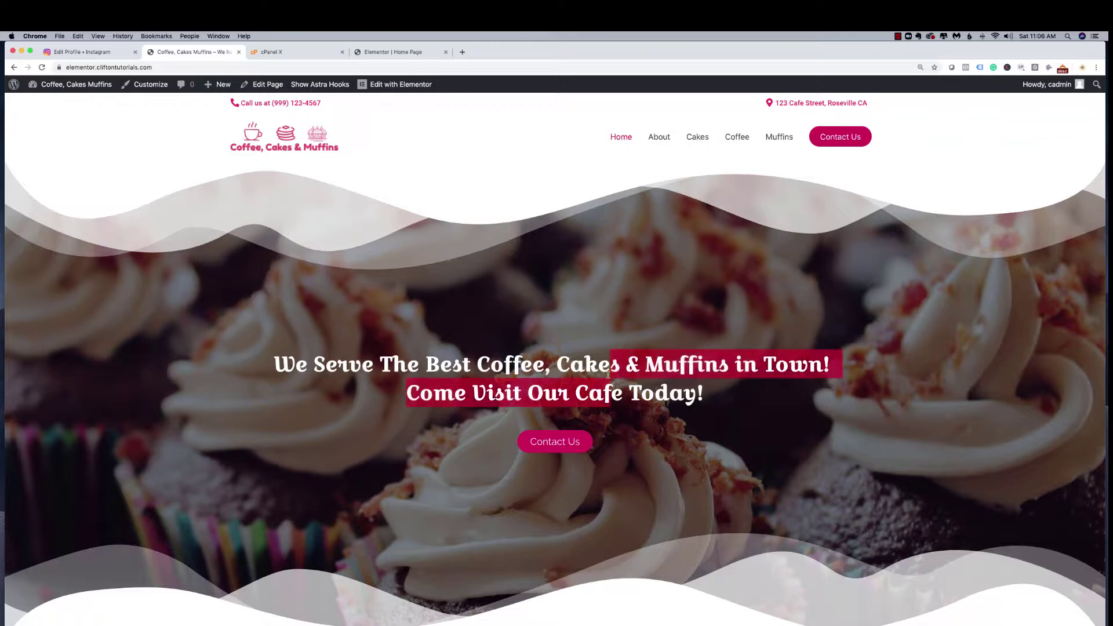
left_click(690, 398)
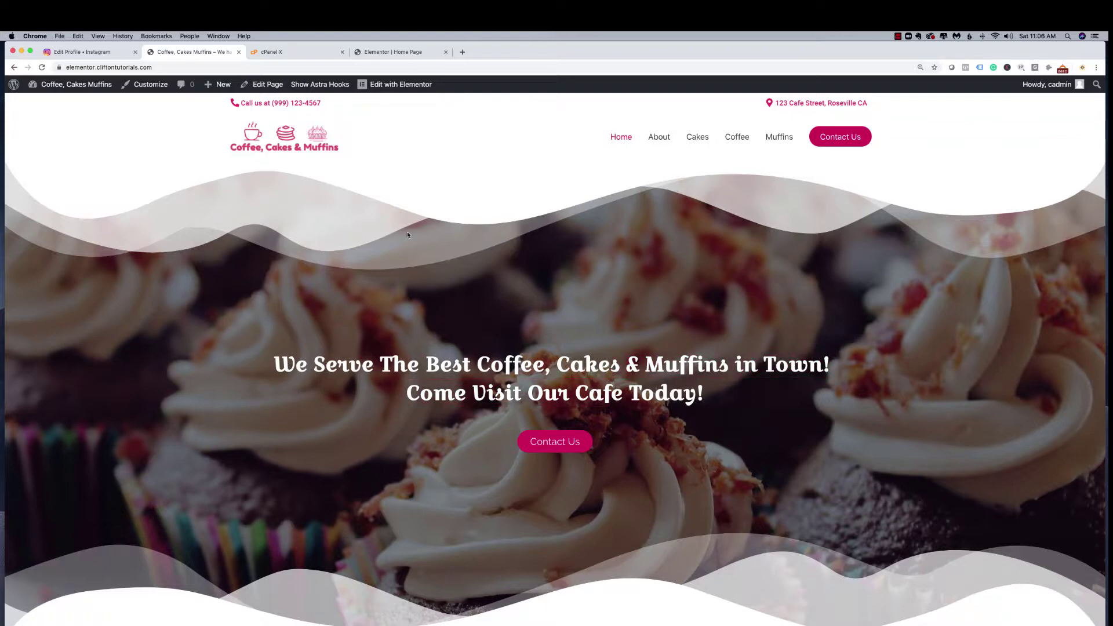
left_click(400, 52)
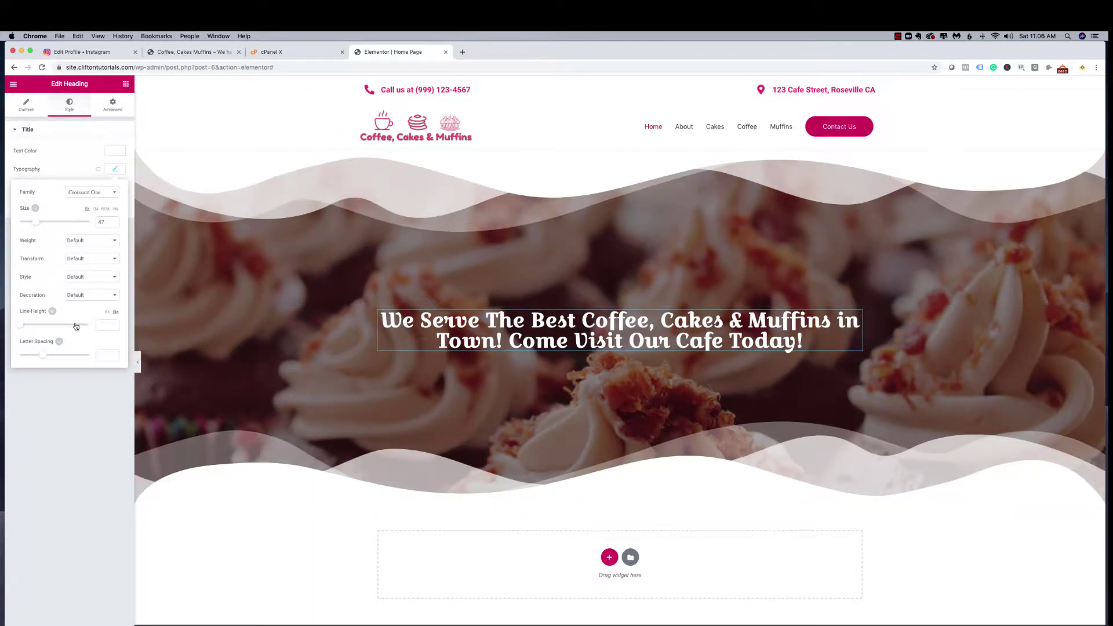
- Increase the headline's line height, then compare it with the live site's hero
left_click_drag(21, 328, 30, 328)
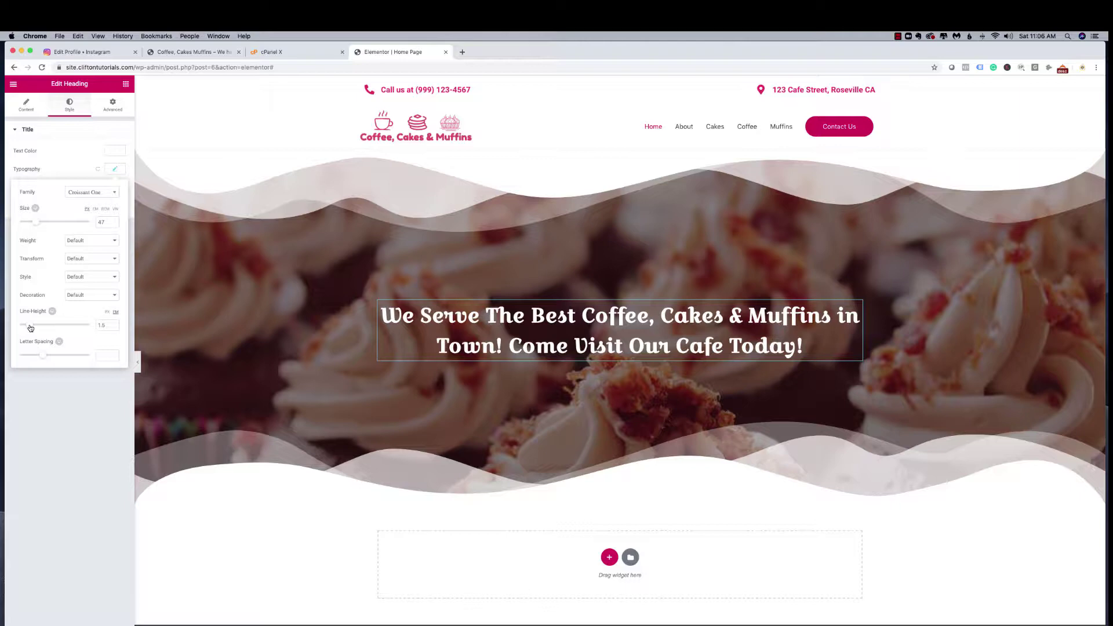
left_click(44, 406)
left_click(192, 51)
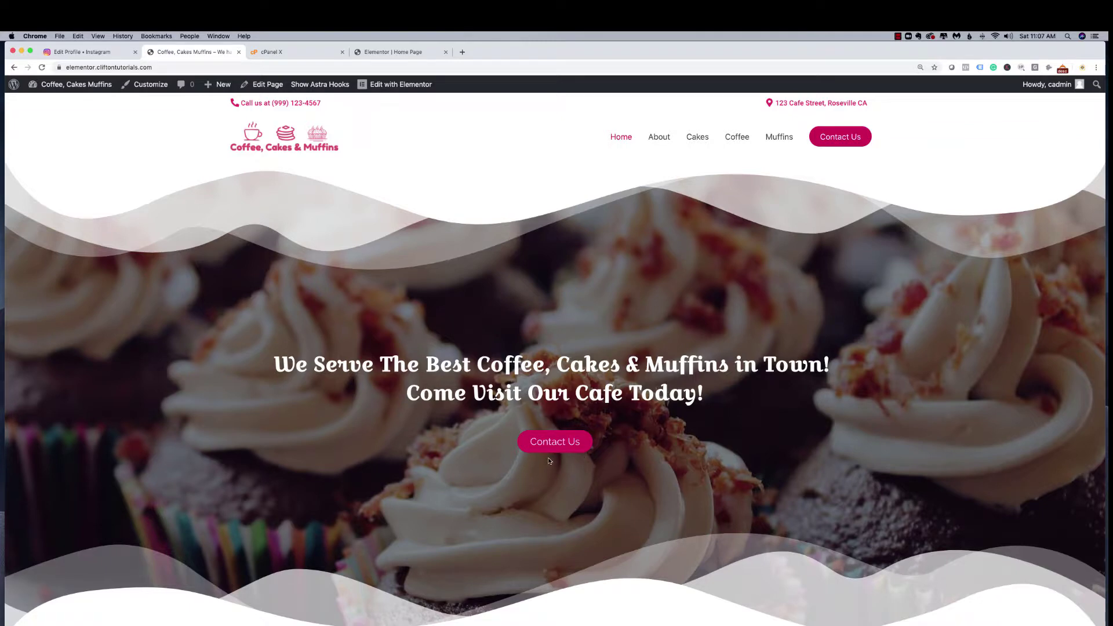
left_click(370, 56)
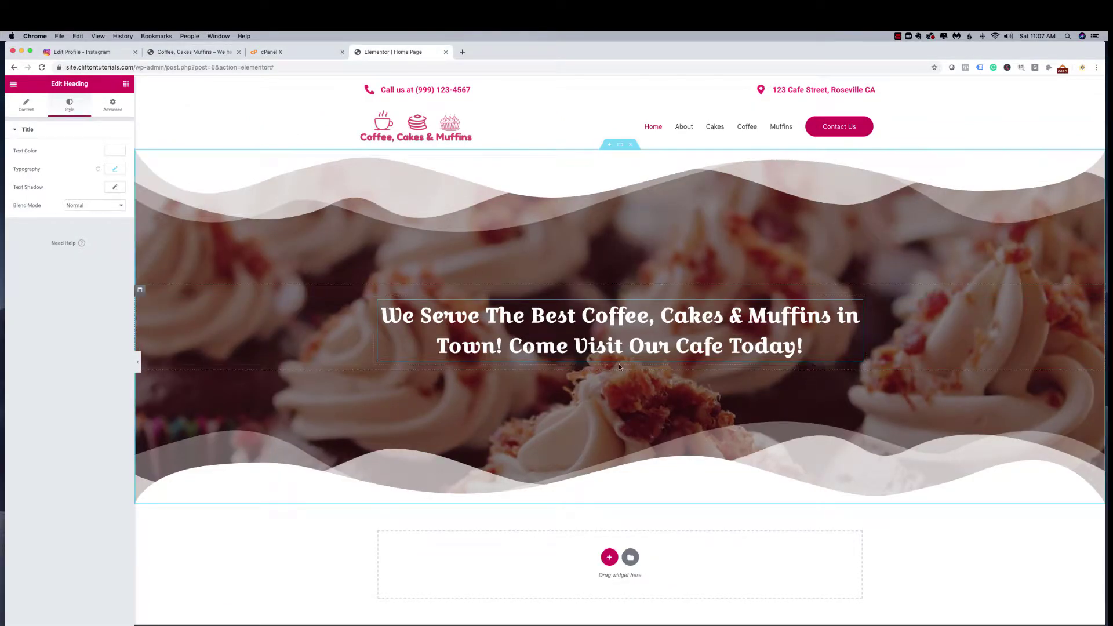
- Add a Button widget below the hero headline and change its label from 'Click here' to 'Contact Us'
left_click(126, 85)
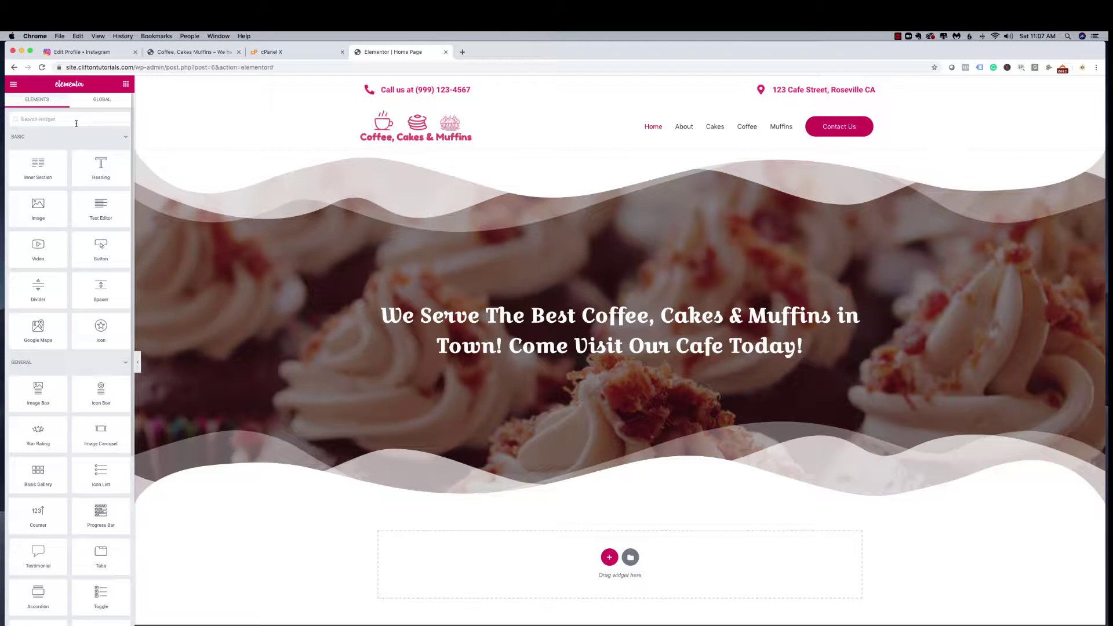
type("bu")
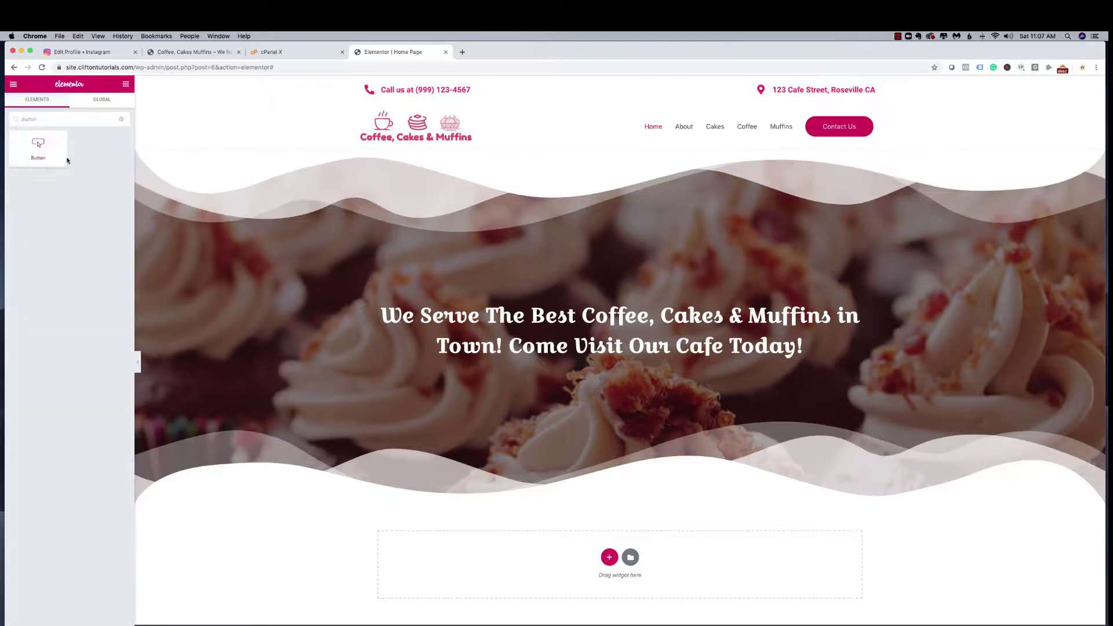
left_click_drag(37, 148, 637, 354)
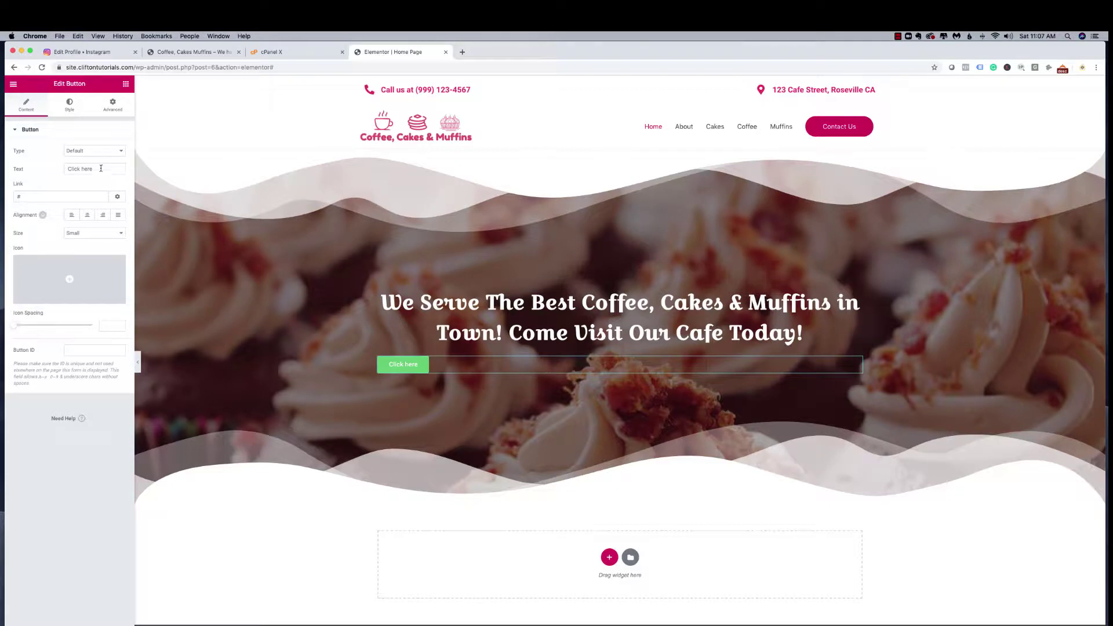
left_click_drag(100, 169, 64, 166)
type("C")
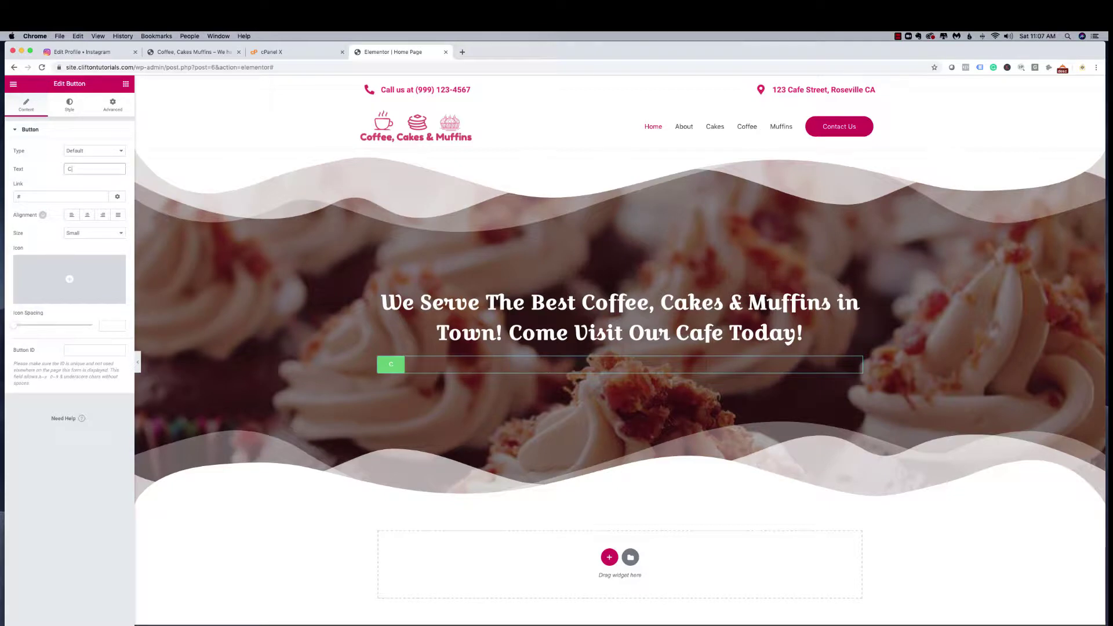
type("ontact ")
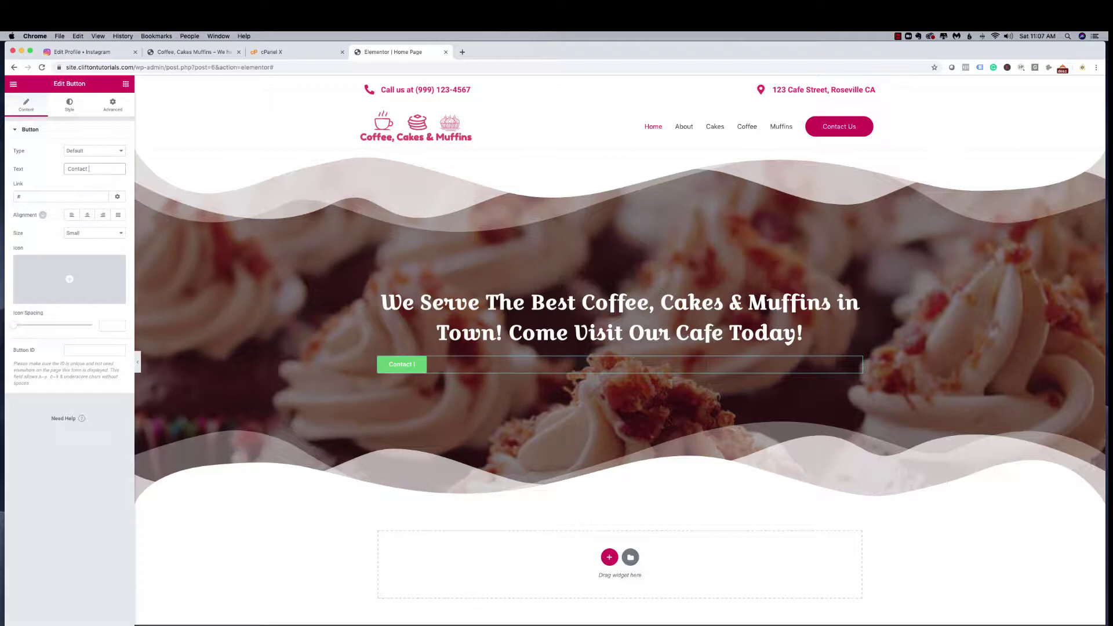
type("Us")
- Centre the button and clear the placeholder value in its Link field
left_click(86, 215)
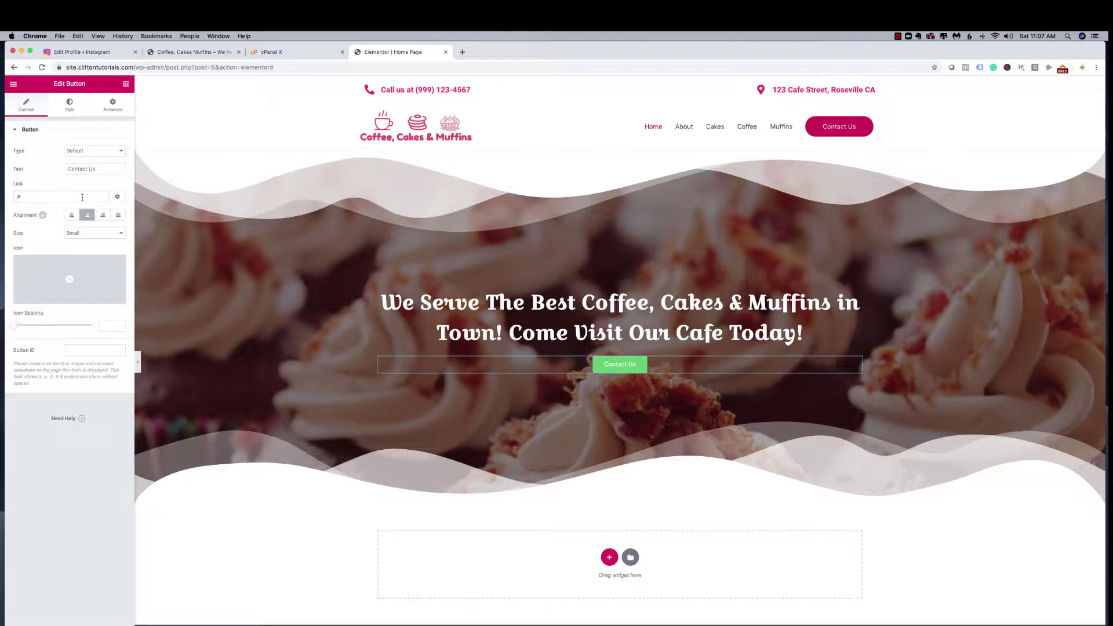
left_click(116, 196)
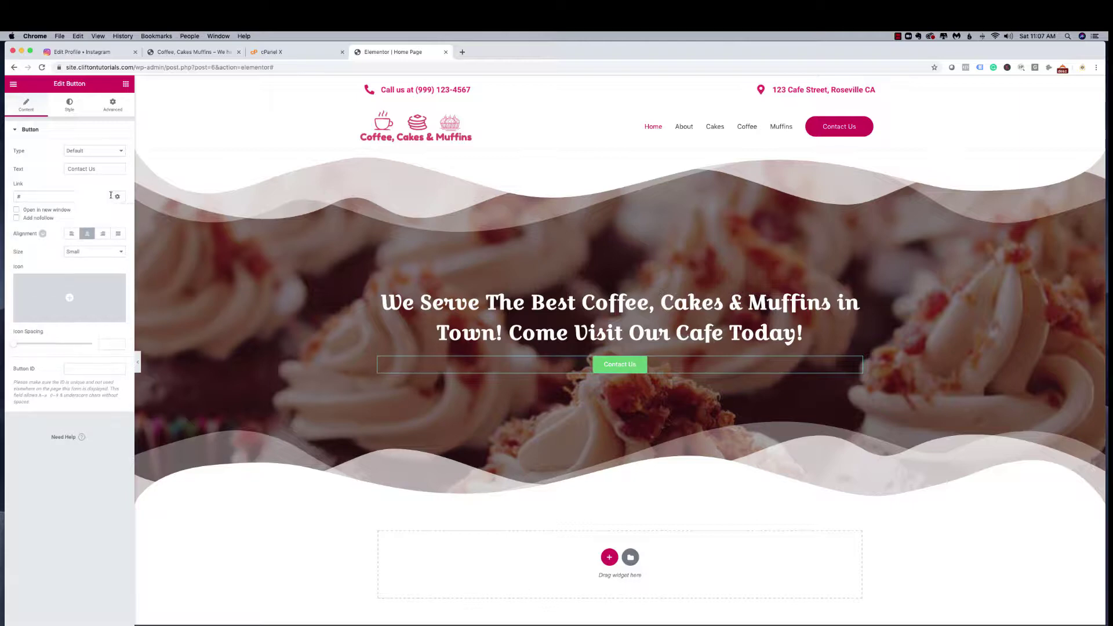
double_click(75, 197)
key("super+v")
left_click(117, 198)
left_click(118, 198)
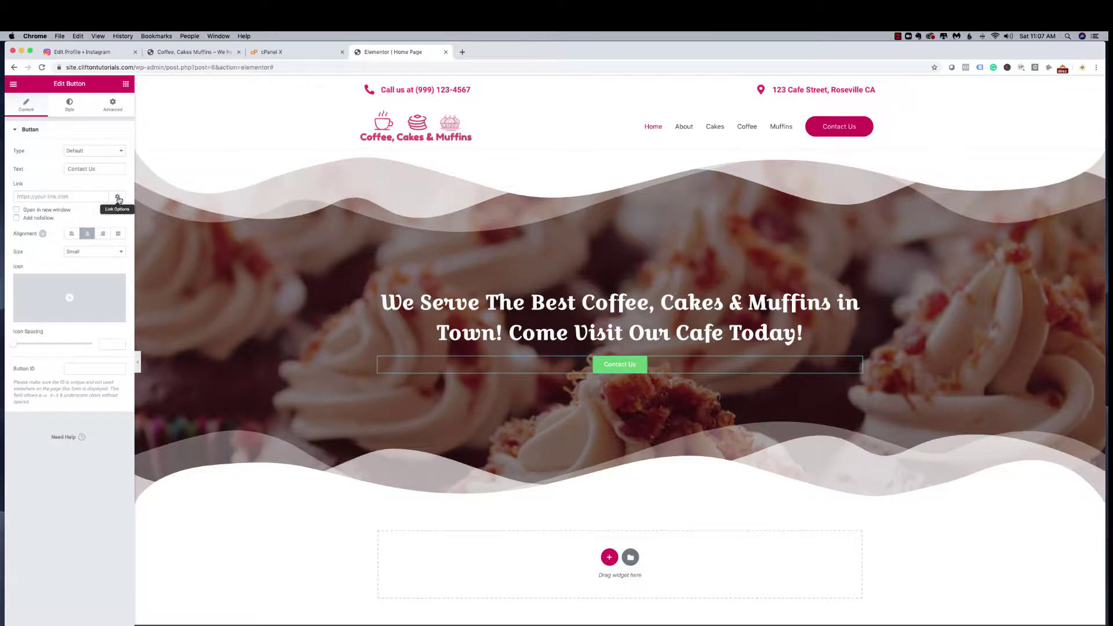
- Link the button to the Contact page and set its size to Medium
left_click(75, 197)
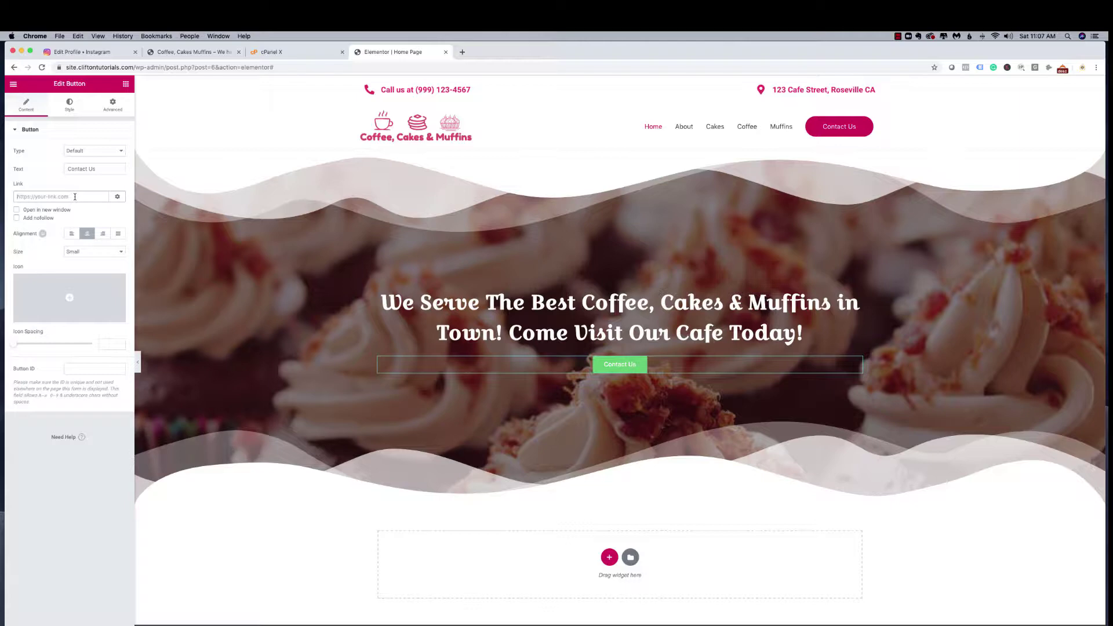
type("Conta")
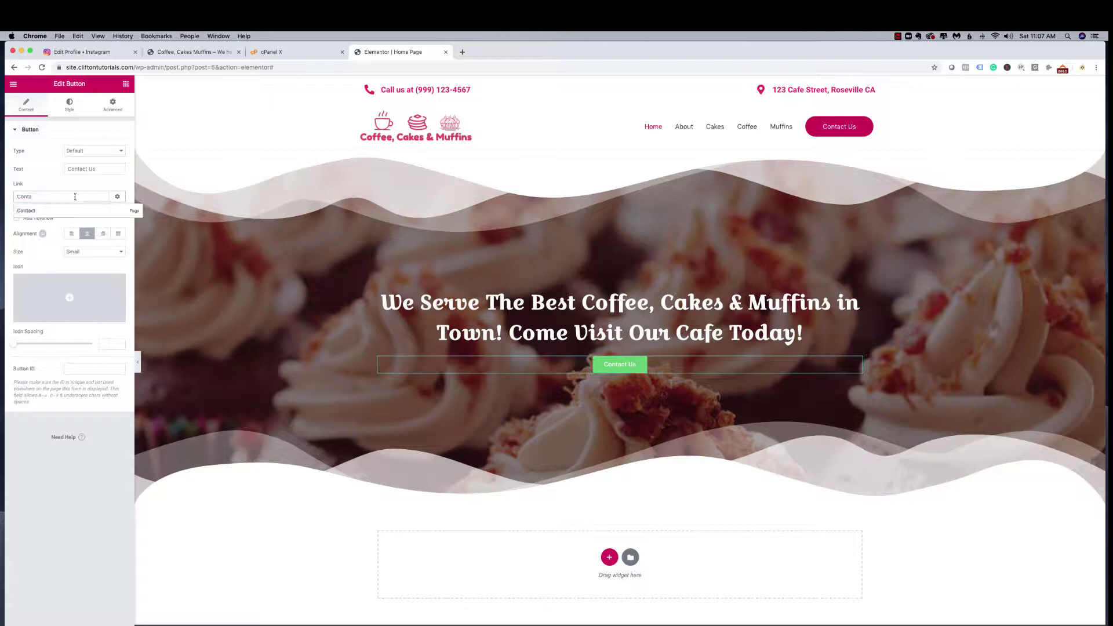
left_click(54, 213)
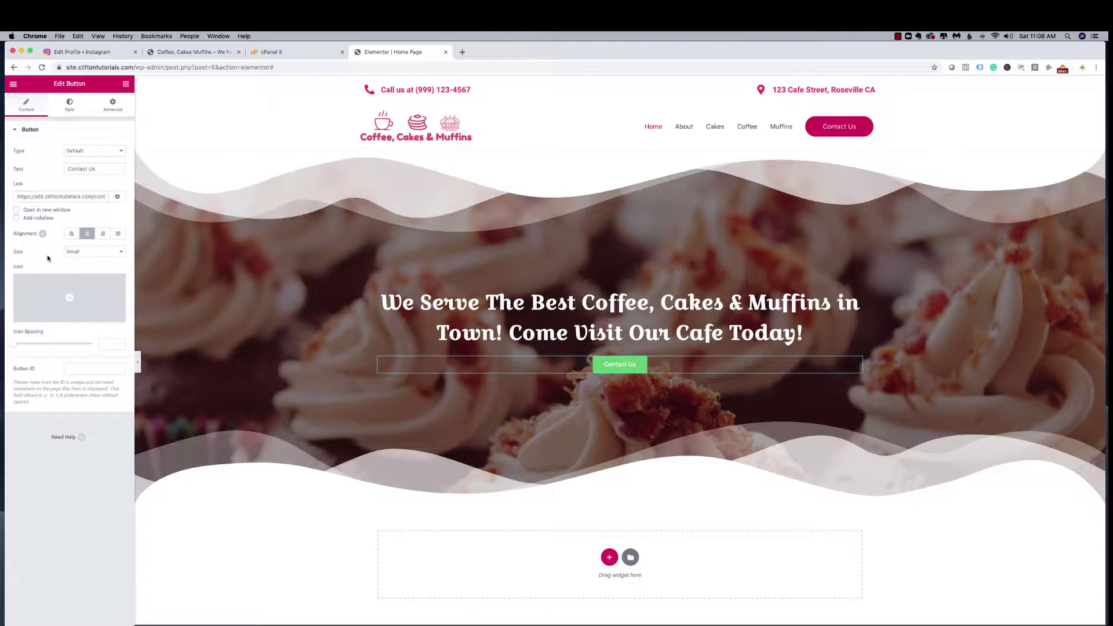
left_click(84, 252)
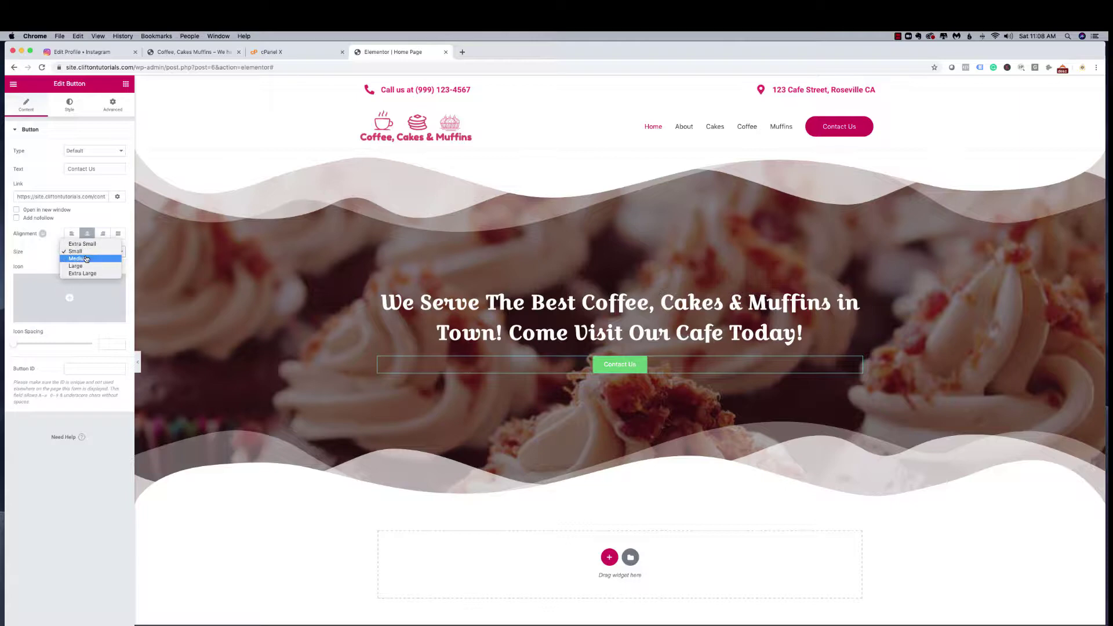
left_click(87, 259)
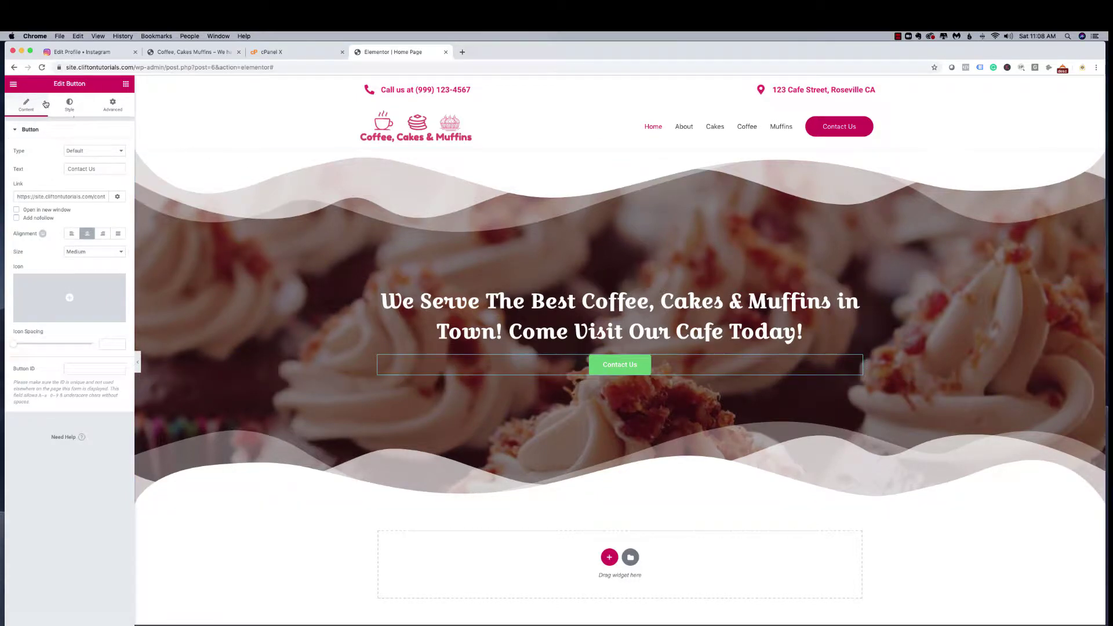
- Set the button's typography to size 29 and weight 300
left_click(69, 110)
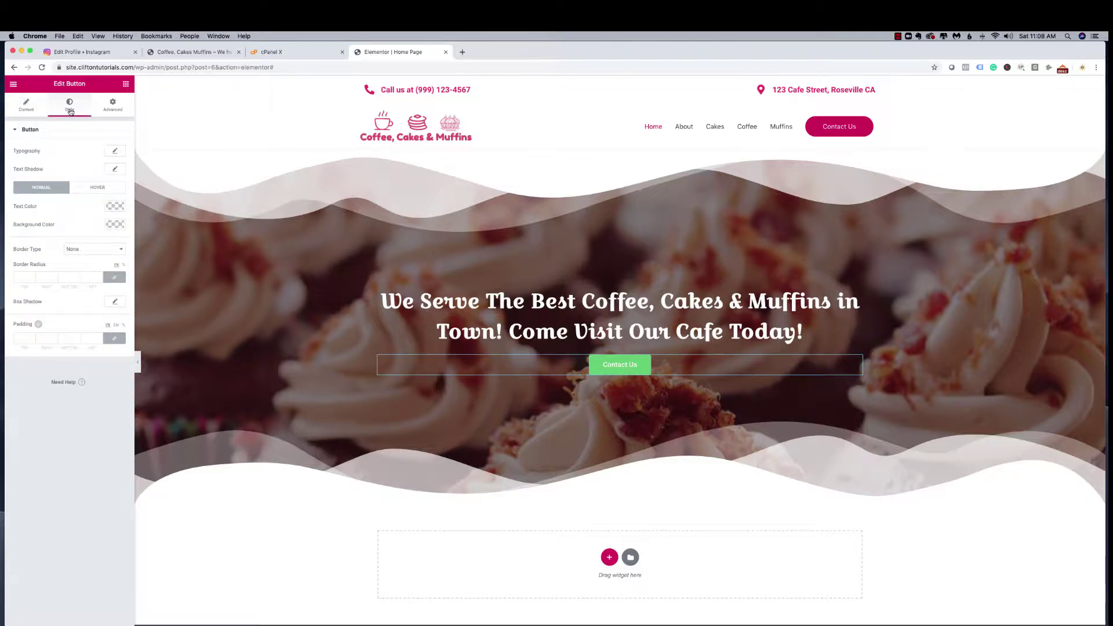
left_click(115, 151)
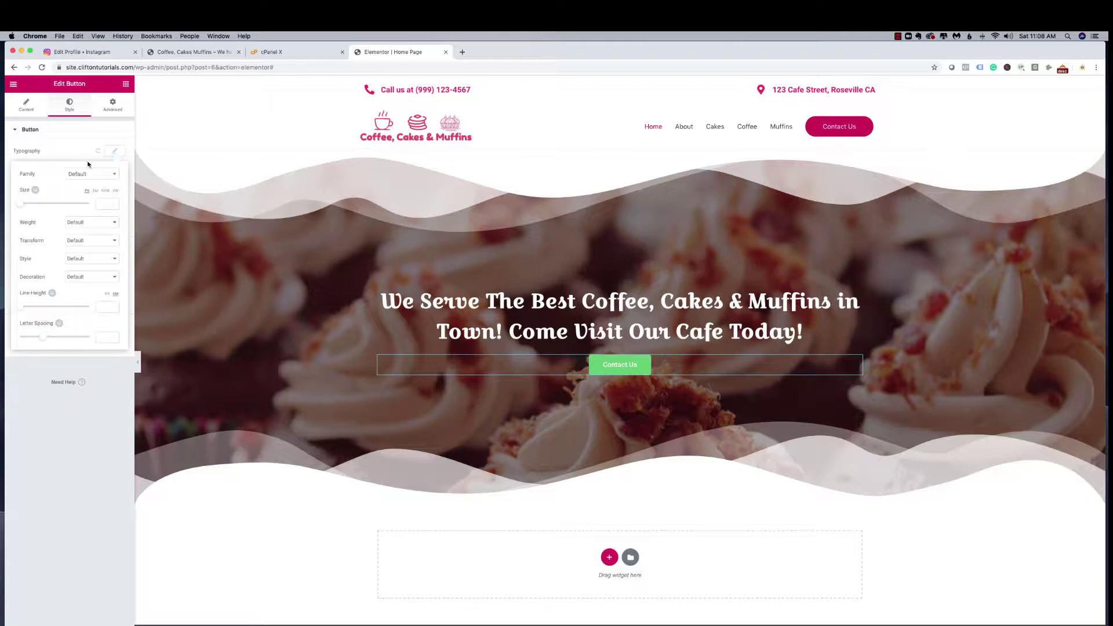
left_click_drag(20, 205, 30, 207)
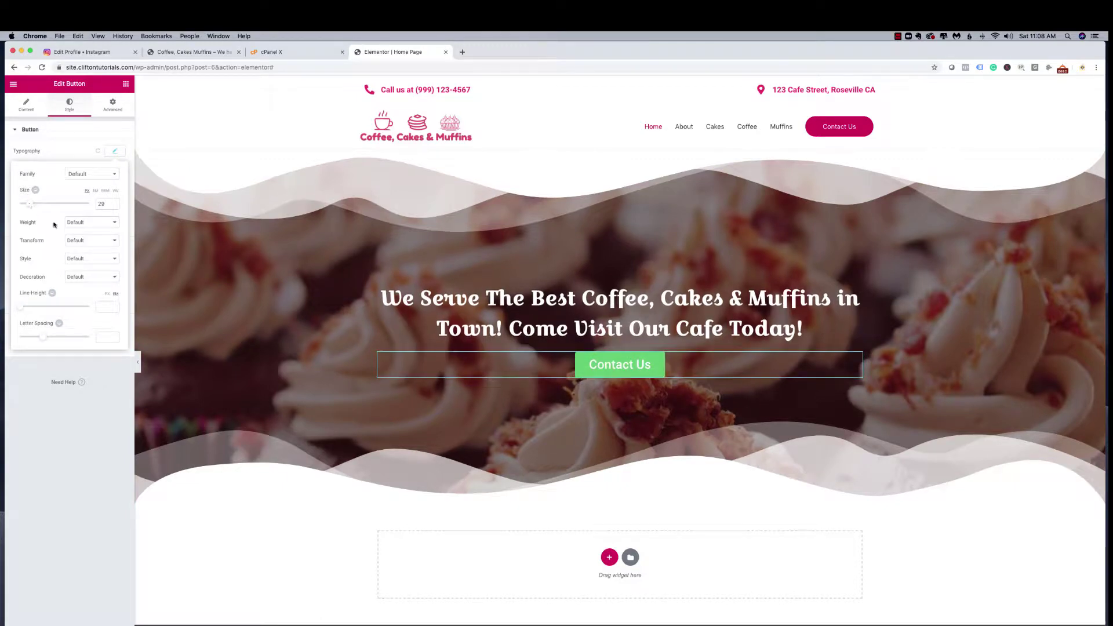
left_click(214, 52)
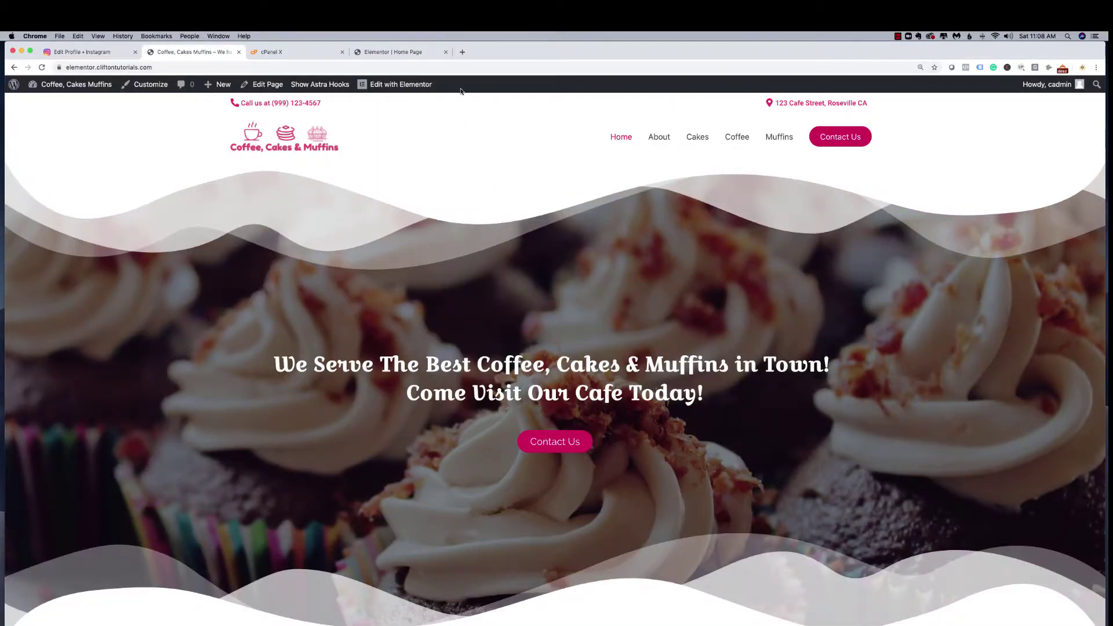
left_click(395, 51)
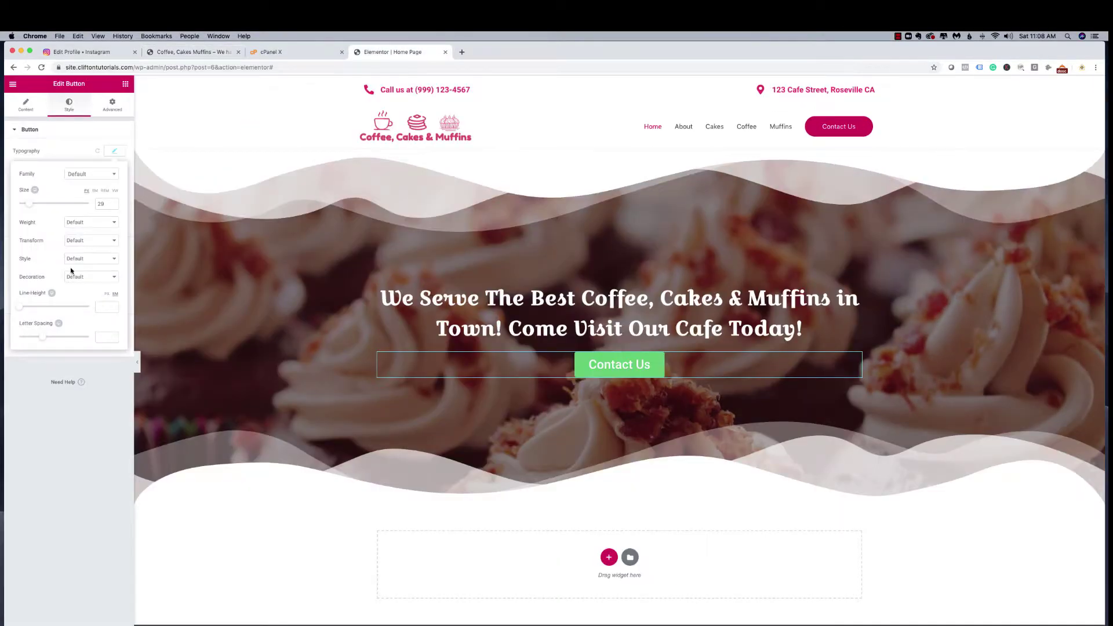
left_click(100, 222)
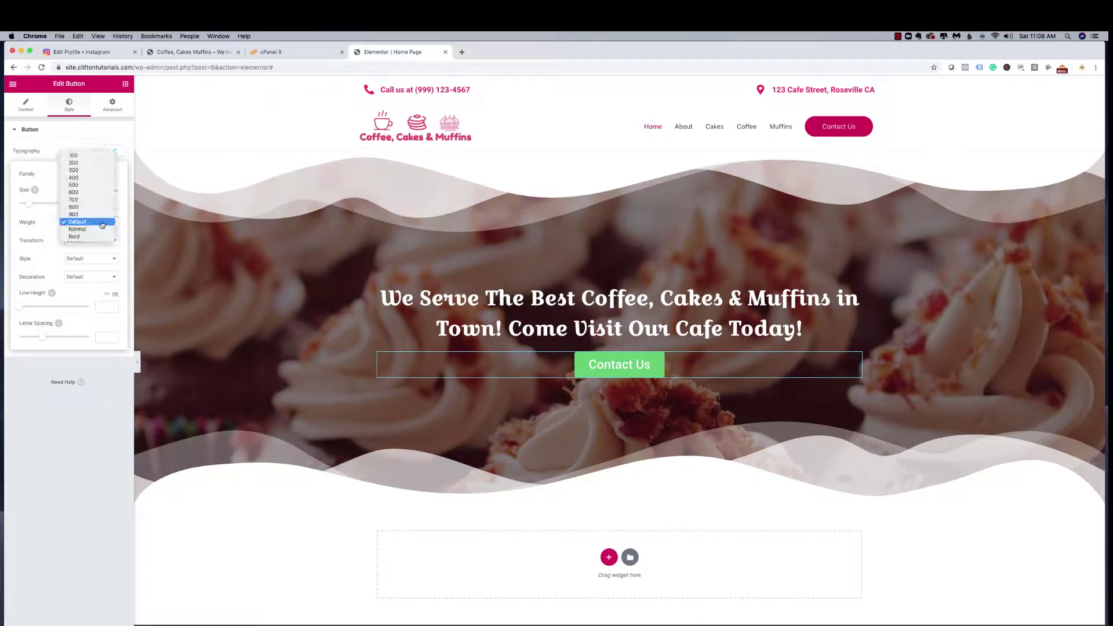
left_click(91, 170)
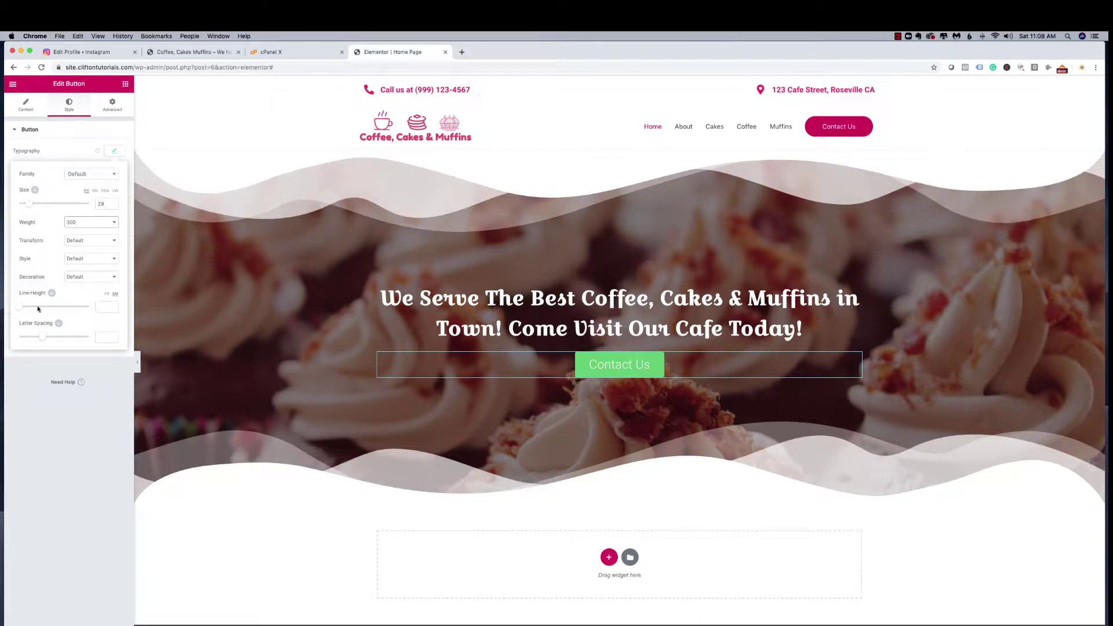
left_click(32, 401)
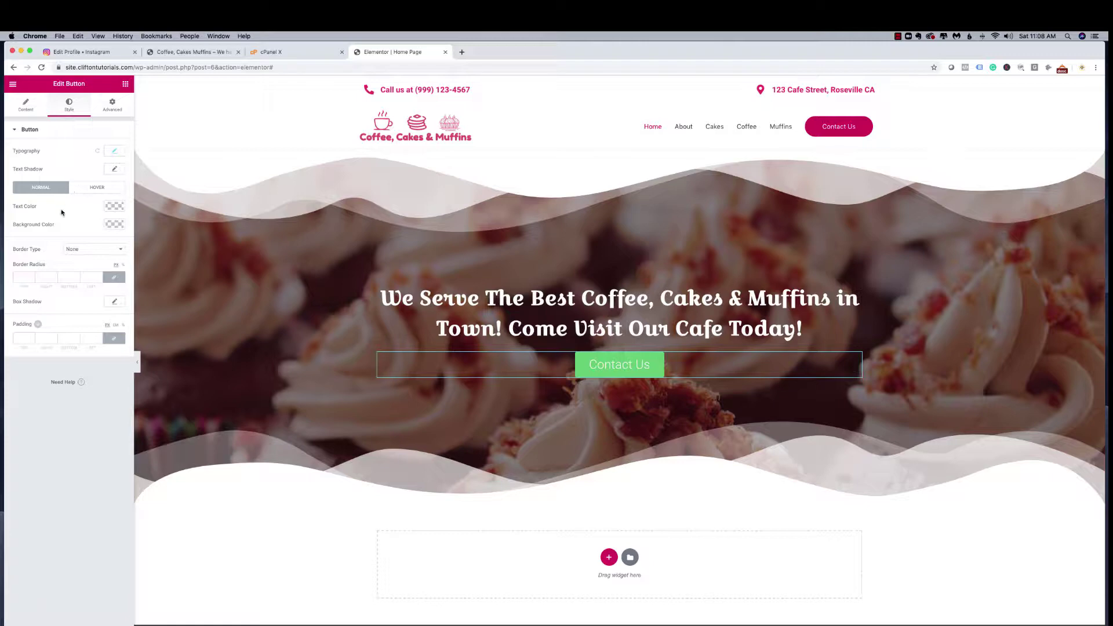
- Make the button's text colour white
left_click(117, 207)
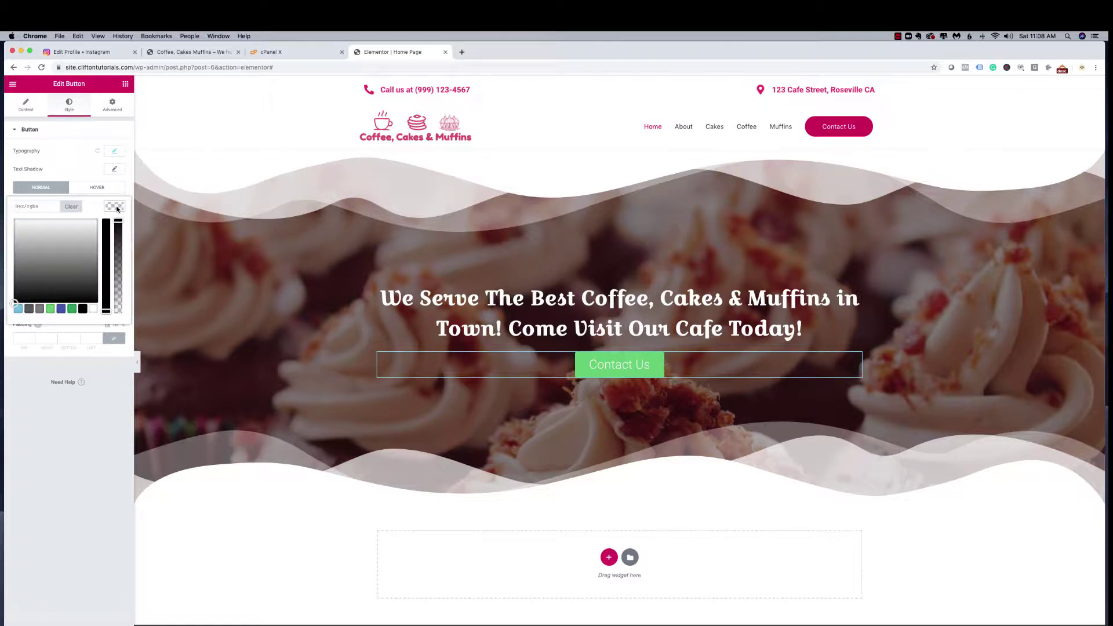
left_click(115, 206)
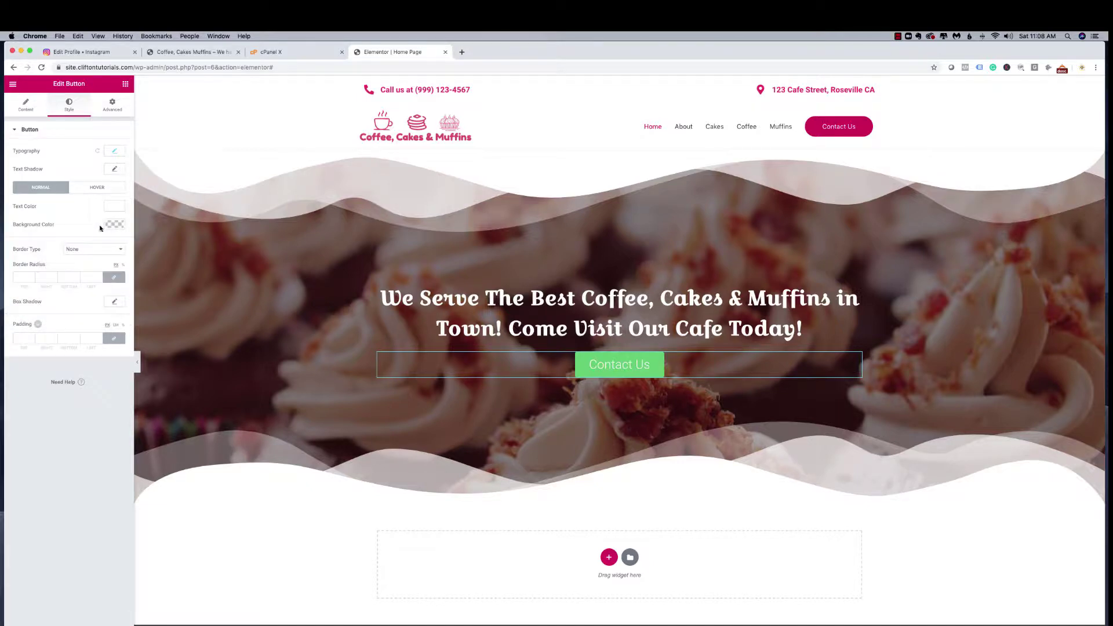
left_click(110, 228)
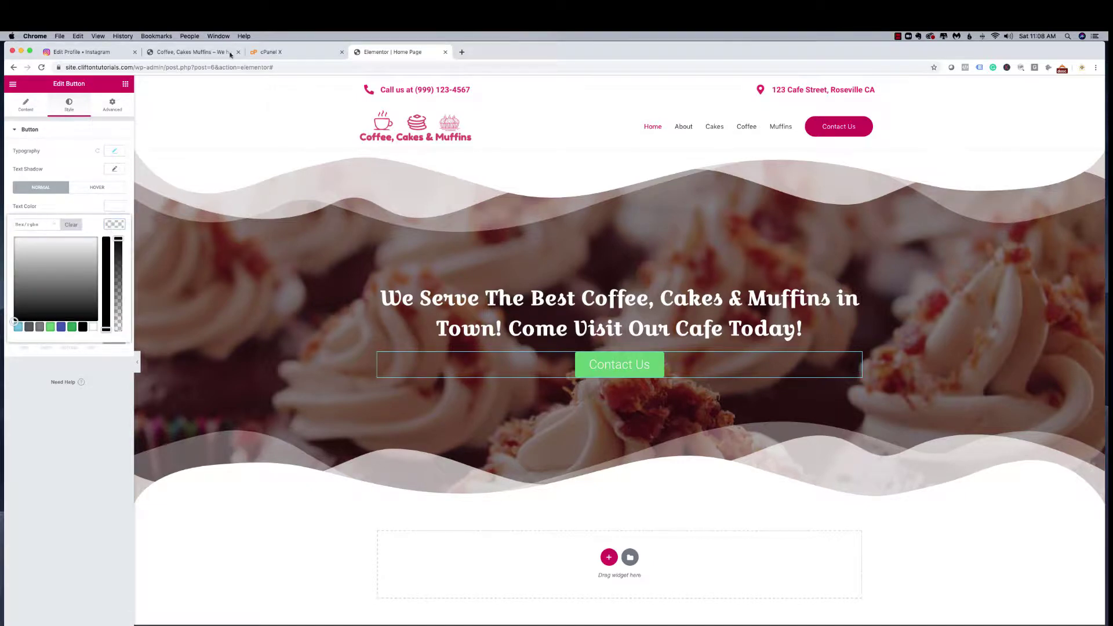
- Copy the header button's #ce0253 in DevTools and paste it as the button background colour
right_click(926, 120)
left_click(923, 232)
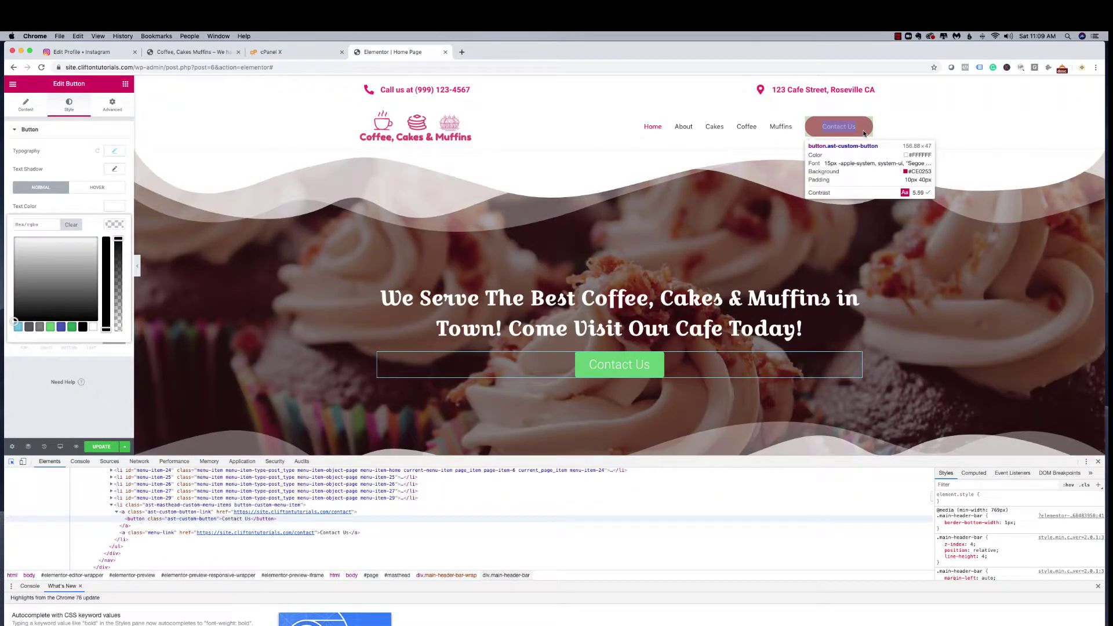
left_click(863, 133)
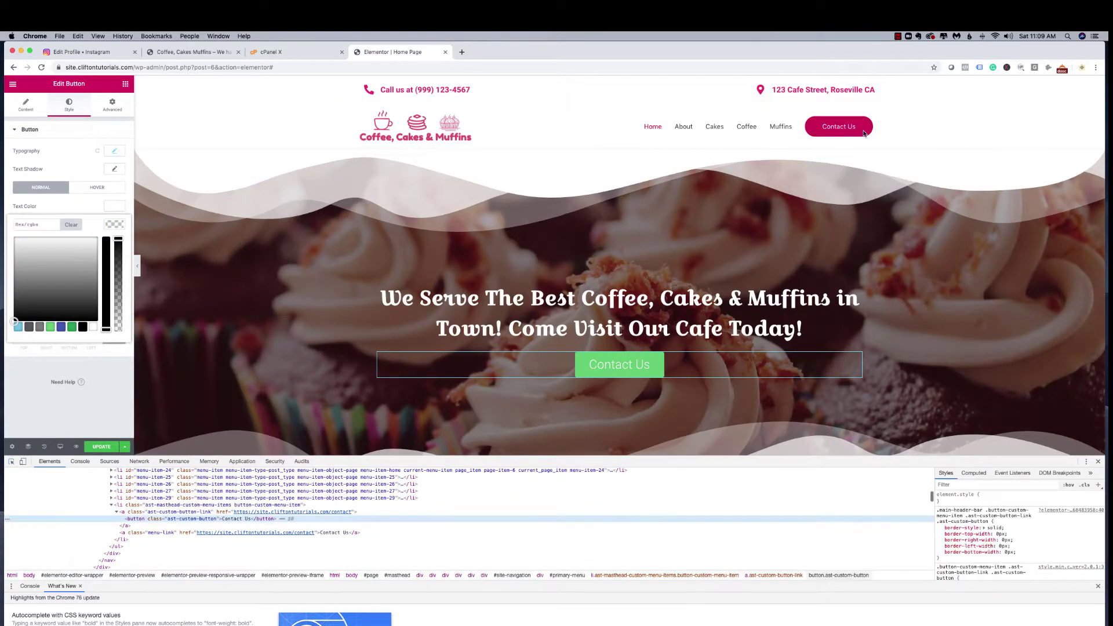
scroll(999, 534, "down", 5)
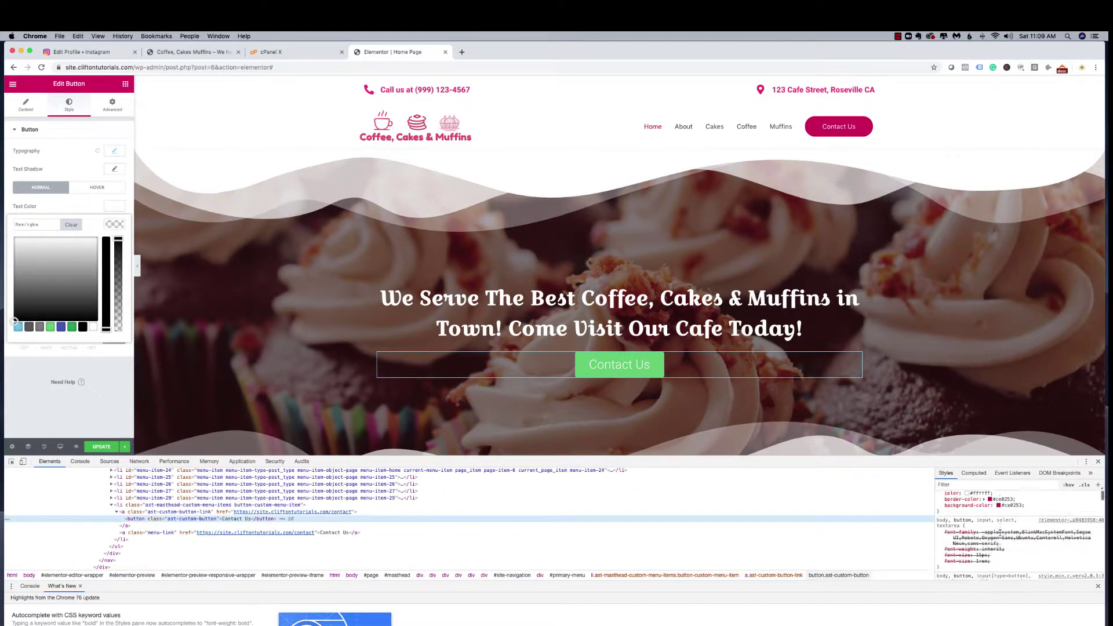
left_click_drag(992, 500, 1018, 501)
key("super+c")
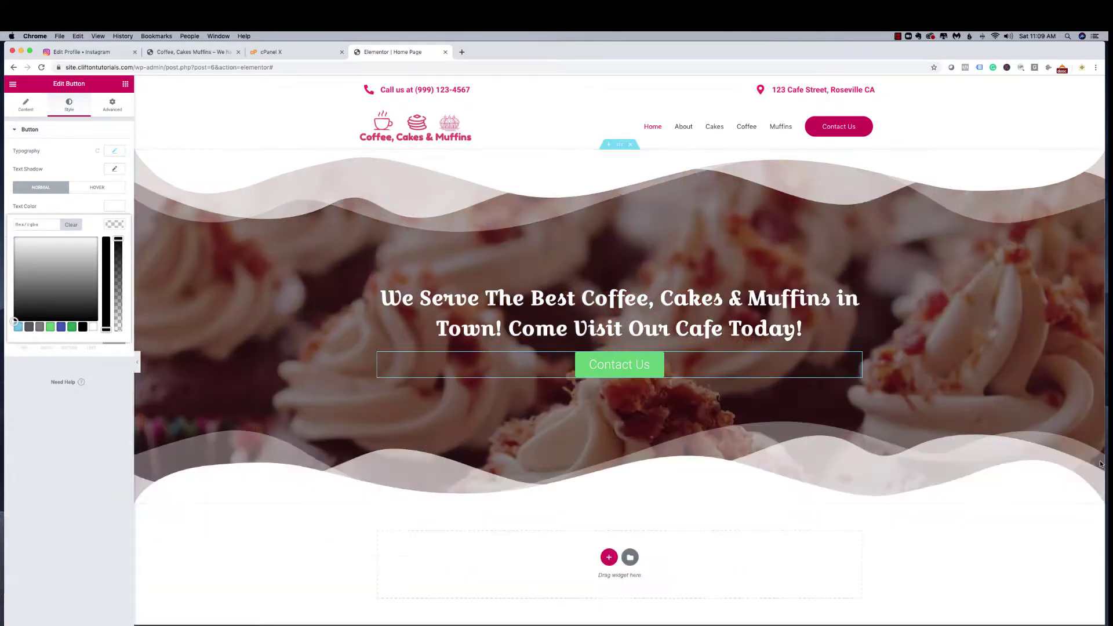
left_click(1098, 462)
key("super+v")
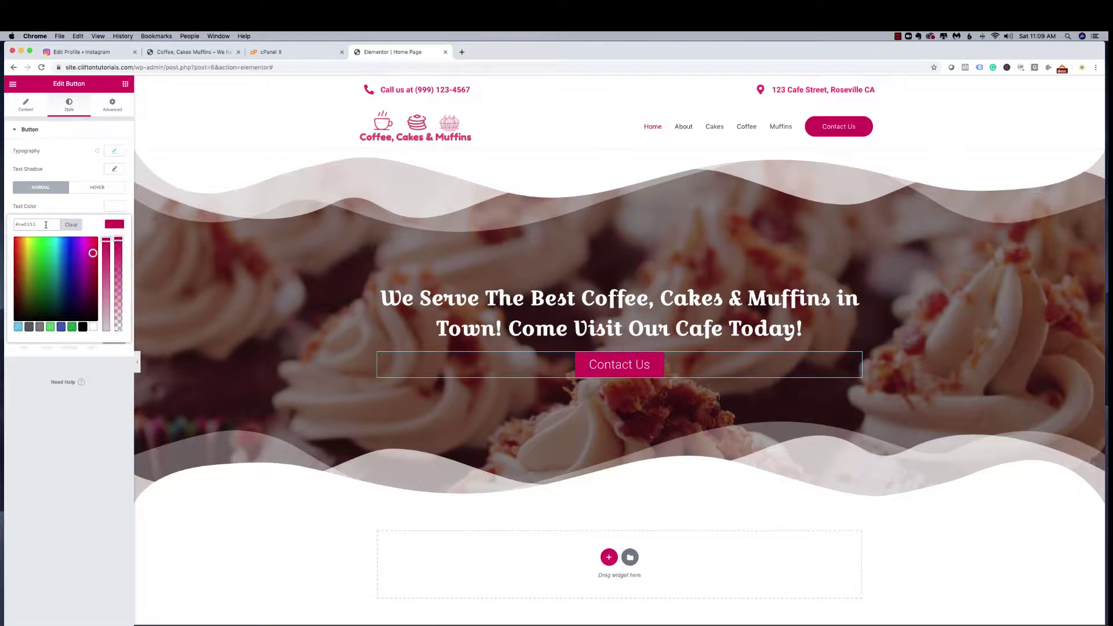
- Set a linked border radius of 50 on the button, then compare it with the reference site
left_click(75, 214)
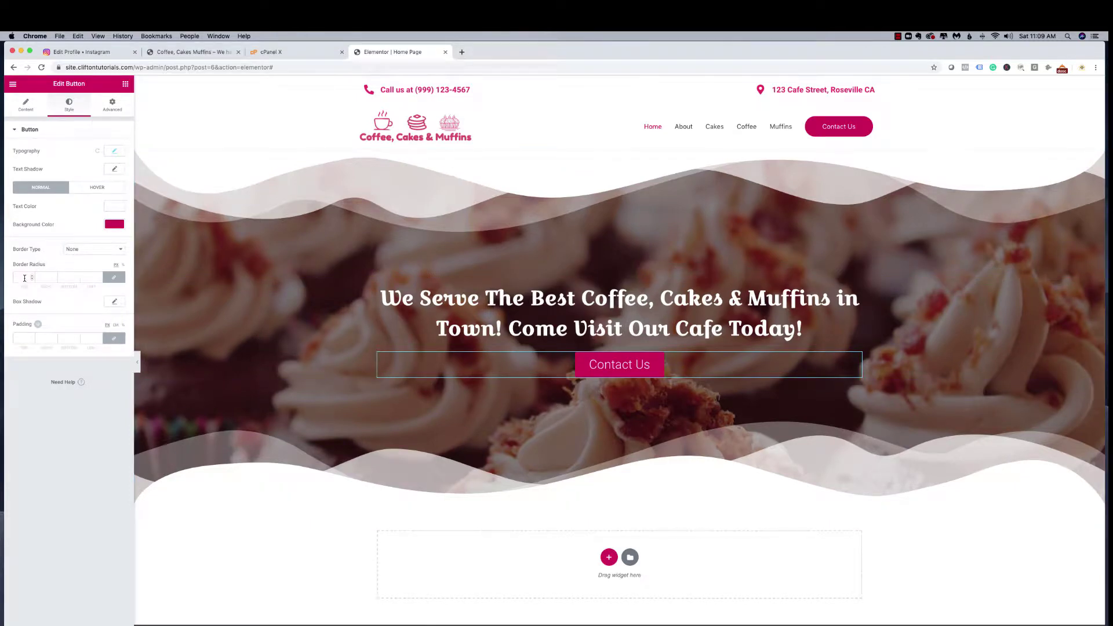
left_click(24, 278)
type("50")
left_click(189, 53)
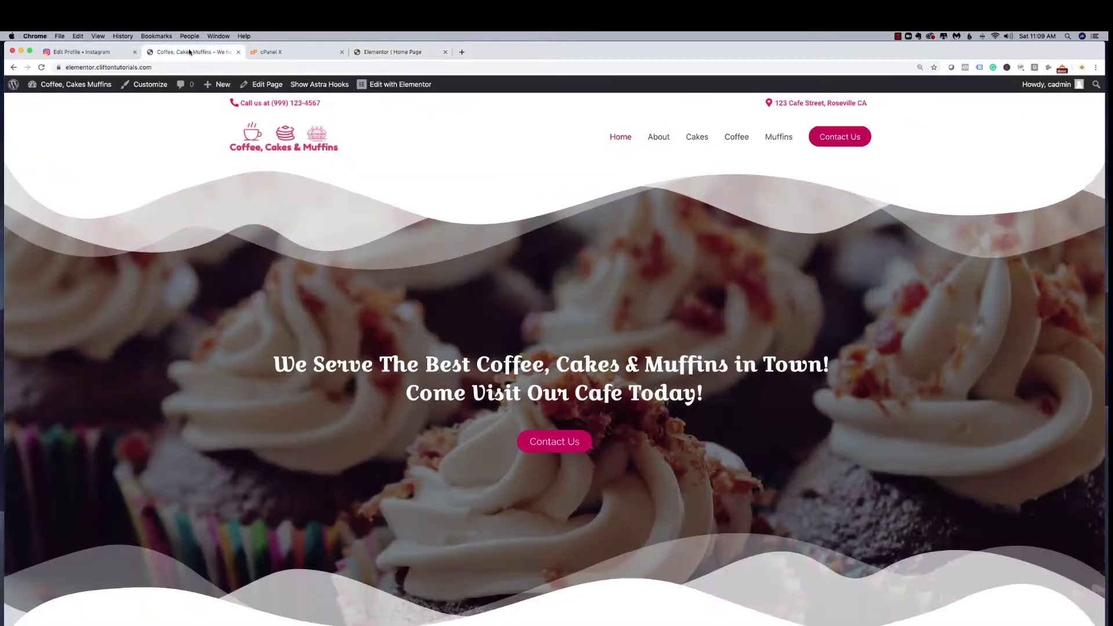
left_click(393, 55)
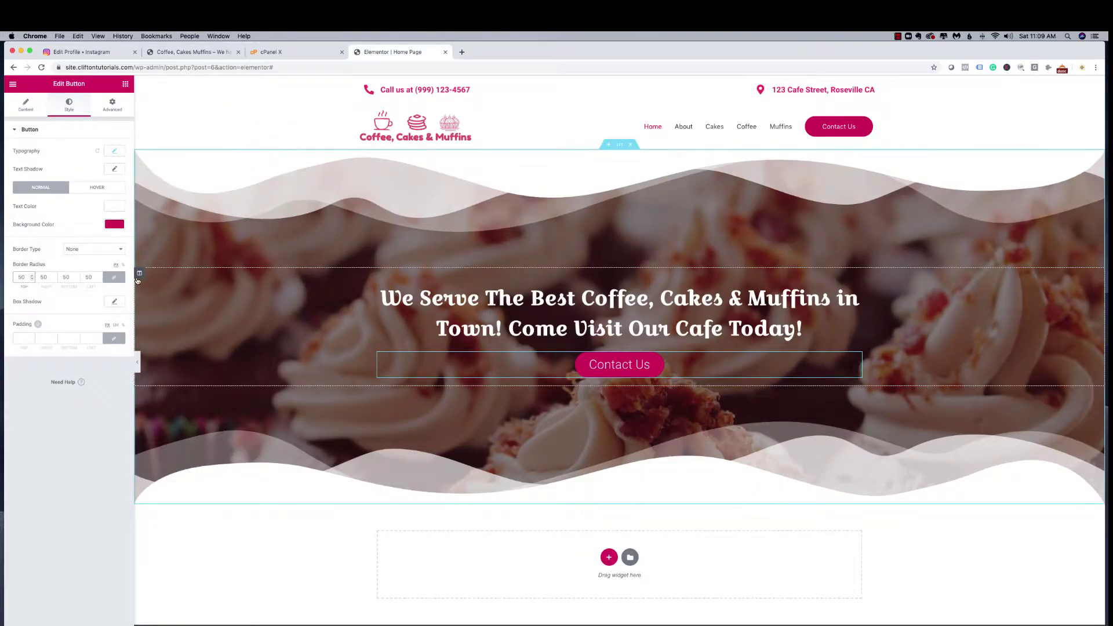
- Change the button's typography size from 29 to 20
left_click(111, 153)
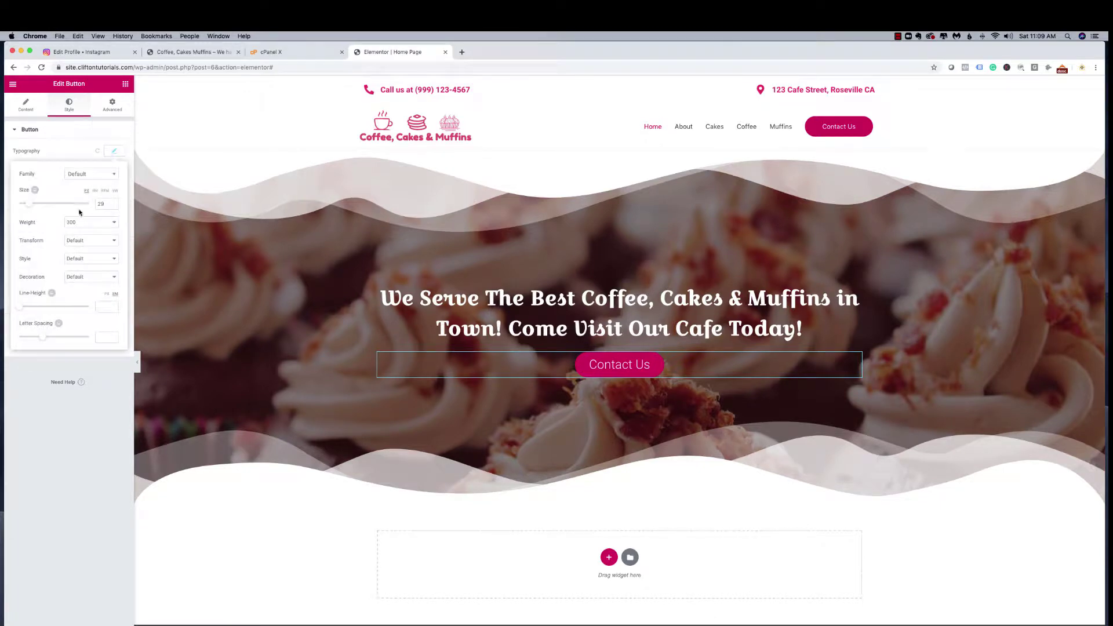
left_click(103, 202)
left_click_drag(103, 202, 91, 203)
type("16")
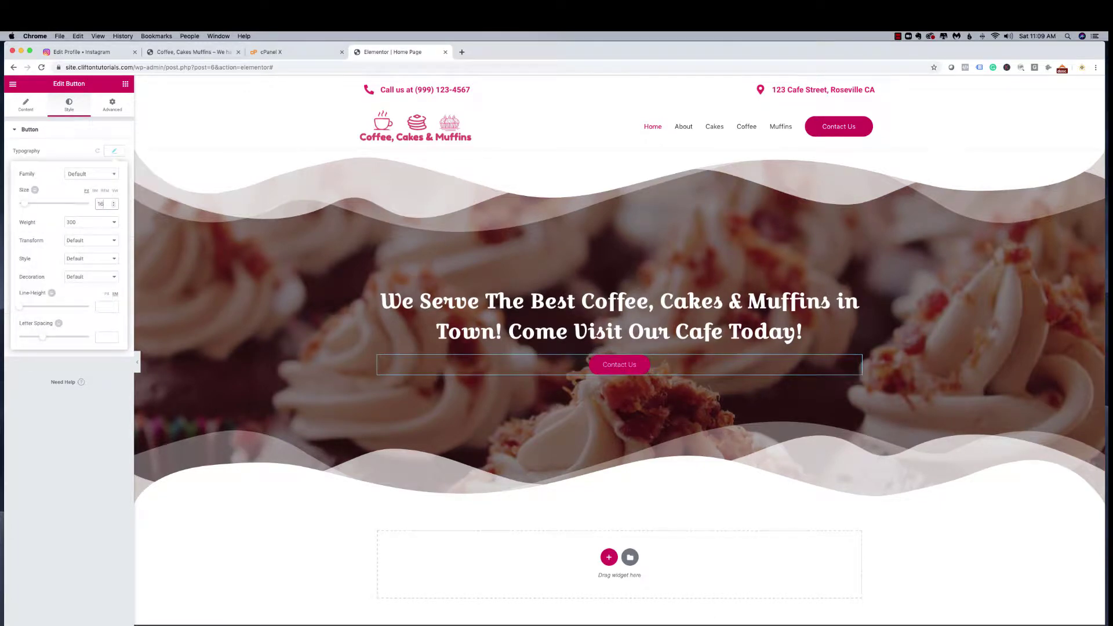
key("BackSpace")
type("8")
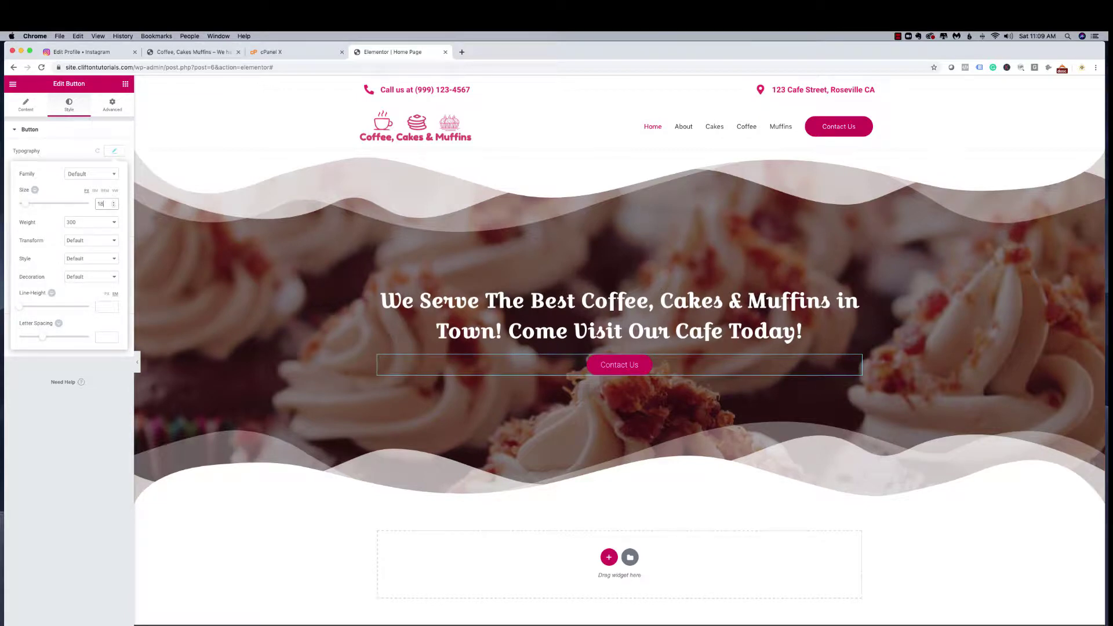
key("BackSpace")
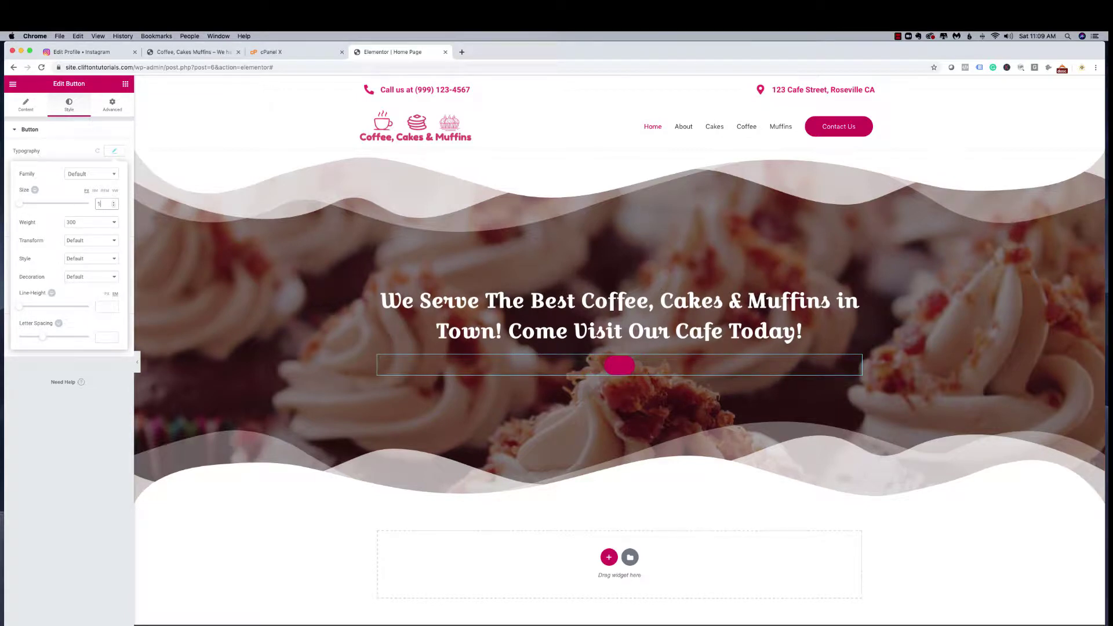
key("BackSpace")
type("20")
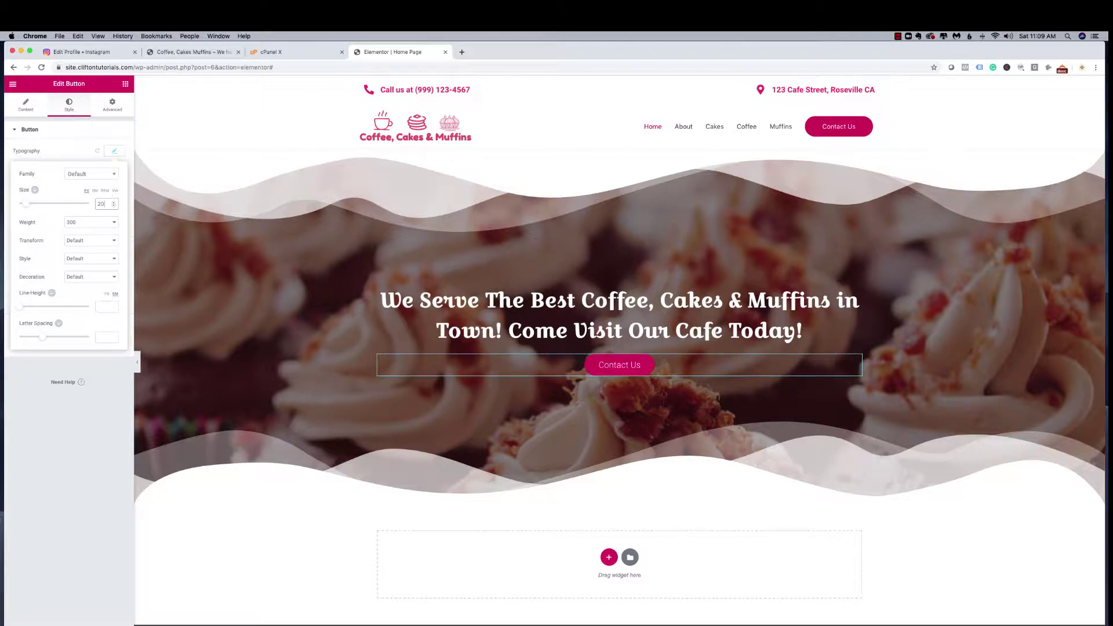
left_click(41, 218)
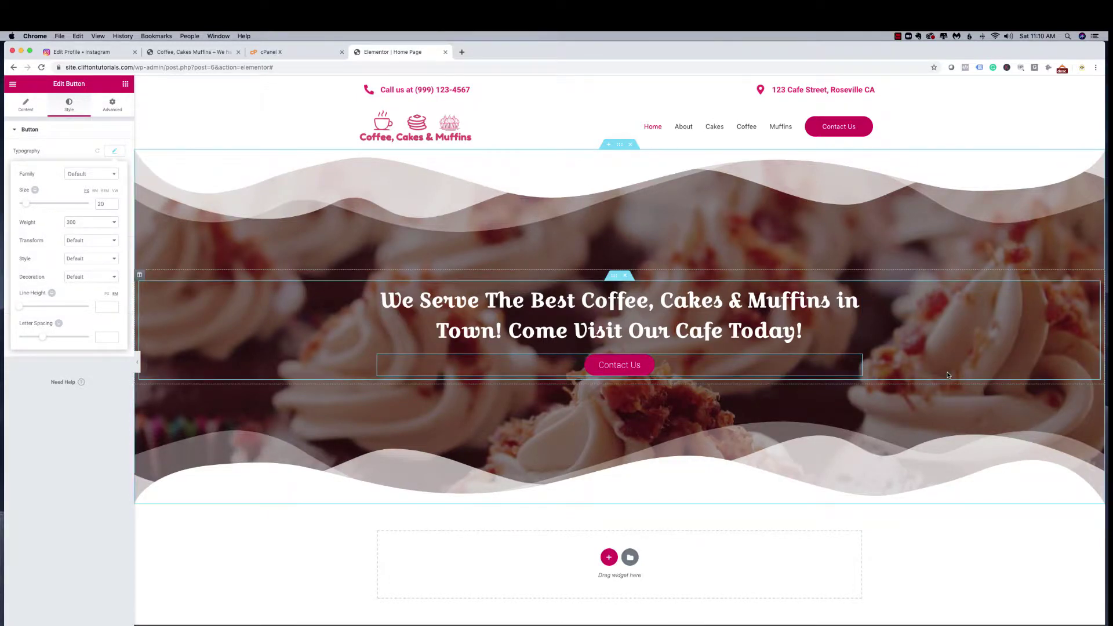
scroll(928, 325, "down", 2)
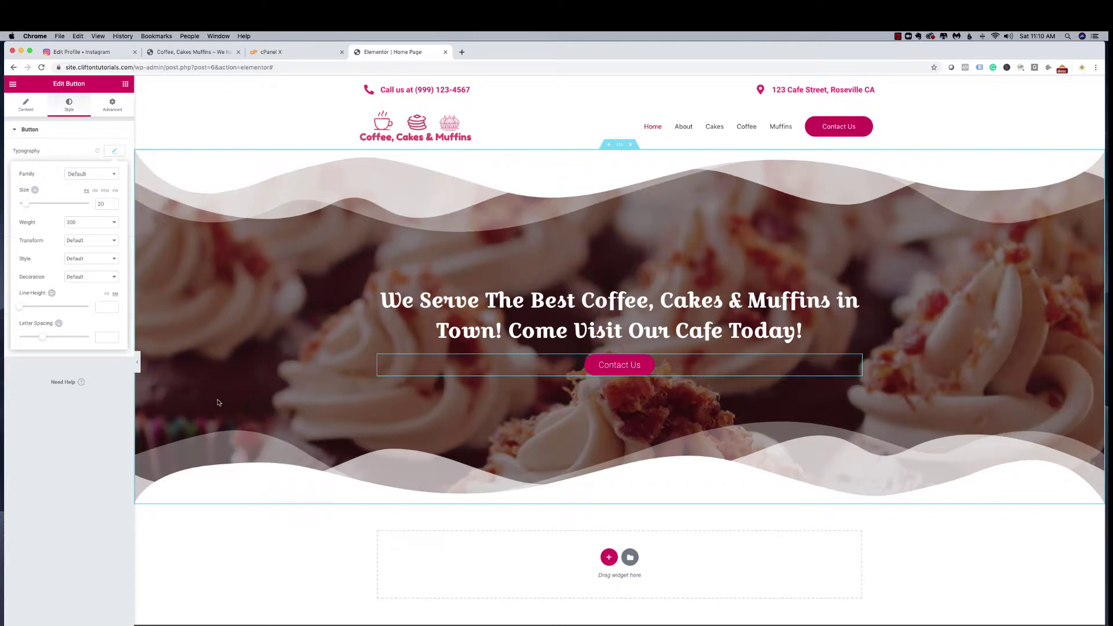
left_click(136, 363)
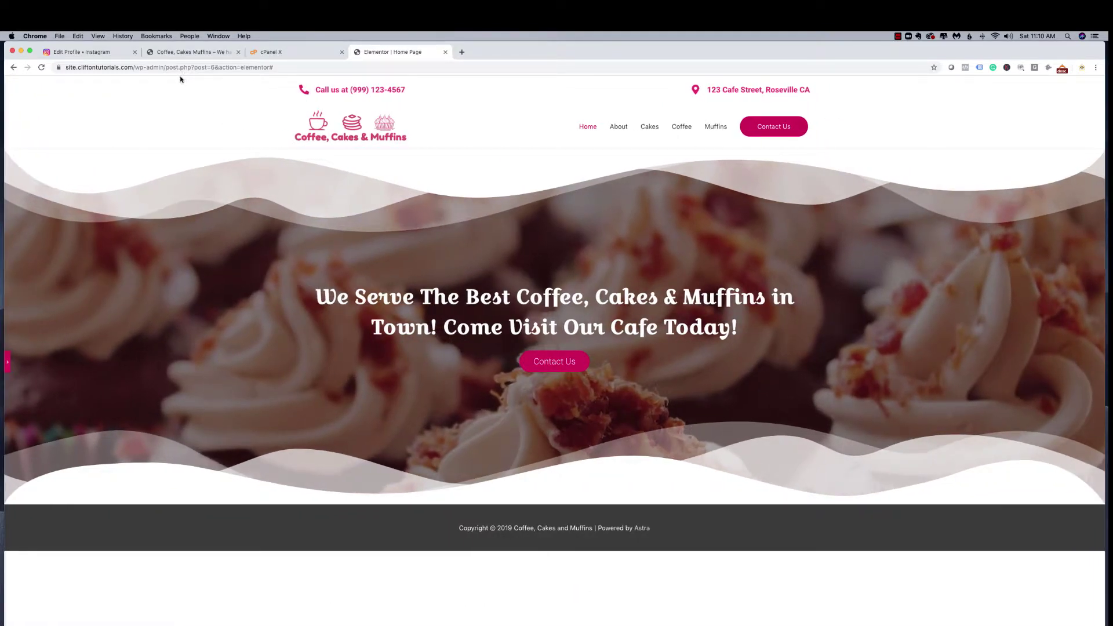
left_click(183, 52)
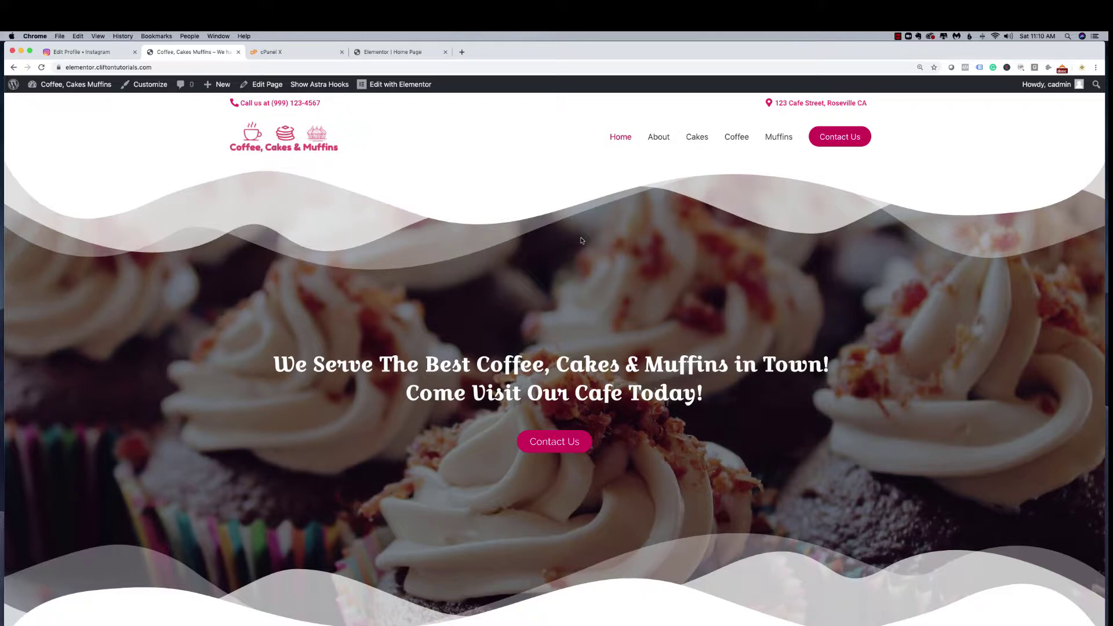
left_click(389, 54)
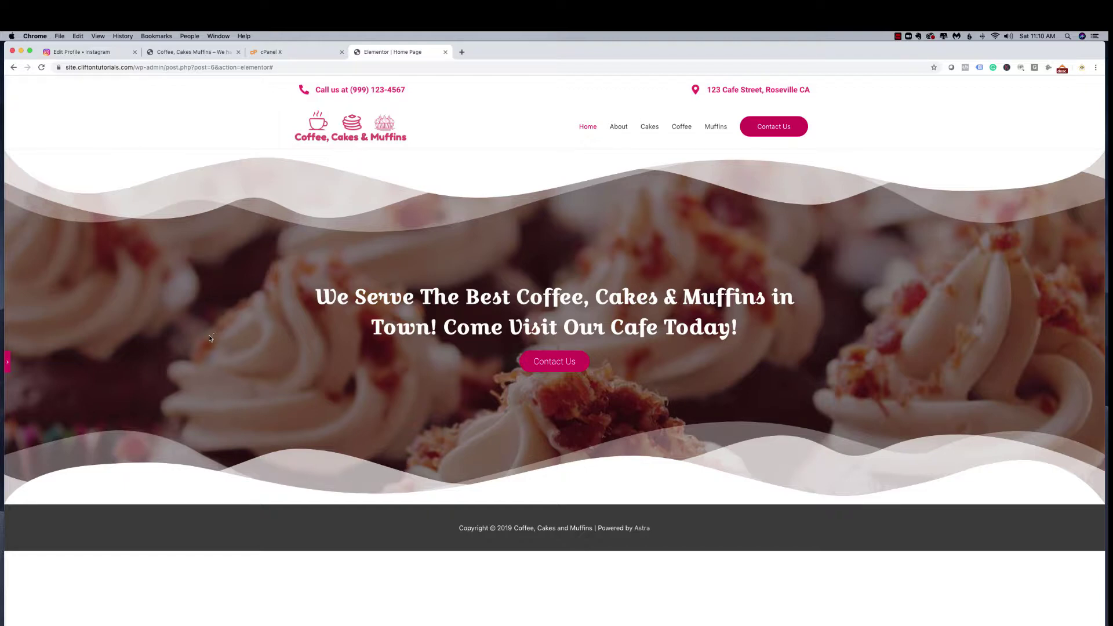
left_click(8, 363)
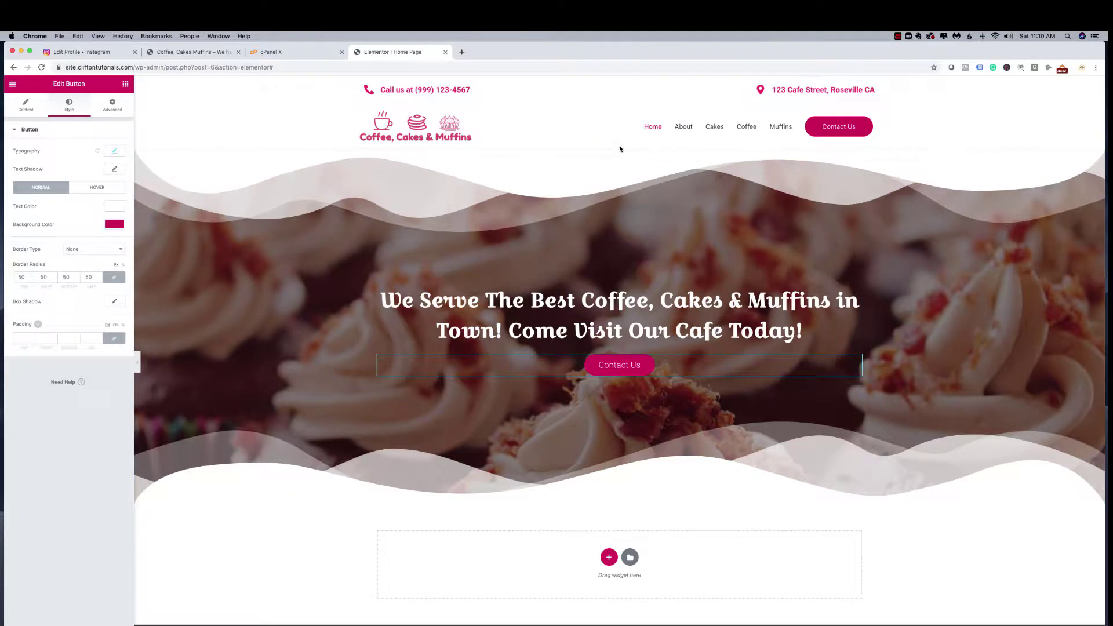
- Give the hero section a minimum height of 980 and view the live page
left_click(27, 108)
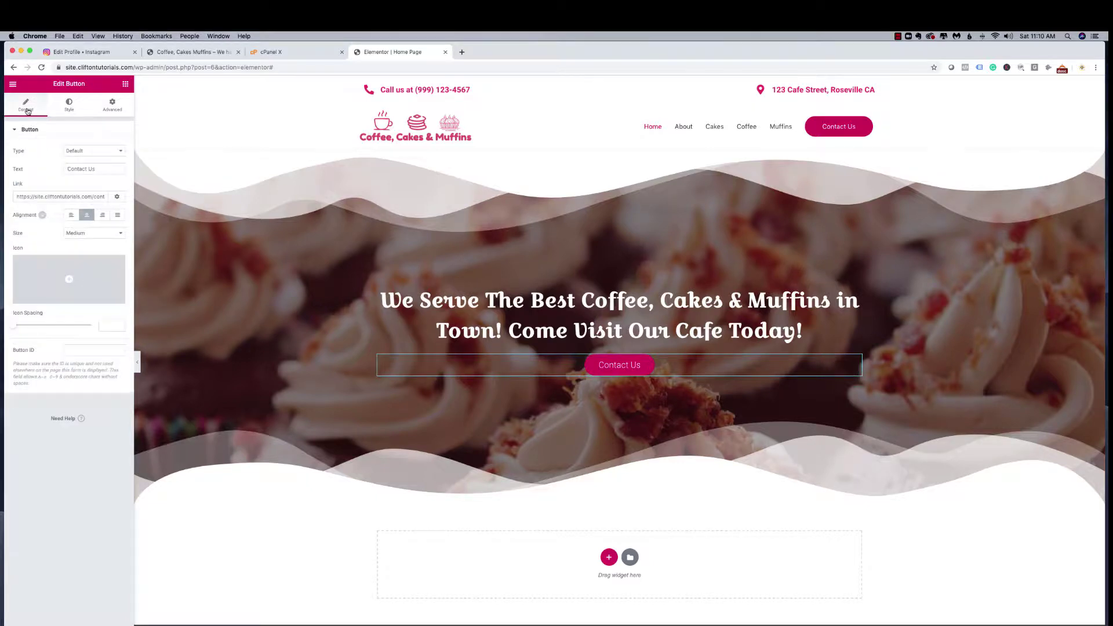
left_click(620, 147)
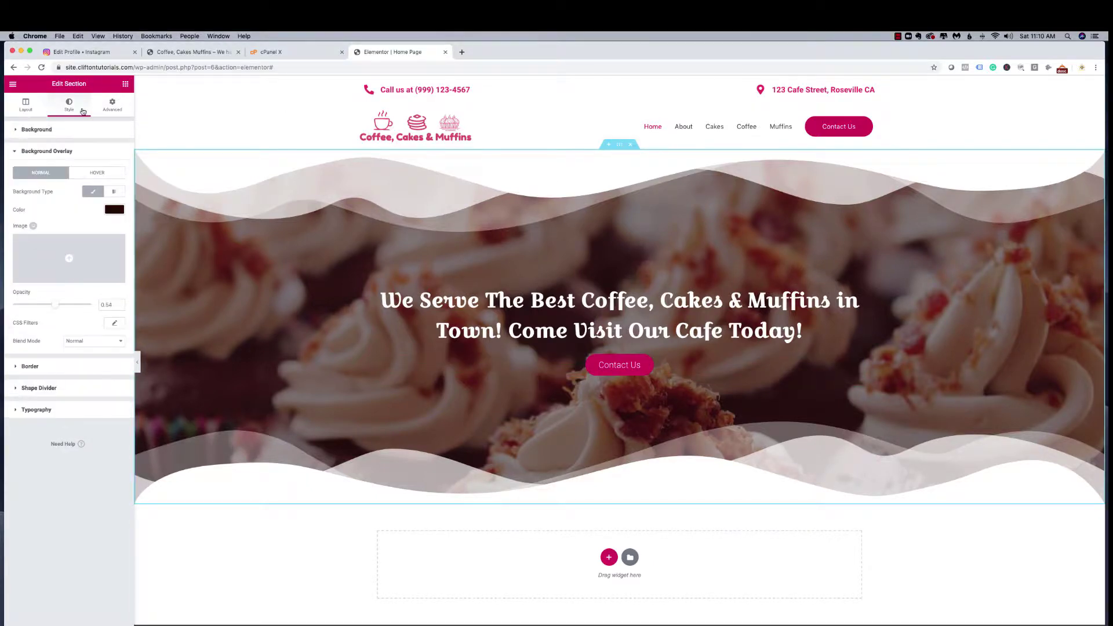
left_click(18, 110)
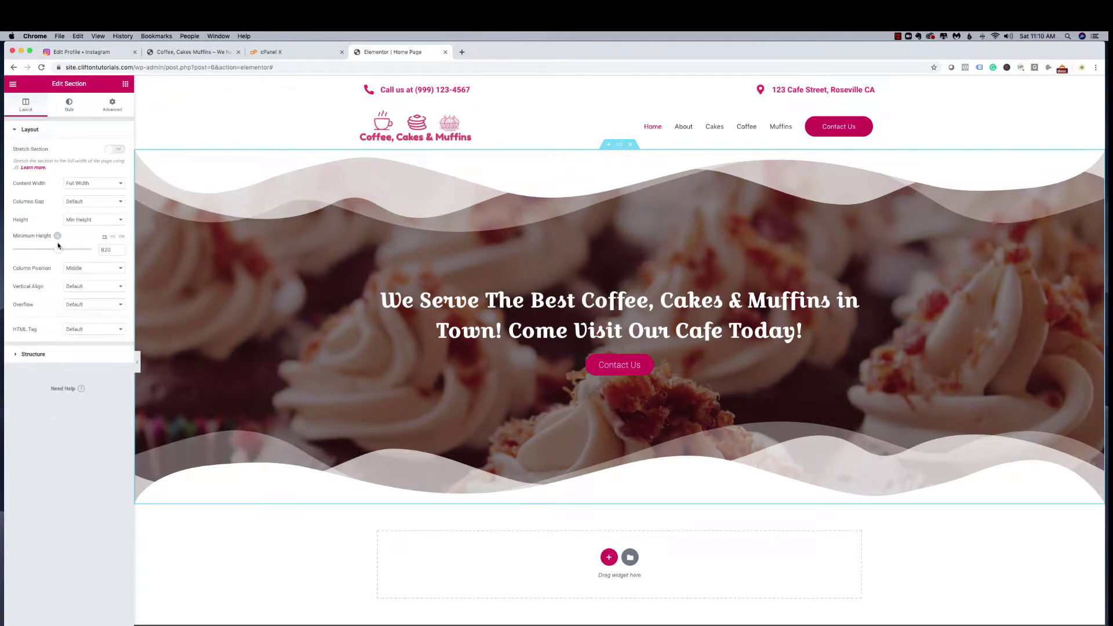
left_click_drag(58, 249, 67, 253)
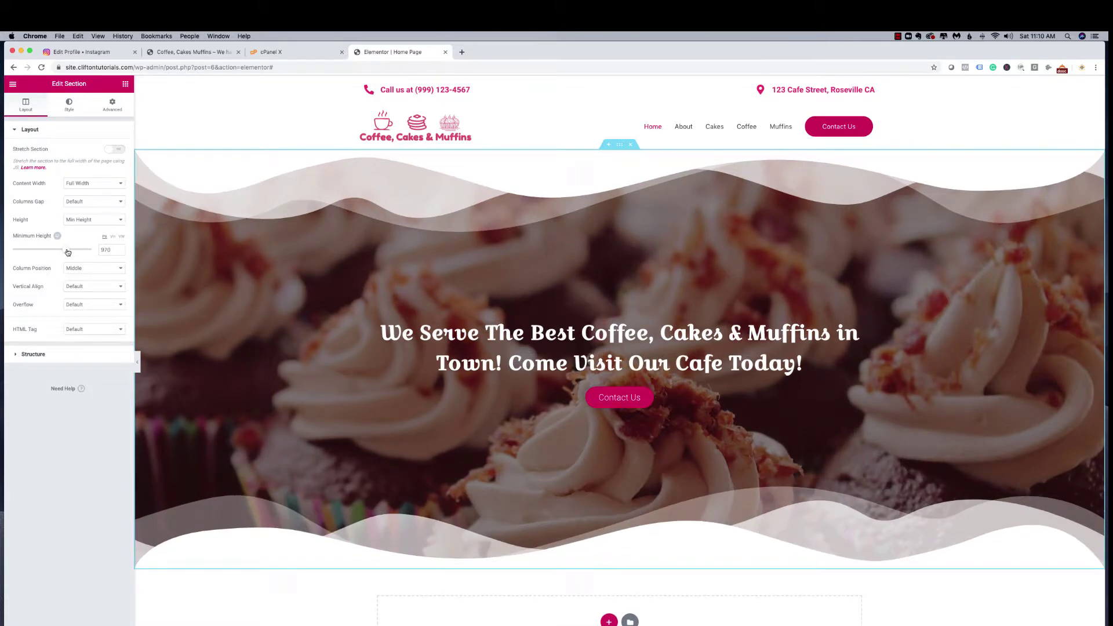
double_click(106, 250)
type("980")
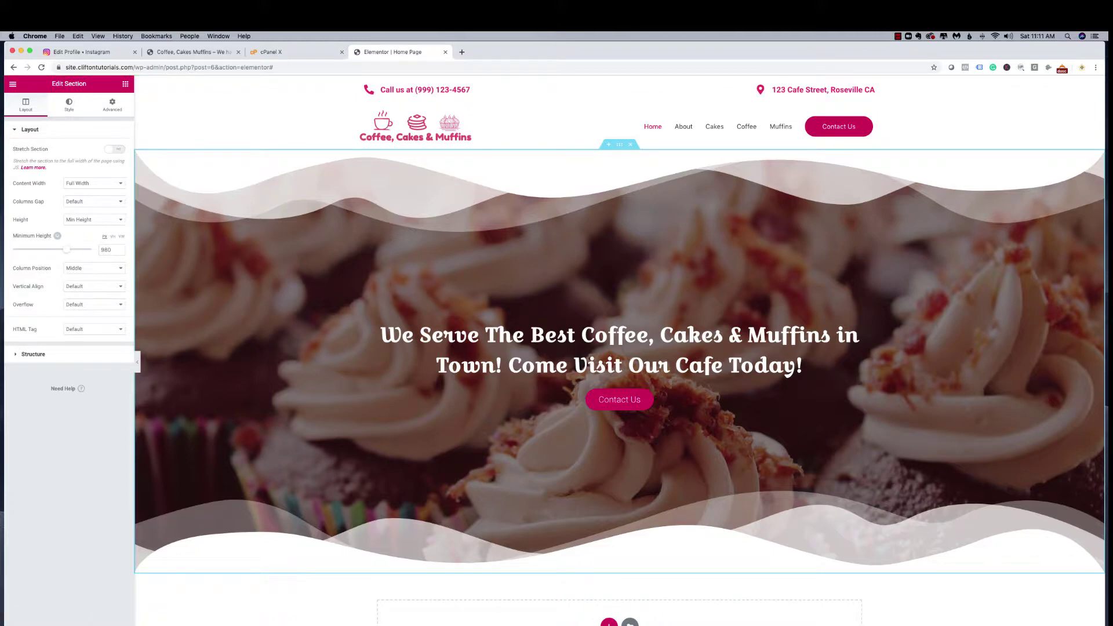
left_click(13, 84)
left_click(46, 294)
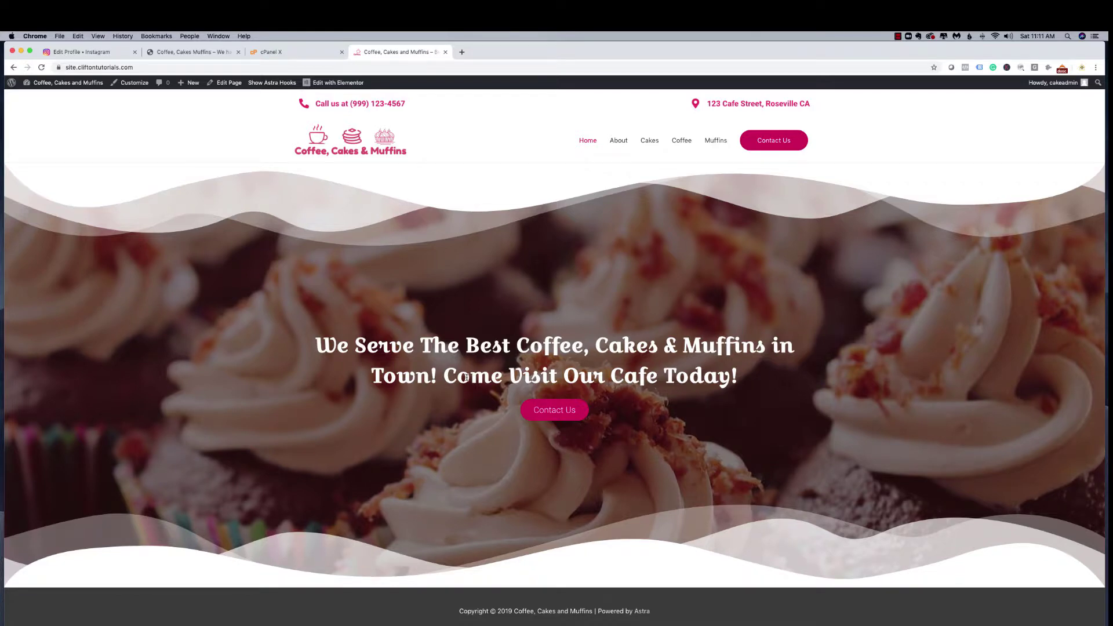
- Reload and scroll through the reference site's home page, then return to your own site
left_click(194, 52)
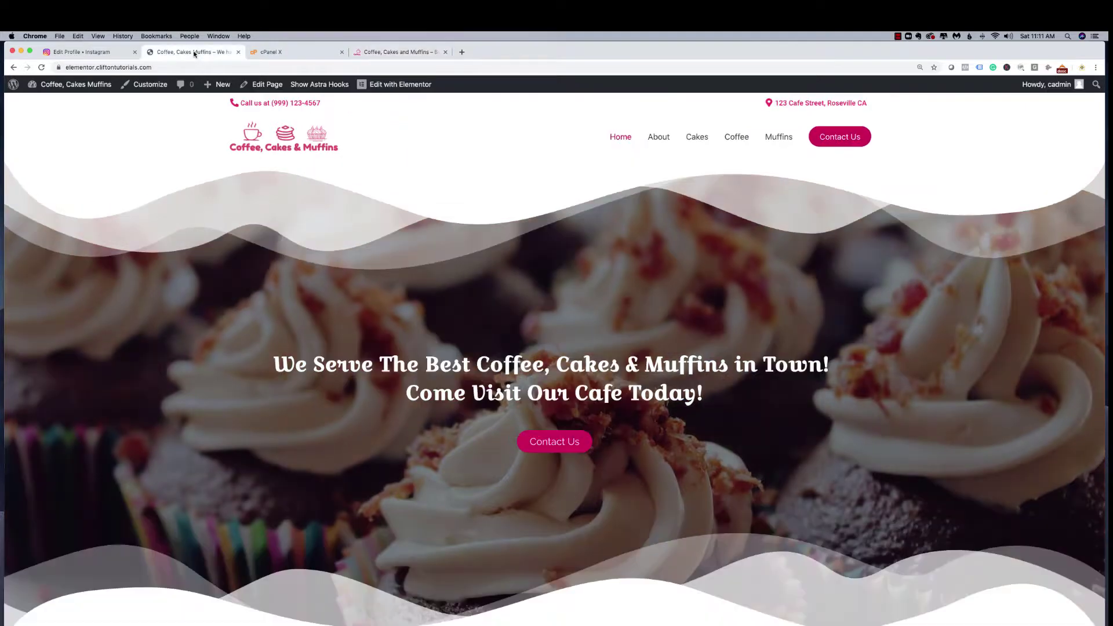
left_click(41, 68)
scroll(598, 433, "down", 2)
scroll(598, 433, "up", 2)
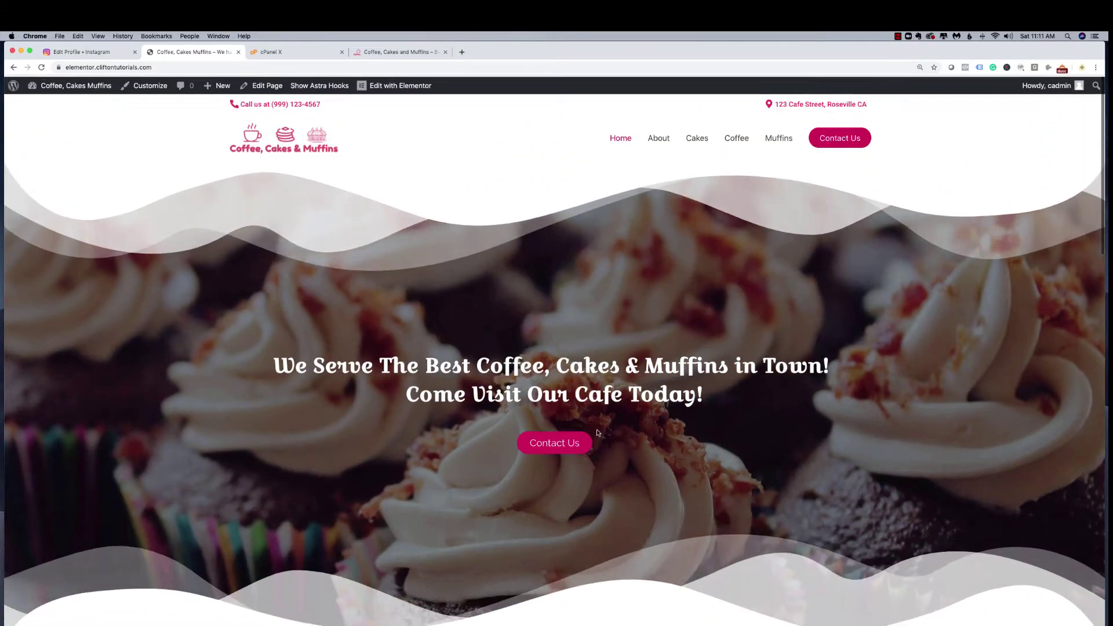
scroll(597, 432, "down", 15)
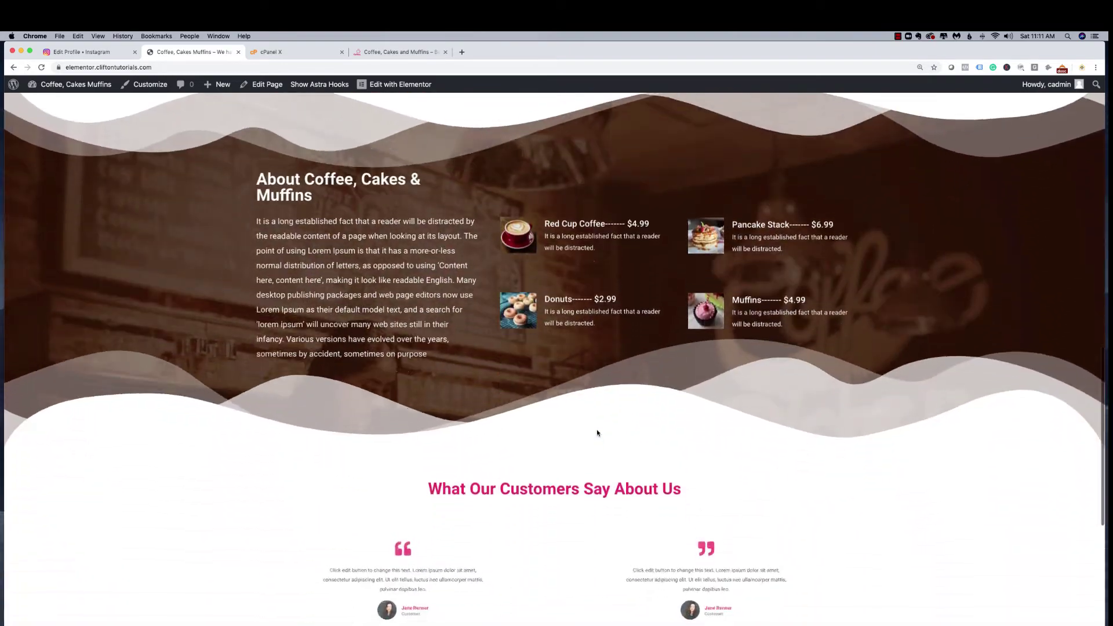
scroll(596, 432, "down", 3)
scroll(597, 433, "up", 5)
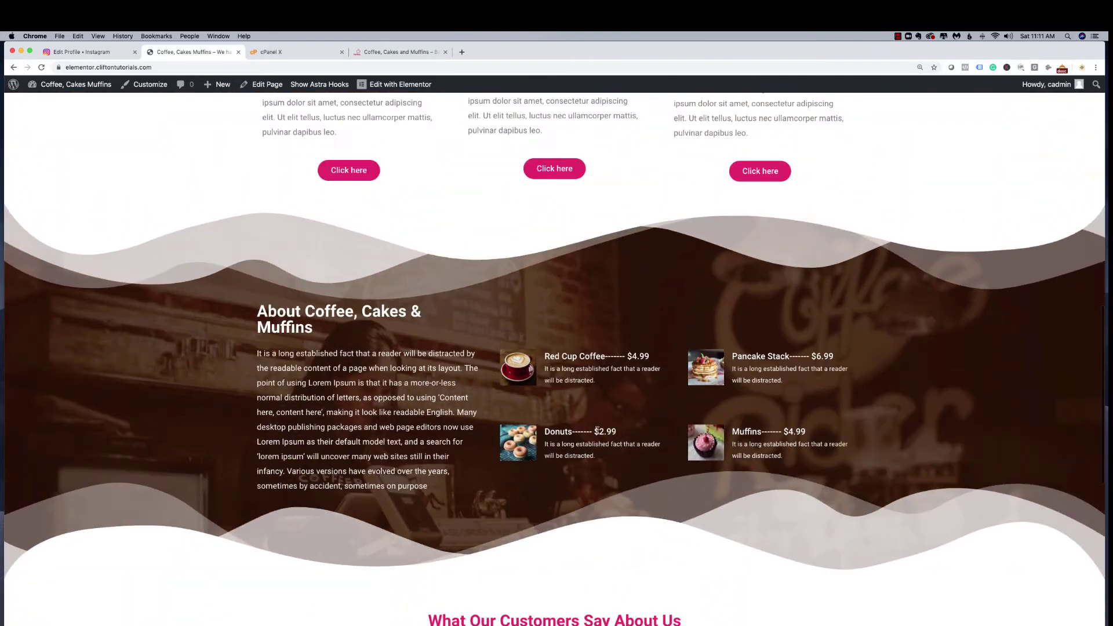
scroll(598, 430, "up", 12)
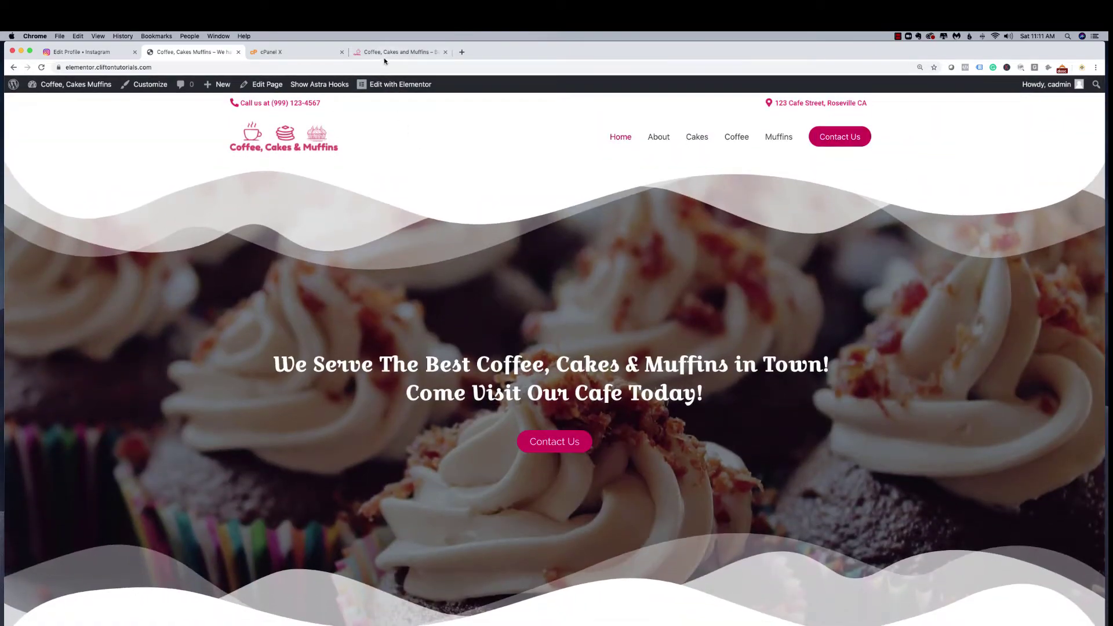
left_click(389, 53)
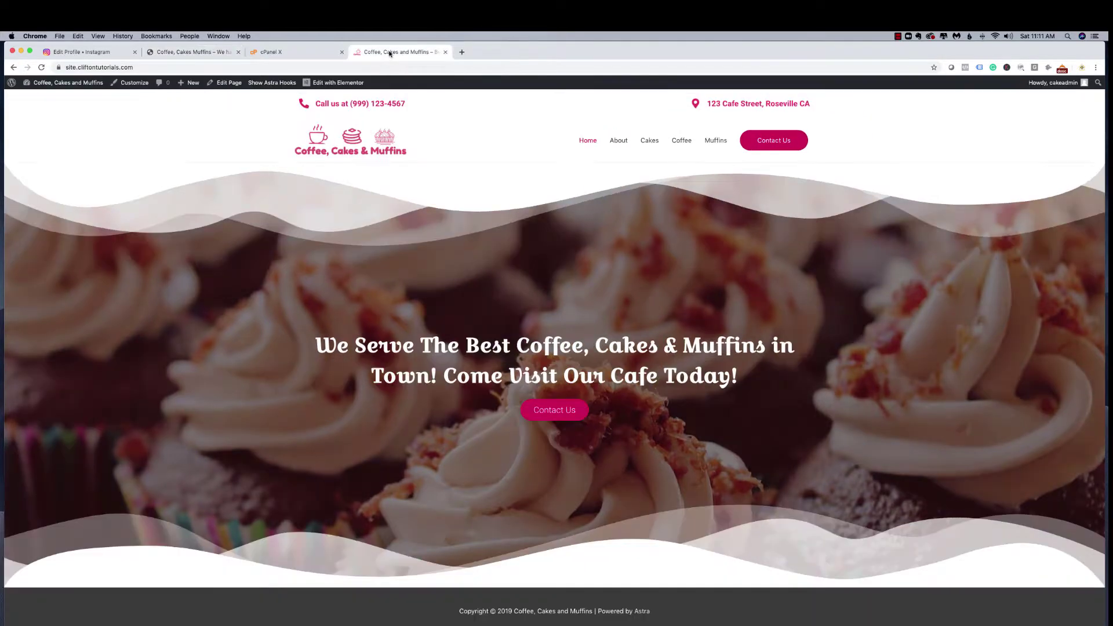
- Reopen the home page in Elementor and show the headline's Advanced Motion Effects settings
left_click(355, 87)
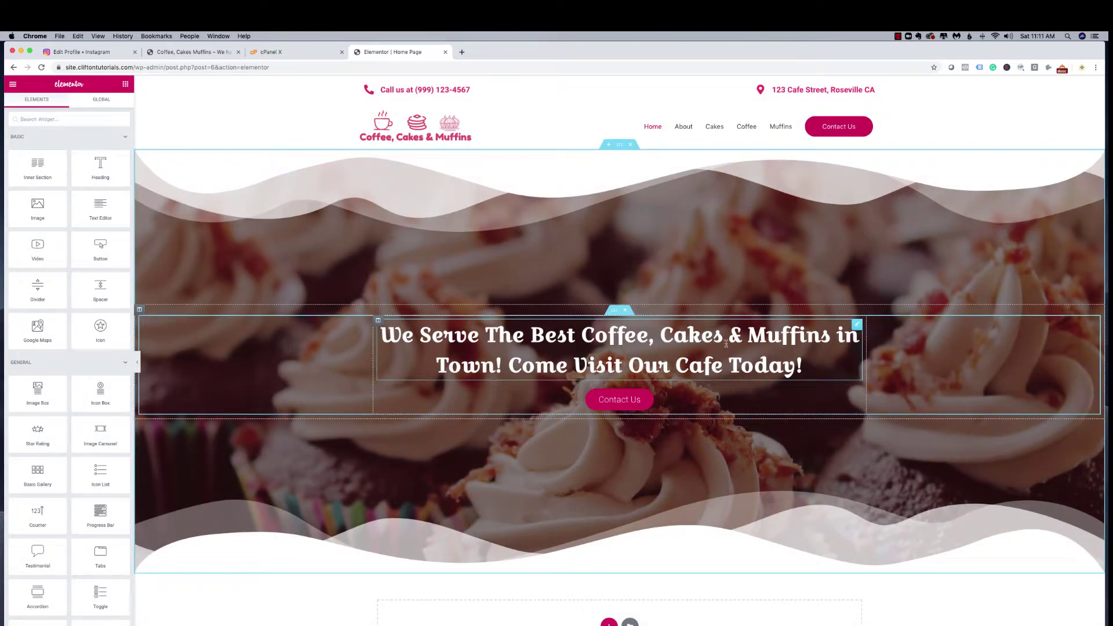
left_click(856, 325)
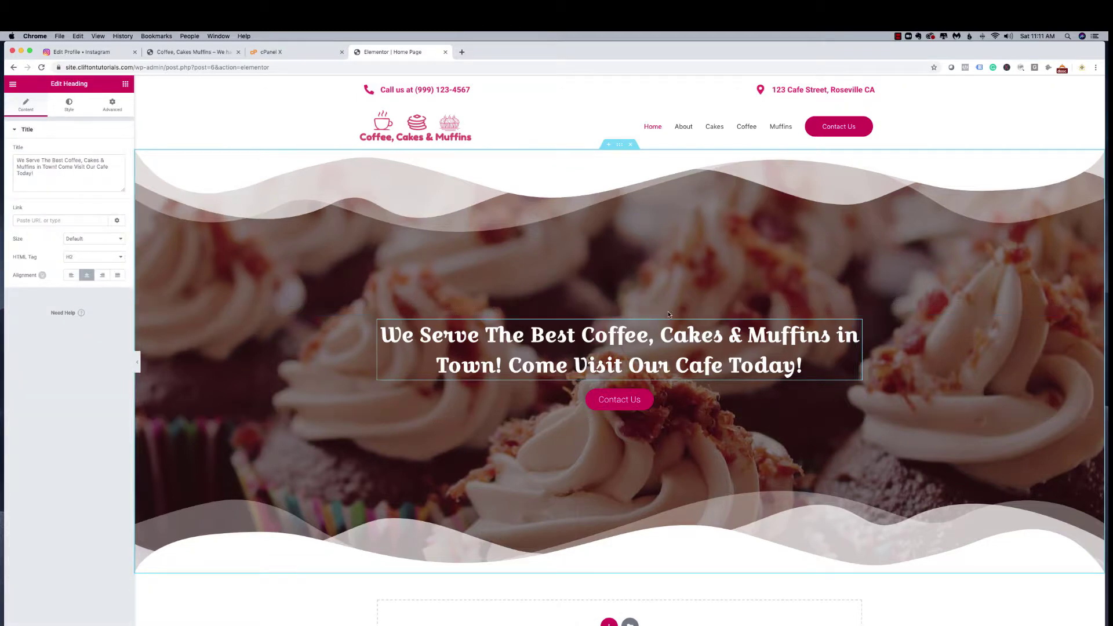
left_click(70, 111)
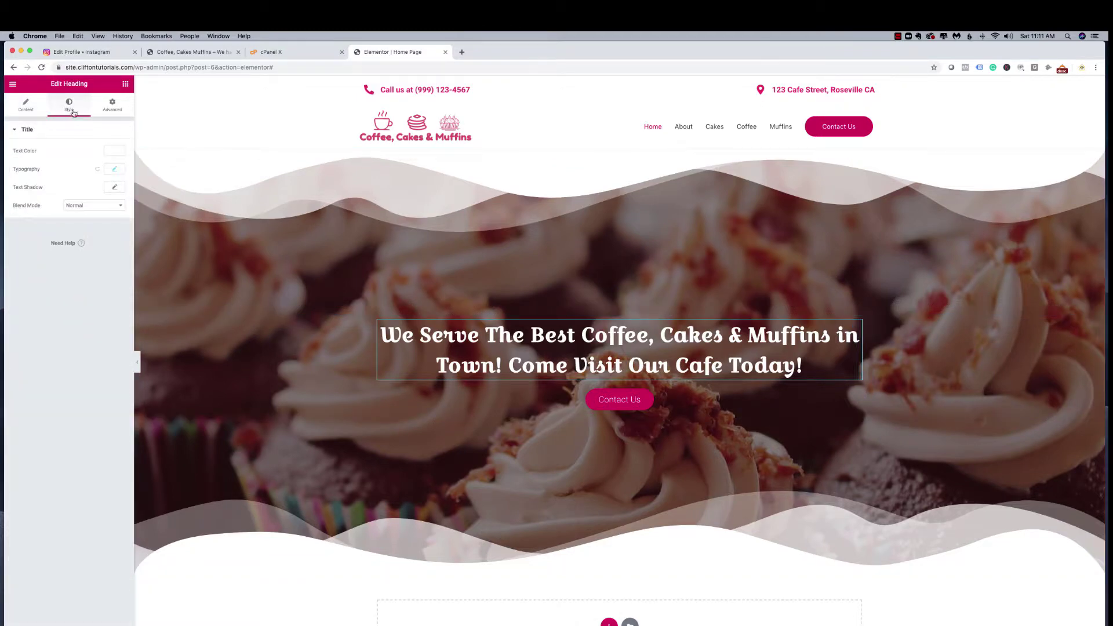
left_click(114, 107)
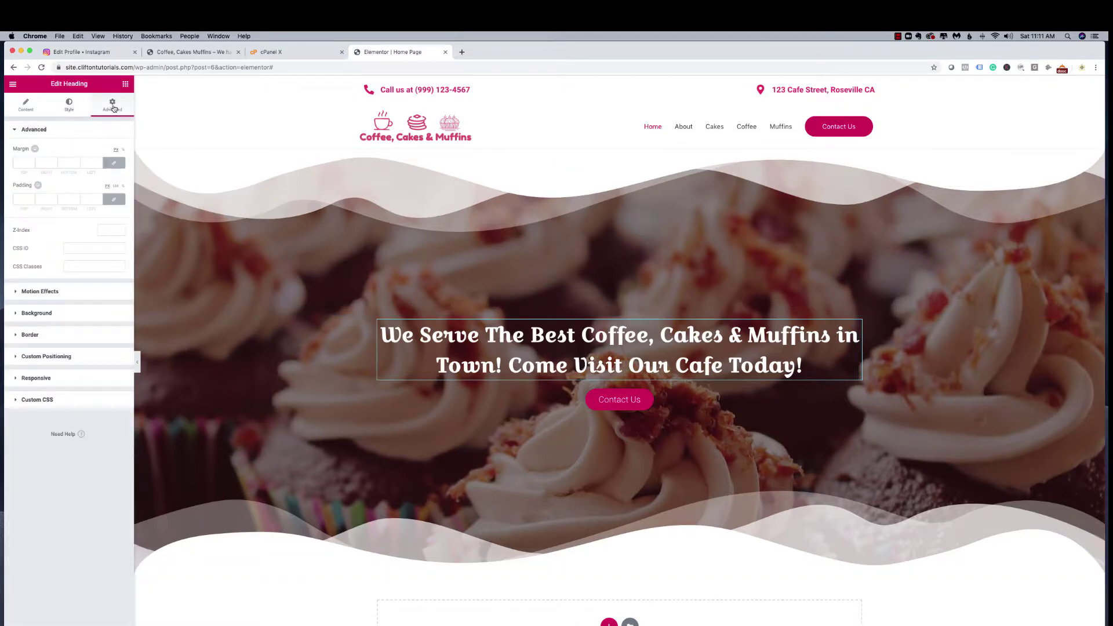
left_click(29, 293)
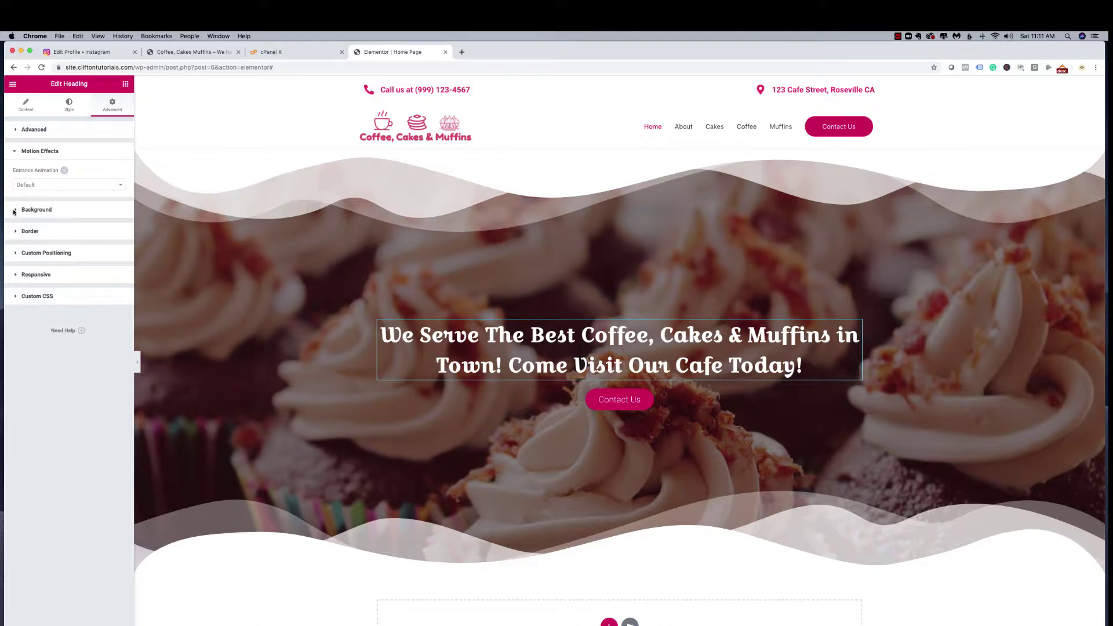
- Try Zoom In Down and Zoom In Up on the headline, then settle on Zoom In
left_click(100, 186)
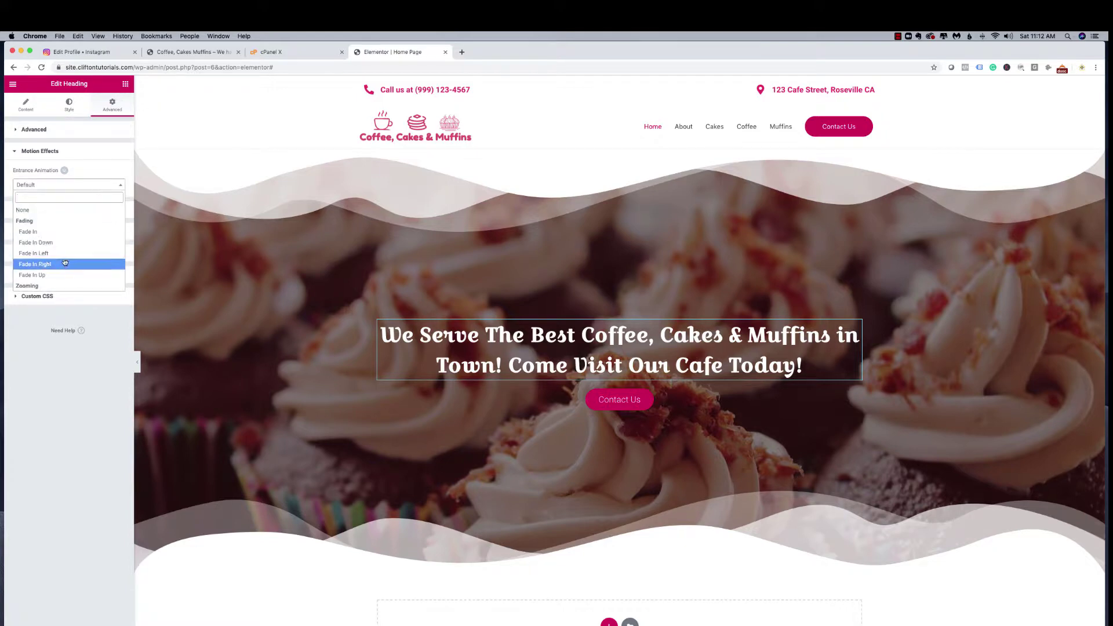
scroll(65, 267, "down", 2)
left_click(45, 268)
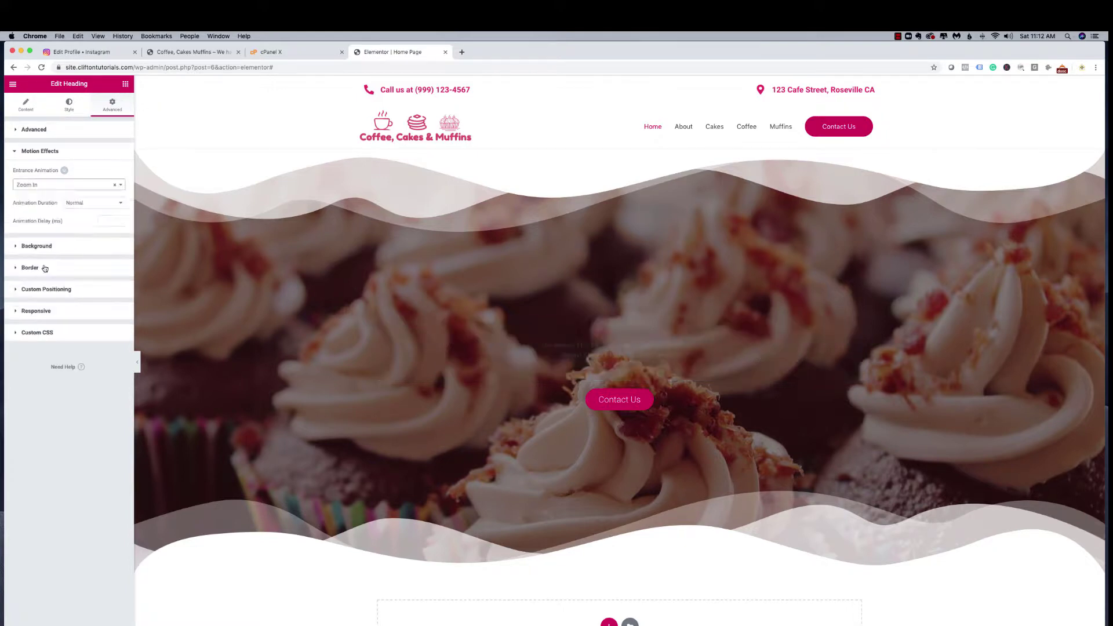
left_click(121, 186)
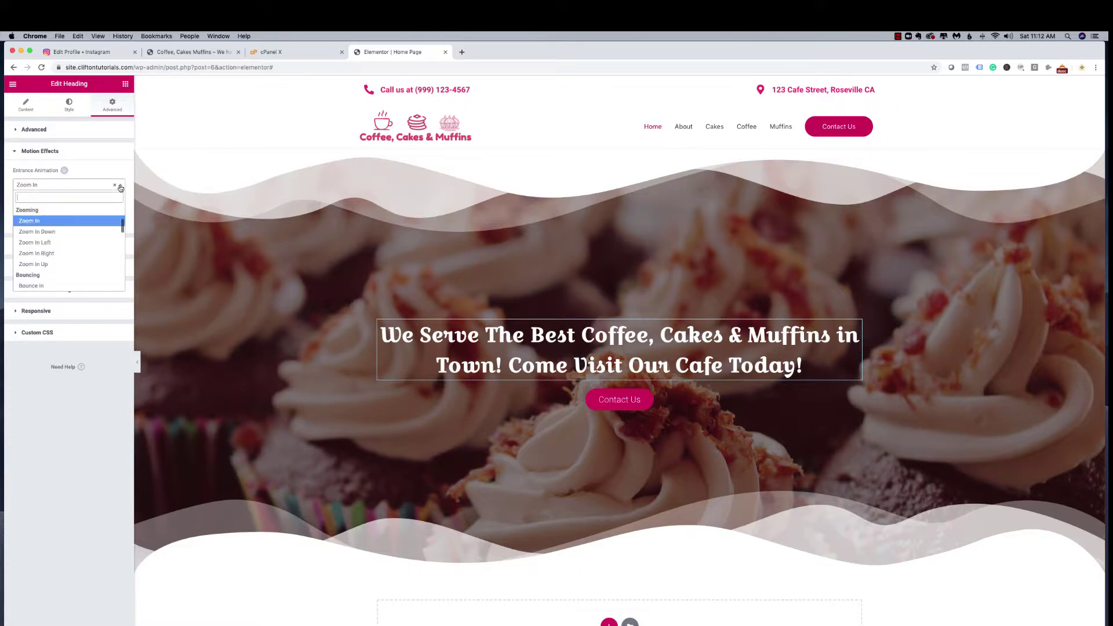
left_click(65, 232)
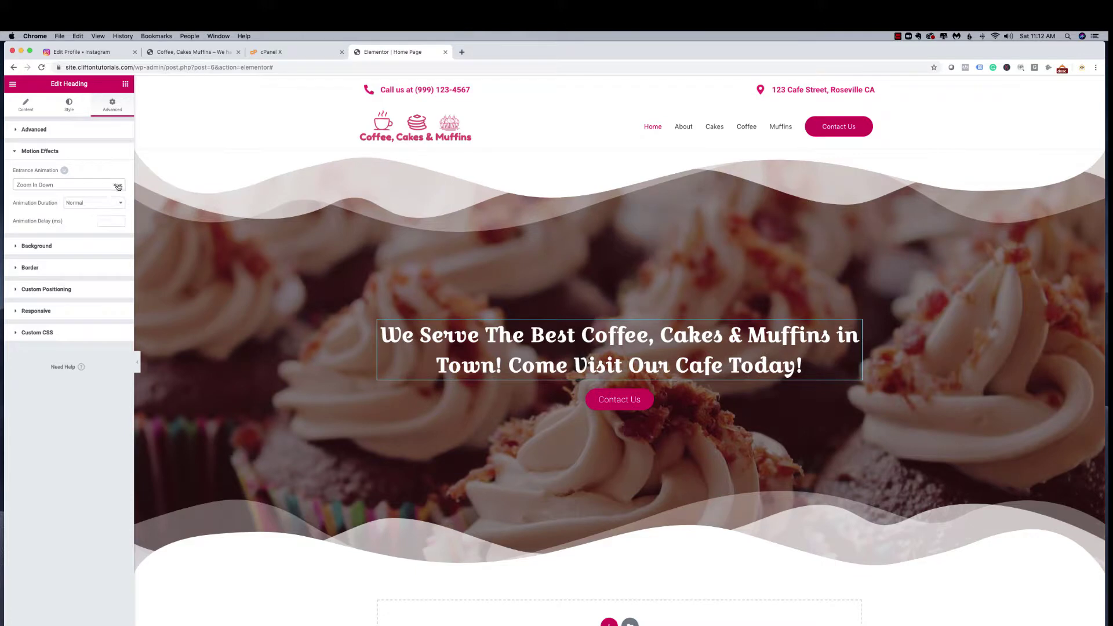
left_click(120, 185)
left_click(52, 254)
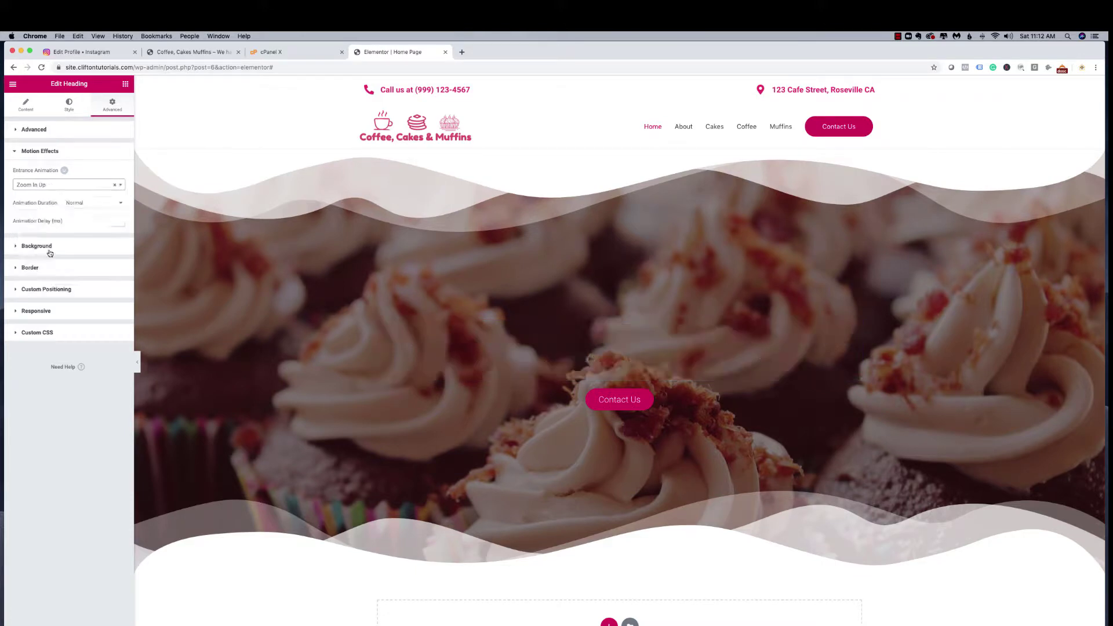
left_click(115, 185)
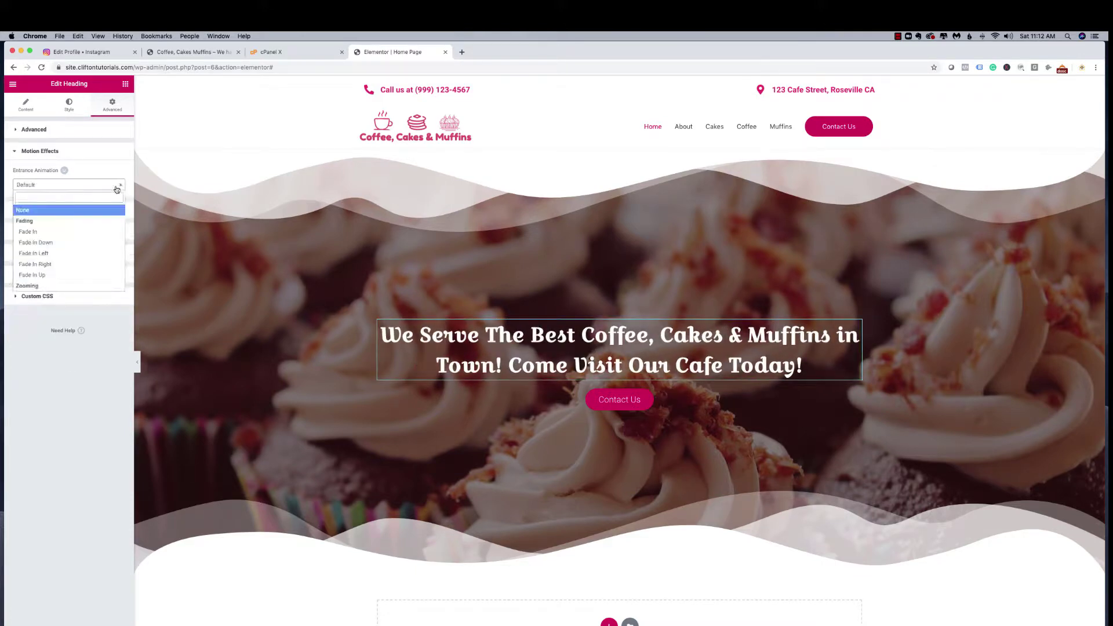
scroll(58, 243, "up", 3)
scroll(46, 259, "down", 3)
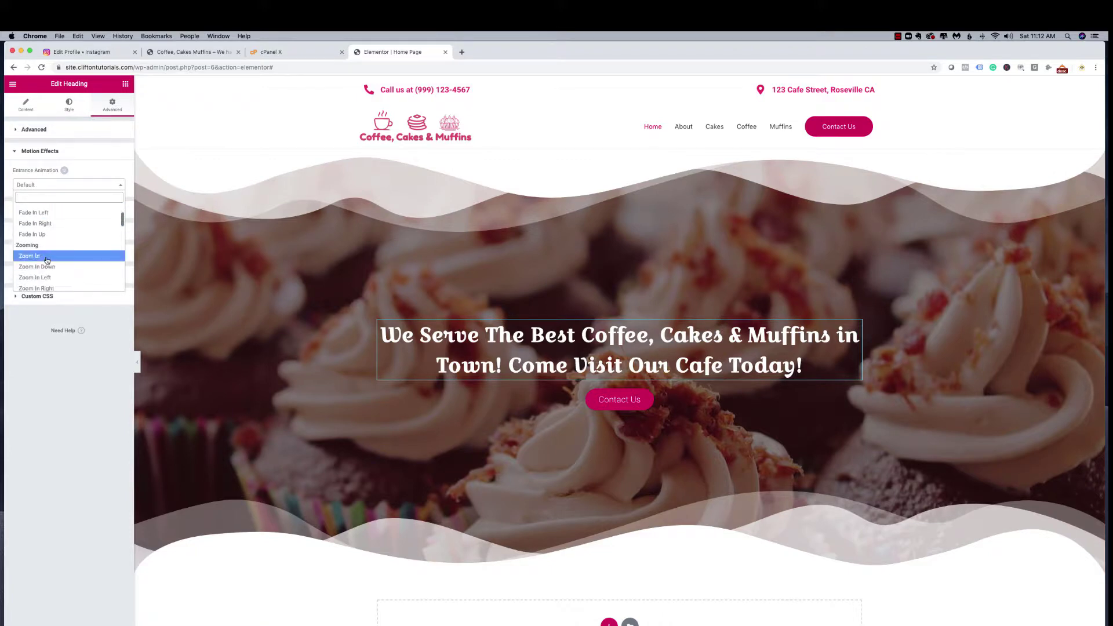
left_click(41, 258)
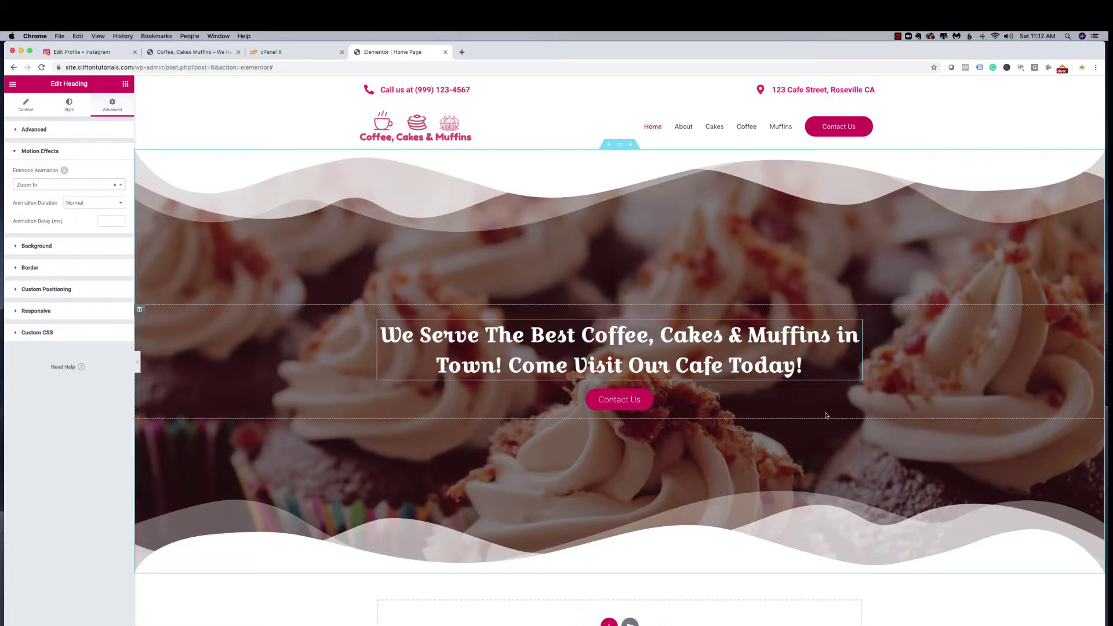
left_click(859, 398)
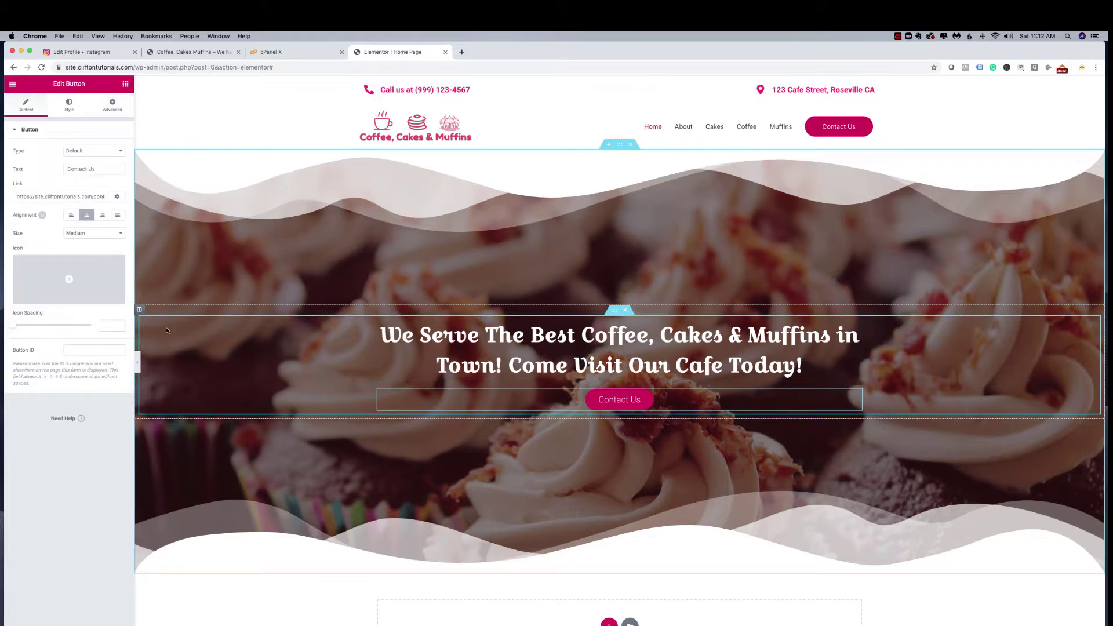
- Set the Contact Us button's entrance animation to Zoom In Down under Advanced > Motion Effects
left_click(115, 103)
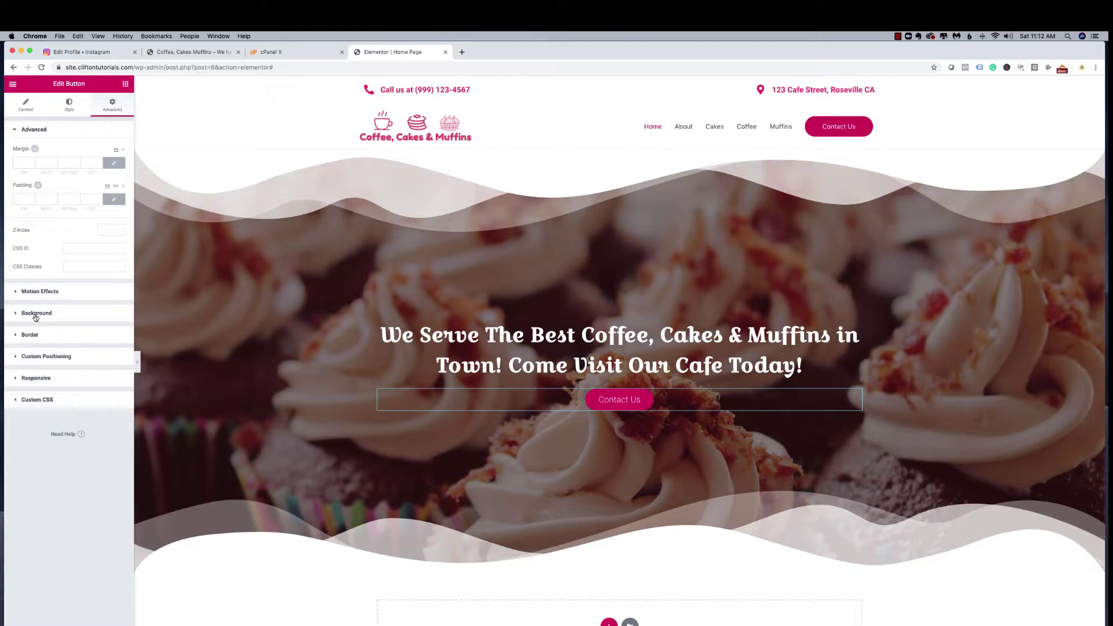
left_click(55, 295)
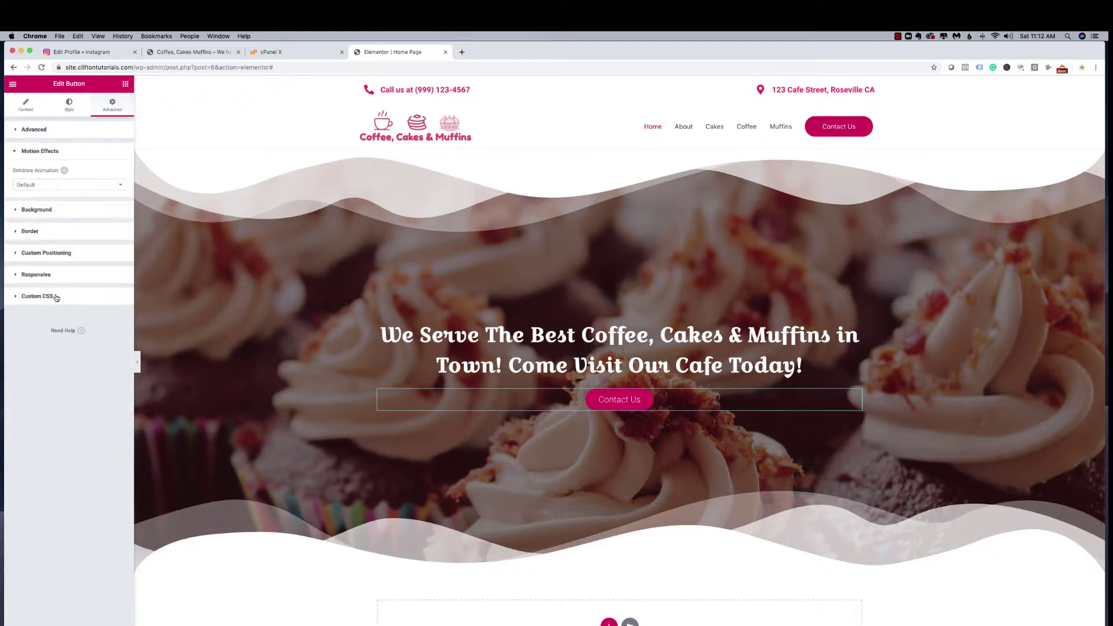
left_click(92, 189)
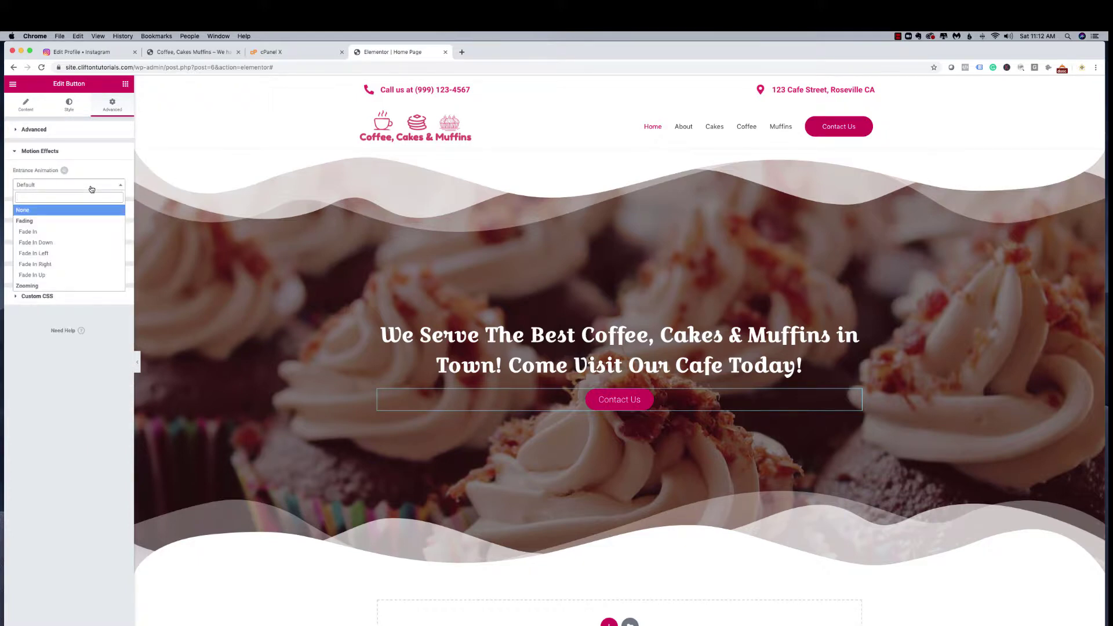
scroll(47, 272, "down", 3)
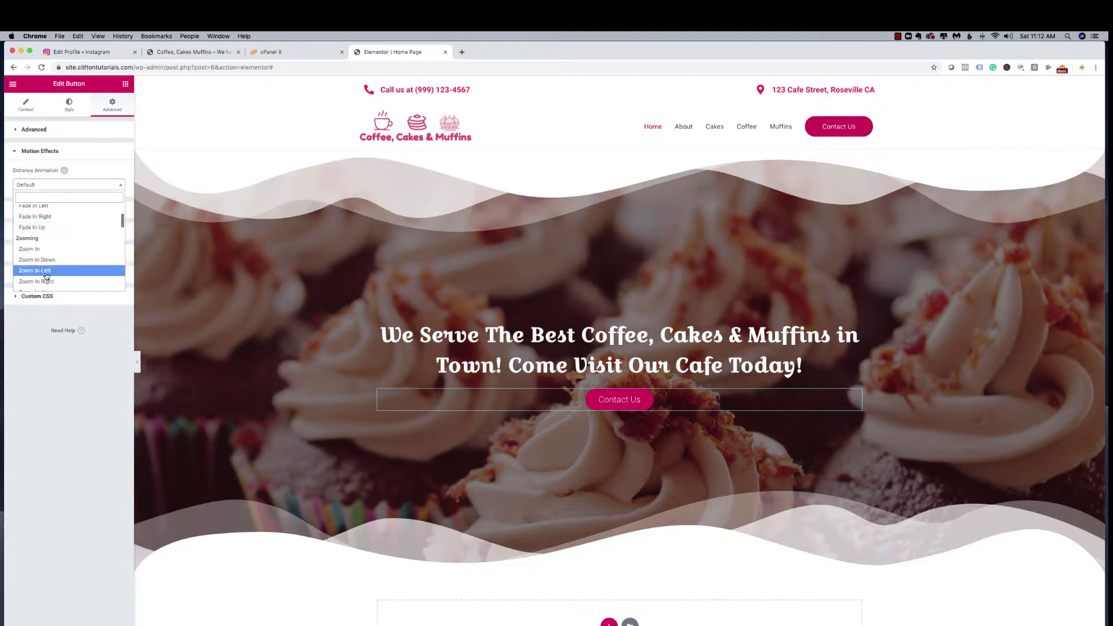
left_click(53, 259)
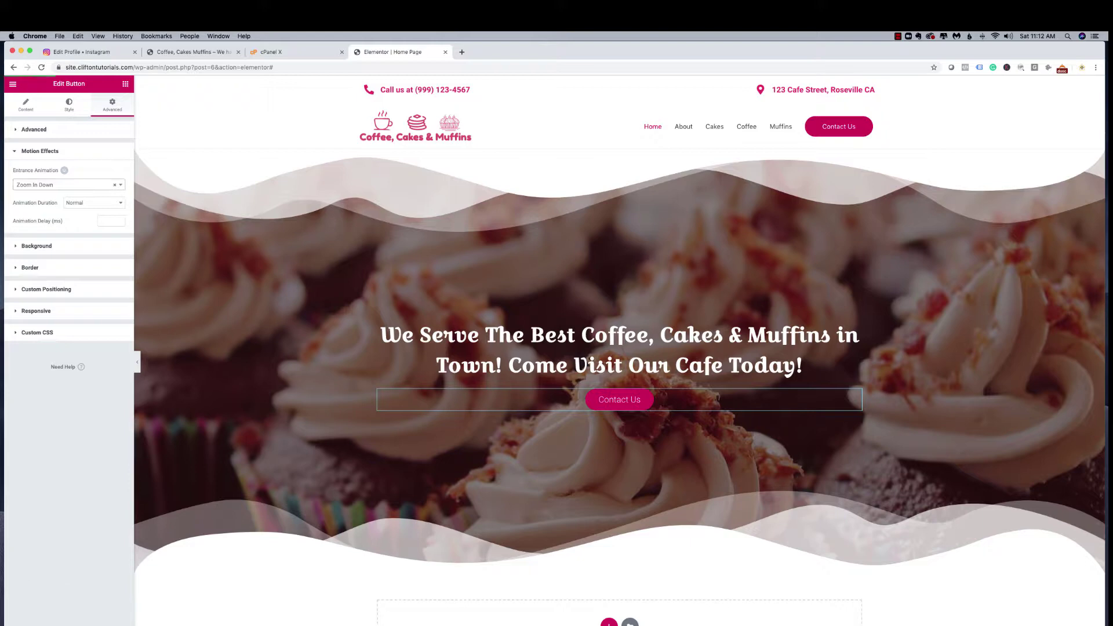
left_click(13, 84)
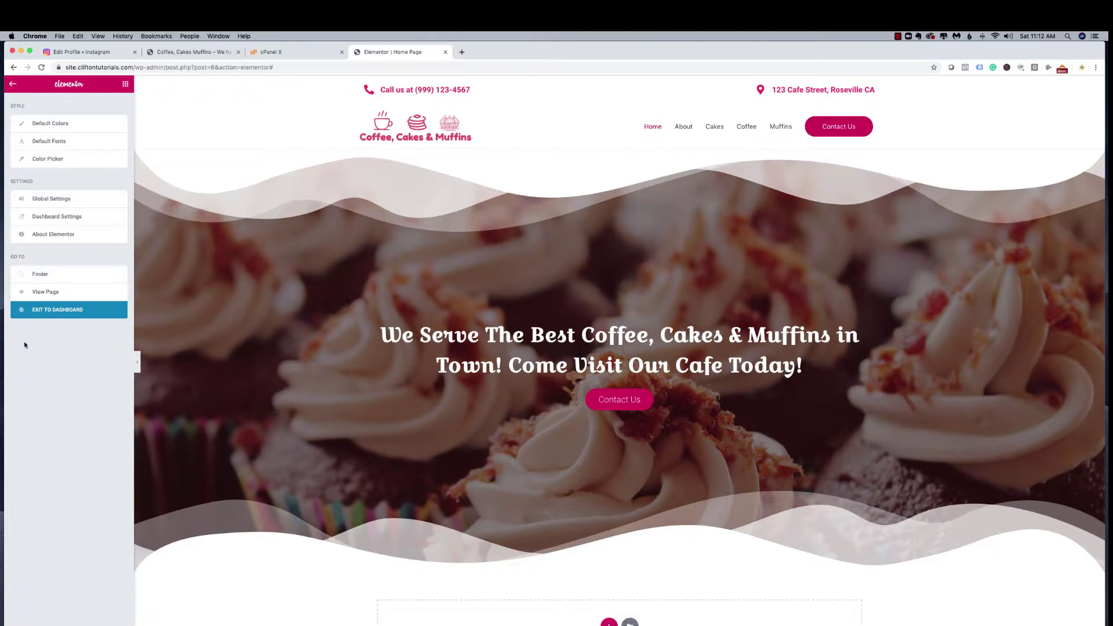
- Exit to the live page, then scroll the reference site's cupcake hero and coffee, pancake, muffin cards
left_click(45, 291)
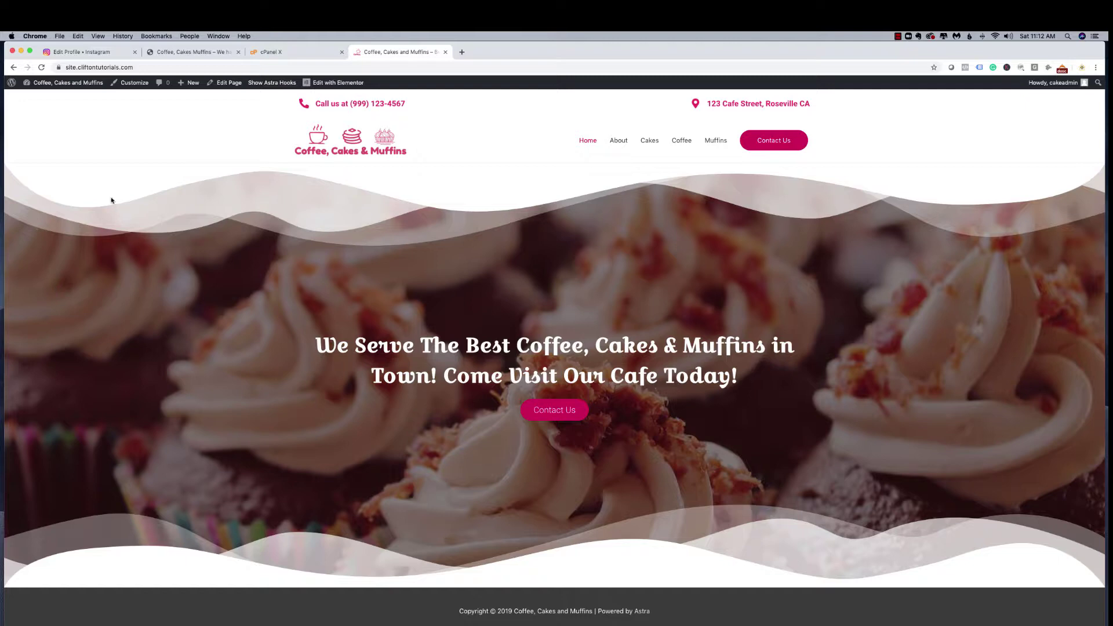
left_click(203, 53)
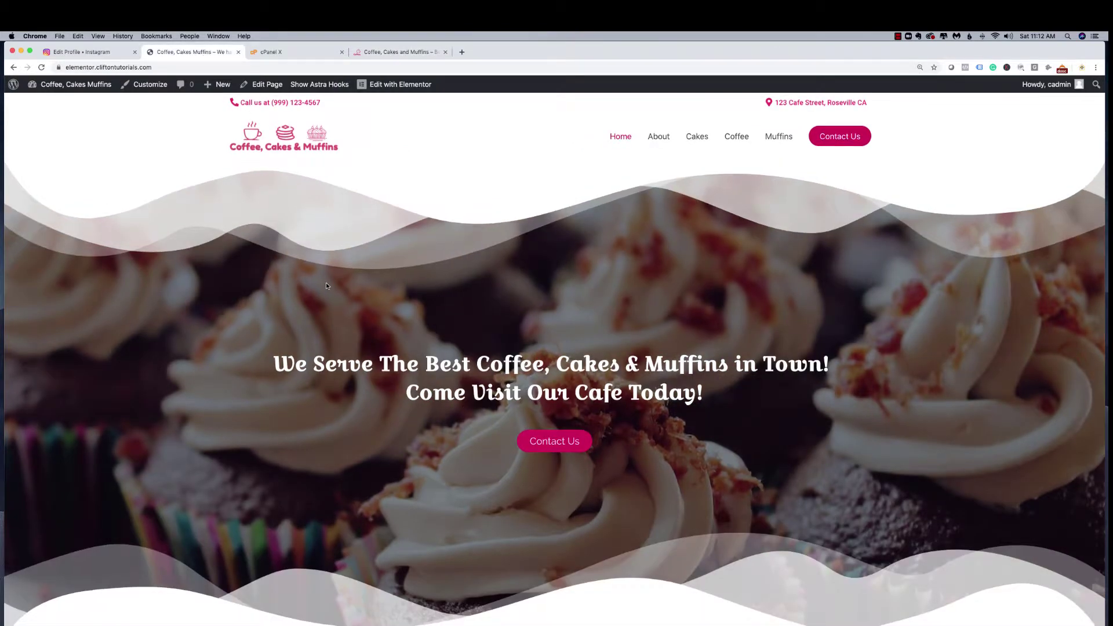
scroll(326, 283, "down", 7)
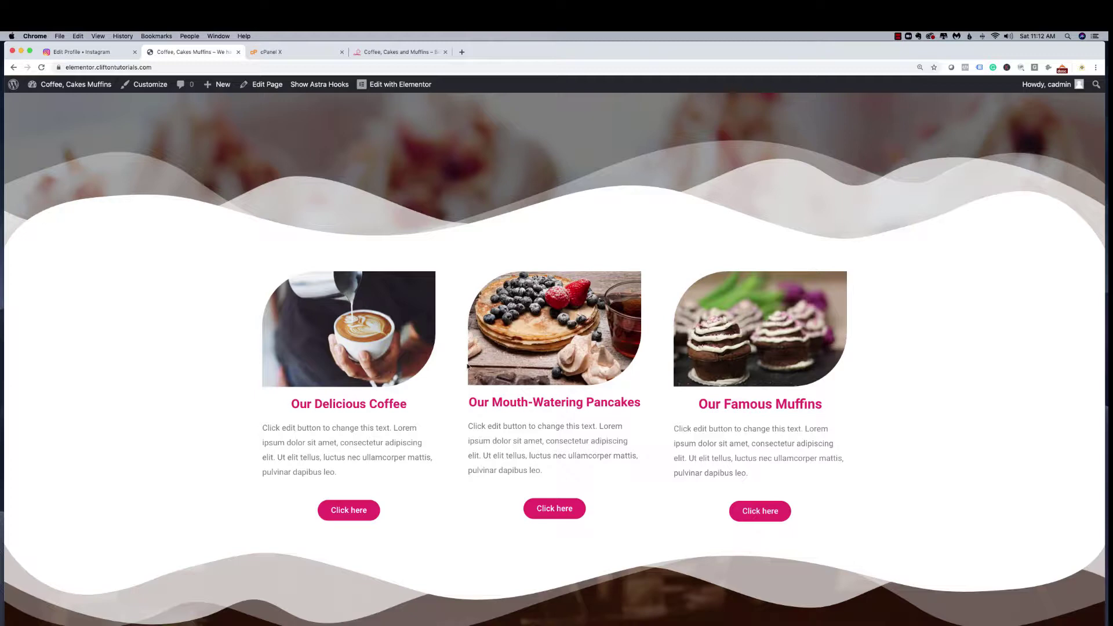
scroll(486, 368, "down", 1)
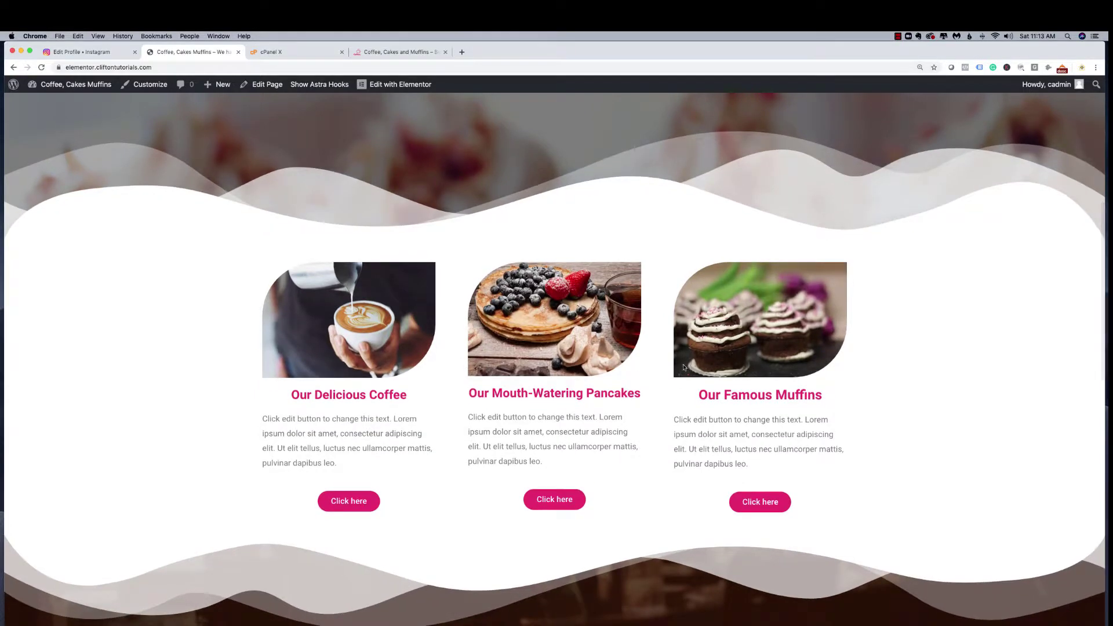
scroll(538, 374, "down", 8)
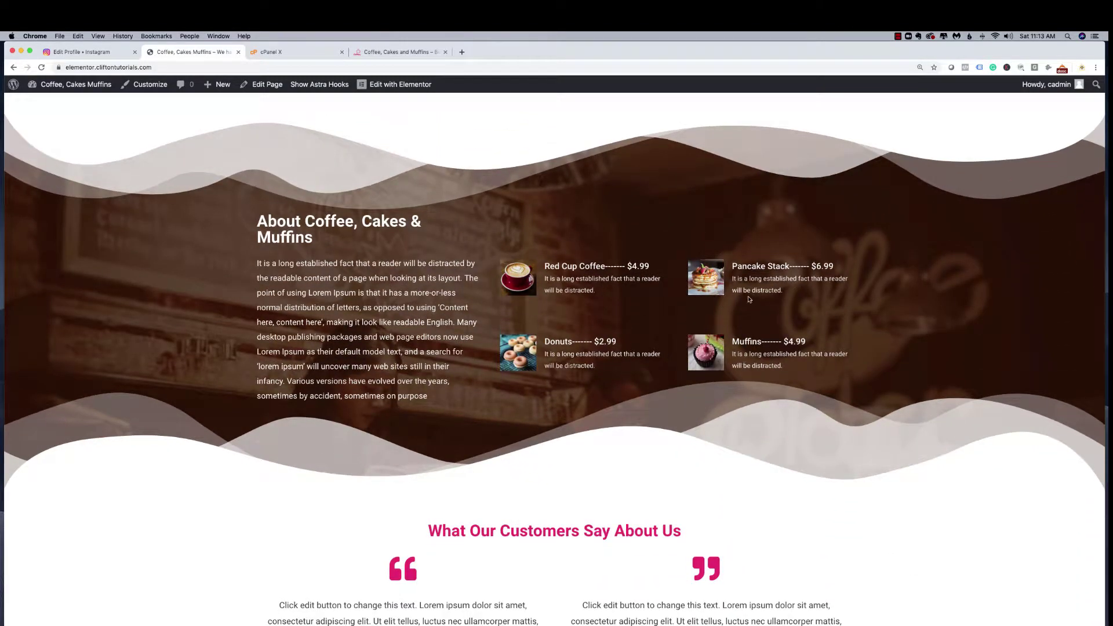
scroll(648, 386, "down", 6)
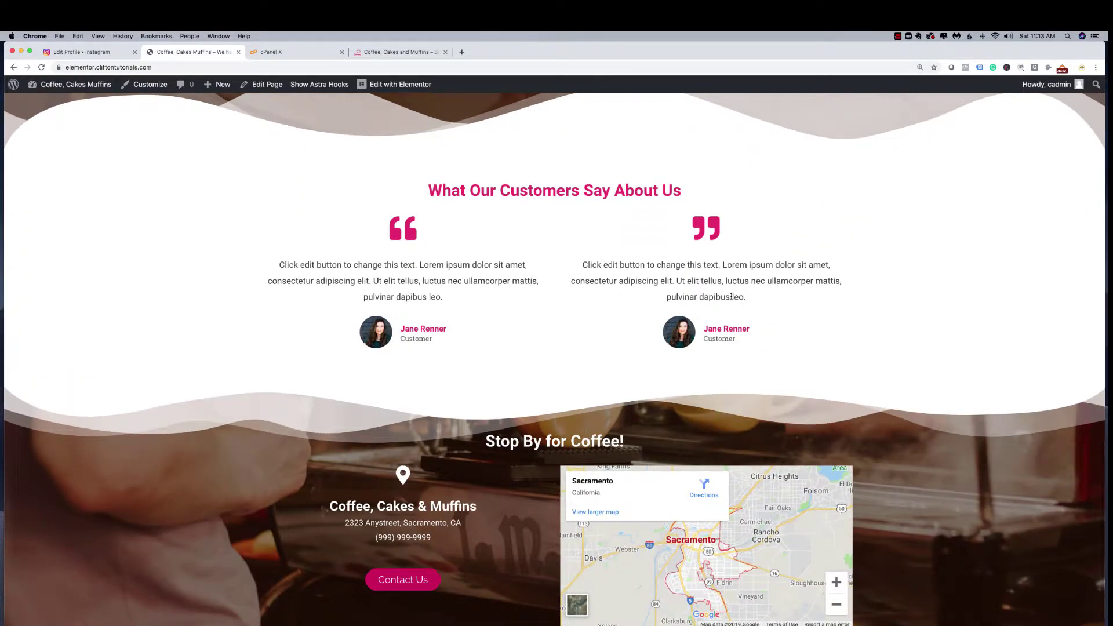
scroll(590, 336, "down", 2)
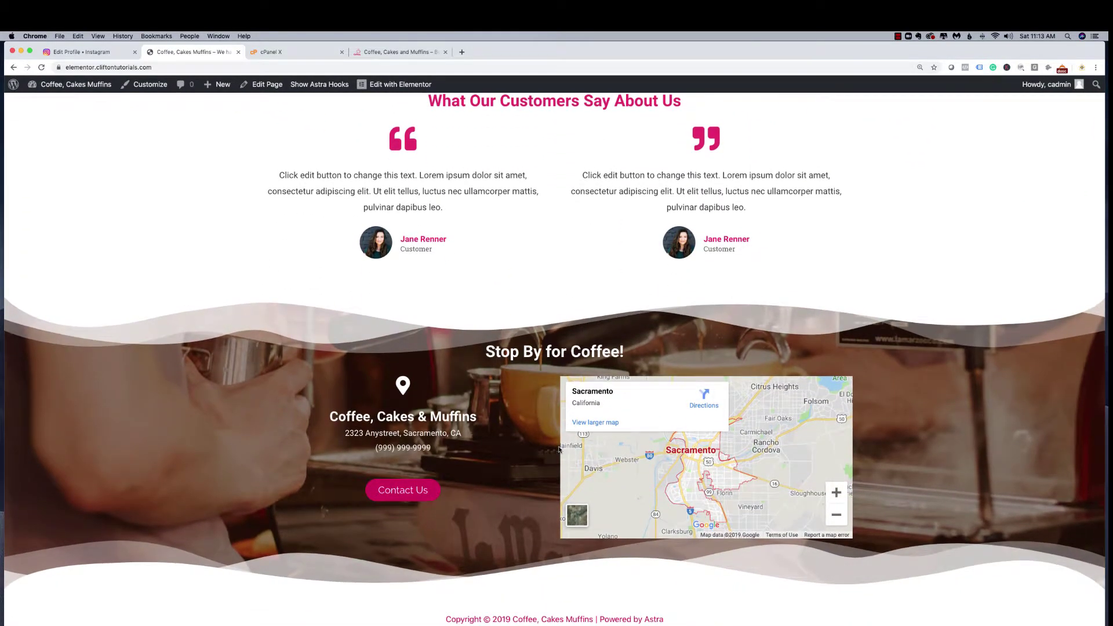
scroll(655, 307, "up", 10)
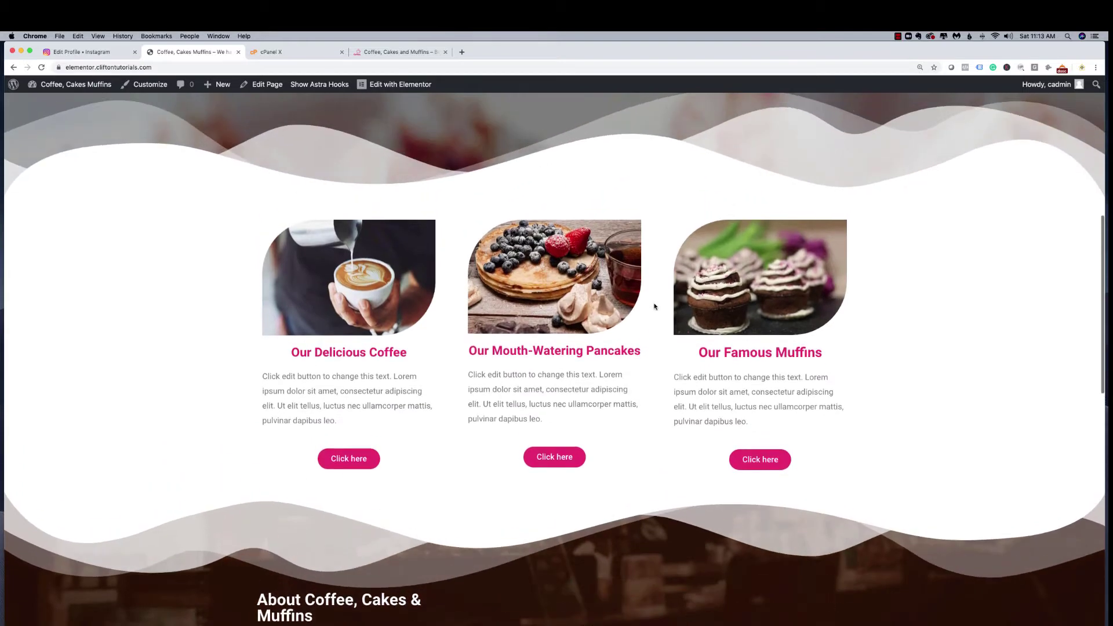
scroll(655, 308, "up", 8)
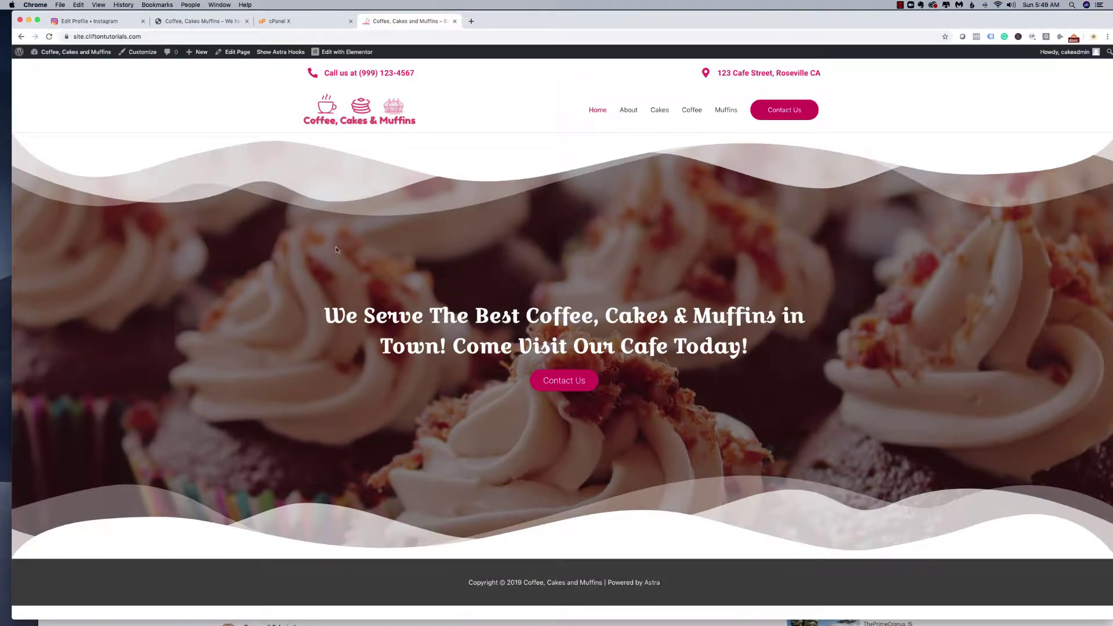
left_click(199, 22)
scroll(293, 254, "down", 9)
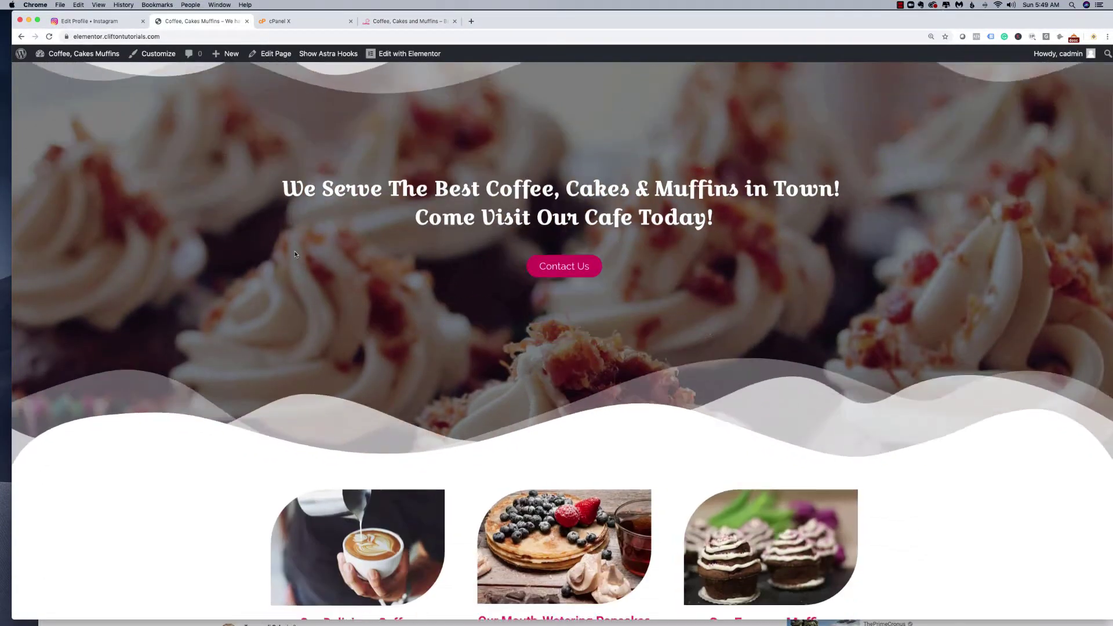
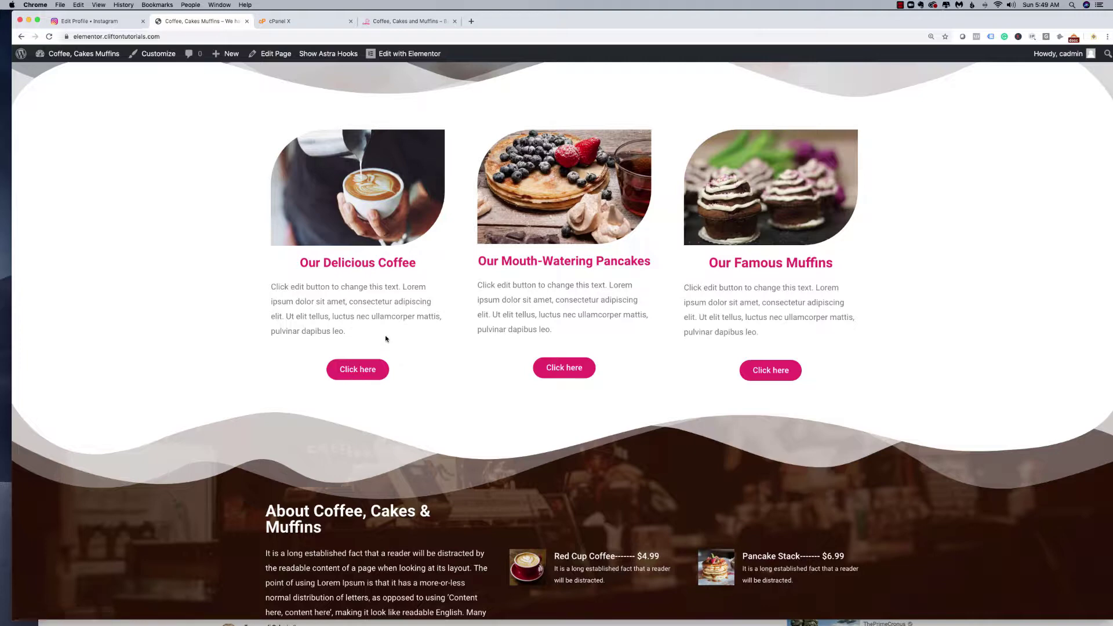
- Open the cafe site's Home Page in the Elementor editor from its front-end tab
scroll(386, 339, "up", 3)
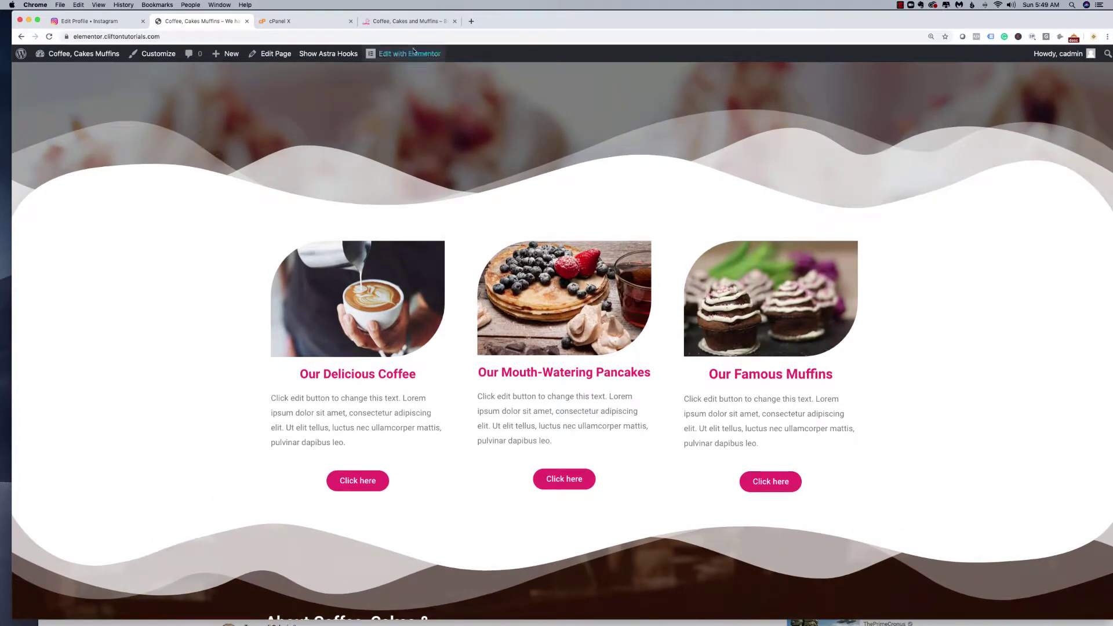
left_click(417, 22)
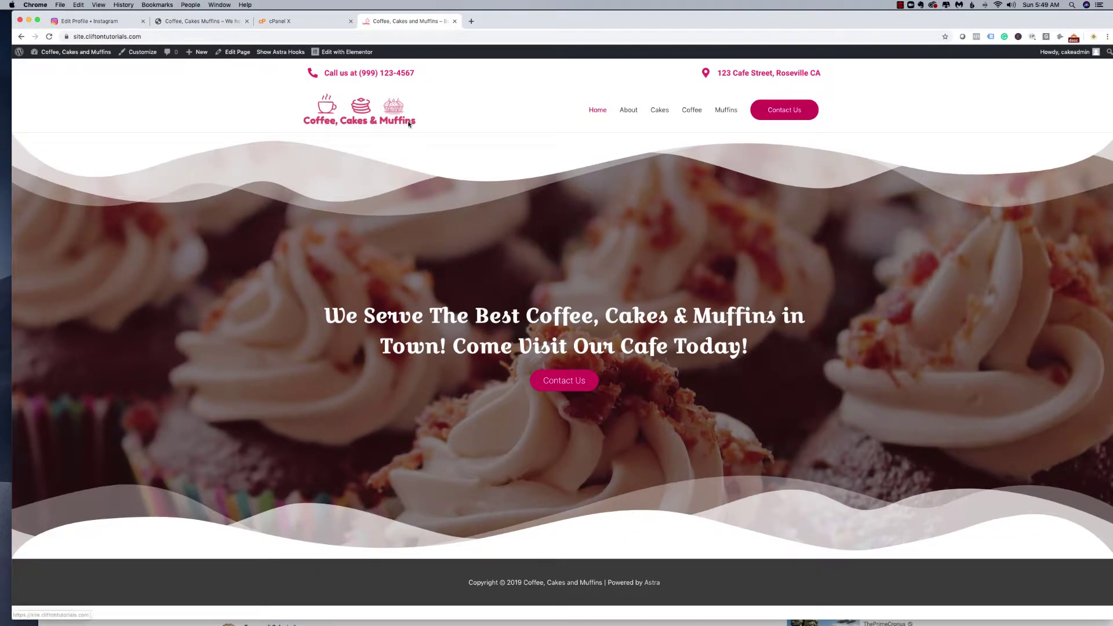
left_click(359, 53)
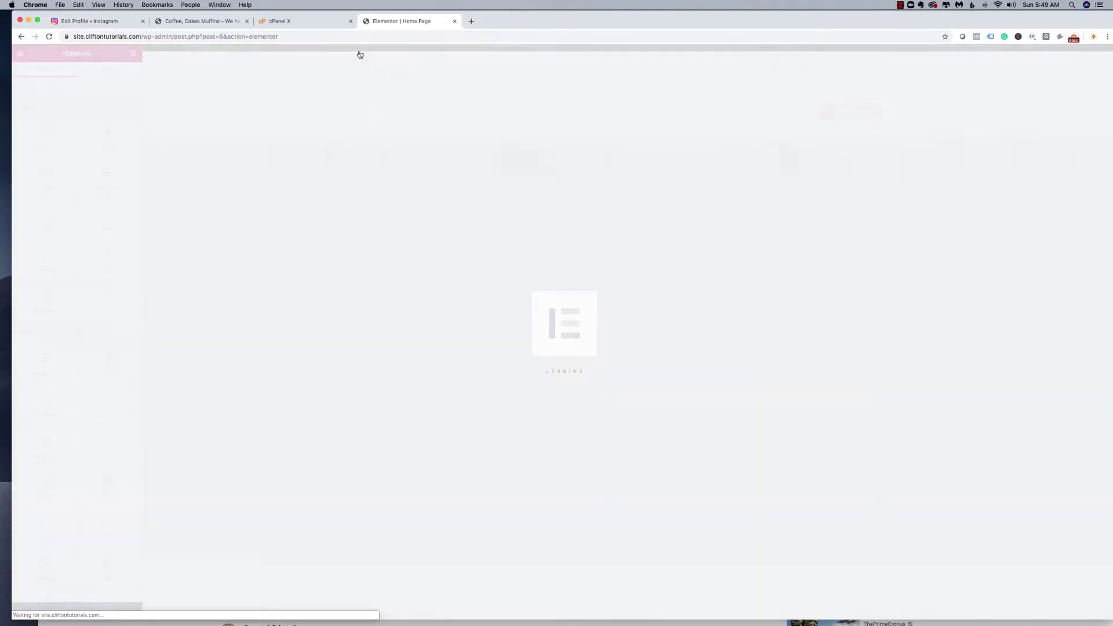
- Add a single-column section below the cupcake hero and set its content width to Full Width
scroll(421, 280, "down", 1)
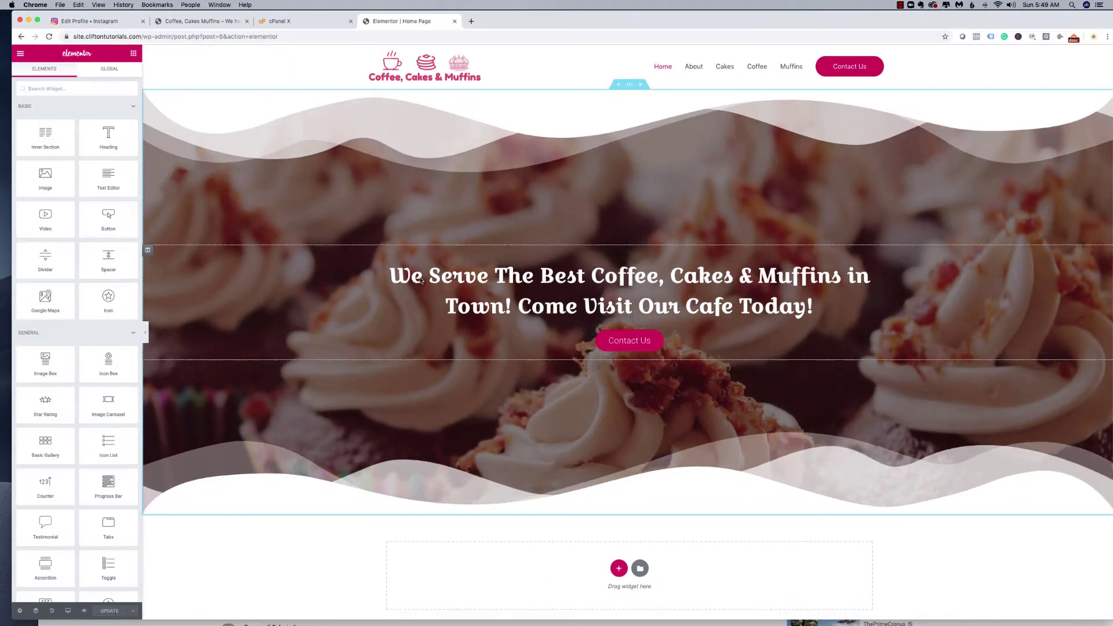
scroll(422, 280, "down", 2)
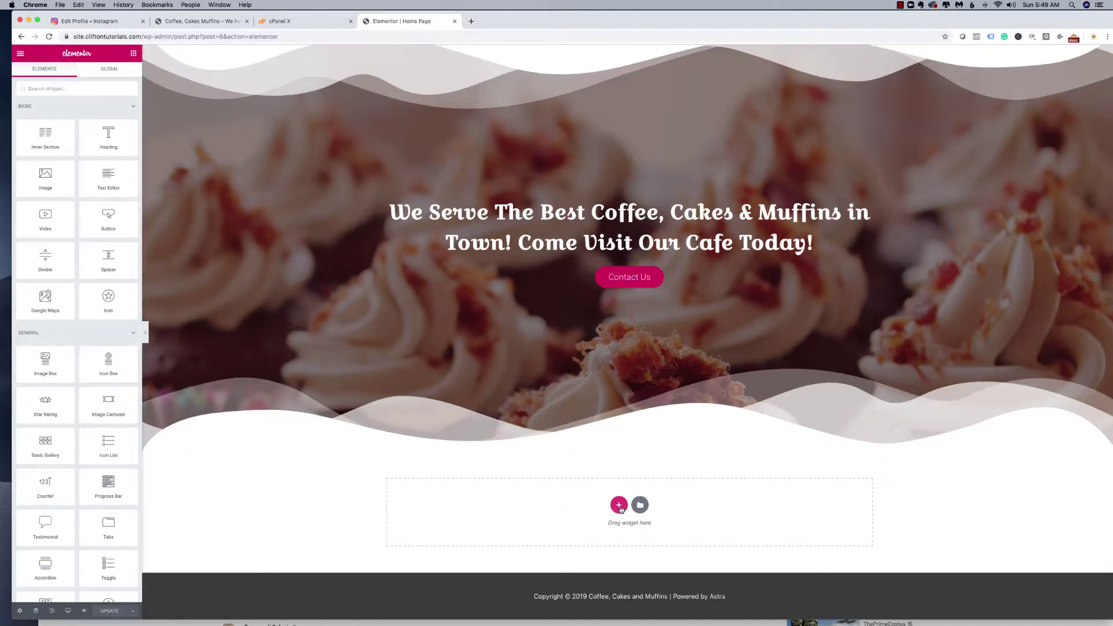
left_click(619, 505)
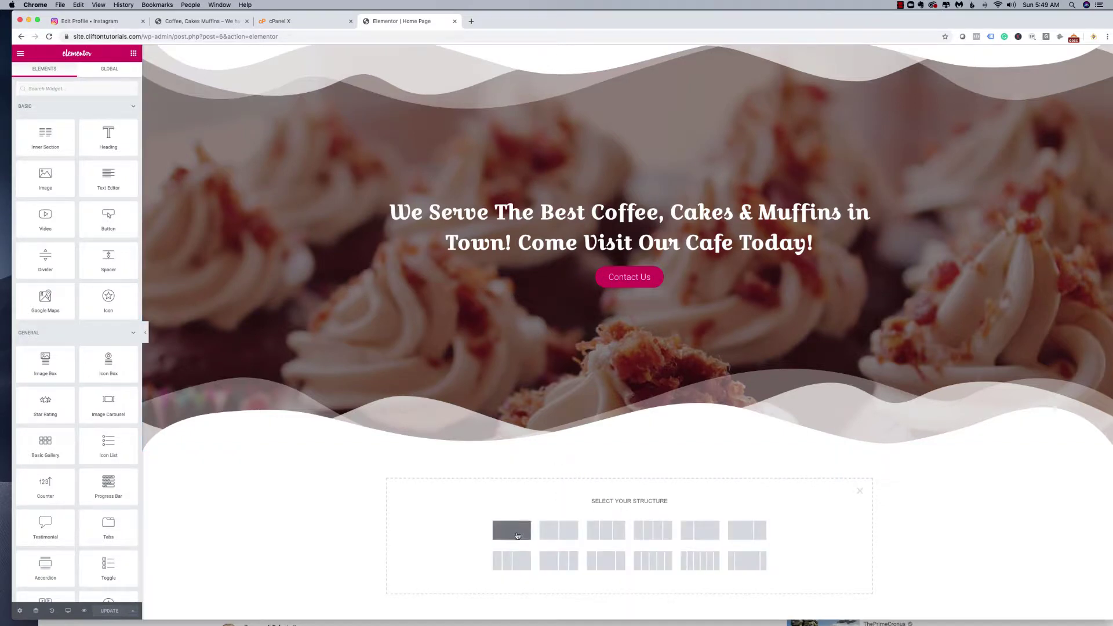
left_click(517, 535)
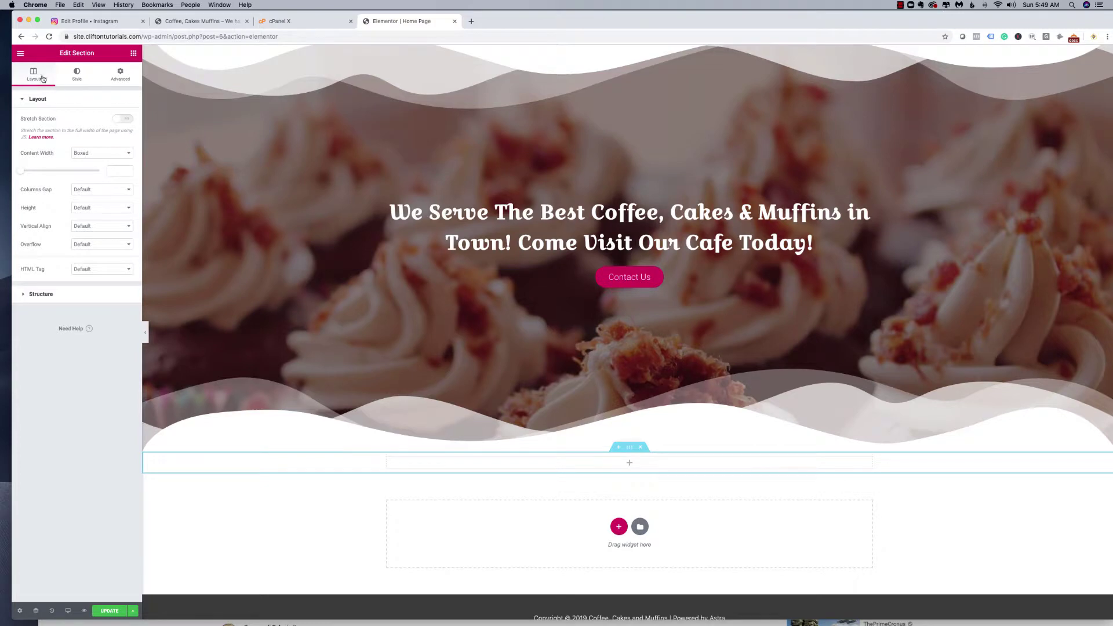
left_click(83, 154)
left_click(85, 163)
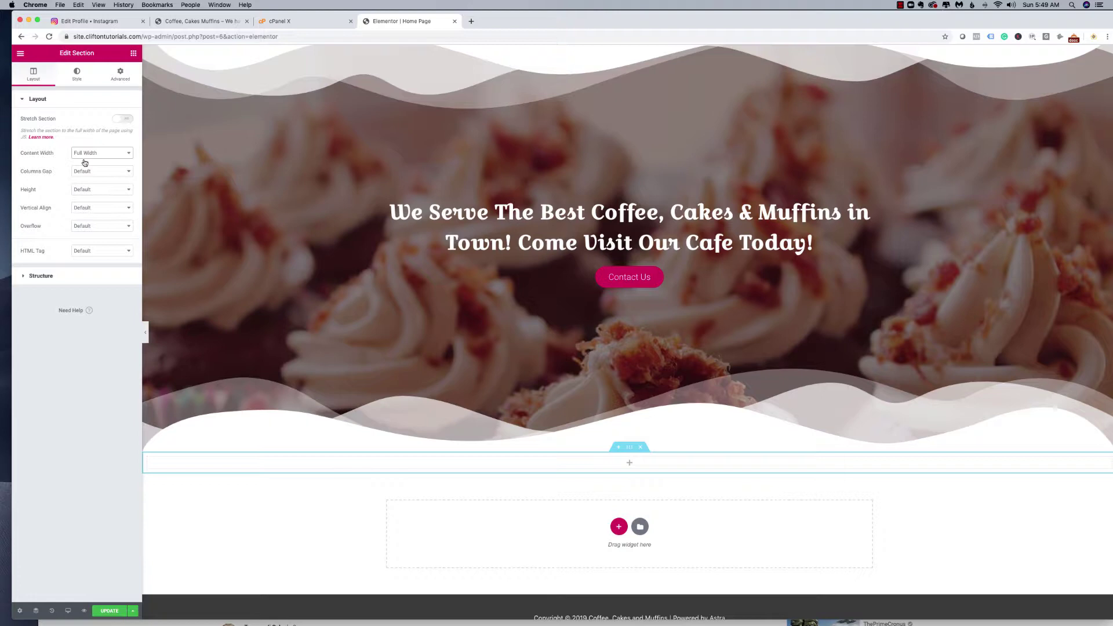
- Place an Inner Section inside it and add a third column, checking the live site's layout
left_click(629, 467)
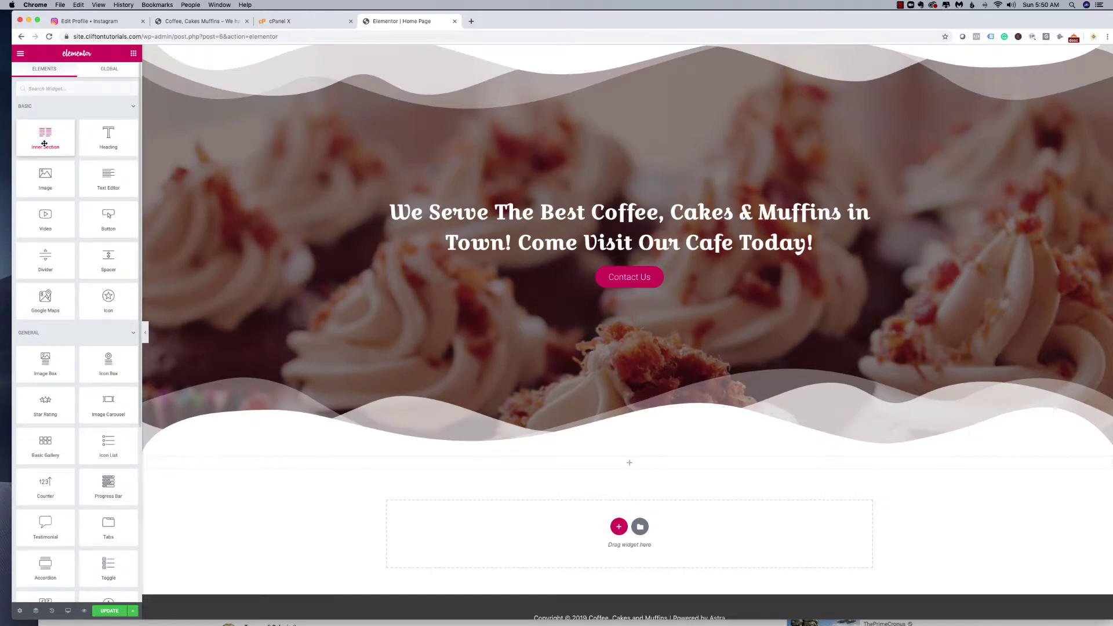
left_click_drag(44, 144, 635, 462)
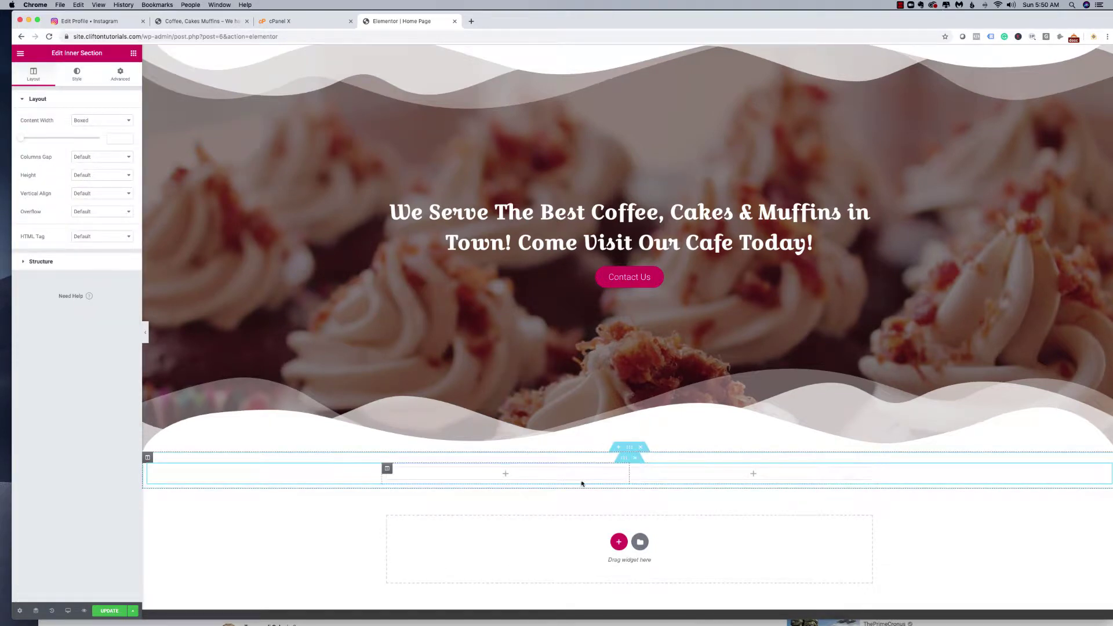
left_click(387, 469)
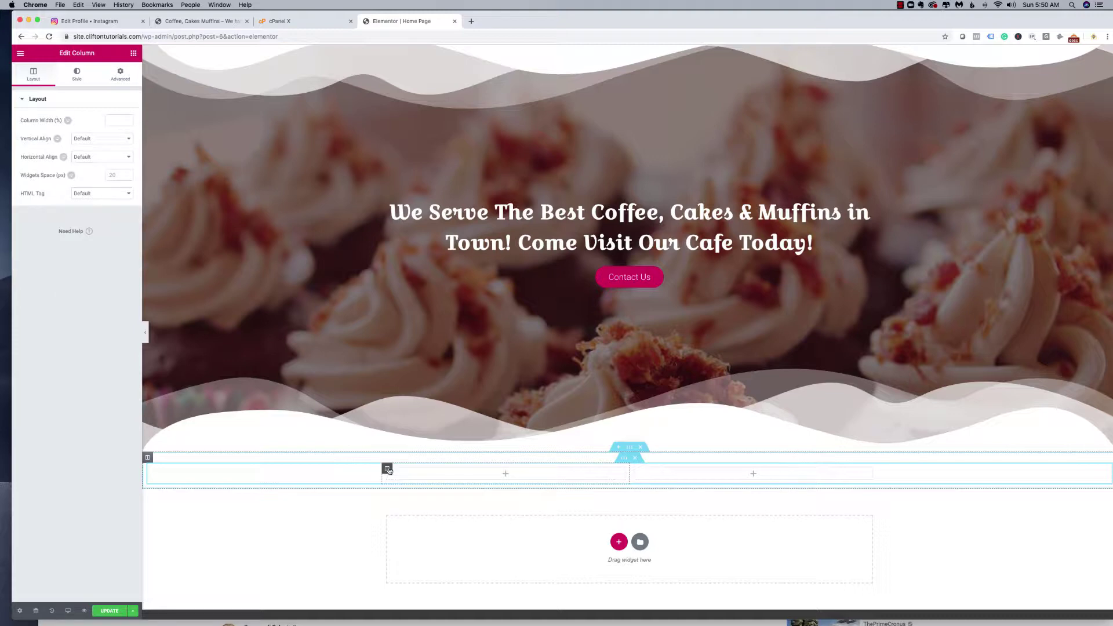
right_click(387, 469)
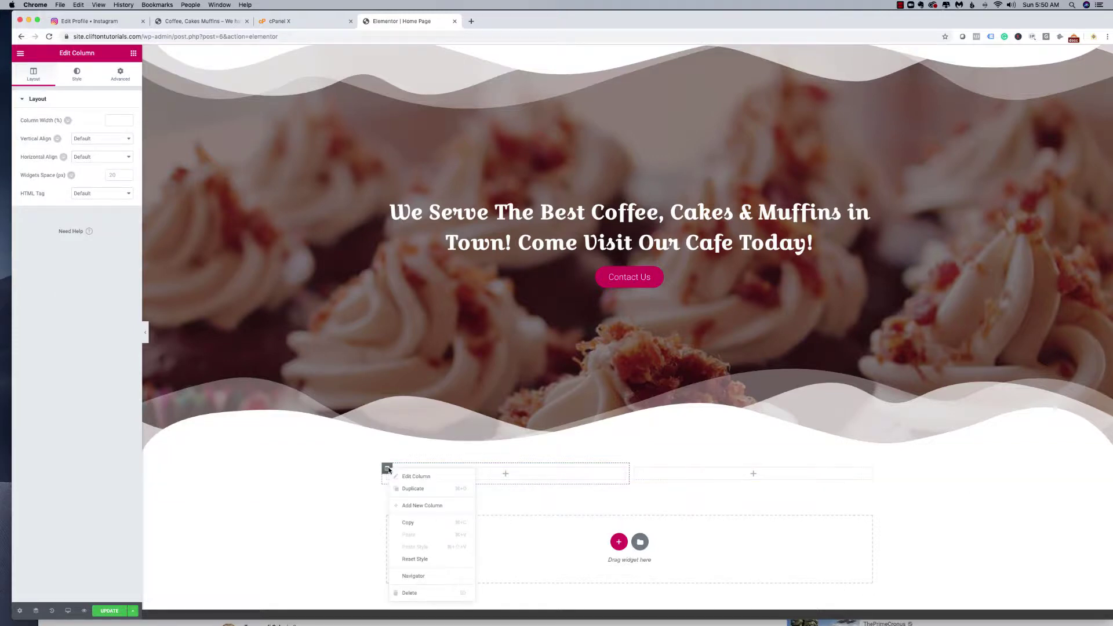
left_click(425, 506)
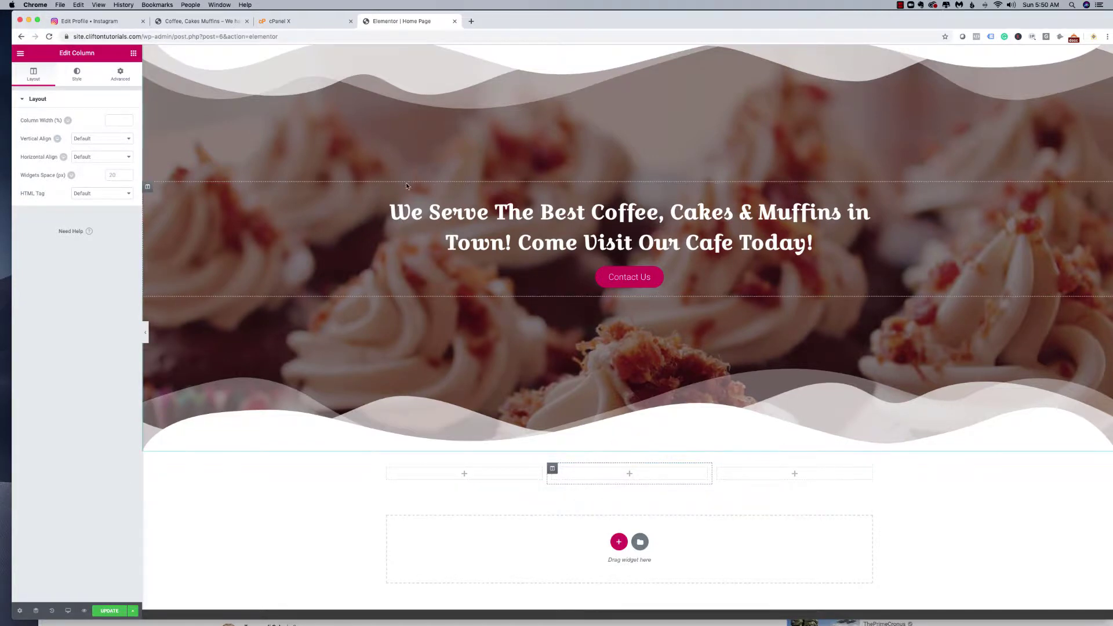
left_click(213, 21)
scroll(357, 294, "down", 1)
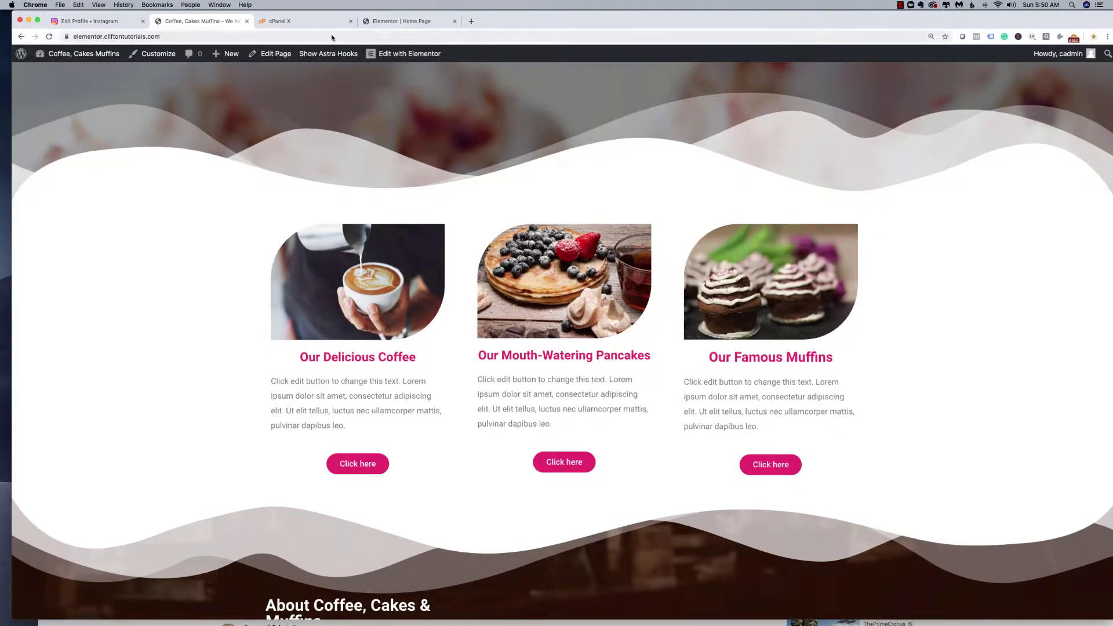
left_click(395, 22)
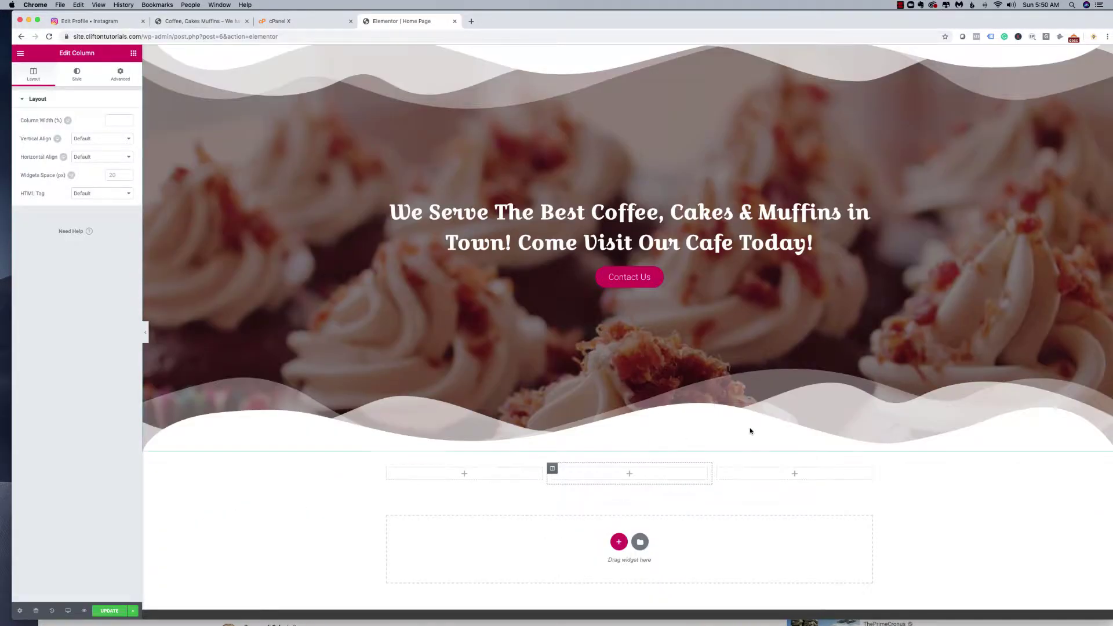
- After reviewing the live site's coffee card, drop an Image widget into the first column
scroll(754, 455, "down", 1)
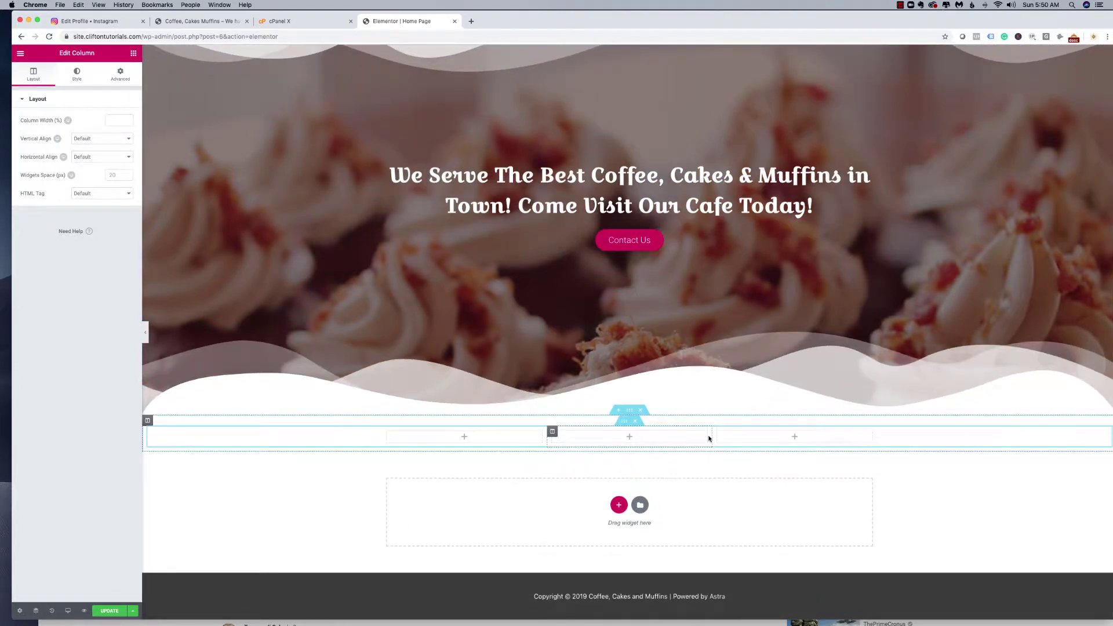
left_click(210, 21)
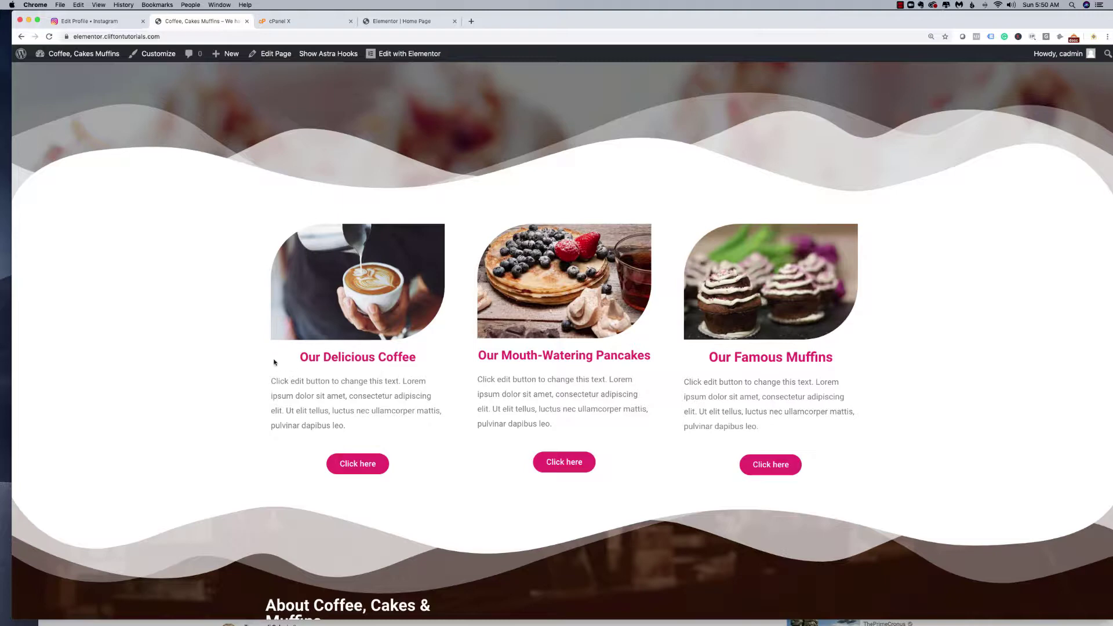
left_click_drag(269, 381, 354, 430)
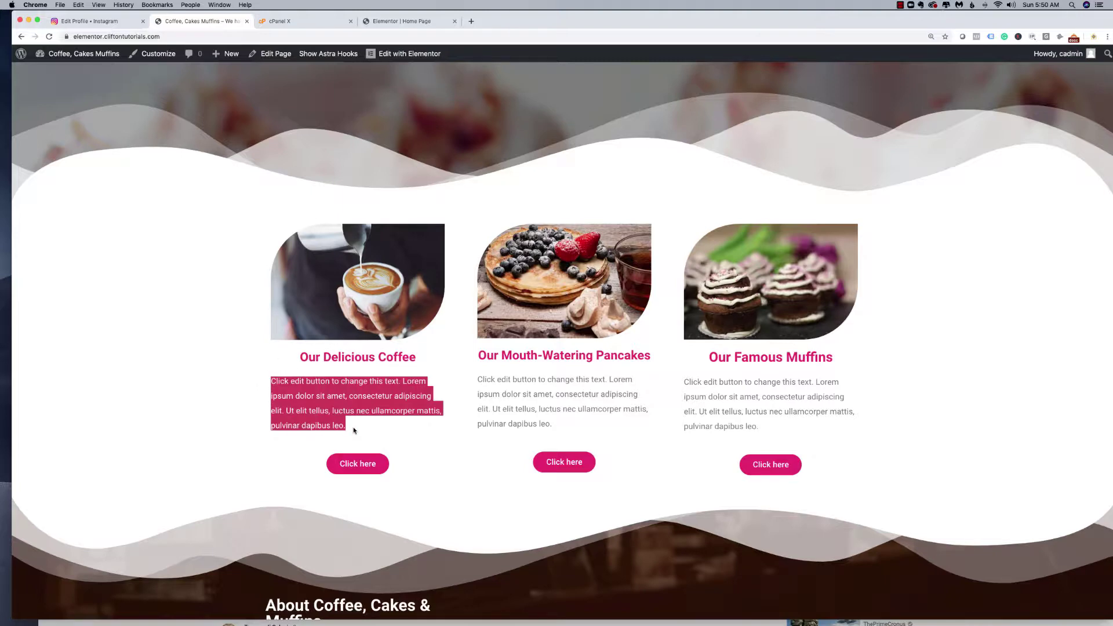
left_click(422, 22)
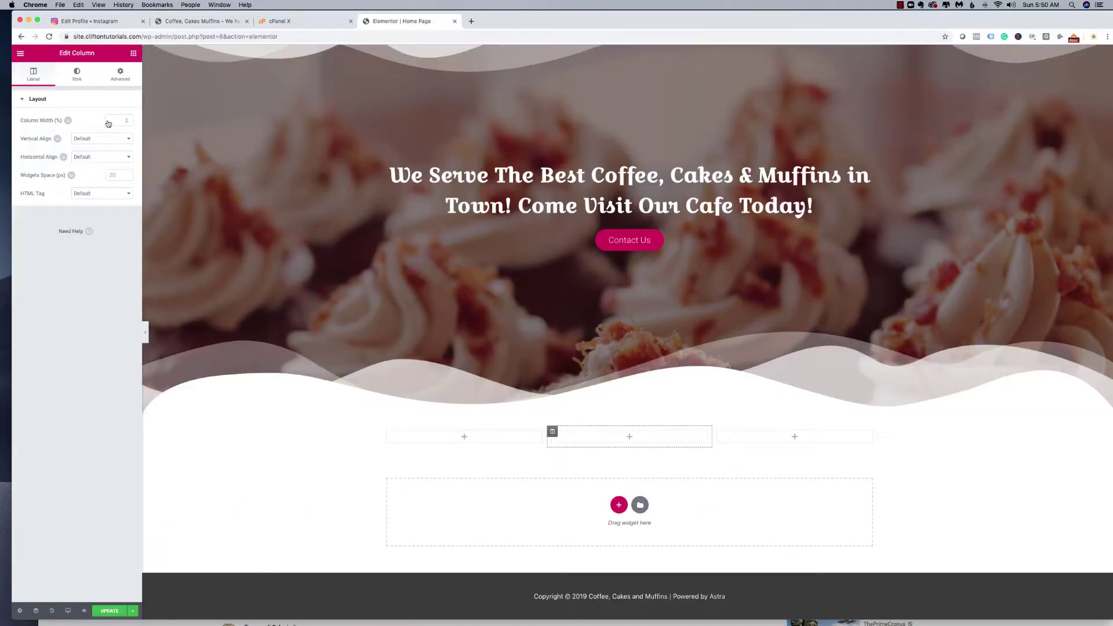
left_click(133, 54)
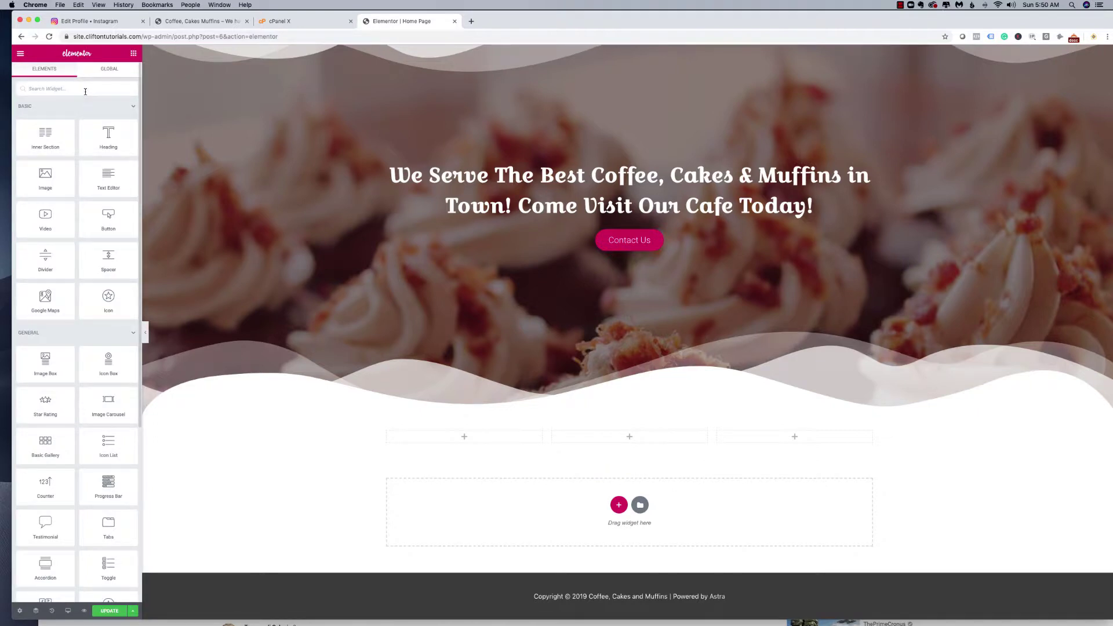
left_click(85, 89)
type("Imga")
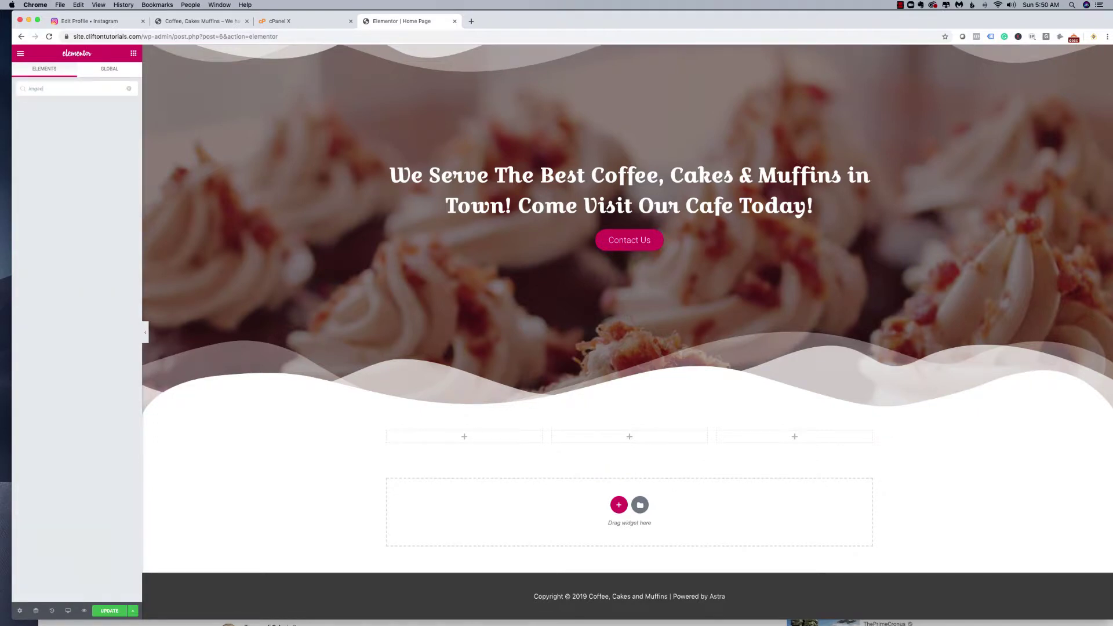
type("e")
key("BackSpace")
key("BackSpace")
key("BackSpace")
type("a")
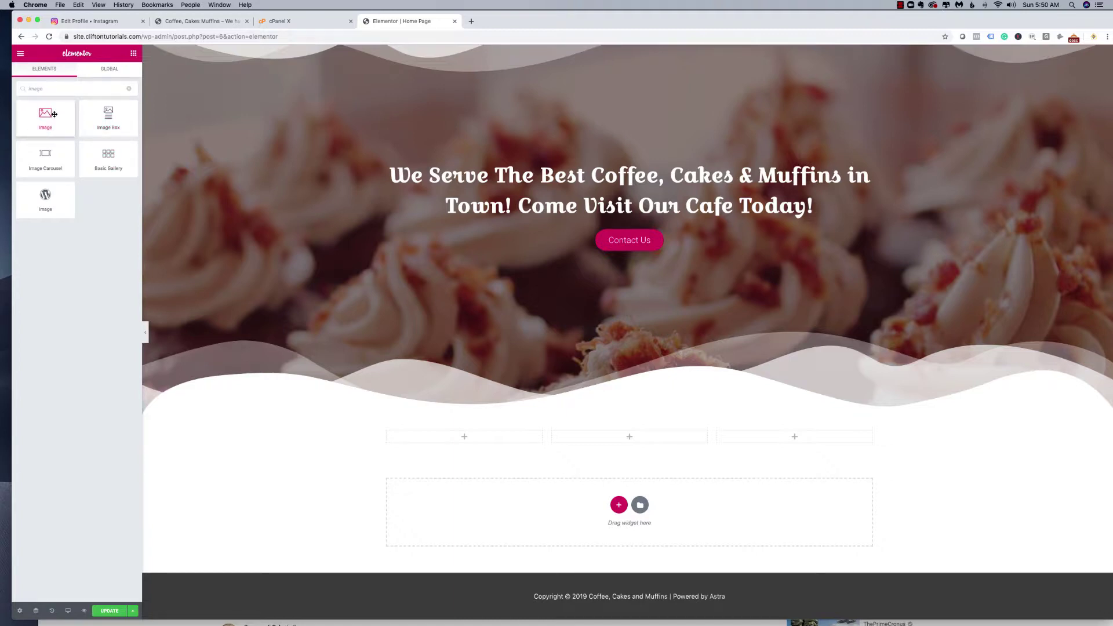
left_click_drag(45, 116, 462, 436)
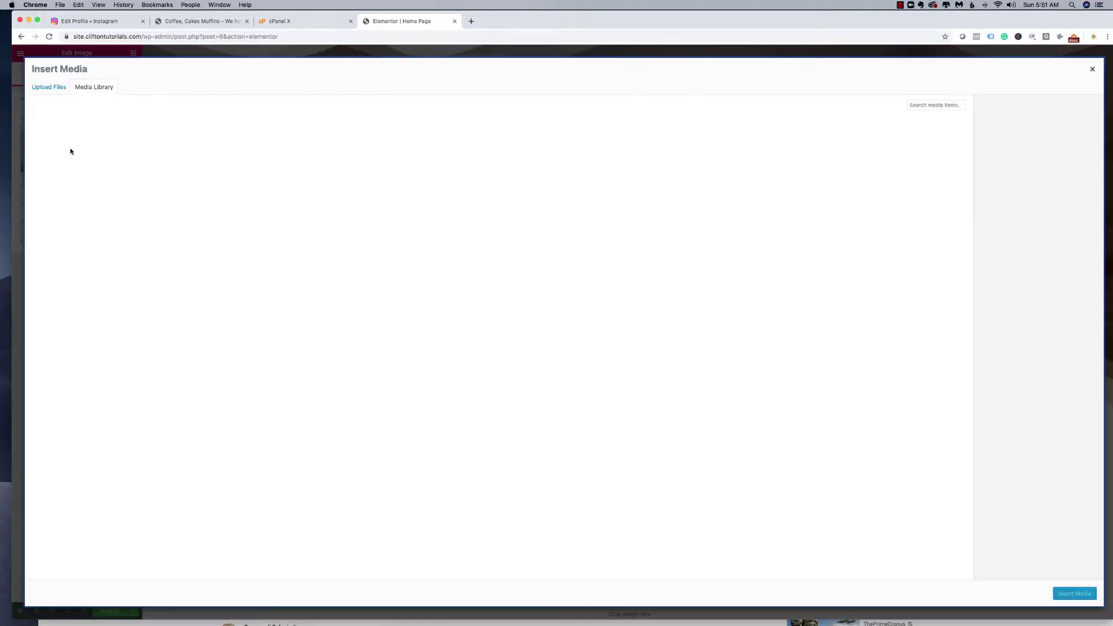
- Upload Our Coffee.jpg, set its alt text to 'Our Coffee', and insert it
left_click(71, 154)
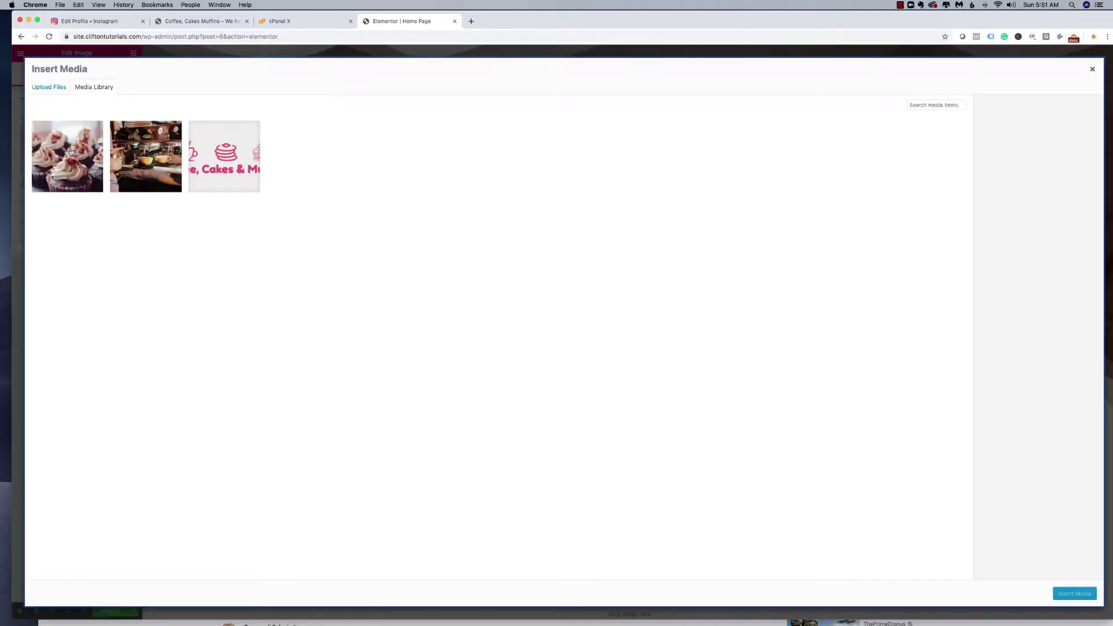
left_click(58, 87)
left_click(576, 291)
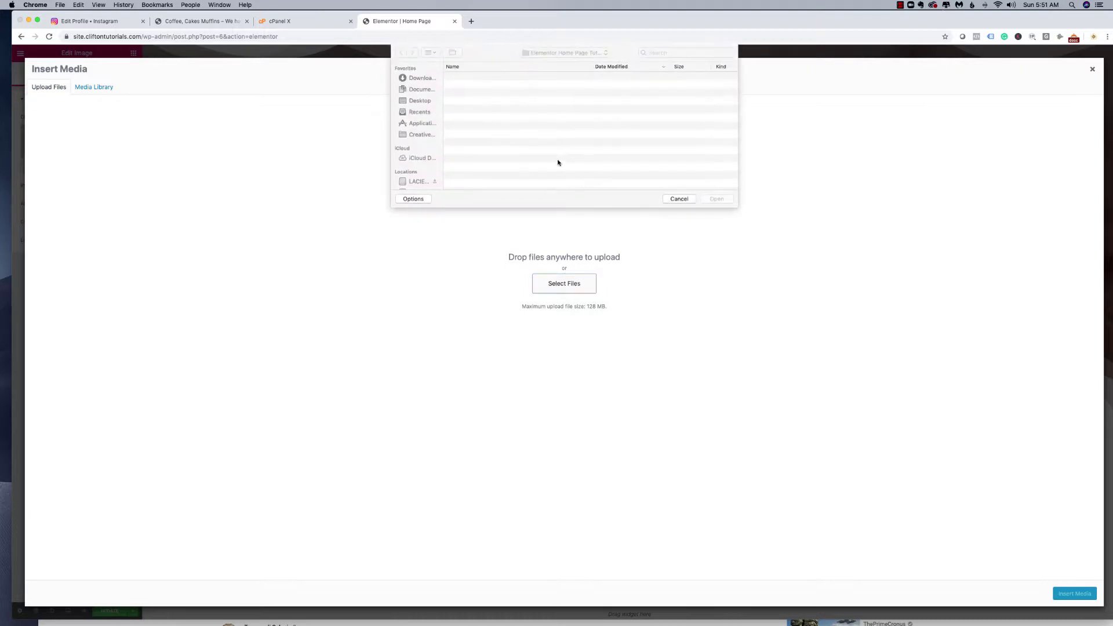
left_click(496, 78)
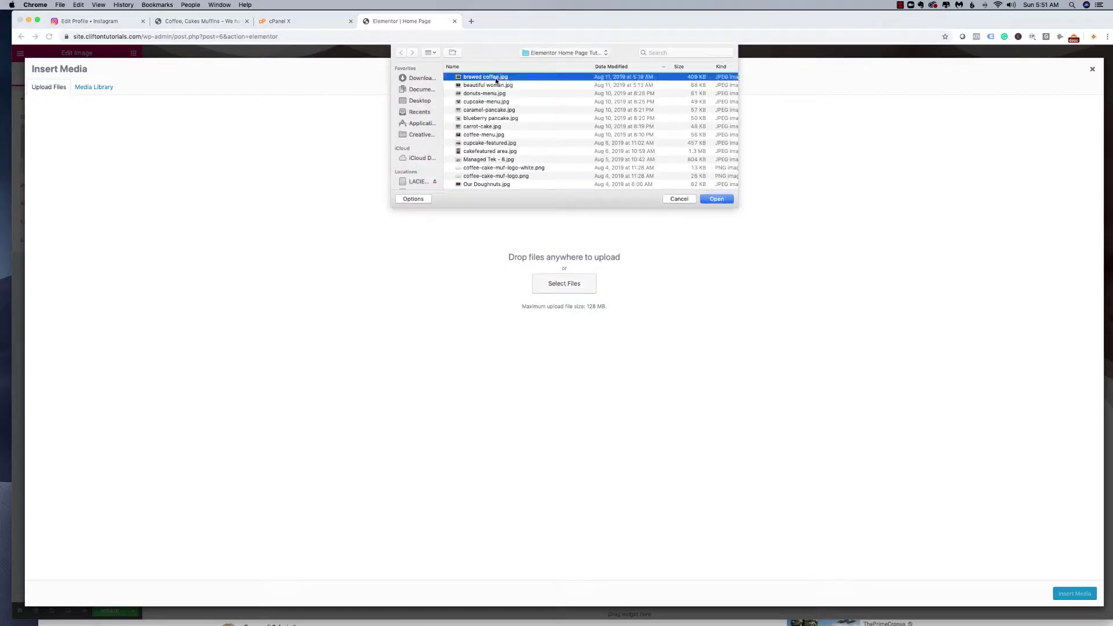
key("space")
key("Down")
key("Down")
key("Down")
key("Down")
key("Down")
key("Down")
key("Down")
key("Down")
key("Down")
key("Down")
key("Down")
key("Down")
key("Down")
key("Down")
key("Down")
key("Down")
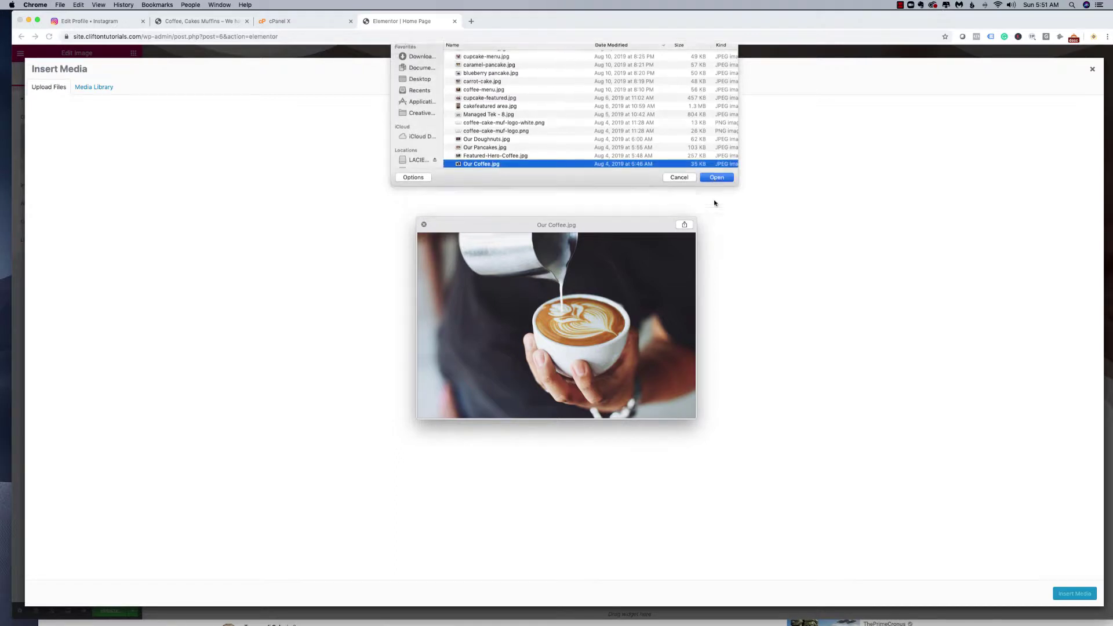
left_click(717, 199)
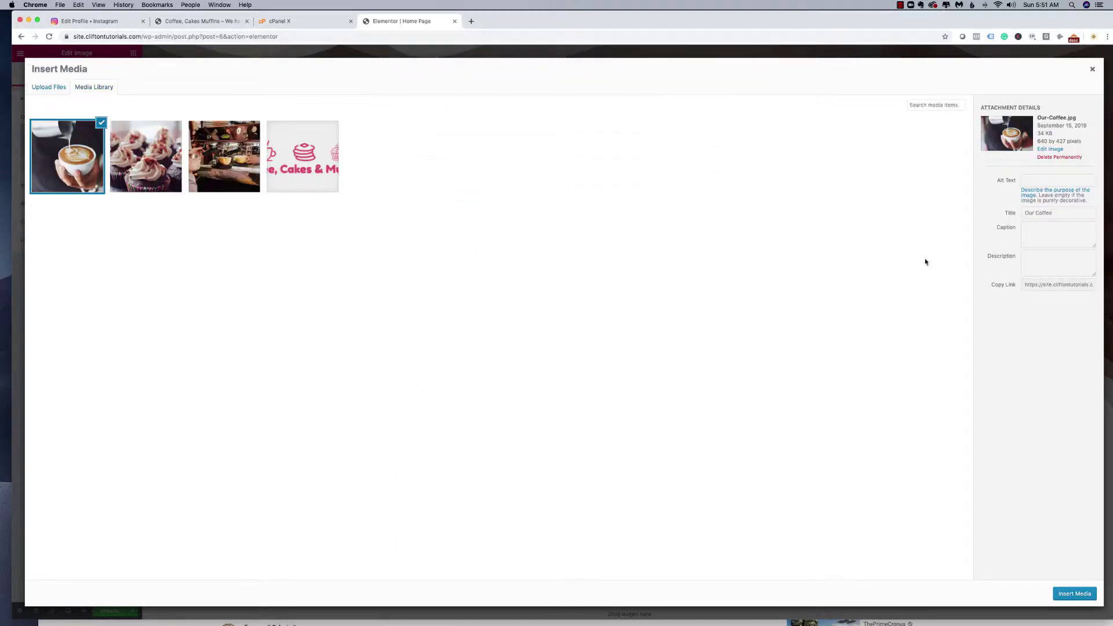
triple_click(1071, 213)
key("super+c")
left_click(1038, 179)
key("super+v")
left_click(1068, 594)
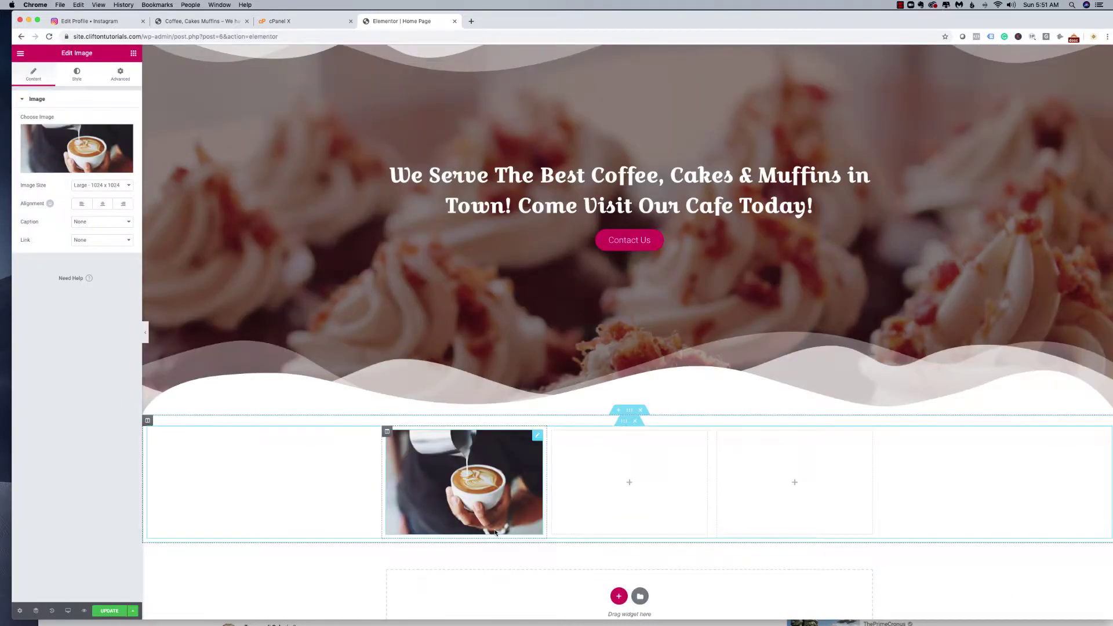
- Give the coffee image an unlinked 100-0-100-0 border radius, rounding two opposite corners
left_click(220, 26)
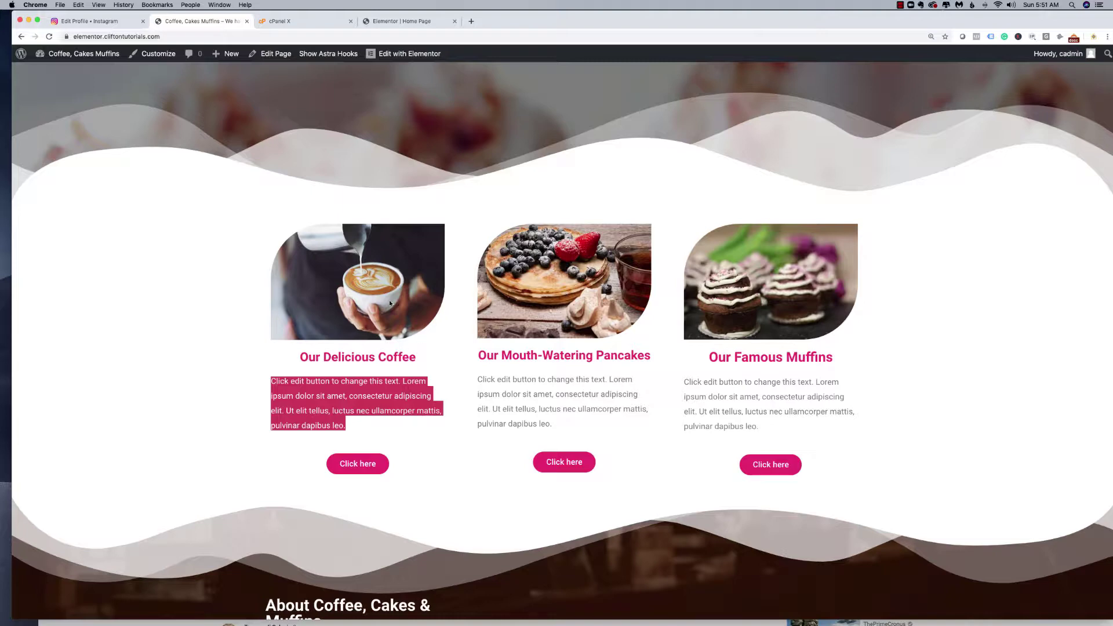
left_click(384, 22)
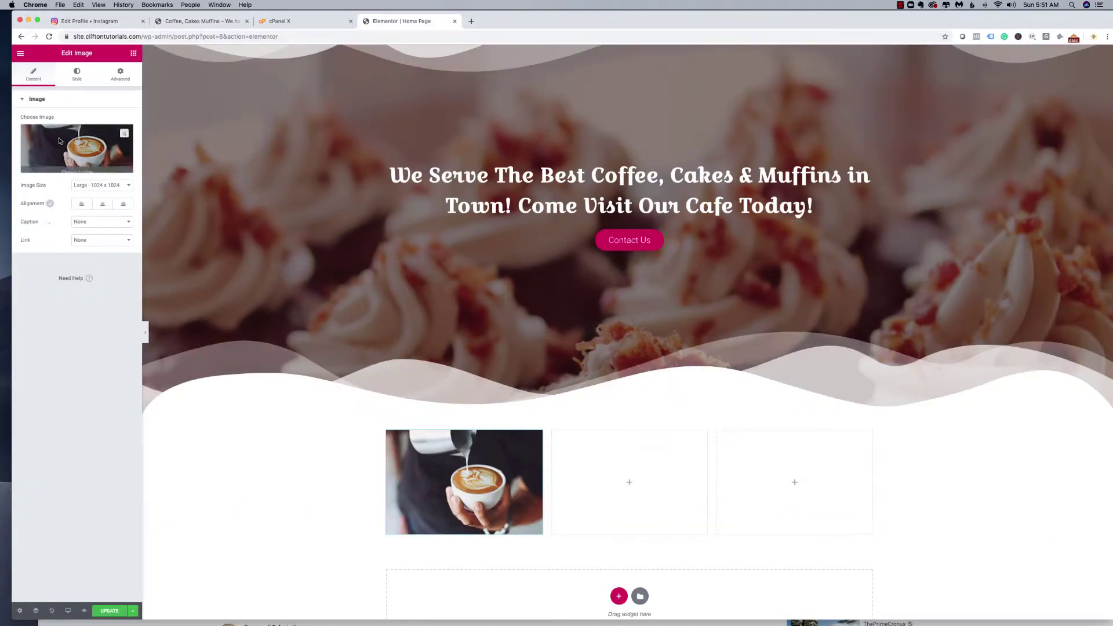
left_click(77, 75)
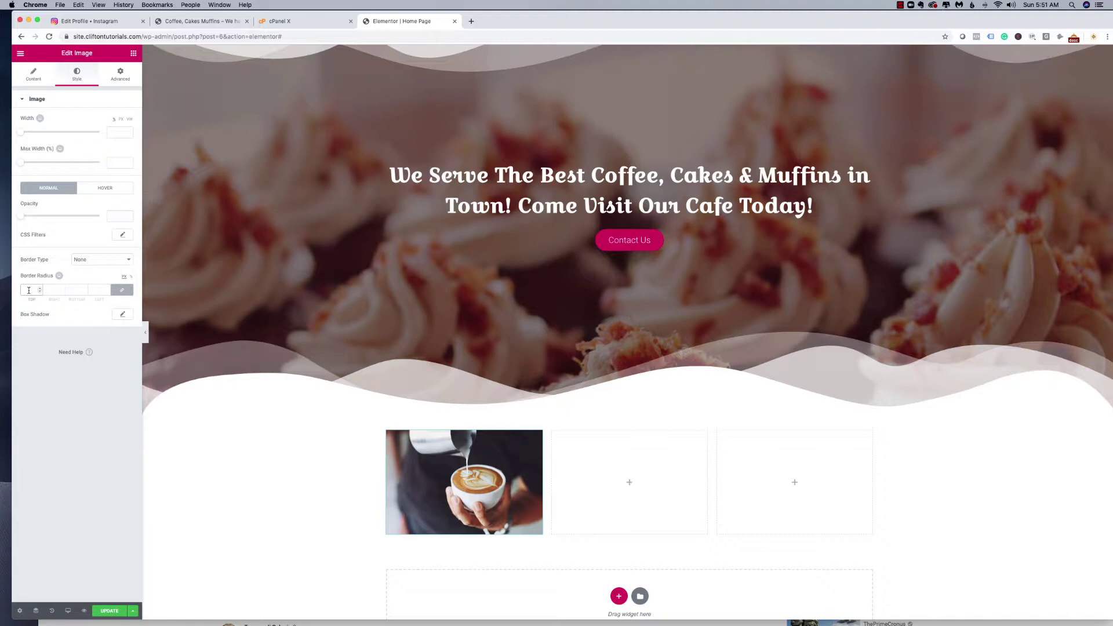
type("00")
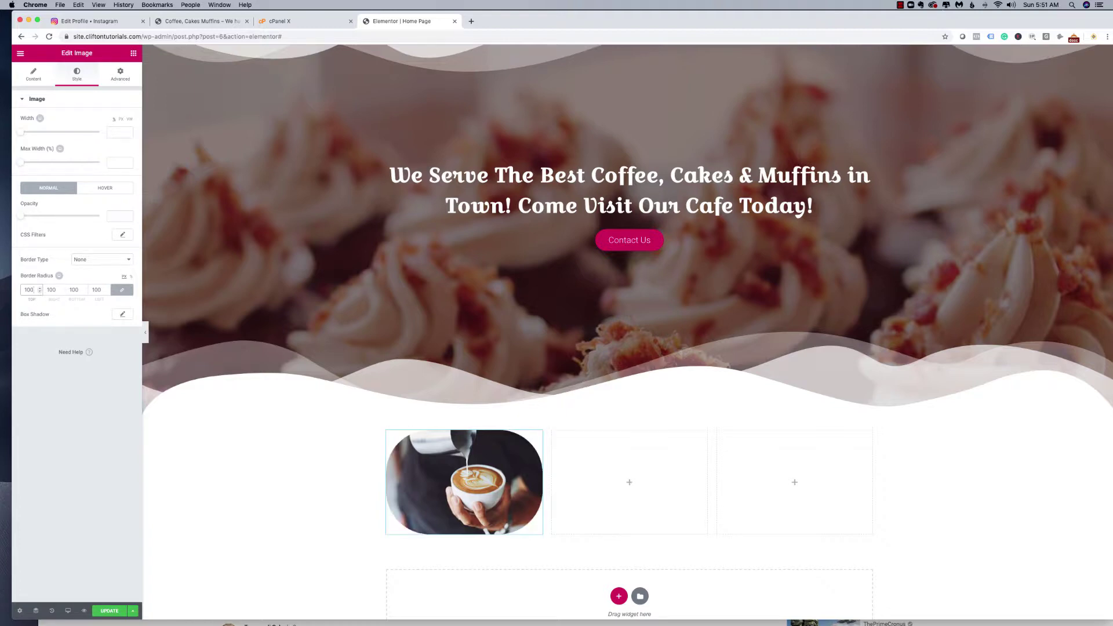
left_click(123, 290)
left_click_drag(58, 290, 39, 293)
type("0")
left_click_drag(82, 290, 71, 290)
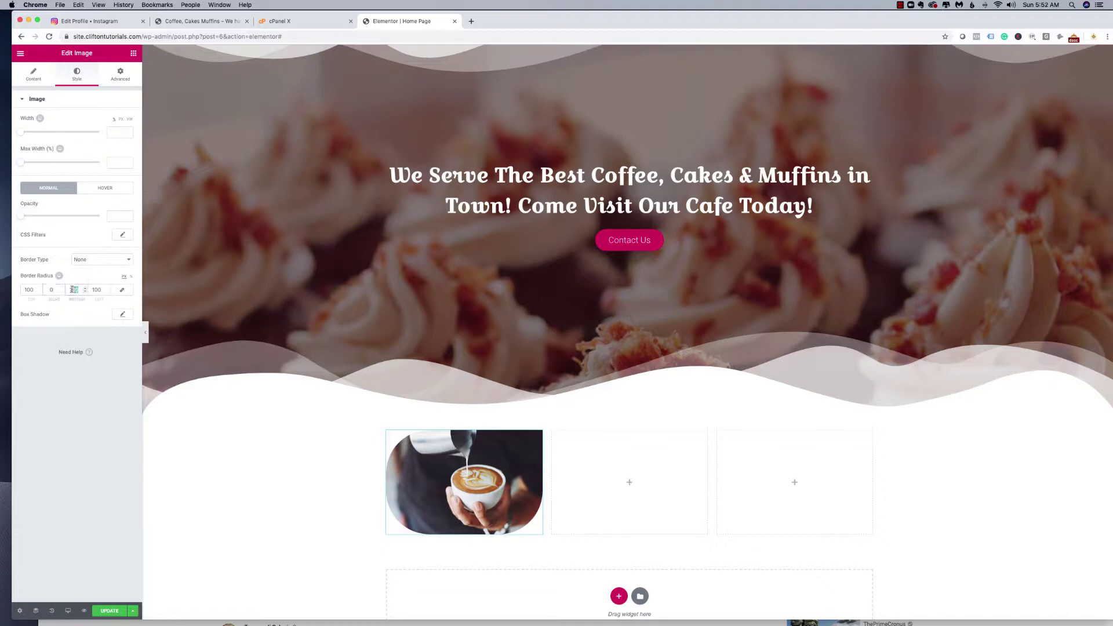
left_click(98, 291)
double_click(101, 292)
type("0")
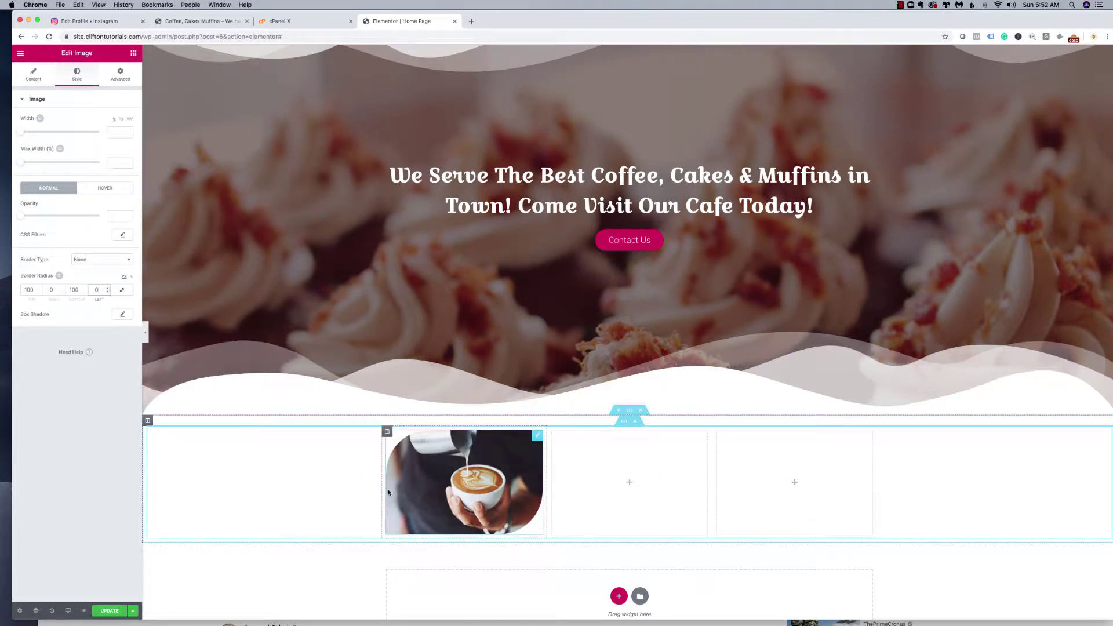
- Place a Heading widget below the coffee image, checking the live site's heading
left_click(132, 53)
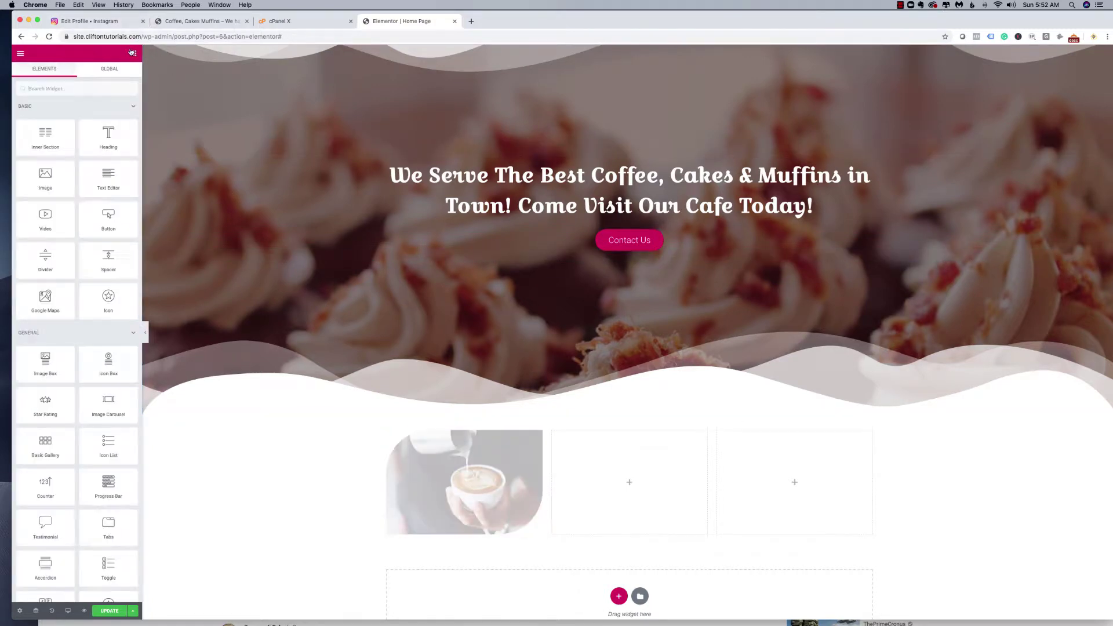
left_click_drag(108, 138, 462, 534)
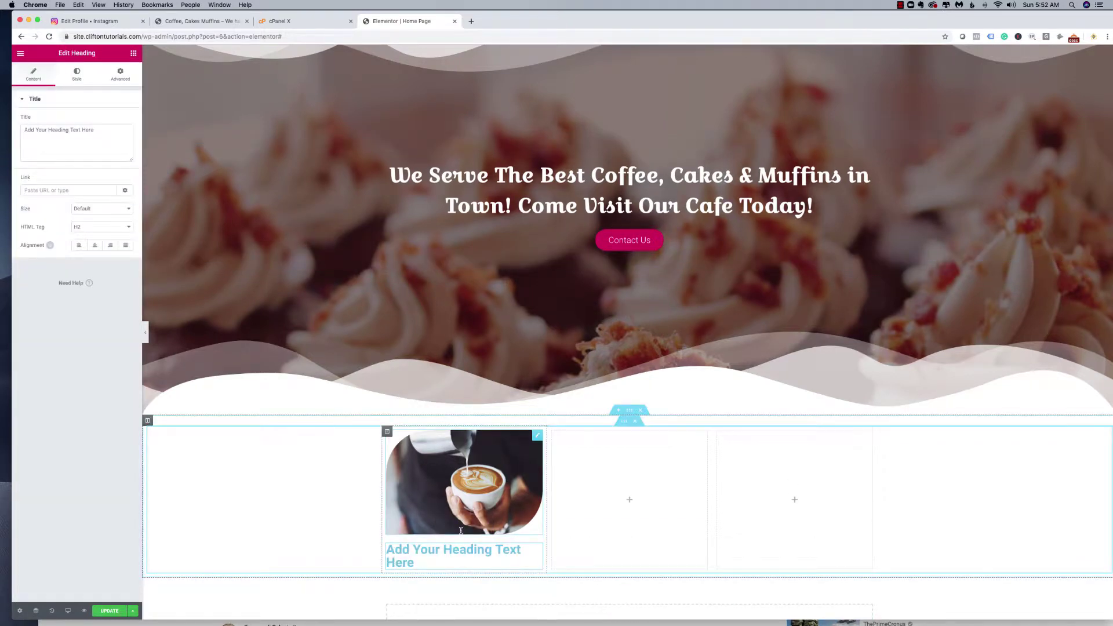
left_click(178, 22)
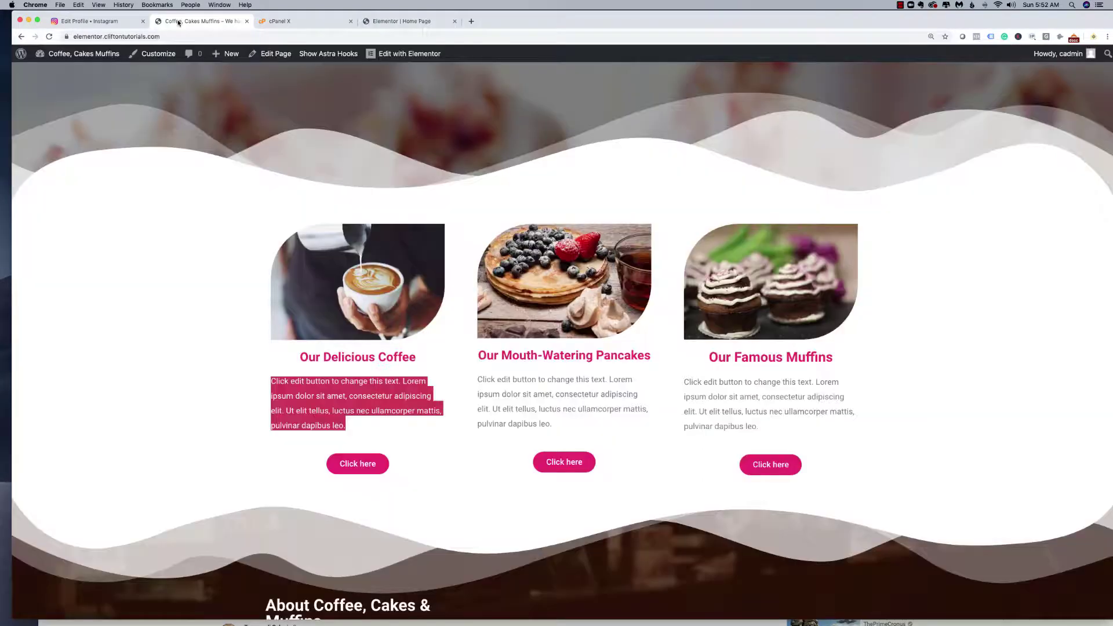
left_click(381, 23)
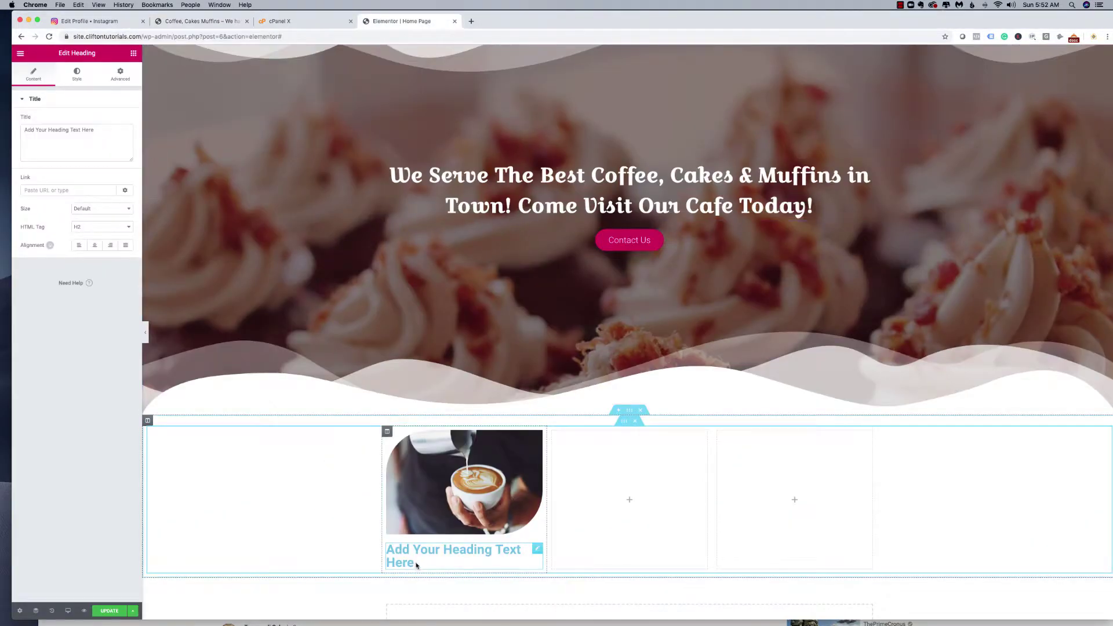
- Change the heading text to 'Our Delicious Coffee' and centre-align it
left_click_drag(418, 567, 388, 545)
key("Right")
type("Ou")
left_click_drag(429, 561, 387, 548)
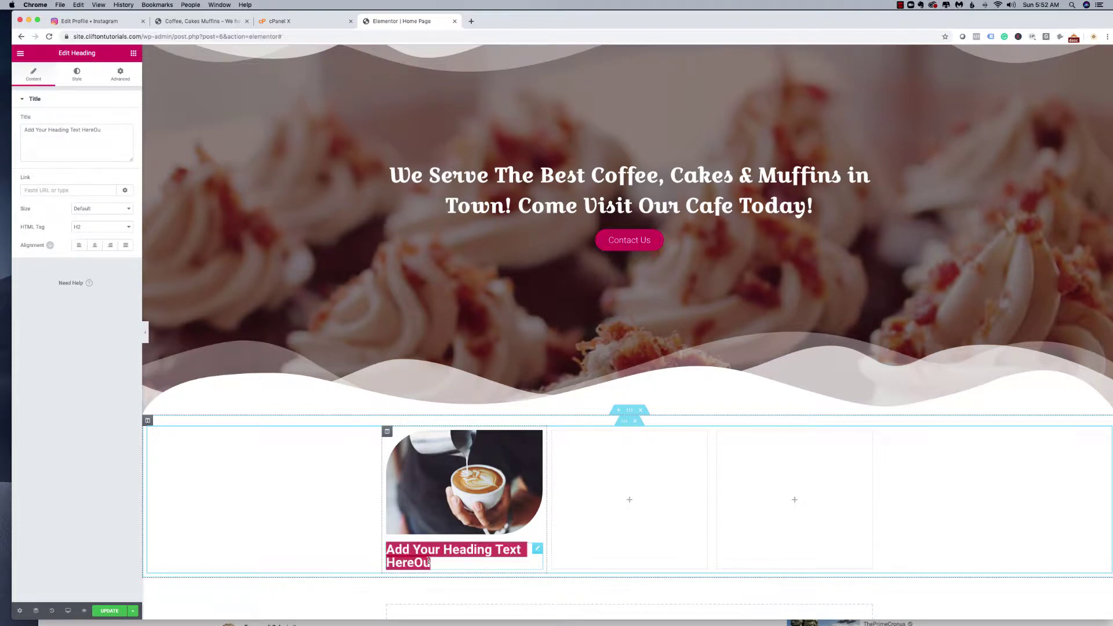
type("Our Delicions")
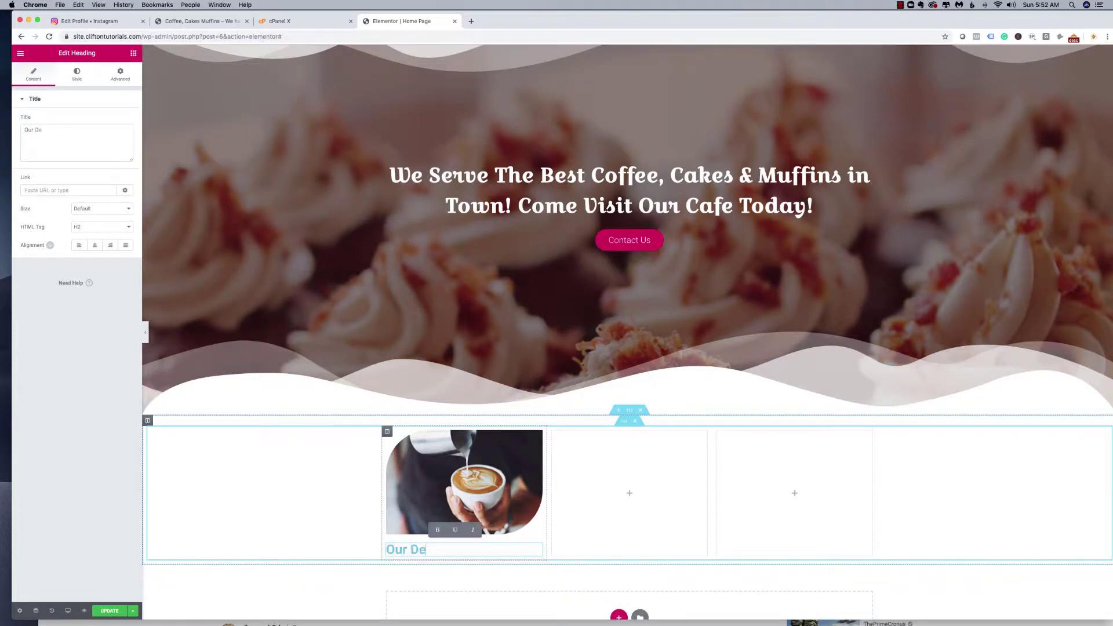
key("BackSpace")
key("BackSpace")
type("us Coffee")
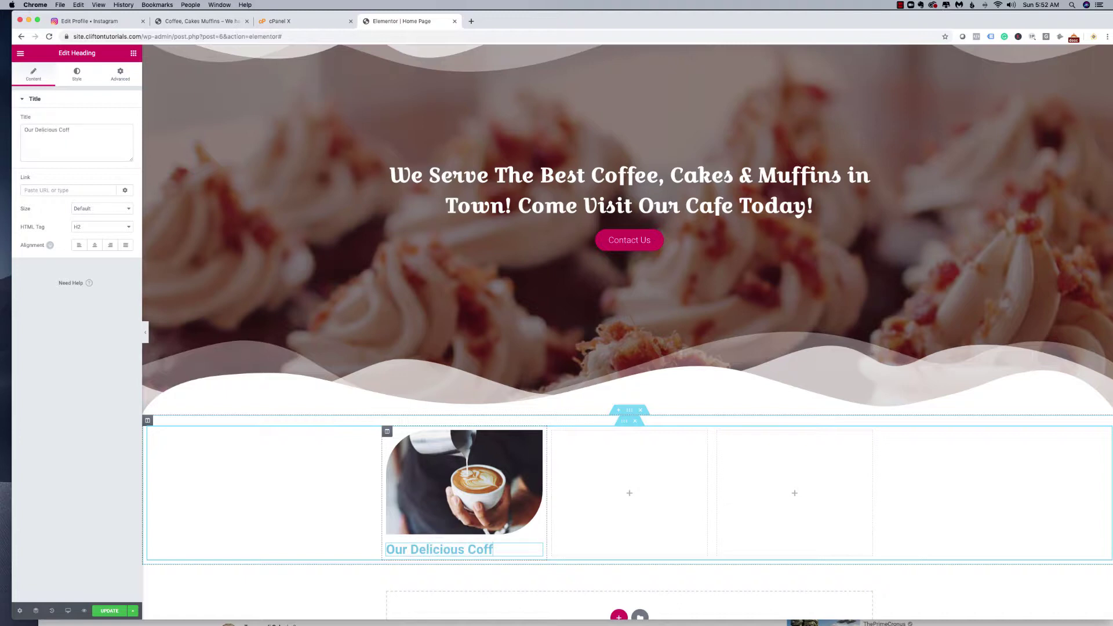
left_click(94, 245)
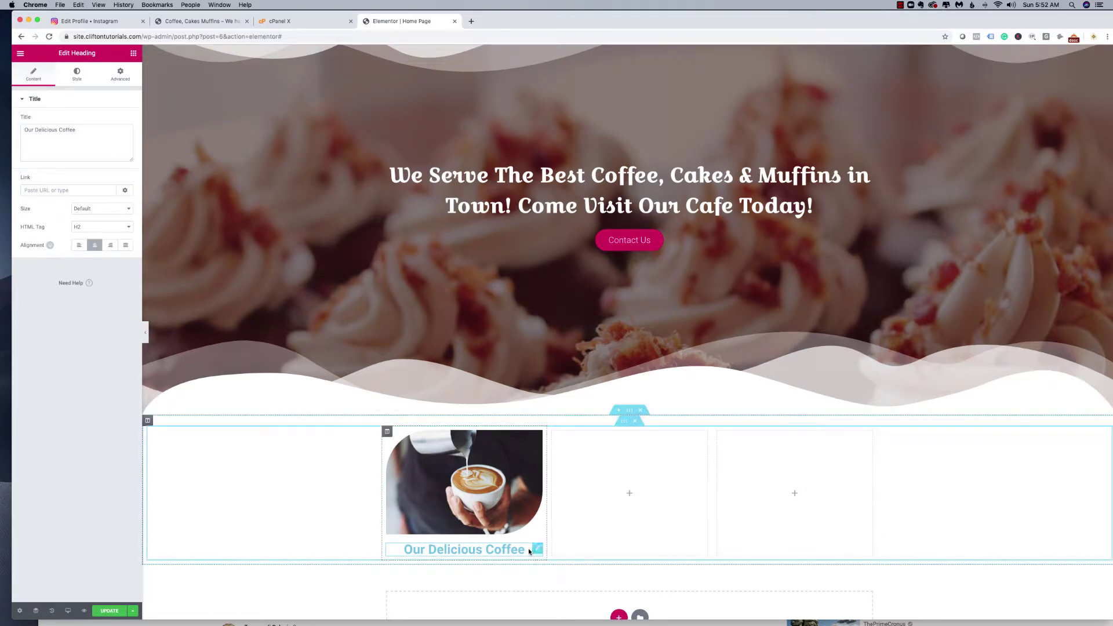
left_click_drag(525, 552, 405, 550)
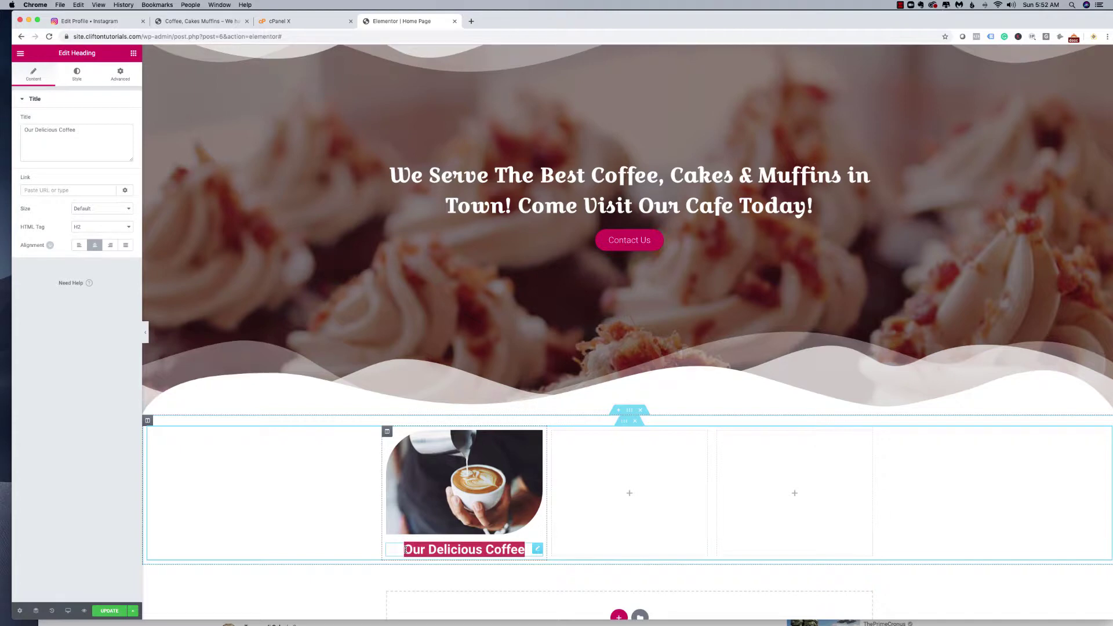
left_click(405, 550)
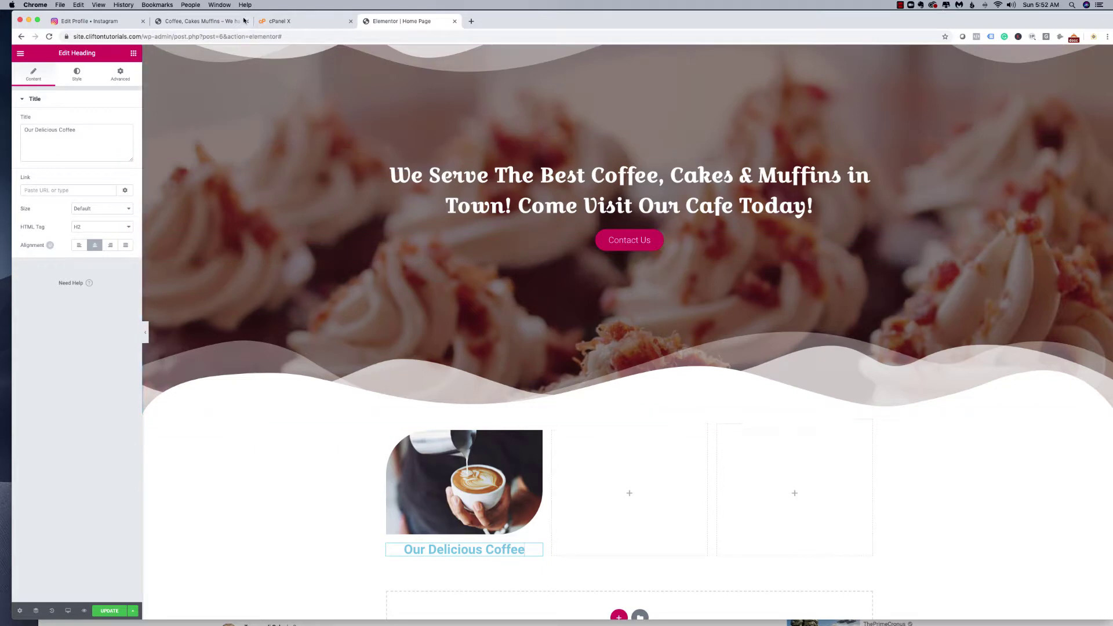
left_click(207, 25)
left_click(215, 295)
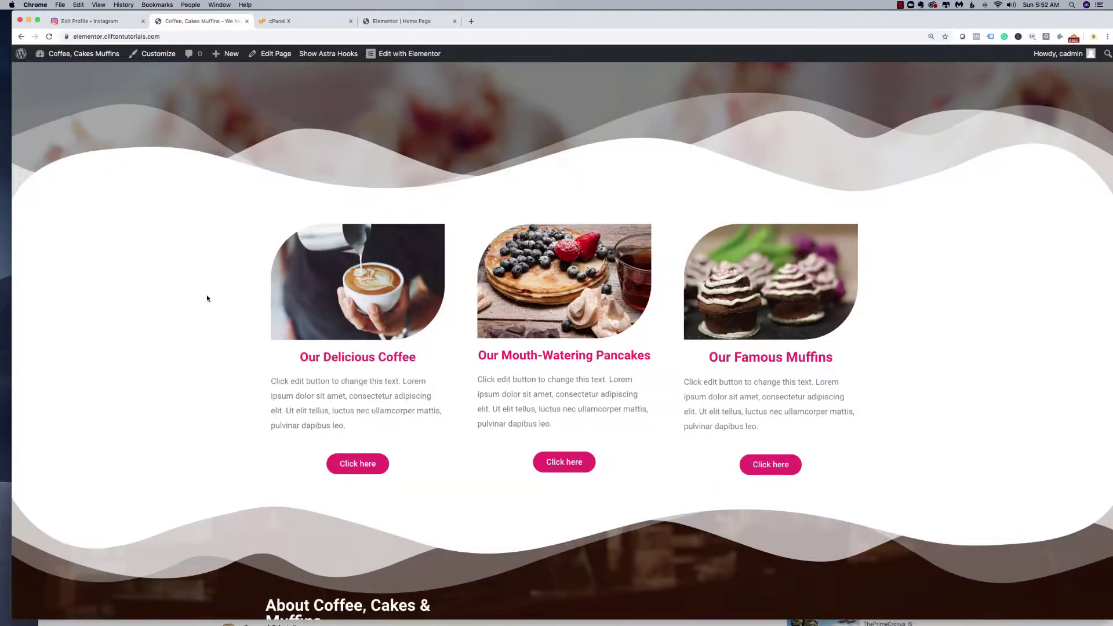
right_click(207, 295)
left_click(226, 394)
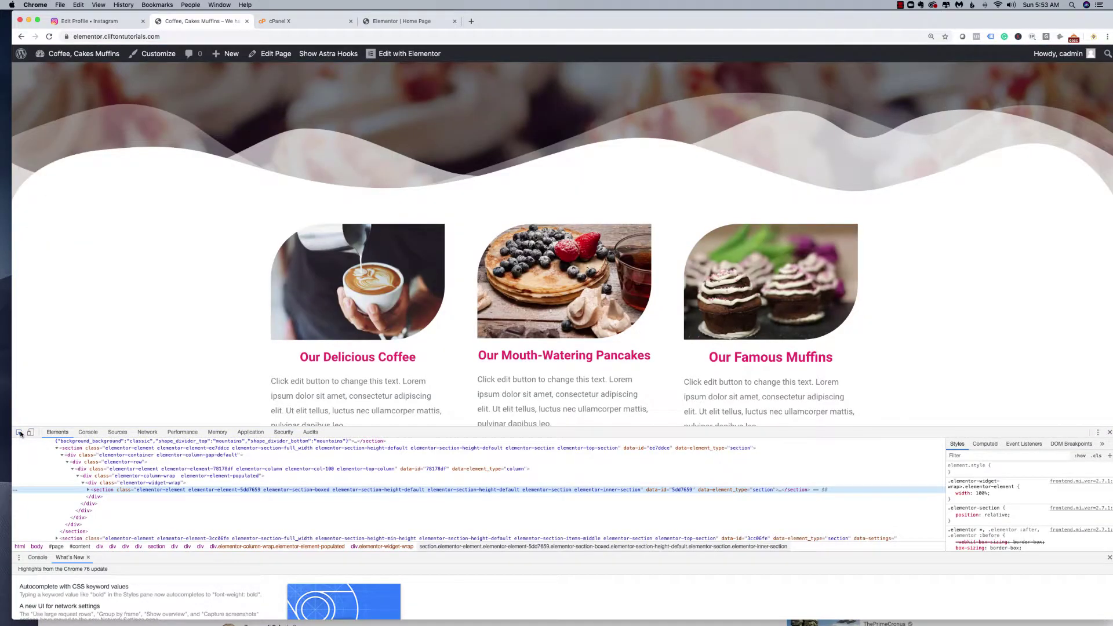
left_click(19, 432)
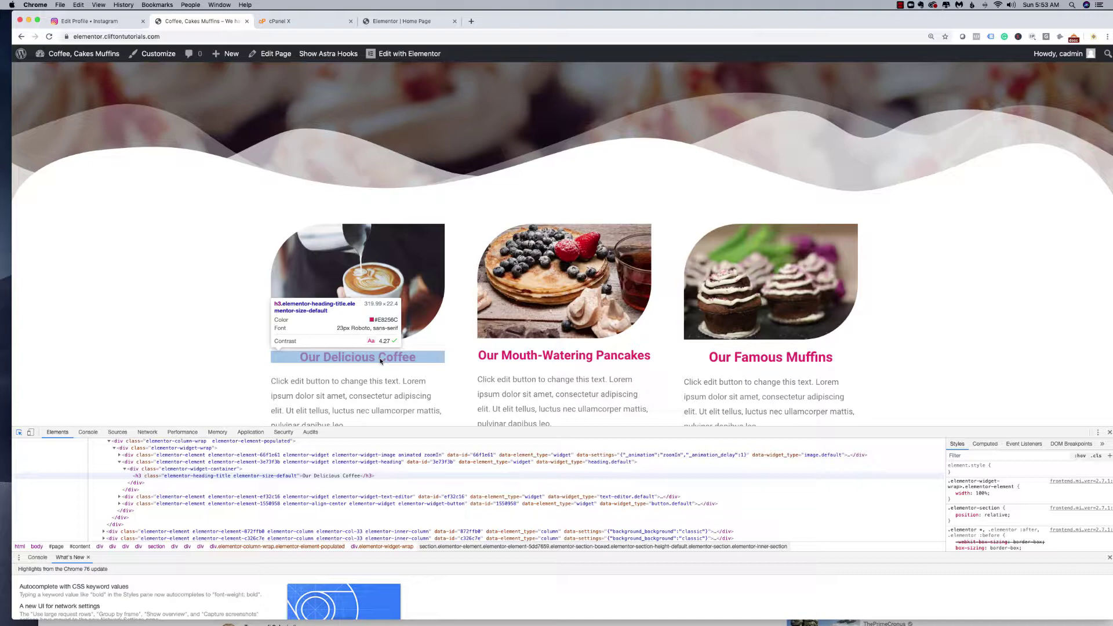
left_click(381, 361)
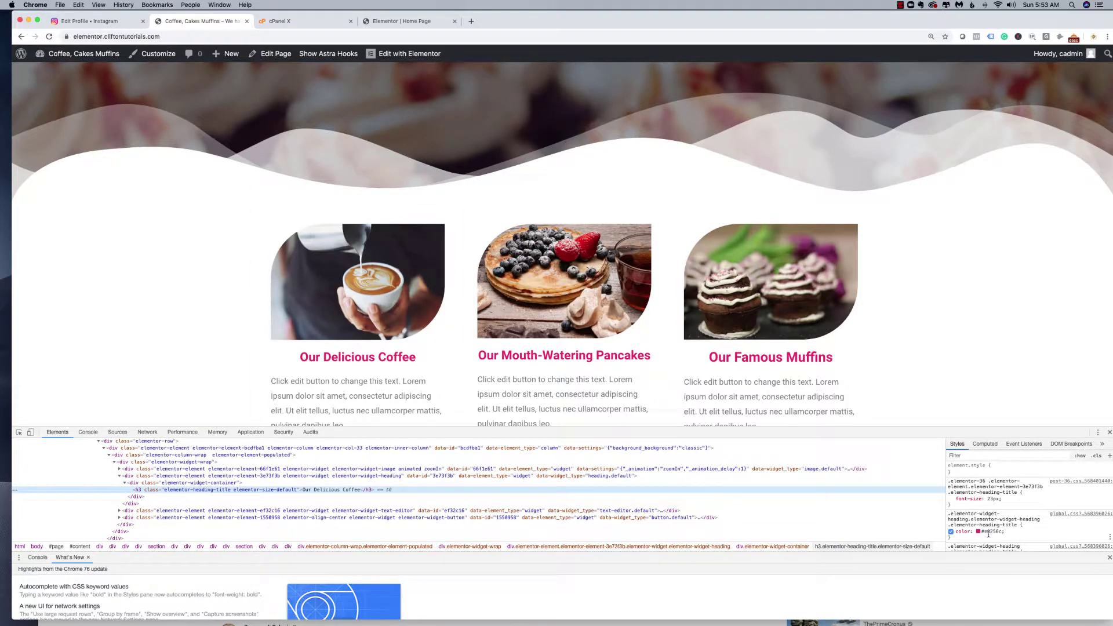
left_click_drag(981, 527, 1002, 532)
key("super+c")
left_click(1110, 433)
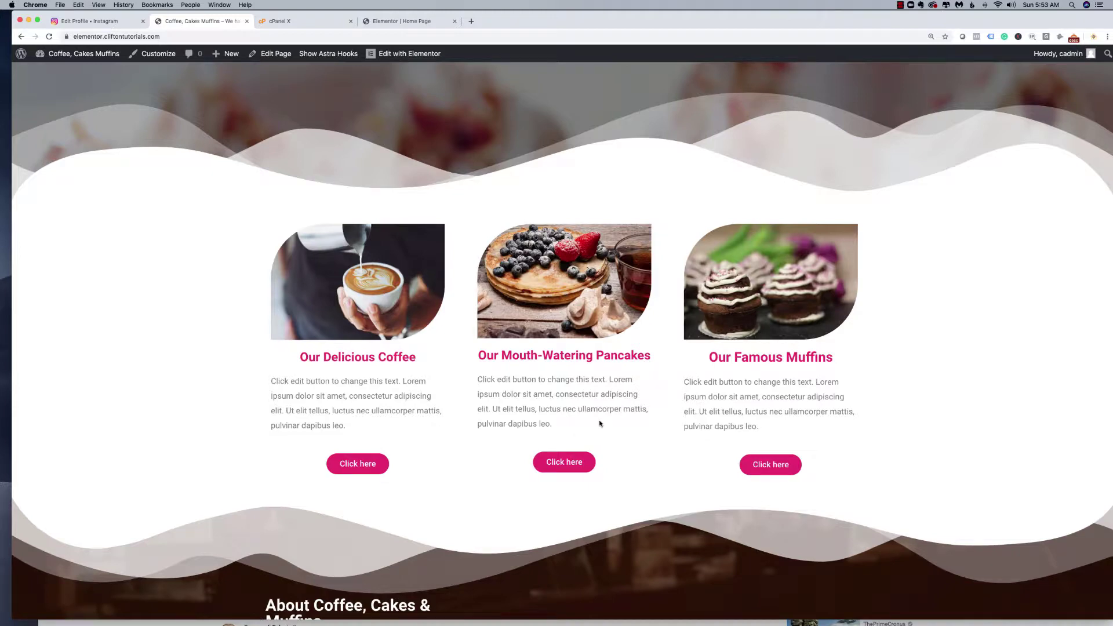
scroll(600, 424, "up", 3)
scroll(600, 424, "down", 3)
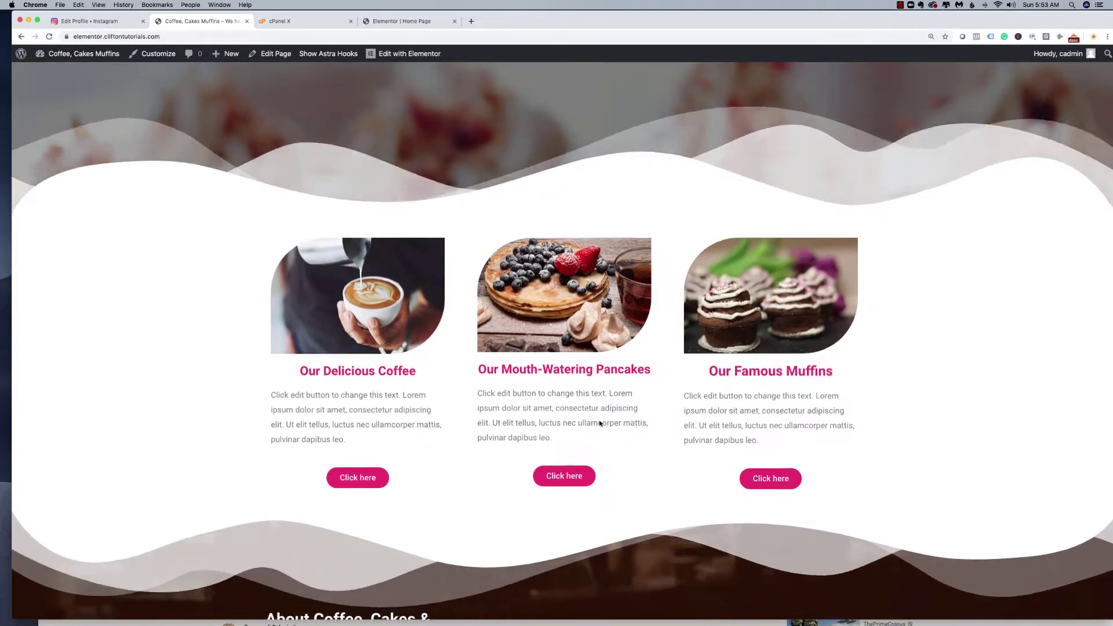
scroll(600, 424, "down", 2)
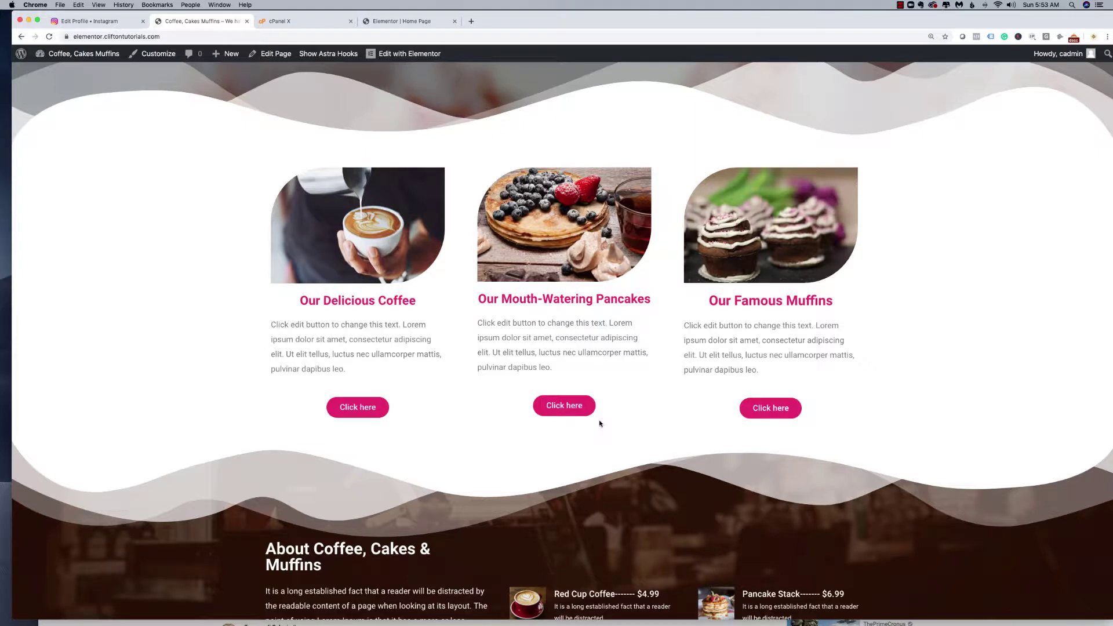
scroll(600, 423, "up", 1)
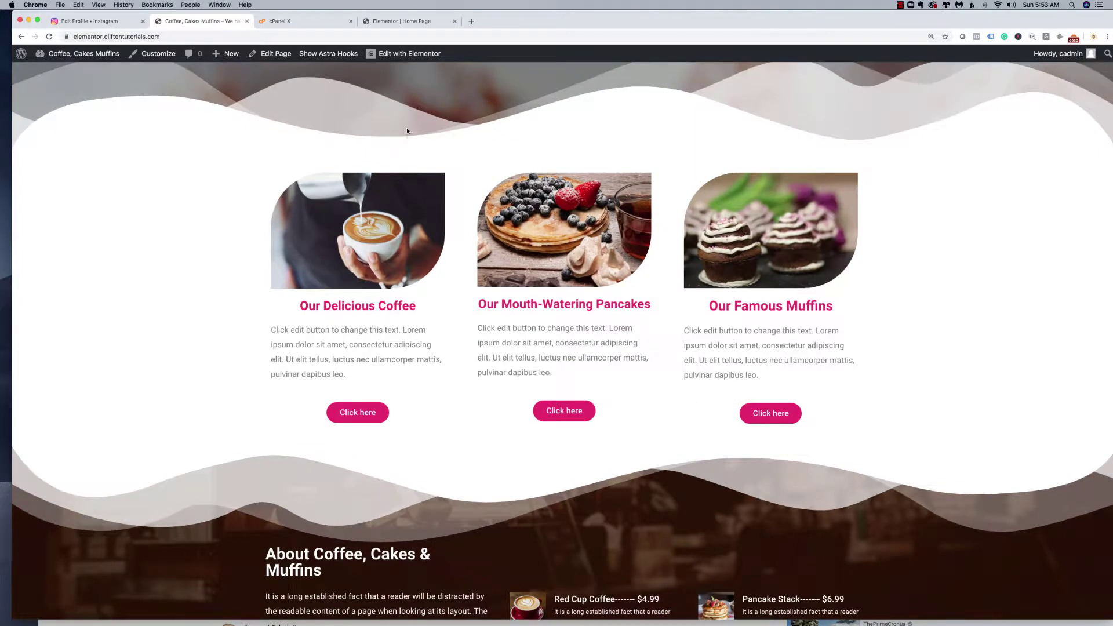
- In Default Colors, set both Primary and Accent to pink #e8256c and apply
left_click(403, 23)
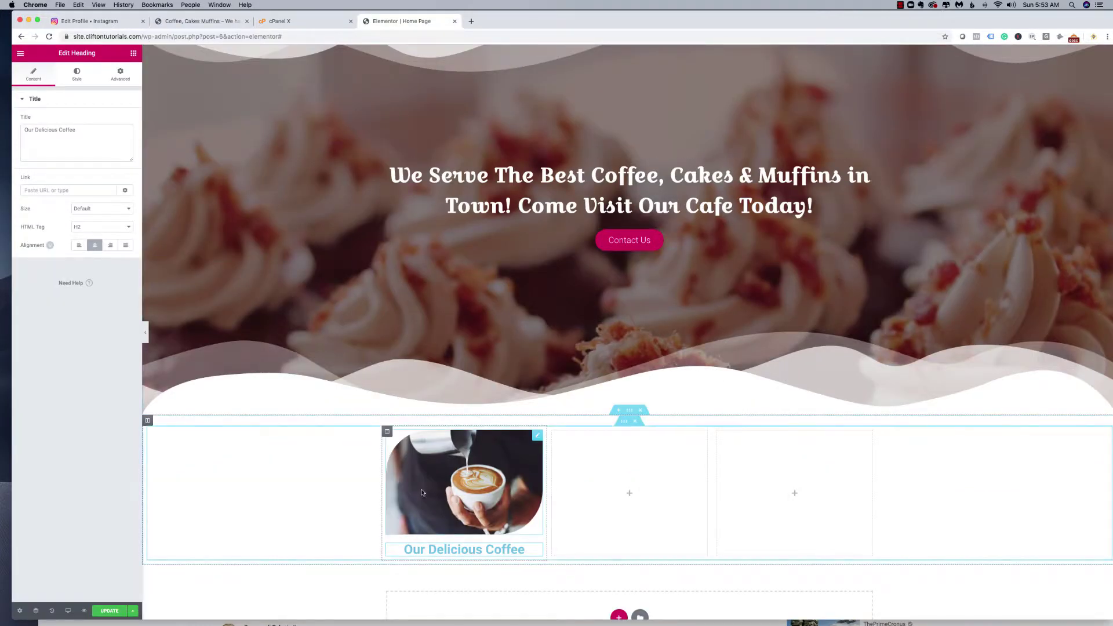
left_click(21, 54)
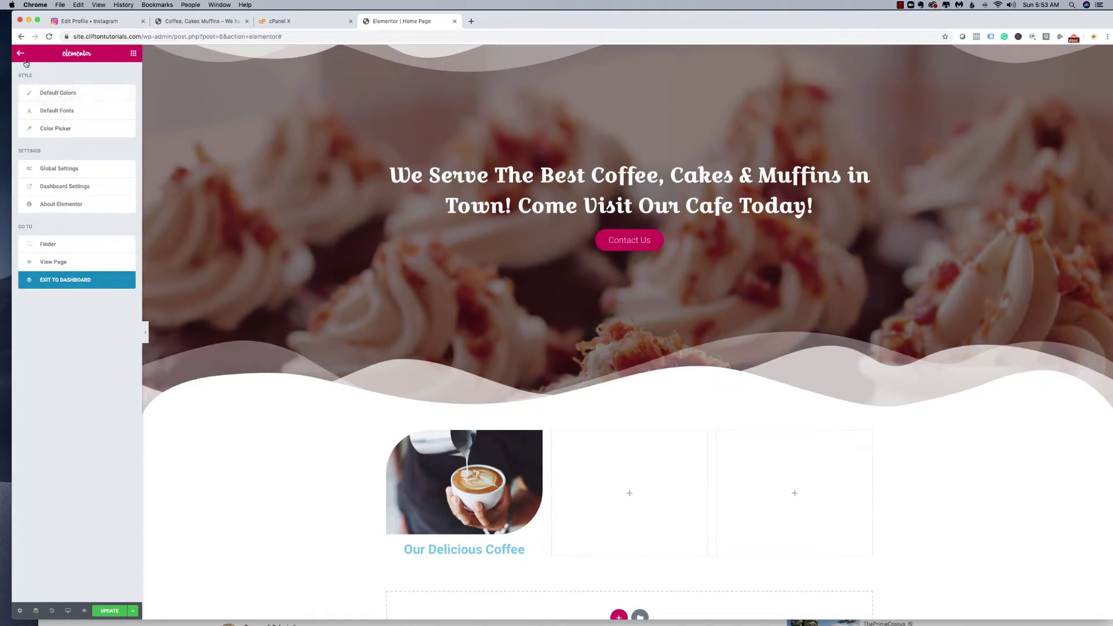
left_click(133, 54)
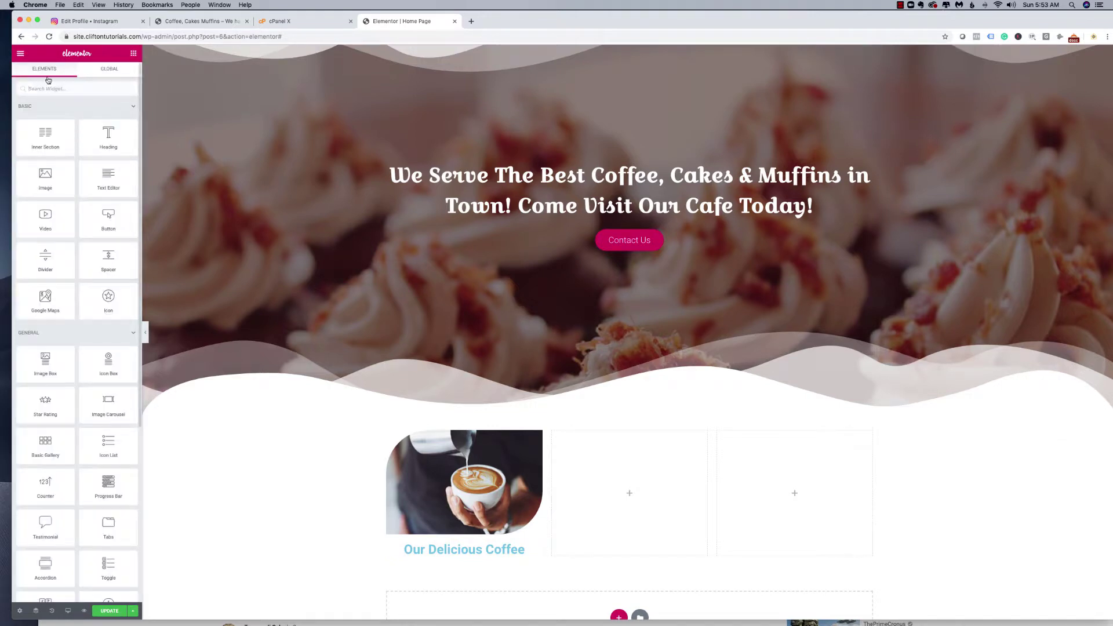
left_click(20, 53)
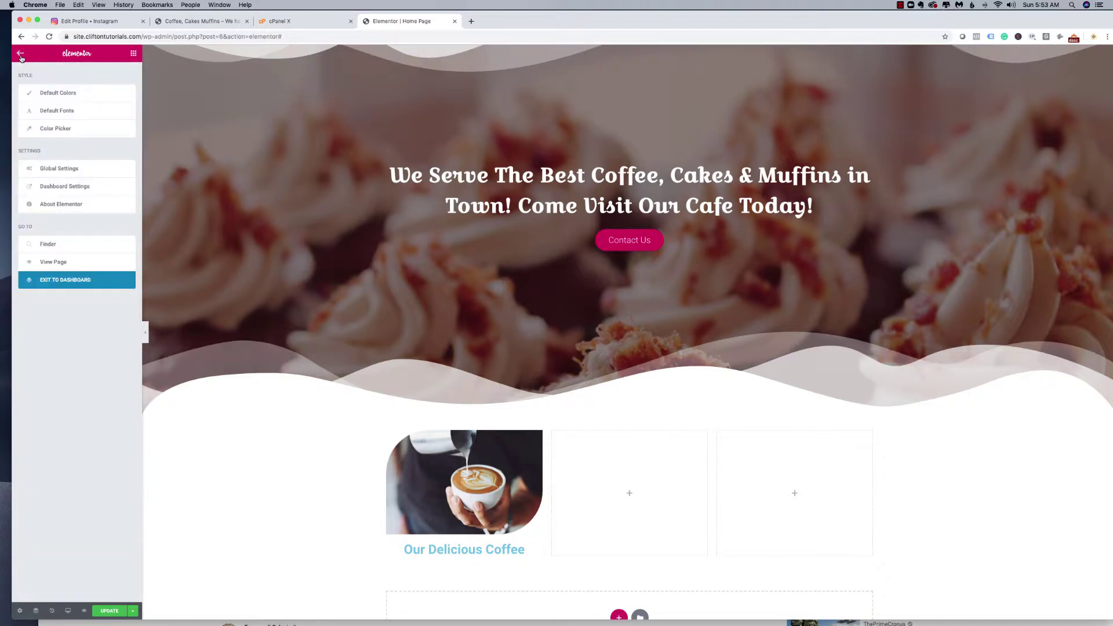
left_click(54, 93)
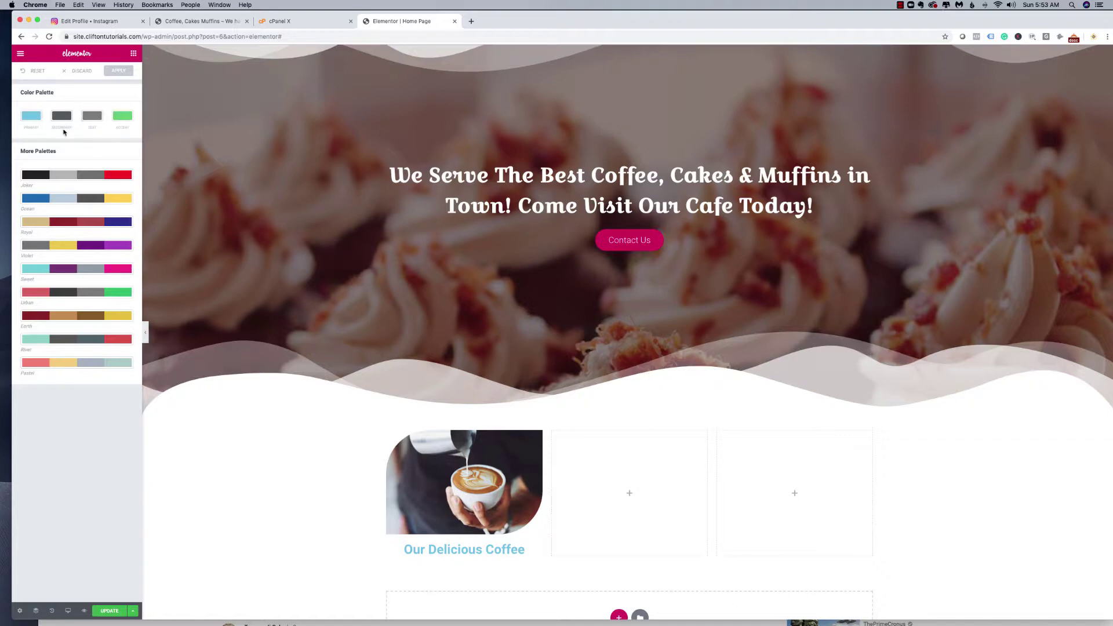
left_click(30, 119)
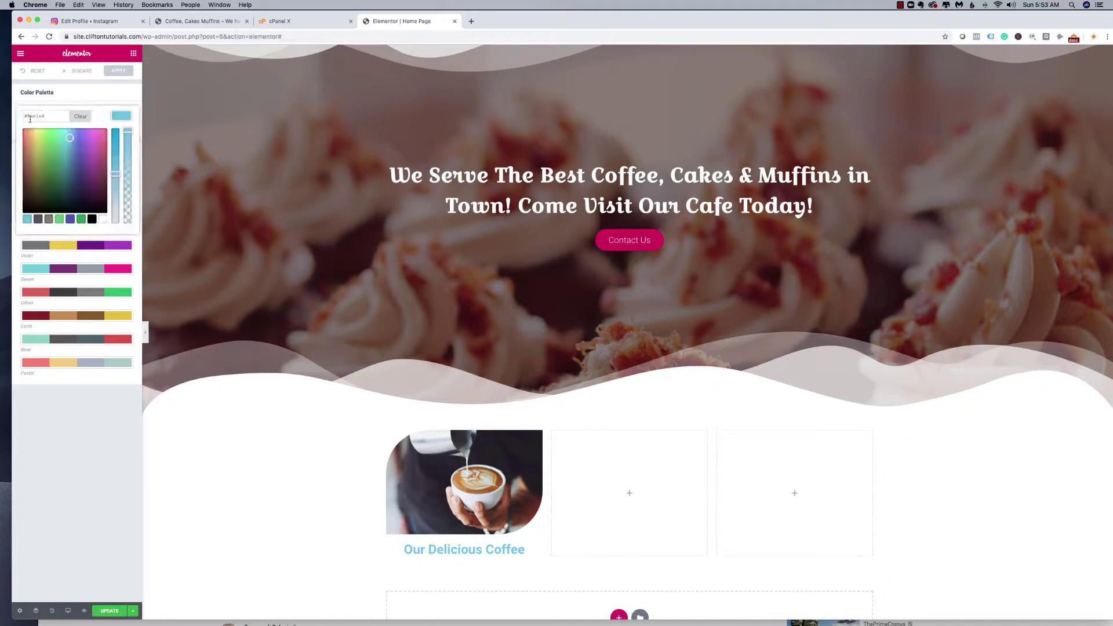
left_click_drag(48, 116, 22, 114)
key("super+v")
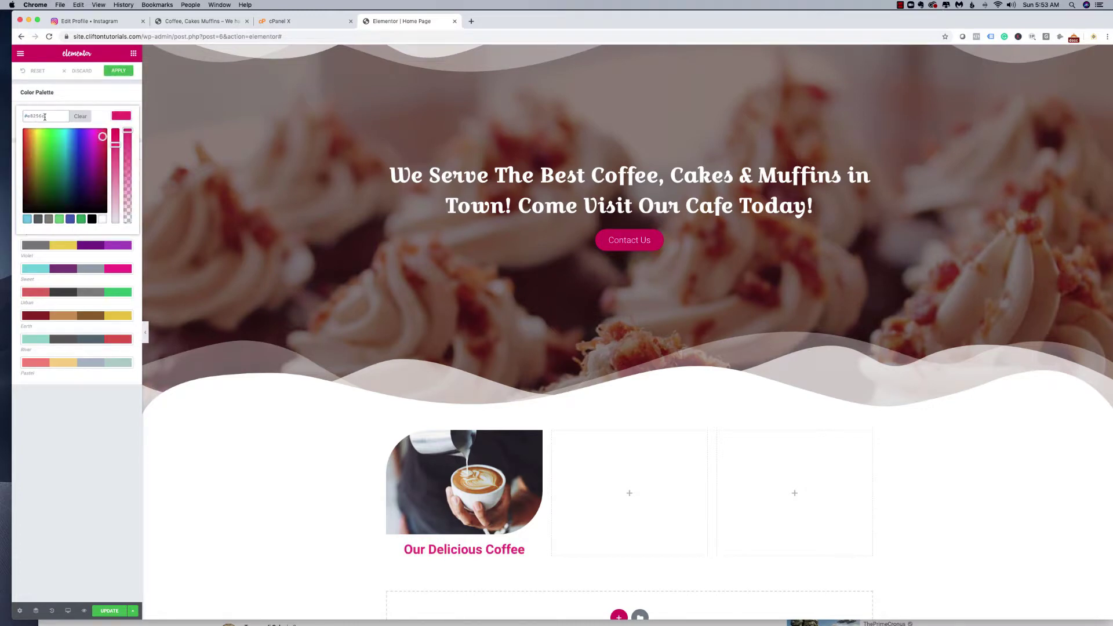
left_click(106, 104)
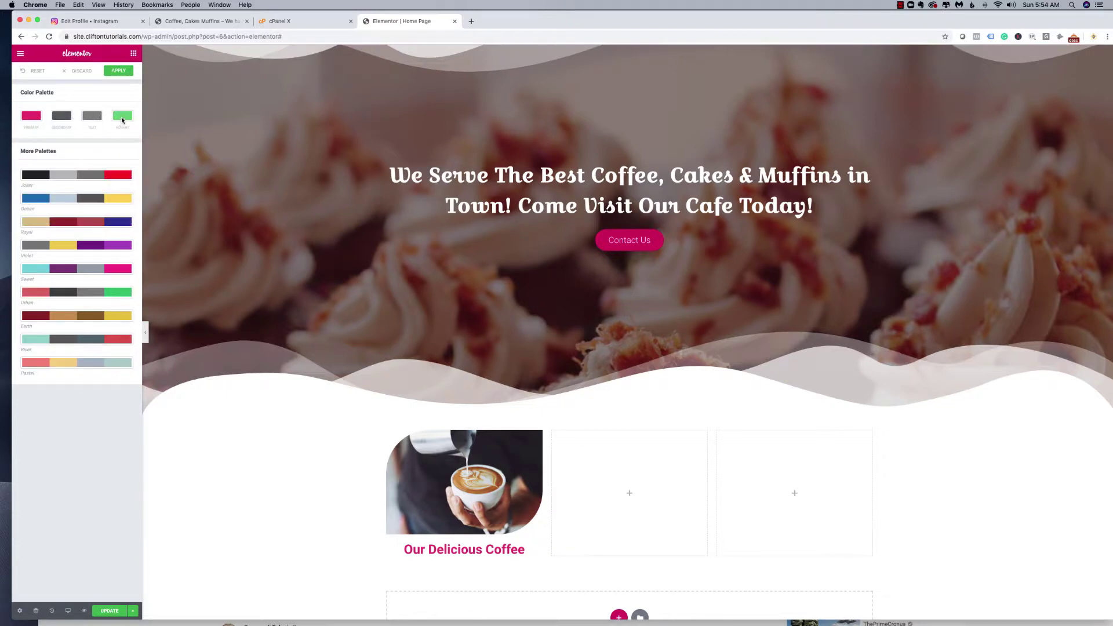
left_click(121, 117)
left_click_drag(24, 116, 47, 108)
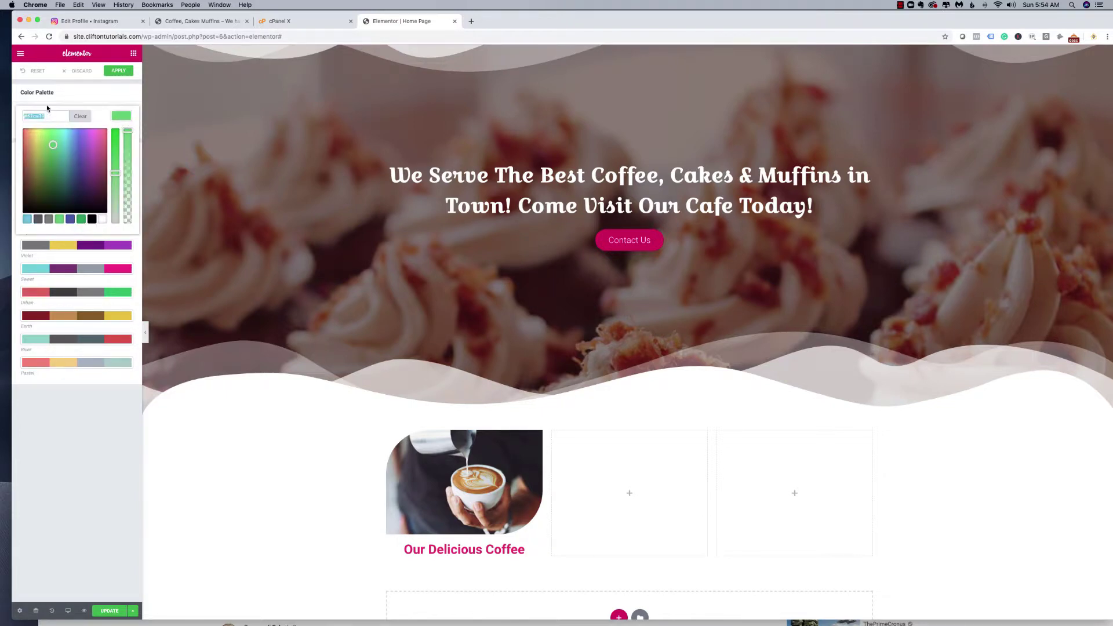
key("super+v")
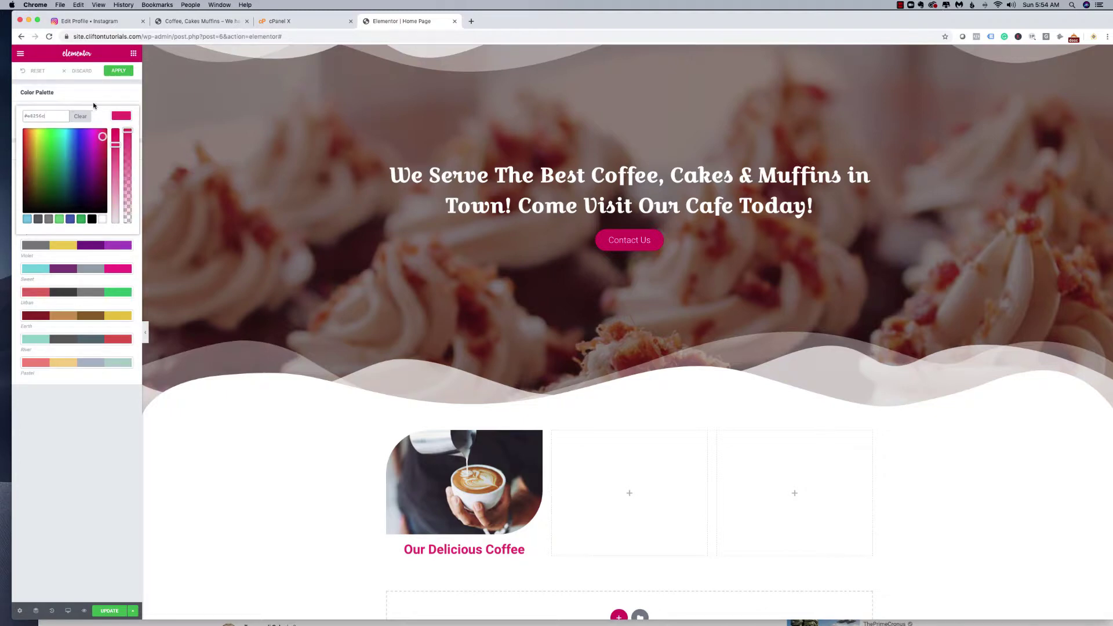
left_click(105, 99)
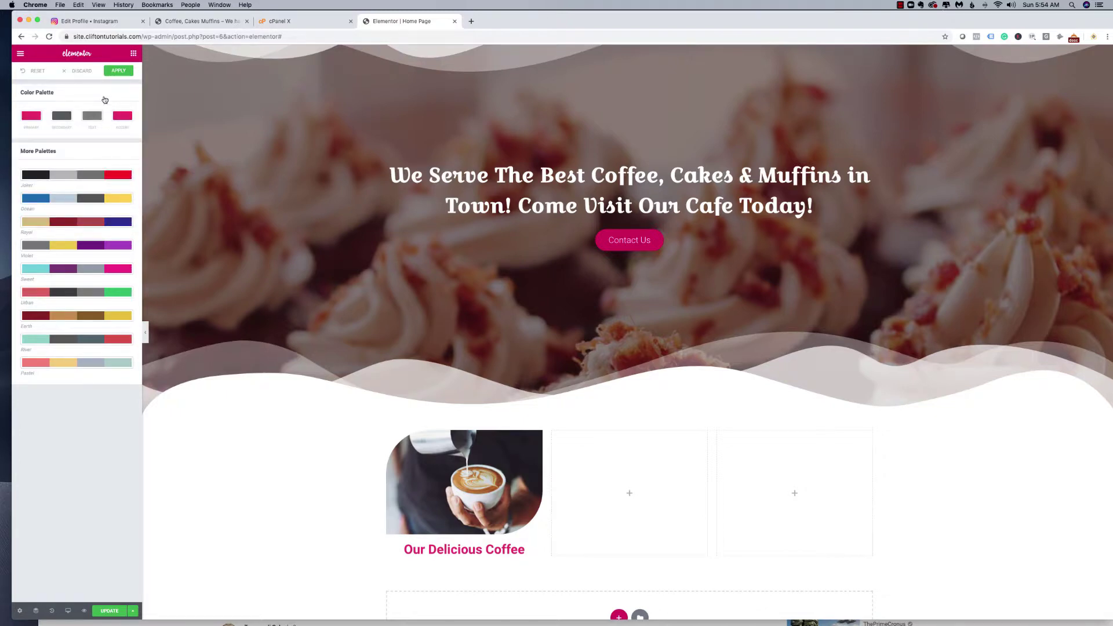
left_click(119, 71)
- Delete the Heading widget accidentally dropped into the middle column
left_click(134, 55)
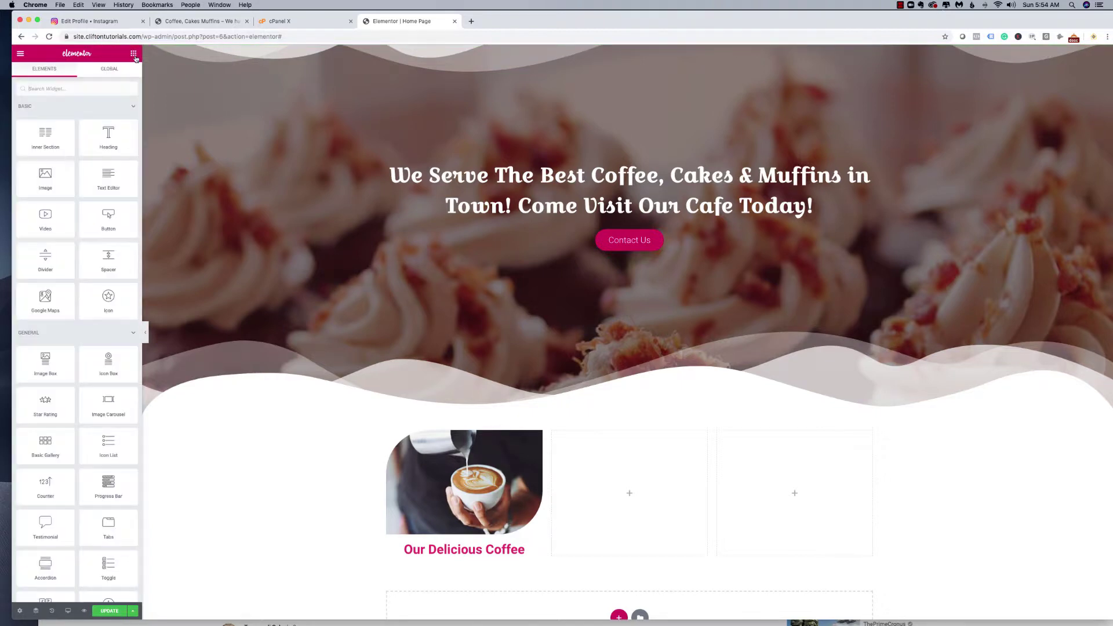
left_click_drag(509, 414, 618, 521)
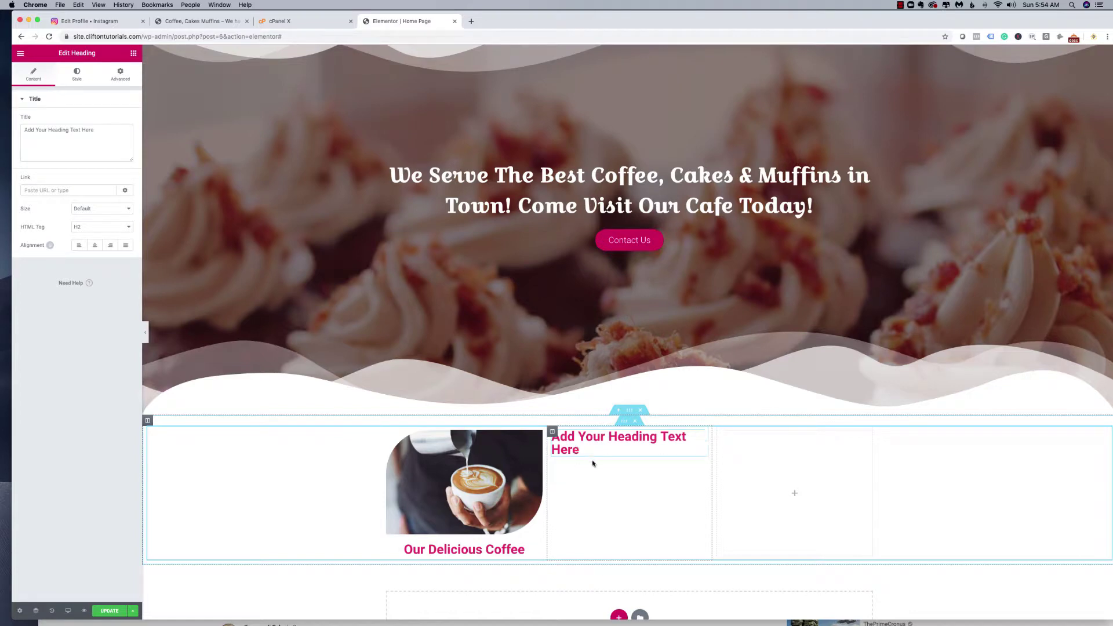
right_click(704, 437)
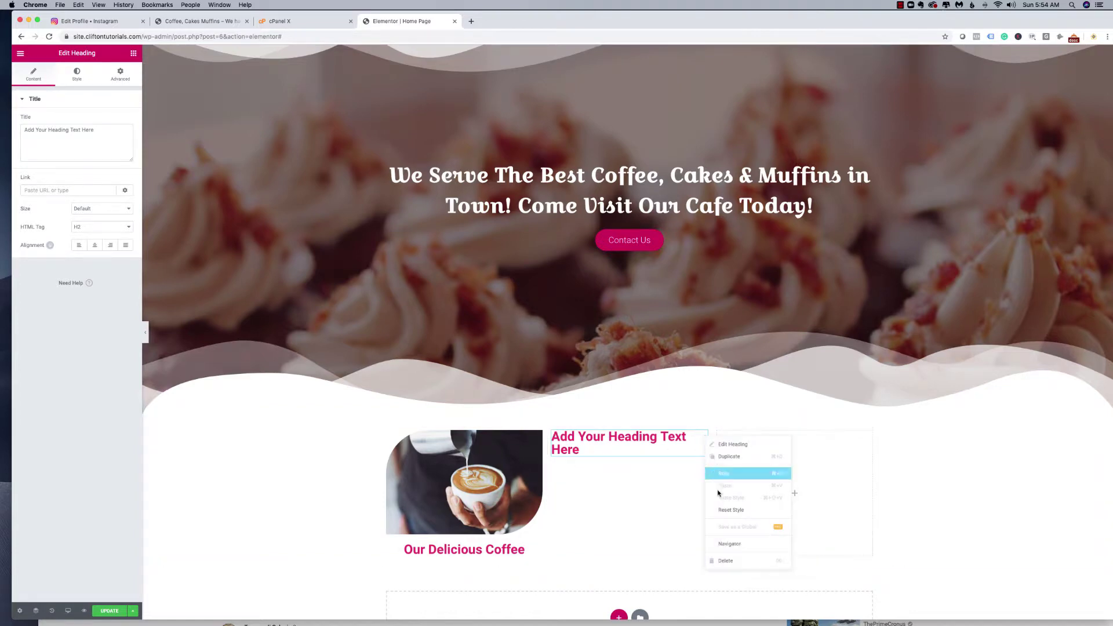
left_click(725, 562)
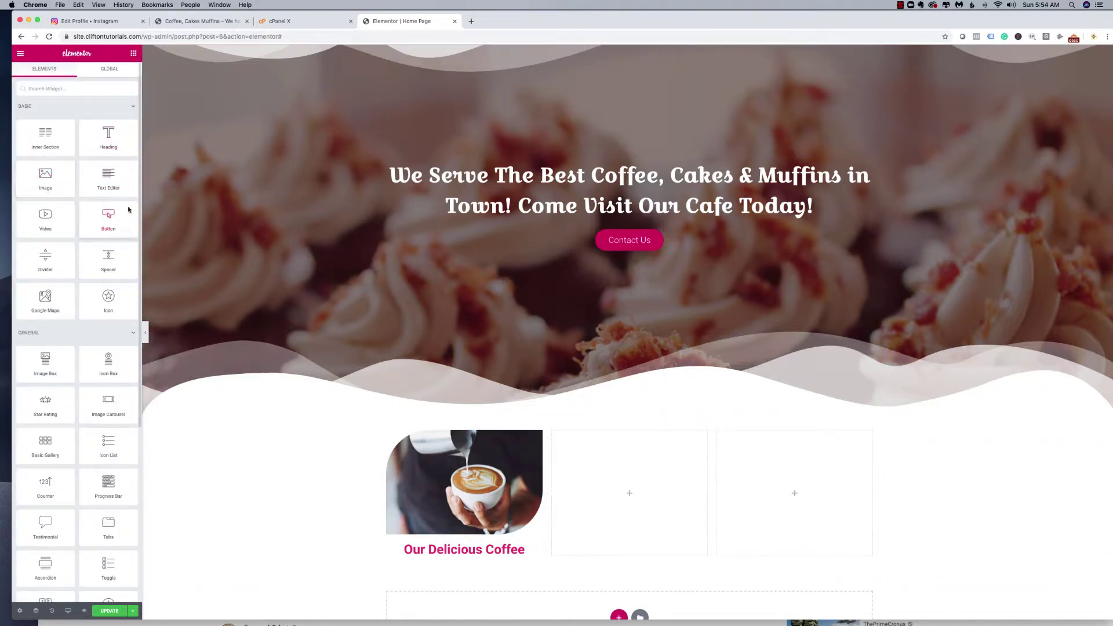
- Add a Text Editor widget with placeholder Lorem ipsum text under the coffee heading
left_click_drag(113, 188, 457, 556)
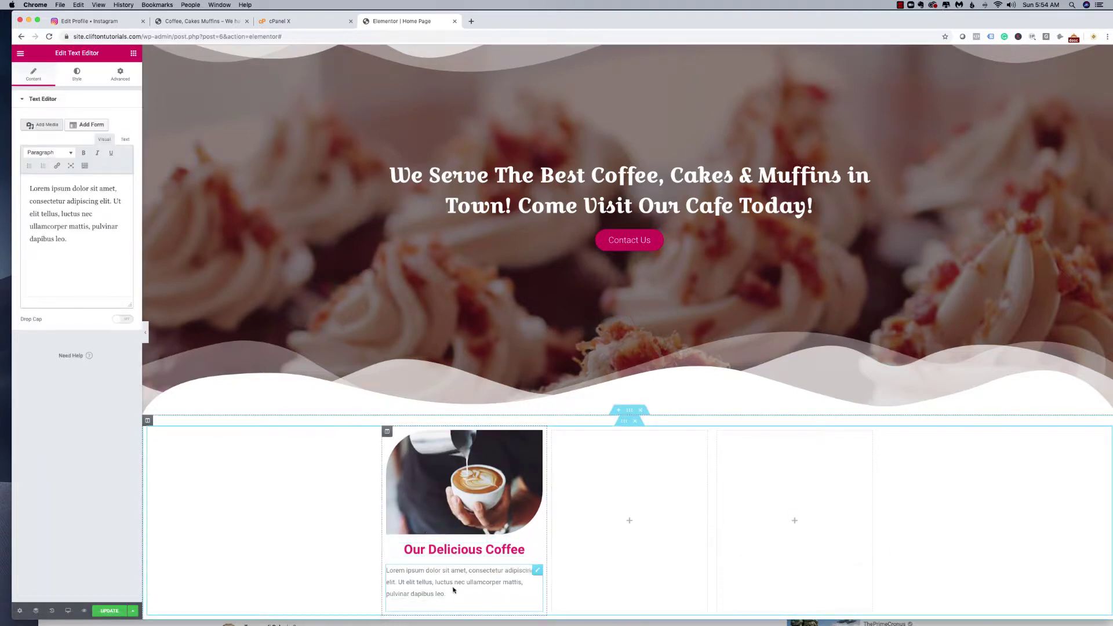
triple_click(88, 253)
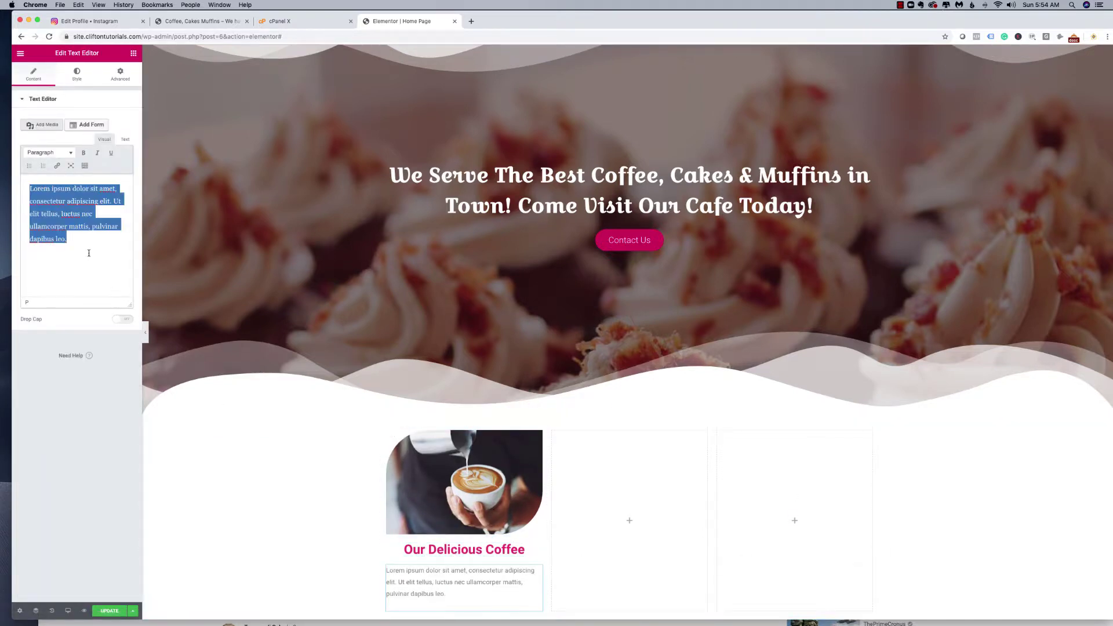
key("super+v")
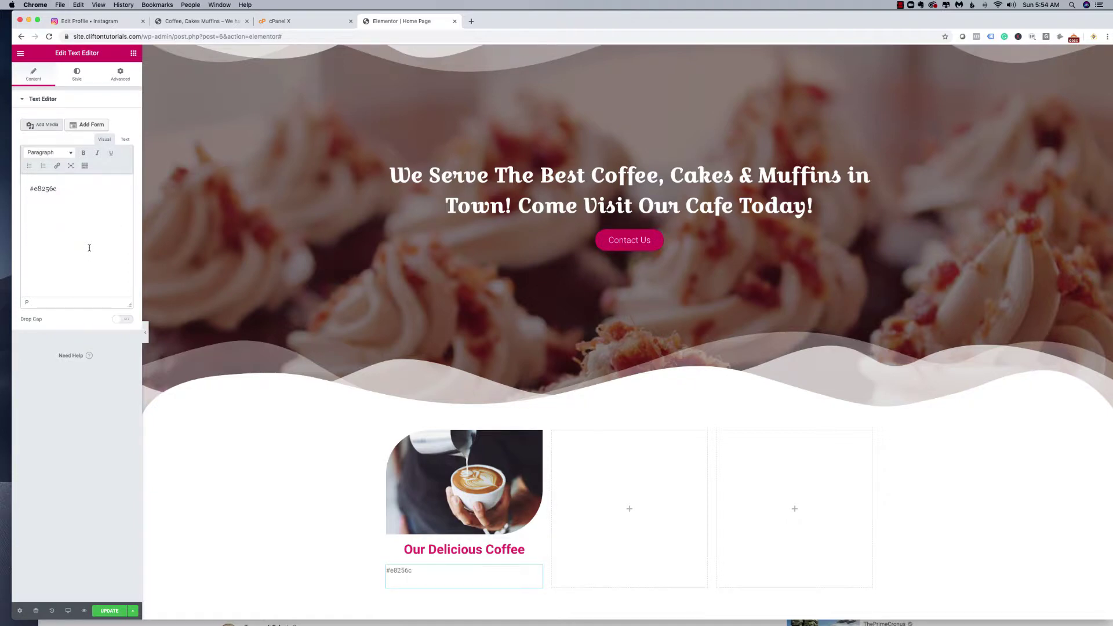
key("super+z")
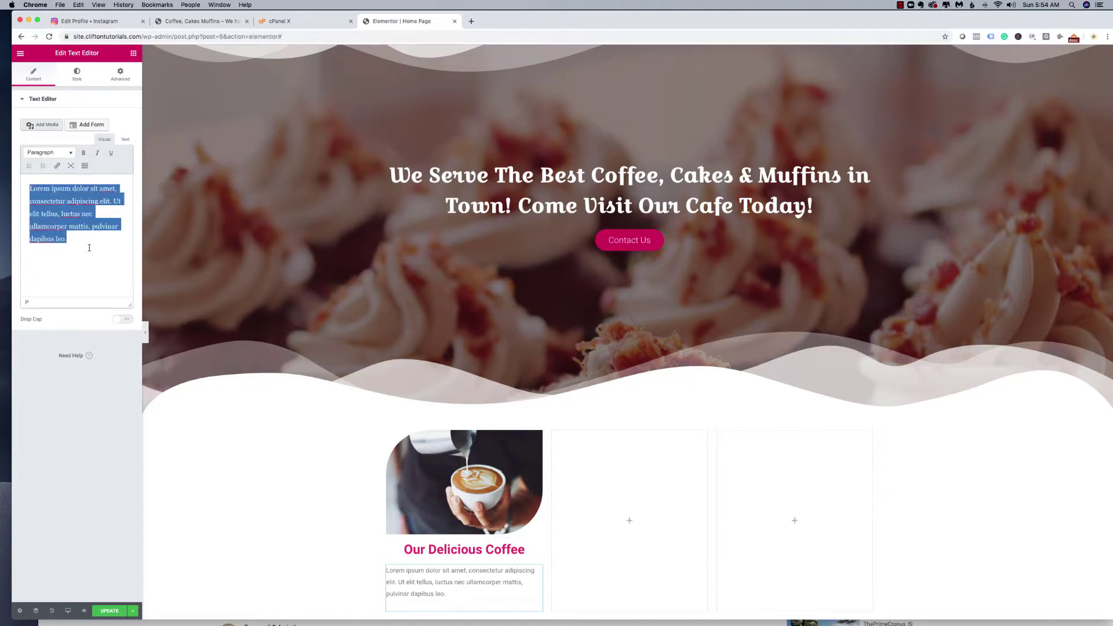
left_click(89, 248)
scroll(374, 421, "down", 1)
scroll(376, 425, "down", 3)
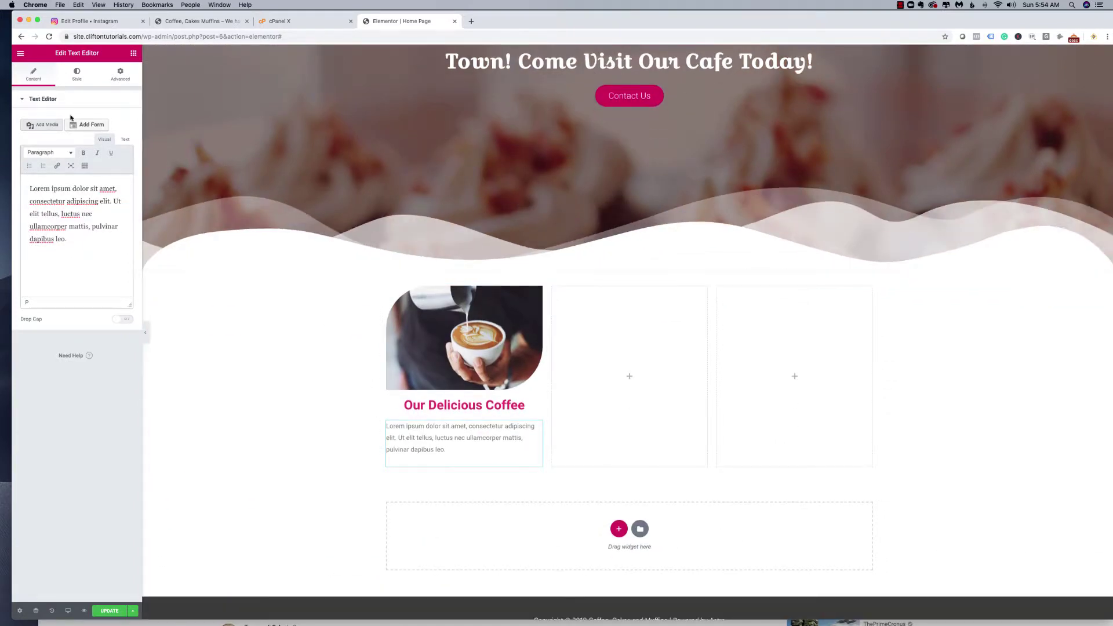
left_click(133, 55)
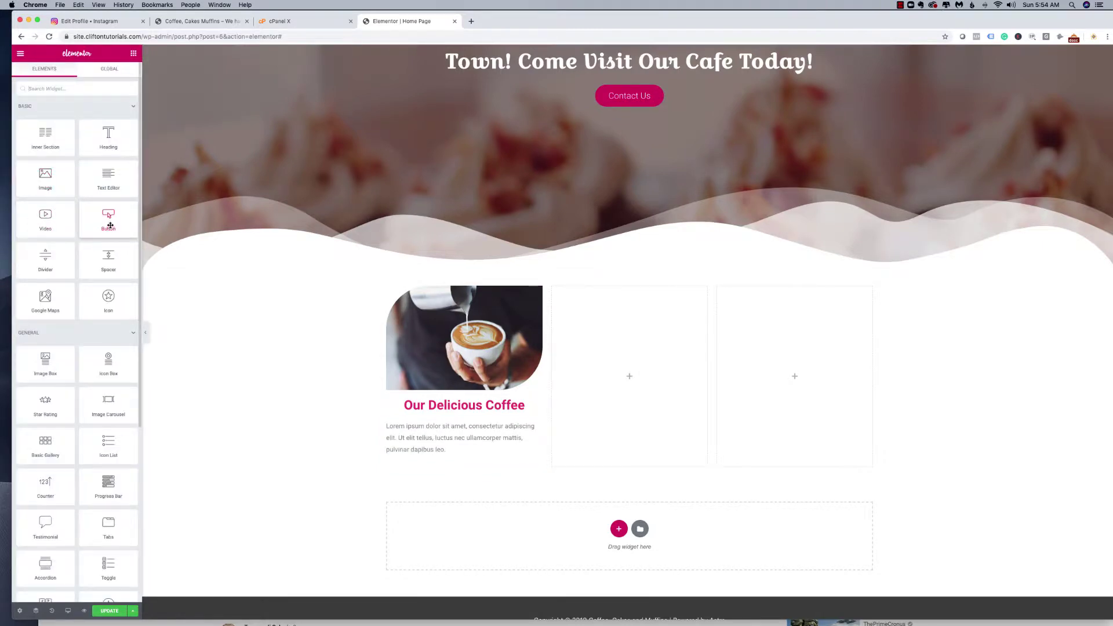
- Add a centred Click here button under the paragraph with 40 corner radius values
left_click_drag(110, 225, 461, 464)
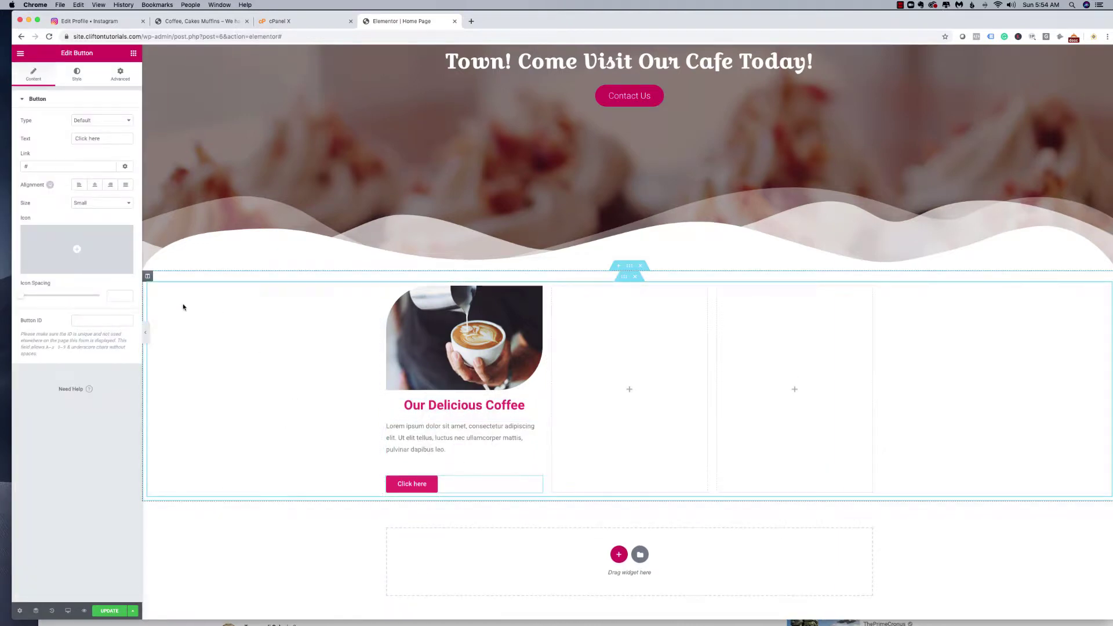
left_click(94, 184)
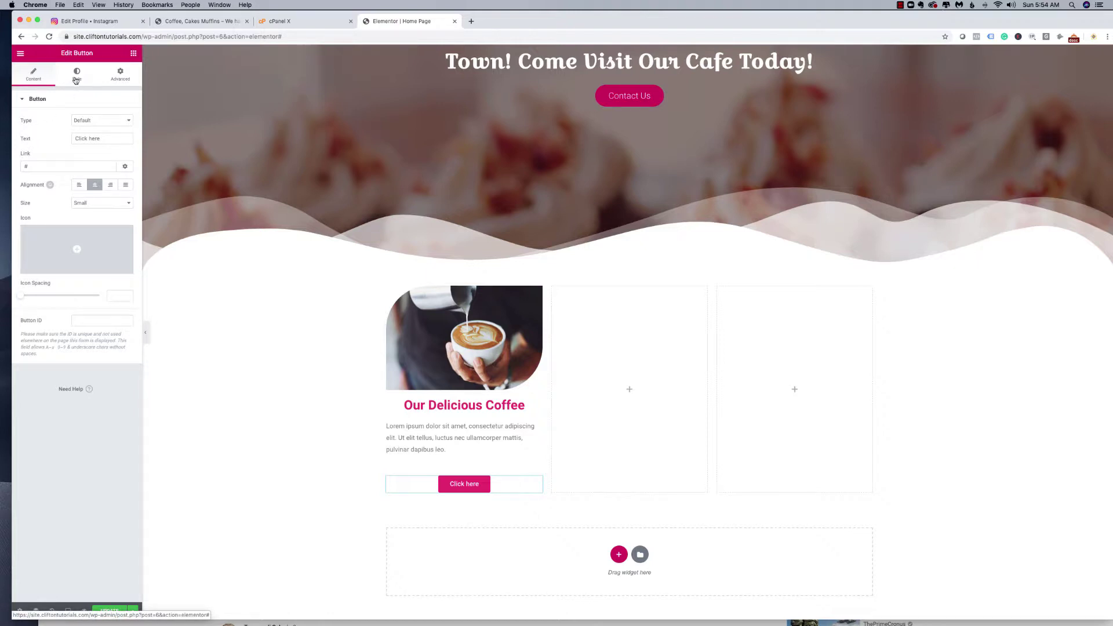
left_click(76, 80)
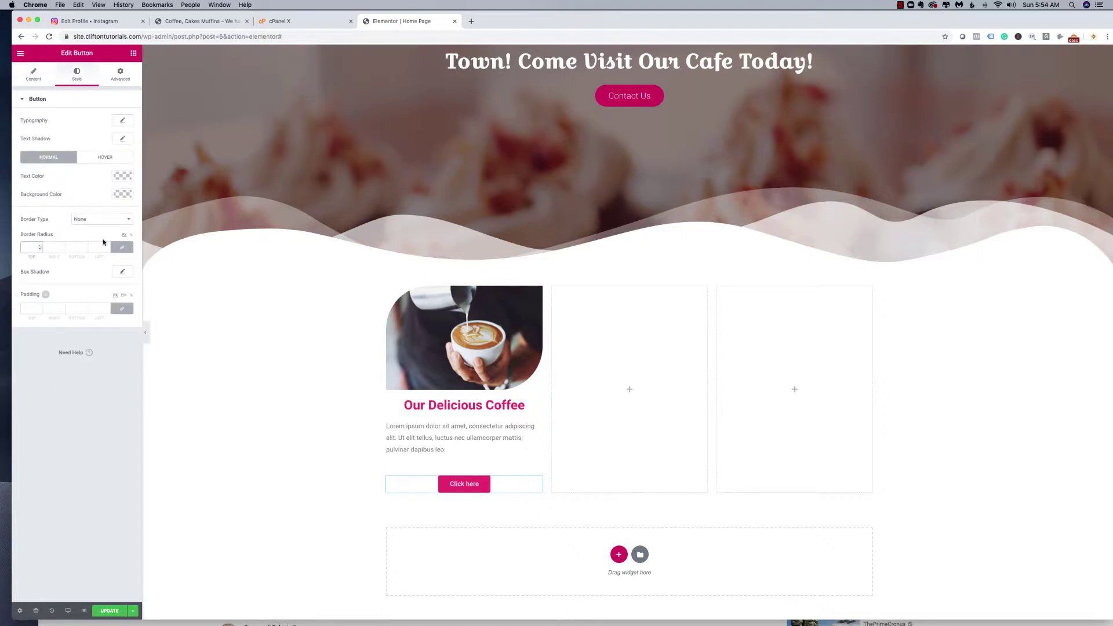
left_click(121, 247)
left_click(55, 247)
type("40")
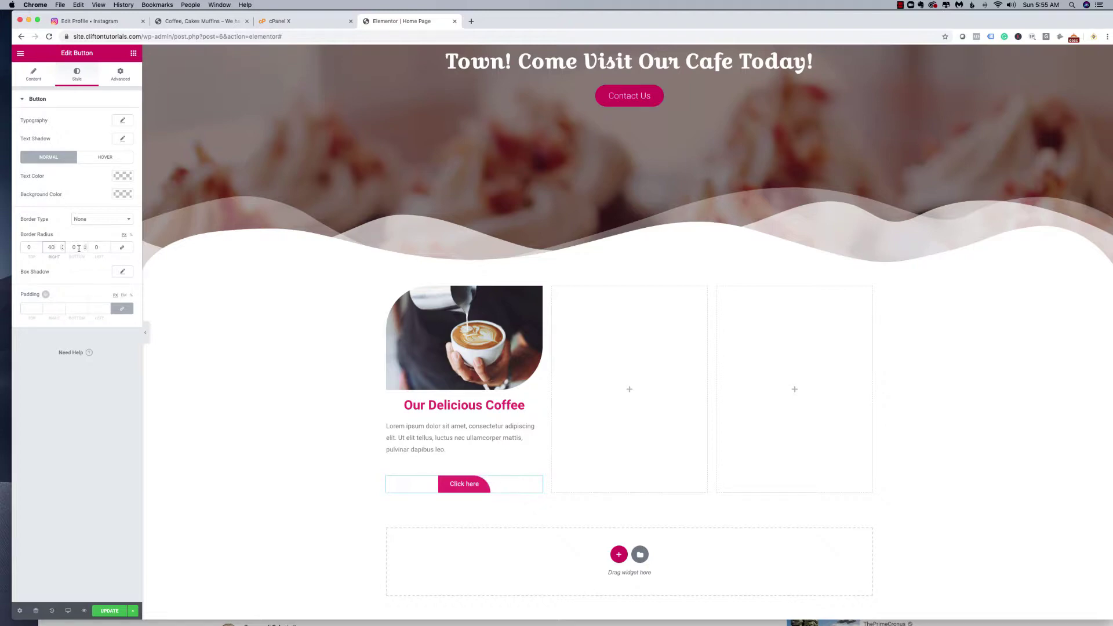
left_click(75, 248)
type("40")
left_click(27, 246)
type("1")
left_click(160, 20)
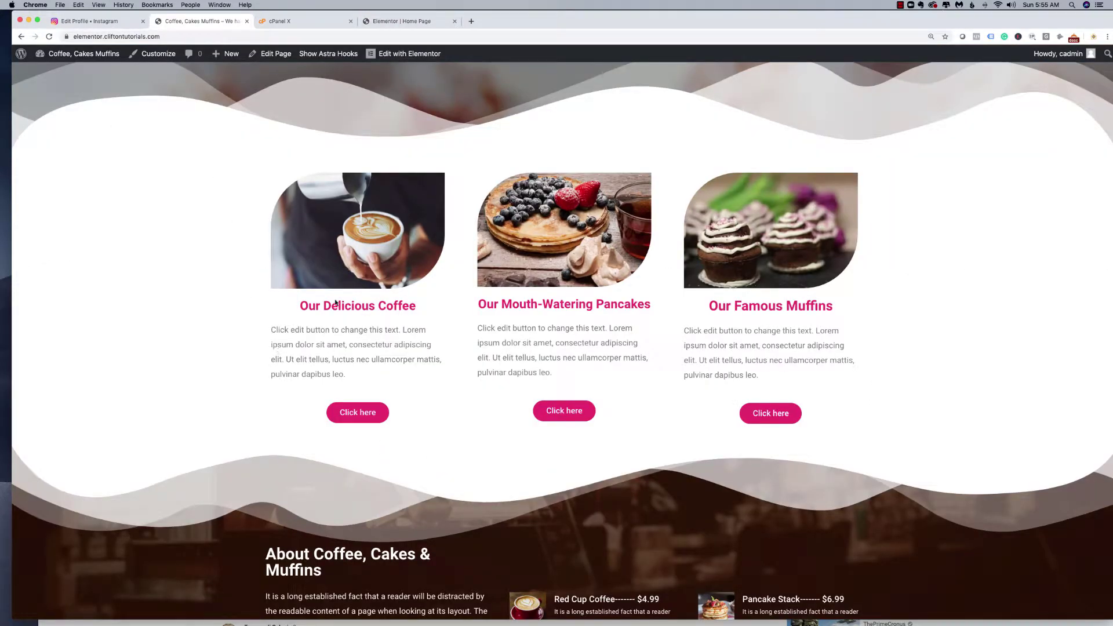
- Flip between the live site and the editor to compare the cards, ending in the editor
left_click(390, 21)
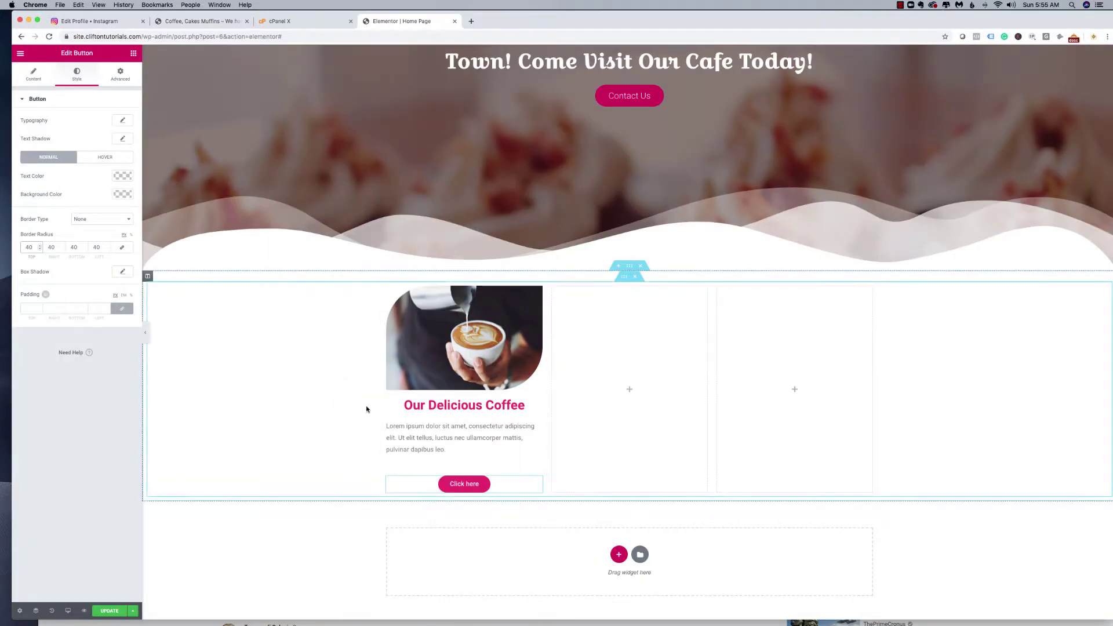
key("super+2")
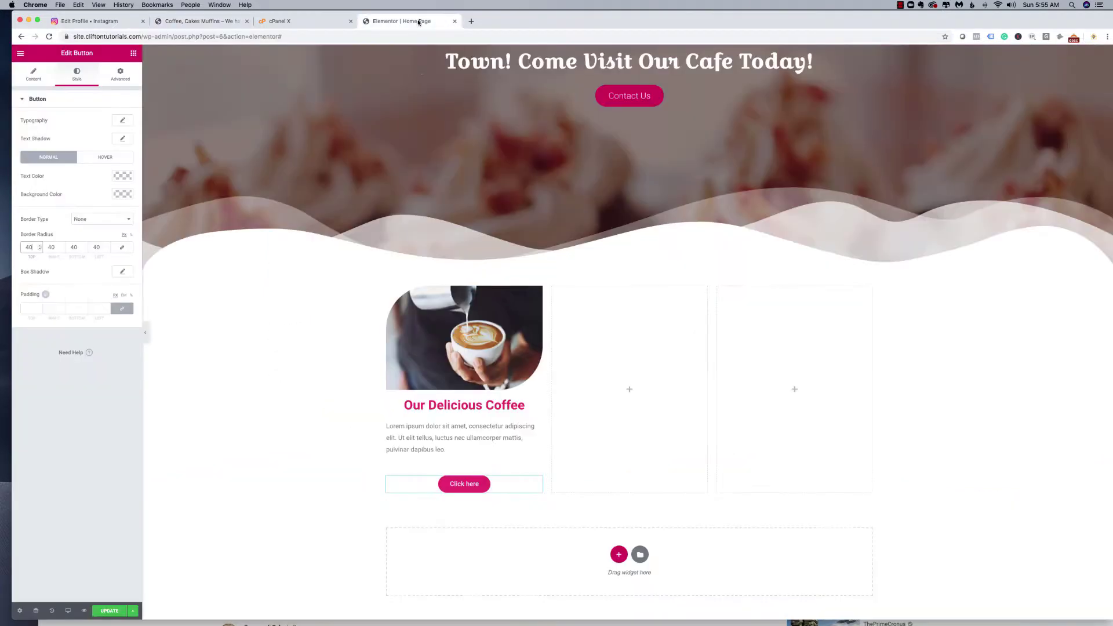
left_click(413, 20)
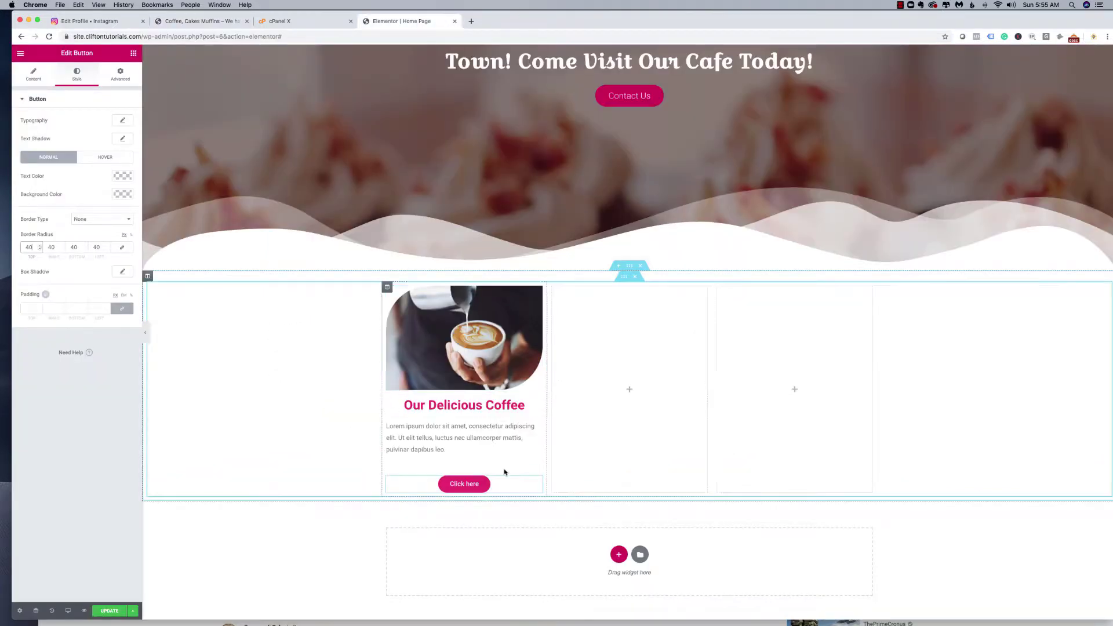
left_click(179, 25)
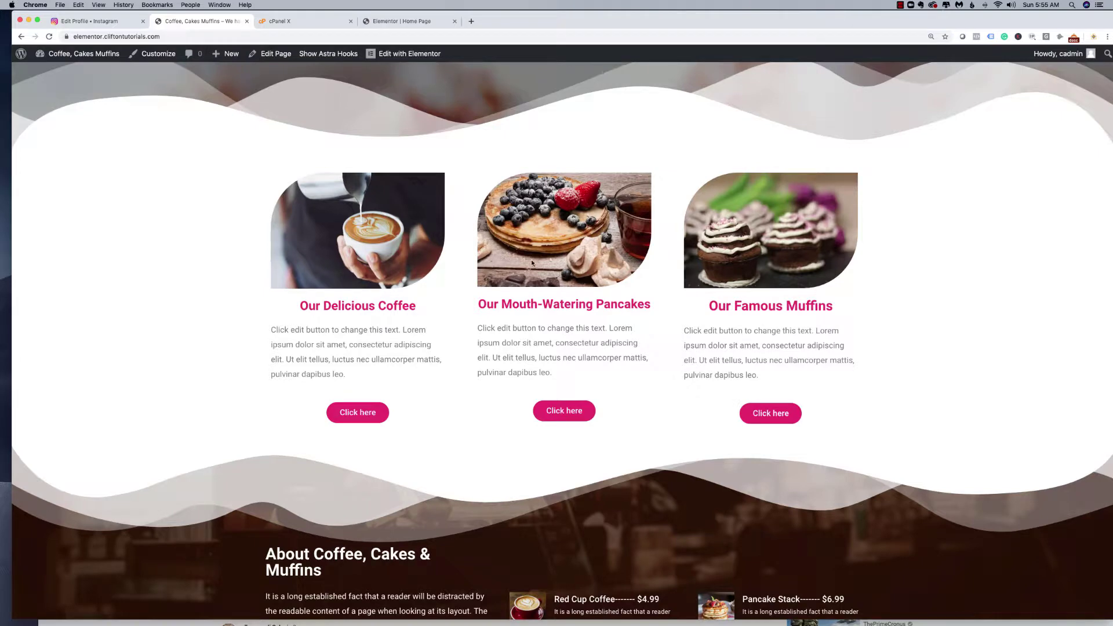
left_click(402, 20)
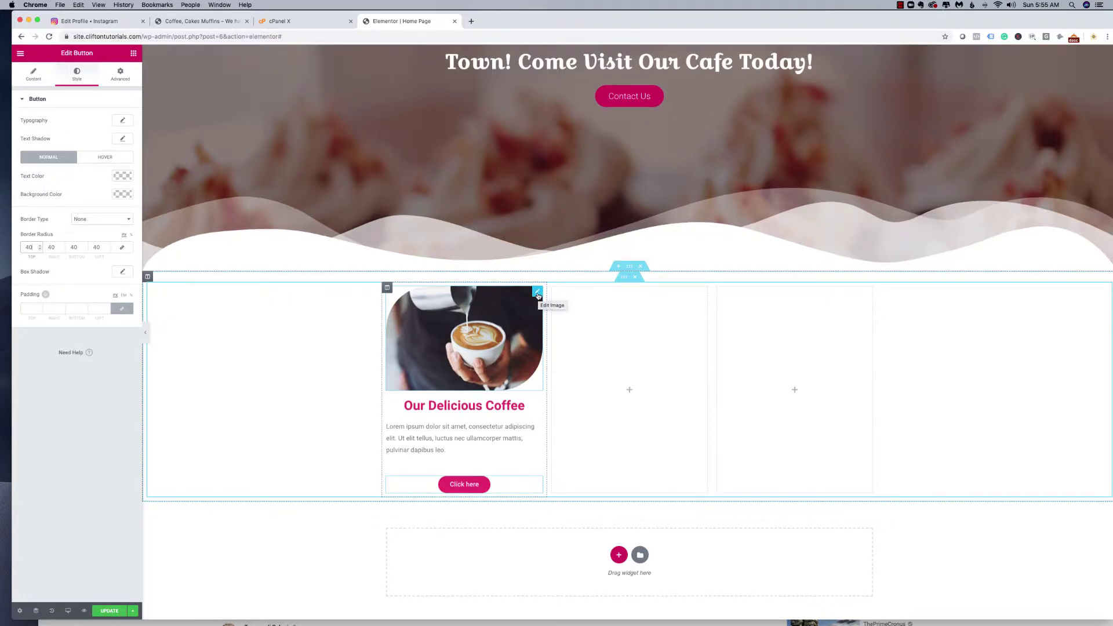
- Duplicate the Our Delicious Coffee column twice
left_click(387, 288)
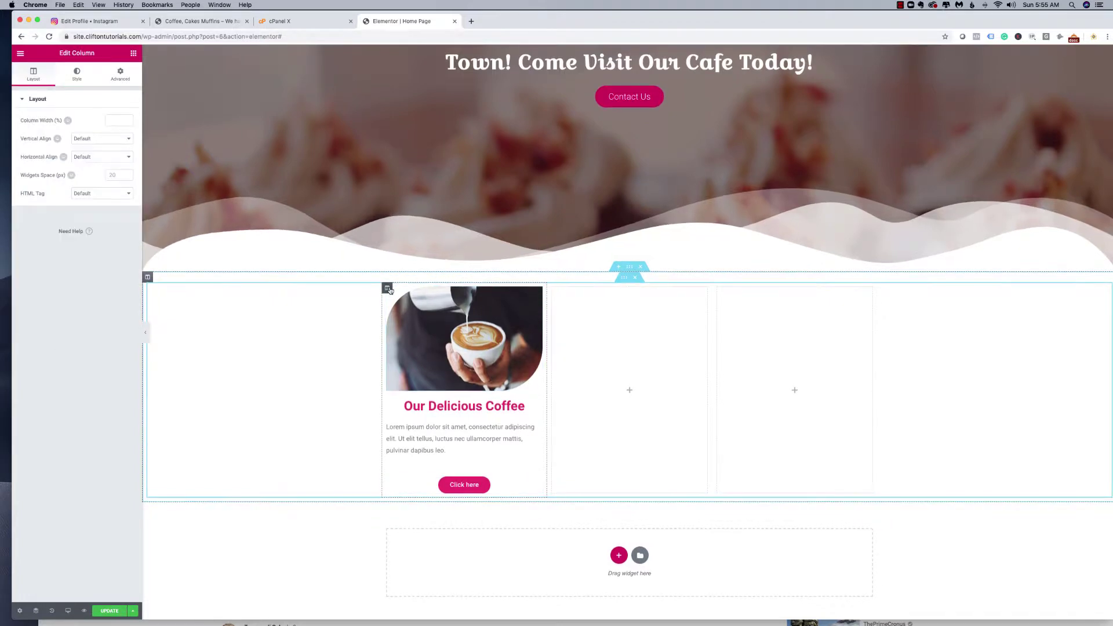
scroll(388, 290, "up", 1)
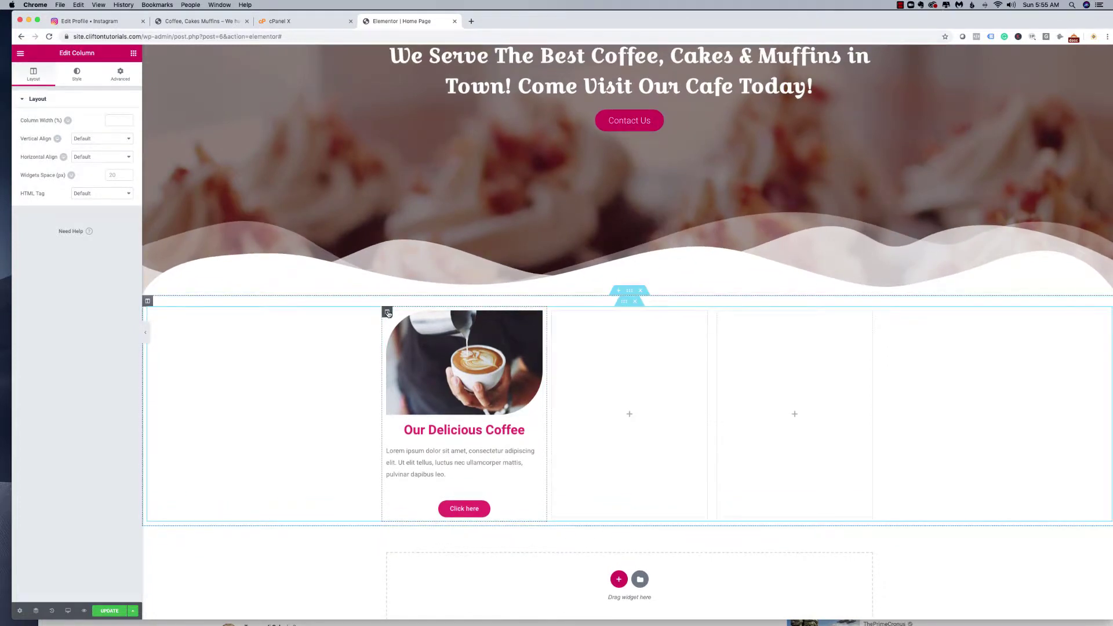
right_click(388, 313)
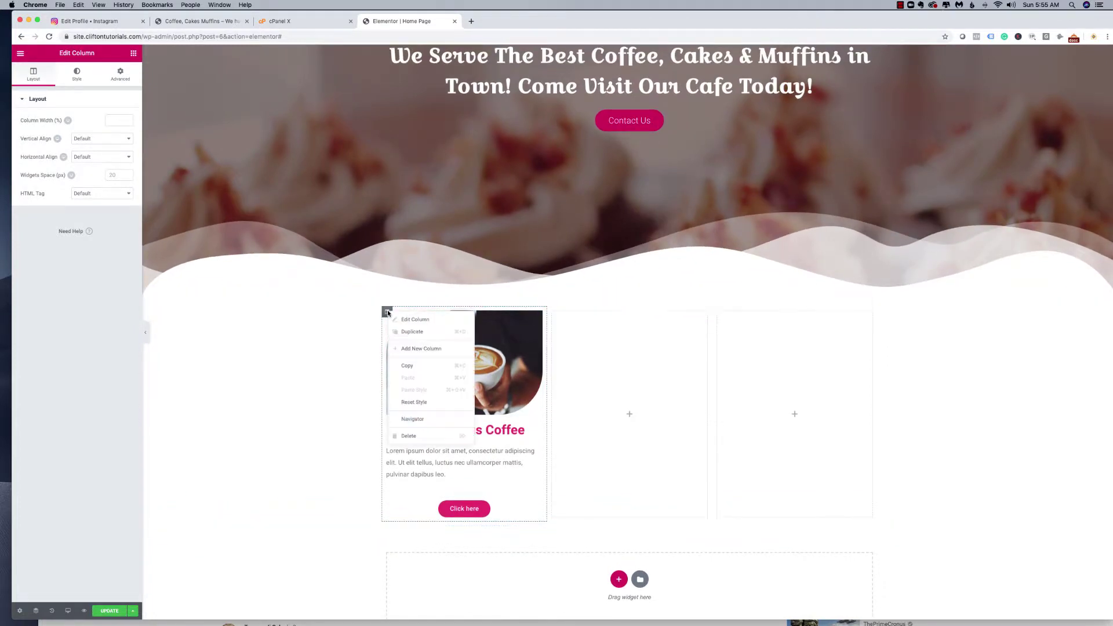
left_click(416, 335)
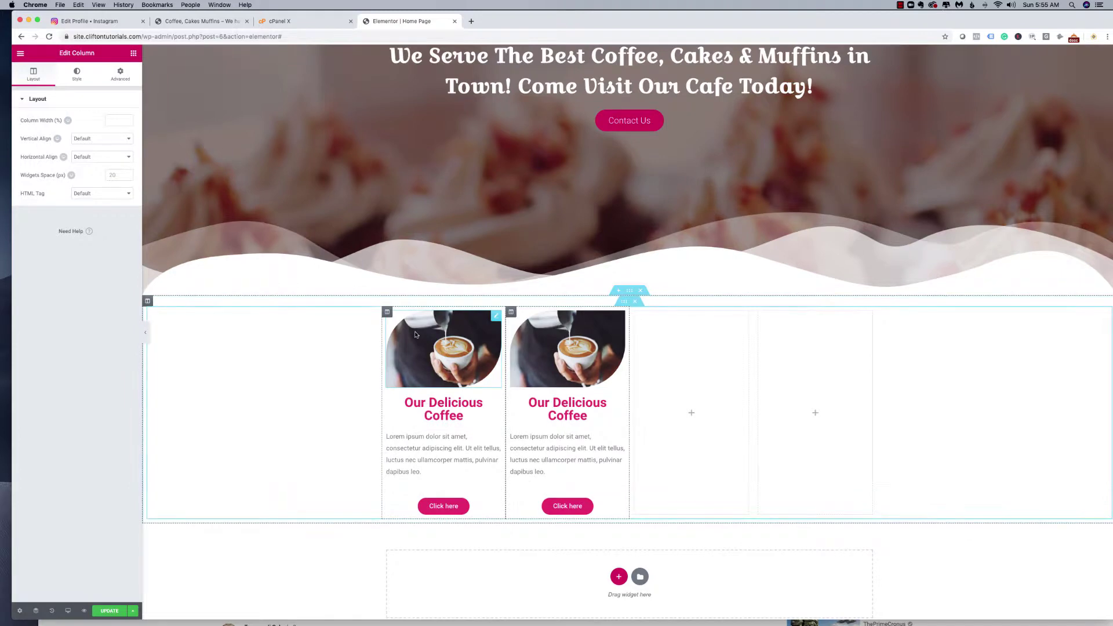
right_click(387, 315)
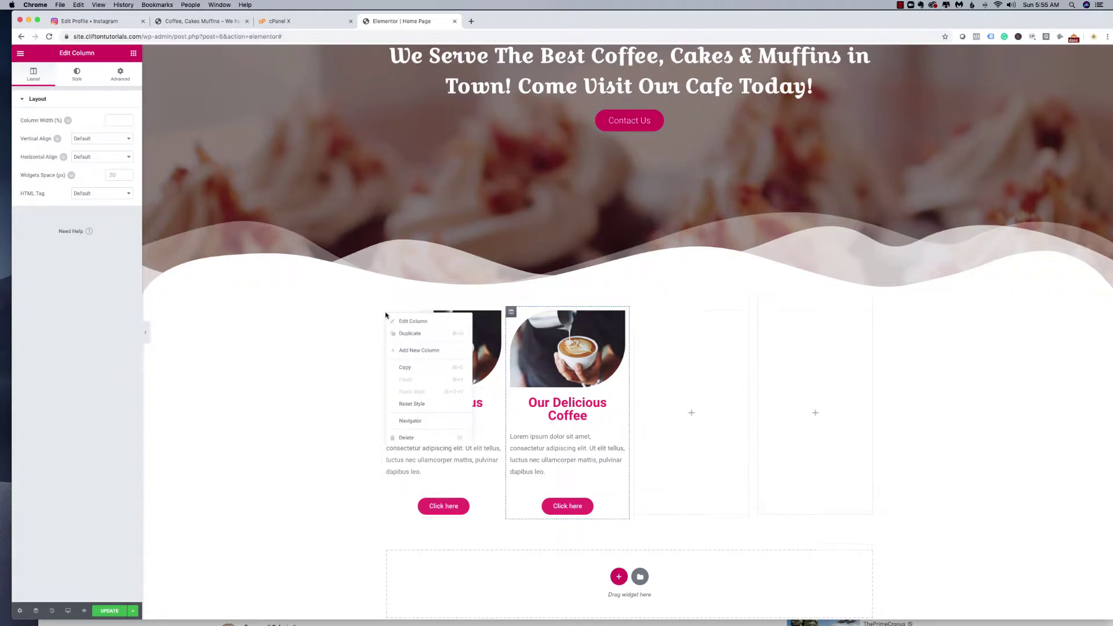
left_click(411, 332)
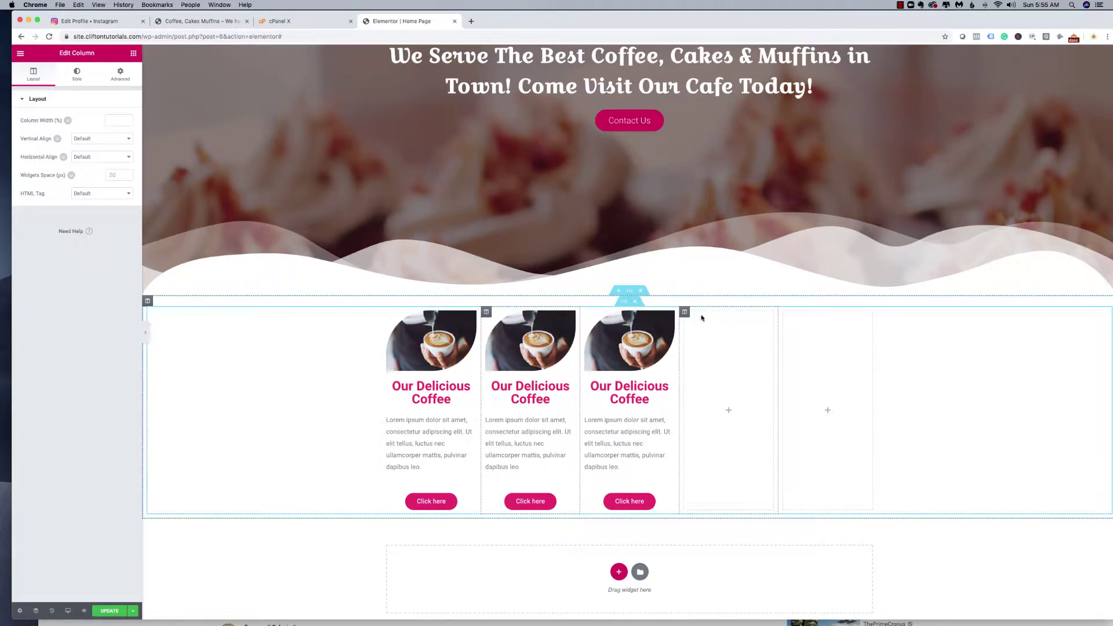
- Delete the two leftover empty columns, then compare with the live site's cards
right_click(686, 314)
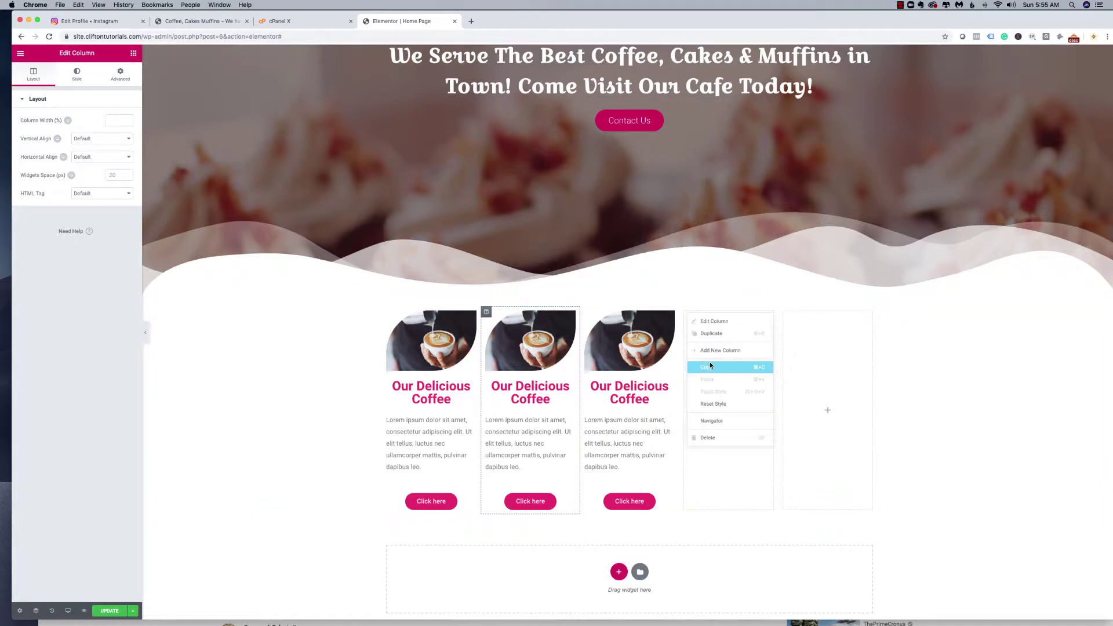
left_click(708, 437)
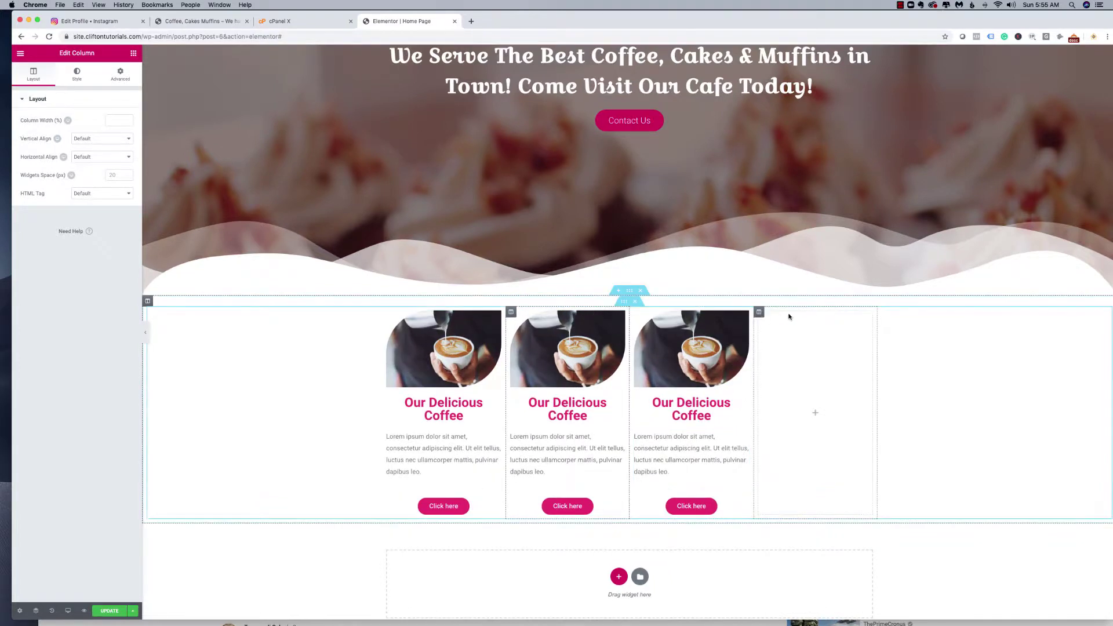
right_click(761, 315)
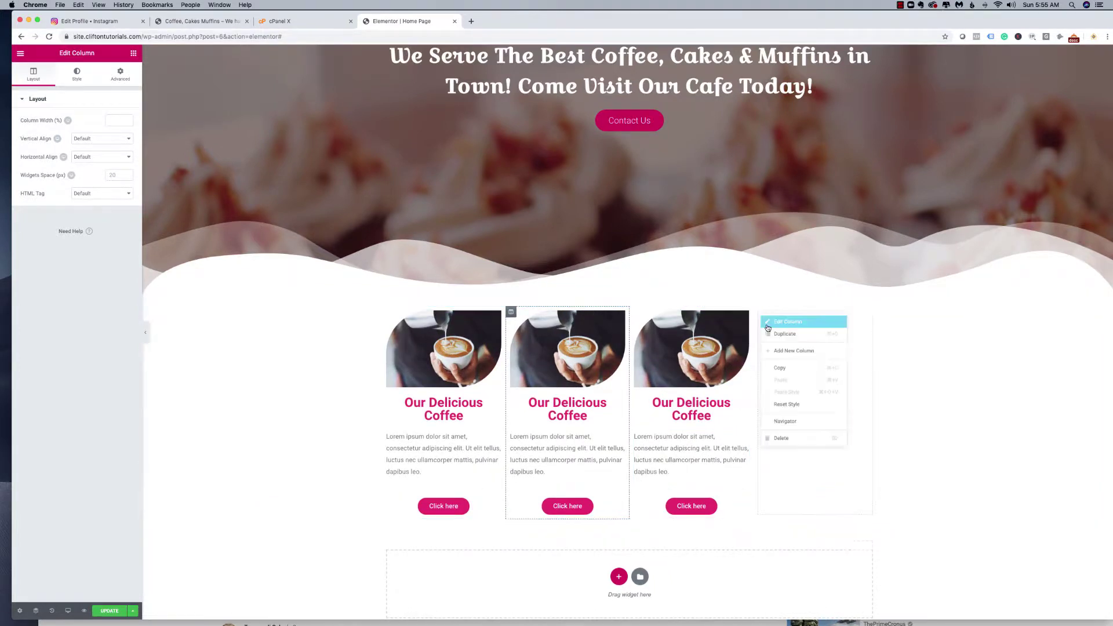
left_click(781, 434)
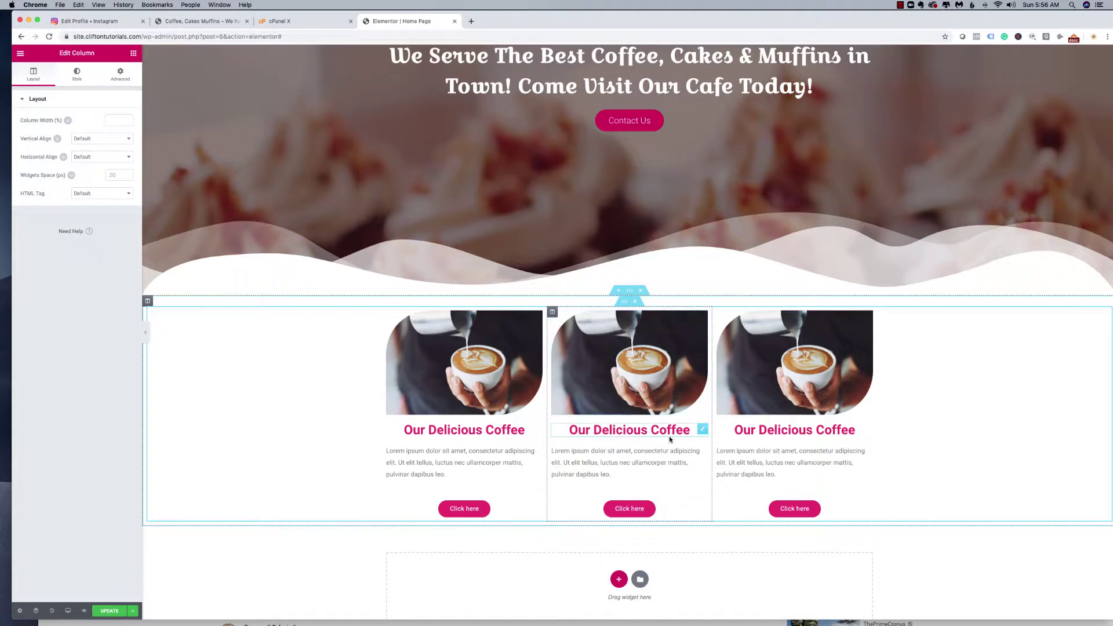
left_click(216, 18)
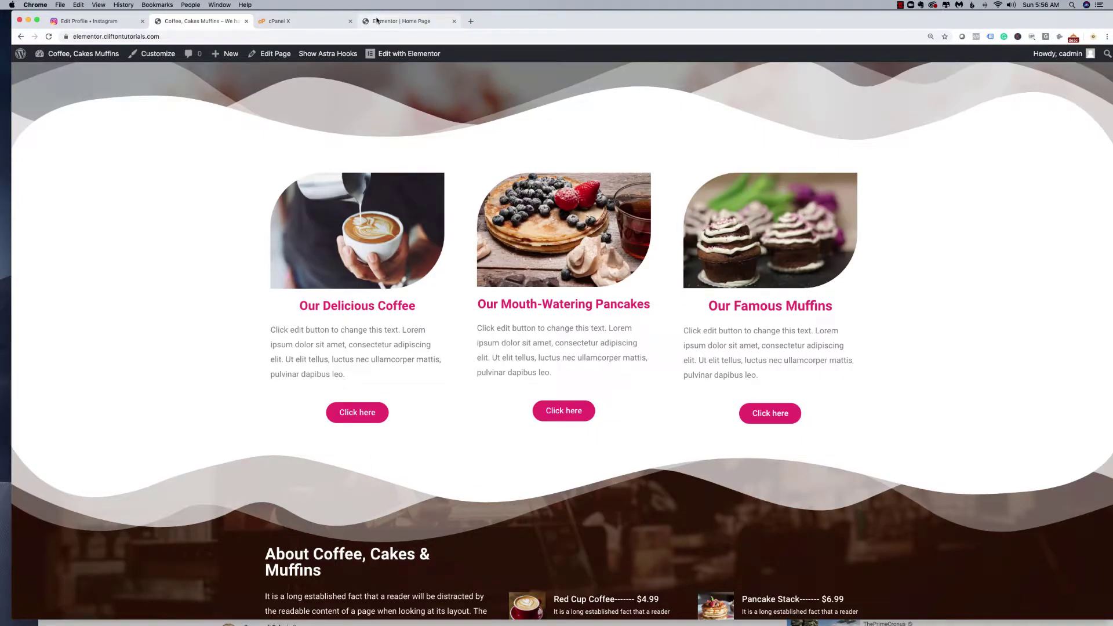
left_click_drag(479, 306, 648, 309)
key("super+c")
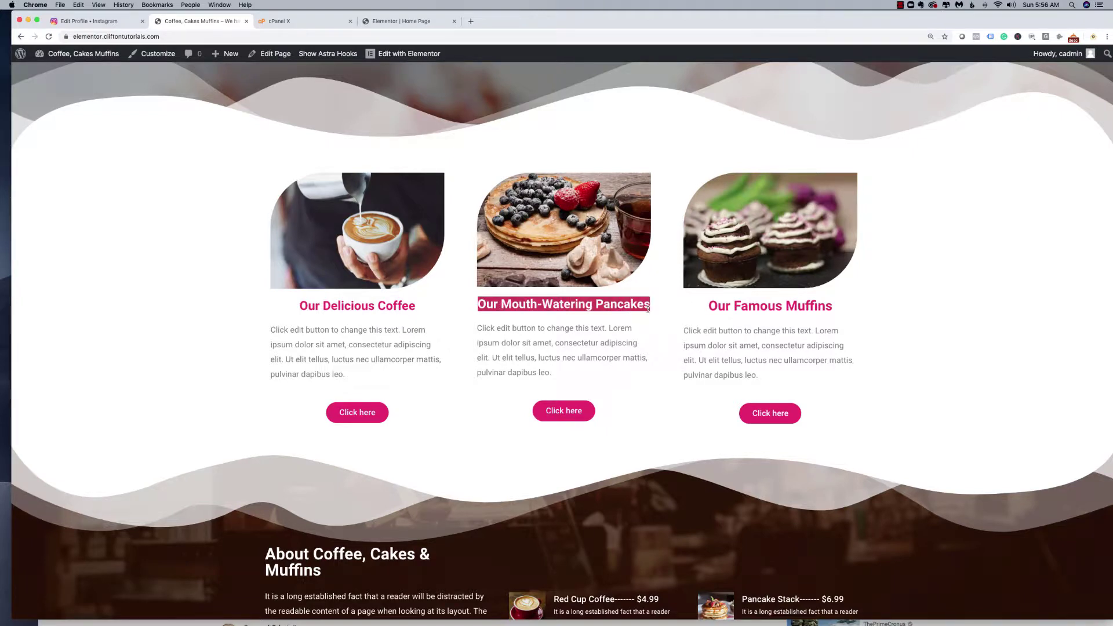
- Paste 'Our Mouth-Watering Pancakes' as the middle column's heading title
left_click(405, 22)
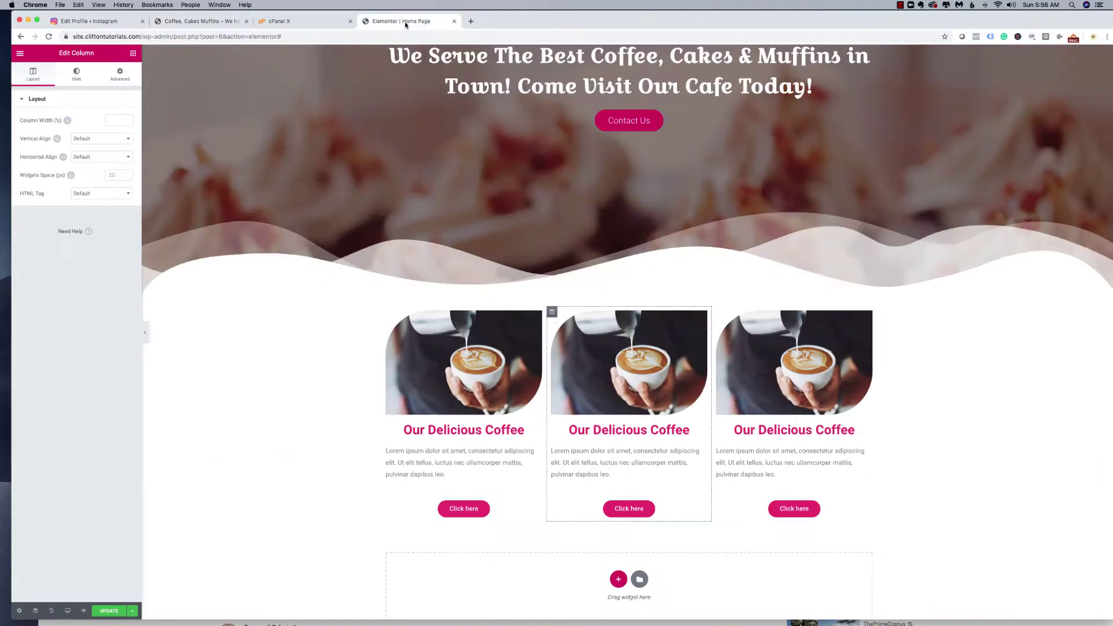
triple_click(632, 428)
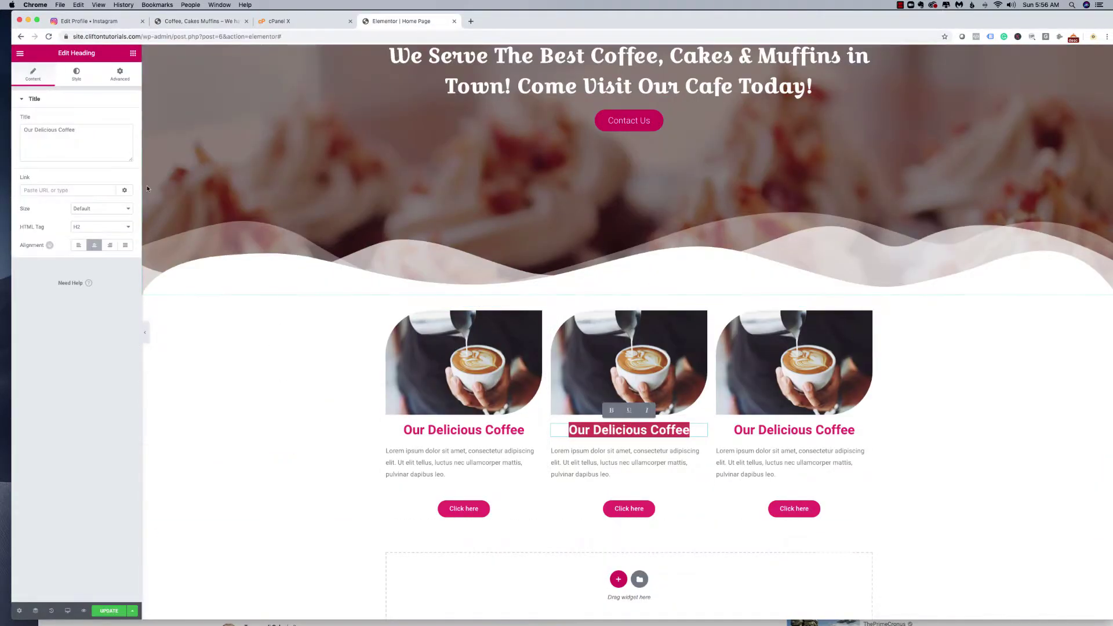
left_click(105, 131)
key("super+a")
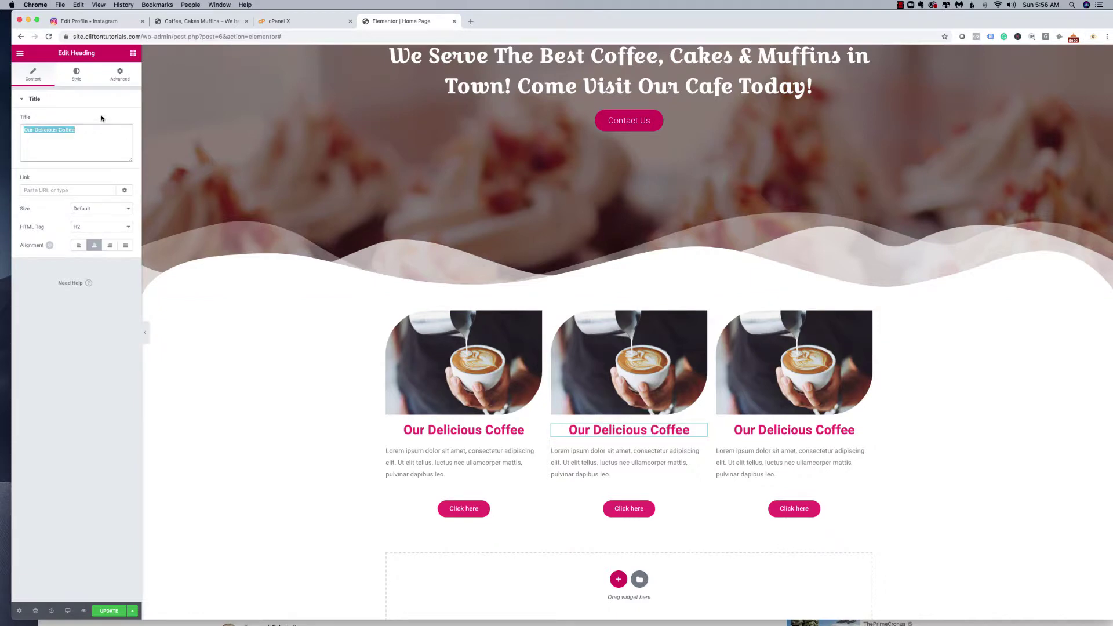
key("super+v")
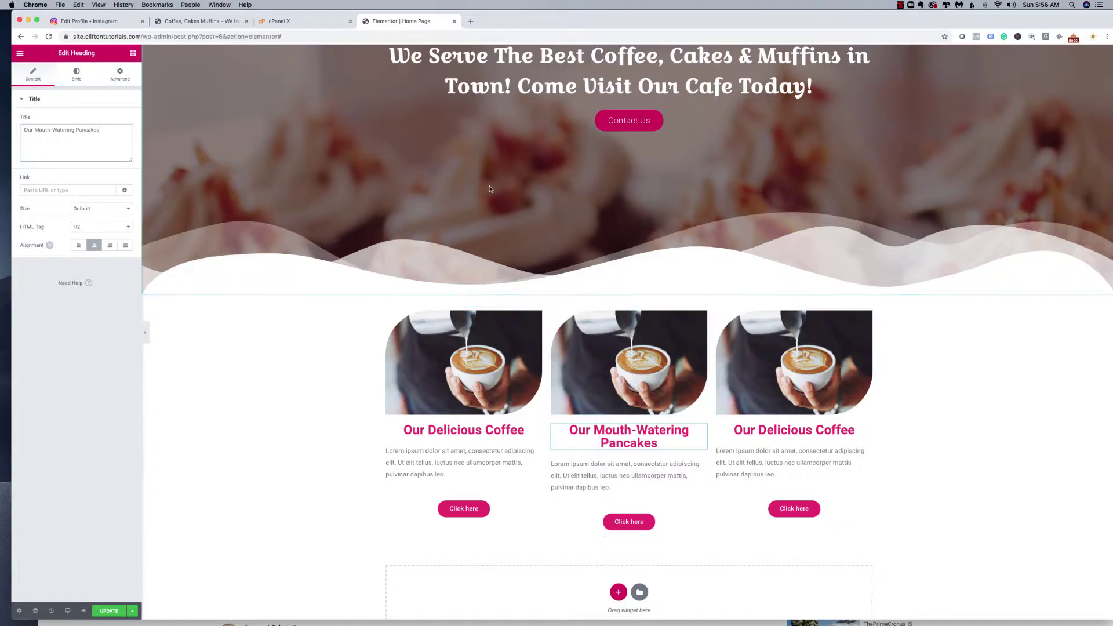
- Copy 'Our Famous Muffins' from the live site and paste it as the third column's heading title
key("super+2")
left_click(725, 320)
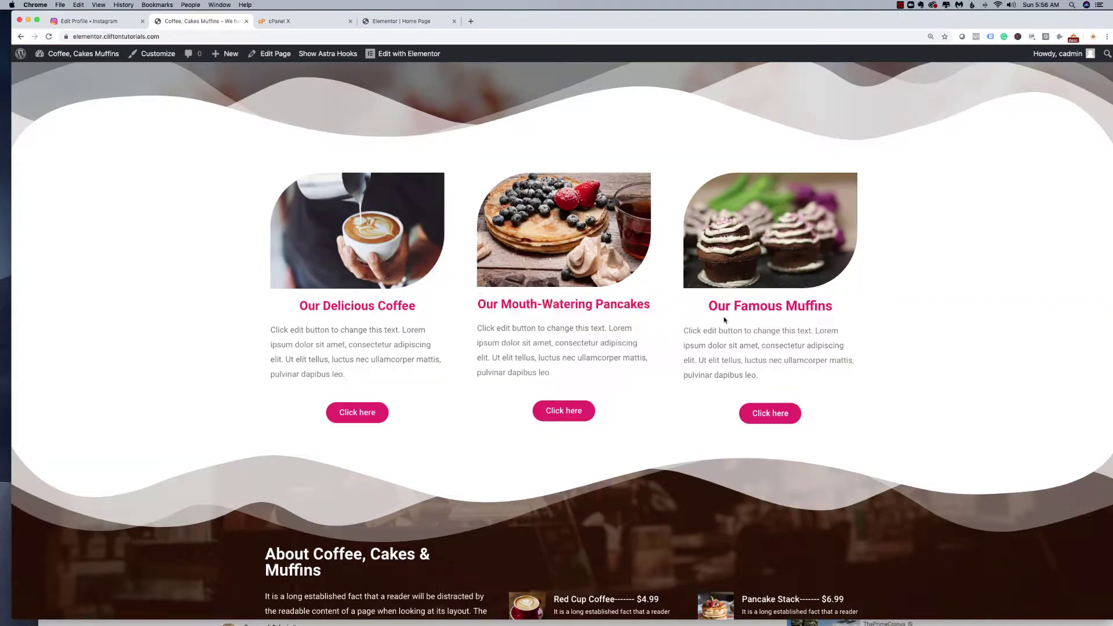
left_click_drag(709, 308, 853, 310)
key("super+c")
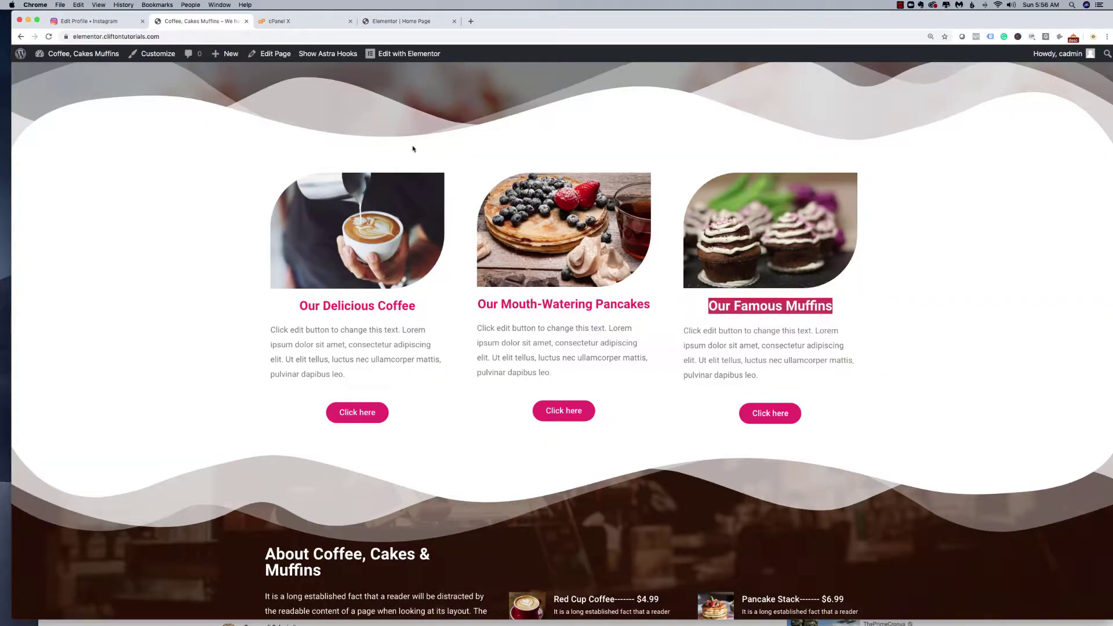
key("super+4")
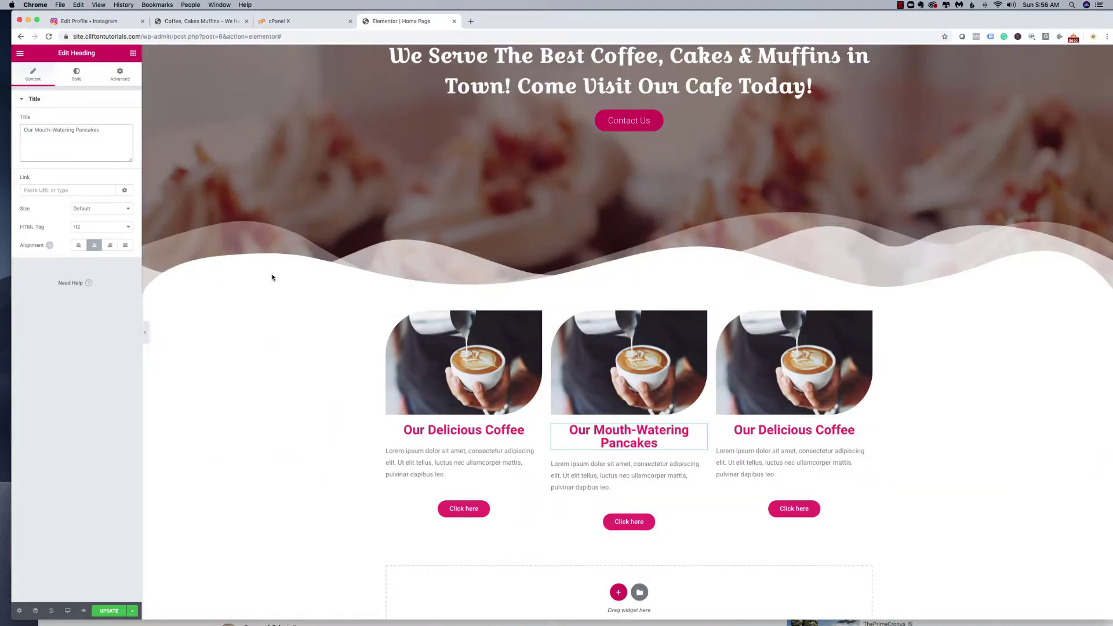
left_click(797, 430)
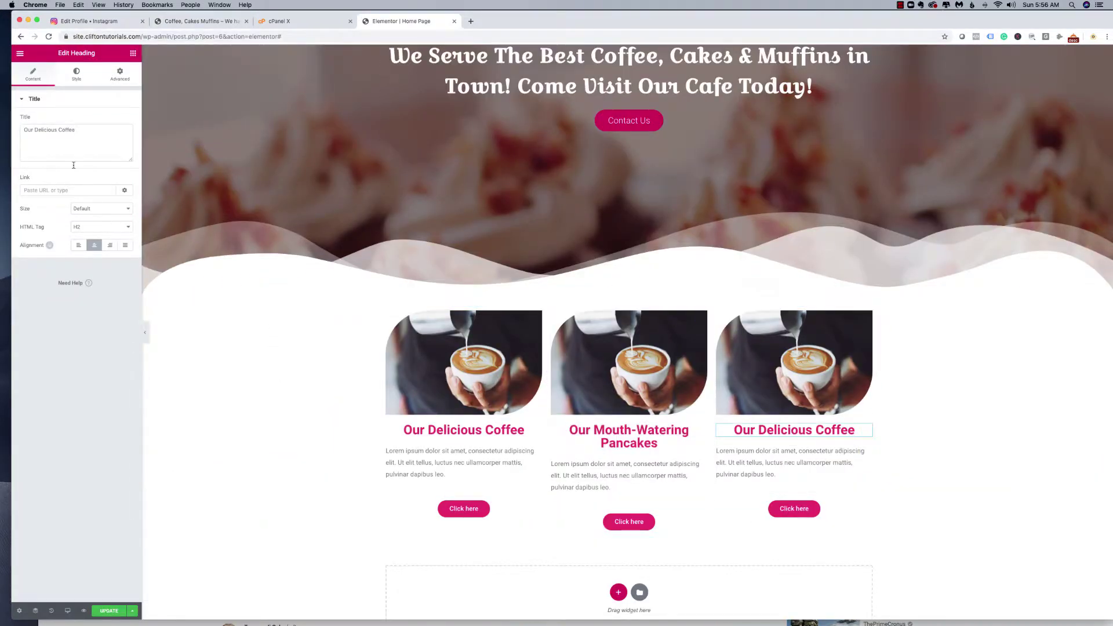
triple_click(116, 130)
key("super+v")
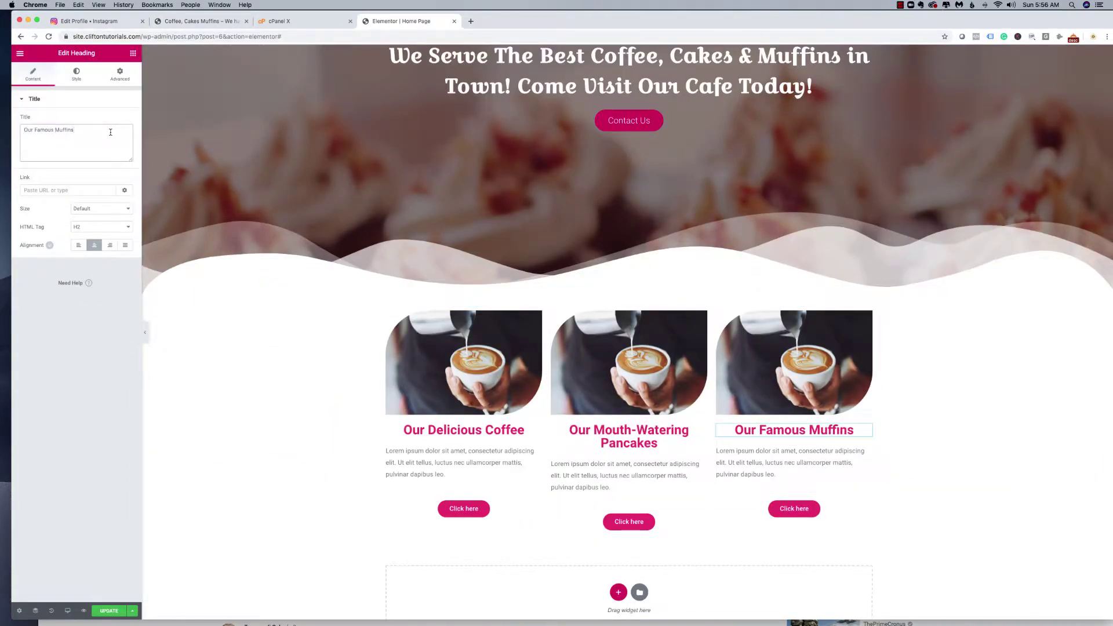
- Upload Our Pancakes.jpg with alt text 'Our Pancakes' and insert it into the middle column
left_click(703, 317)
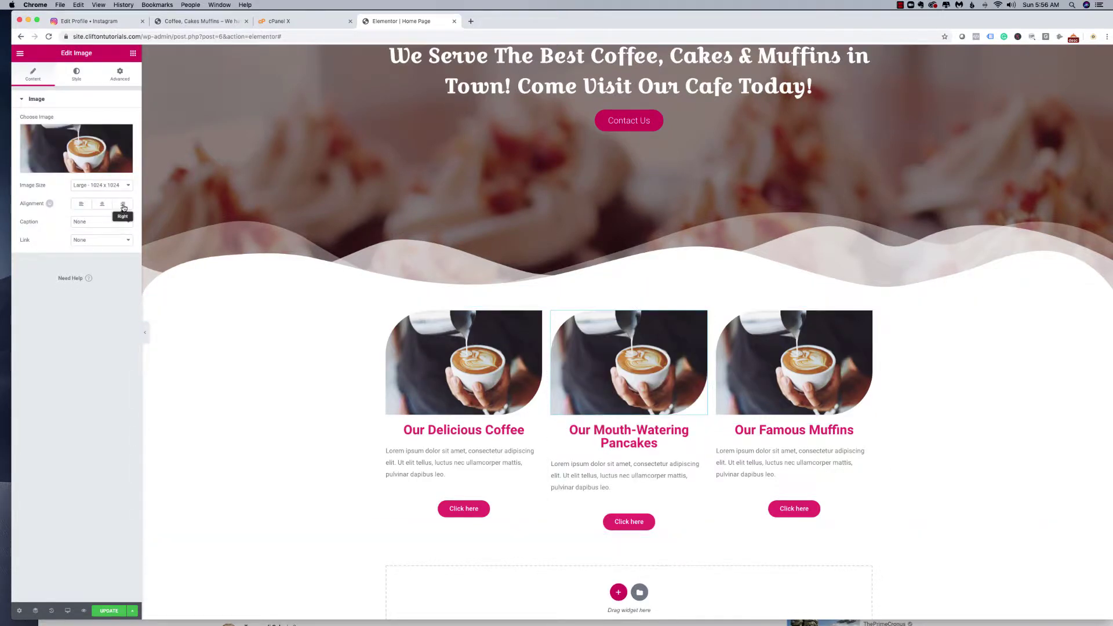
left_click(90, 156)
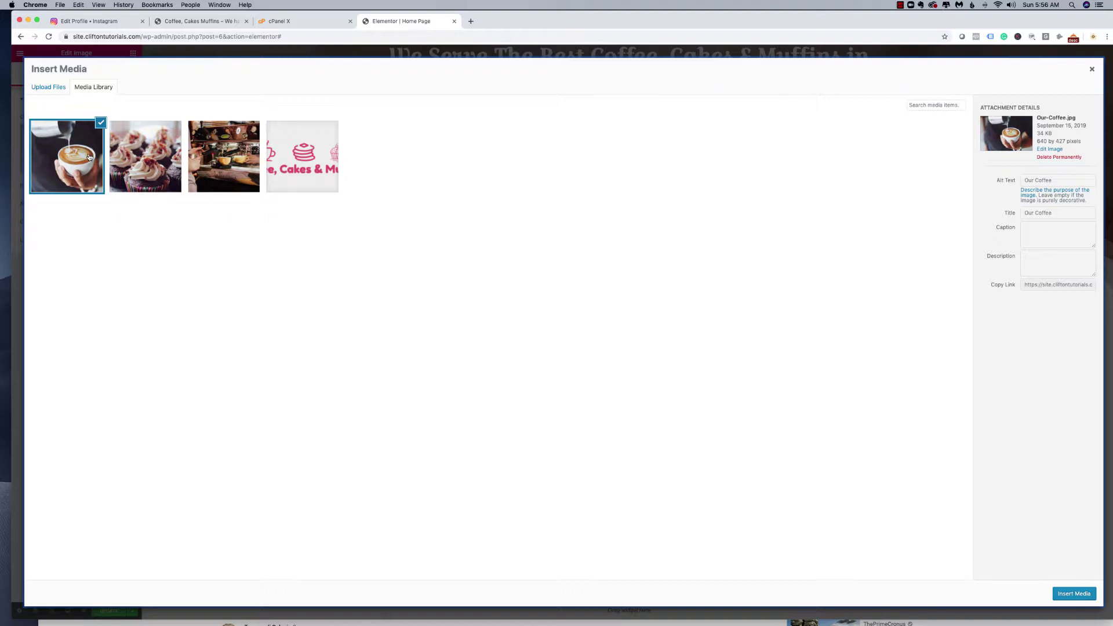
left_click(59, 88)
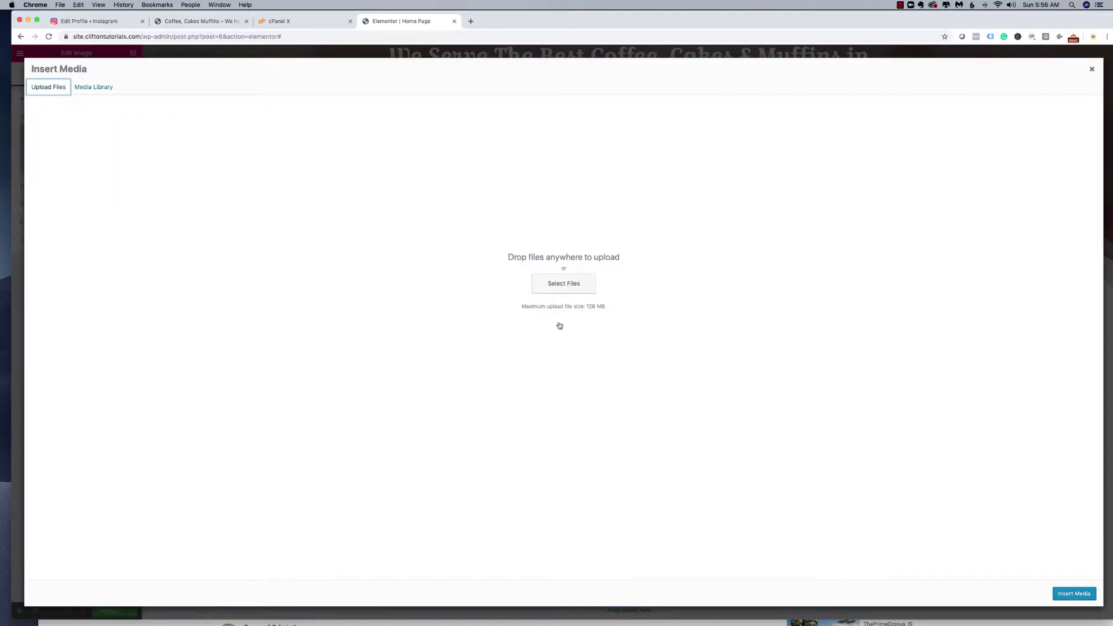
left_click(574, 285)
left_click(482, 169)
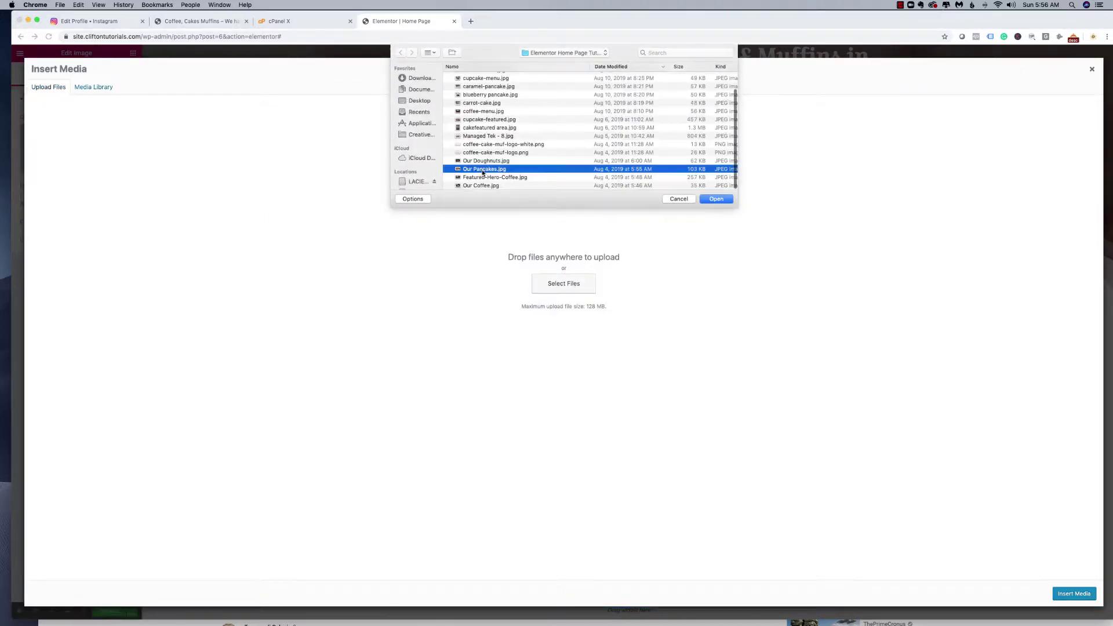
left_click(723, 201)
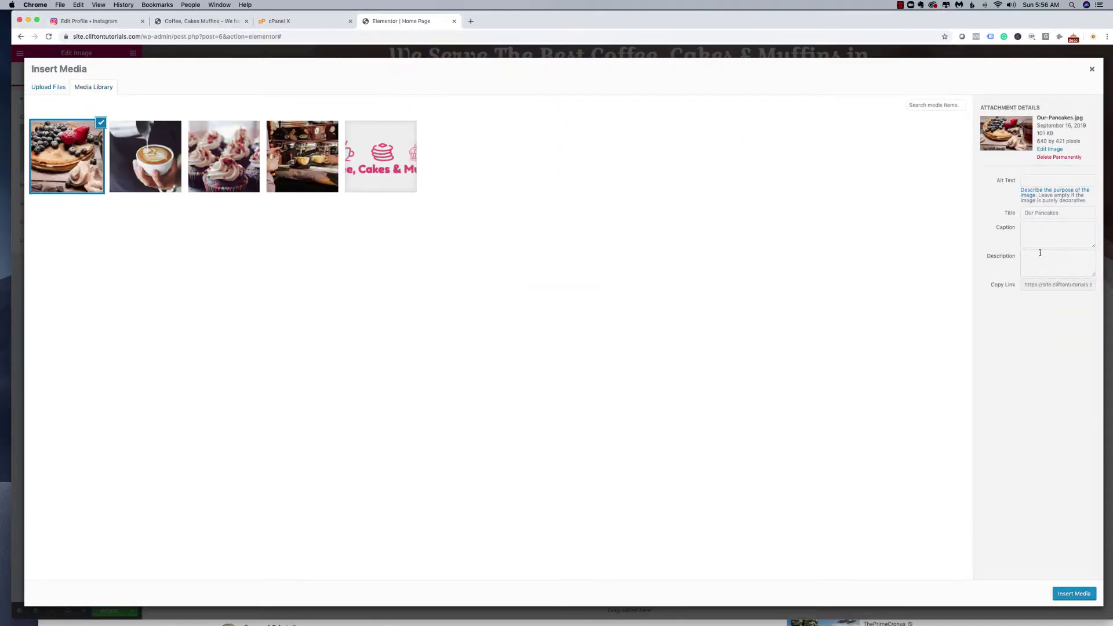
left_click_drag(1065, 217, 1007, 213)
key("super+c")
left_click(1026, 181)
key("super+v")
left_click(1073, 592)
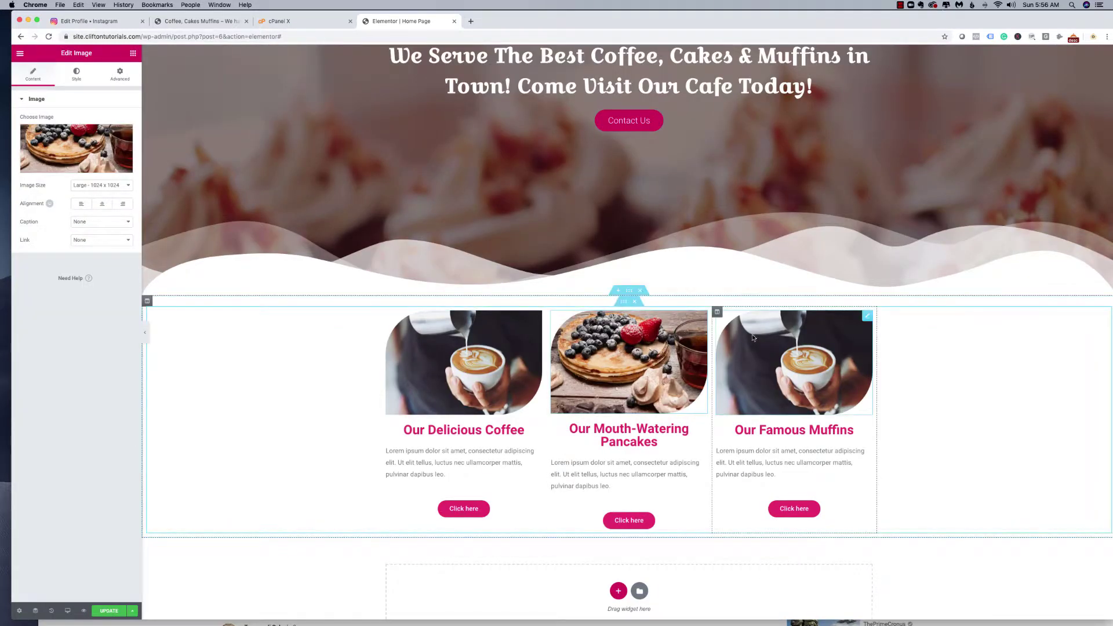
- Upload muffins.jpg and insert it as the third column's image
left_click(870, 317)
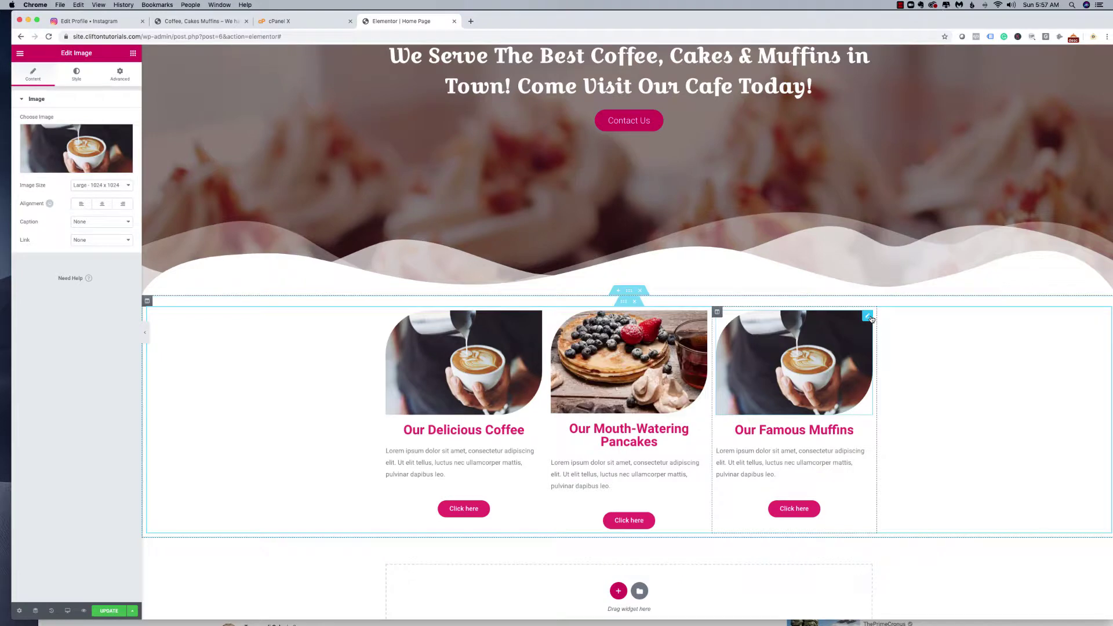
left_click(200, 22)
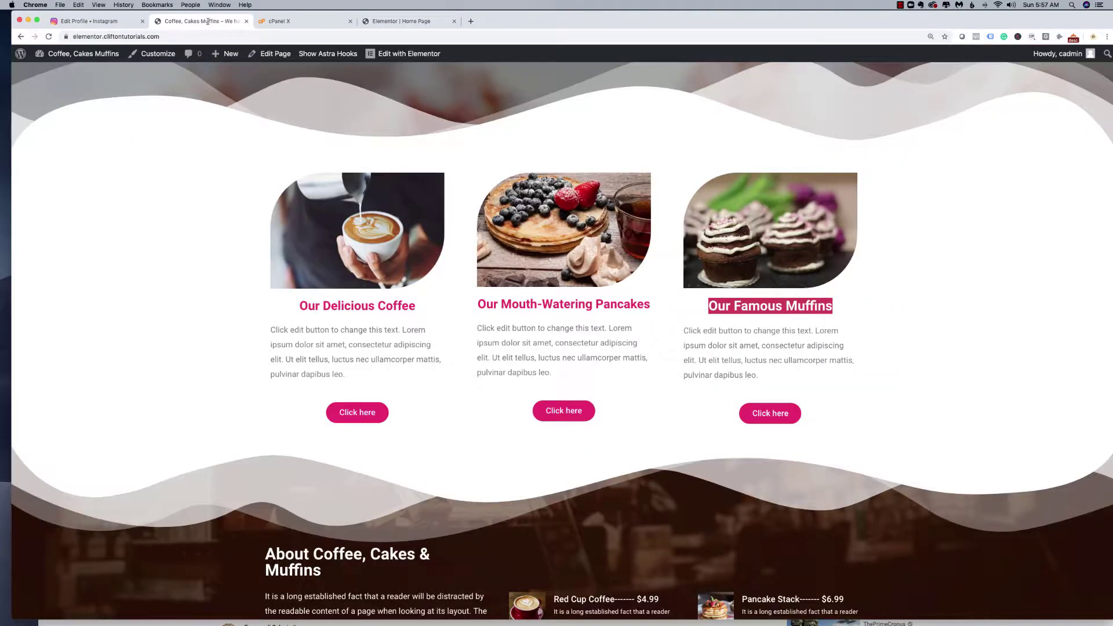
left_click(408, 22)
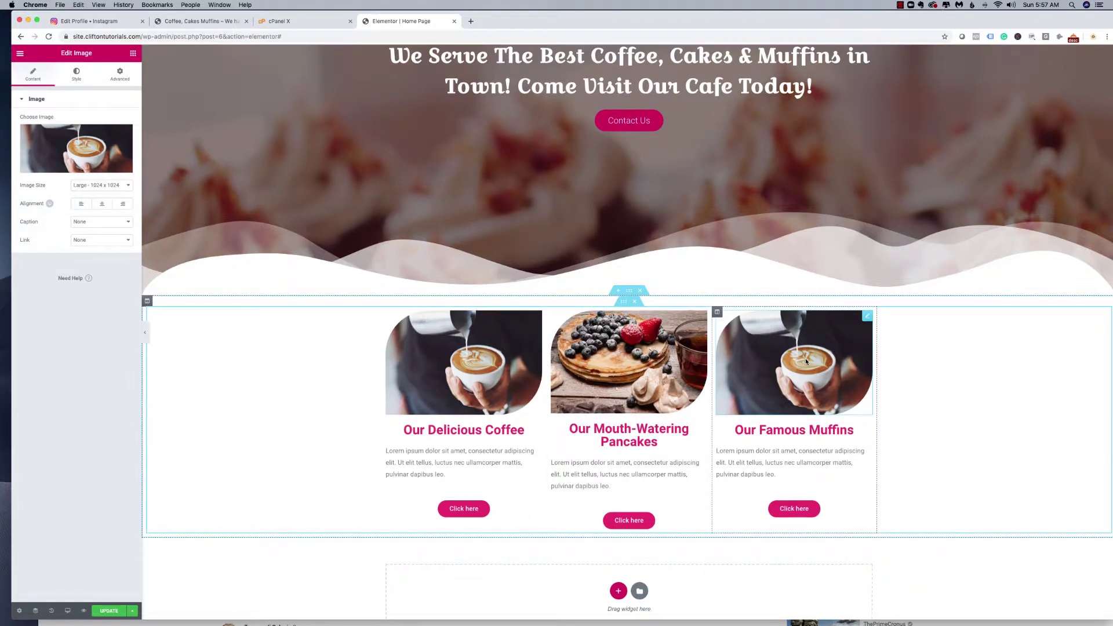
left_click(89, 143)
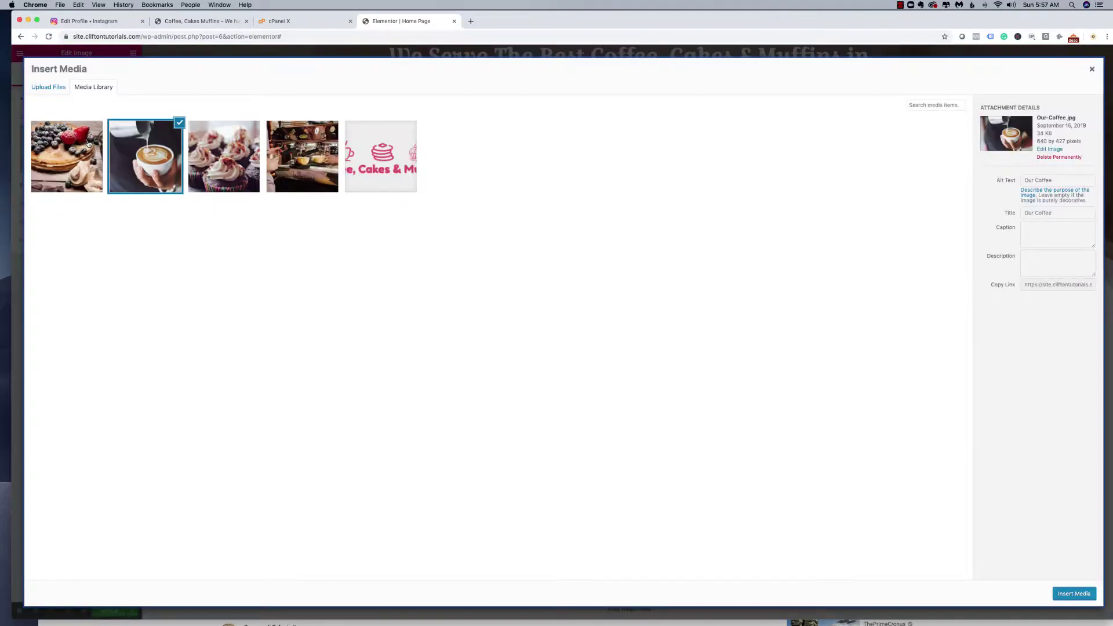
left_click(49, 87)
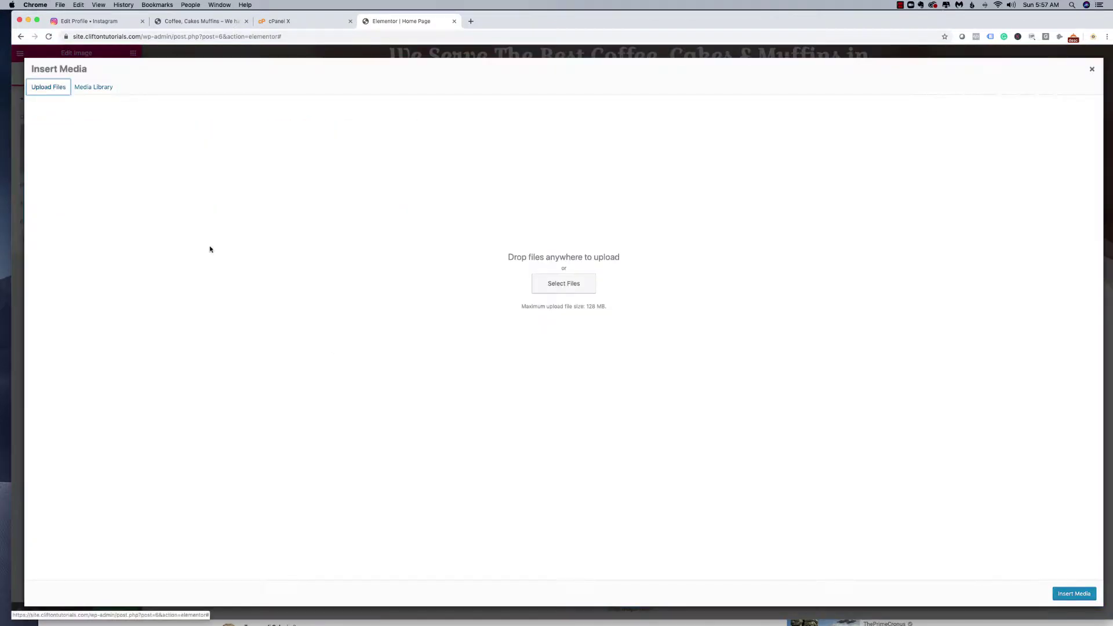
left_click(572, 288)
double_click(497, 142)
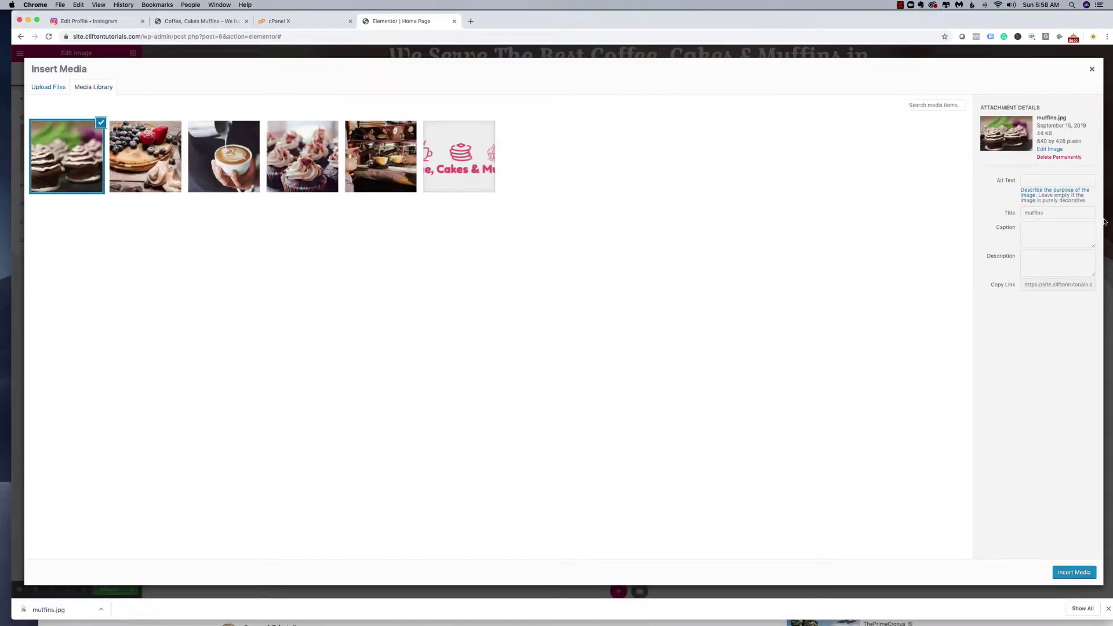
double_click(1053, 215)
left_click(1063, 572)
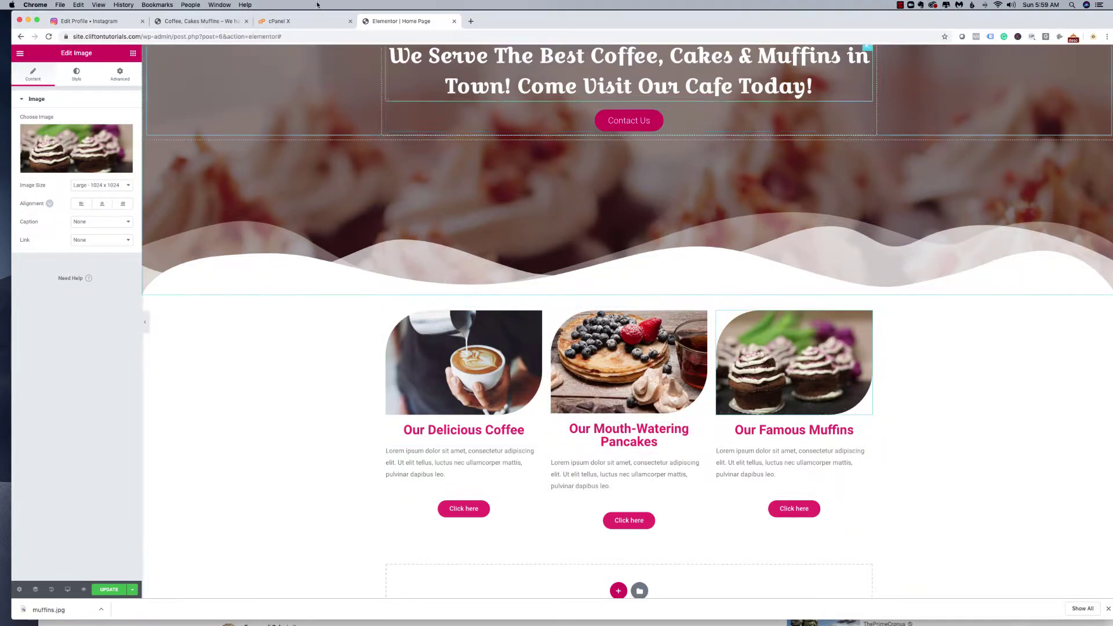
- Set a linked 20 px margin on the coffee, pancakes and muffins columns in the Advanced tab
left_click(192, 21)
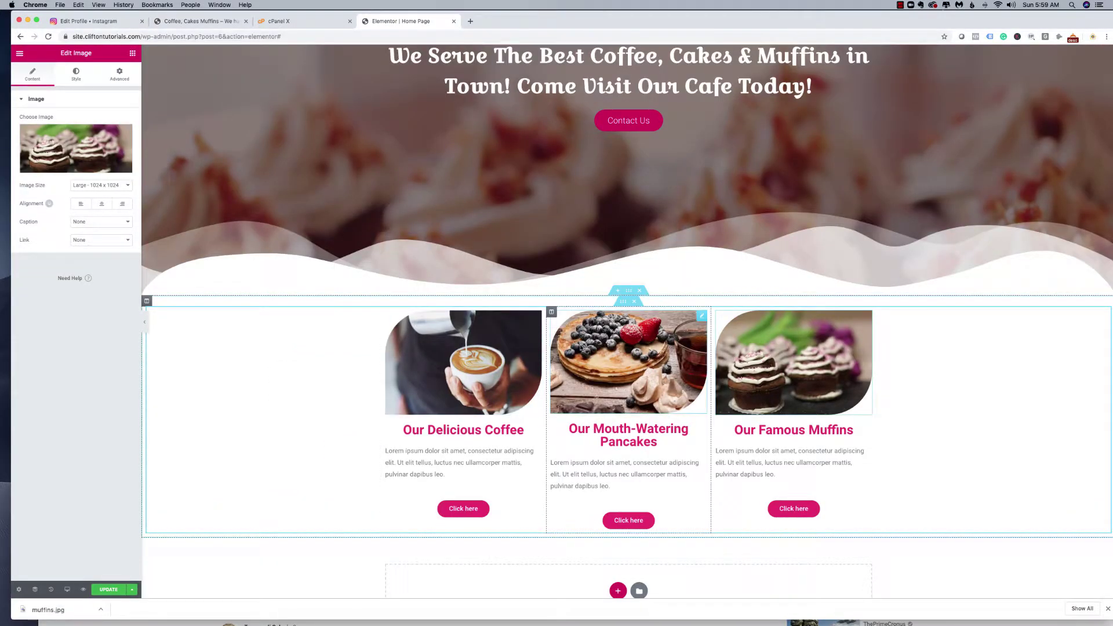
left_click(387, 312)
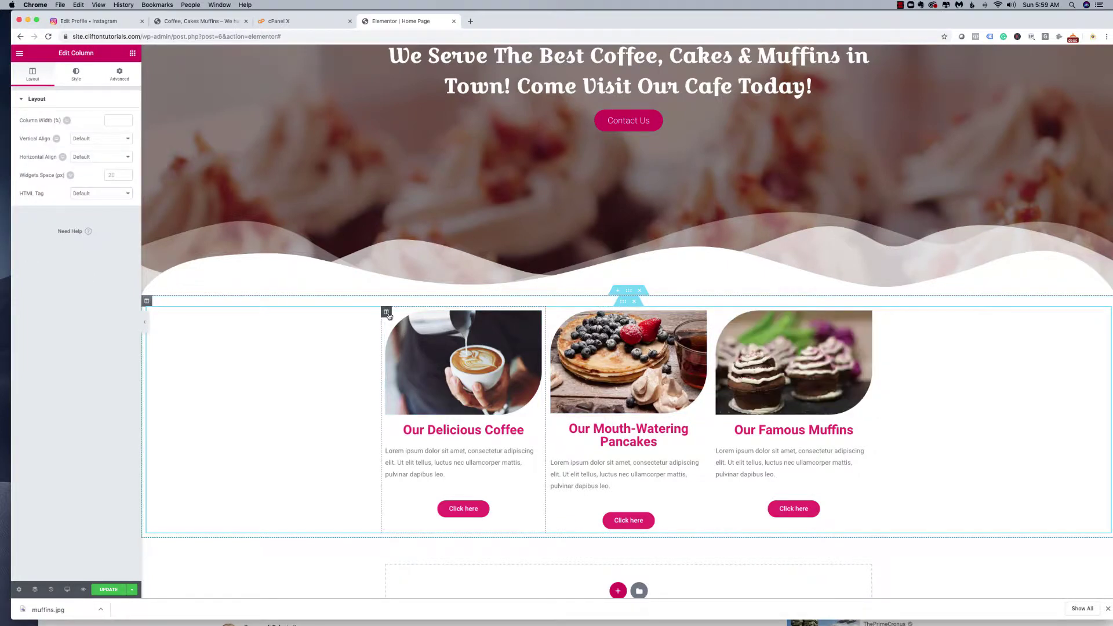
left_click(119, 76)
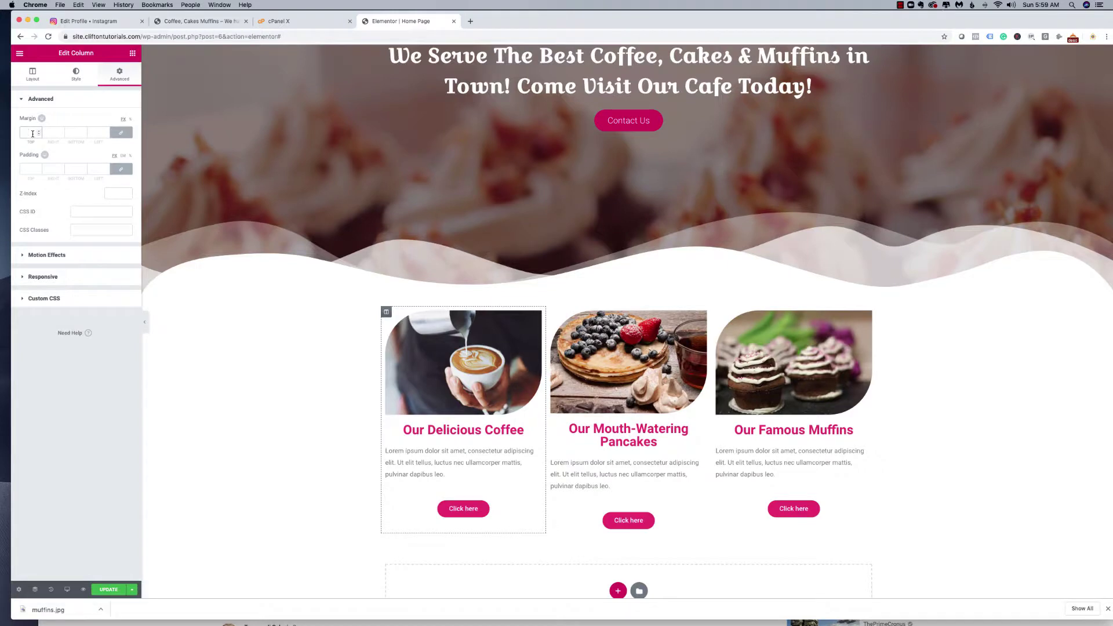
type("20")
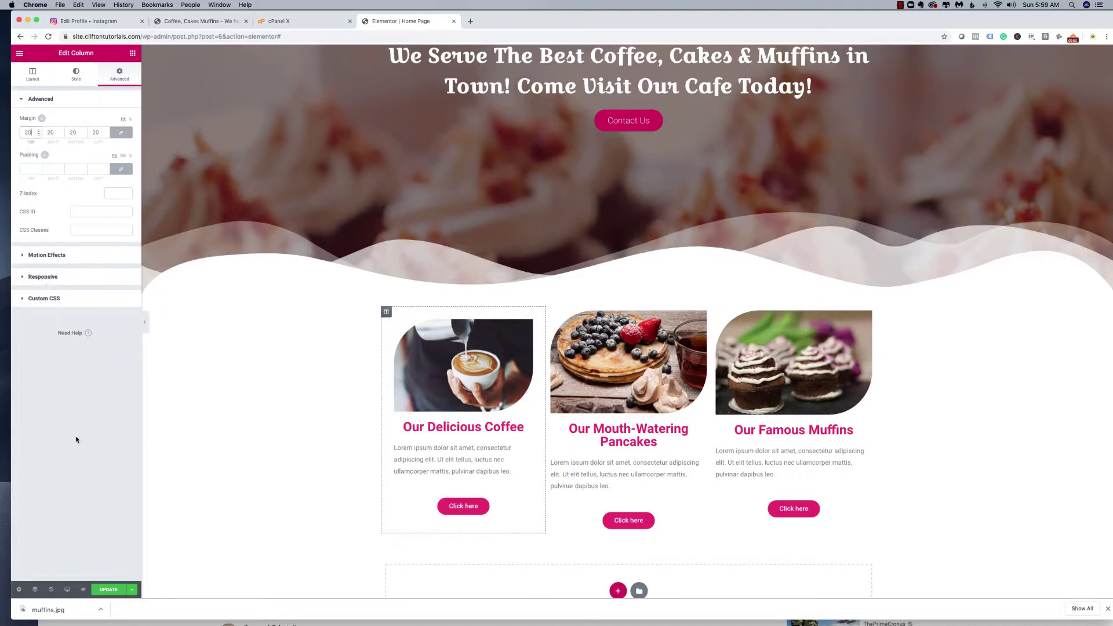
left_click(551, 313)
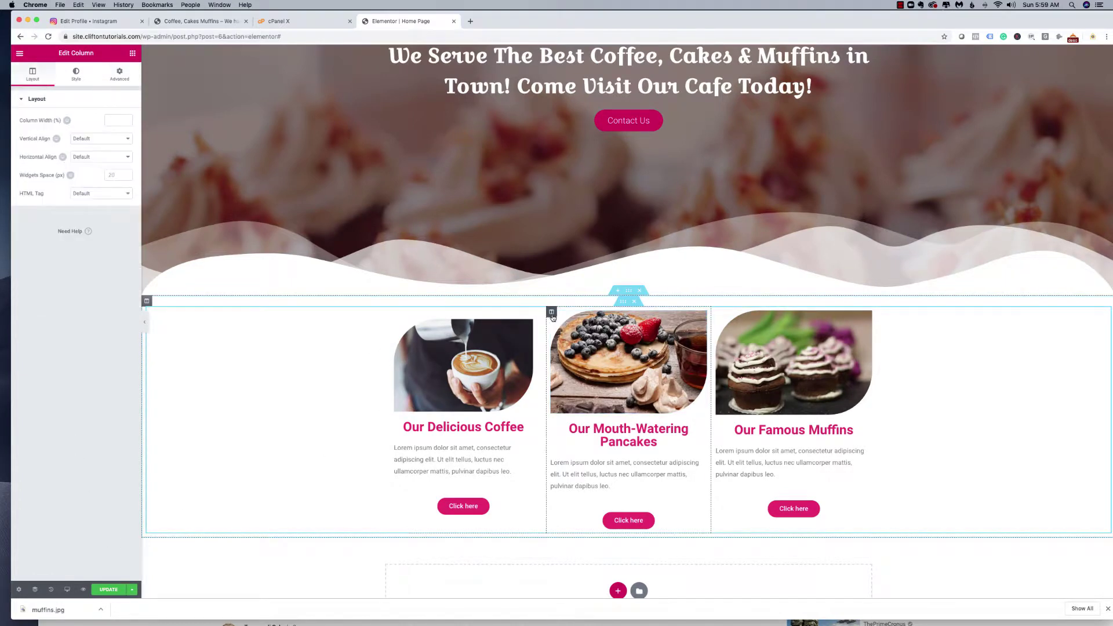
left_click(120, 75)
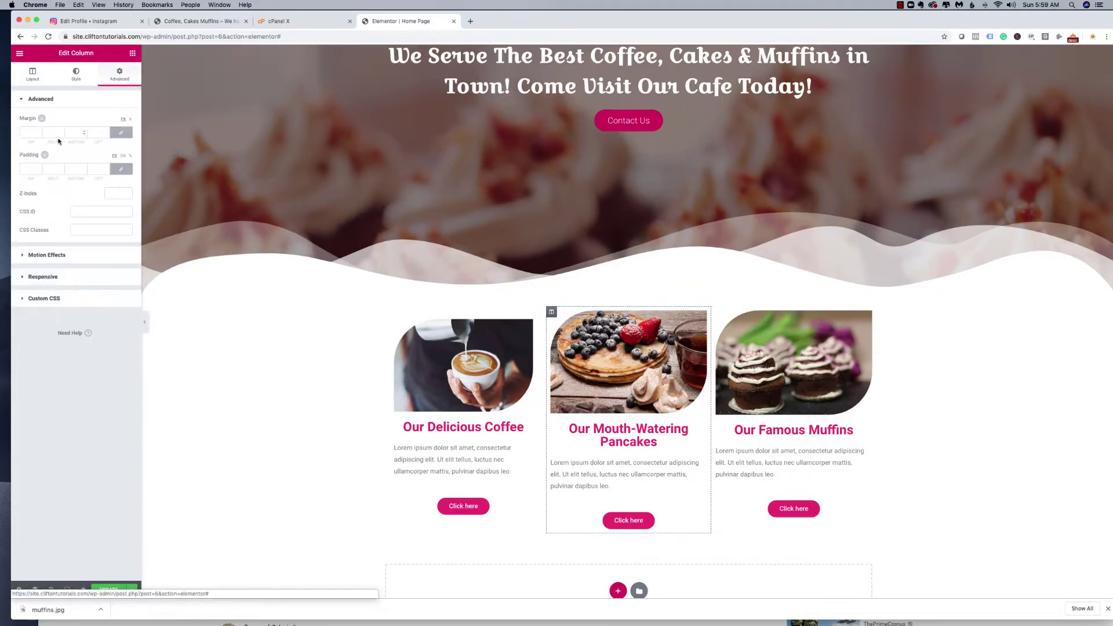
left_click(30, 134)
type("20")
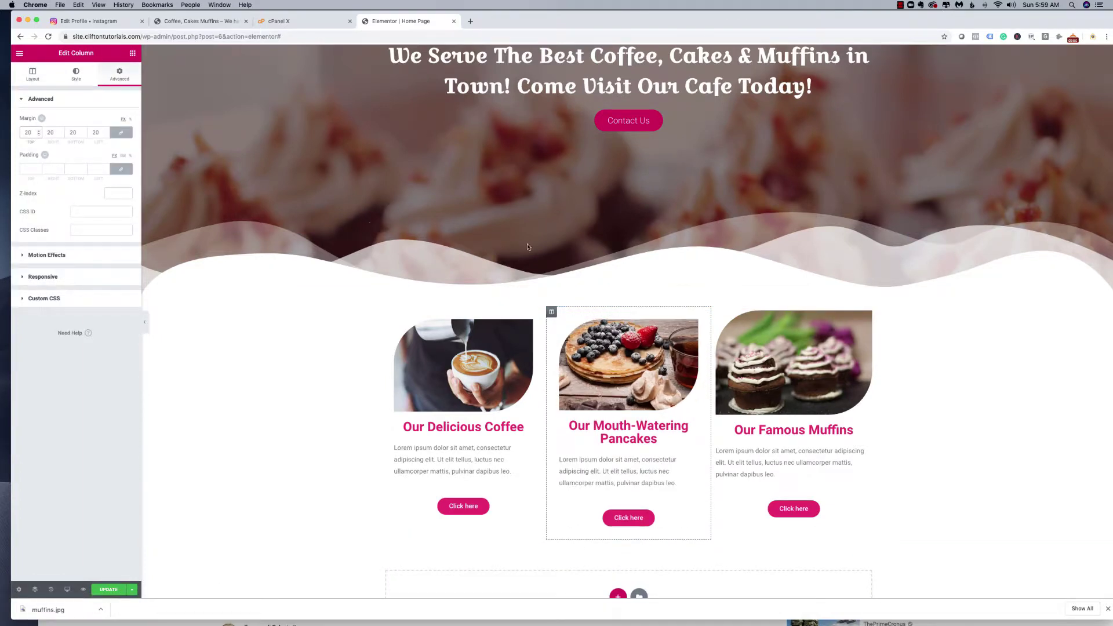
left_click(717, 314)
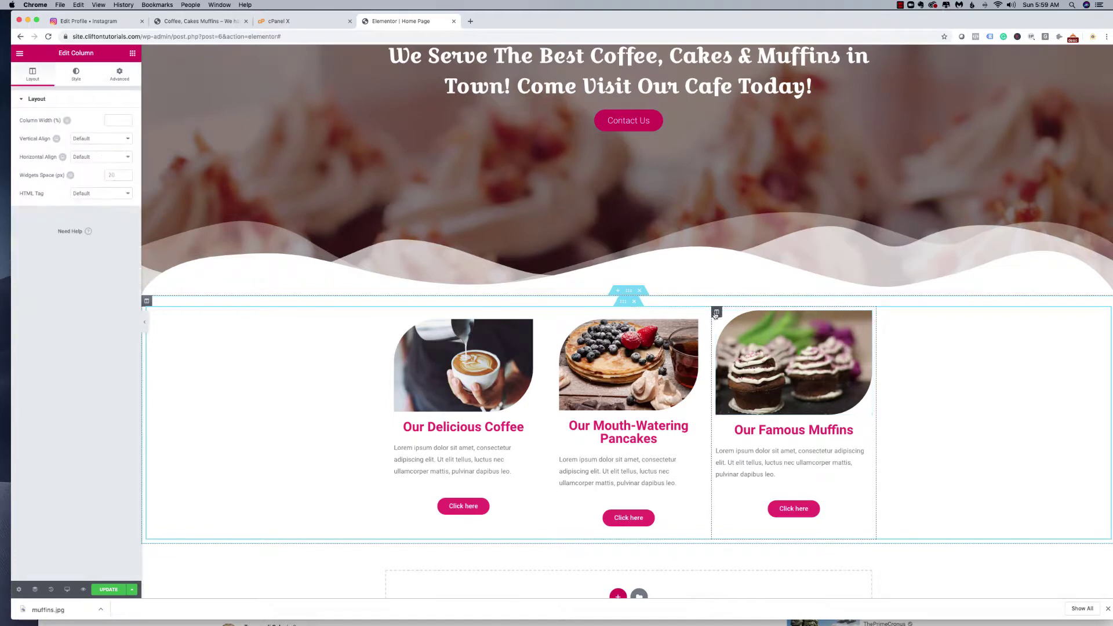
left_click(119, 75)
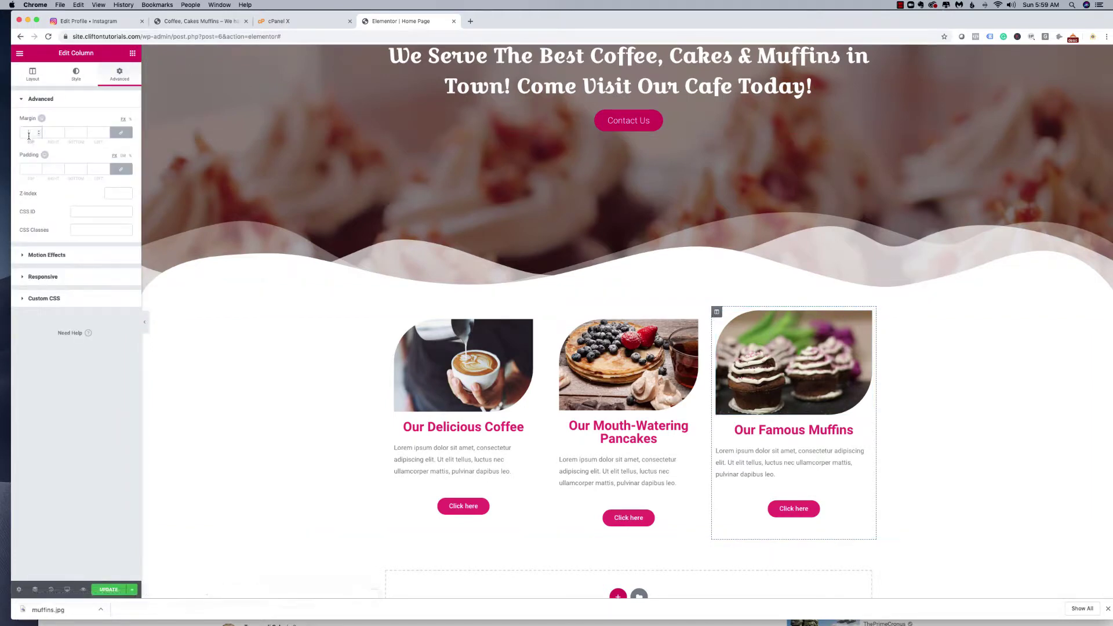
left_click(29, 134)
type("20")
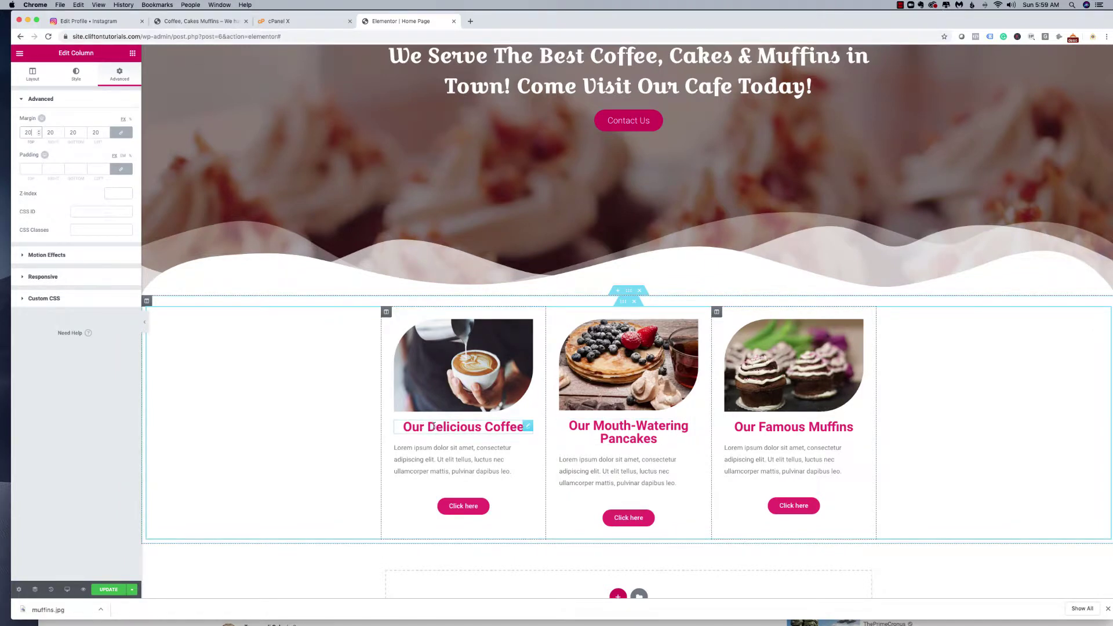
- Put the Our Delicious Coffee heading back under its photo and adjust its typography font size
mouse_move(525, 434)
left_mouse_down()
mouse_move(534, 428)
mouse_move(516, 432)
left_mouse_up()
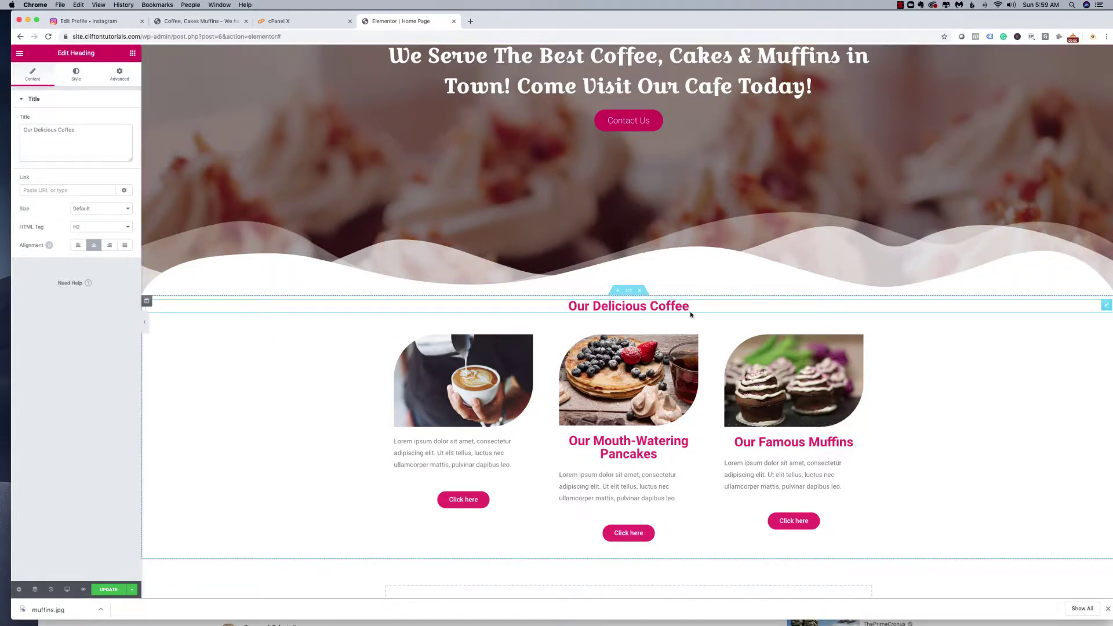
left_click_drag(1108, 308, 508, 423)
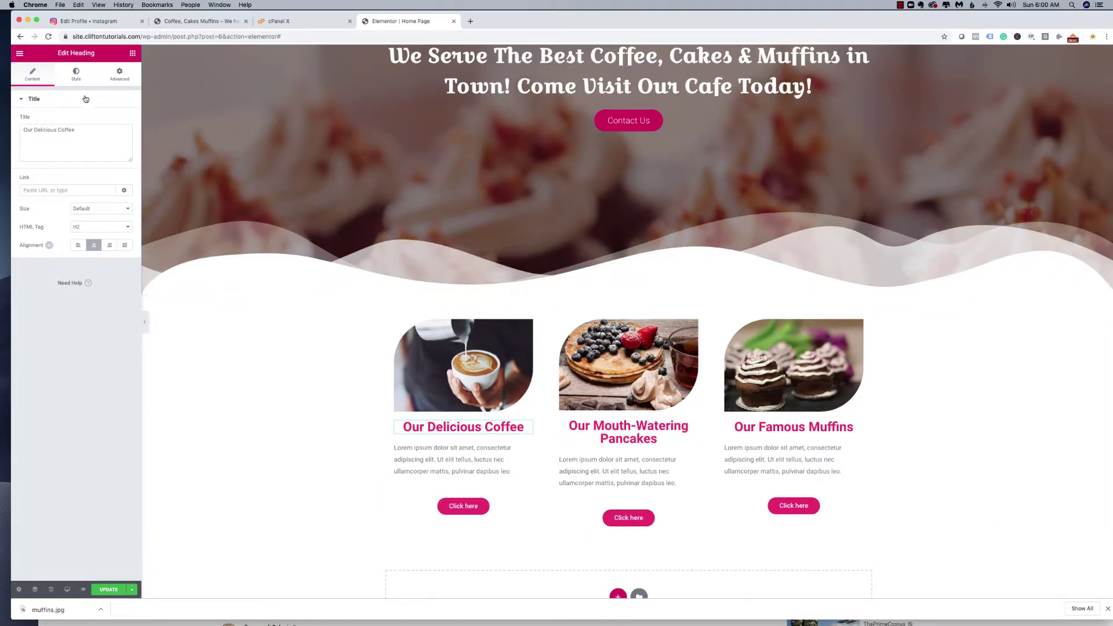
left_click(76, 74)
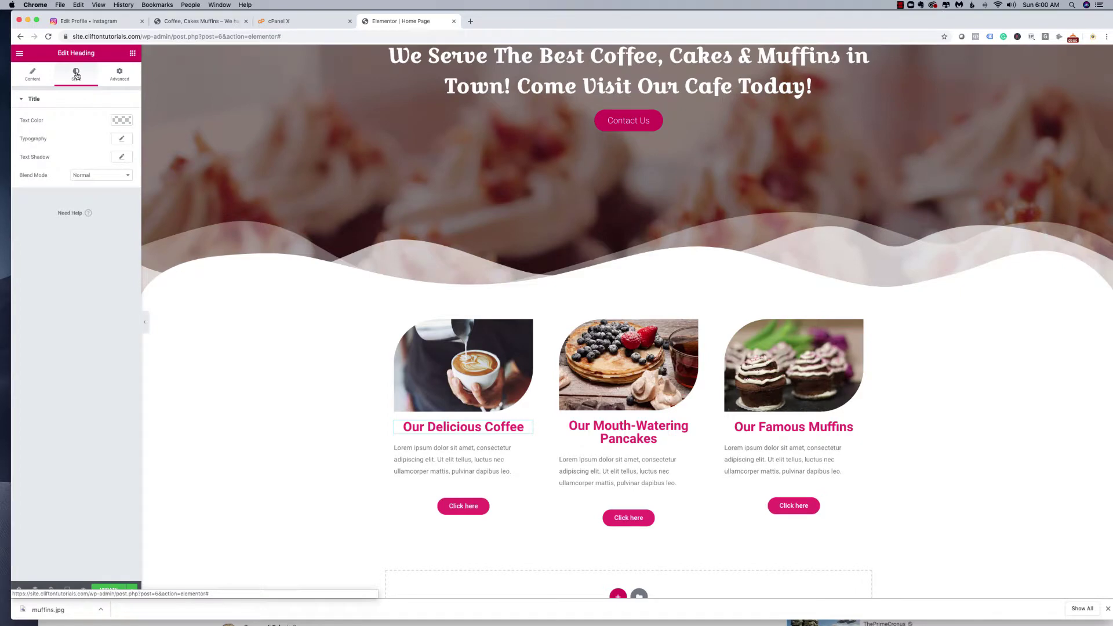
left_click(121, 138)
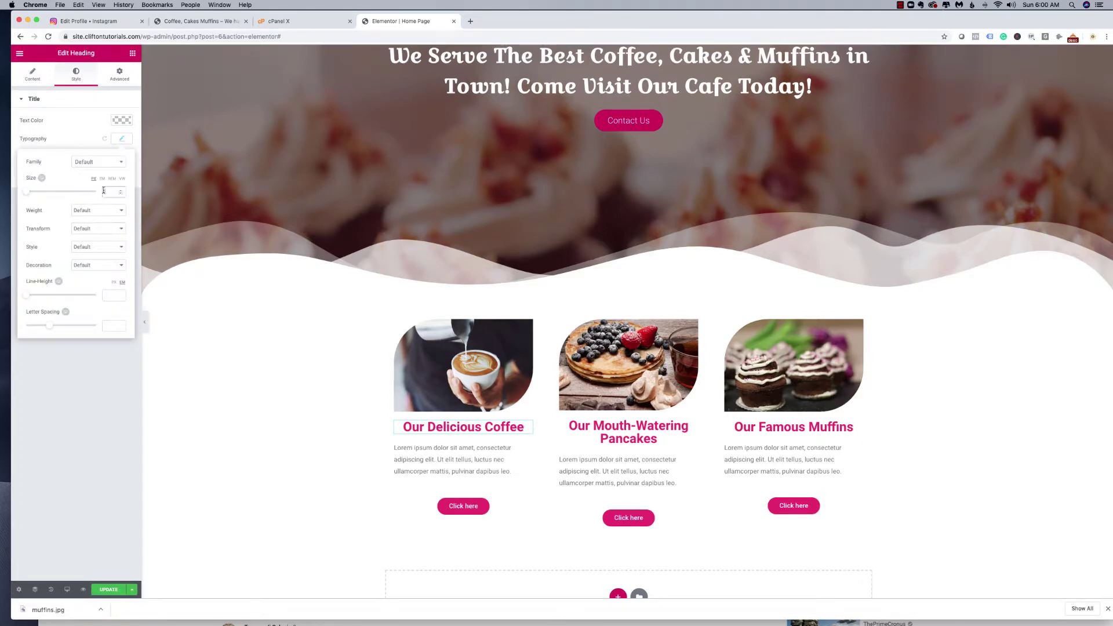
type("16")
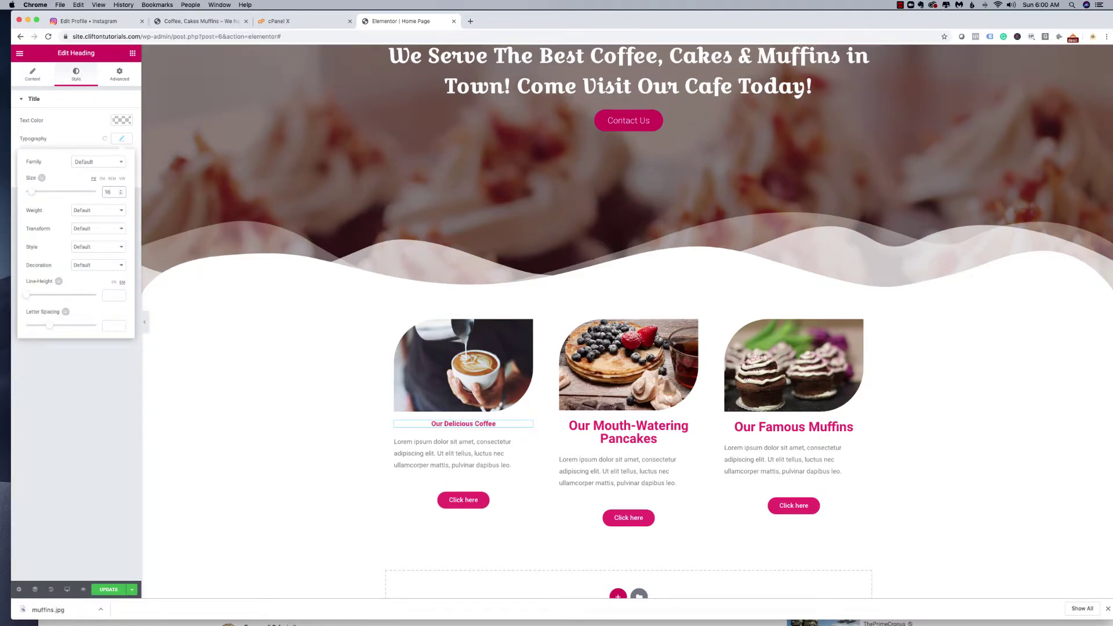
left_click_drag(108, 194, 97, 191)
type("20")
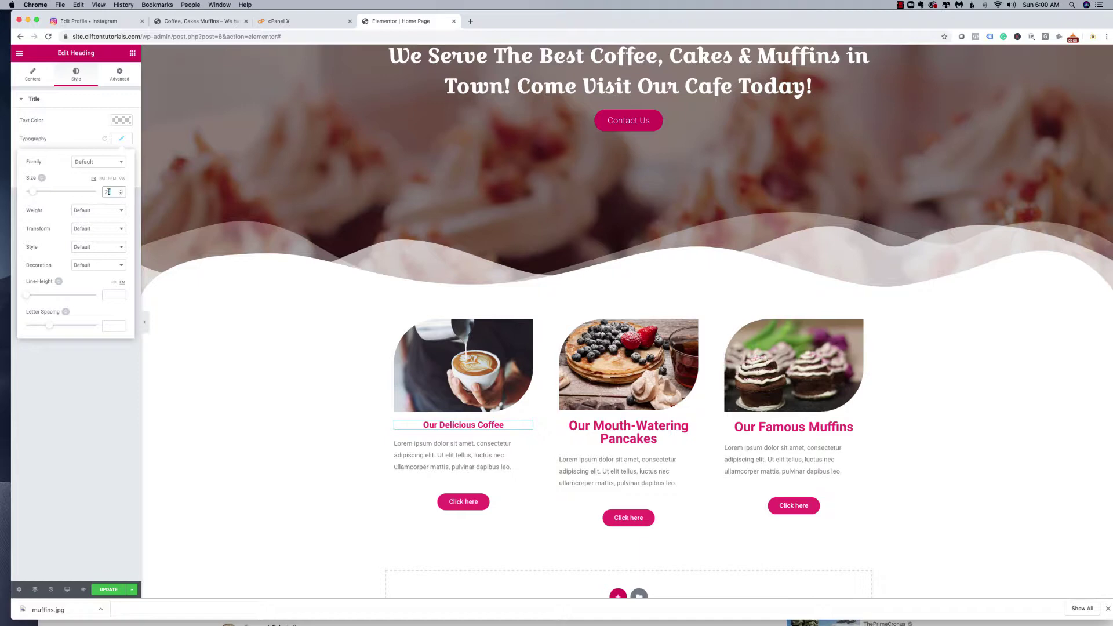
type("4")
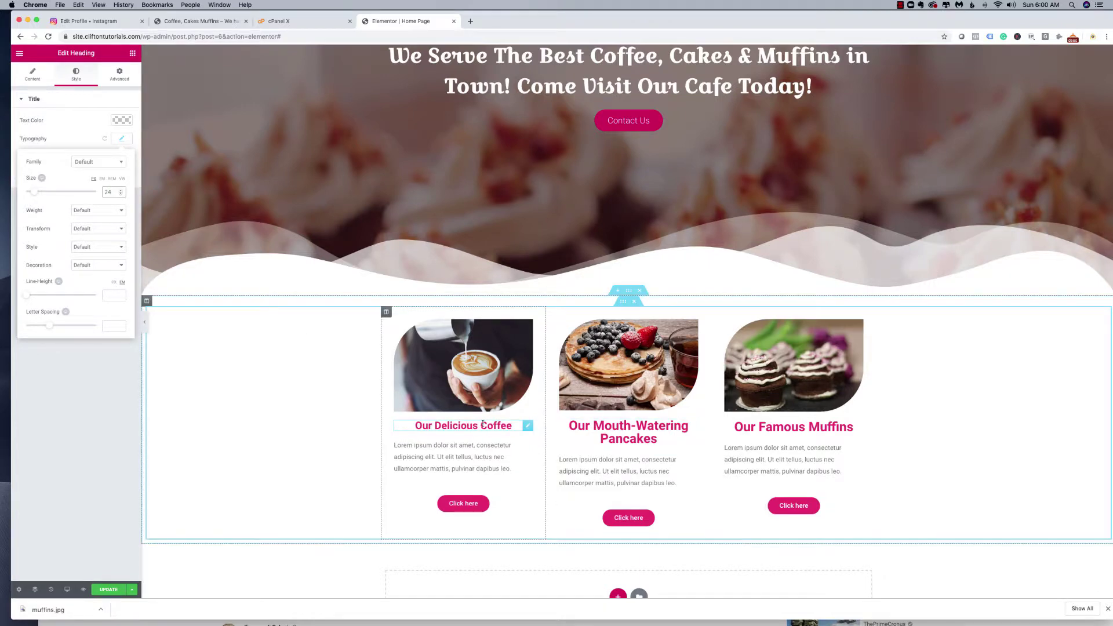
- Copy the Coffee heading and paste its style onto the Pancakes and Muffins headings
right_click(528, 427)
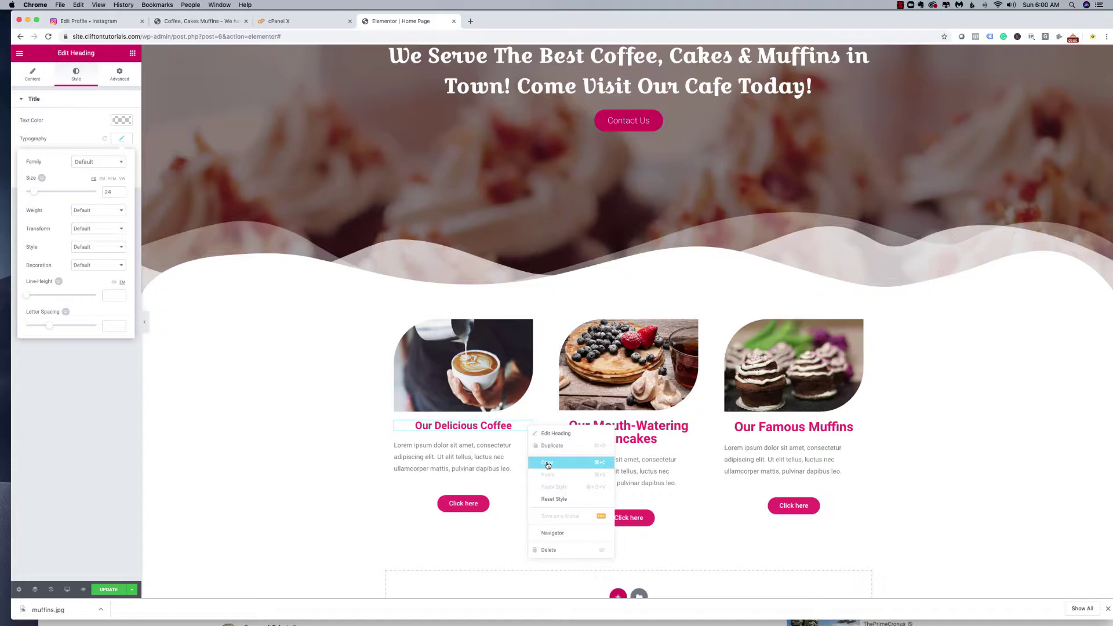
left_click(547, 465)
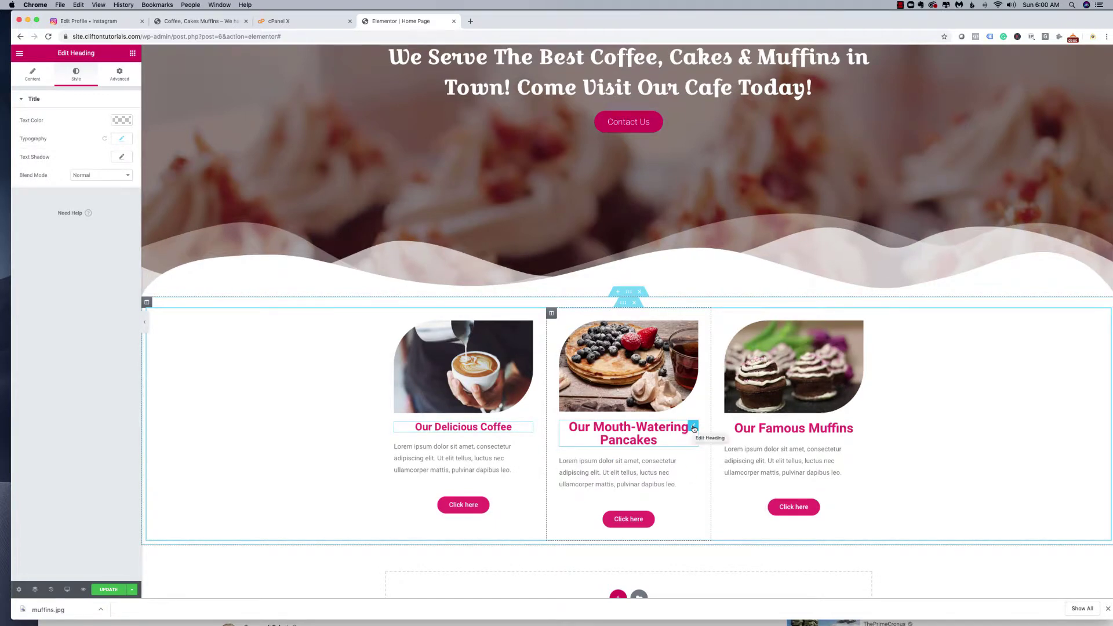
right_click(694, 429)
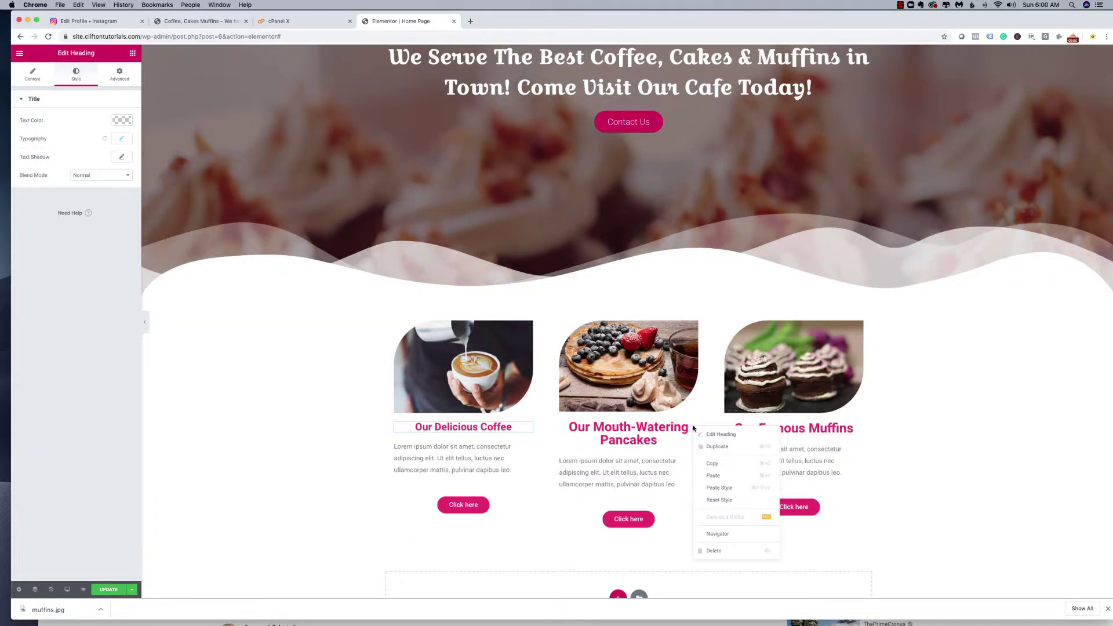
left_click(713, 488)
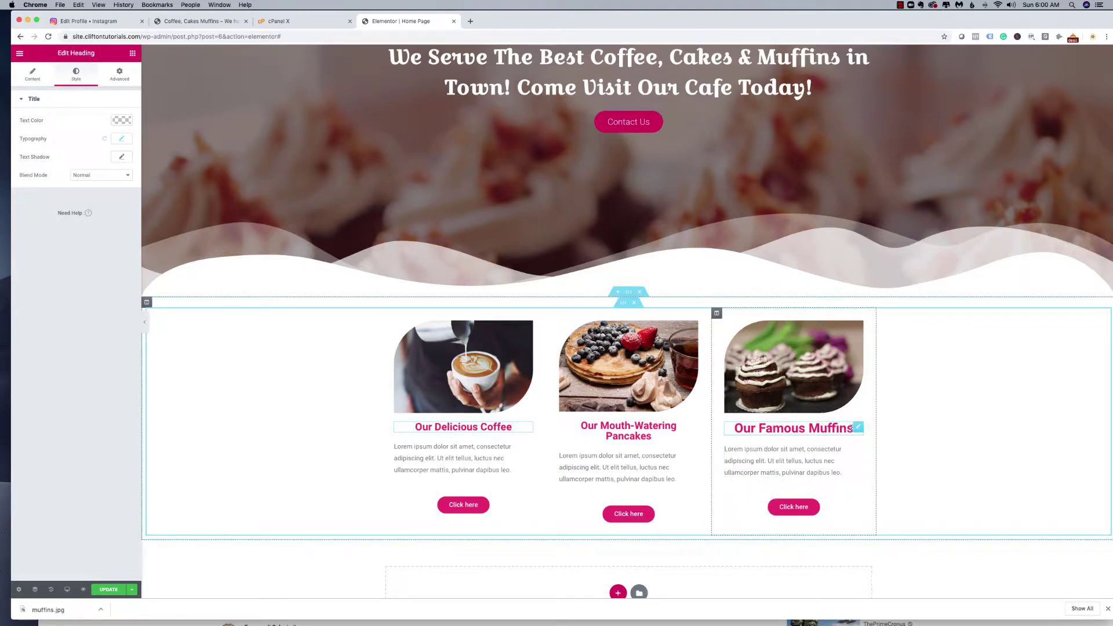
left_click(858, 428)
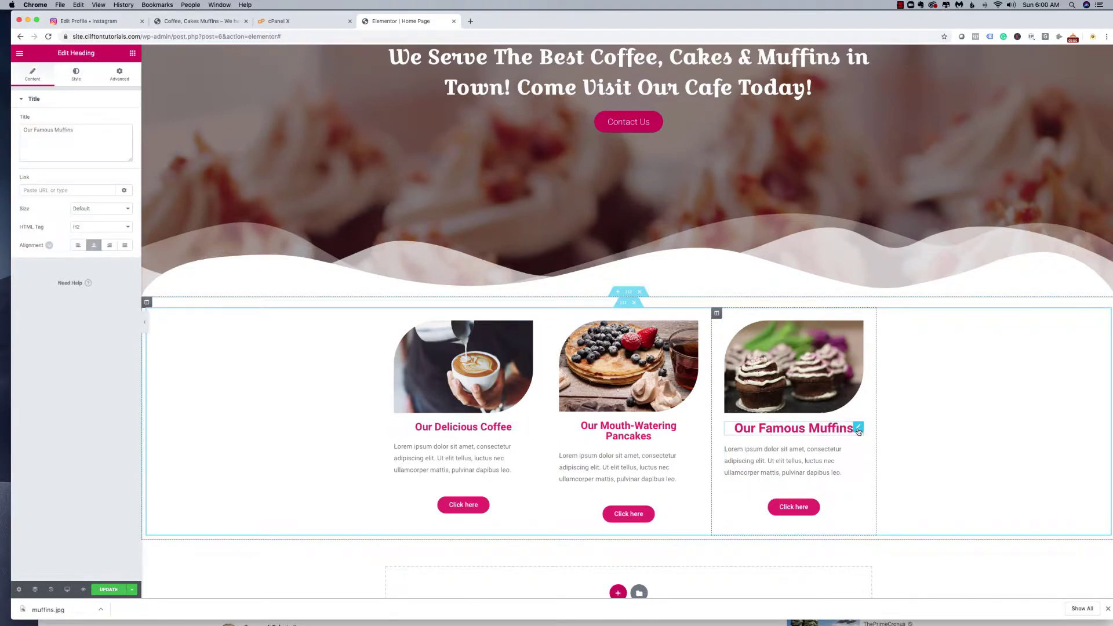
right_click(858, 430)
left_click(878, 490)
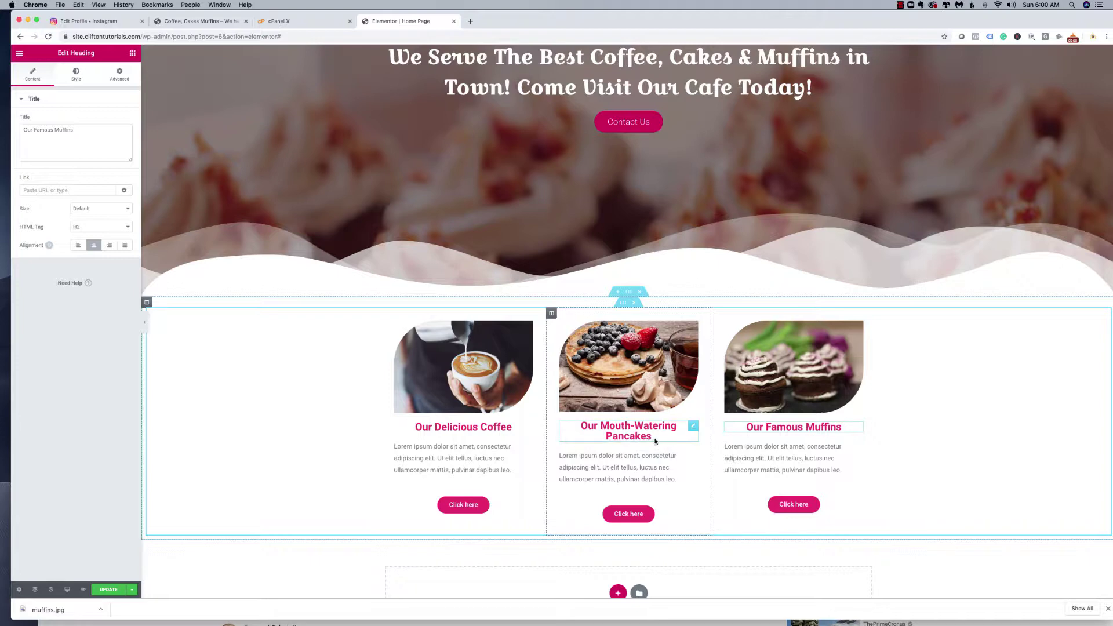
- Shrink the Our Mouth-Watering Pancakes heading's typography size from 24 to 22
left_click(691, 429)
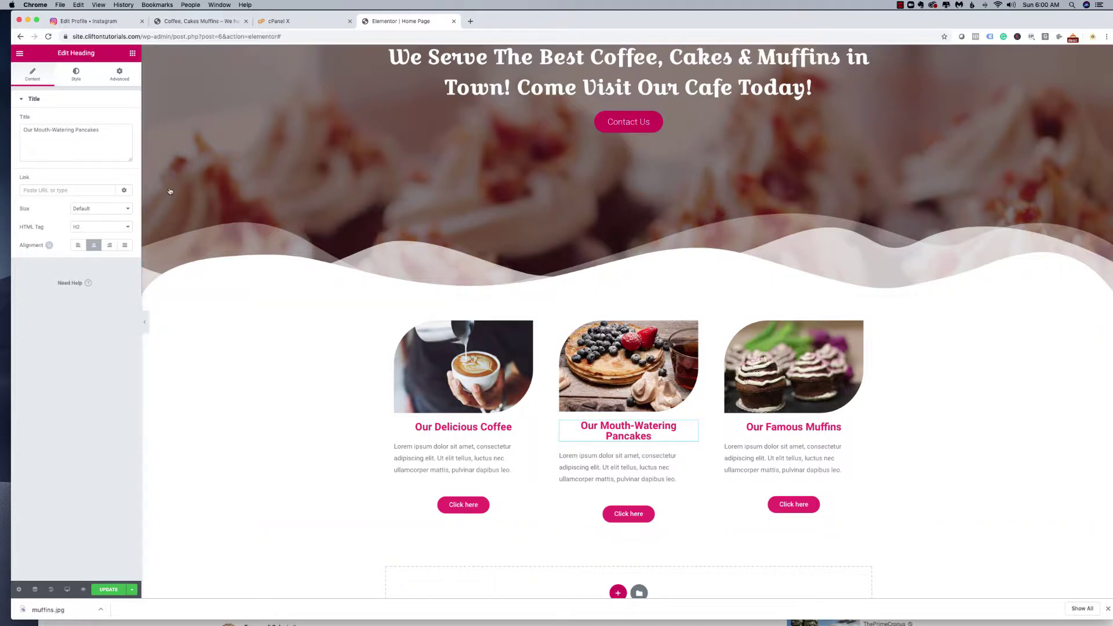
left_click(76, 75)
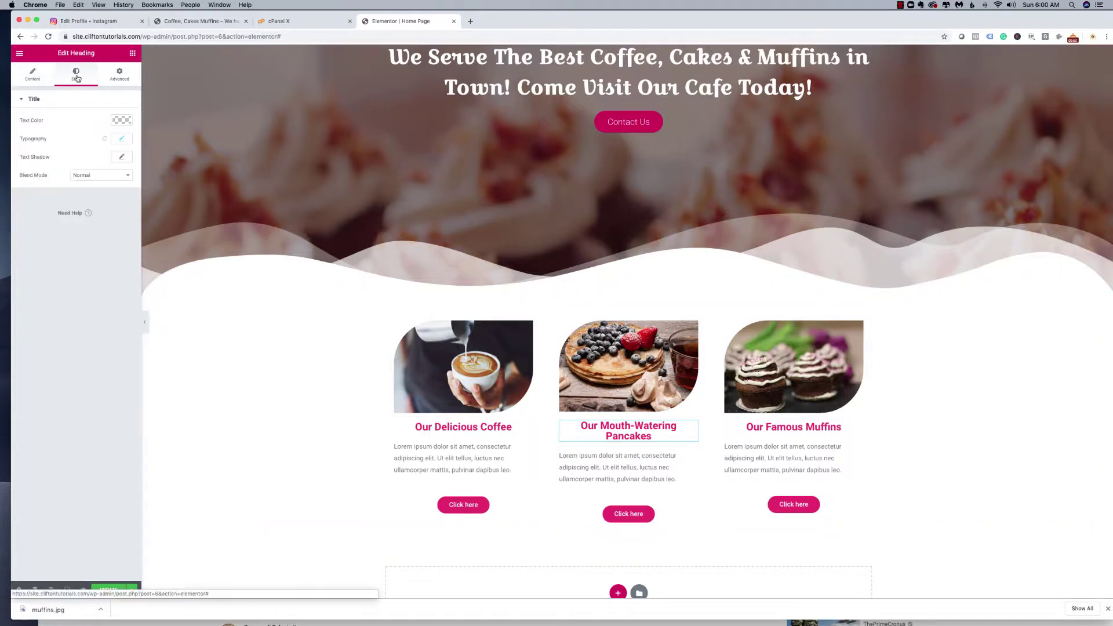
left_click(120, 139)
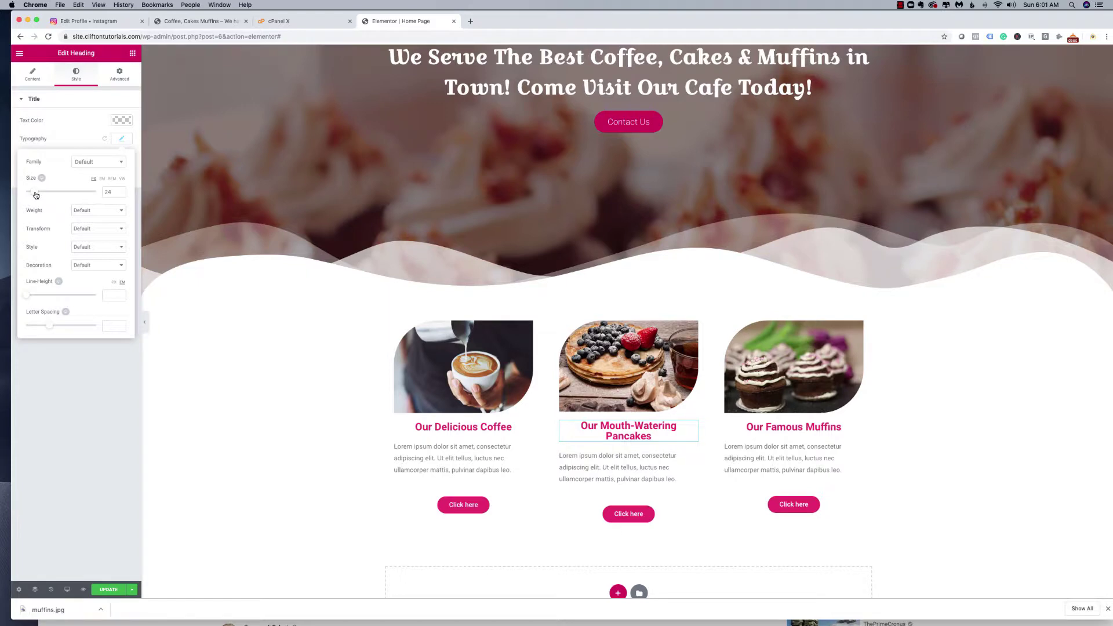
left_click_drag(36, 195, 35, 195)
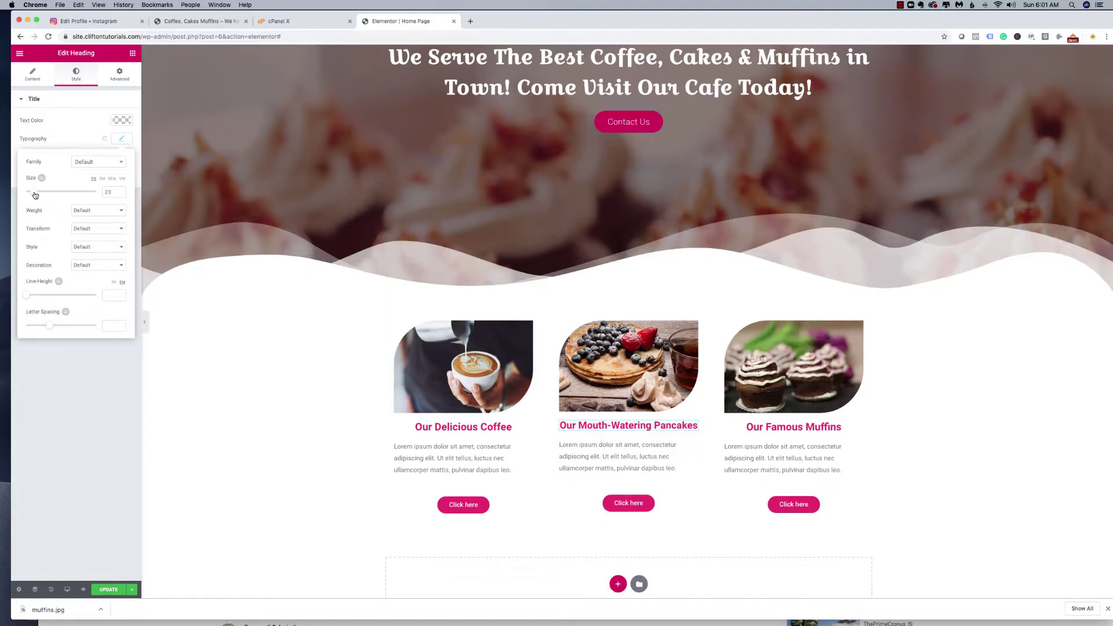
left_click_drag(35, 194, 34, 194)
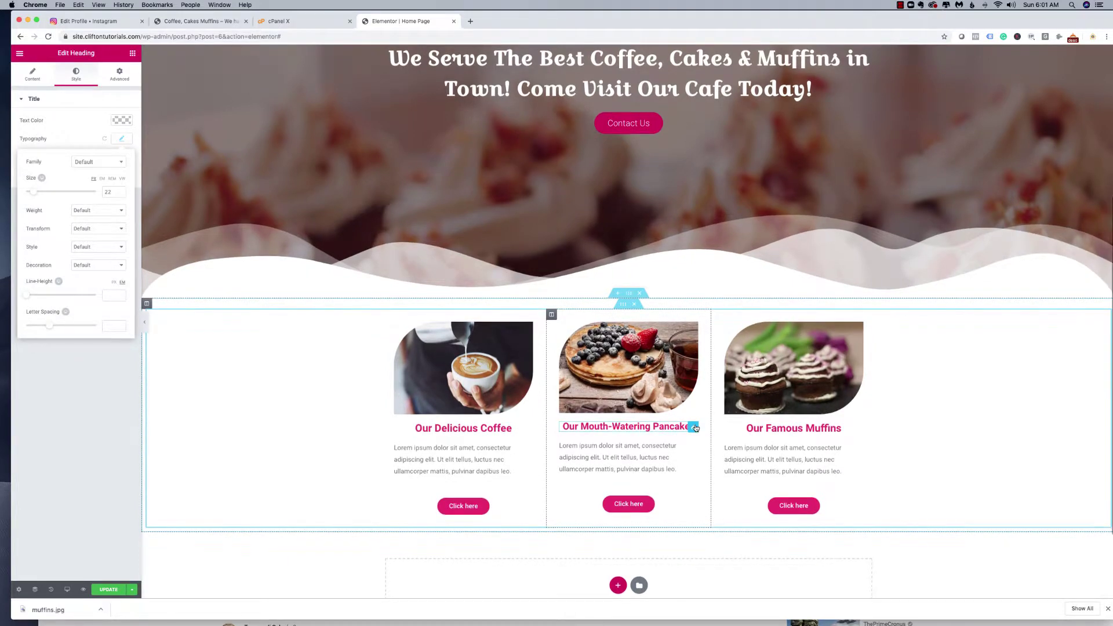
- Copy the Pancakes heading and paste its style onto the Coffee and Muffins headings
left_click(695, 427)
right_click(695, 428)
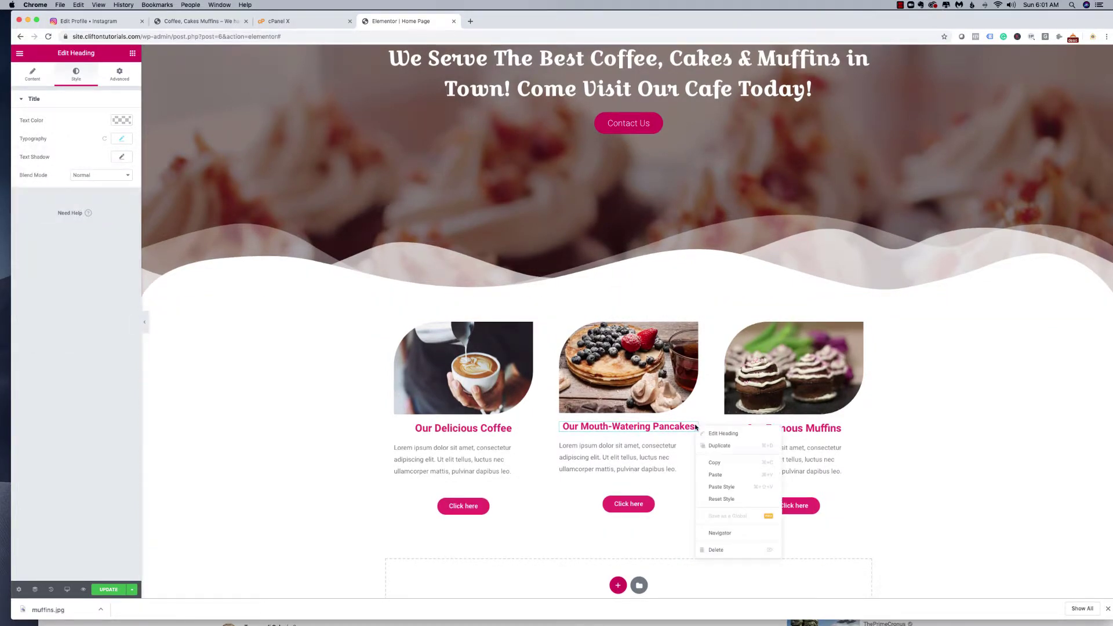
left_click(717, 466)
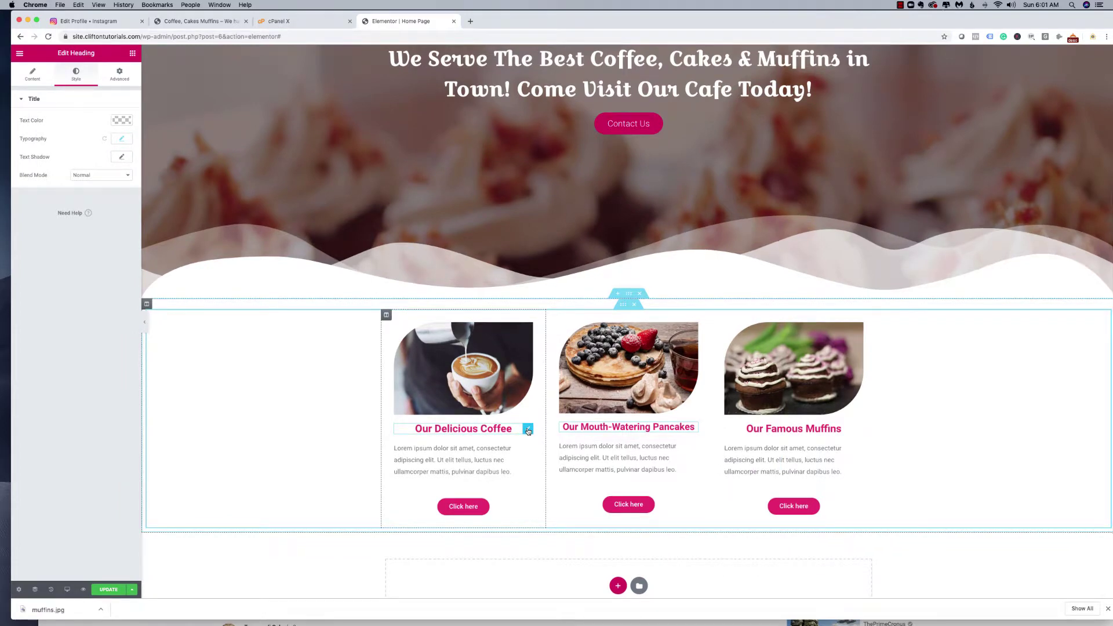
scroll(528, 430, "up", 2)
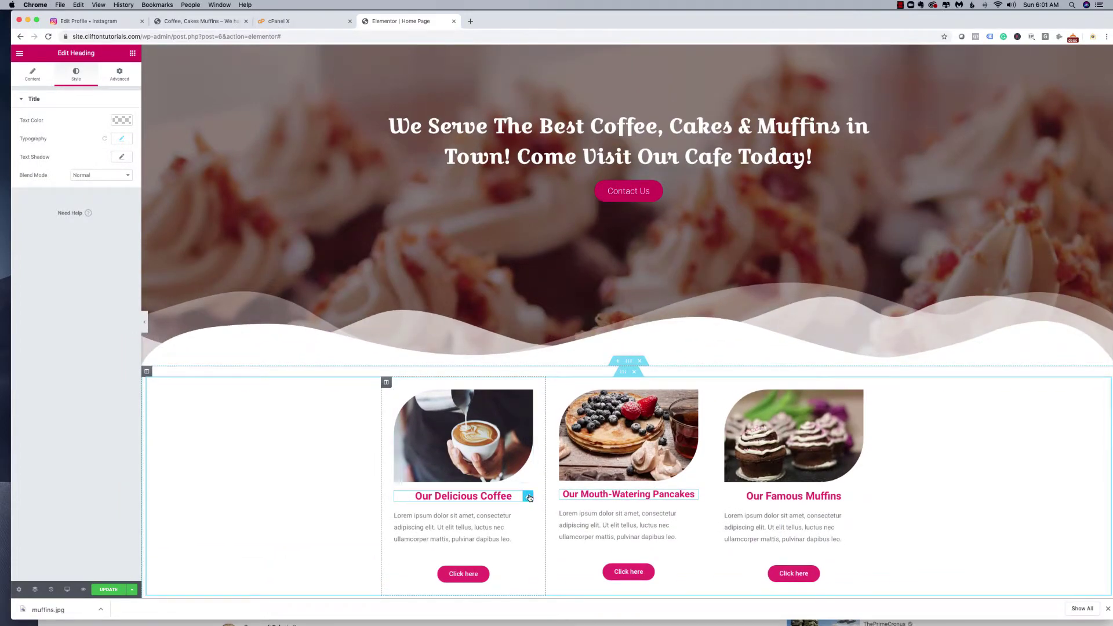
right_click(529, 497)
left_click(548, 528)
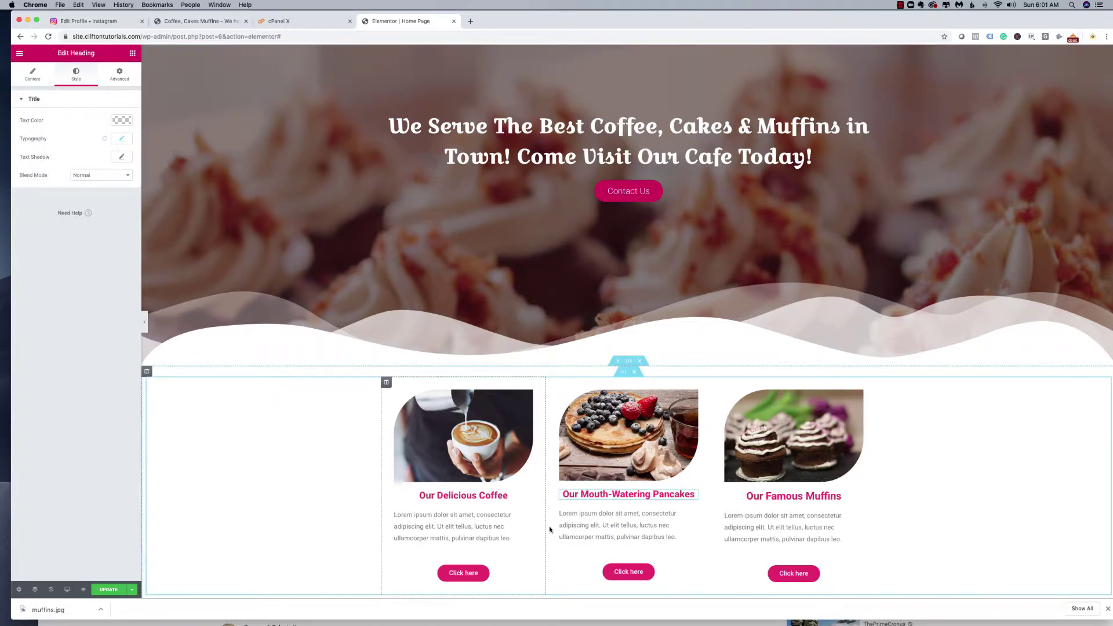
right_click(856, 497)
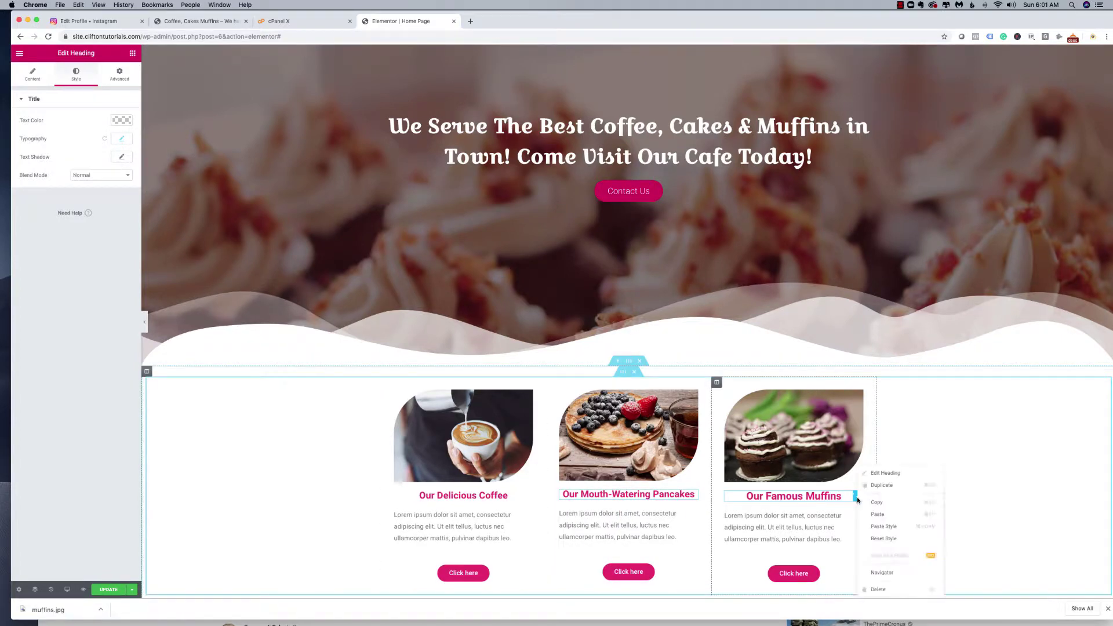
left_click(878, 526)
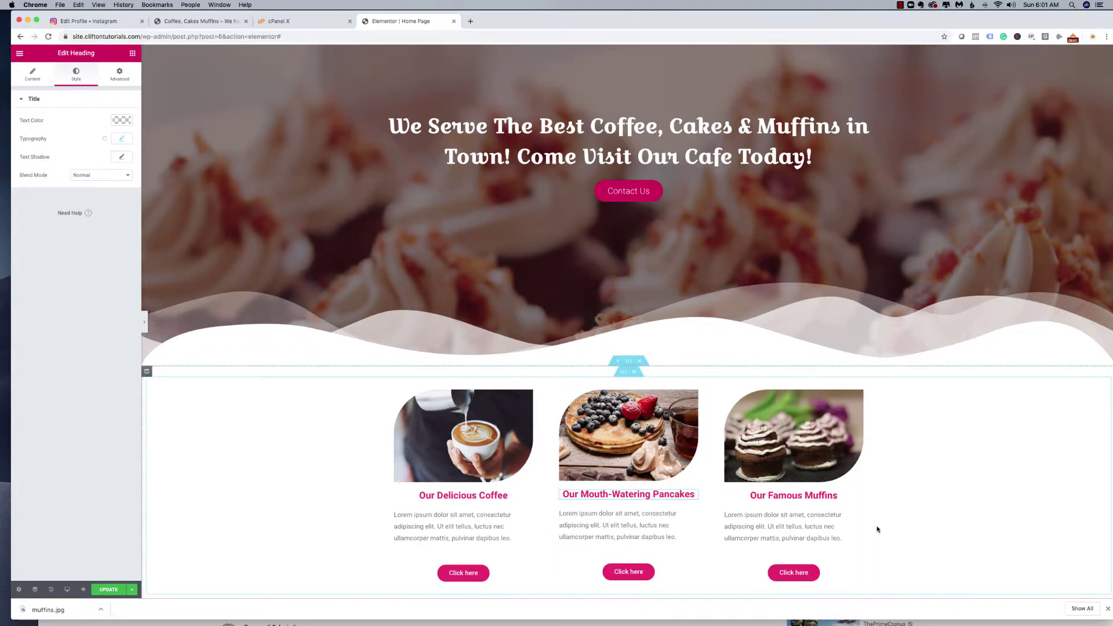
scroll(877, 525, "down", 2)
scroll(875, 523, "down", 1)
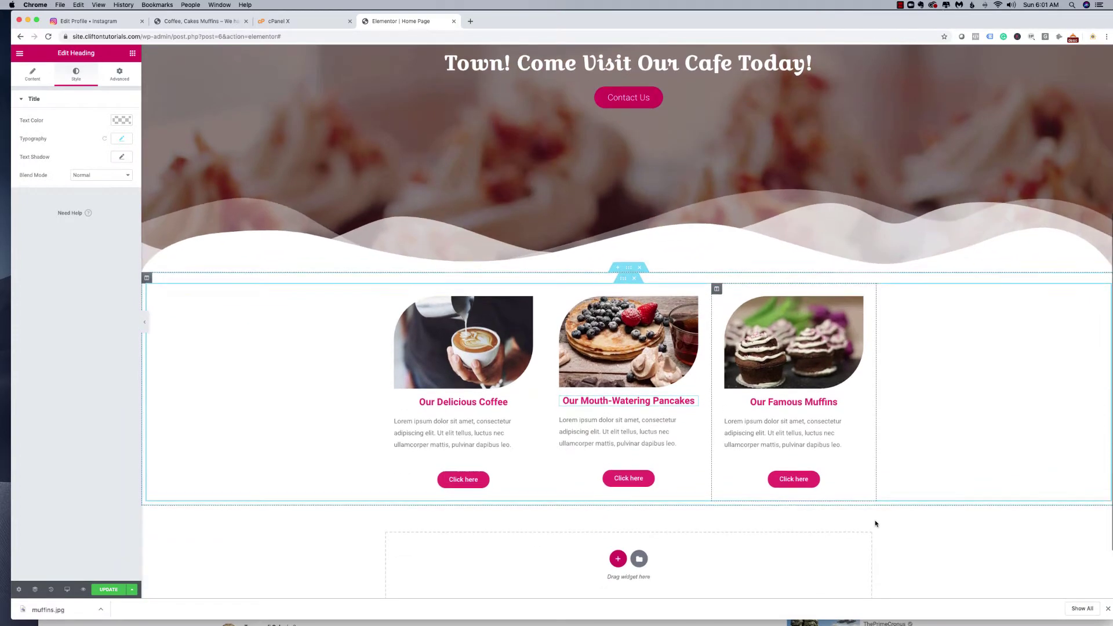
scroll(876, 524, "down", 1)
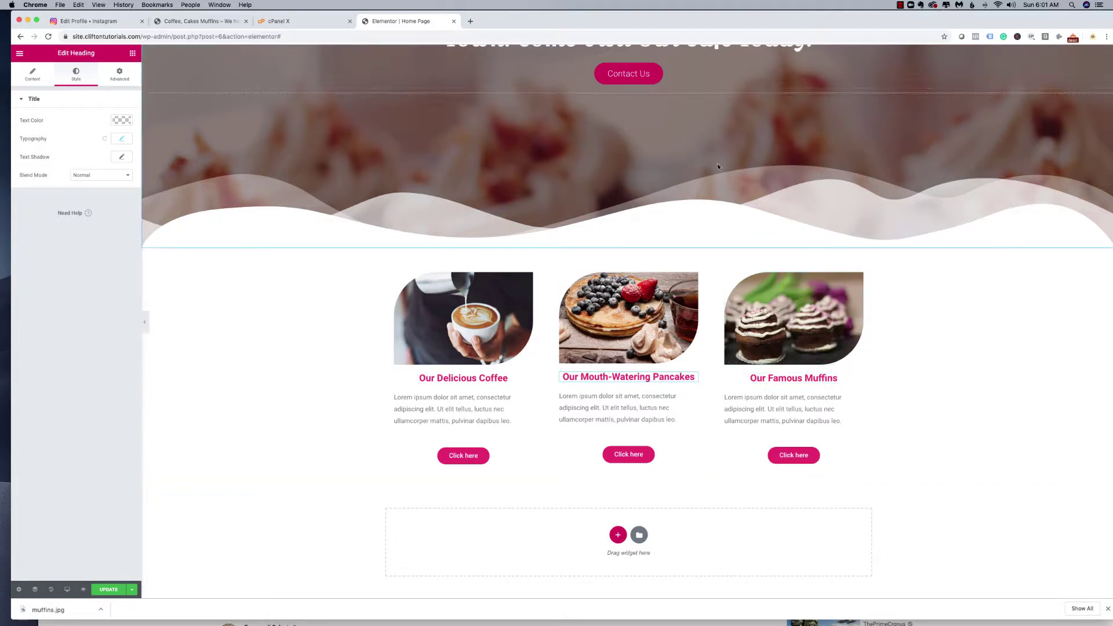
- Save the page with Update and reload the live site to compare the cards
left_click(109, 589)
left_click(224, 24)
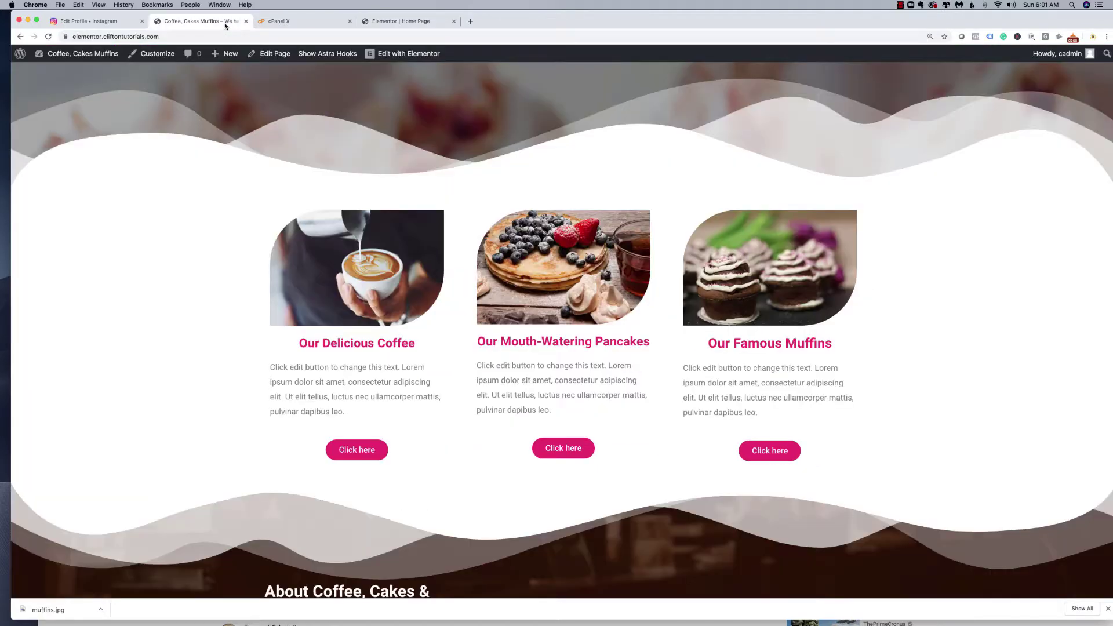
left_click(49, 37)
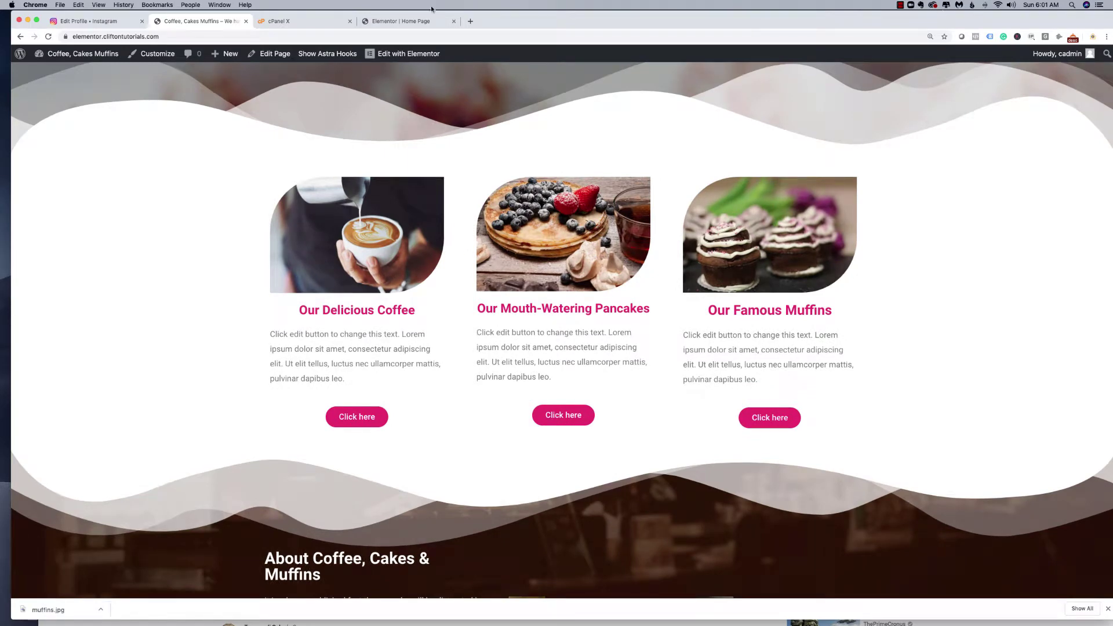
left_click(409, 21)
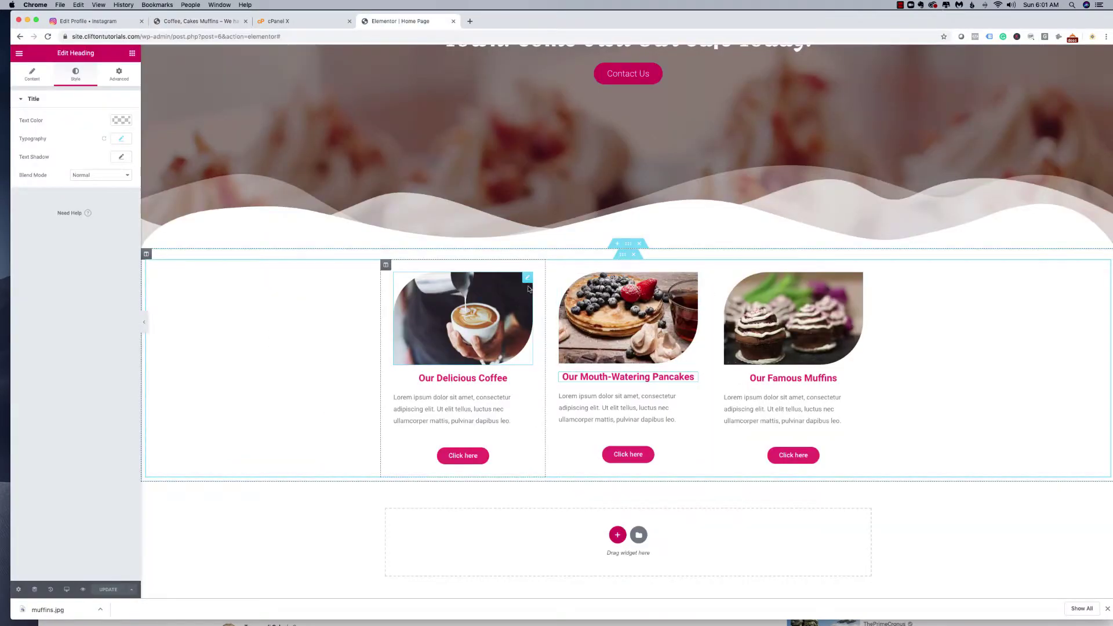
- Give the coffee image a Zoom In entrance animation under Advanced > Motion Effects
left_click(528, 280)
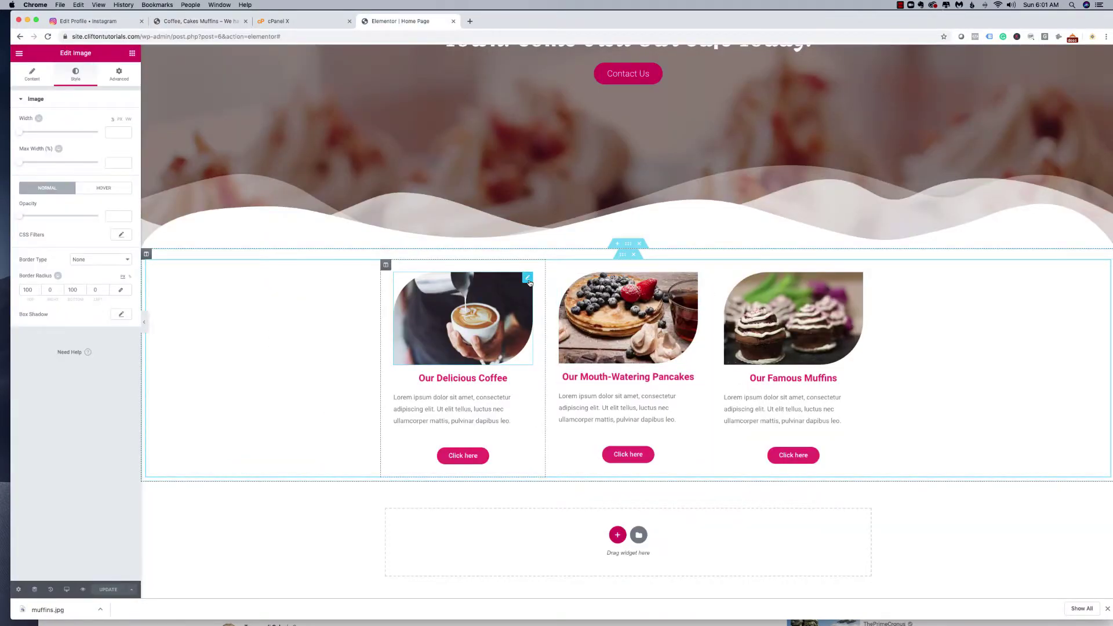
left_click(126, 80)
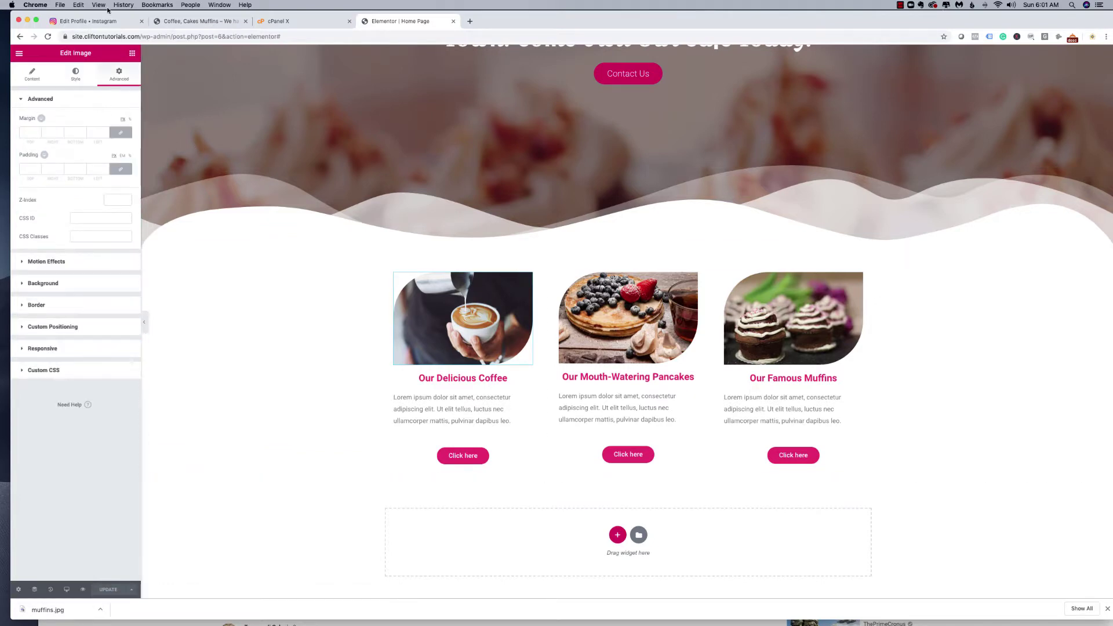
left_click(53, 264)
left_click(73, 155)
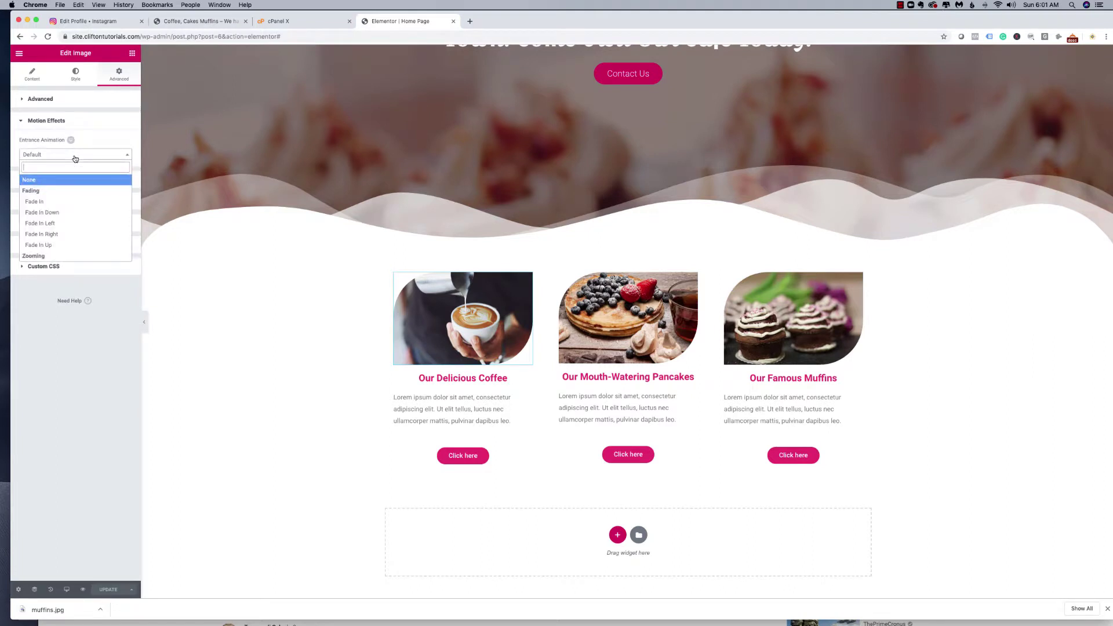
scroll(52, 231, "down", 3)
scroll(49, 226, "up", 1)
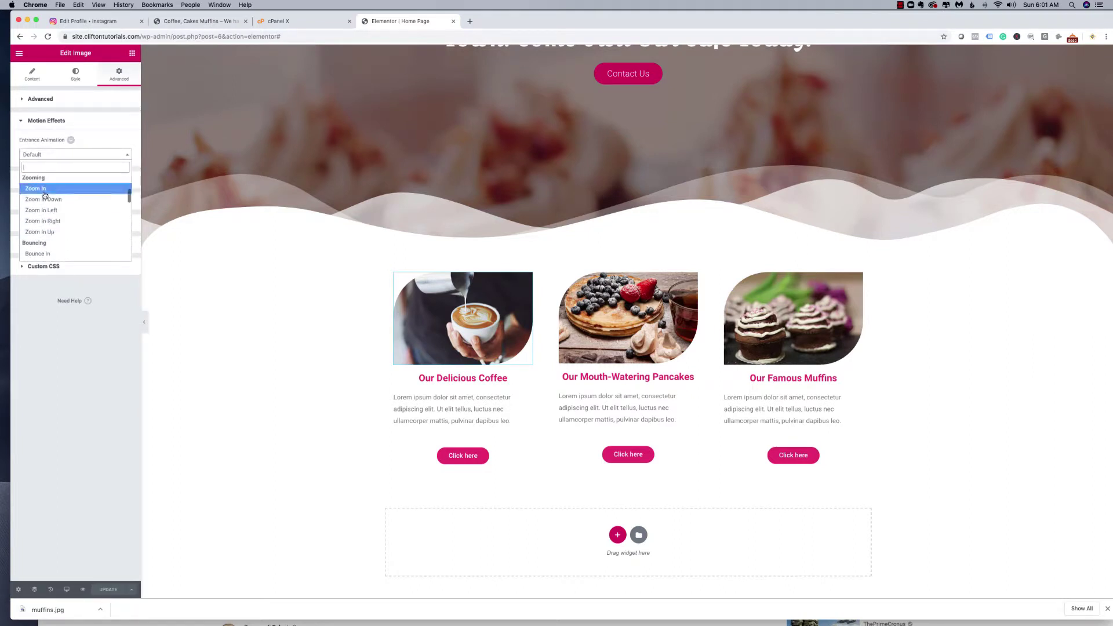
left_click(46, 193)
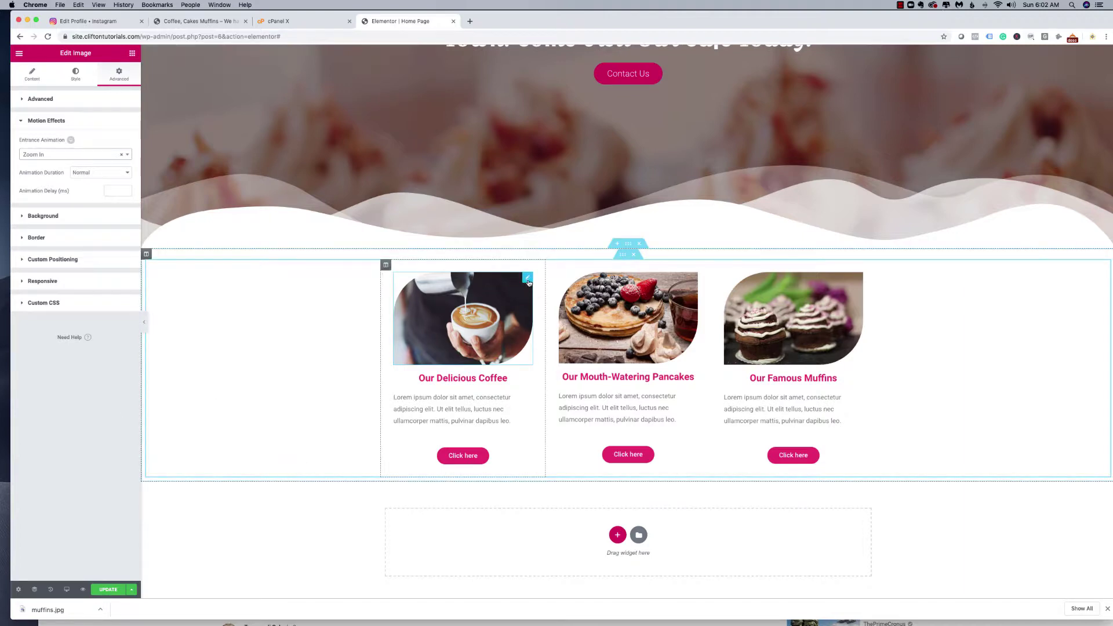
scroll(528, 284, "up", 2)
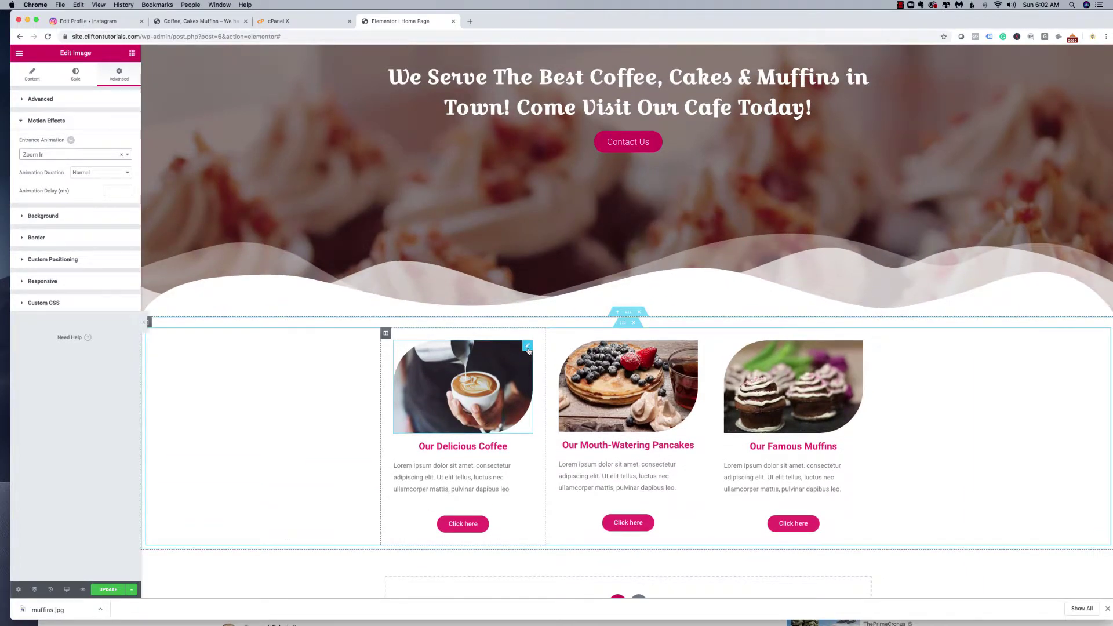
- Copy the coffee image and paste its style onto the pancake and muffin images
right_click(529, 349)
left_click(558, 385)
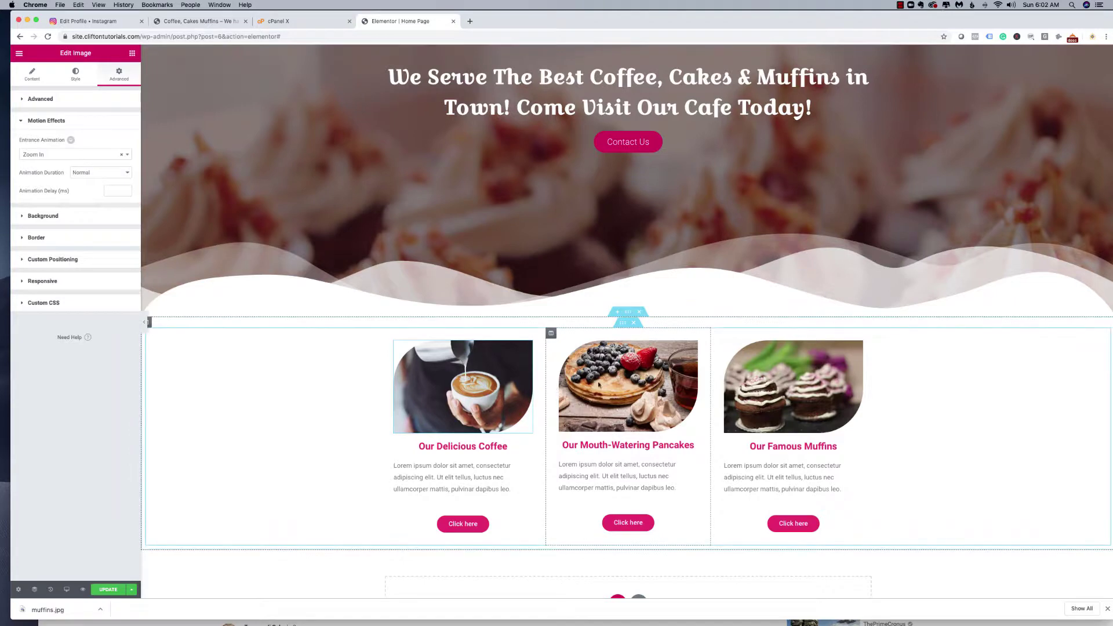
right_click(695, 351)
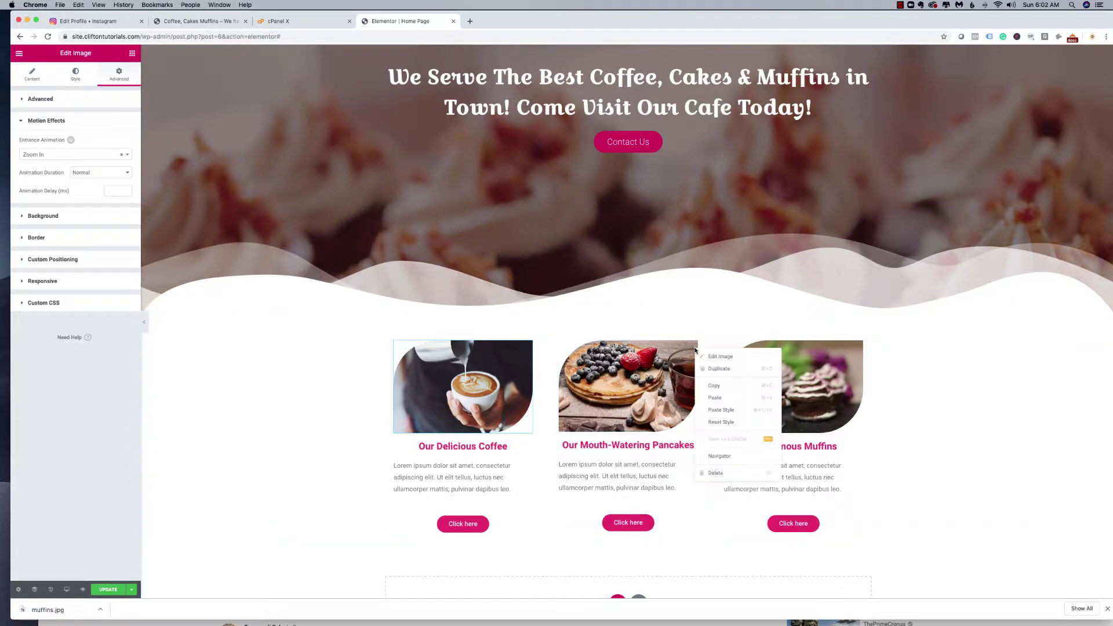
left_click(712, 407)
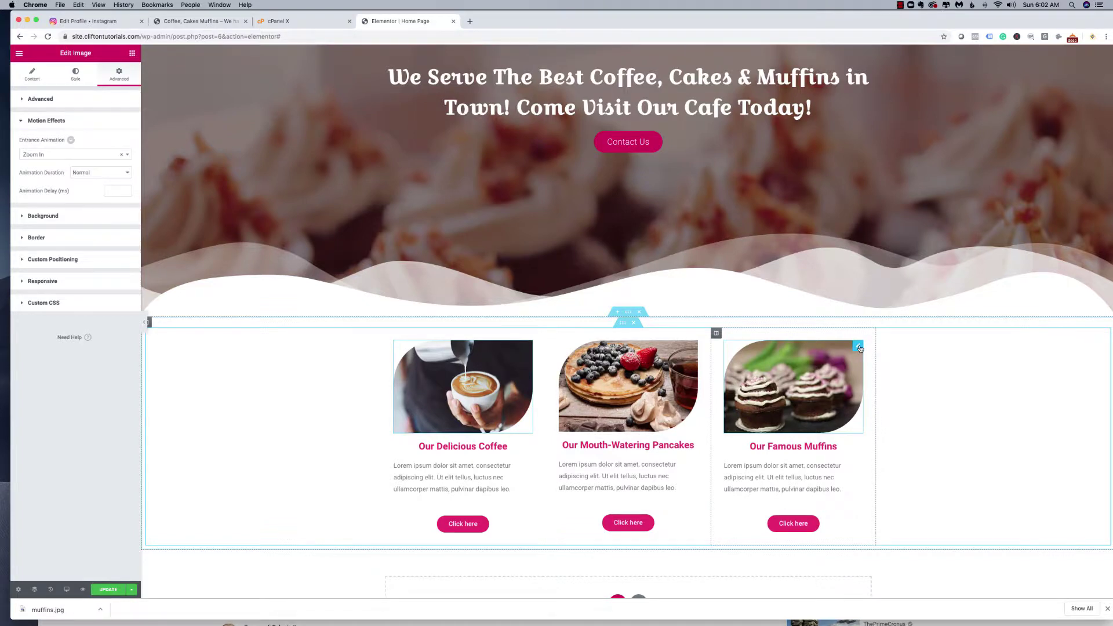
scroll(859, 349, "up", 2)
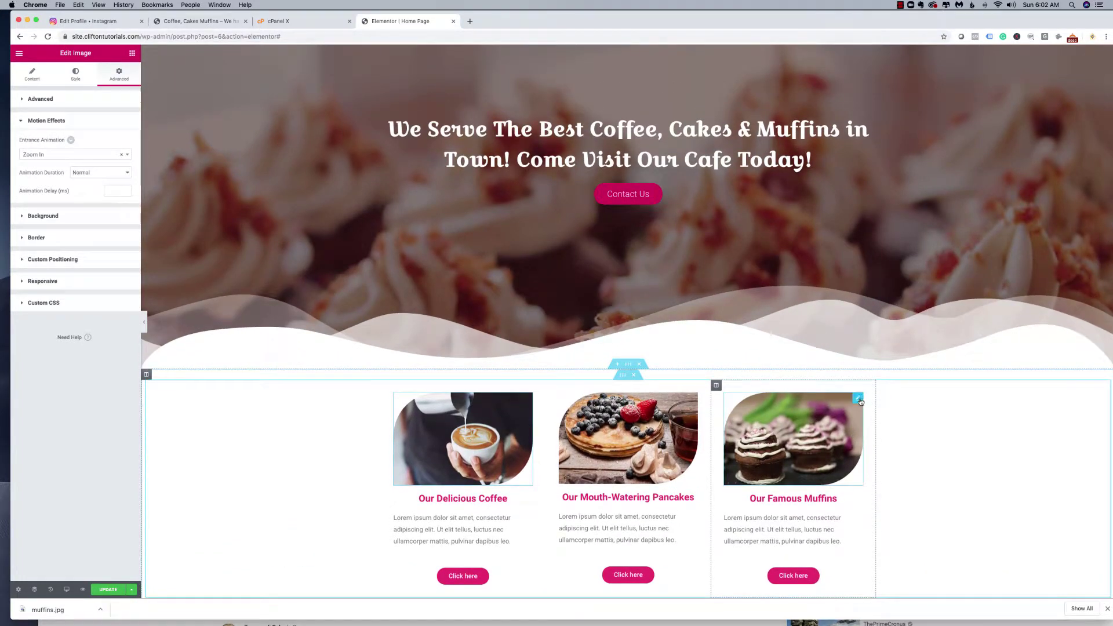
right_click(861, 401)
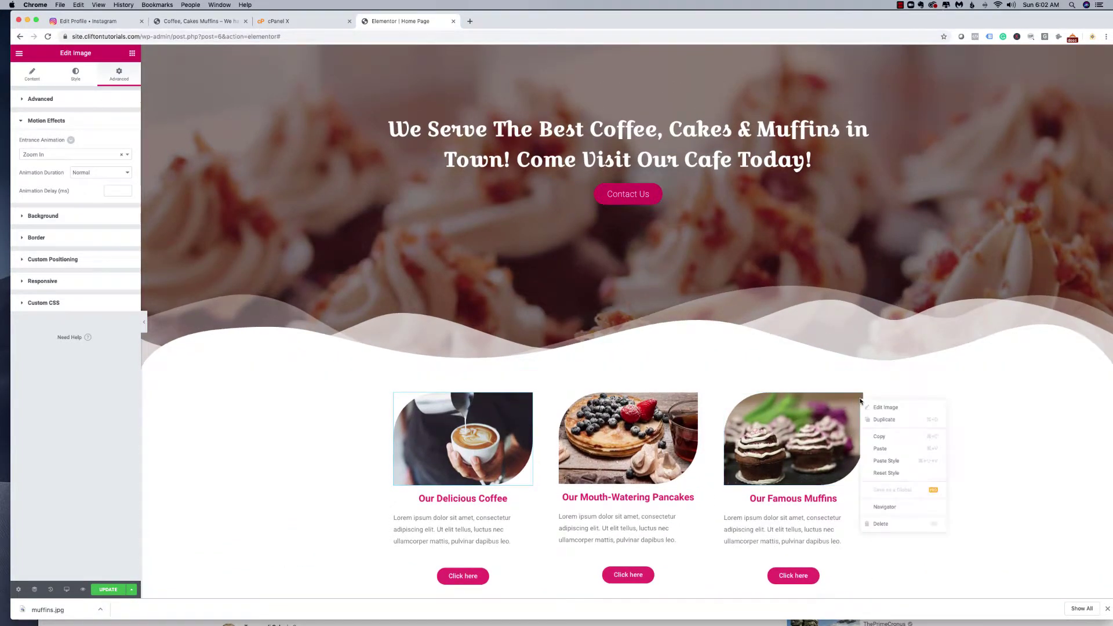
left_click(882, 461)
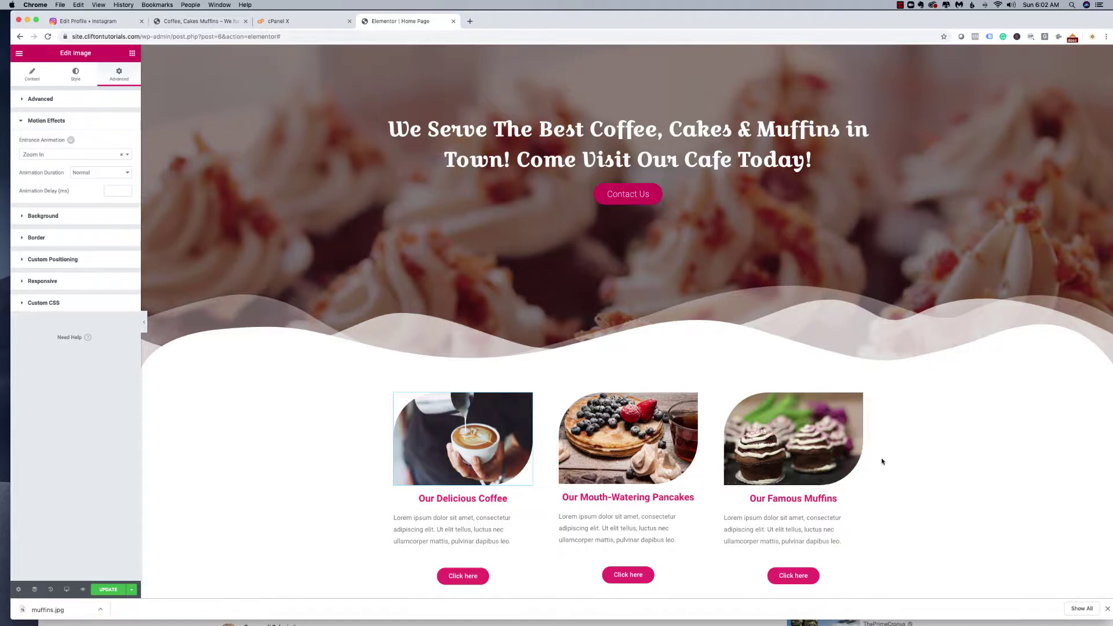
scroll(882, 462, "down", 5)
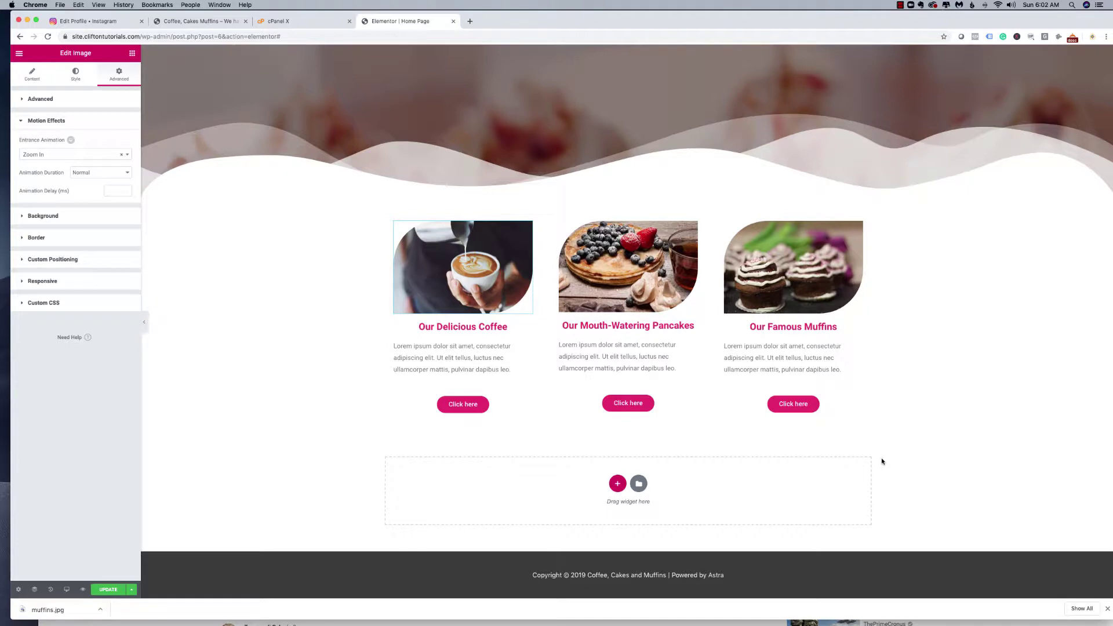
left_click(110, 589)
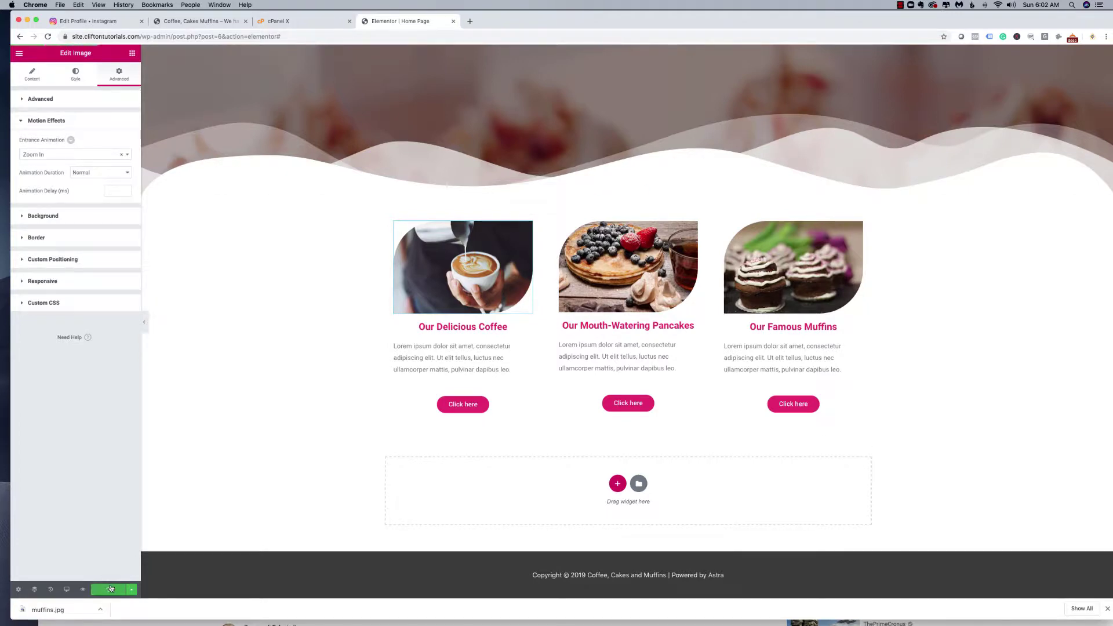
left_click(20, 54)
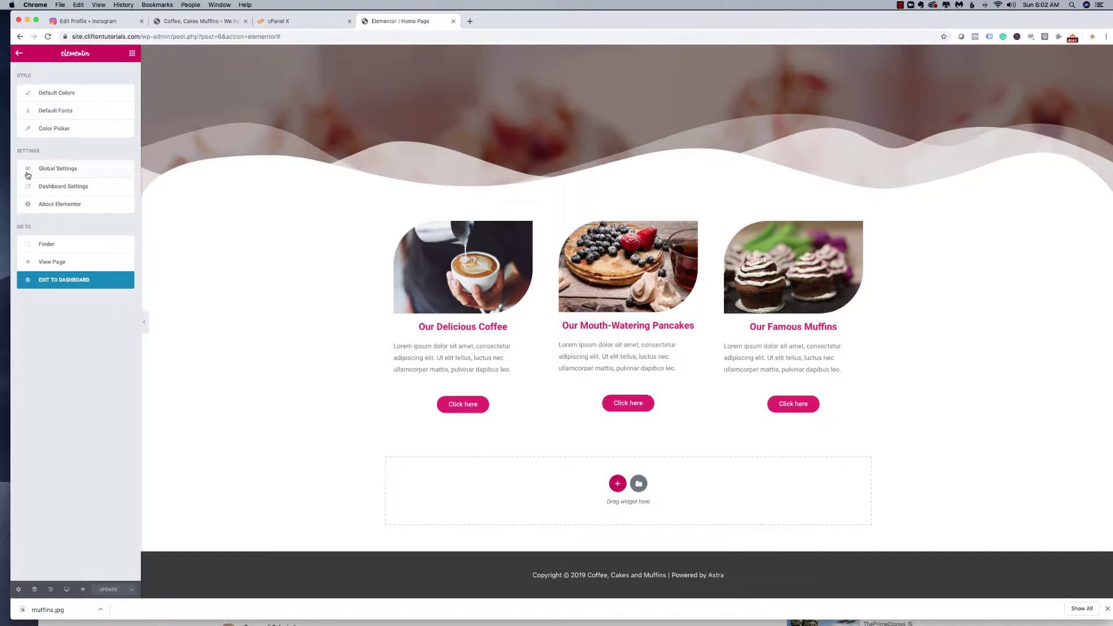
left_click(45, 265)
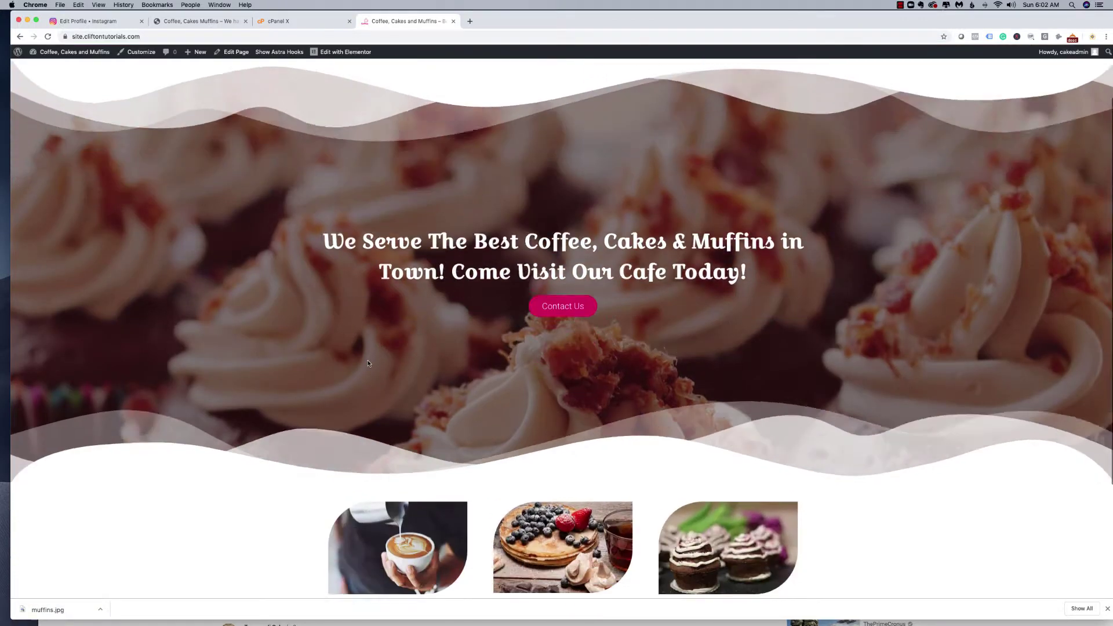
scroll(367, 363, "down", 3)
scroll(368, 363, "up", 2)
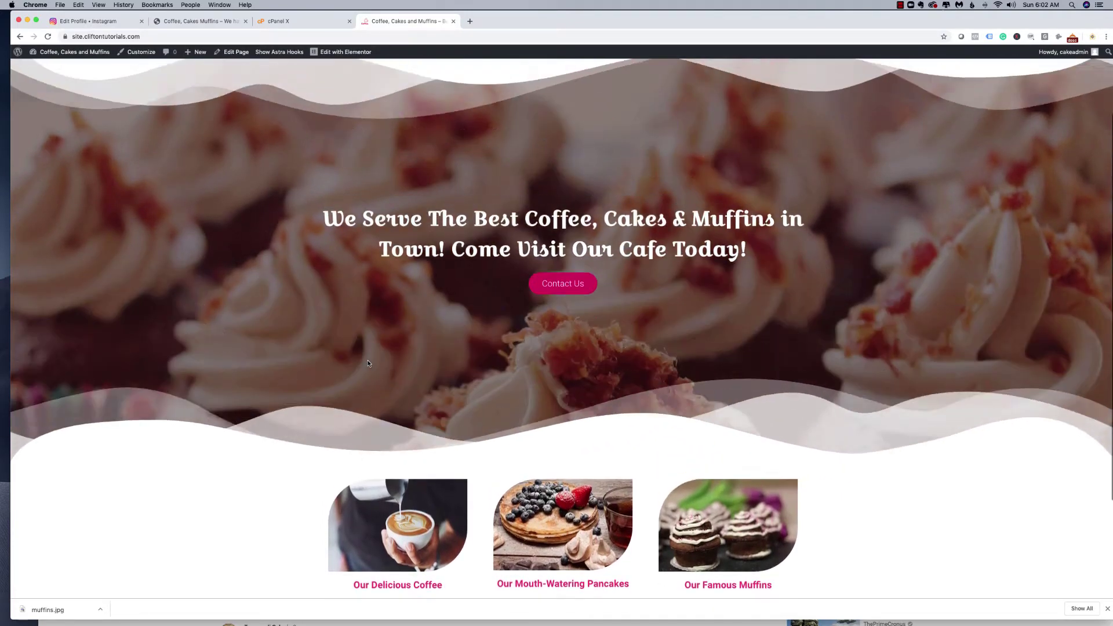
scroll(367, 364, "up", 3)
scroll(367, 364, "down", 5)
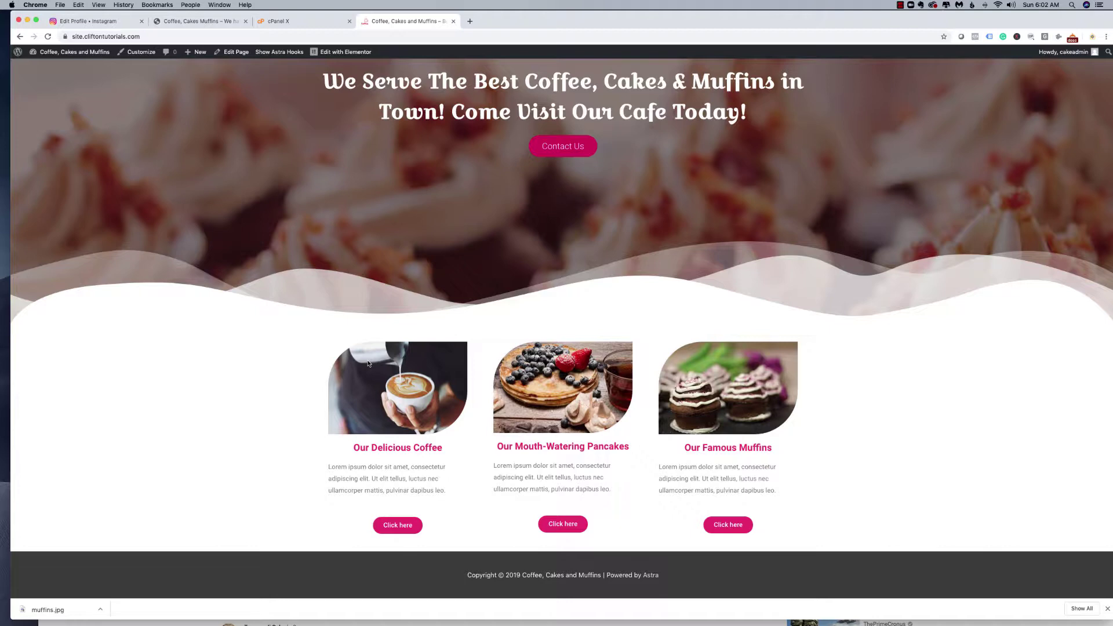
scroll(368, 363, "up", 5)
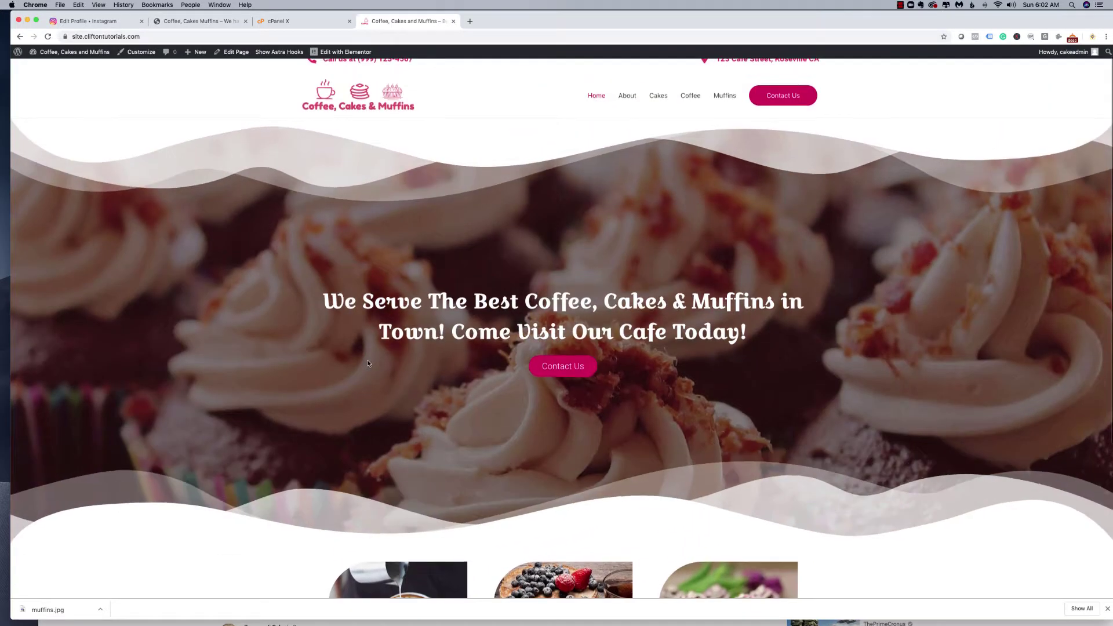
scroll(368, 364, "down", 2)
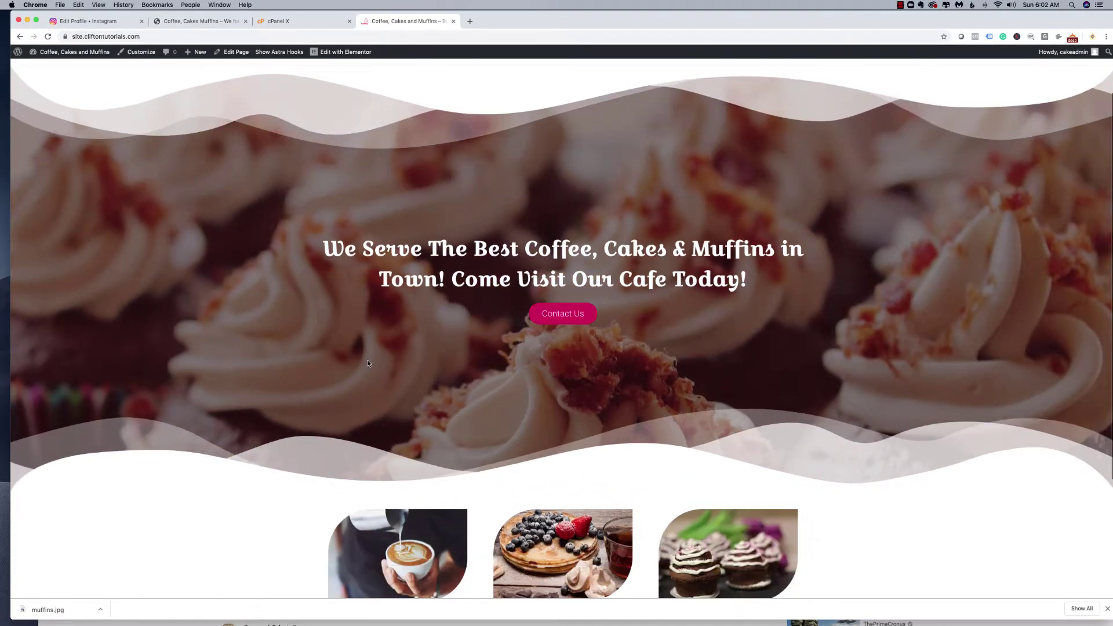
scroll(368, 364, "up", 2)
left_click(197, 23)
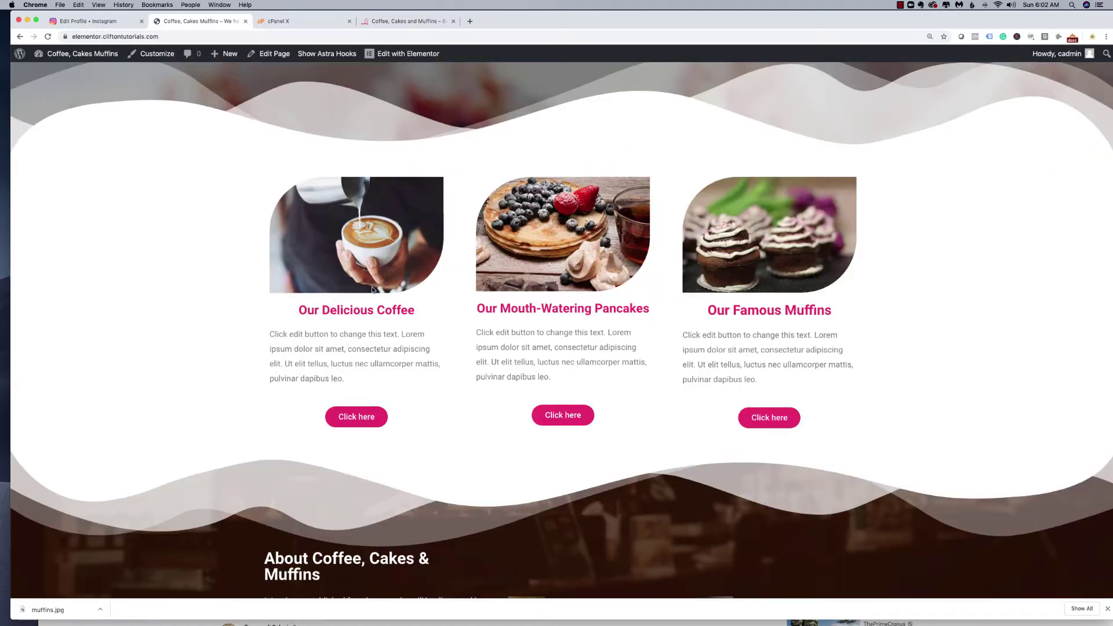
scroll(372, 289, "down", 6)
scroll(521, 325, "down", 4)
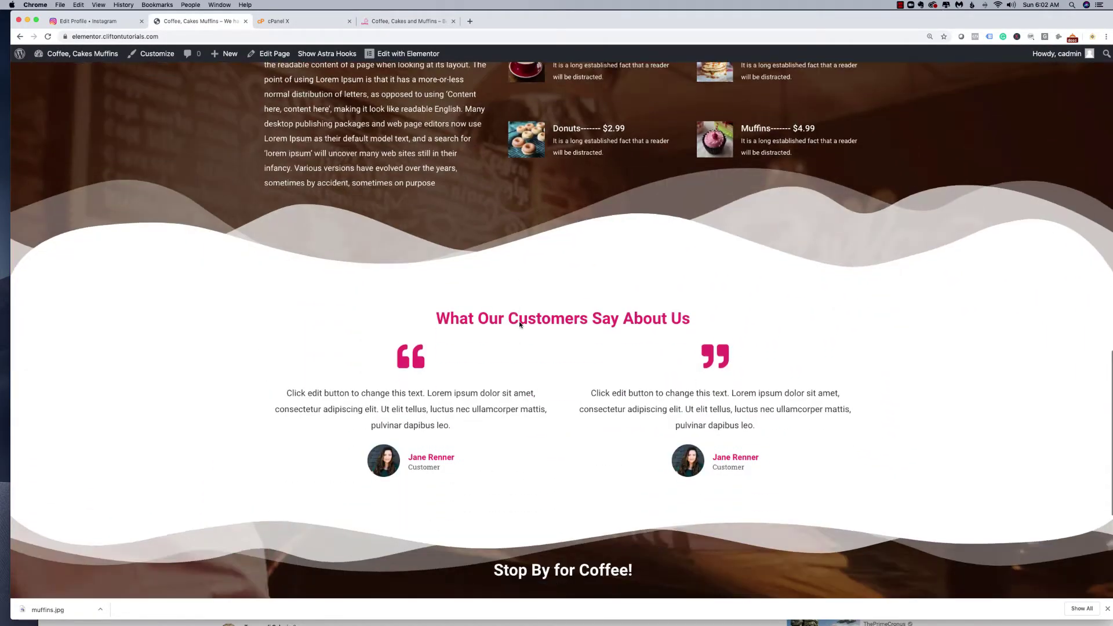
scroll(520, 324, "down", 3)
scroll(516, 335, "down", 3)
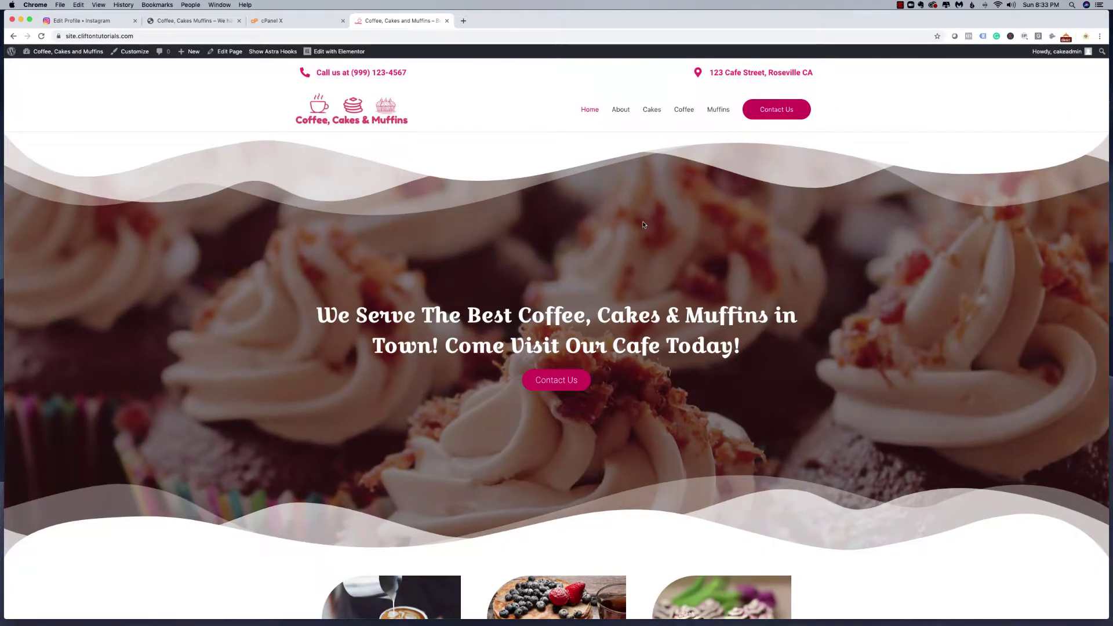
- Scroll through the demo site to review its wavy sections
left_click(193, 20)
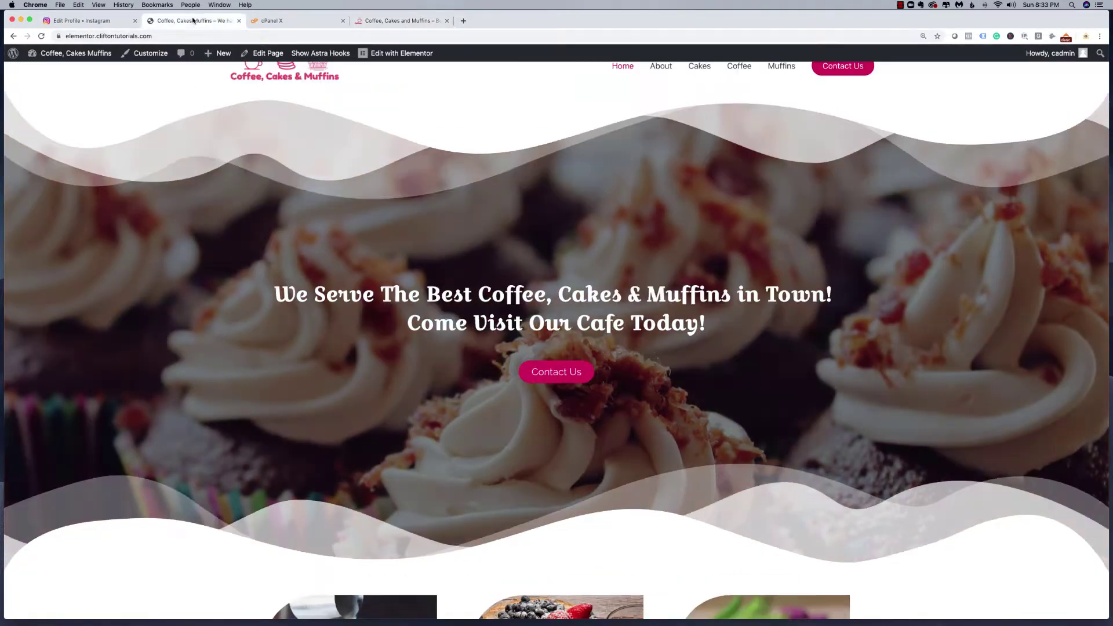
scroll(345, 230, "down", 15)
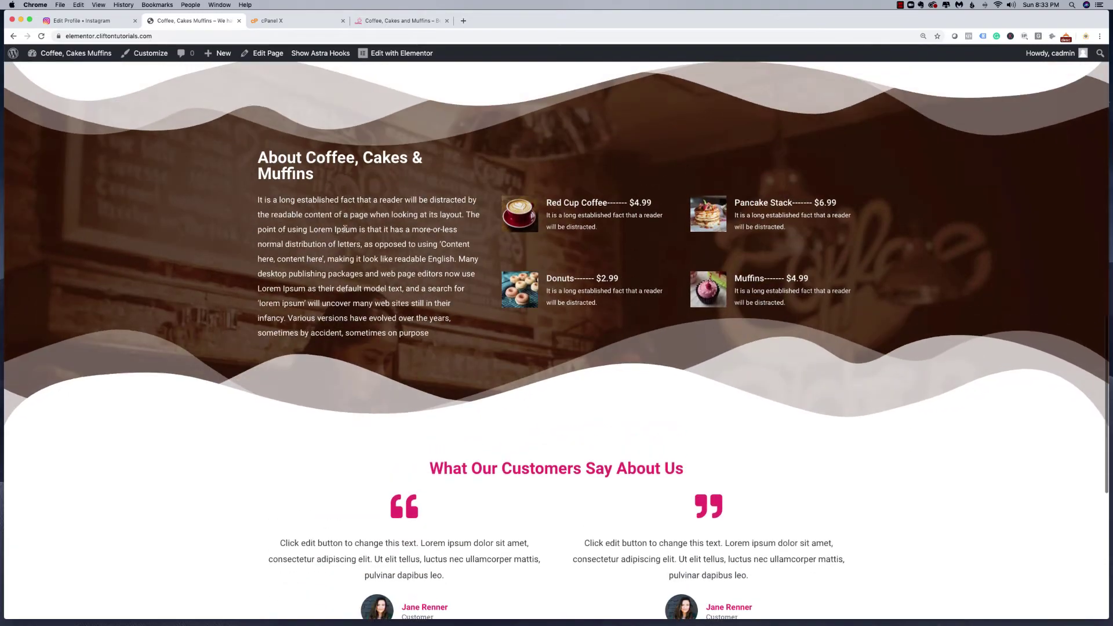
scroll(666, 172, "up", 15)
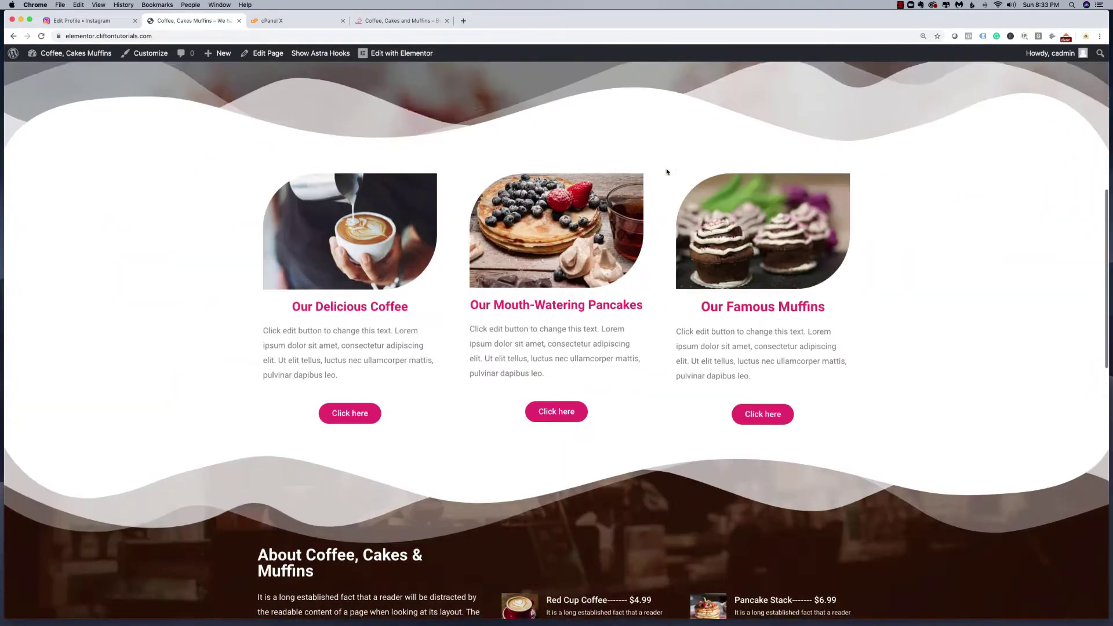
scroll(666, 169, "down", 10)
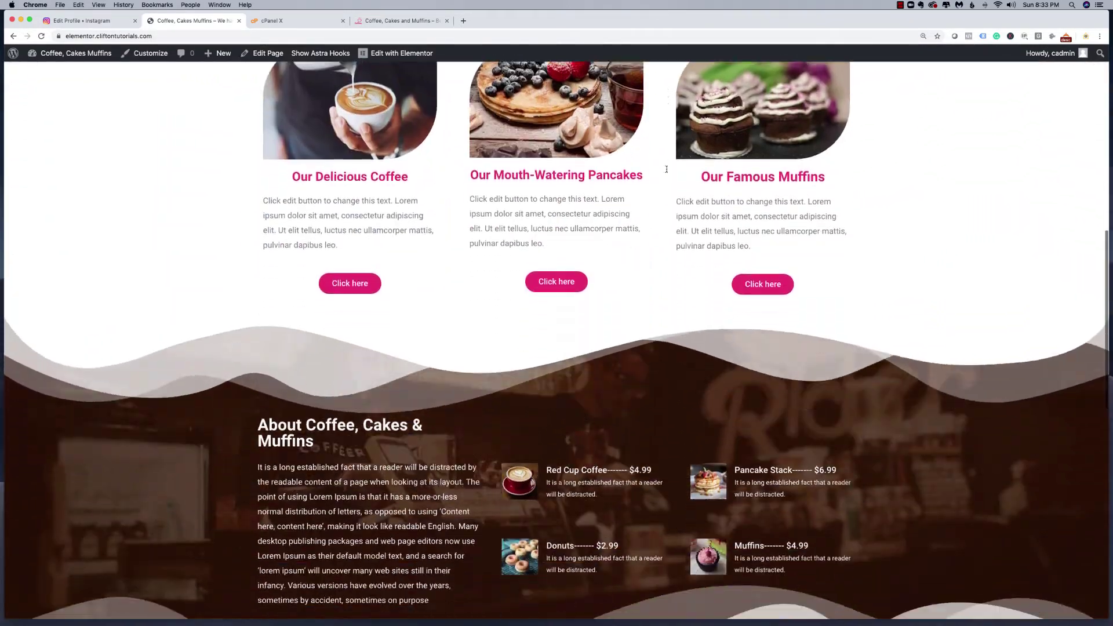
scroll(534, 374, "up", 10)
scroll(534, 374, "up", 4)
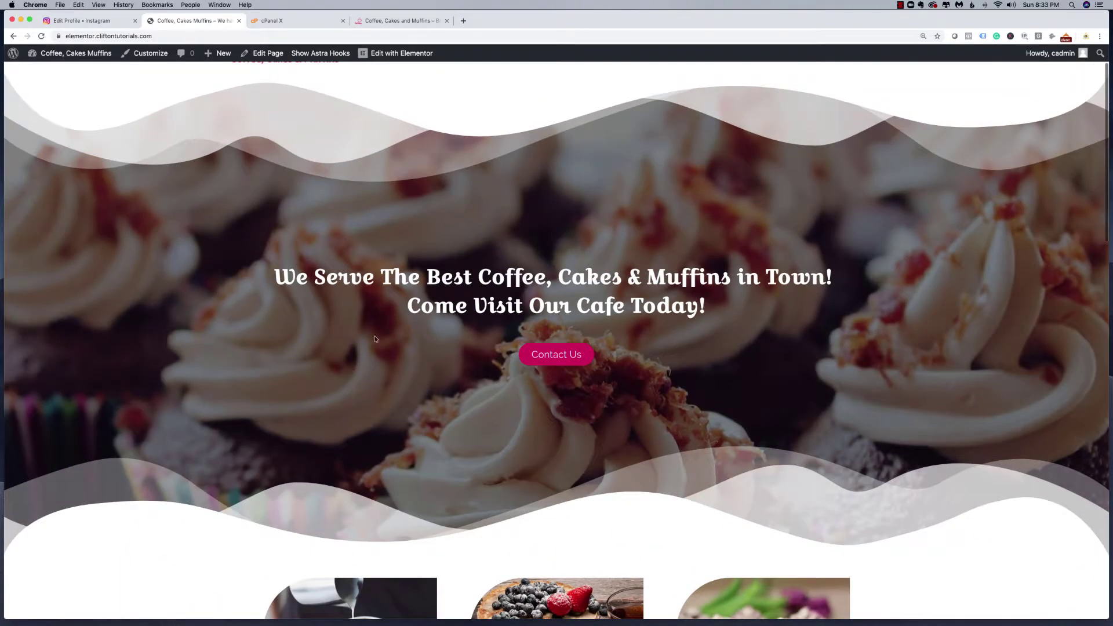
scroll(485, 415, "down", 6)
scroll(485, 417, "down", 5)
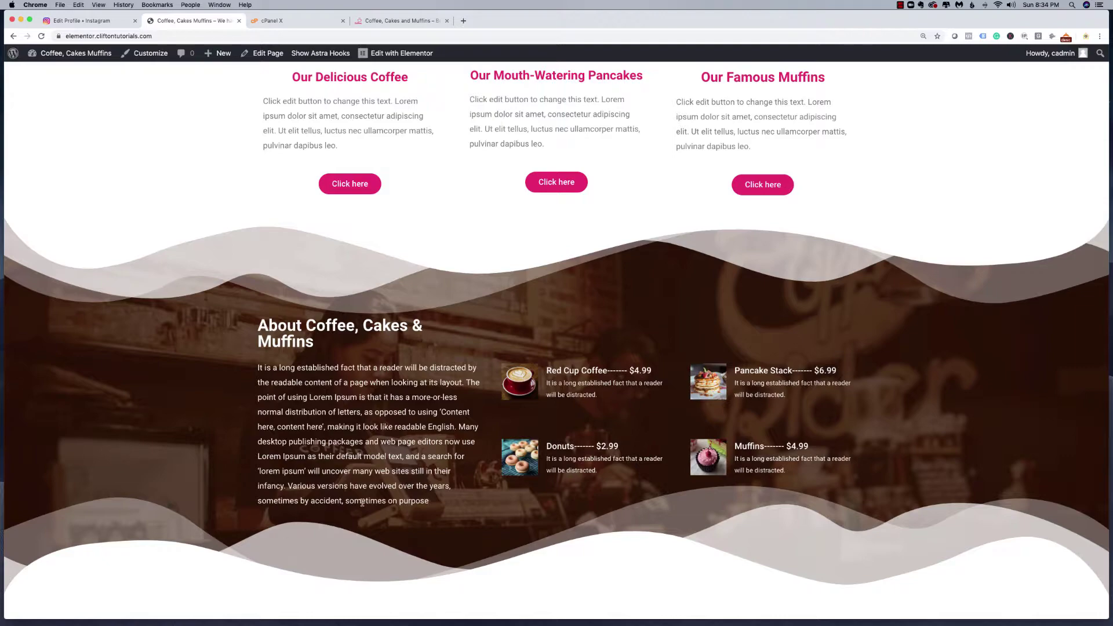
scroll(654, 406, "down", 2)
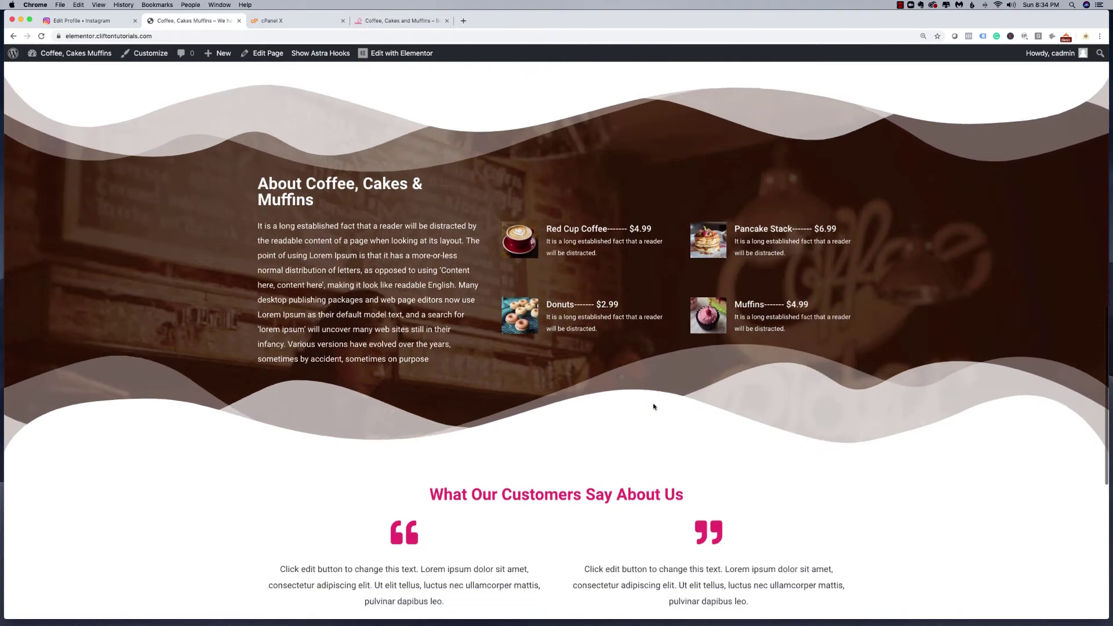
scroll(654, 406, "up", 5)
scroll(654, 407, "up", 10)
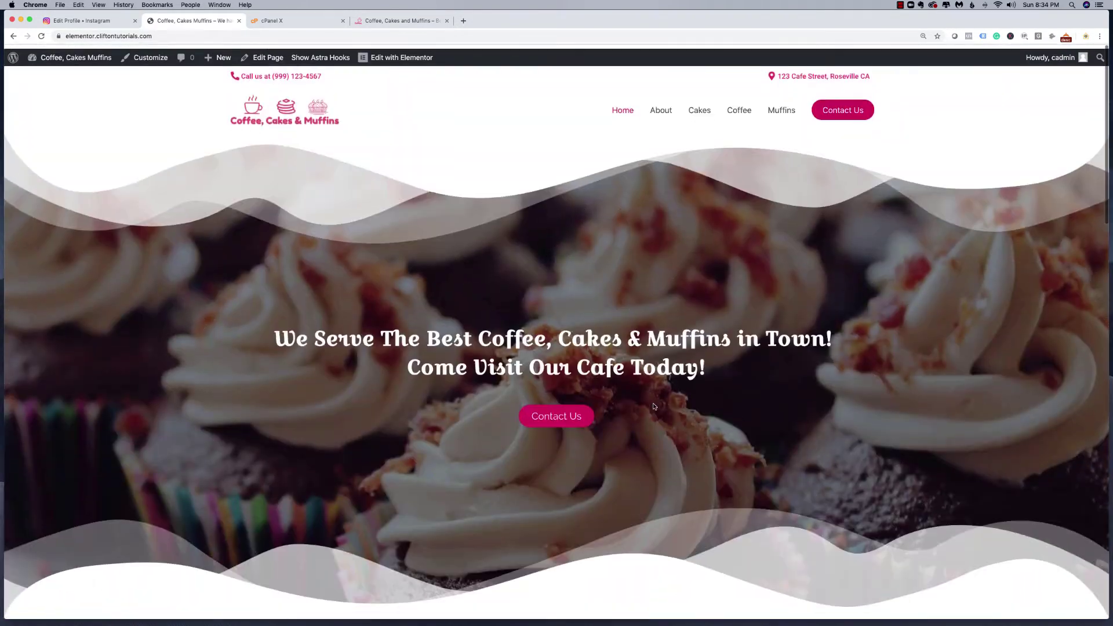
- Return to the live home page and open it with Edit with Elementor
left_click(402, 20)
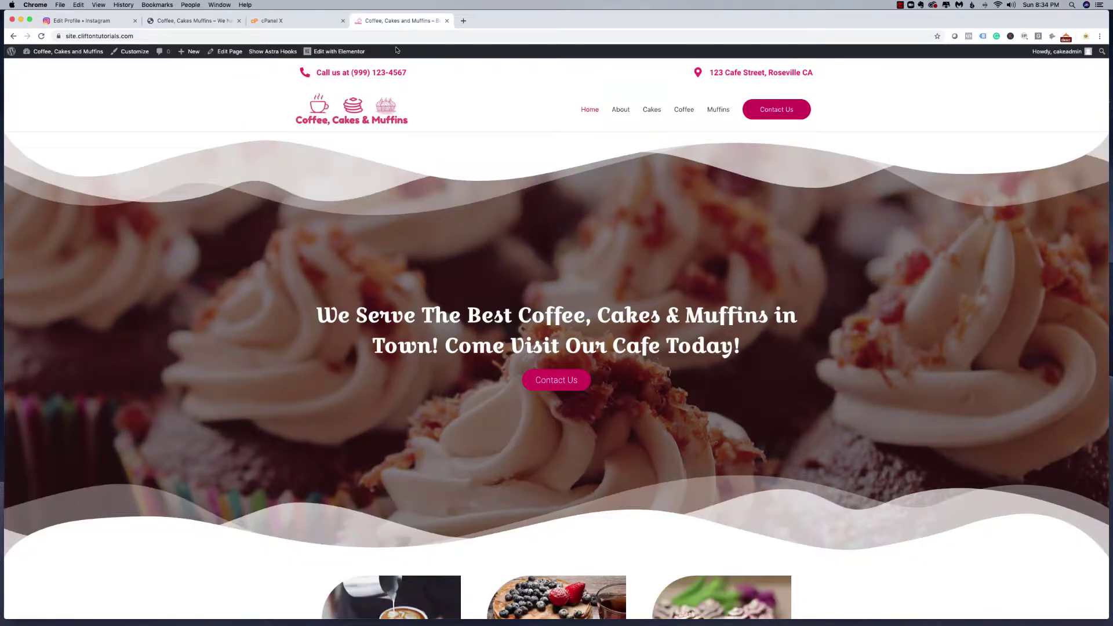
scroll(377, 288, "down", 4)
scroll(376, 288, "up", 4)
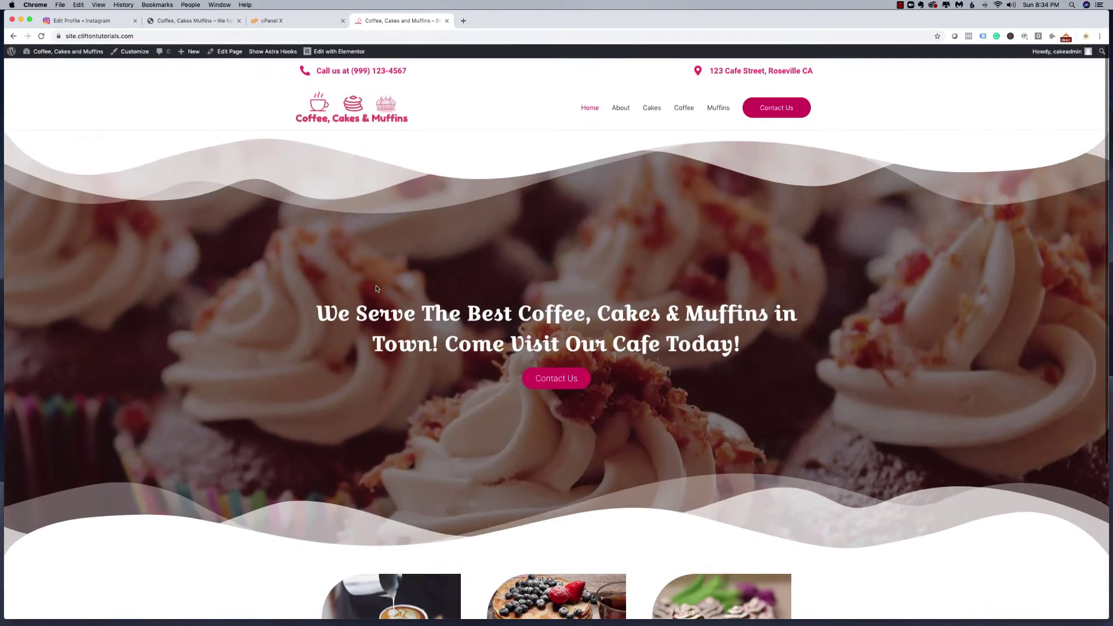
left_click(343, 56)
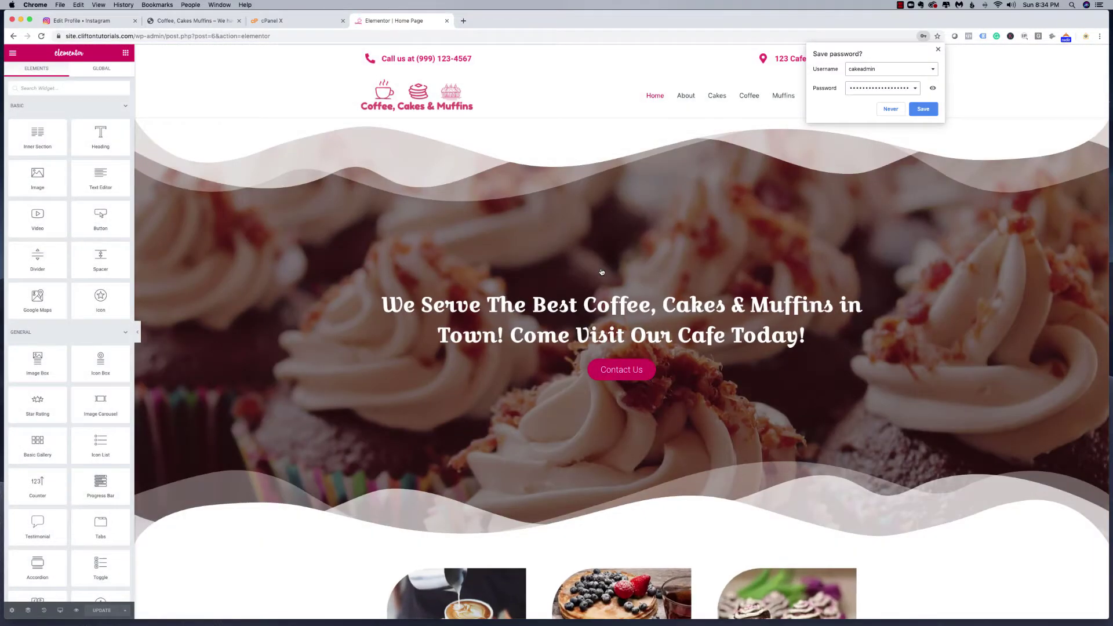
- Close Chrome's Save password bubble and scroll the preview to the cupcake hero section
left_click(938, 49)
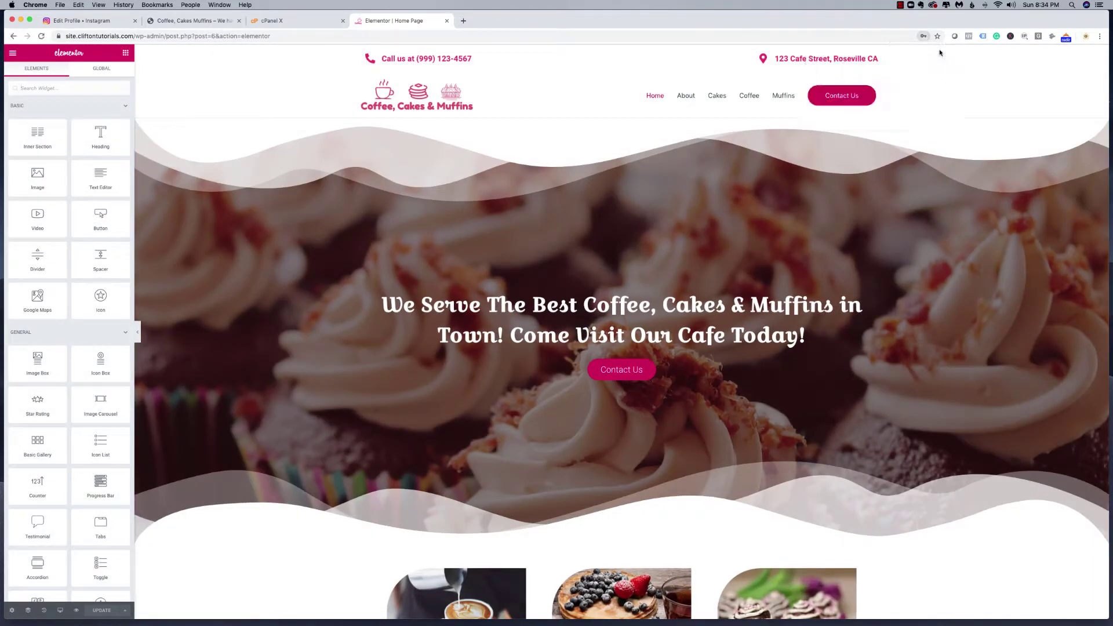
scroll(421, 337, "down", 4)
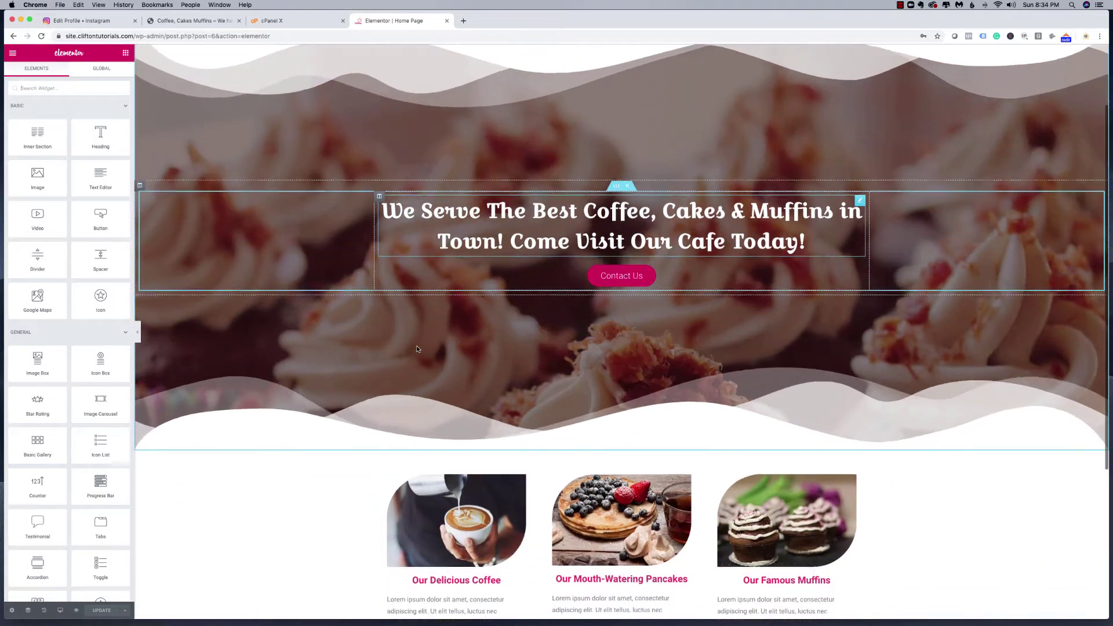
scroll(418, 348, "up", 3)
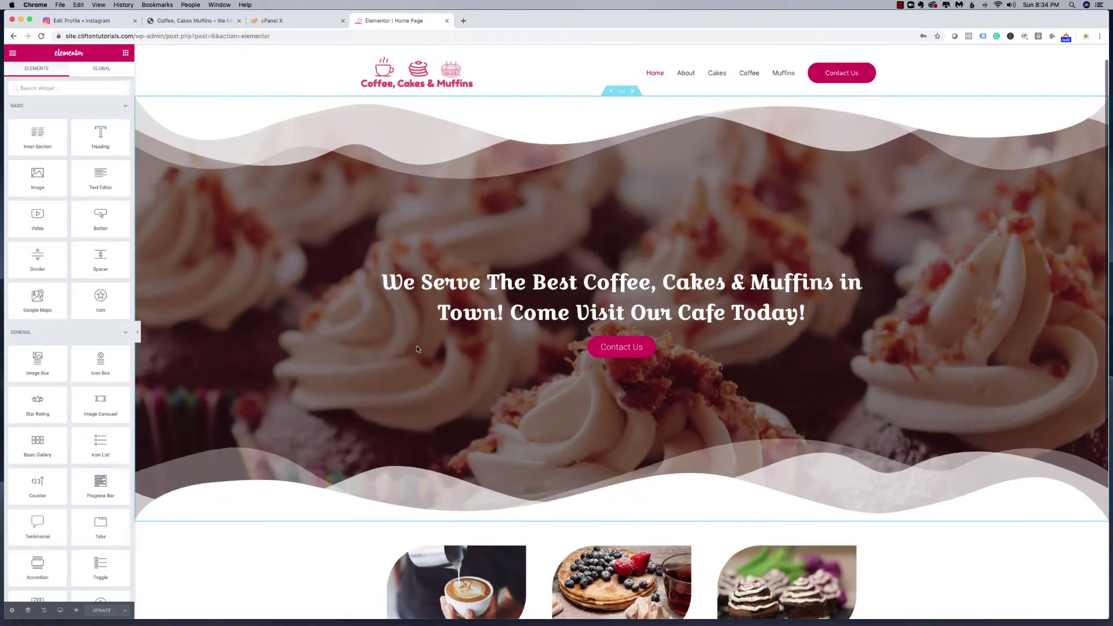
scroll(418, 347, "down", 1)
scroll(522, 243, "up", 2)
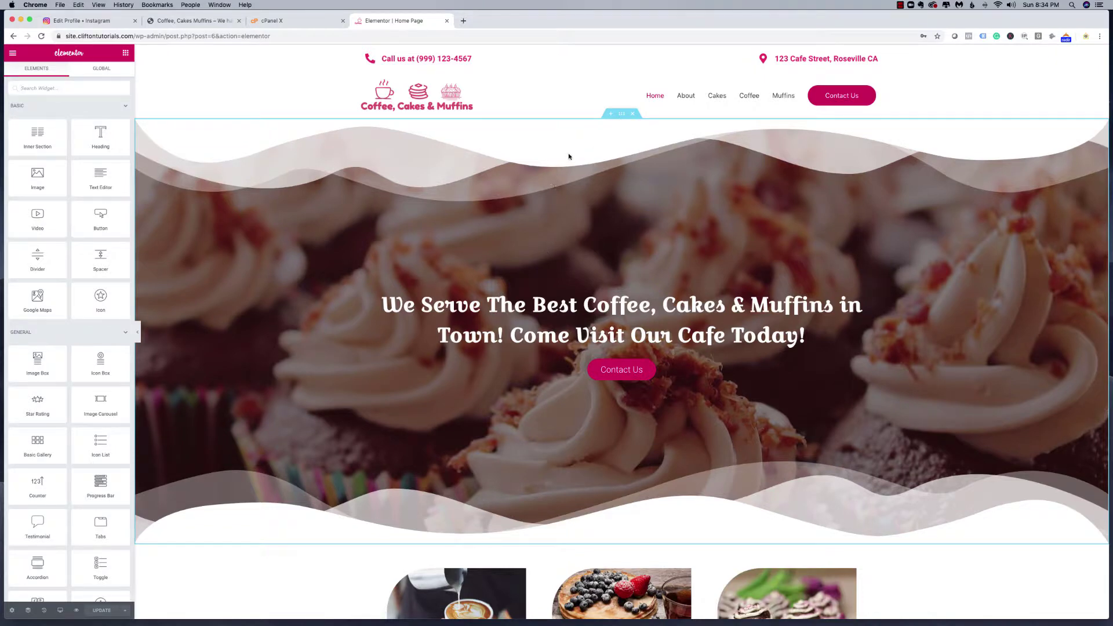
scroll(466, 259, "down", 2)
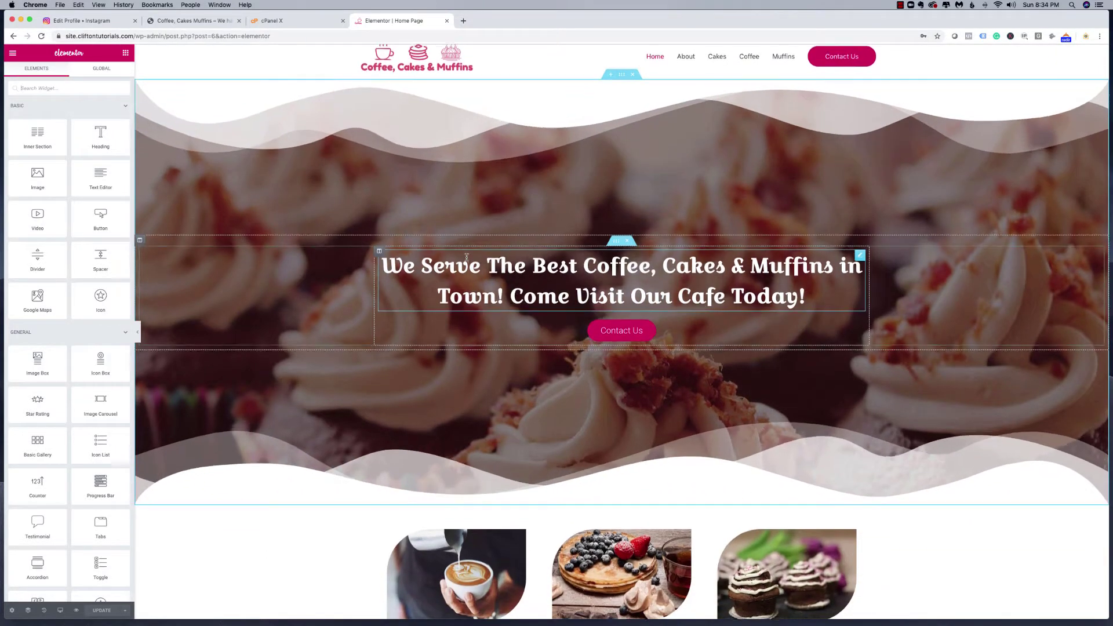
scroll(466, 260, "up", 2)
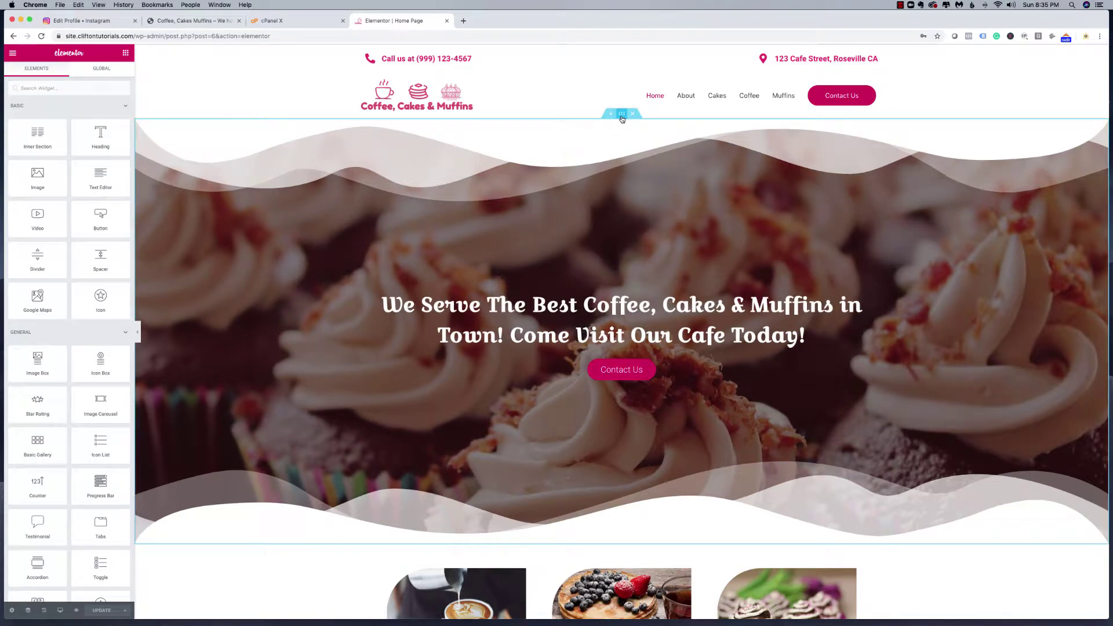
- Save the cupcake hero section as the template 'Wavy Section' and close the Library
right_click(622, 117)
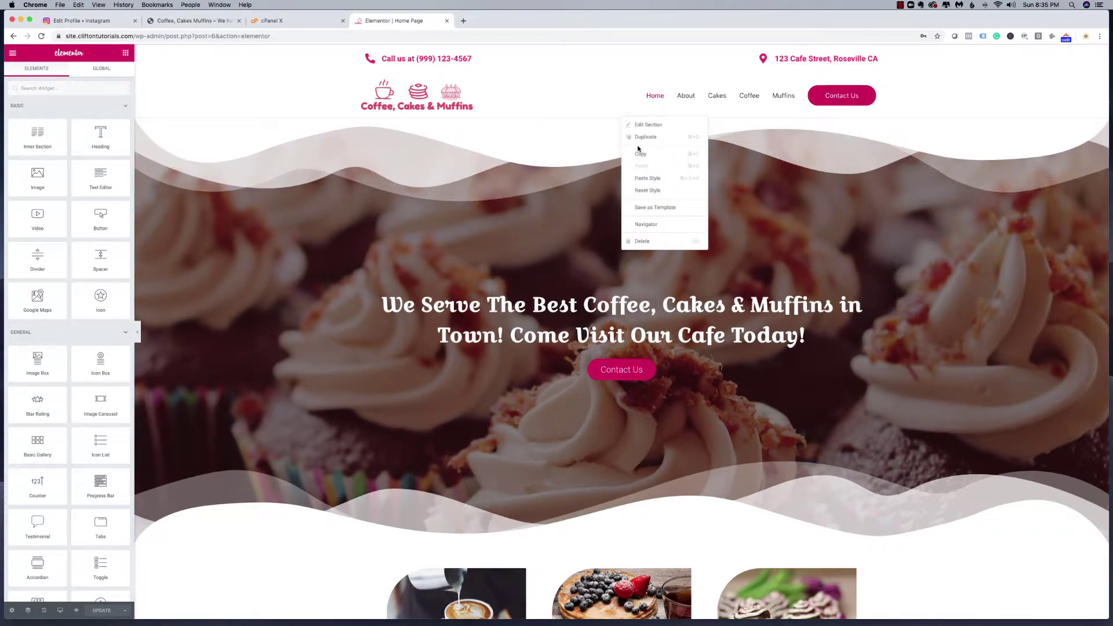
left_click(640, 209)
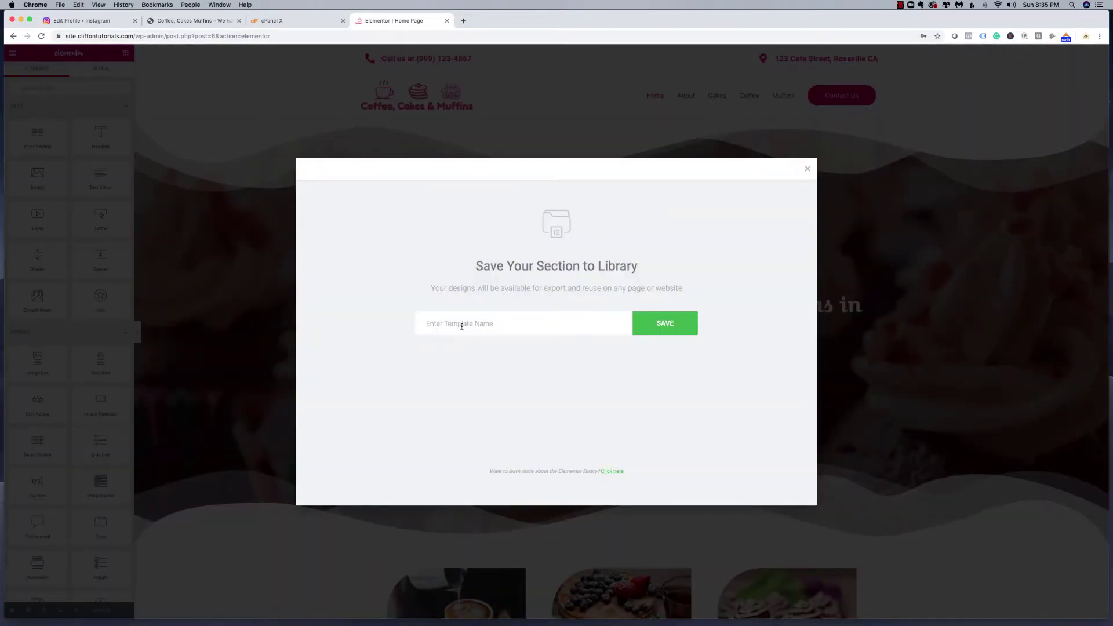
left_click(462, 325)
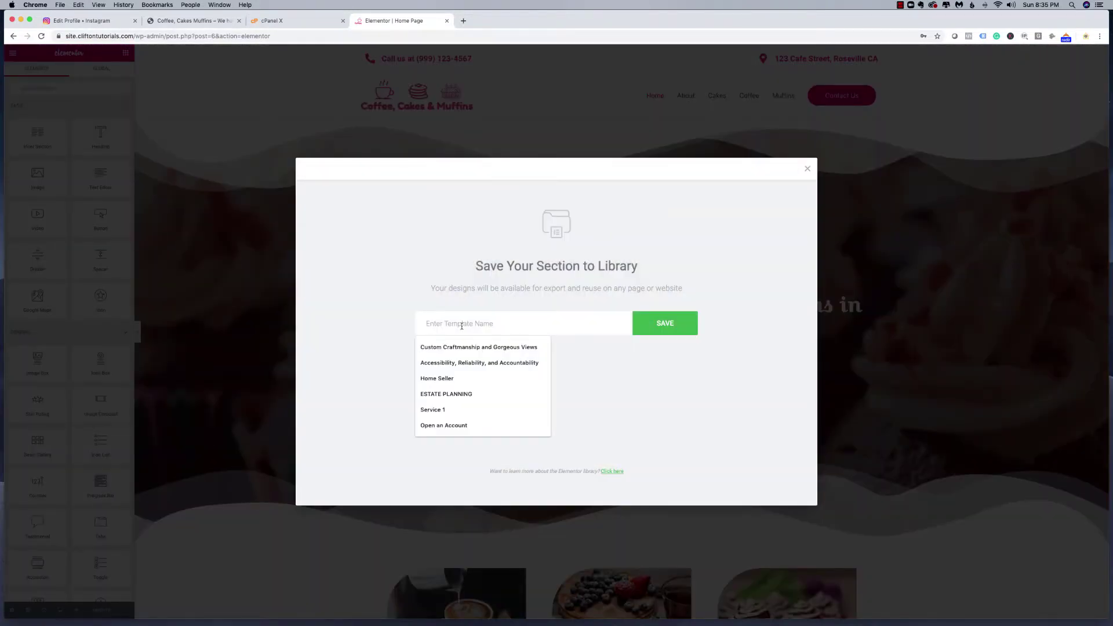
type("Wa")
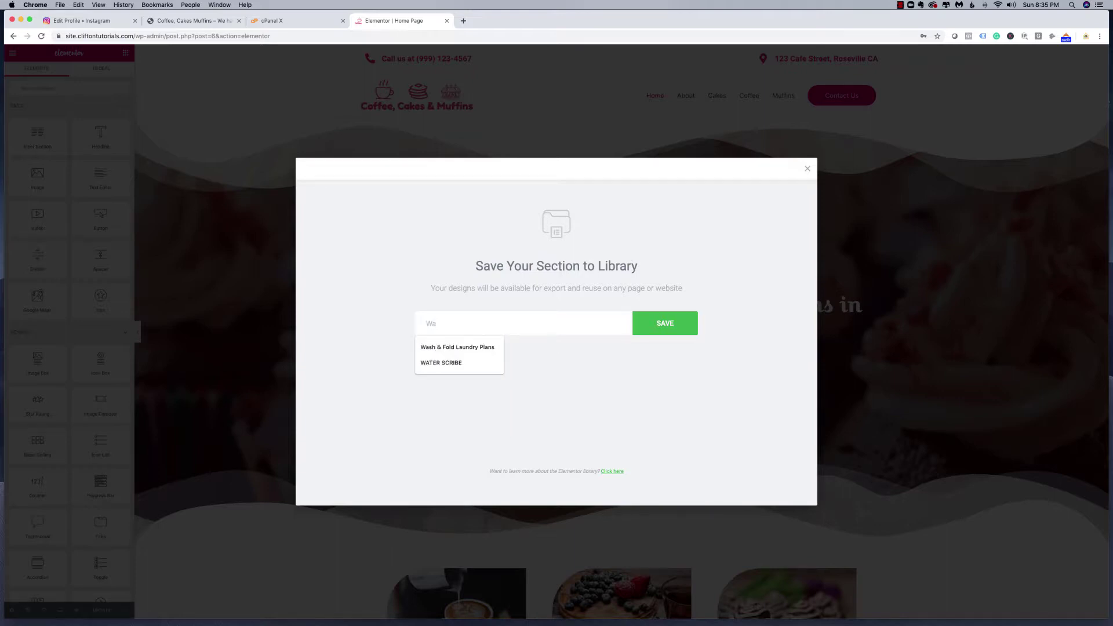
type("vy Section")
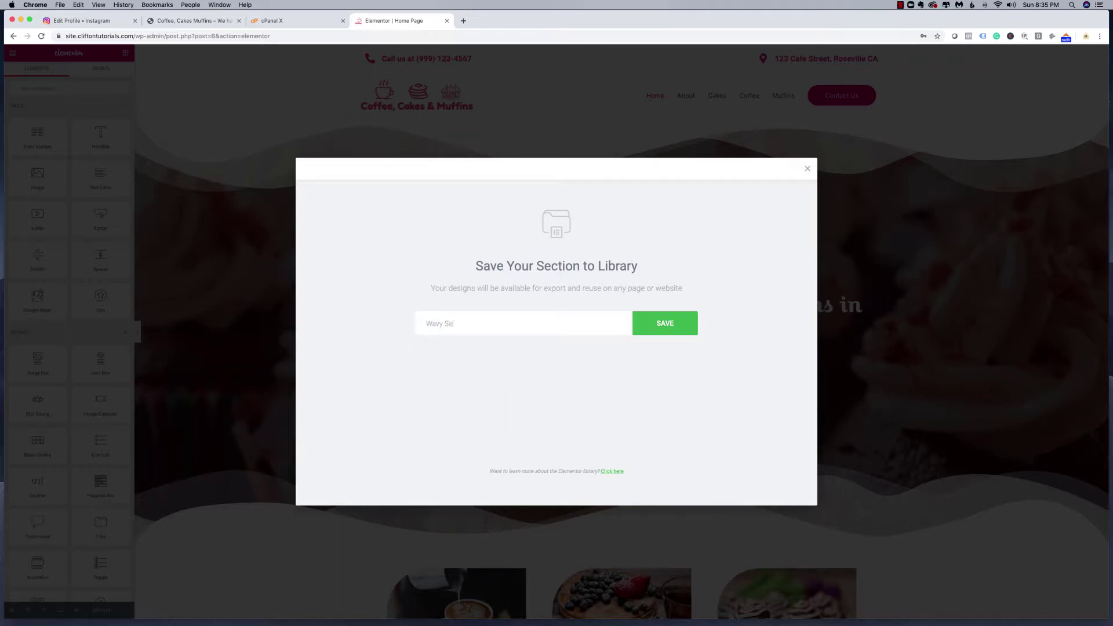
left_click(675, 331)
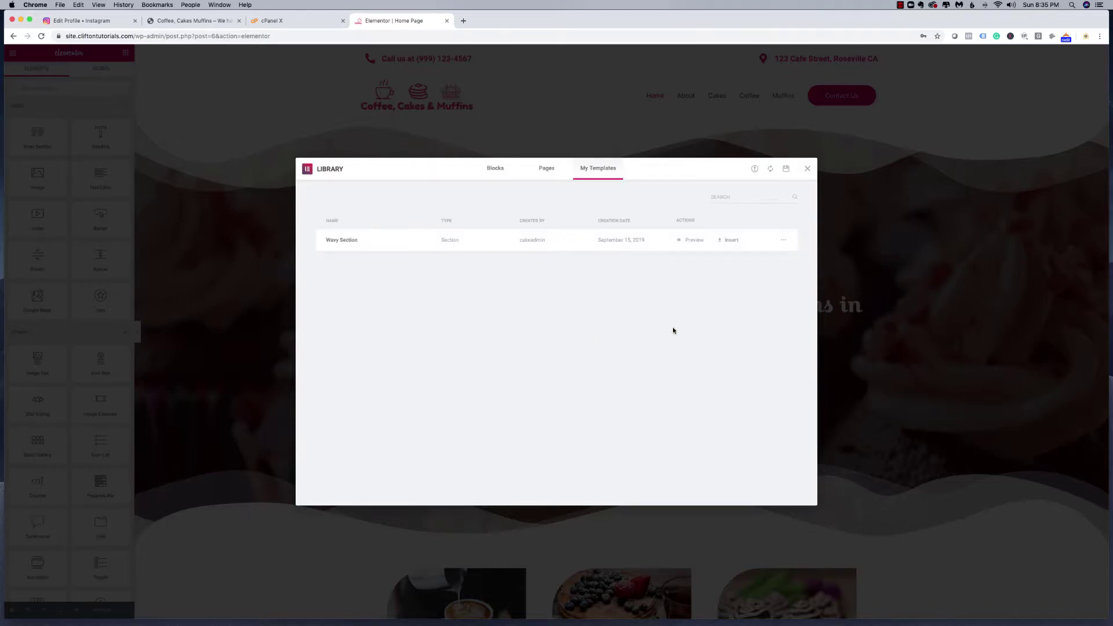
left_click(808, 169)
- Insert Wavy Section from My Templates below the feature columns, importing its document settings
scroll(697, 309, "down", 6)
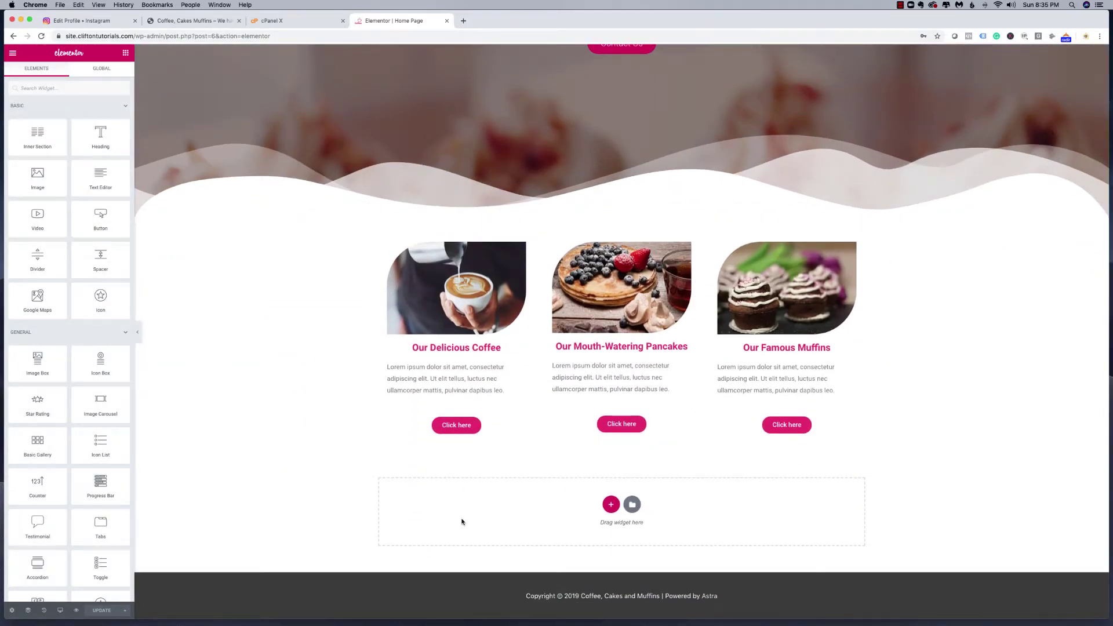
left_click(606, 510)
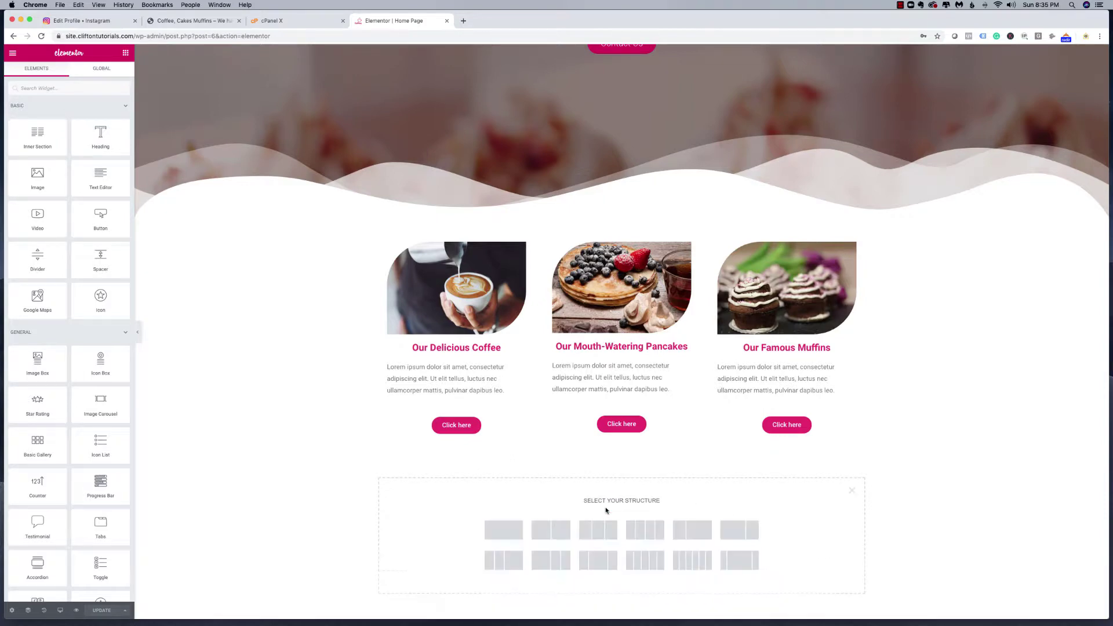
left_click(852, 490)
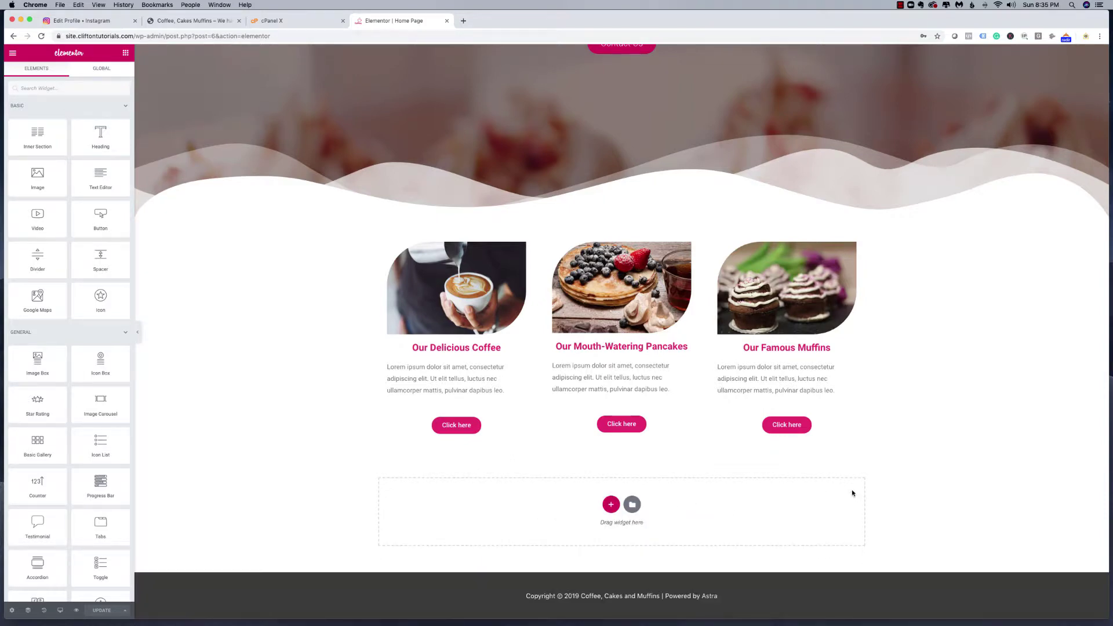
left_click(632, 505)
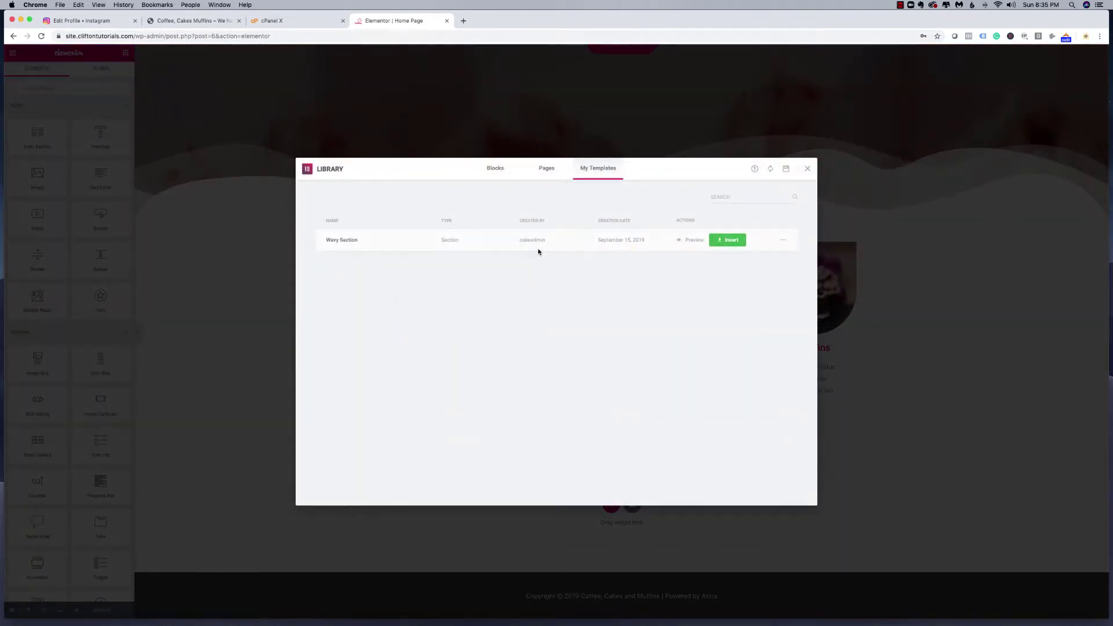
left_click(731, 239)
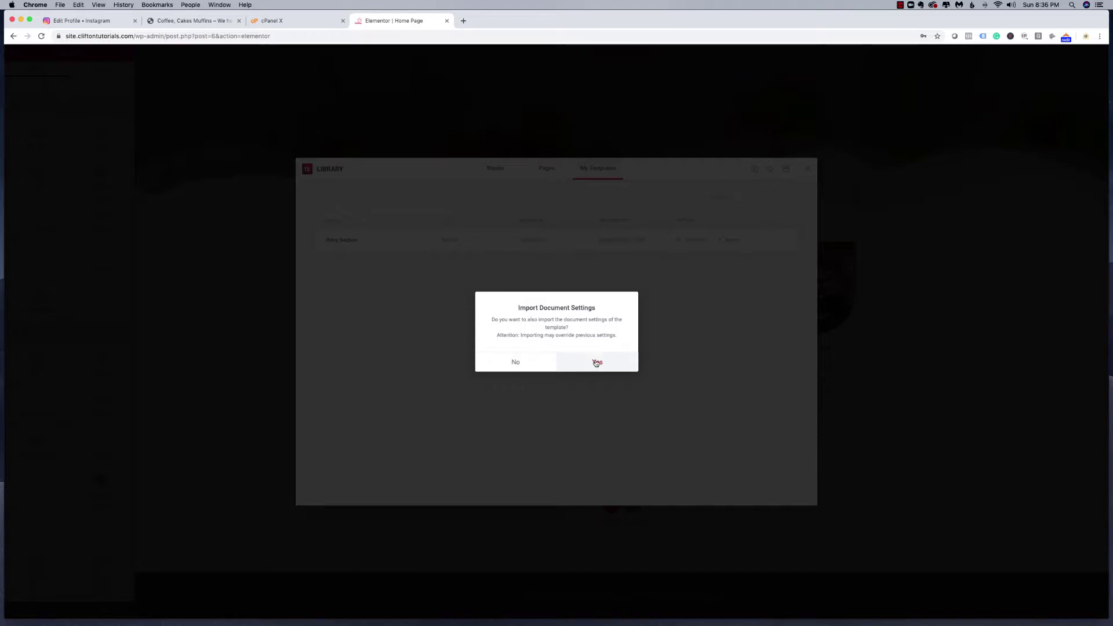
left_click(597, 363)
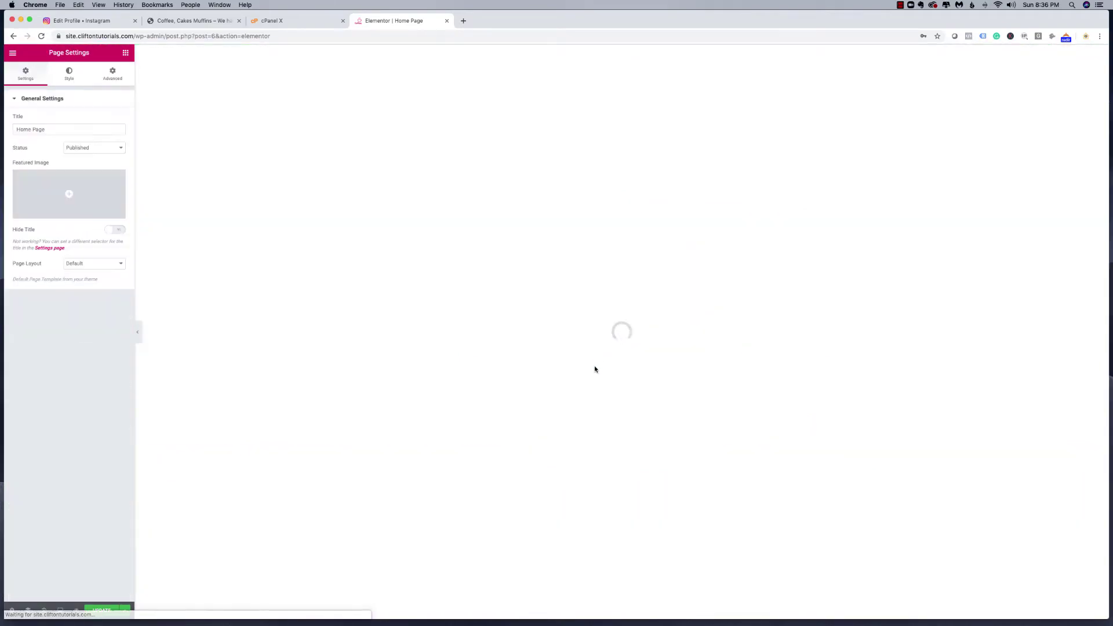
- Select the newly inserted Wavy Section below the feature cards and show its Style options
scroll(595, 368, "down", 6)
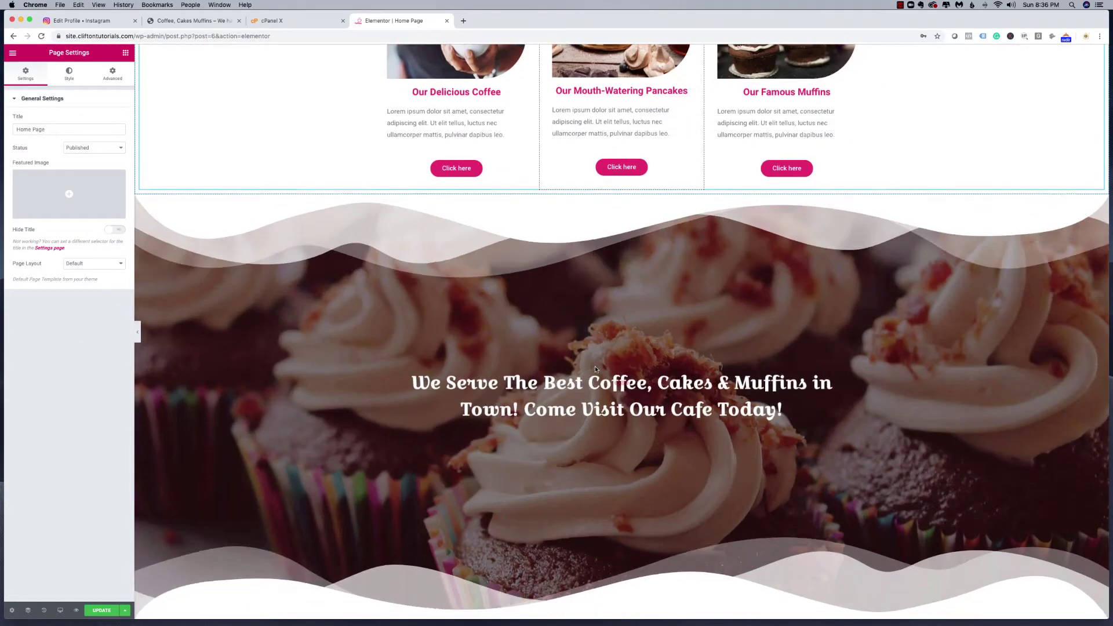
scroll(669, 342, "up", 10)
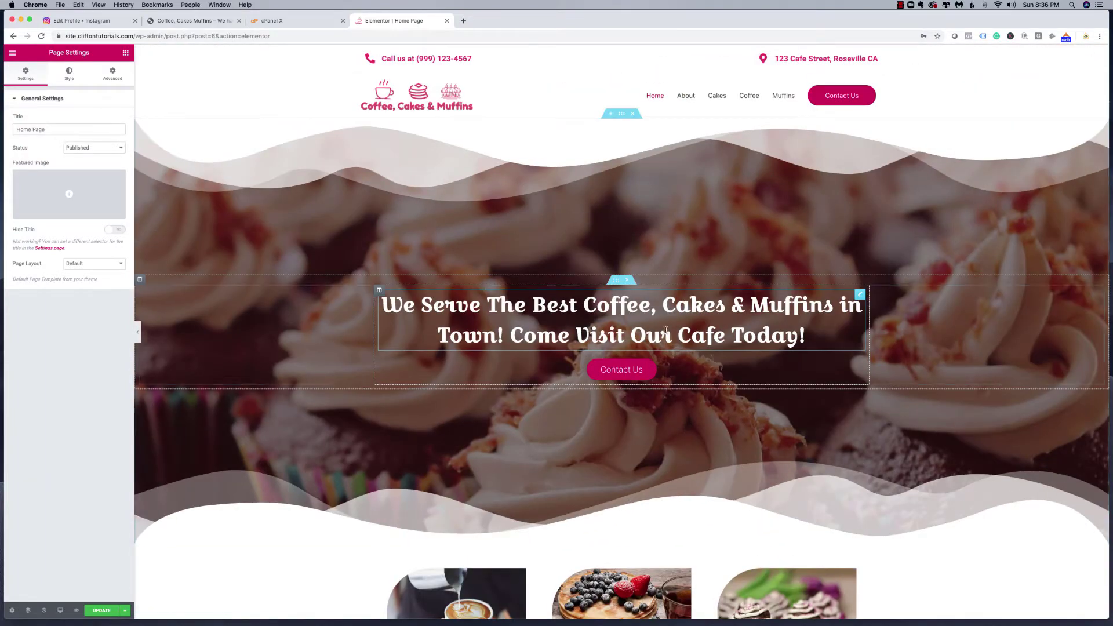
scroll(665, 348, "down", 8)
scroll(663, 348, "down", 5)
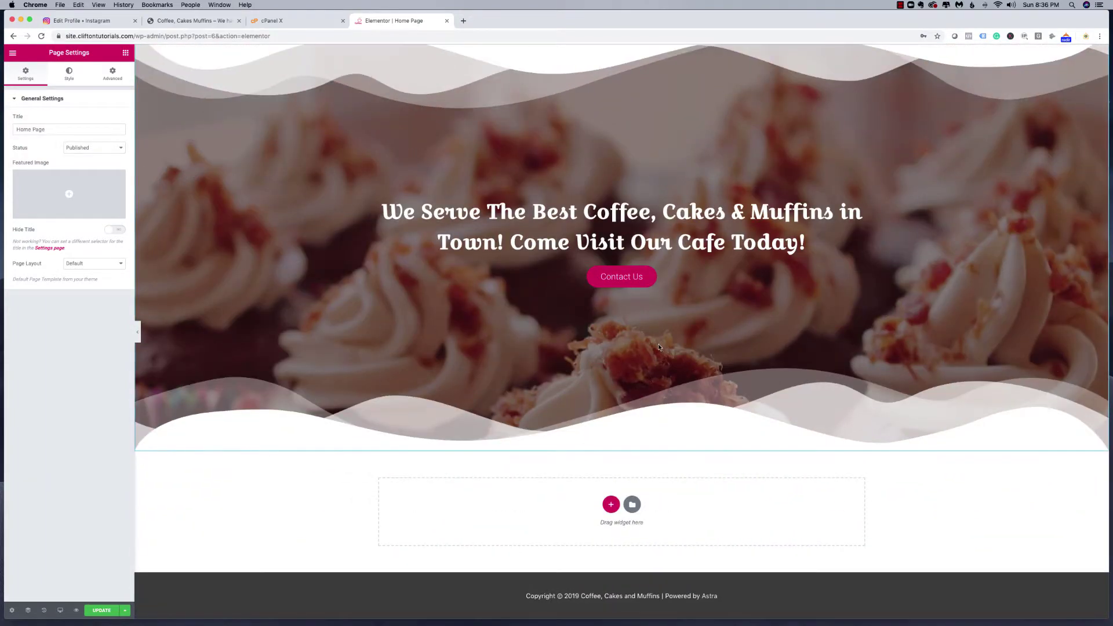
scroll(659, 347, "up", 2)
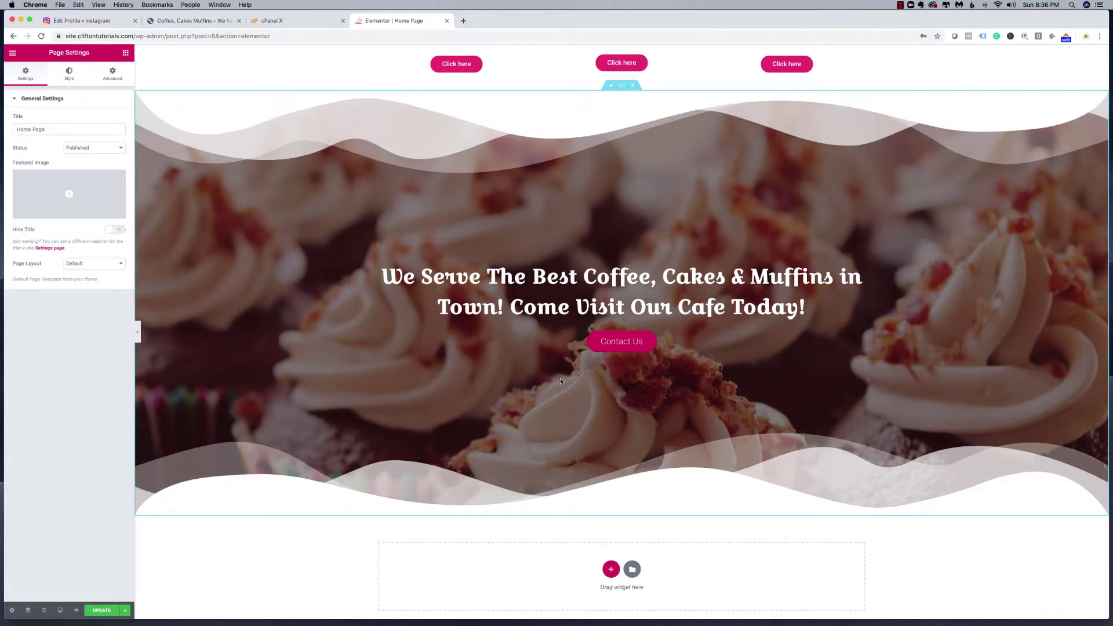
scroll(560, 380, "up", 1)
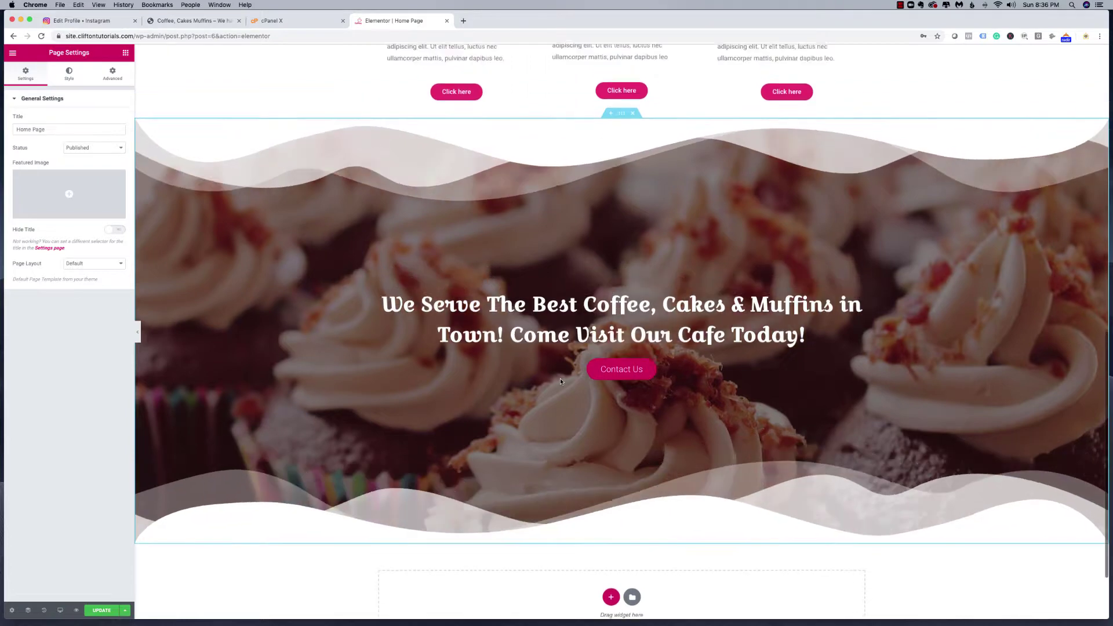
left_click(621, 123)
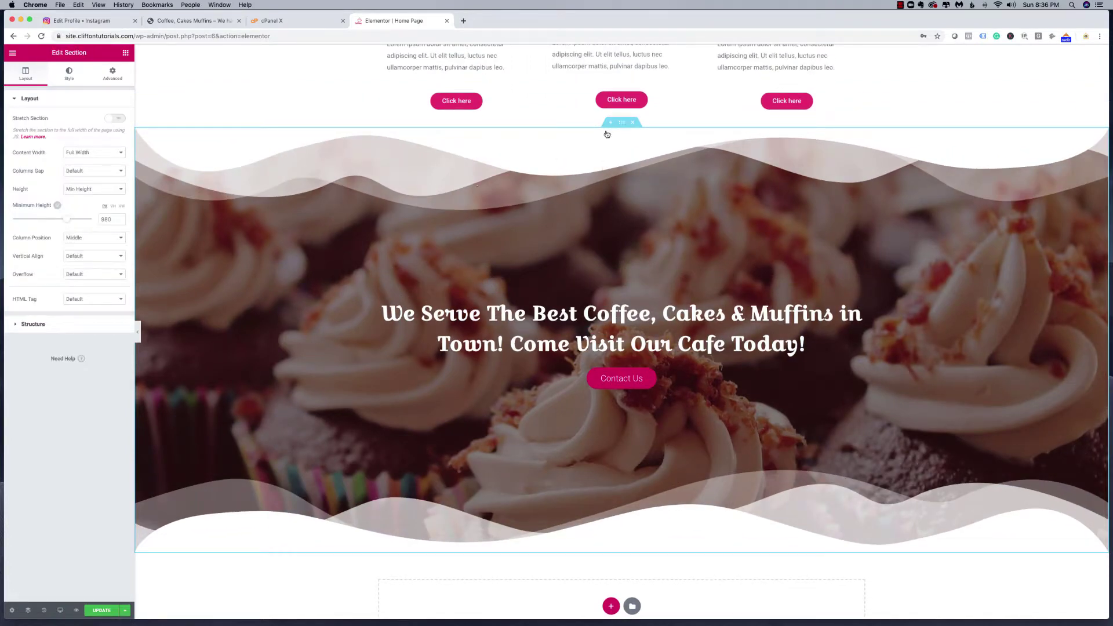
left_click(68, 77)
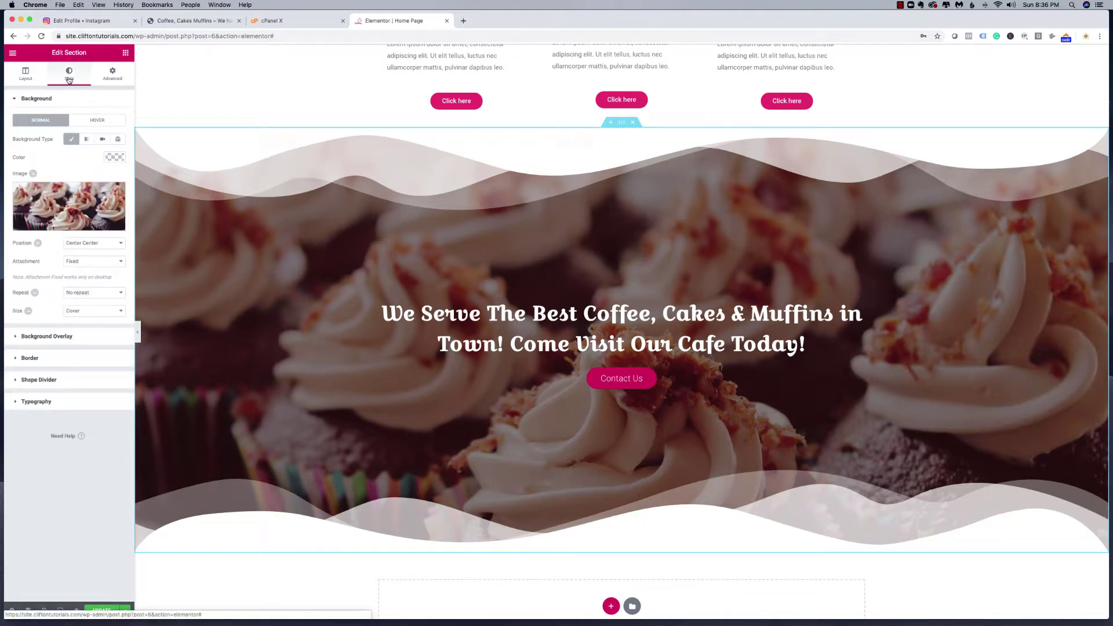
- Reset the classic image background and open the media library to pick a new image
left_click(71, 140)
left_click(72, 140)
left_click(65, 208)
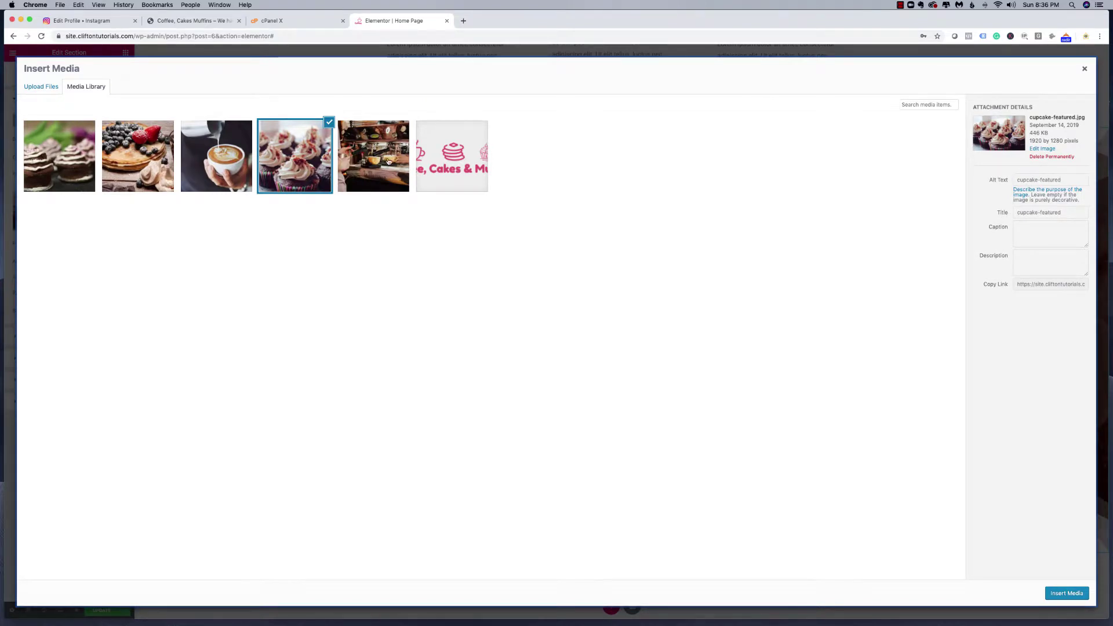
- Preview the folder's images and upload Featured-Hero-Coffee.jpg to the media library
left_click(51, 92)
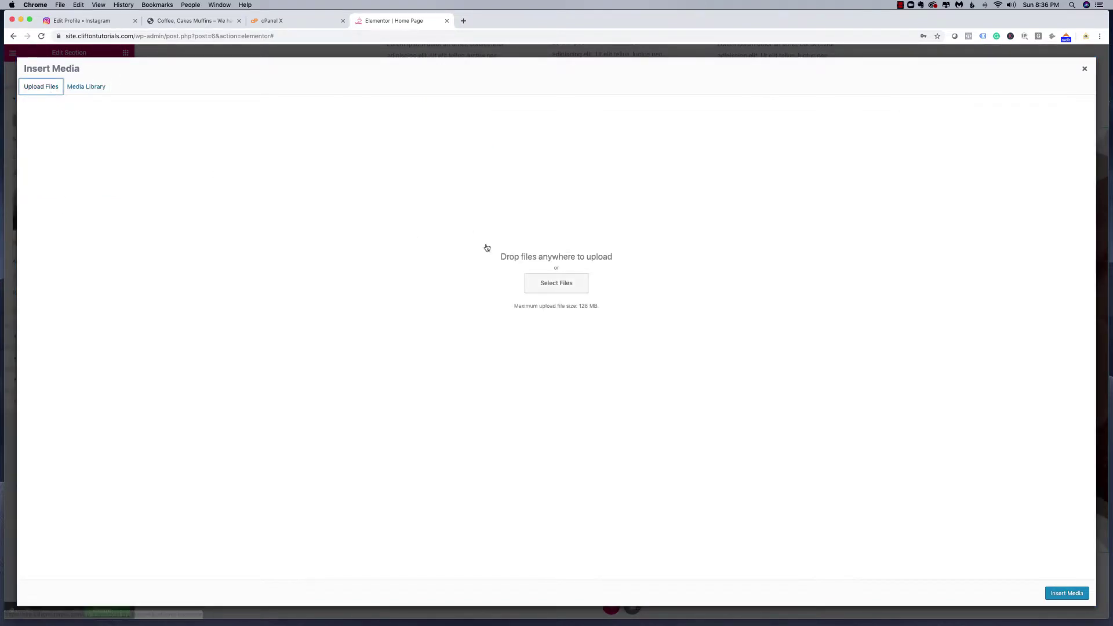
left_click(569, 291)
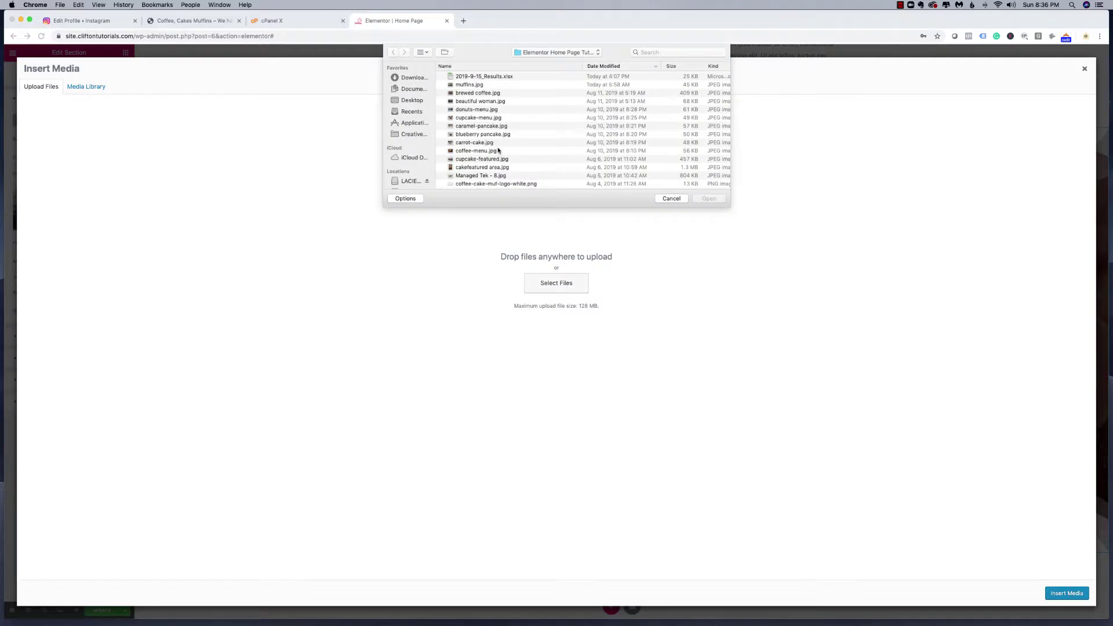
left_click(470, 85)
key("space")
key("Down")
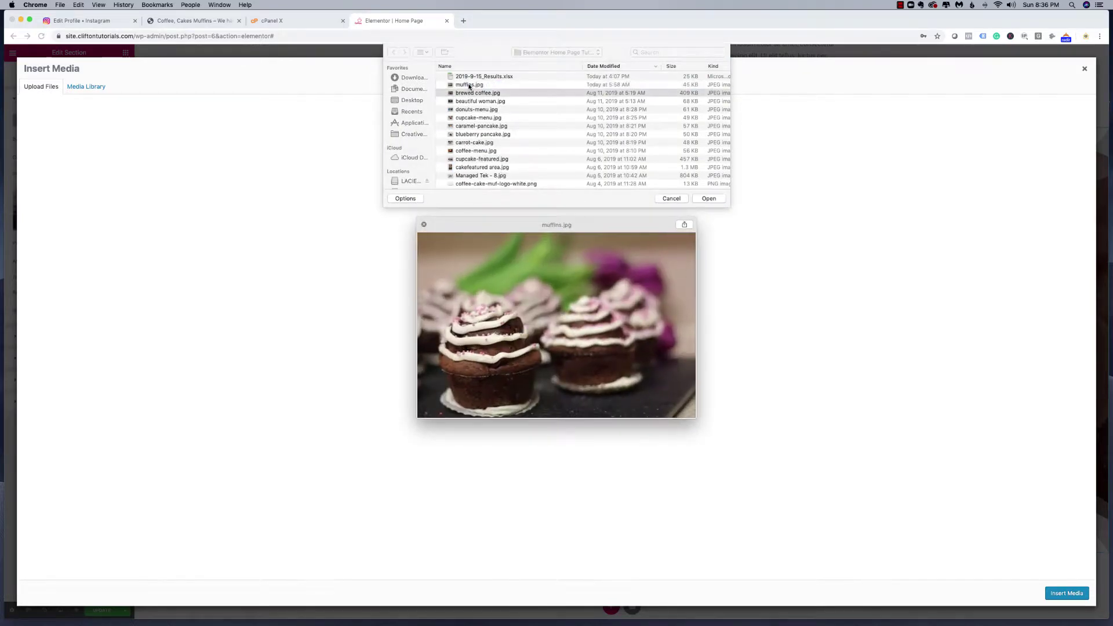
key("Down")
key("Down")
key("Down")
key("Down")
key("Down")
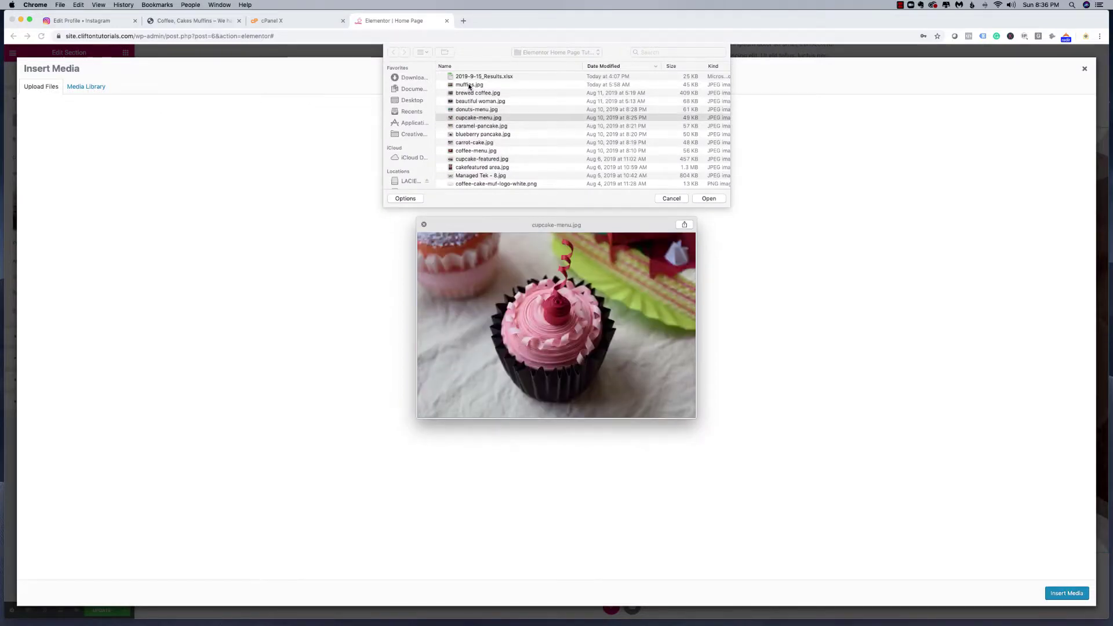
key("Down")
key("Down")
key("Down")
key("Down")
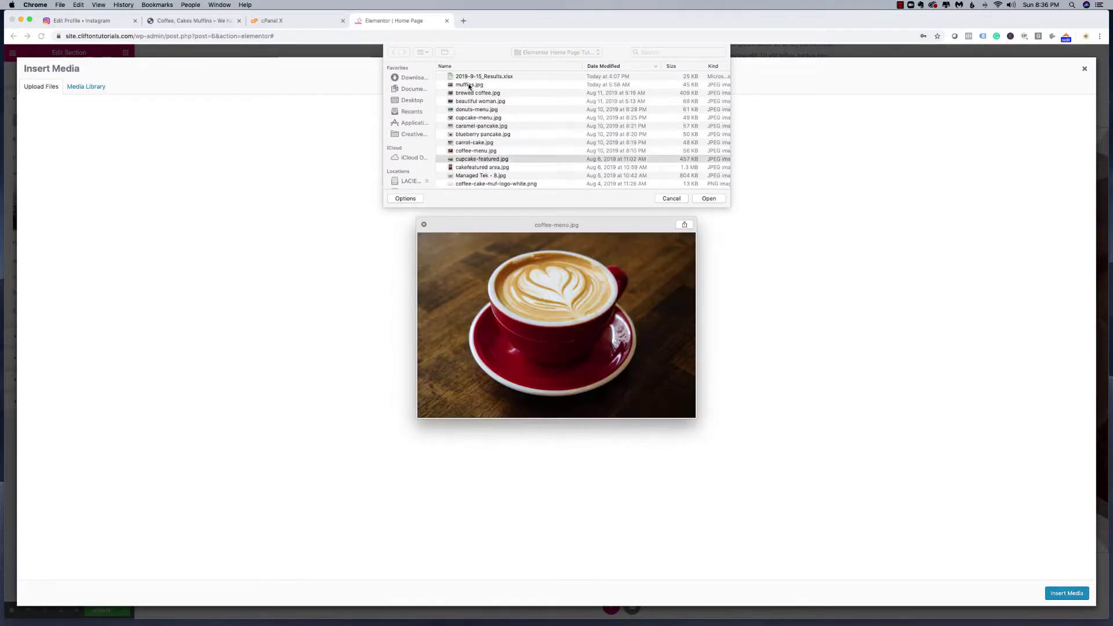
key("Down")
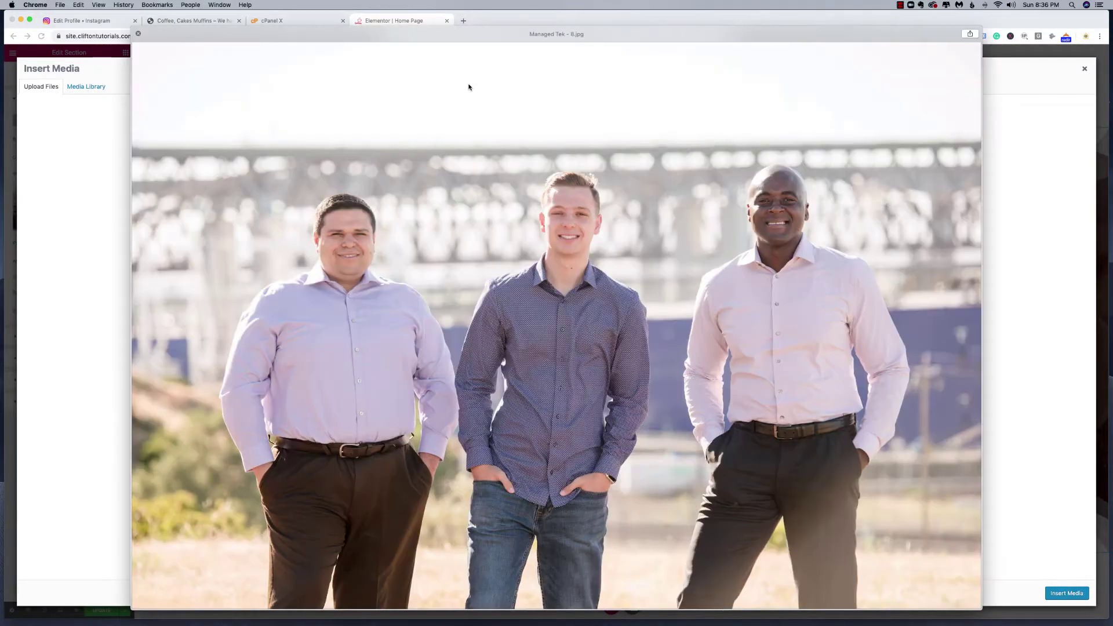
key("Down")
key("Down")
key("Down")
key("Down")
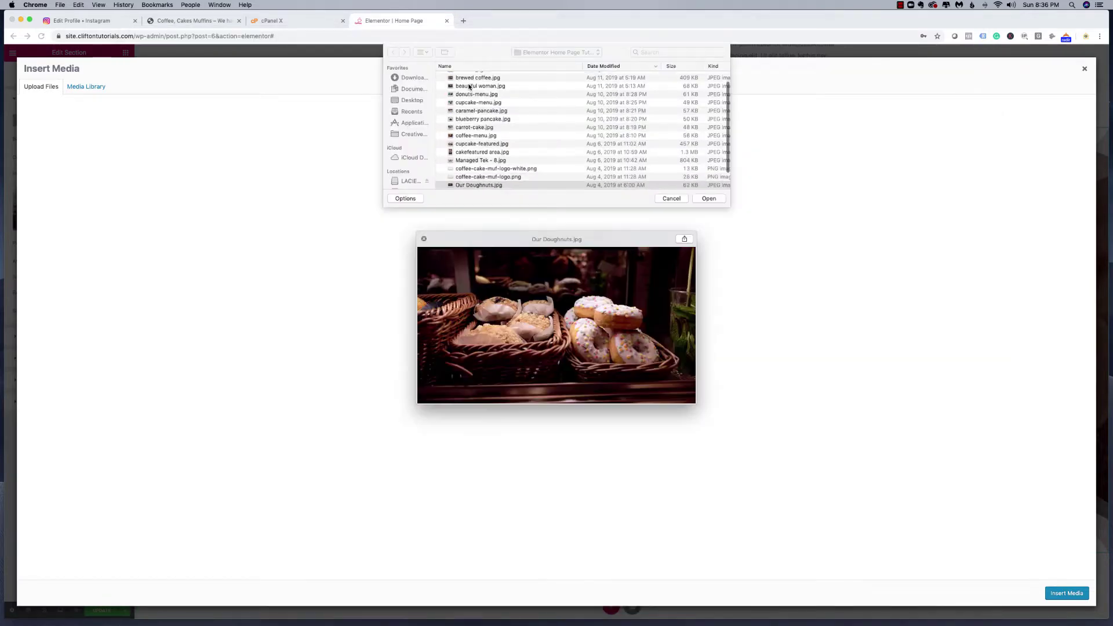
key("Down")
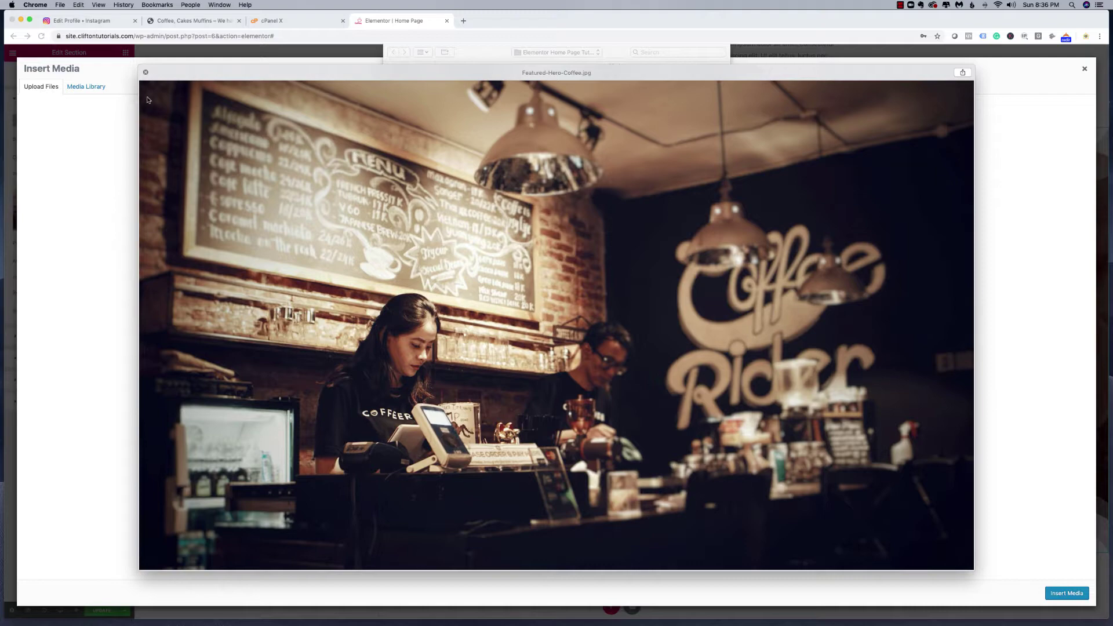
left_click(146, 72)
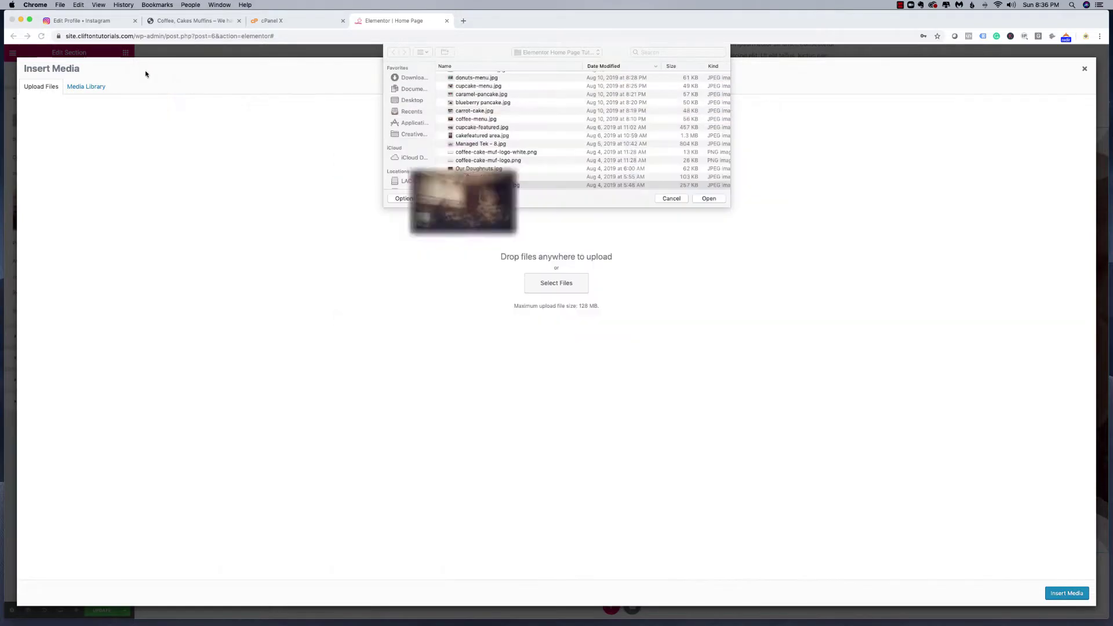
left_click(708, 199)
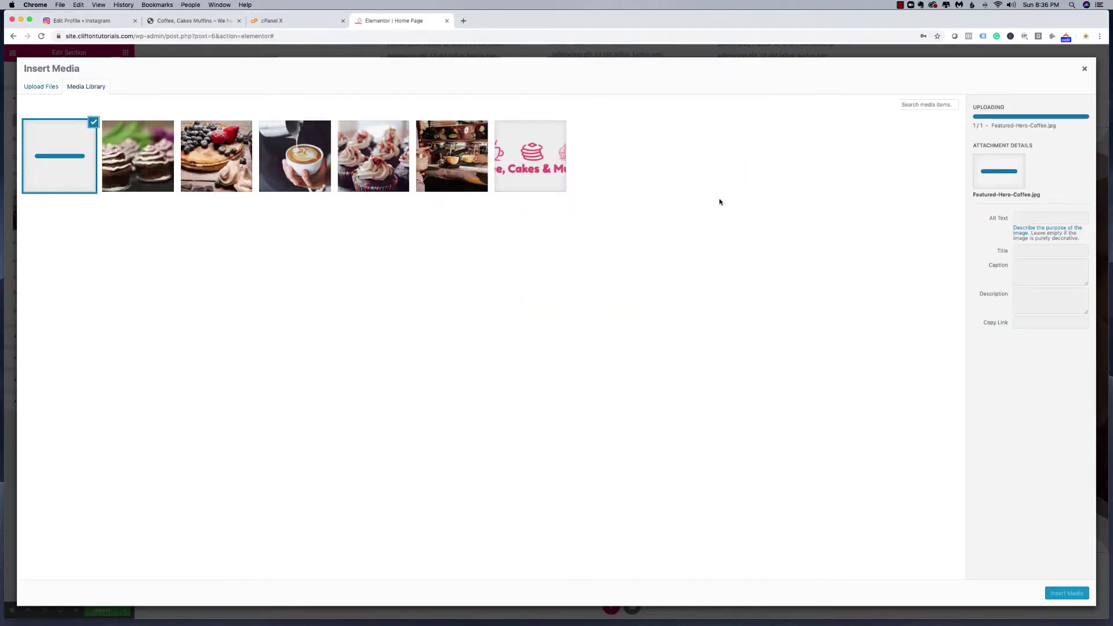
- Copy the image title into Alt Text and insert the coffee photo as the section background
left_click_drag(1084, 248, 995, 240)
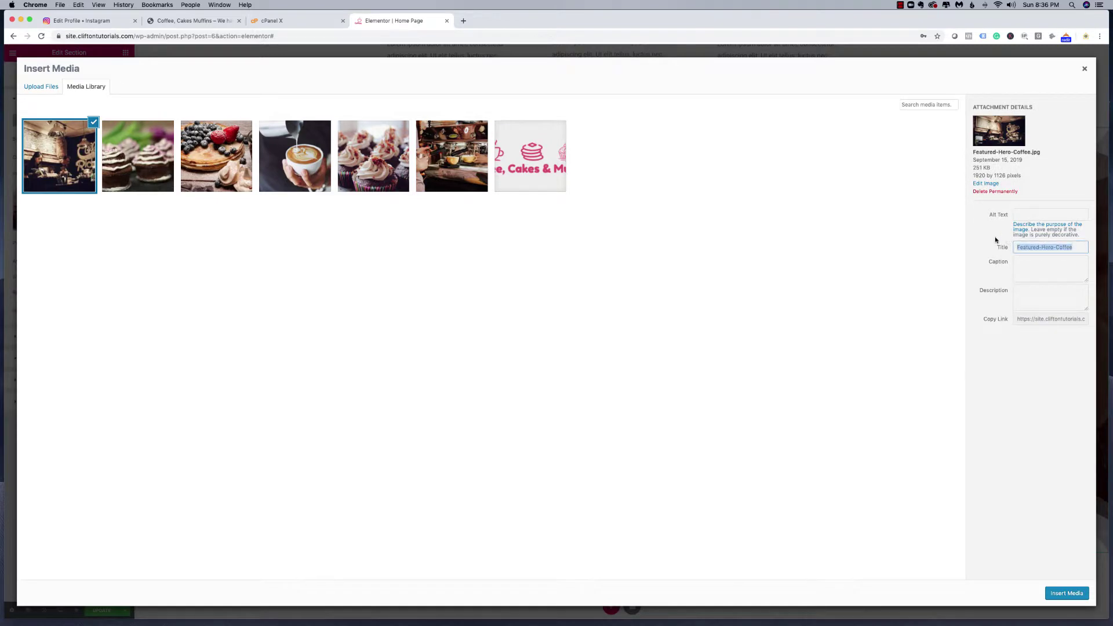
key("super+c")
left_click(1020, 214)
key("super+v")
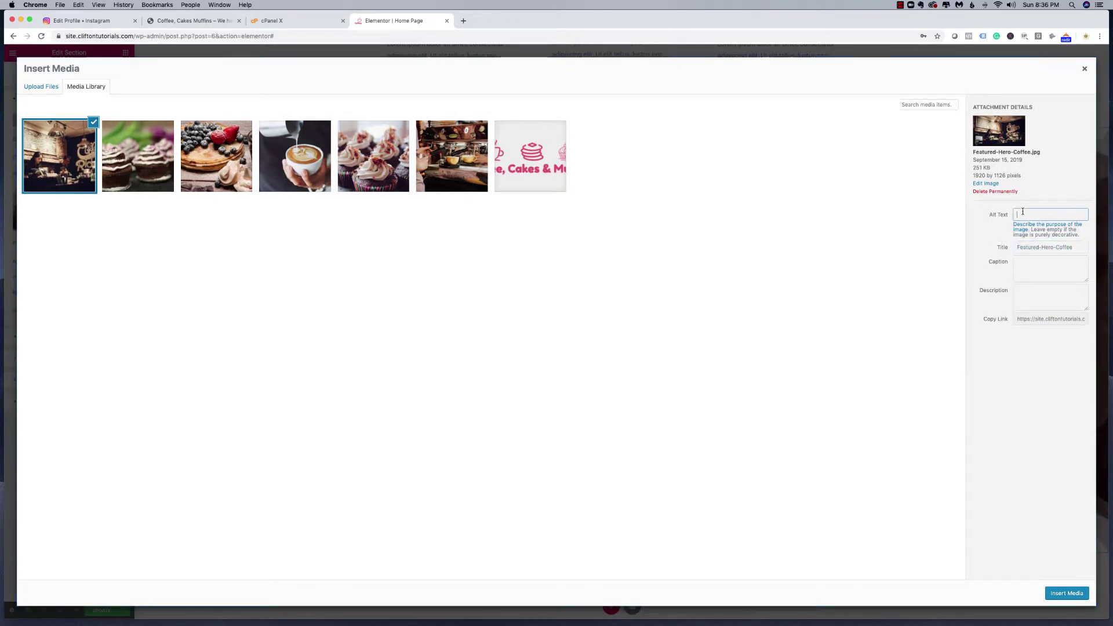
left_click(1067, 593)
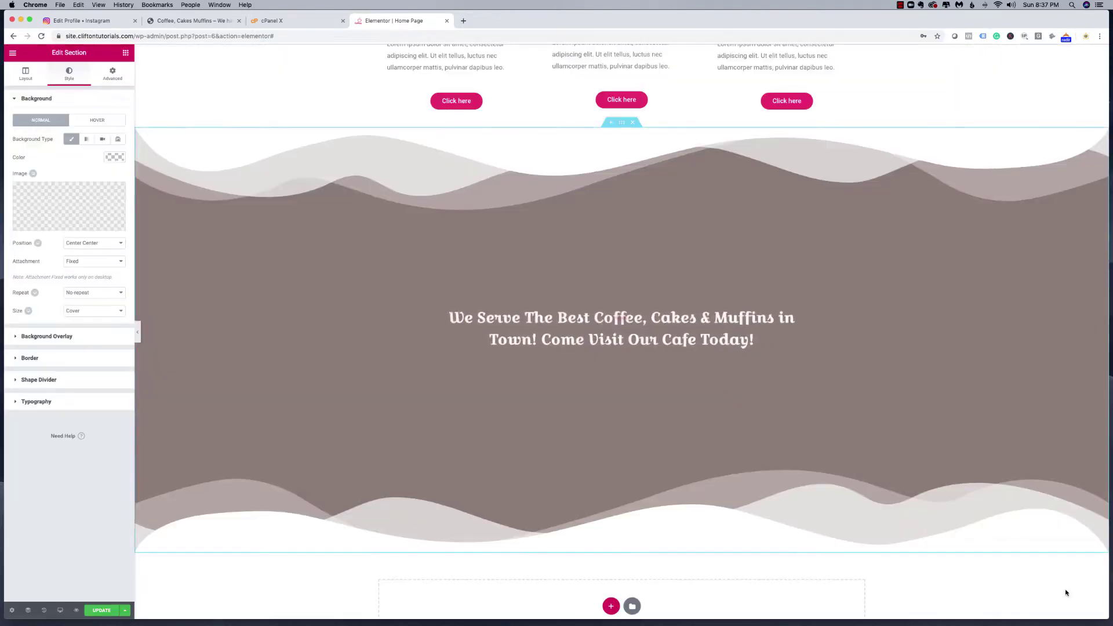
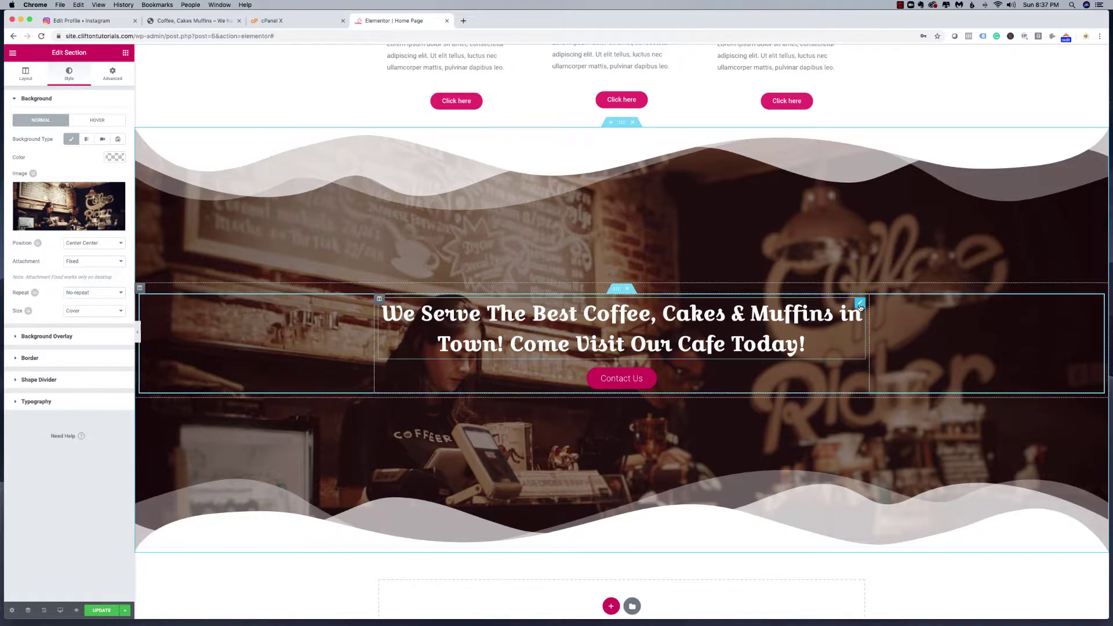
- Delete the old heading and the Contact Us button from the coffee-shop section
right_click(861, 306)
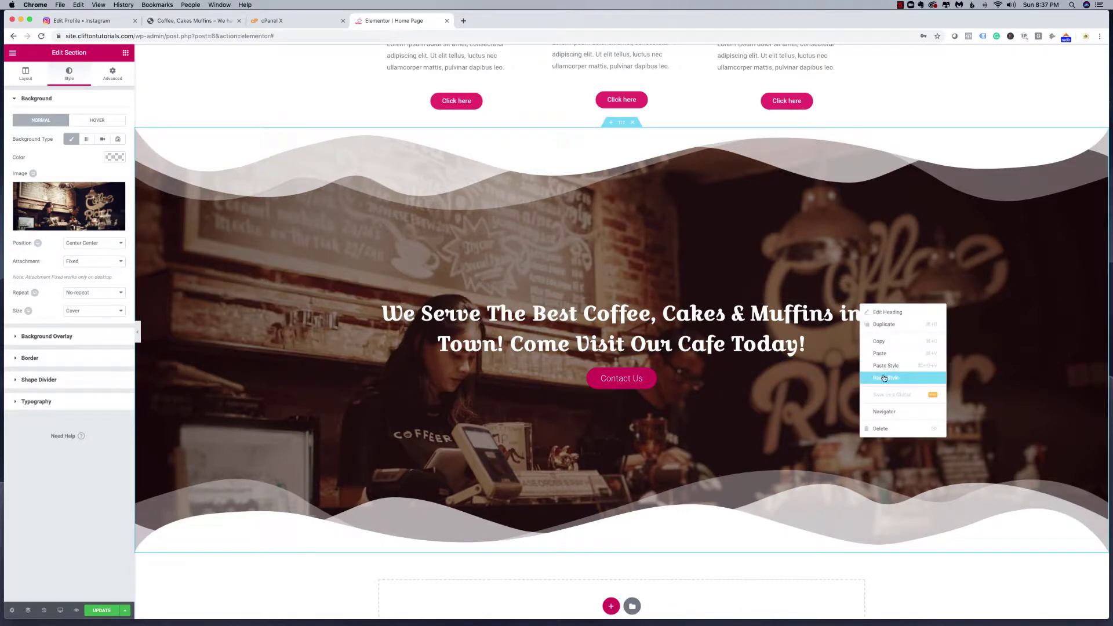
left_click(881, 429)
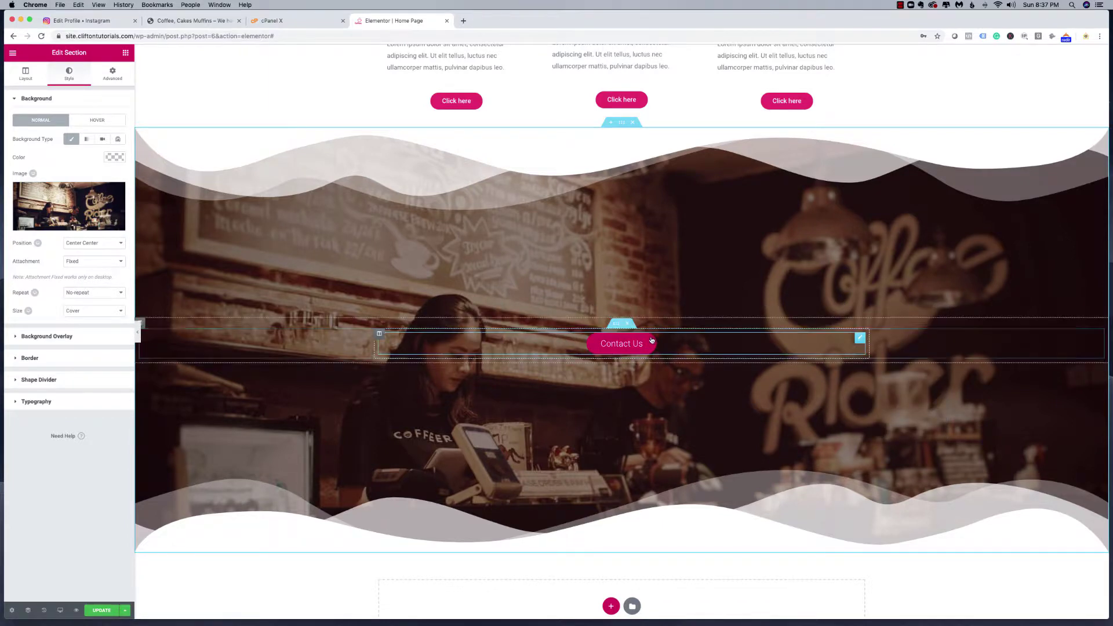
right_click(859, 342)
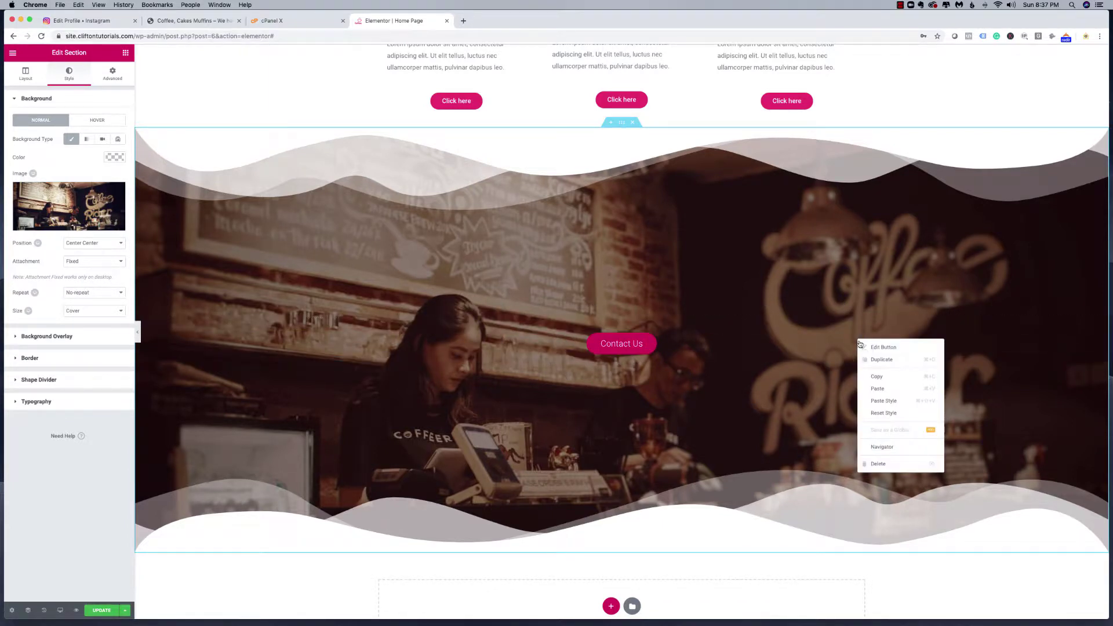
left_click(882, 465)
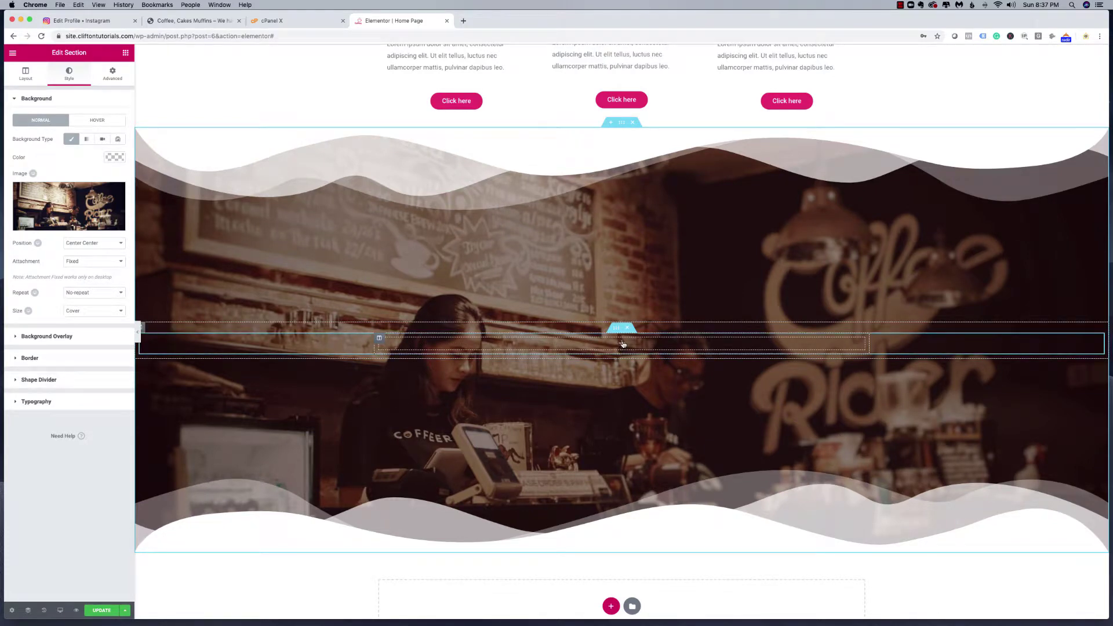
- Duplicate the column twice for three empty columns, then view the live site's About section
right_click(383, 342)
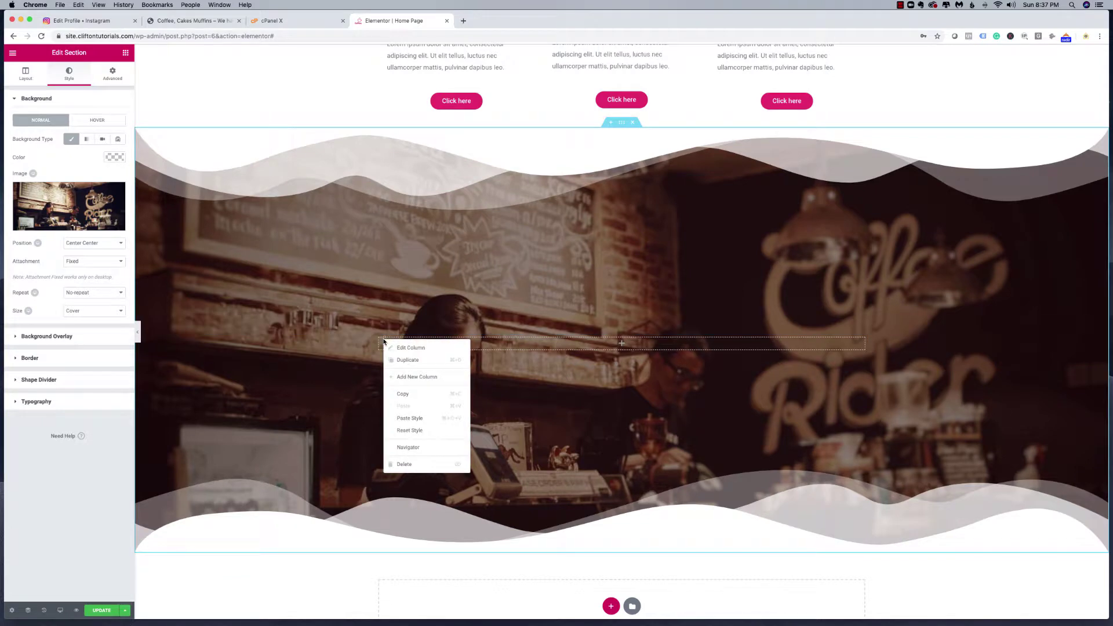
left_click(412, 360)
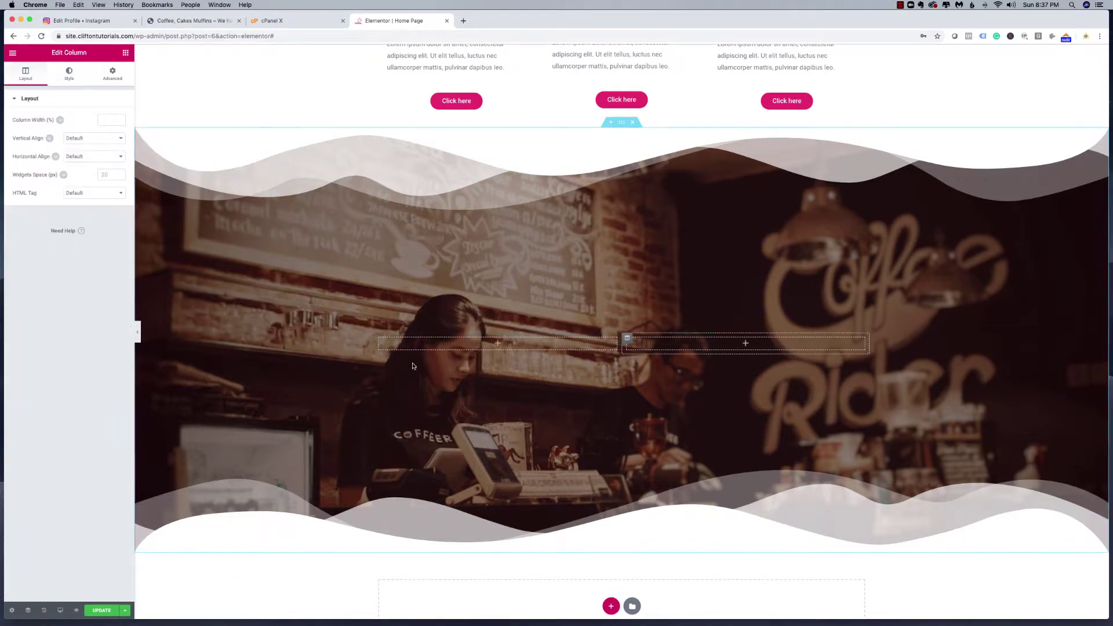
right_click(382, 339)
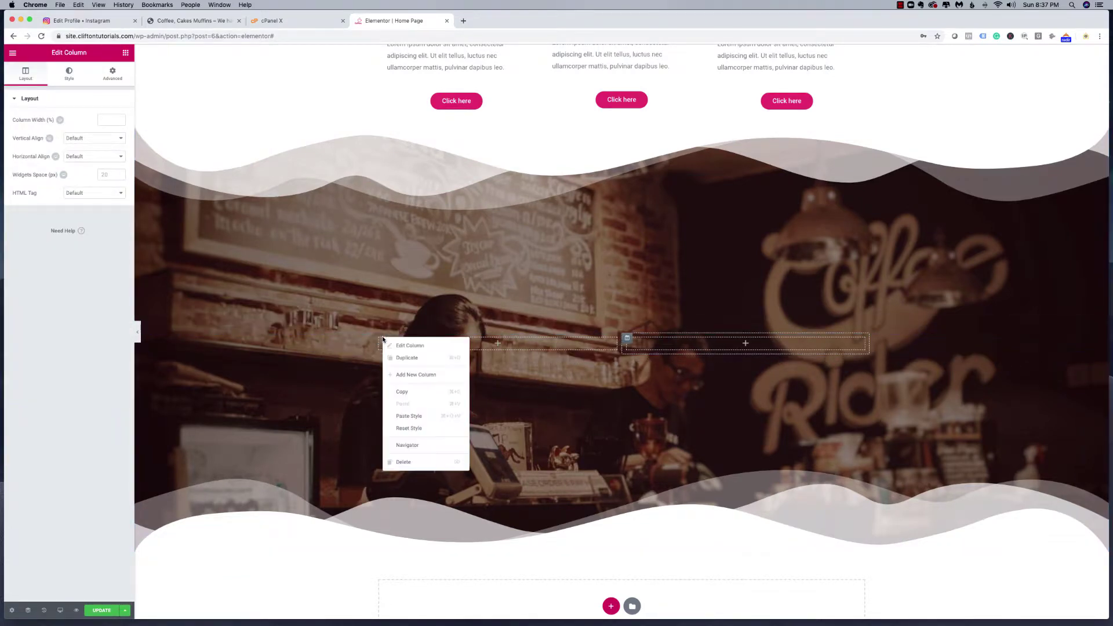
left_click(408, 358)
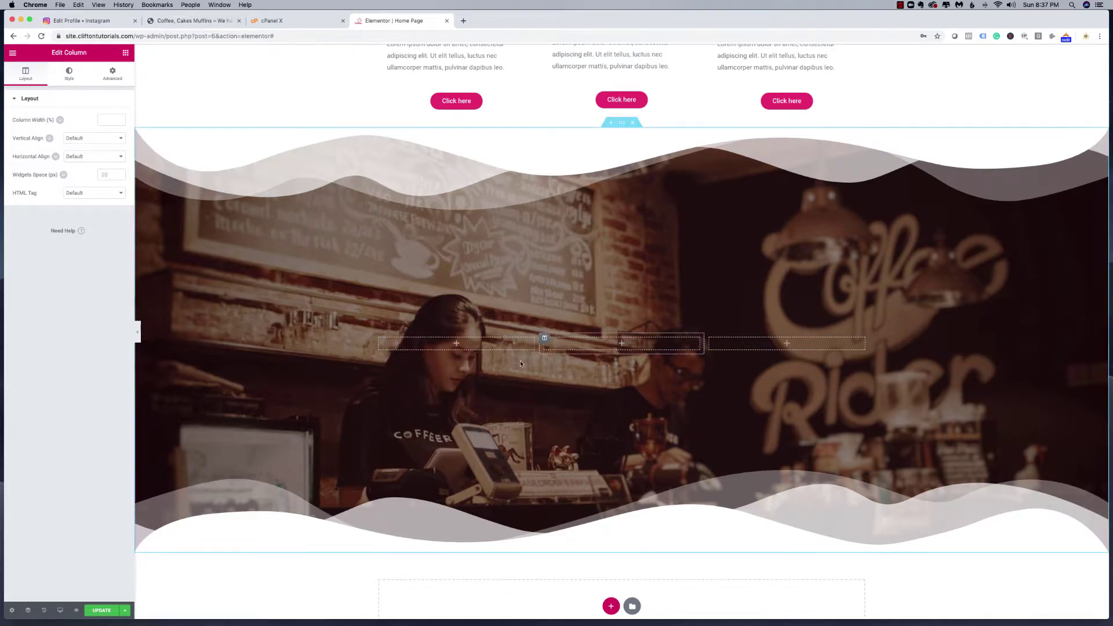
left_click(191, 21)
scroll(274, 290, "down", 10)
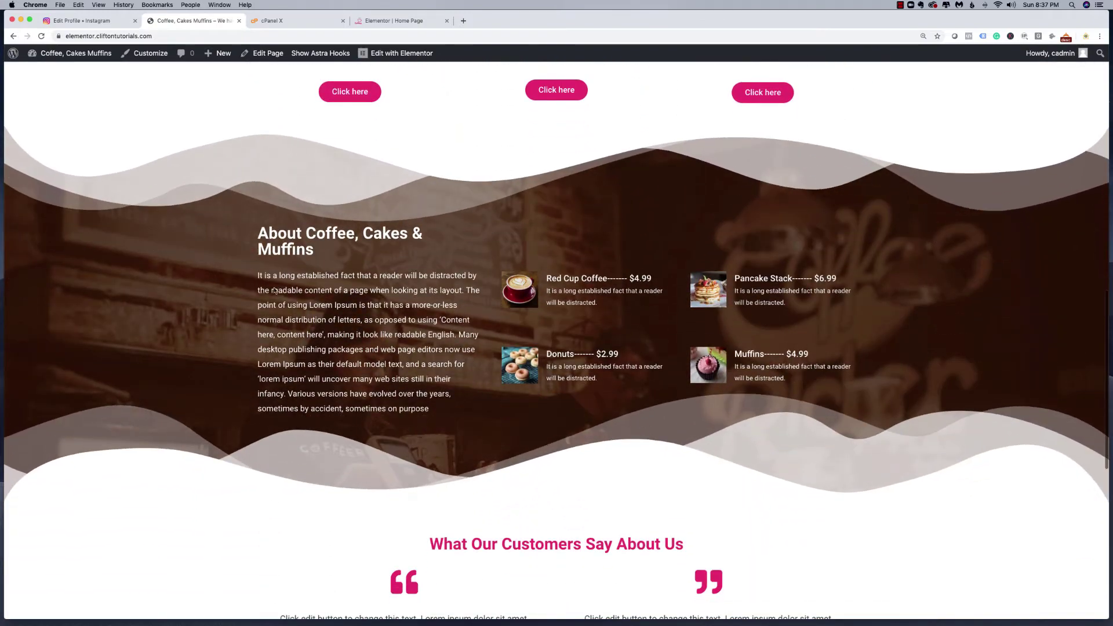
- Copy the About heading from the live site and widen the first two columns to about 26% and 31%
left_click_drag(257, 233, 316, 259)
key("super+c")
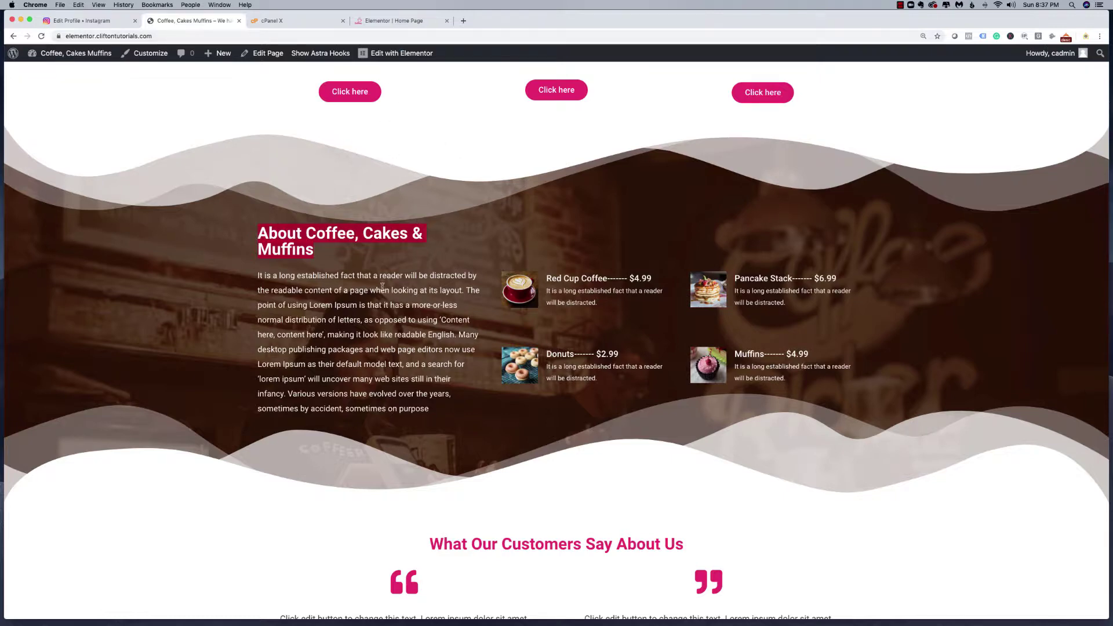
left_click(395, 21)
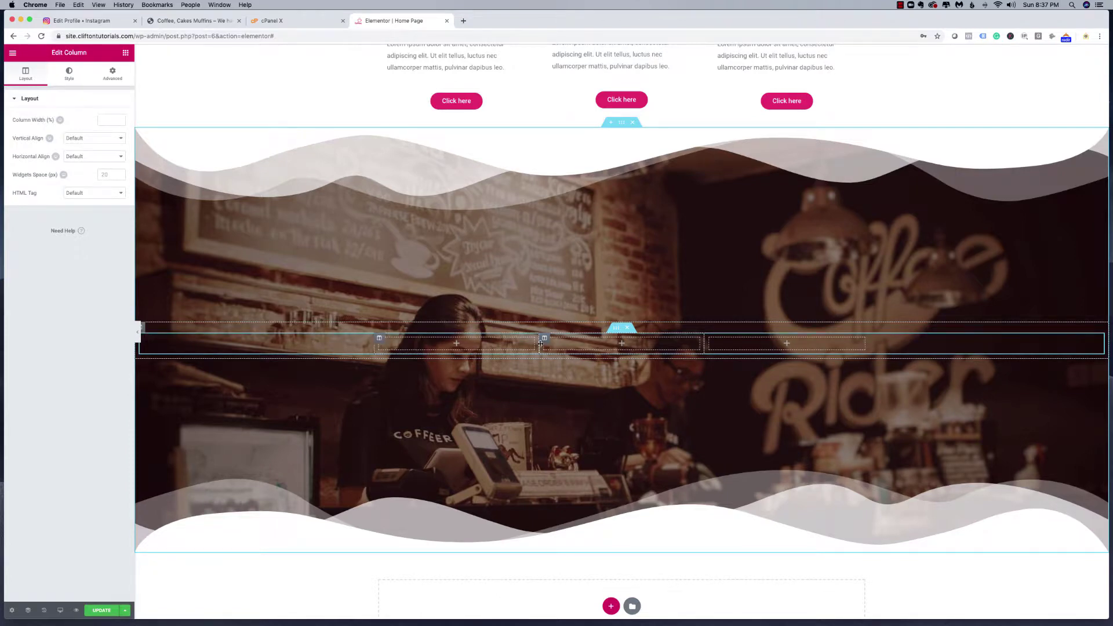
left_click_drag(538, 343, 575, 344)
left_click_drag(703, 345, 724, 346)
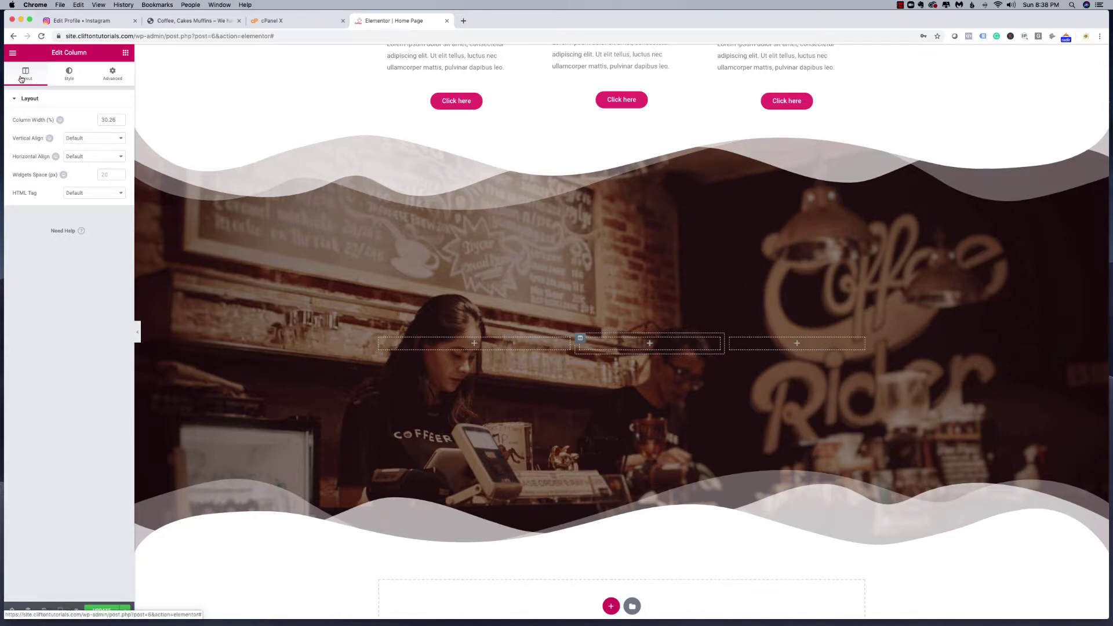
- Add a Heading to the first column with the pasted 'About Coffee, Cakes & Muffins' title in white (#ffffff)
left_click(126, 54)
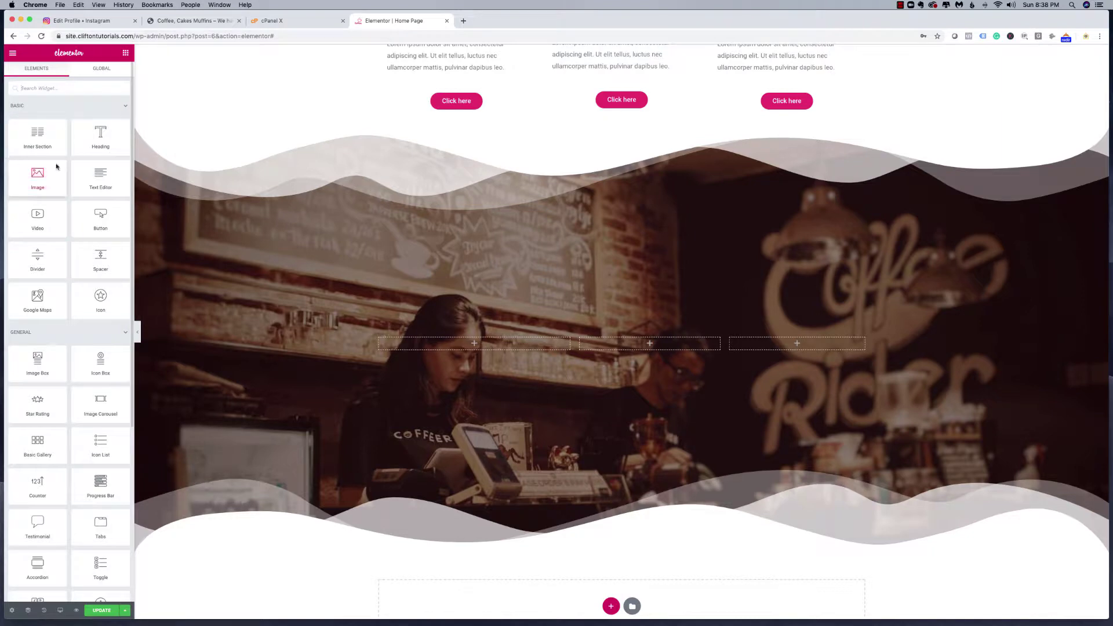
left_click_drag(102, 141, 448, 341)
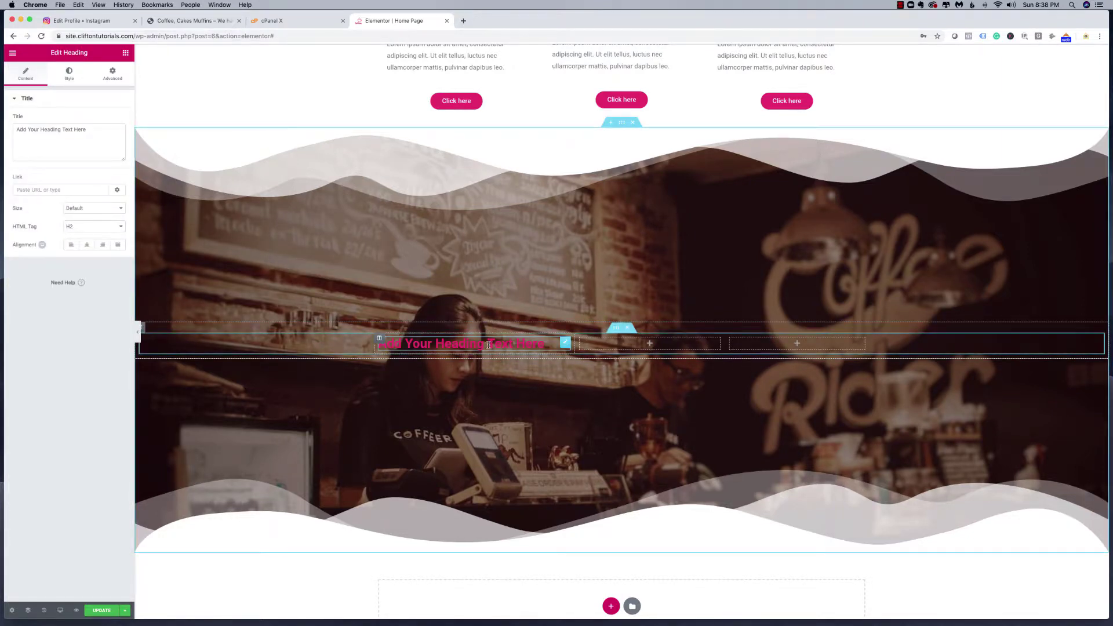
triple_click(82, 130)
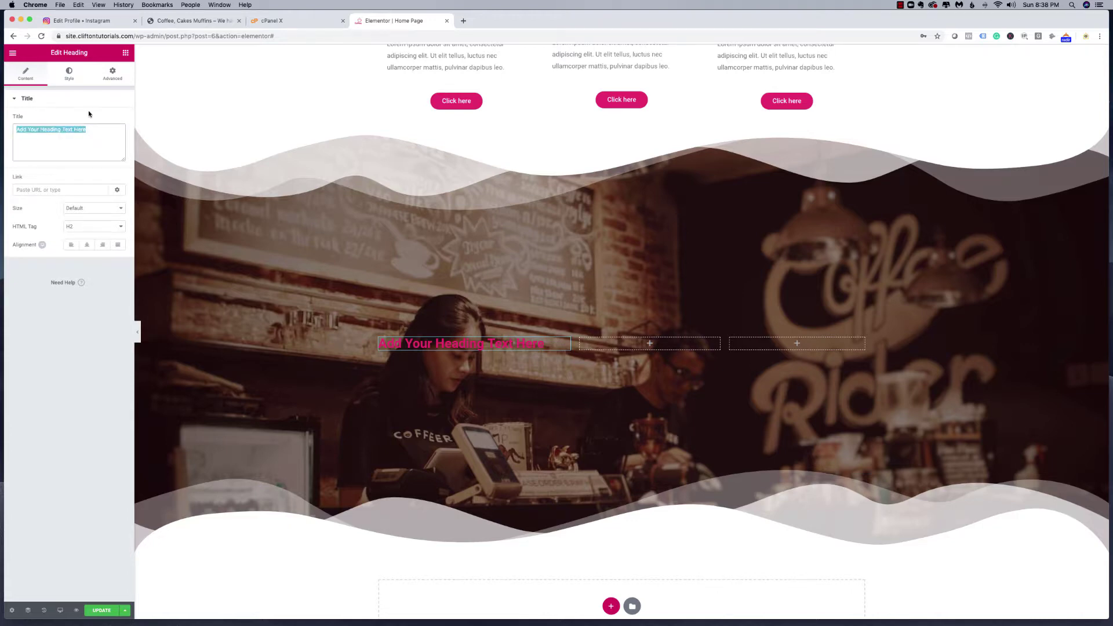
key("super+v")
left_click(69, 74)
left_click(120, 120)
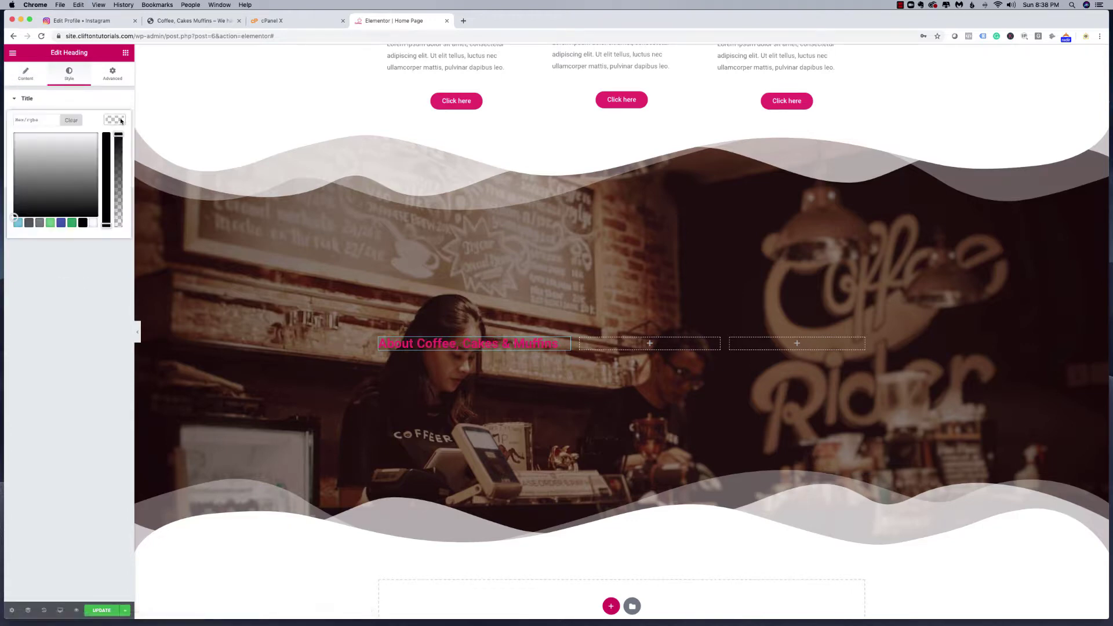
left_click(93, 222)
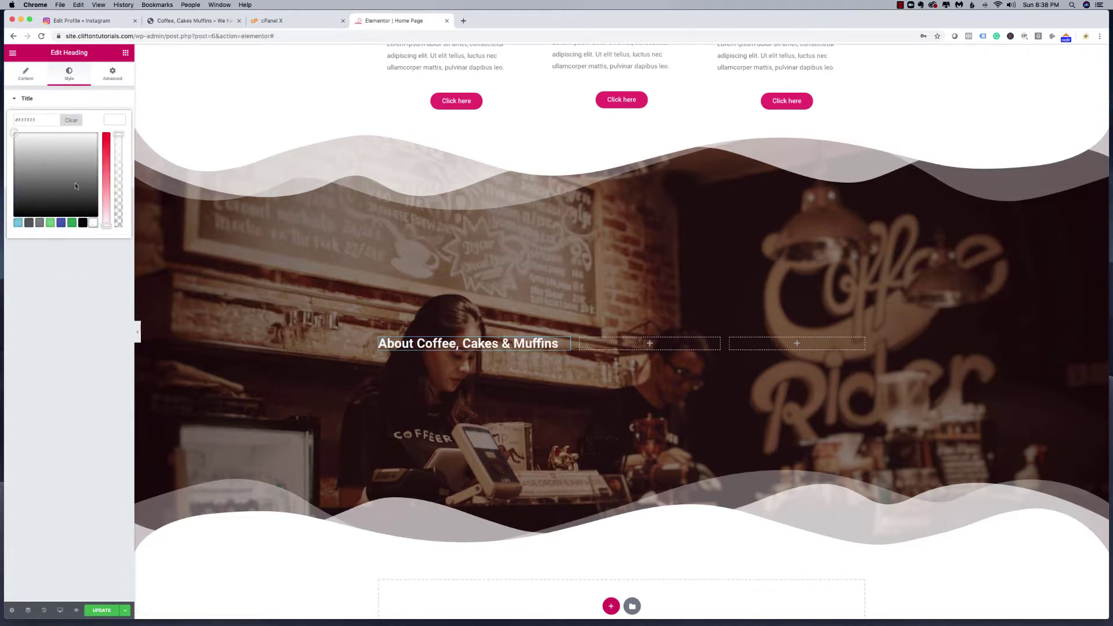
left_click(24, 74)
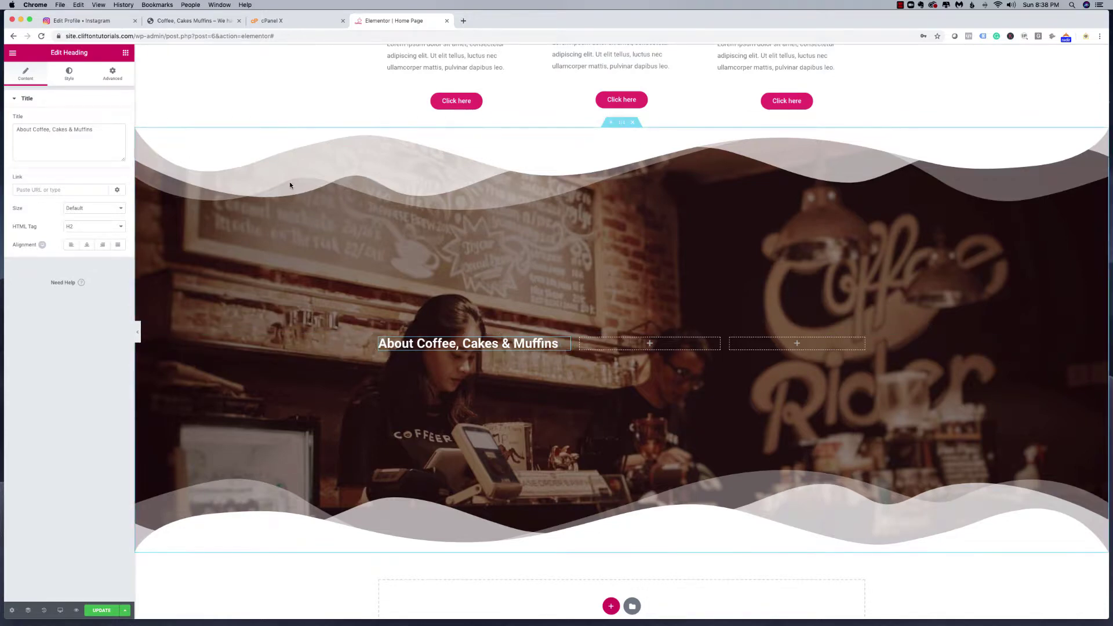
left_click(126, 53)
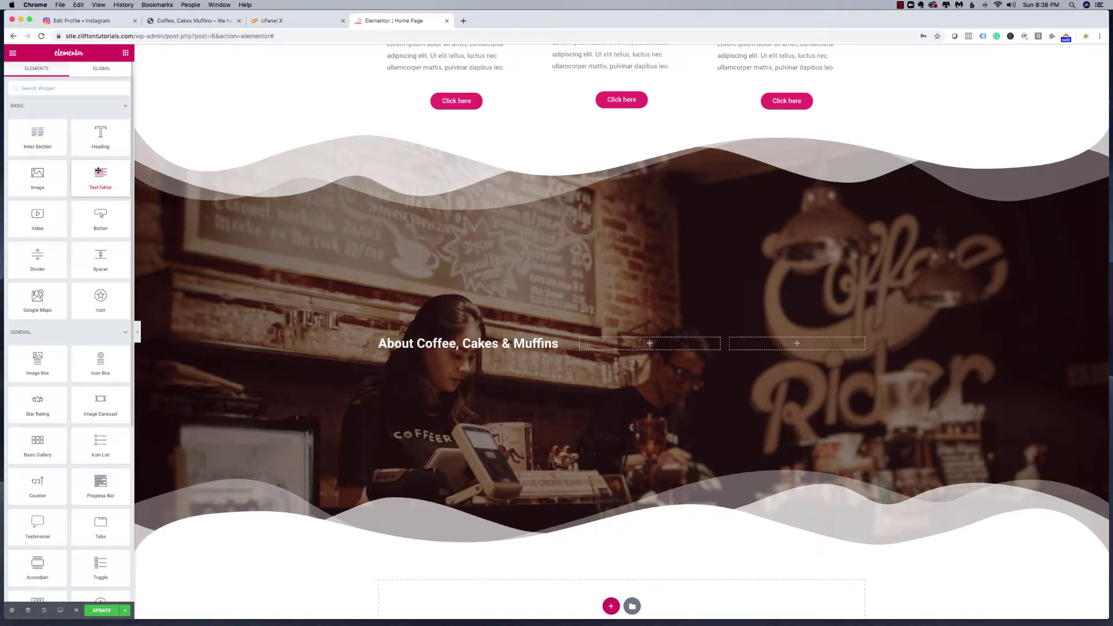
- Add a Text Editor below the heading and copy the About paragraph from the live site
left_click_drag(99, 171, 462, 350)
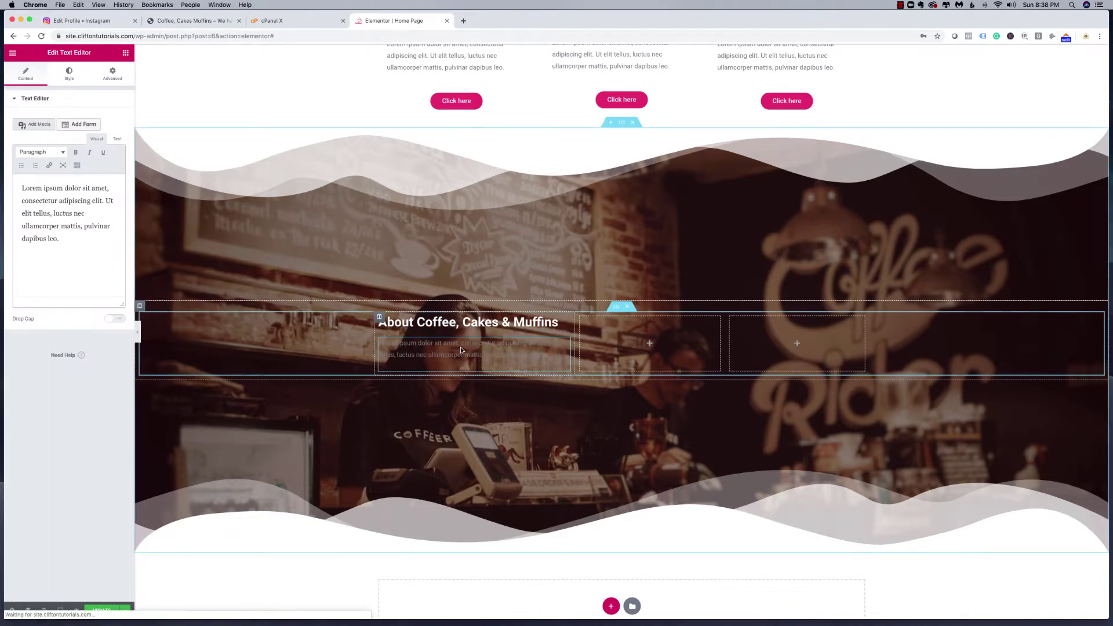
left_click(200, 23)
left_click_drag(257, 276, 430, 389)
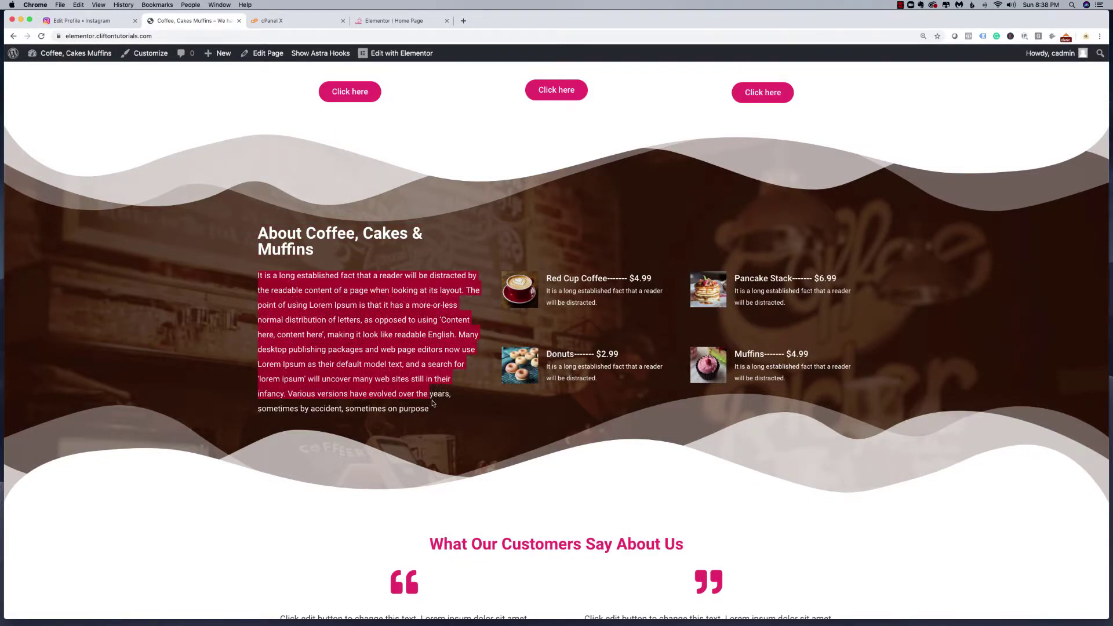
left_click(431, 408)
left_click_drag(431, 408, 259, 277)
key("cmd+c")
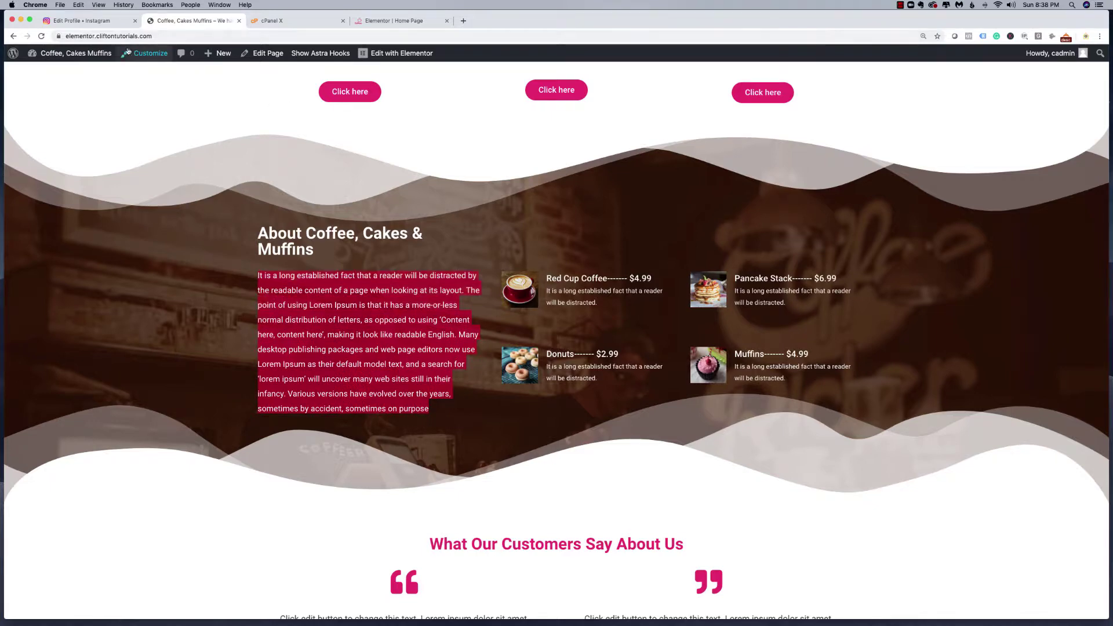
left_click(377, 23)
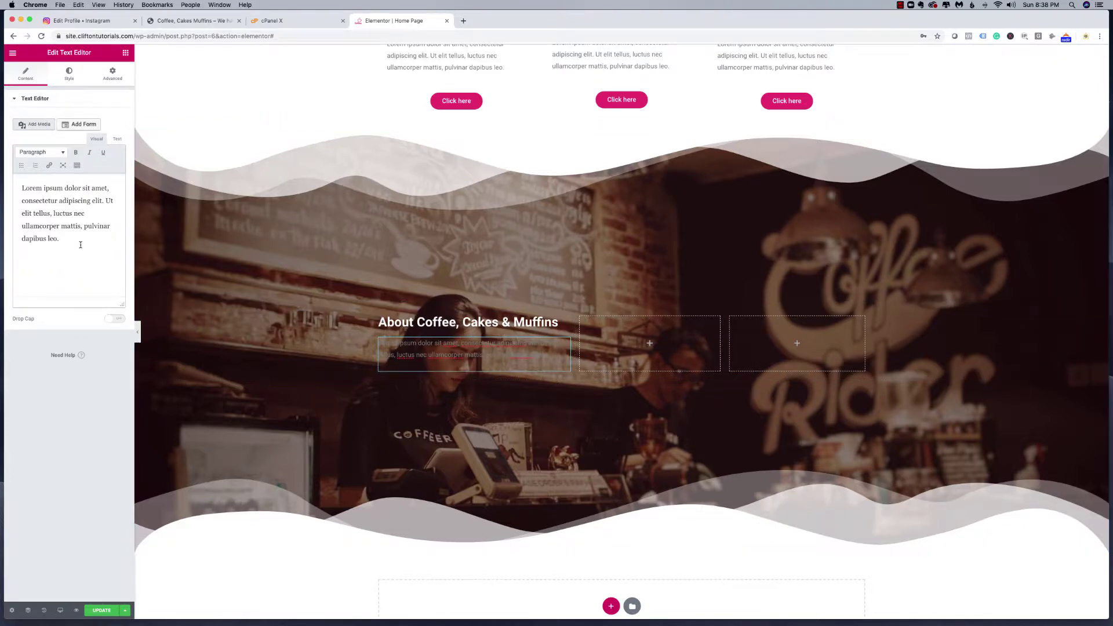
- Replace the placeholder text with the copied About paragraph and colour it white
left_click(99, 241)
left_click(118, 140)
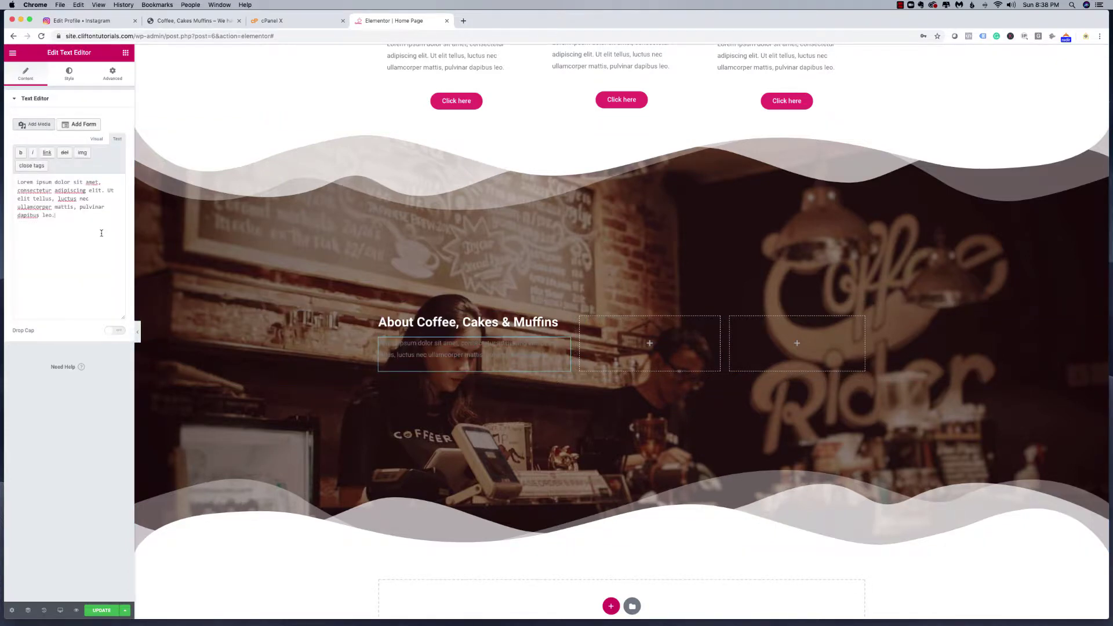
key("cmd+a")
key("cmd+v")
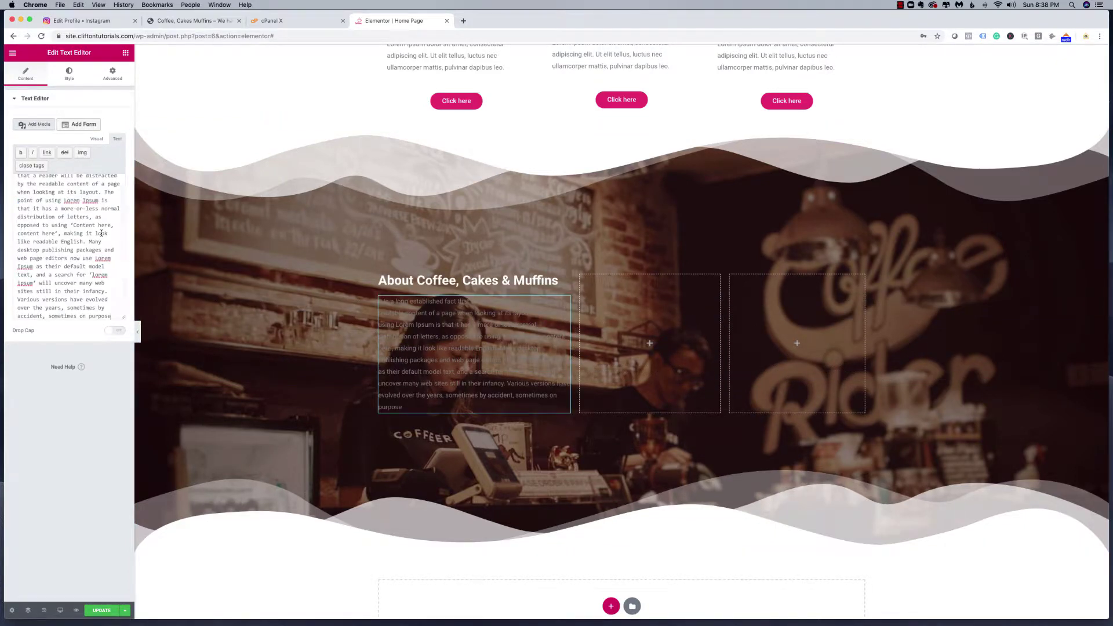
left_click(72, 76)
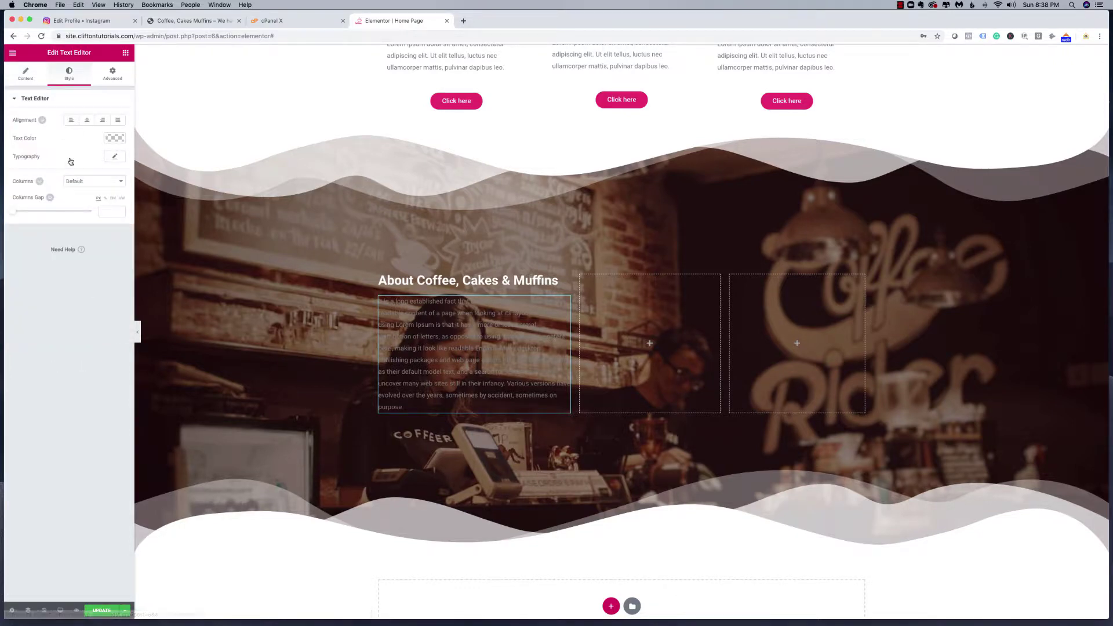
left_click(116, 139)
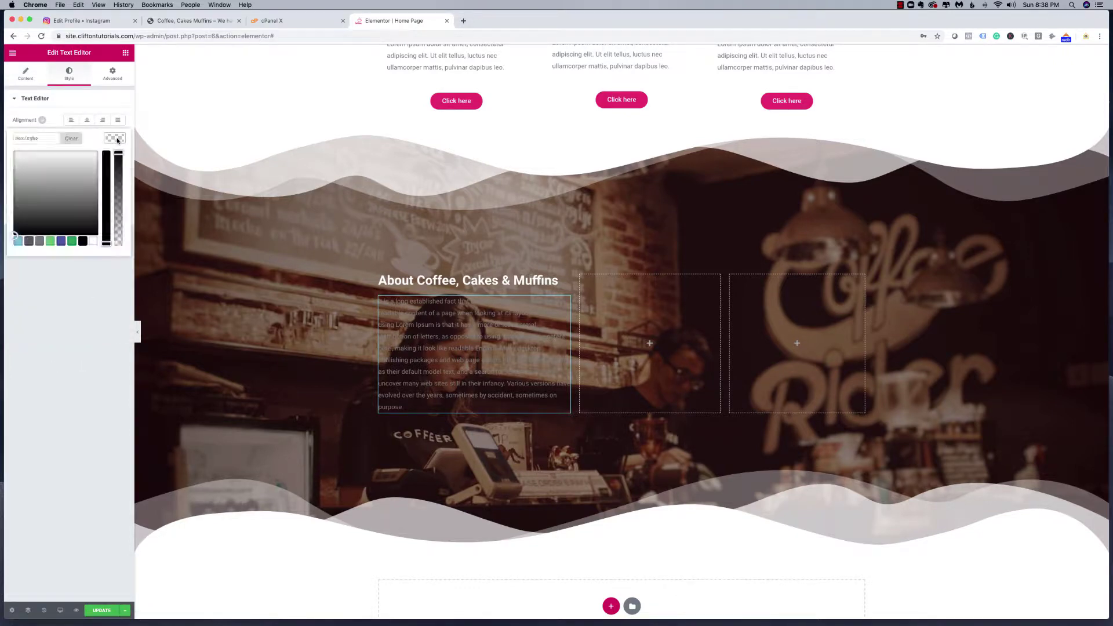
left_click(95, 241)
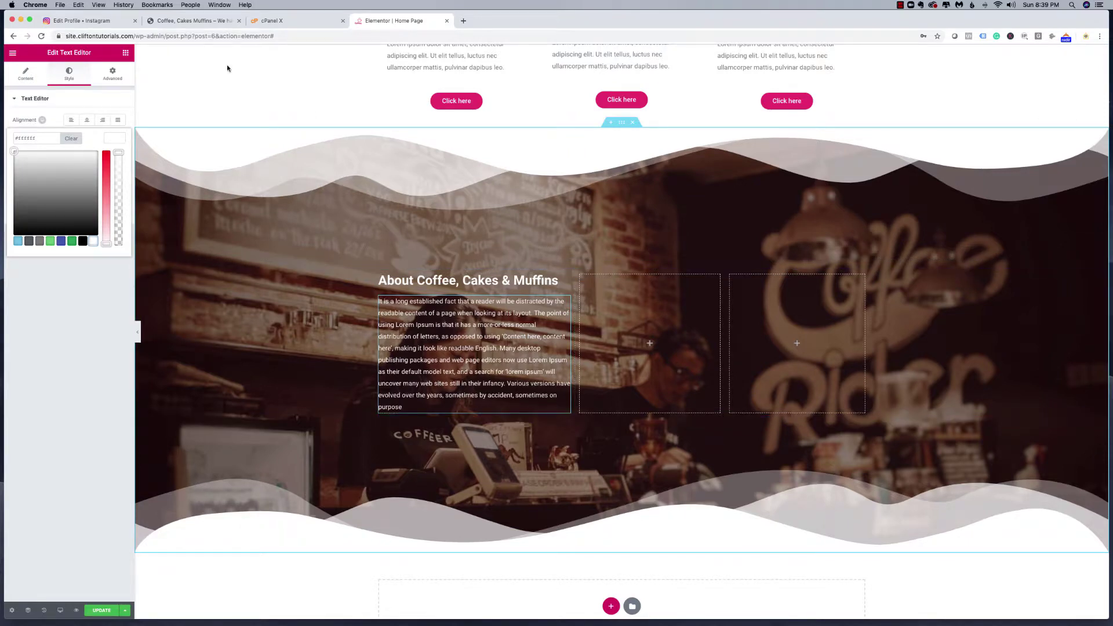
- Compare the new paragraph against the live site, then return to the editor's widget library
left_click(203, 23)
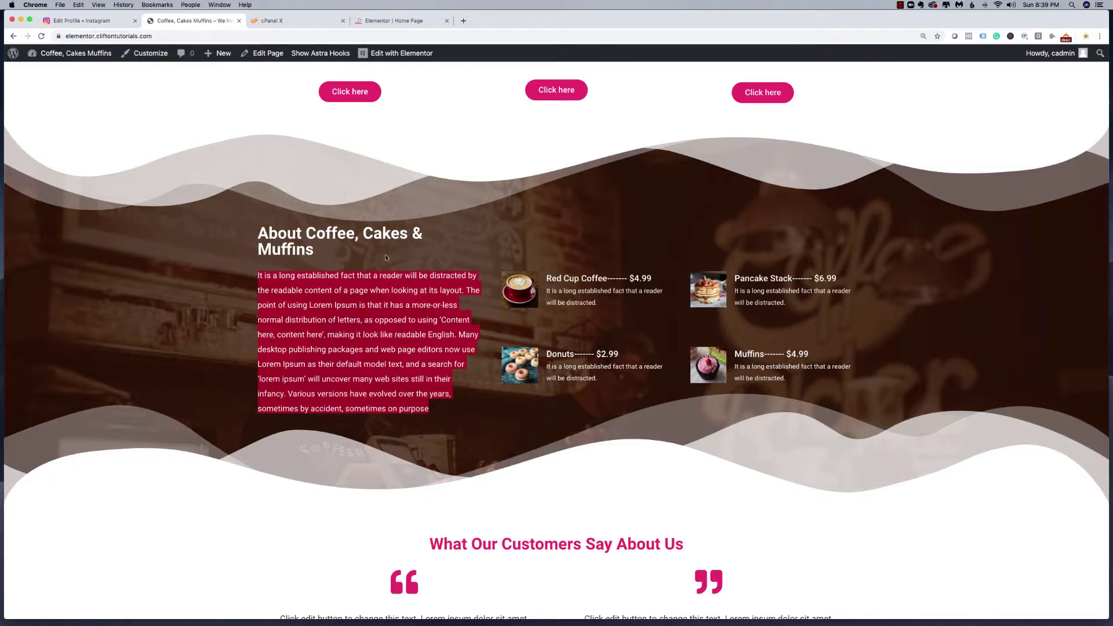
left_click(496, 306)
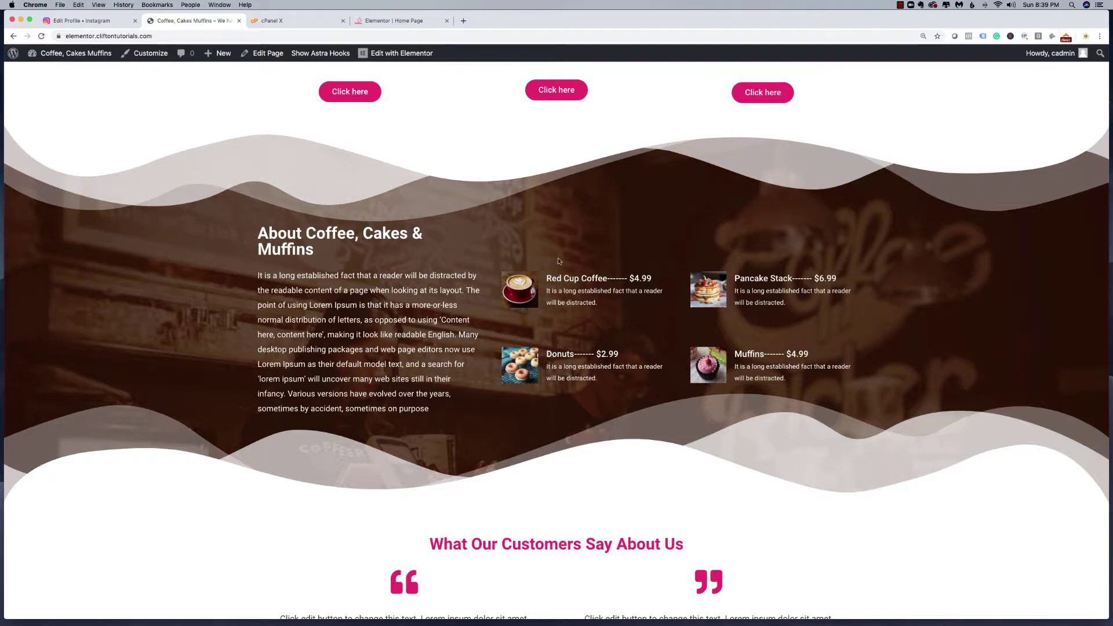
left_click(387, 22)
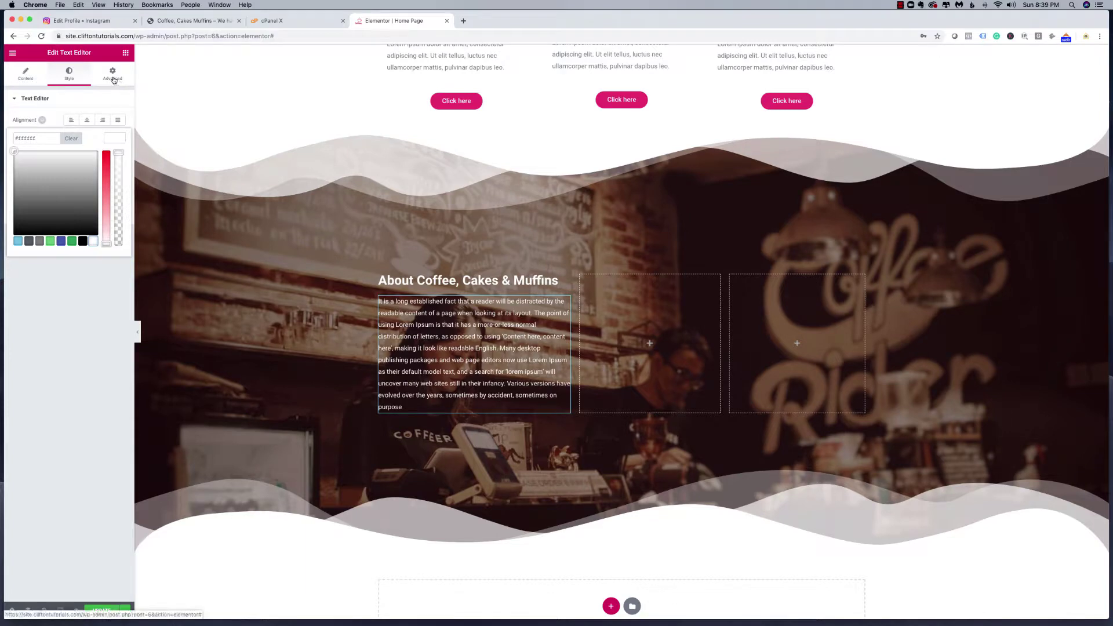
left_click(125, 54)
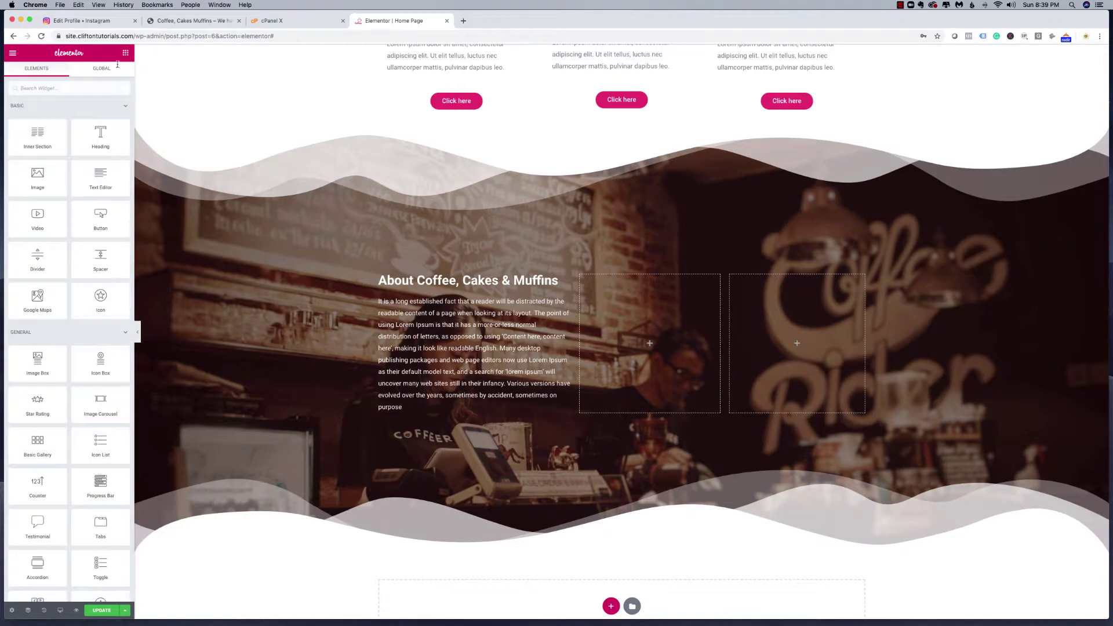
- Insert an Inner Section into the About area and move the About heading into its left column
left_click_drag(36, 140, 587, 267)
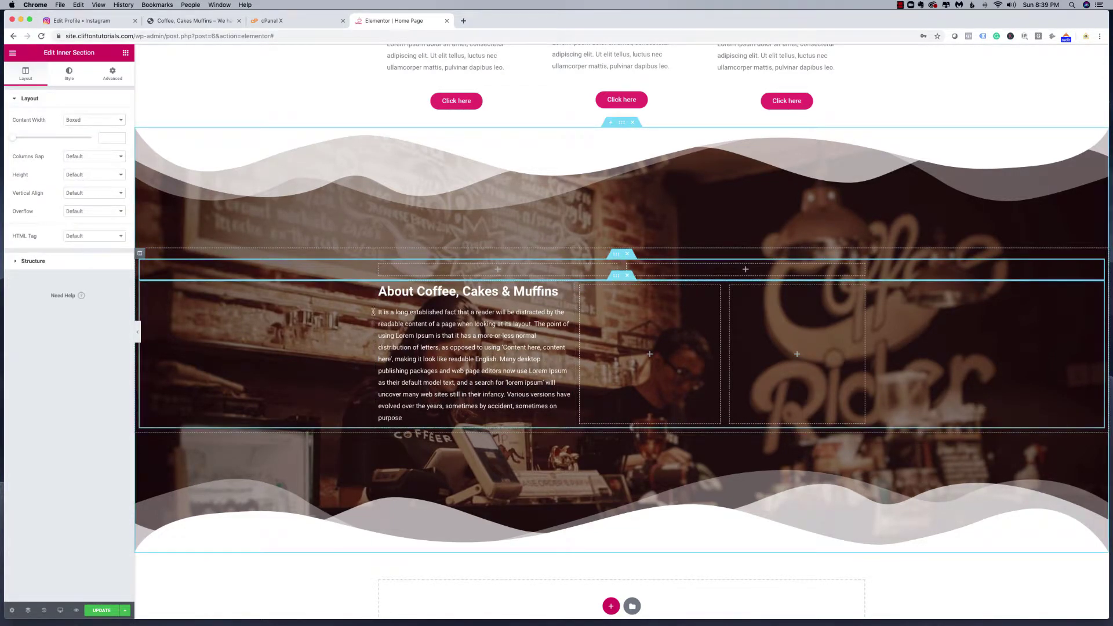
mouse_move(563, 291)
left_mouse_down()
mouse_move(591, 283)
mouse_move(578, 283)
left_mouse_up()
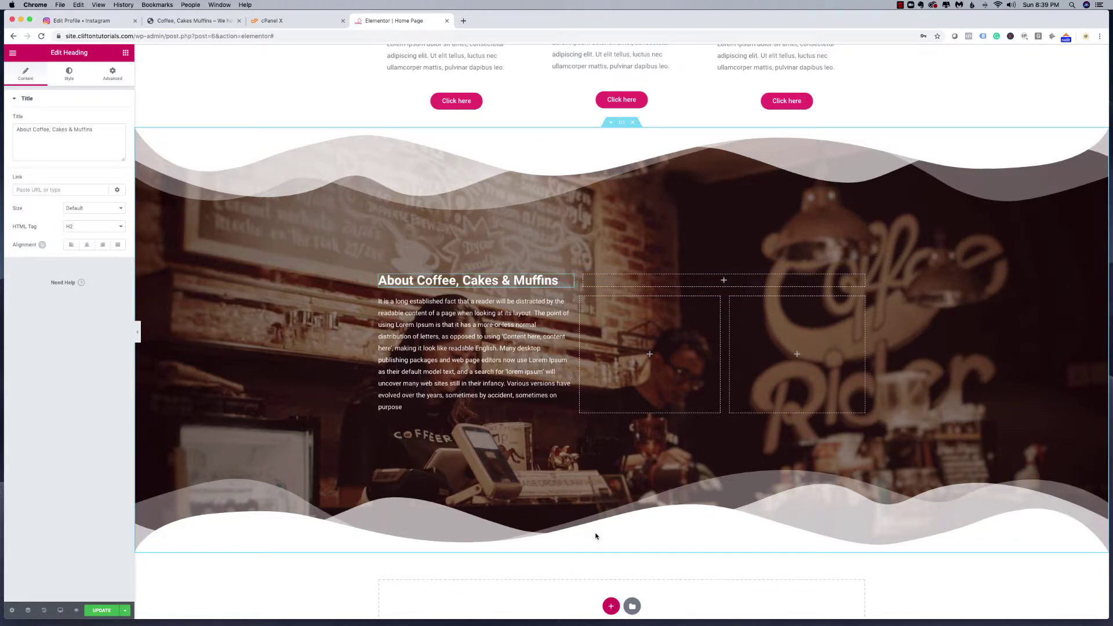
left_click(173, 22)
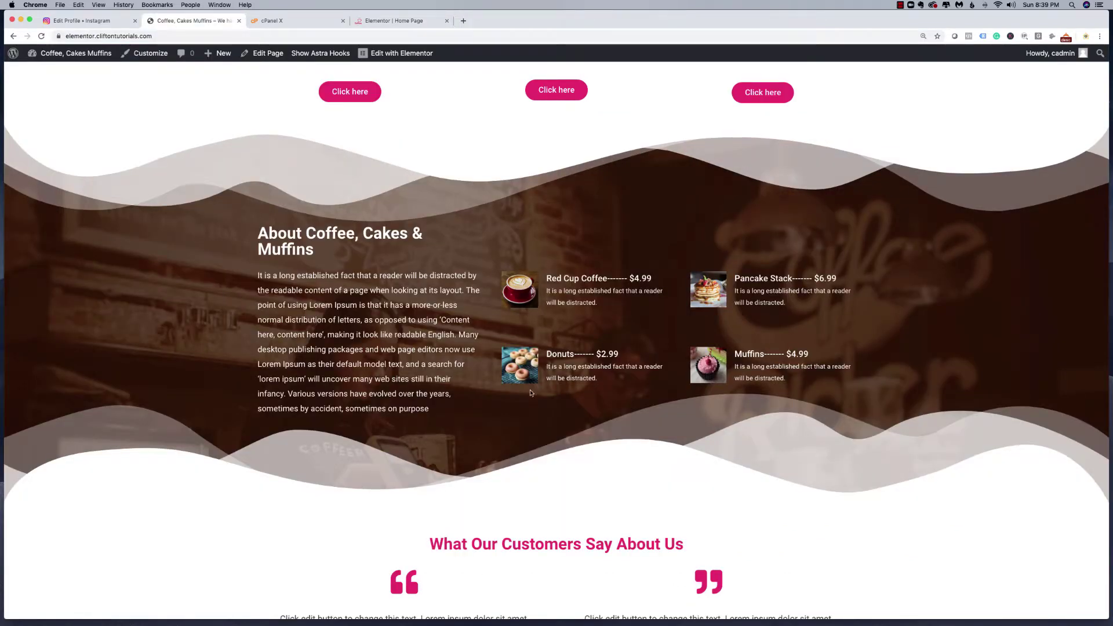
left_click(388, 21)
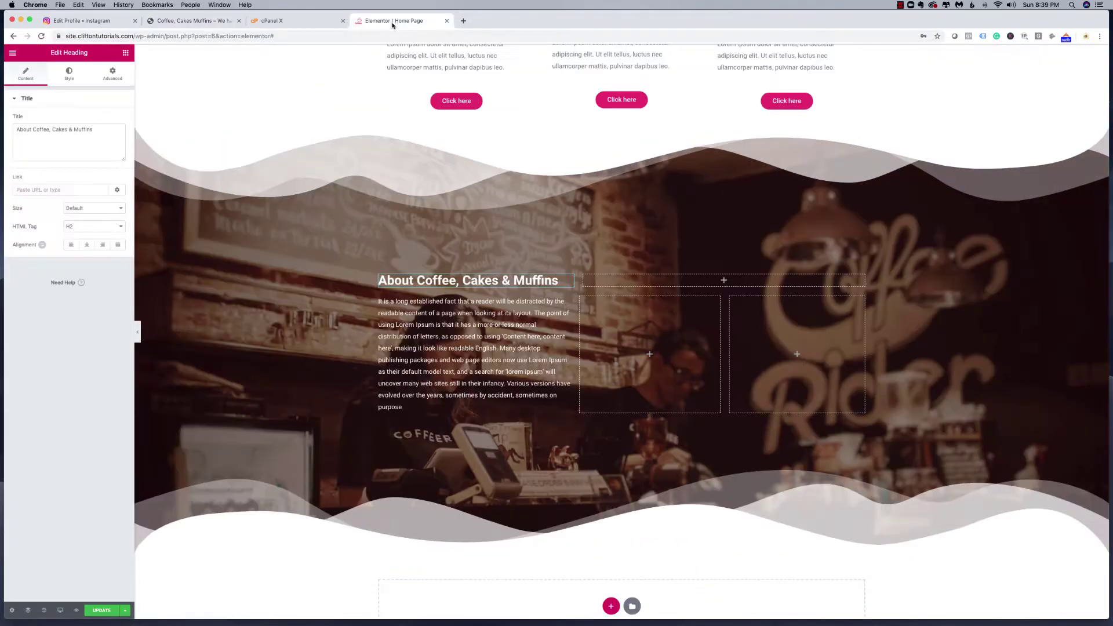
left_click(123, 56)
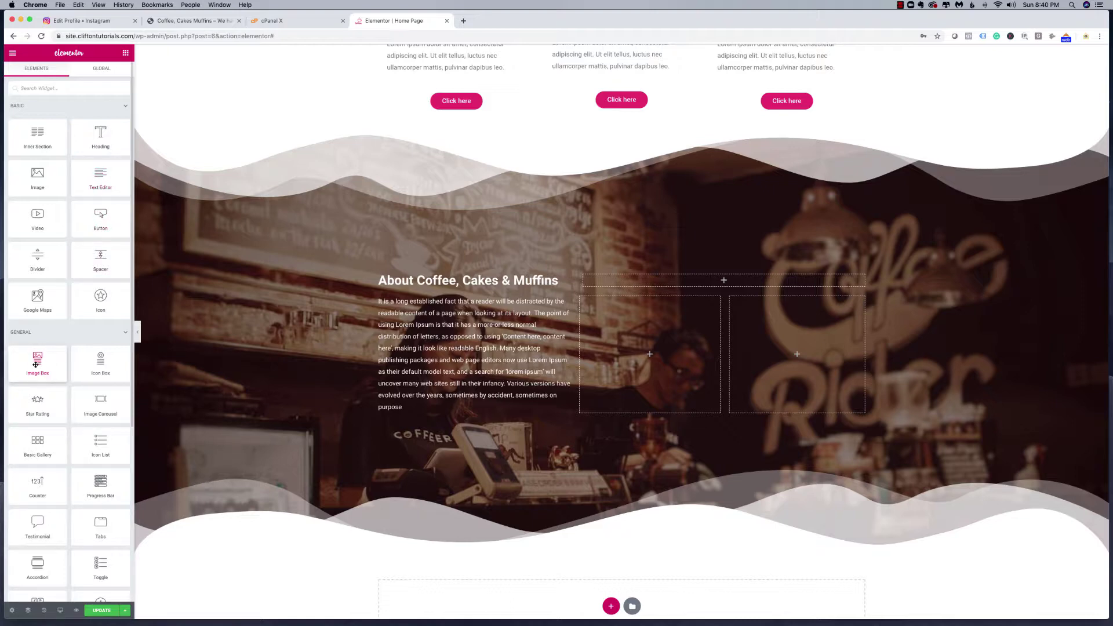
- Add a left-image Image Box titled 'Red Cup Coffee------ $4.99' with a one-sentence description
left_click_drag(35, 364, 666, 352)
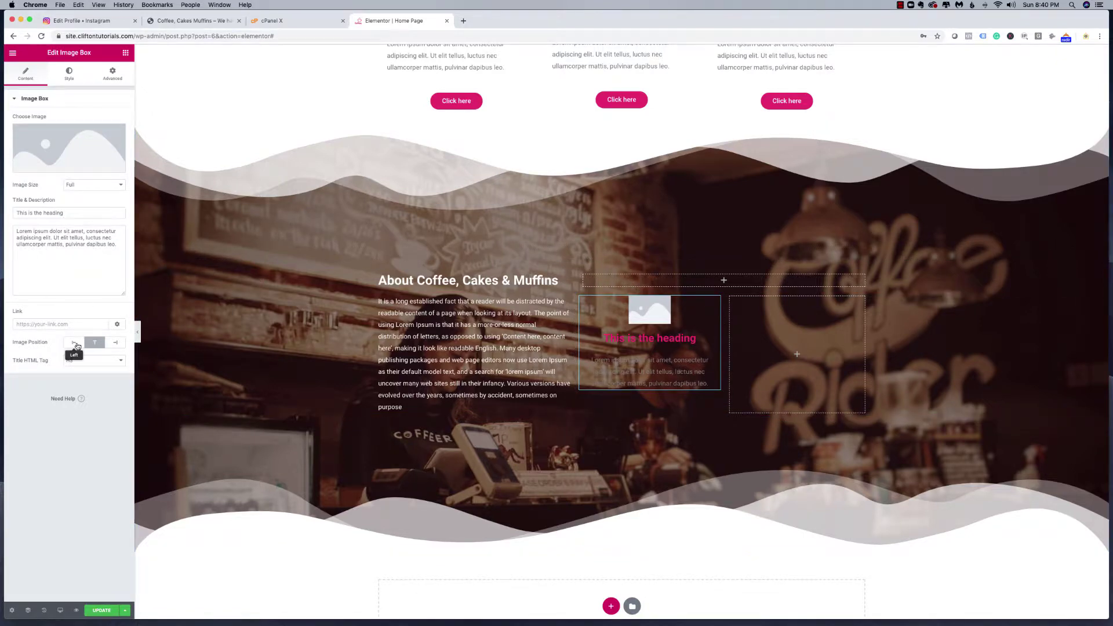
left_click(74, 344)
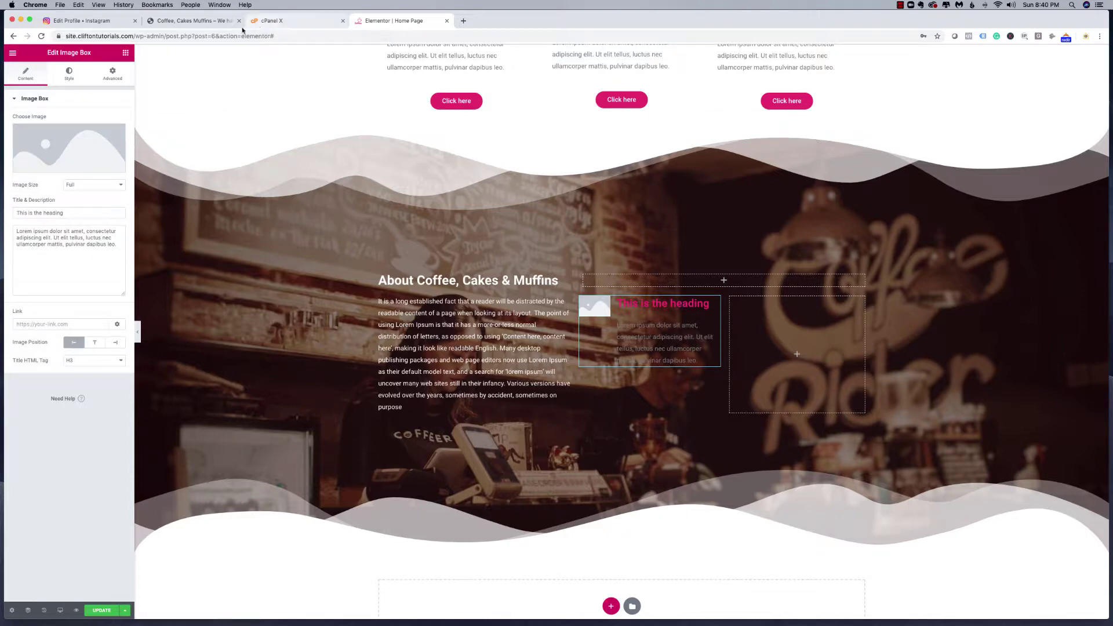
left_click(185, 21)
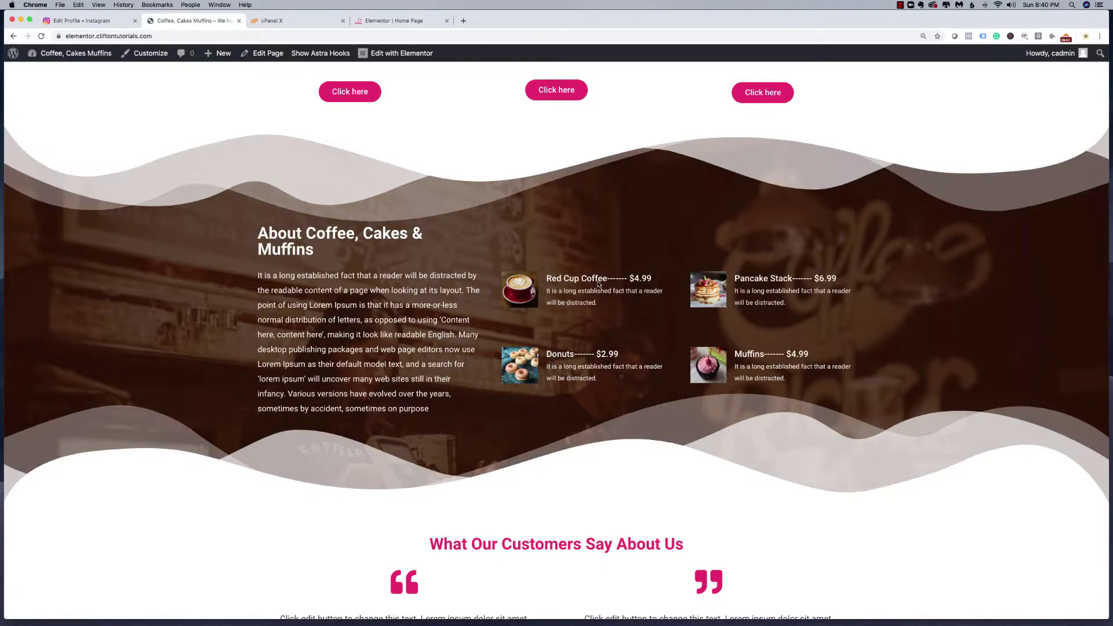
left_click_drag(549, 279, 654, 282)
left_click(371, 20)
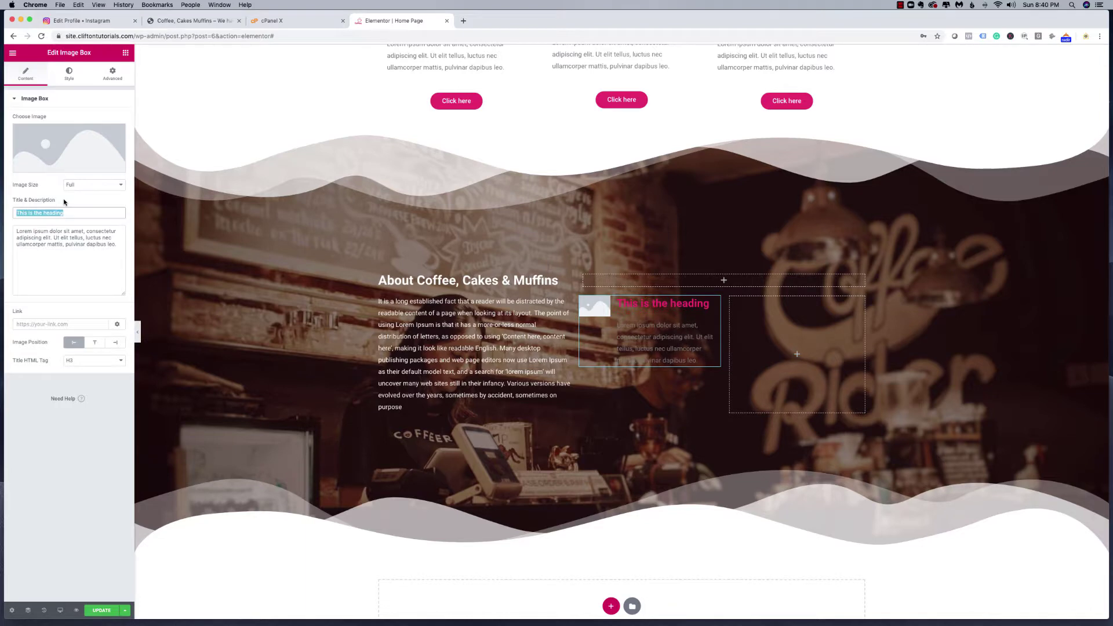
type("Red Cup Coffee-------- $4.99")
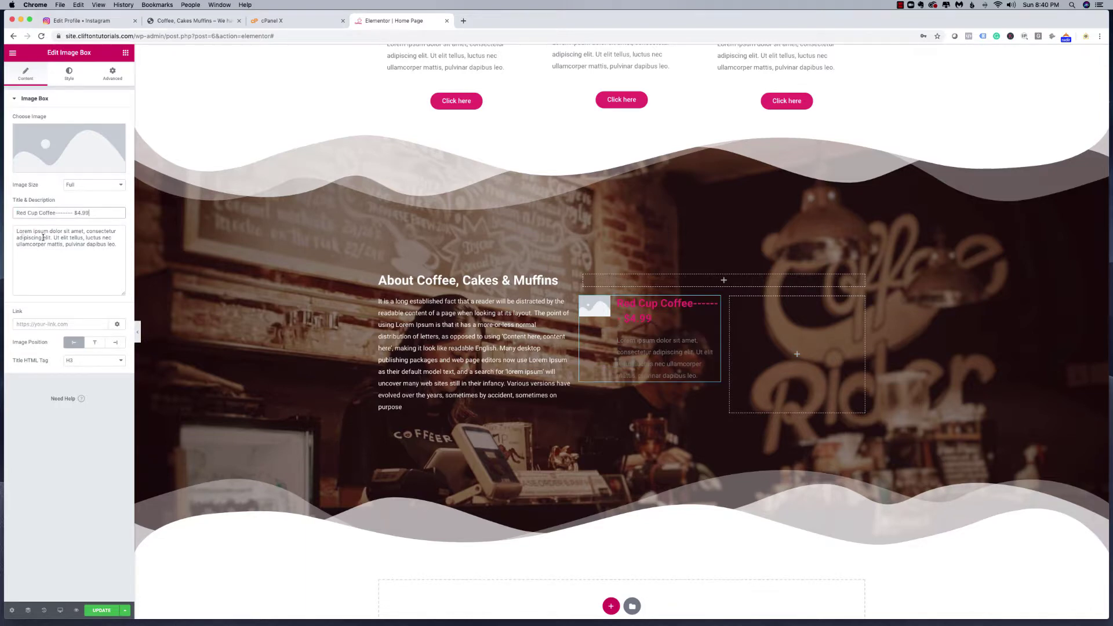
left_click_drag(52, 238, 67, 255)
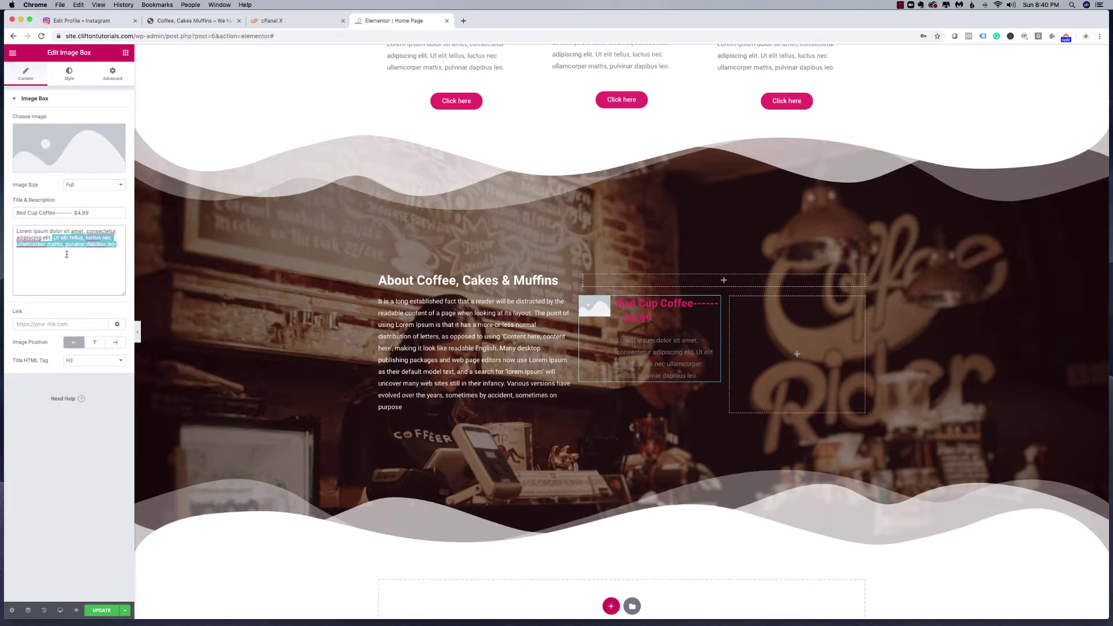
key("BackSpace")
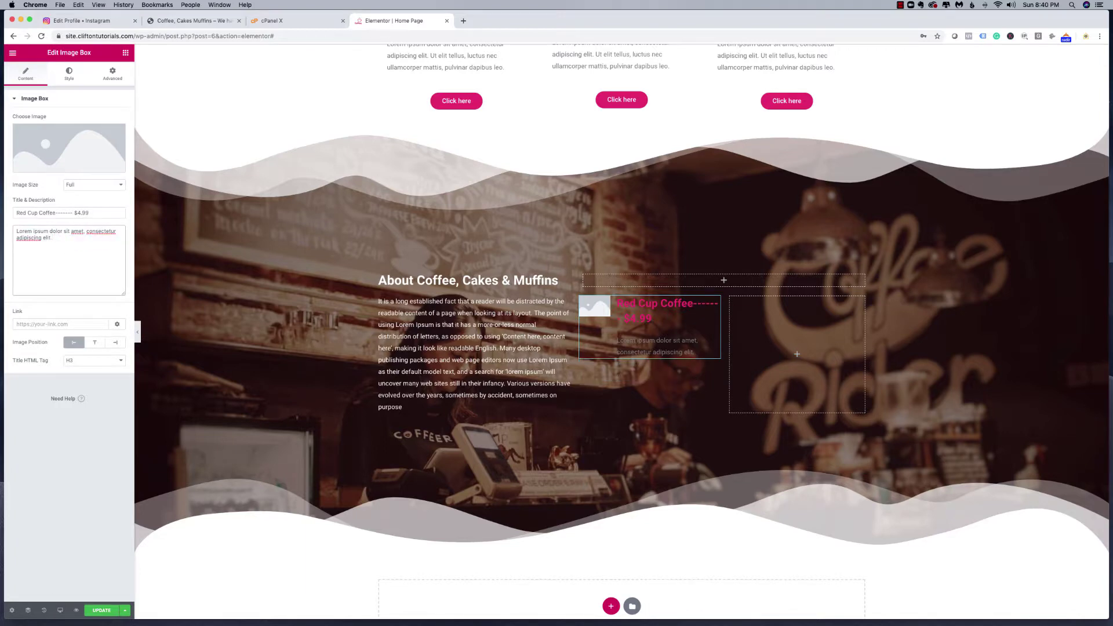
left_click(79, 362)
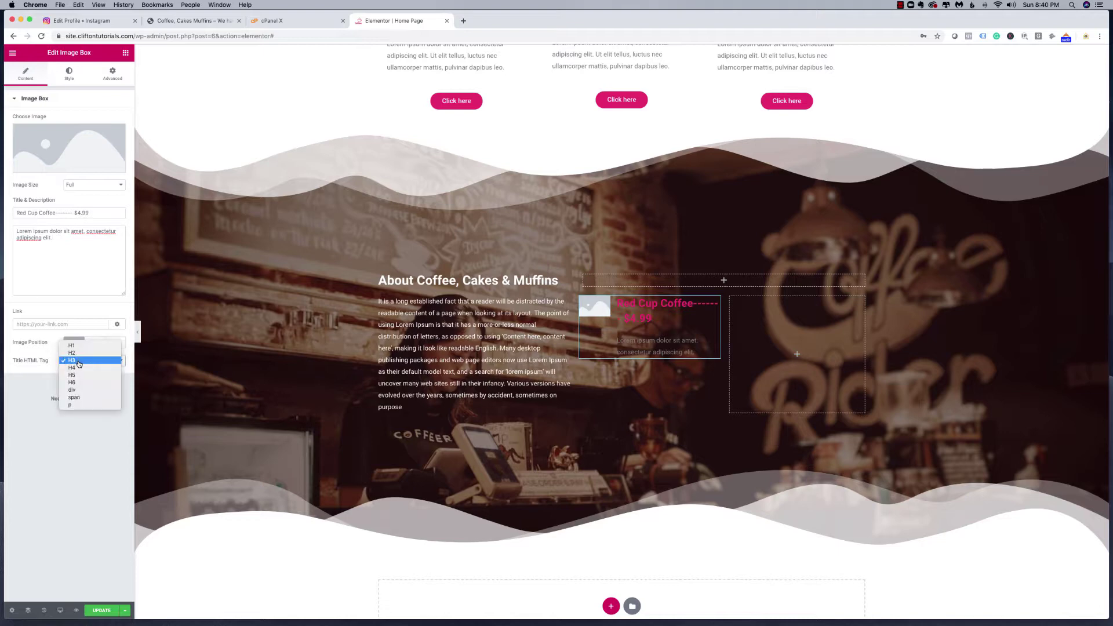
- Keep the title at H3, shrink its font size, and colour it white
left_click(79, 363)
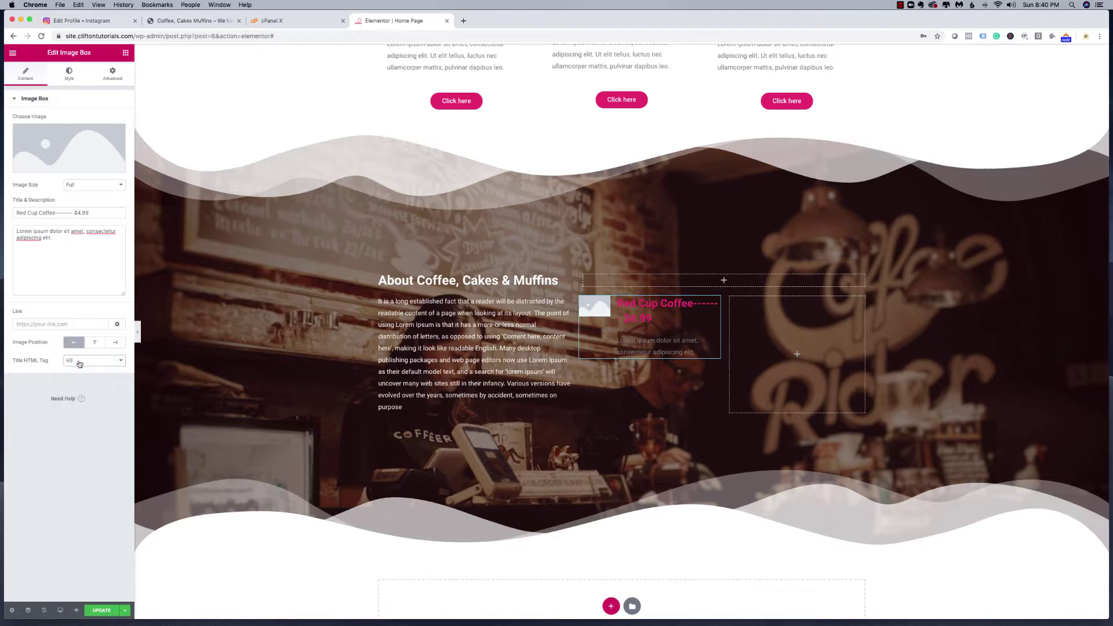
left_click(74, 81)
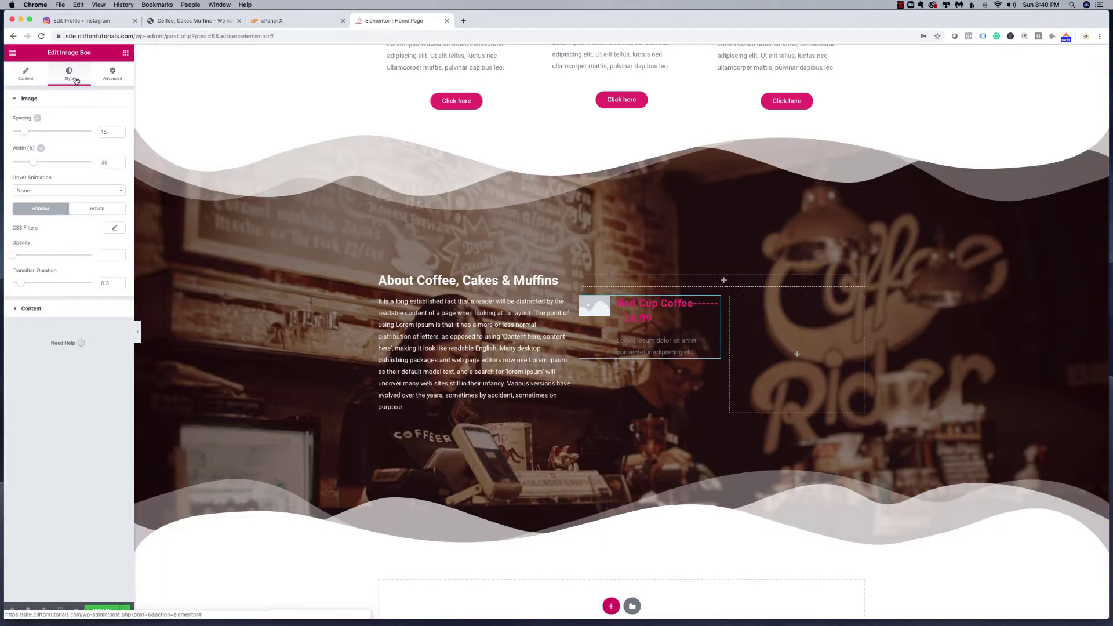
left_click(61, 311)
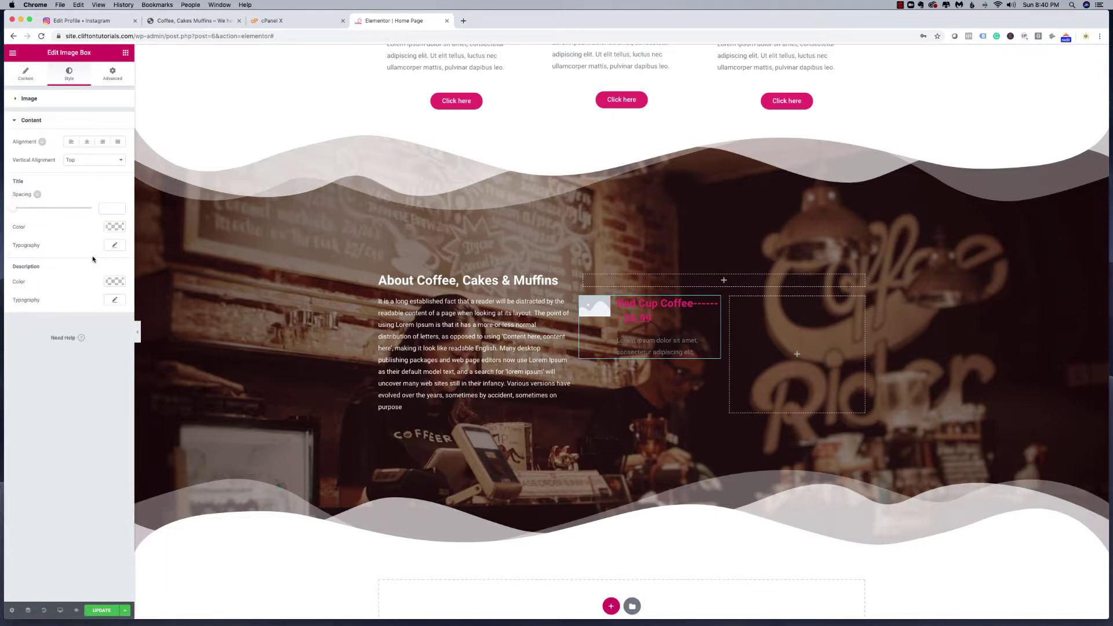
left_click(114, 246)
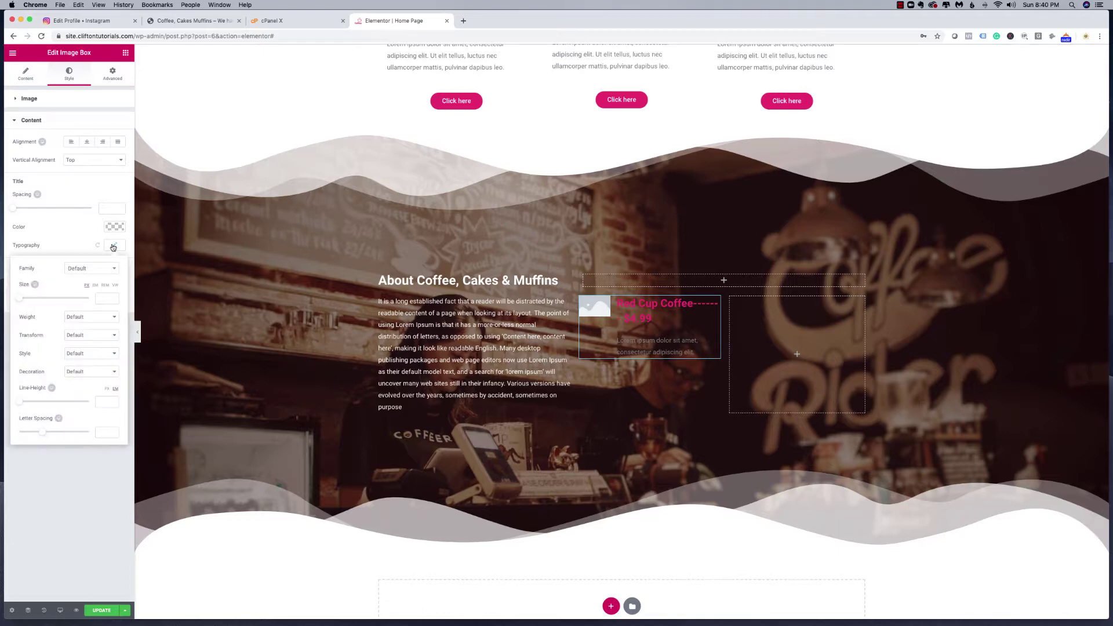
left_click_drag(22, 302, 28, 302)
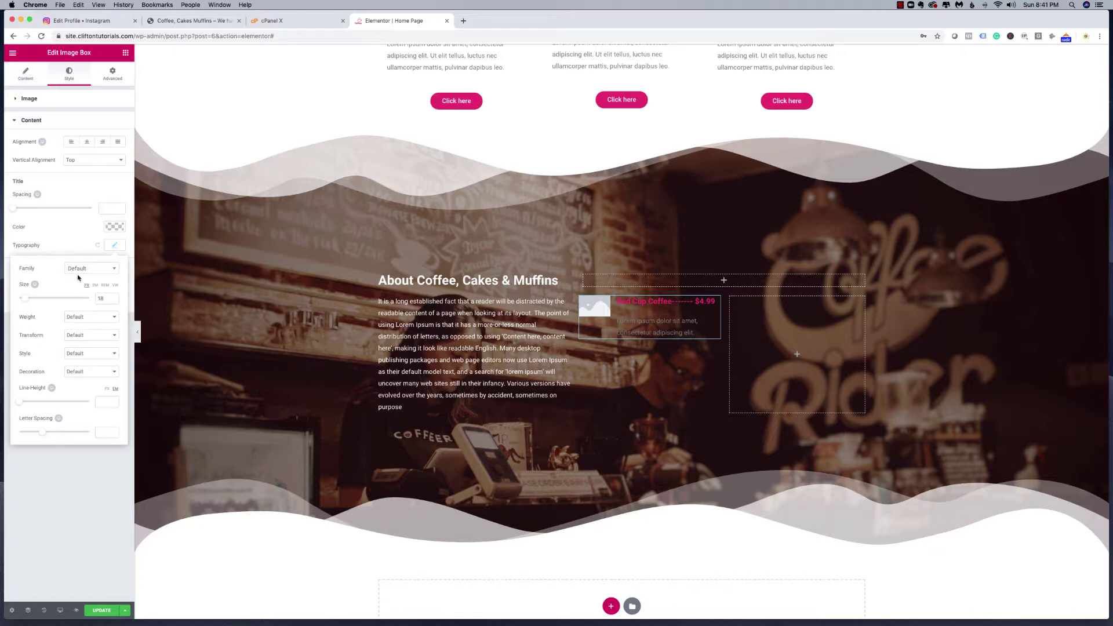
left_click(114, 228)
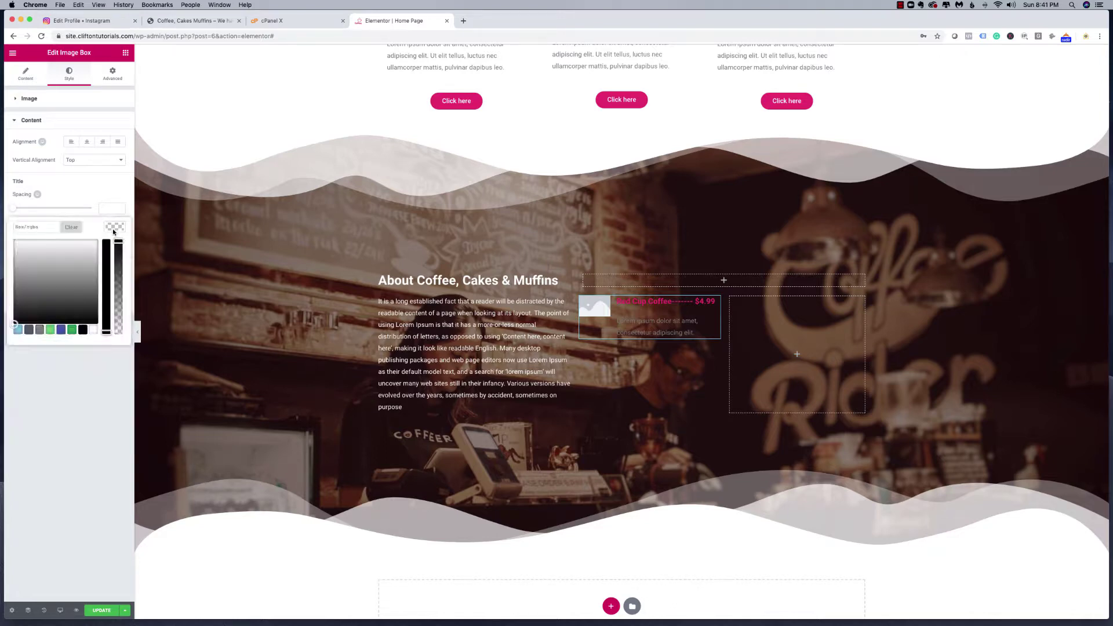
left_click(94, 330)
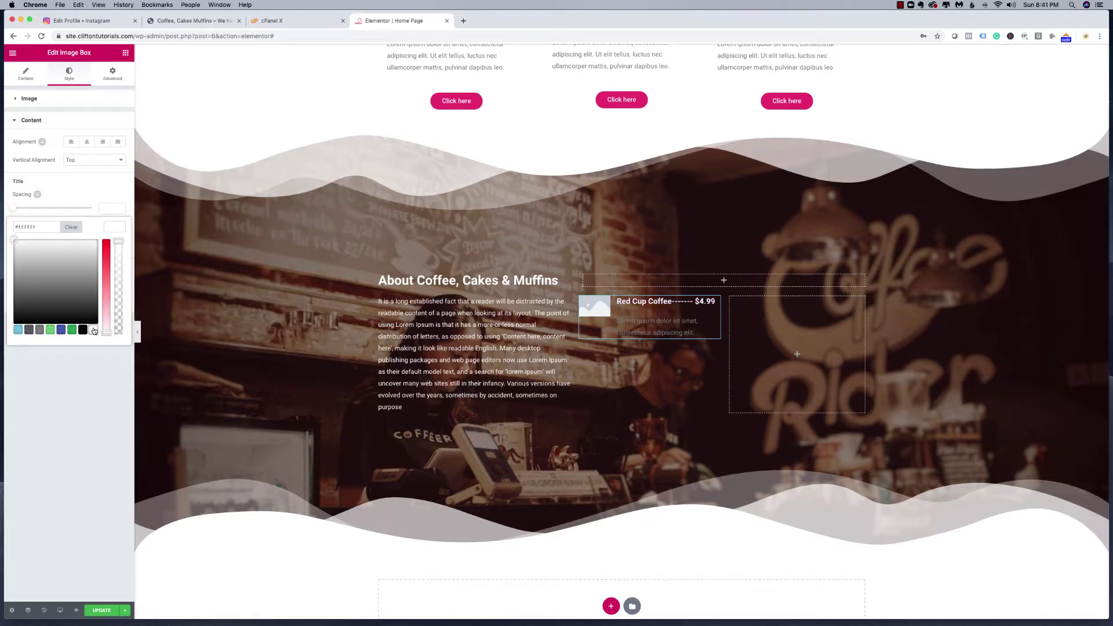
left_click(93, 200)
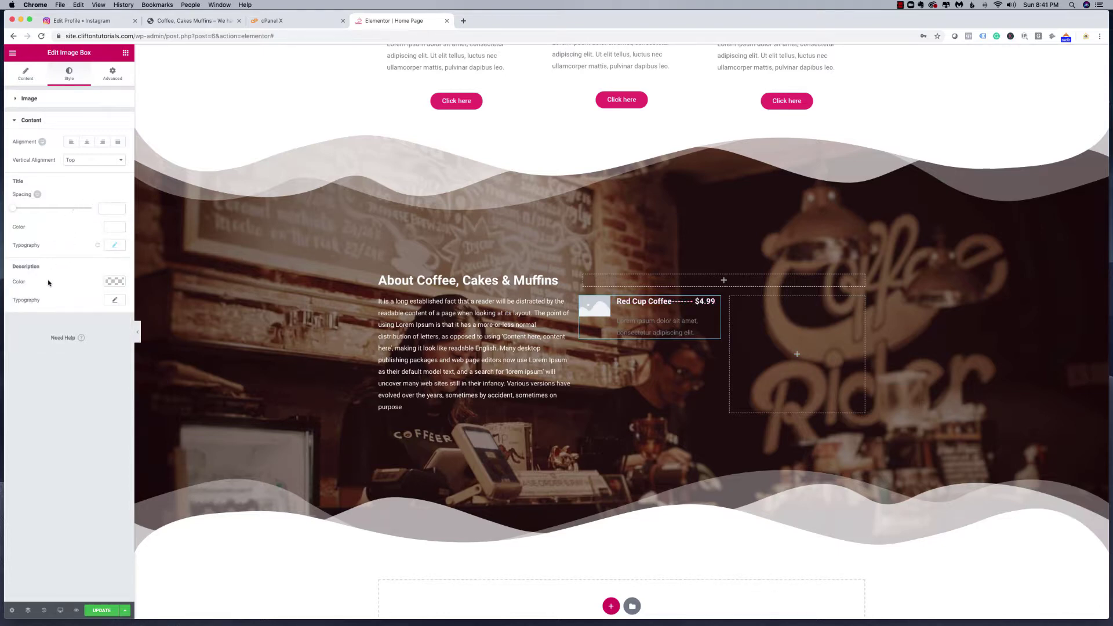
- Make the Red Cup Coffee description text white too
left_click(113, 281)
left_click(93, 385)
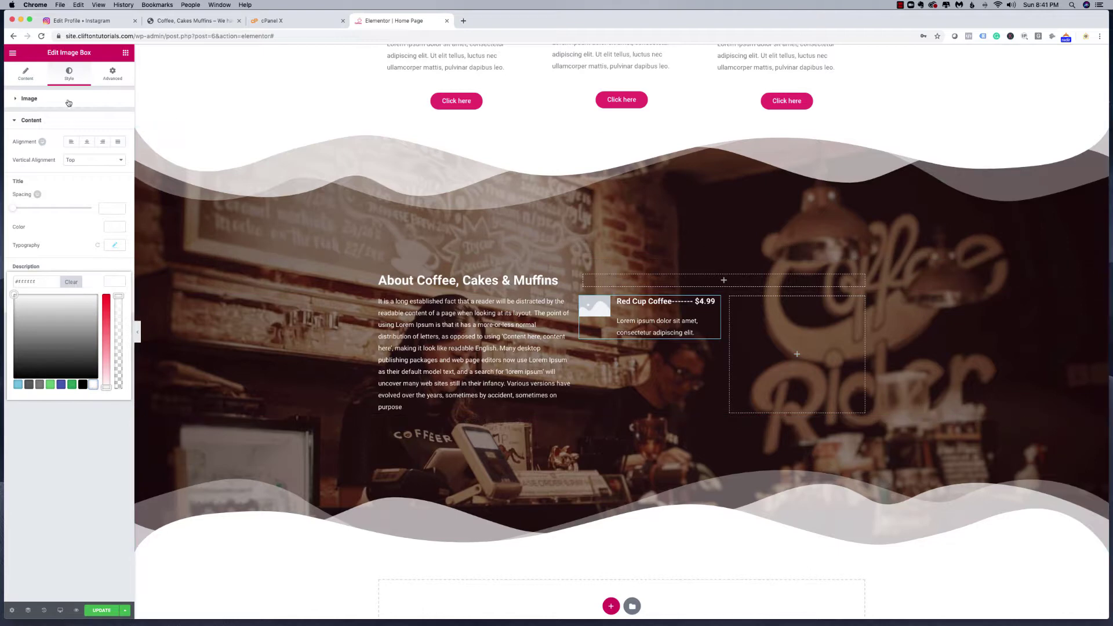
left_click(43, 99)
left_click(26, 74)
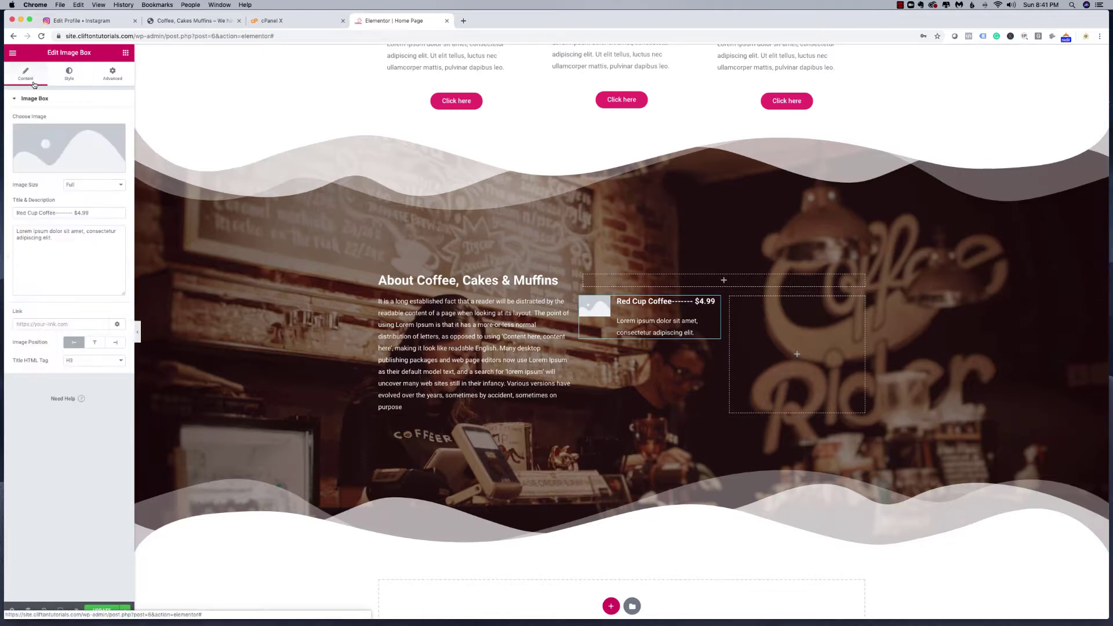
- Upload coffee-menu.jpg to the media library for the Red Cup Coffee image box
left_click(74, 152)
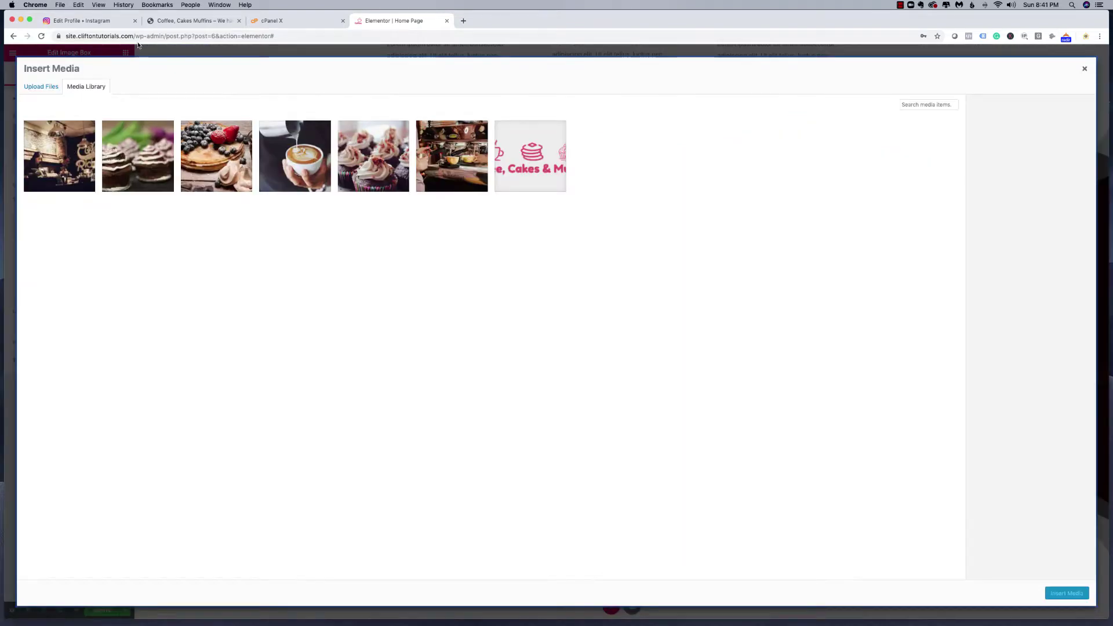
left_click(58, 88)
left_click(572, 290)
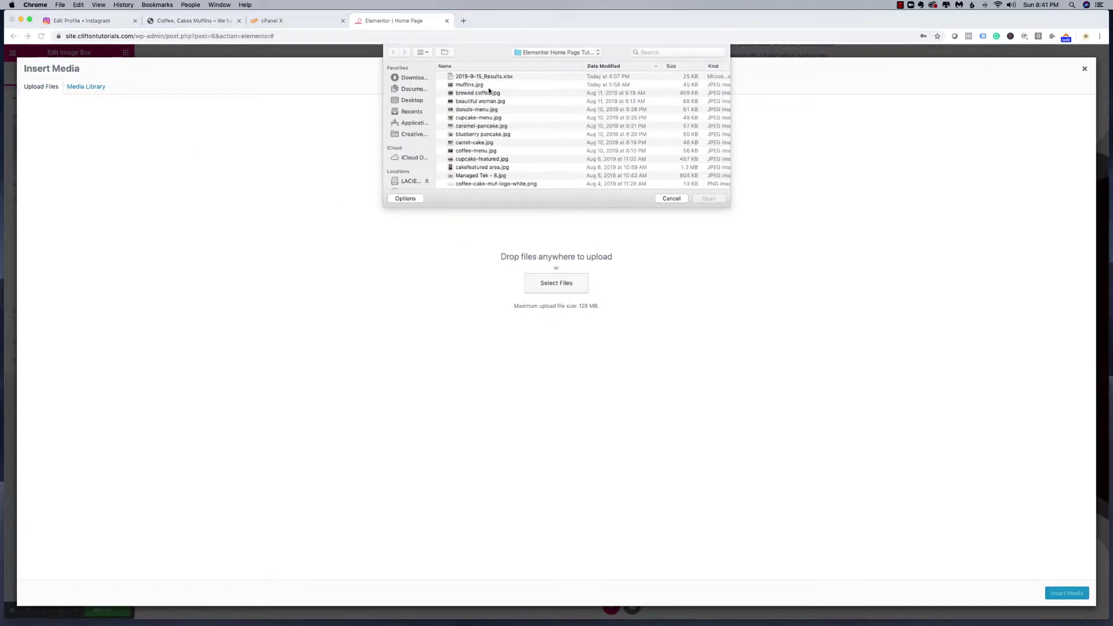
left_click(487, 93)
key("space")
key("Down")
key("Down")
key("Down")
key("Down")
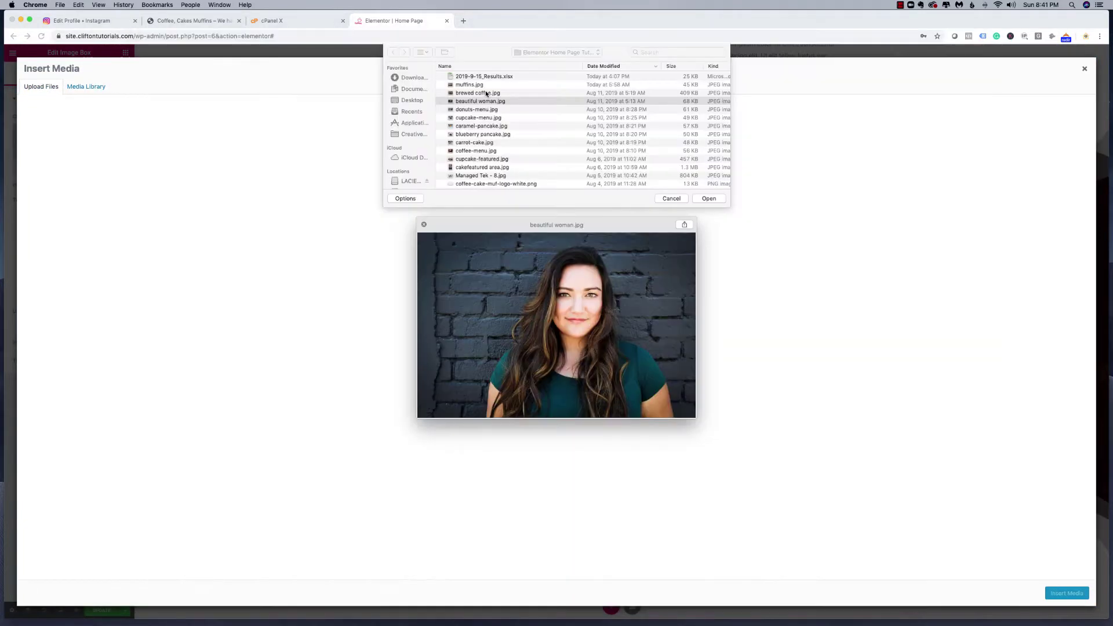
key("Down")
key("Down")
key("Down")
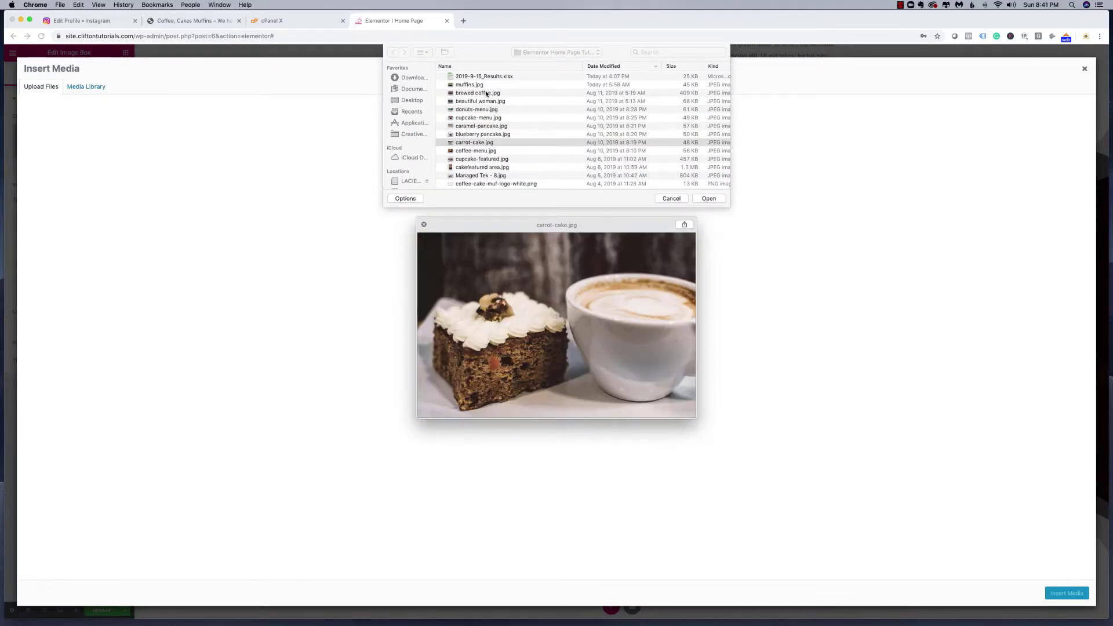
left_click(702, 200)
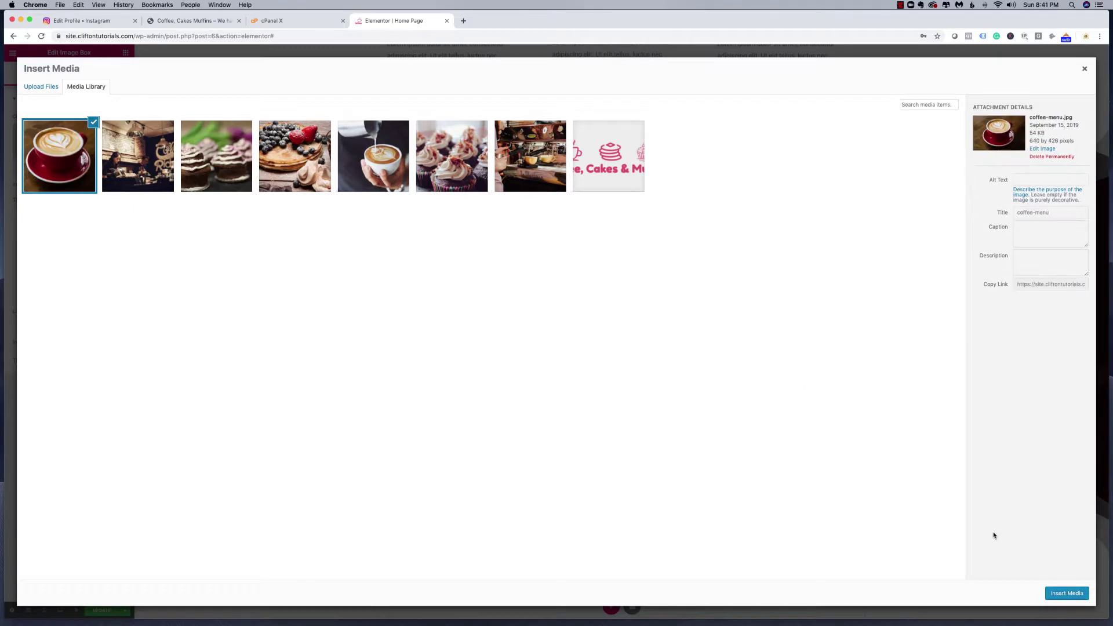
- Set the image's alt text to its title 'coffee-menu' and insert it
left_click(983, 210)
key("ctrl+c")
left_click(1016, 180)
key("ctrl+v")
left_click(1055, 591)
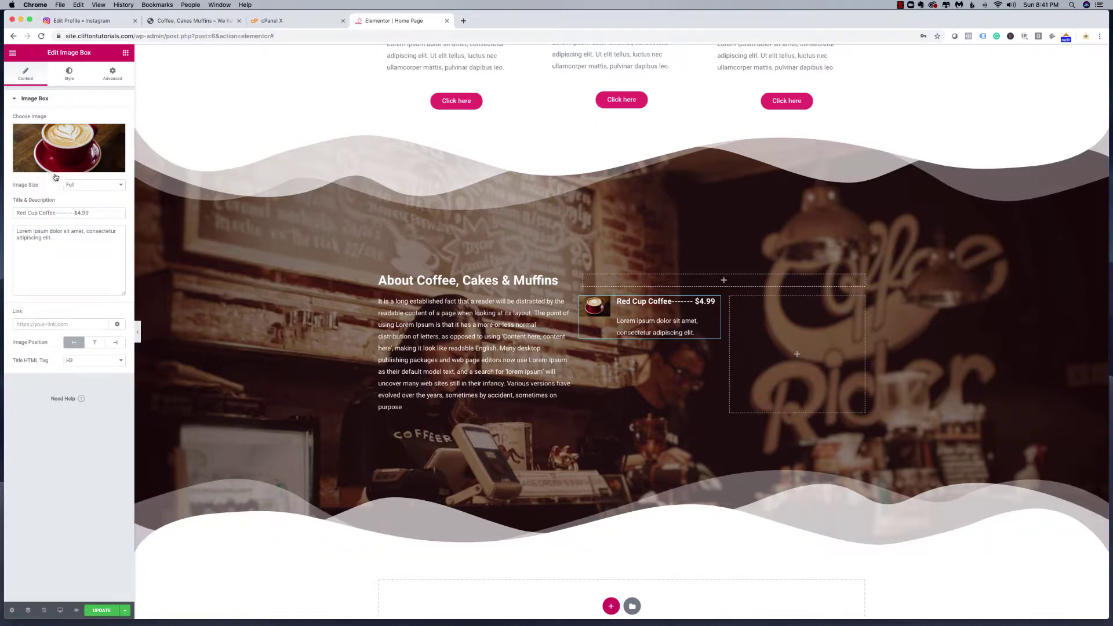
- Widen the coffee image to about 41% and narrow the About text column
left_click(71, 76)
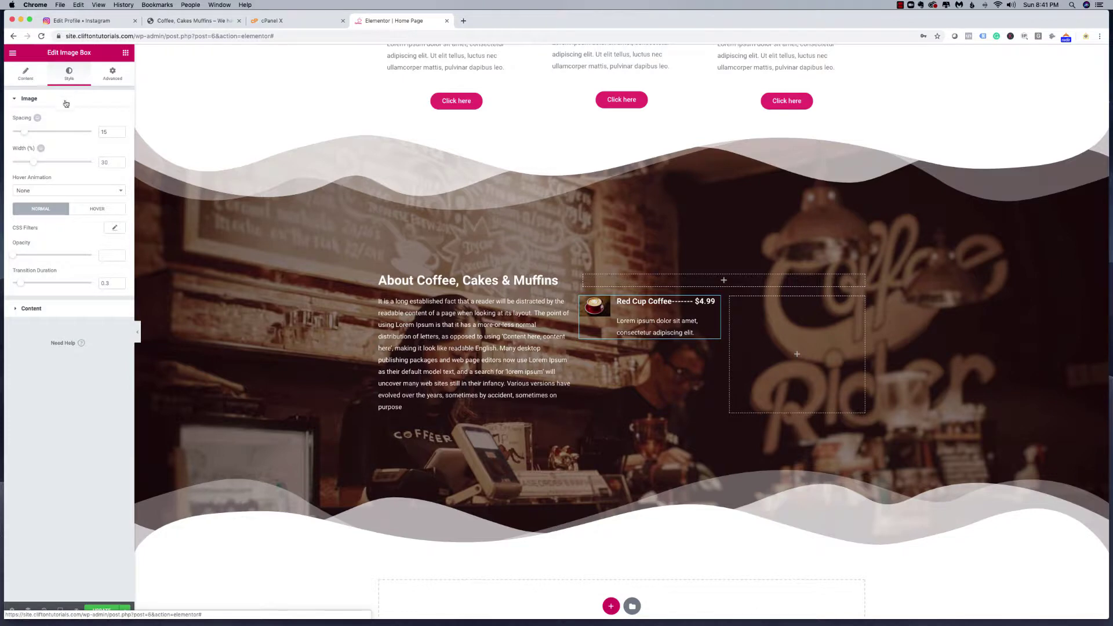
left_click_drag(34, 160, 49, 164)
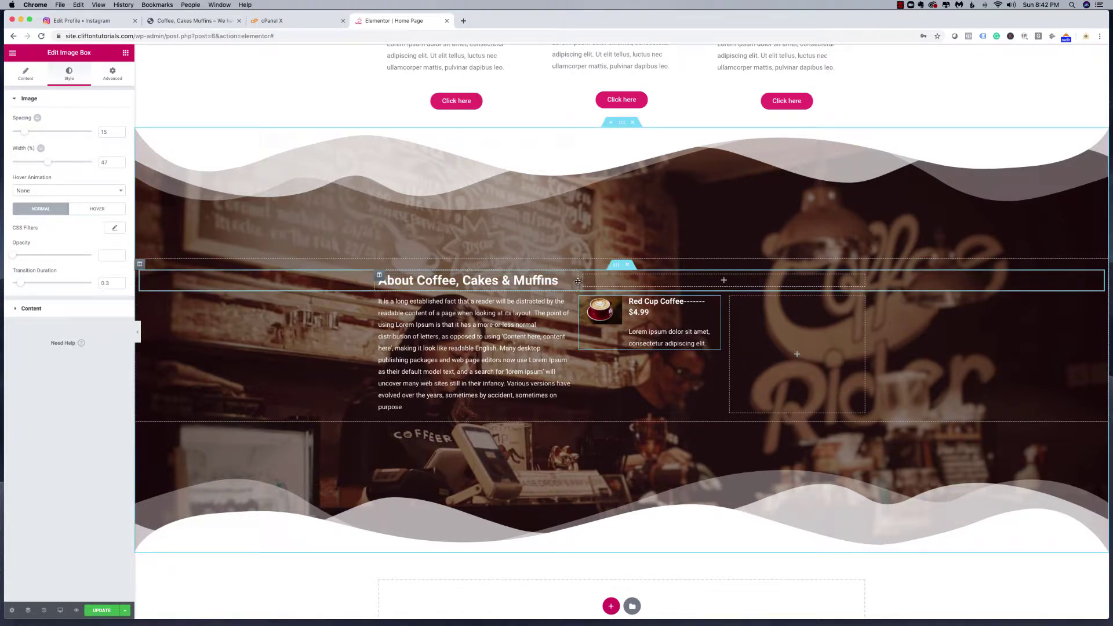
left_click_drag(578, 282, 575, 282)
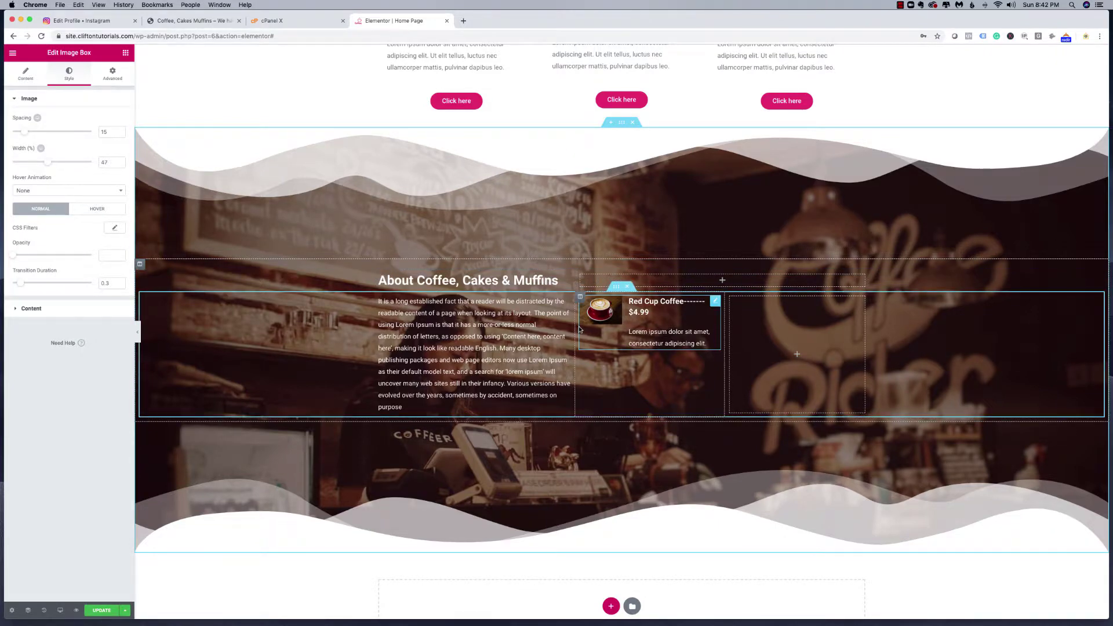
left_click_drag(575, 330, 558, 330)
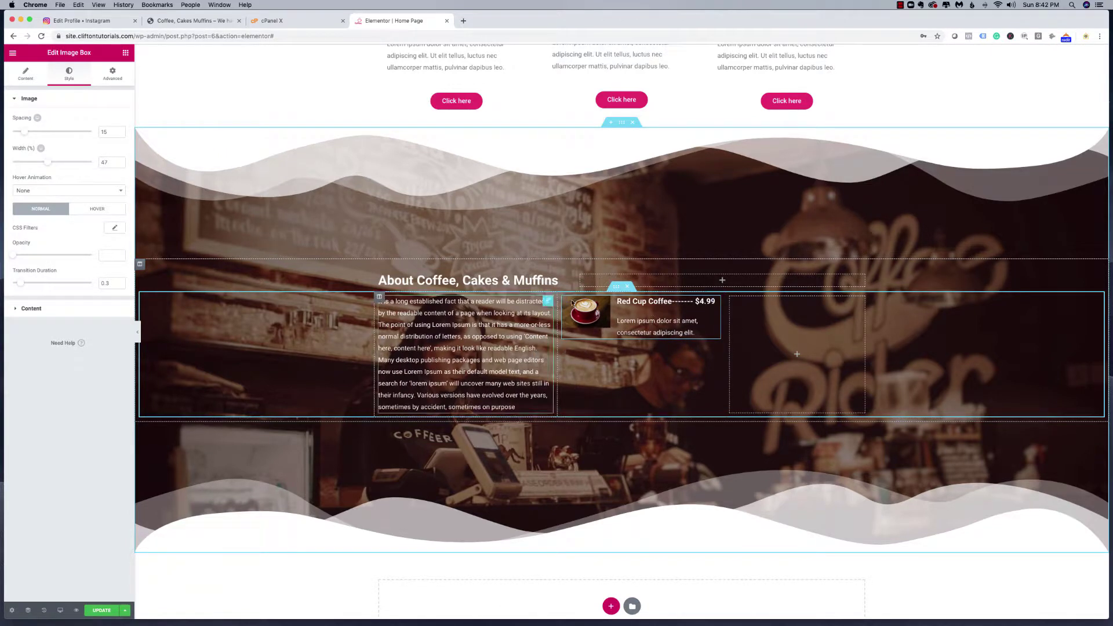
left_click(54, 308)
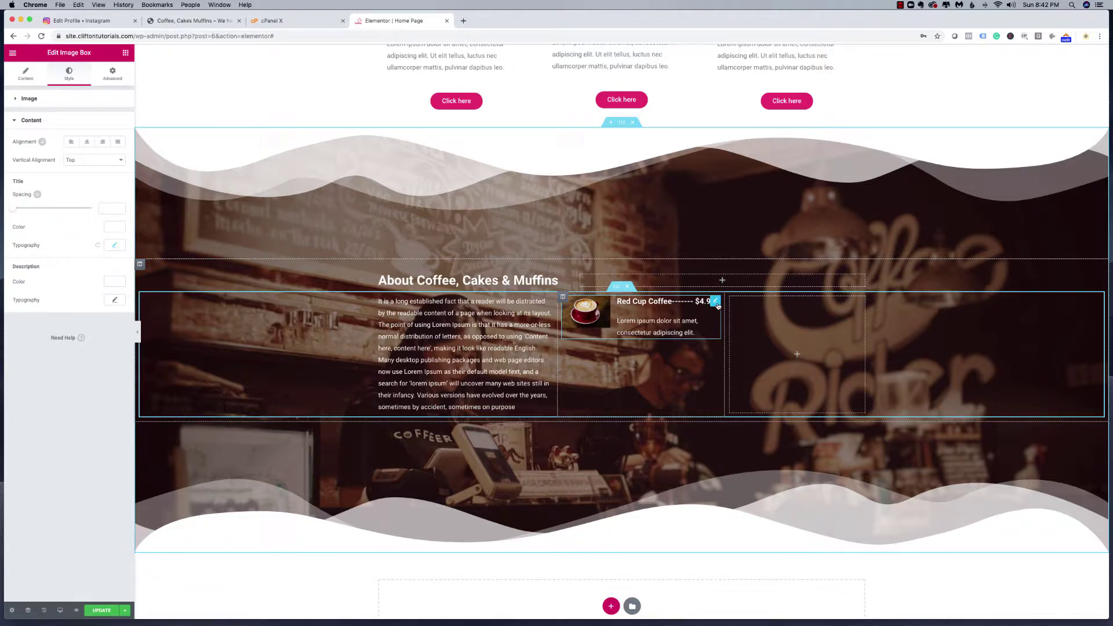
- Duplicate the Red Cup Coffee item into a two-by-two grid across two columns, then rebalance column widths
right_click(717, 303)
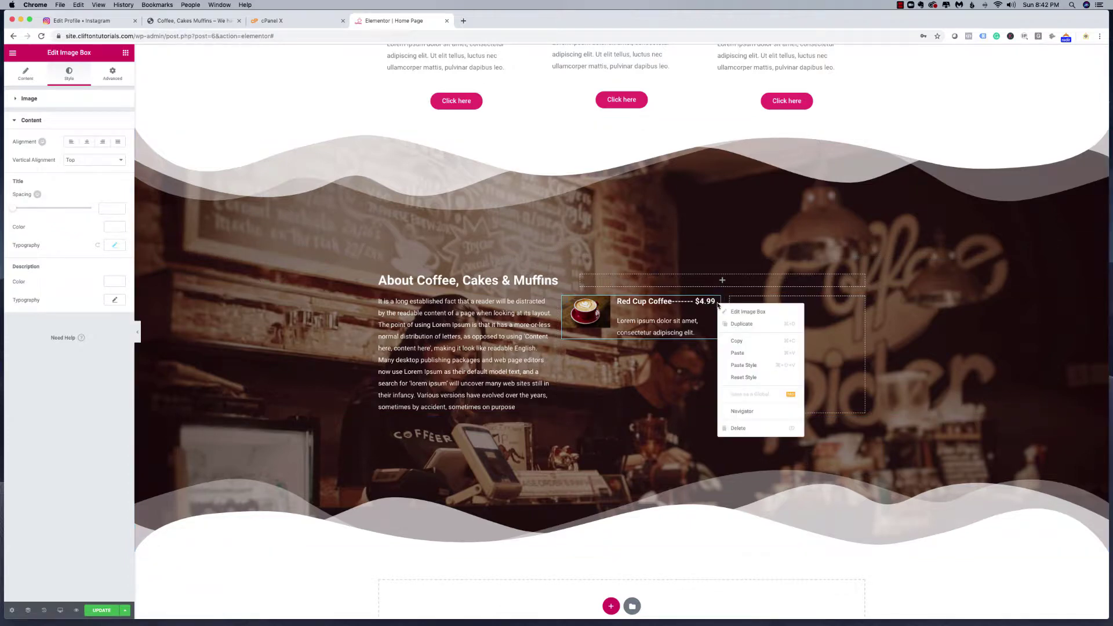
left_click(741, 325)
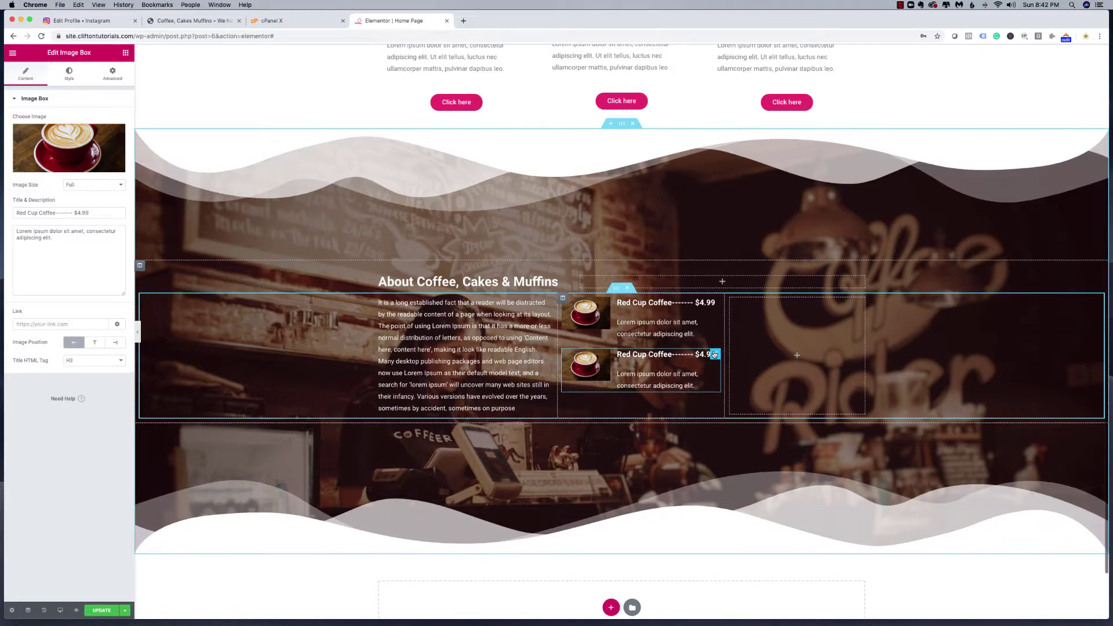
right_click(715, 355)
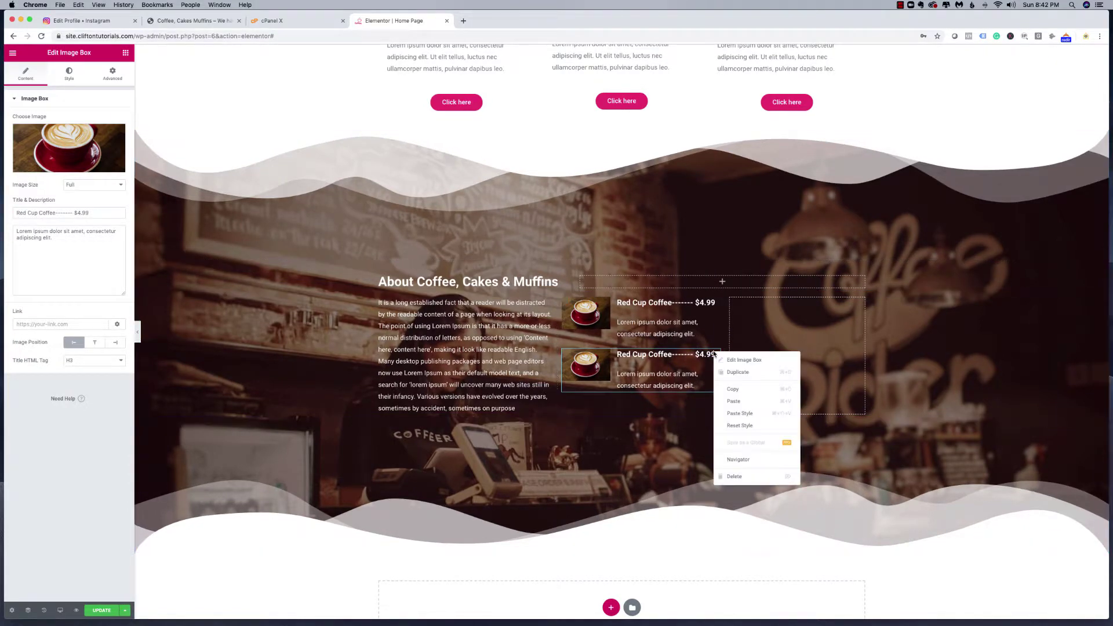
left_click(733, 376)
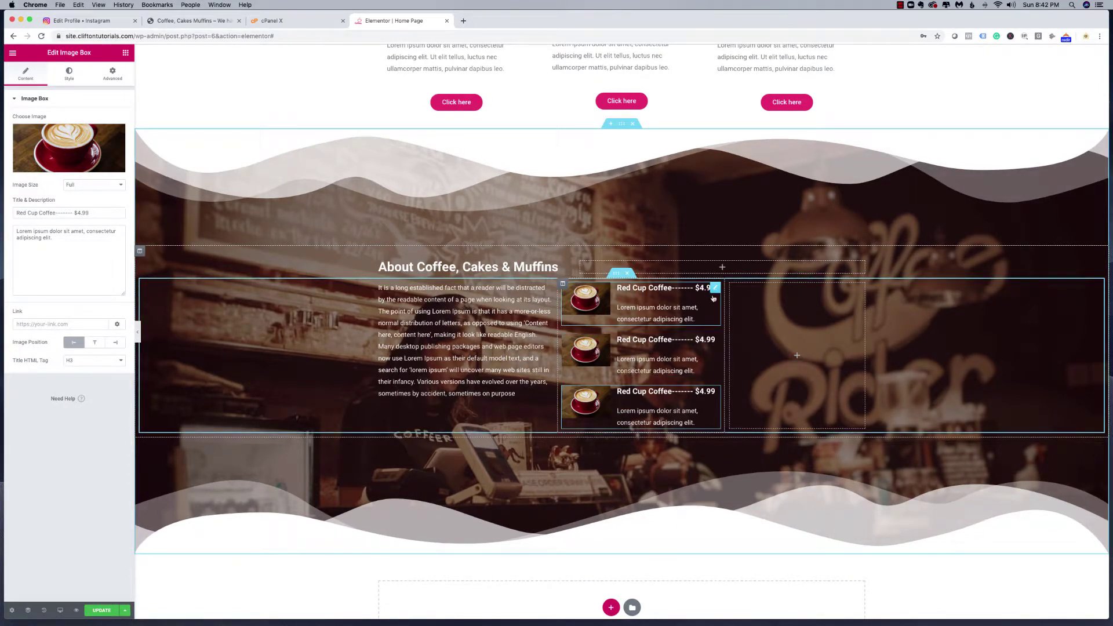
left_click_drag(715, 287, 784, 331)
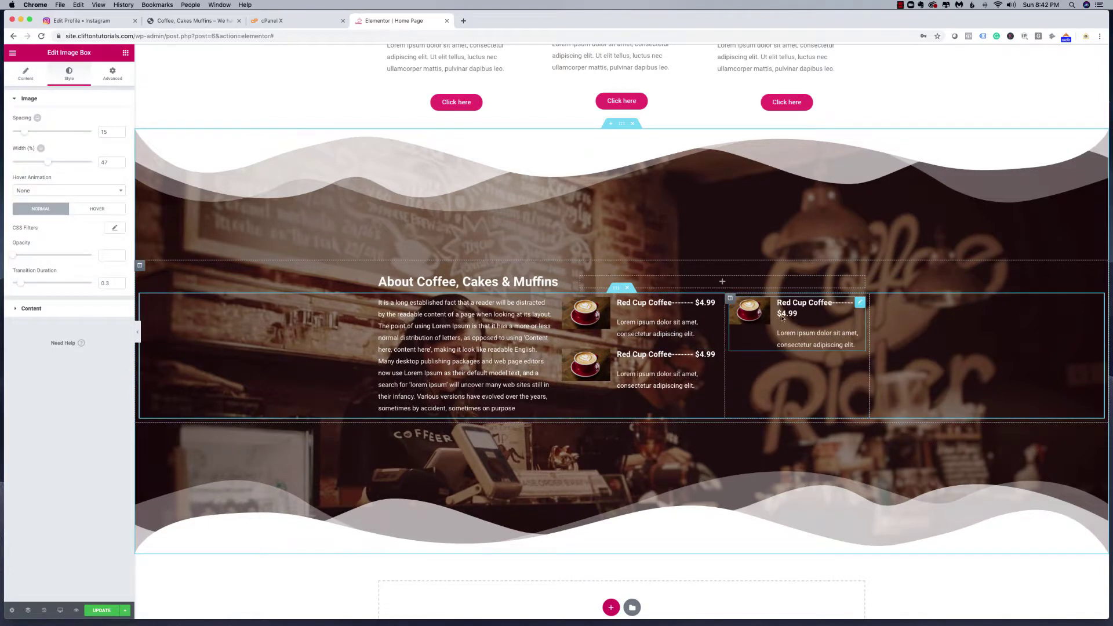
right_click(861, 303)
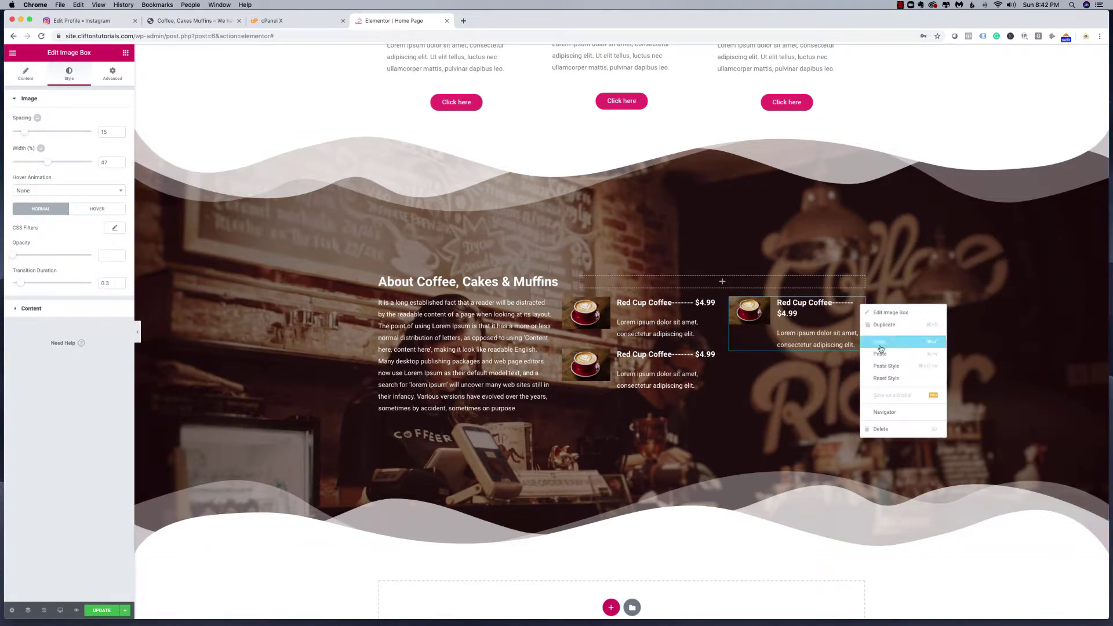
left_click(882, 326)
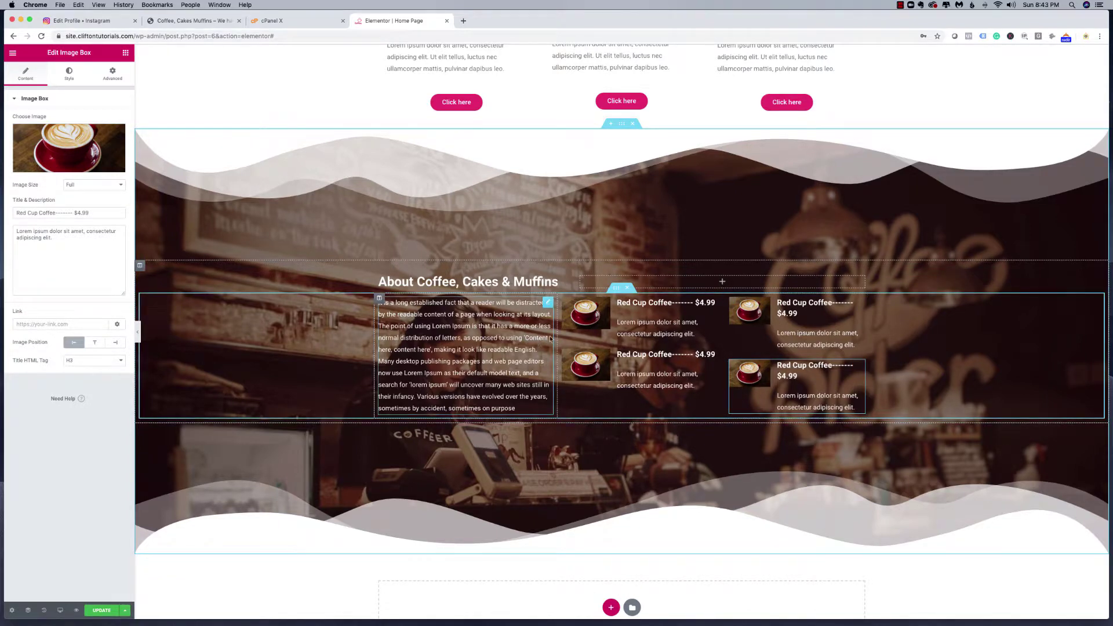
left_click_drag(558, 335, 533, 336)
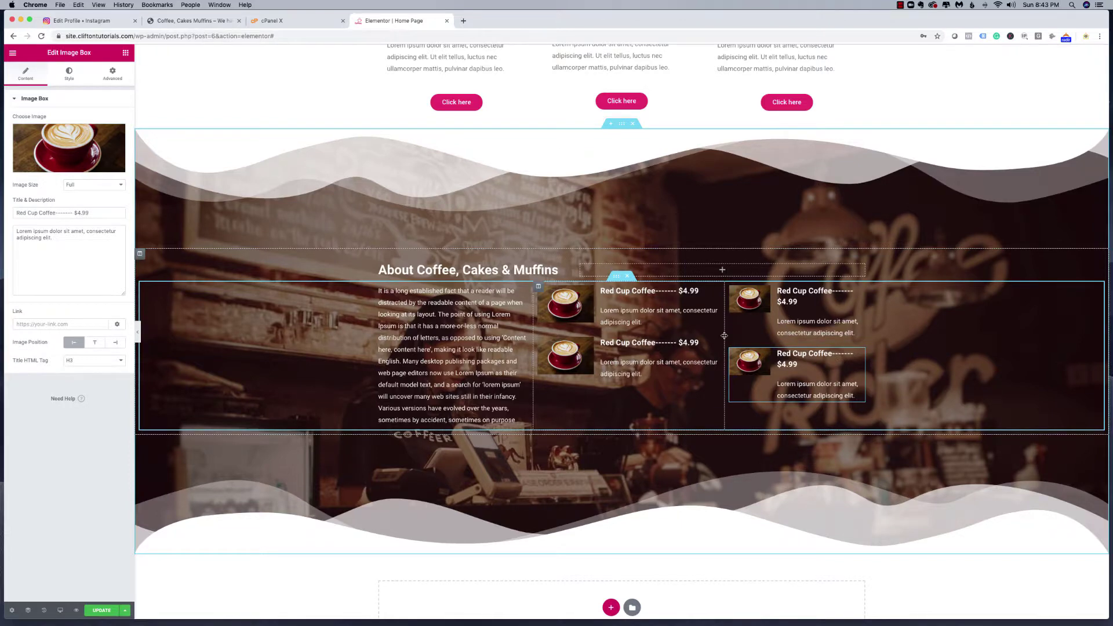
left_click_drag(724, 335, 709, 339)
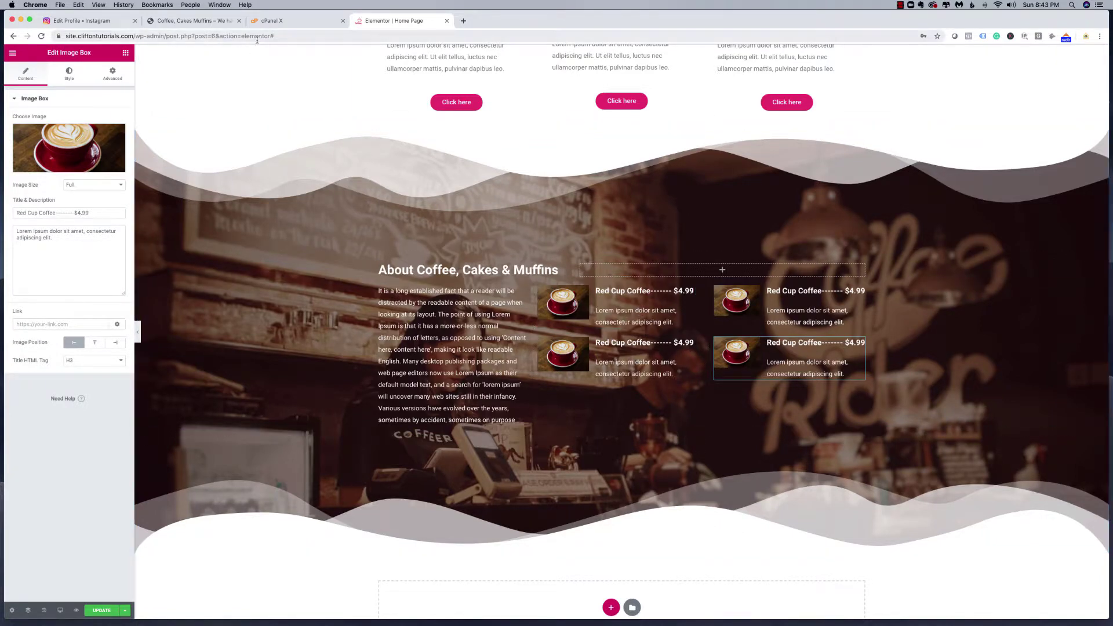
- Check the live menu grid, then retitle the lower-left menu item to 'Donuts------ $2.99'
left_click(194, 20)
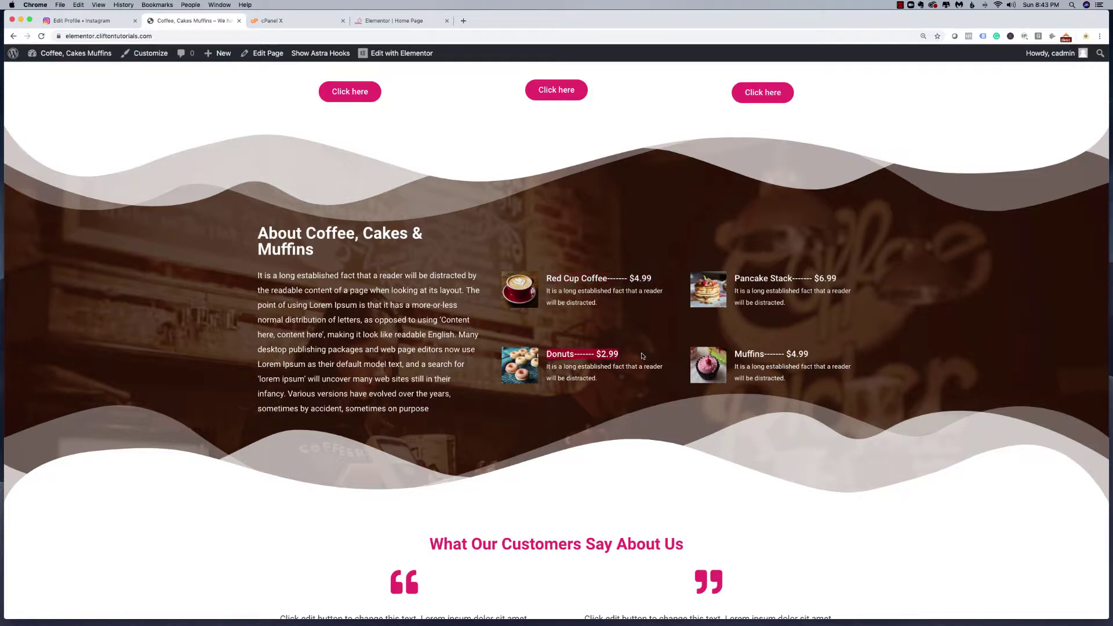
left_click(400, 21)
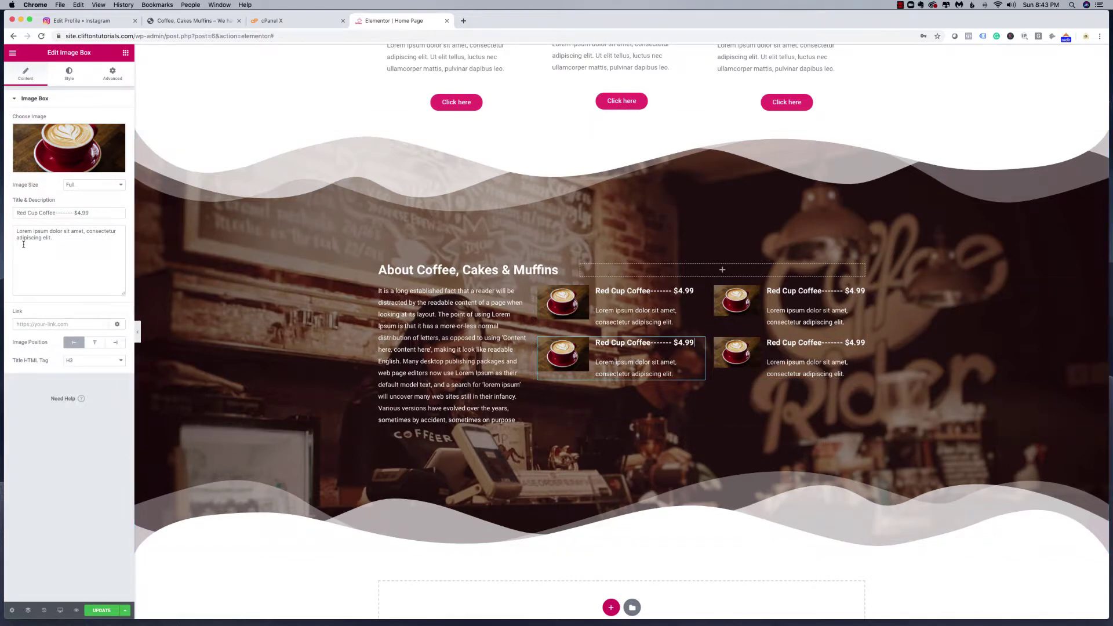
left_click(56, 255)
left_click(69, 214)
key("super+a")
type("Donuts------- $2.99")
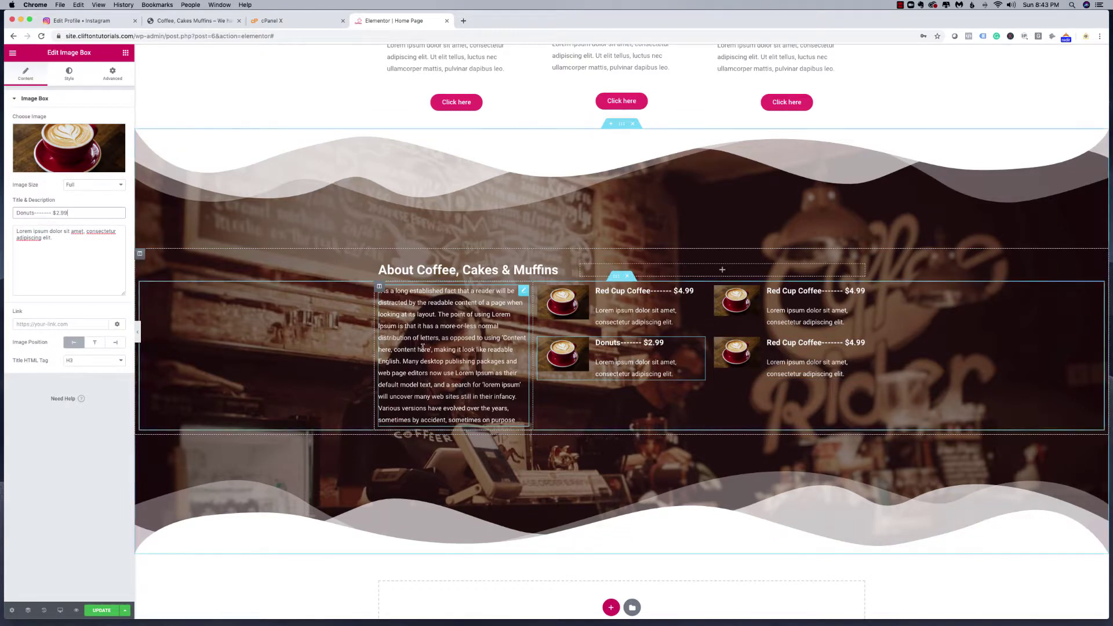
- Browse the computer's images for the Donuts item, previewing Our Doughnuts.jpg
left_click(106, 147)
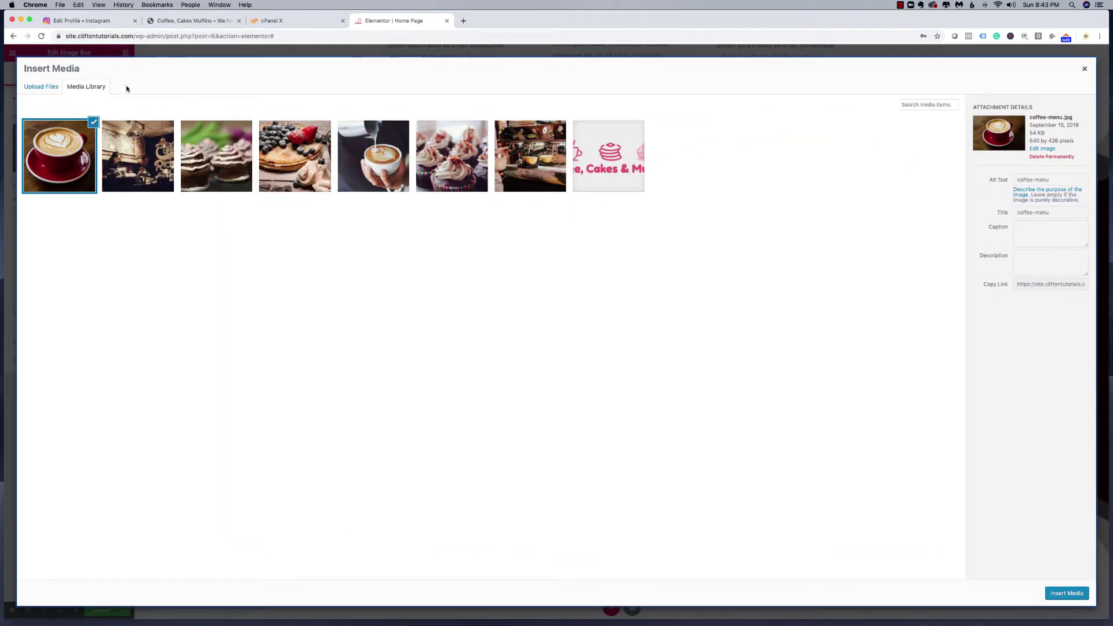
left_click(49, 87)
left_click(565, 284)
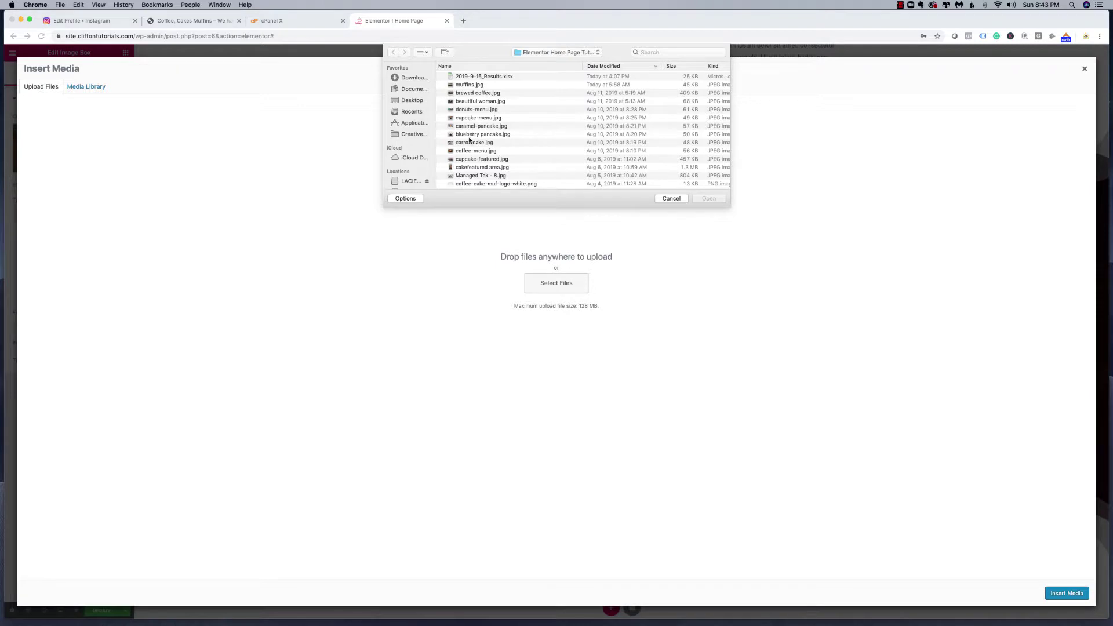
scroll(470, 162, "down", 3)
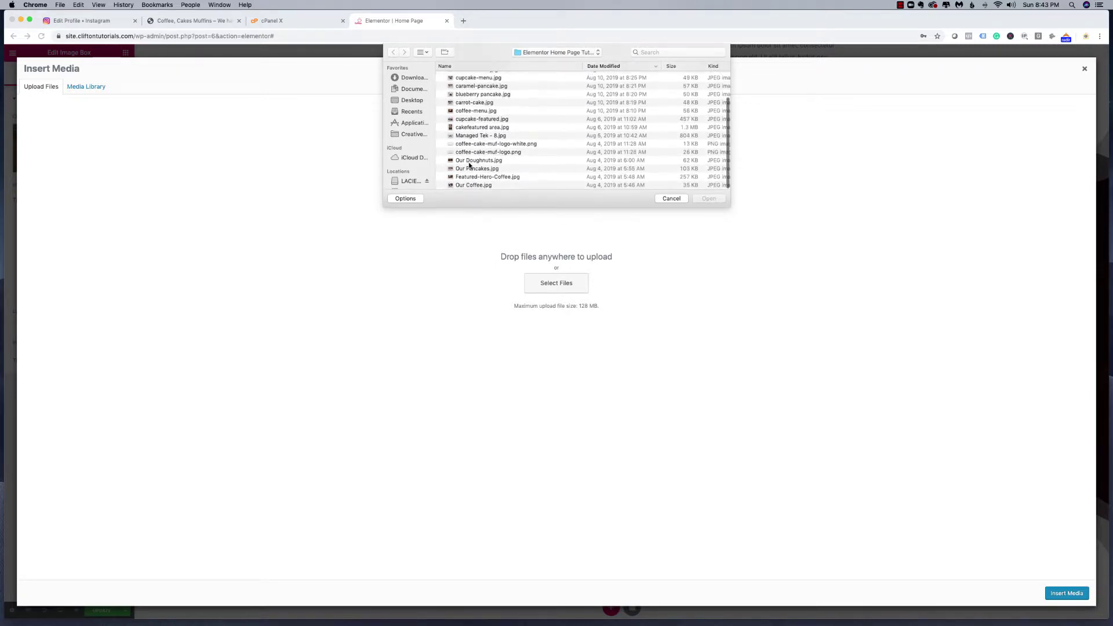
left_click(471, 160)
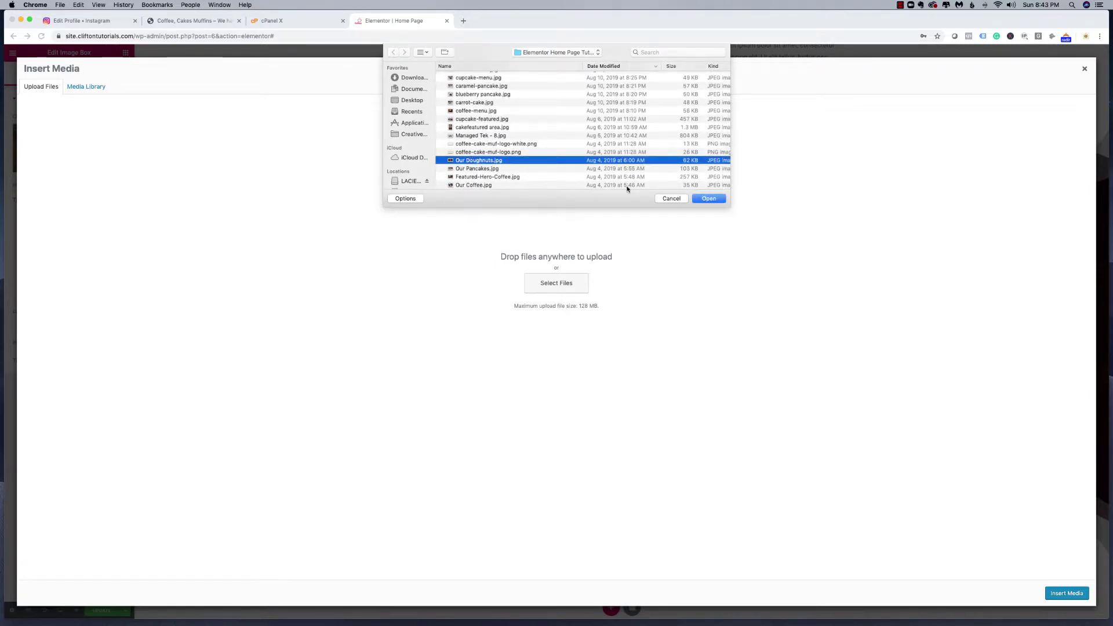
key("space")
left_click(423, 239)
- Preview muffins.jpg and the other images, then upload donuts-menu.jpg
scroll(479, 162, "up", 5)
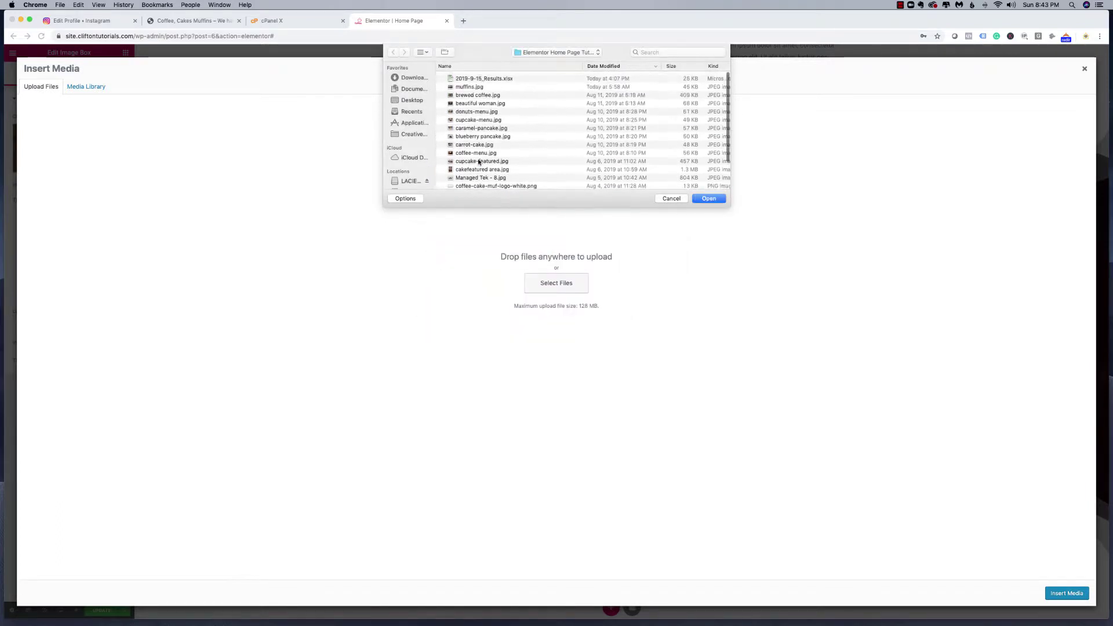
left_click(475, 86)
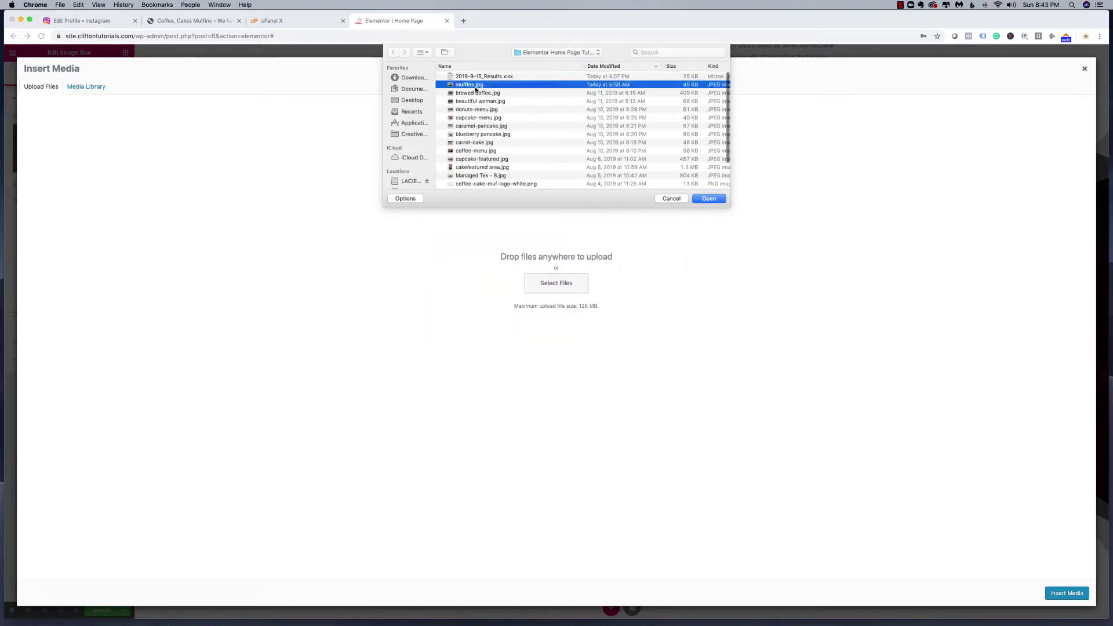
key("space")
key("Down")
key("Down")
key("Down")
key("Down")
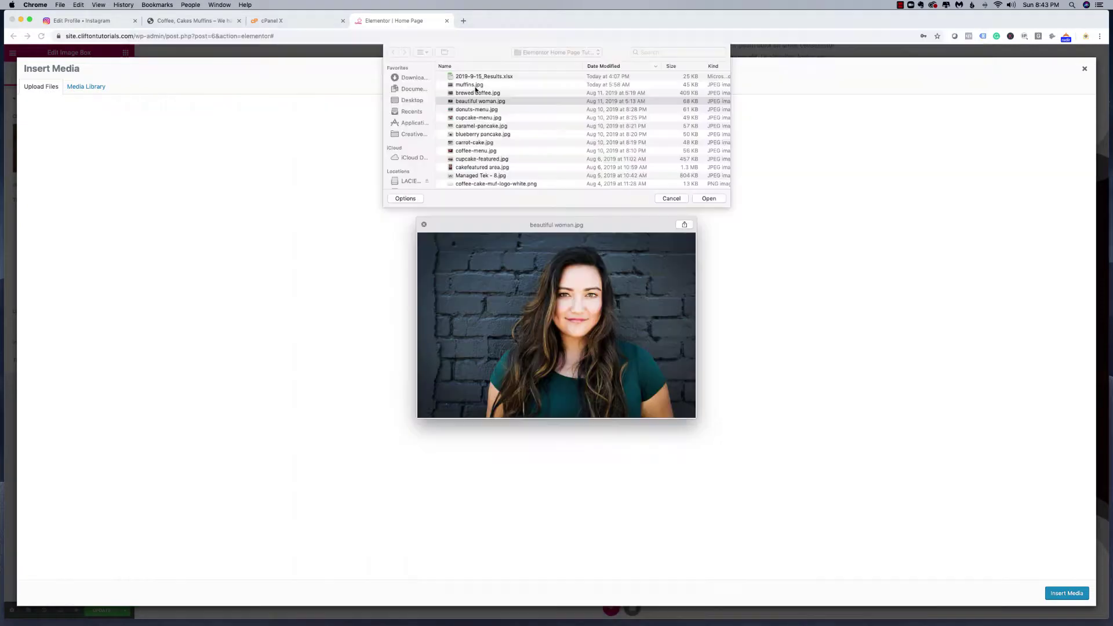
key("Up")
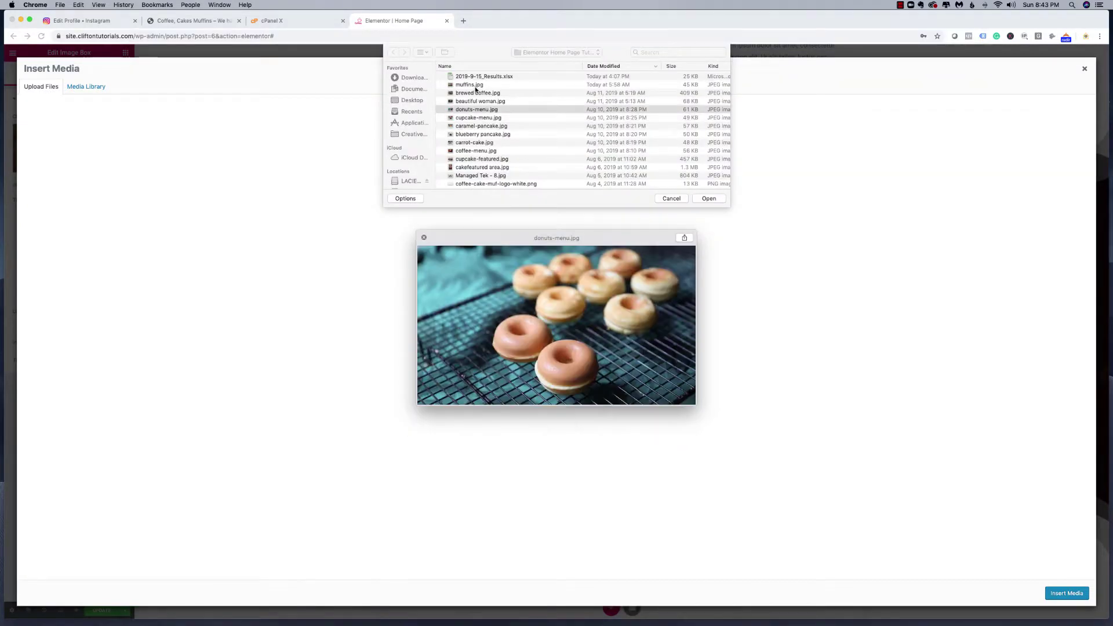
left_click(716, 202)
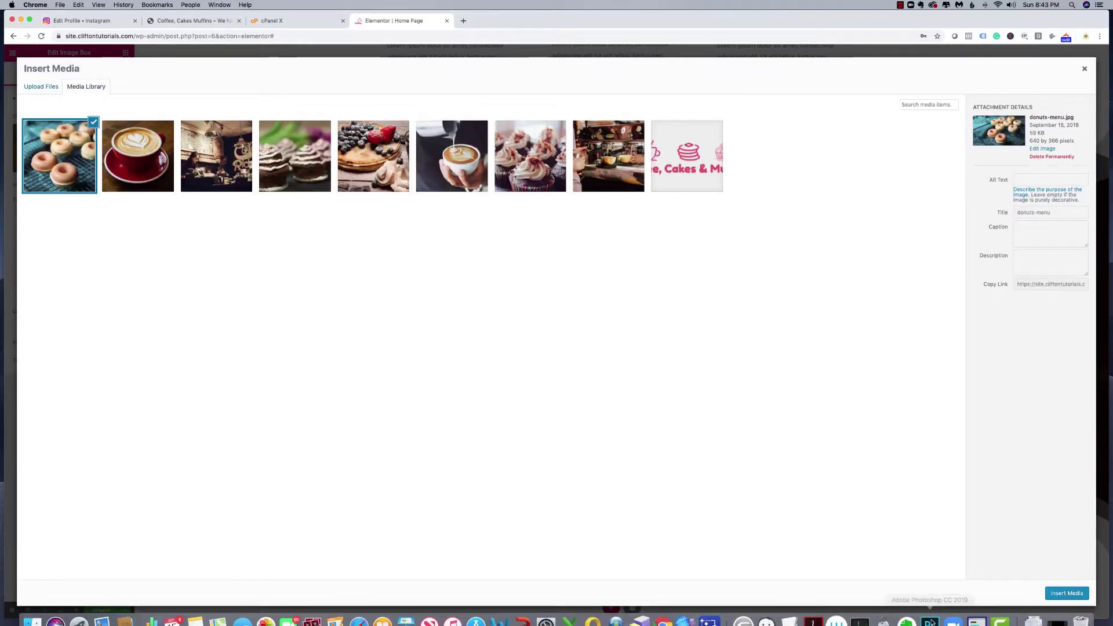
- Insert the donuts image with alt text 'donuts-menu', then select the live site's Pancake Stack heading
left_click_drag(1061, 217, 980, 211)
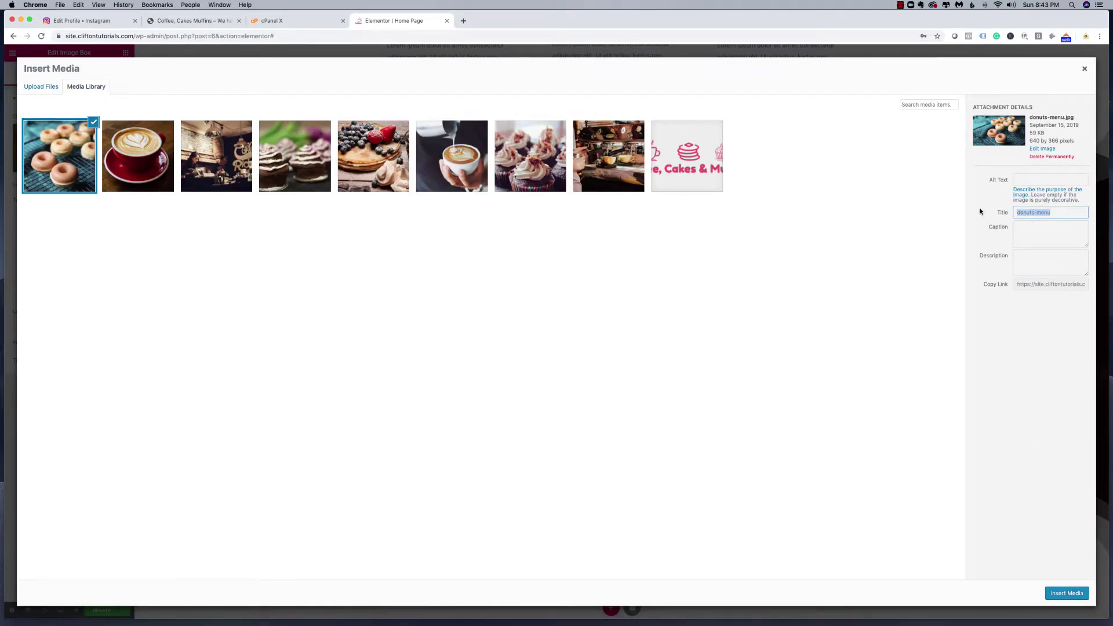
key("super+c")
left_click(1016, 180)
key("super+v")
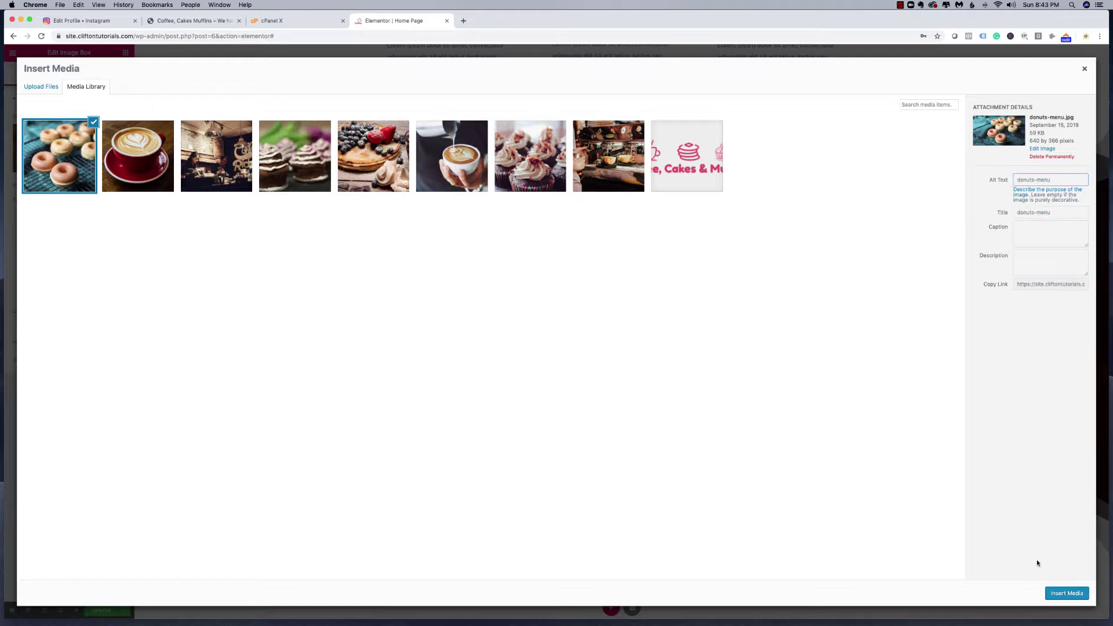
left_click(1048, 592)
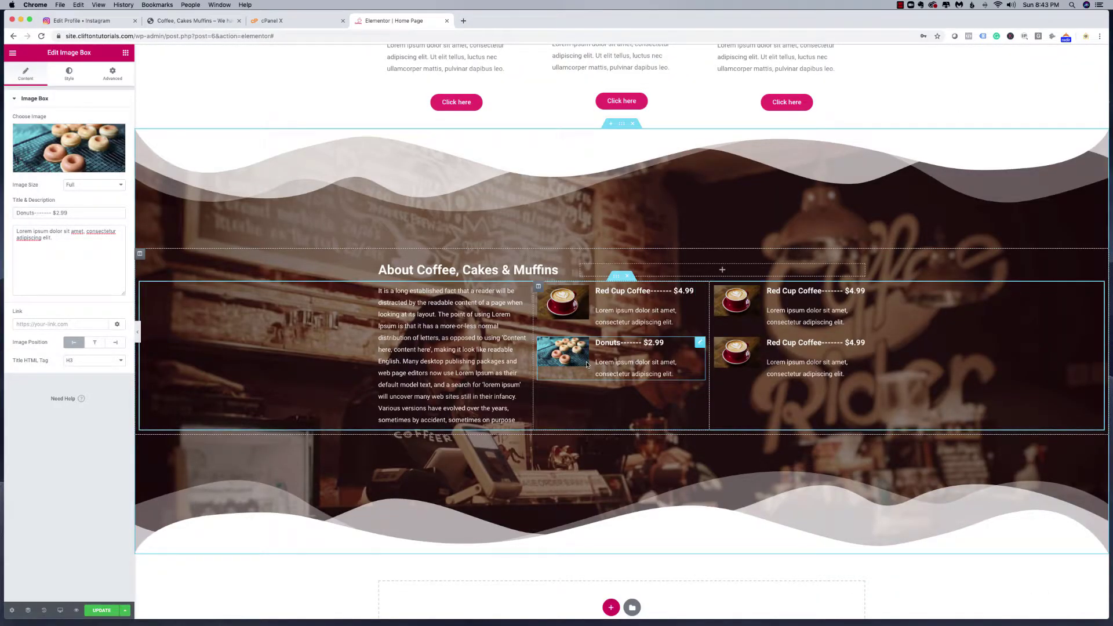
left_click(220, 26)
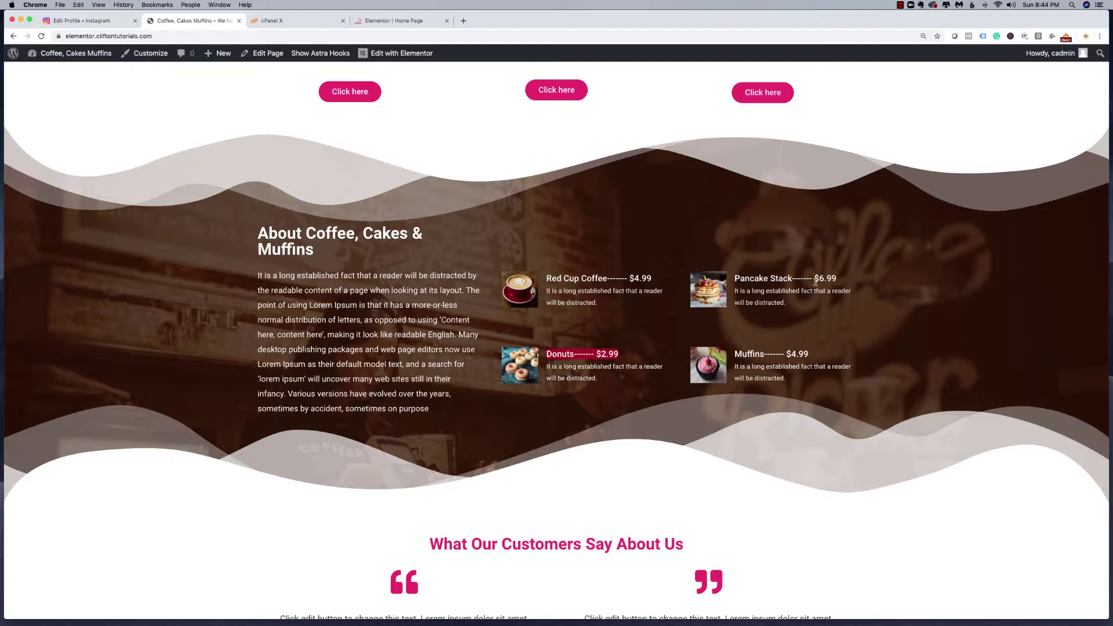
left_click_drag(839, 283, 743, 281)
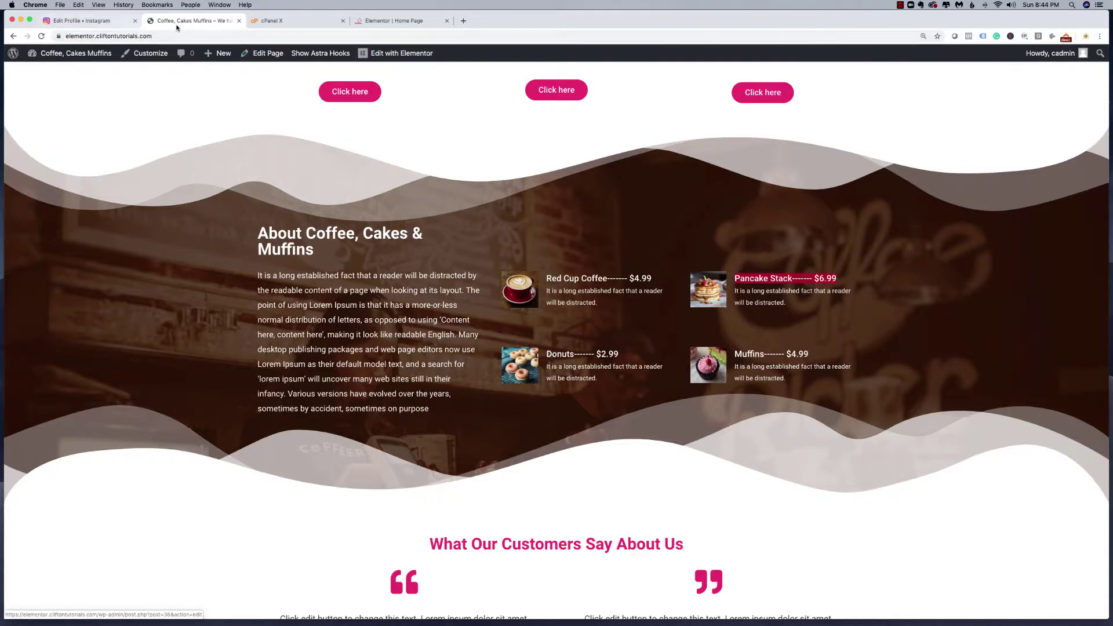
- Paste 'Pancake Stack------- $6.99' as the top-right image box title and open Choose Image
left_click(390, 20)
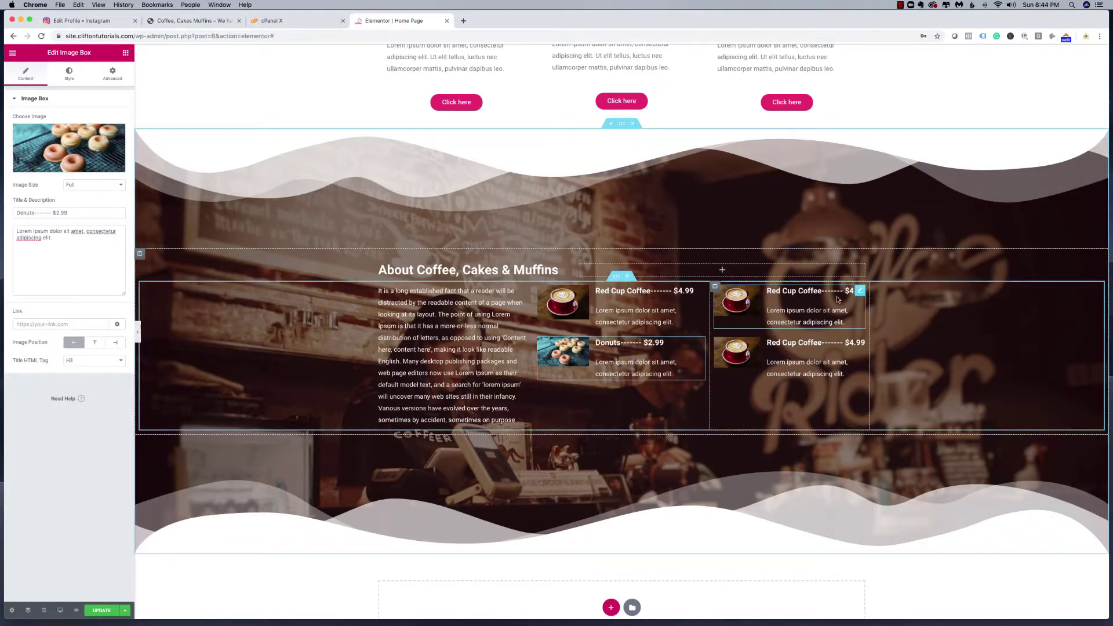
left_click(859, 290)
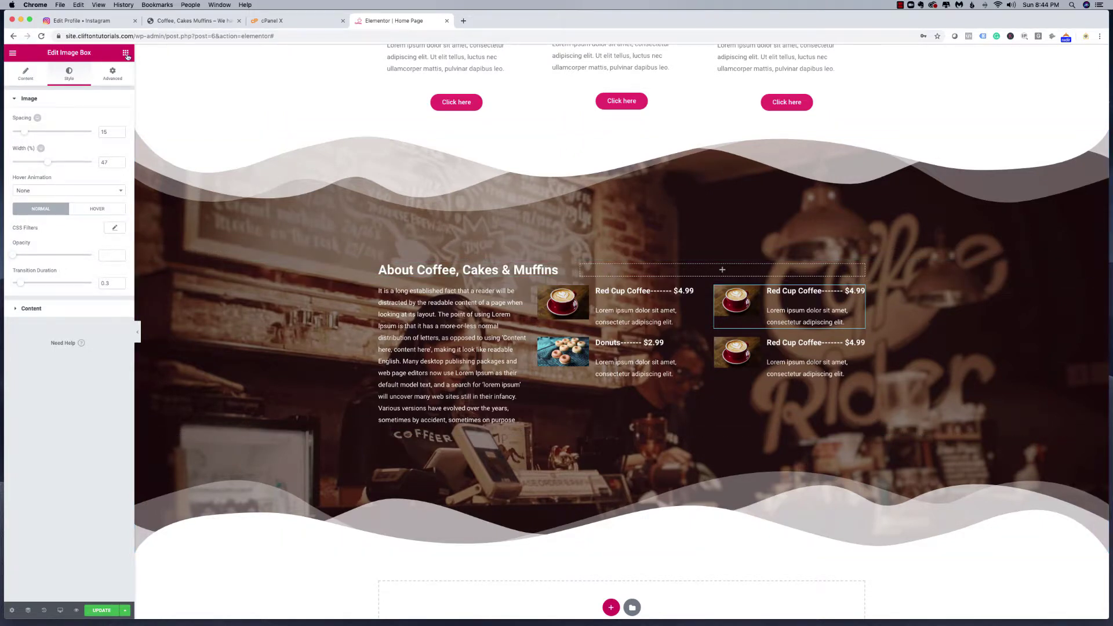
left_click(25, 74)
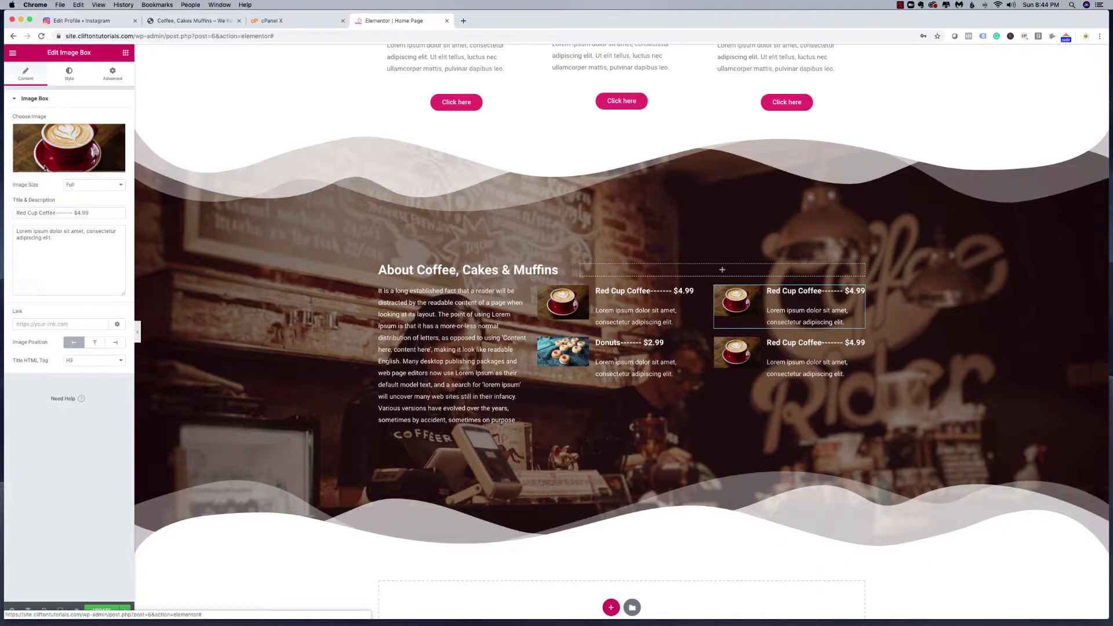
triple_click(114, 214)
key("cmd+v")
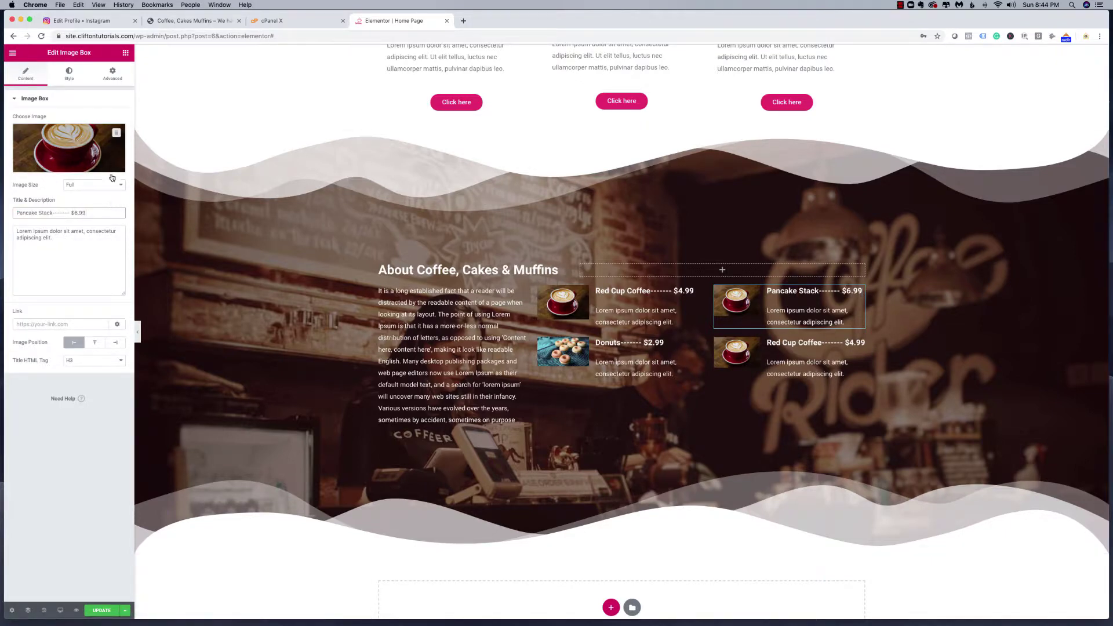
left_click(124, 148)
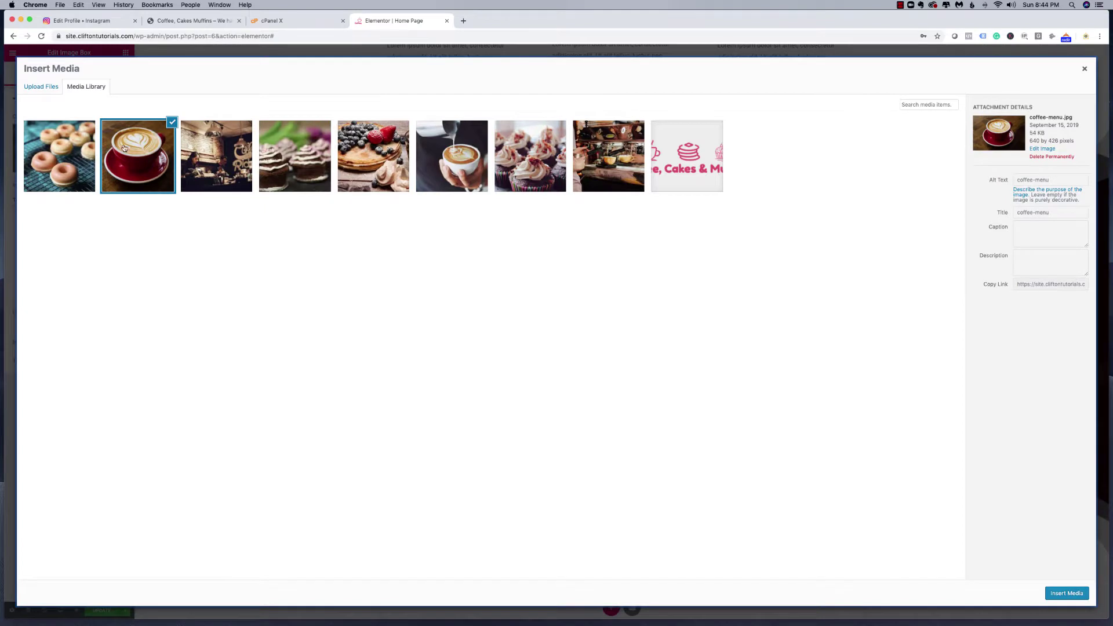
- Upload Our Pancakes.jpg and give it the alt text 'Our Pancakes'
left_click(42, 87)
left_click(551, 290)
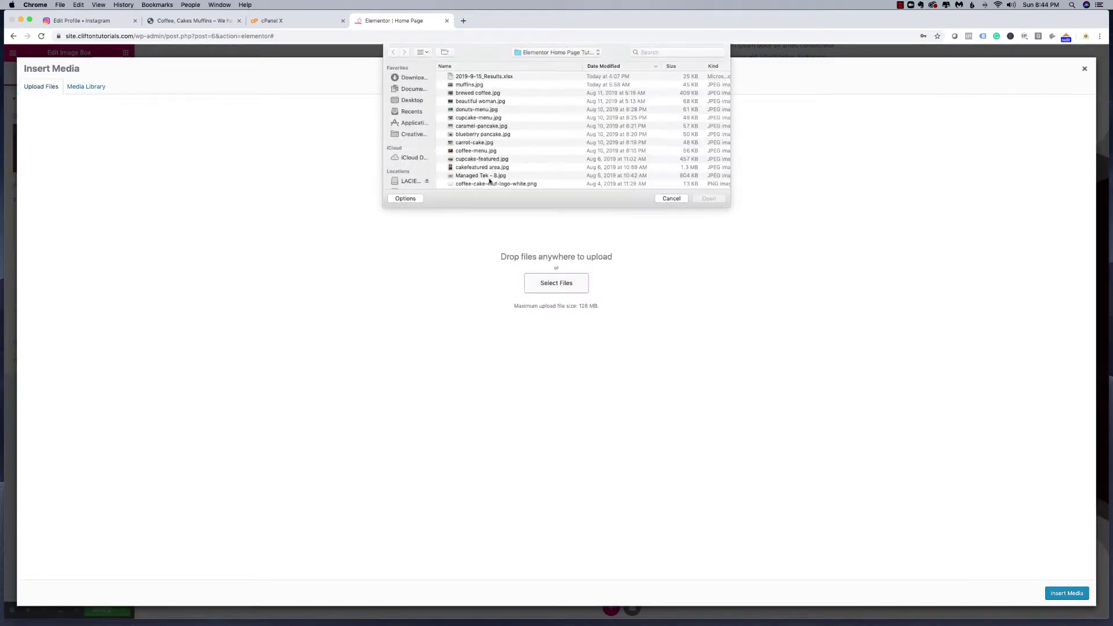
scroll(493, 172, "down", 1)
scroll(494, 173, "down", 3)
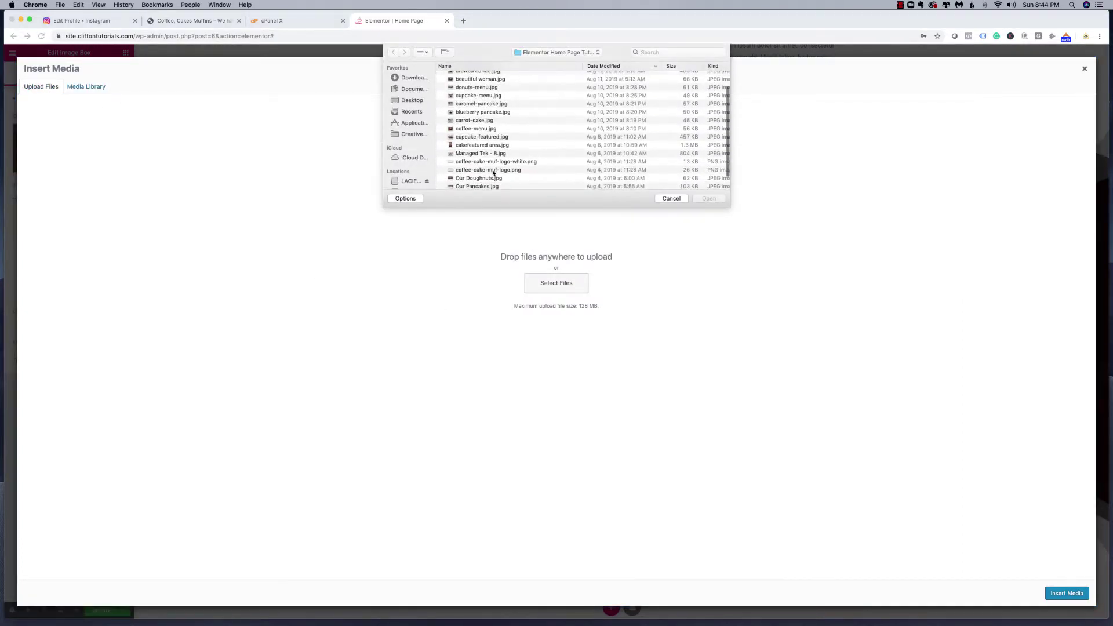
left_click(487, 170)
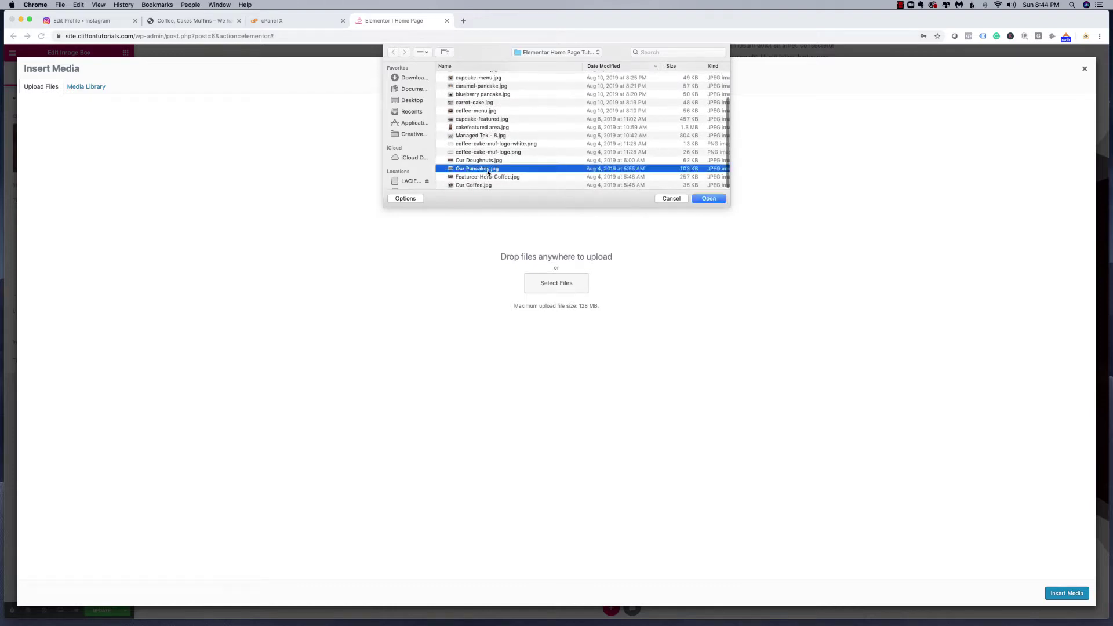
left_click(723, 198)
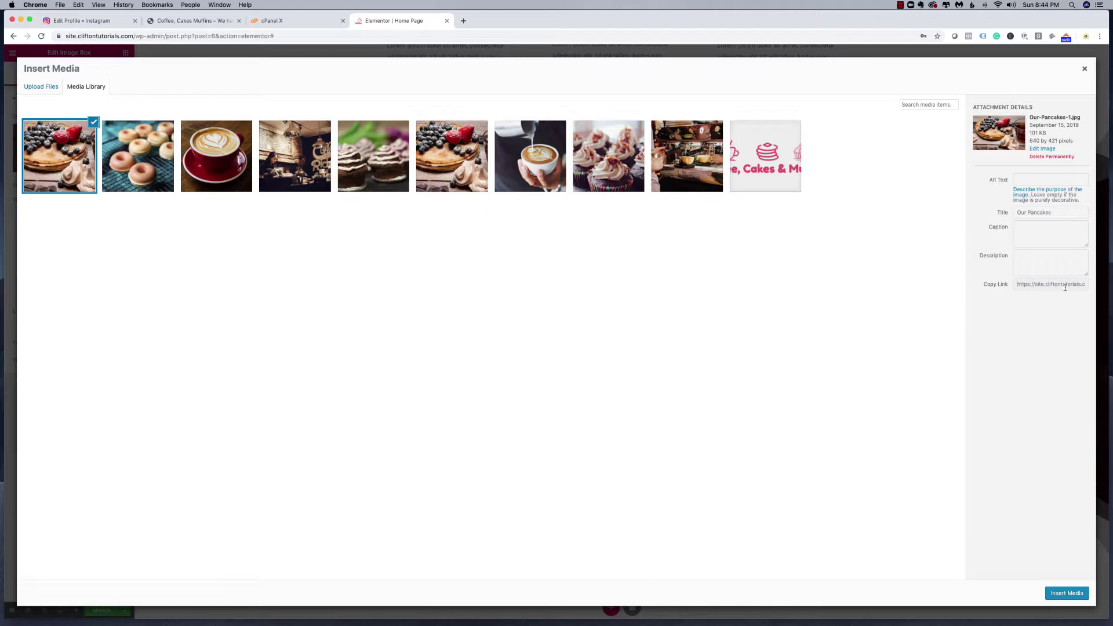
left_click_drag(1064, 211, 990, 212)
key("super+c")
left_click(1027, 177)
key("super+v")
- Upload caramel-pancake.jpg instead, set alt text 'caramel-pancake', and insert it into the Pancake Stack box
left_click(53, 86)
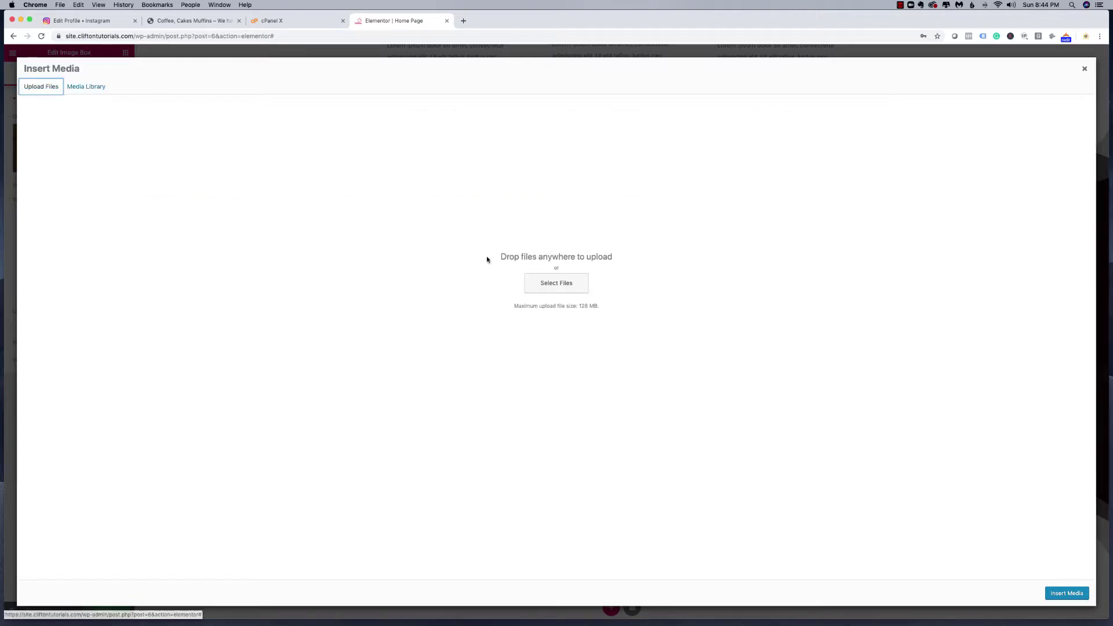
left_click(557, 287)
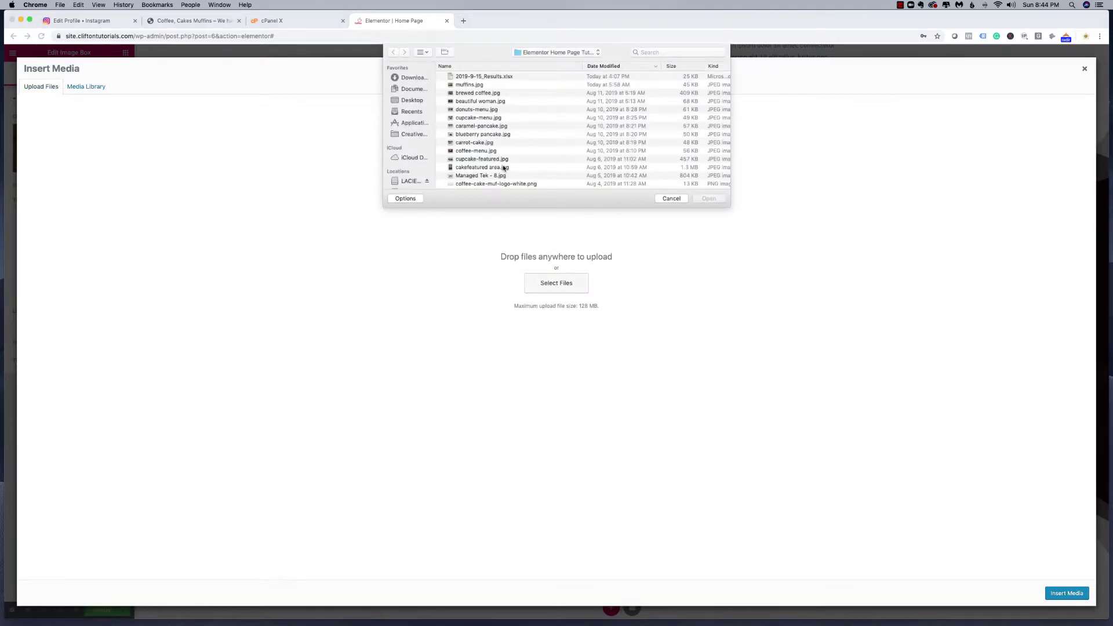
scroll(504, 169, "down", 5)
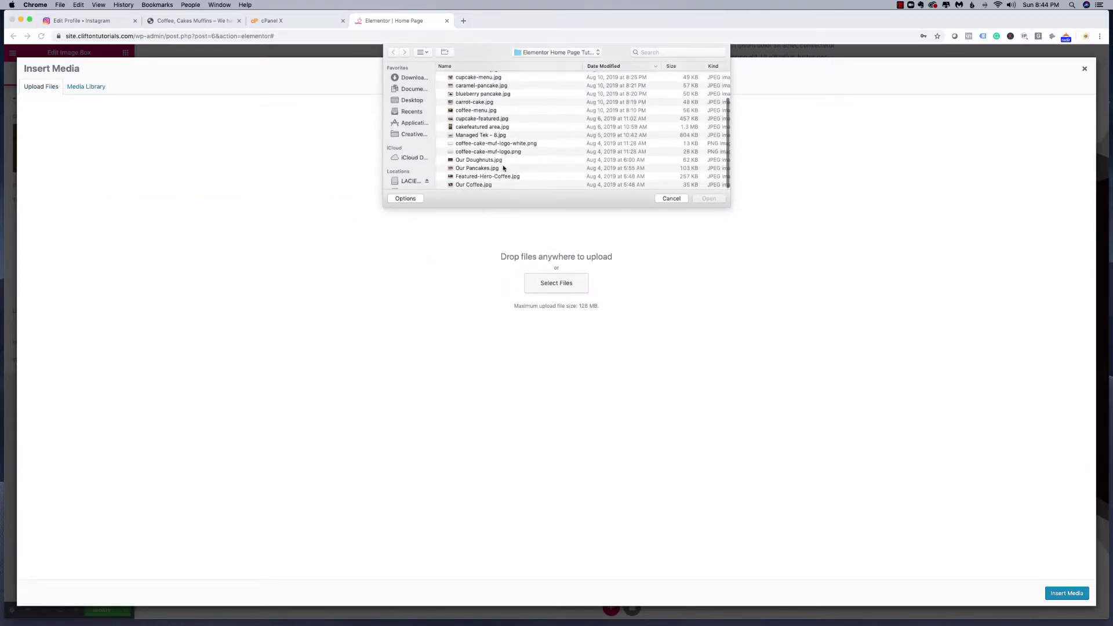
scroll(504, 168, "up", 2)
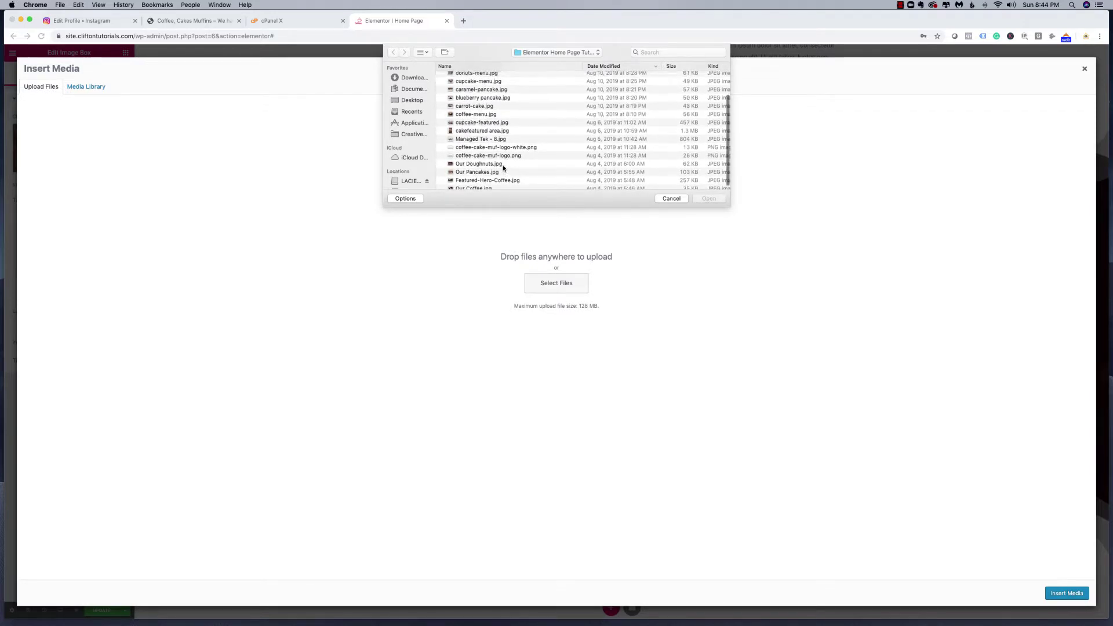
scroll(504, 168, "up", 3)
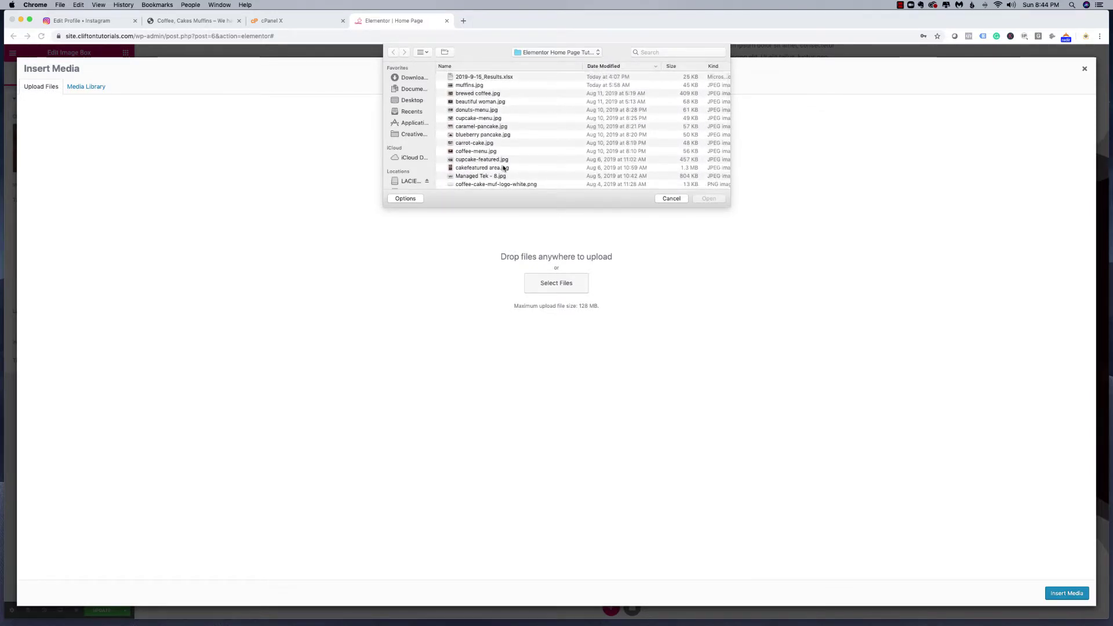
left_click(476, 78)
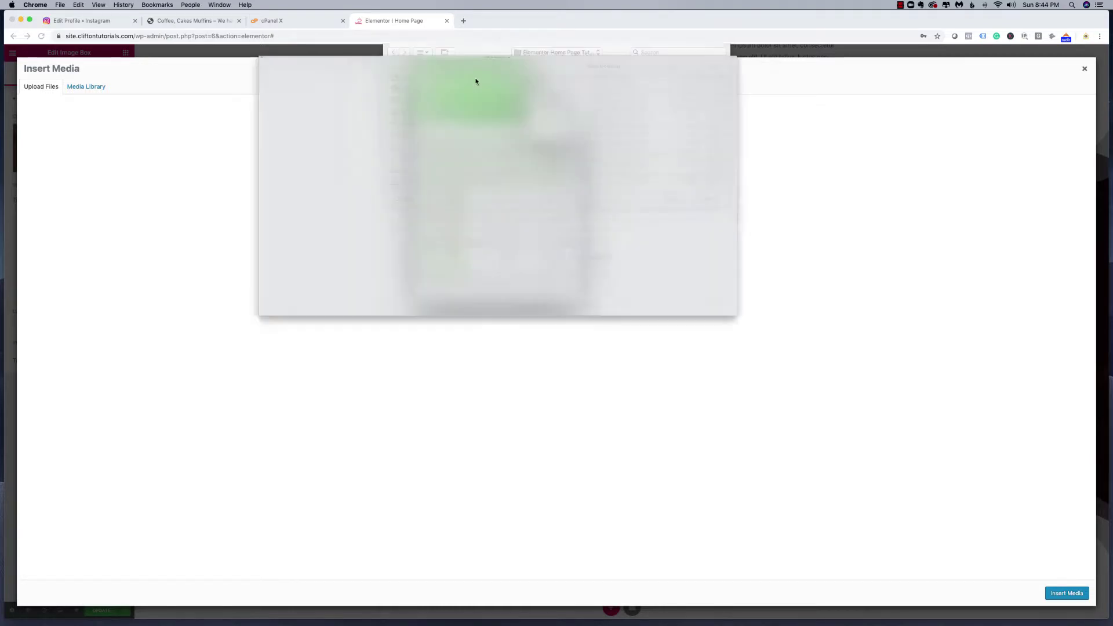
left_click(476, 83)
key("space")
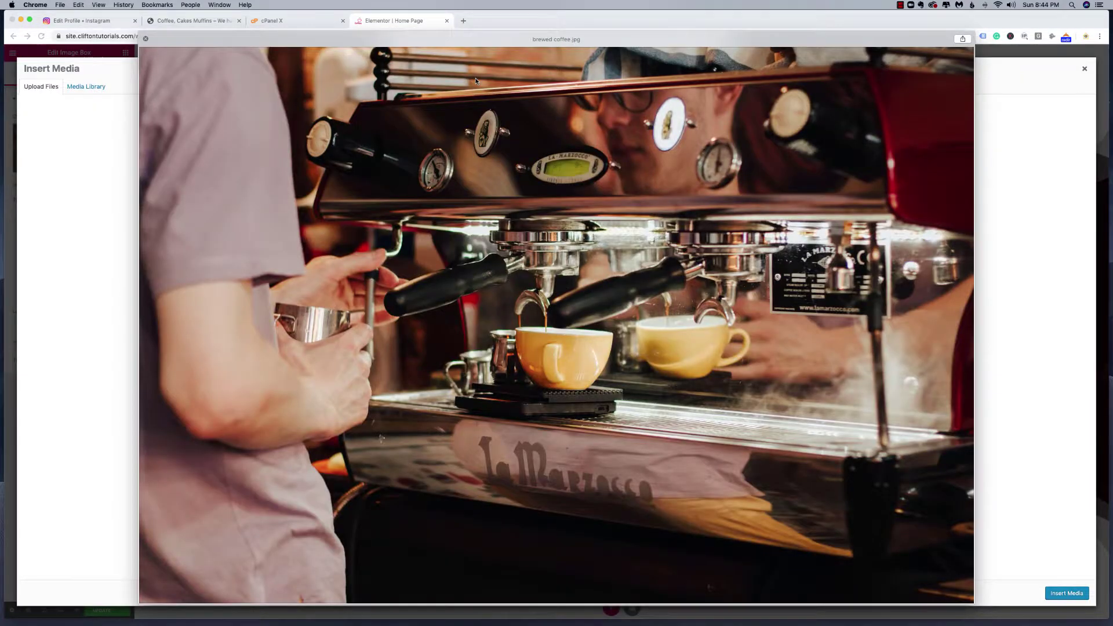
key("Down")
key("Down")
key("Down")
key("Down")
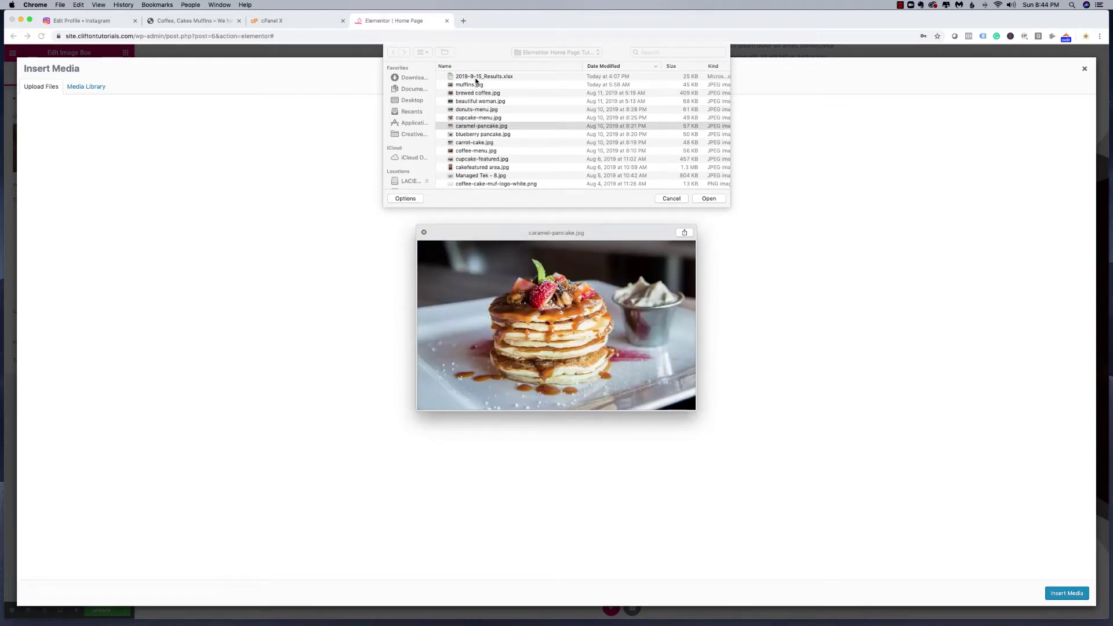
left_click(704, 197)
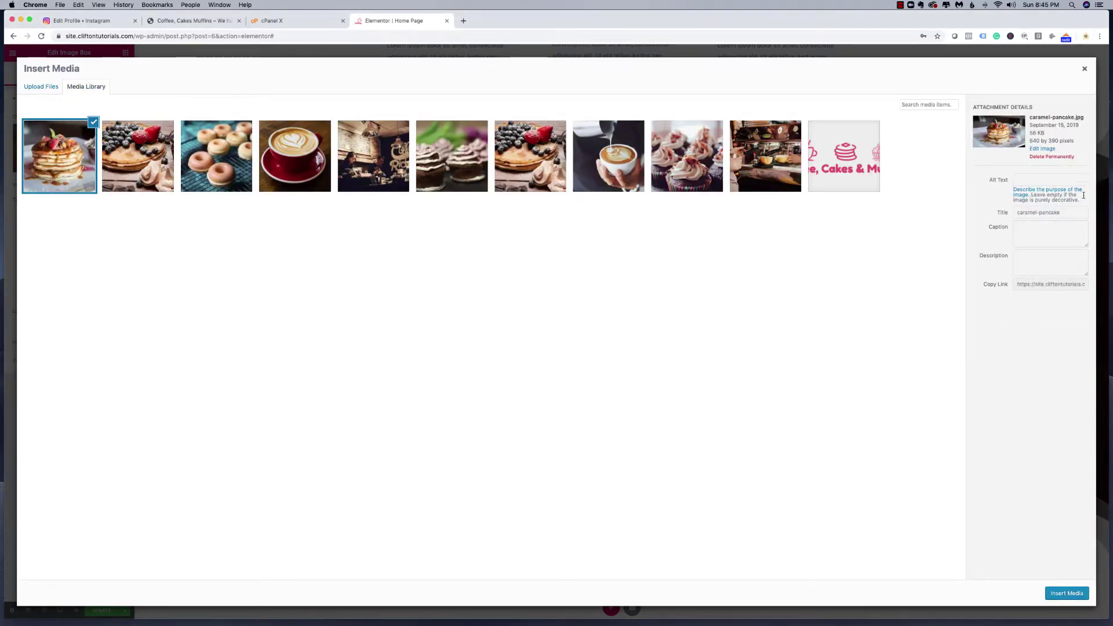
left_click(1023, 181)
key("super+v")
left_click(1067, 593)
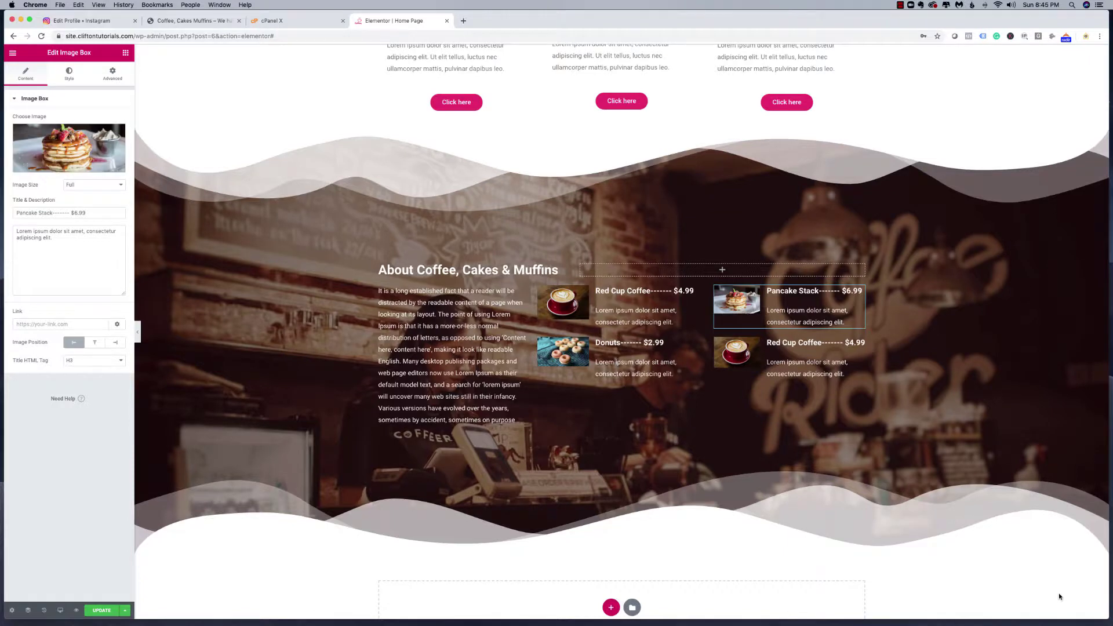
- Retitle the lower-right box from Red Cup Coffee to Muffins, matching the live site, and open its media library
left_click(860, 343)
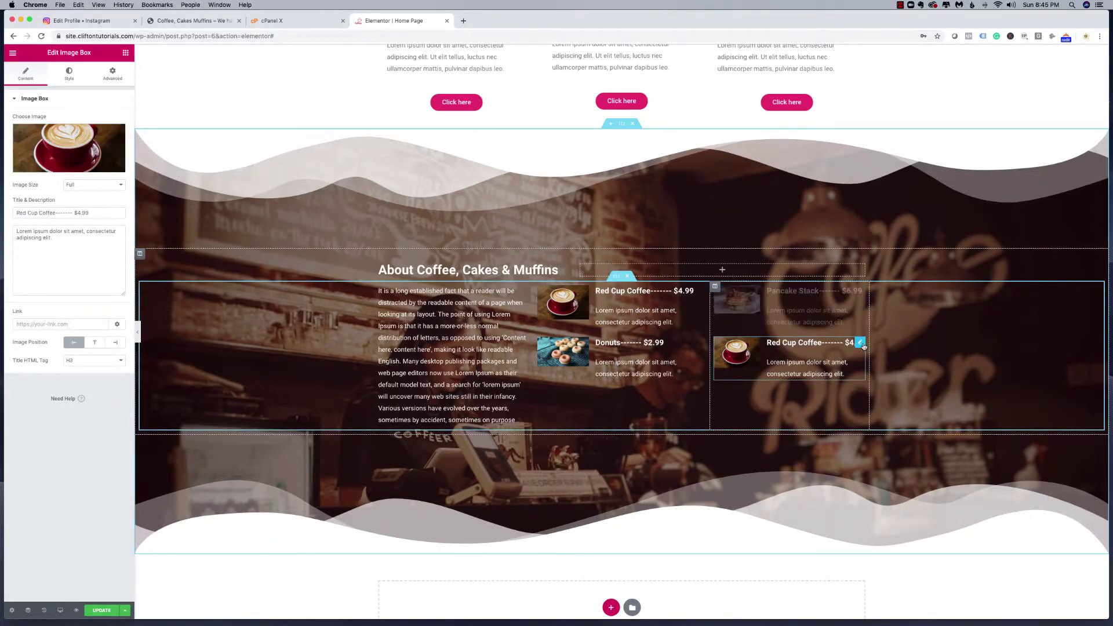
left_click(189, 25)
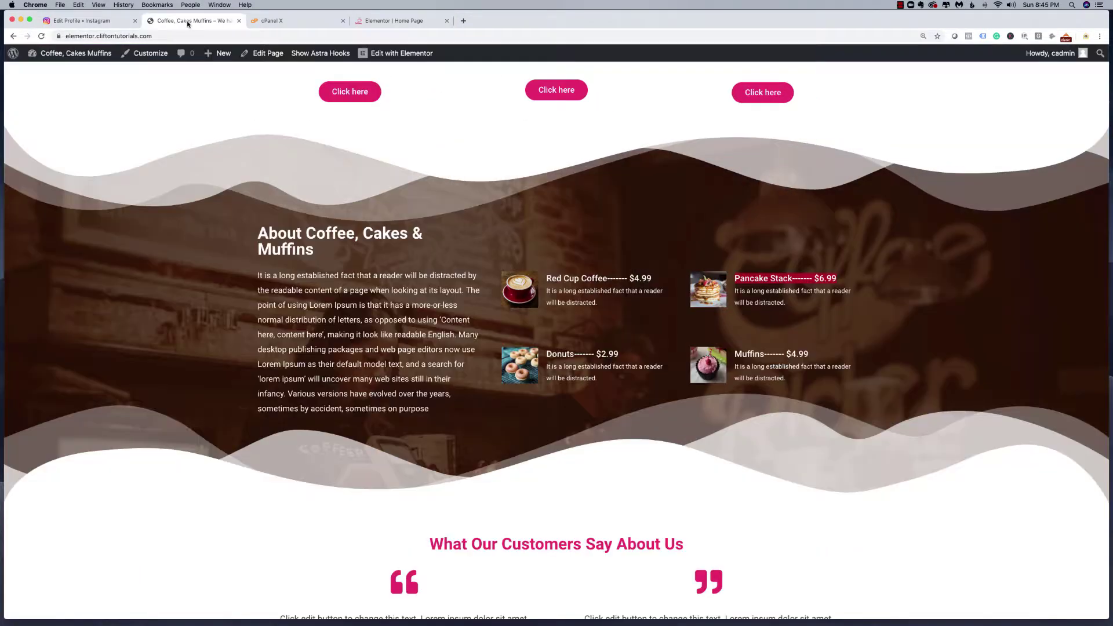
left_click_drag(813, 358, 734, 356)
left_click(394, 22)
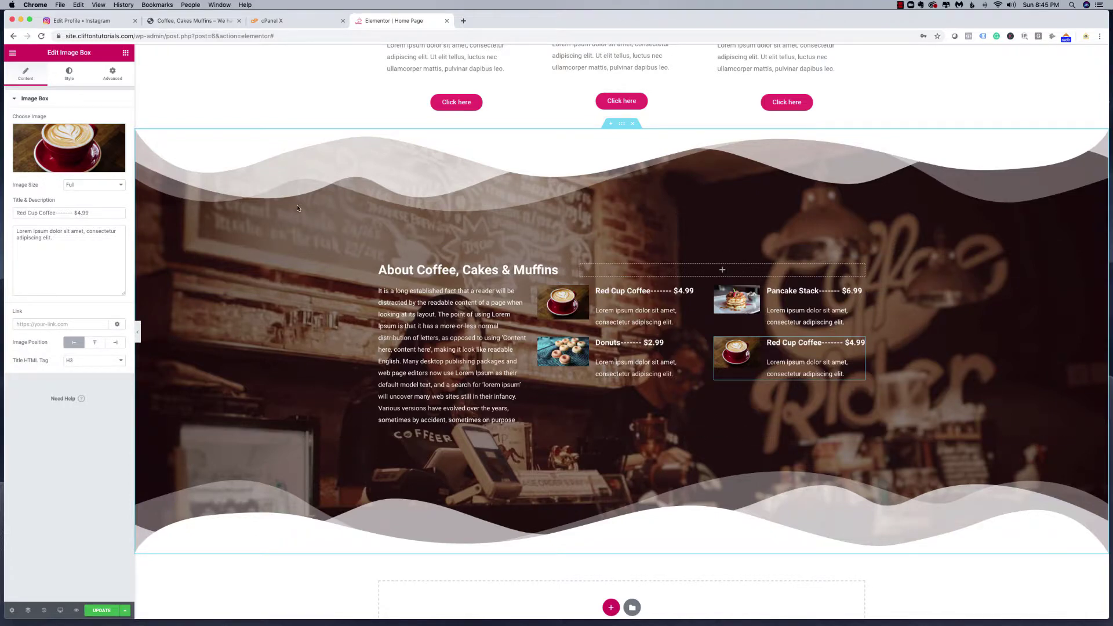
left_click(93, 213)
left_click_drag(55, 213, 1, 203)
type("Muffins")
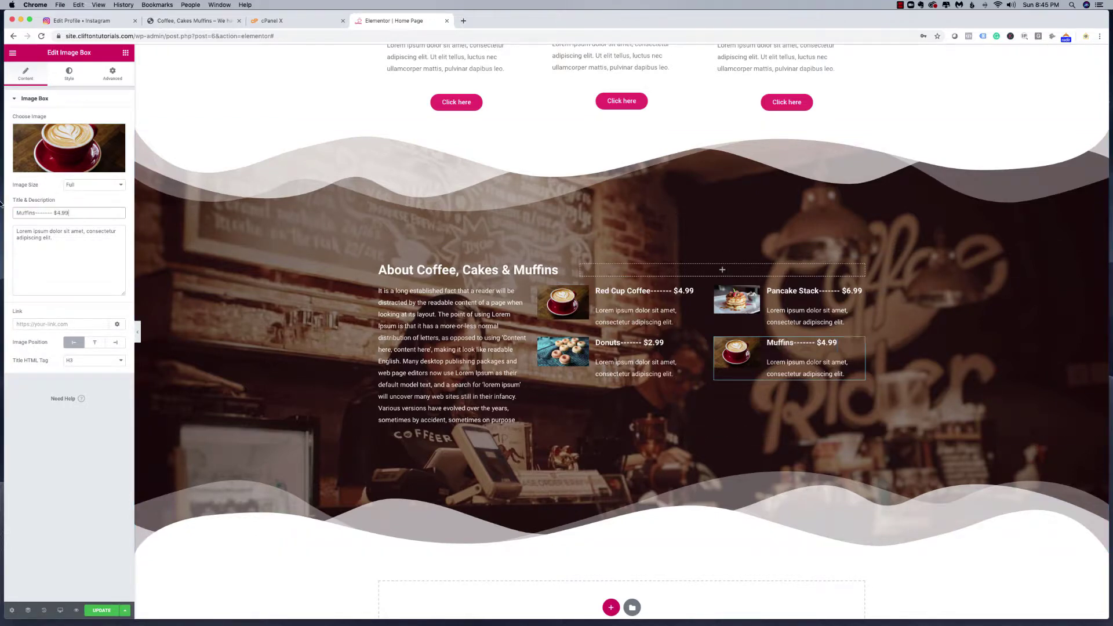
left_click(17, 146)
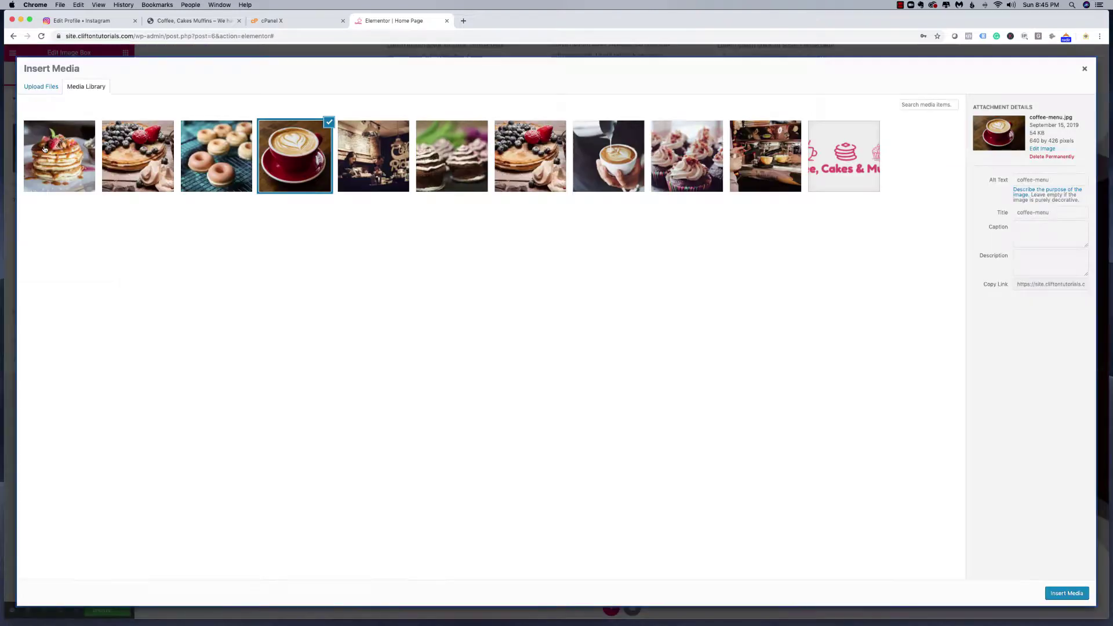
- Preview the computer's images and upload cupcake-menu.jpg
left_click(36, 88)
left_click(568, 285)
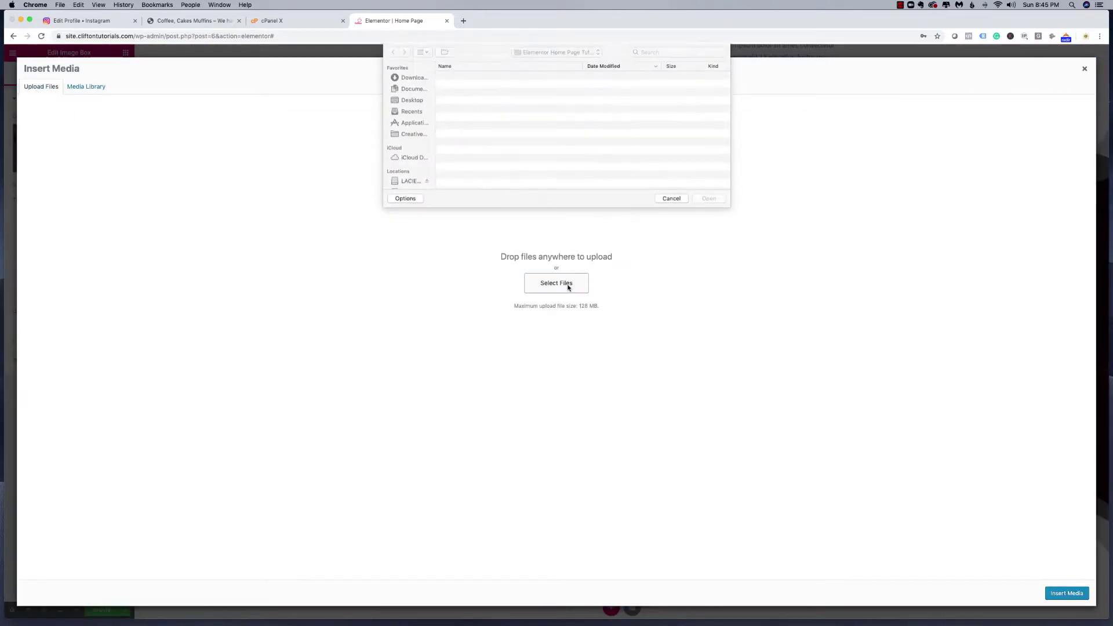
scroll(509, 160, "down", 5)
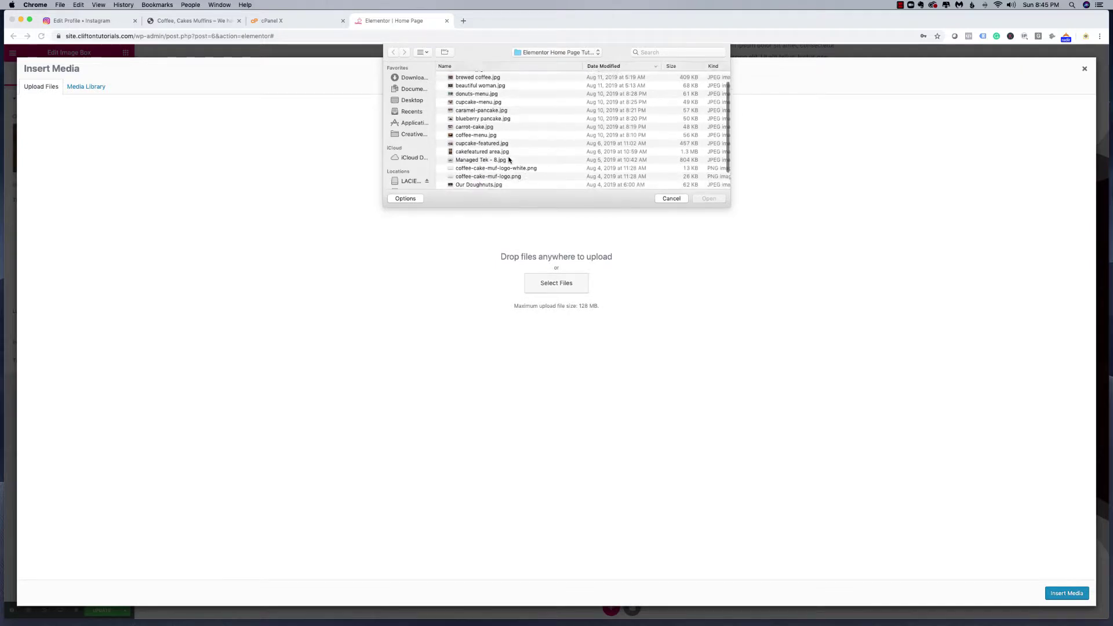
scroll(509, 160, "down", 2)
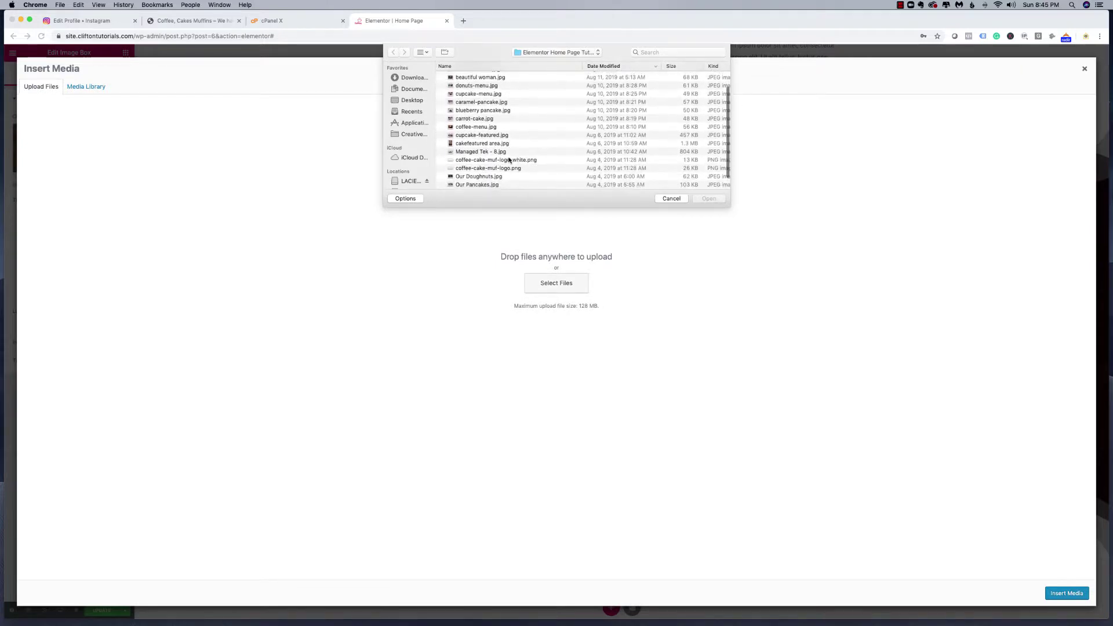
scroll(509, 160, "down", 2)
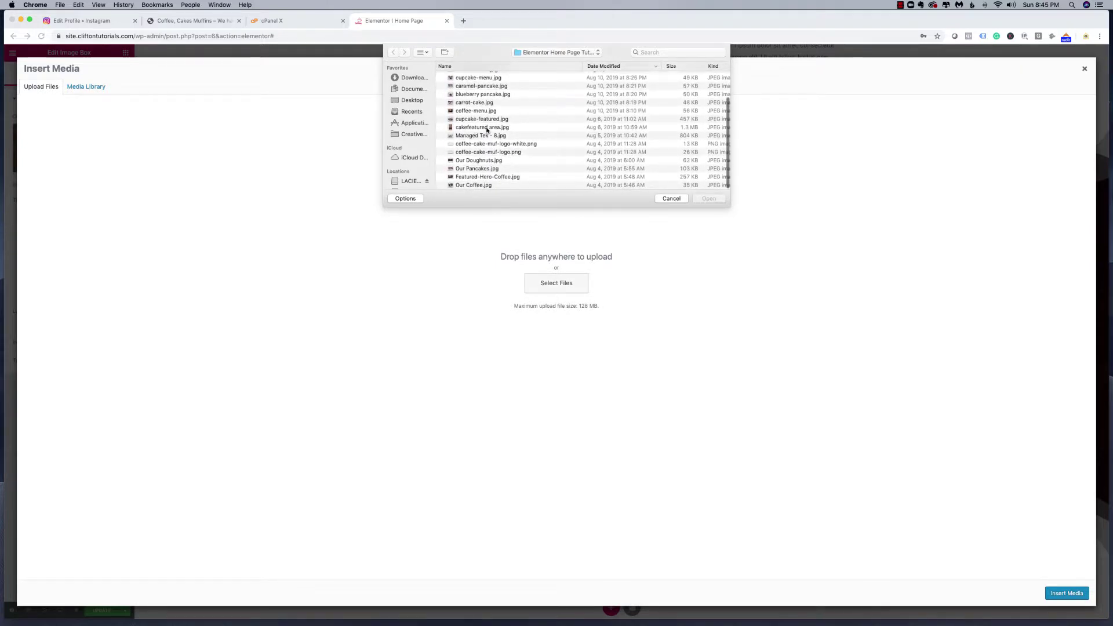
scroll(487, 130, "up", 3)
left_click(464, 84)
key("space")
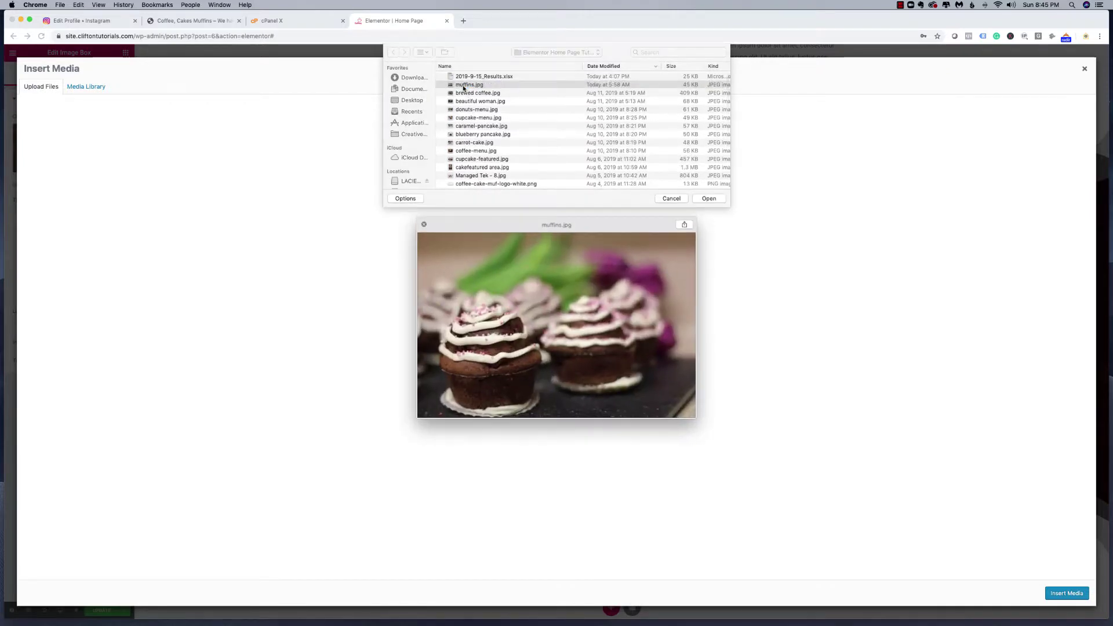
key("Down")
key("Down")
key("Down")
key("Down")
key("Down")
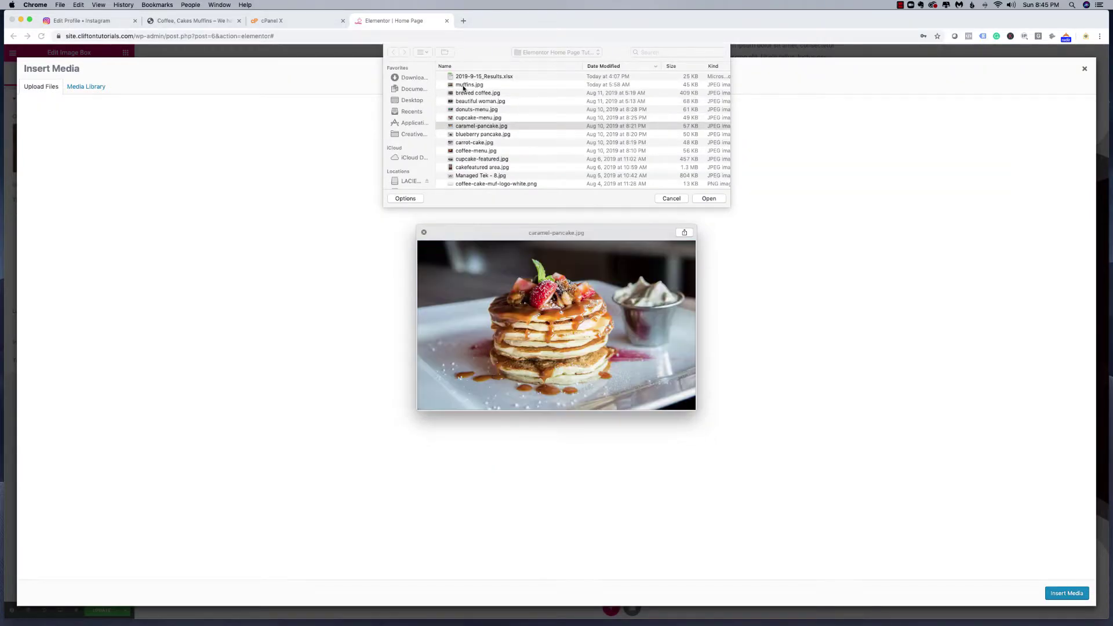
key("Up")
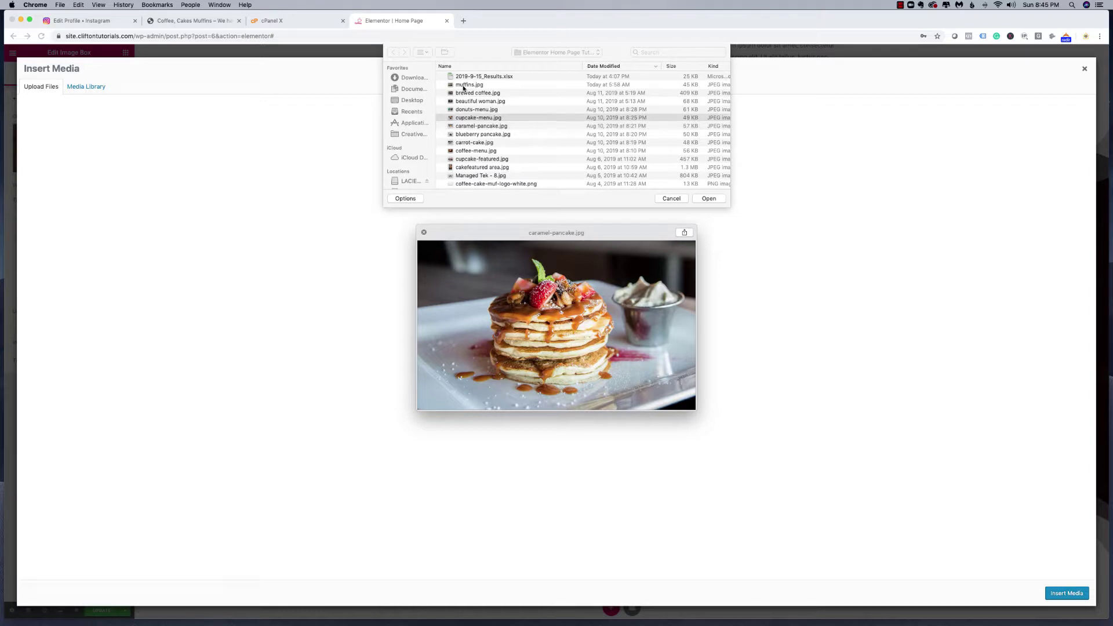
left_click(713, 201)
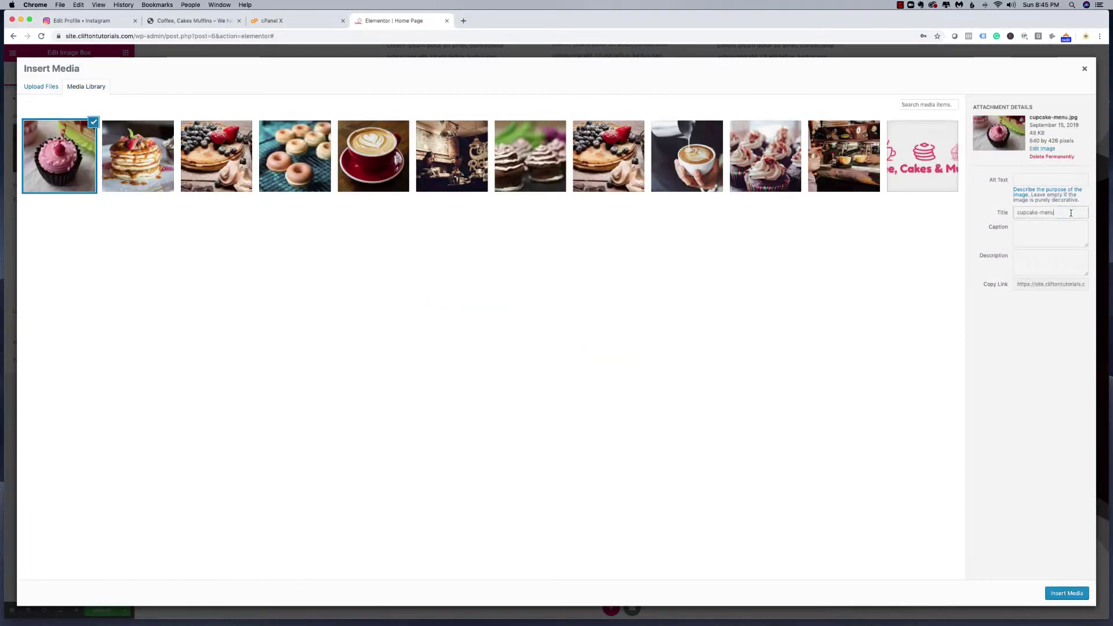
- Set the image title as its alt text and insert cupcake-menu.jpg into the Muffins item
triple_click(1035, 212)
key("super+c")
left_click(1015, 180)
key("super+v")
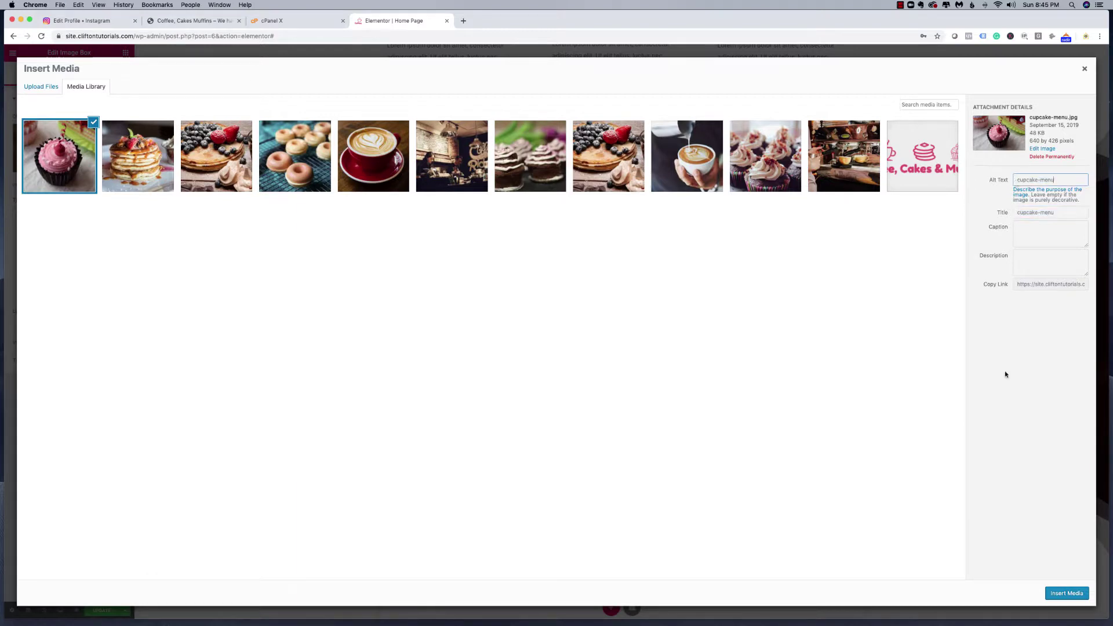
left_click(1066, 591)
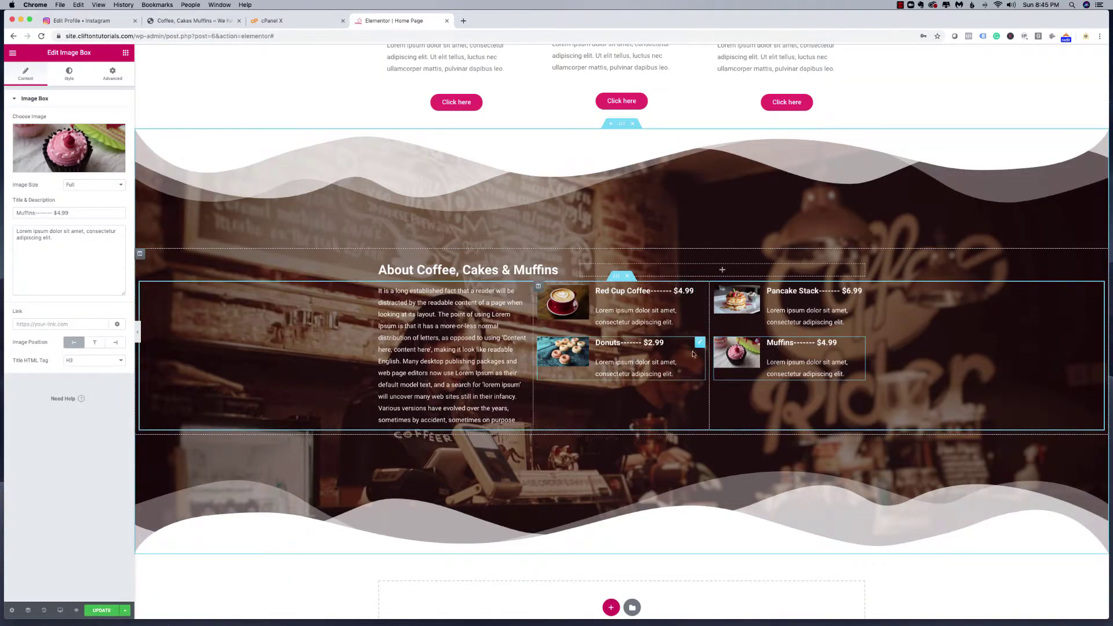
- Compare with the live site and set the Red Cup Coffee image to 150 x 150 thumbnail
left_click(210, 23)
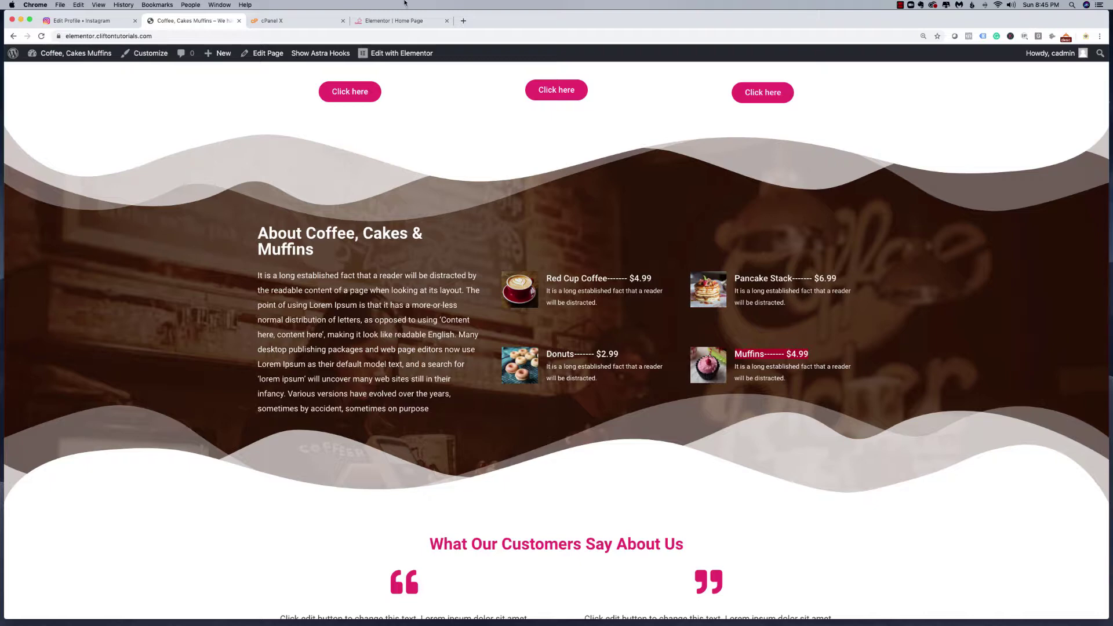
left_click(394, 21)
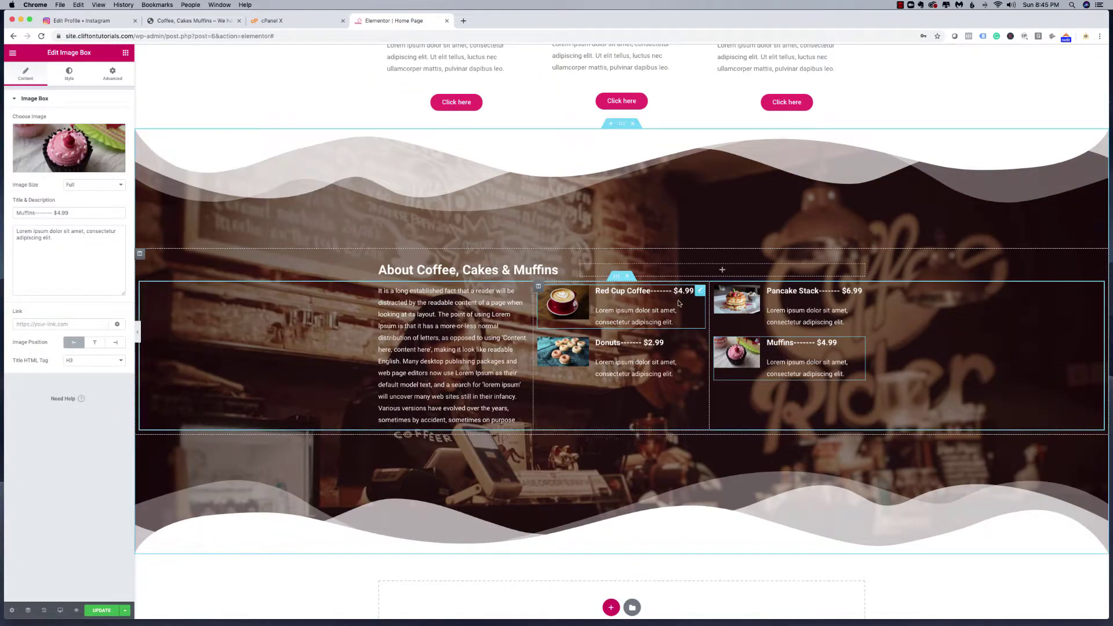
left_click(700, 291)
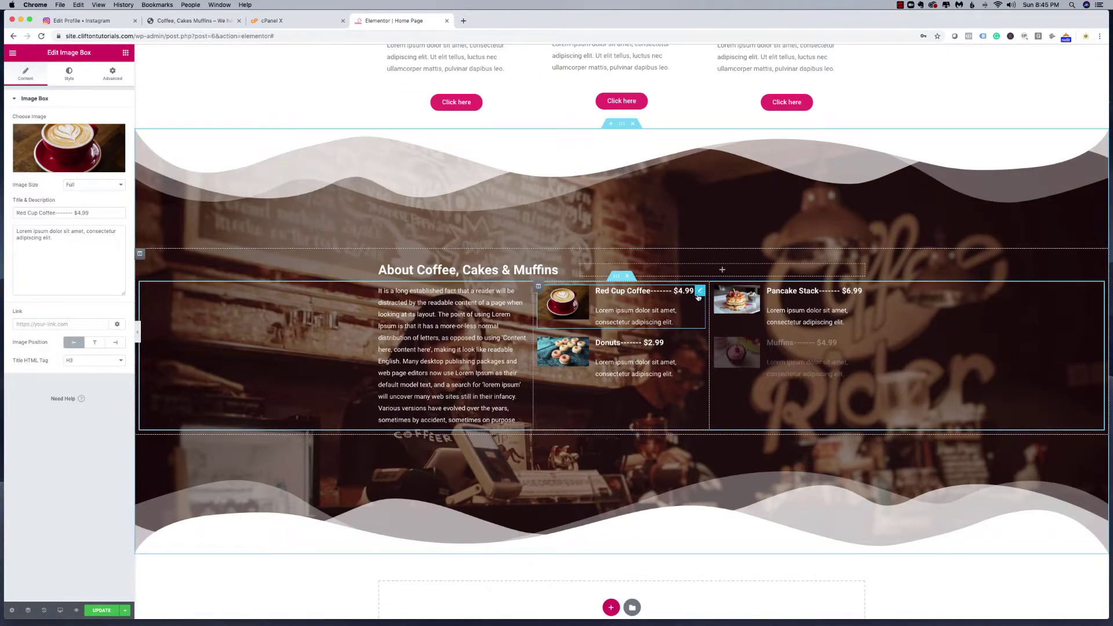
left_click(89, 187)
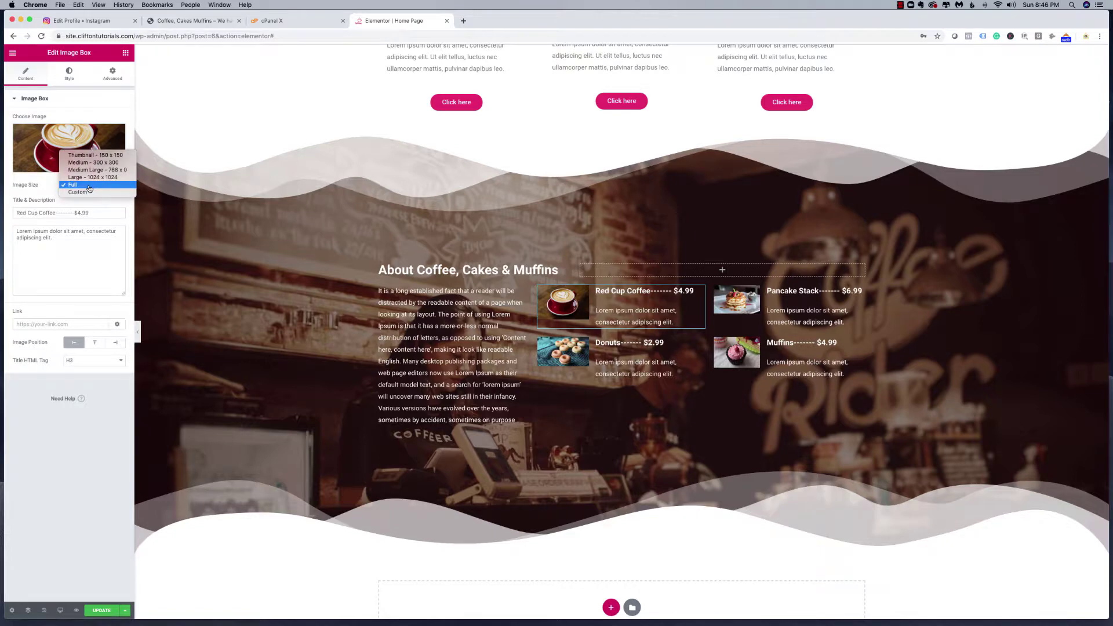
left_click(97, 155)
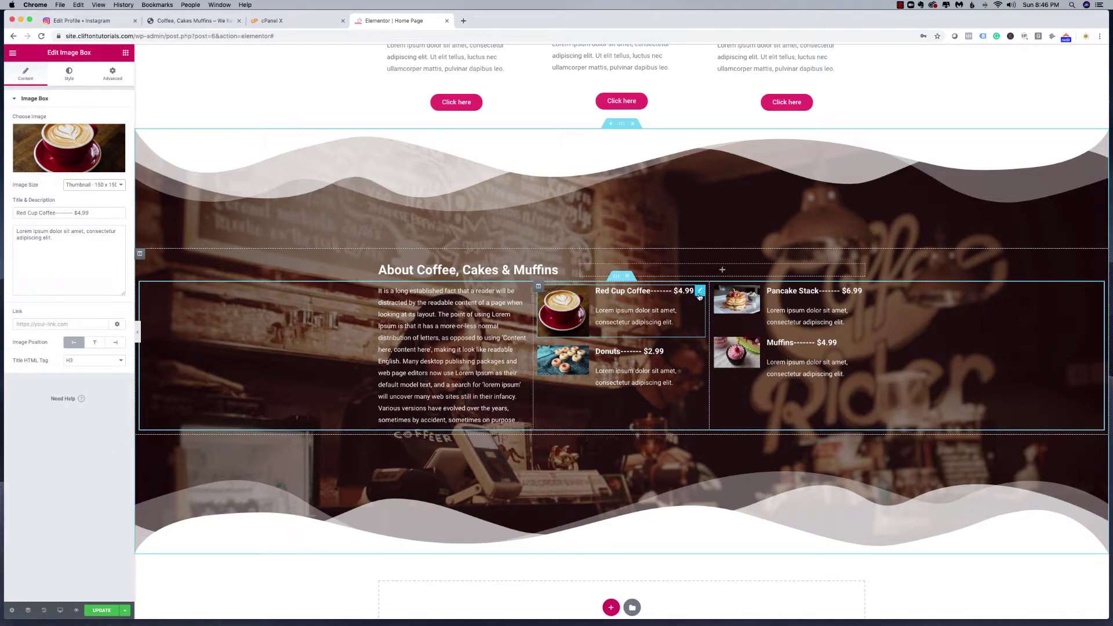
- Copy Red Cup Coffee's style onto Donuts and set the Donuts image to 150 x 150 thumbnail
right_click(699, 296)
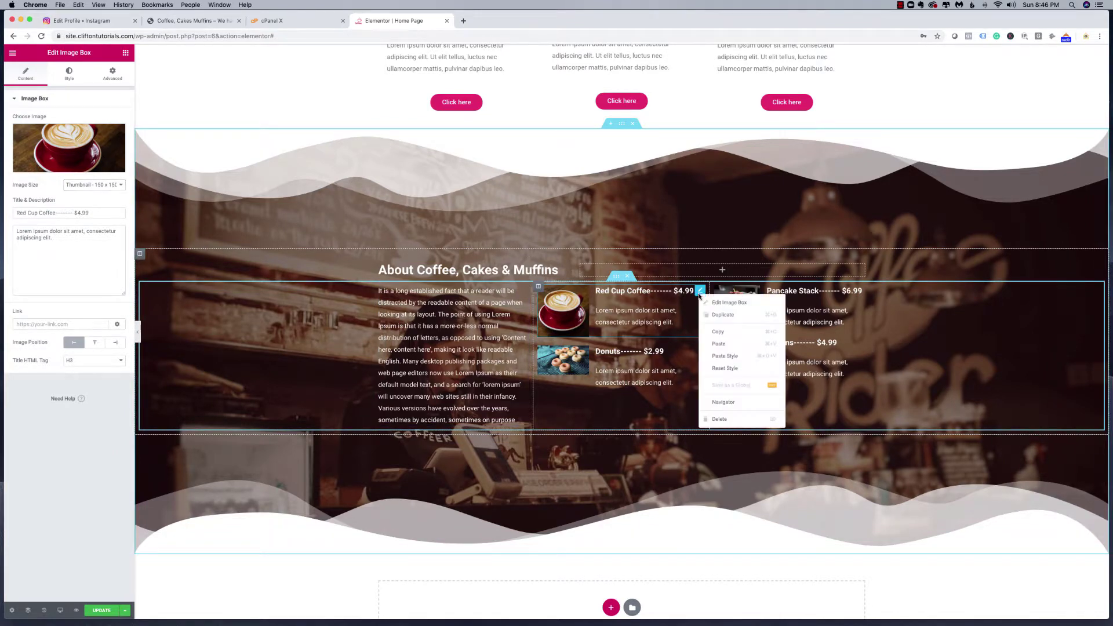
left_click(716, 332)
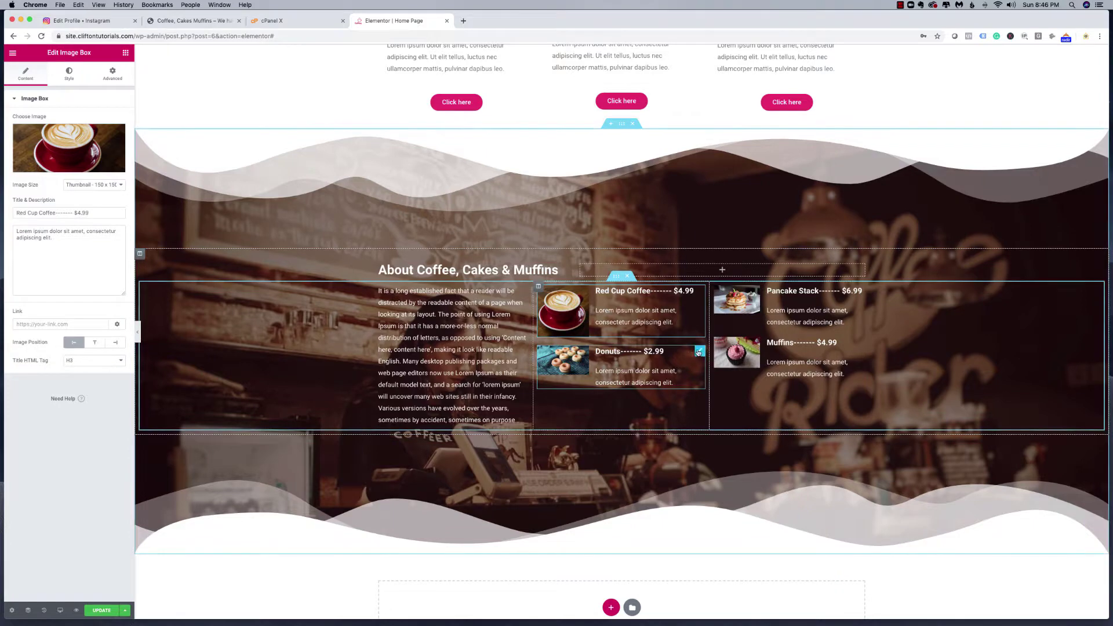
right_click(698, 353)
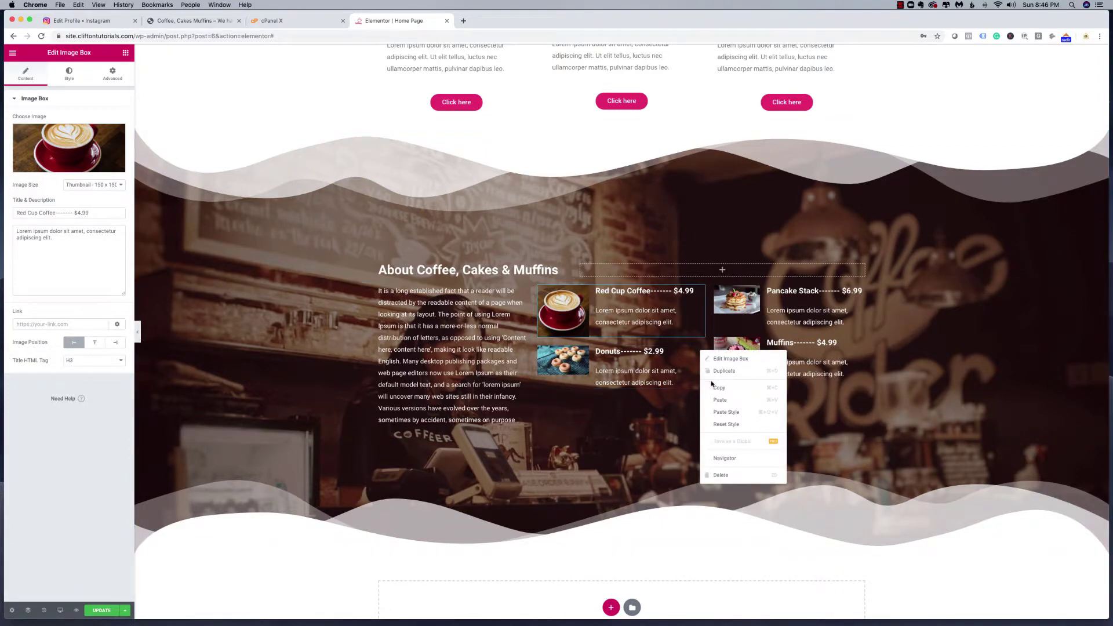
left_click(726, 412)
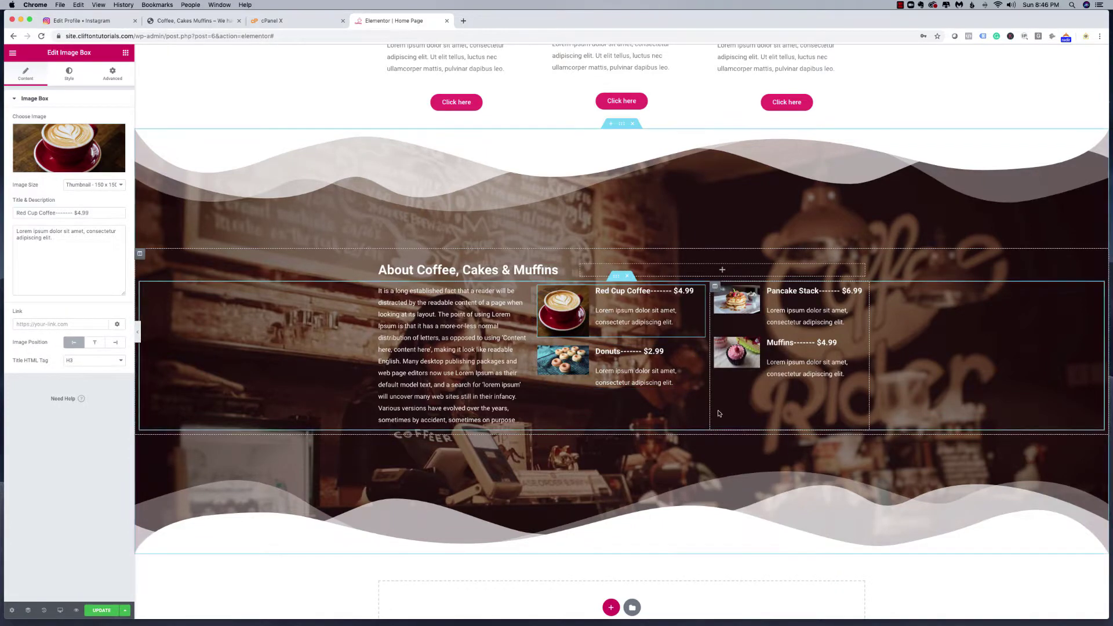
left_click(698, 352)
right_click(699, 354)
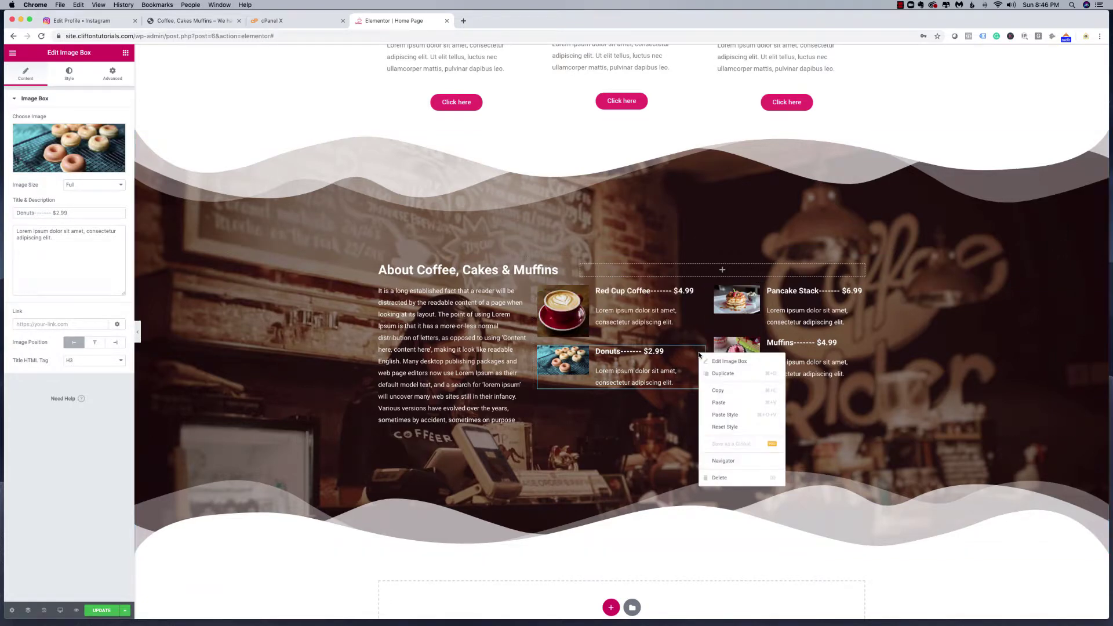
left_click(725, 415)
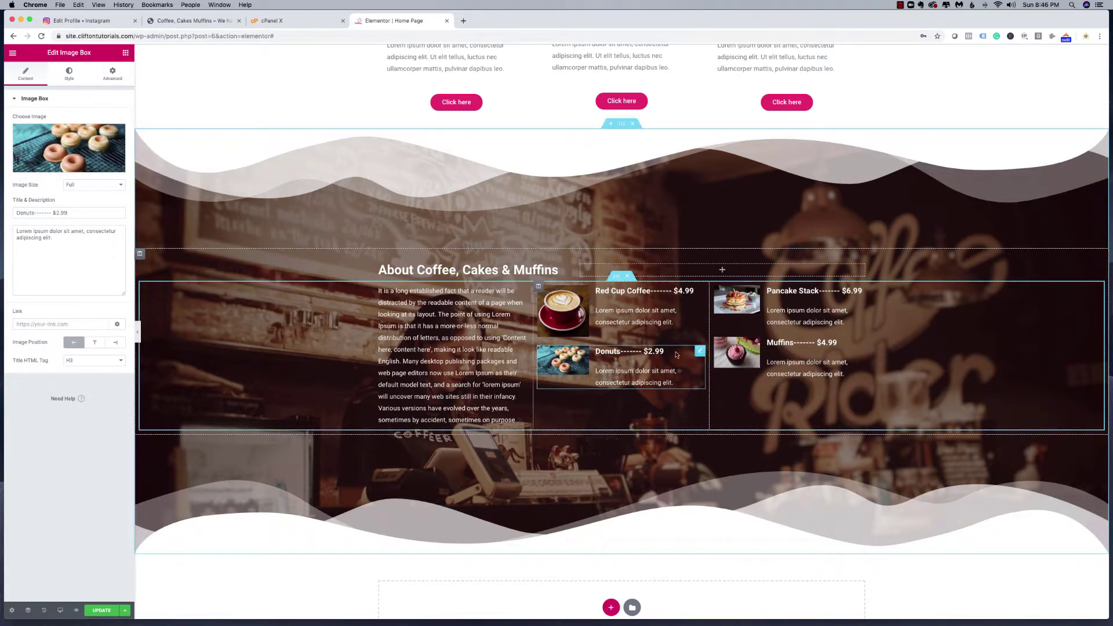
left_click(93, 185)
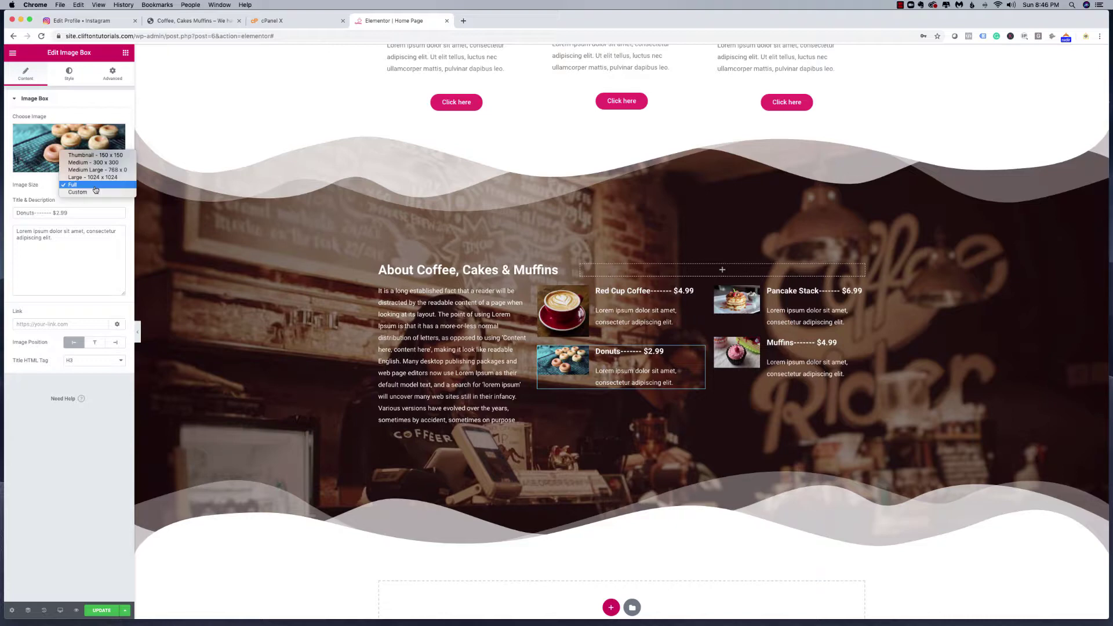
left_click(102, 157)
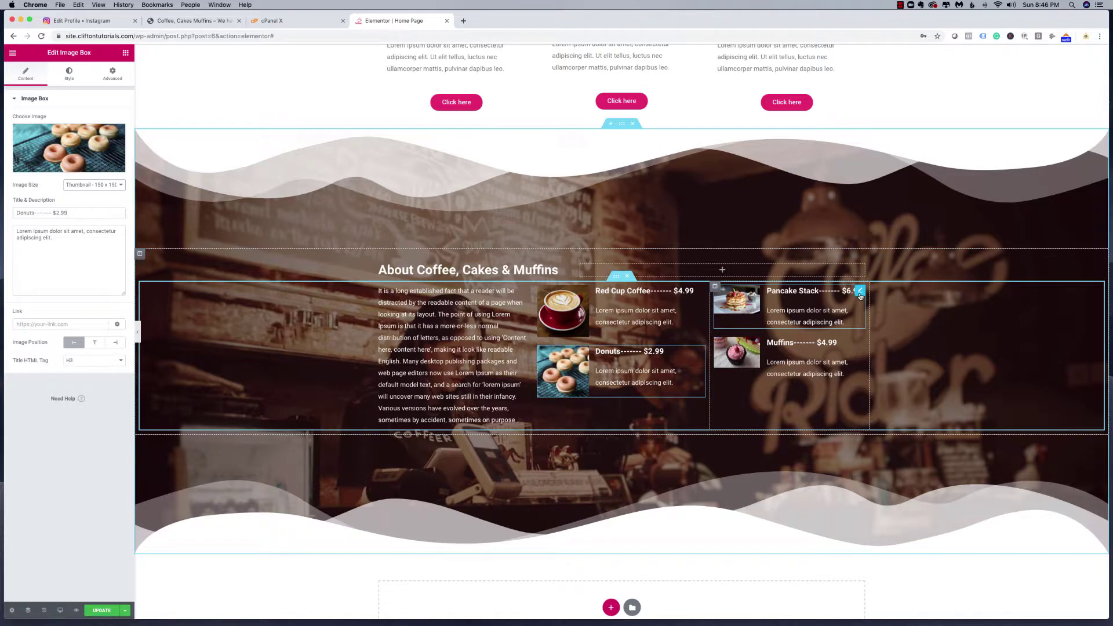
- Set Pancake Stack and Muffins images to thumbnail size and resize the middle column to about 34%
left_click(860, 293)
left_click(121, 185)
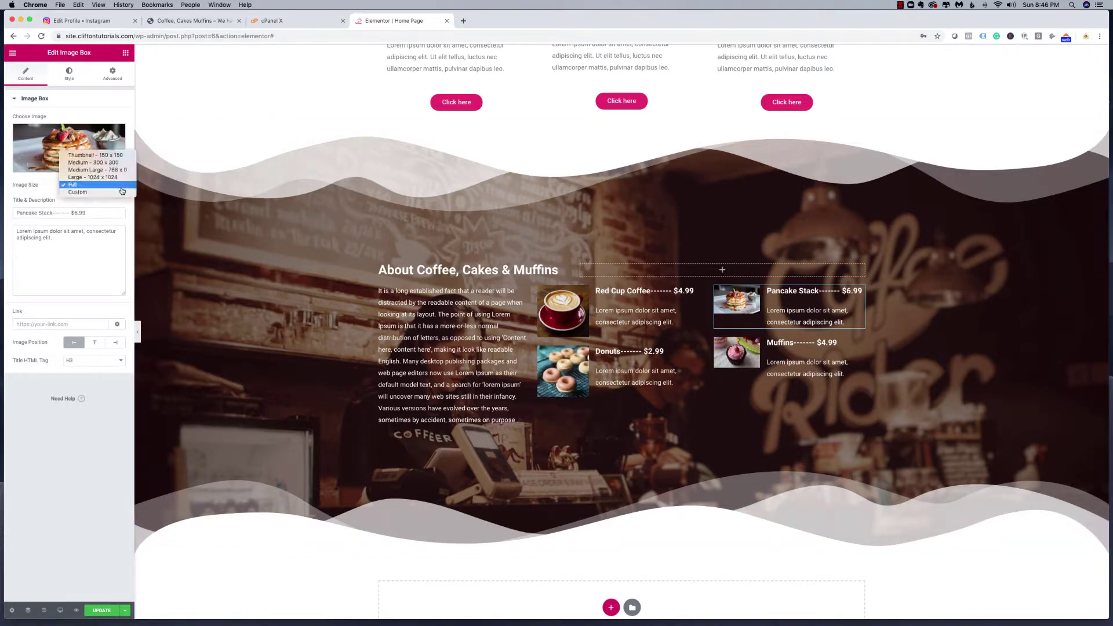
left_click(121, 155)
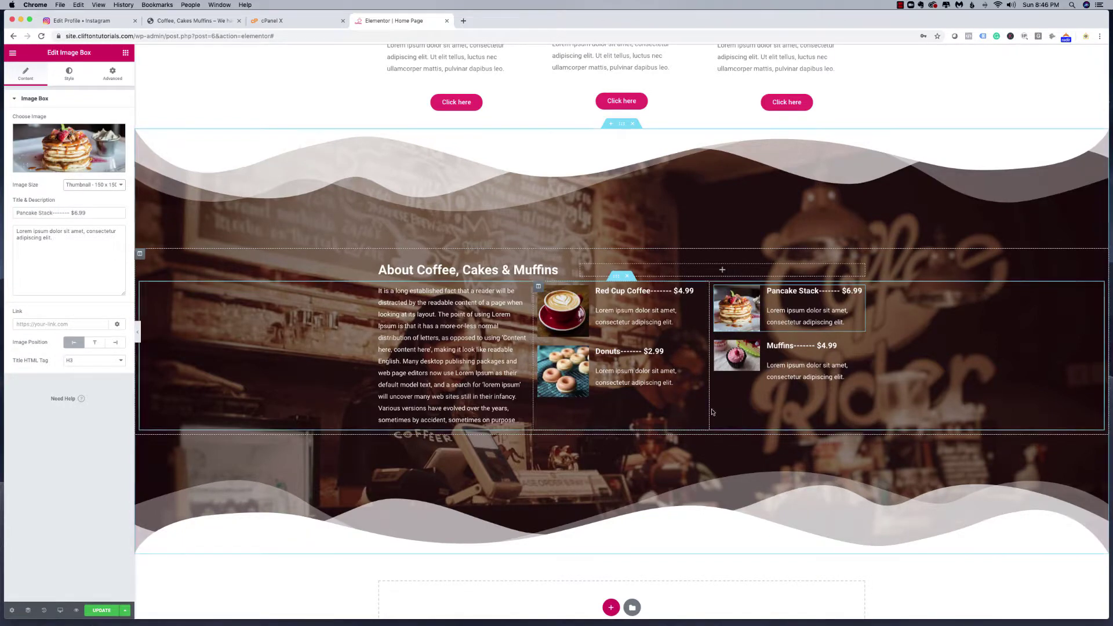
left_click(859, 346)
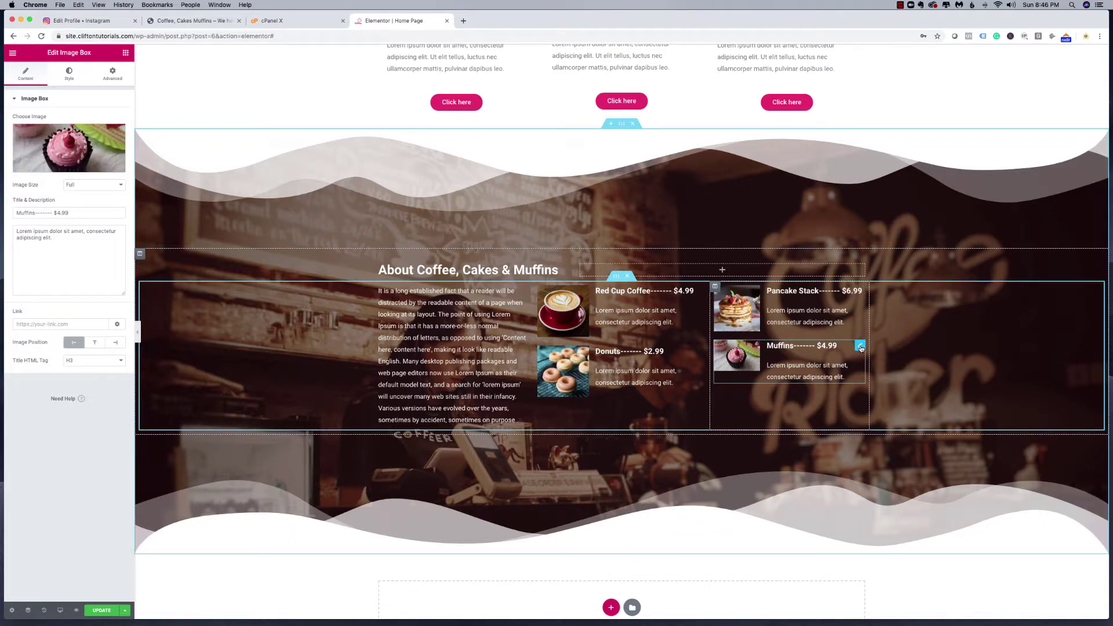
left_click(106, 185)
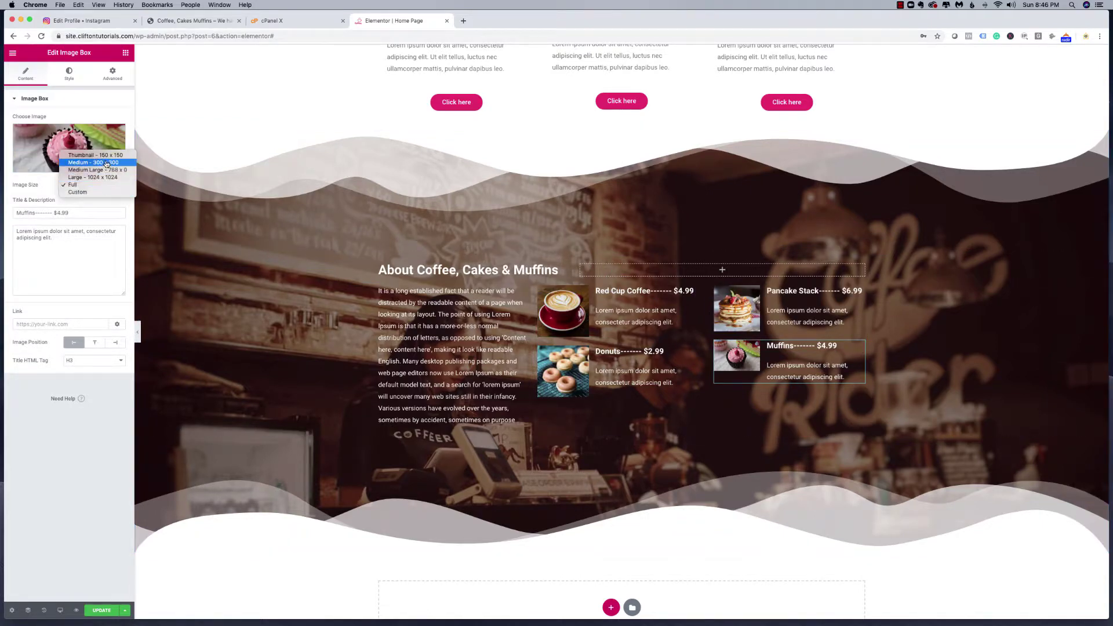
left_click(109, 155)
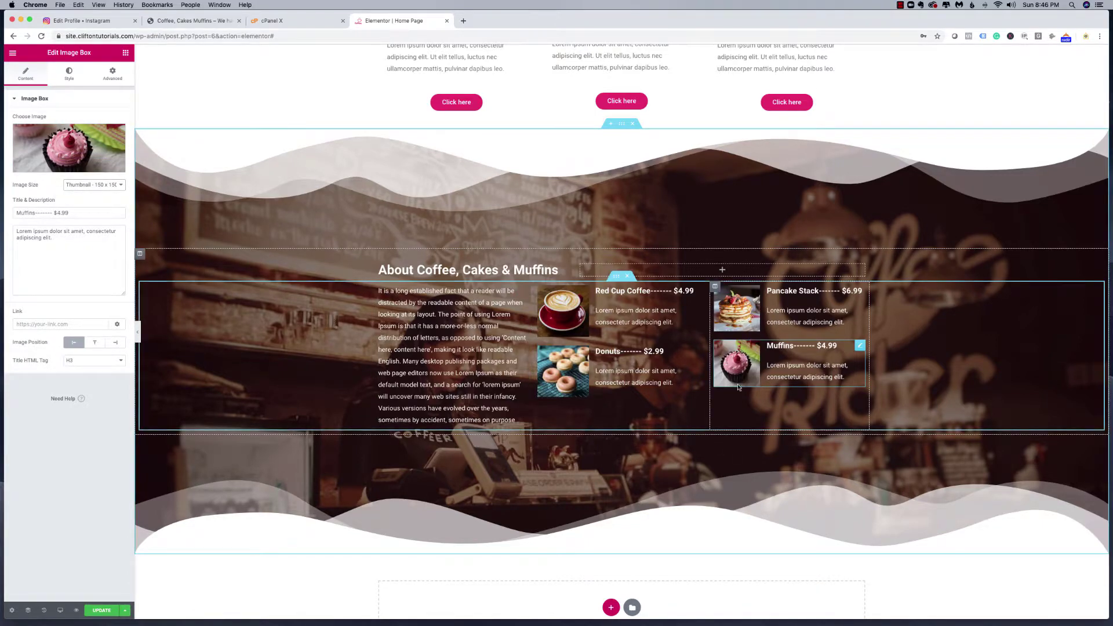
left_click_drag(709, 377, 700, 380)
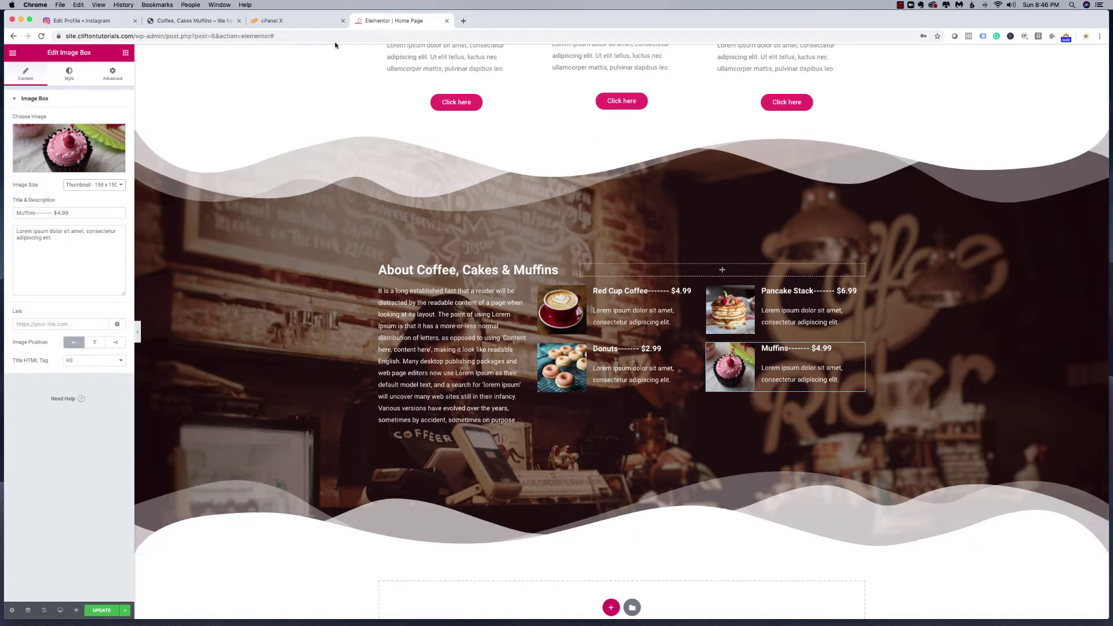
- Drag the About text column narrower to about 32% and check the wrapped heading on the live site
left_click(210, 21)
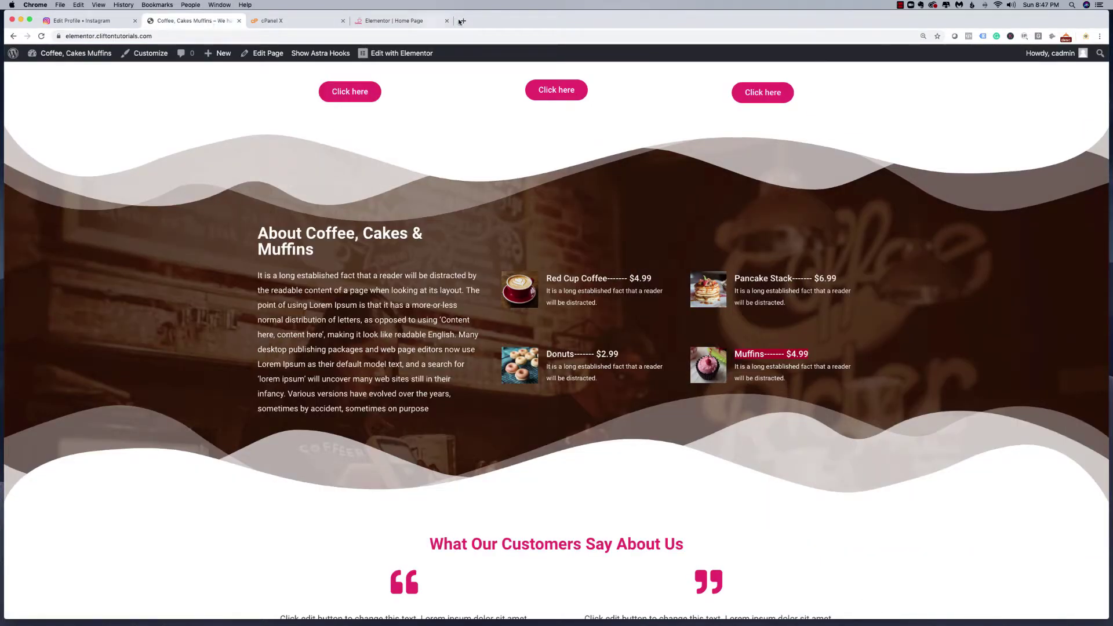
left_click(383, 22)
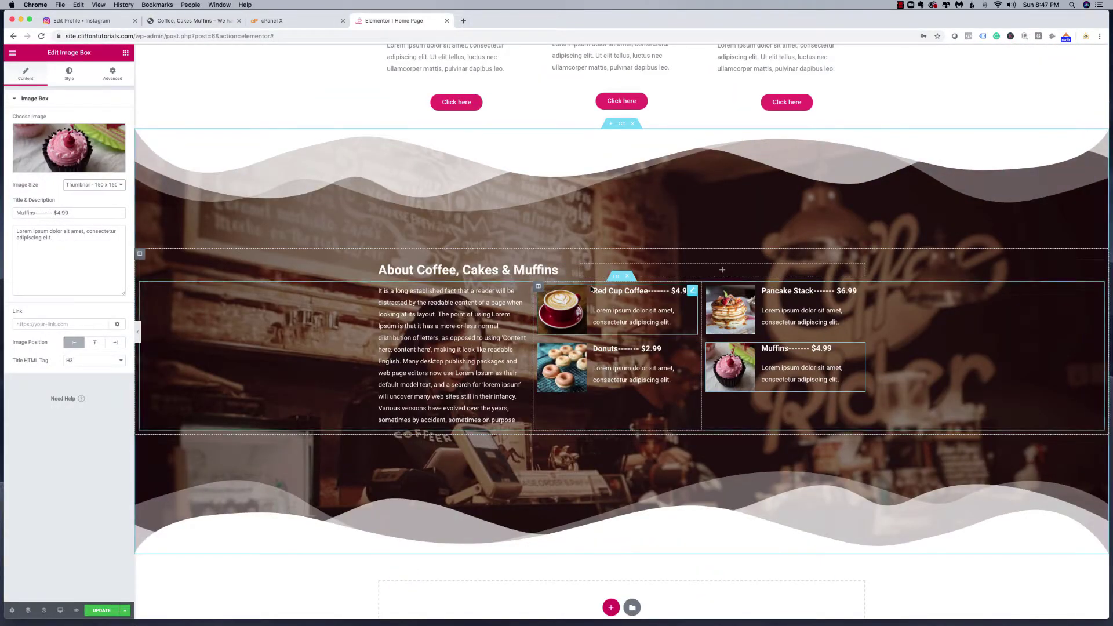
left_click_drag(575, 271, 536, 271)
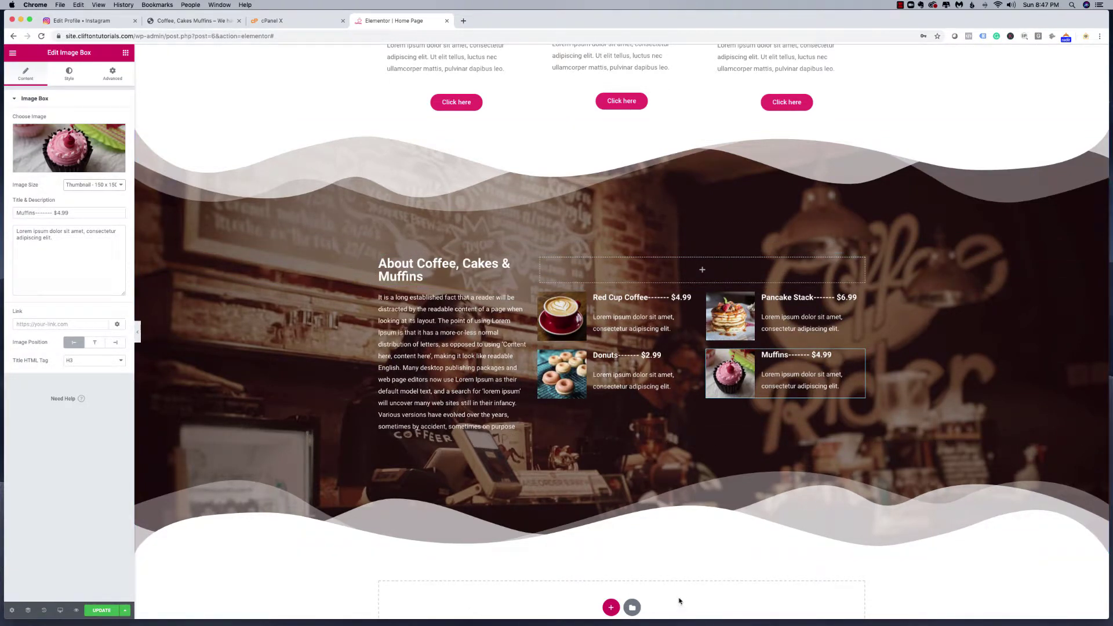
left_click(166, 21)
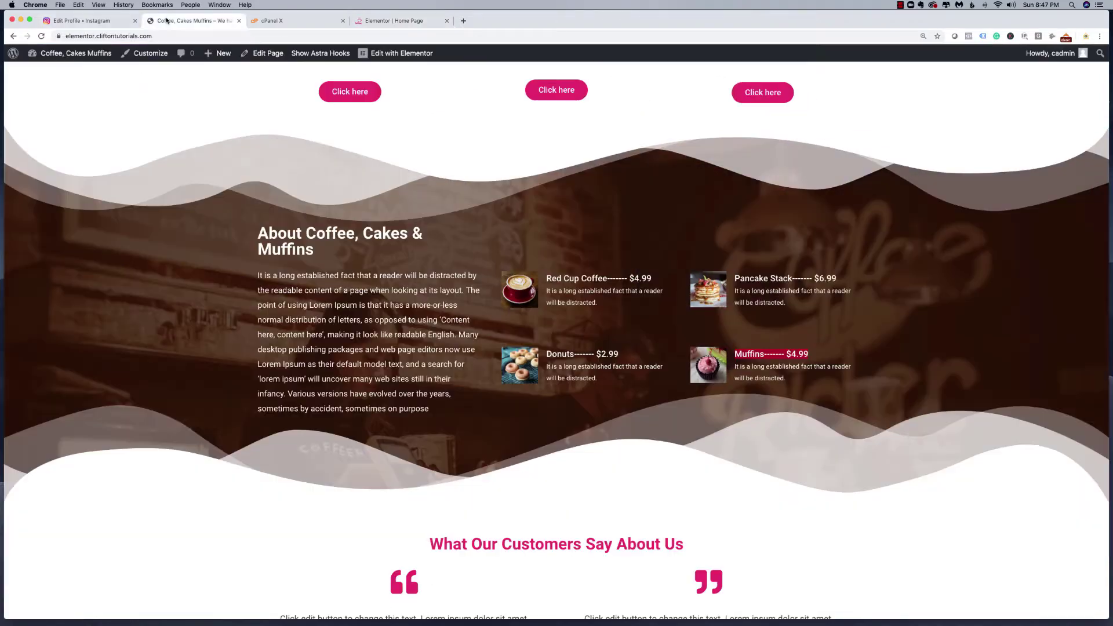
scroll(445, 290, "down", 6)
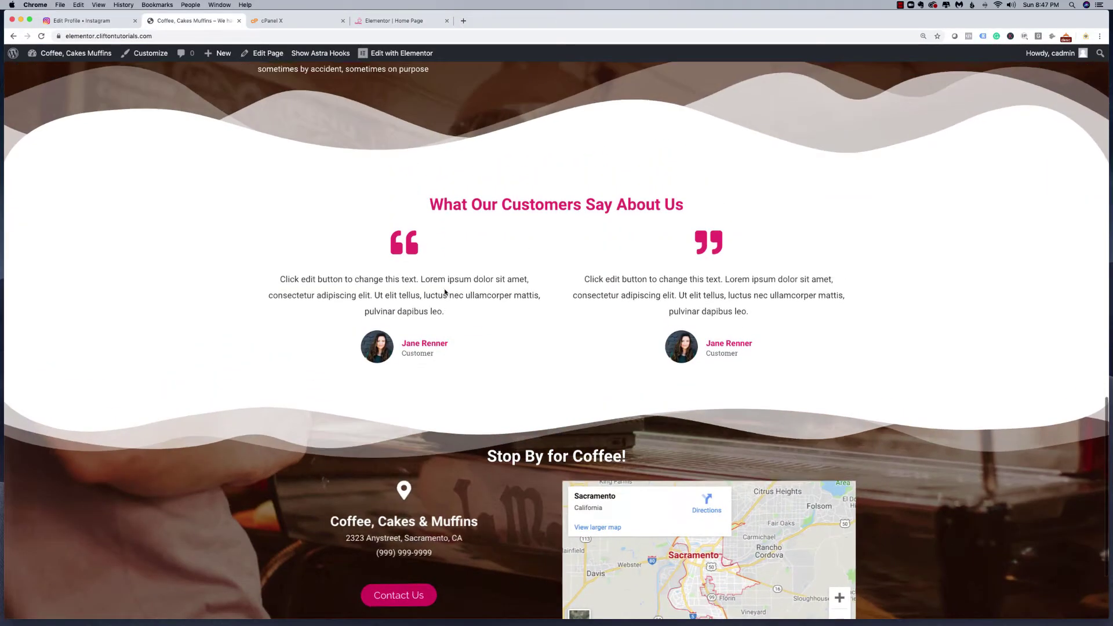
left_click(400, 20)
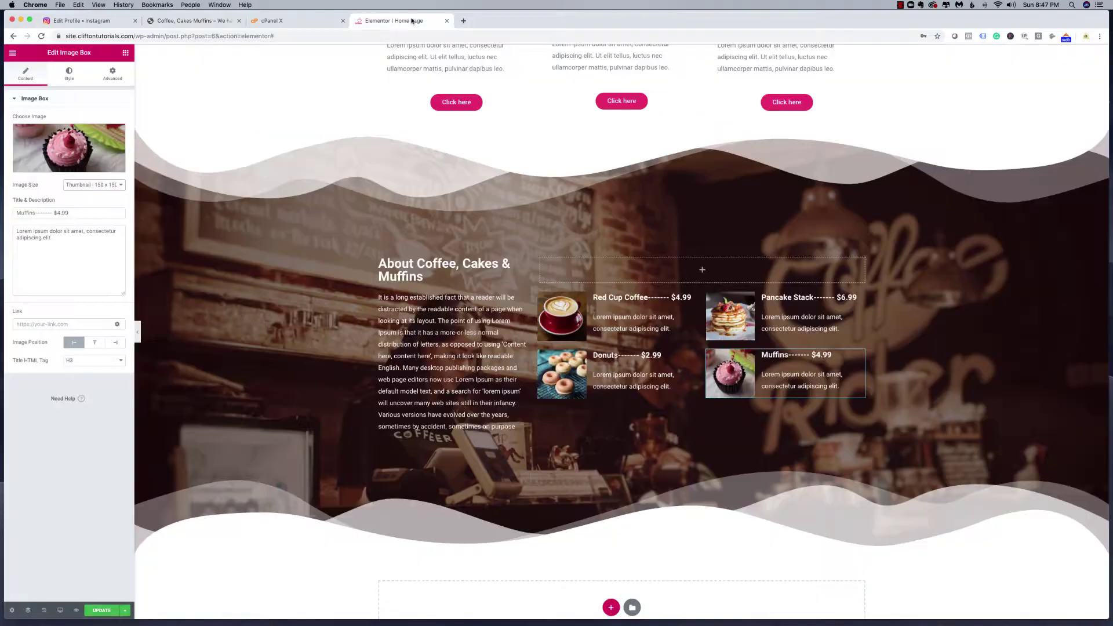
left_click(900, 5)
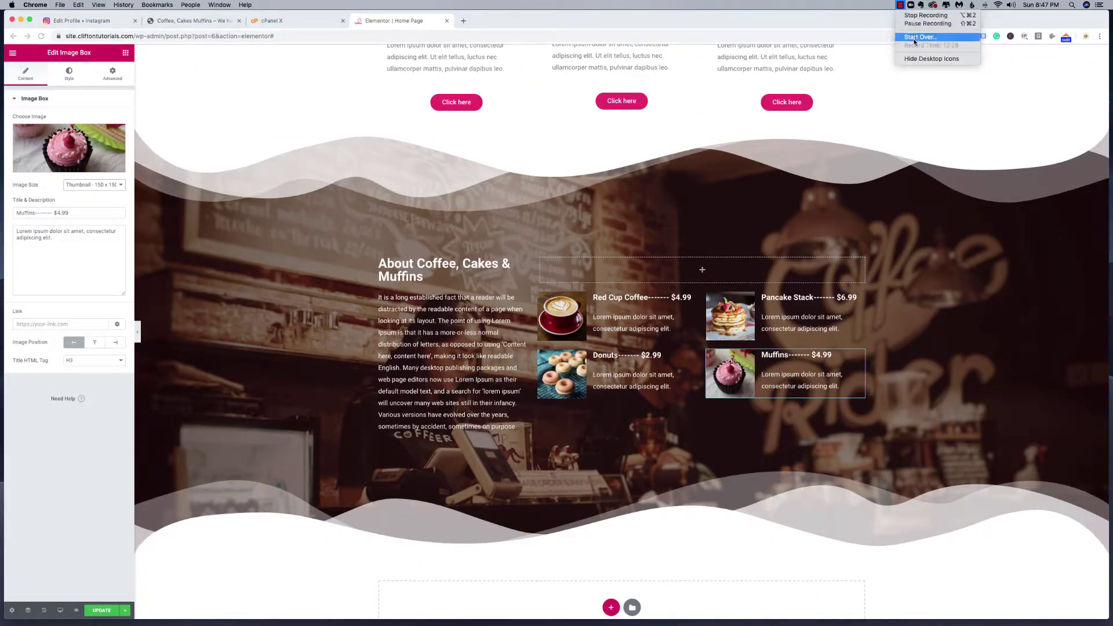
left_click(917, 16)
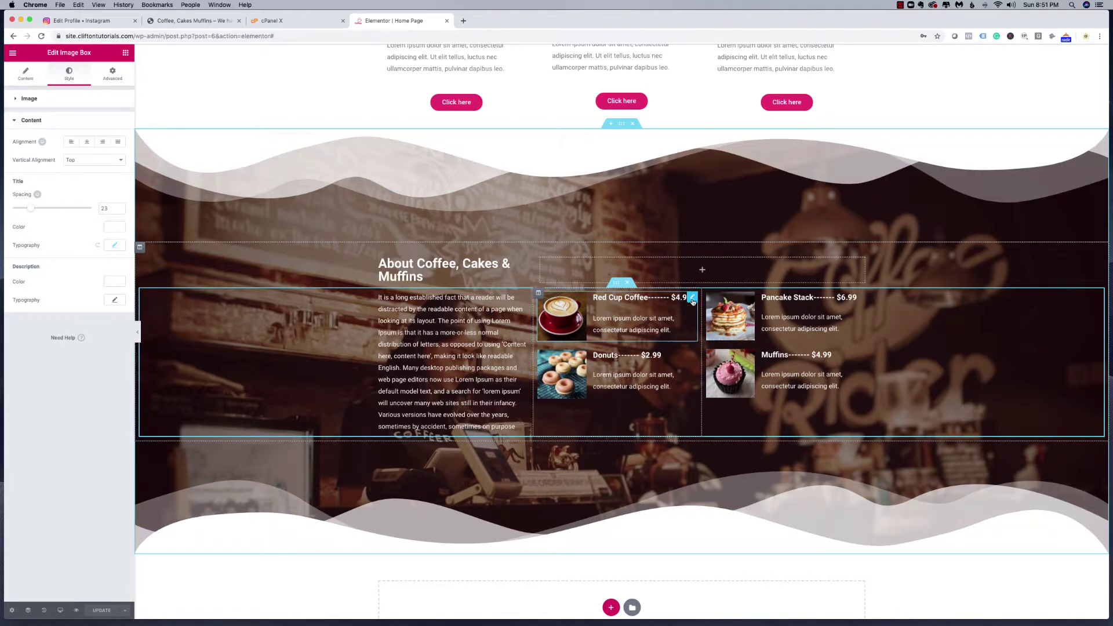
- Reduce the Red Cup Coffee item's Title Spacing to about 1
left_click(692, 298)
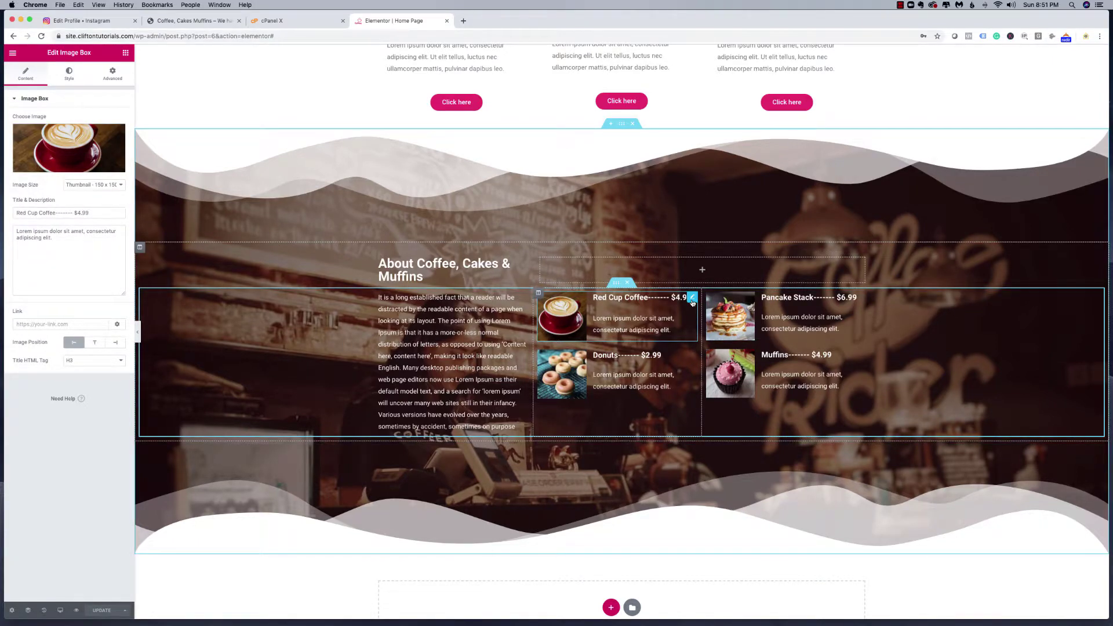
left_click(68, 76)
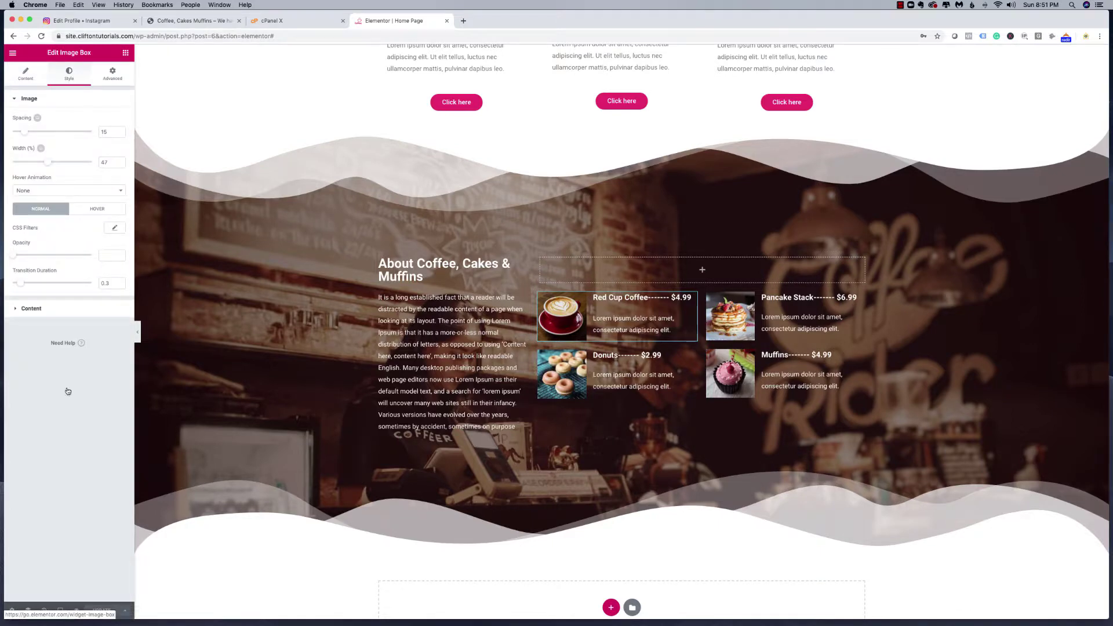
left_click(32, 102)
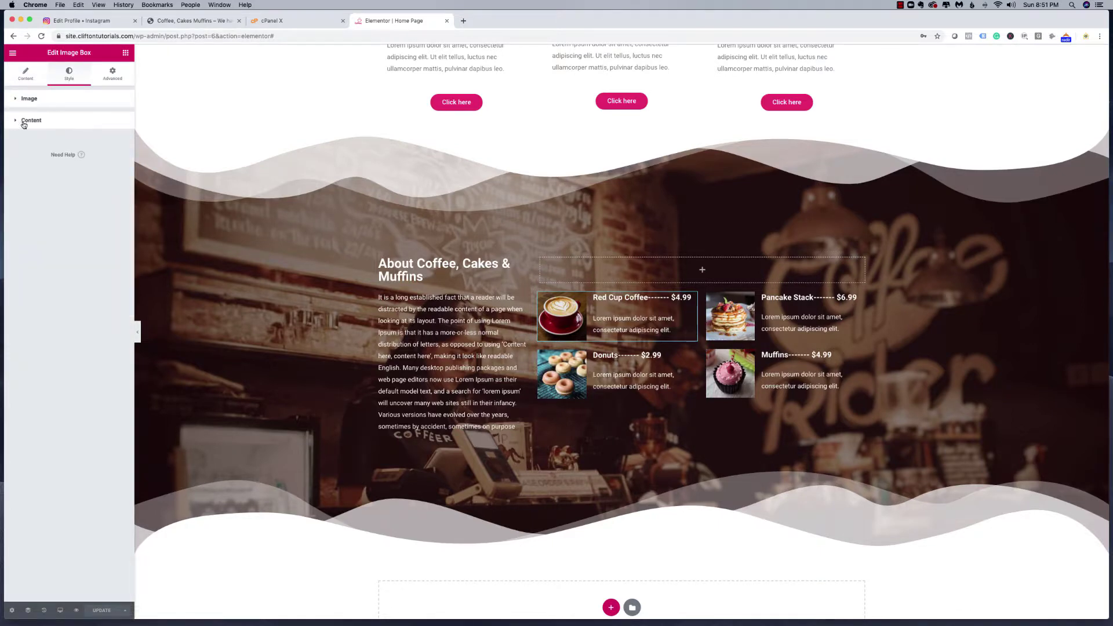
left_click(28, 122)
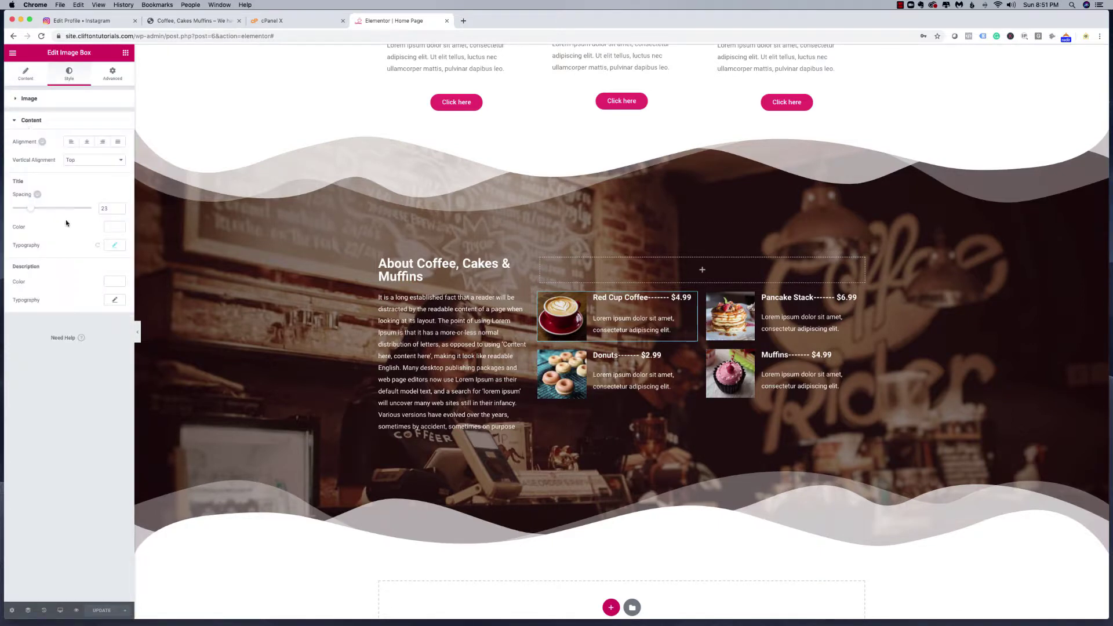
left_click_drag(25, 208, 16, 209)
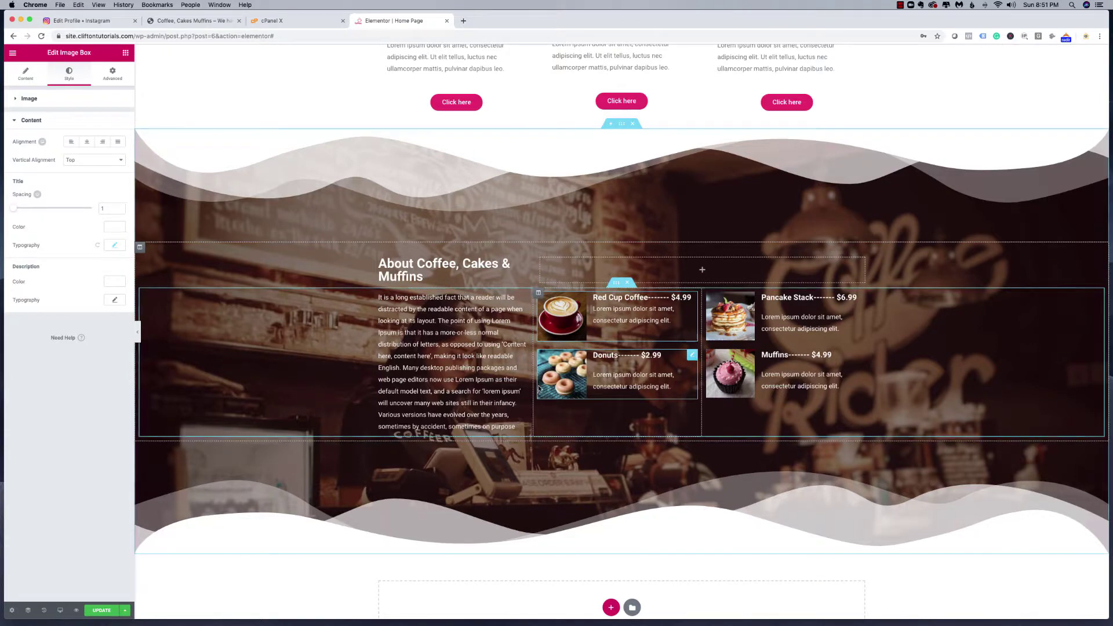
- Reduce the Donuts item's Title Spacing to about 1
left_click(627, 371)
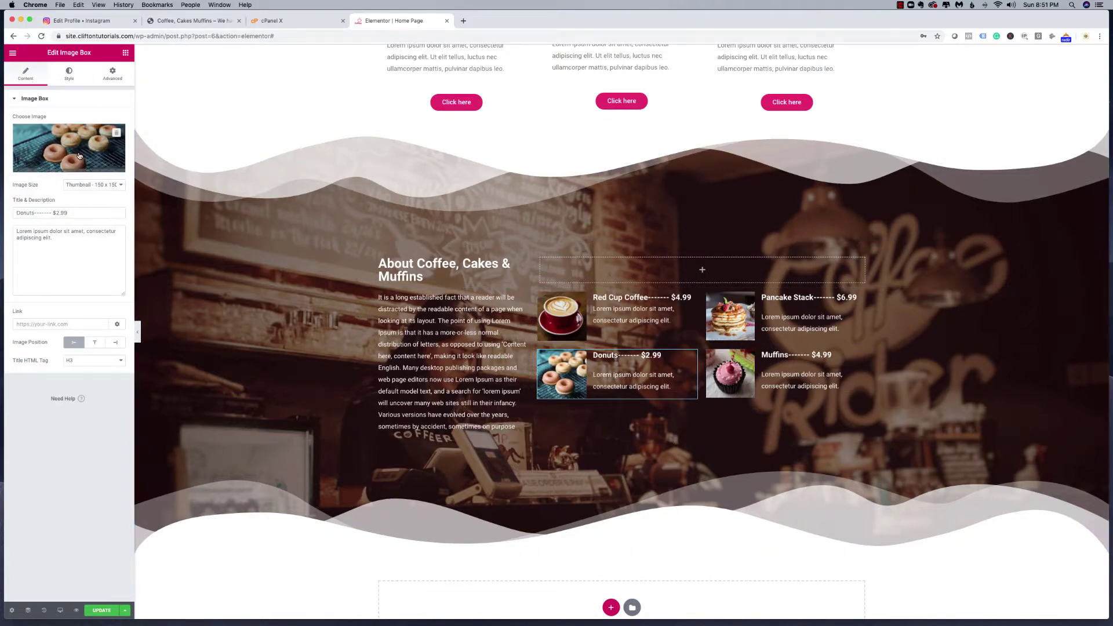
left_click(105, 80)
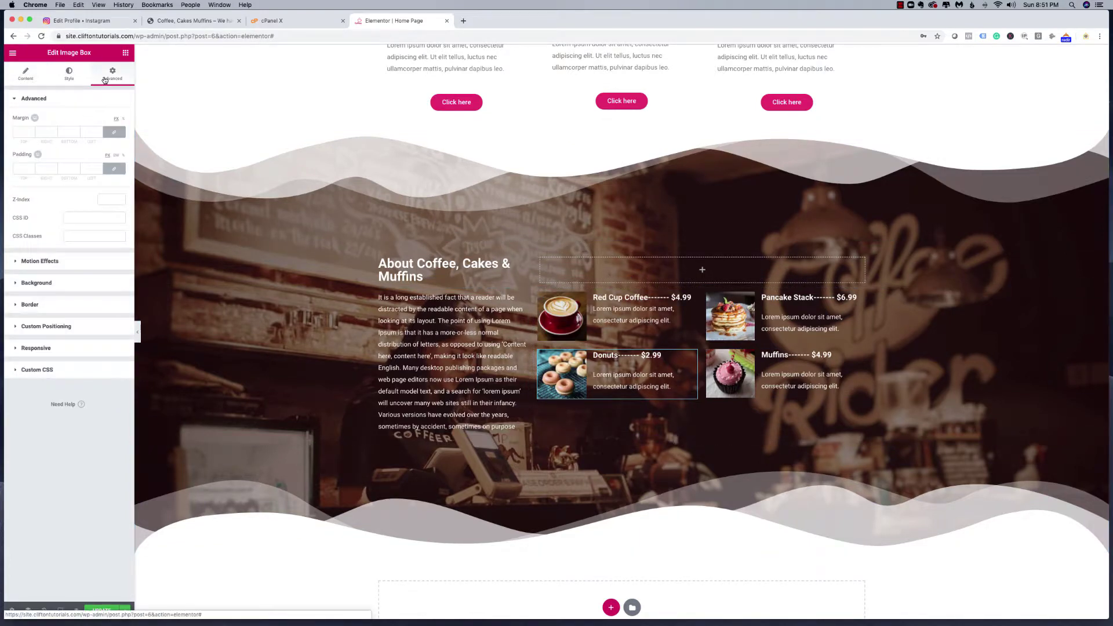
left_click(71, 78)
left_click(56, 308)
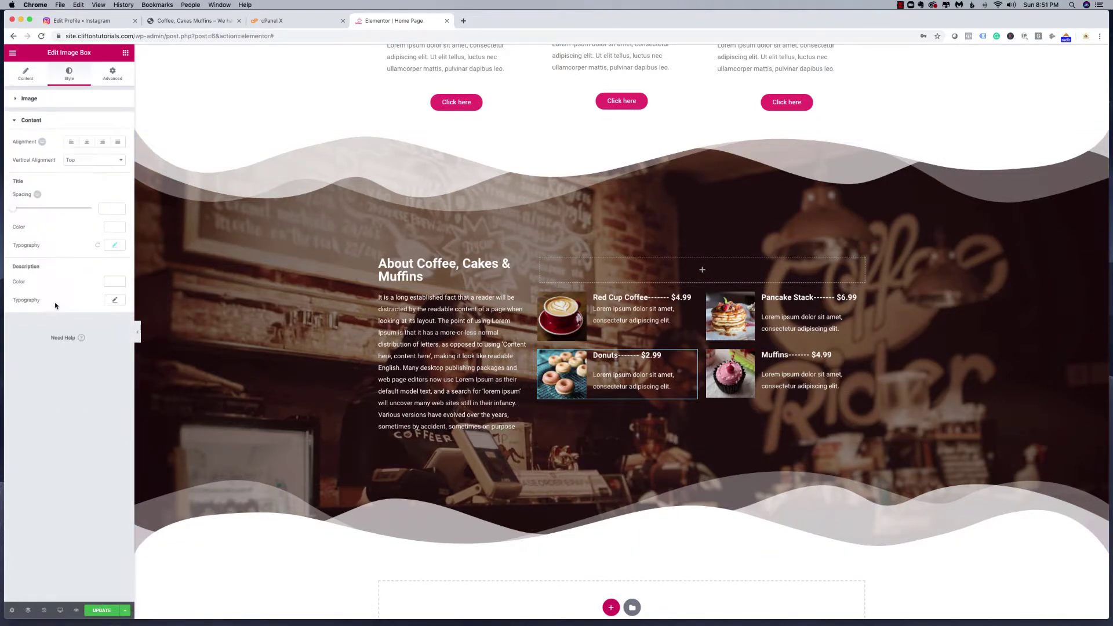
left_click(18, 210)
left_click_drag(18, 211, 13, 212)
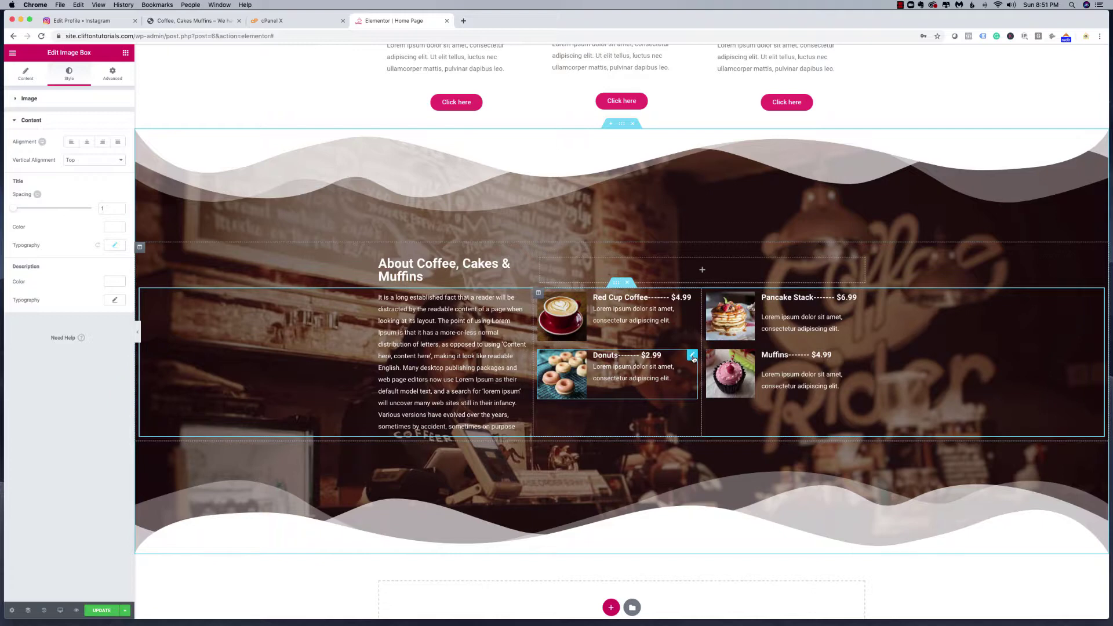
- Copy the Donuts item and paste its style onto Pancake Stack and Muffins
right_click(693, 359)
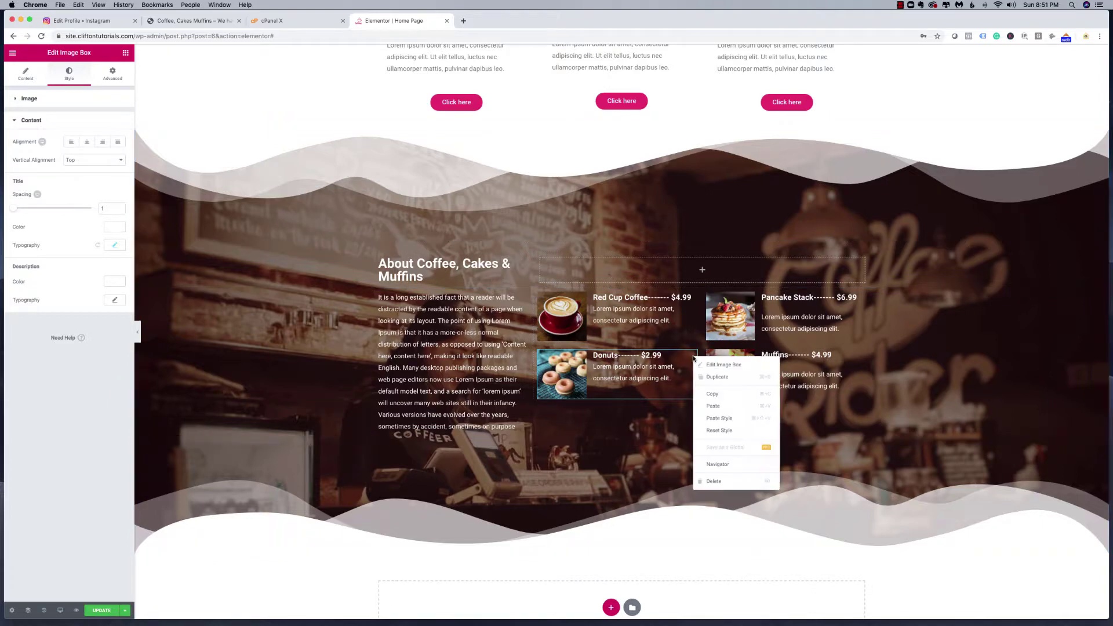
left_click(716, 396)
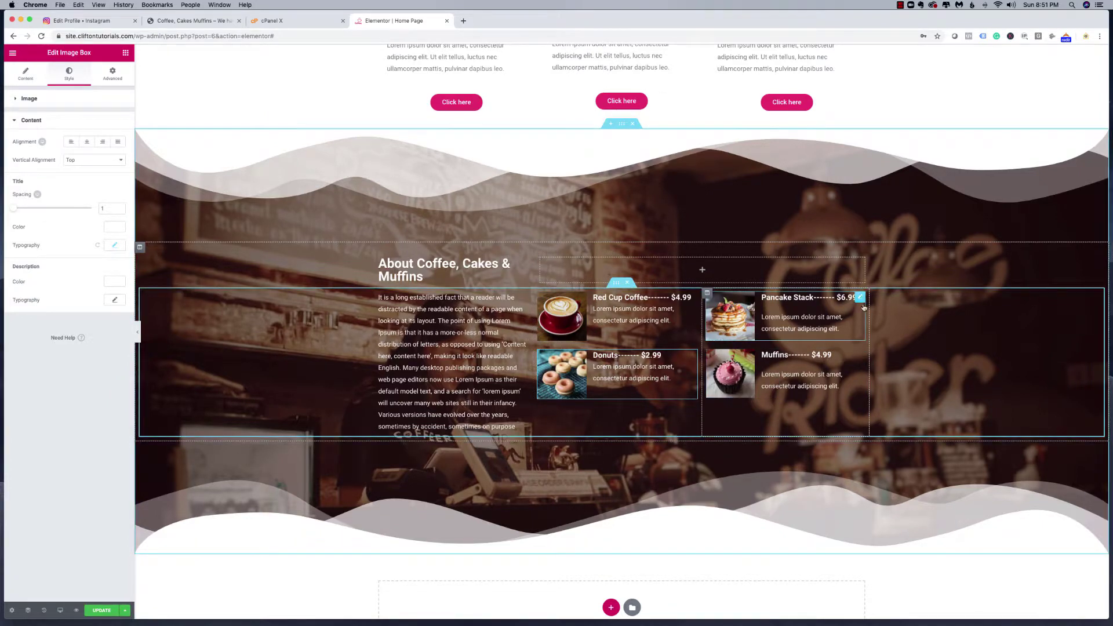
right_click(863, 298)
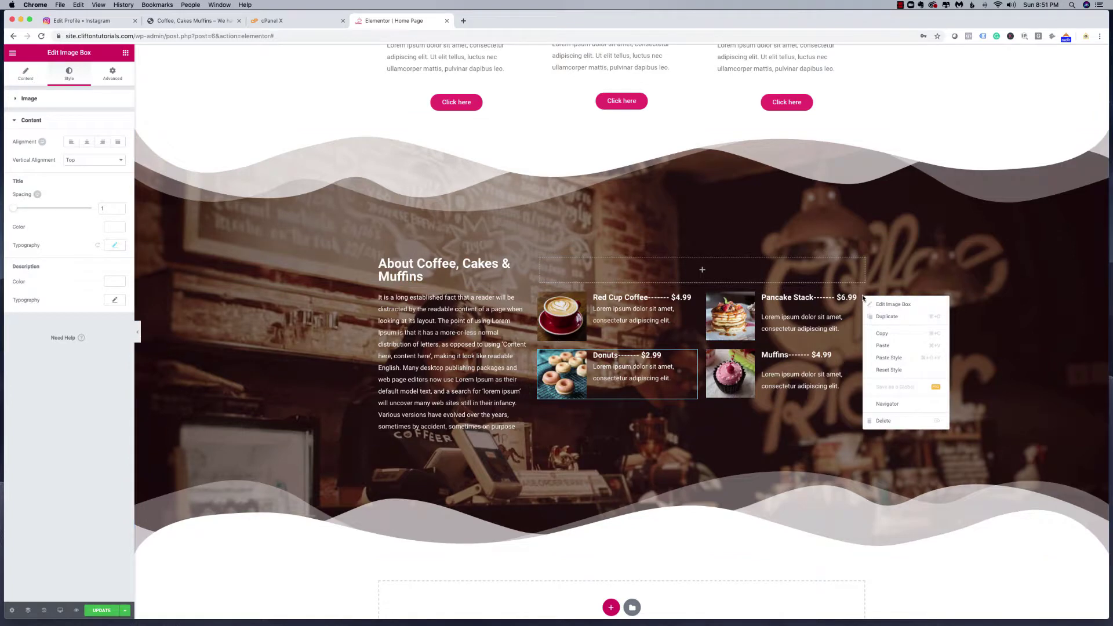
left_click(889, 358)
right_click(861, 357)
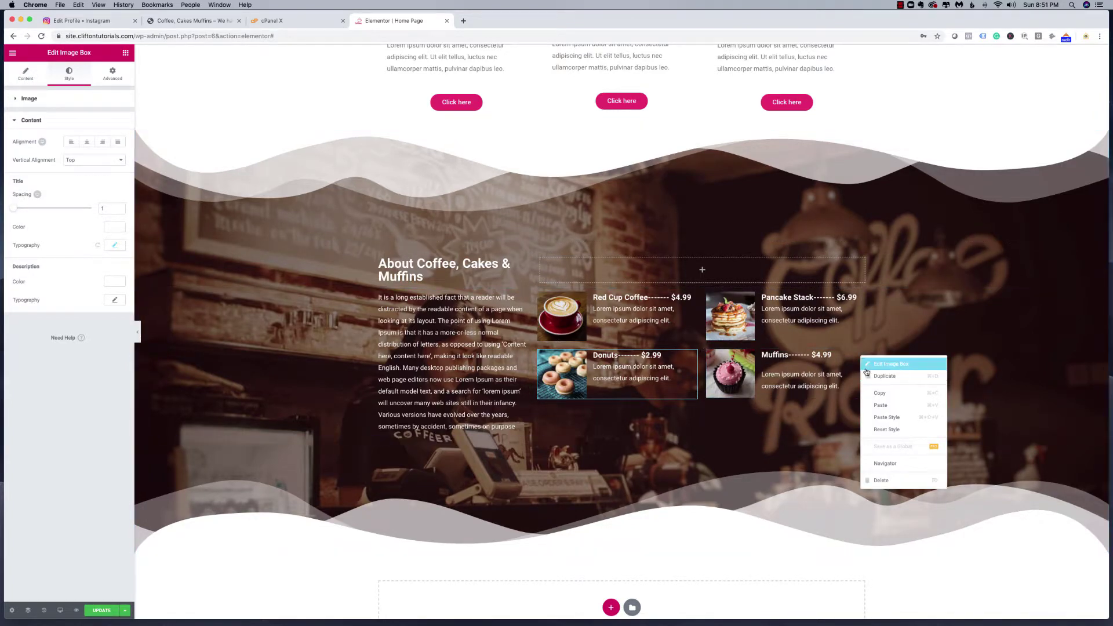
left_click(883, 418)
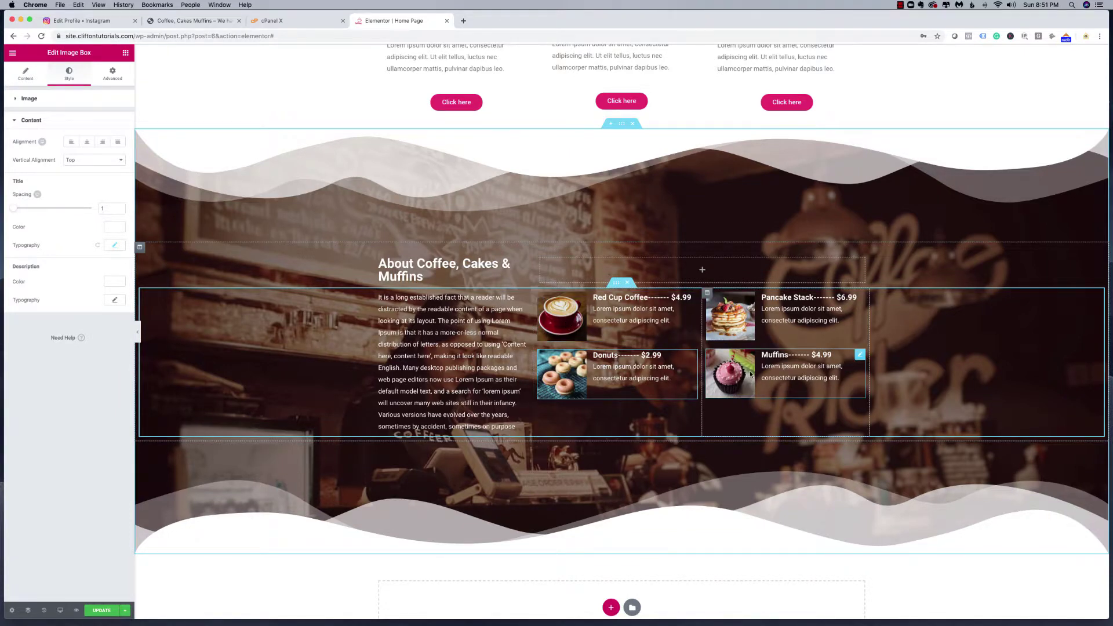
- Confirm the Pancake Stack image keeps the thumbnail size
left_click(738, 320)
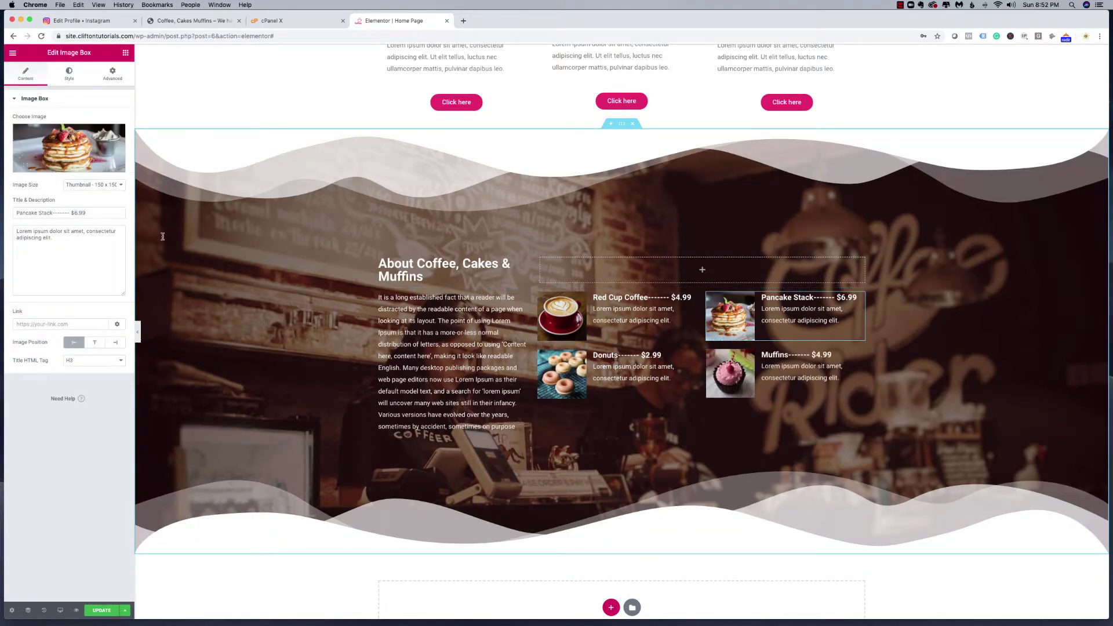
left_click(99, 186)
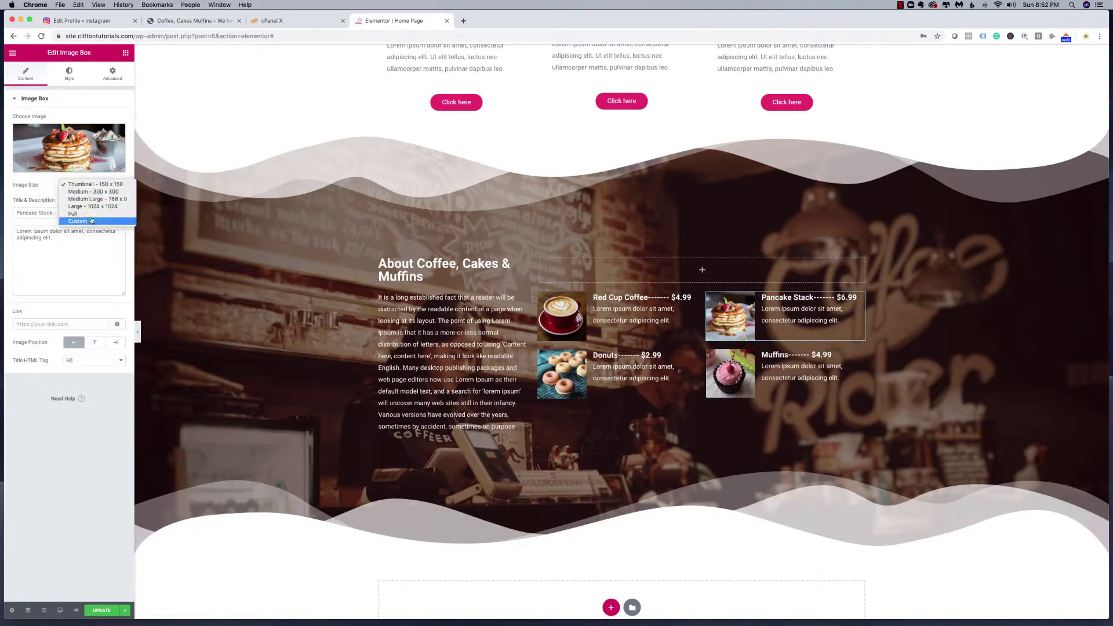
left_click(359, 330)
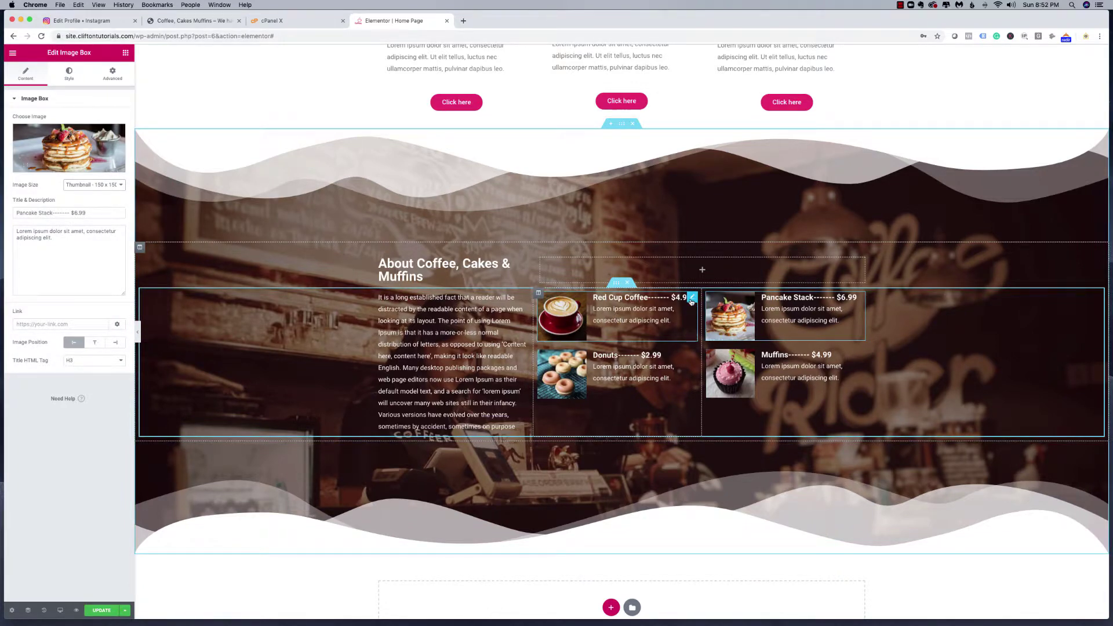
left_click(692, 300)
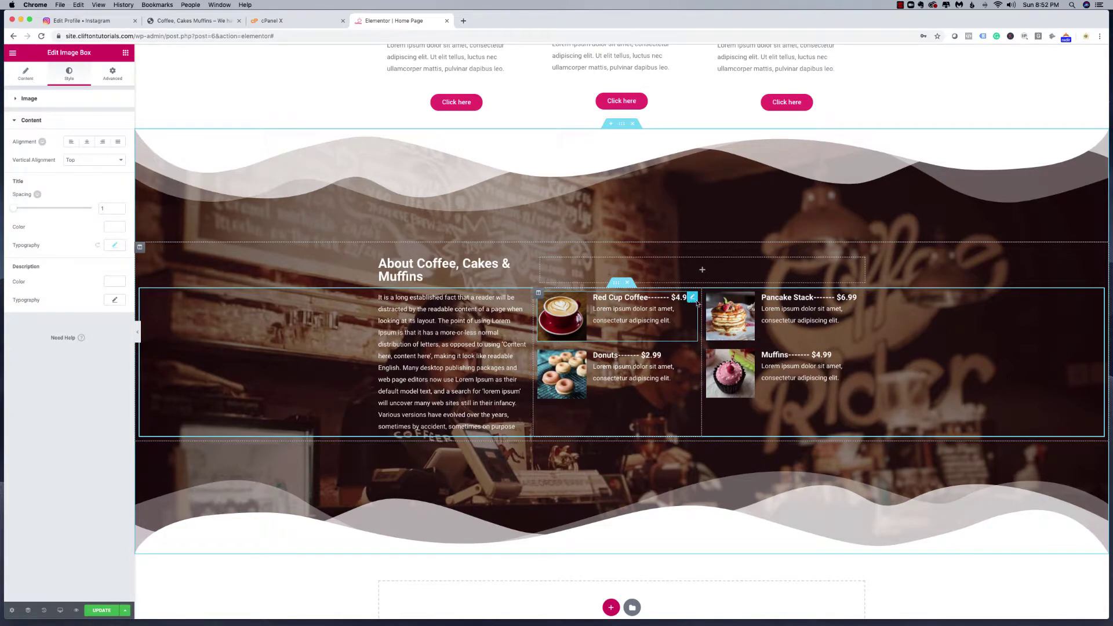
- Set the Red Cup Coffee image width to 30%
left_click(44, 98)
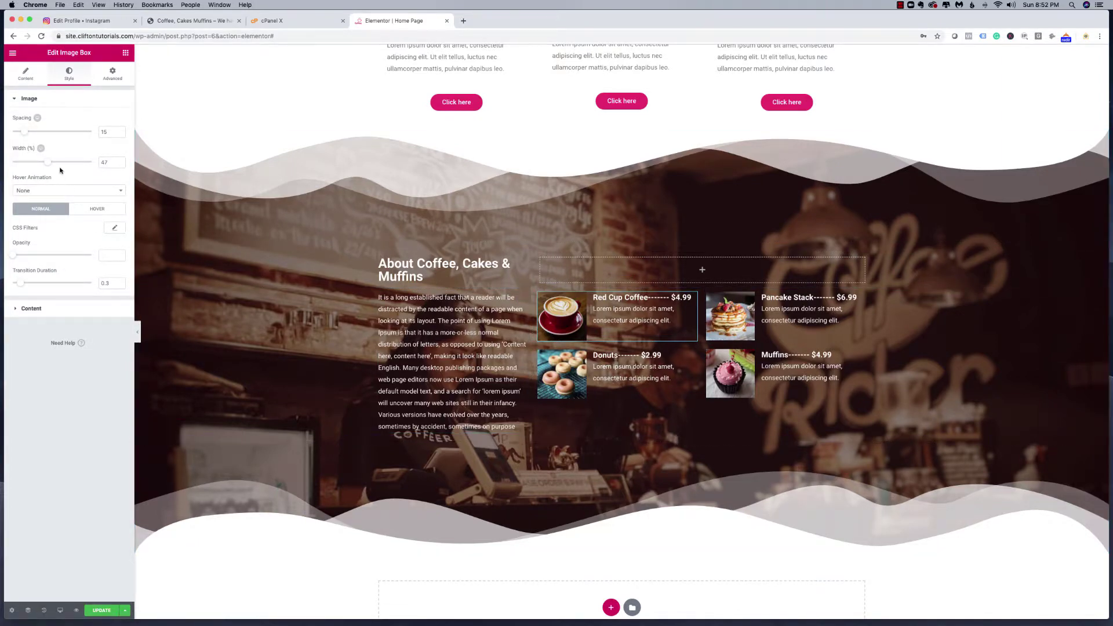
left_click_drag(47, 166, 33, 165)
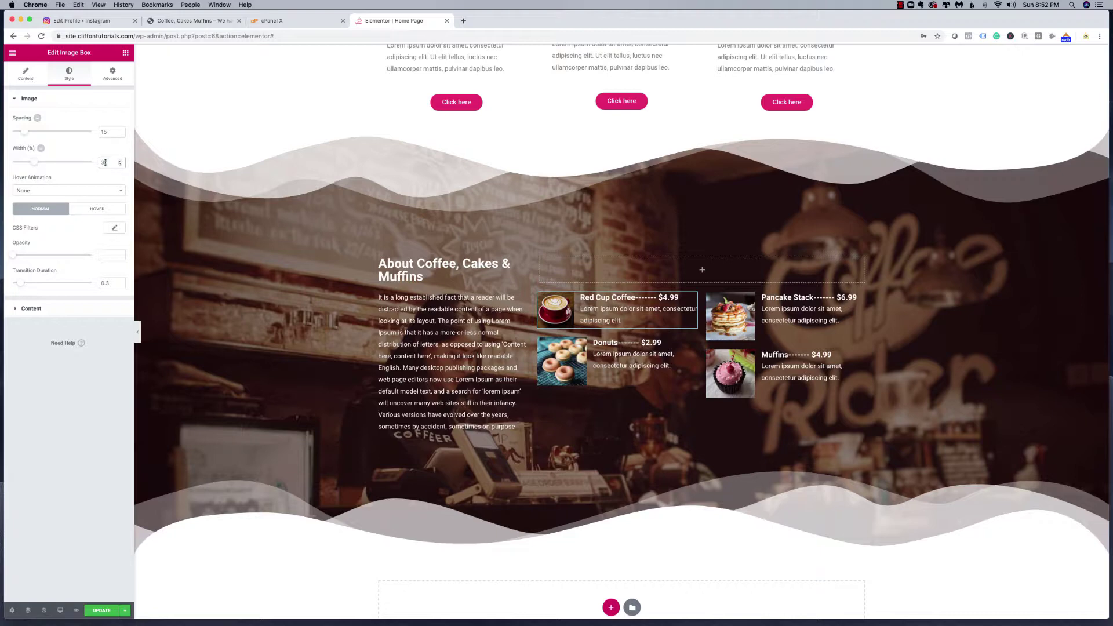
double_click(105, 162)
type("30")
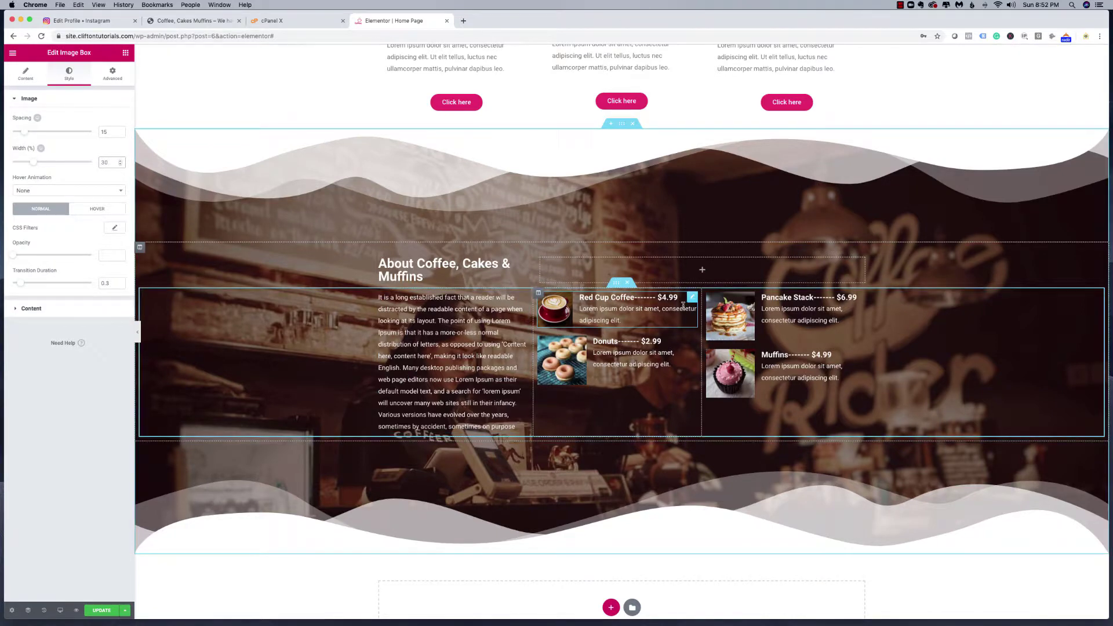
- Copy Red Cup Coffee's styling and move Donuts under it in the middle column
right_click(691, 301)
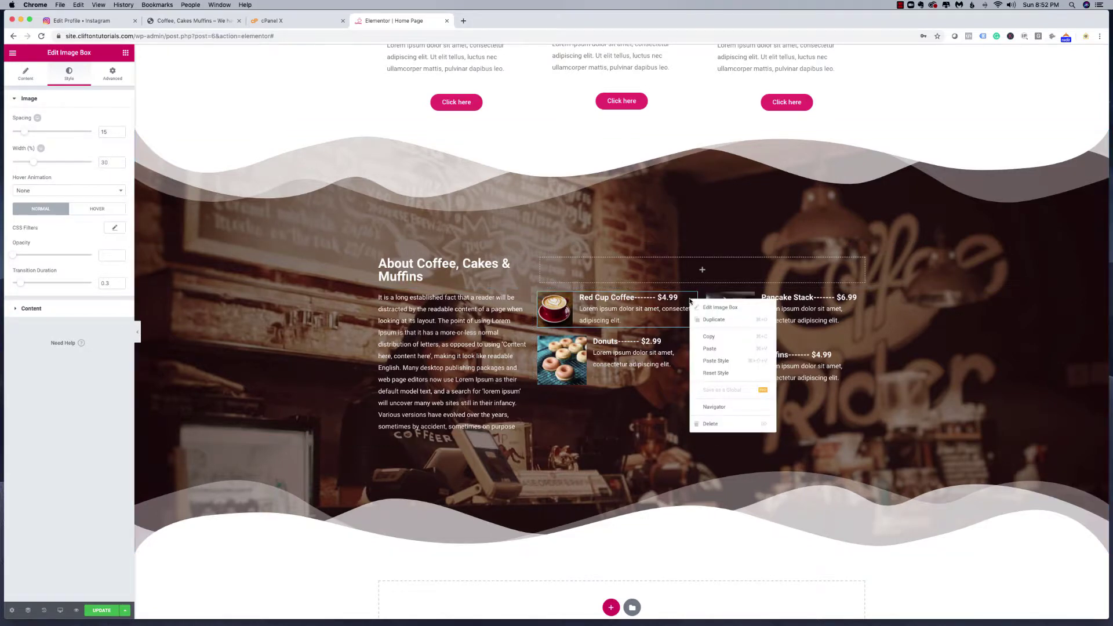
left_click(710, 337)
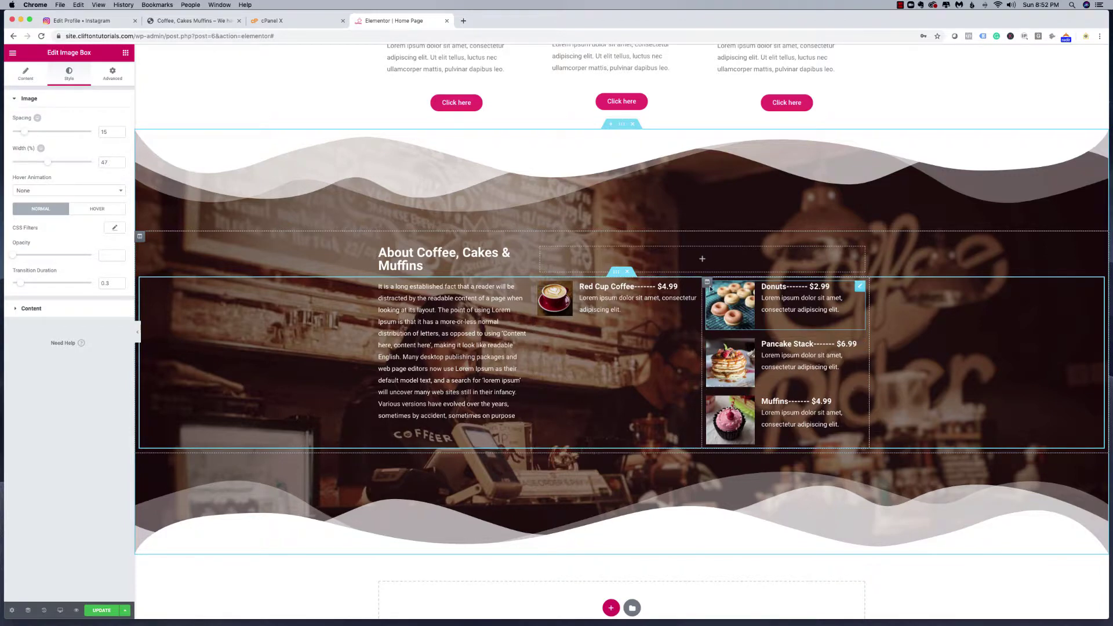
left_click_drag(845, 294, 641, 348)
- Paste the copied style onto Donuts, Pancake Stack and Muffins, then unlink Red Cup Coffee's margin values
right_click(691, 346)
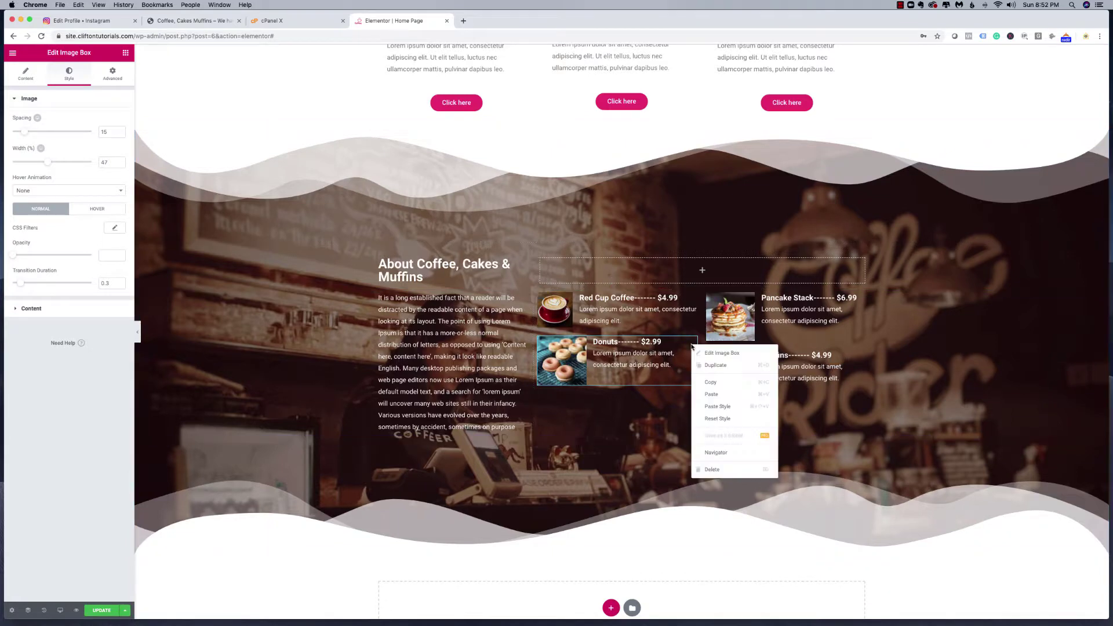
left_click(717, 406)
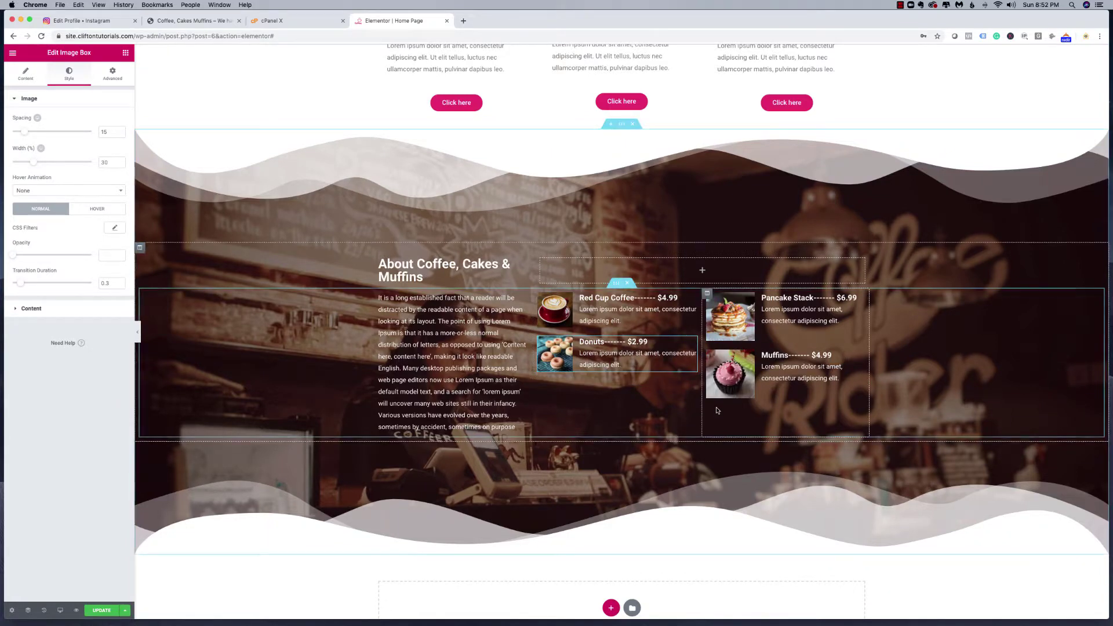
right_click(859, 299)
left_click(875, 359)
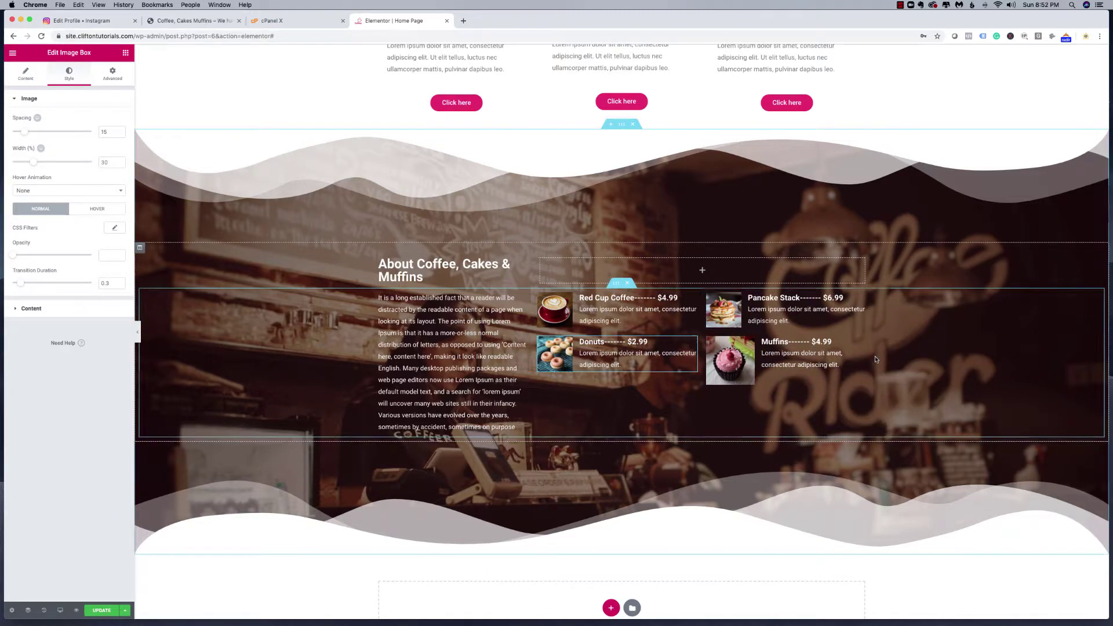
right_click(861, 345)
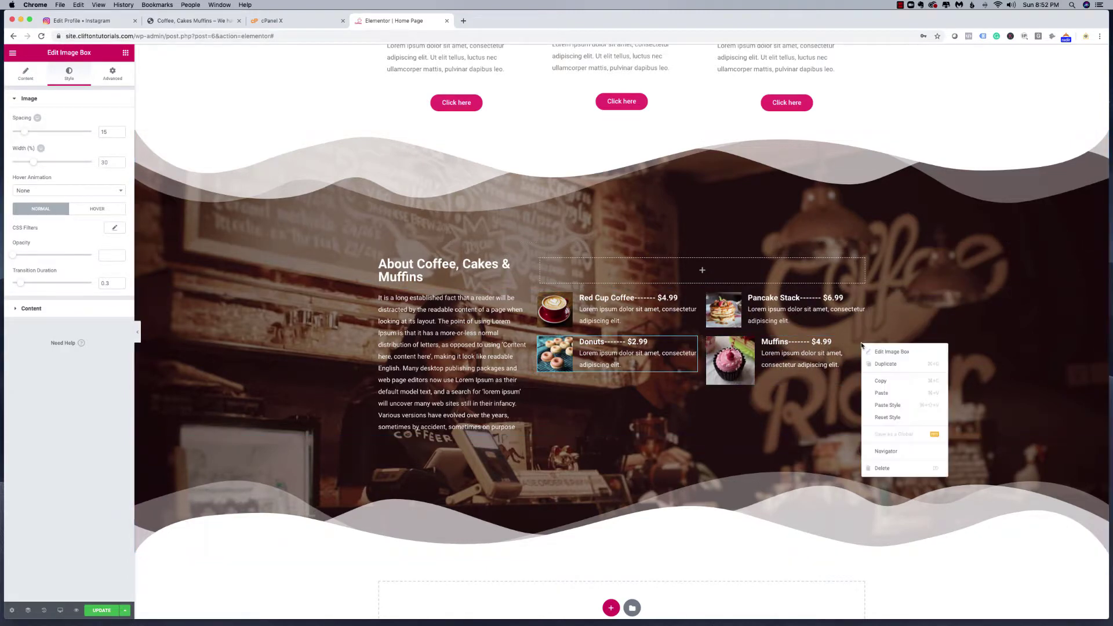
left_click(879, 403)
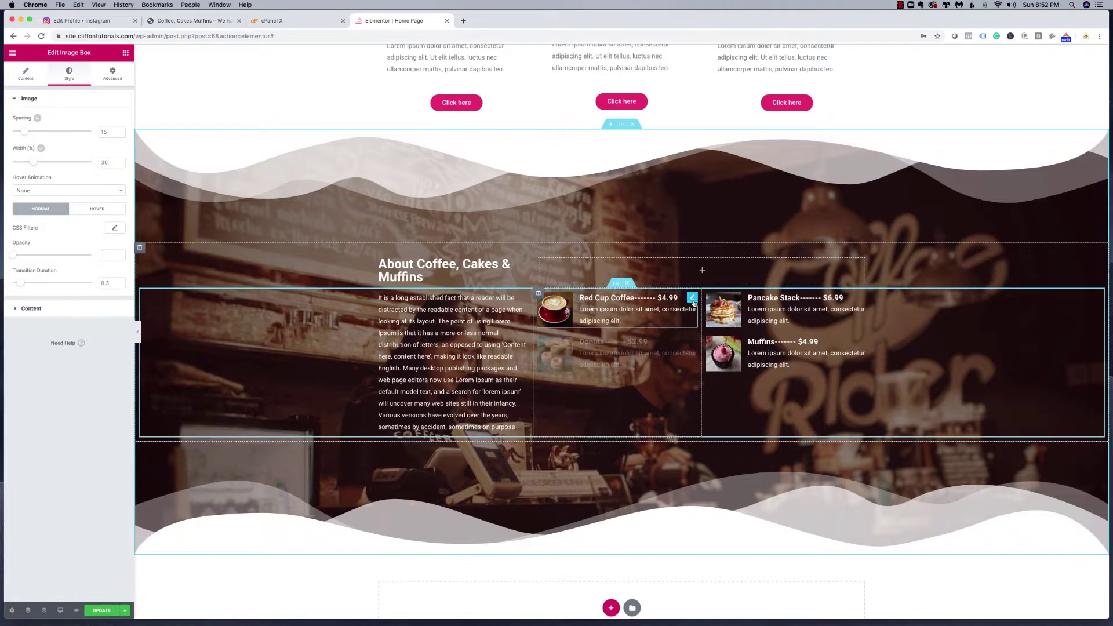
left_click(114, 73)
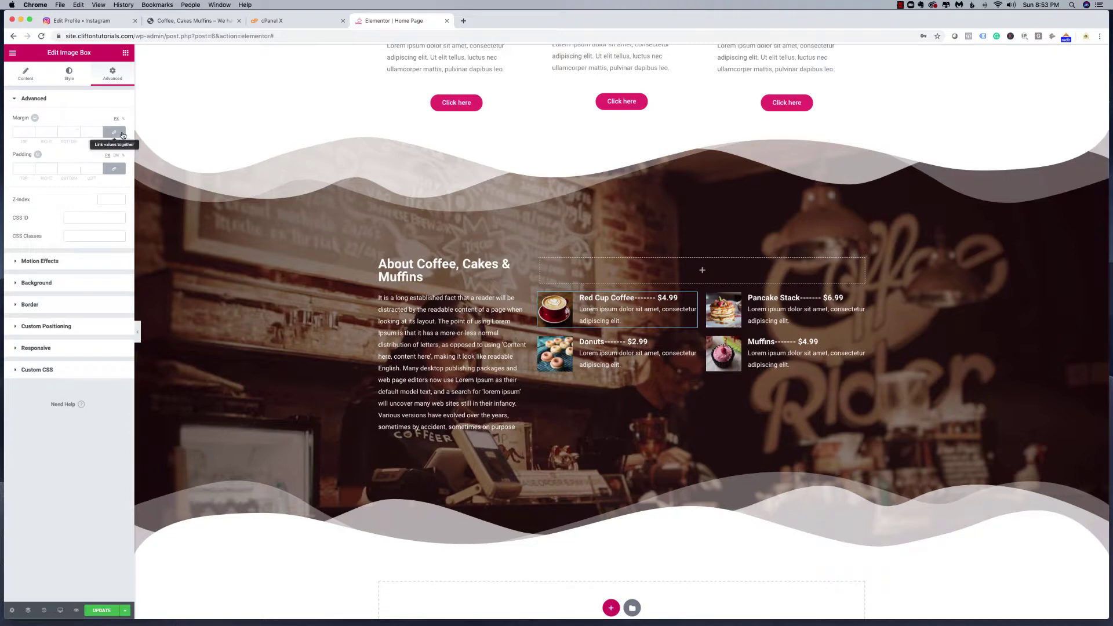
left_click(121, 135)
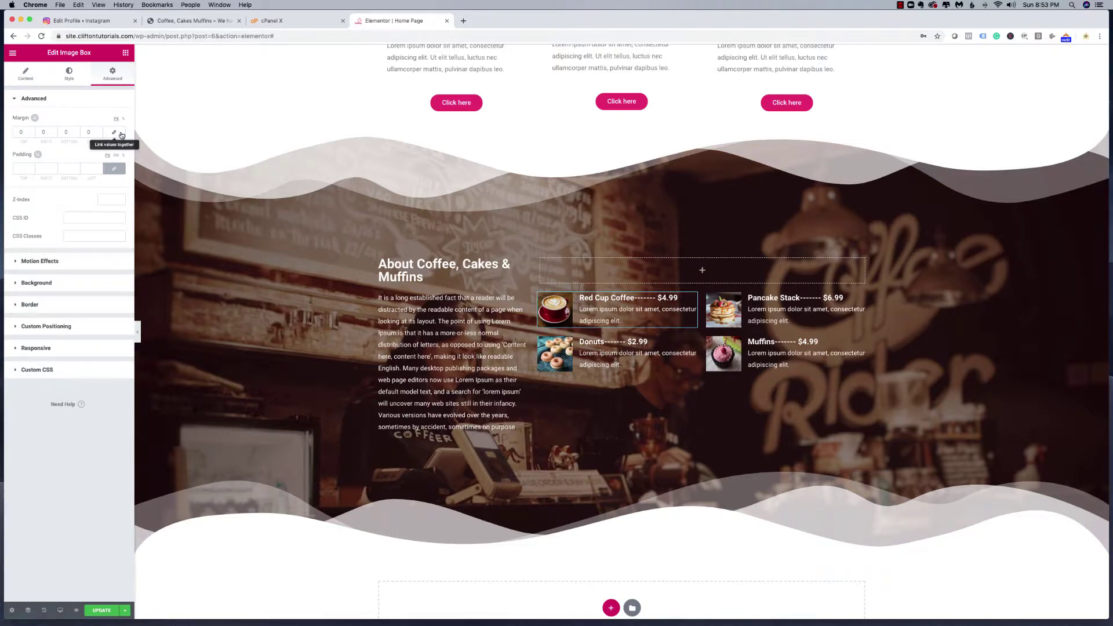
- Set a bottom margin of 40 on Red Cup Coffee and Pancake Stack, then switch to the live site
left_click(65, 133)
type("40")
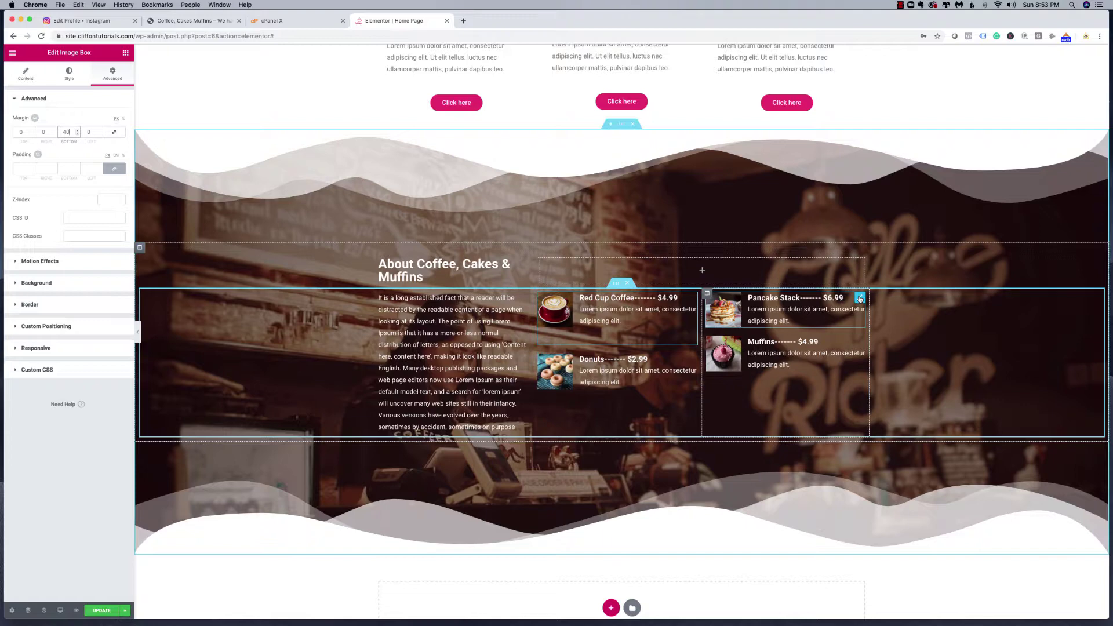
left_click(860, 299)
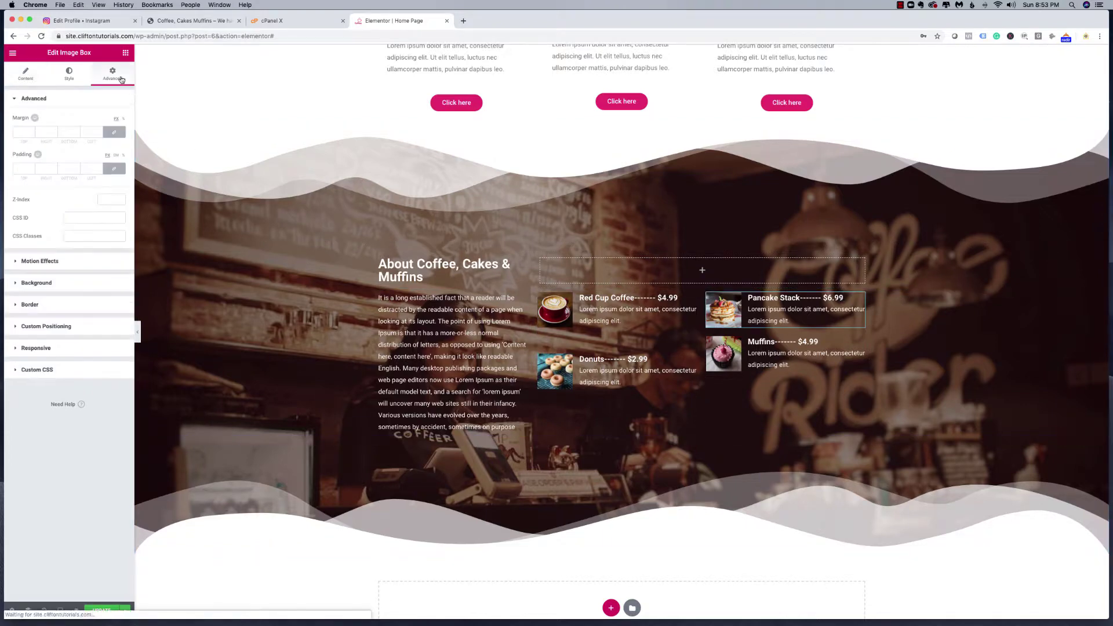
left_click(115, 132)
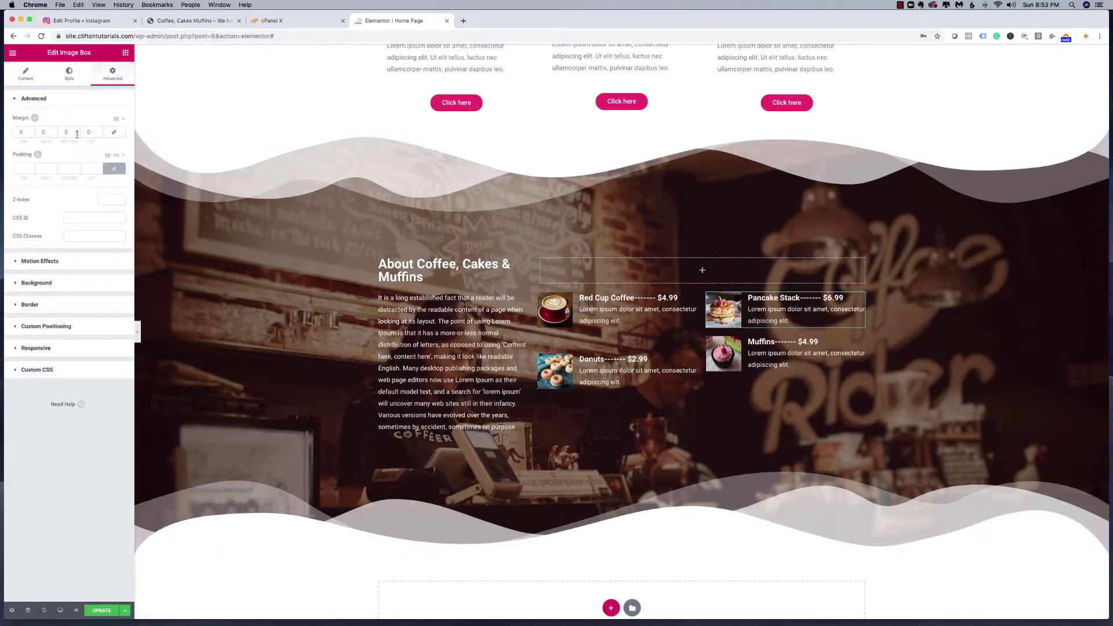
left_click(68, 133)
type("4")
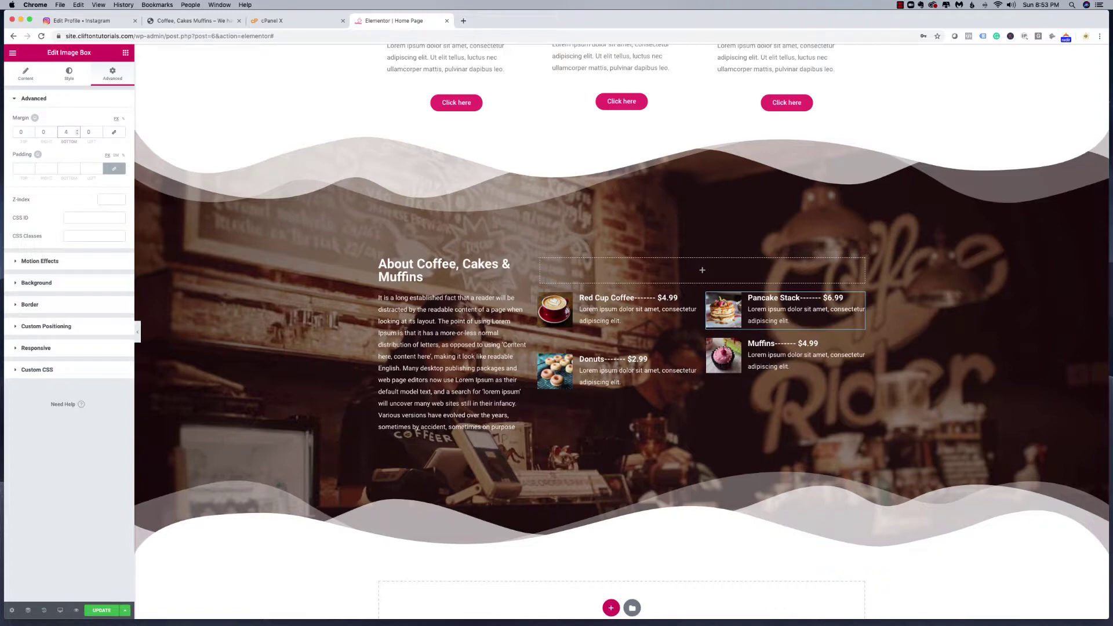
type("0")
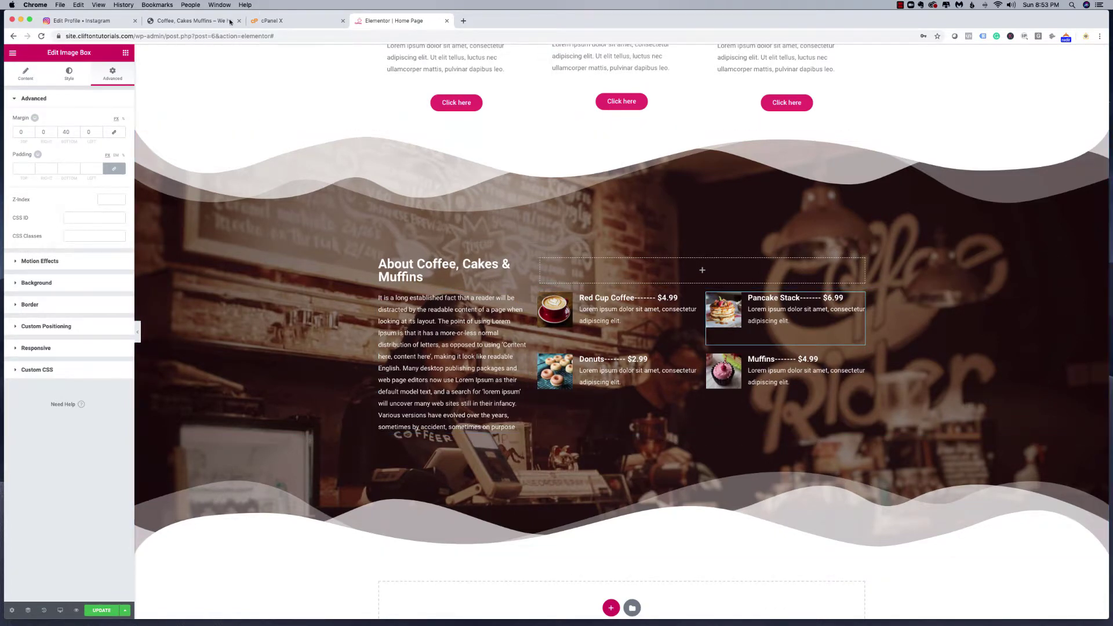
left_click(191, 22)
- Scroll through the About section on the live cafe page, reload it, and go back to the editor
scroll(273, 239, "down", 15)
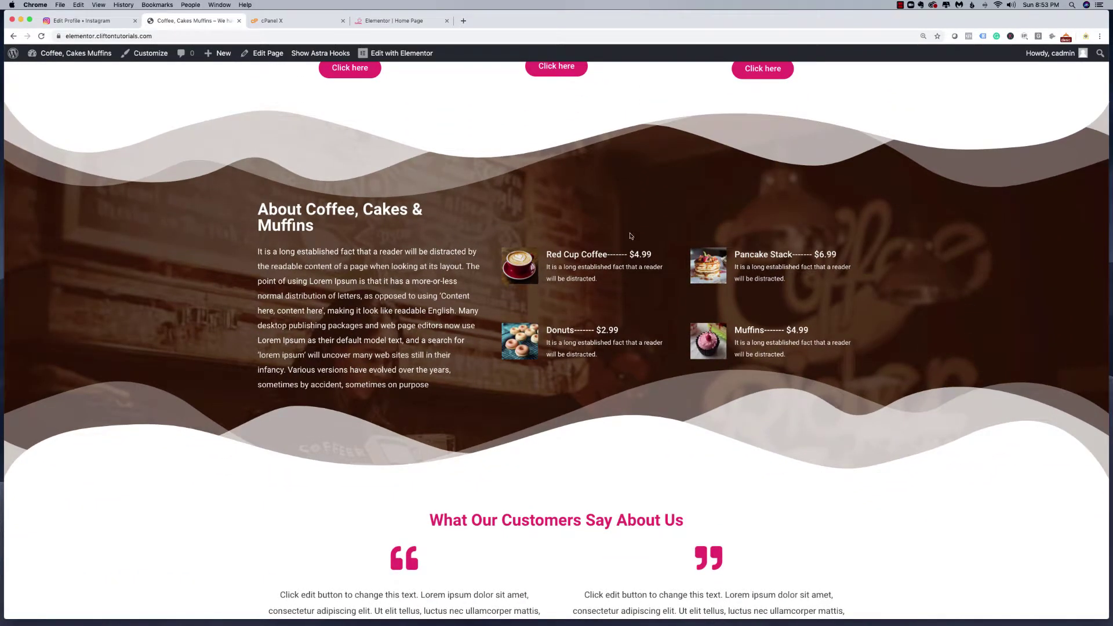
scroll(303, 202, "up", 4)
scroll(303, 202, "down", 8)
scroll(232, 174, "up", 3)
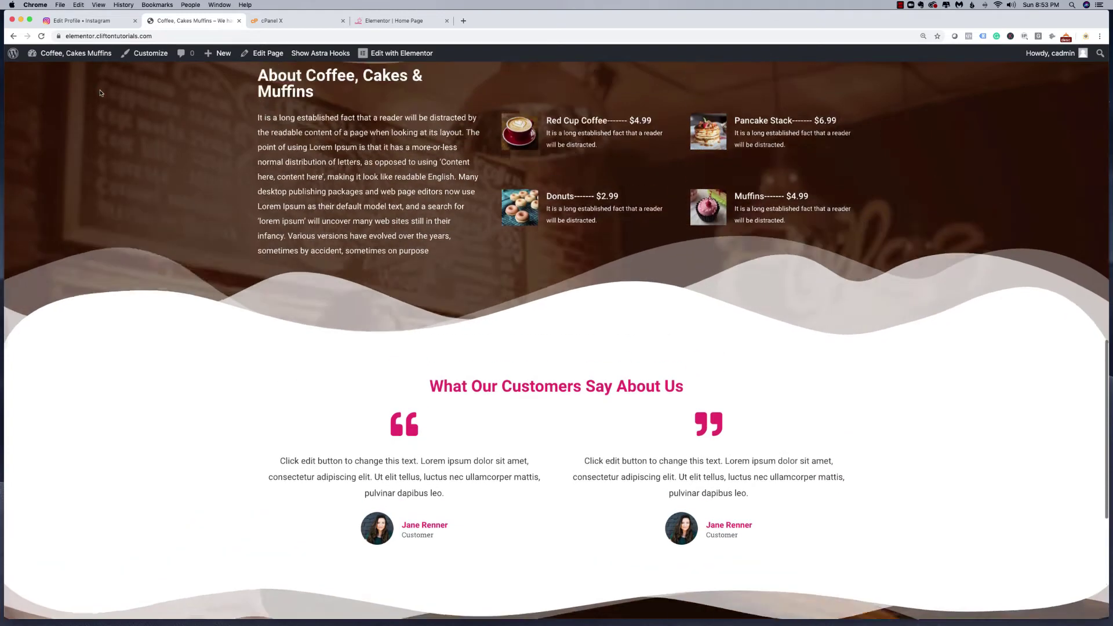
left_click(40, 36)
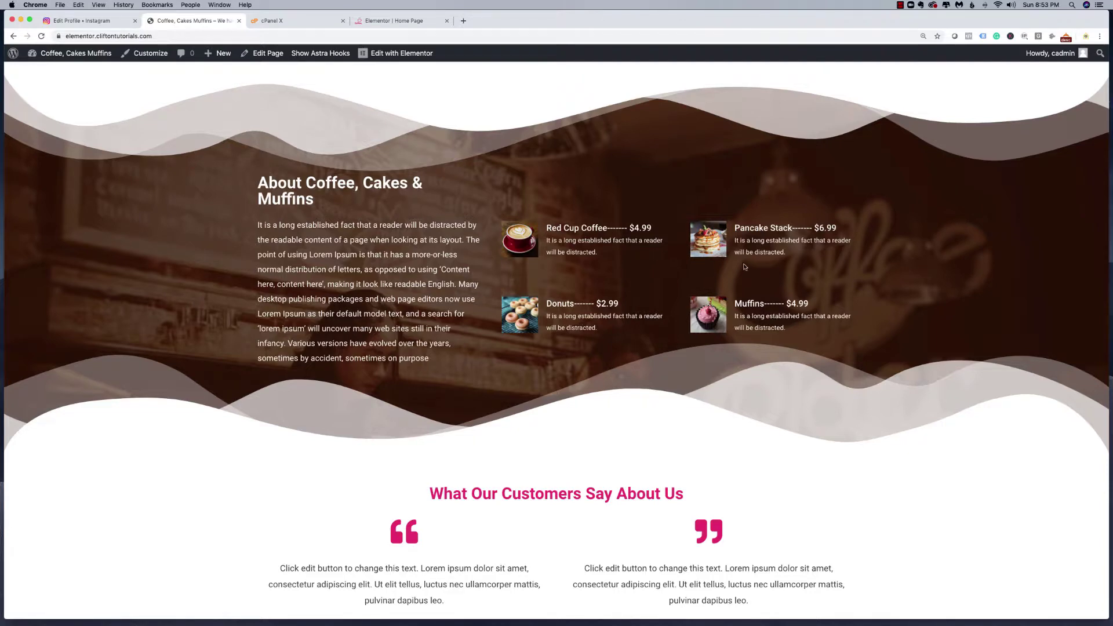
left_click(388, 18)
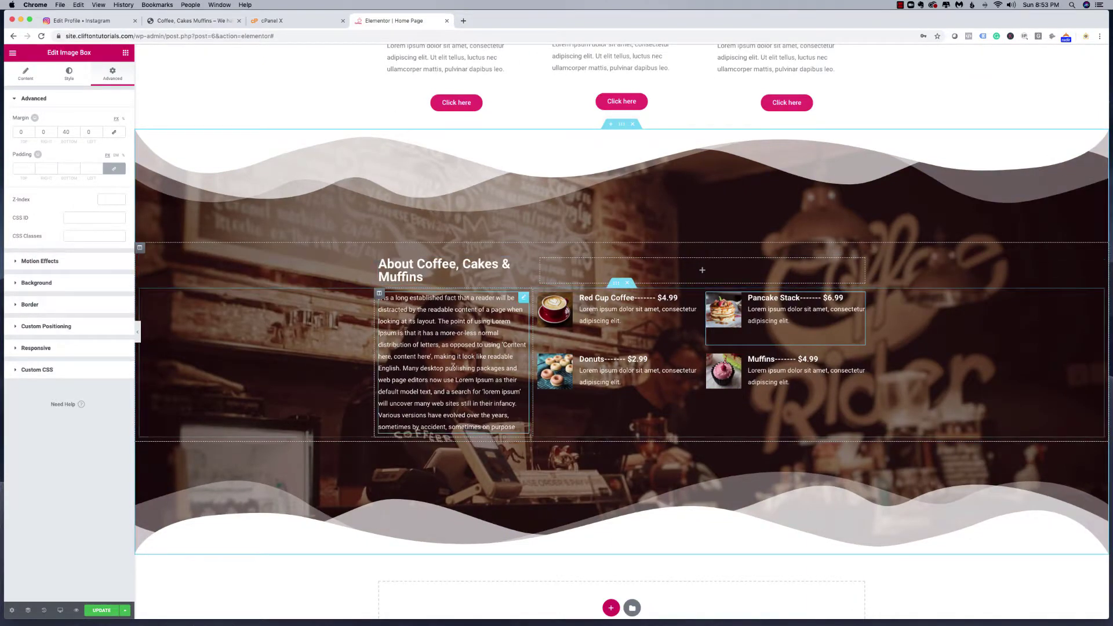
- Give the column holding the About text a Fade In Left entrance animation
left_click(379, 294)
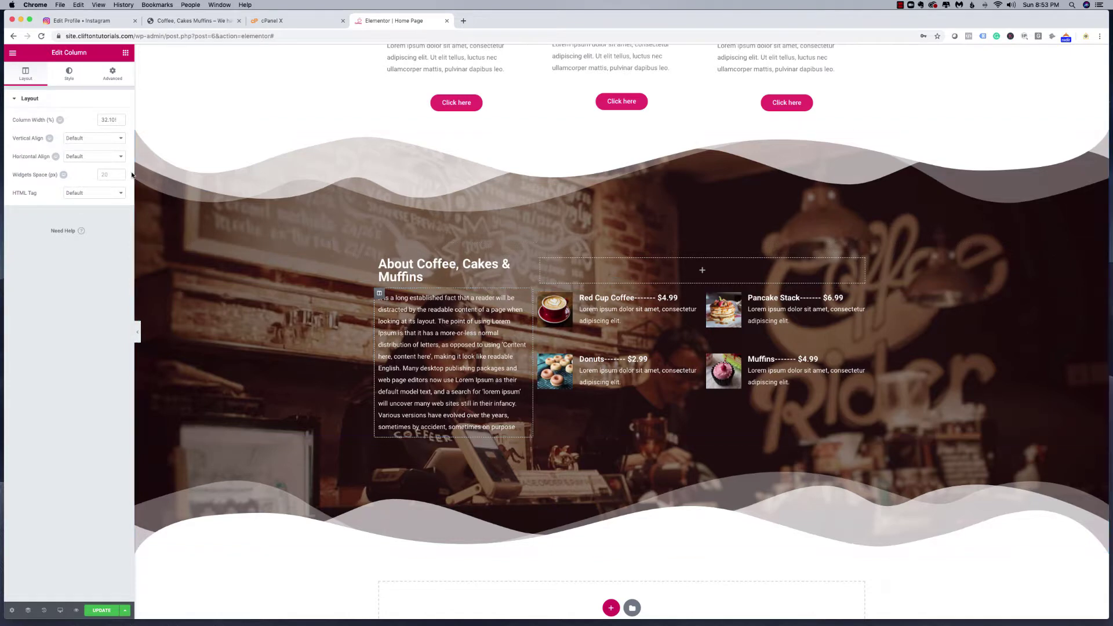
left_click(113, 74)
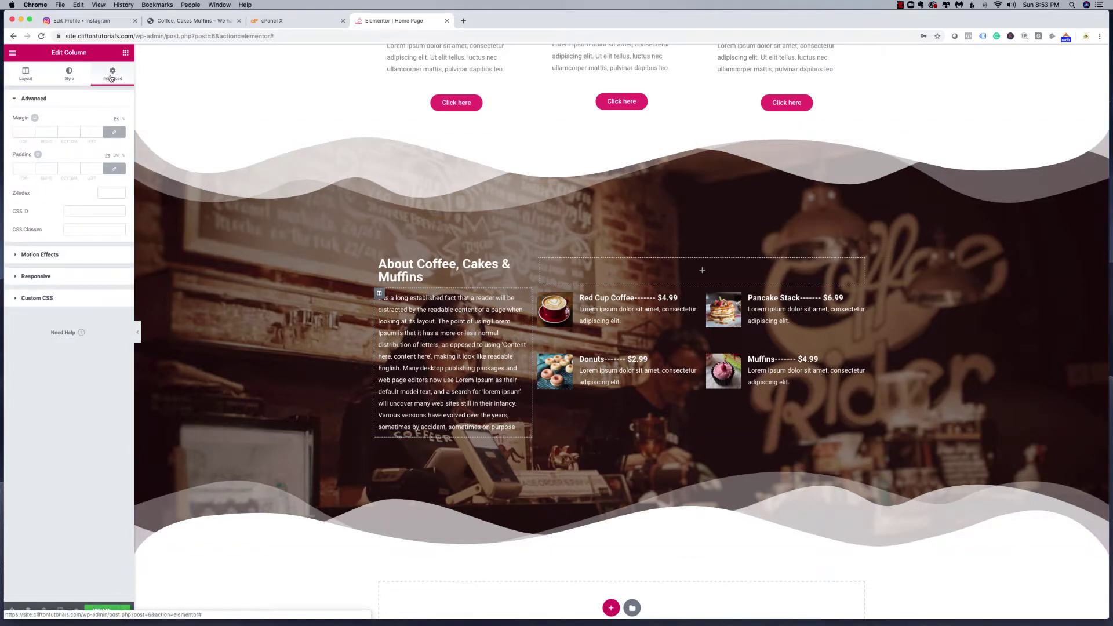
left_click(51, 255)
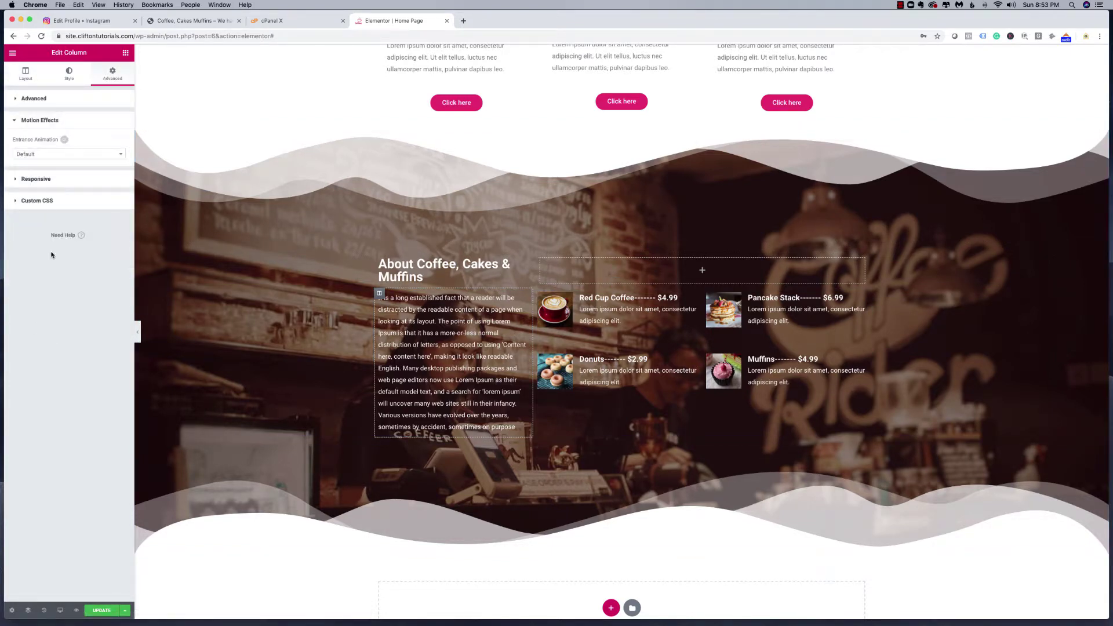
left_click(81, 157)
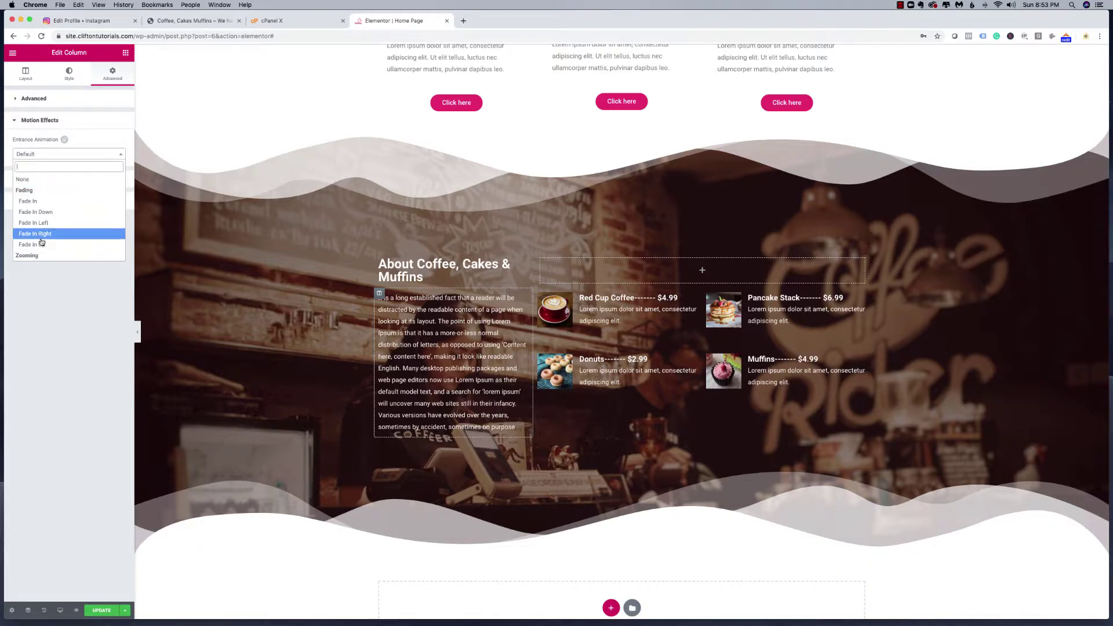
left_click(49, 223)
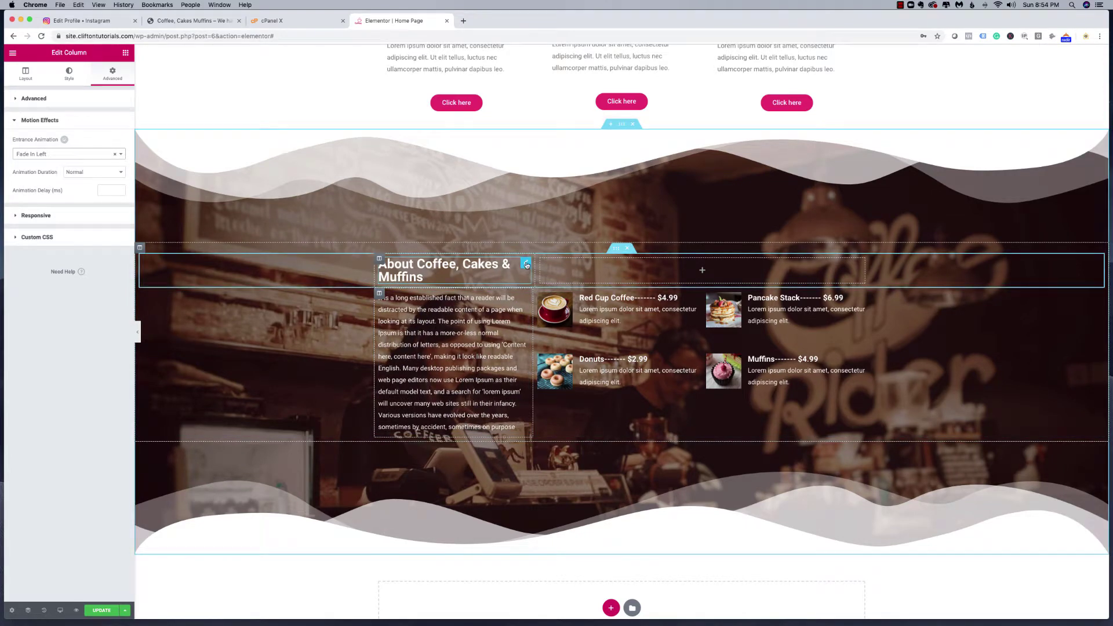
right_click(526, 264)
left_click(115, 79)
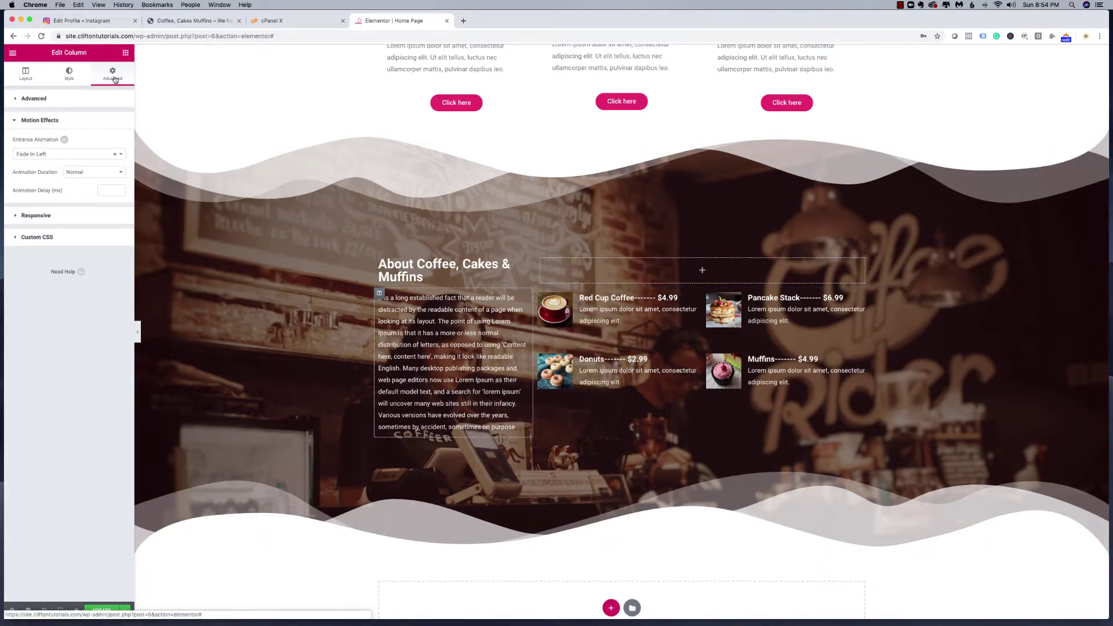
left_click(82, 216)
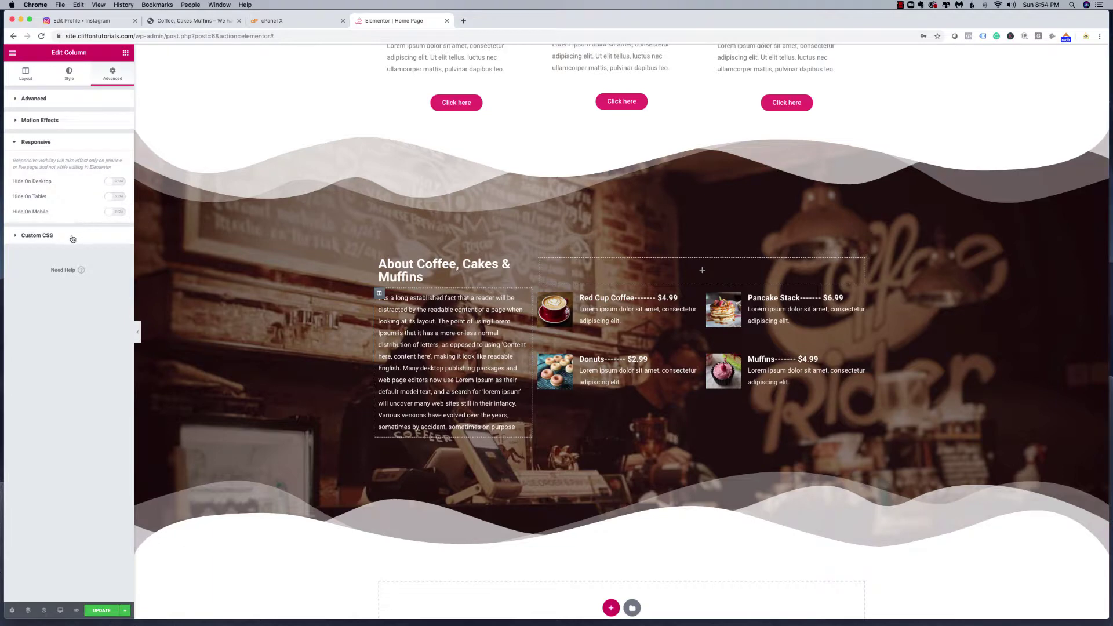
left_click(68, 121)
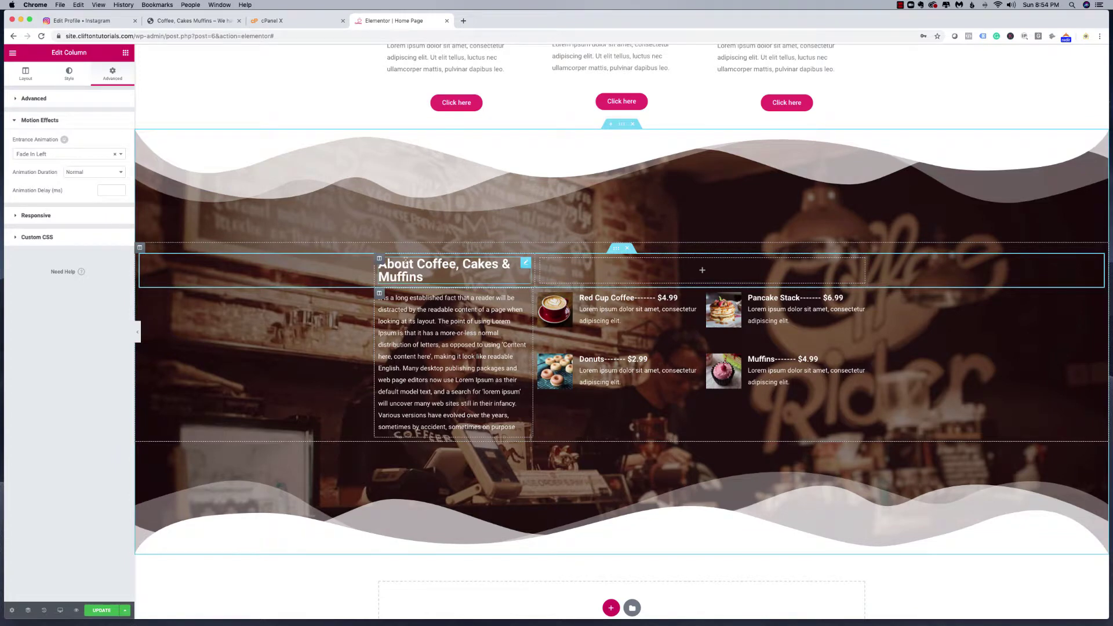
- Set the About Coffee, Cakes & Muffins heading's entrance animation to Slide In Left
left_click(522, 266)
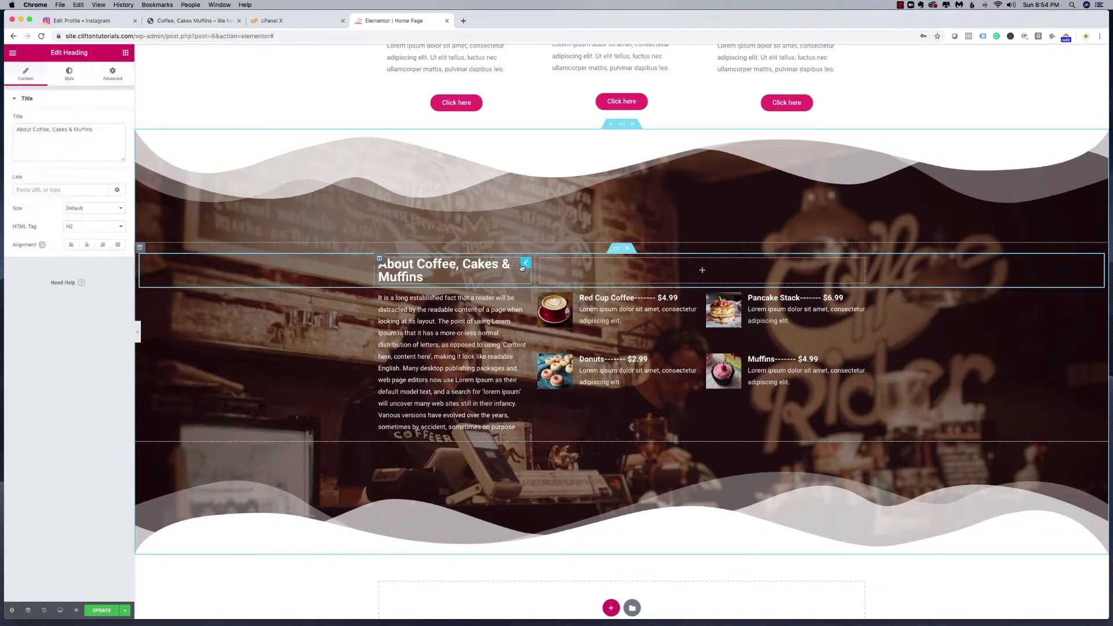
left_click(112, 74)
left_click(41, 261)
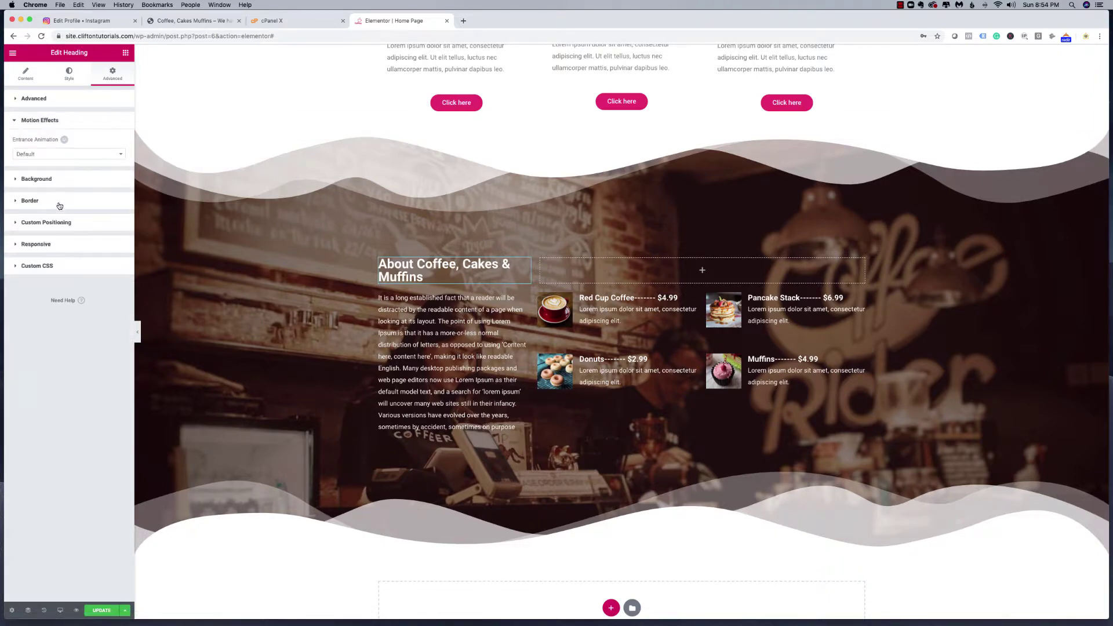
left_click(72, 154)
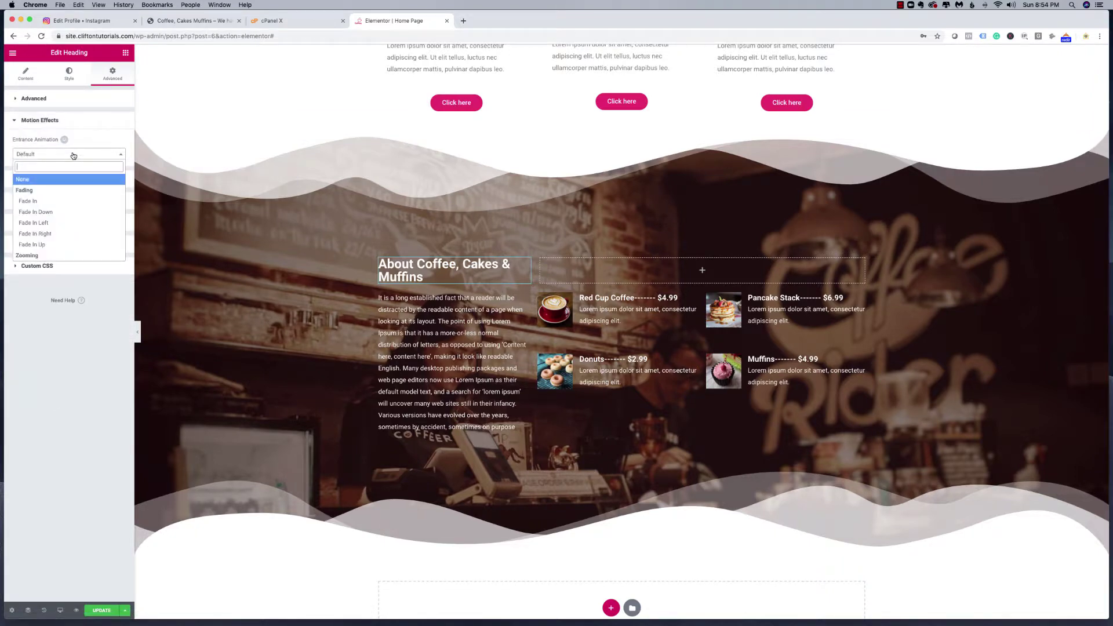
scroll(45, 227, "down", 5)
scroll(45, 227, "down", 4)
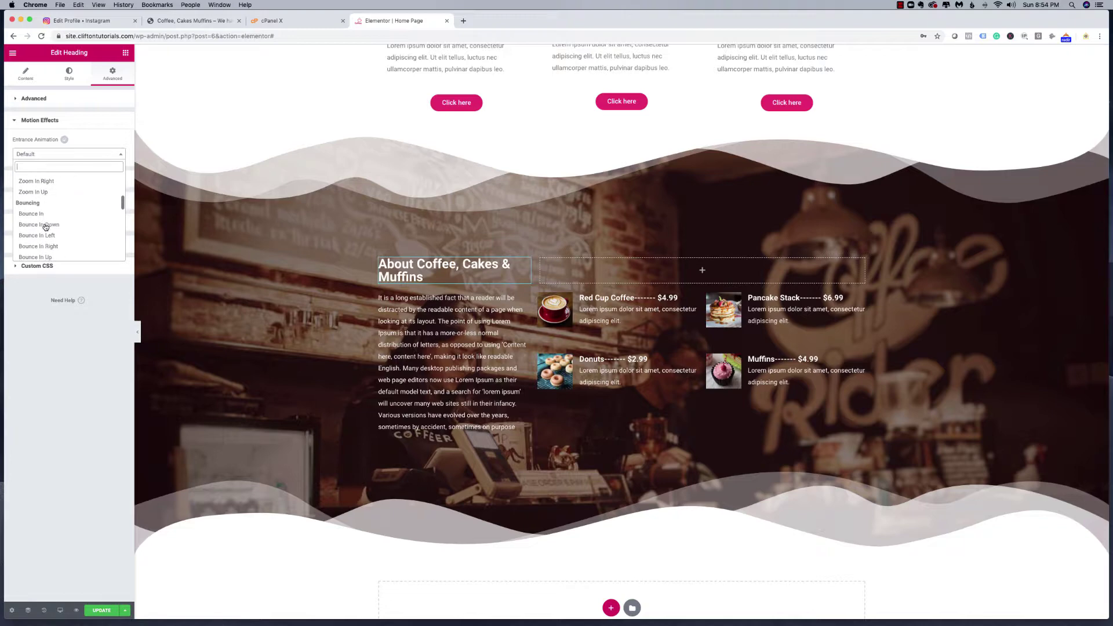
left_click(47, 210)
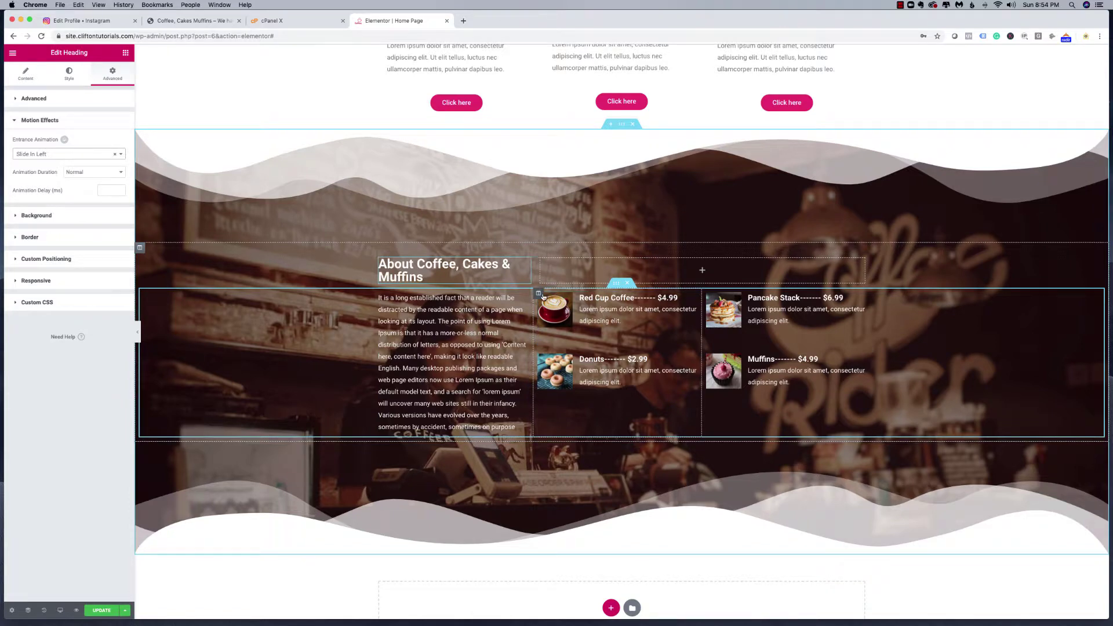
- Give the left menu column a Slide In Up entrance animation
right_click(540, 296)
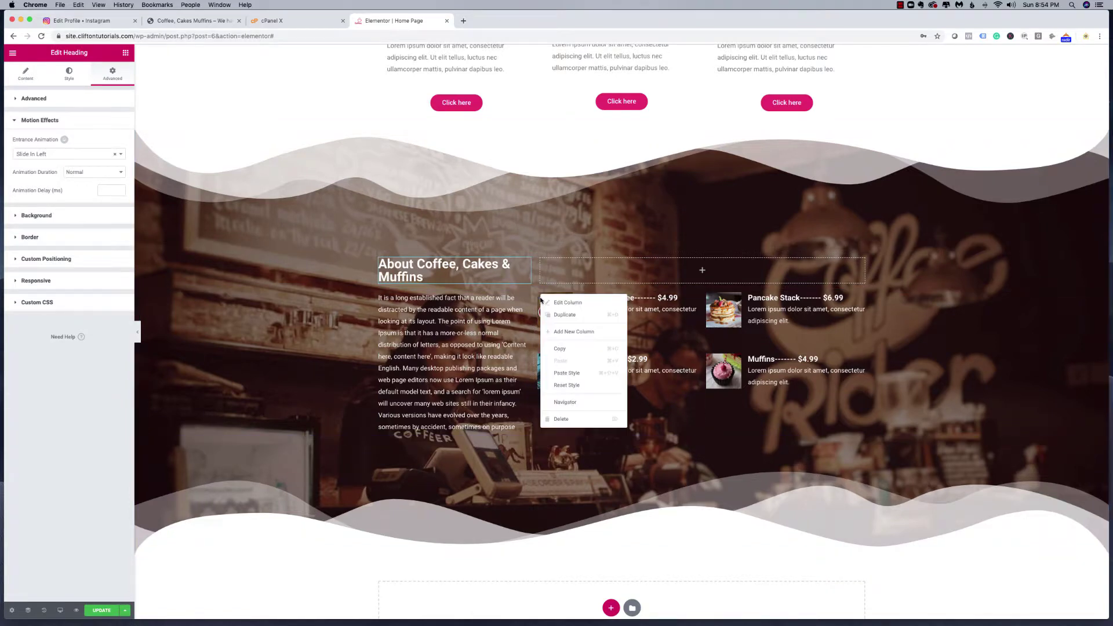
left_click(541, 300)
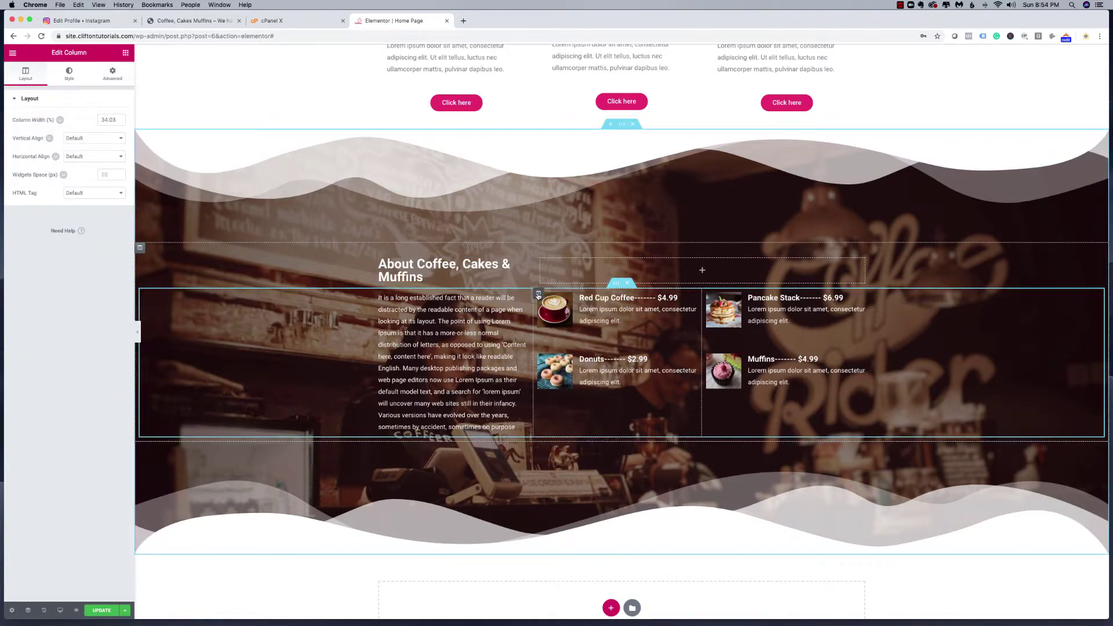
left_click(118, 76)
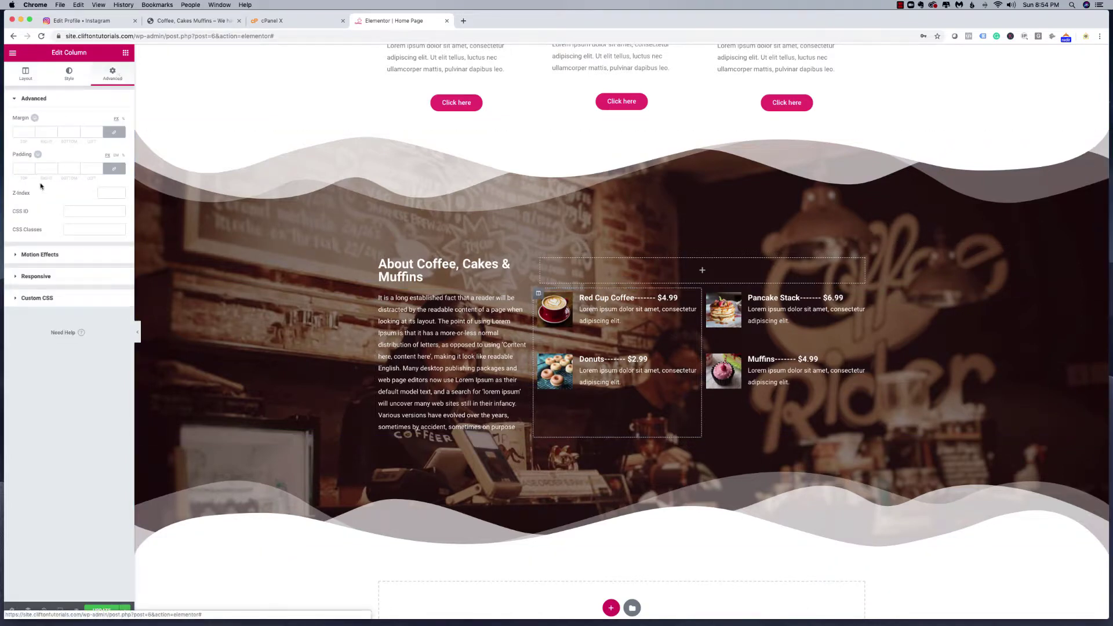
left_click(46, 255)
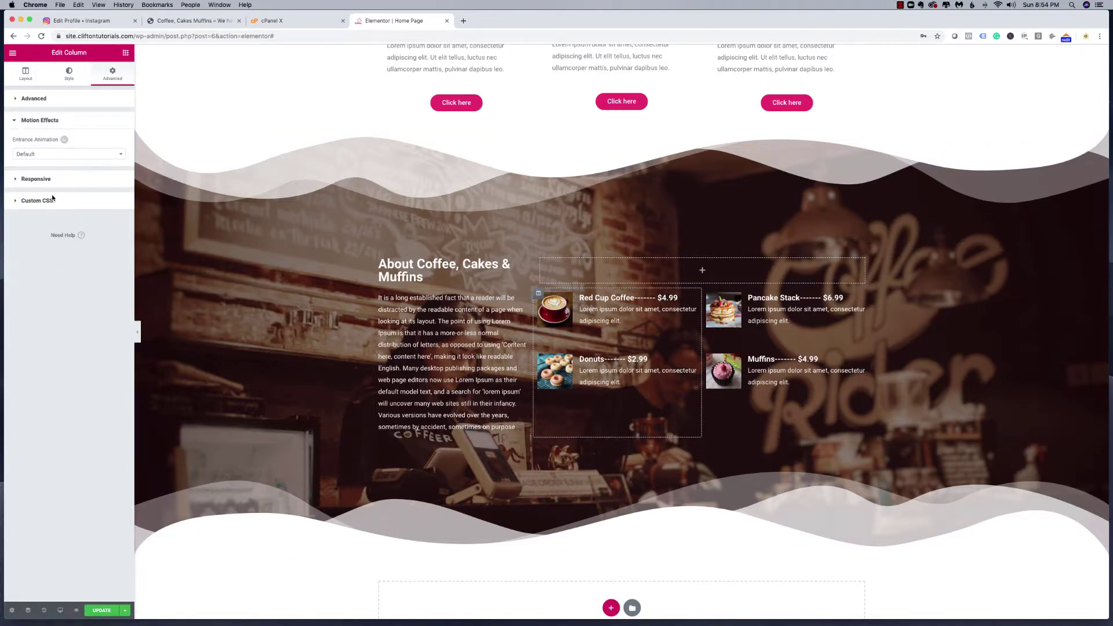
left_click(72, 155)
scroll(52, 226, "down", 5)
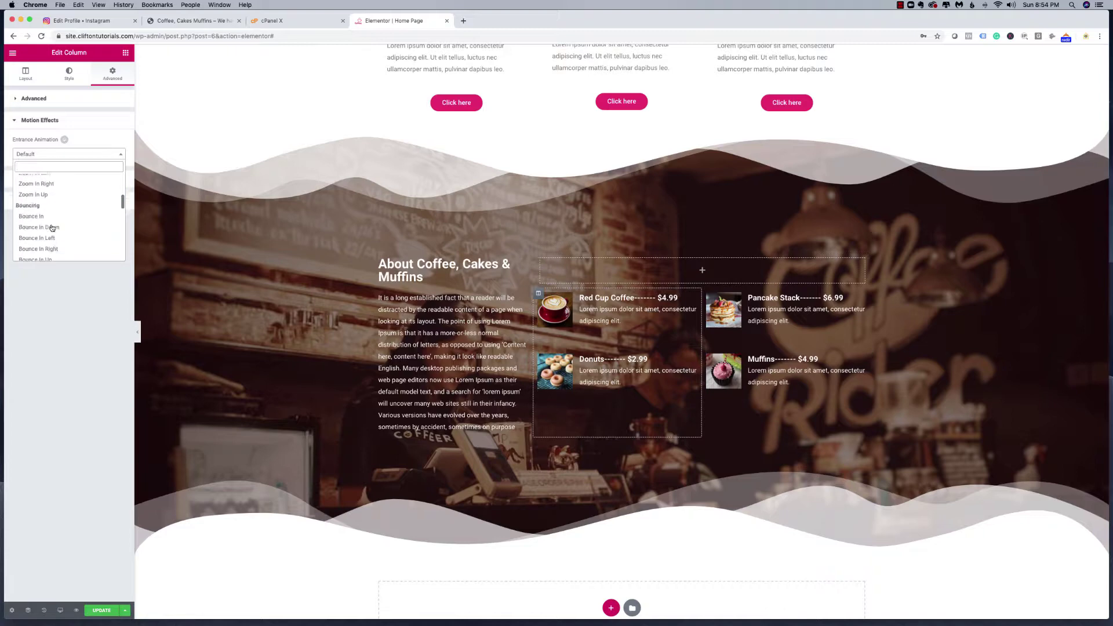
scroll(52, 228, "down", 4)
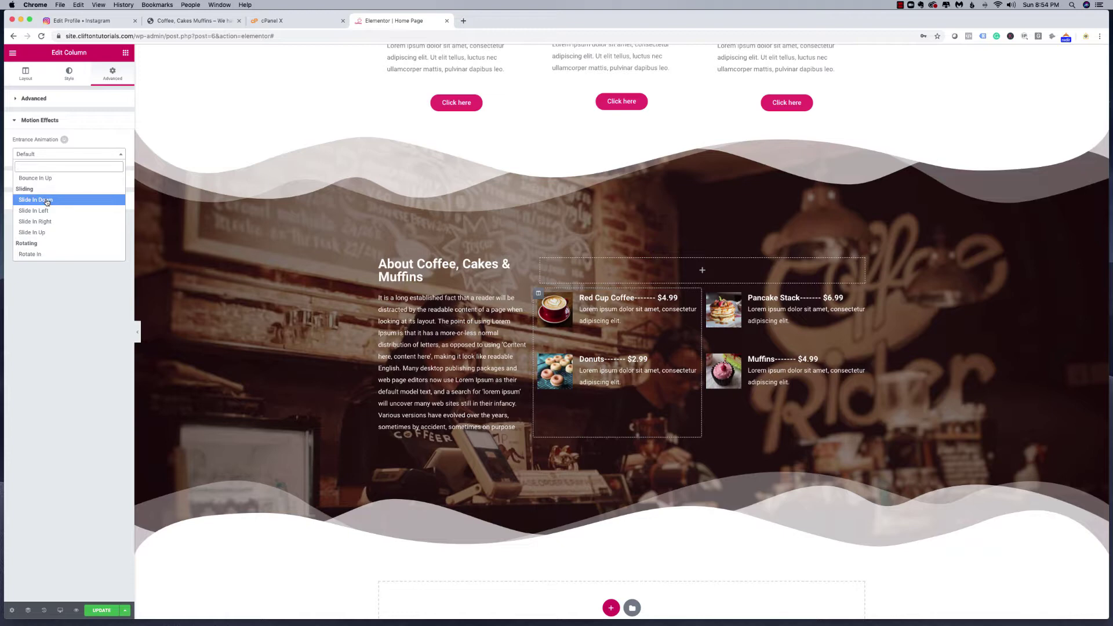
left_click(41, 232)
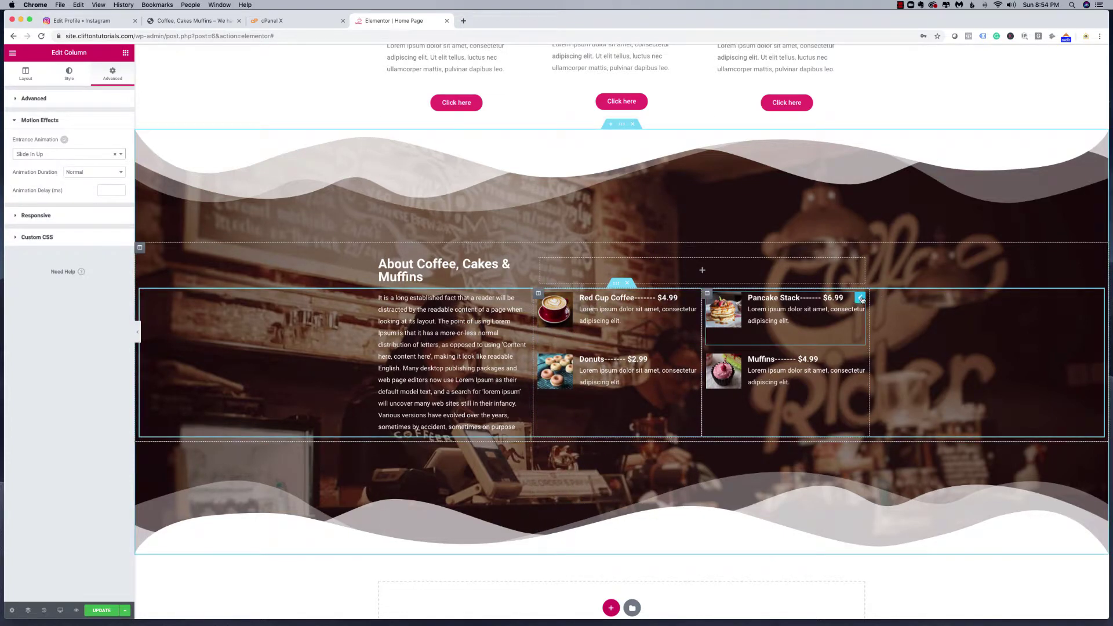
- Give the right menu column a Slide In Down entrance animation
right_click(712, 297)
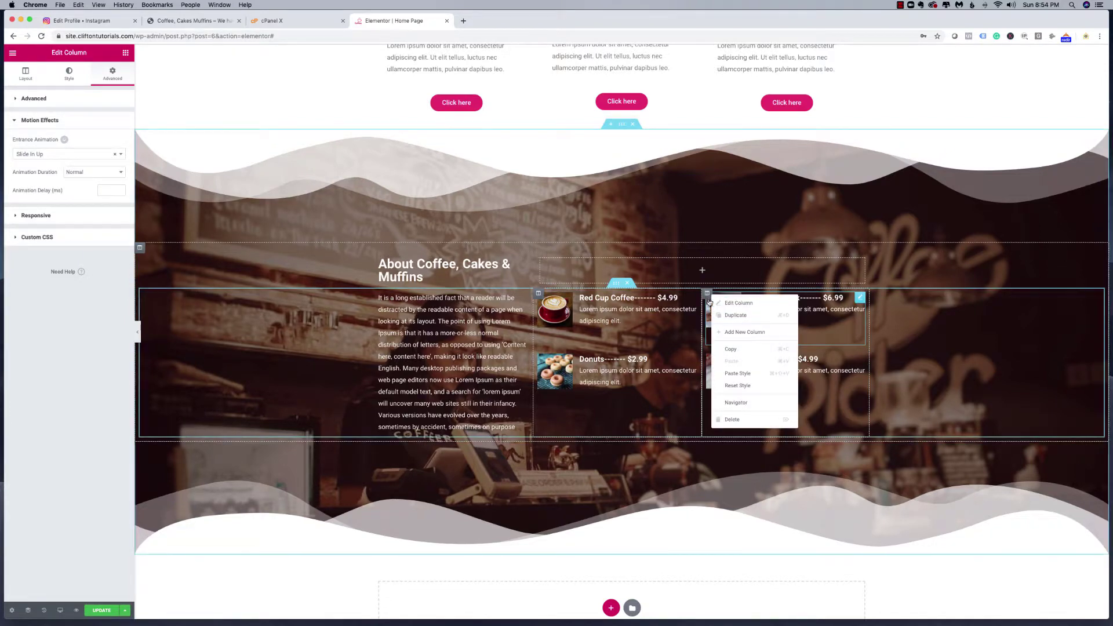
left_click(708, 295)
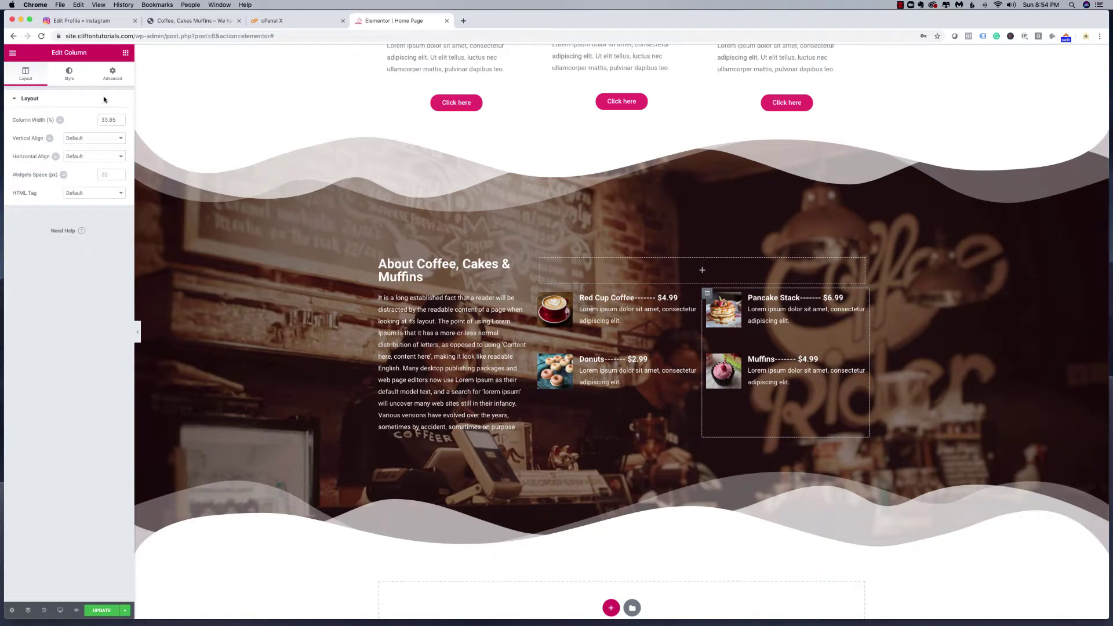
left_click(114, 74)
left_click(56, 256)
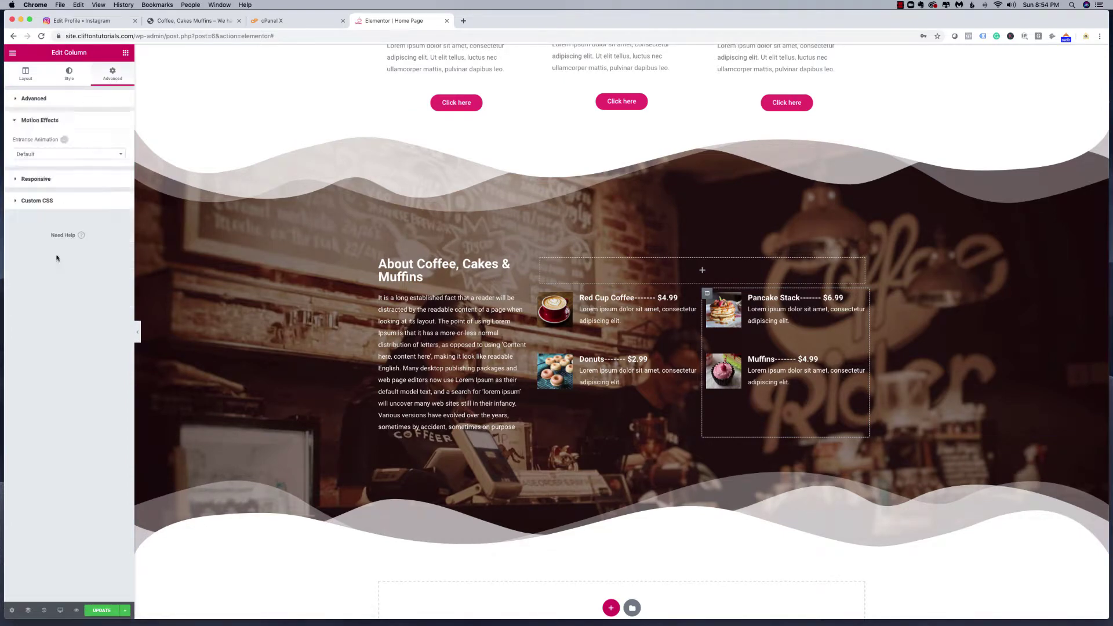
left_click(63, 154)
scroll(49, 223, "down", 5)
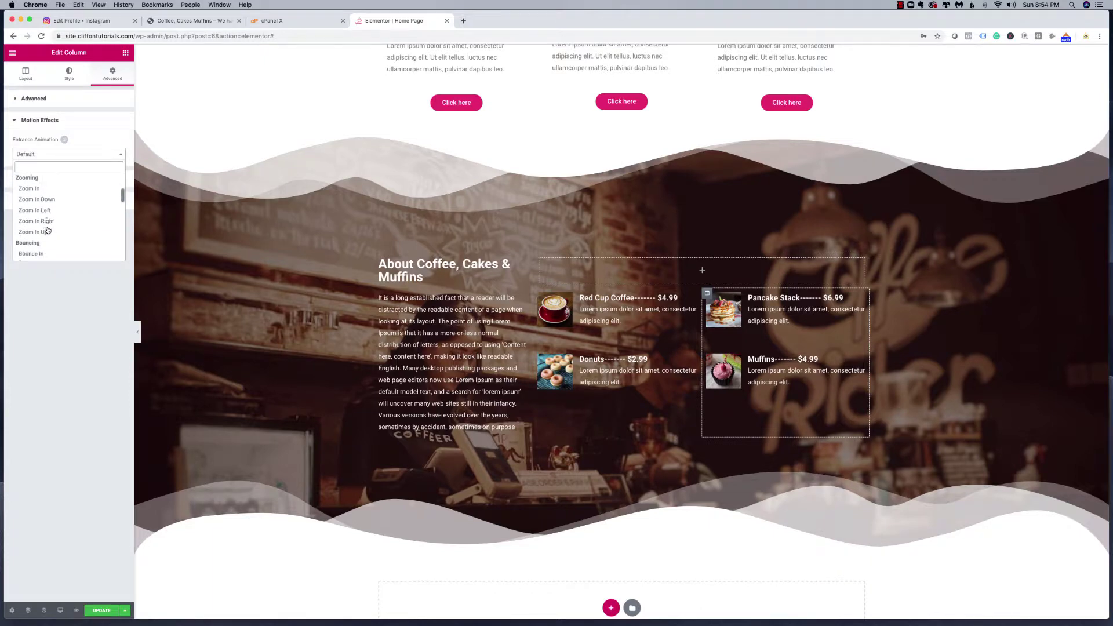
scroll(48, 230, "down", 2)
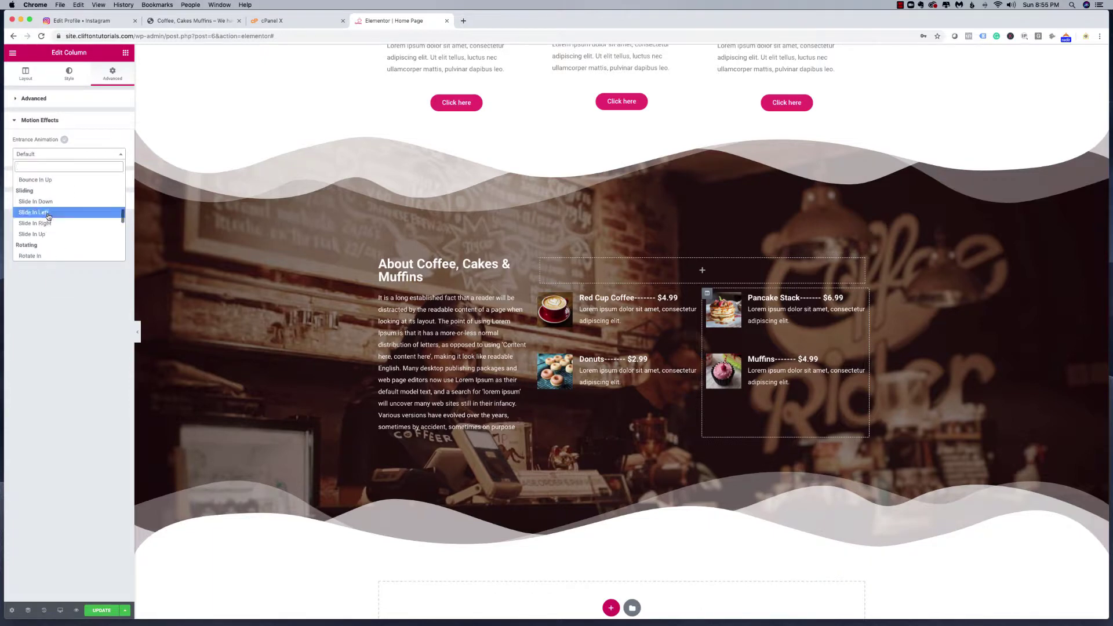
left_click(52, 202)
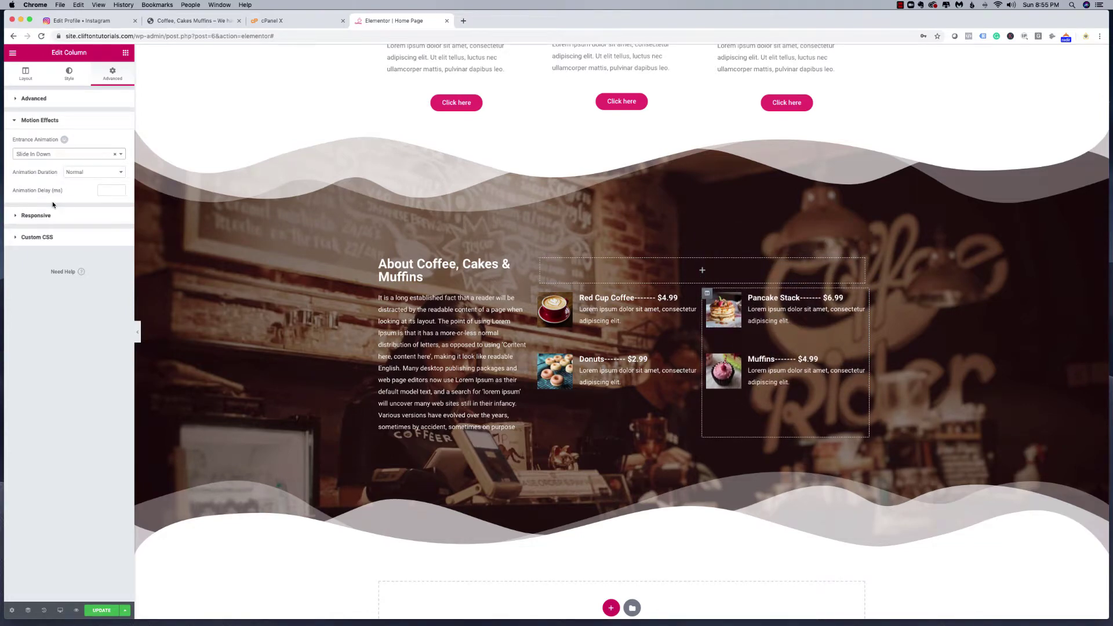
- Save the page with Update and preview it at full width, reloading to replay the animations
left_click(99, 611)
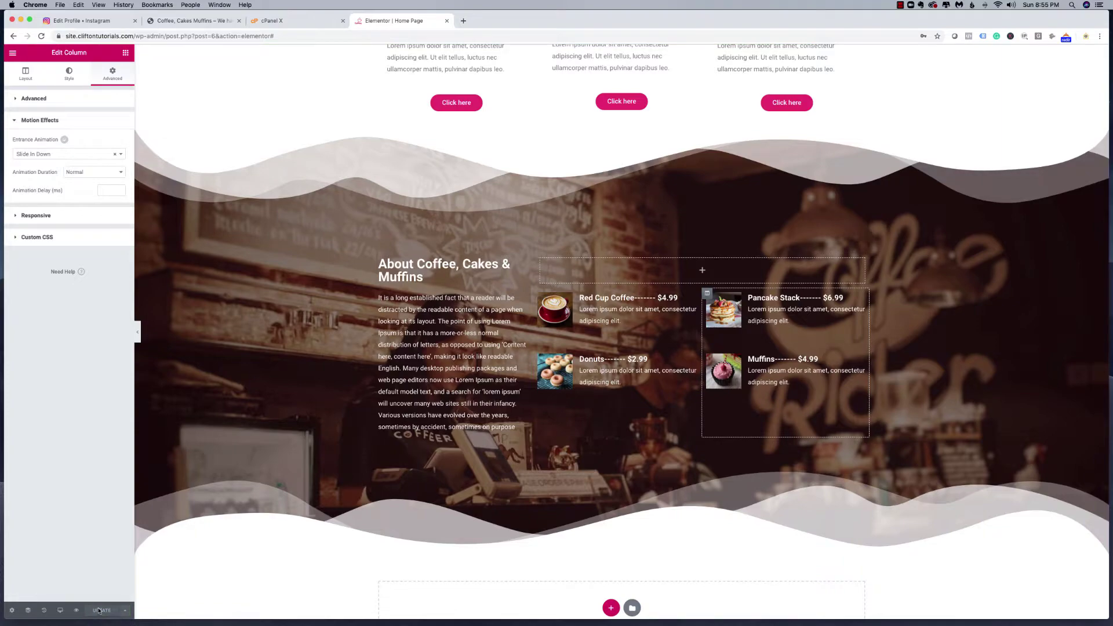
left_click(139, 330)
scroll(343, 280, "up", 15)
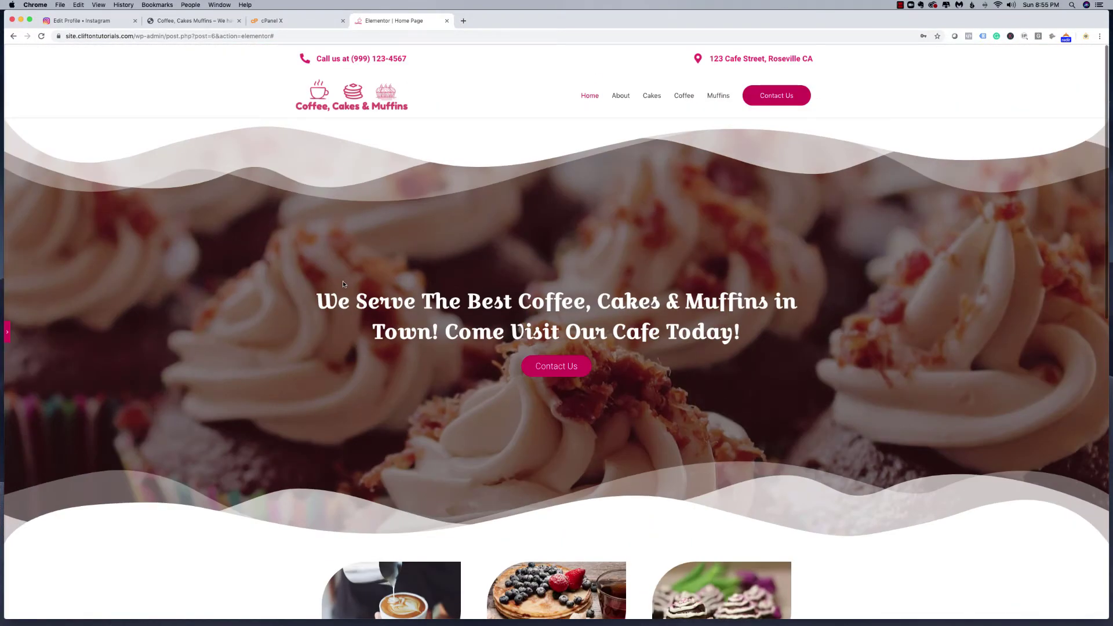
scroll(342, 283, "down", 12)
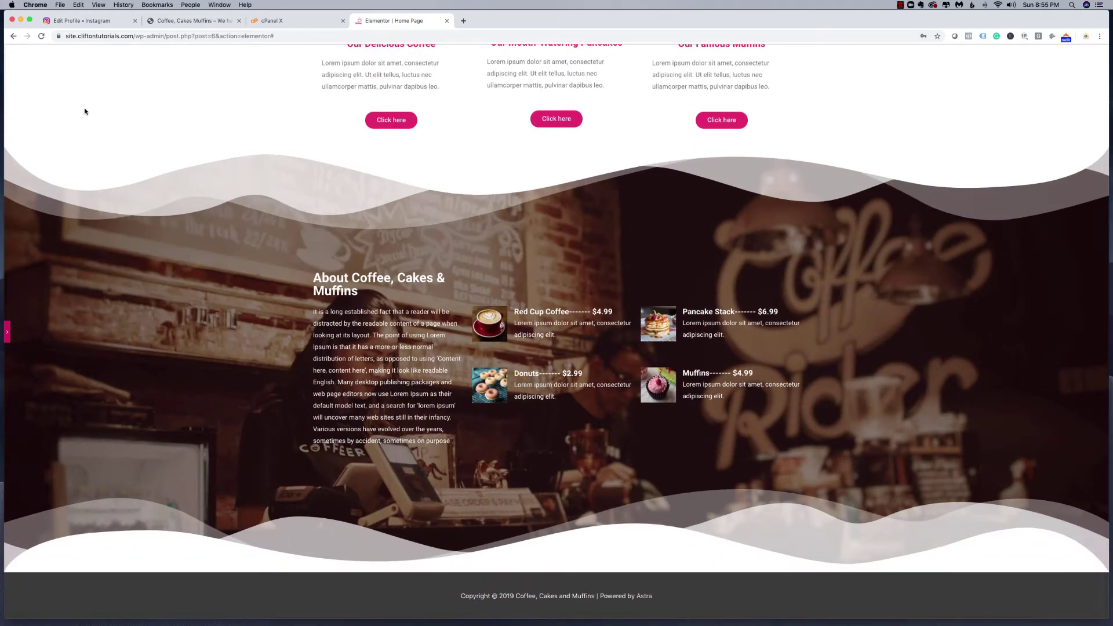
left_click(44, 37)
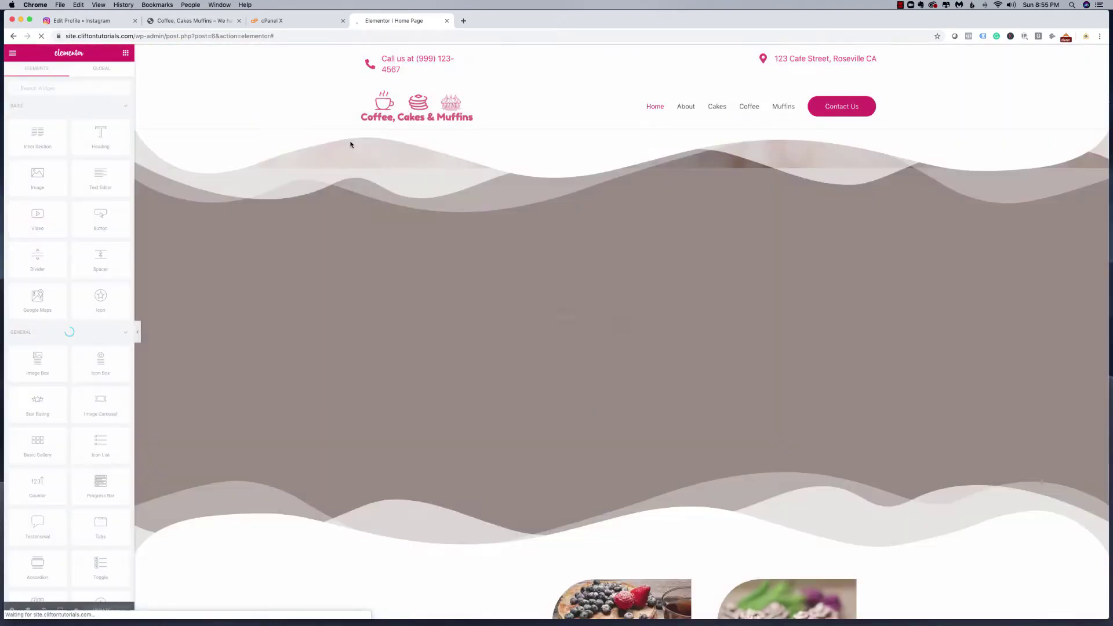
- Scroll through the animated page, then view the live cafe site down to the testimonials
scroll(346, 224, "down", 10)
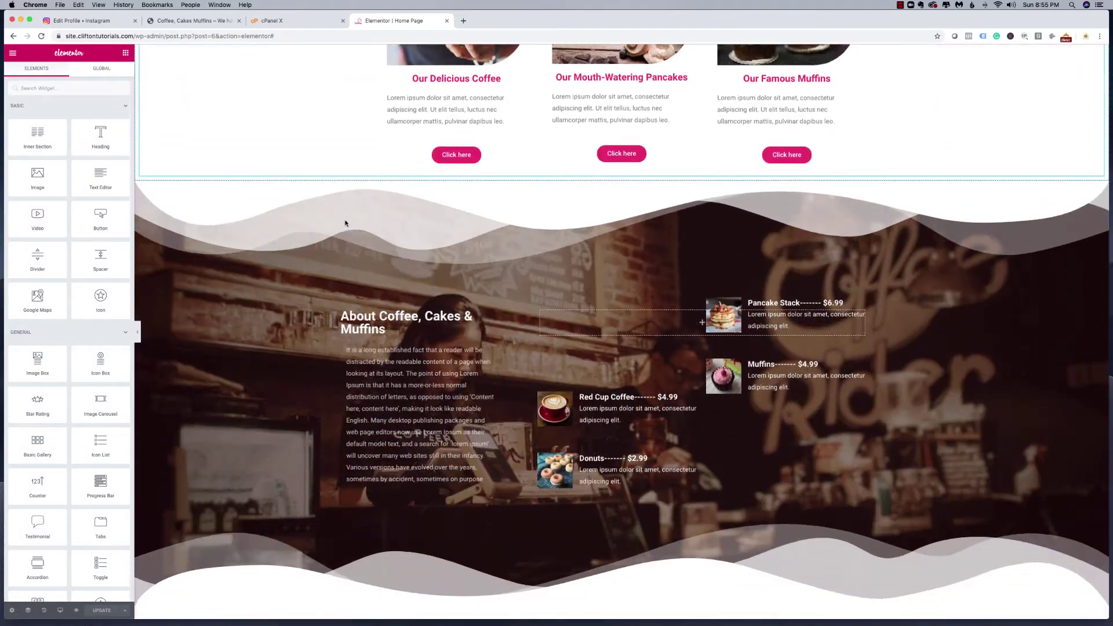
scroll(345, 223, "down", 3)
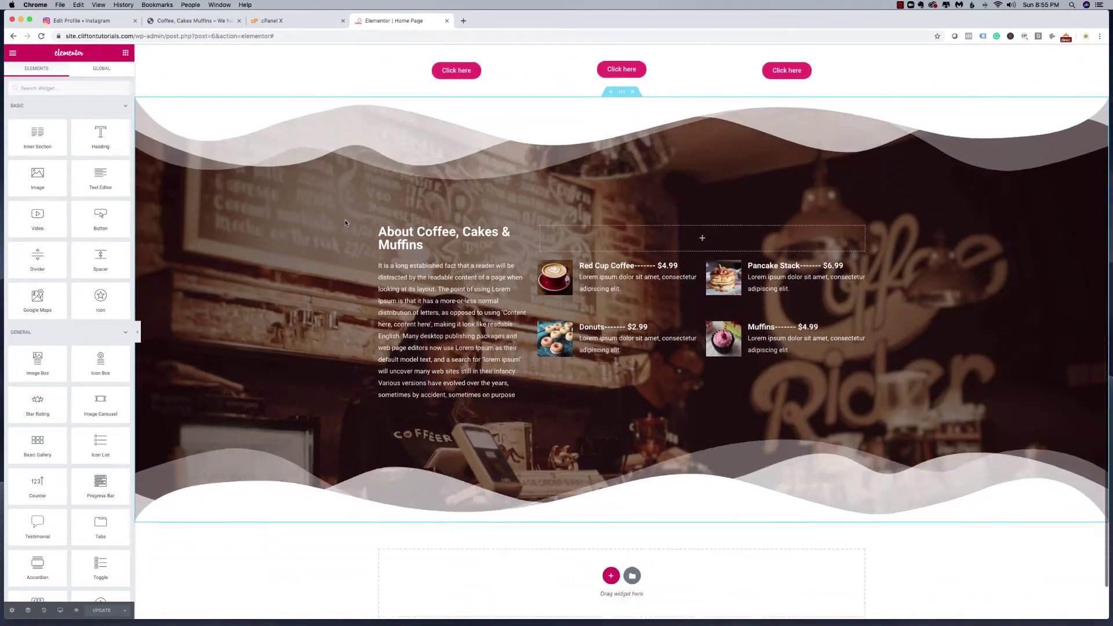
scroll(345, 223, "up", 4)
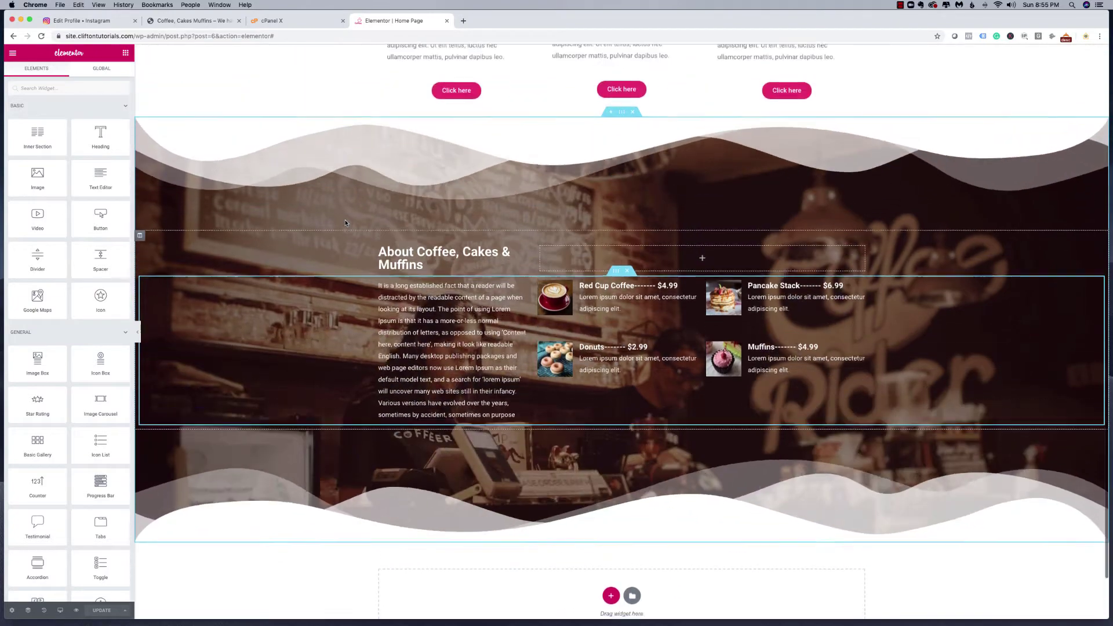
scroll(345, 223, "down", 2)
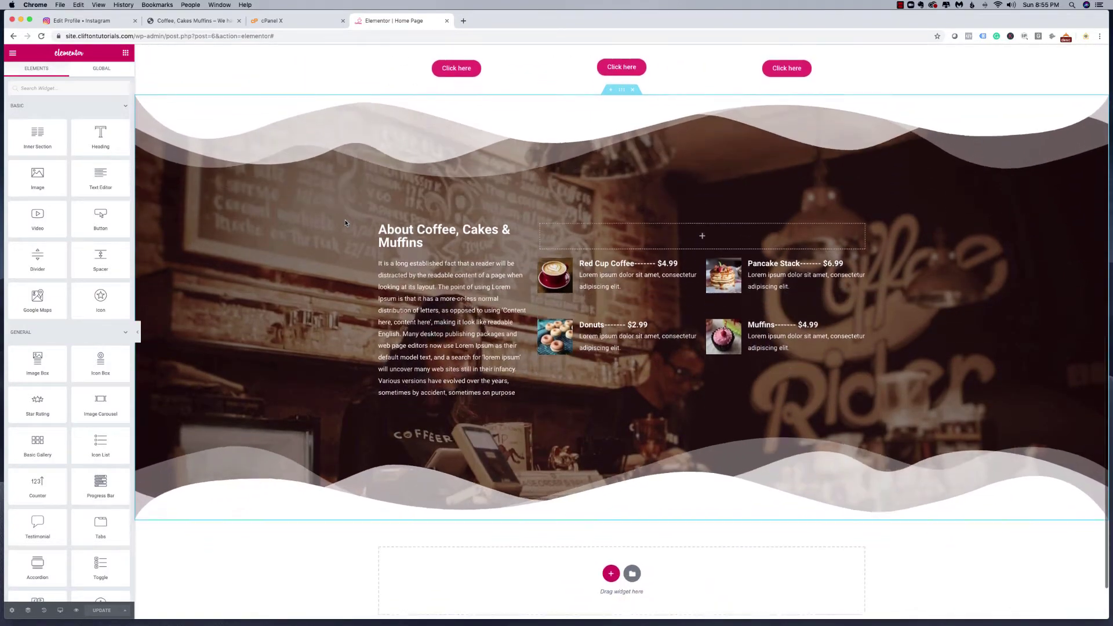
scroll(346, 223, "down", 2)
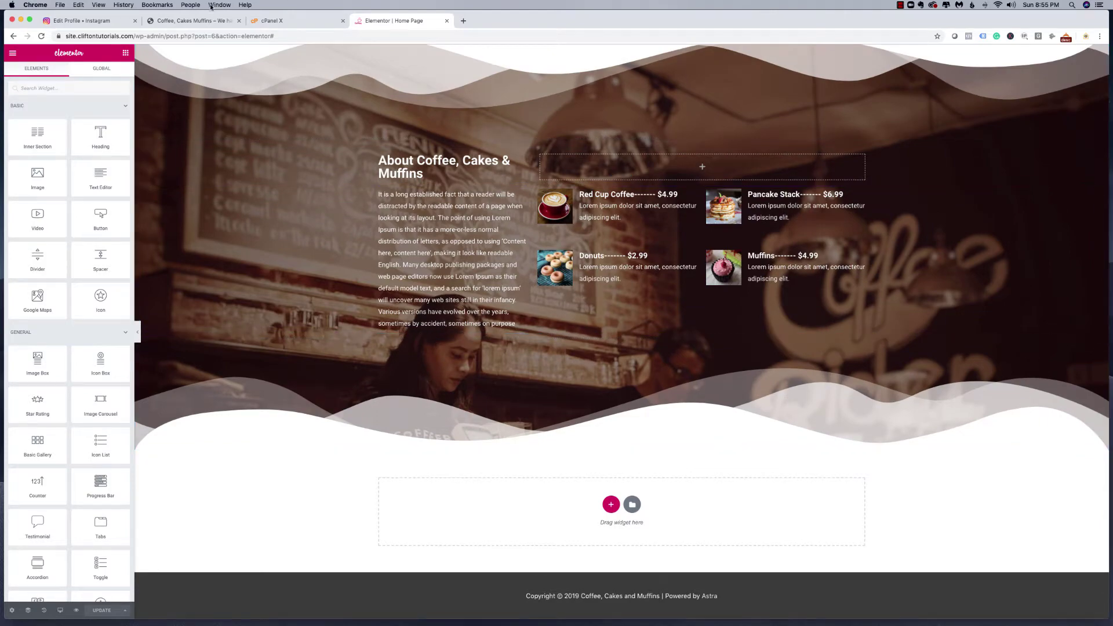
left_click(172, 22)
scroll(301, 248, "down", 9)
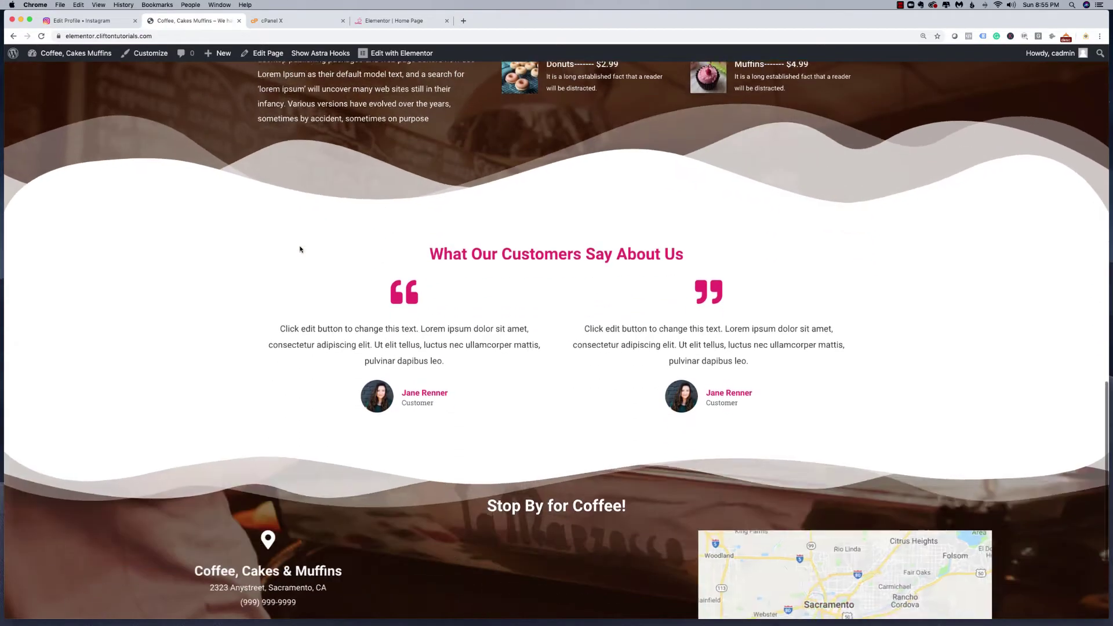
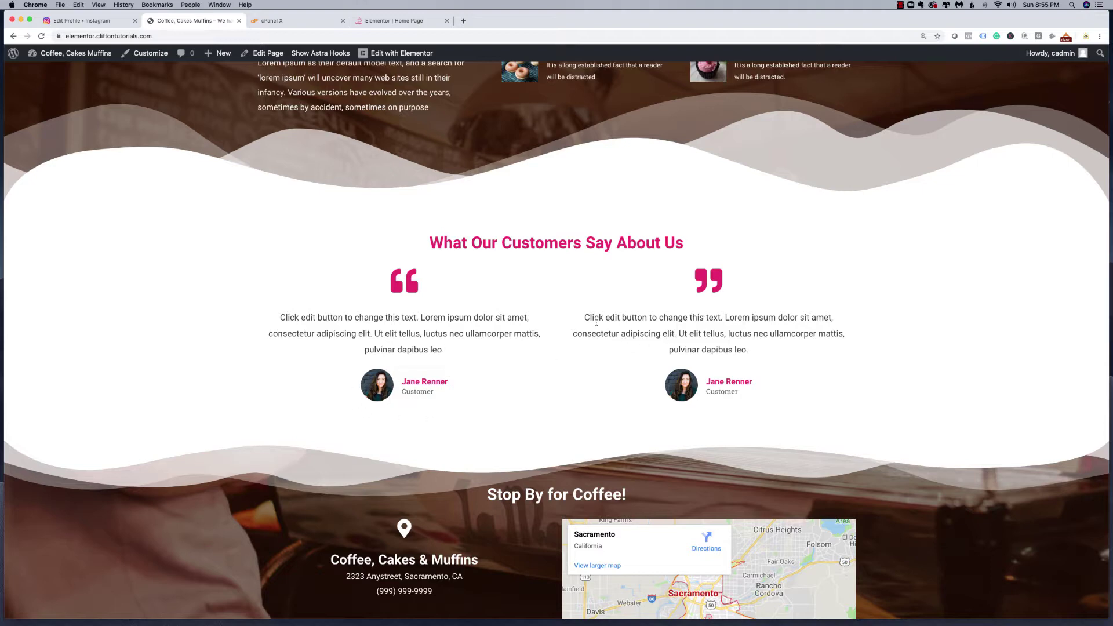
- Return to the home page editor and filter the widget list by 'testi'
scroll(596, 322, "up", 5)
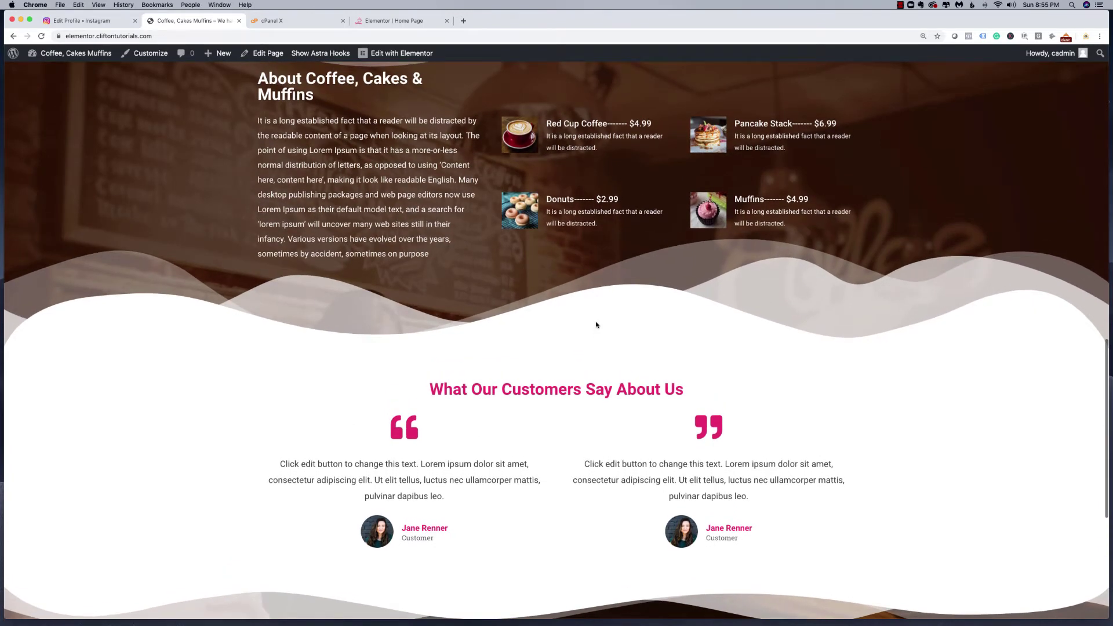
left_click(409, 22)
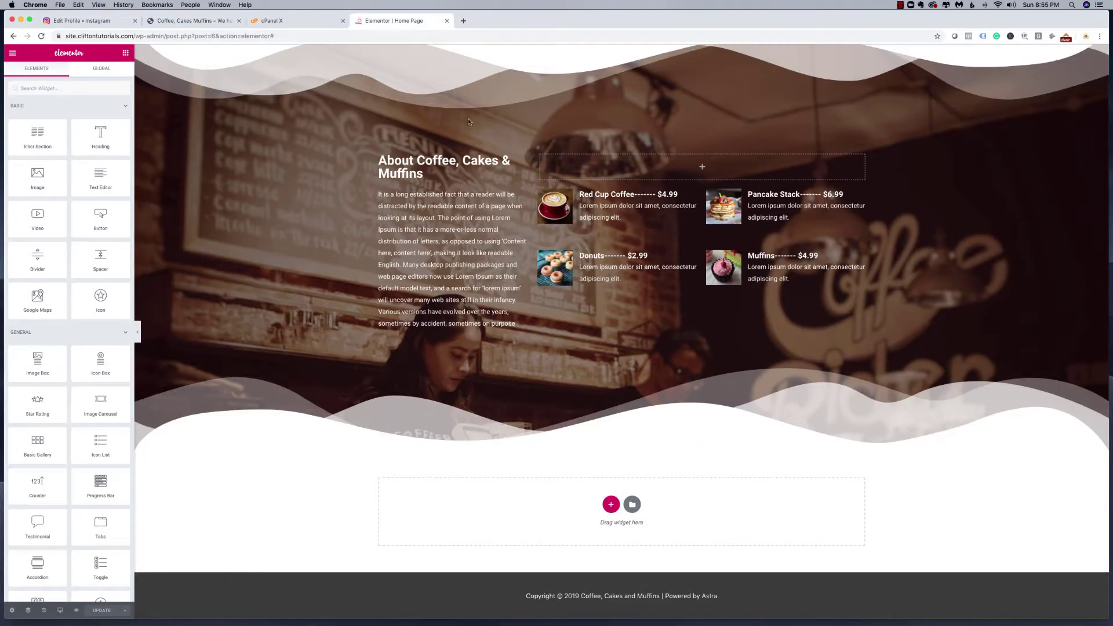
left_click(74, 85)
type("testi")
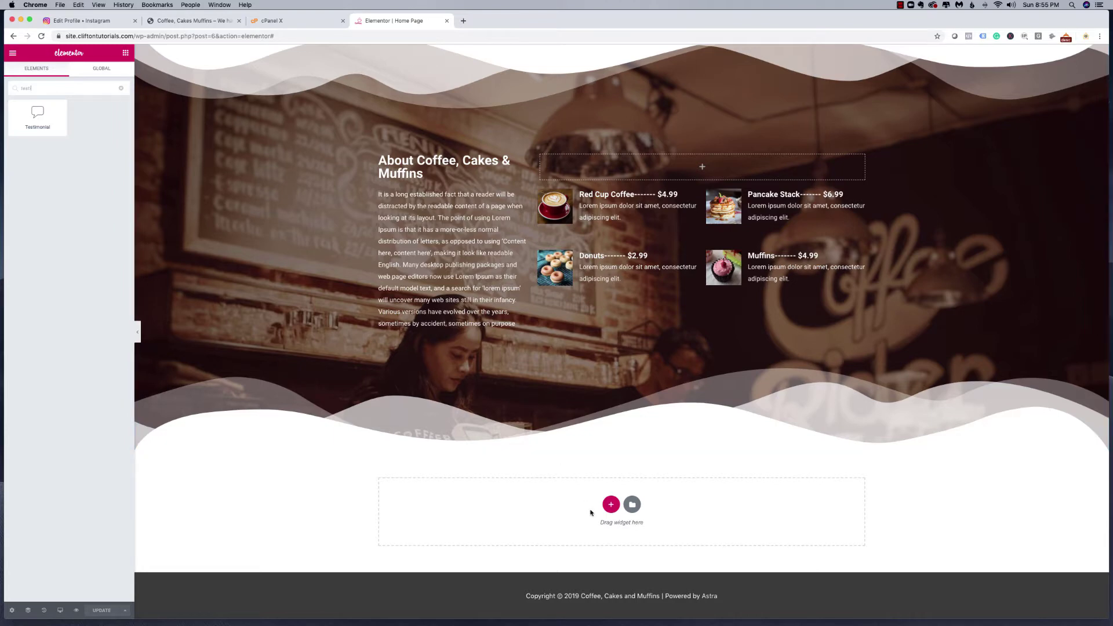
- Add a single-column section below About and drop a two-column Inner Section into it
left_click(610, 503)
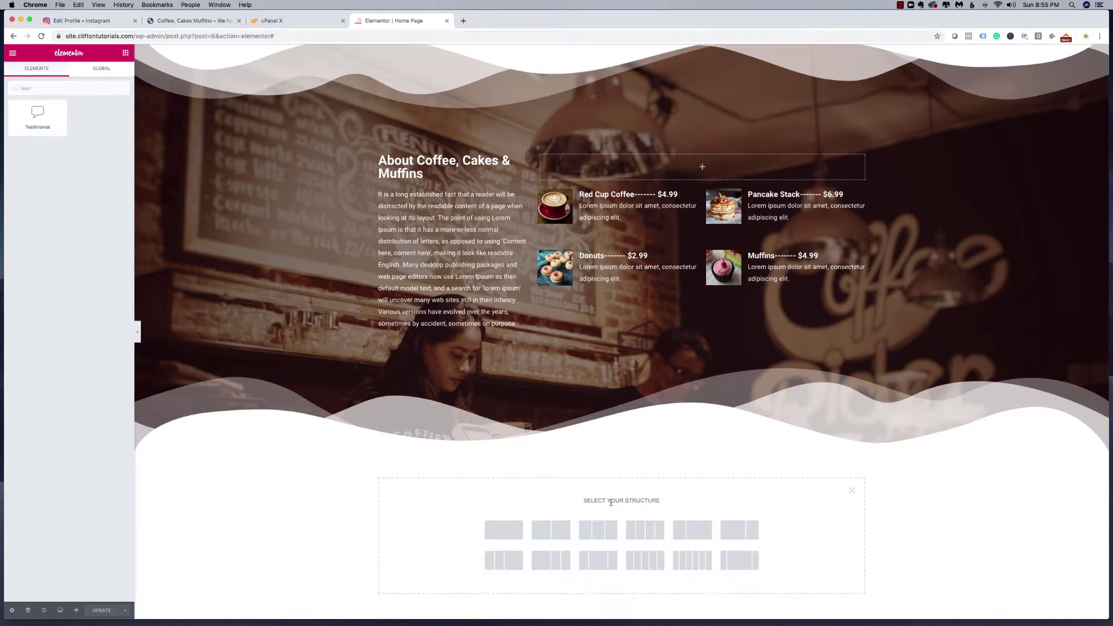
left_click(504, 530)
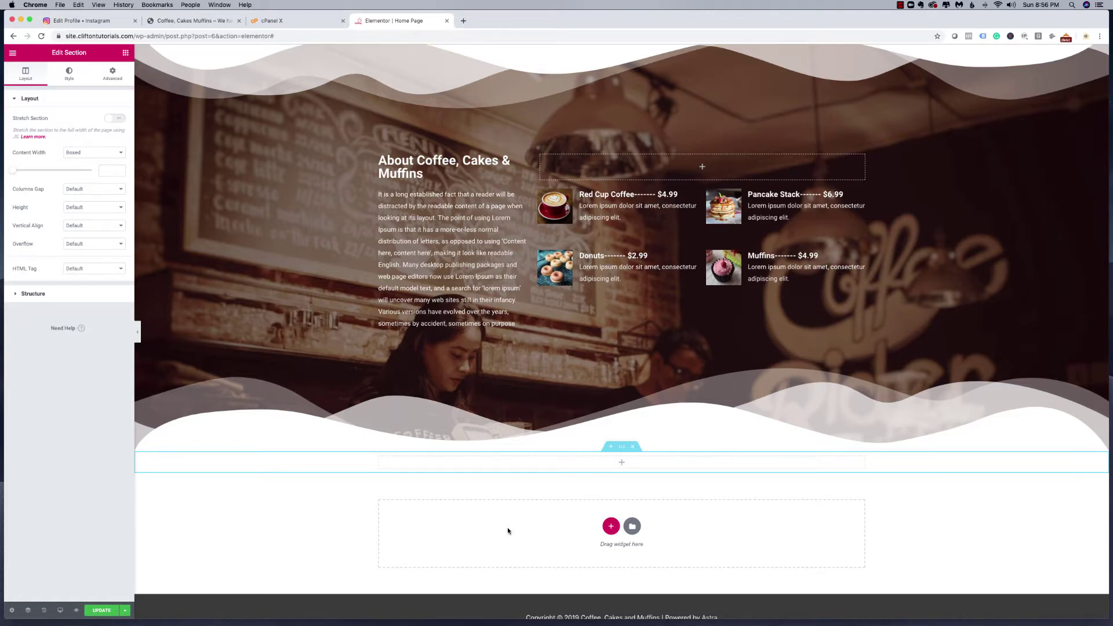
left_click(125, 54)
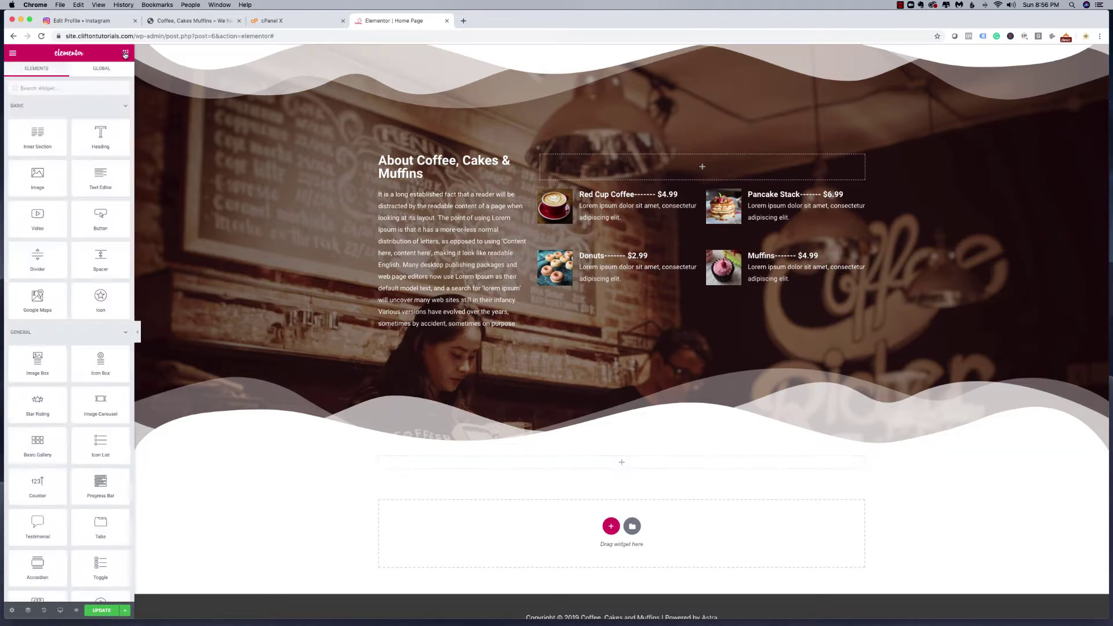
left_click_drag(37, 136, 623, 462)
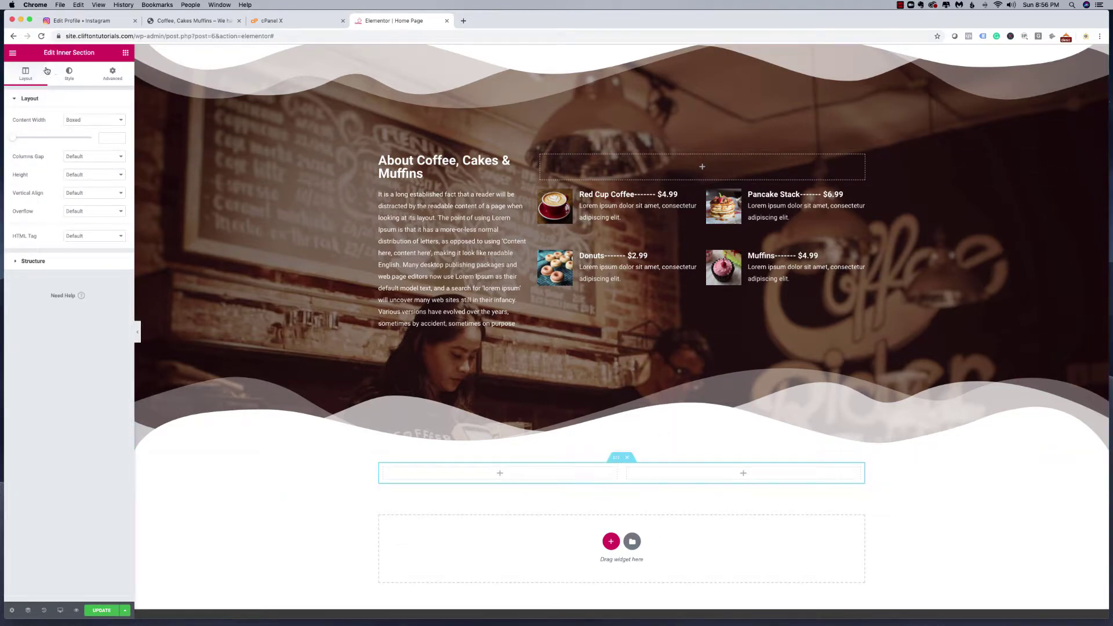
- Search 'tes' and place a Testimonial widget in the inner section's left column
left_click(126, 55)
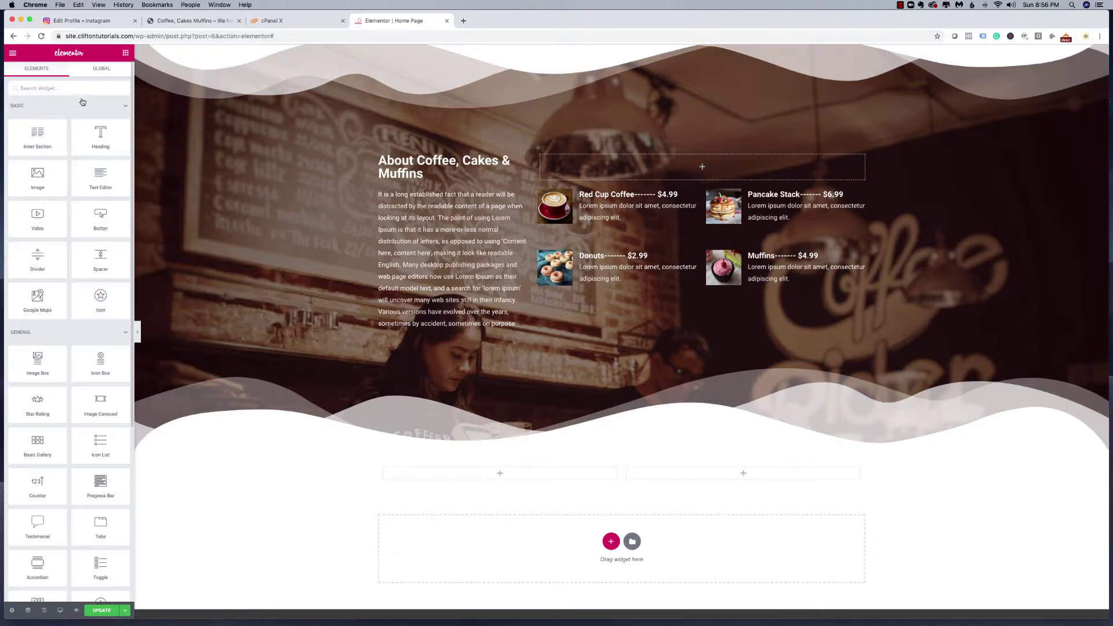
type("tes")
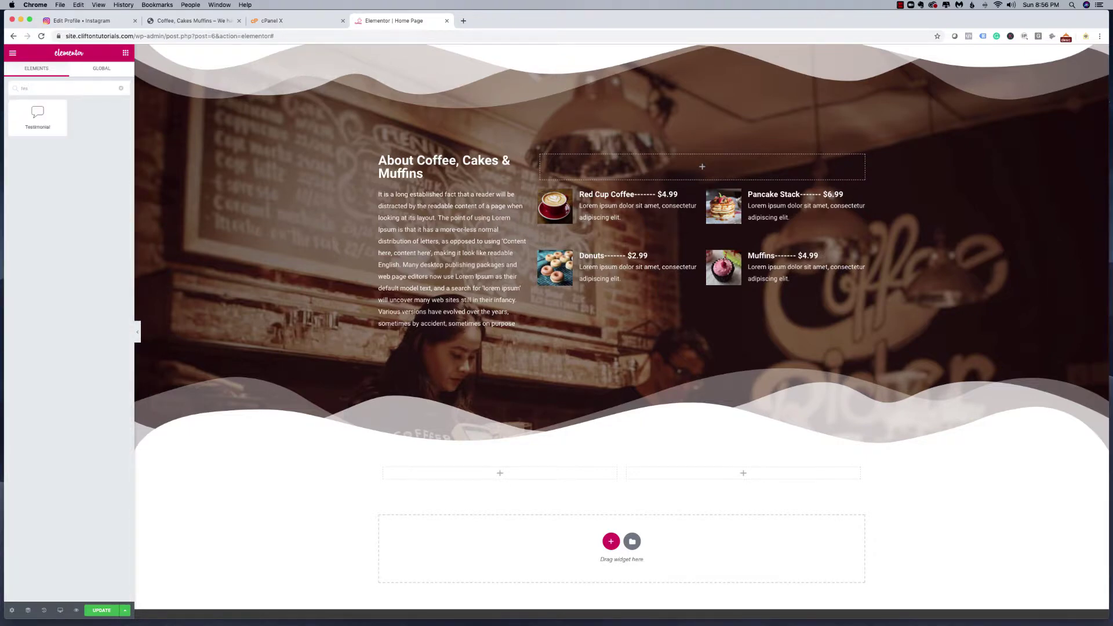
left_click_drag(38, 117, 505, 472)
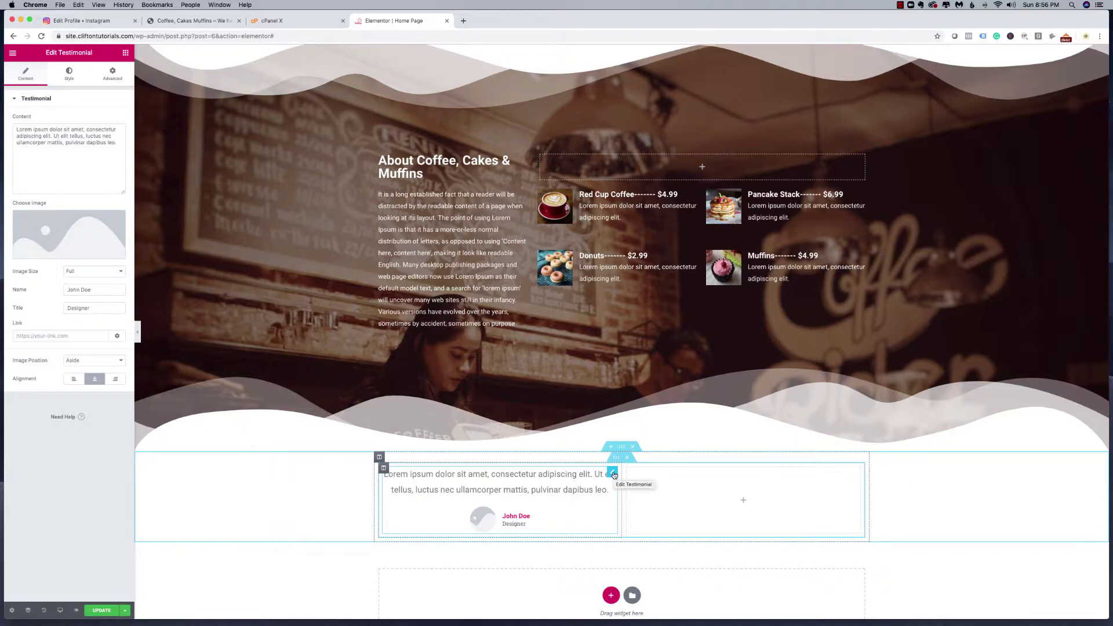
- After checking the live testimonials, pick beautiful woman.jpg to upload as the testimonial photo
left_click(194, 22)
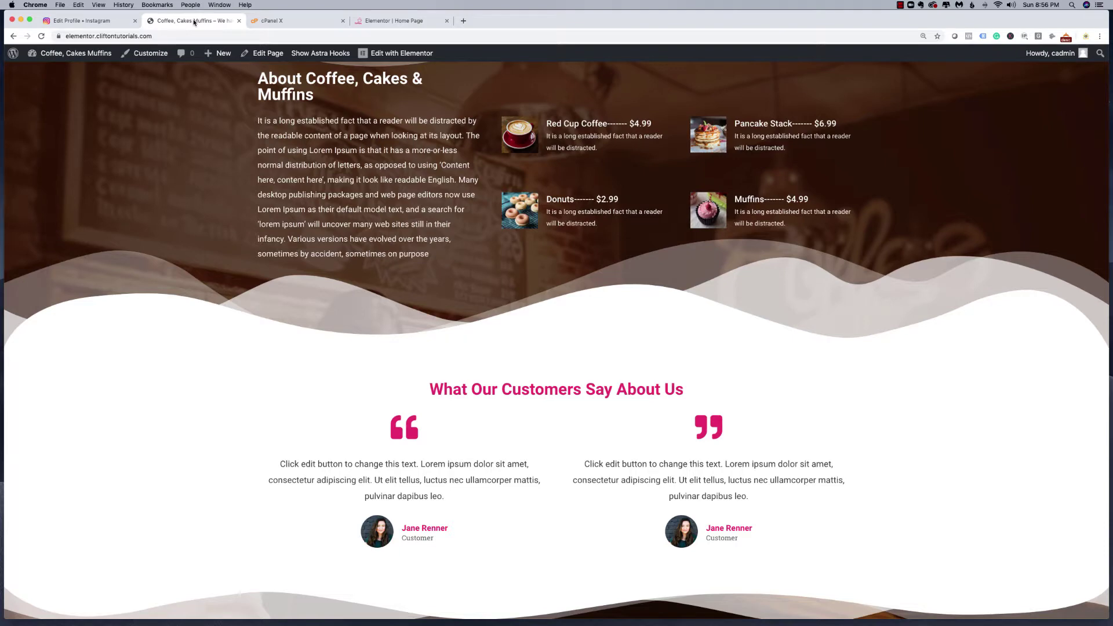
left_click(377, 21)
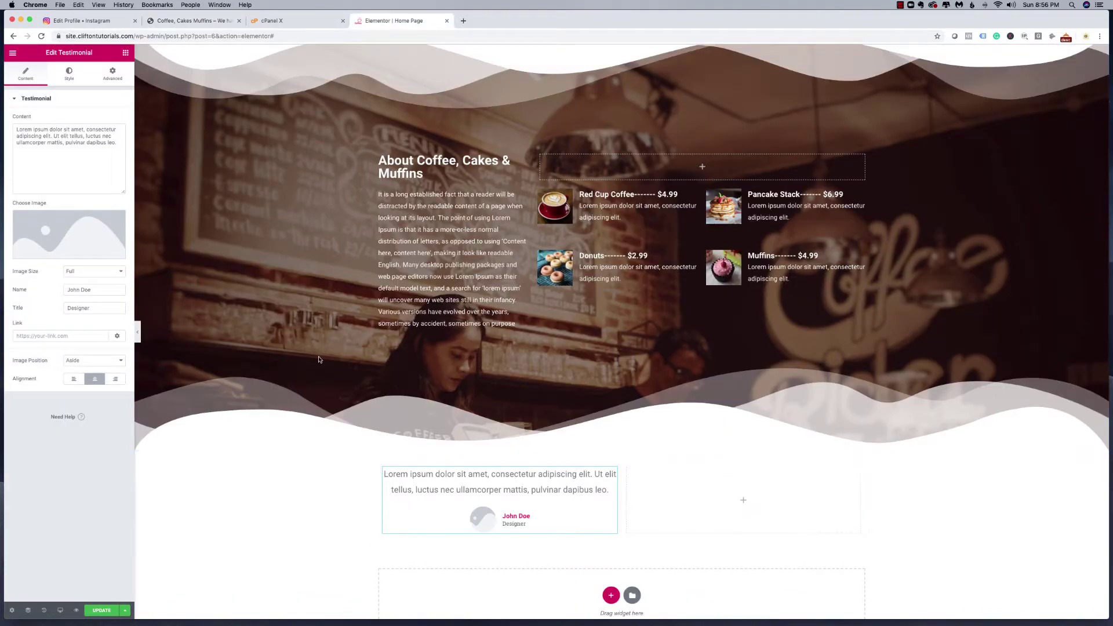
left_click(74, 244)
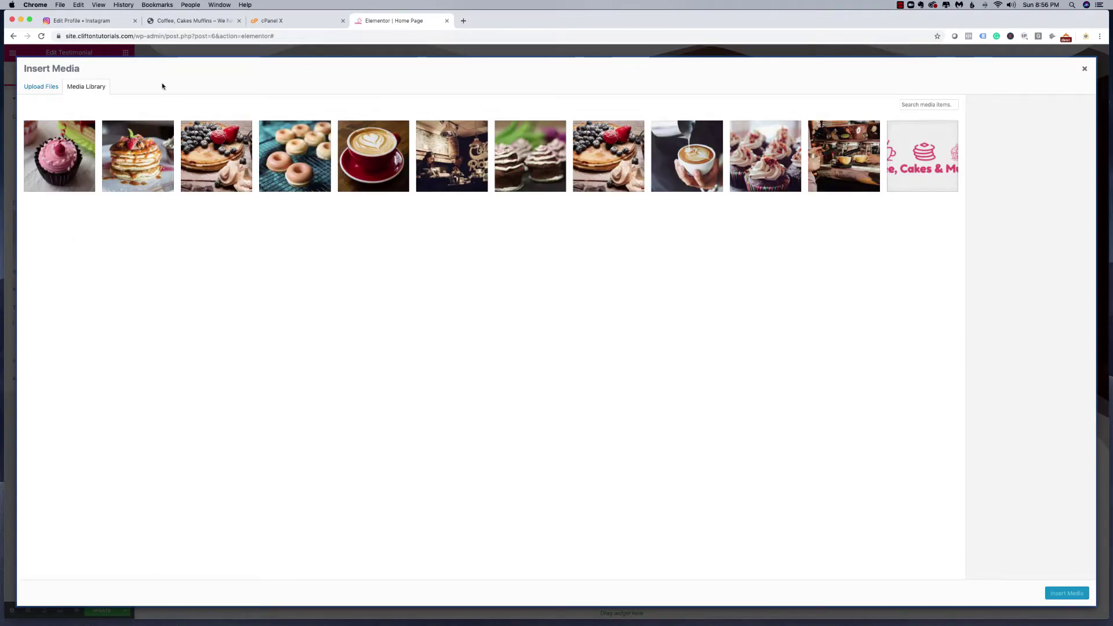
left_click(43, 88)
left_click(561, 283)
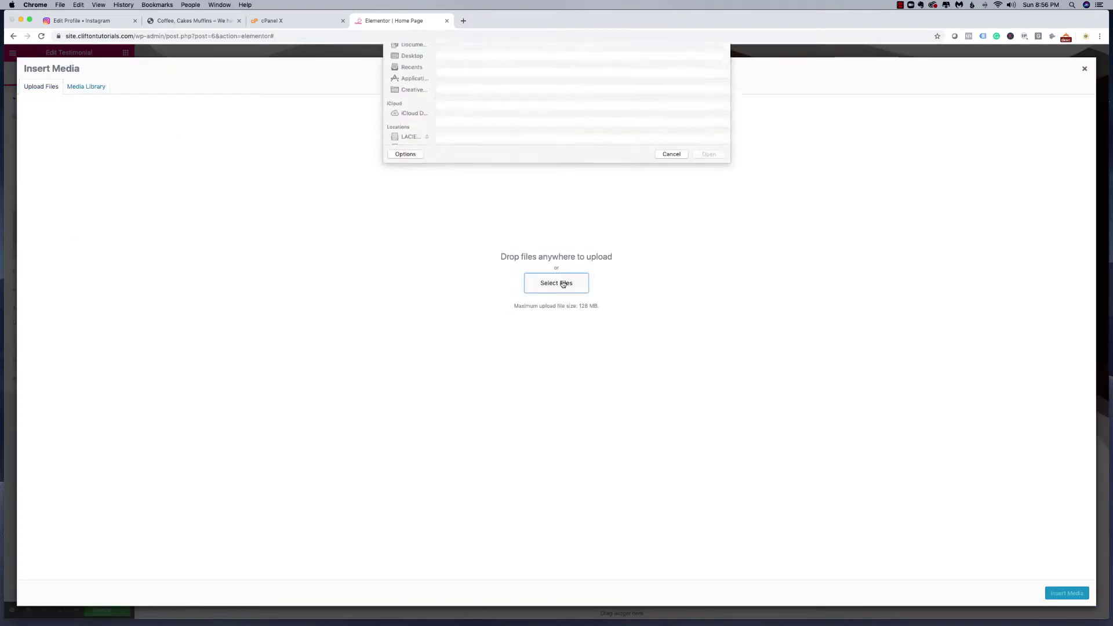
scroll(486, 162, "down", 3)
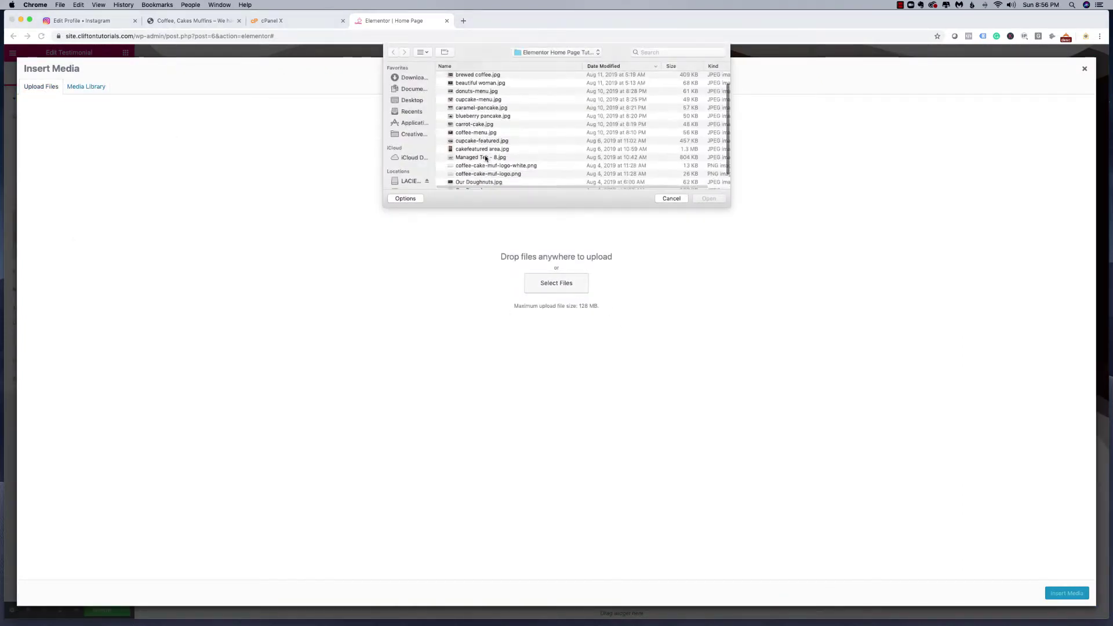
scroll(486, 159, "up", 3)
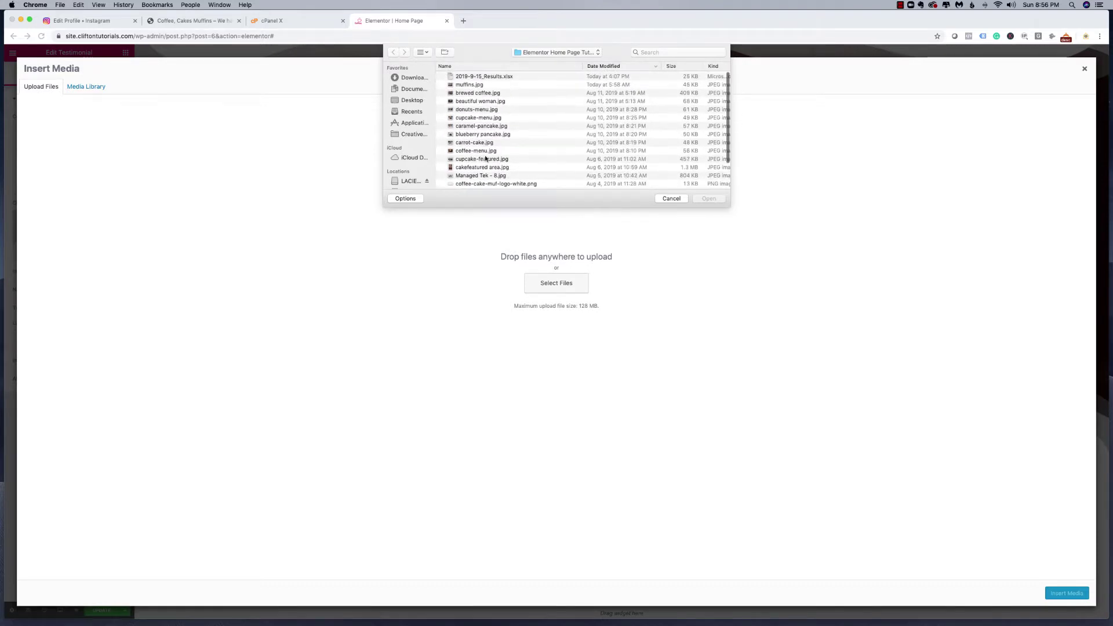
left_click(502, 103)
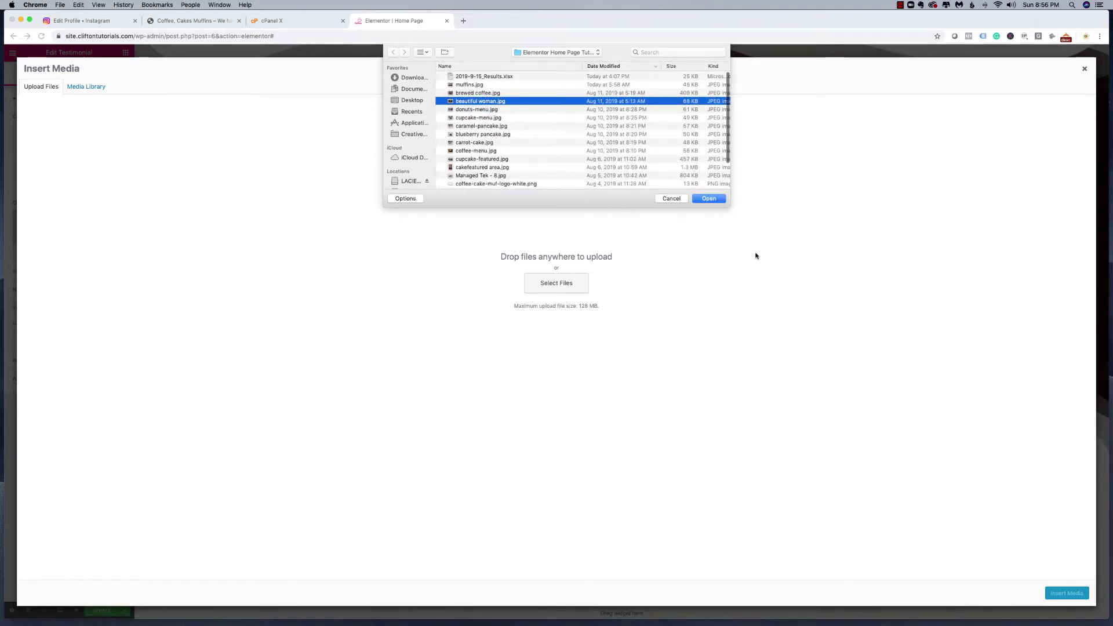
- Upload the photo, copy its title 'beautiful woman' into Alt Text, and insert it
left_click(709, 200)
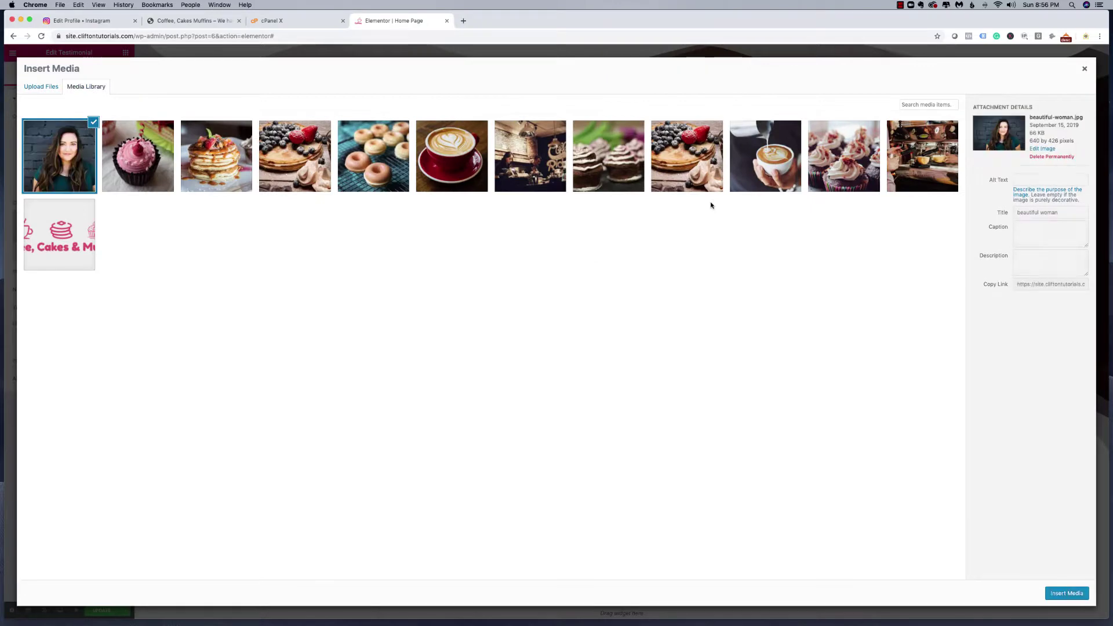
left_click_drag(1063, 212, 939, 212)
key("cmd+c")
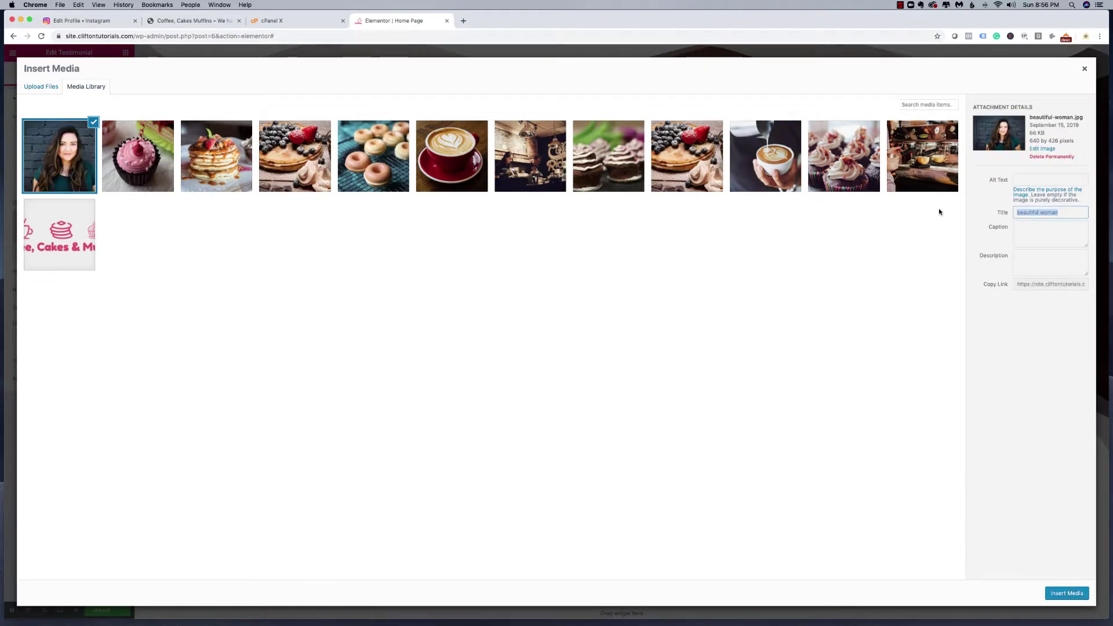
left_click(1018, 180)
key("cmd+v")
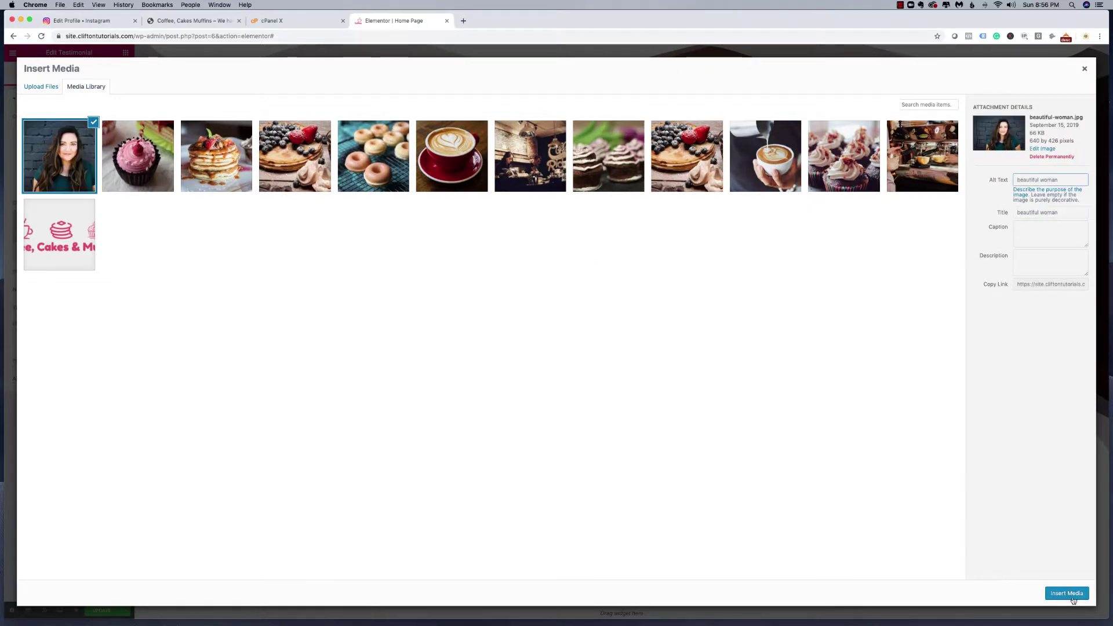
left_click(1067, 593)
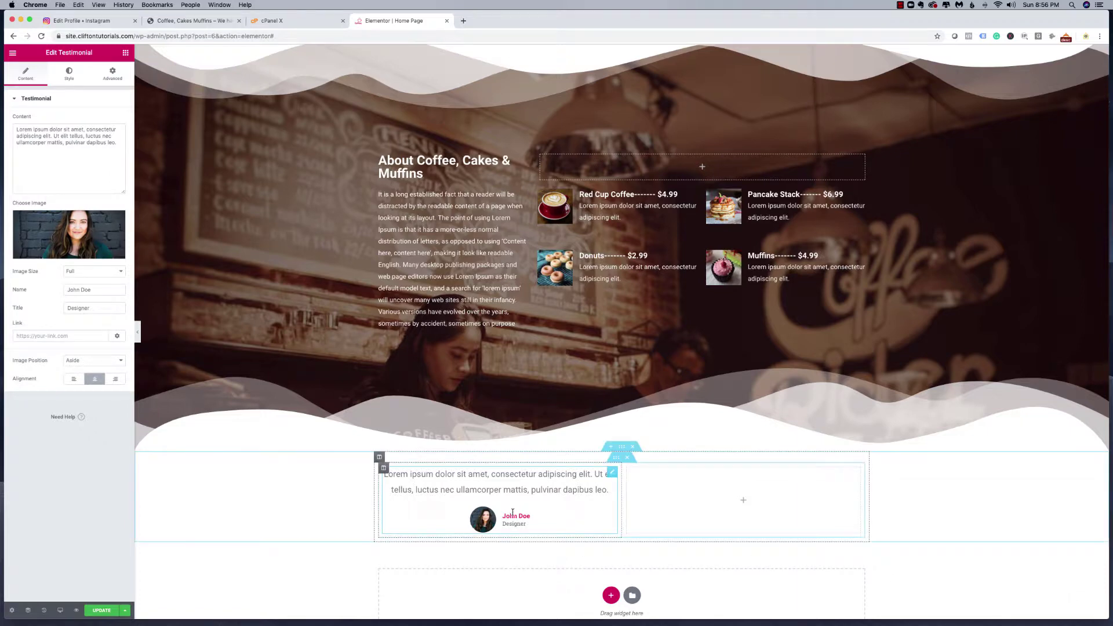
- Replace the placeholder name with the reviewer's name and the Designer title with 'Customer'
left_click_drag(93, 289, 64, 288)
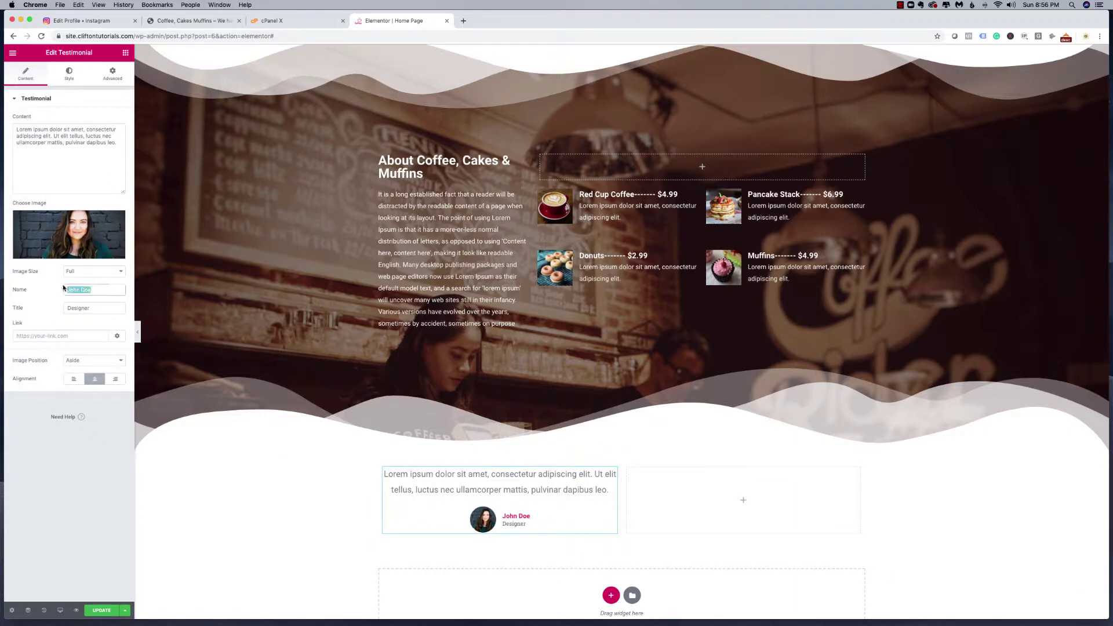
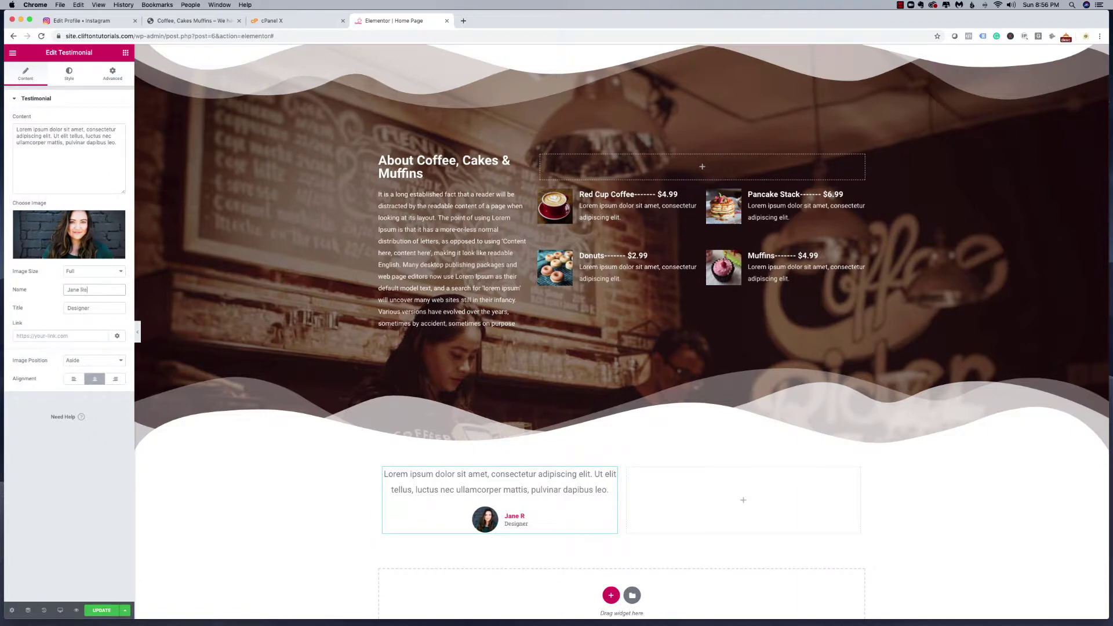
left_click(104, 307)
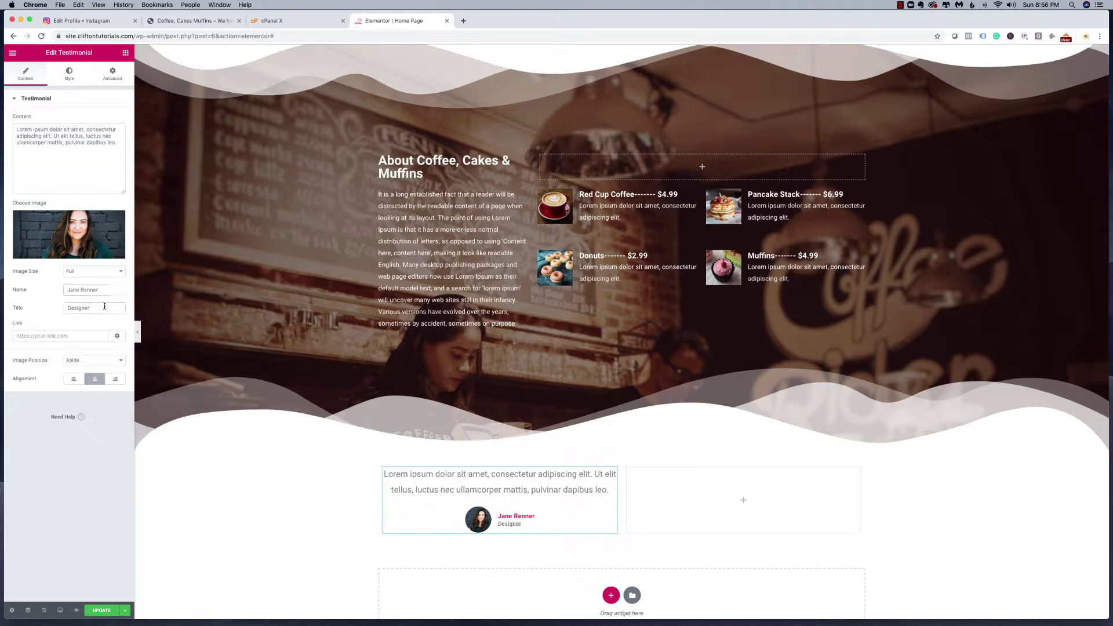
left_click_drag(104, 306, 26, 303)
type("Customer")
left_click(202, 24)
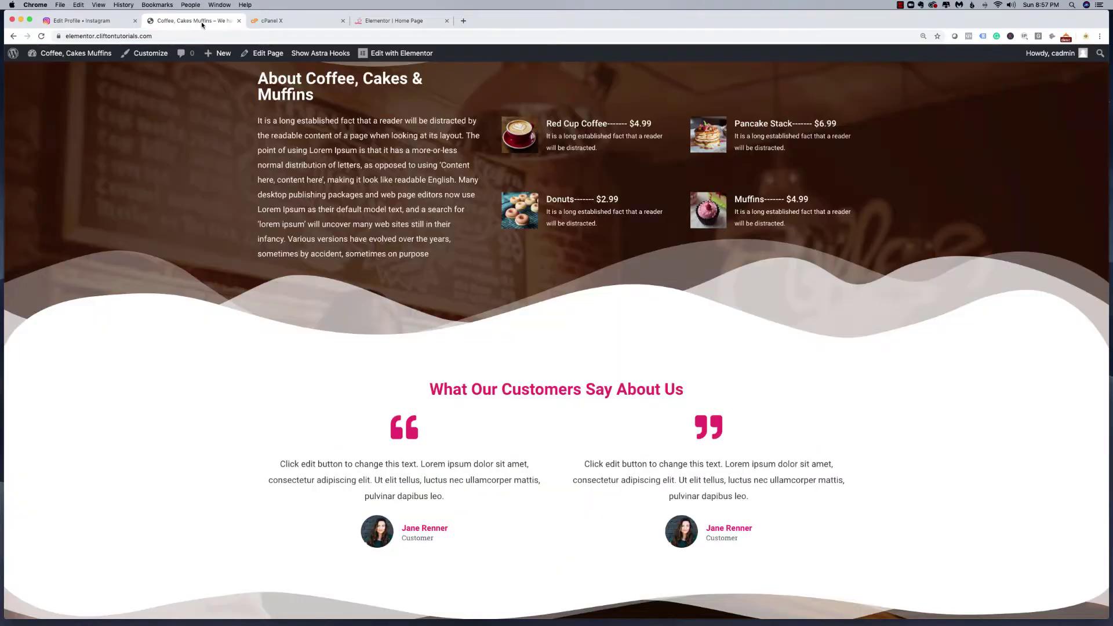
left_click(409, 19)
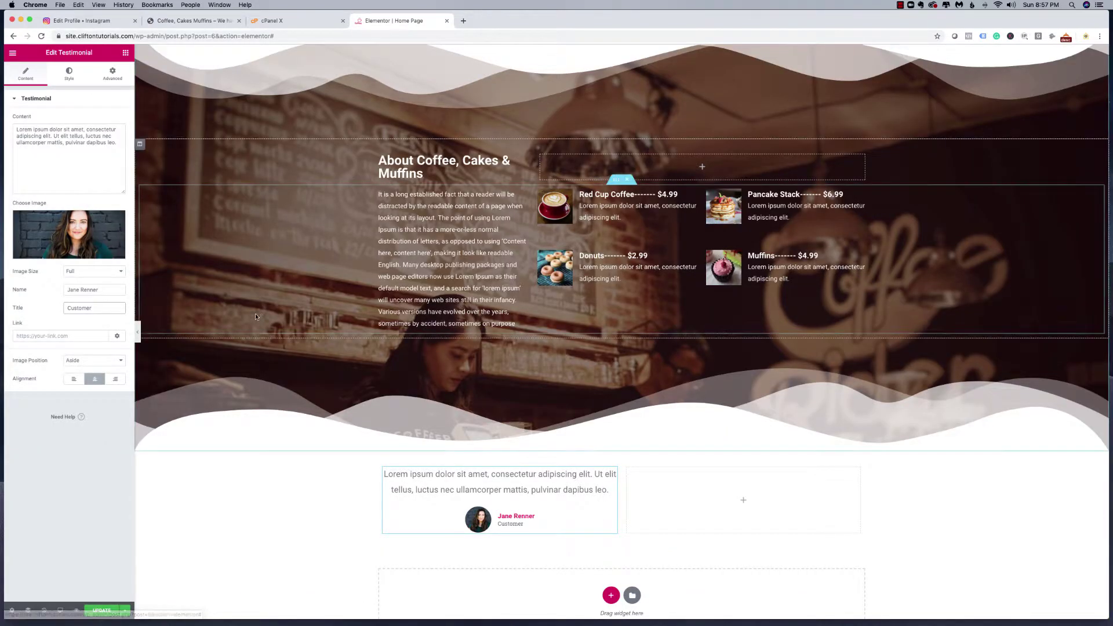
- Search 'ico' and add an Icon widget above the left testimonial
left_click(123, 55)
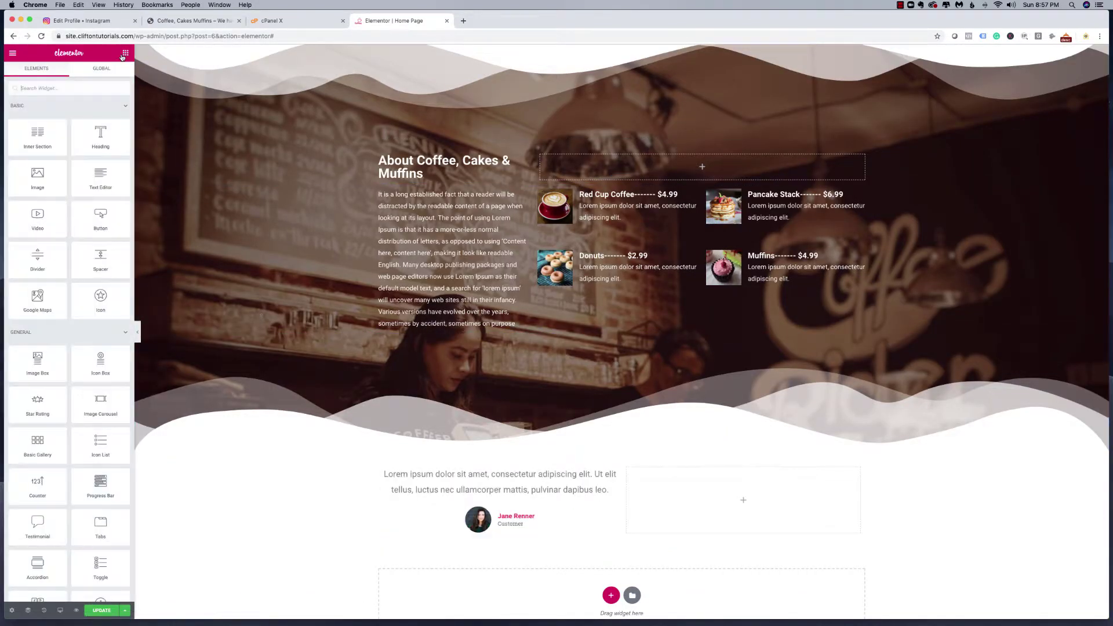
left_click(89, 88)
type("icon")
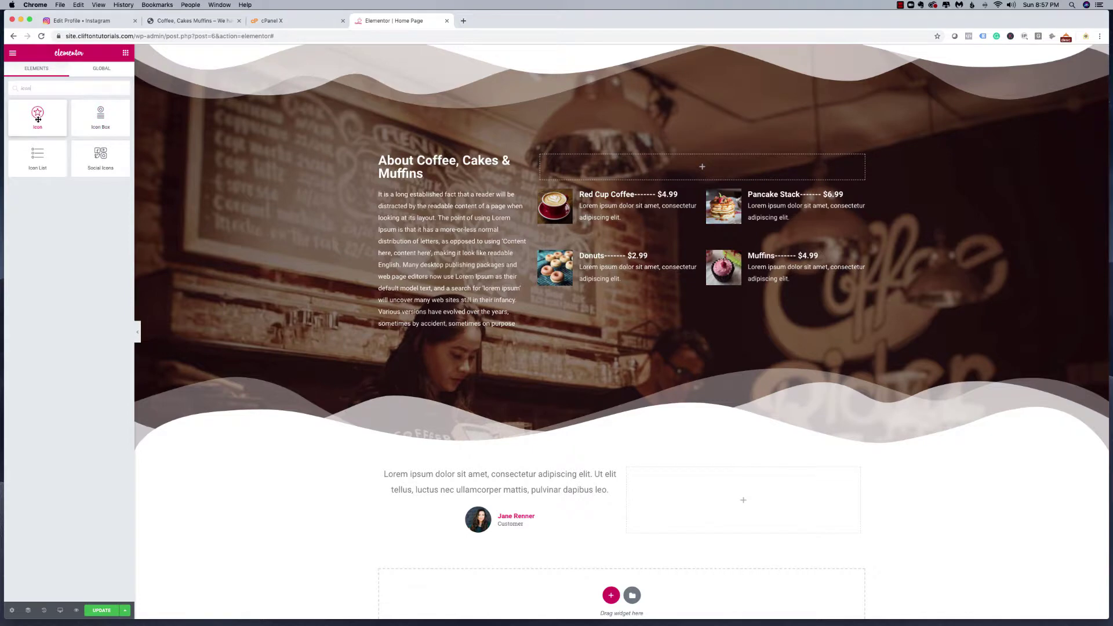
left_click_drag(38, 119, 494, 474)
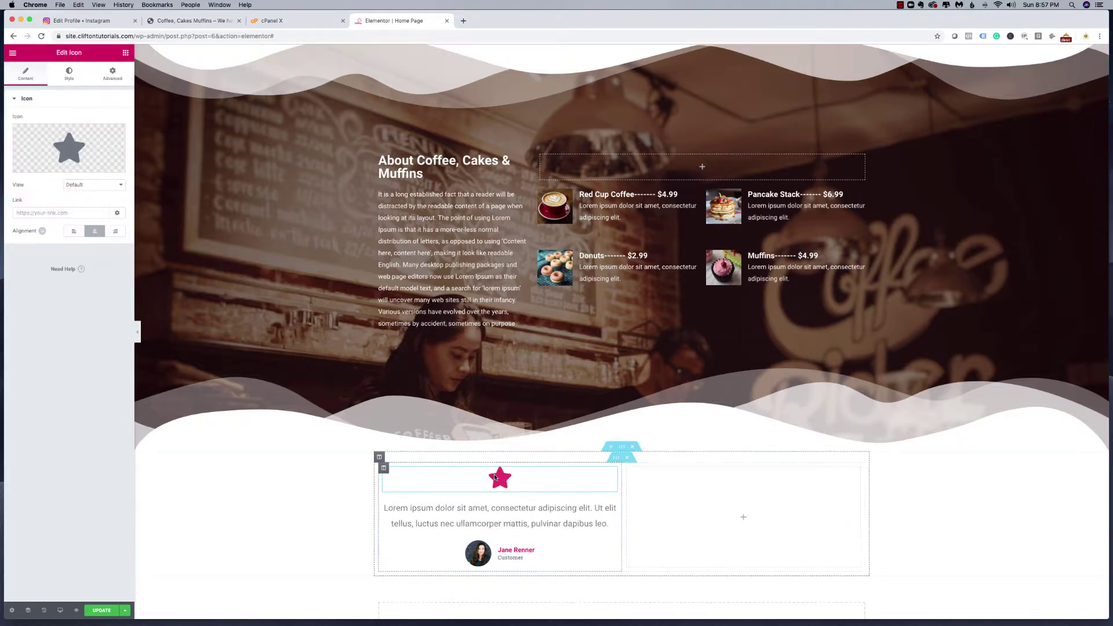
- Swap the default star for the first 'Quote' icon from the Icon Library
left_click(69, 147)
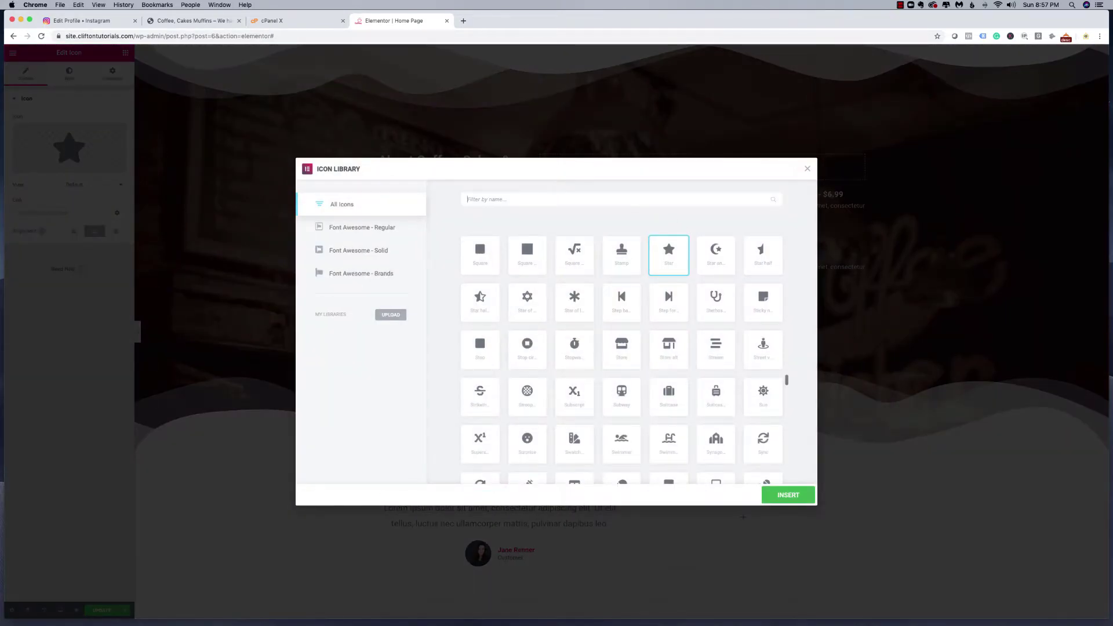
type("Quote")
left_click(479, 256)
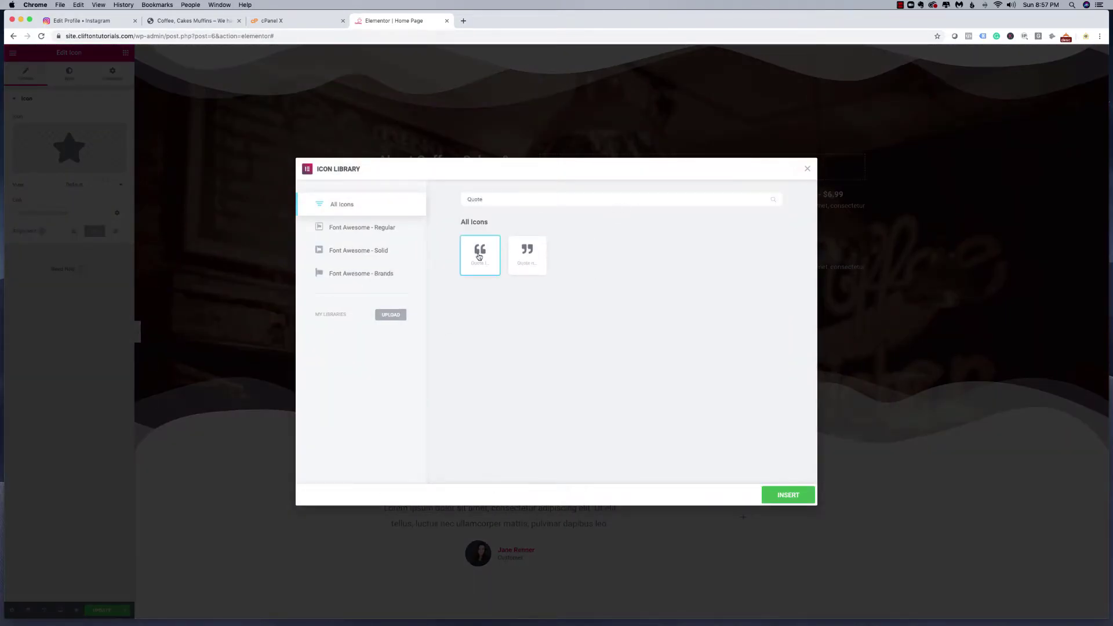
left_click(789, 495)
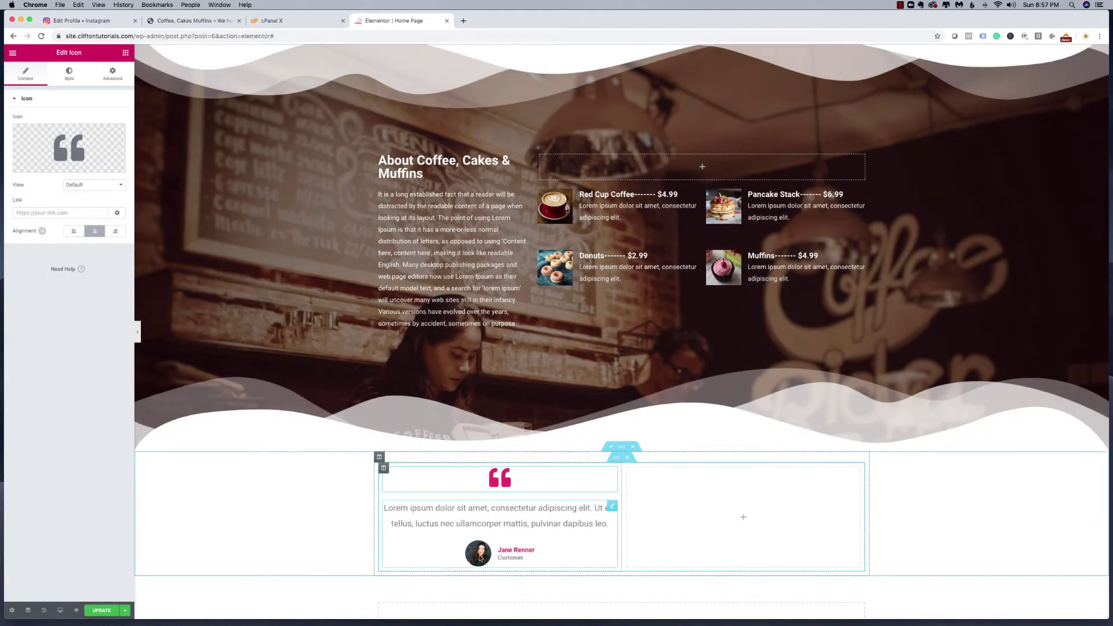
mouse_move(529, 624)
mouse_move(612, 477)
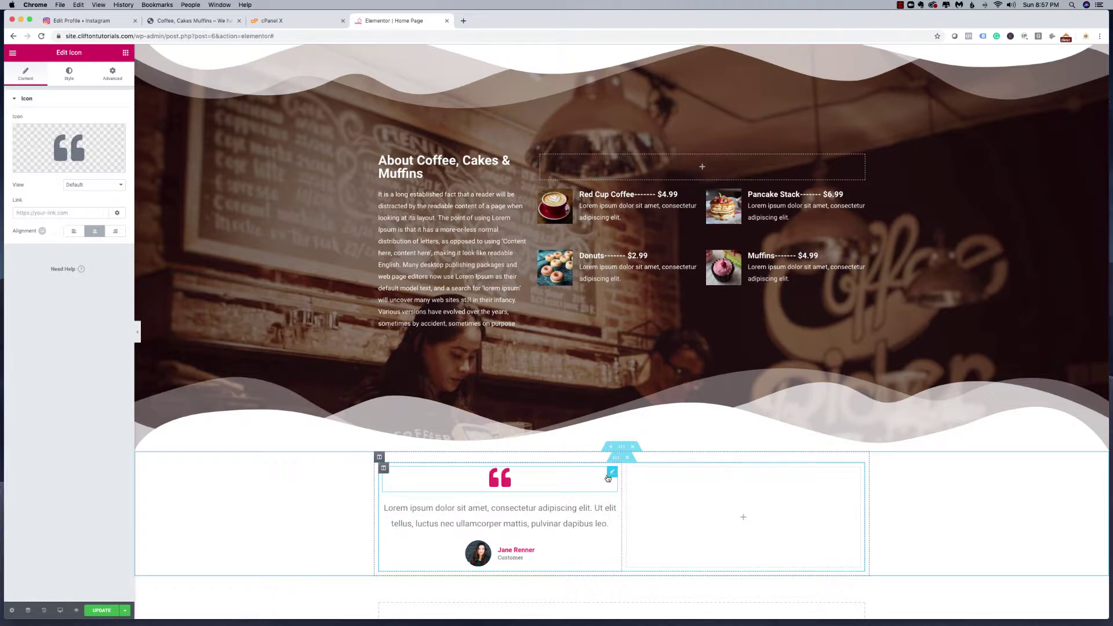
- Duplicate the testimonial column and delete the empty third column
right_click(384, 470)
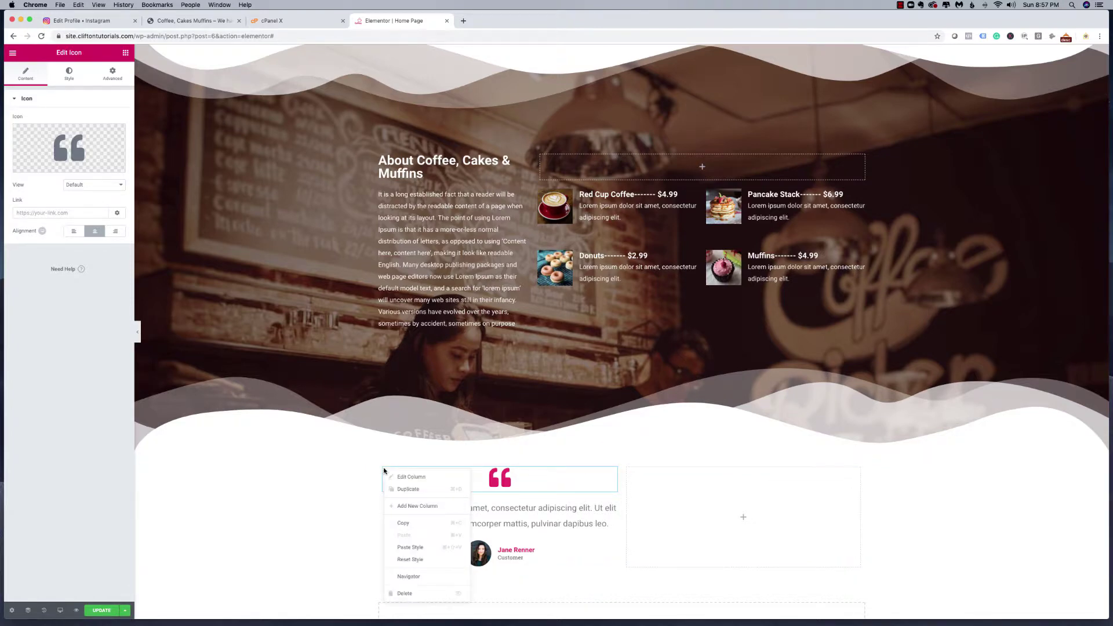
left_click(423, 490)
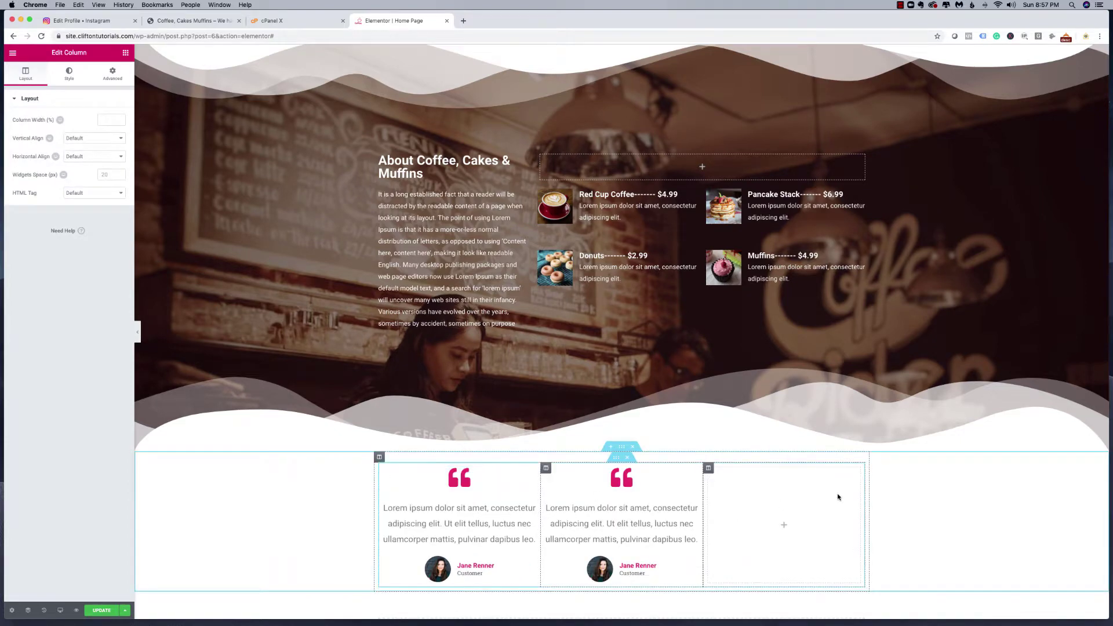
right_click(711, 470)
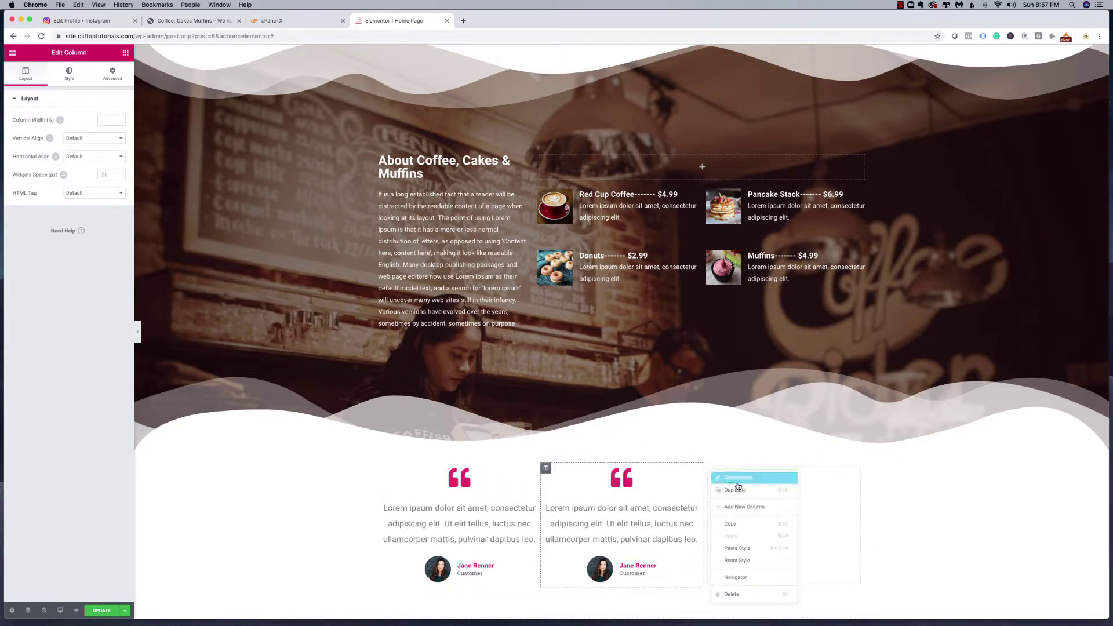
left_click(738, 594)
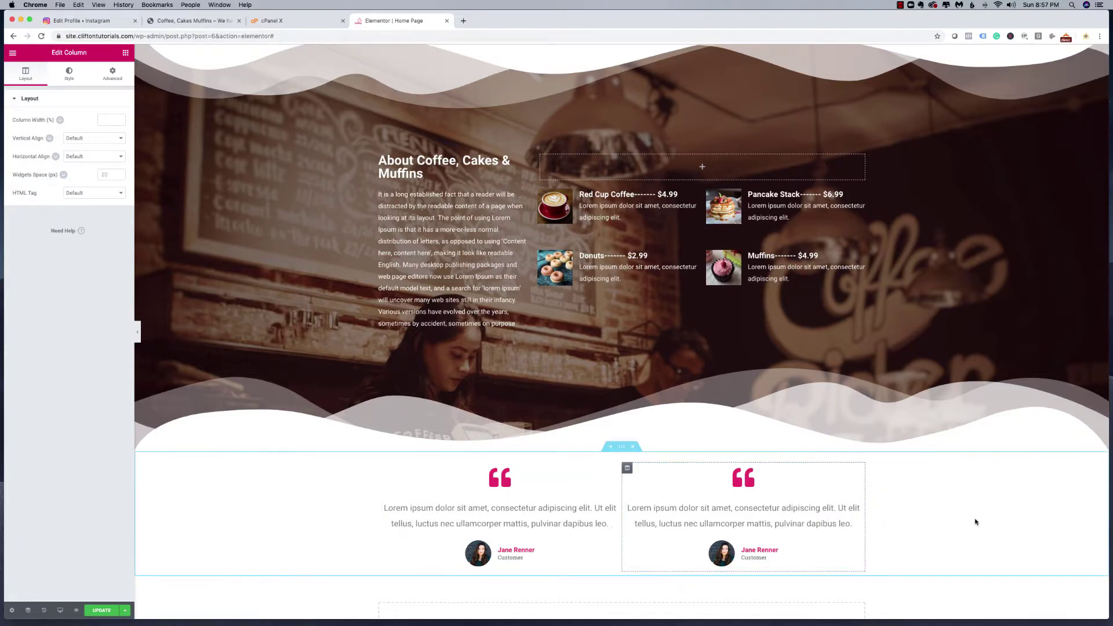
scroll(891, 439, "down", 3)
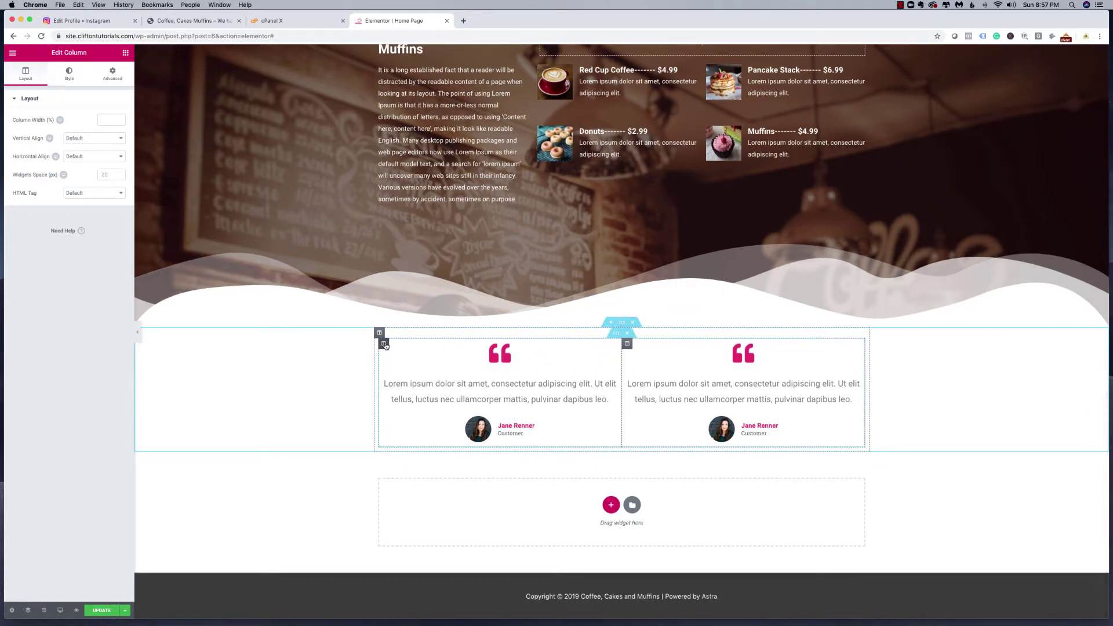
- Set a linked 20 margin in Advanced for the left and right testimonial columns
left_click(111, 74)
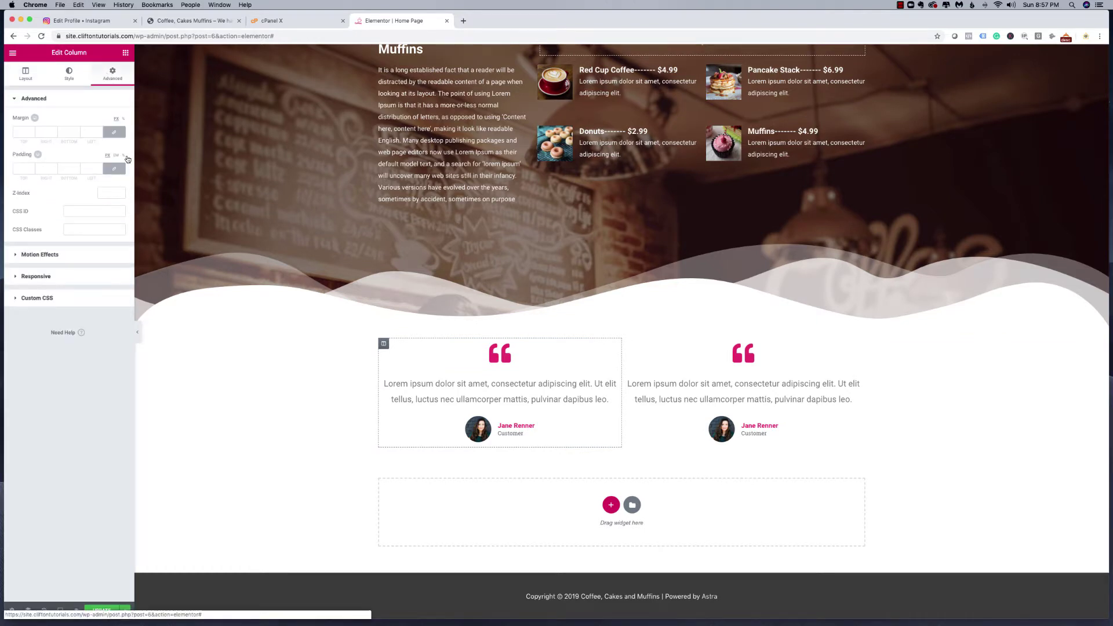
left_click(22, 132)
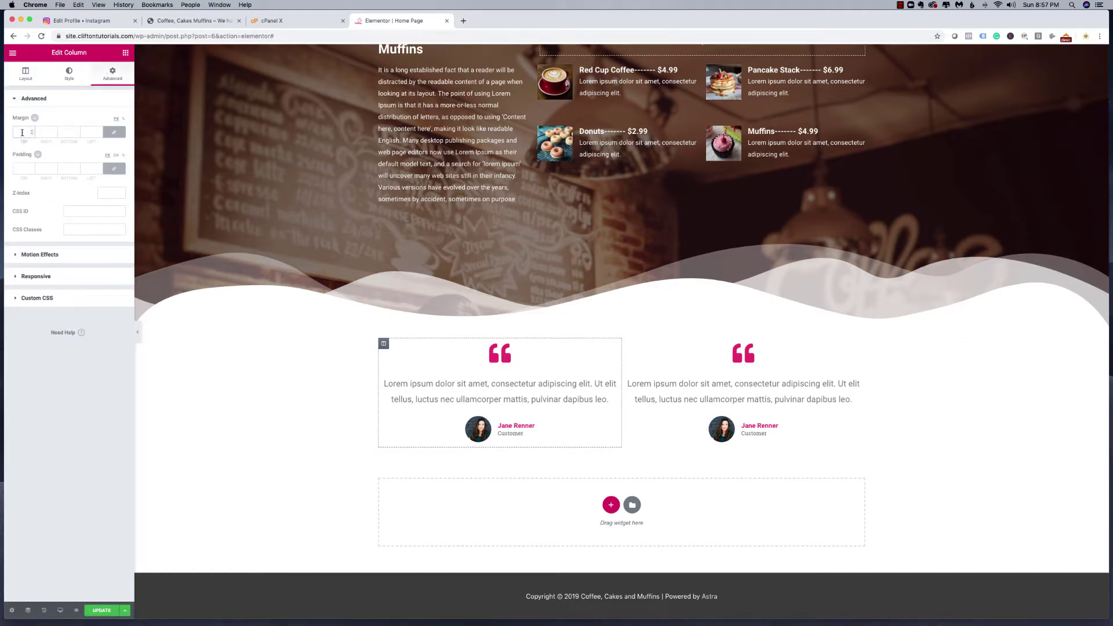
type("20")
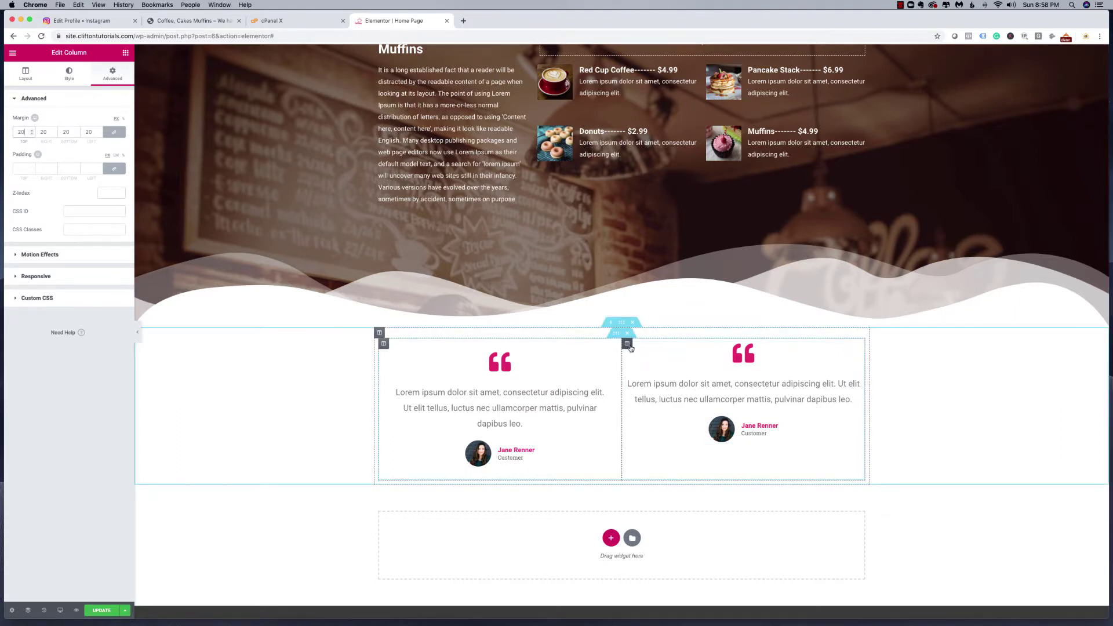
left_click(628, 345)
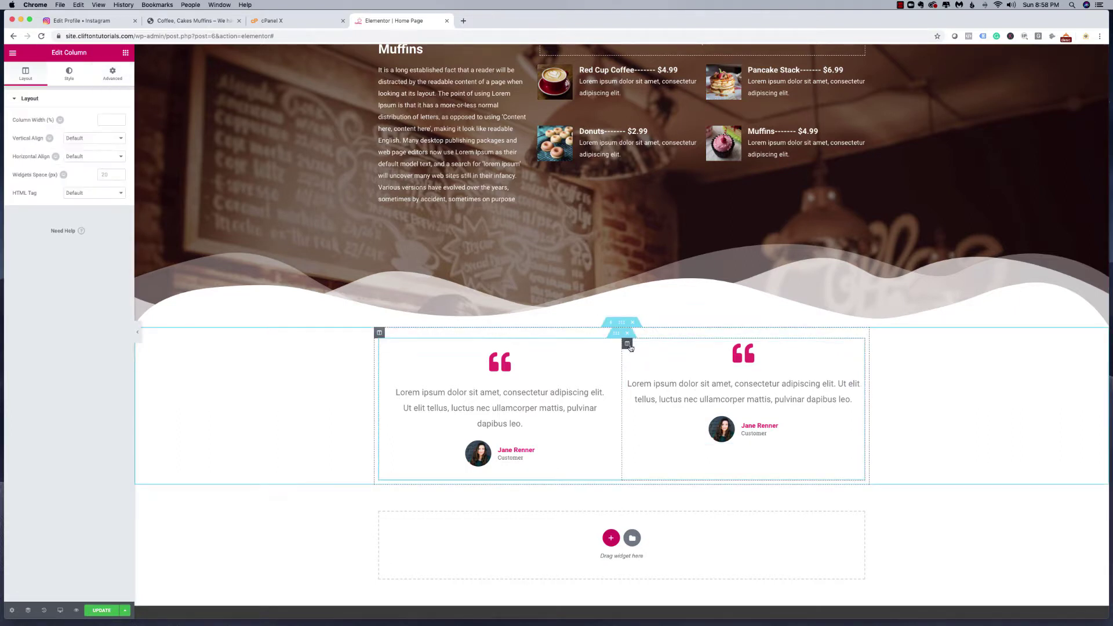
left_click(112, 74)
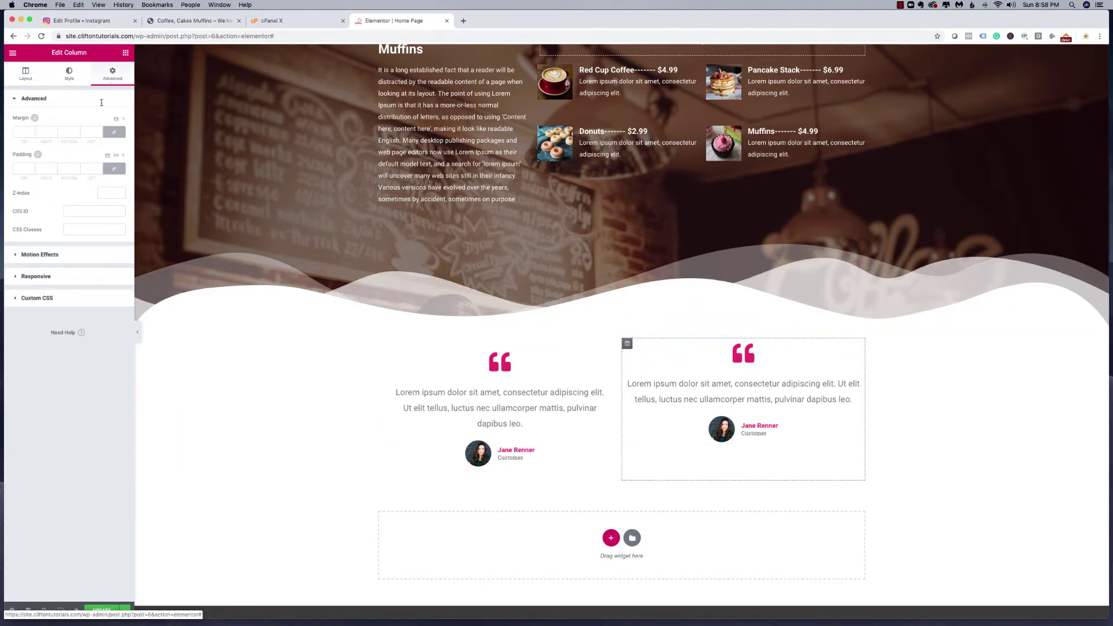
left_click(20, 133)
type("20")
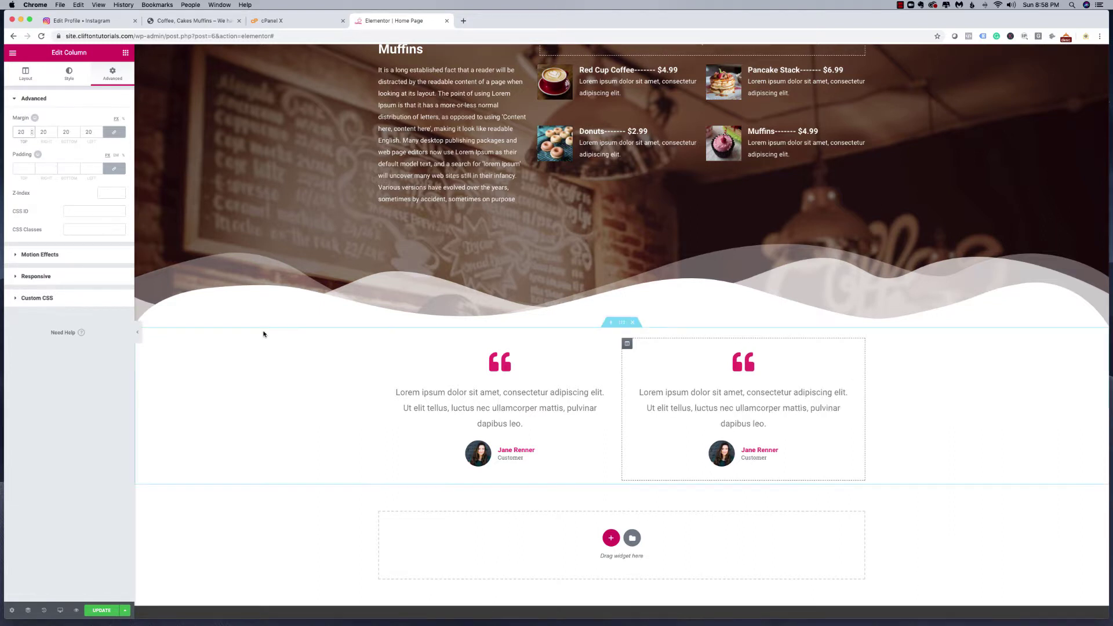
scroll(313, 460, "down", 2)
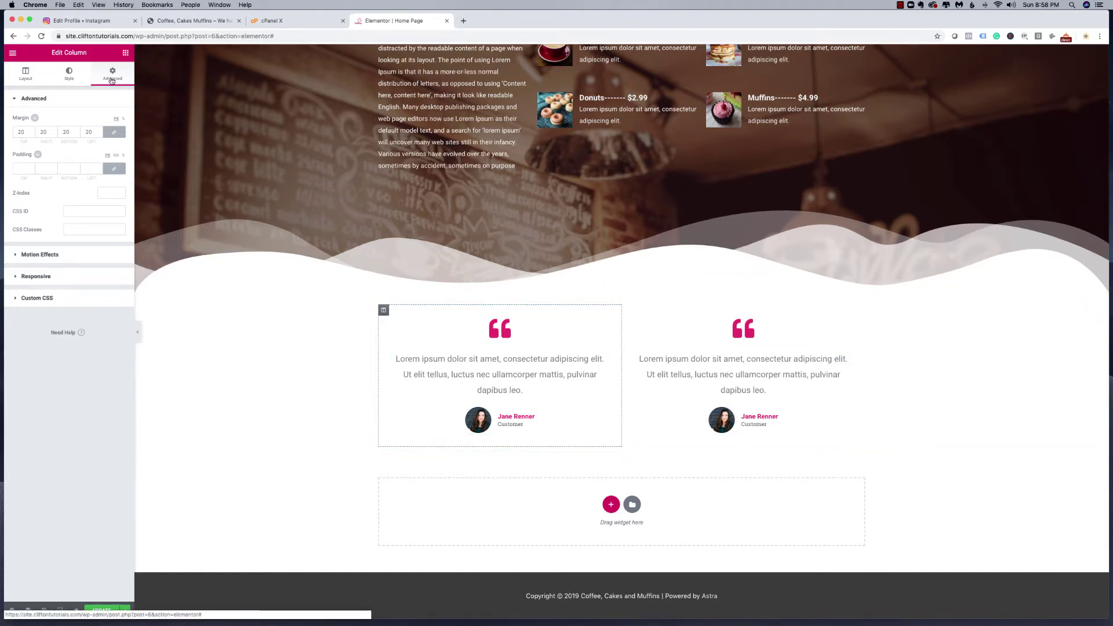
- Give the left testimonial column a Zoom In entrance animation
left_click(68, 256)
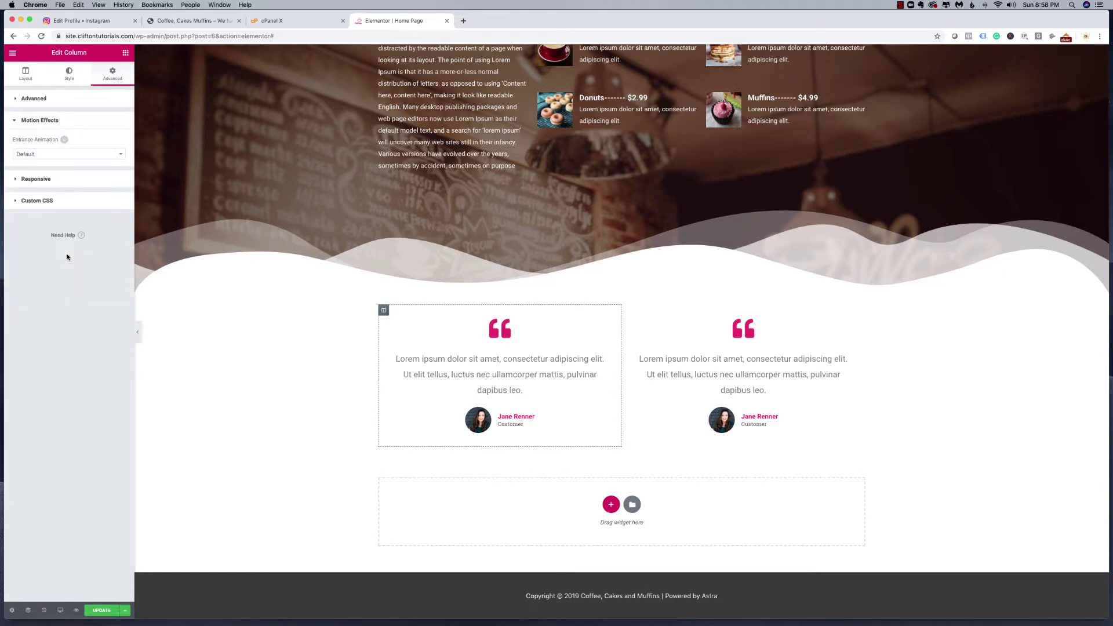
left_click(70, 155)
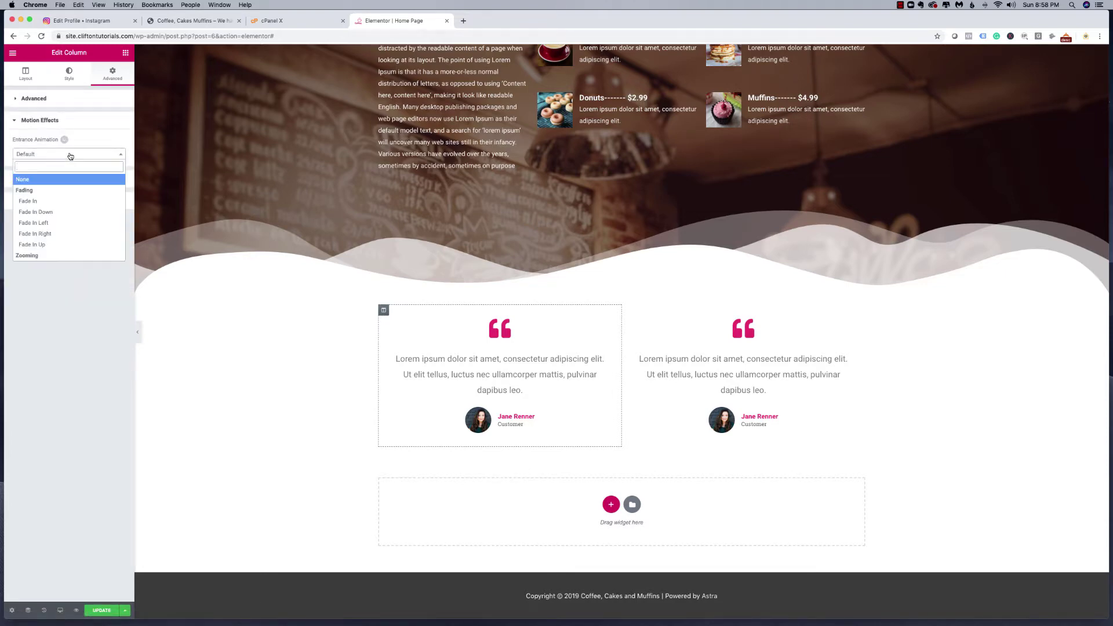
scroll(35, 220, "down", 2)
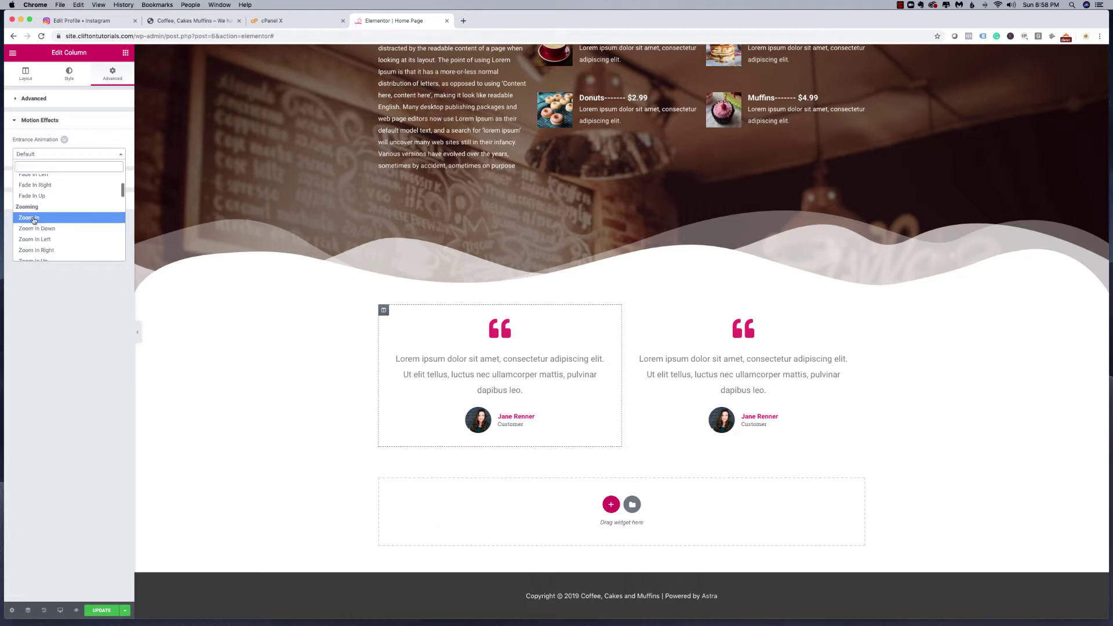
left_click(34, 218)
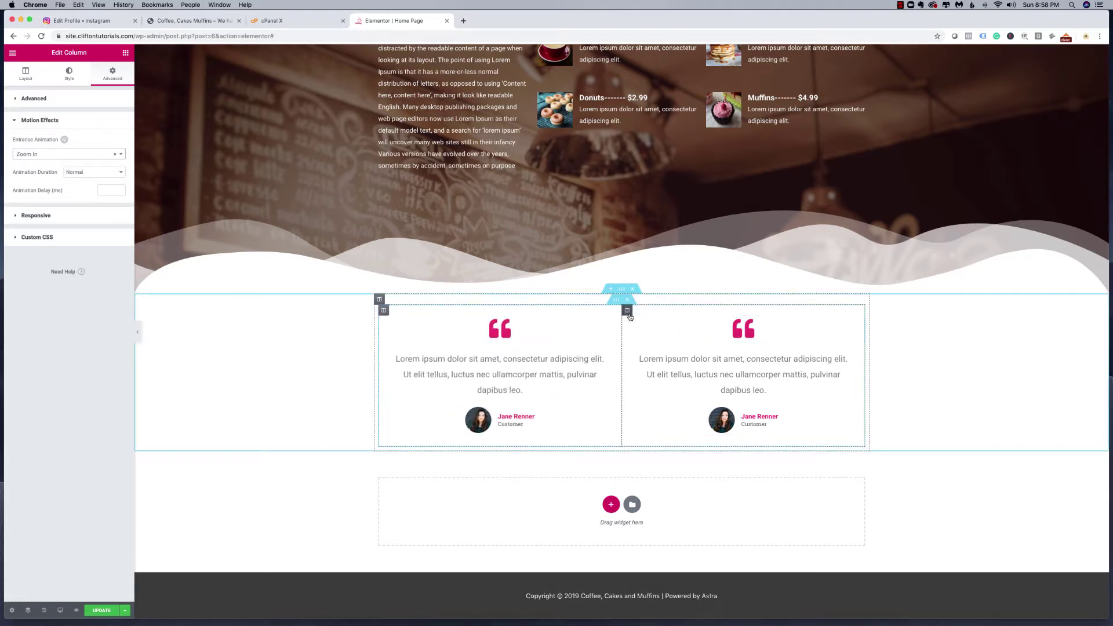
- Give the right testimonial column a Zoom In entrance animation too
left_click(628, 313)
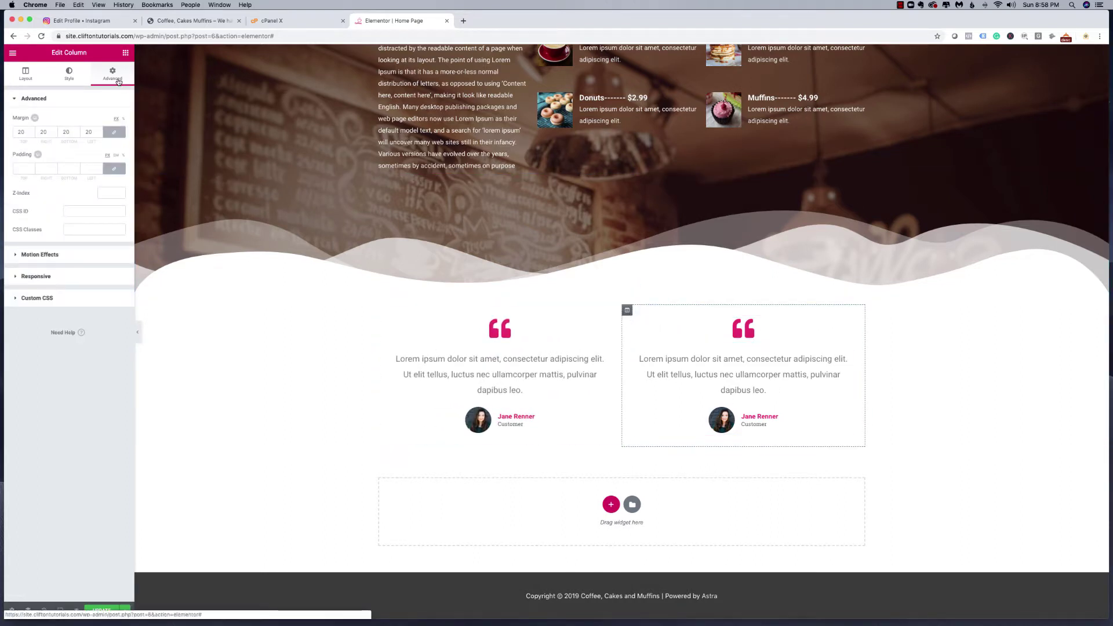
left_click(72, 258)
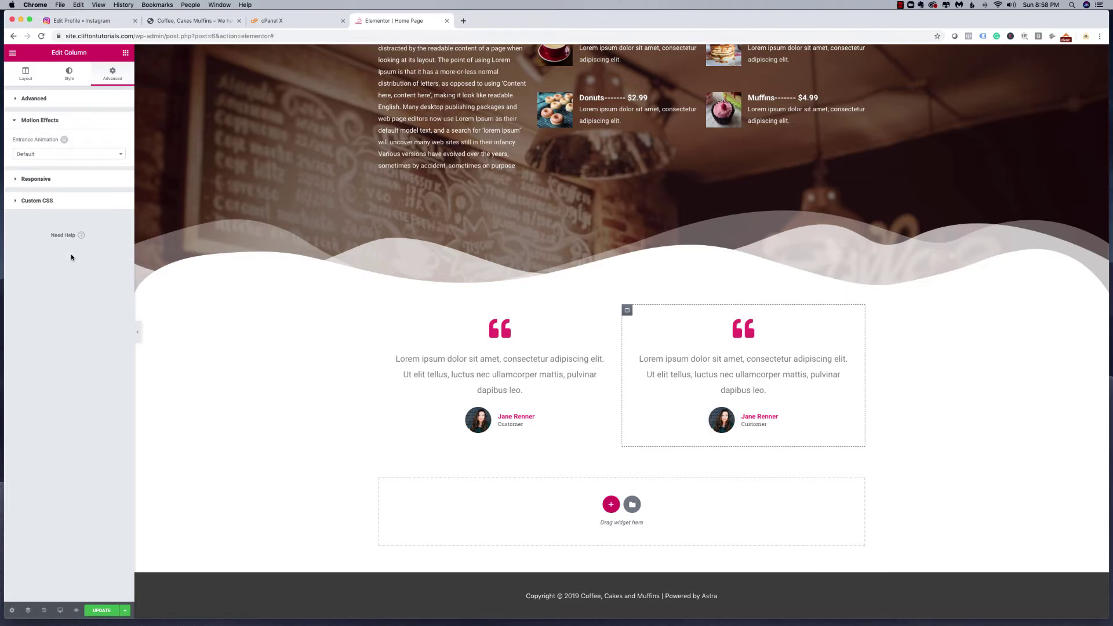
left_click(60, 154)
scroll(45, 230, "down", 2)
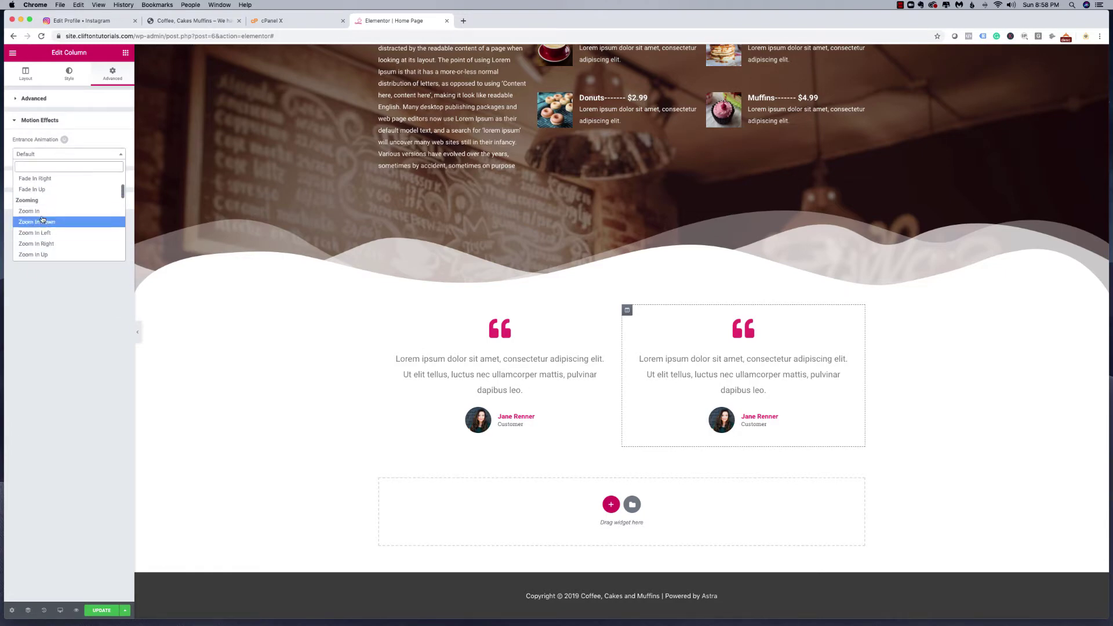
left_click(41, 212)
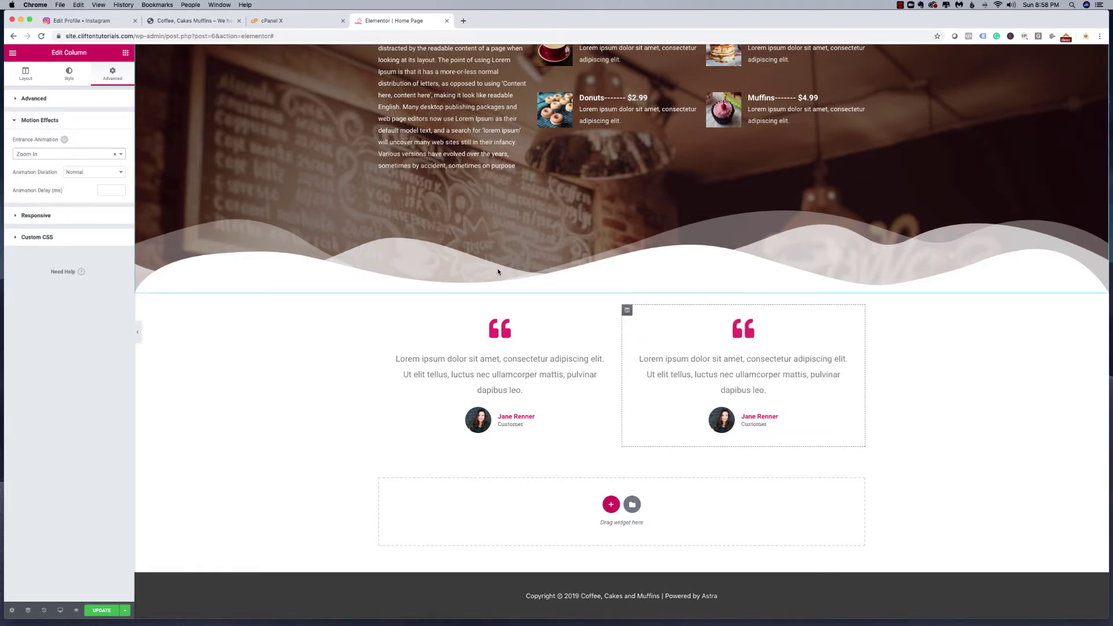
- Save the page changes with UPDATE
scroll(497, 269, "up", 5)
scroll(497, 270, "down", 5)
scroll(498, 272, "up", 10)
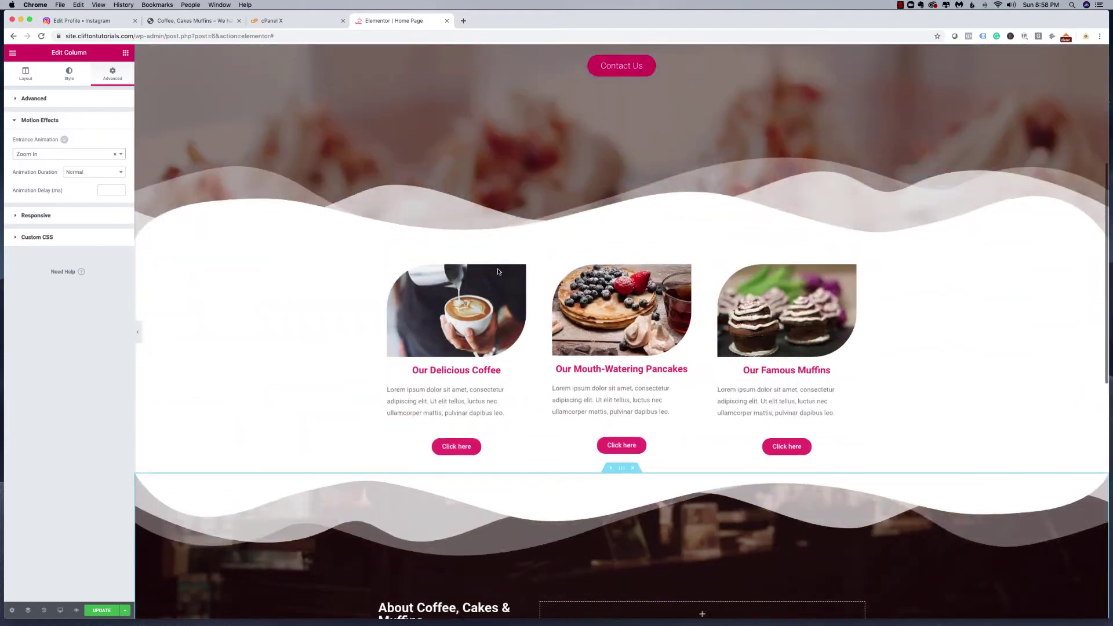
scroll(498, 271, "down", 7)
scroll(498, 271, "down", 7)
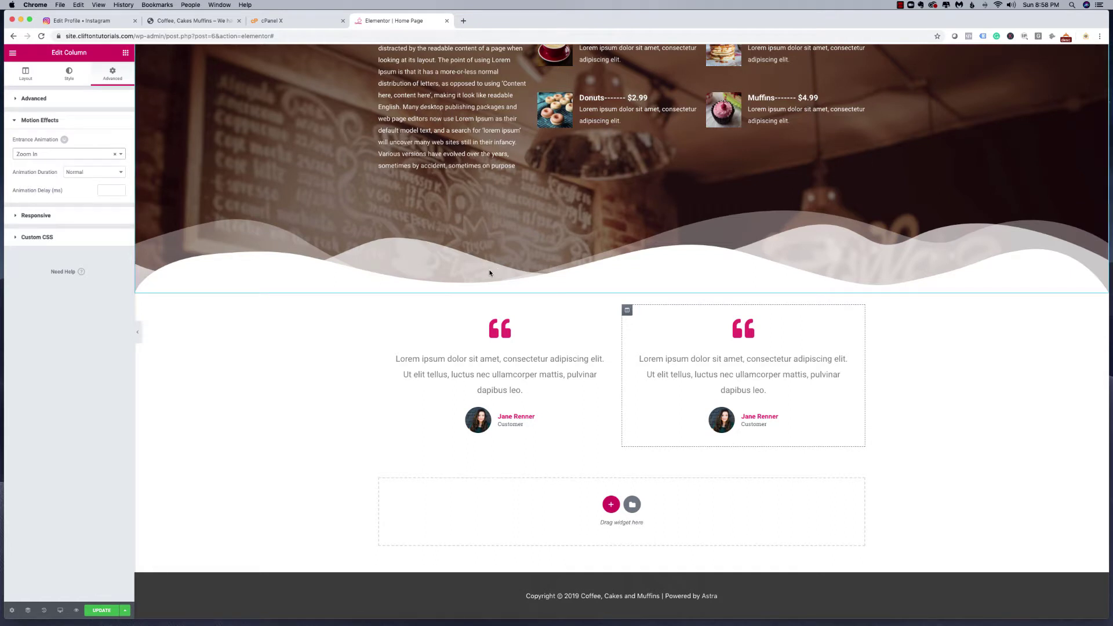
left_click(92, 611)
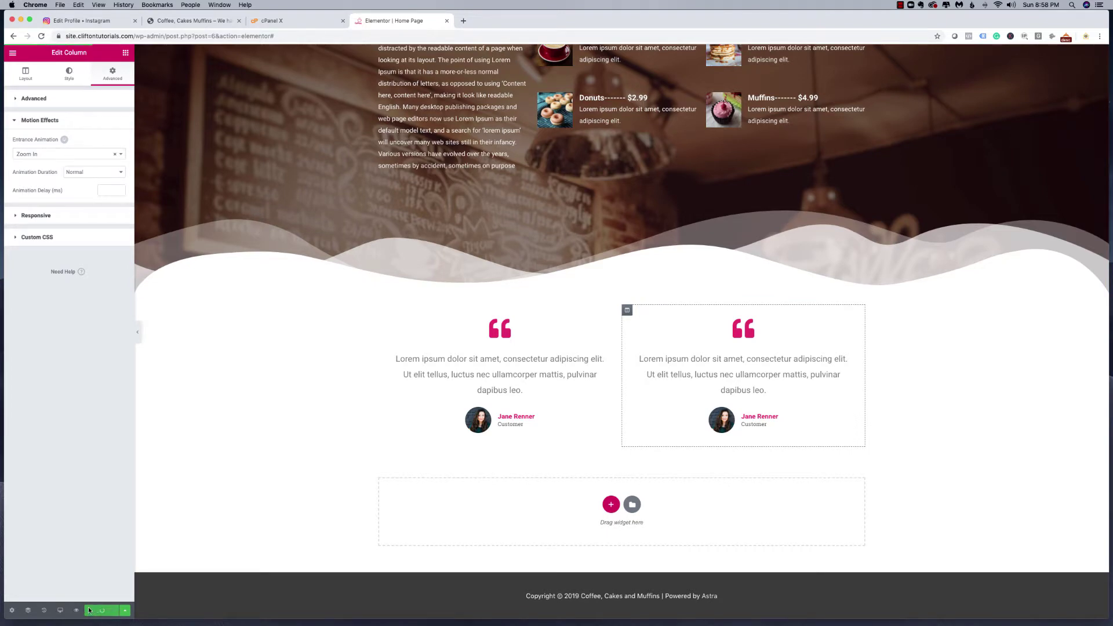
left_click(207, 22)
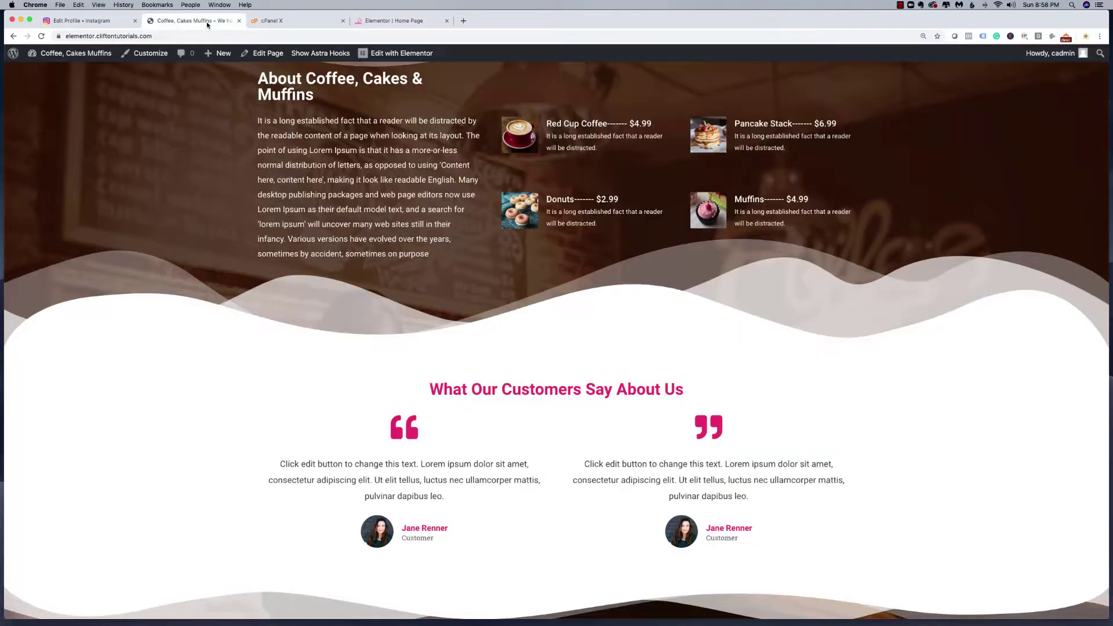
scroll(313, 304, "down", 5)
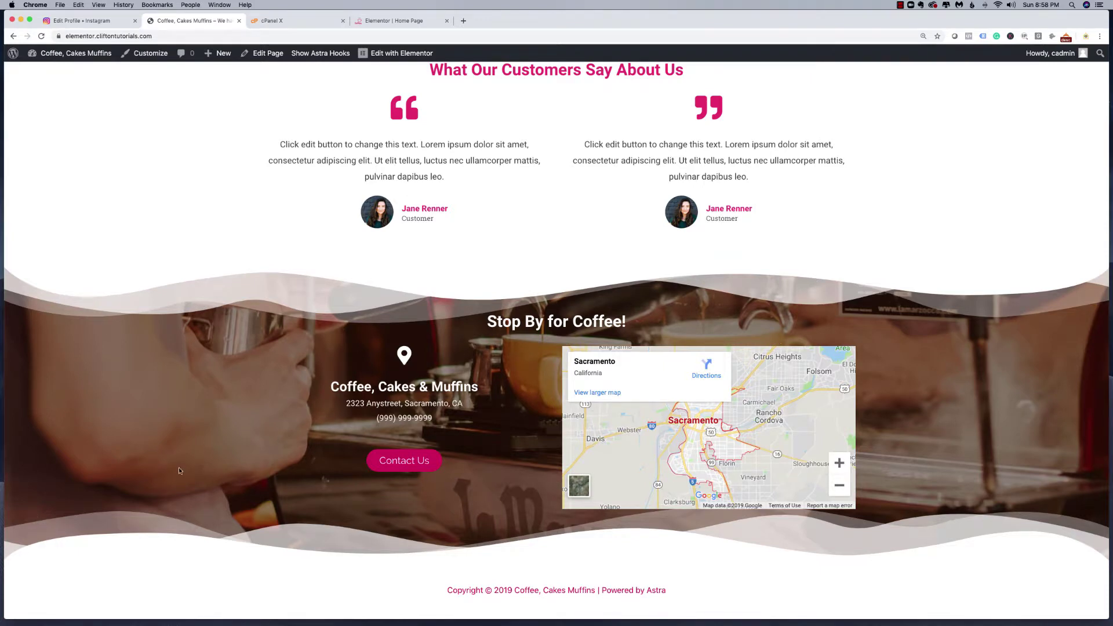
scroll(462, 412, "up", 10)
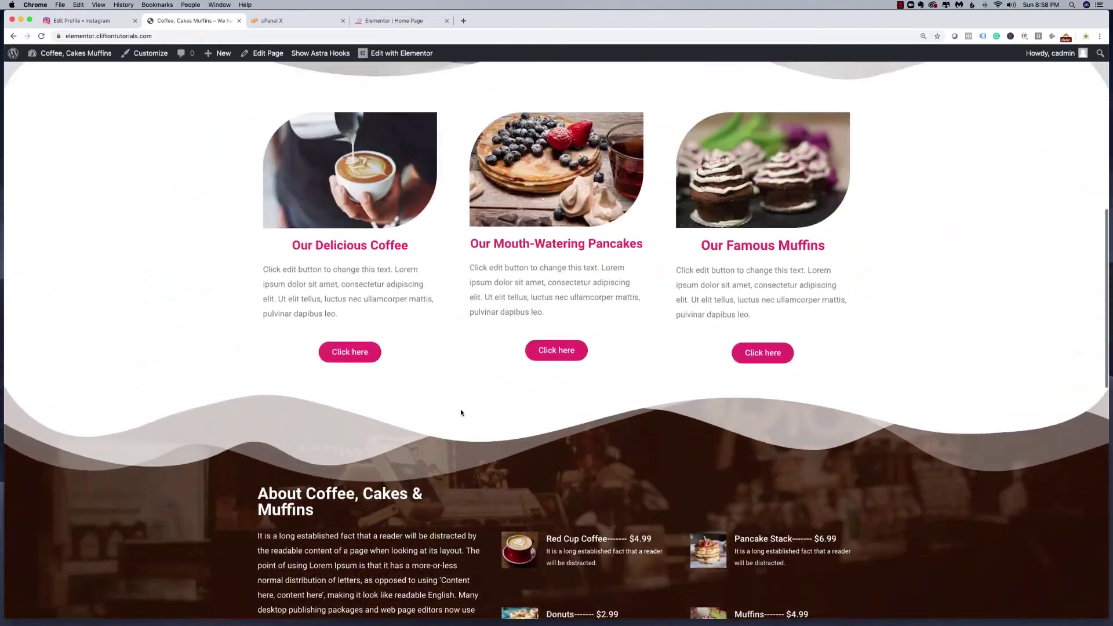
scroll(462, 412, "down", 10)
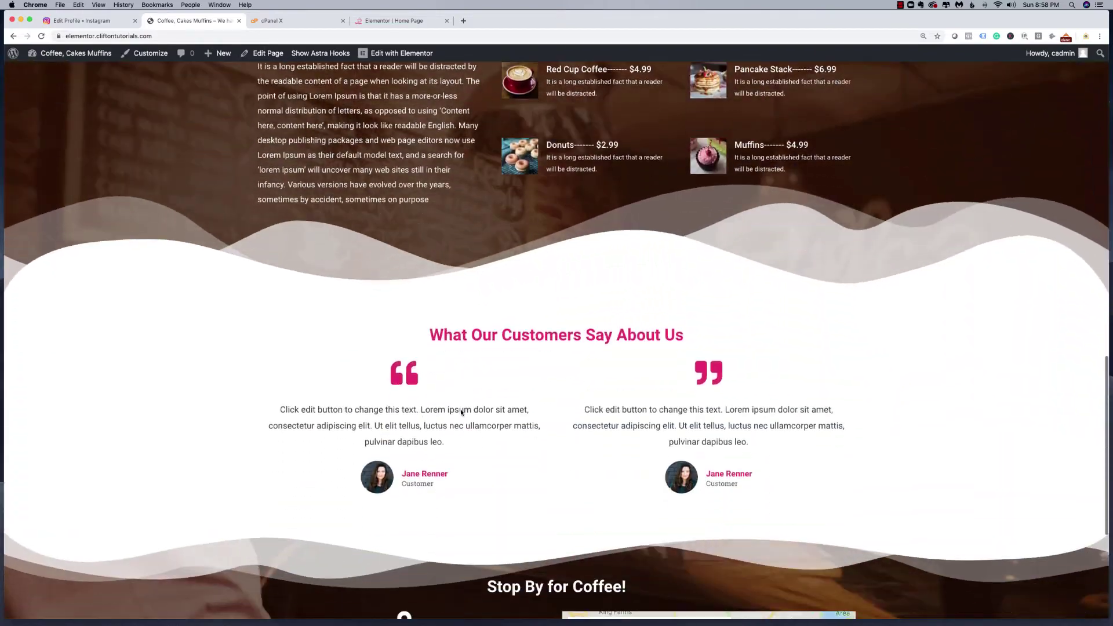
scroll(460, 408, "up", 8)
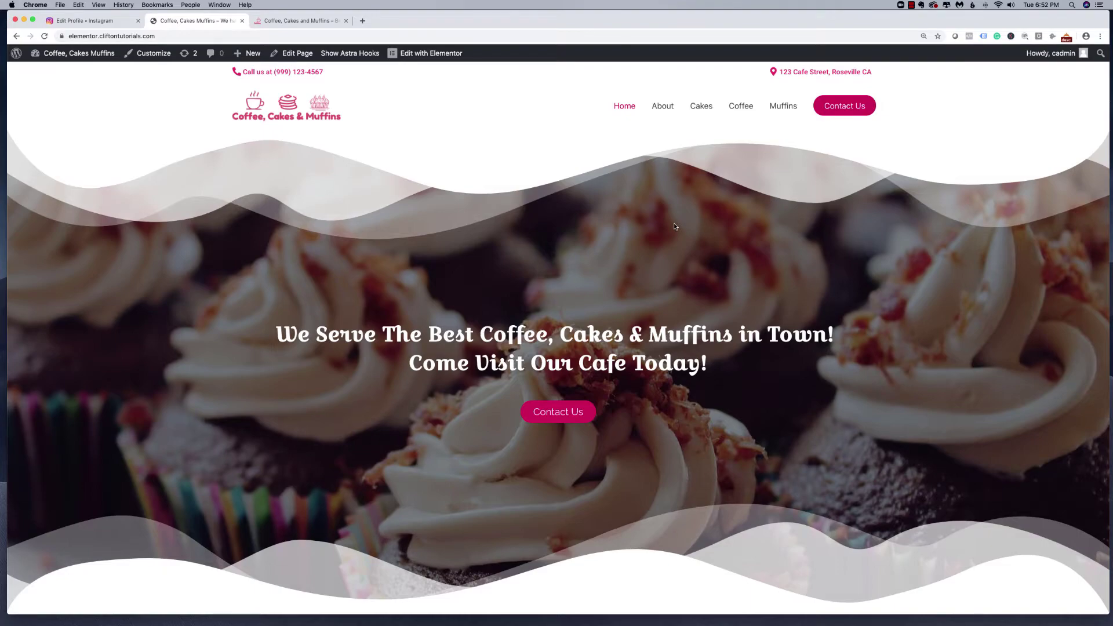
scroll(673, 226, "down", 13)
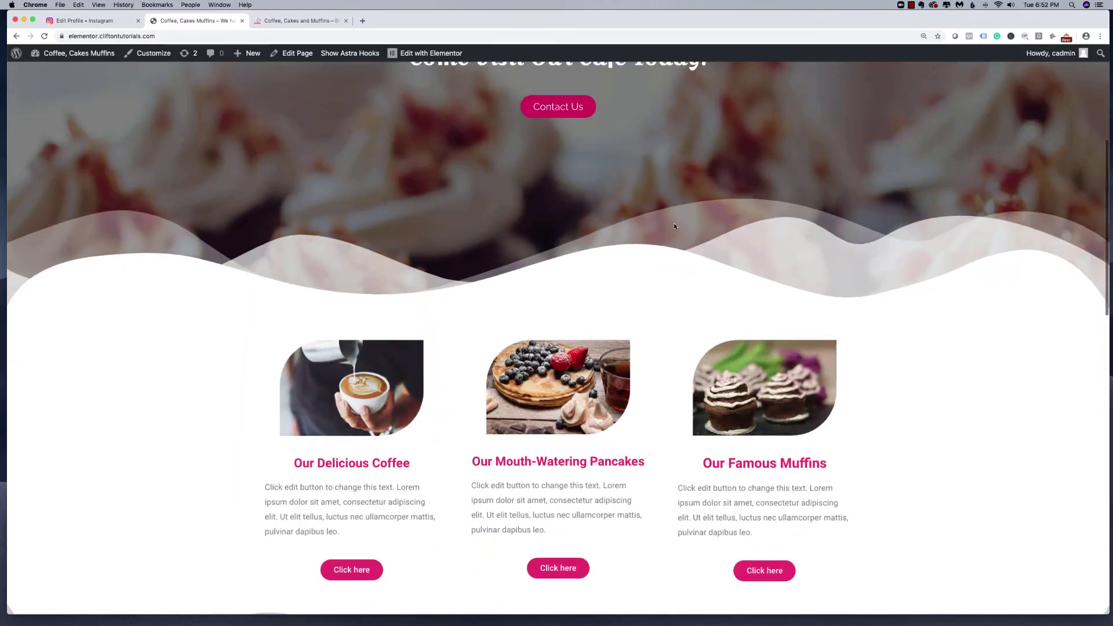
scroll(674, 226, "down", 6)
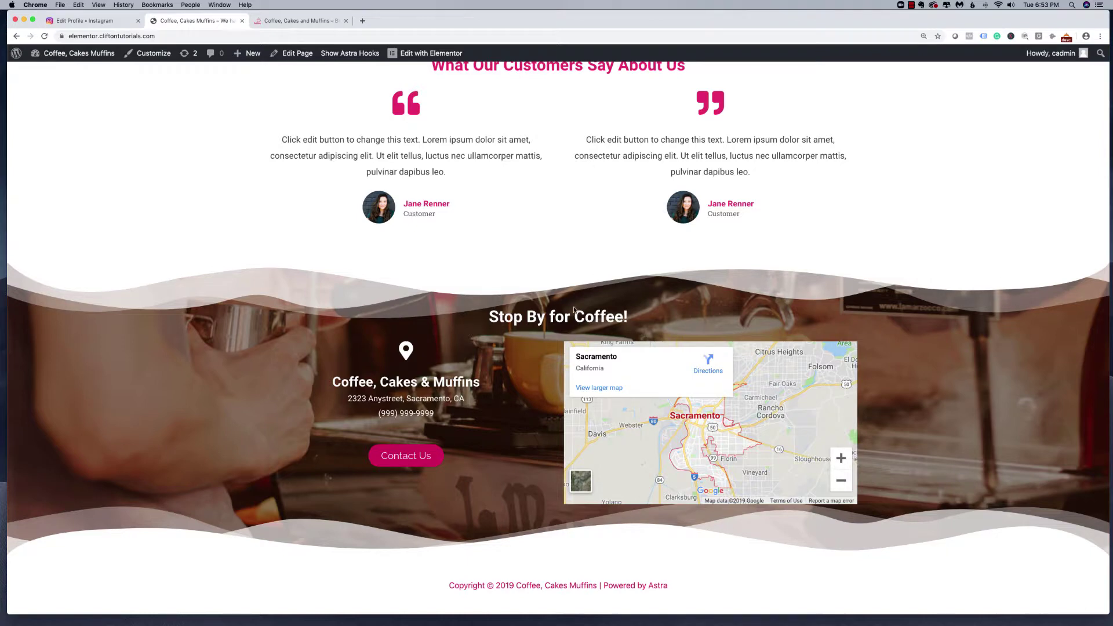
scroll(406, 377, "up", 2)
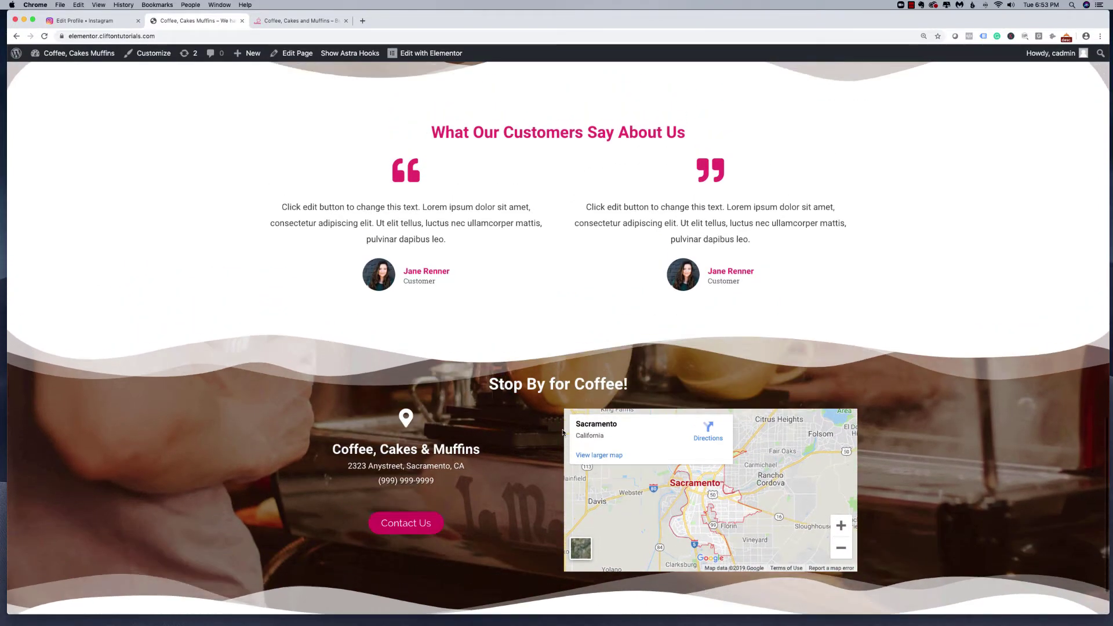
scroll(557, 429, "down", 2)
scroll(536, 438, "up", 2)
scroll(534, 439, "down", 2)
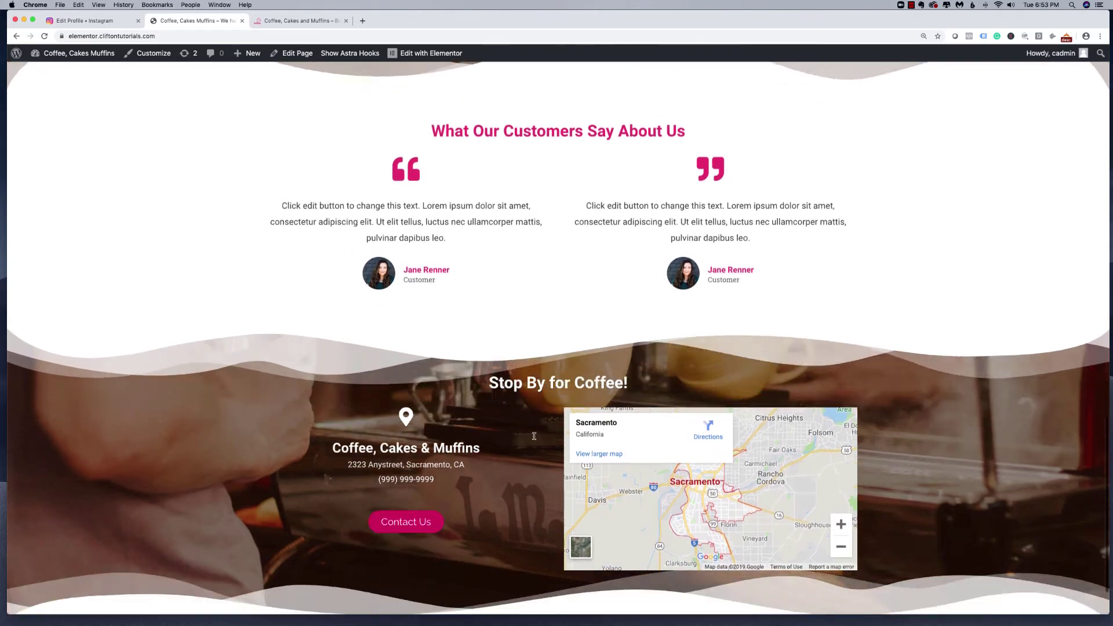
scroll(534, 439, "up", 1)
scroll(534, 439, "down", 2)
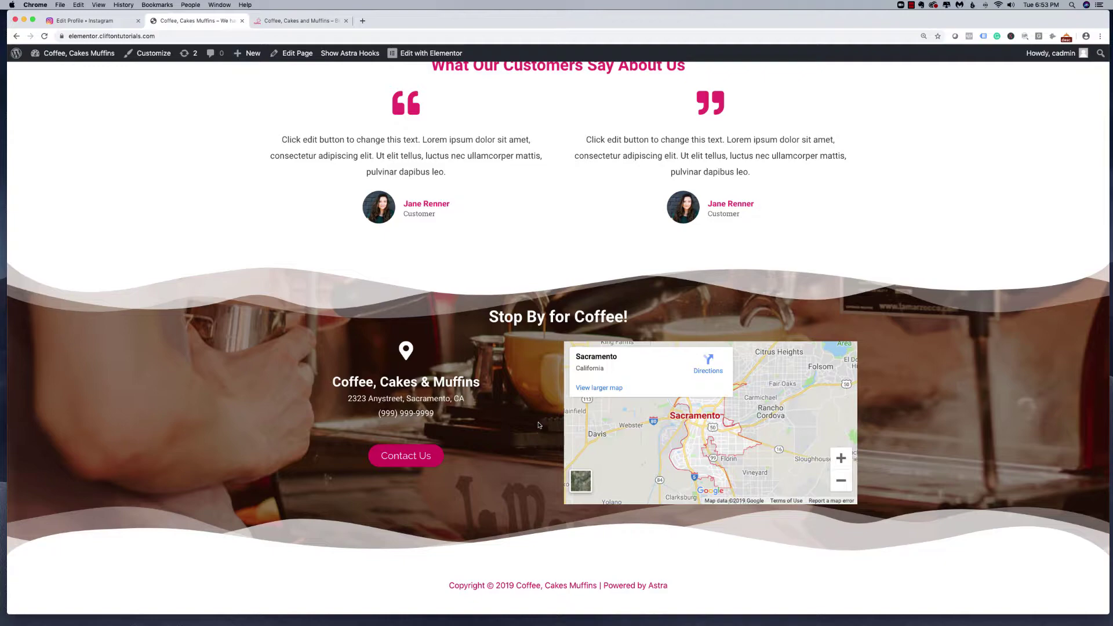
- Scroll the Coffee, Cakes and Muffins site to review the testimonials and copyright footer
left_click(290, 22)
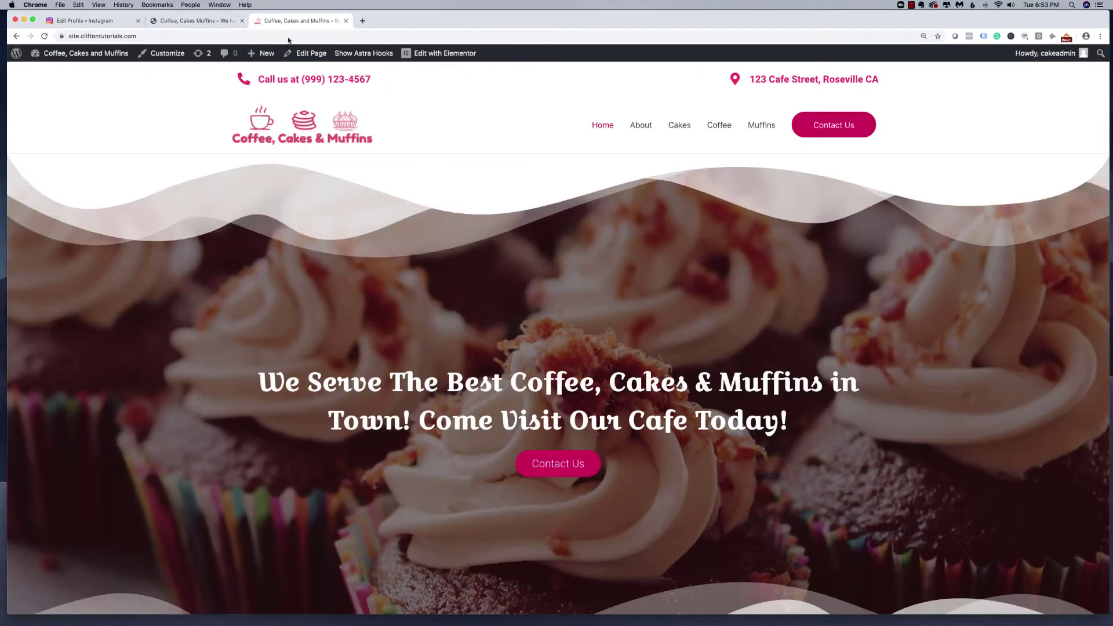
scroll(398, 301, "down", 15)
scroll(398, 301, "up", 1)
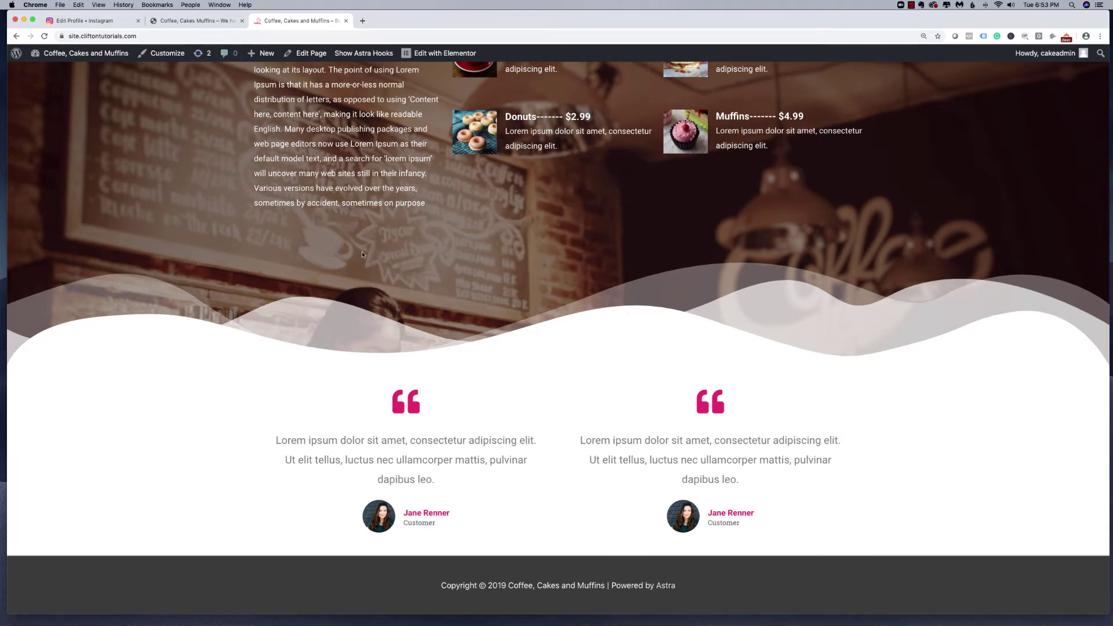
scroll(361, 252, "up", 1)
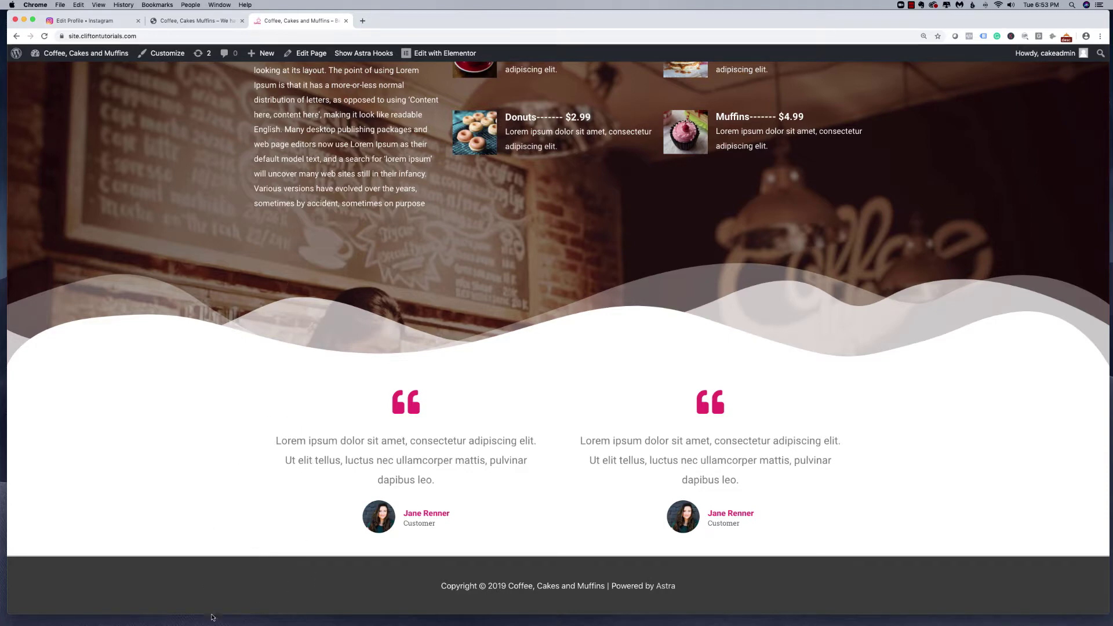
- Open the Customizer's Footer > Footer Bar settings
left_click(165, 58)
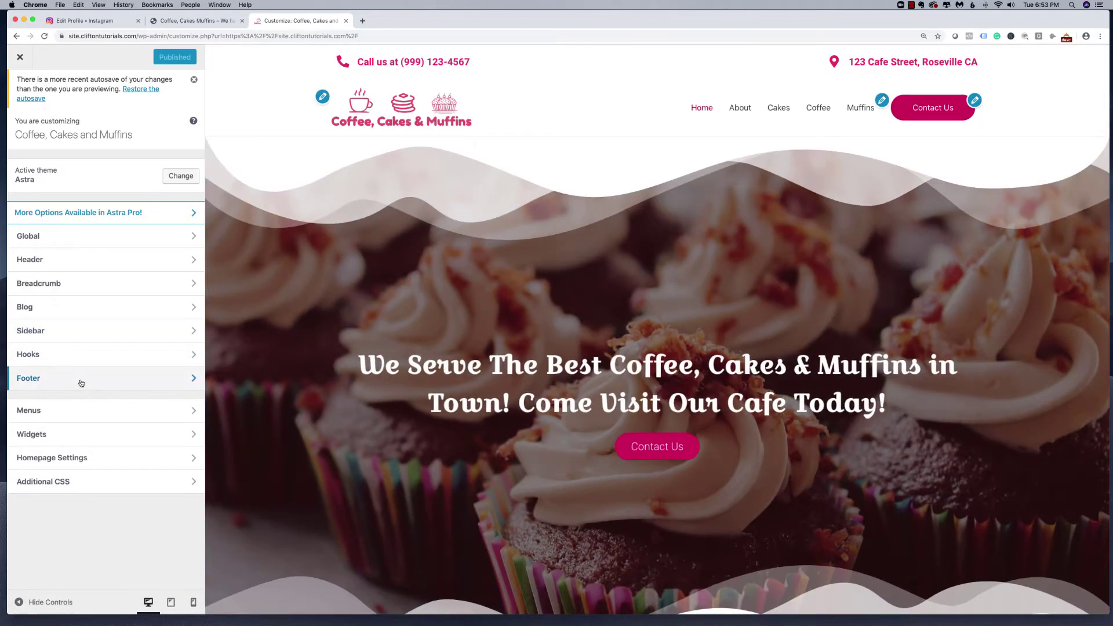
left_click(81, 380)
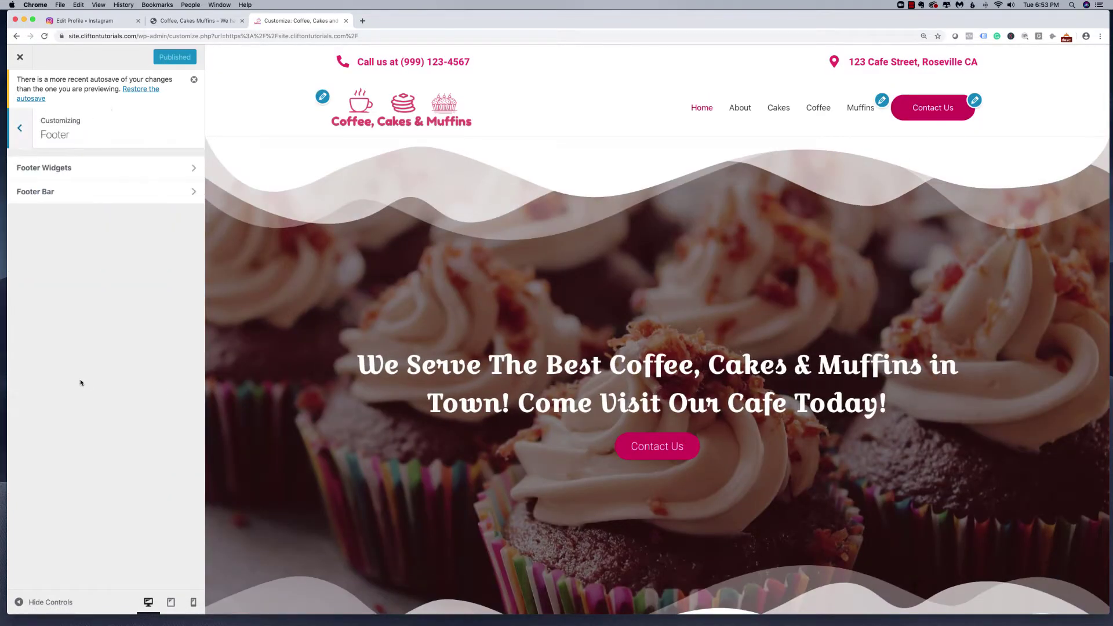
left_click(93, 192)
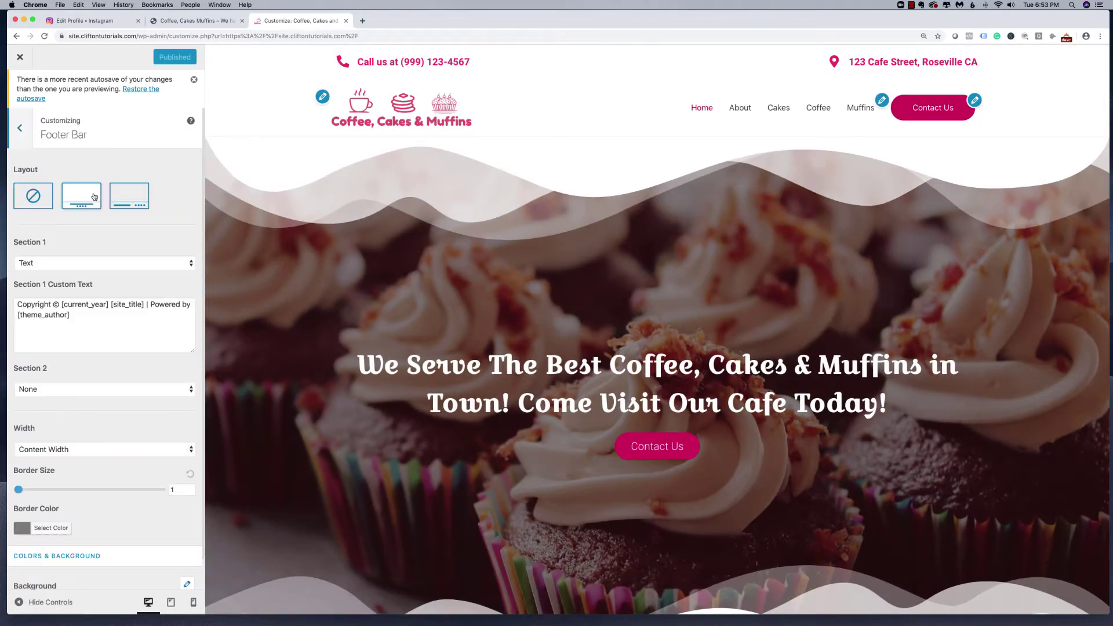
scroll(136, 328, "down", 1)
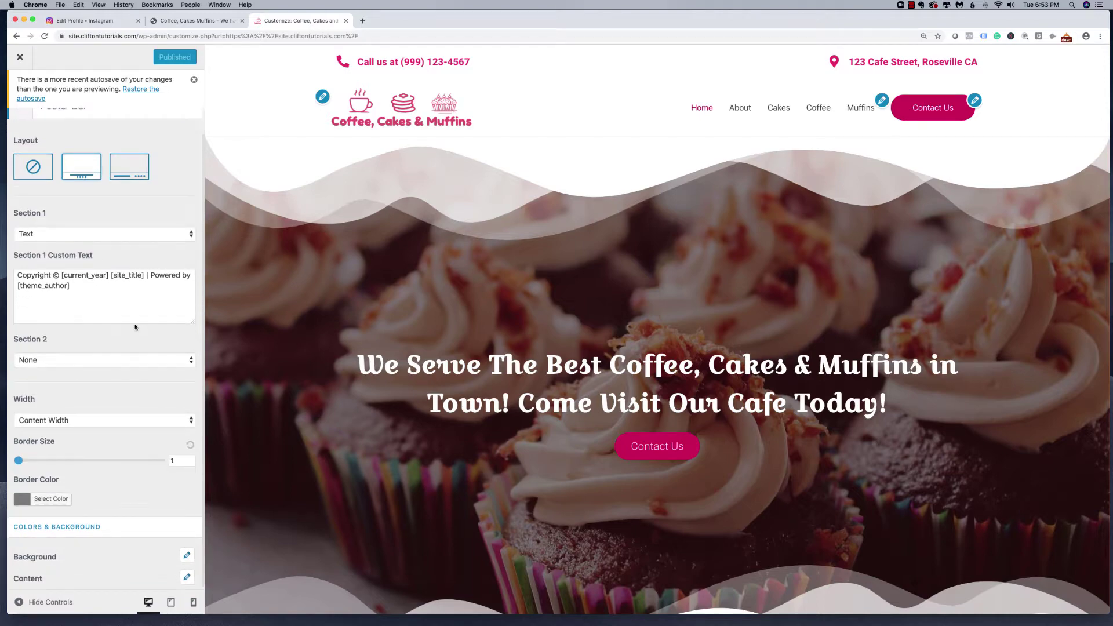
scroll(322, 325, "down", 2)
scroll(322, 325, "down", 20)
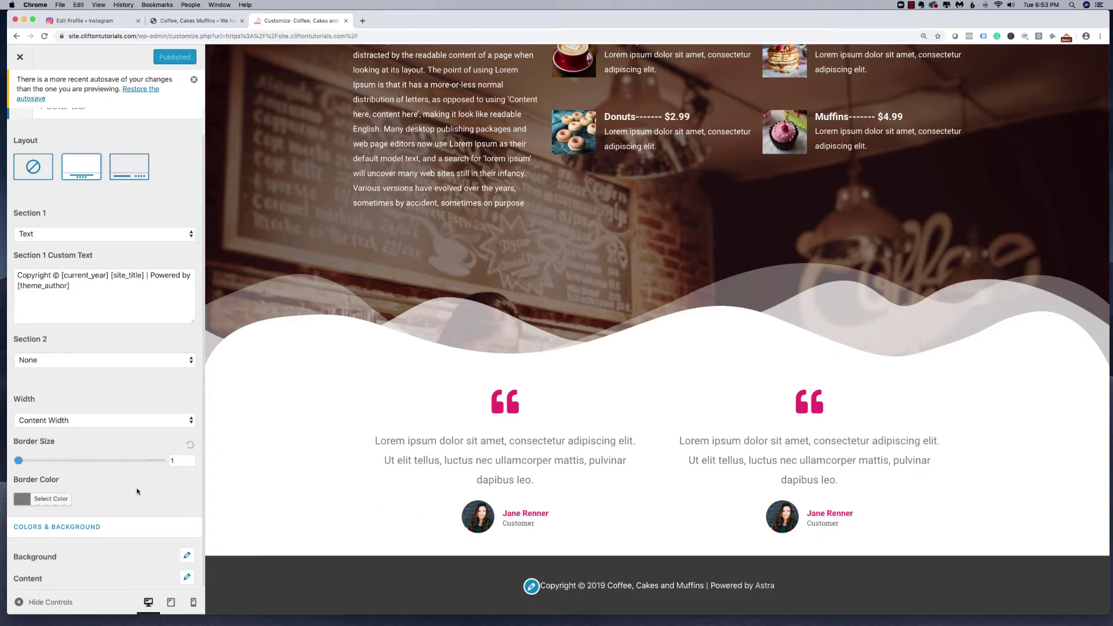
- Change the Footer Bar border colour from #7a7a7a to white (#ffffff)
left_click(28, 502)
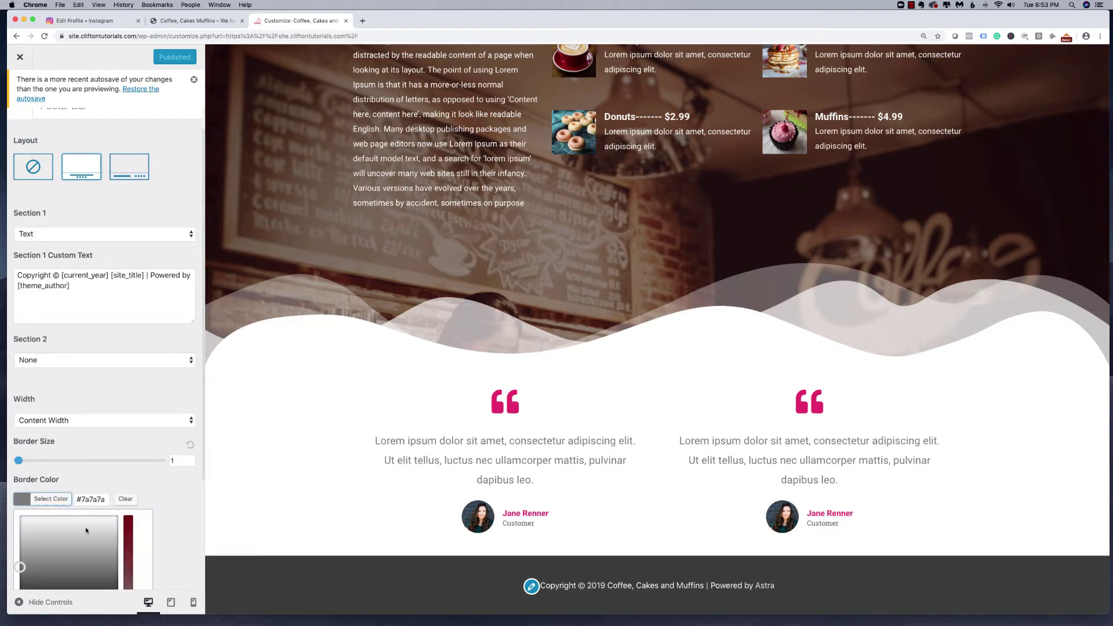
scroll(131, 512, "down", 5)
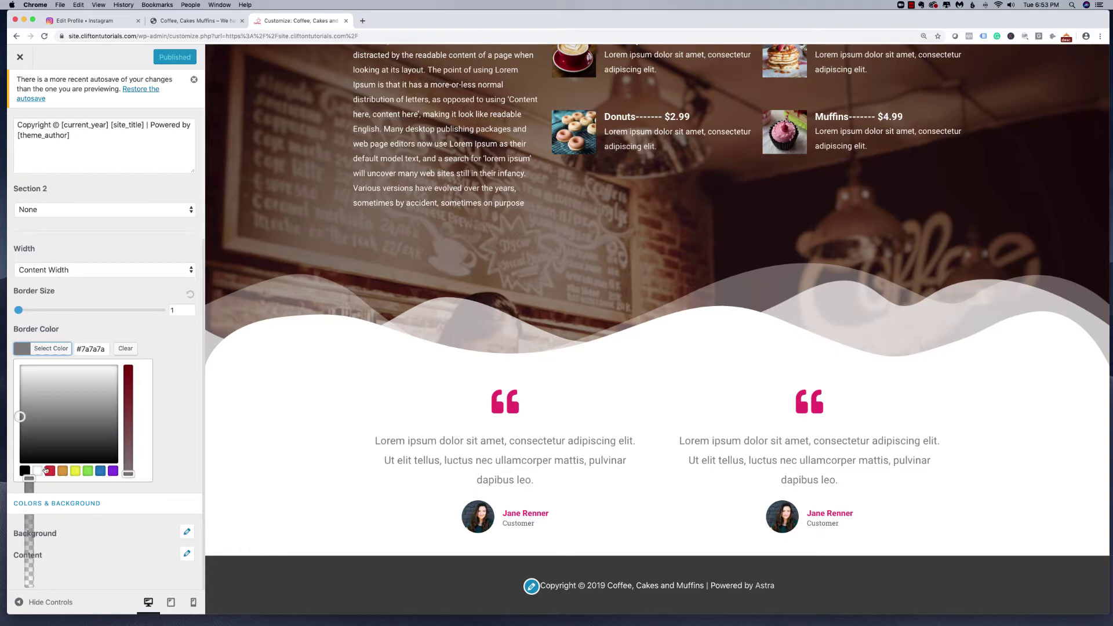
left_click(39, 470)
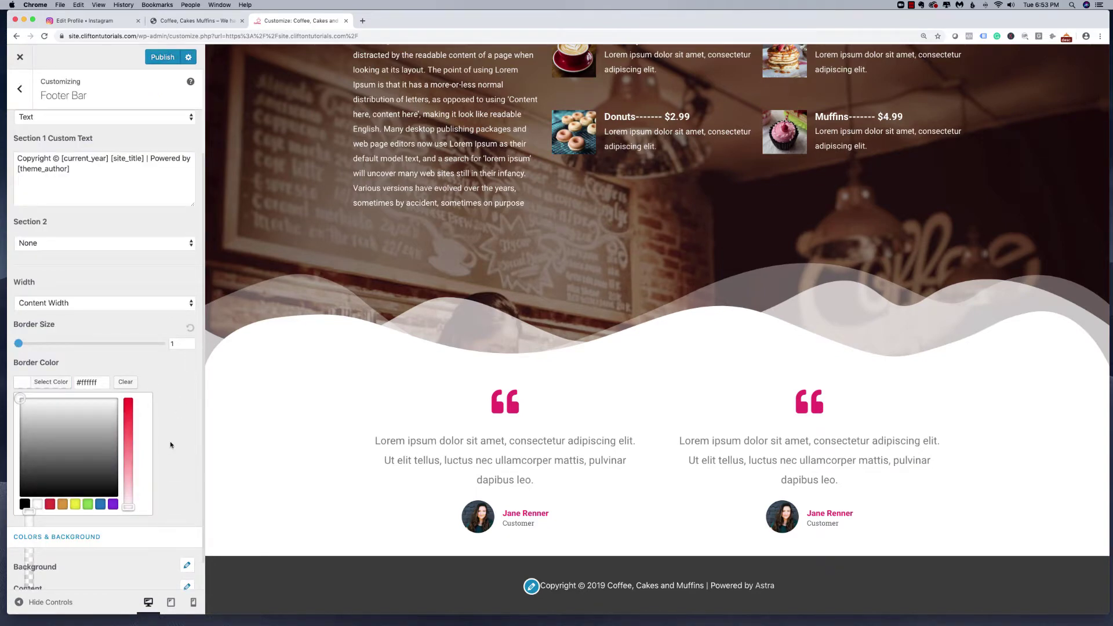
left_click(163, 521)
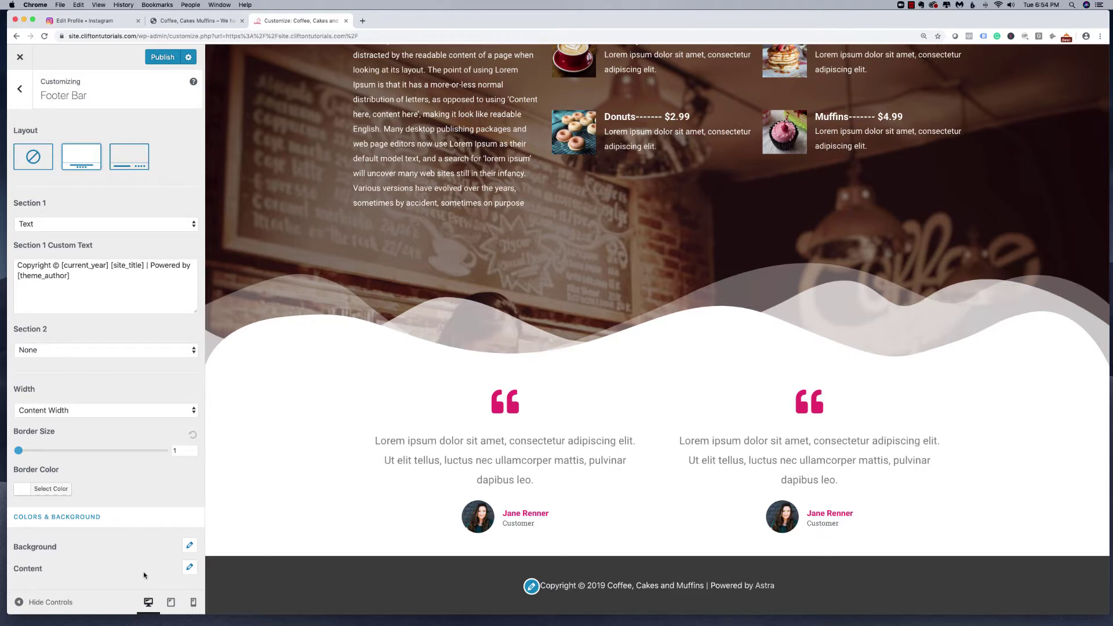
- Set the footer bar text colour to black
left_click(189, 567)
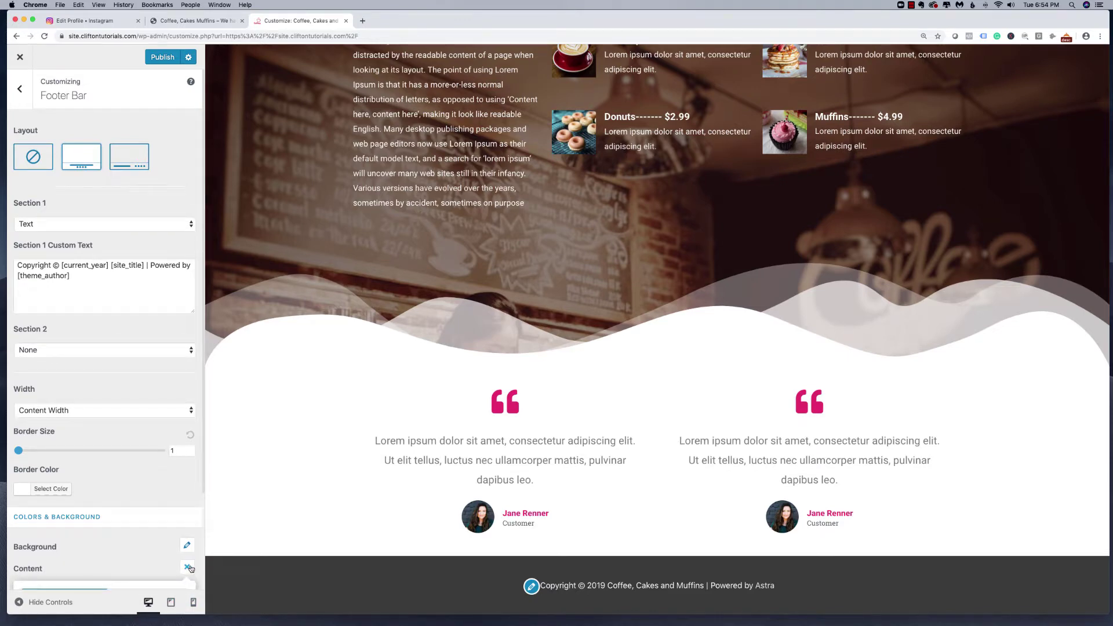
scroll(159, 554, "down", 3)
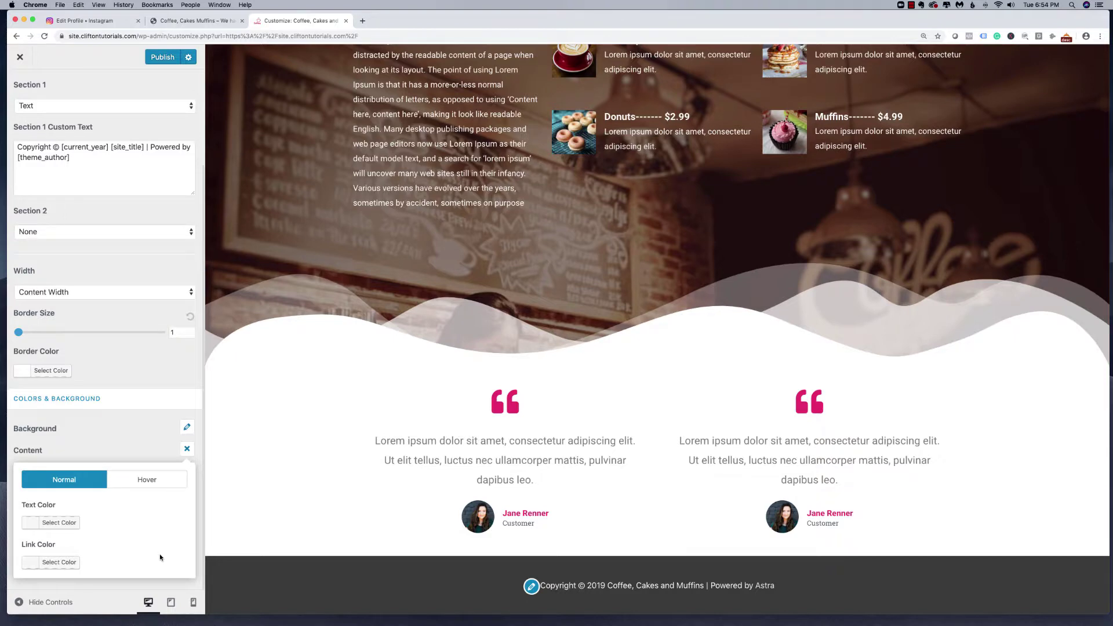
left_click(32, 525)
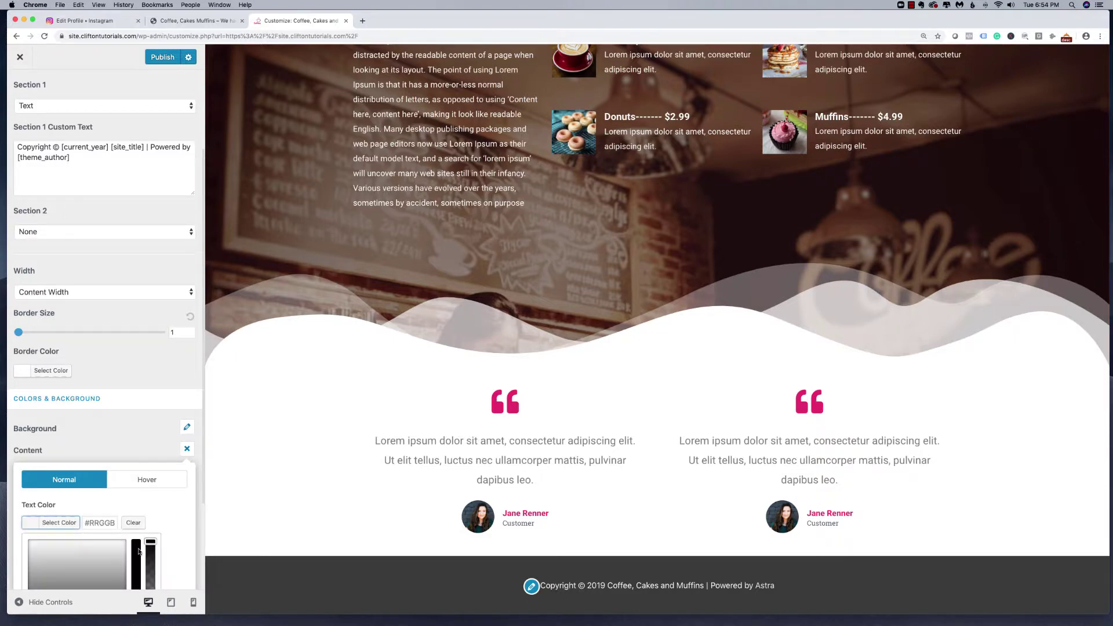
left_click(139, 551)
left_click(132, 540)
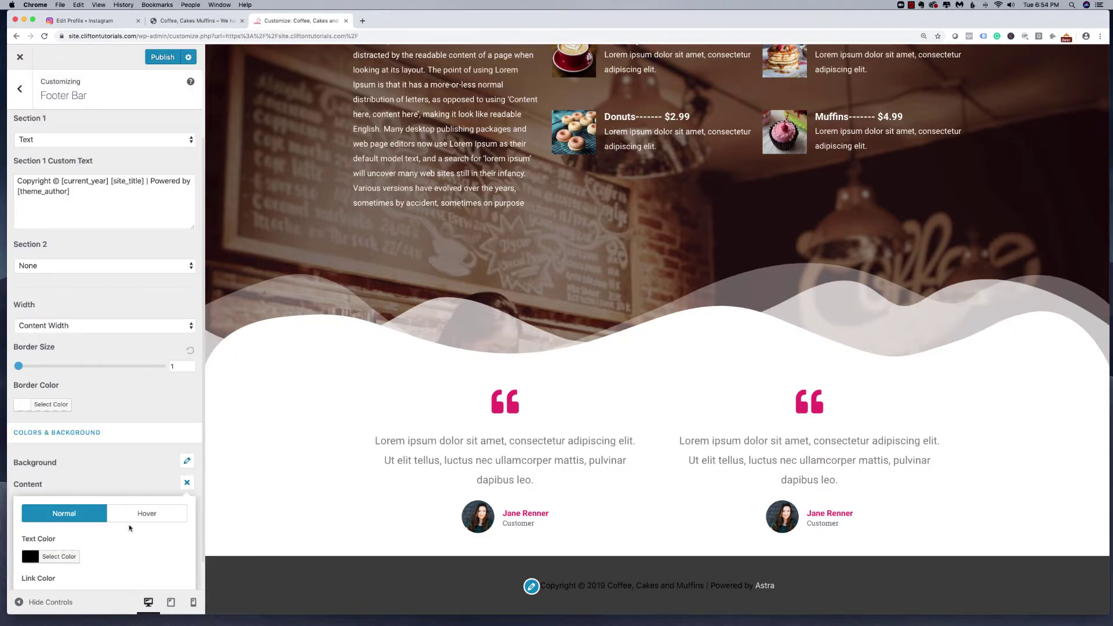
- Make the footer link colour a strong pink and give the footer text the same pink
scroll(131, 528, "down", 1)
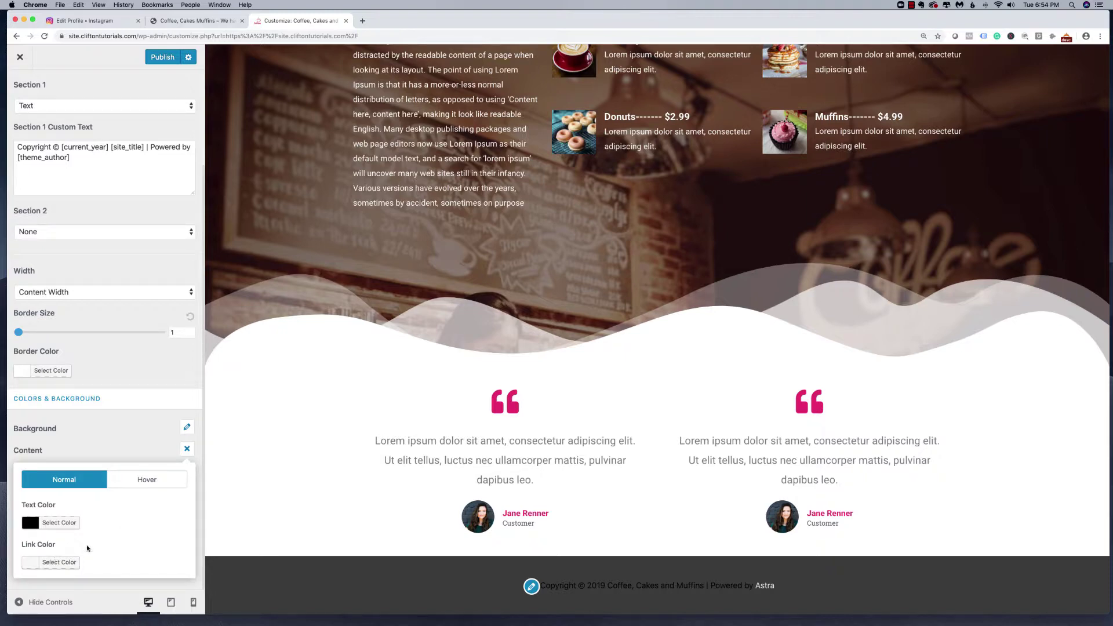
left_click(38, 563)
scroll(123, 580, "down", 2)
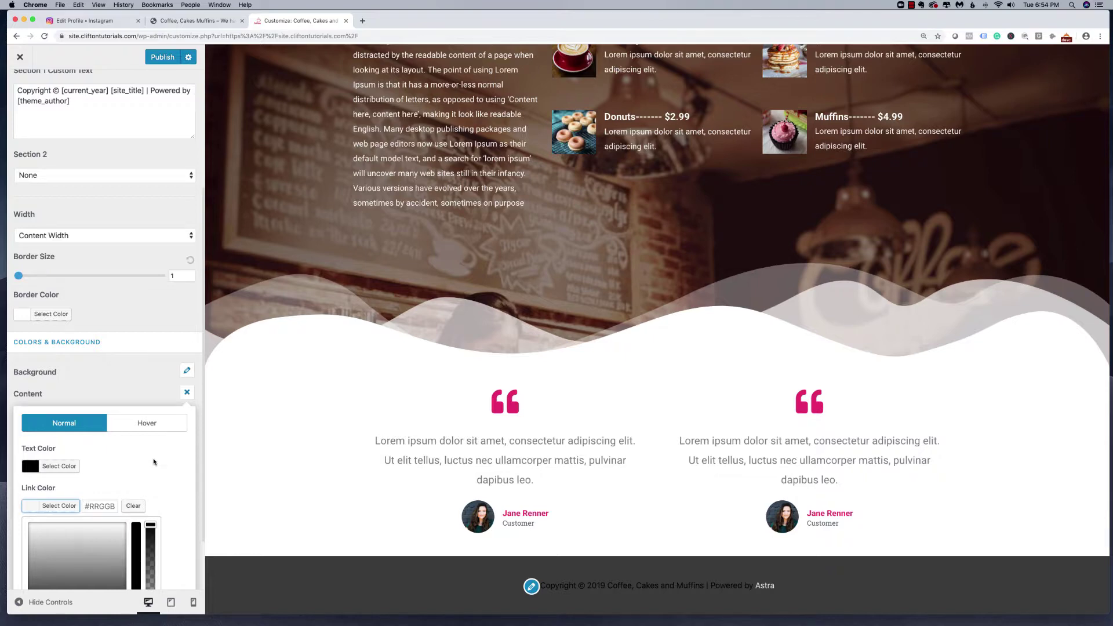
scroll(154, 461, "down", 3)
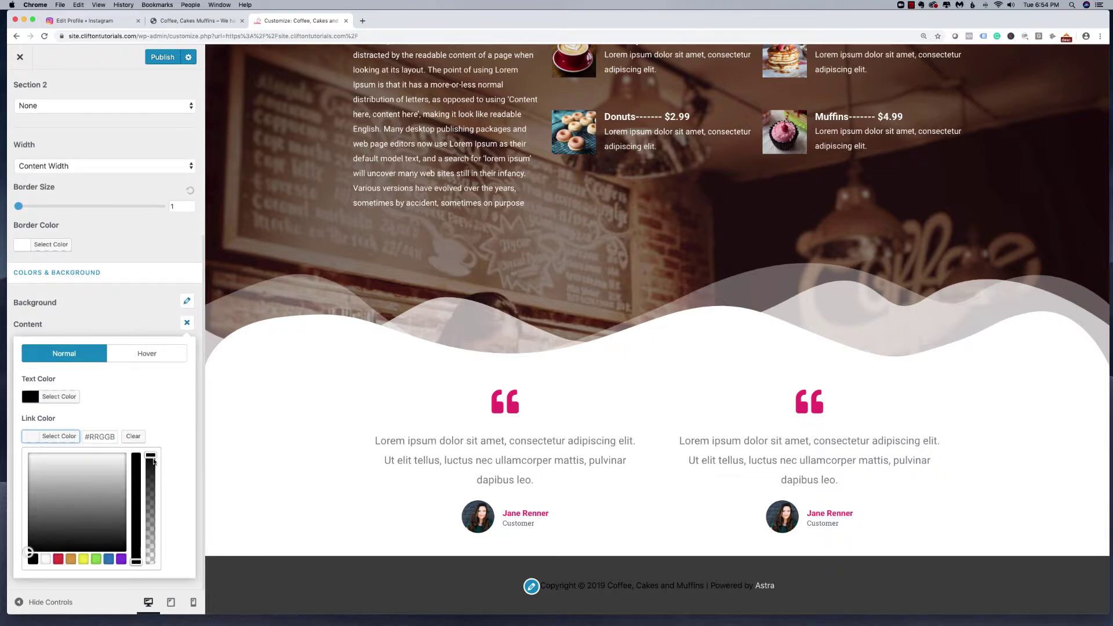
left_click(58, 559)
left_click_drag(123, 468, 131, 463)
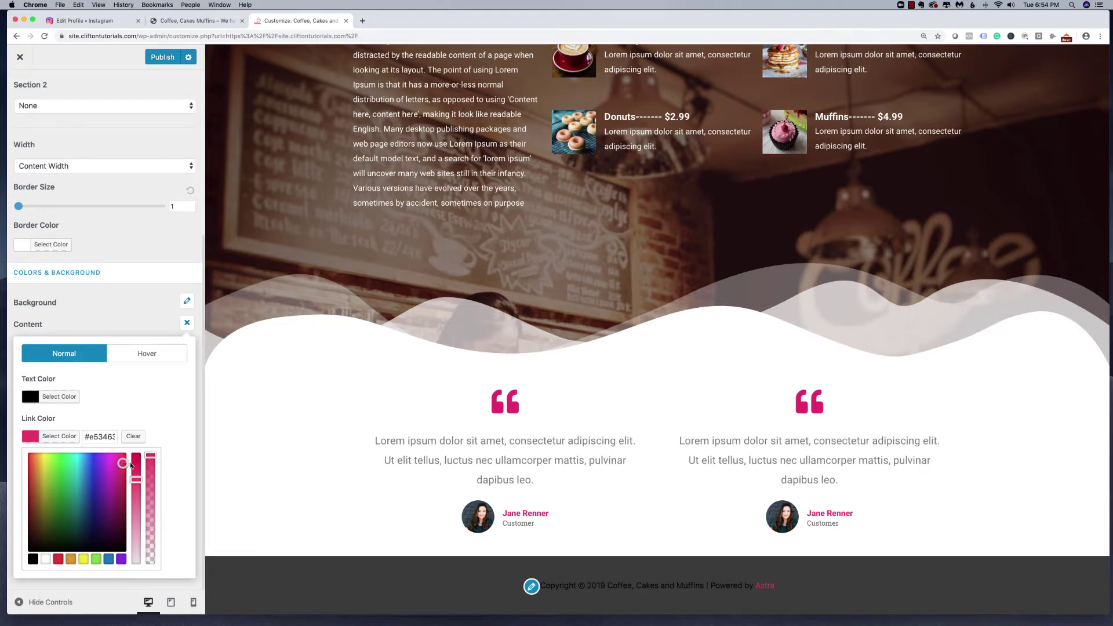
left_click(135, 464)
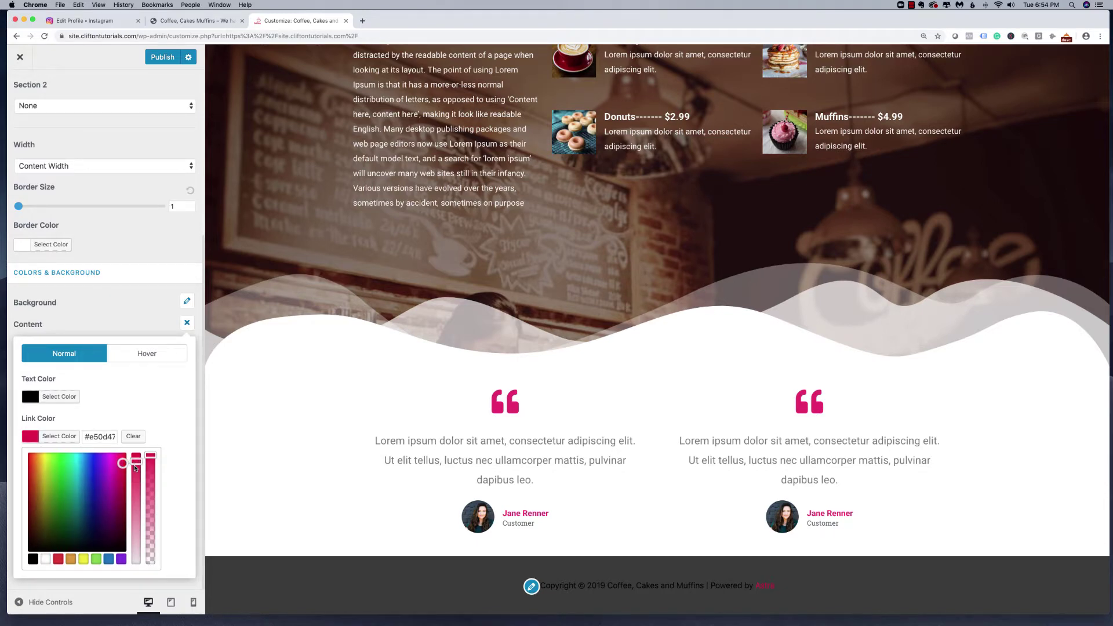
triple_click(106, 437)
key("cmd+c")
left_click(58, 396)
triple_click(101, 396)
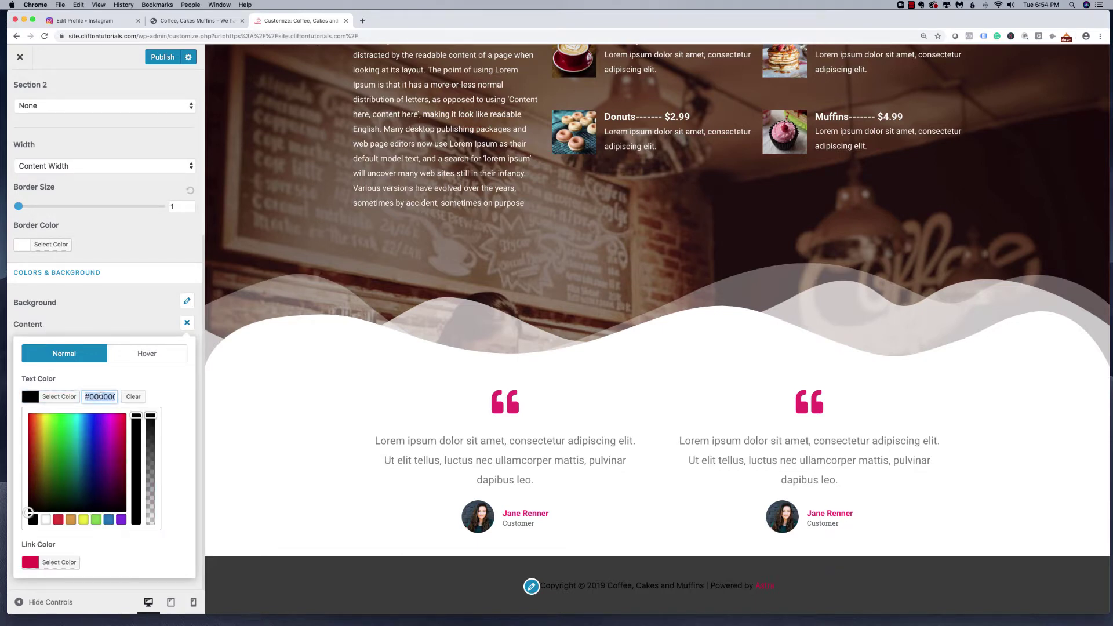
key("cmd+v")
left_click(155, 387)
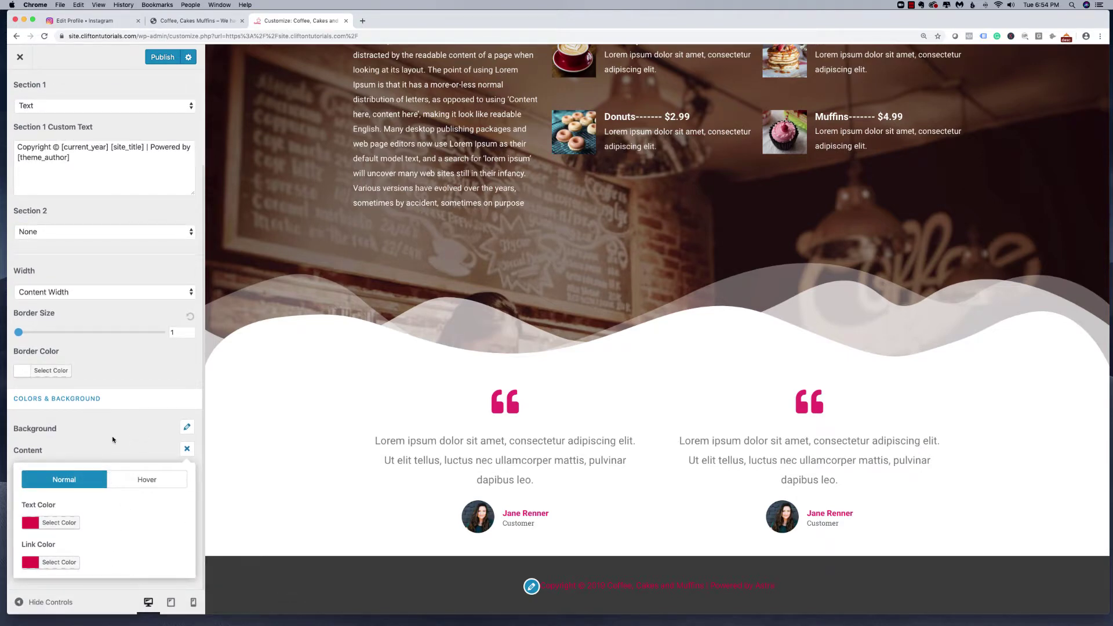
- Clear the footer bar's border colour and set its border size to 0
scroll(113, 439, "up", 2)
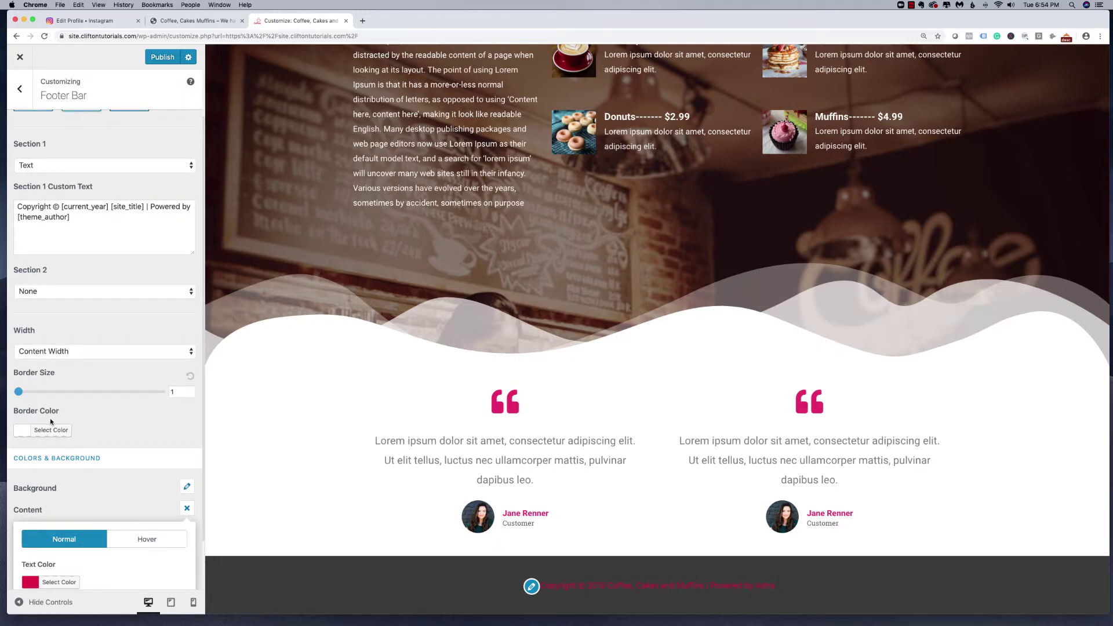
left_click(24, 434)
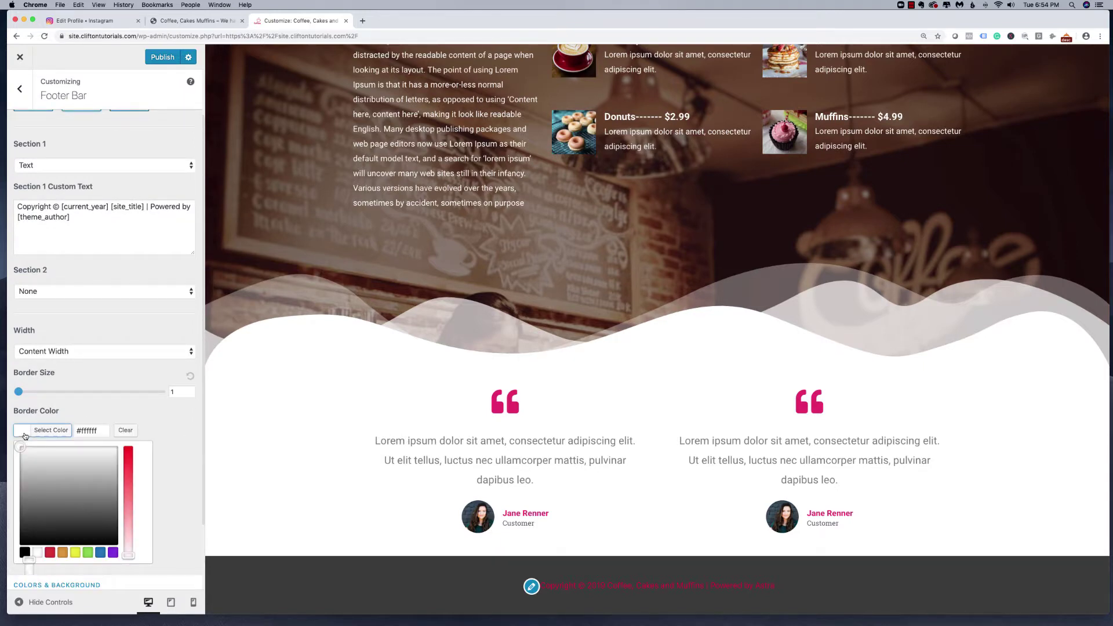
left_click(131, 431)
scroll(174, 435, "down", 3)
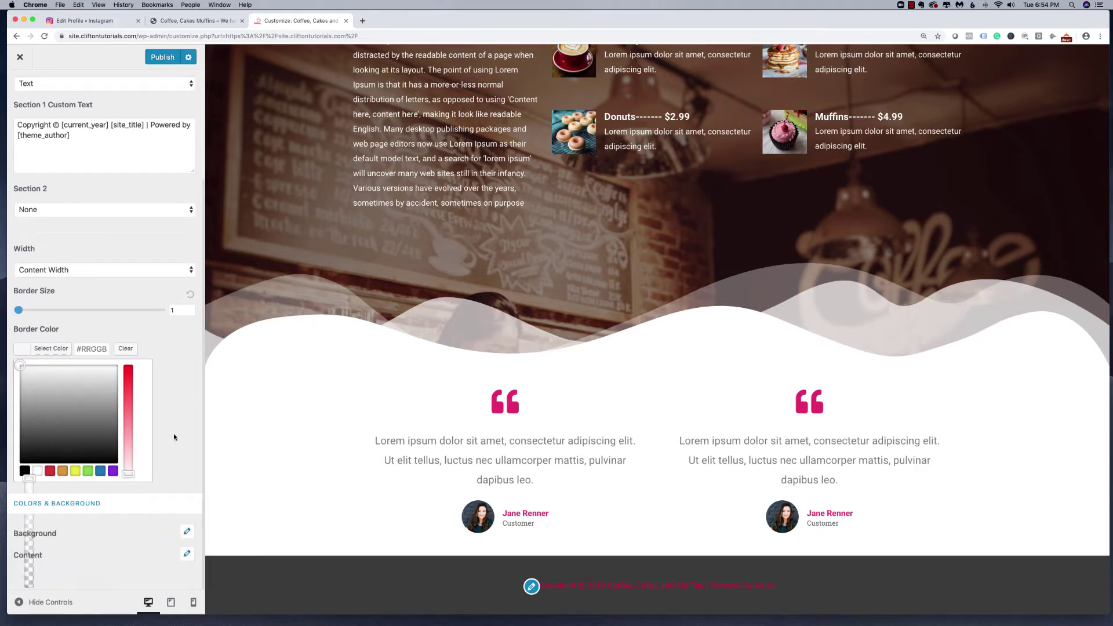
left_click(175, 310)
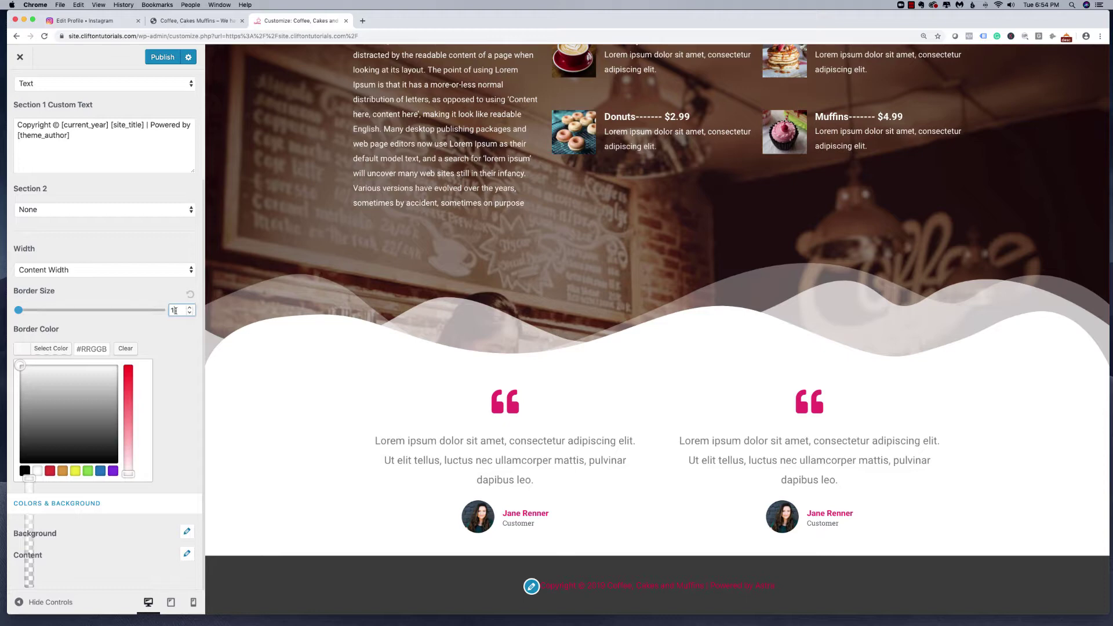
left_click(169, 310)
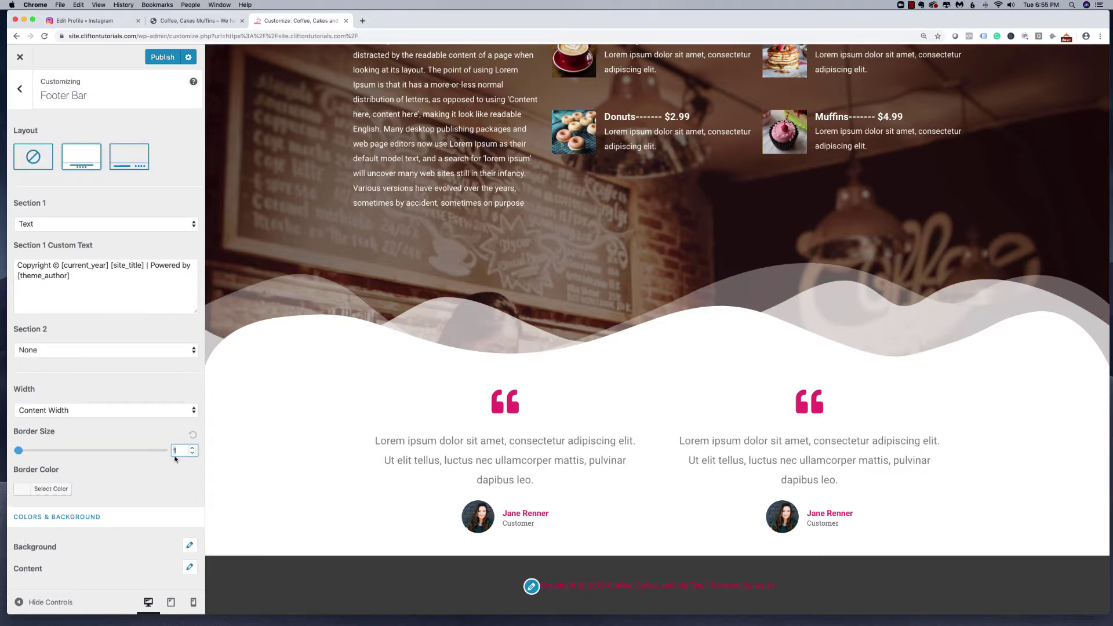
type("0")
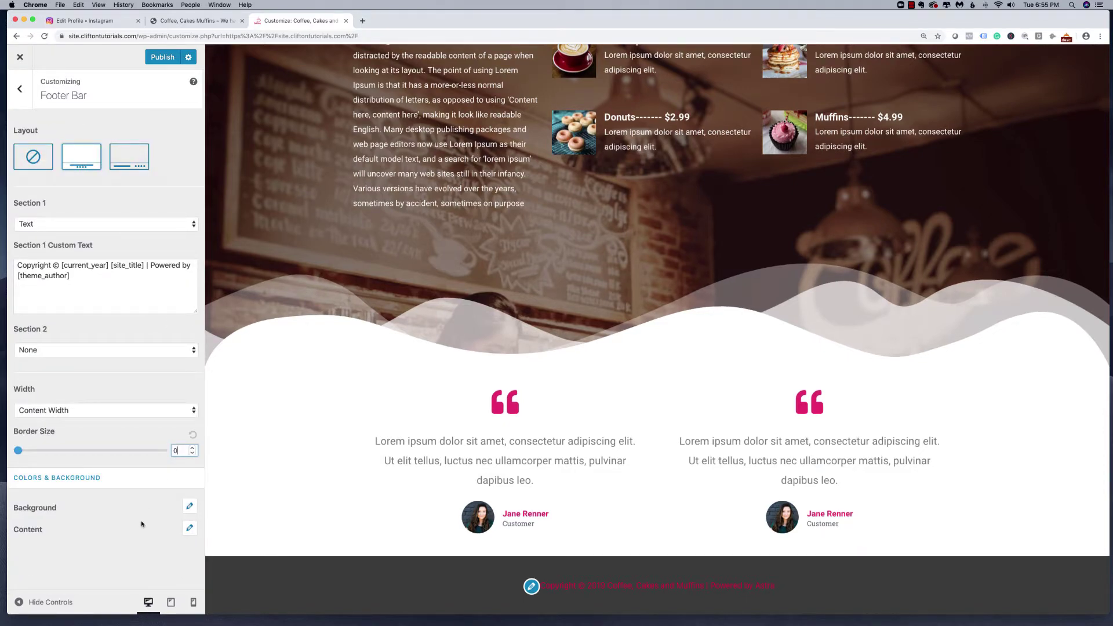
- Give the footer bar a white #ffffff background colour
left_click(189, 507)
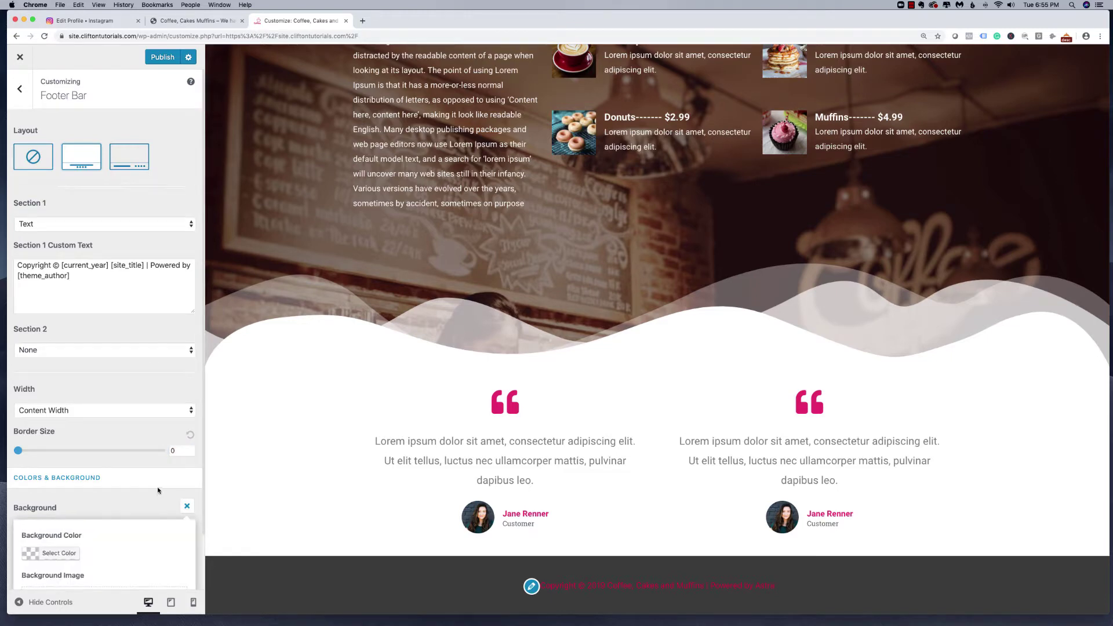
scroll(158, 491, "down", 2)
left_click(36, 493)
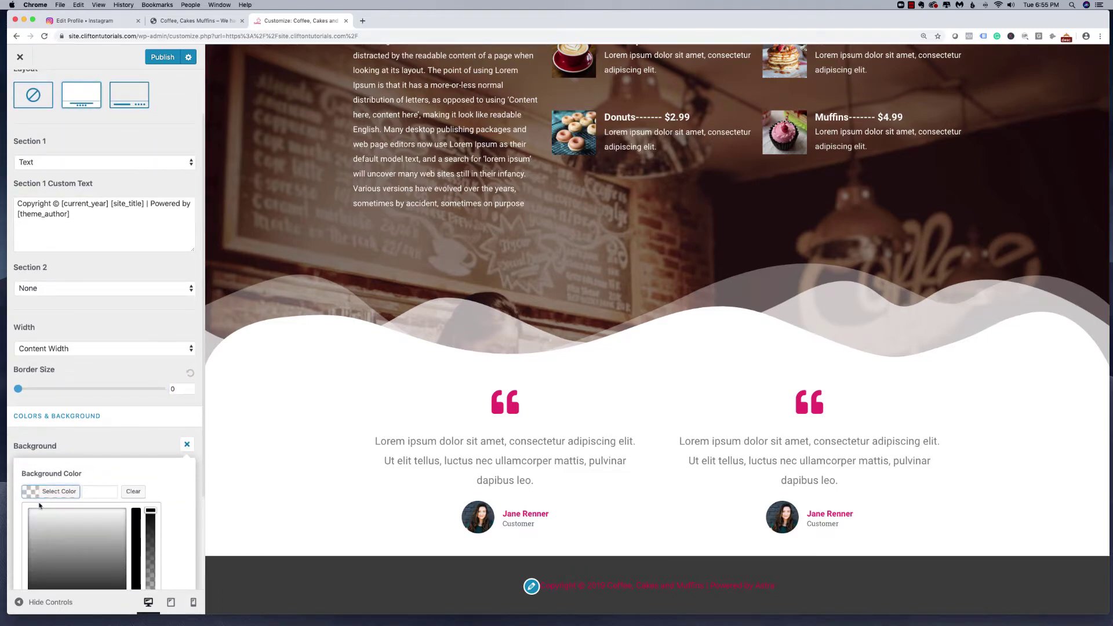
left_click_drag(42, 528, 31, 502)
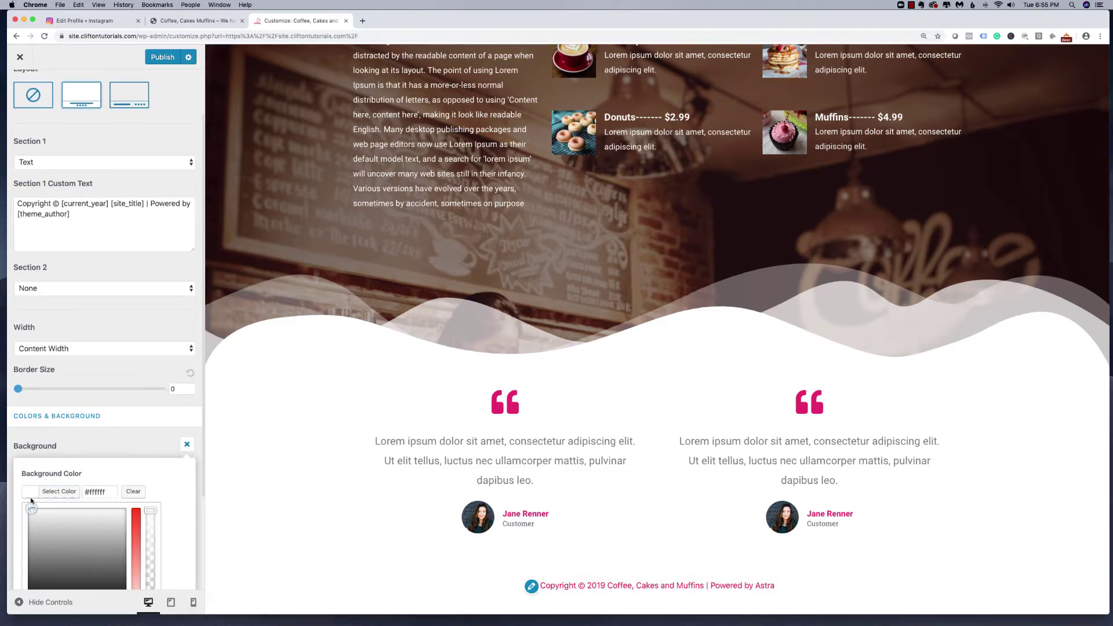
left_click(131, 439)
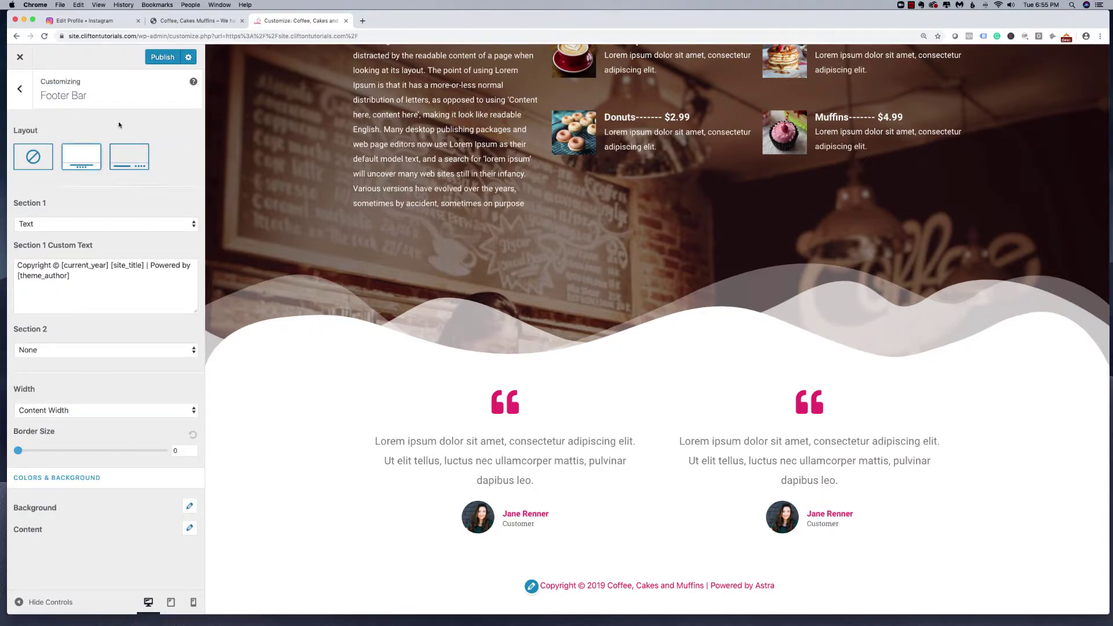
- Publish the footer bar changes, review the white footer on the live homepage, then go to the Dashboard
left_click(165, 57)
left_click(21, 57)
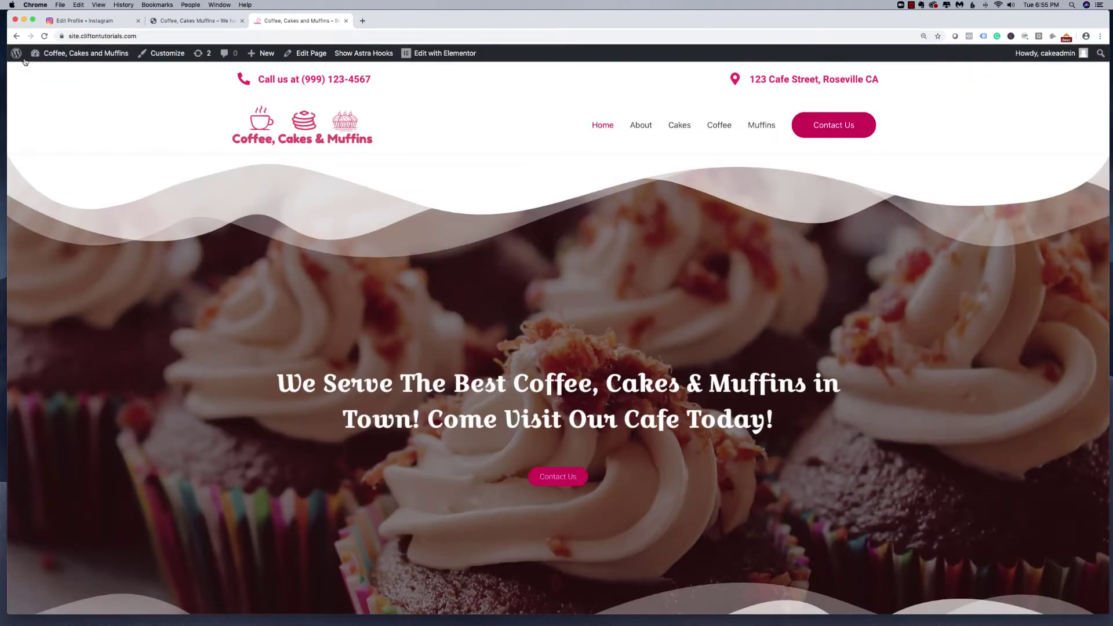
scroll(419, 228, "down", 15)
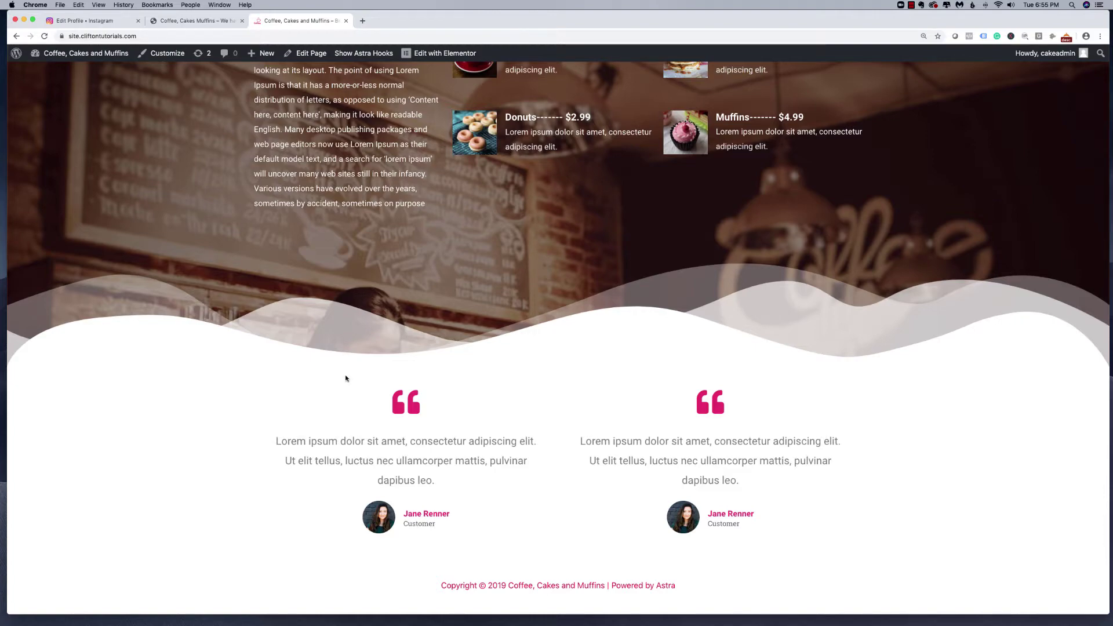
scroll(460, 395, "up", 3)
scroll(460, 394, "up", 5)
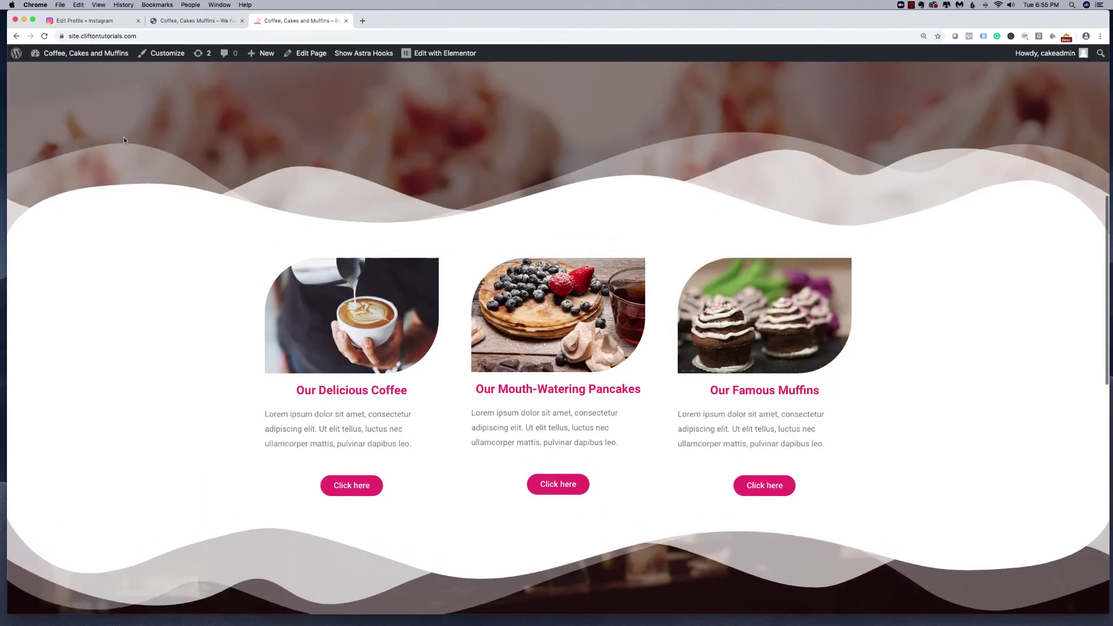
mouse_move(79, 55)
left_click(60, 74)
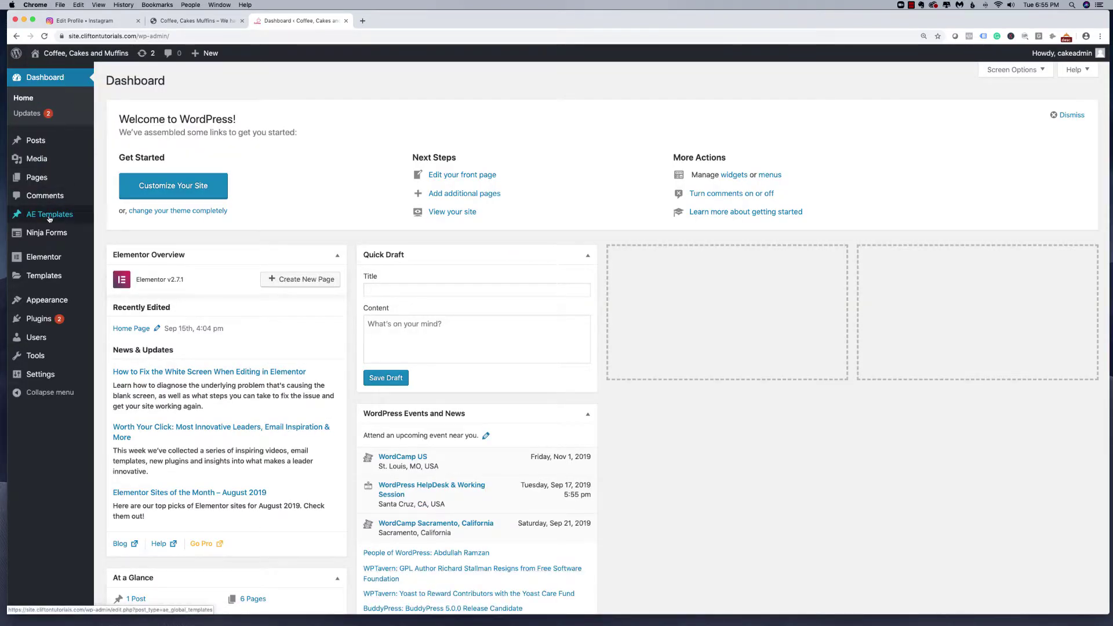
- Add a new AE template titled 'Site Footer', publish it, and edit it with Elementor
mouse_move(50, 218)
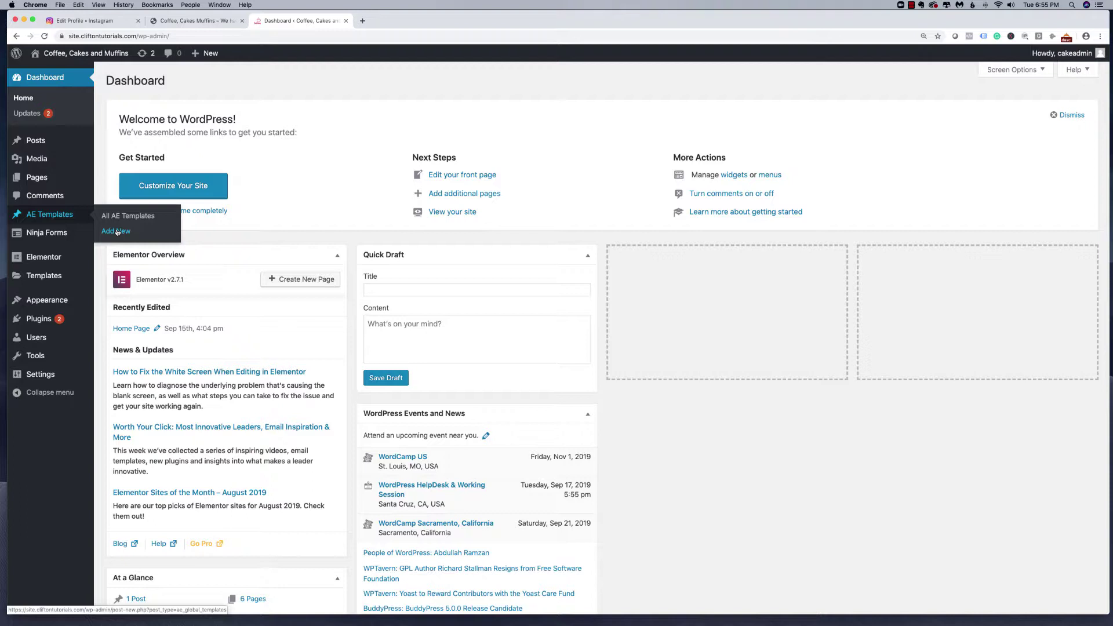
left_click(117, 231)
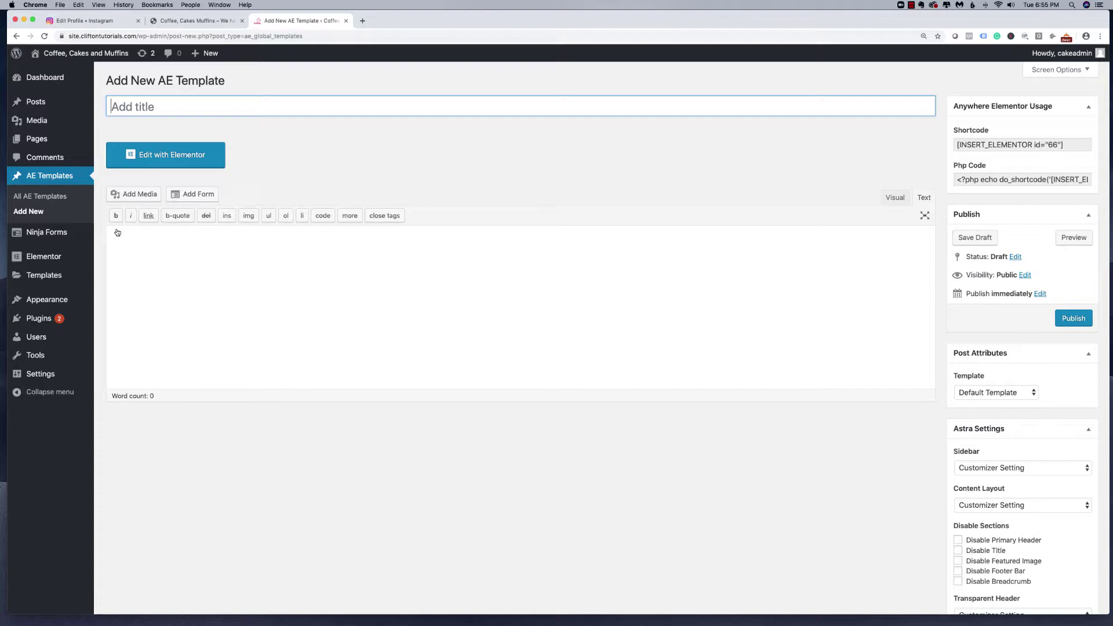
type("Site Footer")
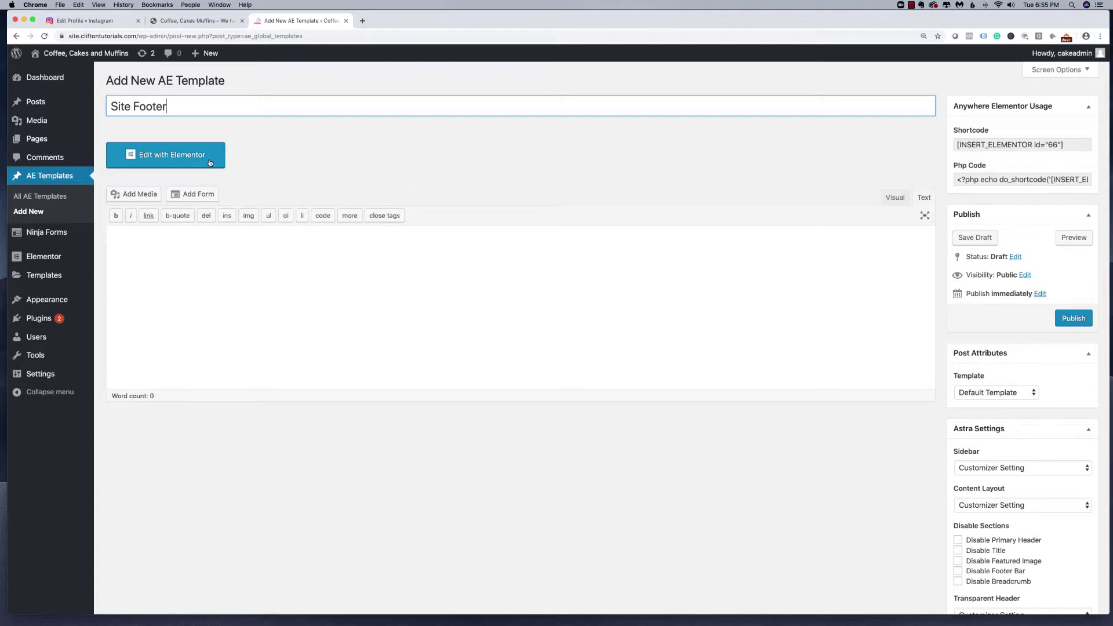
left_click(1073, 319)
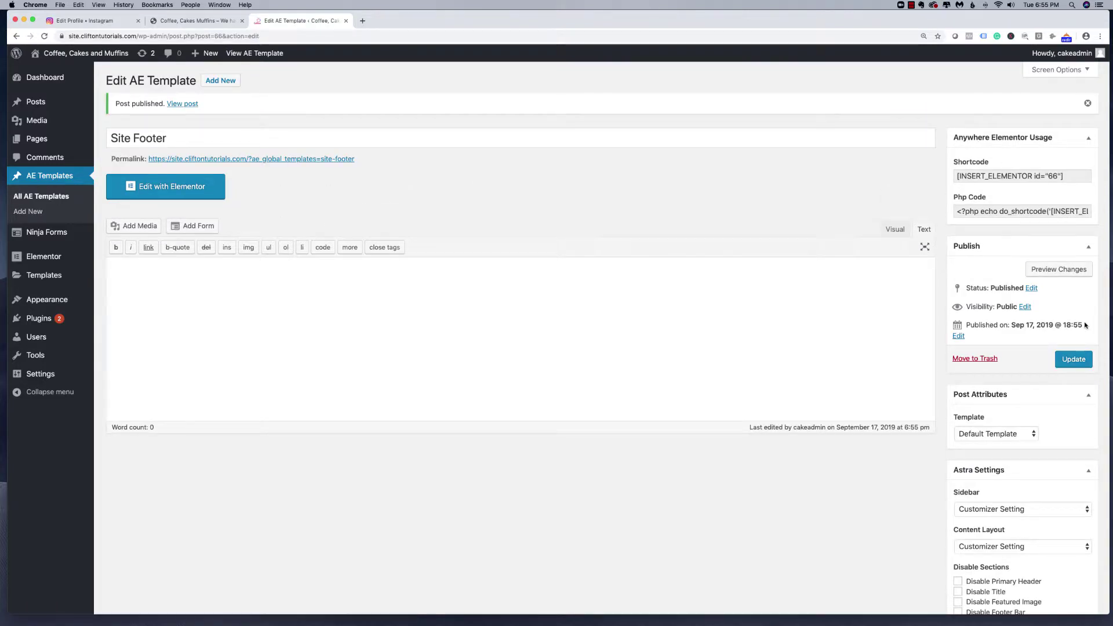
left_click(191, 188)
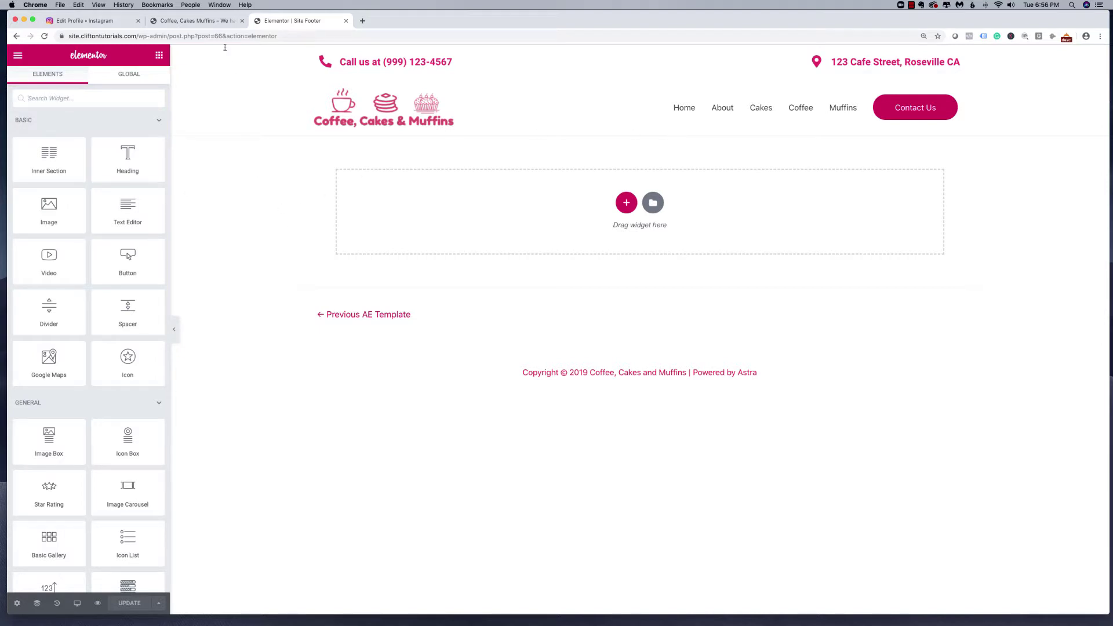
- Insert the 'Wavy Section' template from My Templates, importing its document settings too
left_click(218, 26)
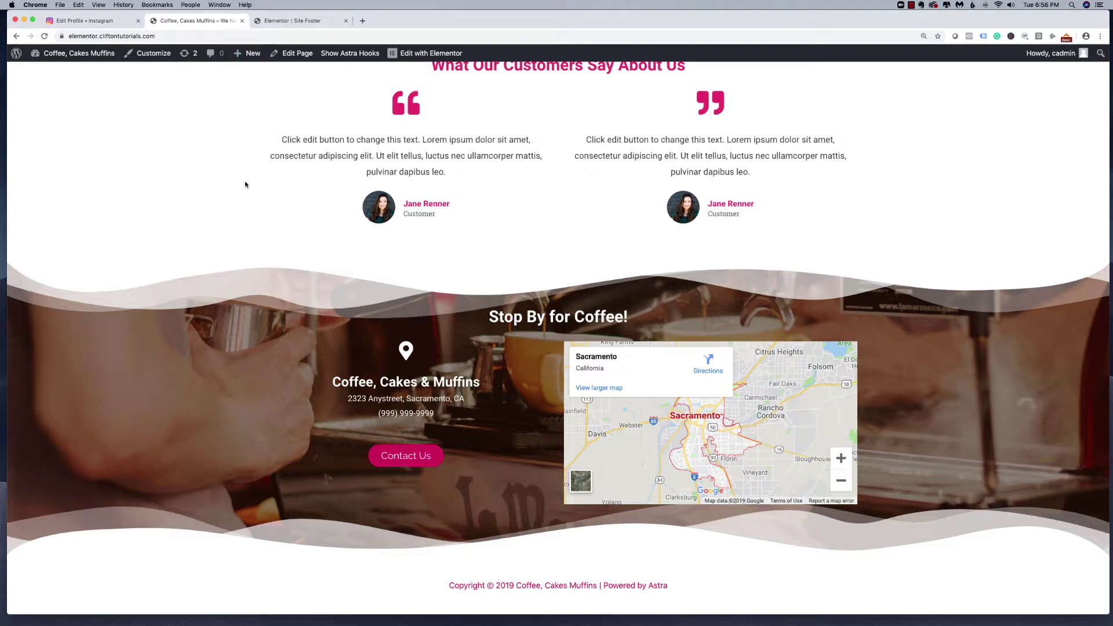
left_click(291, 26)
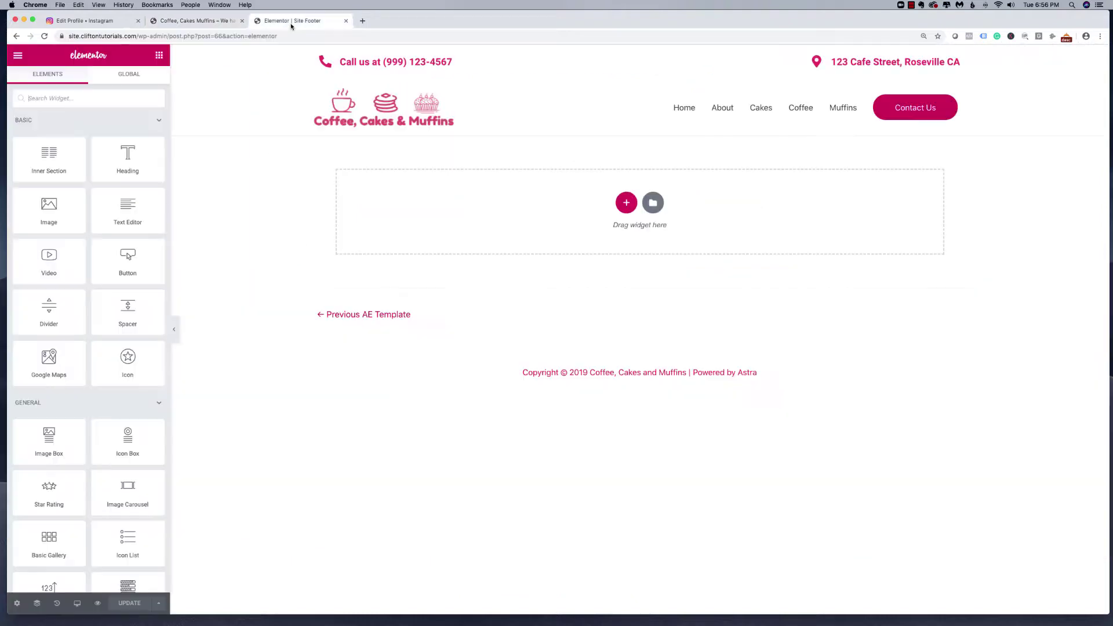
left_click(652, 203)
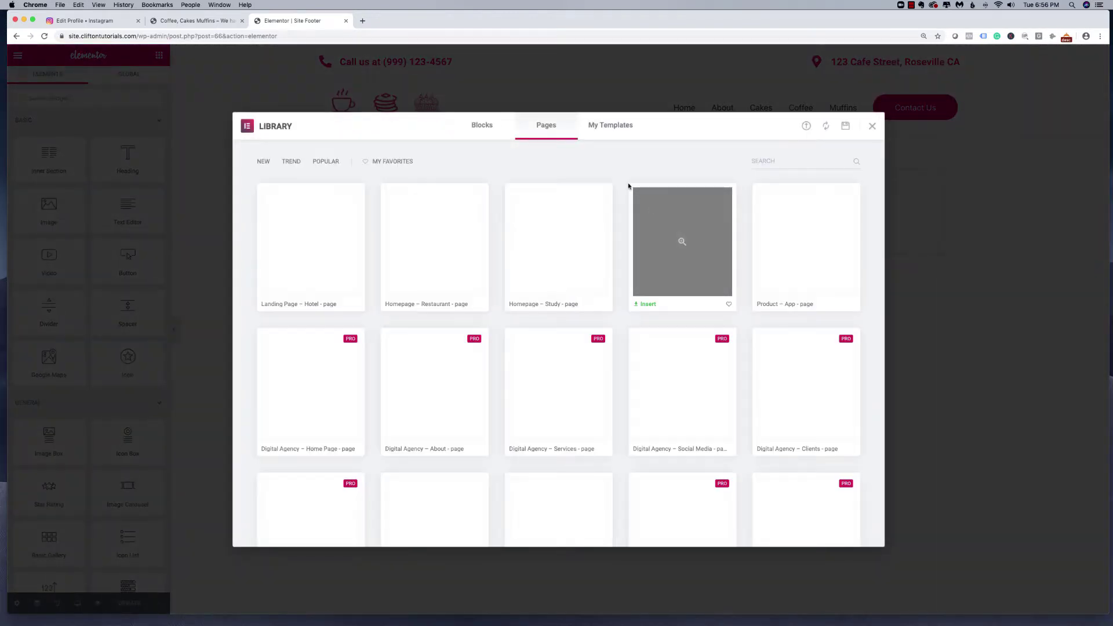
left_click(620, 131)
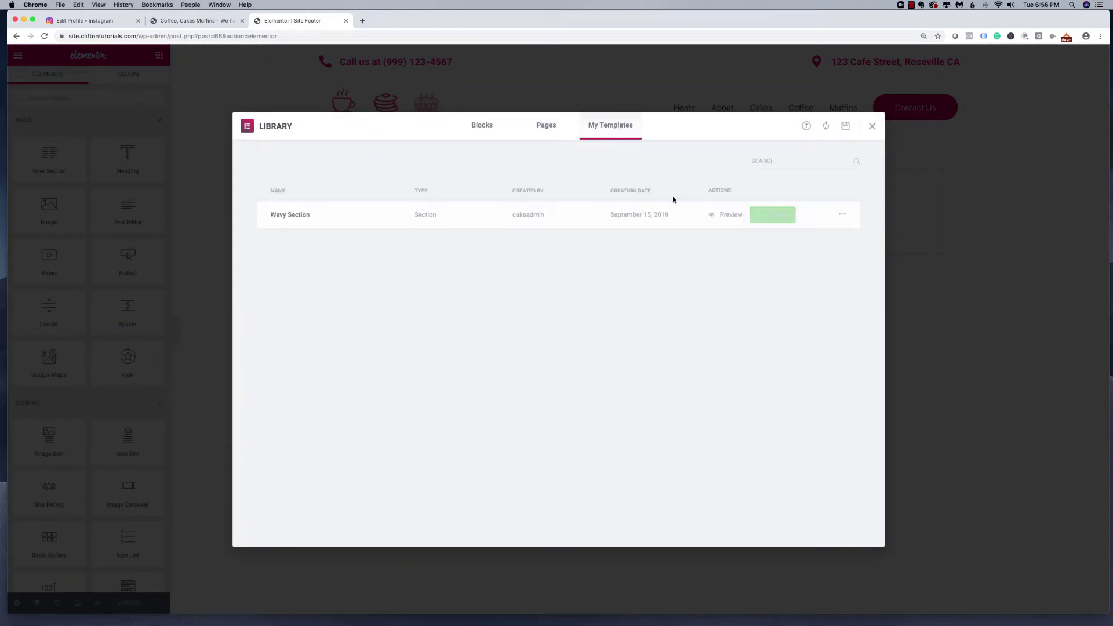
left_click(775, 215)
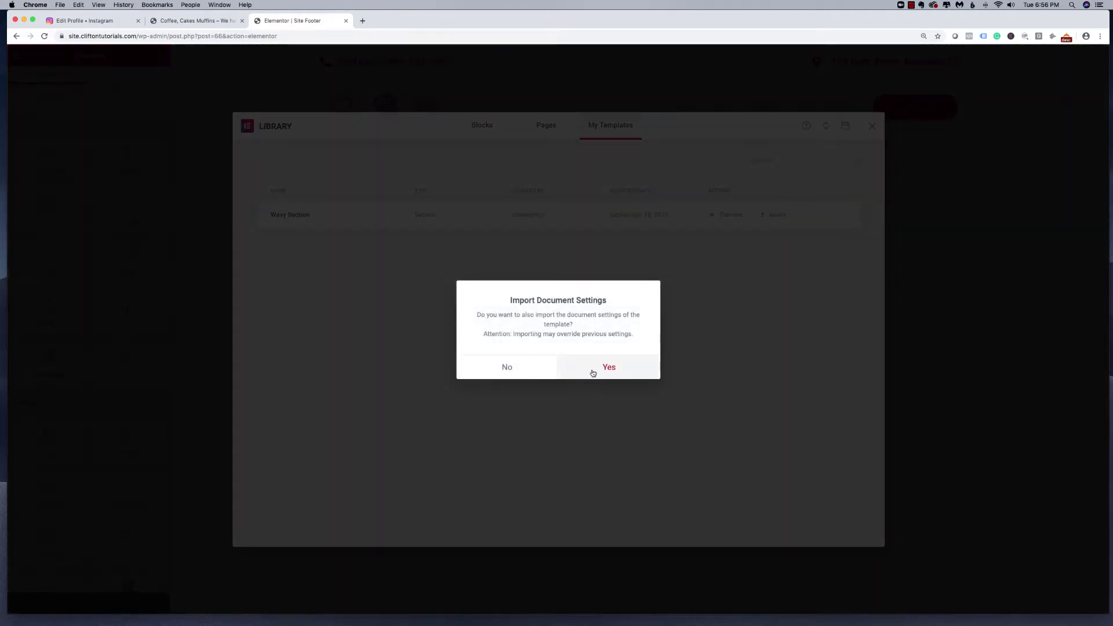
left_click(592, 373)
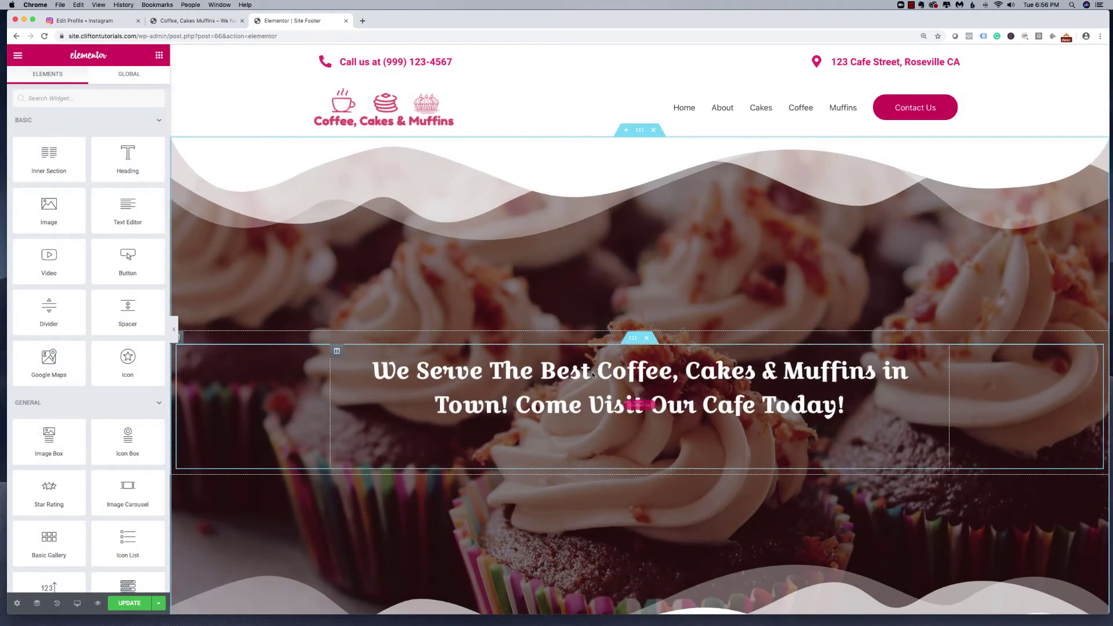
- Reduce the wavy cupcake section's minimum height from 664 to 648
scroll(592, 373, "down", 3)
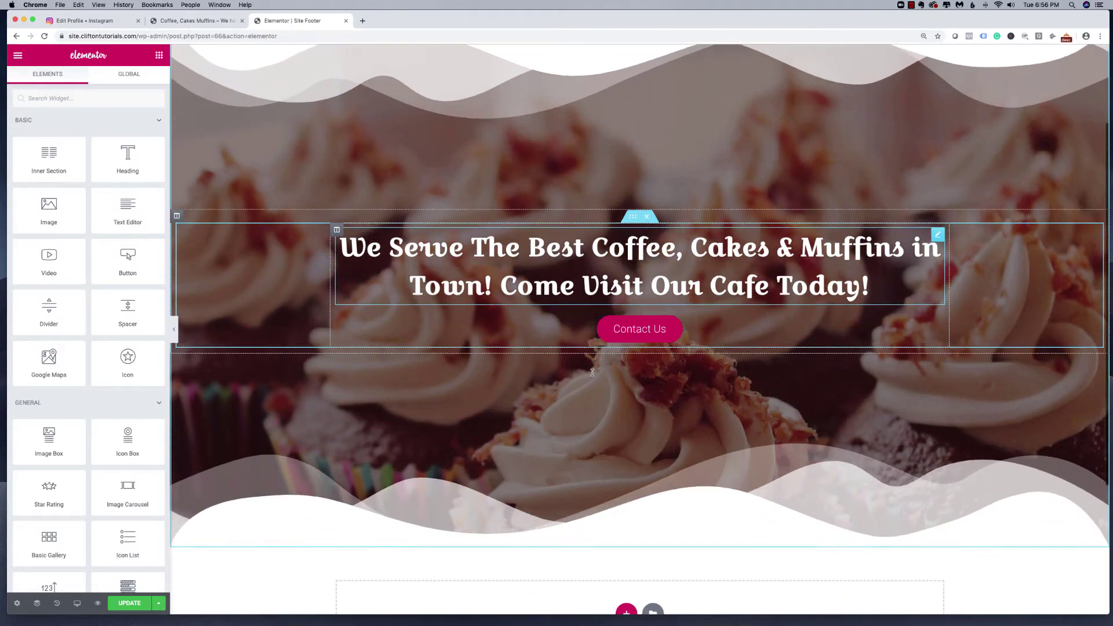
scroll(592, 374, "up", 2)
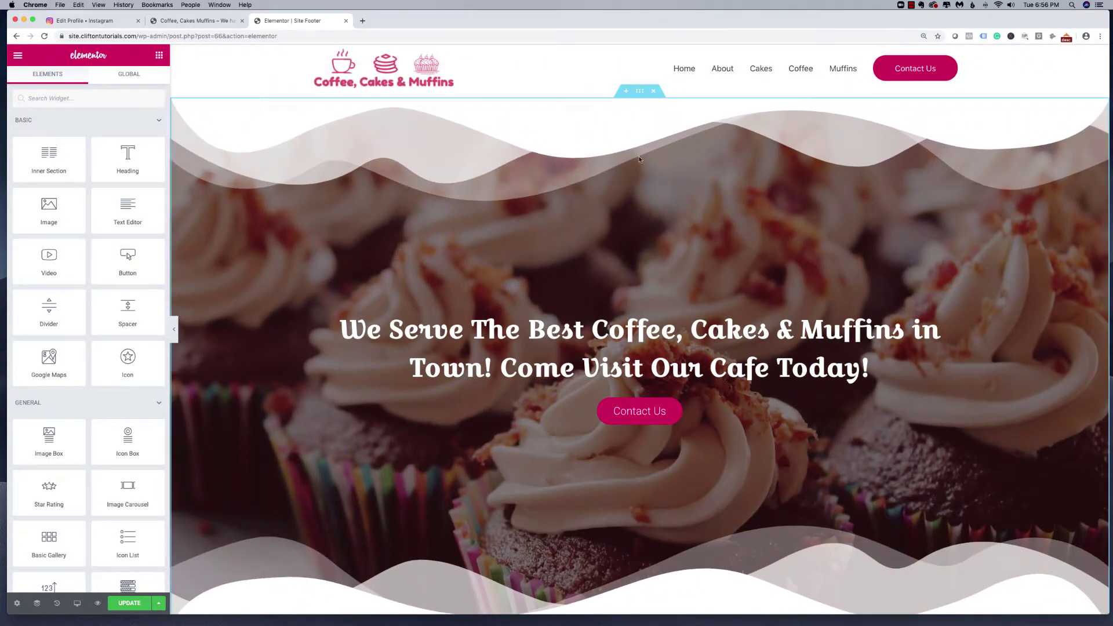
left_click(640, 92)
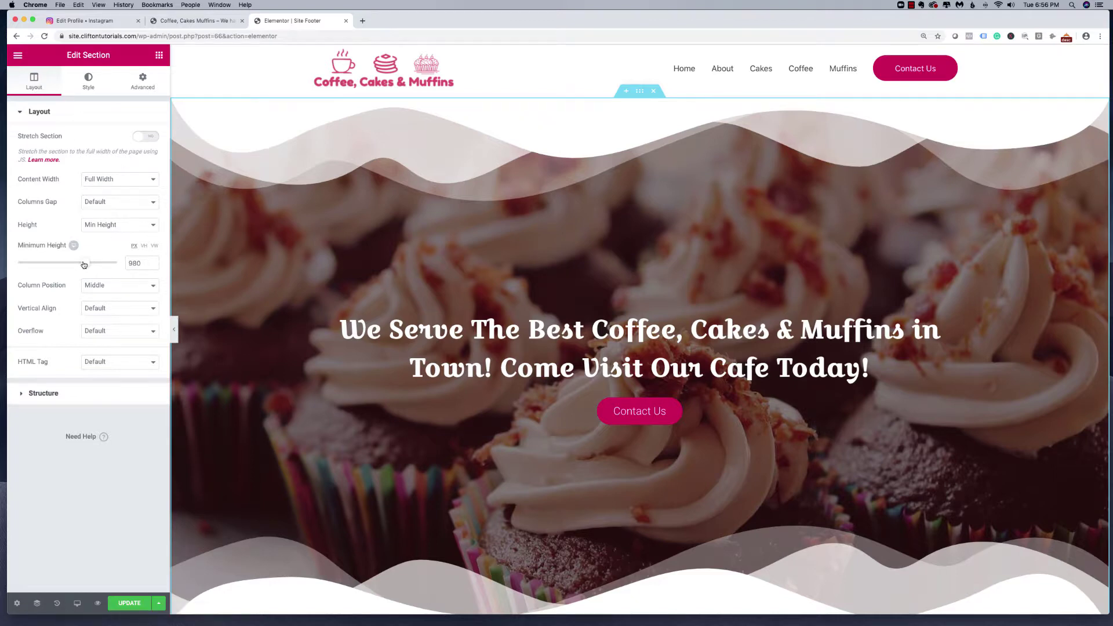
left_click_drag(84, 265, 61, 264)
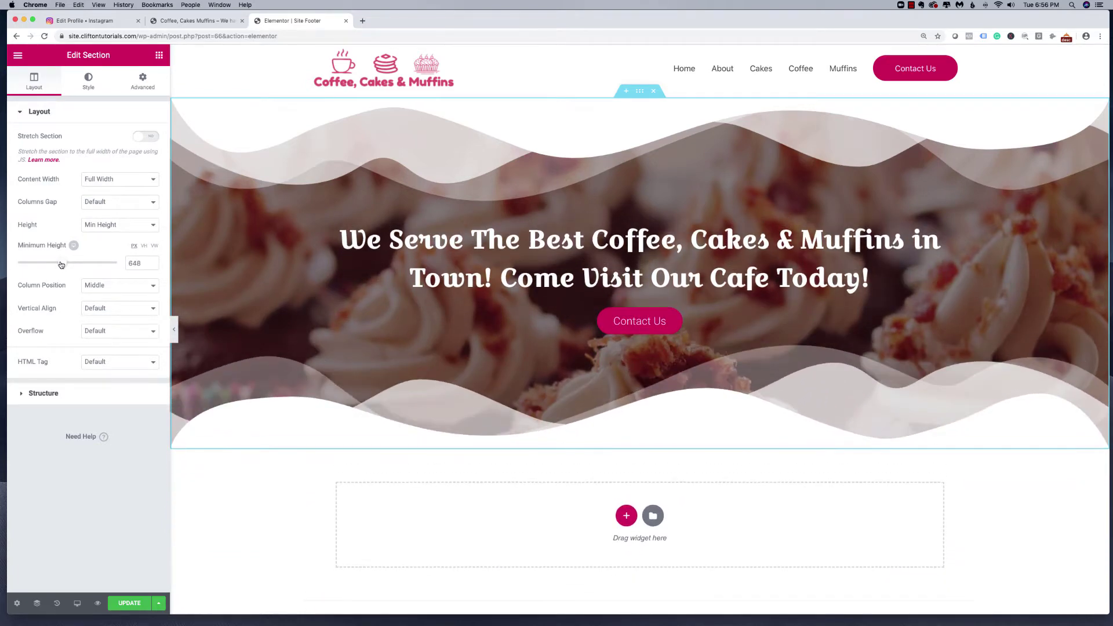
left_click(214, 23)
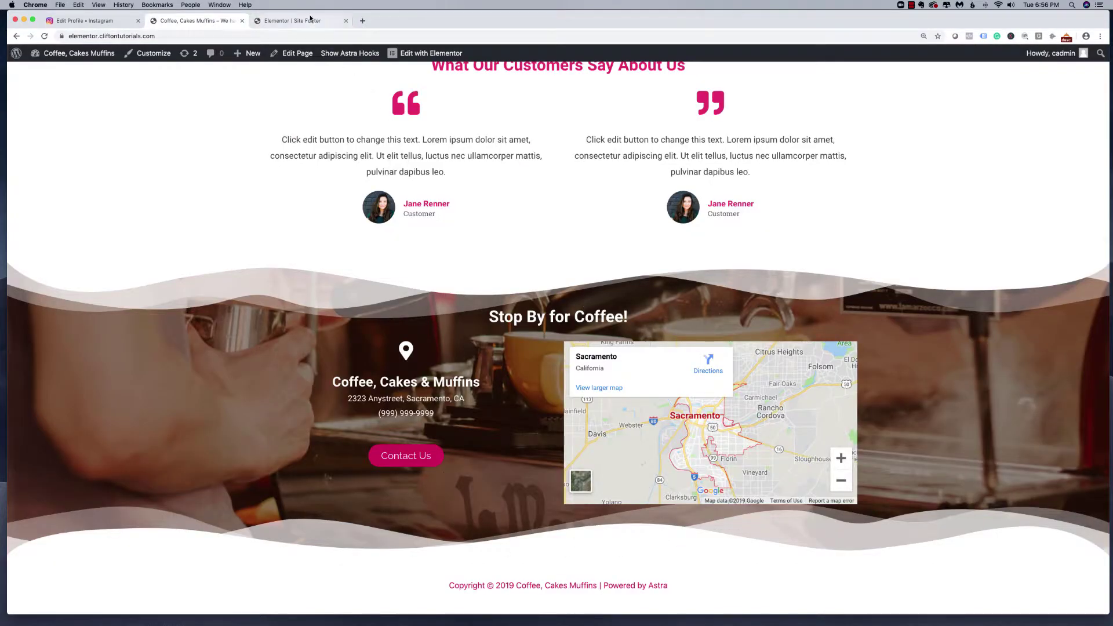
left_click(291, 21)
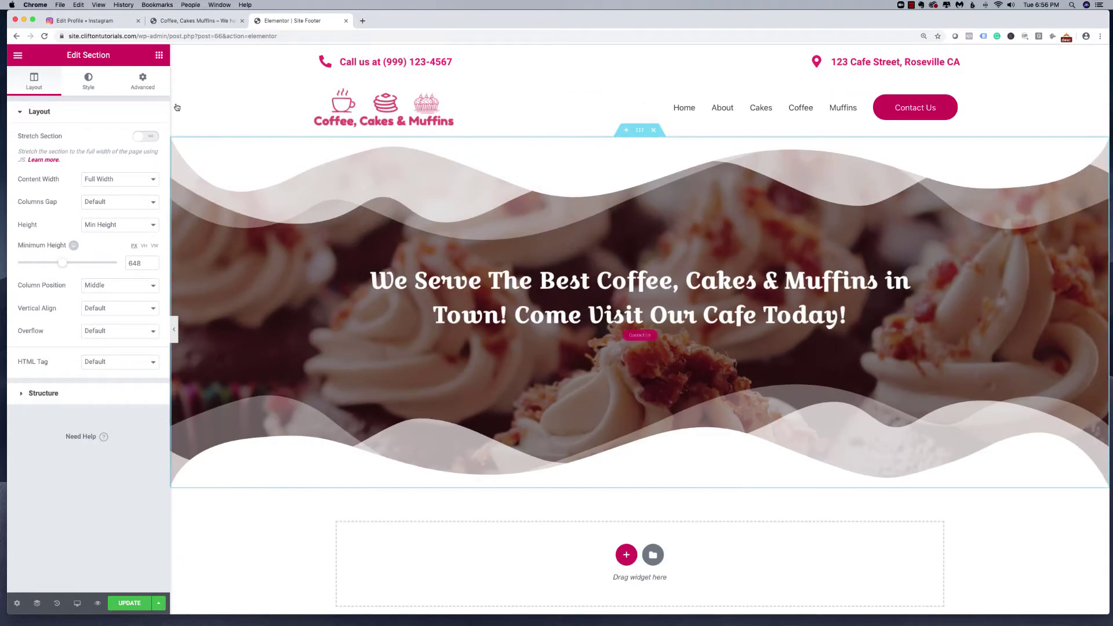
left_click(149, 87)
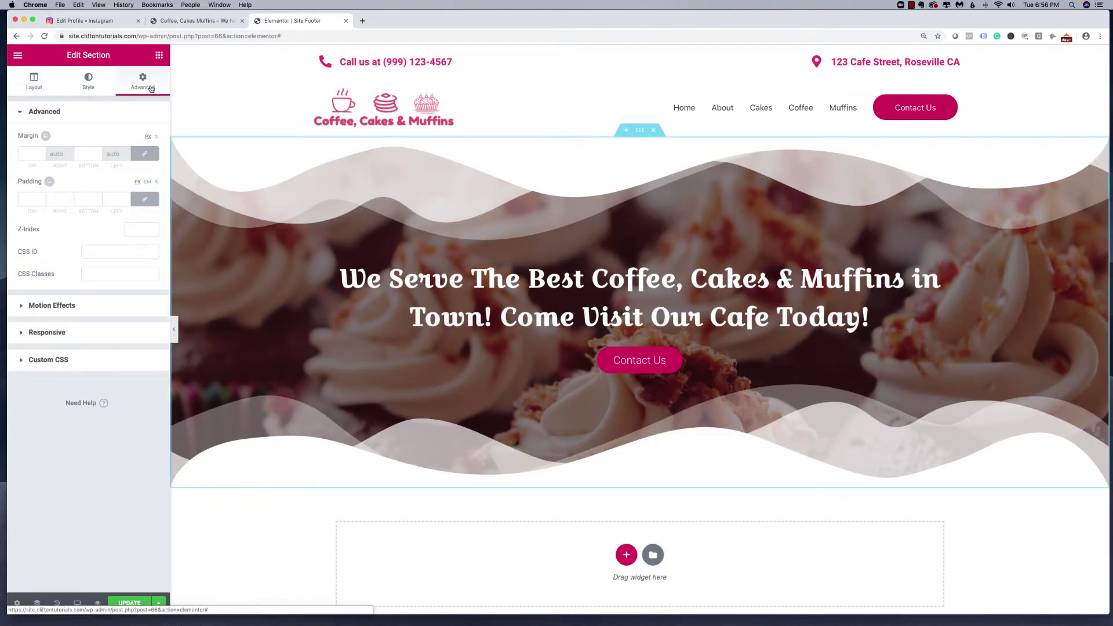
- Stretch the top shape divider to width 147 and height 112
left_click(92, 89)
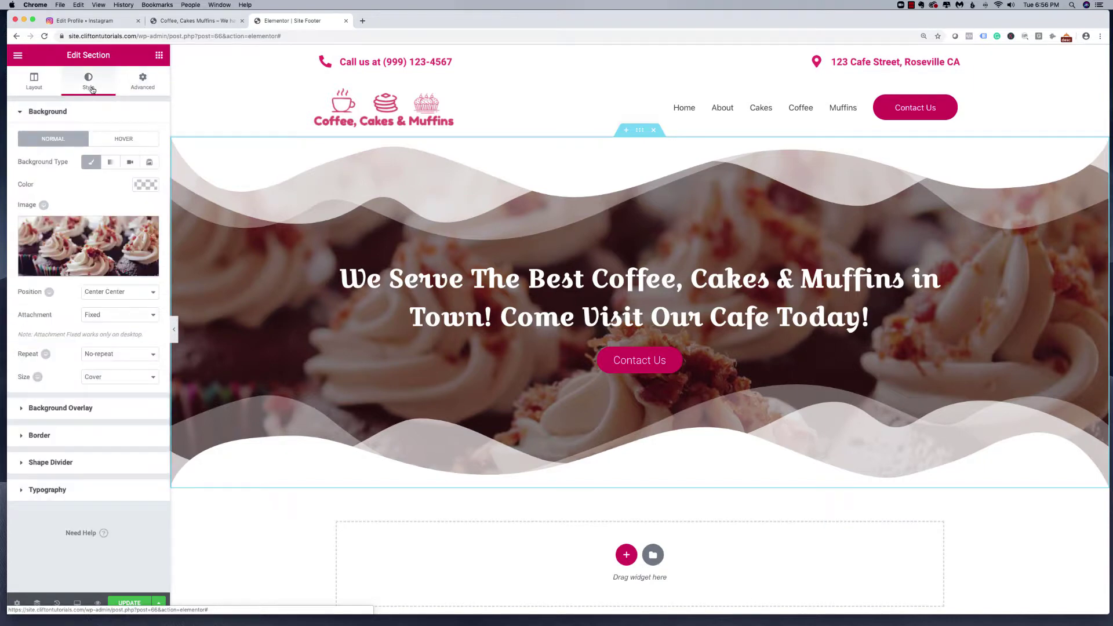
left_click(74, 462)
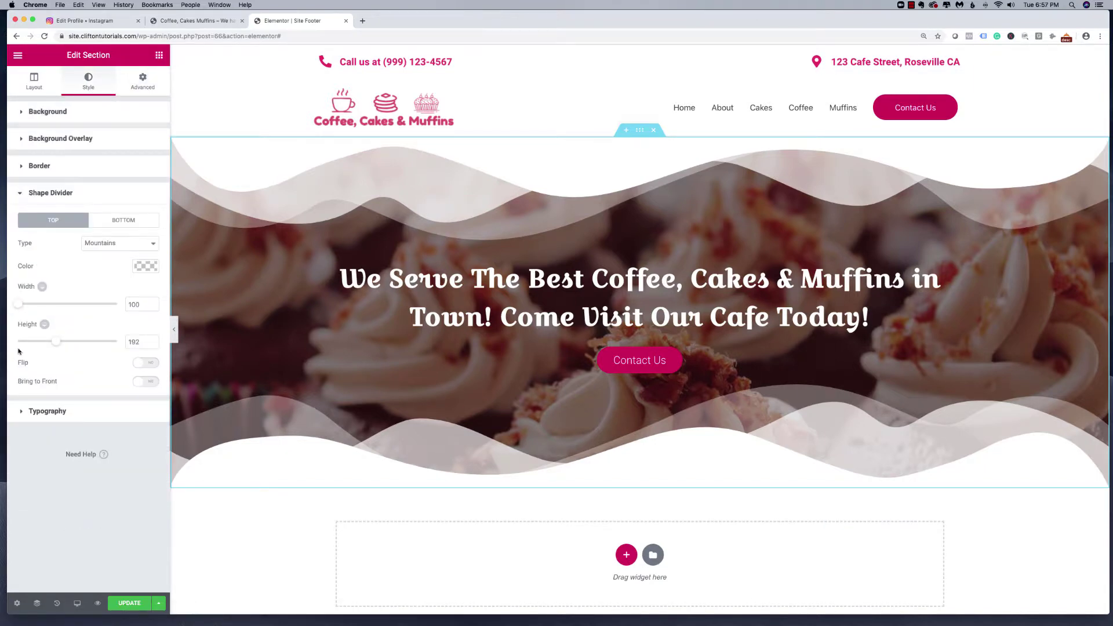
left_click_drag(22, 306, 44, 345)
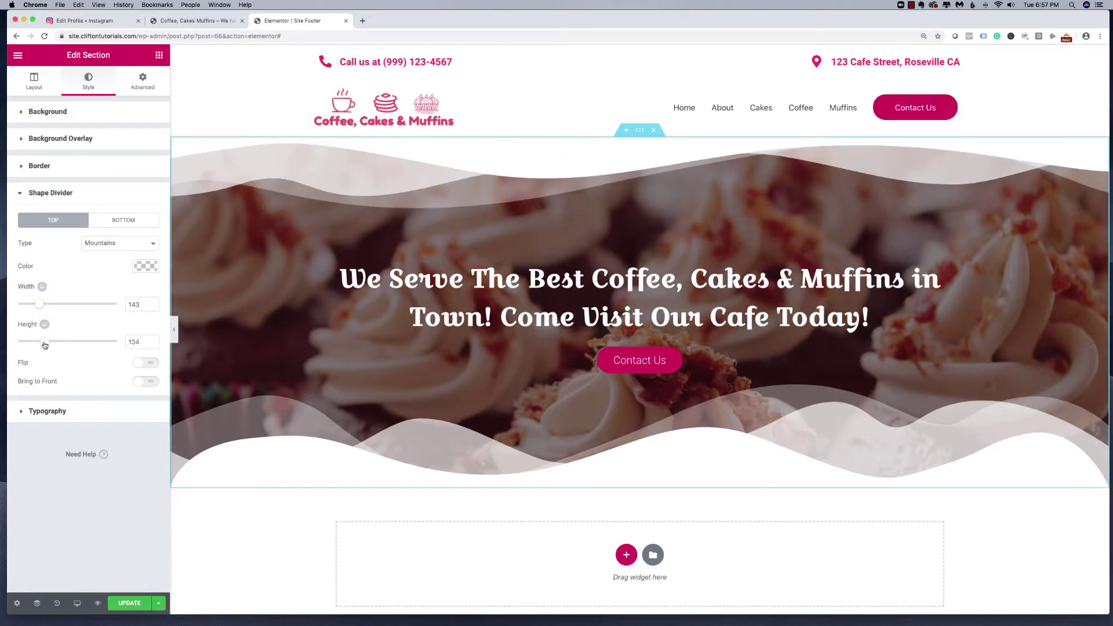
left_click(193, 21)
left_click(287, 22)
left_click_drag(41, 307, 41, 342)
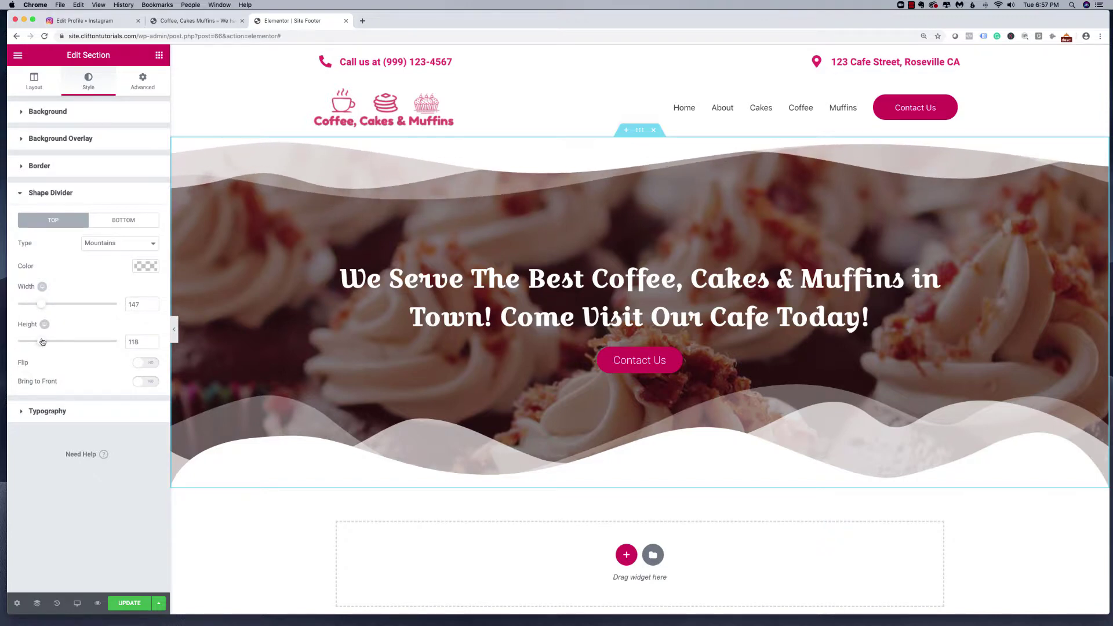
left_click(147, 343)
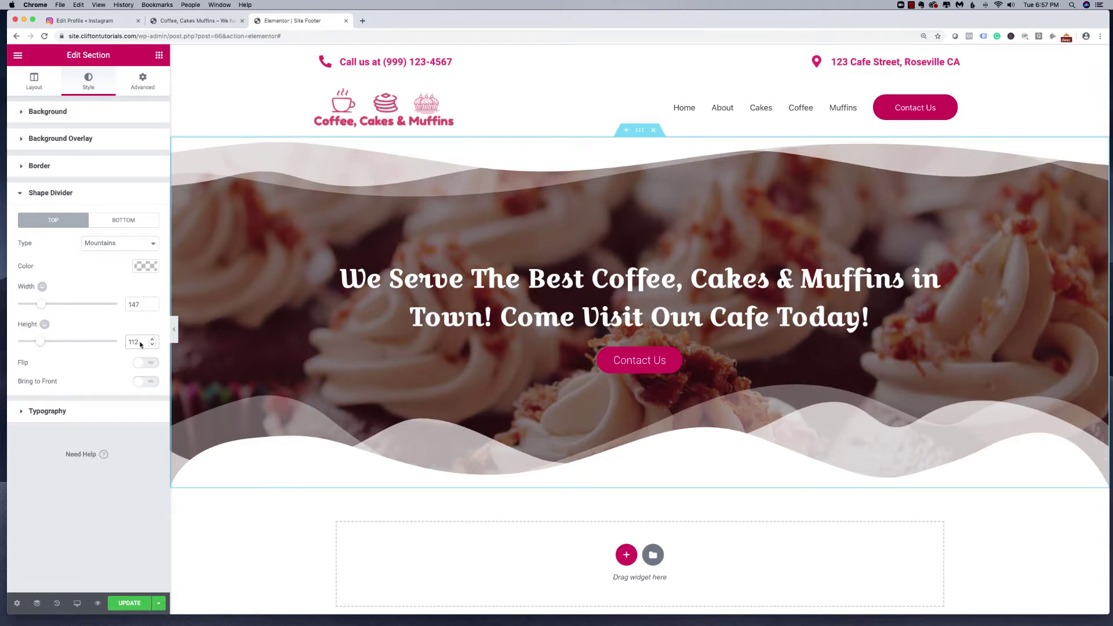
- Set the bottom Mountains shape divider to width 147 and height 112
left_click(122, 221)
double_click(138, 304)
type("1")
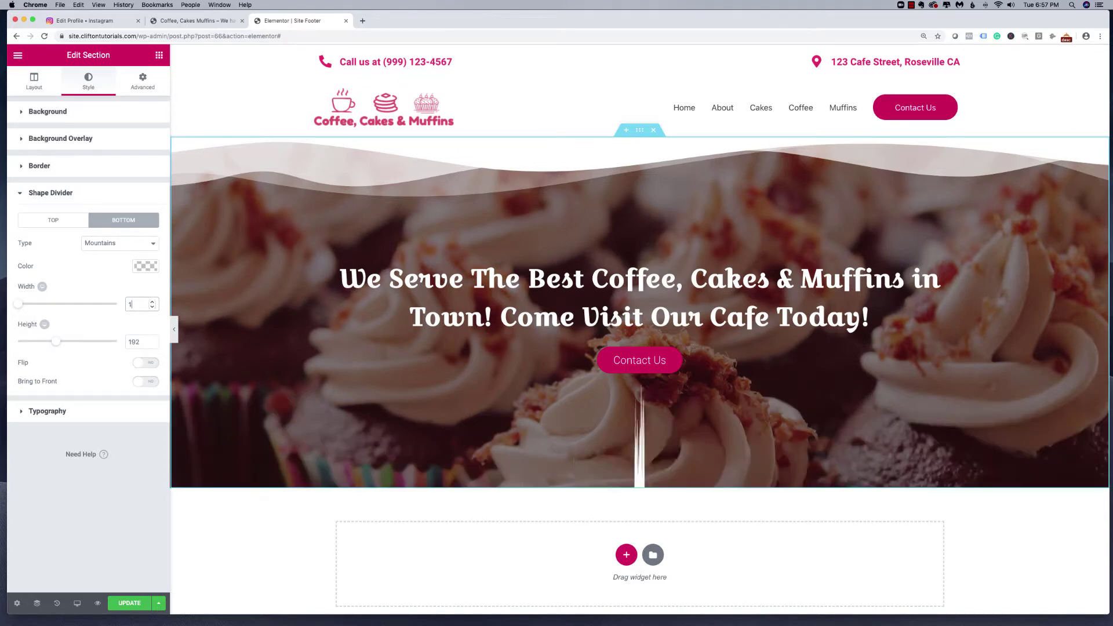
type("47")
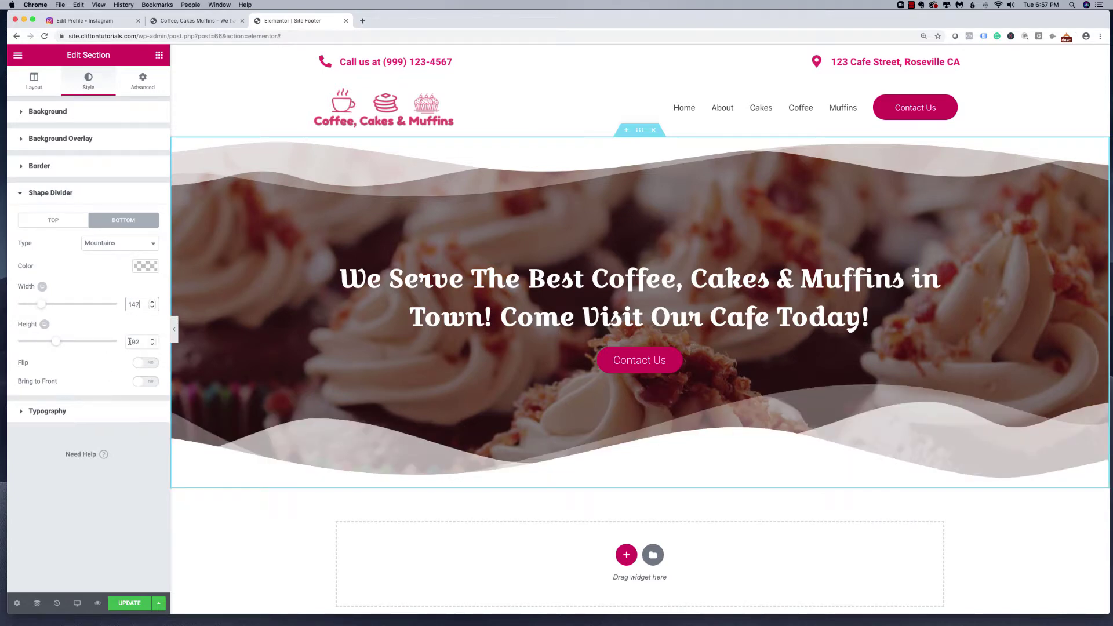
double_click(133, 341)
type("11")
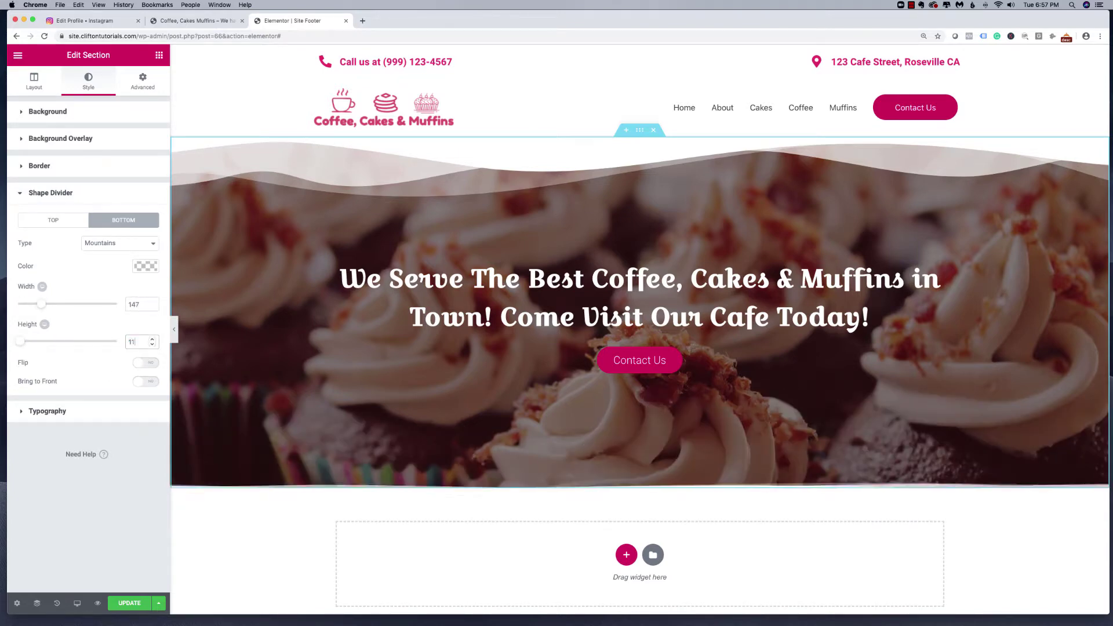
type("2")
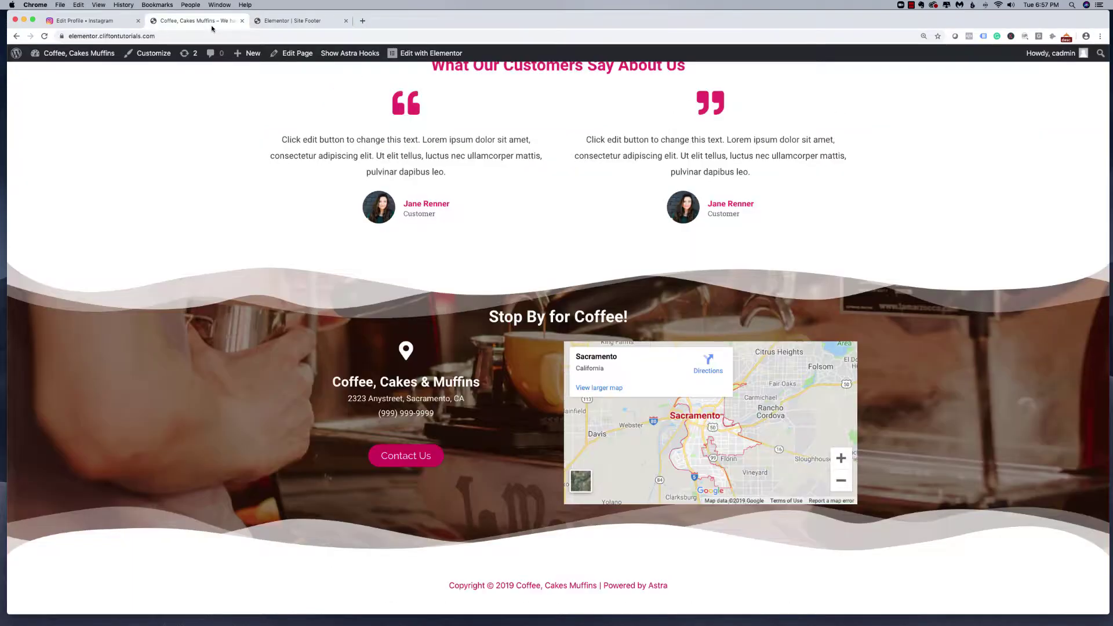
left_click(211, 24)
left_click(290, 22)
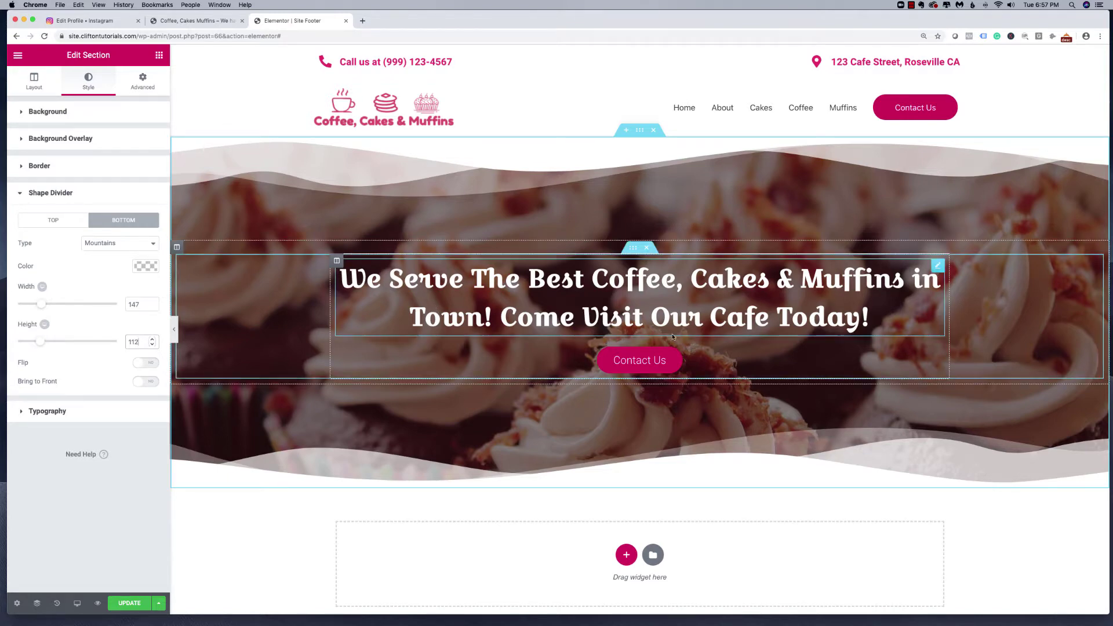
left_click(160, 58)
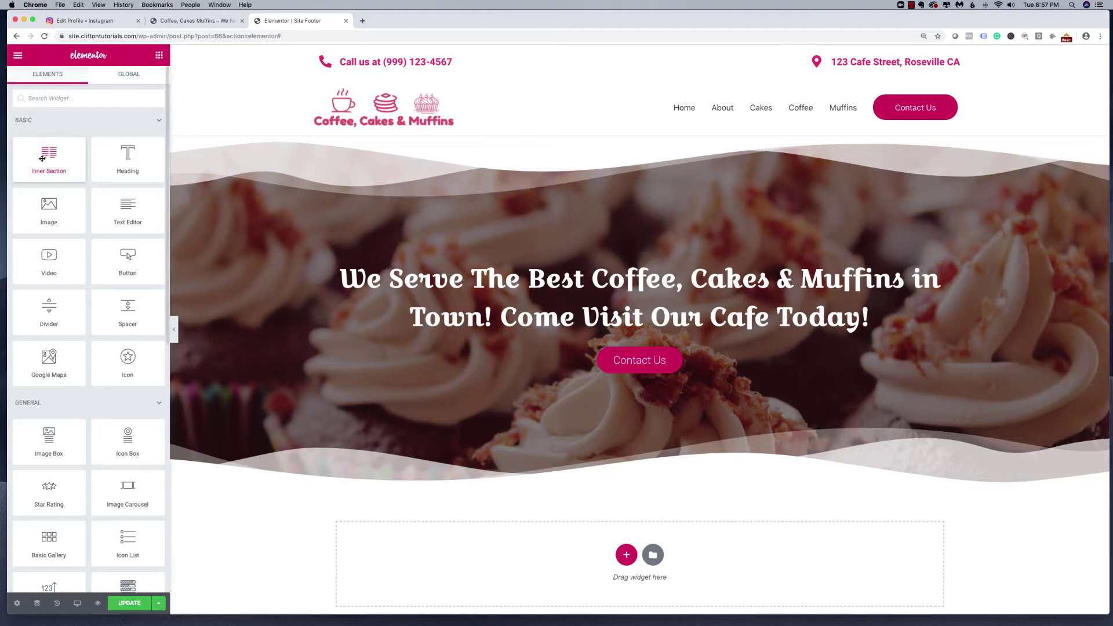
- Drop a two-column Inner Section into the cupcake section below the Contact Us button
left_click_drag(44, 157, 636, 380)
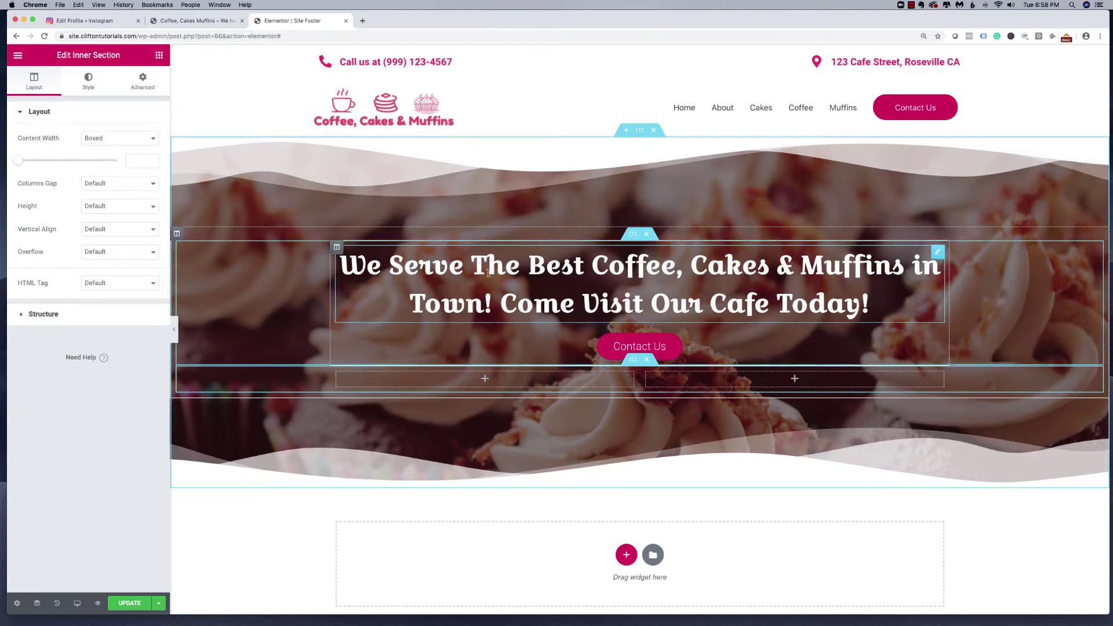
right_click(938, 255)
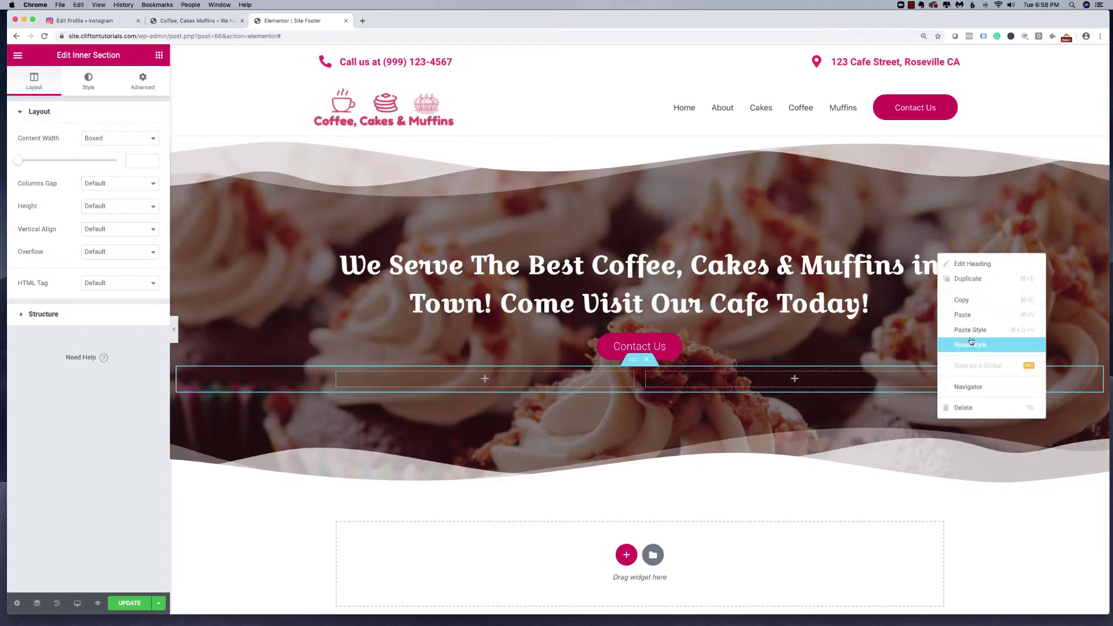
- Delete the hero heading and move the Contact Us button into the inner section's left column
left_click(937, 260)
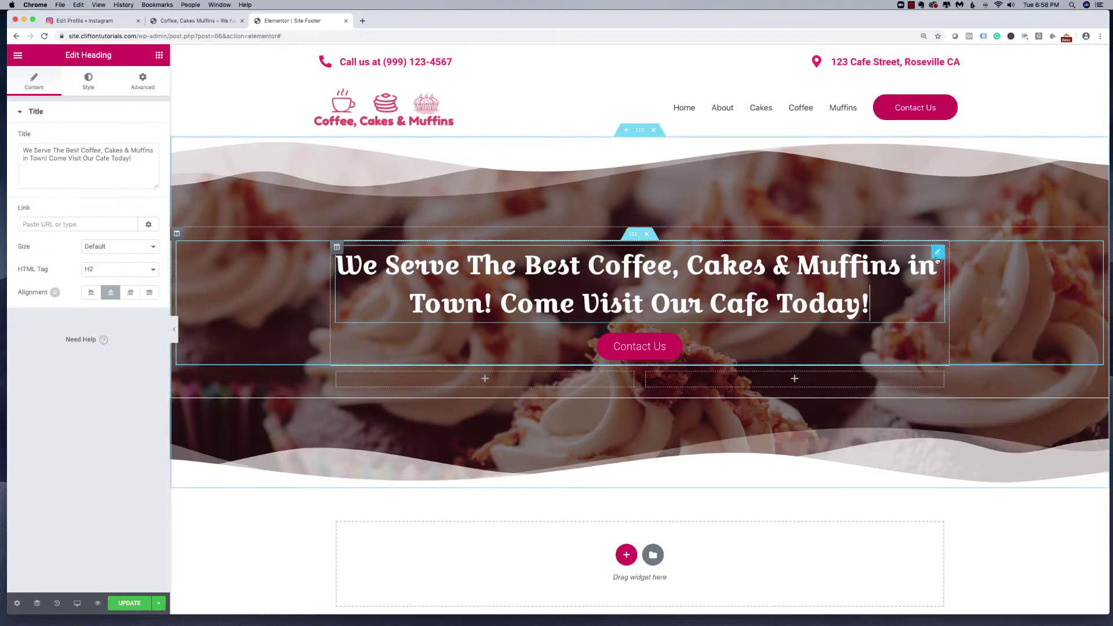
right_click(937, 260)
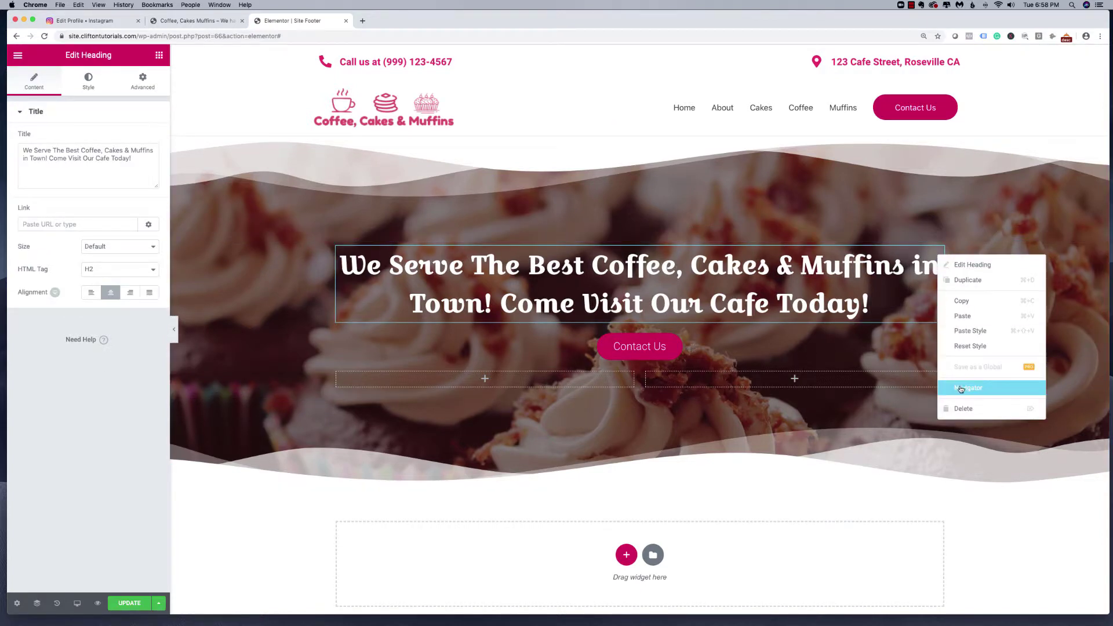
left_click(964, 408)
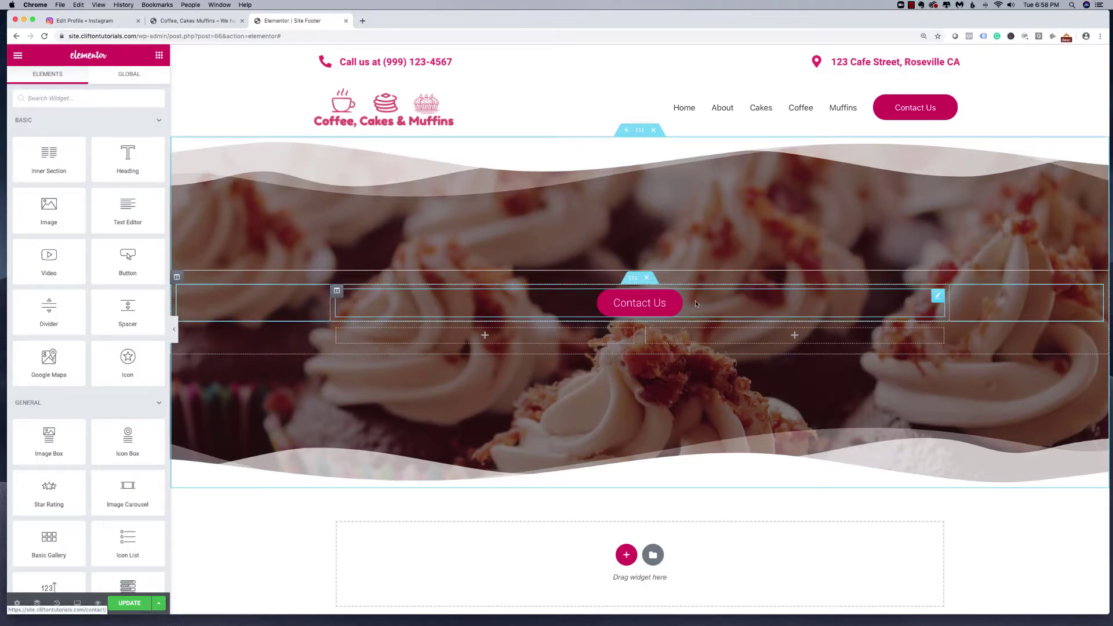
left_click_drag(933, 303, 517, 320)
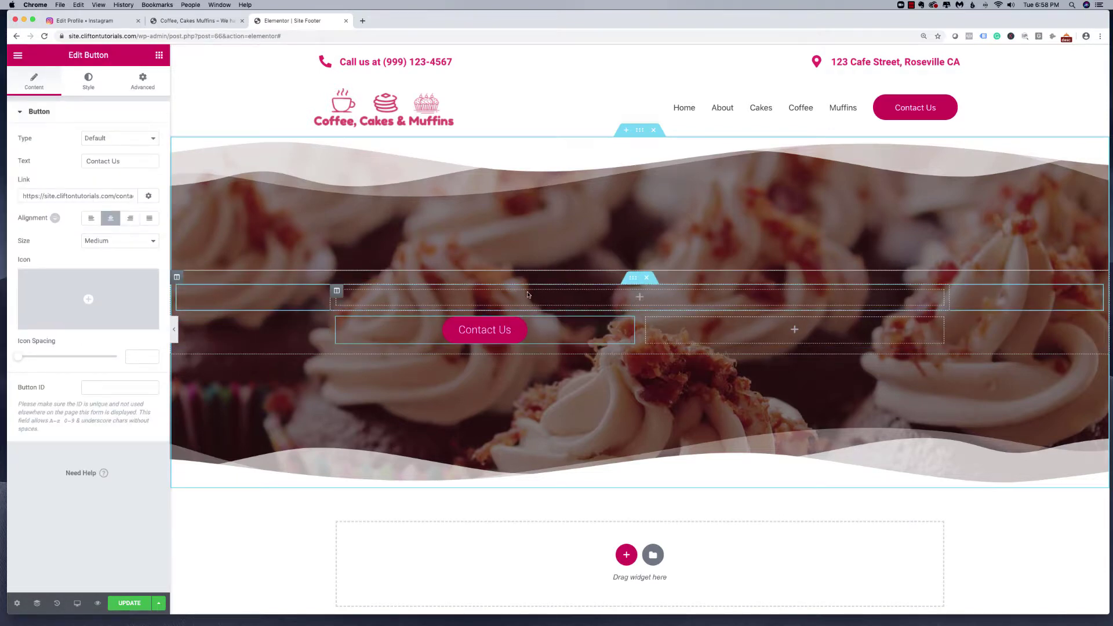
left_click(640, 299)
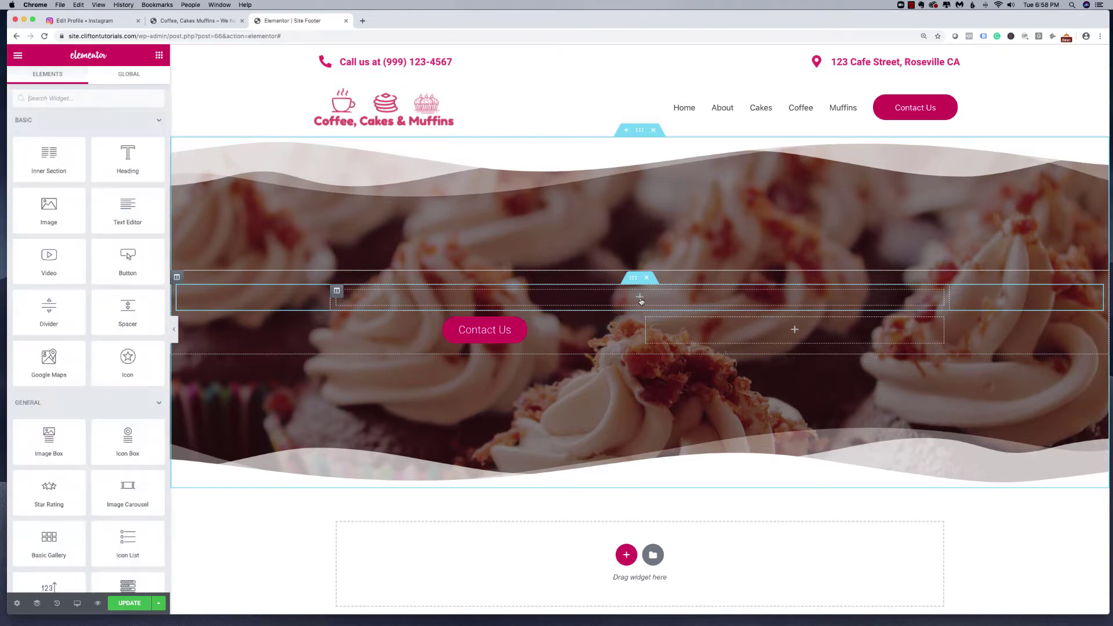
- Add a centred white 'Stop By For Coffee' heading above the two columns
left_click_drag(130, 153, 644, 298)
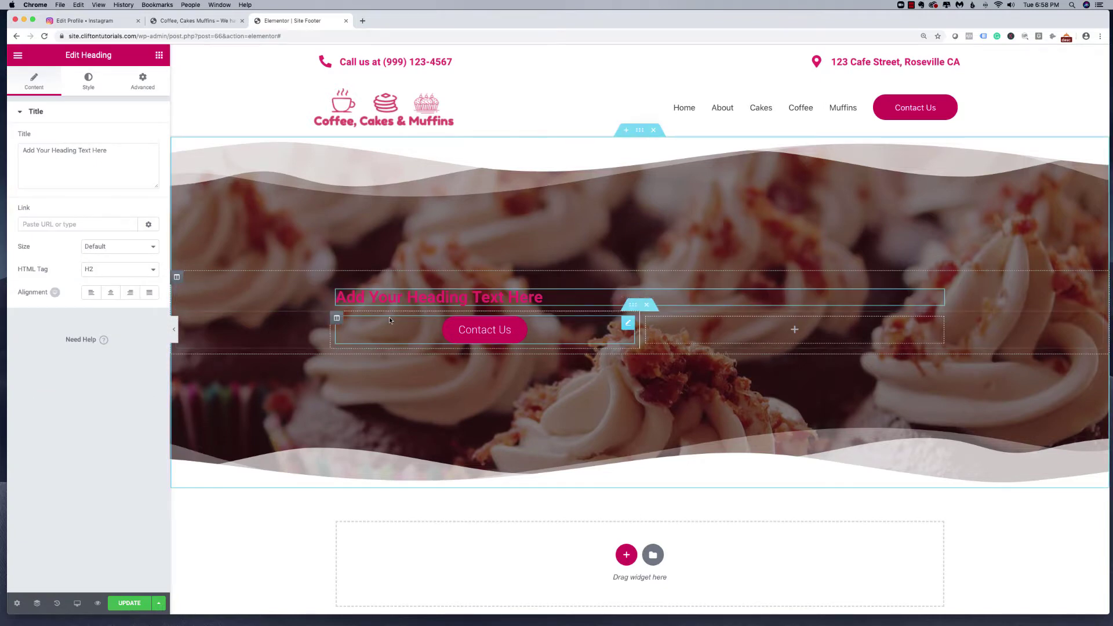
triple_click(120, 150)
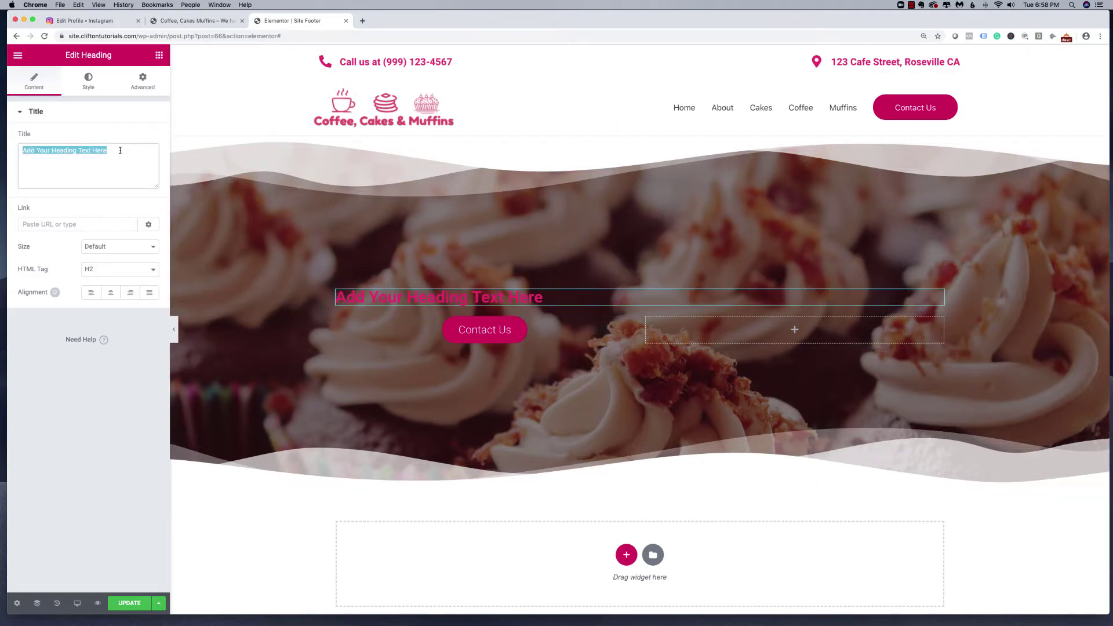
type("Stop By")
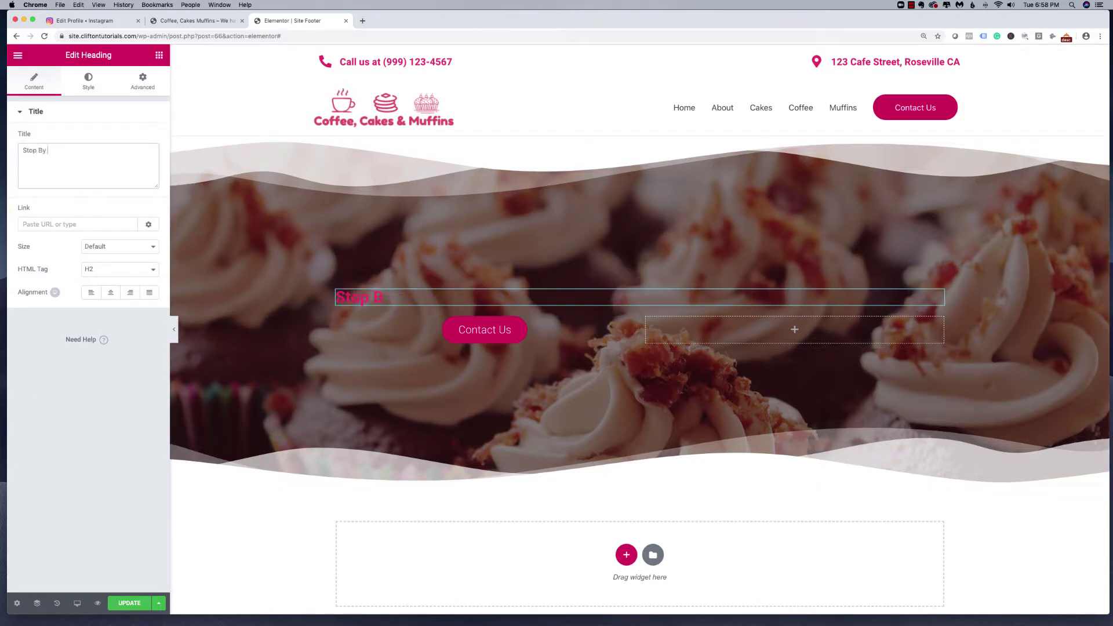
type(" For Coffee")
left_click(197, 20)
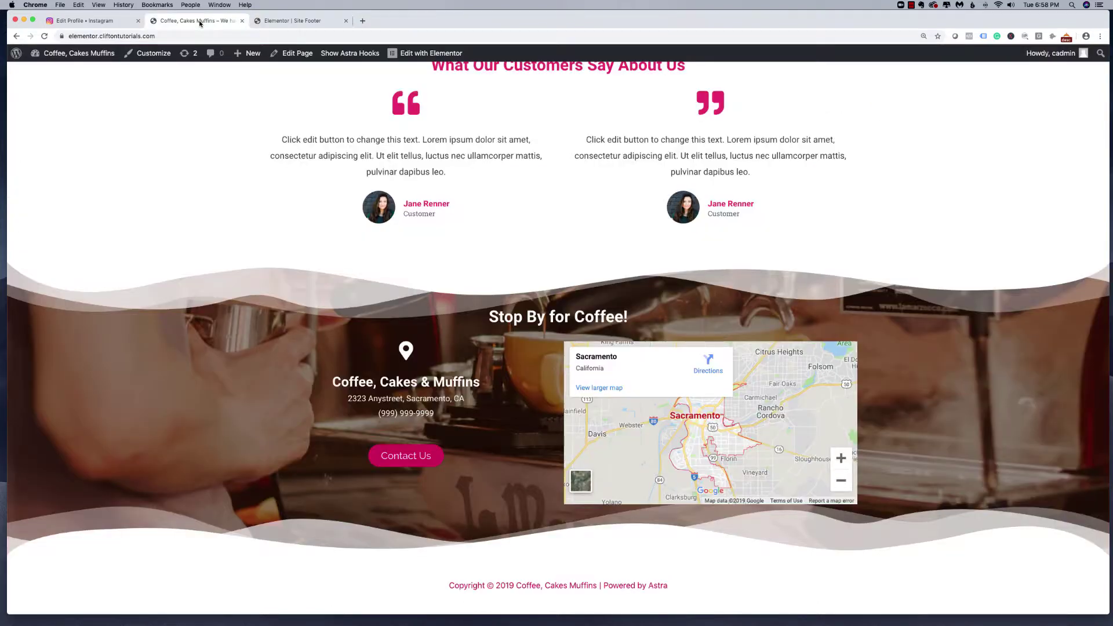
left_click(313, 21)
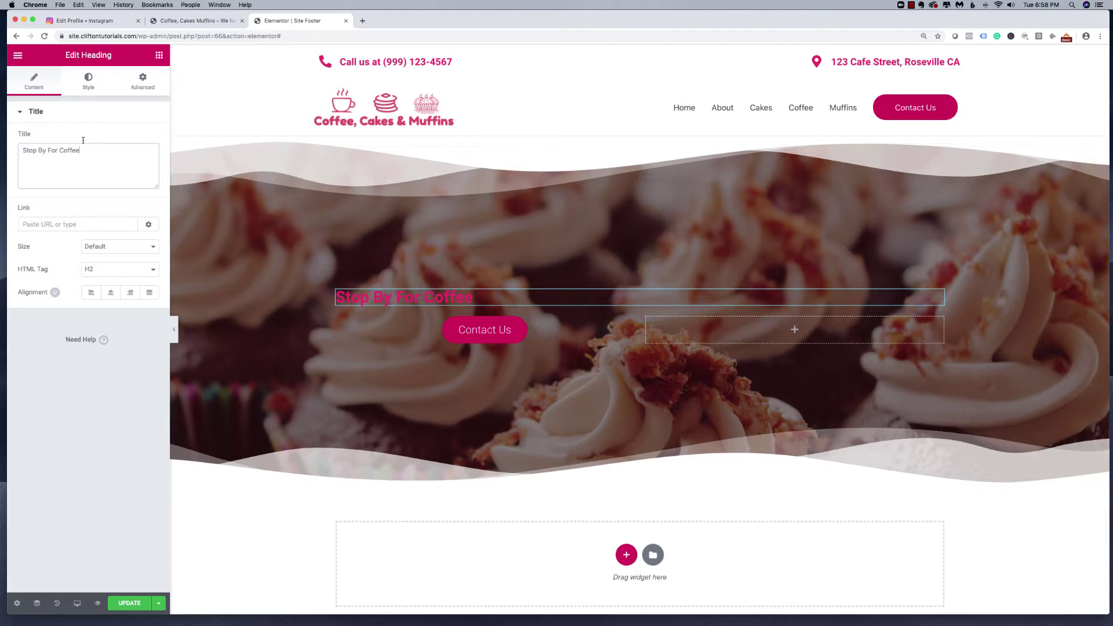
left_click(111, 293)
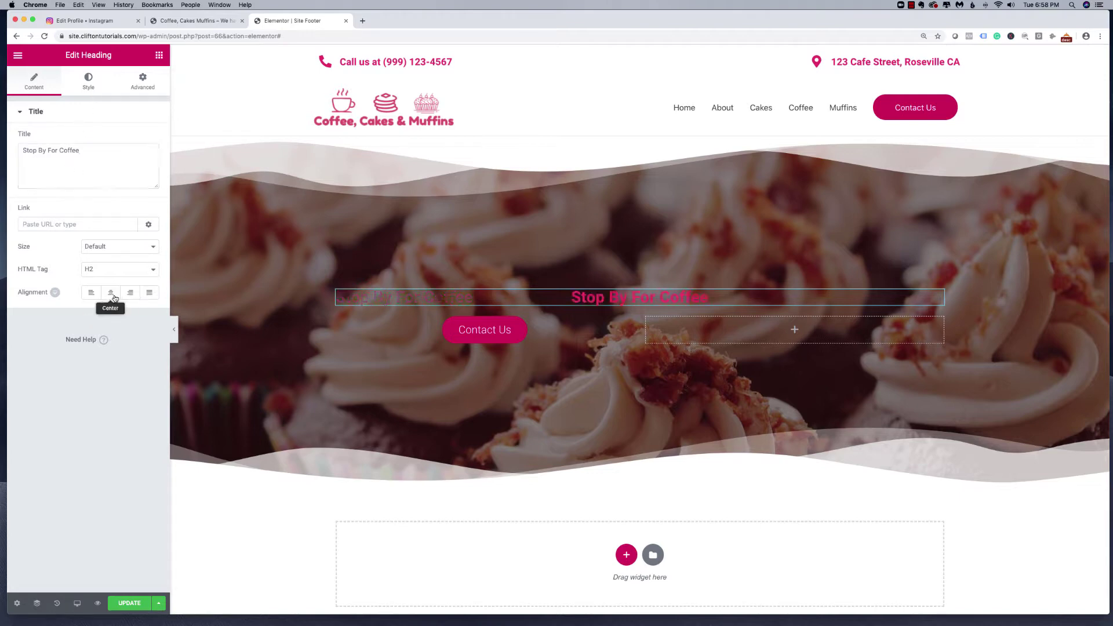
left_click(90, 81)
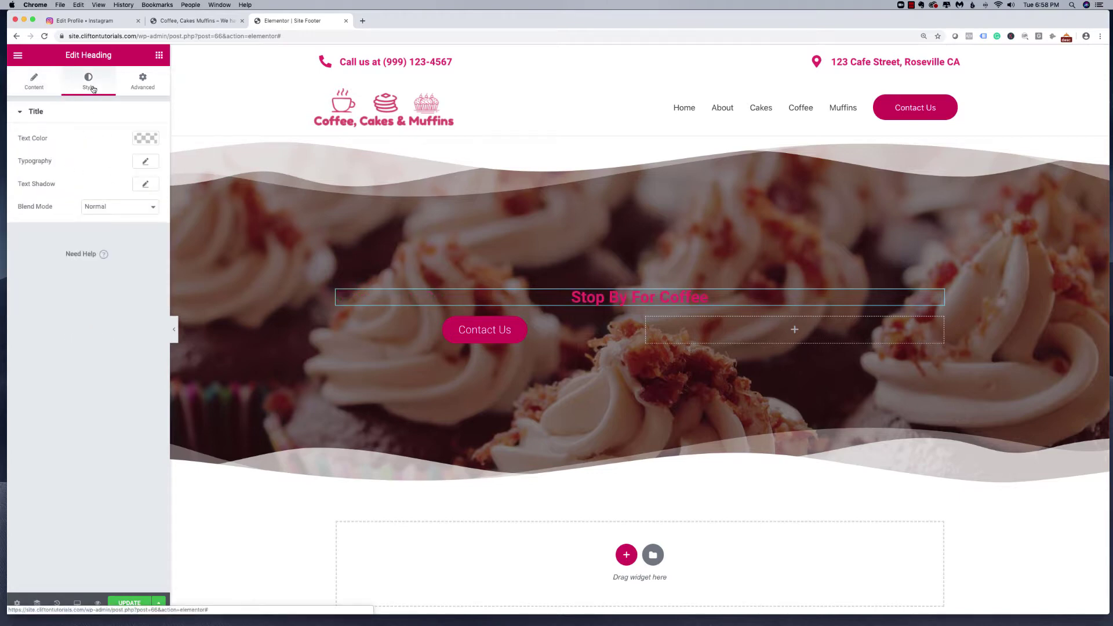
left_click(142, 139)
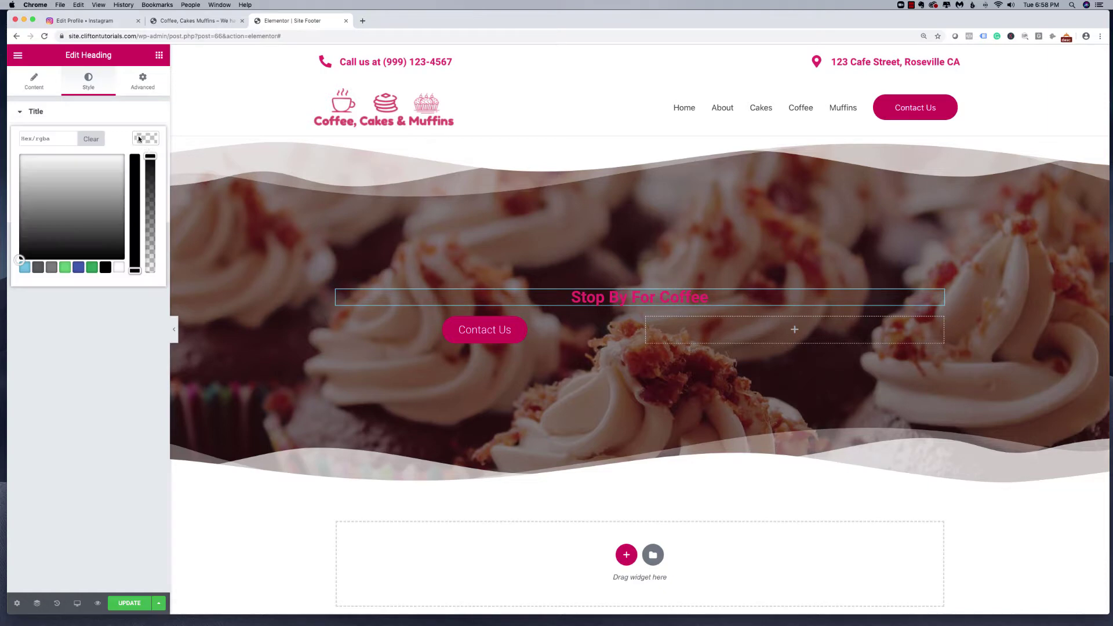
left_click(119, 268)
left_click(112, 330)
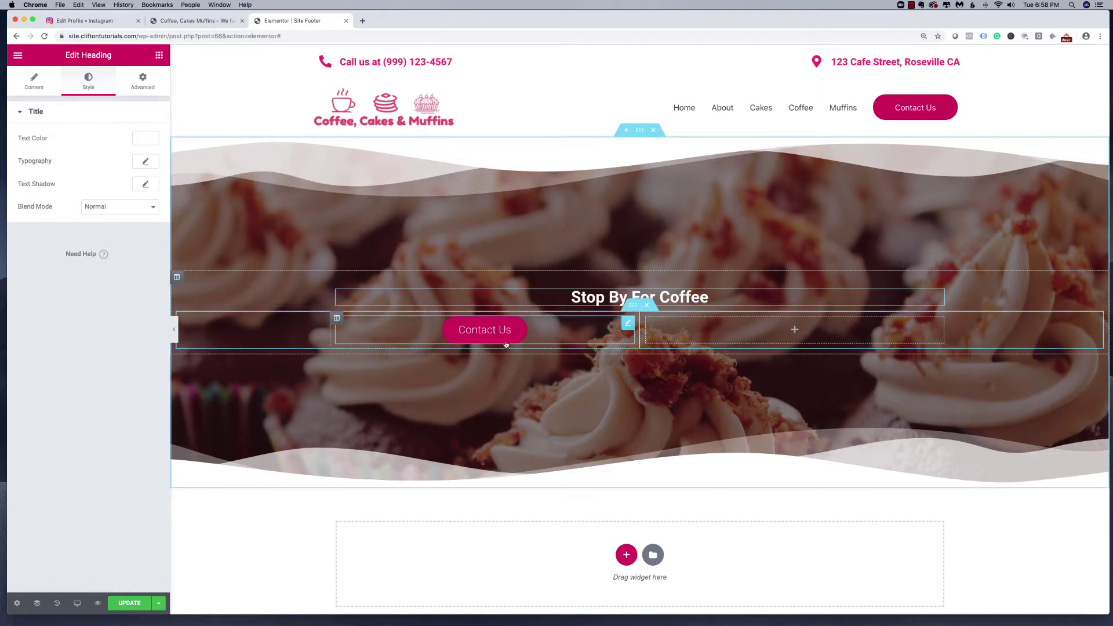
- Copy the shop name and address from the live site's footer
left_click(219, 23)
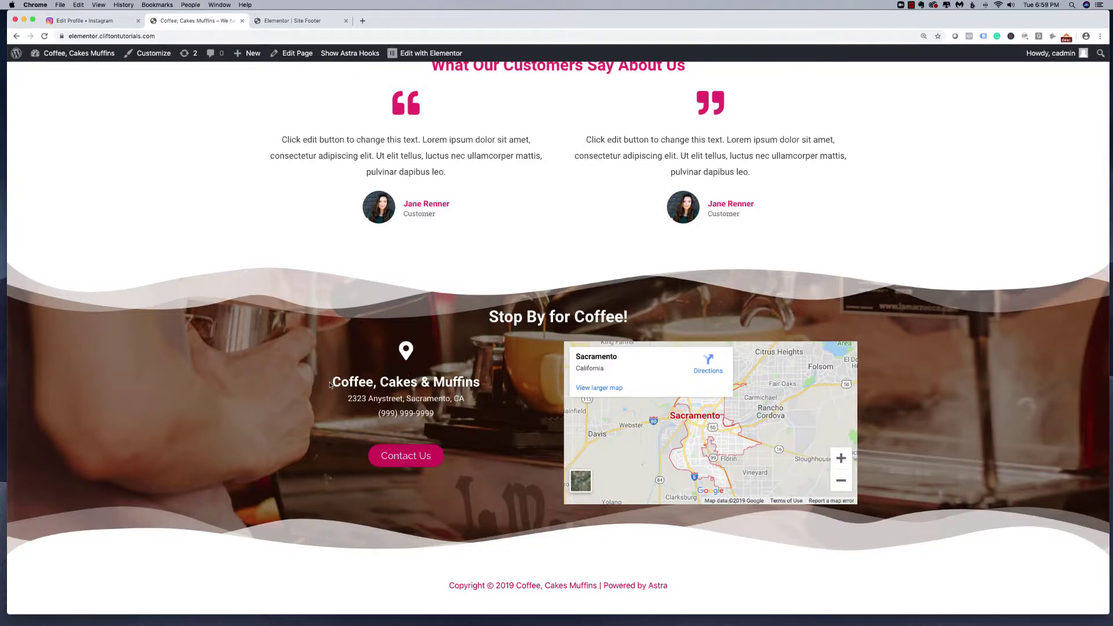
left_click_drag(329, 384, 447, 407)
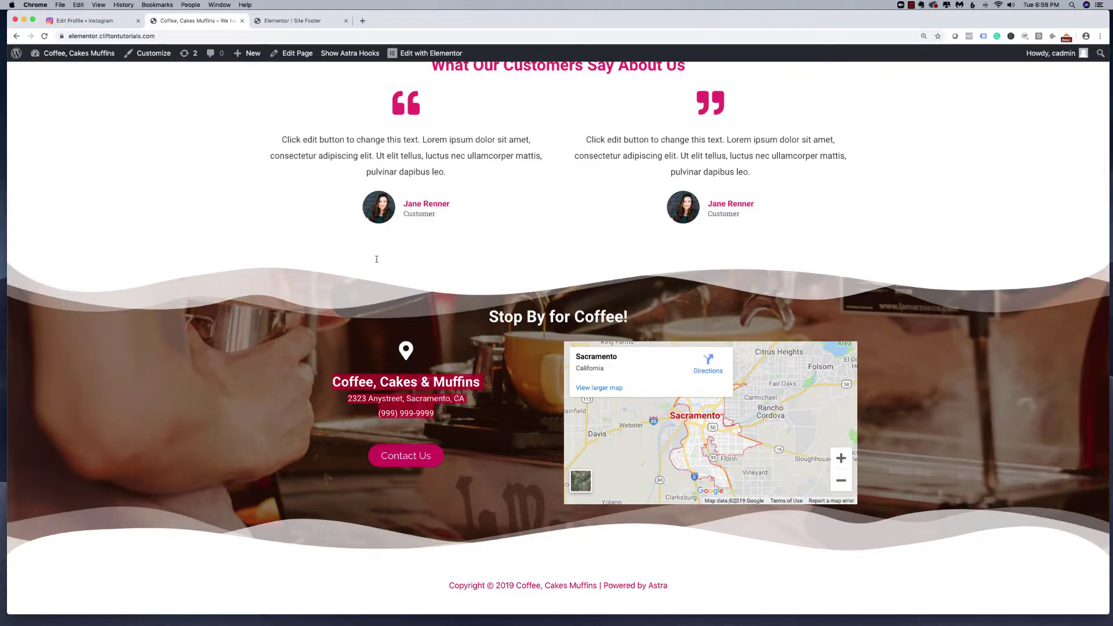
left_click(309, 25)
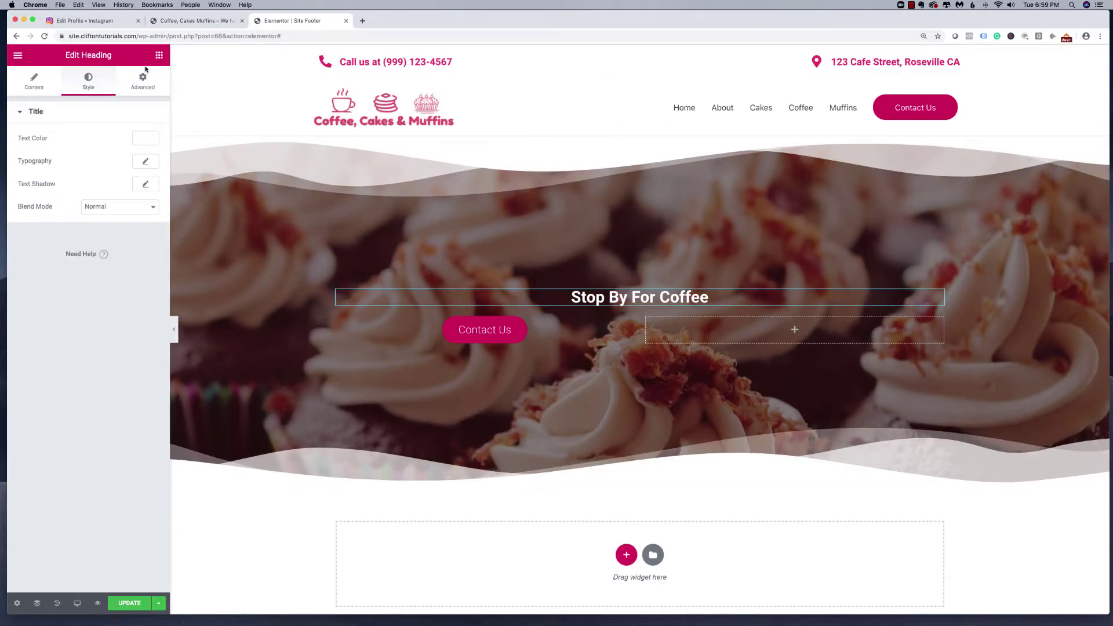
left_click(159, 56)
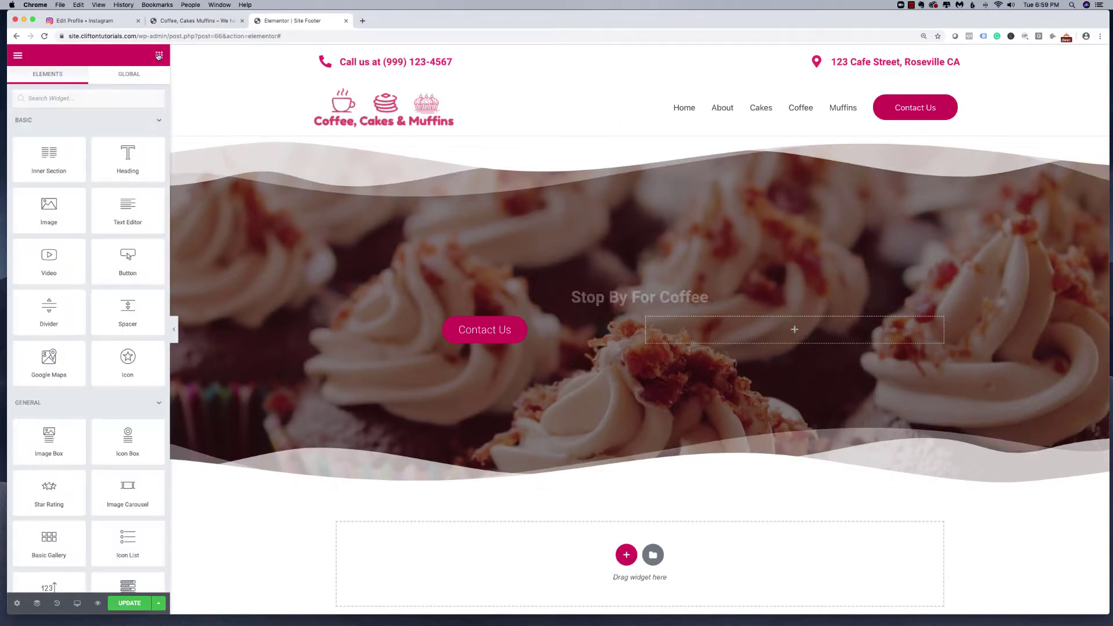
- Place an Icon Box in the left column using the map-marker pin icon
left_click(71, 98)
type("Icon")
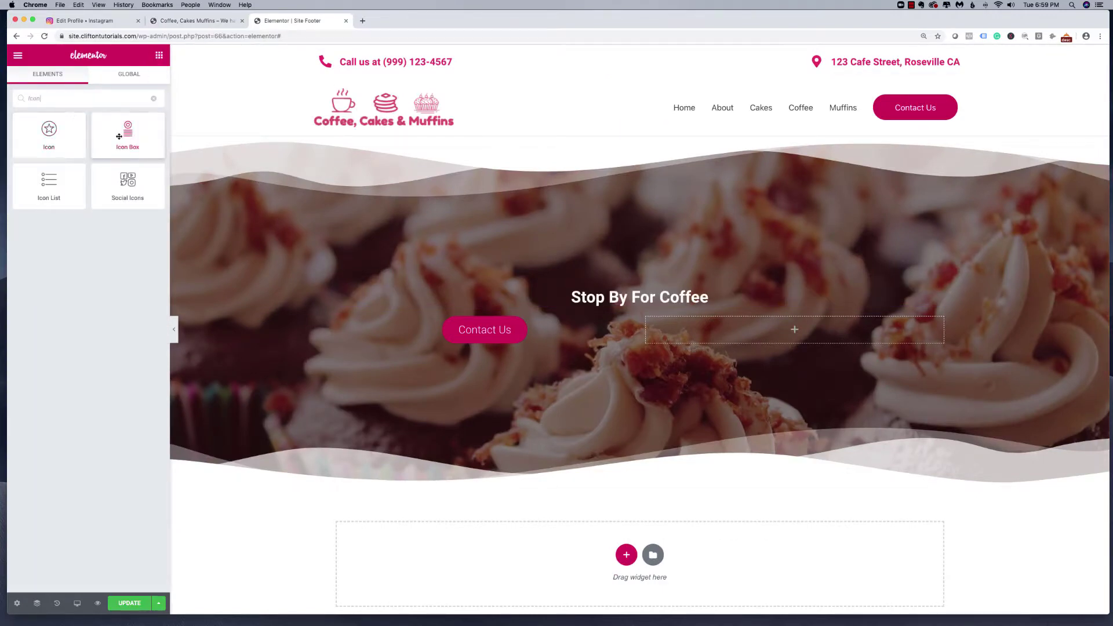
left_click_drag(128, 134, 478, 313)
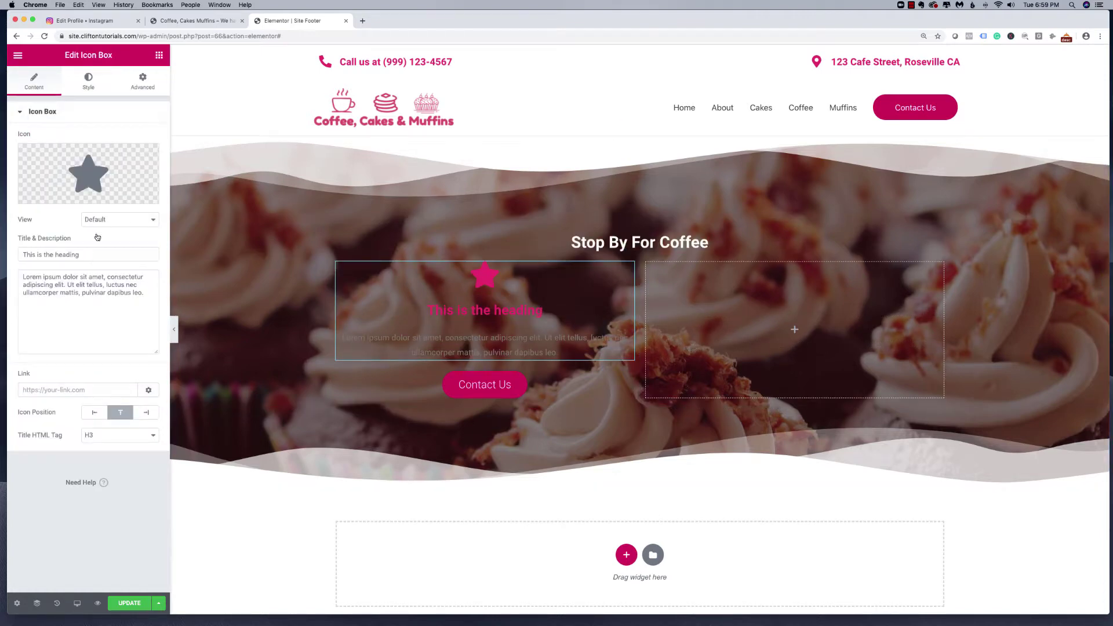
left_click(109, 180)
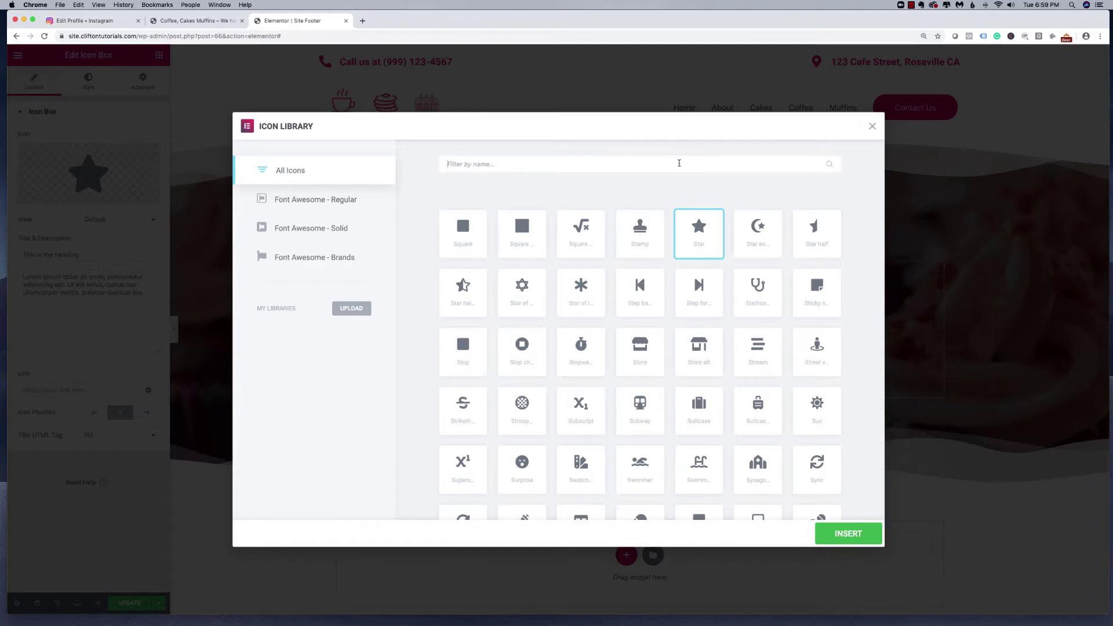
left_click(679, 163)
type("map")
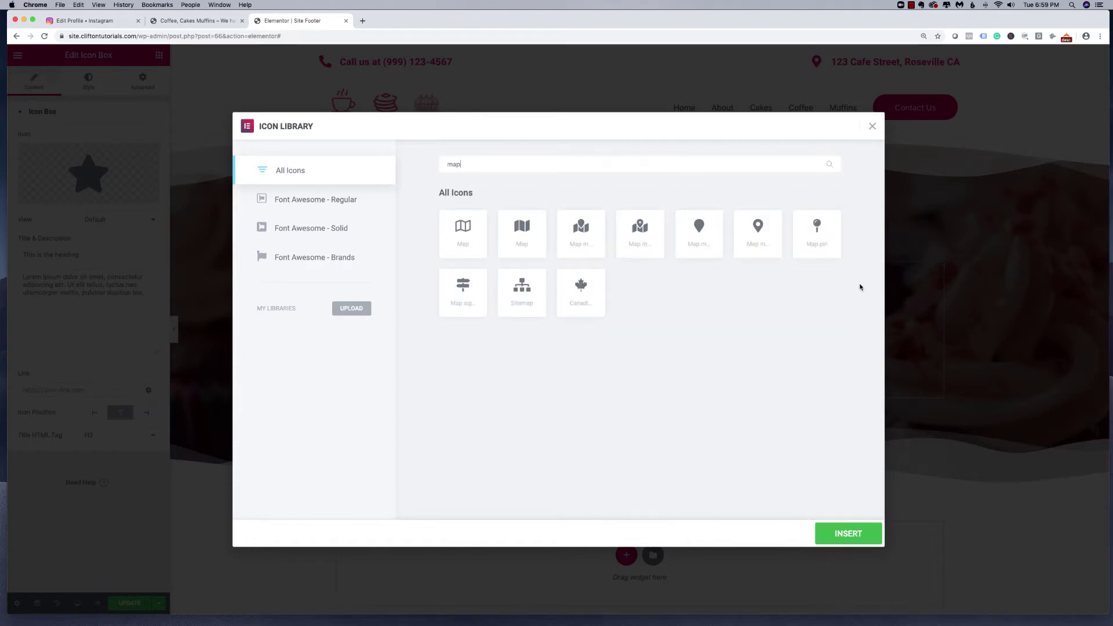
left_click(758, 230)
left_click(849, 534)
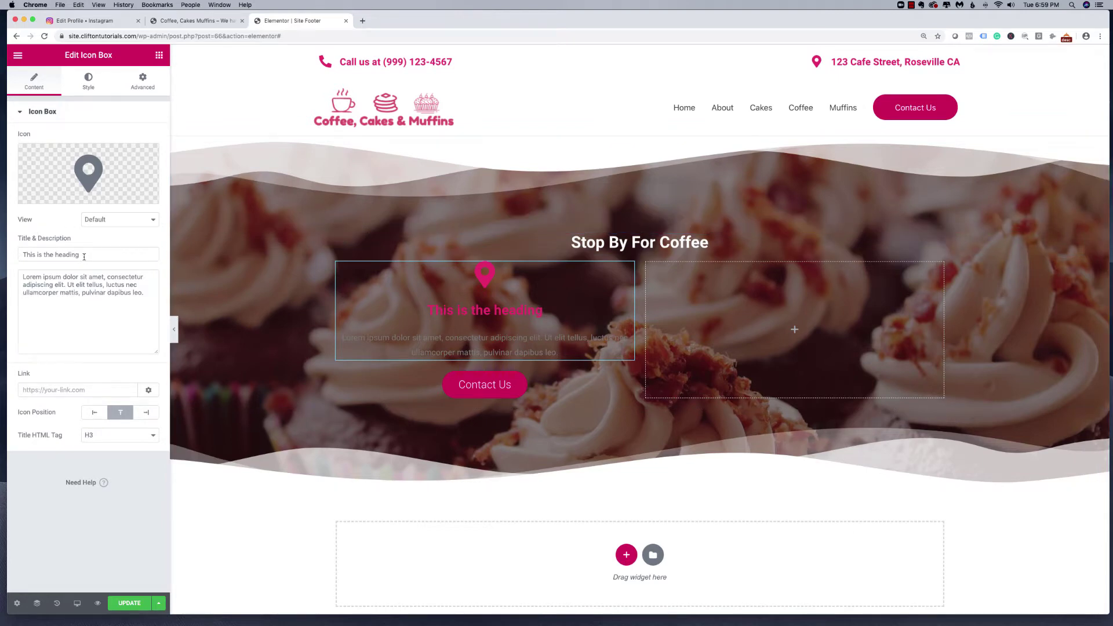
- Title the icon box 'Coffee, Cakes & Muffins' and put the shop's address and phone in its description
left_click(81, 273)
key("super+a")
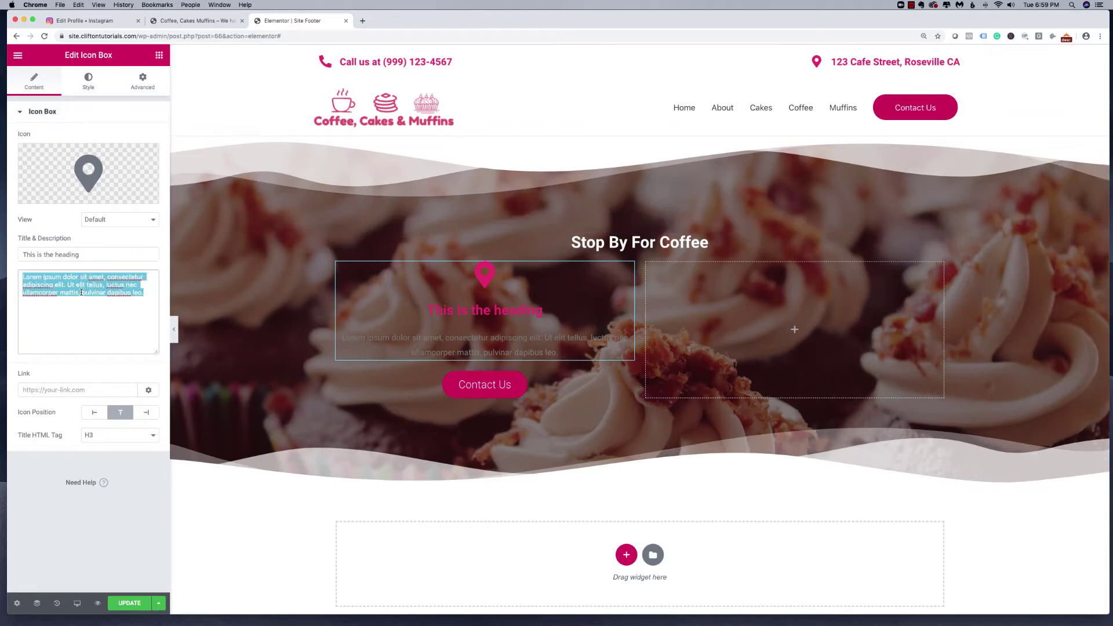
type("Coffee, Cakes & Muffins 2323 Anystreet, Sacramento, CA (999) 999-9999")
left_click_drag(96, 278, 8, 270)
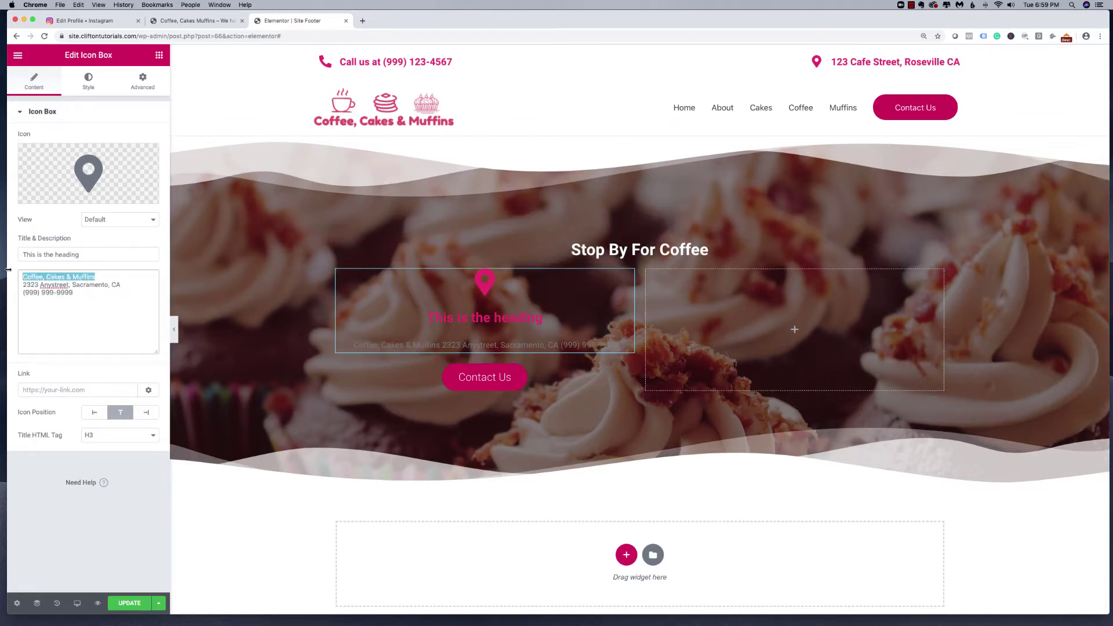
key("super+c")
left_click(80, 256)
key("super+a")
key("super+v")
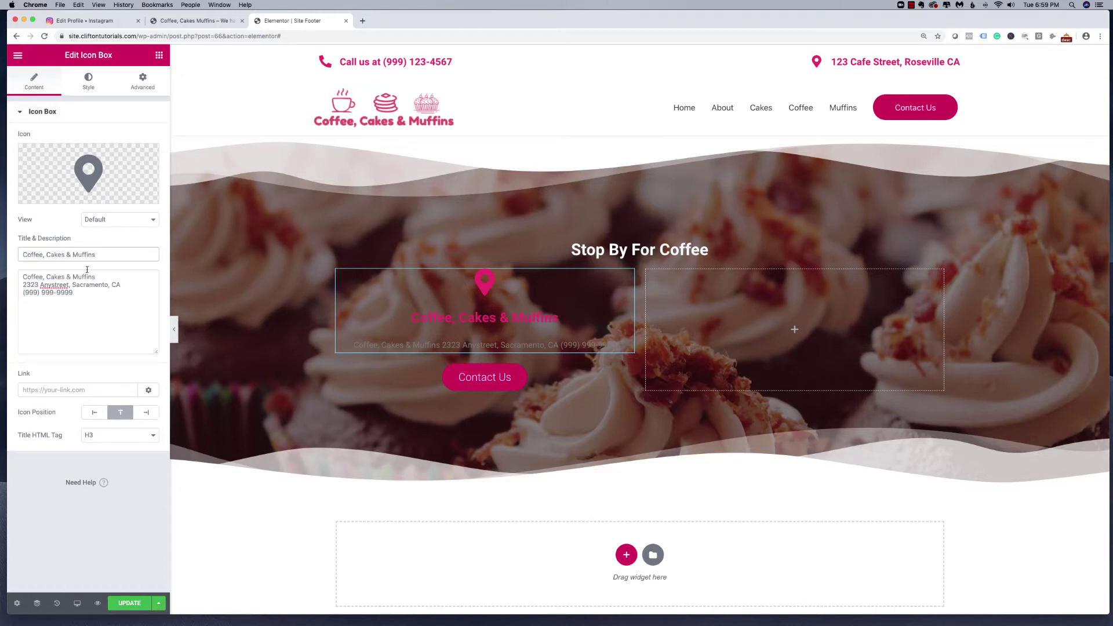
left_click_drag(25, 271, 116, 277)
key("BackSpace")
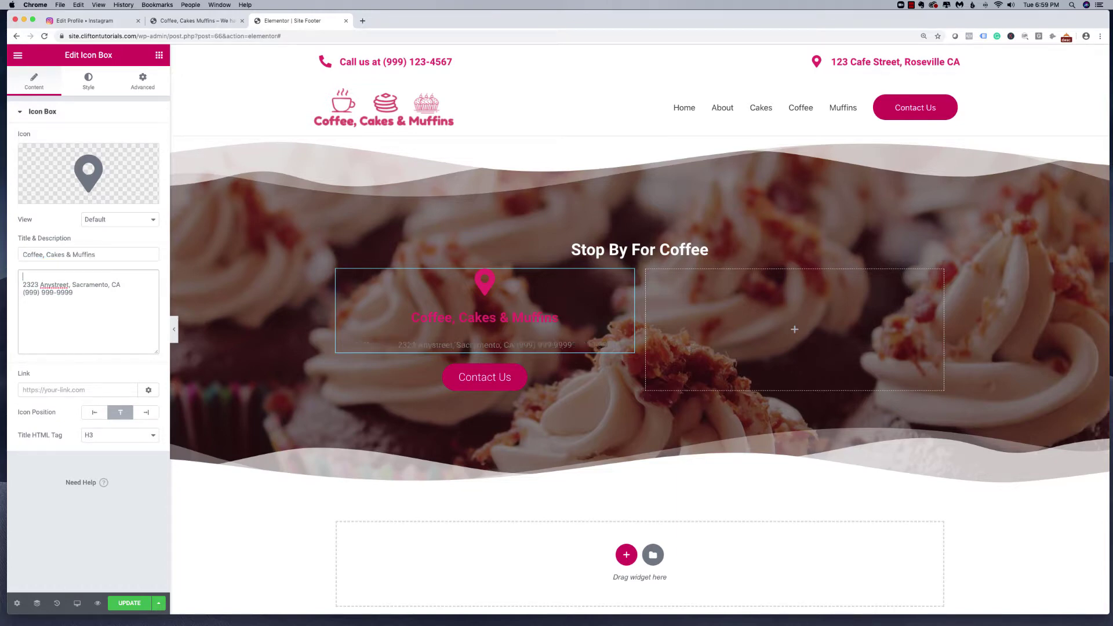
left_click(22, 285)
key("BackSpace")
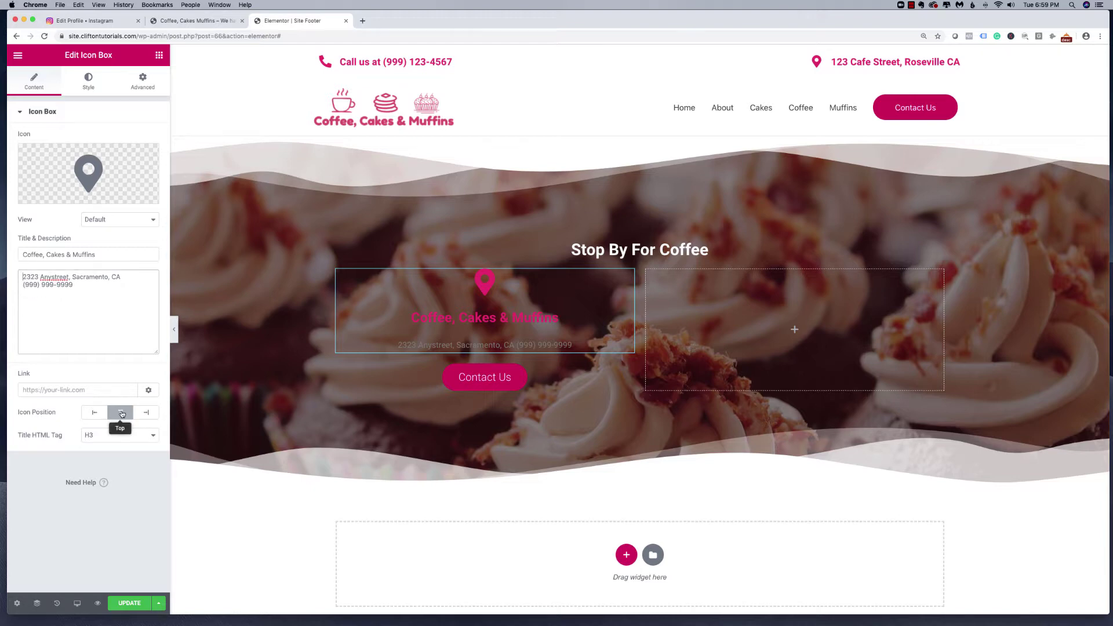
left_click(87, 78)
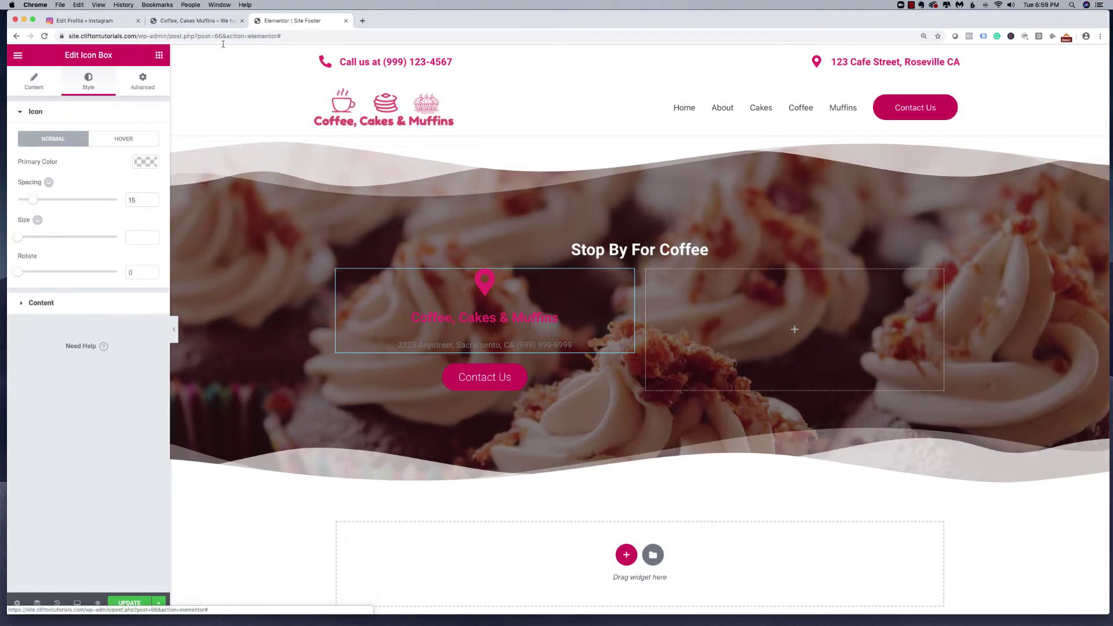
- Set the icon box's pin icon primary colour to white
left_click(188, 21)
left_click(291, 21)
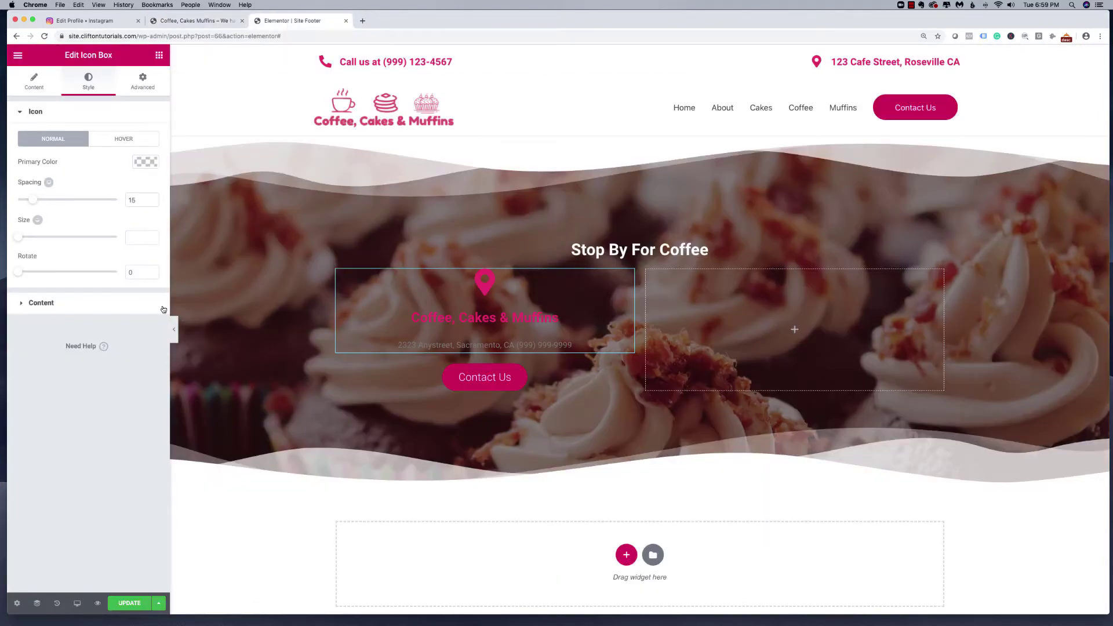
left_click(145, 164)
left_click(119, 291)
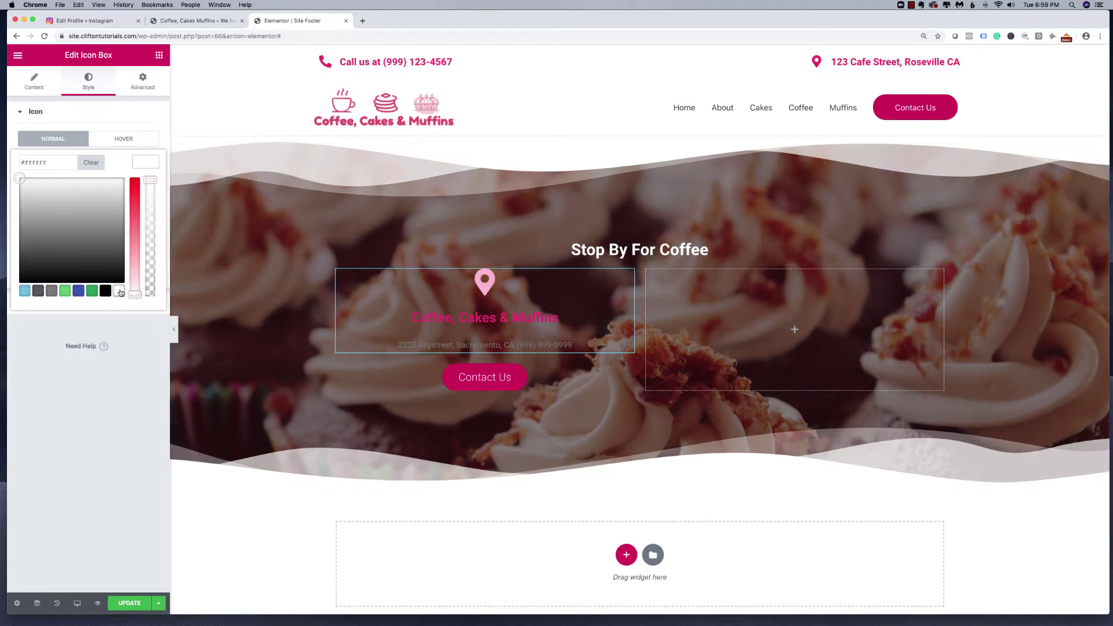
left_click(110, 344)
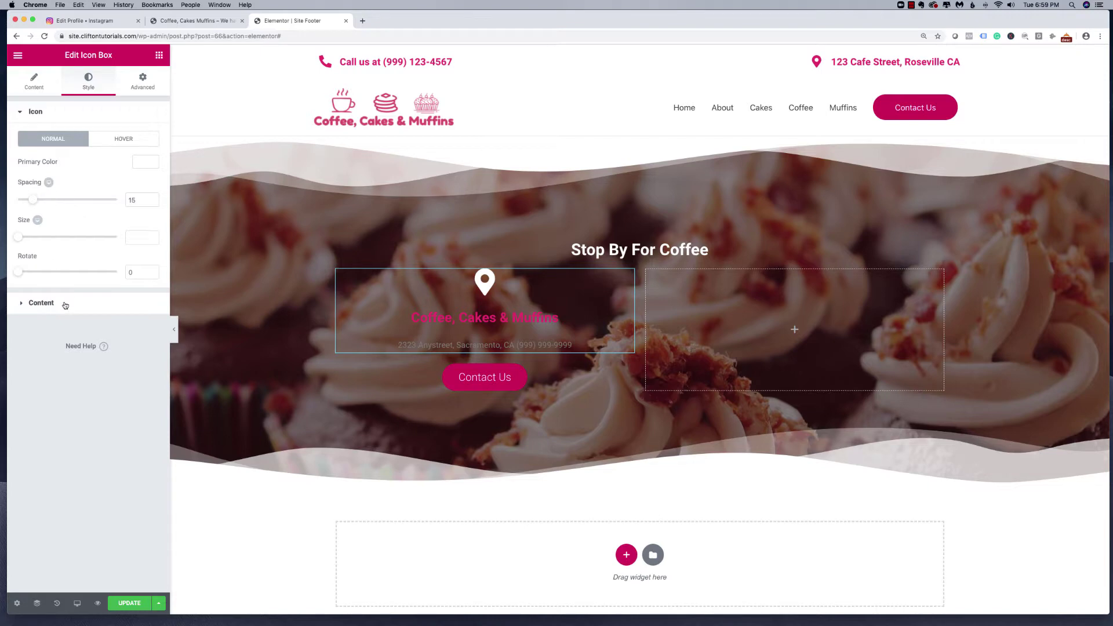
- Make the title and description text white and reduce title spacing to 4
left_click(41, 303)
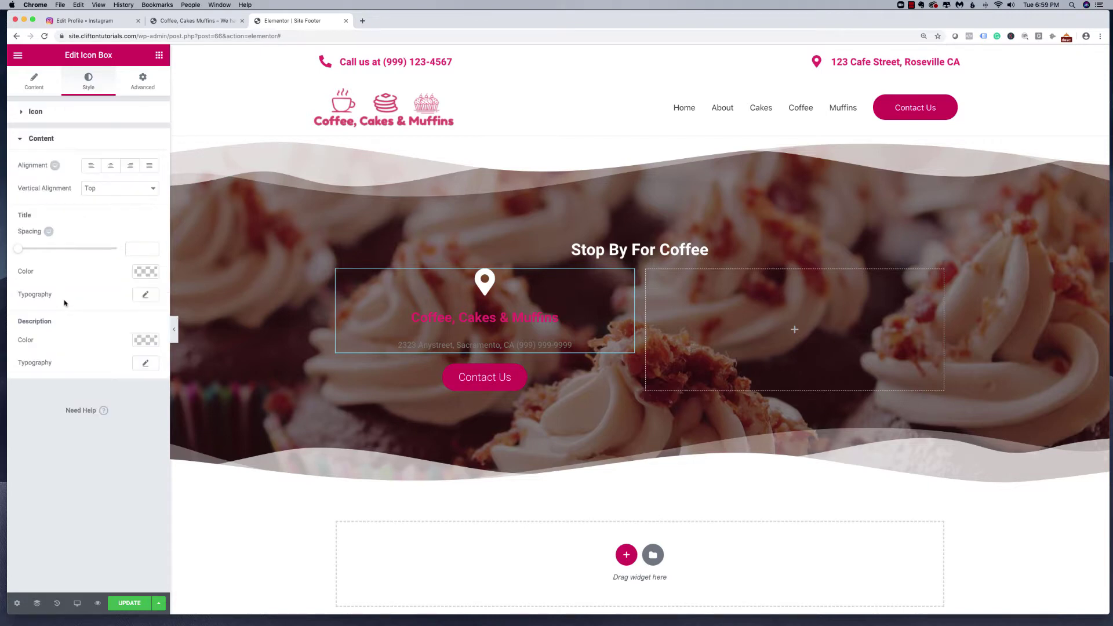
left_click(145, 272)
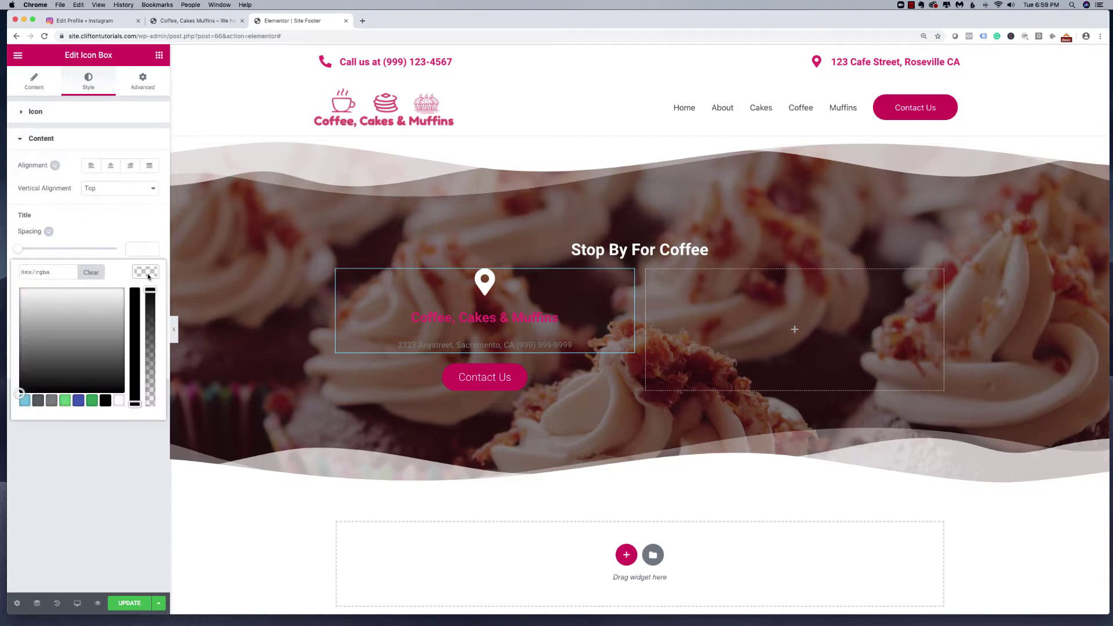
left_click(119, 400)
left_click(129, 466)
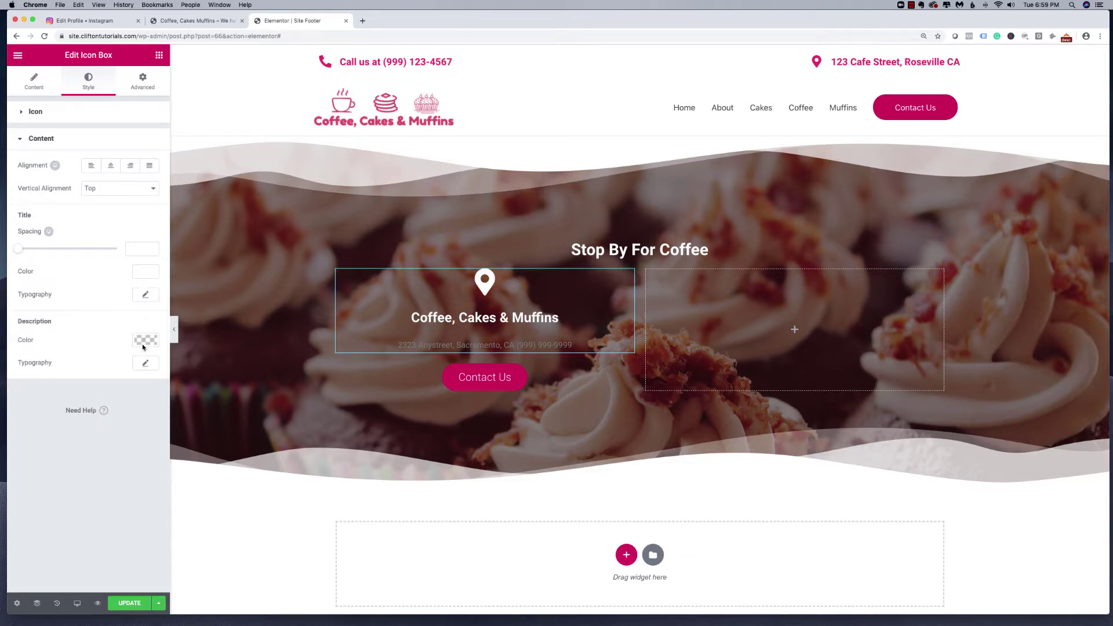
left_click(144, 342)
left_click(118, 470)
left_click(125, 509)
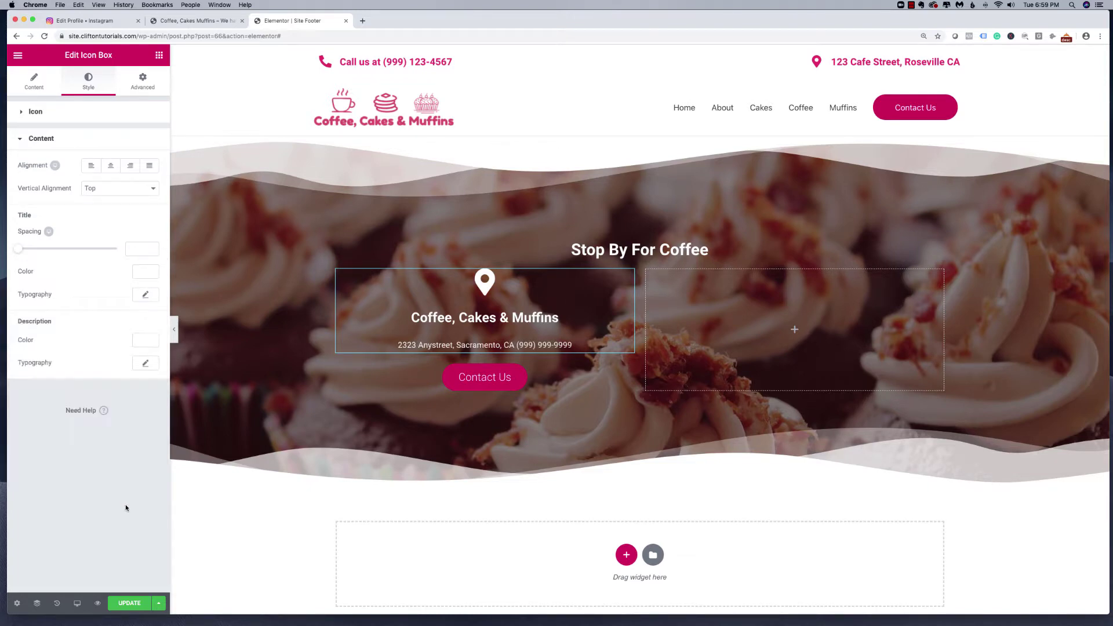
left_click_drag(24, 251, 25, 249)
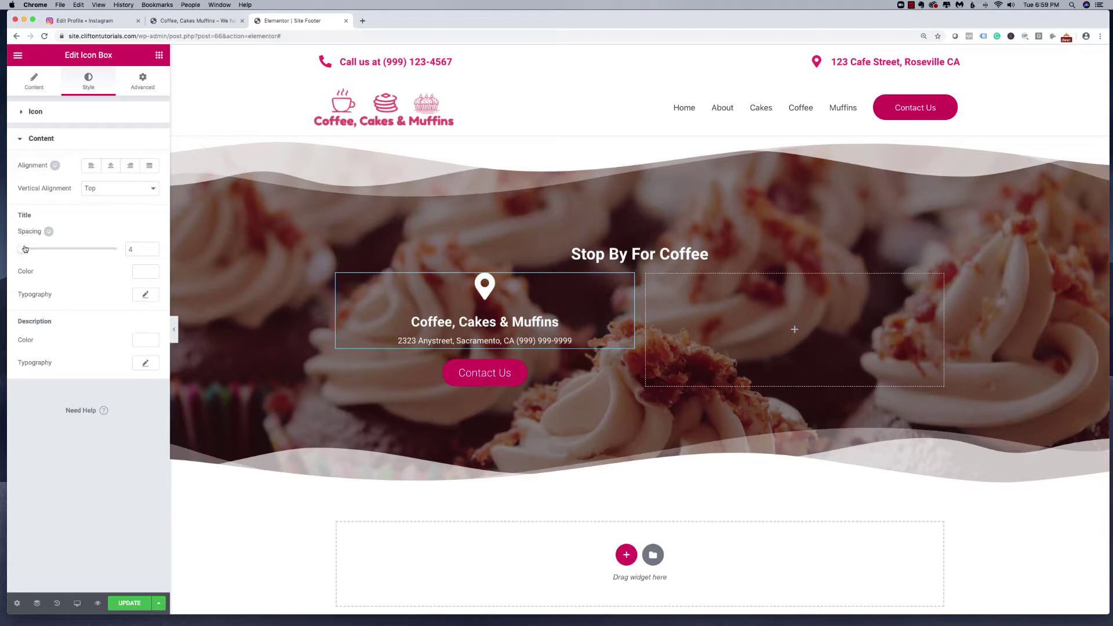
- Adjust the description's line break so the phone number sits on its own line
left_click(161, 22)
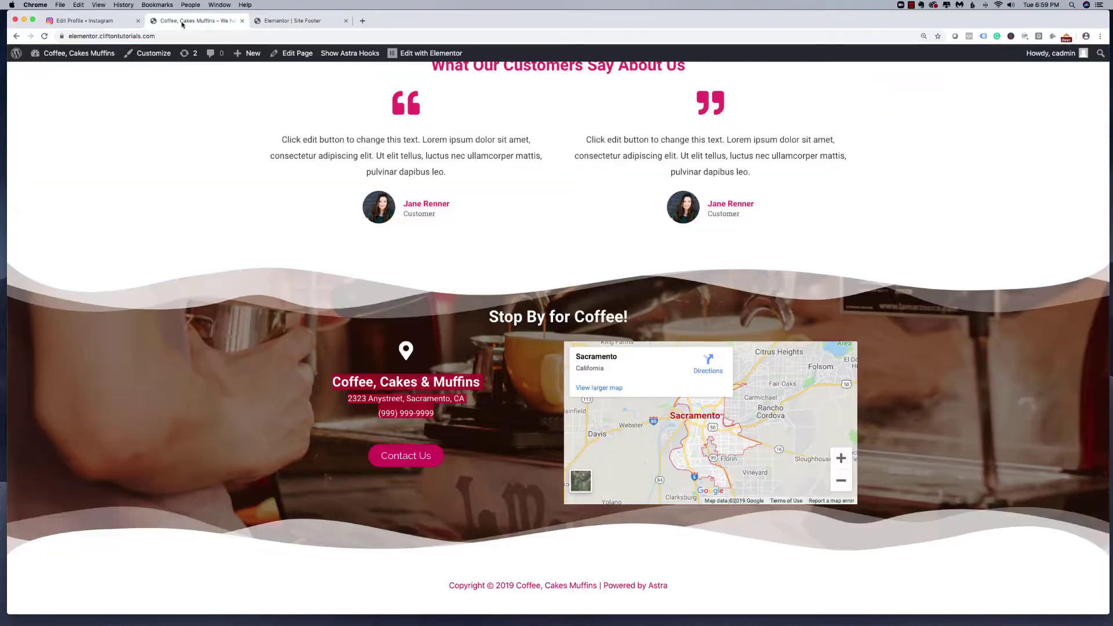
left_click(294, 21)
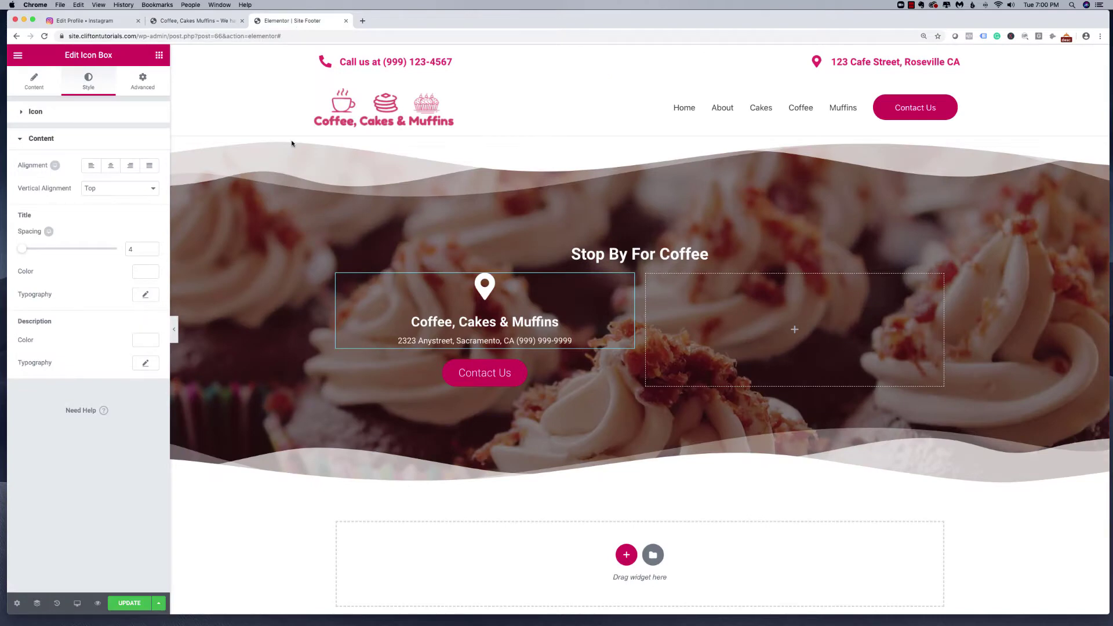
left_click(517, 340)
key("Return")
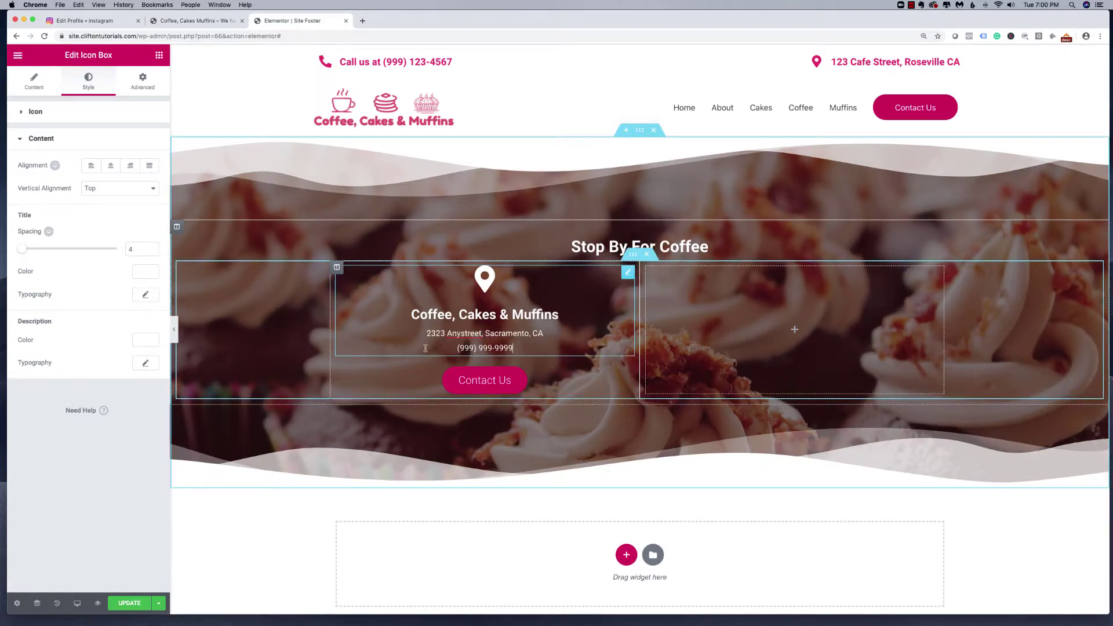
left_click(19, 89)
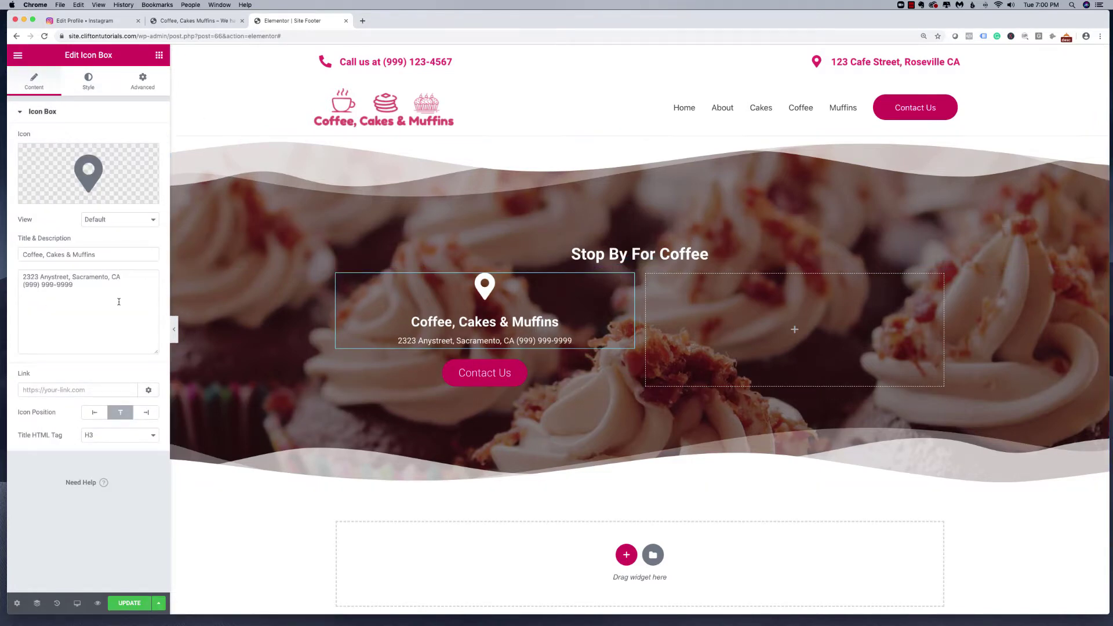
left_click(22, 284)
key("BackSpace")
key("Return")
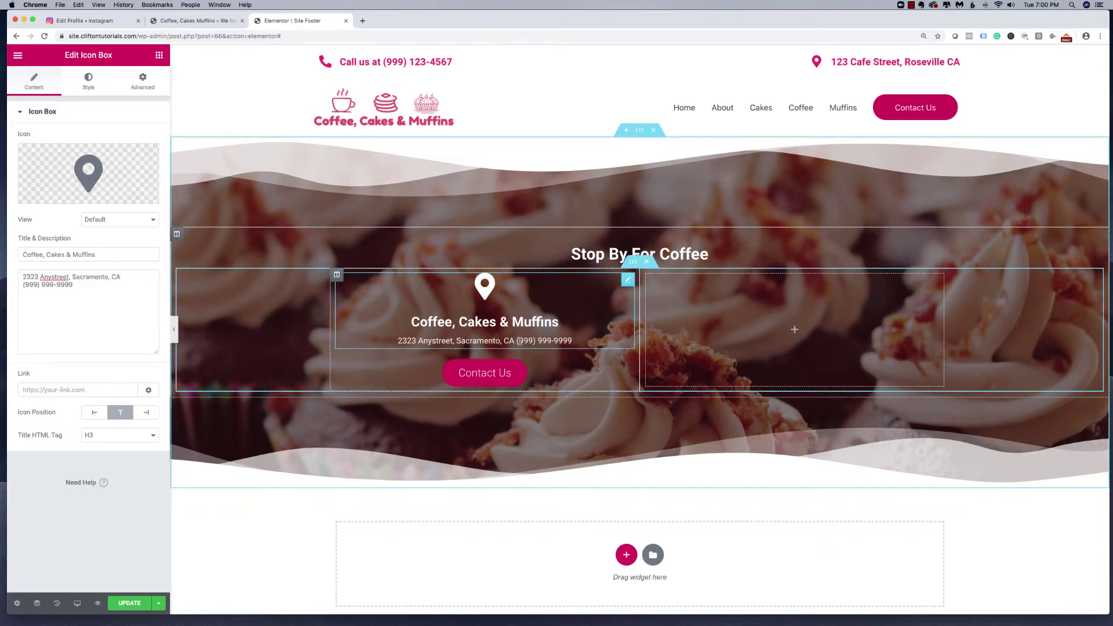
left_click(561, 336)
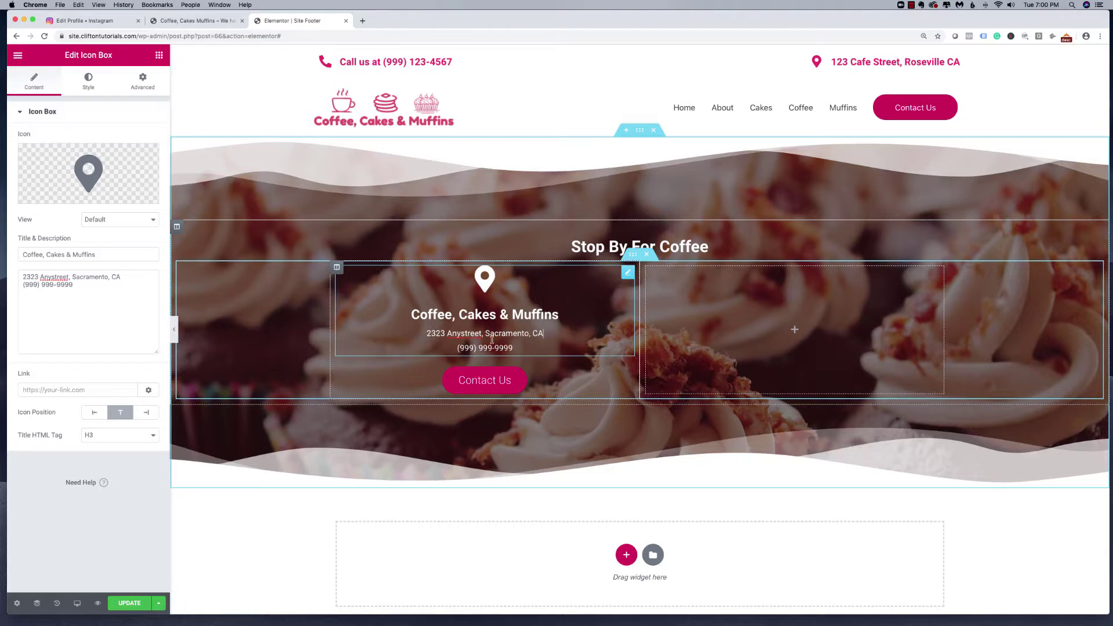
key("Delete")
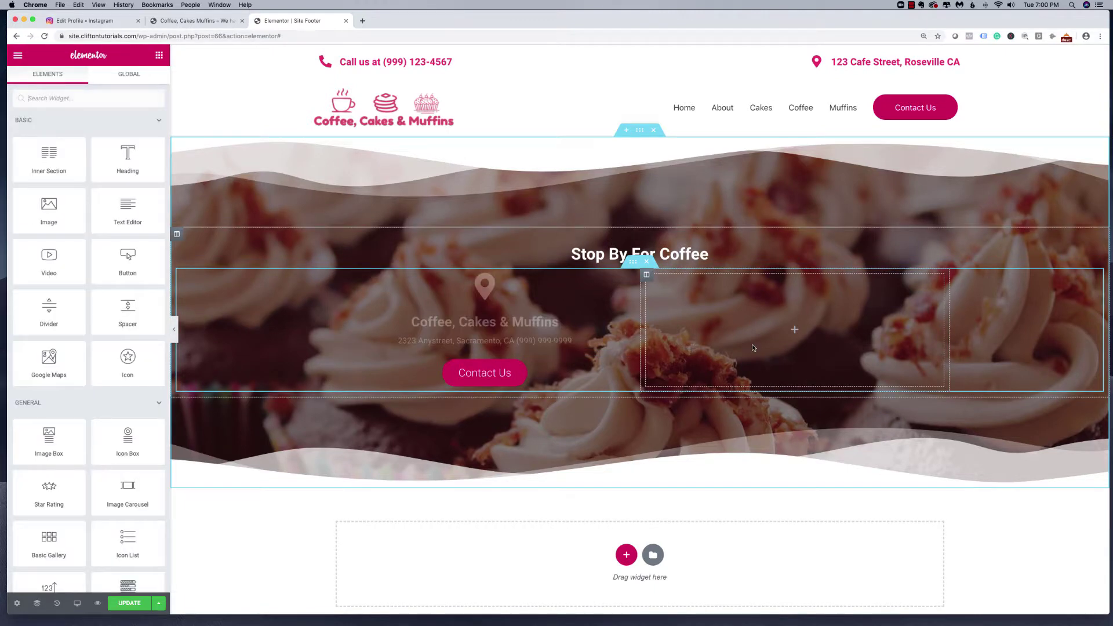
key("super+z")
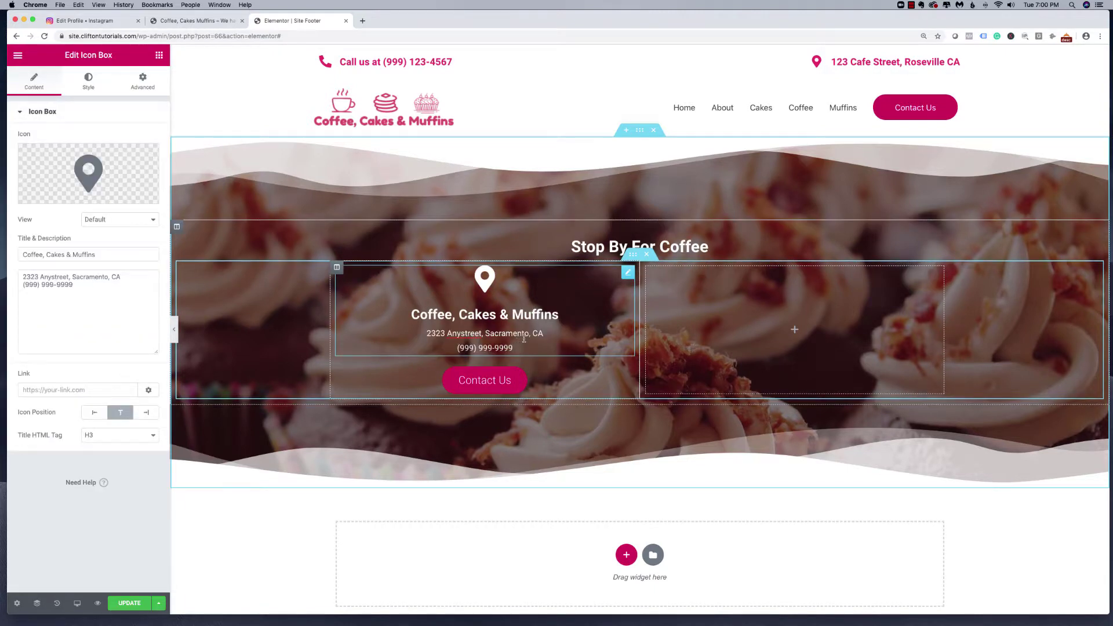
- Re-break the description before the phone number and compare with the live site footer
left_click(458, 349)
key("BackSpace")
key("Return")
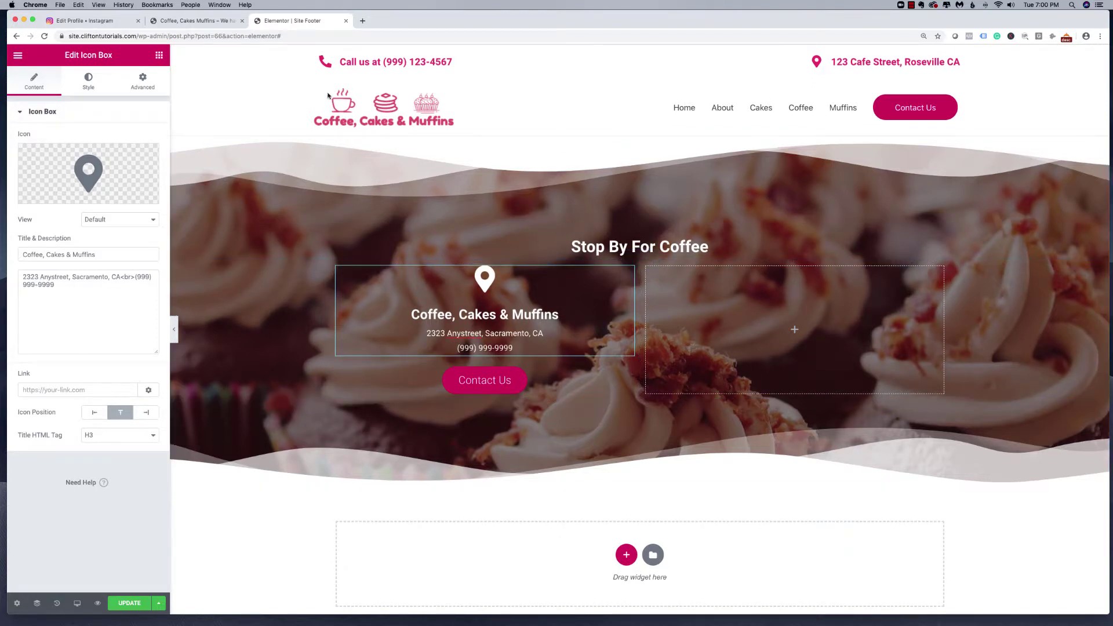
left_click(219, 27)
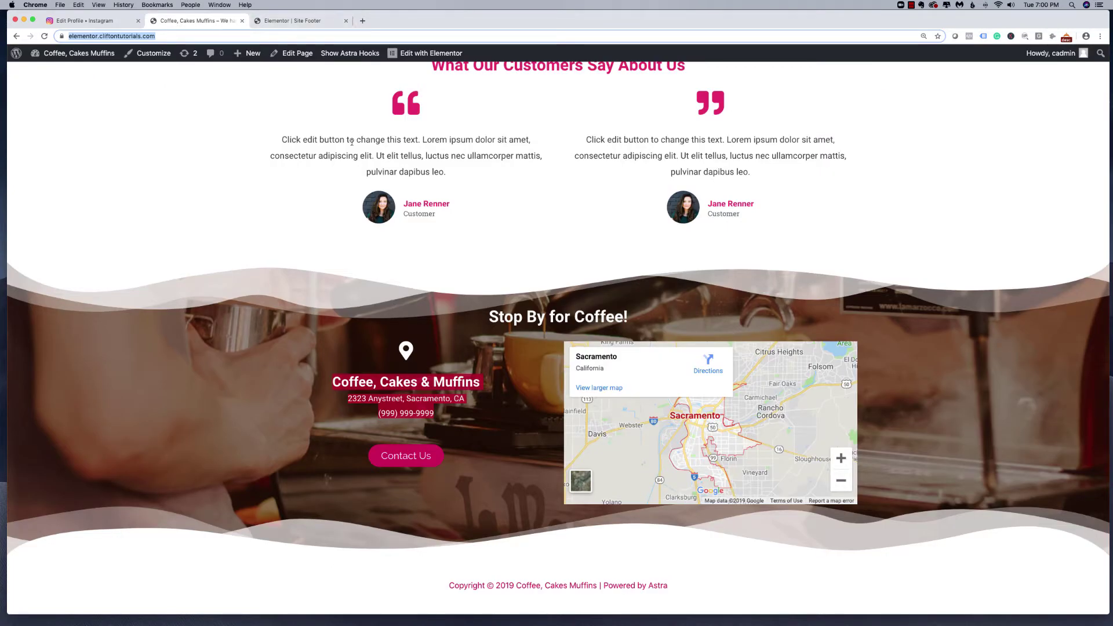
left_click(276, 344)
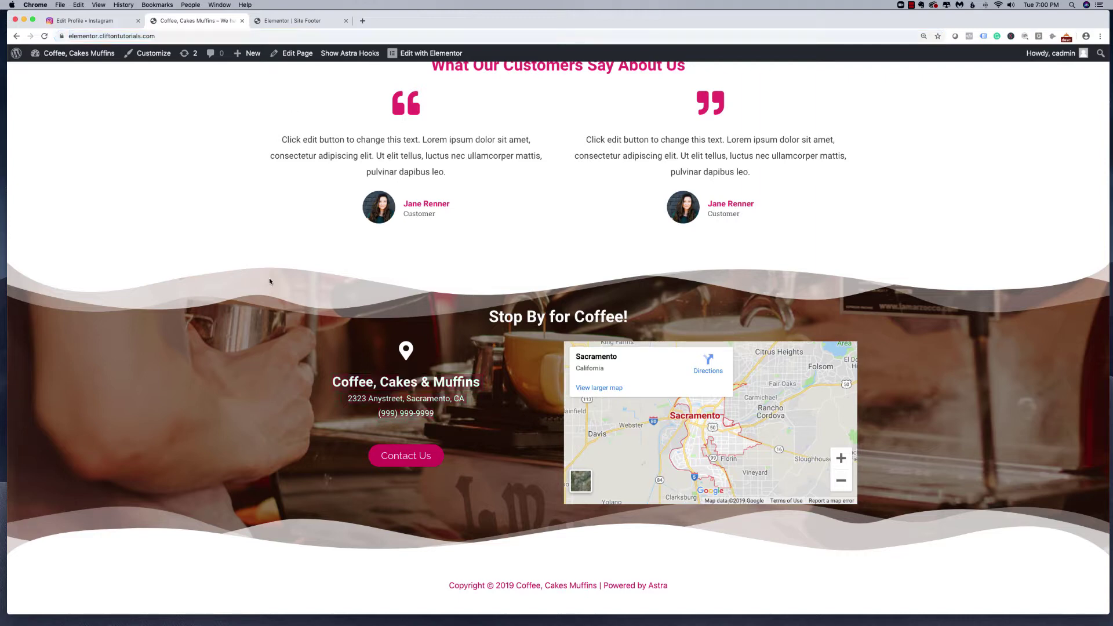
left_click(308, 22)
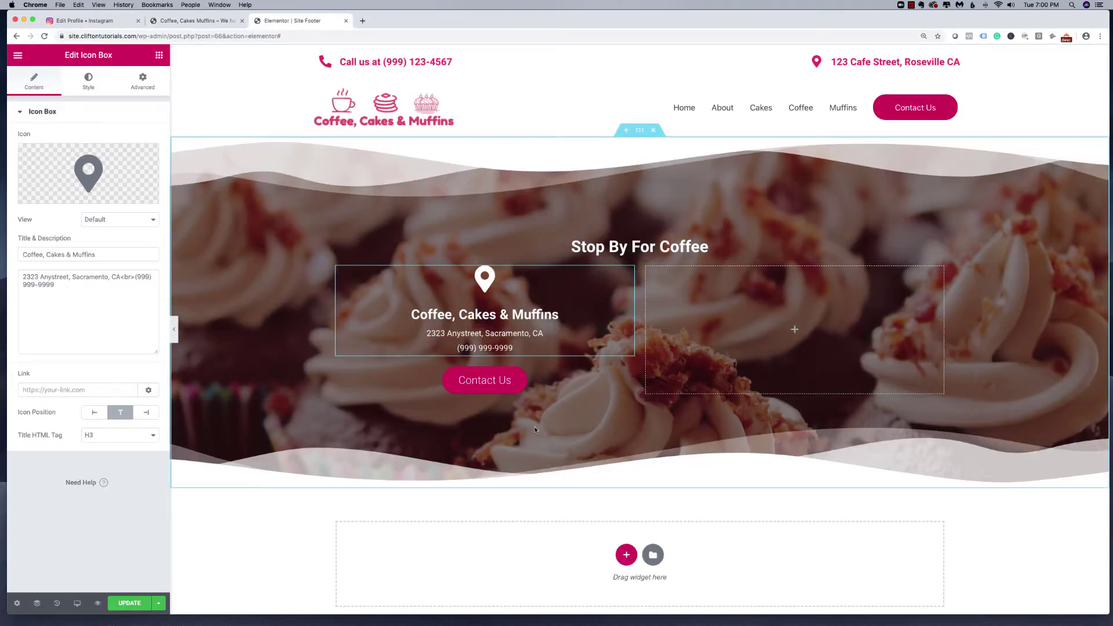
- Unlink the Contact Us button's margins and set its top margin to 30
left_click(519, 385)
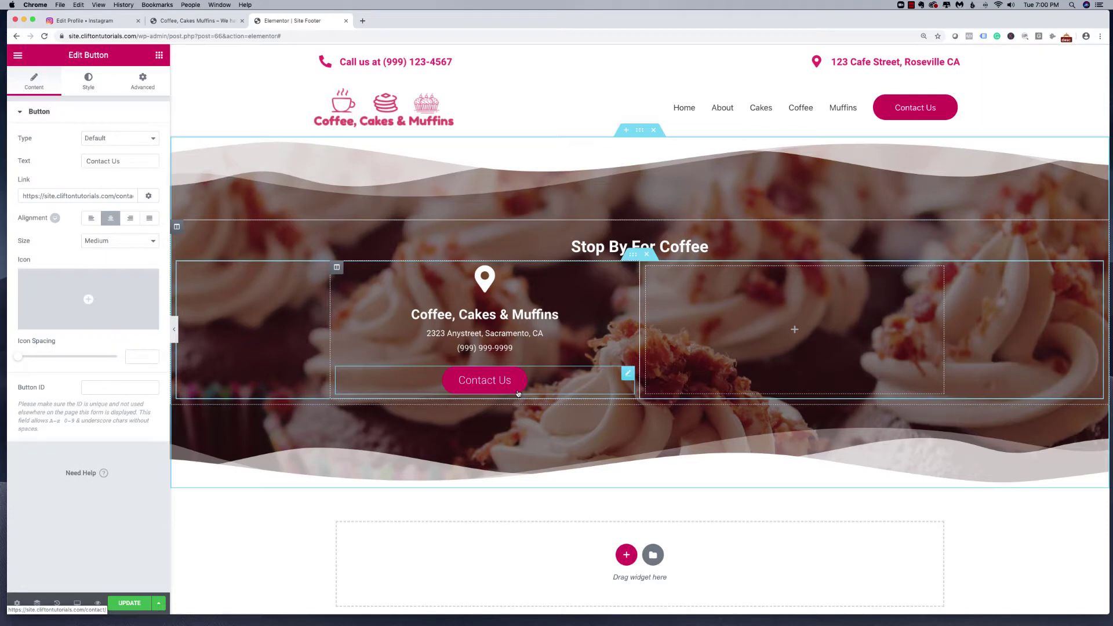
left_click(163, 86)
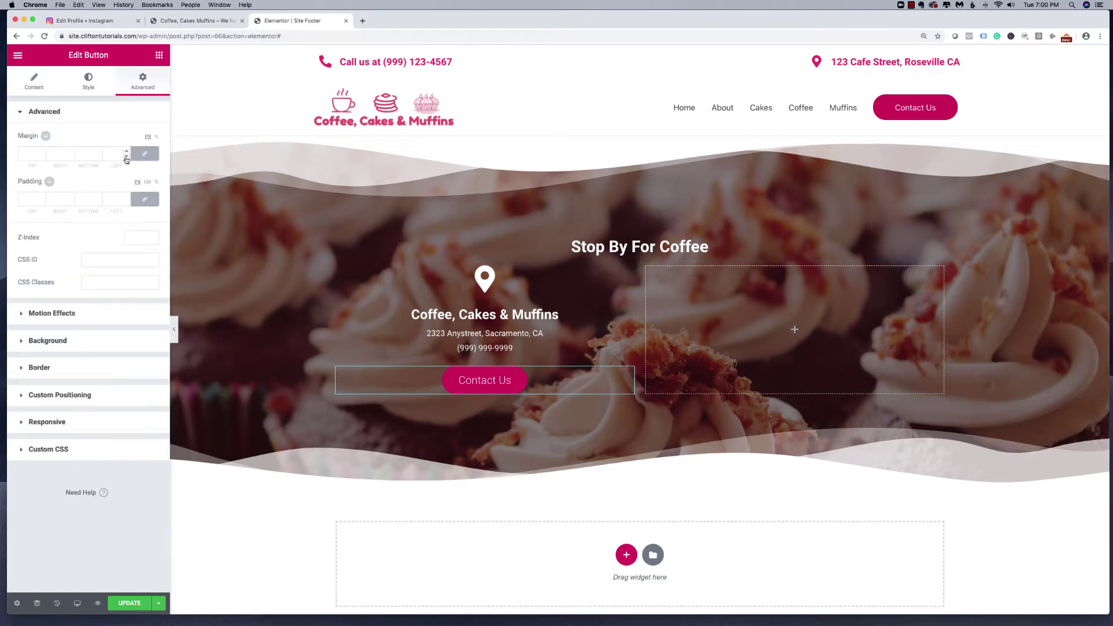
left_click(144, 154)
left_click(25, 154)
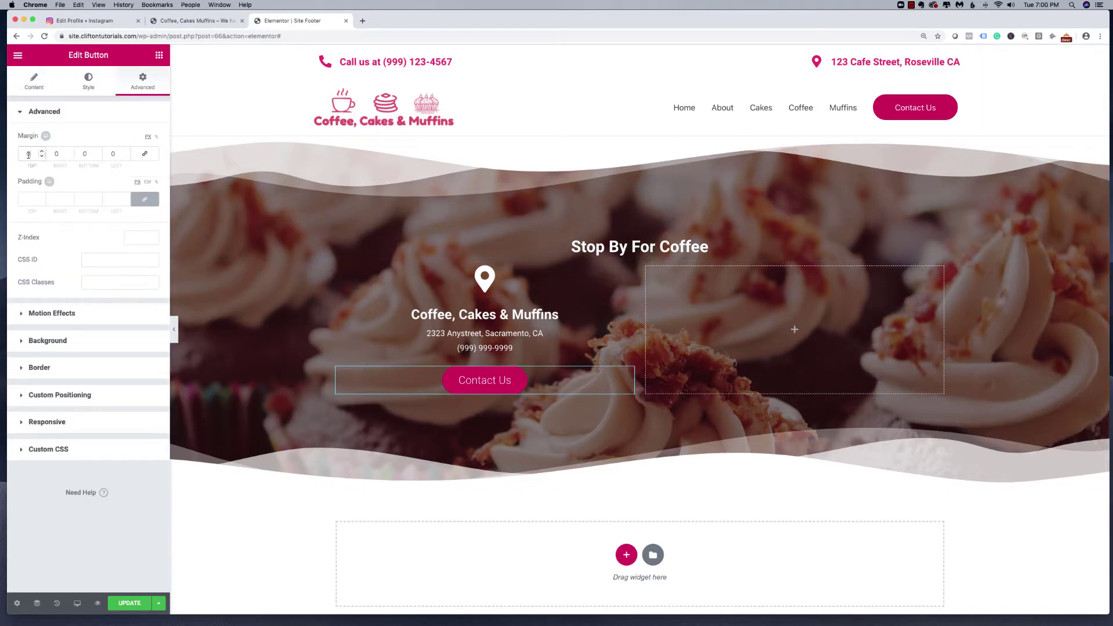
type("500")
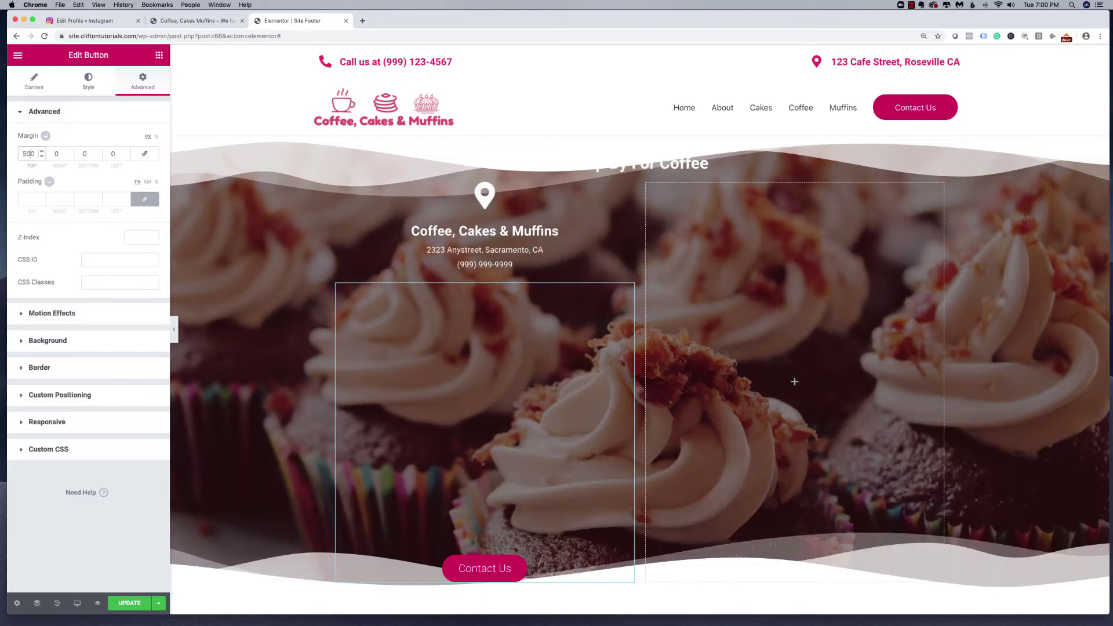
key("BackSpace")
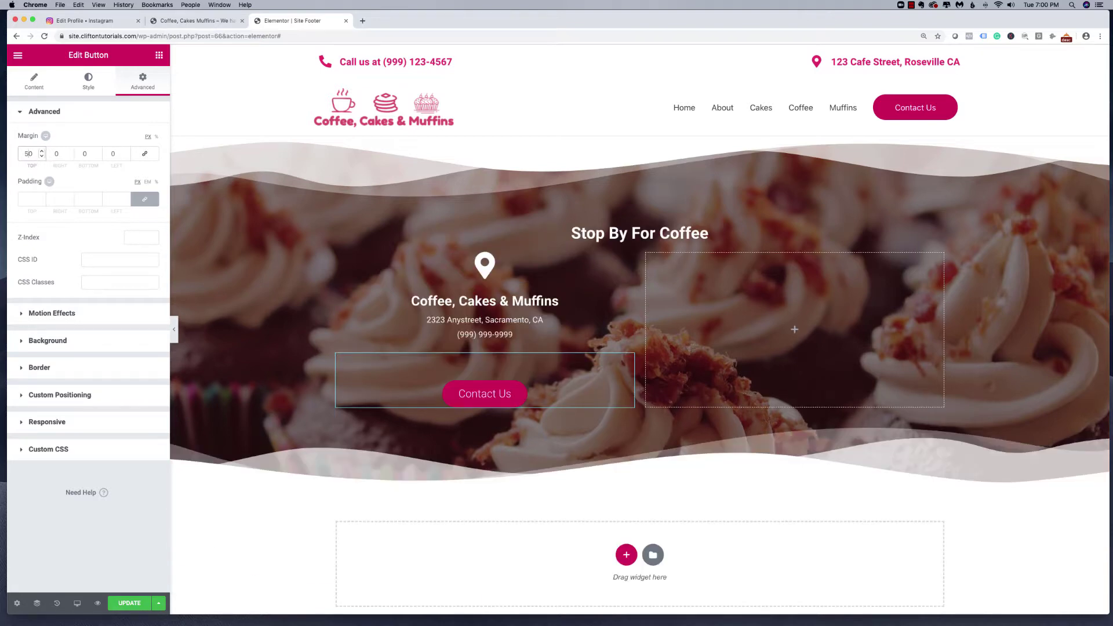
key("BackSpace")
key("BackSpace")
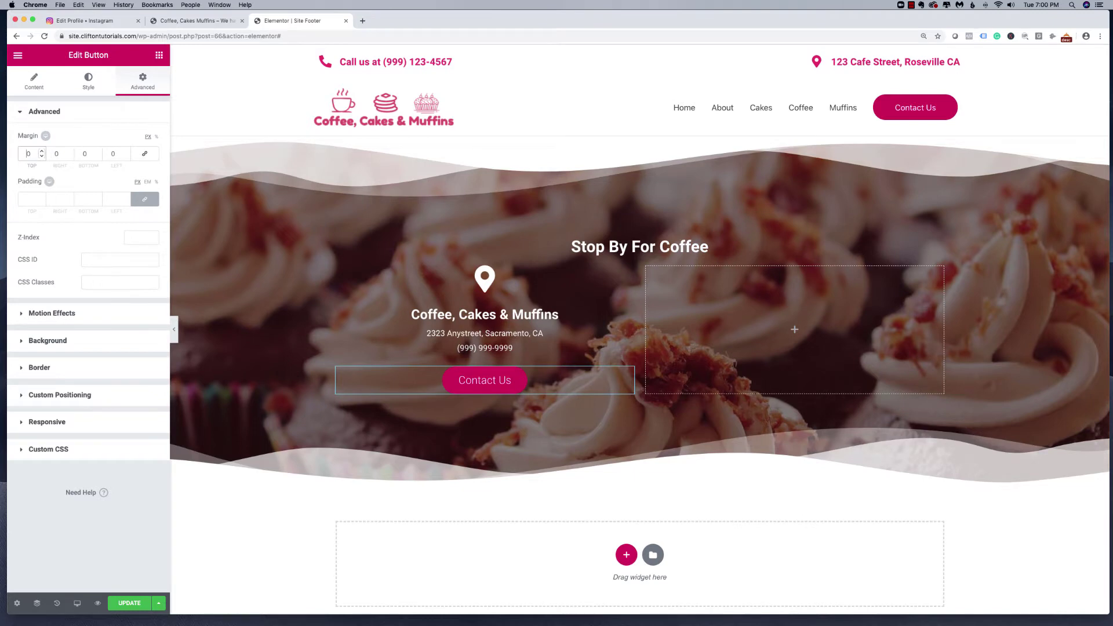
type("40")
key("BackSpace")
key("BackSpace")
type("30")
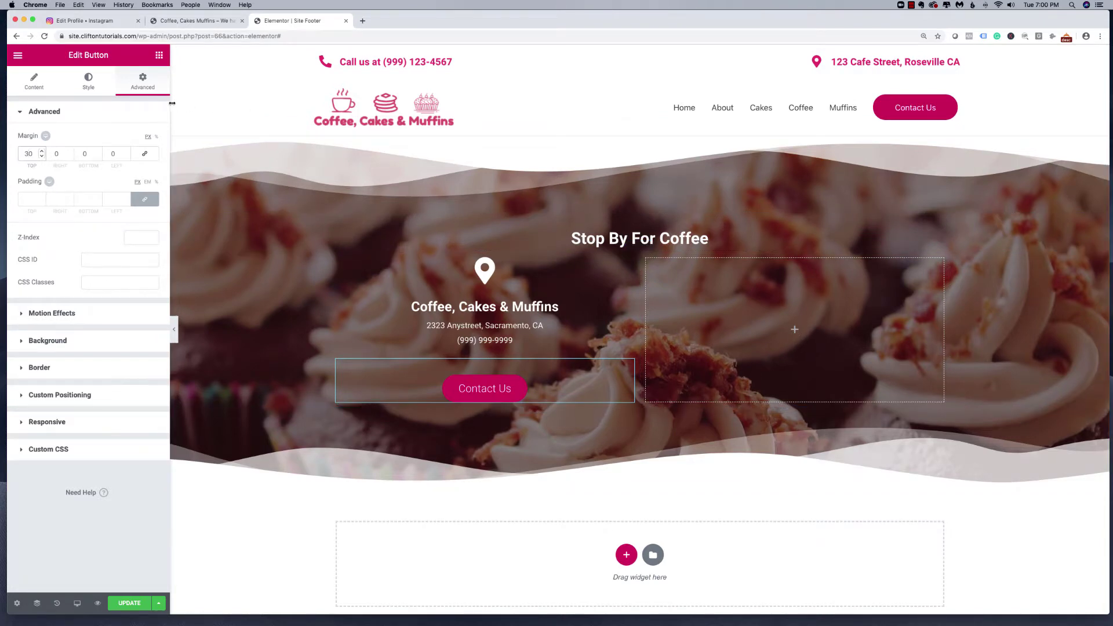
left_click(160, 57)
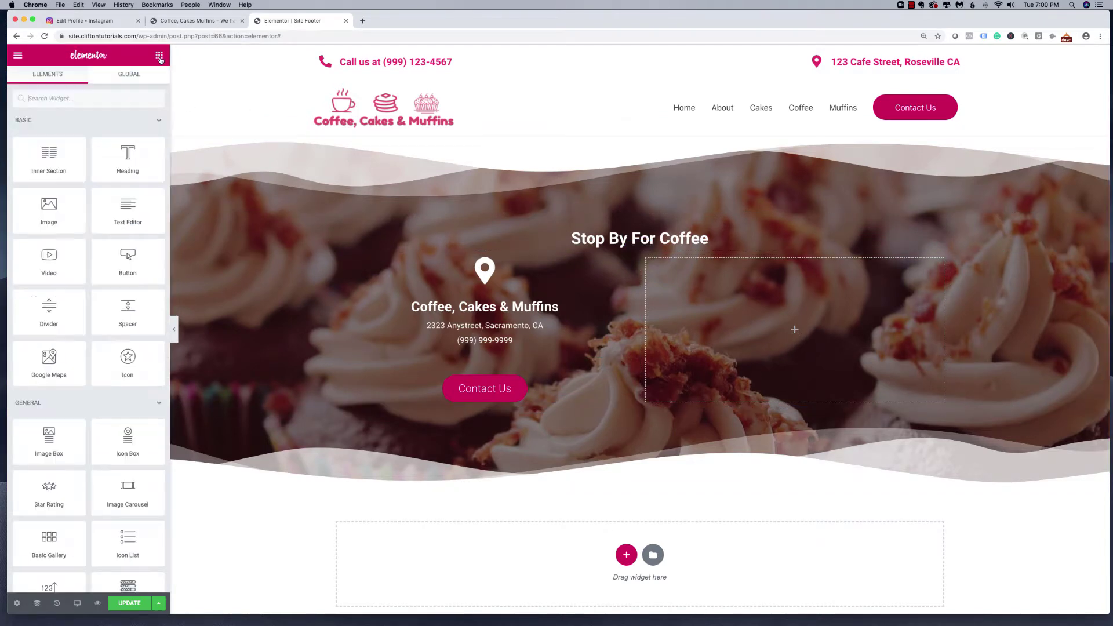
- Drop a Google Maps widget into the right column with location 'Sacramento, Ca'
left_click(86, 104)
type("map")
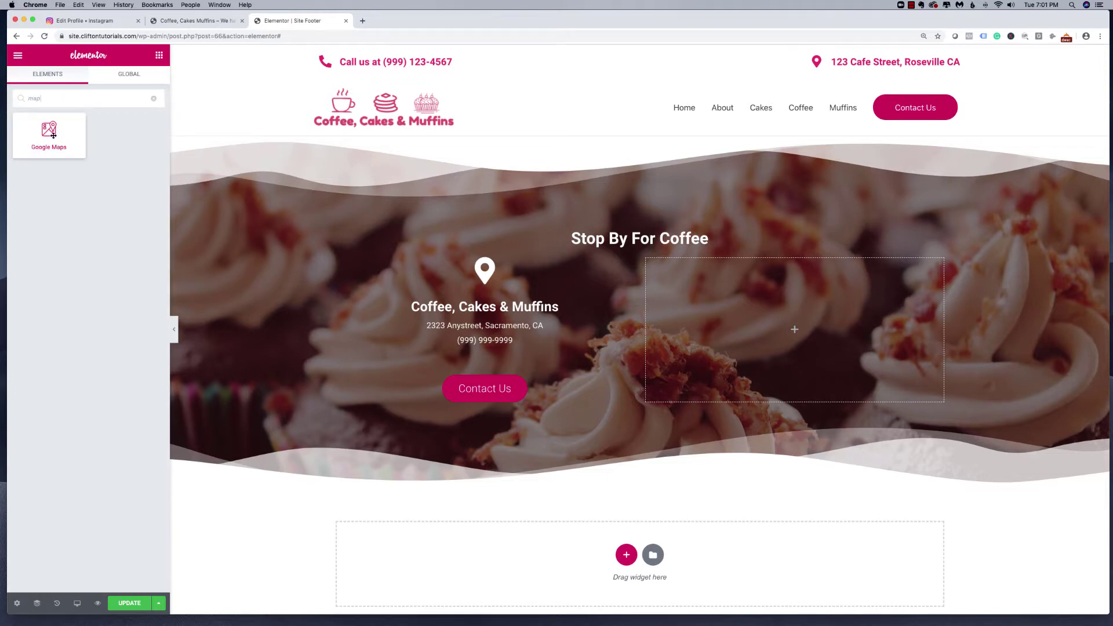
left_click_drag(54, 137, 748, 303)
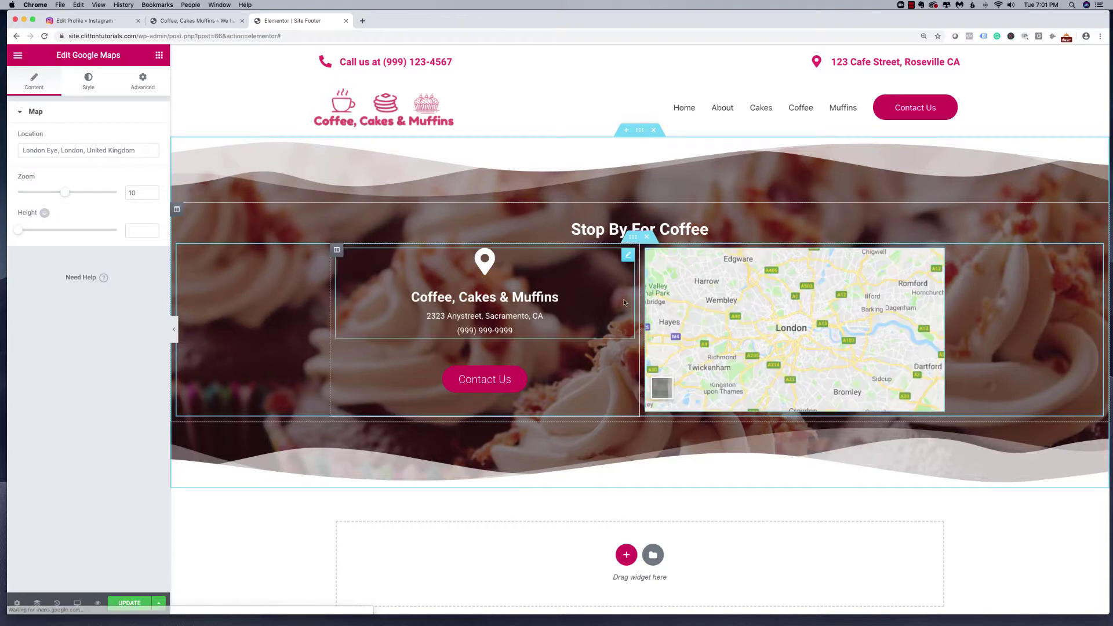
triple_click(106, 150)
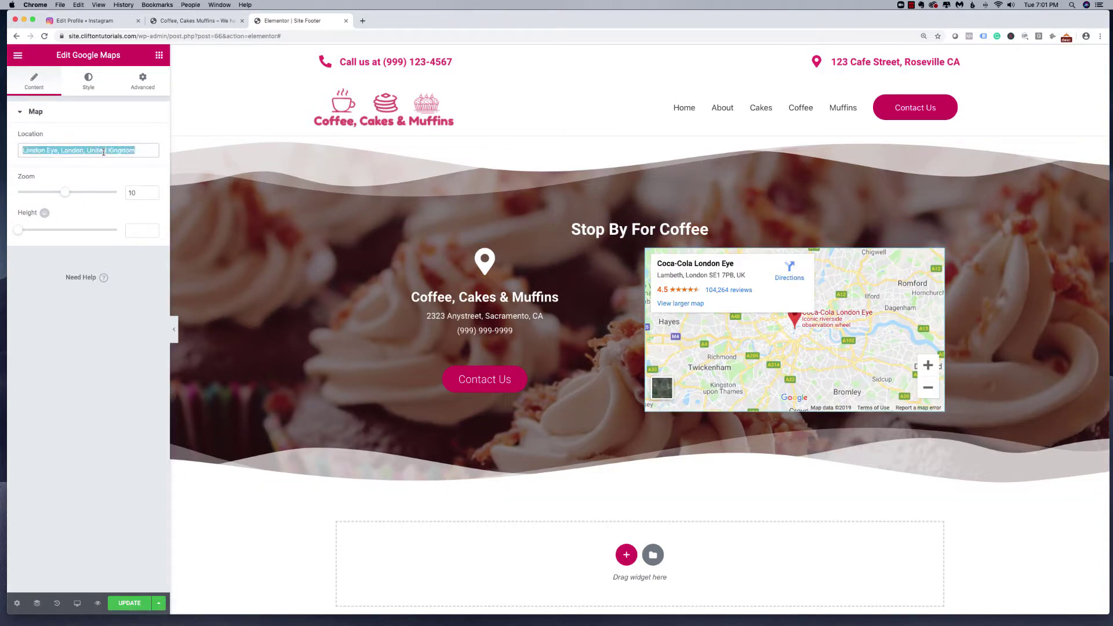
type("Sacra")
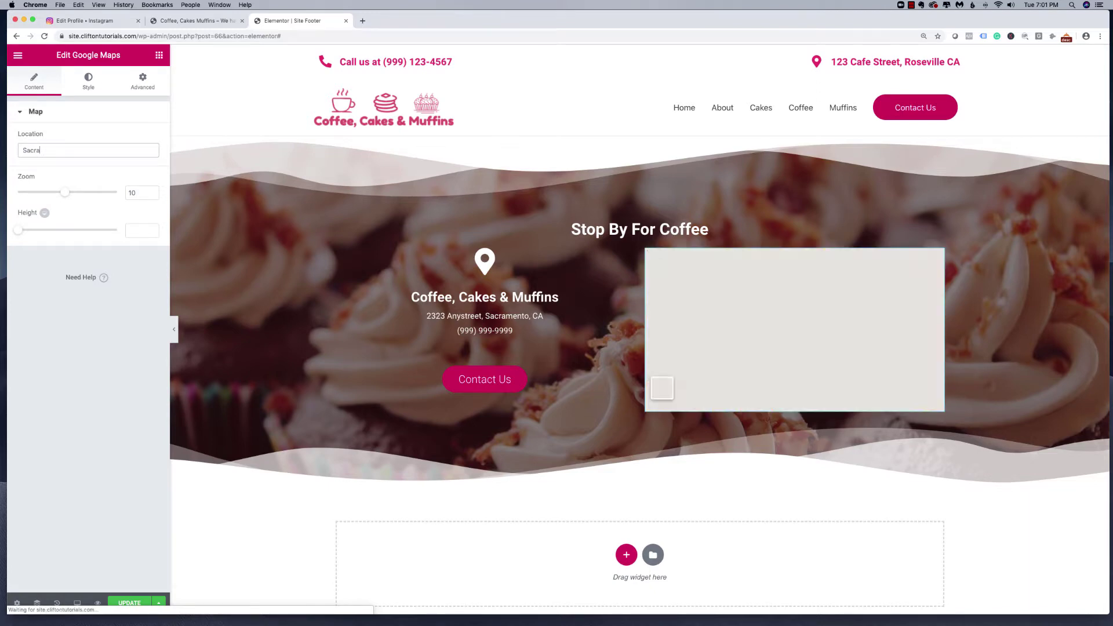
type("mento")
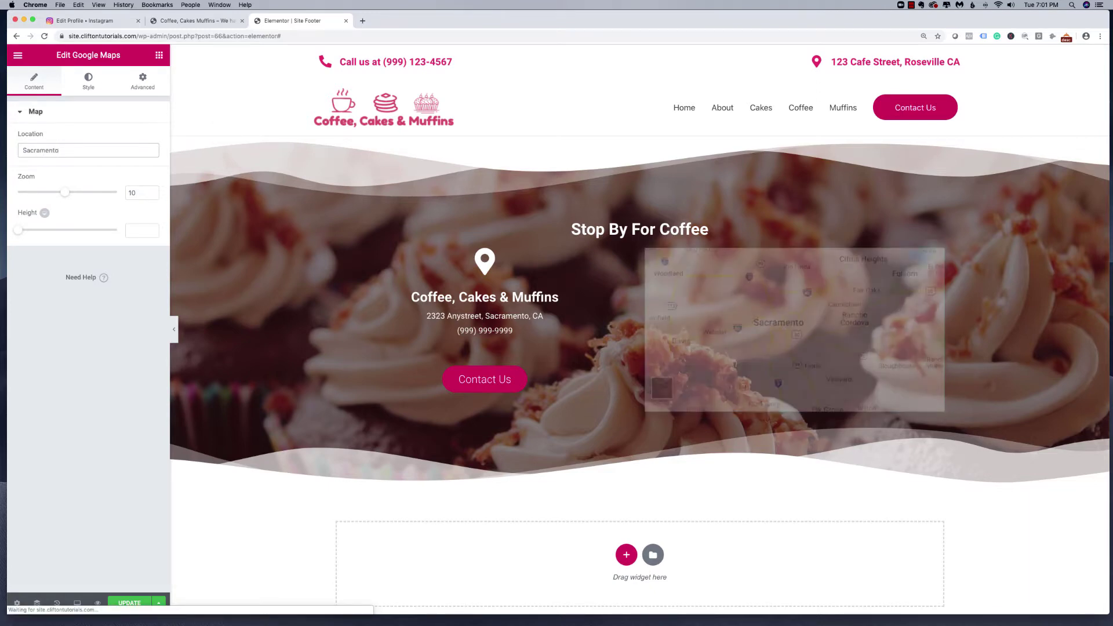
type(", Ca")
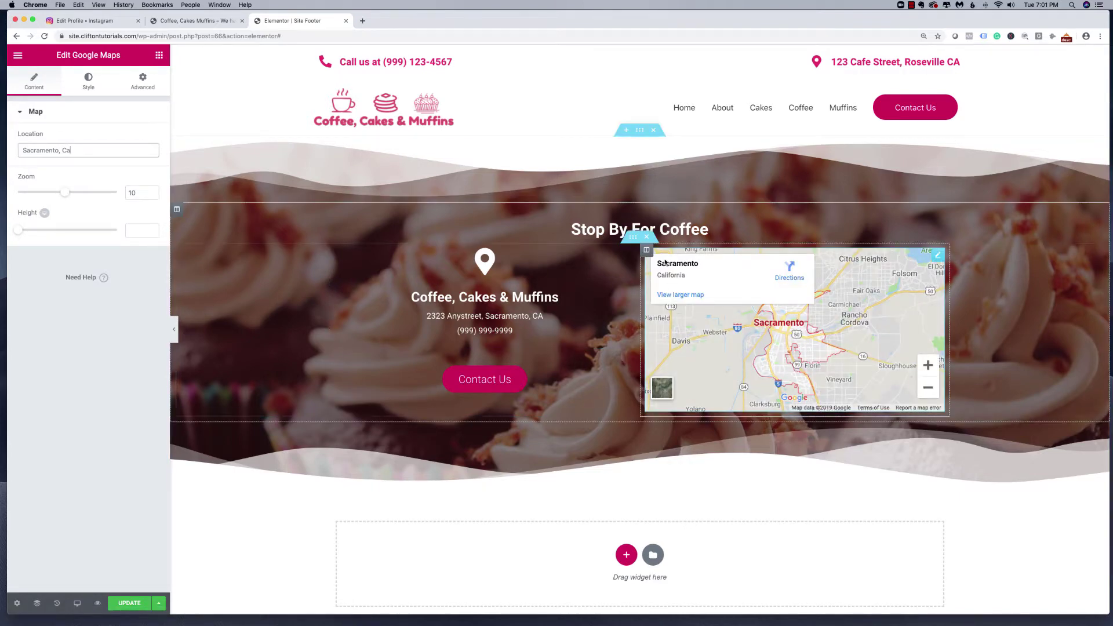
left_click(191, 24)
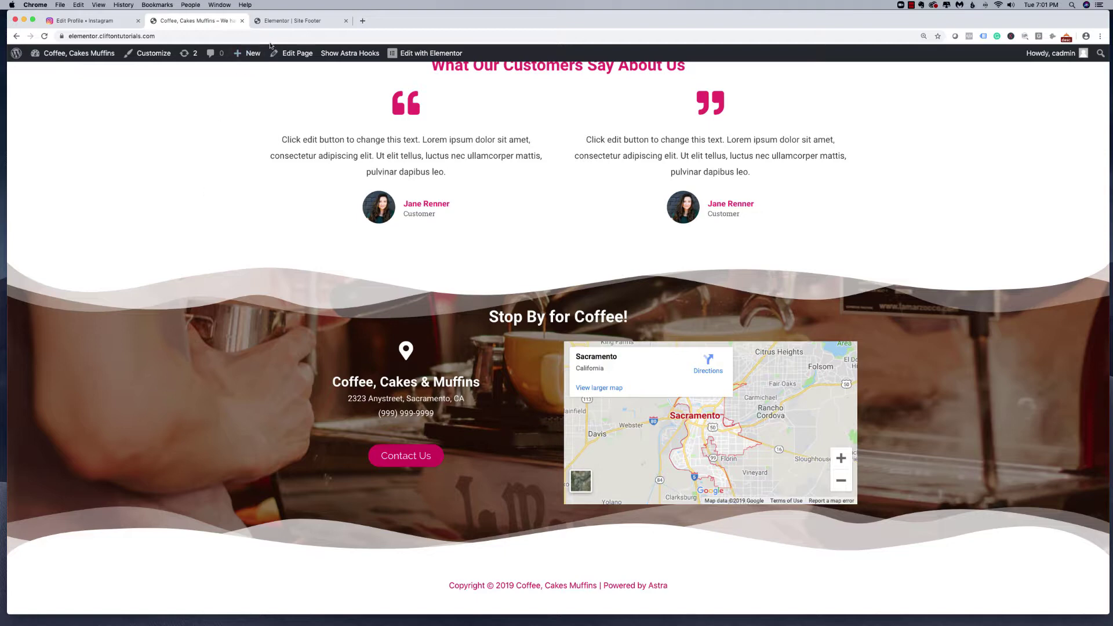
- Set the footer section's background image to brewed-coffee.jpg from the Media Library
left_click(287, 22)
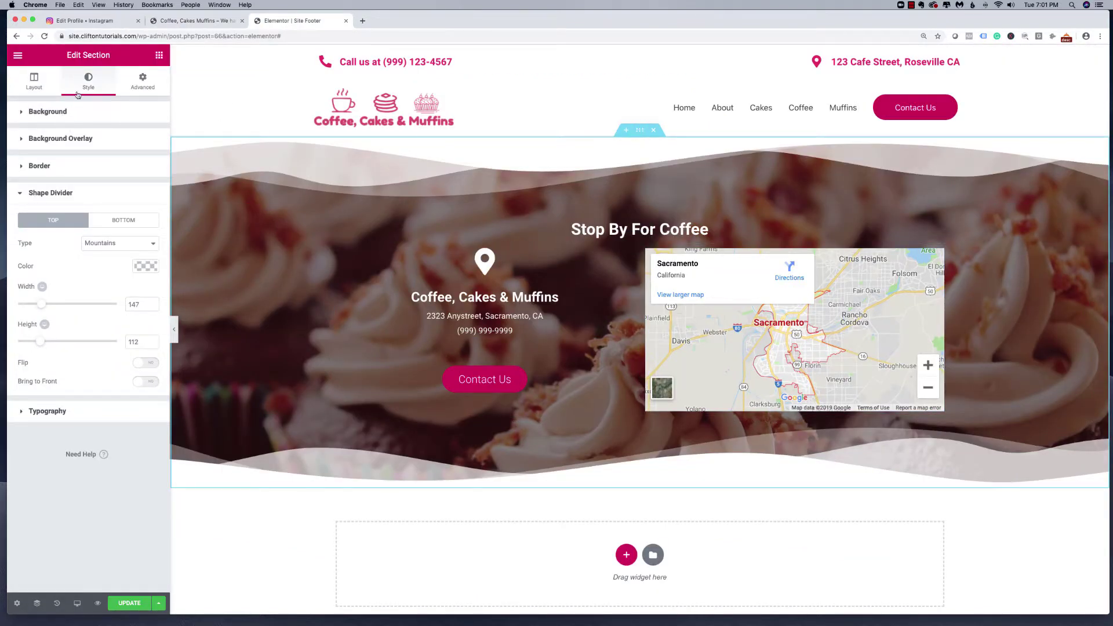
left_click(64, 118)
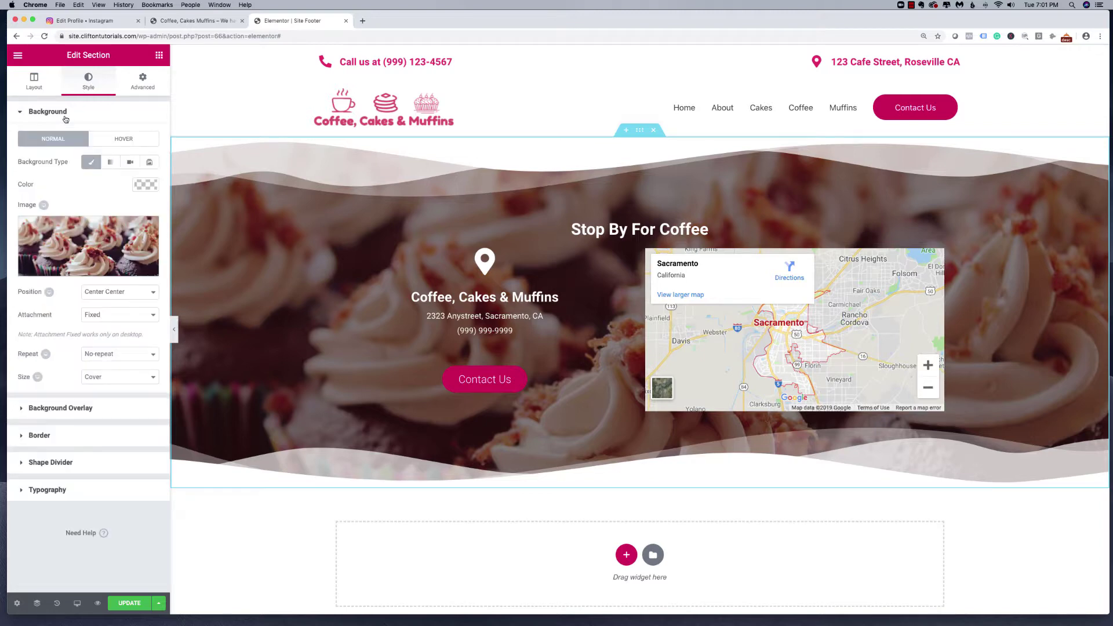
left_click(83, 248)
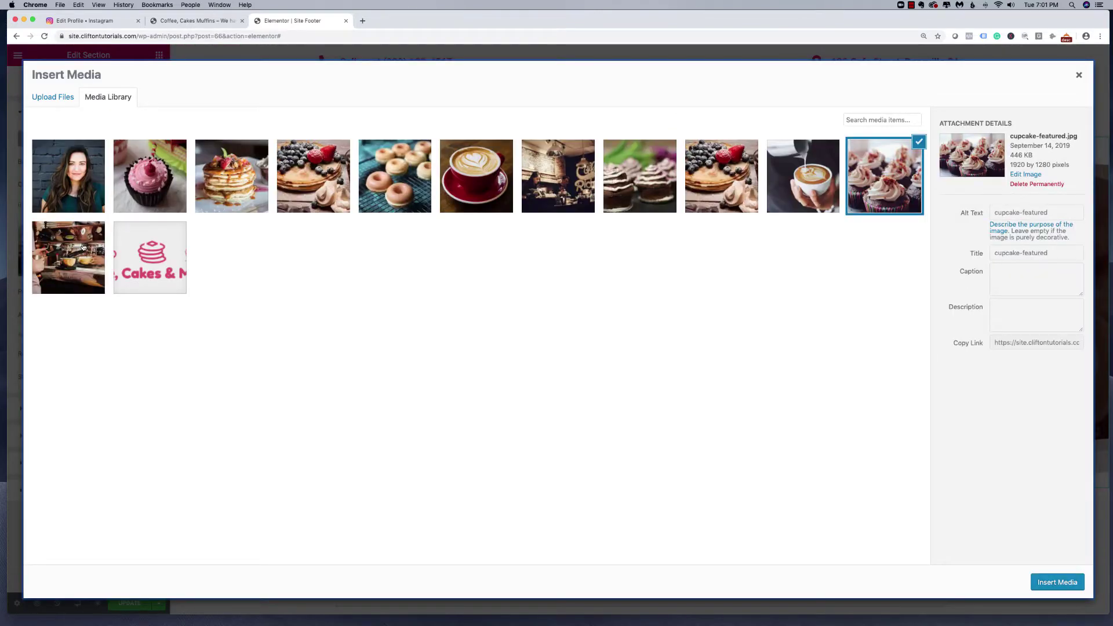
left_click(100, 225)
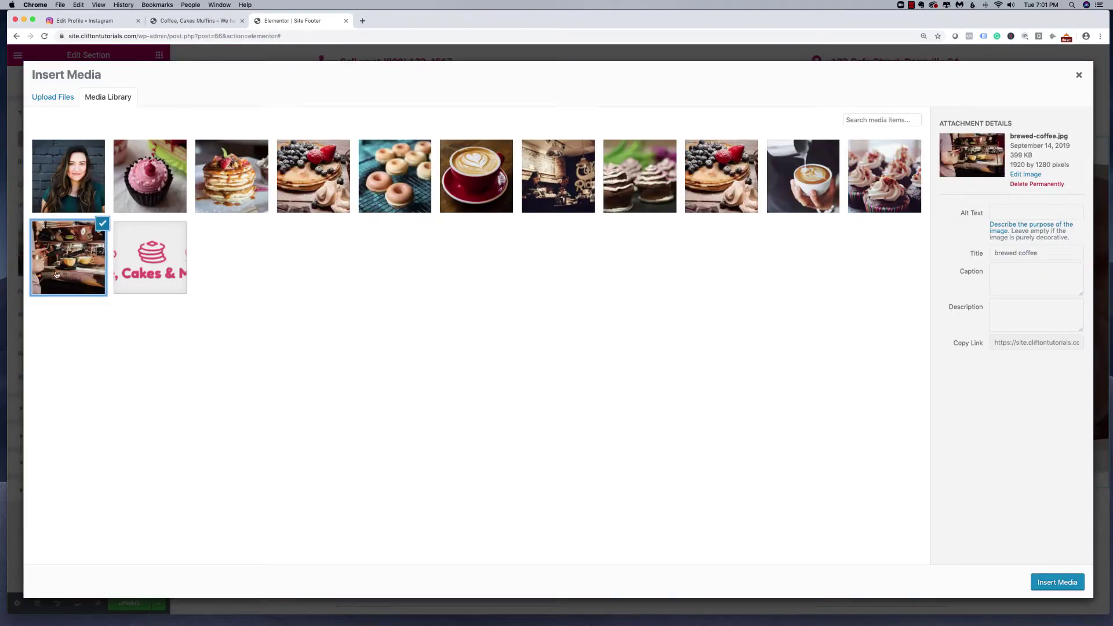
left_click(1059, 583)
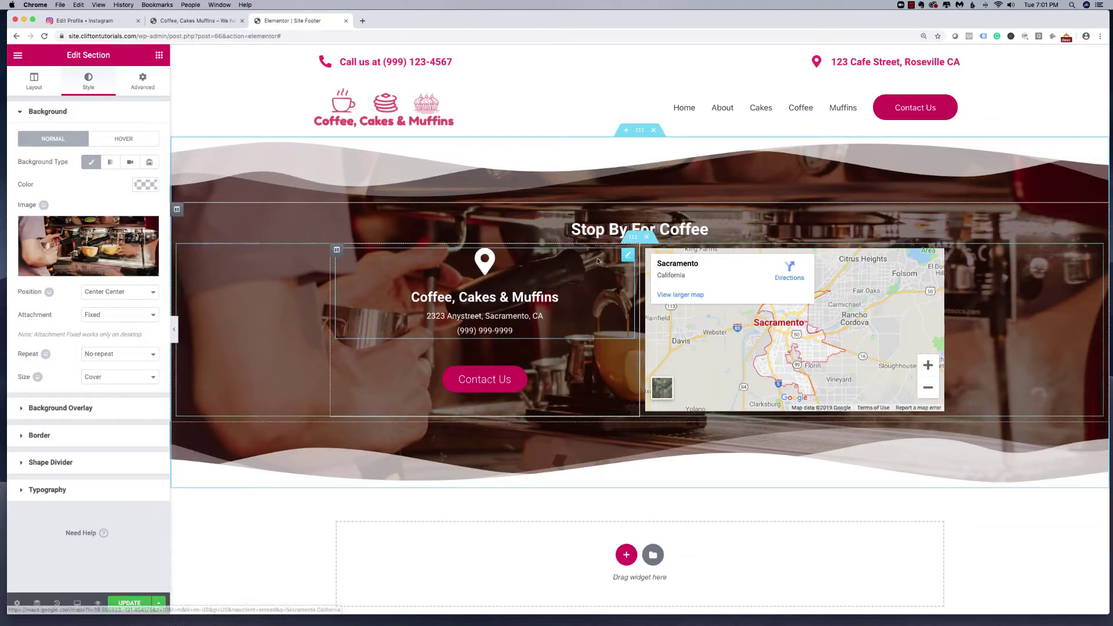
left_click(214, 23)
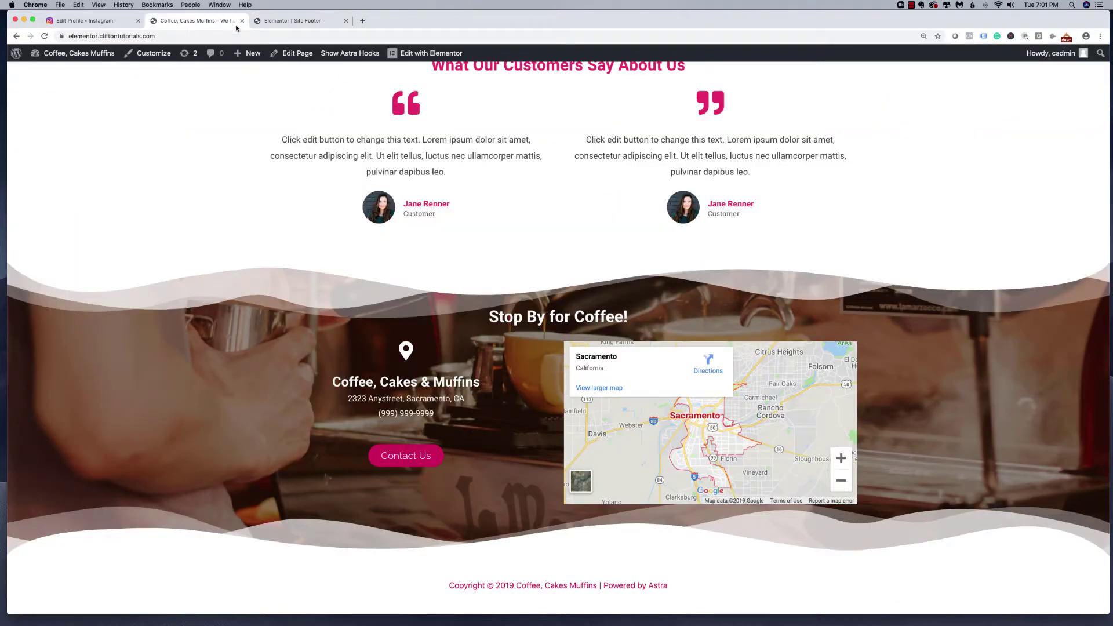
left_click(294, 23)
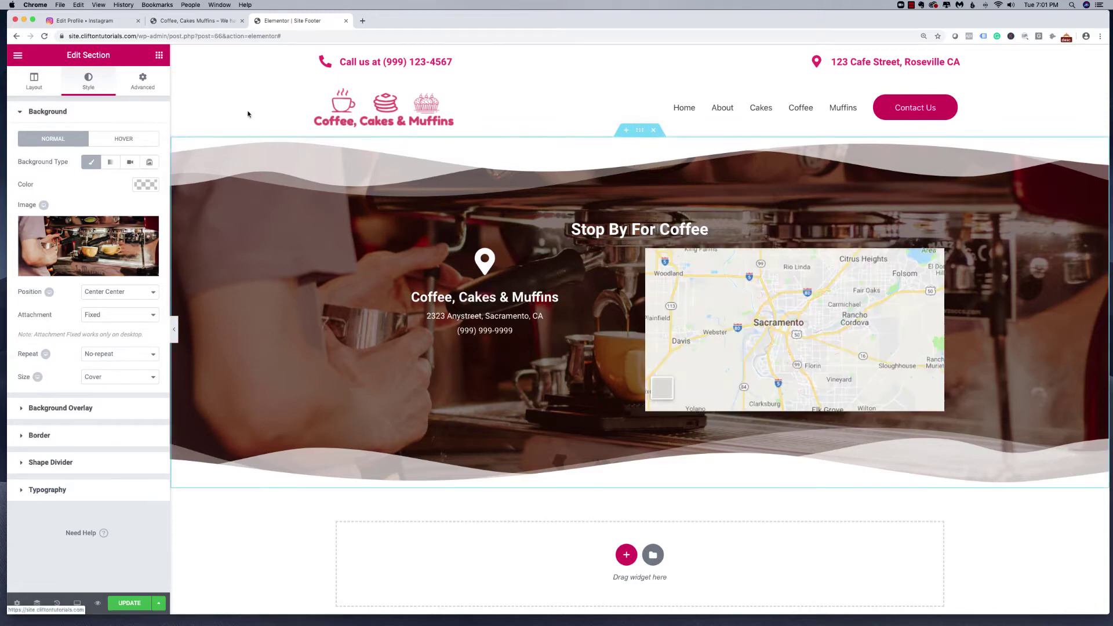
- Reduce the footer section's minimum height from 648 to 545 and save the template
left_click(34, 82)
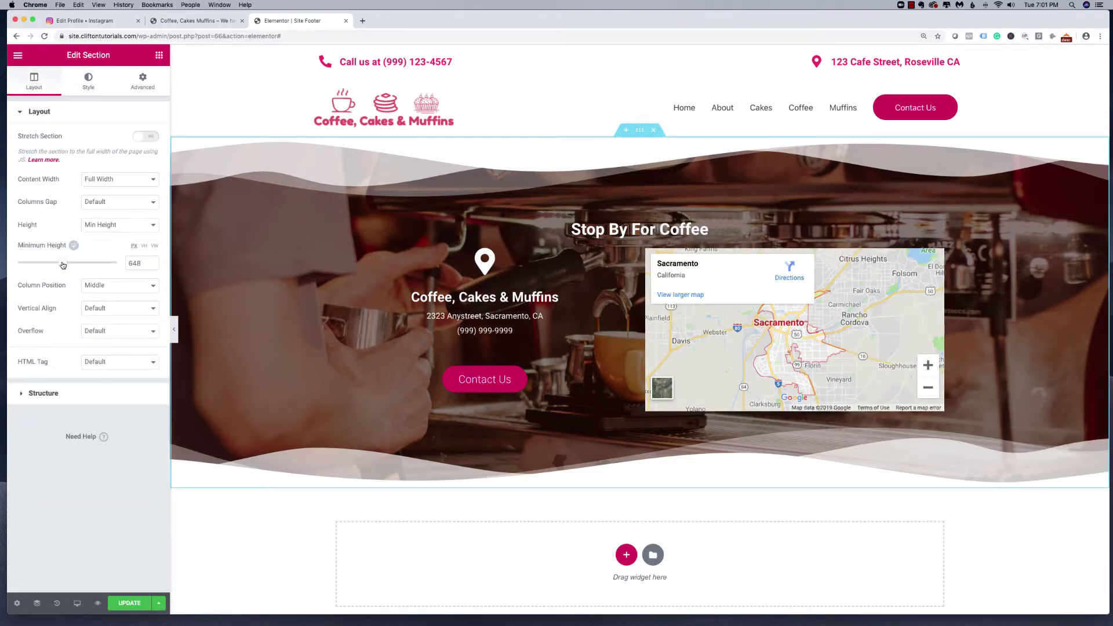
left_click_drag(63, 265, 56, 264)
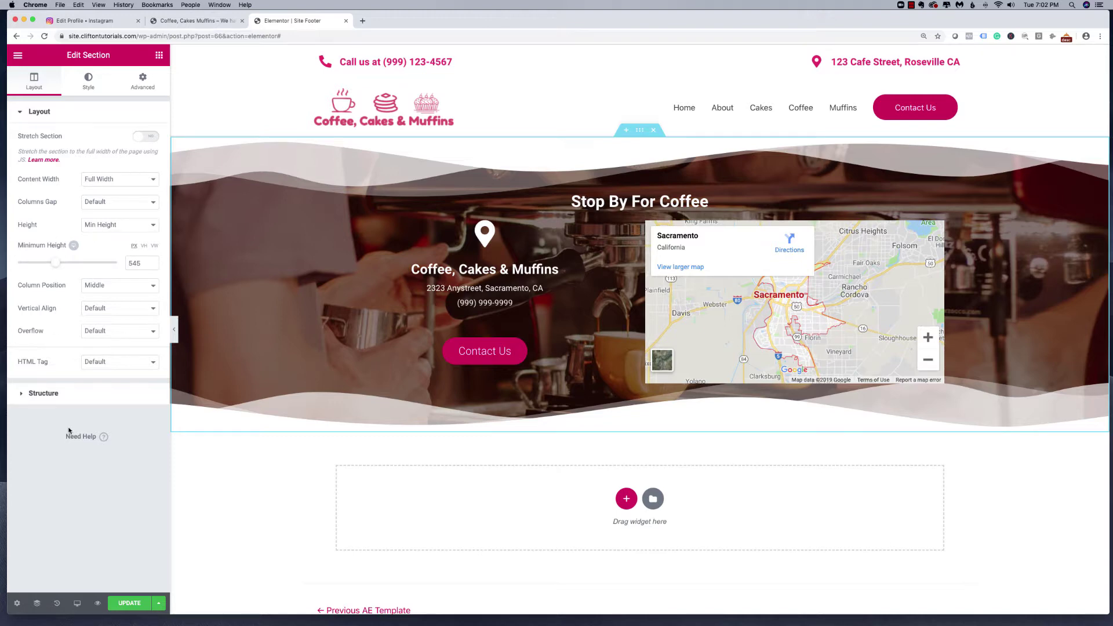
left_click(135, 604)
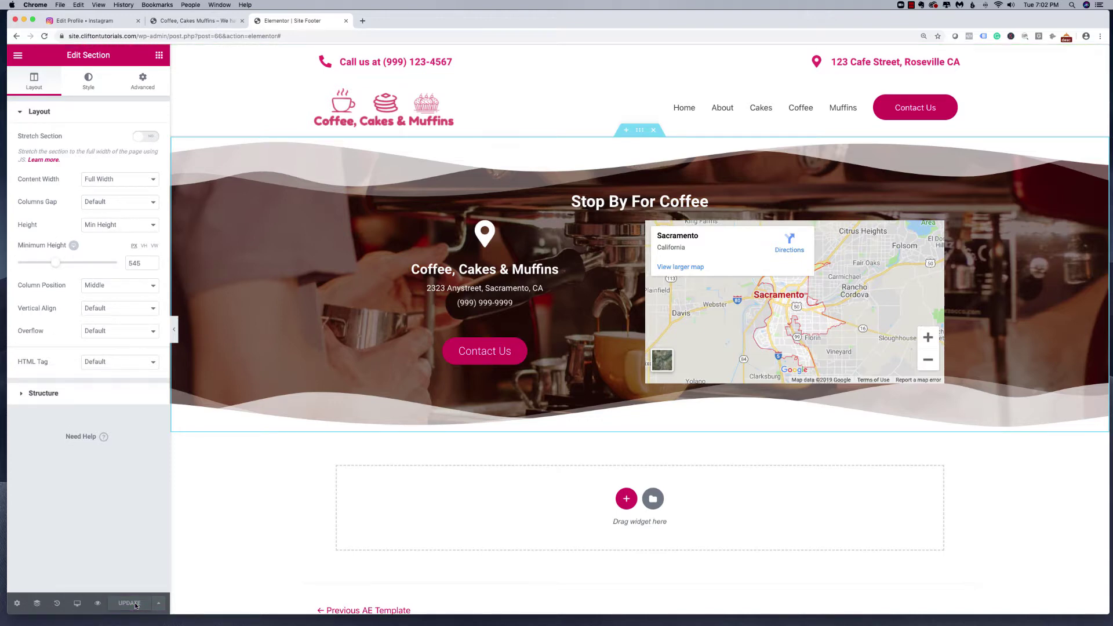
left_click(17, 55)
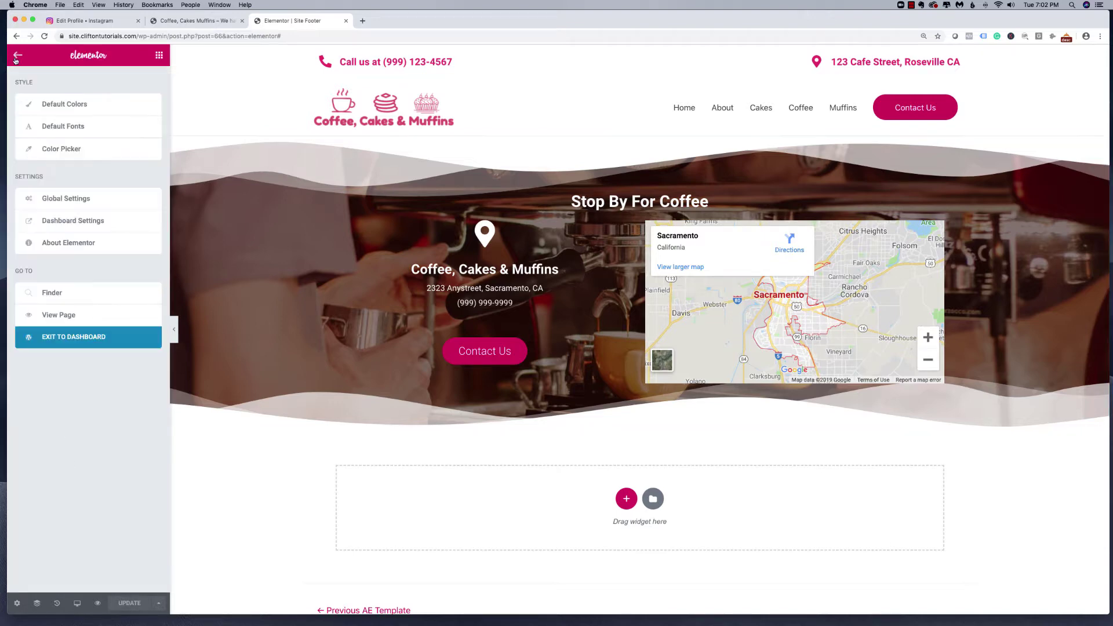
- Exit to the dashboard and copy the shortcode [INSERT_ELEMENTOR id="66"]
left_click(46, 337)
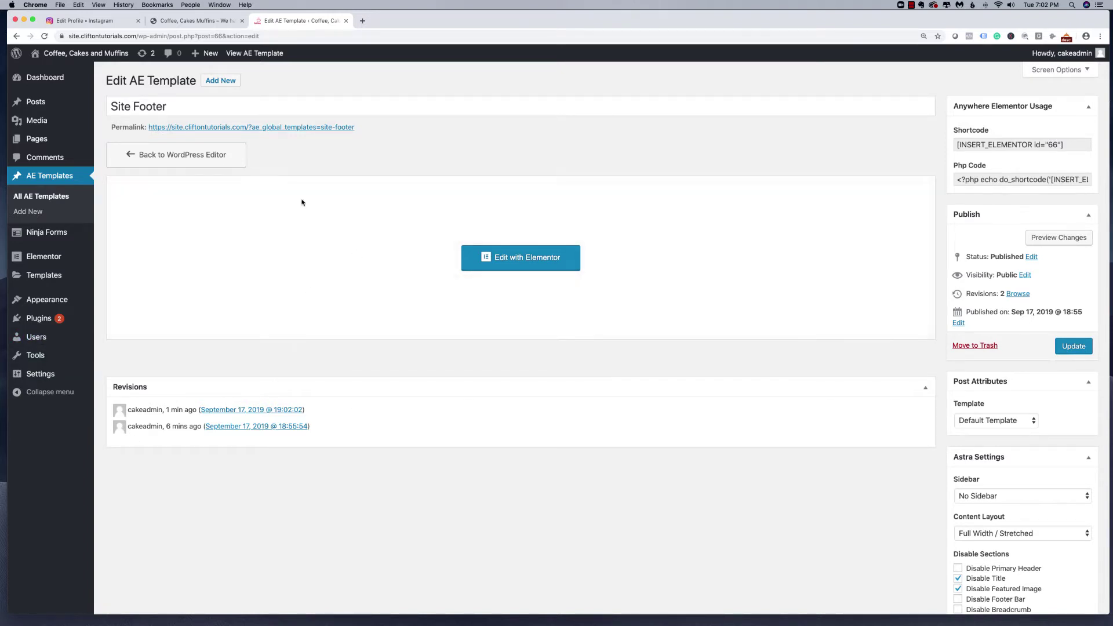
left_click(1078, 144)
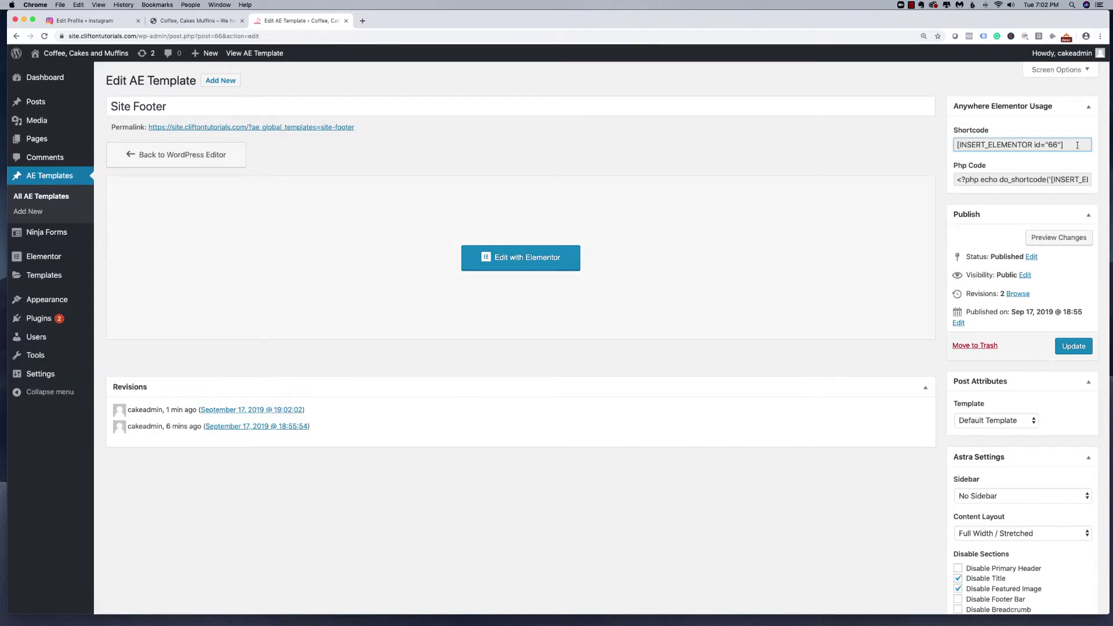
left_click_drag(1063, 145, 963, 144)
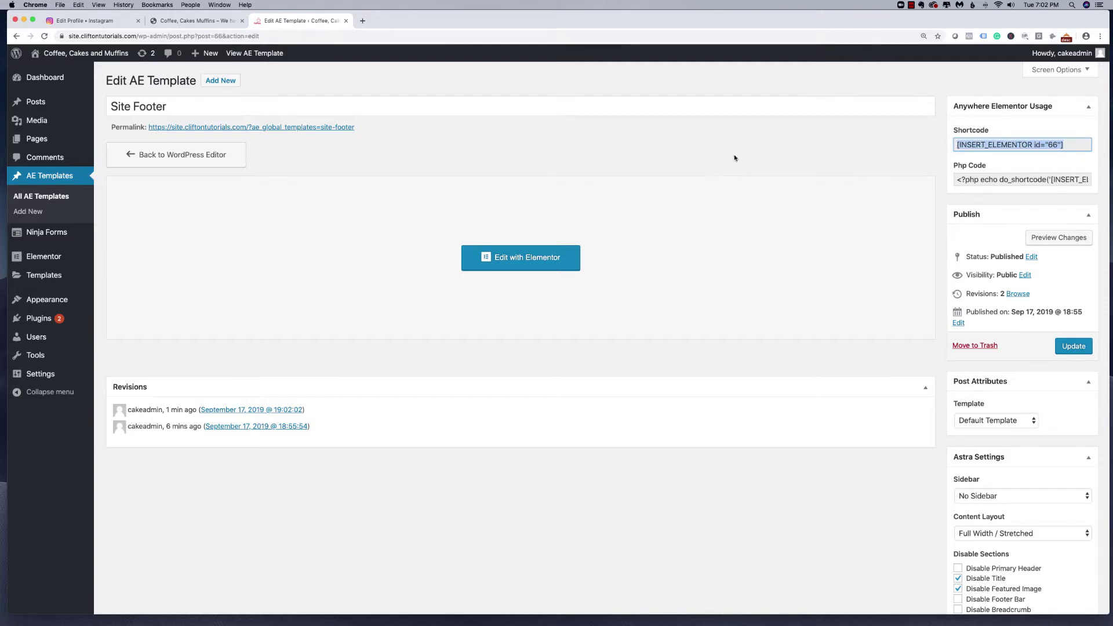
- From the site's home page, open the Customizer's Hooks > Footer section
left_click(104, 53)
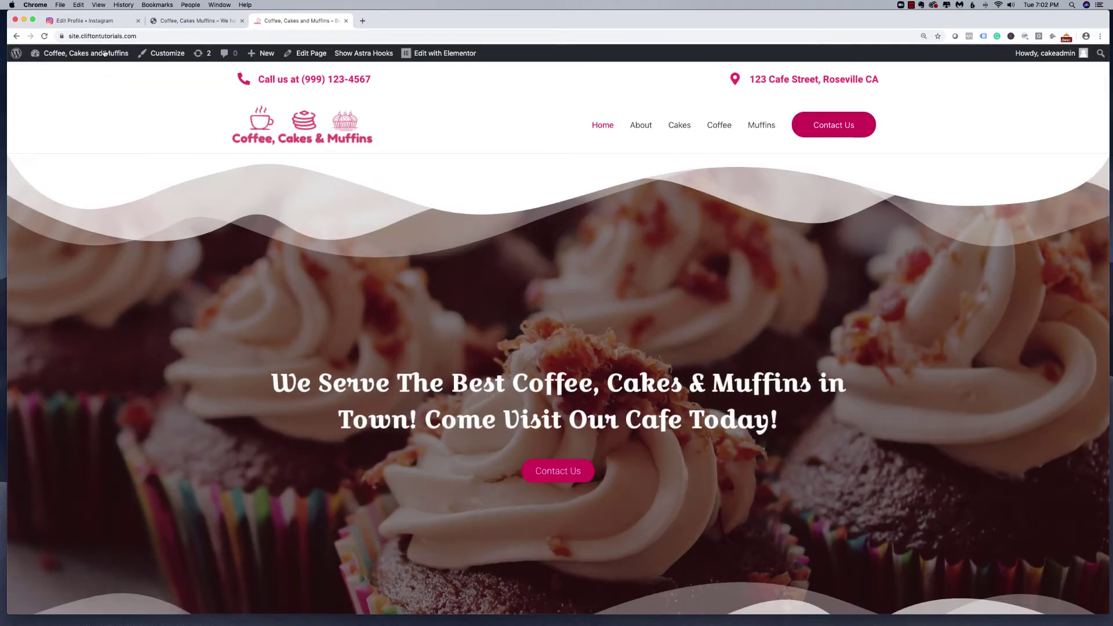
scroll(207, 206, "down", 15)
scroll(214, 196, "down", 8)
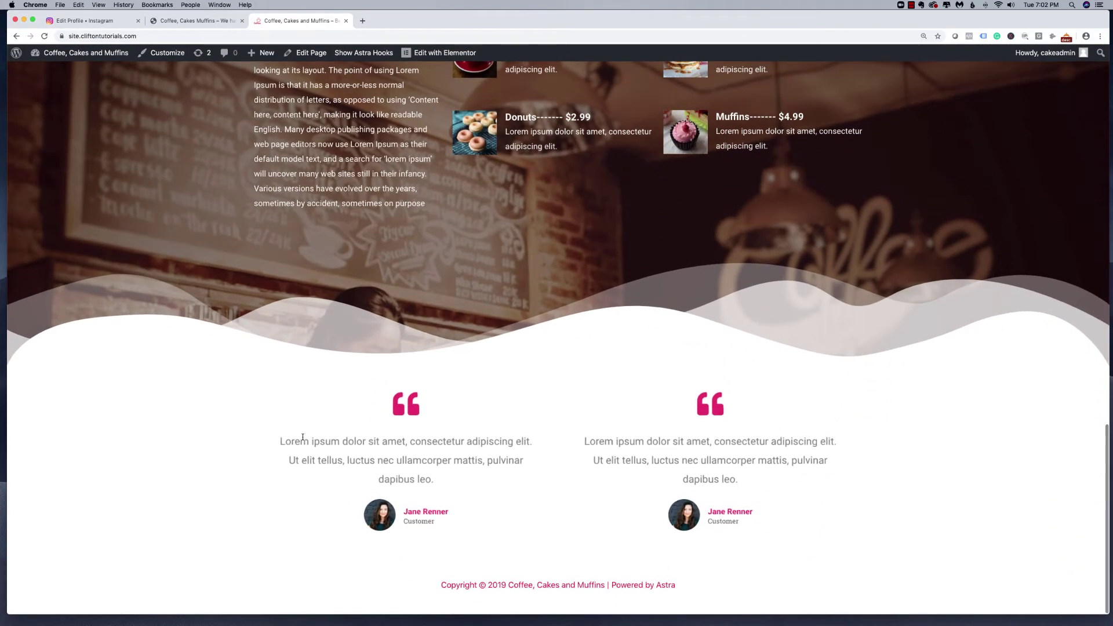
left_click(162, 59)
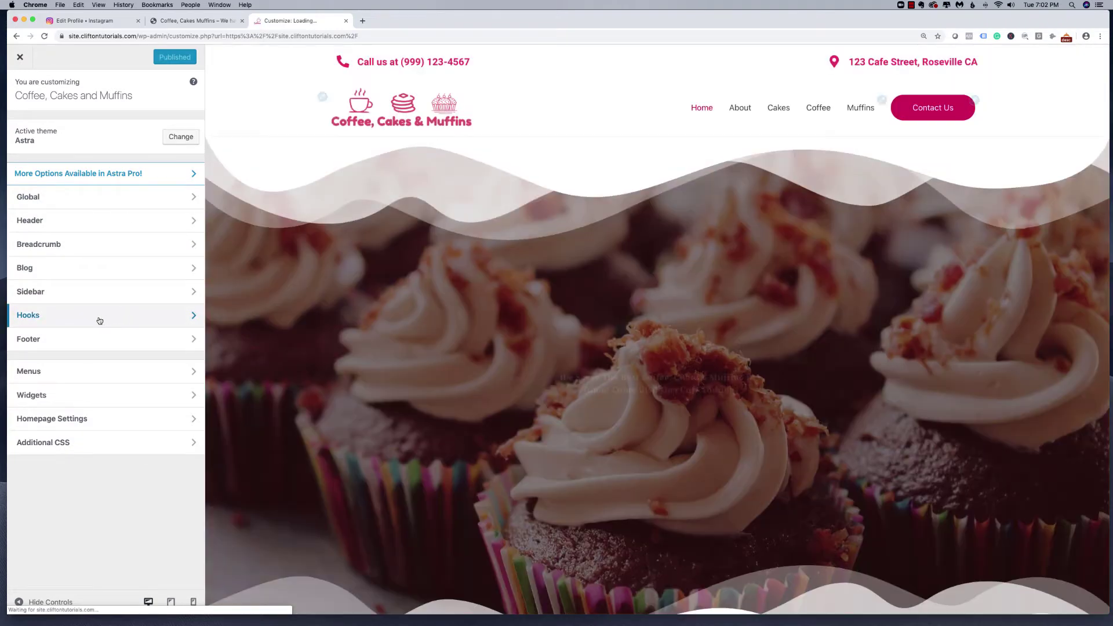
left_click(100, 318)
left_click(94, 225)
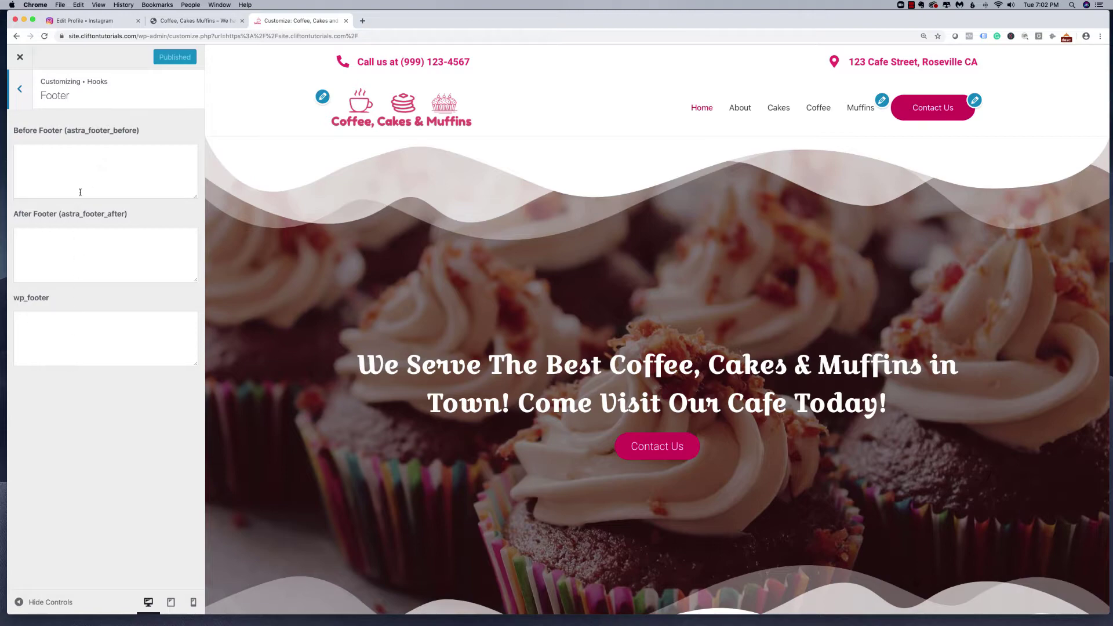
- Paste the shortcode into the Before Footer hook and publish the Customizer
scroll(510, 541, "down", 15)
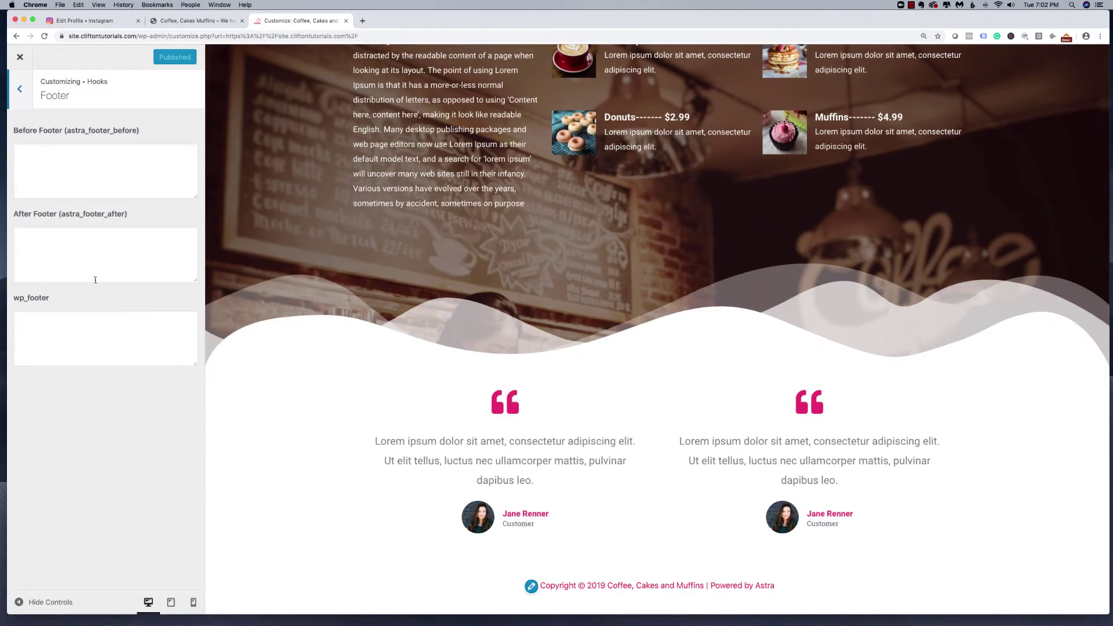
left_click(86, 173)
type("[INSERT_ELEMENTOR id=\"66\"]")
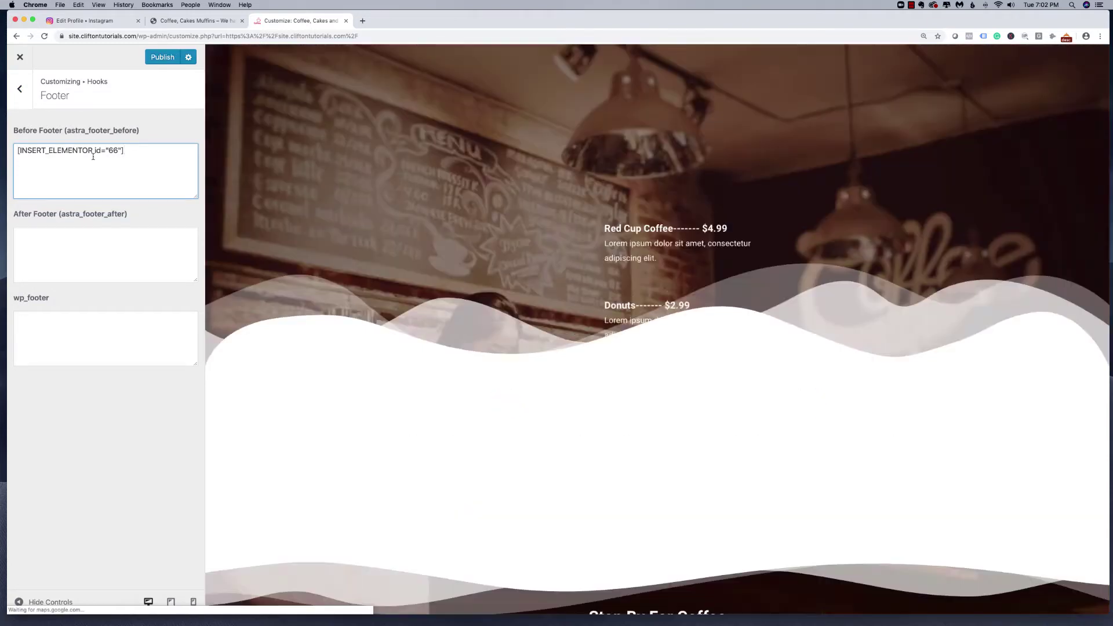
scroll(434, 253, "down", 4)
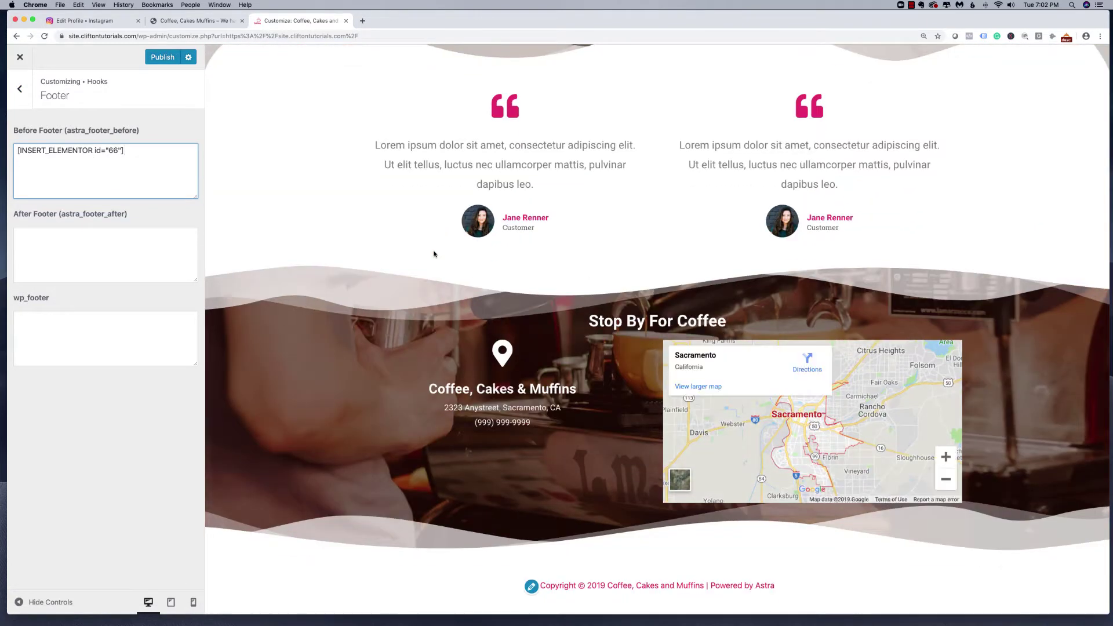
left_click(163, 56)
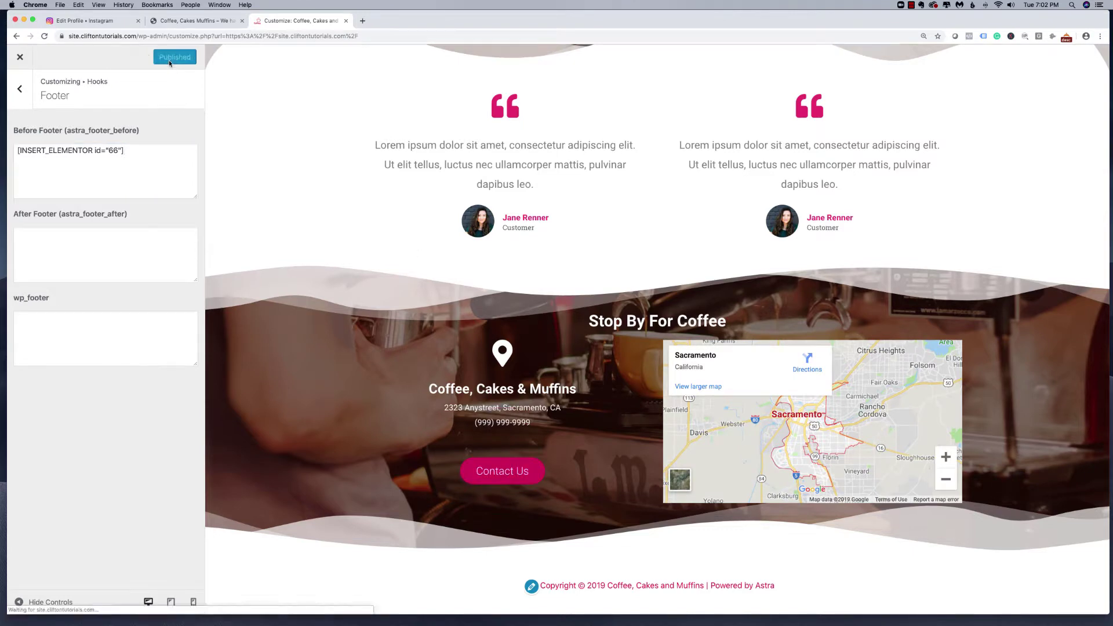
left_click(22, 62)
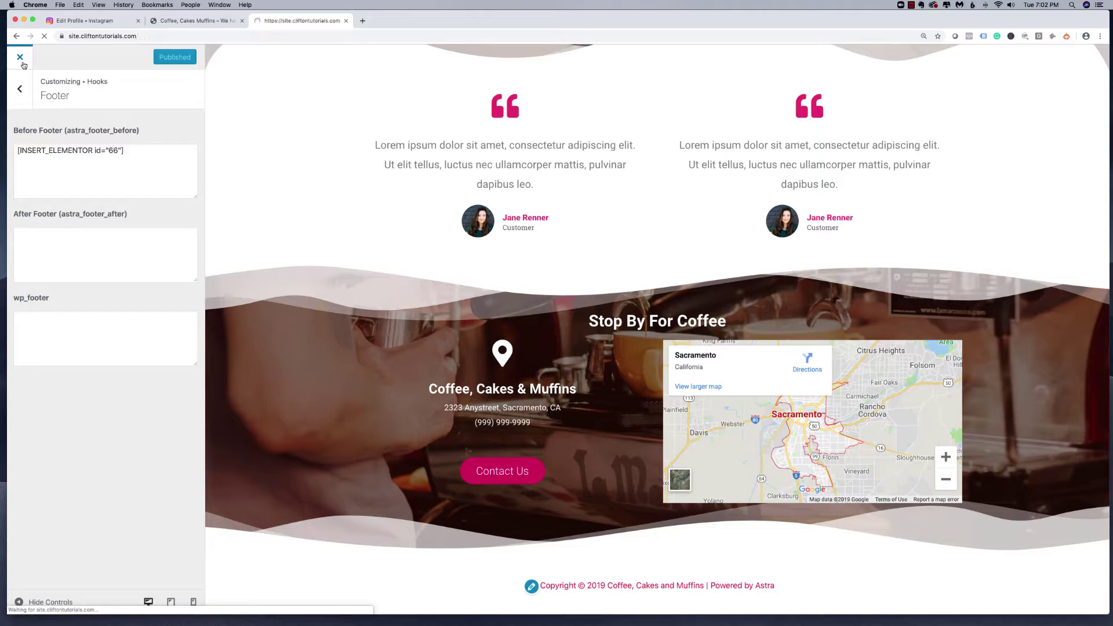
- Check the footer on the home, About, Cakes, Coffee, Muffins and Contact pages
scroll(382, 240, "down", 15)
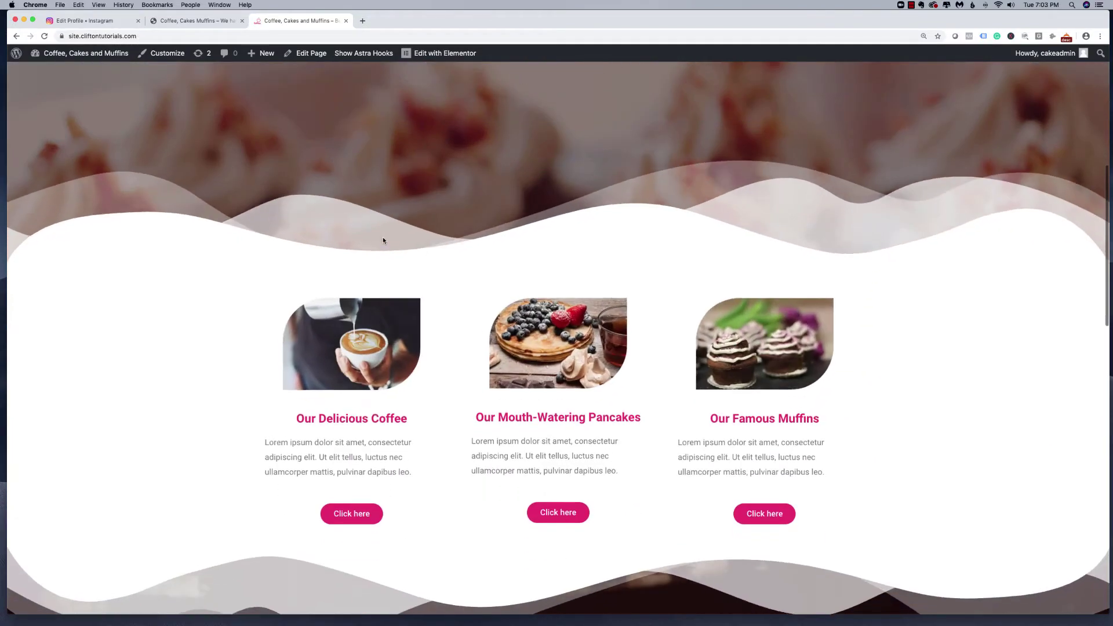
scroll(383, 239, "down", 12)
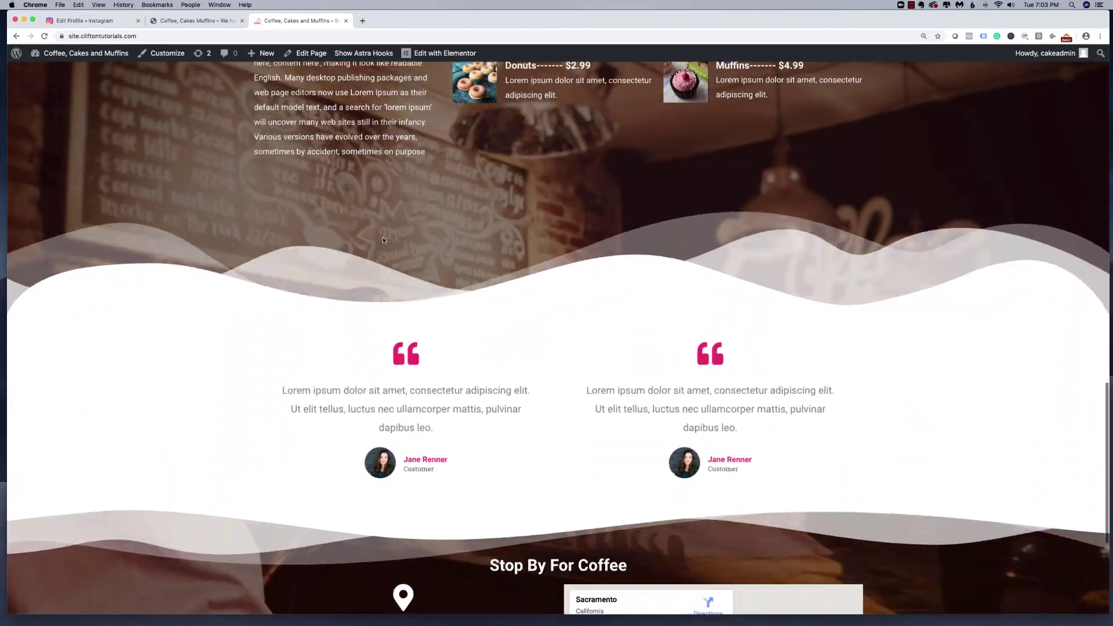
scroll(383, 240, "up", 20)
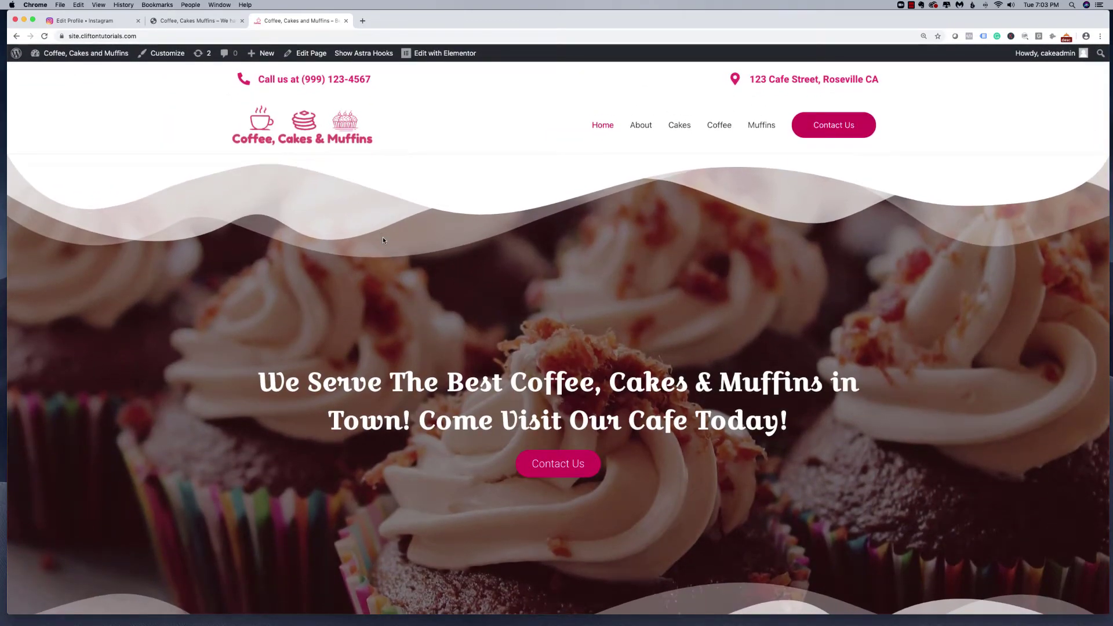
scroll(383, 240, "down", 10)
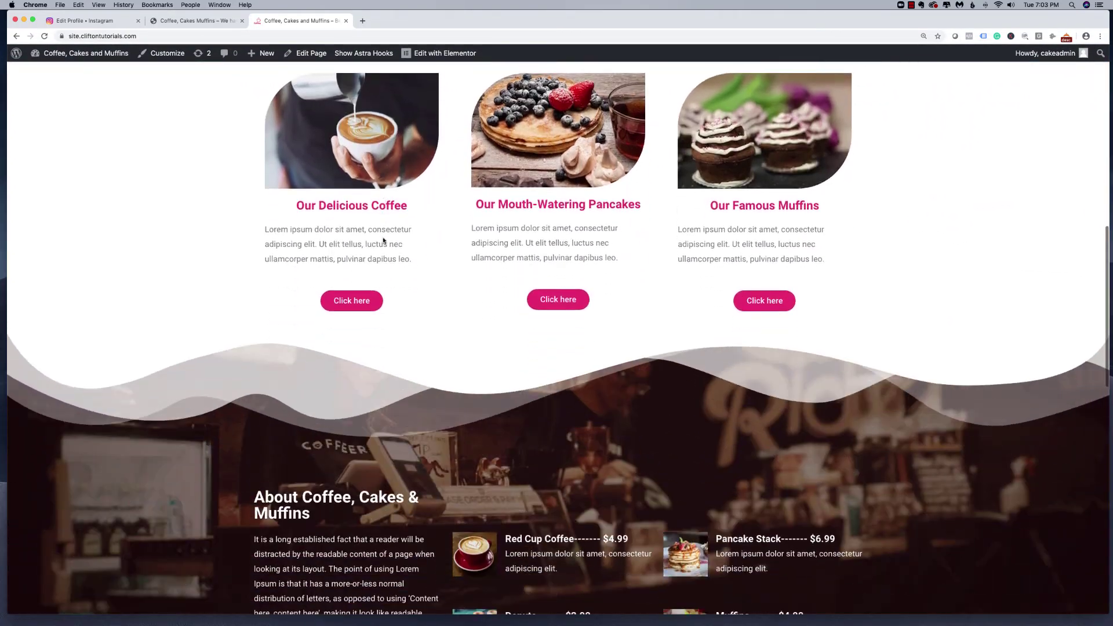
scroll(384, 240, "down", 12)
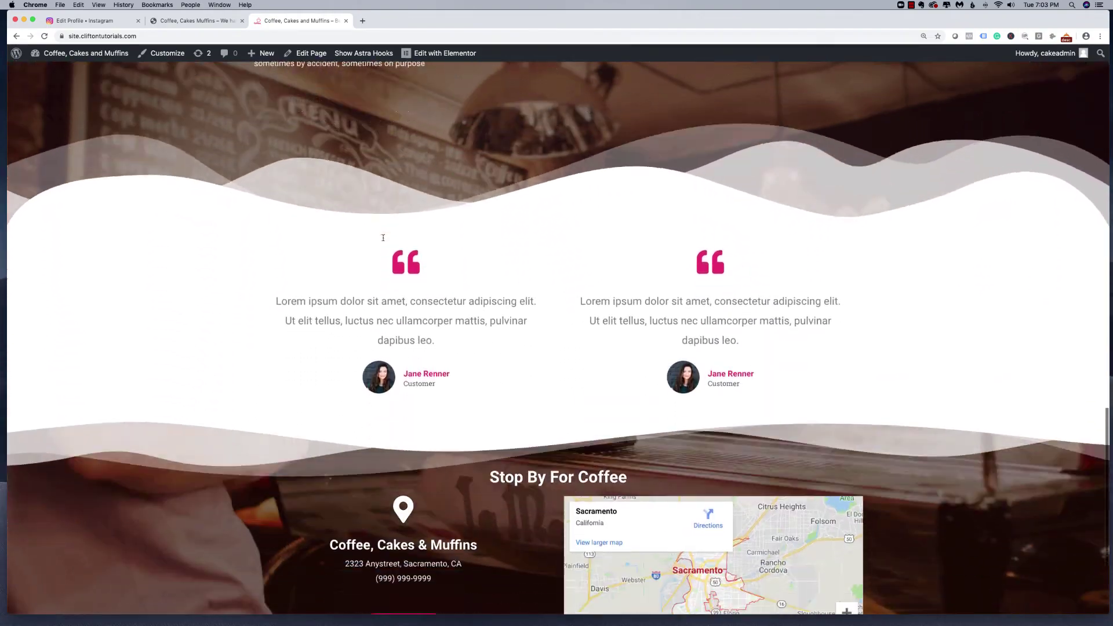
scroll(383, 237, "down", 3)
scroll(383, 240, "up", 6)
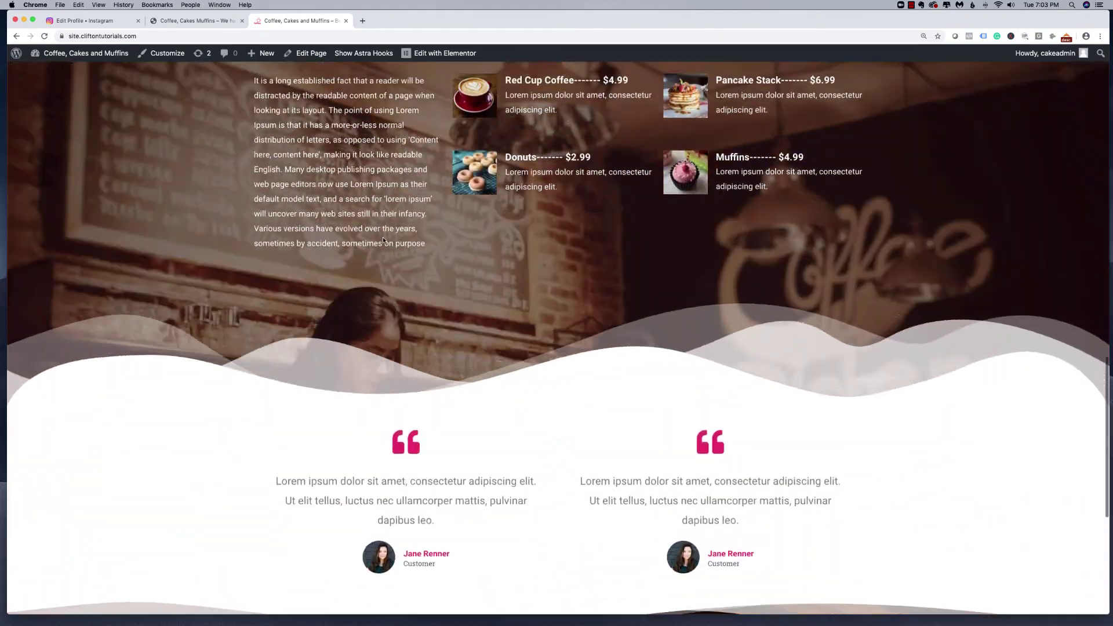
scroll(383, 241, "up", 15)
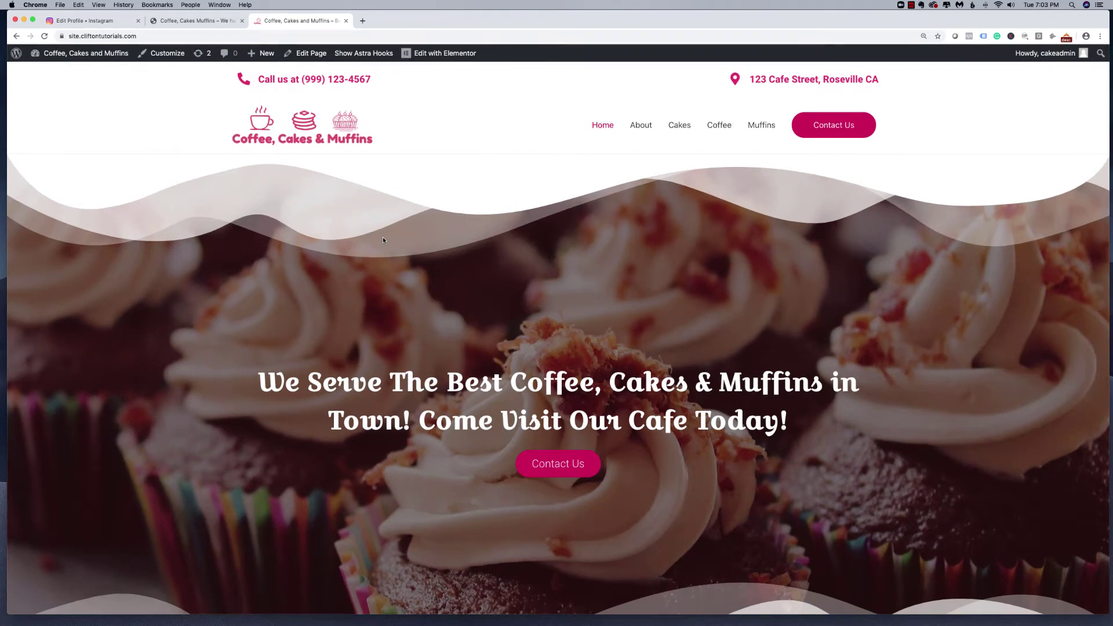
left_click(637, 126)
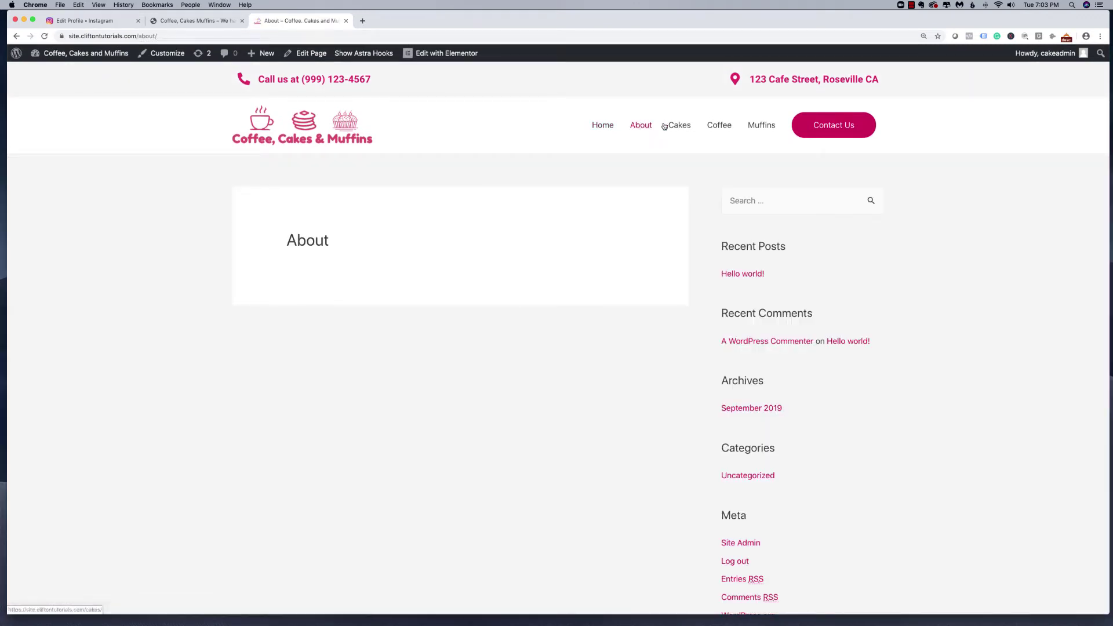
left_click(677, 125)
left_click(717, 125)
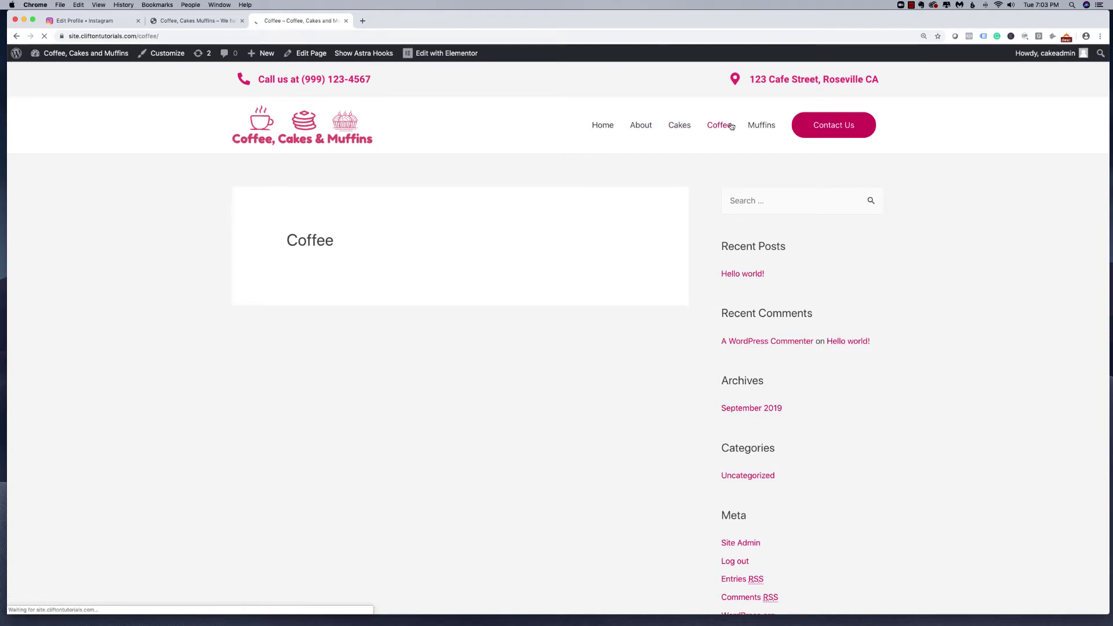
left_click(759, 125)
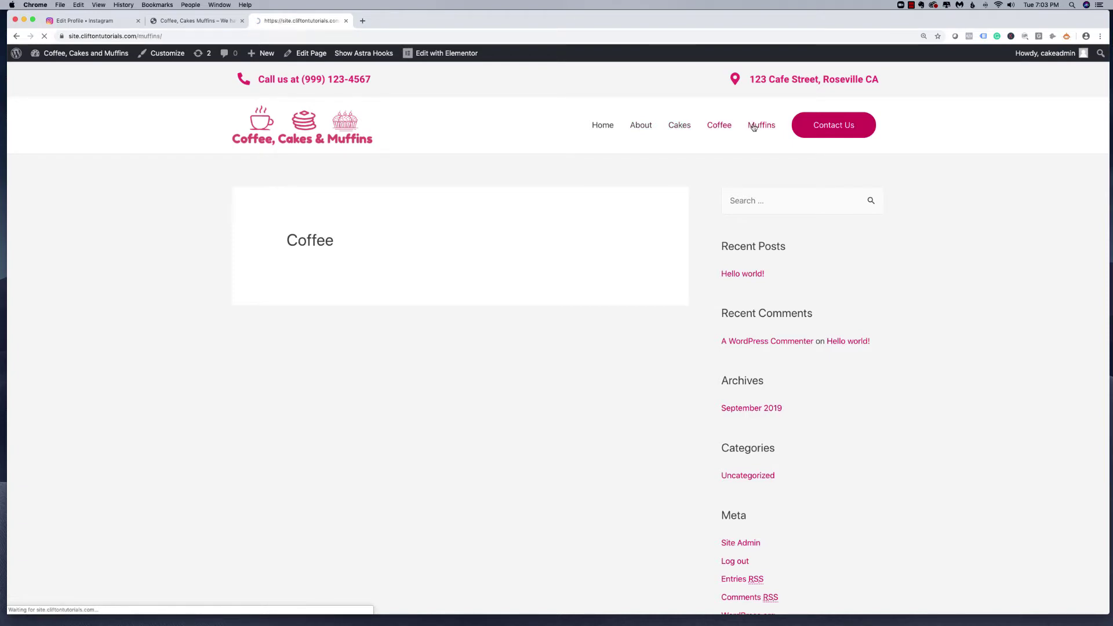
left_click(812, 128)
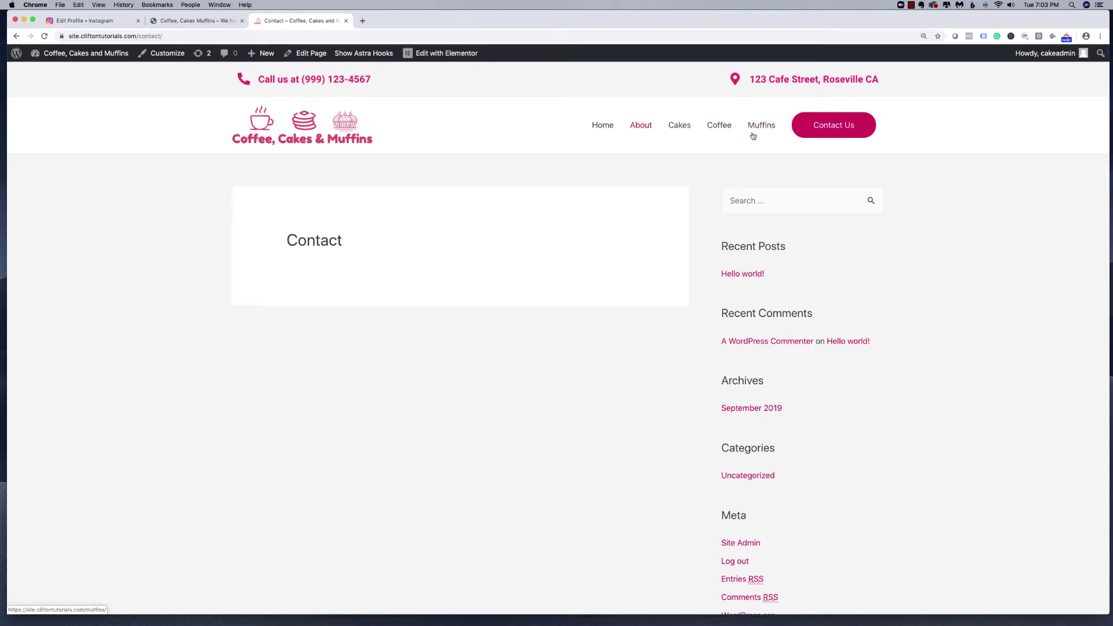
left_click(609, 133)
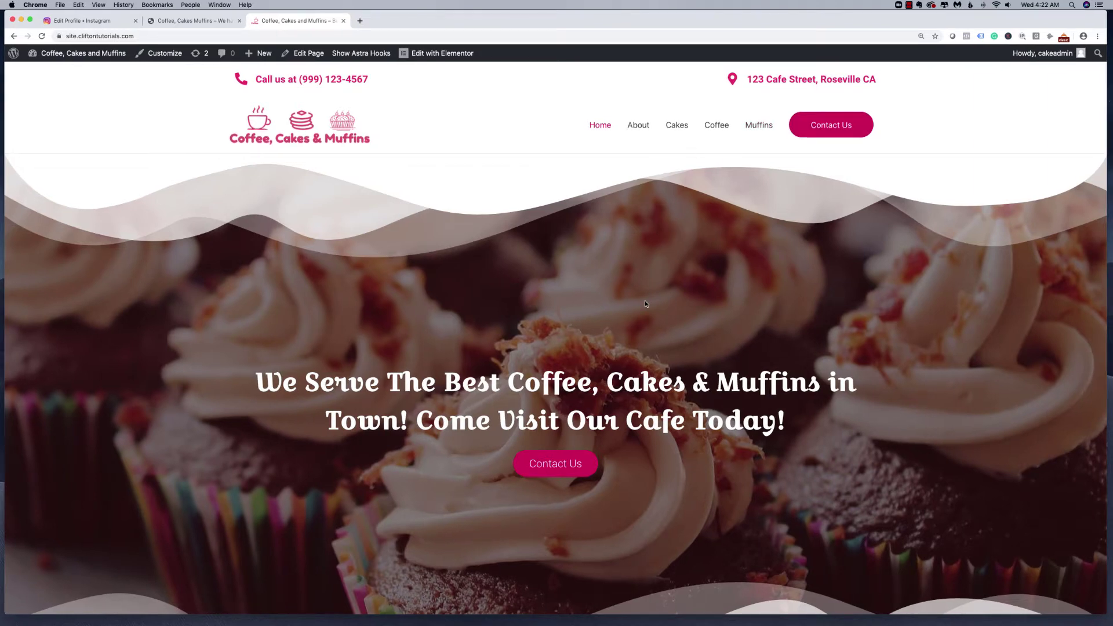
- Verify the About page's coffee footer, then view the reference site's home page
left_click(648, 126)
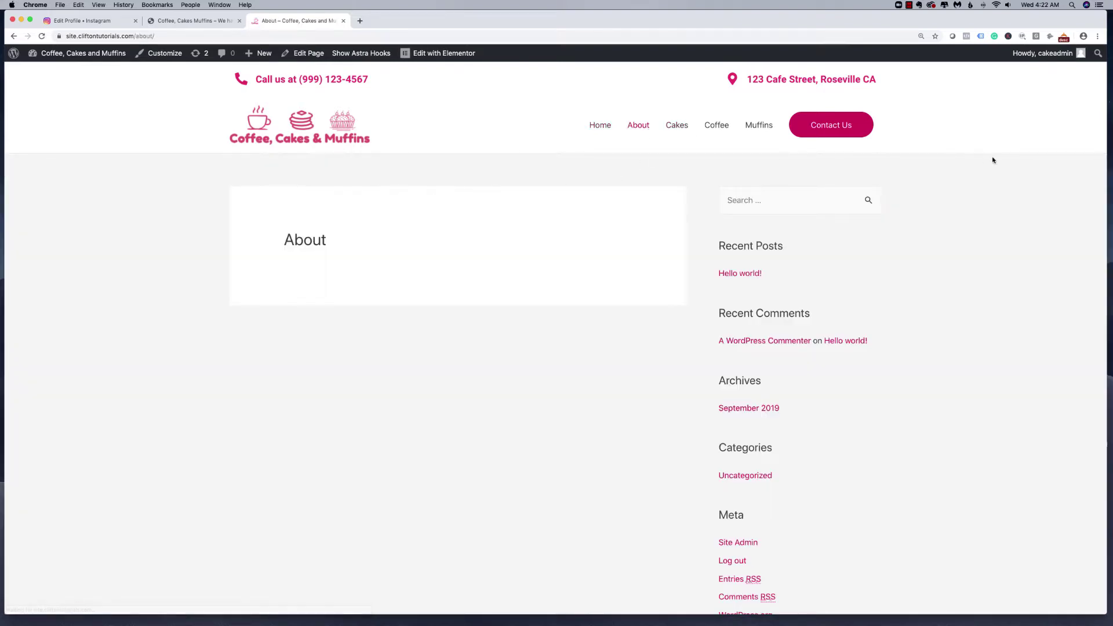
scroll(751, 527, "down", 3)
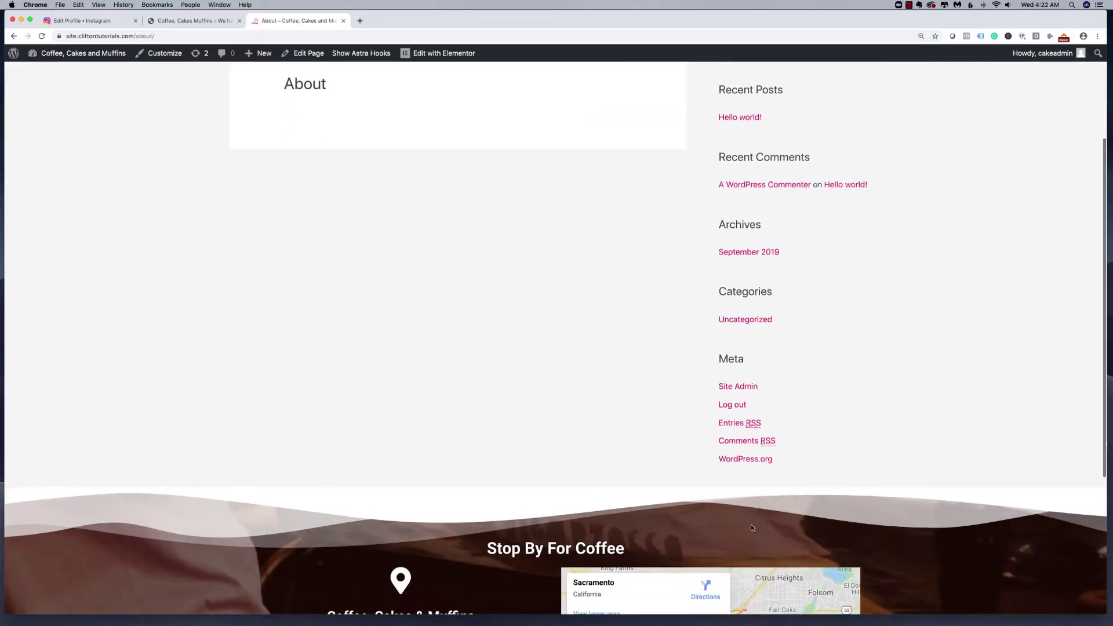
scroll(751, 526, "up", 3)
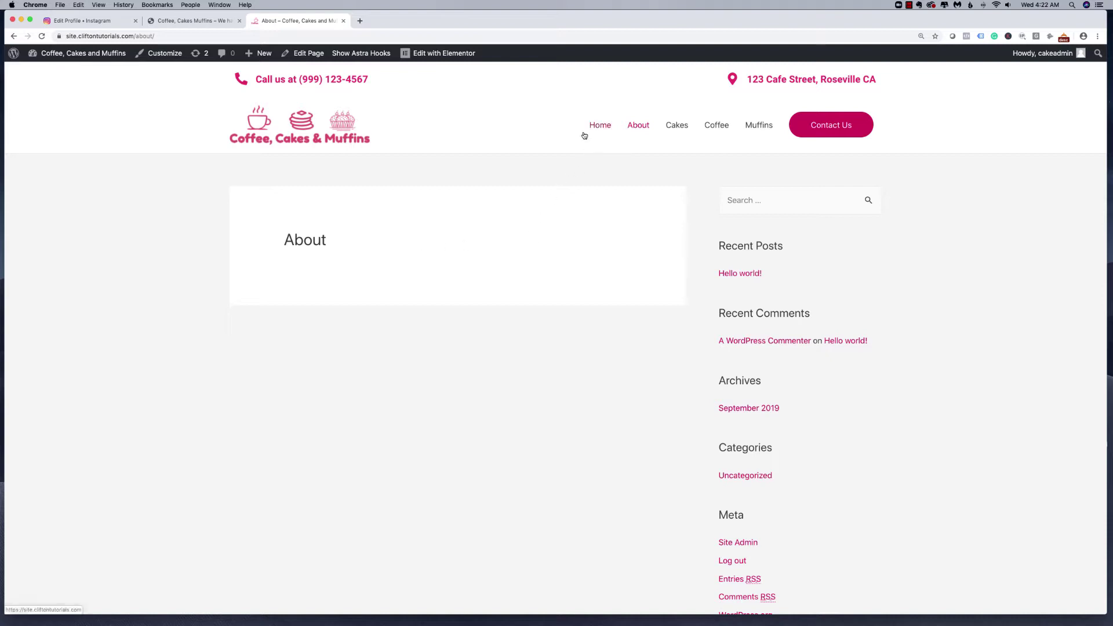
left_click(206, 22)
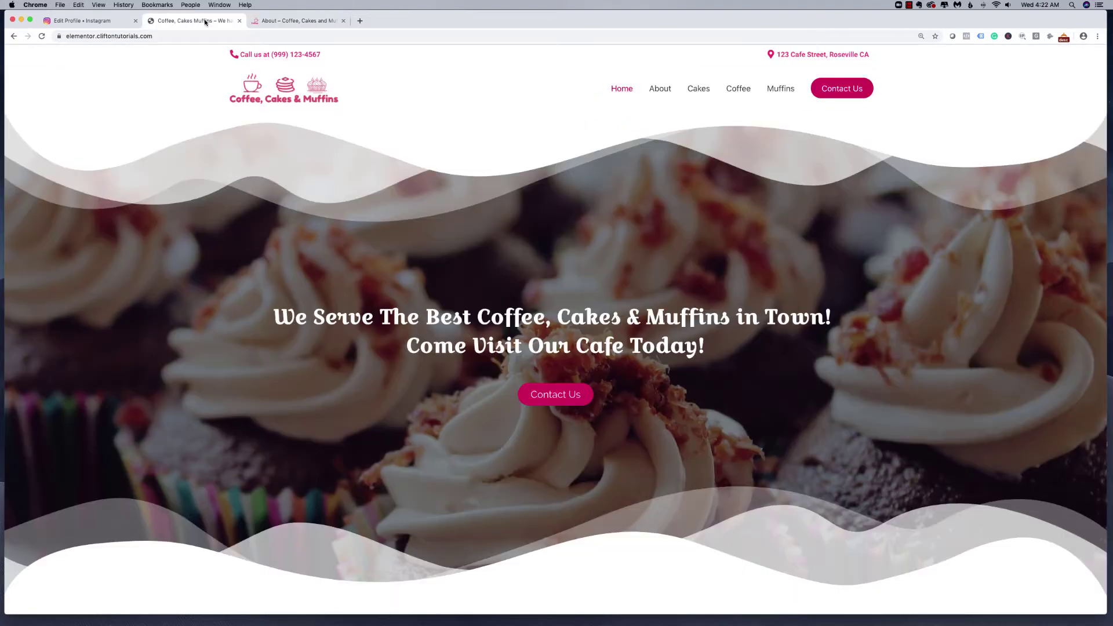
- Browse the demo site's About Us and Cakes pages
left_click(668, 88)
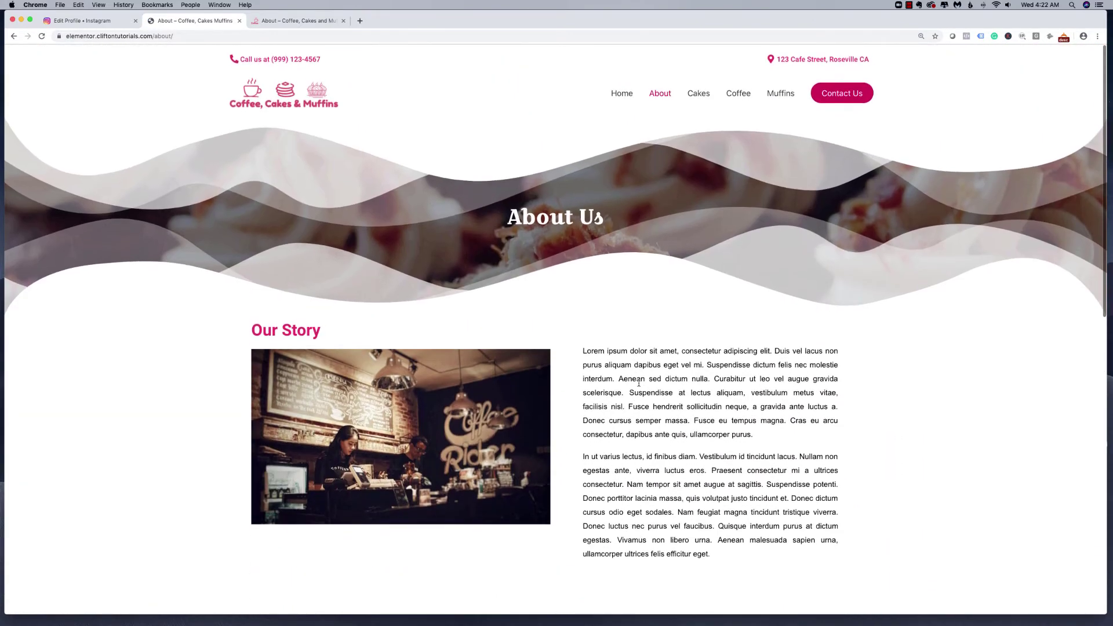
scroll(699, 280, "down", 5)
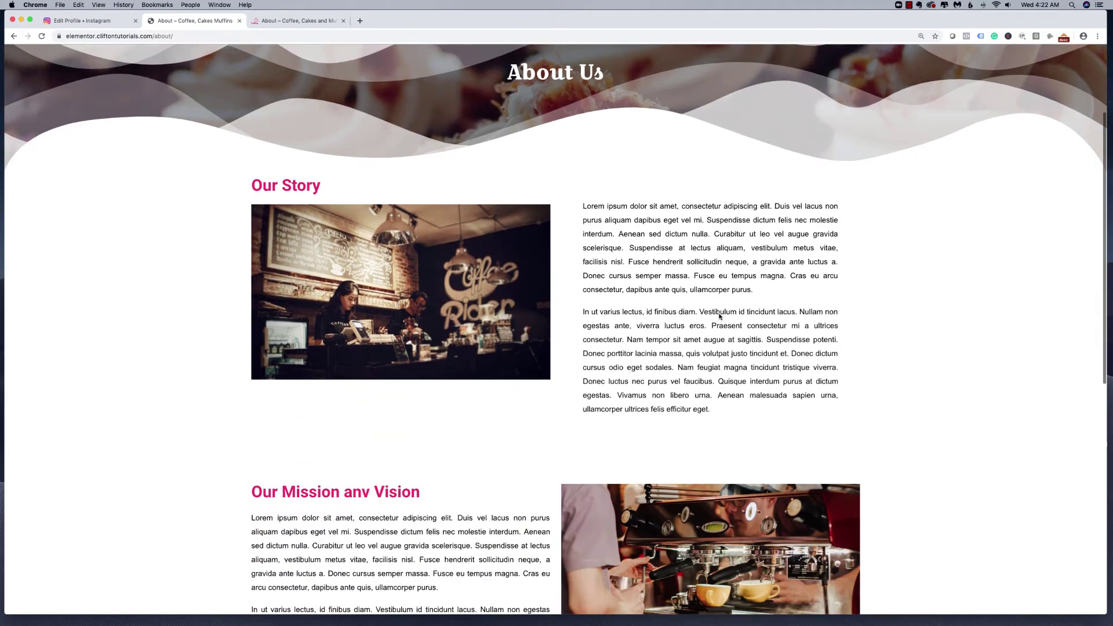
scroll(629, 475, "up", 5)
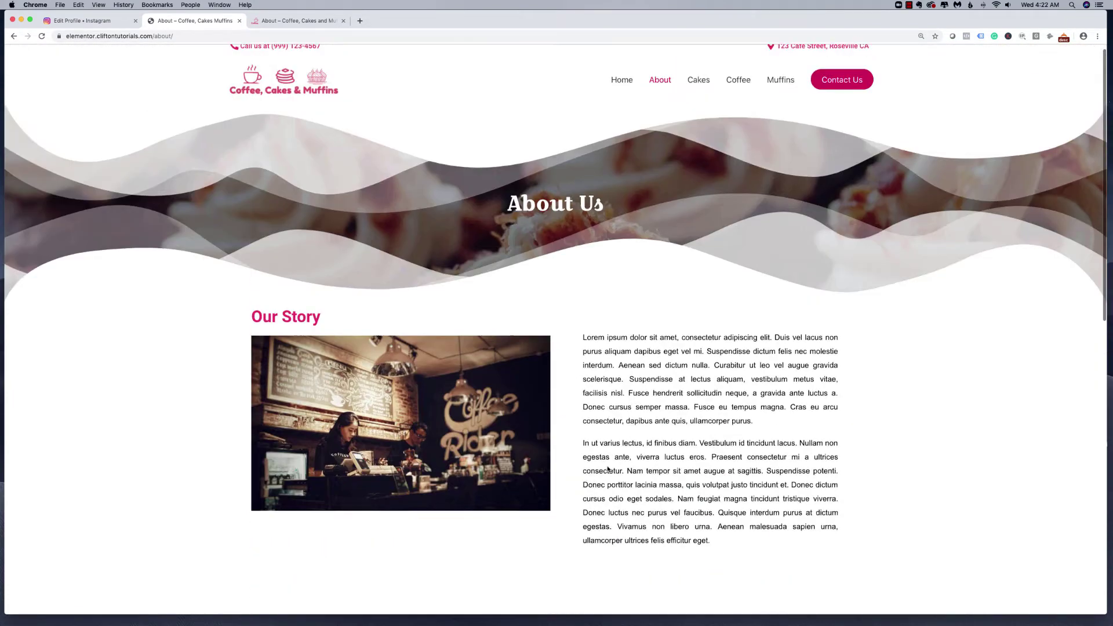
left_click(703, 95)
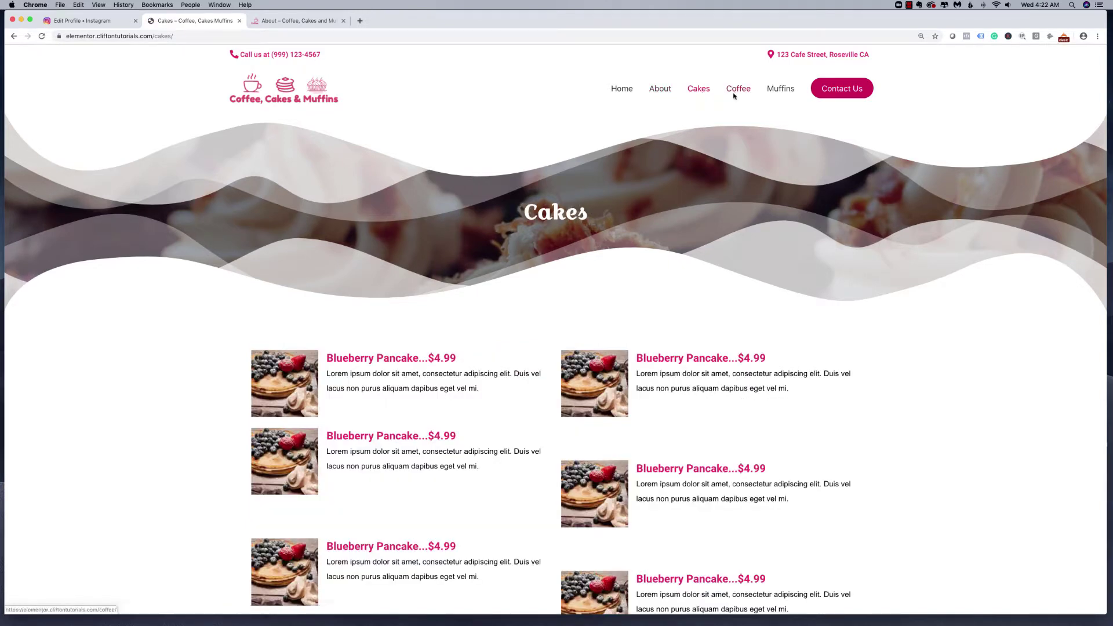
scroll(659, 261, "down", 2)
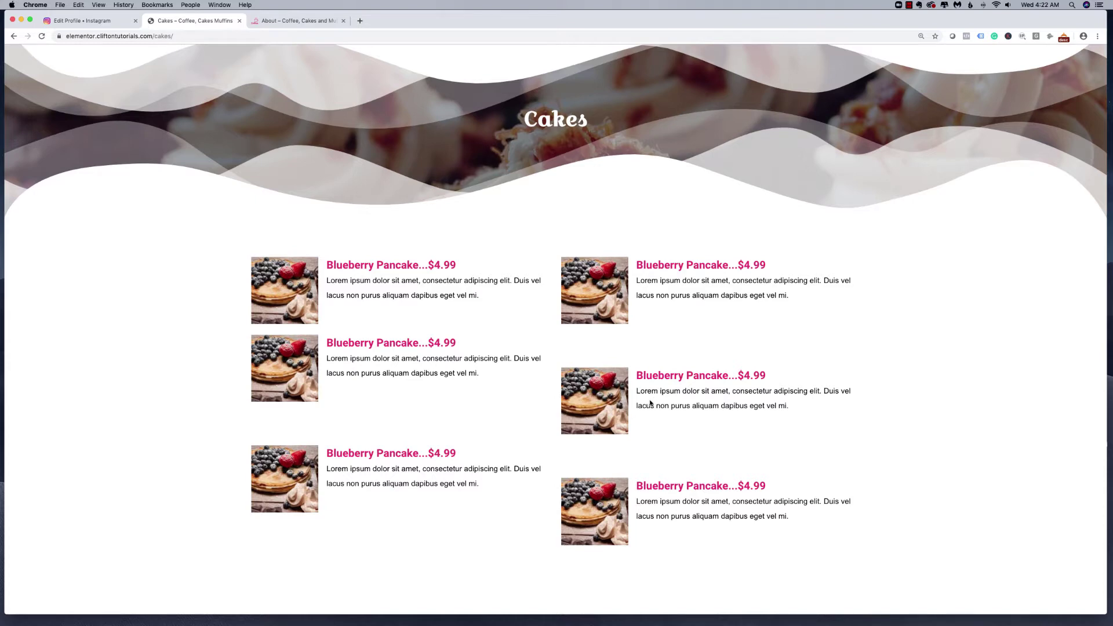
scroll(650, 403, "up", 2)
- View the demo's Coffee and Muffins pages, then return to the working site's About page
left_click(738, 92)
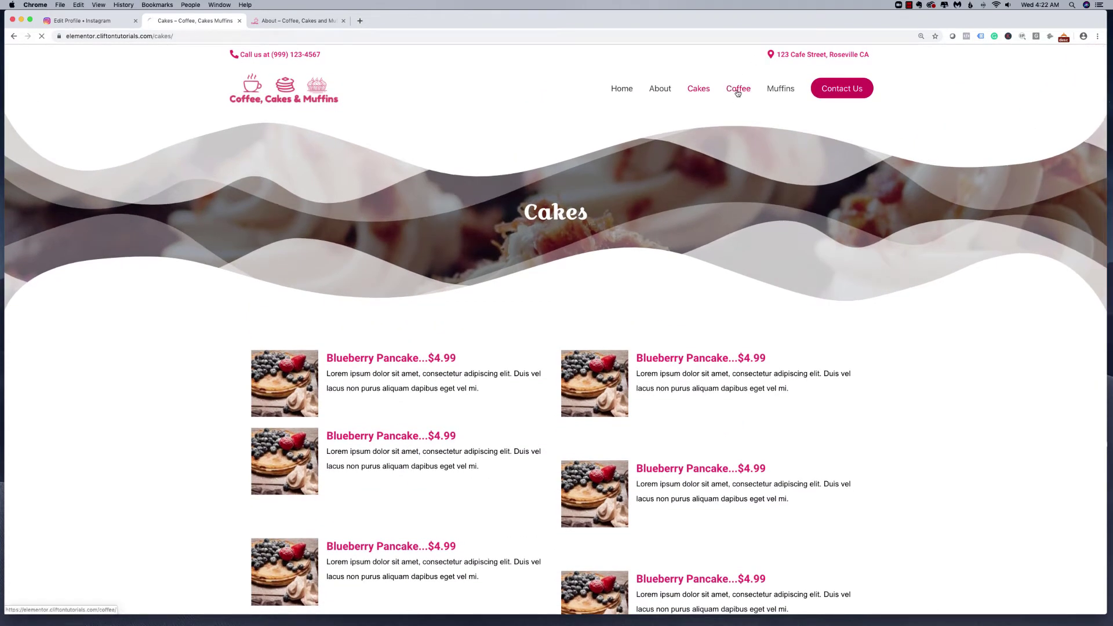
left_click(771, 91)
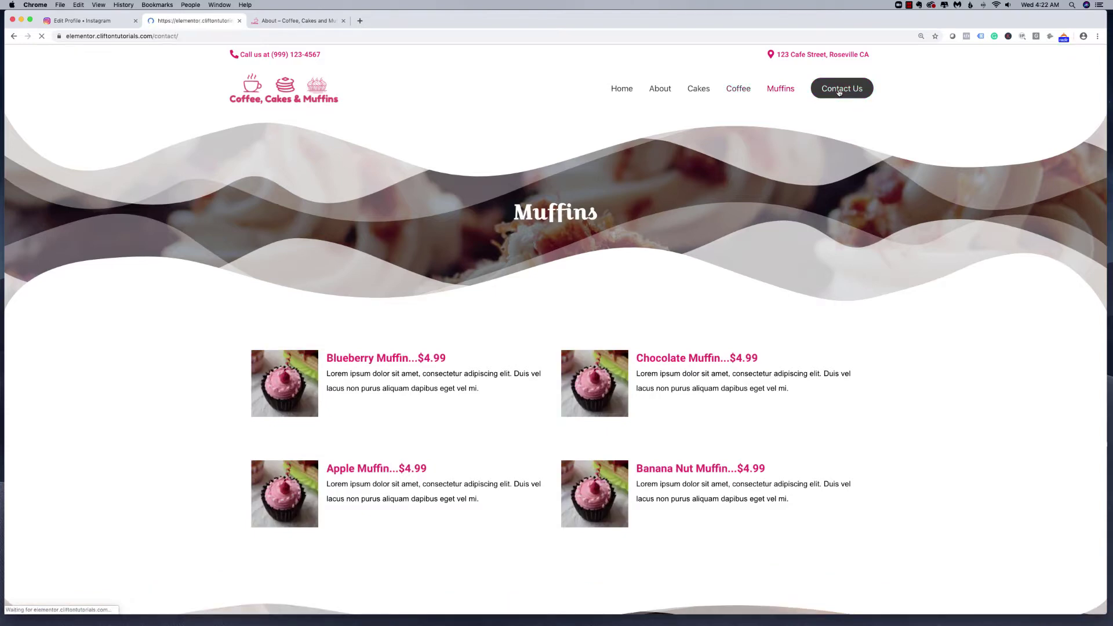
scroll(619, 300, "down", 1)
scroll(619, 300, "down", 2)
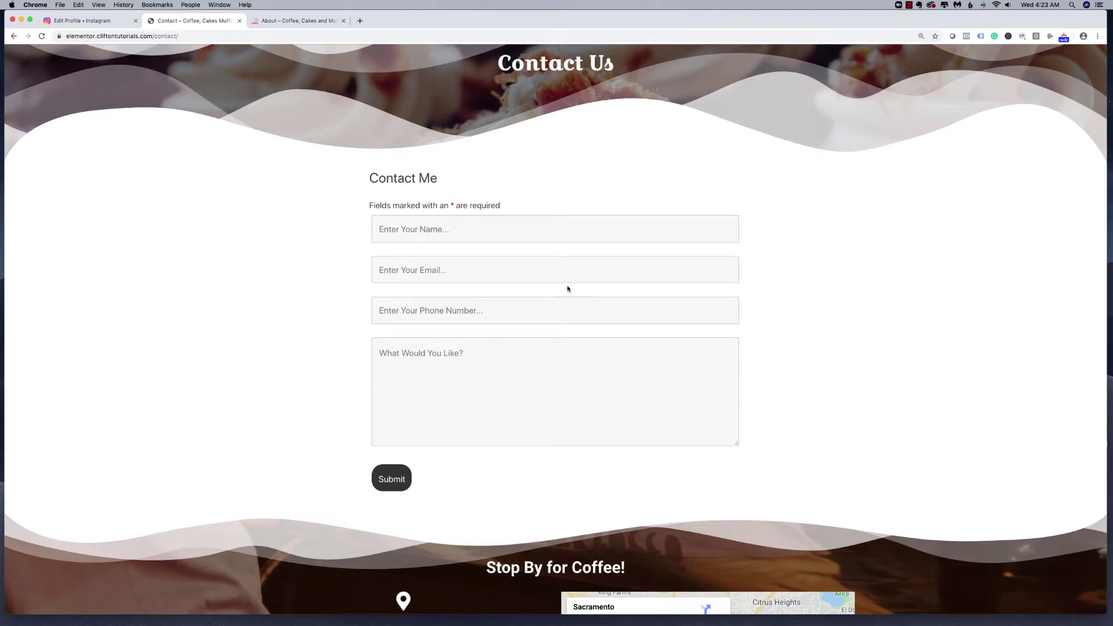
scroll(568, 289, "up", 3)
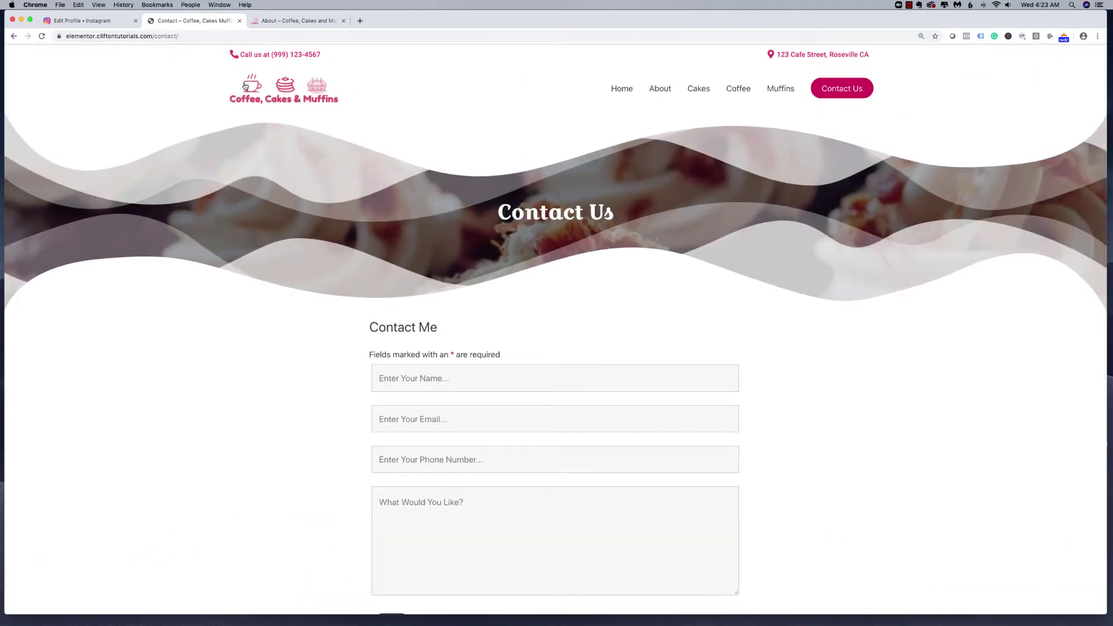
left_click(292, 22)
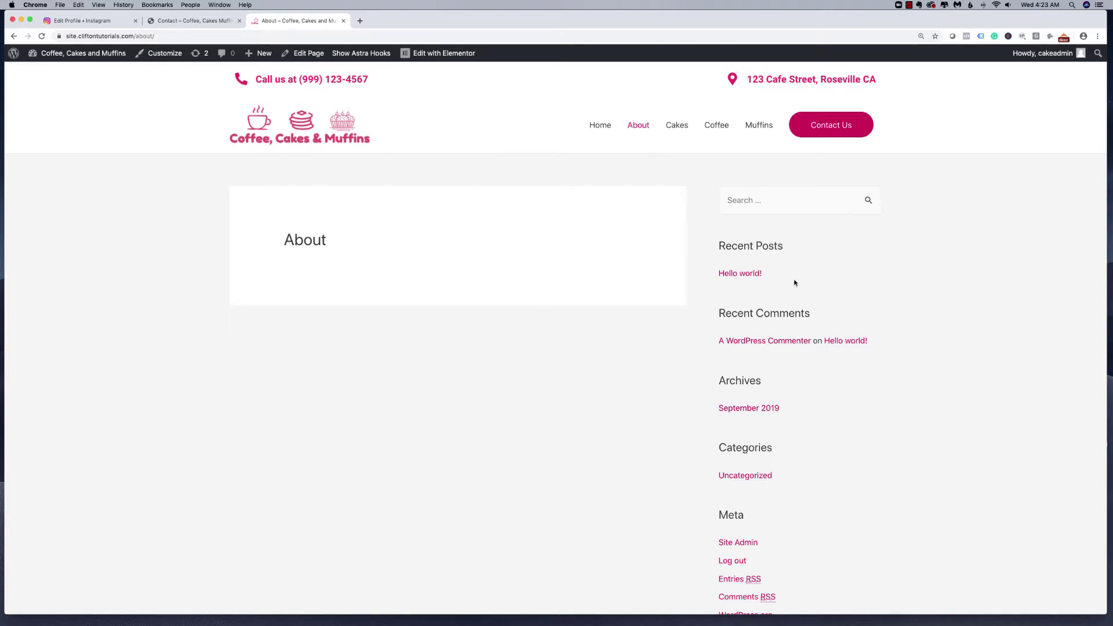
- Review the About page, then reach Astra's Global > Container settings in the Customizer
scroll(795, 282, "down", 3)
scroll(795, 282, "up", 3)
scroll(809, 299, "down", 1)
scroll(810, 299, "up", 1)
left_click(162, 57)
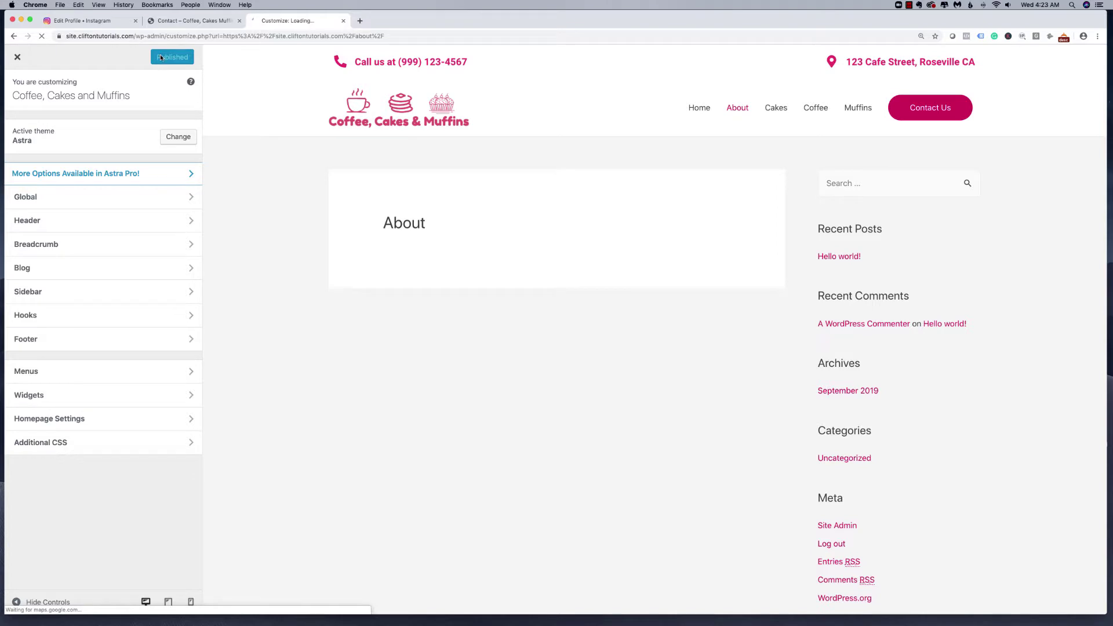
left_click(53, 202)
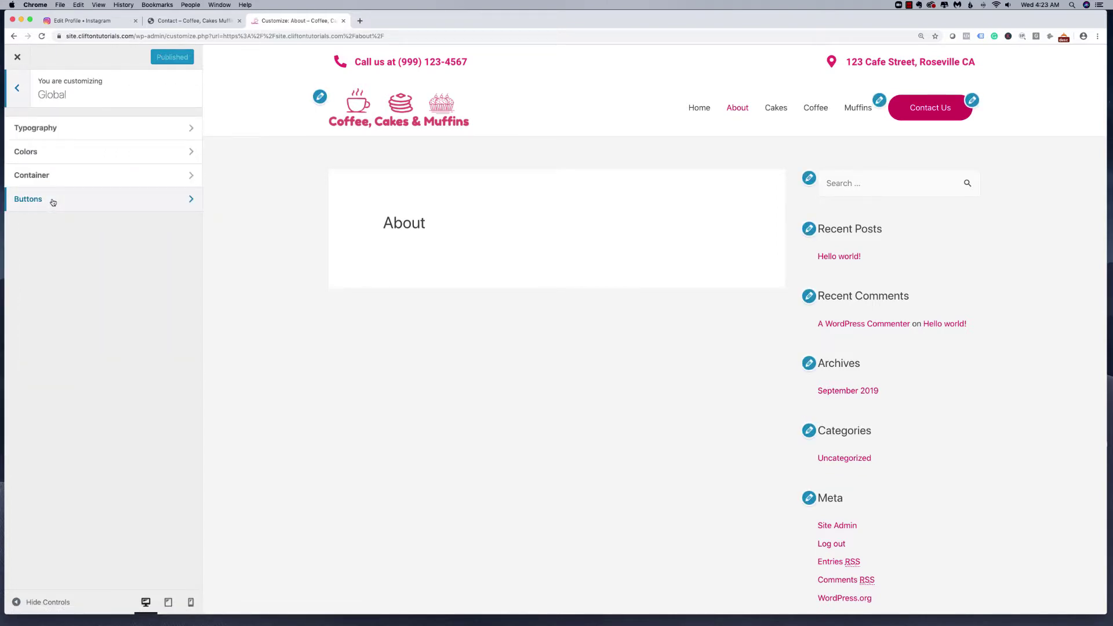
left_click(57, 184)
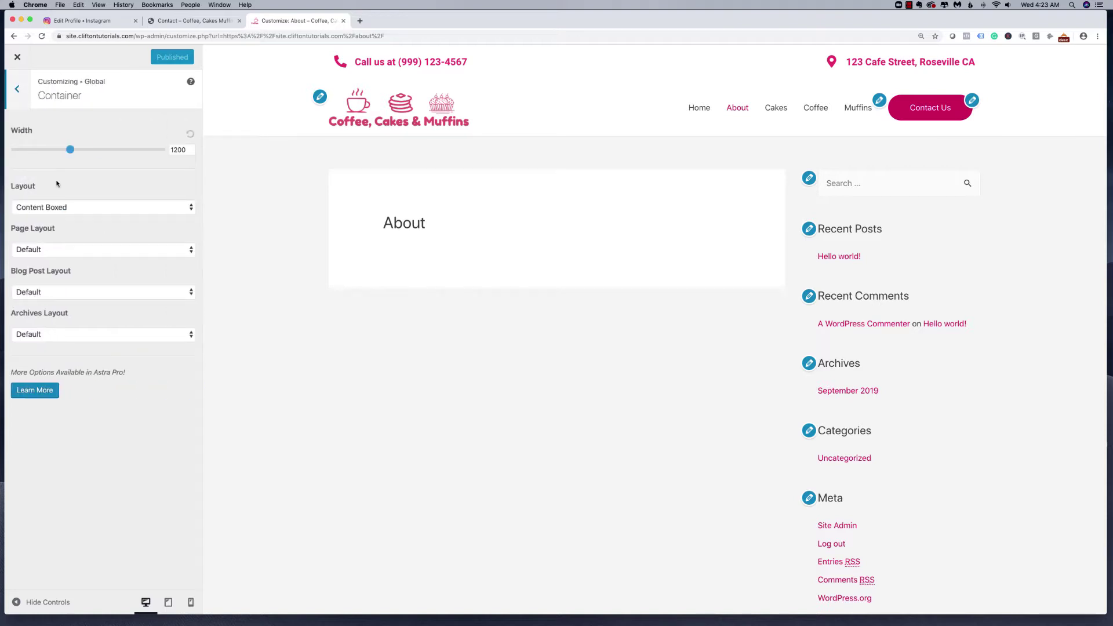
- Set both Layout and Page Layout to Full Width / Stretched and publish
left_click(82, 208)
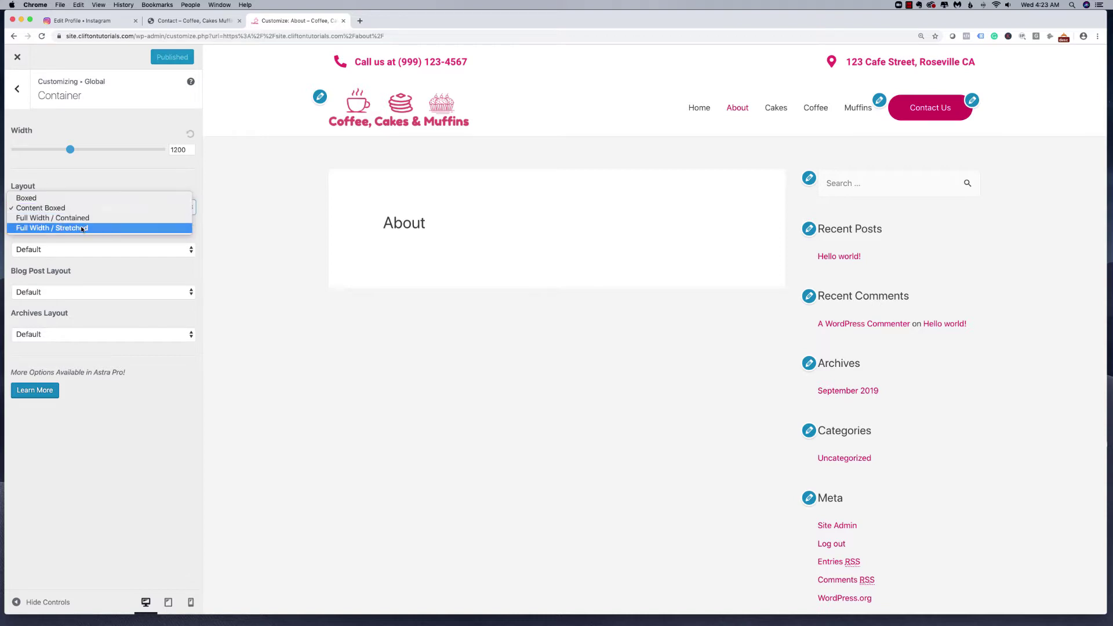
left_click(82, 229)
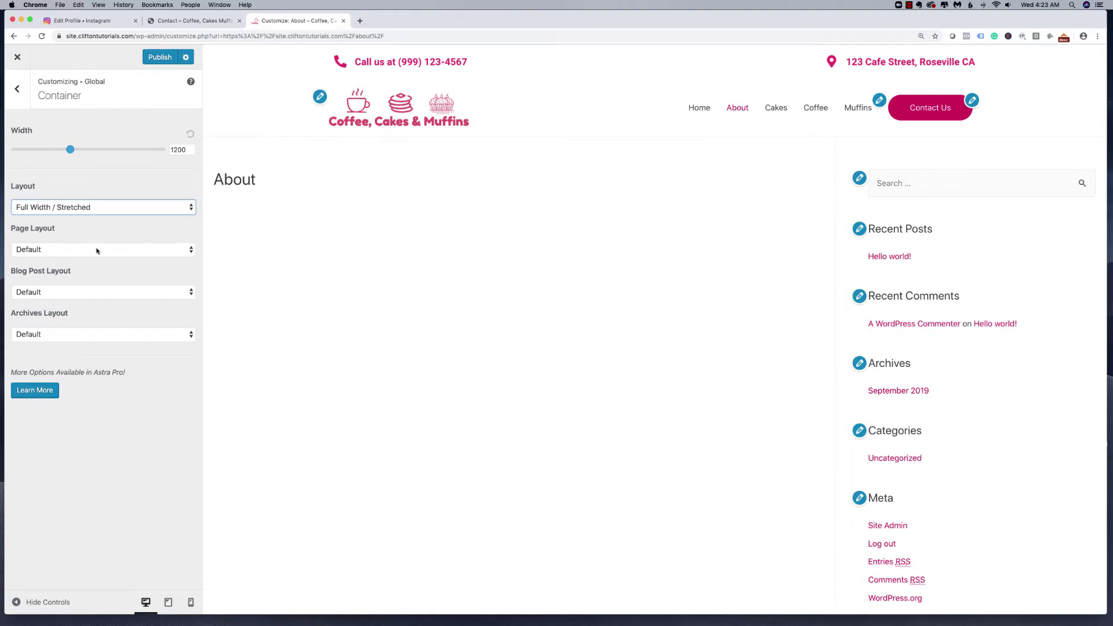
left_click(100, 249)
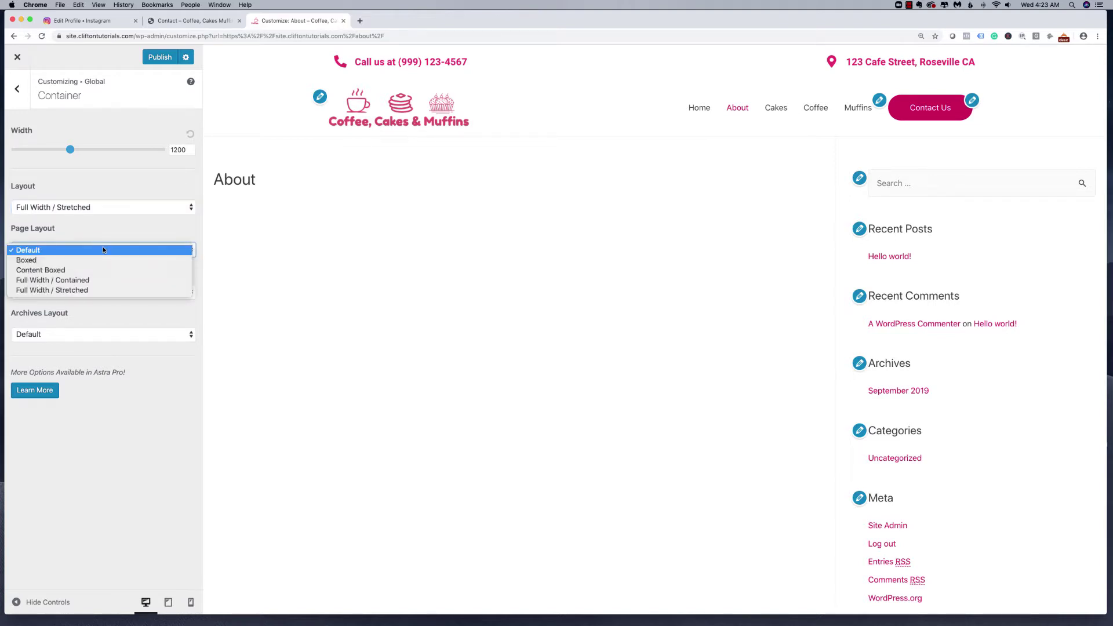
left_click(83, 290)
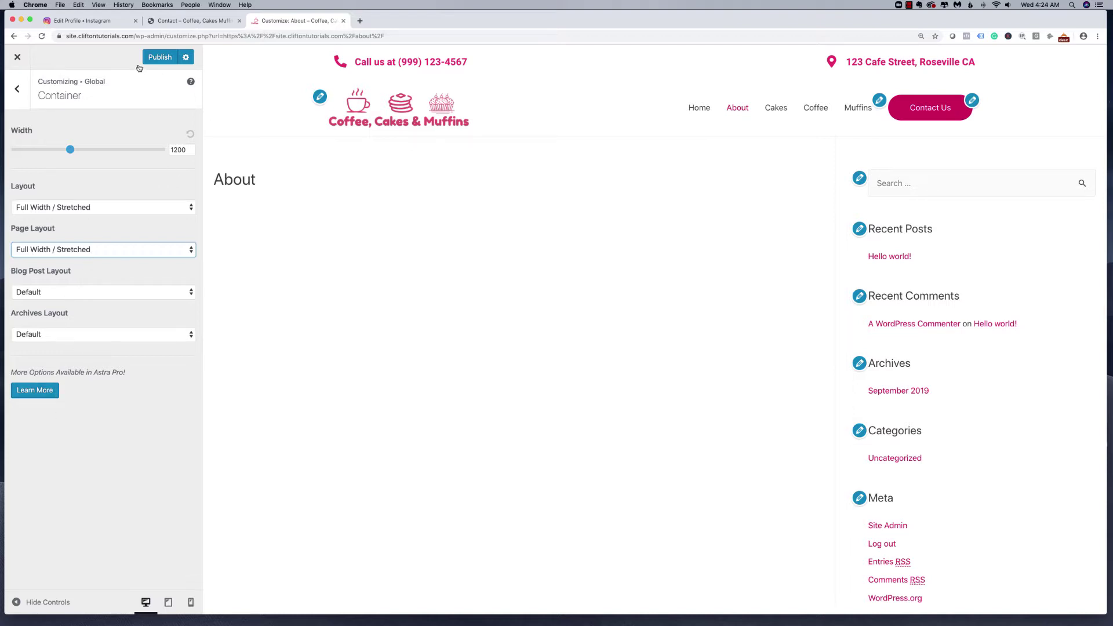
left_click(165, 57)
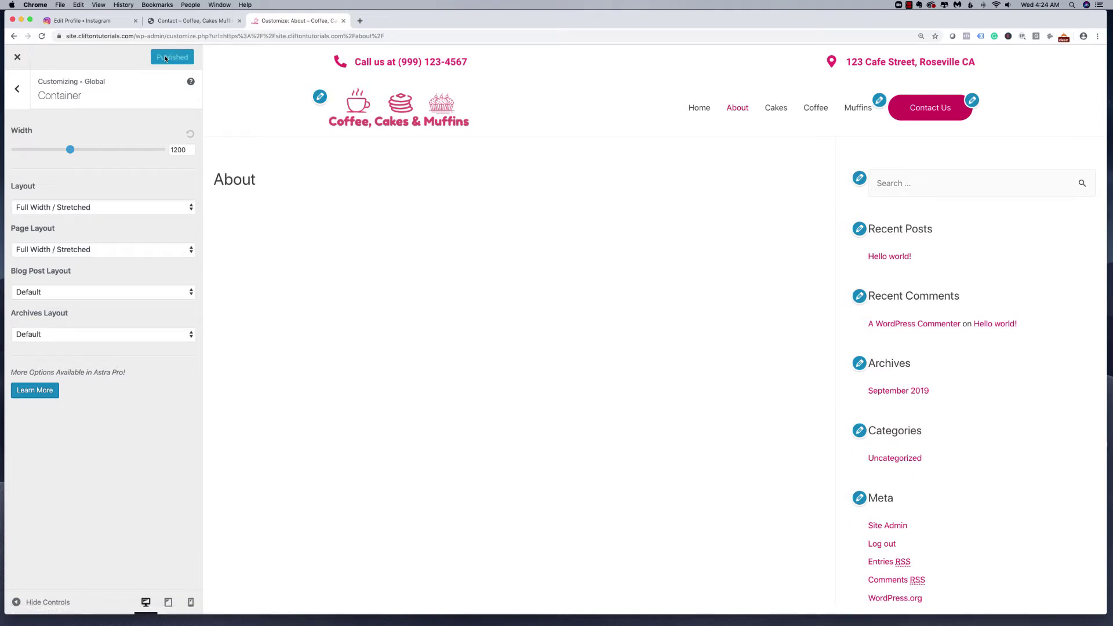
left_click(22, 96)
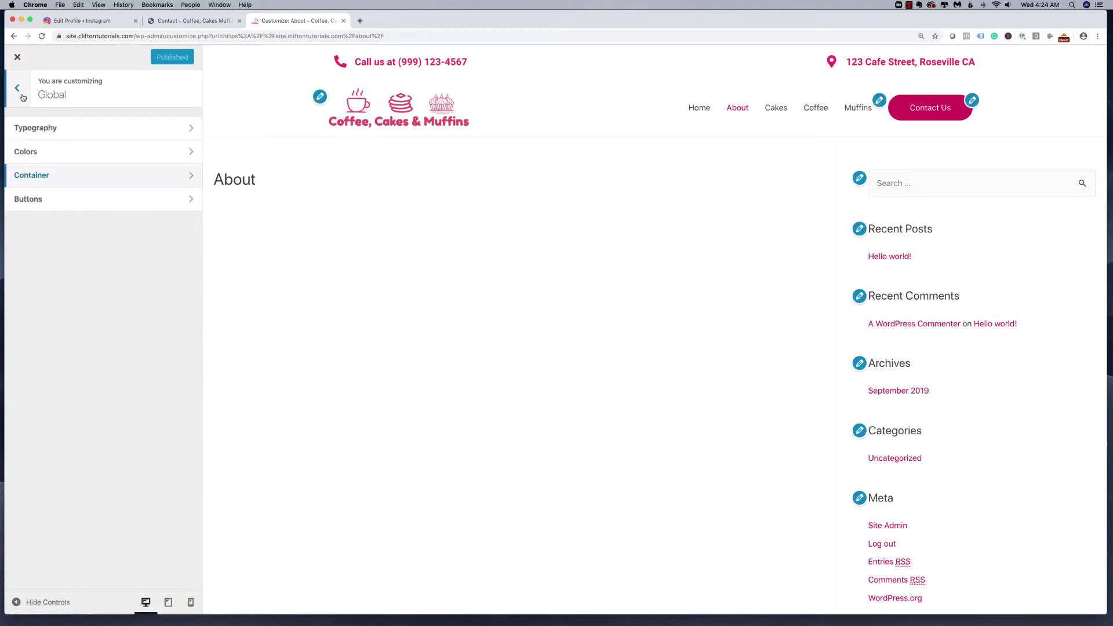
left_click(23, 98)
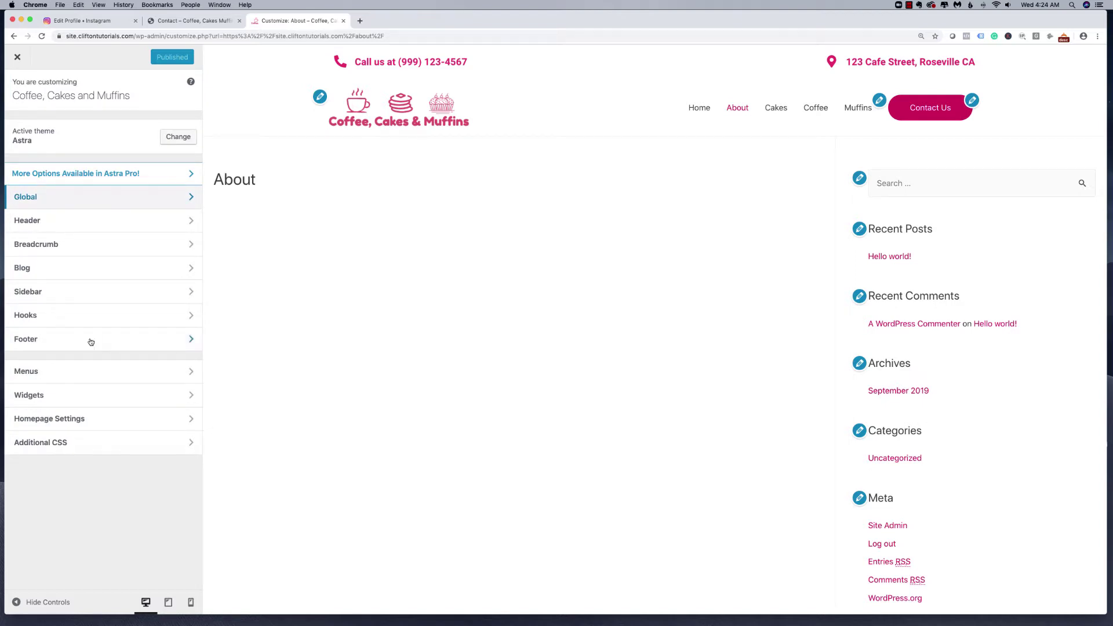
- Set the Sidebar option for Pages to No Sidebar, publish, and close the Customizer
left_click(71, 305)
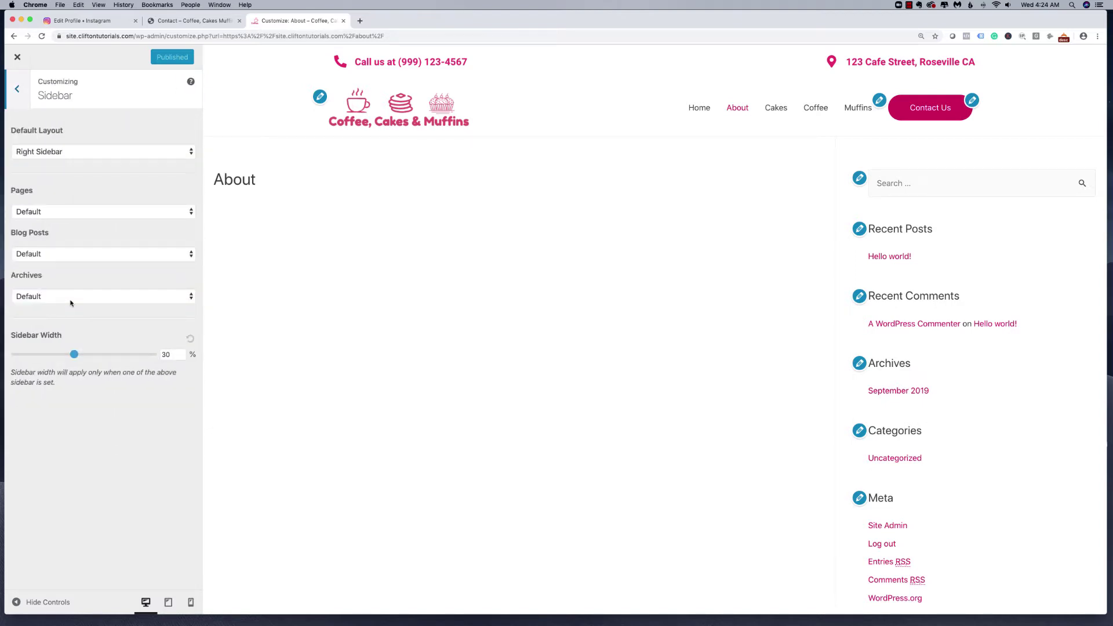
left_click(97, 213)
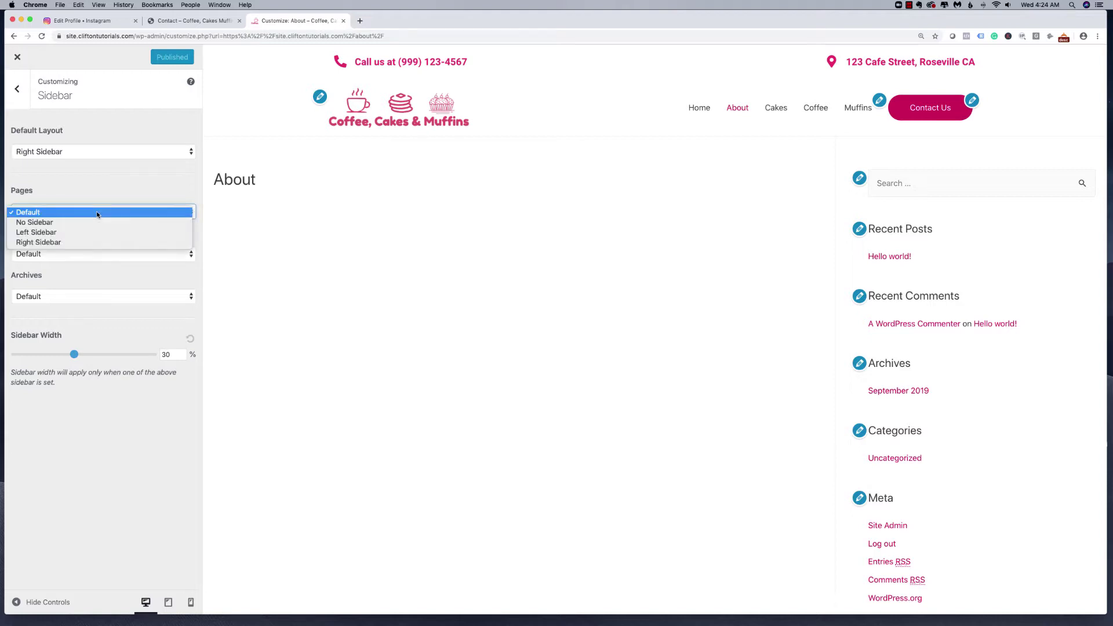
left_click(89, 224)
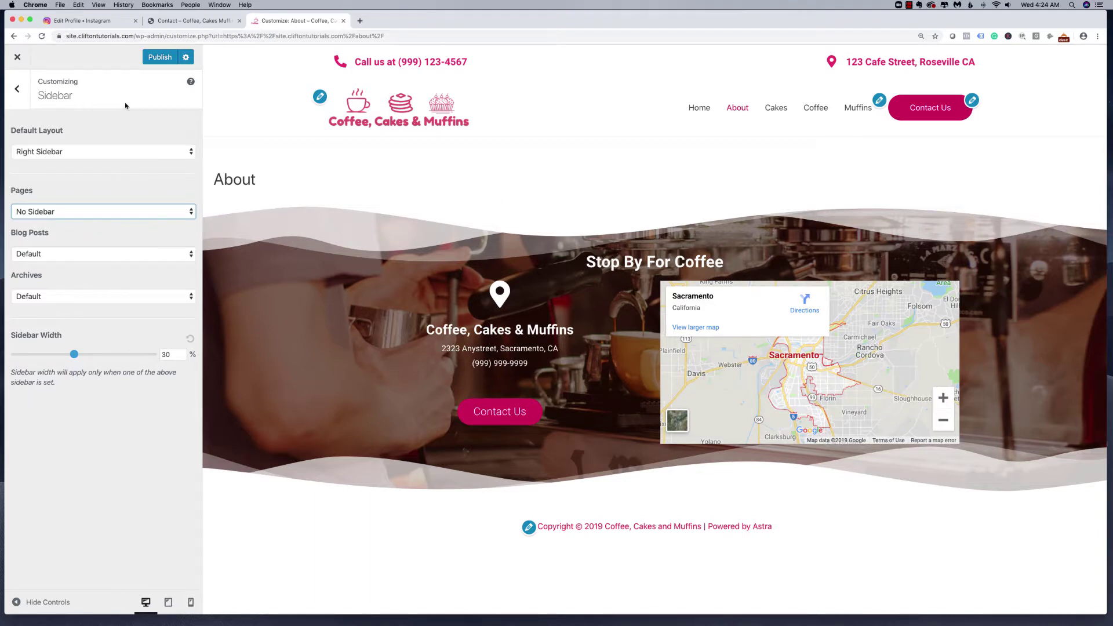
left_click(165, 57)
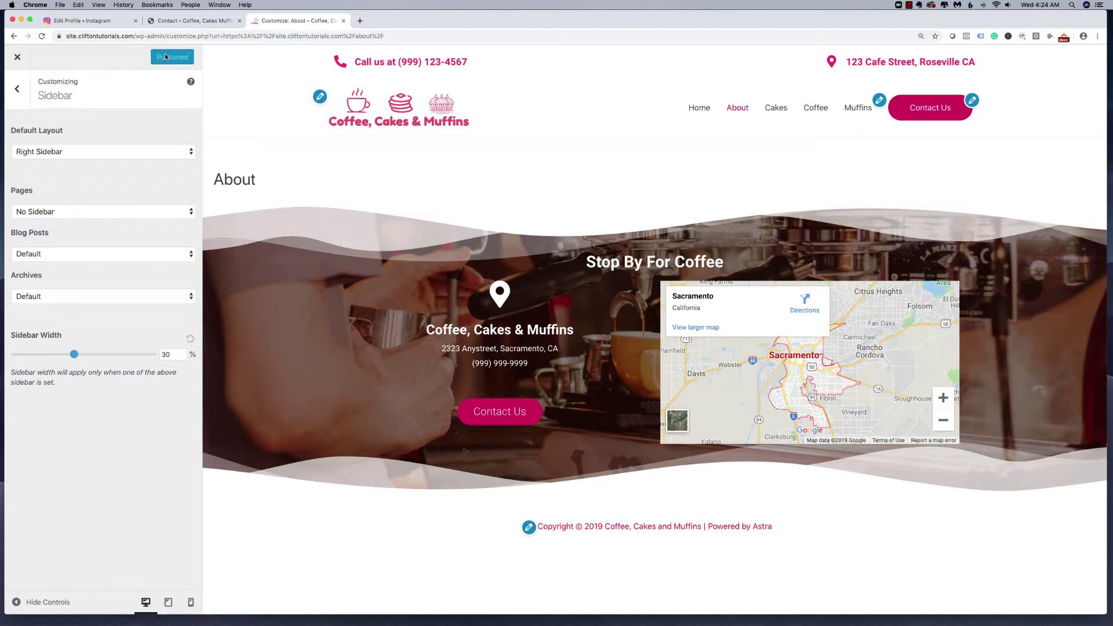
left_click(22, 93)
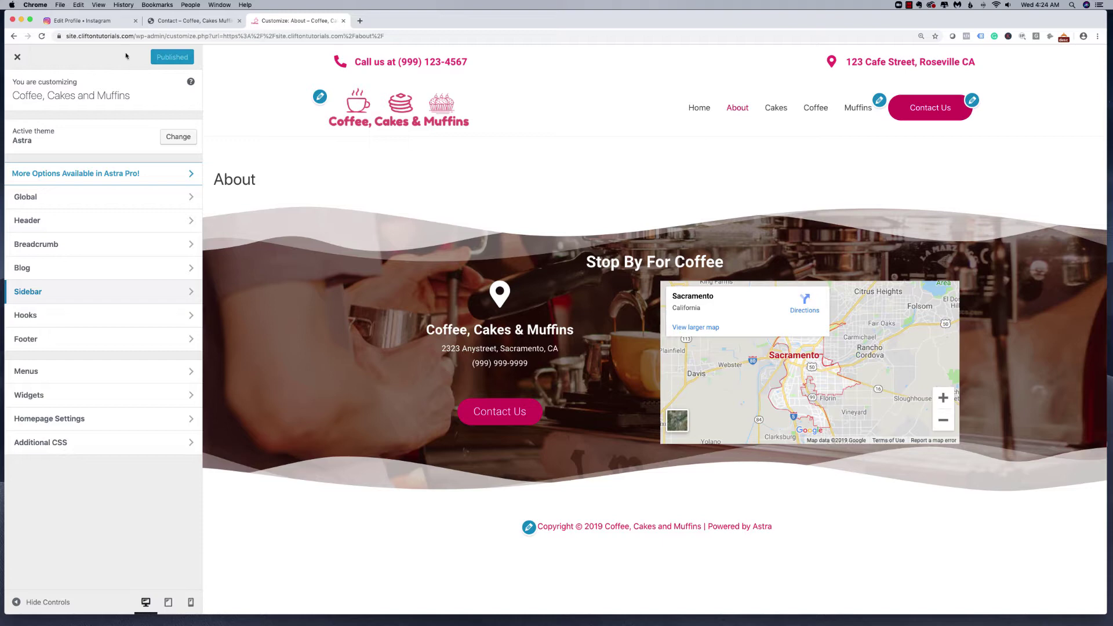
left_click(18, 64)
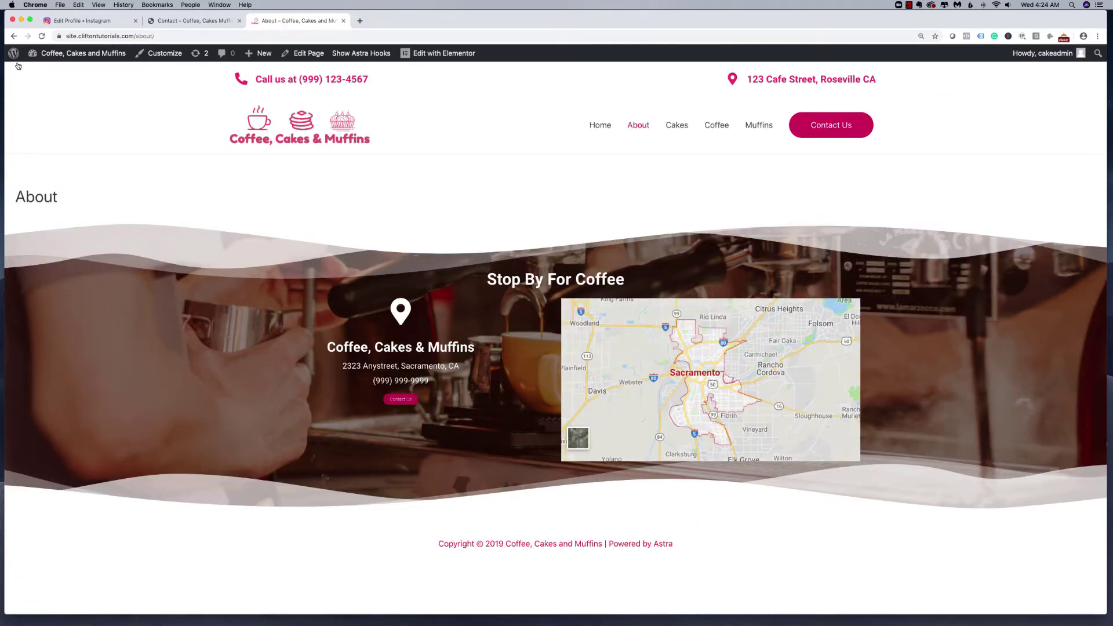
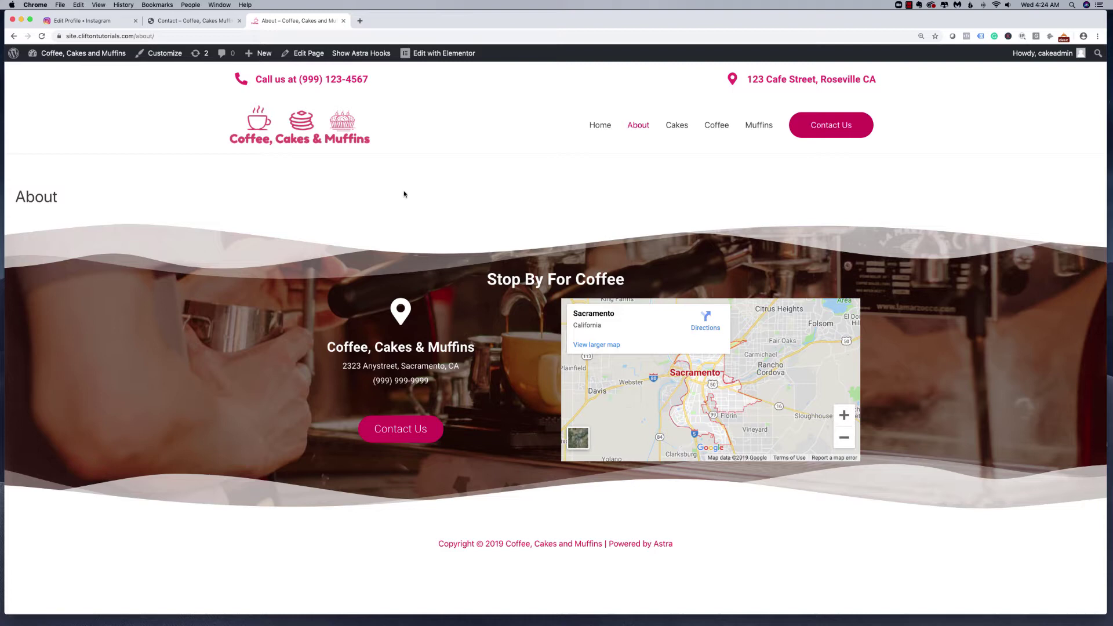
- Set the About page's template to Elementor Full Width
left_click(310, 57)
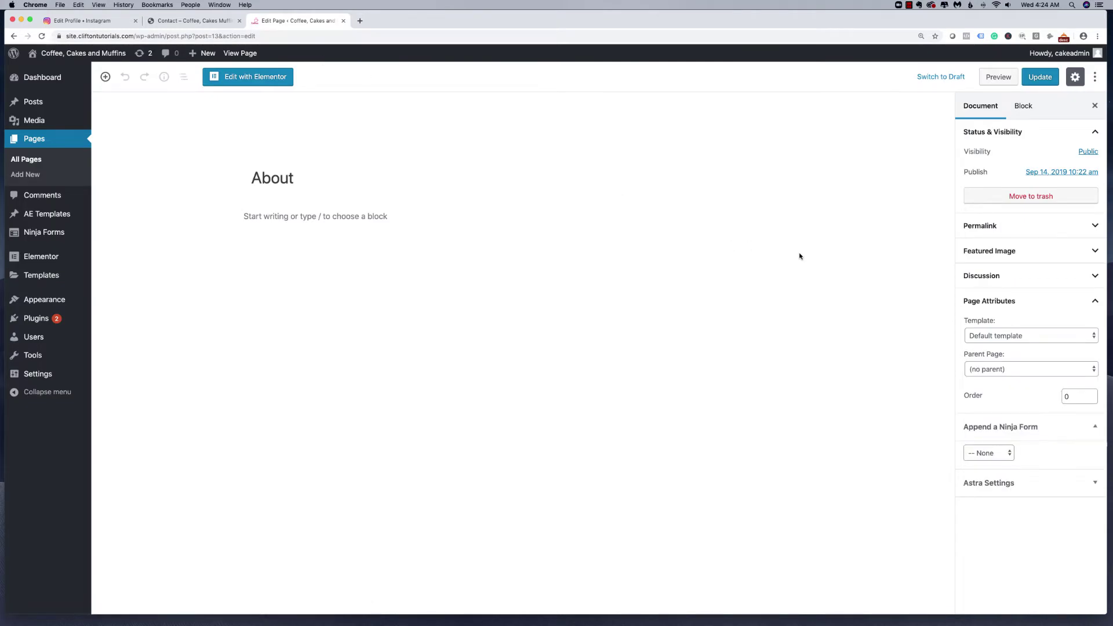
left_click(1009, 342)
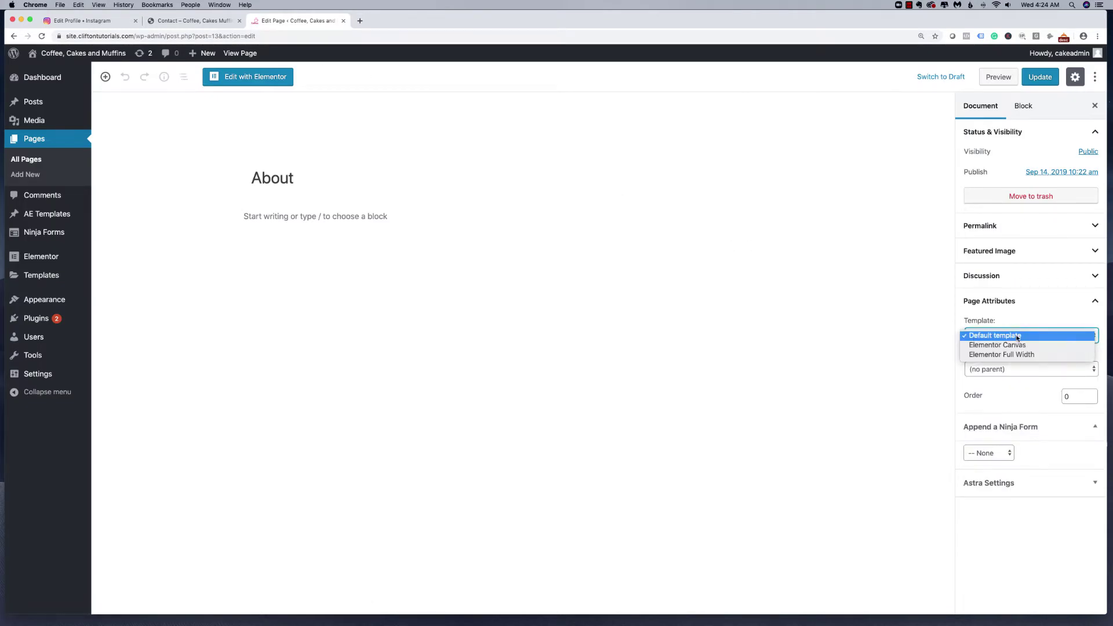
left_click(1017, 357)
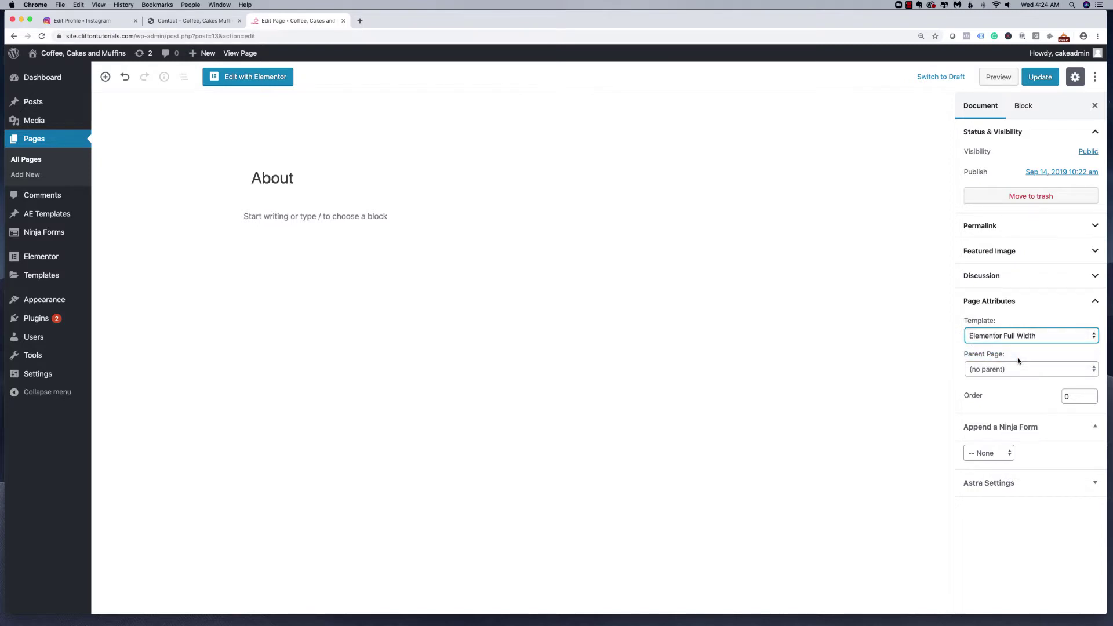
- Disable the page title in Astra Settings, update the page, and view it live
left_click(993, 485)
scroll(986, 510, "down", 2)
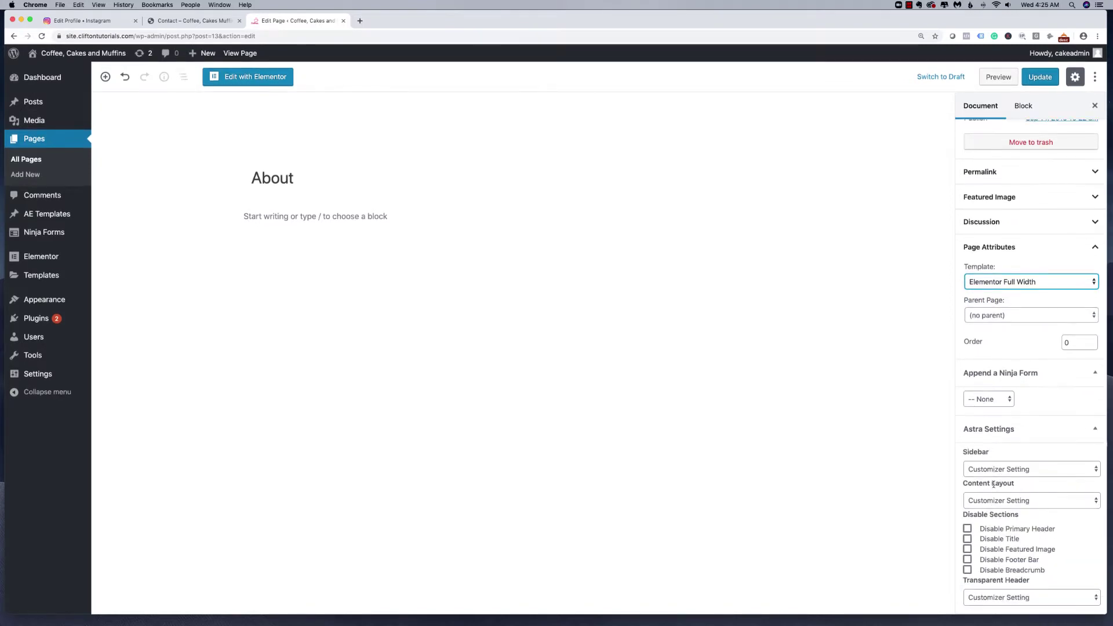
left_click(968, 540)
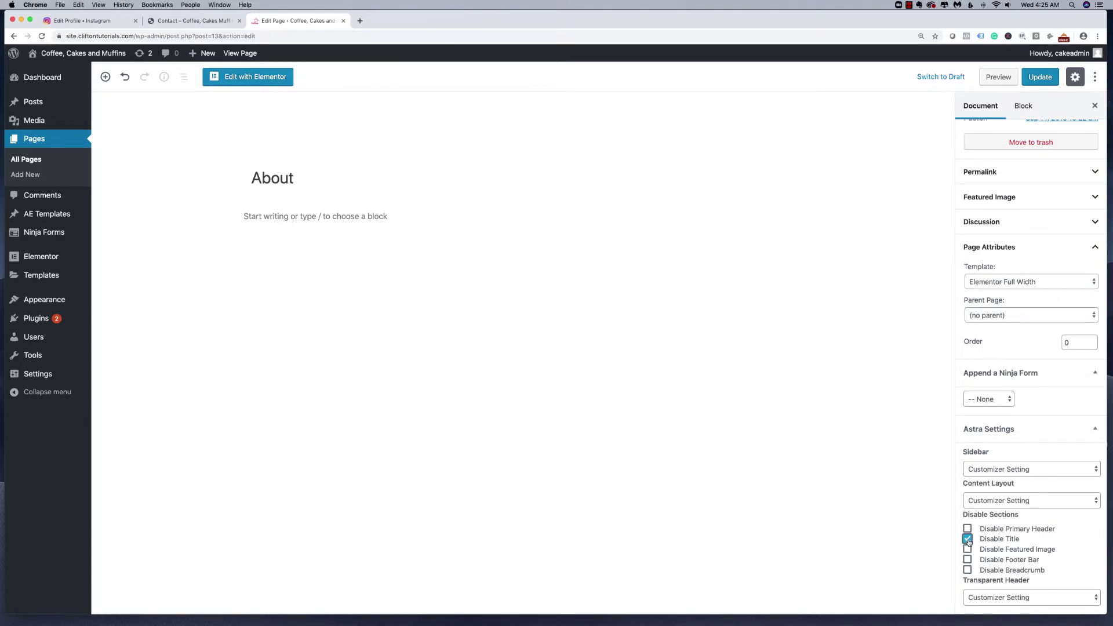
left_click(1044, 77)
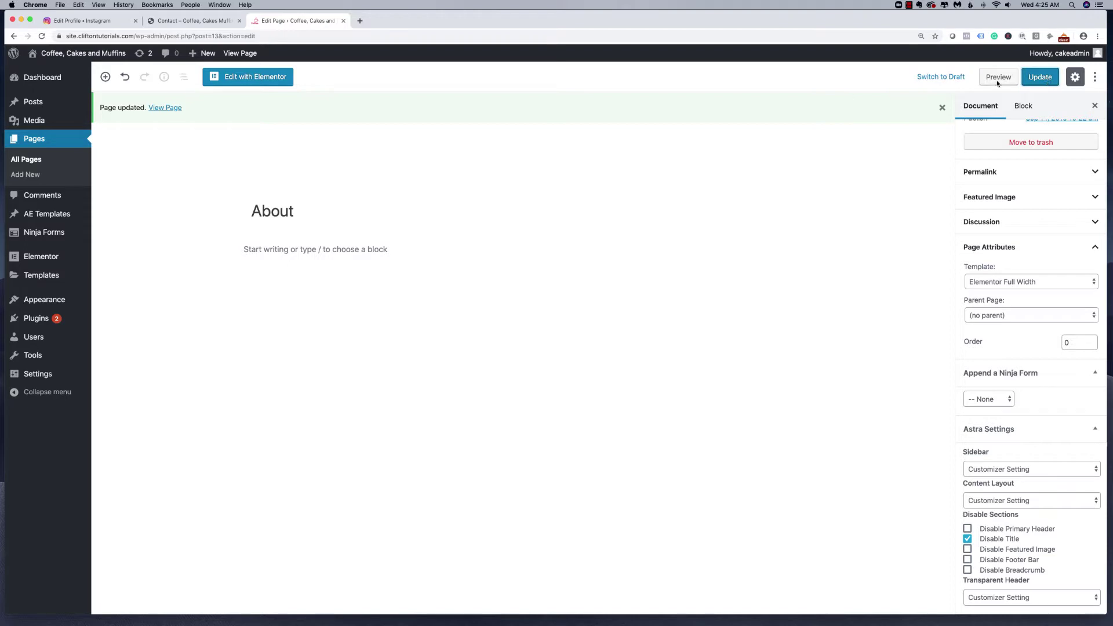
left_click(165, 108)
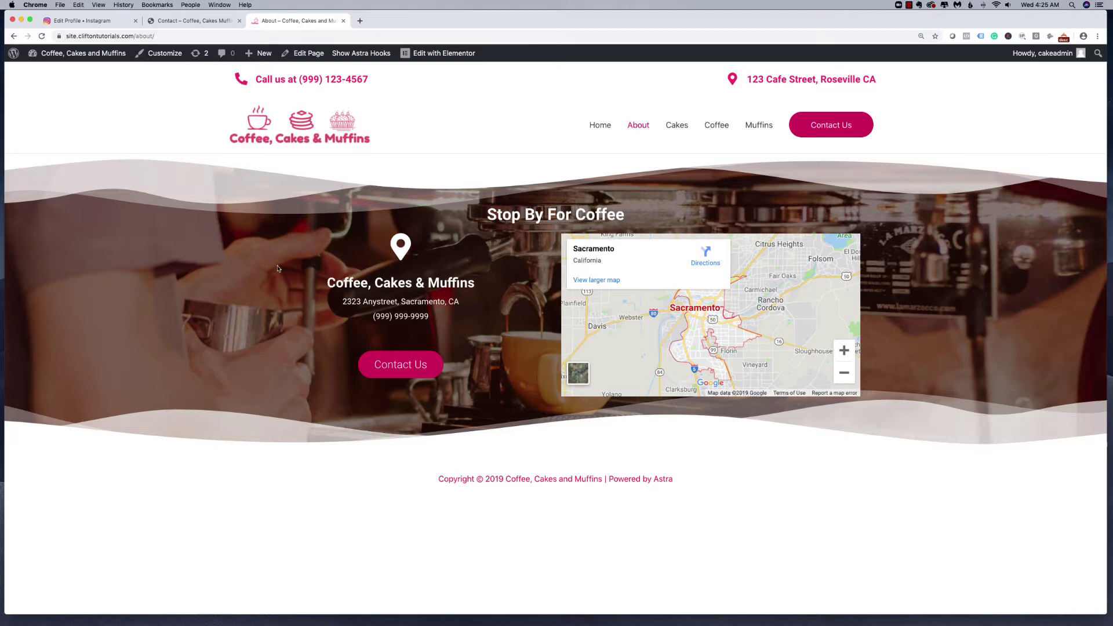
- Review the reference site's About Us page, then go back to the About page editor
left_click(308, 54)
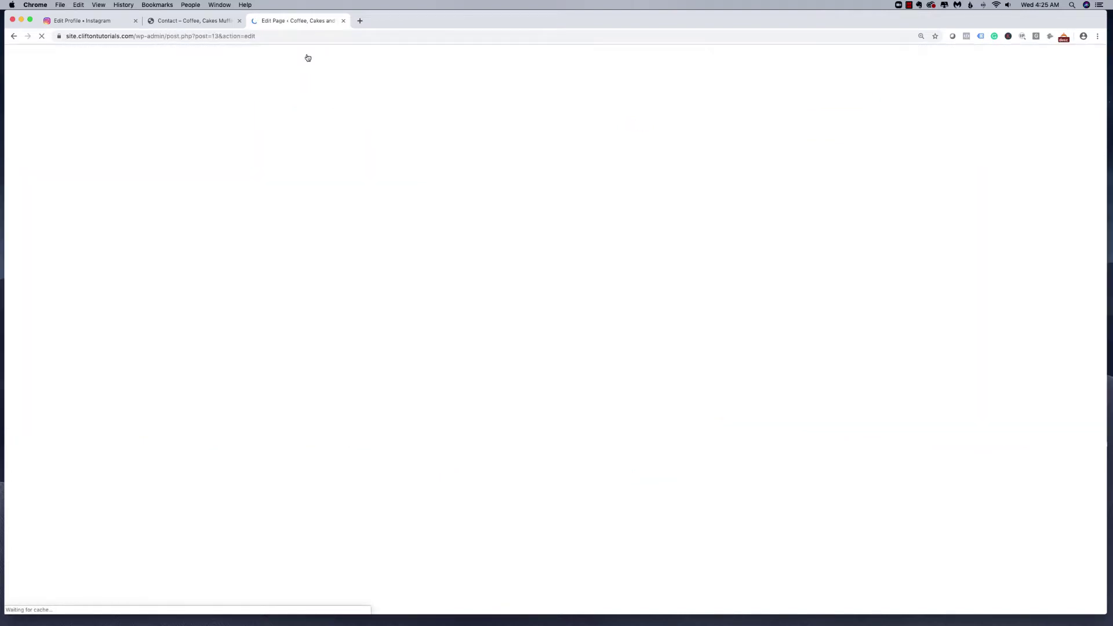
left_click(197, 21)
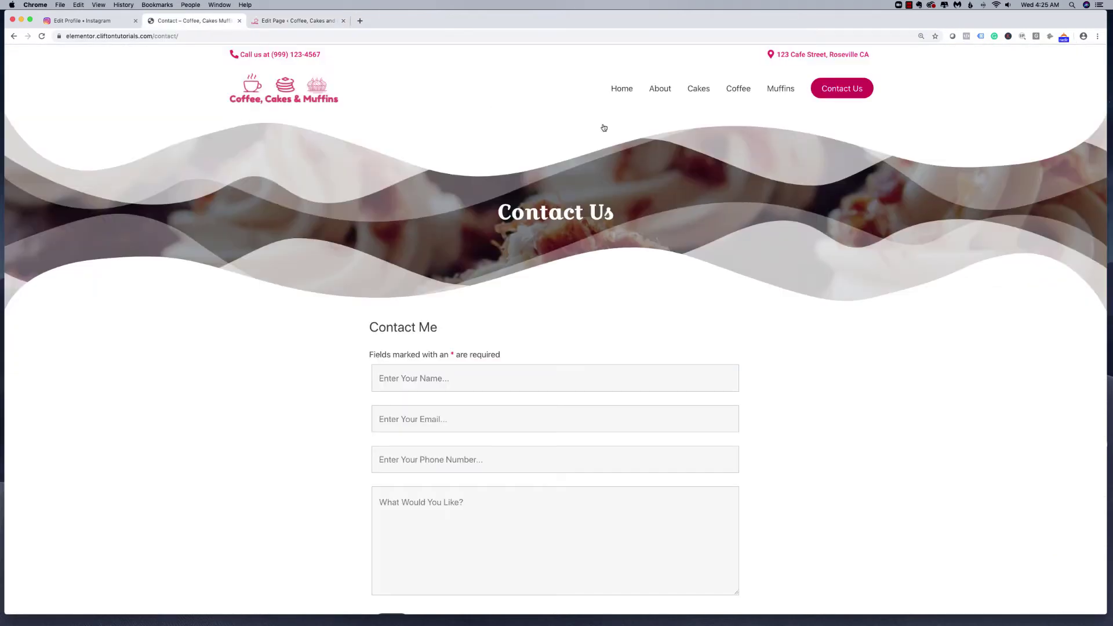
left_click(660, 89)
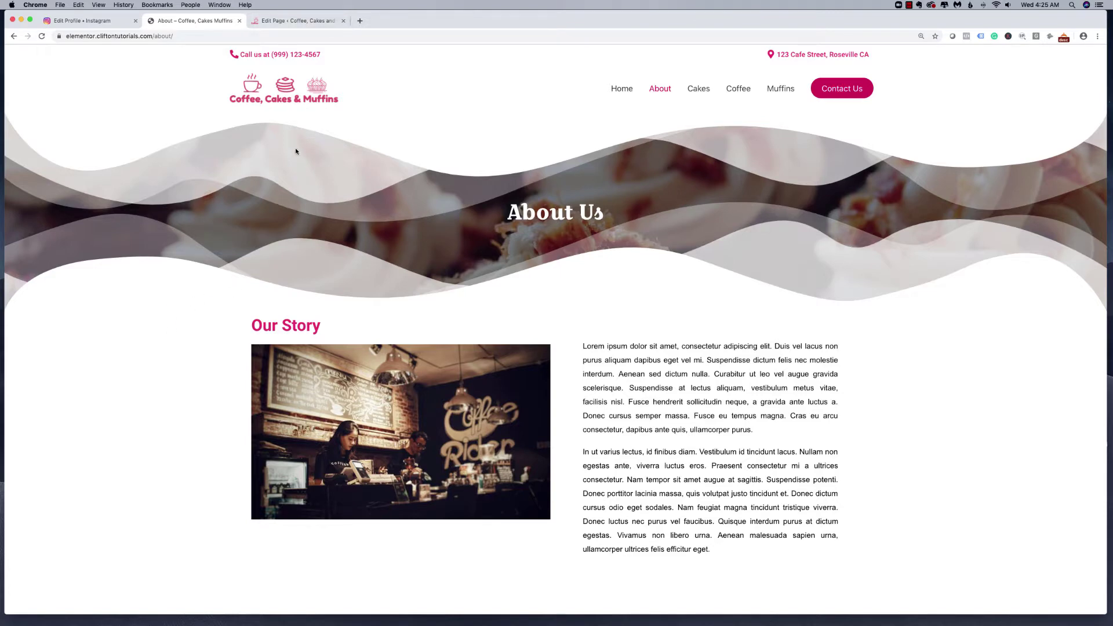
left_click(292, 22)
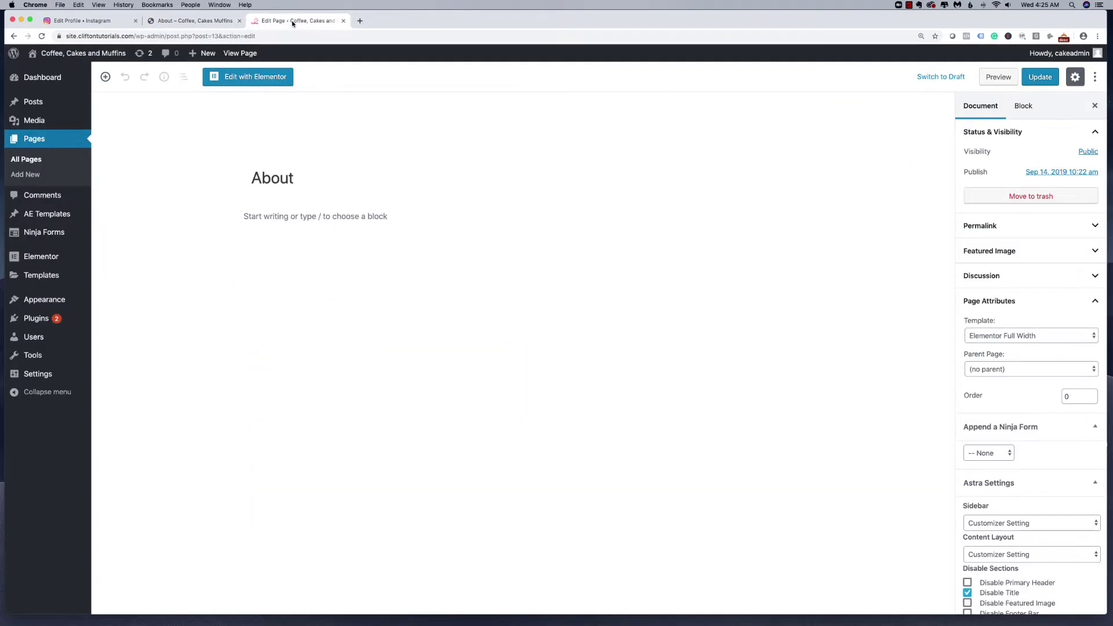
- Open the About page in Elementor and insert the saved Wavy Section template, including its document settings
left_click(250, 78)
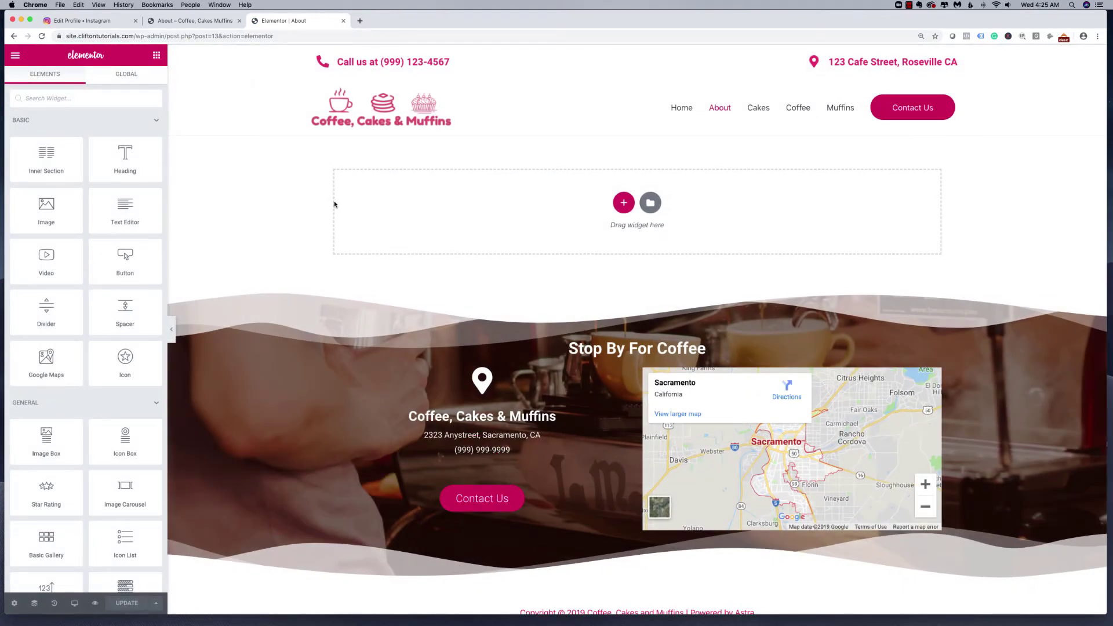
left_click(651, 204)
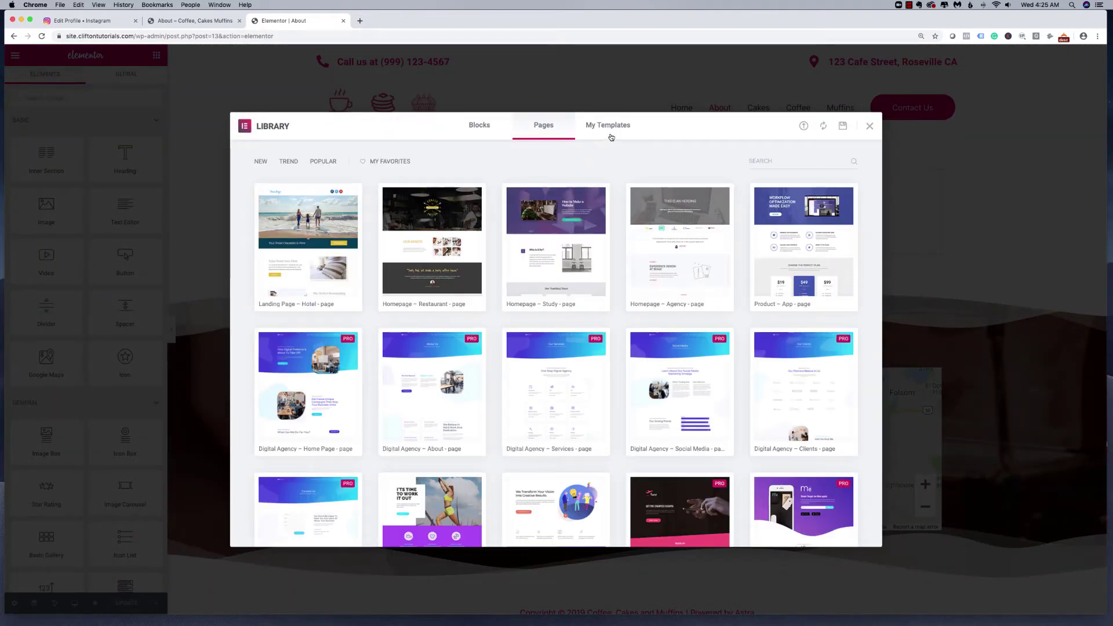
left_click(612, 136)
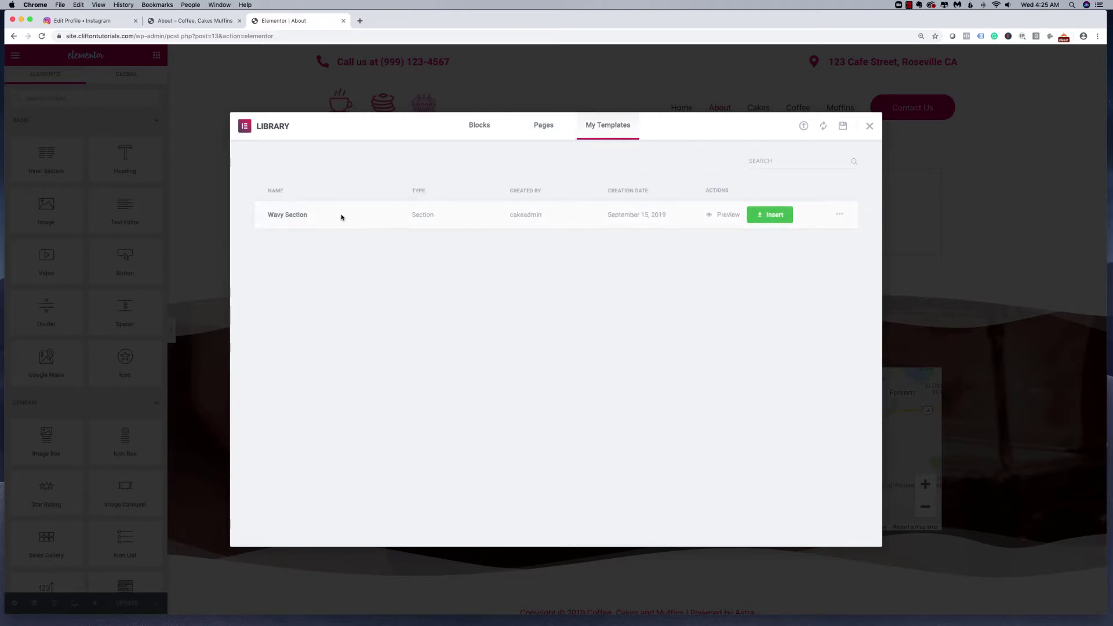
left_click(774, 216)
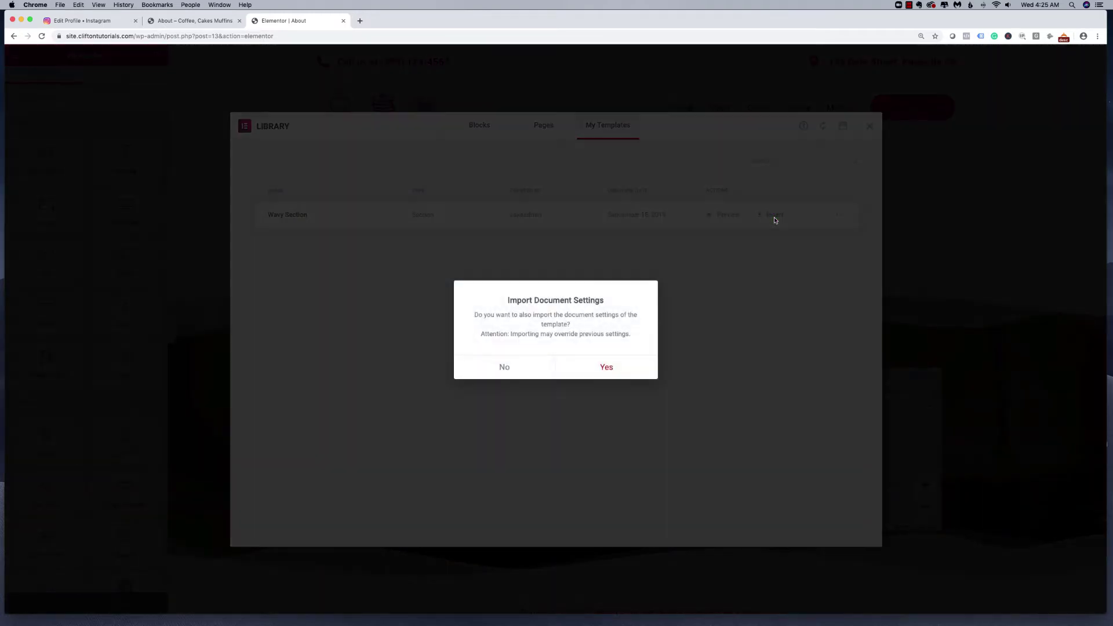
left_click(617, 376)
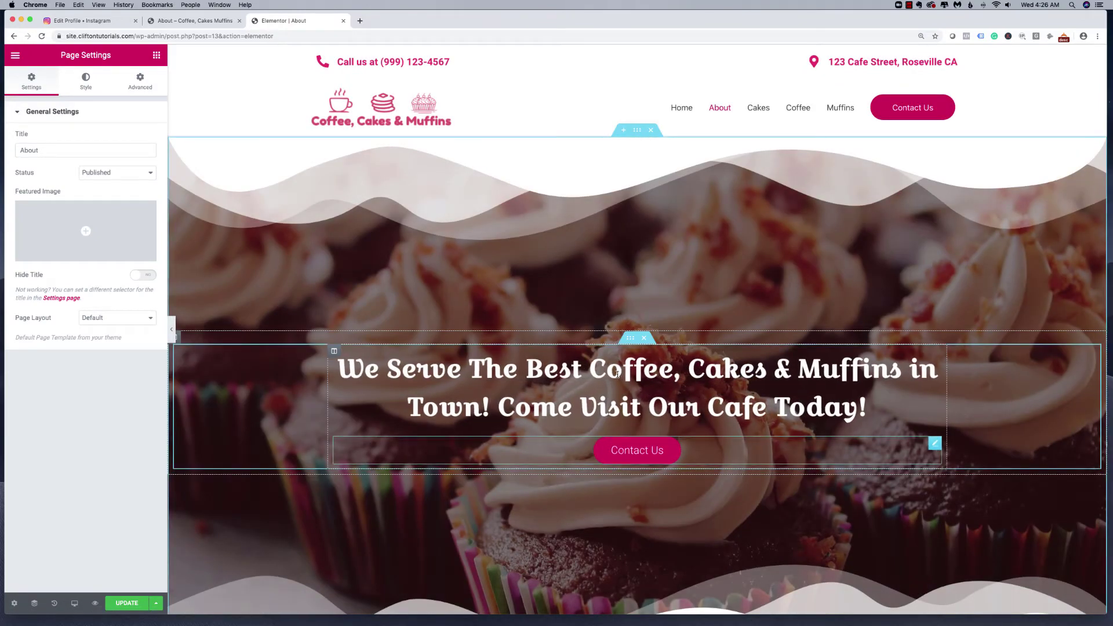
- Reduce the wavy hero section's Min Height from 980 to 426 px
scroll(619, 348, "down", 2)
scroll(619, 326, "up", 1)
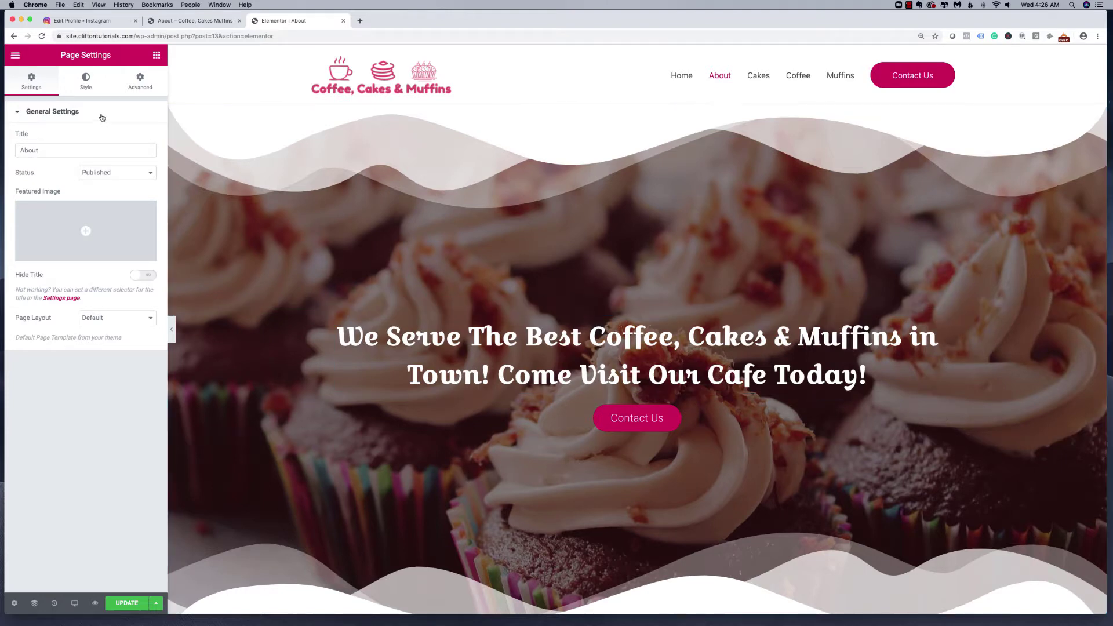
left_click(637, 97)
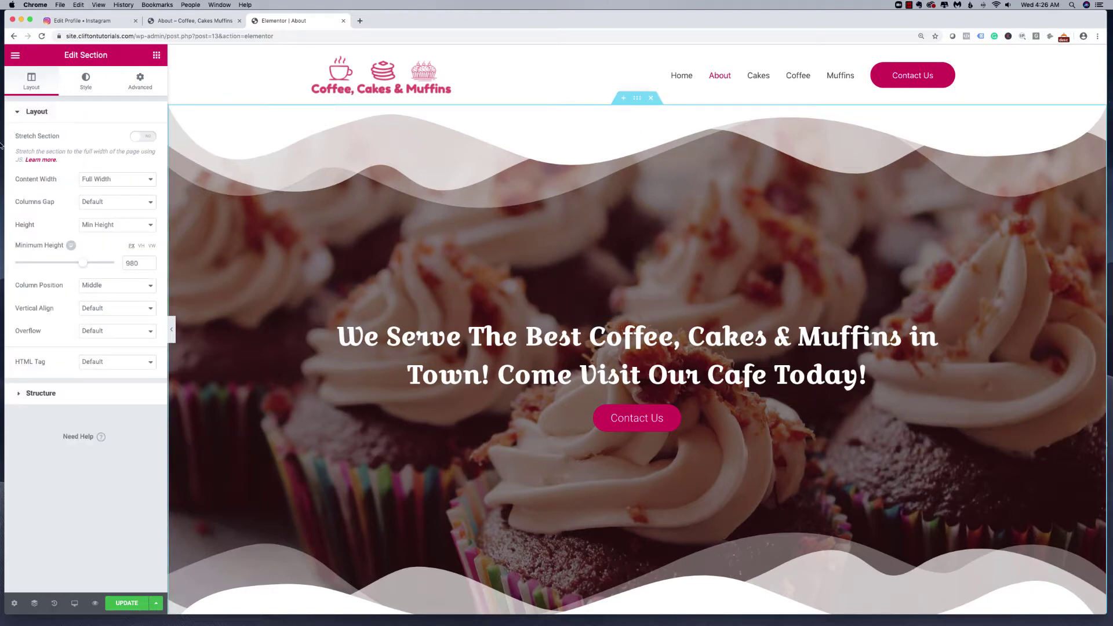
left_click(119, 226)
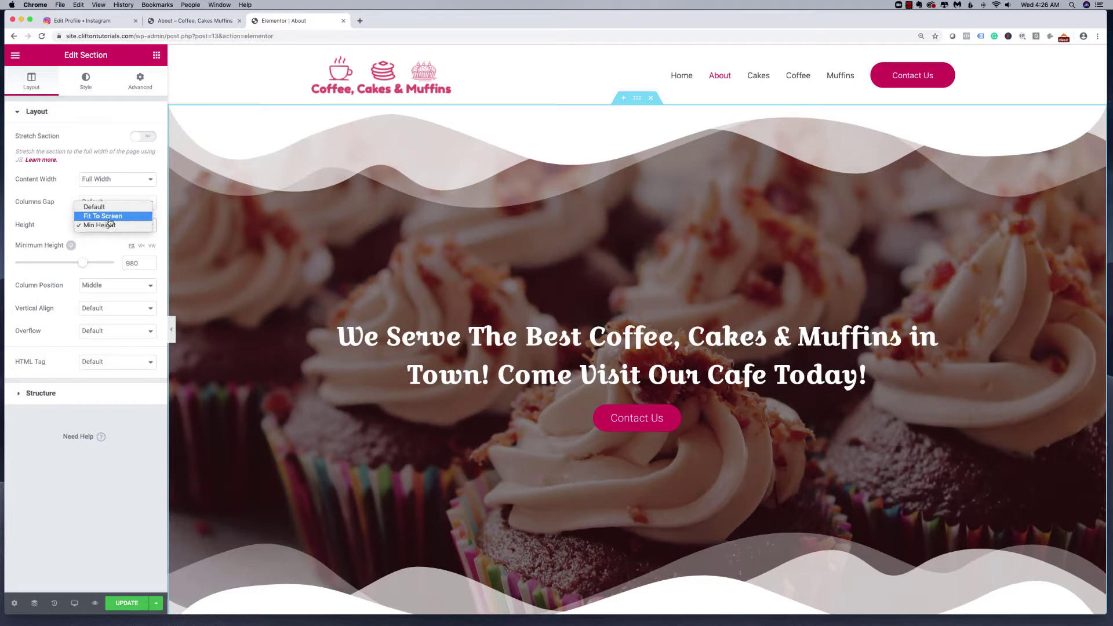
left_click(110, 226)
left_click_drag(83, 264, 45, 265)
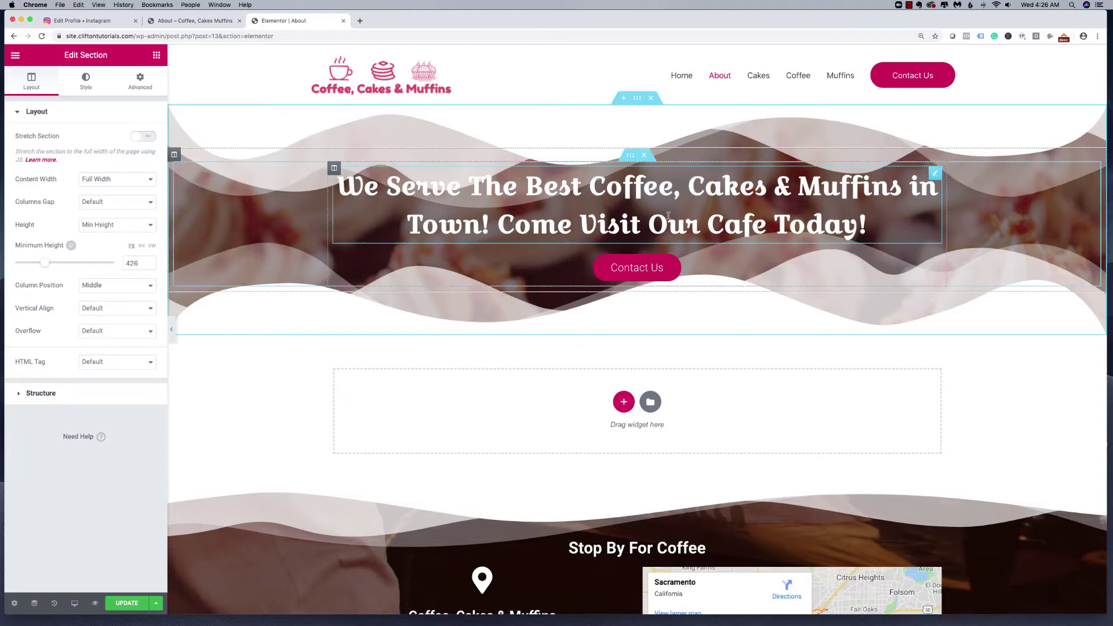
left_click(938, 176)
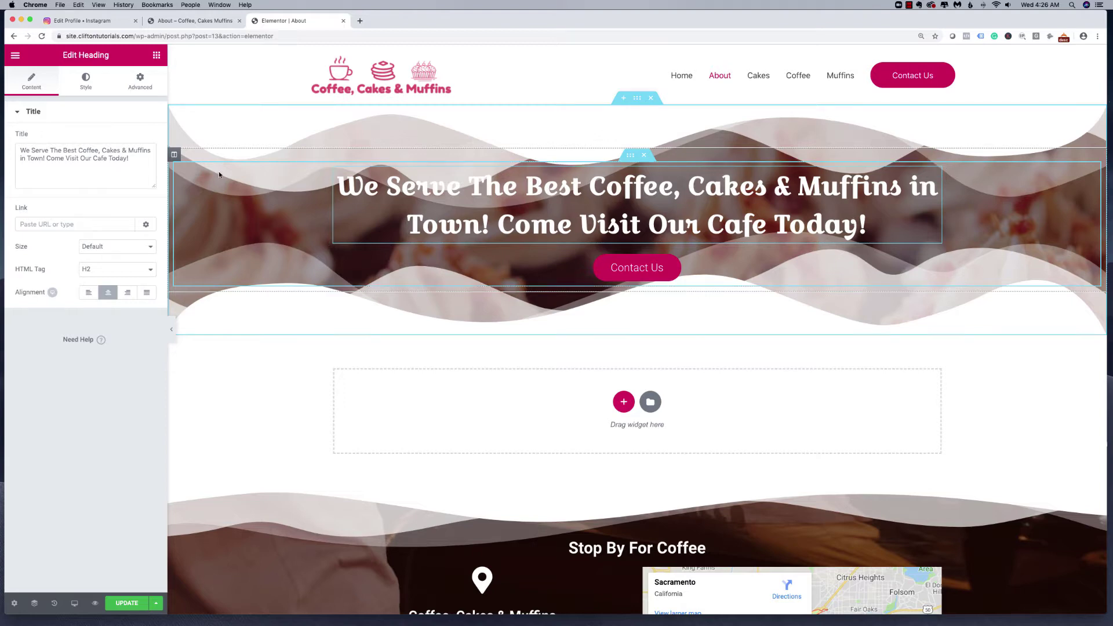
- Change the hero heading text to 'About'
left_click(22, 157)
key("super+a")
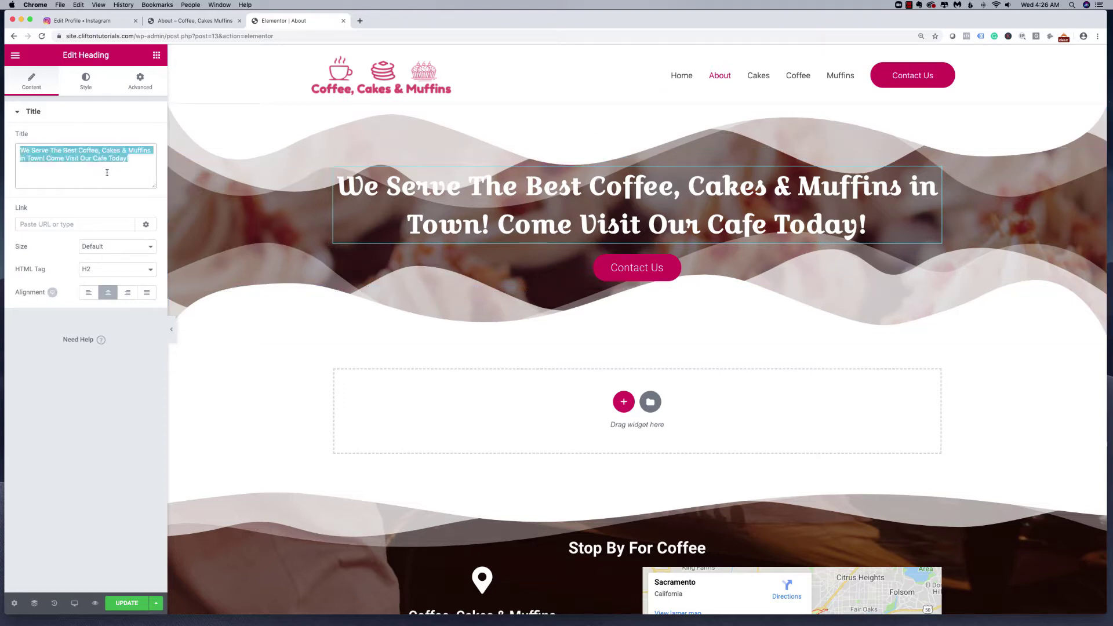
type("About")
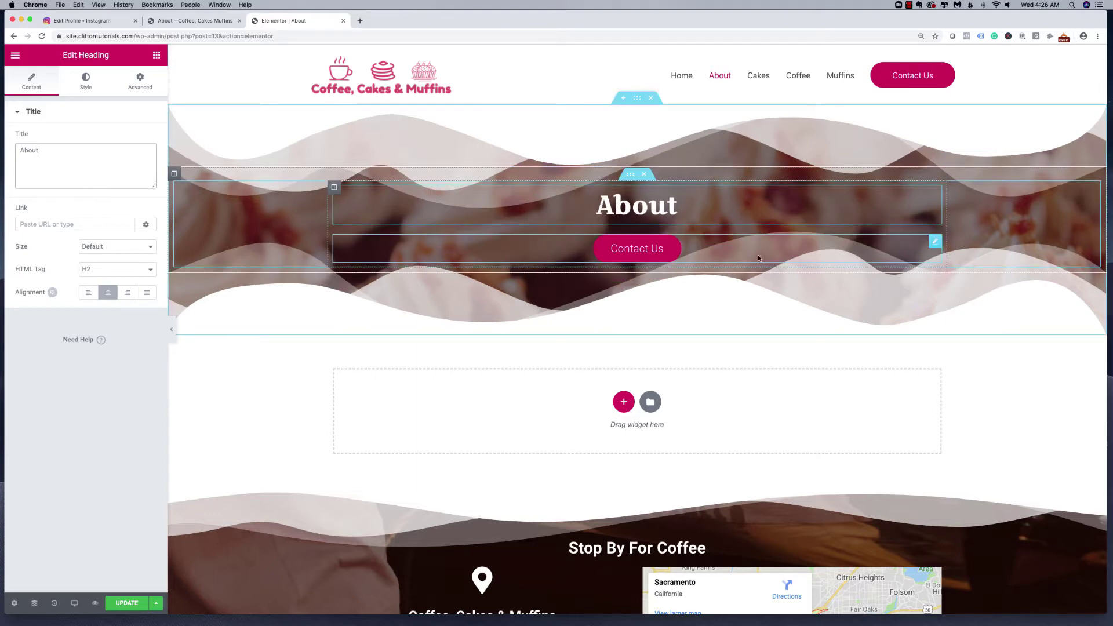
- Delete the Contact Us button and compare with the reference About Us page
right_click(936, 246)
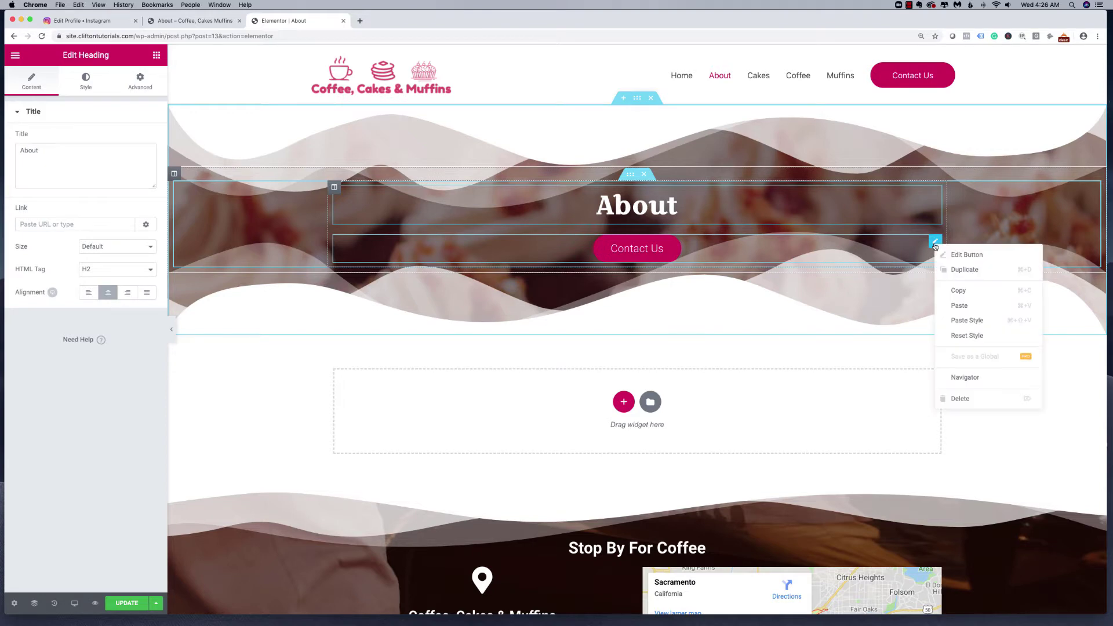
left_click(963, 398)
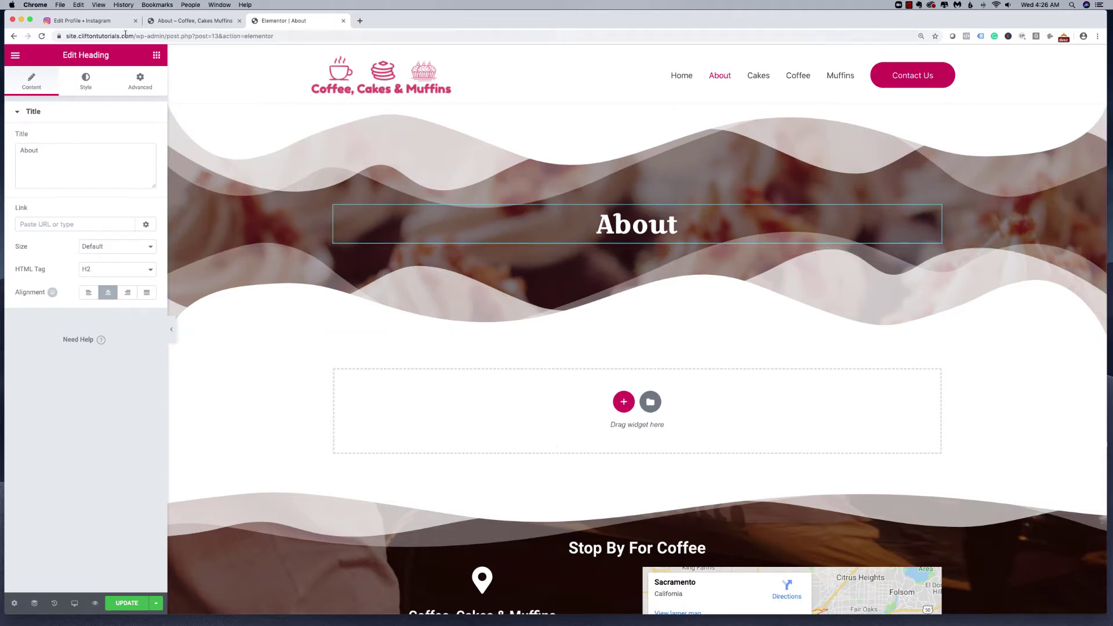
left_click(171, 26)
scroll(279, 263, "down", 2)
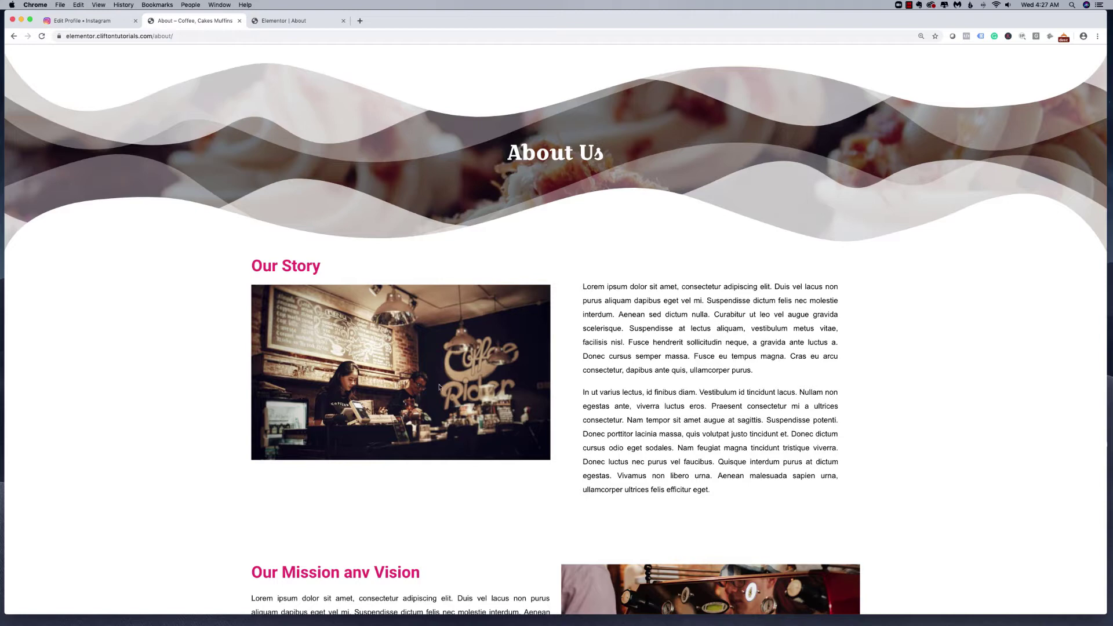
- Lower the About header's minimum height to 355 px and start a new section below it
scroll(627, 435, "up", 2)
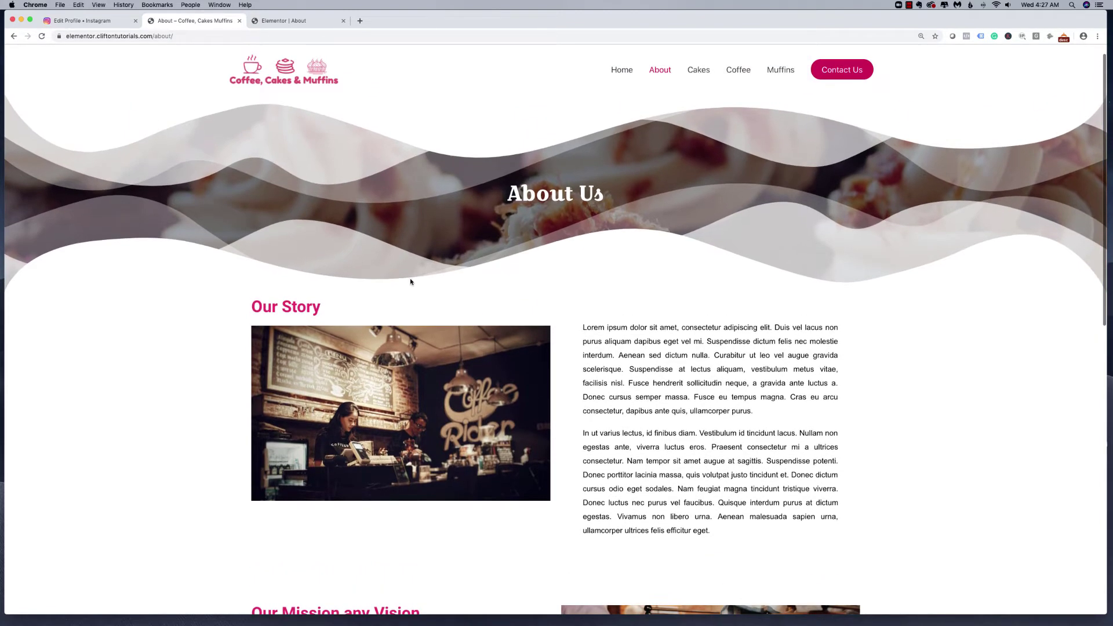
left_click(265, 23)
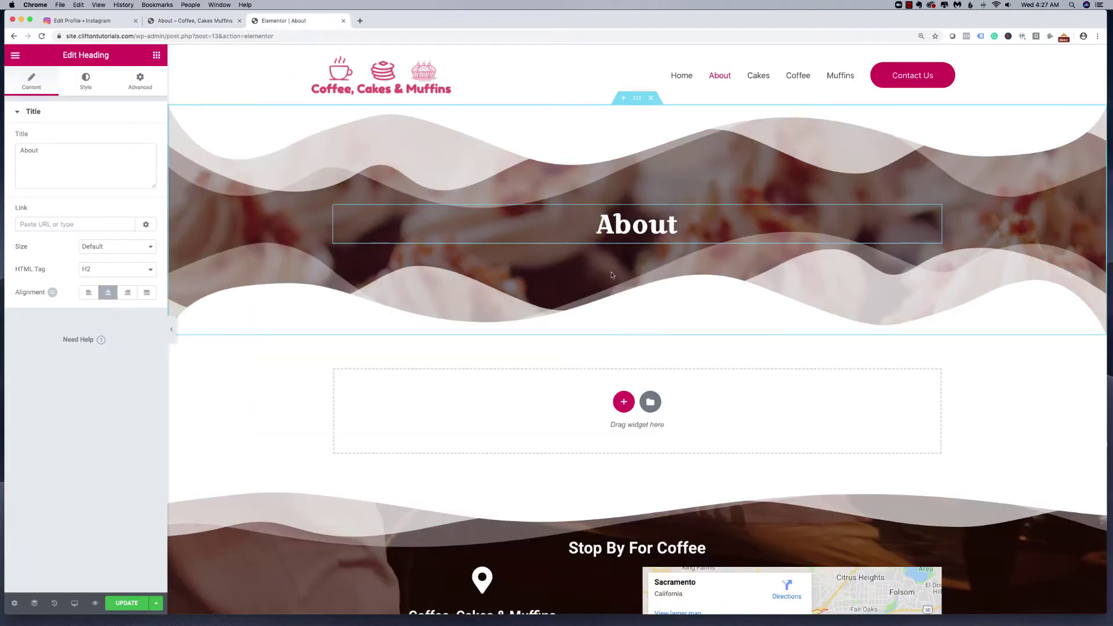
left_click(638, 101)
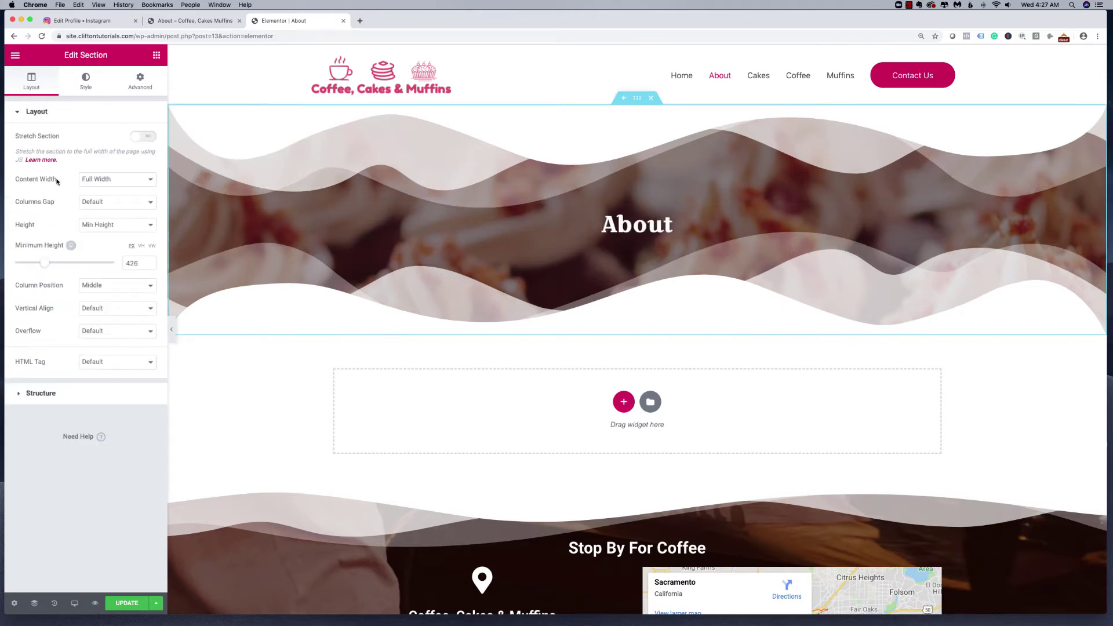
left_click_drag(45, 263, 43, 265)
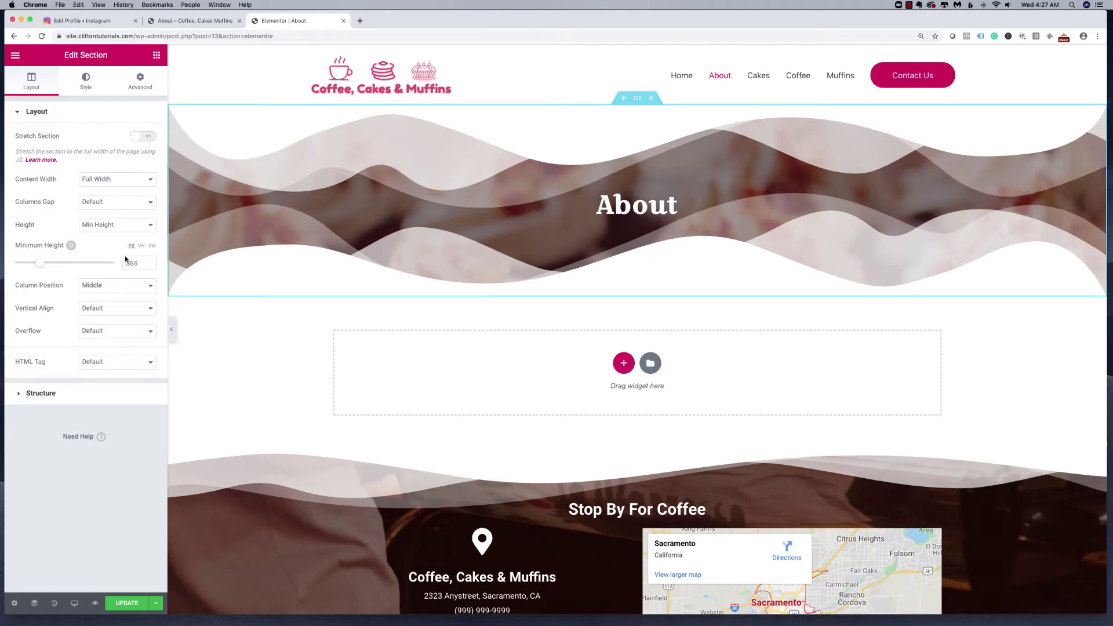
left_click(624, 364)
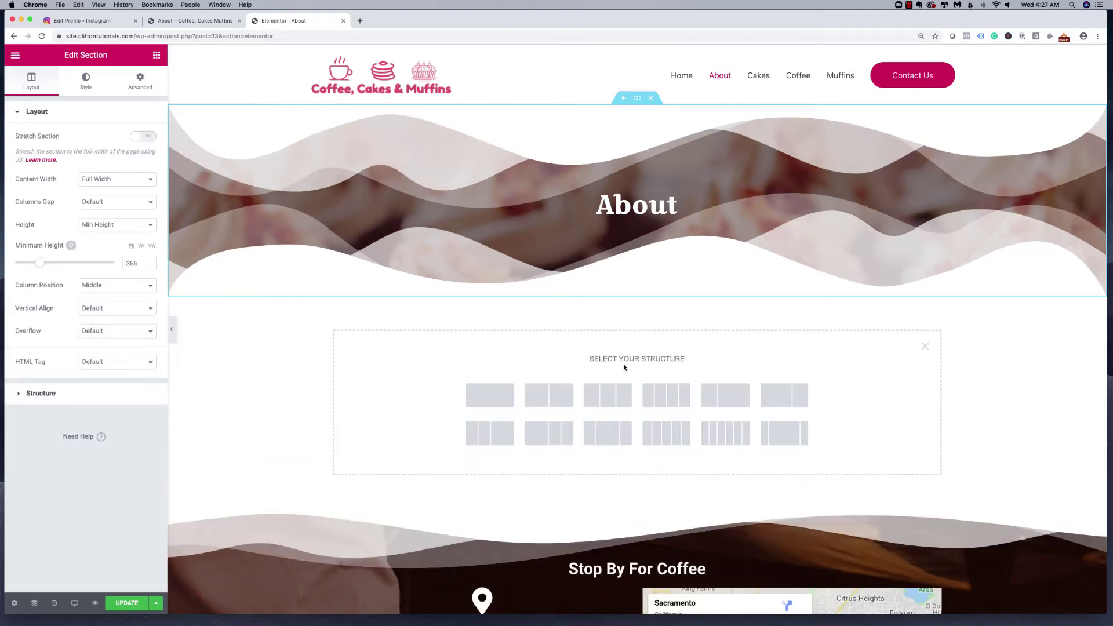
- Add a one-column section containing a two-column Inner Section under the header
left_click(486, 394)
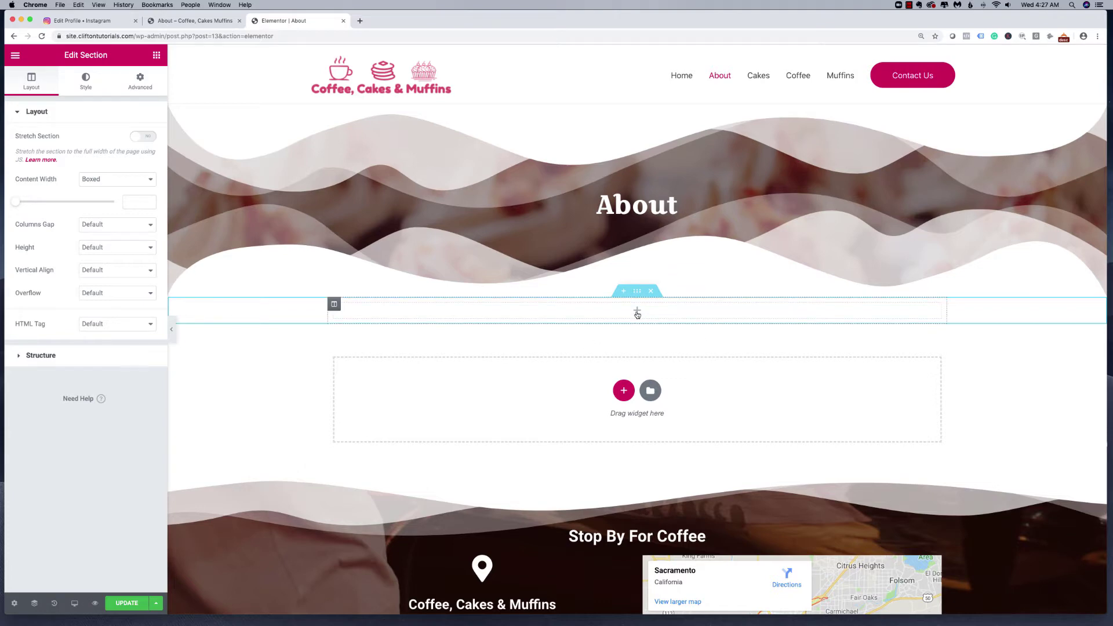
left_click(157, 55)
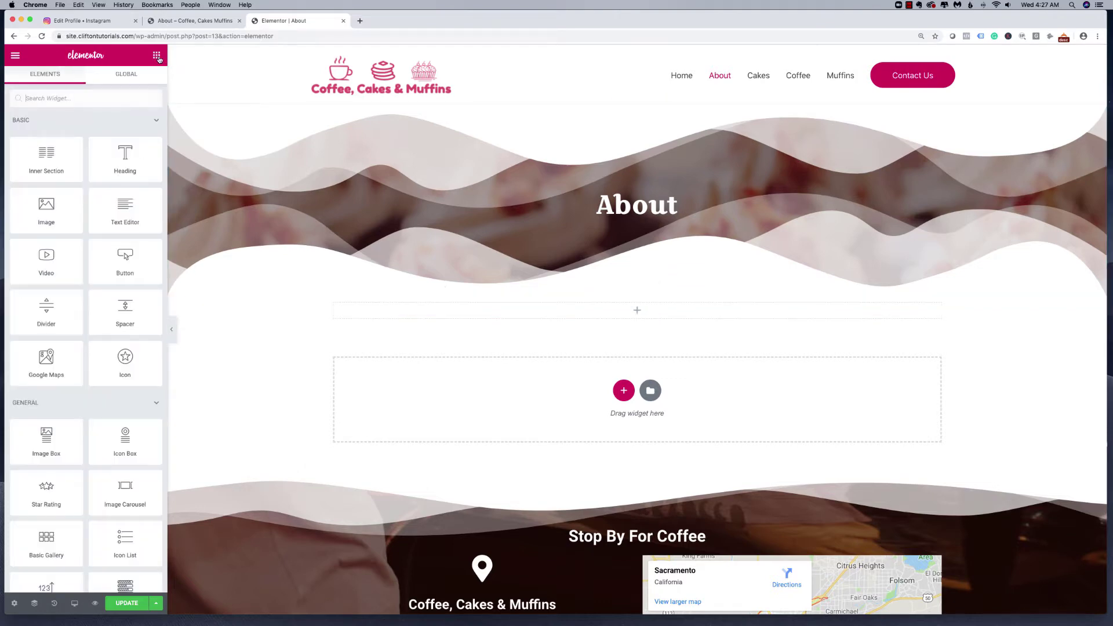
left_click_drag(46, 158, 630, 314)
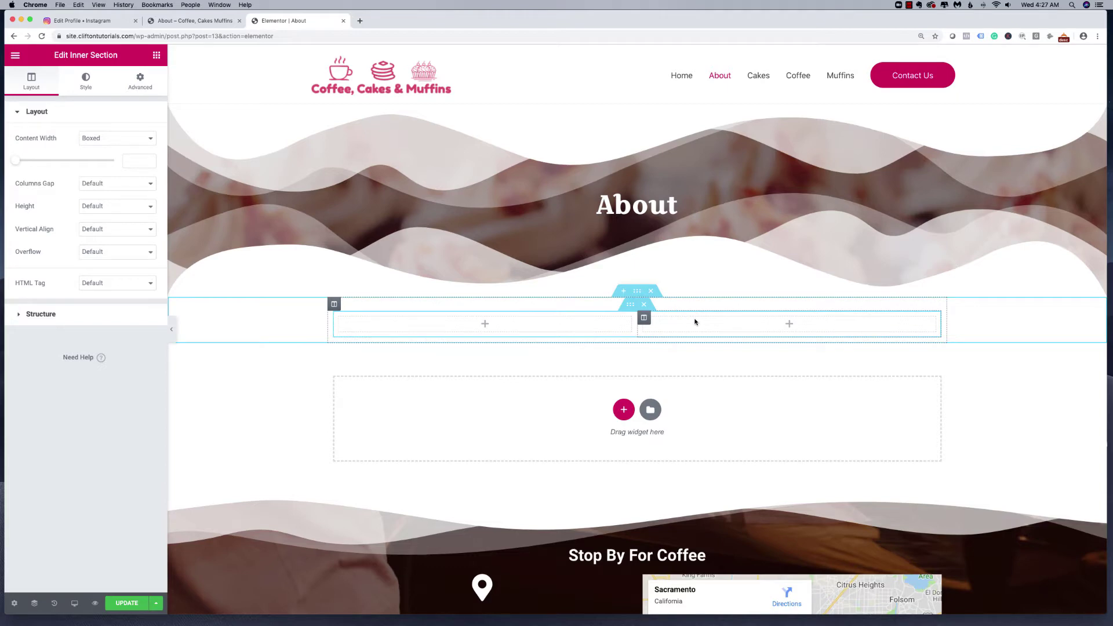
- Copy the two Our Story paragraphs from the live About page
left_click(221, 21)
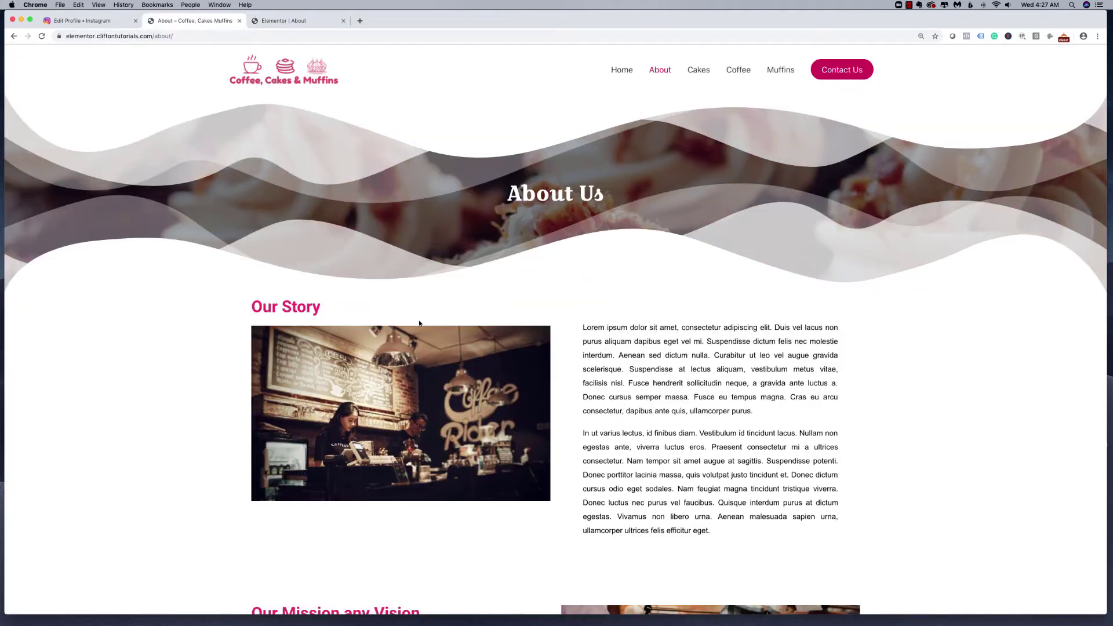
left_click_drag(581, 326, 763, 534)
key("super+c")
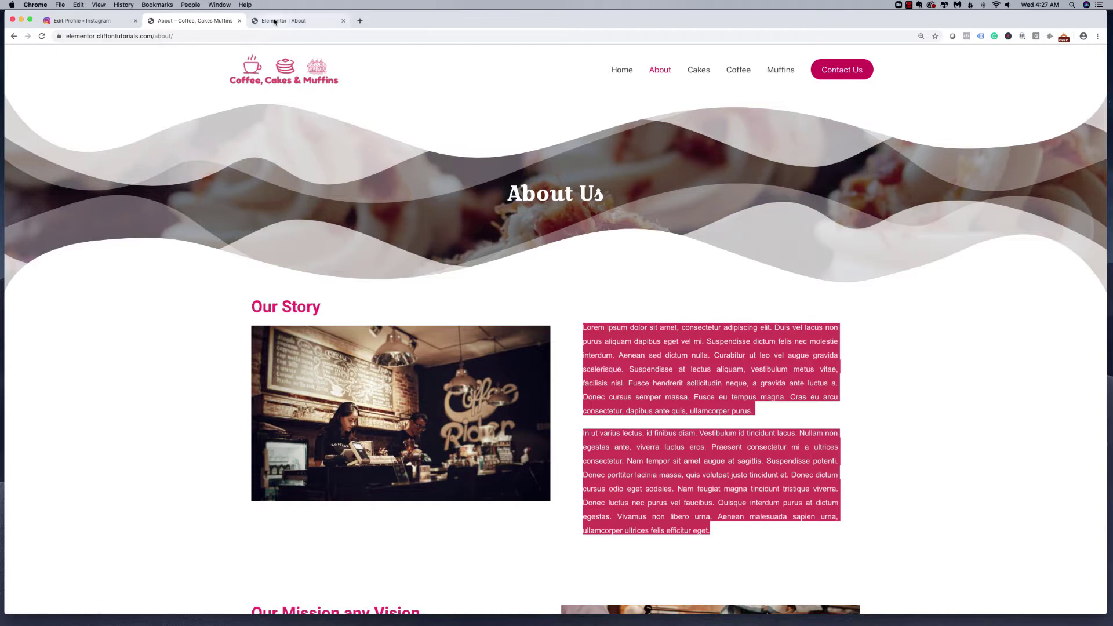
left_click(284, 21)
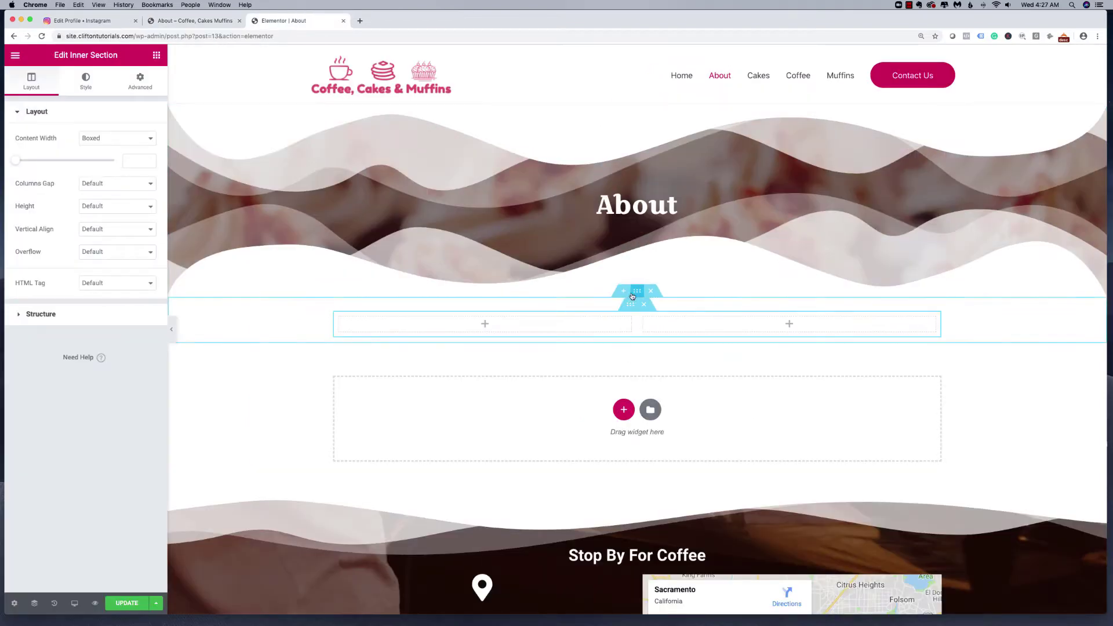
- Set the new section's Content Width to Full Width and compare with the live page
left_click(633, 296)
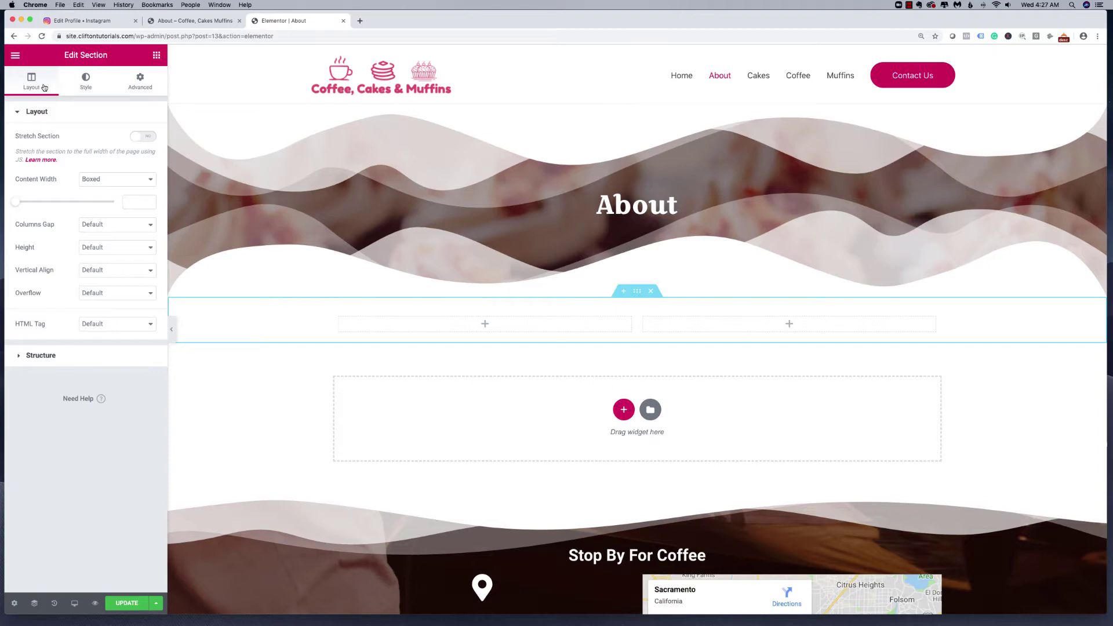
left_click(110, 179)
left_click(107, 189)
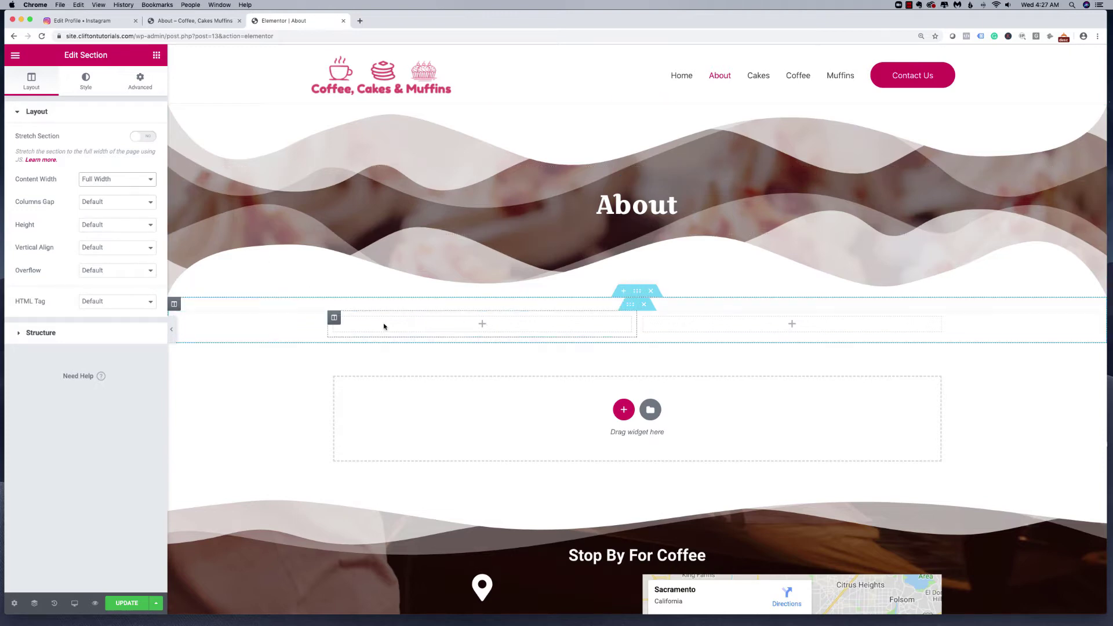
left_click(188, 21)
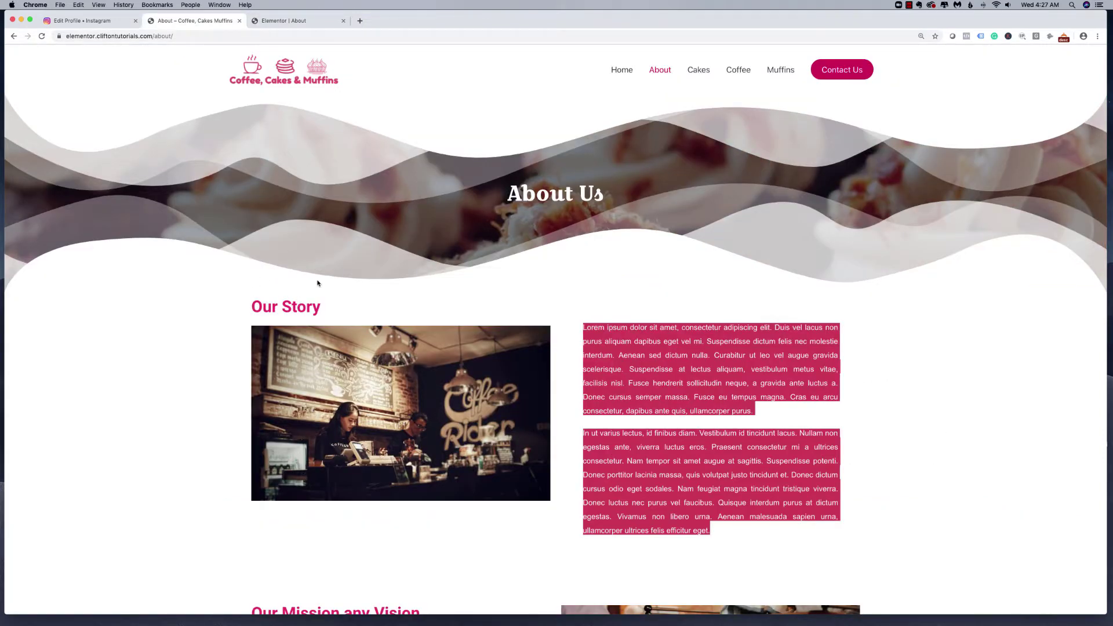
left_click(290, 21)
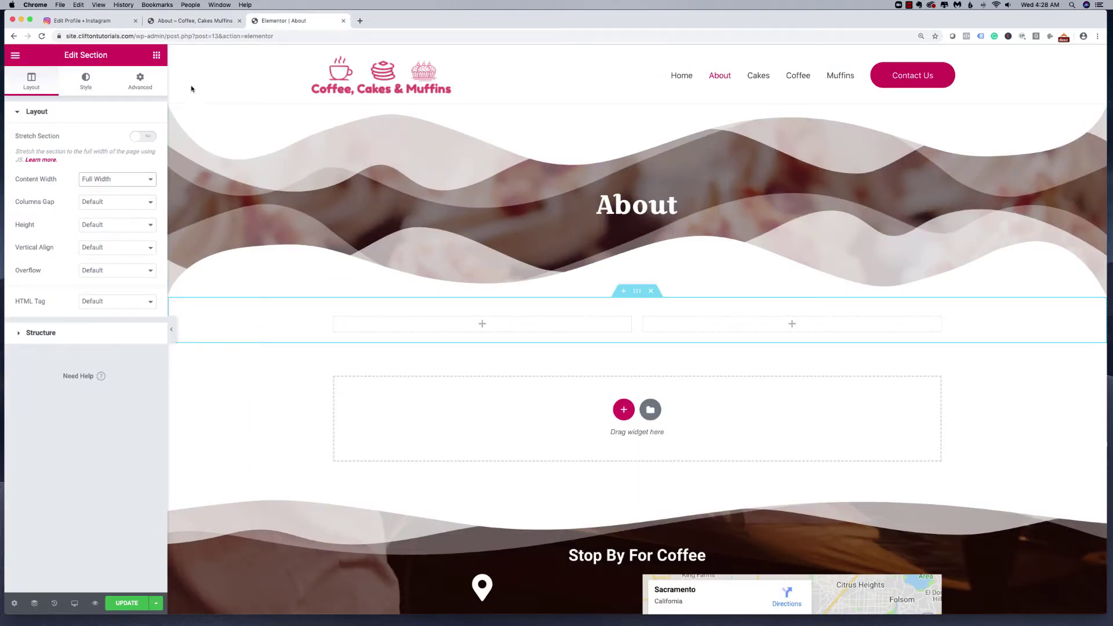
- Add a Heading widget to the new section and switch its Content Width back to Boxed
left_click(155, 56)
left_click_drag(128, 157, 420, 318)
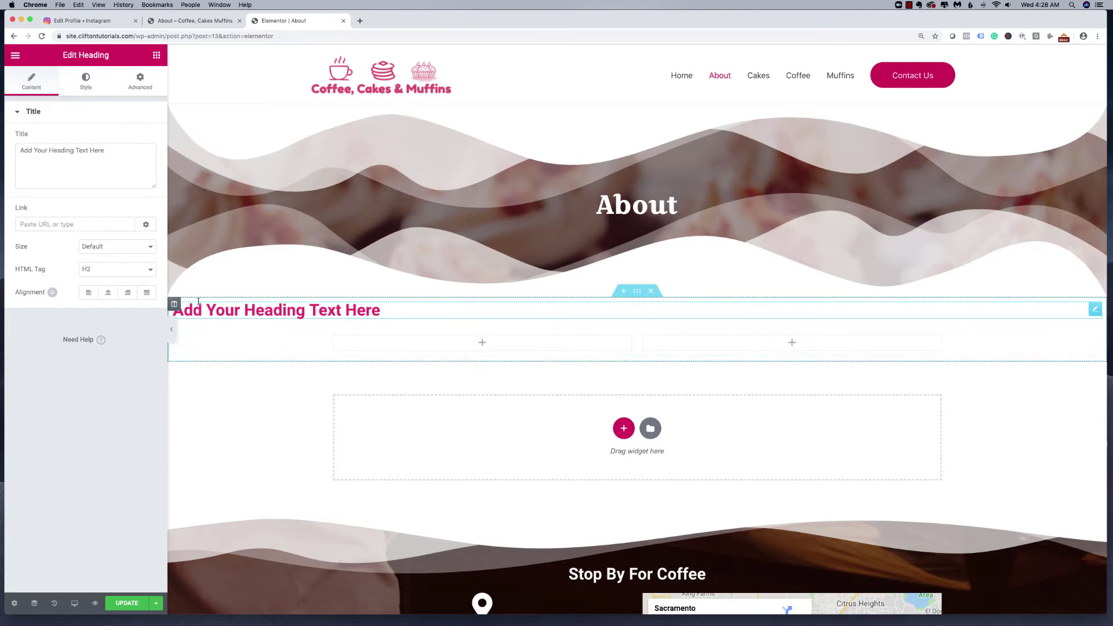
left_click(637, 291)
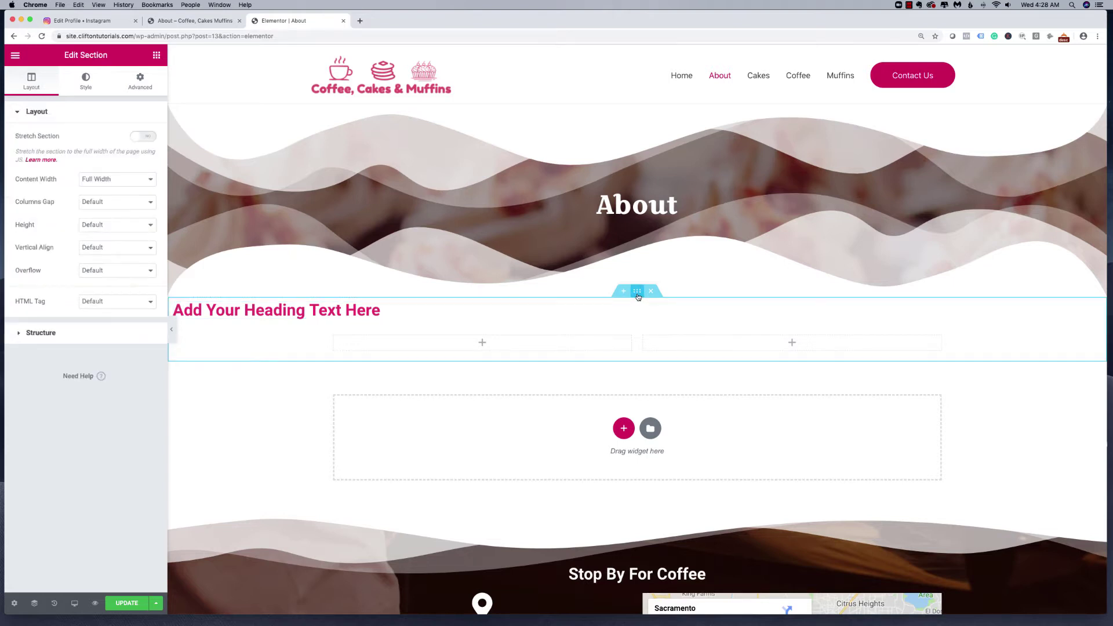
left_click(102, 179)
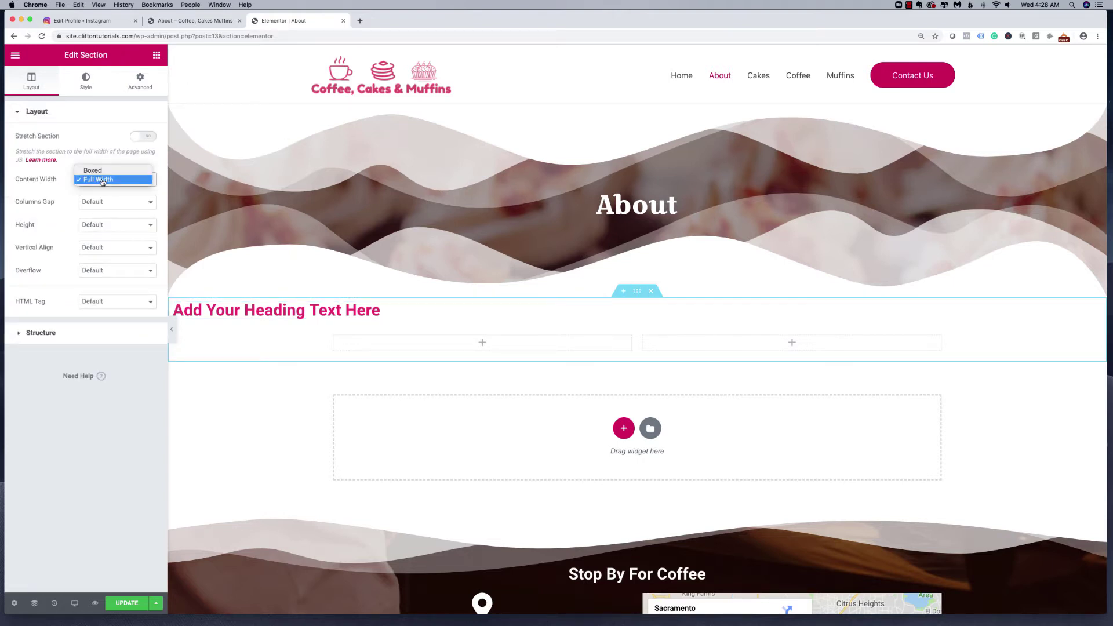
left_click(103, 174)
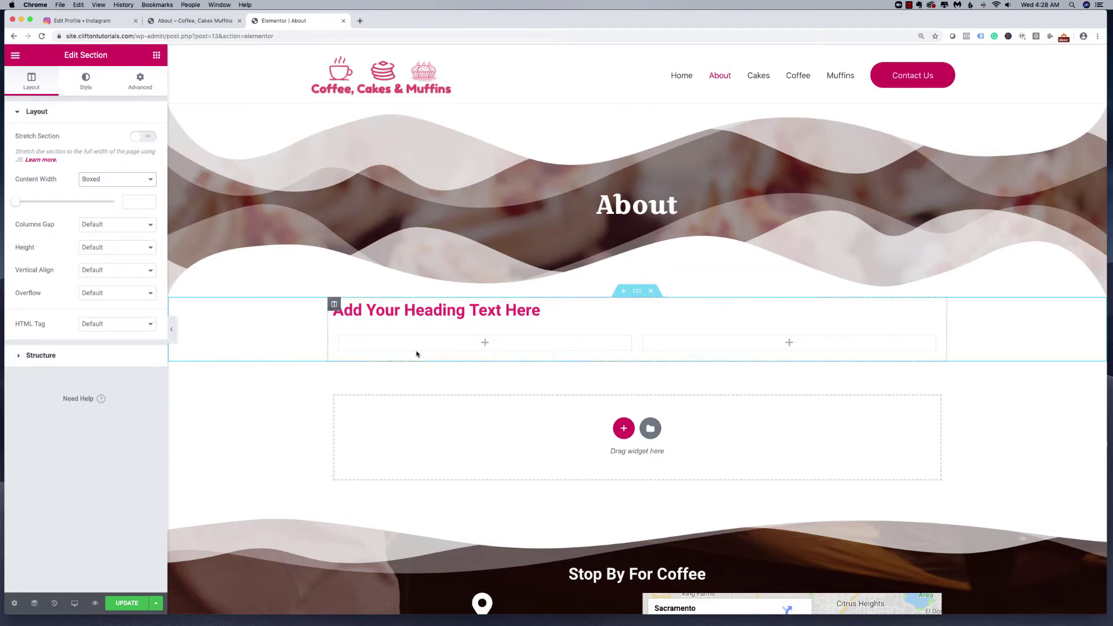
- Change the heading text to 'Our Story'
left_click(406, 311)
triple_click(397, 311)
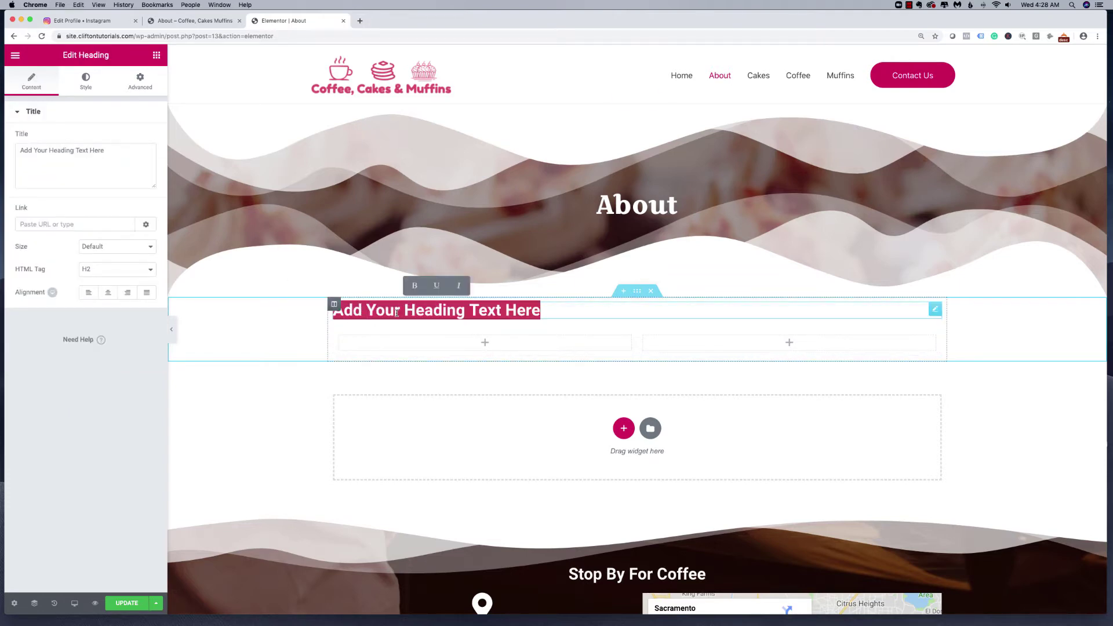
type("Our Story")
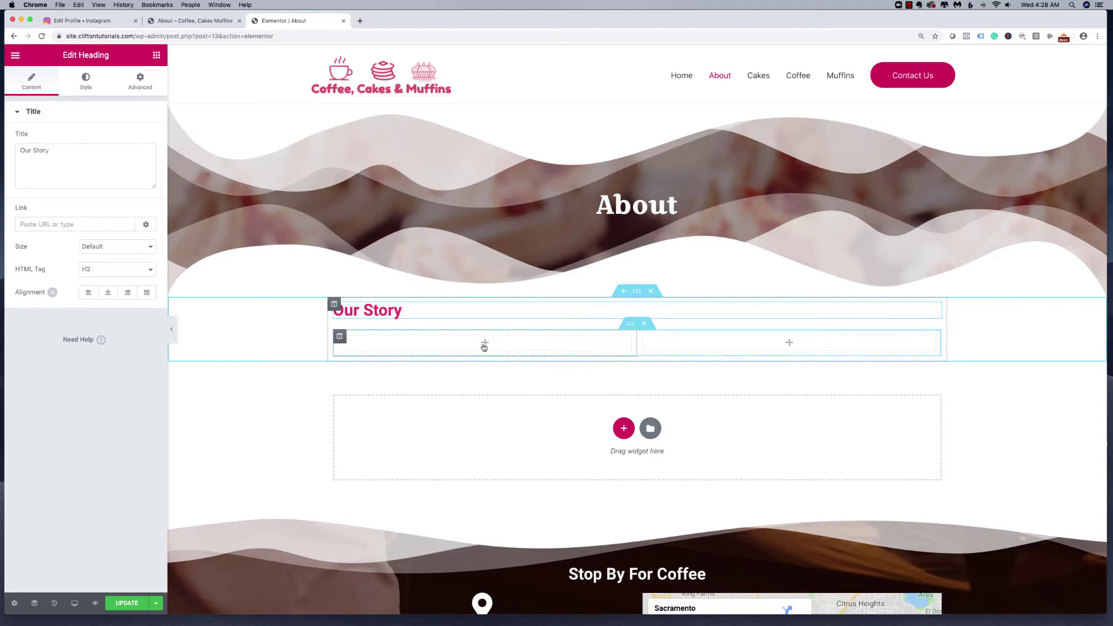
left_click(157, 57)
- Put an Image widget showing Featured-Hero-Coffee in the left column
left_click_drag(46, 212, 483, 340)
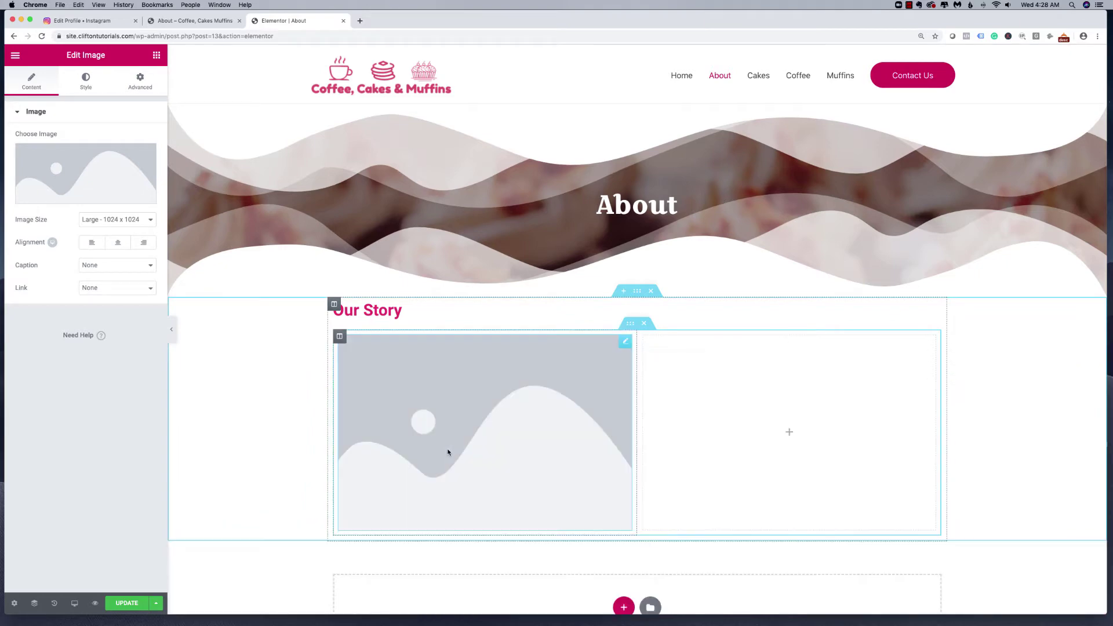
left_click(87, 176)
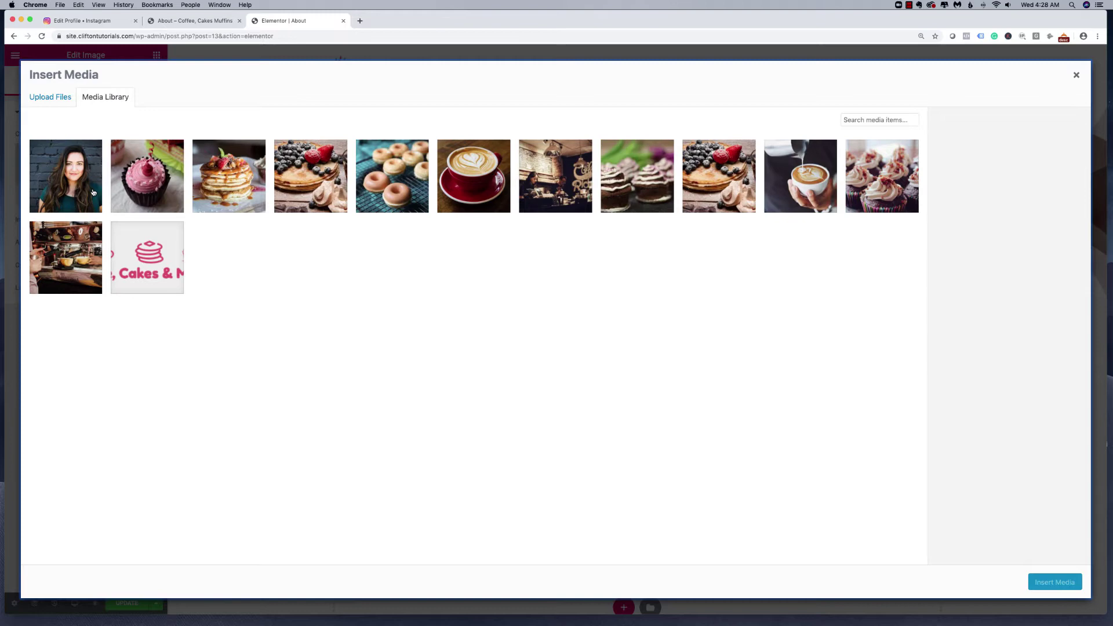
left_click(578, 184)
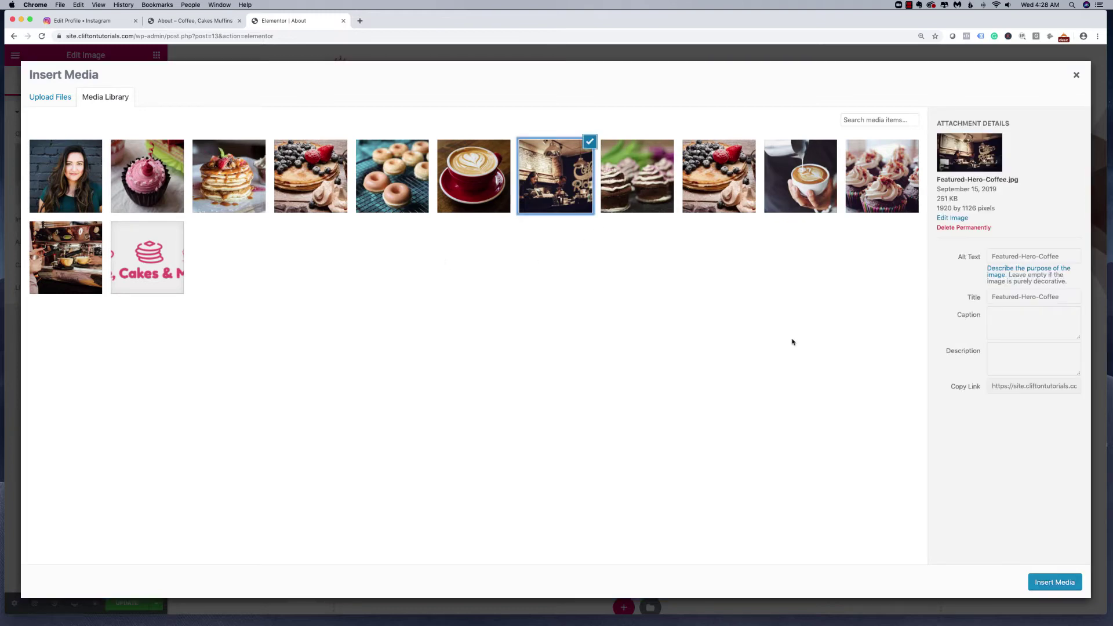
left_click(1049, 585)
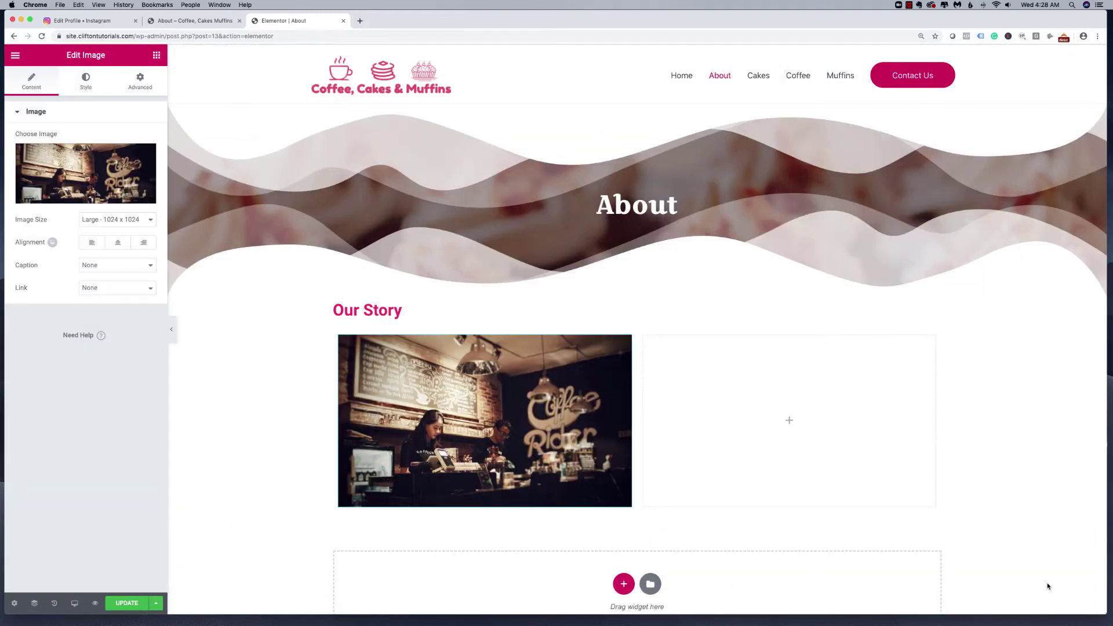
- Add a Text Editor to the right column and paste the copied Our Story paragraphs
left_click(790, 422)
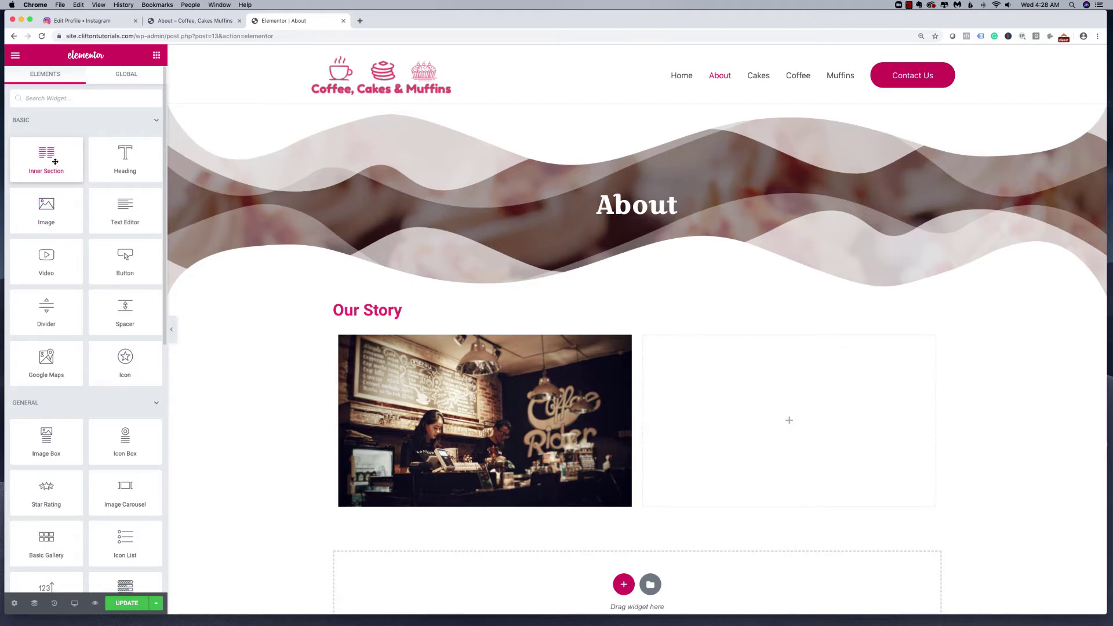
left_click_drag(126, 221, 834, 352)
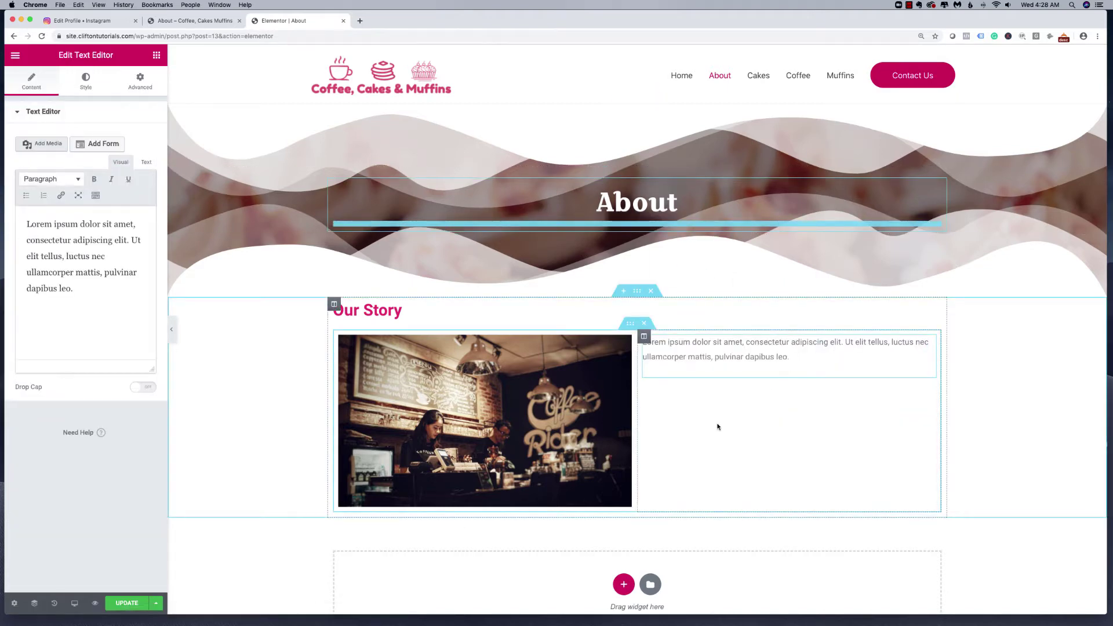
left_click(146, 161)
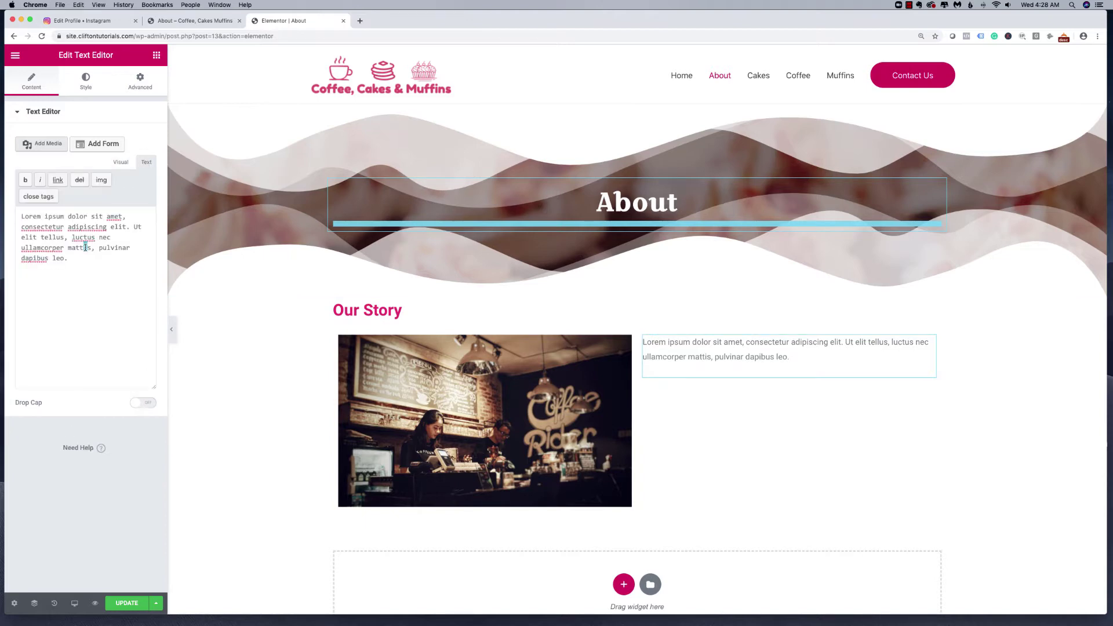
key("super+a")
key("super+v")
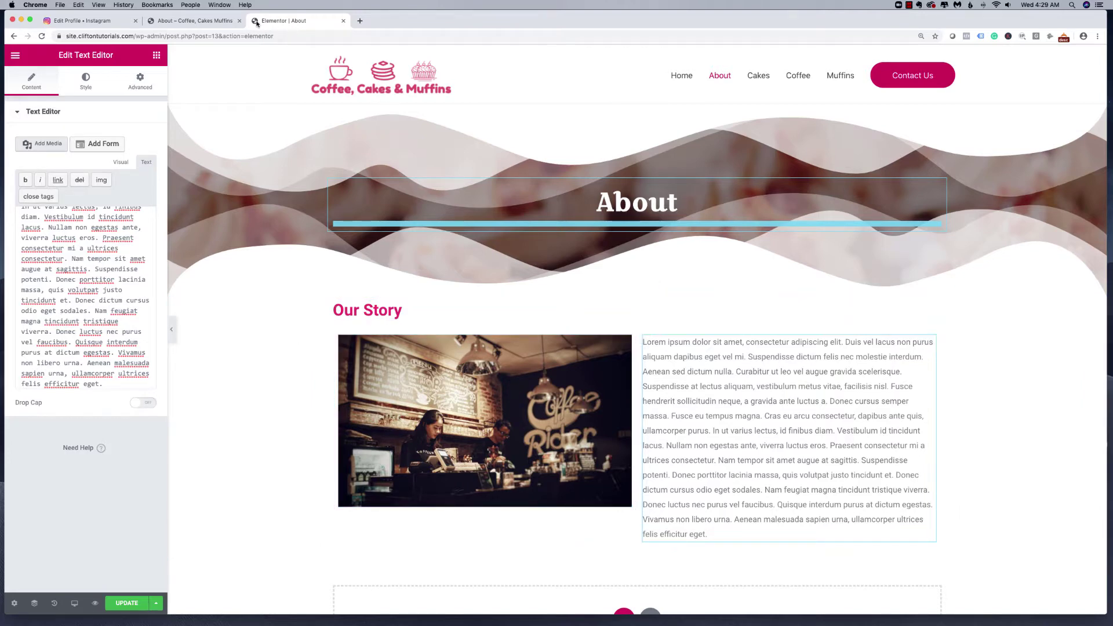
- Give the image column a linked 20 px margin on all sides
left_click(201, 21)
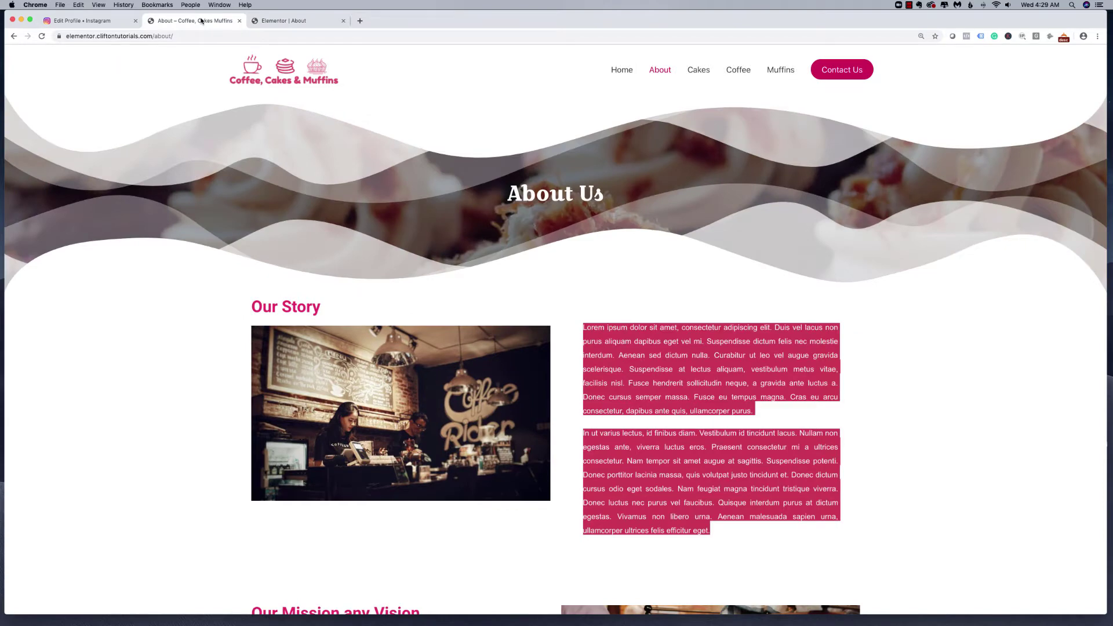
left_click(182, 274)
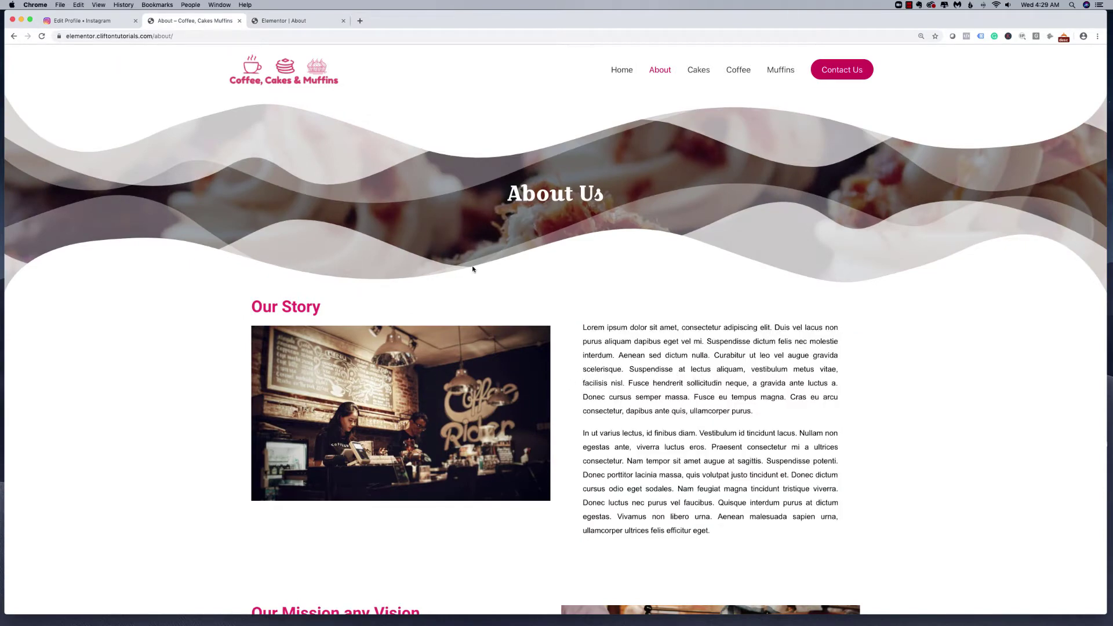
left_click(316, 23)
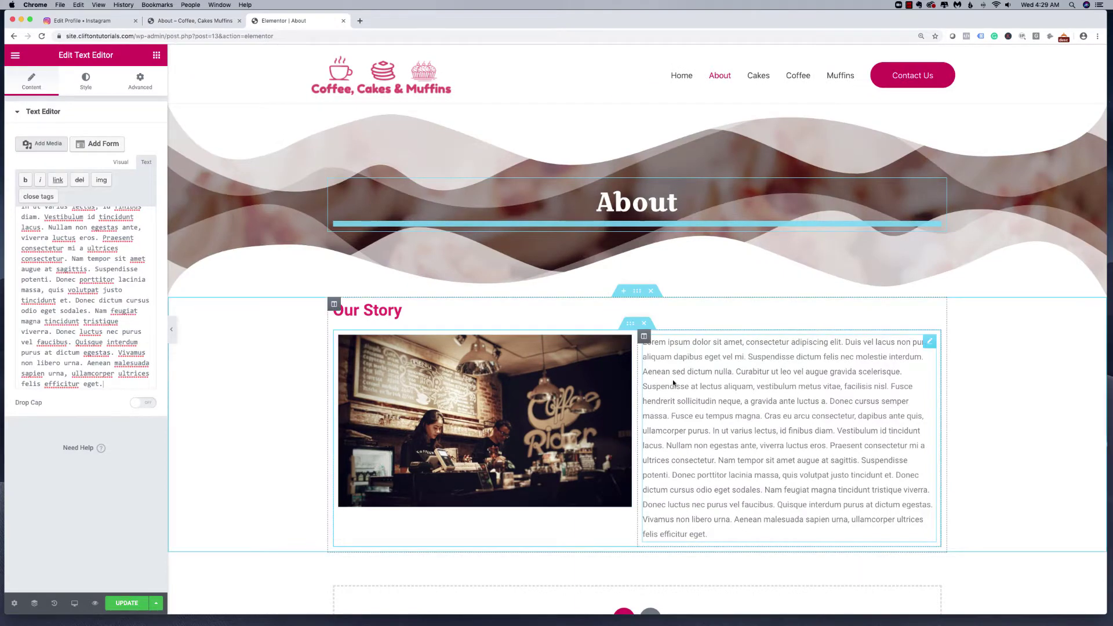
left_click(340, 339)
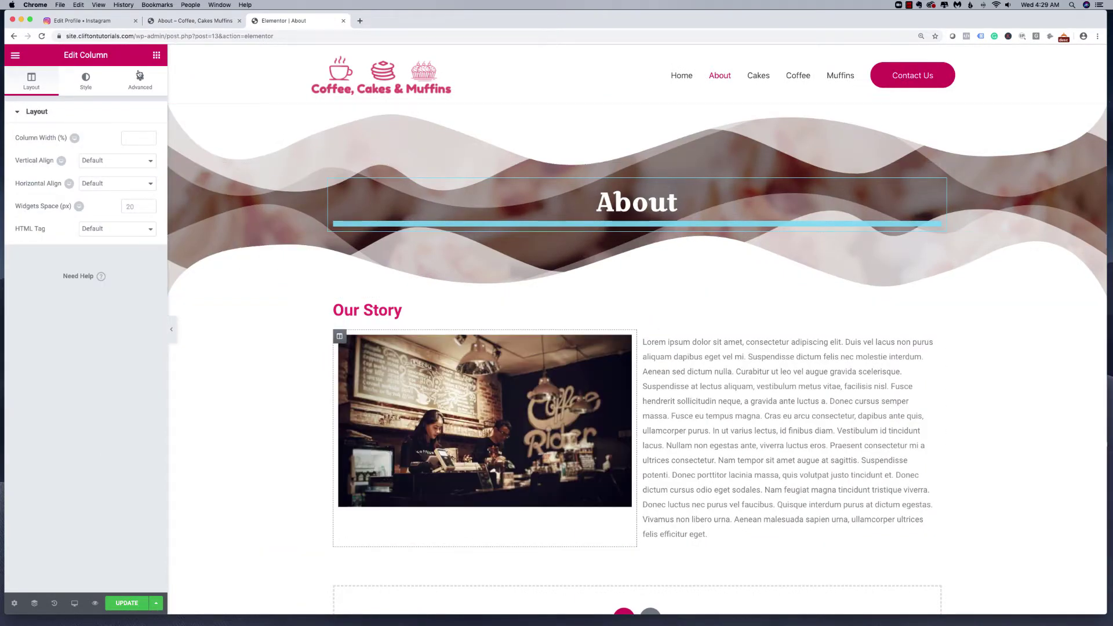
left_click(141, 84)
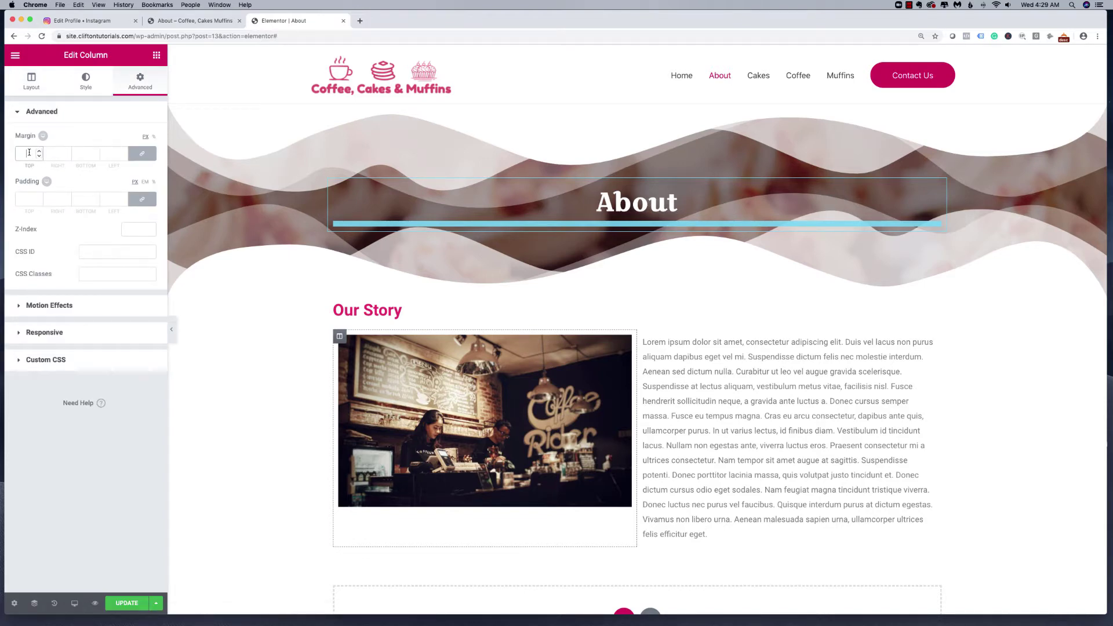
type("20")
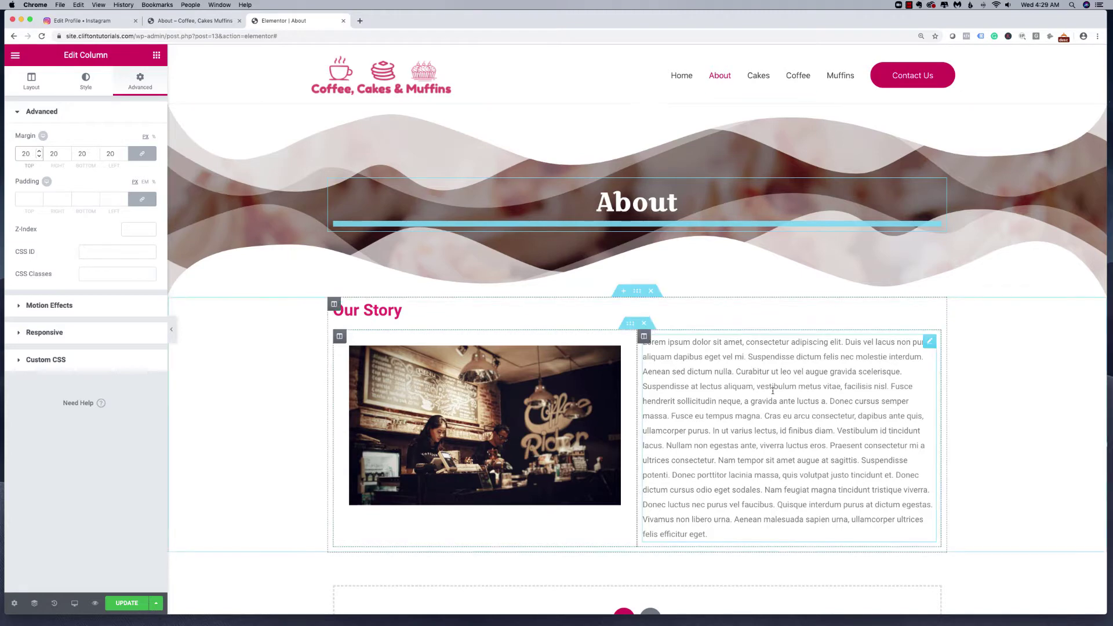
- Give the text column a linked 20 px margin and compare with the live About page
left_click(644, 337)
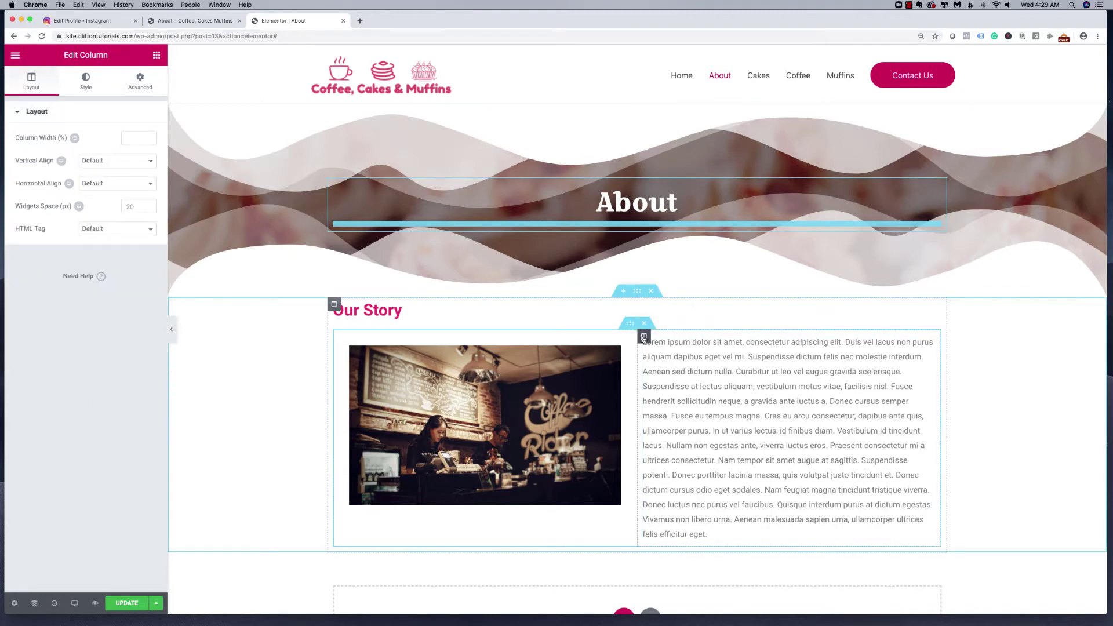
left_click(140, 81)
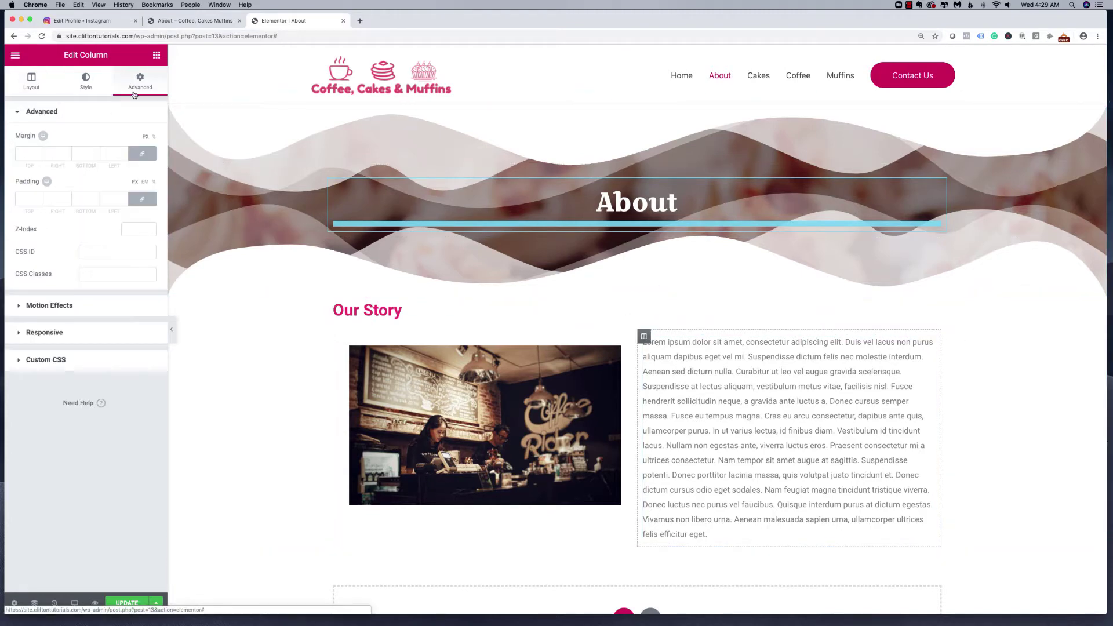
left_click(26, 154)
type("20")
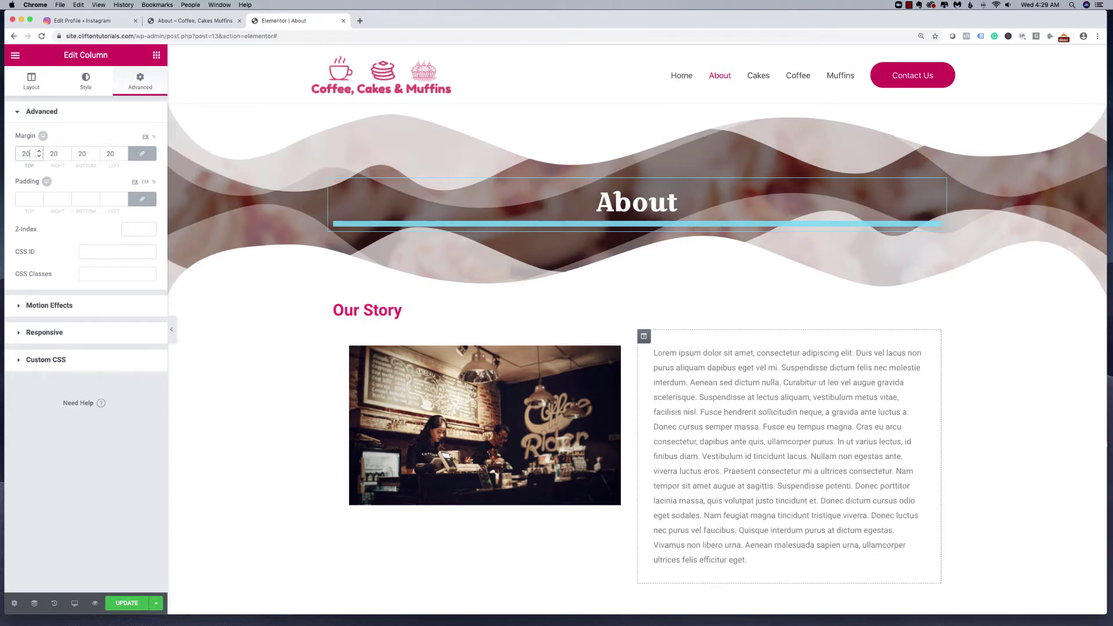
scroll(733, 429, "down", 5)
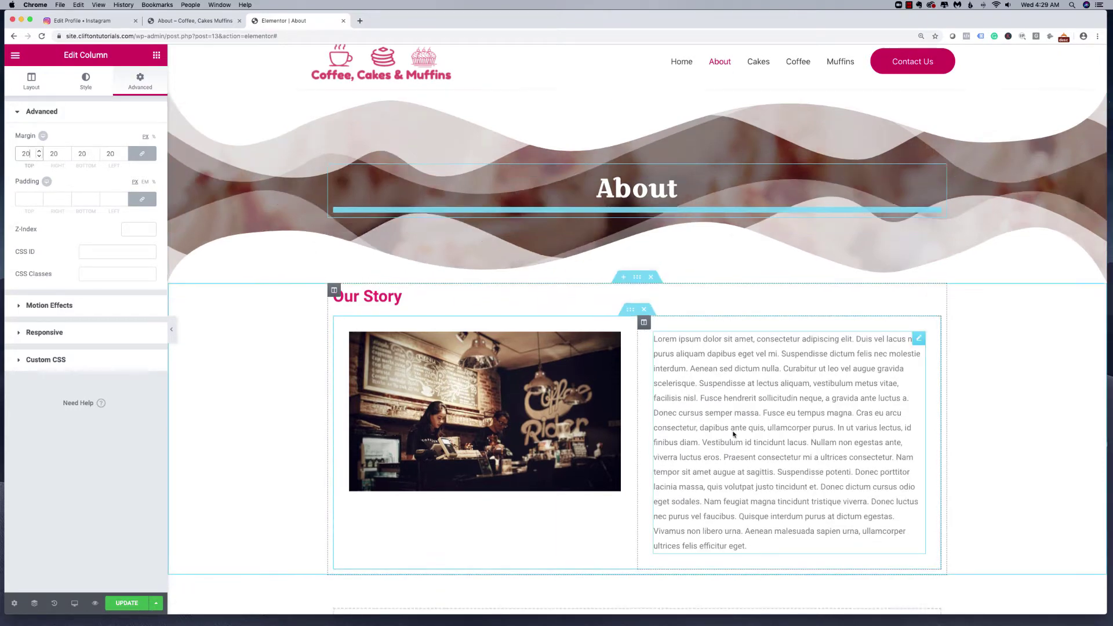
scroll(734, 432, "up", 2)
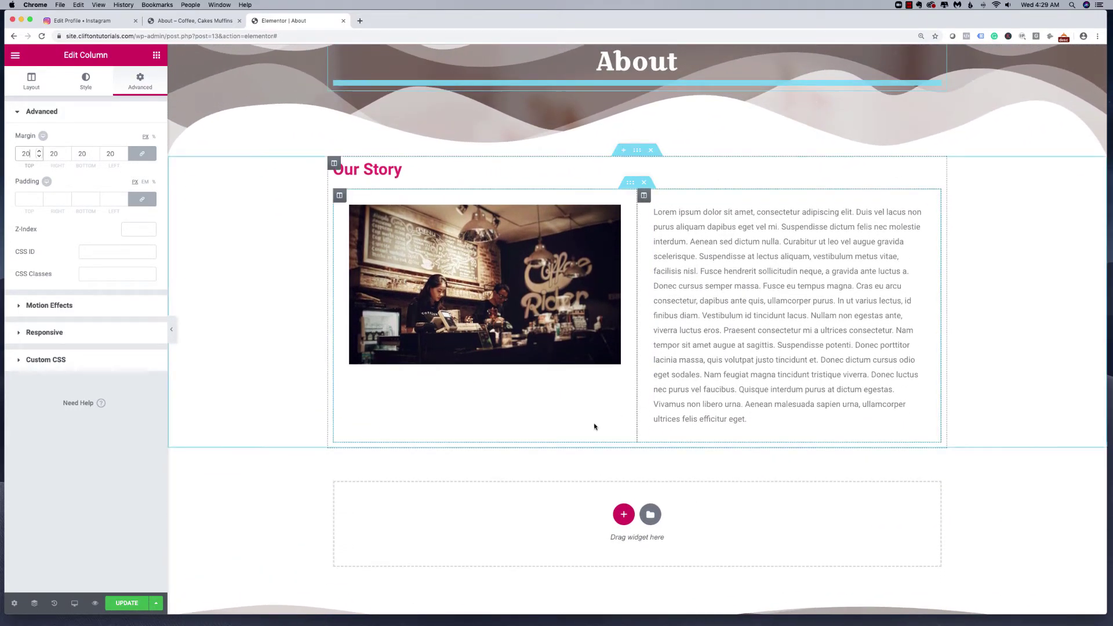
scroll(636, 421, "up", 3)
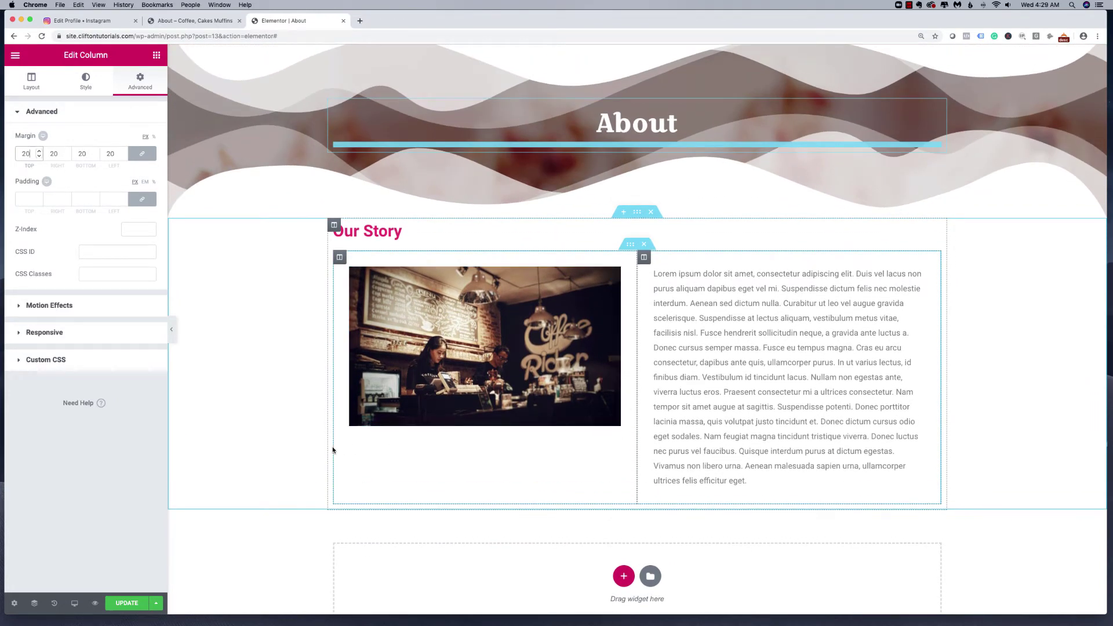
scroll(718, 380, "down", 5)
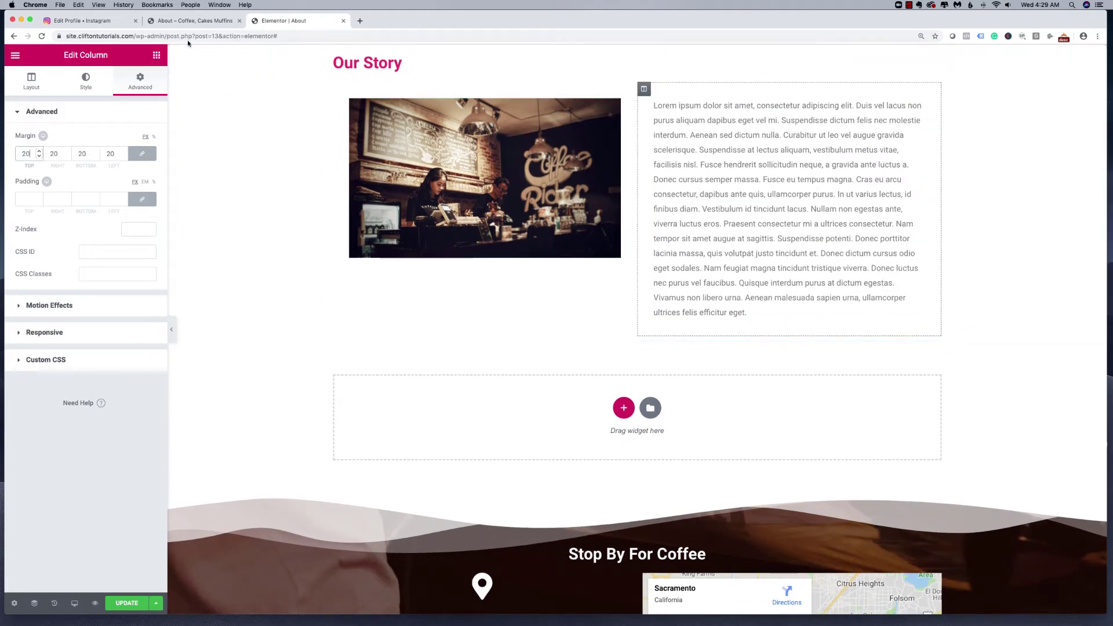
left_click(195, 22)
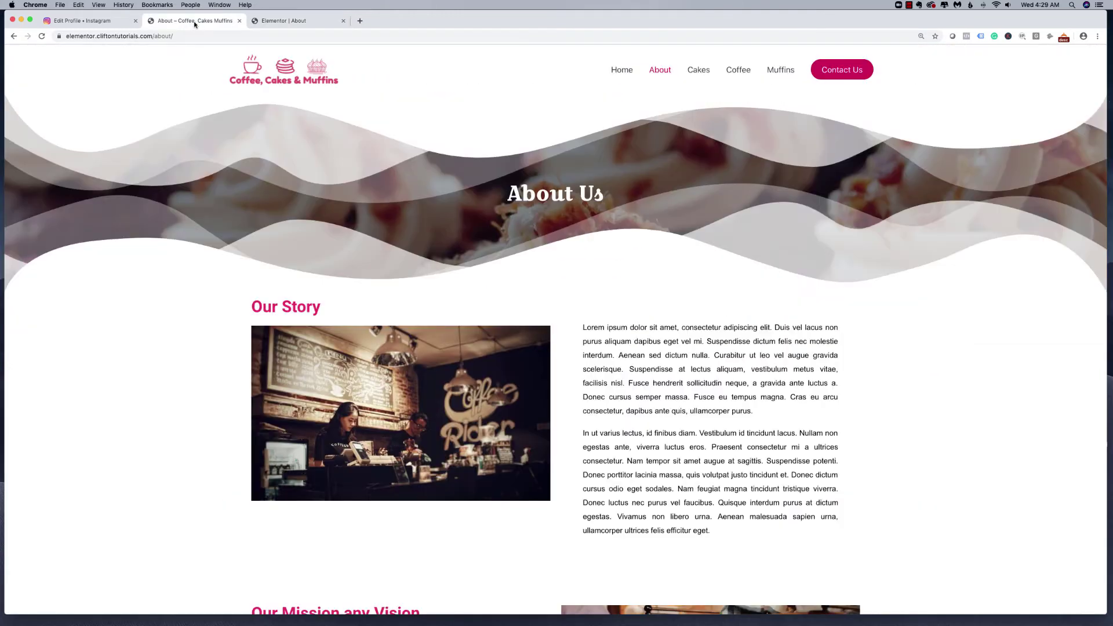
left_click(293, 21)
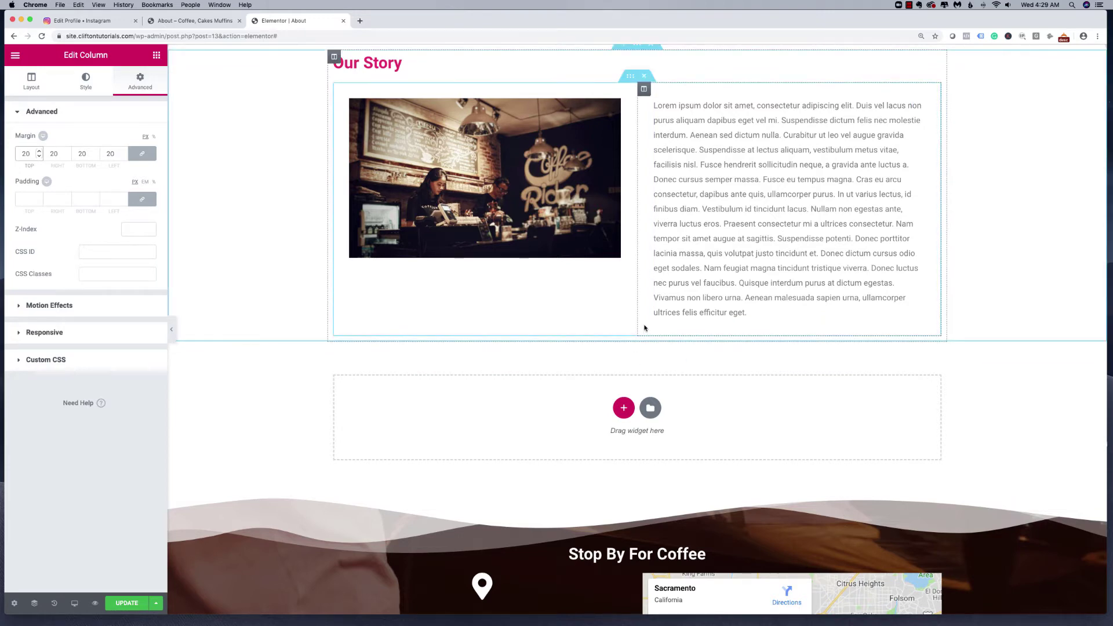
scroll(644, 327, "up", 2)
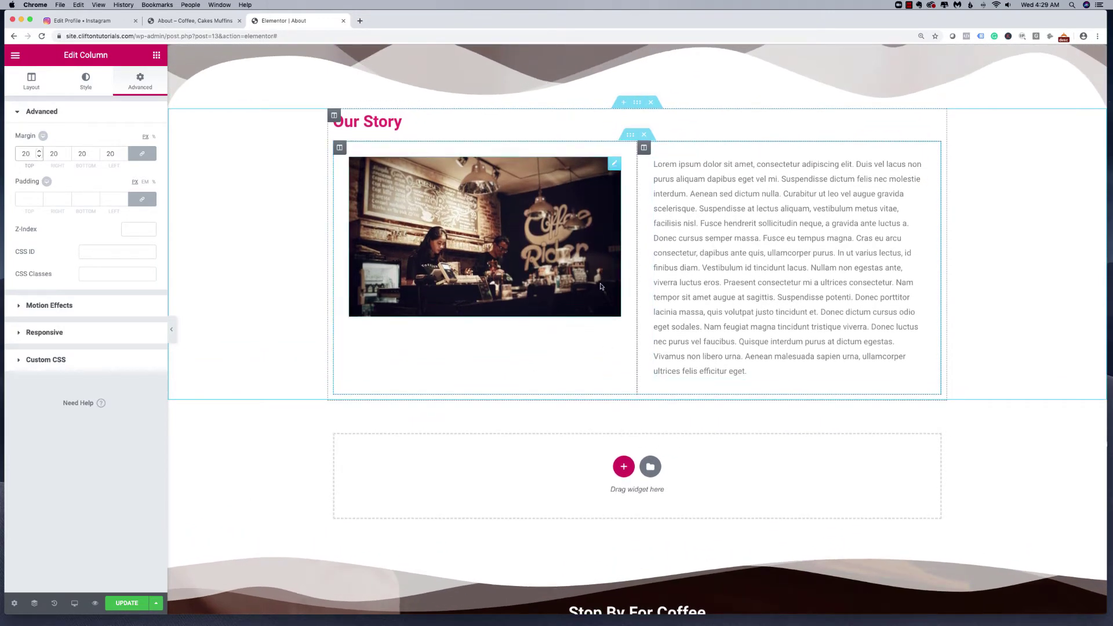
scroll(604, 286, "up", 1)
scroll(604, 286, "up", 1)
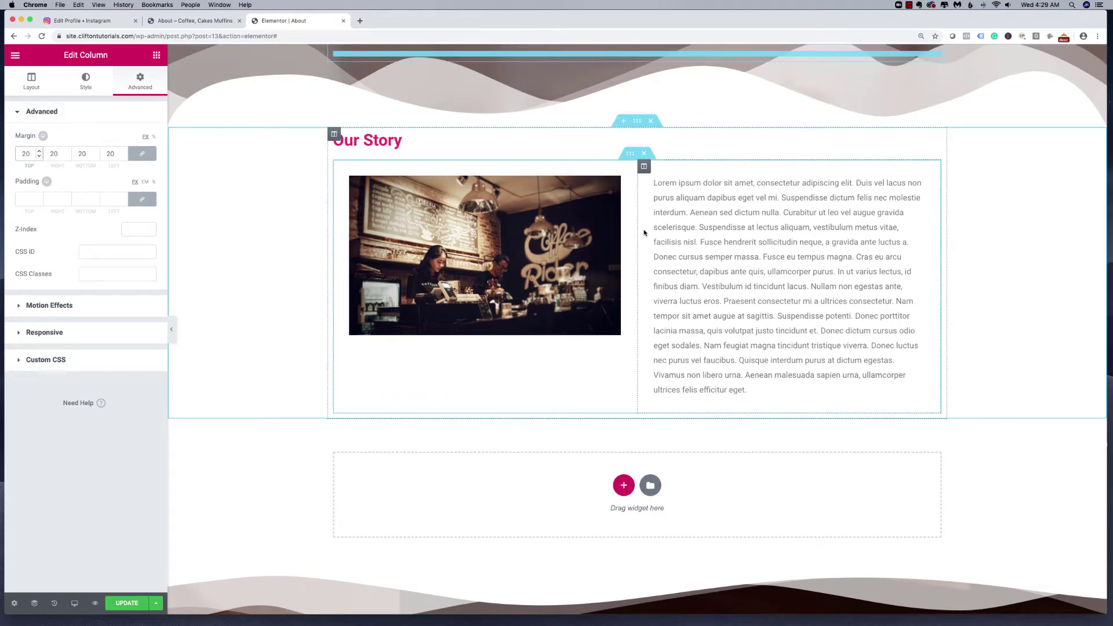
- Duplicate the Our Story section and check the live page's Our Mission layout for reference
right_click(637, 122)
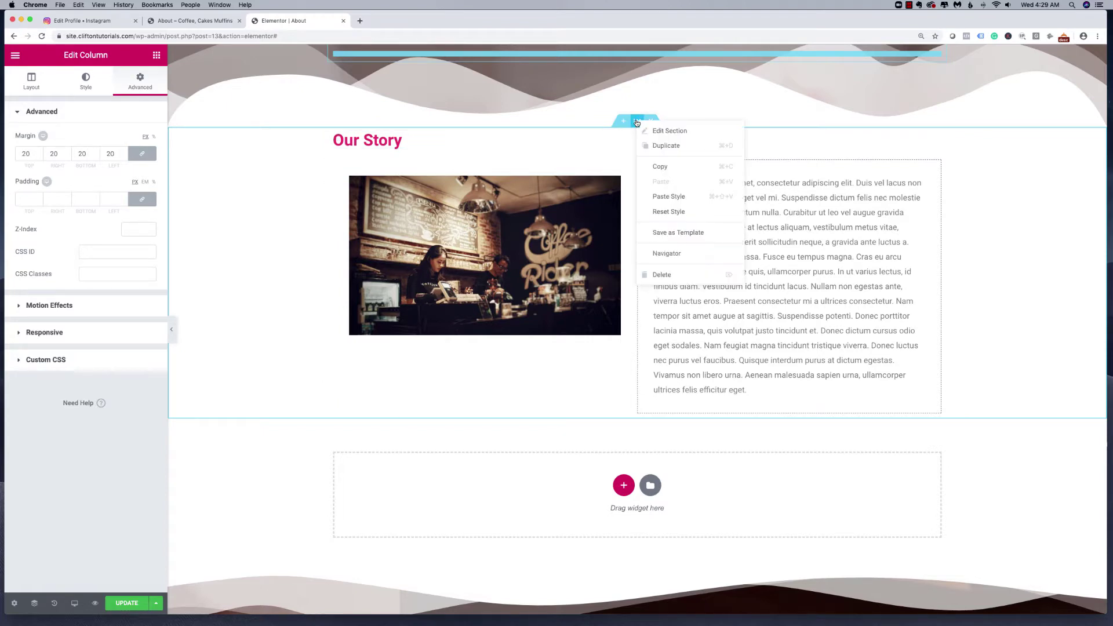
left_click(656, 145)
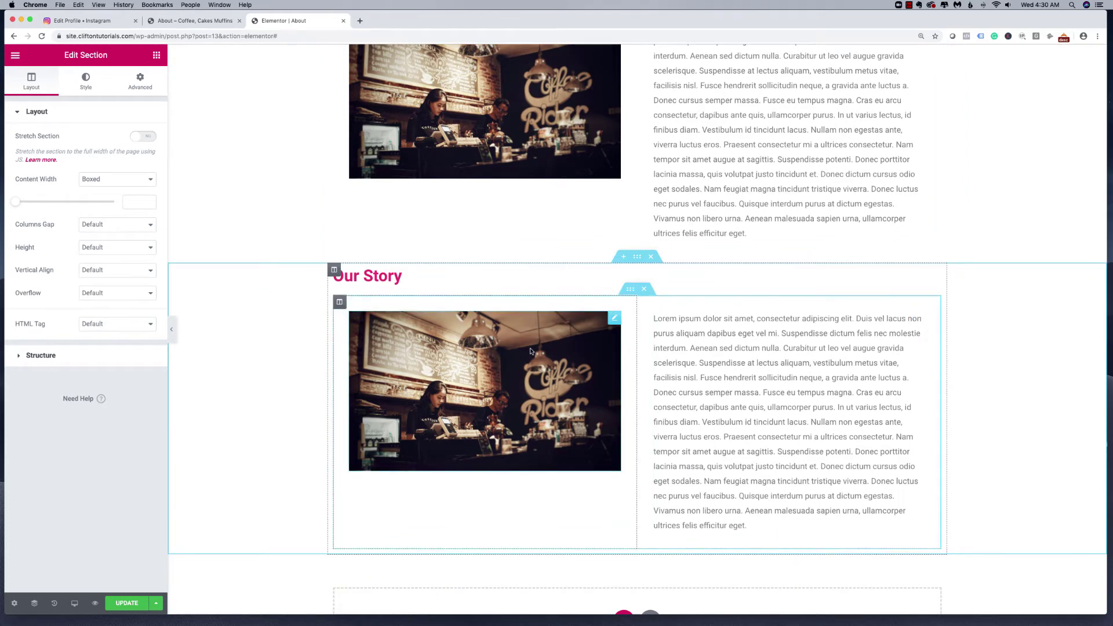
left_click(192, 22)
scroll(287, 203, "down", 3)
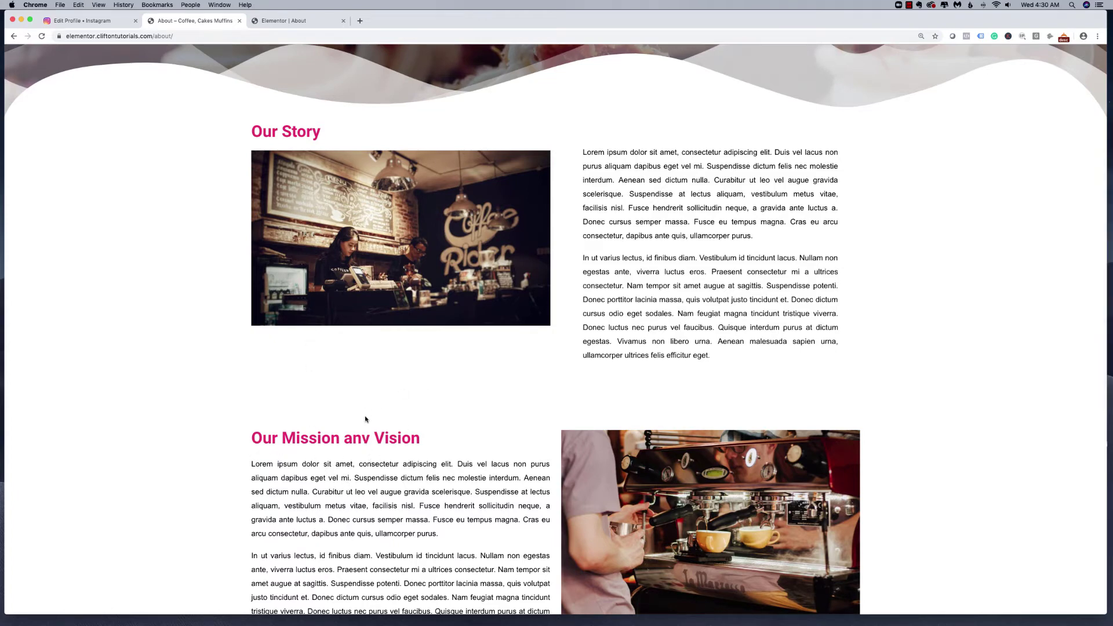
scroll(389, 417, "up", 3)
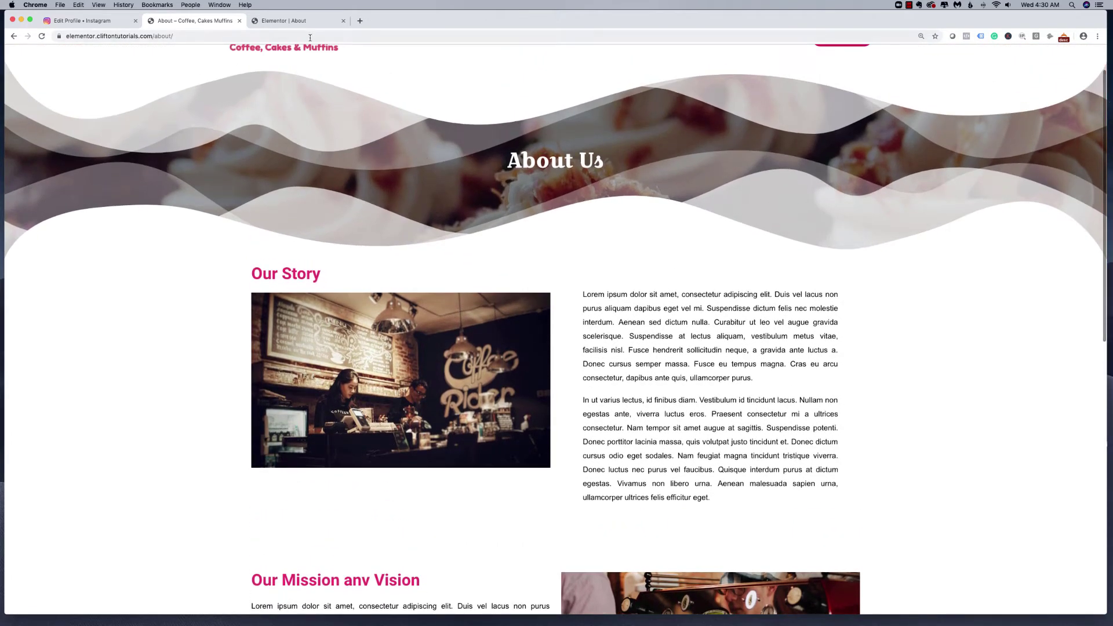
left_click(307, 24)
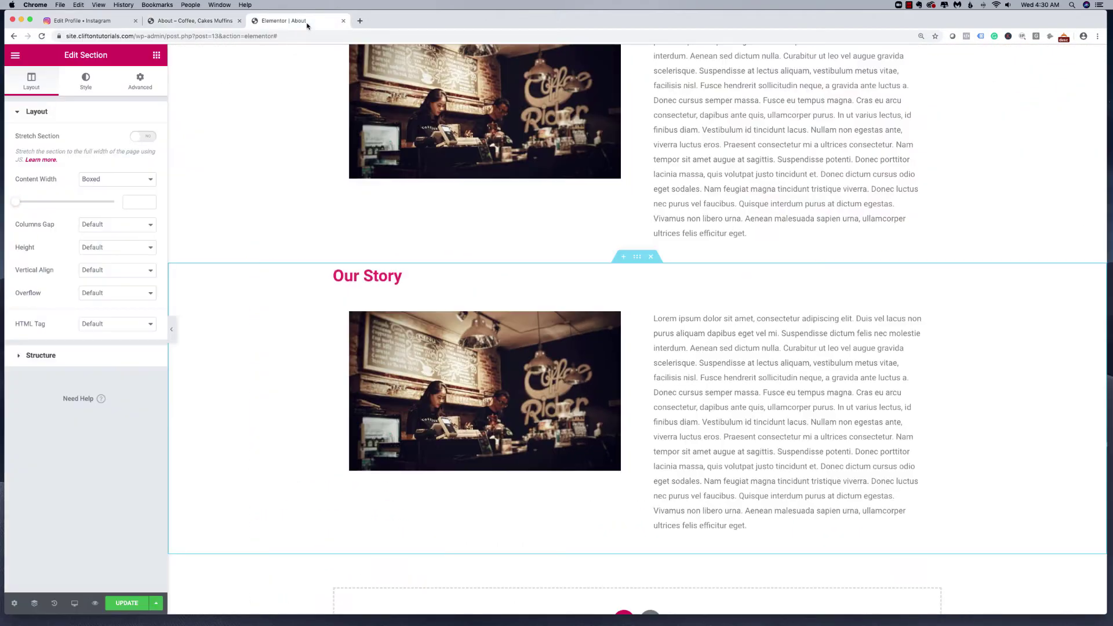
- Retitle the duplicated section's heading to 'Our Mission and Vision'
left_click(380, 278)
triple_click(380, 277)
type("Our")
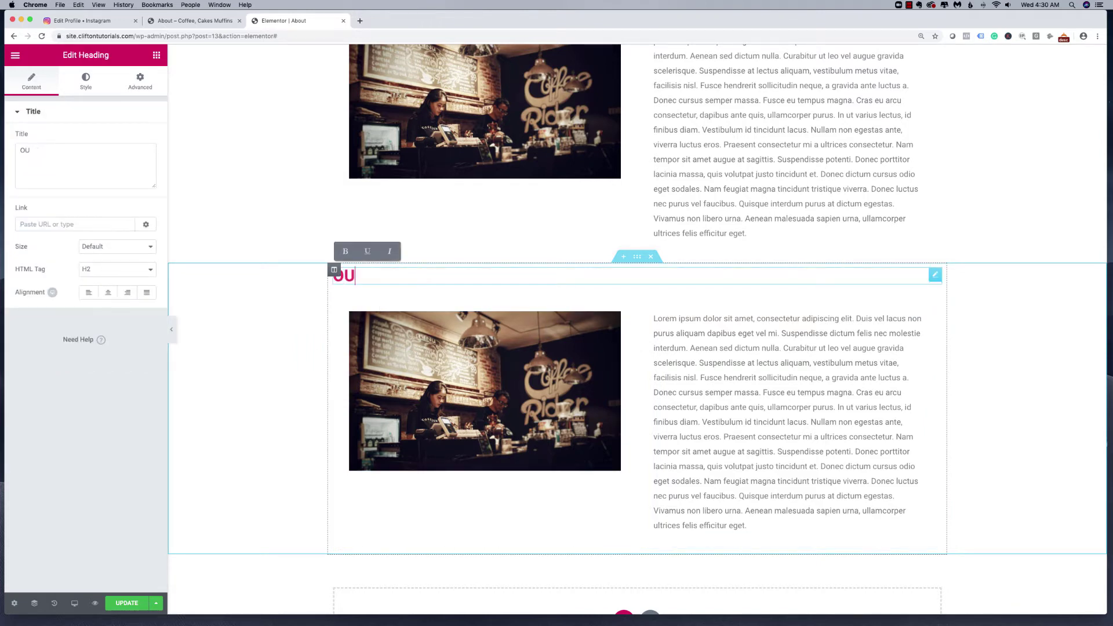
key("BackSpace")
key("BackSpace")
type("u")
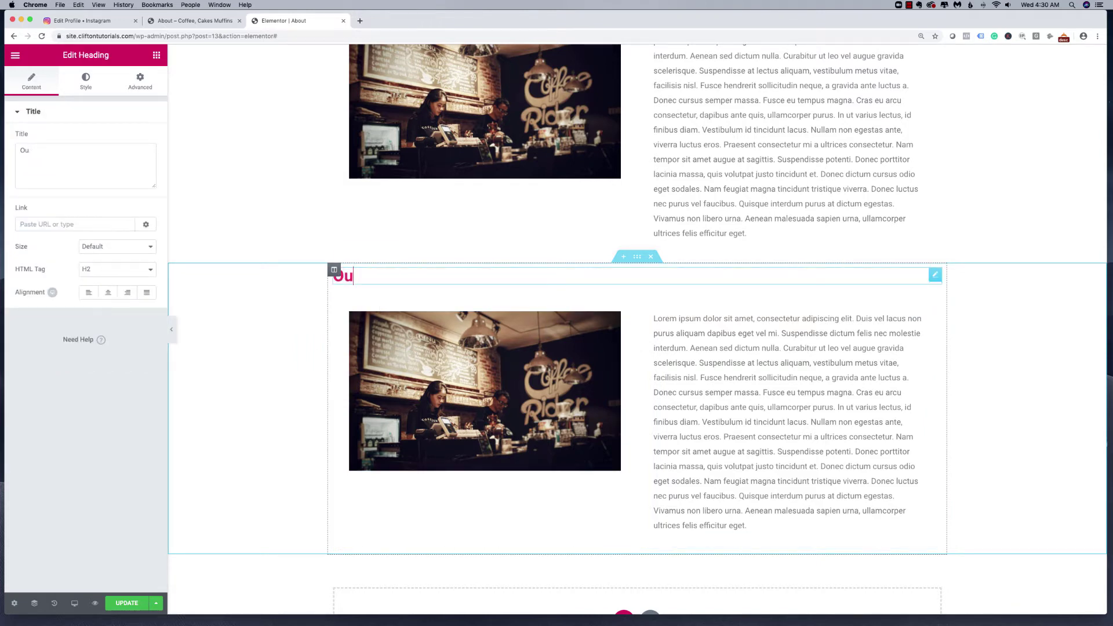
type("r Mission ")
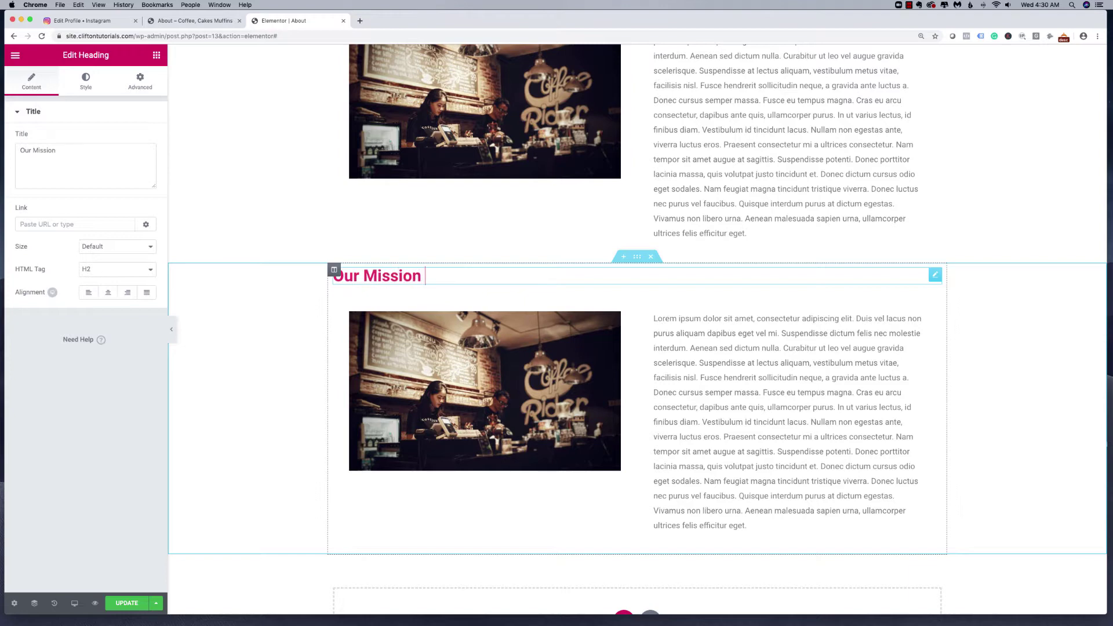
type("and Vision")
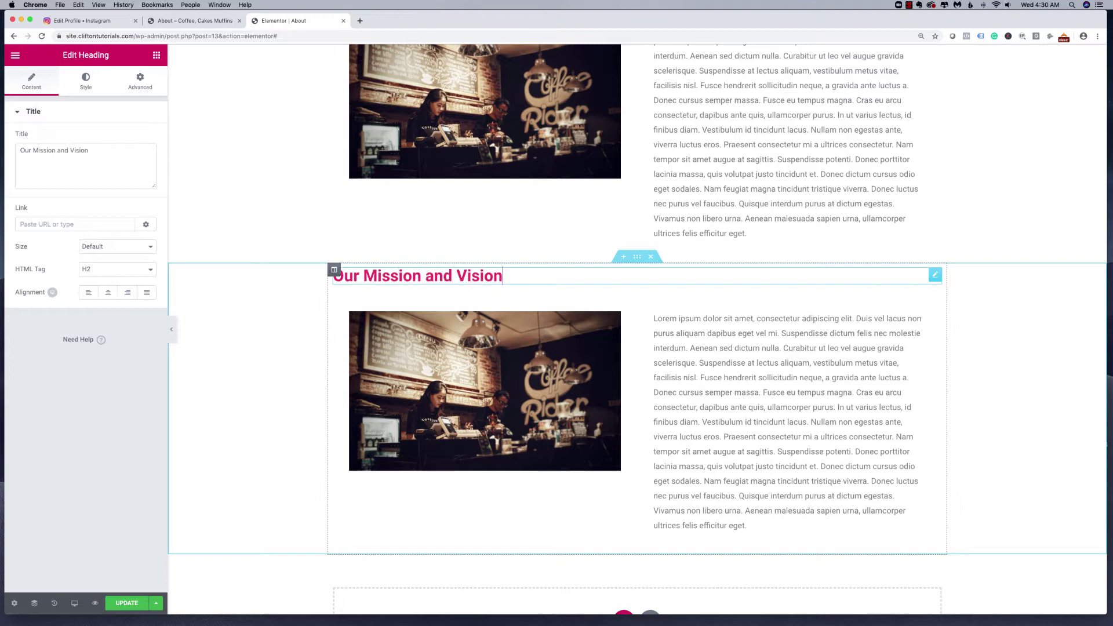
- Move the story text into the left column and the café image into the right column
scroll(638, 290, "down", 3)
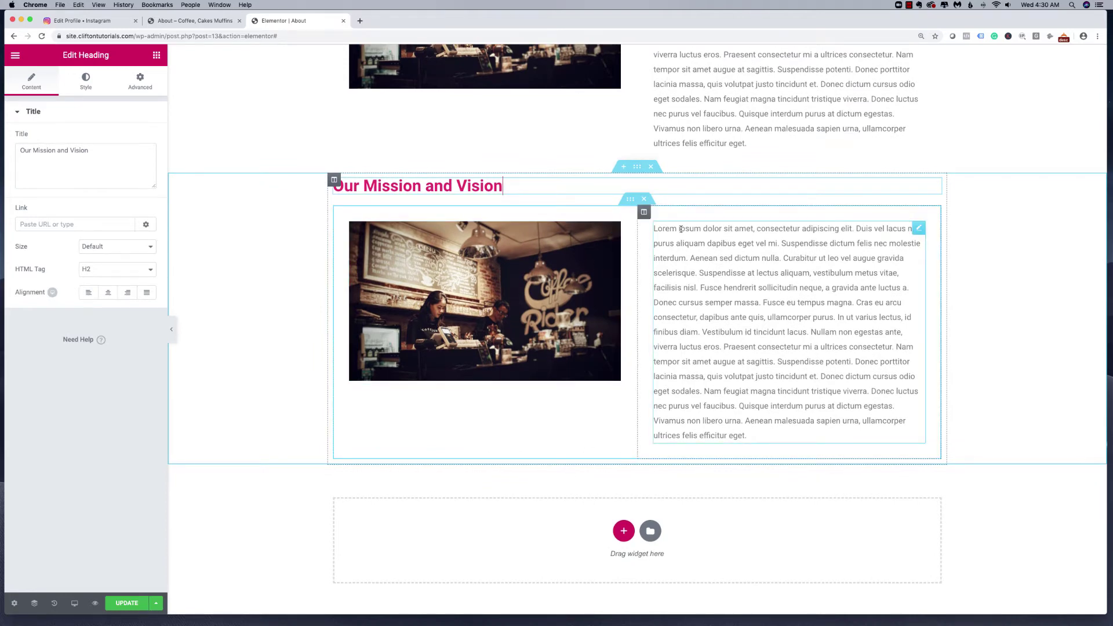
left_click_drag(919, 232, 533, 223)
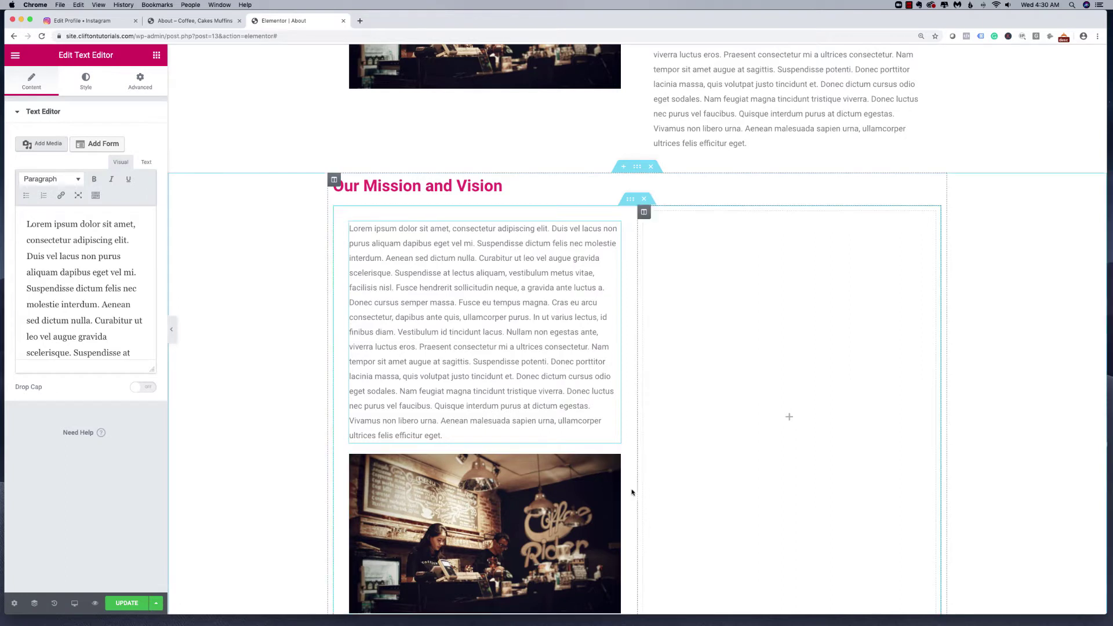
left_click_drag(615, 466, 670, 407)
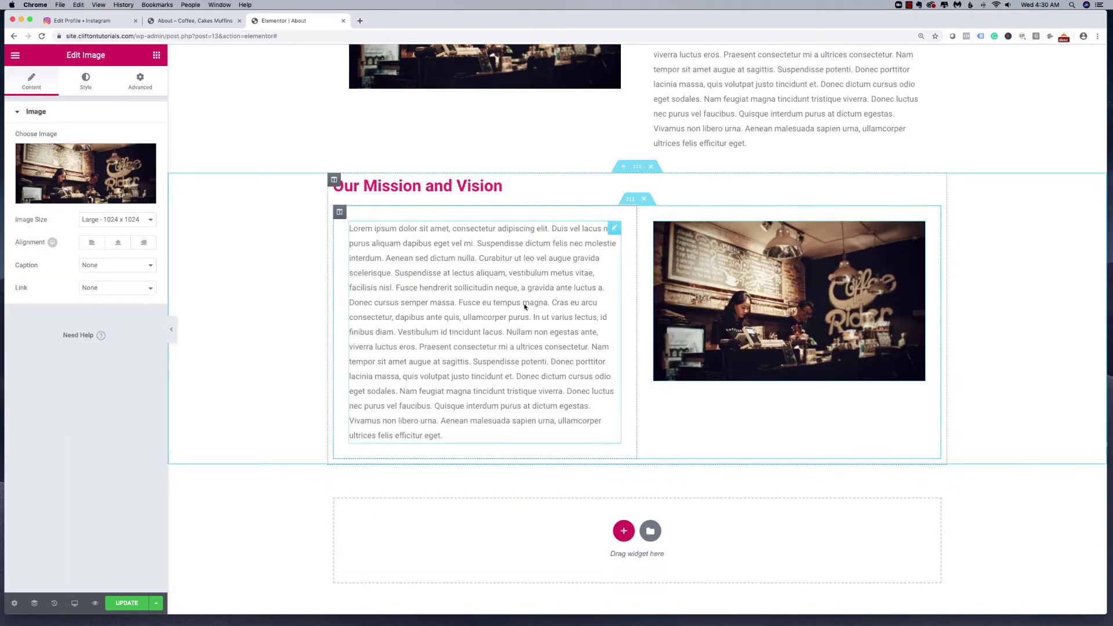
- Review the live About page's layout before returning to the editor
left_click(182, 21)
scroll(377, 416, "down", 4)
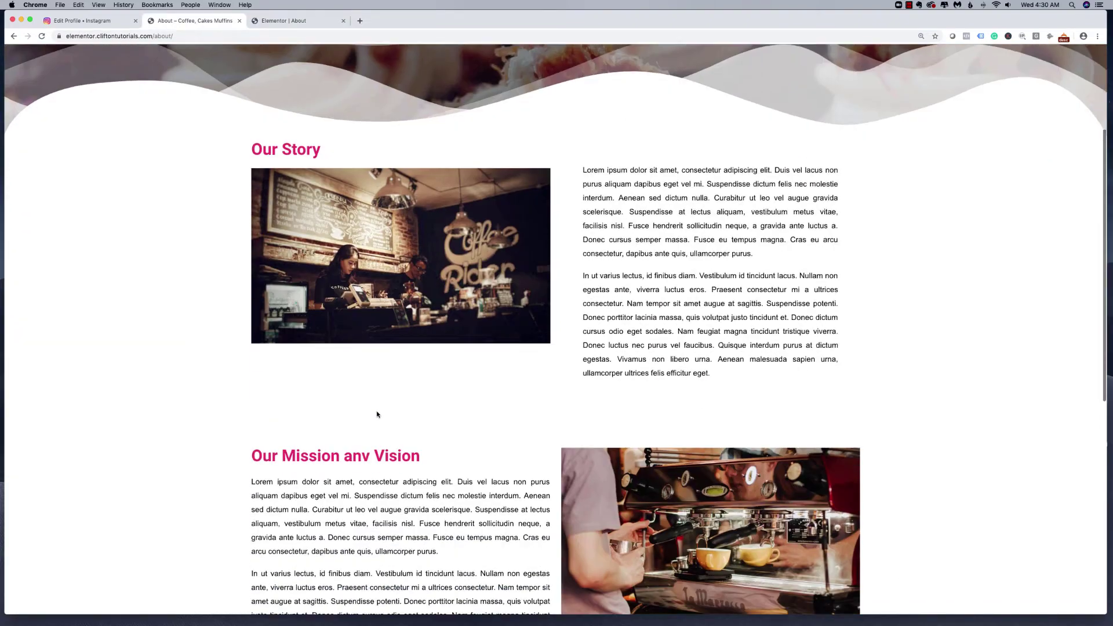
scroll(374, 435, "up", 3)
scroll(371, 451, "down", 2)
scroll(371, 451, "down", 1)
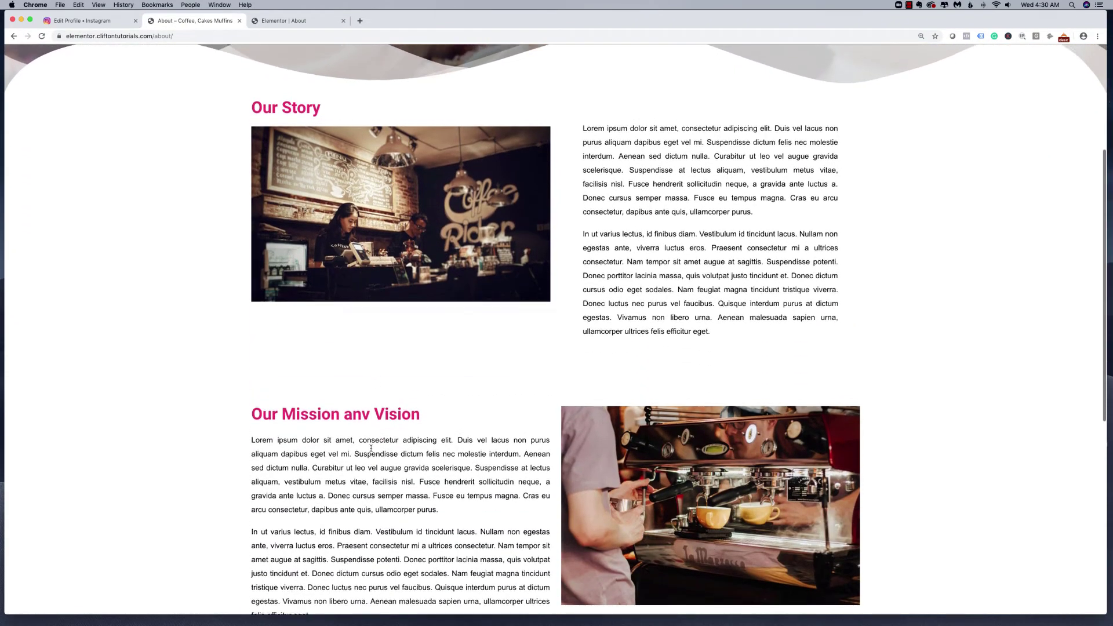
scroll(380, 325, "up", 4)
left_click(314, 23)
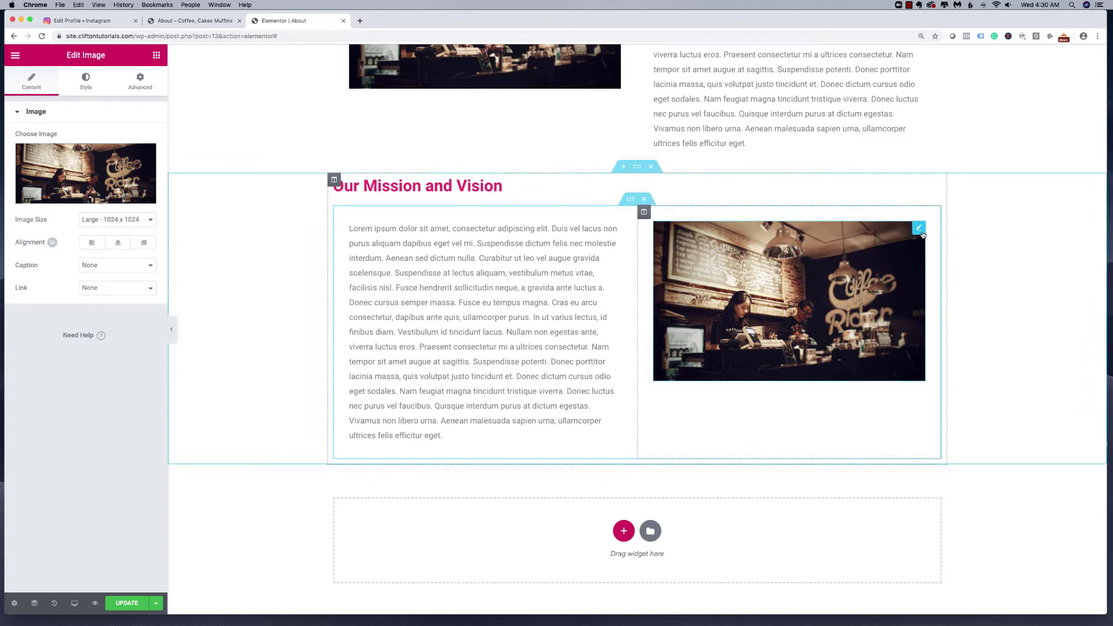
- Swap the Mission photo for the brewed-coffee image, save the page, and preview it full width
left_click(80, 174)
left_click(85, 250)
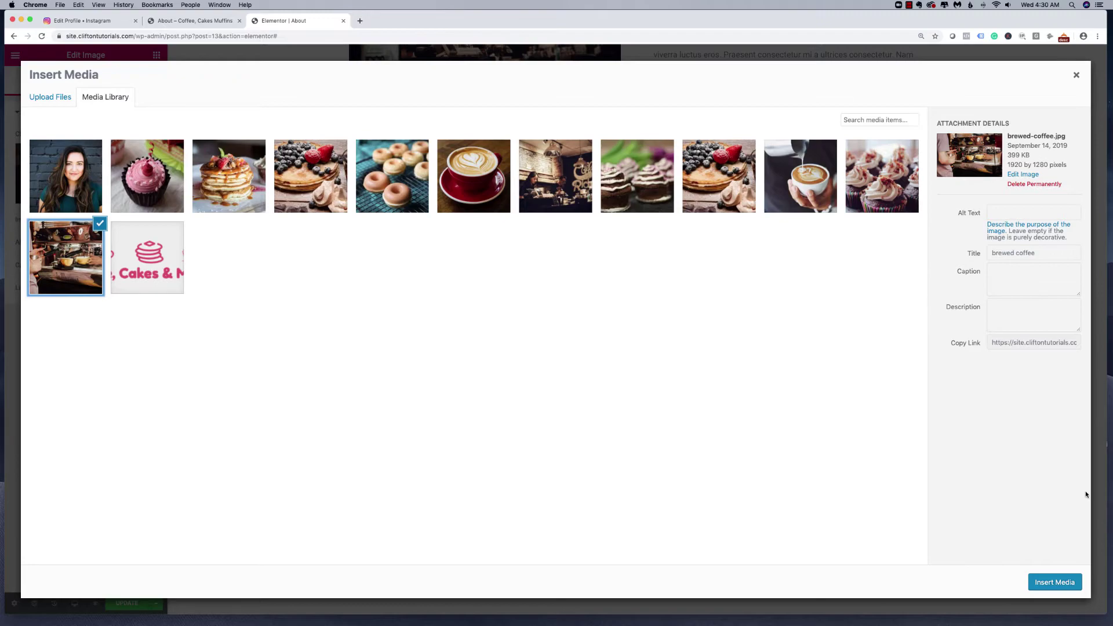
left_click(1061, 585)
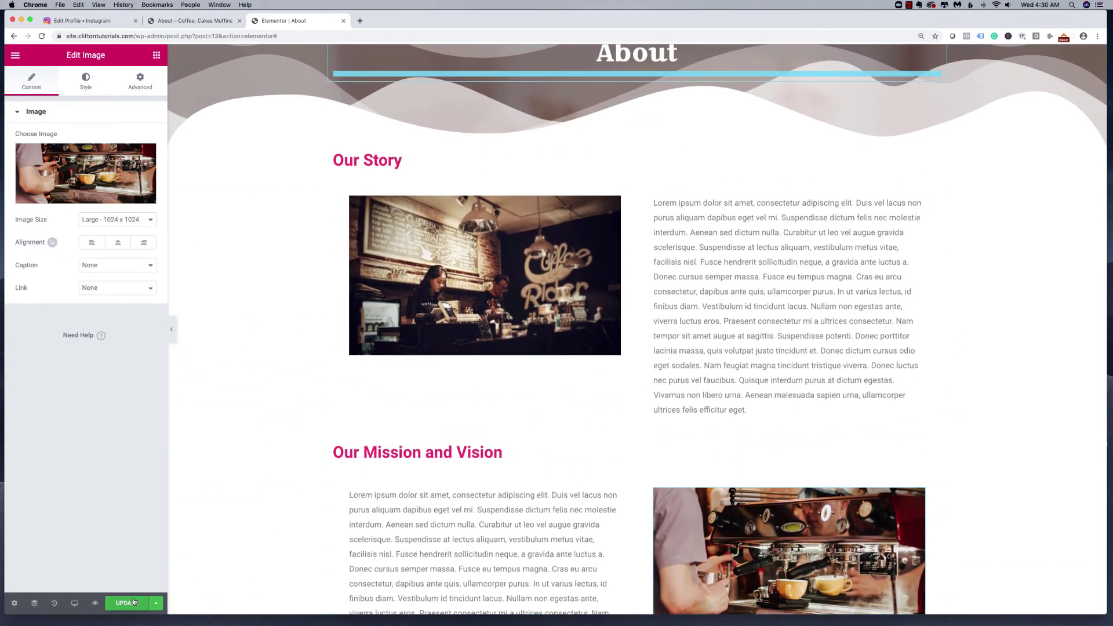
left_click(127, 603)
scroll(330, 155, "up", 5)
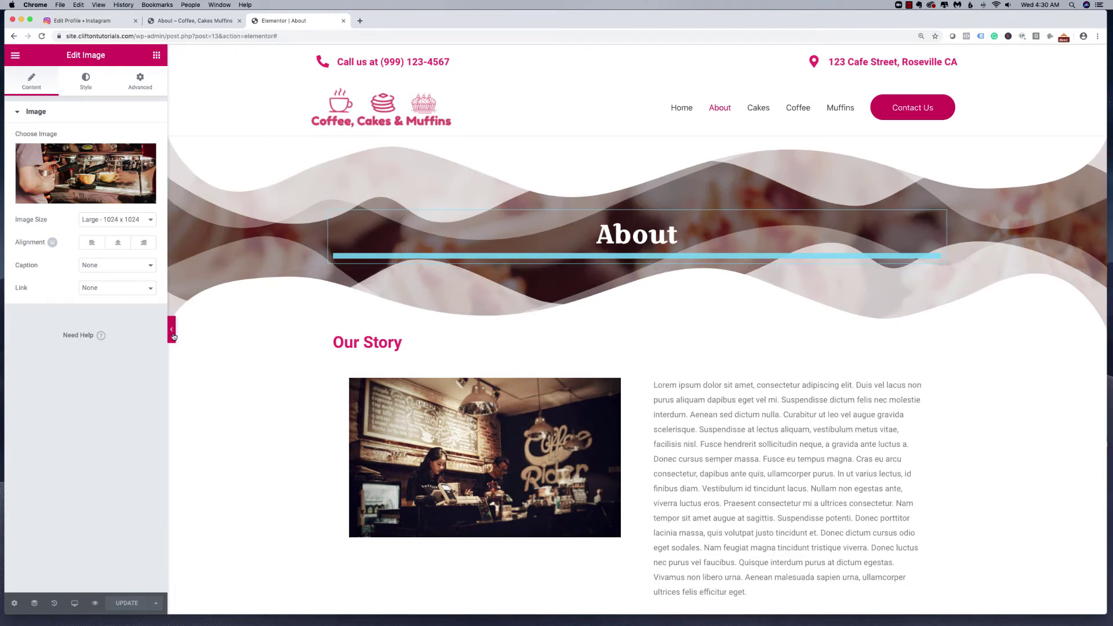
left_click(171, 330)
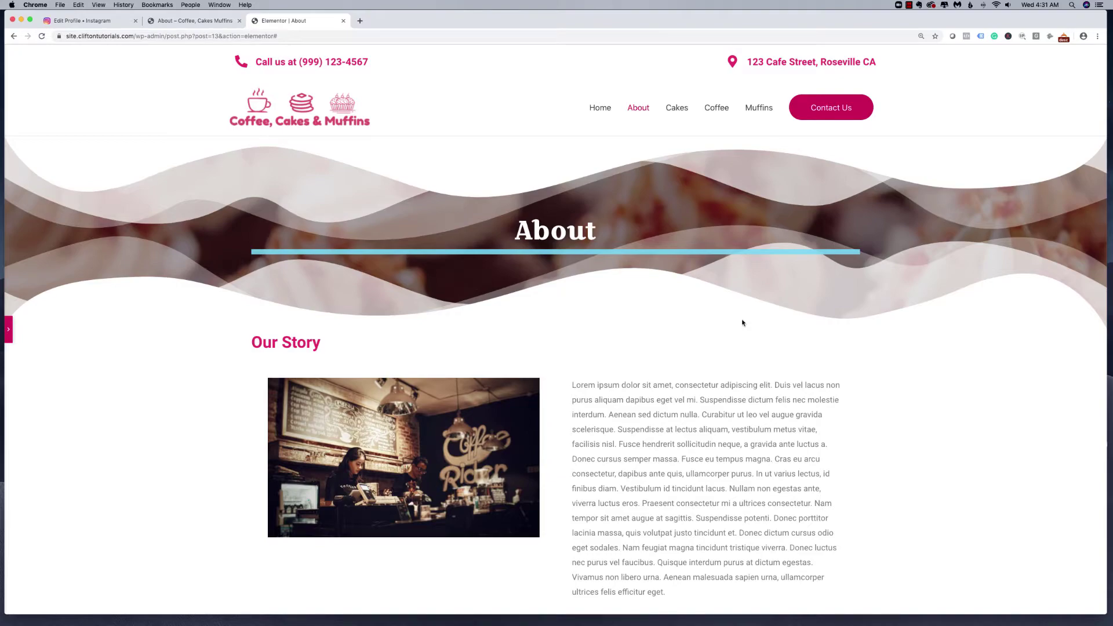
- Restore the editing panel and compare the About page against the live About Us page
scroll(141, 359, "down", 10)
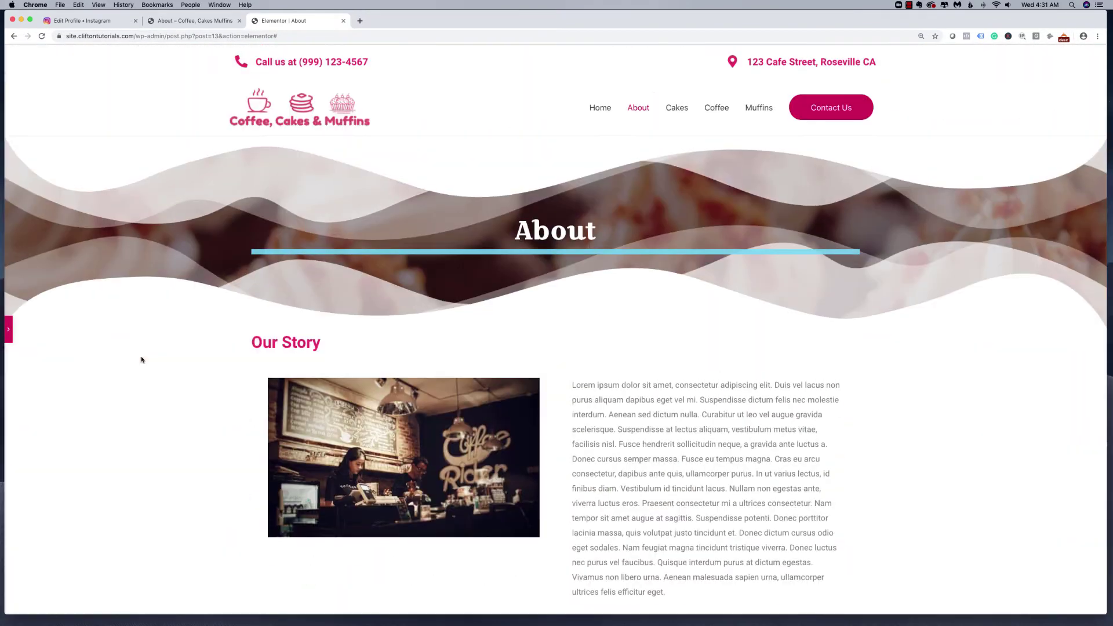
left_click(8, 329)
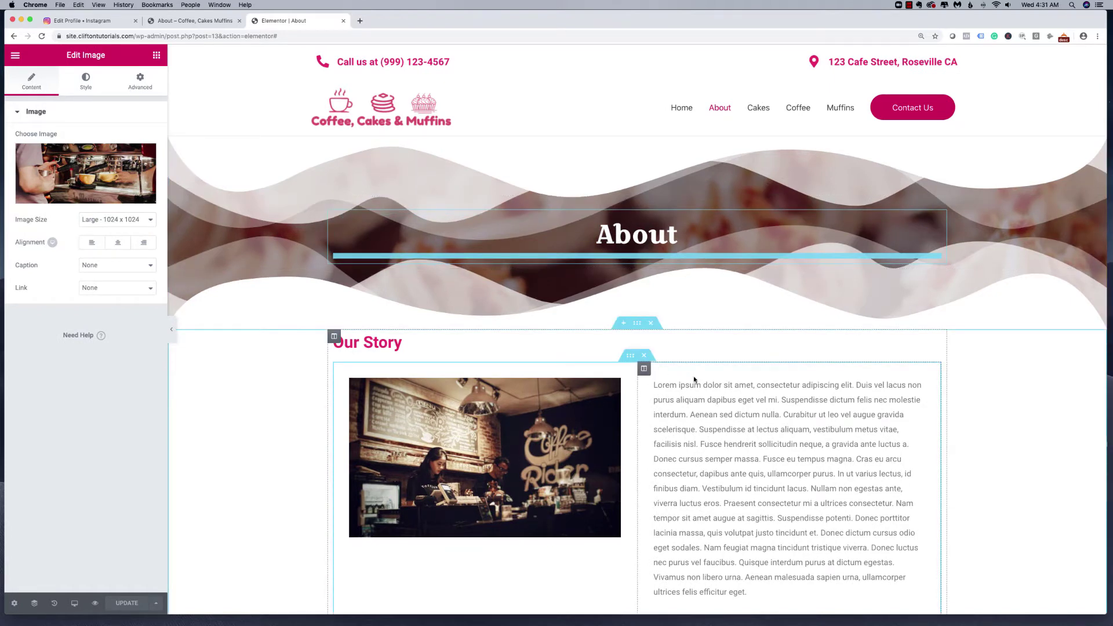
scroll(694, 380, "down", 5)
scroll(694, 379, "up", 1)
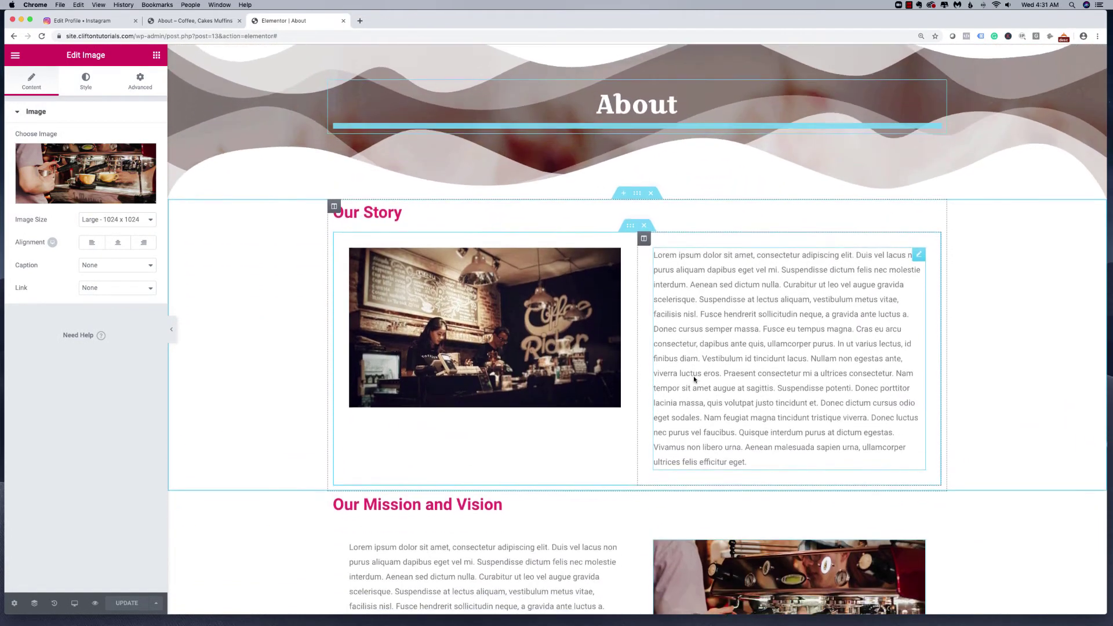
scroll(693, 378, "down", 1)
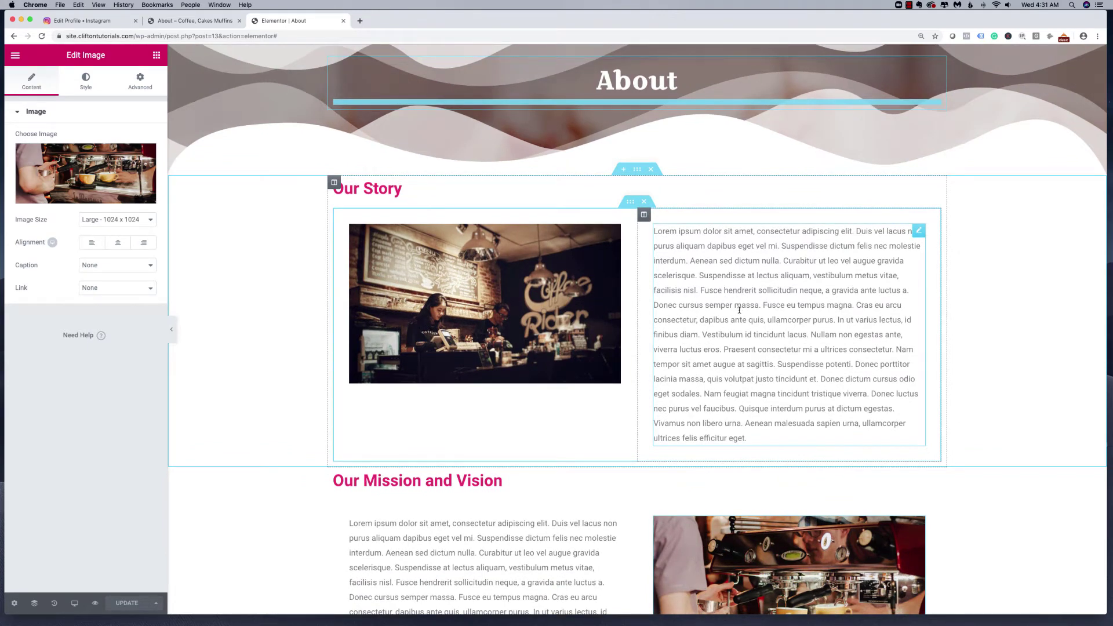
scroll(738, 314, "down", 3)
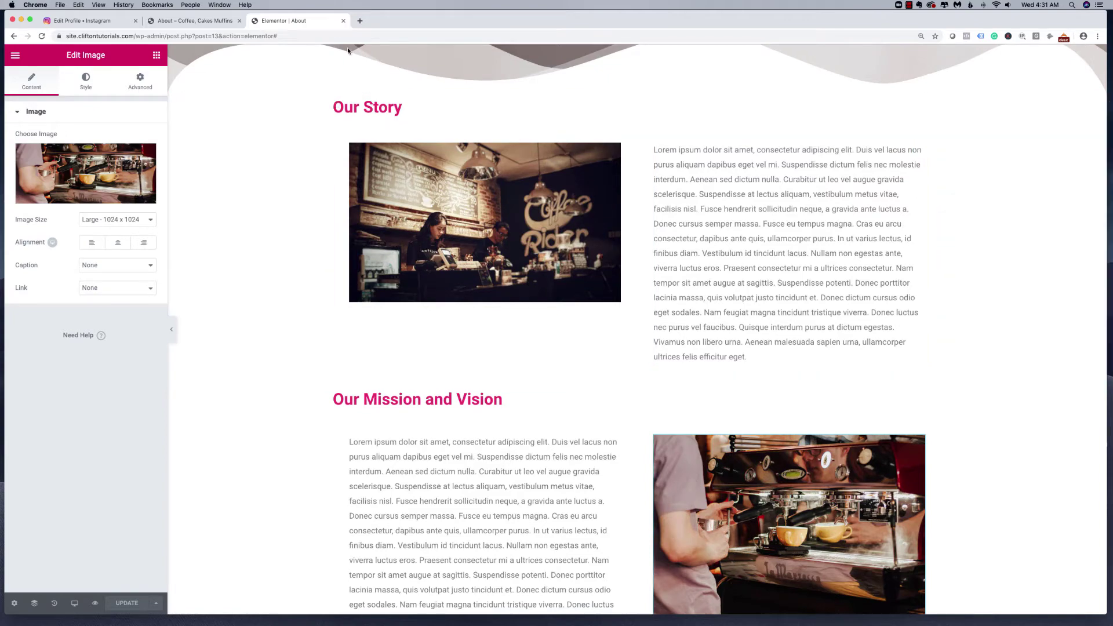
left_click(157, 23)
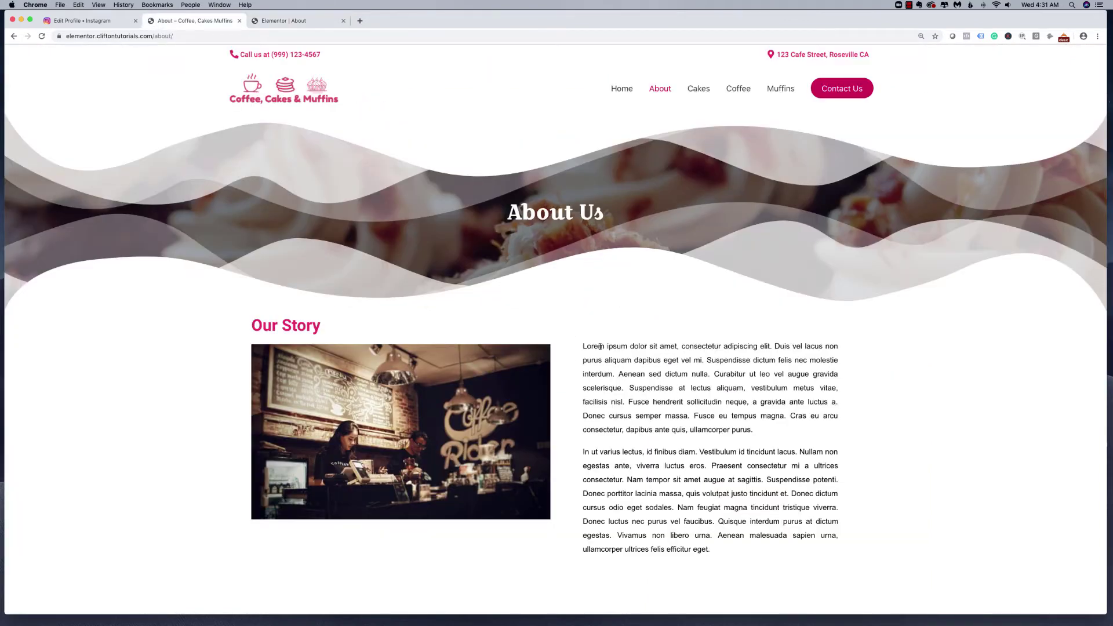
left_click(285, 21)
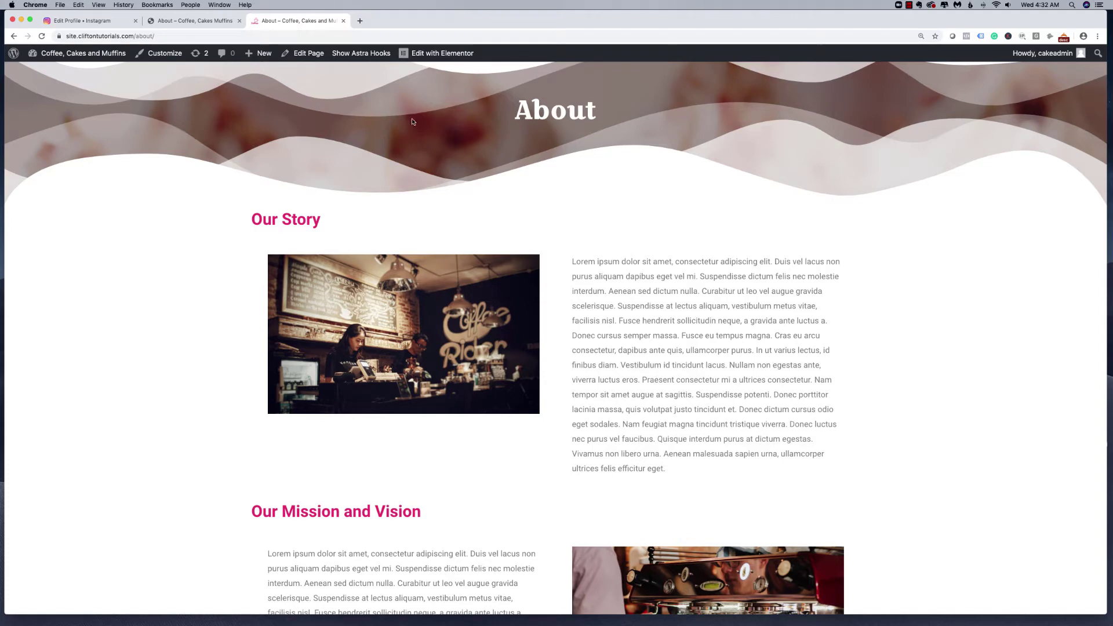
- Open the About page in the editor and glance at the global widgets list
left_click(435, 54)
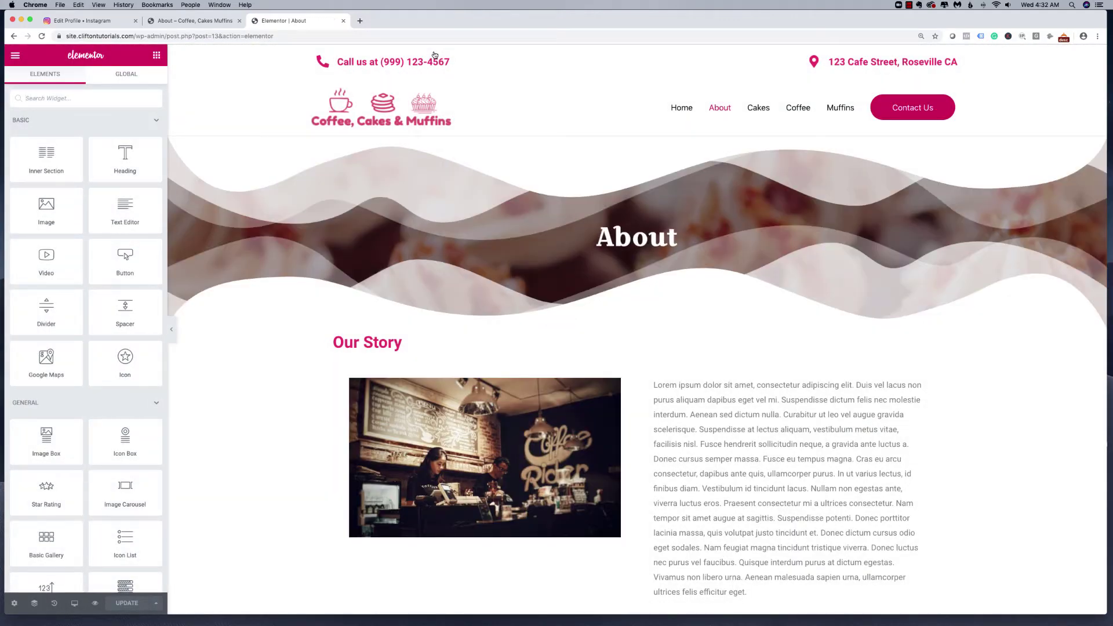
left_click(110, 80)
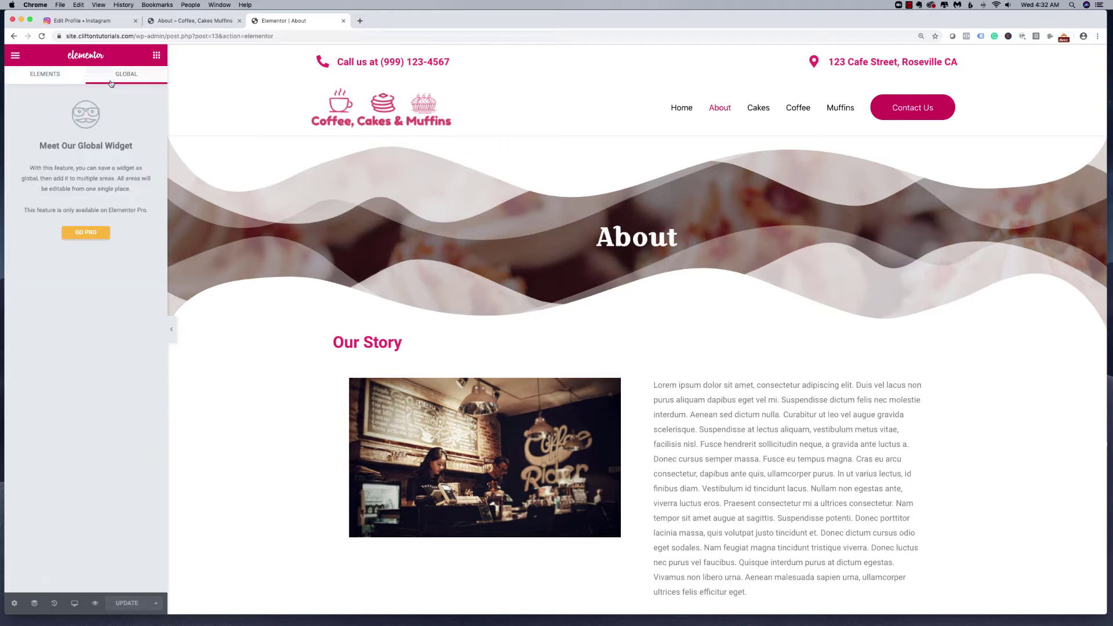
left_click(36, 81)
- Set the default Text colour to black (#000000), apply it, and preview the page full width
left_click(17, 58)
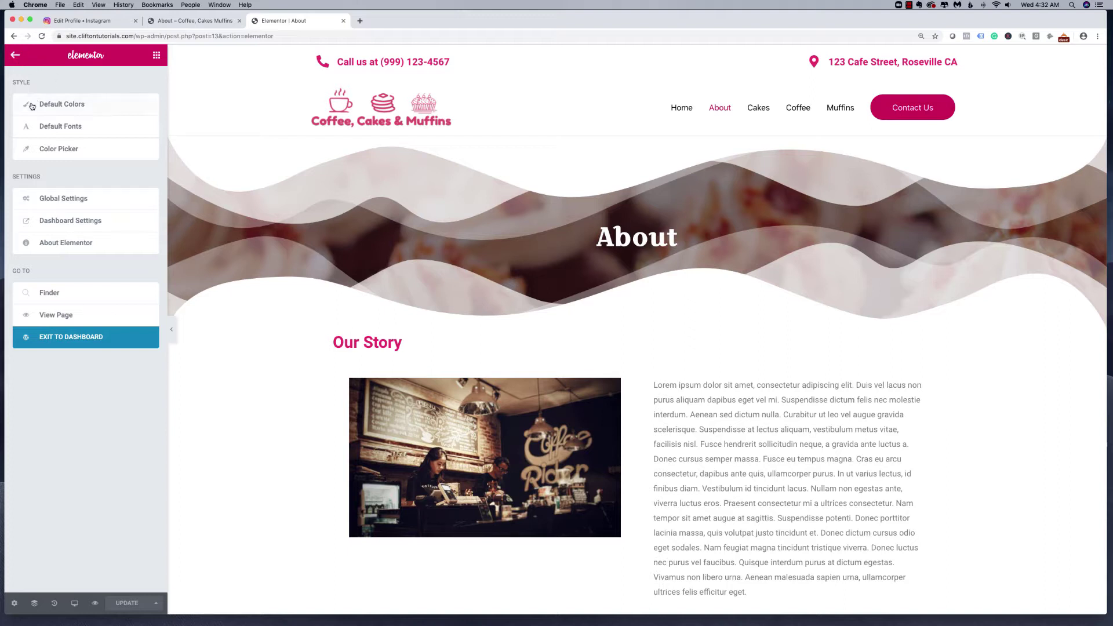
left_click(60, 109)
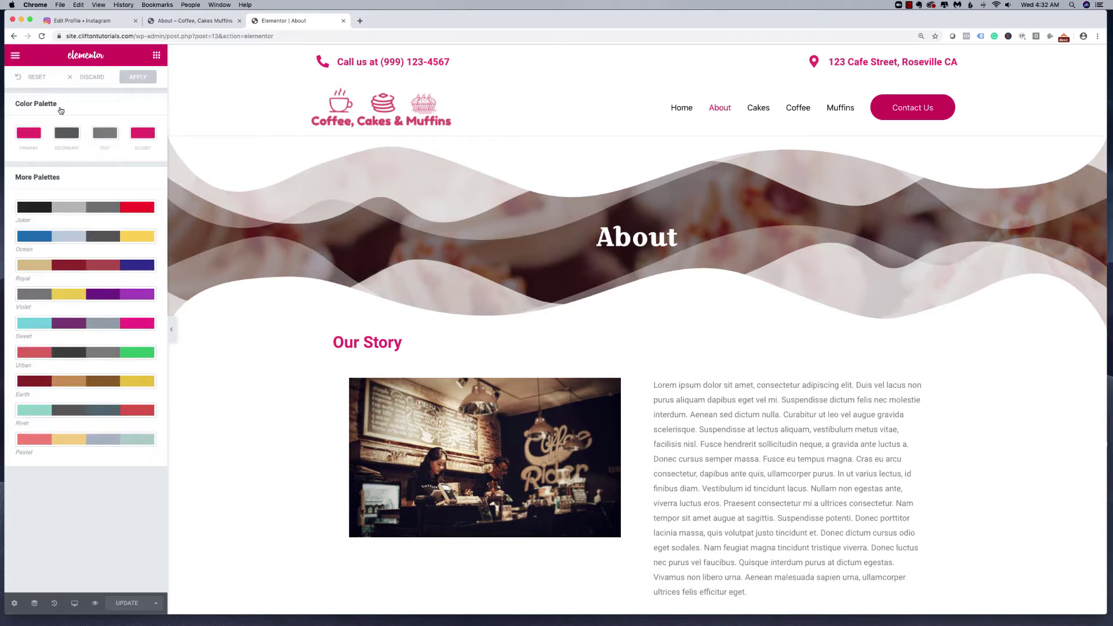
scroll(103, 150, "down", 3)
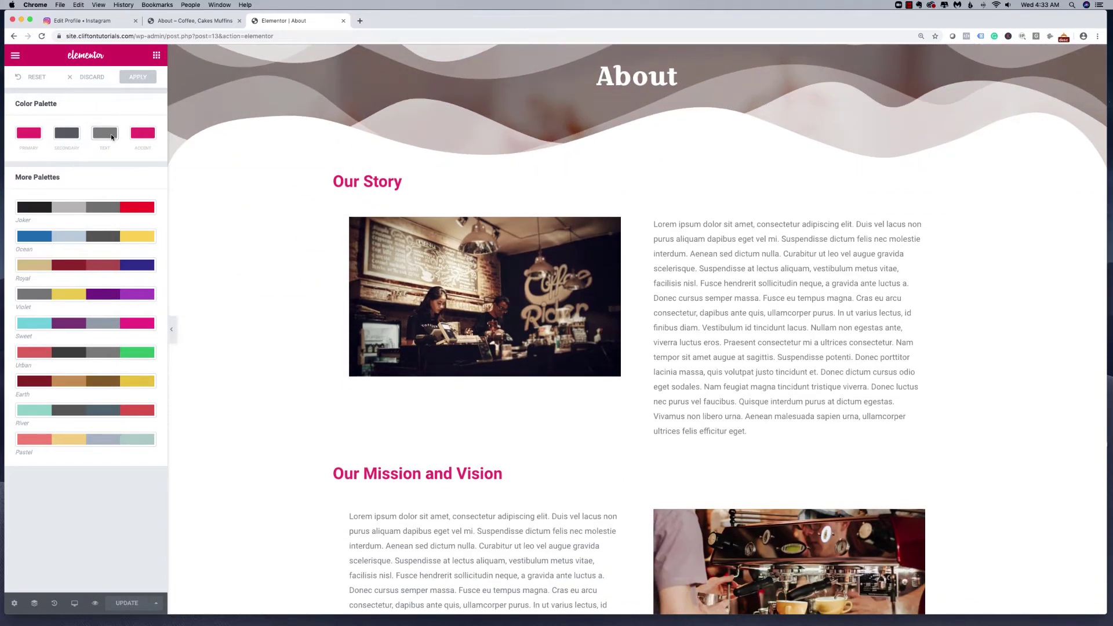
left_click(107, 137)
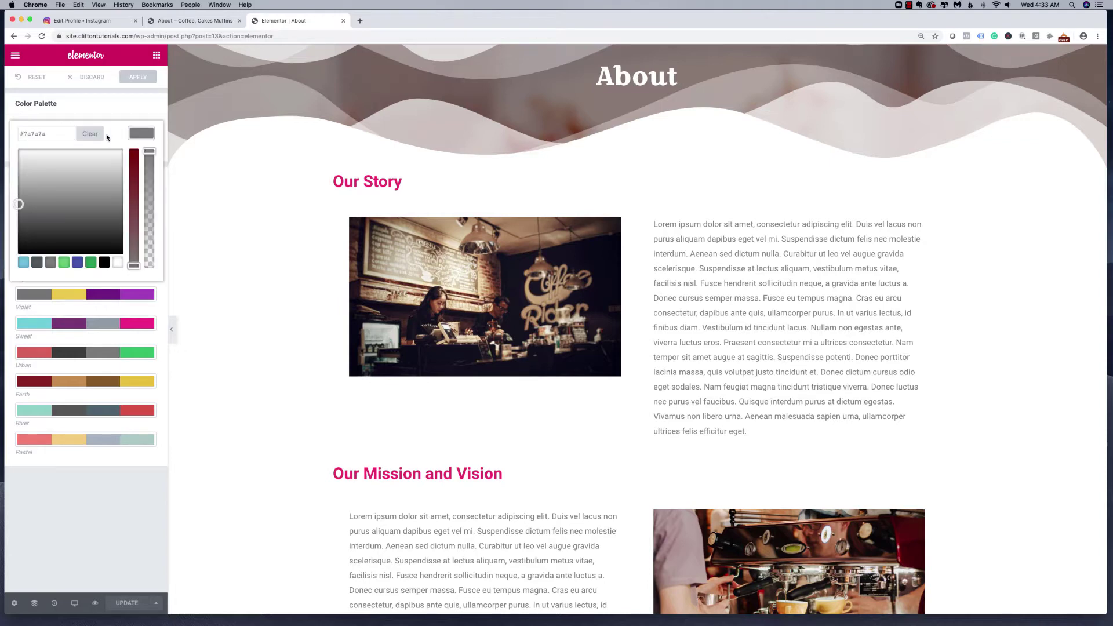
left_click(105, 262)
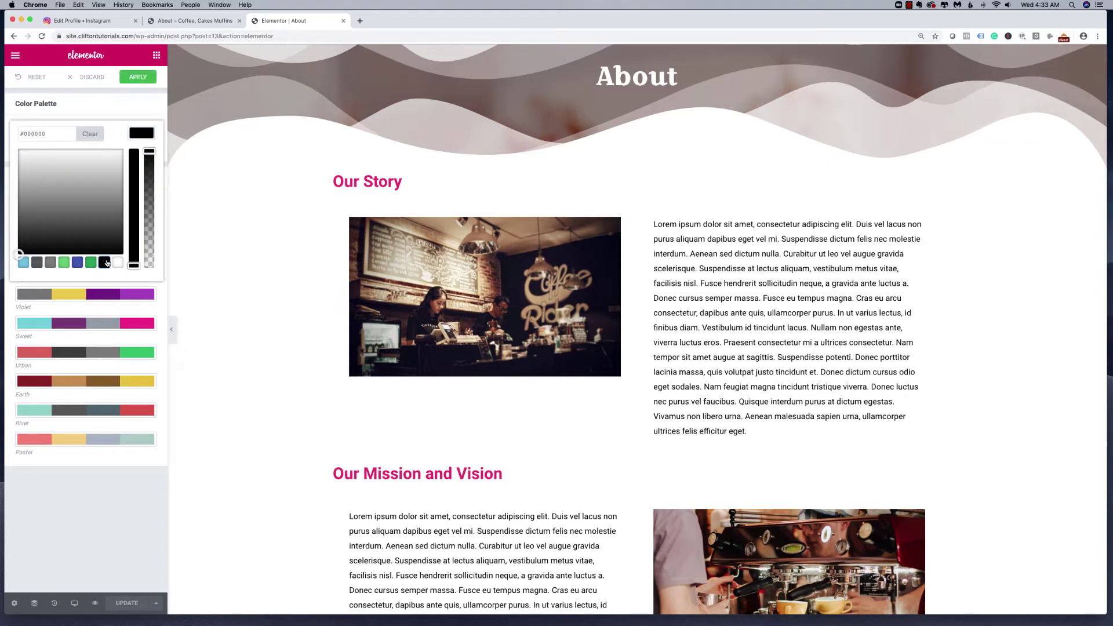
left_click(130, 83)
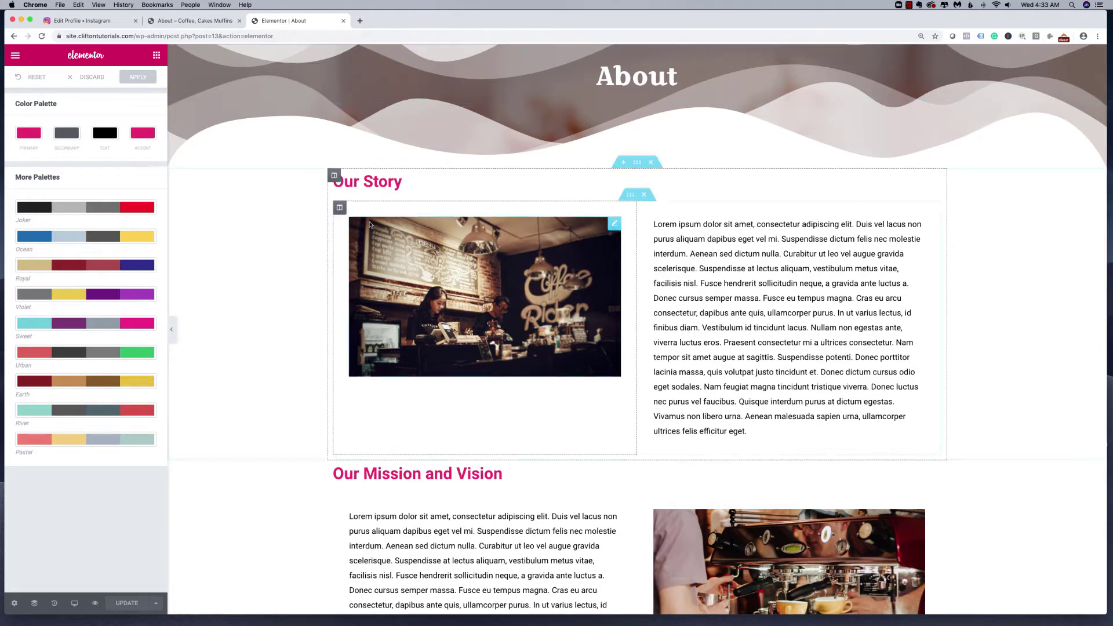
scroll(301, 253, "up", 3)
scroll(301, 253, "down", 7)
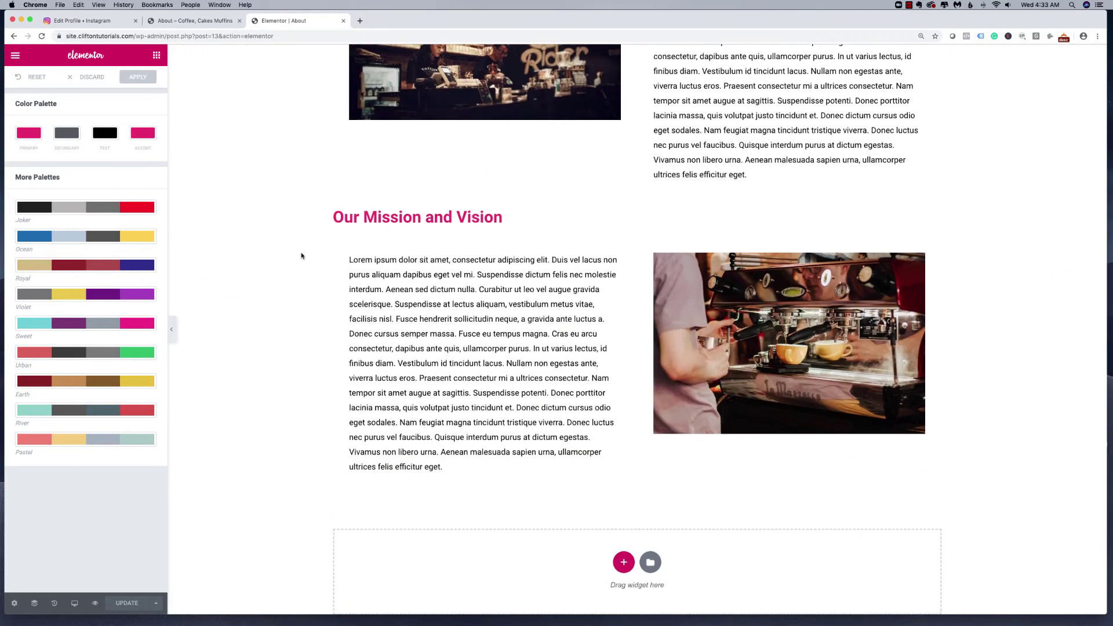
scroll(301, 254, "up", 8)
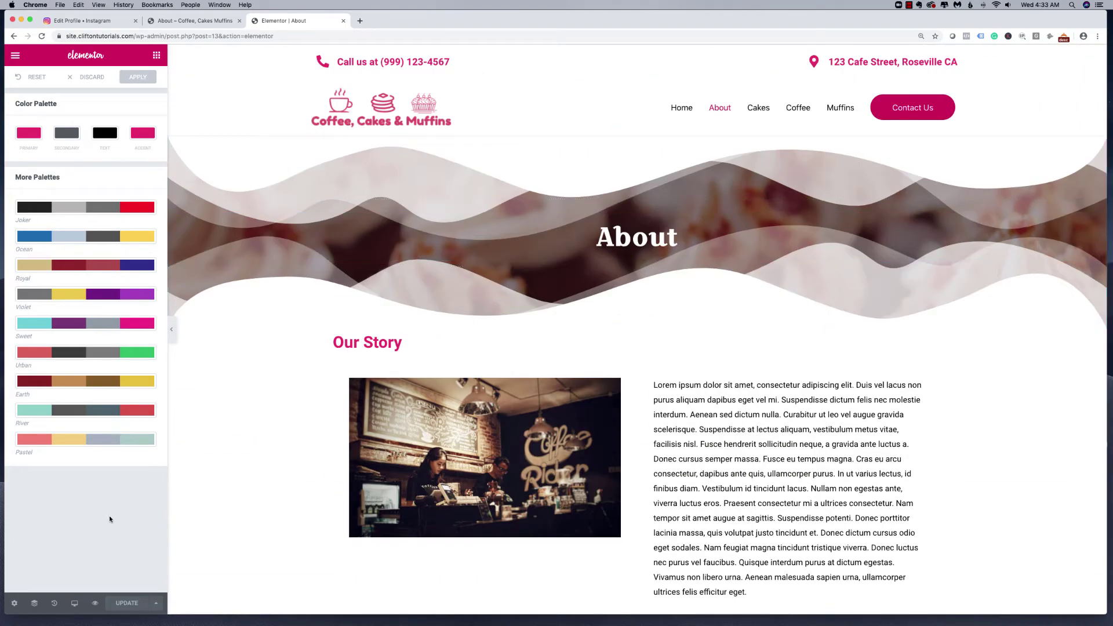
left_click(173, 330)
scroll(358, 446, "down", 5)
- Compare the live About Us and Cakes pages, then go back to the About page editor
scroll(357, 445, "up", 5)
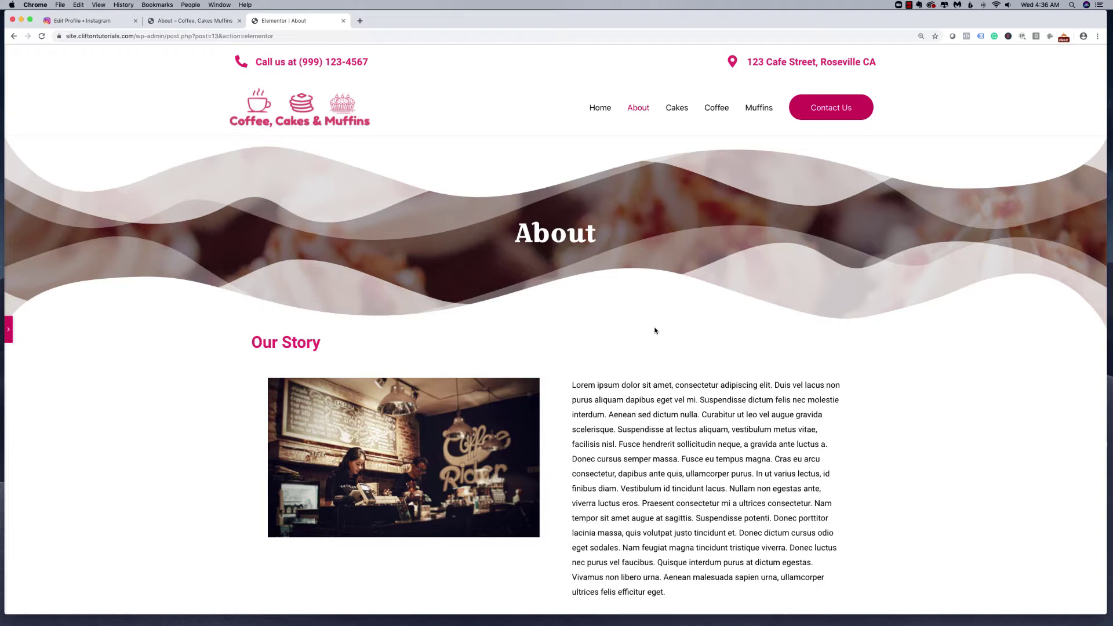
left_click(183, 26)
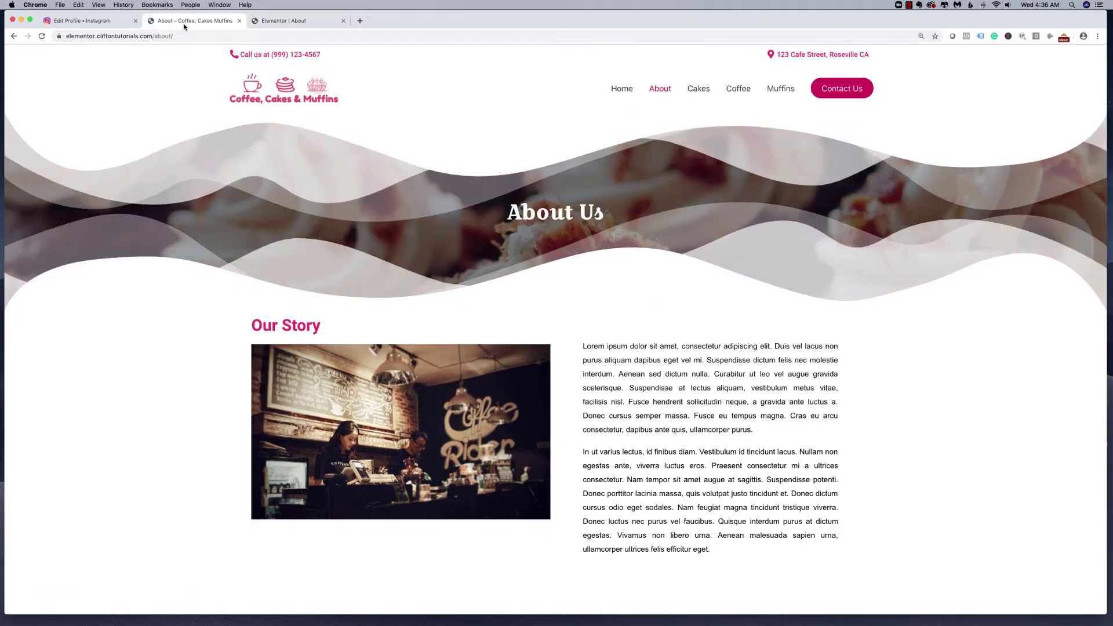
left_click(699, 91)
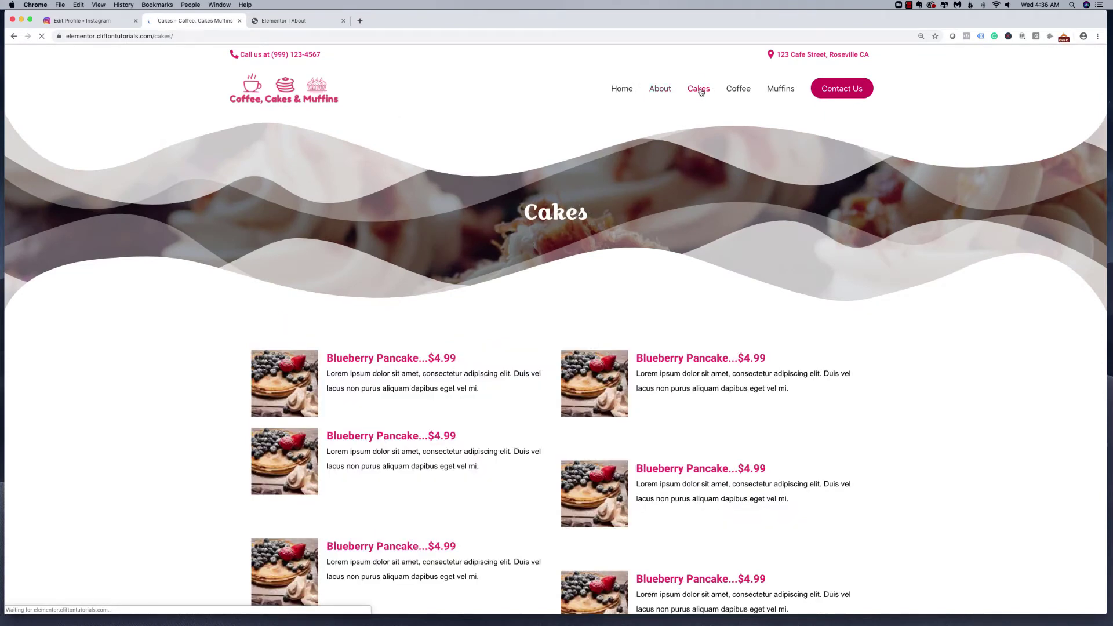
scroll(414, 363, "down", 2)
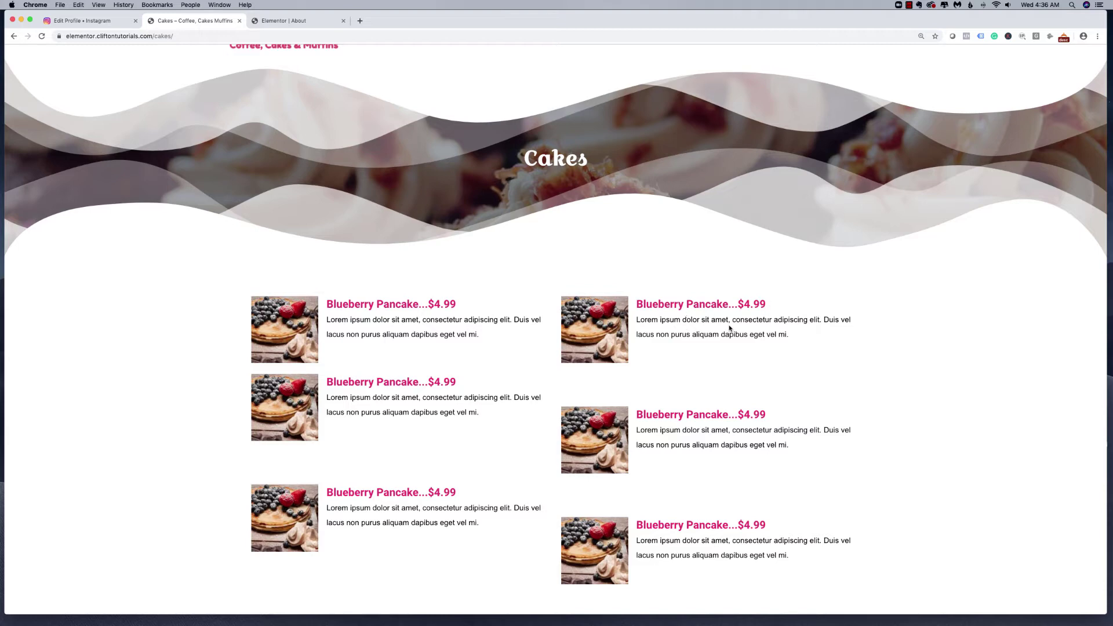
scroll(712, 421, "down", 2)
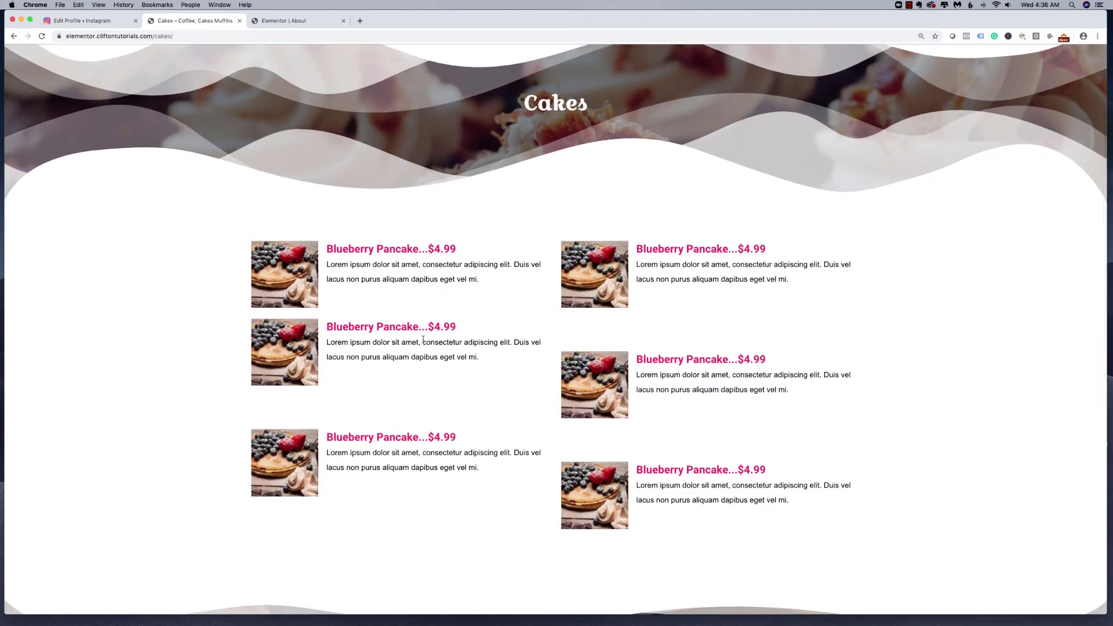
scroll(745, 284, "up", 4)
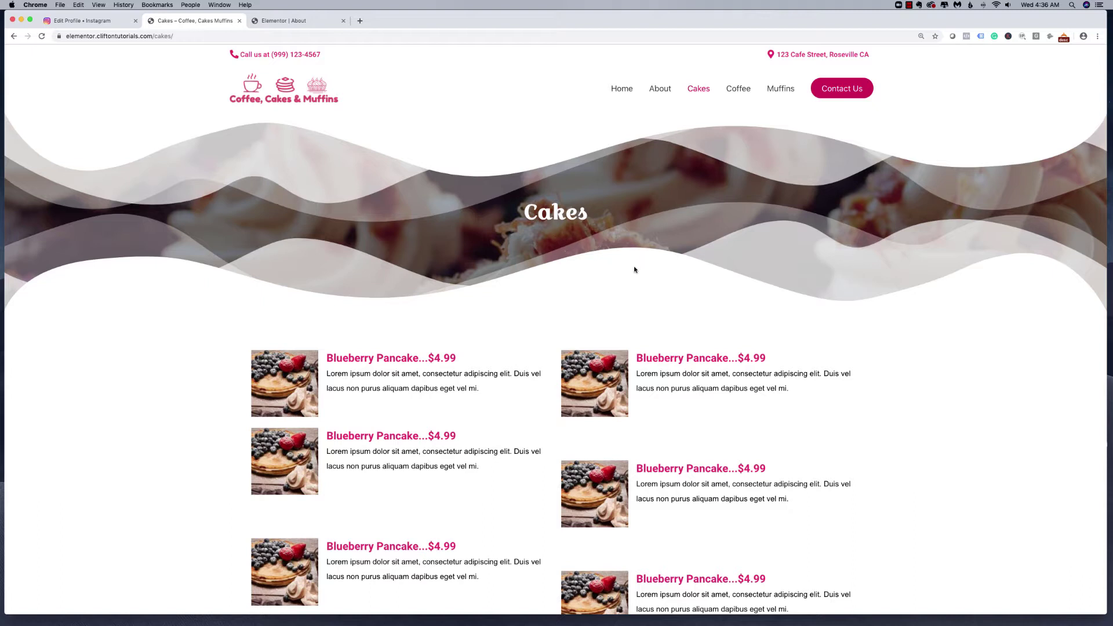
left_click(317, 22)
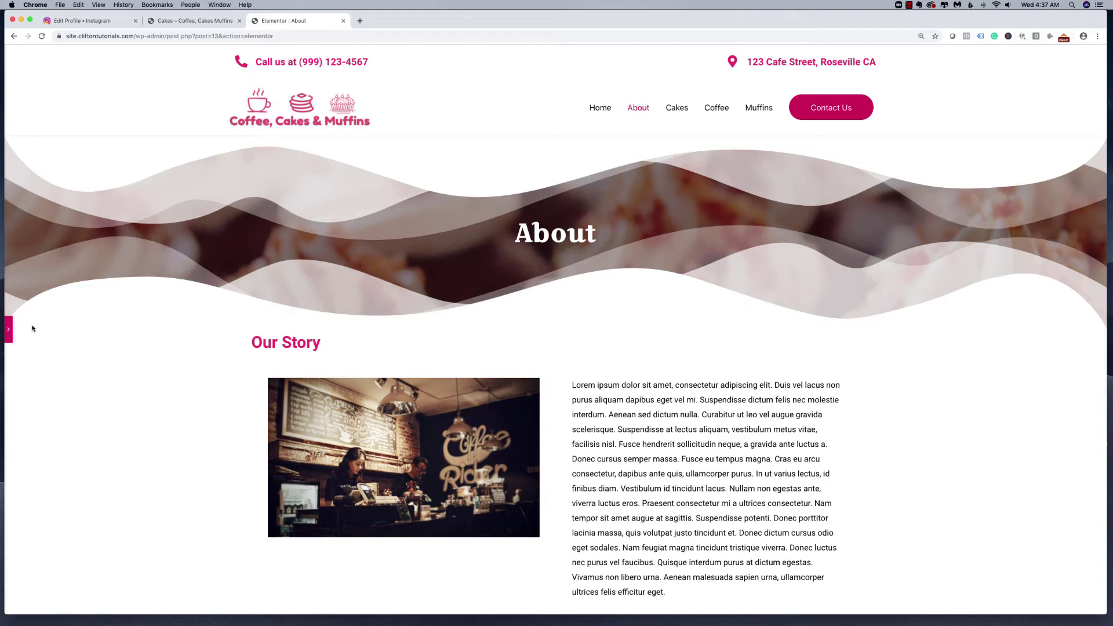
- Save the wavy header section to the template library as 'Page Header'
left_click(8, 329)
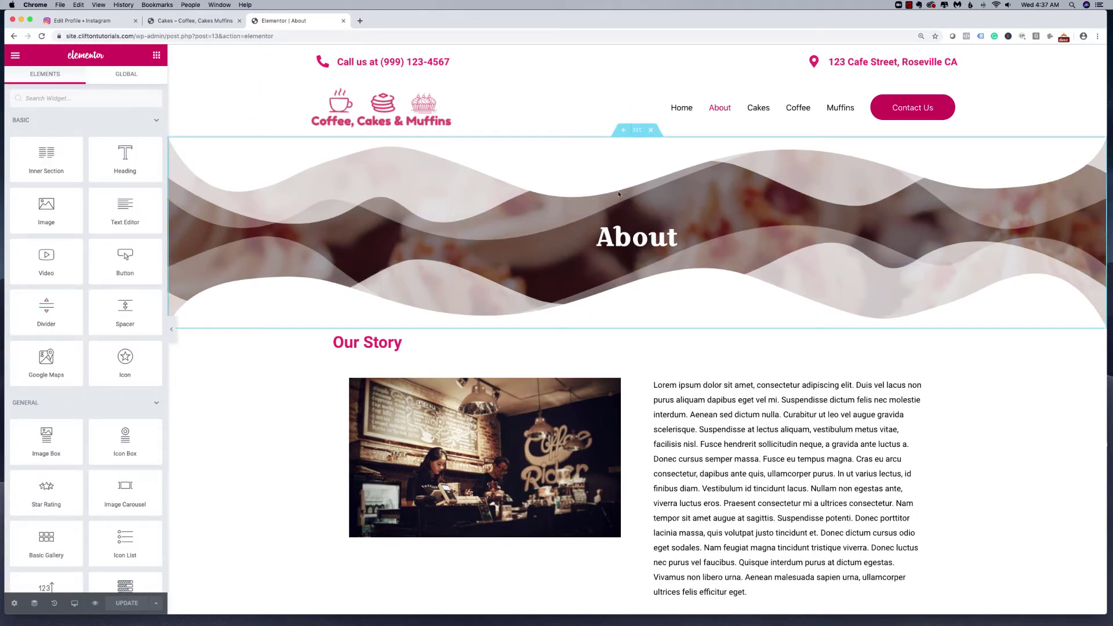
right_click(637, 132)
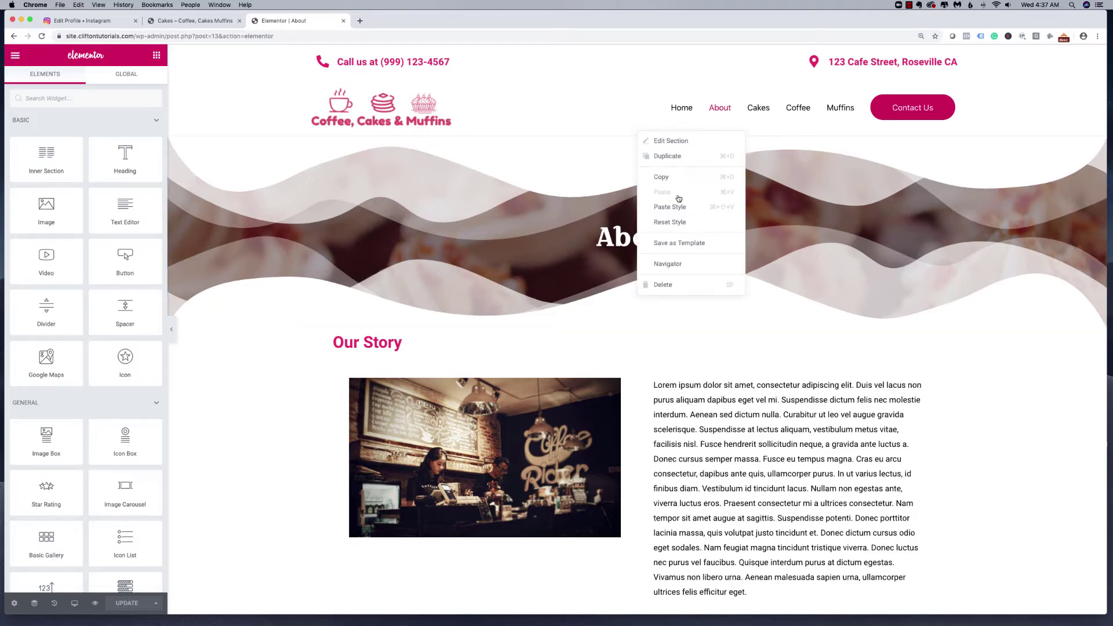
left_click(671, 242)
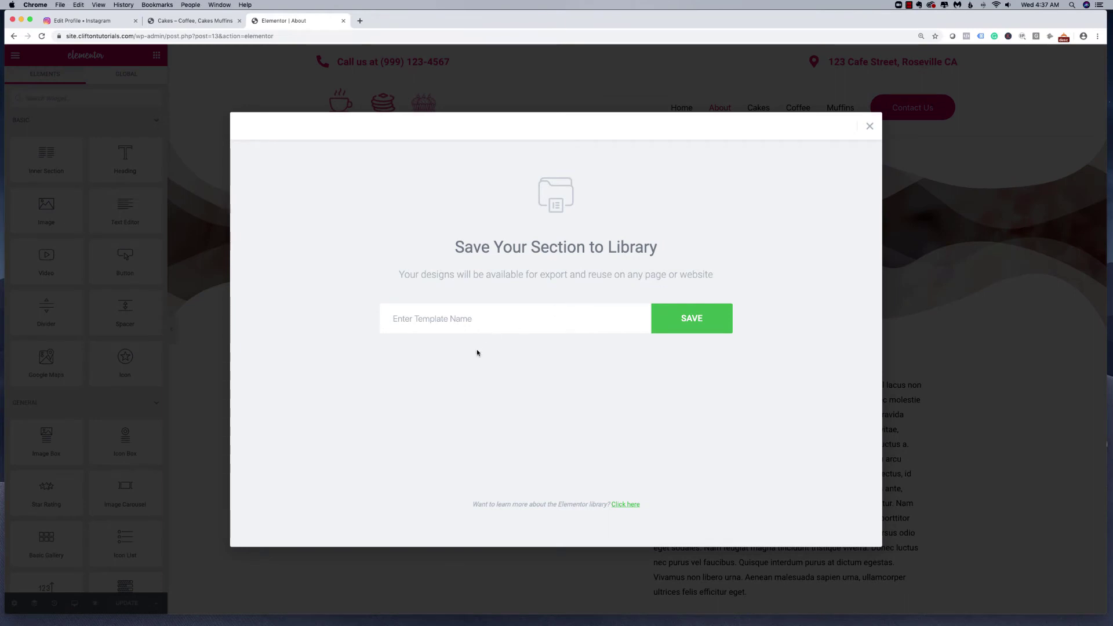
left_click(494, 318)
type("Page")
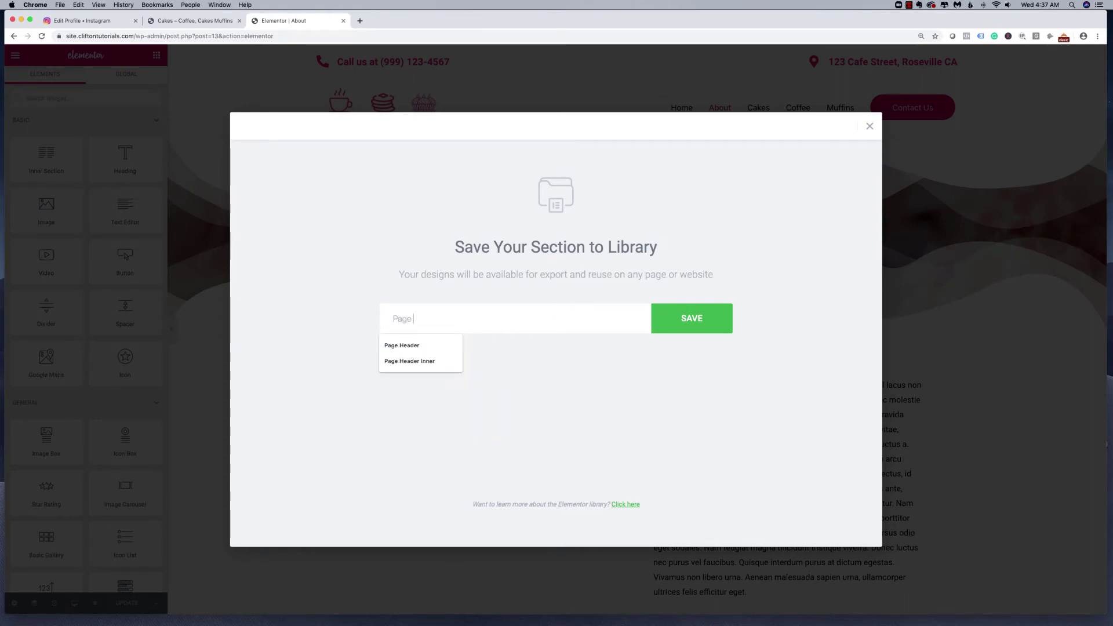
type(" Header")
left_click(707, 321)
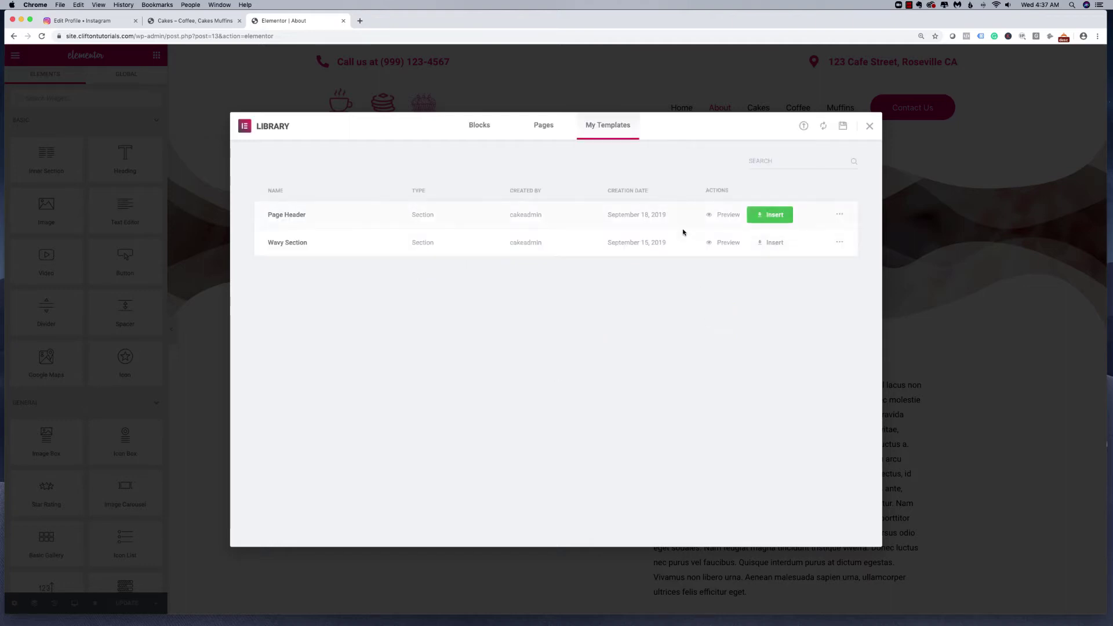
left_click(870, 126)
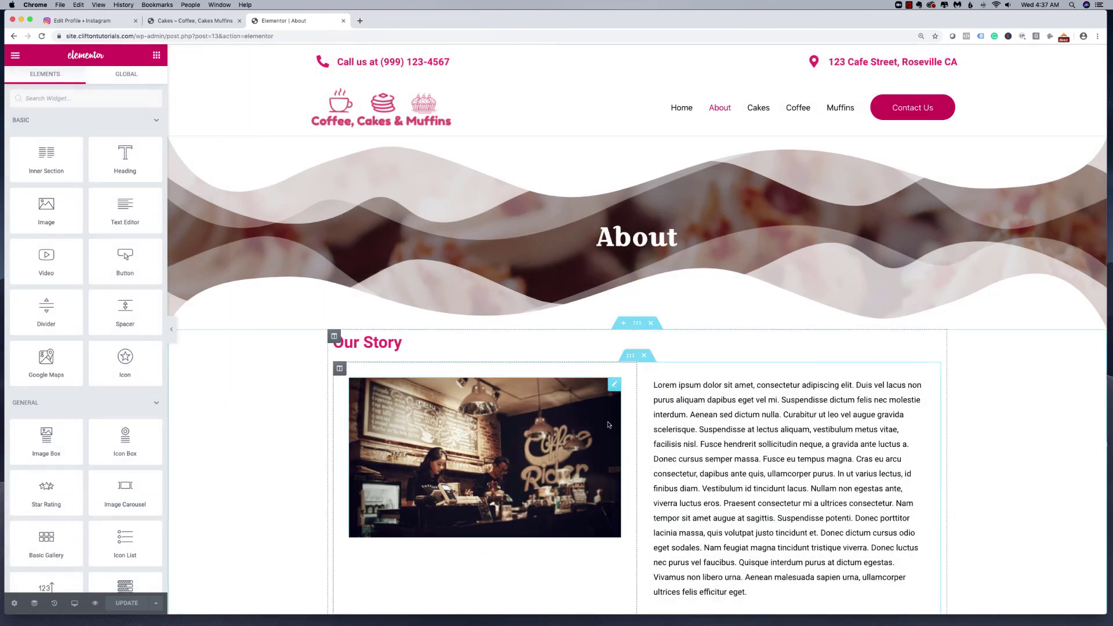
scroll(612, 406, "down", 5)
scroll(613, 383, "down", 6)
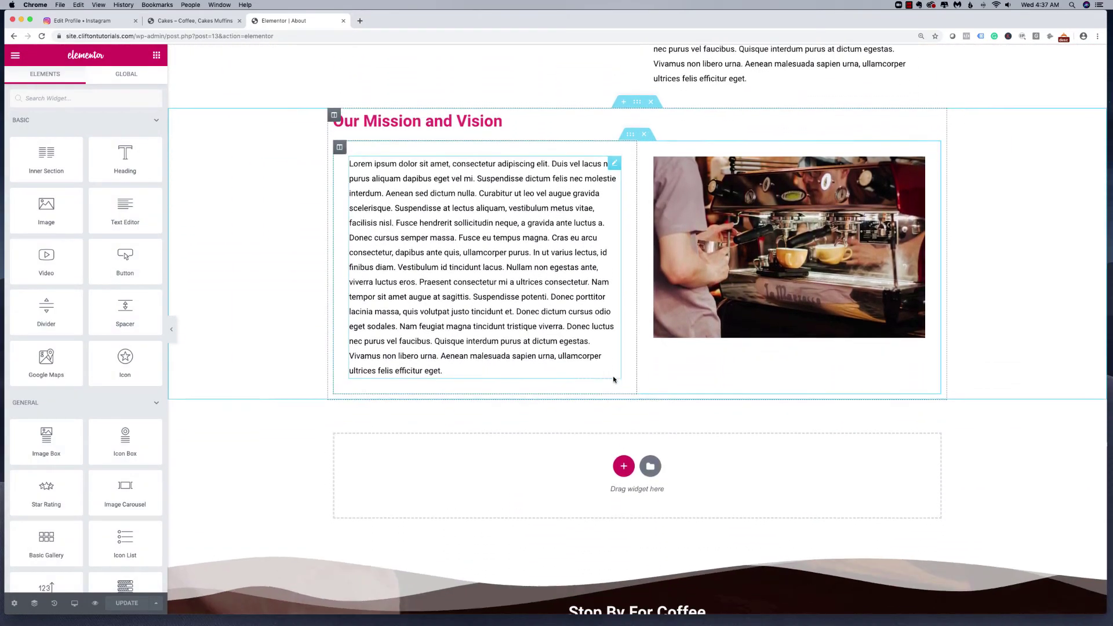
scroll(613, 380, "up", 15)
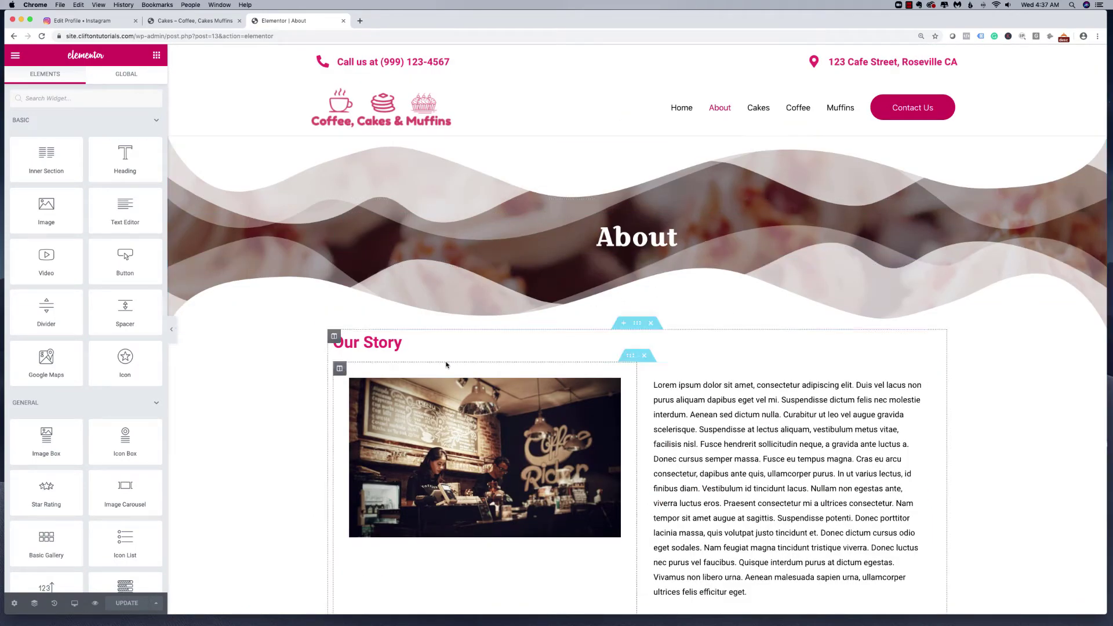
left_click(16, 57)
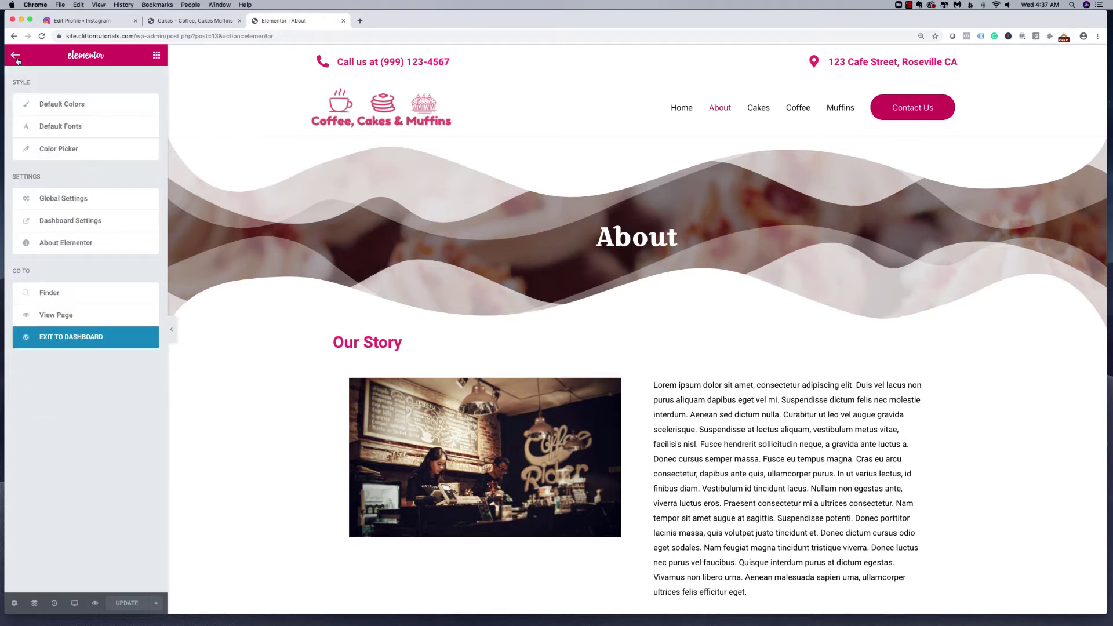
- Exit to the dashboard, visit the site's Cakes page, and open it in the block editor
left_click(55, 340)
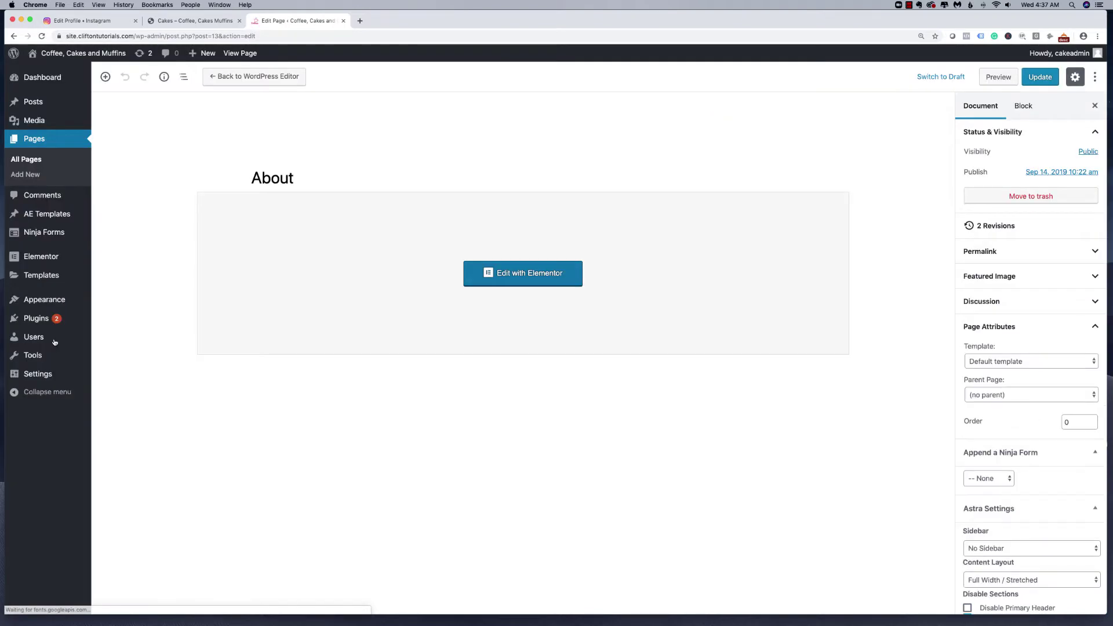
left_click(69, 54)
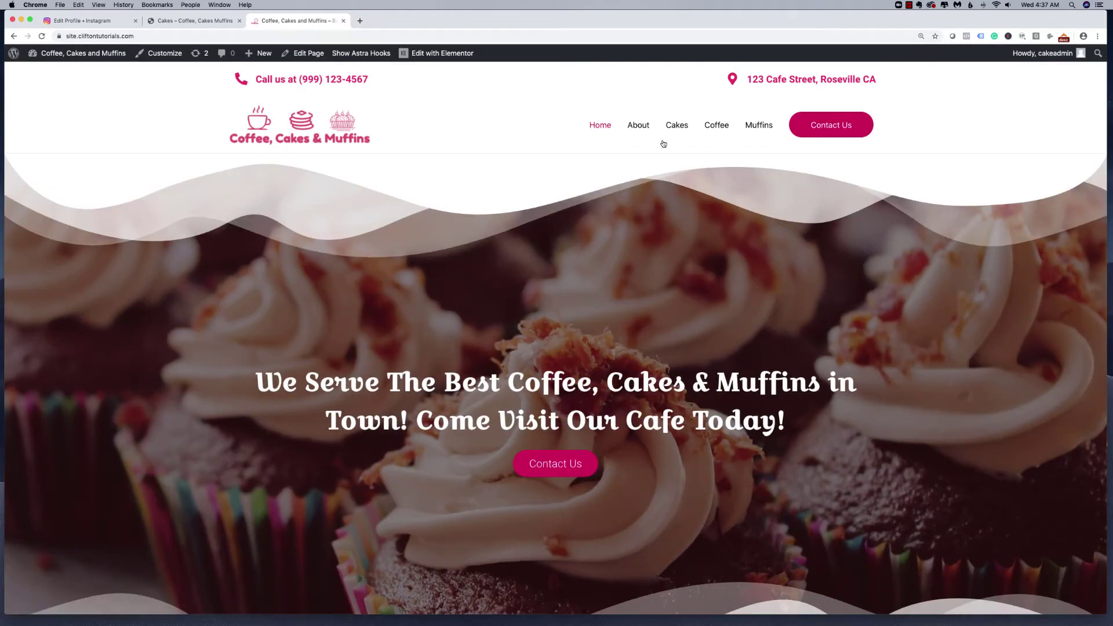
left_click(680, 126)
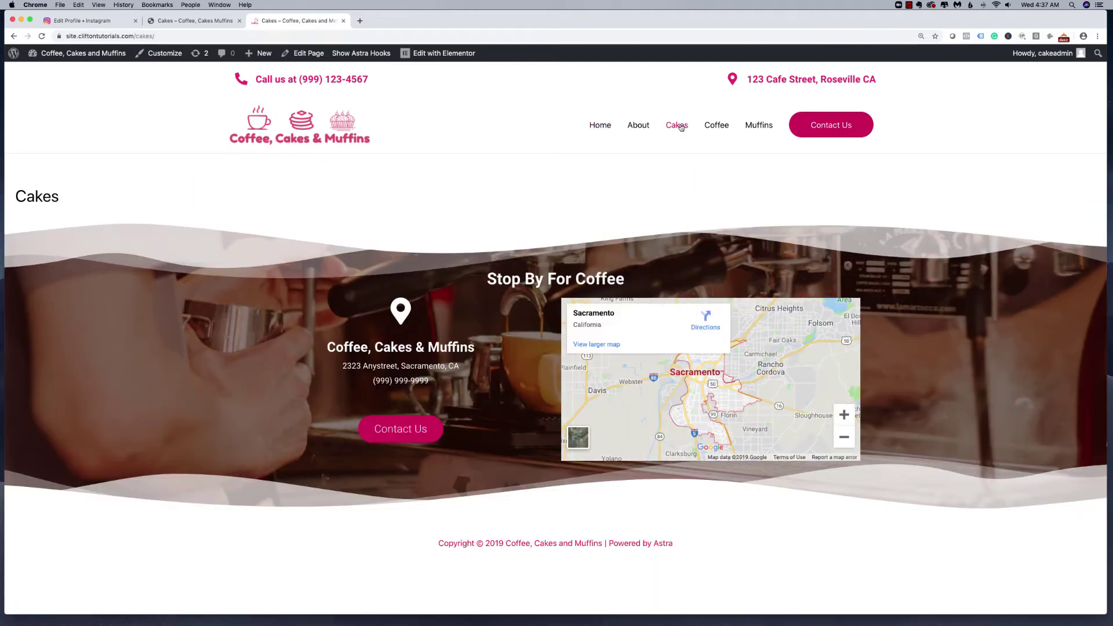
left_click(309, 53)
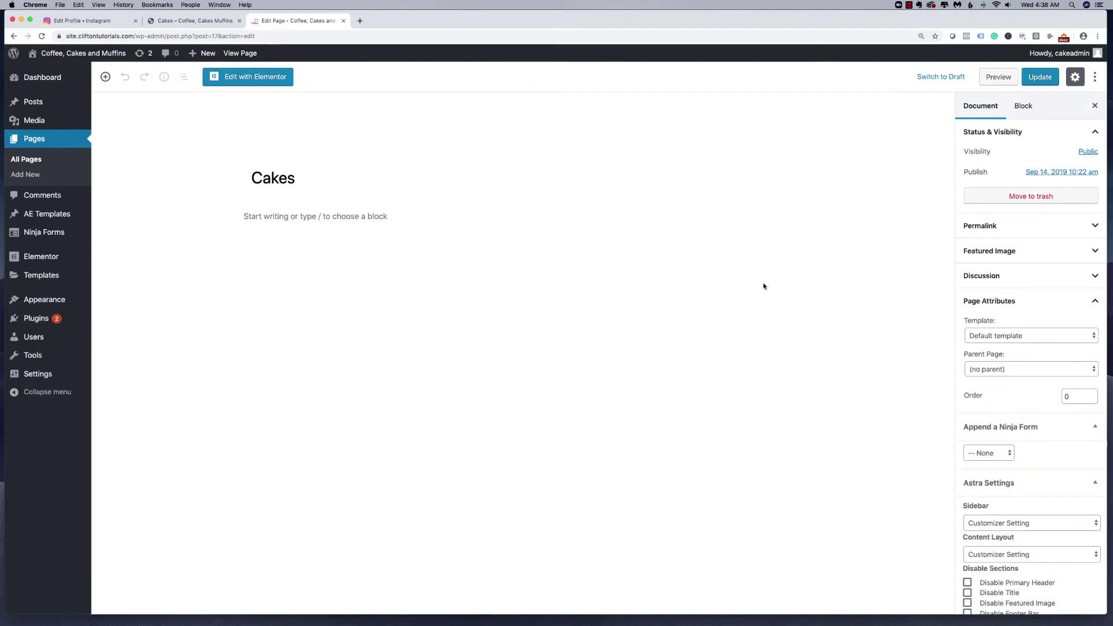
- Apply the Elementor Full Width template to the Cakes page, update it, and open it in Elementor
left_click(1053, 340)
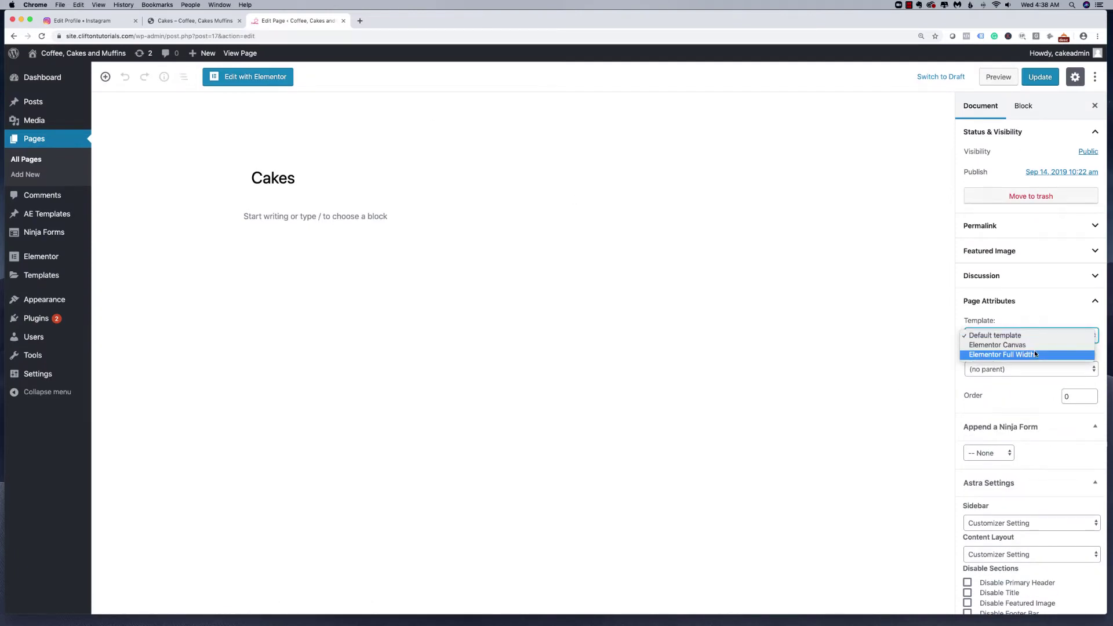
left_click(1035, 353)
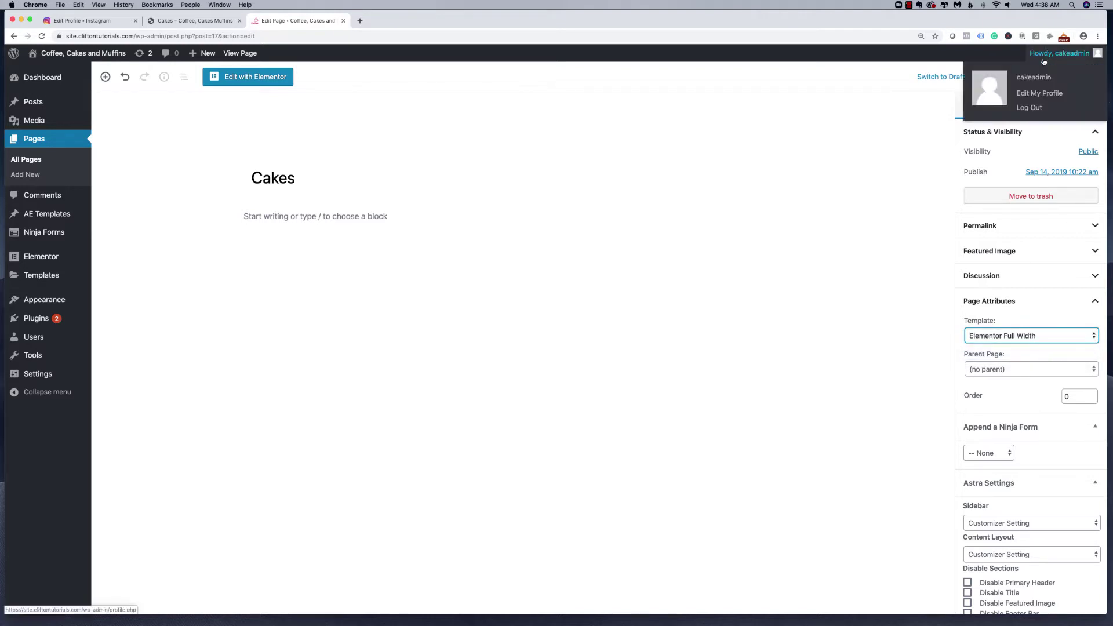
left_click(1053, 74)
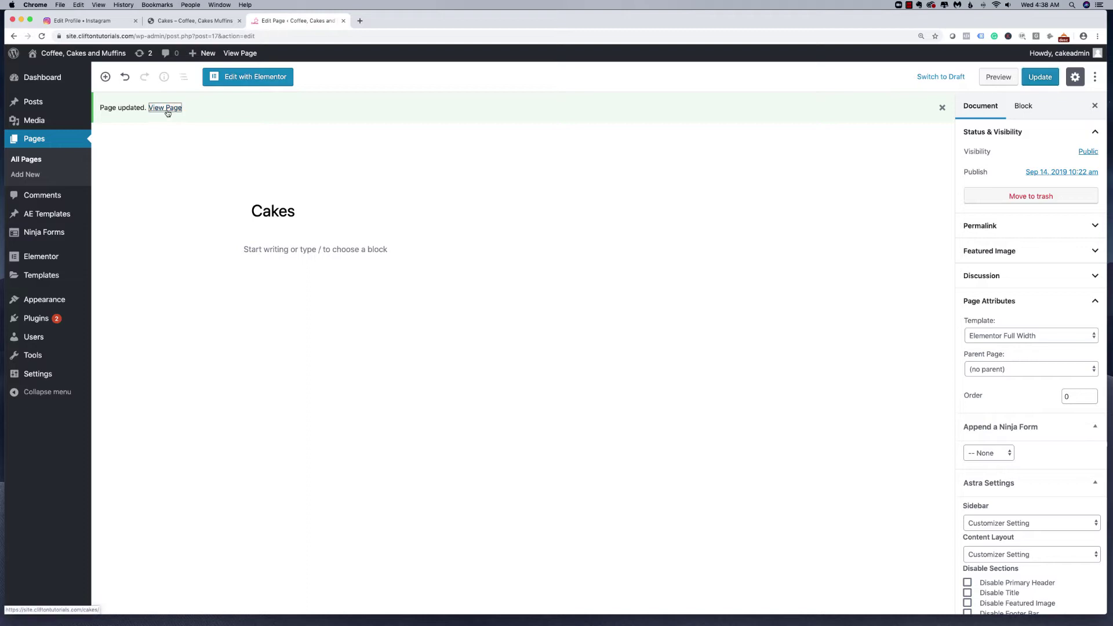
left_click(167, 109)
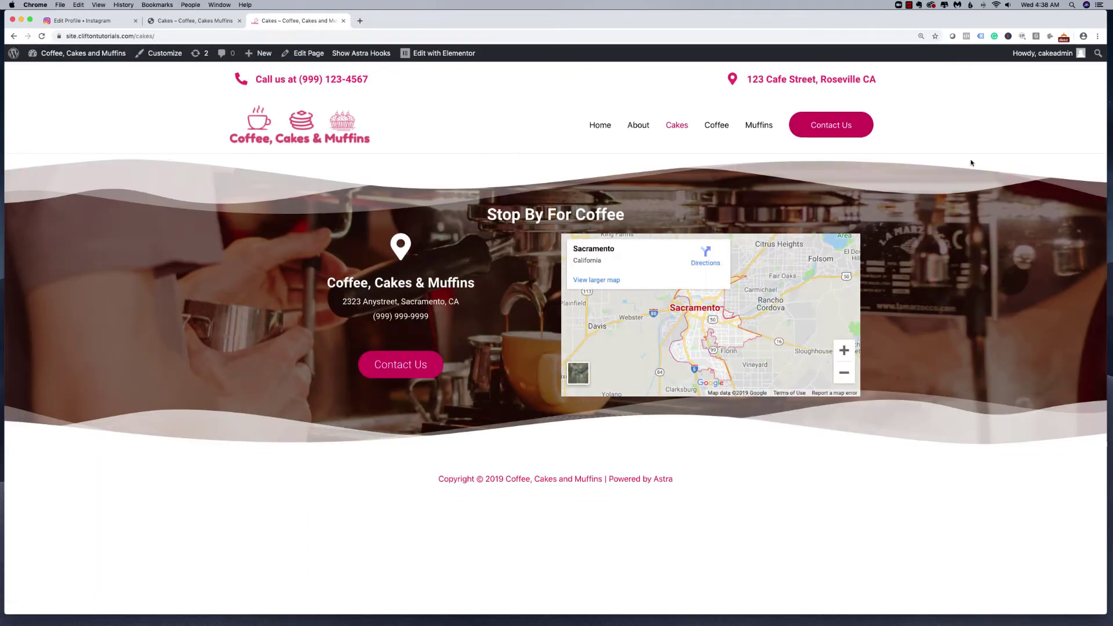
left_click(307, 53)
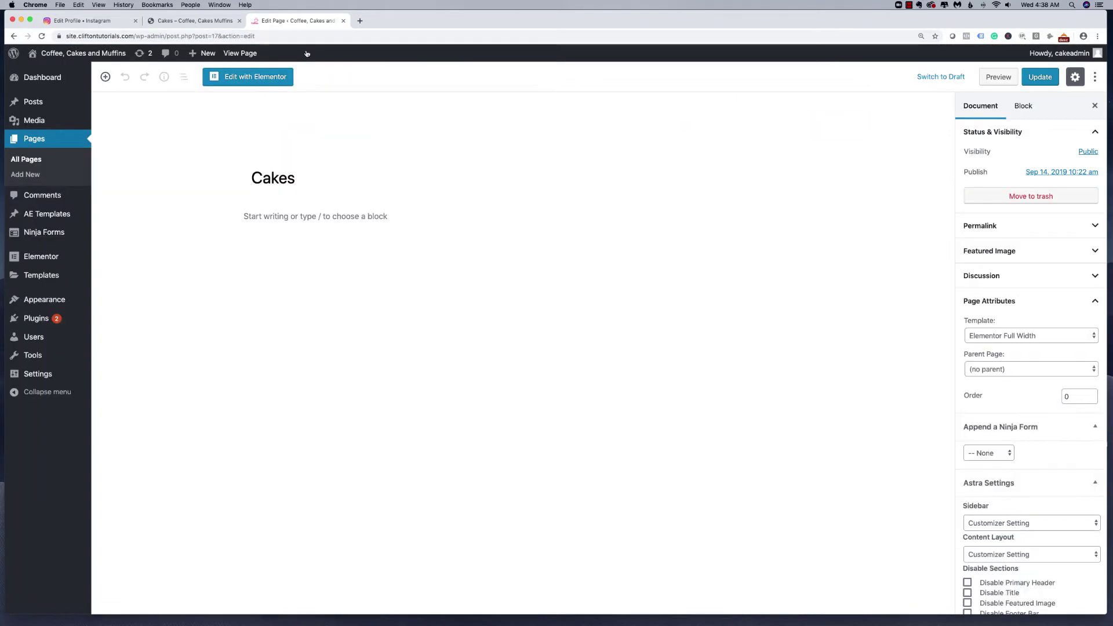
left_click(244, 79)
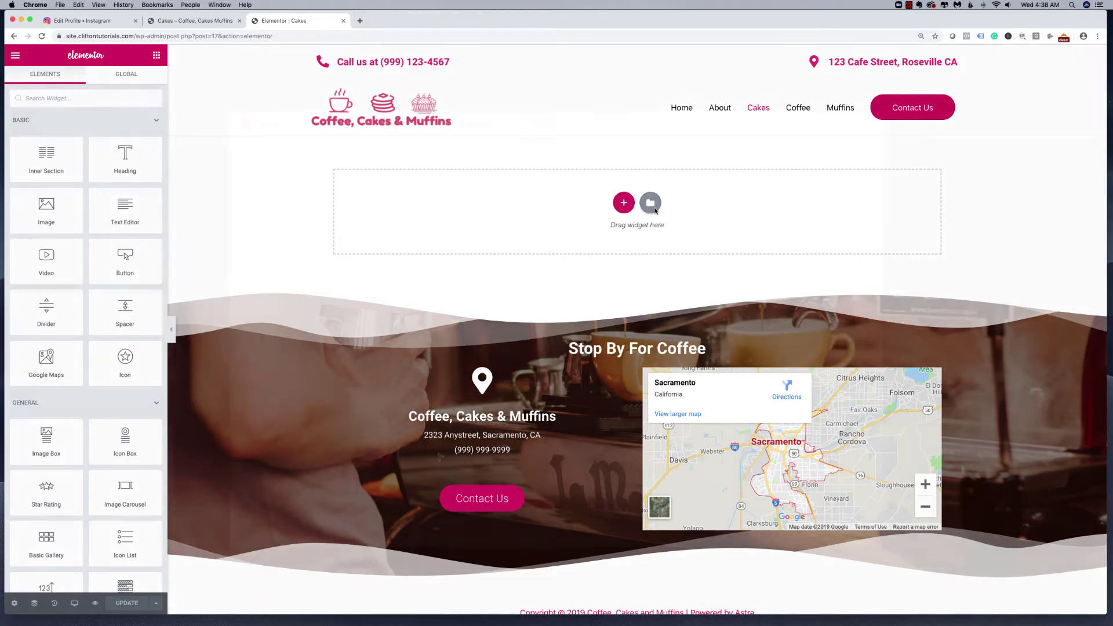
- Insert the saved Page Header template from My Templates at the top of the Cakes page
left_click(650, 203)
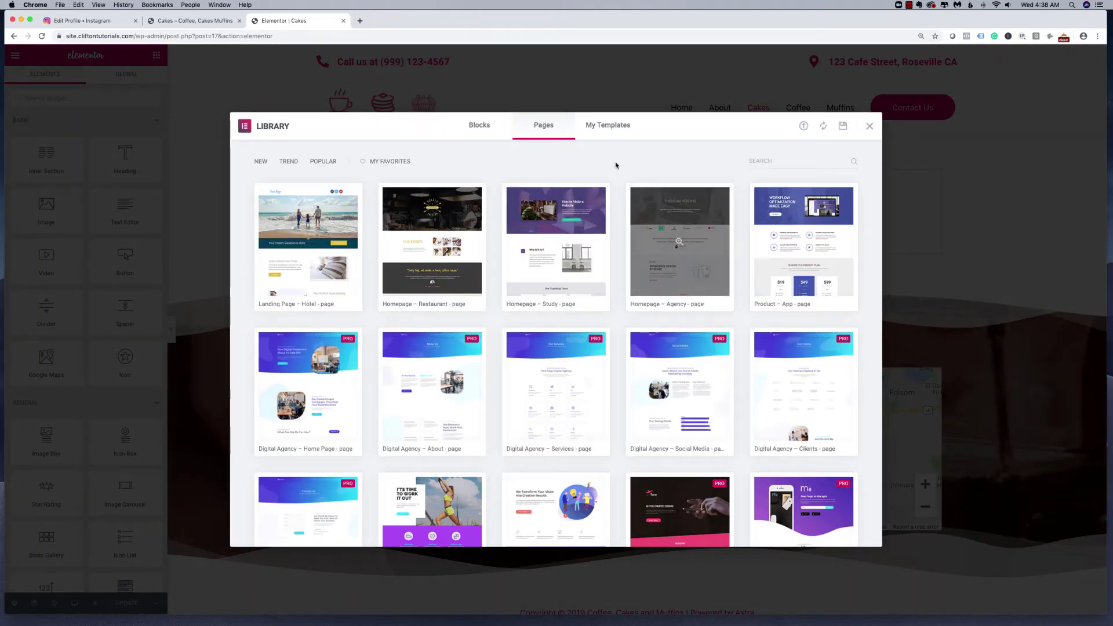
left_click(607, 131)
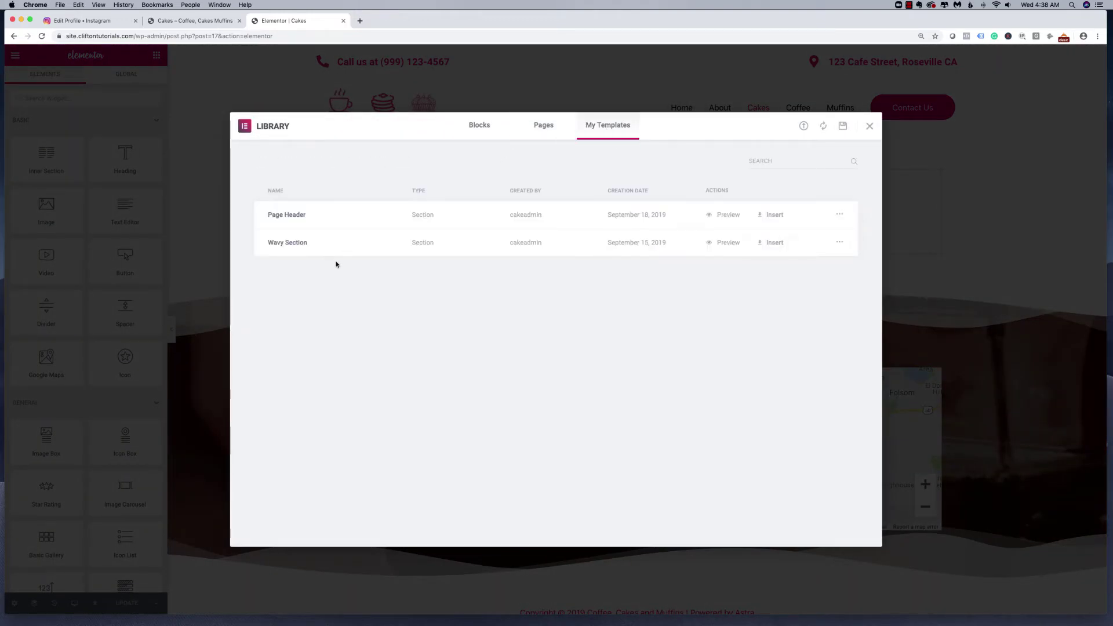
left_click(774, 214)
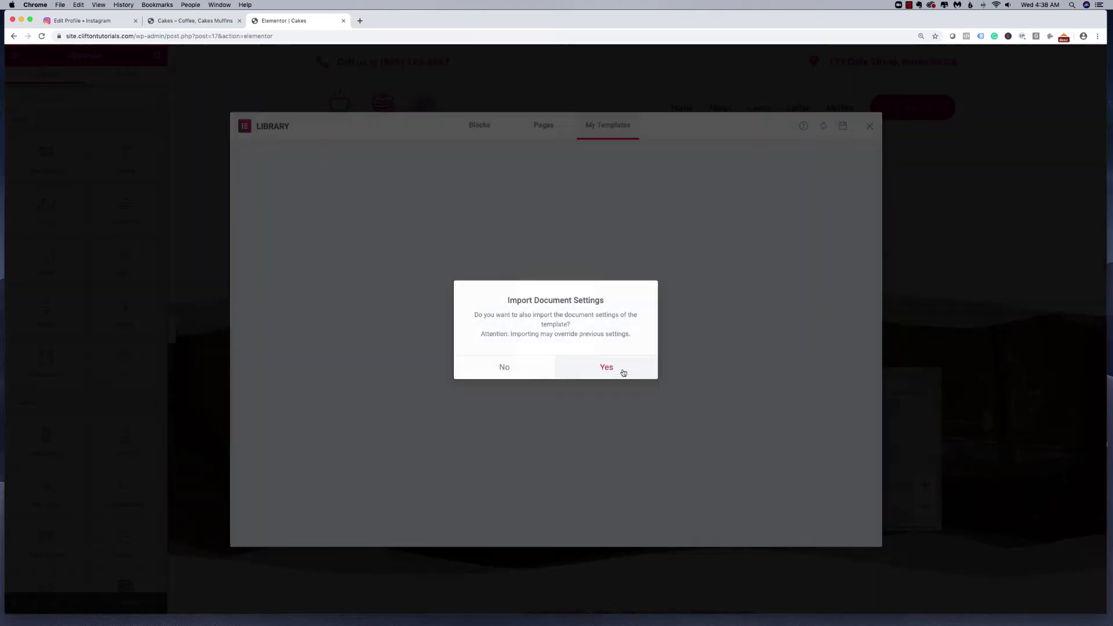
left_click(621, 369)
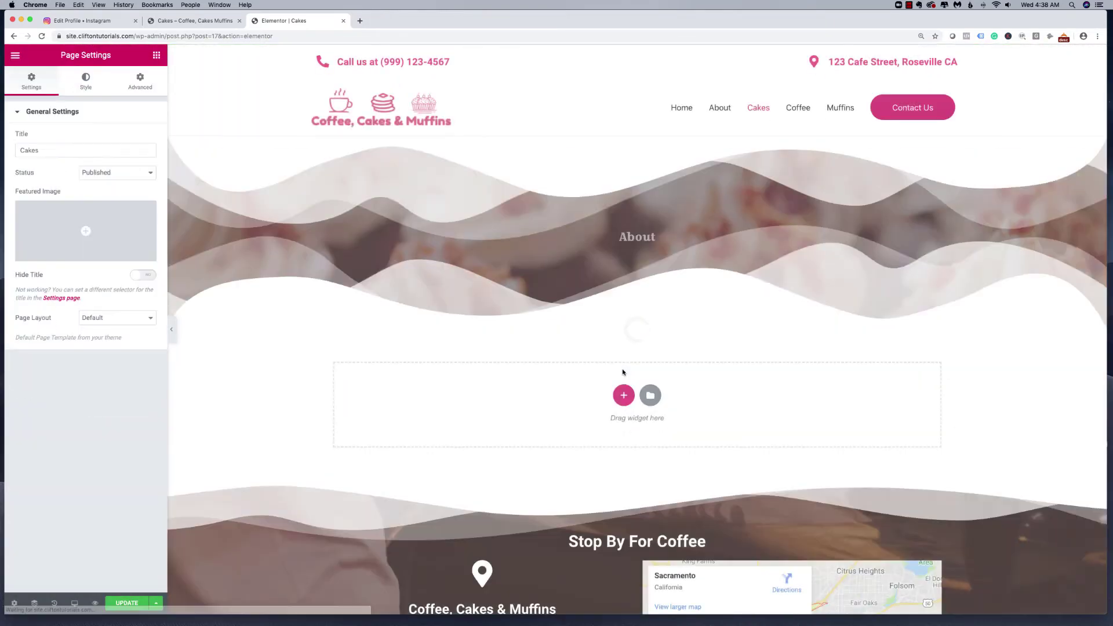
- Change the inserted header's heading from About to 'Cakes'
left_click(637, 250)
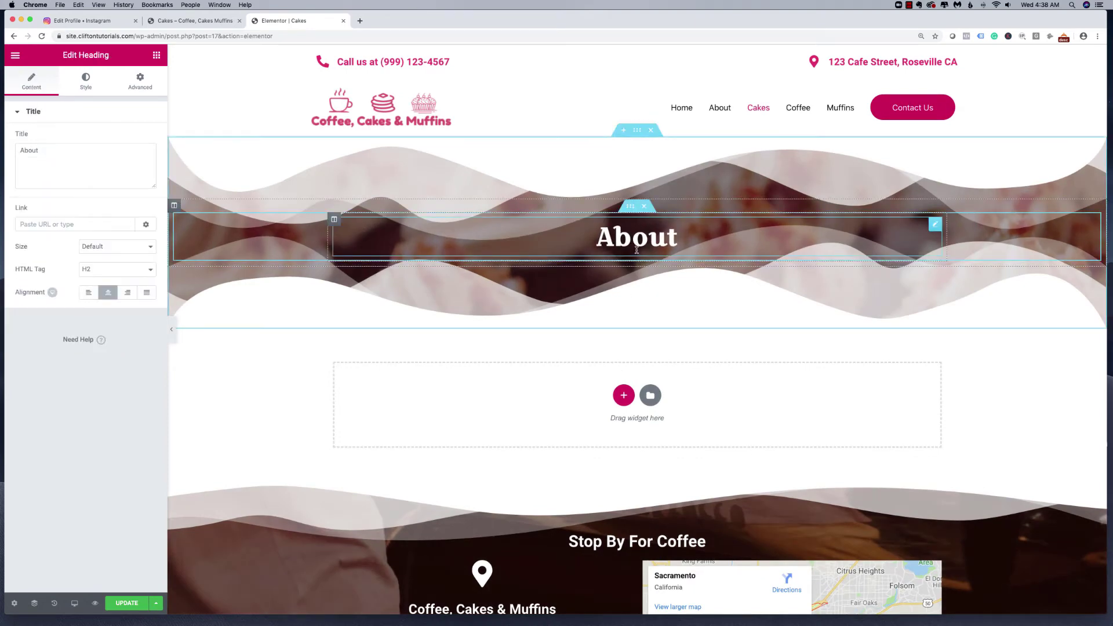
left_click_drag(677, 241, 566, 241)
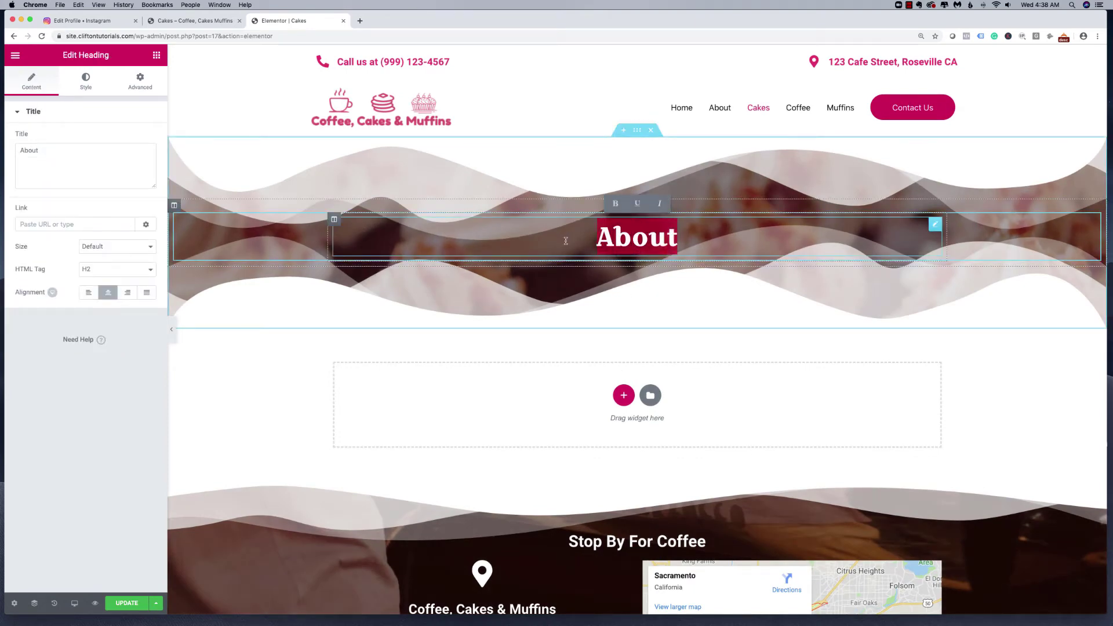
type("Cakes")
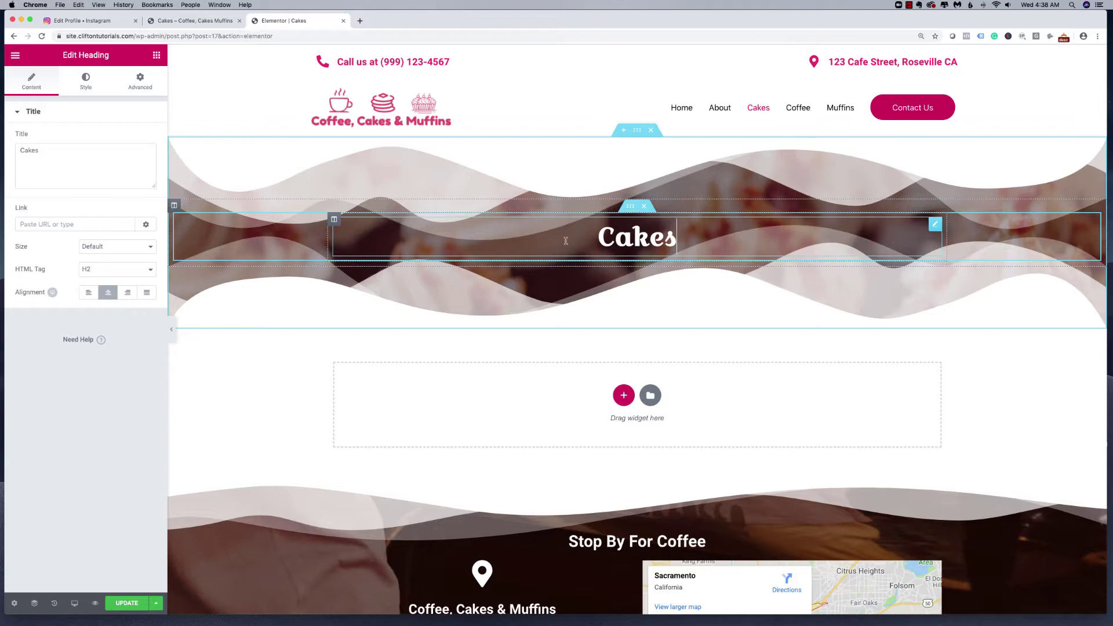
- Add a two-column Inner Section below the Cakes header, checking the live page for reference
left_click(622, 397)
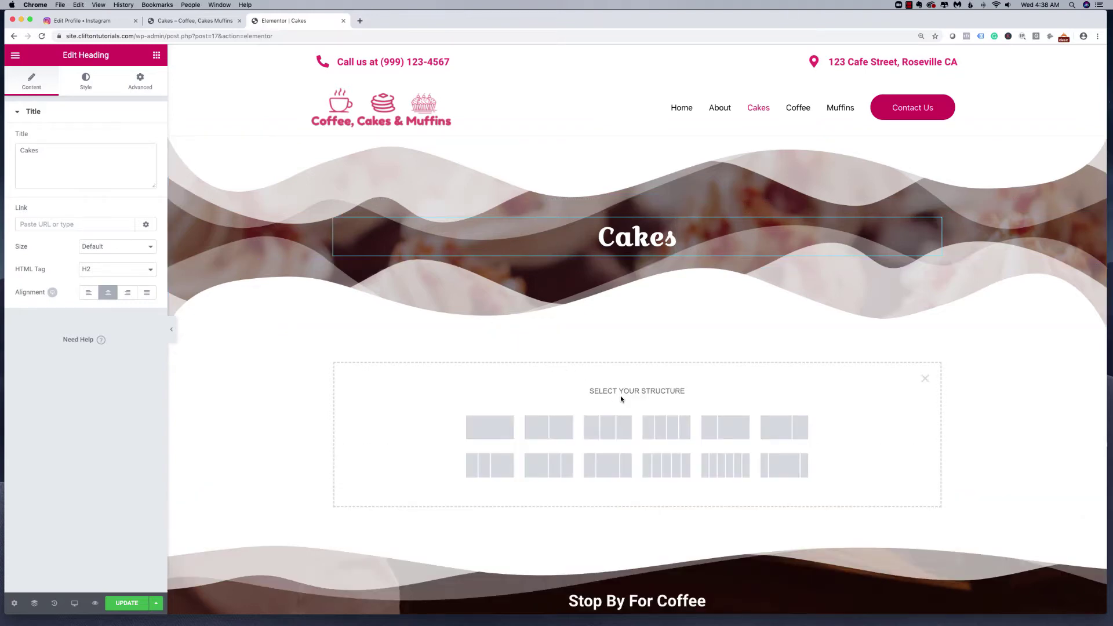
left_click(497, 426)
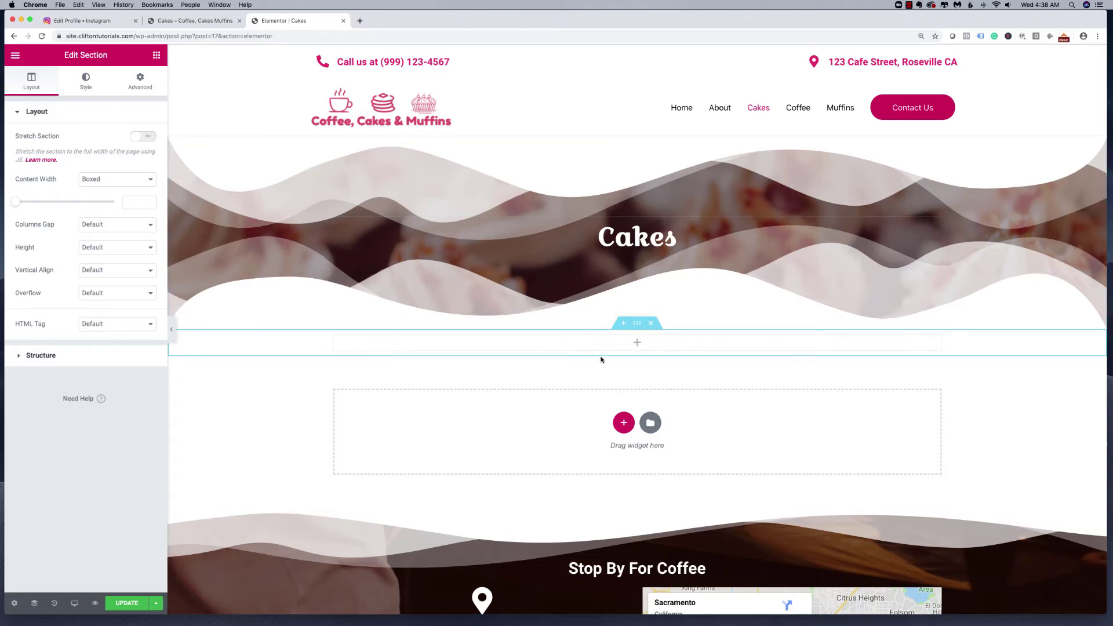
left_click(157, 55)
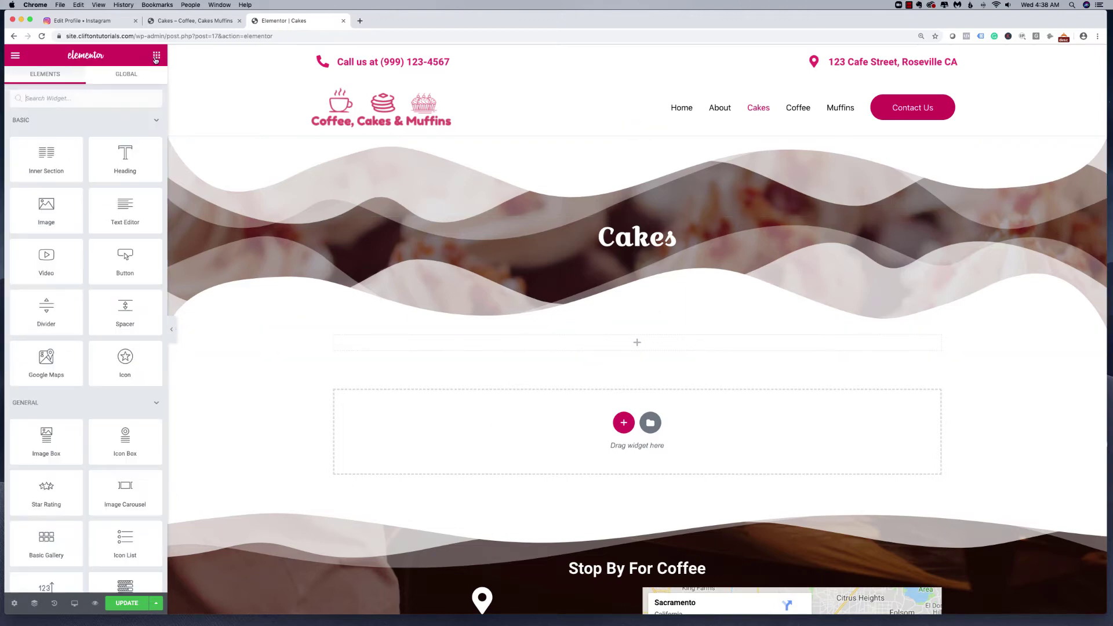
left_click_drag(51, 157, 614, 343)
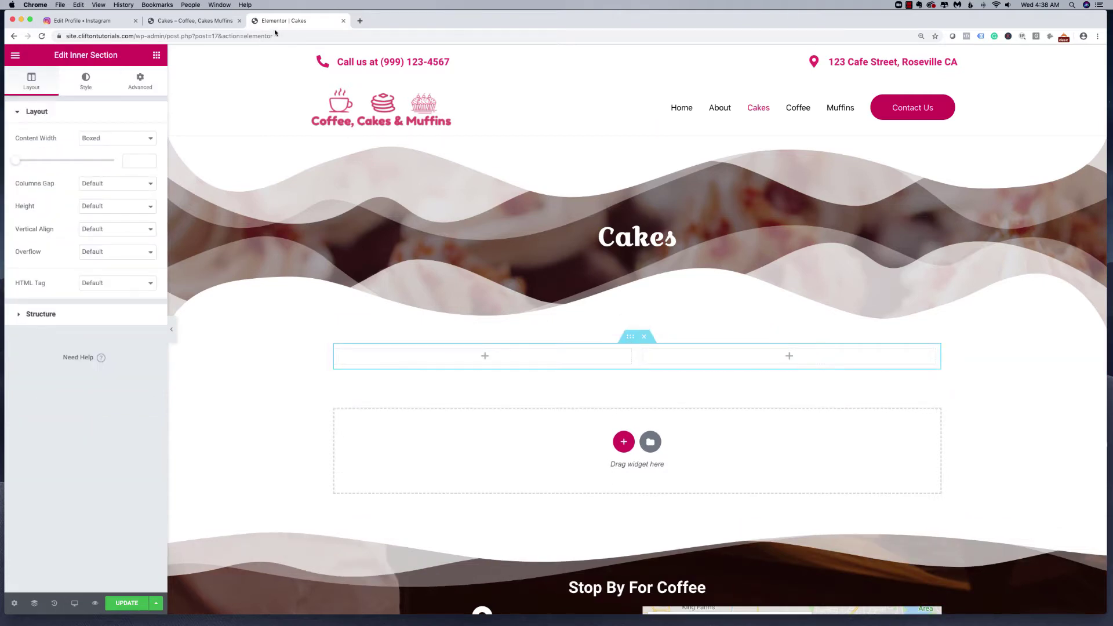
left_click(216, 20)
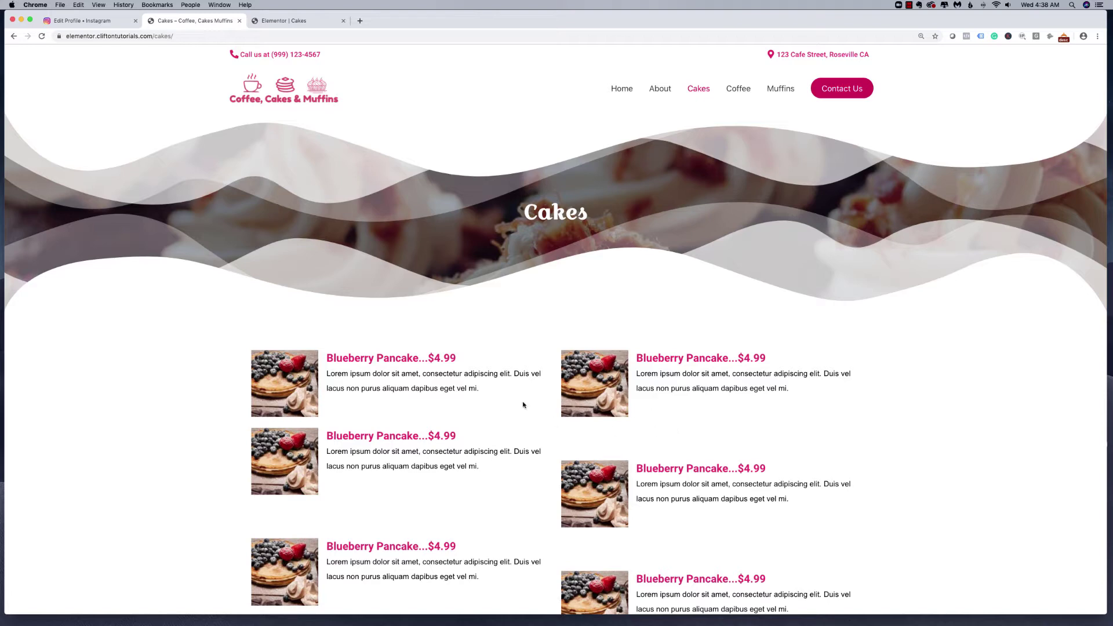
left_click(288, 25)
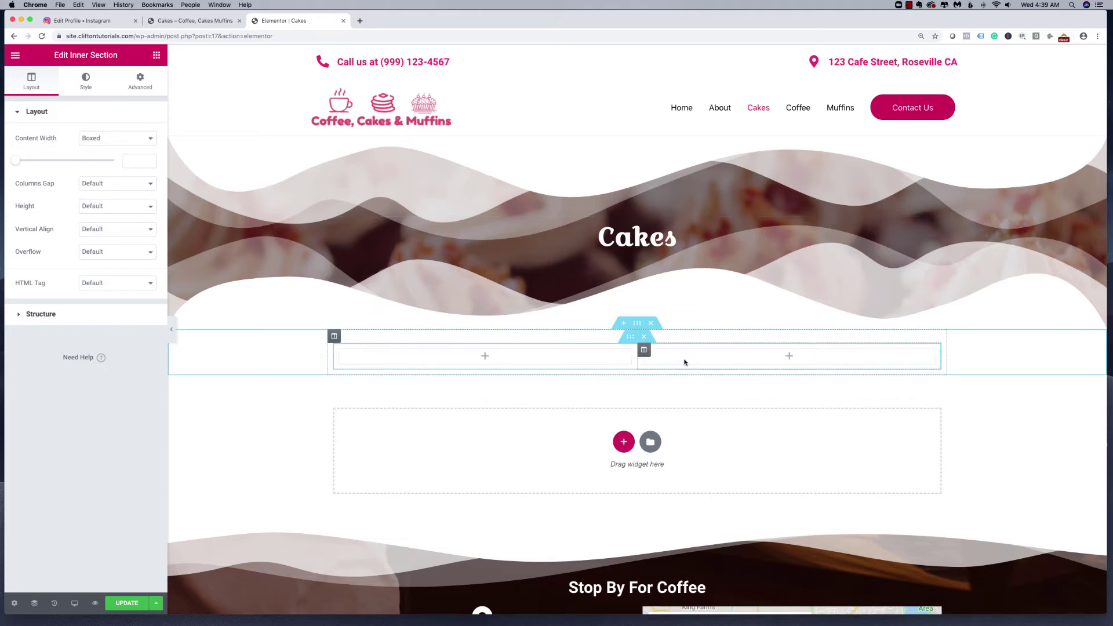
- Search widgets for 'ima' and place an Image Box in the left column
left_click(156, 55)
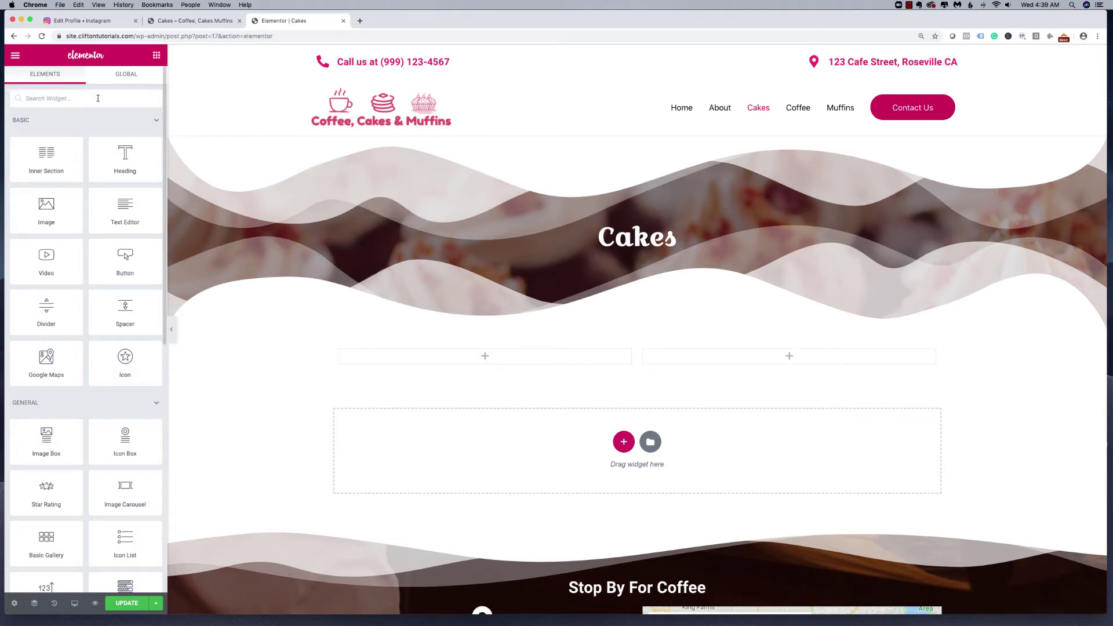
type("image")
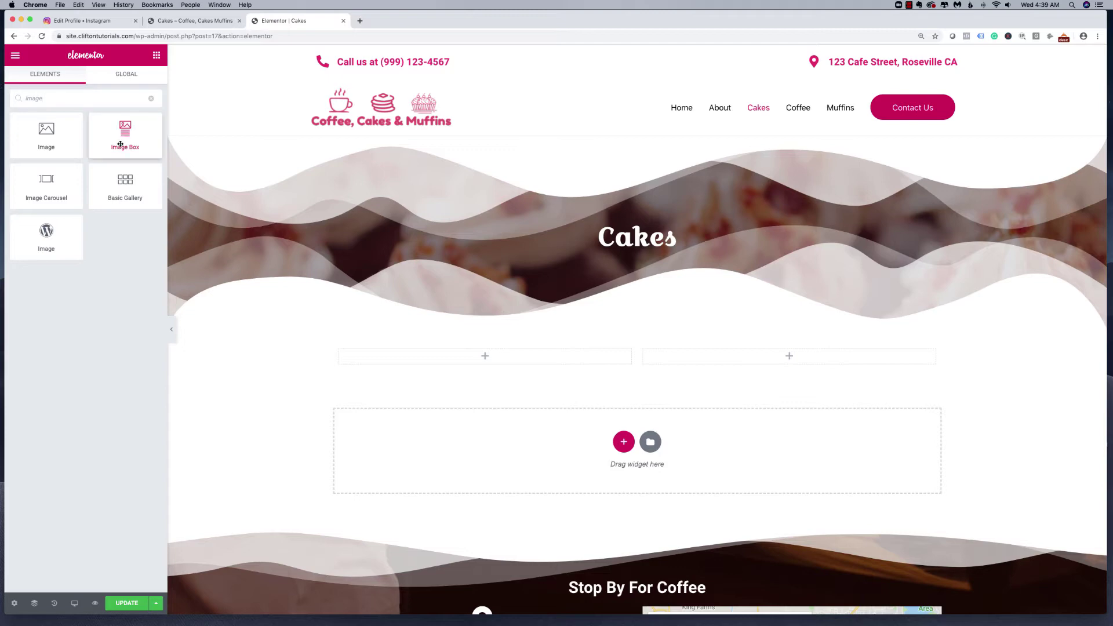
left_click_drag(126, 139, 464, 354)
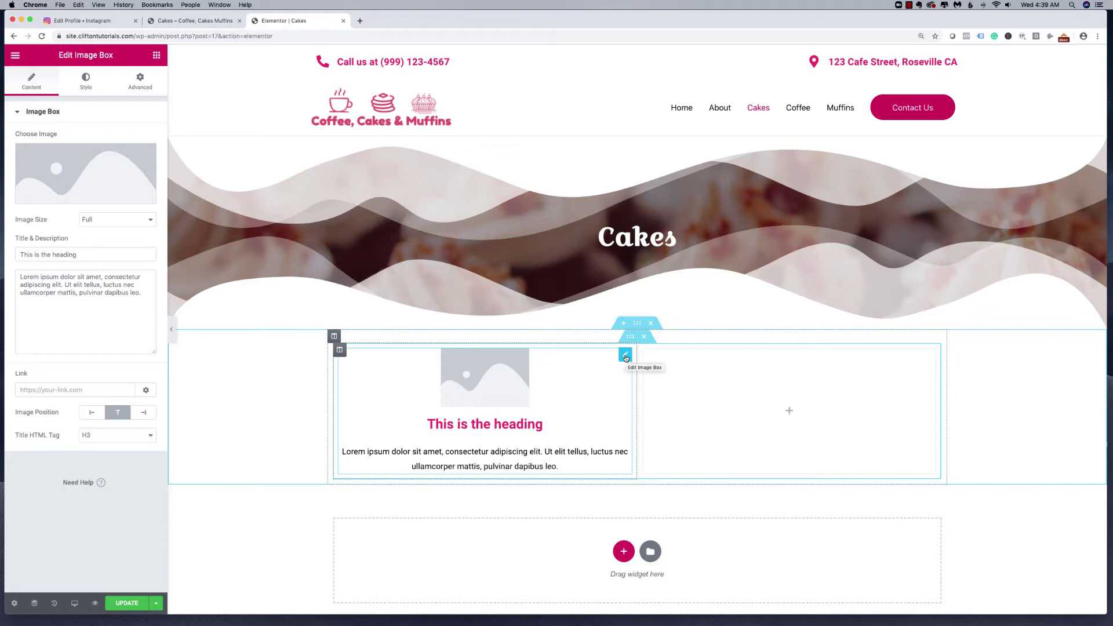
- Insert the blueberry pancake photo into the image box at 150×150 Thumbnail size
left_click(214, 24)
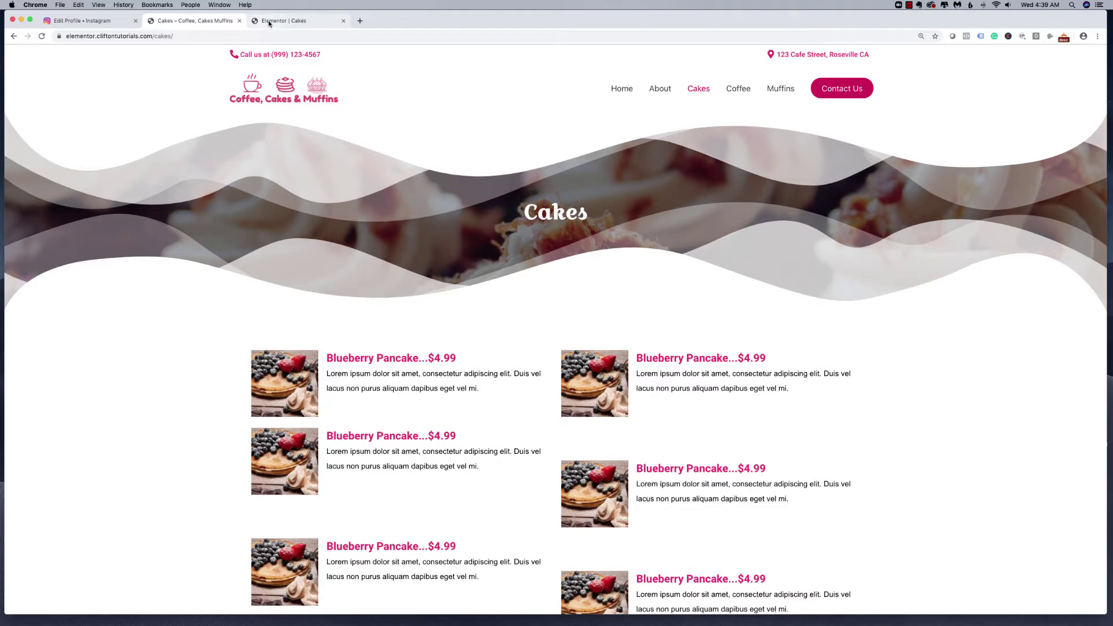
left_click(269, 22)
left_click(192, 20)
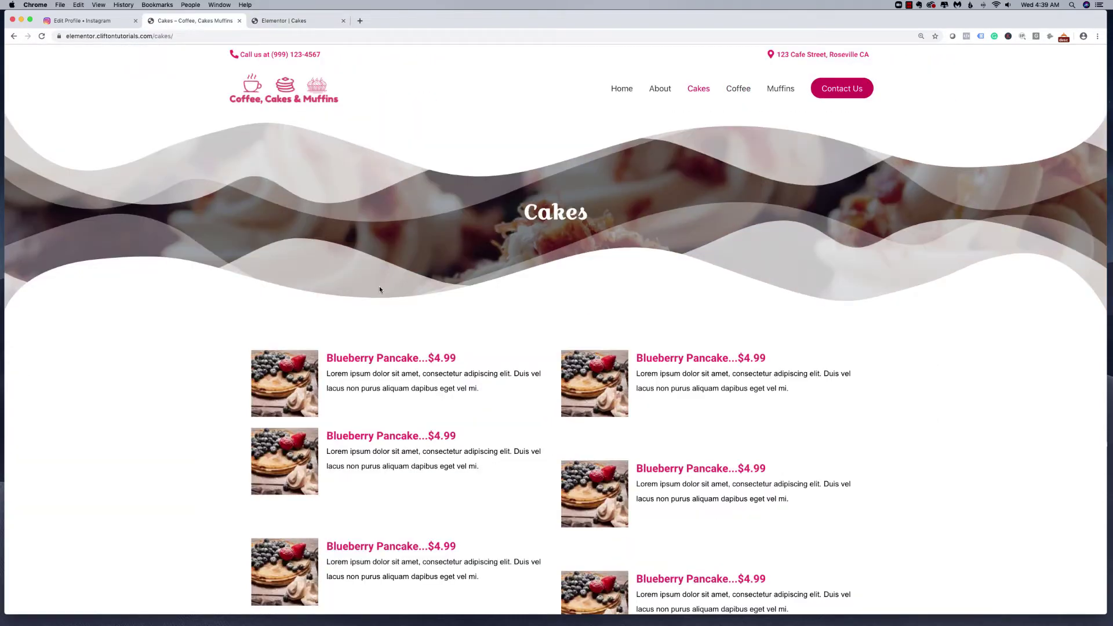
left_click(277, 21)
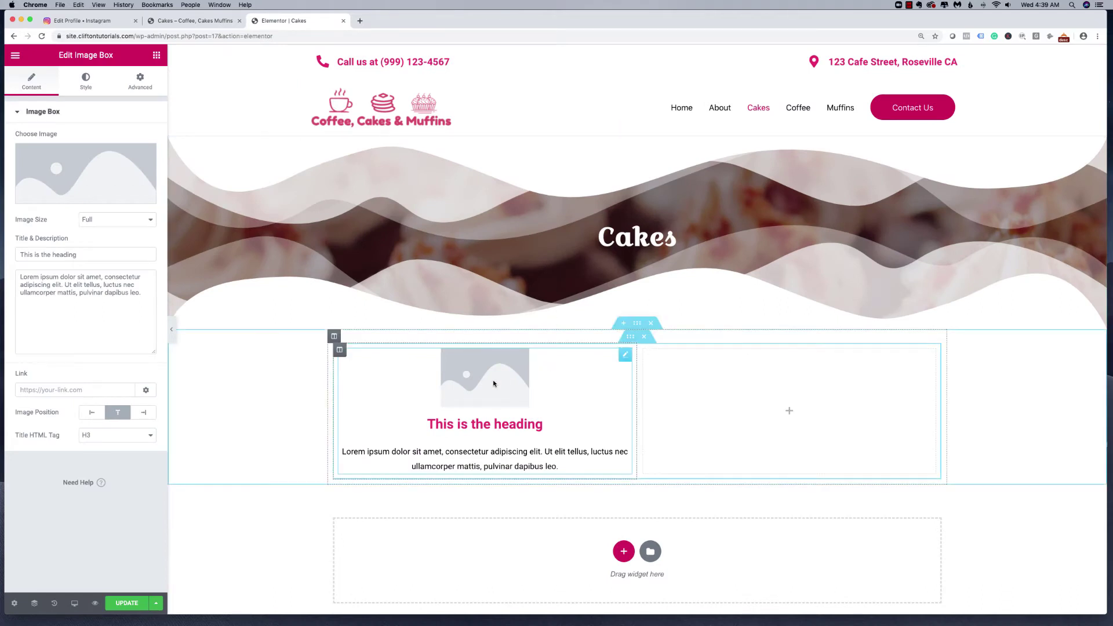
left_click(104, 176)
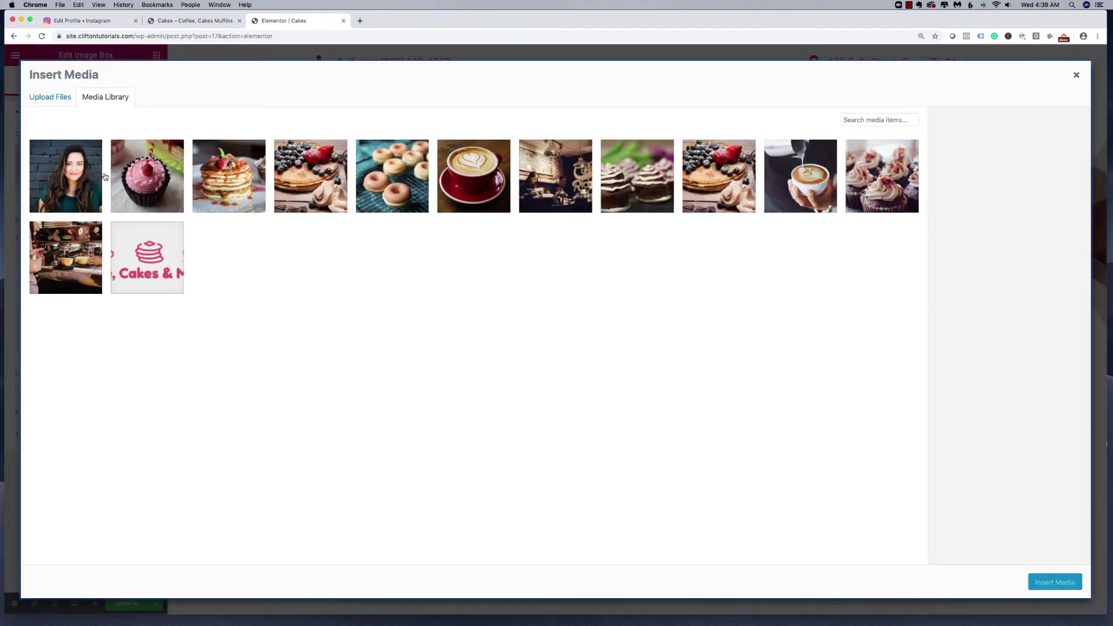
left_click(290, 183)
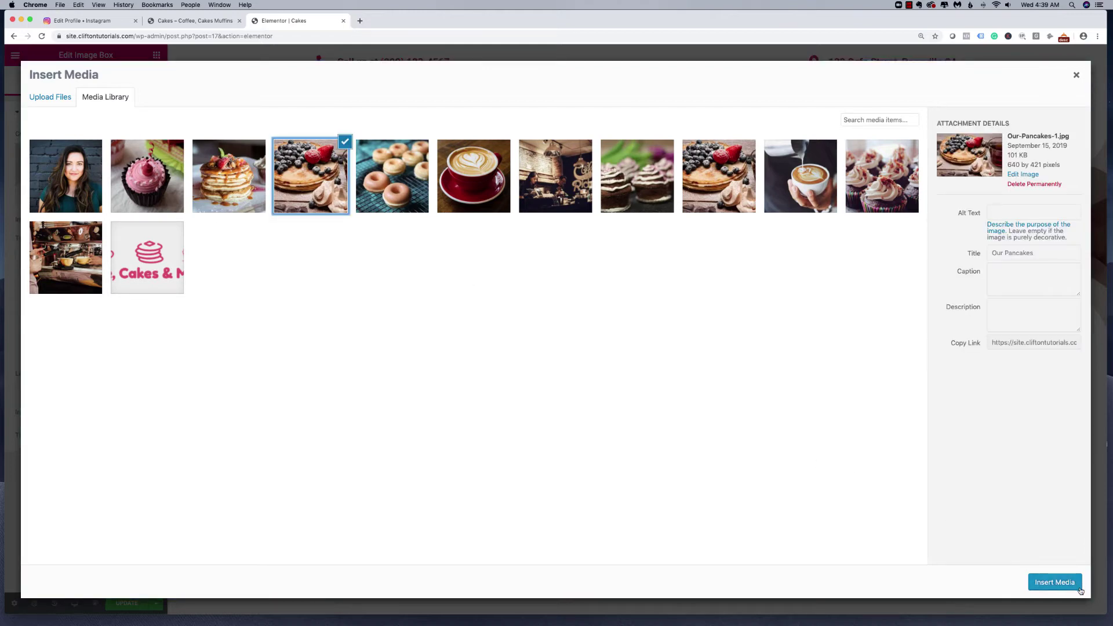
left_click(1055, 582)
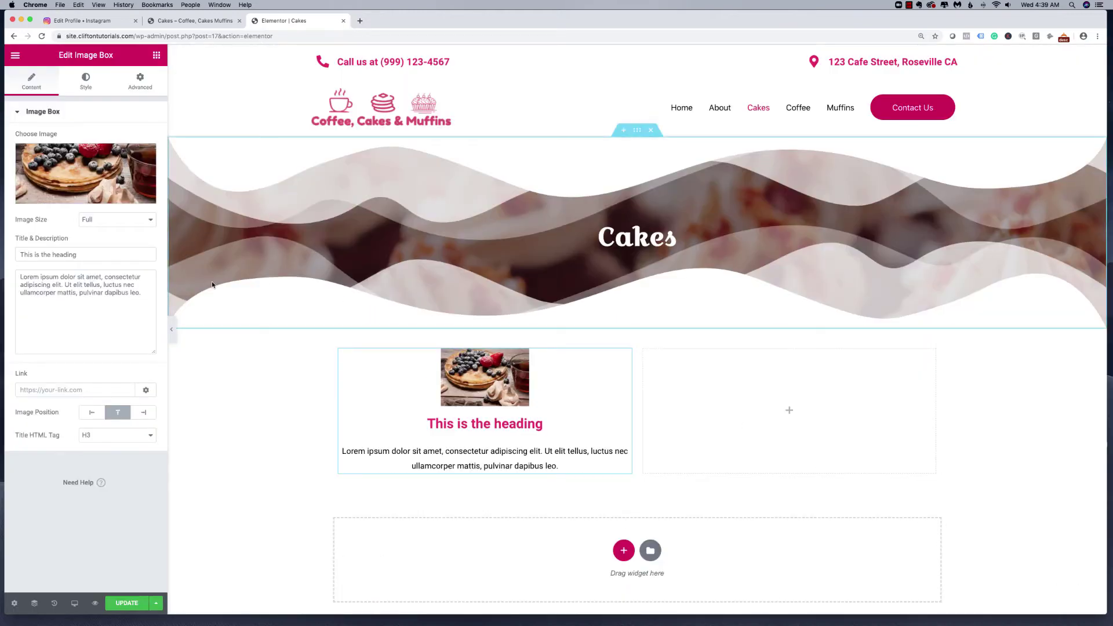
left_click(119, 219)
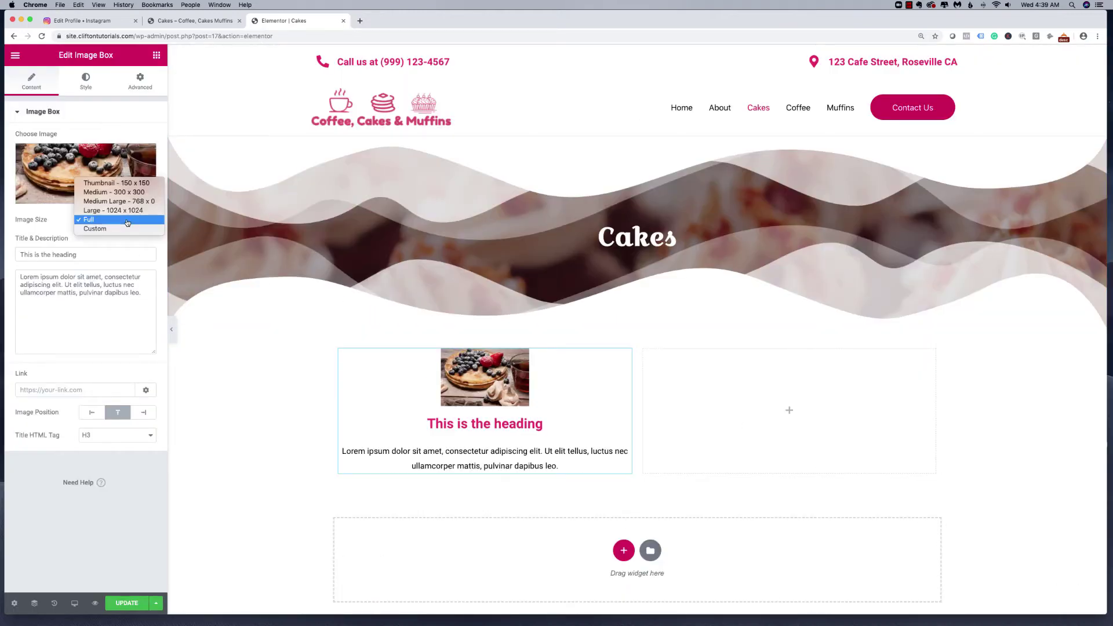
left_click(128, 184)
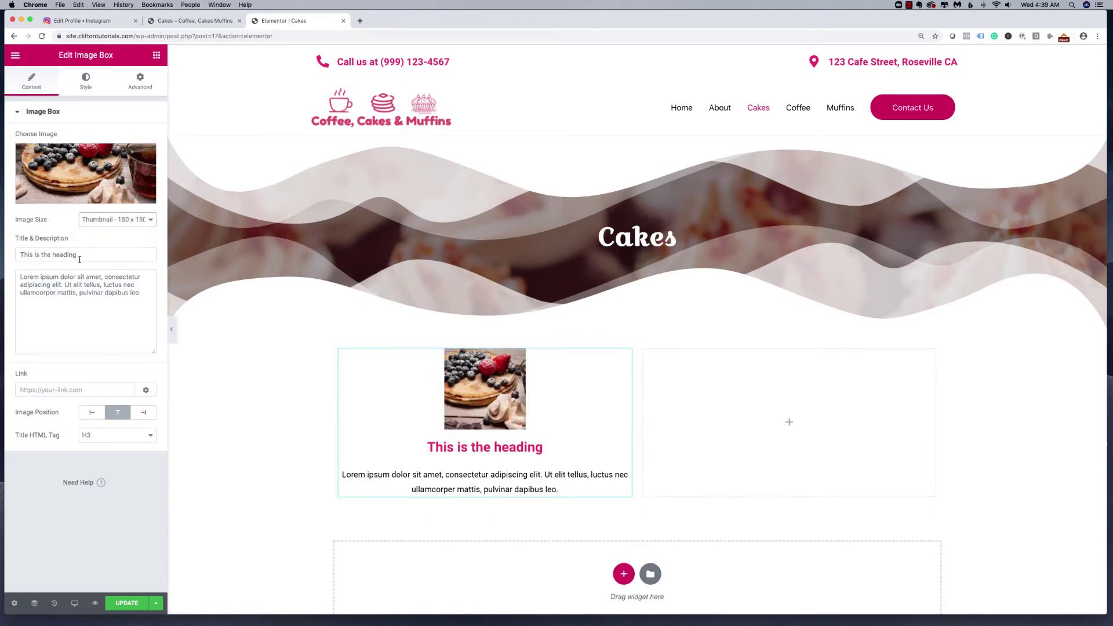
- Copy 'Blueberry Pancake...$4.99' from the live Cakes page into the image box title
left_click_drag(80, 259, 8, 260)
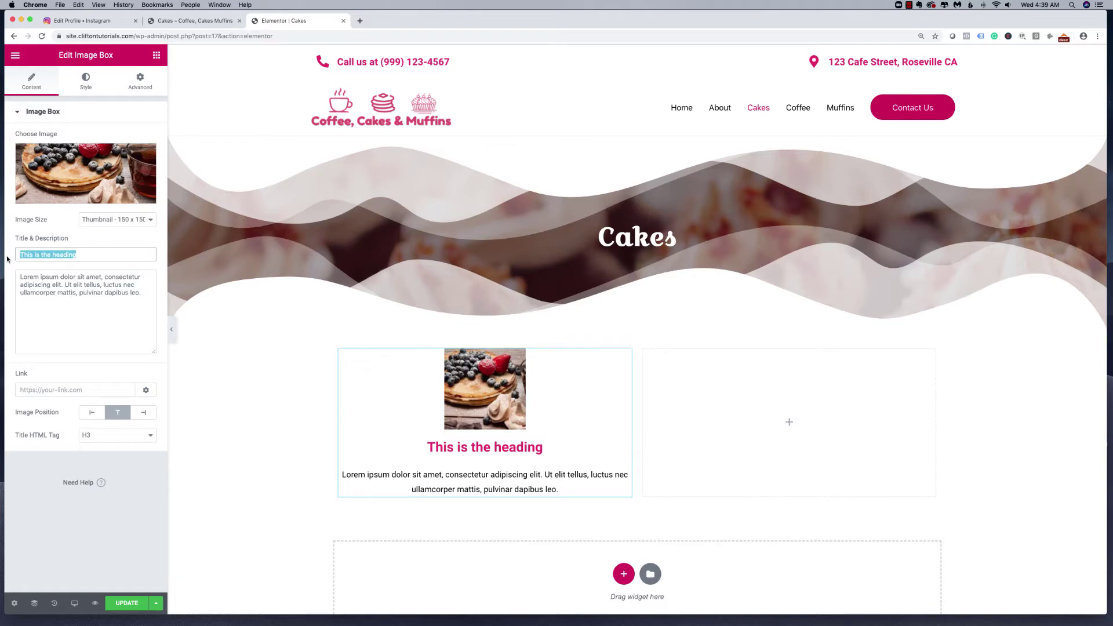
left_click(186, 21)
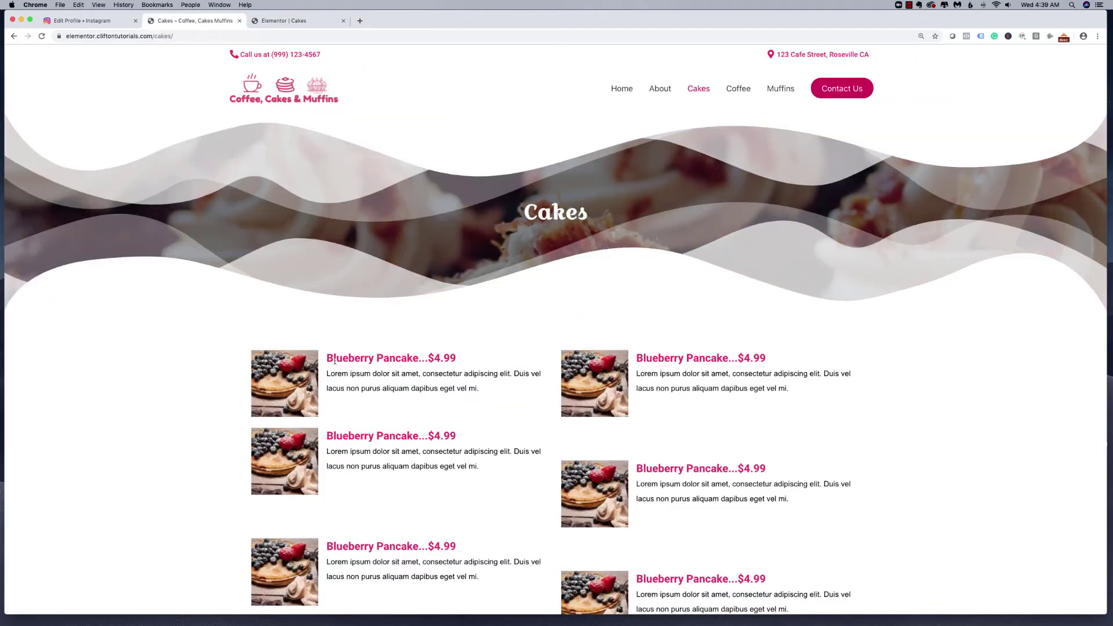
left_click_drag(328, 359, 456, 360)
key("super+c")
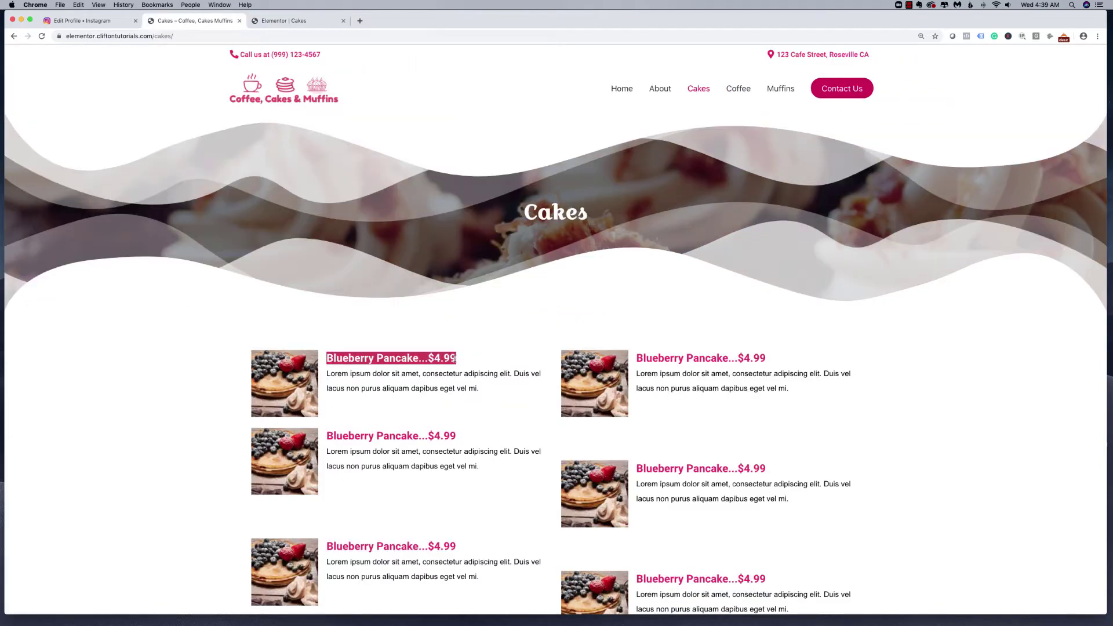
left_click(311, 22)
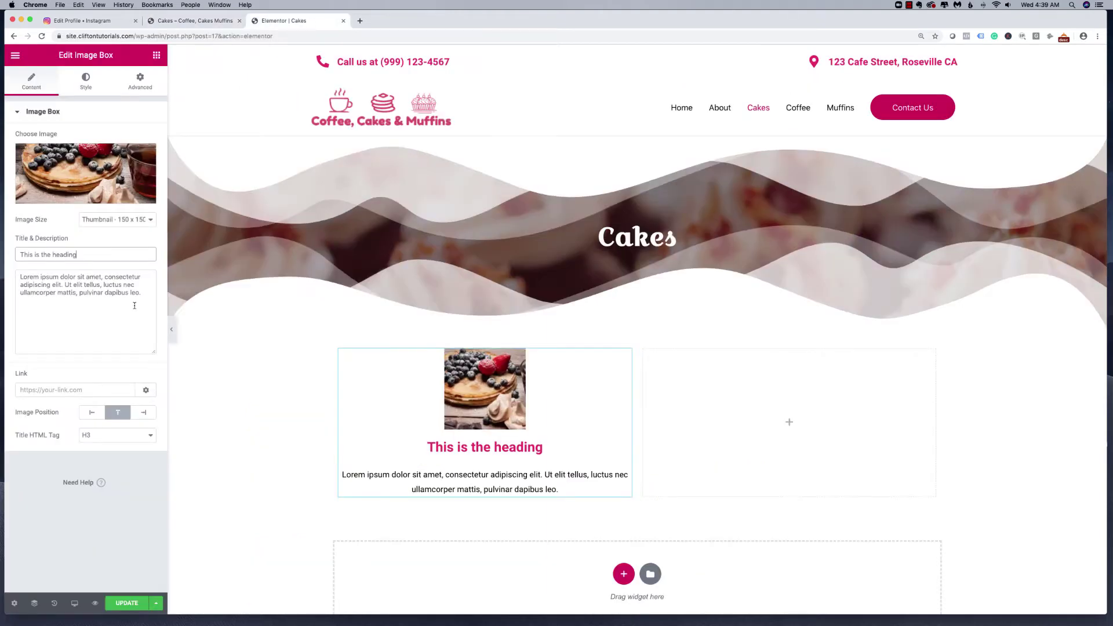
triple_click(107, 255)
key("super+v")
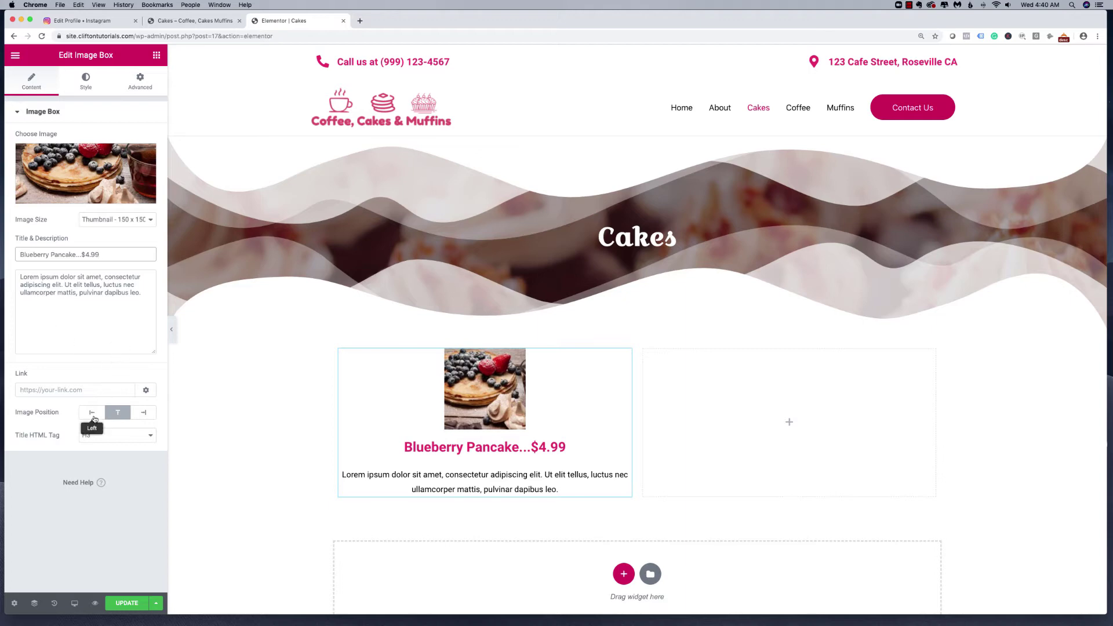
- Position the image left of the text and set the title spacing to 2
left_click(92, 413)
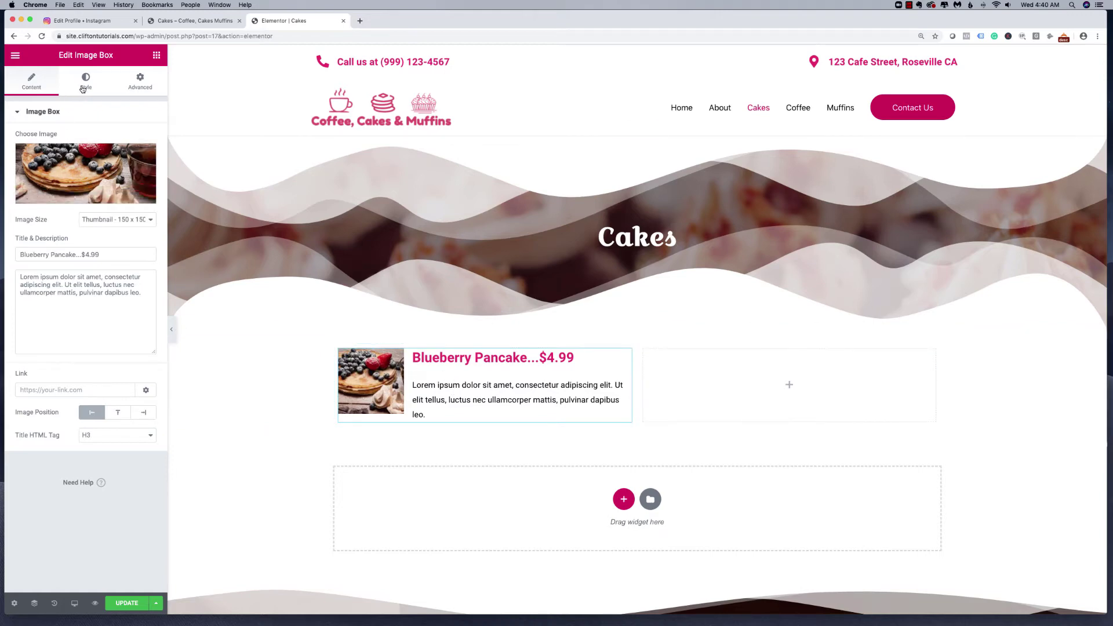
left_click(83, 89)
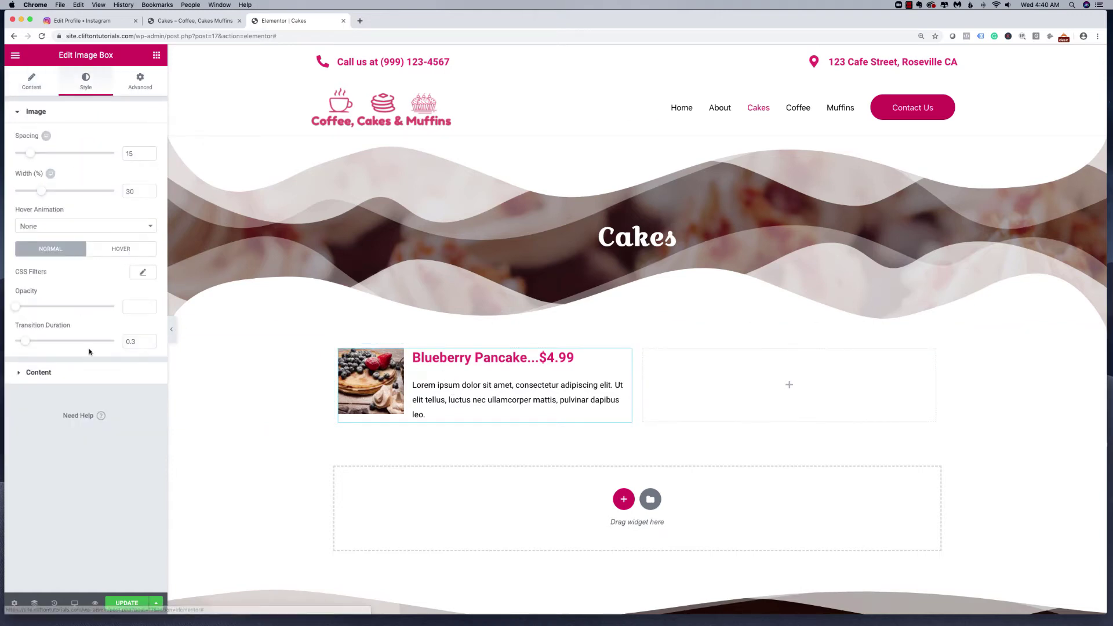
left_click(82, 372)
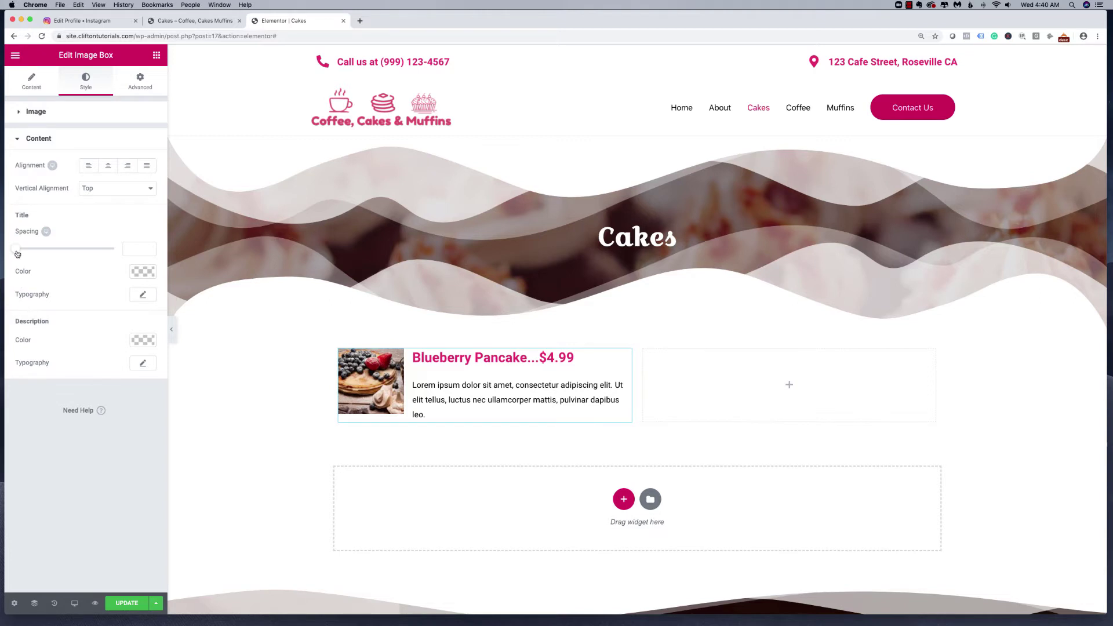
left_click_drag(17, 253, 18, 254)
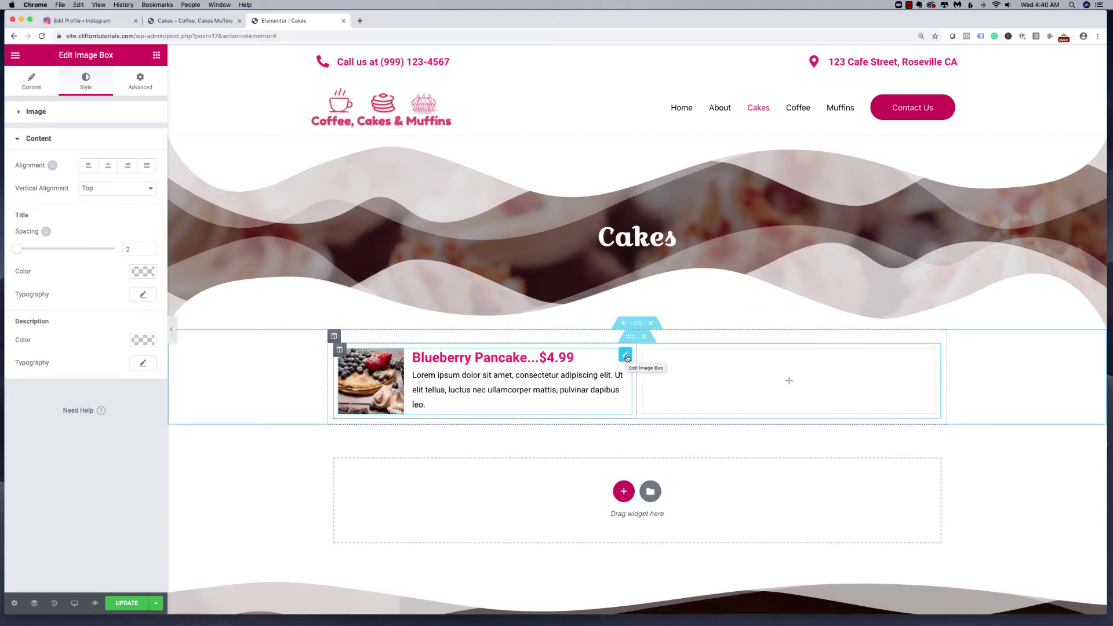
- Duplicate the pancake box and move the extra copy into the right column
right_click(626, 358)
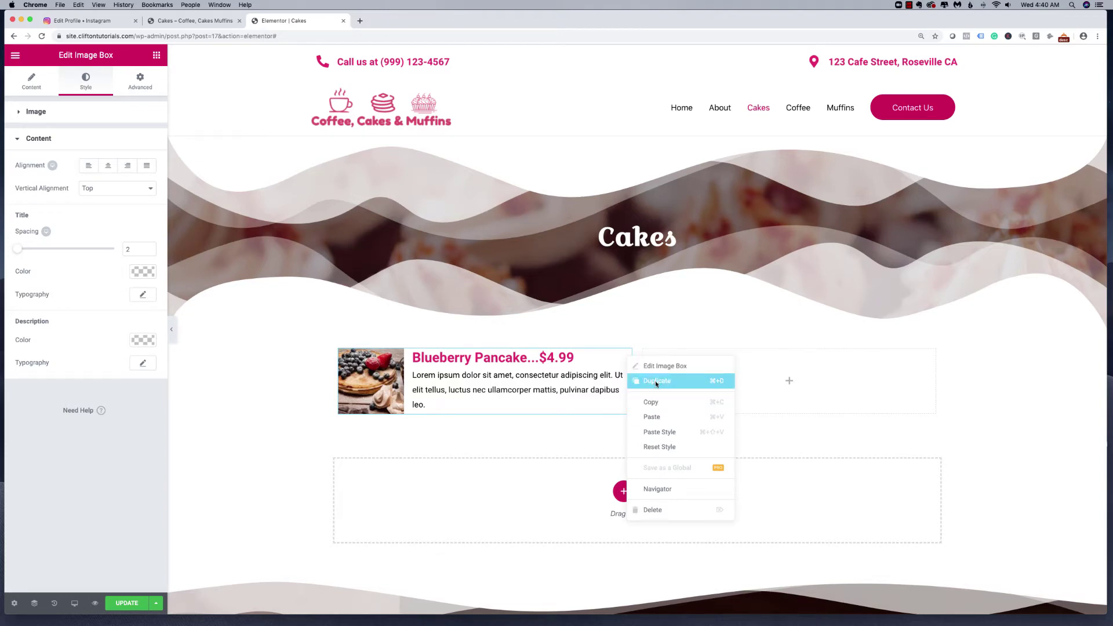
left_click(656, 384)
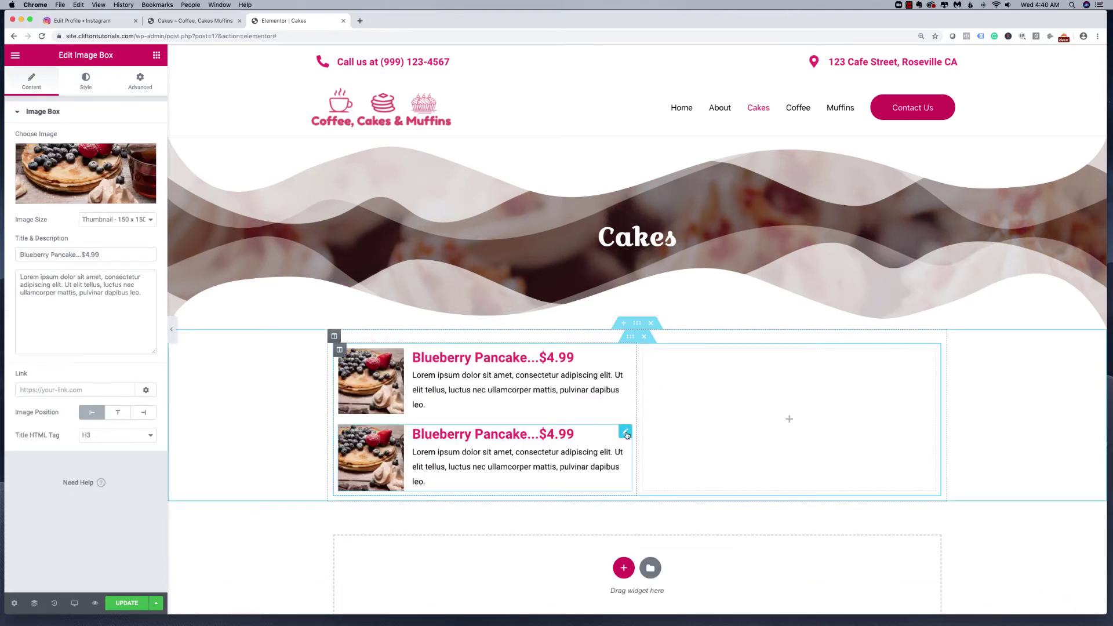
right_click(628, 435)
left_click(649, 455)
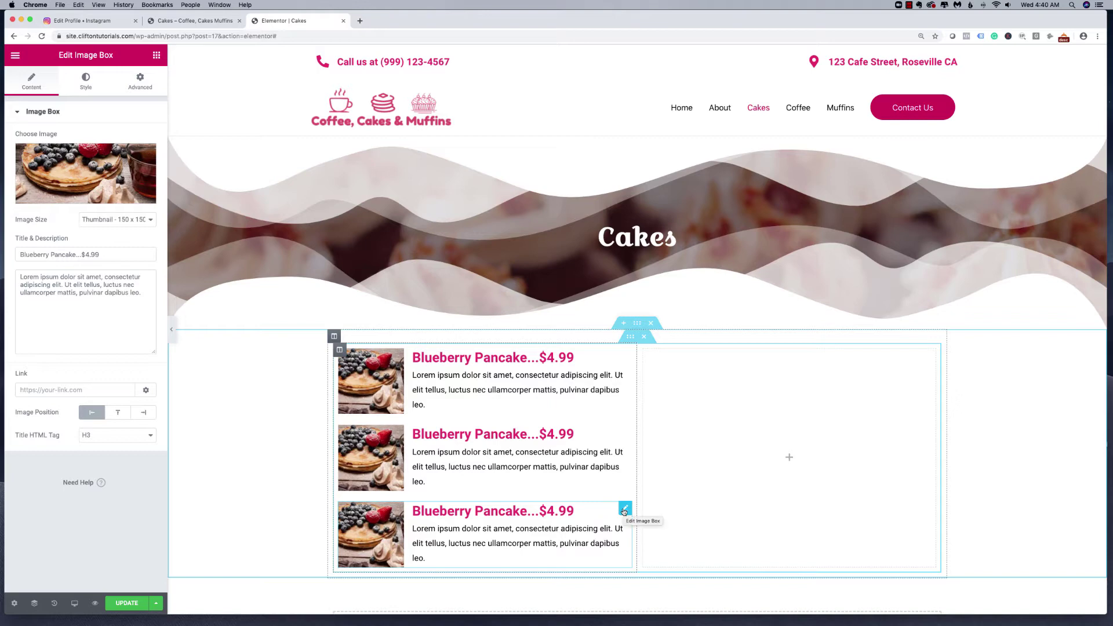
right_click(625, 512)
left_click(661, 475)
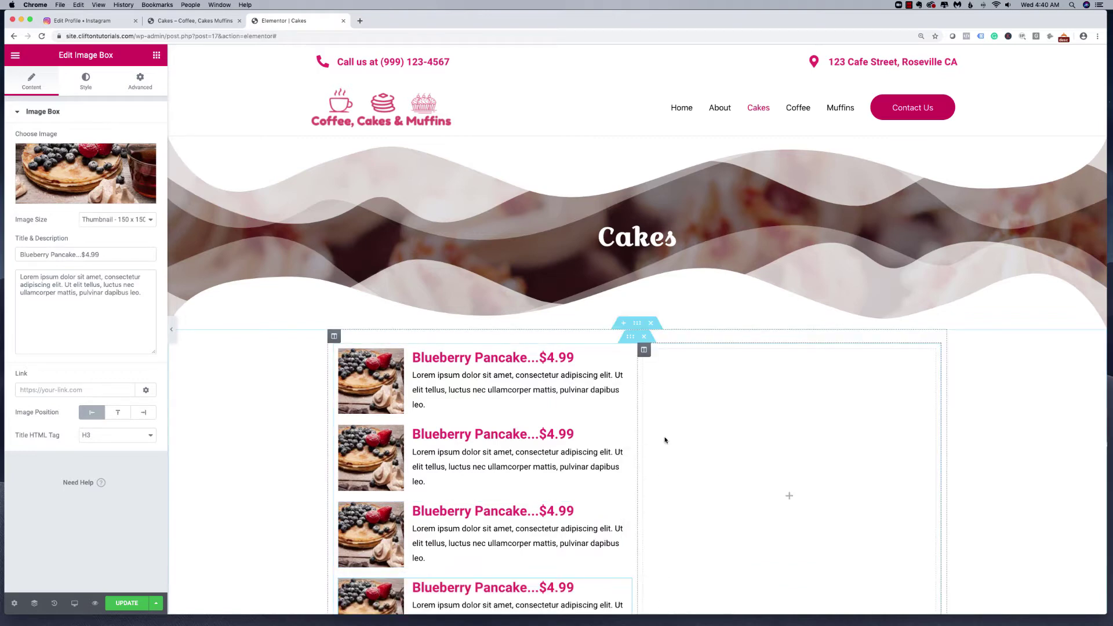
scroll(663, 440, "down", 3)
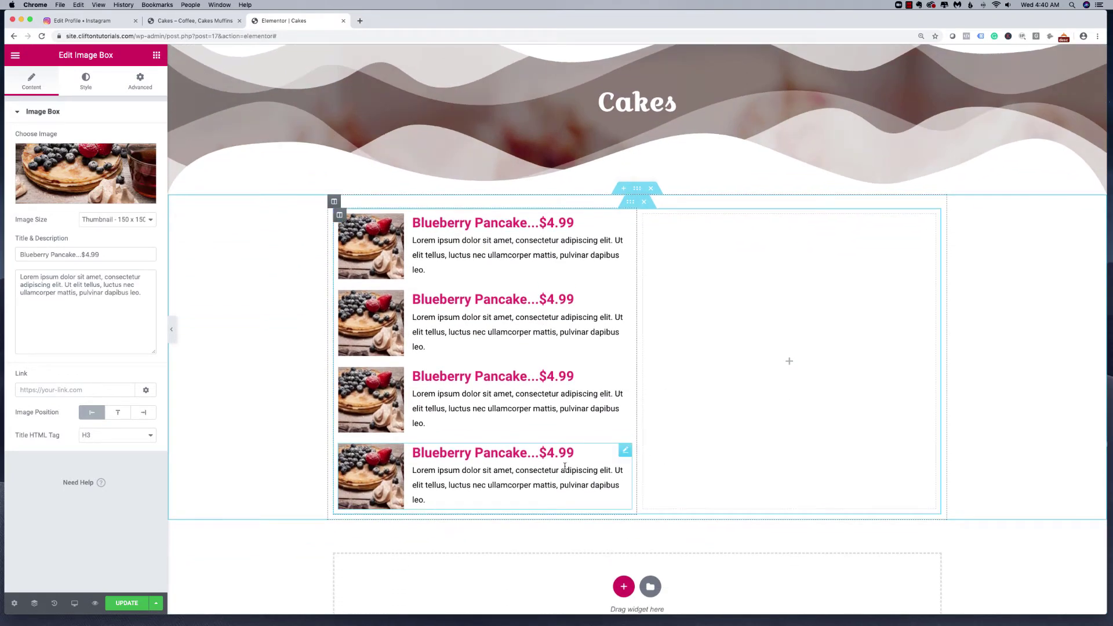
left_click_drag(625, 450, 764, 379)
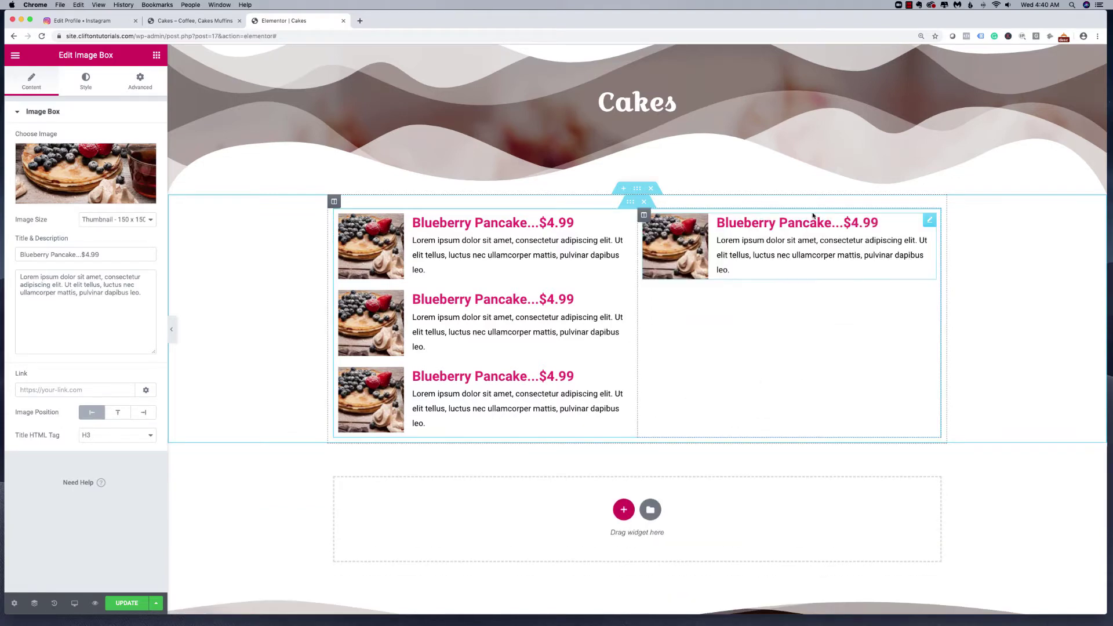
- Duplicate the top-right pancake box twice so the right column holds three
right_click(932, 222)
left_click(963, 244)
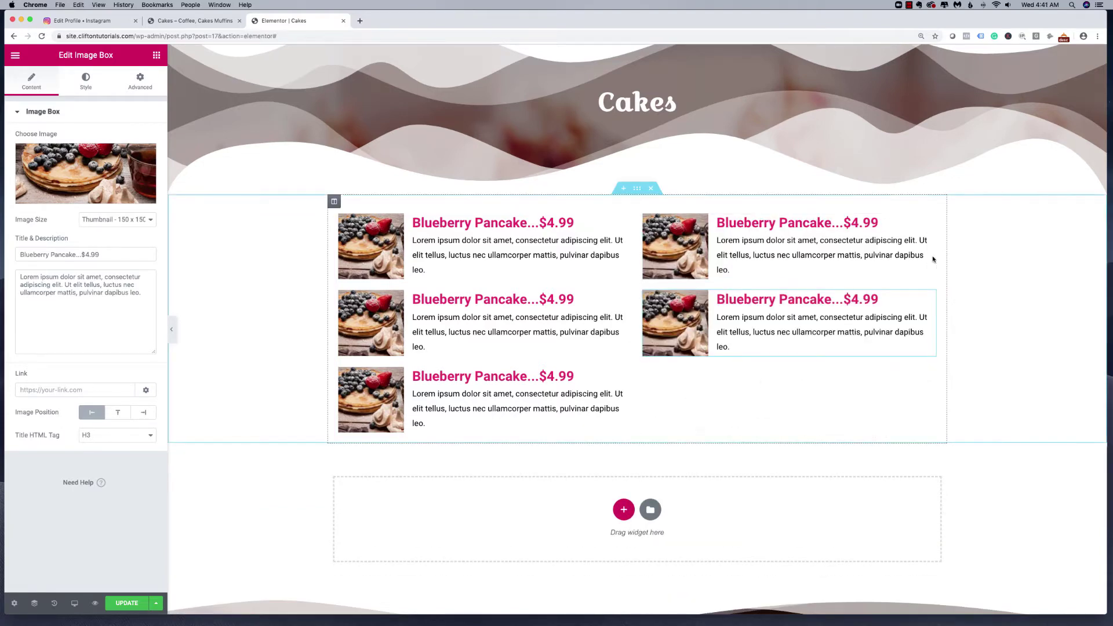
right_click(930, 297)
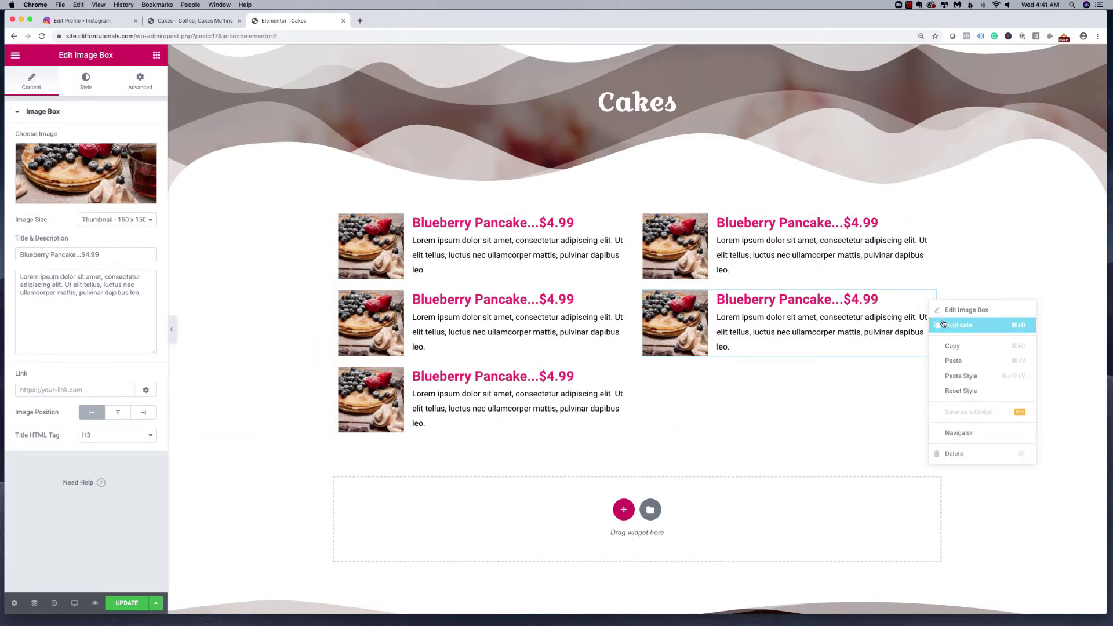
left_click(943, 324)
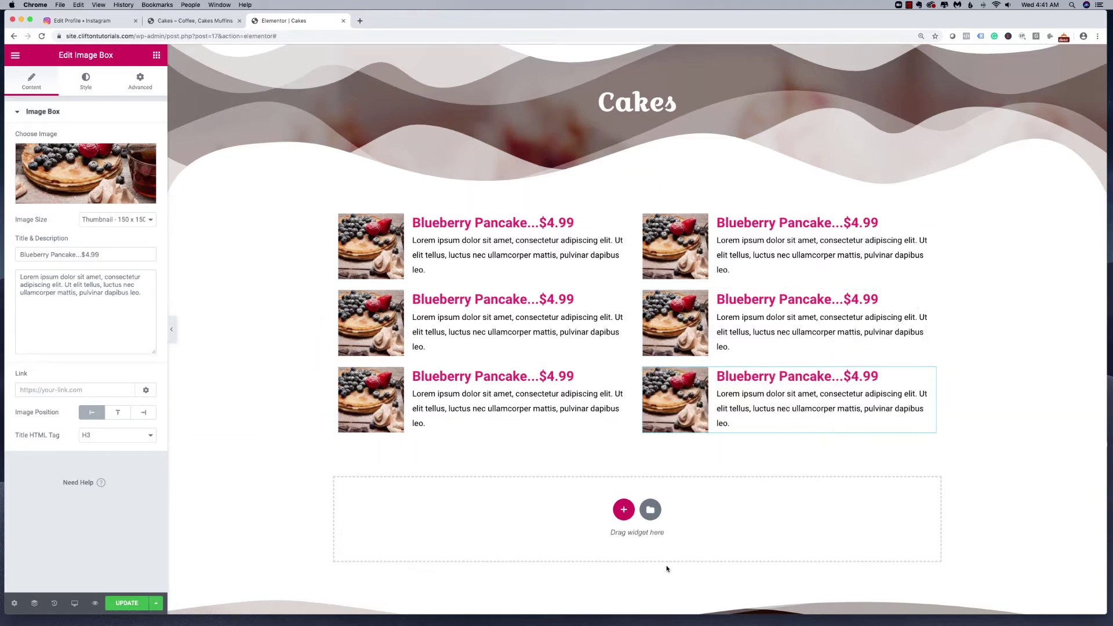
scroll(707, 458, "up", 5)
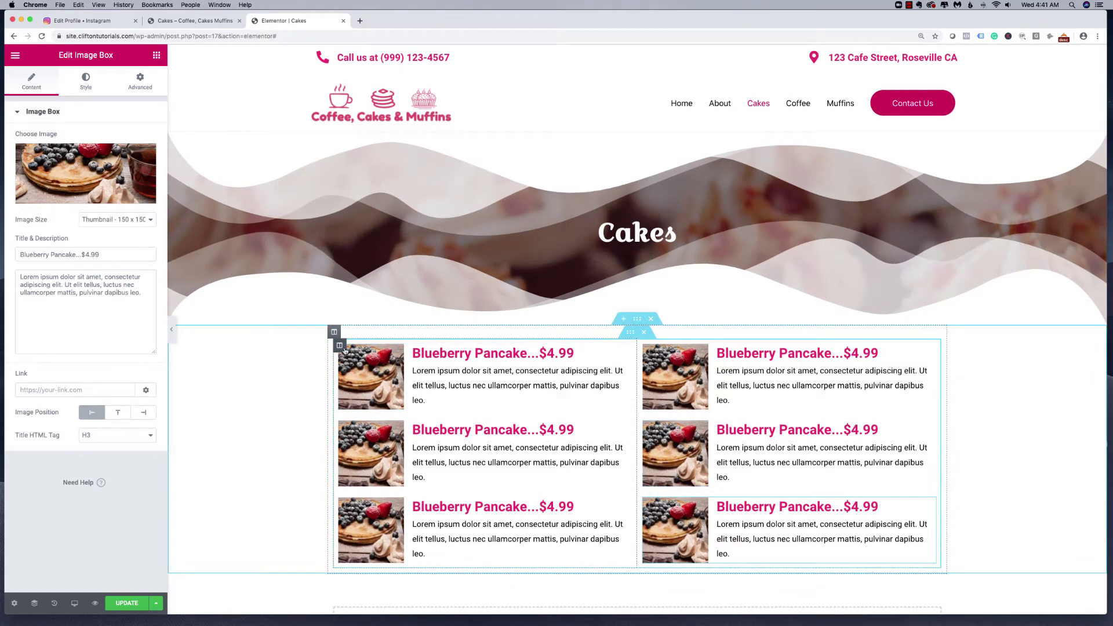
- Give both the left and right columns a 20 px margin
left_click(339, 346)
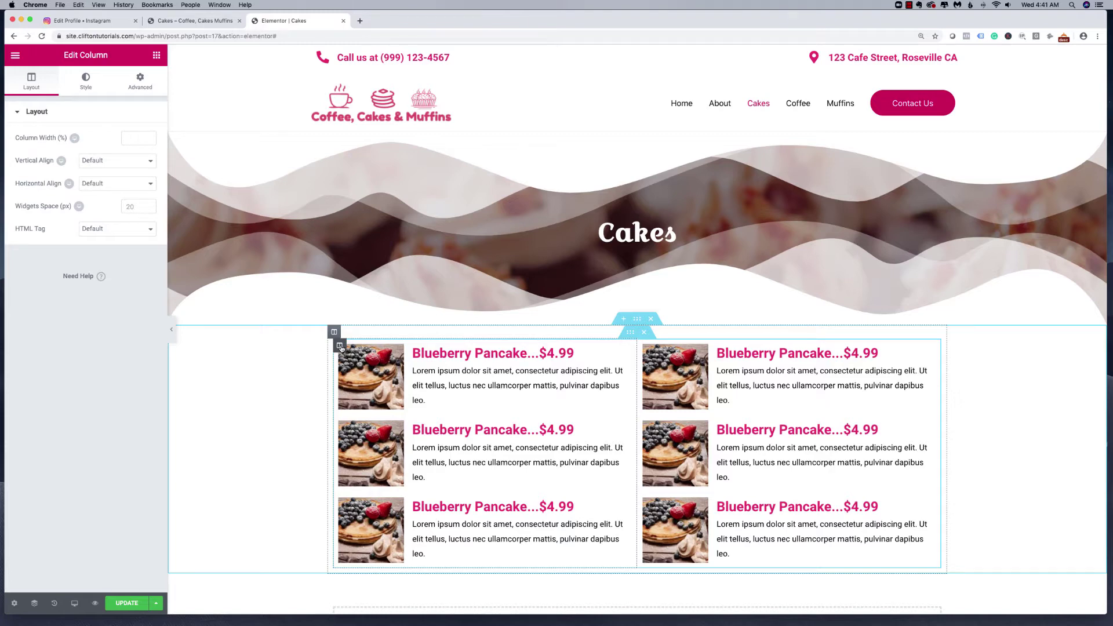
left_click(141, 86)
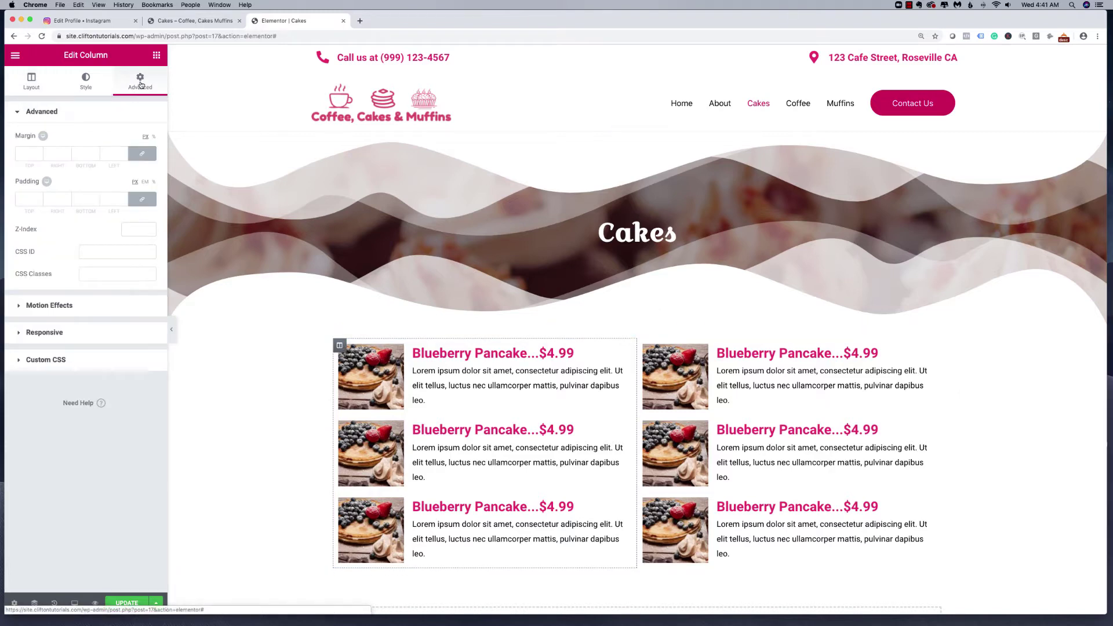
left_click(30, 154)
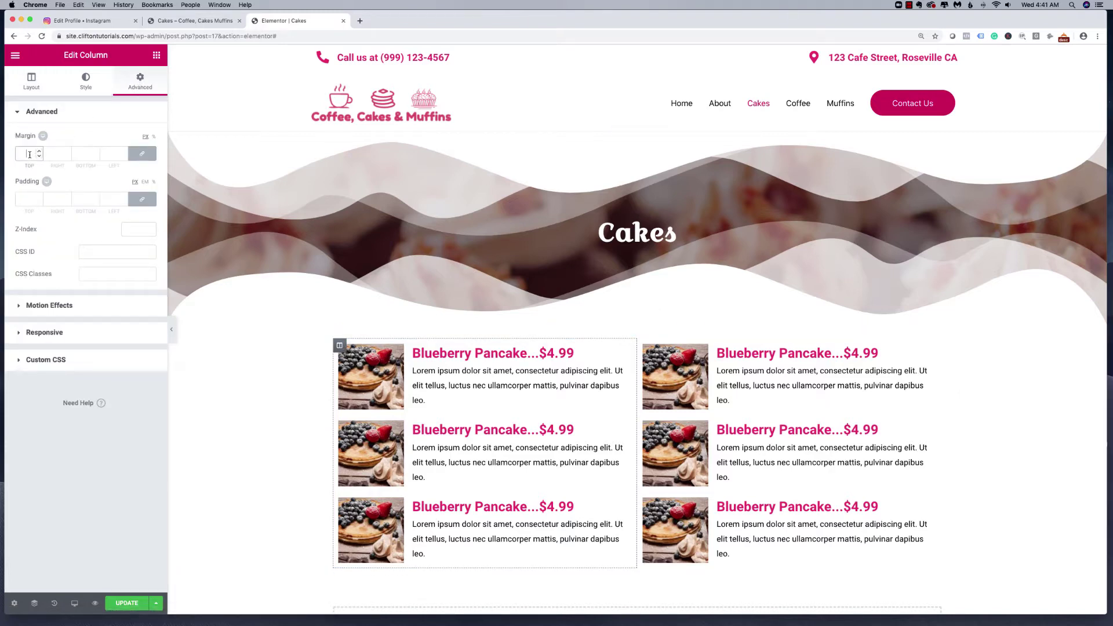
type("20")
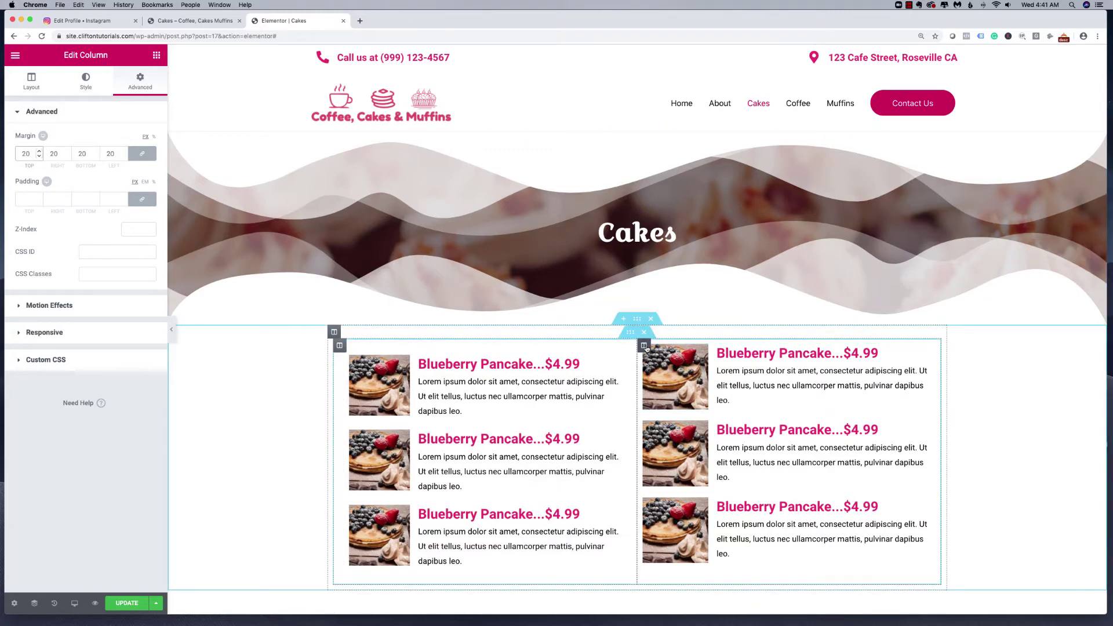
right_click(644, 347)
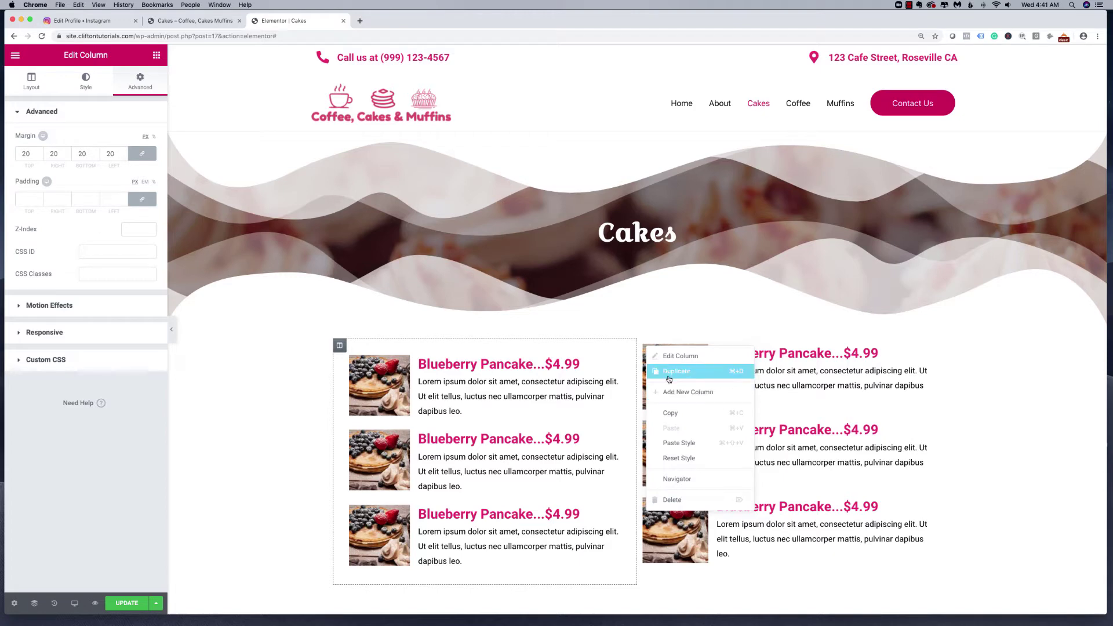
left_click(673, 356)
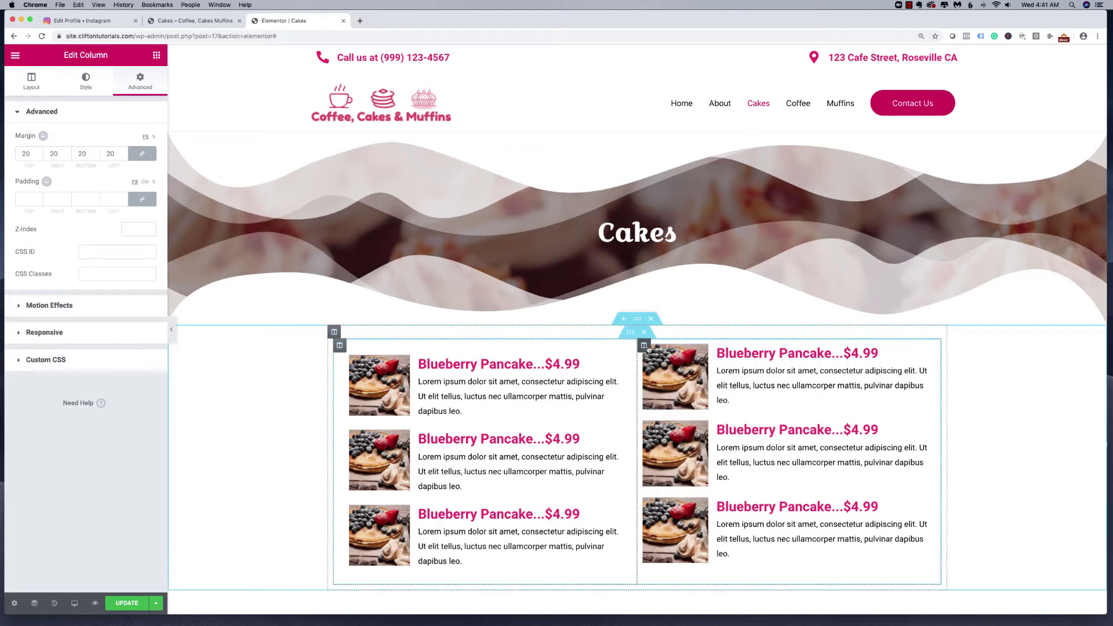
left_click(645, 346)
left_click(138, 84)
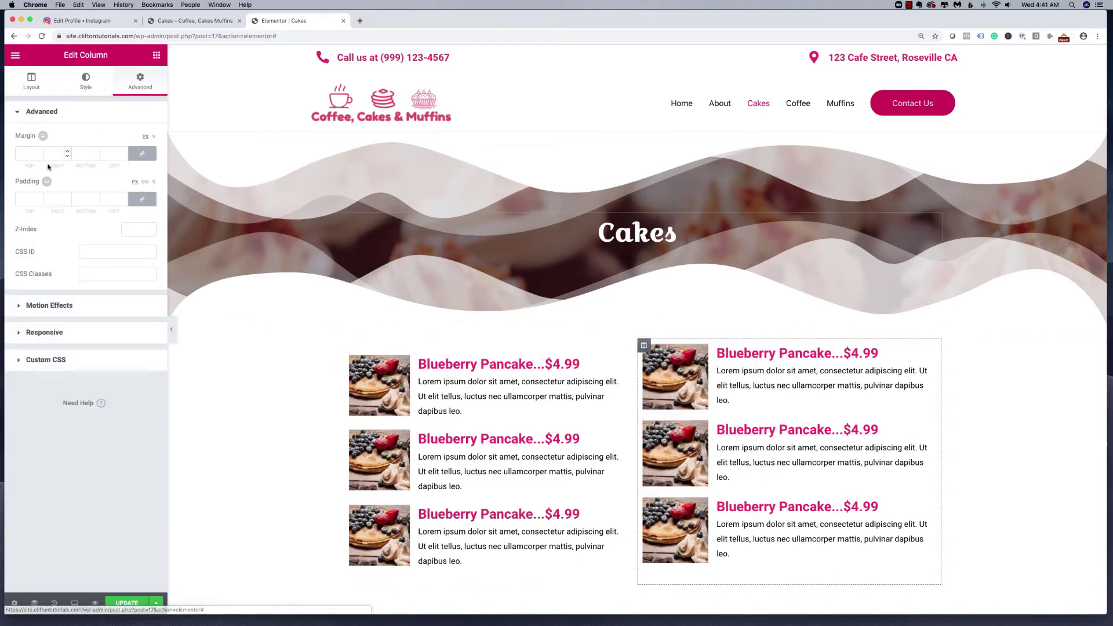
left_click(29, 153)
type("20")
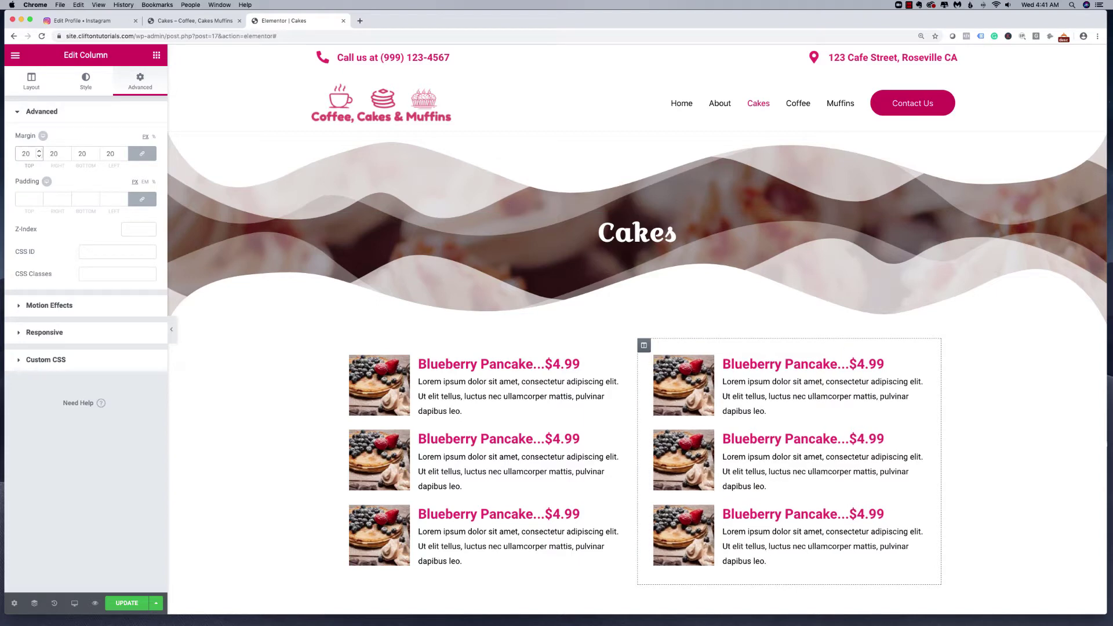
- Save the Cakes page with UPDATE and review the six-box grid
scroll(580, 290, "down", 5)
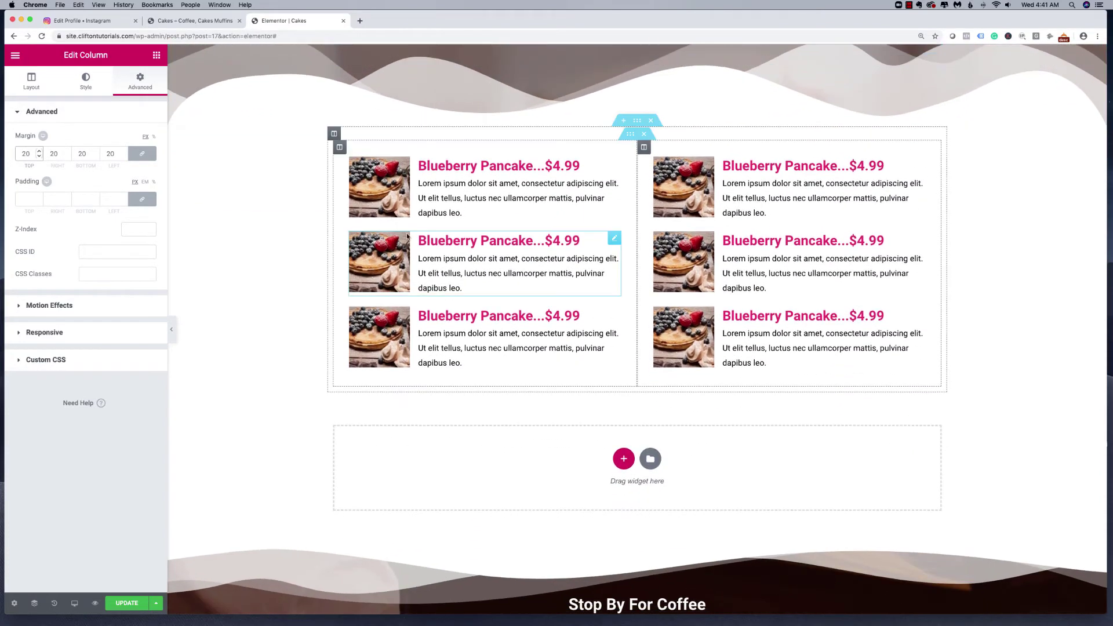
scroll(378, 245, "up", 5)
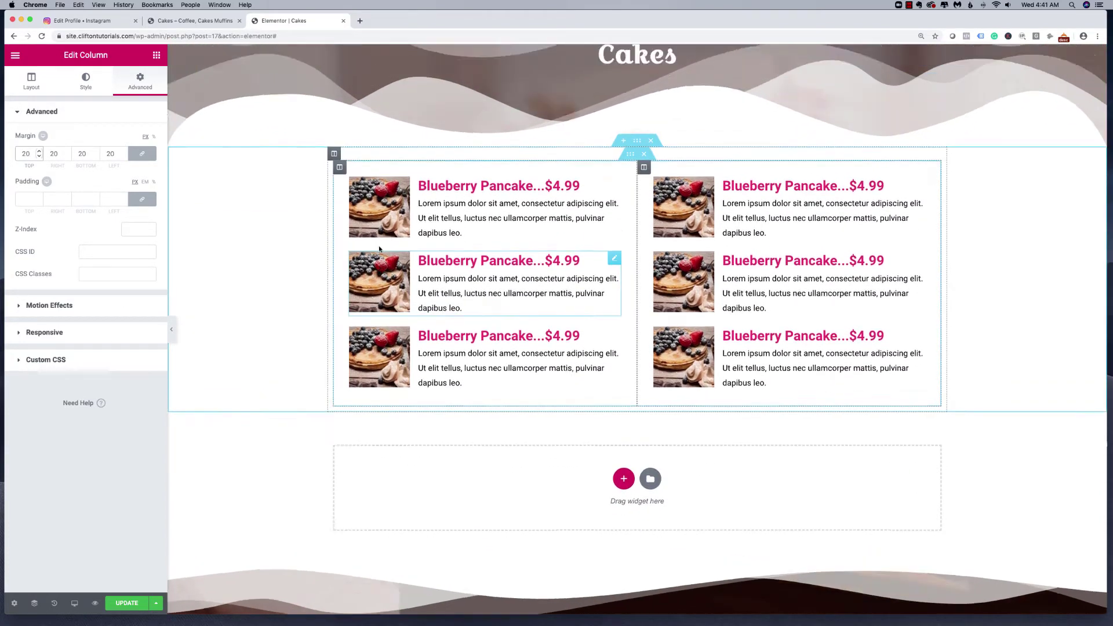
scroll(379, 248, "down", 3)
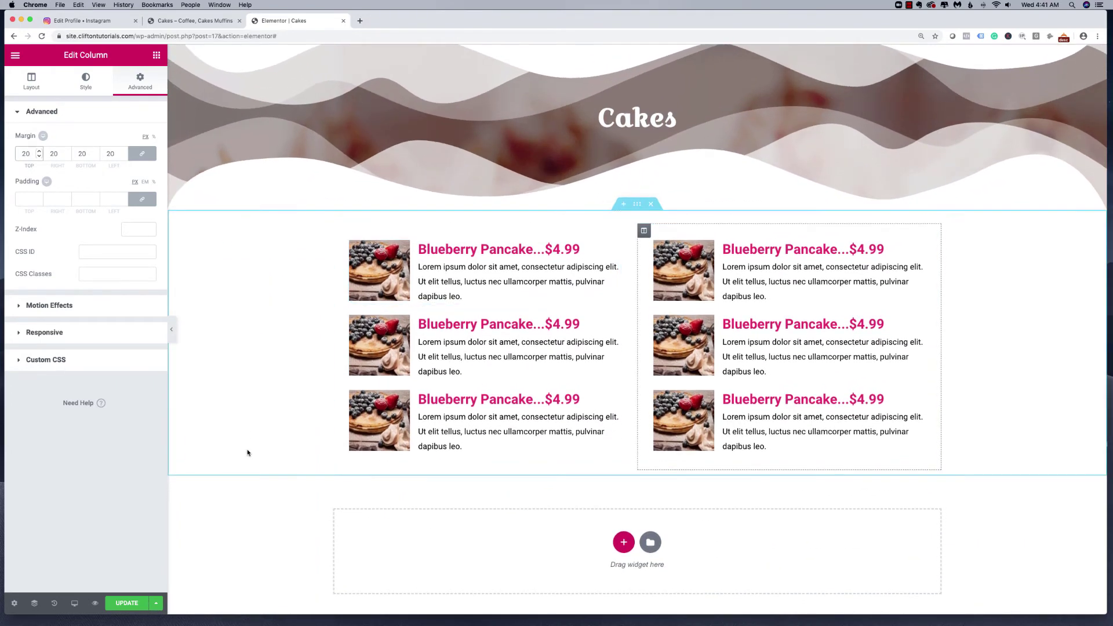
left_click(123, 607)
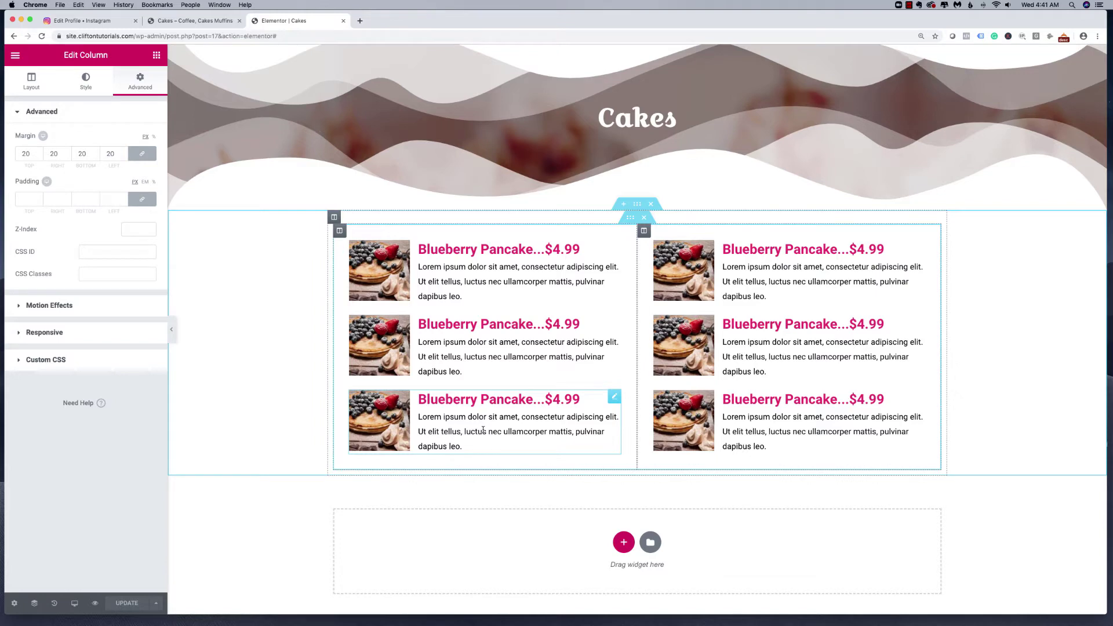
scroll(483, 431, "up", 3)
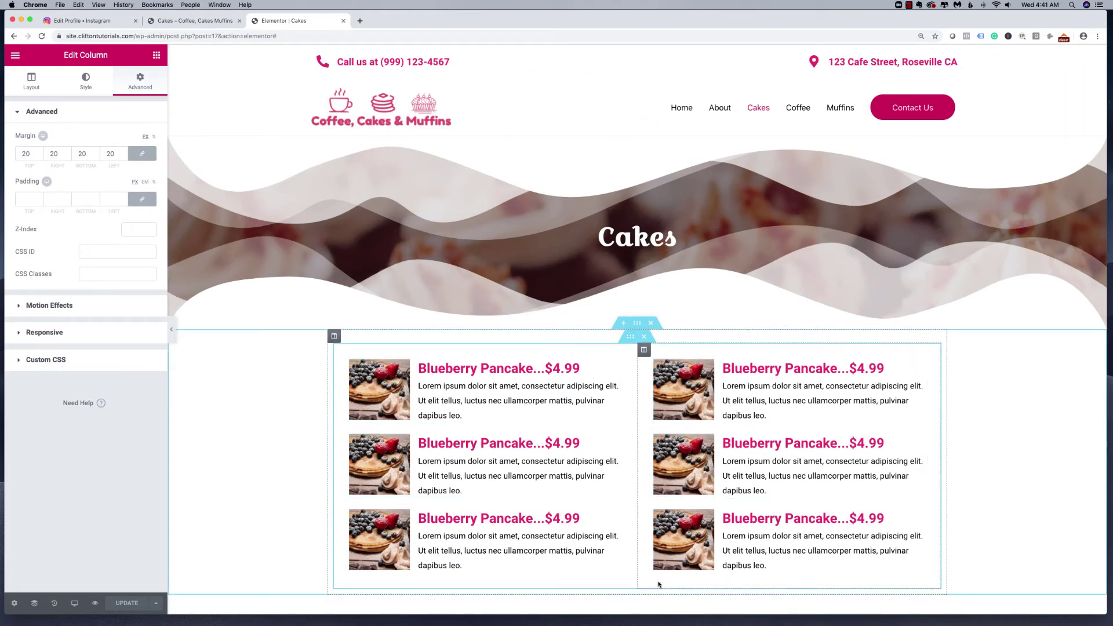
scroll(694, 476, "down", 2)
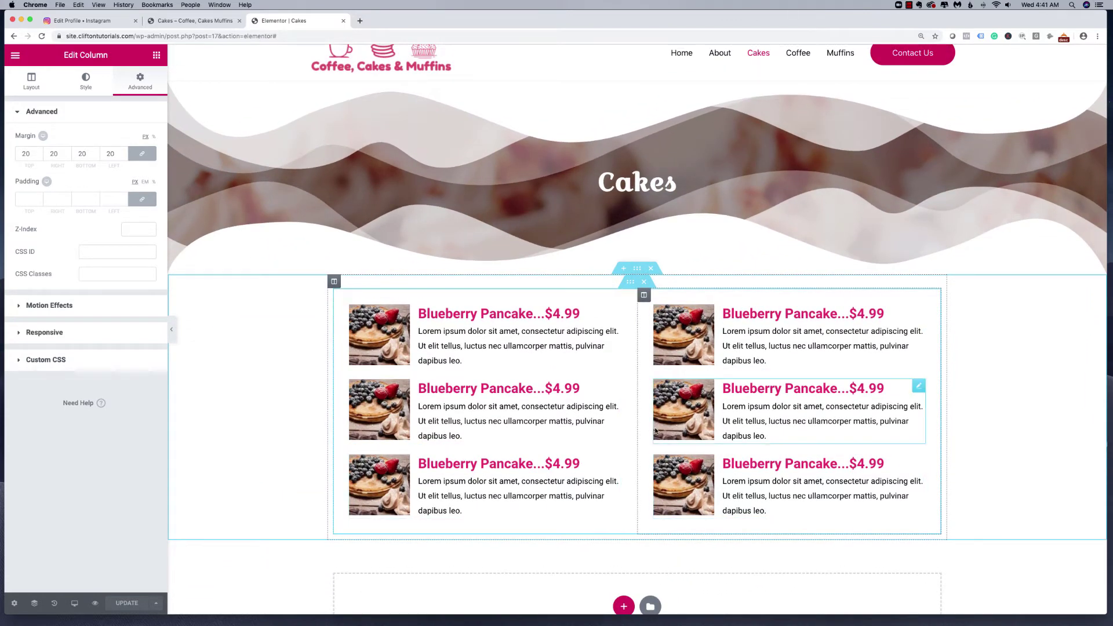
scroll(659, 430, "up", 2)
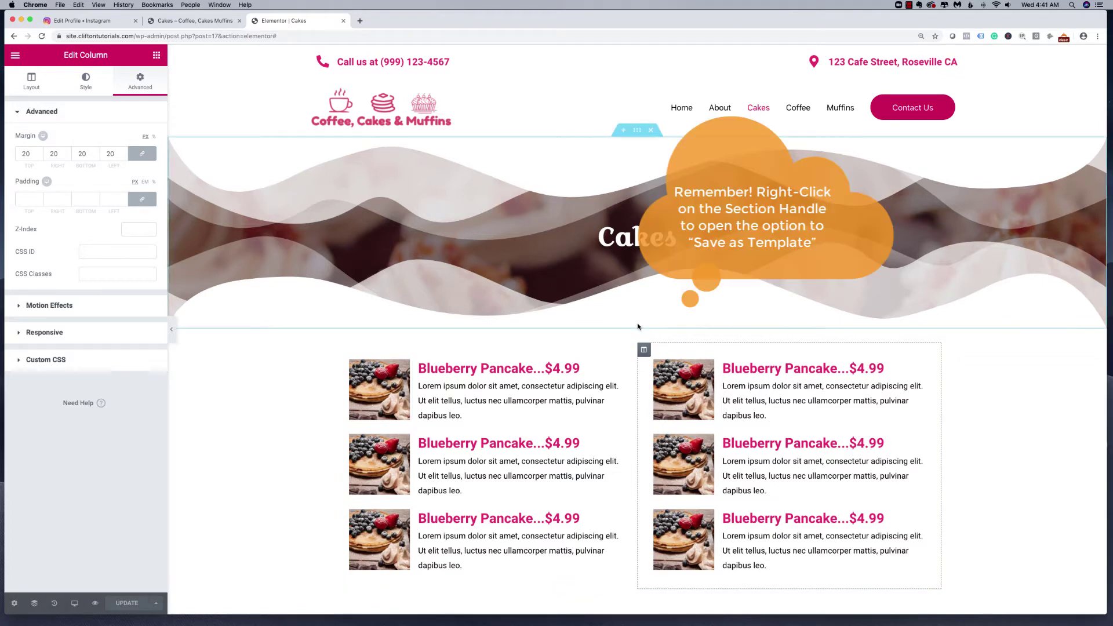
- Save the pancake section as the template 'Food Menu Section', then close the Library
right_click(639, 326)
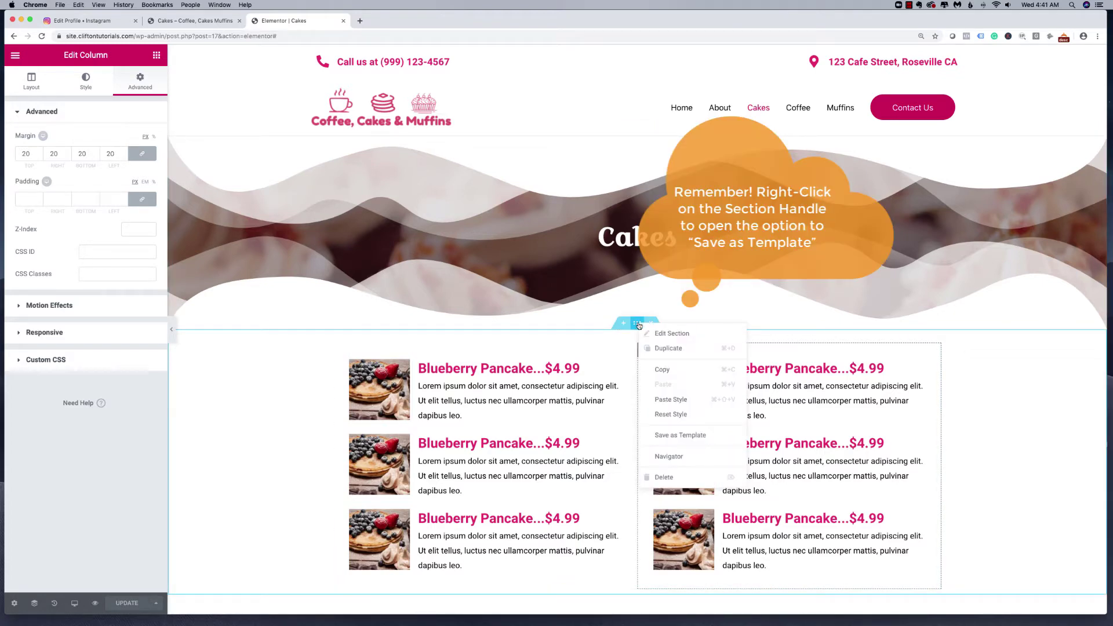
left_click(675, 436)
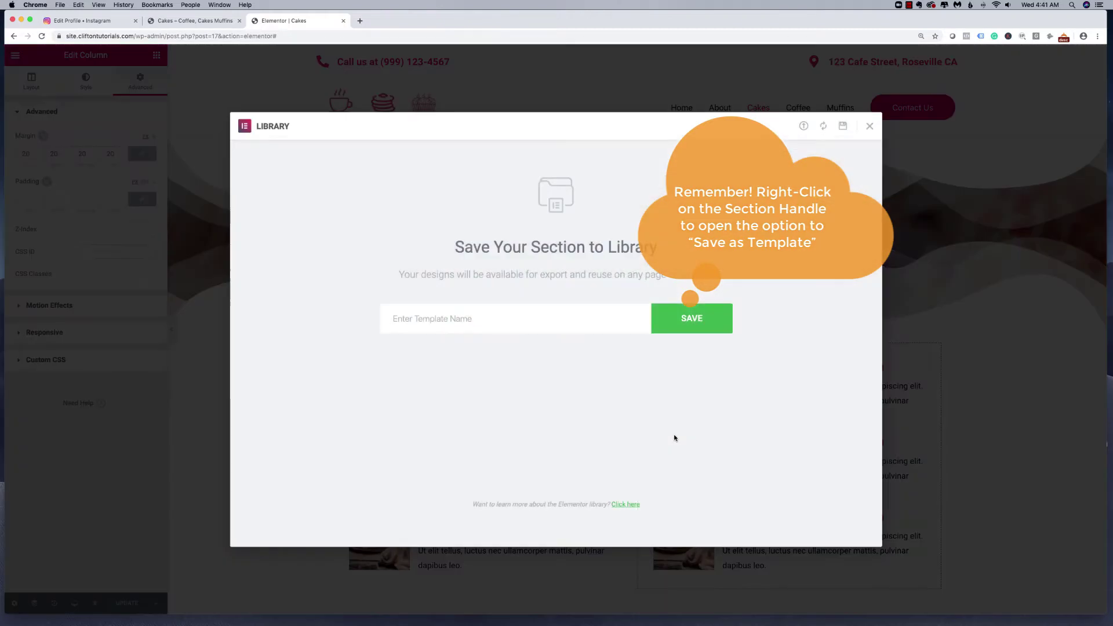
left_click(496, 316)
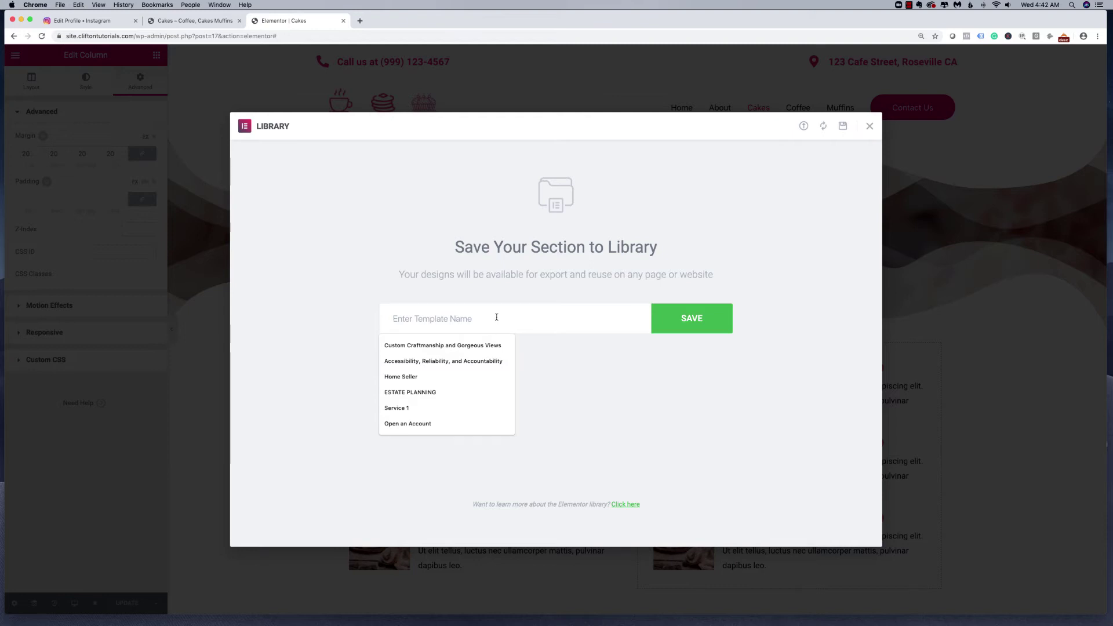
type("Cak")
key("BackSpace")
key("BackSpace")
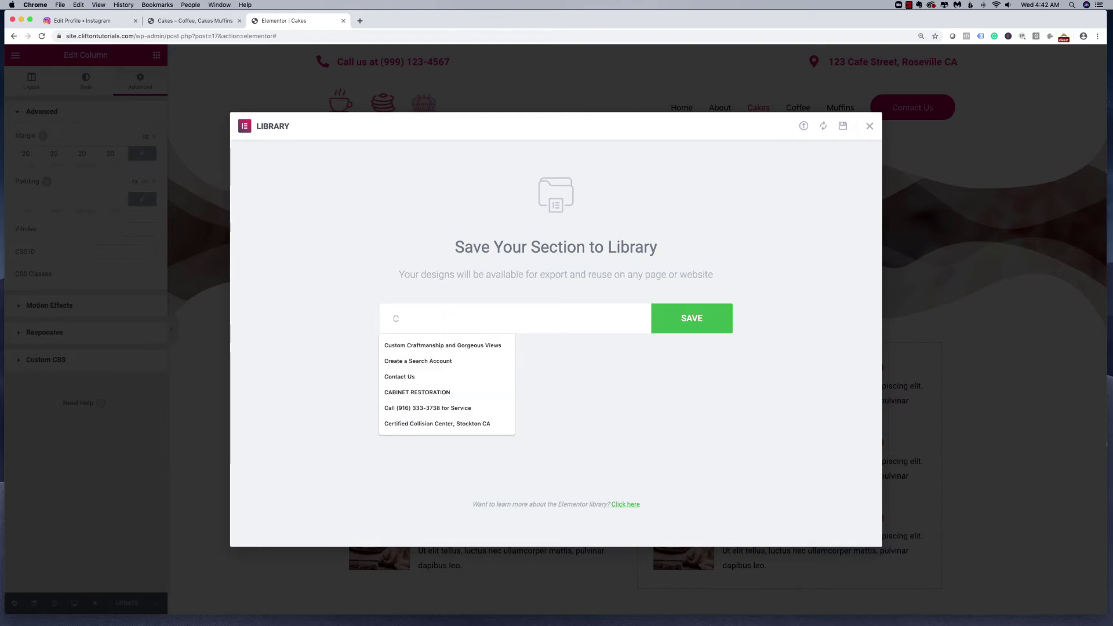
key("BackSpace")
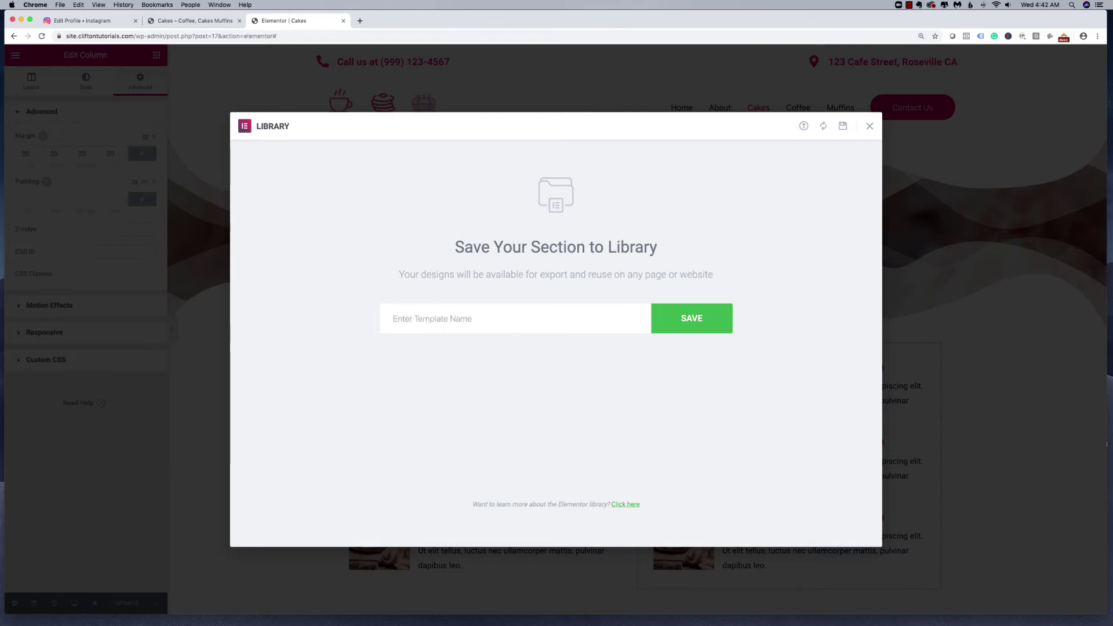
type("Food Menu Section")
left_click(689, 325)
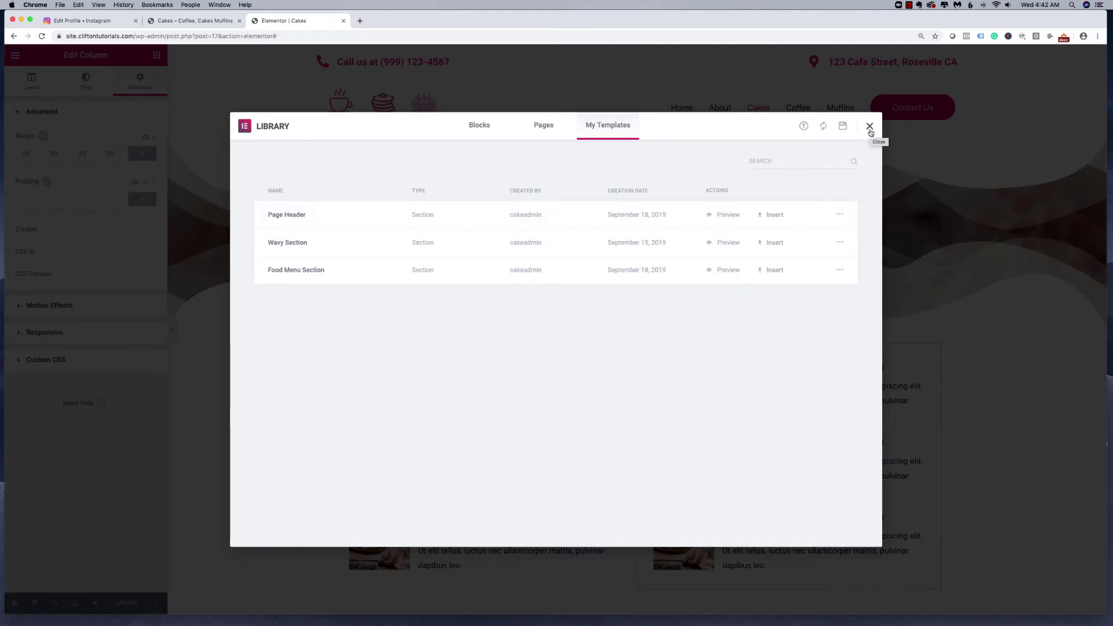
left_click(870, 127)
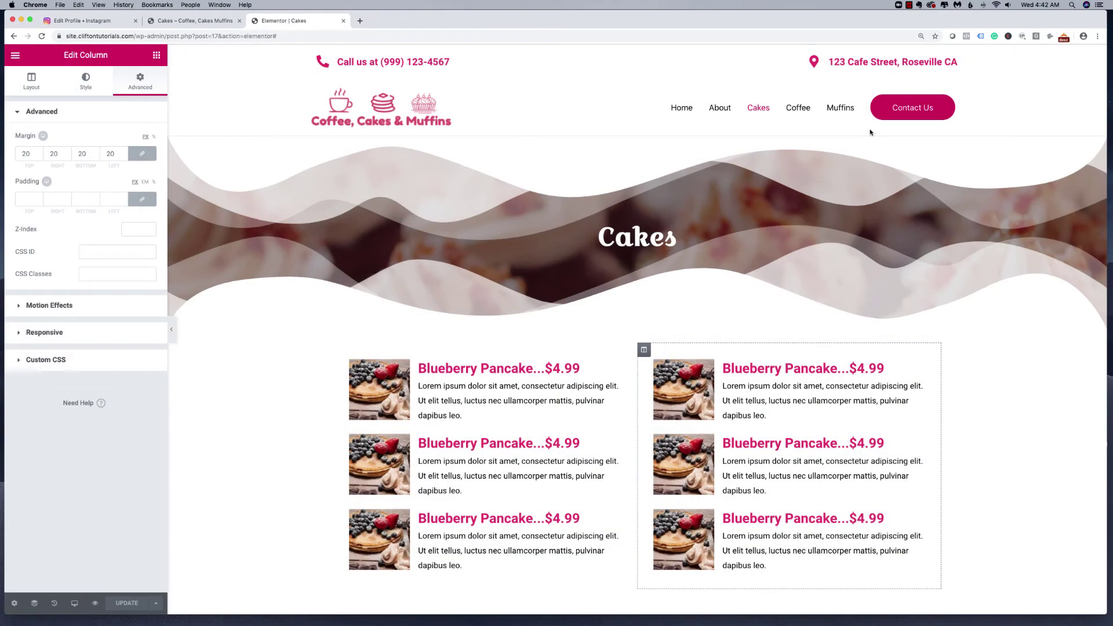
- View the live Cakes page, then go to the site's Coffee page from the navigation
scroll(549, 398, "down", 3)
scroll(549, 398, "down", 3)
scroll(549, 398, "up", 5)
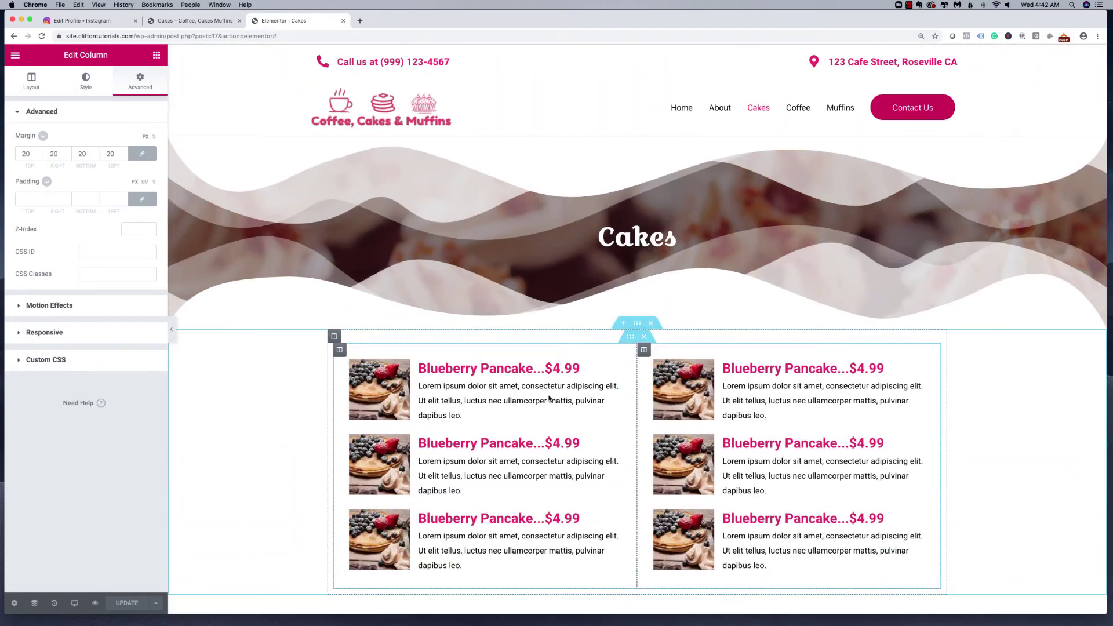
left_click(16, 56)
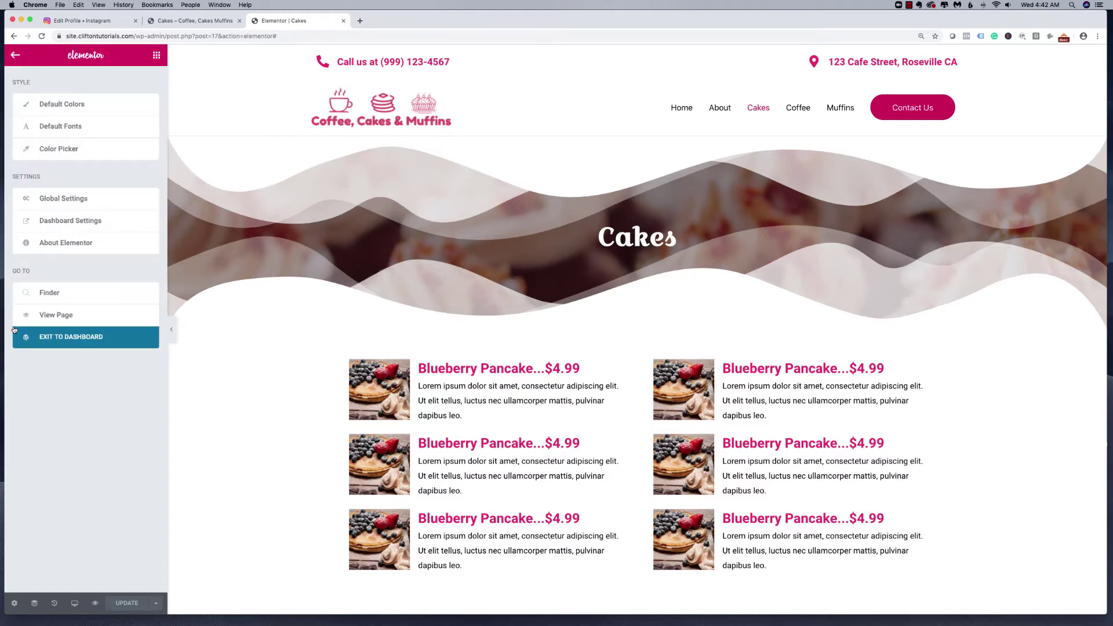
left_click(51, 318)
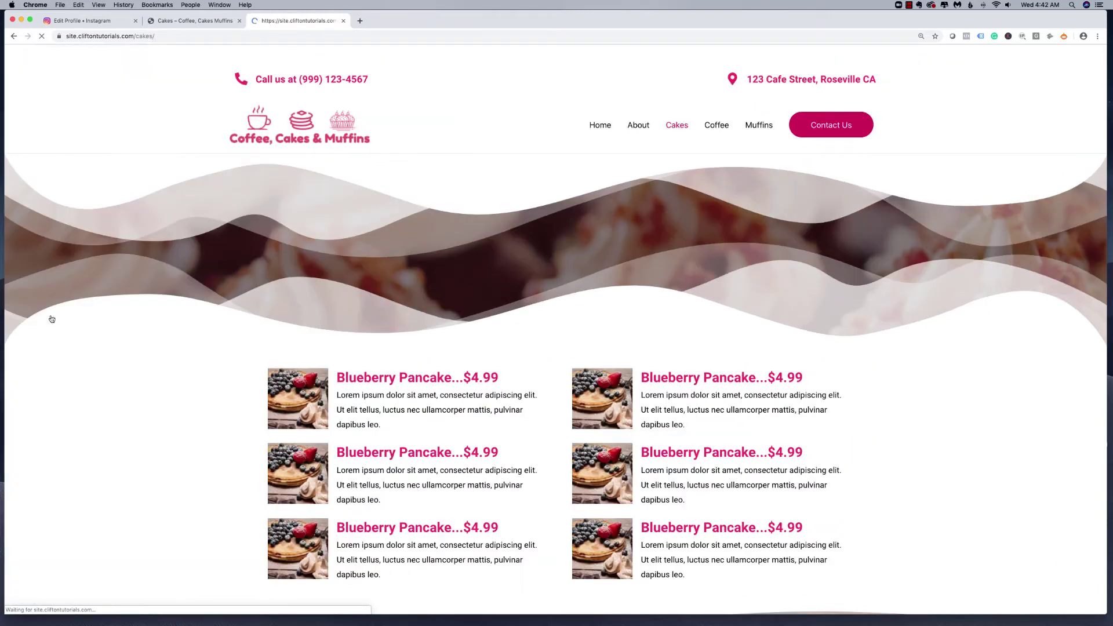
scroll(552, 394, "down", 6)
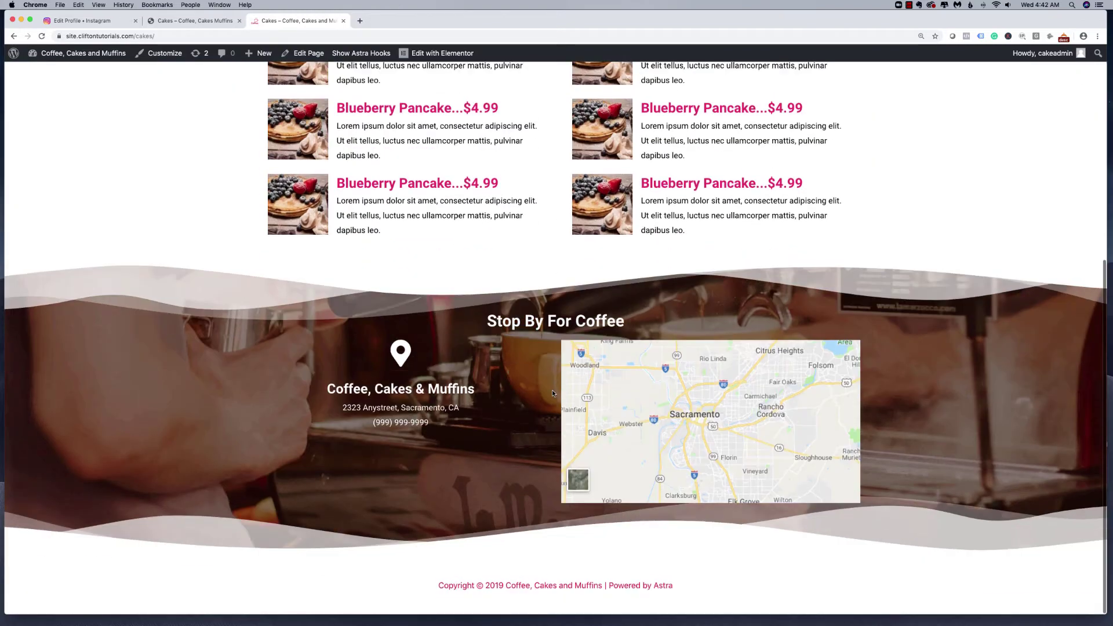
scroll(552, 393, "up", 6)
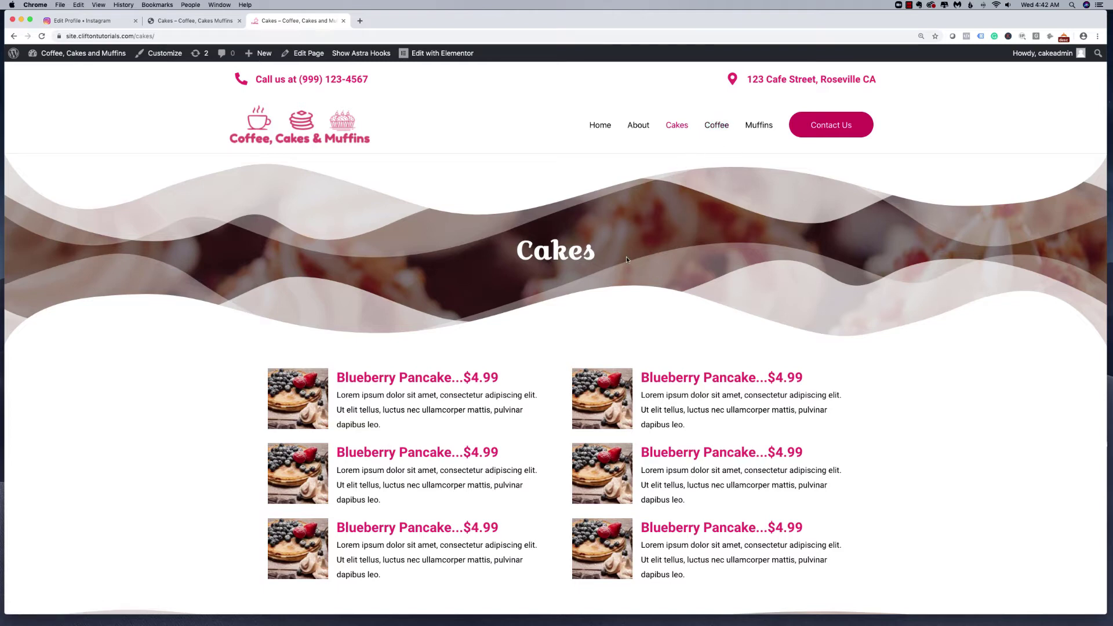
left_click(715, 128)
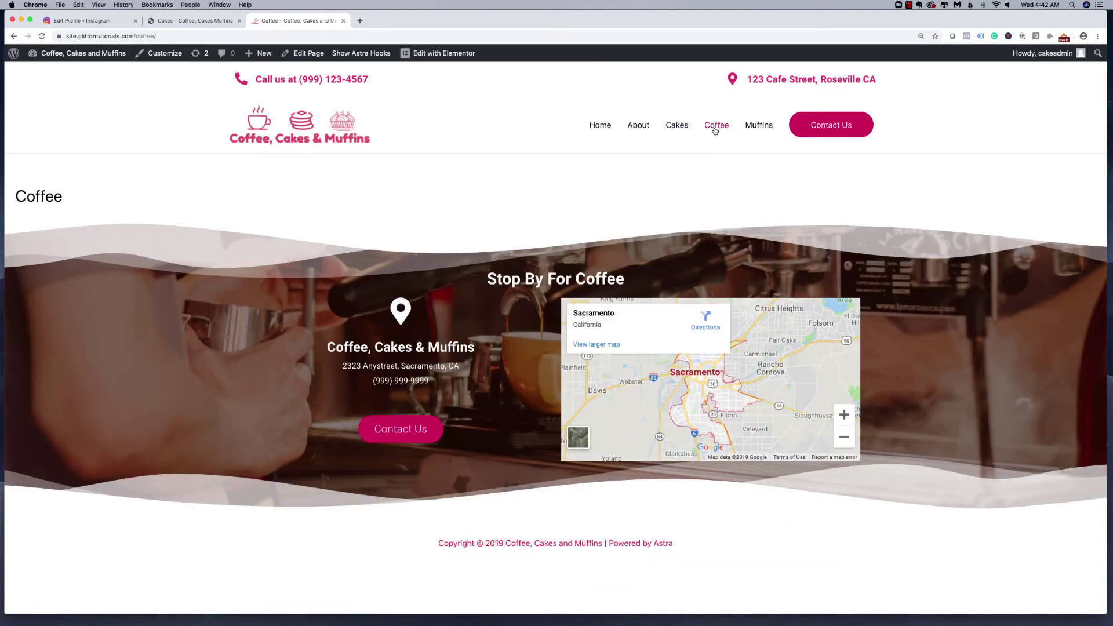
- Set the Coffee page template to Elementor Full Width, update it, and launch Elementor
left_click(313, 54)
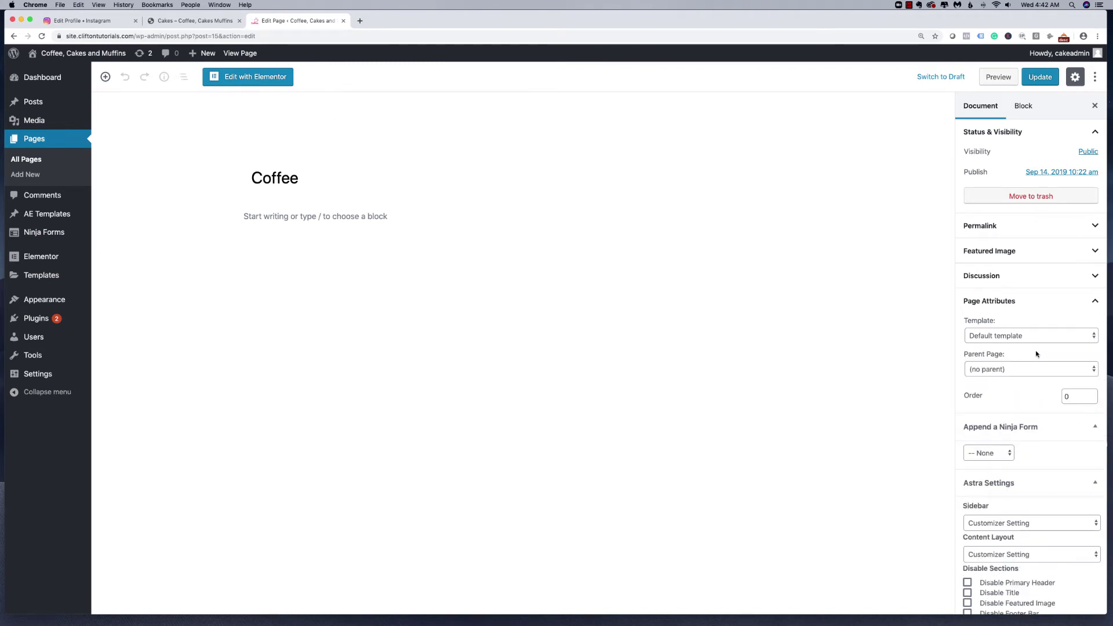
left_click(1060, 340)
left_click(1038, 354)
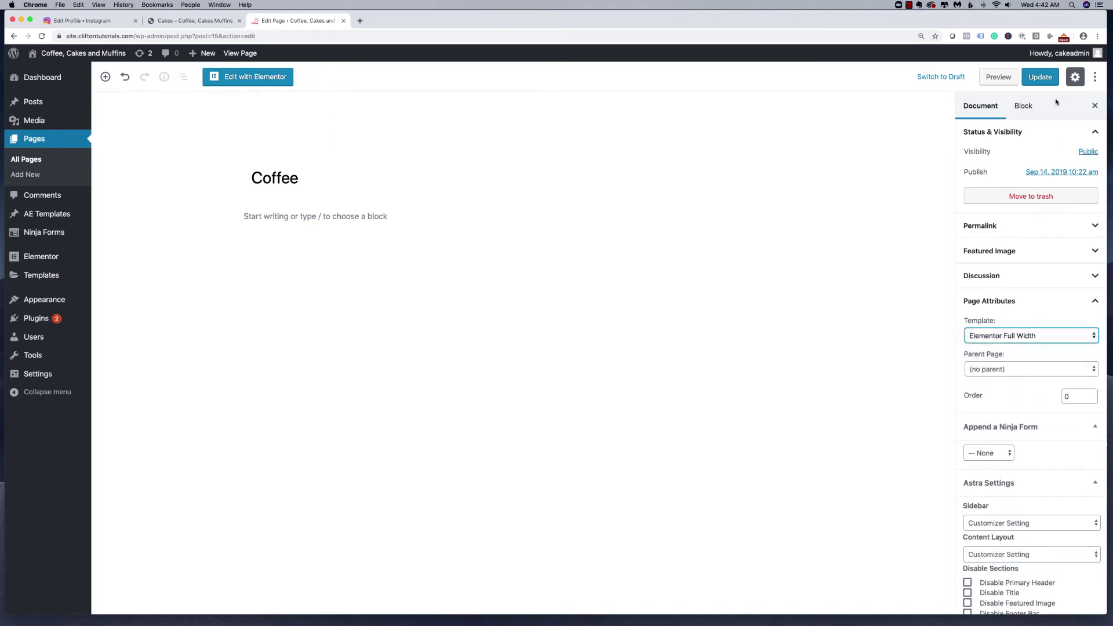
left_click(1041, 76)
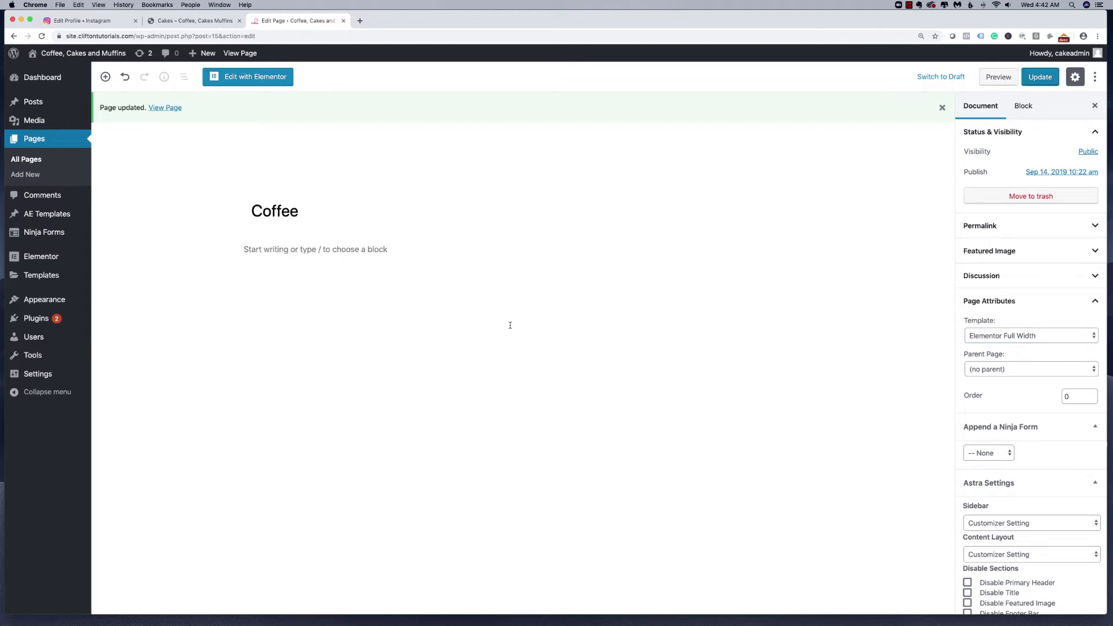
left_click(243, 78)
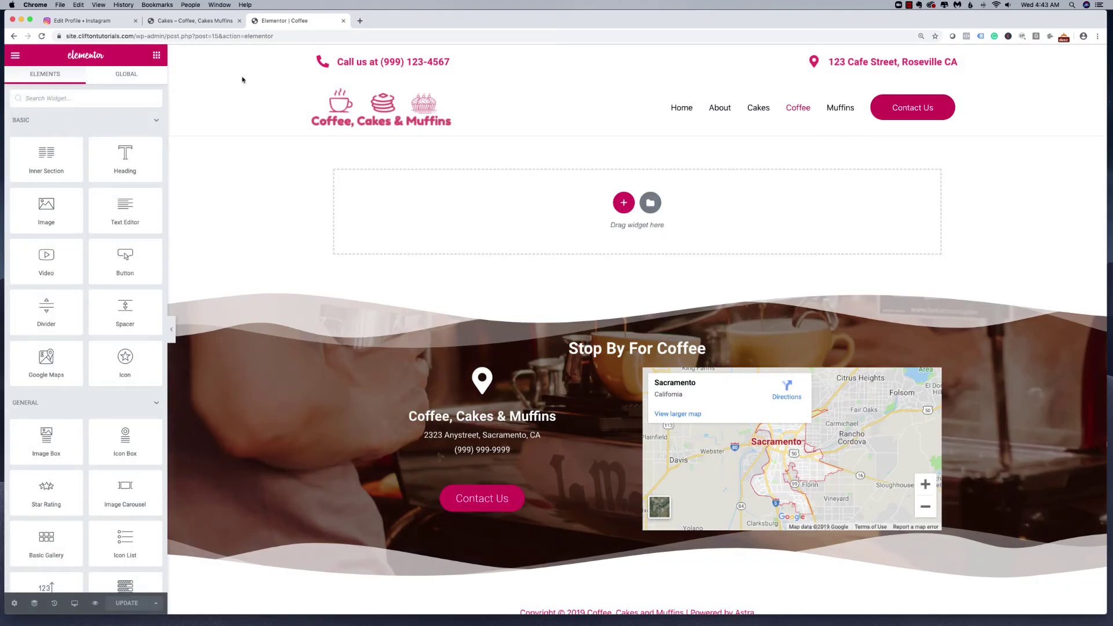
- Insert the saved Page Header template and change its About heading to 'Coffee'
left_click(650, 203)
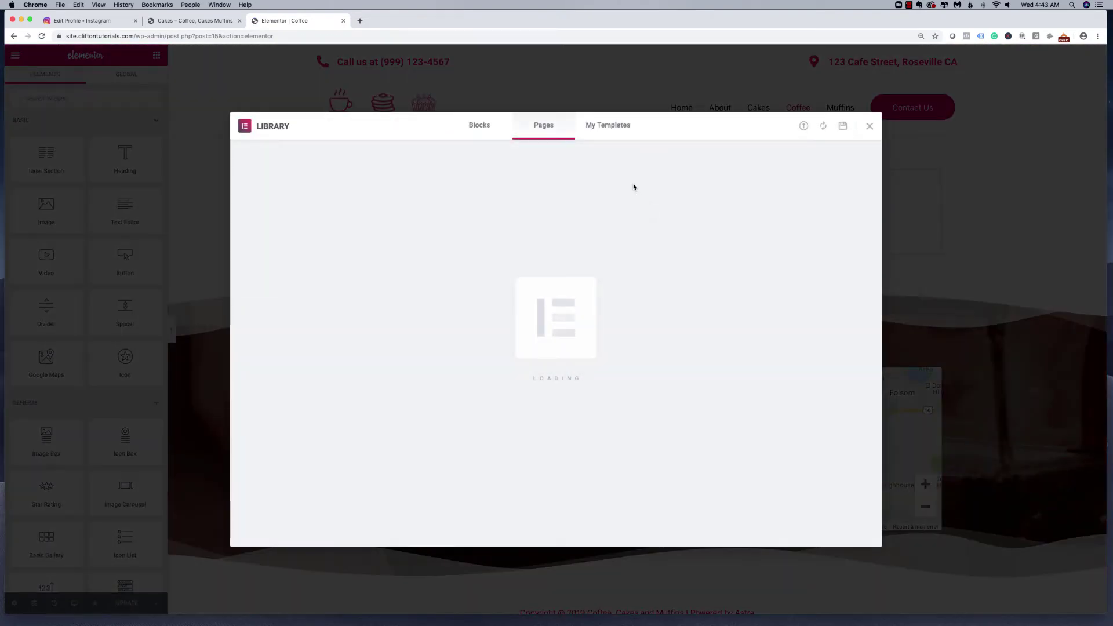
left_click(616, 129)
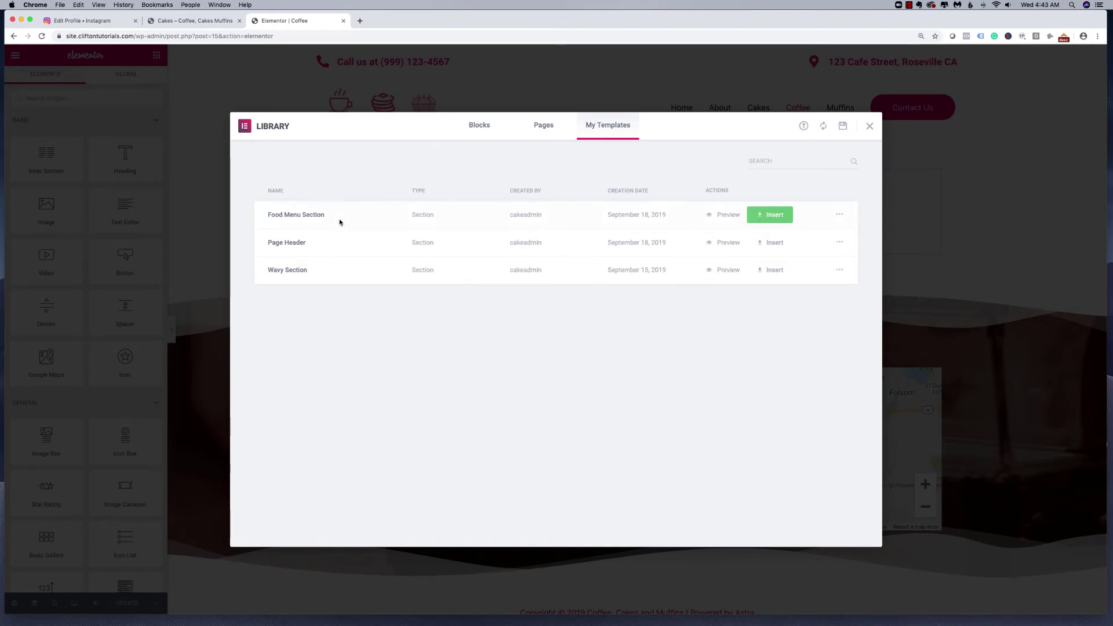
left_click(762, 242)
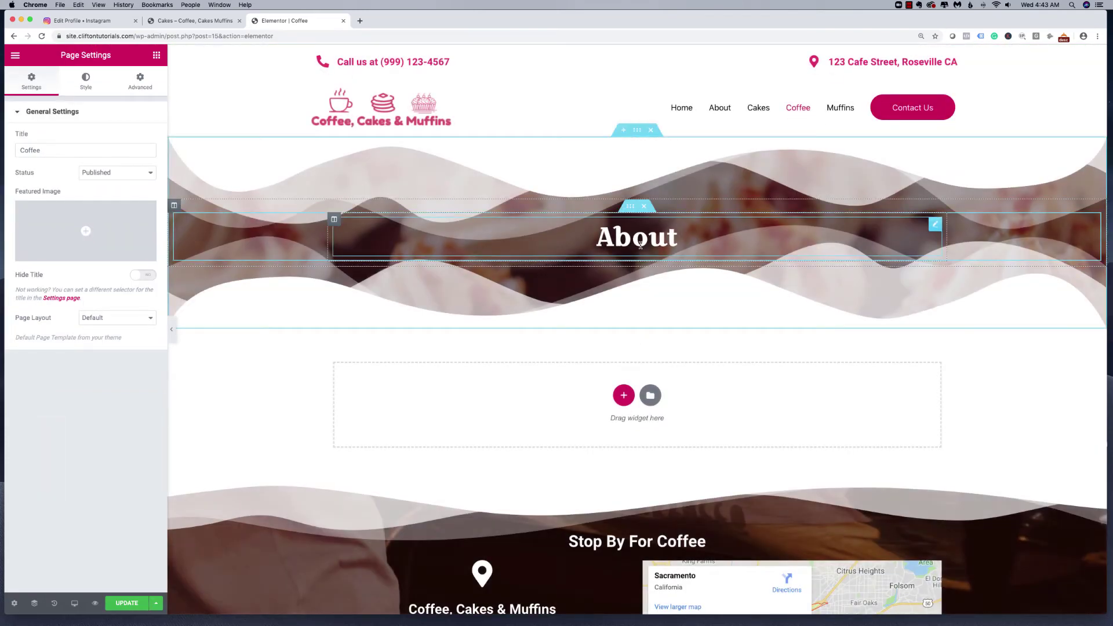
left_click(640, 245)
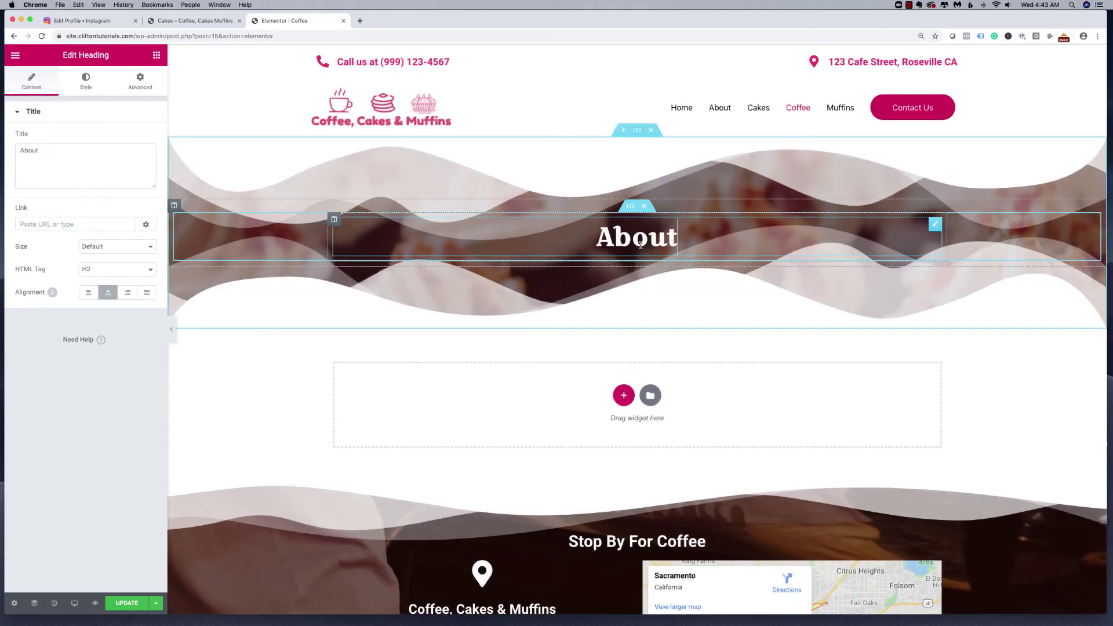
double_click(640, 244)
type("Coffee")
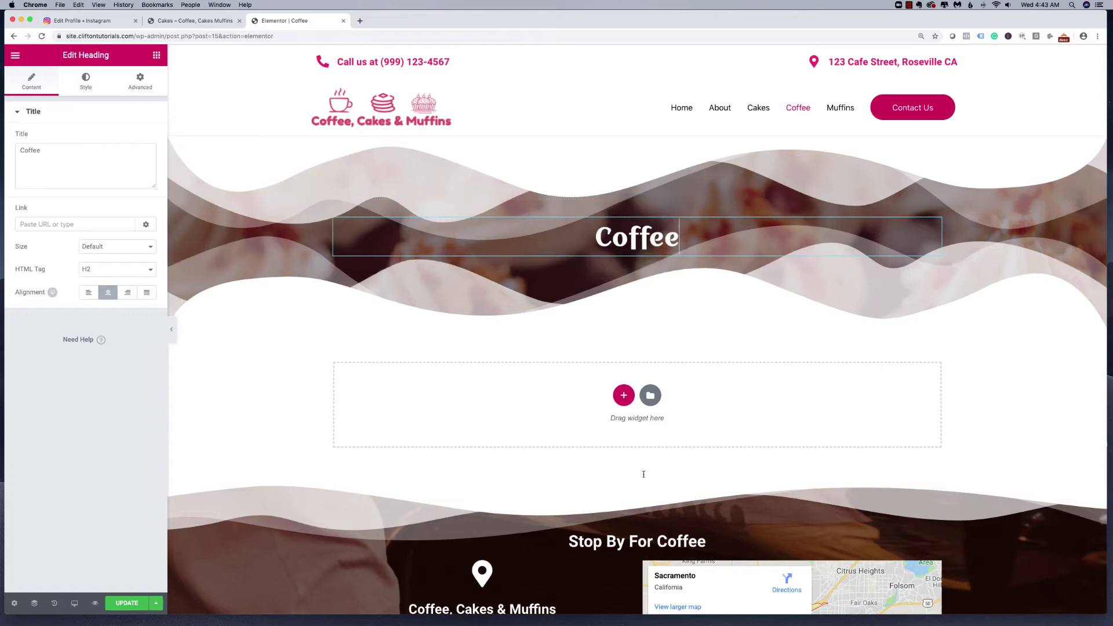
- Insert the saved Food Menu Section template below, accepting its document settings
left_click(650, 396)
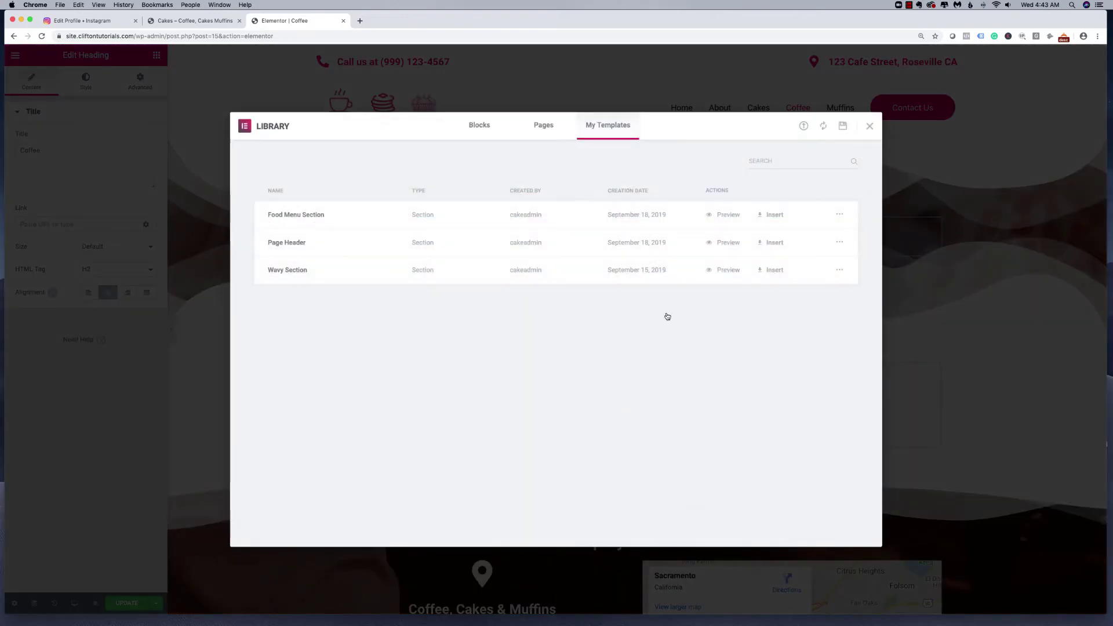
left_click(771, 215)
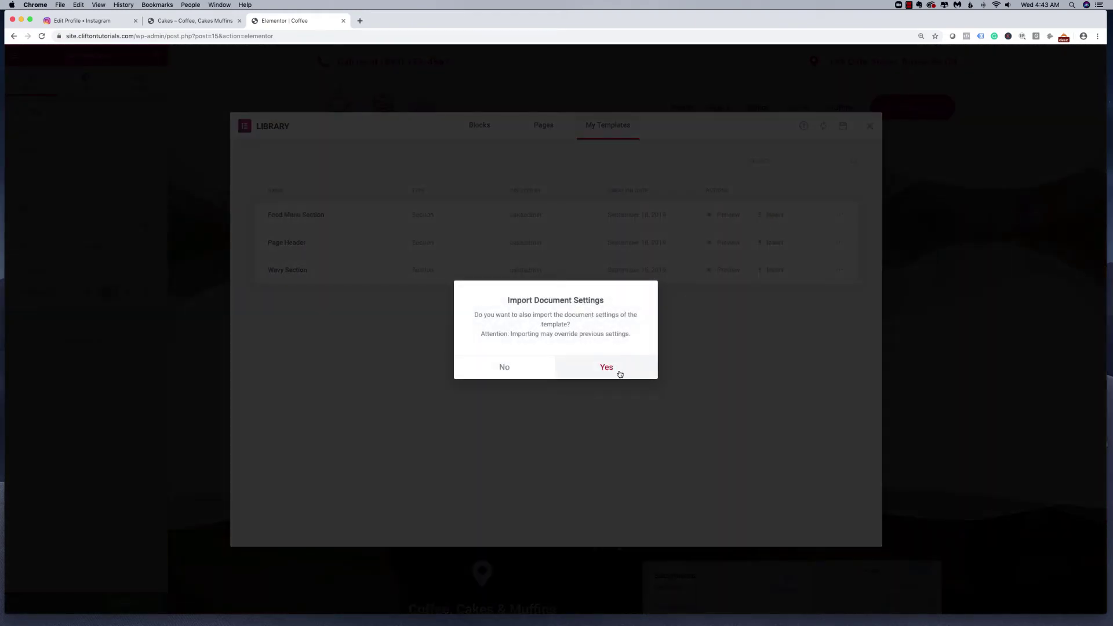
left_click(612, 373)
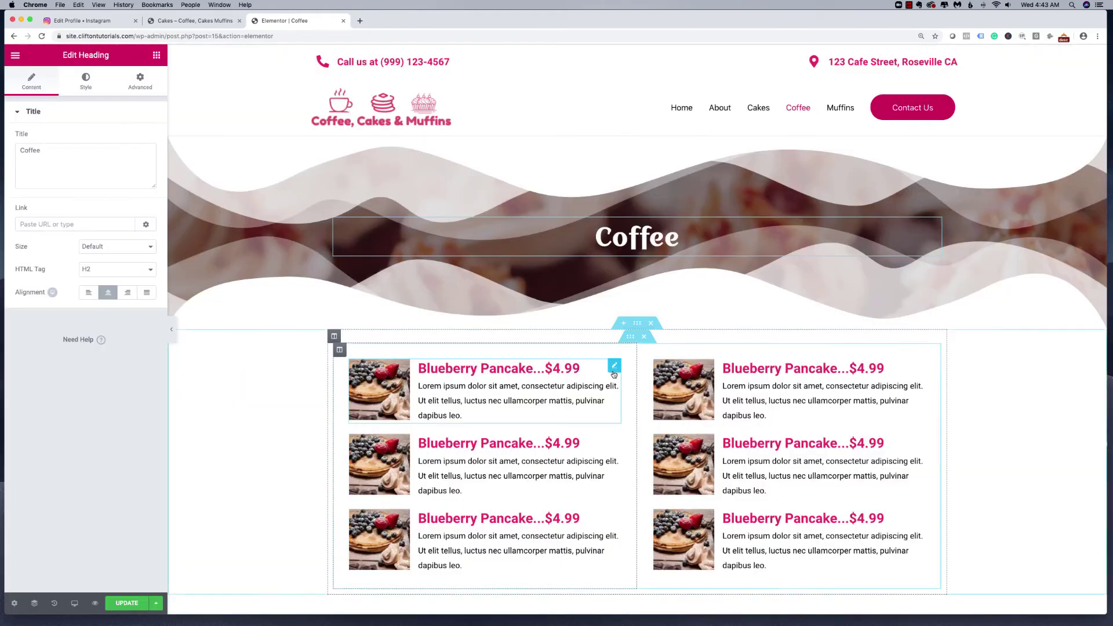
- Replace the first menu item's image with the red coffee cup photo
scroll(695, 348, "down", 3)
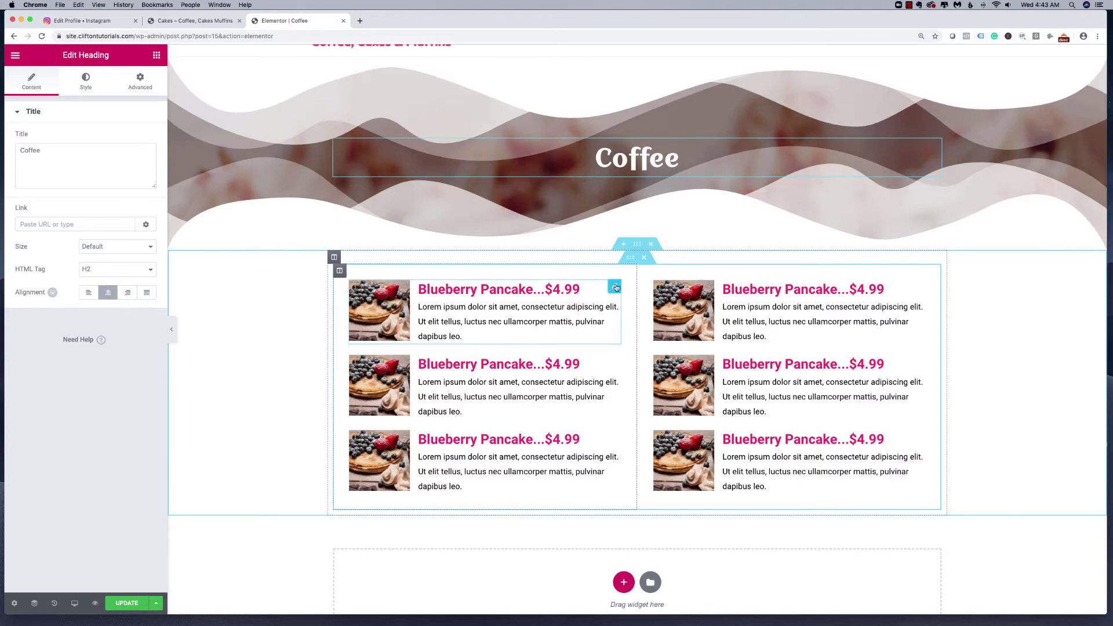
left_click(616, 288)
left_click(88, 181)
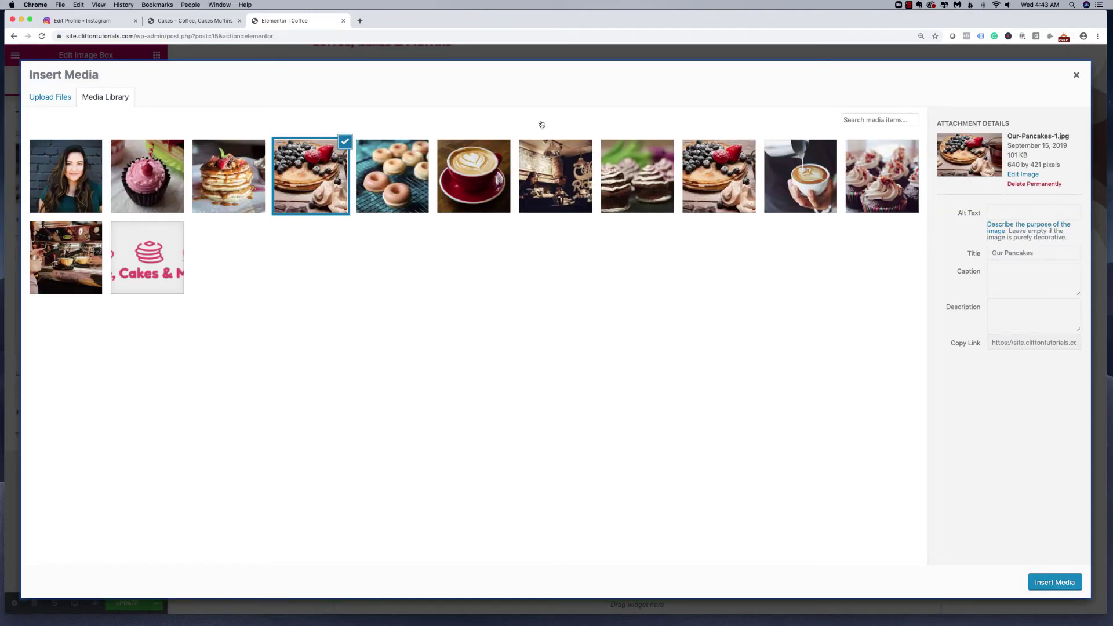
left_click(474, 192)
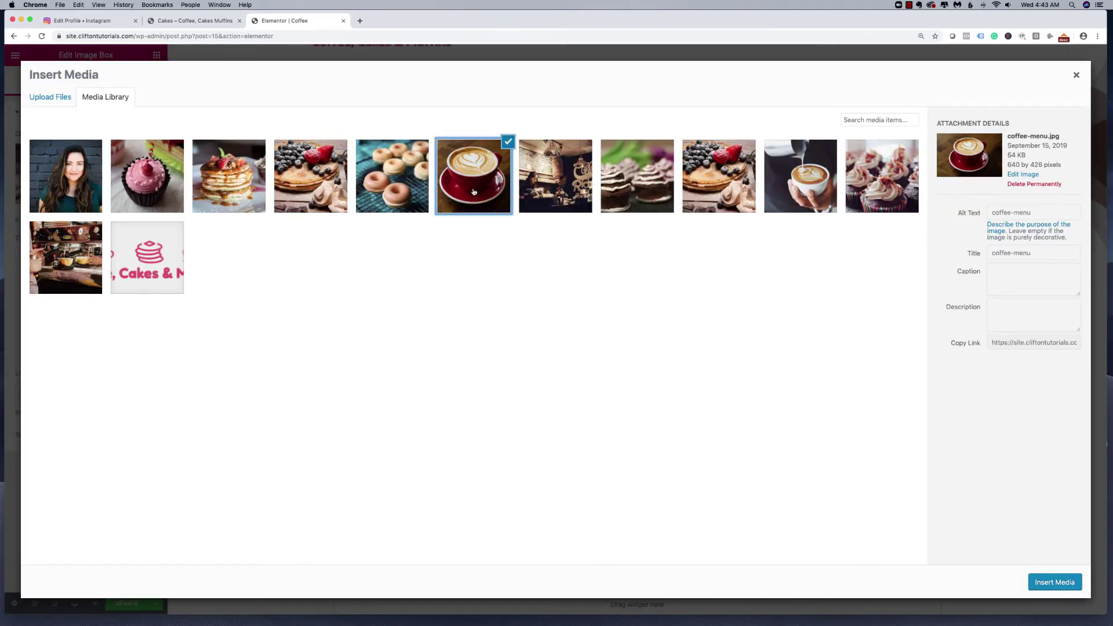
left_click(1036, 581)
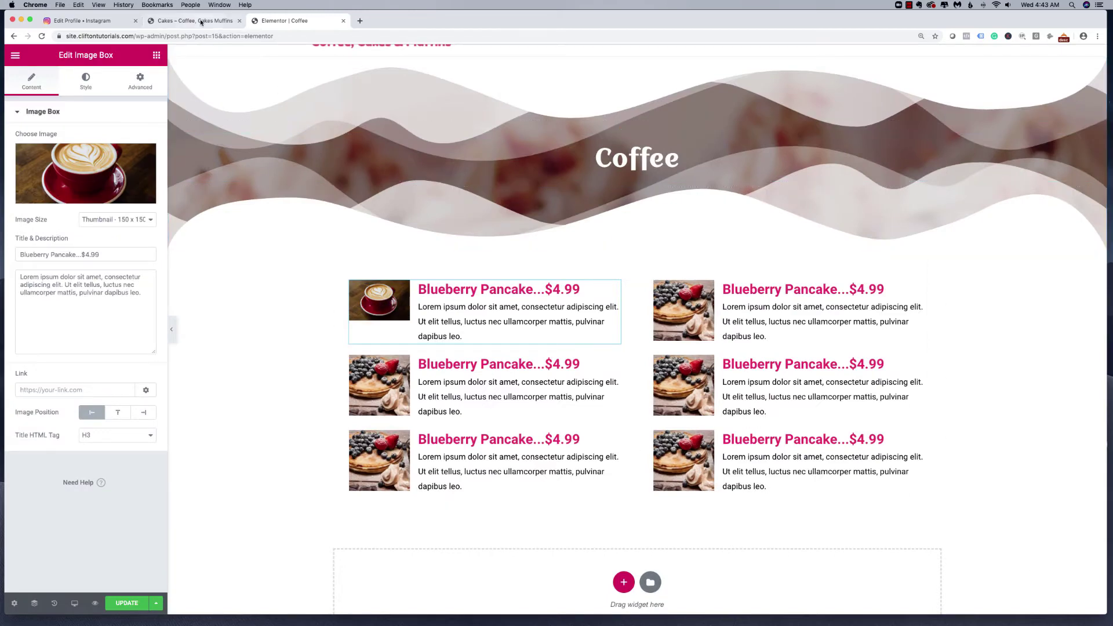
- Paste 'Coconut Coffee...$4.99' from the reference Coffee page as the first item's title
left_click(201, 21)
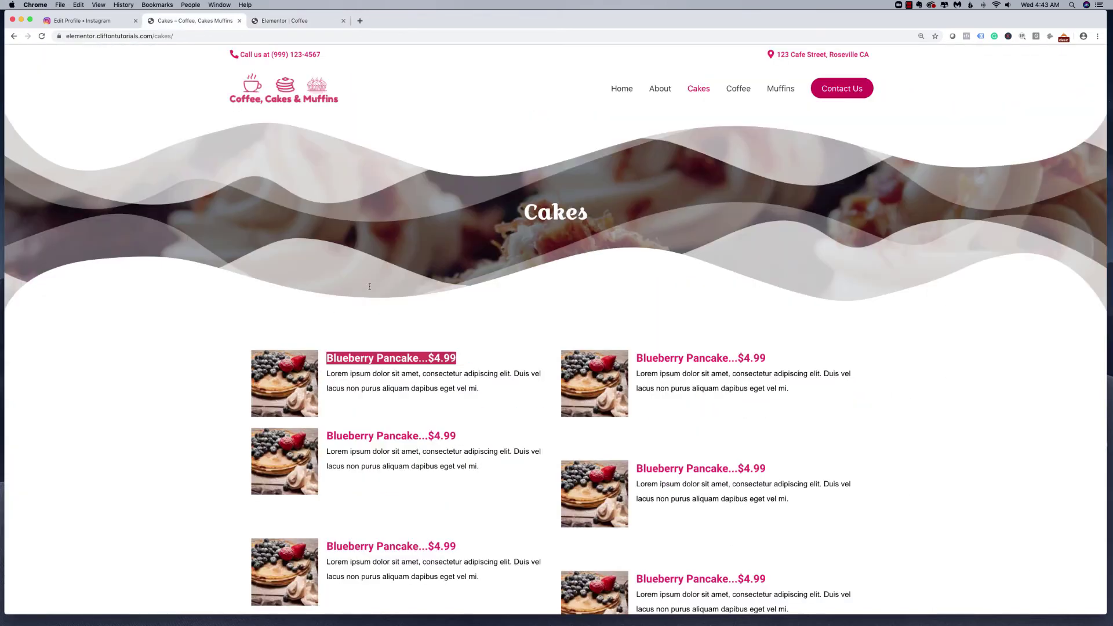
left_click(735, 97)
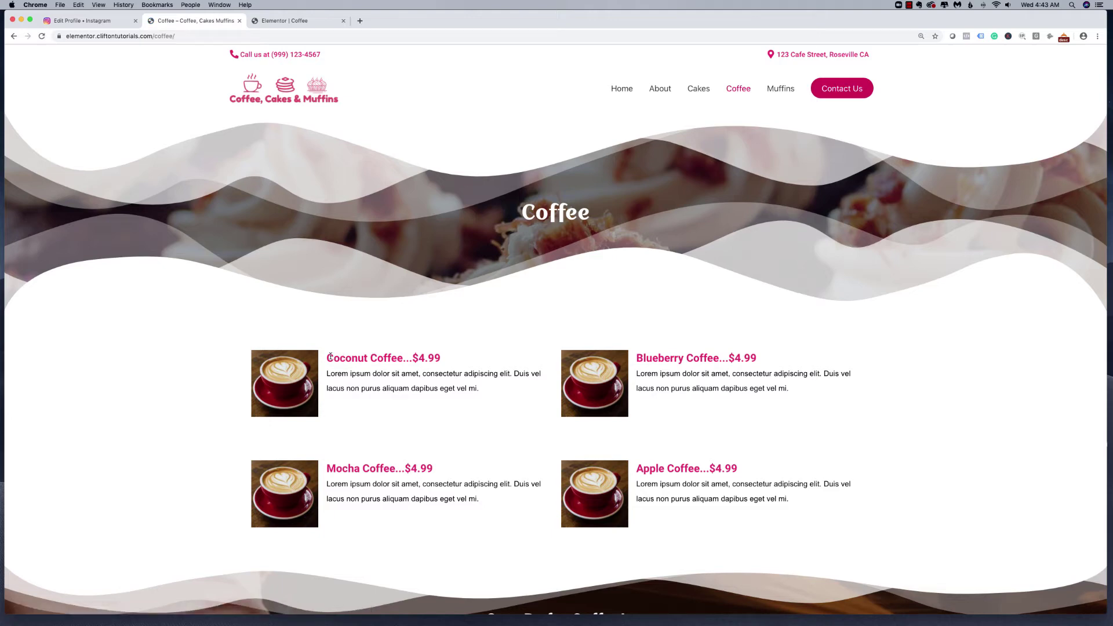
left_click_drag(328, 358, 455, 363)
key("super+c")
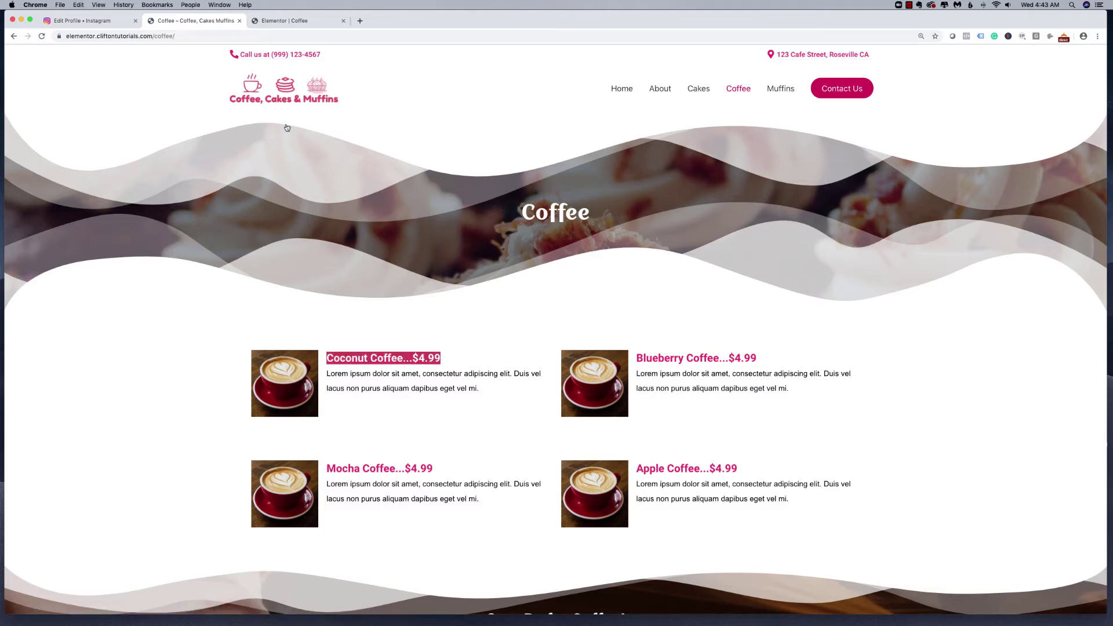
left_click(306, 23)
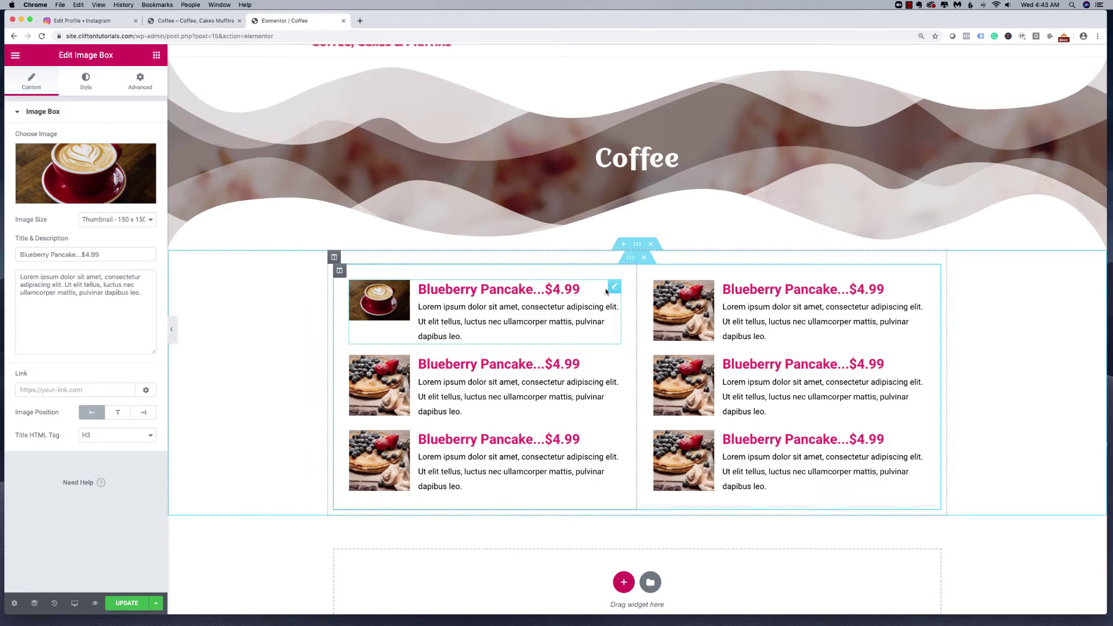
key("super+z")
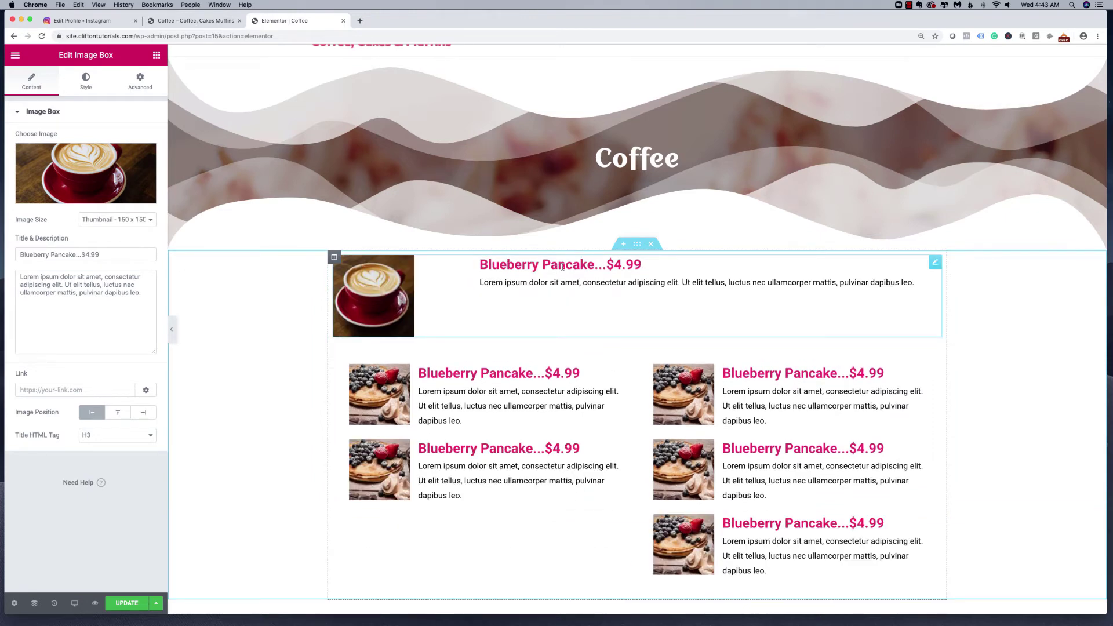
left_click_drag(935, 262, 574, 288)
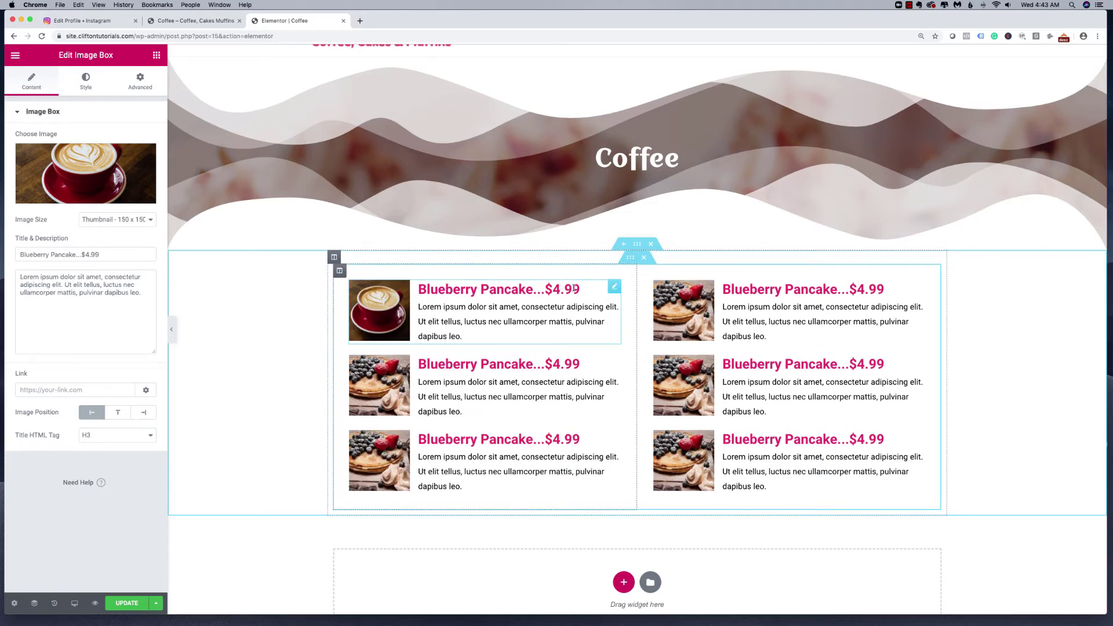
triple_click(41, 255)
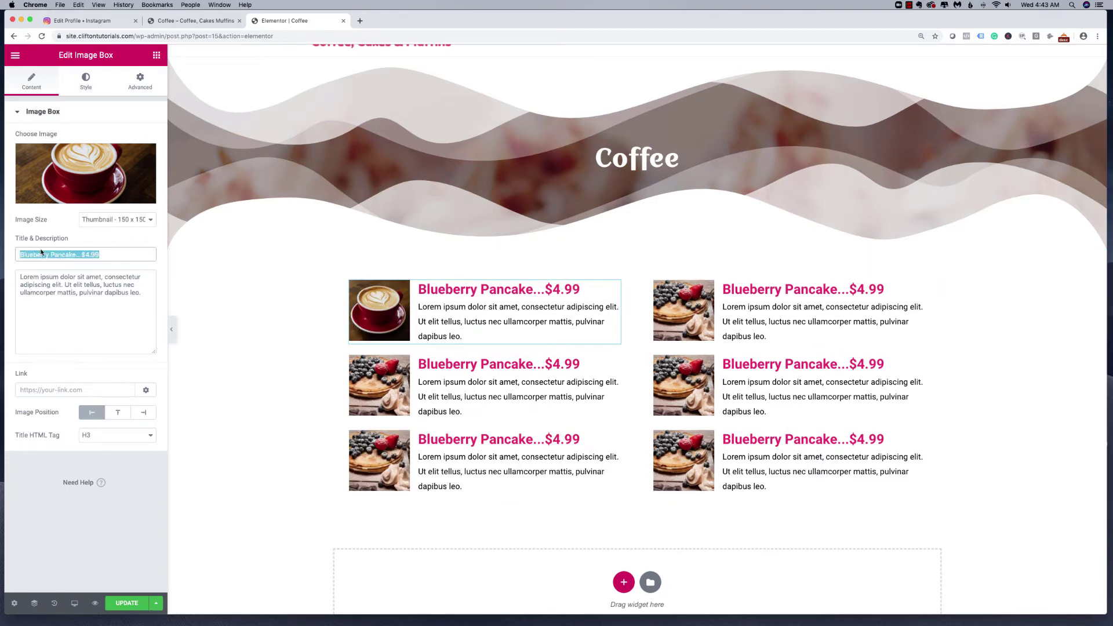
key("super+v")
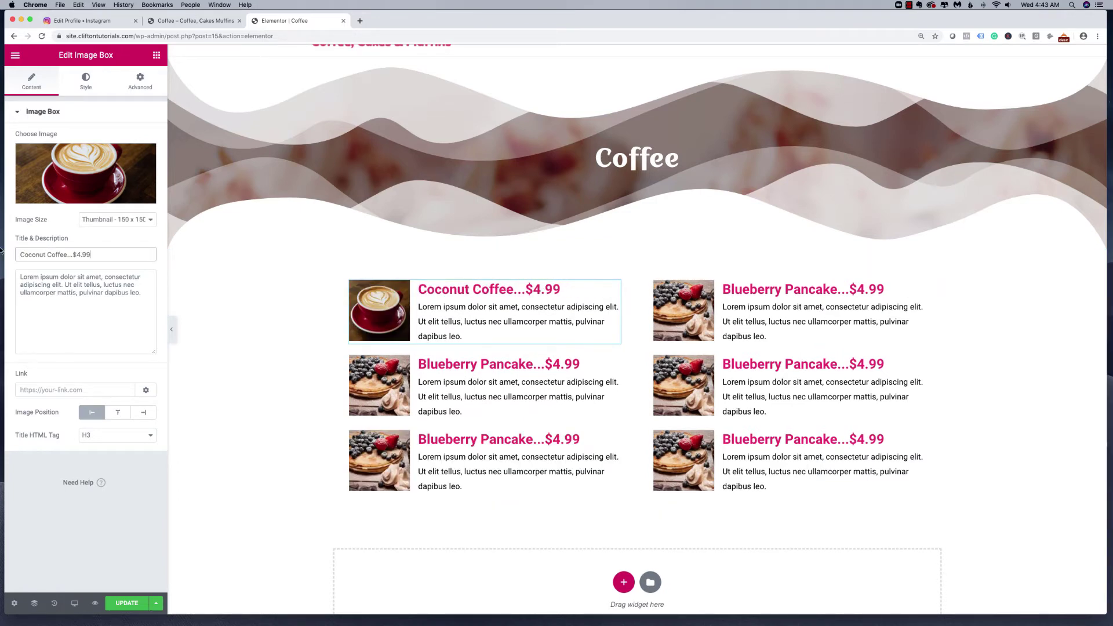
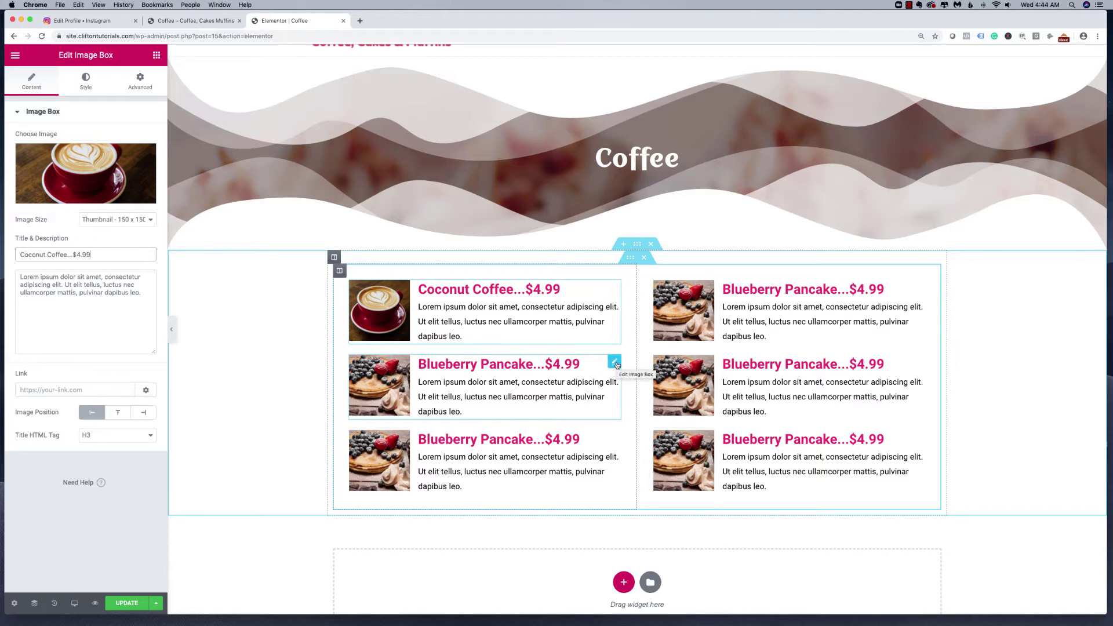
- Replace the left column's Blueberry Pancake items with three Coconut Coffee $4.99 items
right_click(616, 364)
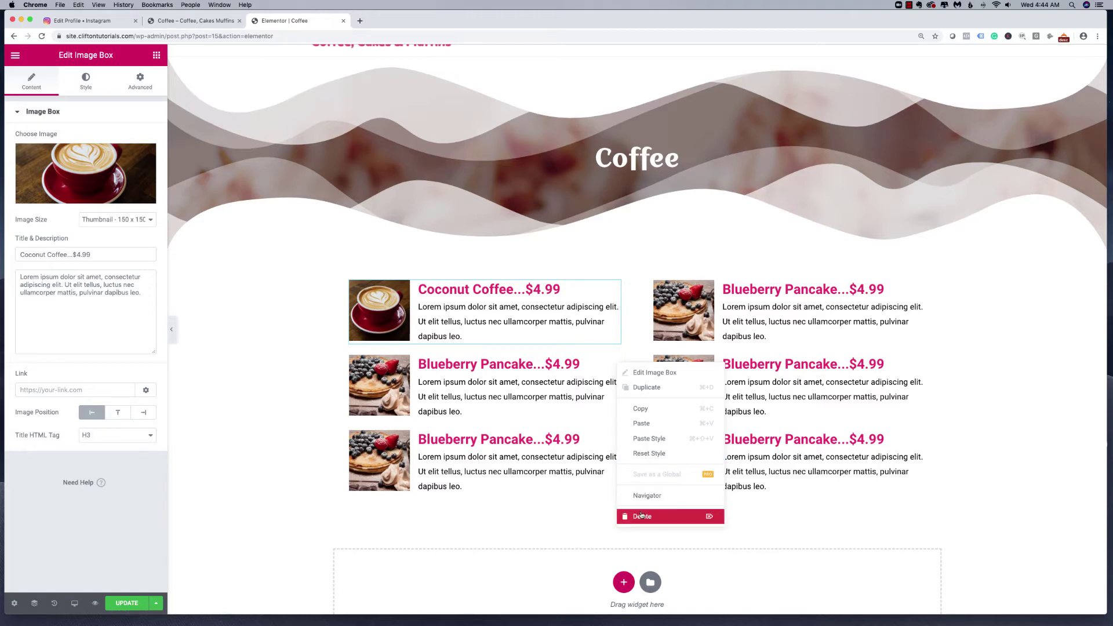
left_click(641, 516)
right_click(614, 362)
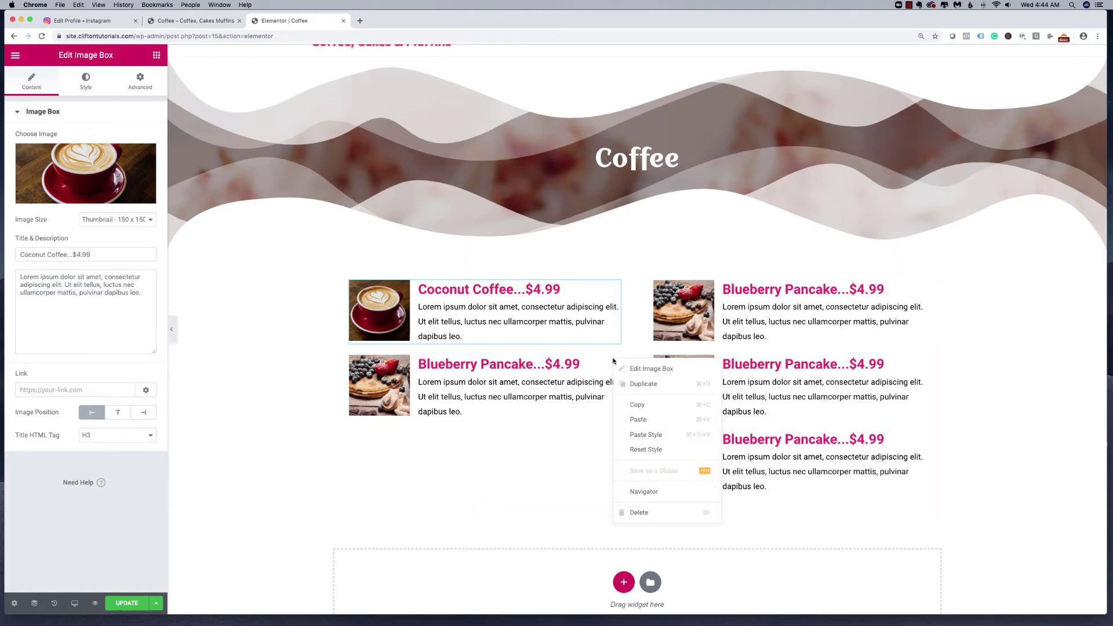
left_click(640, 513)
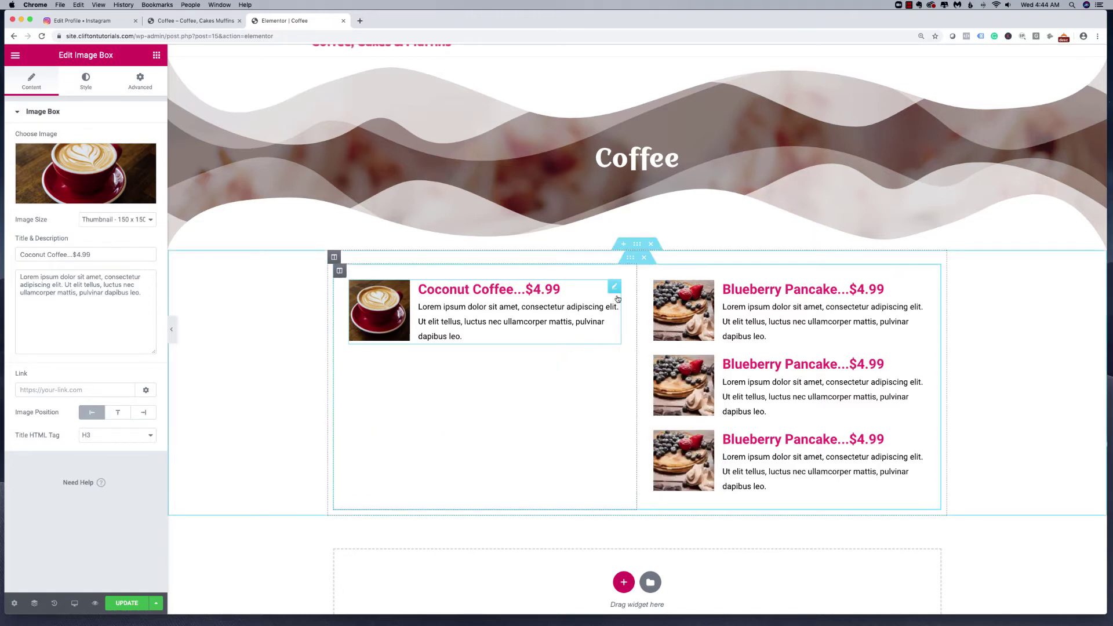
right_click(616, 289)
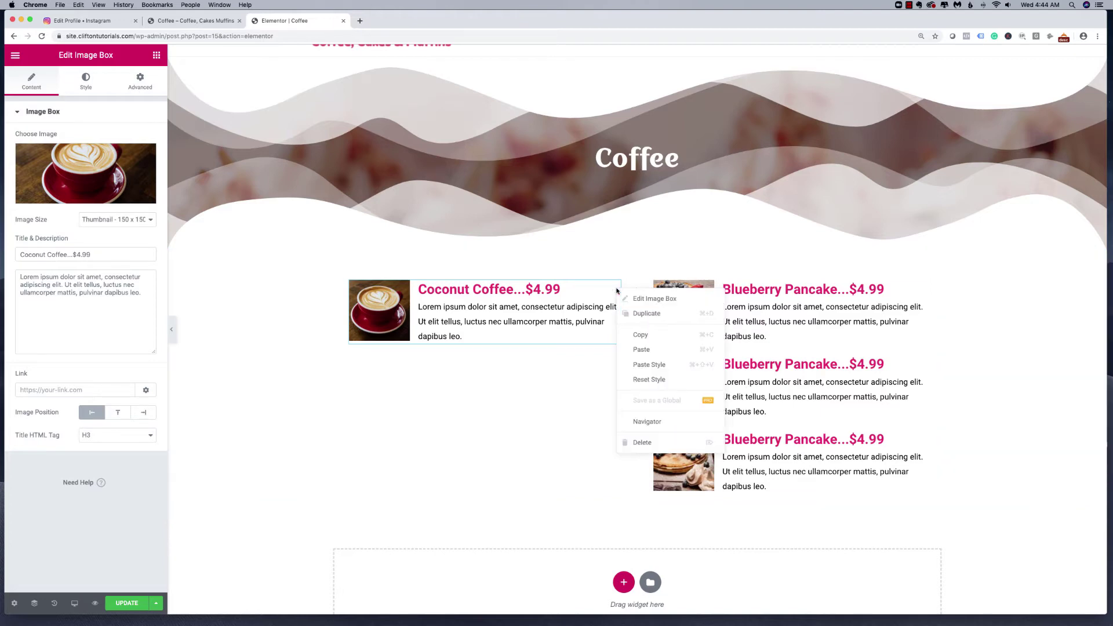
left_click(645, 313)
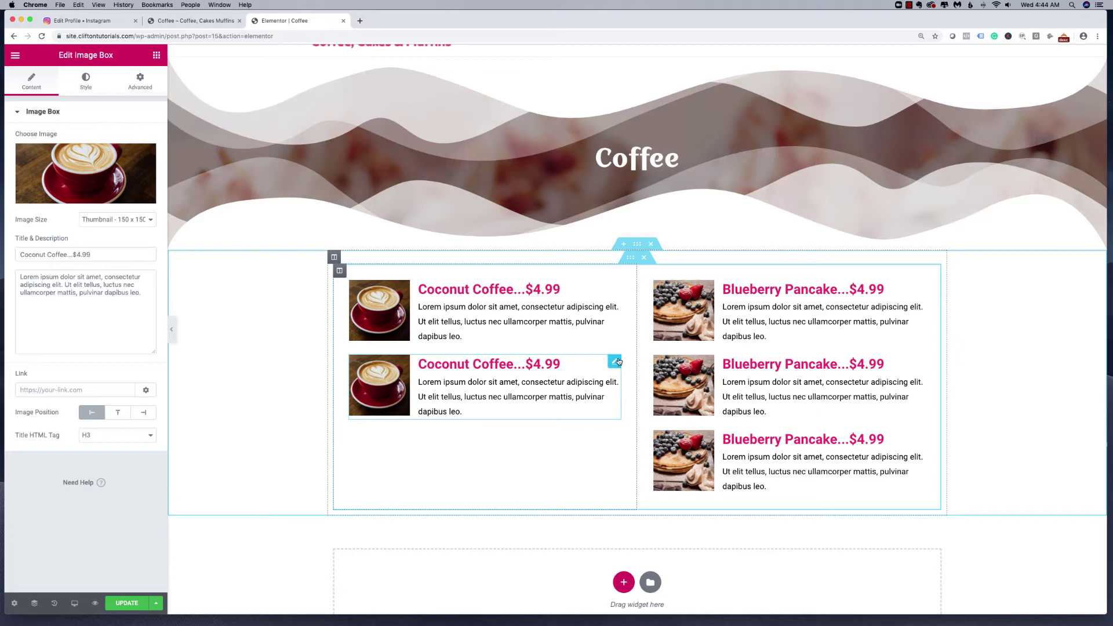
right_click(618, 361)
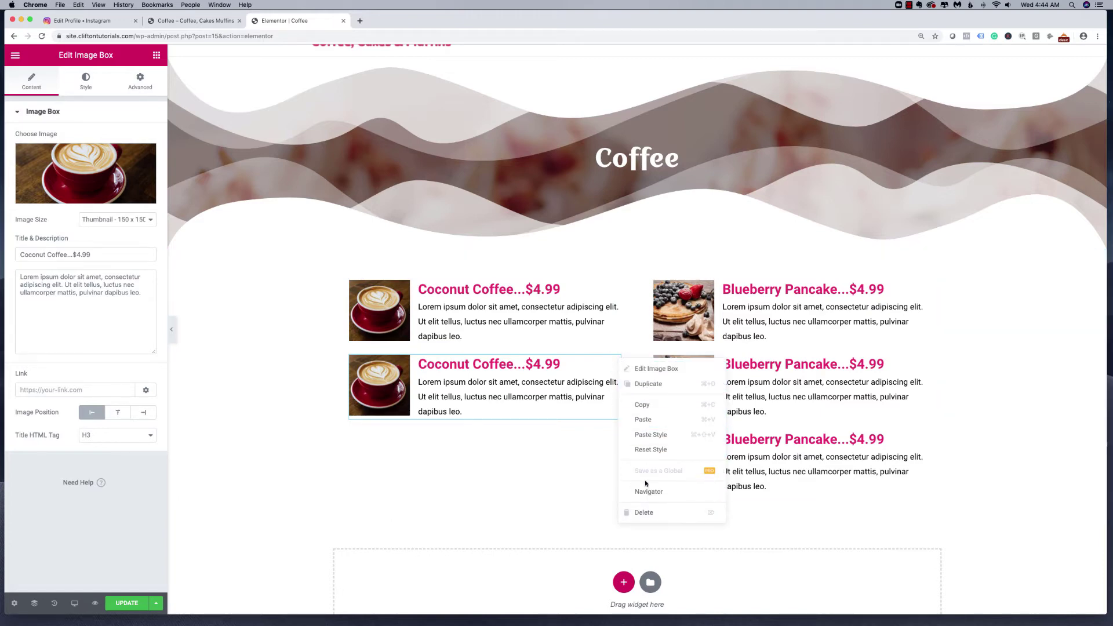
left_click(661, 382)
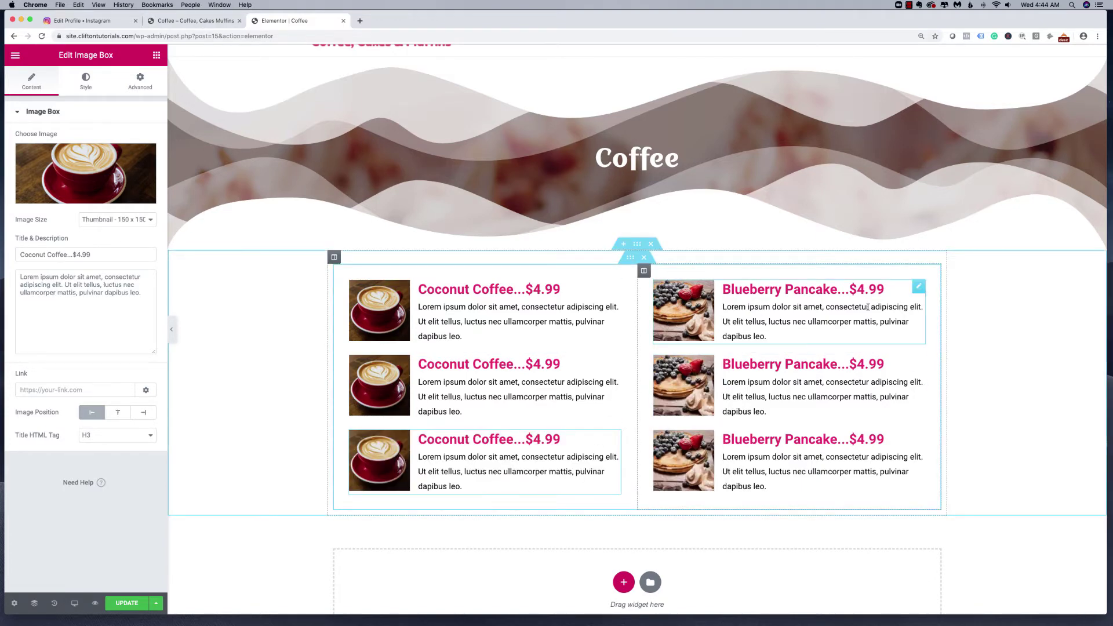
- Delete all three Blueberry Pancake items from the right column
right_click(919, 286)
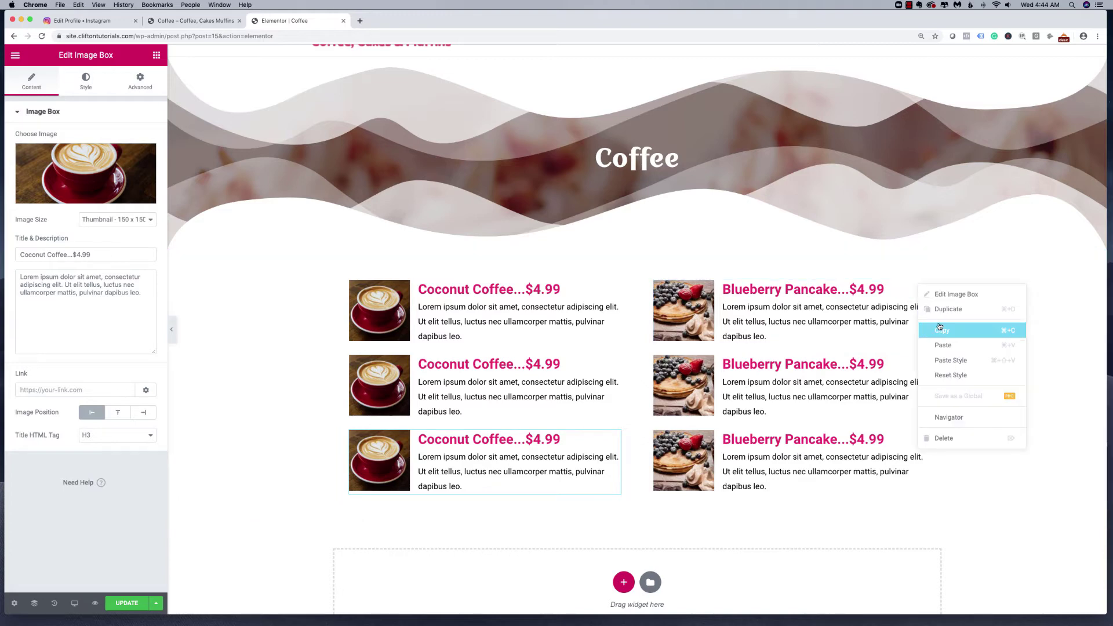
left_click(946, 438)
right_click(917, 288)
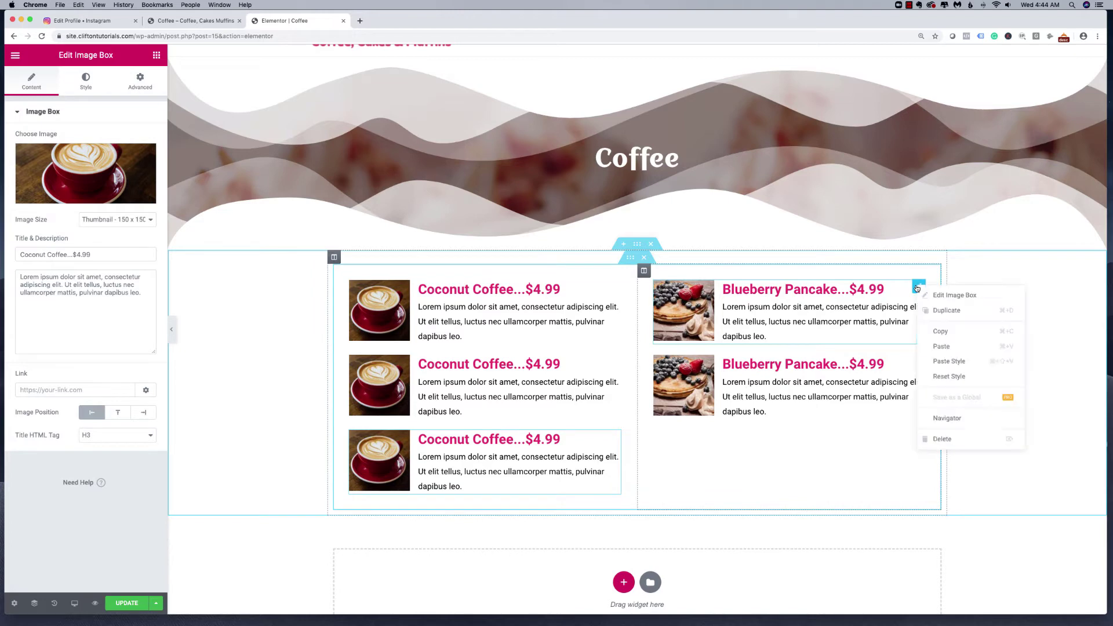
left_click(922, 436)
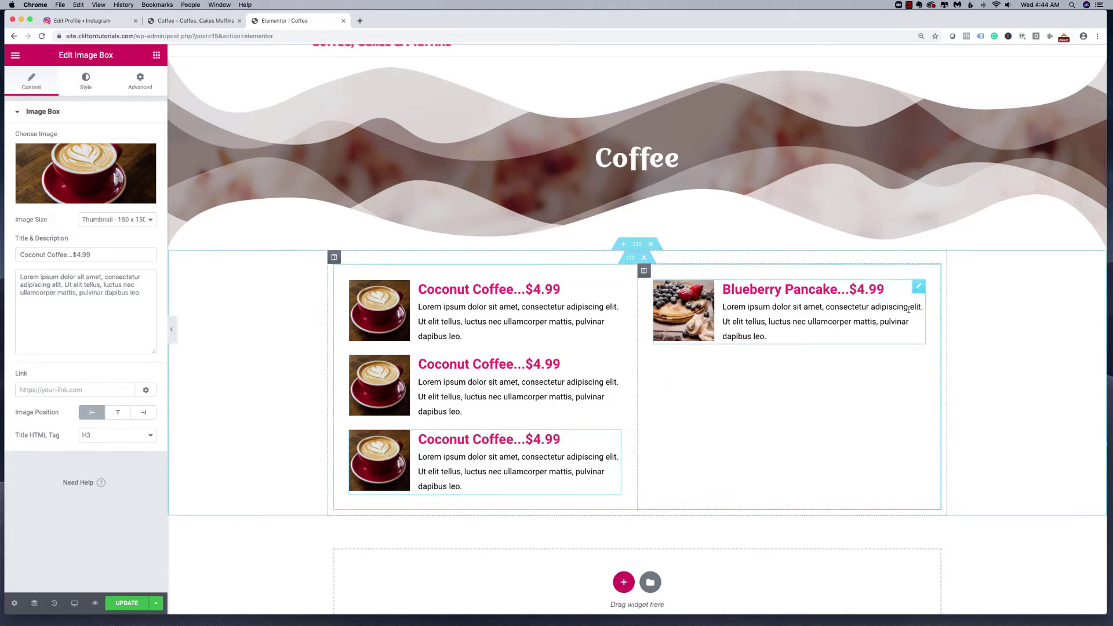
right_click(917, 288)
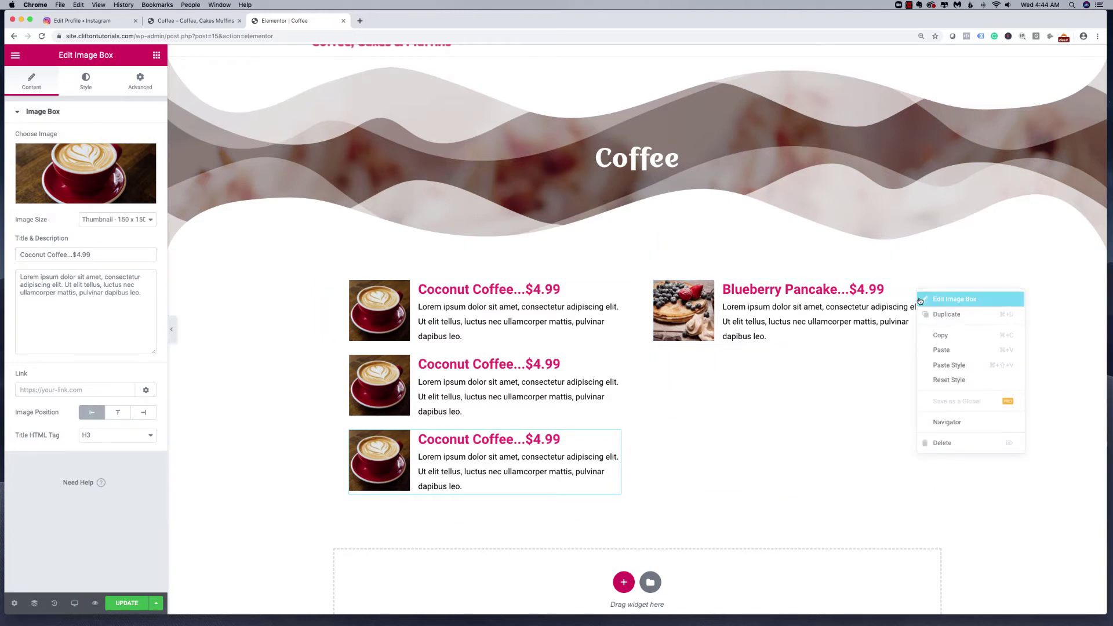
left_click(939, 441)
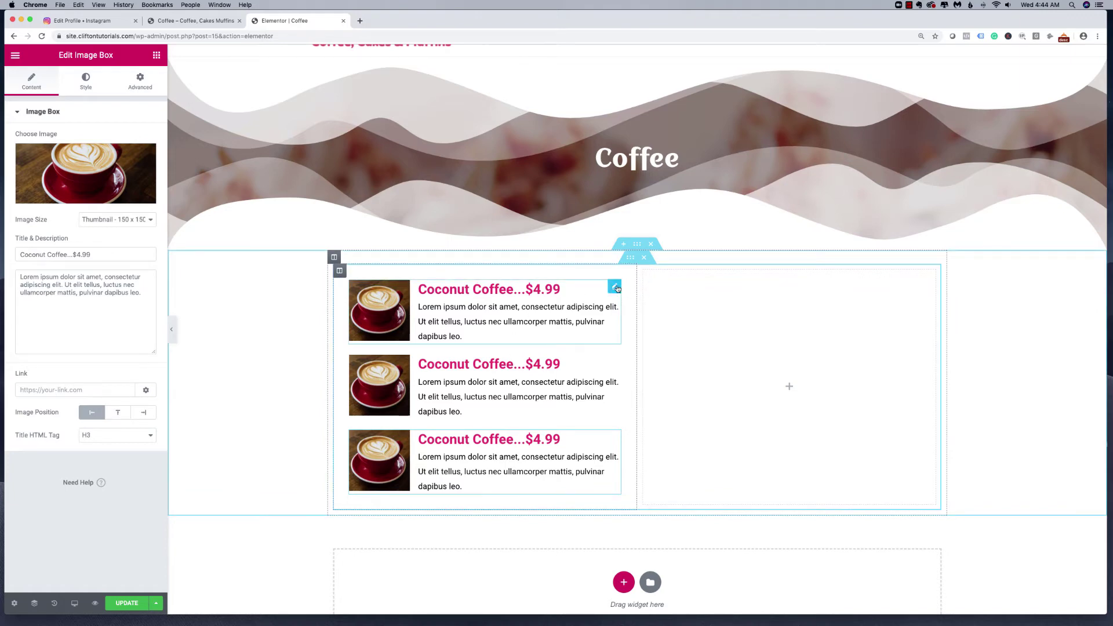
- Fill the empty right column with three Coconut Coffee $4.99 items
right_click(616, 288)
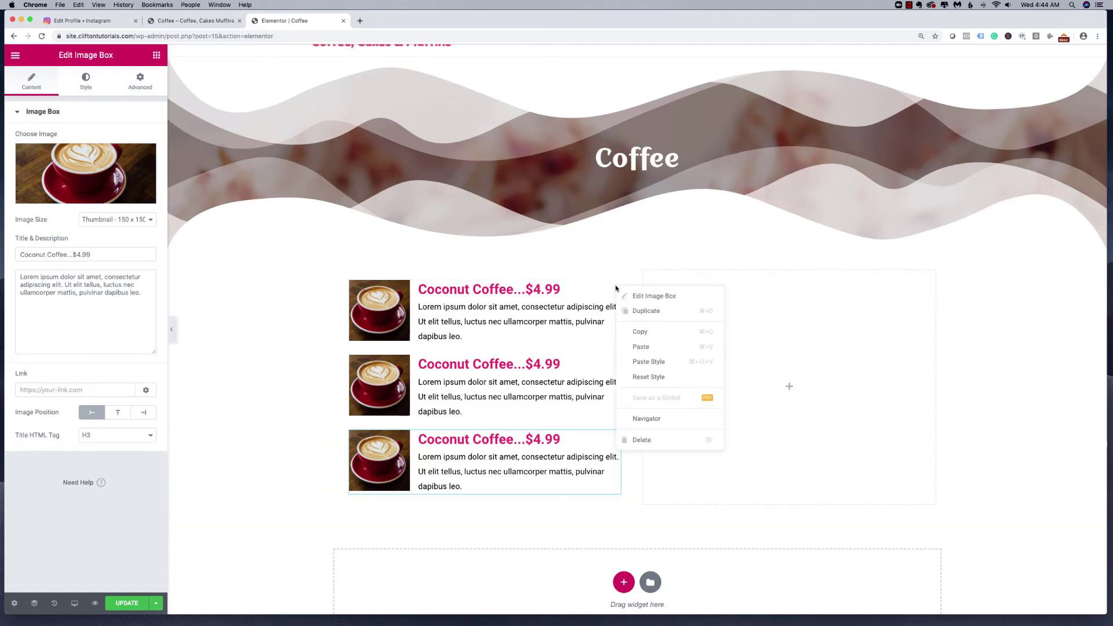
left_click(638, 311)
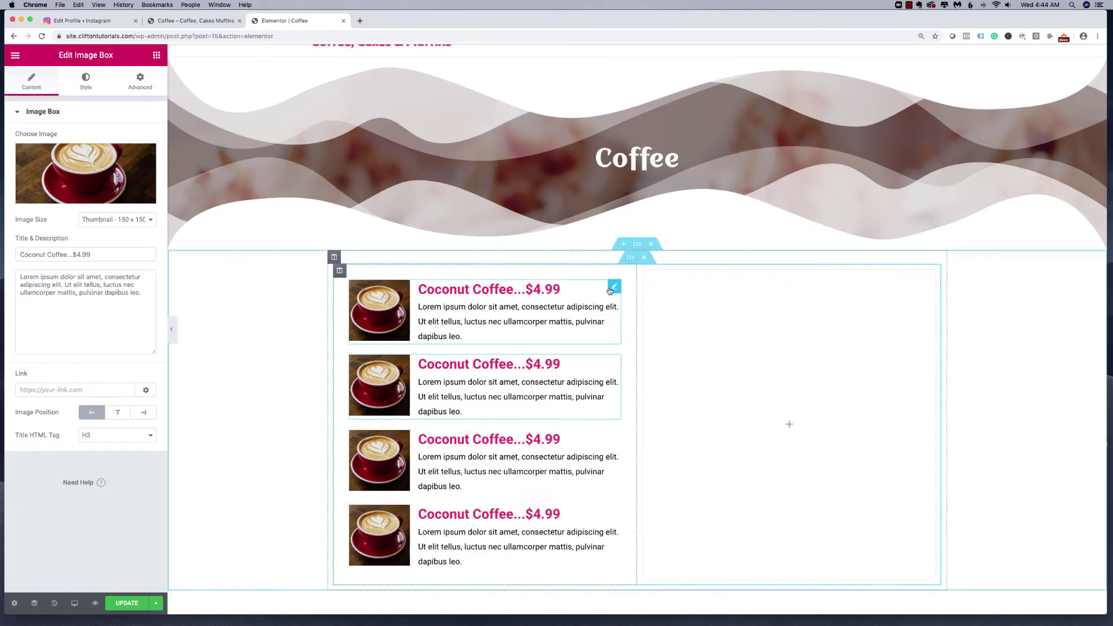
left_click_drag(616, 287, 770, 343)
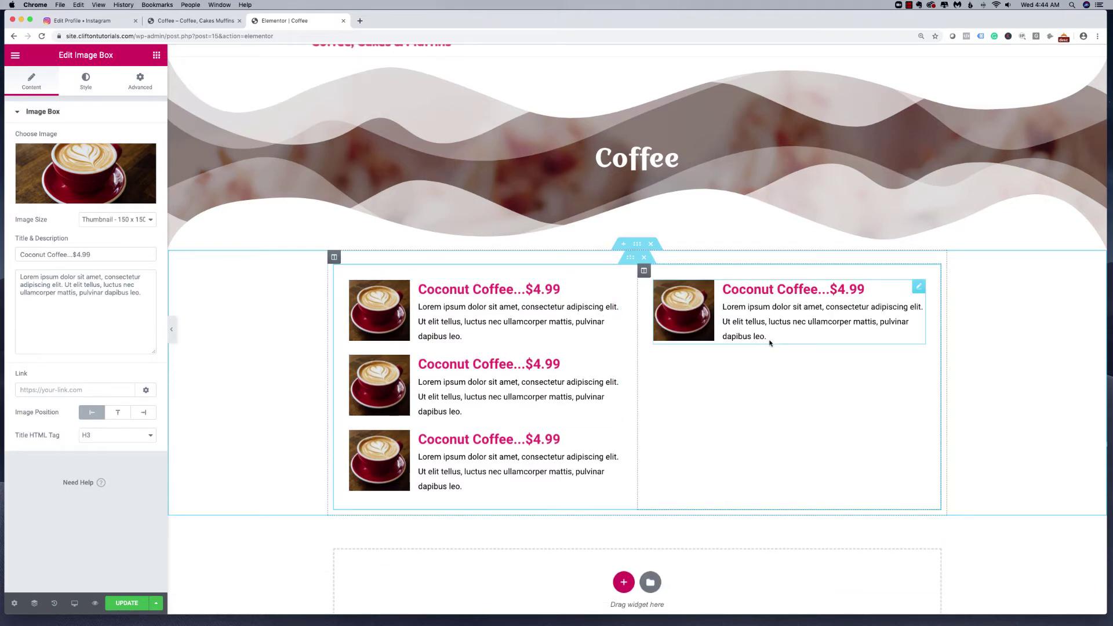
right_click(919, 286)
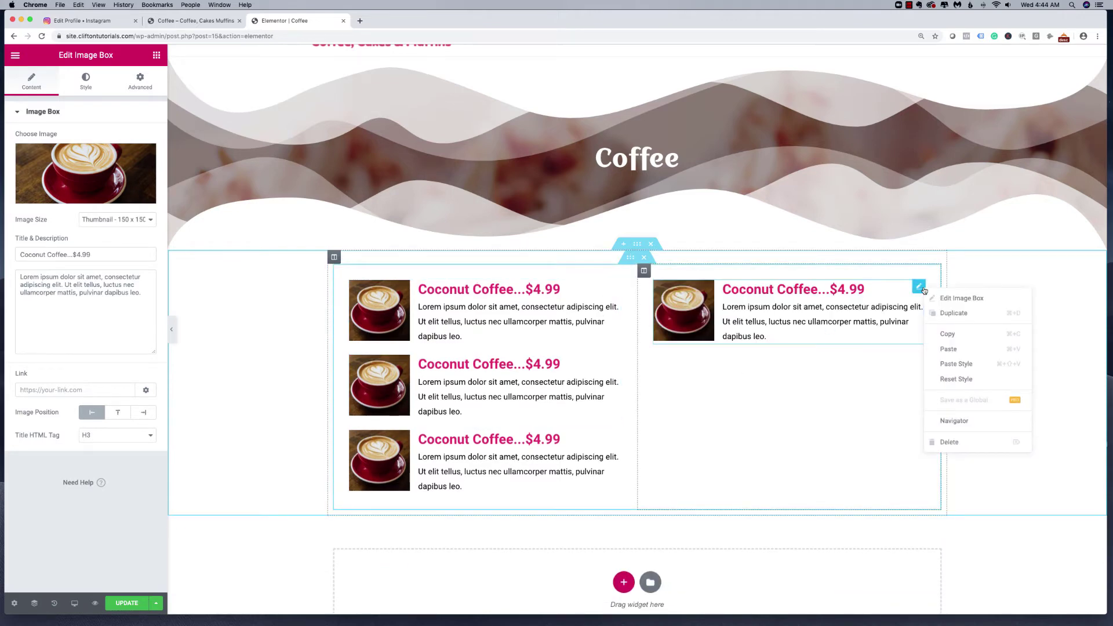
left_click(954, 318)
right_click(918, 362)
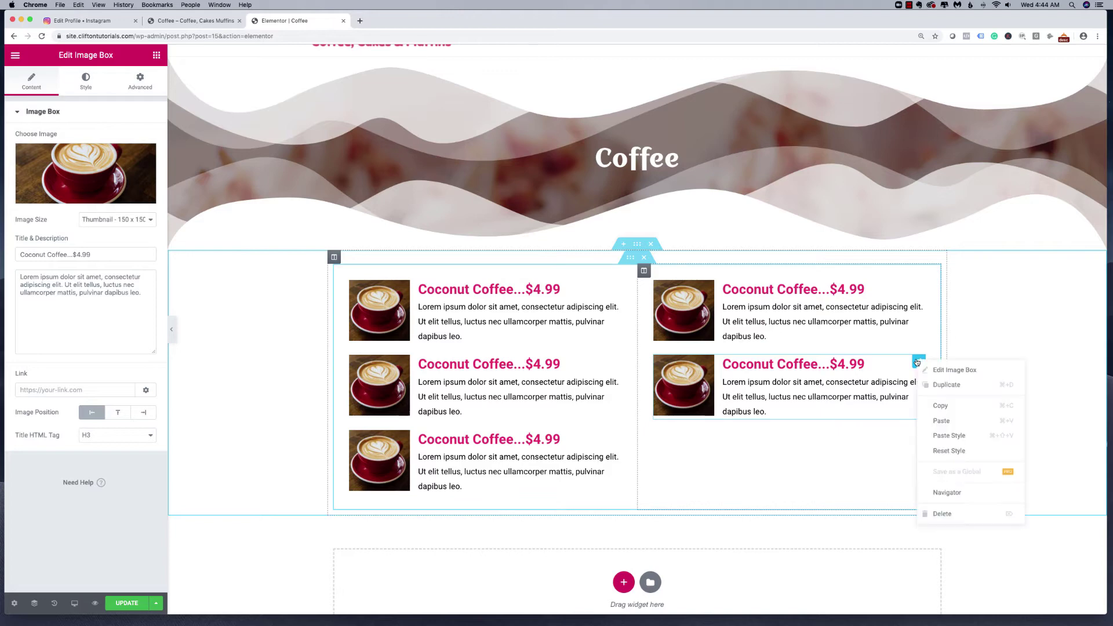
left_click(951, 385)
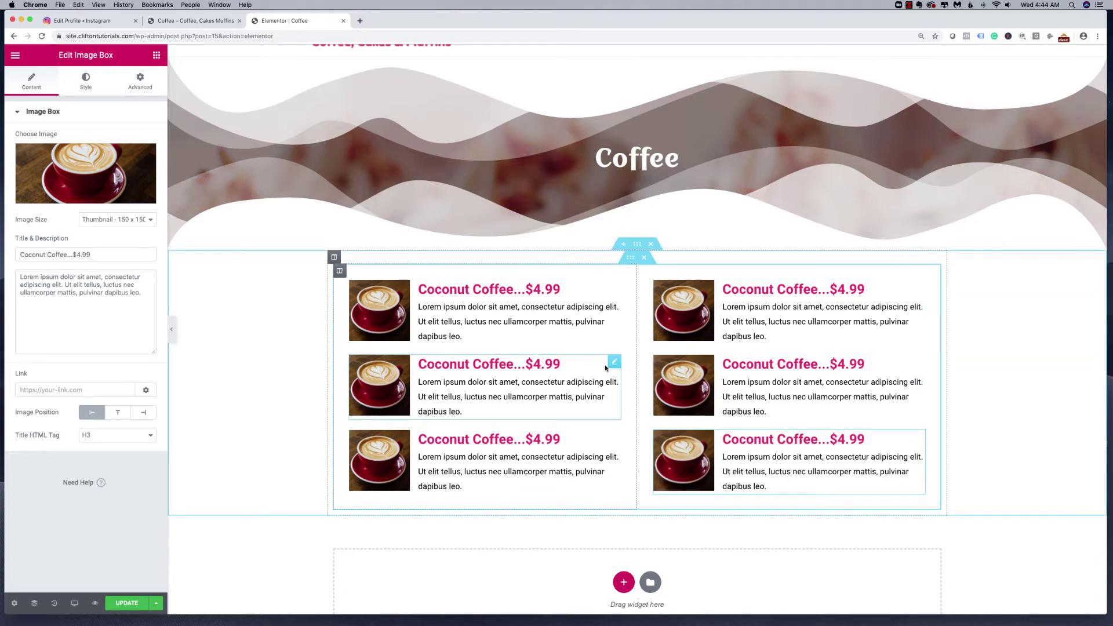
- Update the Coffee page and preview it with the editing panel collapsed
left_click(135, 601)
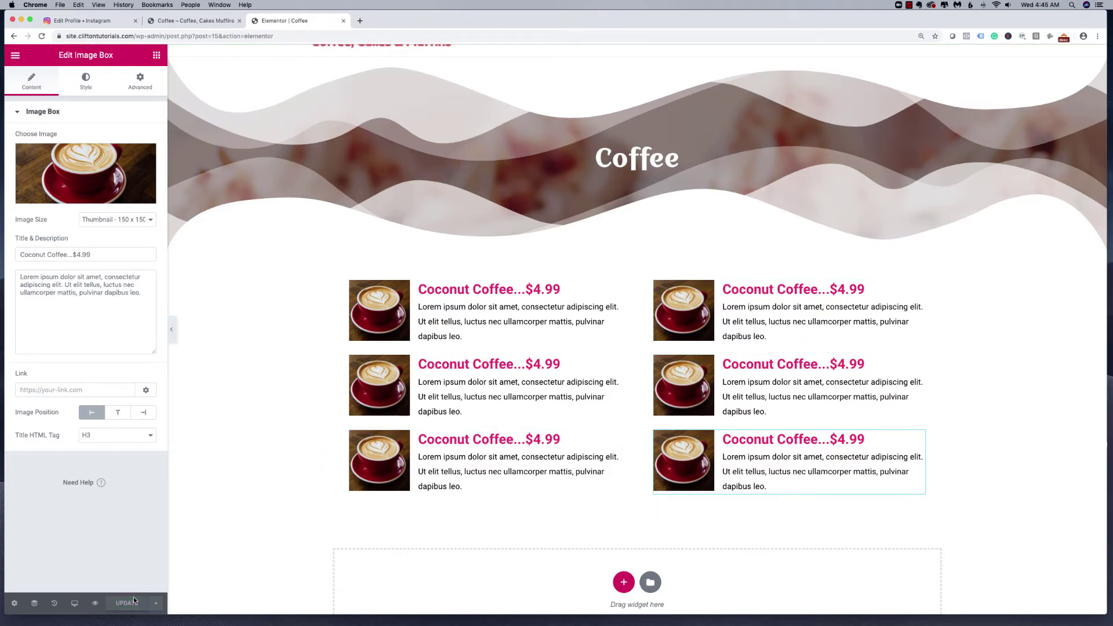
left_click(172, 331)
scroll(261, 371, "down", 4)
scroll(333, 399, "up", 6)
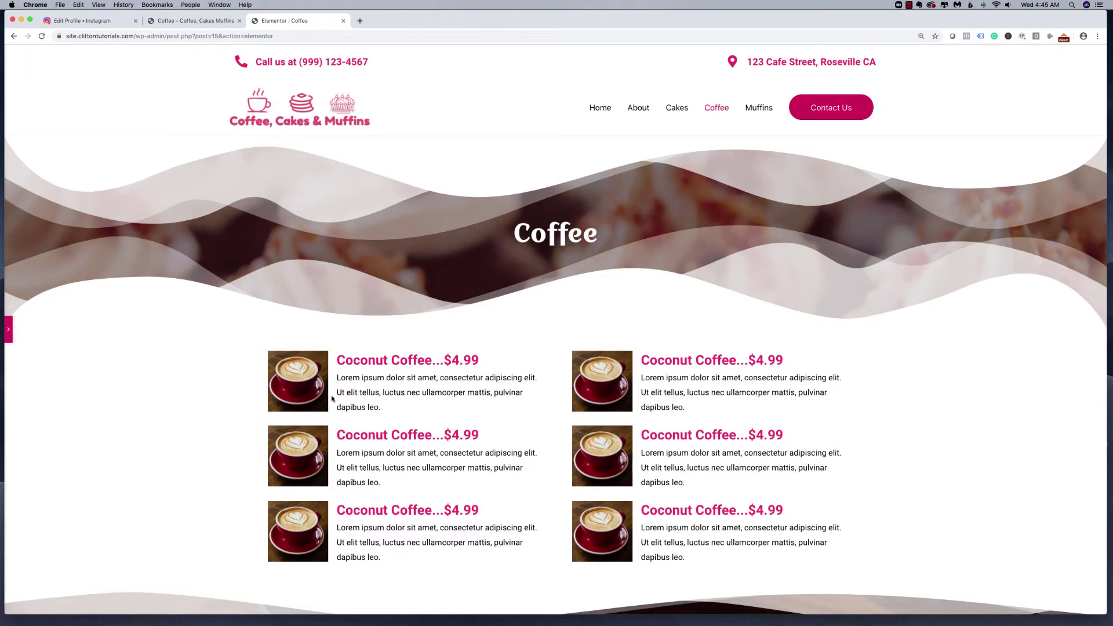
scroll(332, 398, "down", 1)
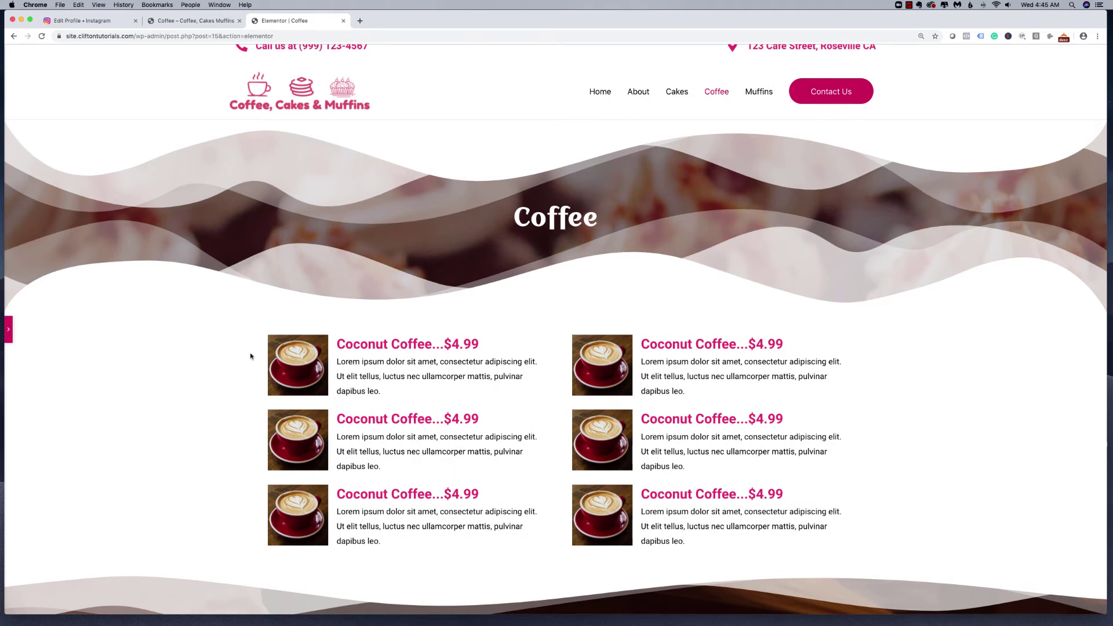
left_click(8, 331)
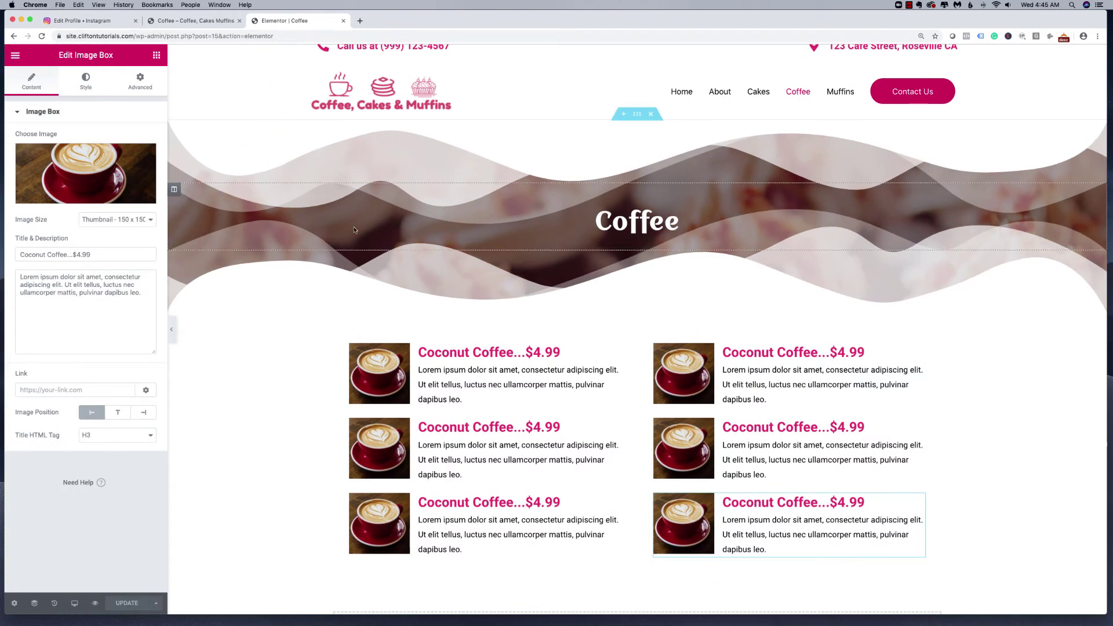
- View the live Coffee page, then go to the Muffins page's editor
left_click(20, 55)
left_click(53, 318)
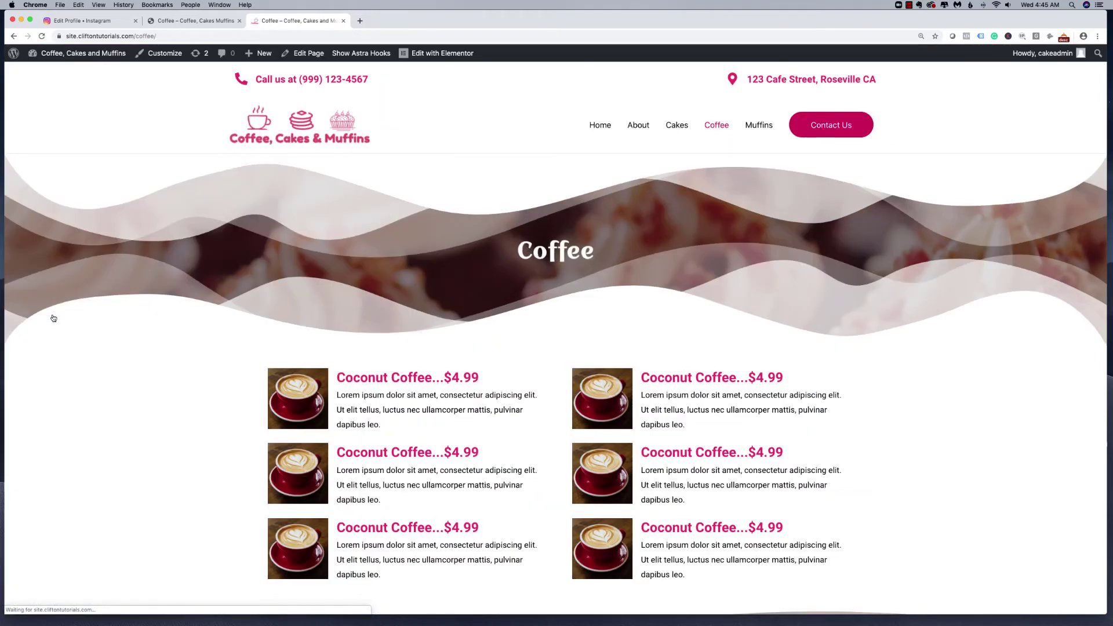
left_click(759, 126)
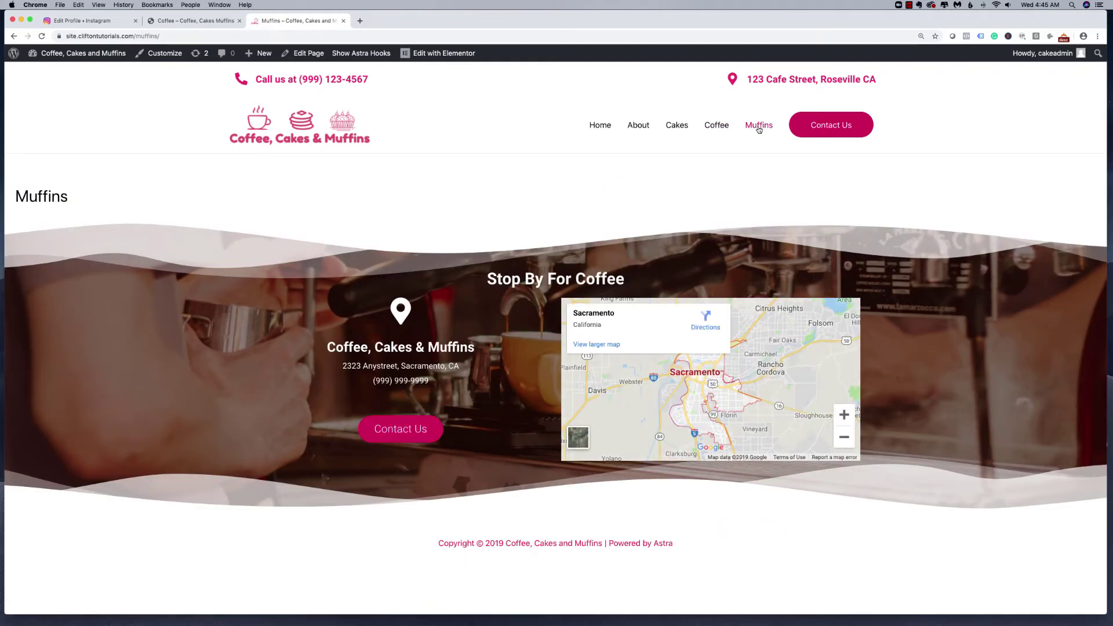
left_click(310, 55)
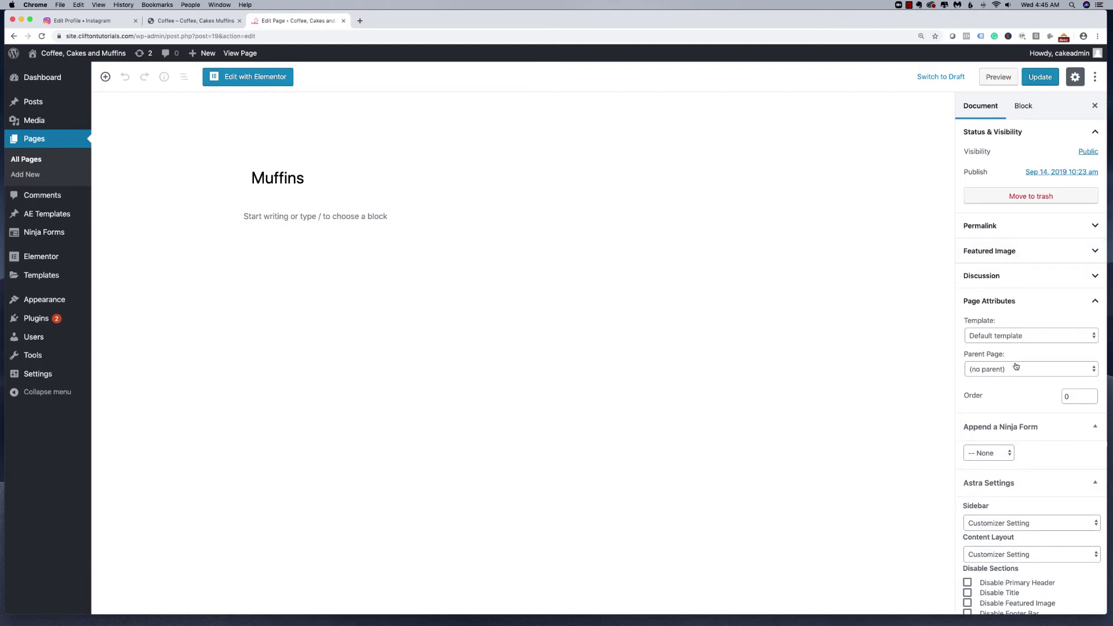
- Apply the Elementor Full Width template to the Muffins page, update it, and launch Elementor
left_click(1027, 335)
left_click(1020, 352)
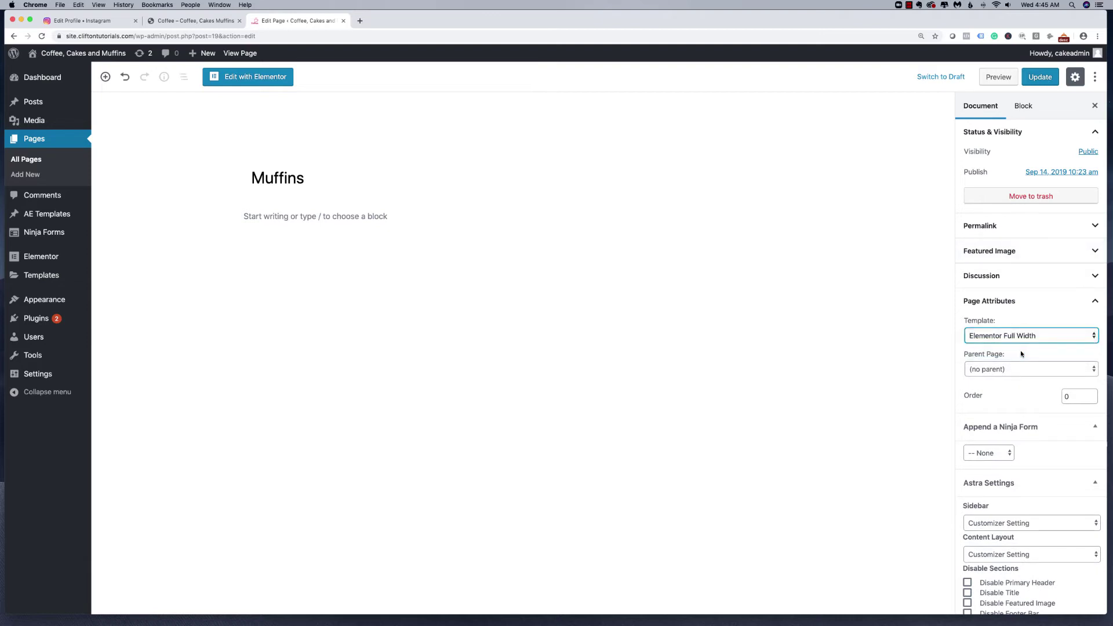
left_click(1040, 76)
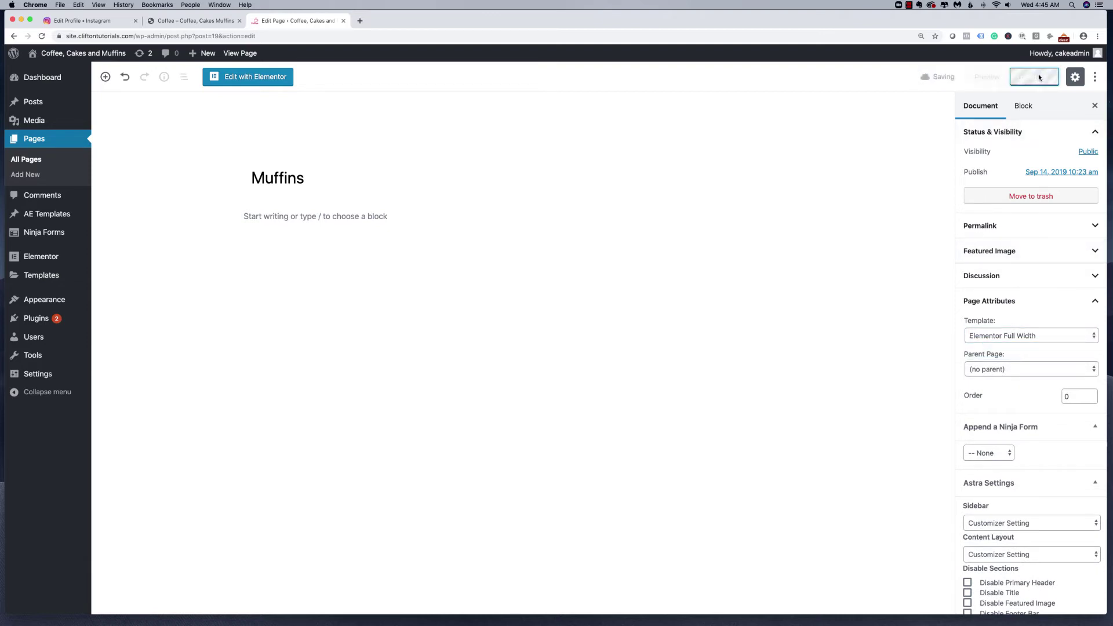
left_click(258, 84)
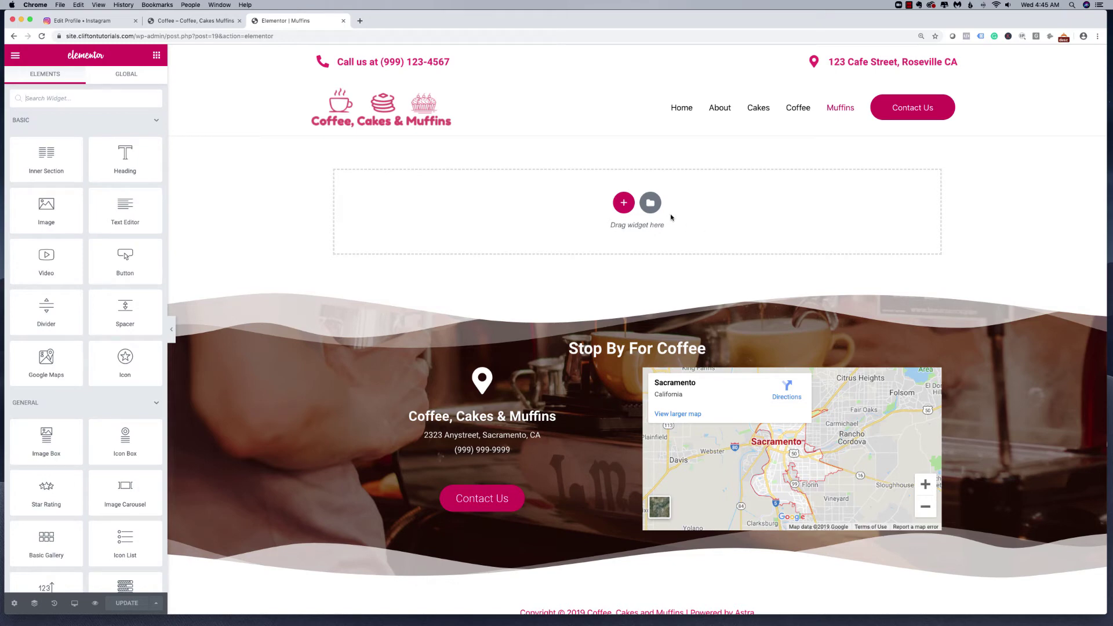
- Insert the saved Page Header template and change its About heading to Muffins
left_click(649, 203)
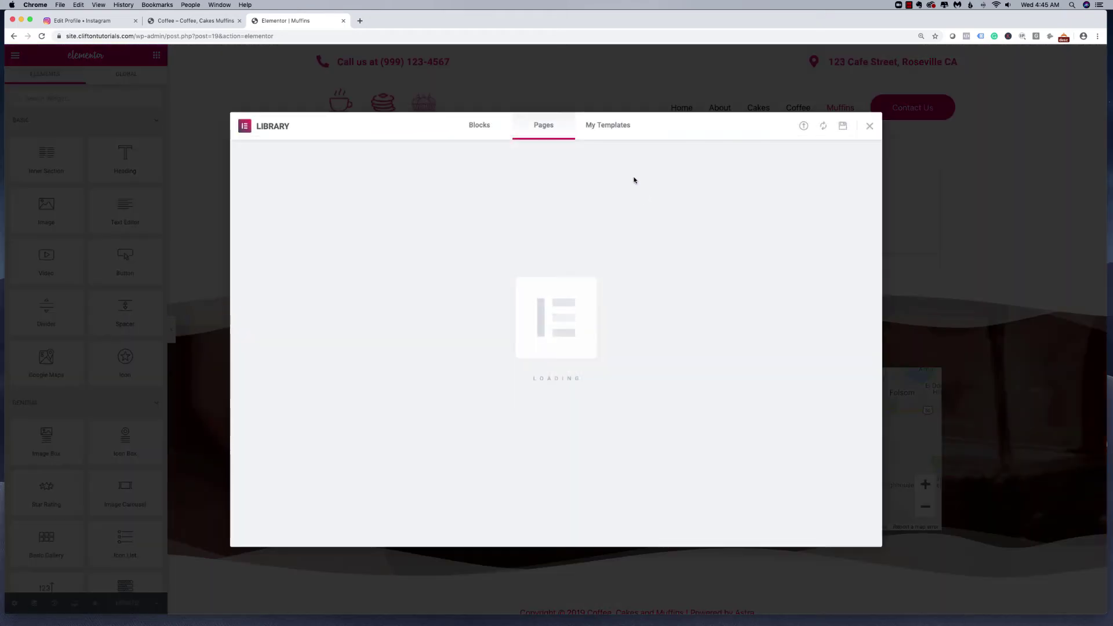
left_click(624, 135)
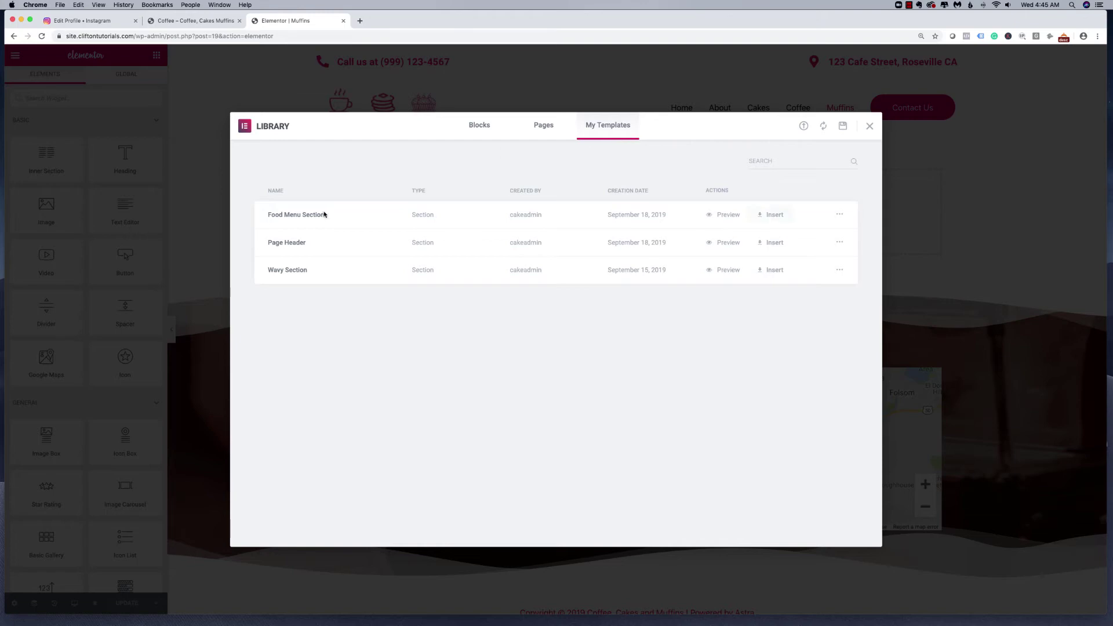
left_click(788, 242)
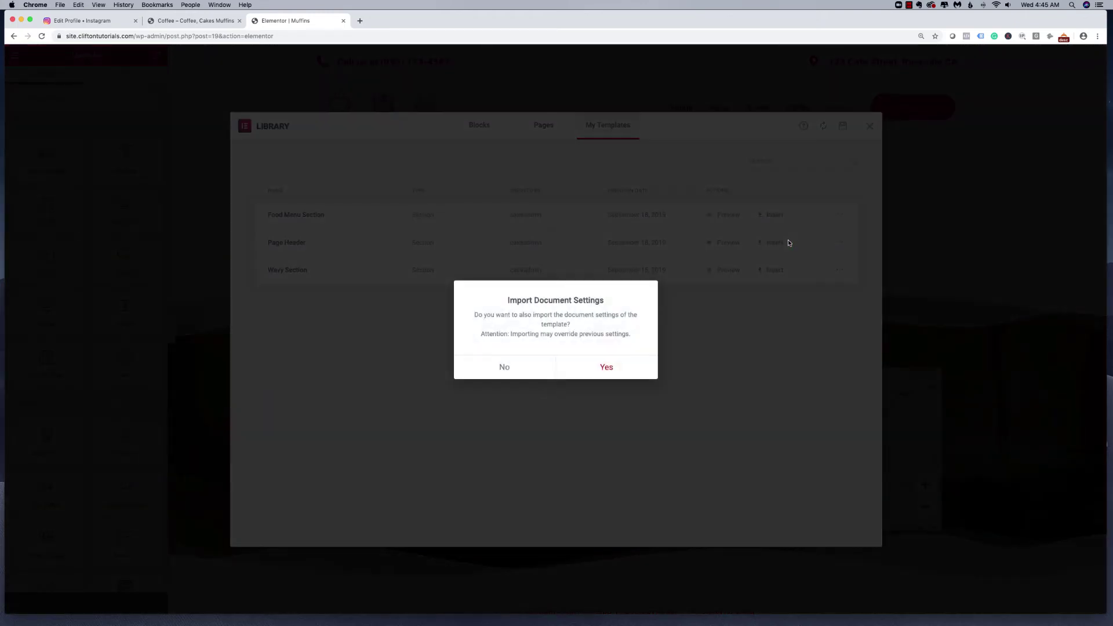
left_click(613, 367)
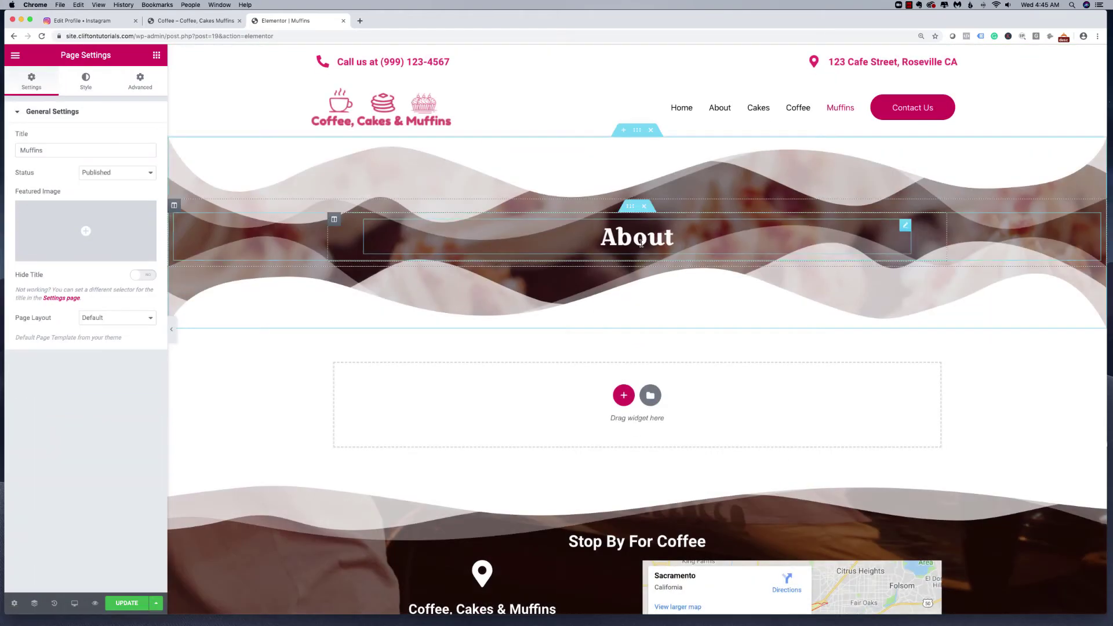
double_click(642, 239)
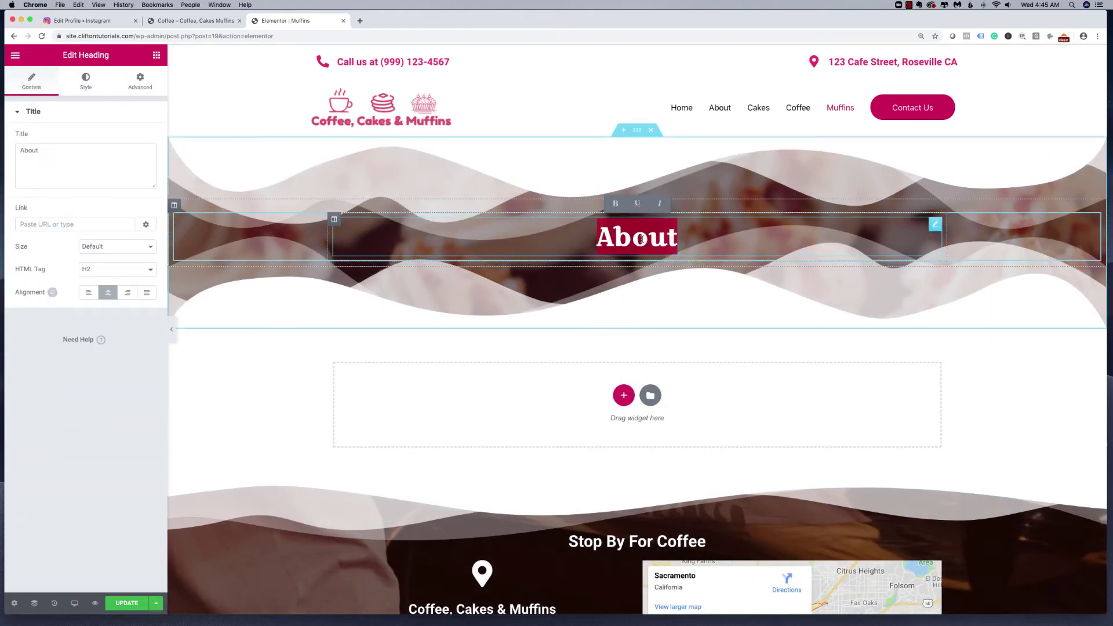
type("Muffins")
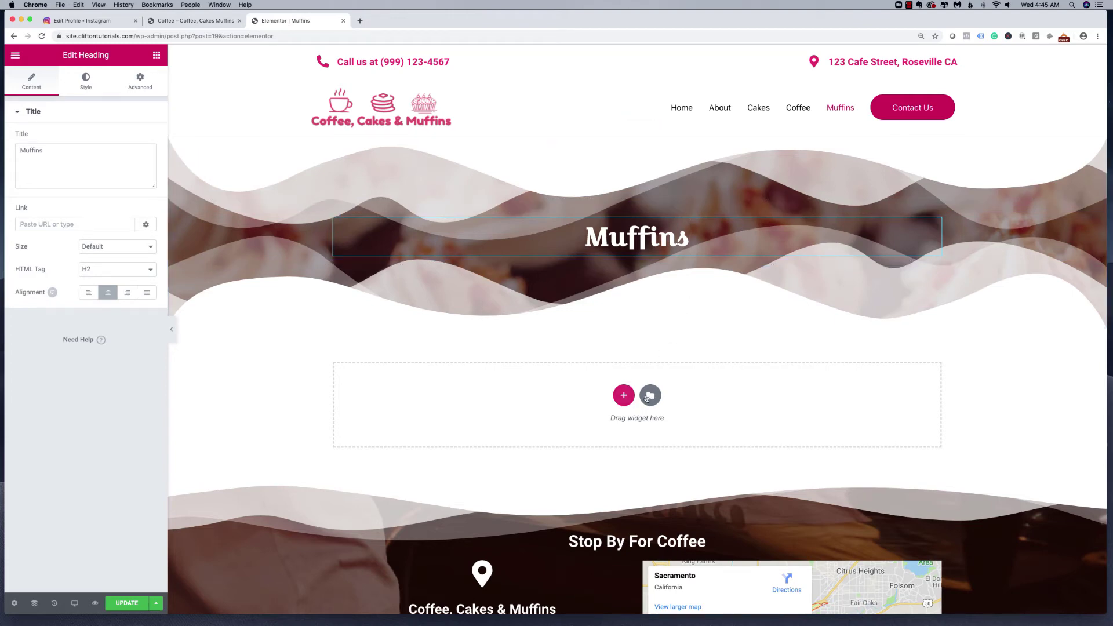
- Insert the saved Food Menu Section template, with its document settings, below the header
left_click(651, 395)
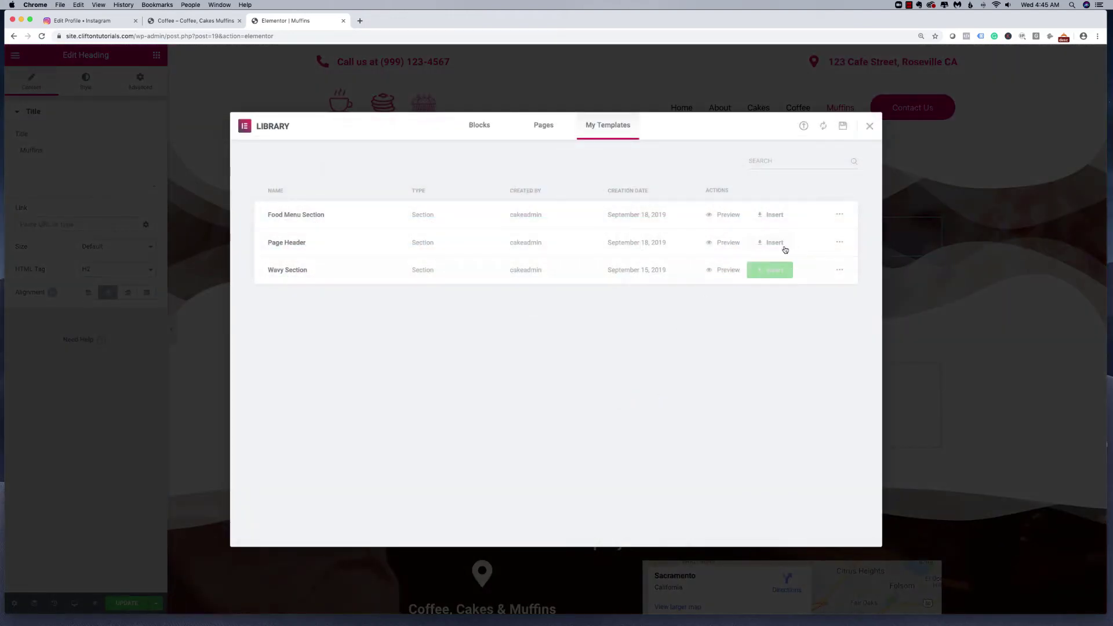
left_click(763, 215)
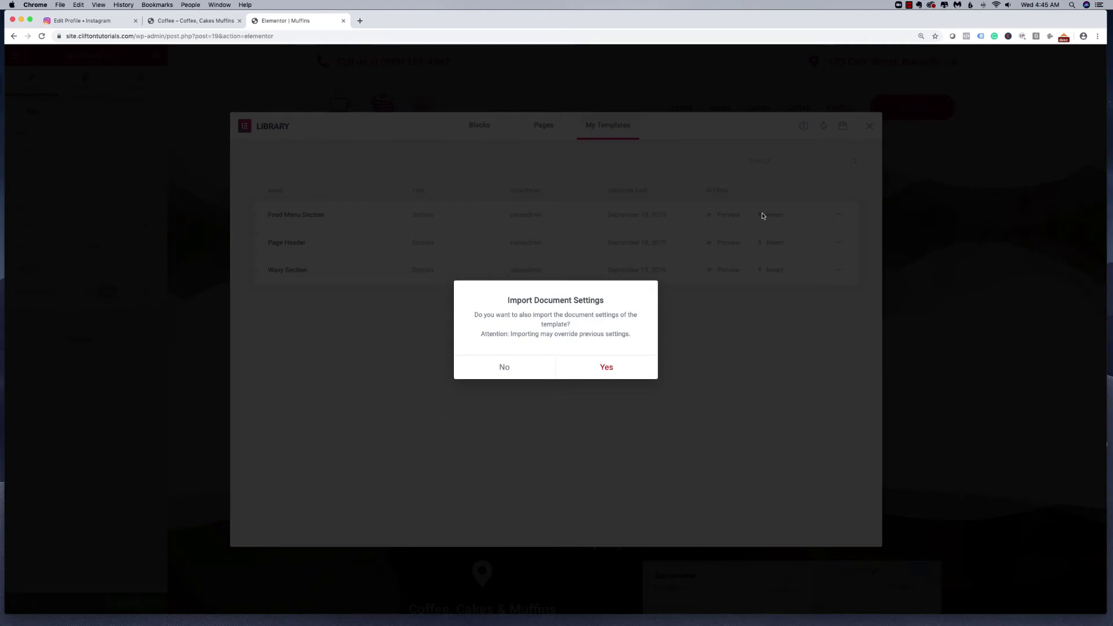
left_click(607, 367)
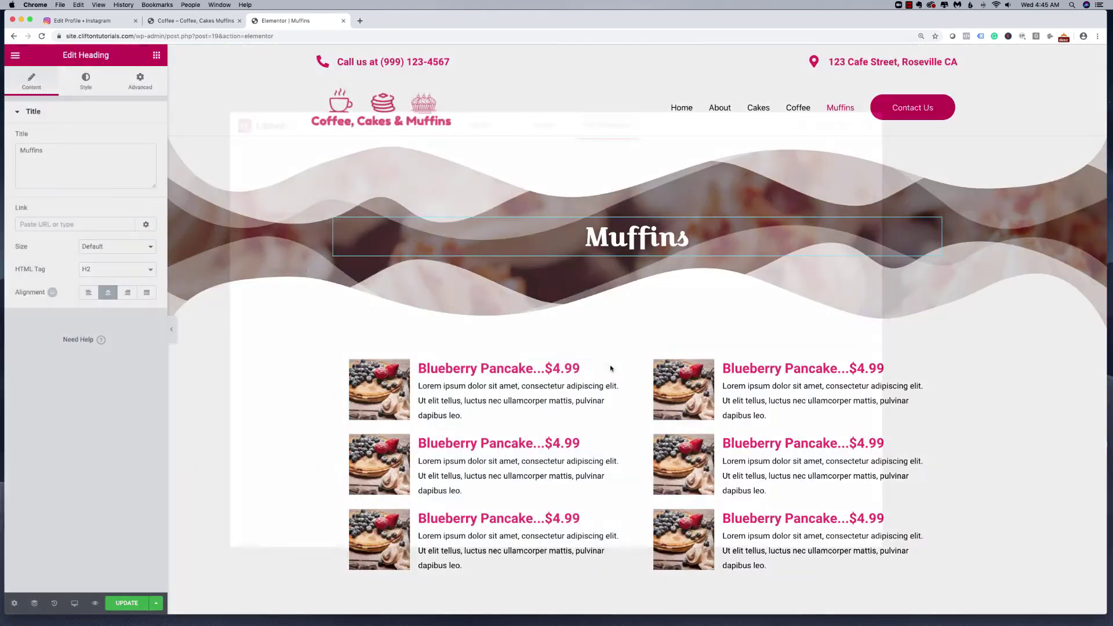
scroll(611, 368, "down", 3)
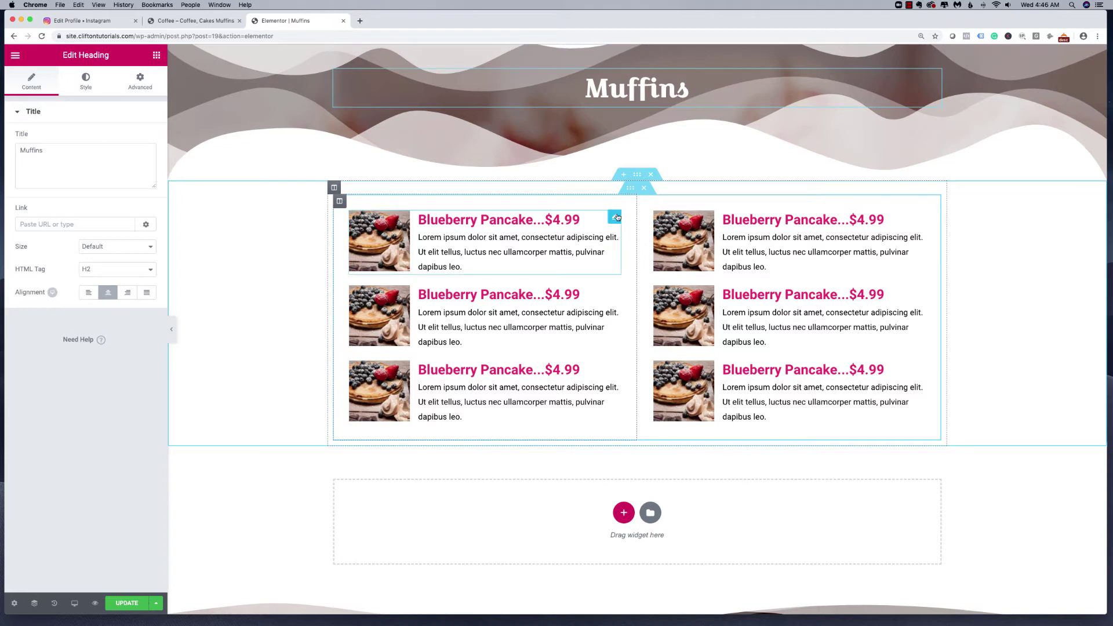
- Select the first menu item and compare against the live Coffee and Muffins pages
left_click(616, 217)
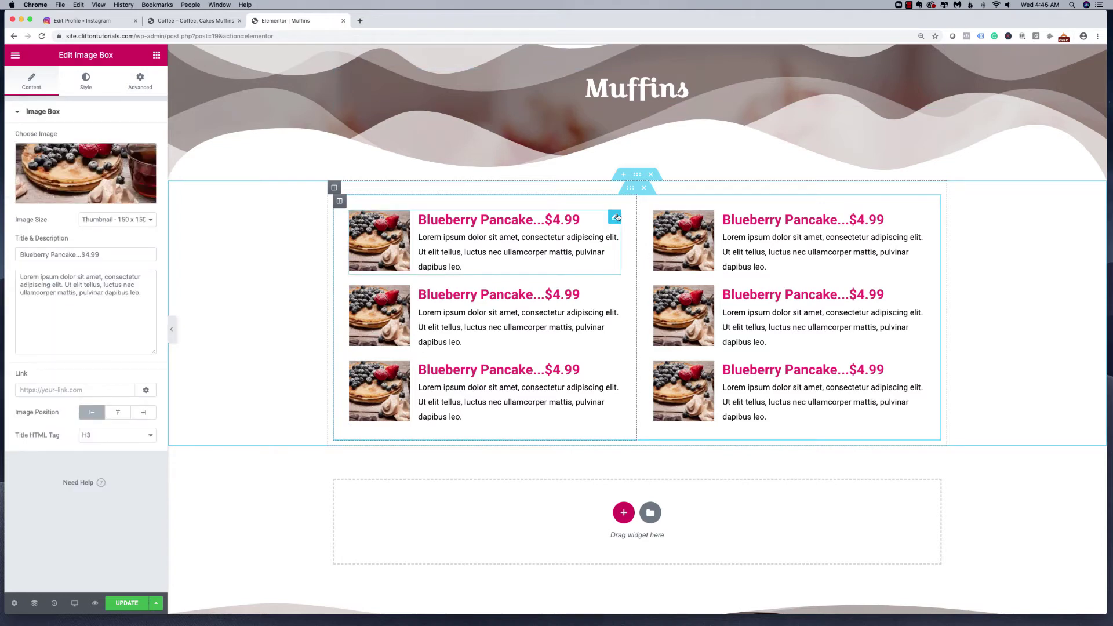
left_click(207, 23)
left_click(776, 96)
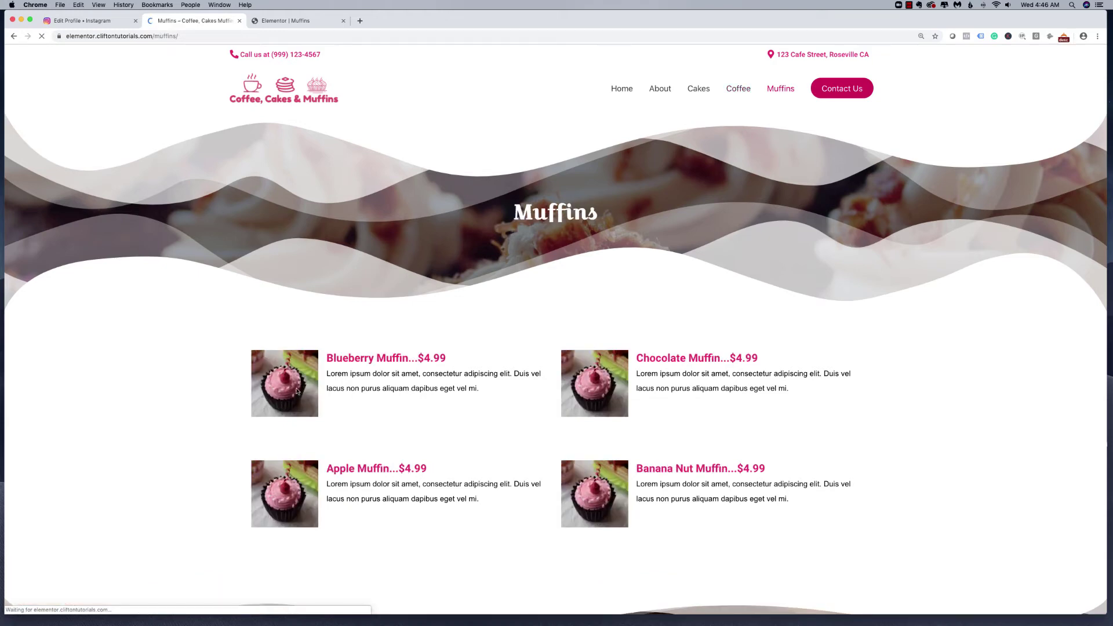
left_click(292, 22)
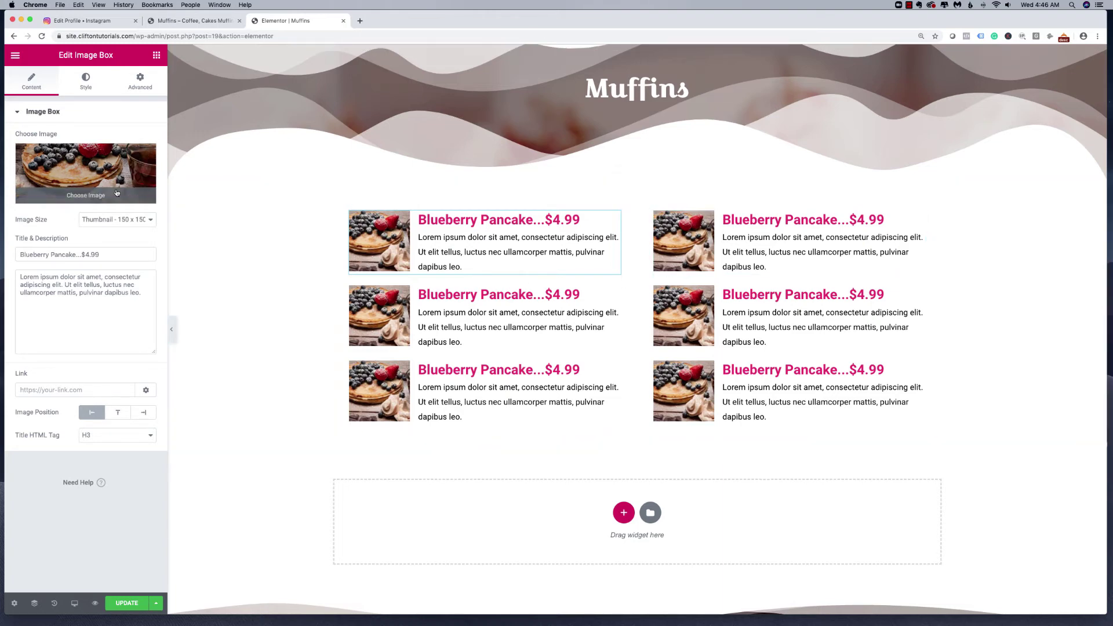
- Swap the first item's photo for cupcake-menu.jpg and retitle it Blueberry Muffin $4.99
left_click(92, 175)
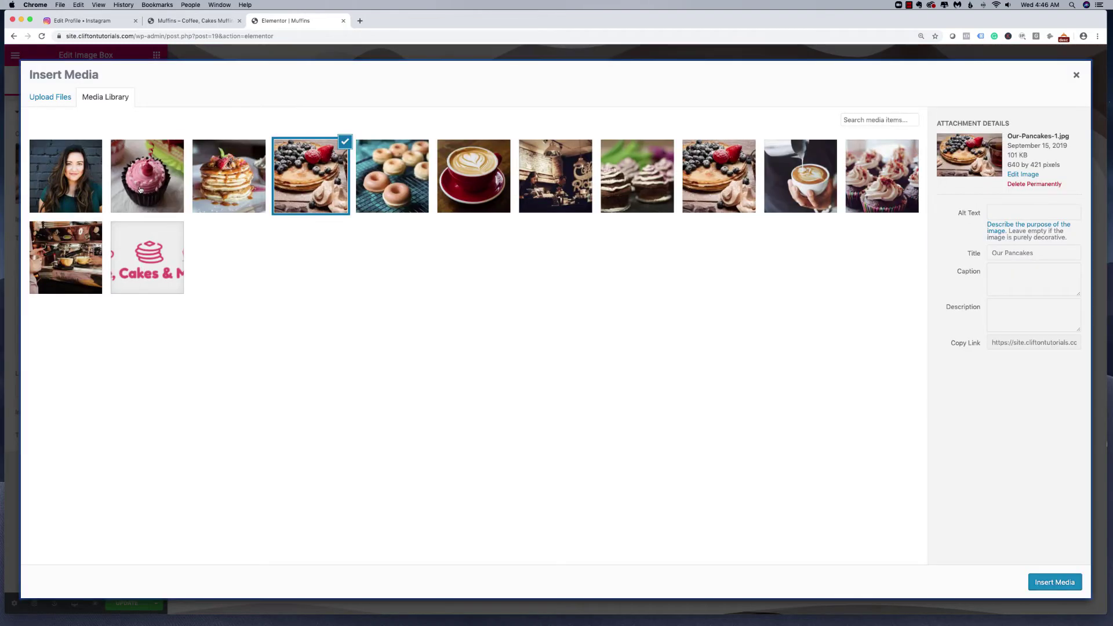
left_click(140, 189)
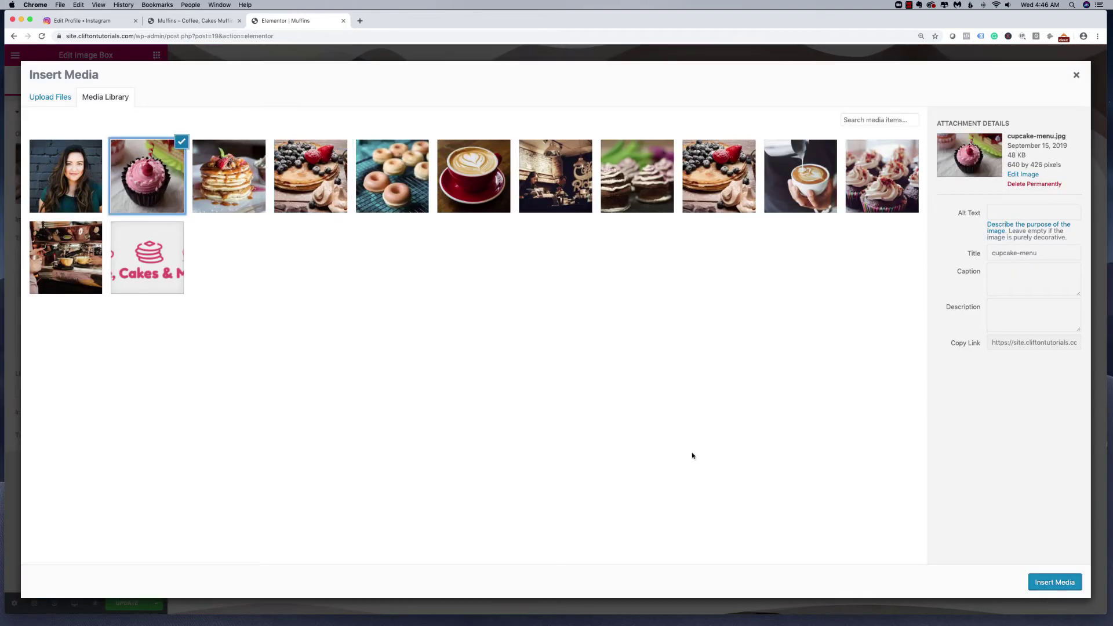
left_click(1049, 582)
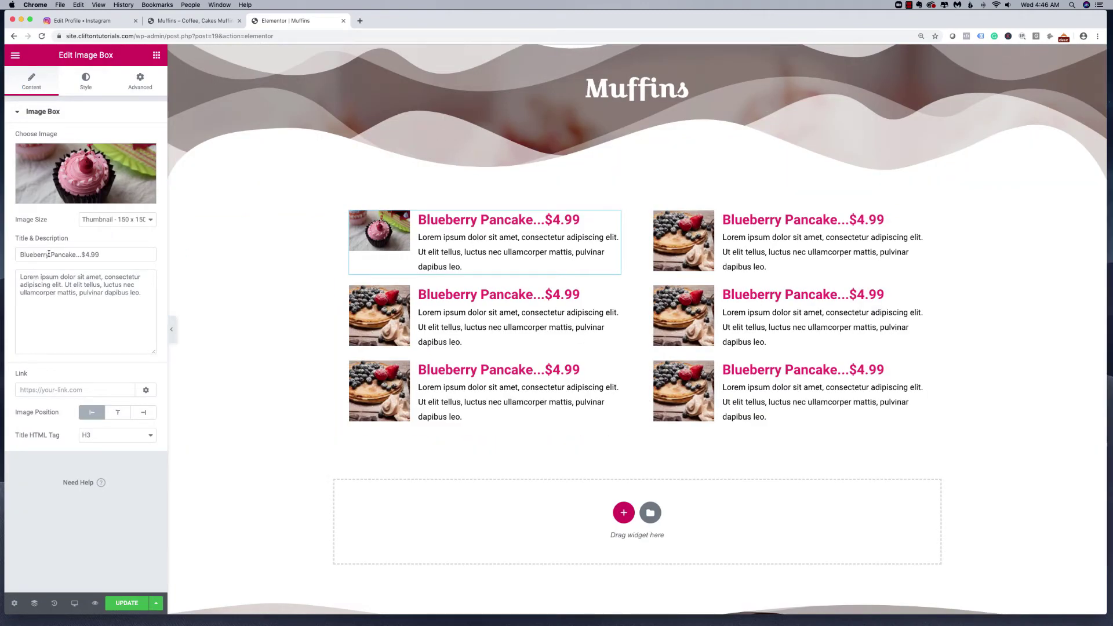
left_click_drag(51, 254, 69, 254)
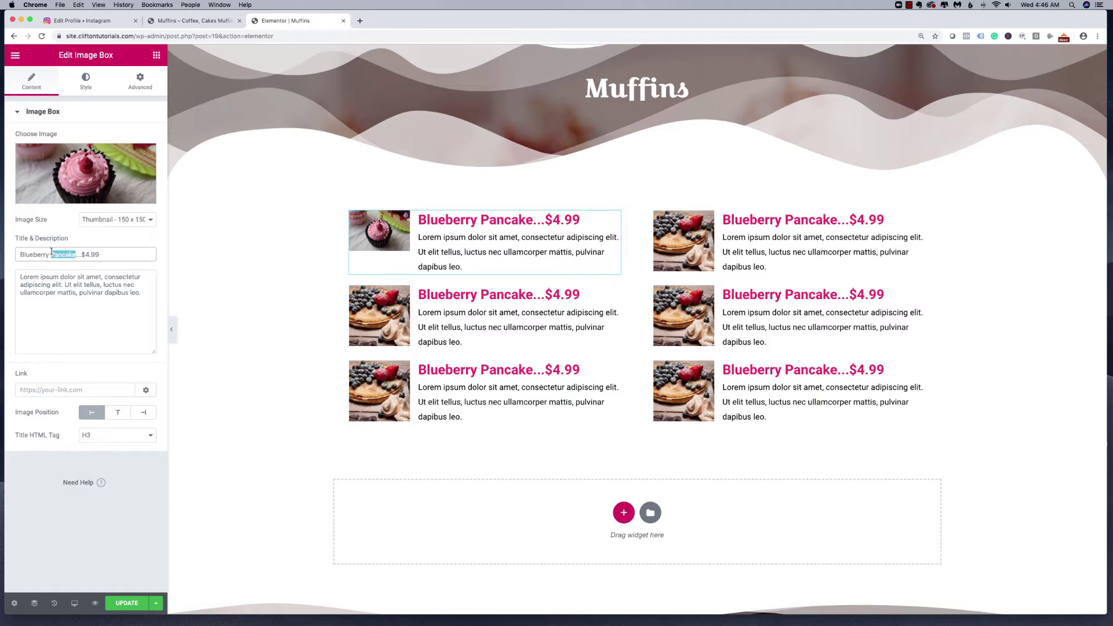
type("Muffin")
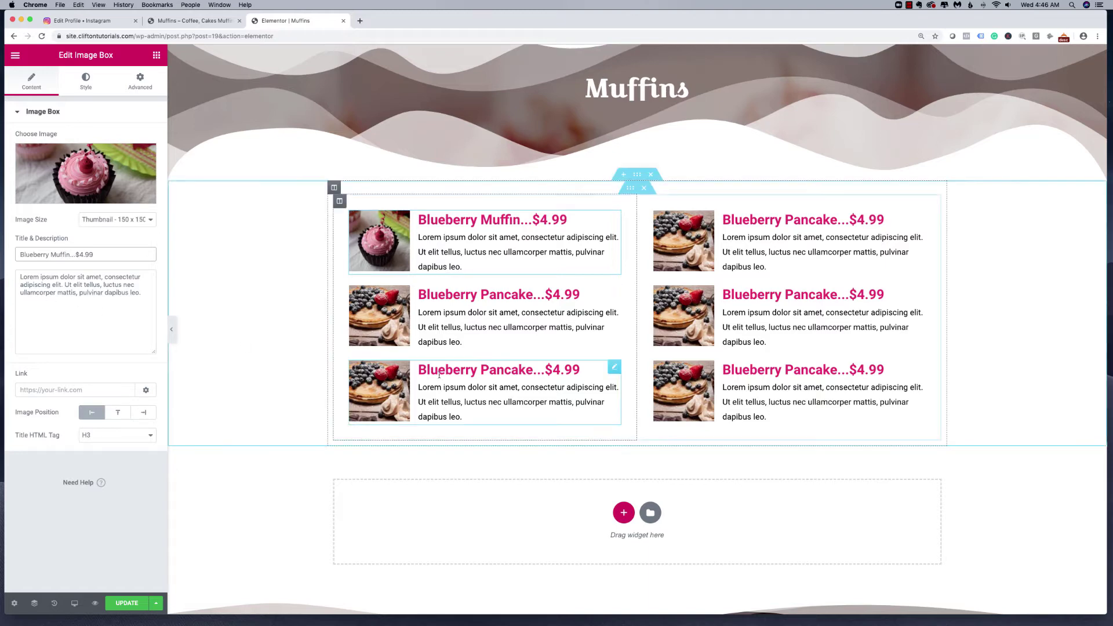
- Replace the left column's pancake items with three Blueberry Muffin $4.99 items
right_click(616, 290)
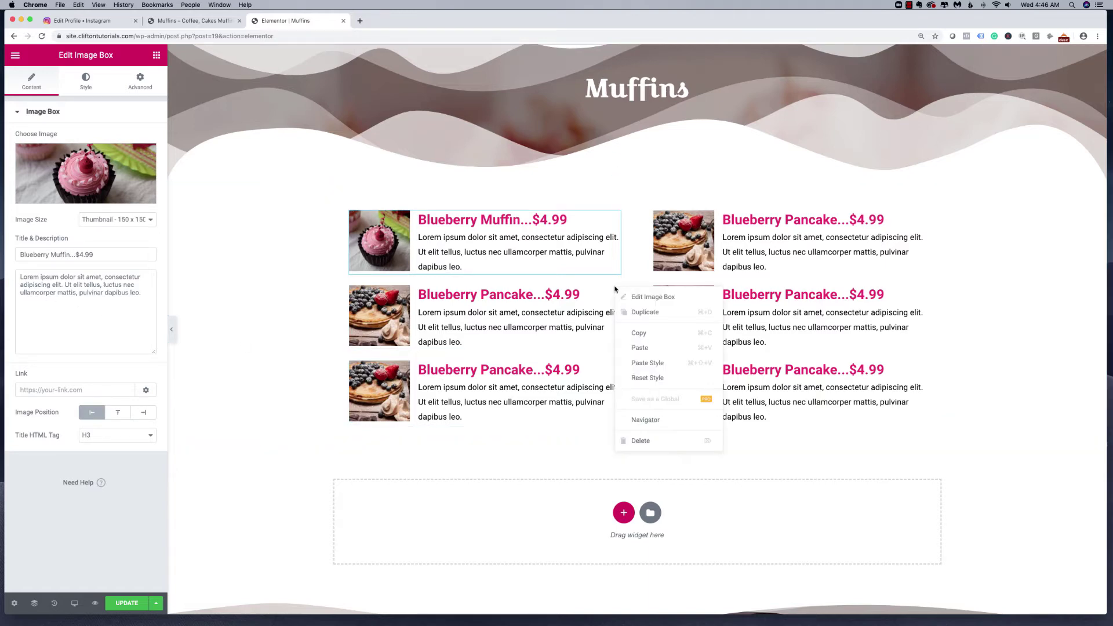
left_click(648, 440)
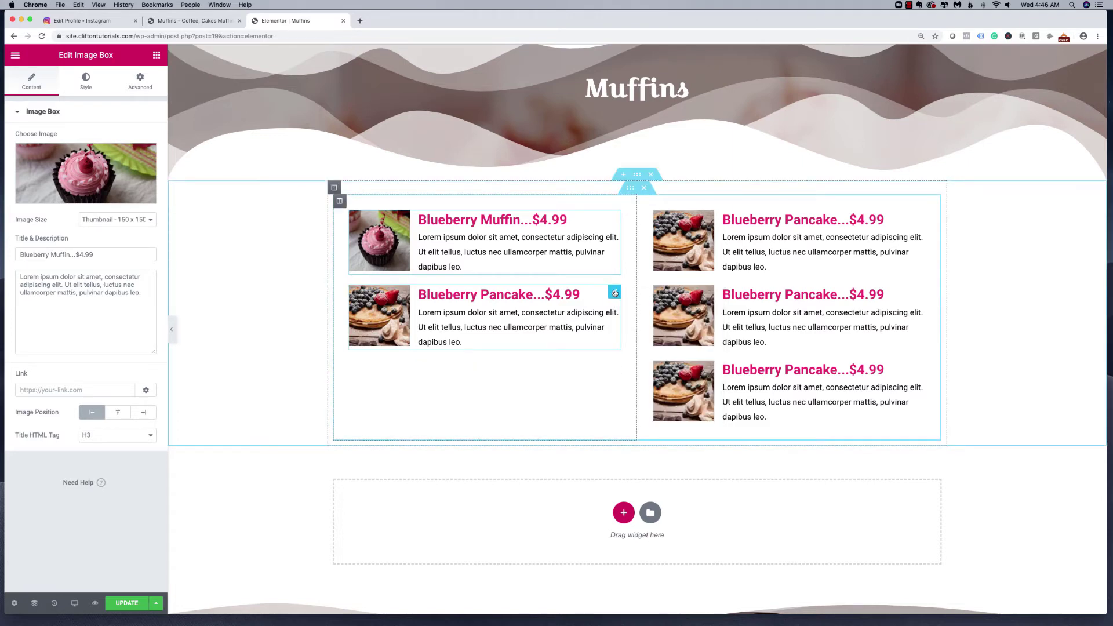
right_click(615, 293)
left_click(640, 442)
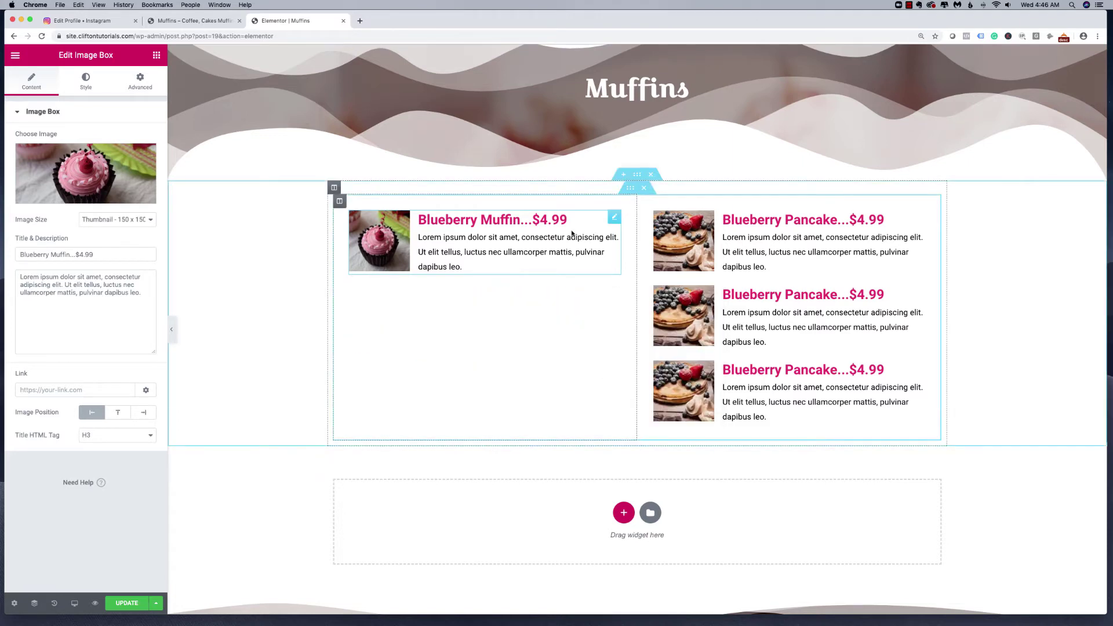
right_click(616, 219)
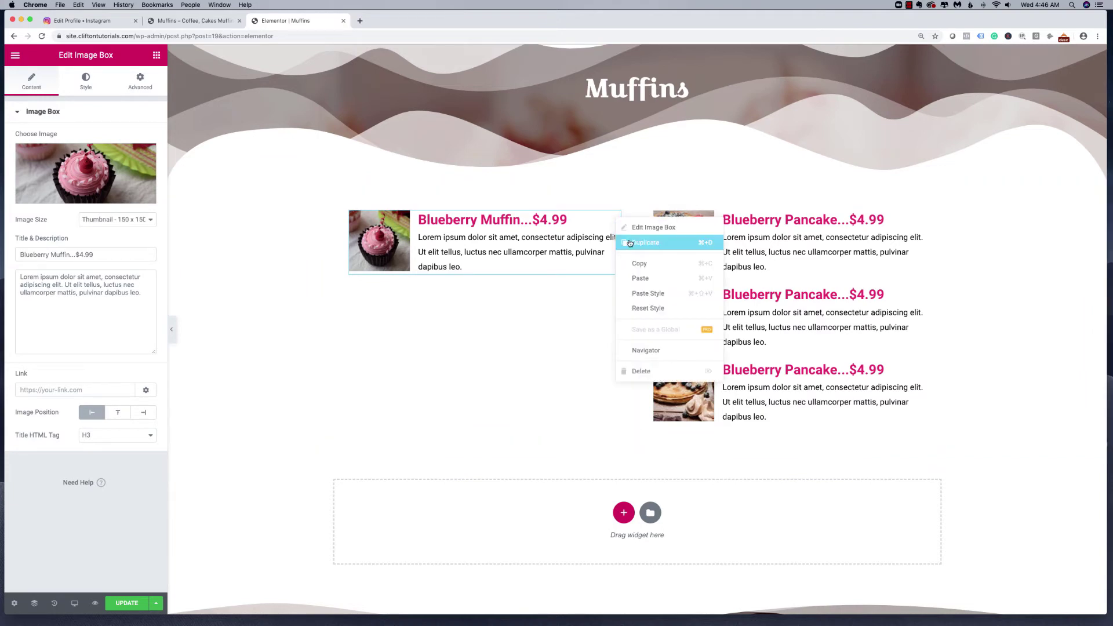
left_click(631, 243)
right_click(616, 220)
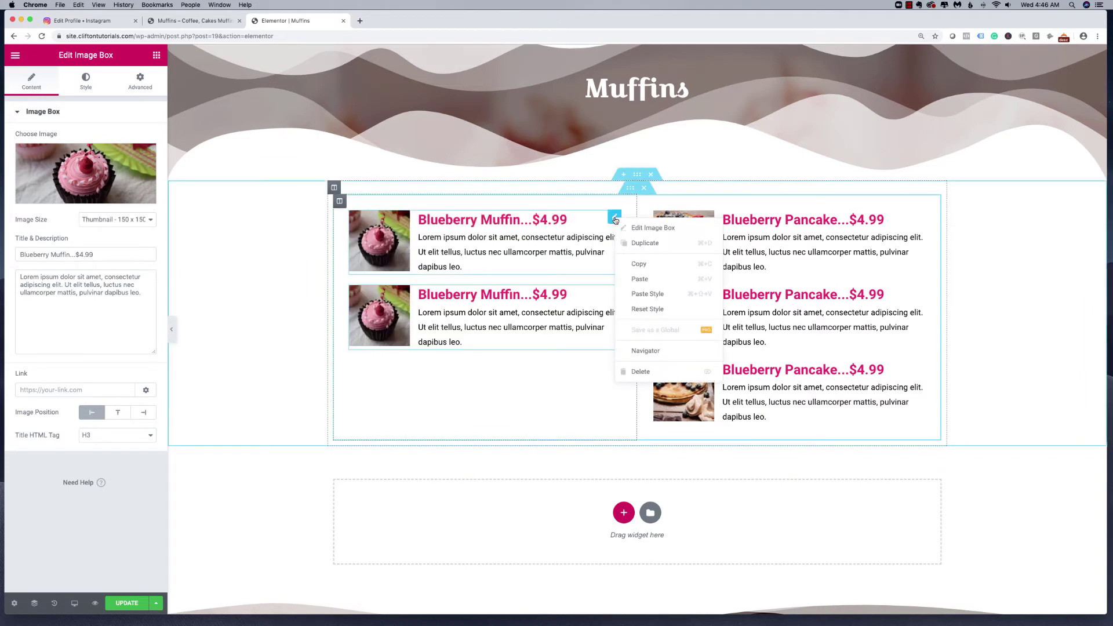
left_click(633, 244)
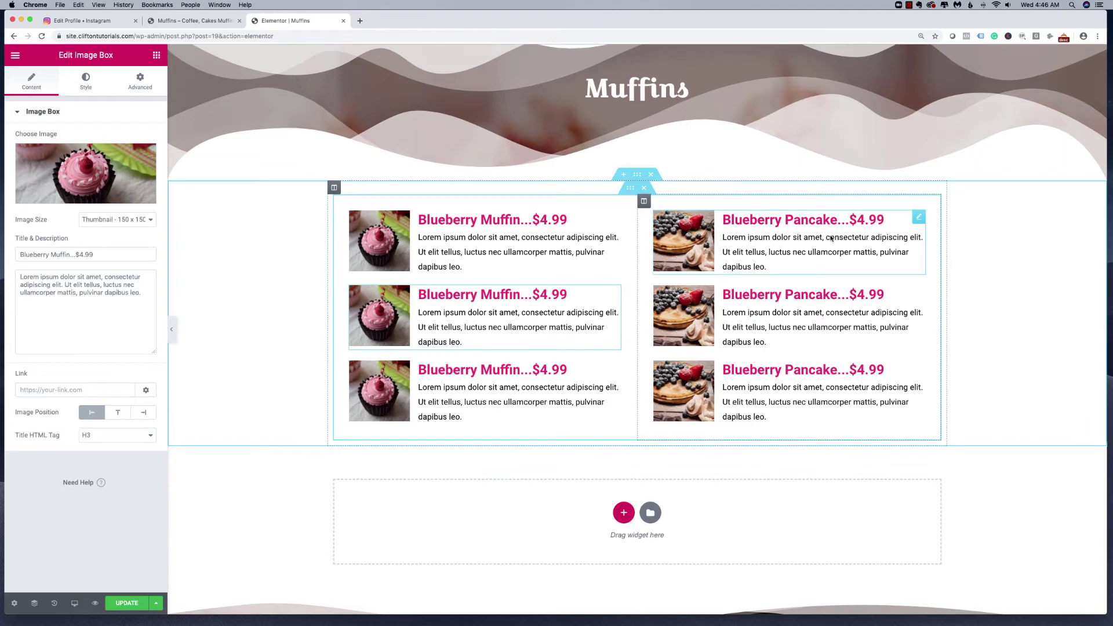
- Delete all three Blueberry Pancake items from the right column
right_click(921, 219)
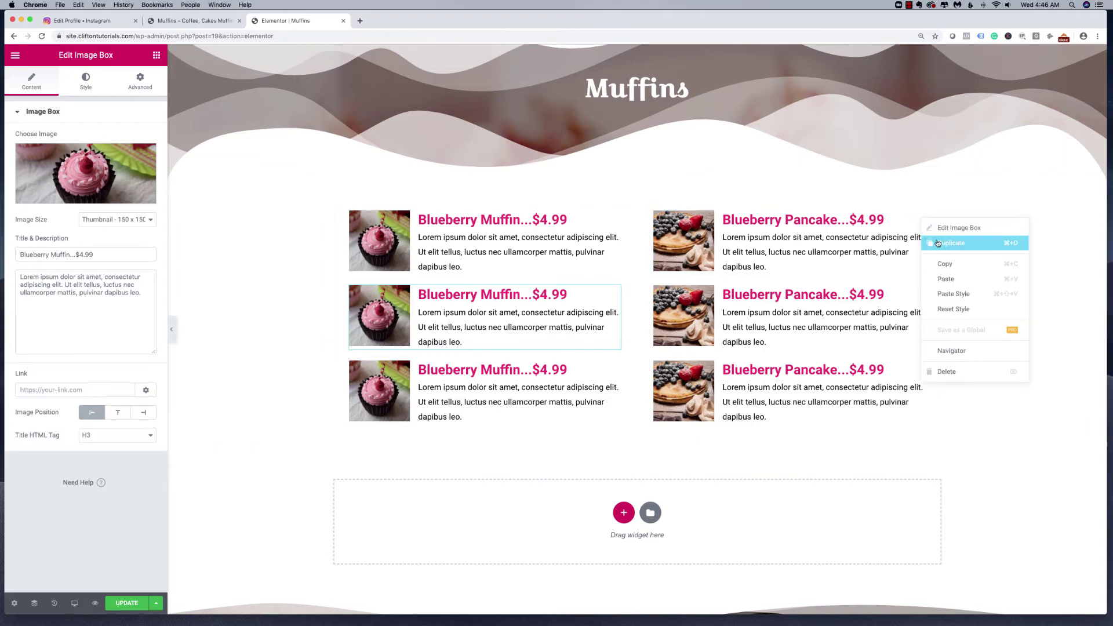
left_click(951, 372)
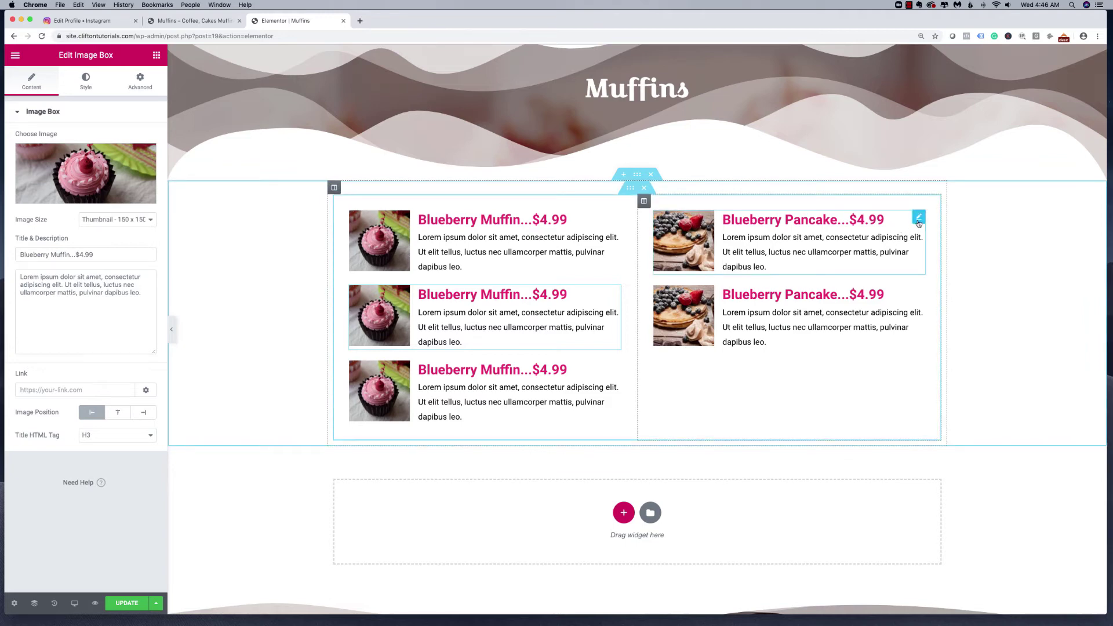
right_click(919, 221)
left_click(951, 373)
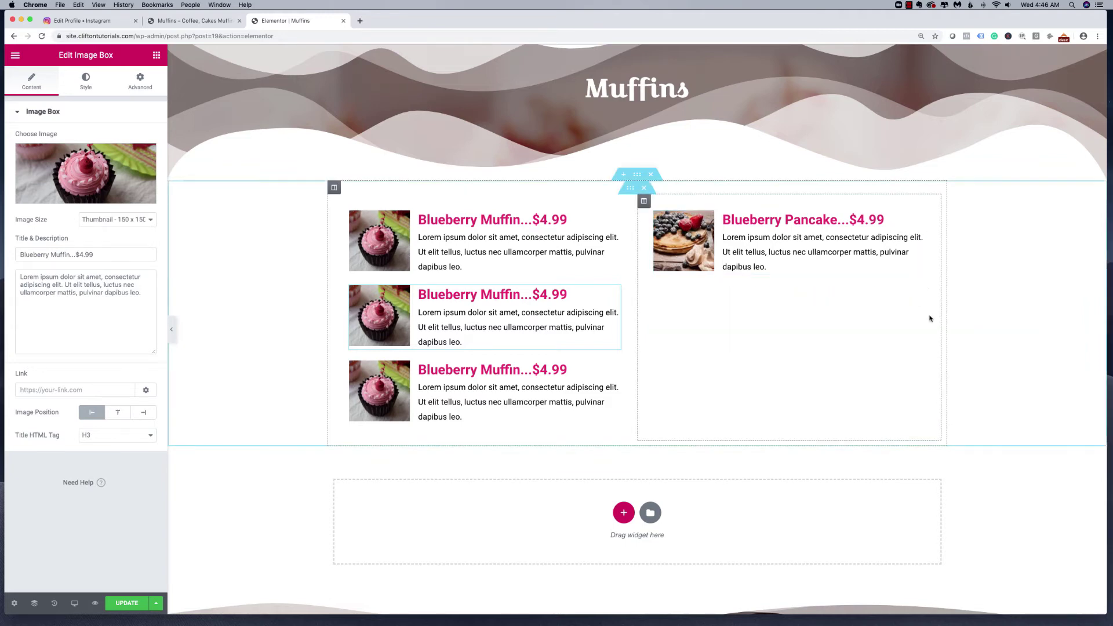
right_click(919, 220)
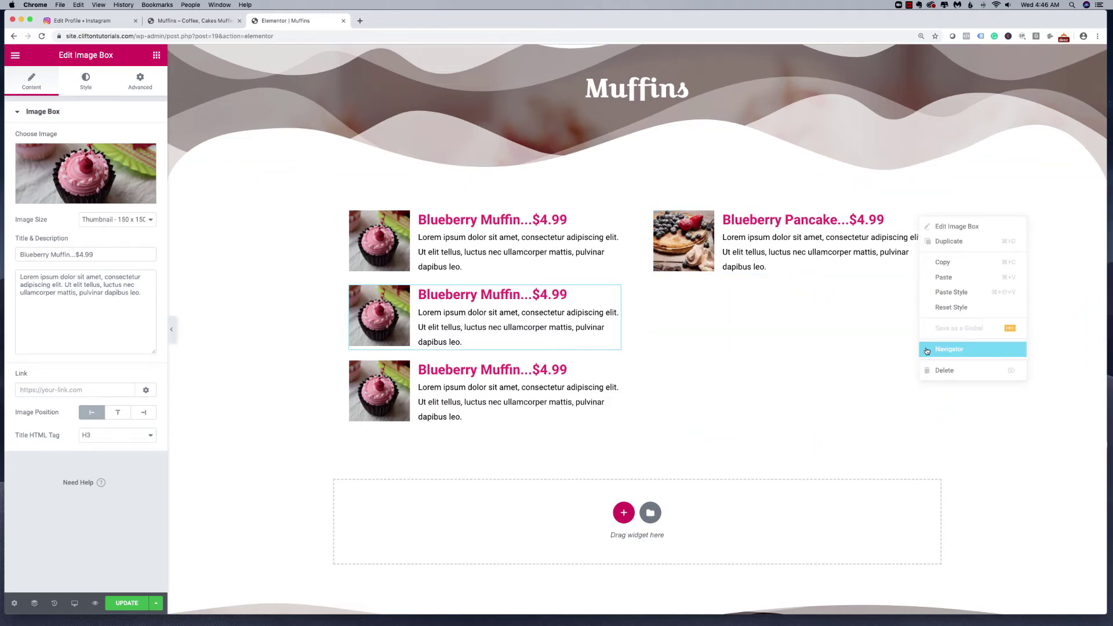
left_click(946, 369)
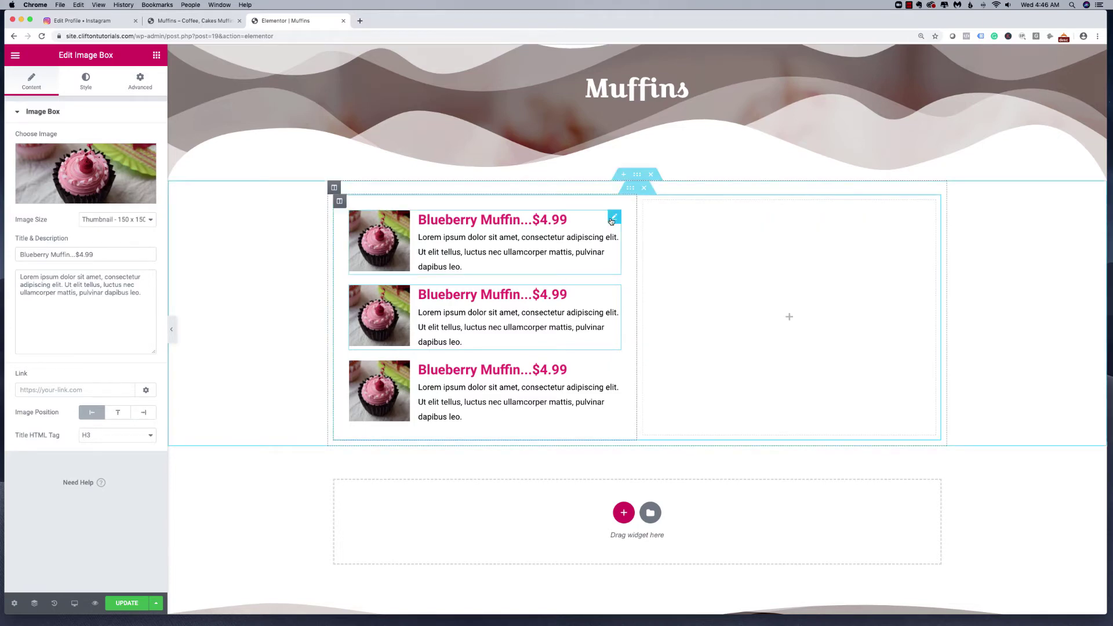
- Fill the empty right column with three Blueberry Muffin $4.99 items
right_click(611, 221)
left_click(641, 227)
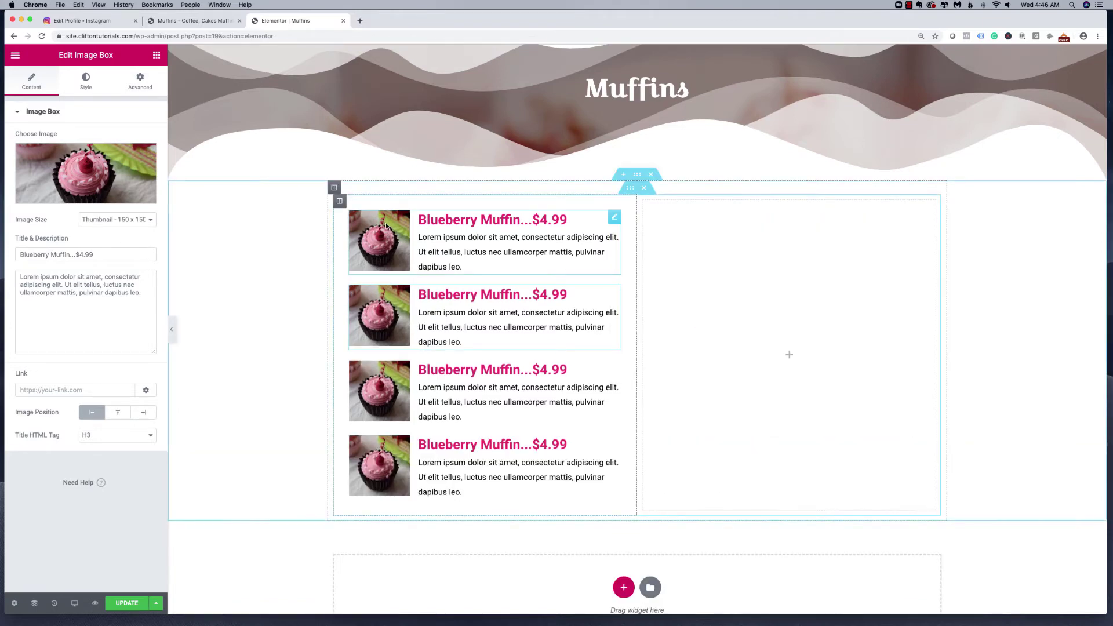
left_click_drag(618, 223, 684, 226)
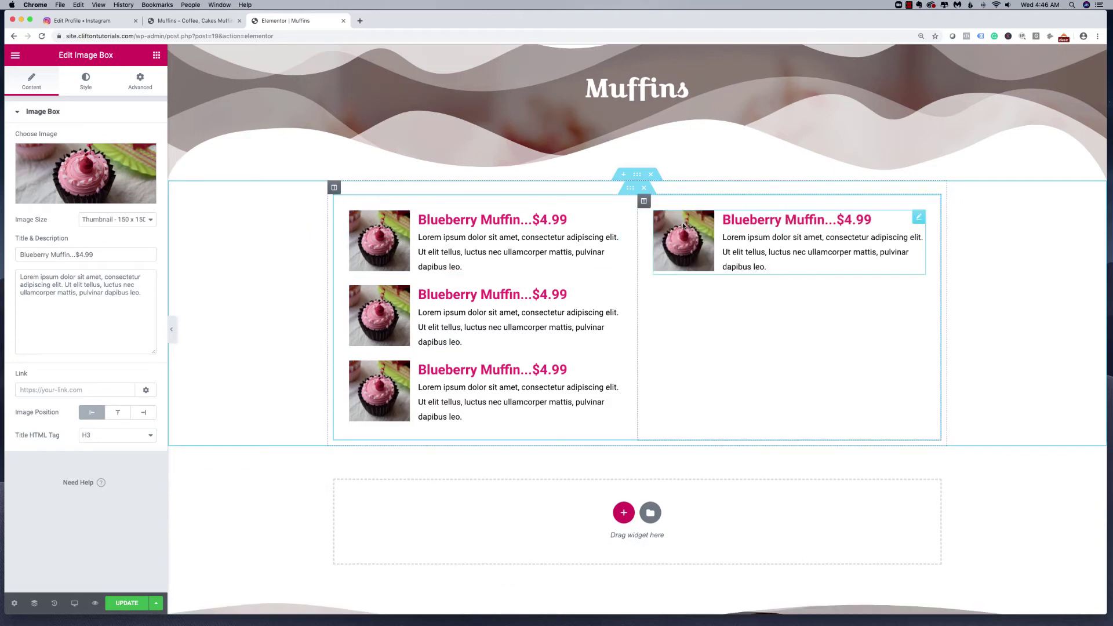
right_click(919, 218)
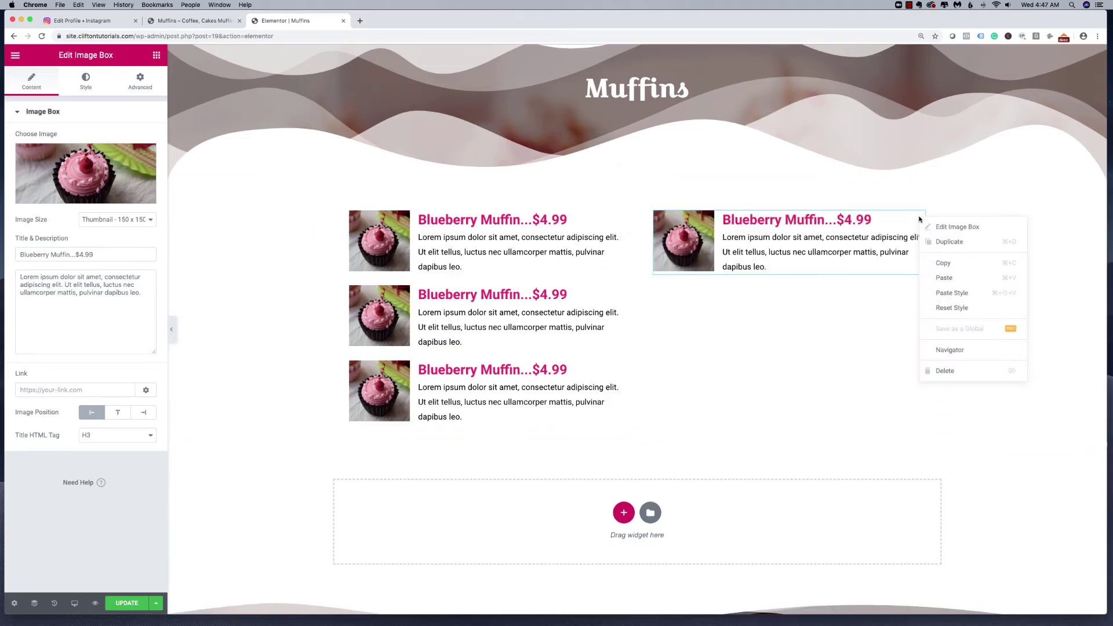
left_click(951, 241)
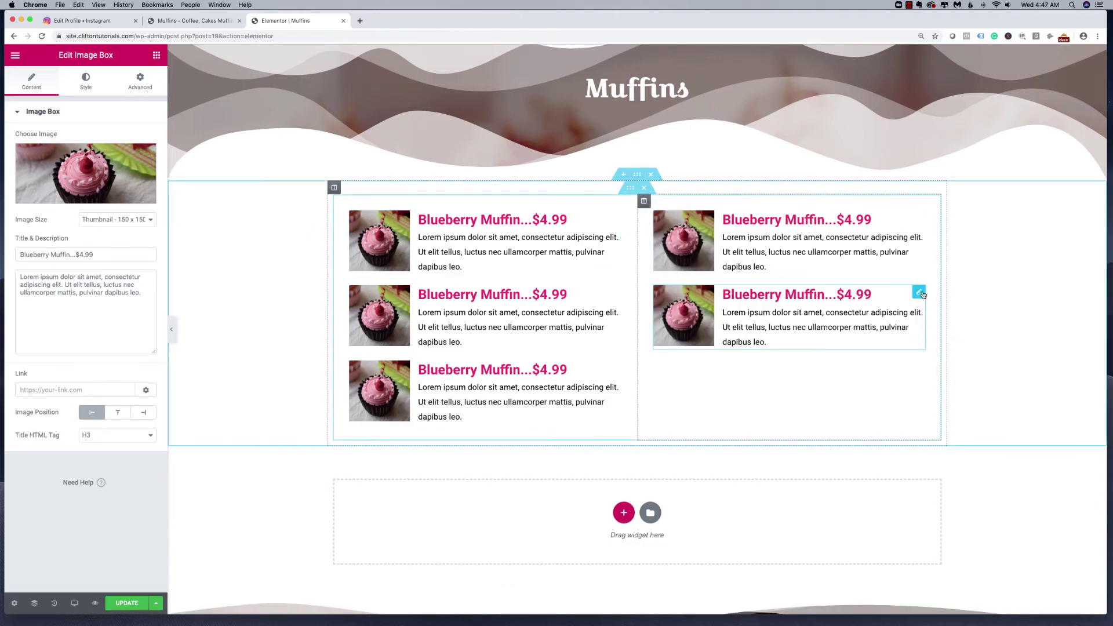
right_click(920, 293)
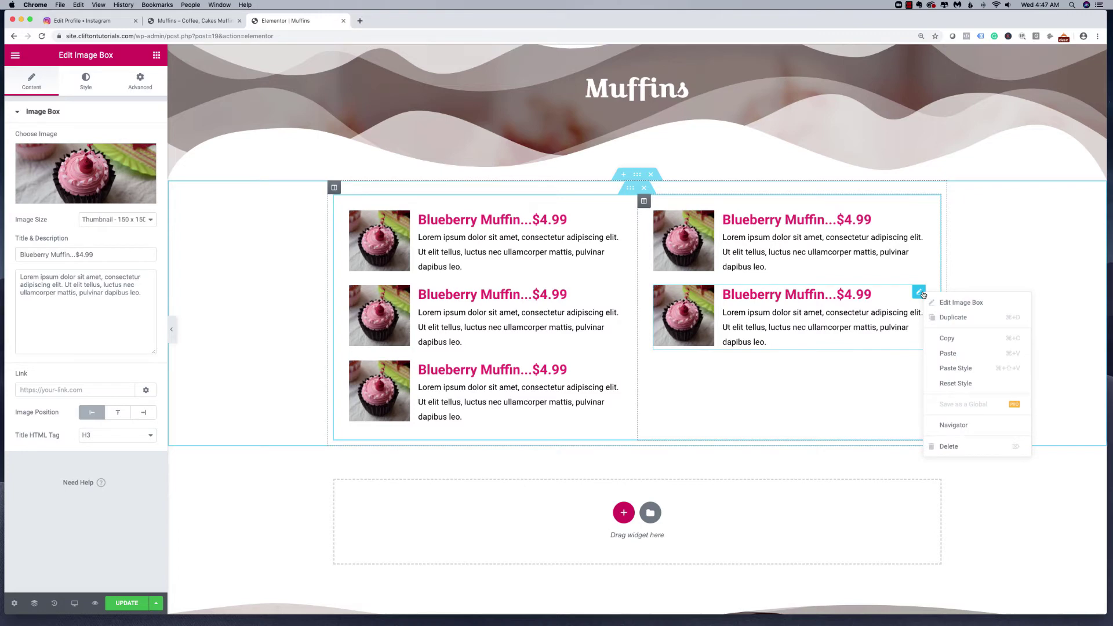
left_click(954, 318)
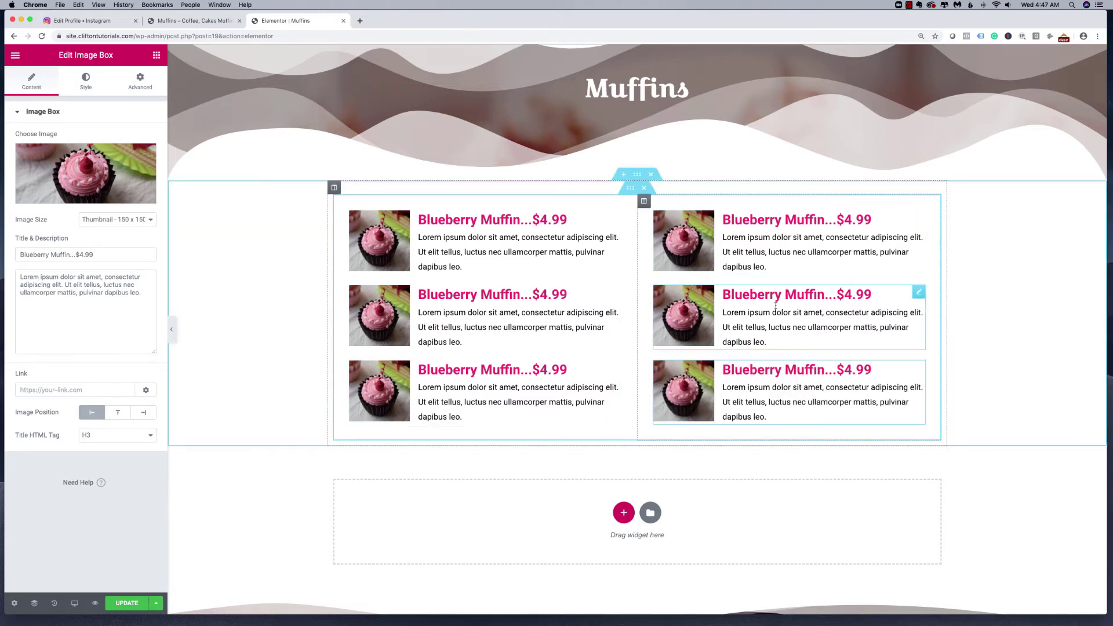
- View the published Muffins page showing six Blueberry Muffin $4.99 items
scroll(773, 349, "up", 3)
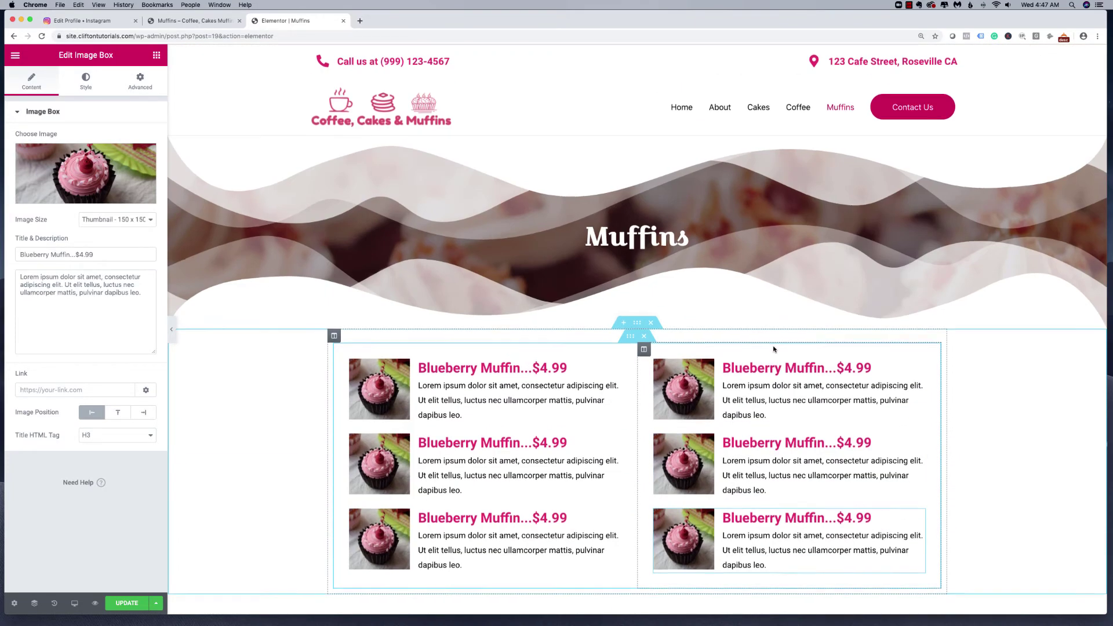
scroll(773, 348, "down", 3)
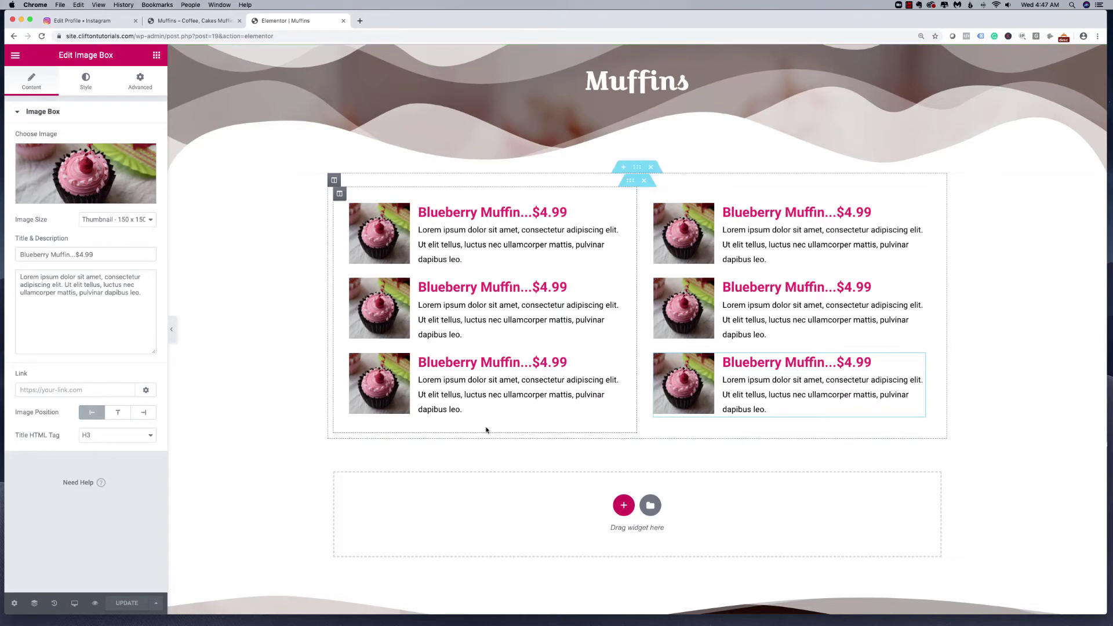
scroll(486, 431, "up", 3)
scroll(487, 430, "down", 1)
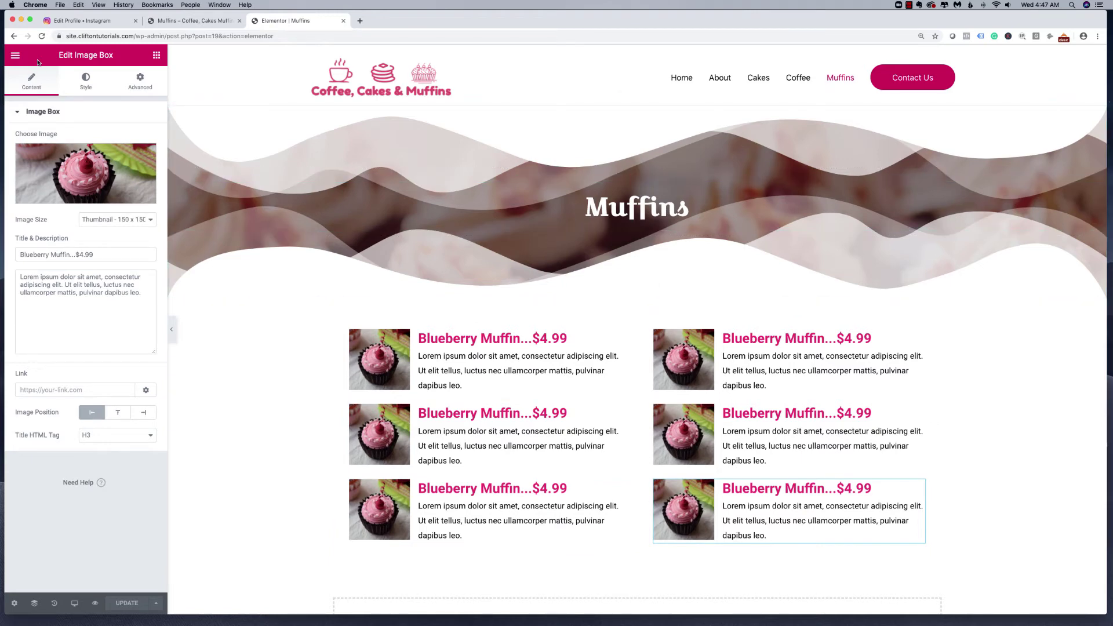
left_click(16, 55)
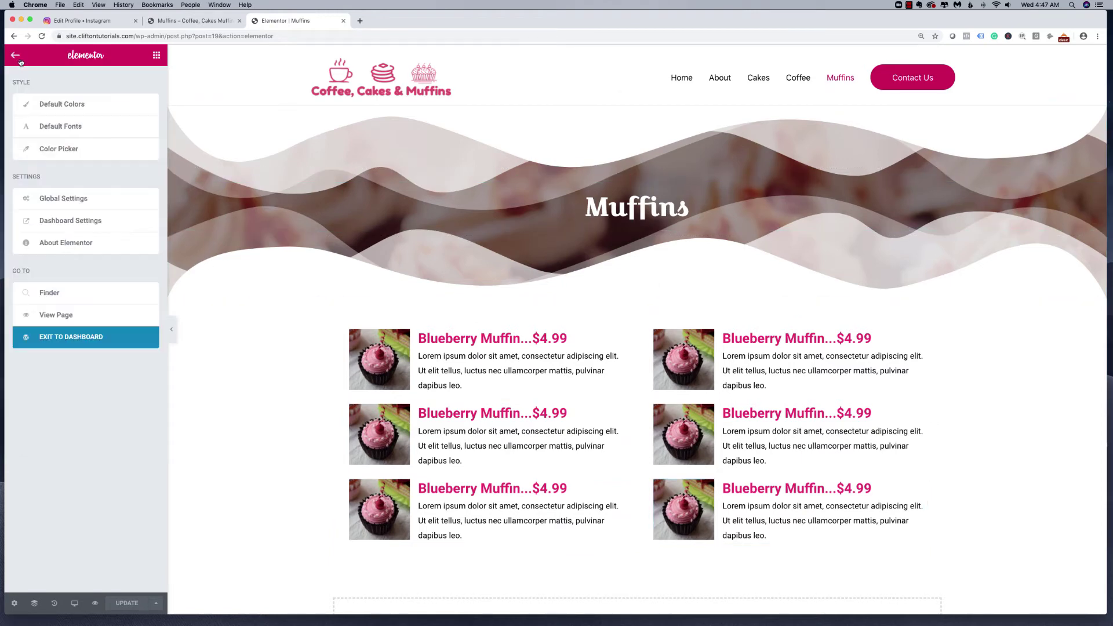
left_click(56, 315)
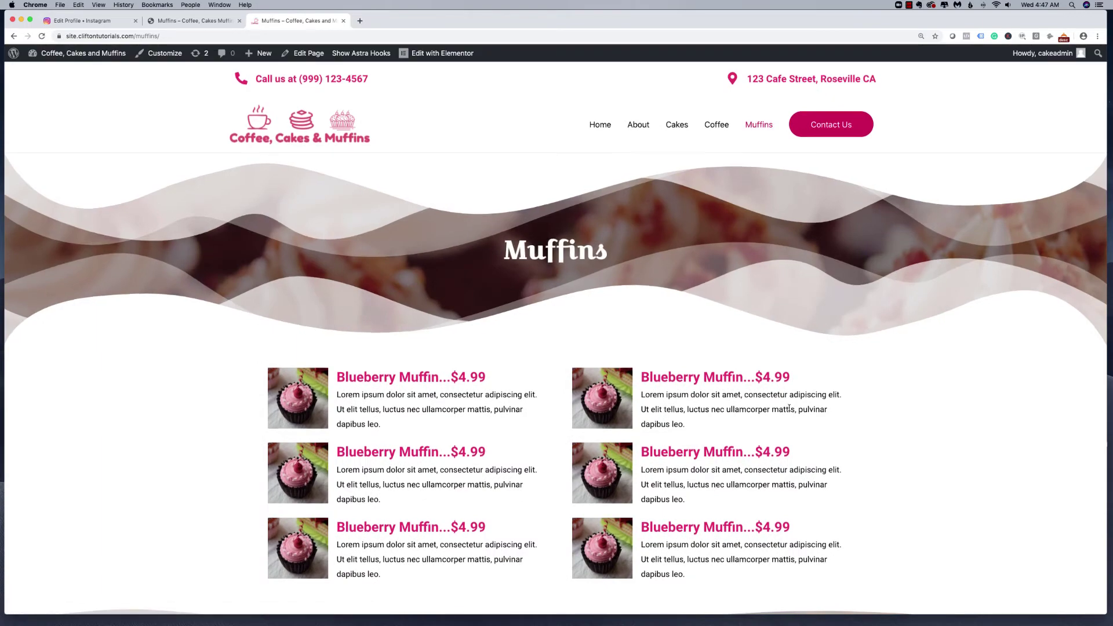
scroll(789, 410, "down", 5)
scroll(789, 410, "up", 5)
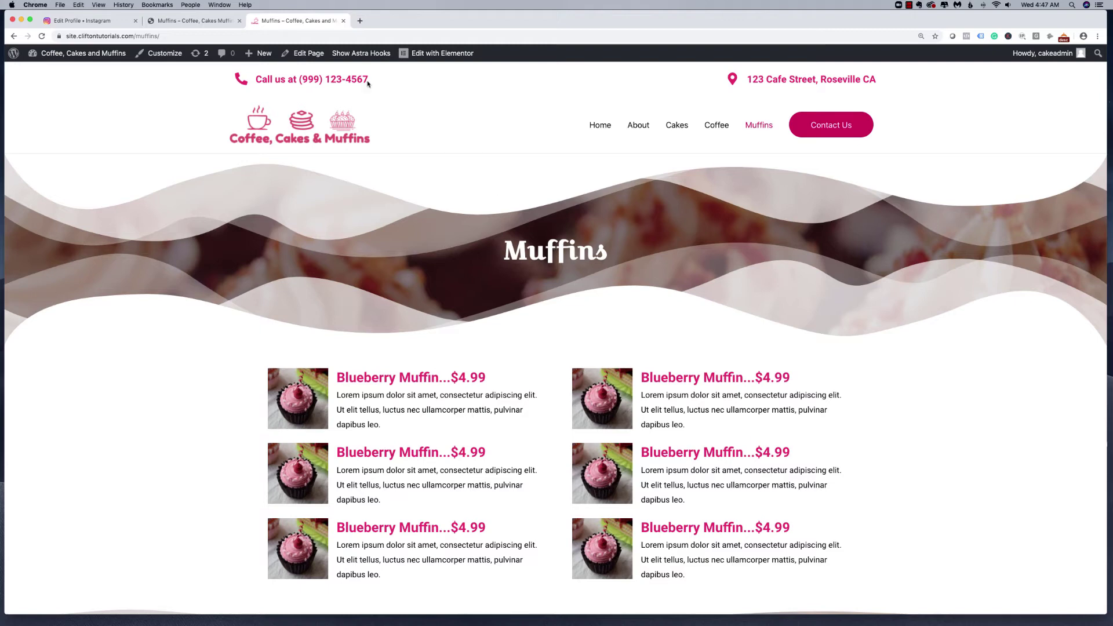
- Check the reference site's contact page, then open your own site's Contact page
left_click(194, 21)
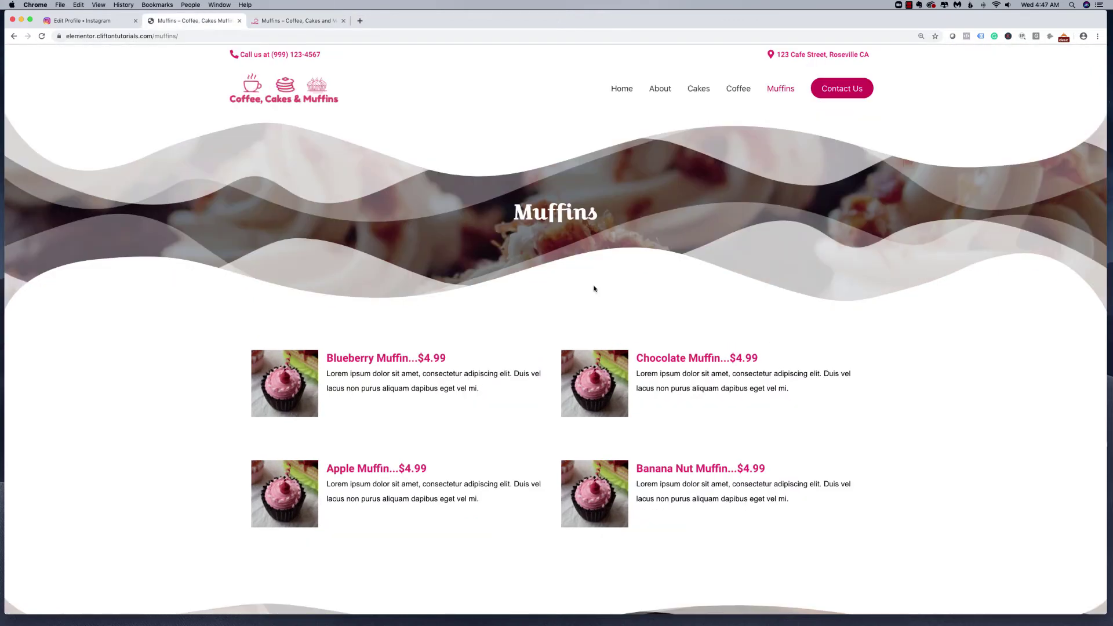
left_click(859, 96)
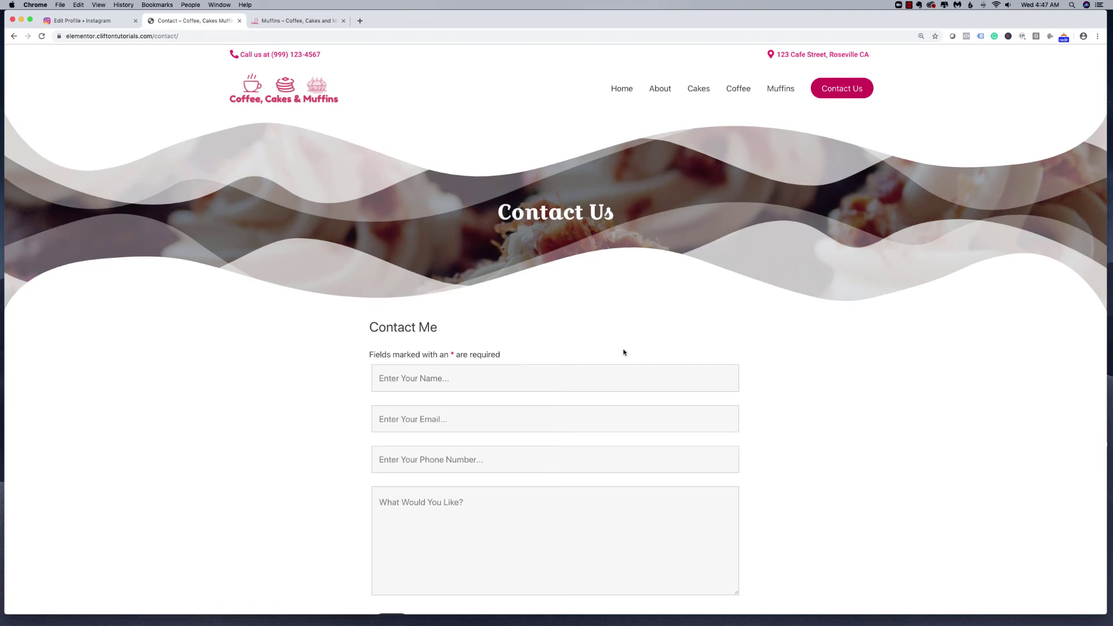
scroll(676, 484, "down", 3)
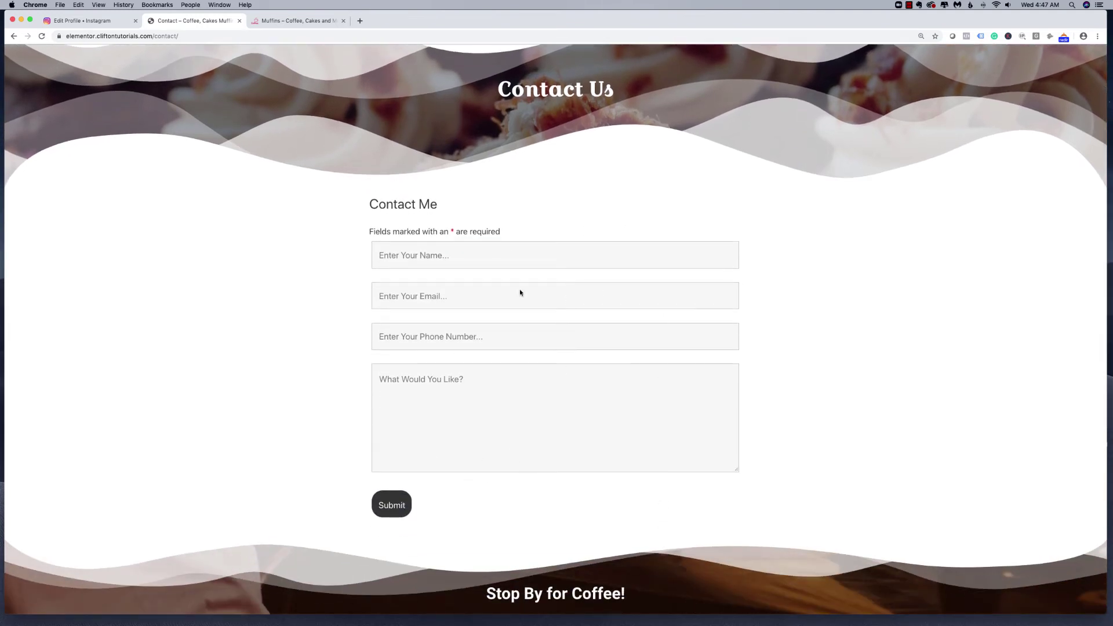
scroll(487, 321, "up", 3)
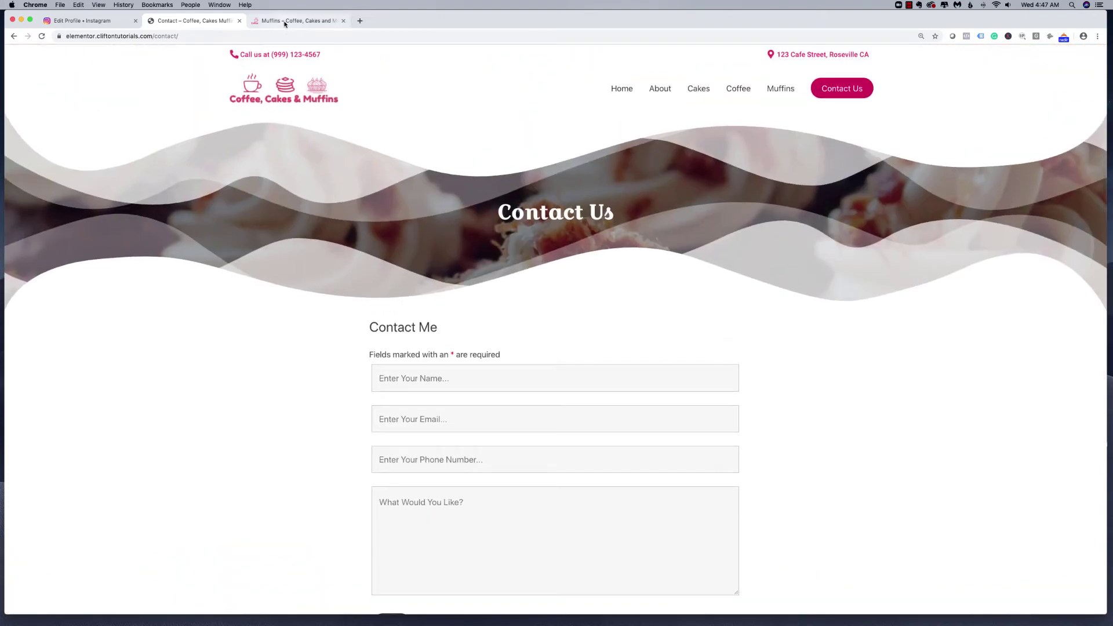
left_click(285, 20)
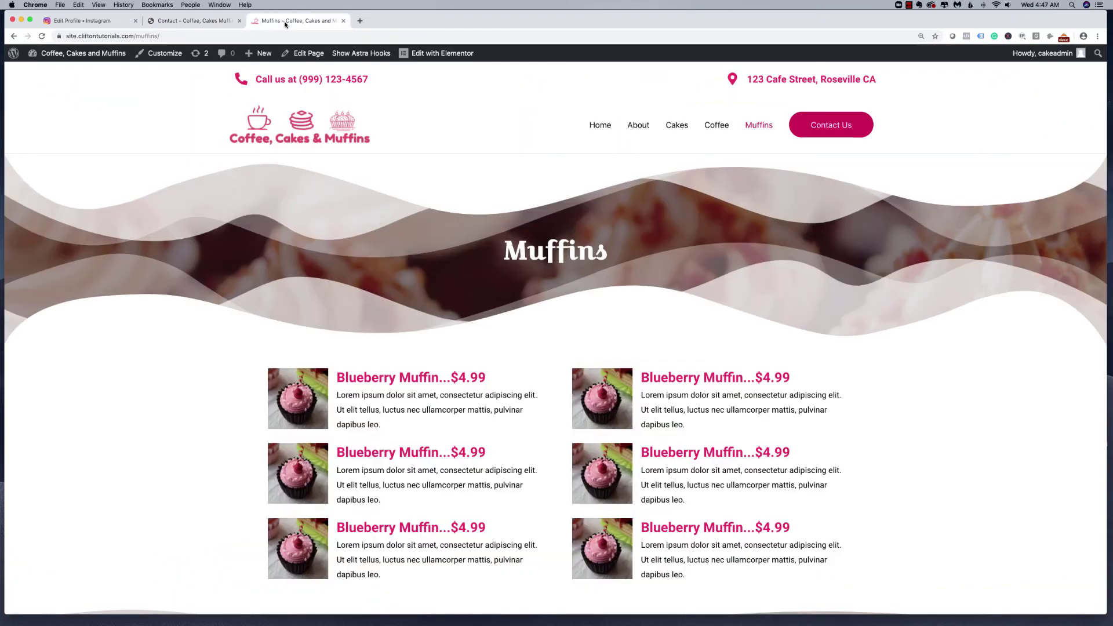
left_click(841, 130)
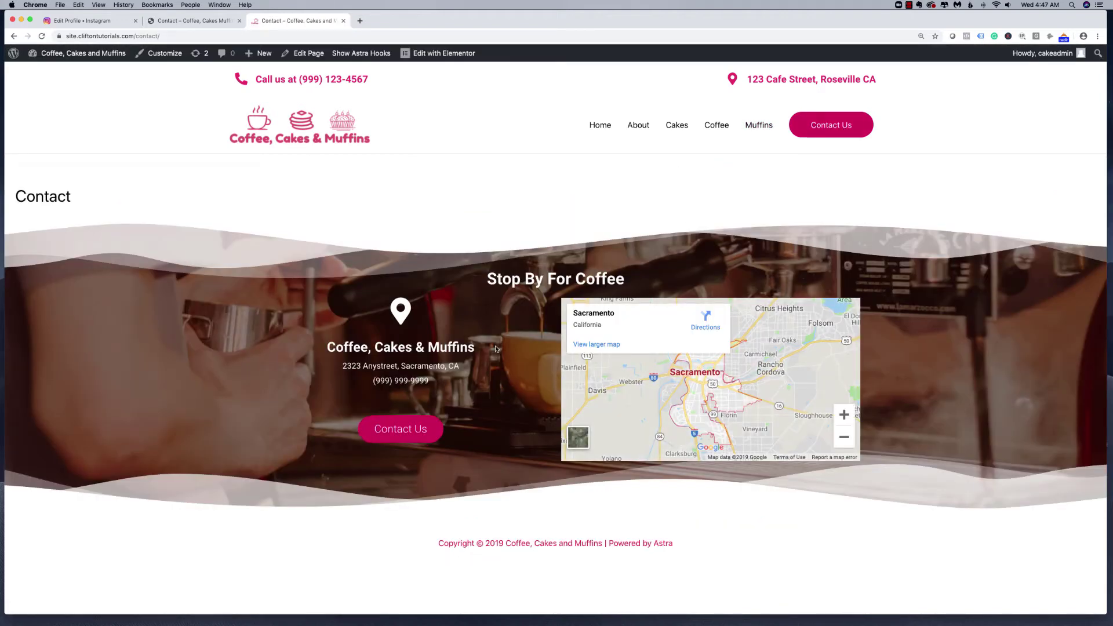
- Give the Contact page the Elementor Full Width template in the block editor and update it
left_click(314, 54)
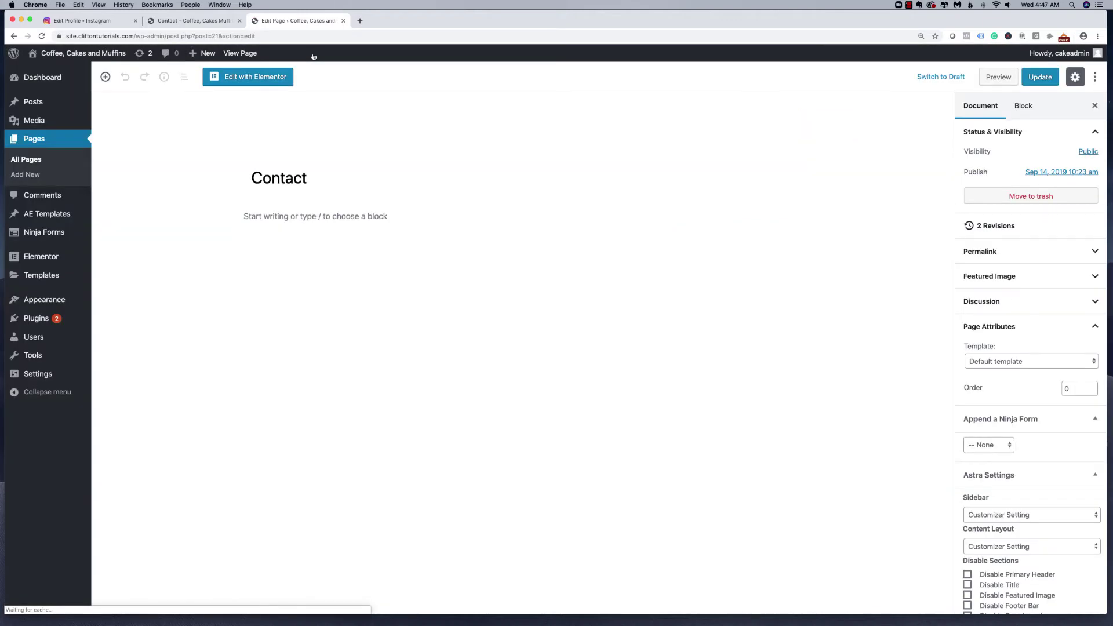
left_click(1088, 364)
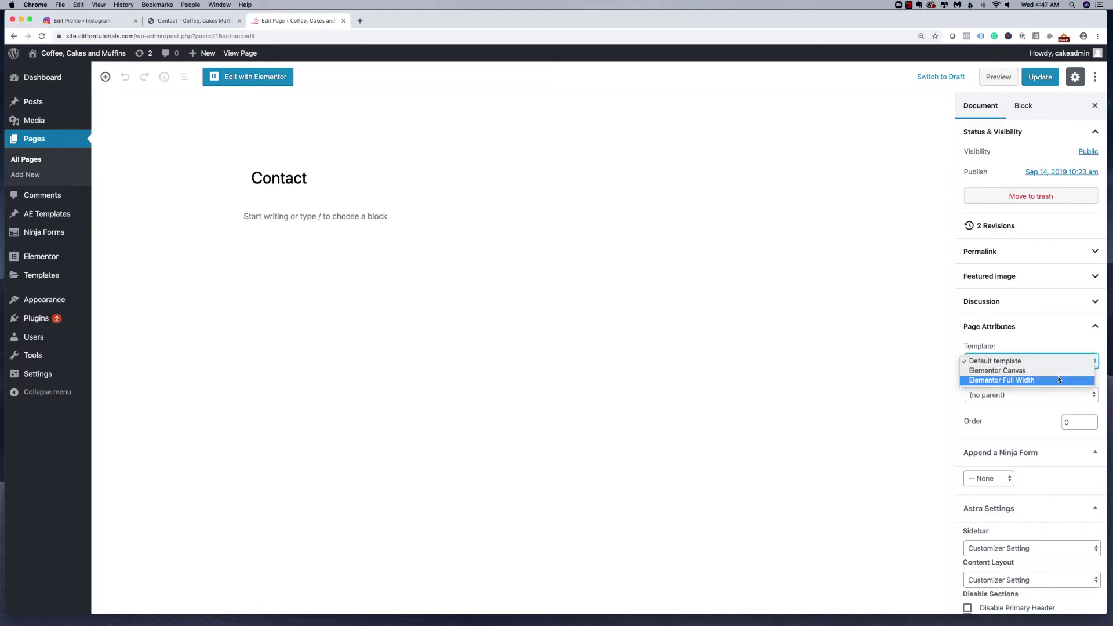
left_click(1058, 380)
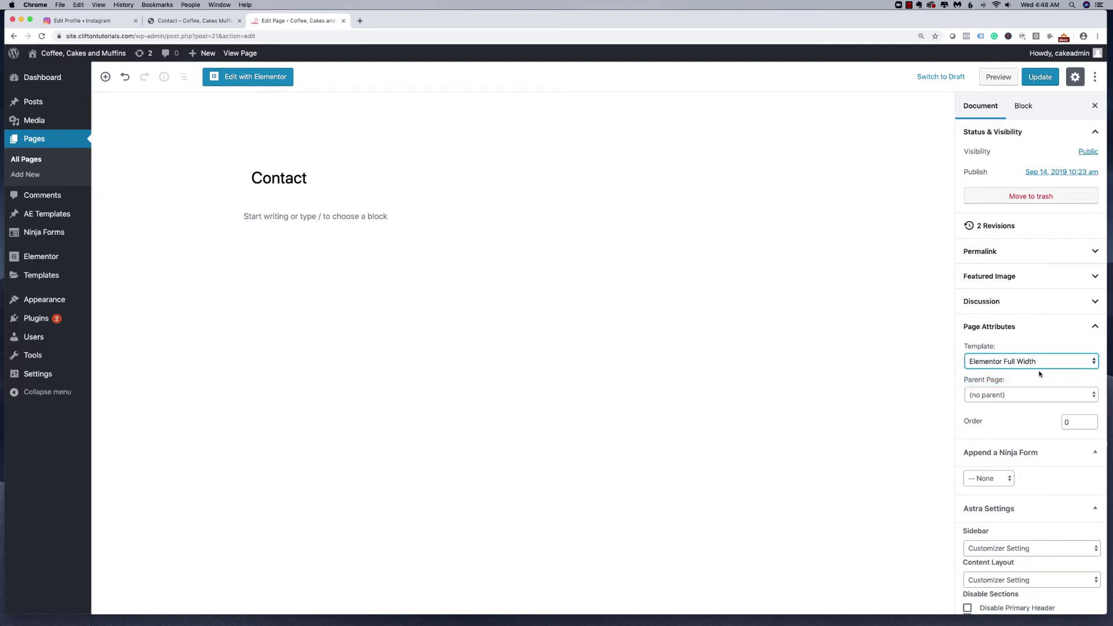
left_click(1046, 82)
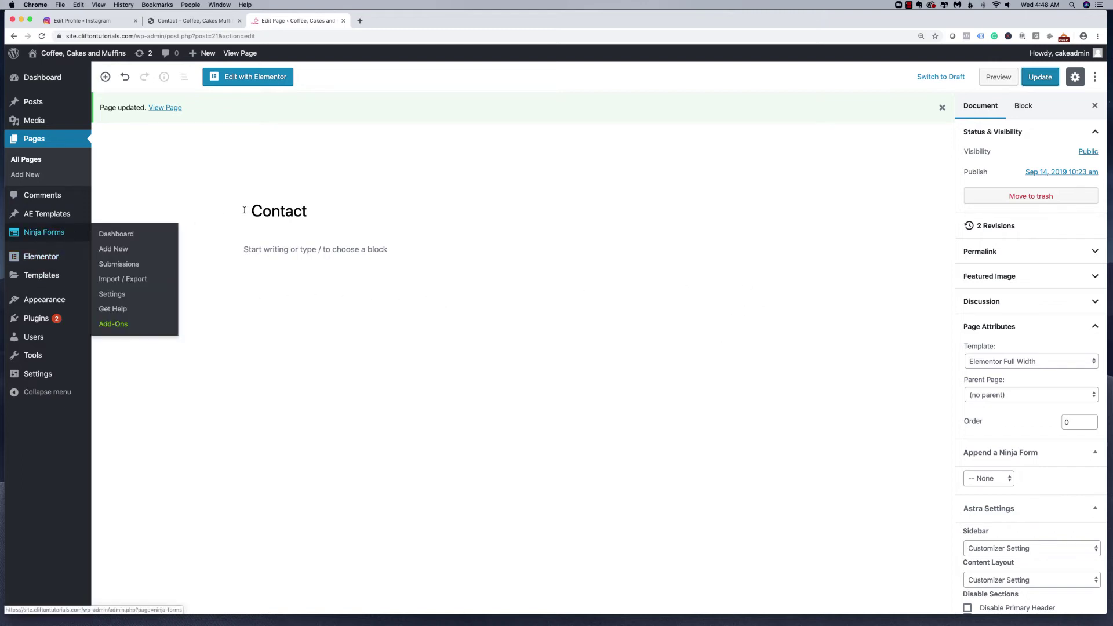
mouse_move(53, 229)
- From the Ninja Forms dashboard, inspect the Contact Me form, leave it unsaved, and add a new form
left_click(107, 235)
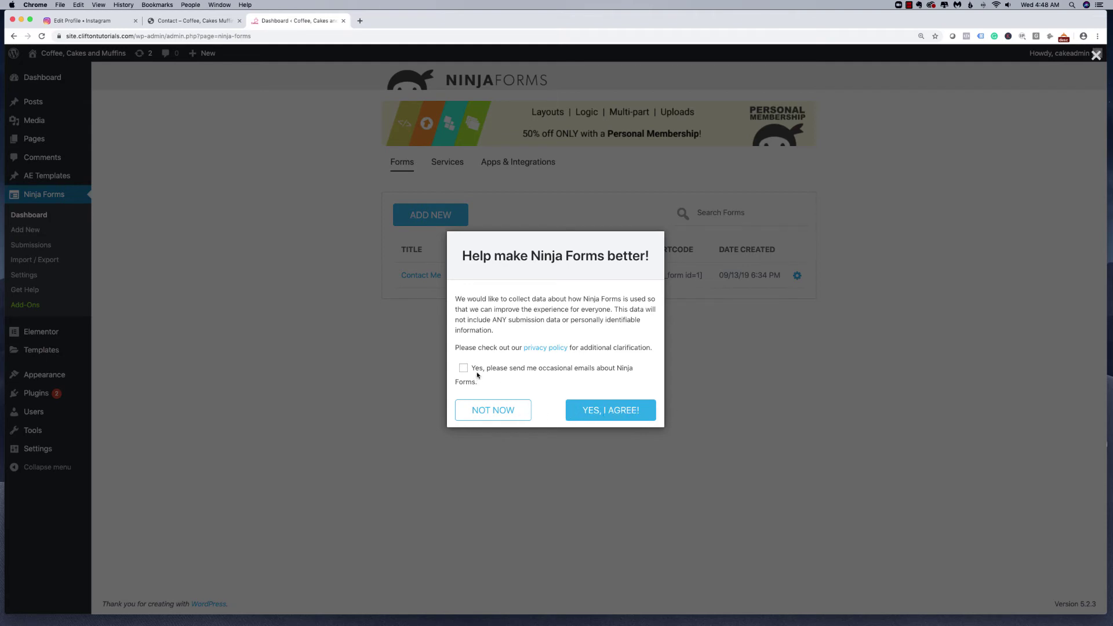
left_click(506, 416)
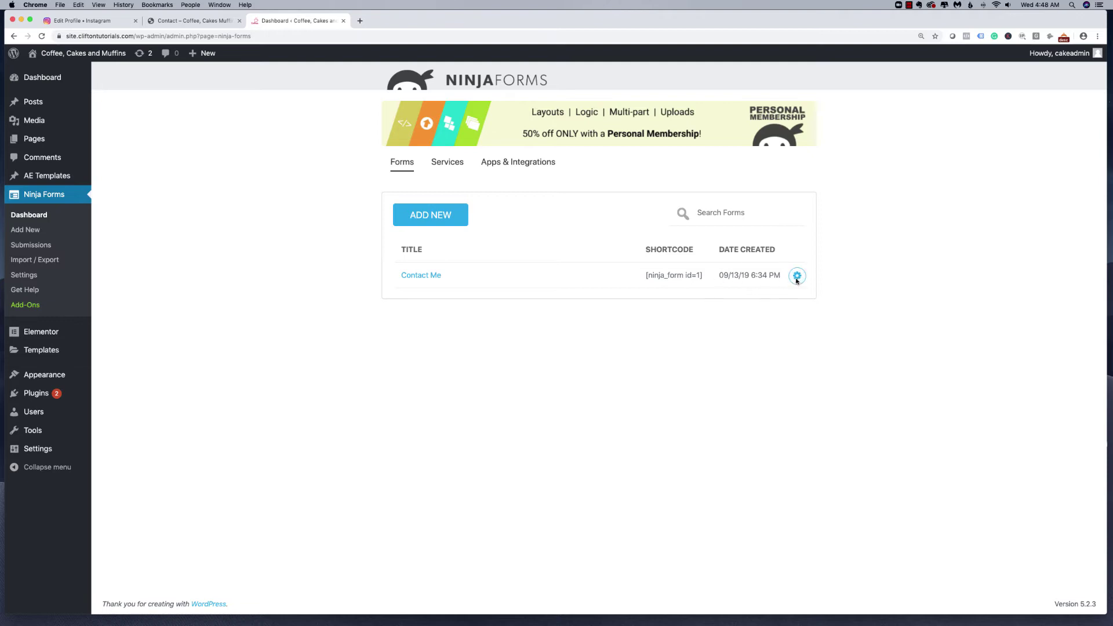
left_click(411, 277)
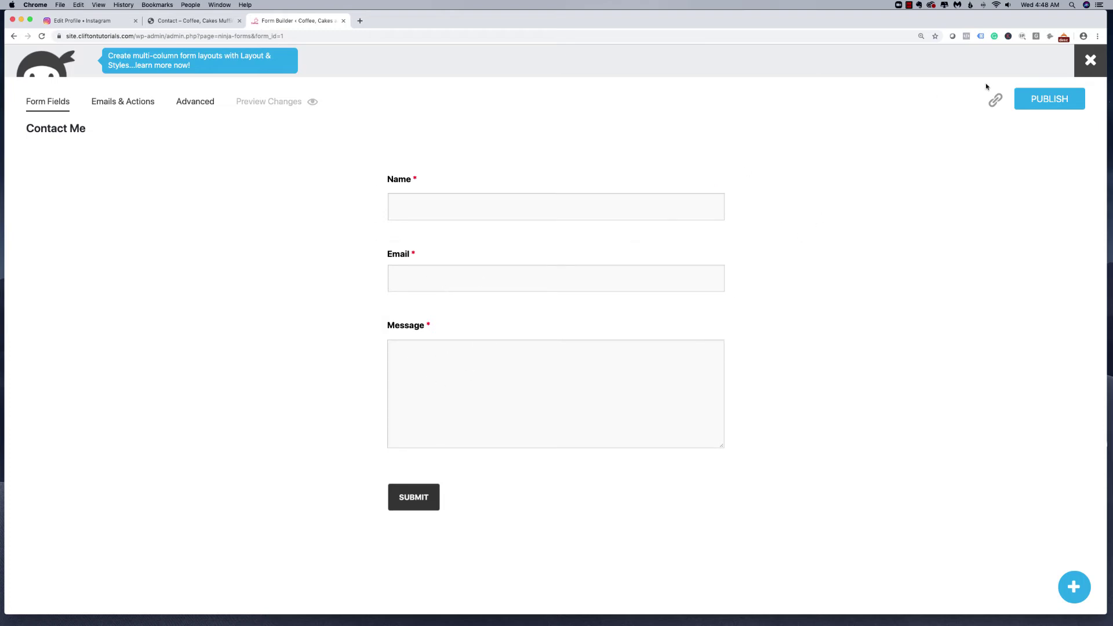
left_click(1095, 68)
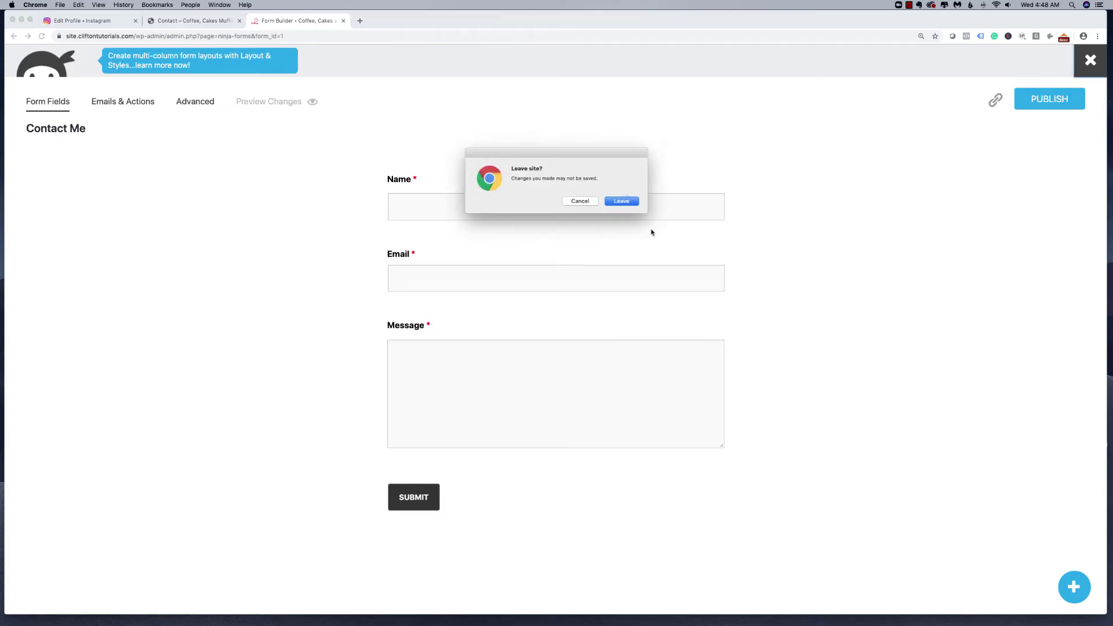
left_click(621, 202)
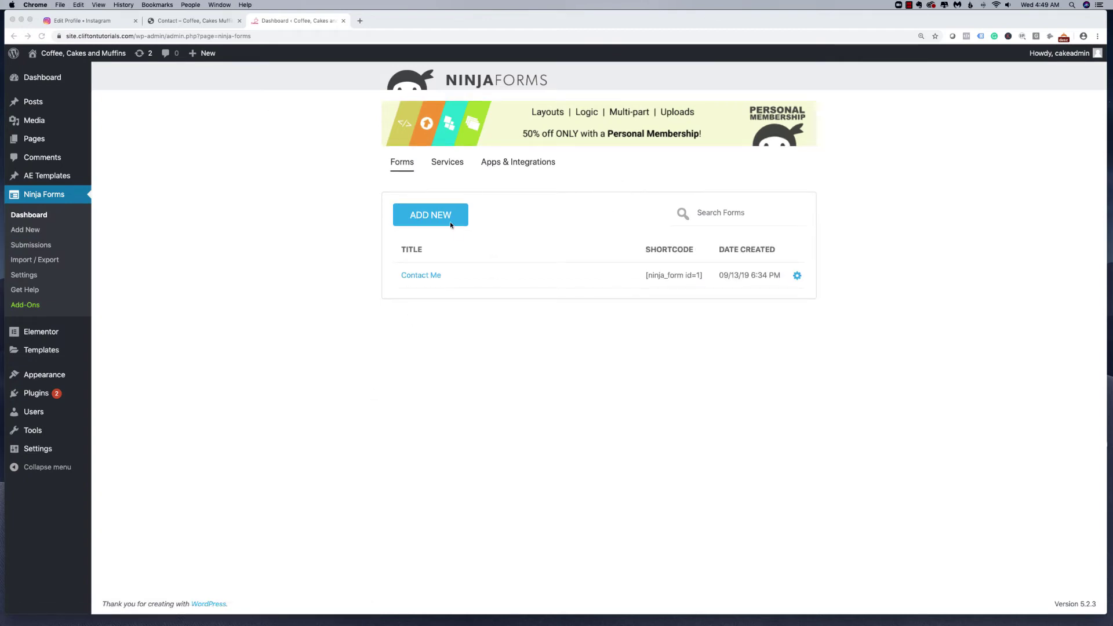
left_click(446, 223)
left_click(439, 219)
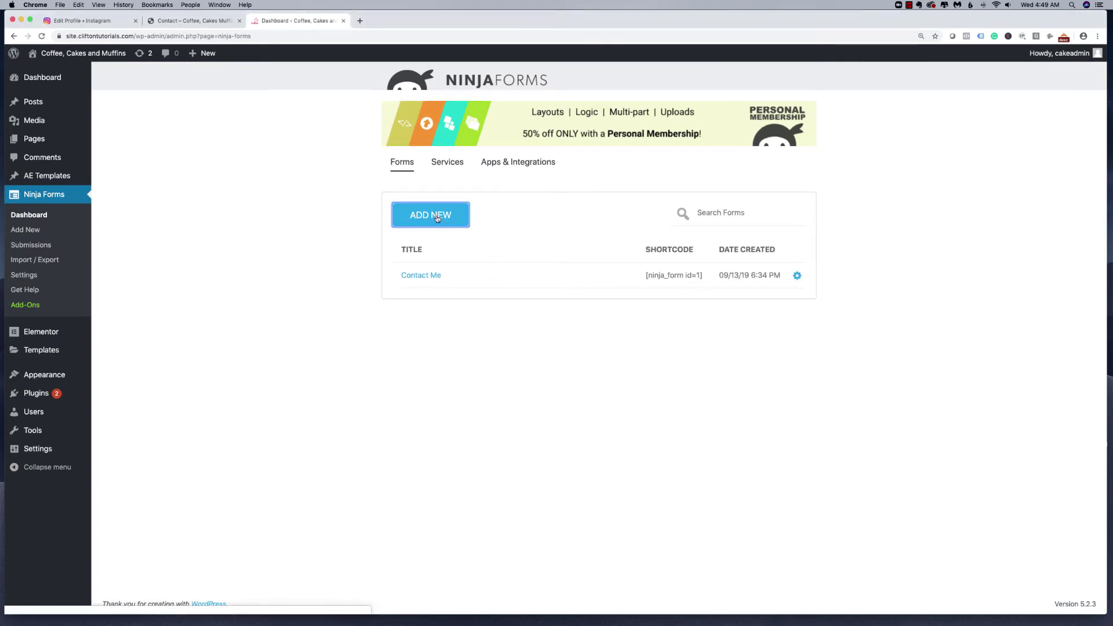
- Browse the template gallery and build the new form from the Contact Us template
scroll(441, 278, "down", 2)
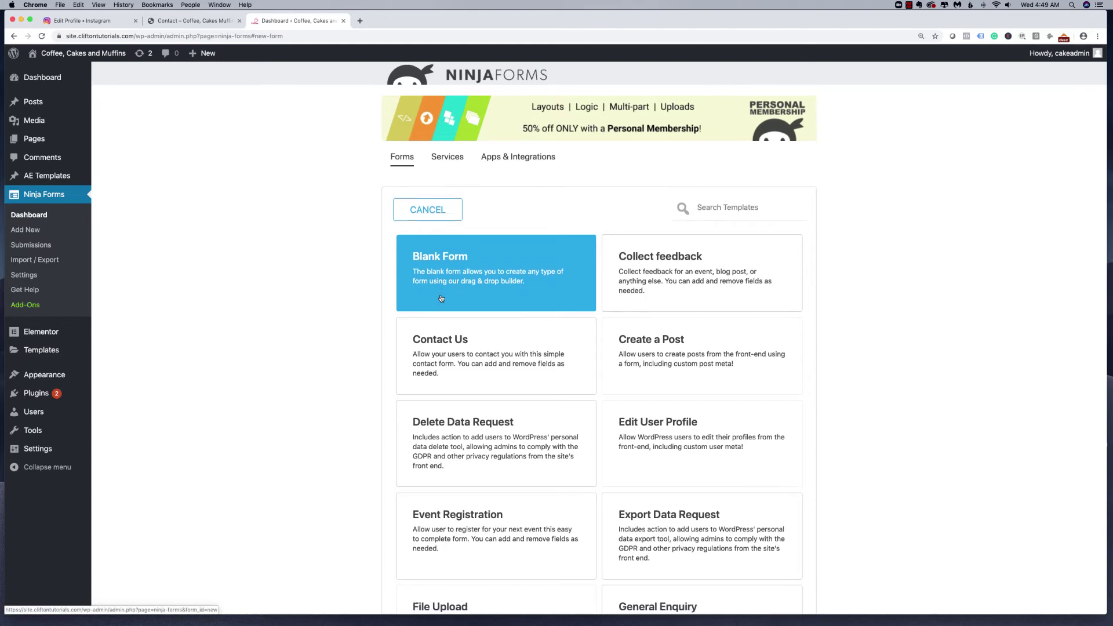
scroll(441, 298, "down", 5)
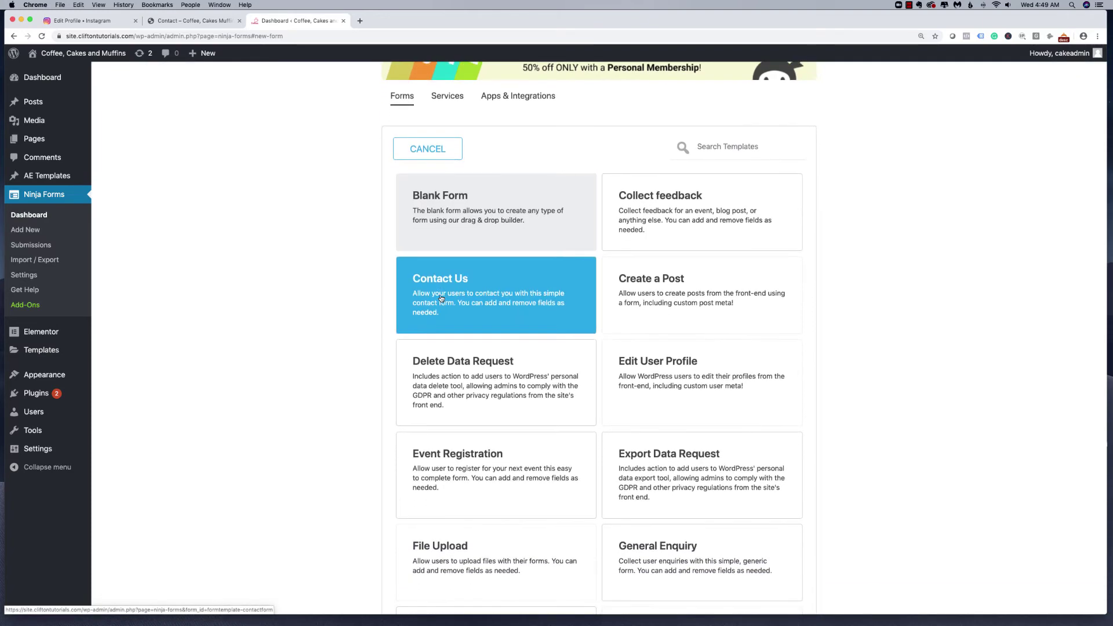
scroll(442, 299, "down", 12)
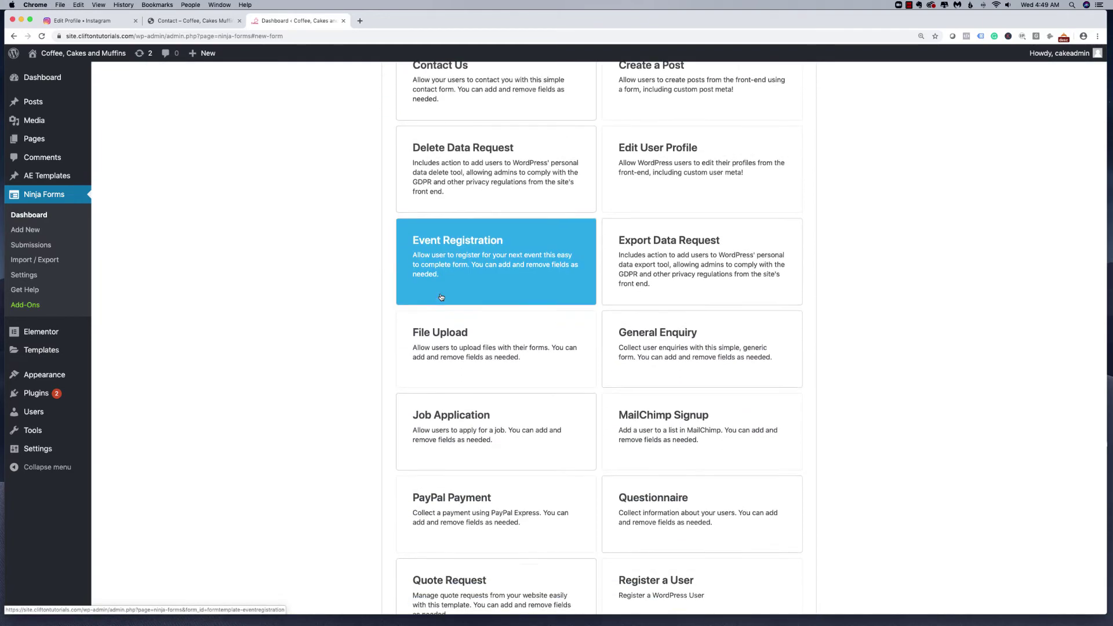
scroll(441, 296, "up", 15)
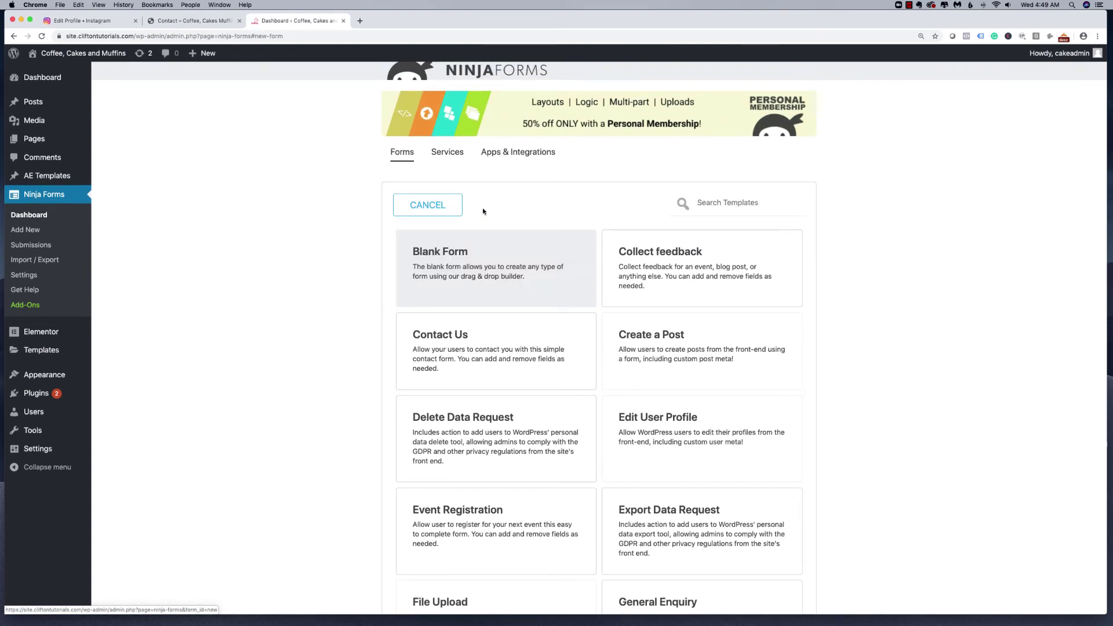
left_click(463, 346)
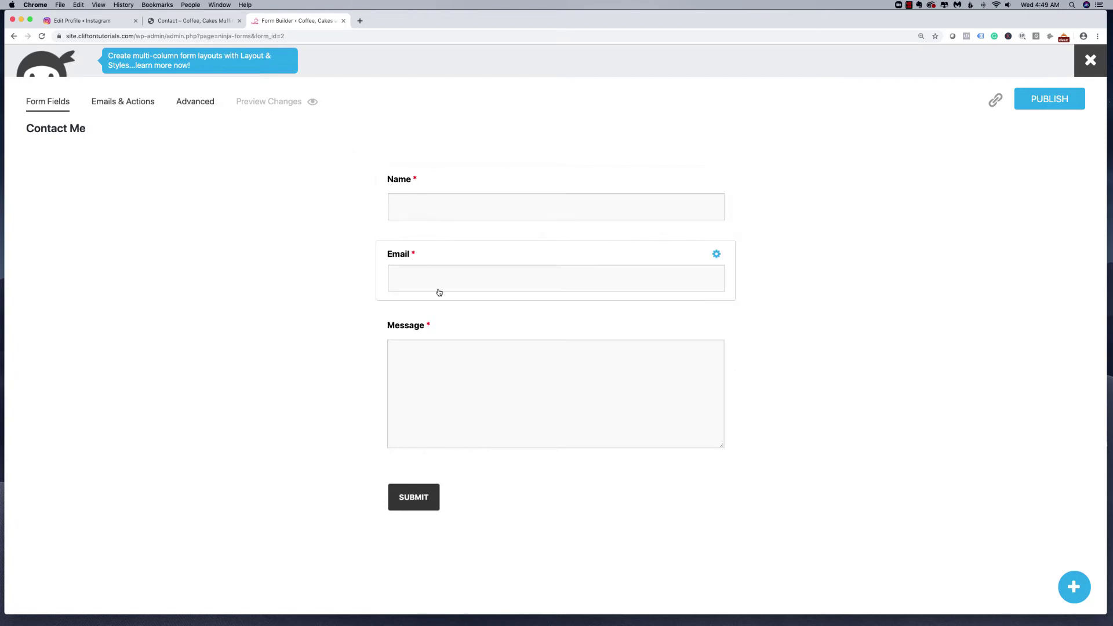
left_click(180, 23)
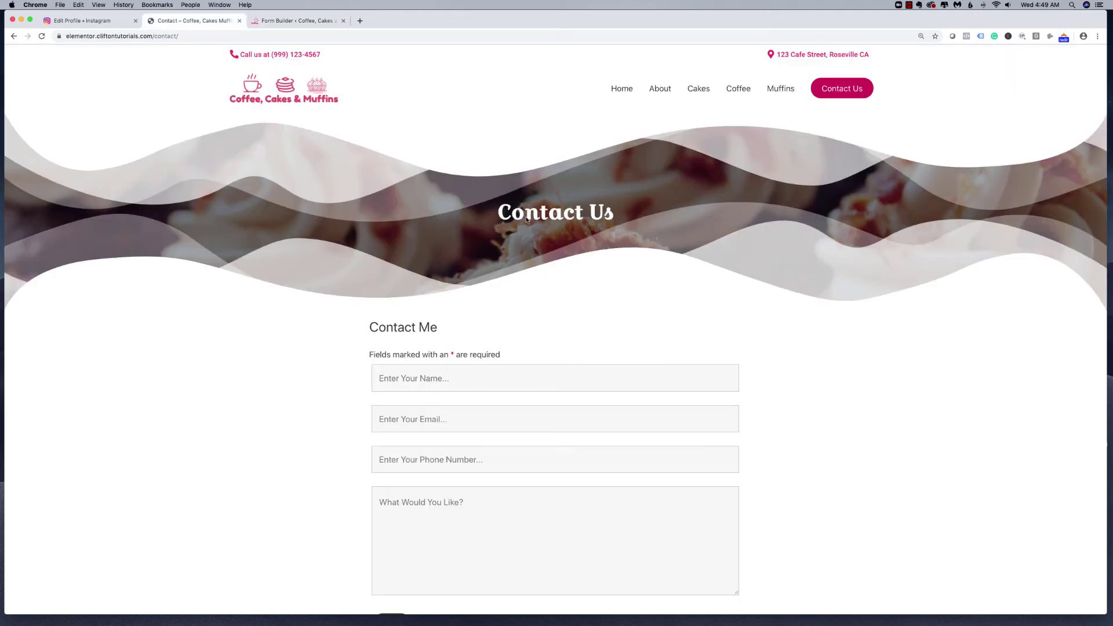
scroll(510, 401, "down", 2)
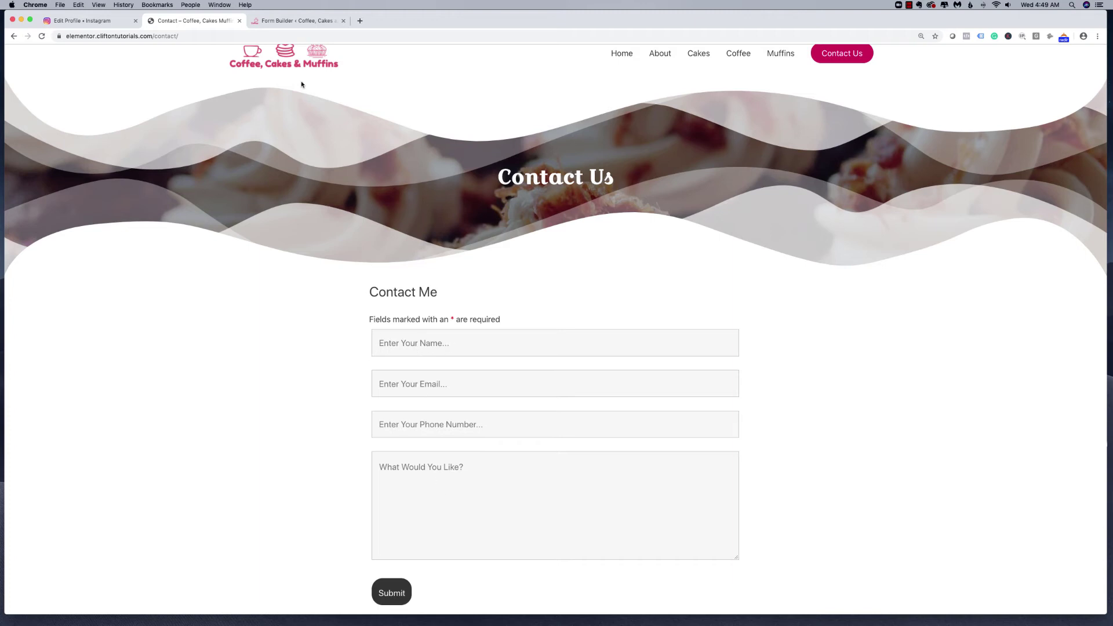
left_click(285, 22)
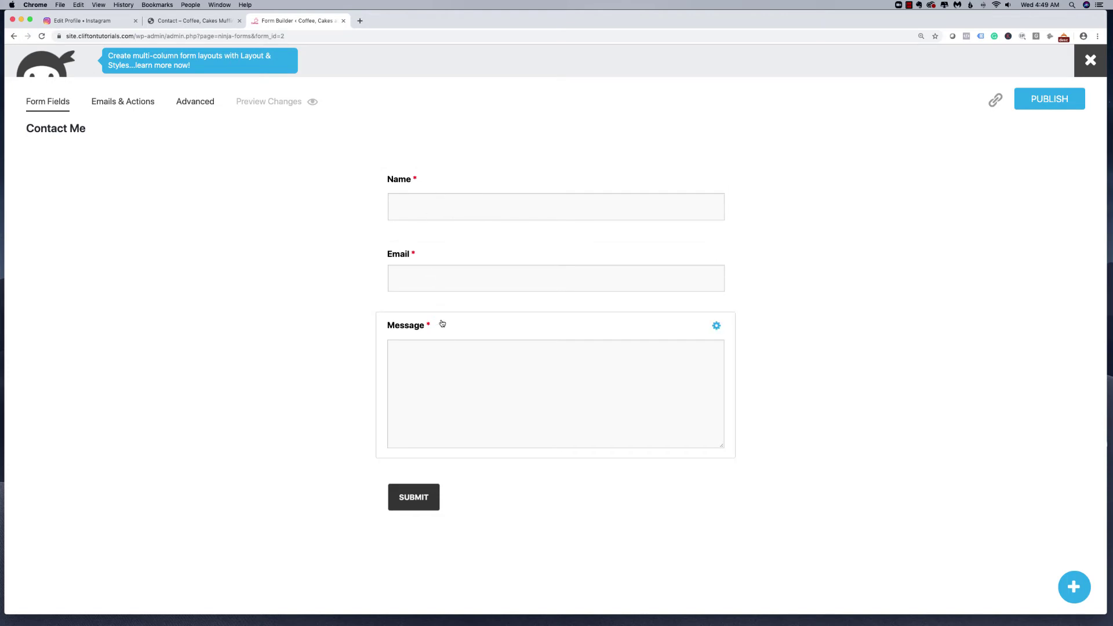
- Drag a Phone field into the Contact Me form just above the Message field
left_click(1066, 589)
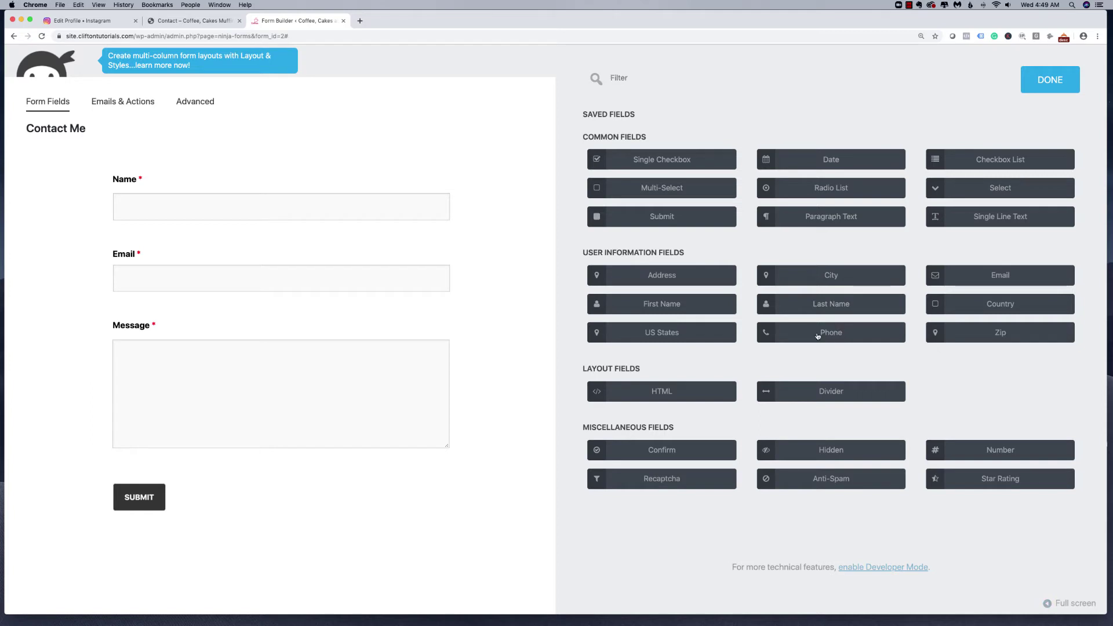
left_click_drag(817, 336, 315, 321)
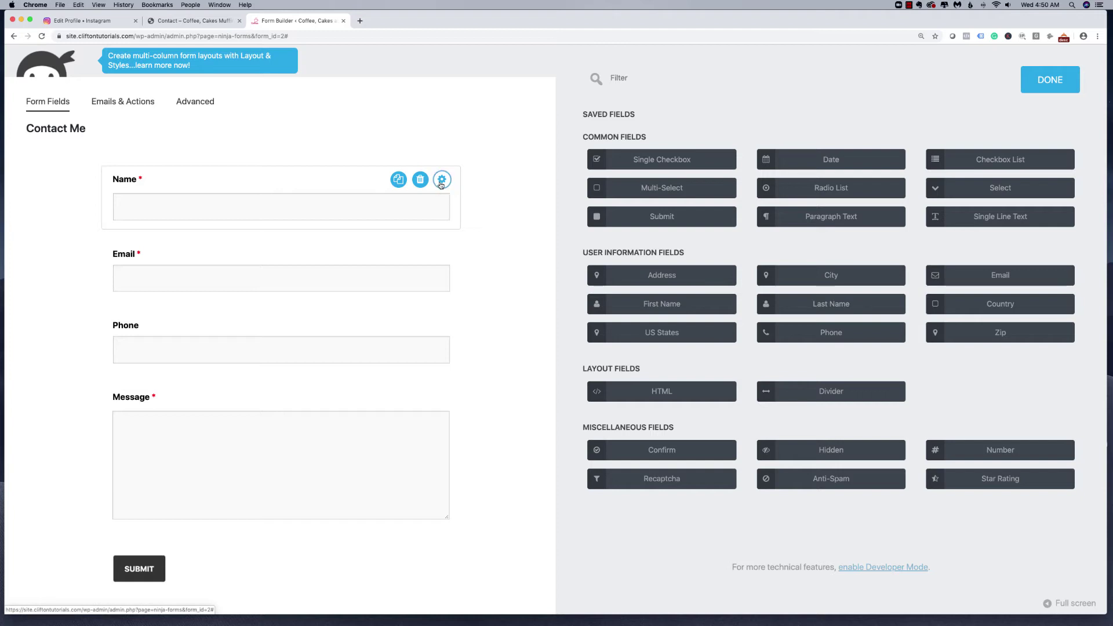
left_click(442, 180)
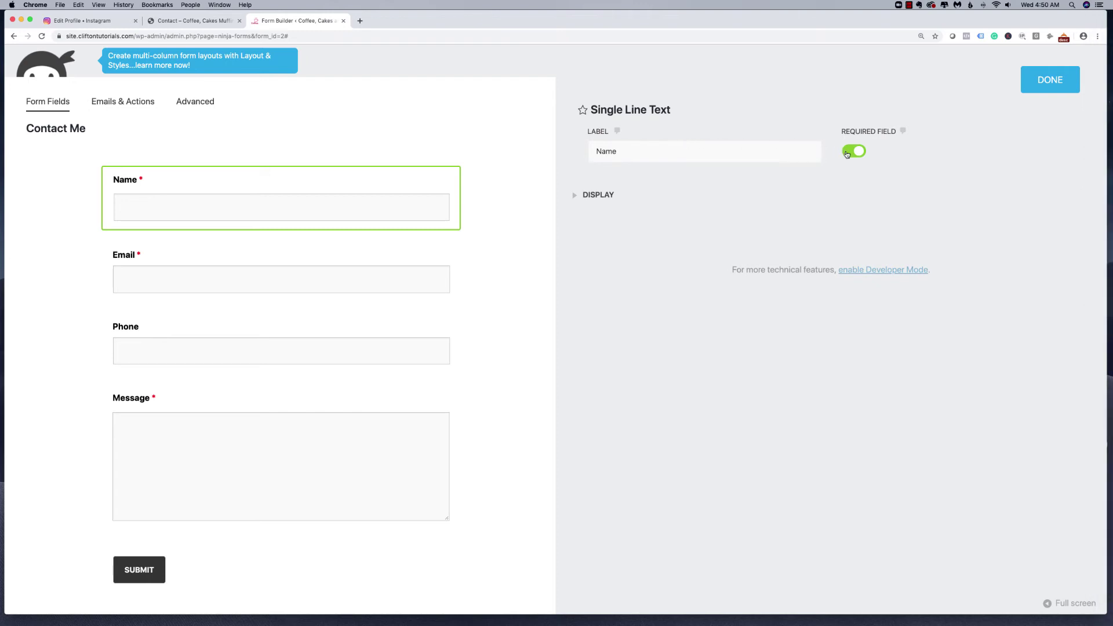
- Give the Name field the placeholder 'Enter Your Name'
left_click(581, 198)
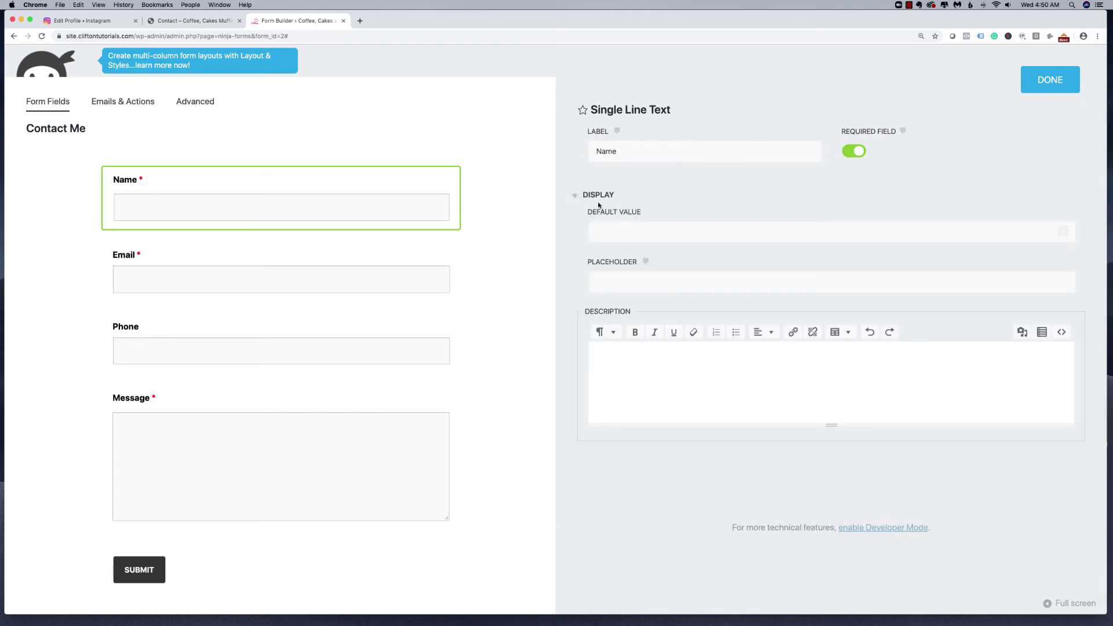
left_click(612, 279)
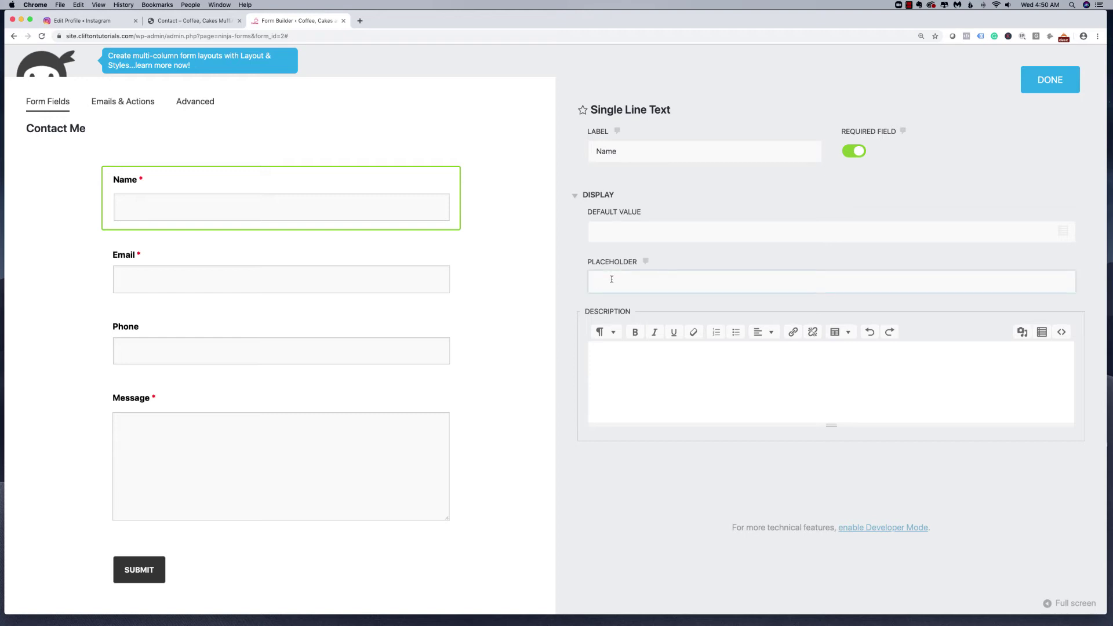
type("Enter Your Name")
left_click(1050, 80)
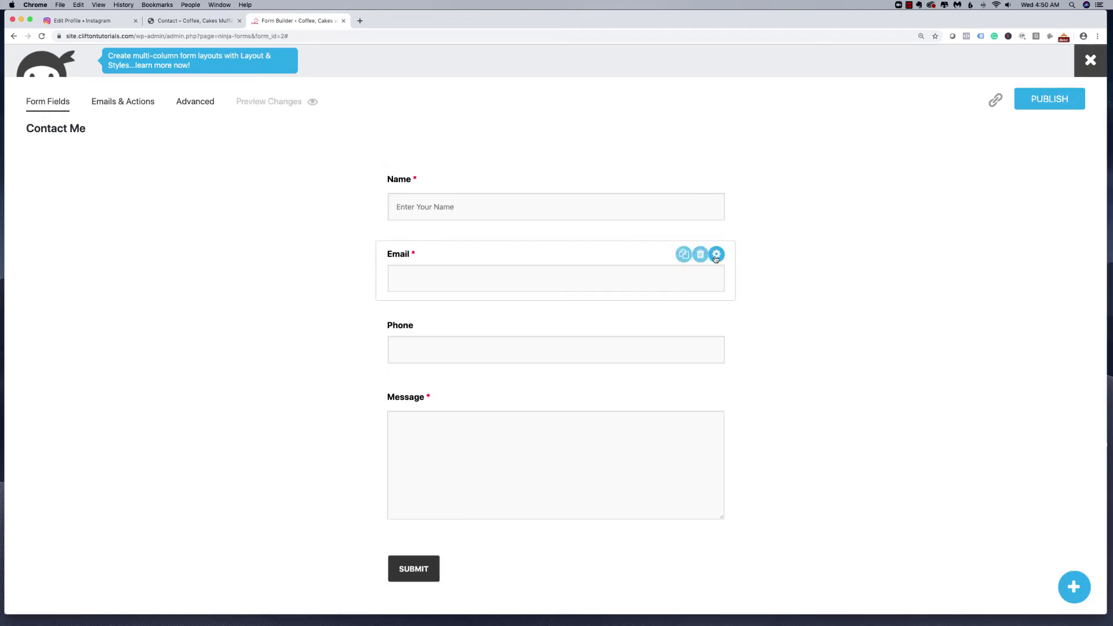
- Give the Email field the placeholder 'Enter Your Email'
left_click(715, 255)
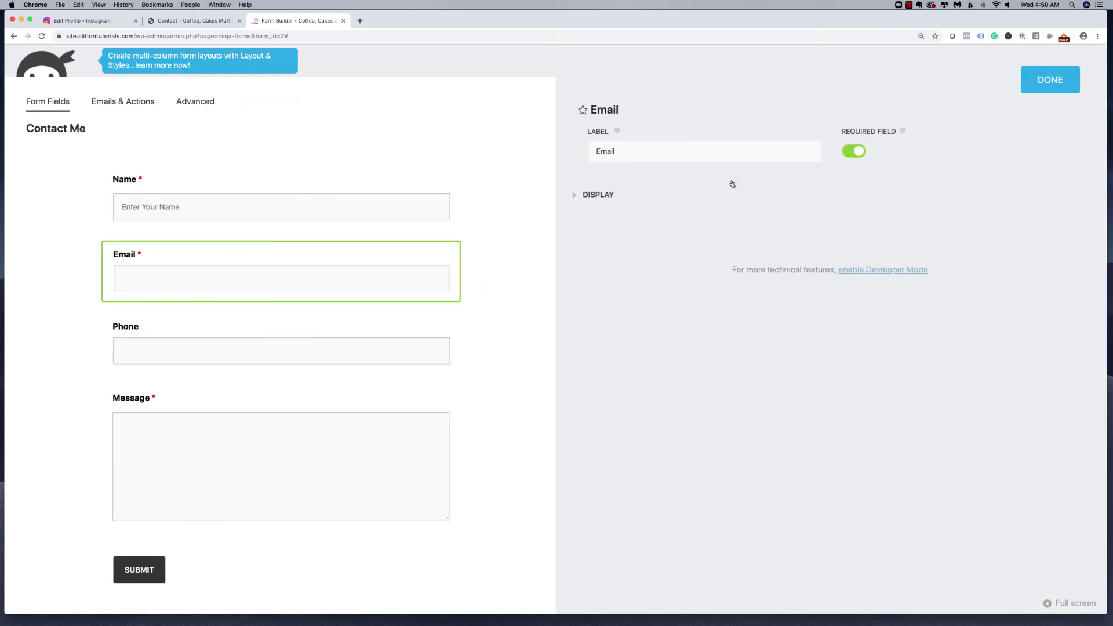
left_click(617, 197)
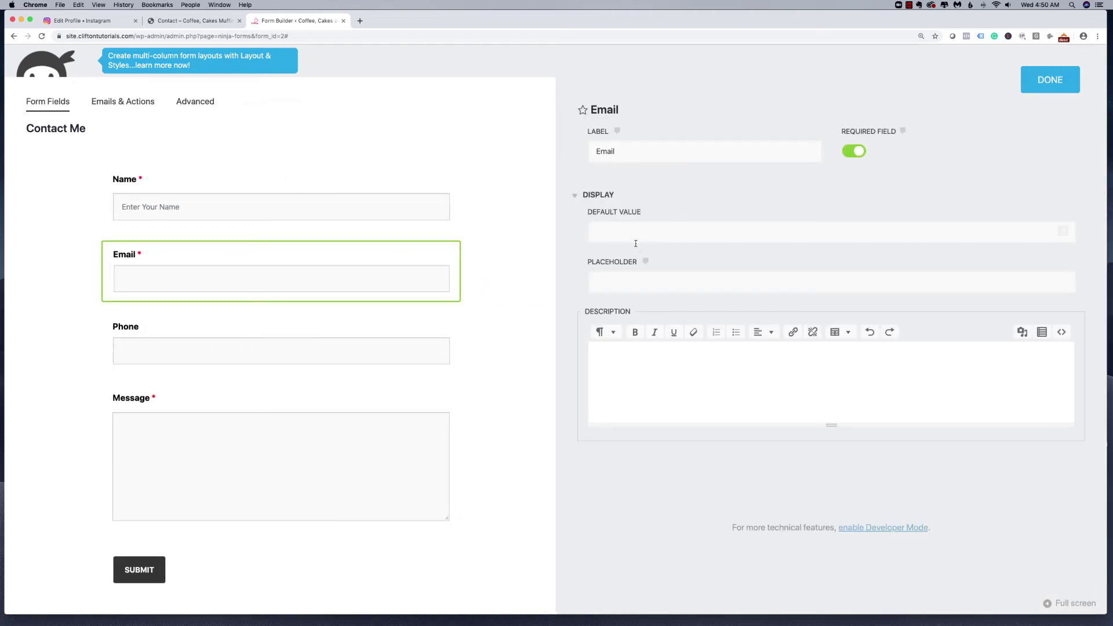
left_click(630, 273)
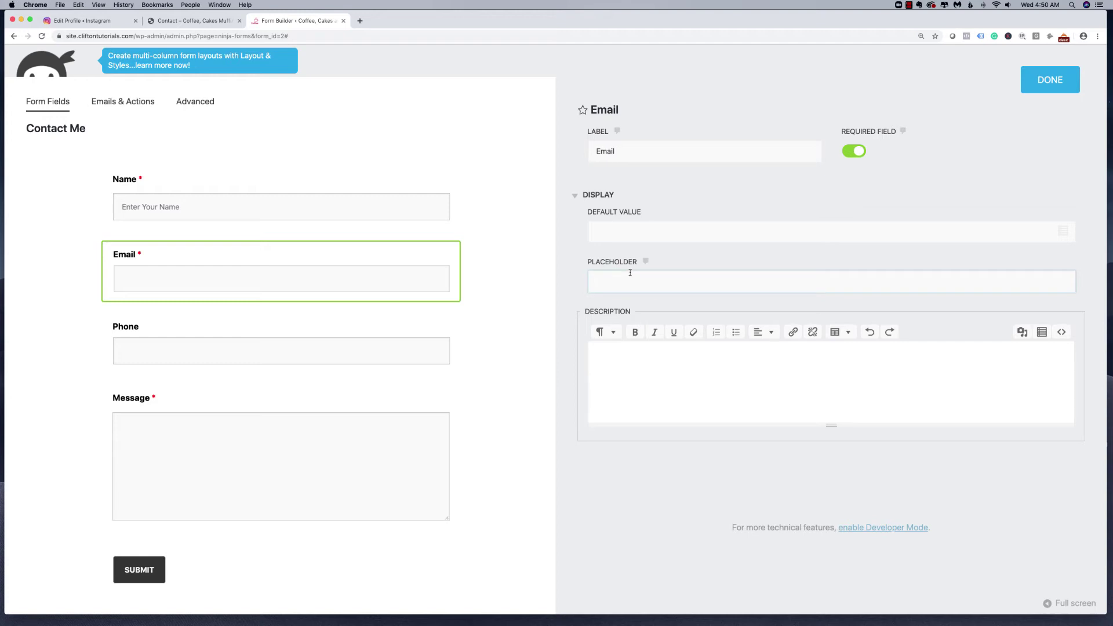
type("Enter Your Email")
left_click(1075, 79)
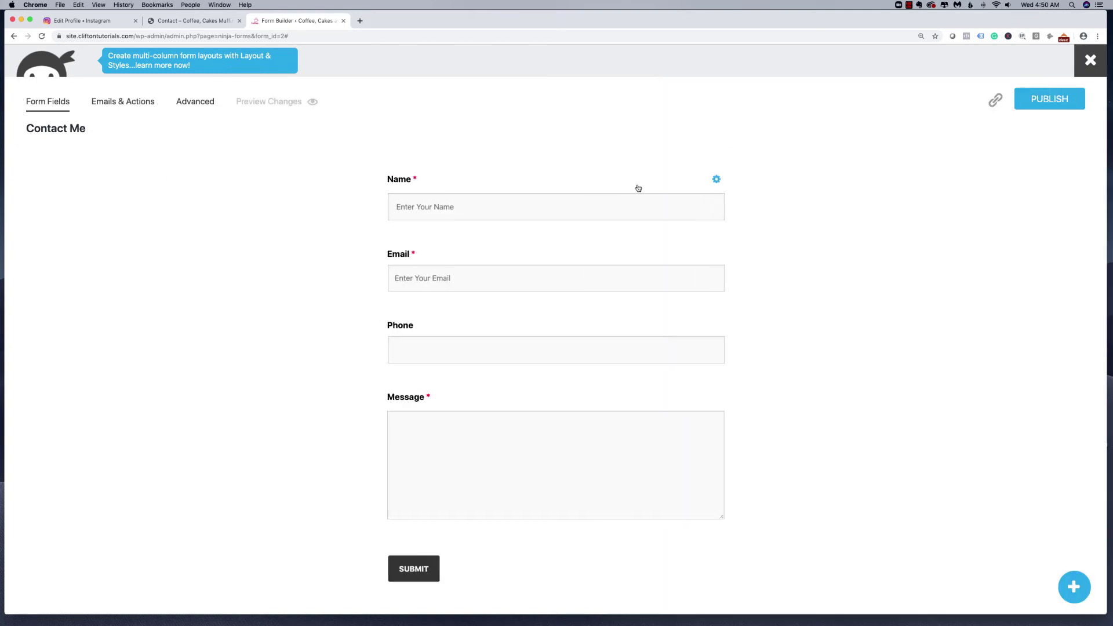
- Make the Phone field required with the placeholder 'Enter Your Phone Number'
left_click(716, 327)
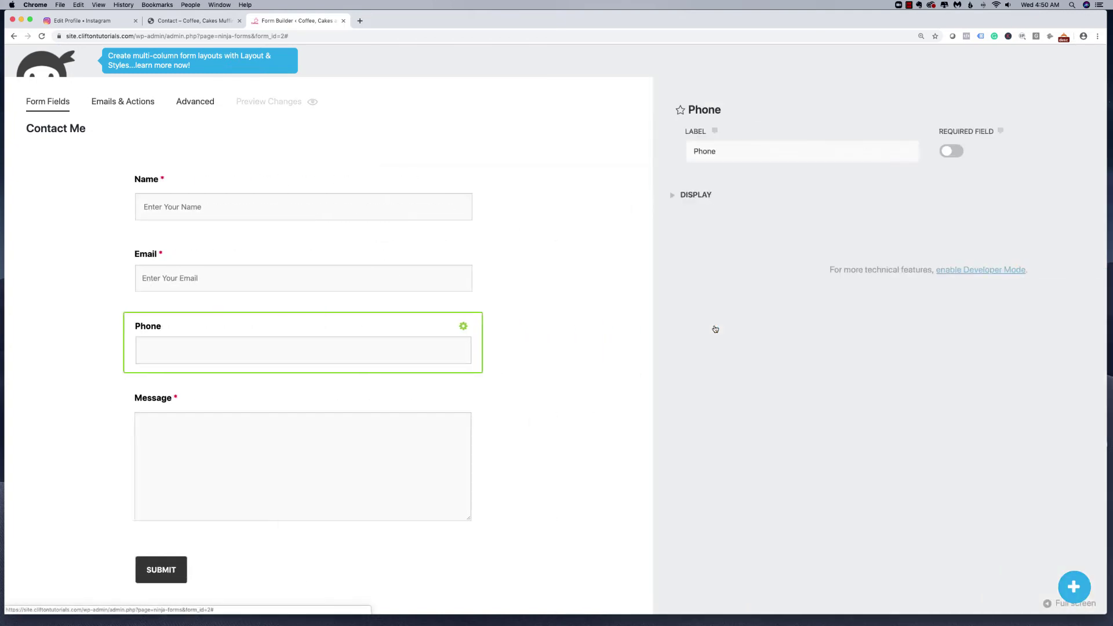
left_click(858, 155)
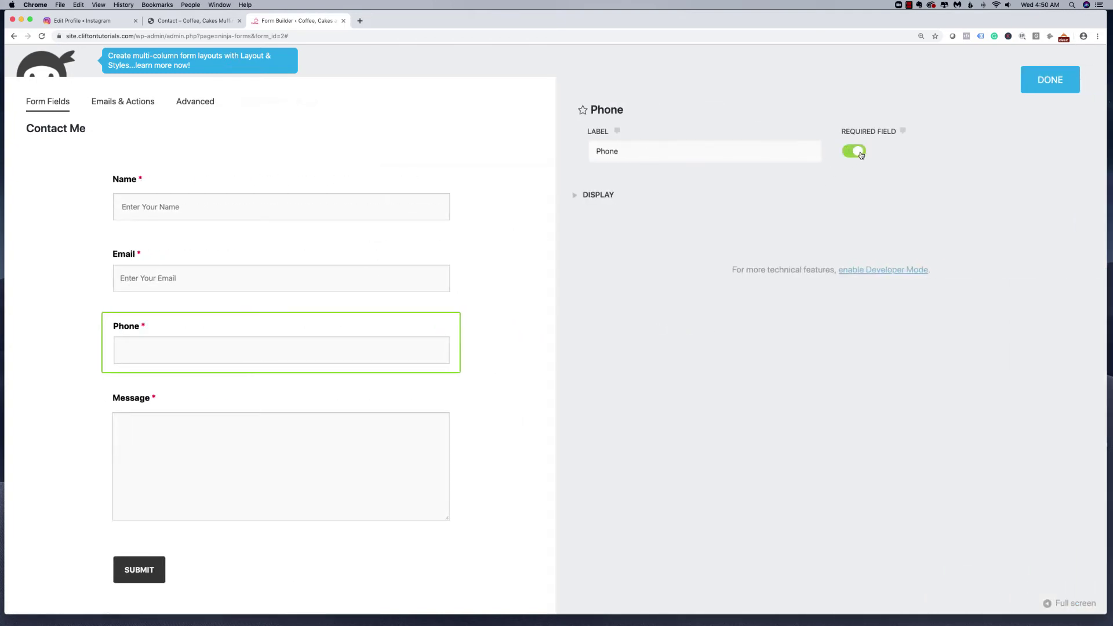
left_click(578, 196)
left_click(613, 281)
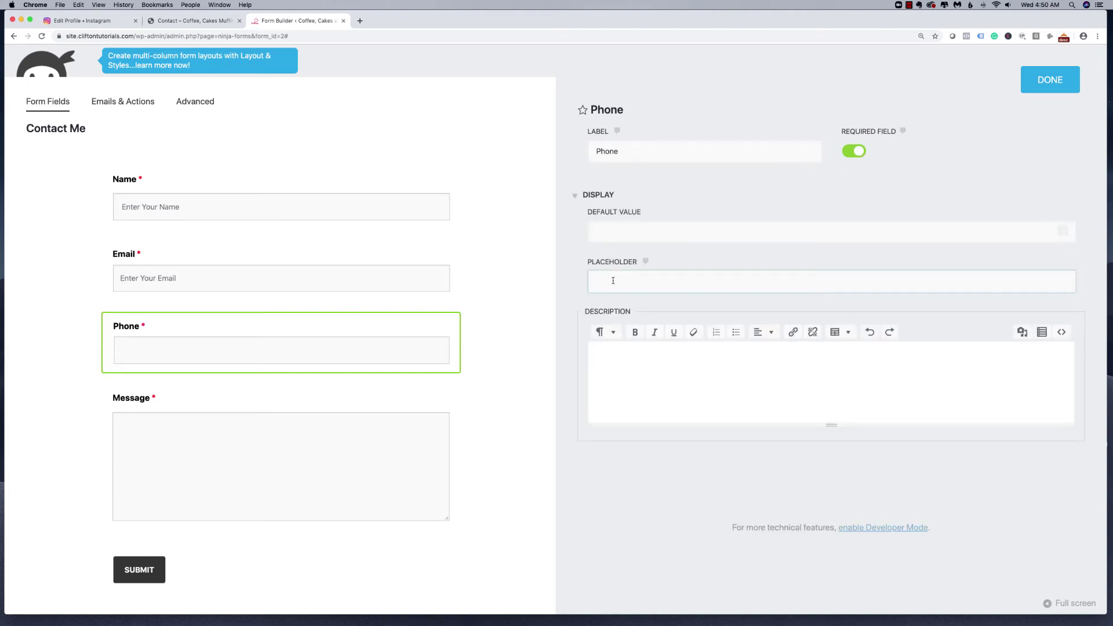
type("Enter Your Phone Number")
- Relabel the Message field as 'How Can We Help?'
left_click(1050, 91)
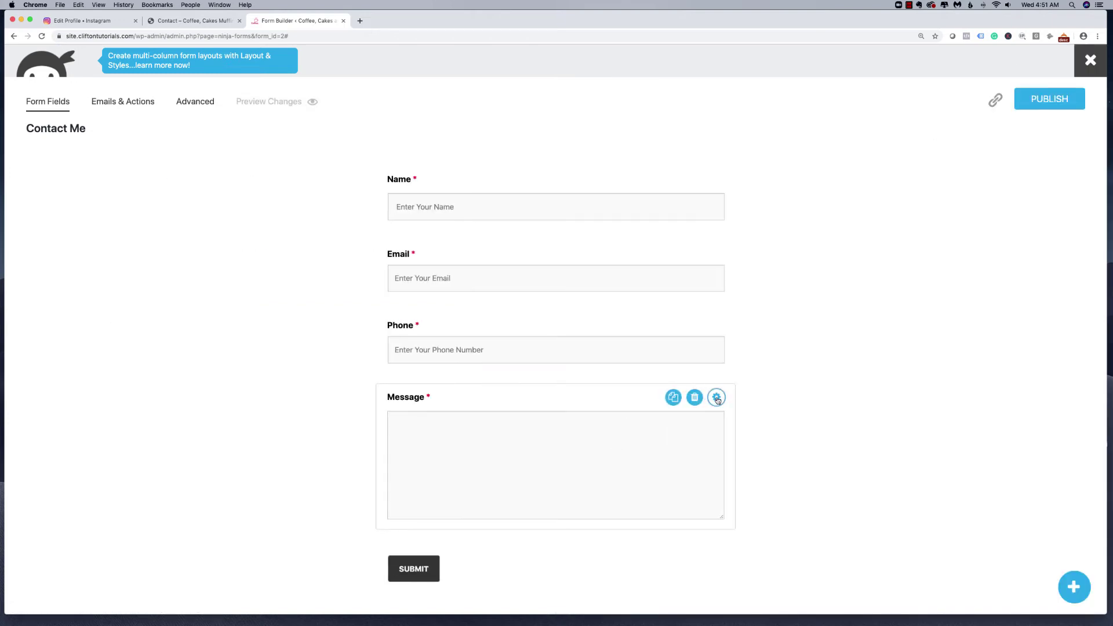
left_click(716, 398)
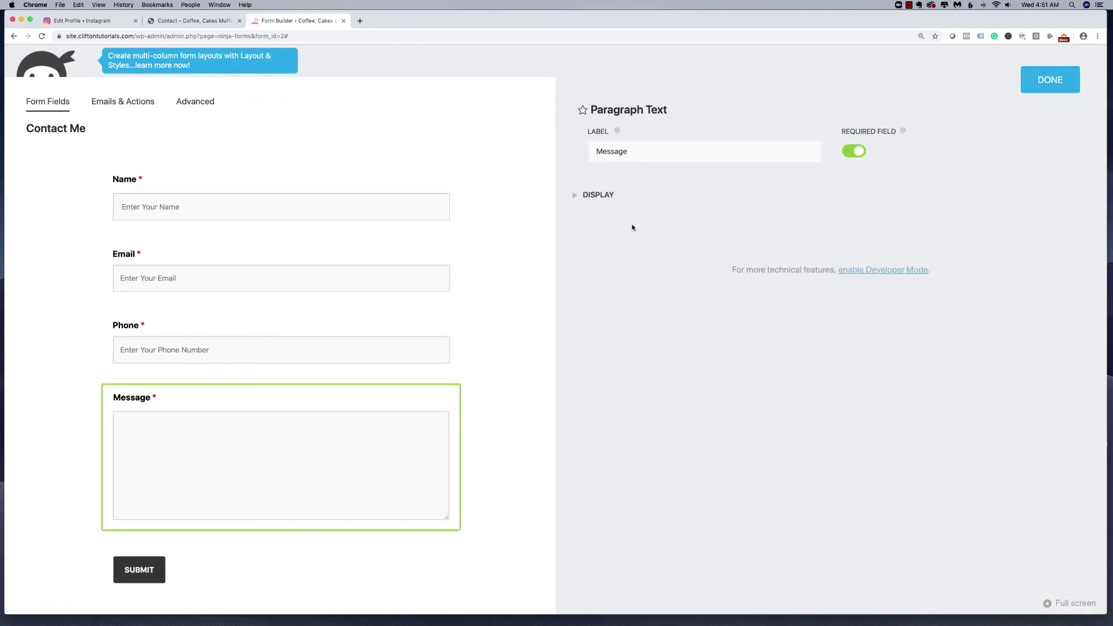
left_click_drag(635, 153, 567, 152)
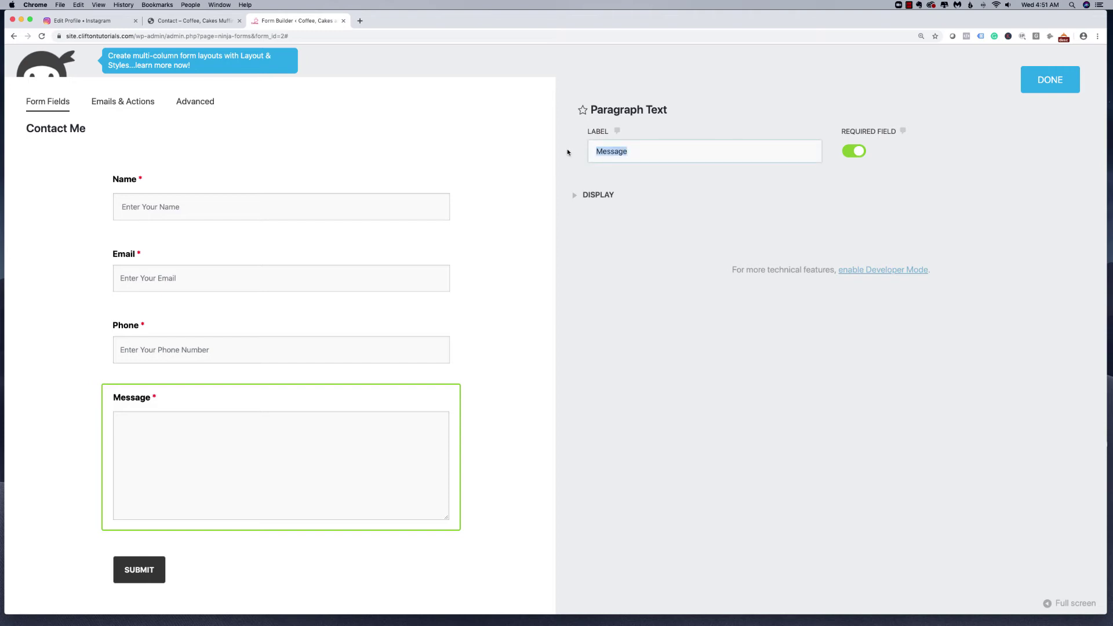
type("How Can We help")
key("BackSpace")
key("BackSpace")
key("BackSpace")
type("Help")
- Set the Message field's placeholder to 'How Can We Help?' and review the Name settings
left_click(580, 198)
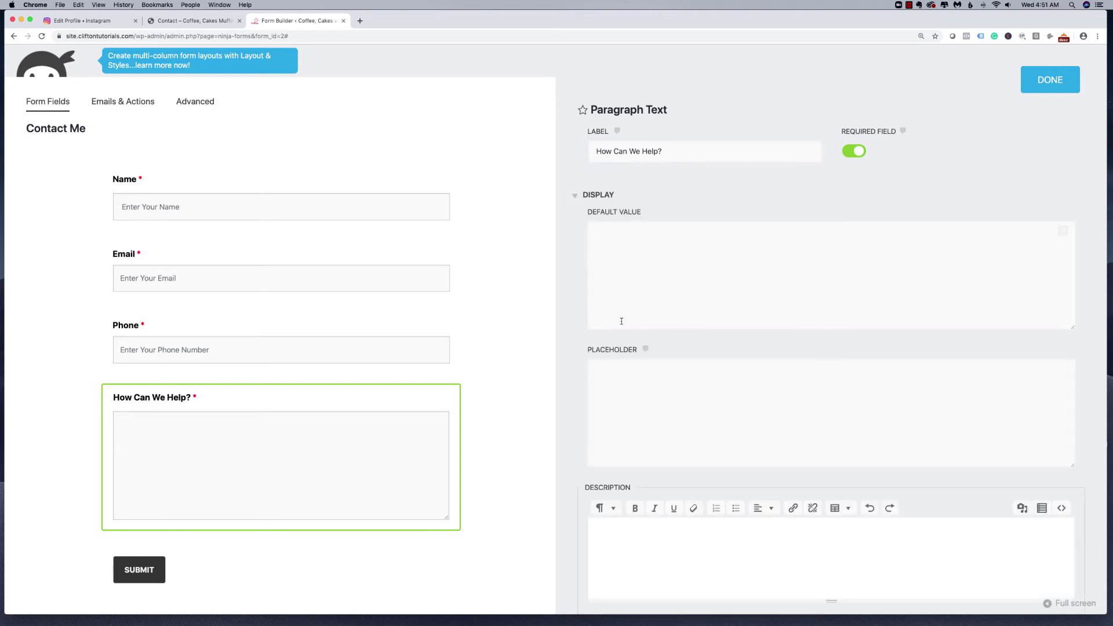
left_click(613, 385)
type("How ")
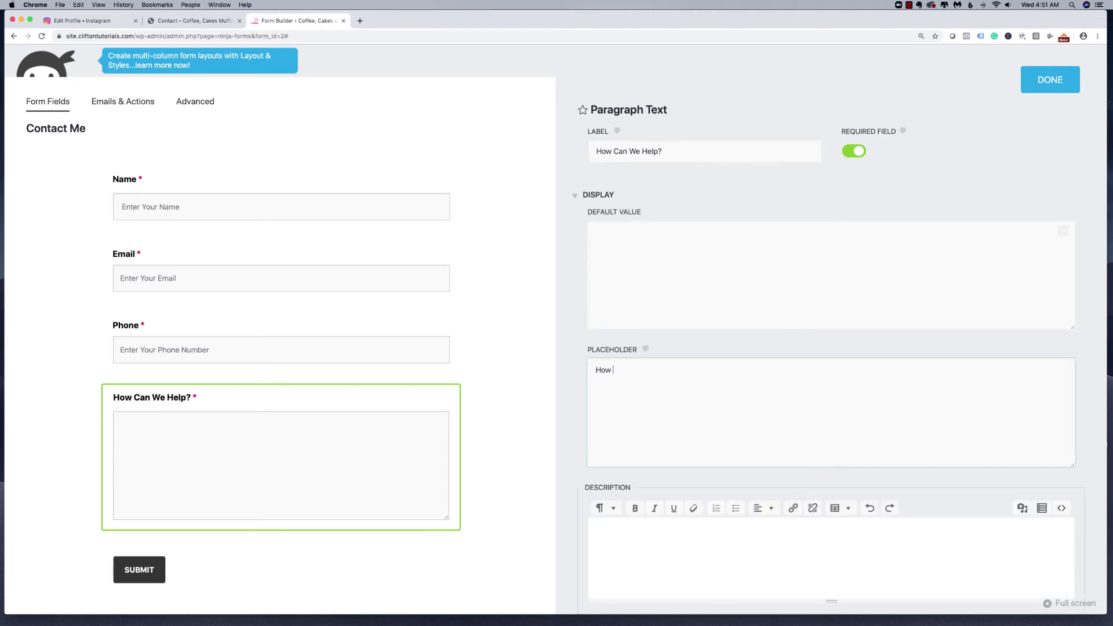
type("Can We Help?")
left_click(1051, 86)
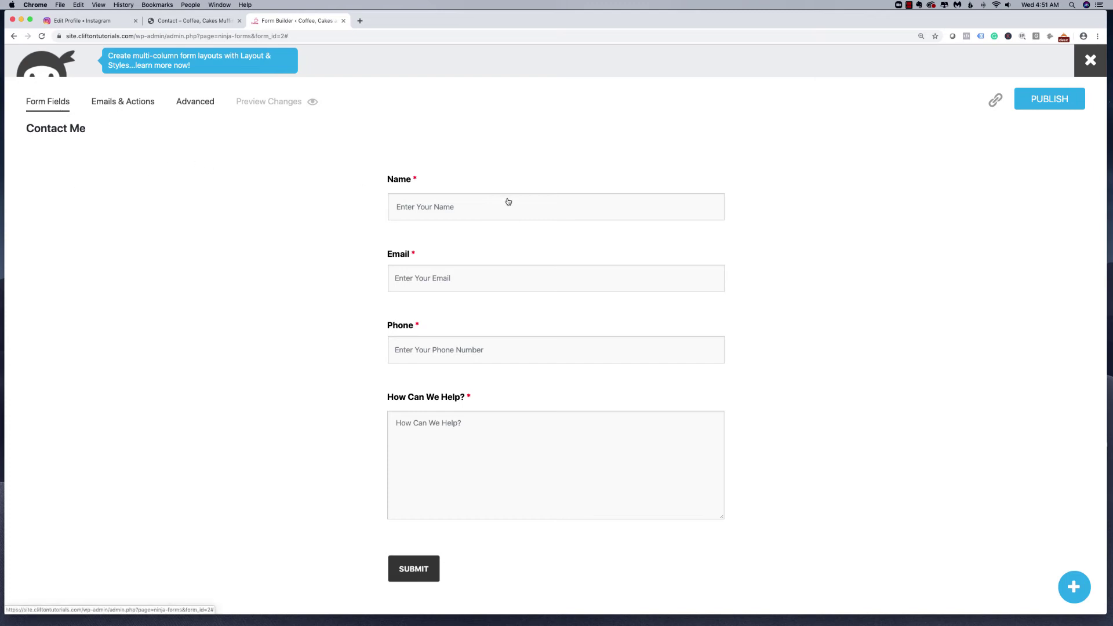
left_click(718, 185)
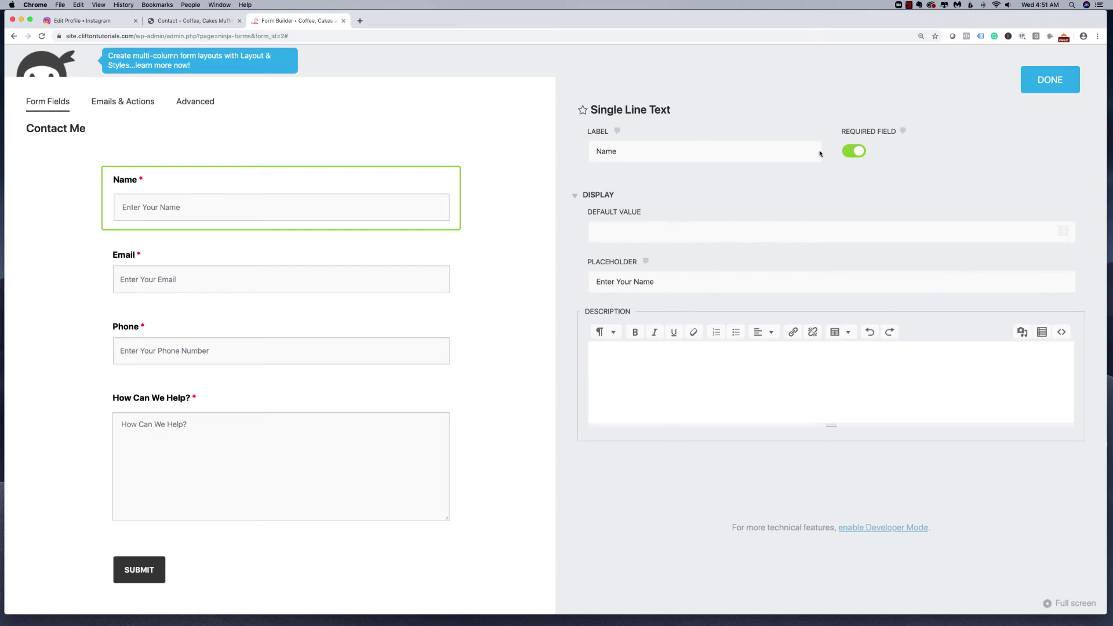
left_click(1043, 84)
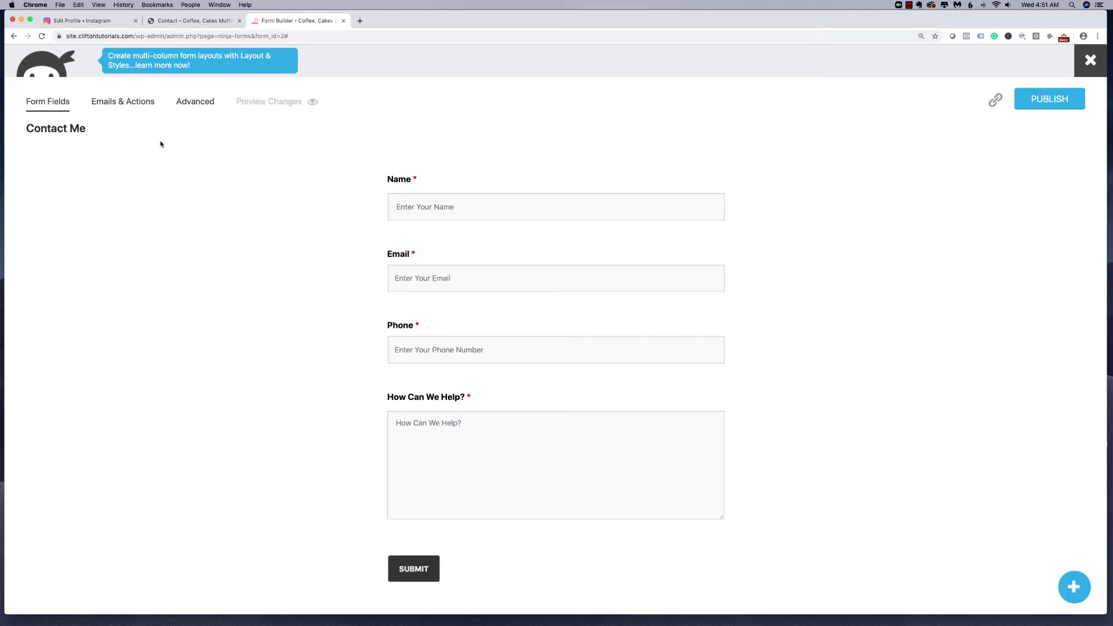
- Review the Store Submission action's advanced settings on the Emails & Actions tab
left_click(137, 105)
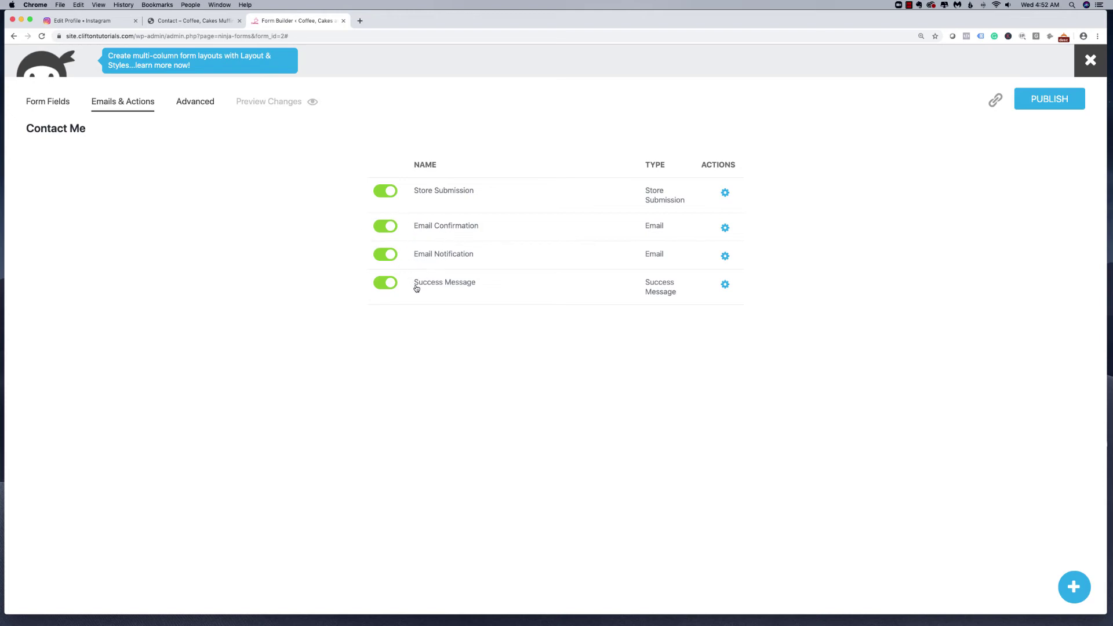
left_click(726, 194)
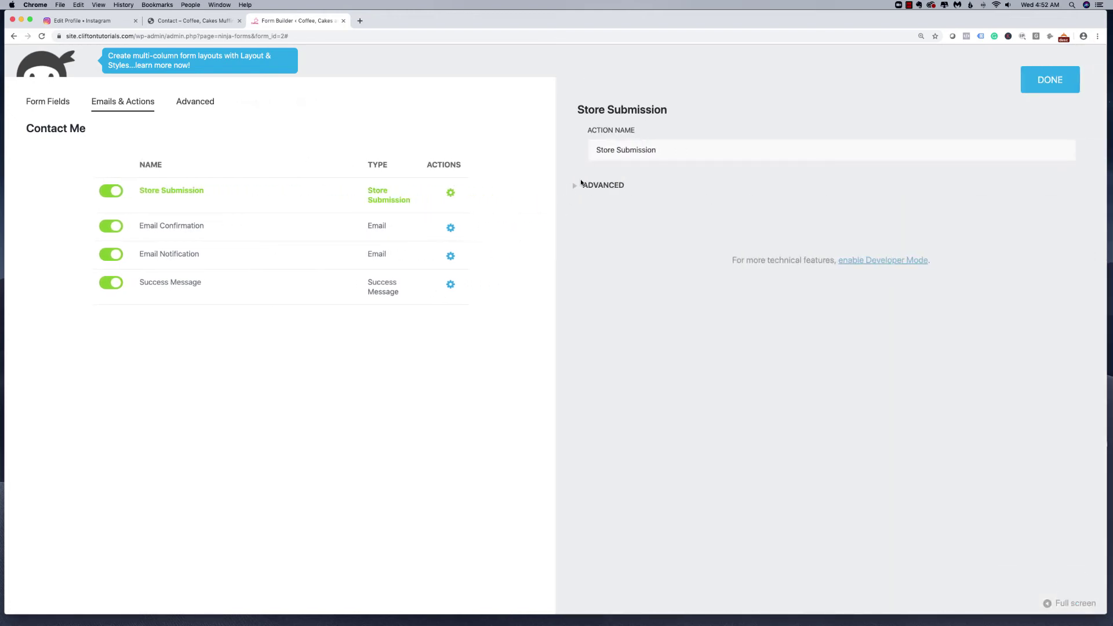
left_click(576, 188)
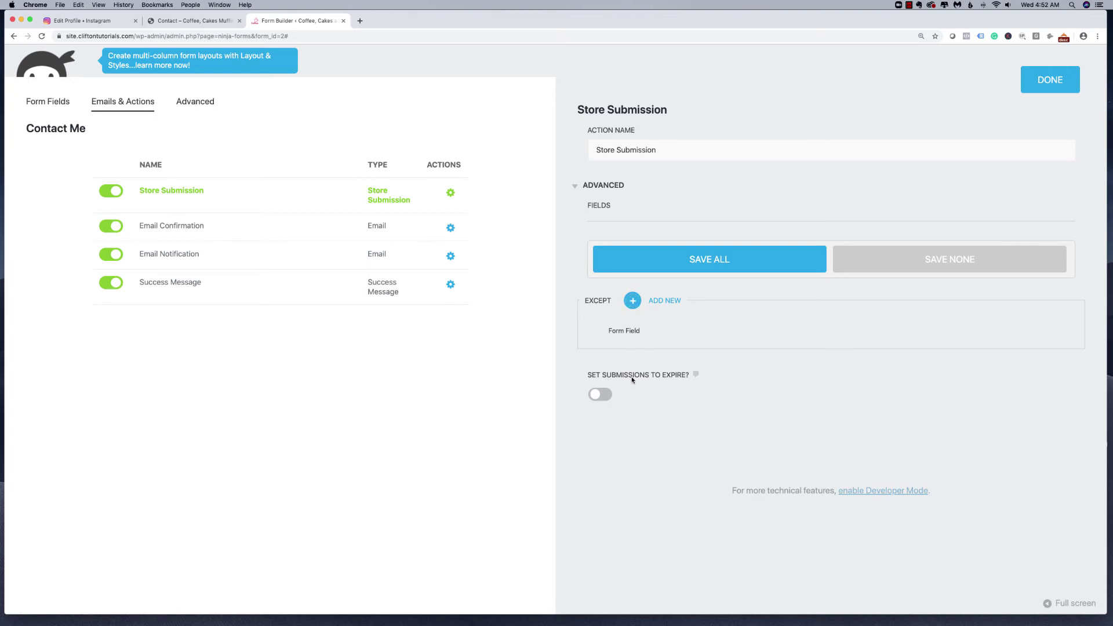
left_click(1050, 83)
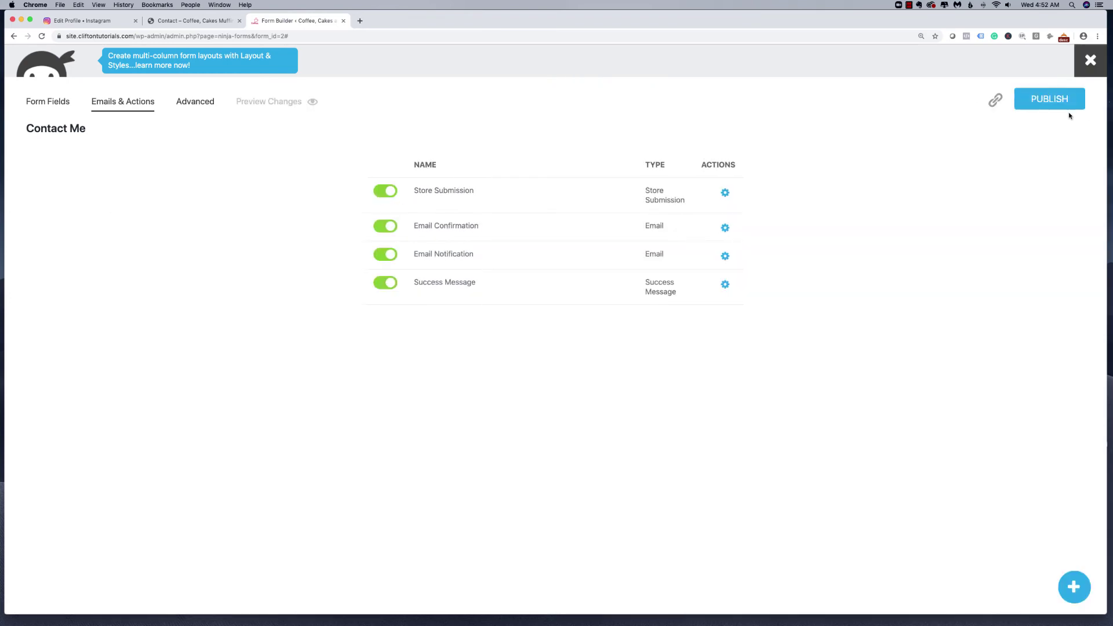
left_click(725, 228)
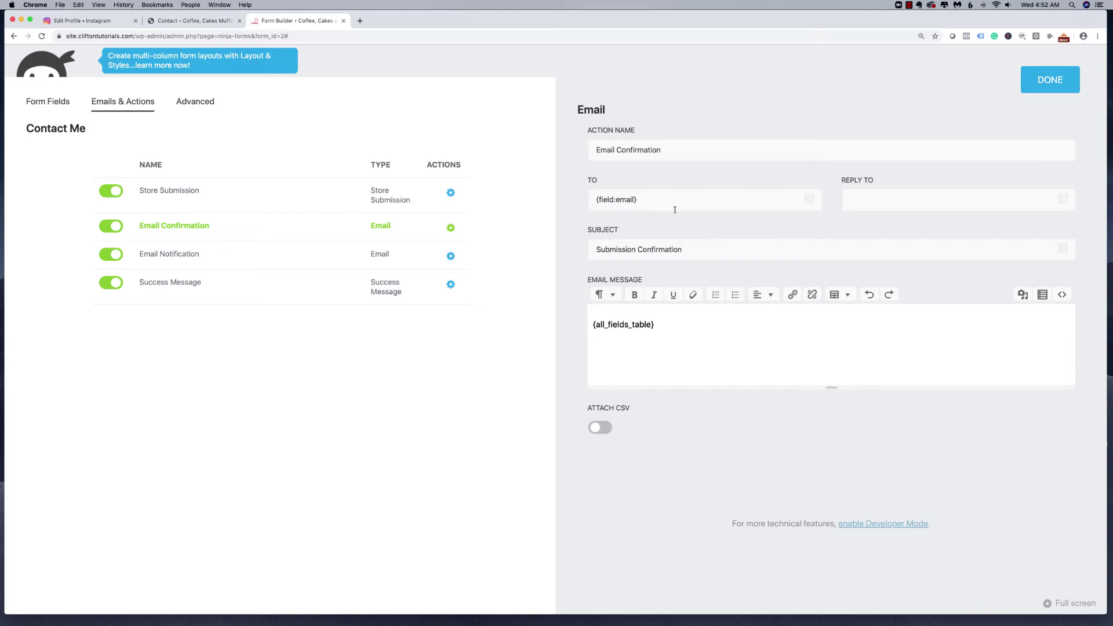
left_click(860, 200)
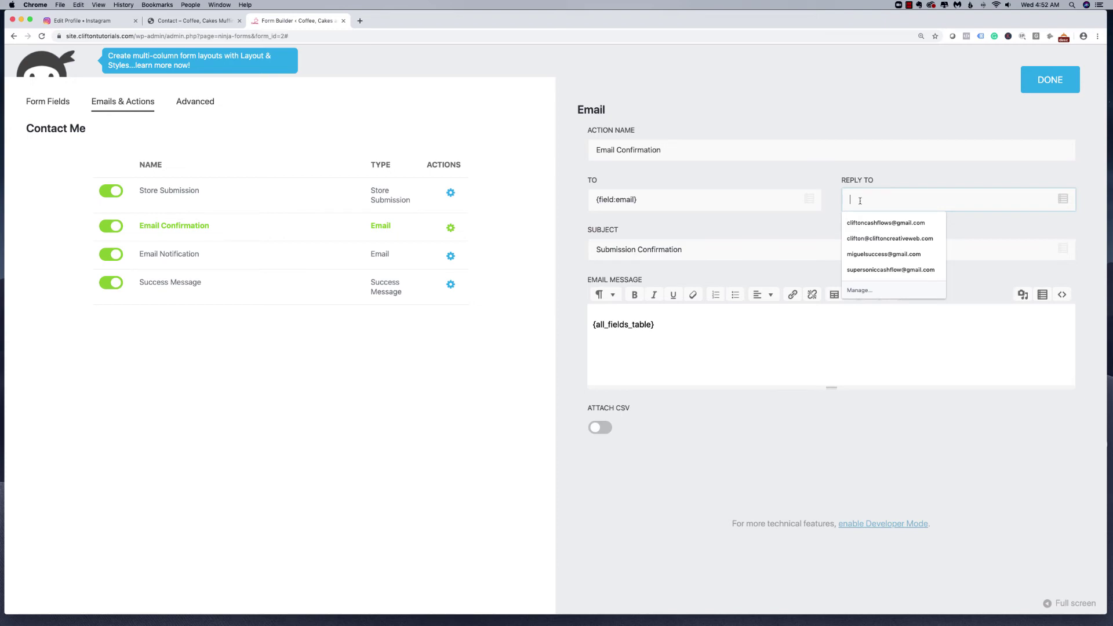
left_click(812, 191)
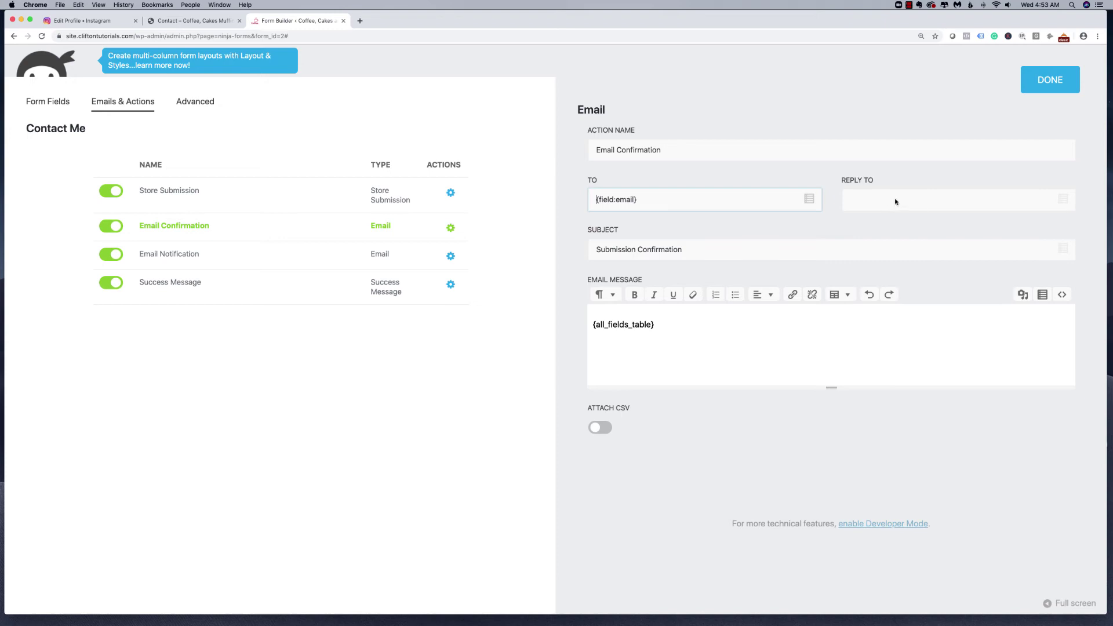
left_click(1051, 81)
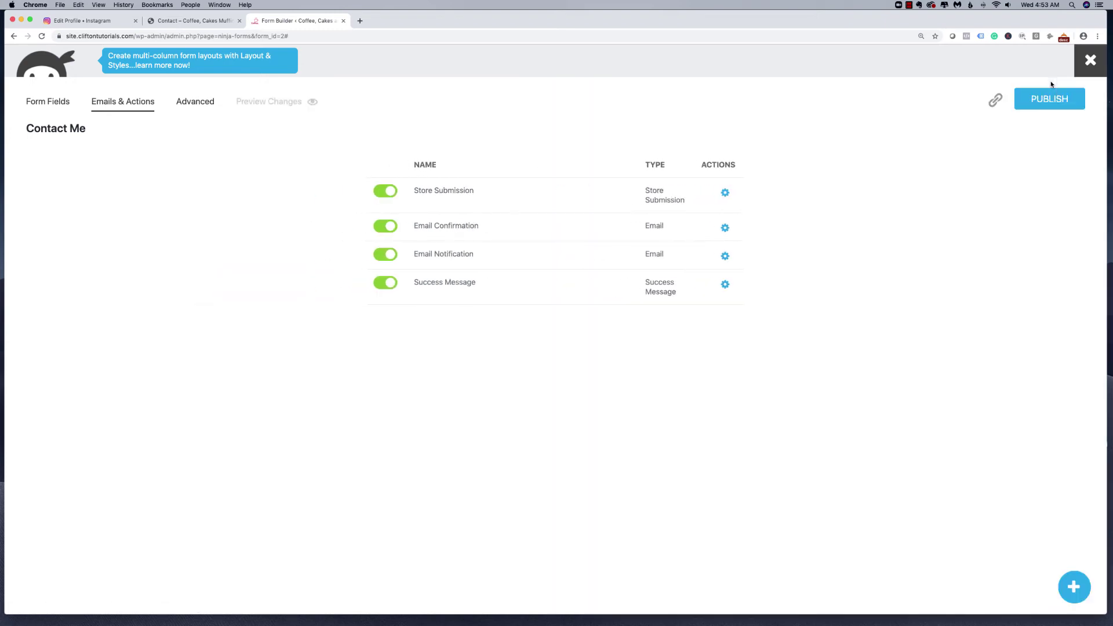
left_click(726, 257)
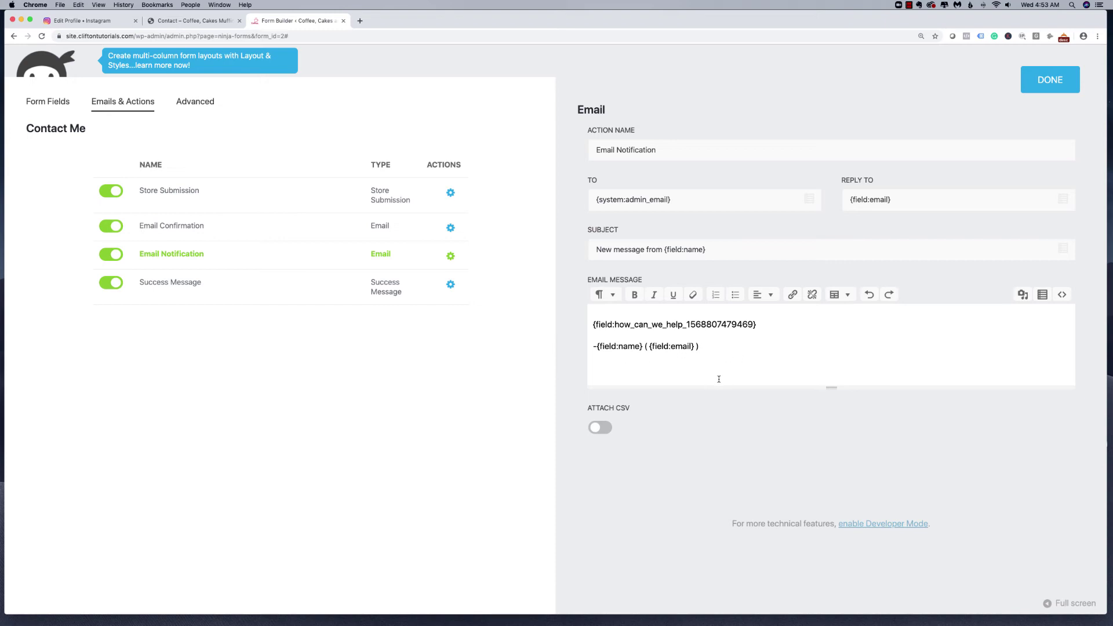
left_click(1044, 88)
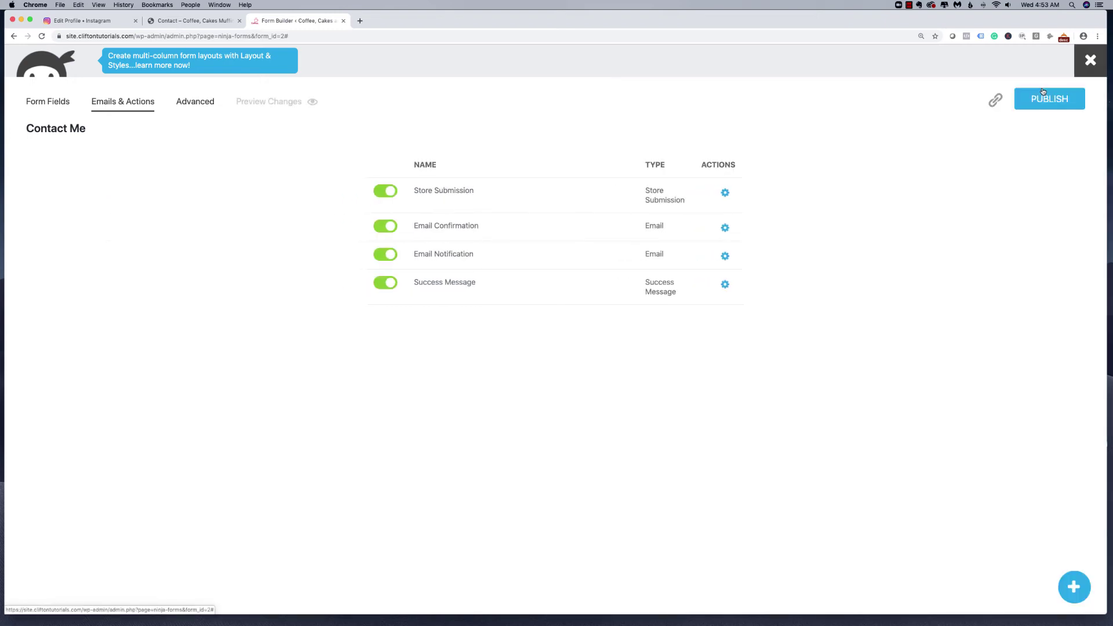
- Review the Success Message action, then open the form's Advanced Display Settings
left_click(725, 284)
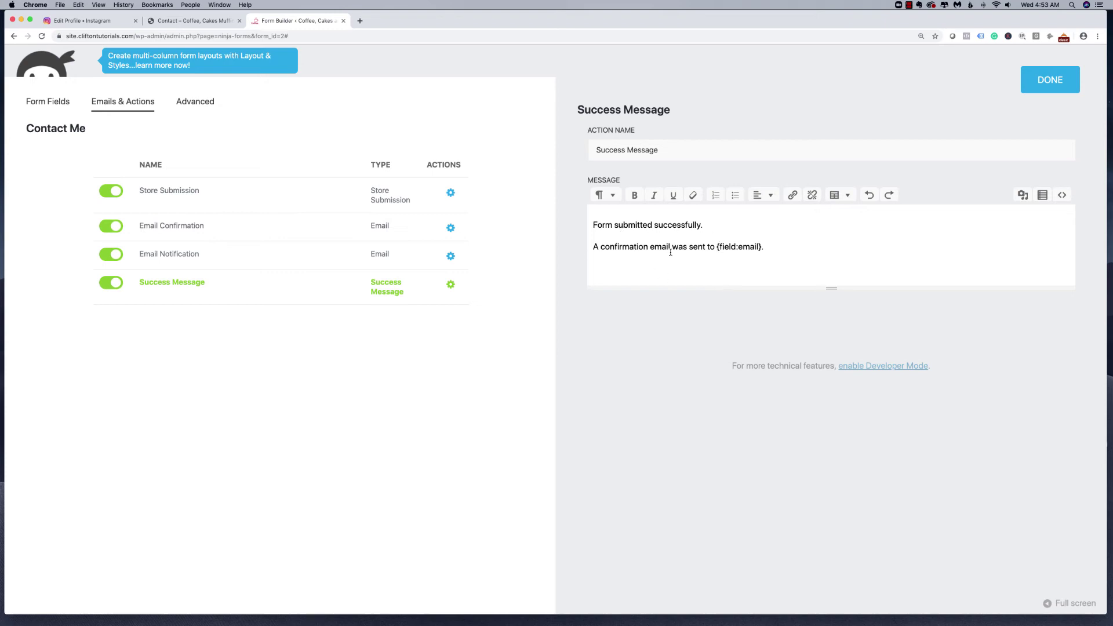
left_click(1058, 84)
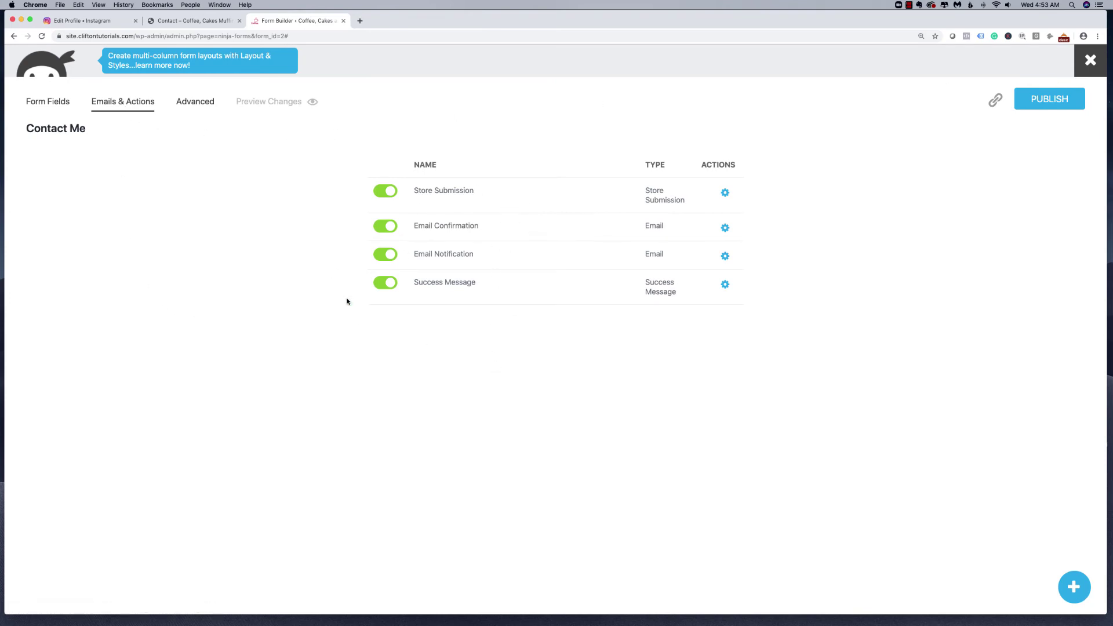
left_click(195, 103)
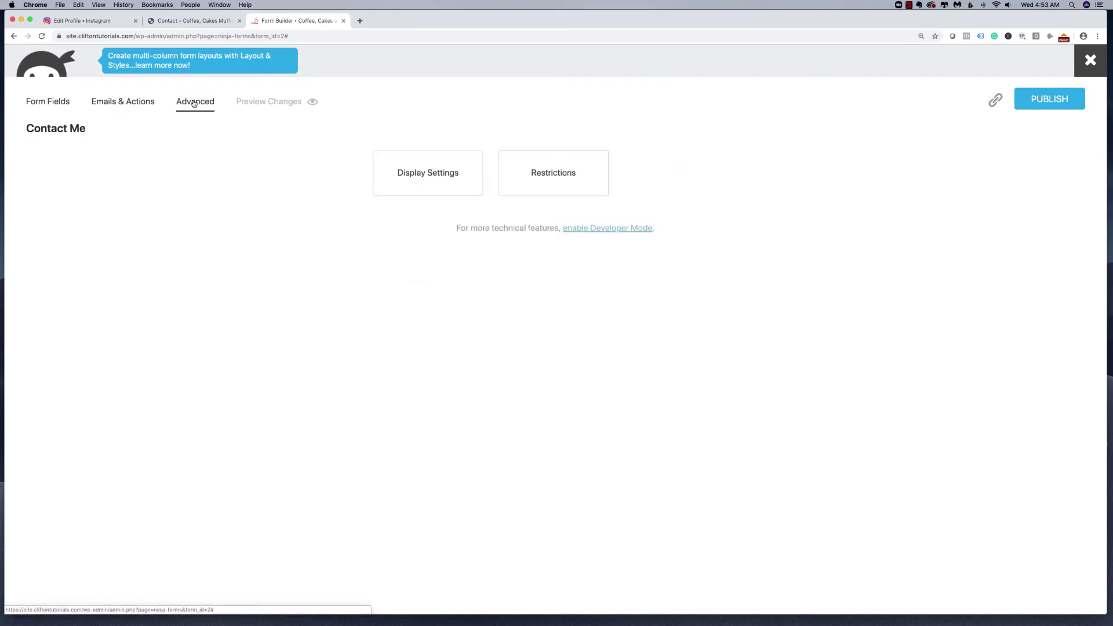
left_click(417, 182)
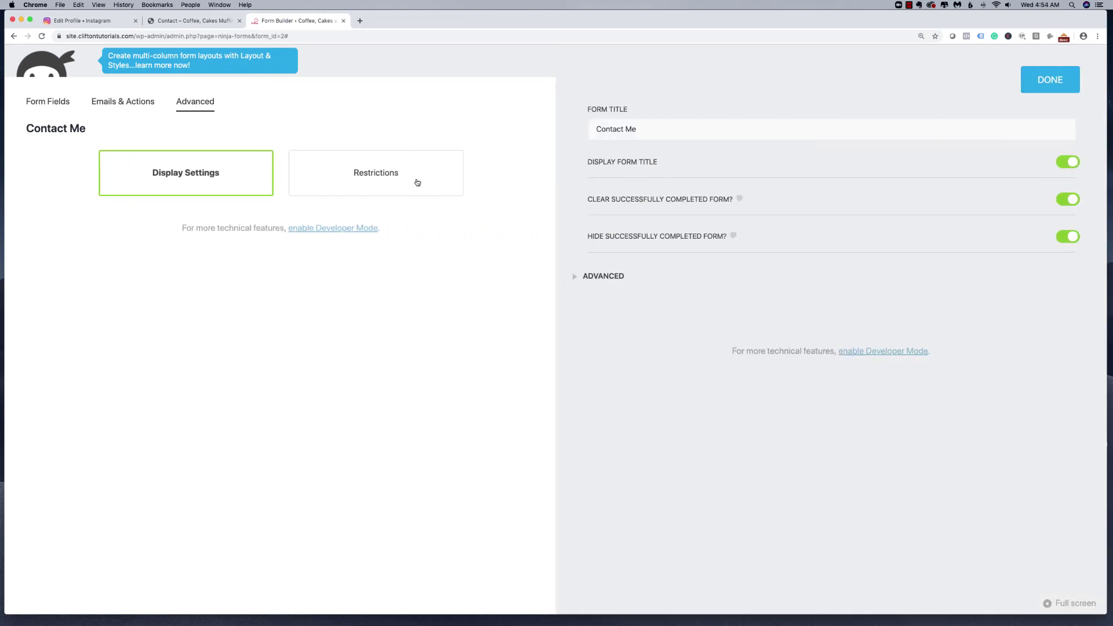
- Change the form title from 'Contact Me' to 'Contact Cakes, Coffee & Muffins'
left_click(654, 130)
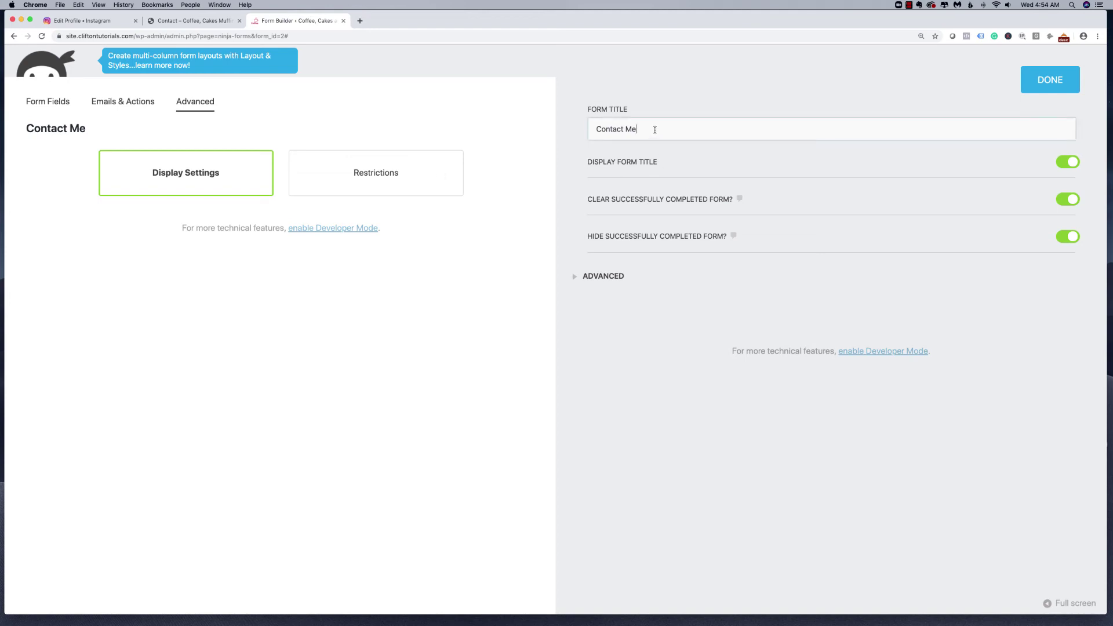
left_click_drag(655, 130, 623, 129)
type("Cakes, Muff")
key("BackSpace")
key("BackSpace")
type("Coffee & Muffins")
left_click(677, 171)
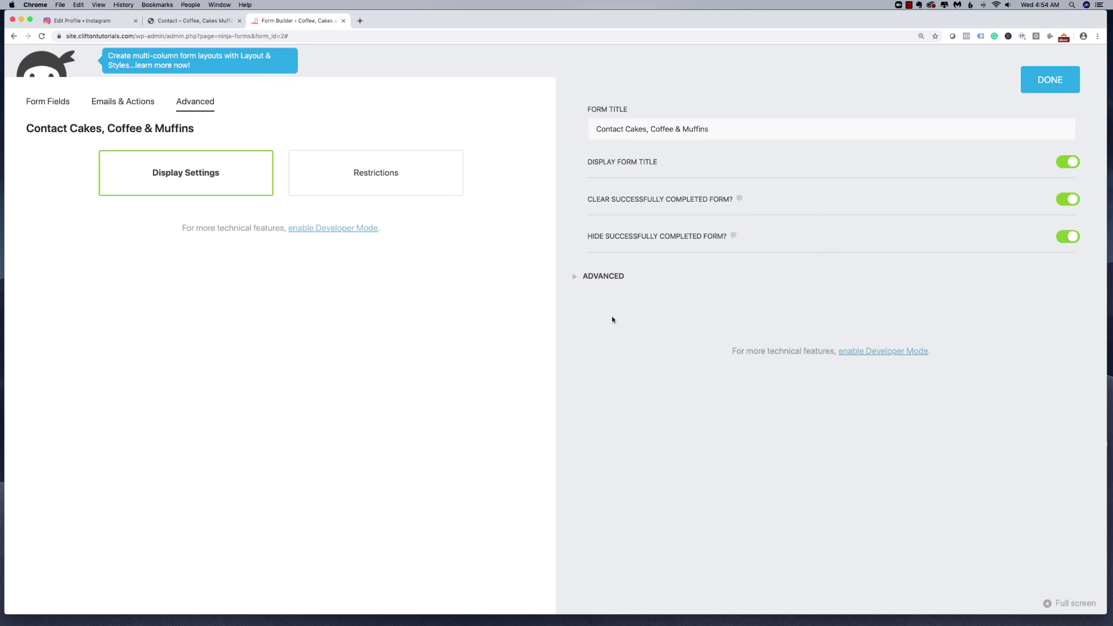
- Set Default Label Position to Hidden in the advanced display options and close them
left_click(575, 278)
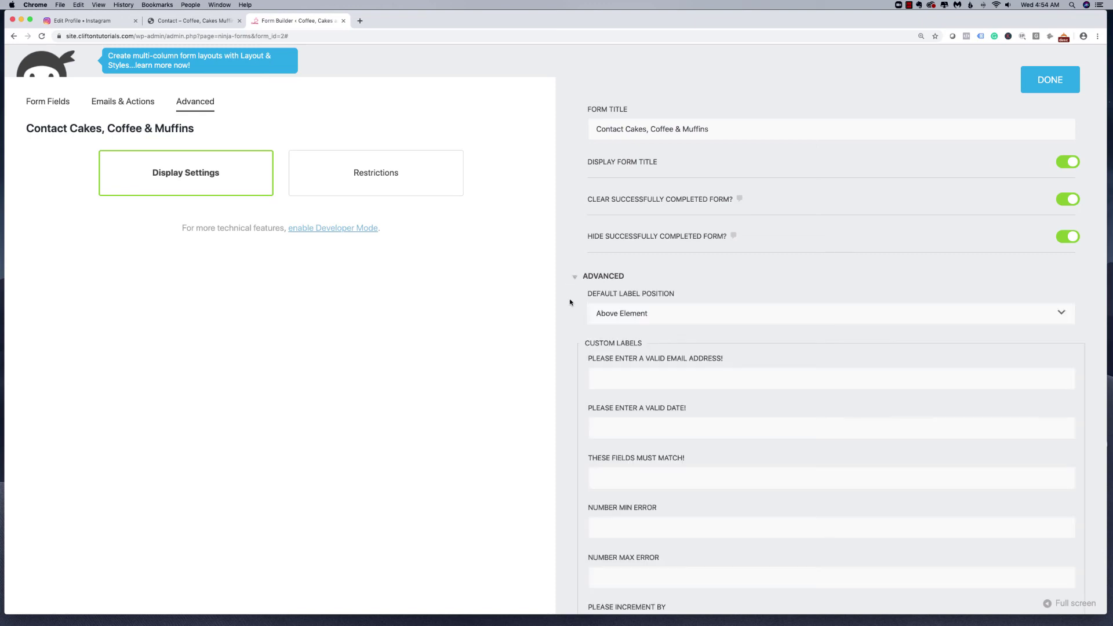
scroll(566, 328, "down", 3)
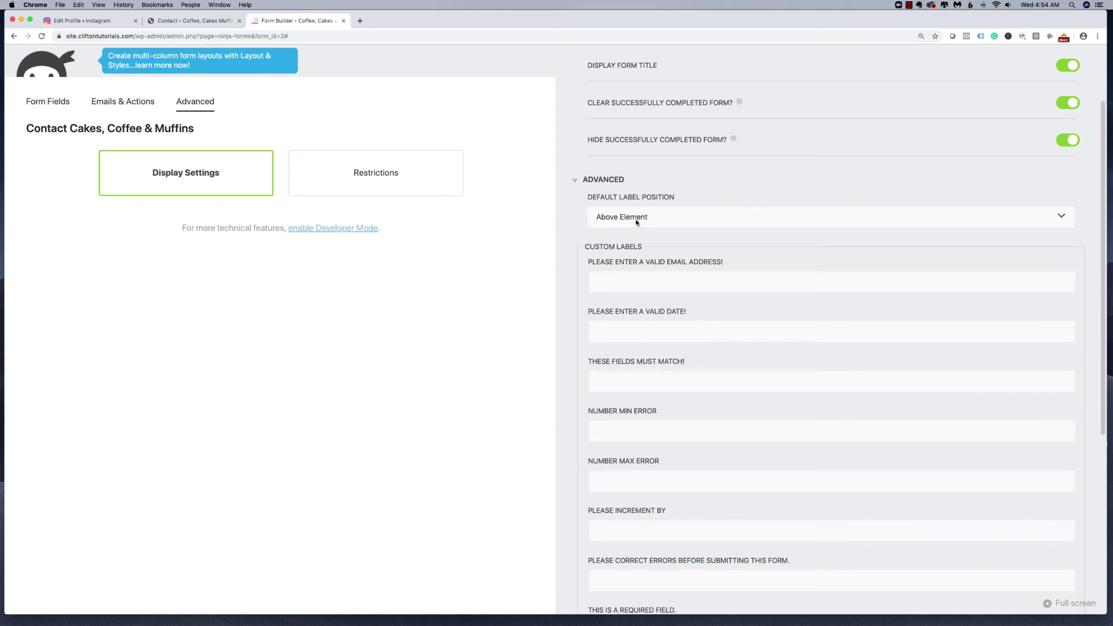
left_click(636, 221)
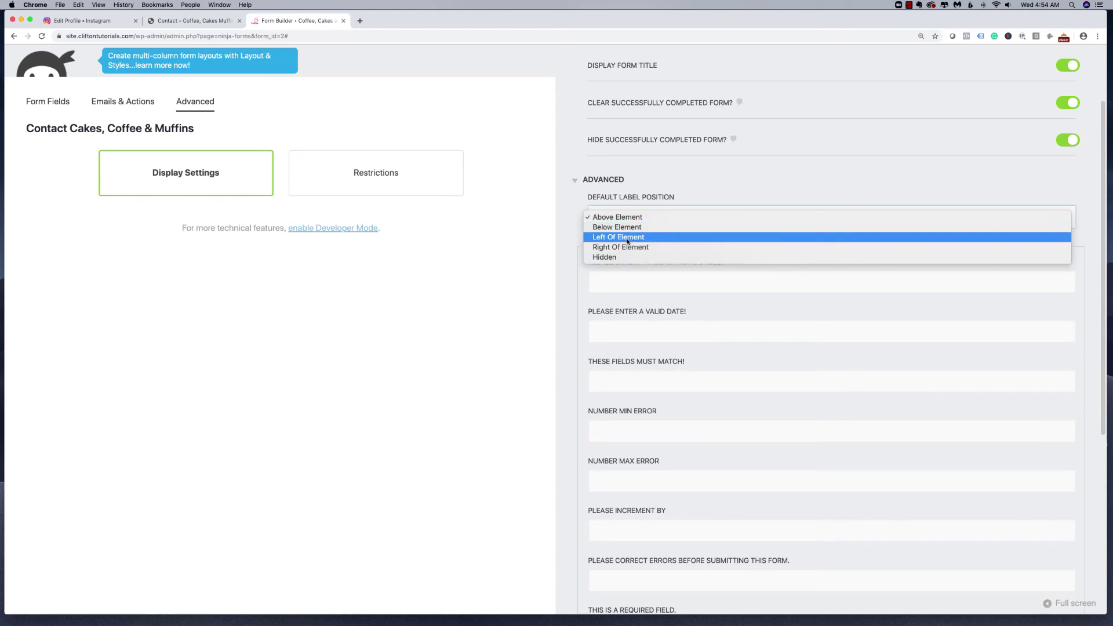
left_click(608, 258)
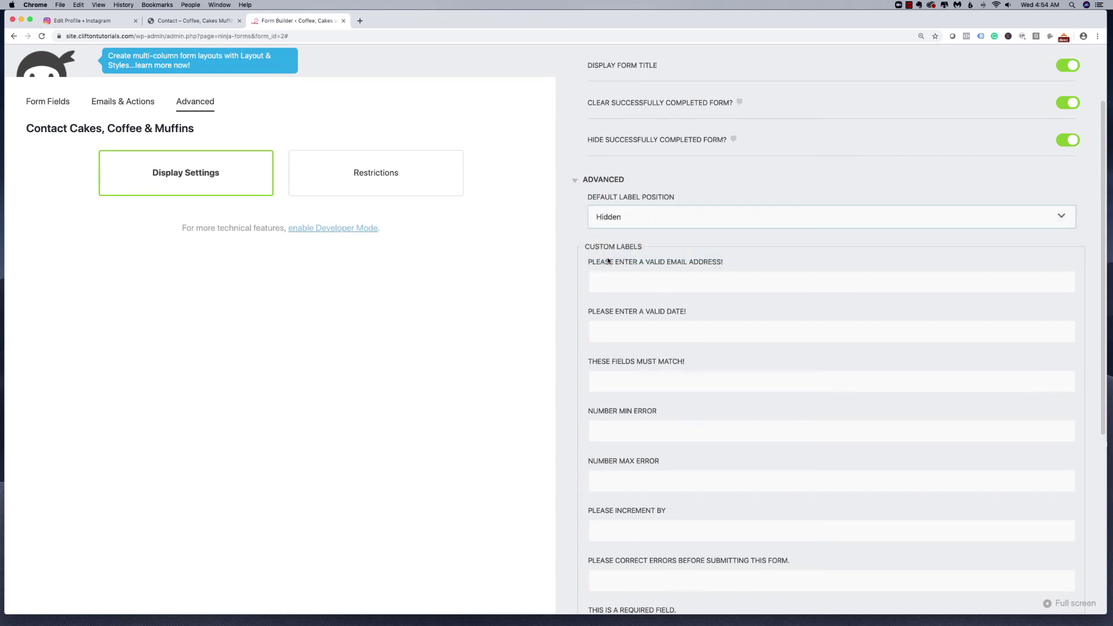
left_click(175, 22)
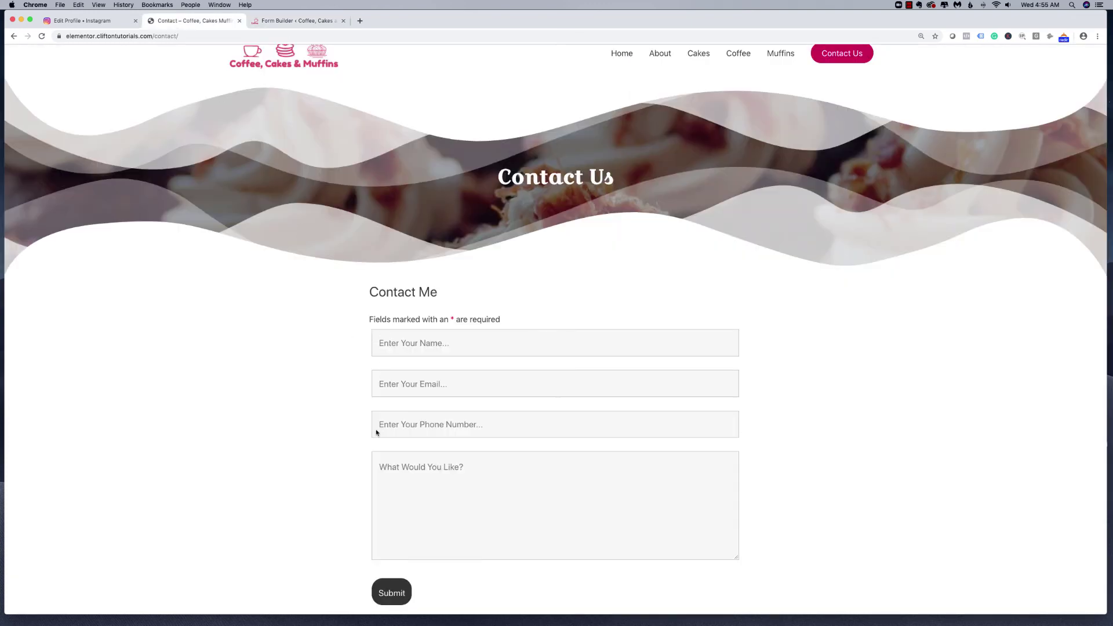
left_click(302, 22)
left_click(623, 322)
scroll(672, 325, "down", 10)
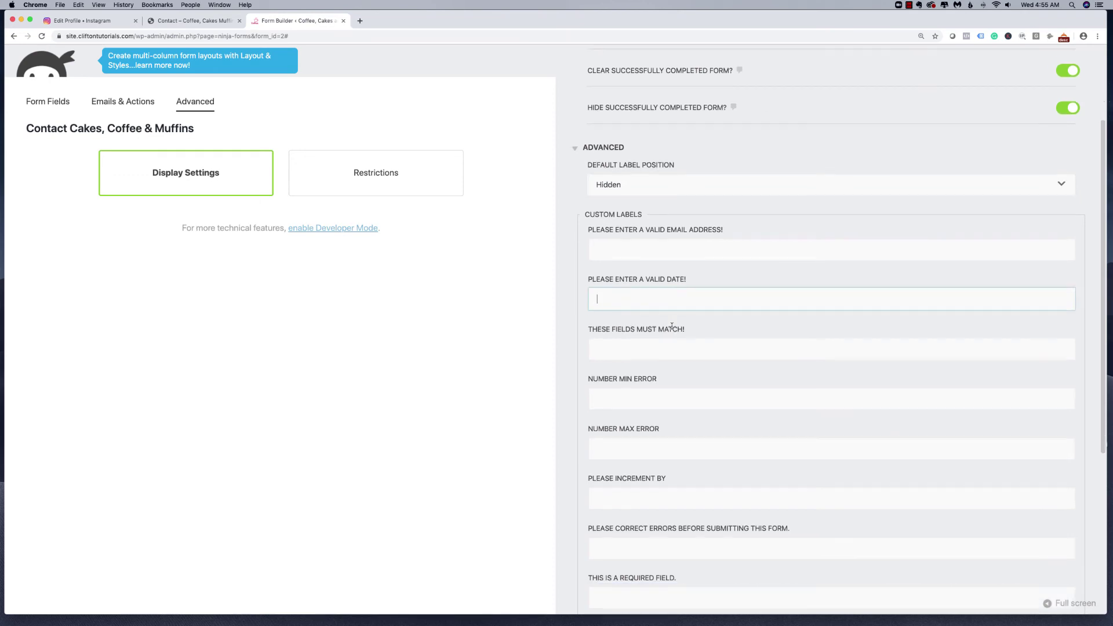
scroll(672, 326, "up", 7)
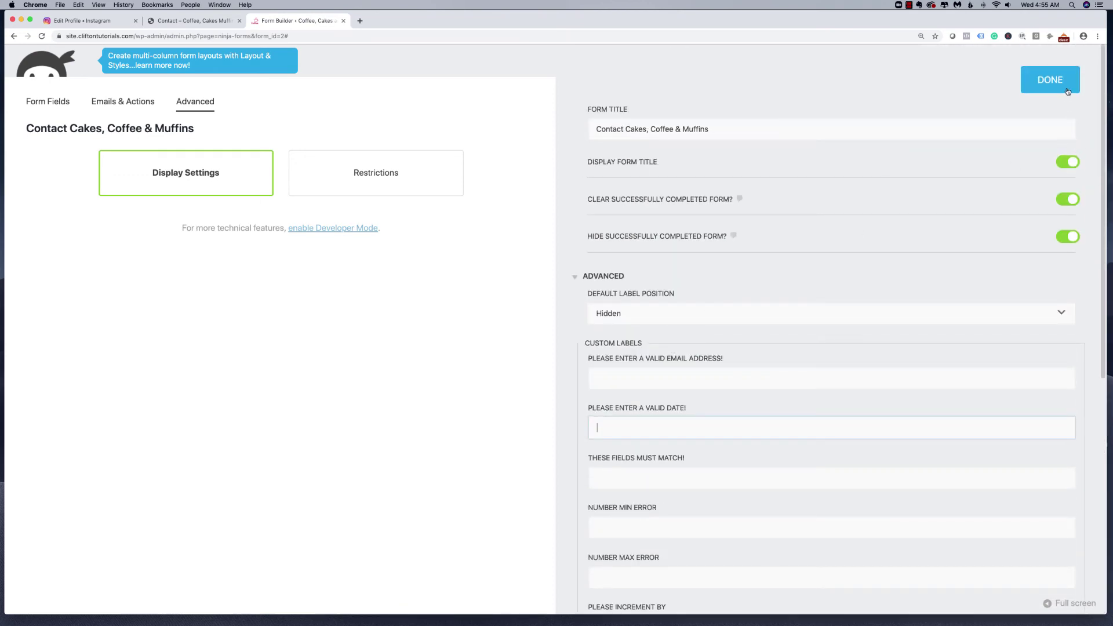
left_click(1068, 91)
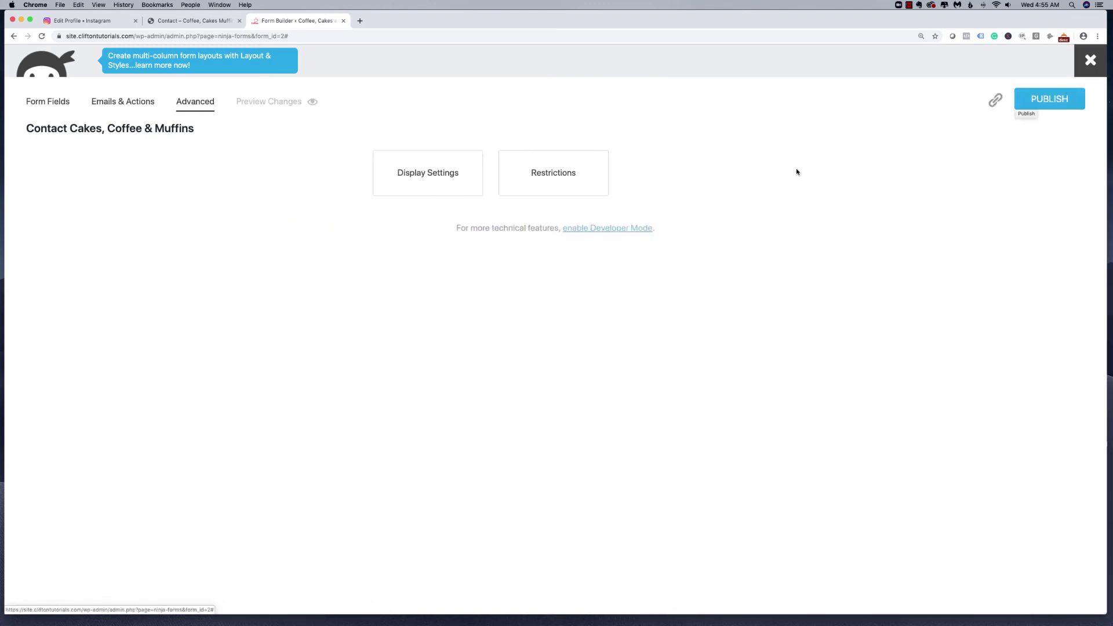
- Review the Restrictions settings and publish the updated form
left_click(532, 195)
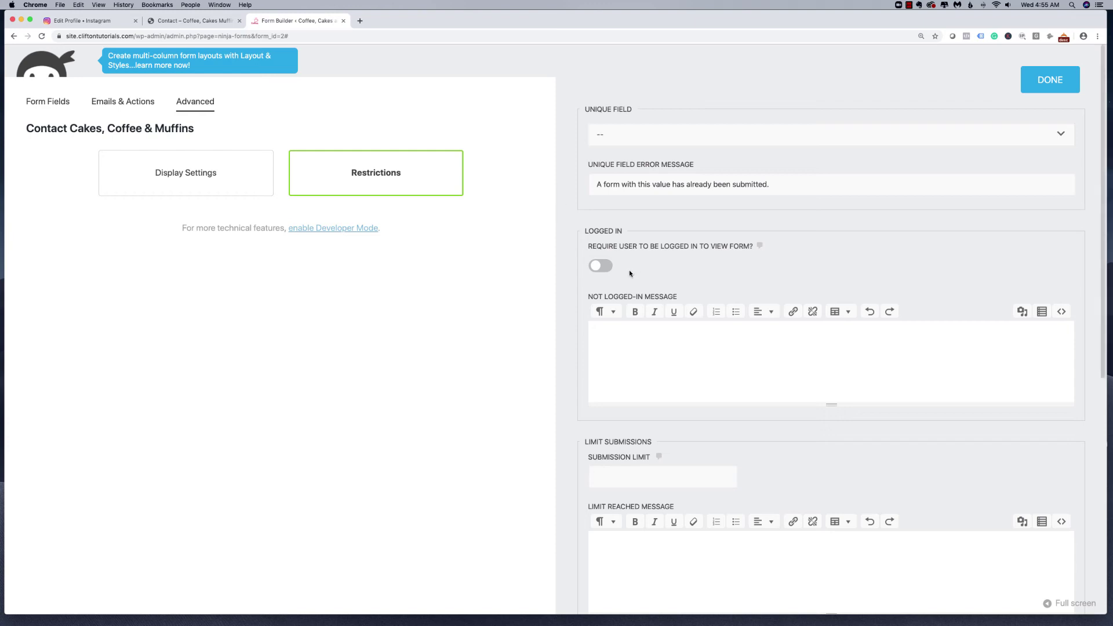
scroll(635, 324, "down", 4)
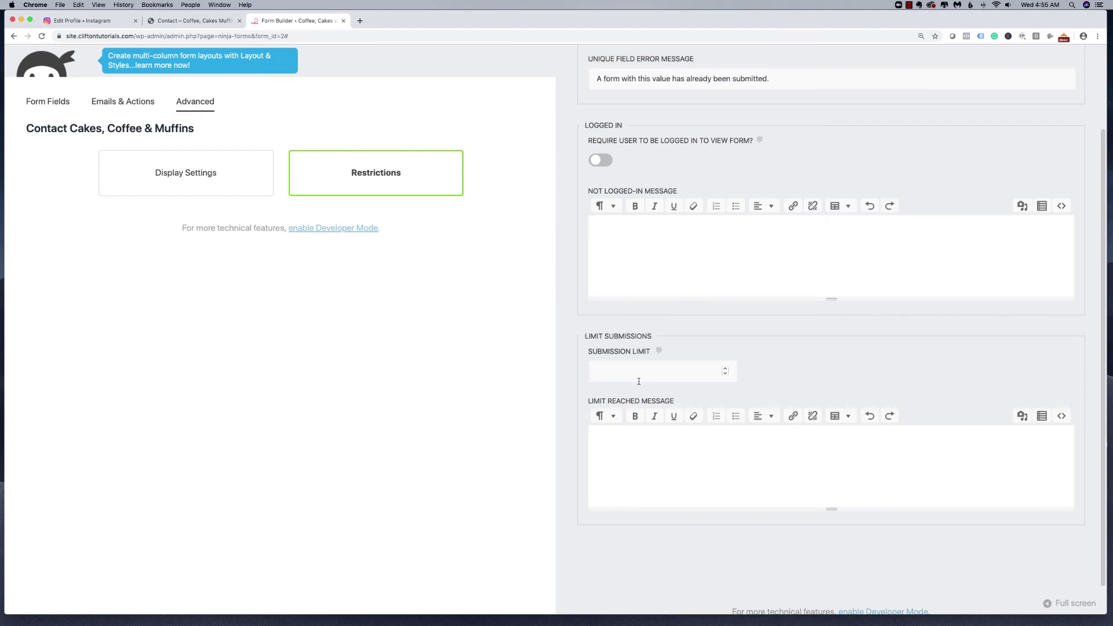
scroll(638, 380, "up", 4)
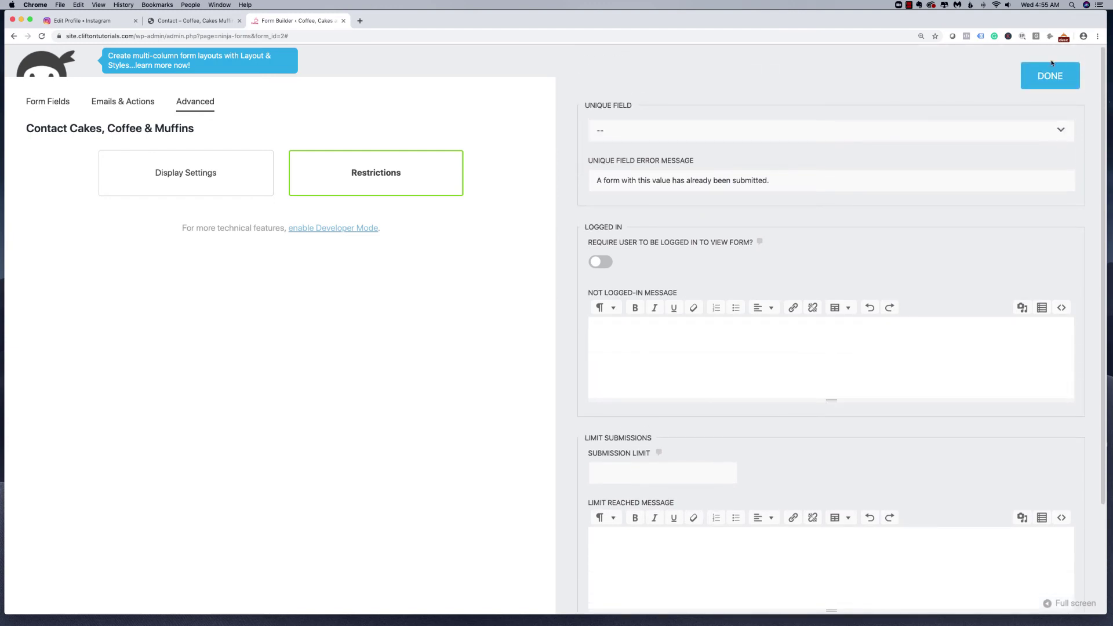
left_click(1064, 72)
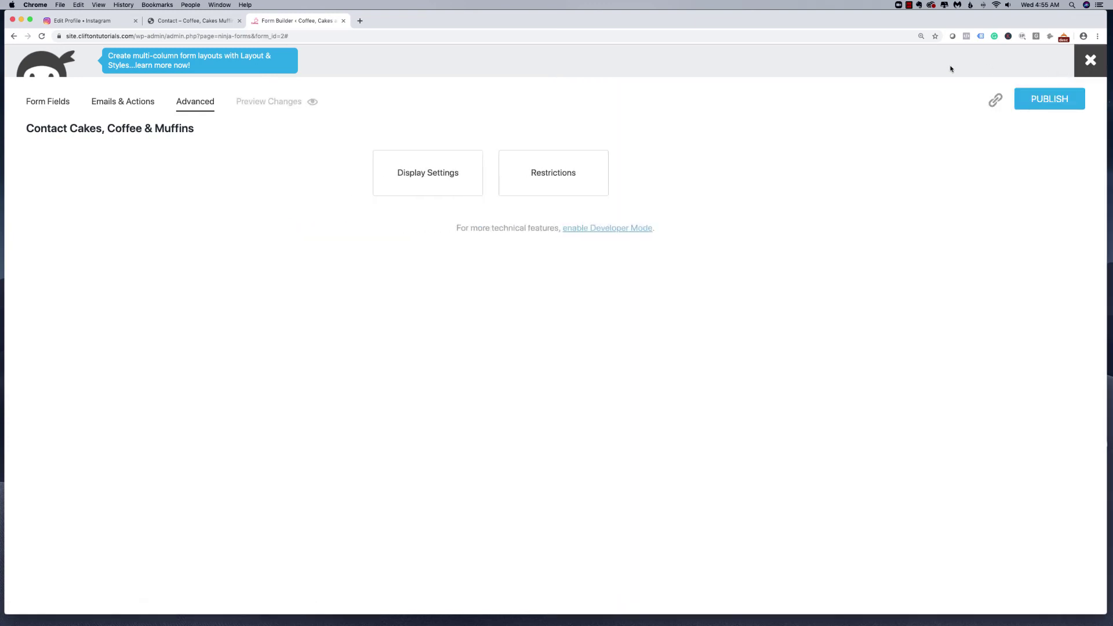
left_click(39, 103)
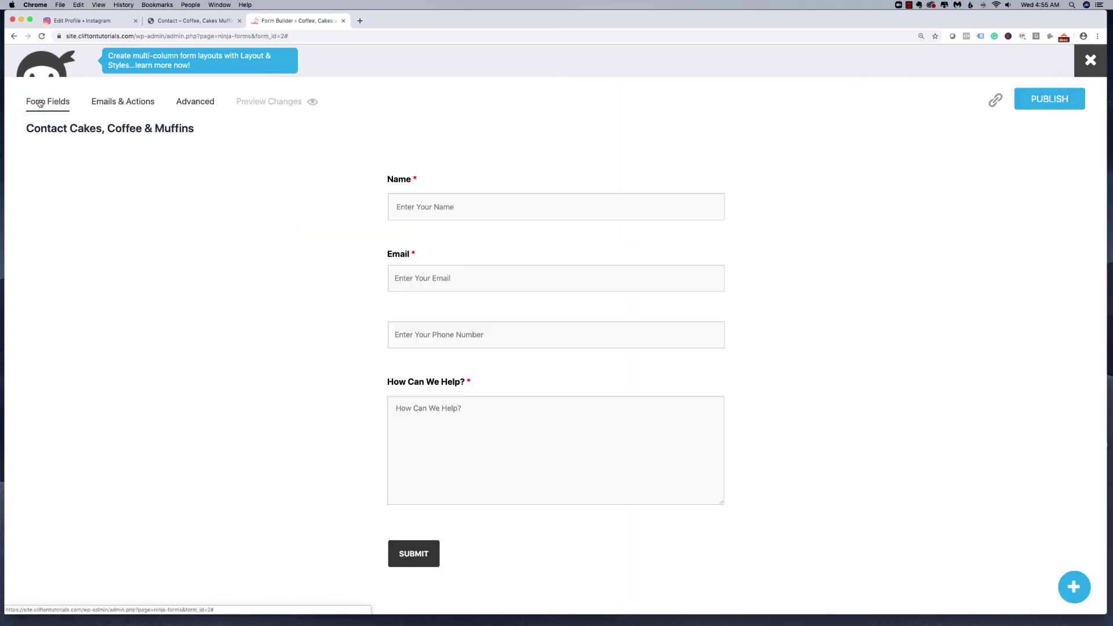
left_click(1053, 107)
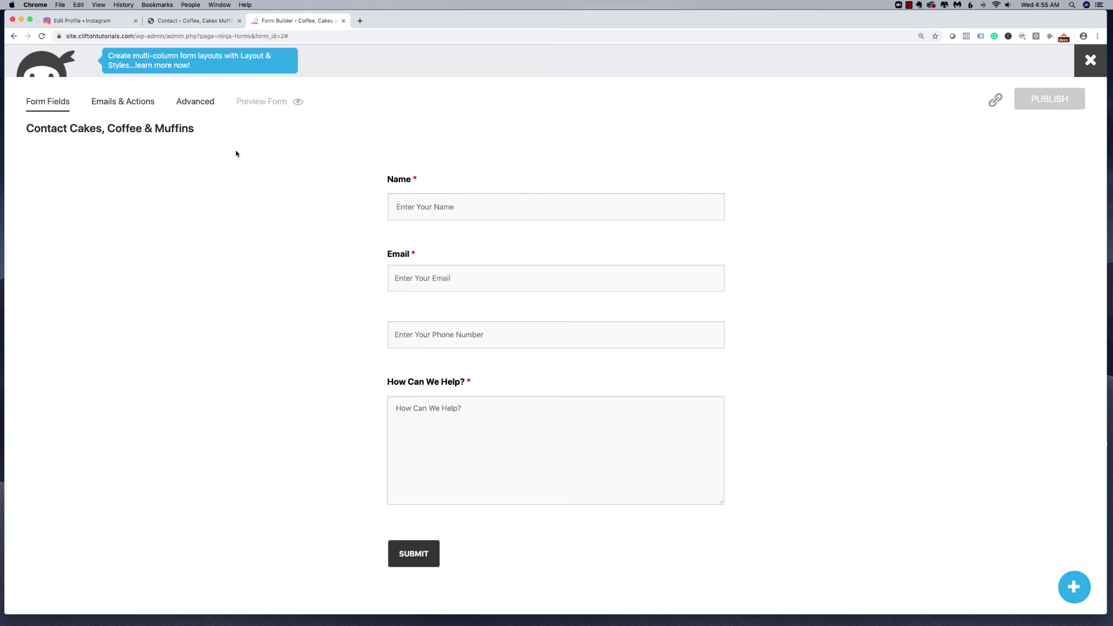
- Confirm labels are Hidden in Display Settings and exit to the forms list
left_click(130, 101)
left_click(198, 107)
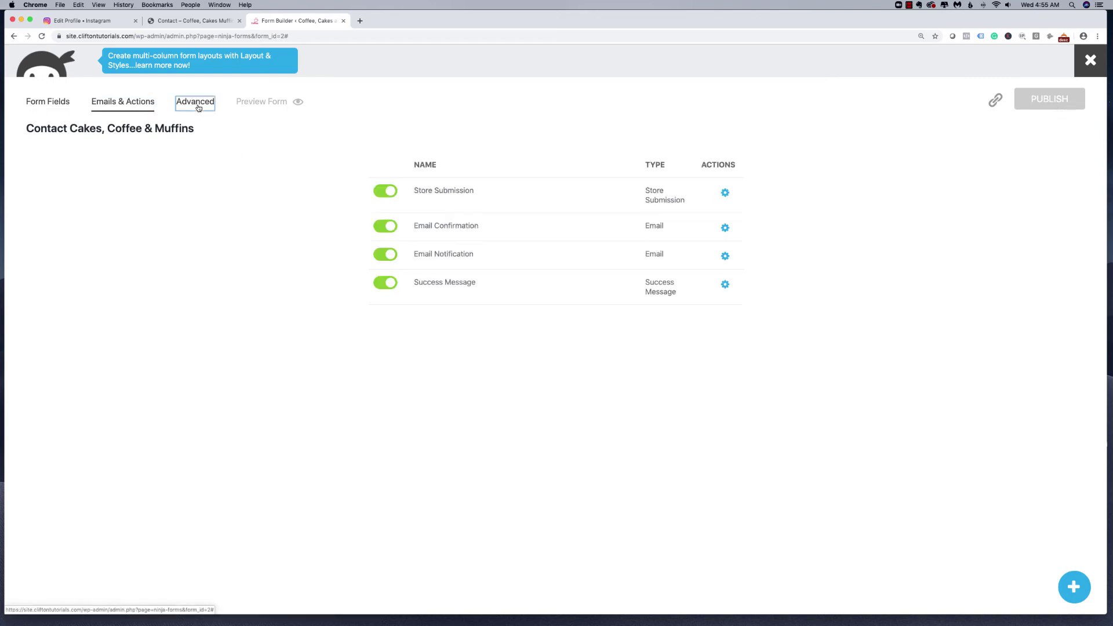
left_click(436, 189)
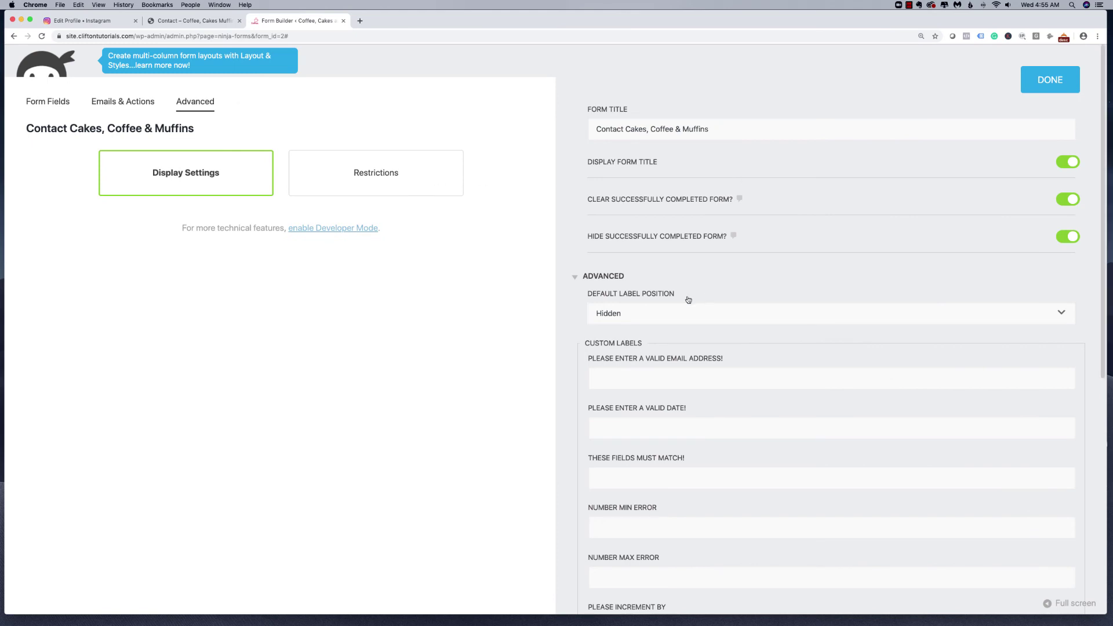
left_click(1037, 84)
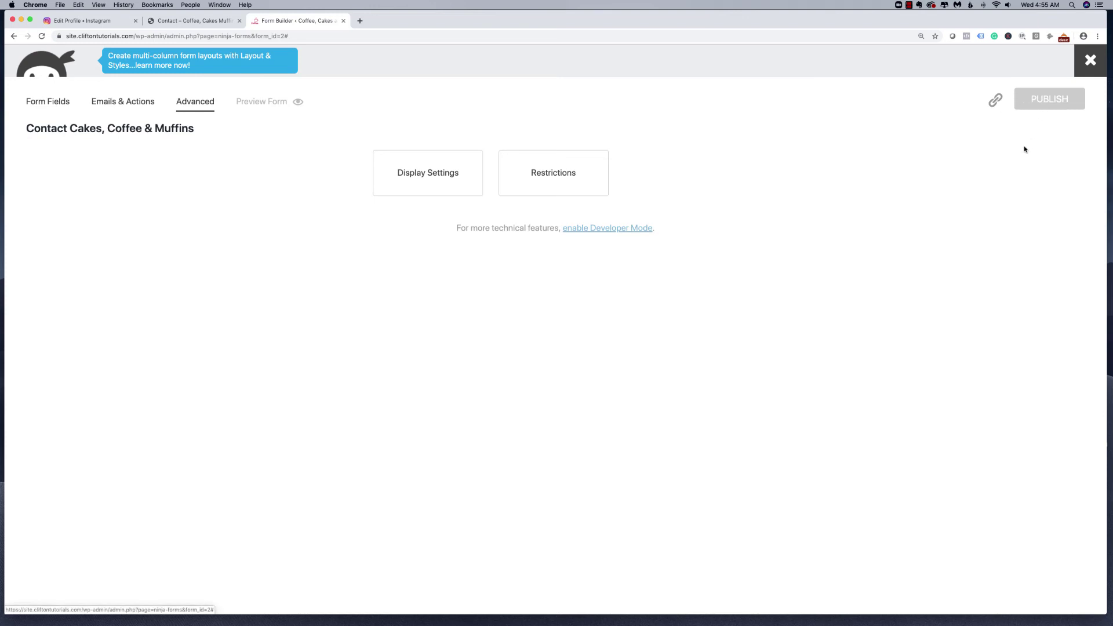
left_click(1085, 71)
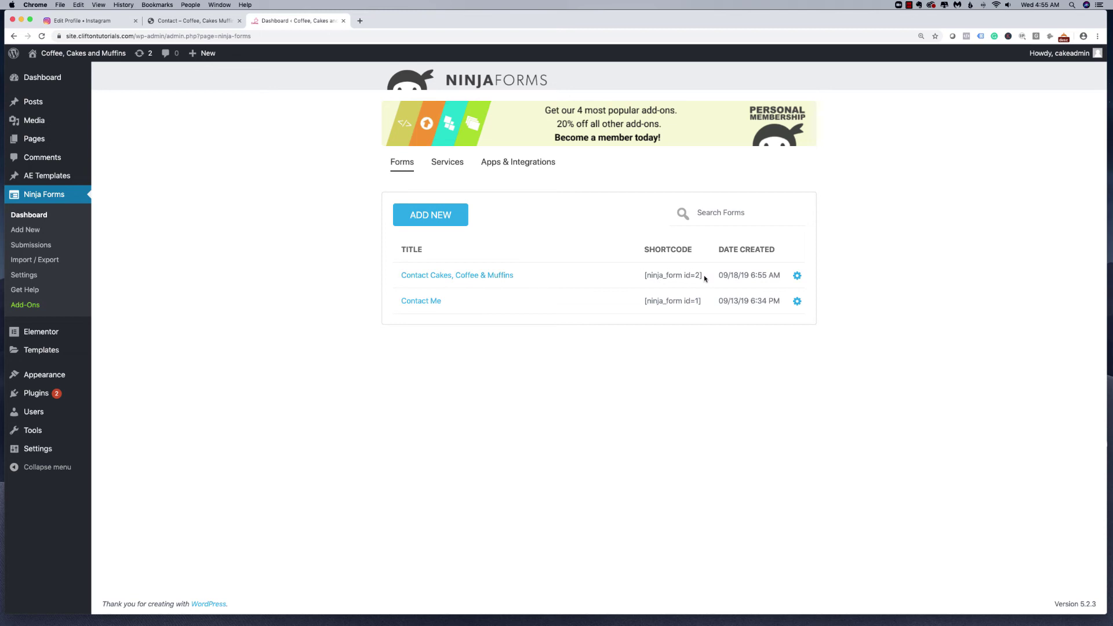
- Copy the [ninja_form id=2] shortcode and open the live Contact Us page for editing
left_click_drag(705, 278, 643, 274)
key("super+c")
key("super+c")
left_click(106, 53)
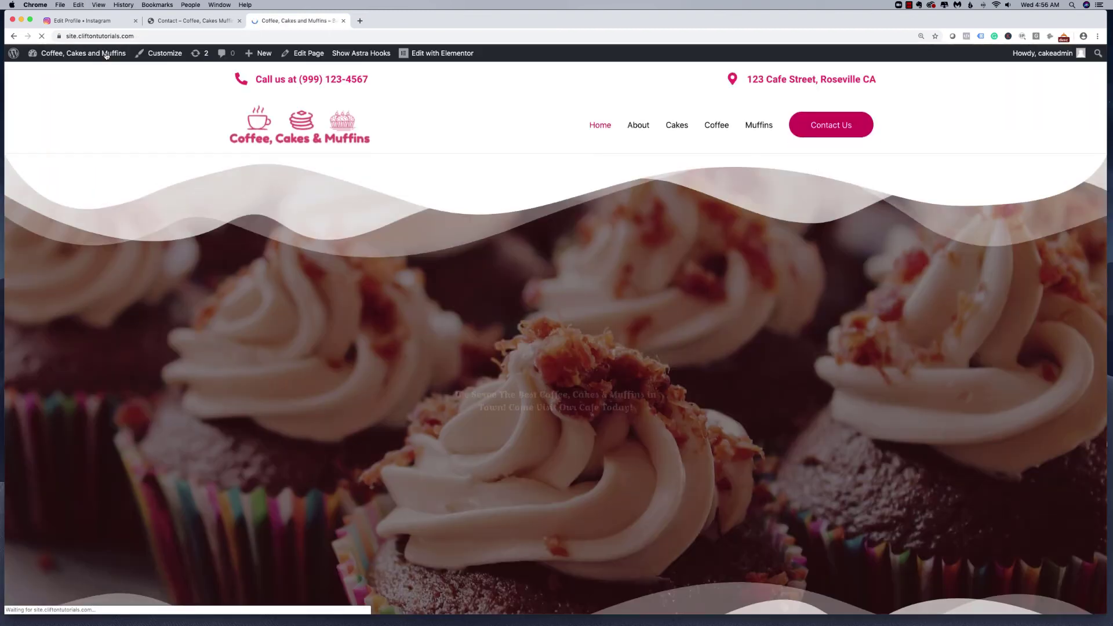
left_click(845, 135)
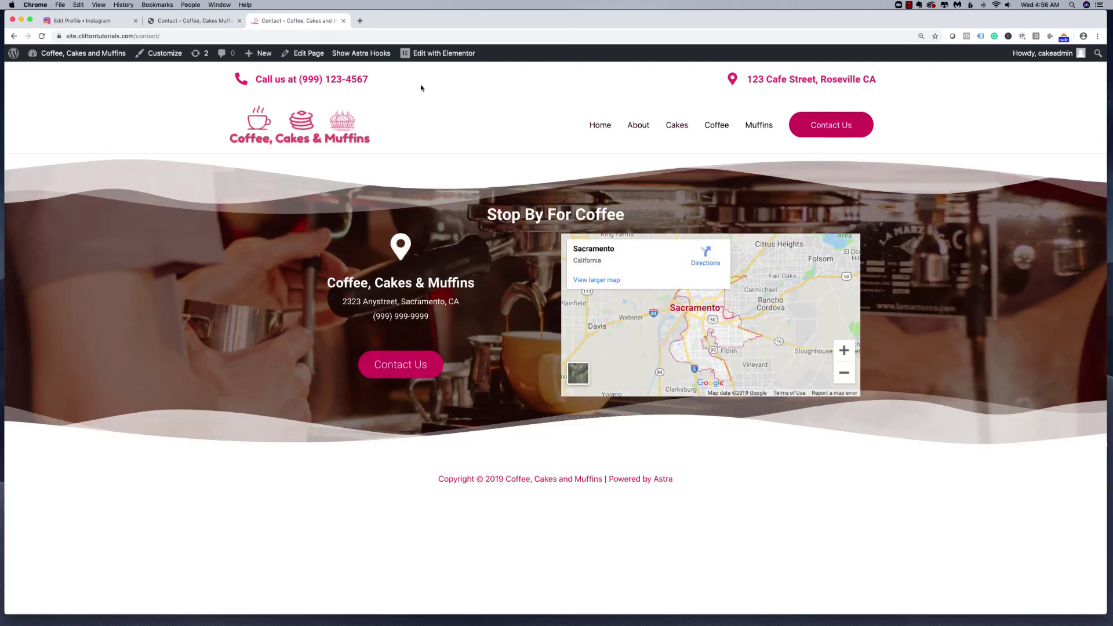
mouse_move(455, 57)
left_click(311, 54)
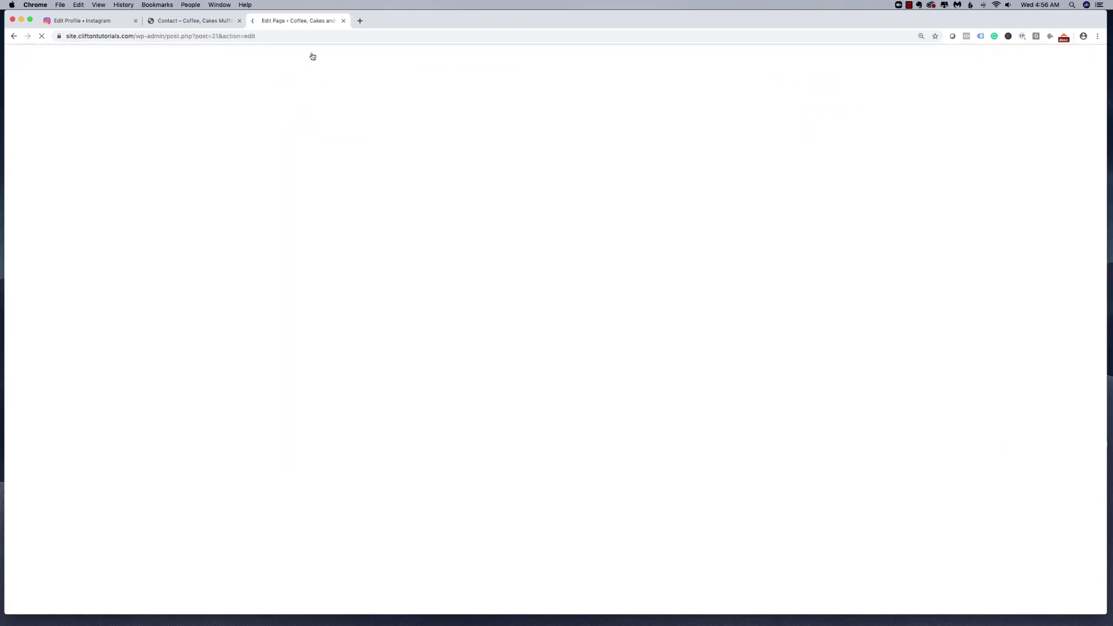
- Insert the saved Page Header template, with its page settings, into the page in Elementor
left_click(268, 78)
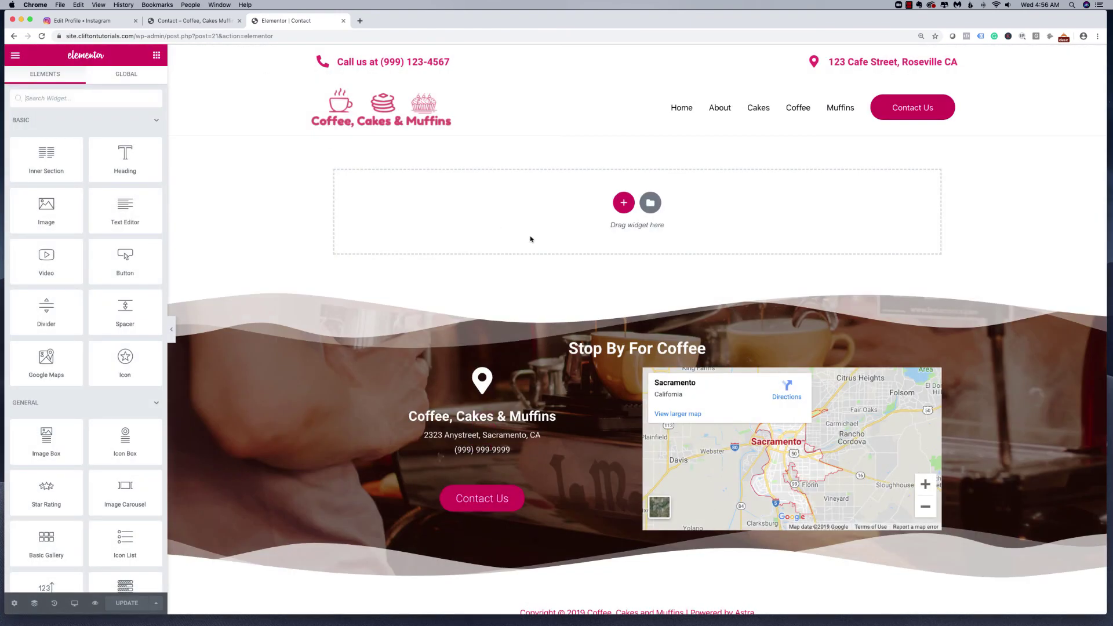
left_click(652, 203)
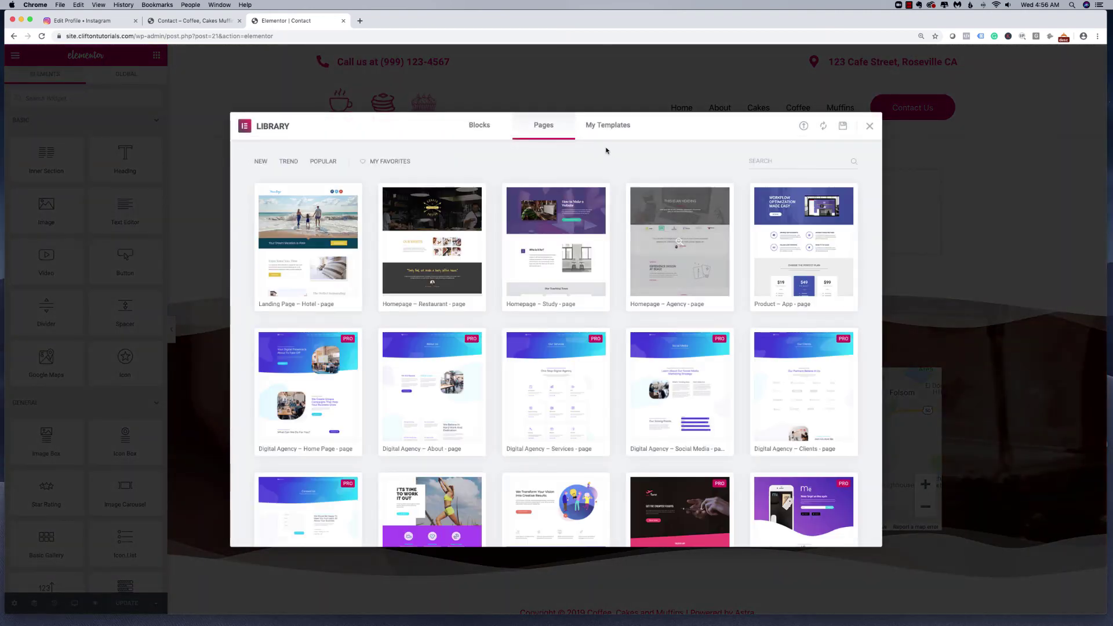
left_click(618, 131)
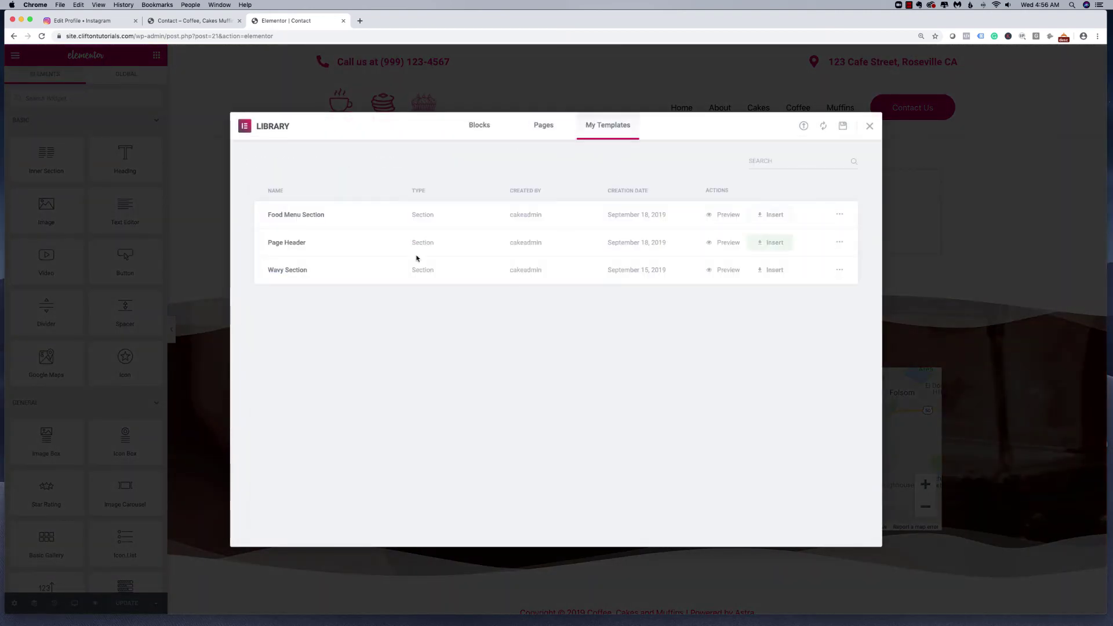
left_click(779, 244)
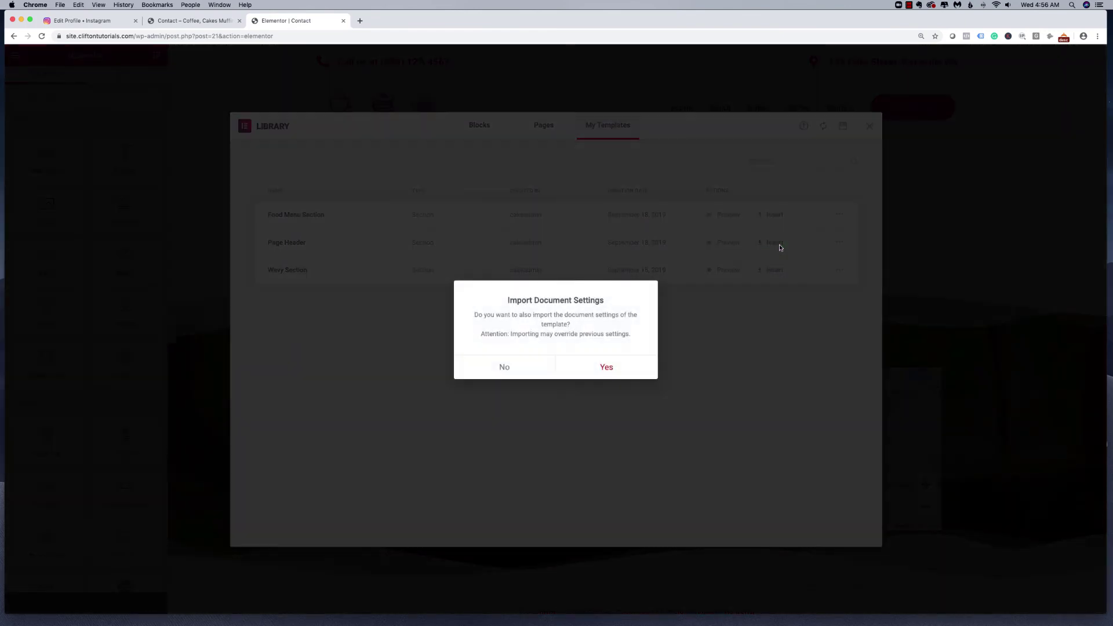
left_click(603, 371)
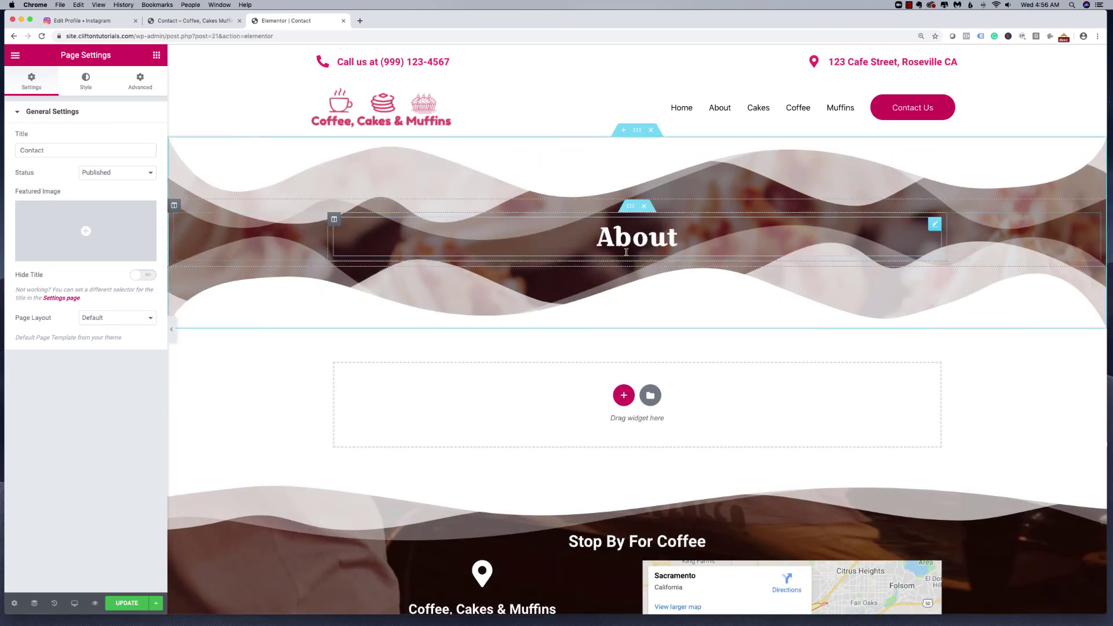
- Replace the banner heading 'About' with 'Contact Us'
left_click(636, 239)
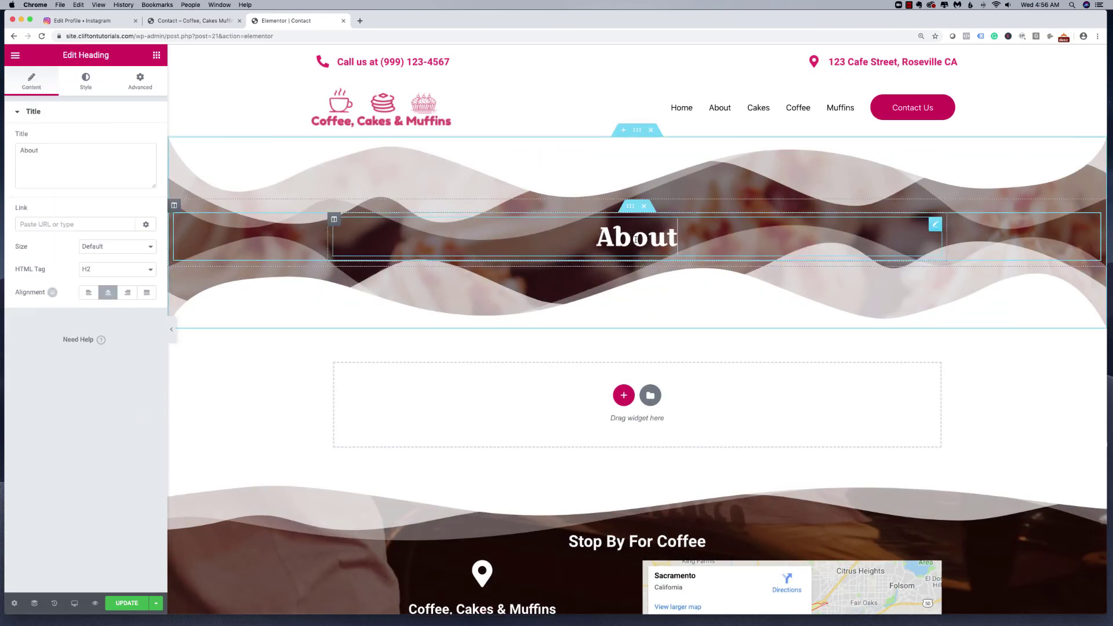
double_click(636, 239)
type("Cont")
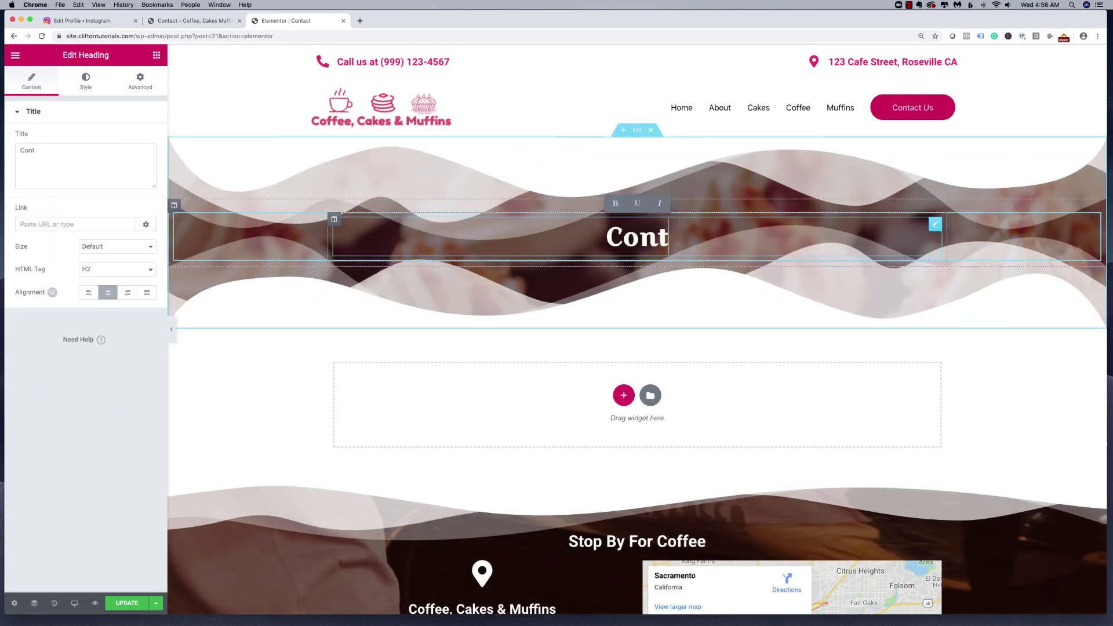
type("act U")
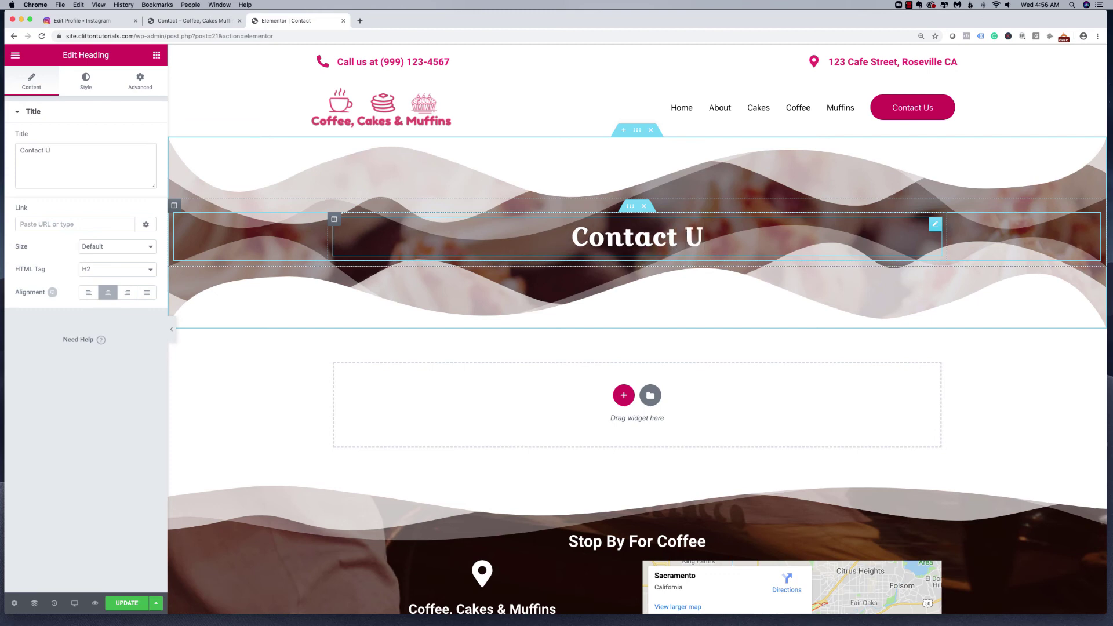
type("s")
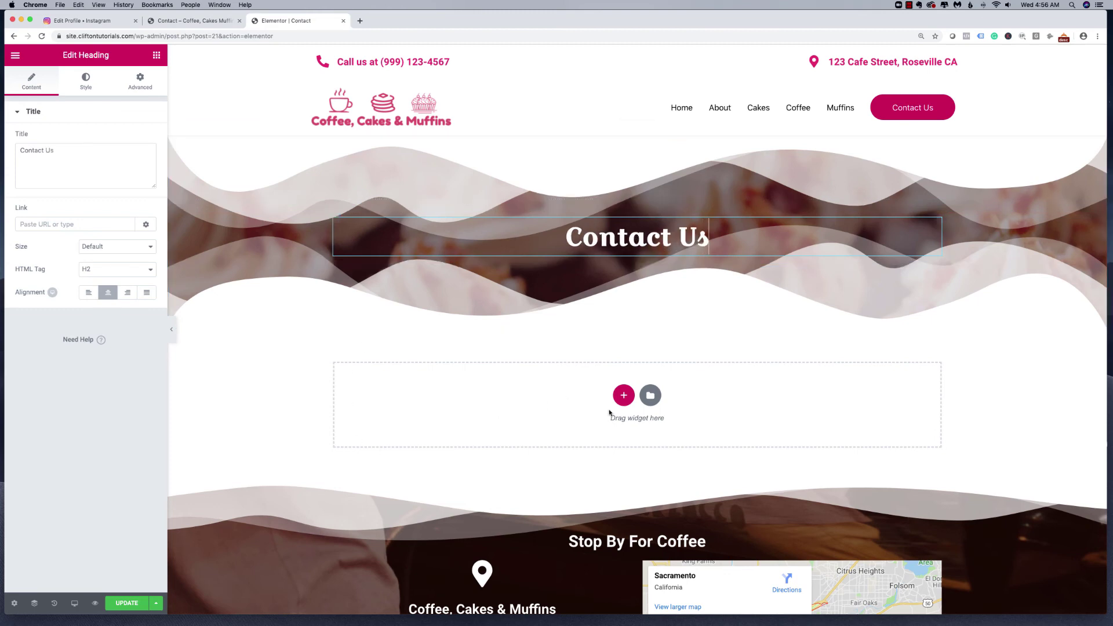
- Add a single-column section with a Shortcode widget containing [ninja_form id=2] under the banner
left_click(624, 397)
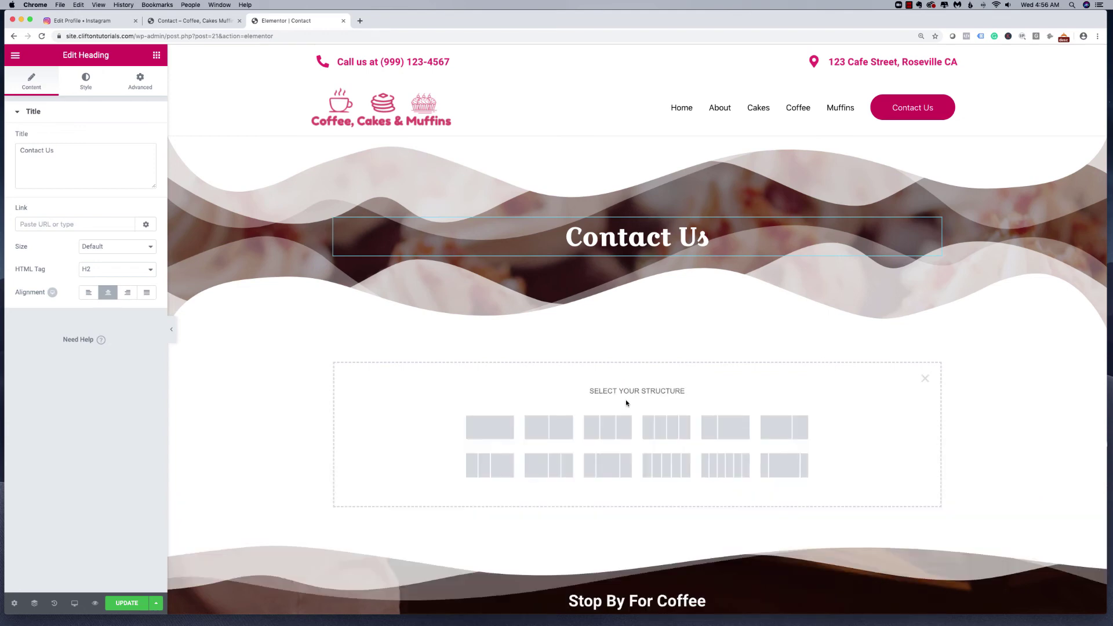
left_click(489, 426)
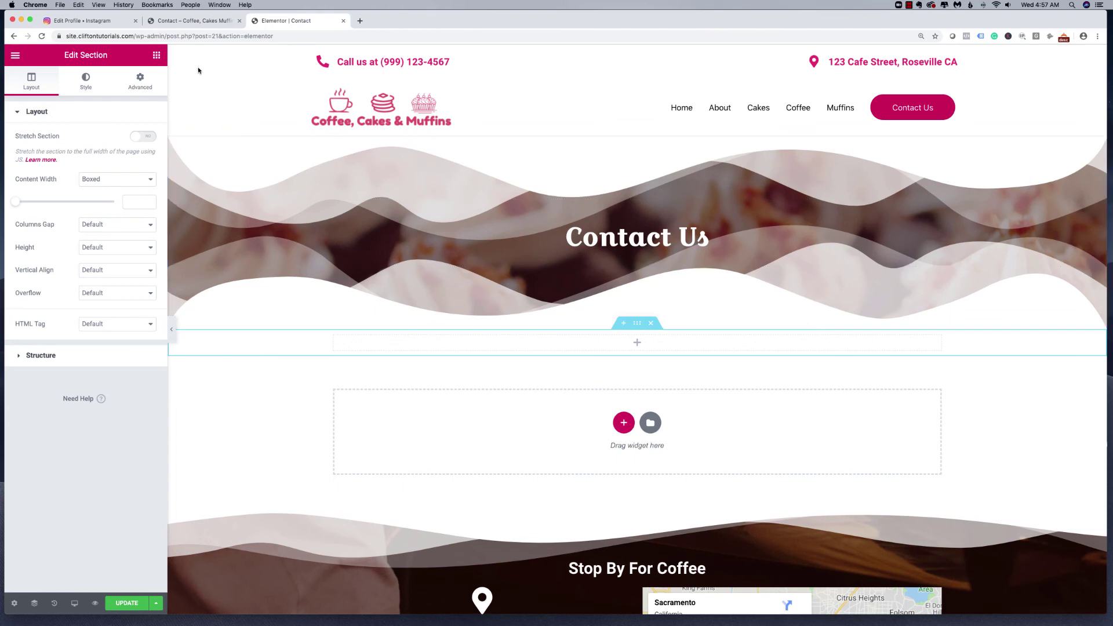
left_click(157, 57)
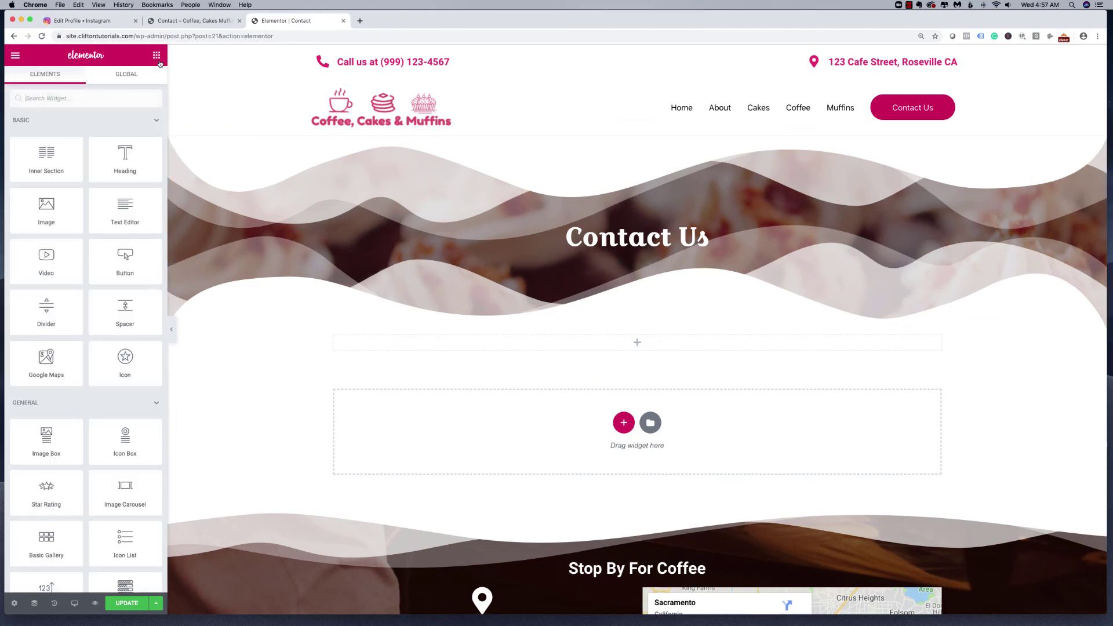
left_click(114, 98)
type("short")
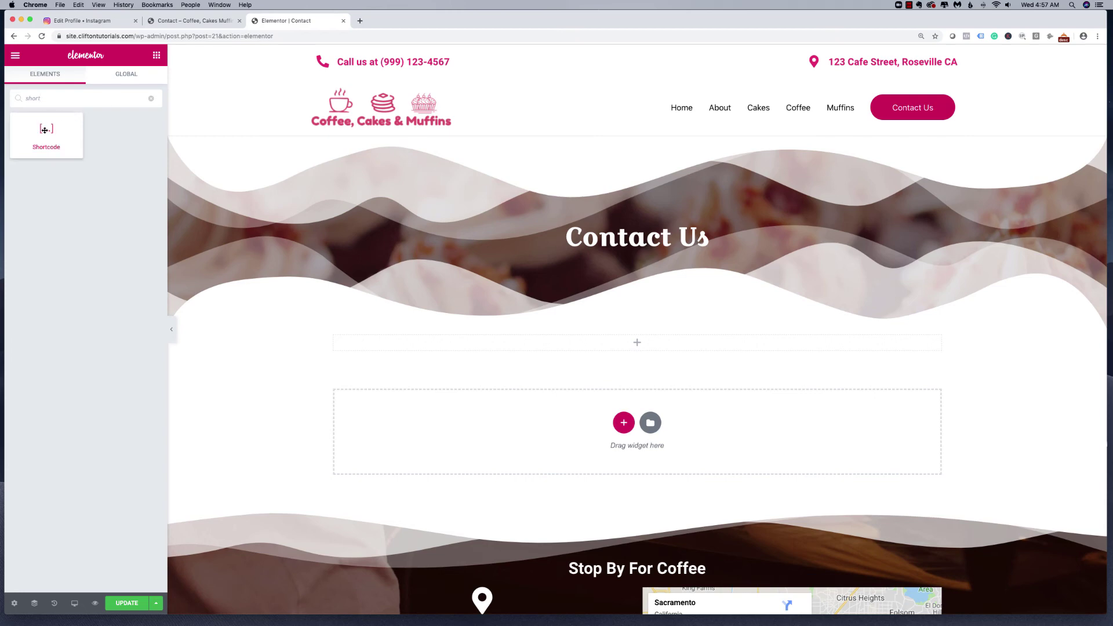
left_click_drag(46, 129, 627, 341)
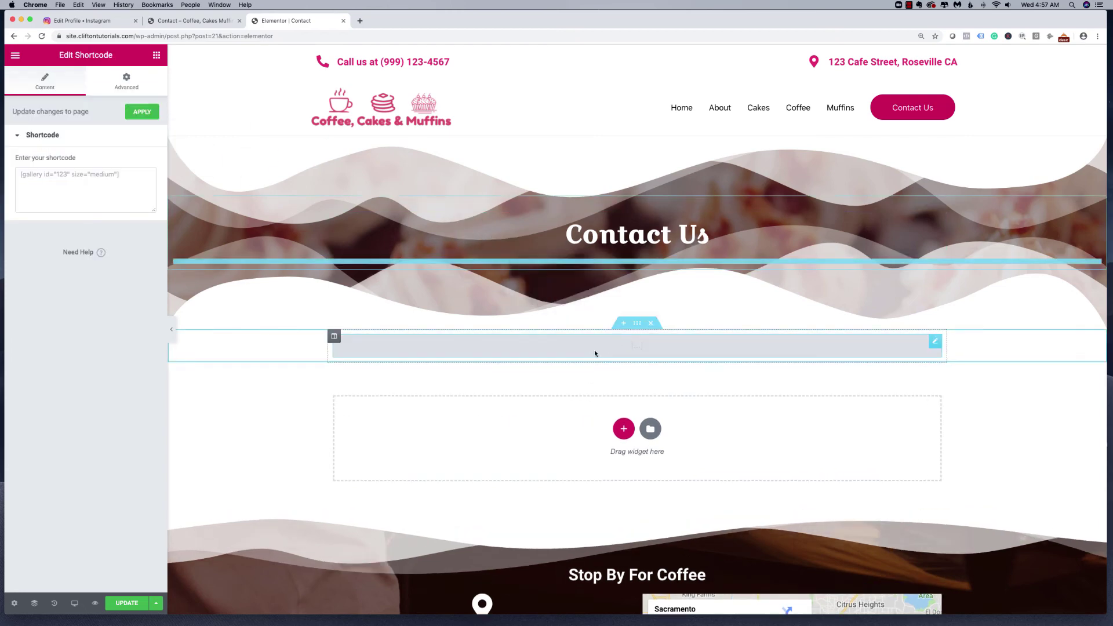
left_click(132, 173)
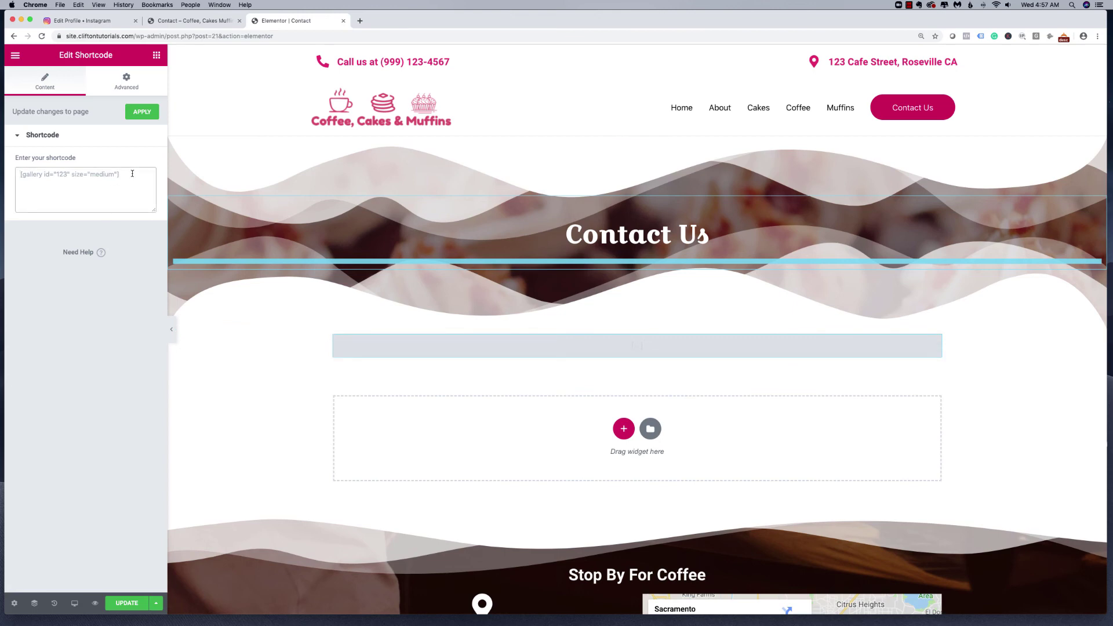
key("super+v")
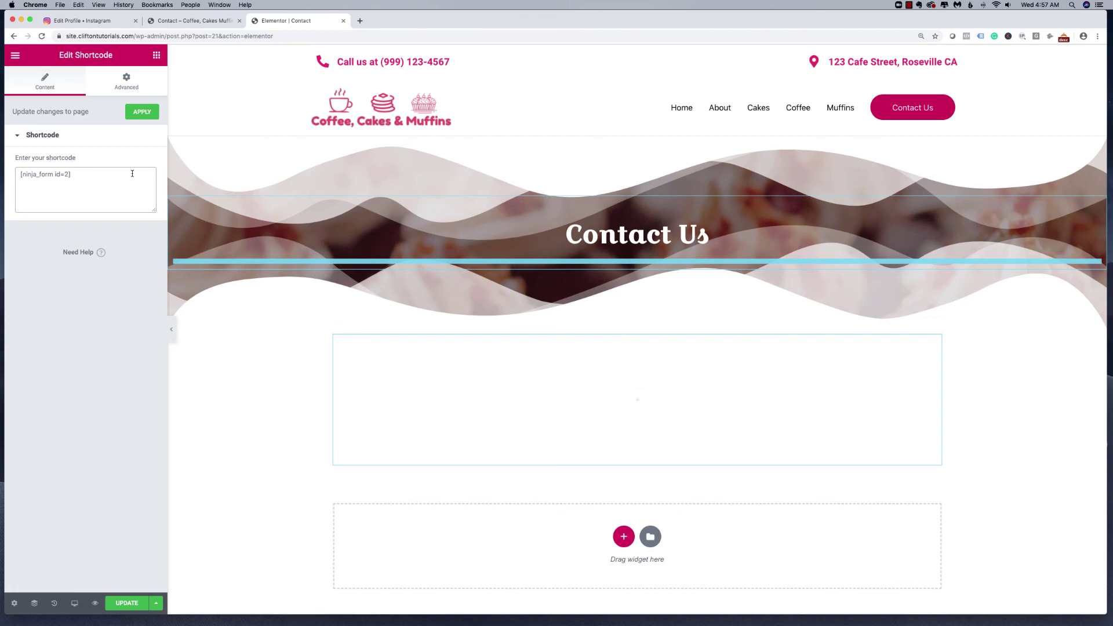
left_click(141, 113)
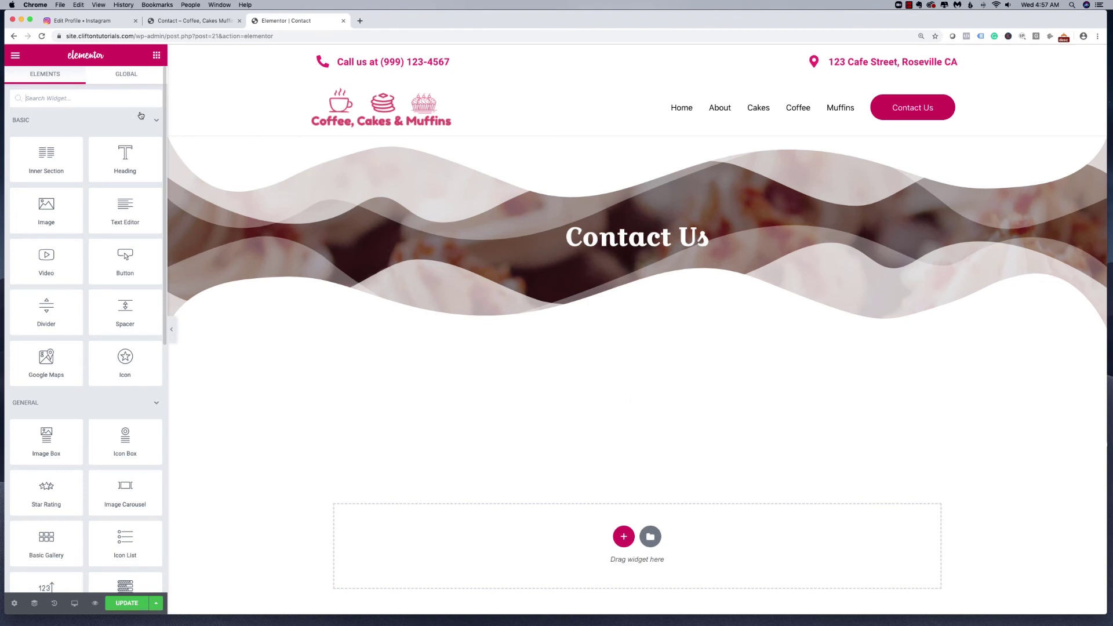
- Update the page and view the live Contact page with the form
left_click(131, 604)
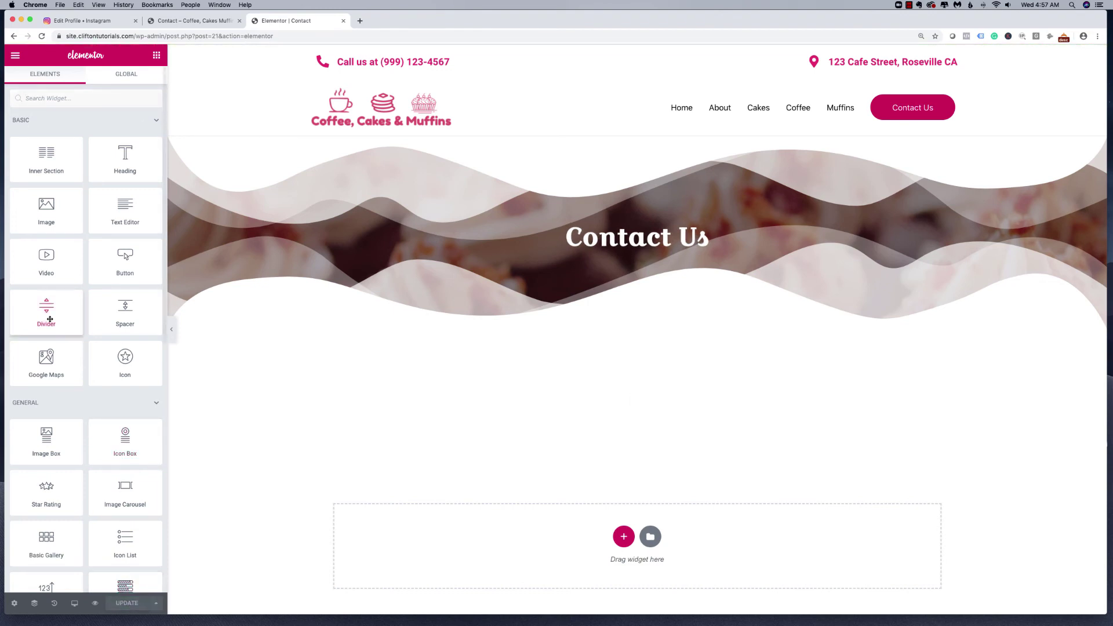
left_click(16, 55)
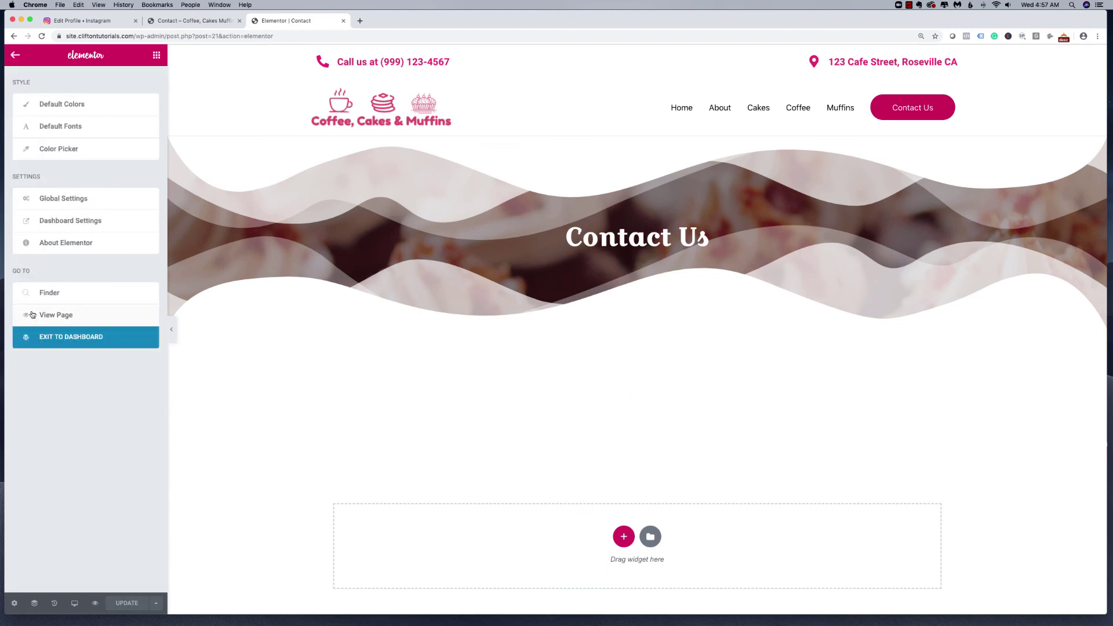
left_click(53, 314)
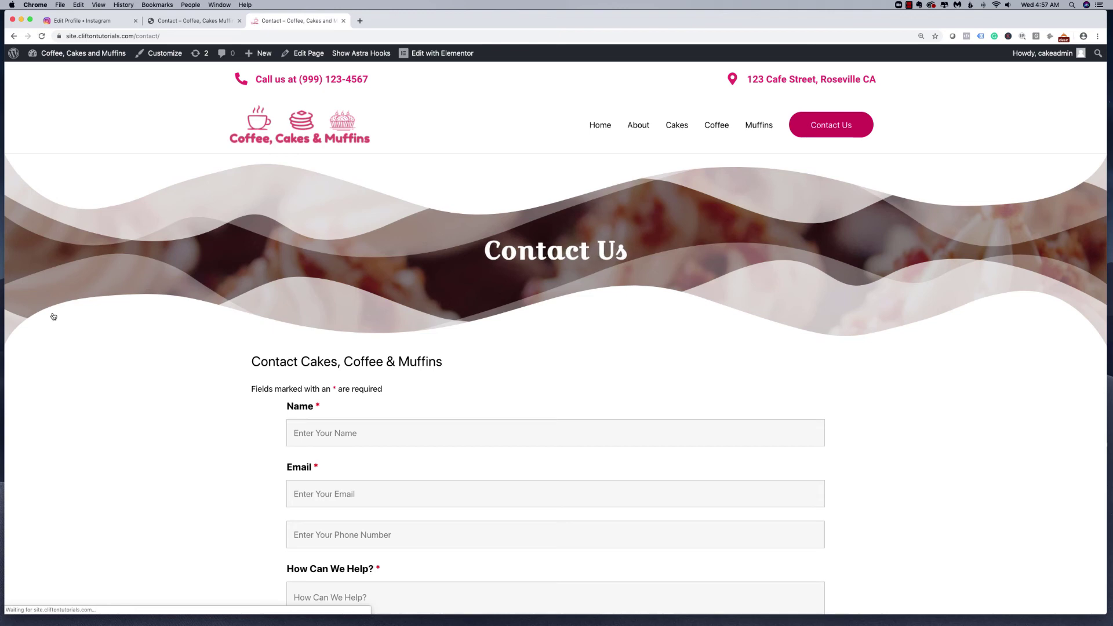
scroll(331, 497, "down", 2)
scroll(331, 498, "down", 5)
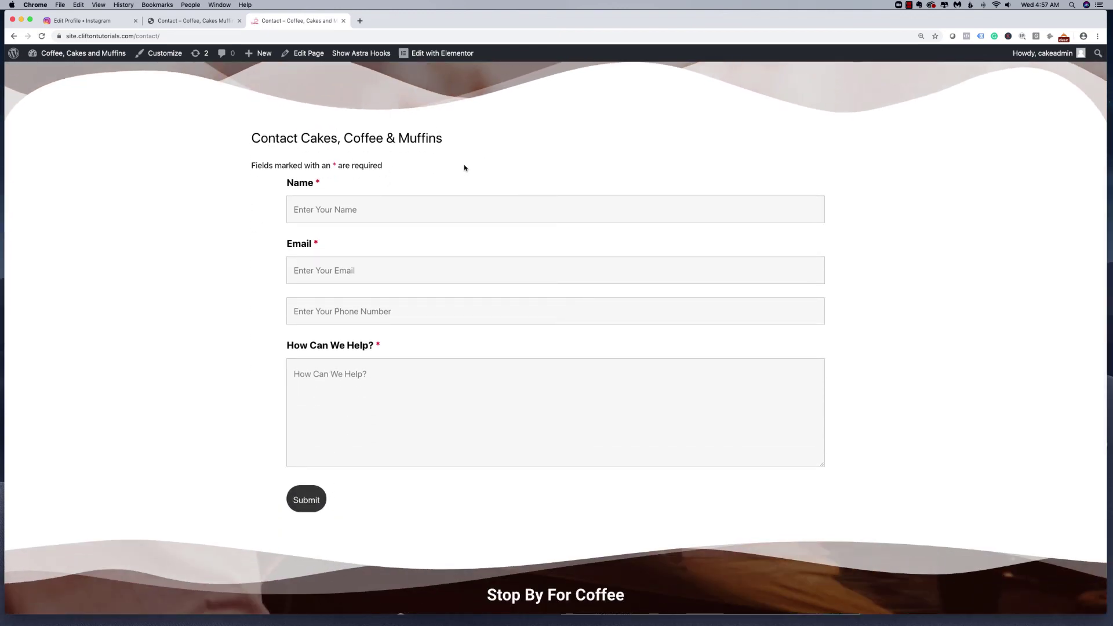
scroll(605, 362, "up", 7)
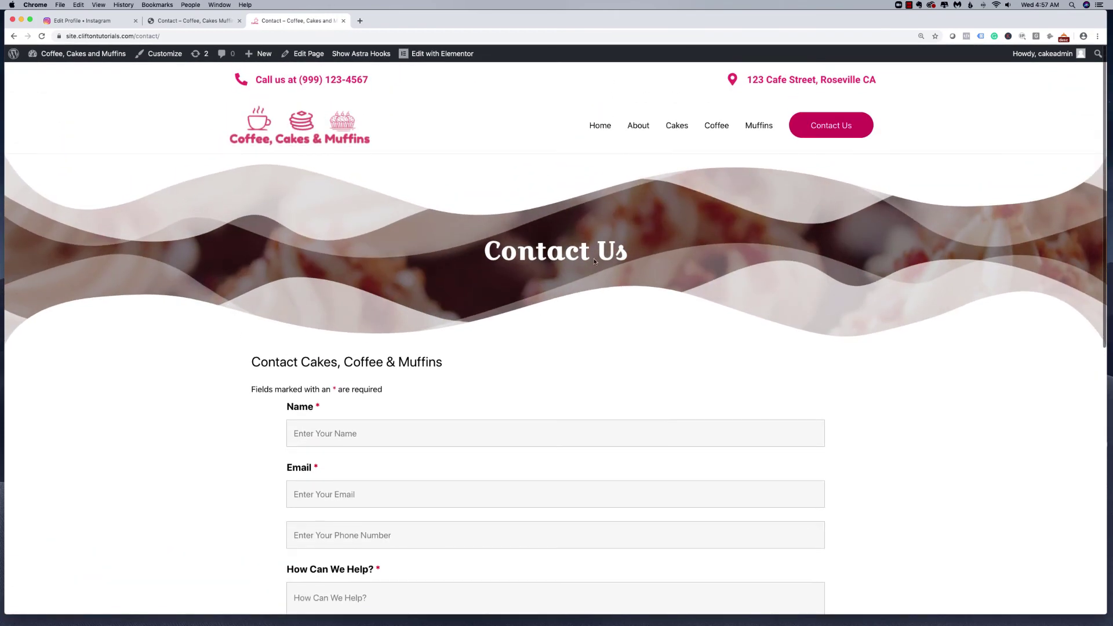
left_click(179, 23)
scroll(519, 244, "down", 3)
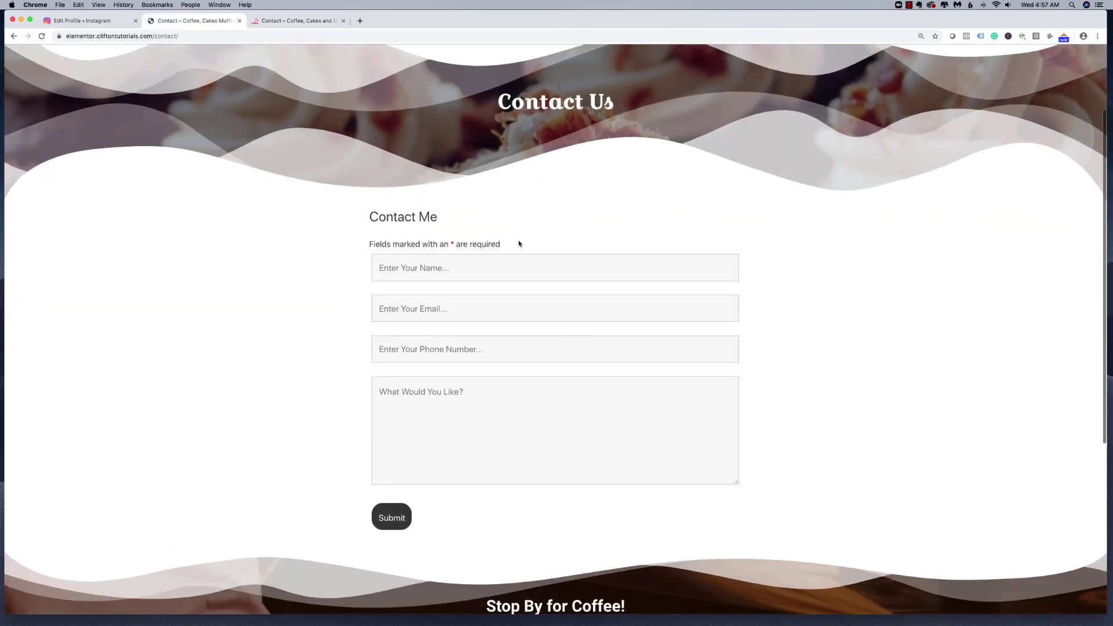
scroll(345, 282, "up", 4)
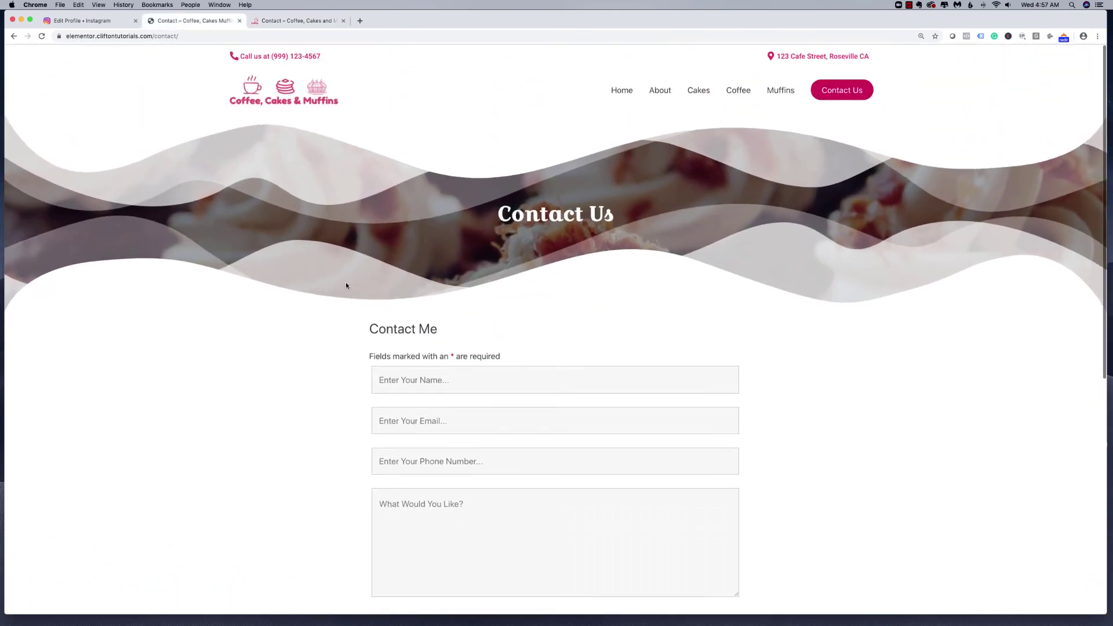
scroll(484, 360, "down", 5)
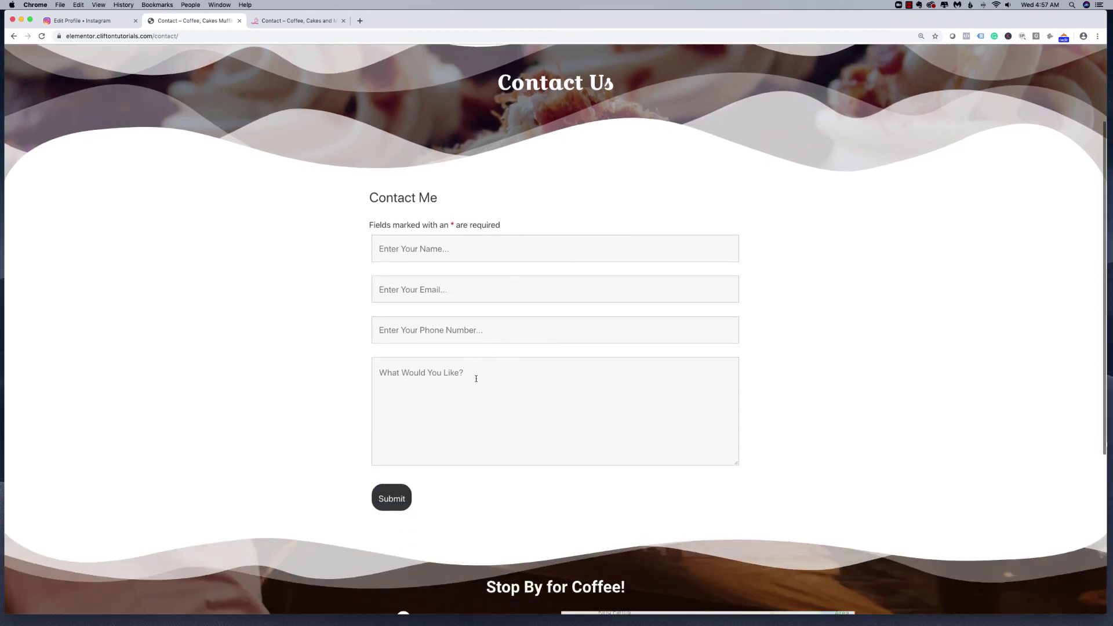
scroll(506, 421, "up", 1)
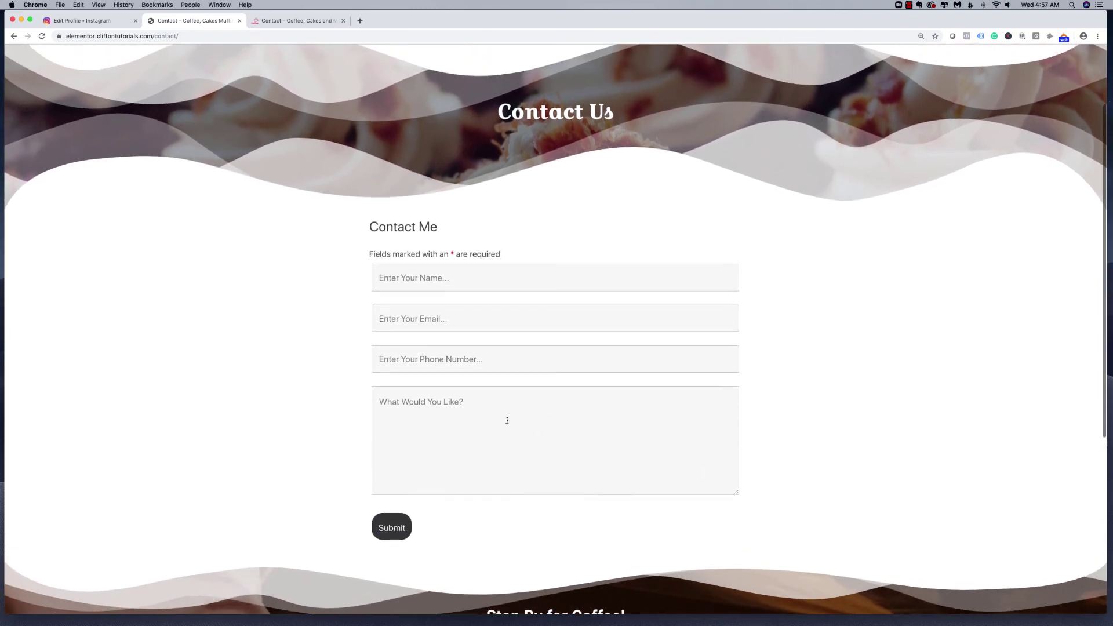
left_click(302, 22)
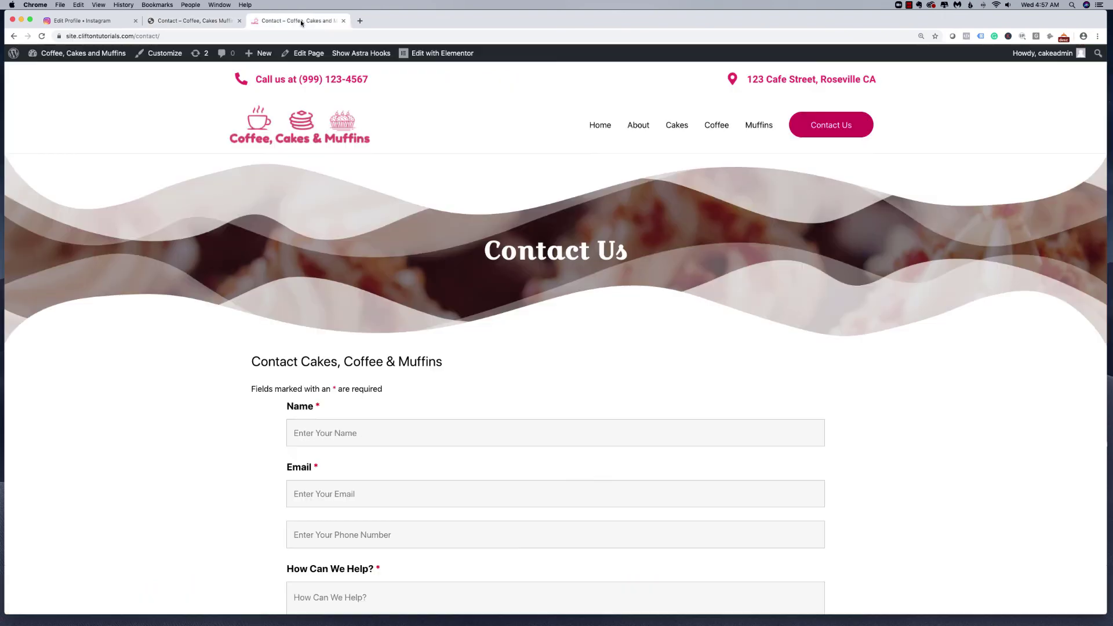
scroll(457, 451, "down", 4)
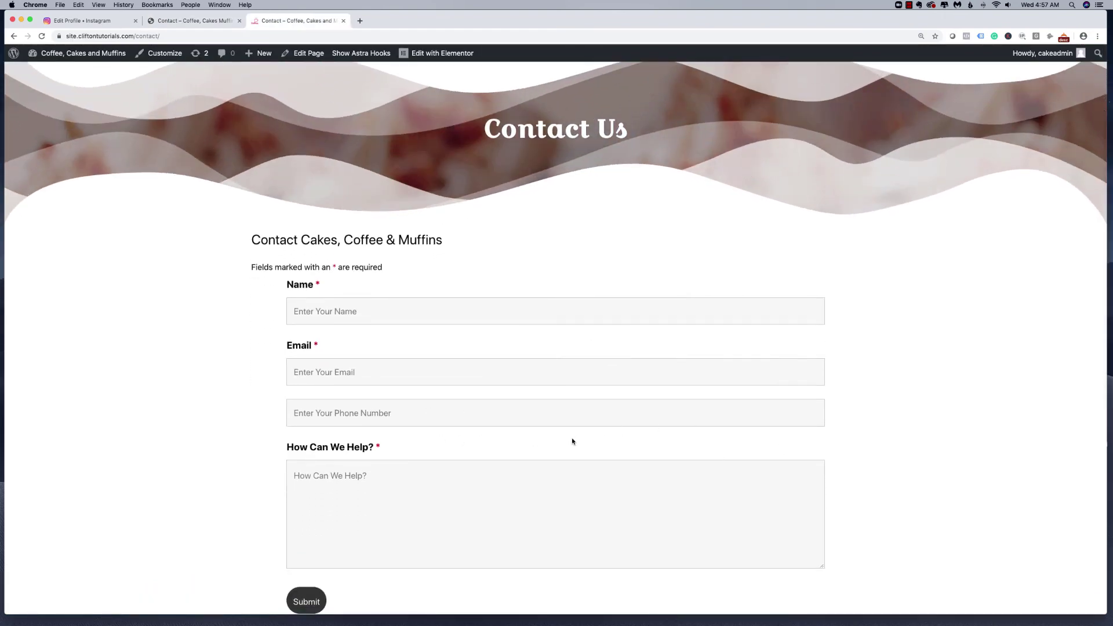
scroll(601, 446, "down", 2)
scroll(599, 446, "up", 3)
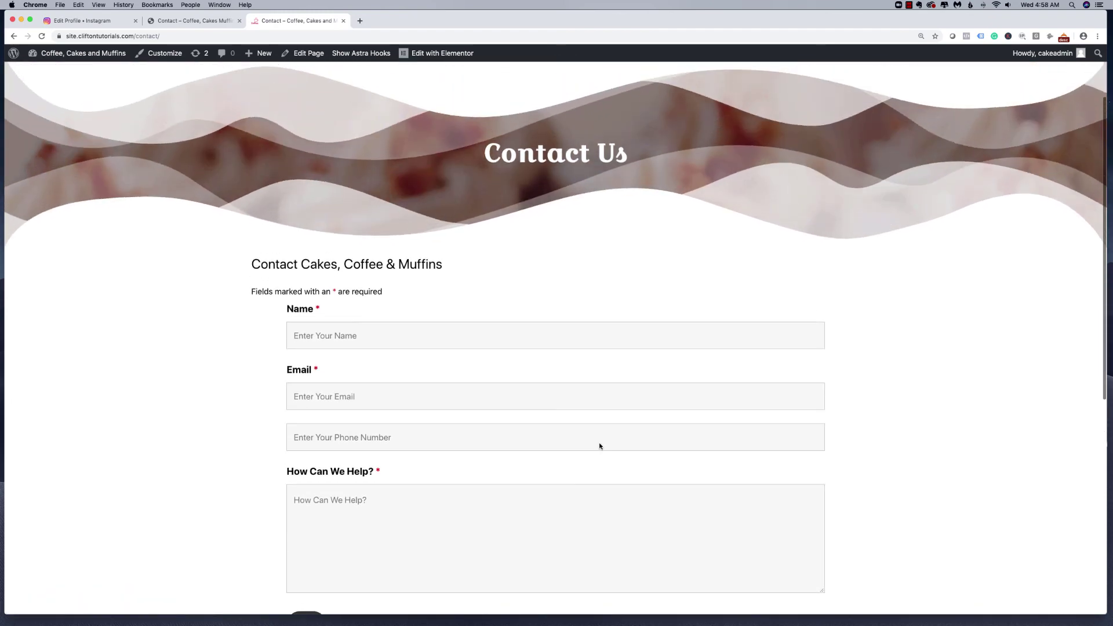
- Set the form section to a Boxed content width of 650 and update the page
left_click(447, 60)
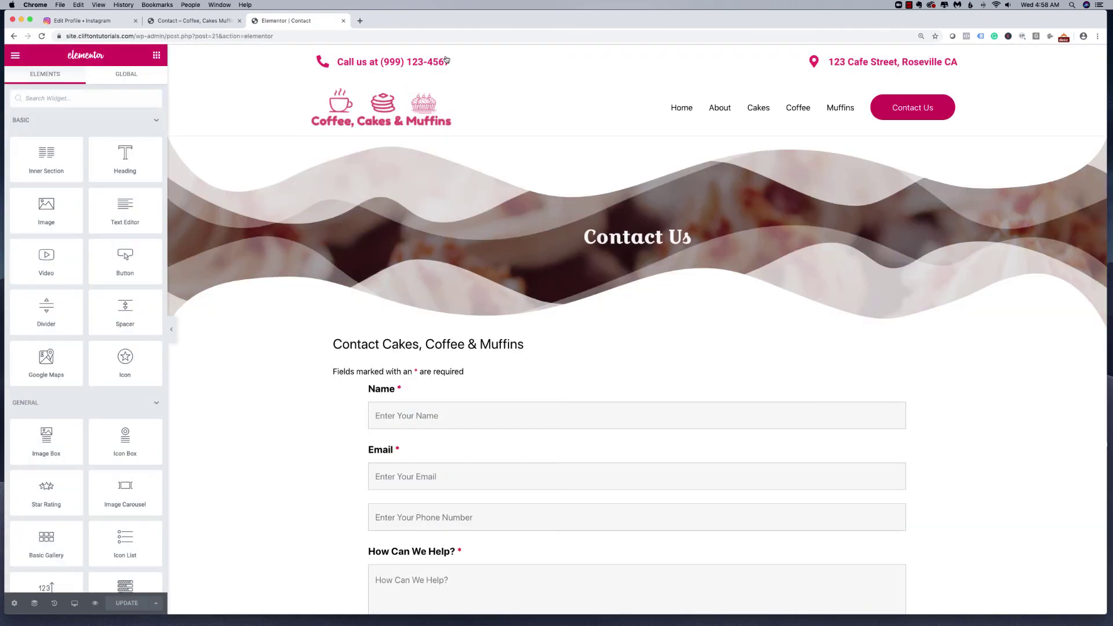
scroll(563, 437, "down", 1)
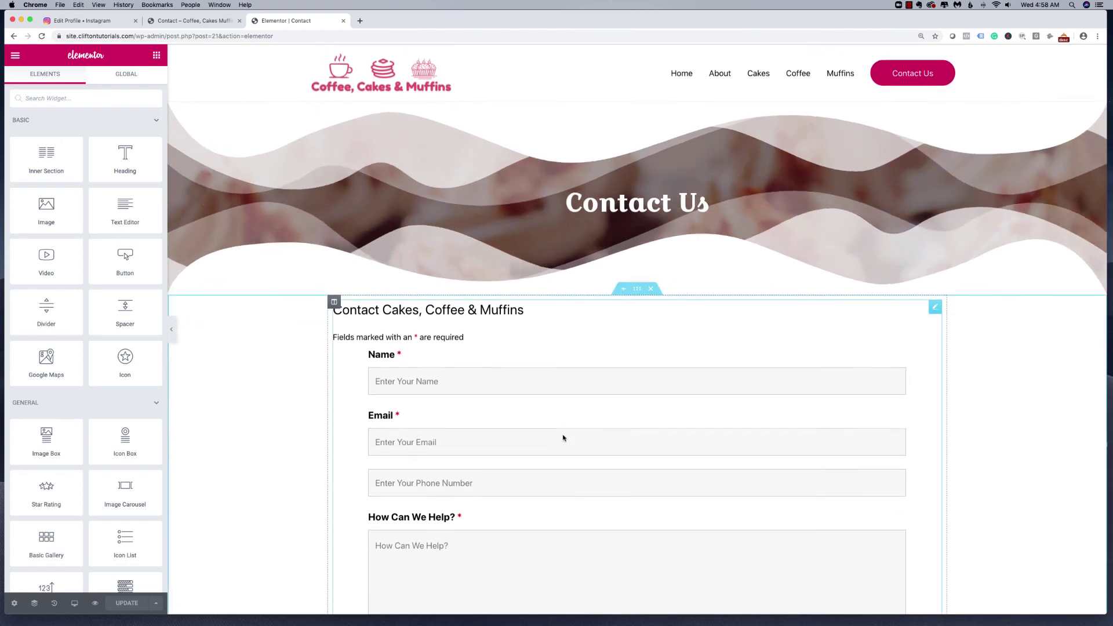
scroll(563, 438, "down", 2)
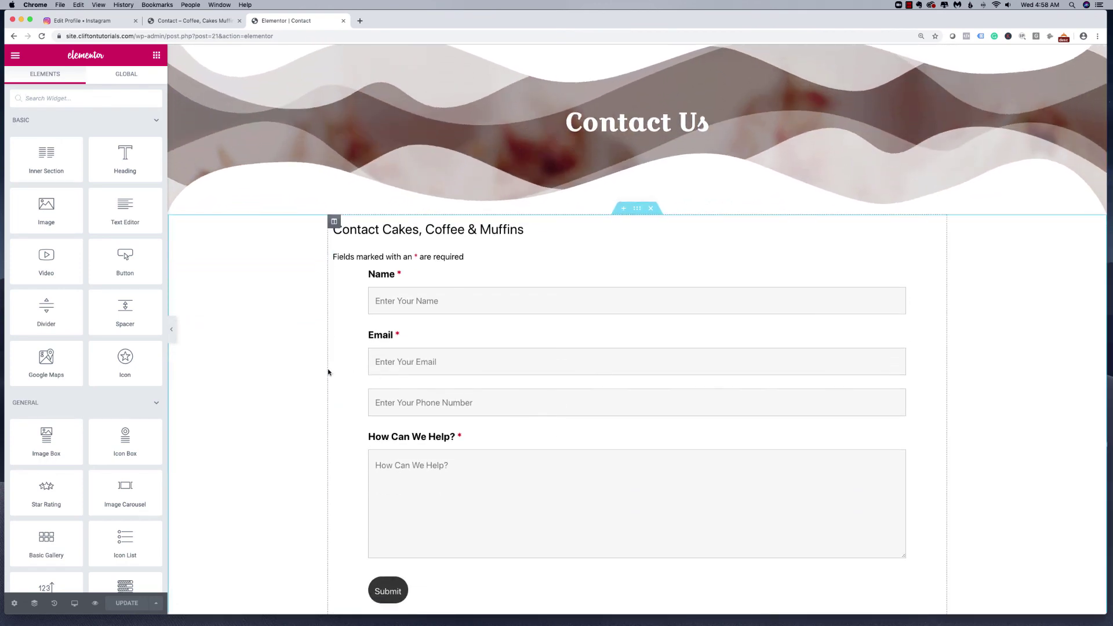
left_click(638, 211)
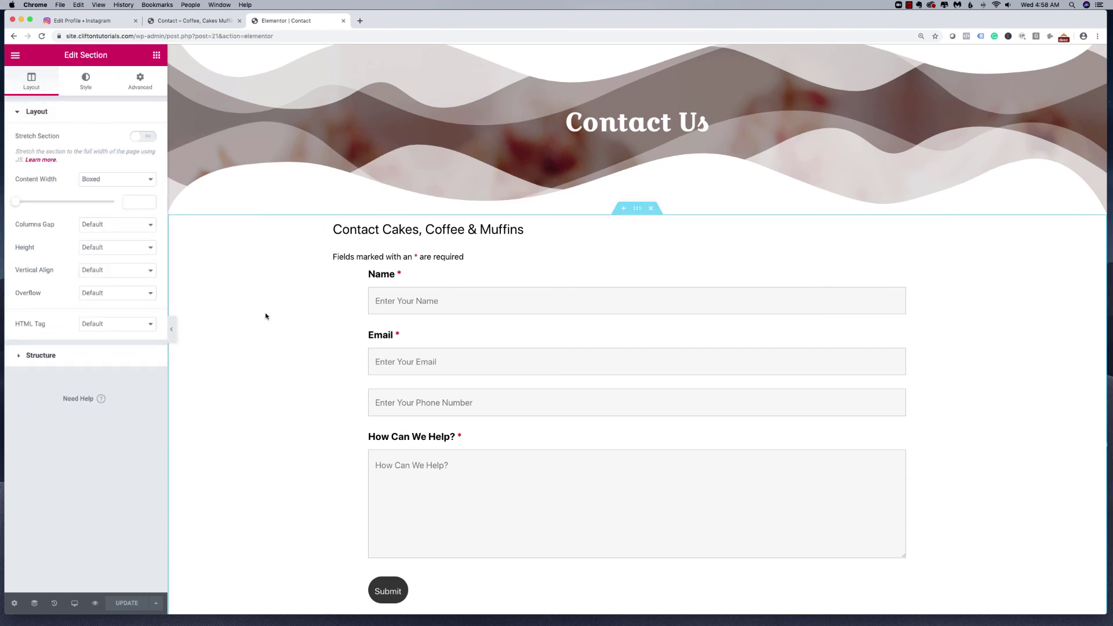
left_click(85, 90)
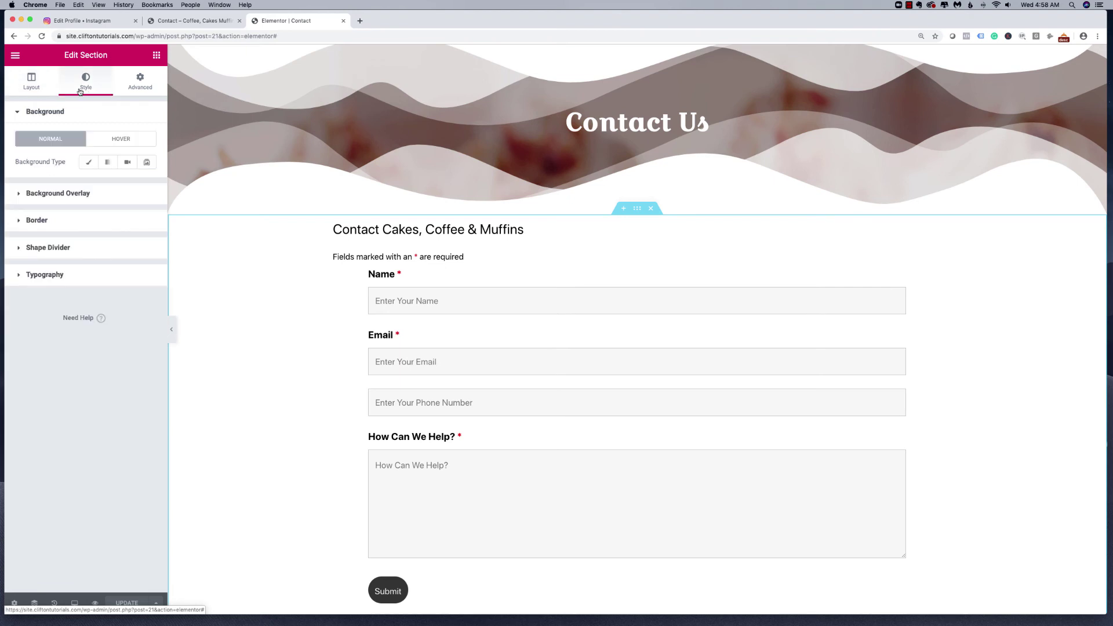
left_click(39, 86)
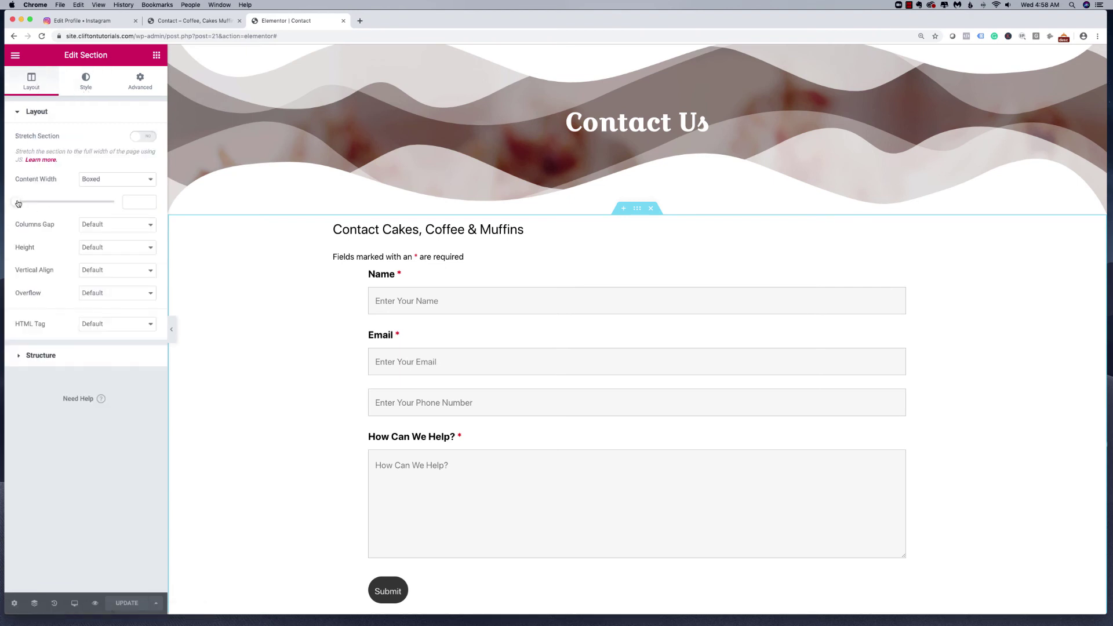
left_click_drag(18, 204, 33, 202)
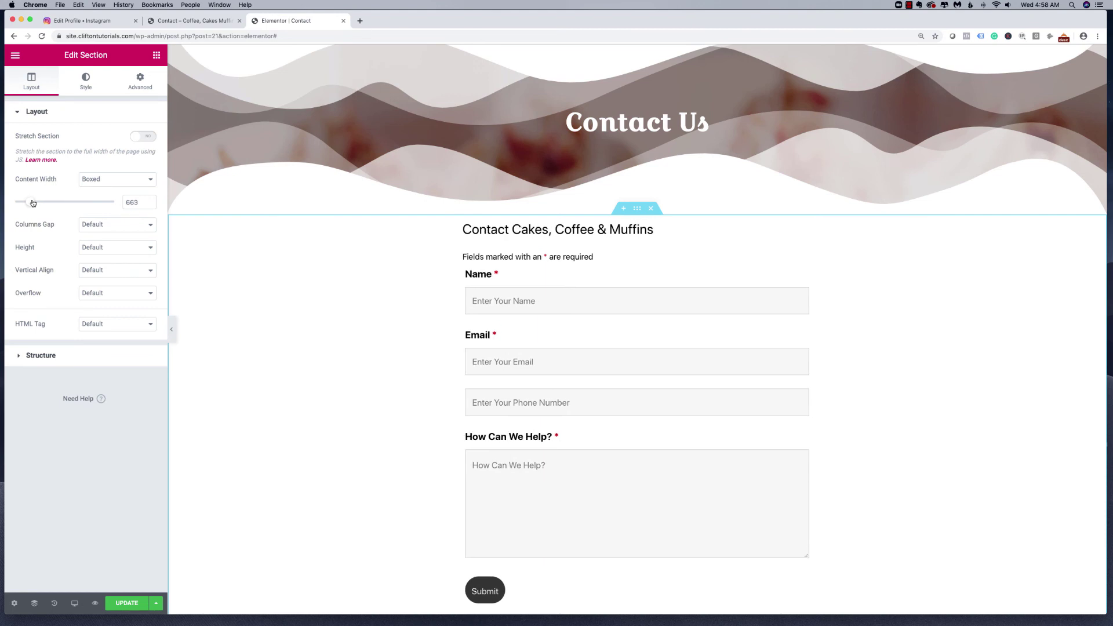
left_click_drag(33, 202, 32, 203)
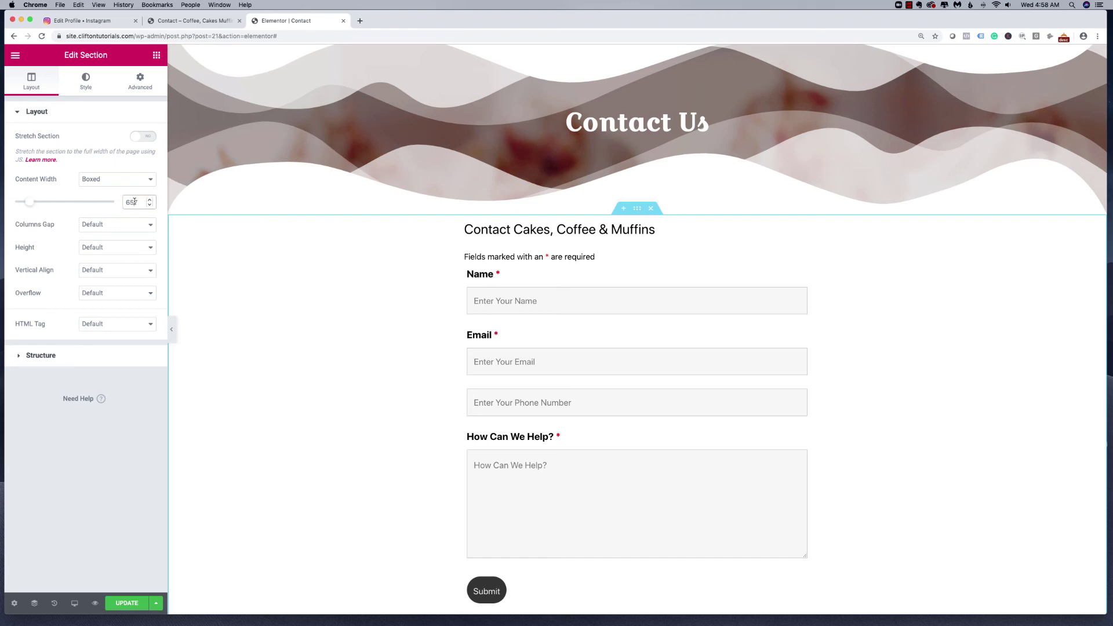
type("0")
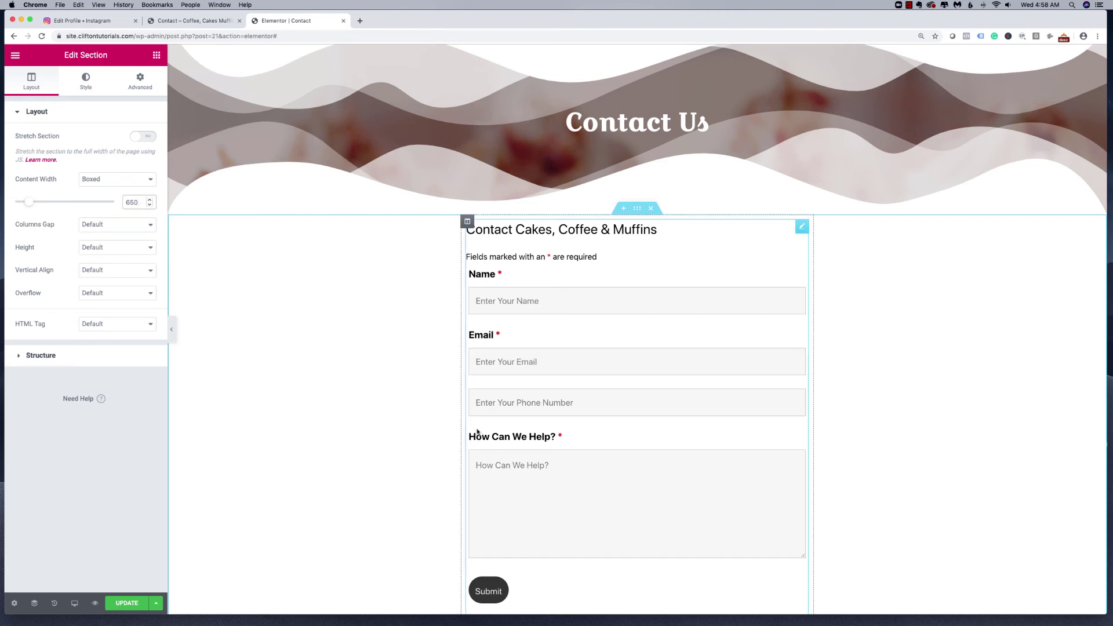
scroll(475, 465, "down", 5)
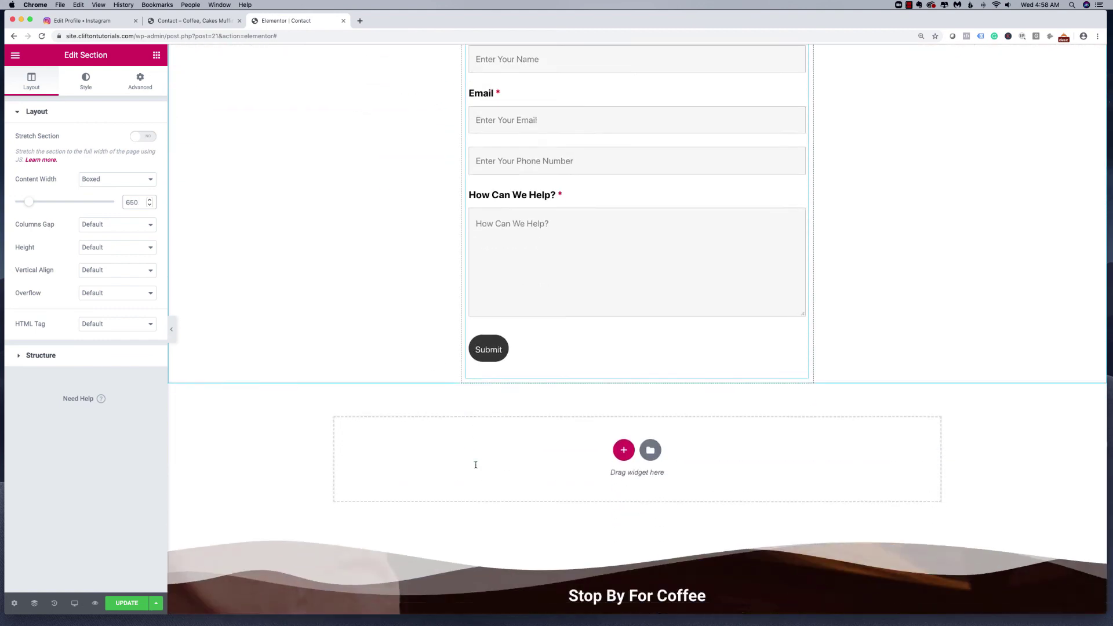
scroll(475, 464, "up", 2)
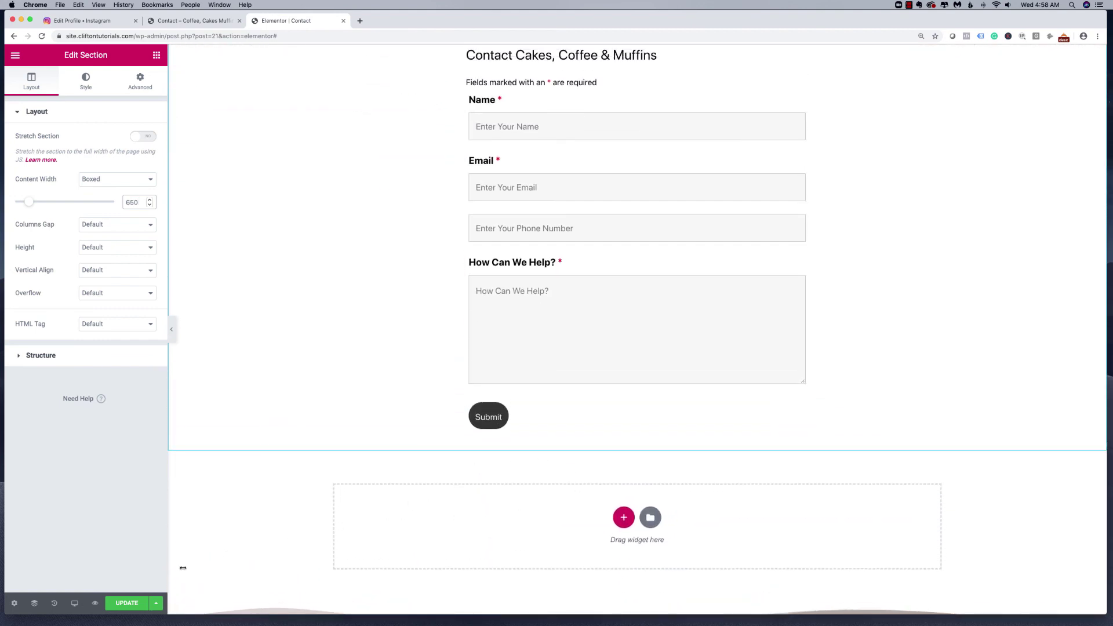
left_click(130, 604)
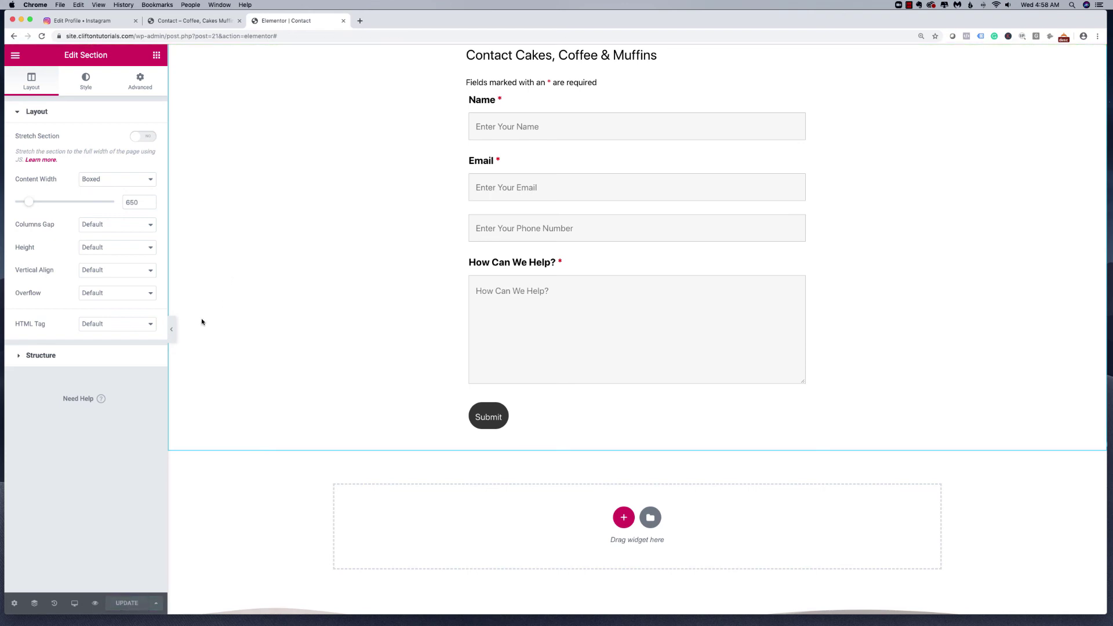
- Preview the narrowed form with the panel hidden, then restore the panel and show Elementor's main menu
left_click(172, 331)
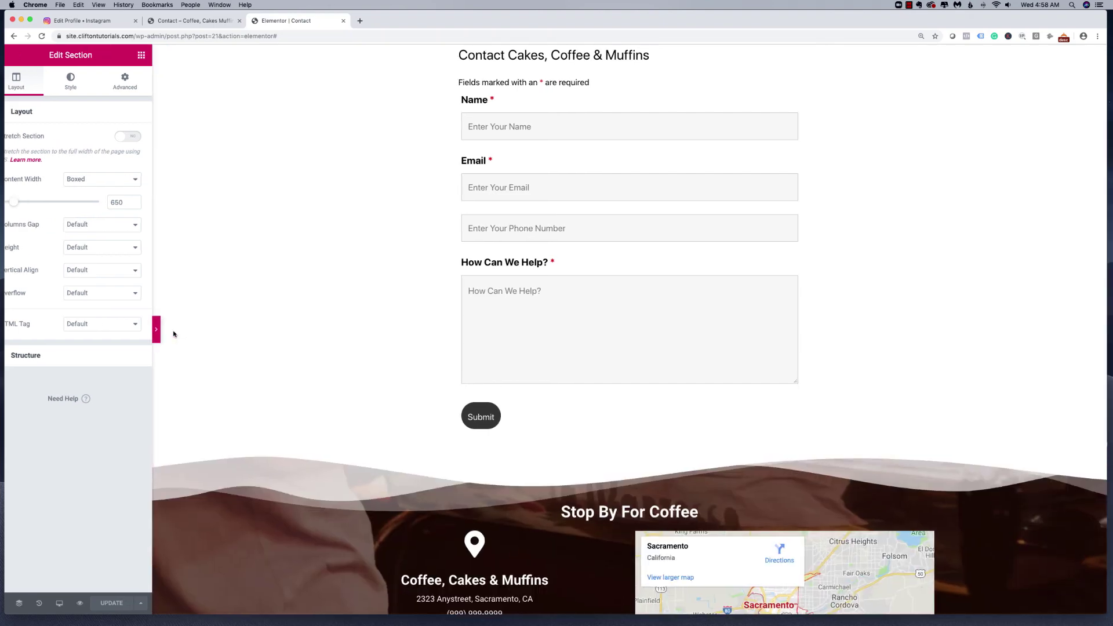
scroll(484, 255, "up", 5)
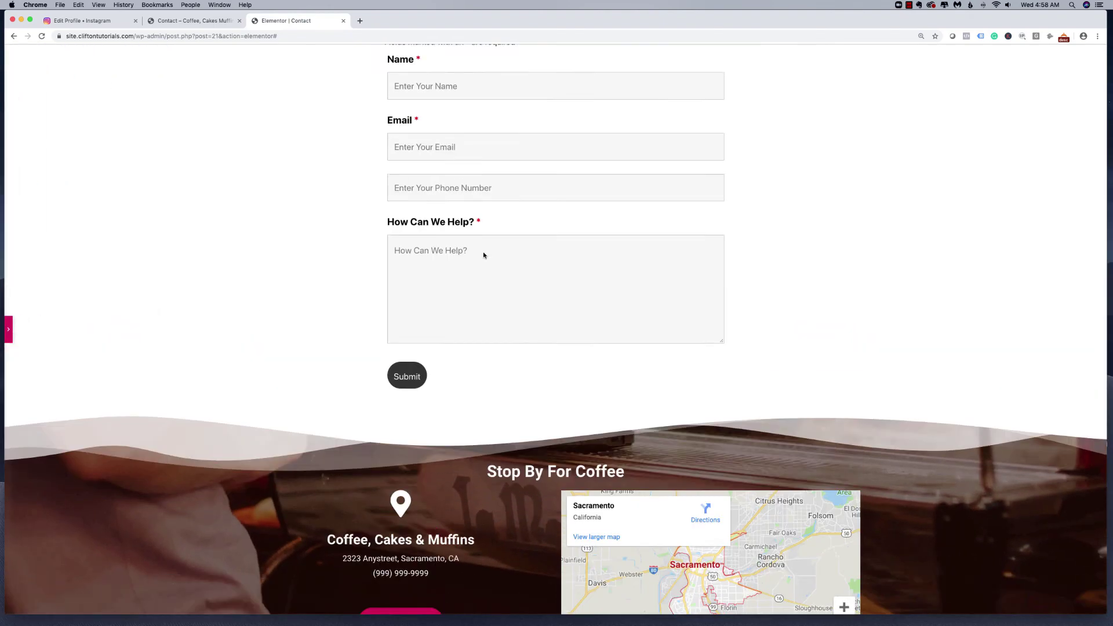
scroll(484, 255, "down", 8)
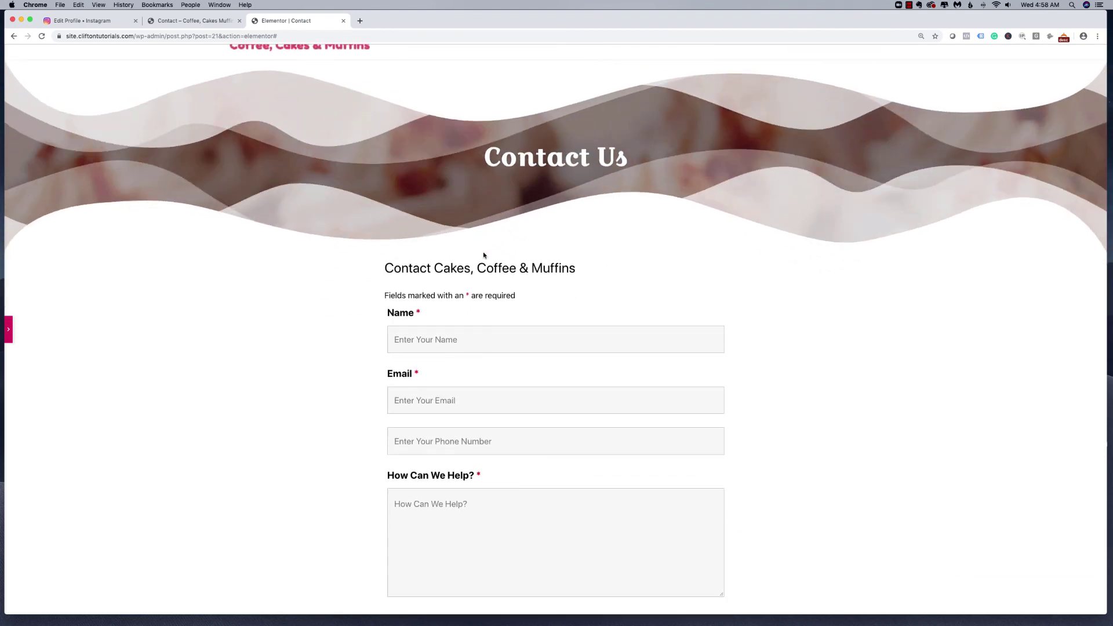
scroll(485, 255, "up", 8)
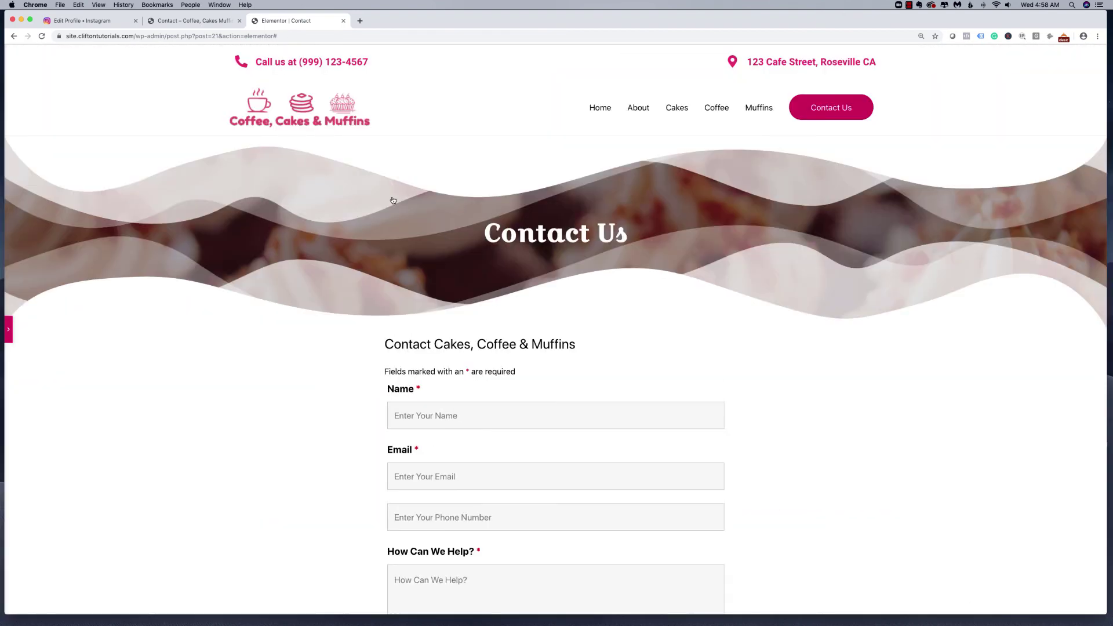
left_click(11, 331)
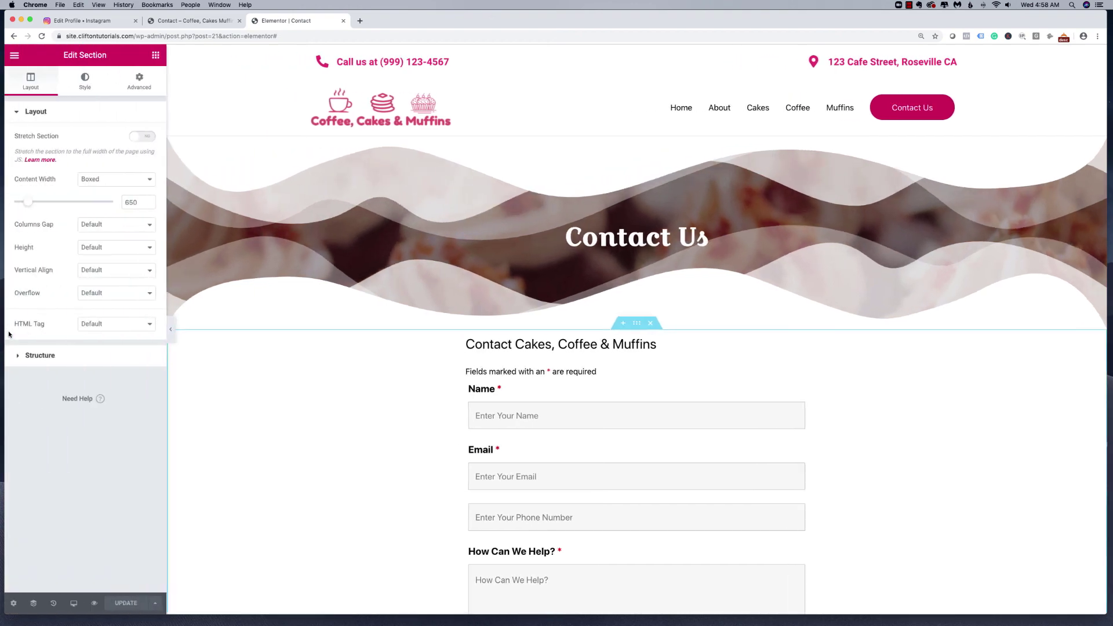
left_click(16, 56)
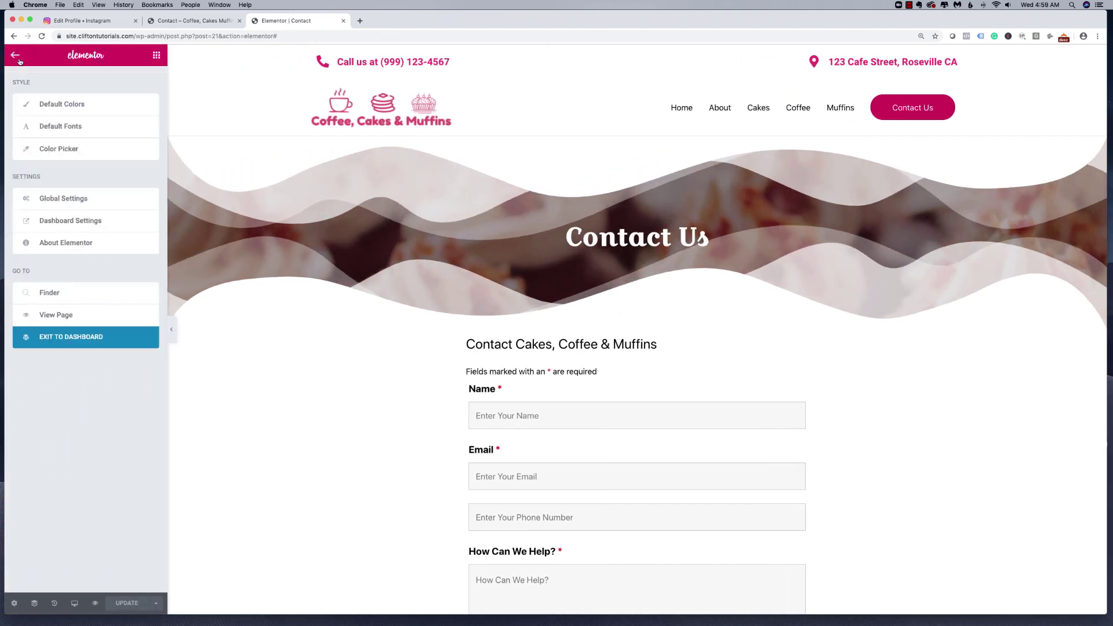
- View the live Contact page and scroll through the narrower contact form
left_click(38, 315)
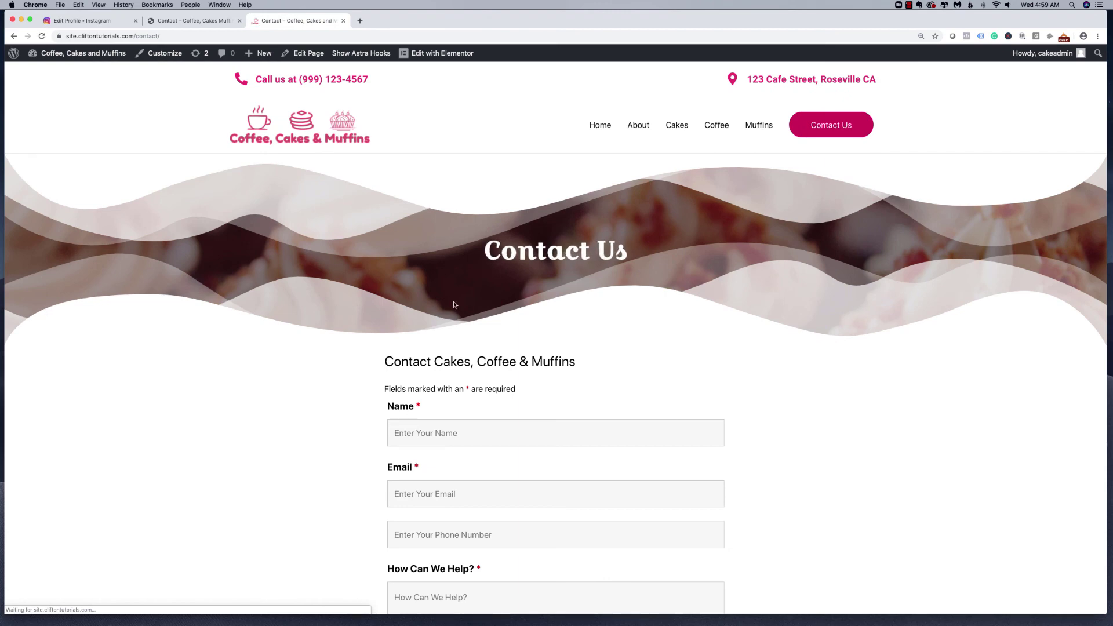
scroll(454, 300, "down", 6)
scroll(454, 305, "up", 5)
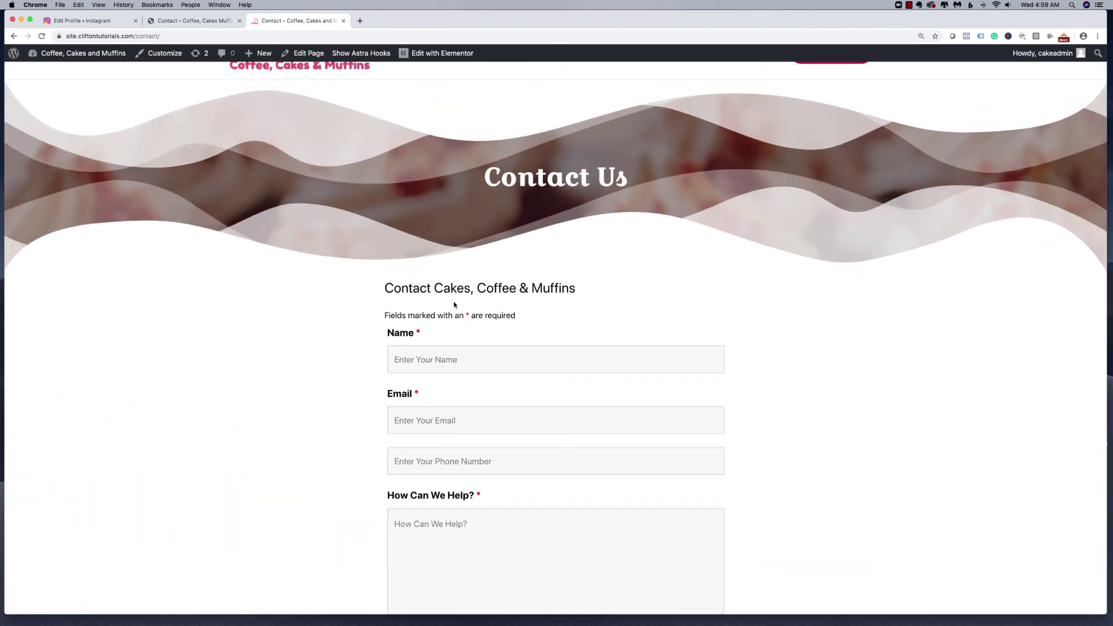
scroll(454, 305, "up", 2)
scroll(454, 303, "down", 6)
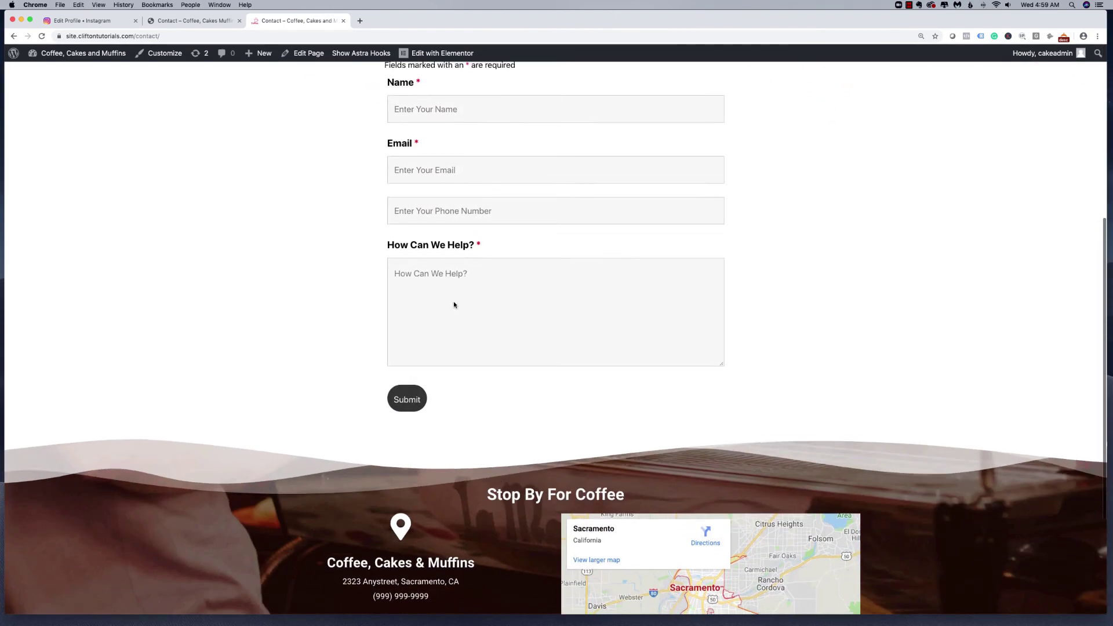
scroll(454, 302, "up", 3)
scroll(454, 302, "up", 1)
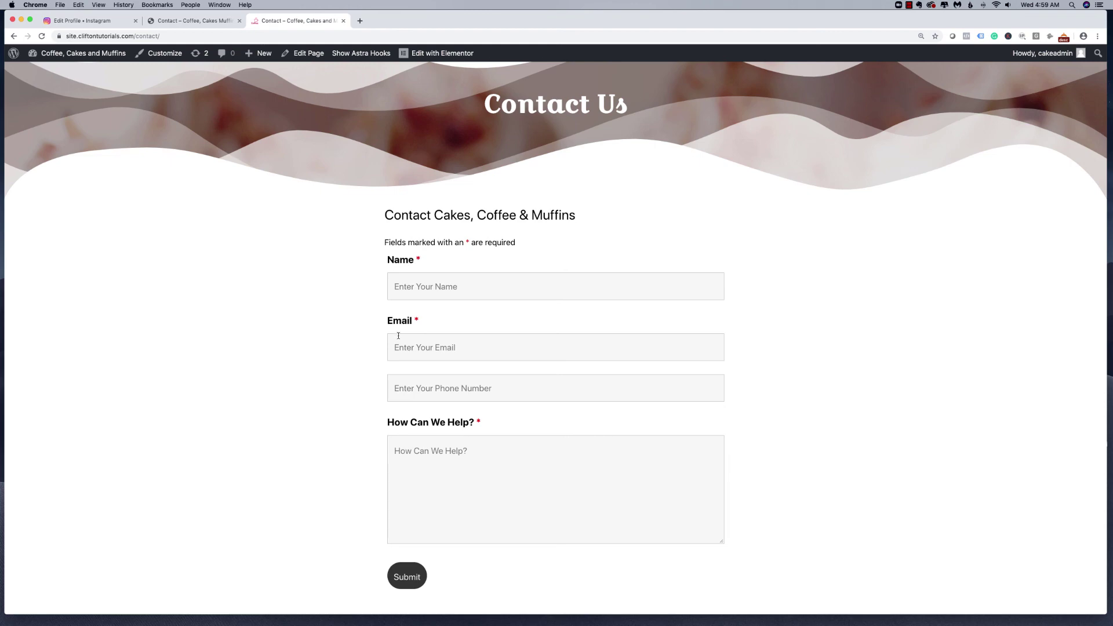
- Compare with the other site's Contact Me form, then review the Contact Us form down to Submit
left_click(194, 21)
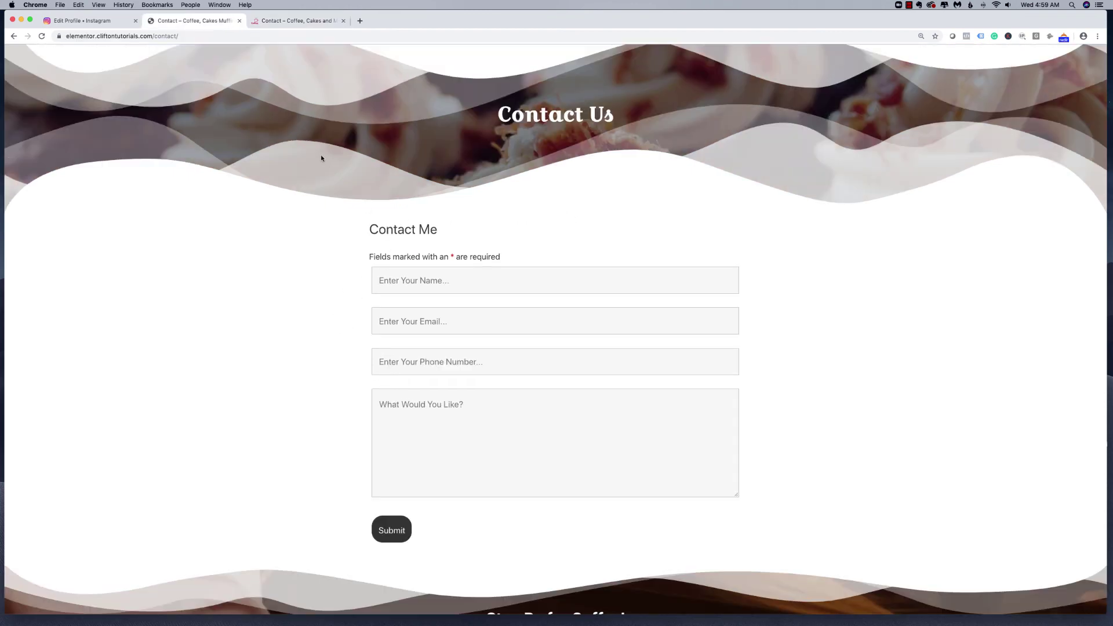
left_click(295, 21)
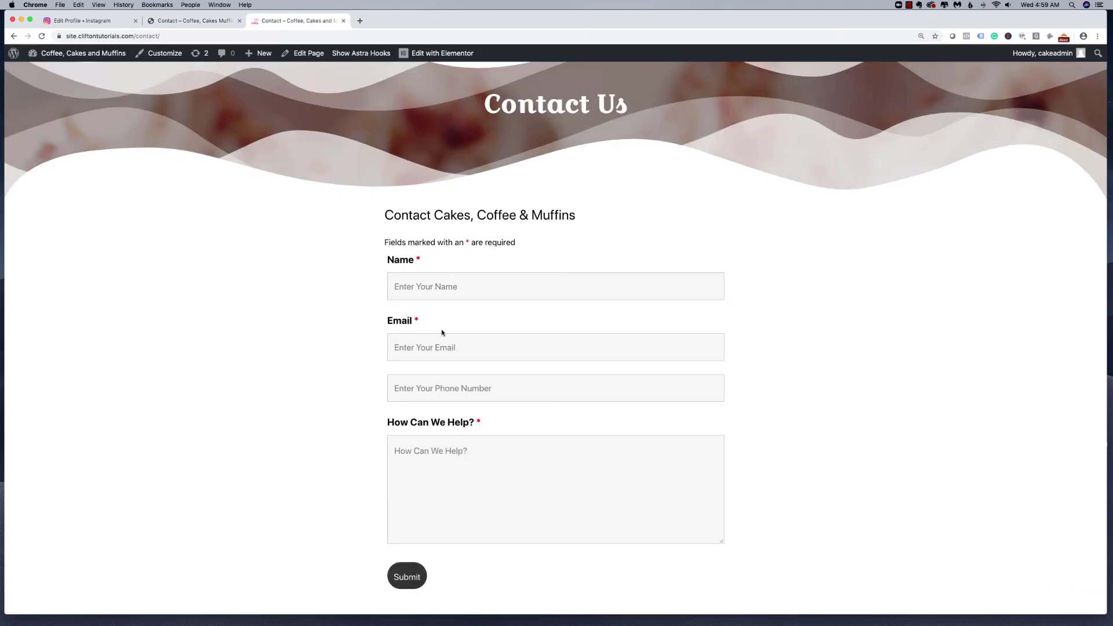
scroll(441, 329, "down", 3)
scroll(441, 330, "up", 3)
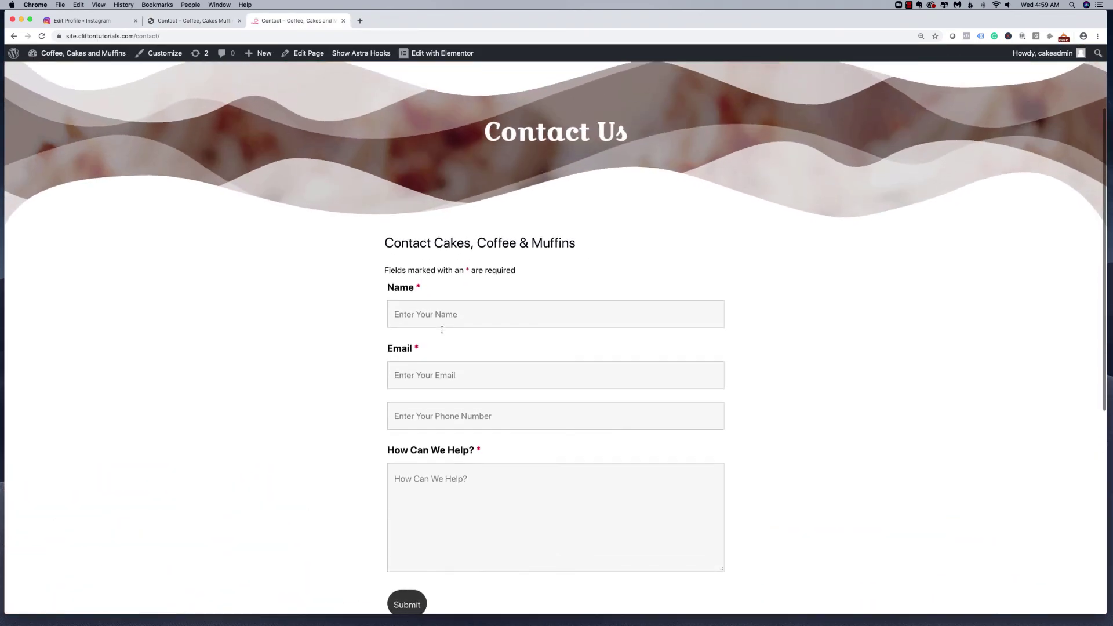
scroll(442, 330, "down", 3)
scroll(442, 330, "up", 5)
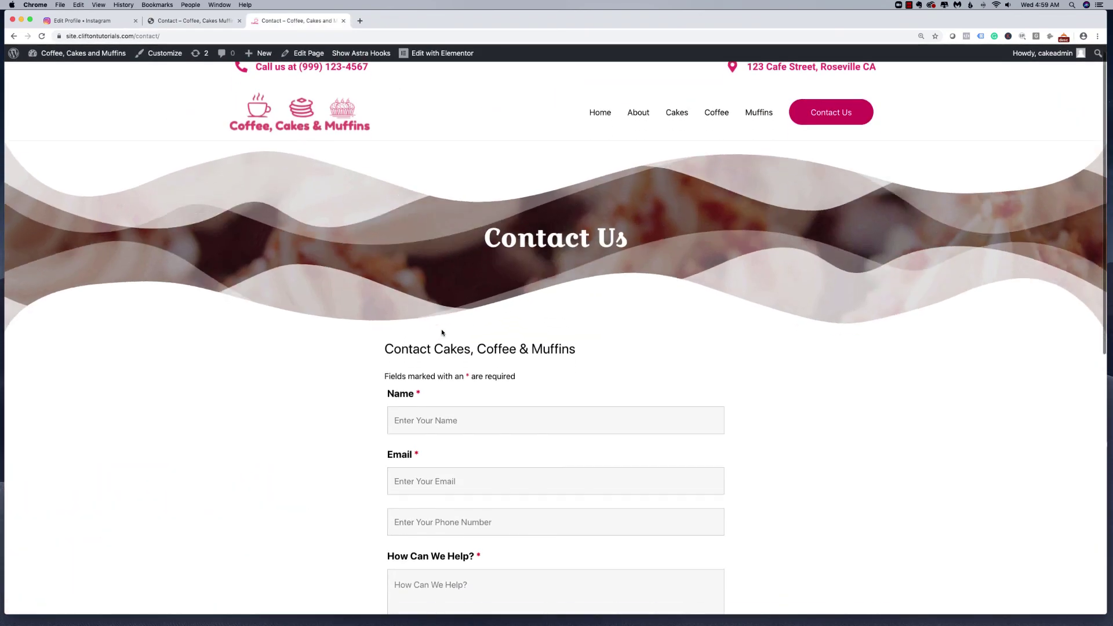
scroll(442, 332, "down", 3)
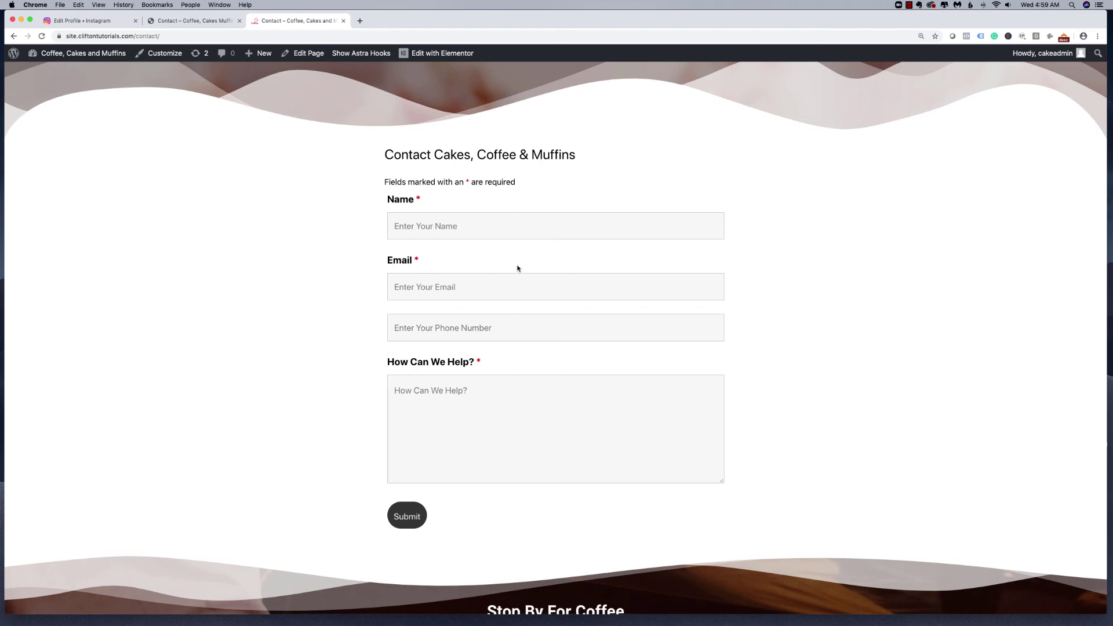
scroll(518, 267, "up", 3)
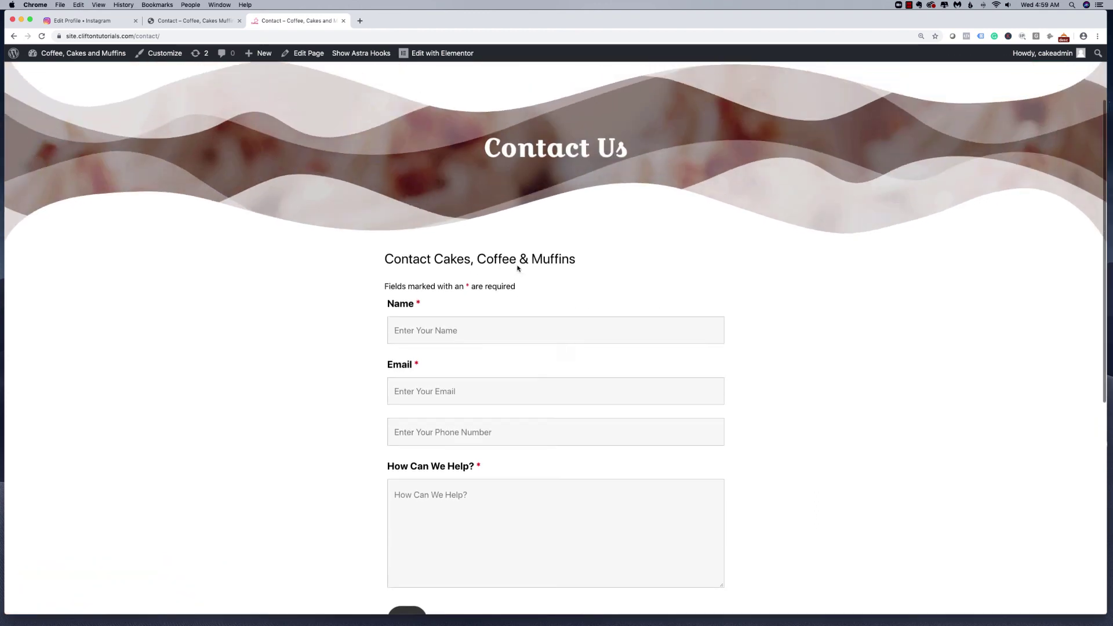
scroll(517, 268, "down", 1)
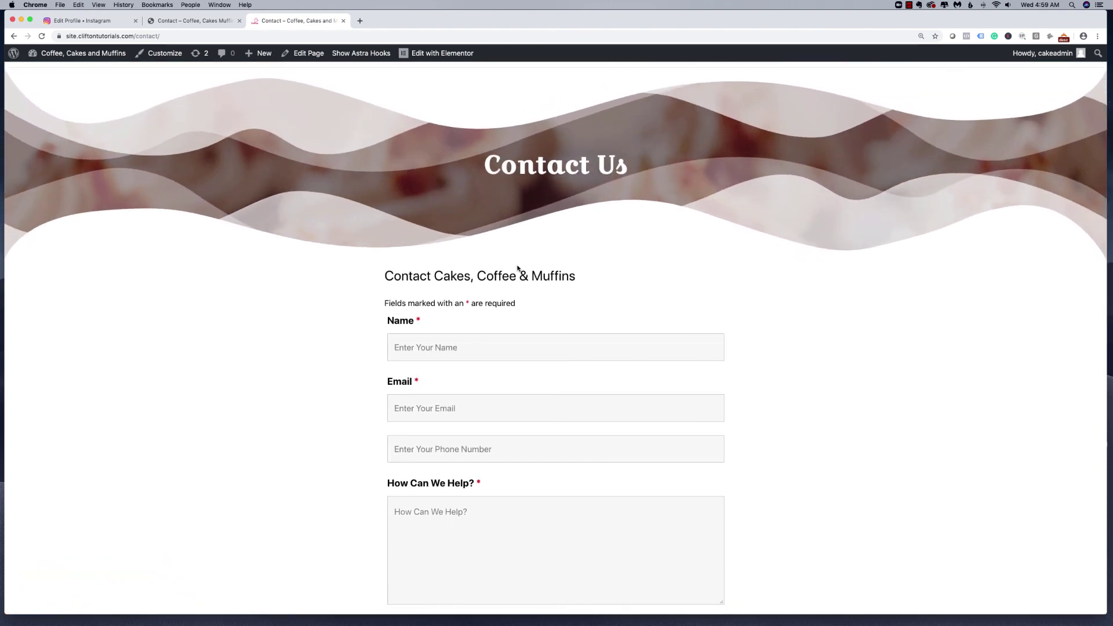
scroll(518, 268, "up", 2)
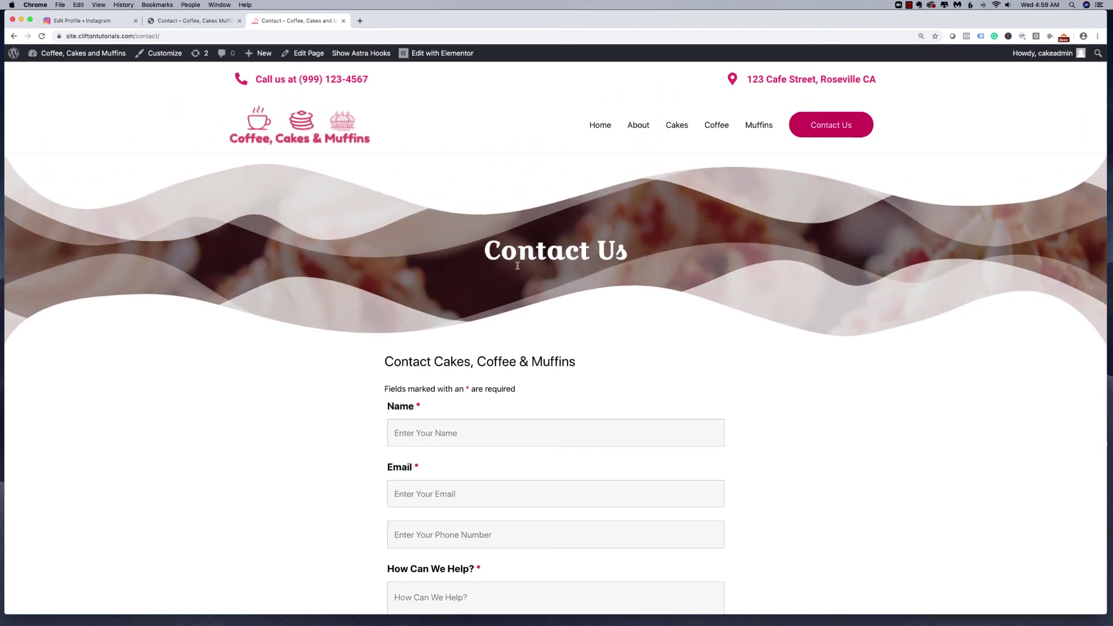
scroll(518, 265, "down", 3)
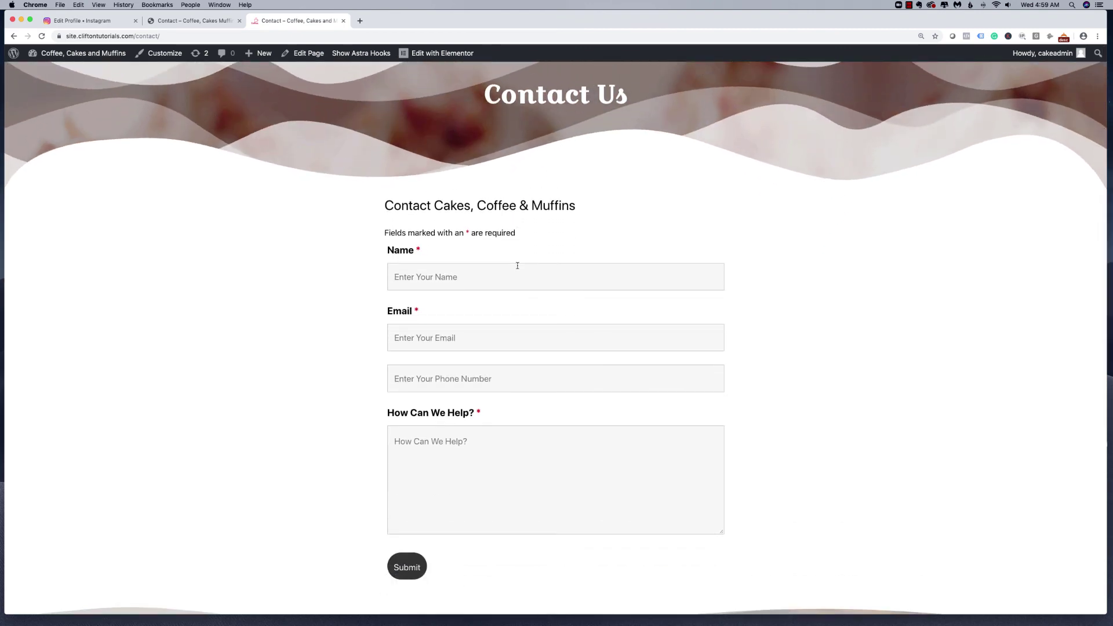
scroll(512, 366, "up", 3)
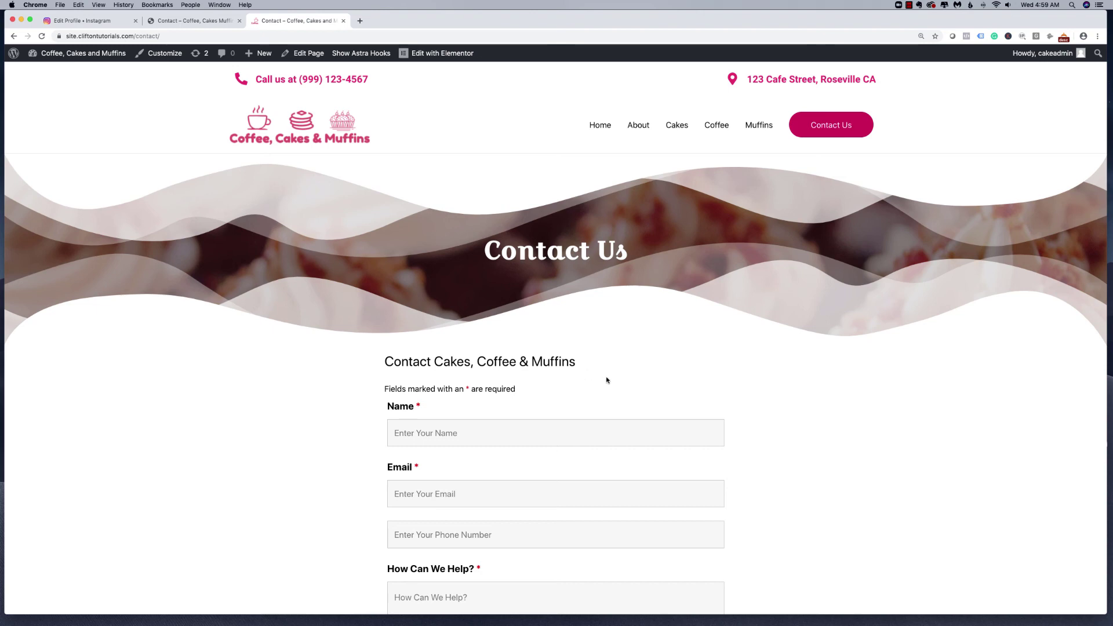
scroll(607, 380, "down", 1)
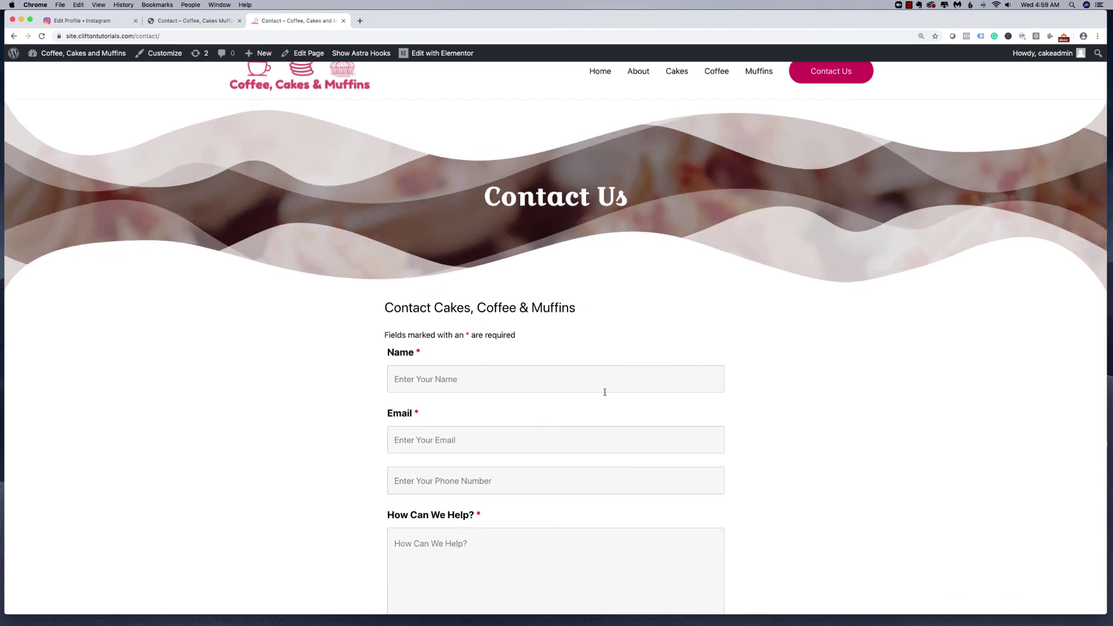
scroll(605, 392, "up", 1)
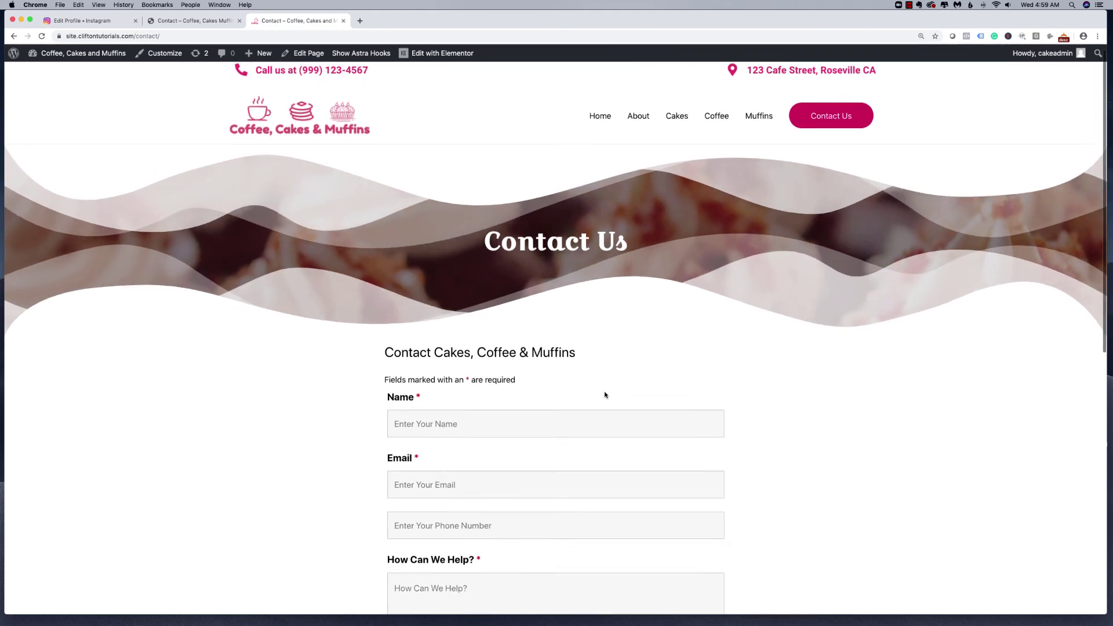
scroll(605, 395, "down", 3)
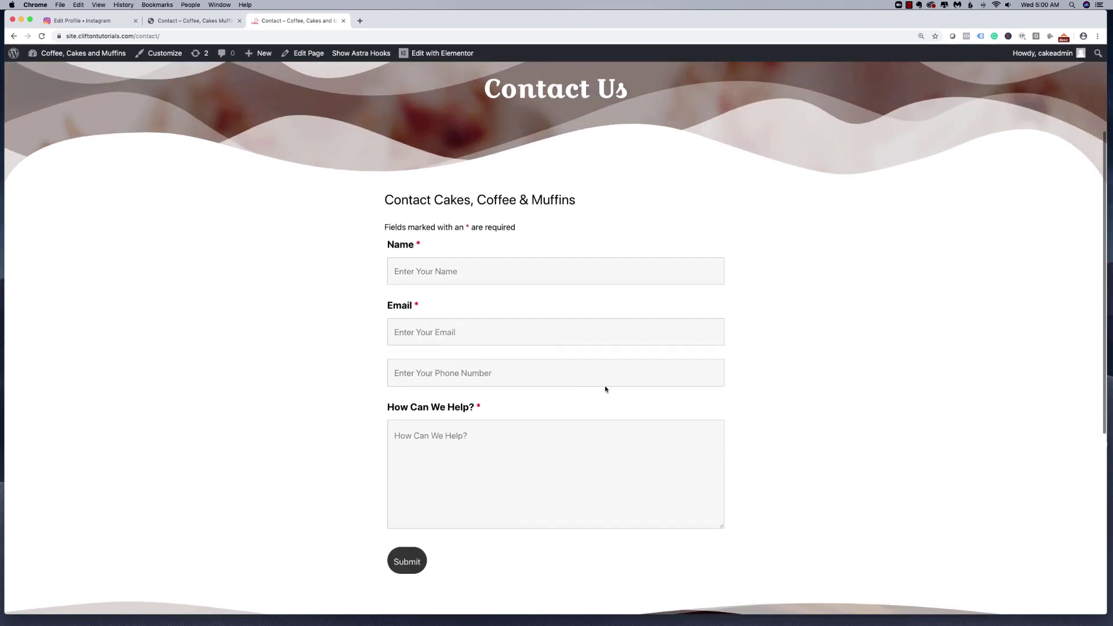
right_click(710, 221)
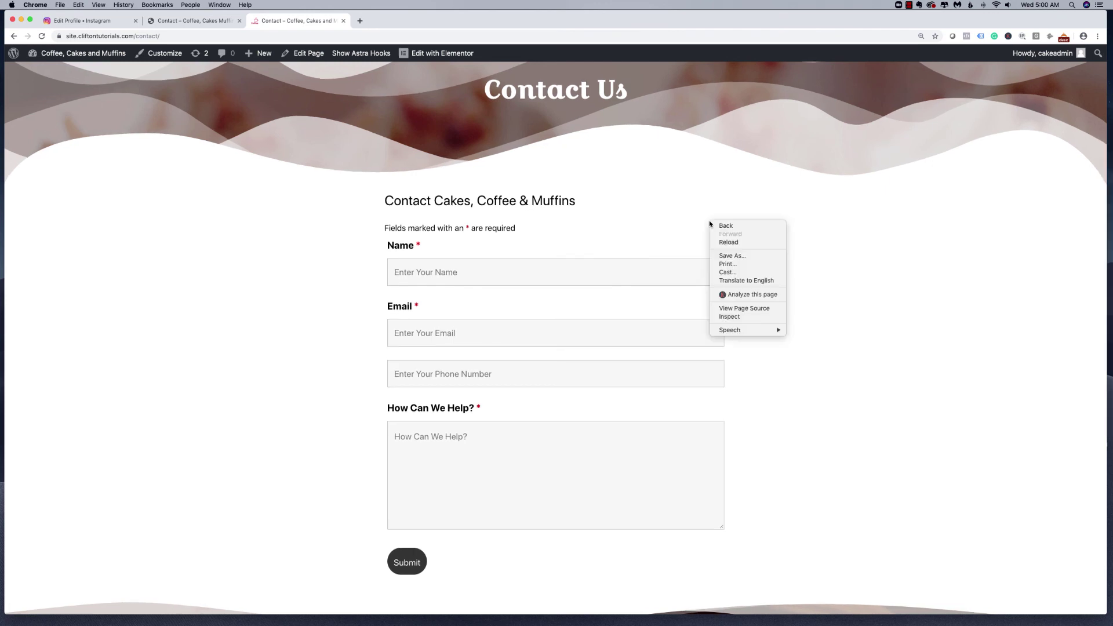
left_click(729, 316)
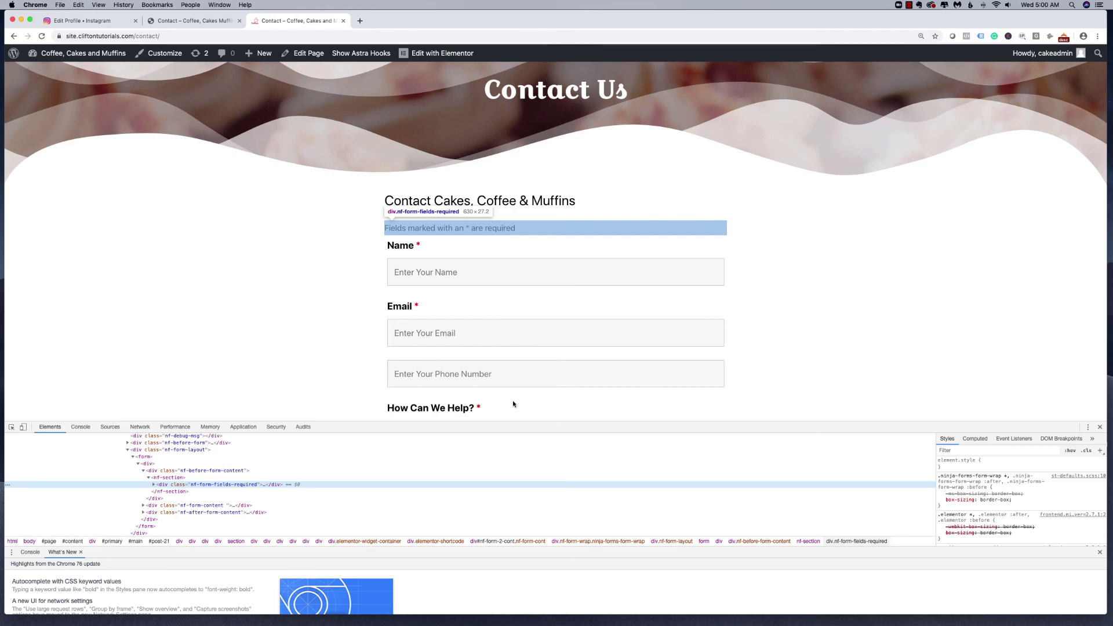
left_click(11, 428)
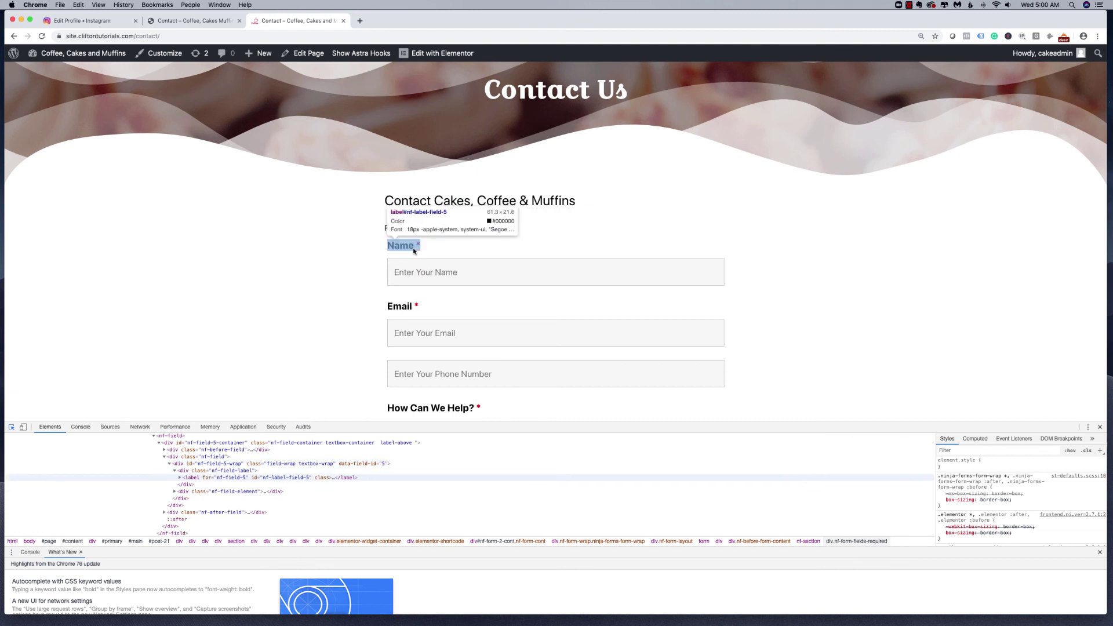
left_click(414, 251)
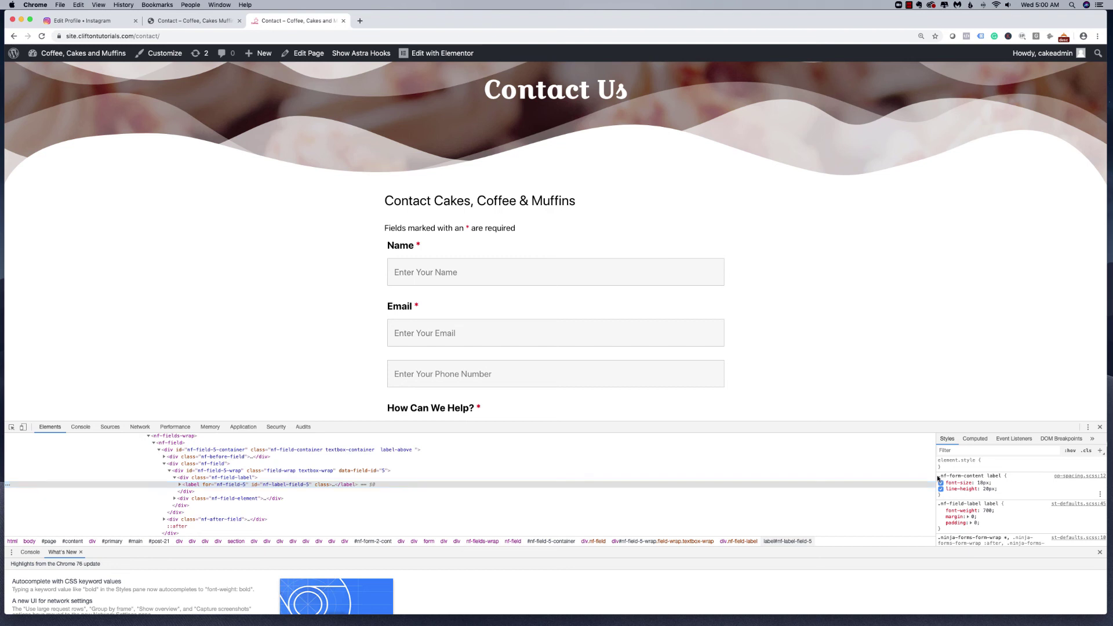
left_click_drag(939, 477, 978, 497)
key("super+c")
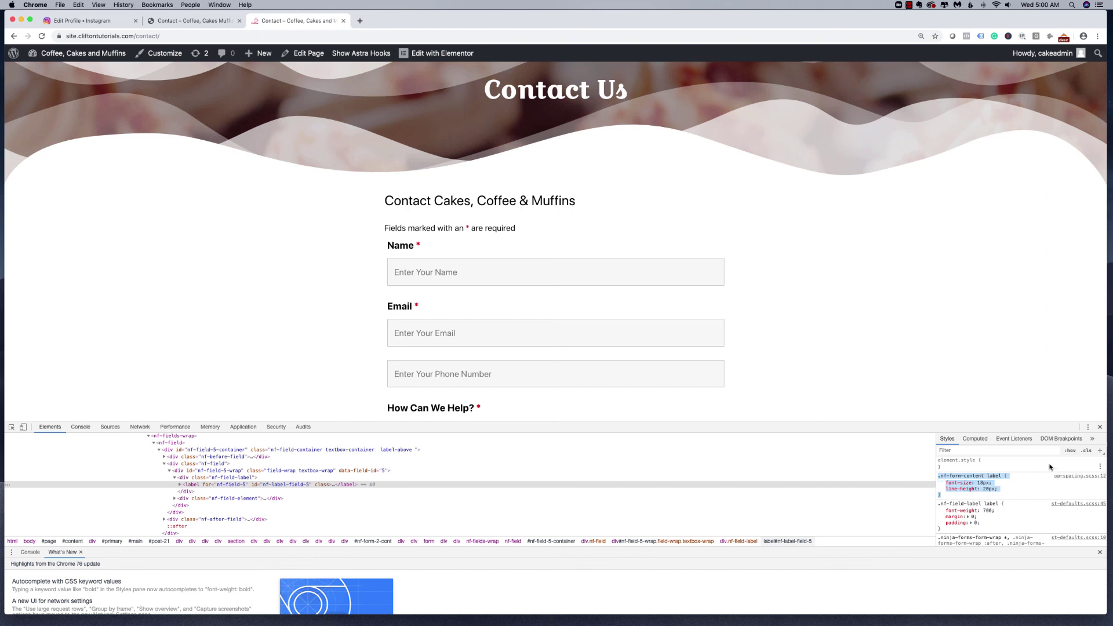
left_click(1101, 427)
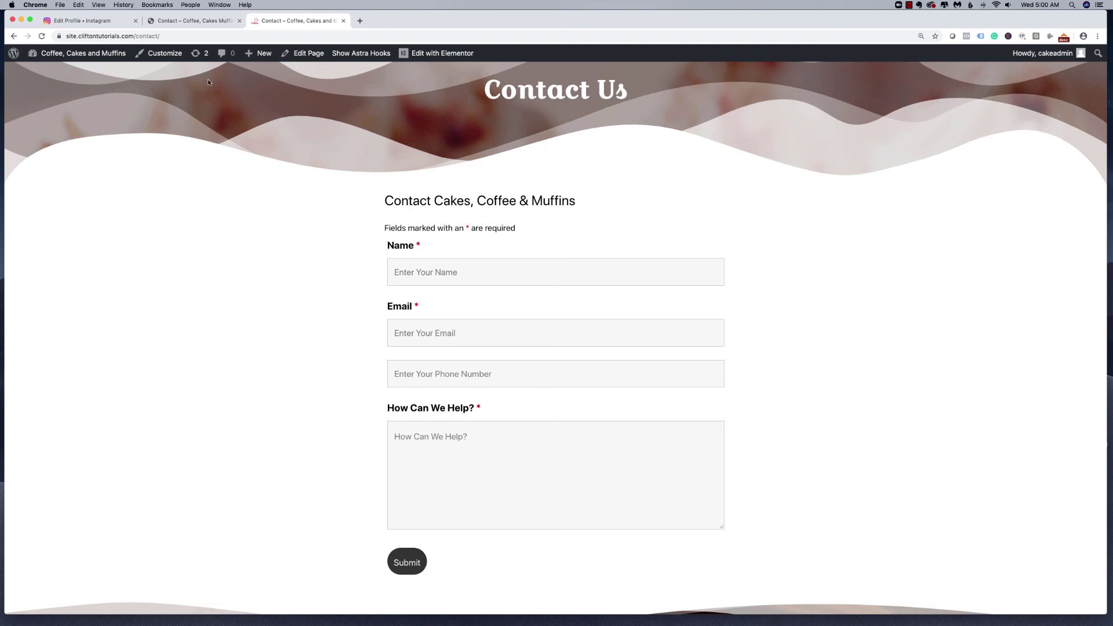
- Paste the prepared .nf-form-content label rule into the Customizer's Additional CSS
left_click(166, 58)
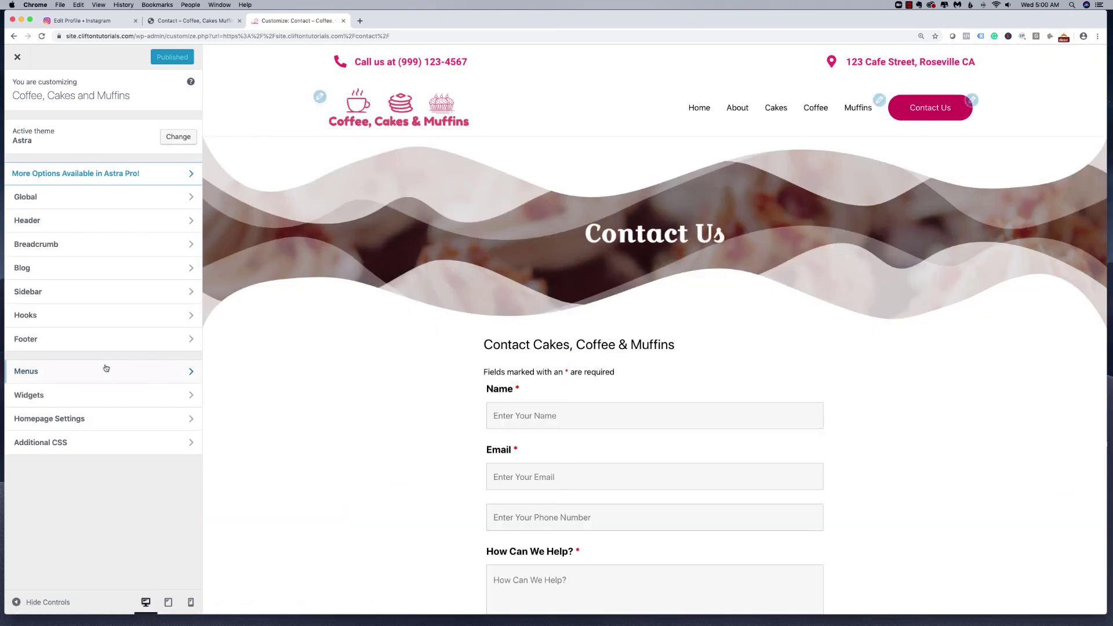
left_click(77, 445)
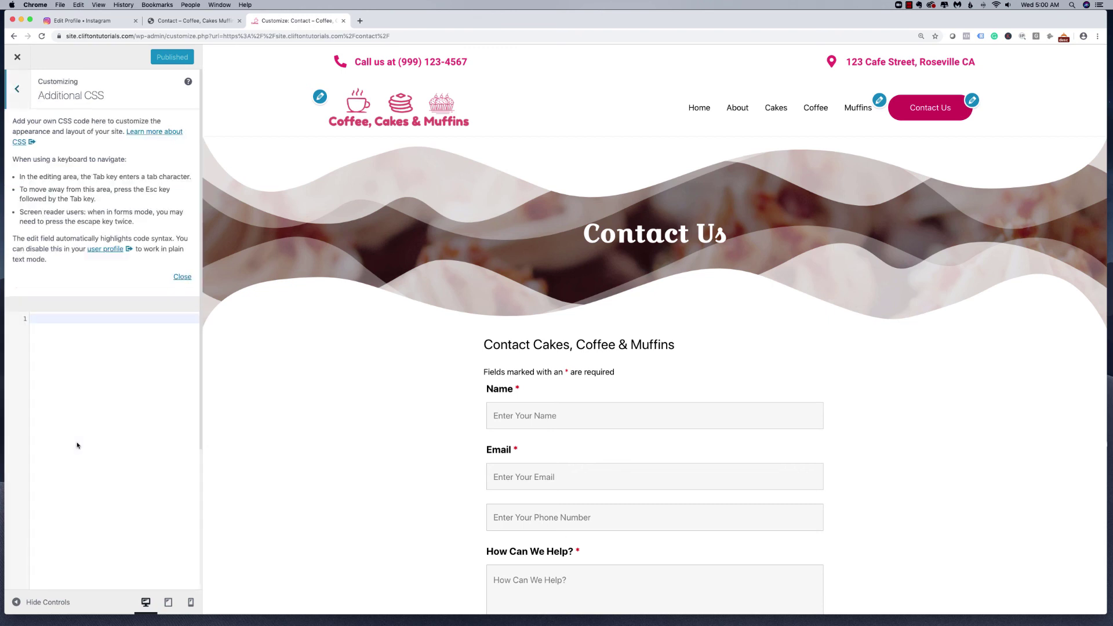
left_click(56, 348)
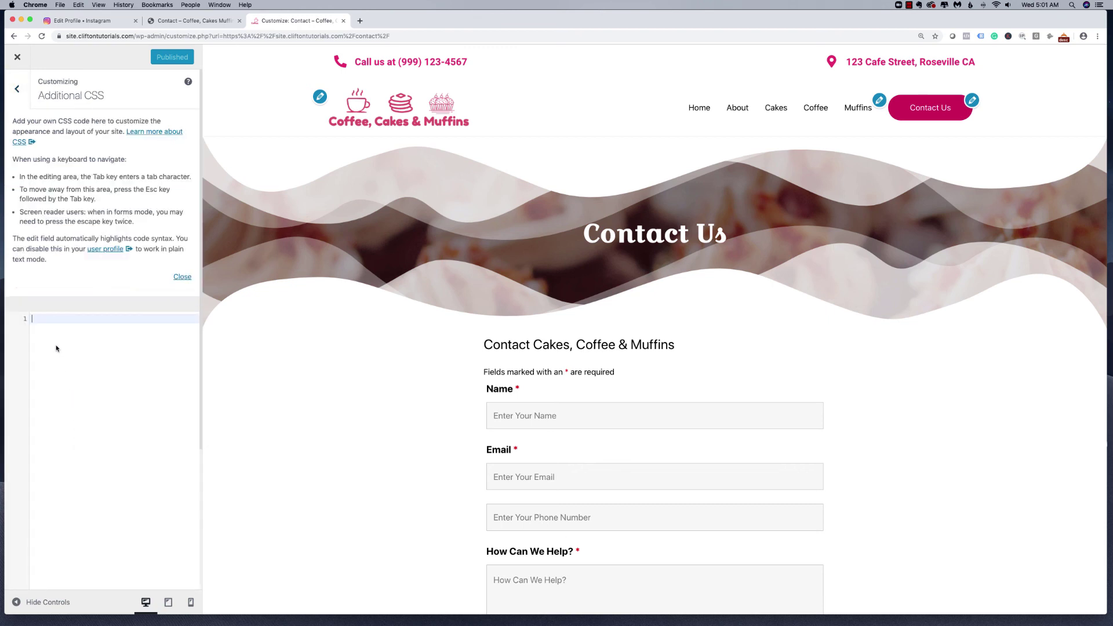
key("super+v")
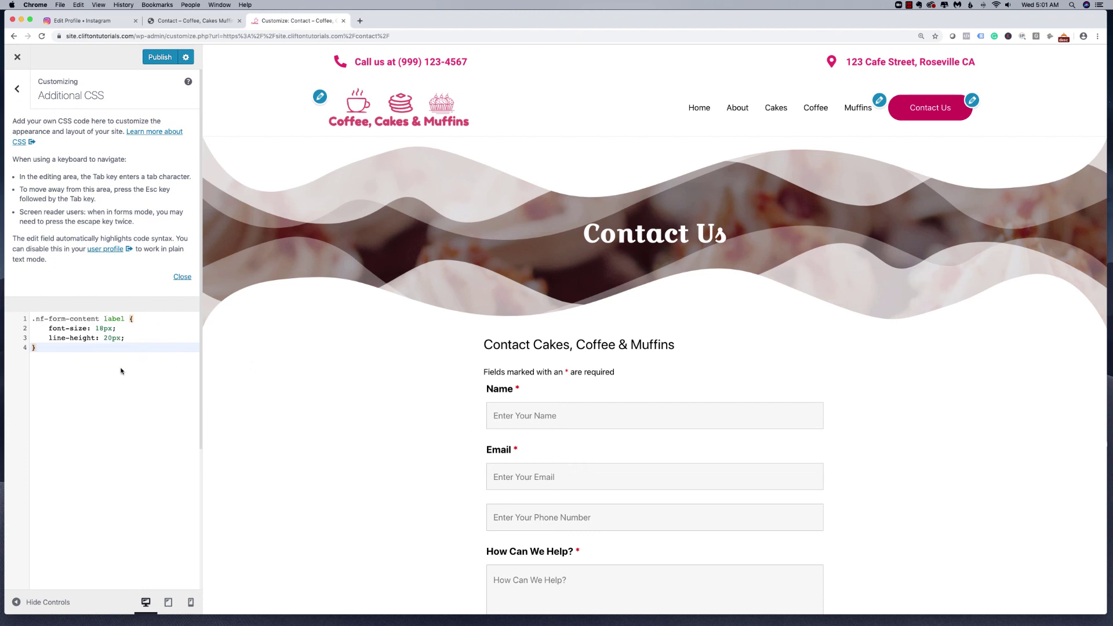
- Replace the rule's font-size and line-height declarations with display: none; and publish
left_click_drag(48, 329, 125, 336)
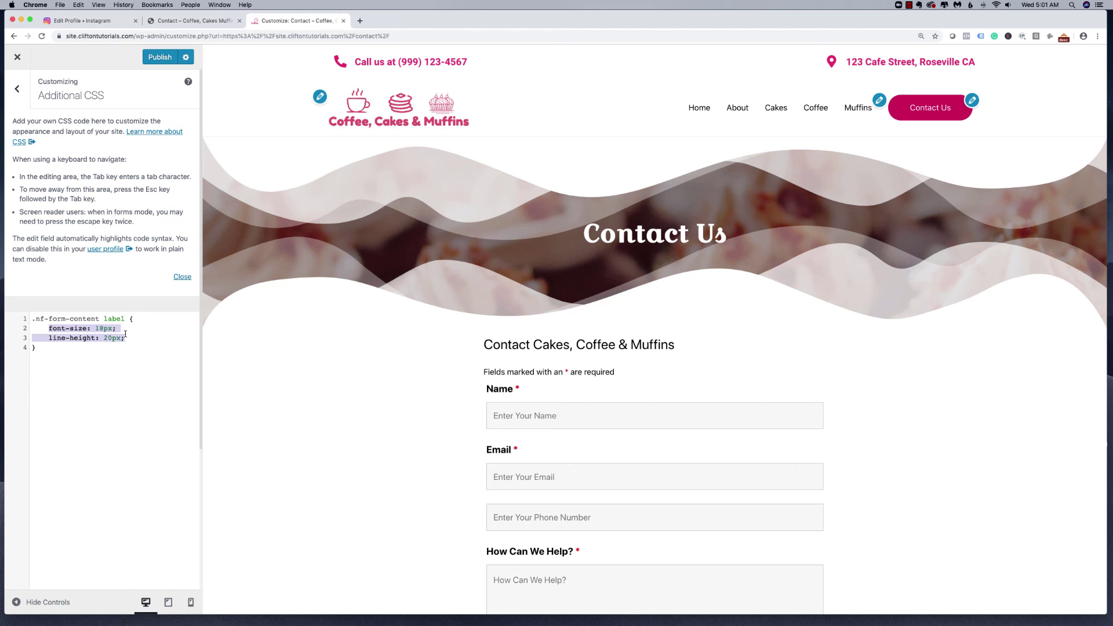
key("BackSpace")
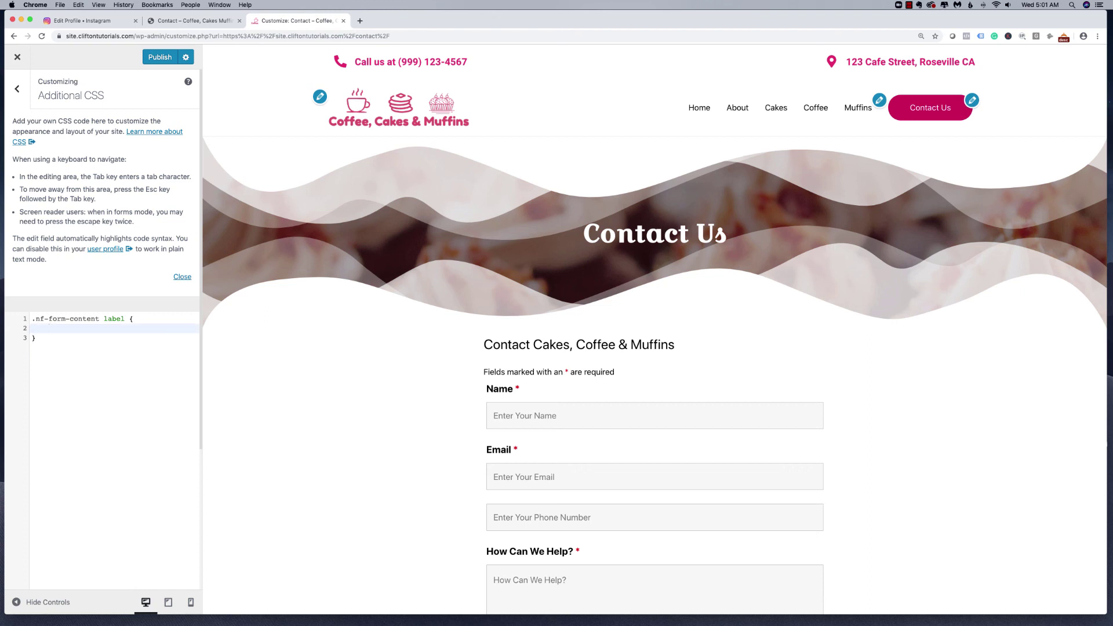
type("d")
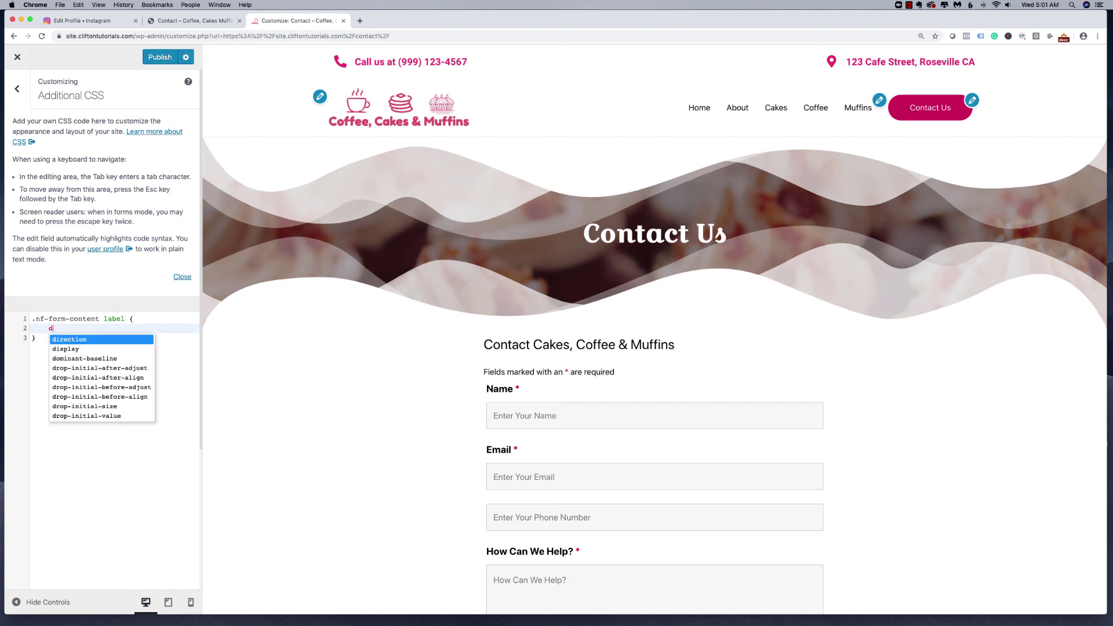
type("isplay")
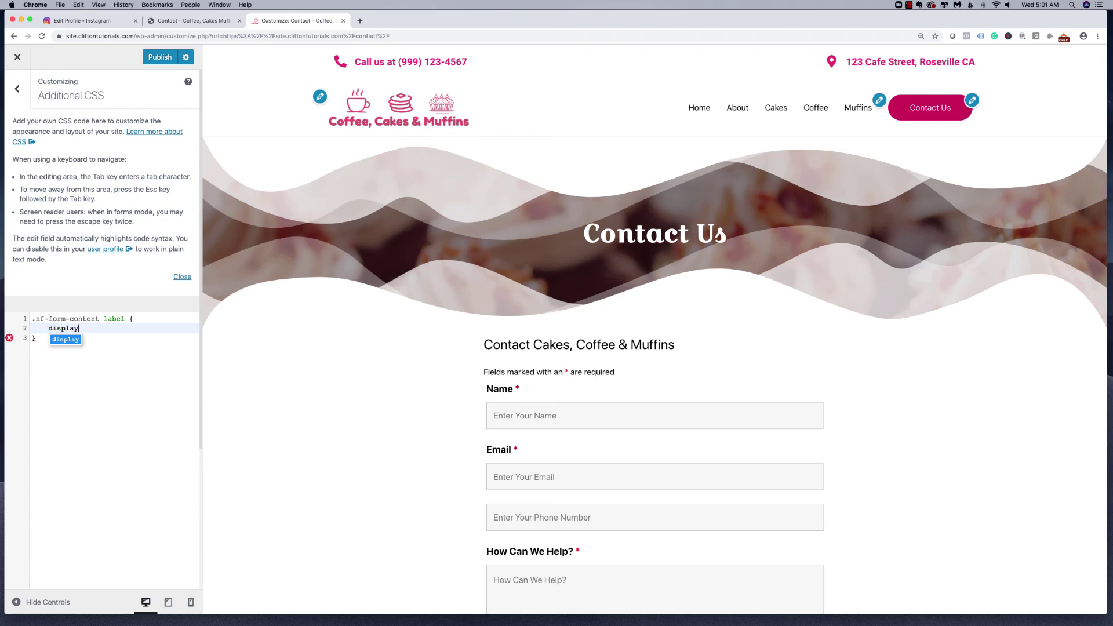
type(": no")
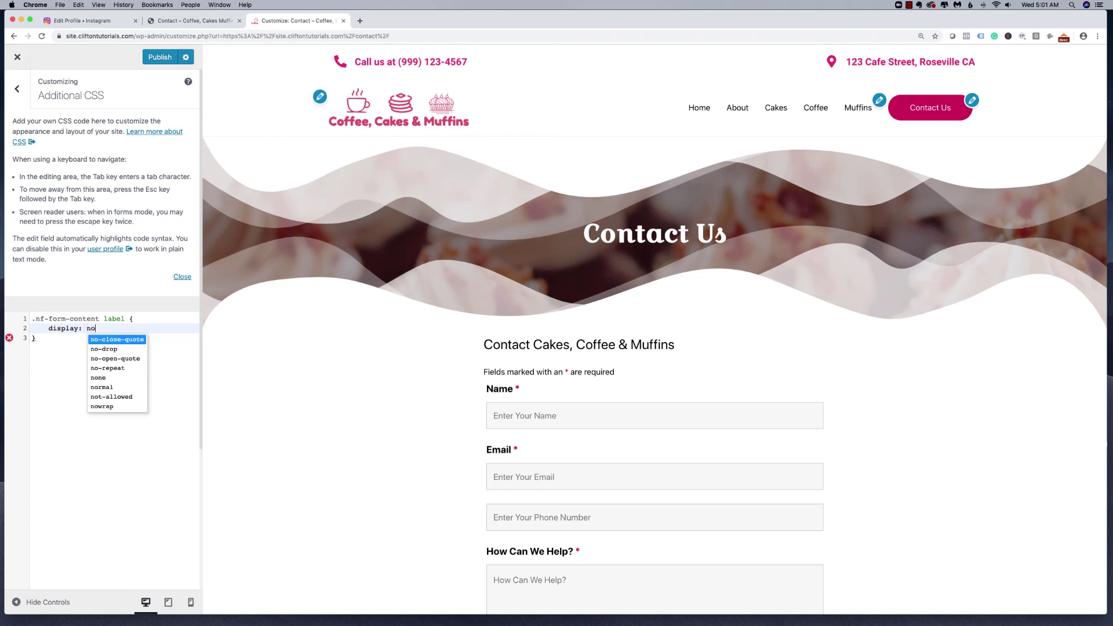
type("ne;")
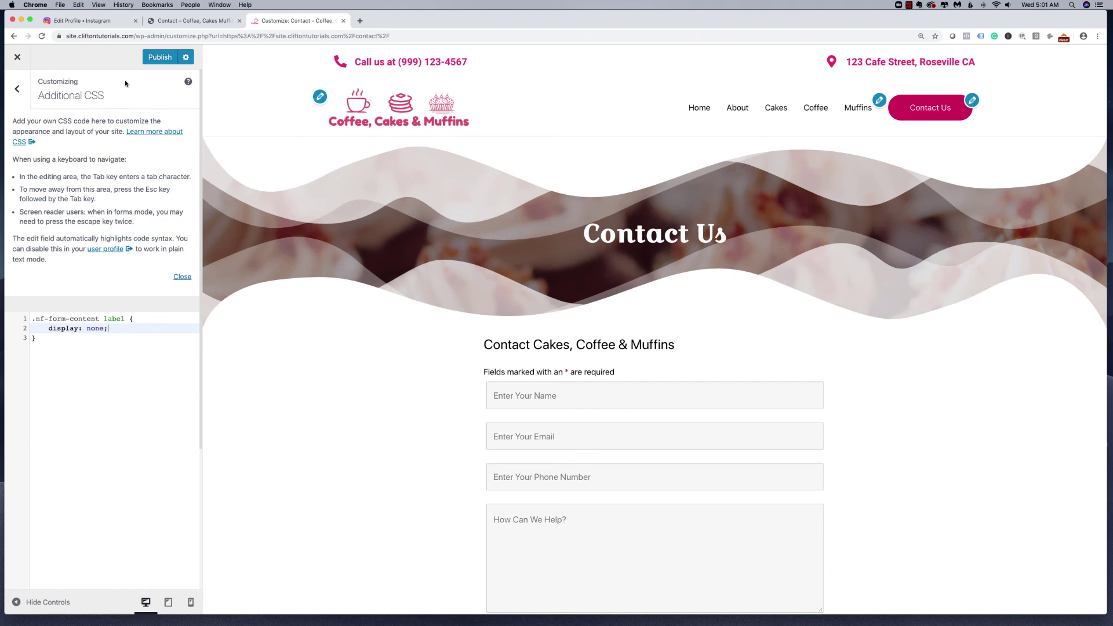
left_click(161, 56)
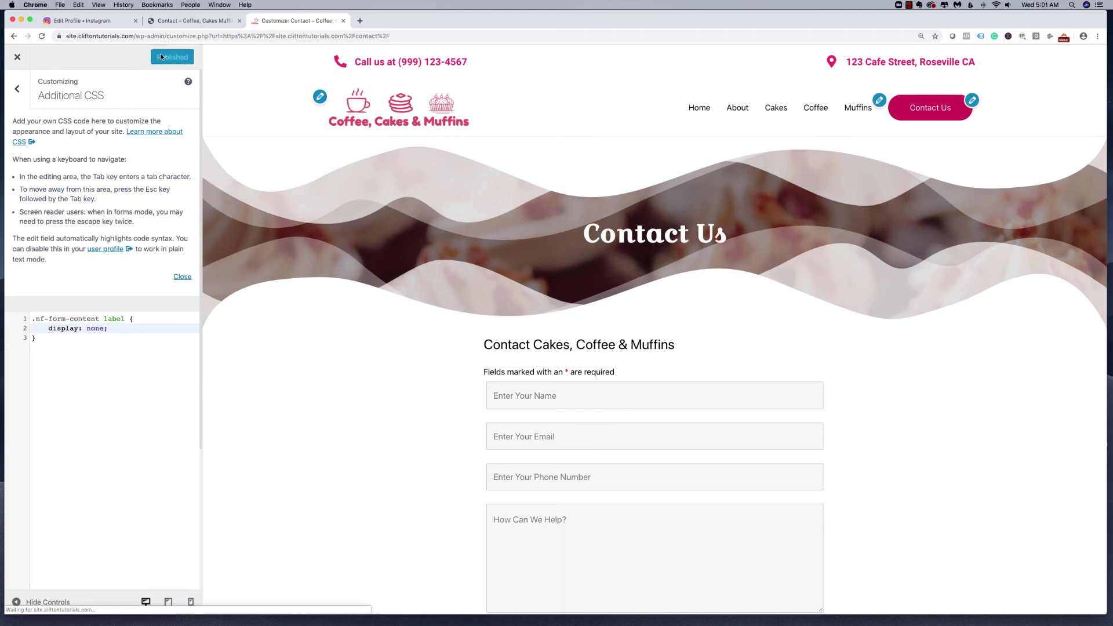
- Exit the Customizer and check the live Contact form shows placeholder-only fields
left_click(21, 59)
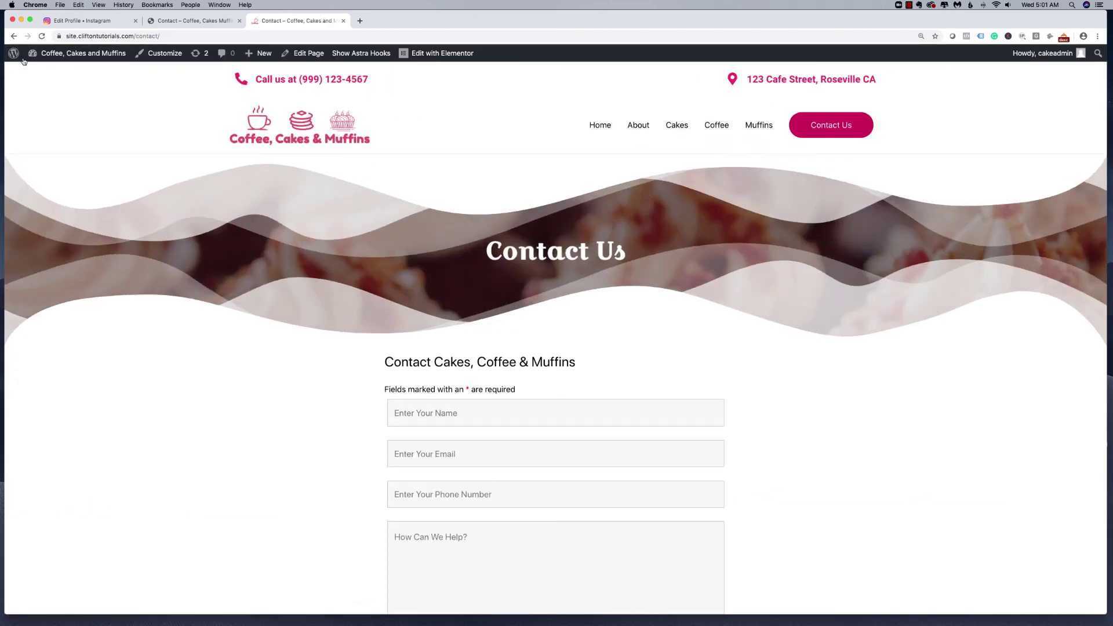
scroll(413, 294, "down", 4)
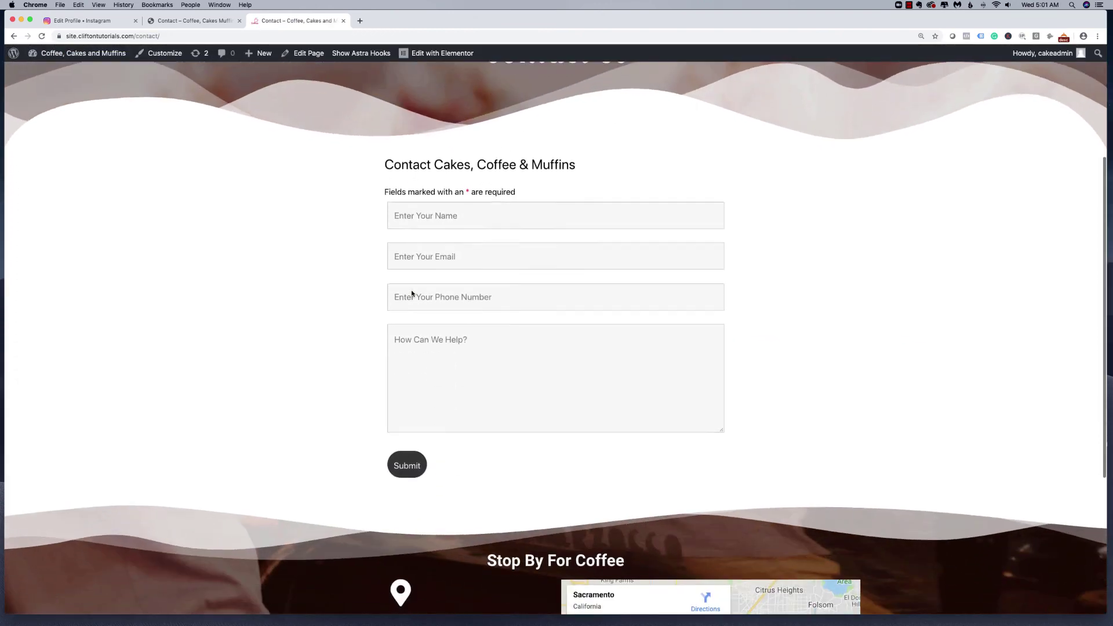
scroll(412, 294, "down", 3)
scroll(412, 290, "up", 4)
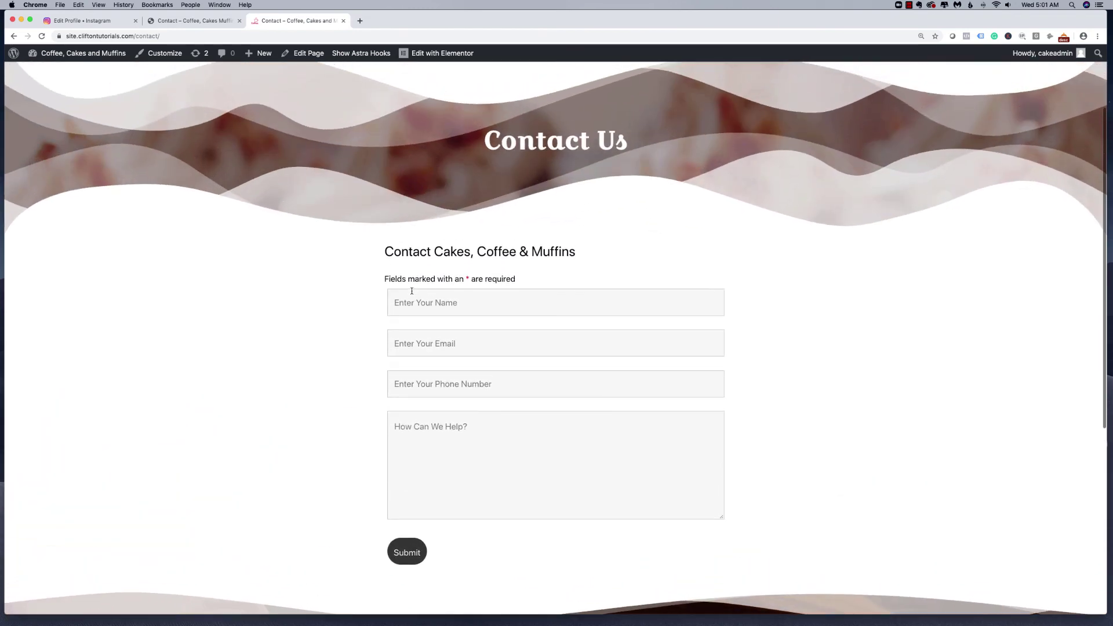
scroll(412, 293, "up", 3)
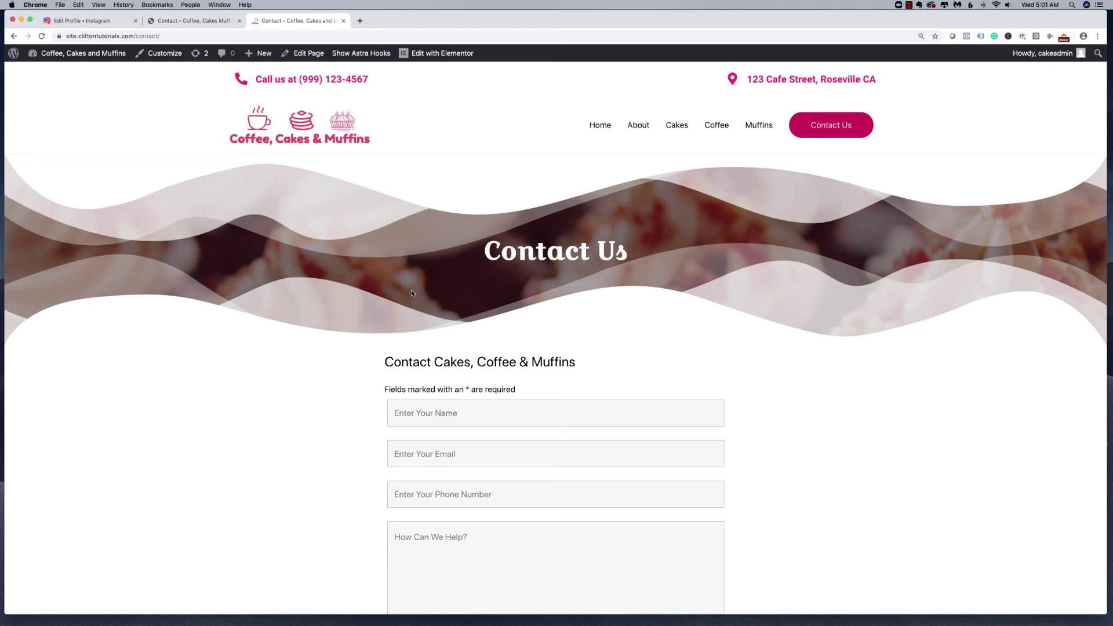
- Compare with the other site's Contact Me form, then go to the site's Home page
left_click(200, 21)
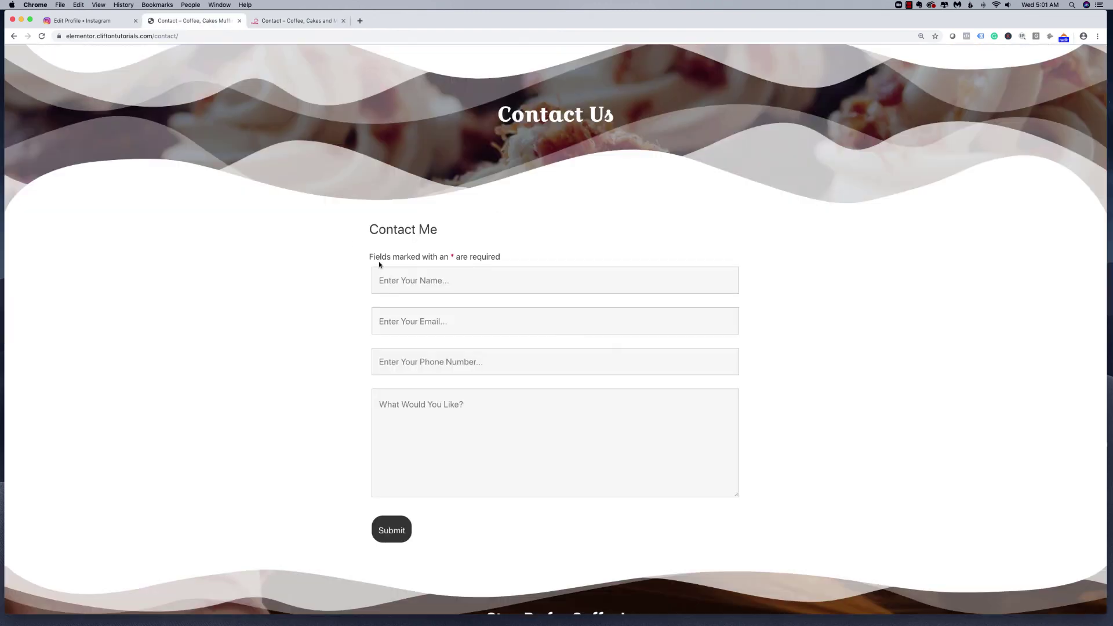
scroll(304, 144, "up", 3)
left_click(301, 22)
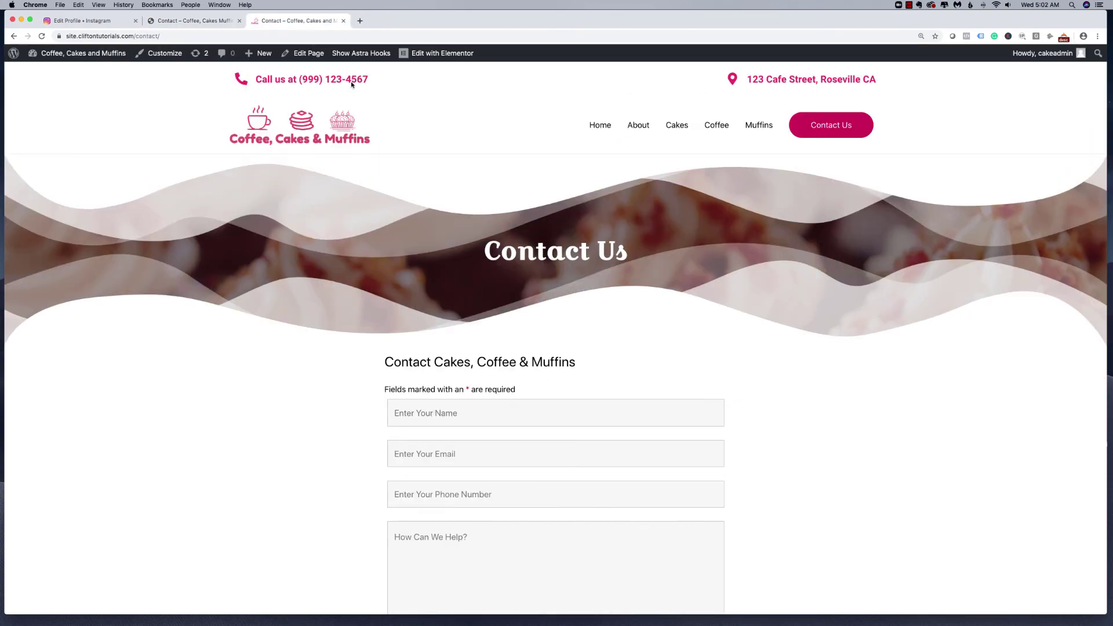
scroll(577, 231, "down", 10)
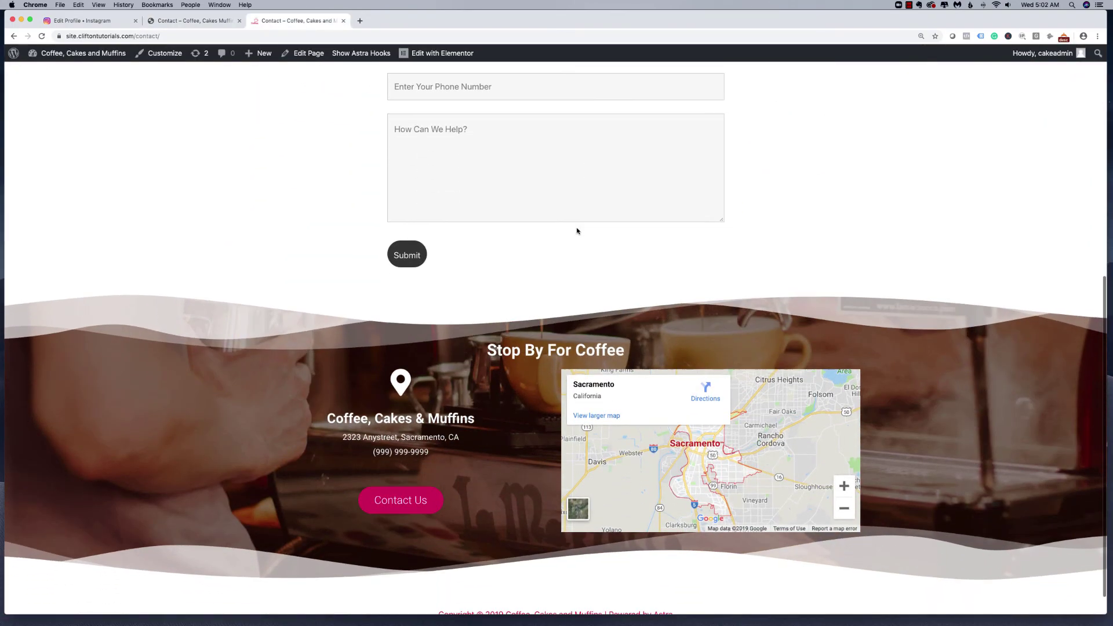
scroll(577, 231, "up", 10)
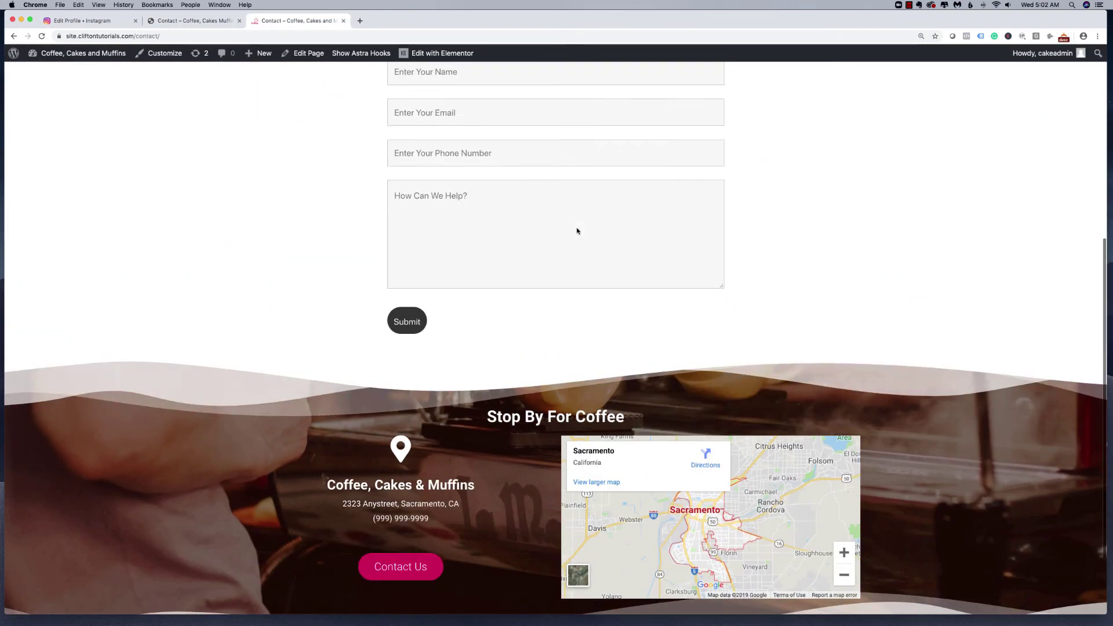
left_click(608, 129)
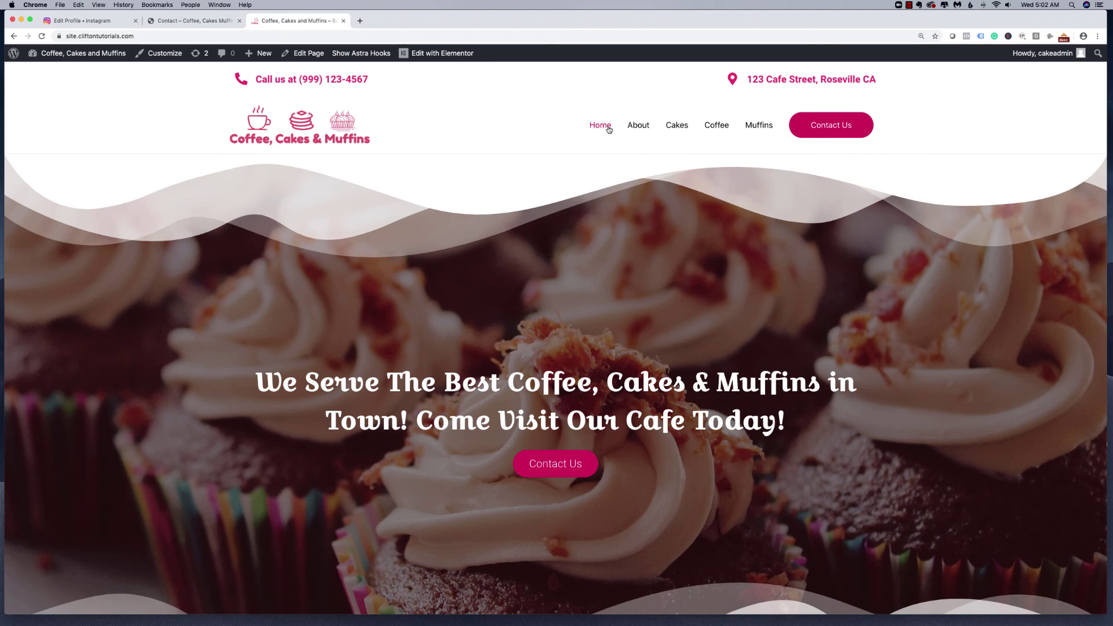
scroll(608, 130, "down", 7)
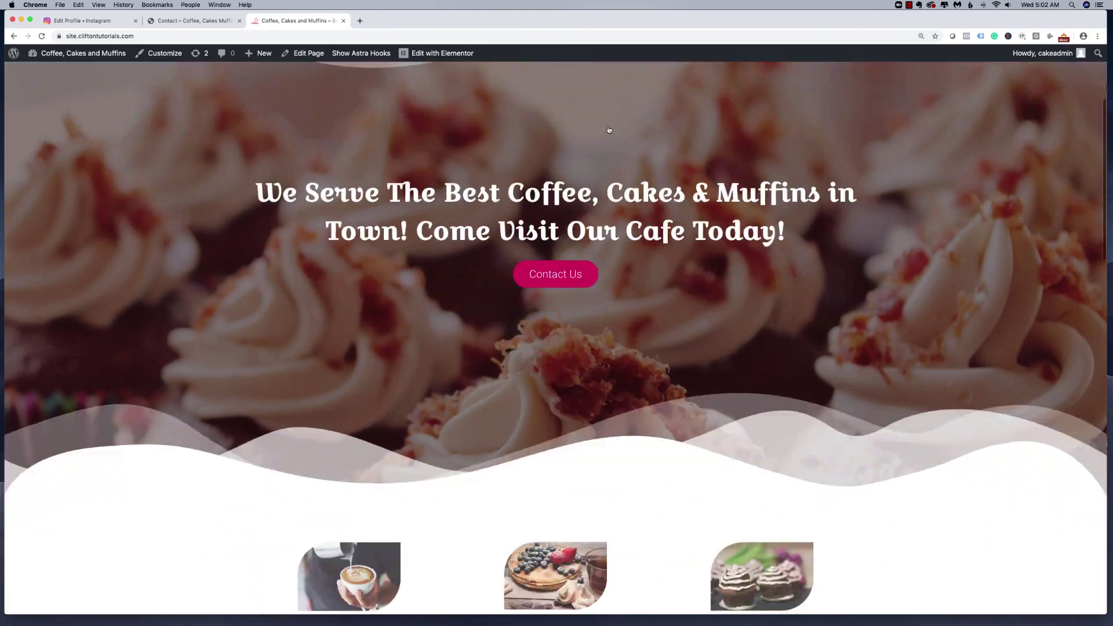
scroll(609, 129, "down", 10)
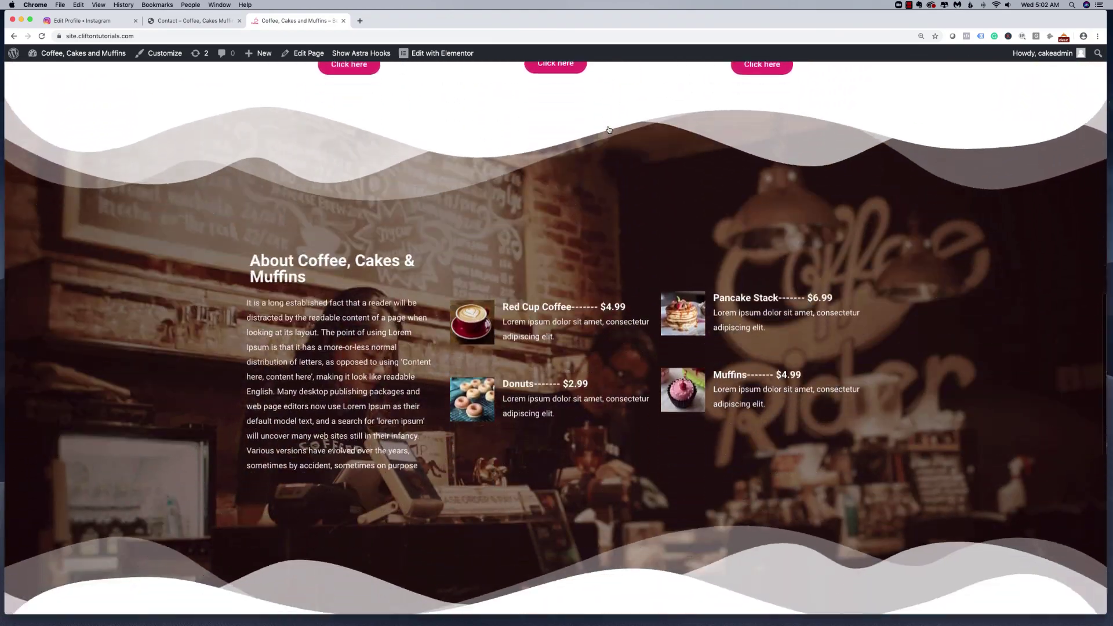
scroll(609, 129, "down", 6)
scroll(608, 129, "up", 7)
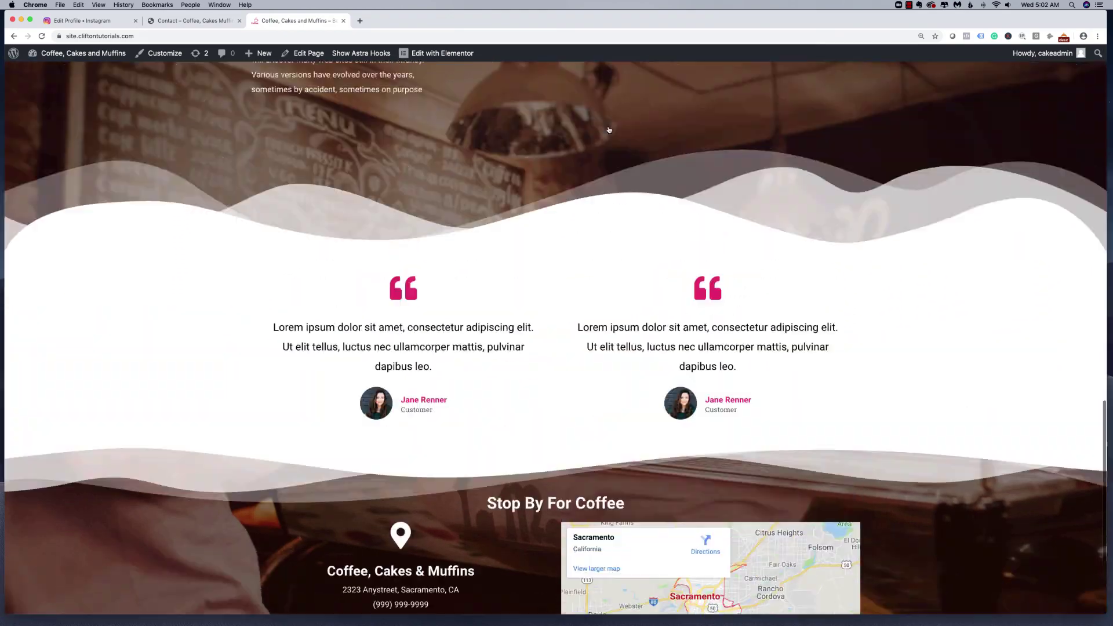
scroll(608, 129, "up", 10)
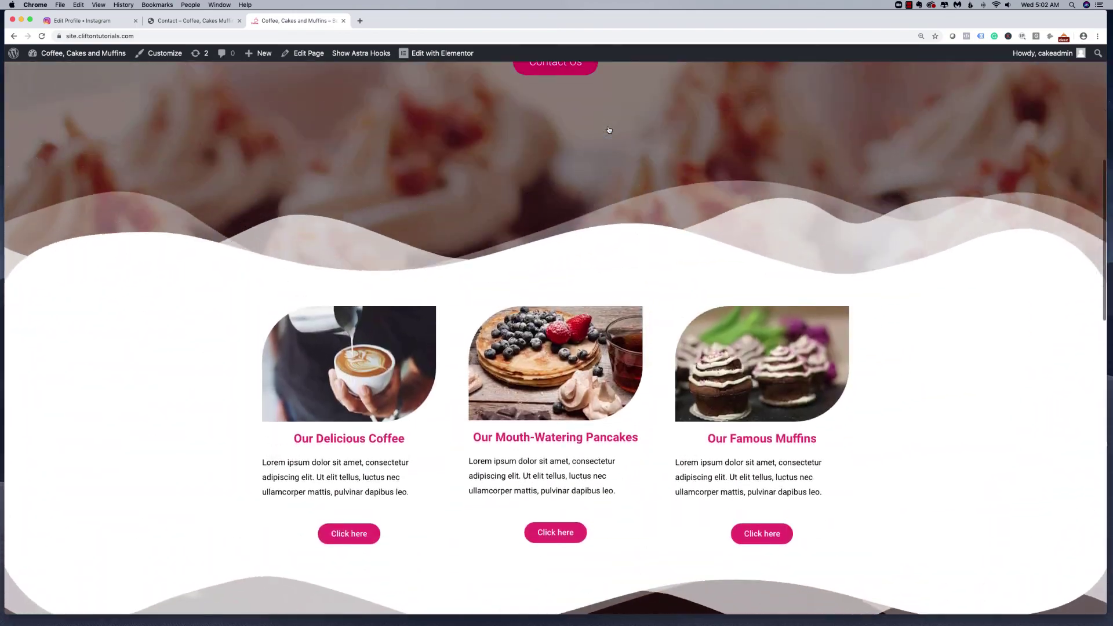
scroll(609, 129, "up", 5)
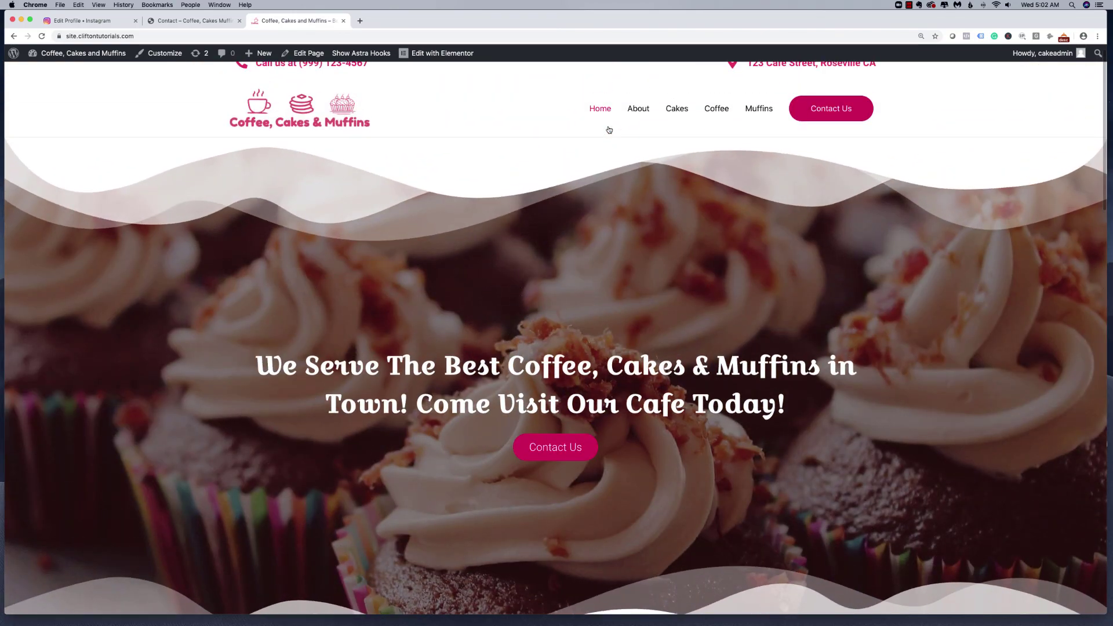
scroll(609, 130, "up", 1)
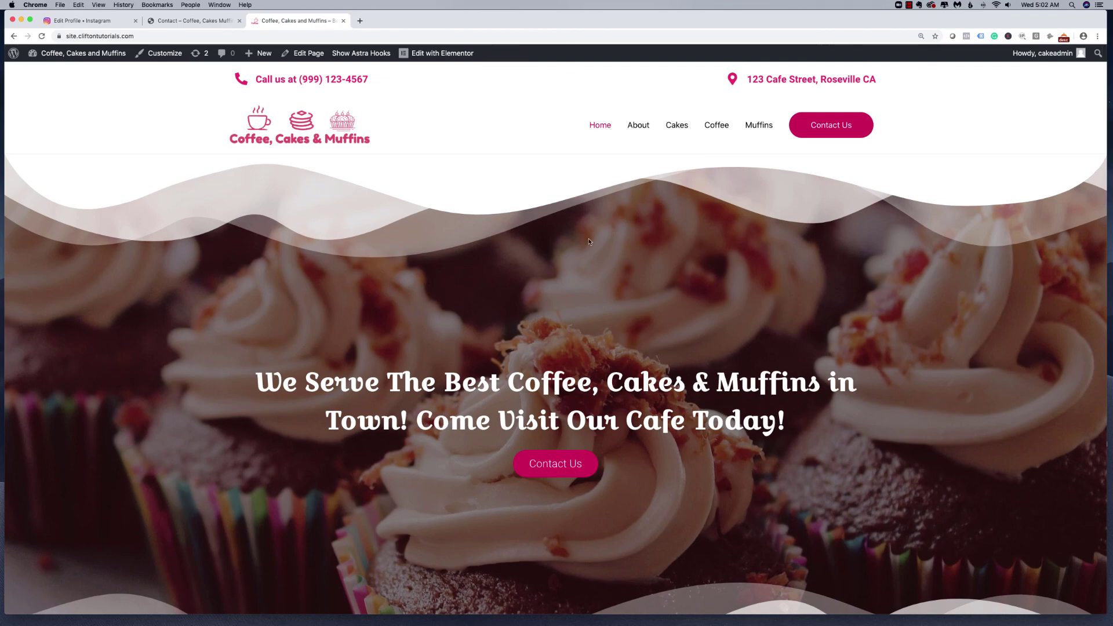
scroll(589, 299, "down", 10)
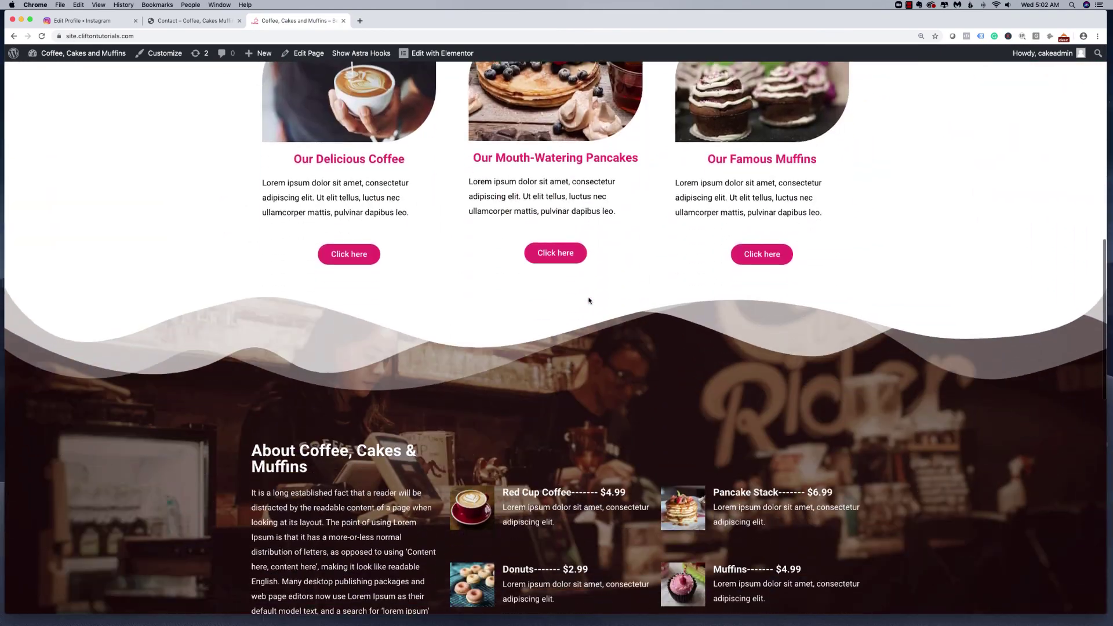
scroll(589, 299, "down", 6)
scroll(589, 300, "up", 15)
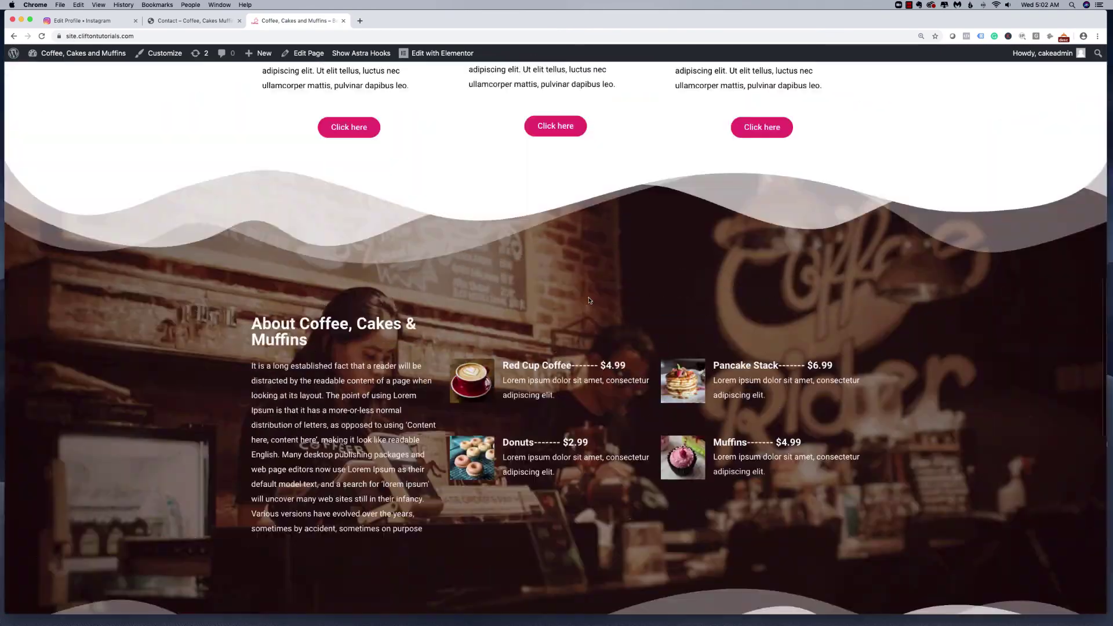
scroll(589, 299, "up", 5)
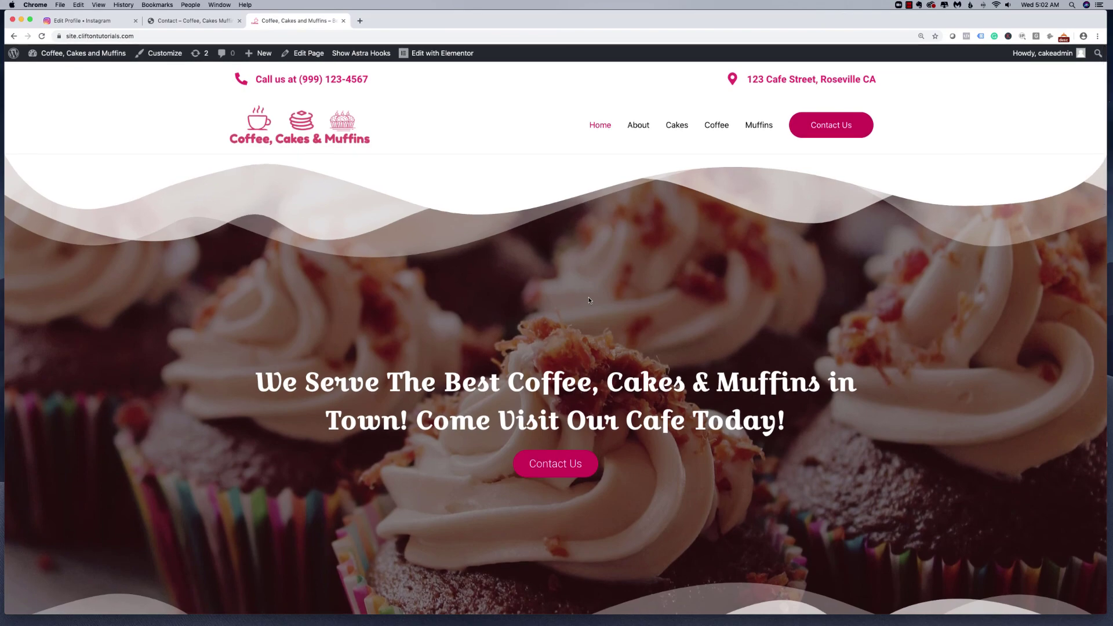
scroll(589, 300, "down", 10)
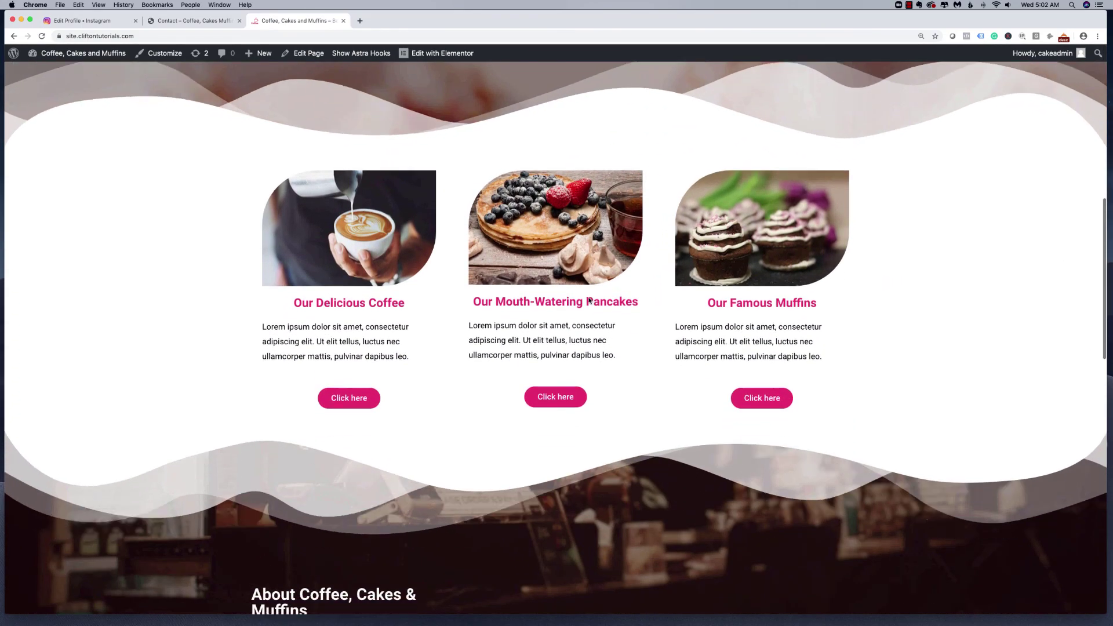
scroll(589, 300, "down", 10)
scroll(589, 300, "up", 5)
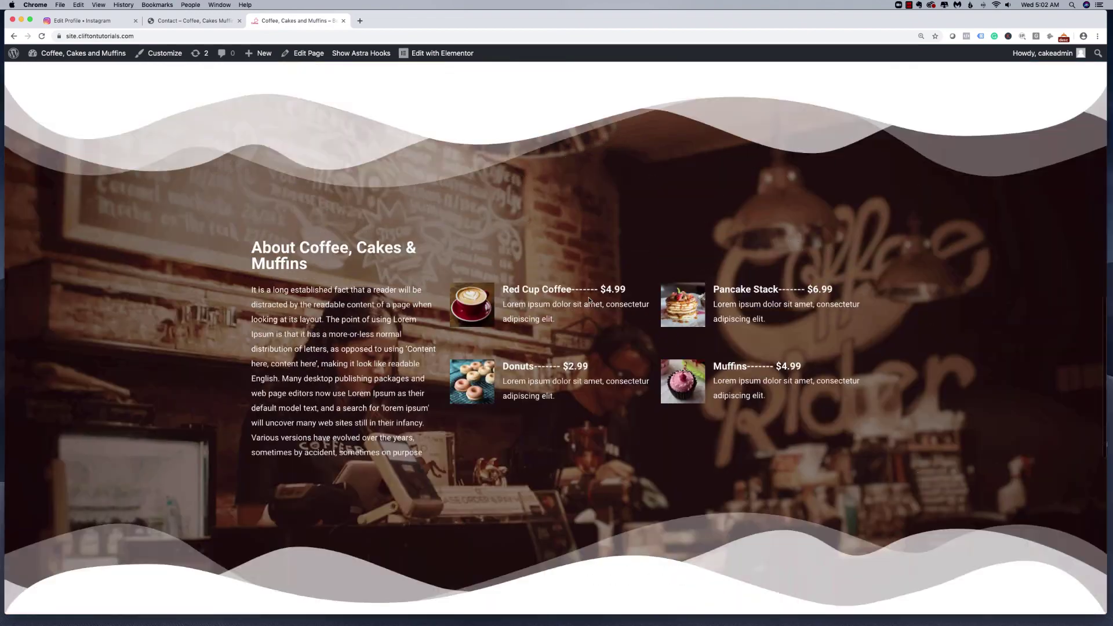
scroll(589, 300, "up", 10)
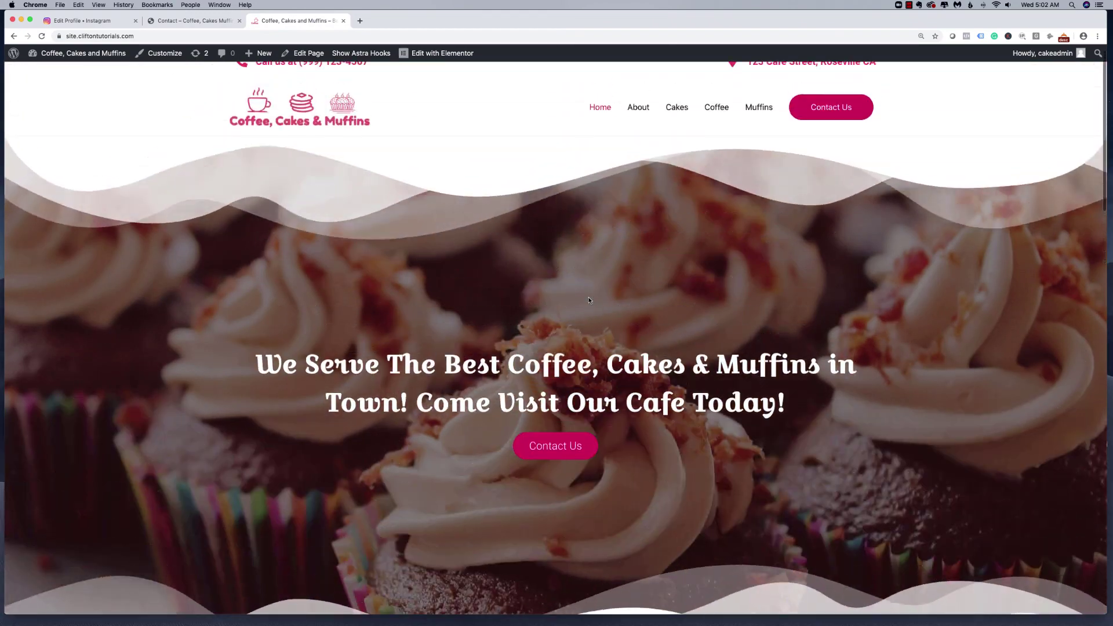
scroll(589, 300, "up", 1)
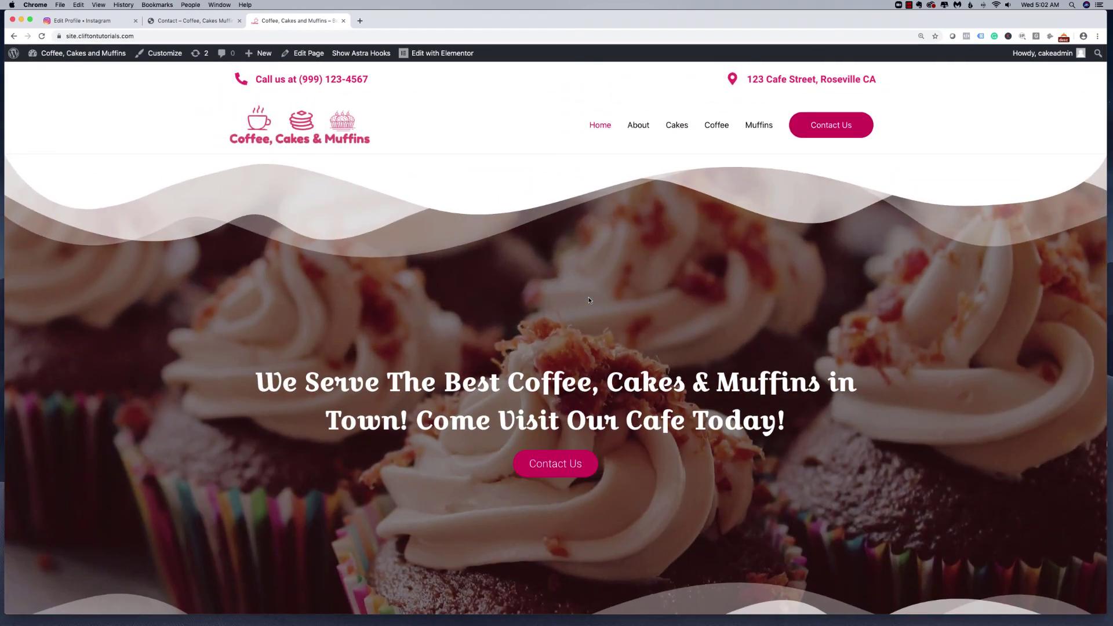